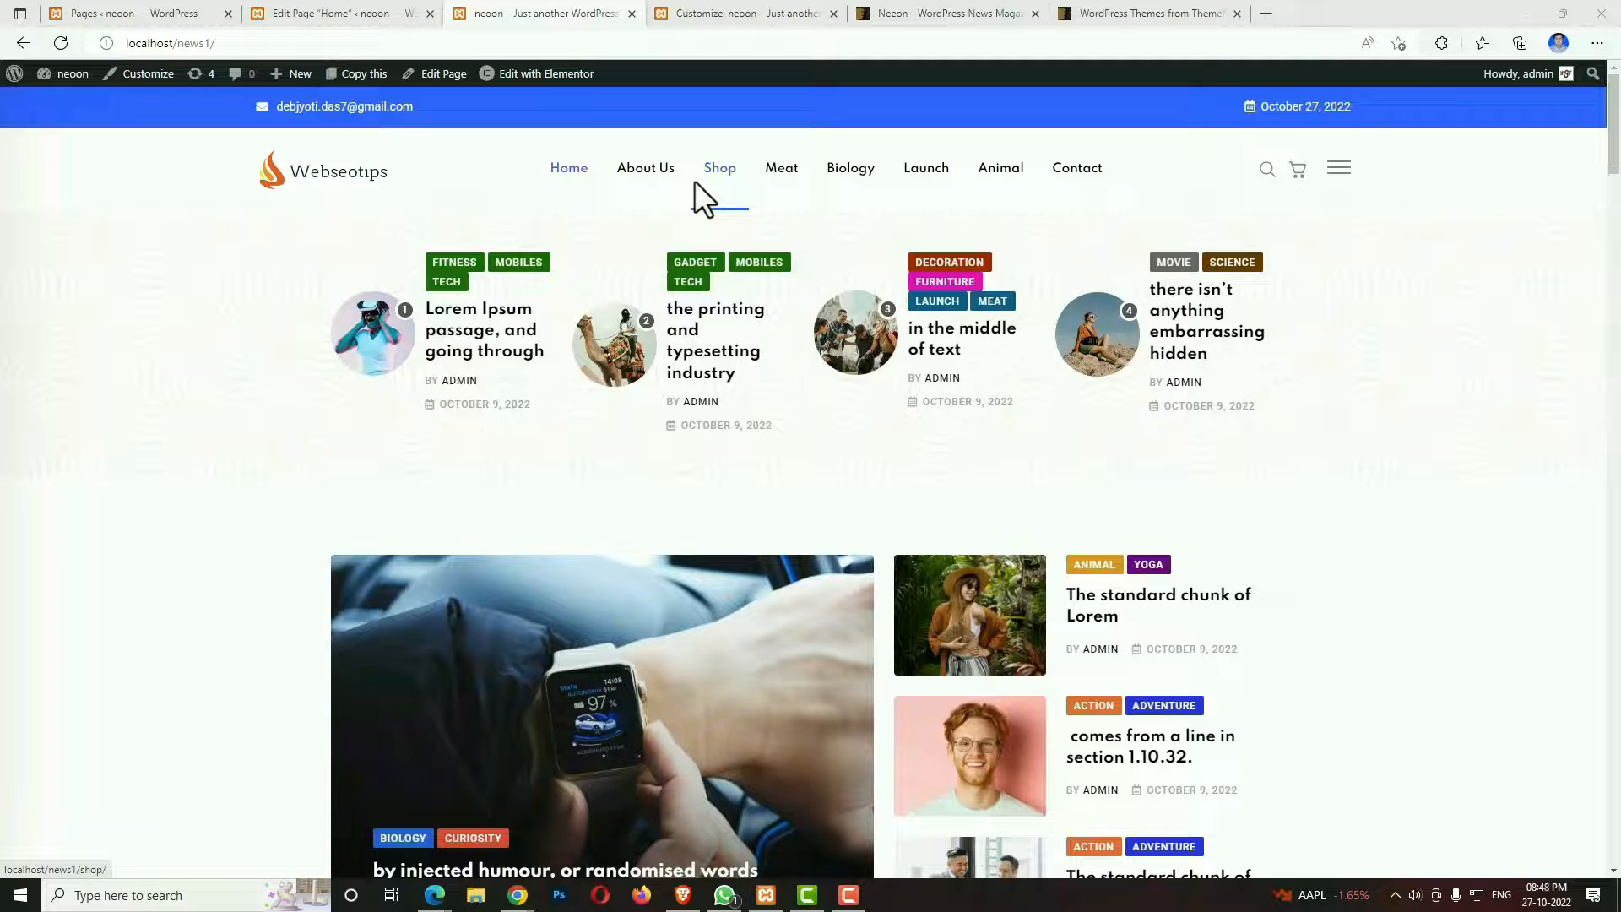
# Look over the finished news site's home page from the header to the newsletter section and footer.
pyautogui.scroll(-5, 1152, 677)
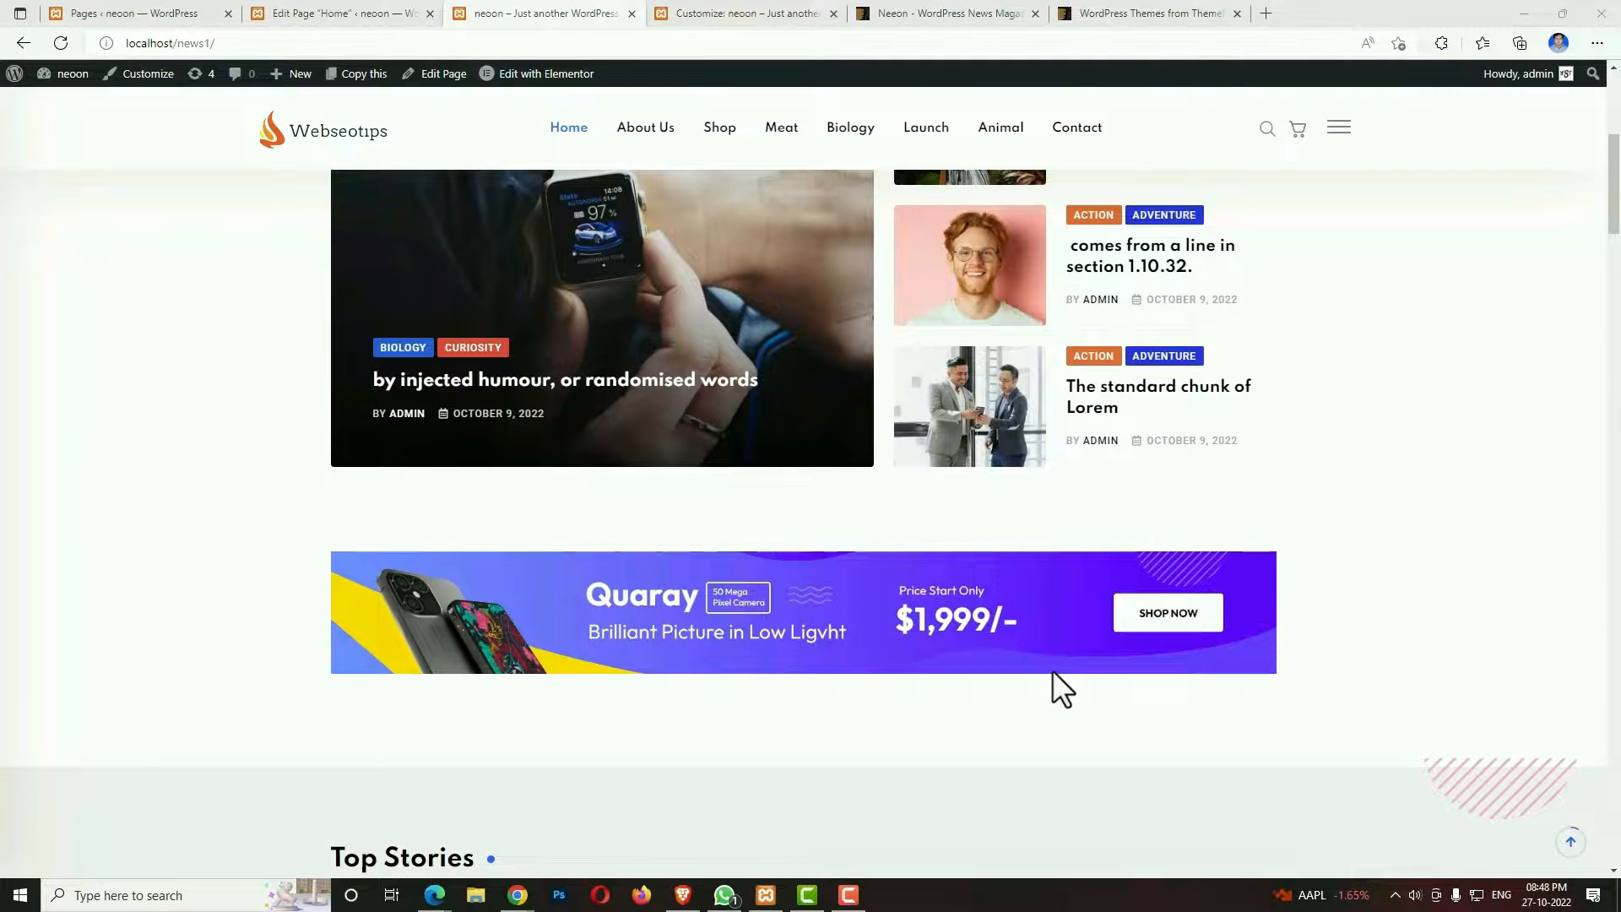
pyautogui.scroll(-10, 1056, 673)
pyautogui.scroll(-20, 1052, 671)
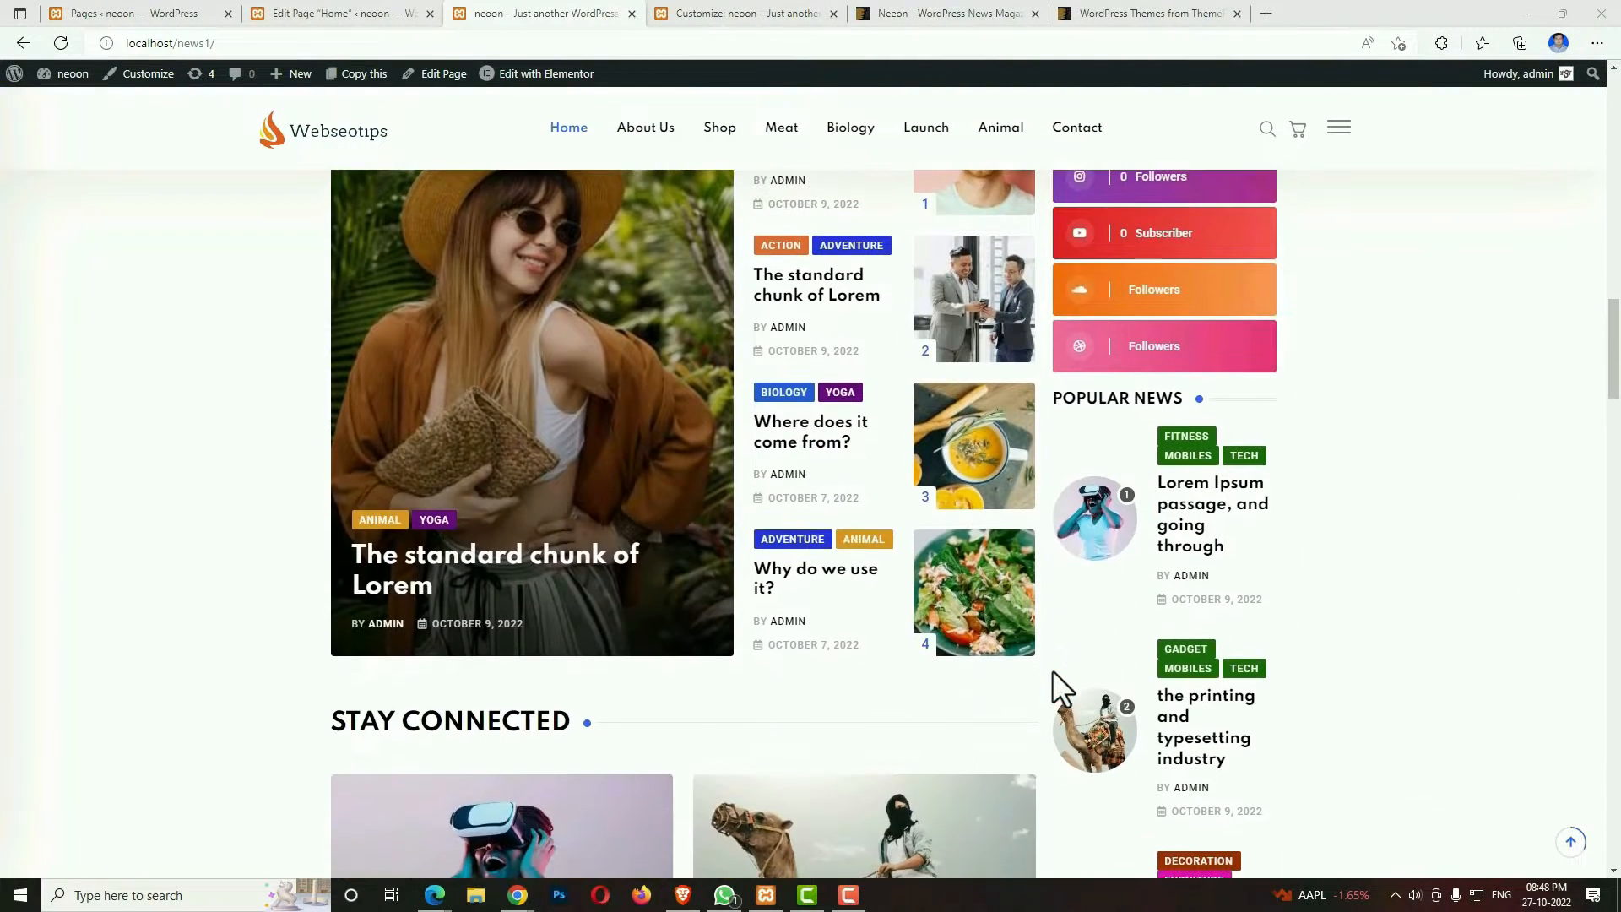
pyautogui.scroll(-5, 1052, 670)
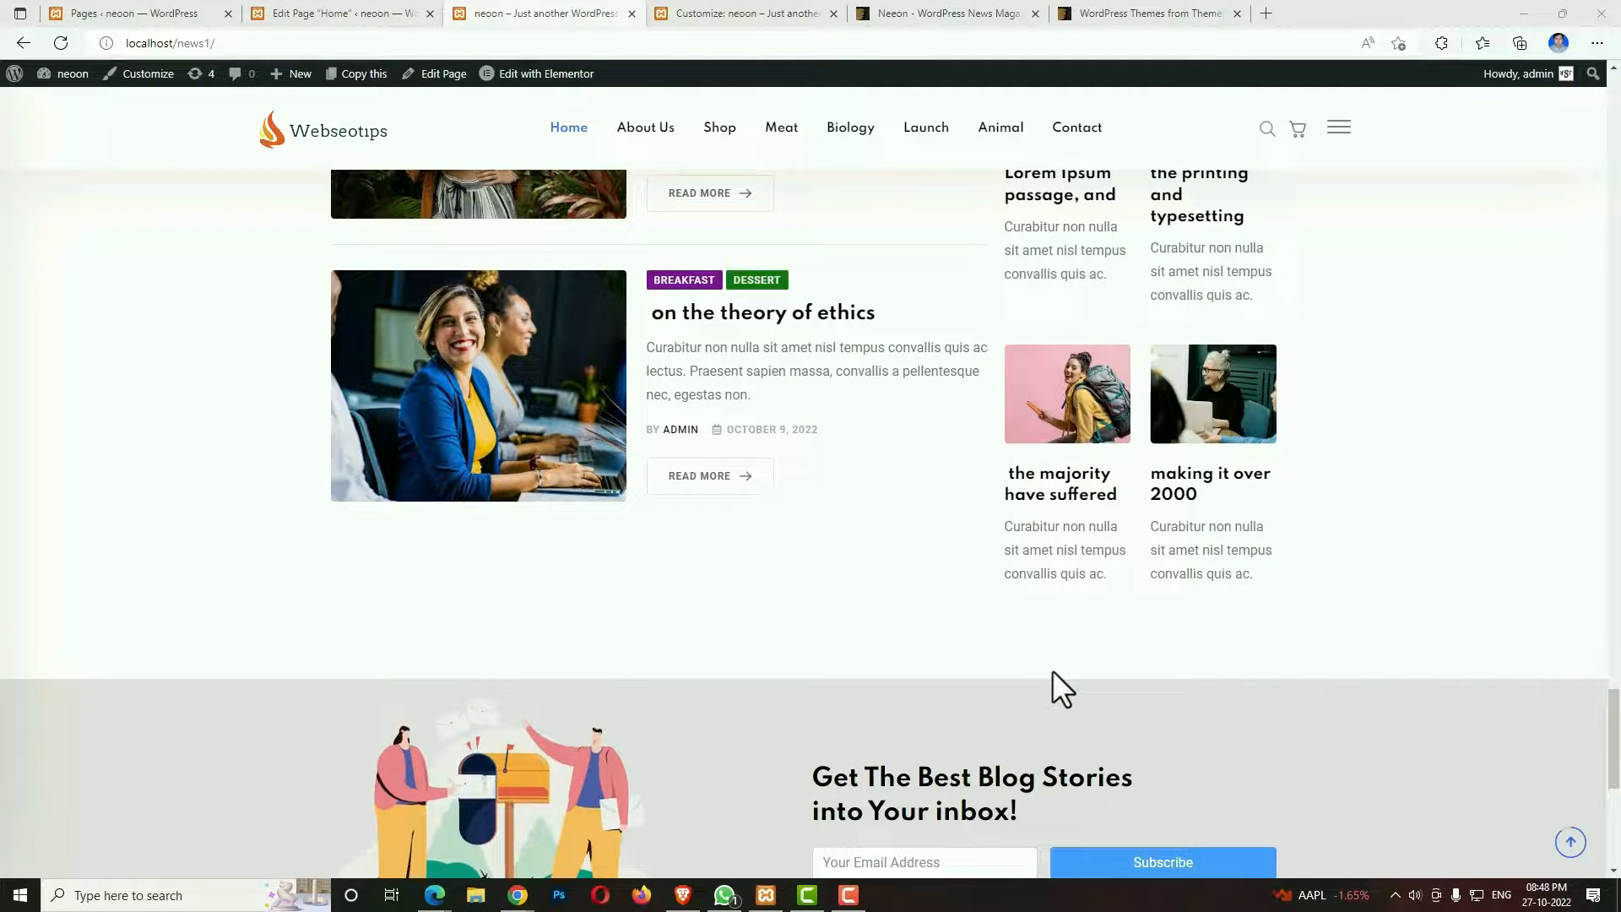
pyautogui.scroll(-4, 1053, 671)
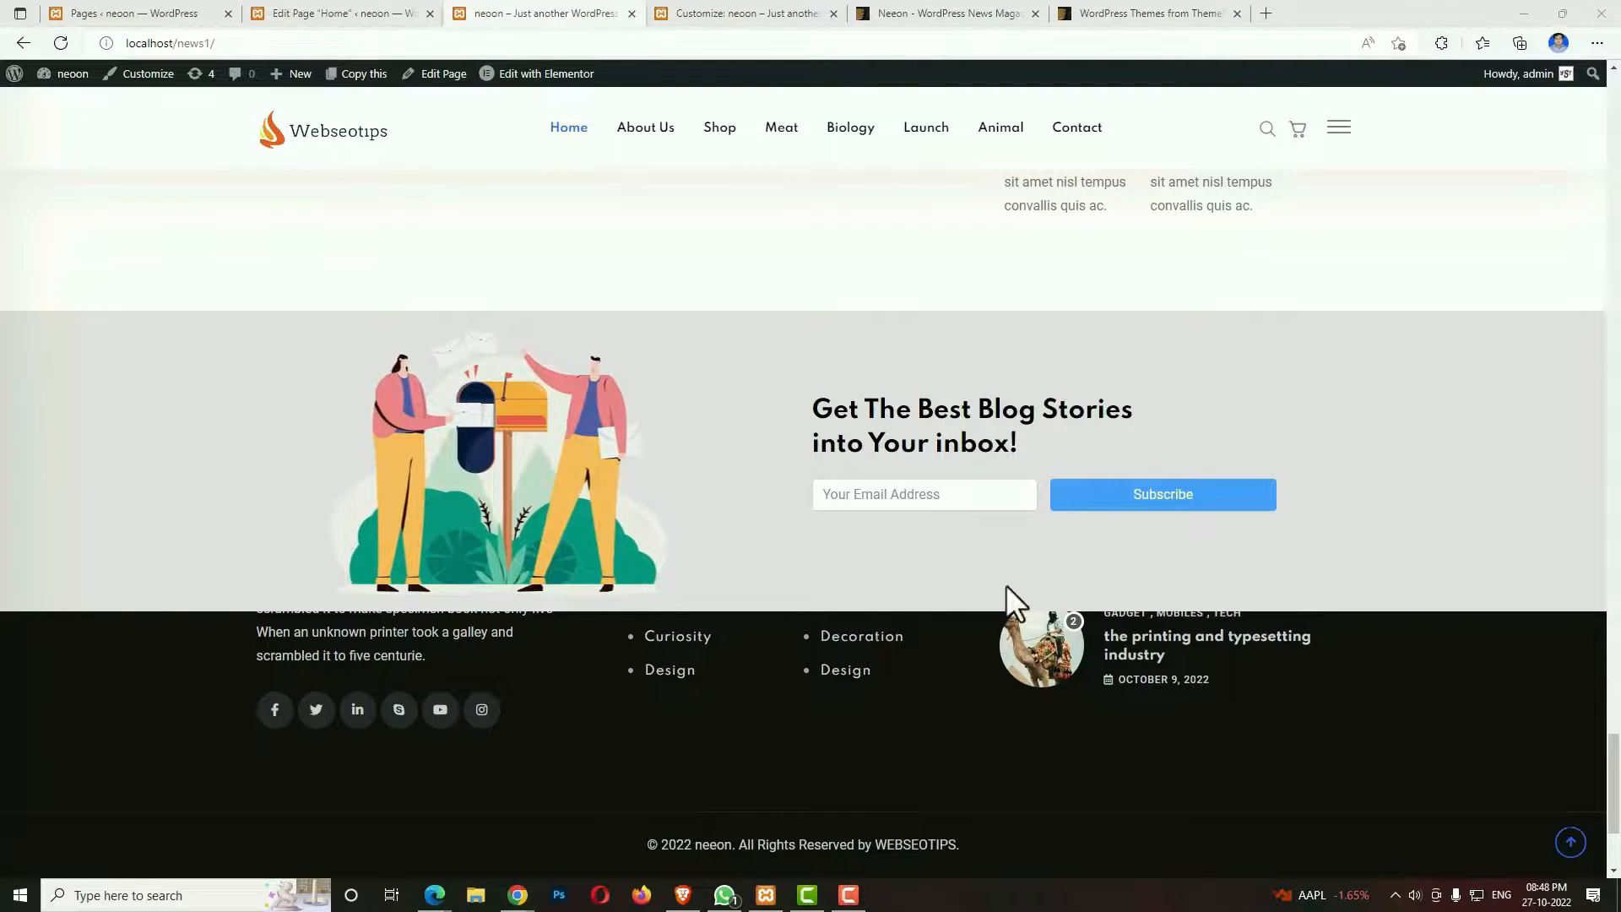
# Find the Neeon news magazine theme in ThemeForest's best-selling WordPress themes and open it.
pyautogui.click(971, 18)
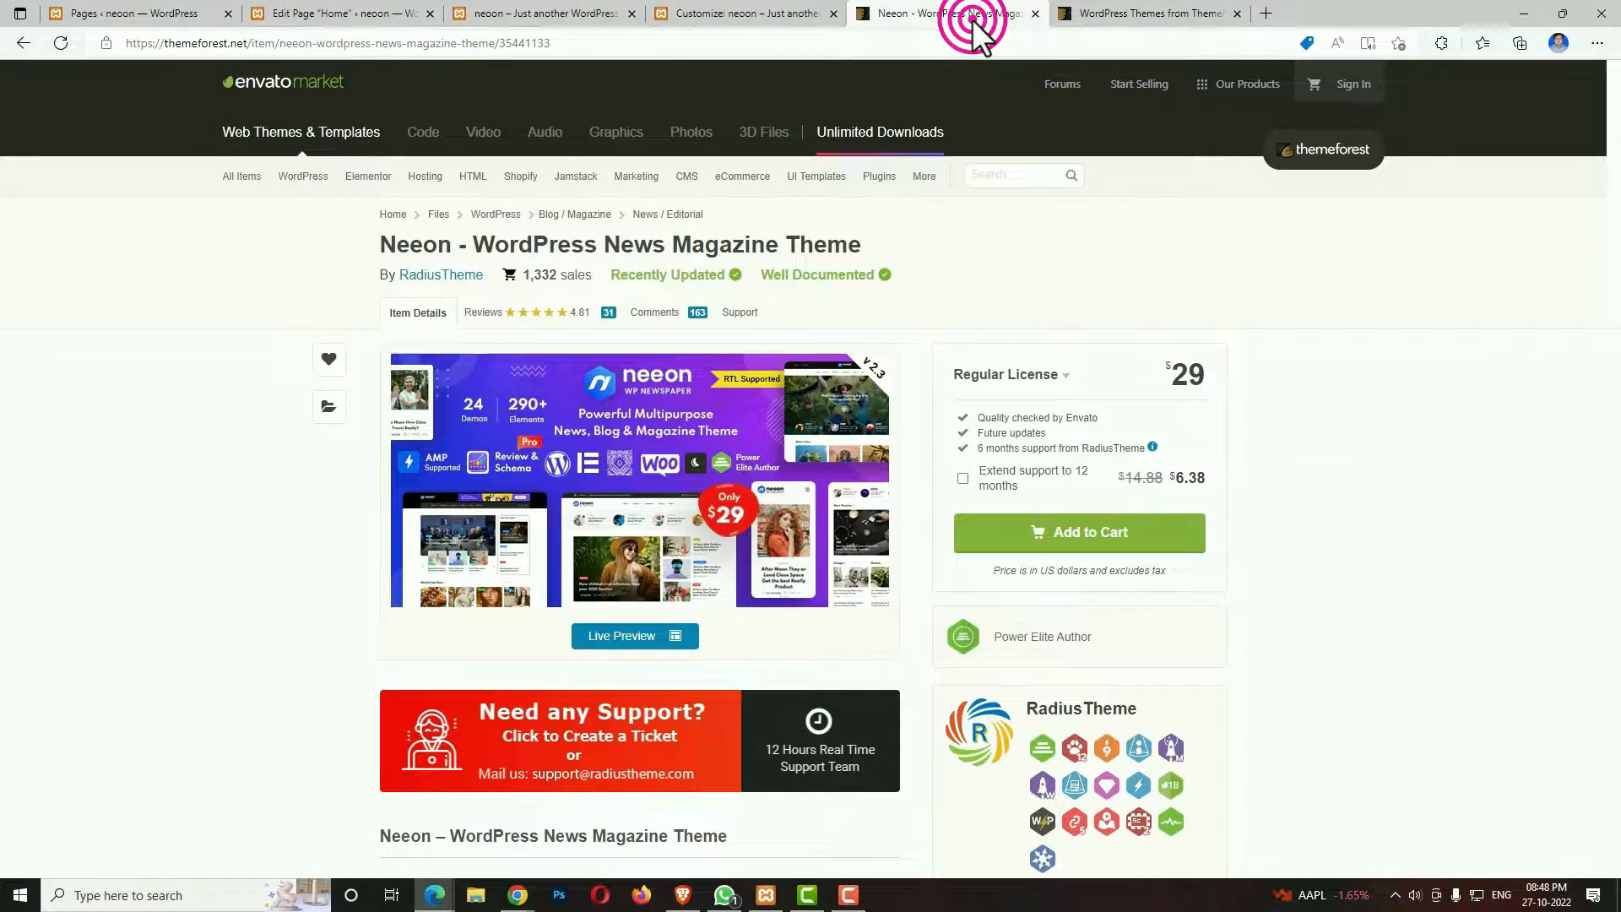
pyautogui.click(1126, 15)
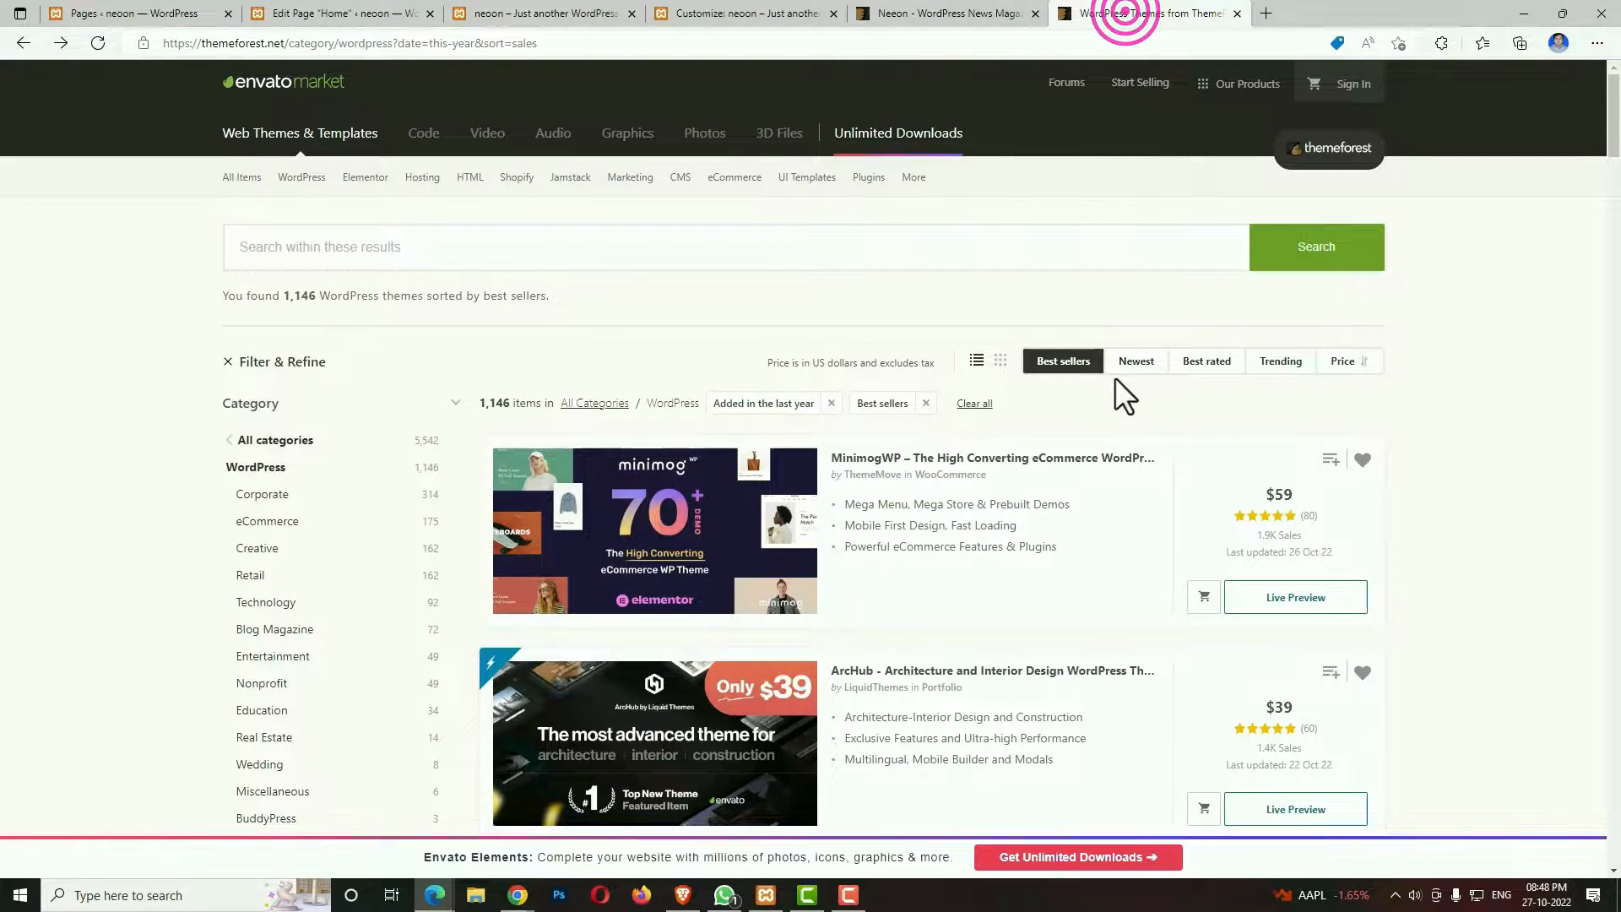
pyautogui.scroll(-4, 1084, 507)
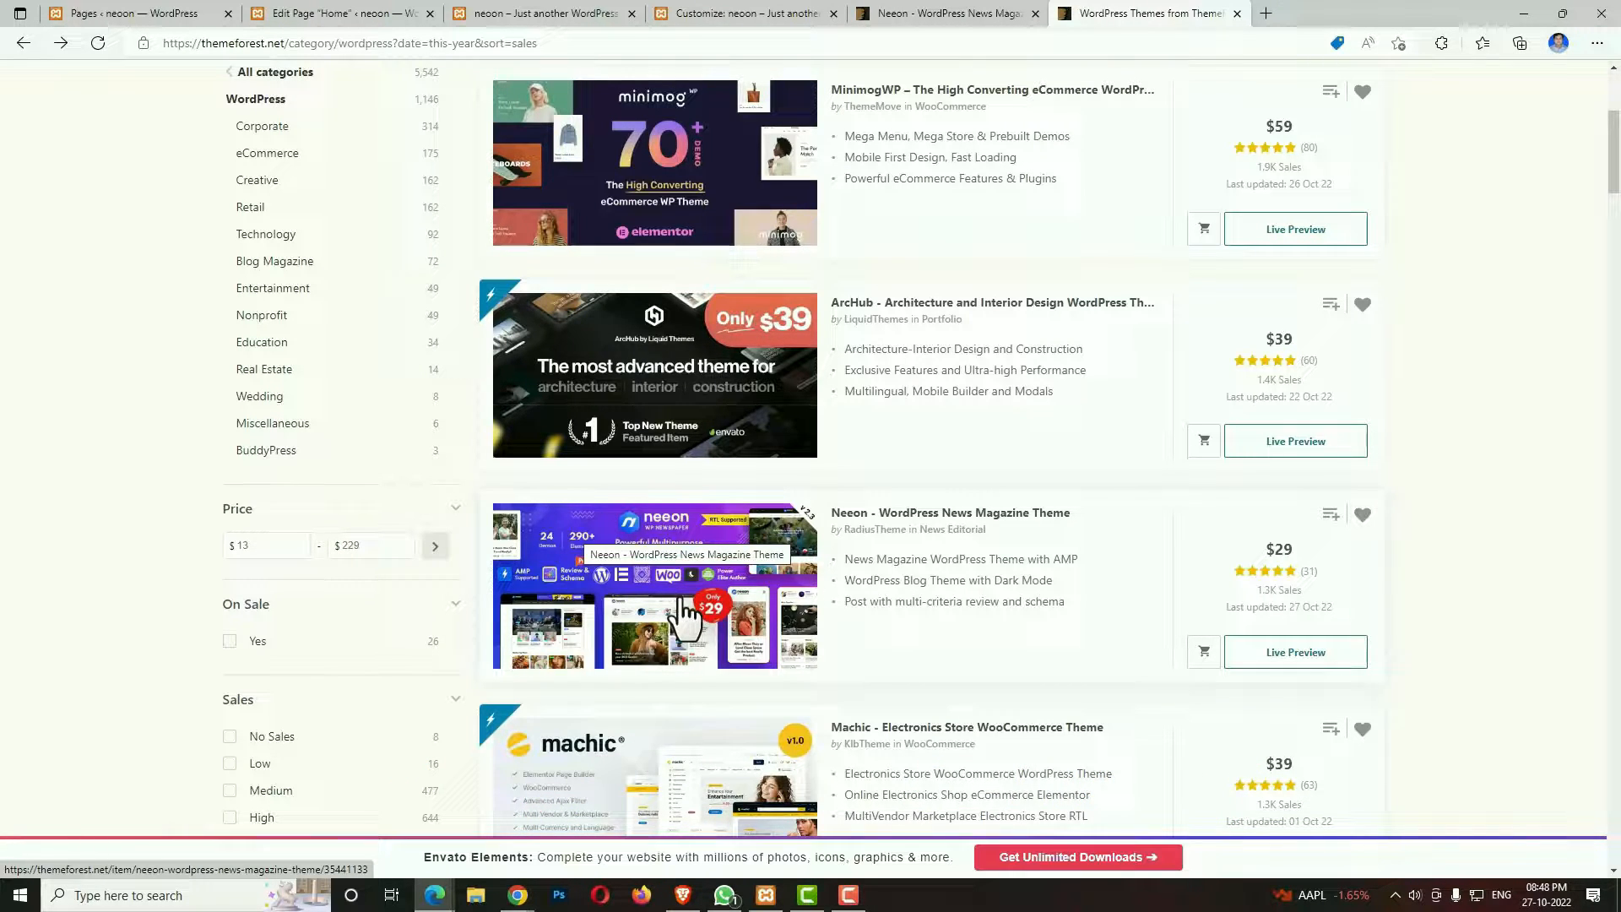
pyautogui.click(684, 610)
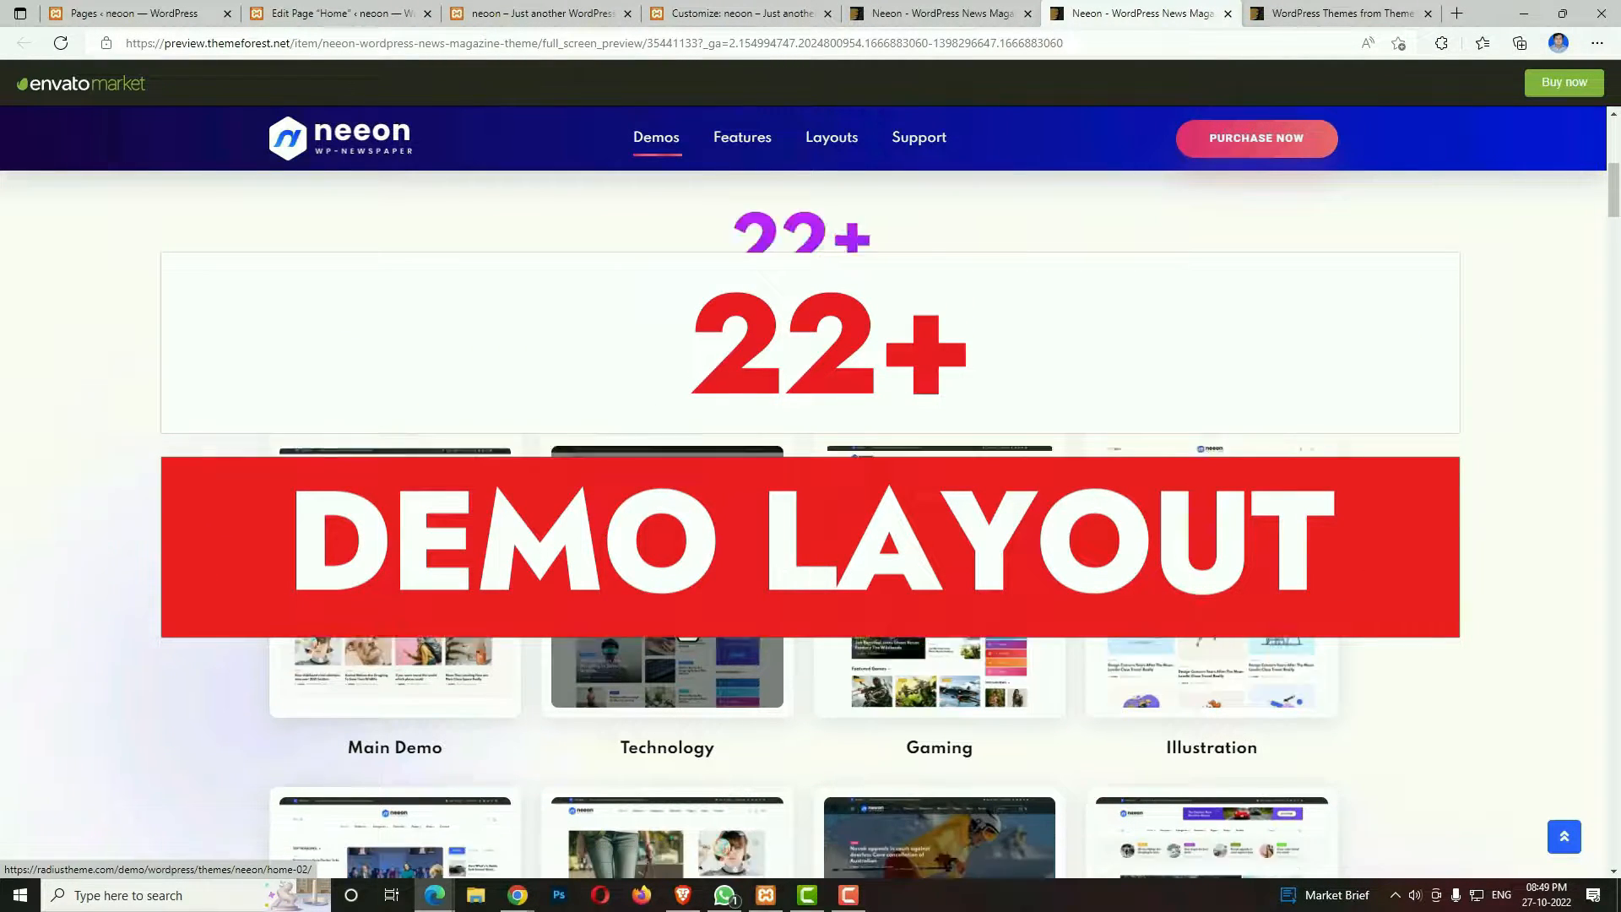
# Examine the Neeon theme's ready-made demo layouts in the live preview, through the Crypto, Obituaries, Video Blog and Furniture demos.
pyautogui.scroll(-5, 684, 613)
pyautogui.scroll(-4, 682, 601)
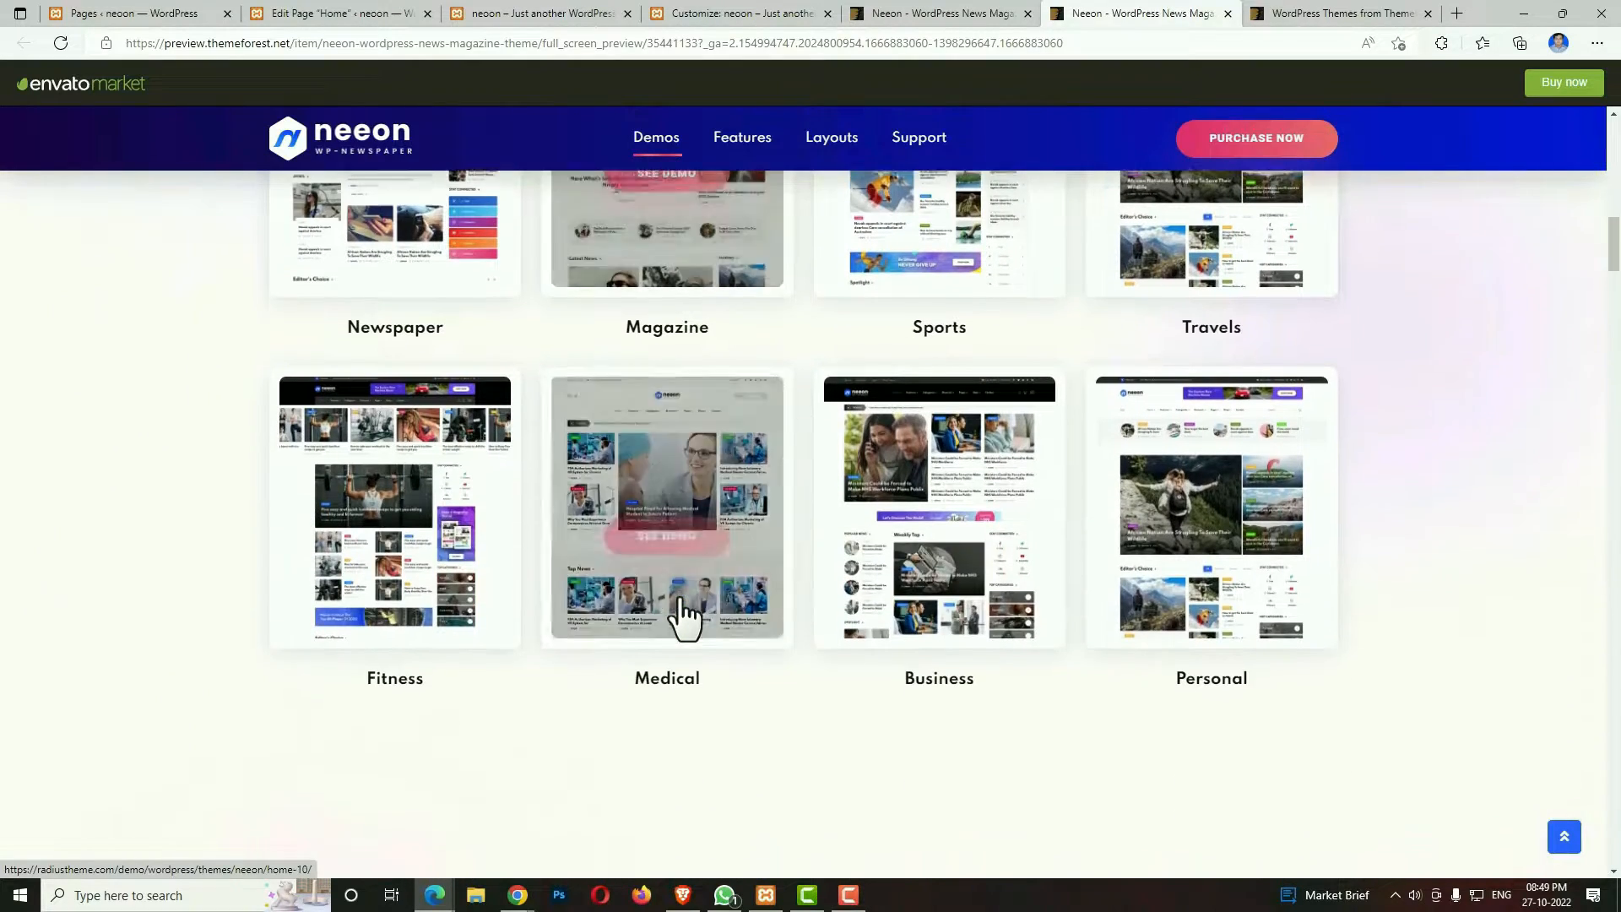
pyautogui.scroll(-1, 681, 598)
pyautogui.scroll(-2, 681, 604)
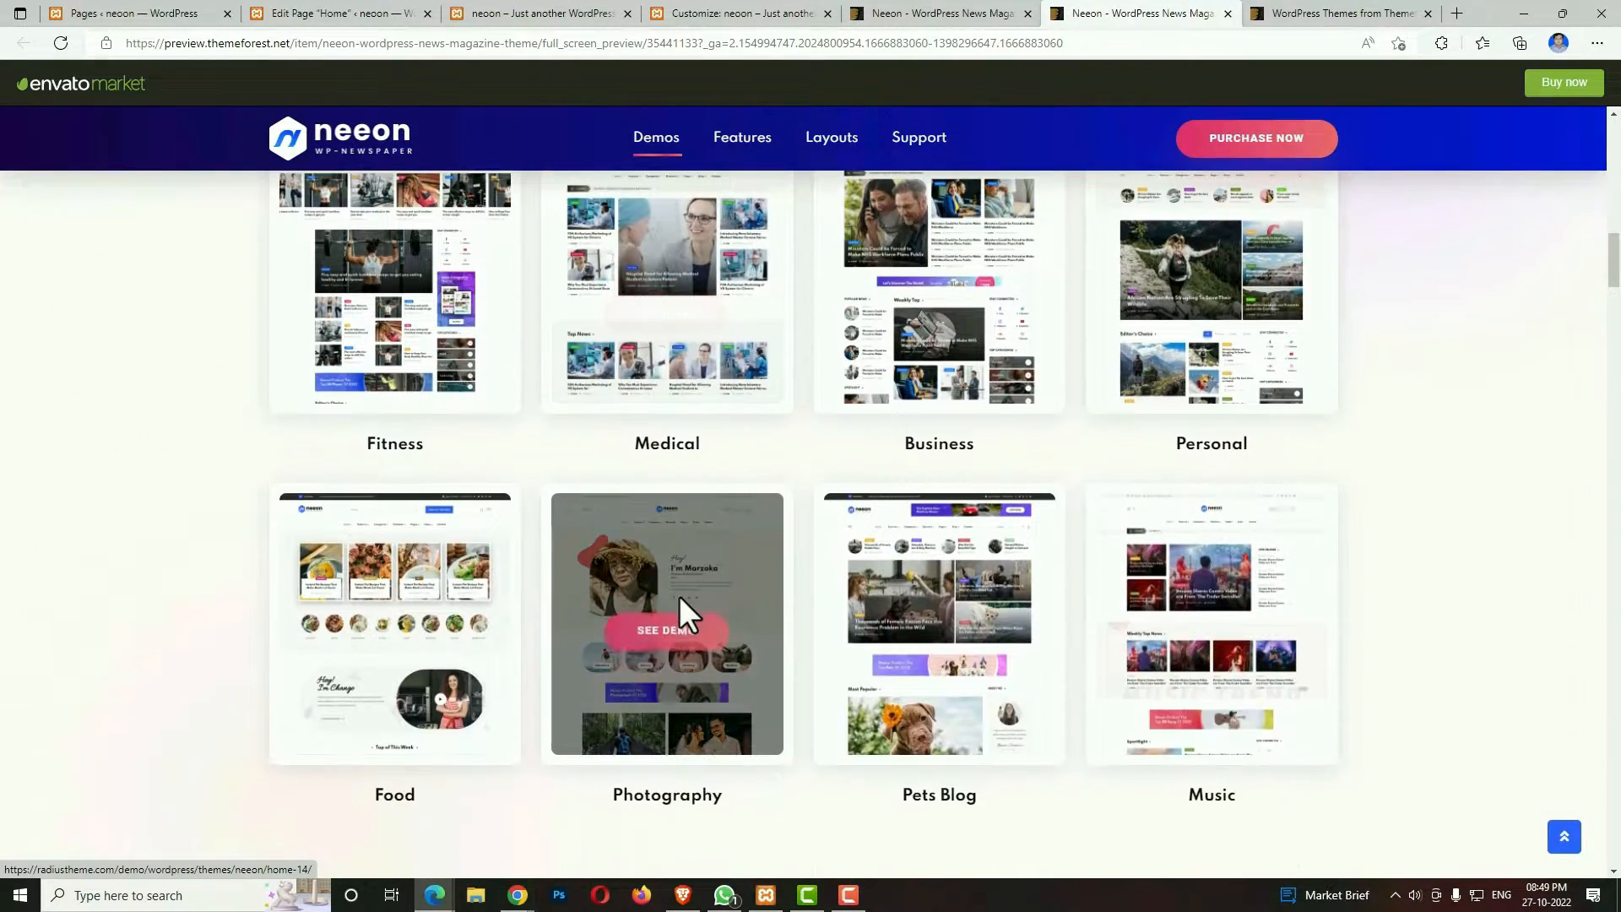
pyautogui.scroll(-3, 683, 612)
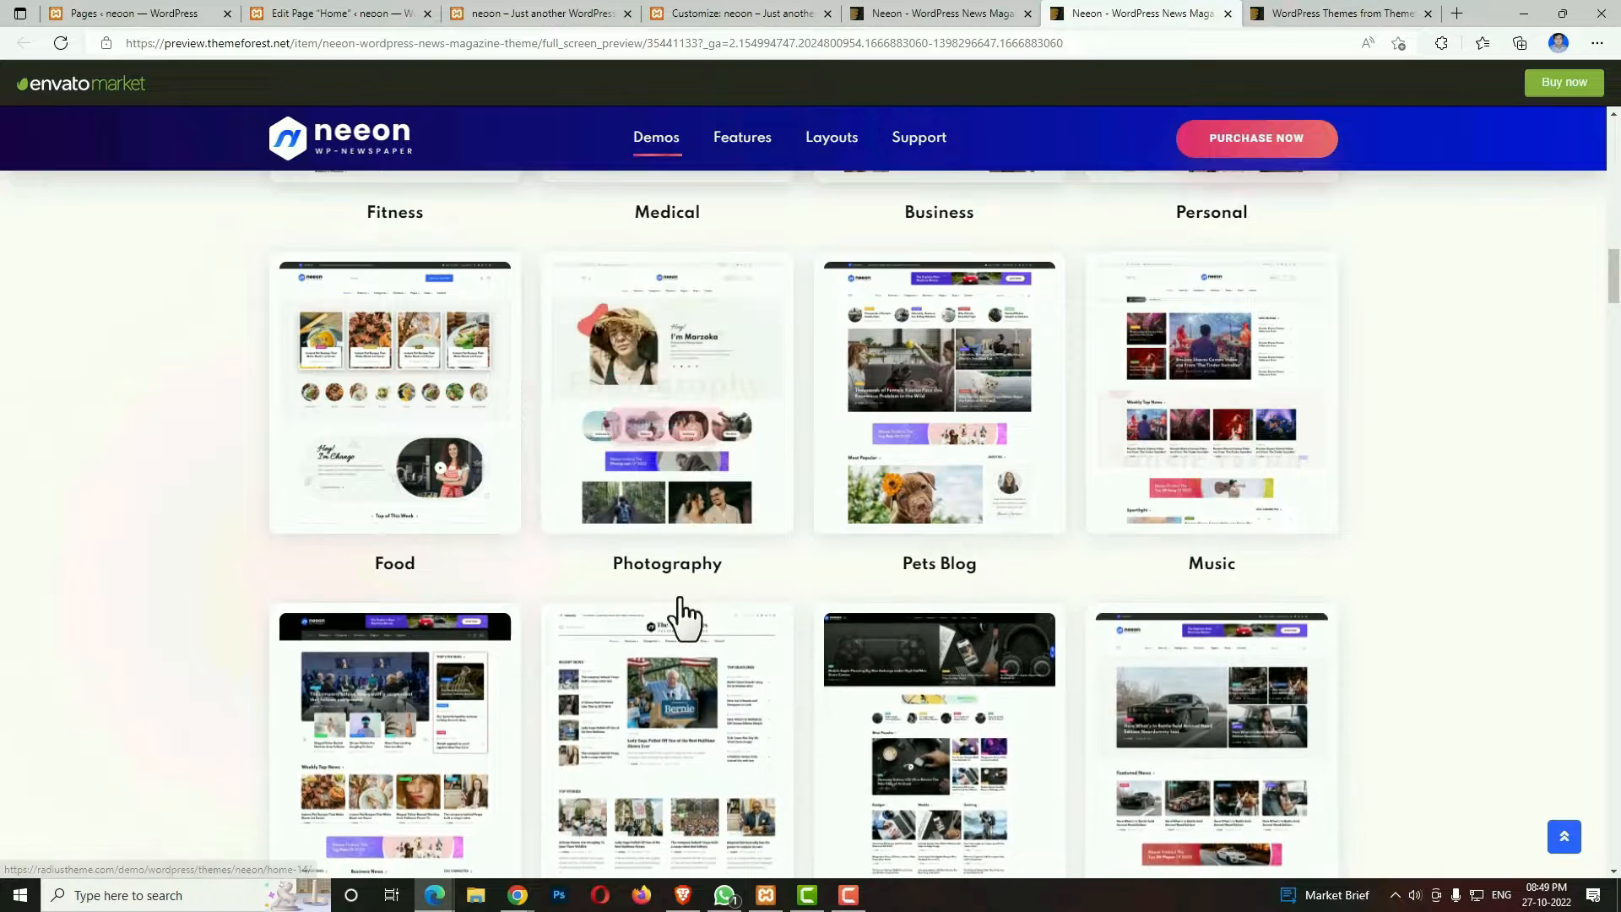
pyautogui.scroll(-4, 684, 614)
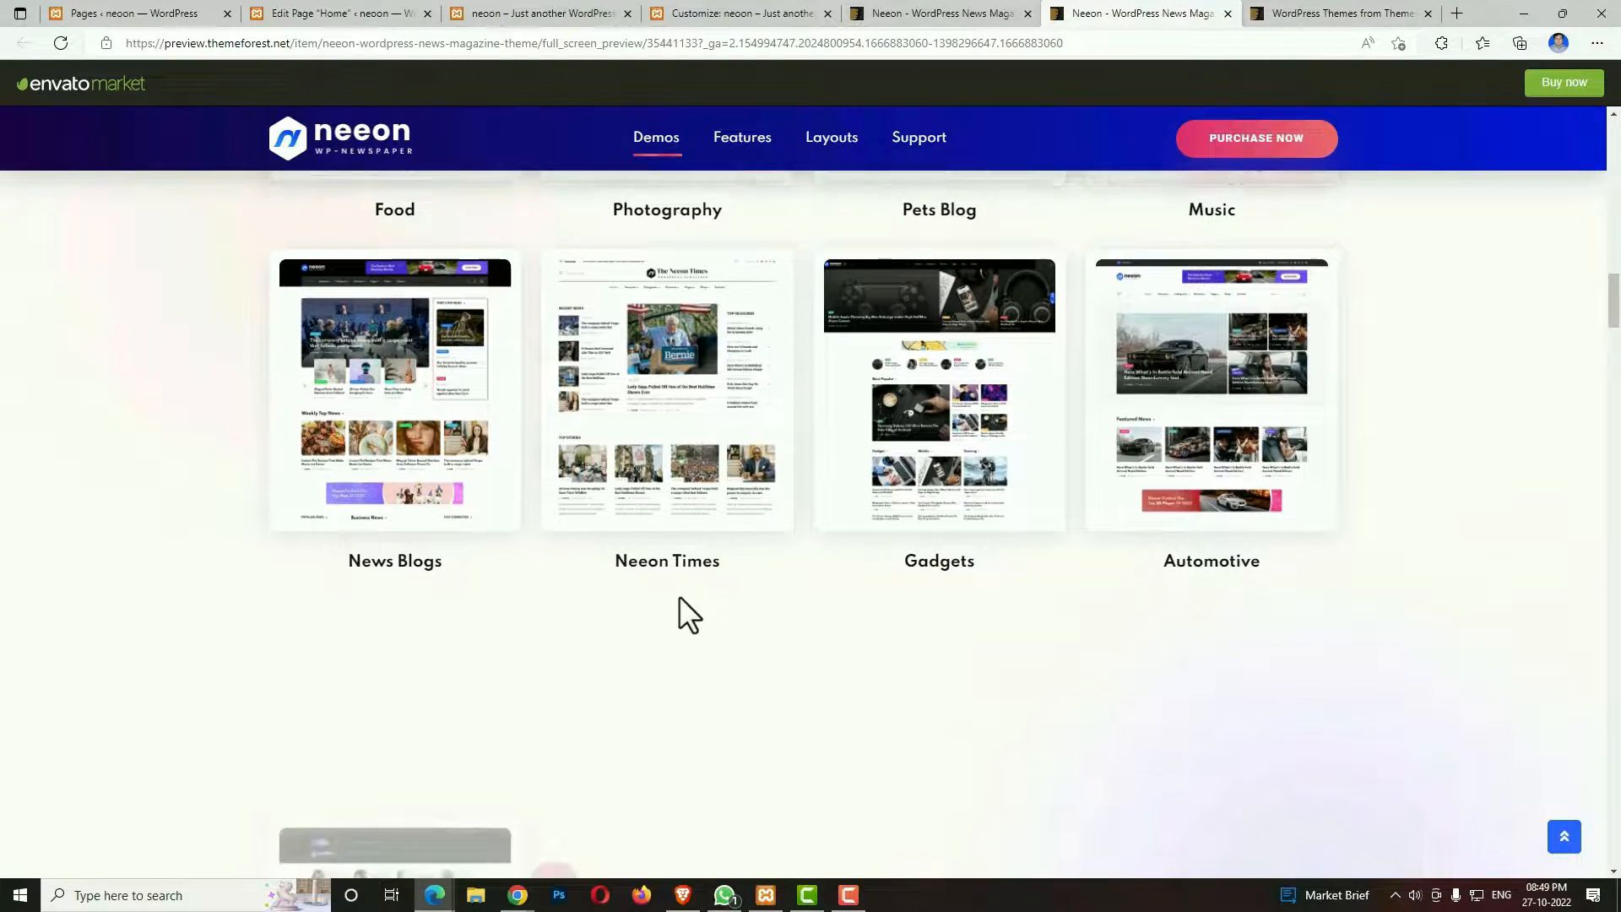
pyautogui.scroll(-3, 681, 598)
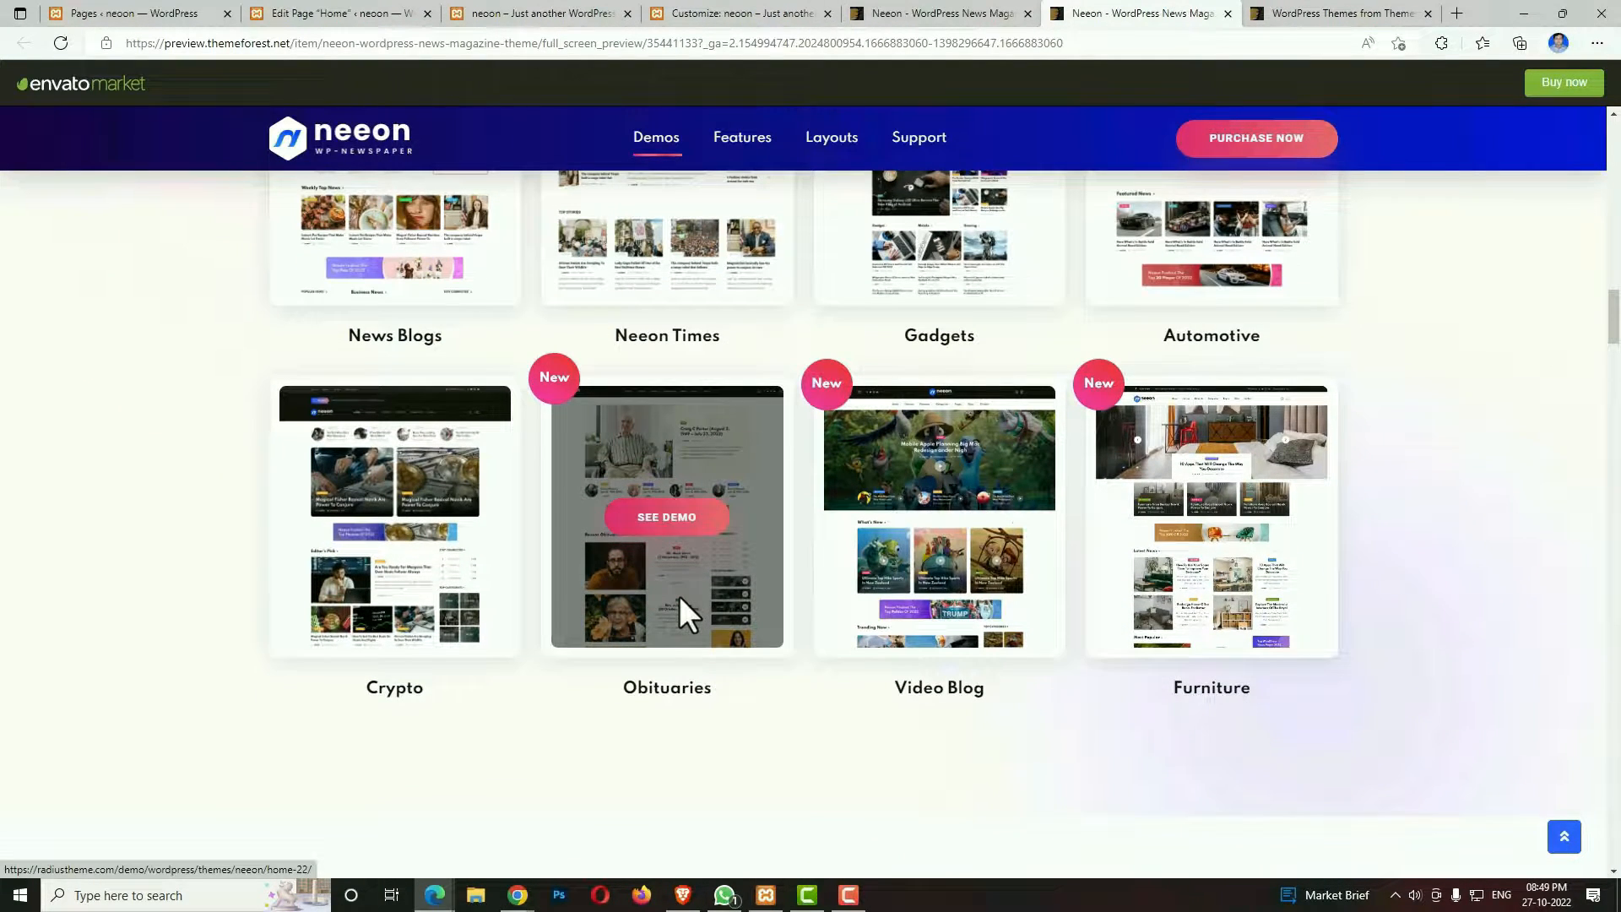
pyautogui.scroll(-3, 680, 597)
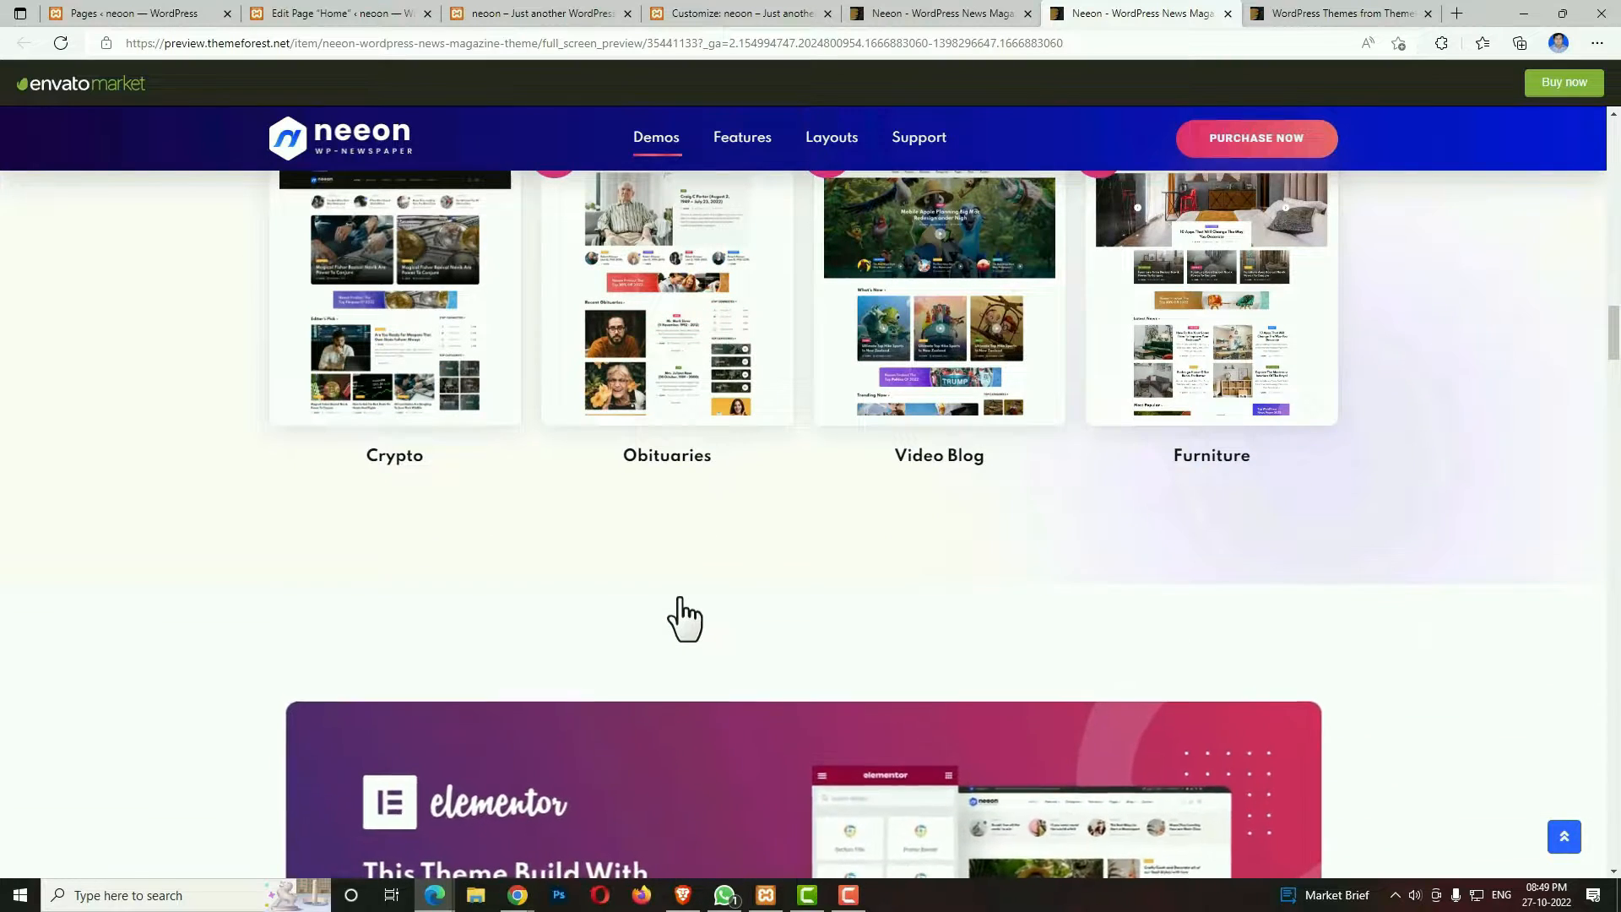
pyautogui.scroll(-1, 682, 618)
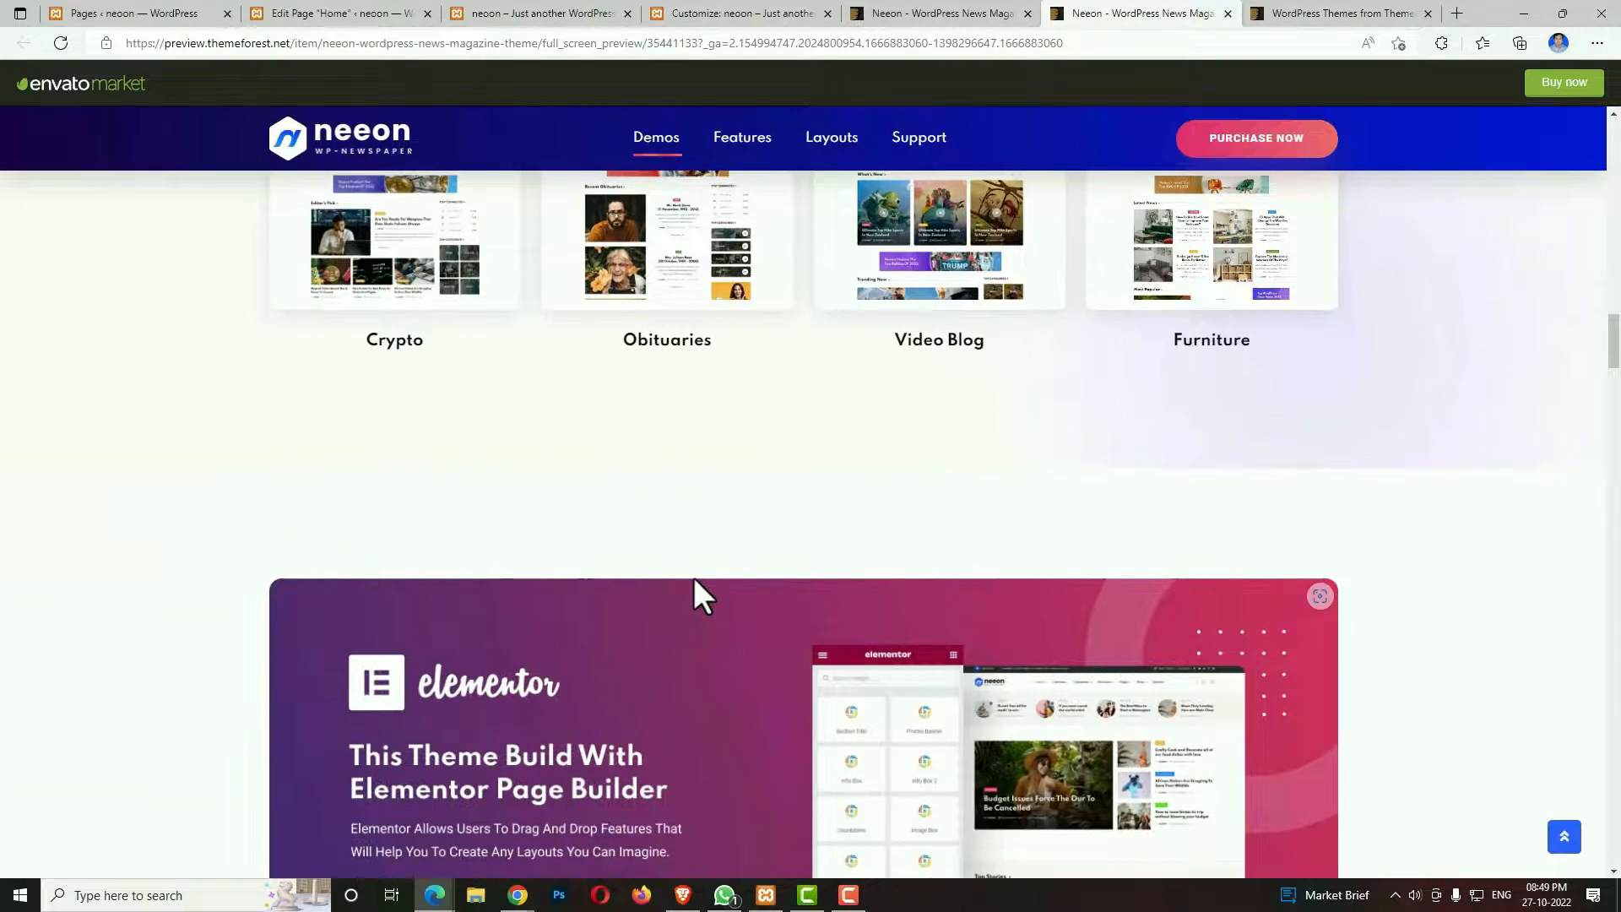
pyautogui.scroll(3, 693, 576)
pyautogui.scroll(4, 692, 576)
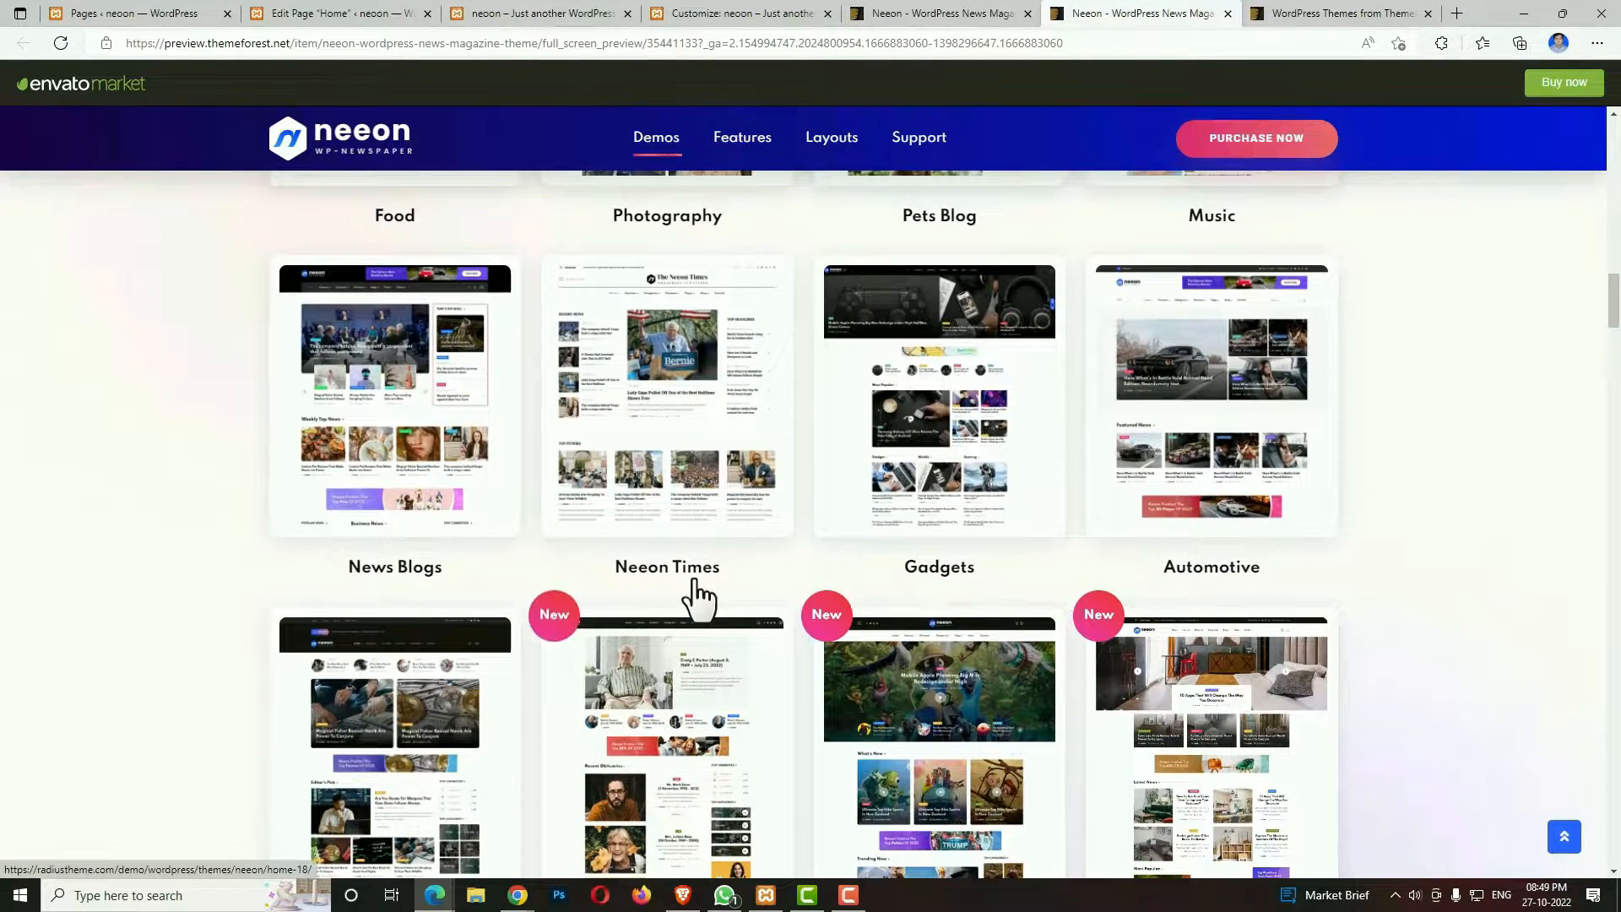
pyautogui.scroll(-4, 693, 581)
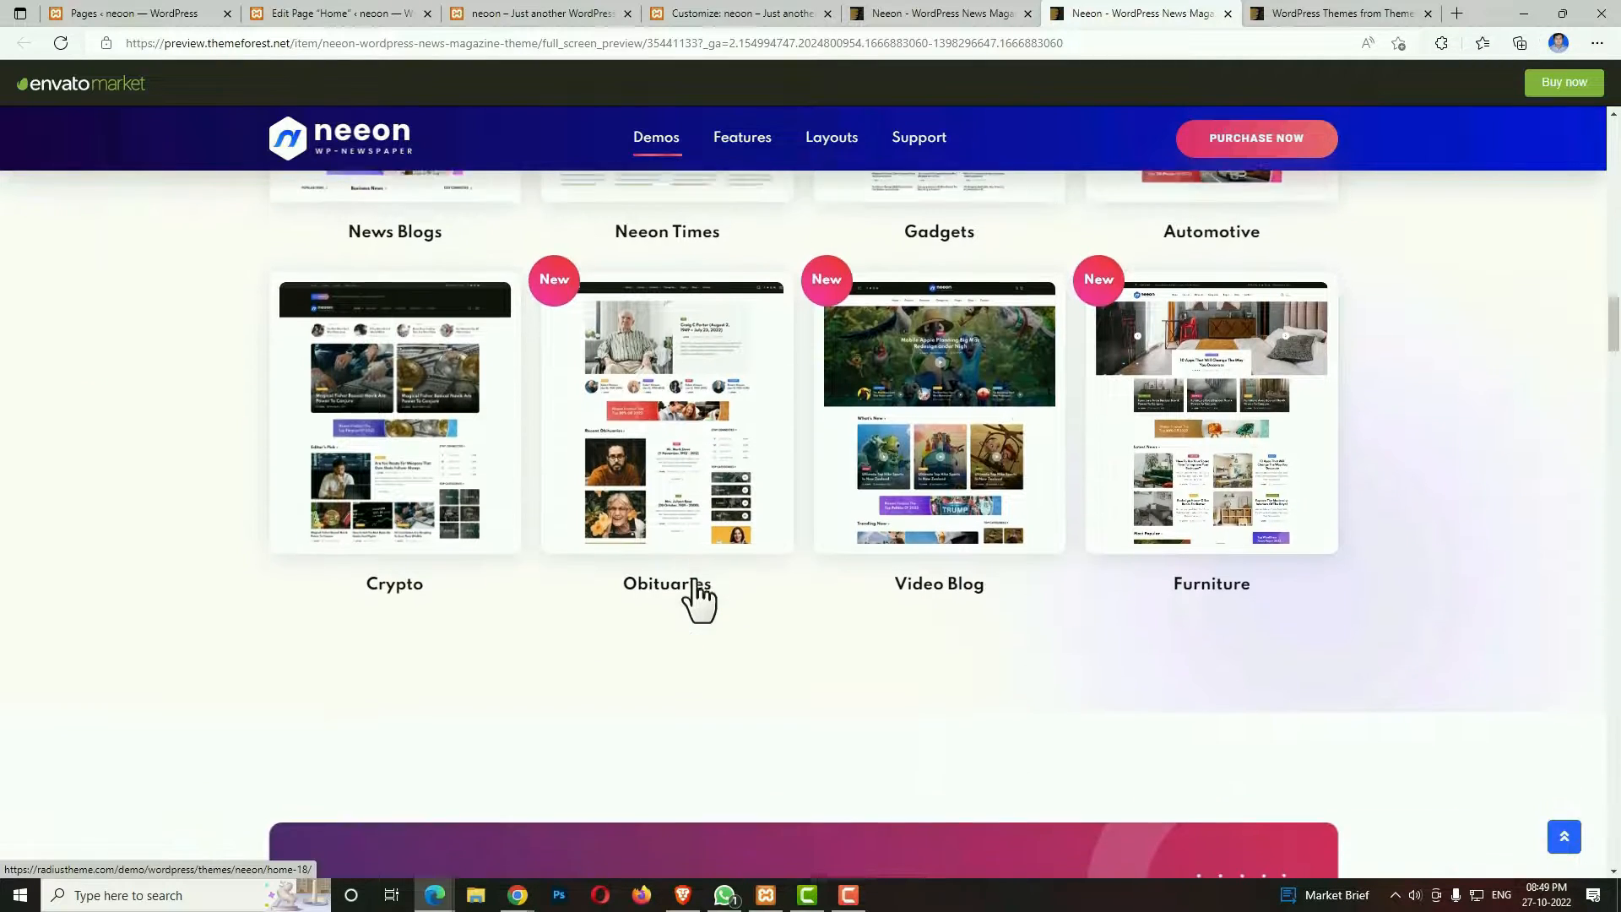
# Read the Elementor Page Builder section on the theme's live preview page.
pyautogui.scroll(-4, 694, 580)
pyautogui.scroll(-1, 694, 579)
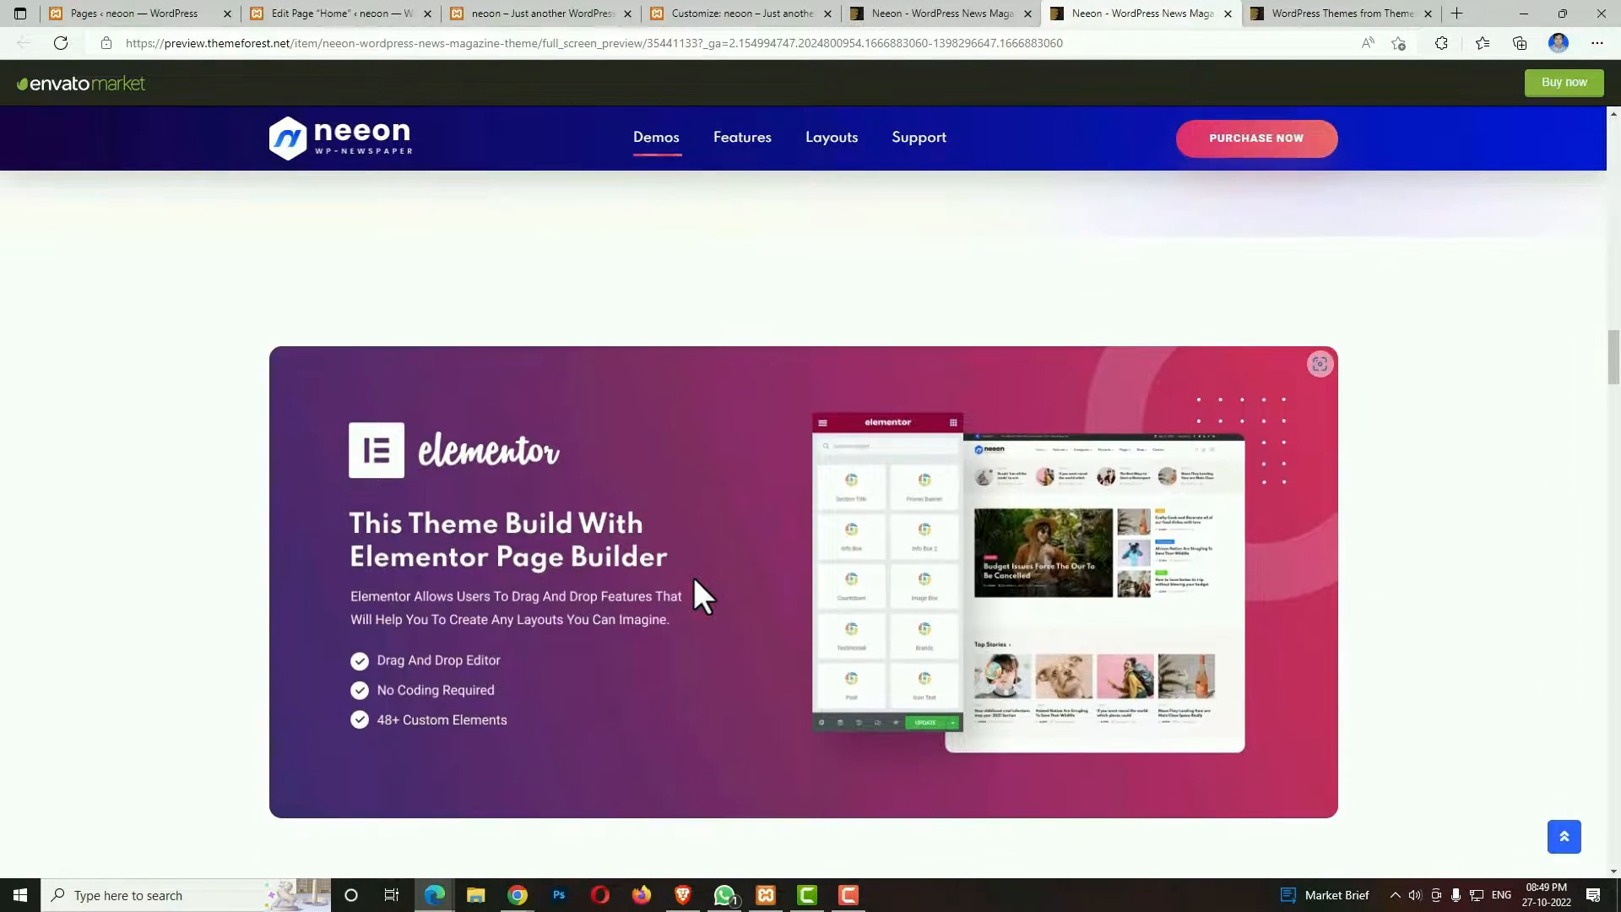
pyautogui.scroll(-1, 694, 579)
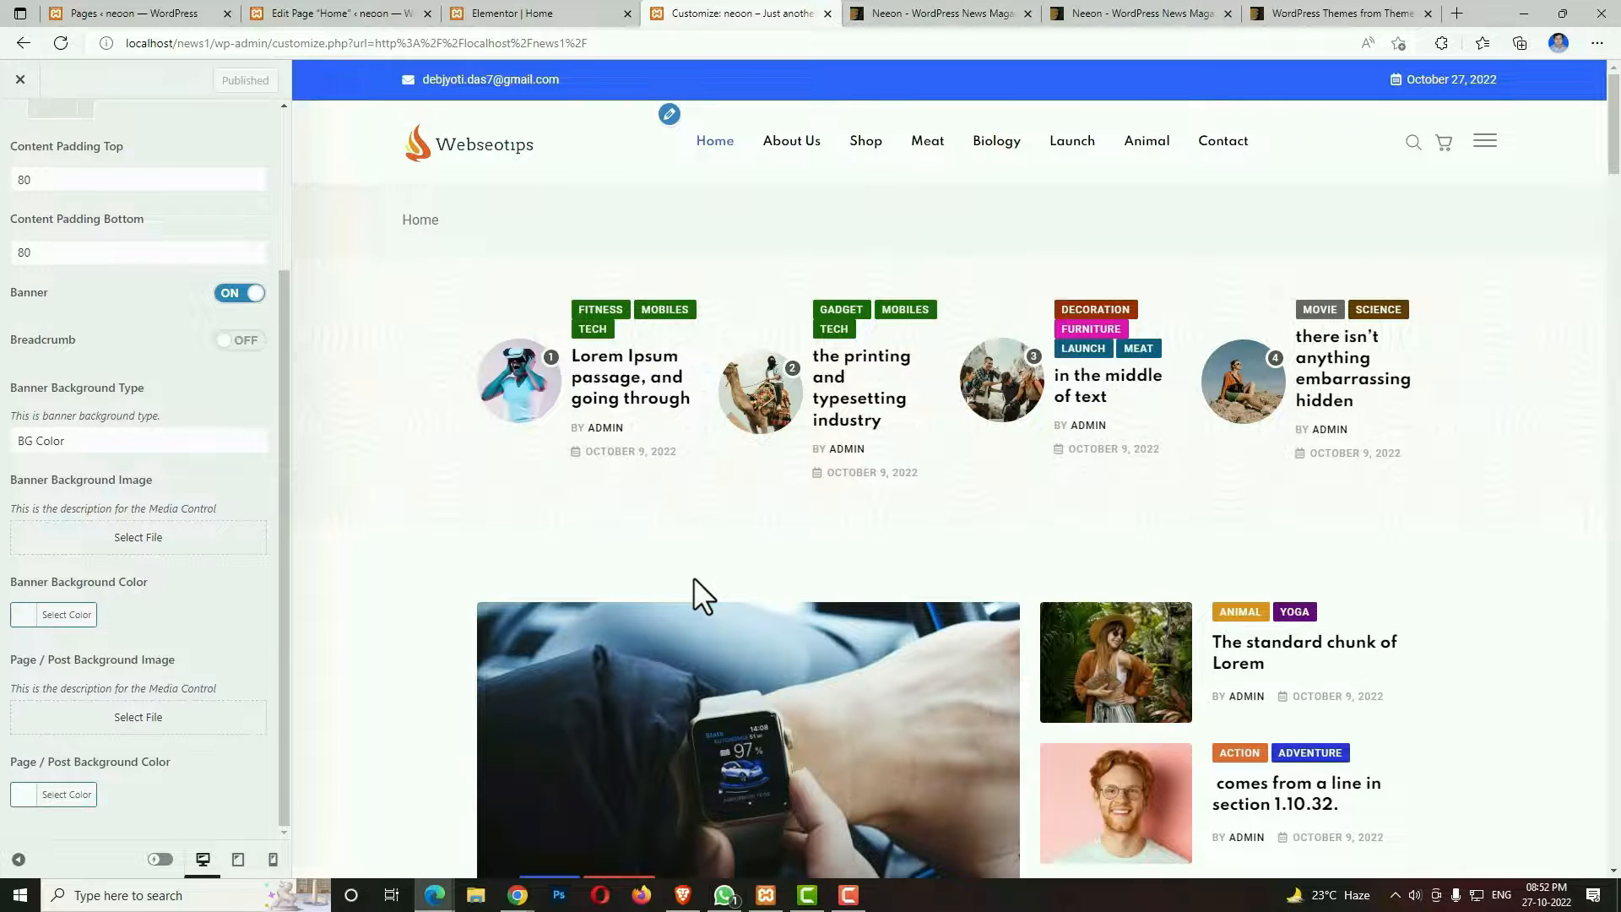
pyautogui.scroll(-7, 680, 629)
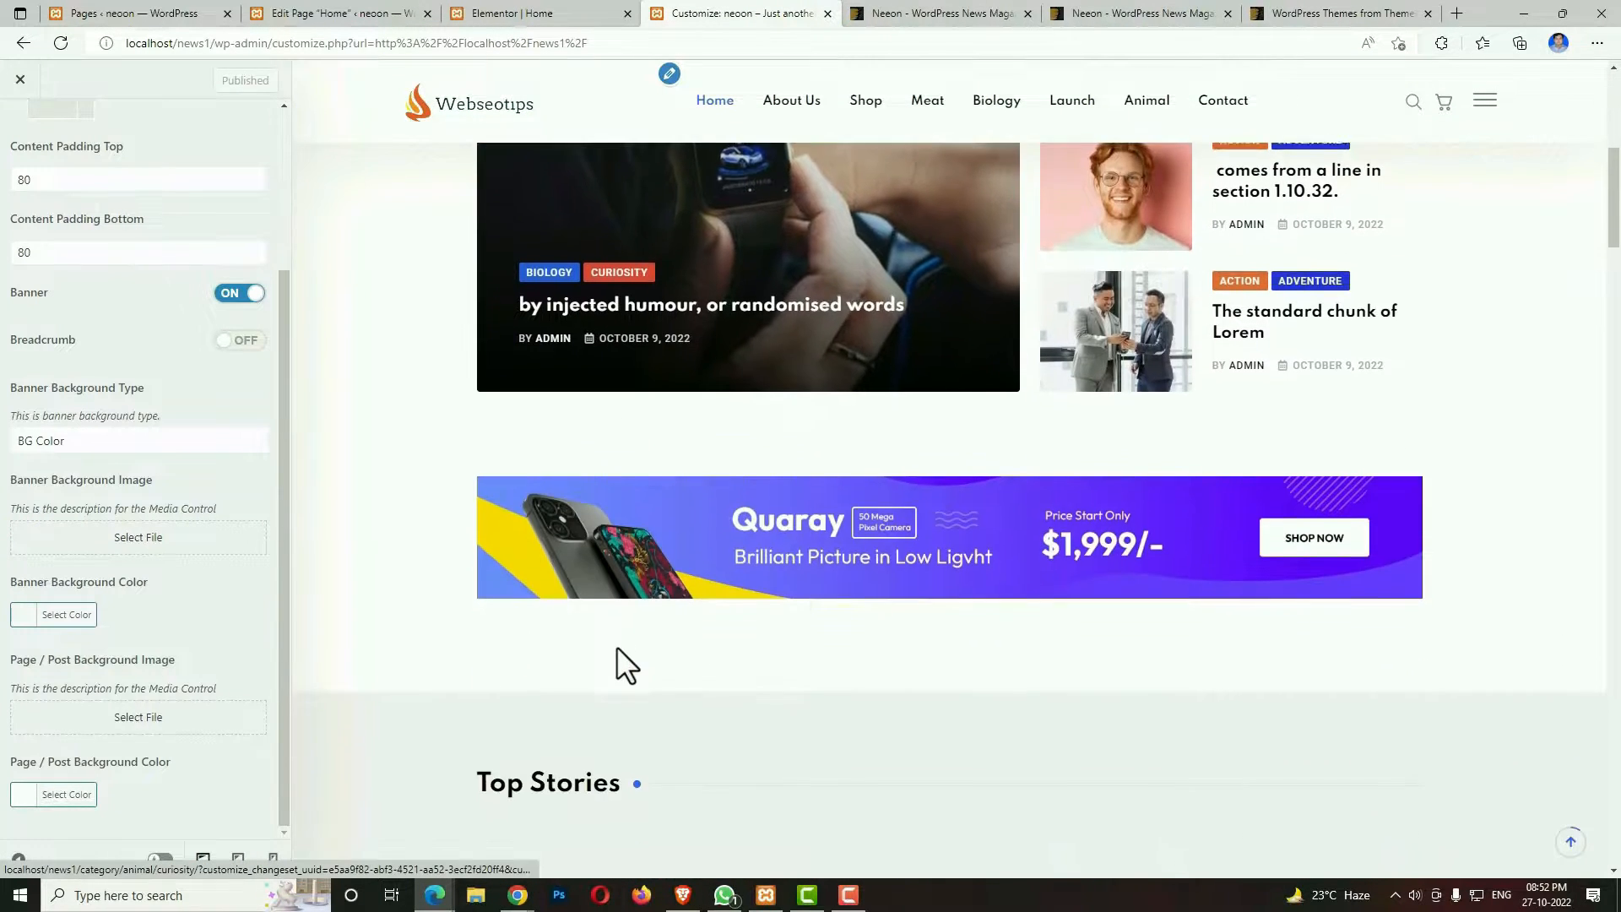
pyautogui.scroll(-4, 617, 649)
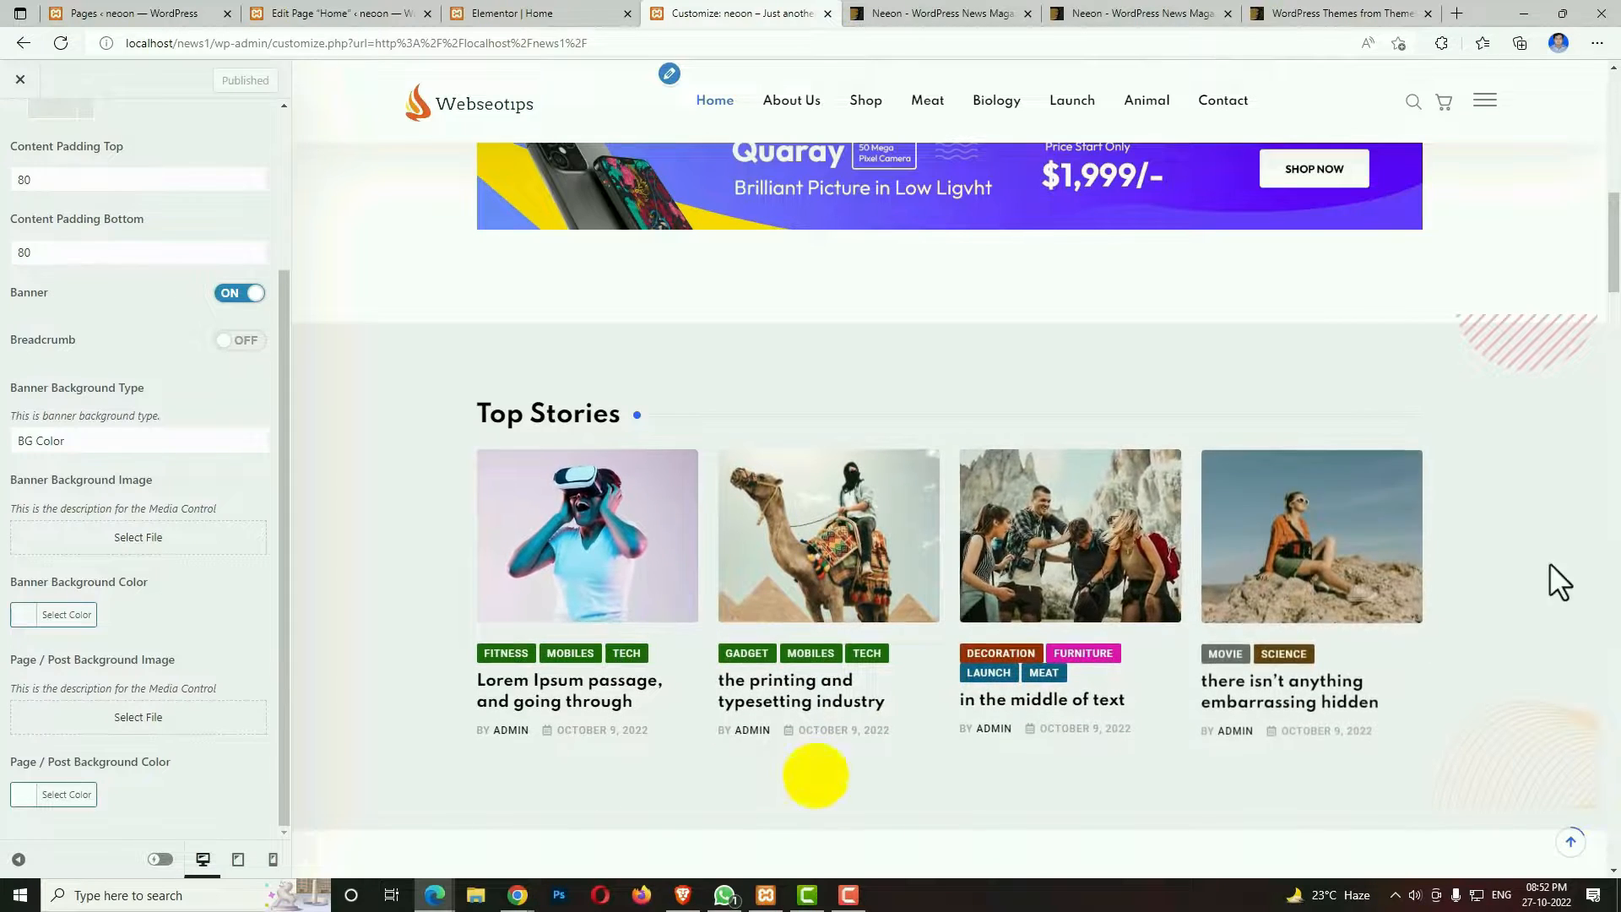
pyautogui.scroll(3, 1216, 422)
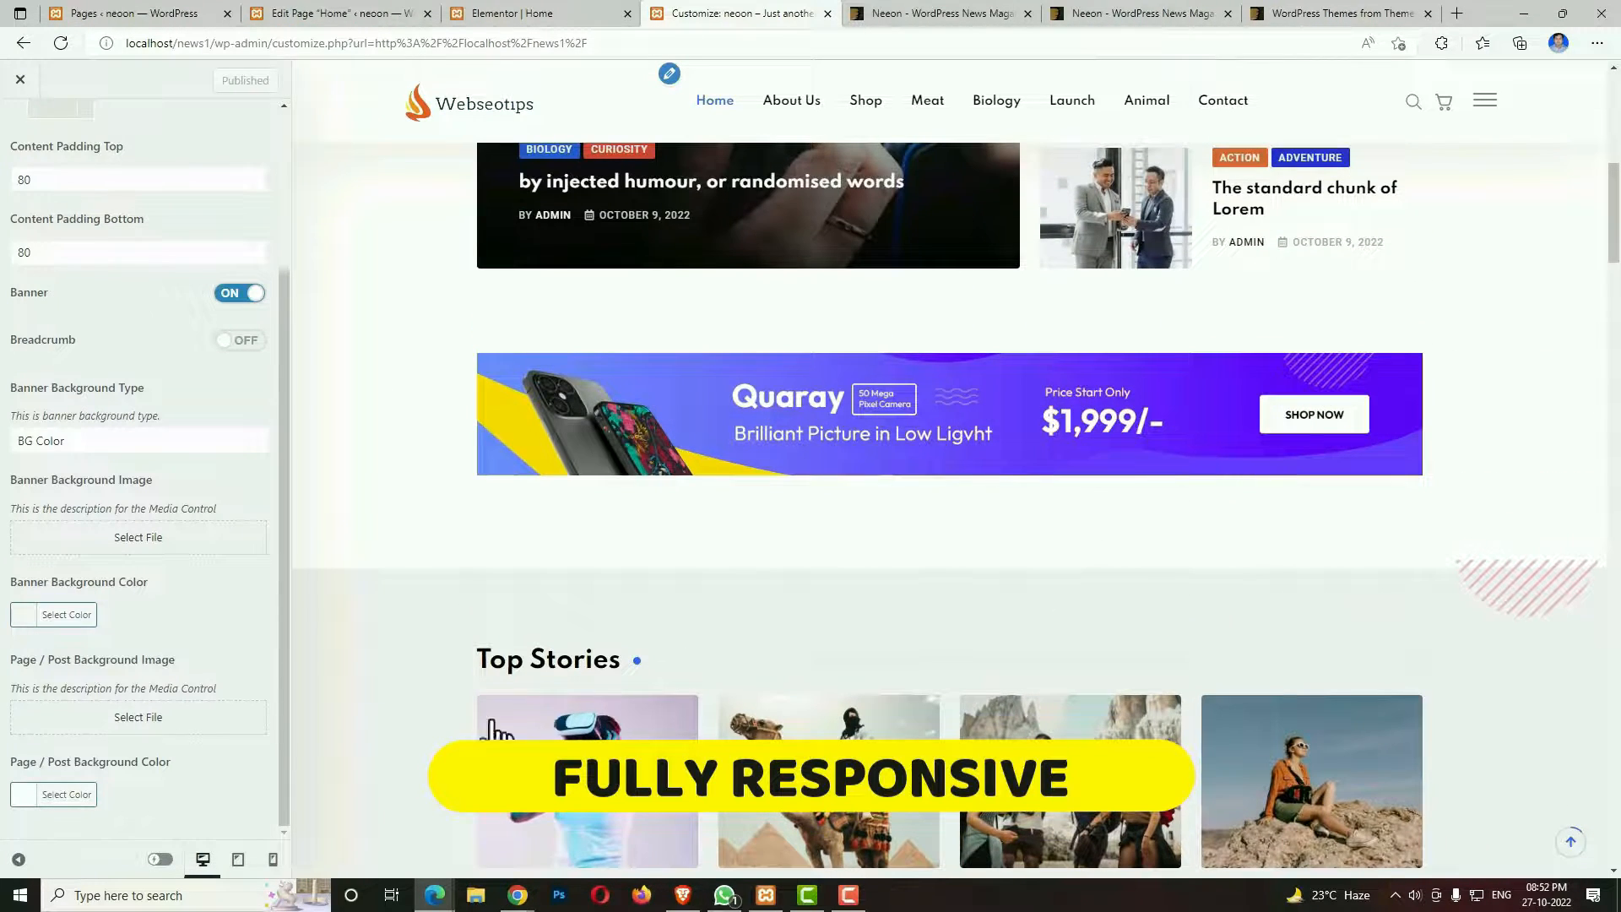
pyautogui.click(238, 859)
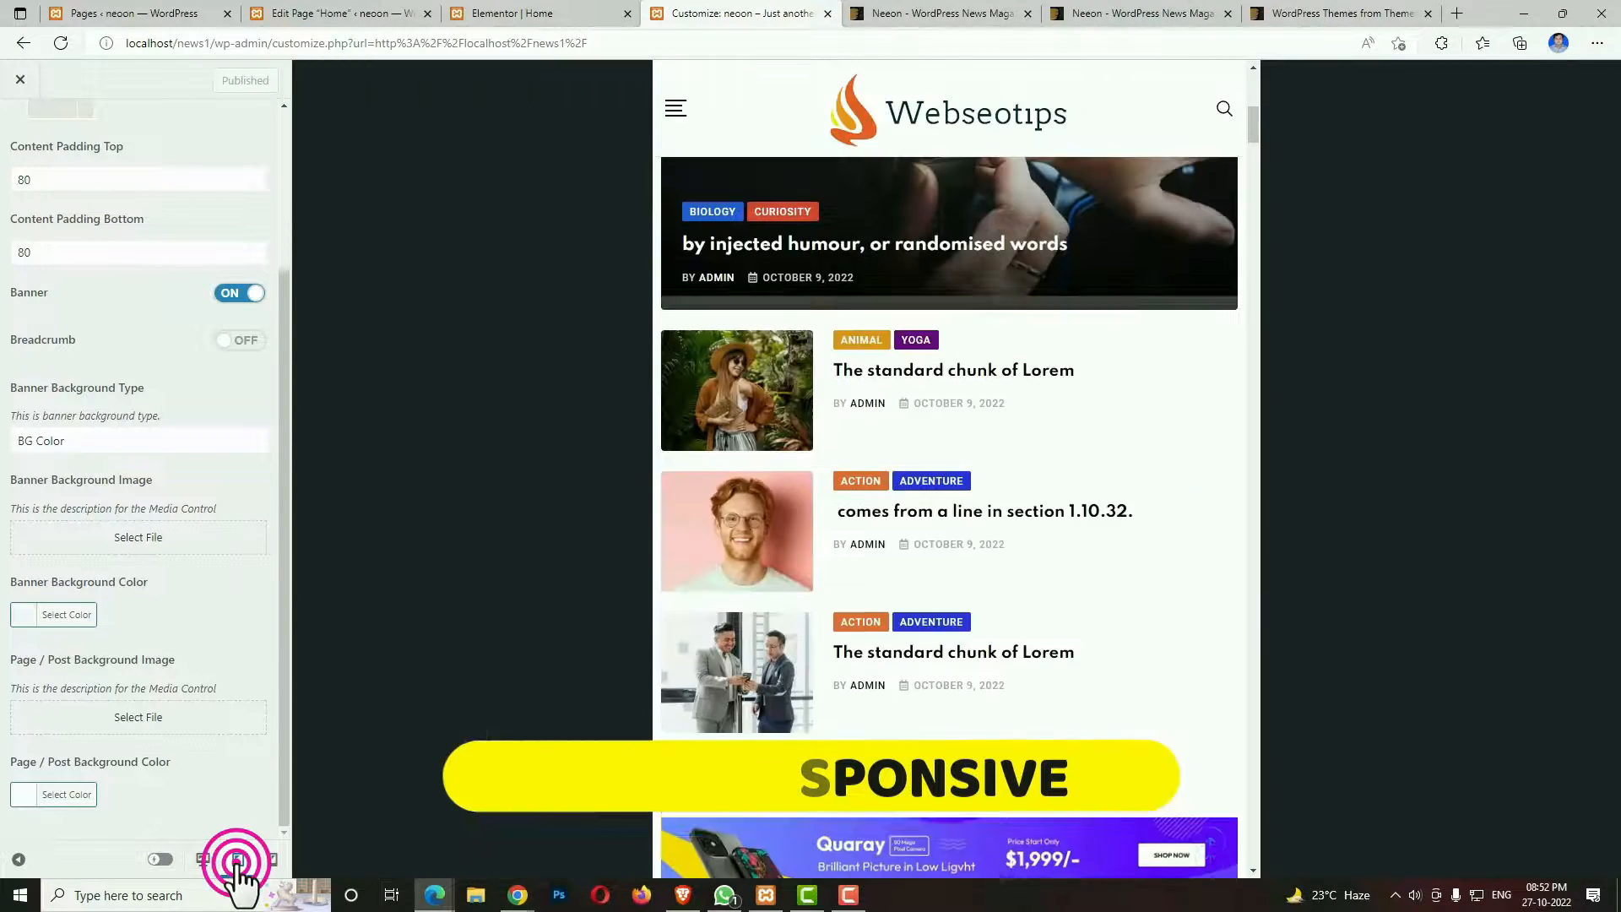
pyautogui.scroll(8, 893, 671)
pyautogui.scroll(-8, 895, 673)
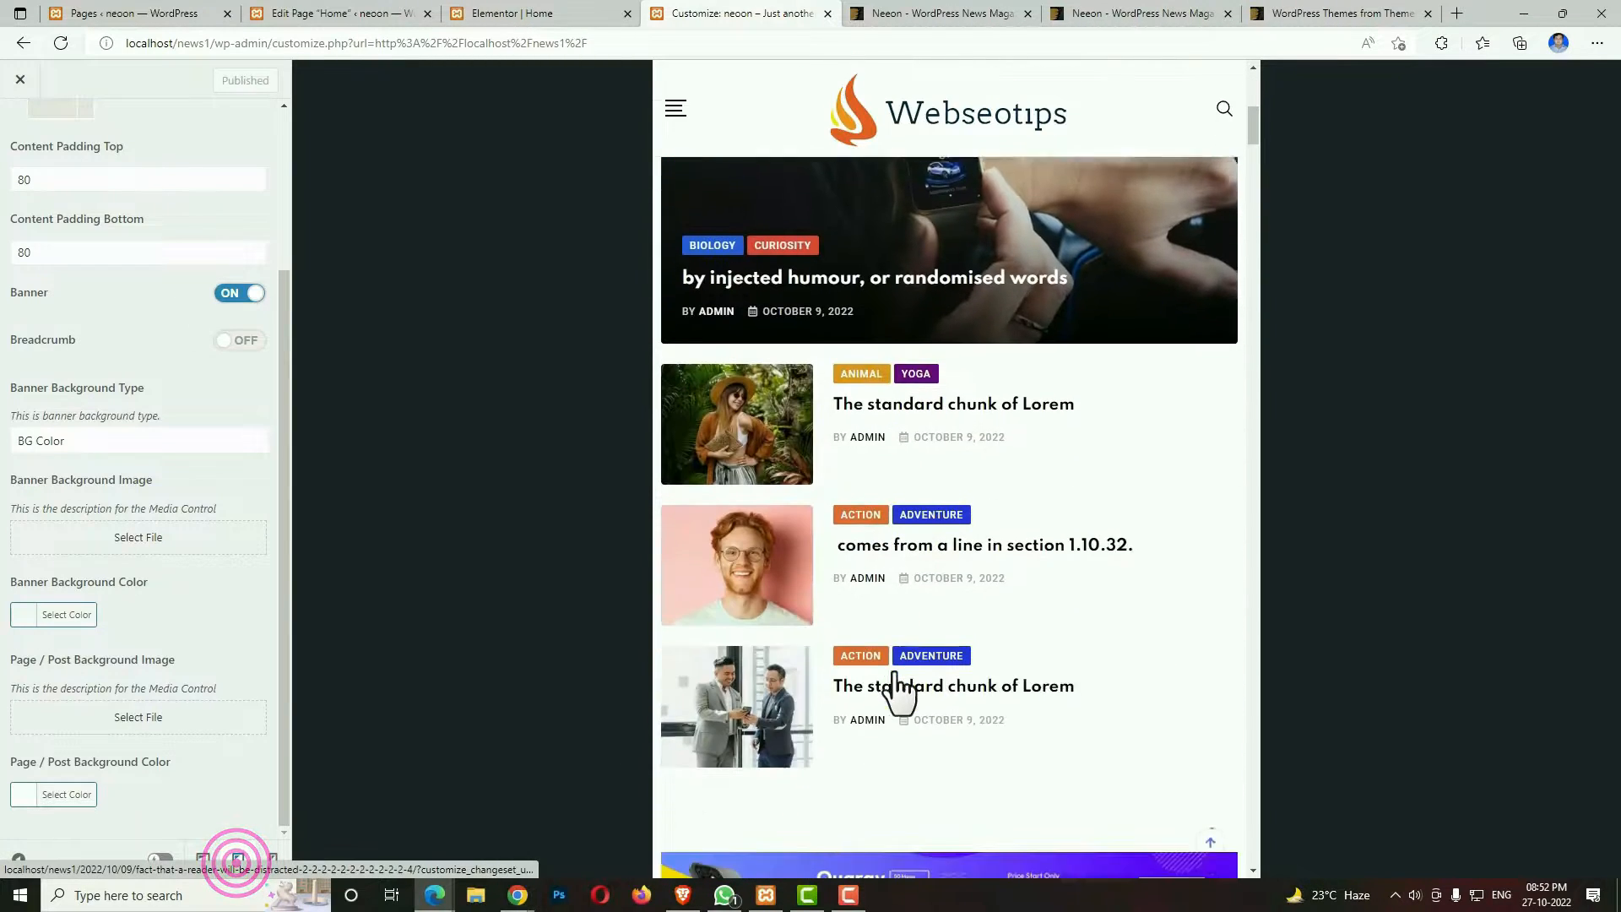
# Show the home page in the Customizer's mobile preview and check its sections through Editor's Choice.
pyautogui.click(274, 859)
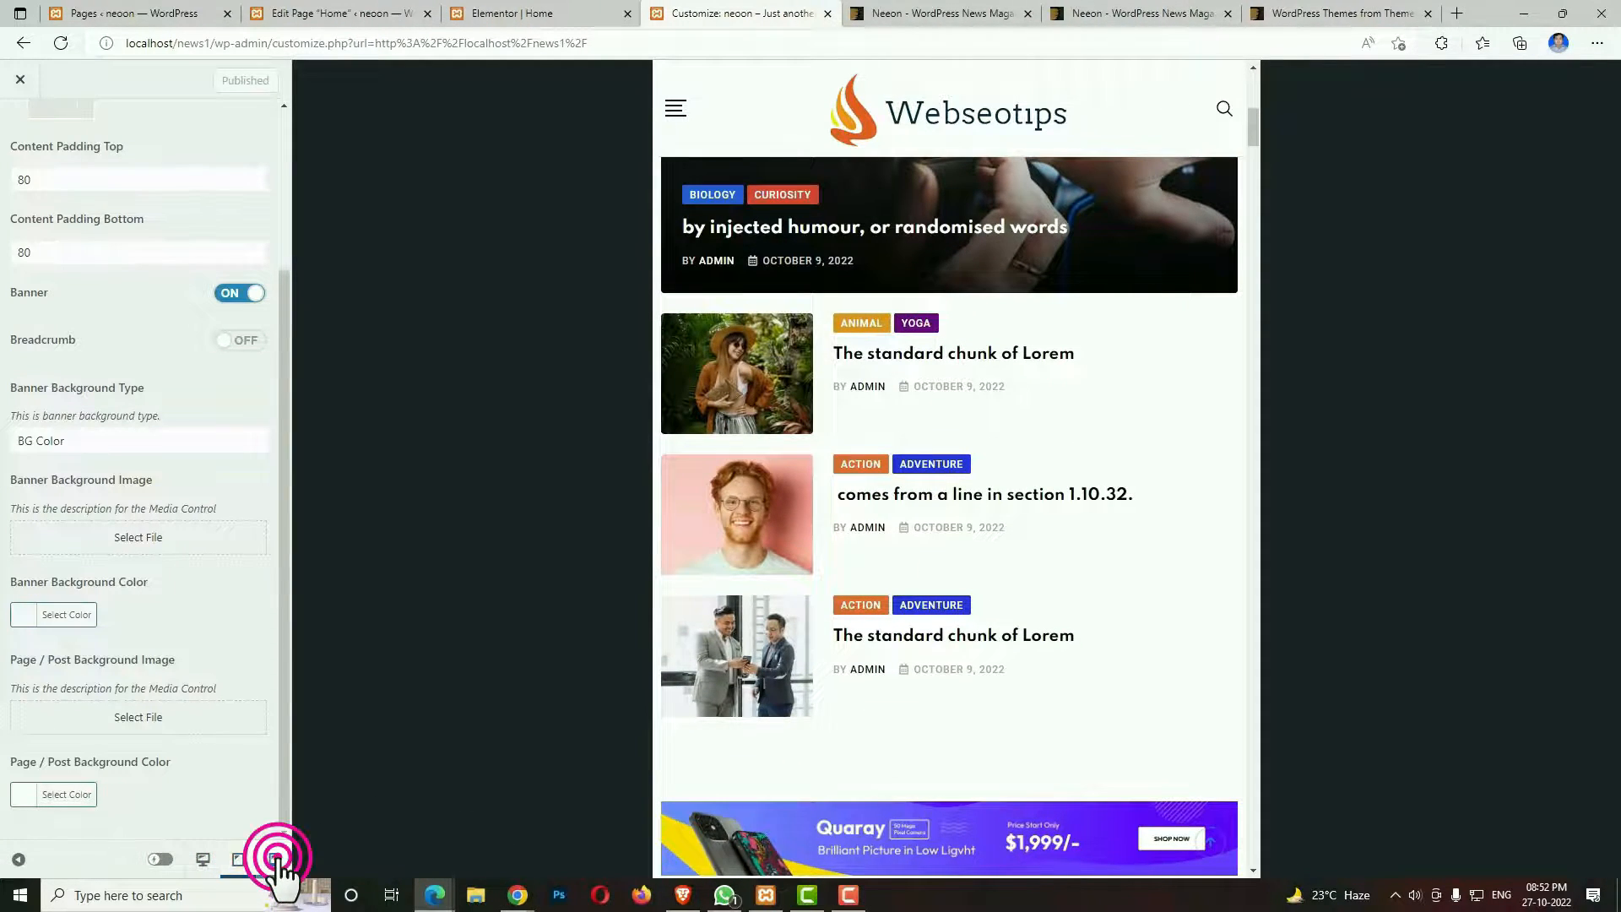
pyautogui.scroll(-6, 984, 572)
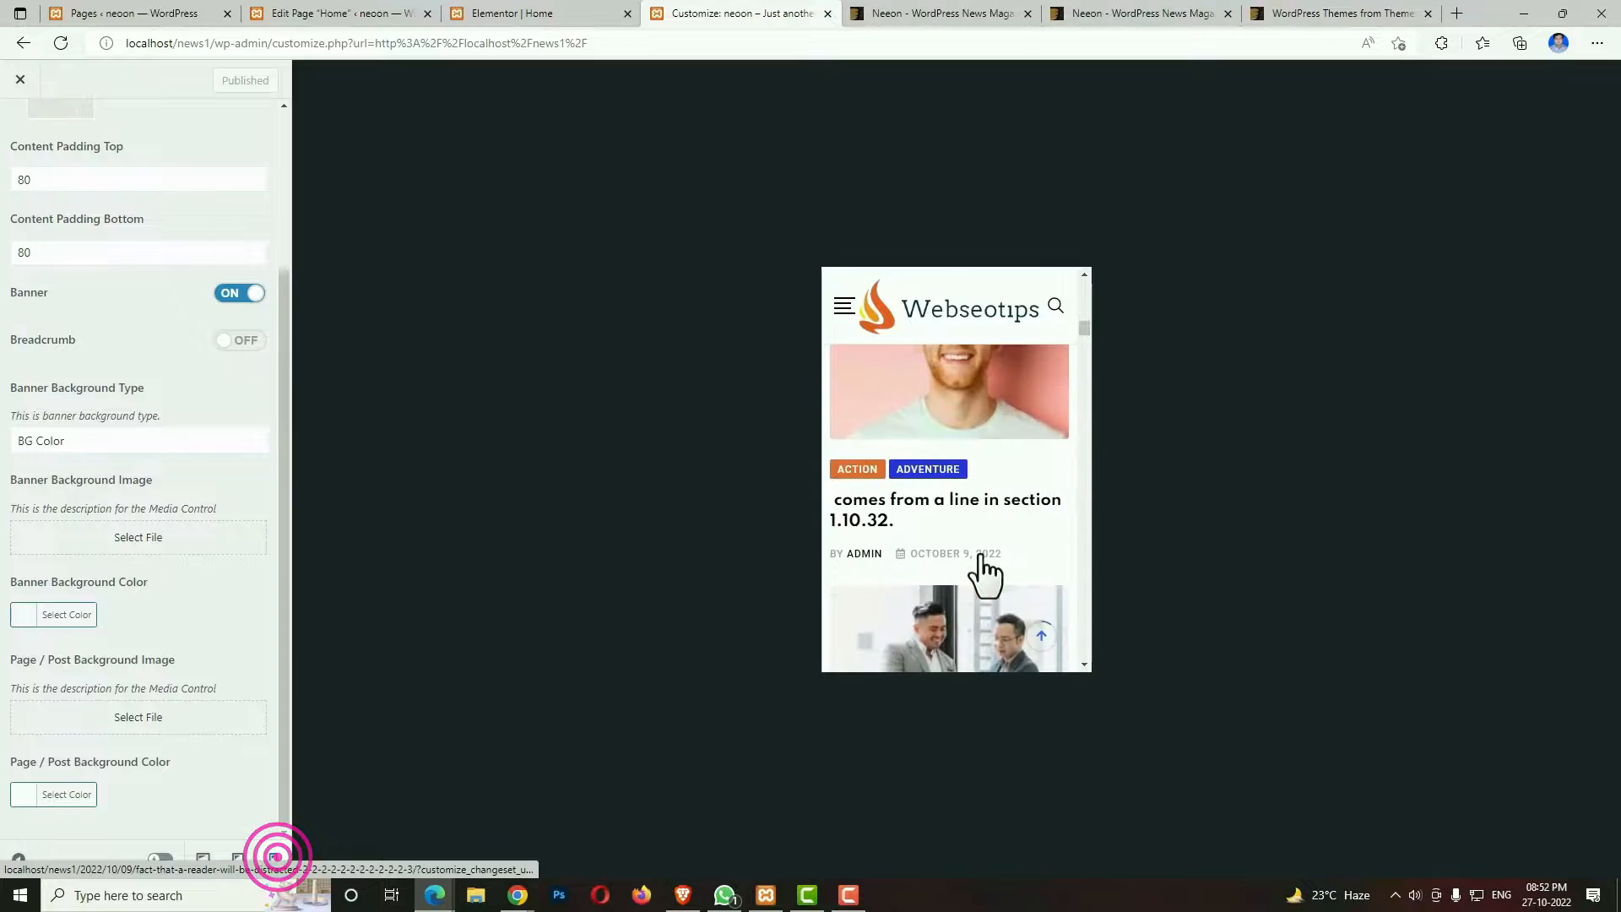
pyautogui.scroll(-10, 981, 555)
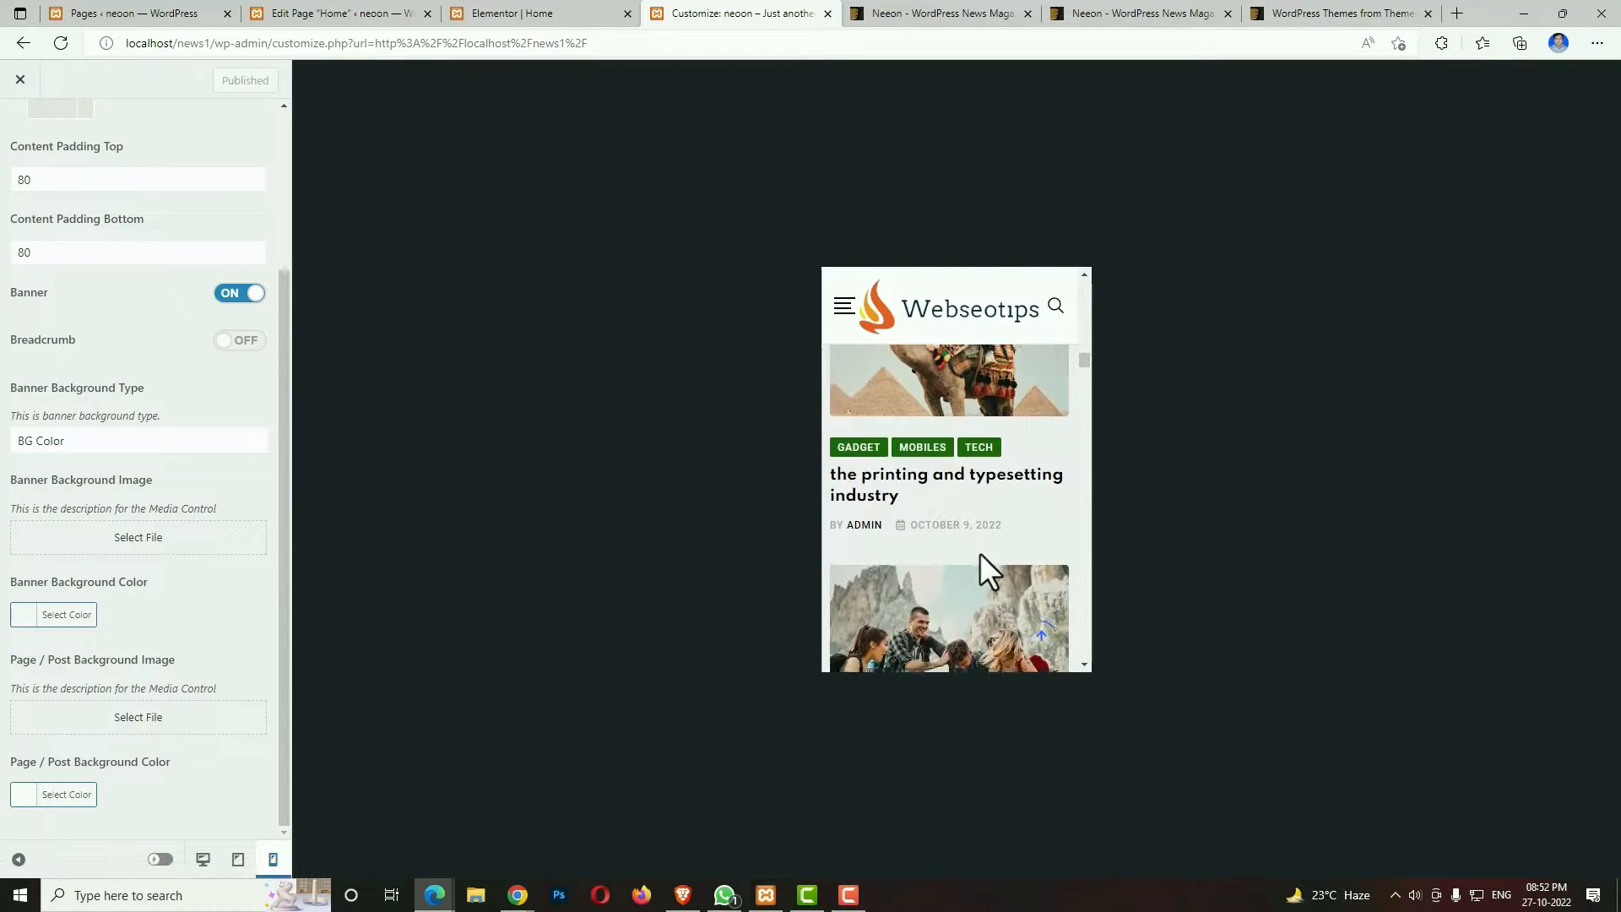
pyautogui.scroll(-10, 979, 552)
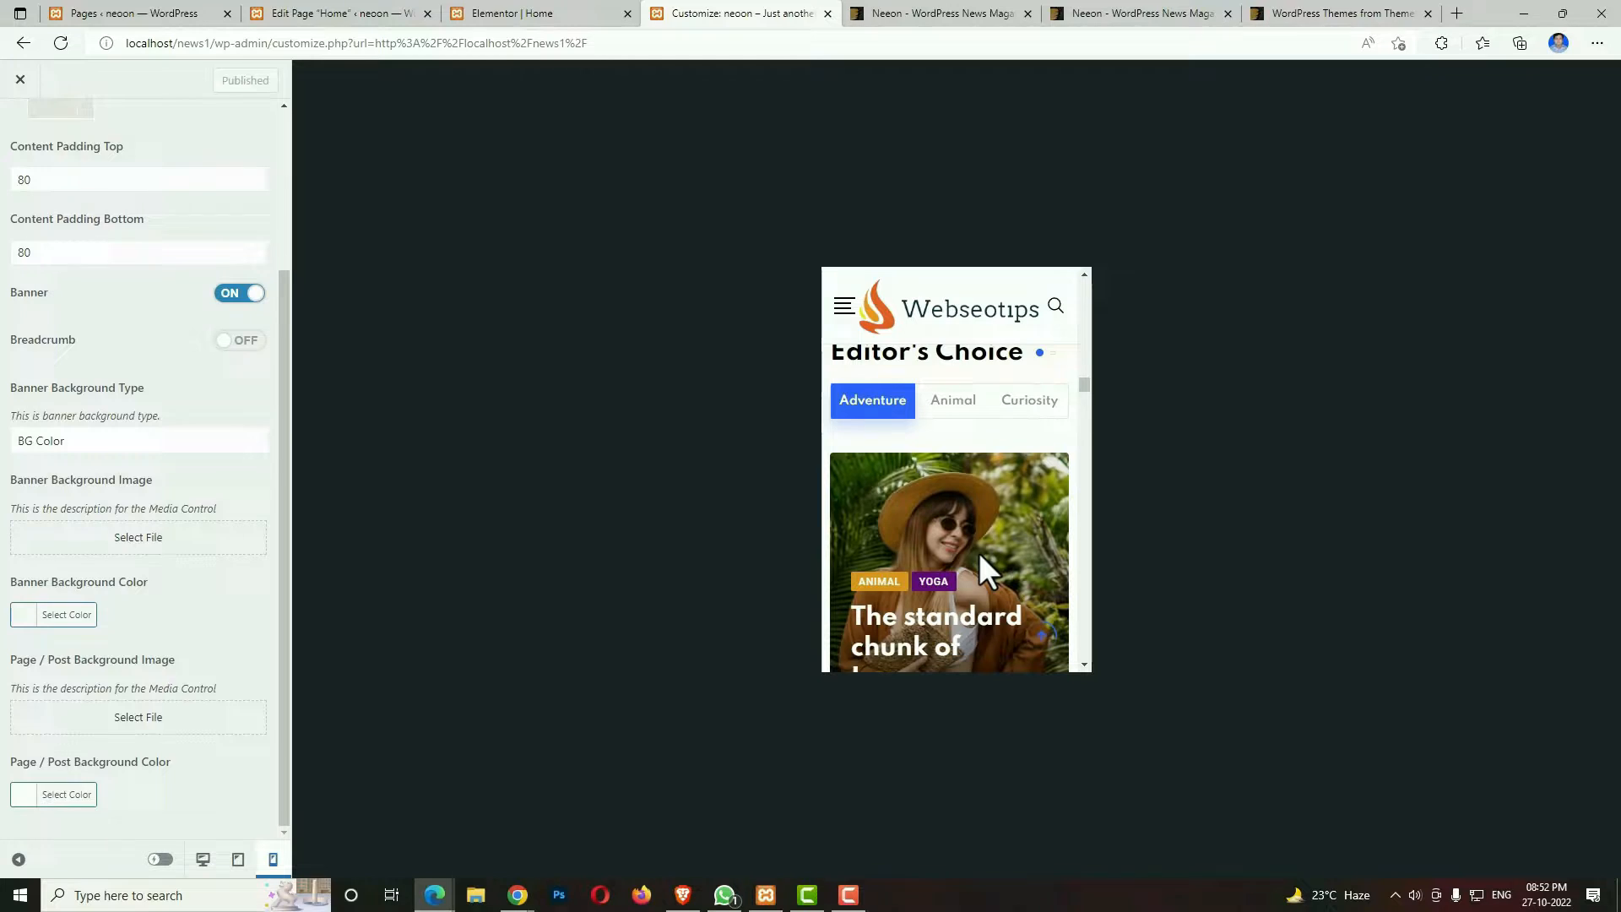
pyautogui.scroll(-1, 980, 553)
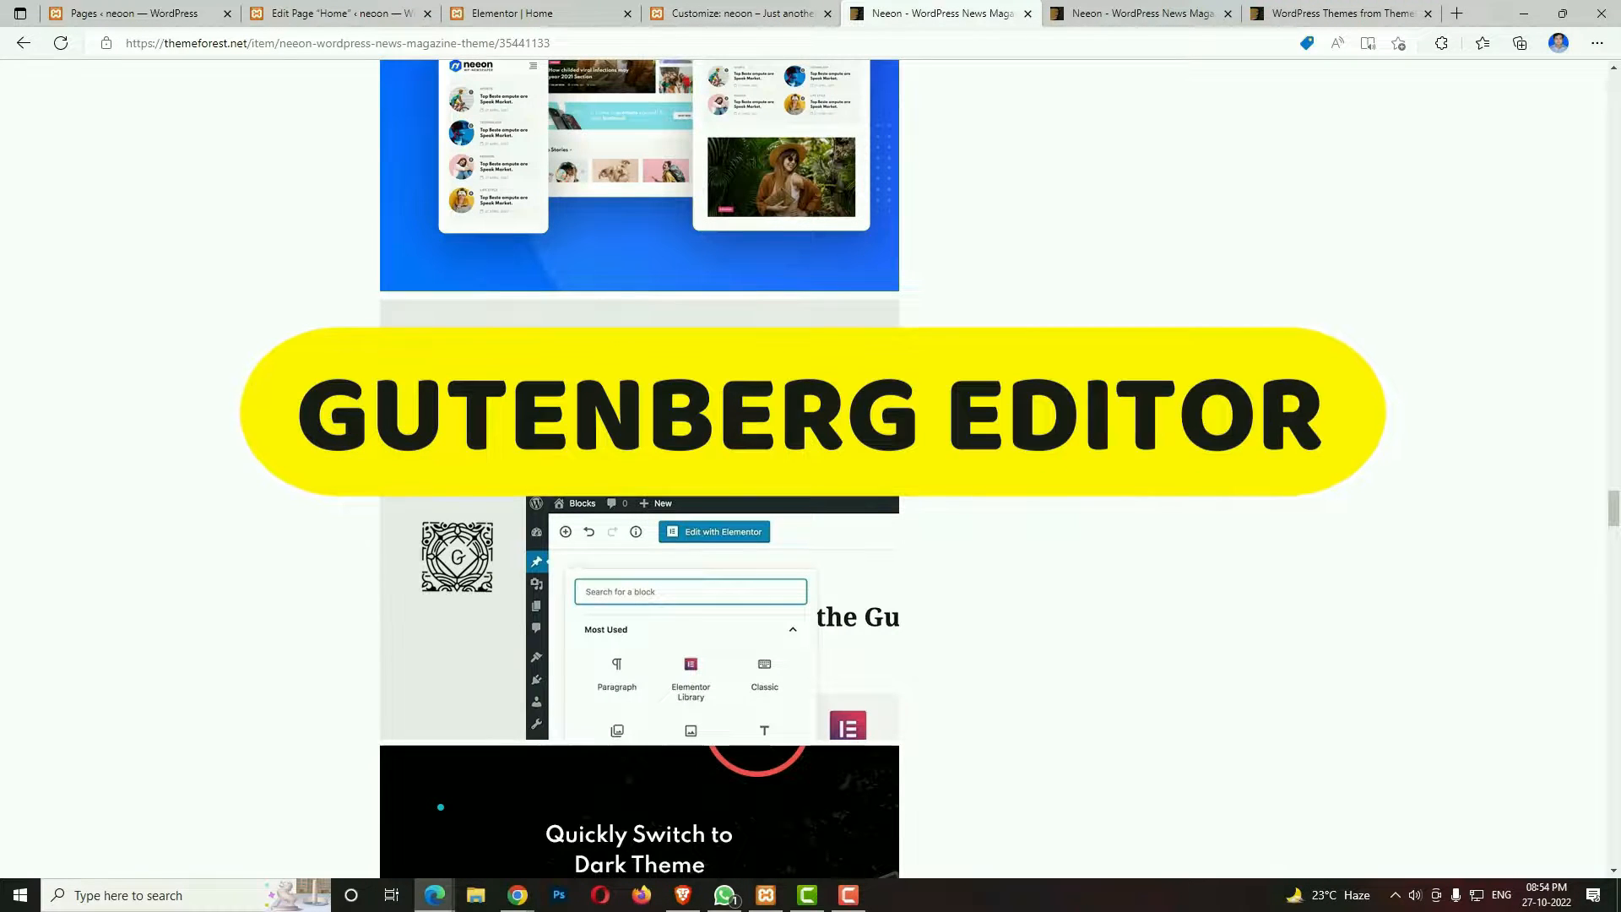
# Open the Neeon Home 19 demo and try its dark mode, finishing in light mode.
pyautogui.click(515, 395)
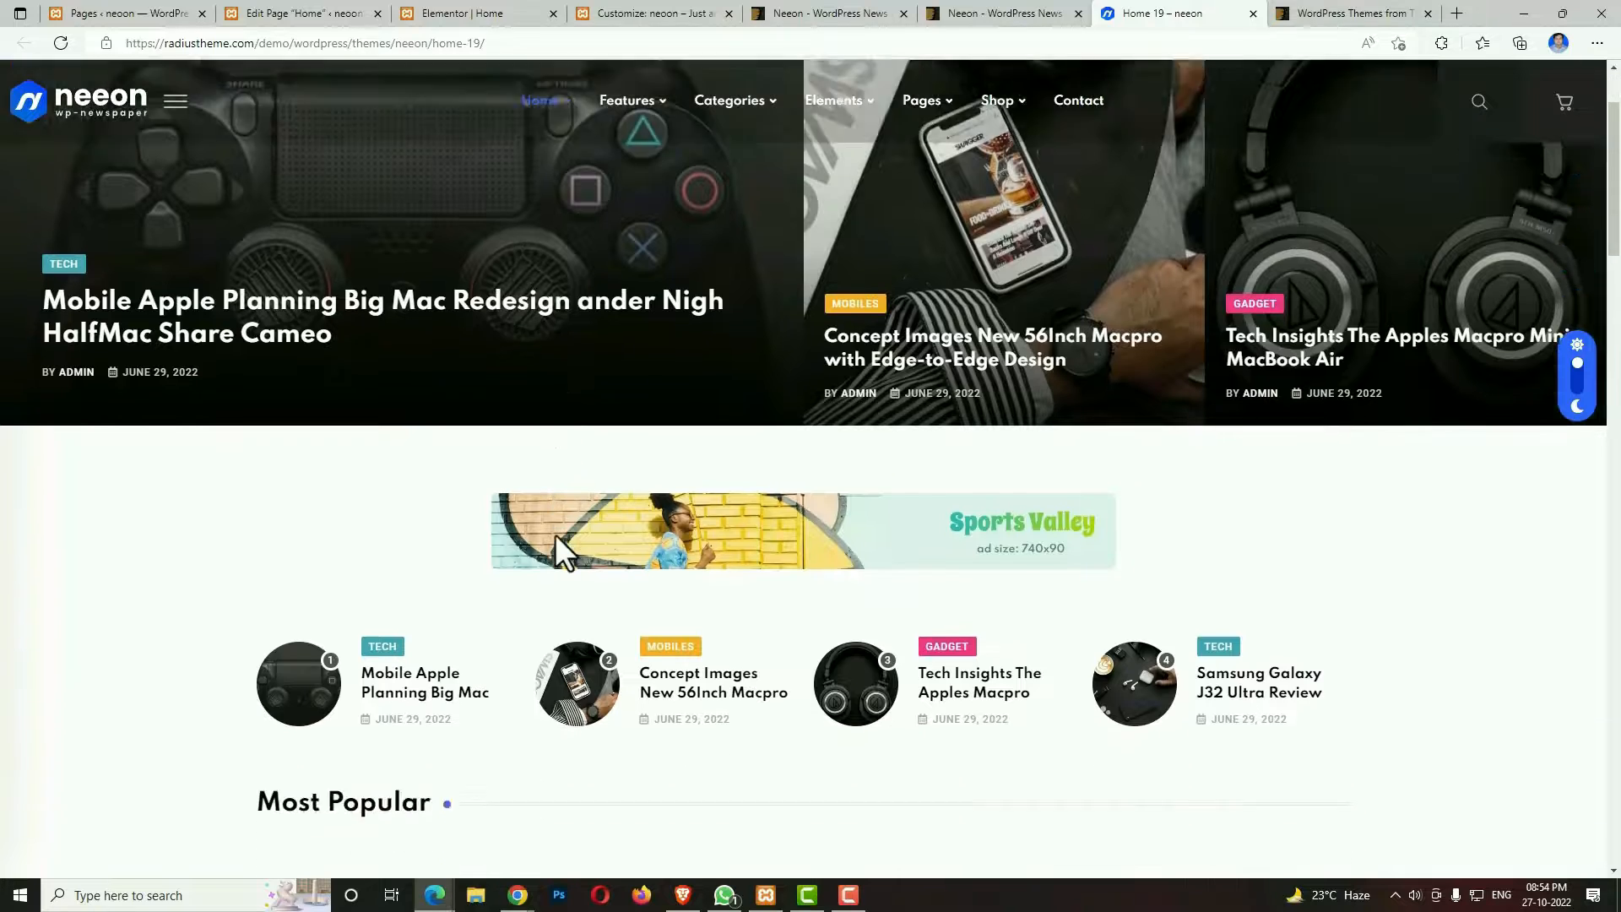
pyautogui.scroll(-3, 555, 534)
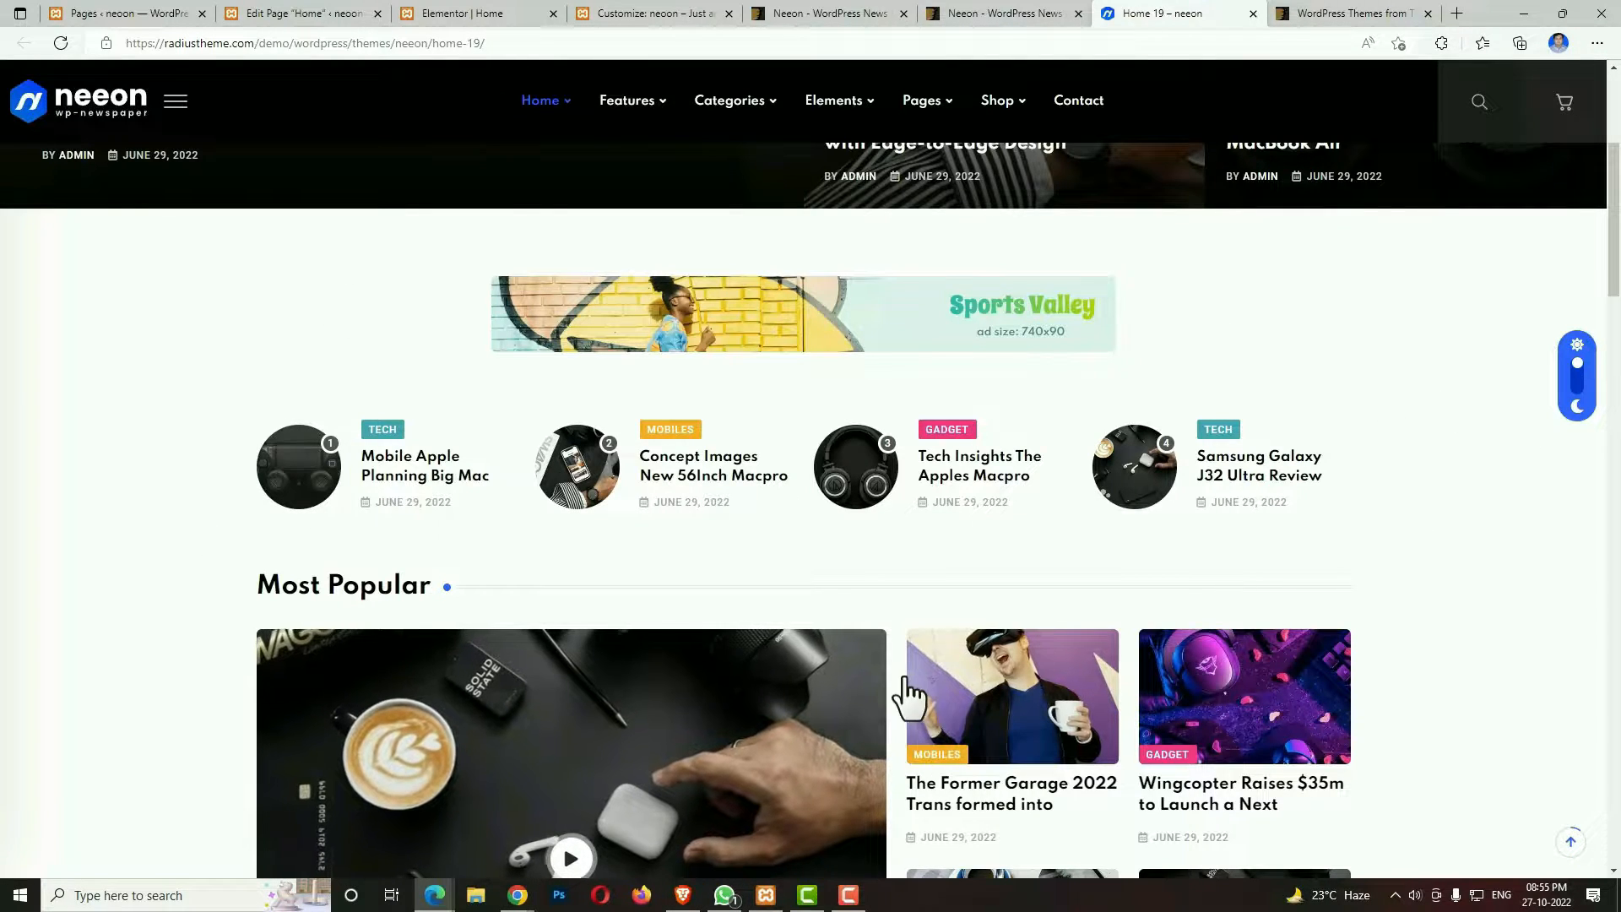
pyautogui.click(1590, 355)
pyautogui.click(1580, 364)
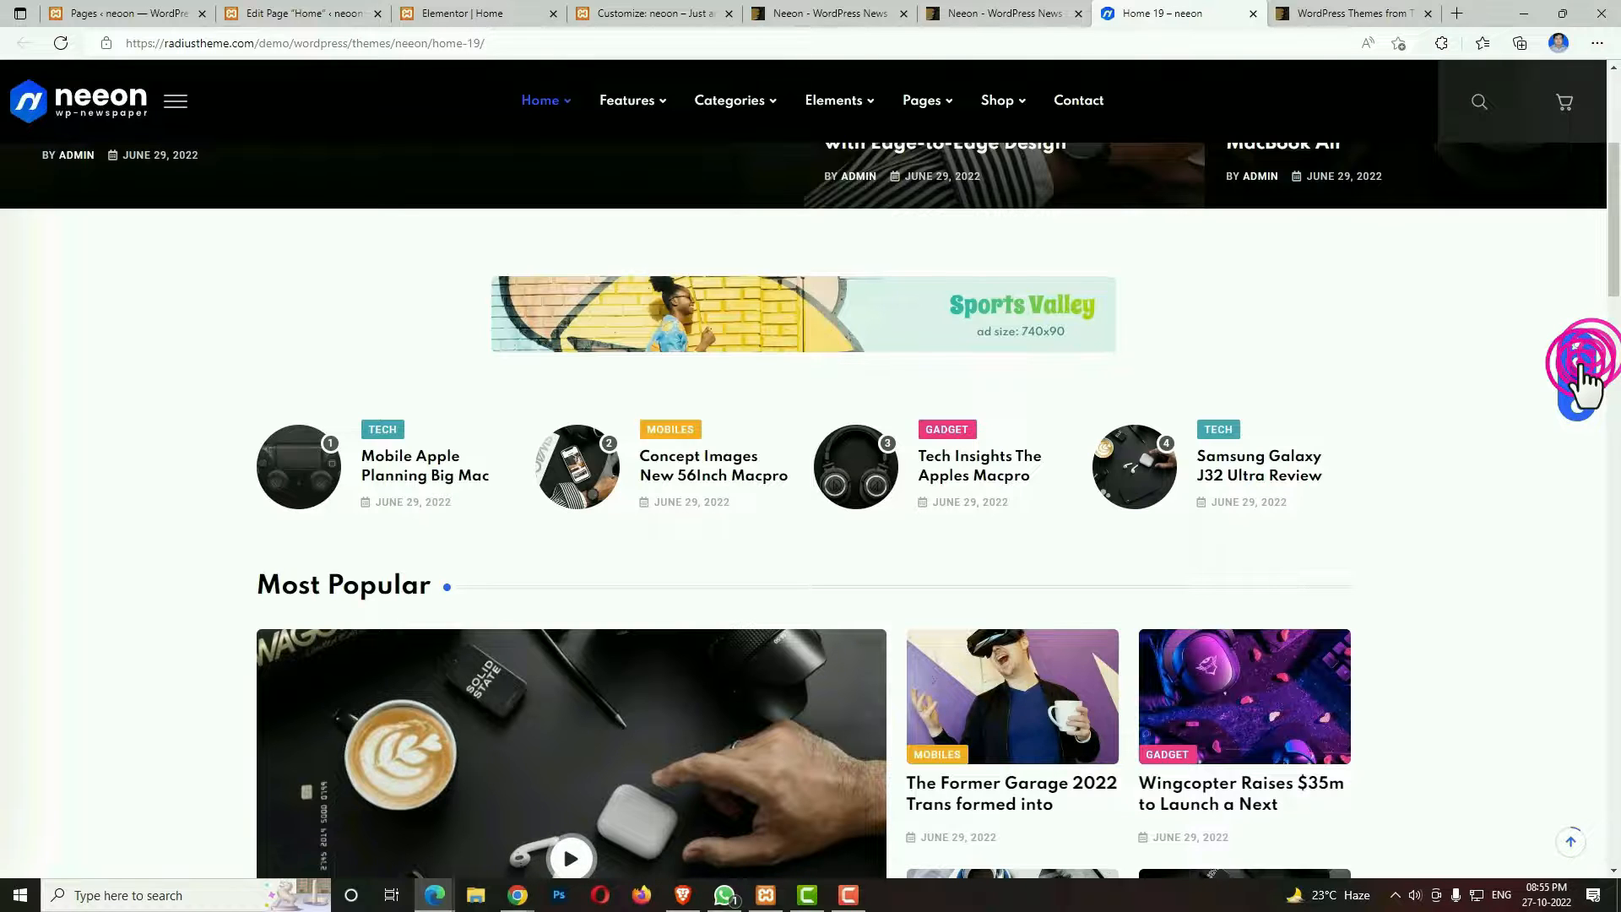
pyautogui.click(1579, 363)
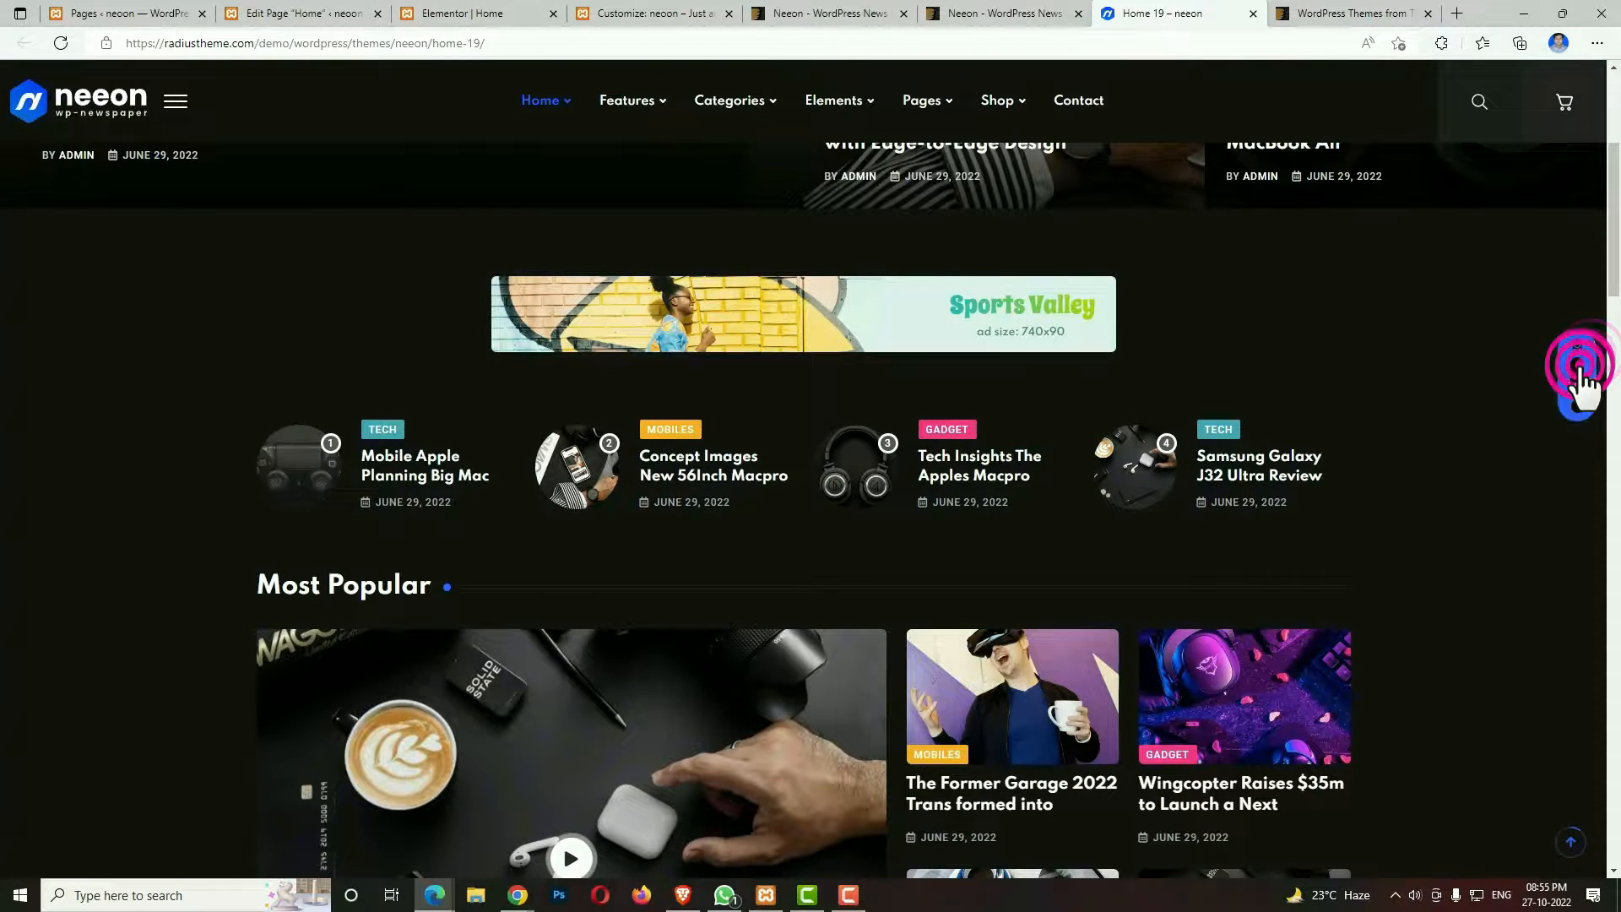
pyautogui.click(1579, 365)
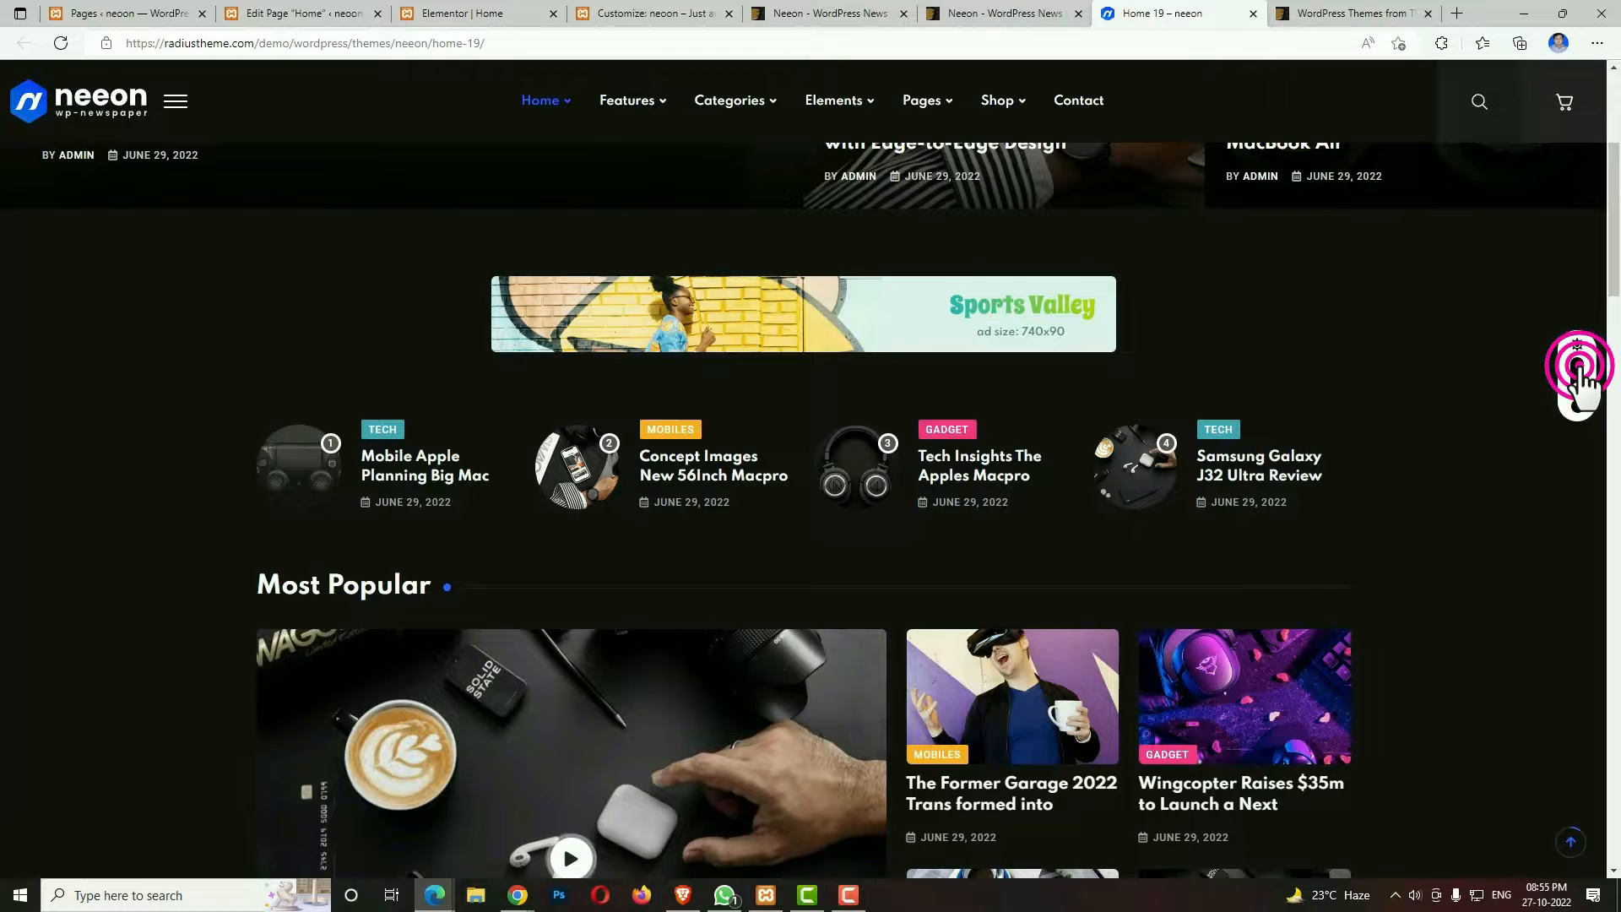
pyautogui.click(1579, 365)
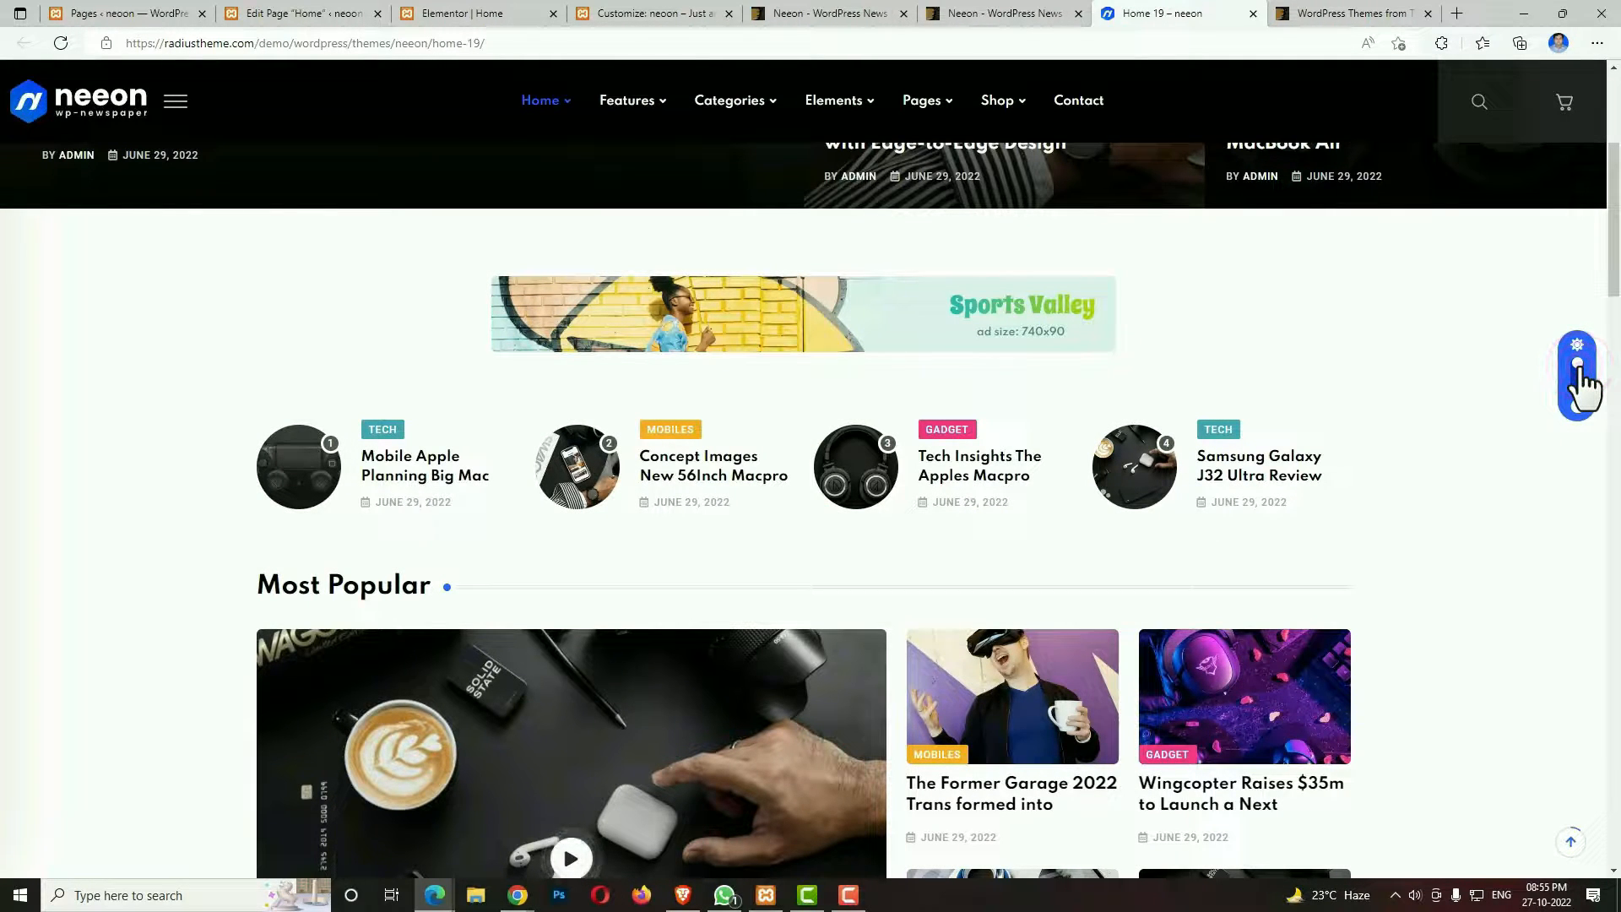
# Switch the colour mode of the Neeon Home 19 demo with its dark mode toggle.
pyautogui.click(1579, 367)
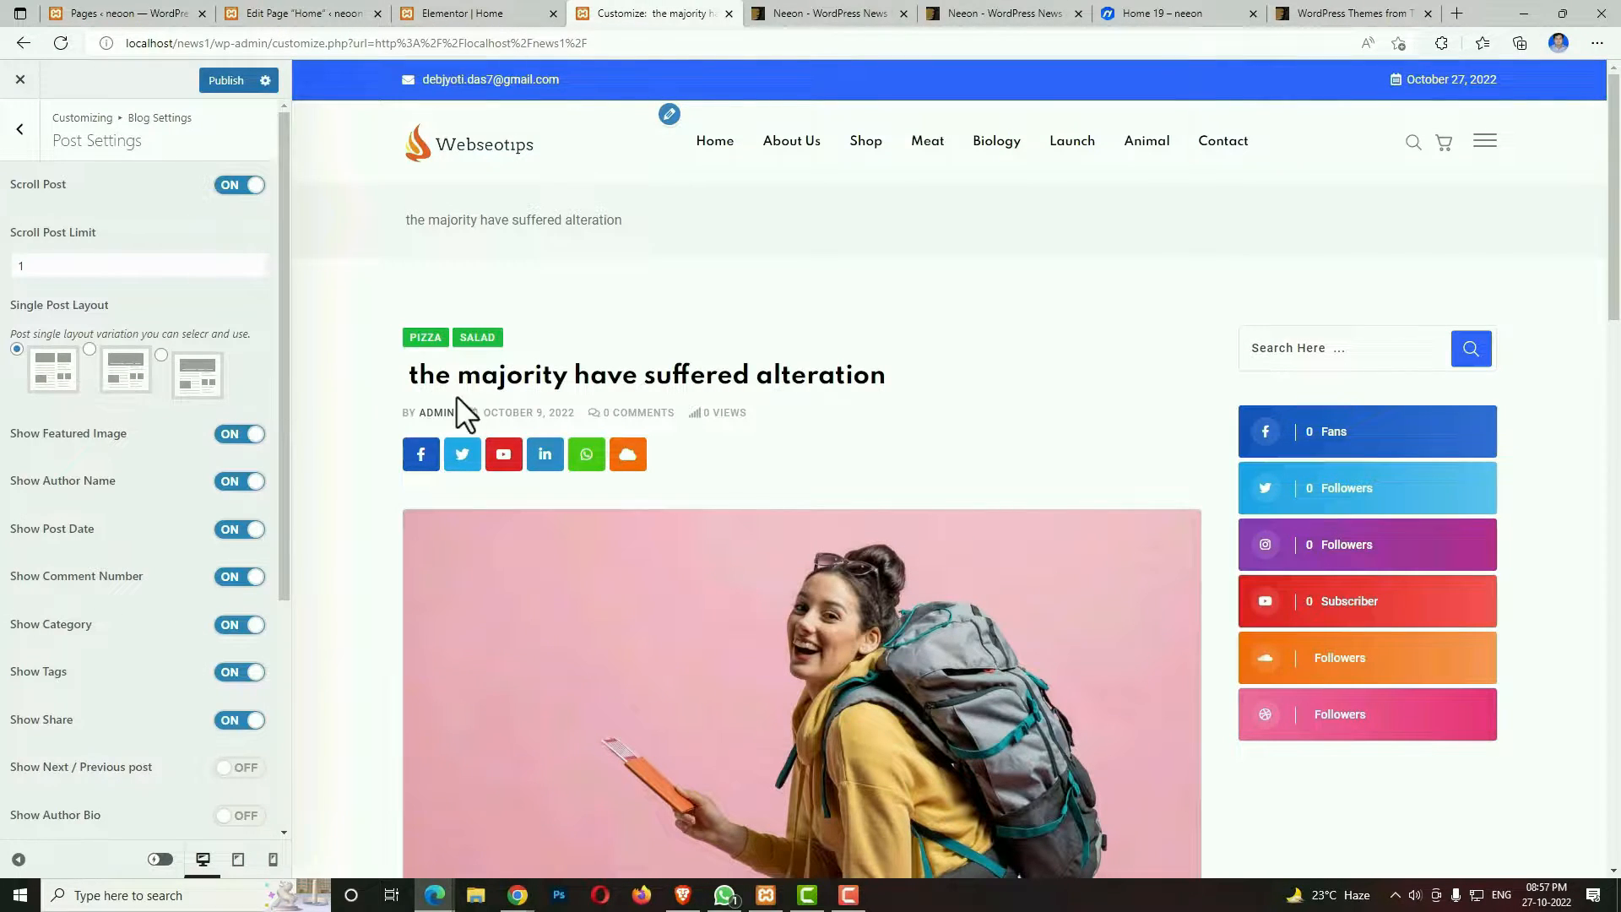
# Try Layout 3 as the single post layout, review the post in the preview, and return to the first layout.
pyautogui.click(163, 356)
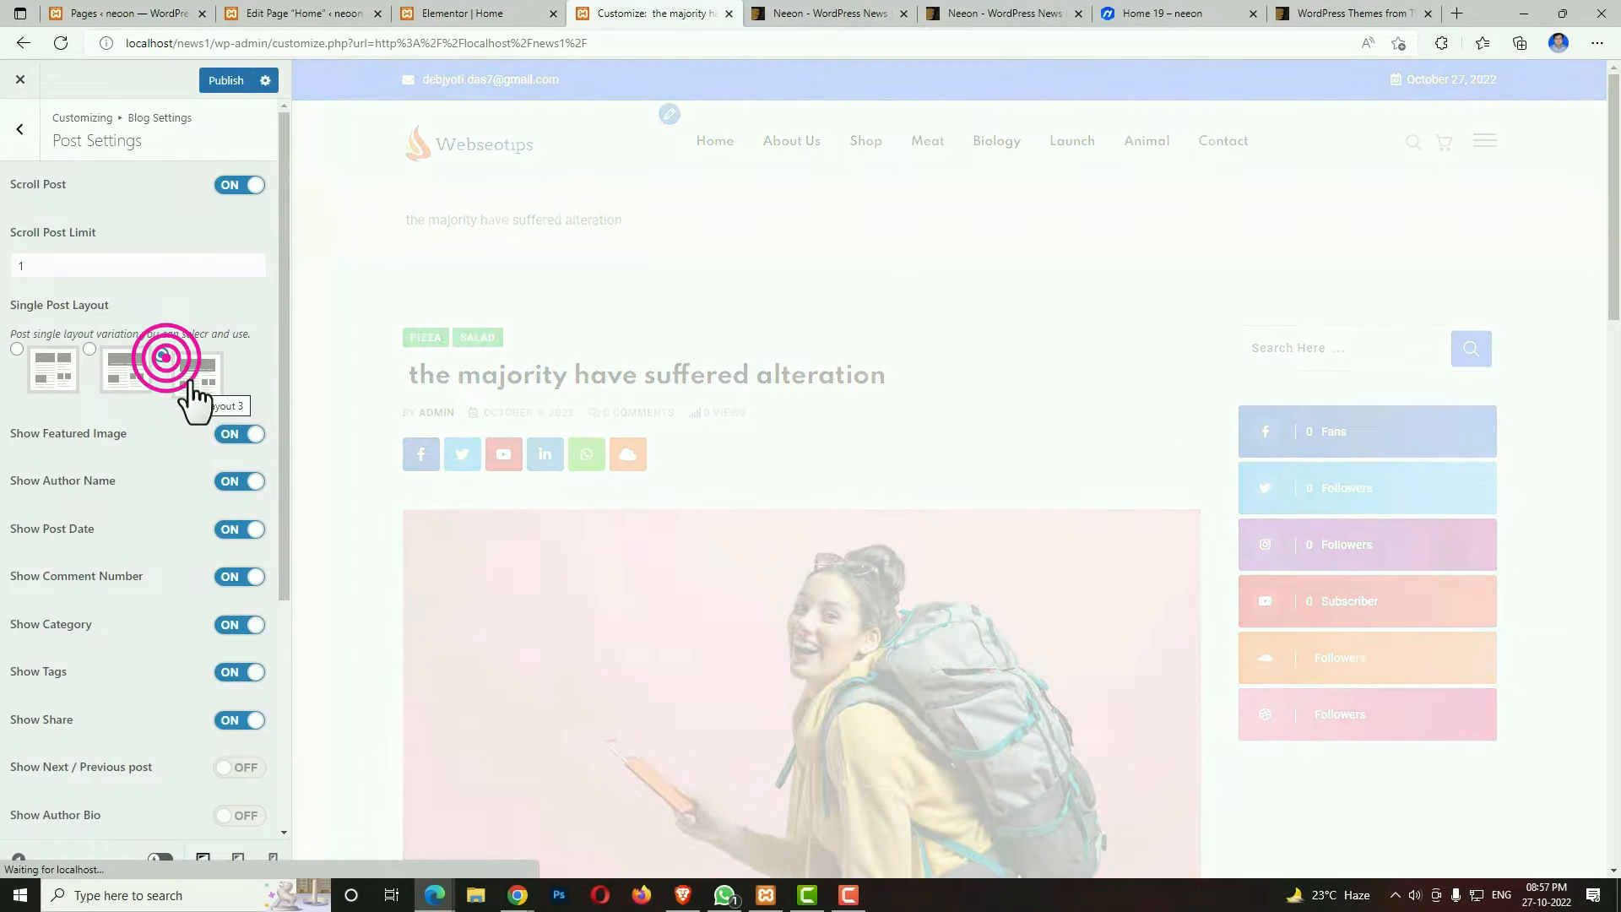
pyautogui.scroll(-7, 936, 471)
pyautogui.scroll(7, 748, 532)
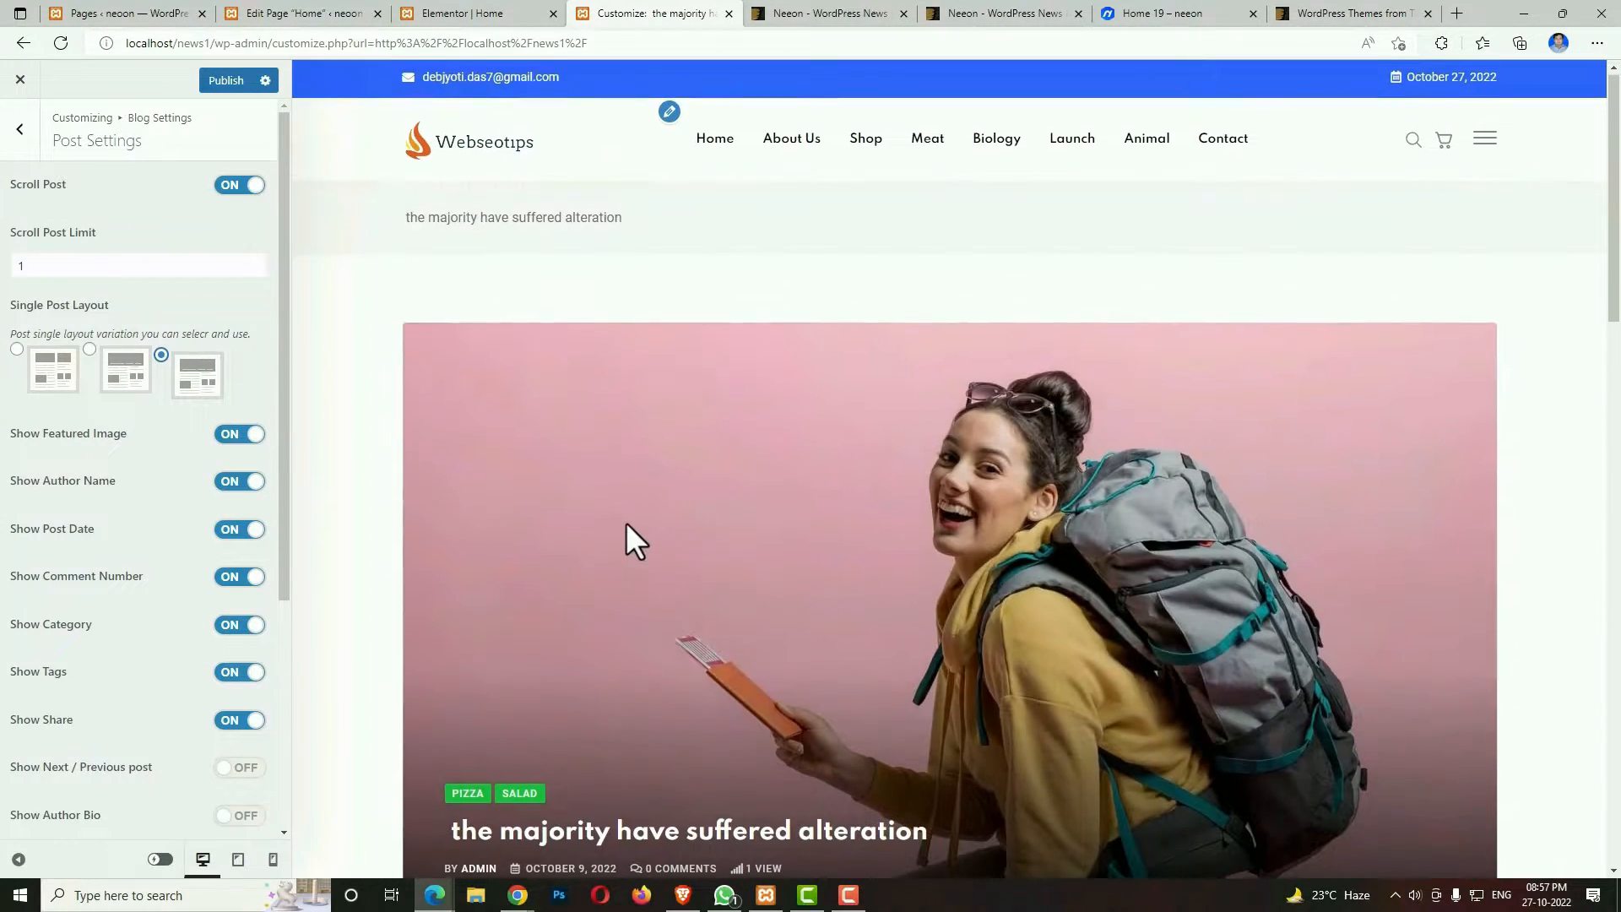
pyautogui.scroll(-10, 1025, 556)
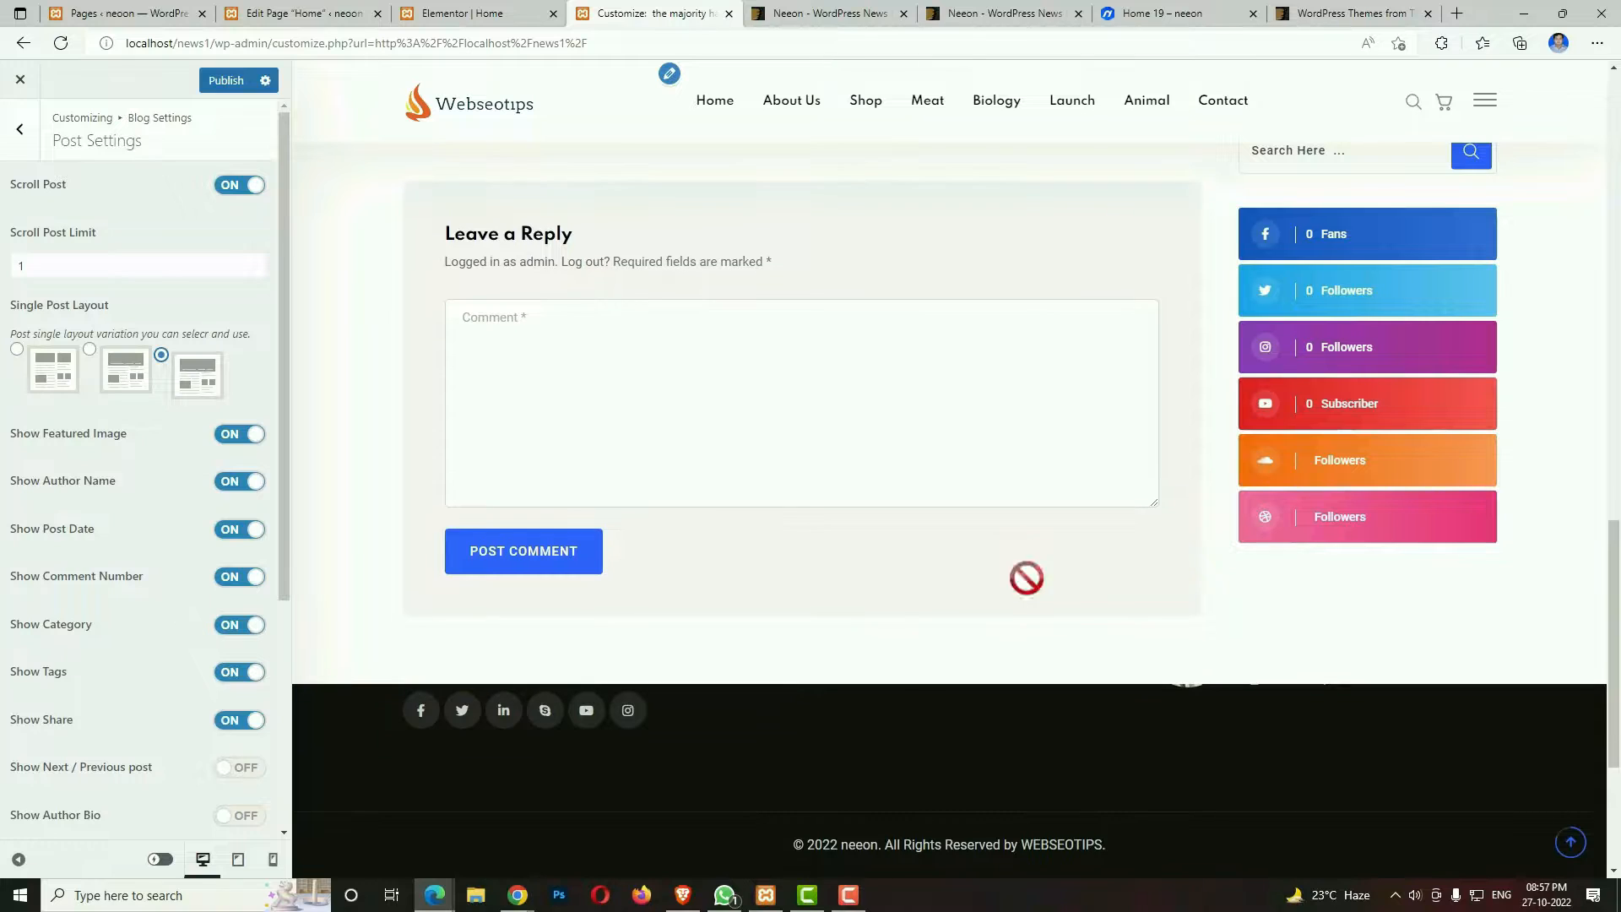
pyautogui.scroll(10, 1026, 577)
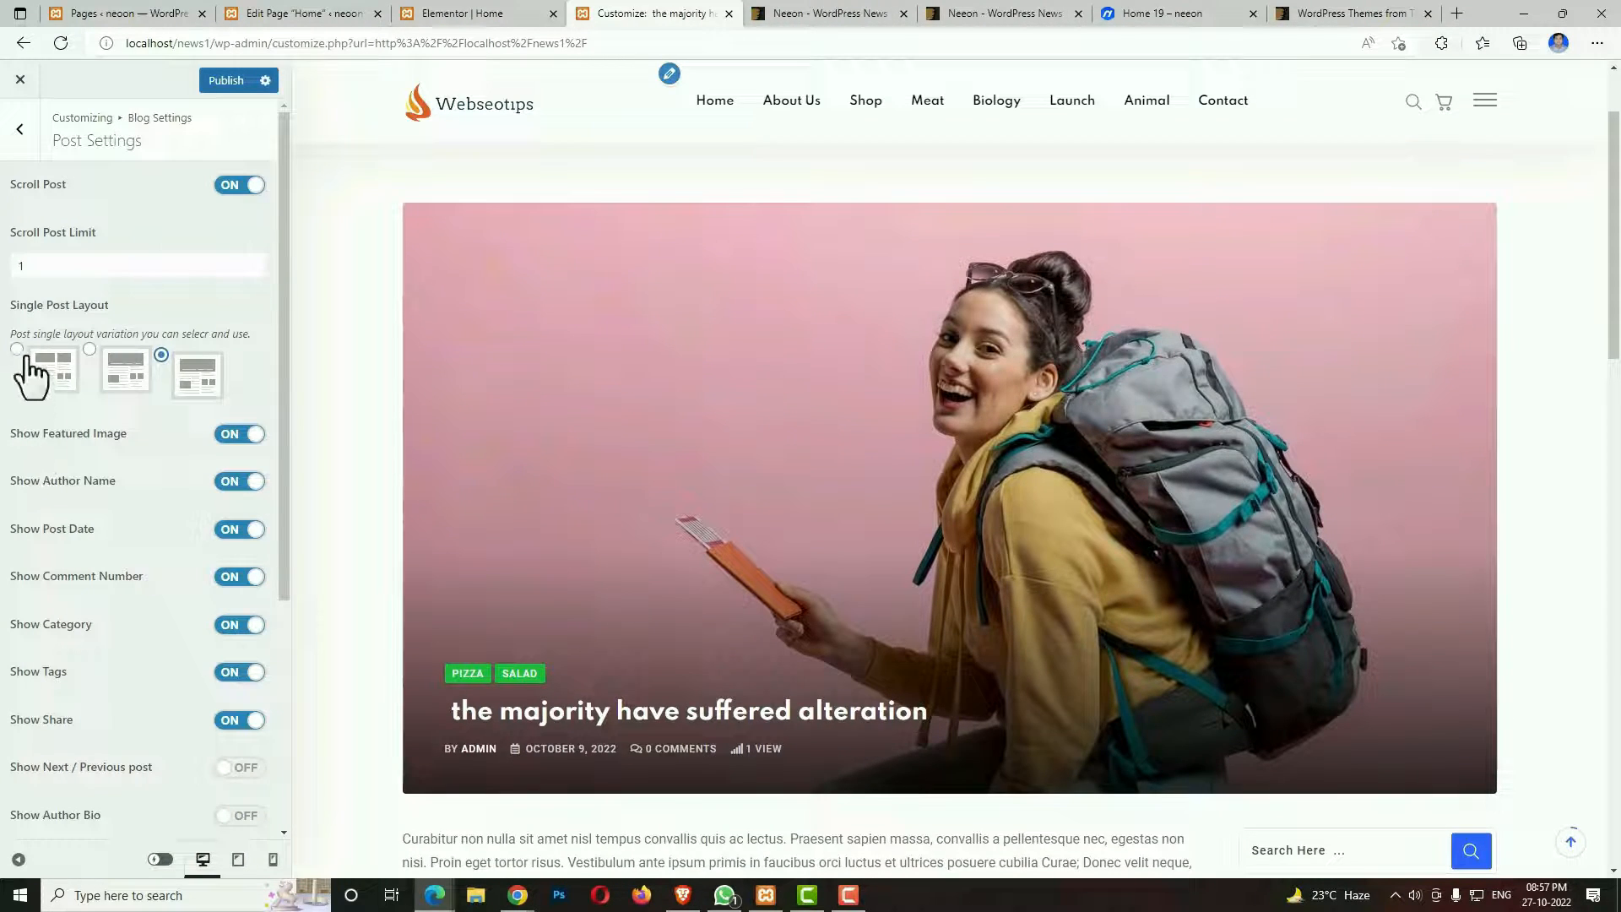
pyautogui.click(18, 349)
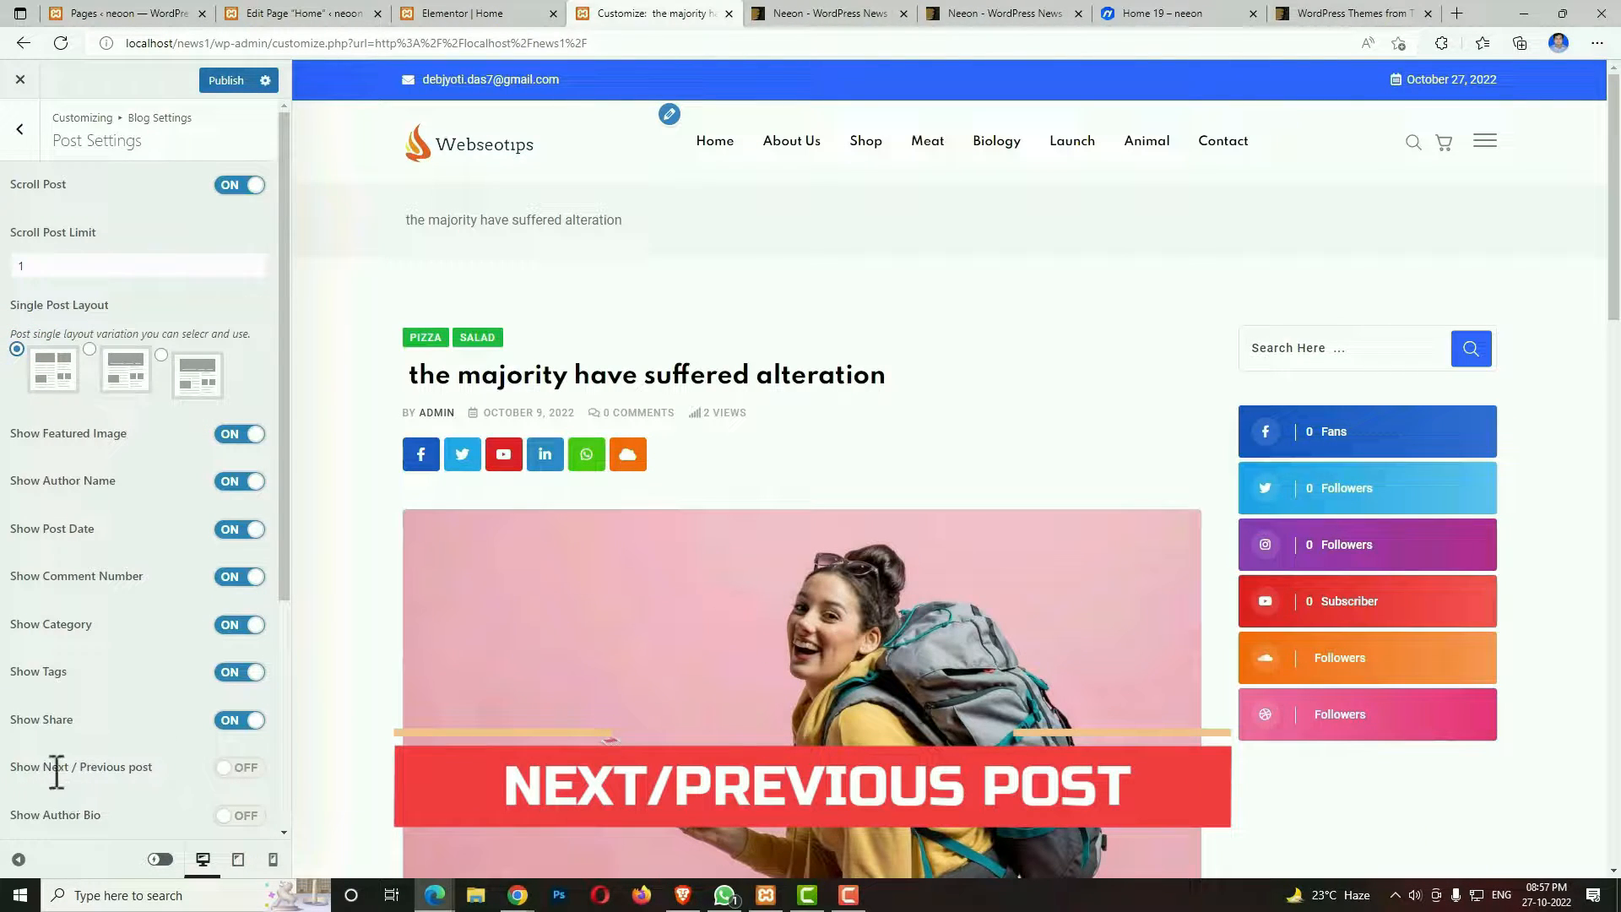
# Turn on Show Next / Previous post for single posts and open the Customizer's AMP settings.
pyautogui.click(230, 768)
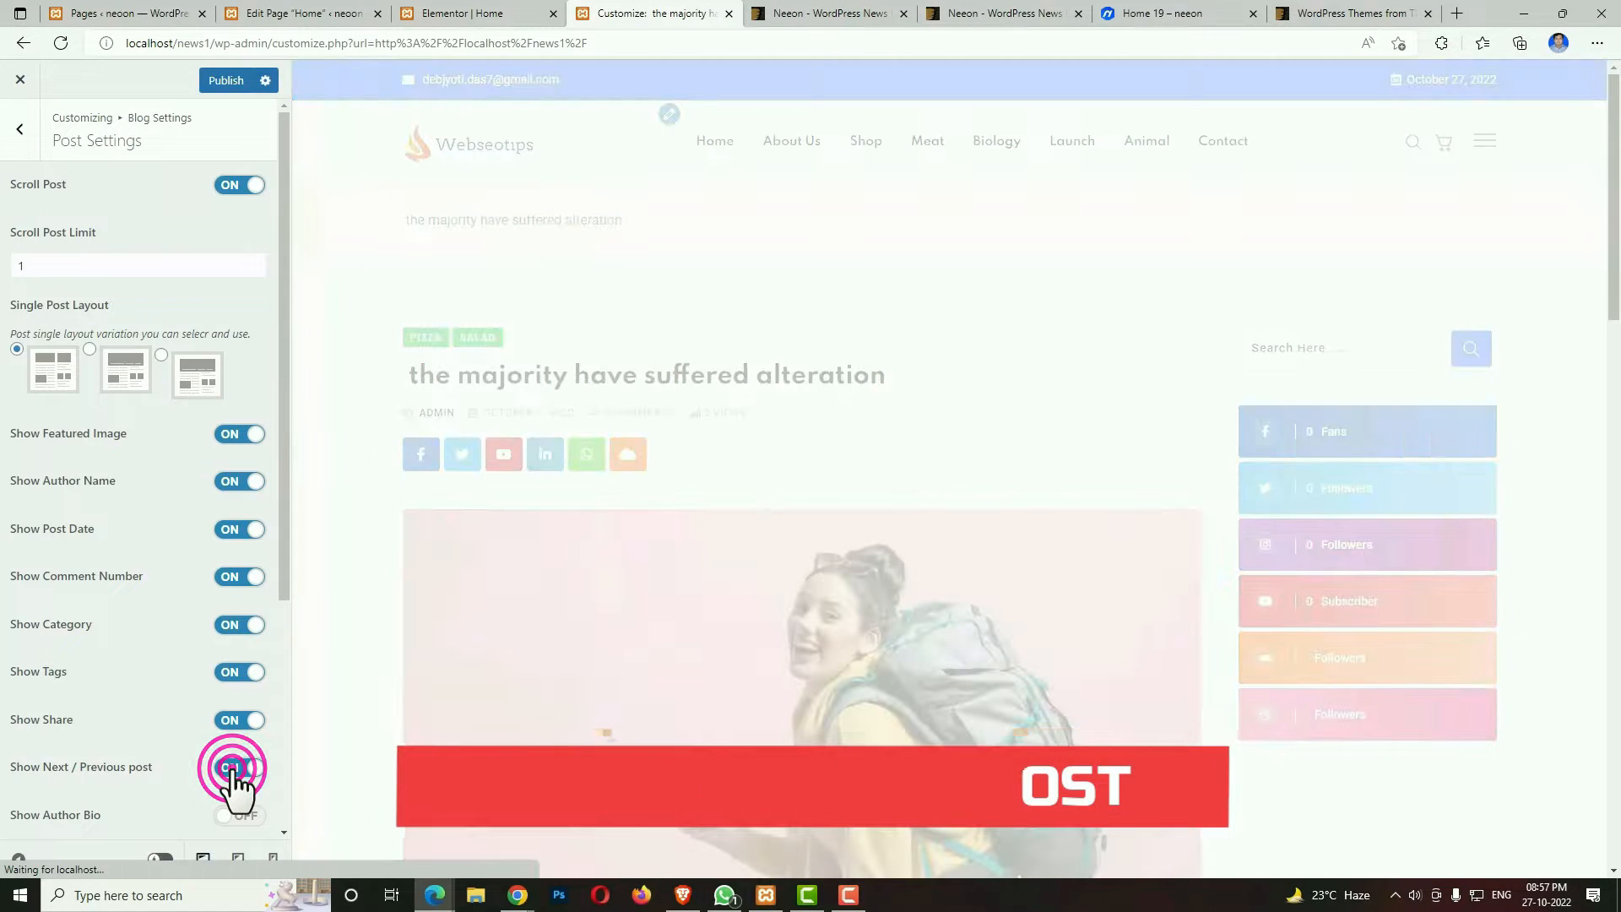
pyautogui.scroll(-10, 580, 759)
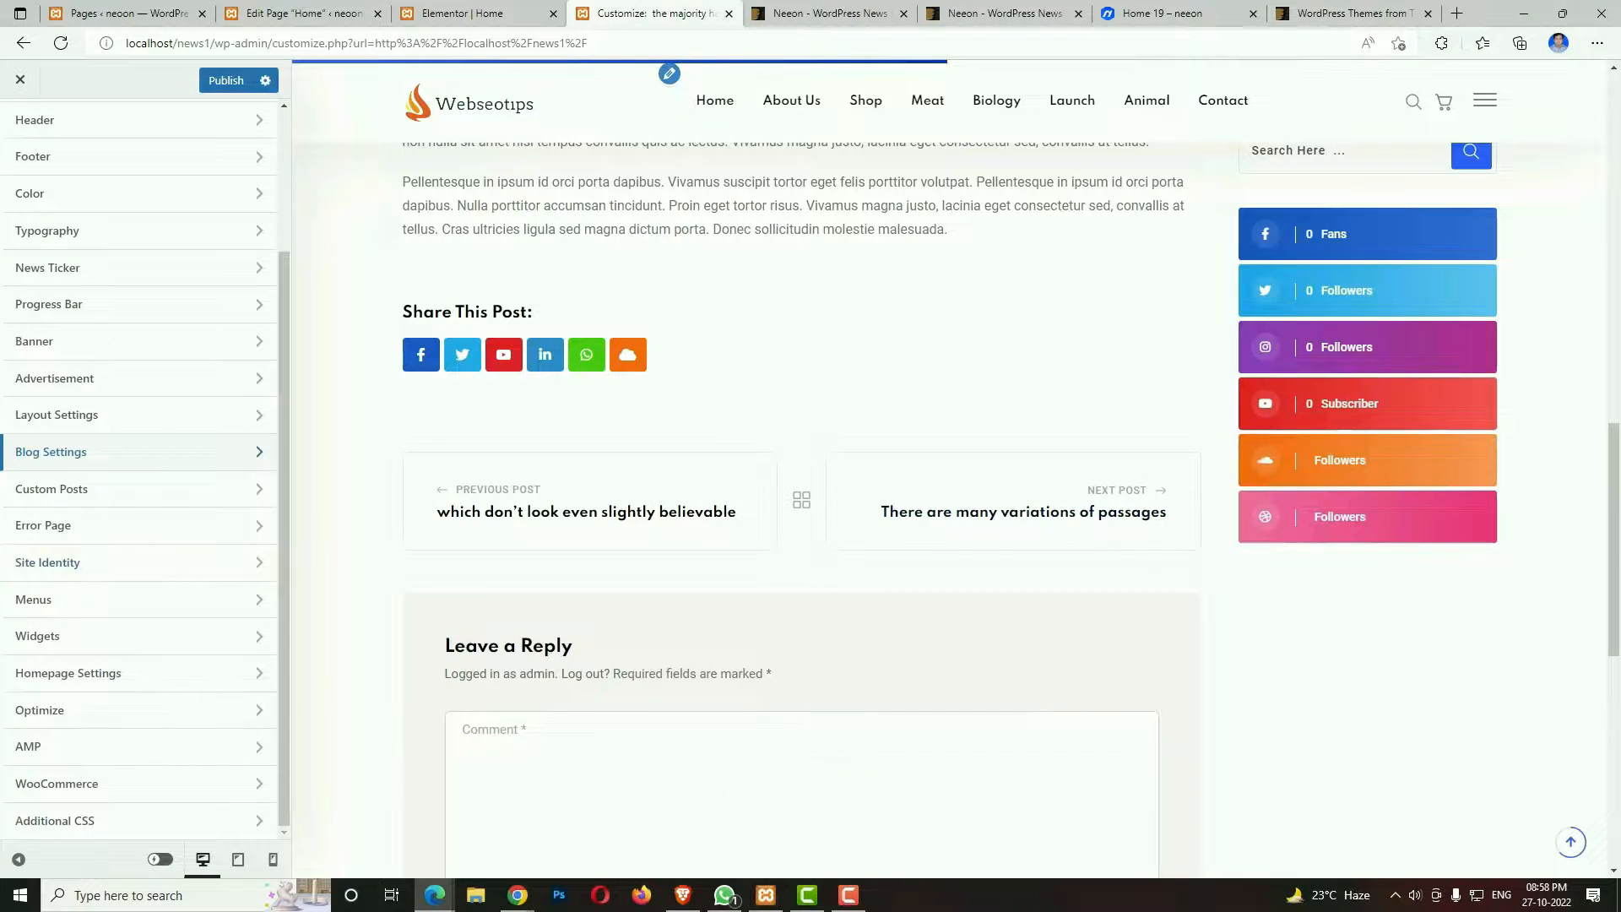
pyautogui.click(154, 743)
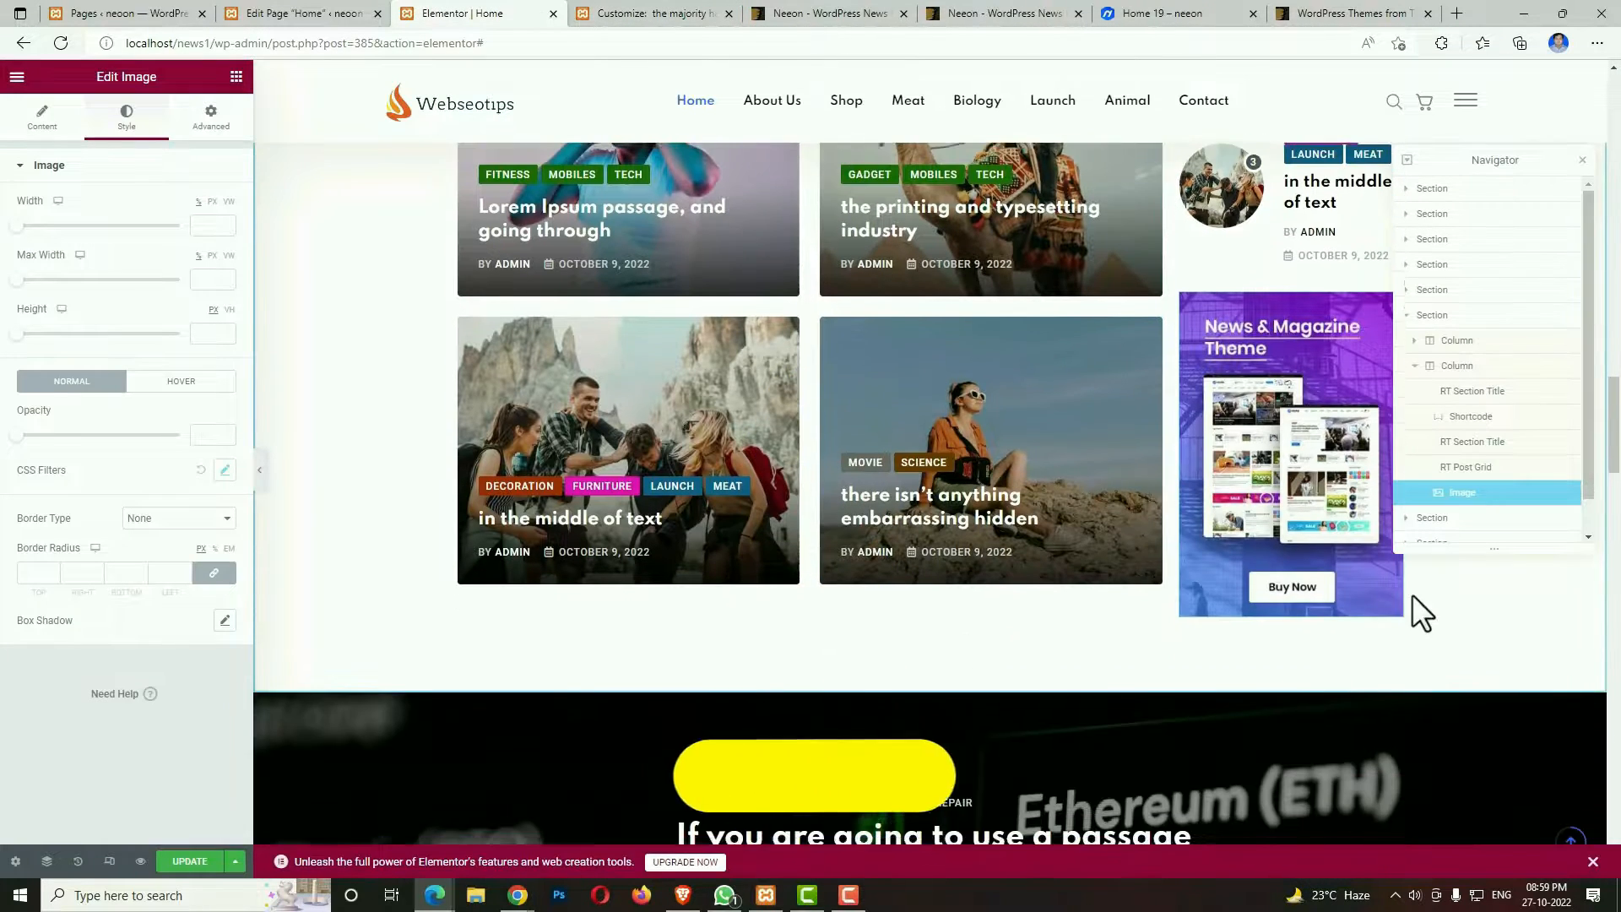
# Try a CSS filter blur of 5.4 on the News & Magazine Theme ad image in Elementor and return the blur to 0.
pyautogui.click(1366, 302)
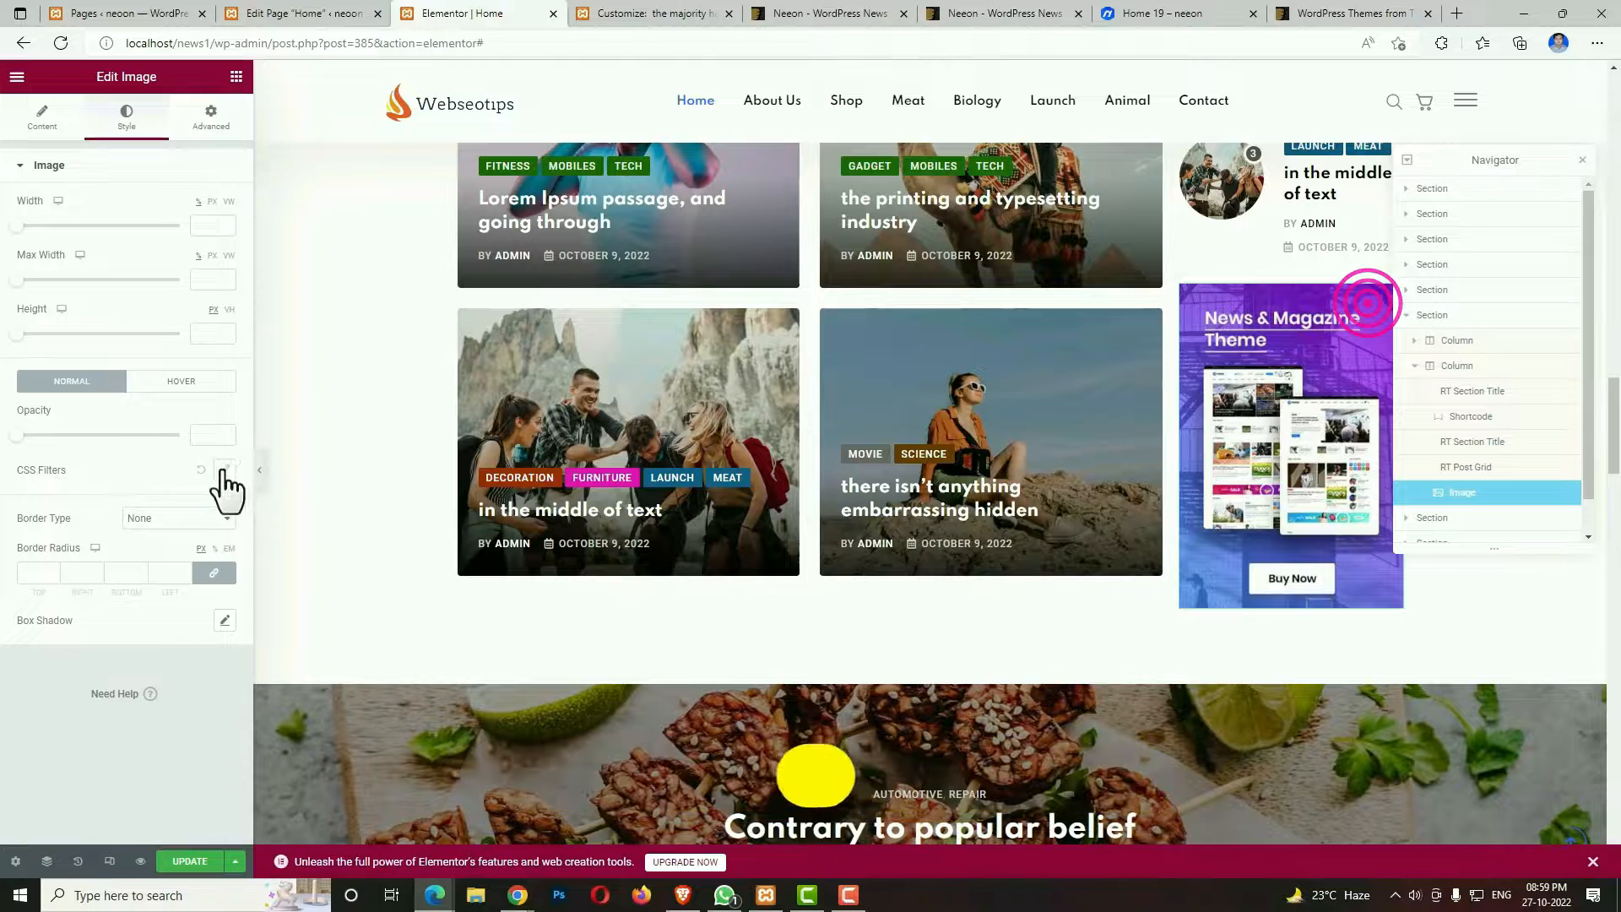
pyautogui.click(225, 470)
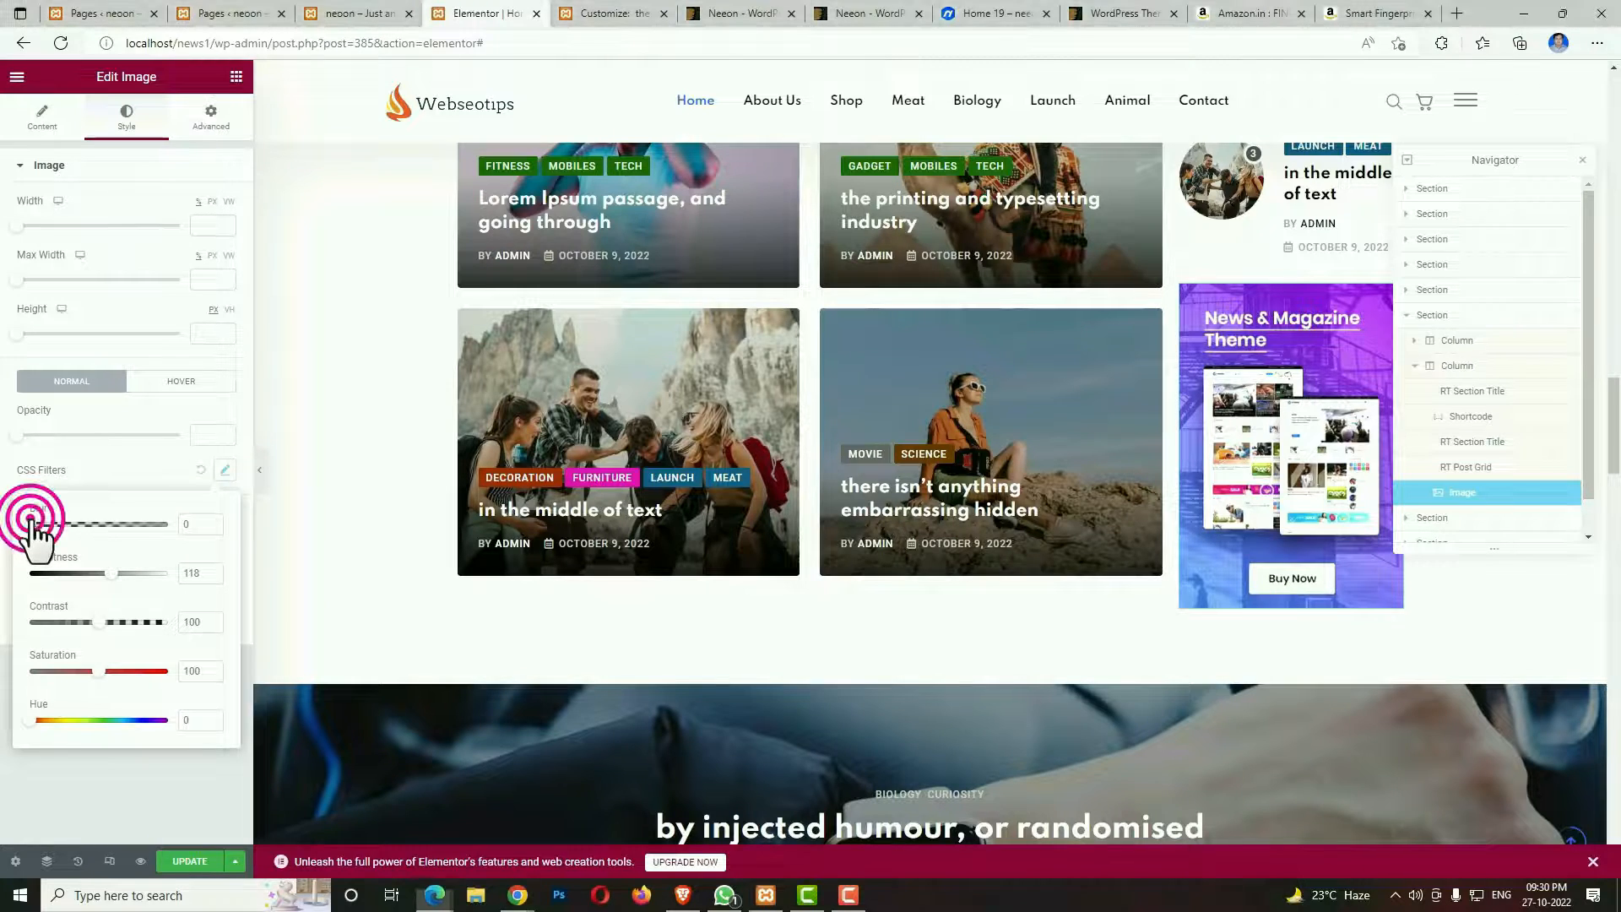
pyautogui.moveTo(31, 524); pyautogui.dragTo(103, 524)
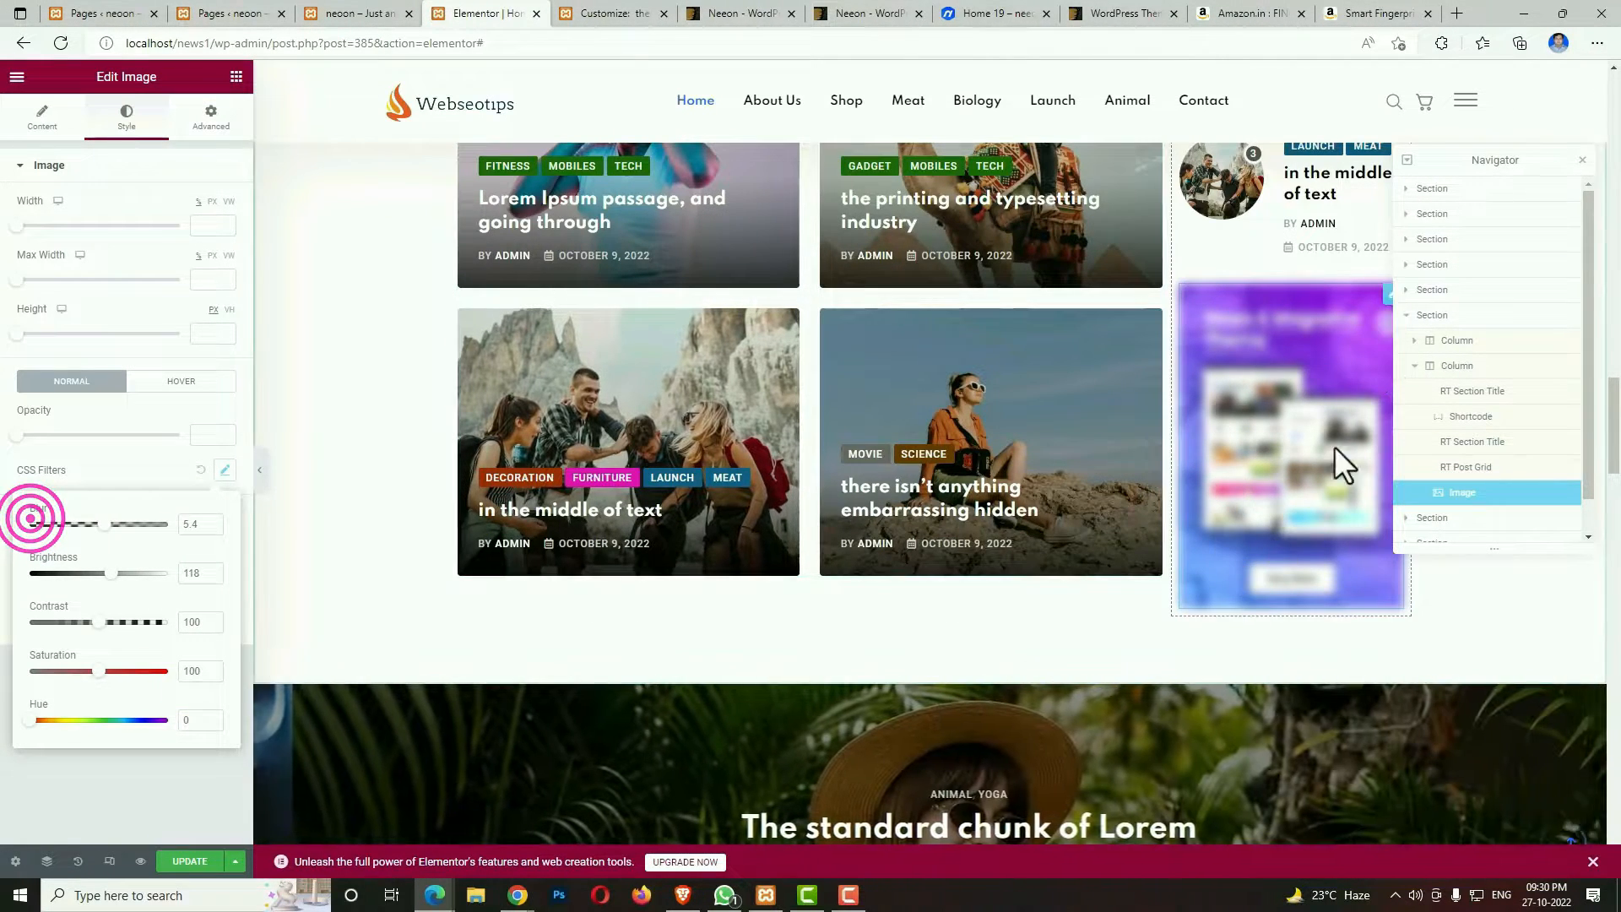
pyautogui.click(101, 524)
pyautogui.moveTo(101, 524); pyautogui.dragTo(30, 524)
pyautogui.click(225, 467)
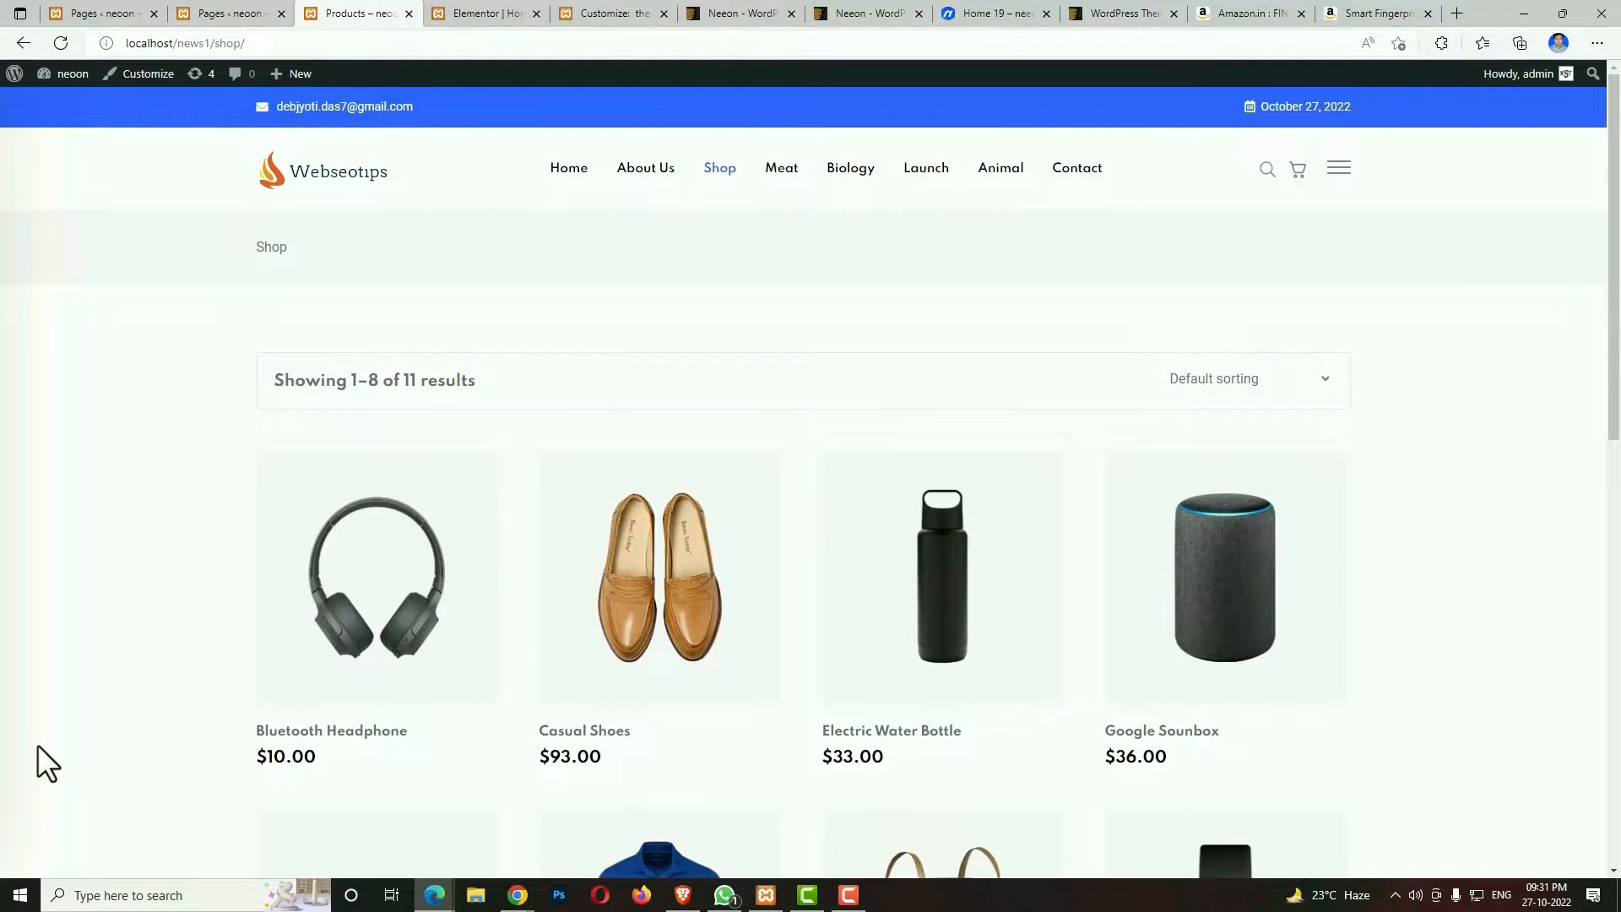
# Browse the site's Shop page and review the Casual Shoes product page with its gallery, description and related products.
pyautogui.scroll(-3, 4, 591)
pyautogui.scroll(3, 7, 211)
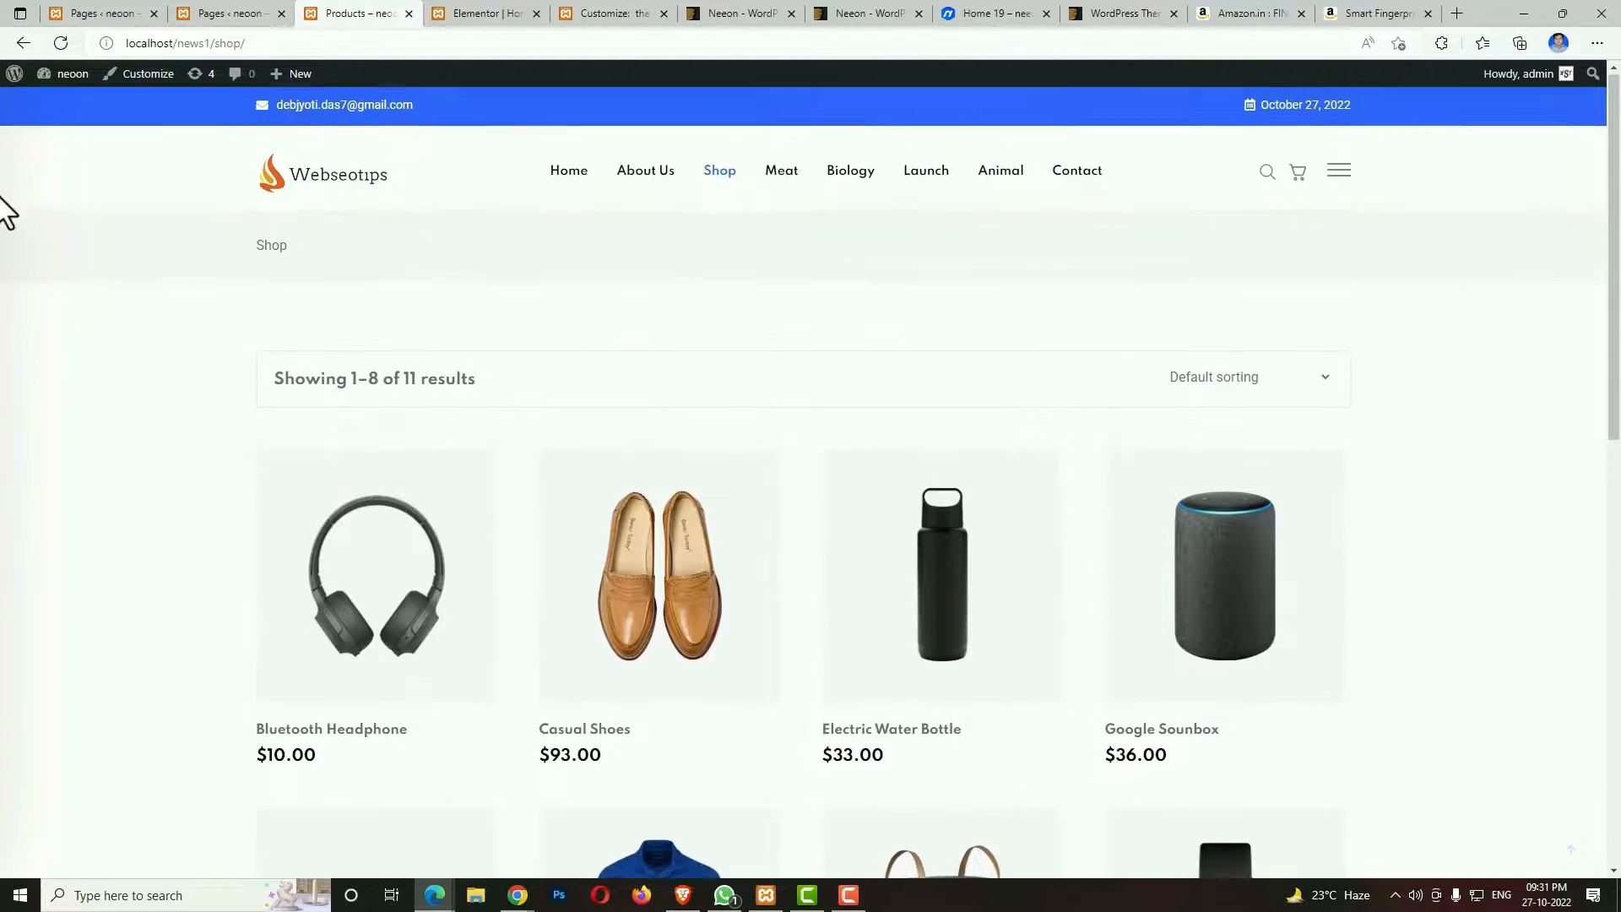
pyautogui.click(748, 517)
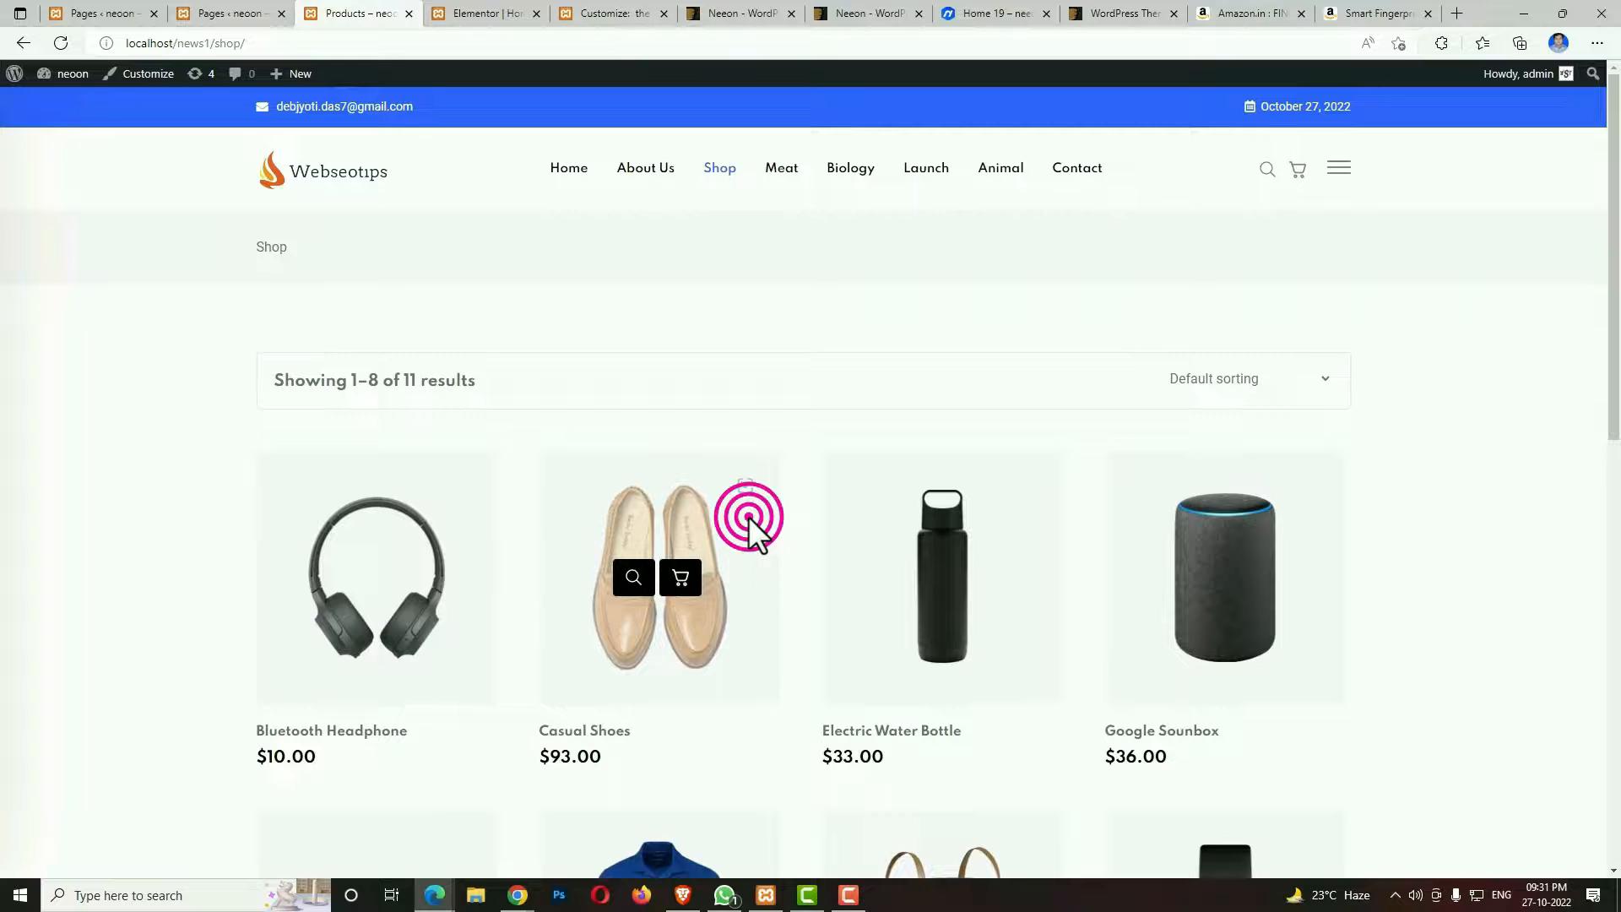
pyautogui.click(629, 629)
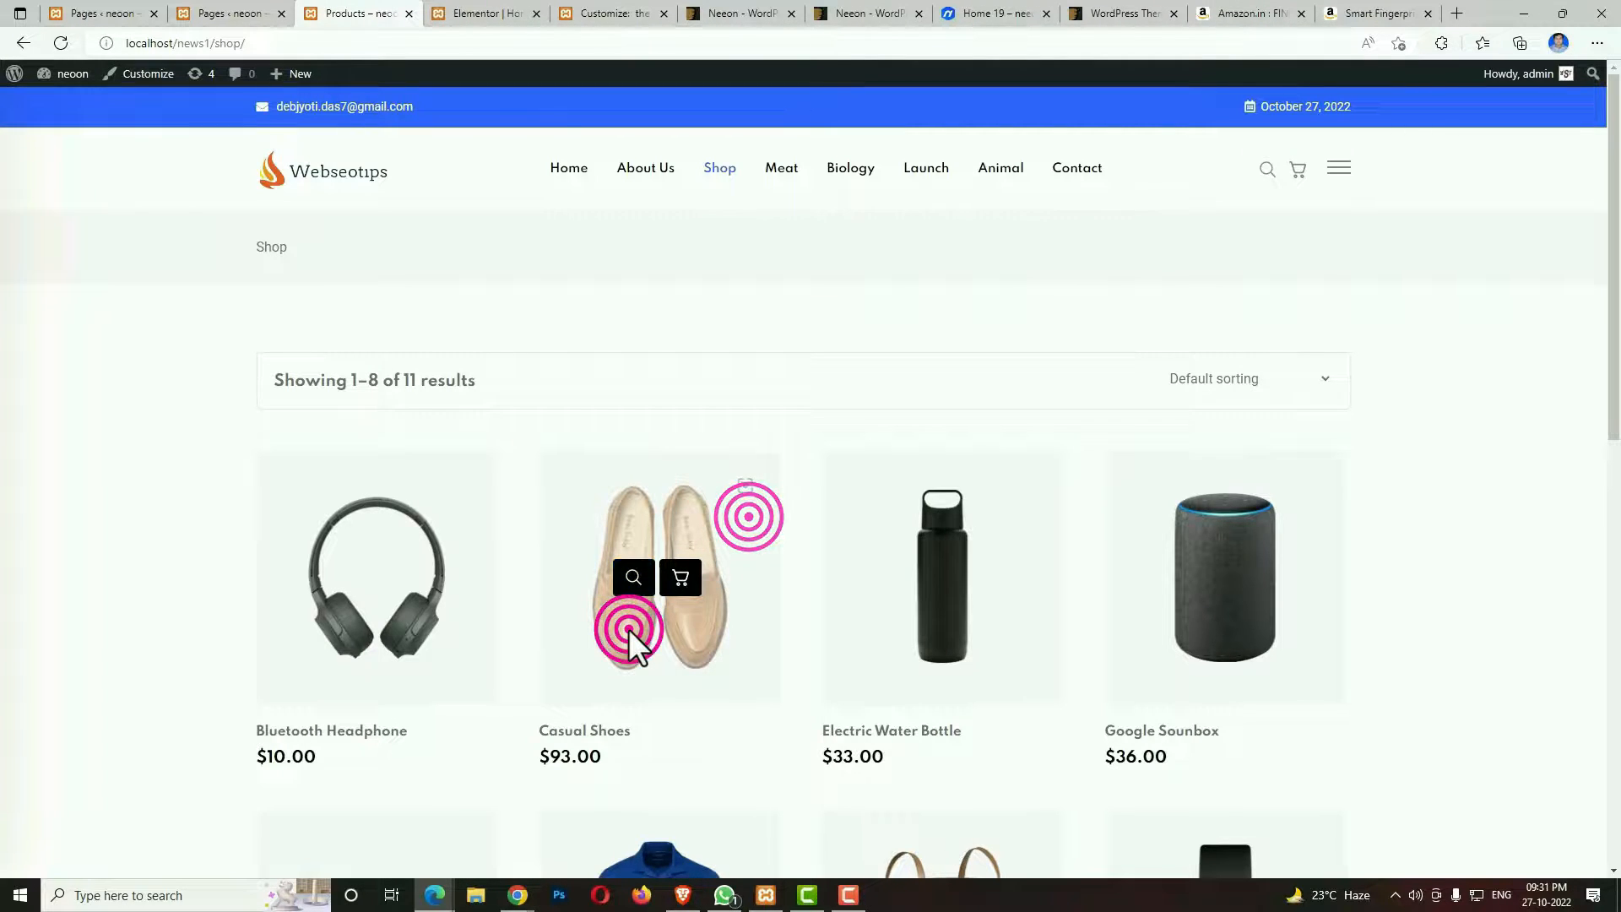
pyautogui.click(592, 731)
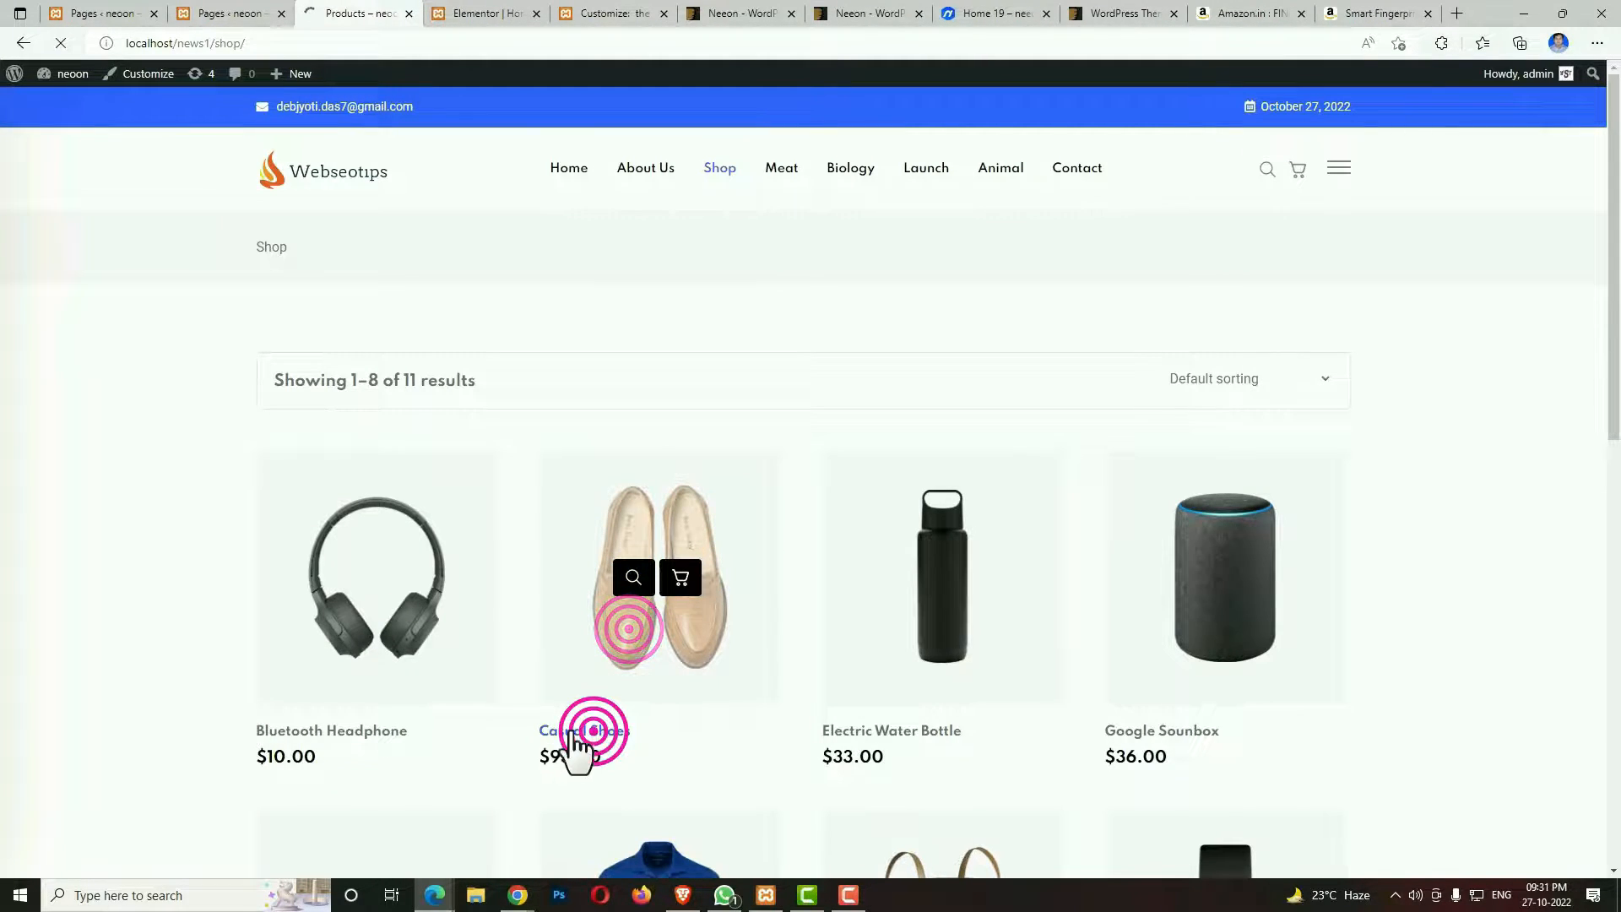
pyautogui.scroll(-4, 988, 625)
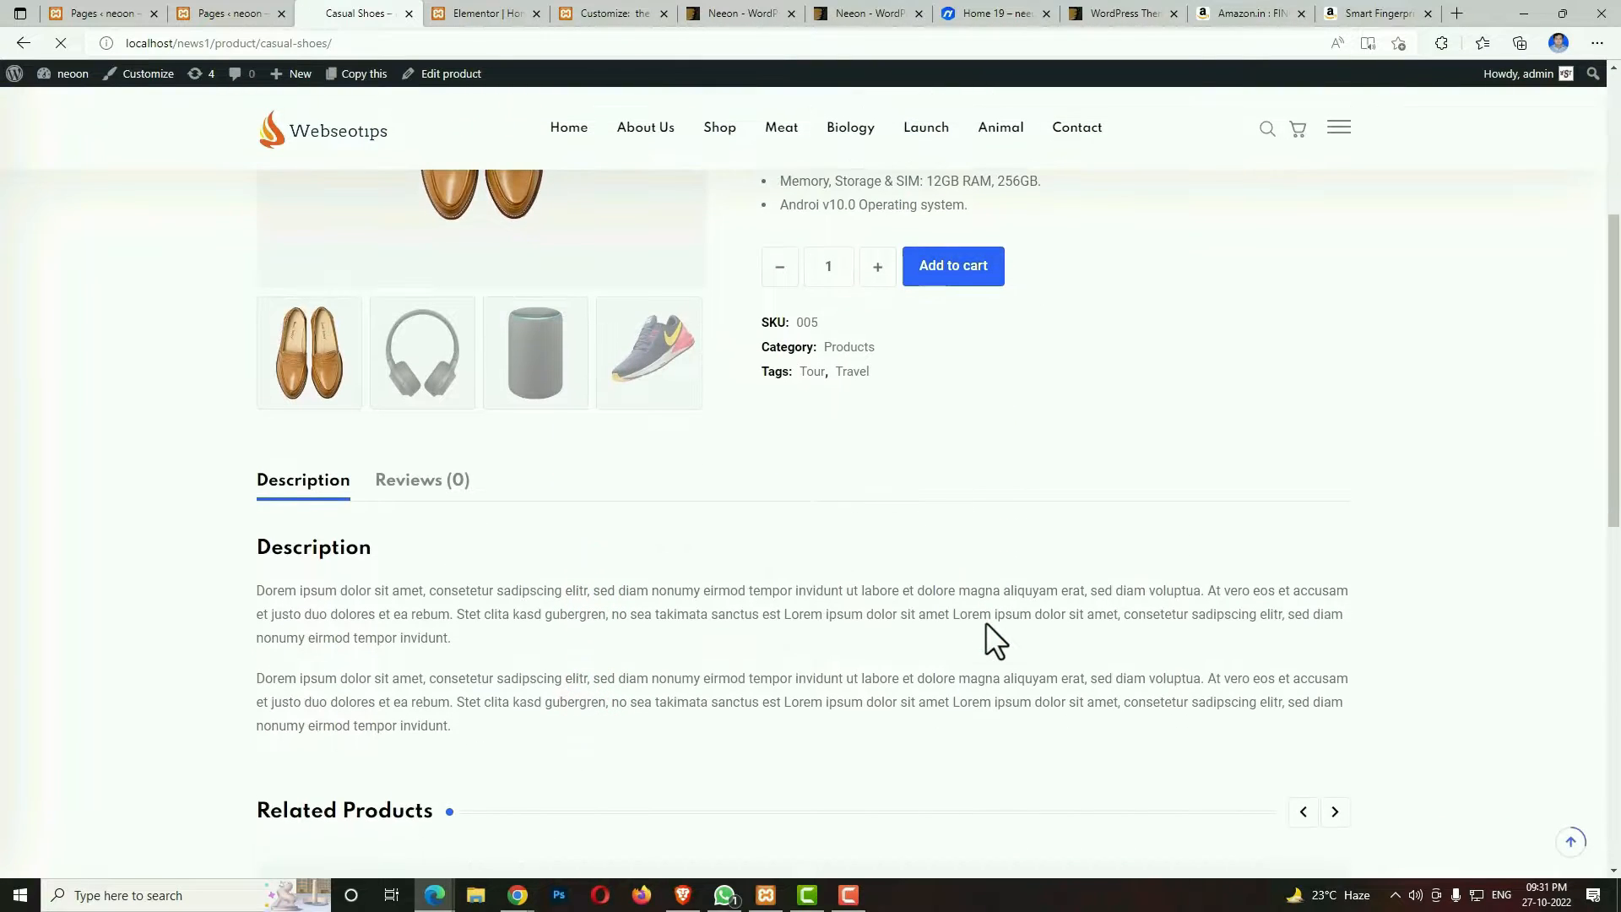
pyautogui.scroll(4, 986, 622)
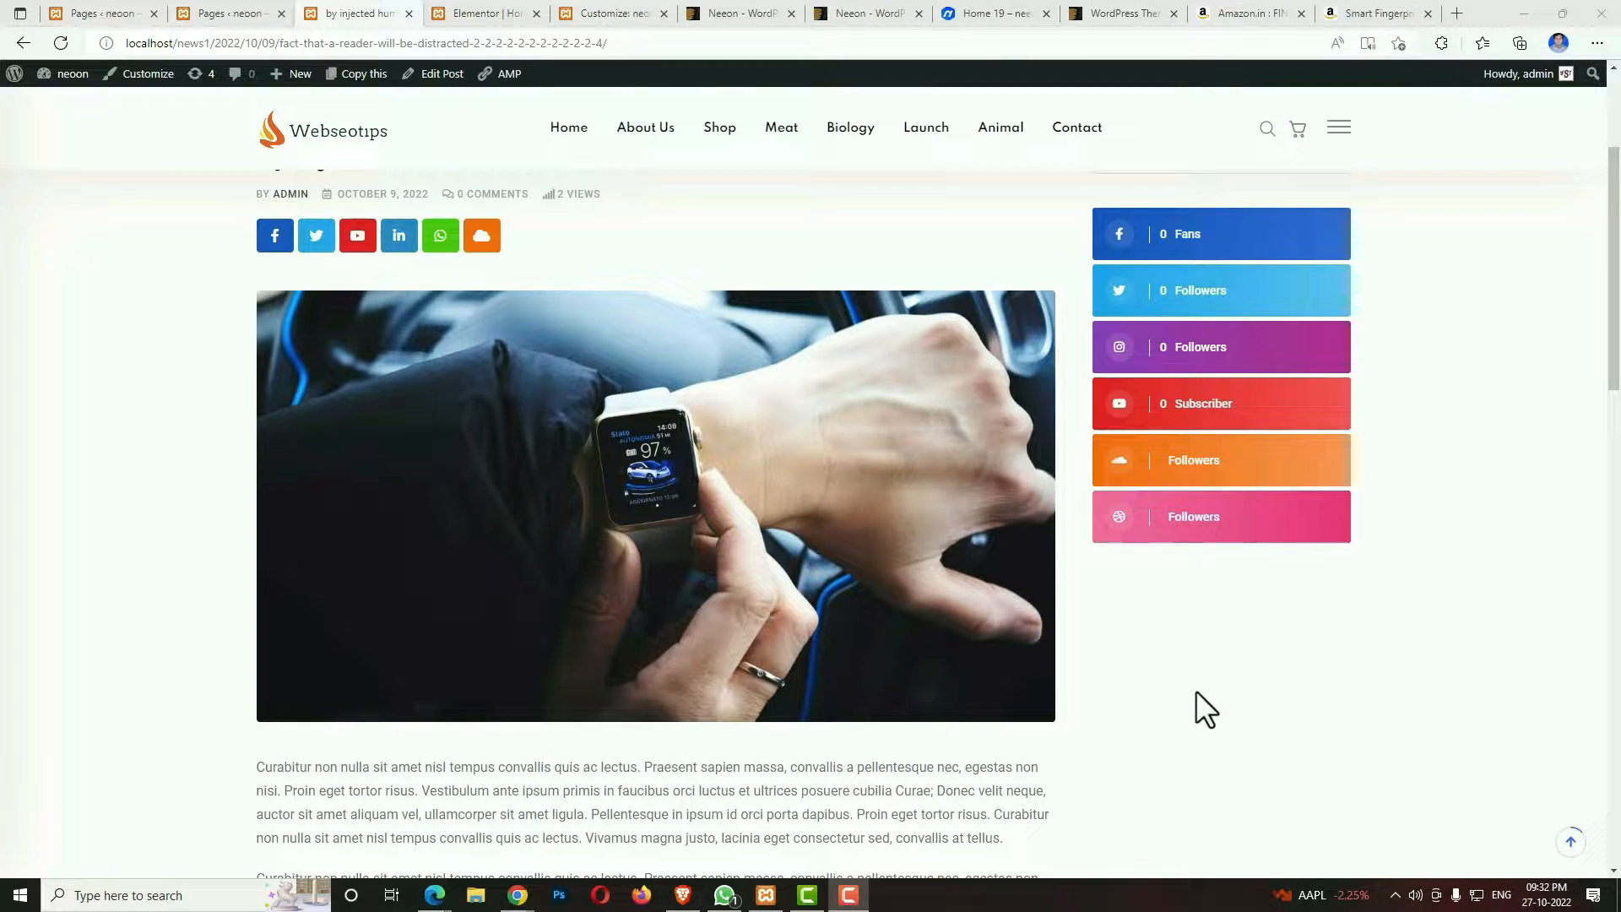
# Examine the reading progress bar along the post "by injected humour, or randomised words" from its title to the comment form.
pyautogui.scroll(1, 1196, 691)
pyautogui.scroll(-1, 1196, 690)
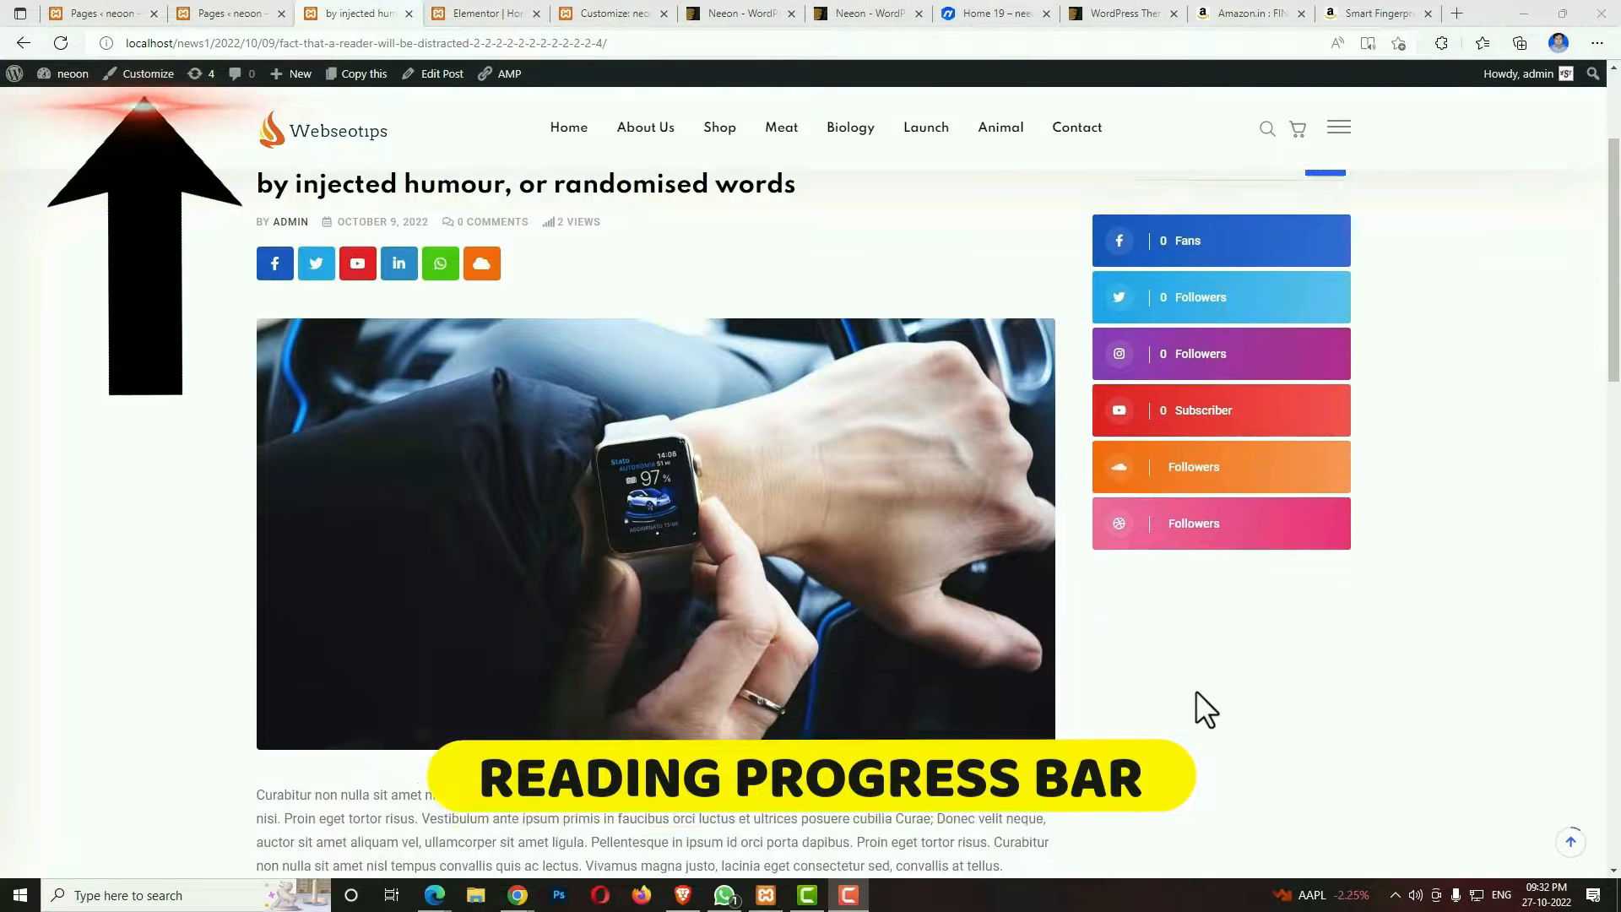
pyautogui.scroll(-2, 1195, 691)
pyautogui.scroll(-1, 1195, 691)
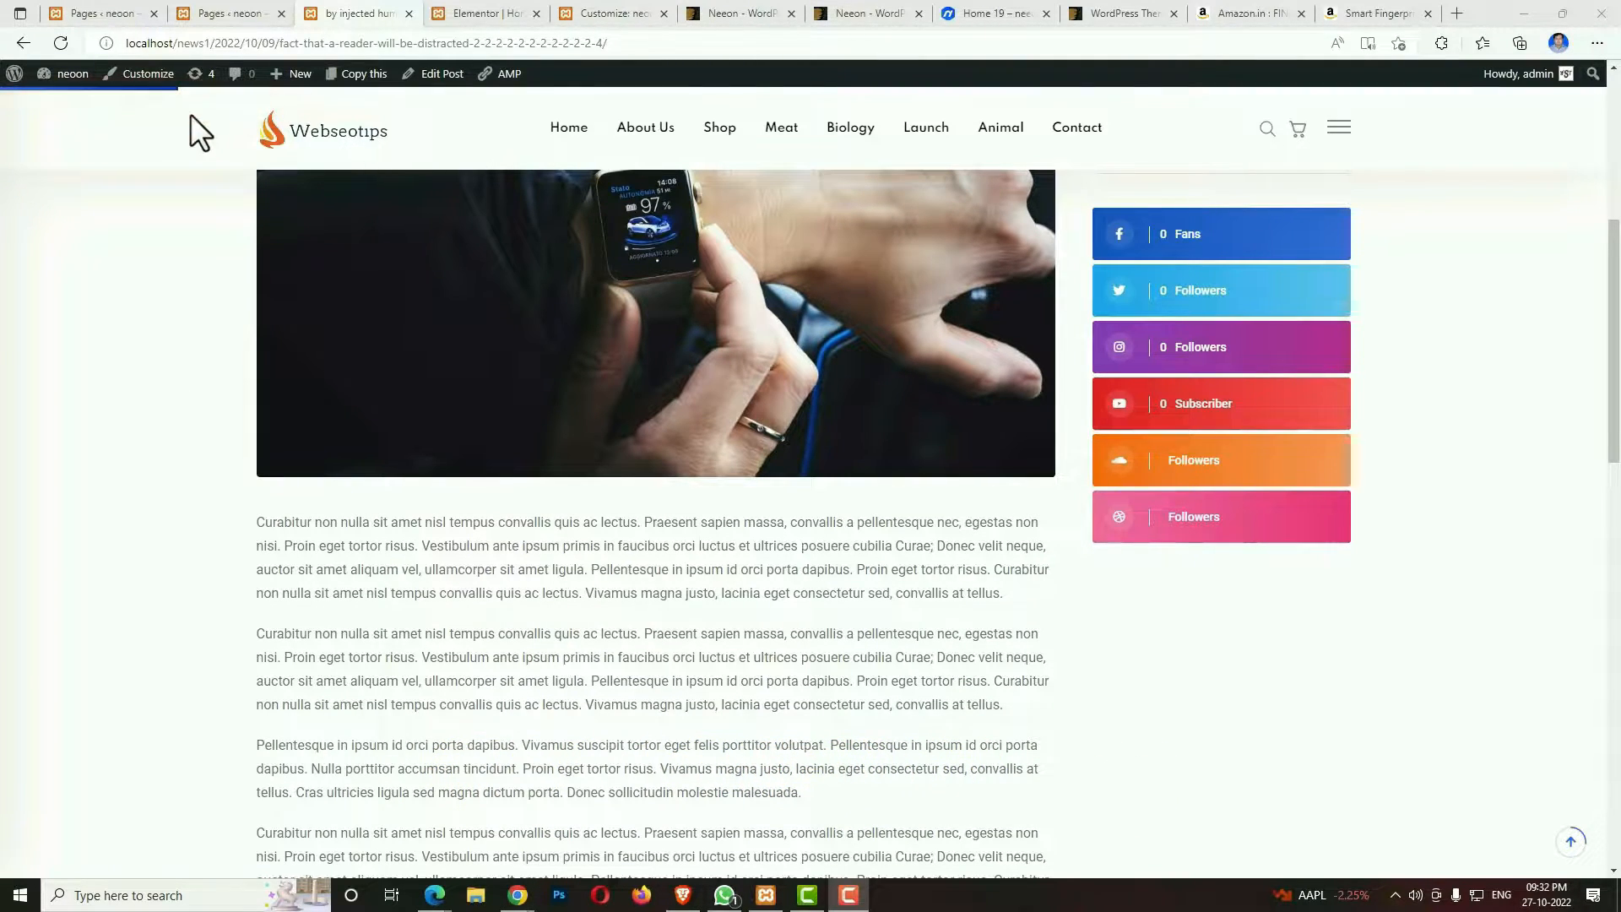
pyautogui.scroll(-4, 500, 475)
pyautogui.scroll(3, 500, 475)
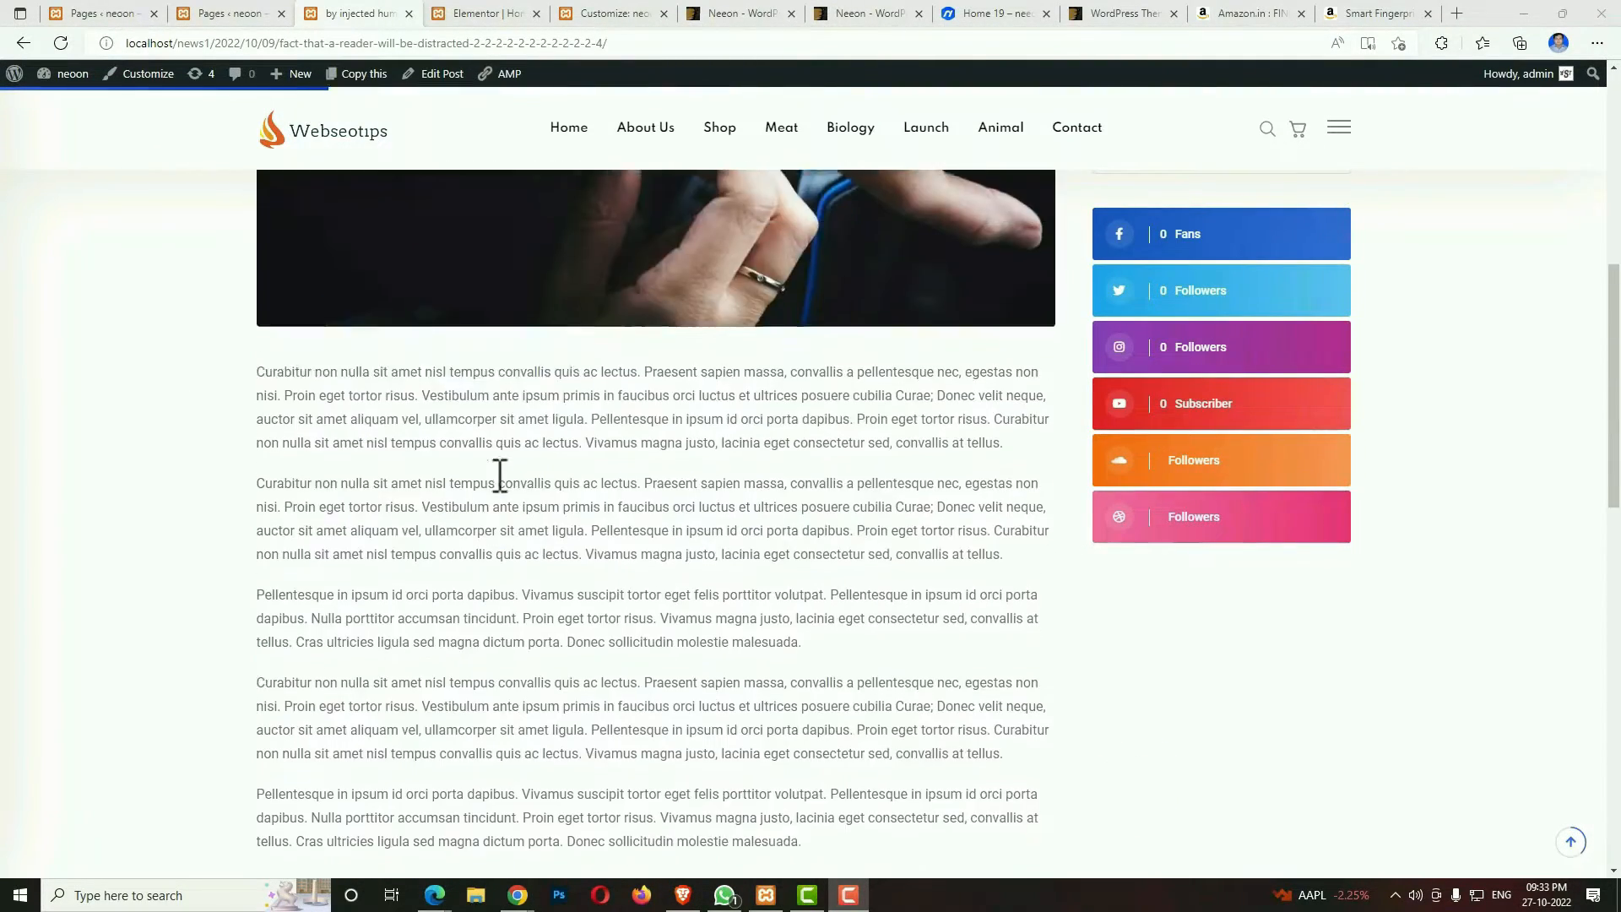
pyautogui.scroll(-4, 500, 475)
pyautogui.scroll(-3, 665, 590)
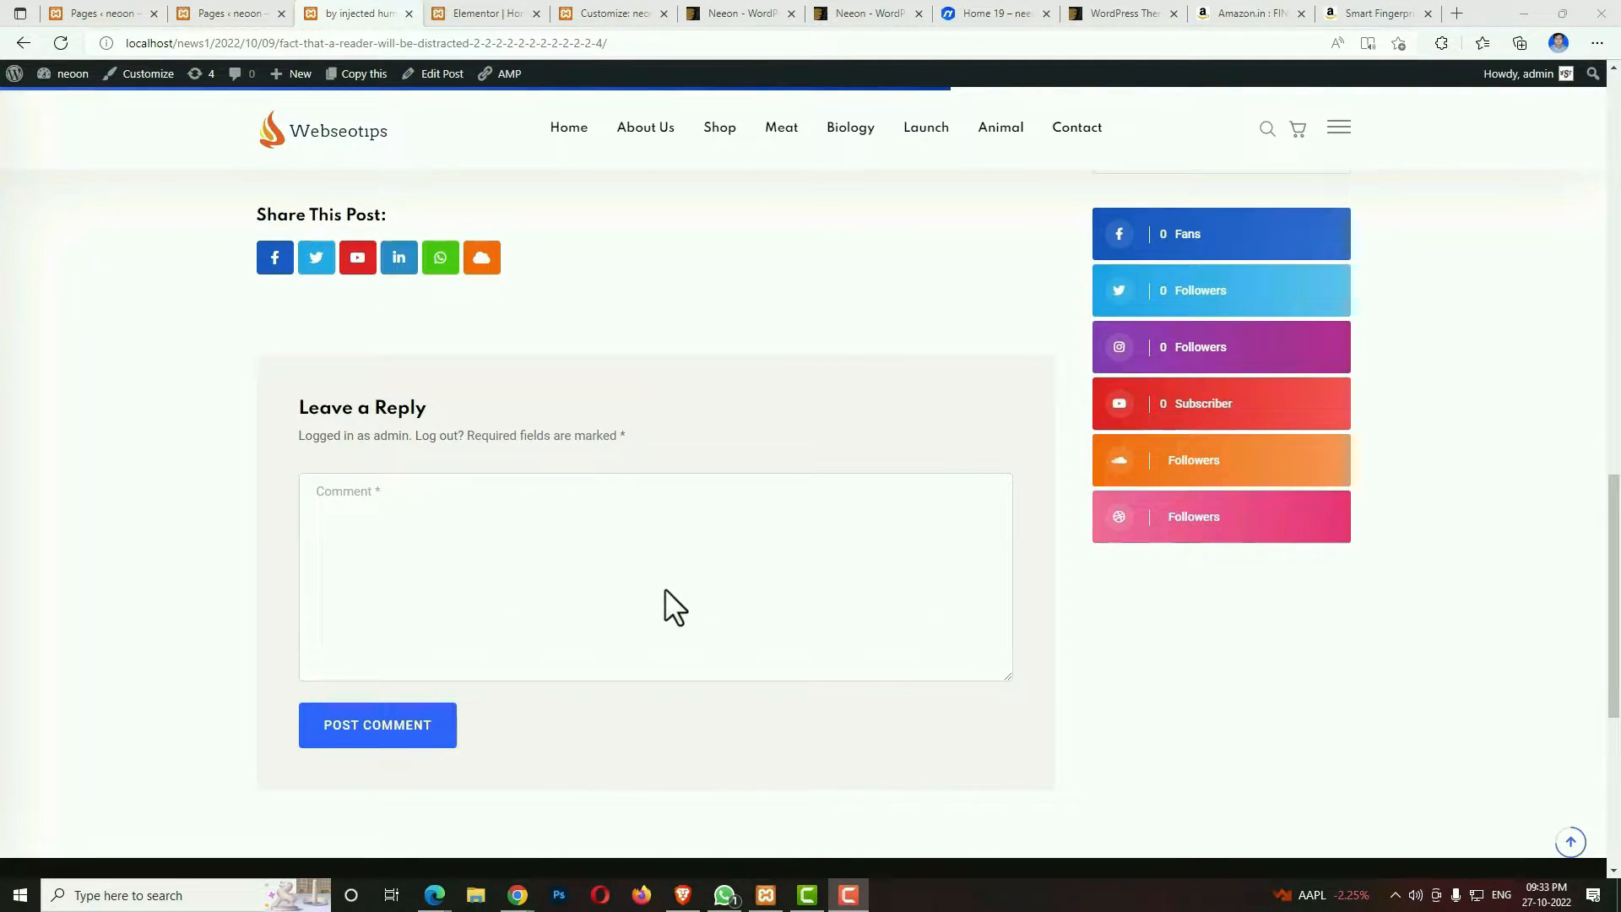
pyautogui.scroll(3, 669, 592)
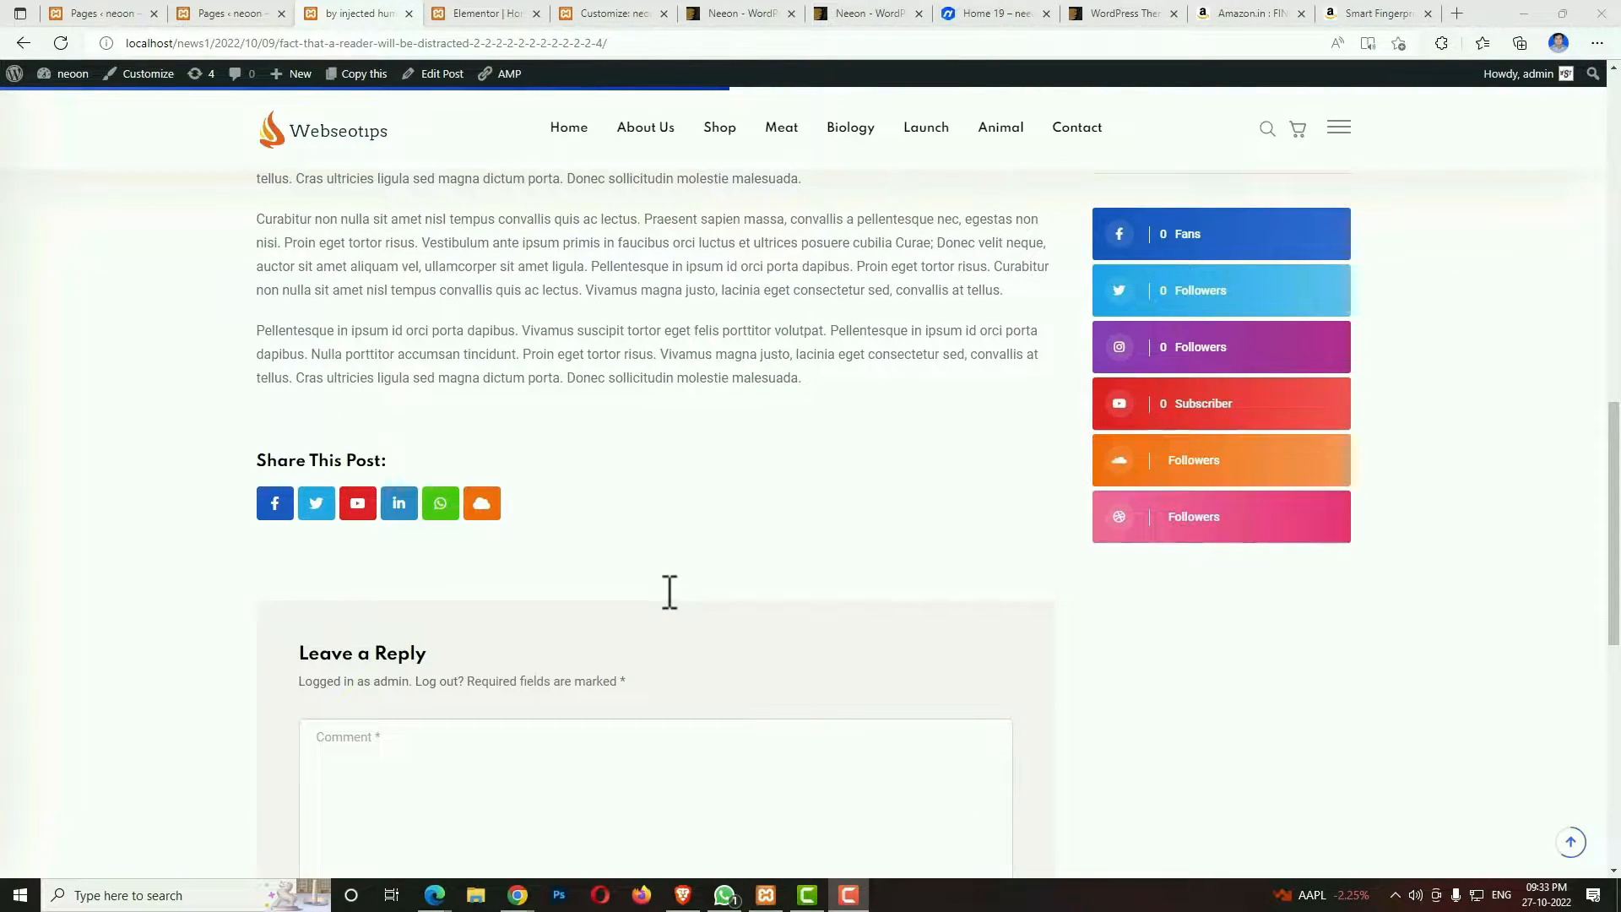
pyautogui.scroll(-5, 667, 591)
pyautogui.scroll(4, 668, 591)
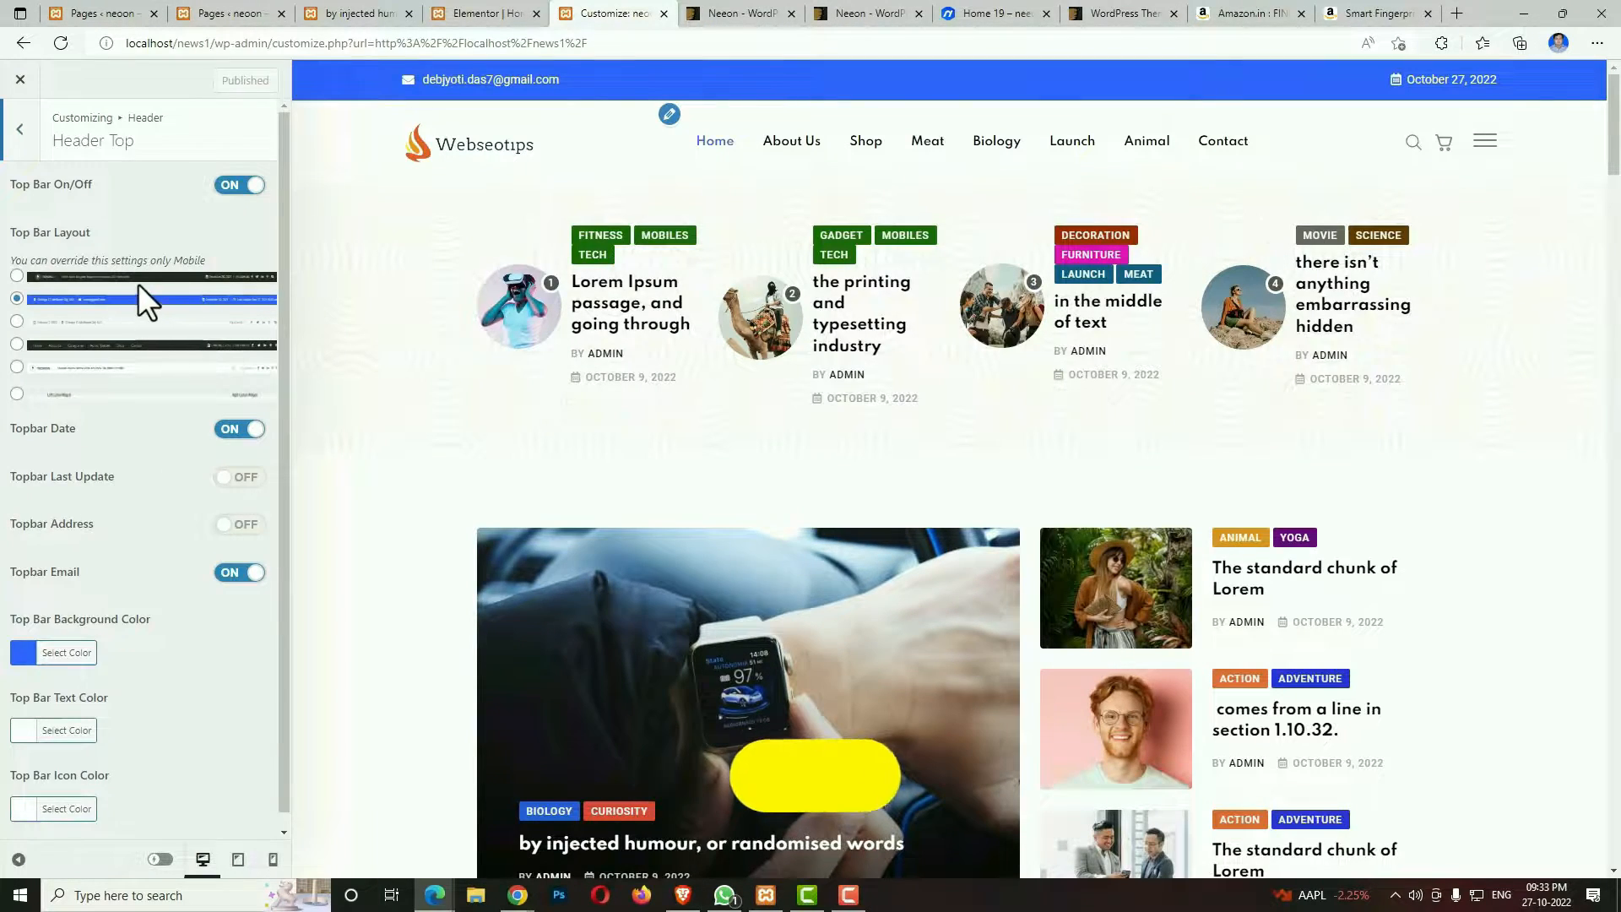
# Review the available header layouts under Header Main and the footer layouts under Footer in the Customizer.
pyautogui.click(21, 127)
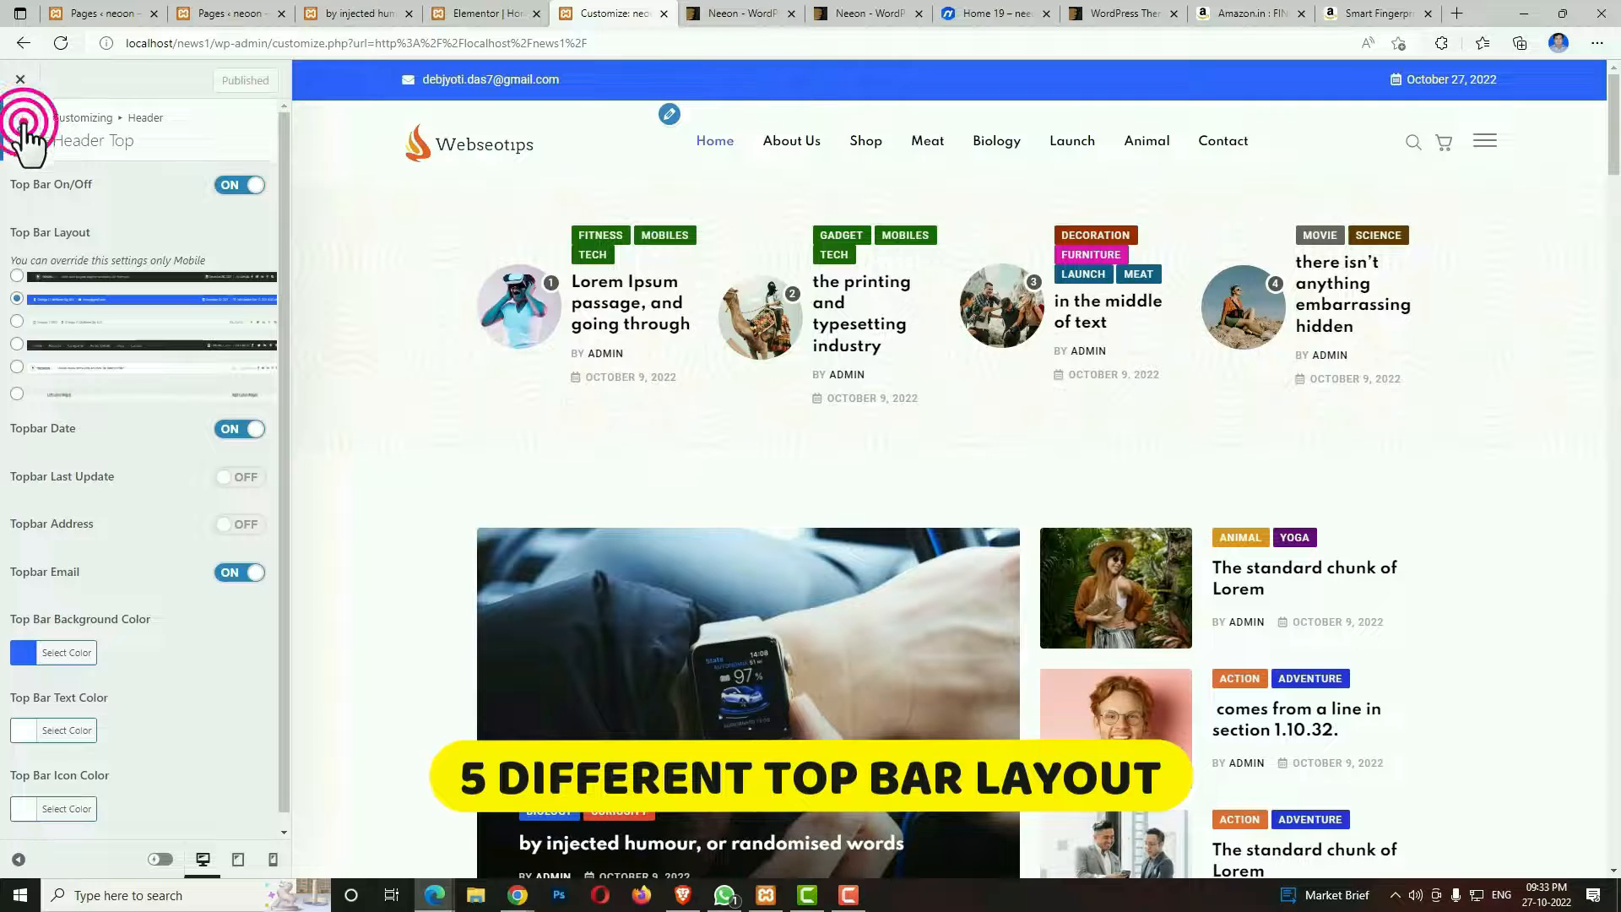
pyautogui.click(74, 226)
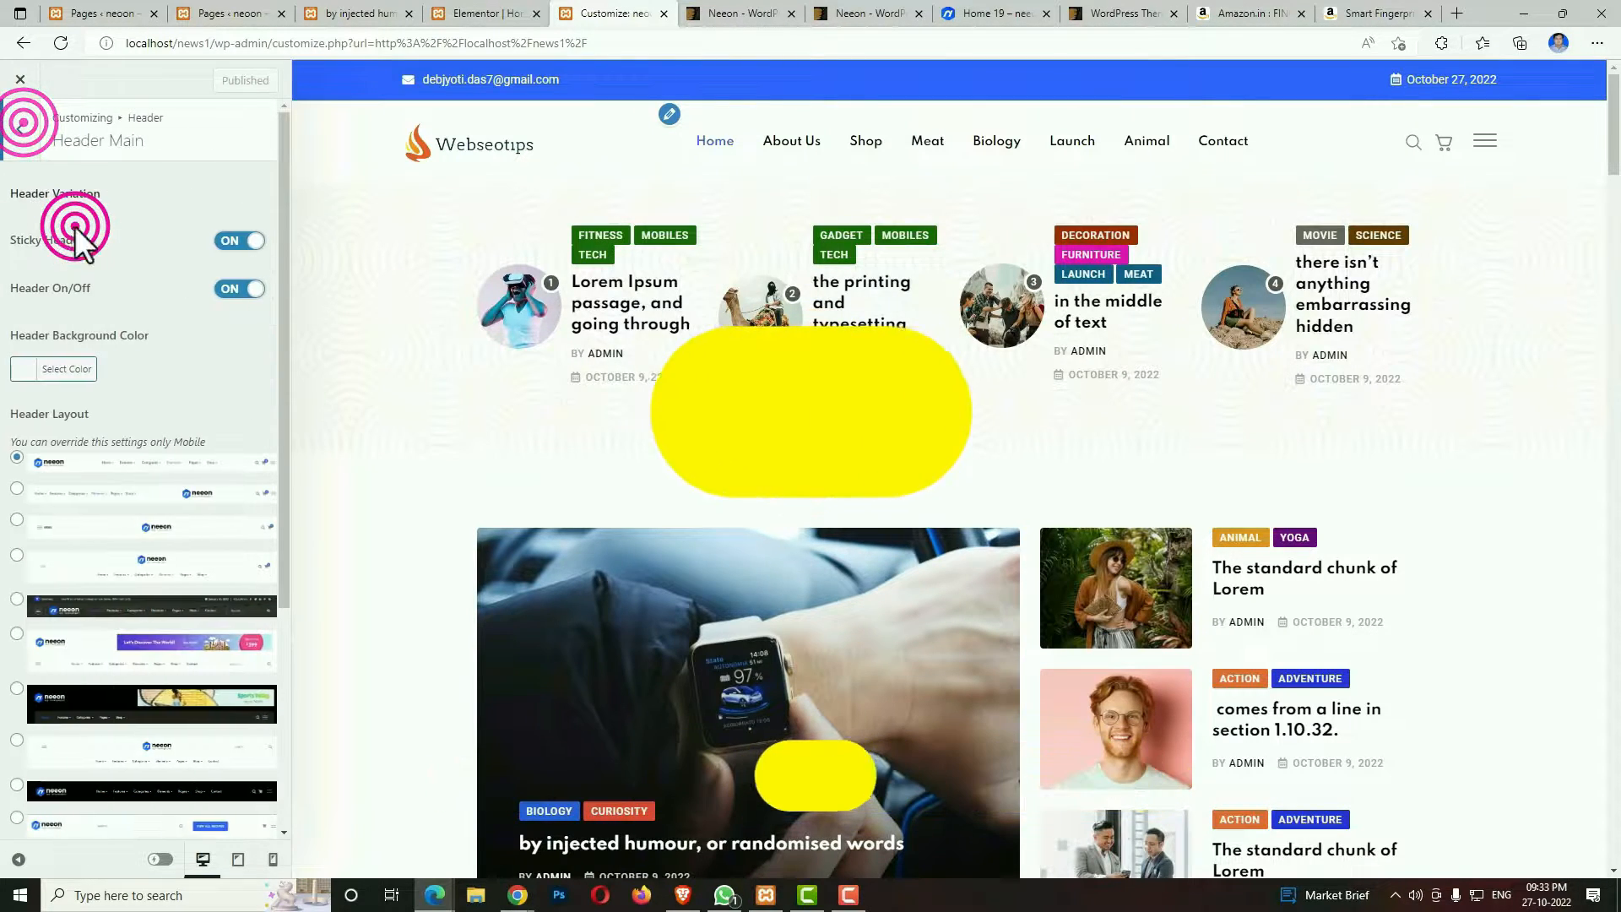
pyautogui.scroll(-1, 165, 460)
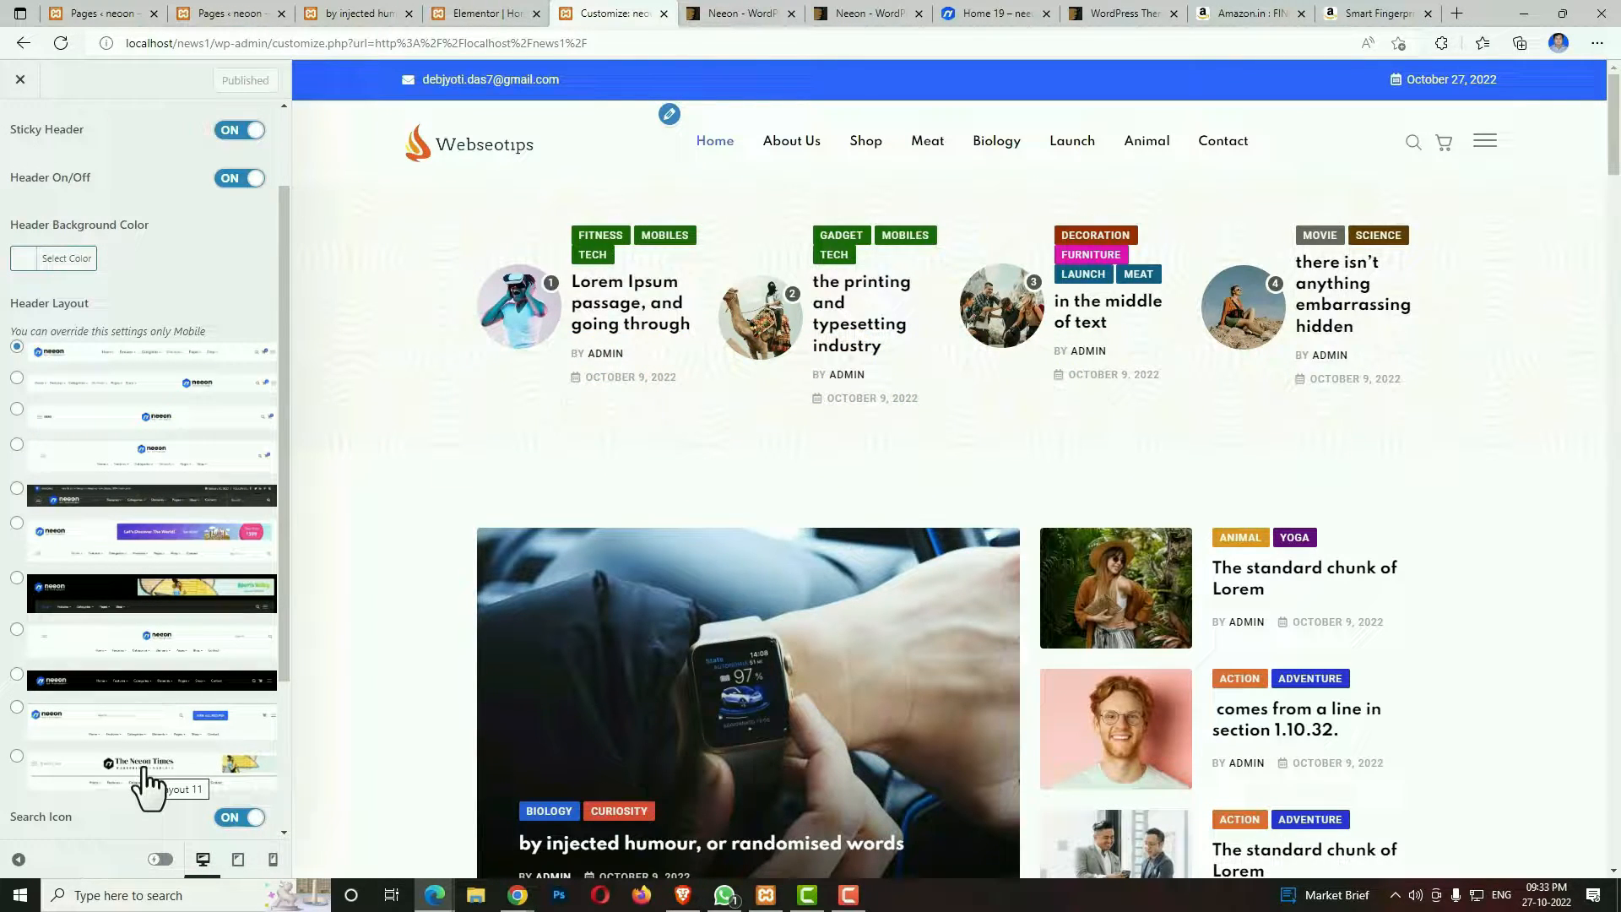
pyautogui.scroll(-10, 149, 788)
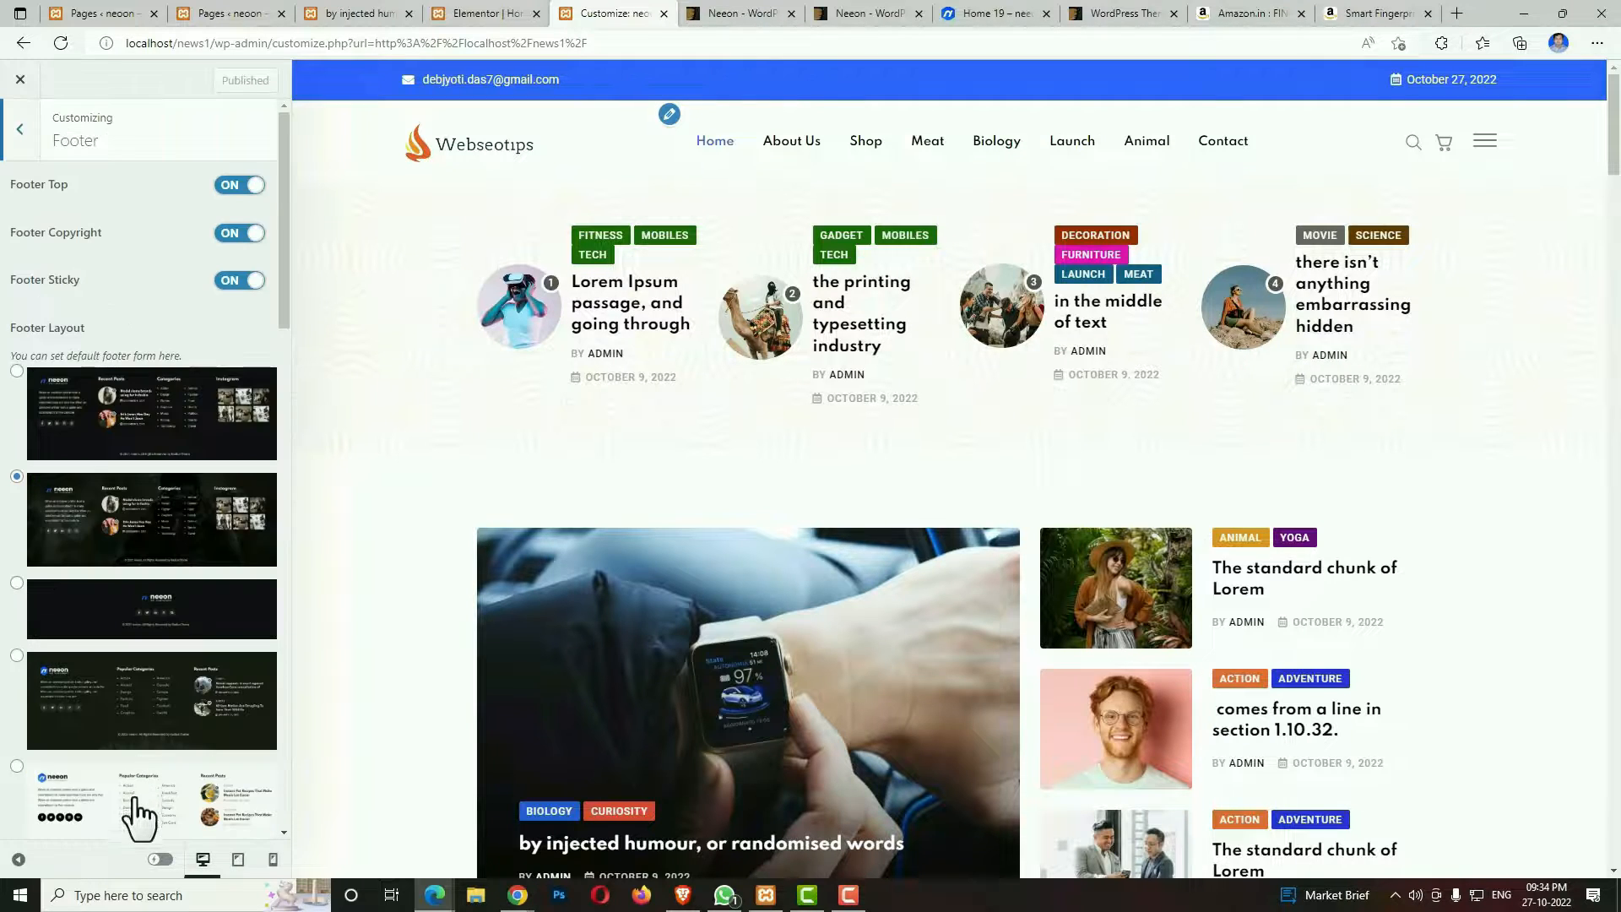
pyautogui.scroll(-1, 144, 827)
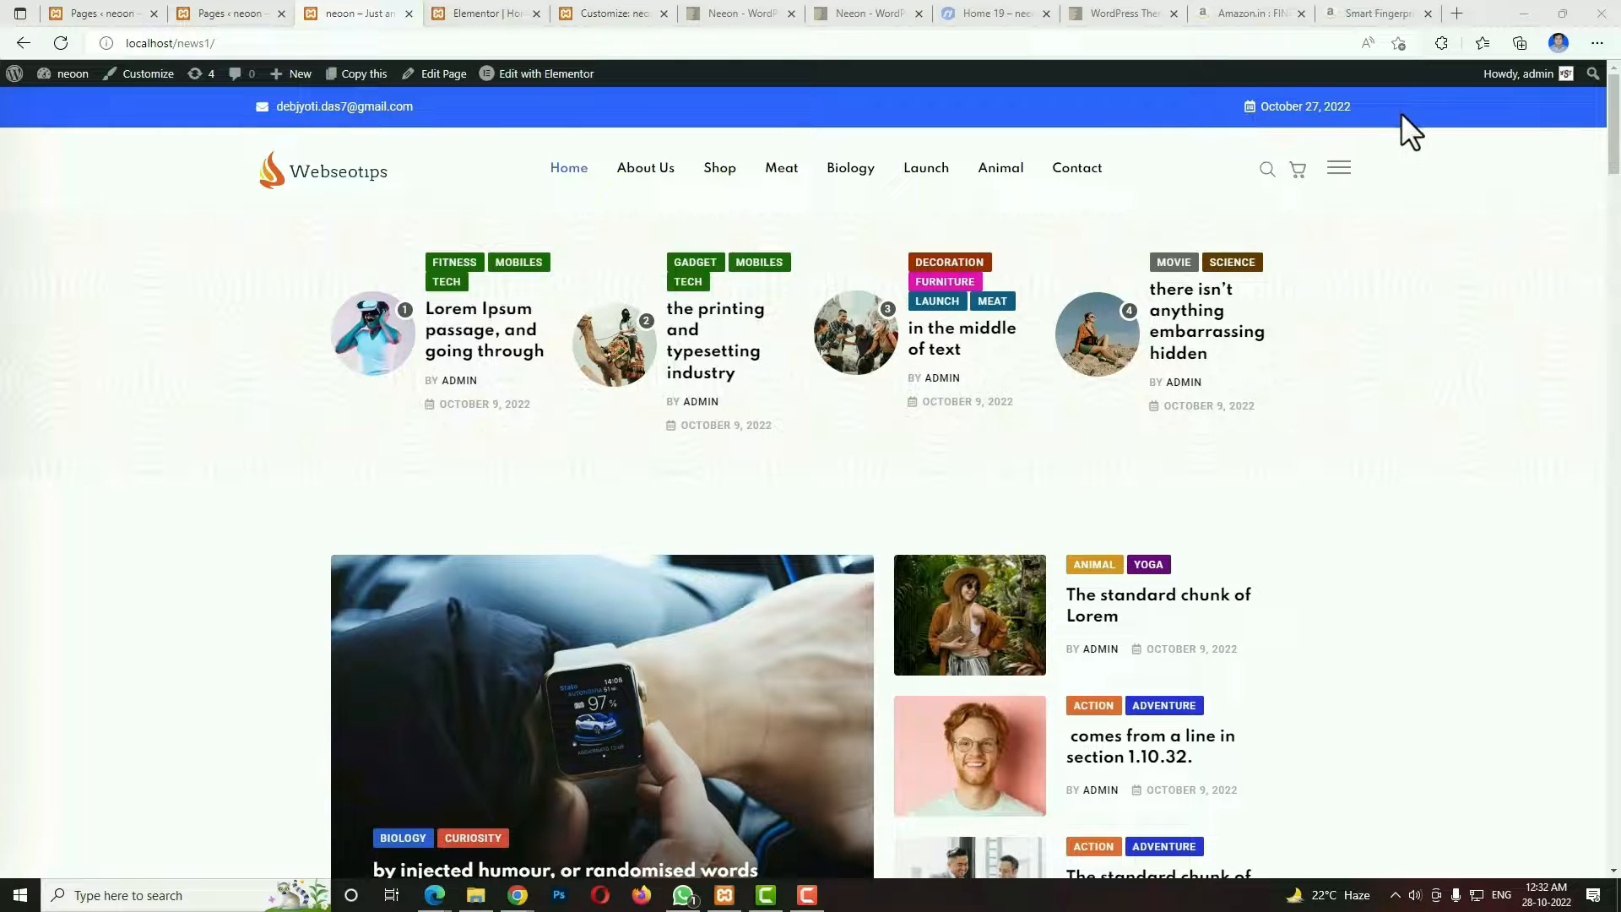
# Show the full-screen search overlay on the site's home page and close it.
pyautogui.scroll(-1, 311, 215)
pyautogui.scroll(1, 311, 207)
pyautogui.click(1264, 167)
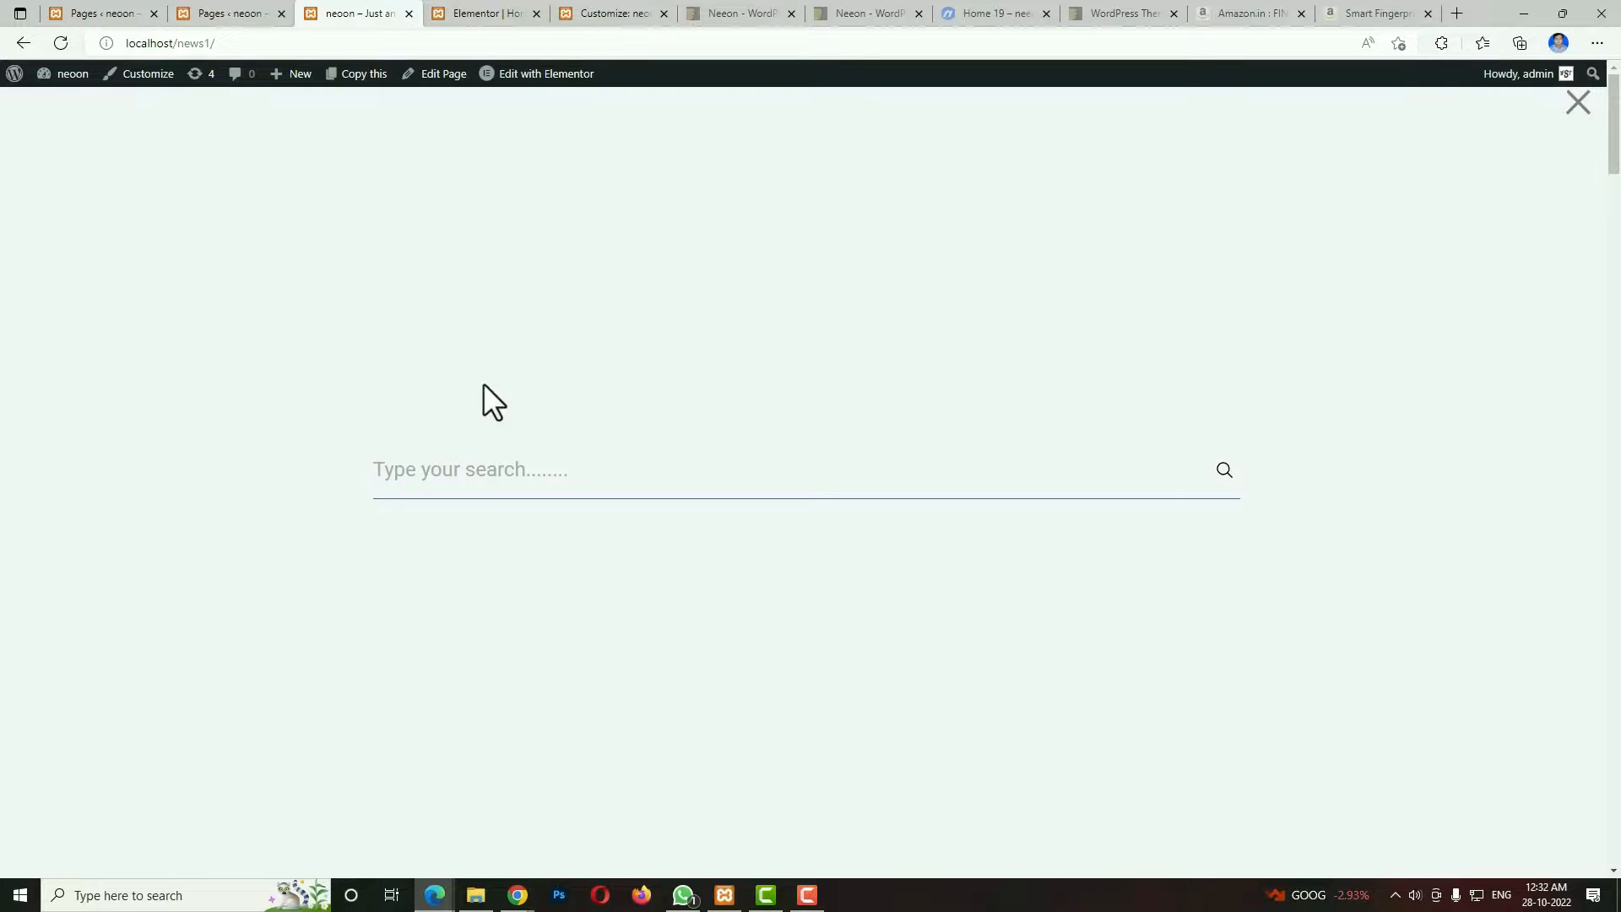
pyautogui.click(1579, 105)
# Show the header's cart icon and off-canvas contact panel, close the panel, and view the featured posts below.
pyautogui.moveTo(1297, 173)
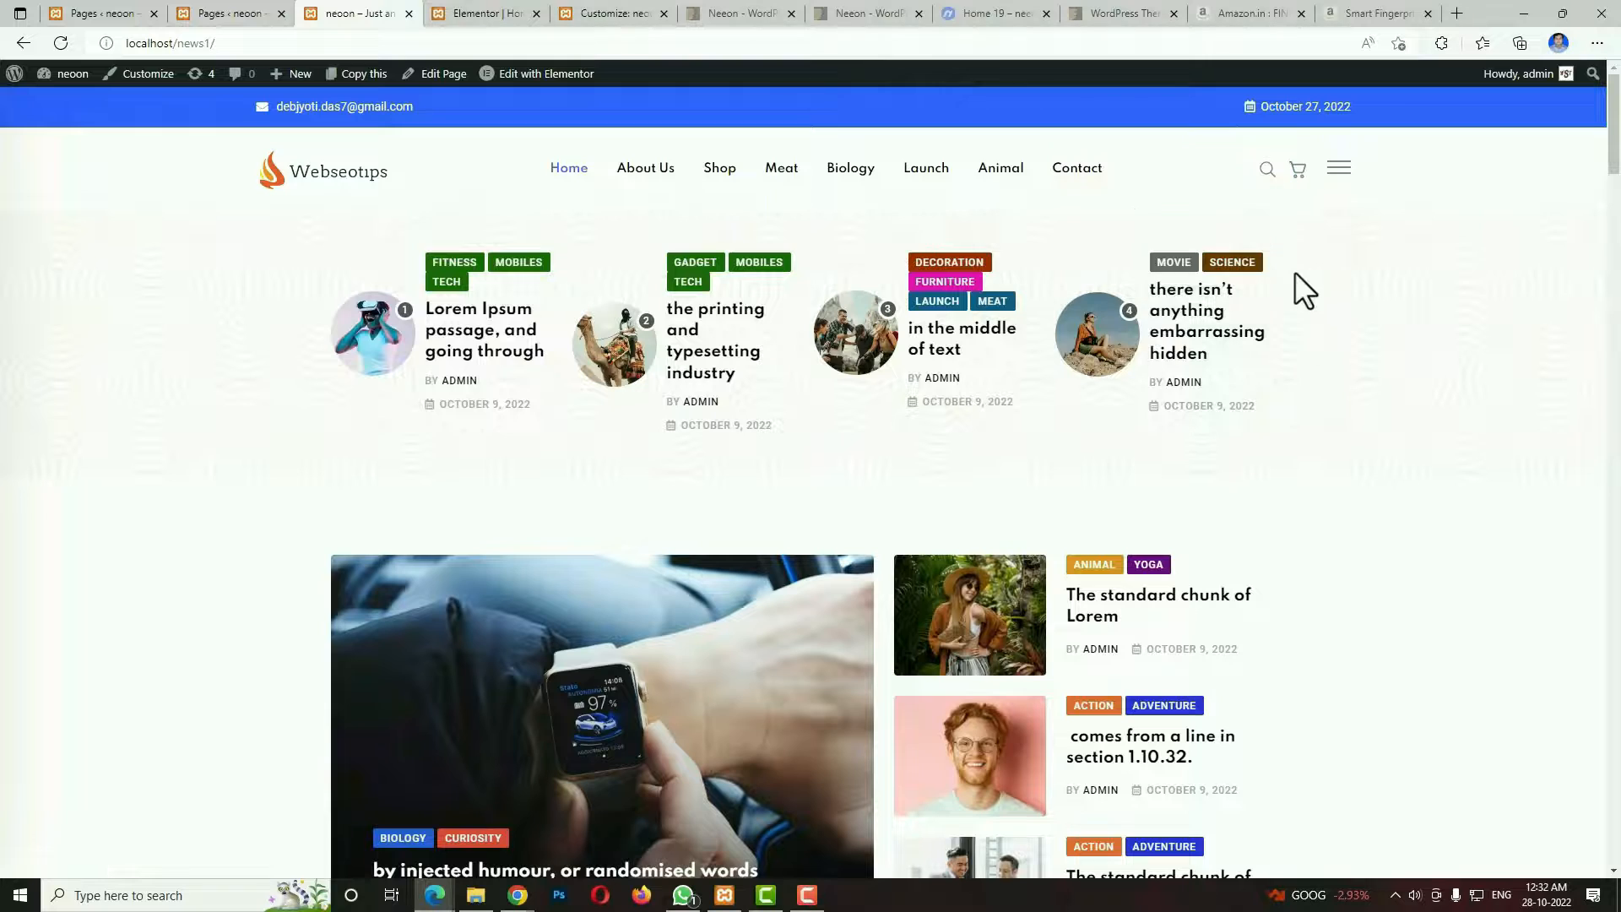
pyautogui.click(1340, 169)
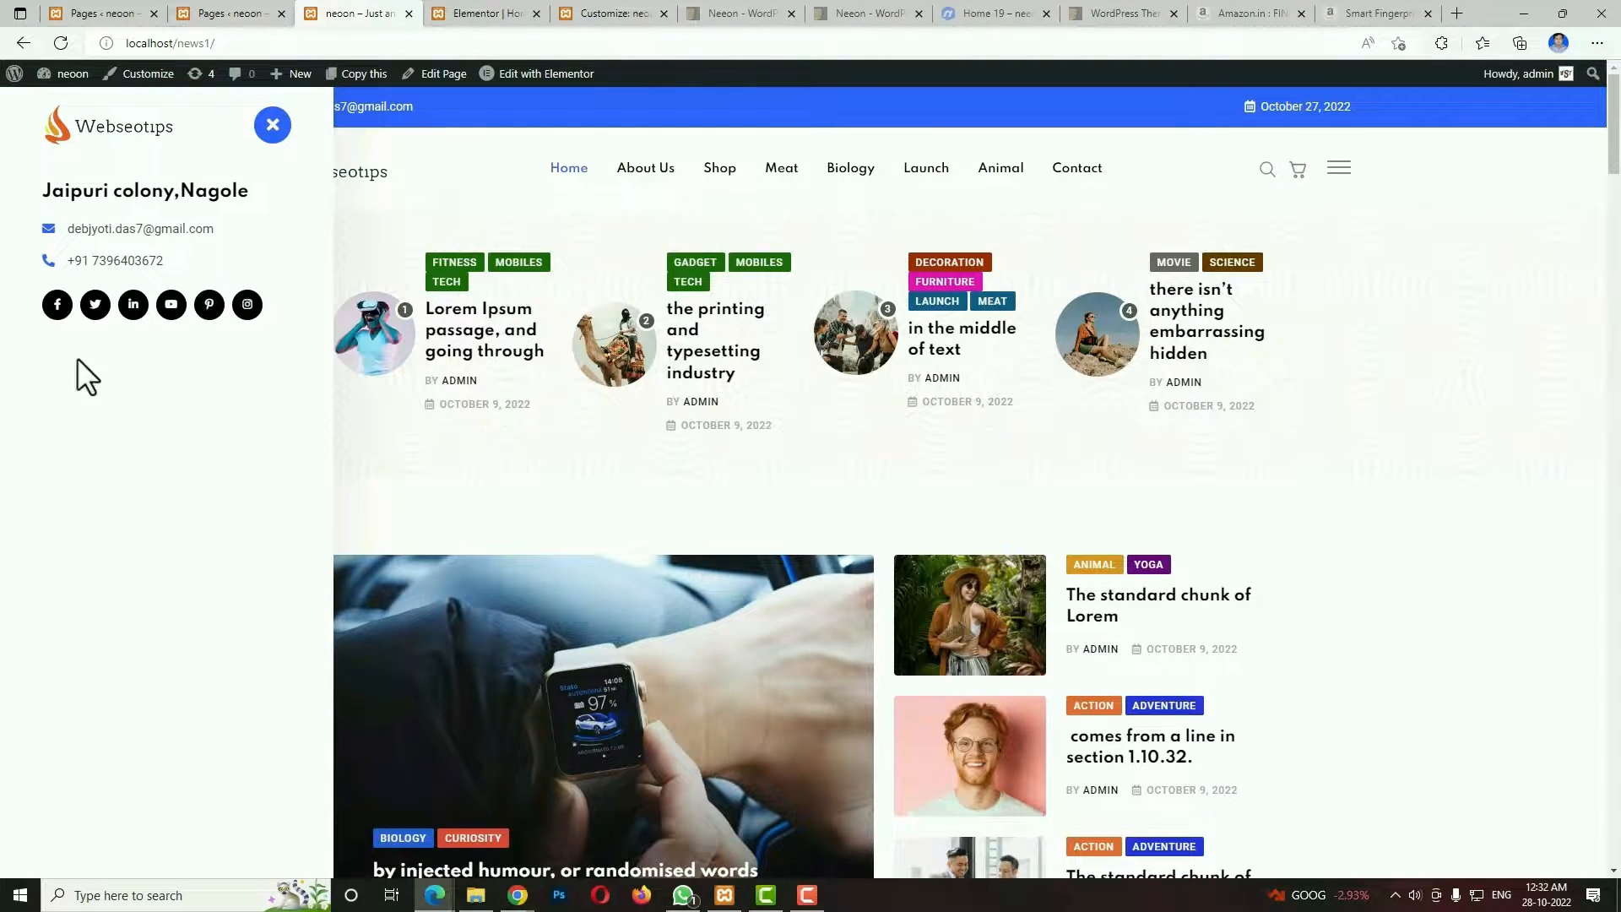
pyautogui.click(273, 129)
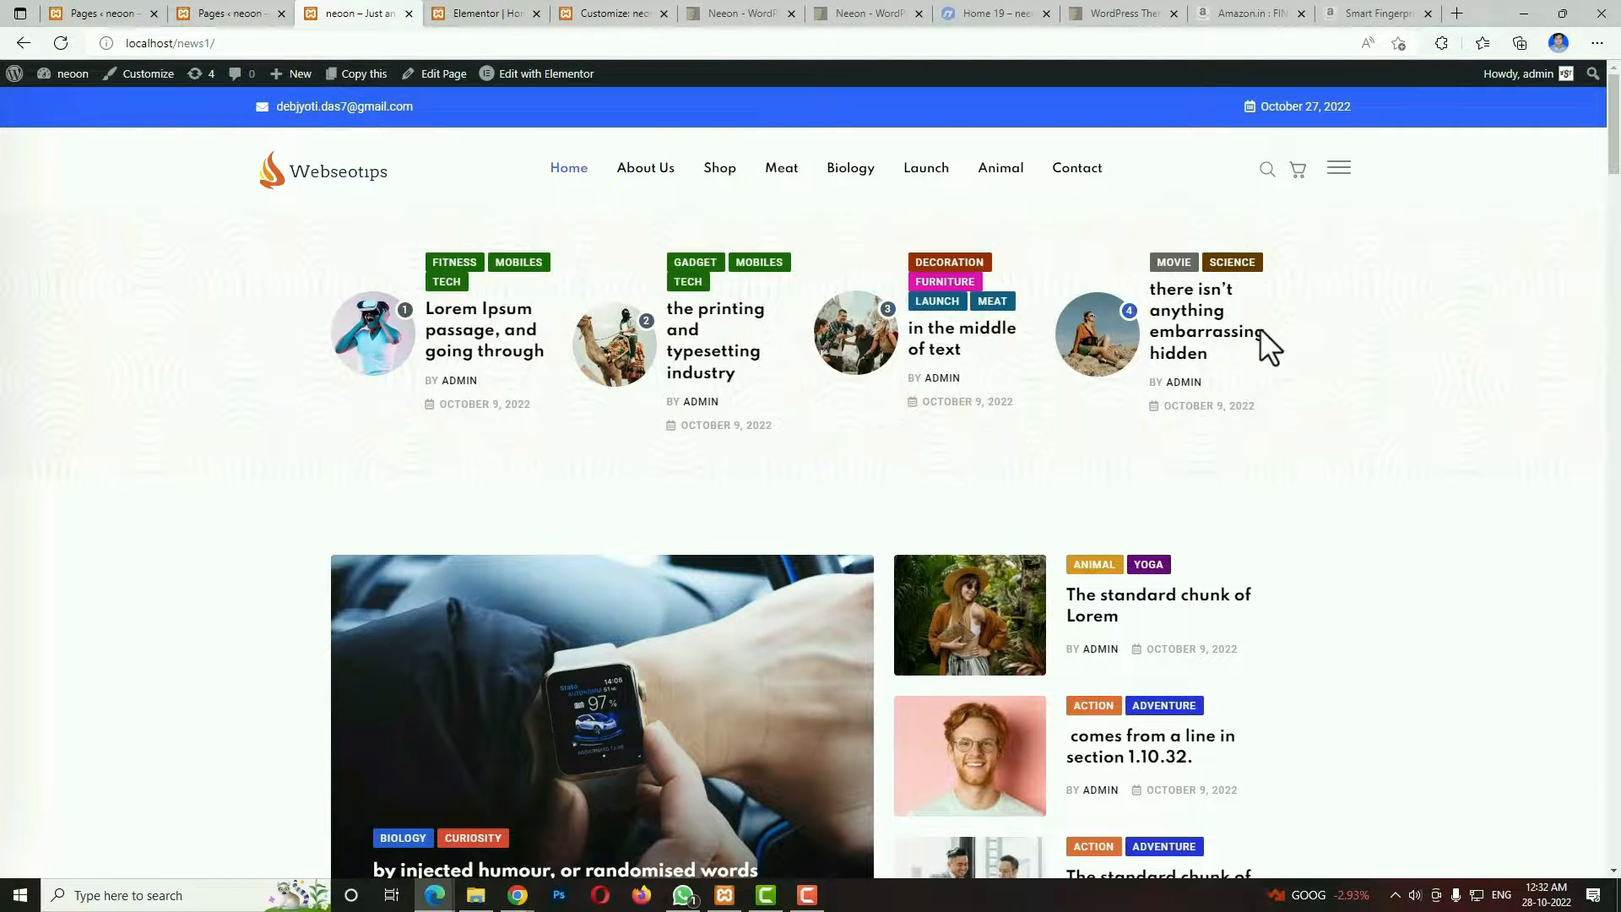
pyautogui.scroll(-3, 1250, 346)
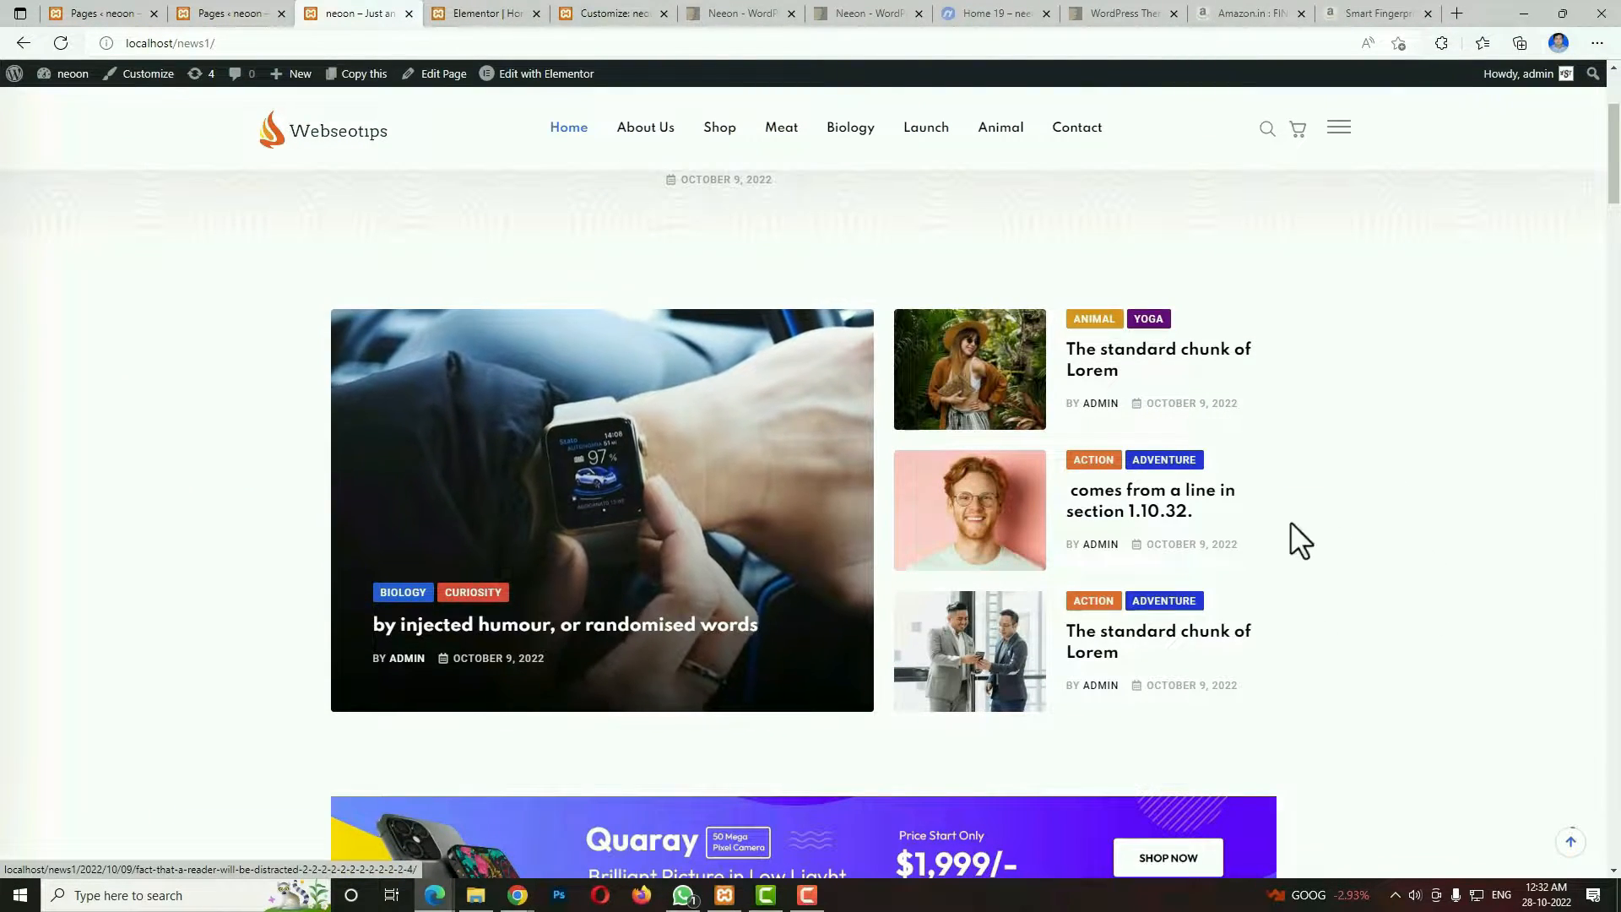
# View the home page's featured posts, the Quaray advertising banner and the Top Stories section.
pyautogui.scroll(-4, 1415, 597)
pyautogui.scroll(3, 1409, 589)
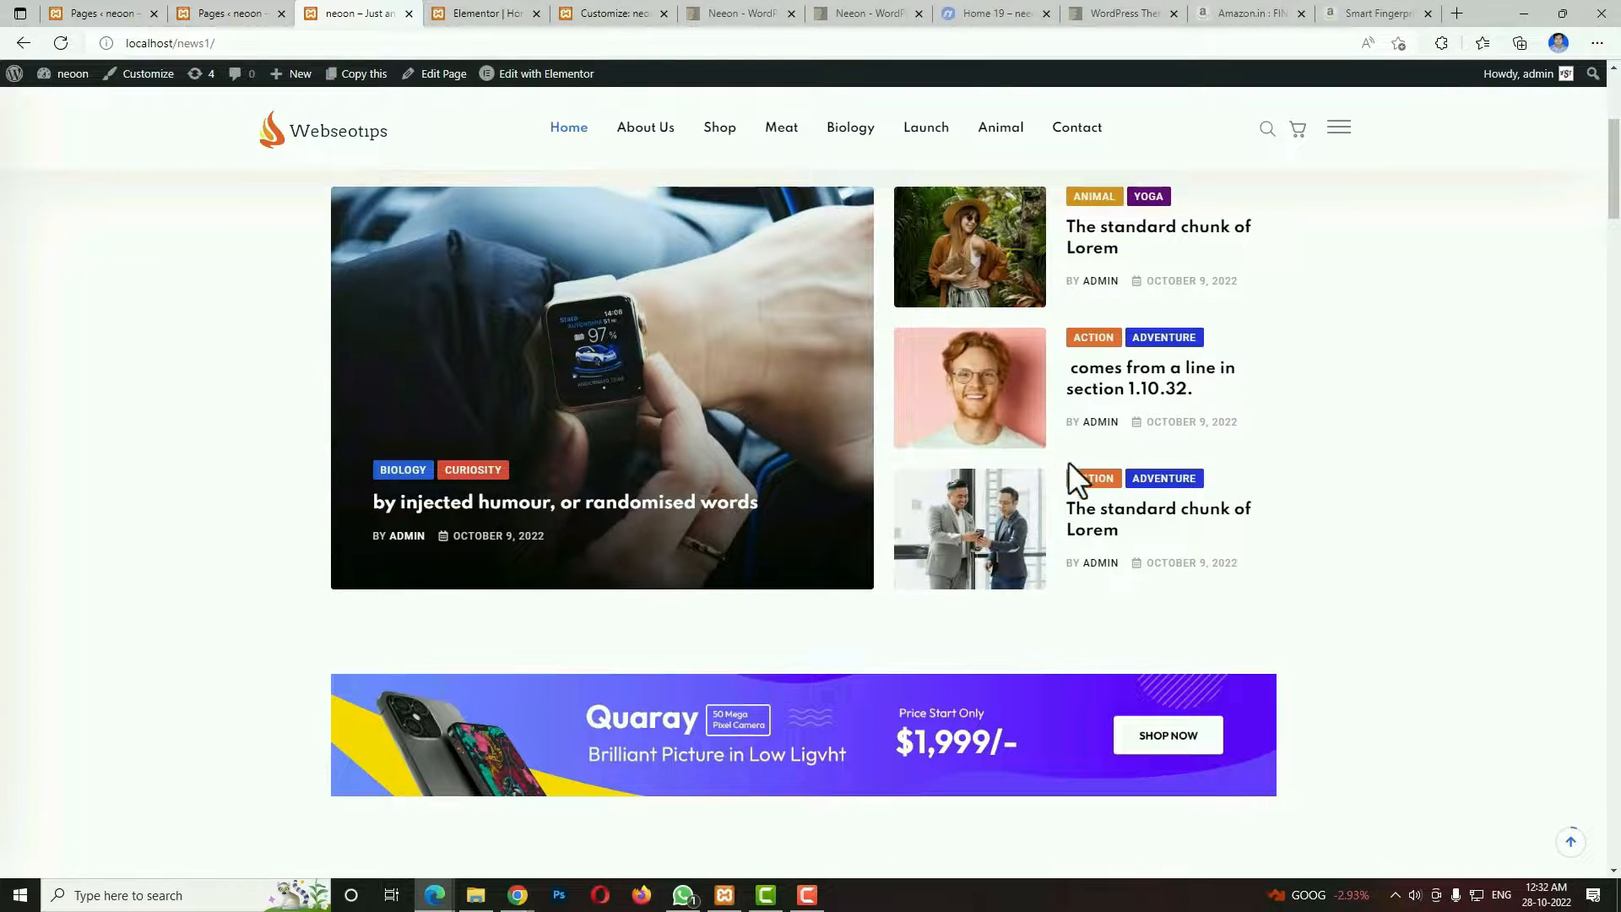
pyautogui.scroll(-2, 971, 515)
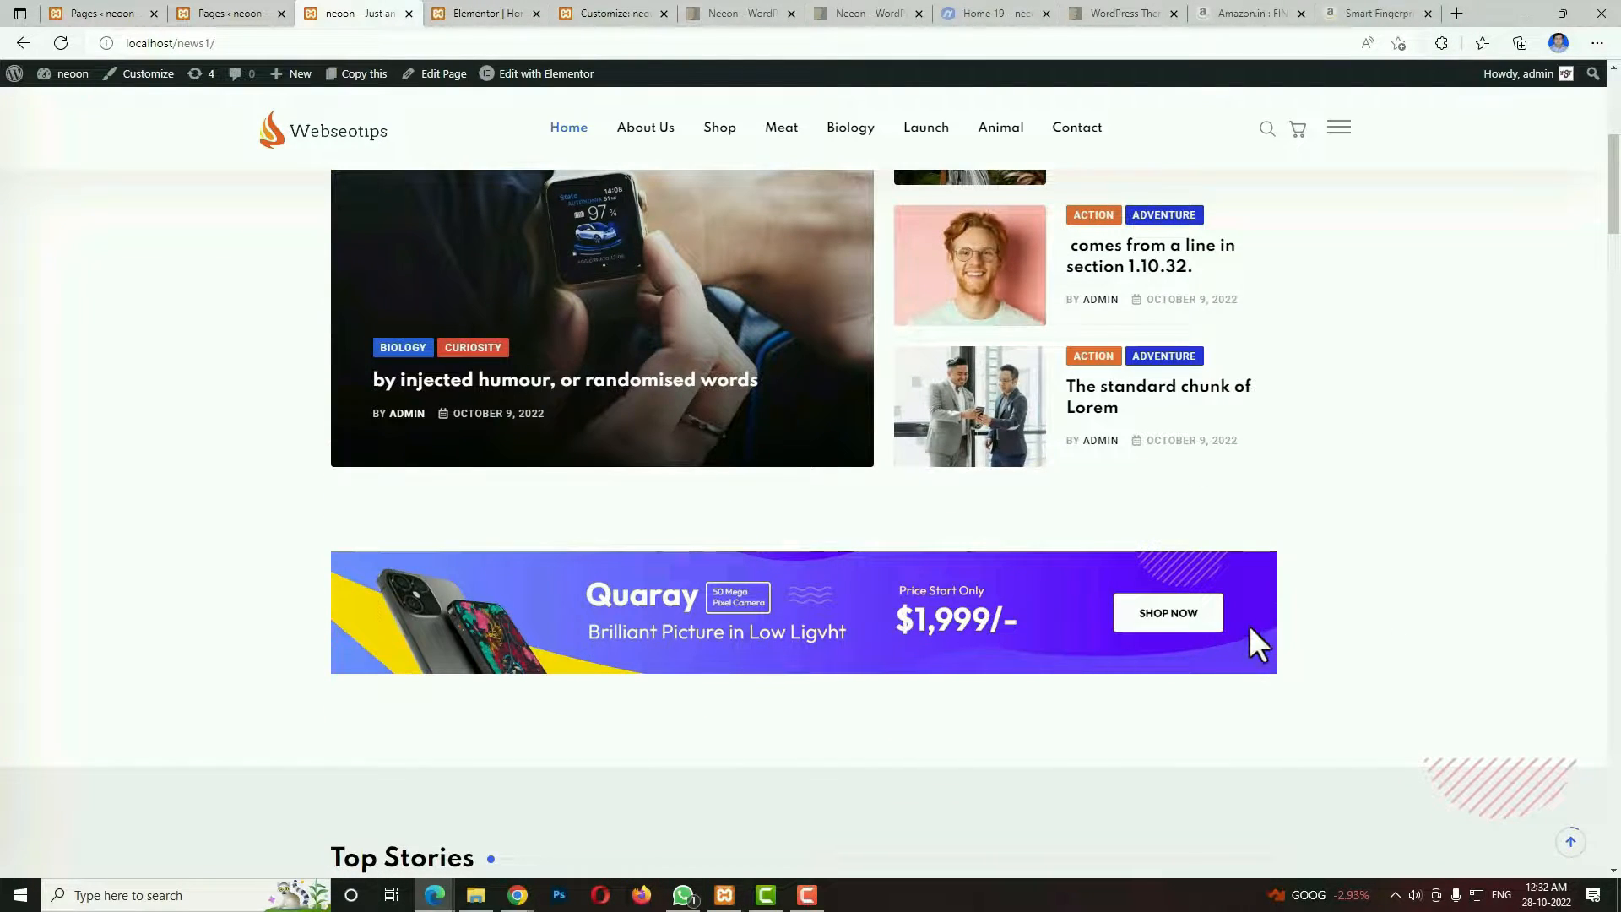
pyautogui.scroll(-3, 1248, 628)
pyautogui.scroll(-3, 828, 655)
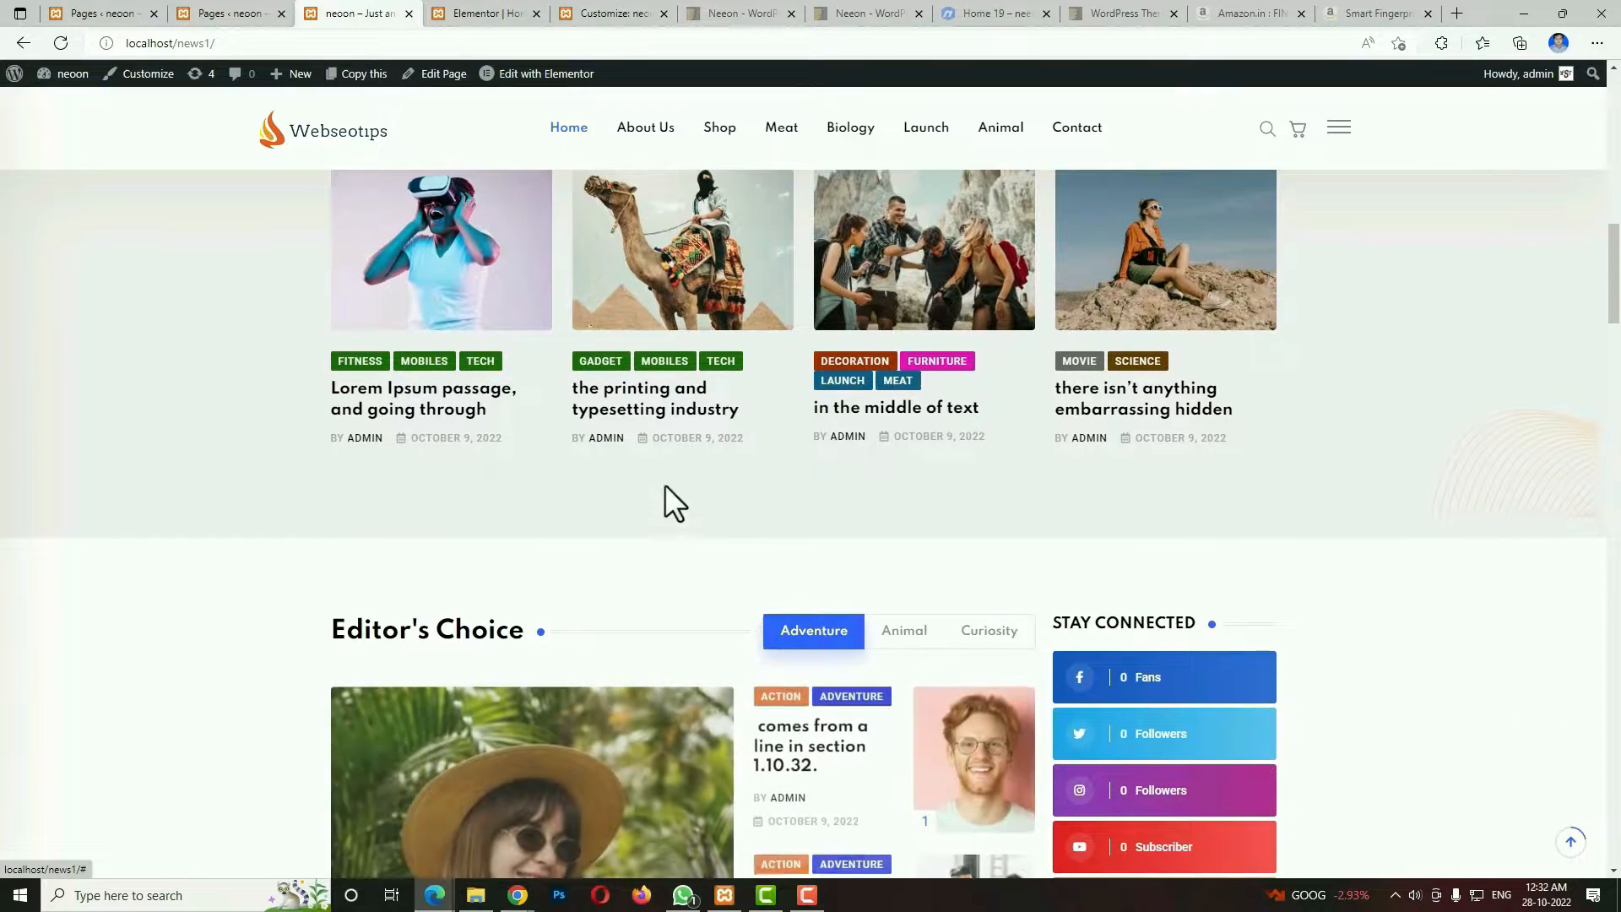
pyautogui.scroll(-1, 1153, 447)
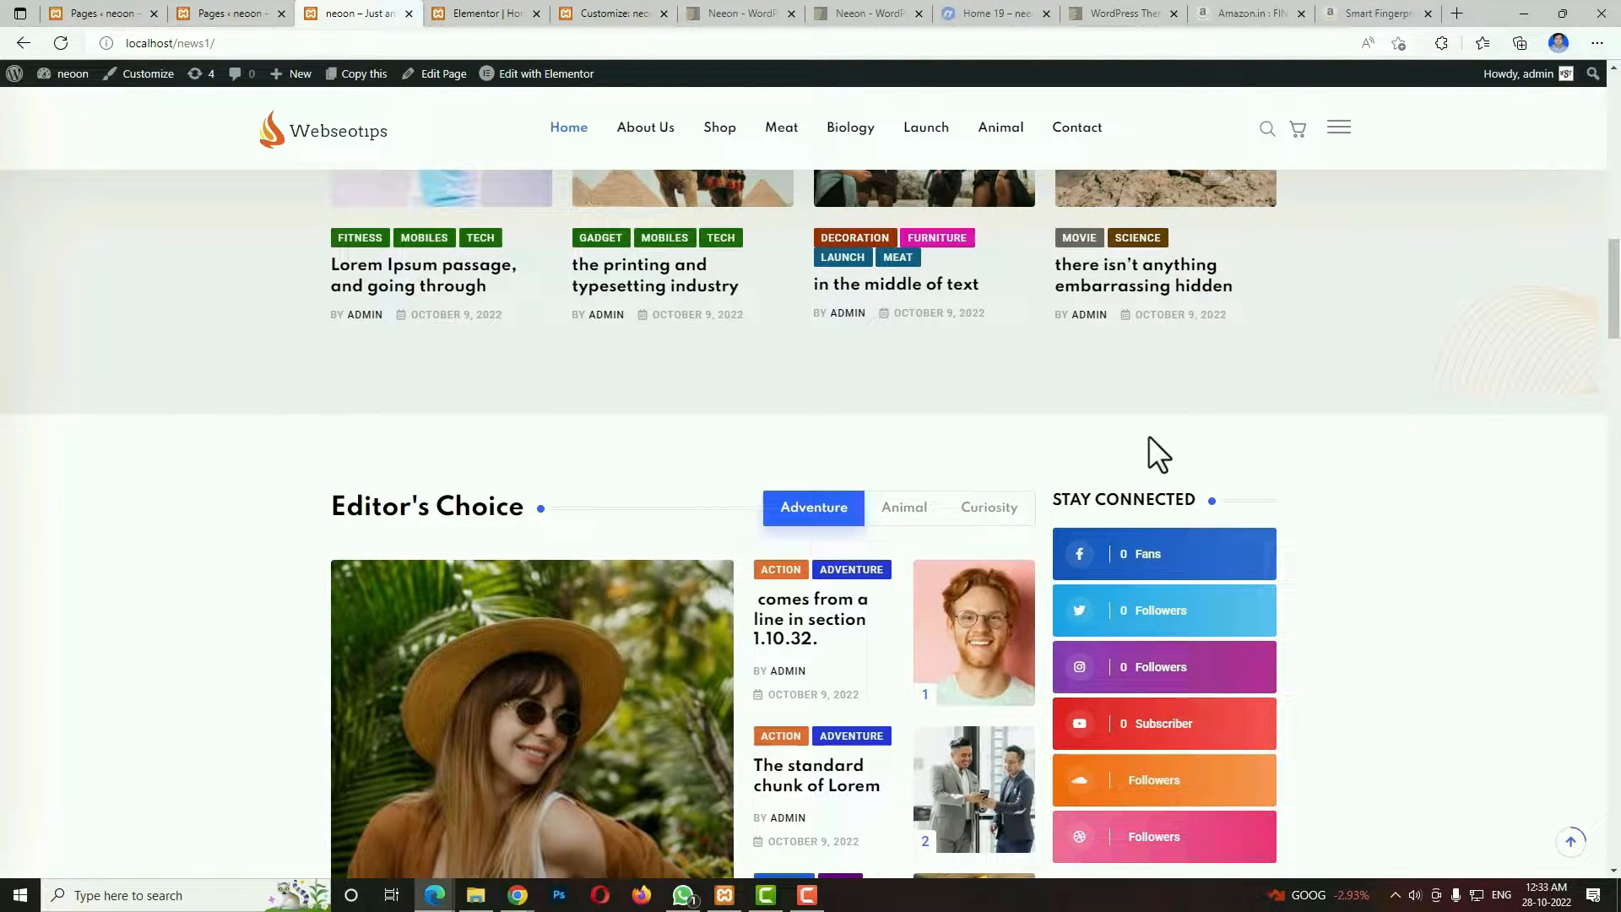
# Show the Animal category in the Editor's Choice section and view its posts.
pyautogui.scroll(-2, 636, 459)
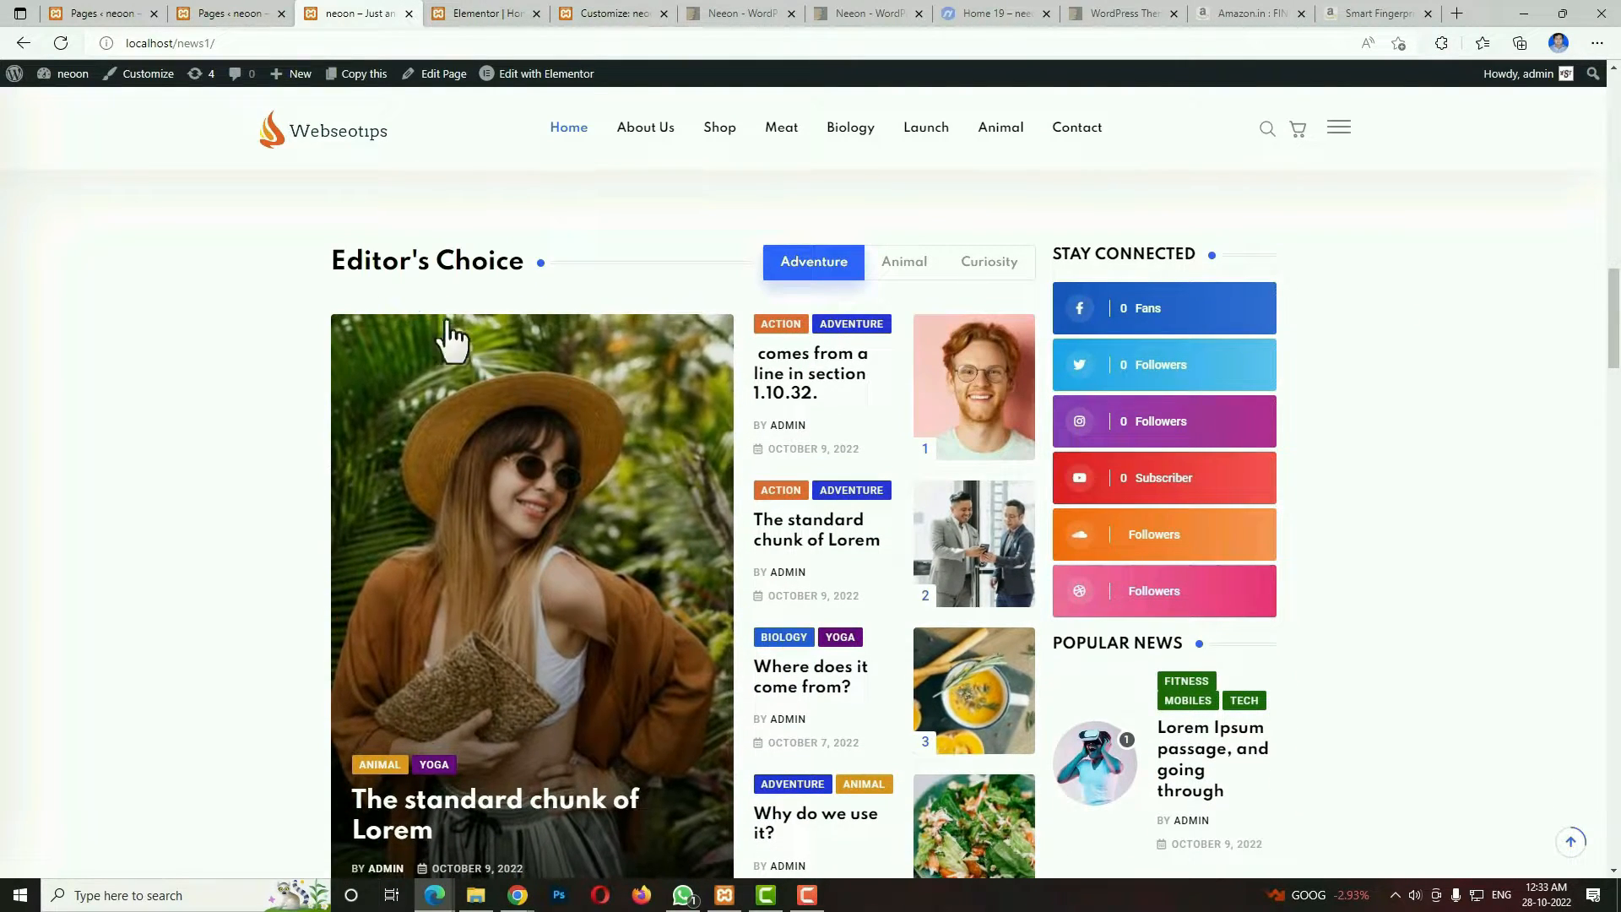
pyautogui.click(921, 261)
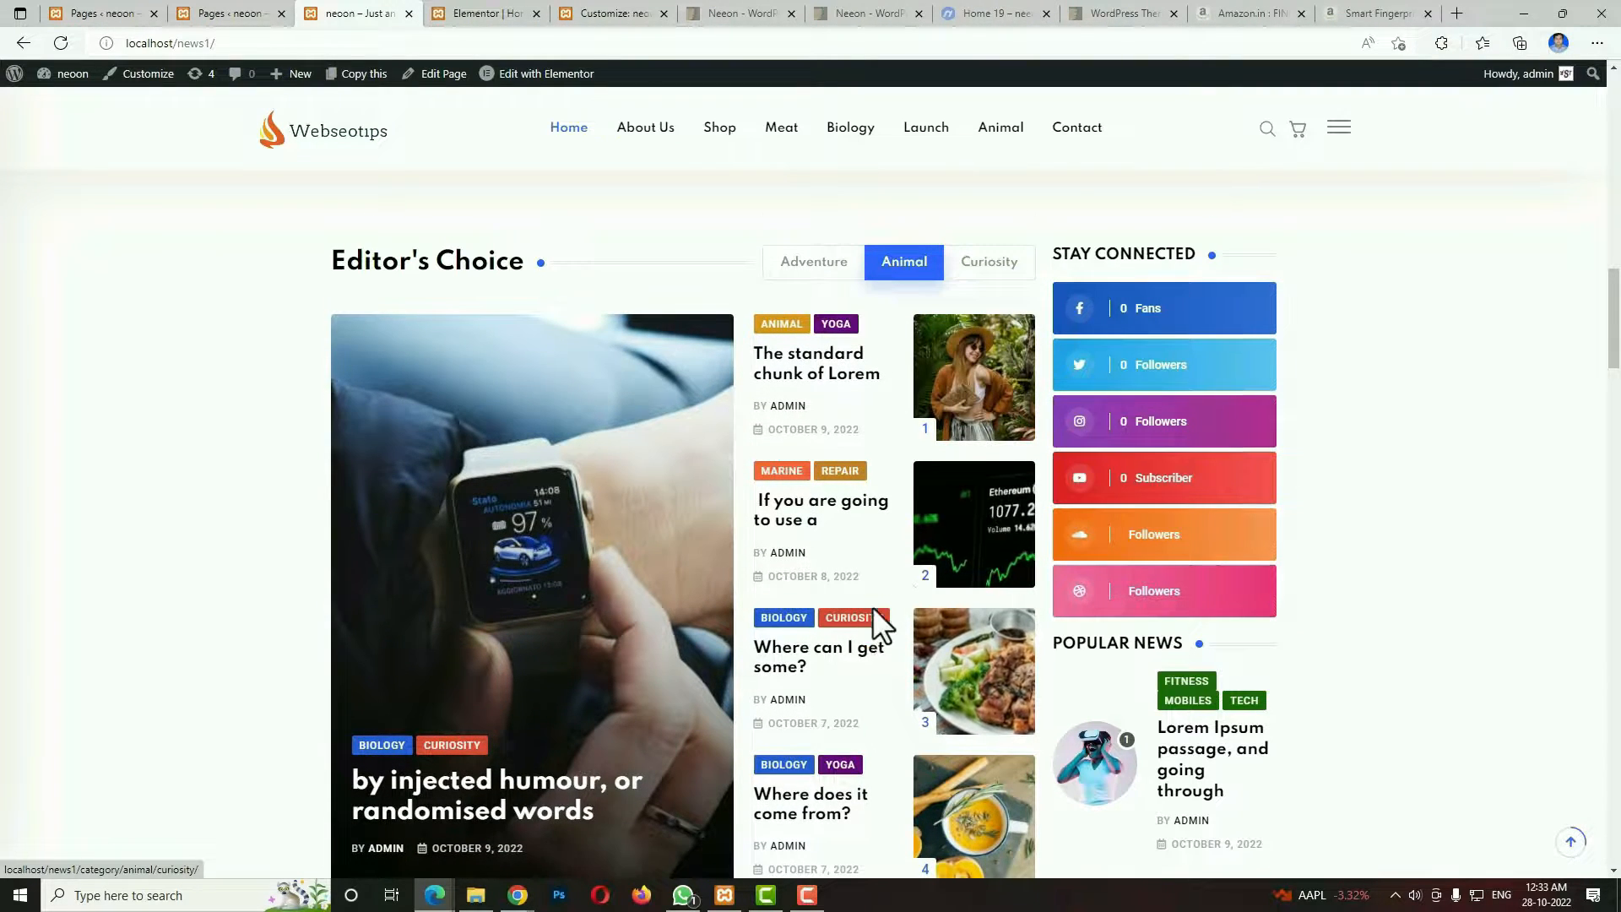
pyautogui.scroll(-3, 874, 606)
pyautogui.scroll(3, 873, 622)
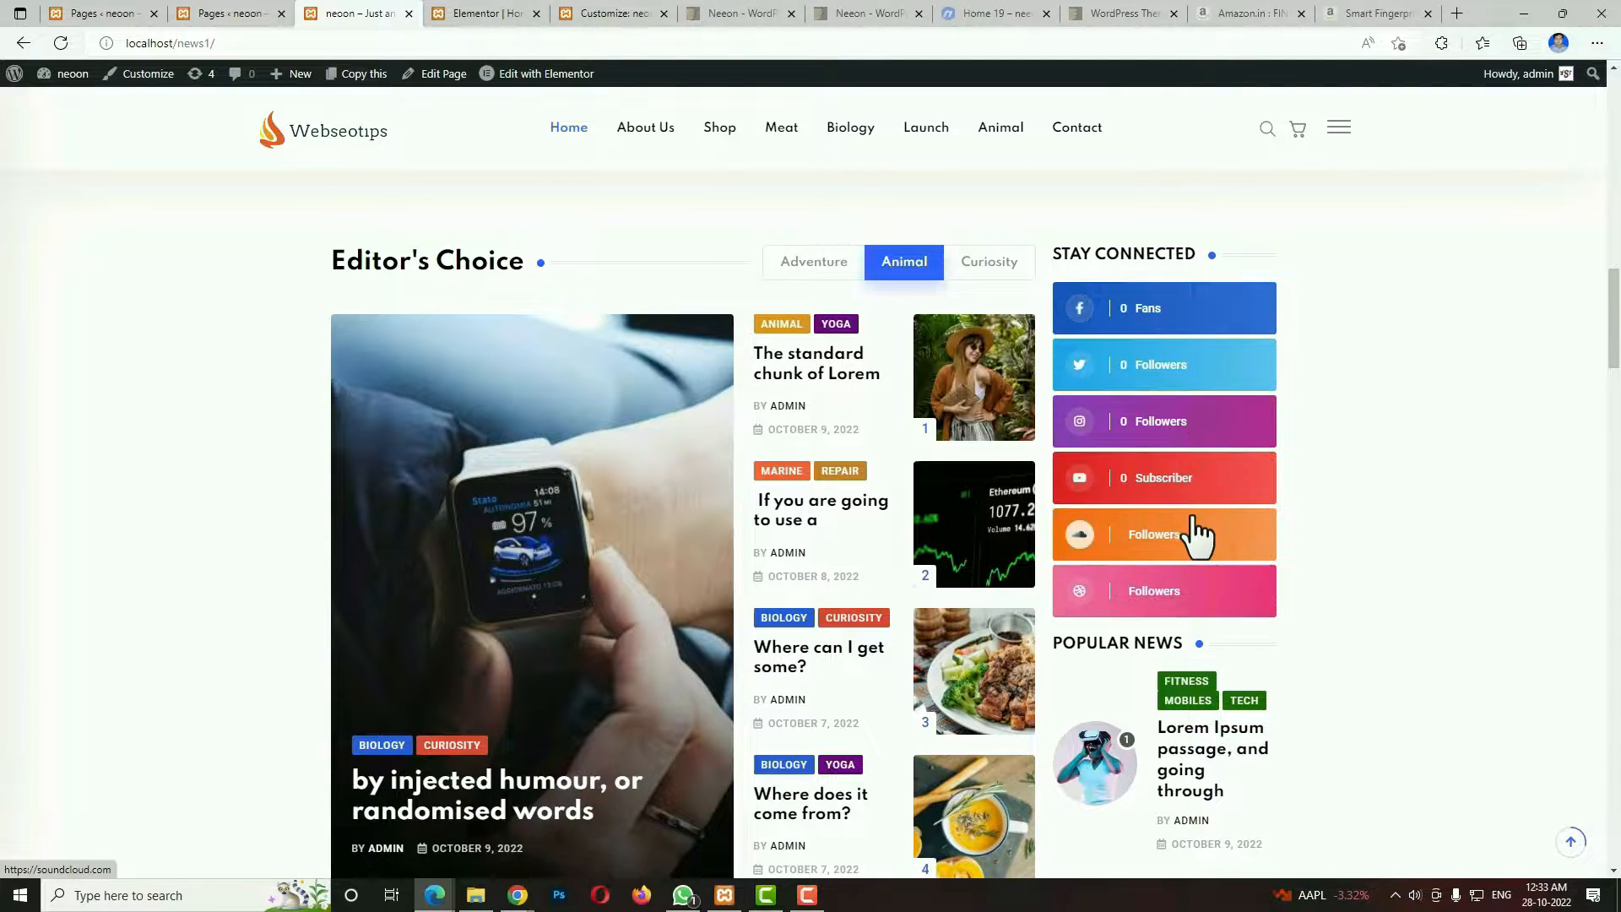
# View the Popular News list, the Stay Connected post grid and the News & Magazine Theme banner.
pyautogui.scroll(-4, 1193, 532)
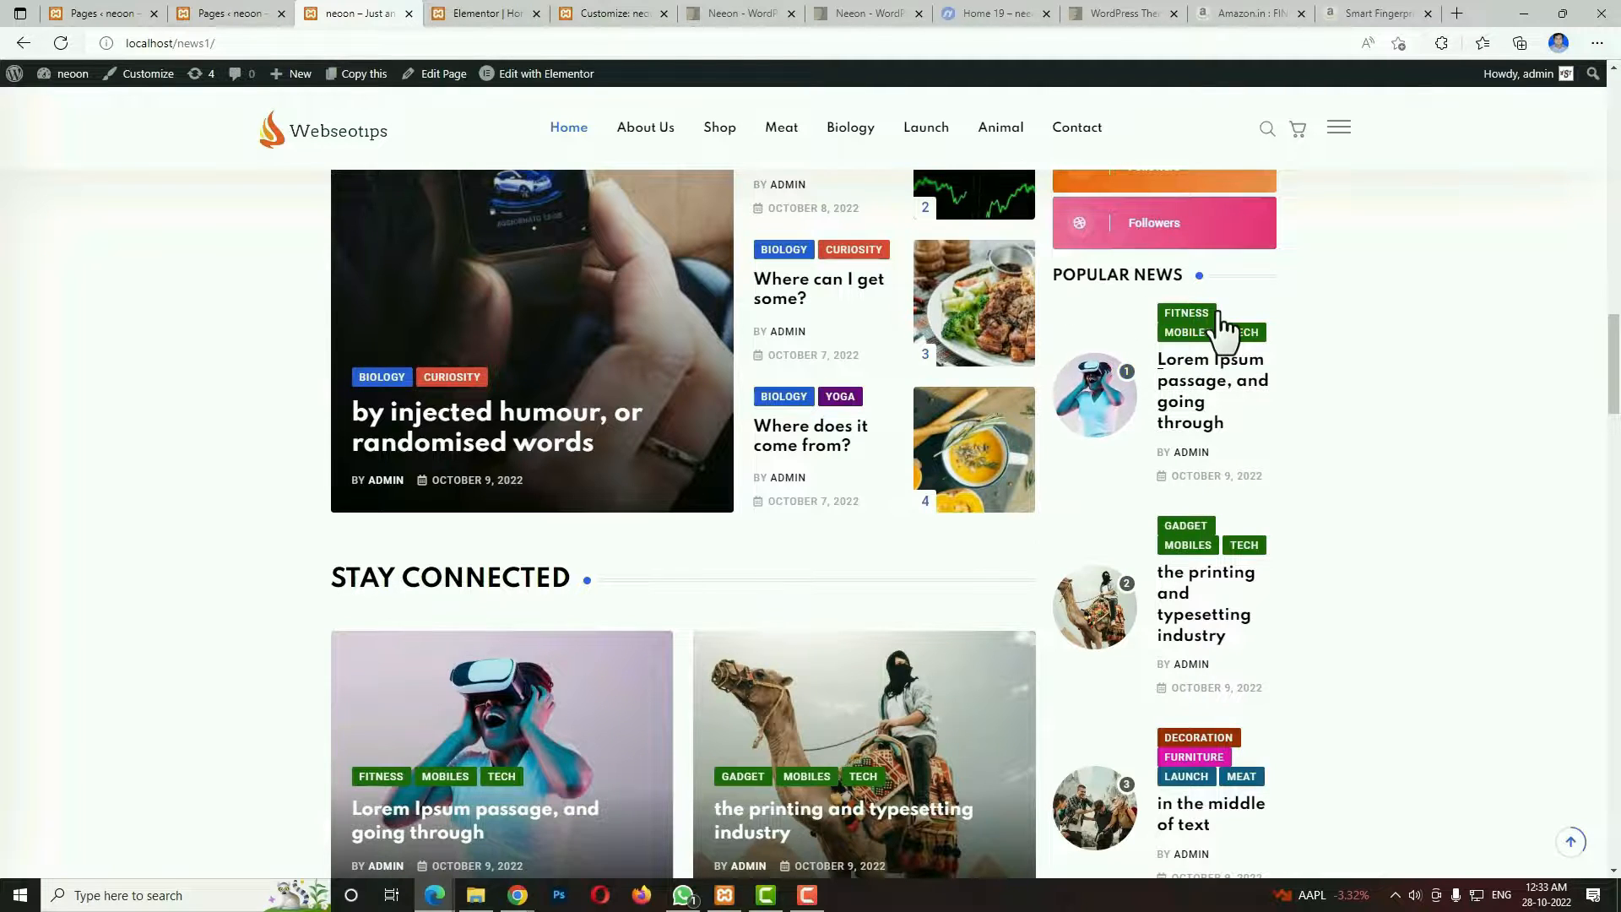
pyautogui.scroll(-3, 1221, 758)
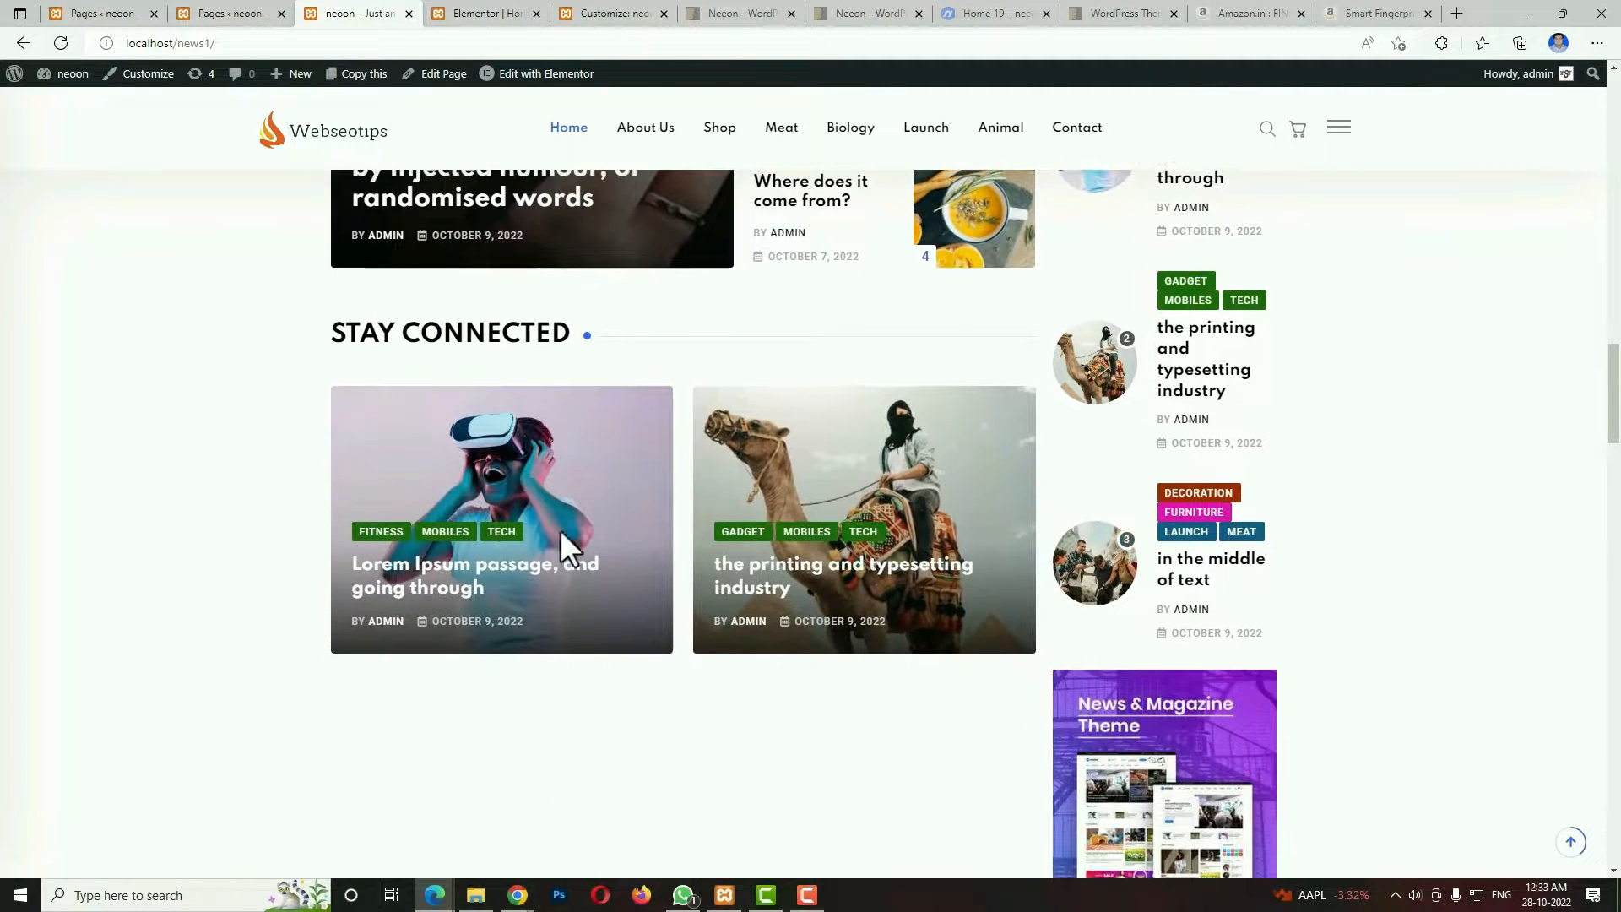
pyautogui.scroll(-2, 653, 605)
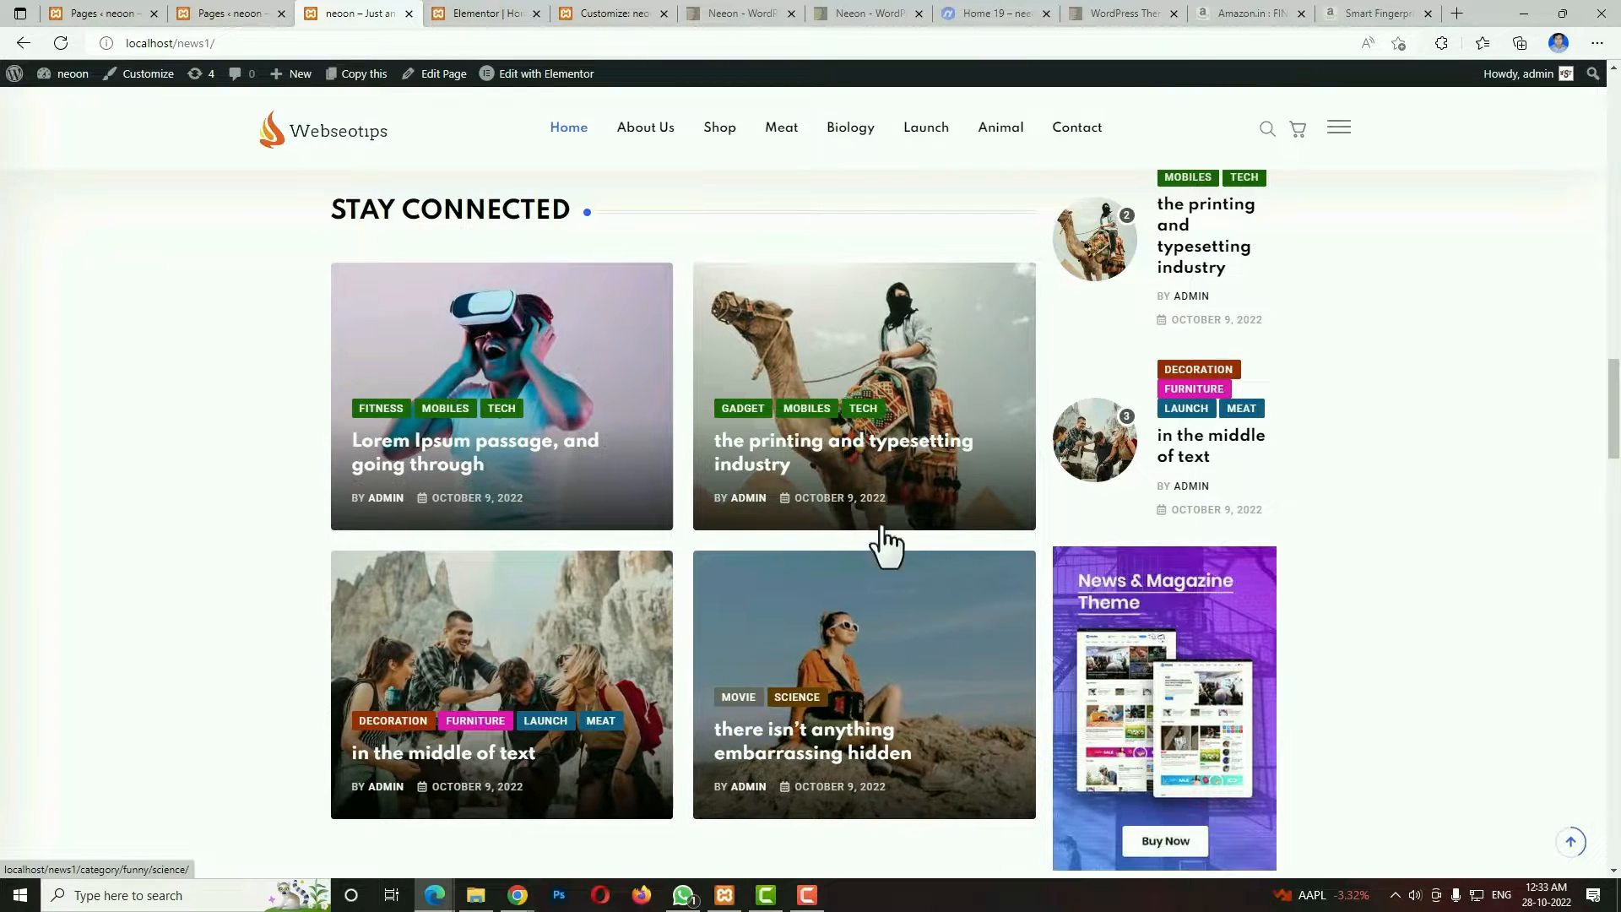
pyautogui.scroll(-2, 691, 655)
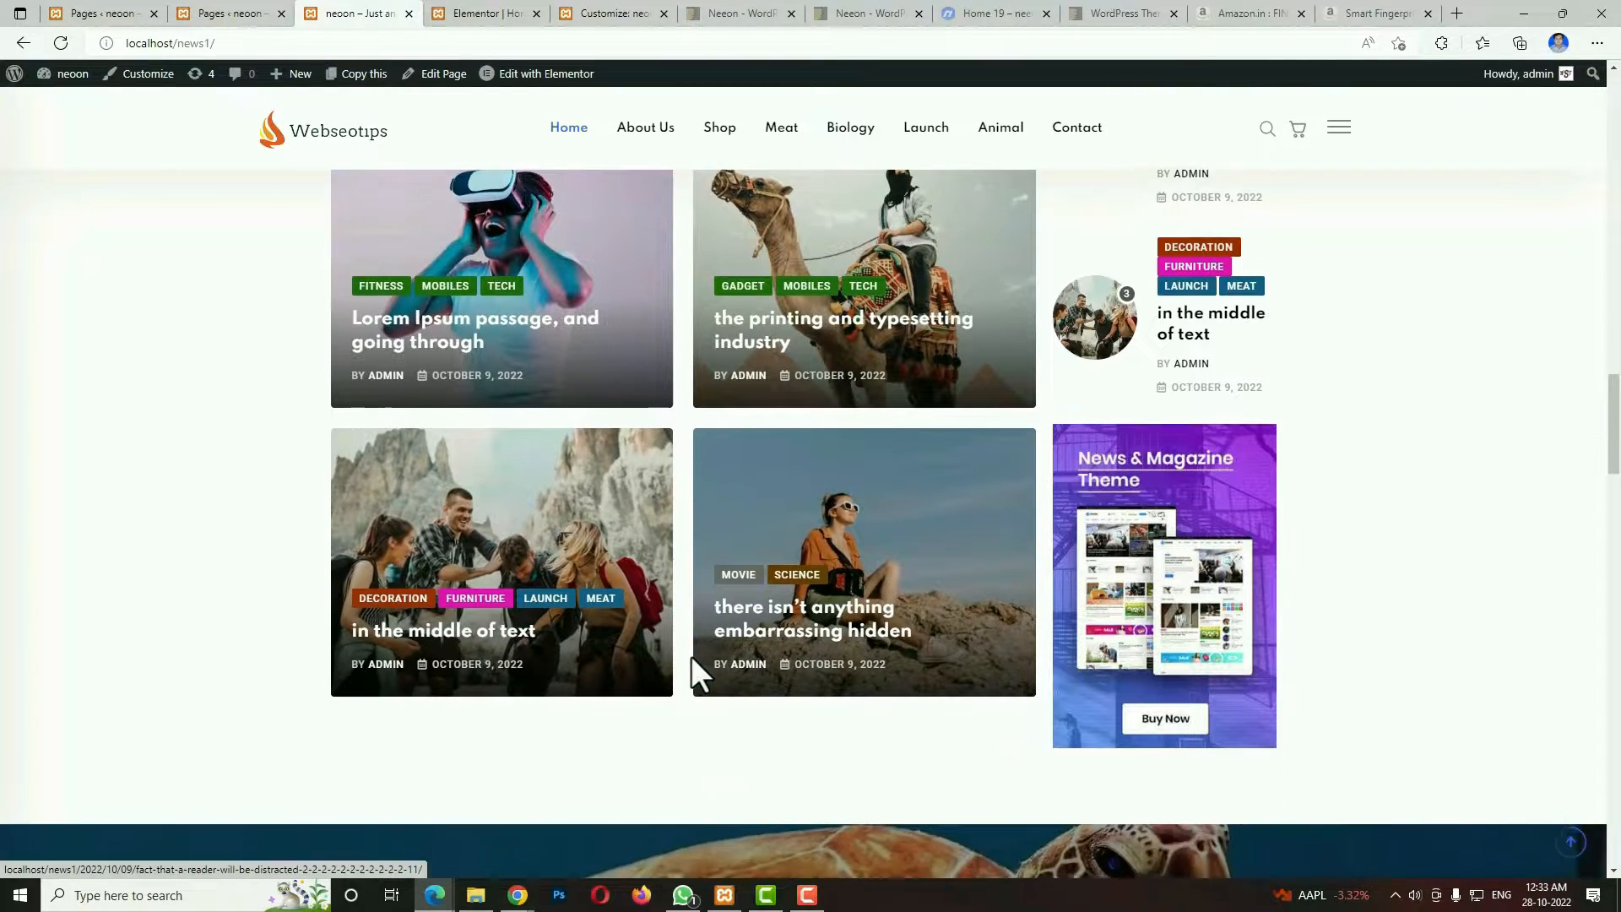
# View the full-width post slider with its row of post thumbnails.
pyautogui.scroll(-7, 691, 655)
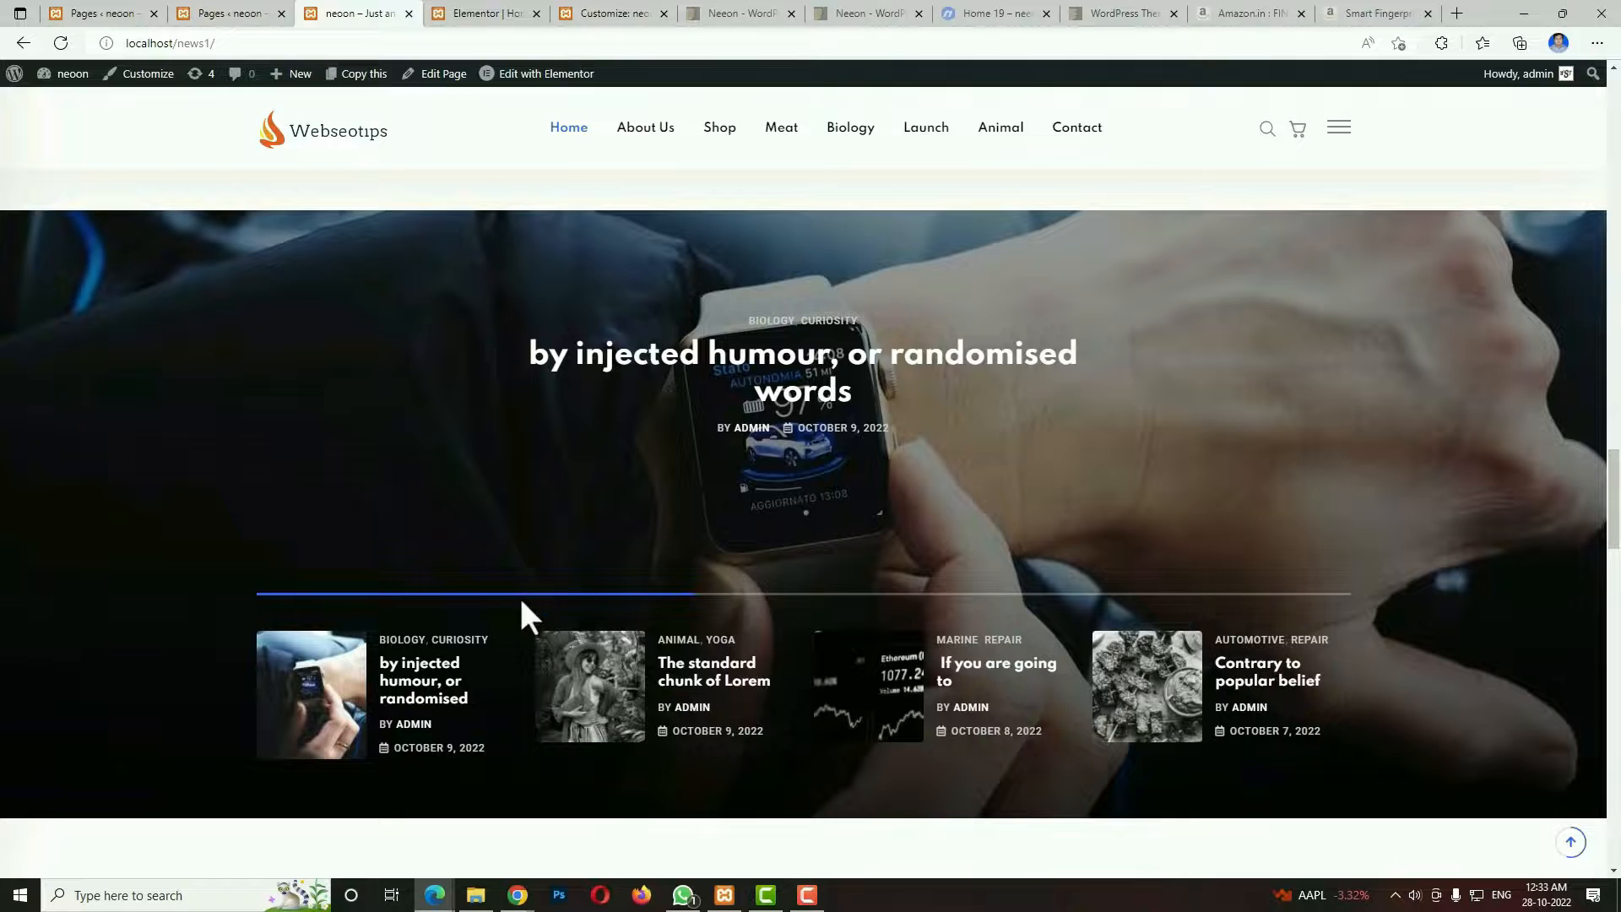
pyautogui.scroll(-3, 985, 651)
pyautogui.scroll(3, 817, 606)
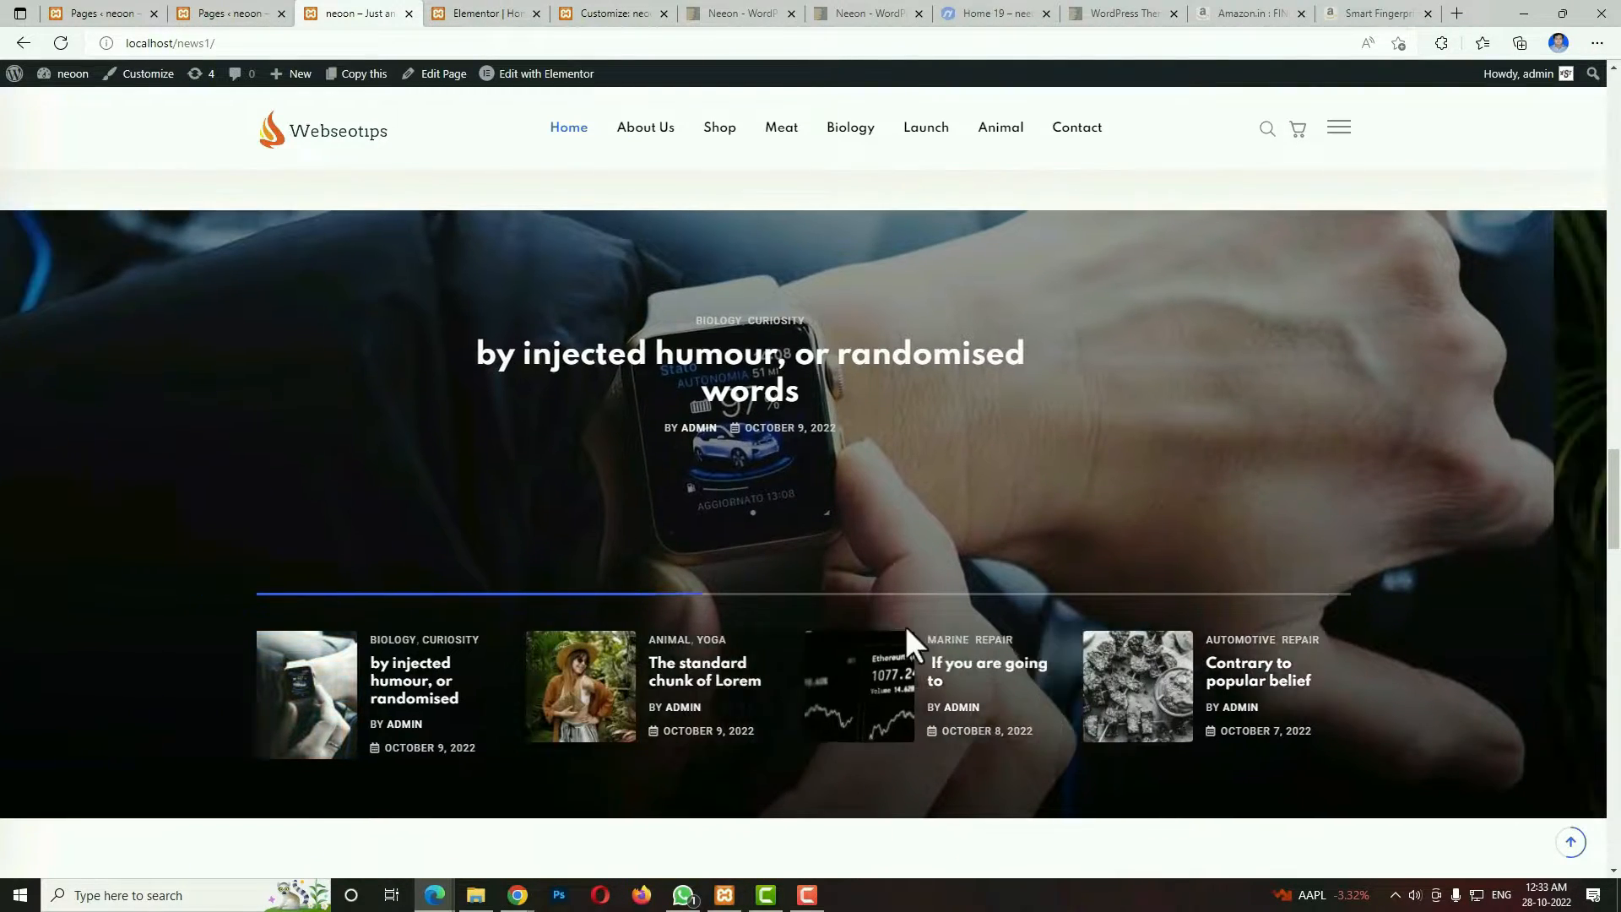
# View the Latest News section and point out the email field of the newsletter subscription form.
pyautogui.scroll(-7, 1176, 504)
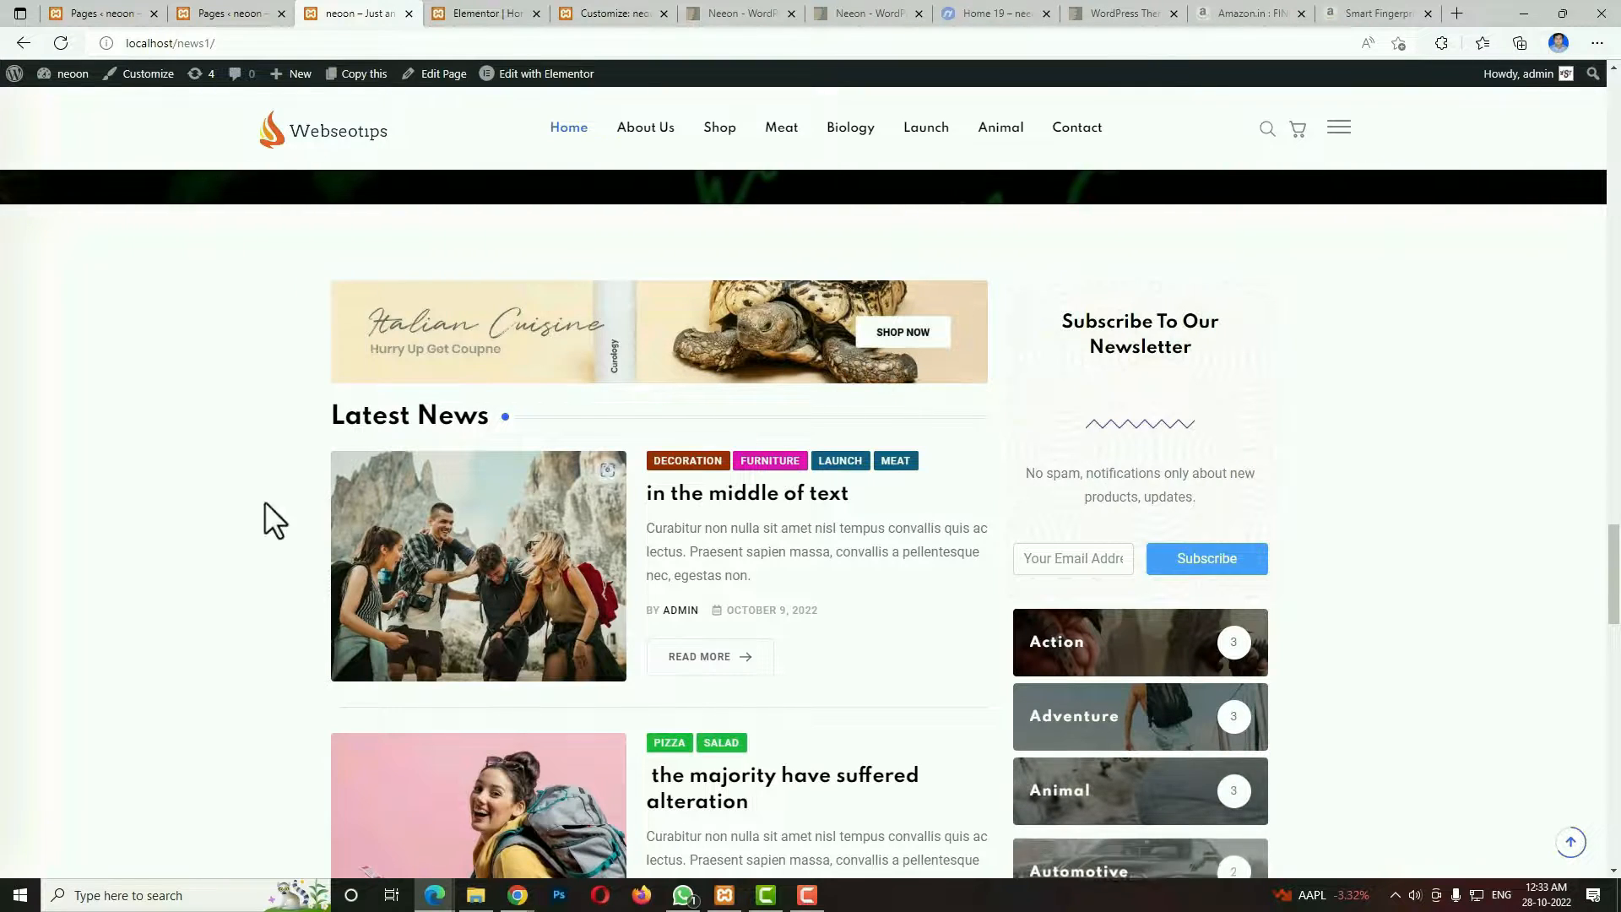
pyautogui.scroll(-3, 760, 642)
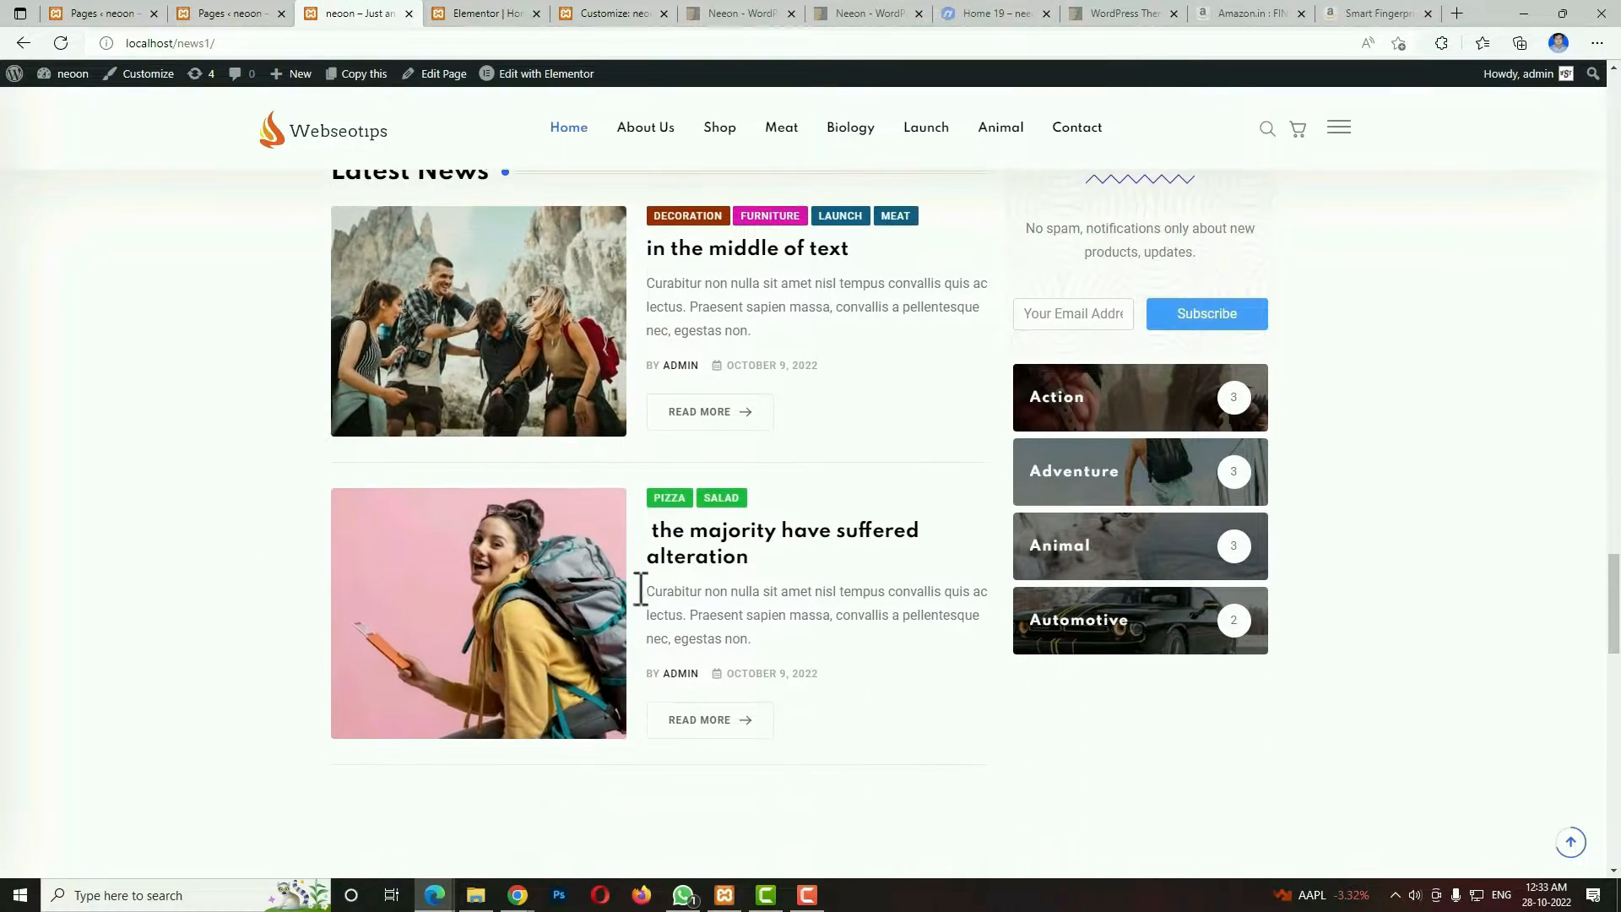
pyautogui.scroll(5, 677, 623)
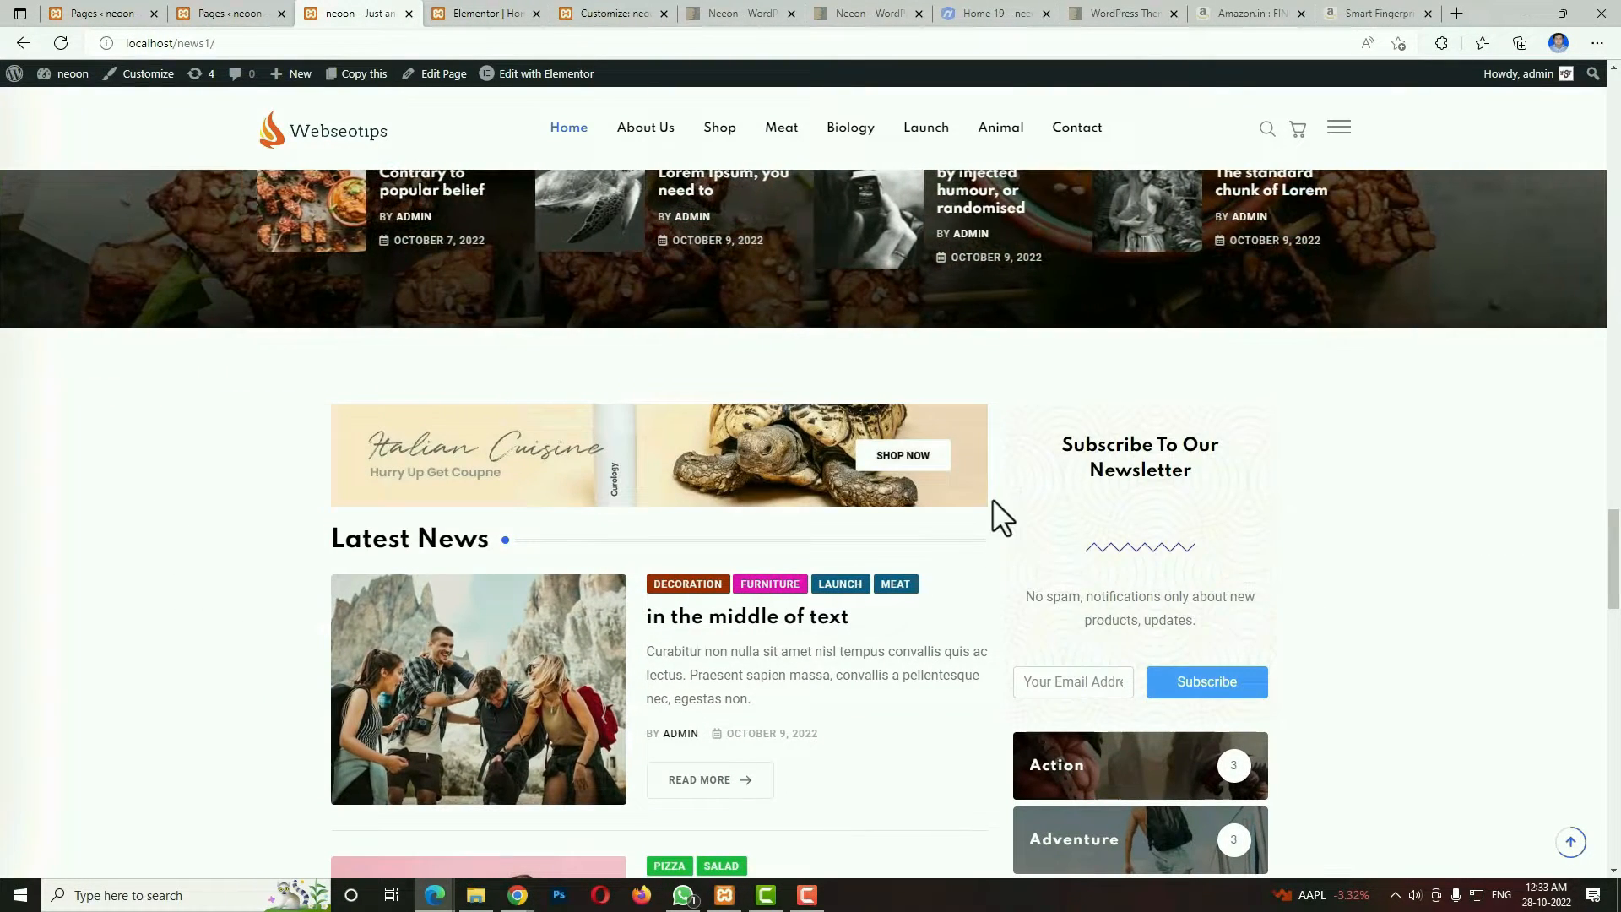
pyautogui.click(1080, 684)
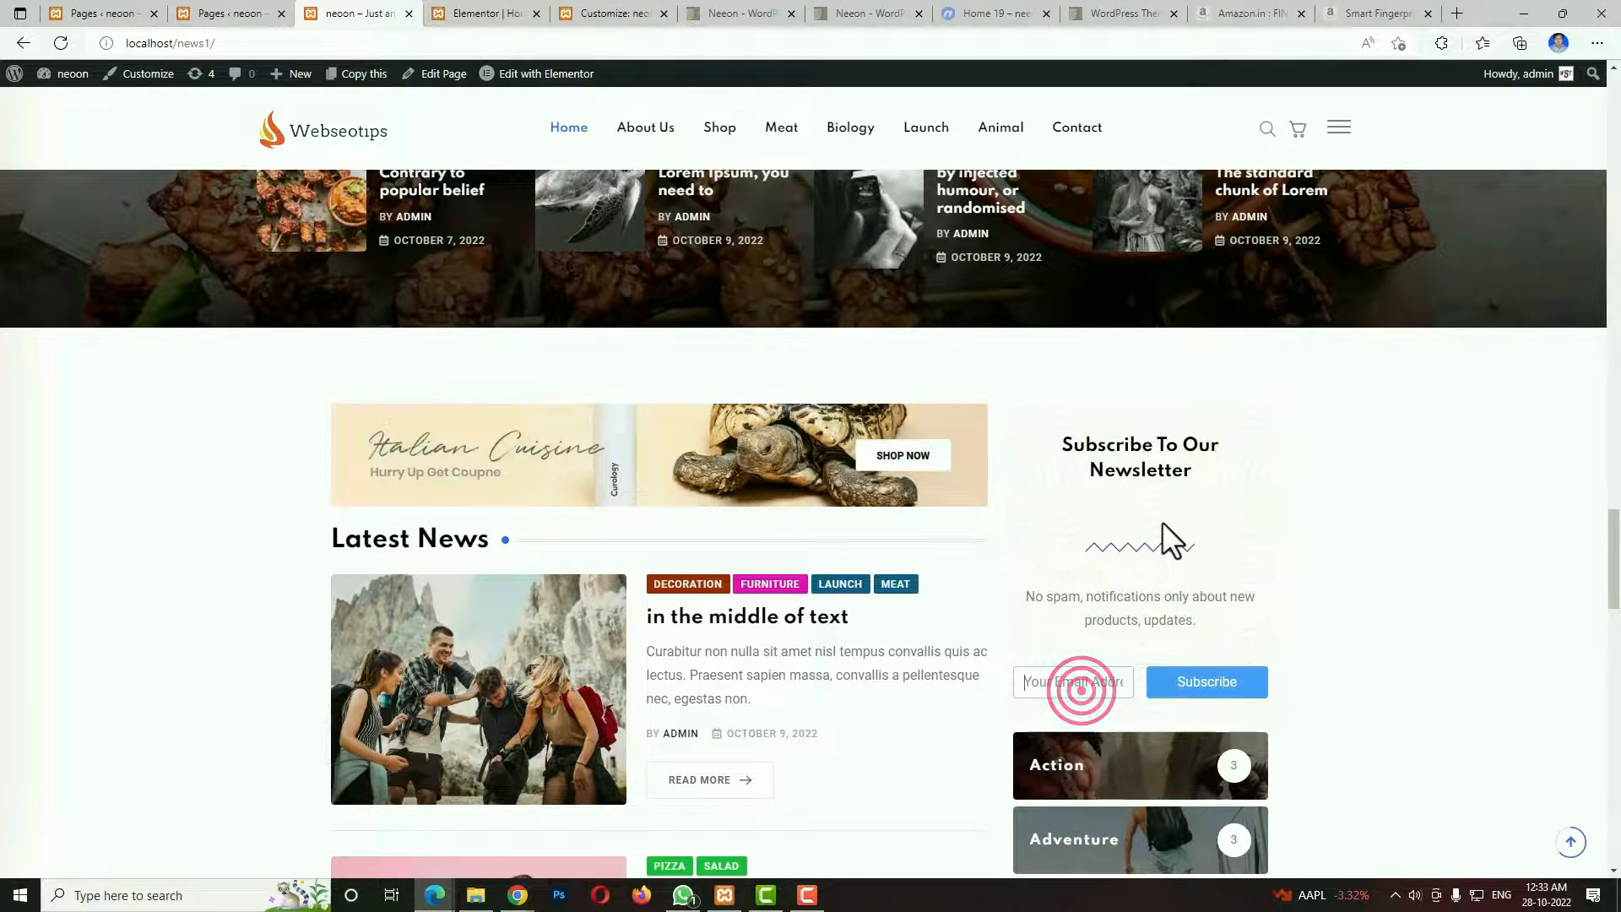
# View the sidebar's category list, Summer Sale banner and Popular News, down to the blog stories subscription section.
pyautogui.scroll(-4, 1264, 605)
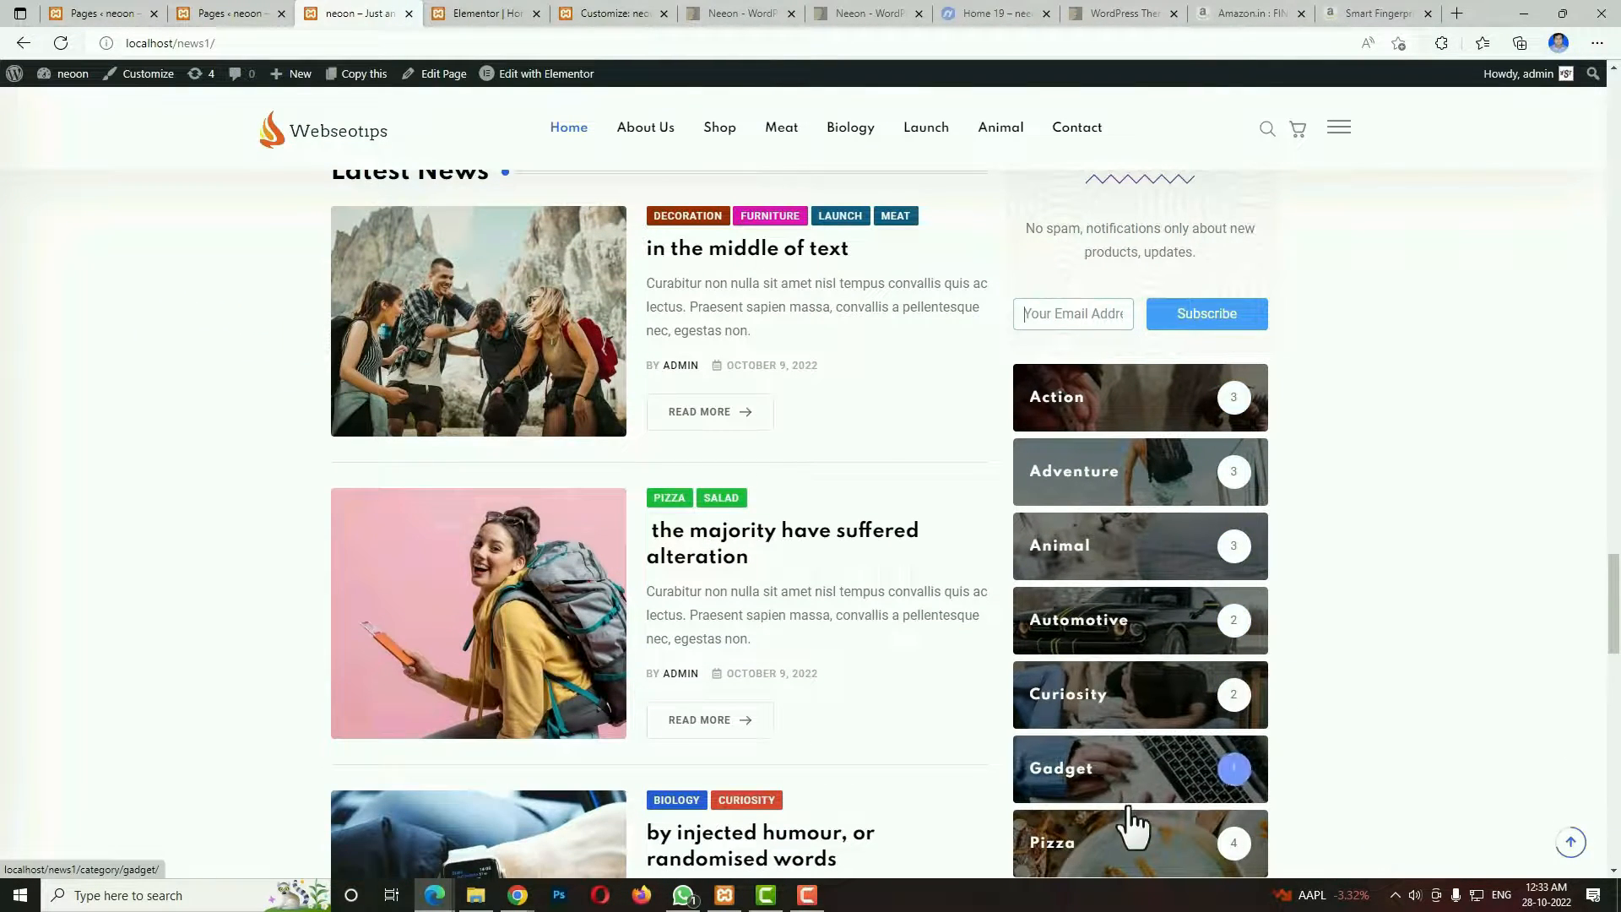
pyautogui.scroll(-3, 1127, 804)
pyautogui.scroll(3, 1154, 699)
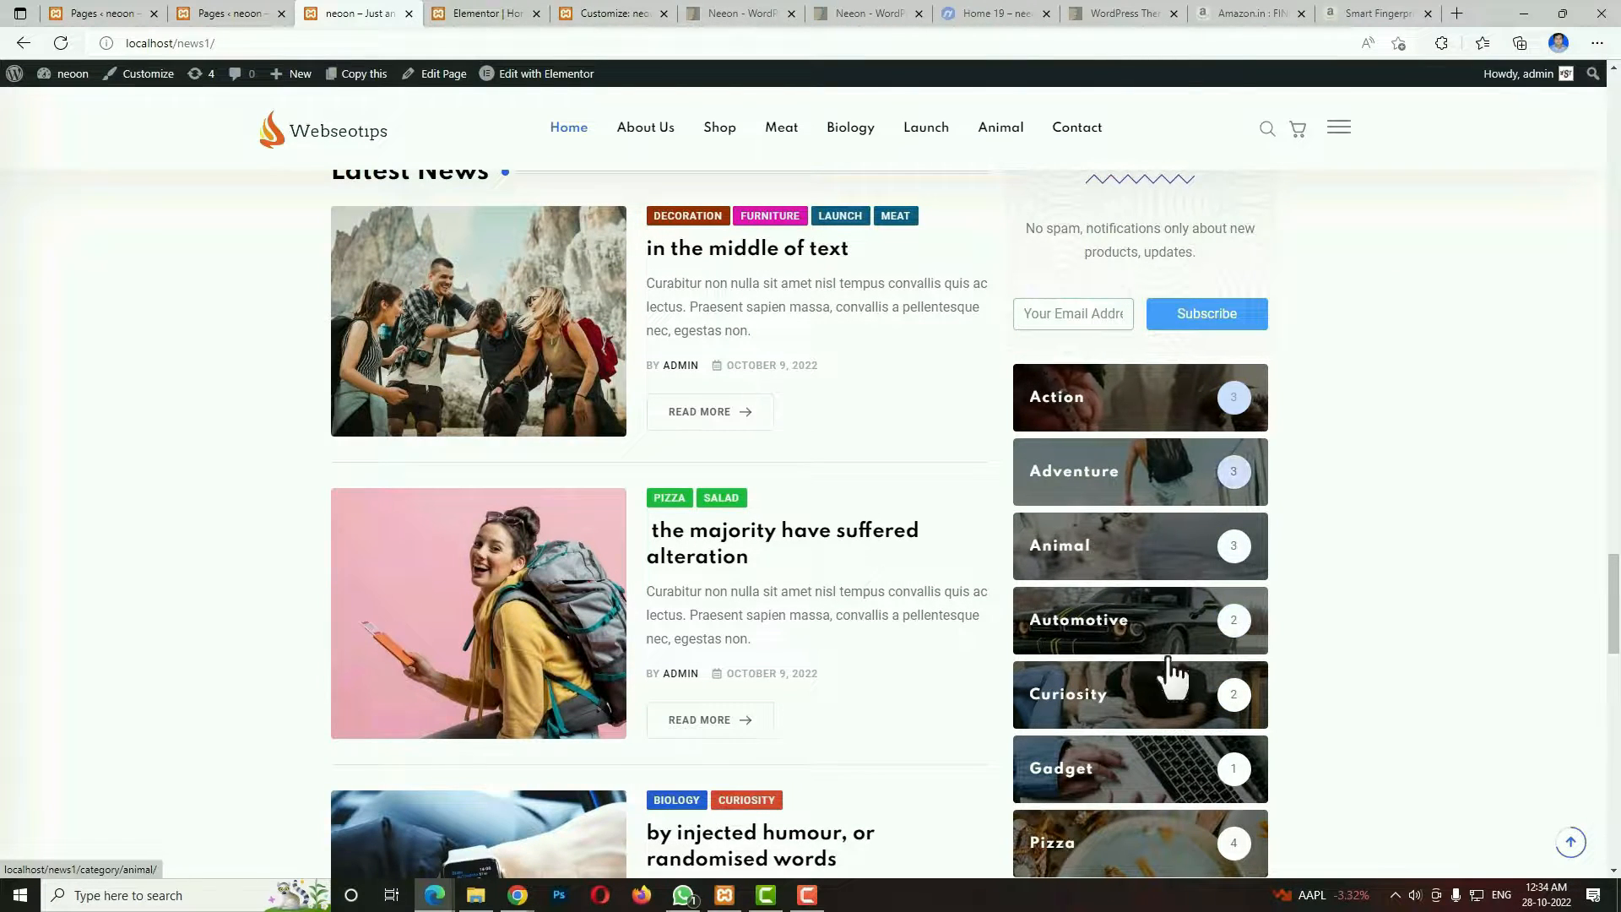
pyautogui.scroll(-1, 1212, 773)
pyautogui.scroll(-4, 1209, 770)
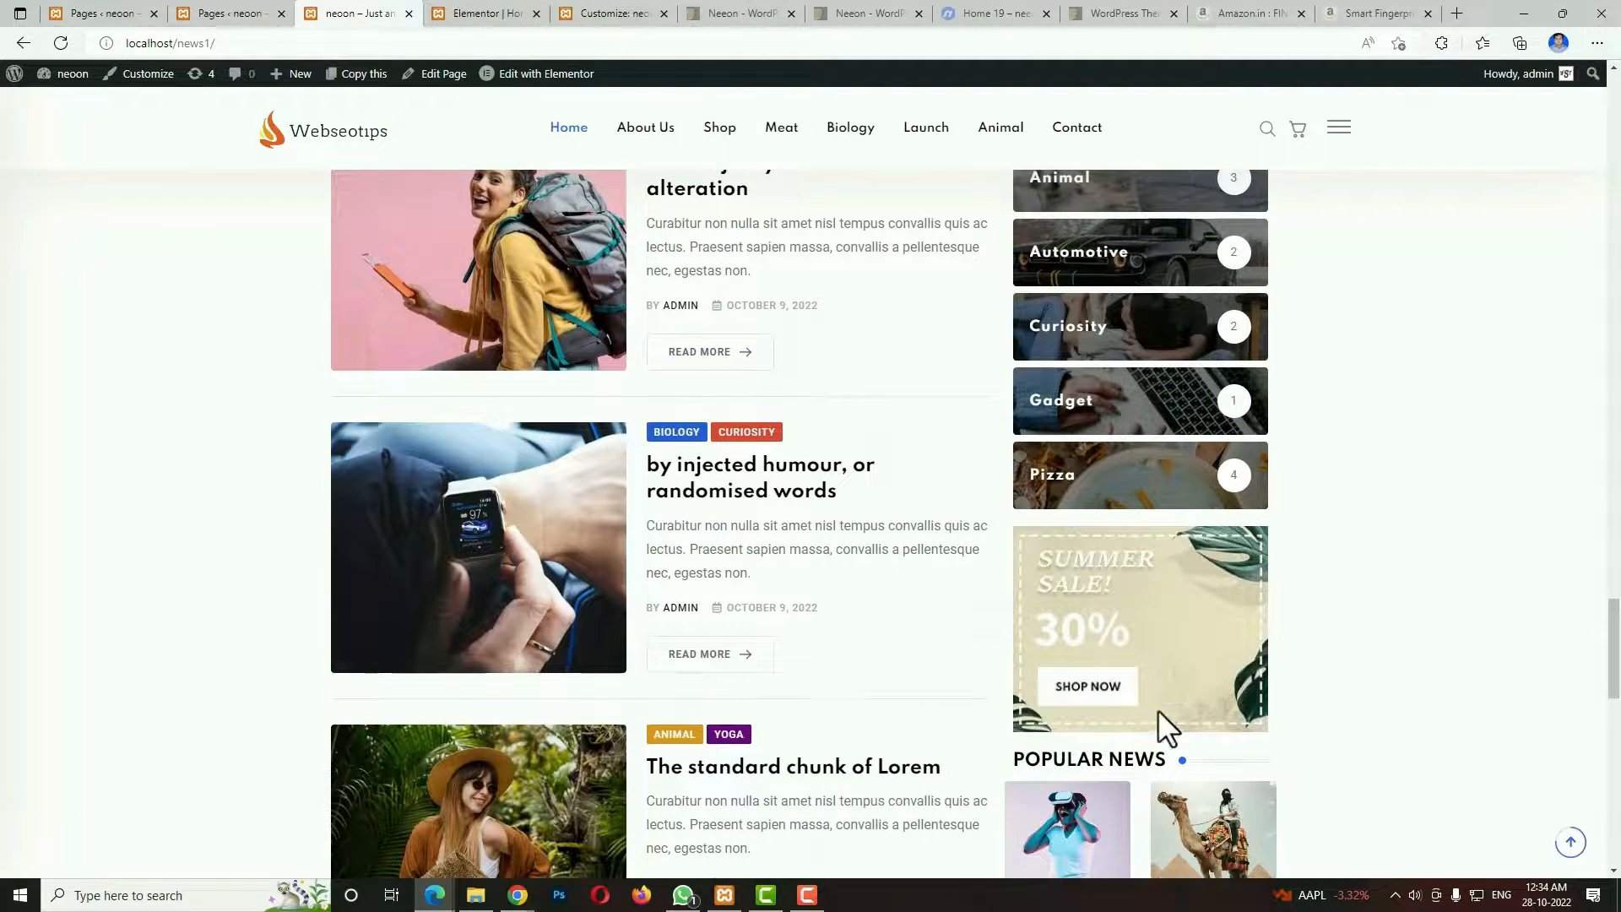
pyautogui.scroll(-6, 1235, 702)
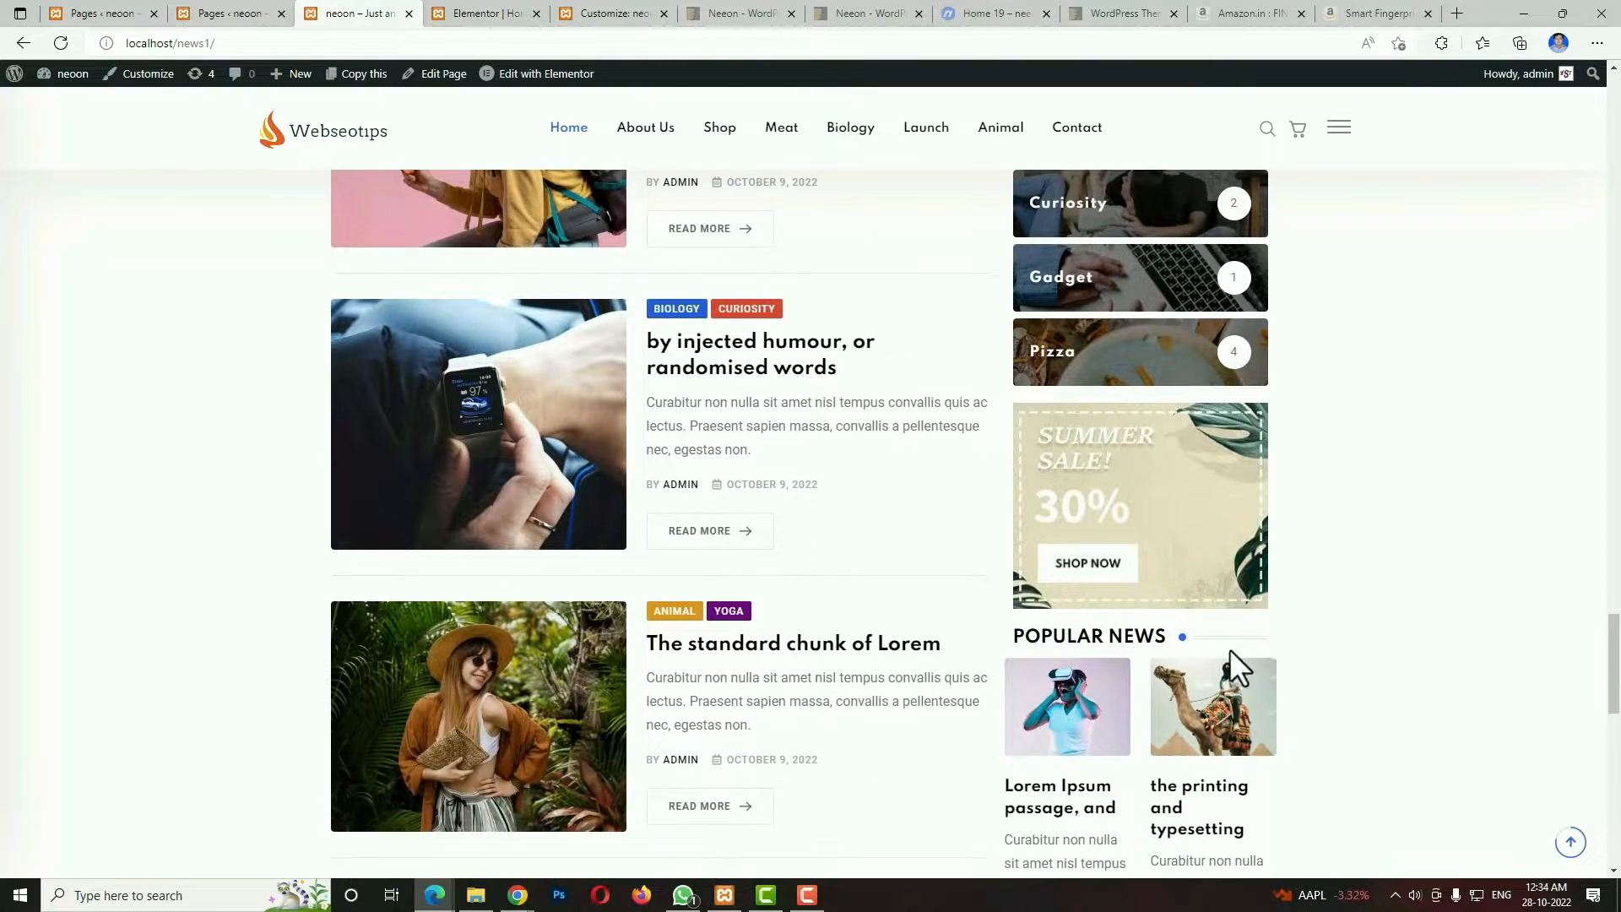
pyautogui.scroll(-8, 1172, 525)
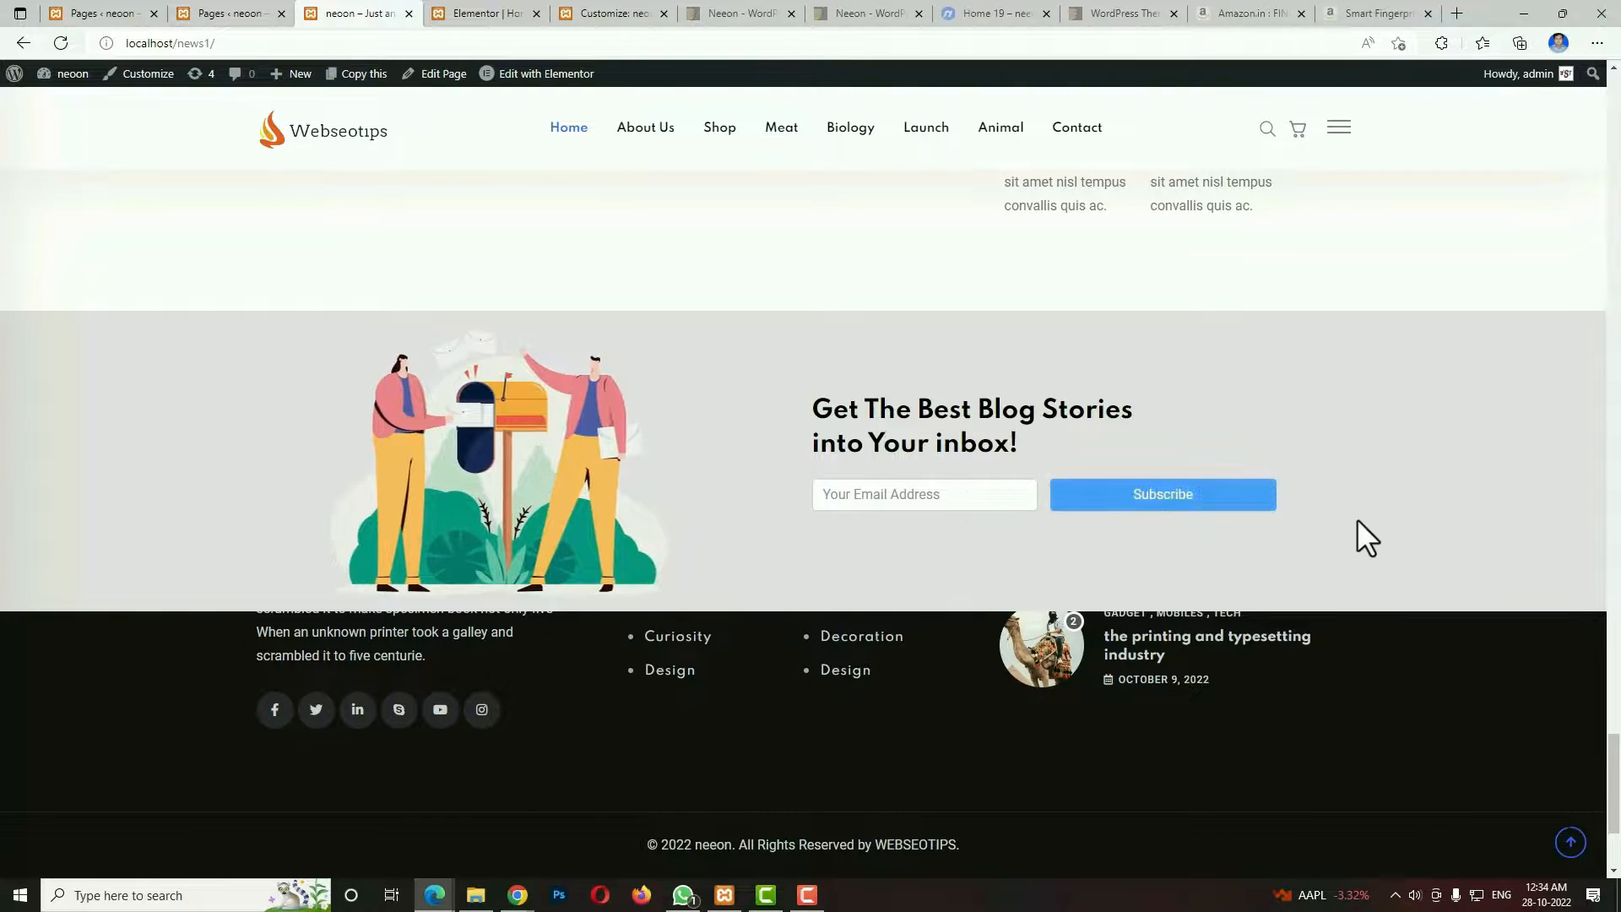
# Highlight the footer's description and copyright text, and return to the beginning of the home page.
pyautogui.scroll(-3, 984, 676)
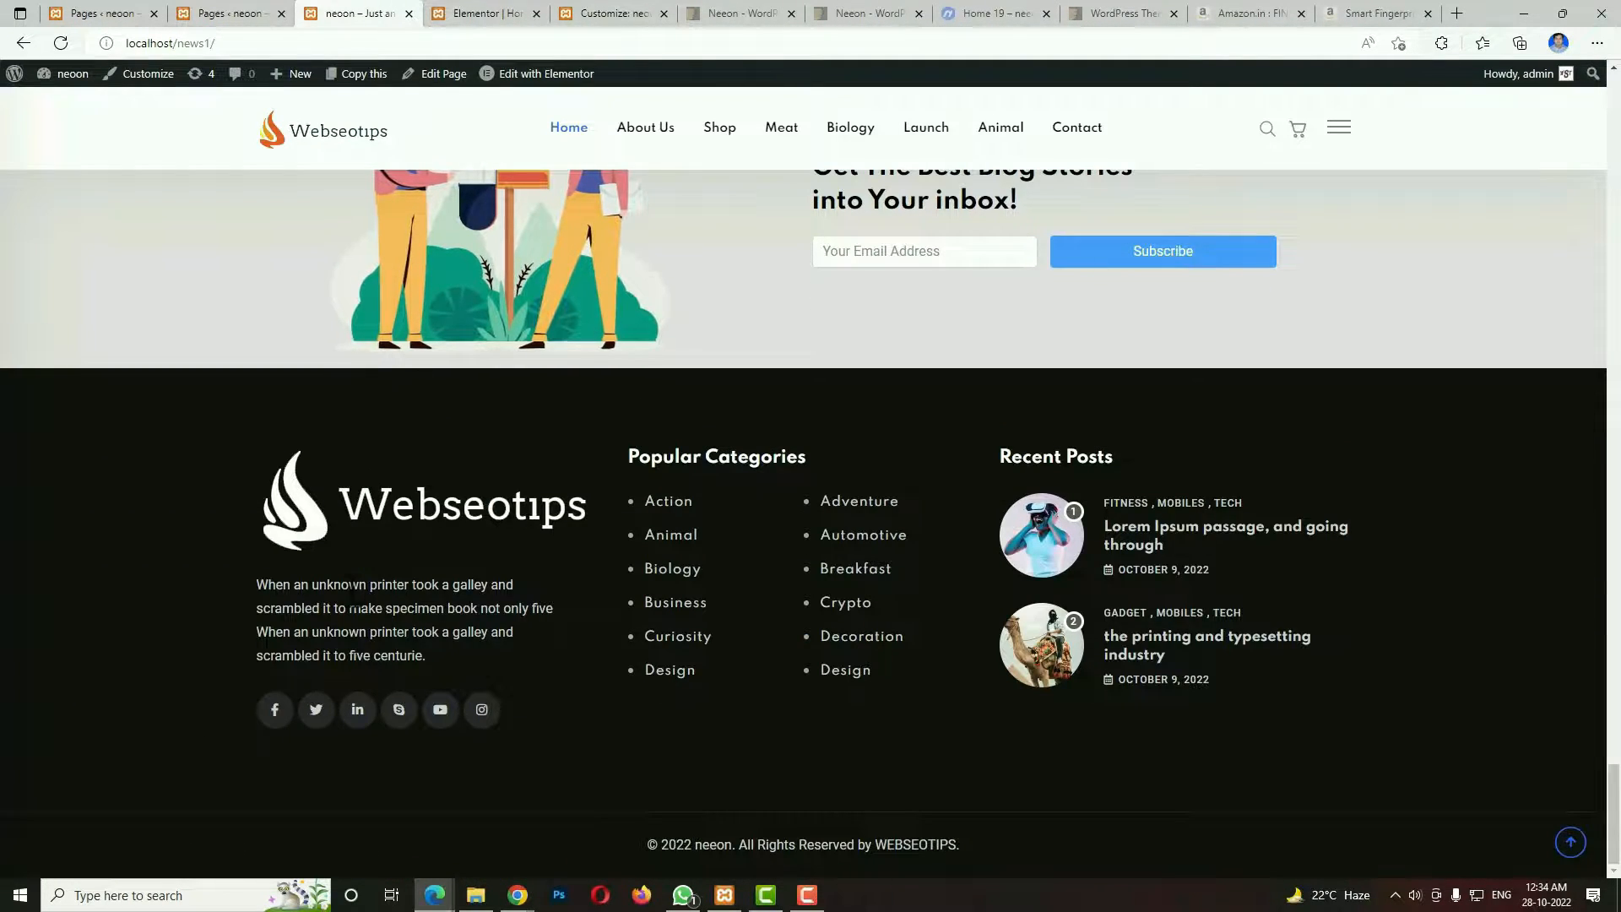
pyautogui.moveTo(276, 582); pyautogui.dragTo(372, 633)
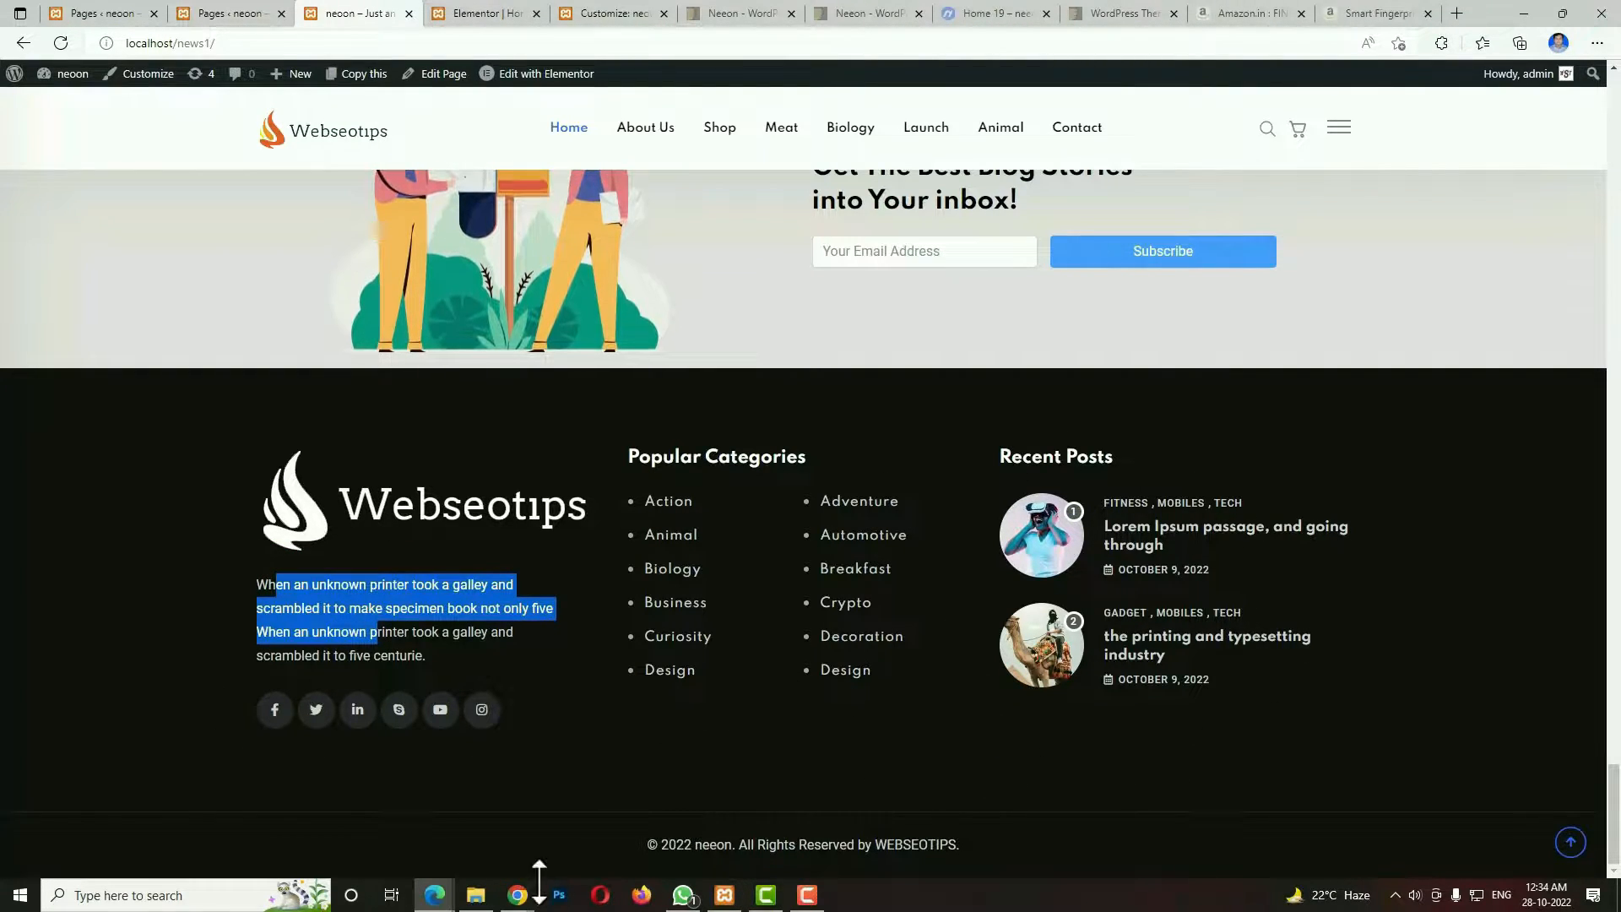
pyautogui.moveTo(644, 845); pyautogui.dragTo(998, 848)
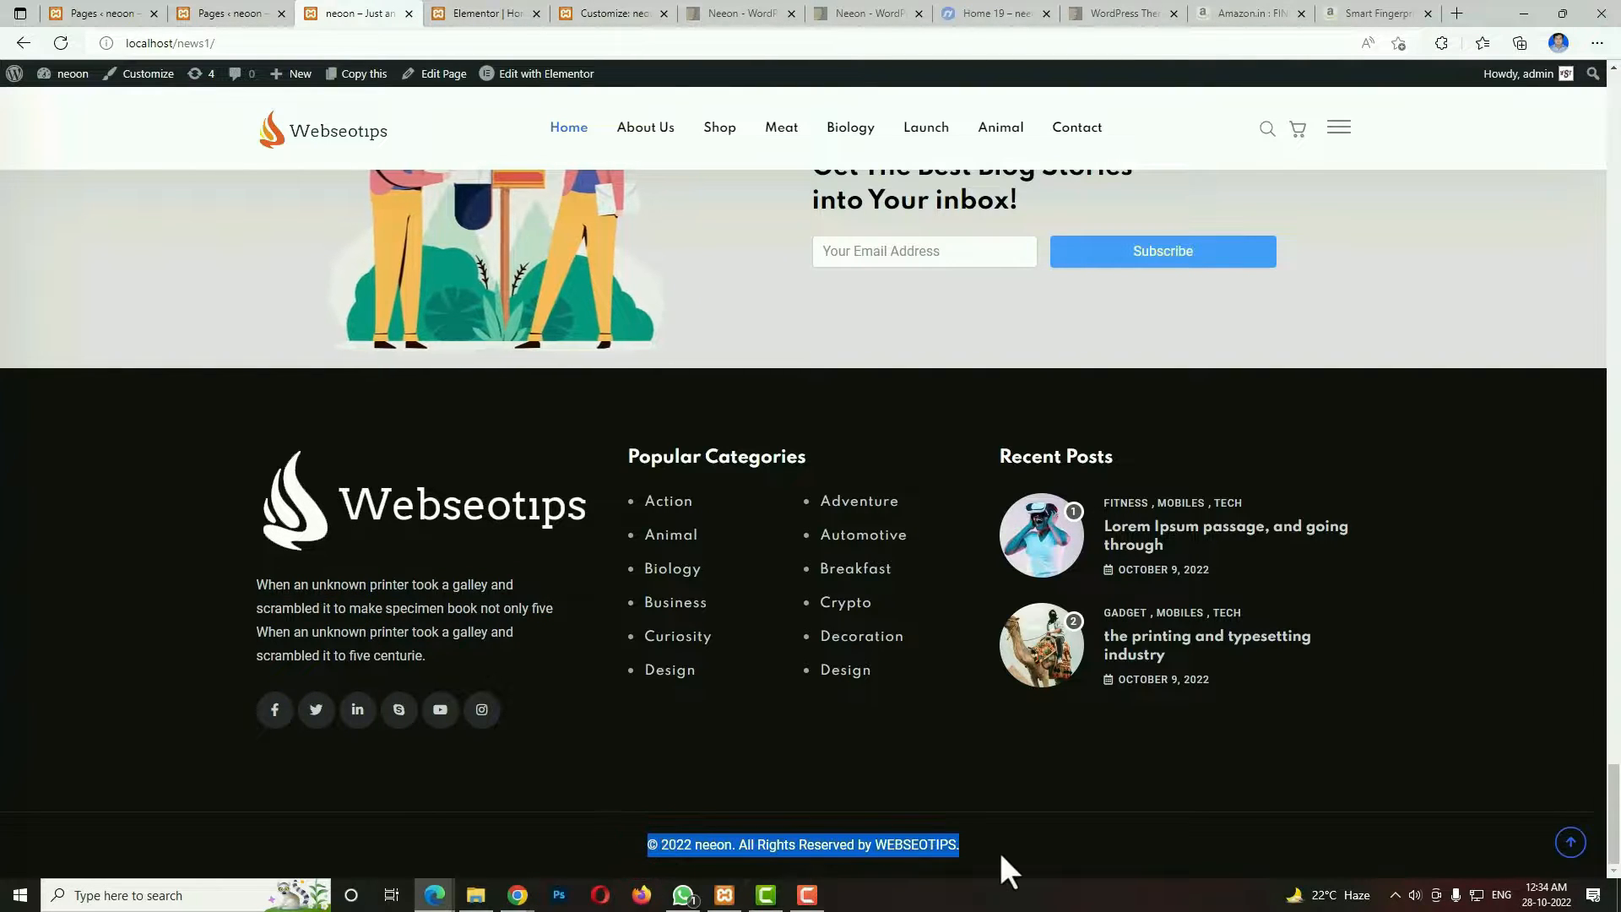
pyautogui.click(1570, 843)
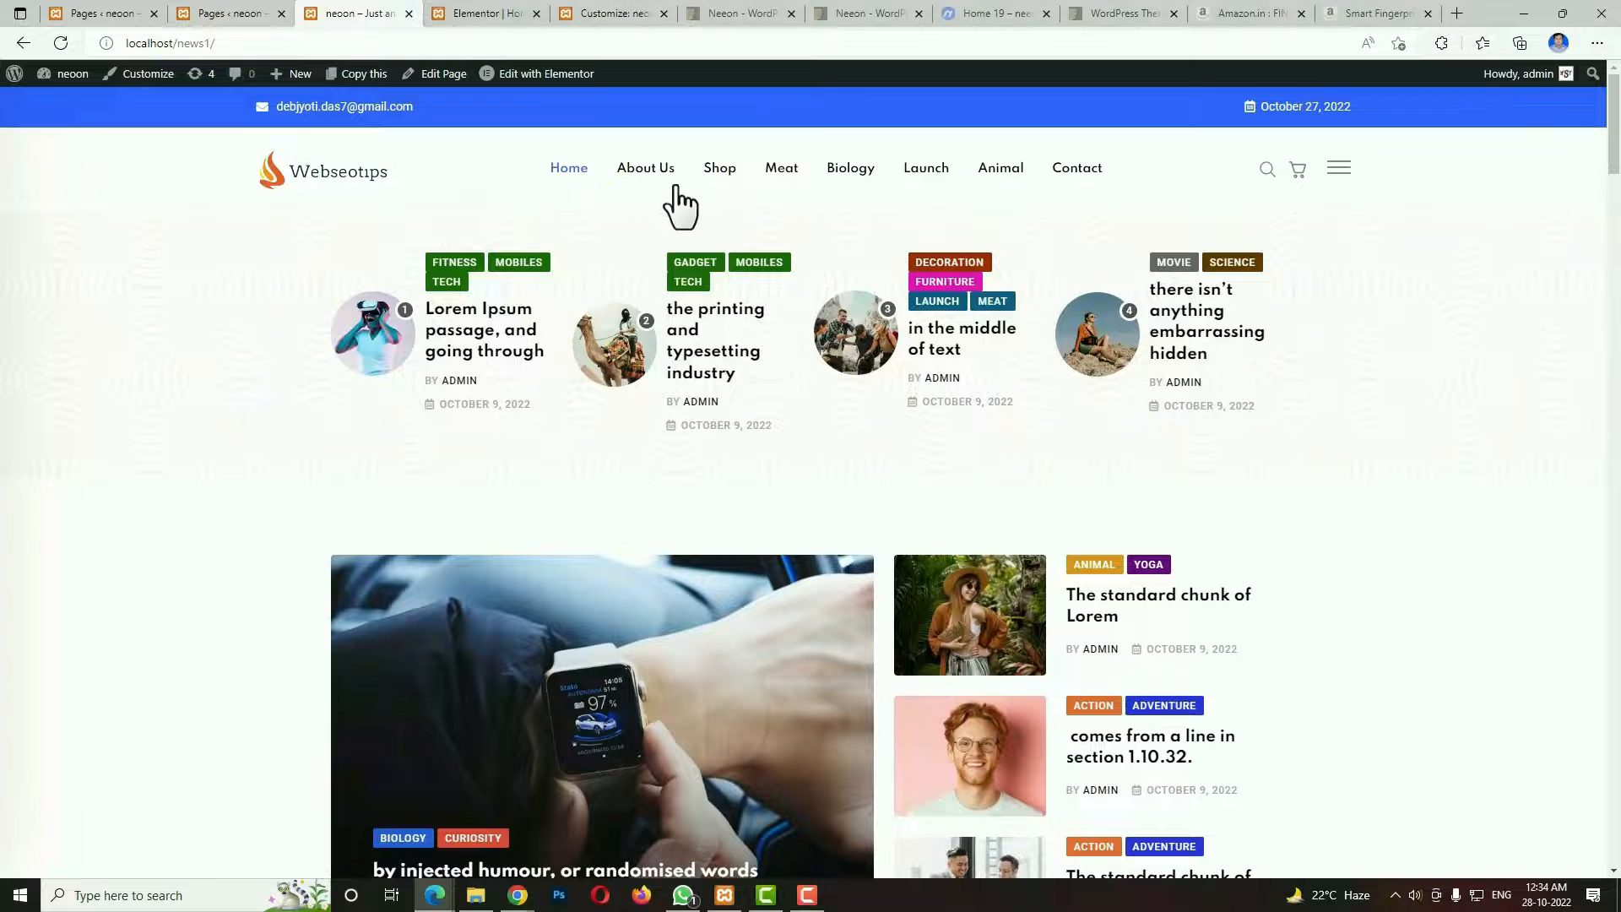
# Open the About Us page and view its Who We Are and Digital Future sections.
pyautogui.click(660, 172)
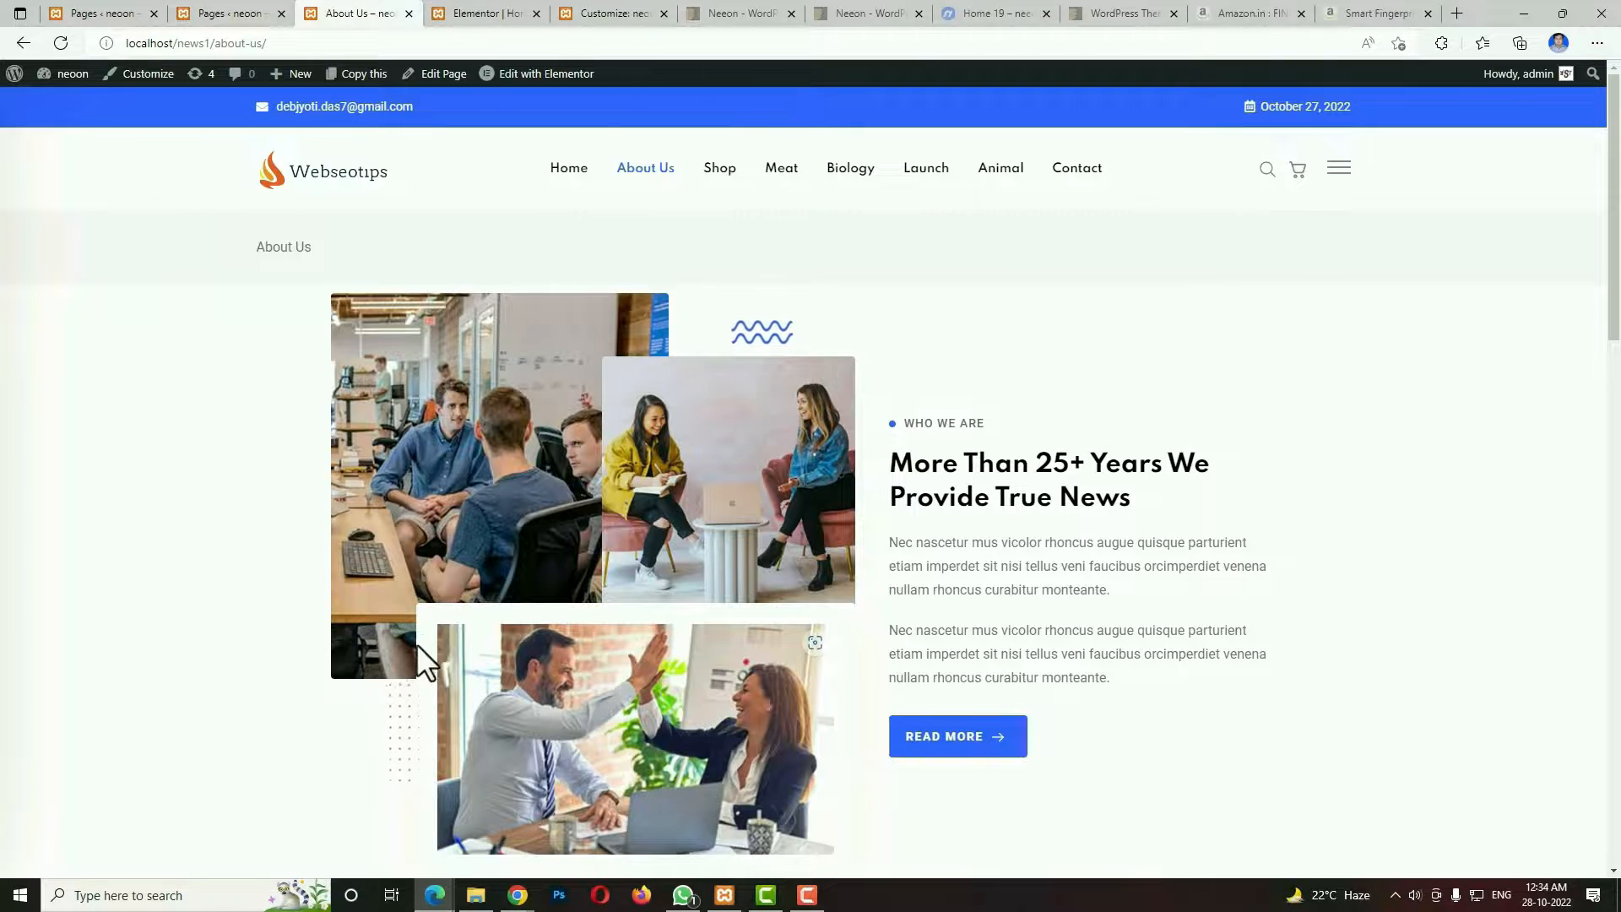
pyautogui.scroll(-2, 905, 696)
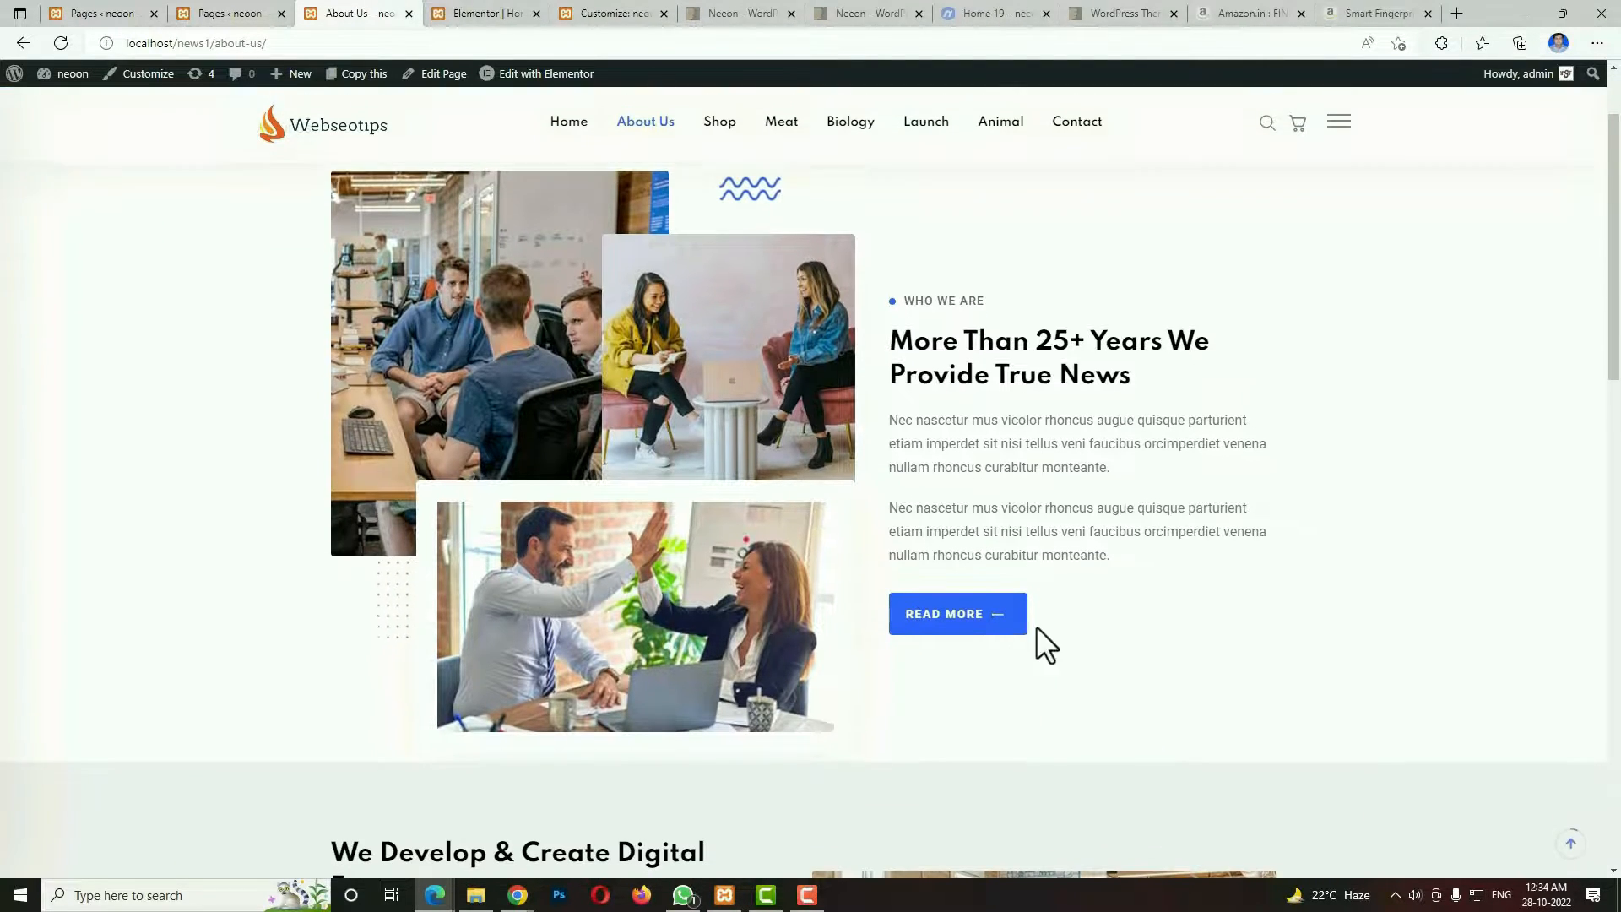
pyautogui.scroll(-5, 1109, 667)
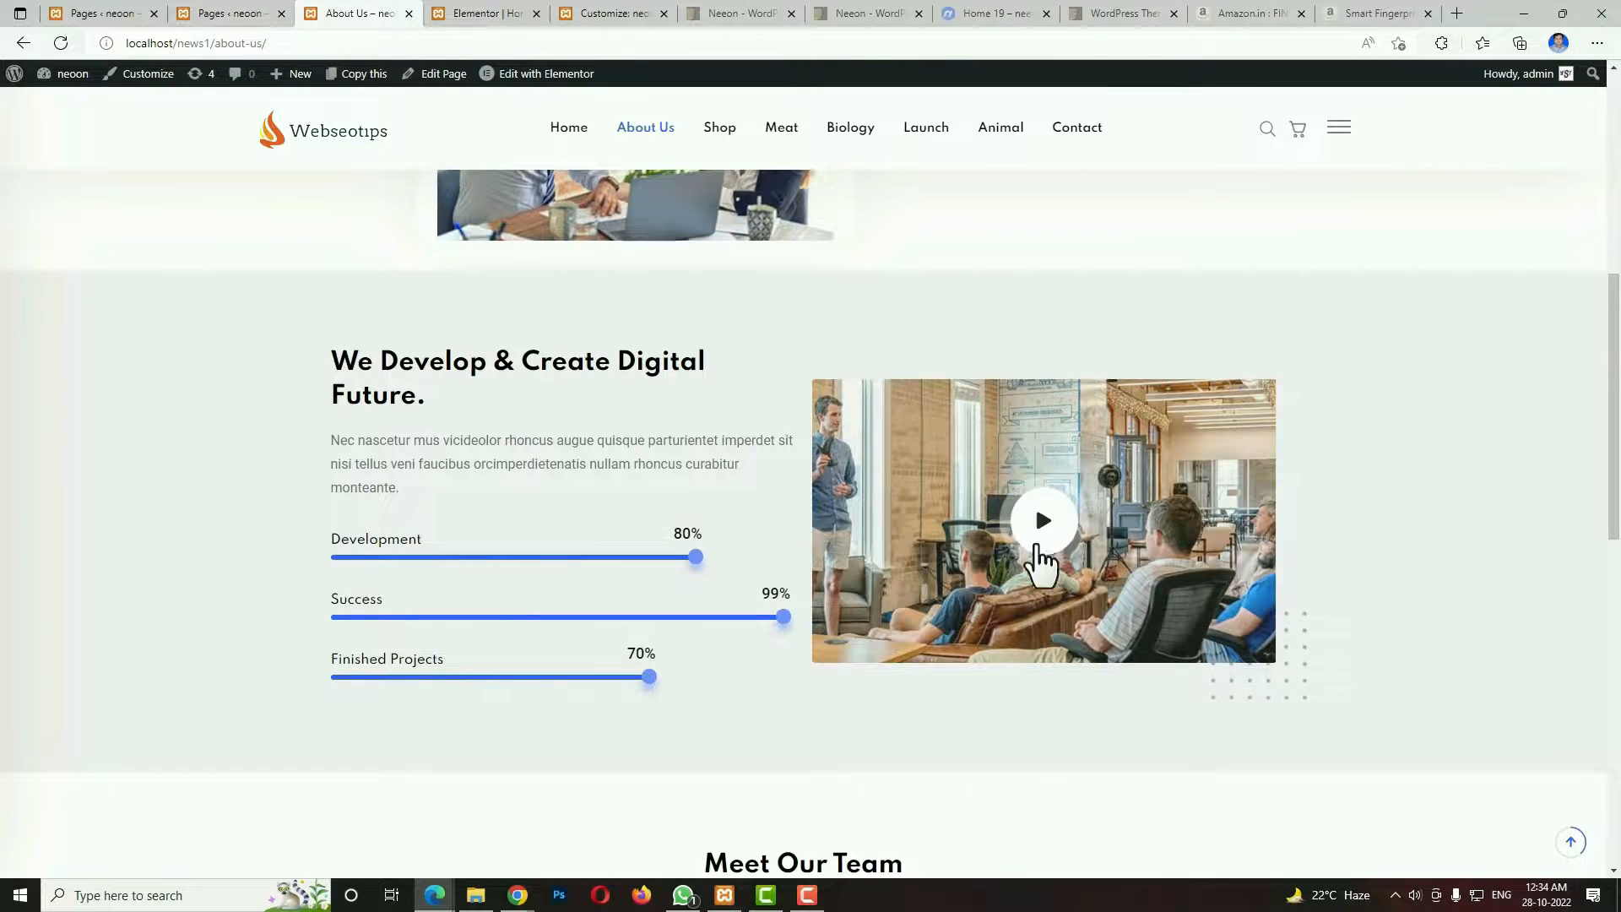
# Show the About Us video popup, close it, and view the Meet Our Team section and footer.
pyautogui.click(1042, 539)
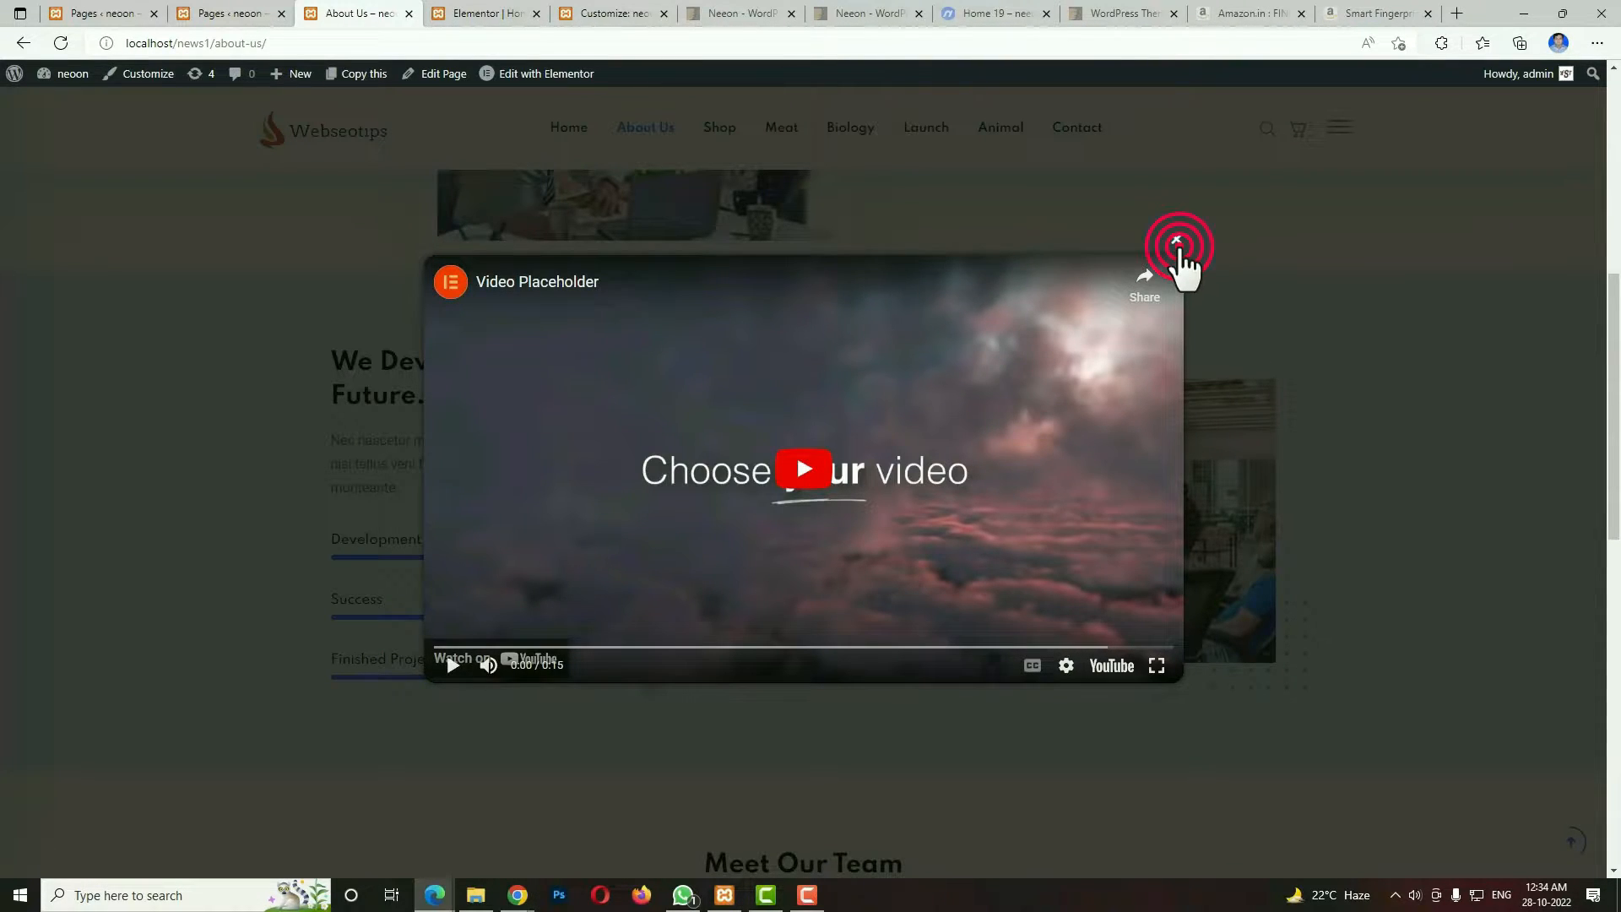
pyautogui.click(1177, 243)
pyautogui.scroll(-7, 1238, 549)
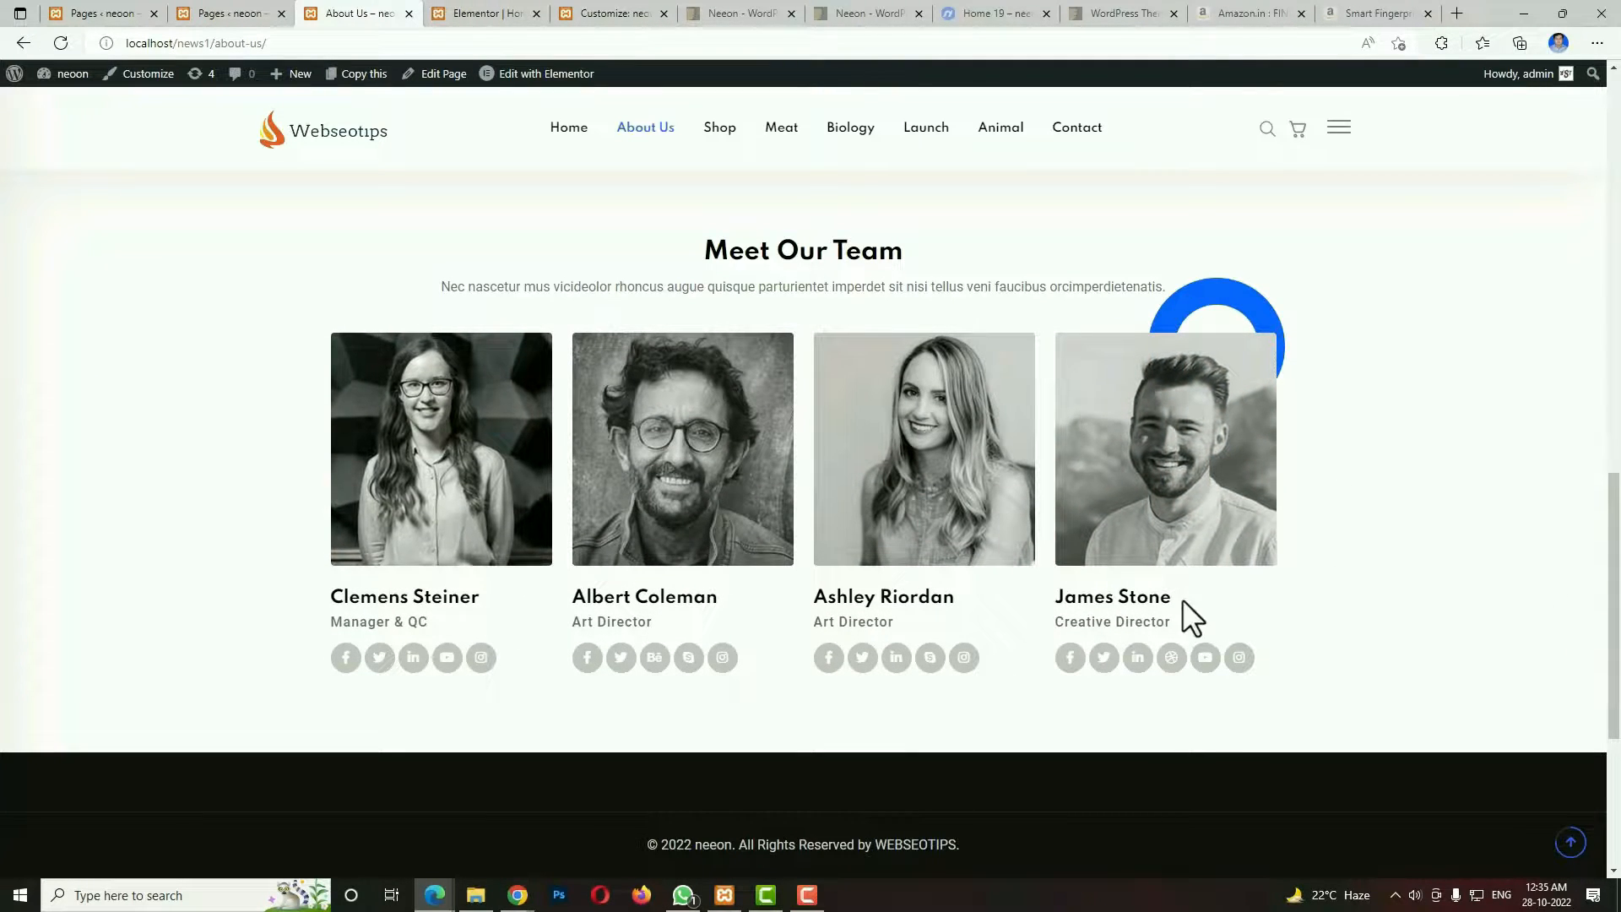
pyautogui.scroll(-4, 1182, 599)
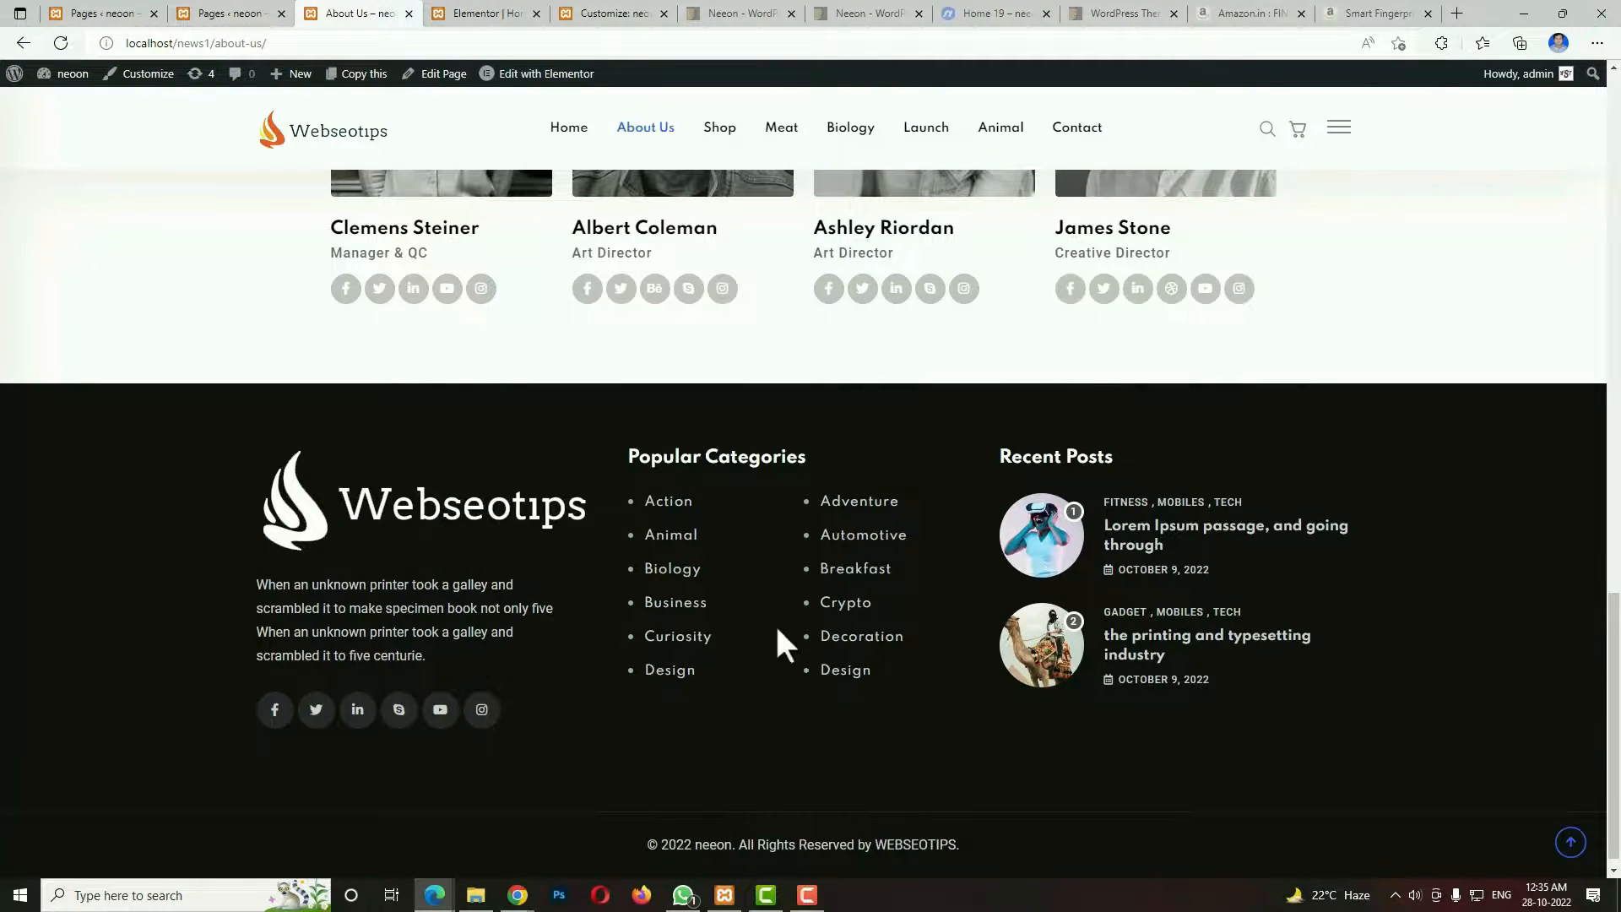
# Open the Shop page and view its product grid.
pyautogui.click(722, 137)
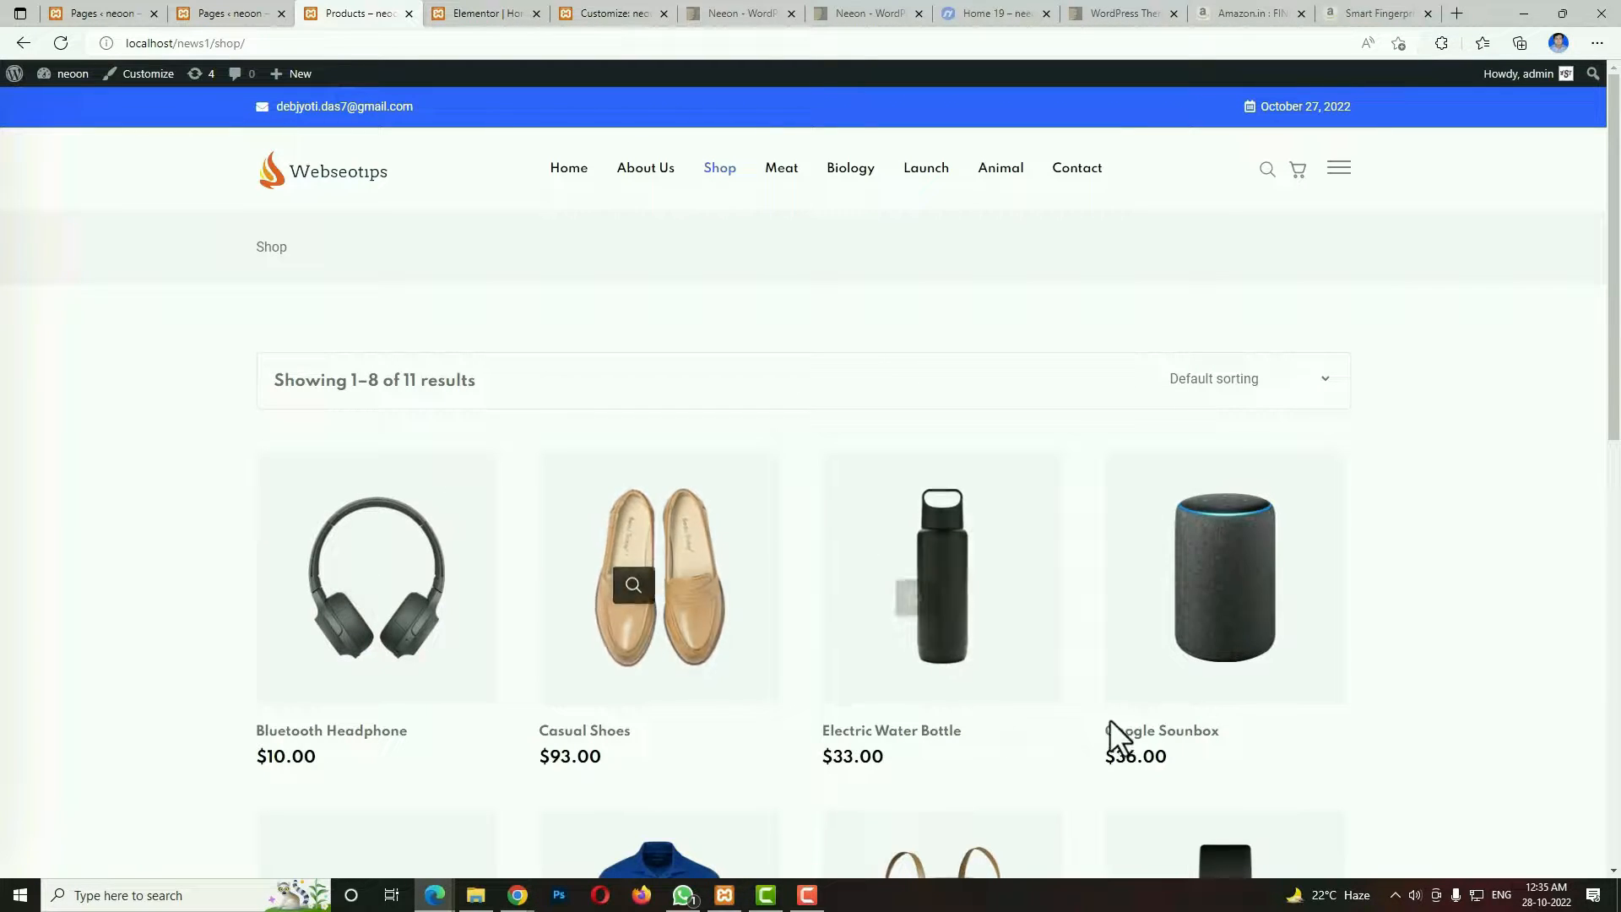
pyautogui.scroll(-3, 1112, 733)
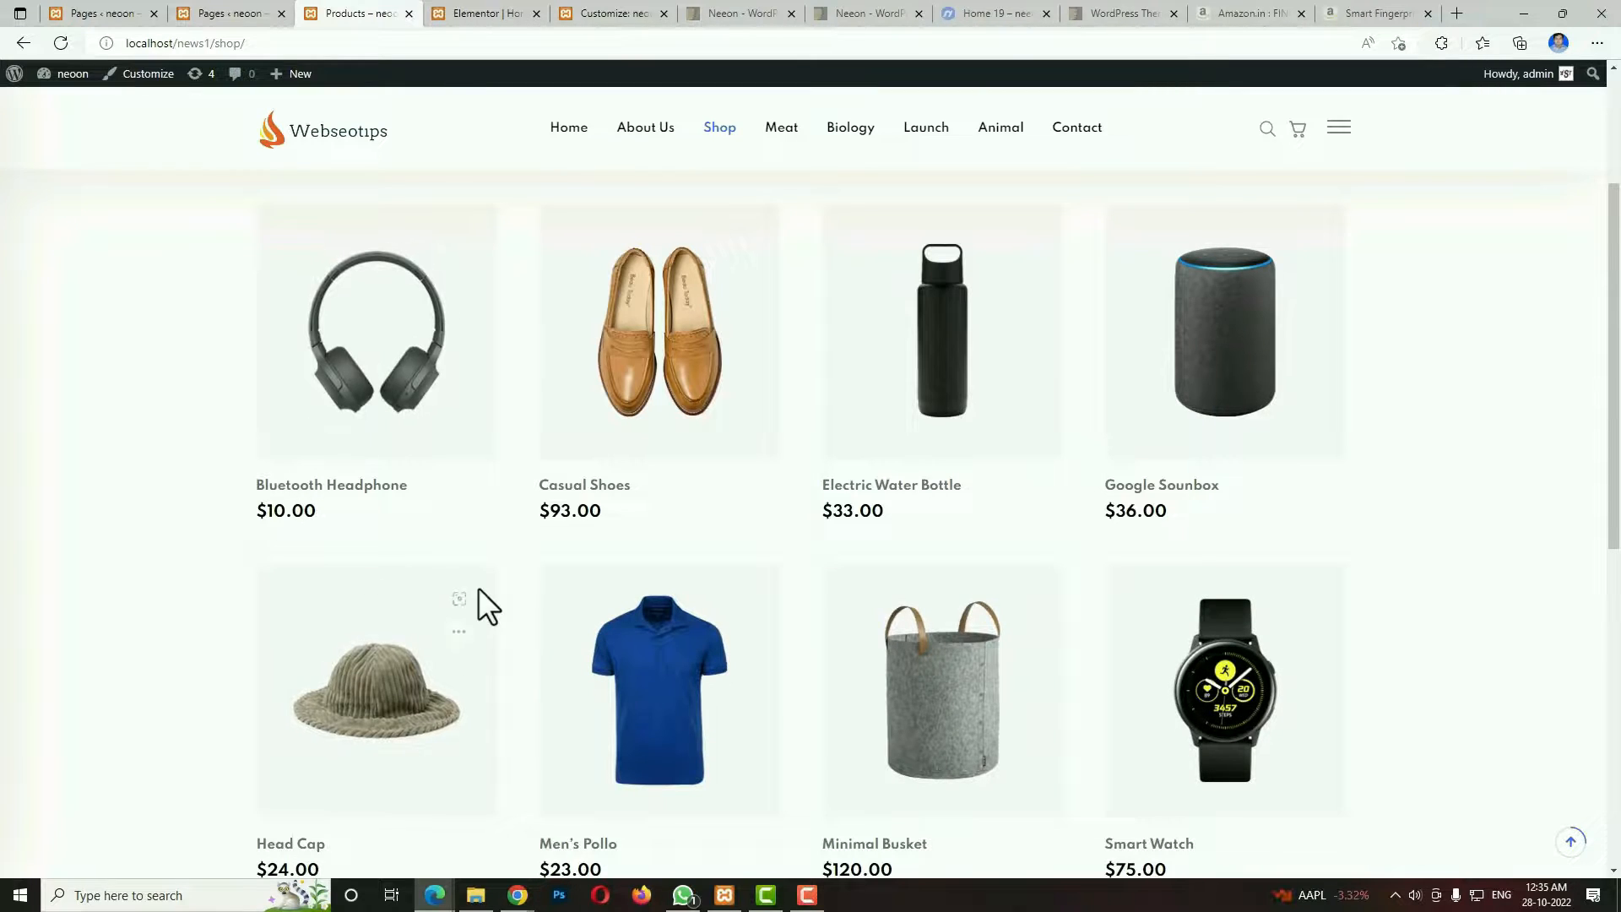
pyautogui.scroll(-6, 804, 700)
pyautogui.scroll(7, 798, 688)
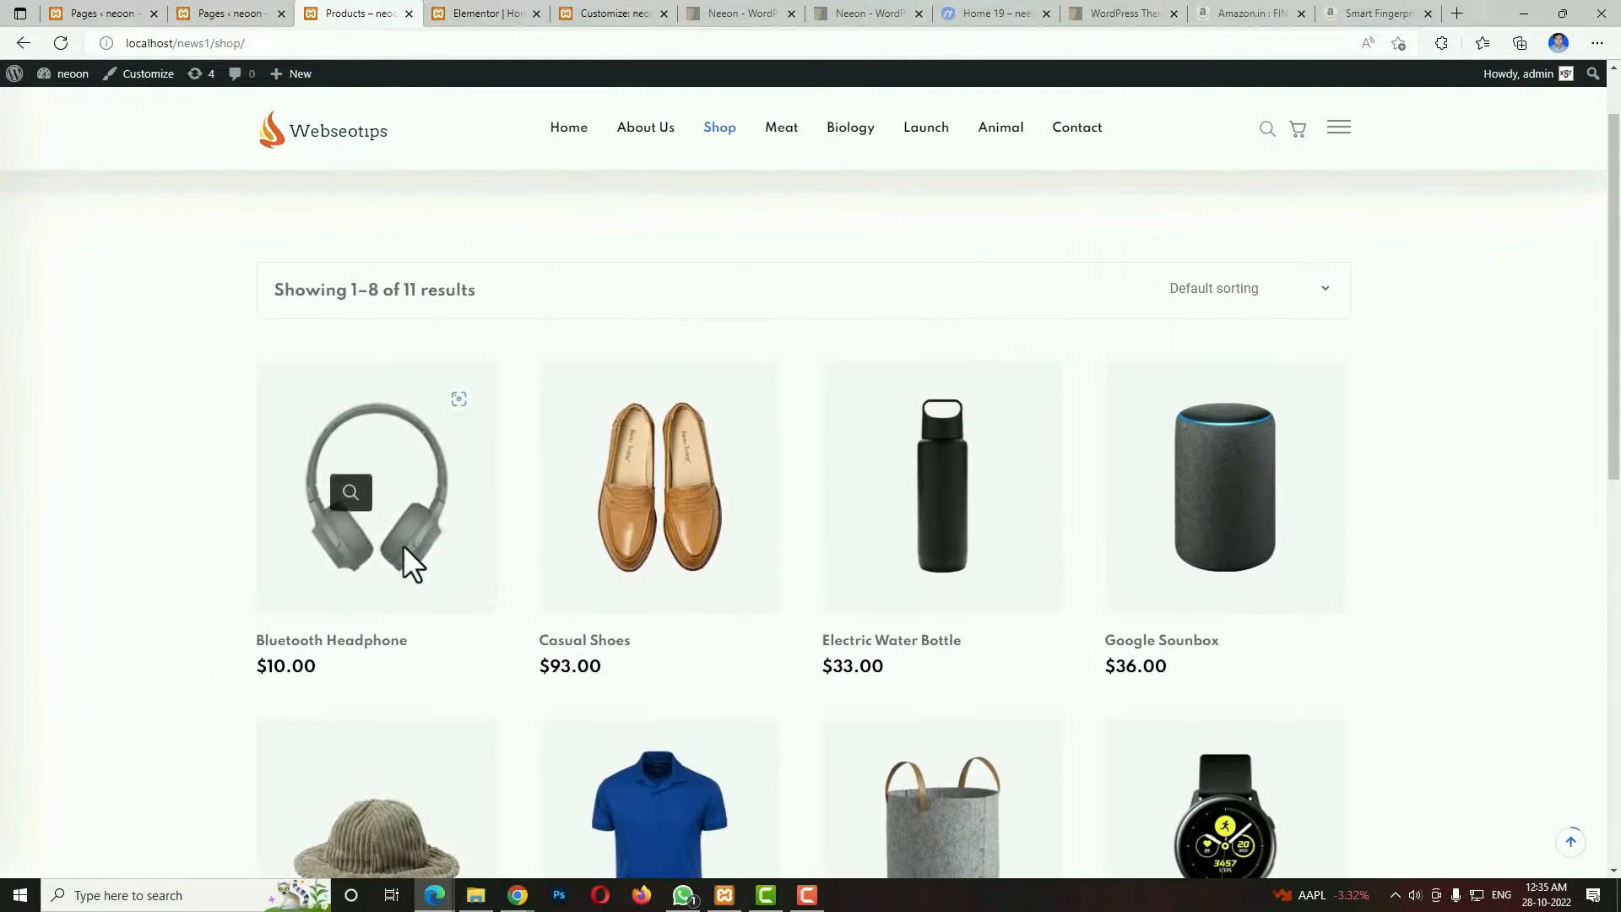
# Open the Bluetooth Headphone product page and view its description and related products.
pyautogui.click(334, 634)
pyautogui.click(319, 637)
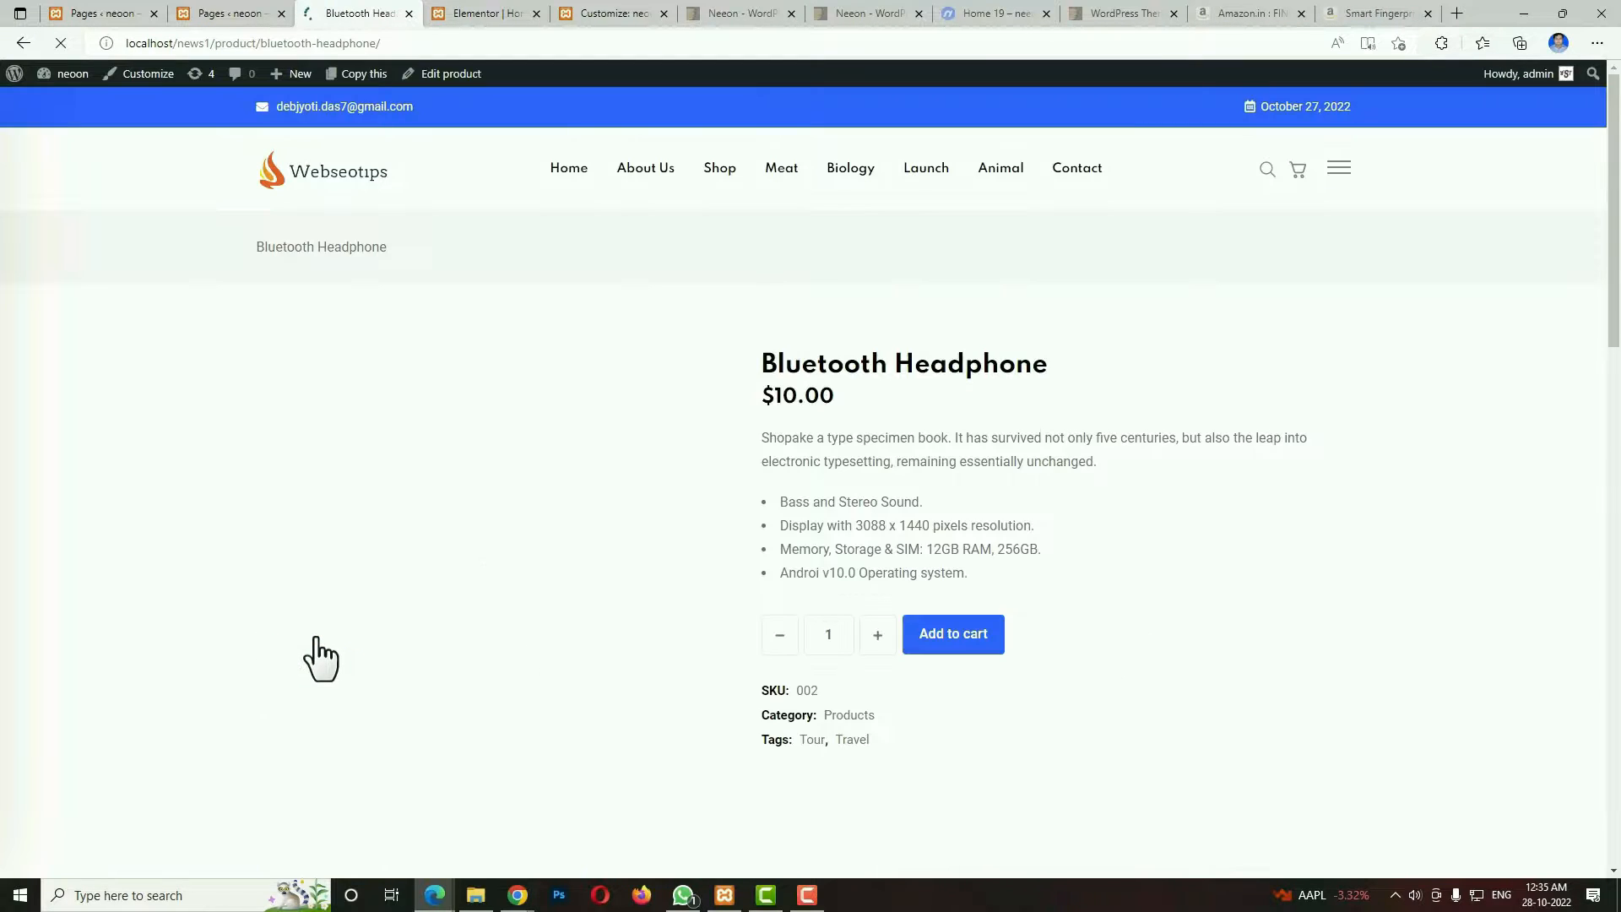
pyautogui.scroll(-7, 951, 608)
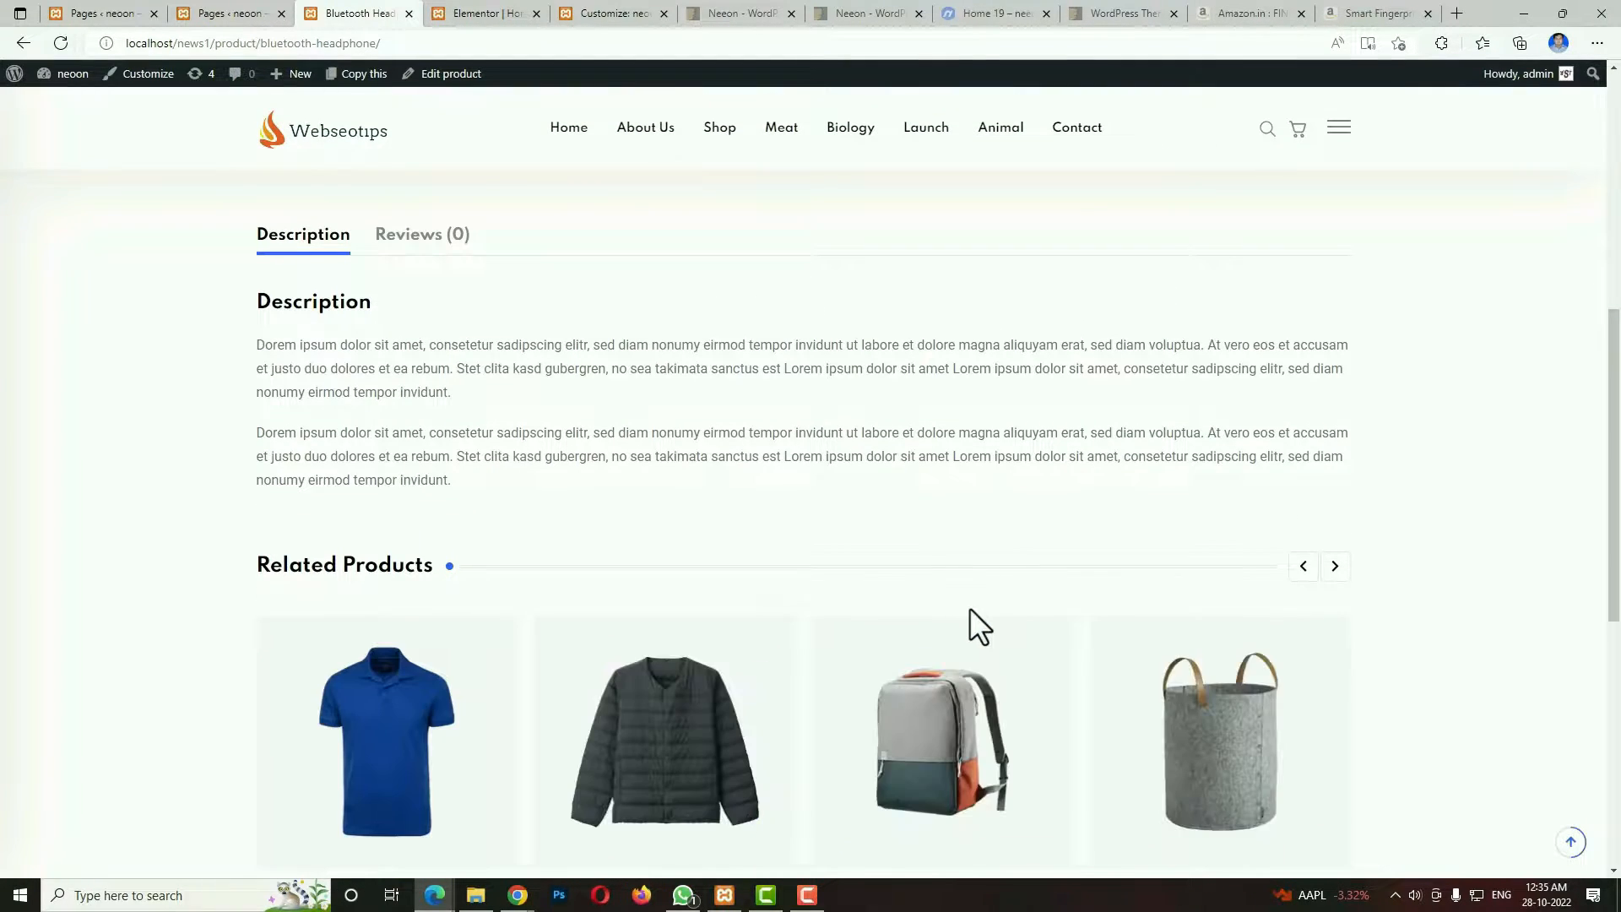
pyautogui.scroll(-3, 970, 617)
pyautogui.scroll(3, 969, 625)
pyautogui.scroll(6, 543, 529)
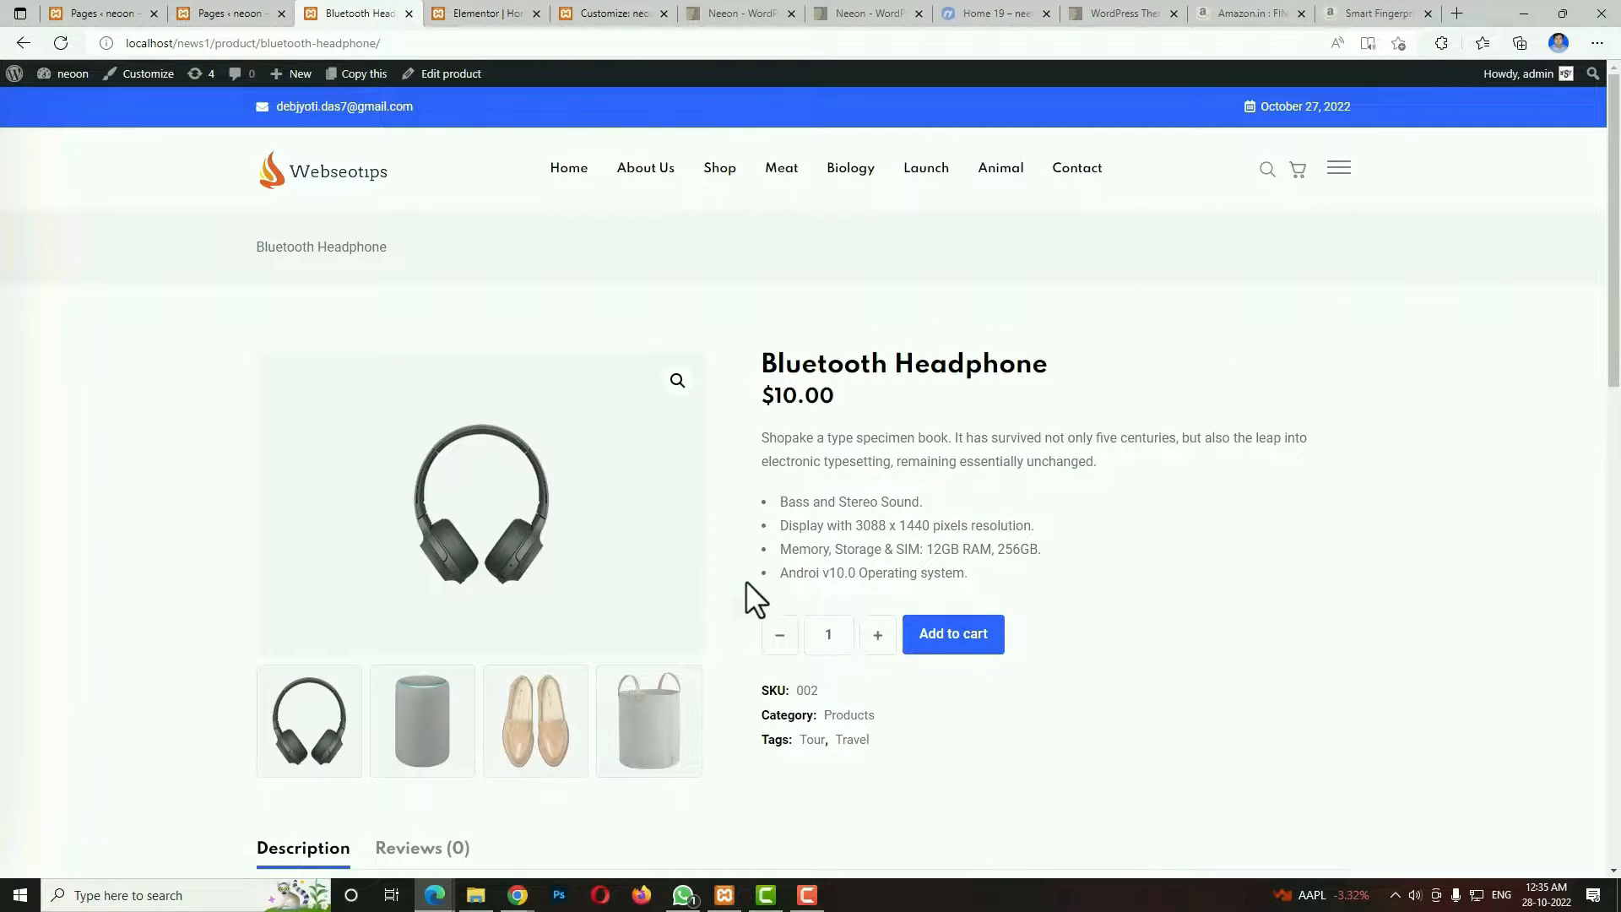
# View the Bluetooth Headphone's gallery and details, show its Reviews section, and look over the related products.
pyautogui.click(454, 249)
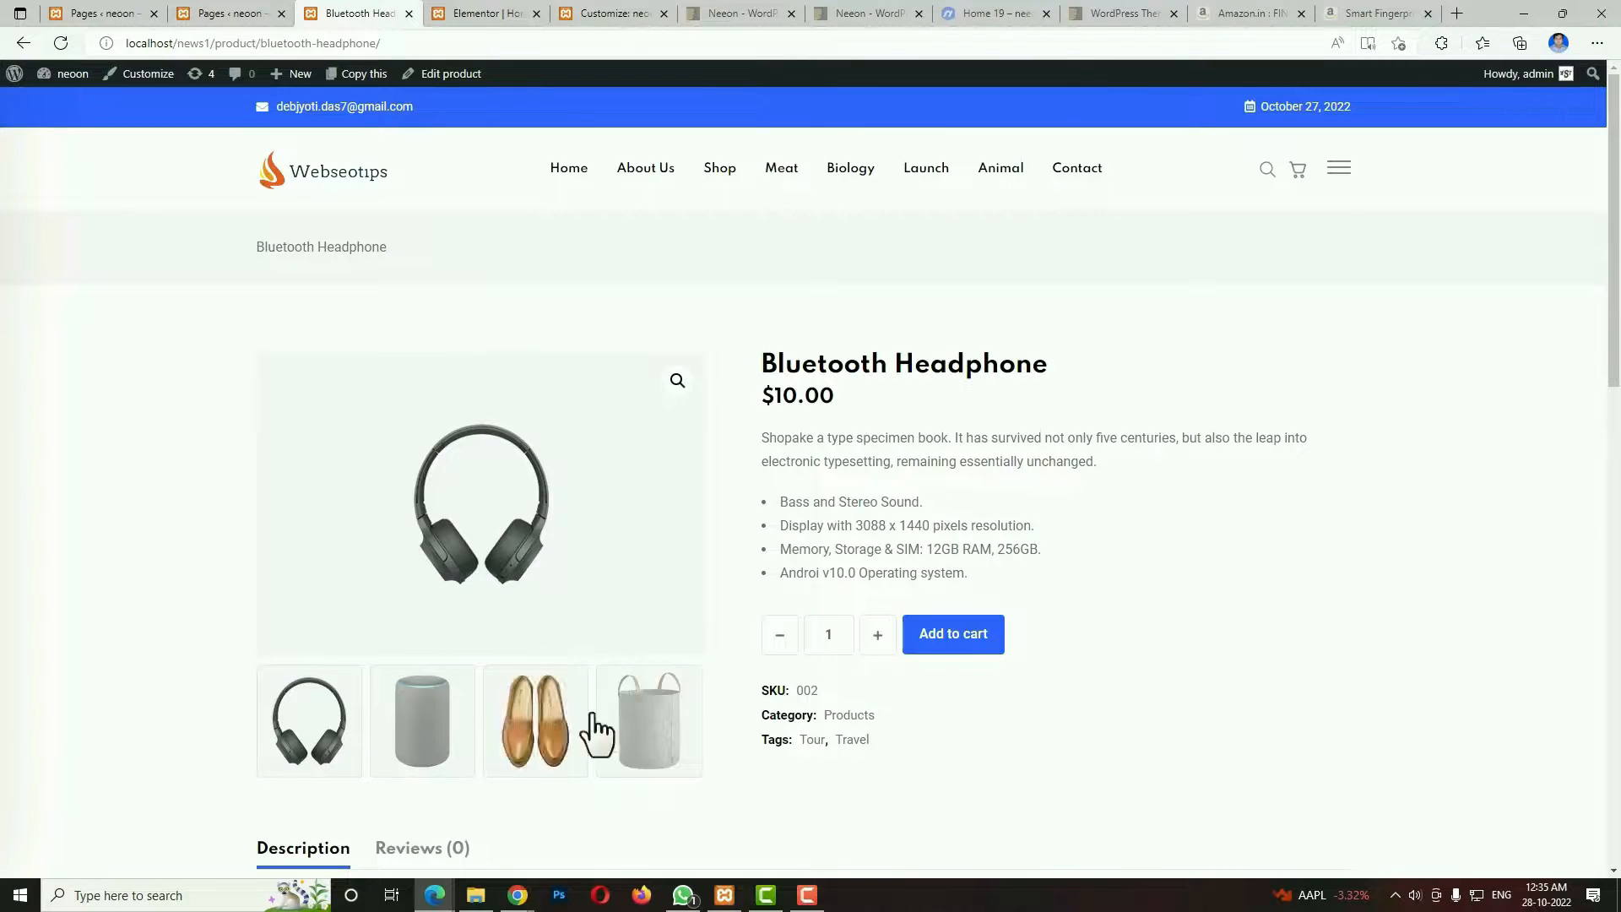
pyautogui.scroll(-2, 832, 297)
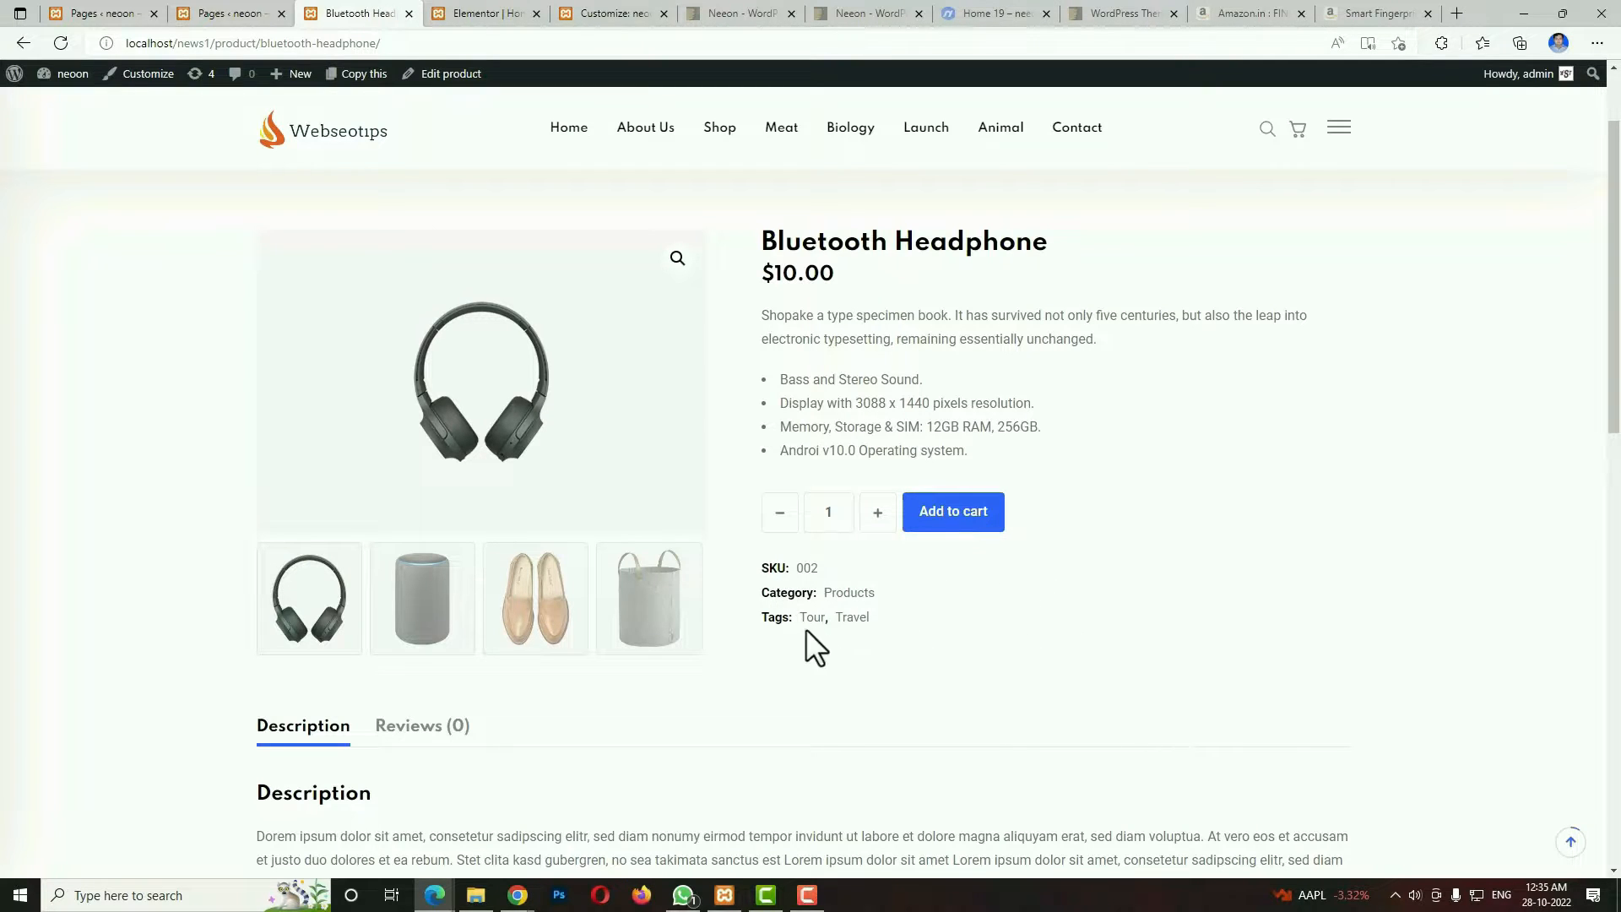
pyautogui.scroll(-3, 1294, 676)
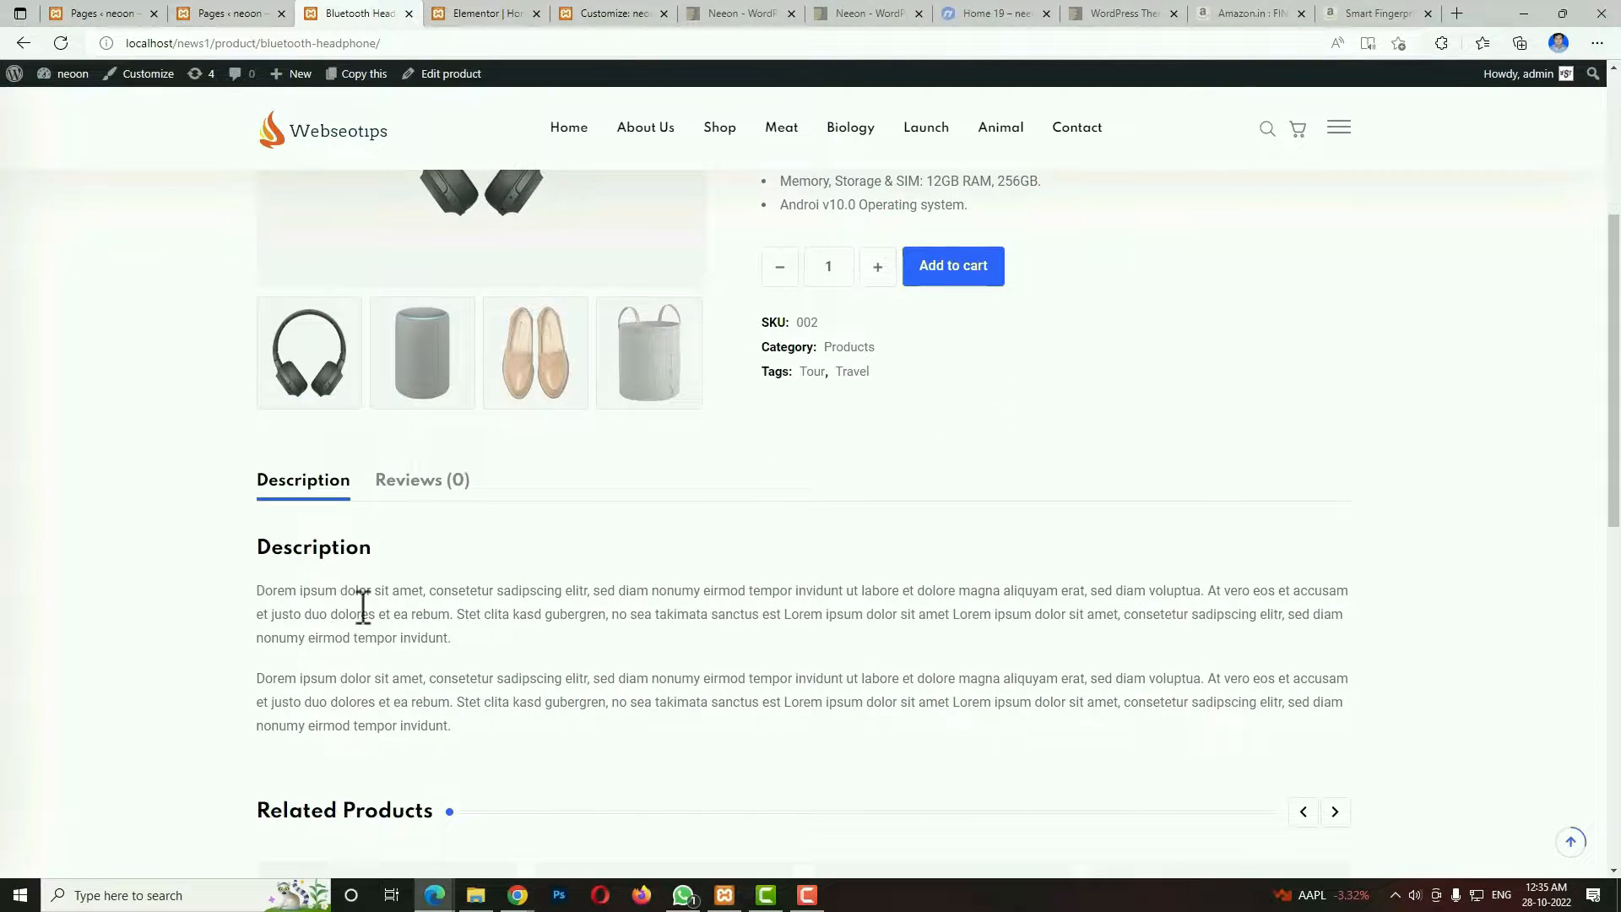
pyautogui.click(418, 481)
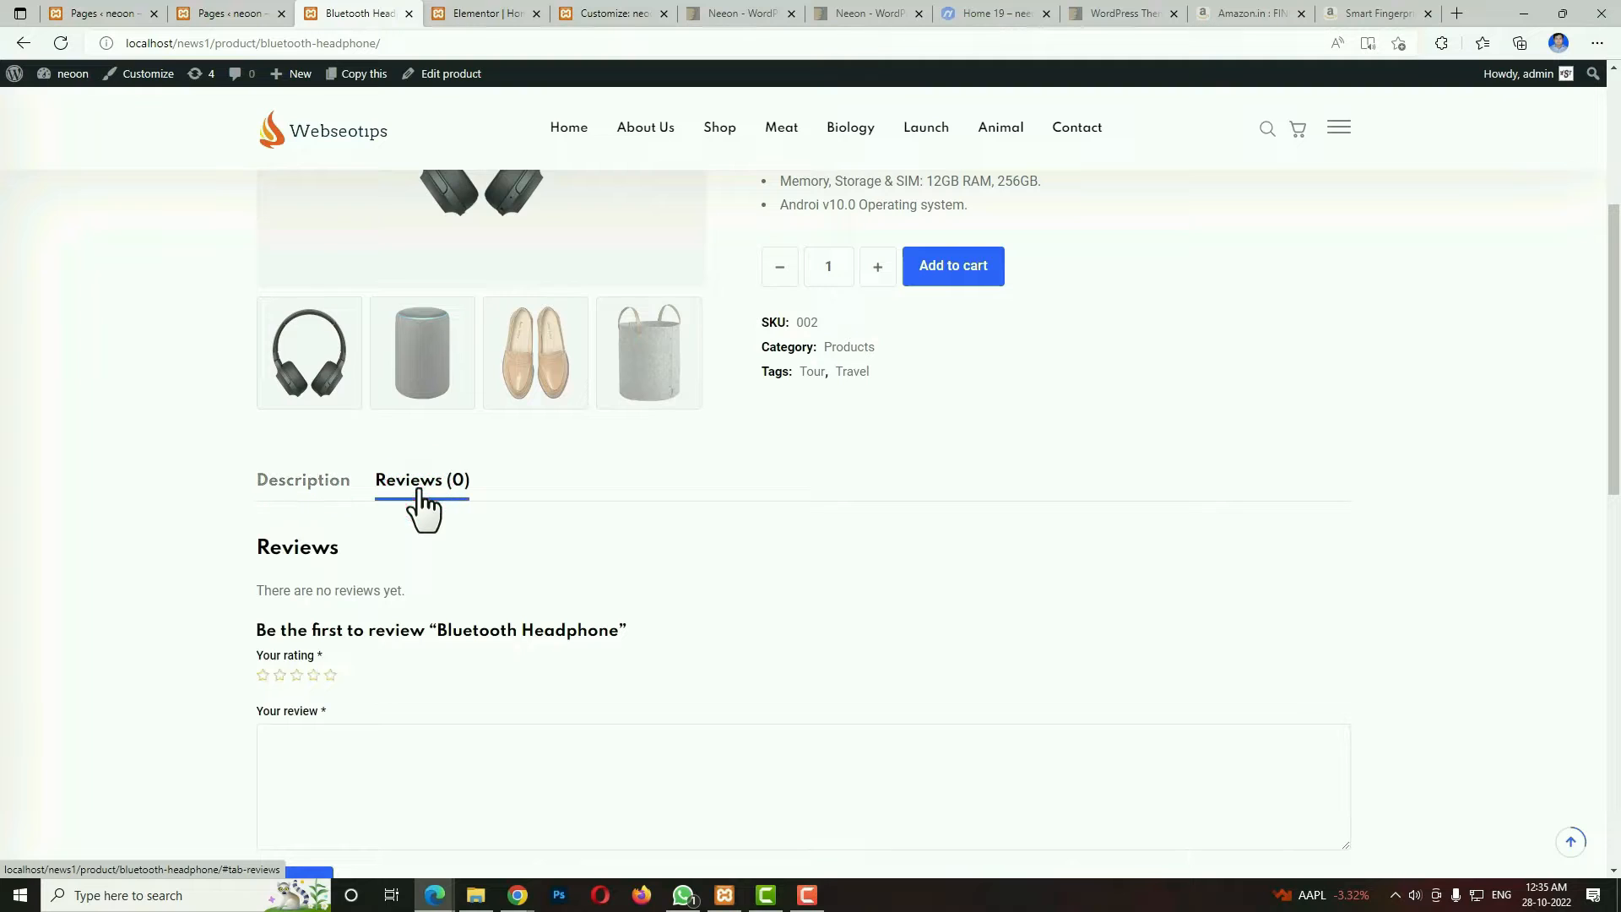
pyautogui.scroll(-7, 697, 686)
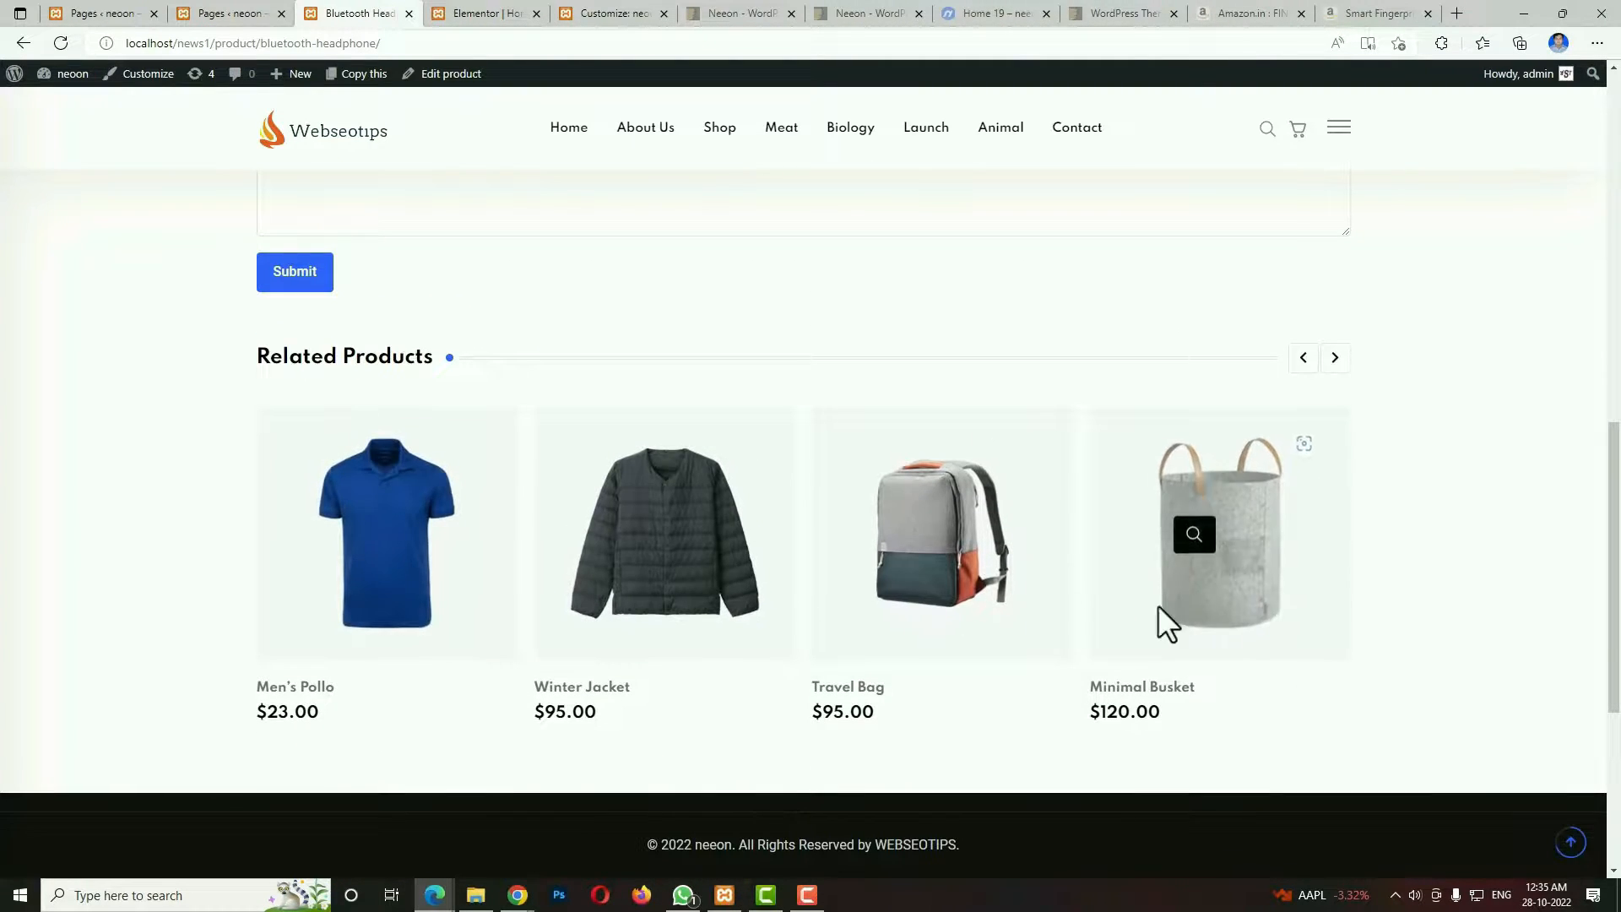
pyautogui.scroll(6, 1285, 661)
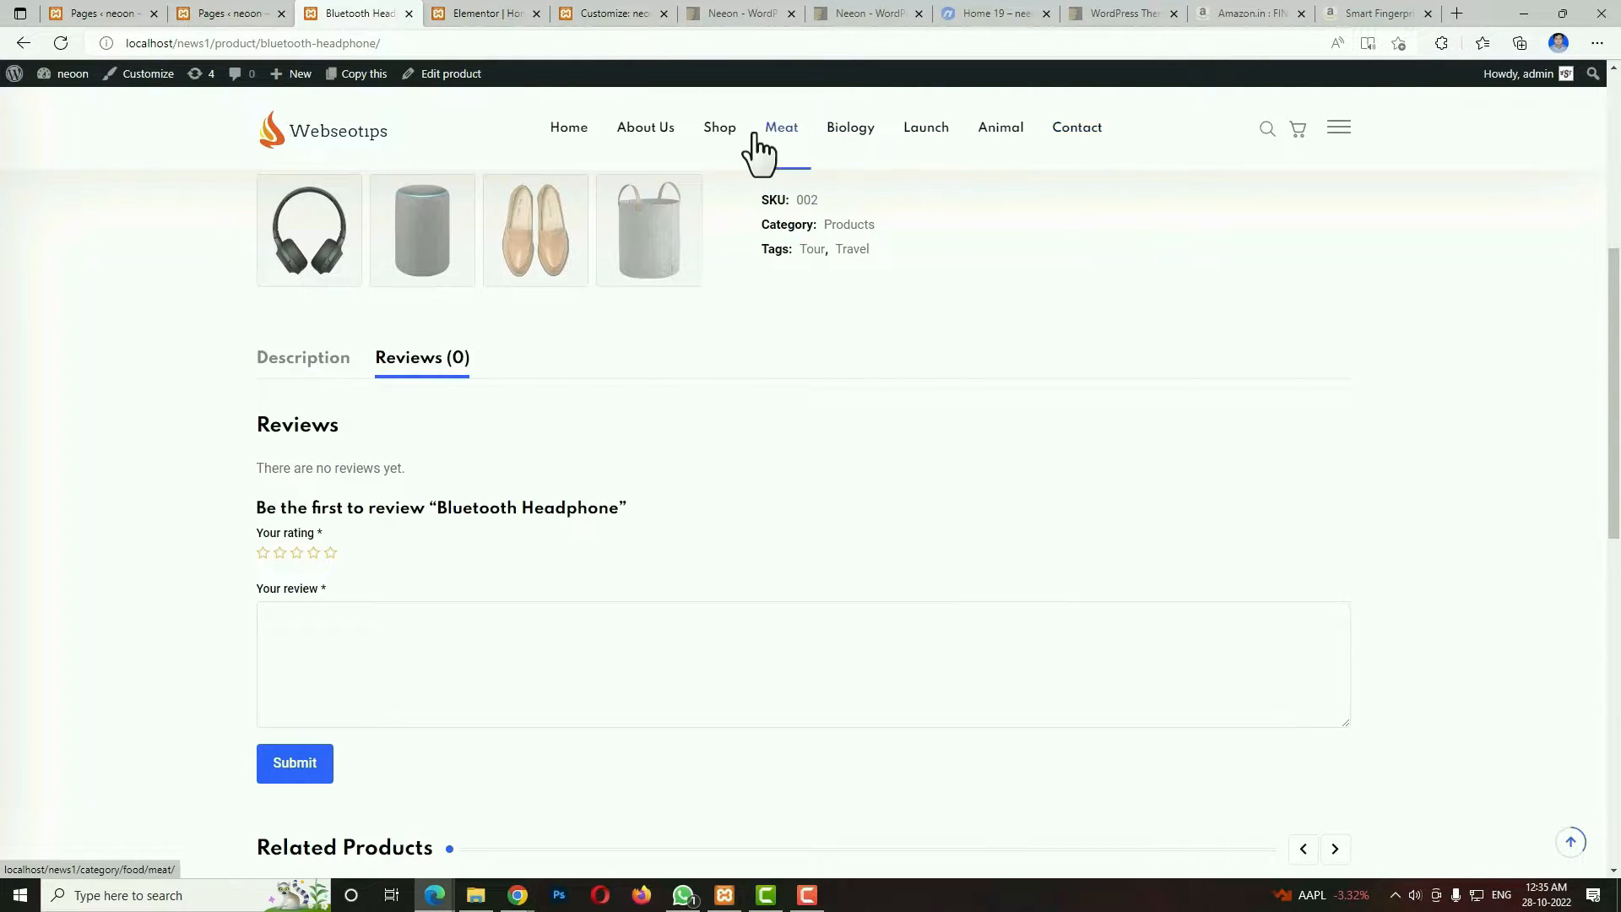
# Open the Biology category page and look through its post list.
pyautogui.click(859, 137)
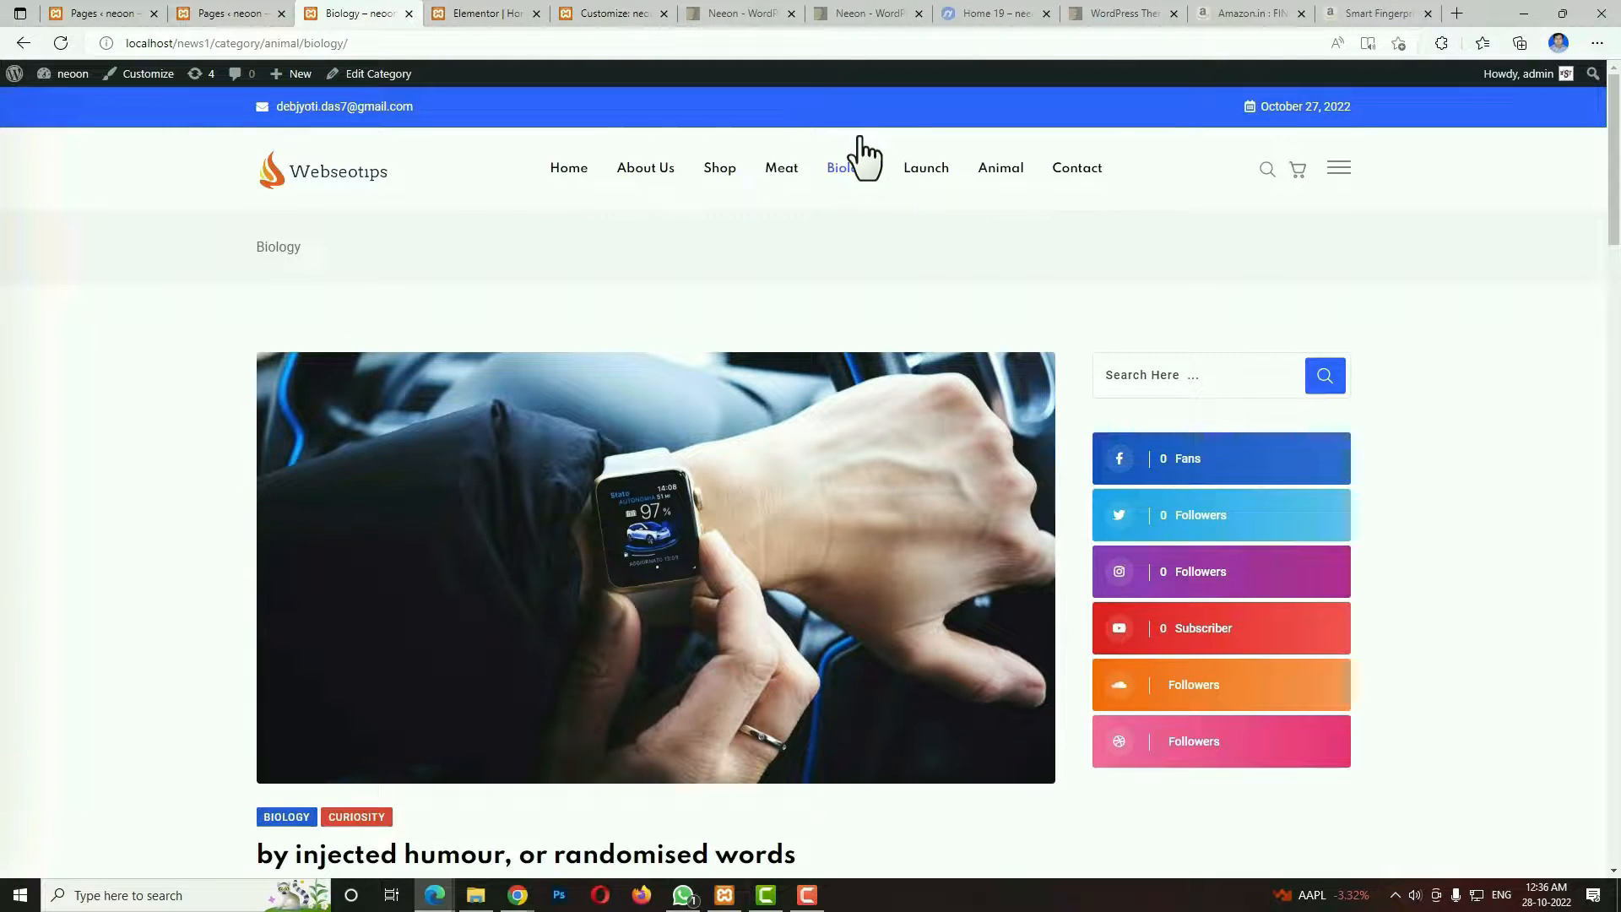
pyautogui.scroll(-15, 1004, 608)
pyautogui.scroll(4, 1030, 650)
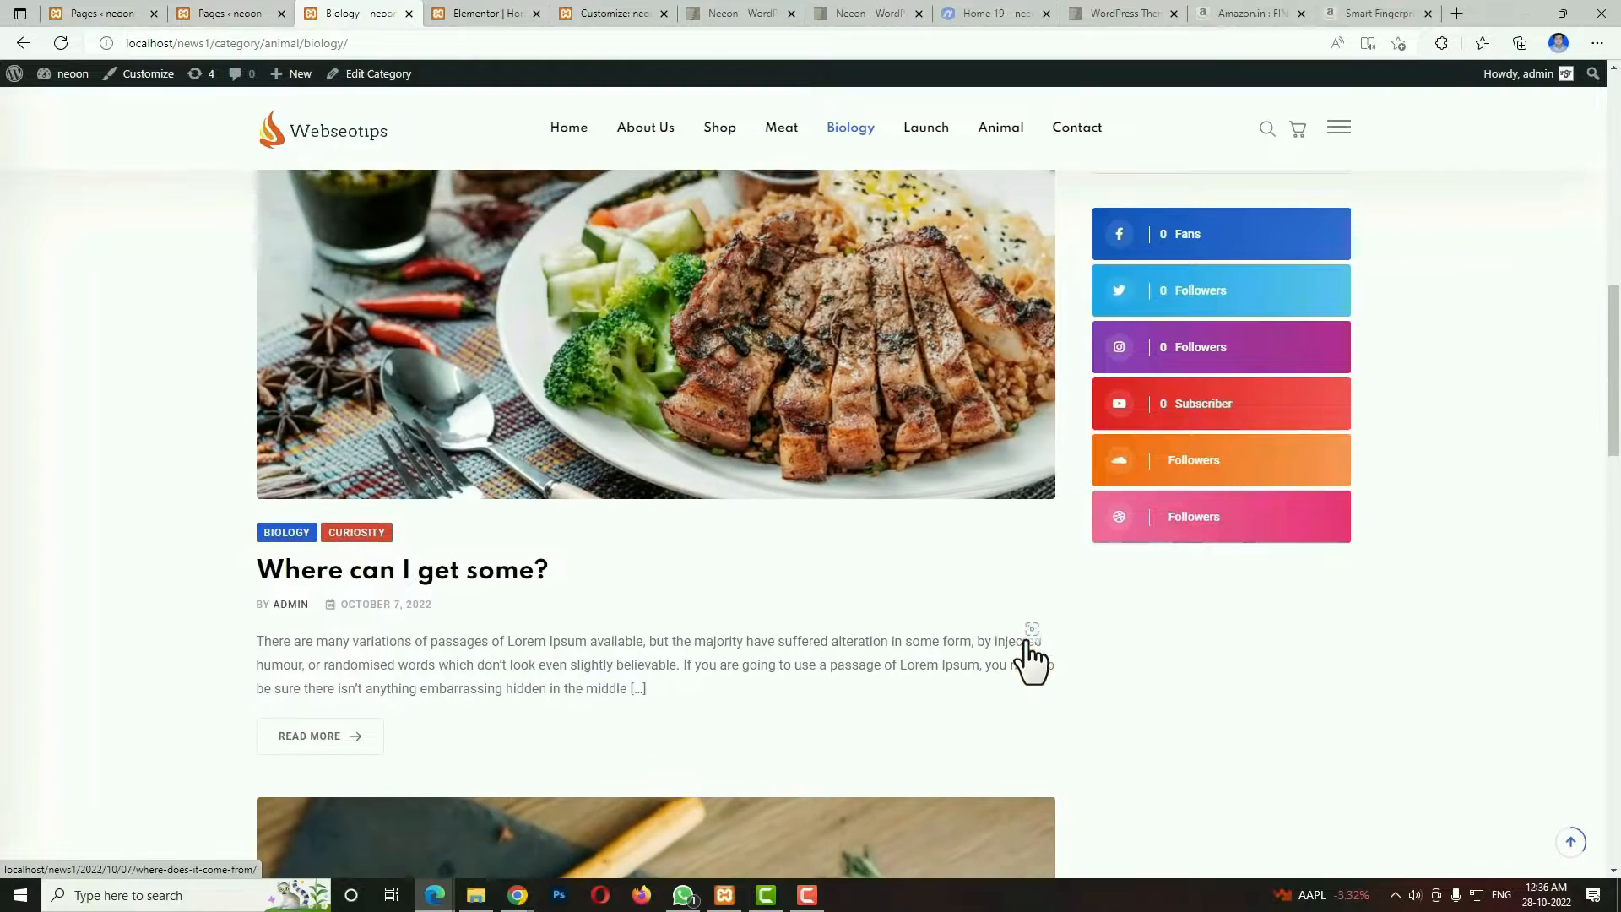
pyautogui.scroll(7, 1030, 663)
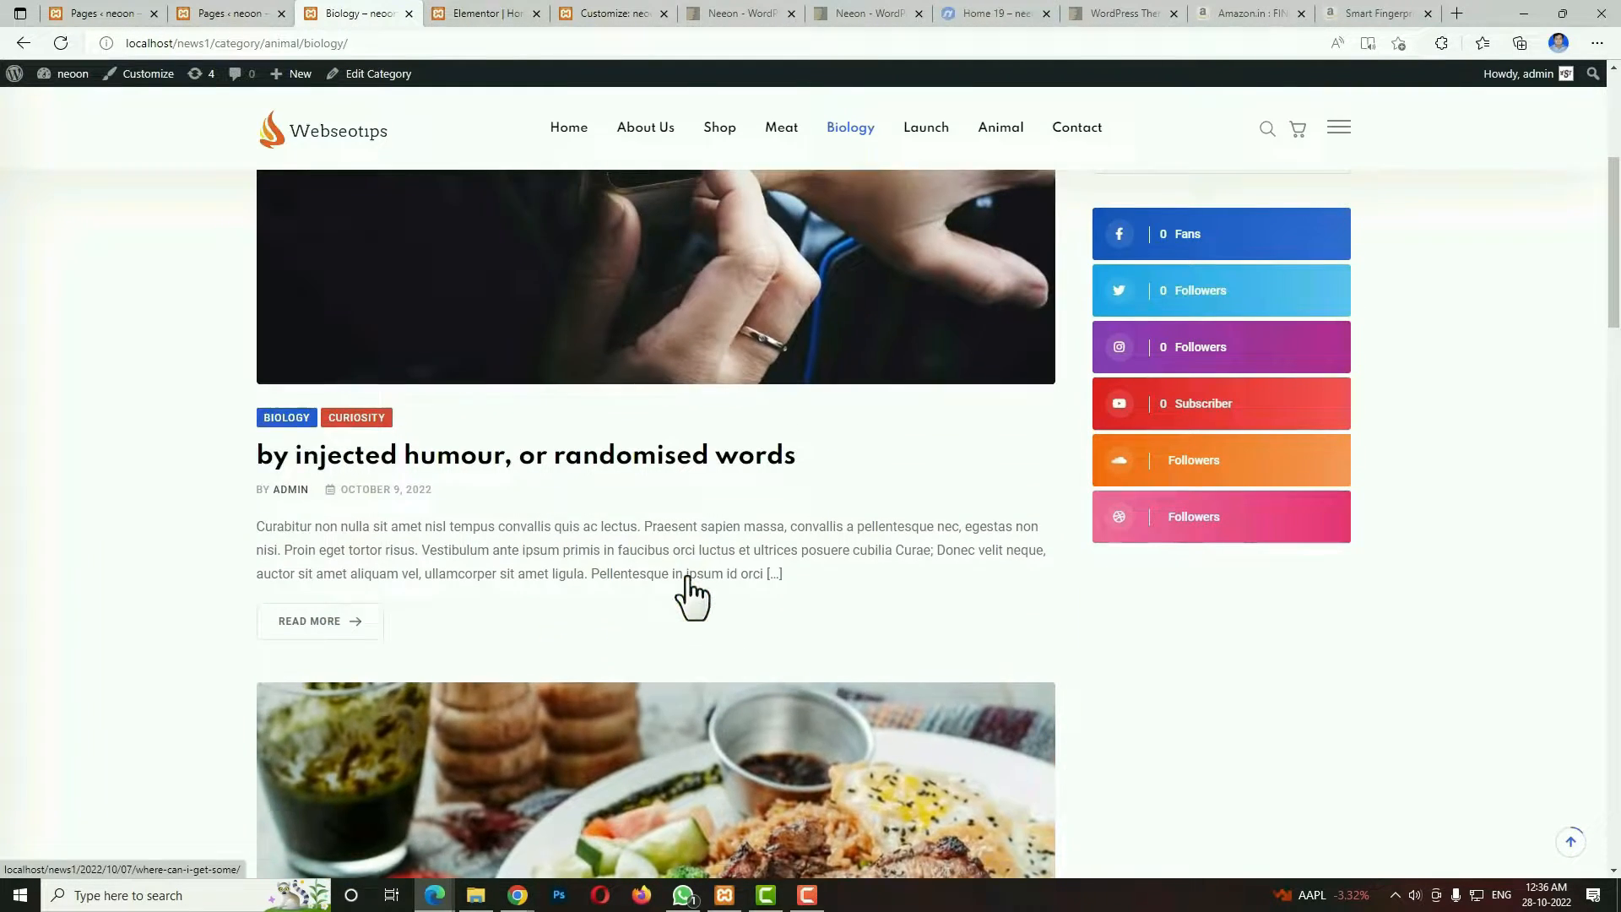
# Open the post "by injected humour, or randomised words", view its content, and highlight its title and post details.
pyautogui.click(363, 346)
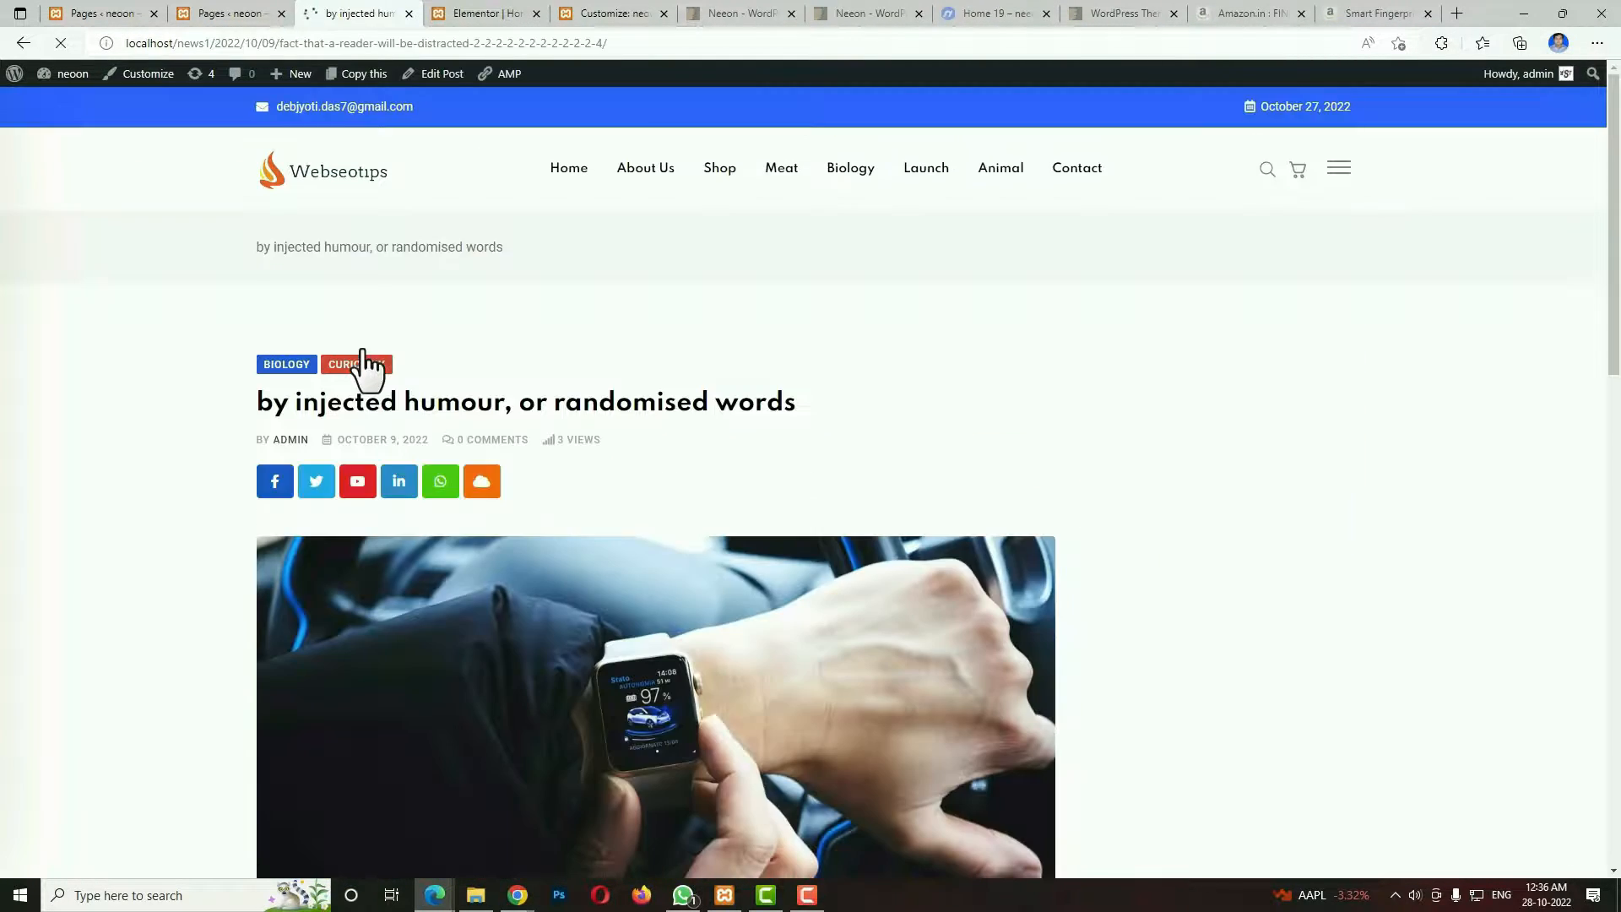
pyautogui.scroll(-3, 916, 577)
pyautogui.scroll(-15, 915, 576)
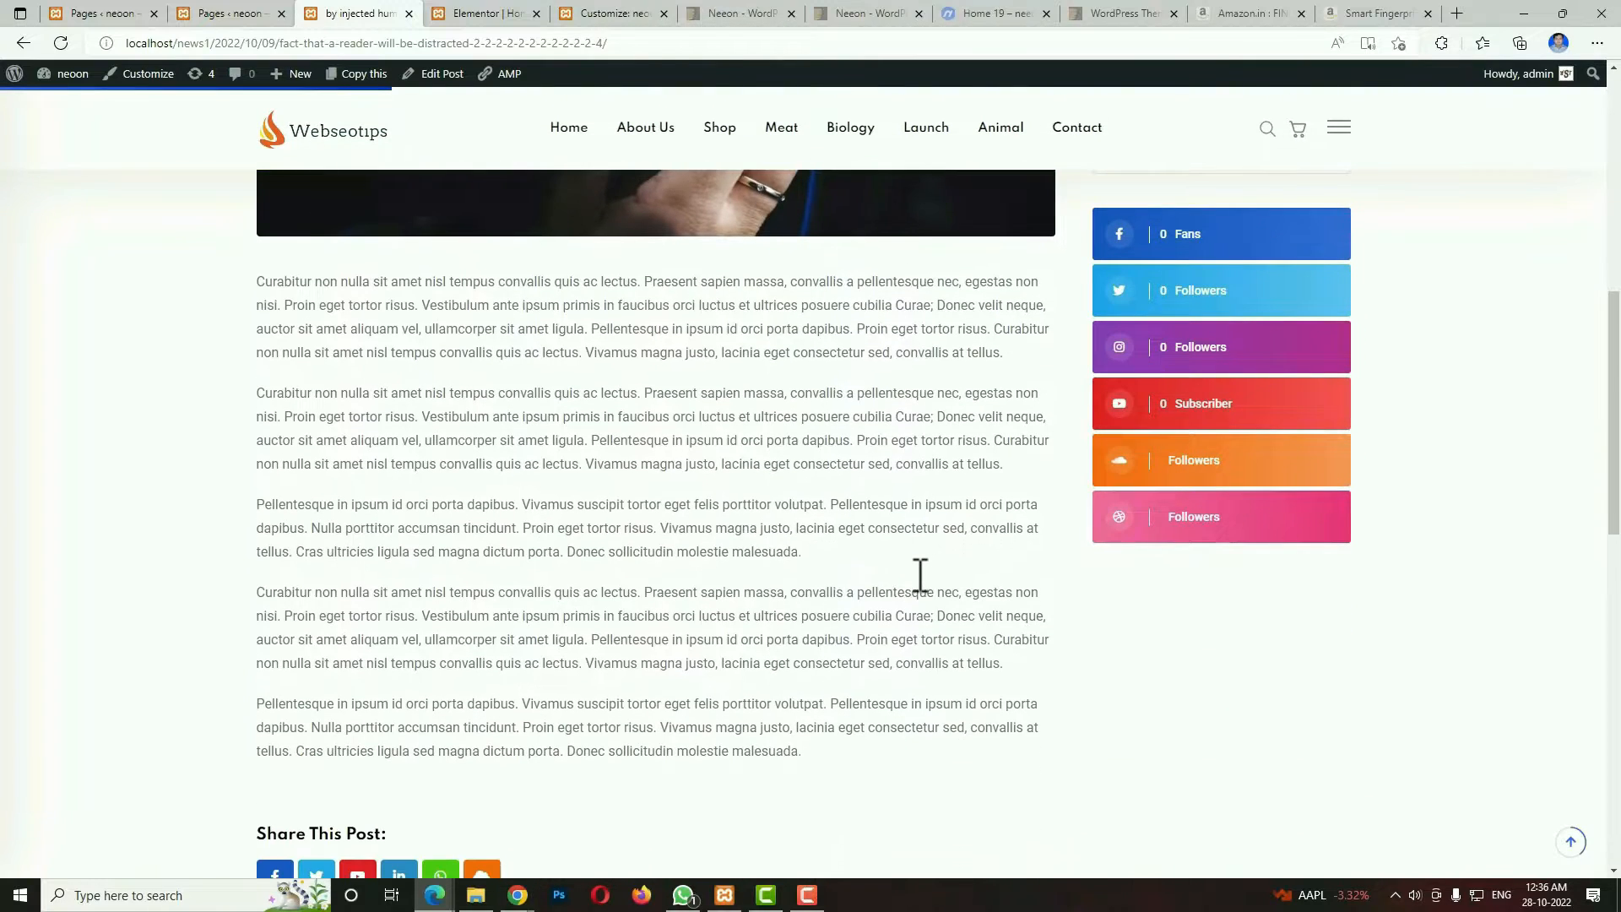
pyautogui.scroll(20, 915, 572)
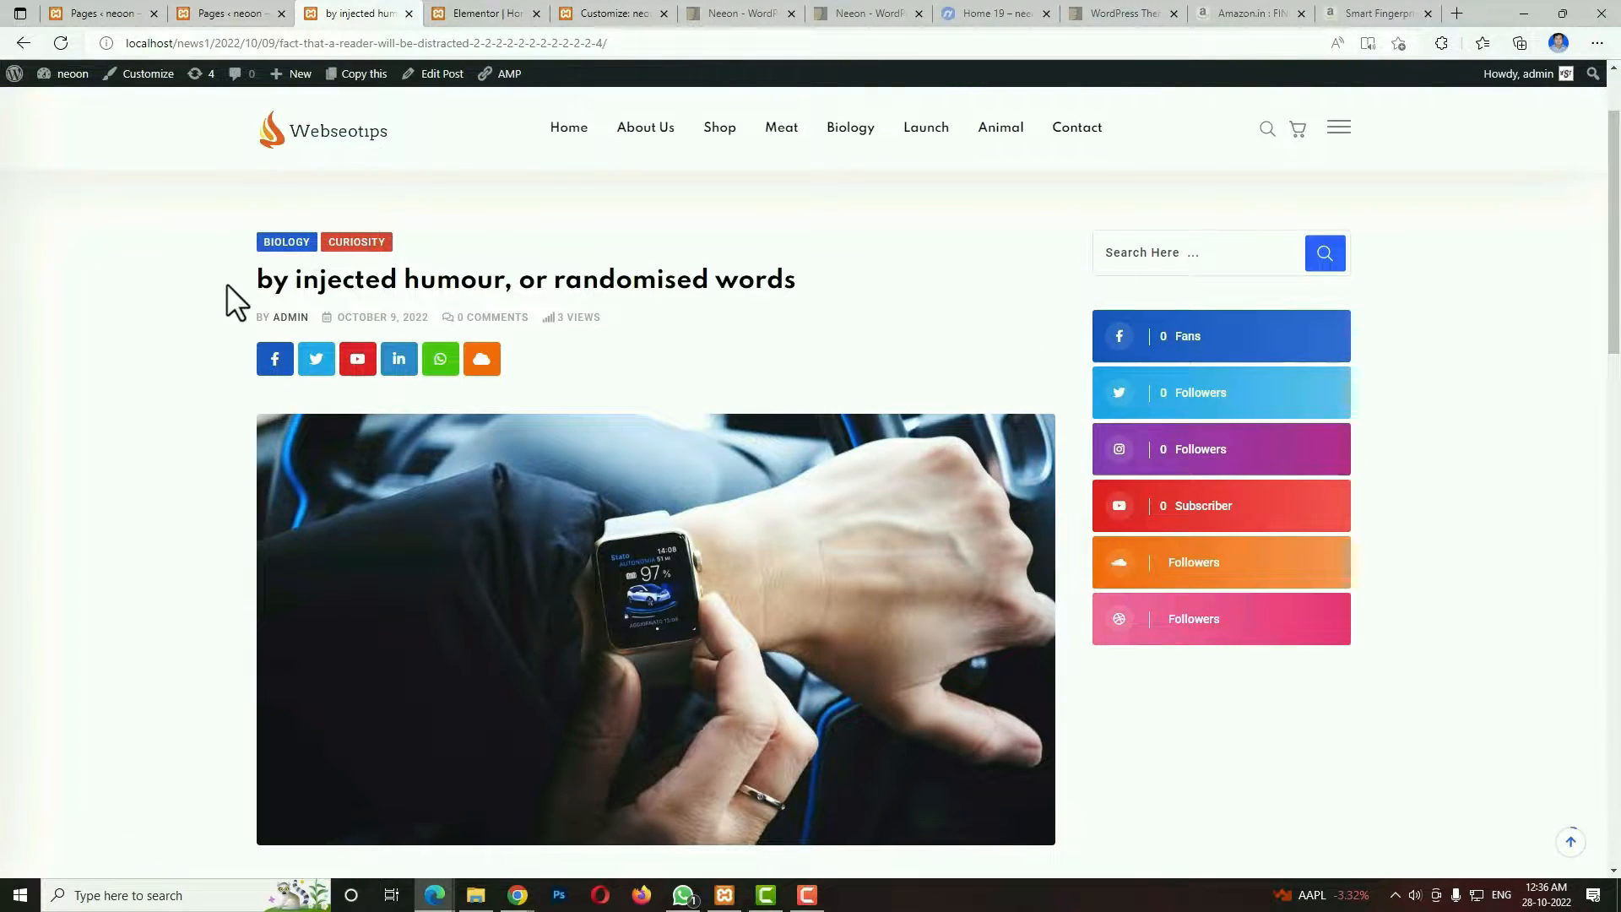
pyautogui.moveTo(276, 285); pyautogui.dragTo(771, 318)
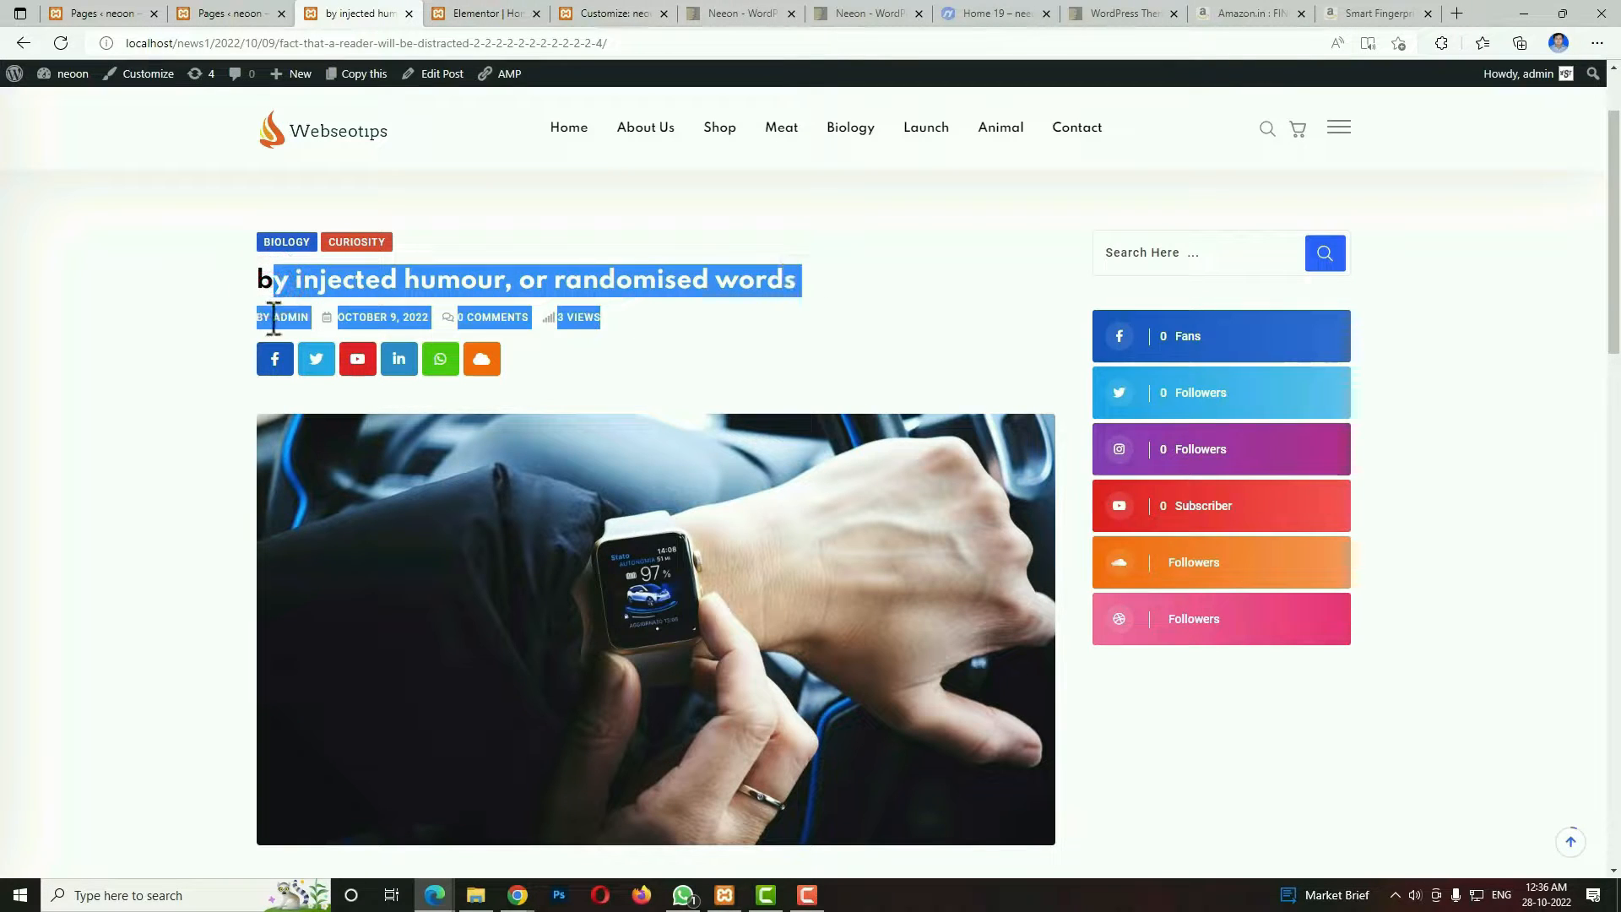
pyautogui.click(155, 316)
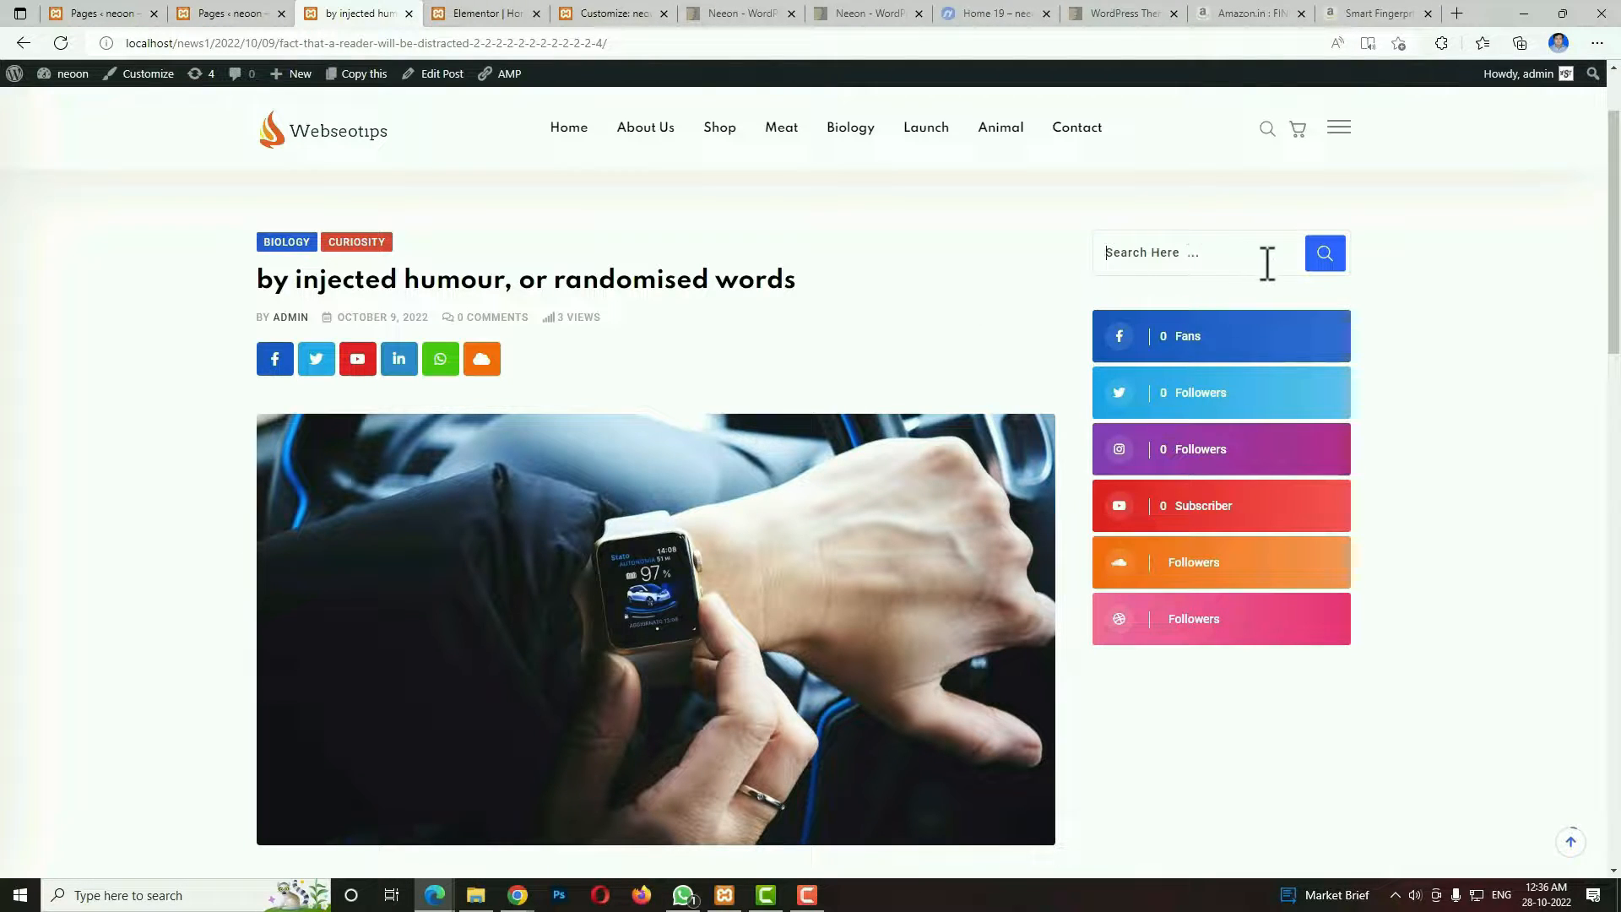
# View the post's Share This Post links and Leave a Reply comment form.
pyautogui.scroll(-15, 880, 488)
pyautogui.scroll(-3, 880, 488)
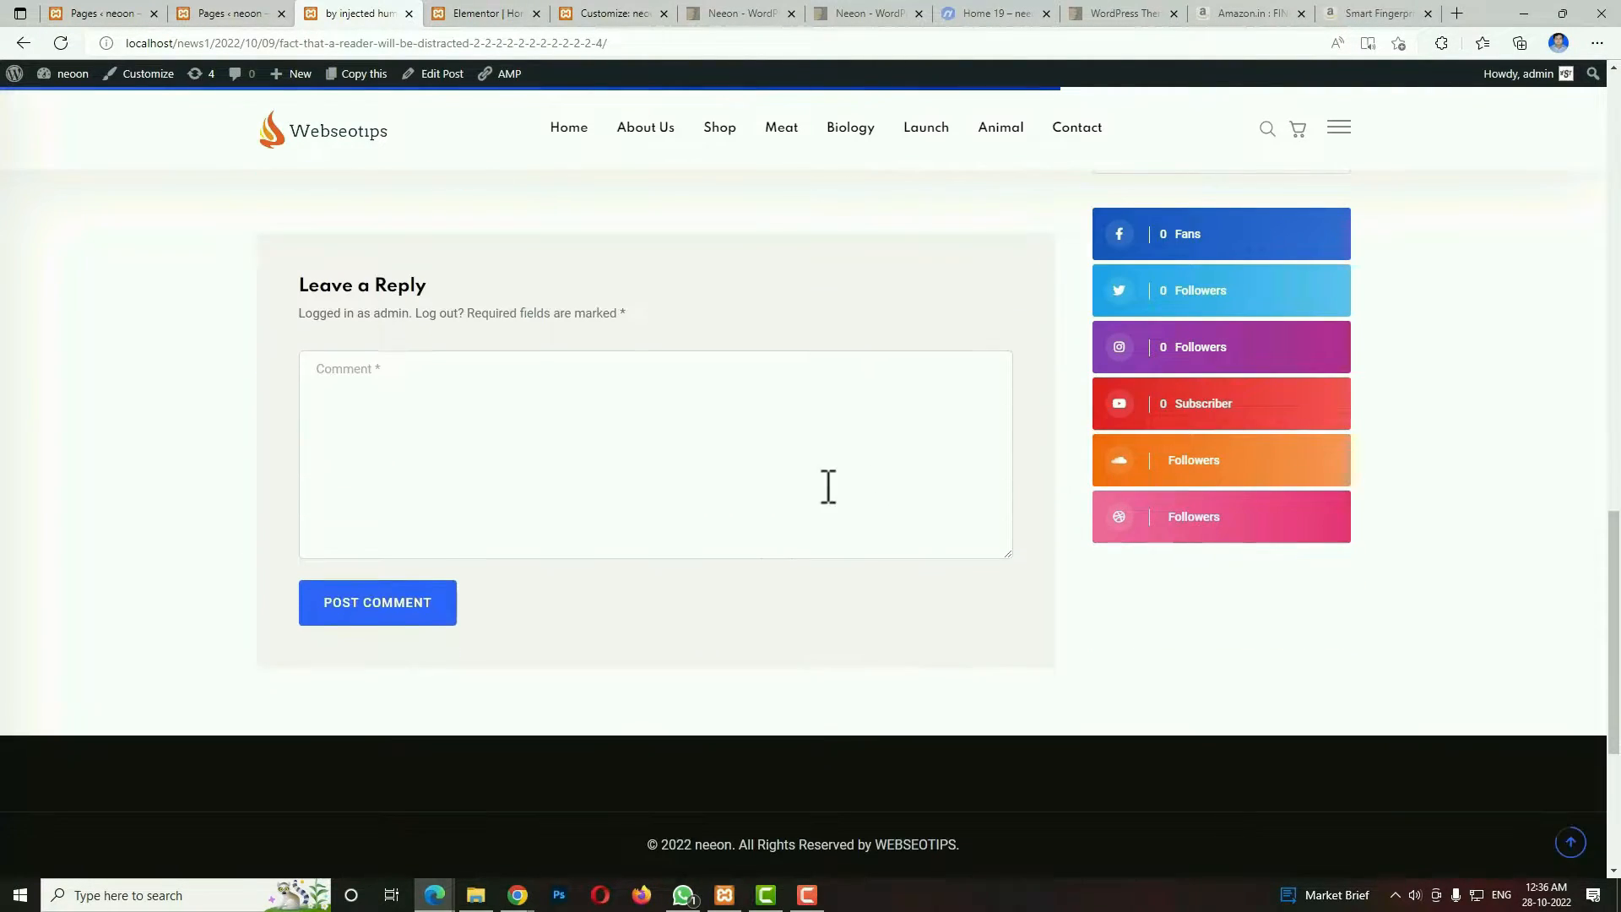
pyautogui.scroll(3, 828, 488)
pyautogui.scroll(-1, 678, 698)
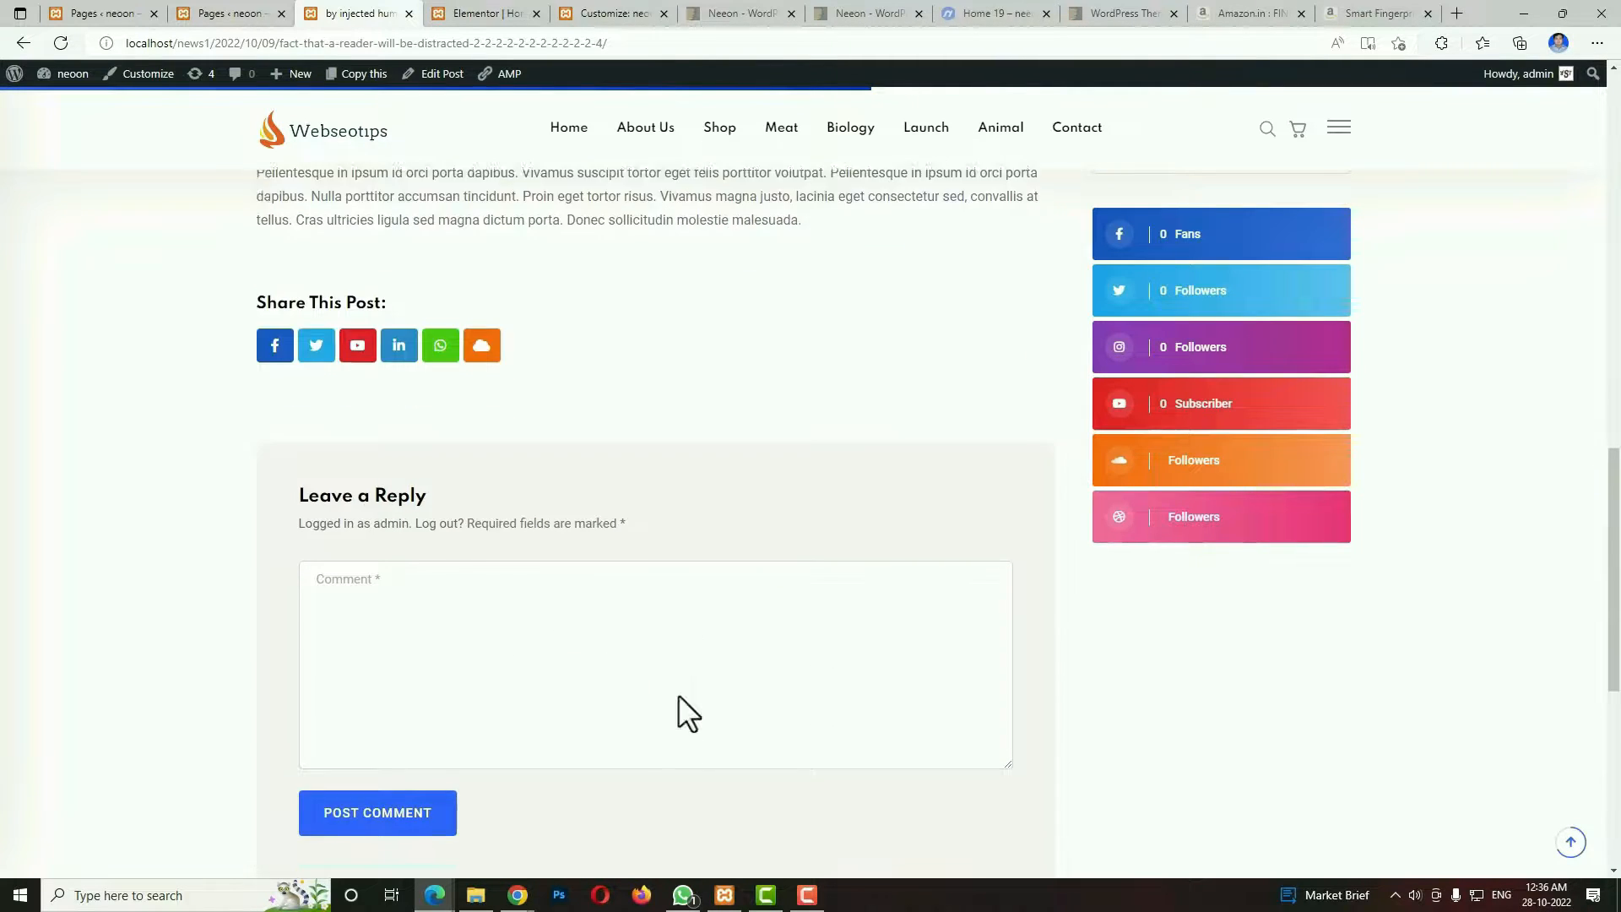
pyautogui.scroll(-4, 677, 694)
pyautogui.scroll(4, 1067, 240)
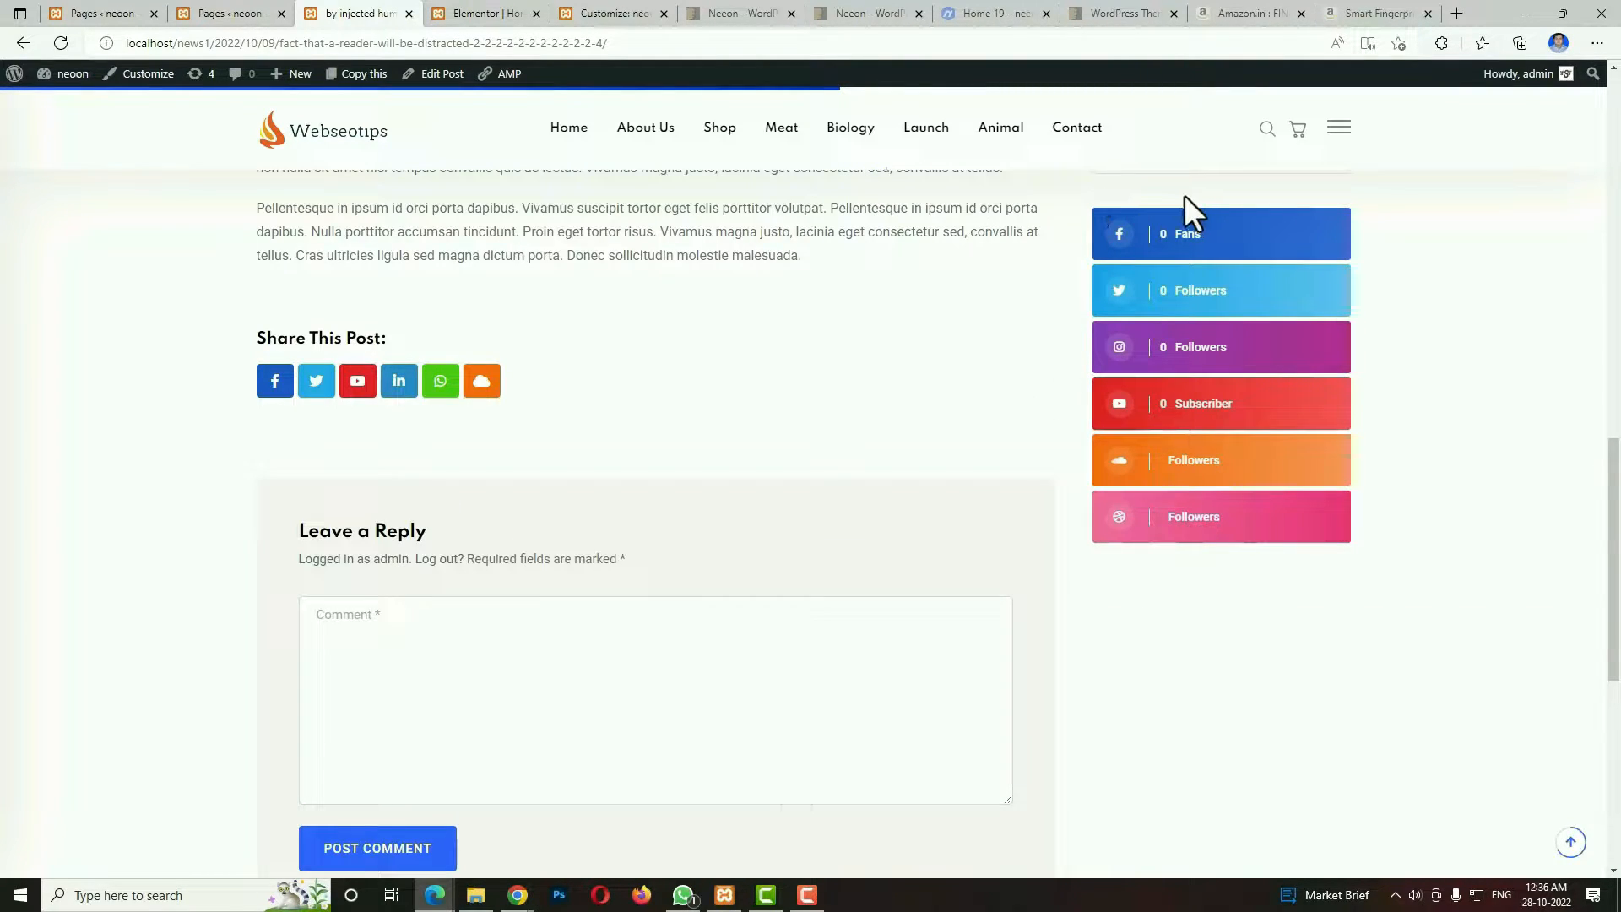
# Open the Contact page, highlight the Office Information text, and view the message form and map.
pyautogui.click(1089, 133)
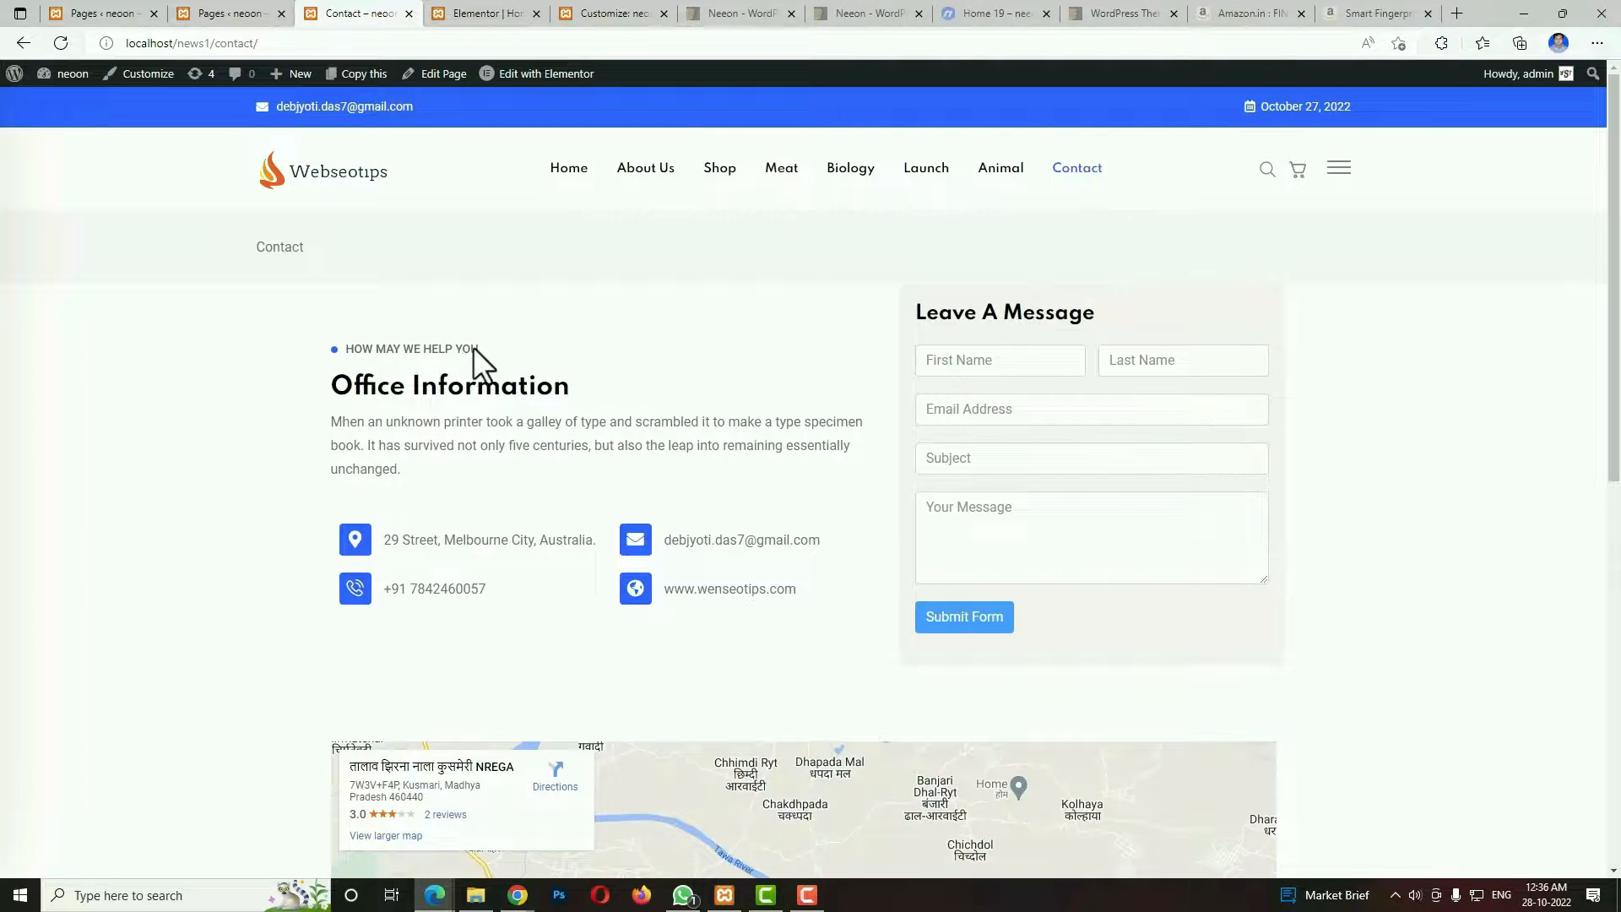
pyautogui.moveTo(322, 395); pyautogui.dragTo(655, 483)
pyautogui.scroll(-1, 1110, 406)
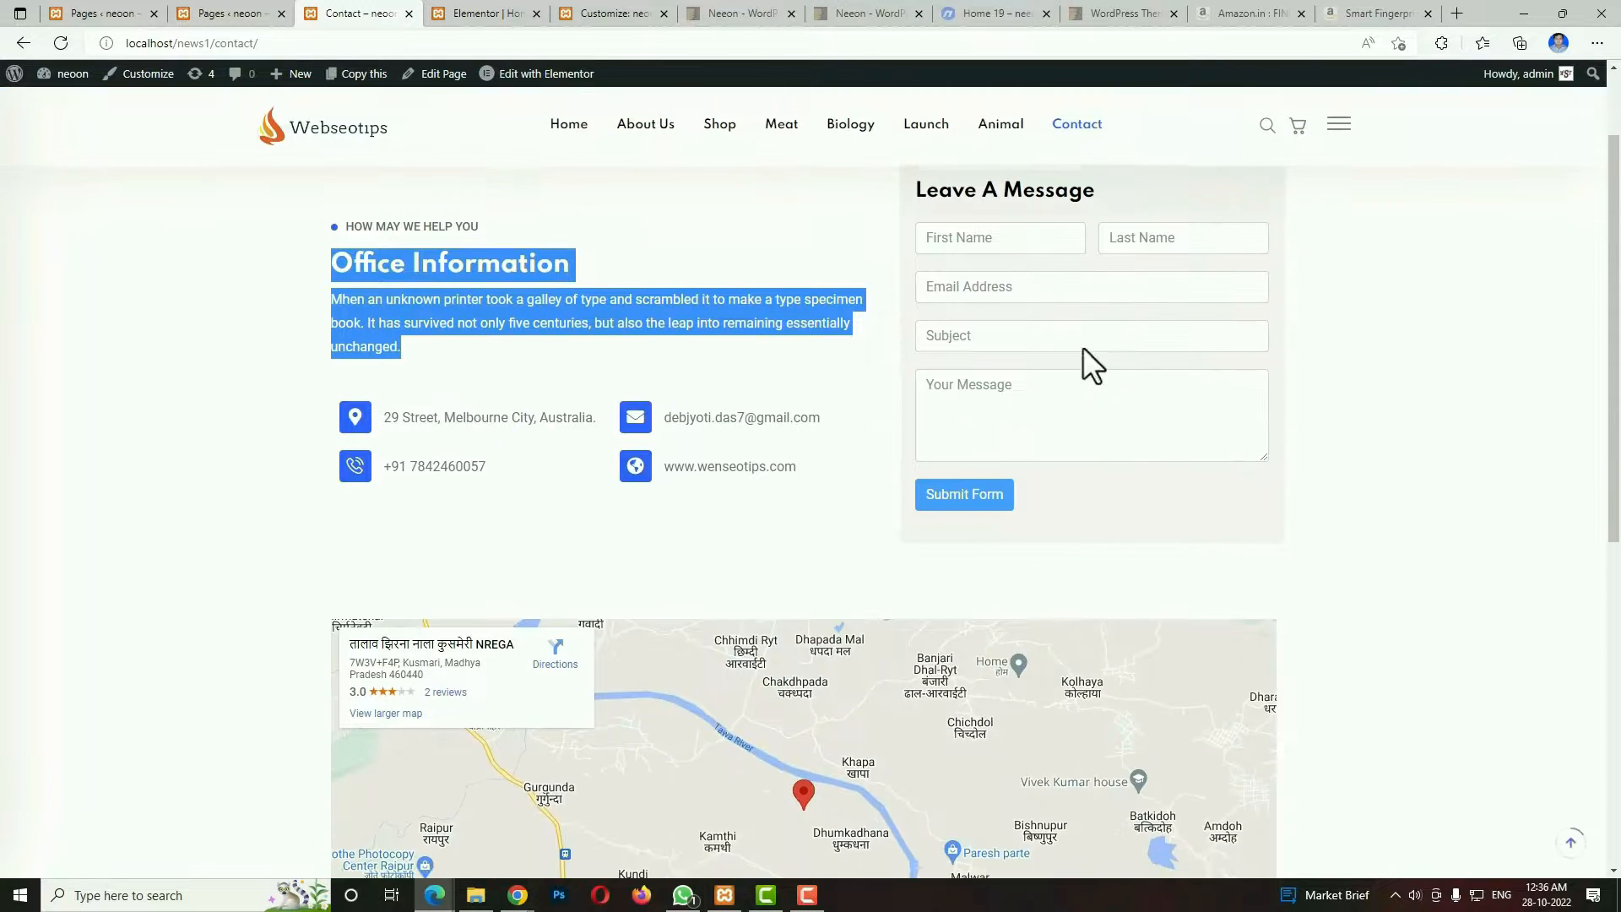
pyautogui.scroll(-2, 1083, 397)
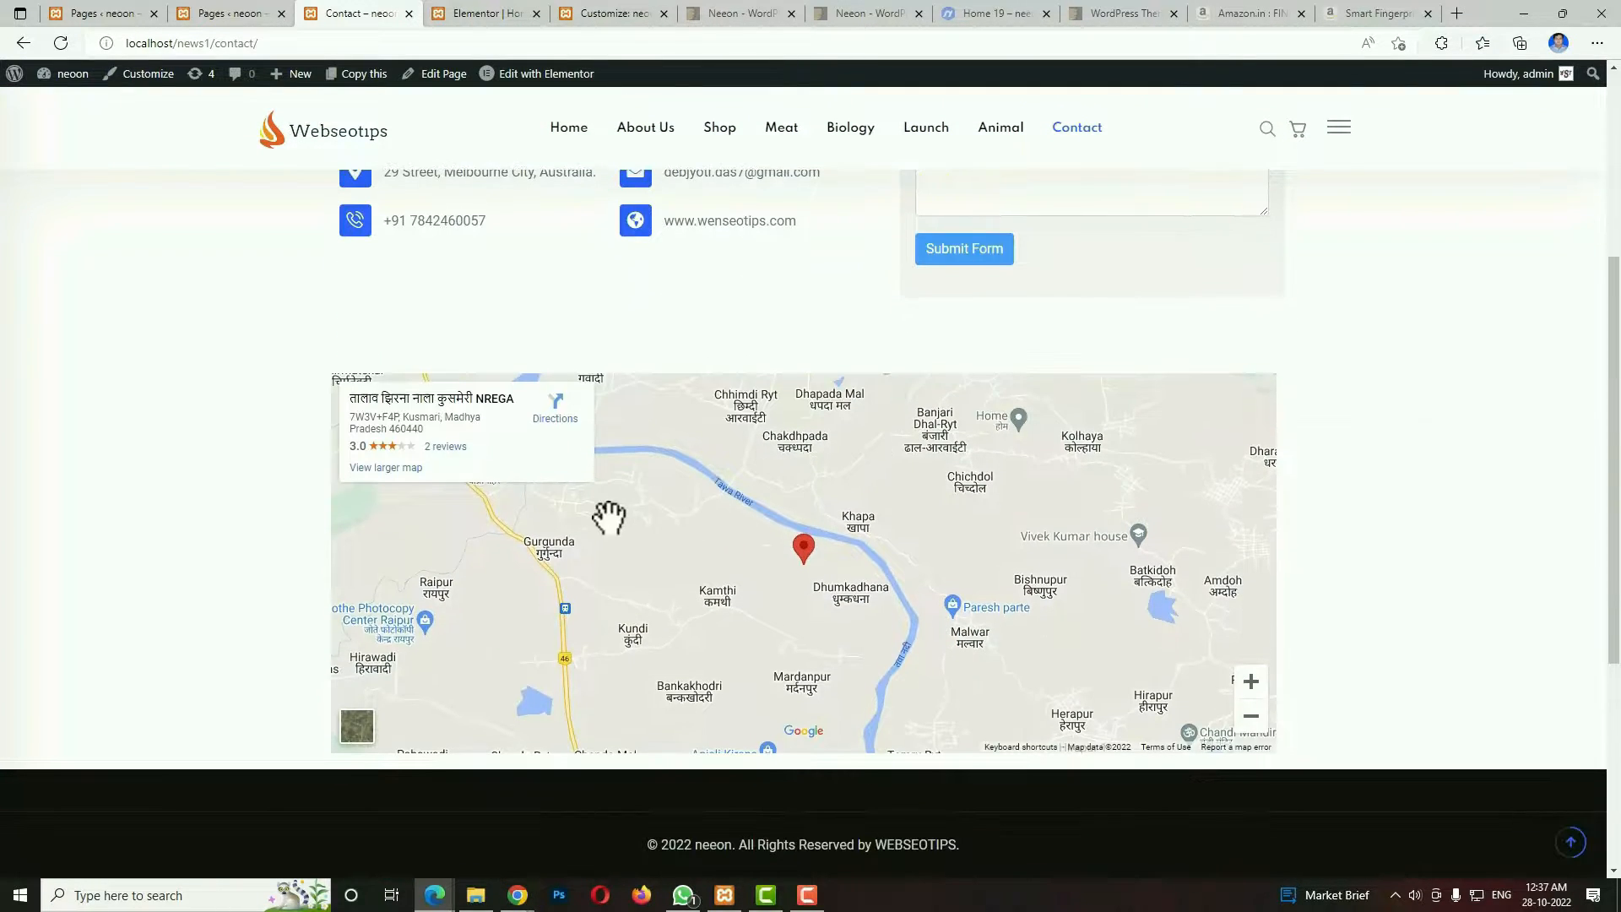
pyautogui.scroll(4, 1014, 623)
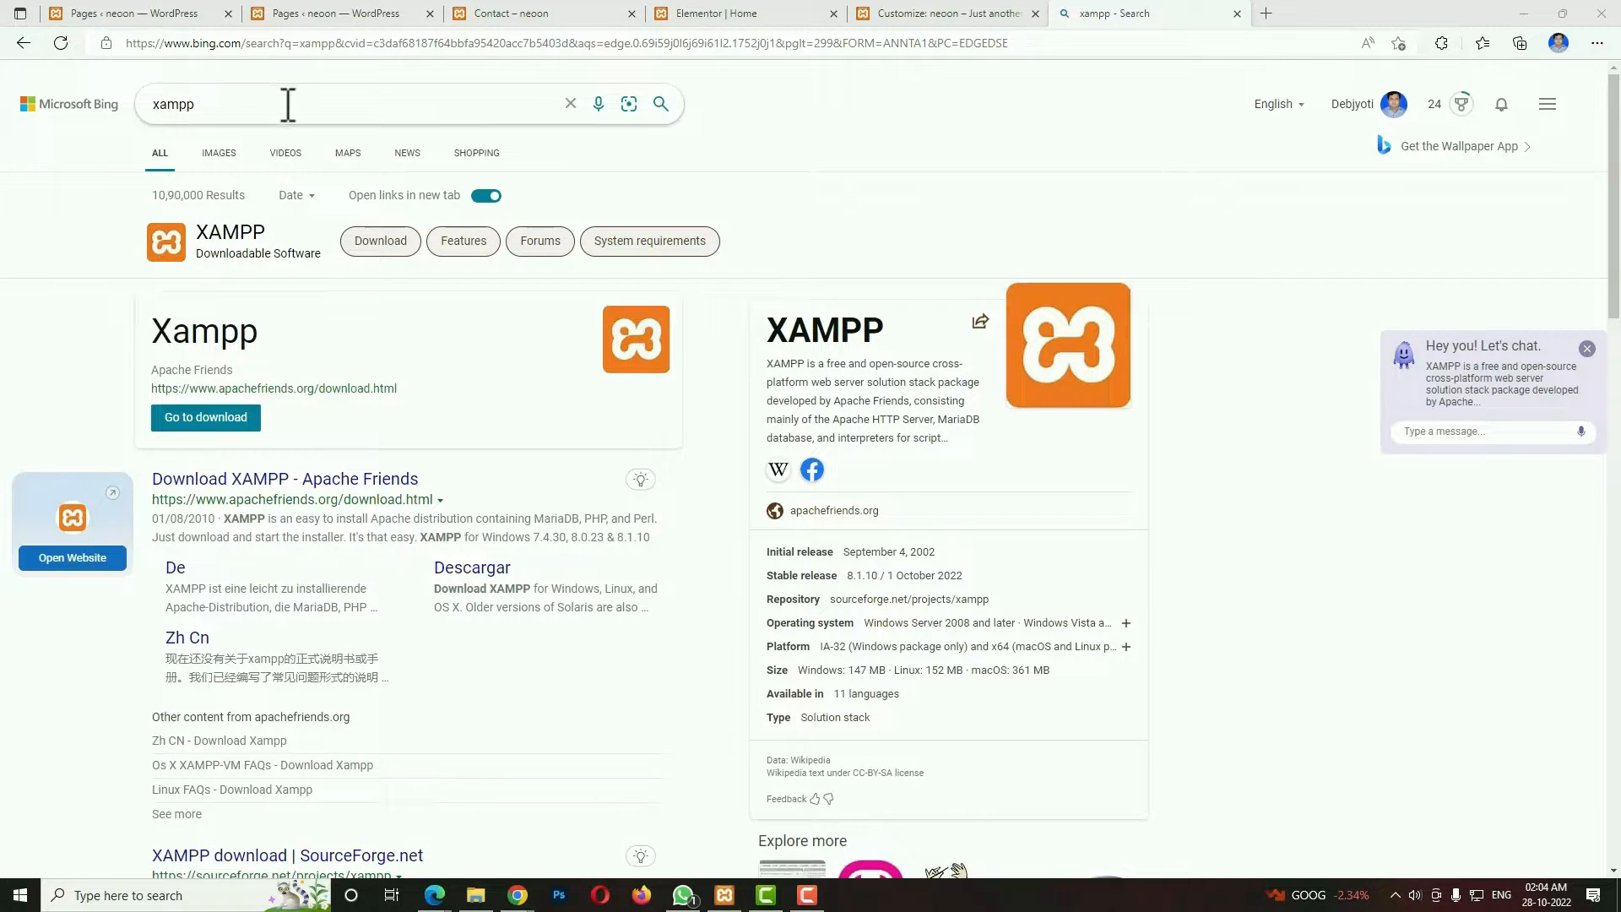
# Open the Apache Friends XAMPP download page from the search results for xampp.
pyautogui.scroll(-2, 439, 372)
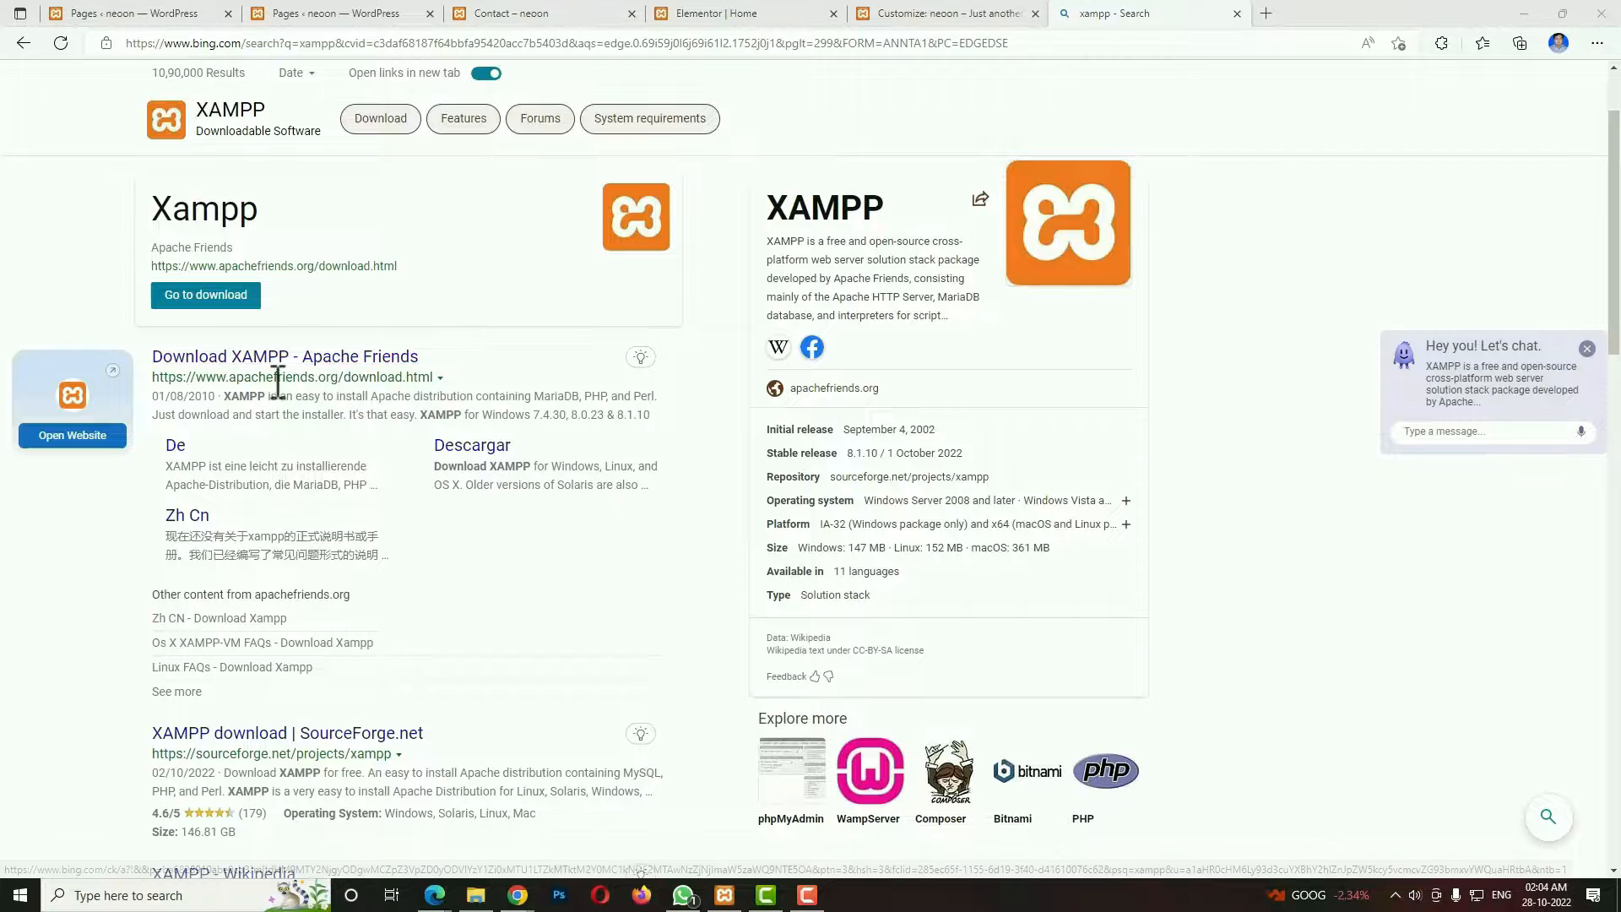
pyautogui.click(378, 359)
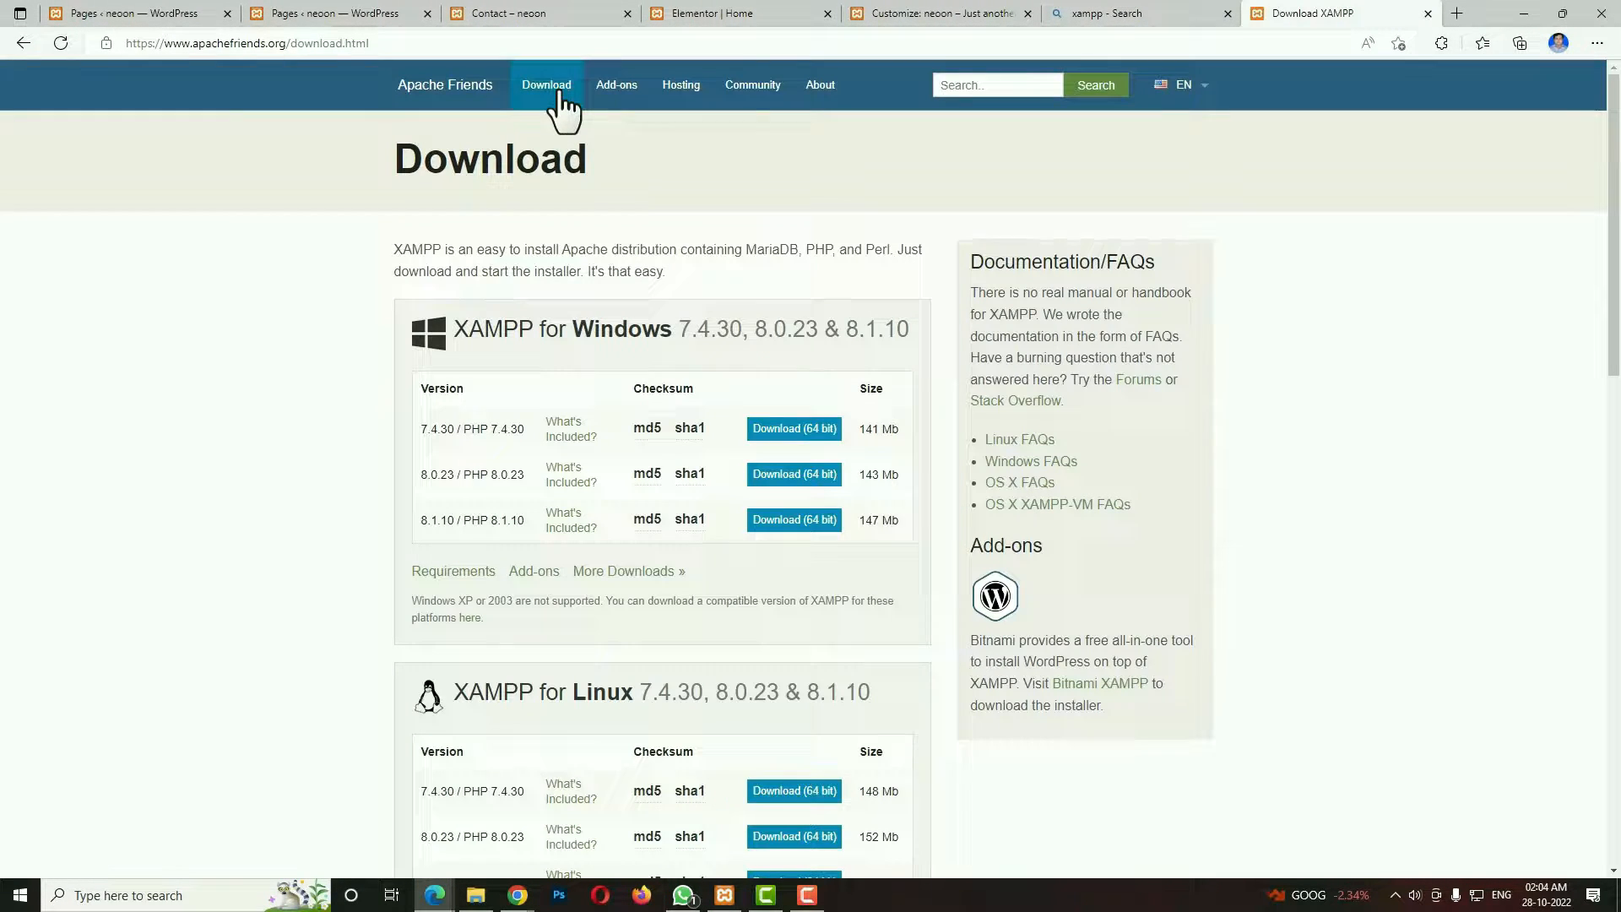
pyautogui.click(557, 87)
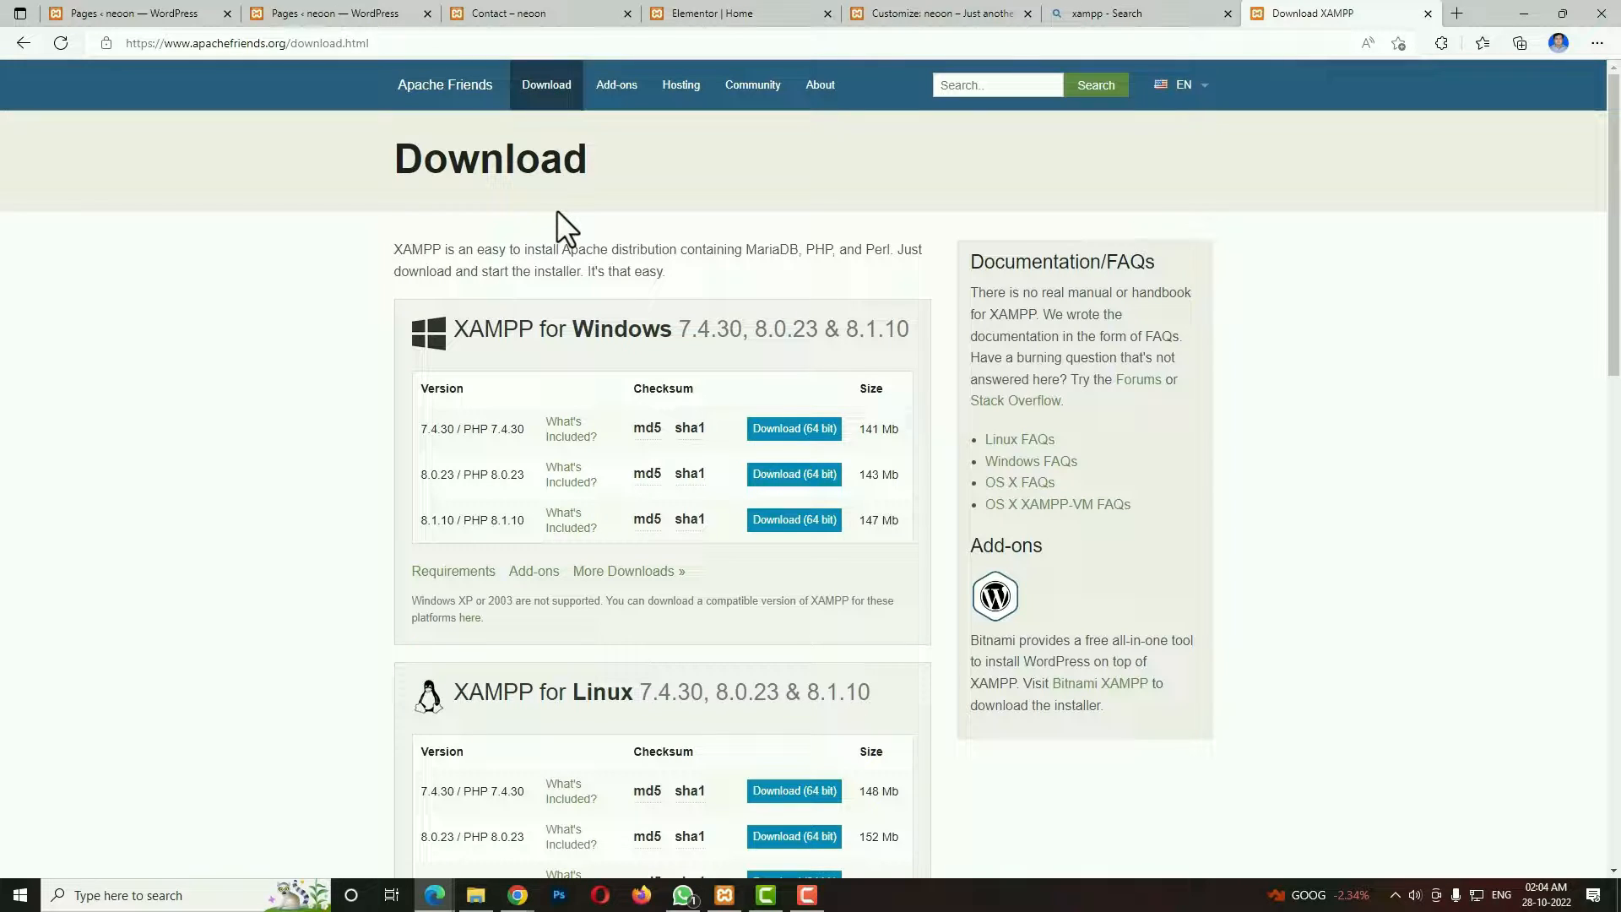
# Highlight the 8.1.10 versions for Windows and Linux and version 8.1.6 for OS X in the download tables.
pyautogui.scroll(-2, 556, 210)
pyautogui.moveTo(412, 394); pyautogui.dragTo(444, 393)
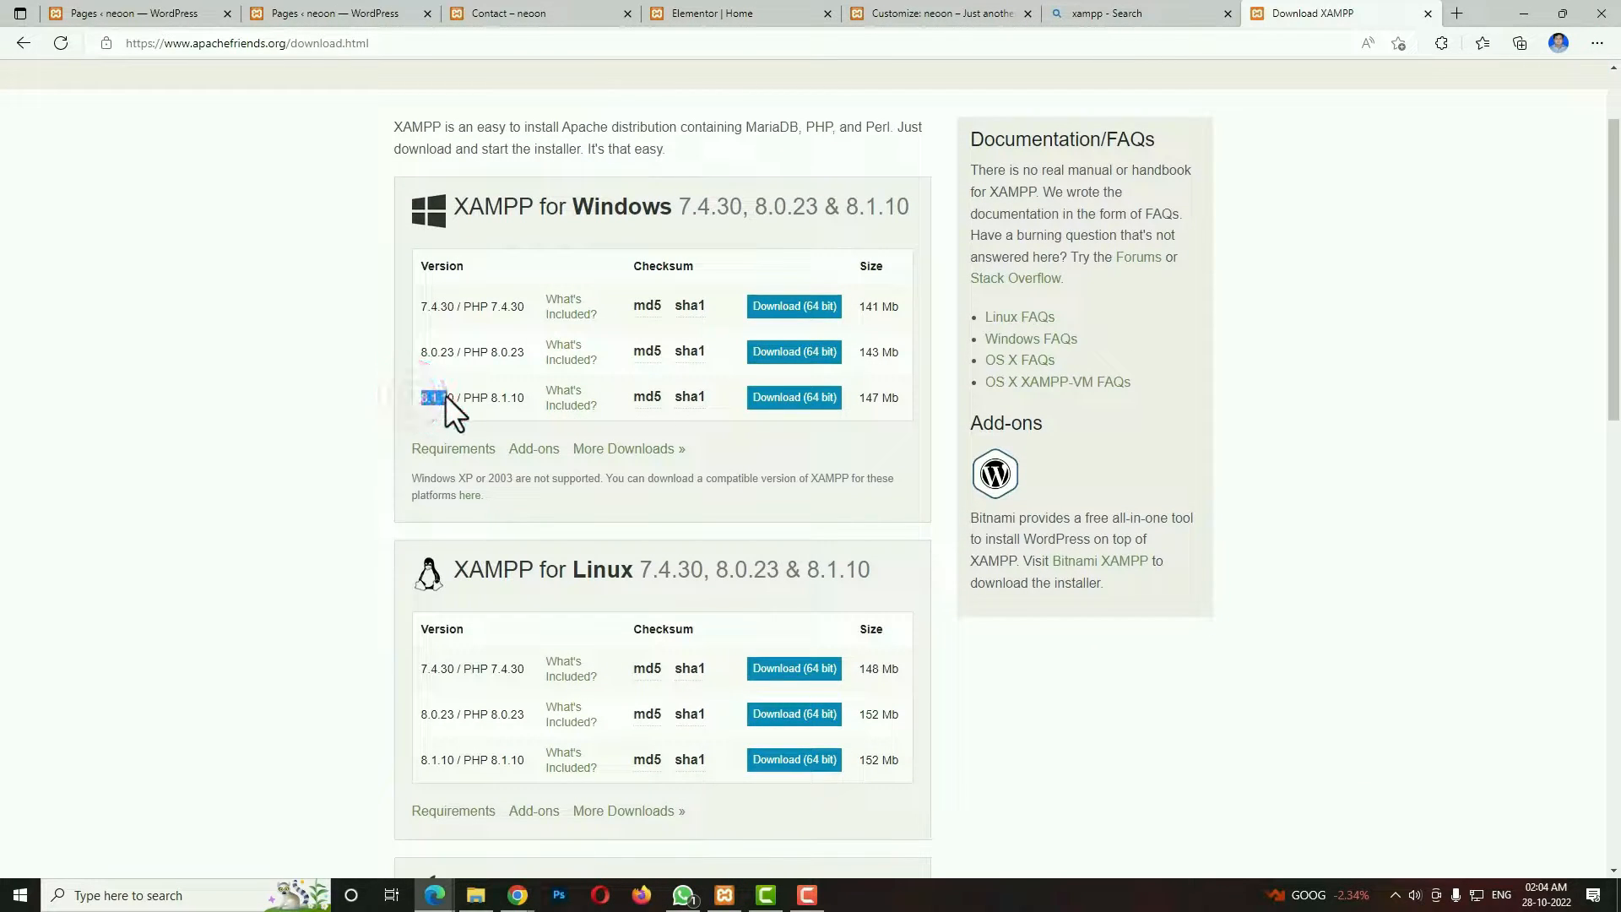
pyautogui.scroll(-3, 444, 394)
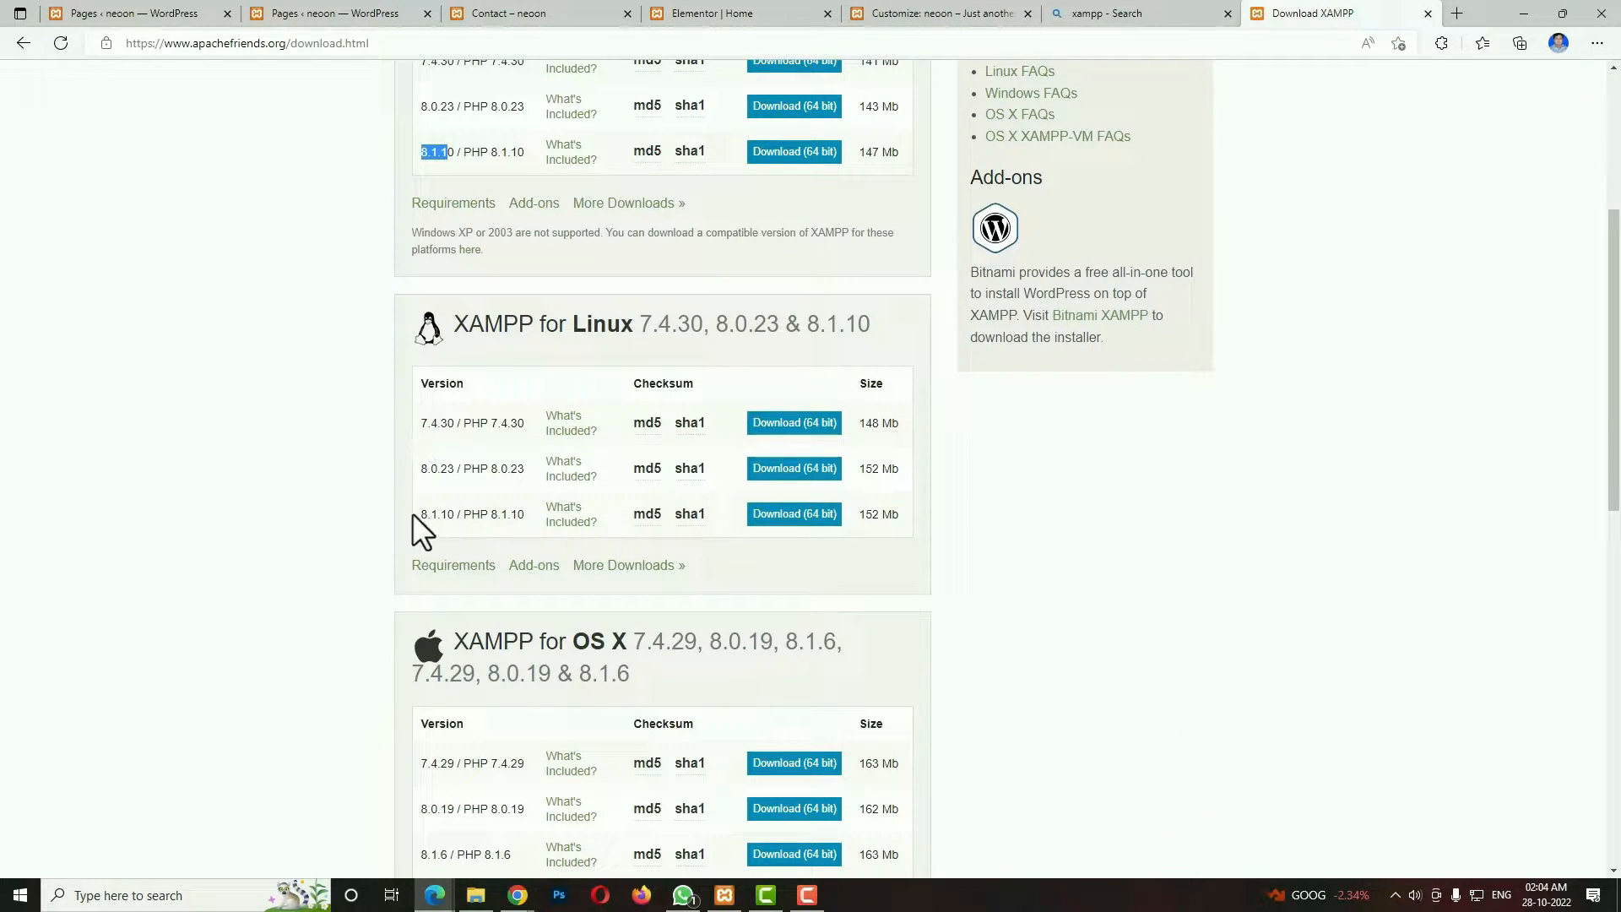
pyautogui.moveTo(412, 514); pyautogui.dragTo(438, 516)
pyautogui.scroll(-4, 438, 517)
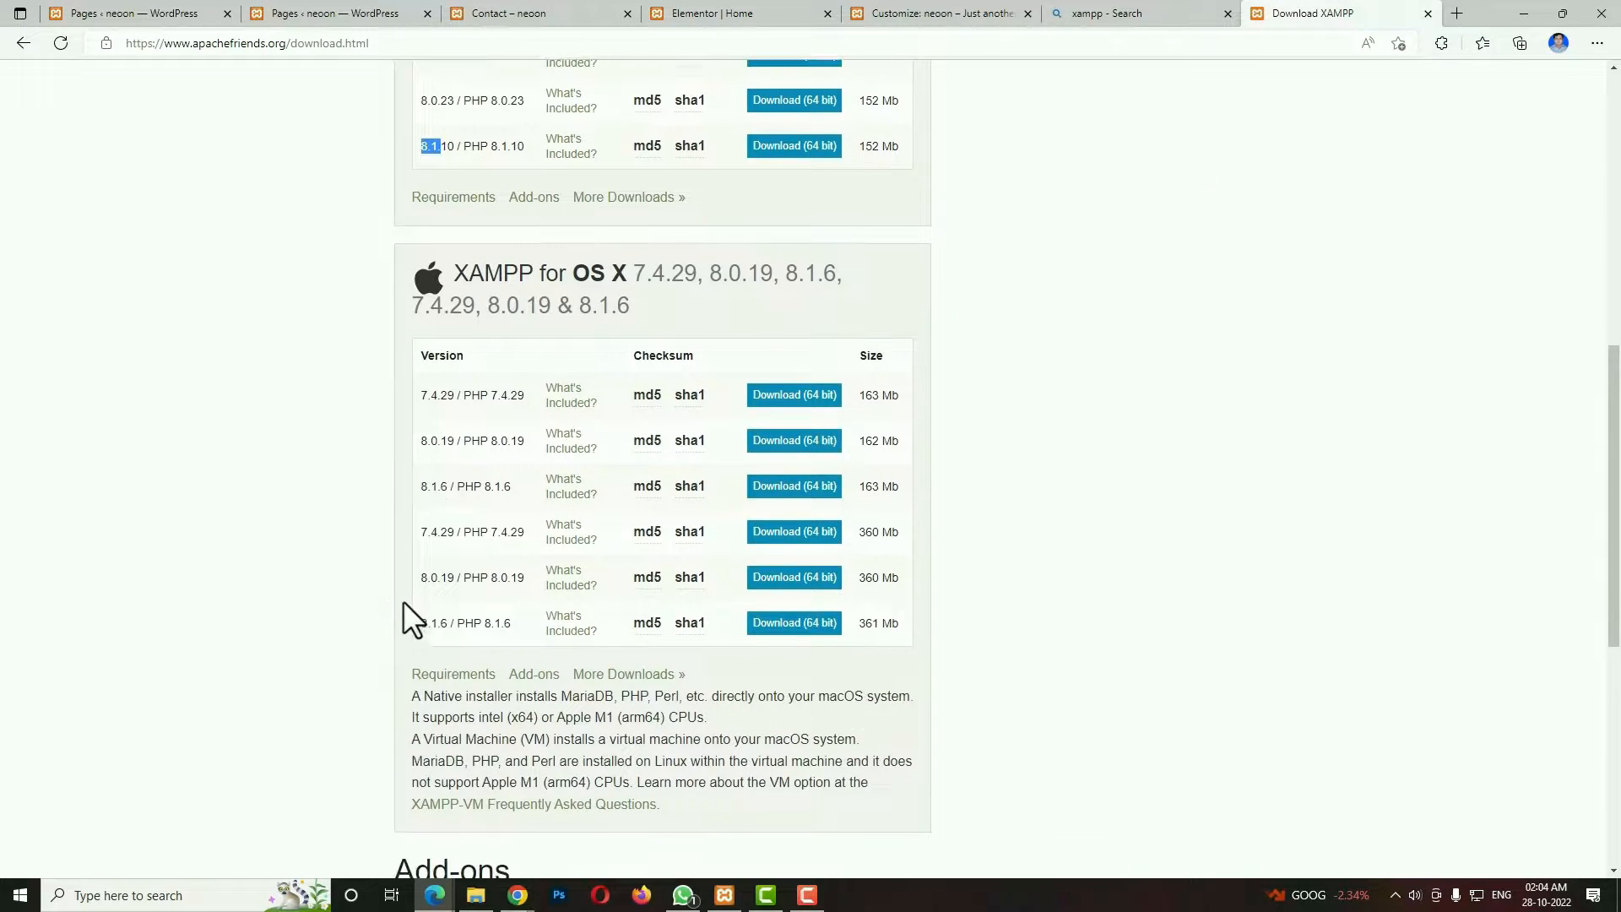
pyautogui.moveTo(411, 625); pyautogui.dragTo(459, 621)
pyautogui.scroll(7, 459, 621)
pyautogui.scroll(2, 458, 621)
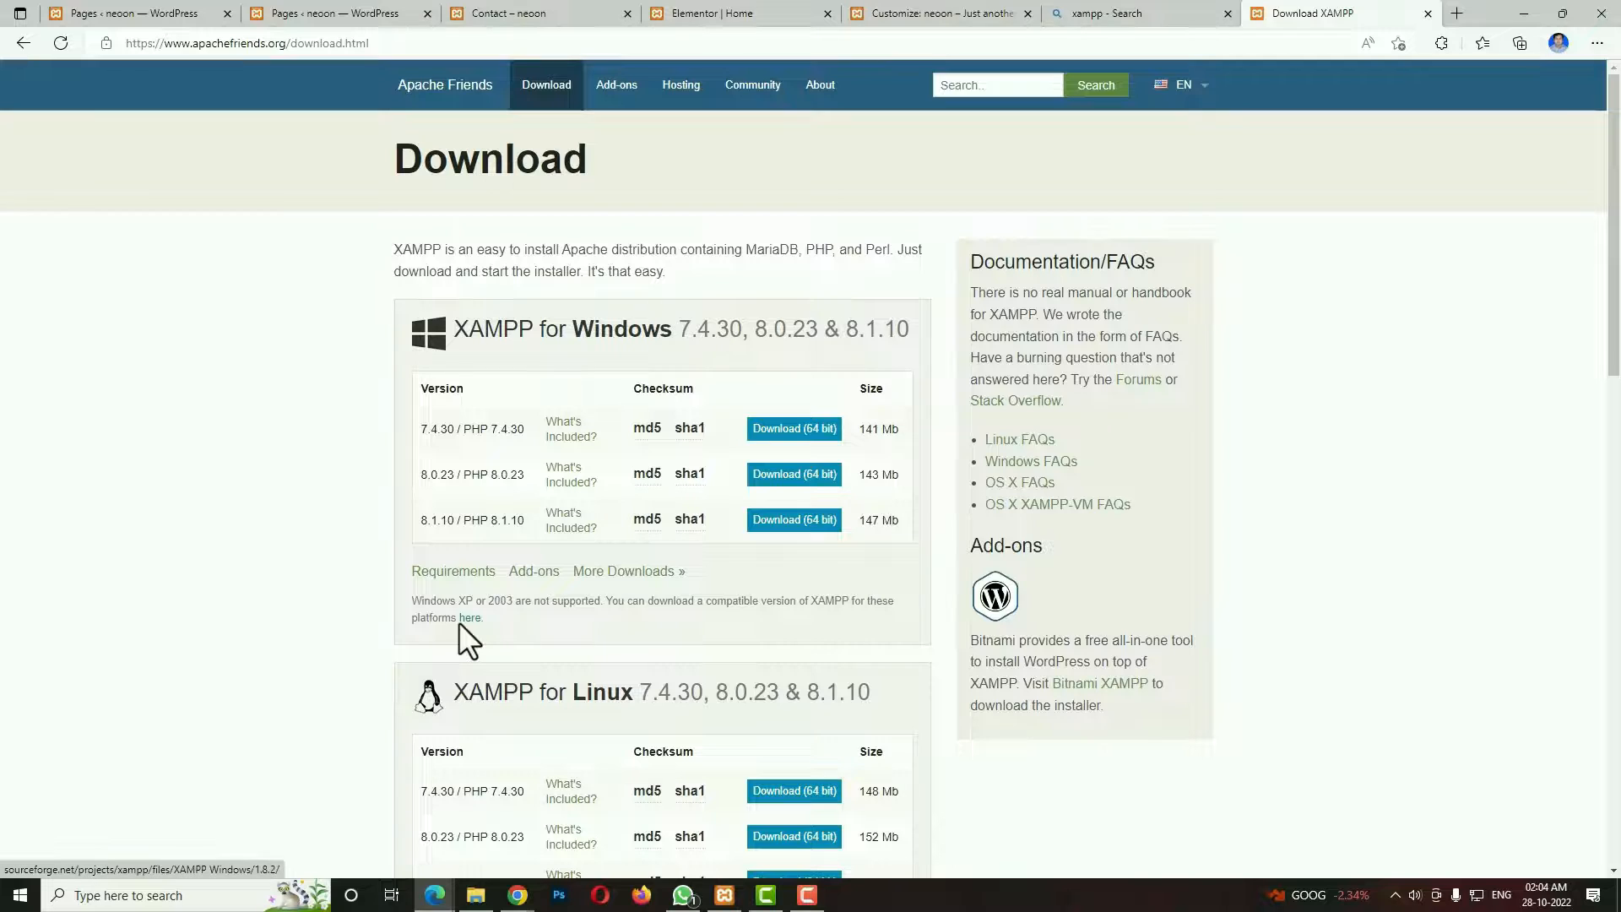
# Request the 64-bit XAMPP 8.1.10 download for Windows, and dismiss the download prompt without saving.
pyautogui.click(780, 520)
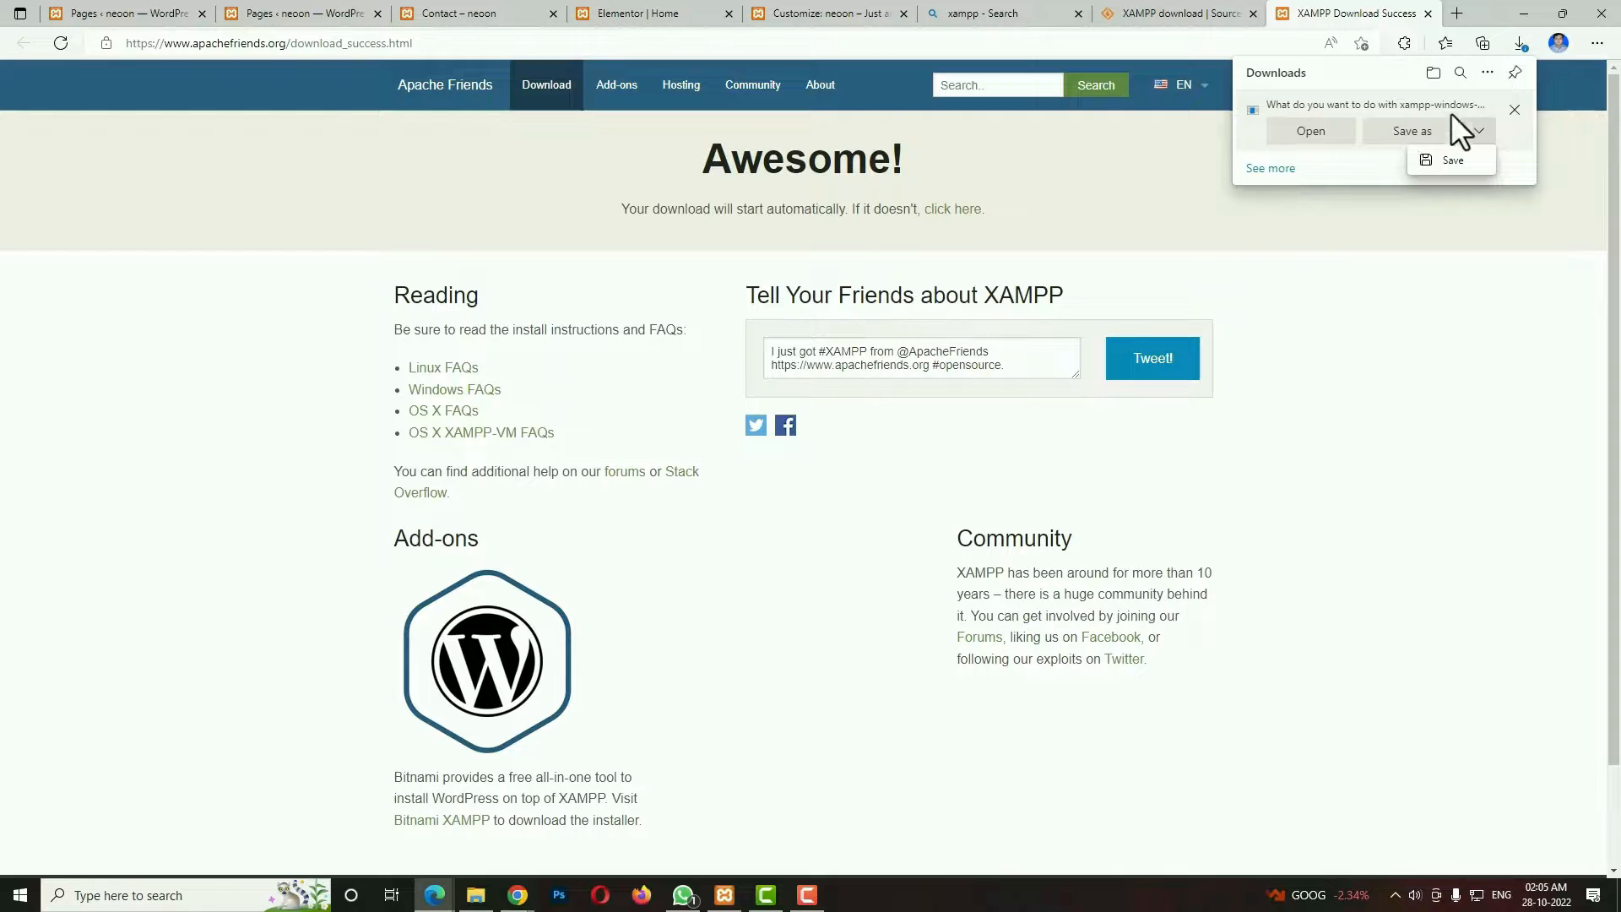
pyautogui.click(1515, 109)
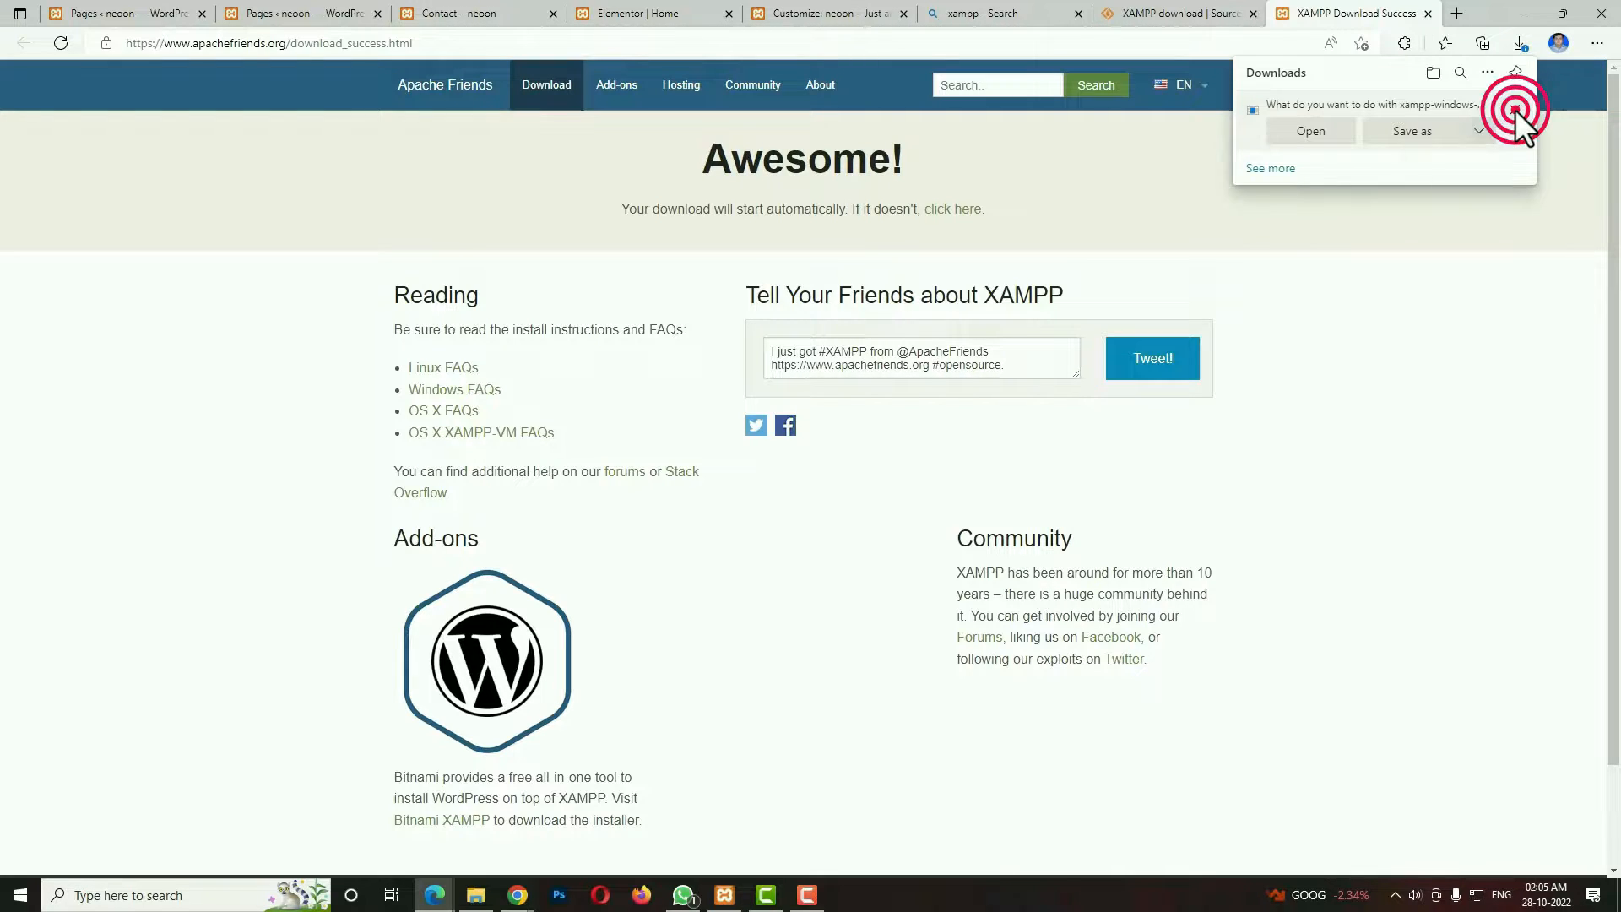
pyautogui.click(1488, 295)
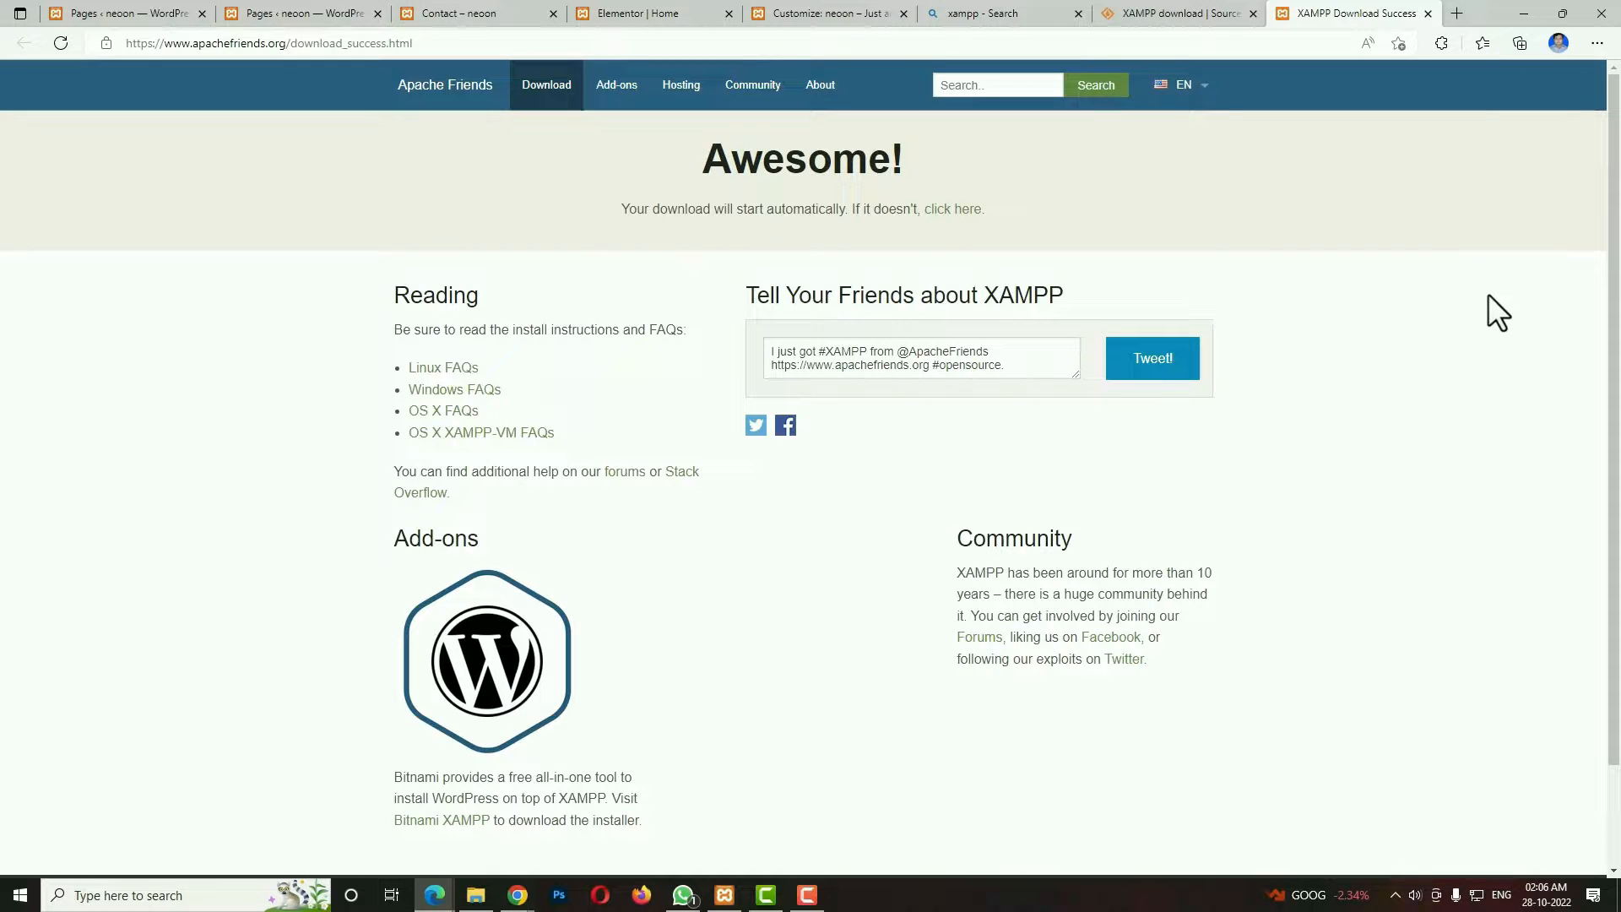
# Bring up the XAMPP Control Panel and start the Apache and MySQL modules.
pyautogui.click(199, 895)
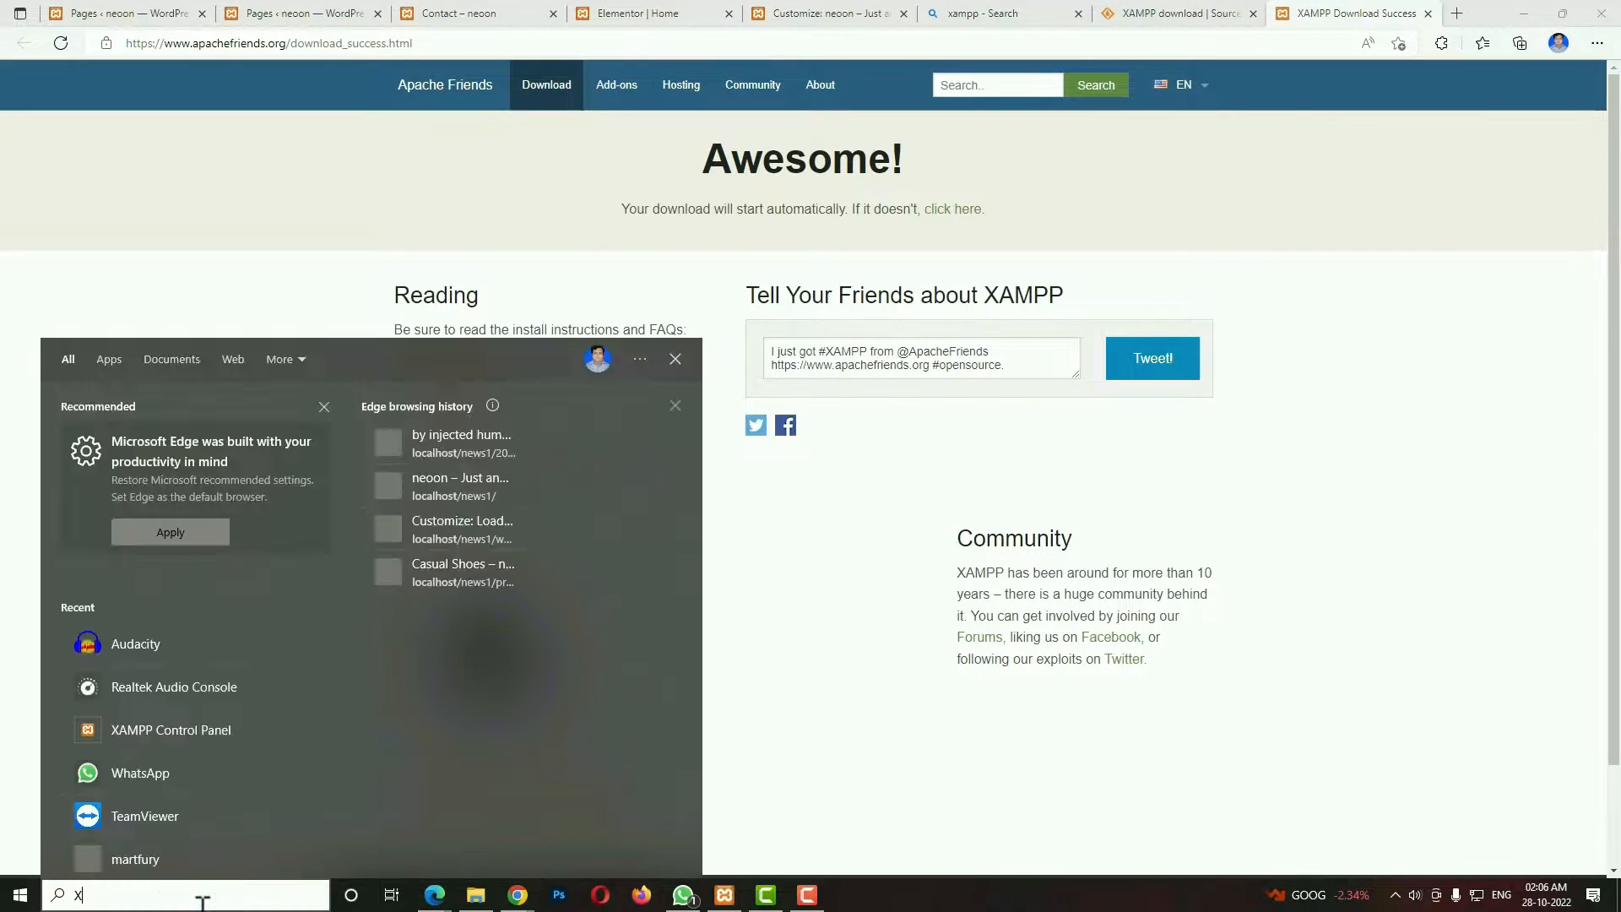
pyautogui.write('XAM')
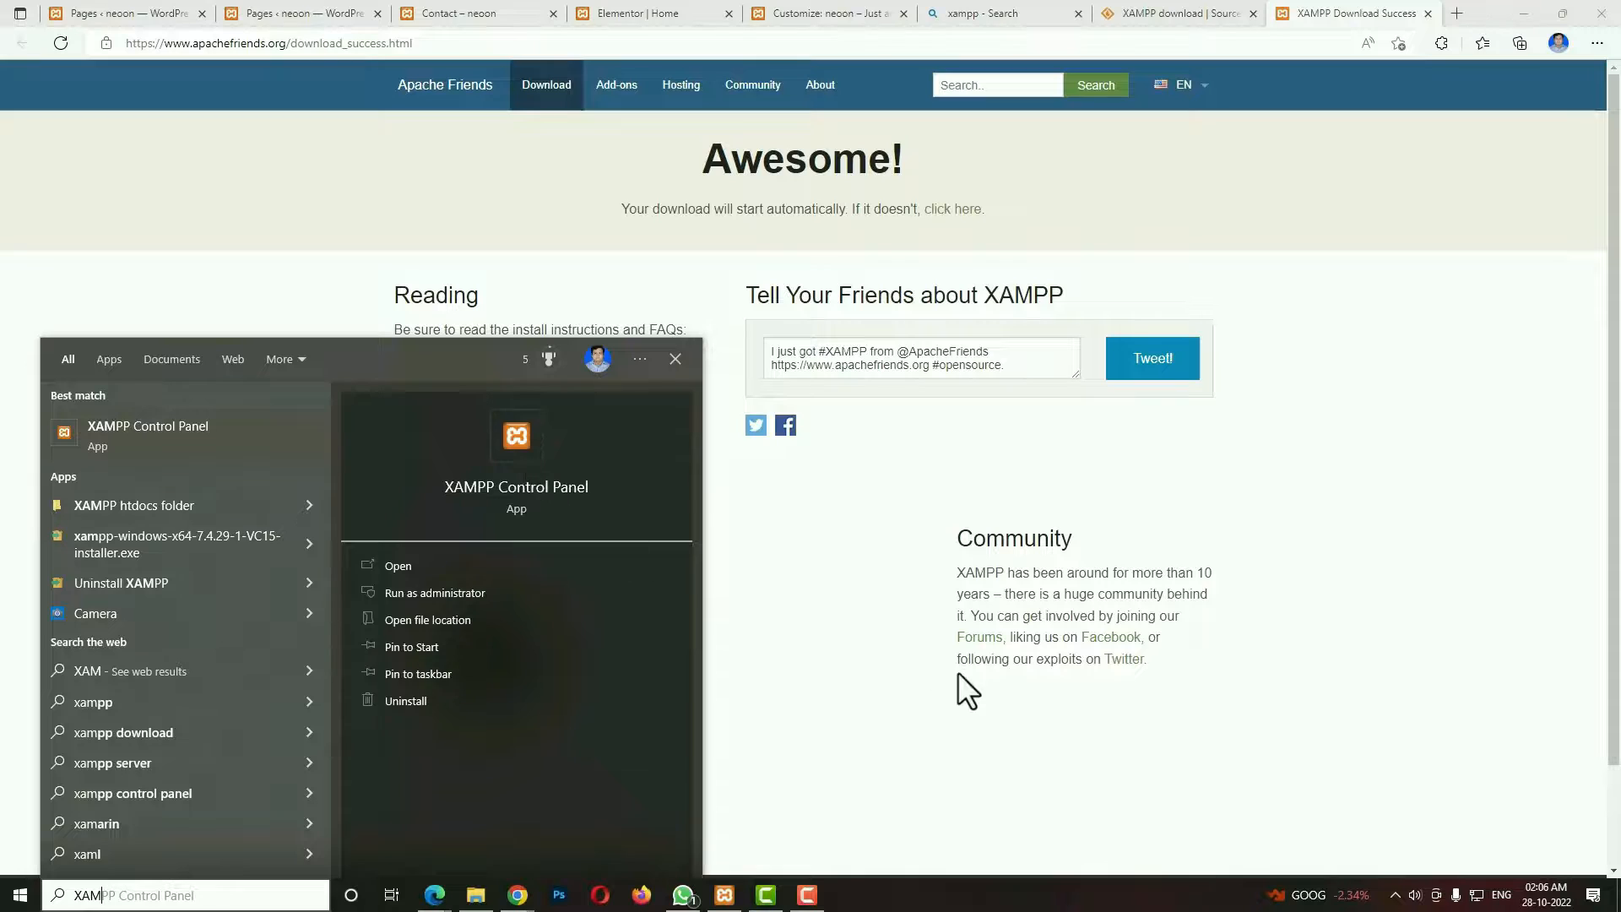
pyautogui.click(743, 893)
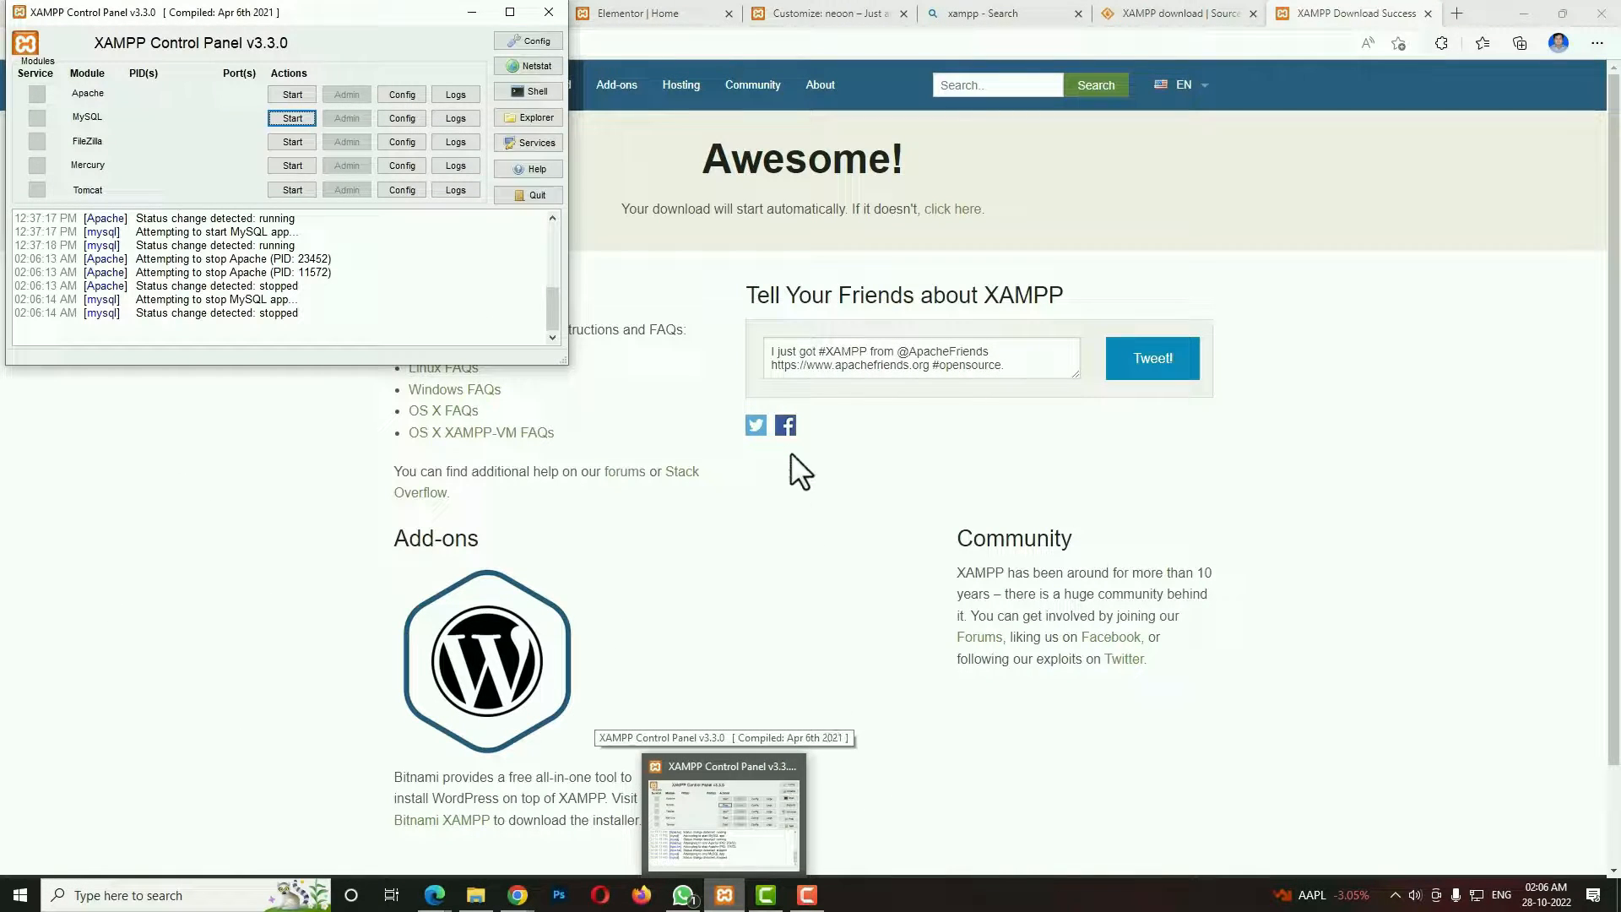
pyautogui.click(304, 95)
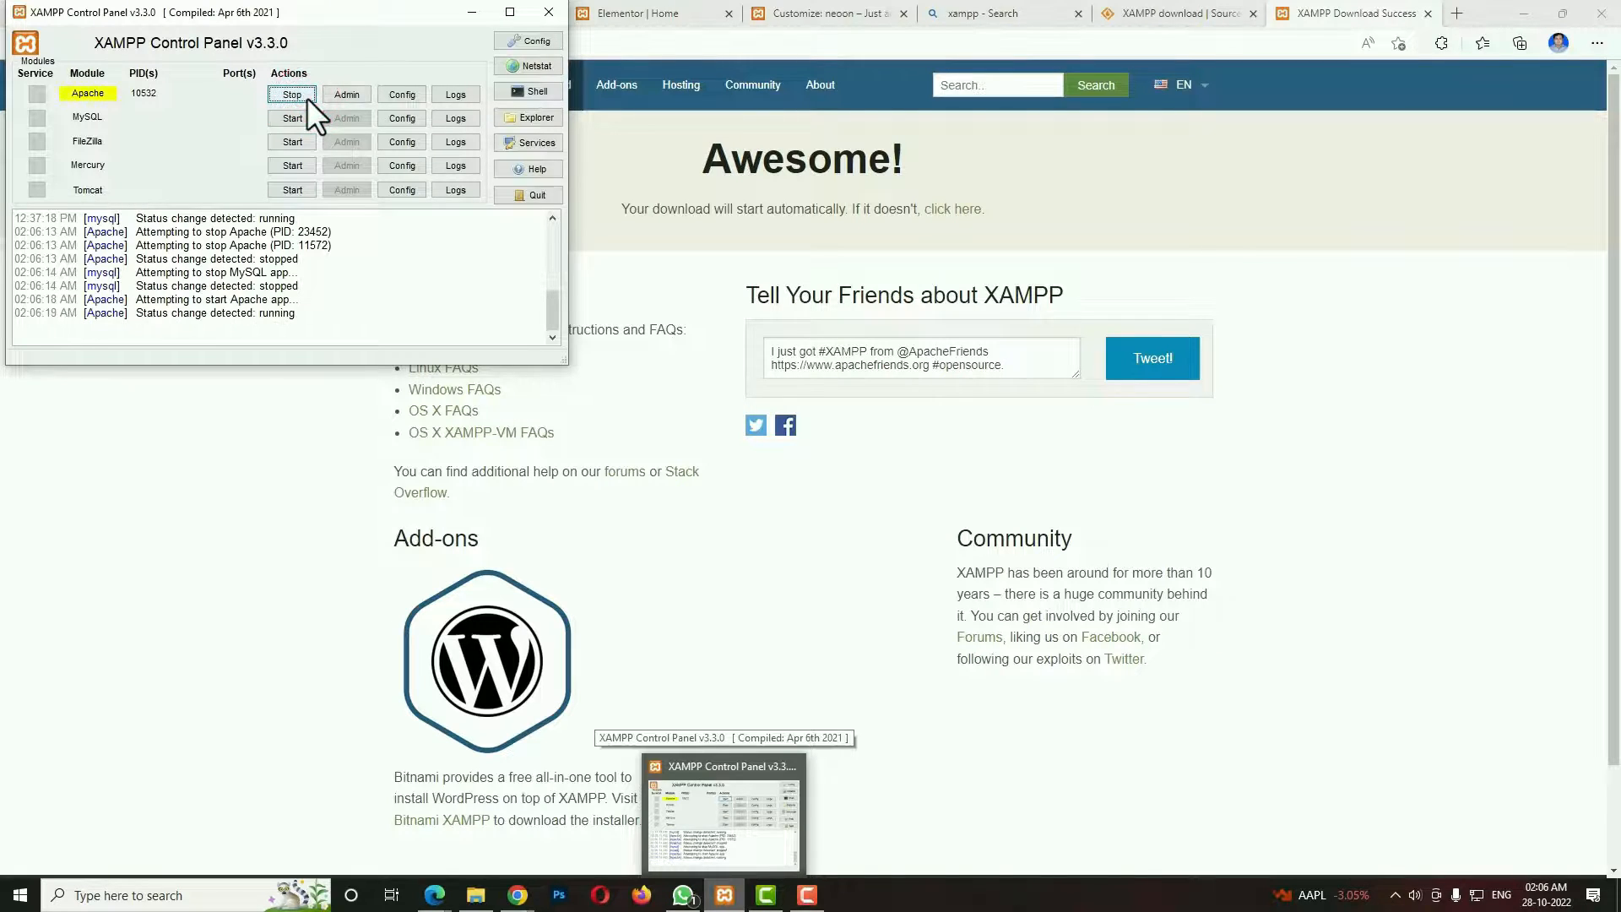
pyautogui.click(298, 118)
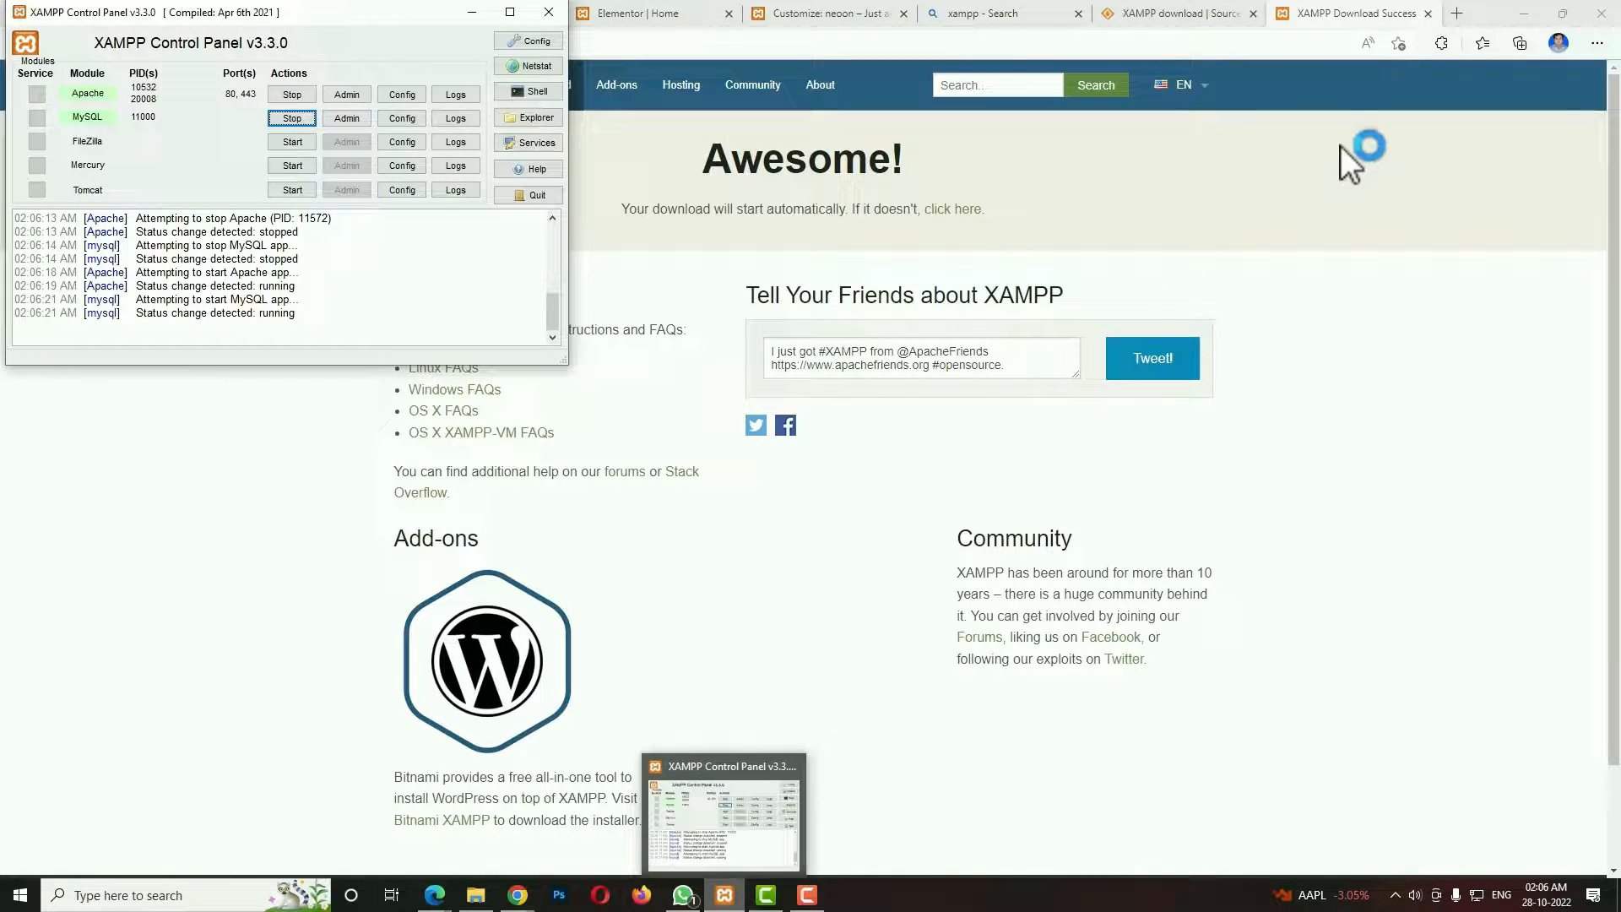
# Load localhost in a new browser tab and go to phpMyAdmin from the XAMPP dashboard.
pyautogui.click(1461, 13)
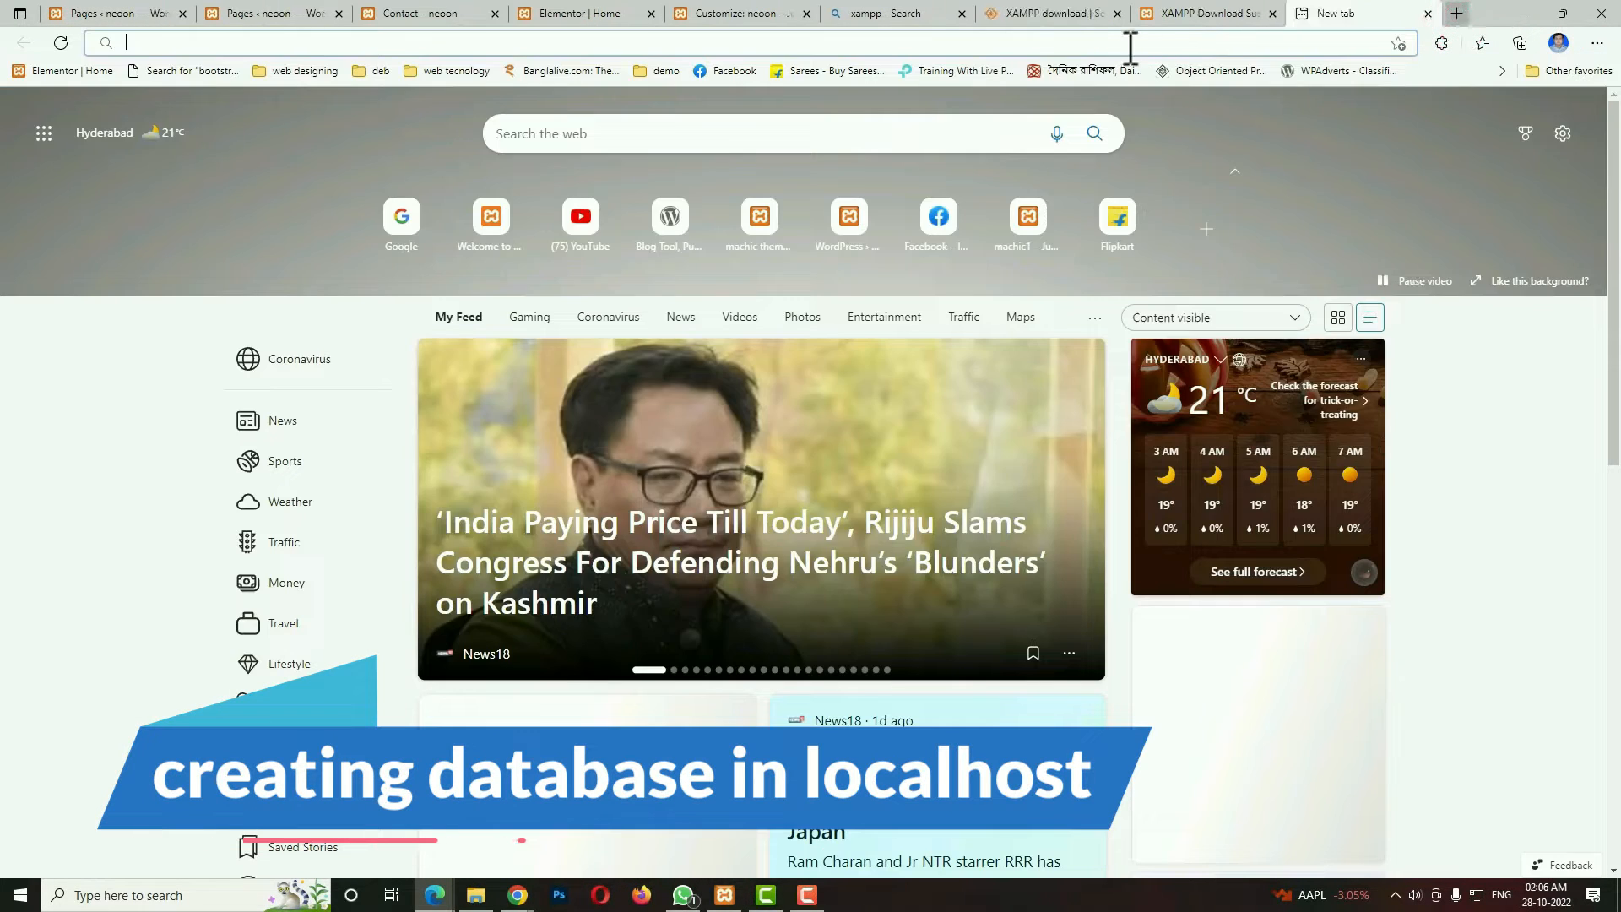
pyautogui.click(1097, 44)
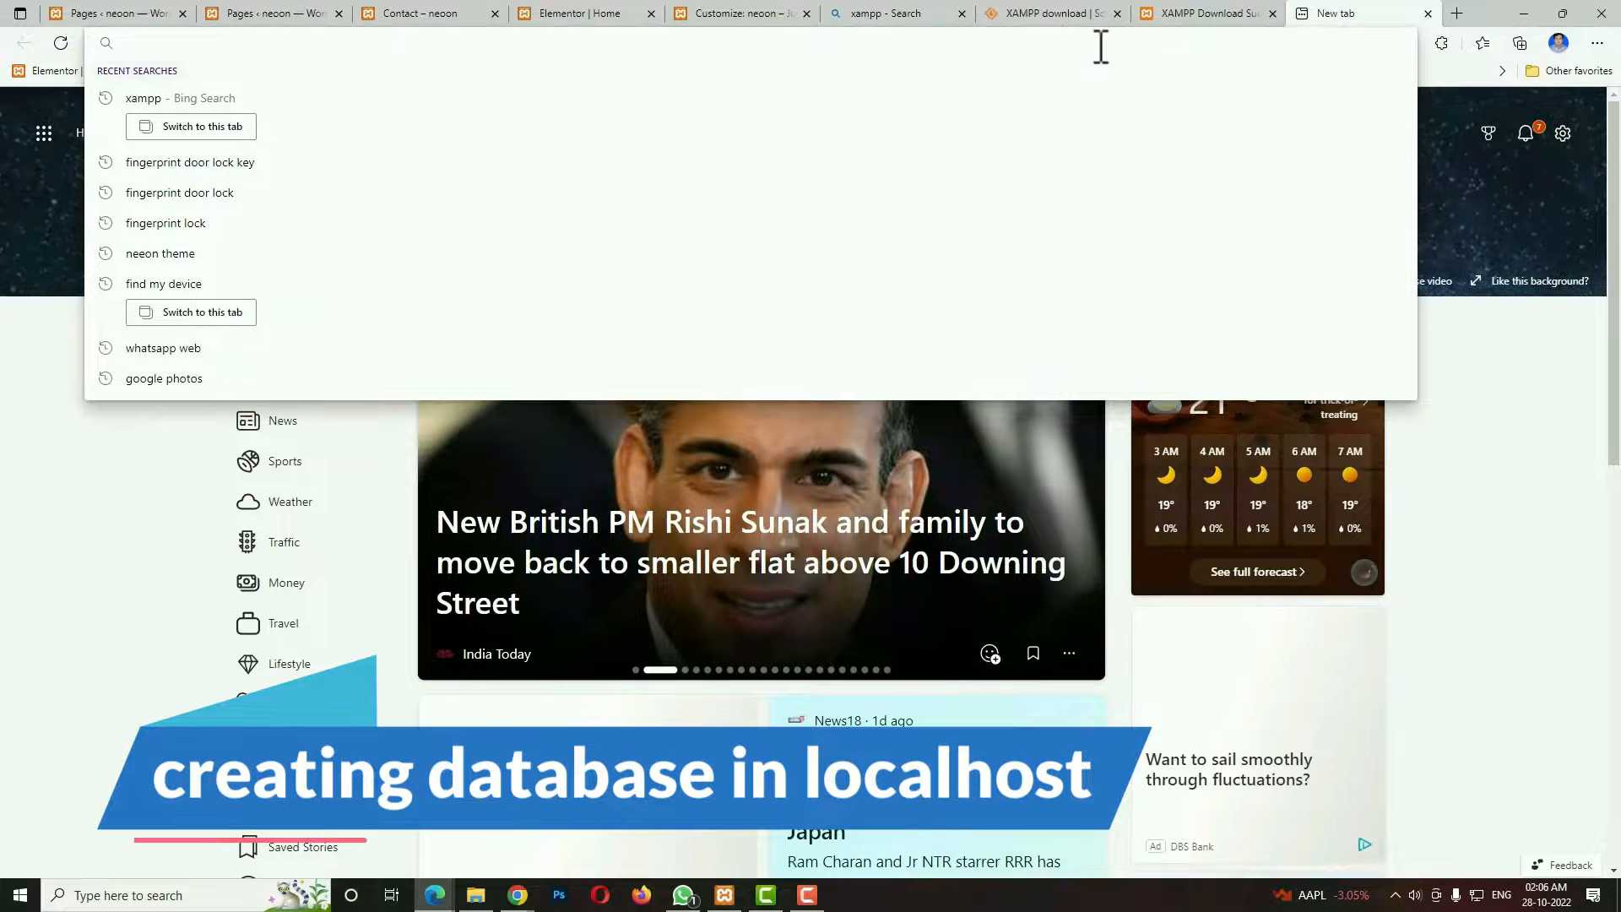
pyautogui.write('LOCALHOST')
pyautogui.press('Return')
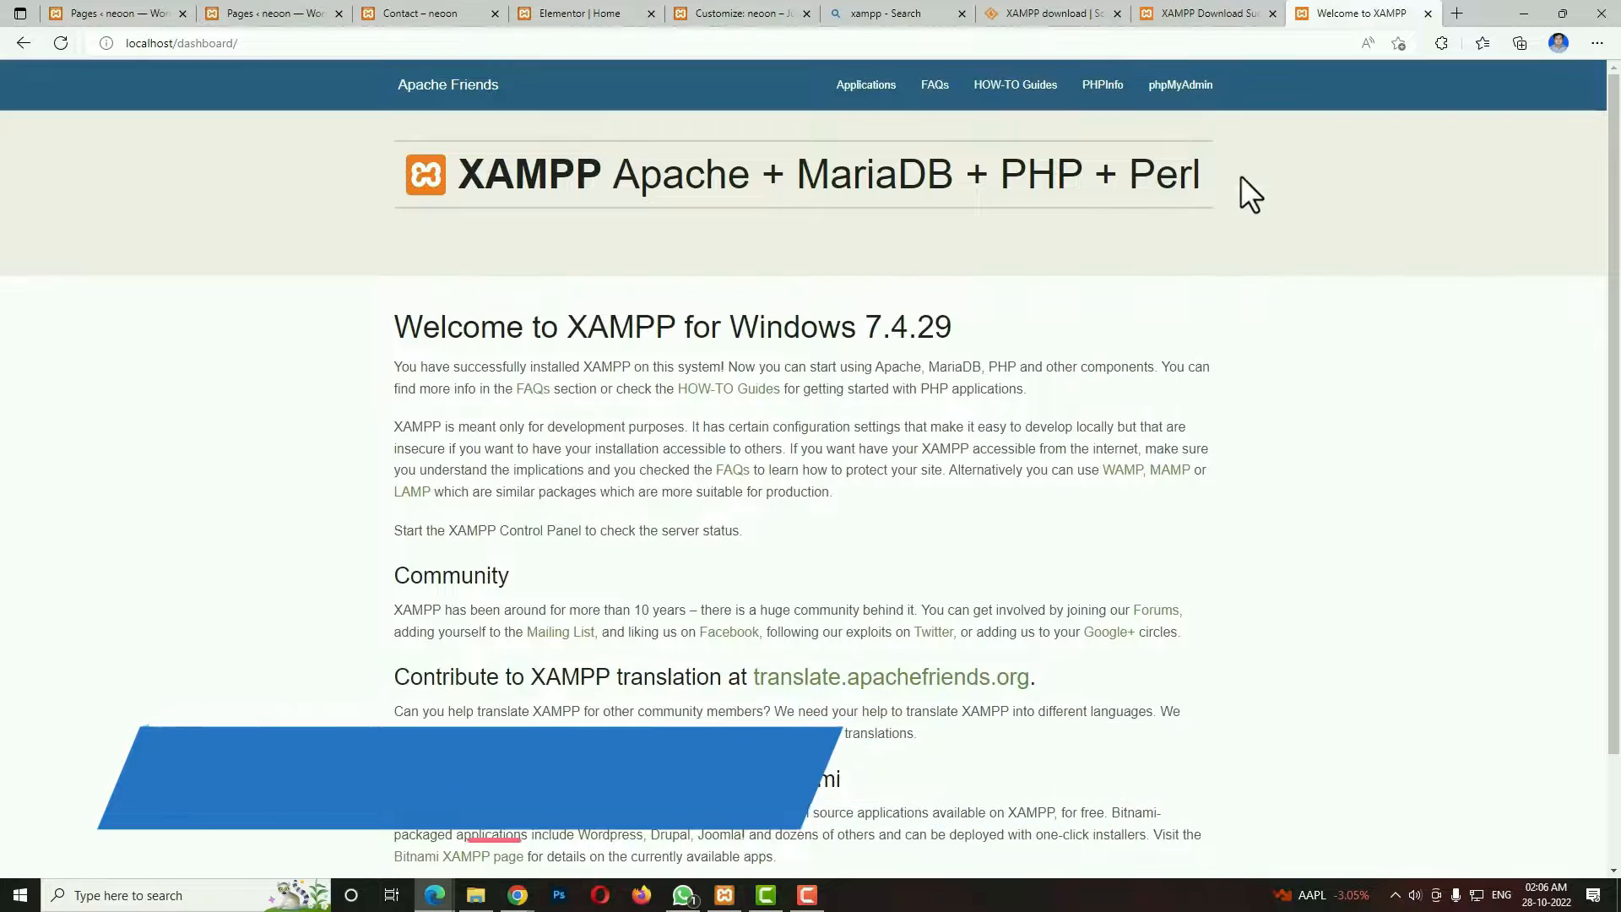
pyautogui.click(1179, 88)
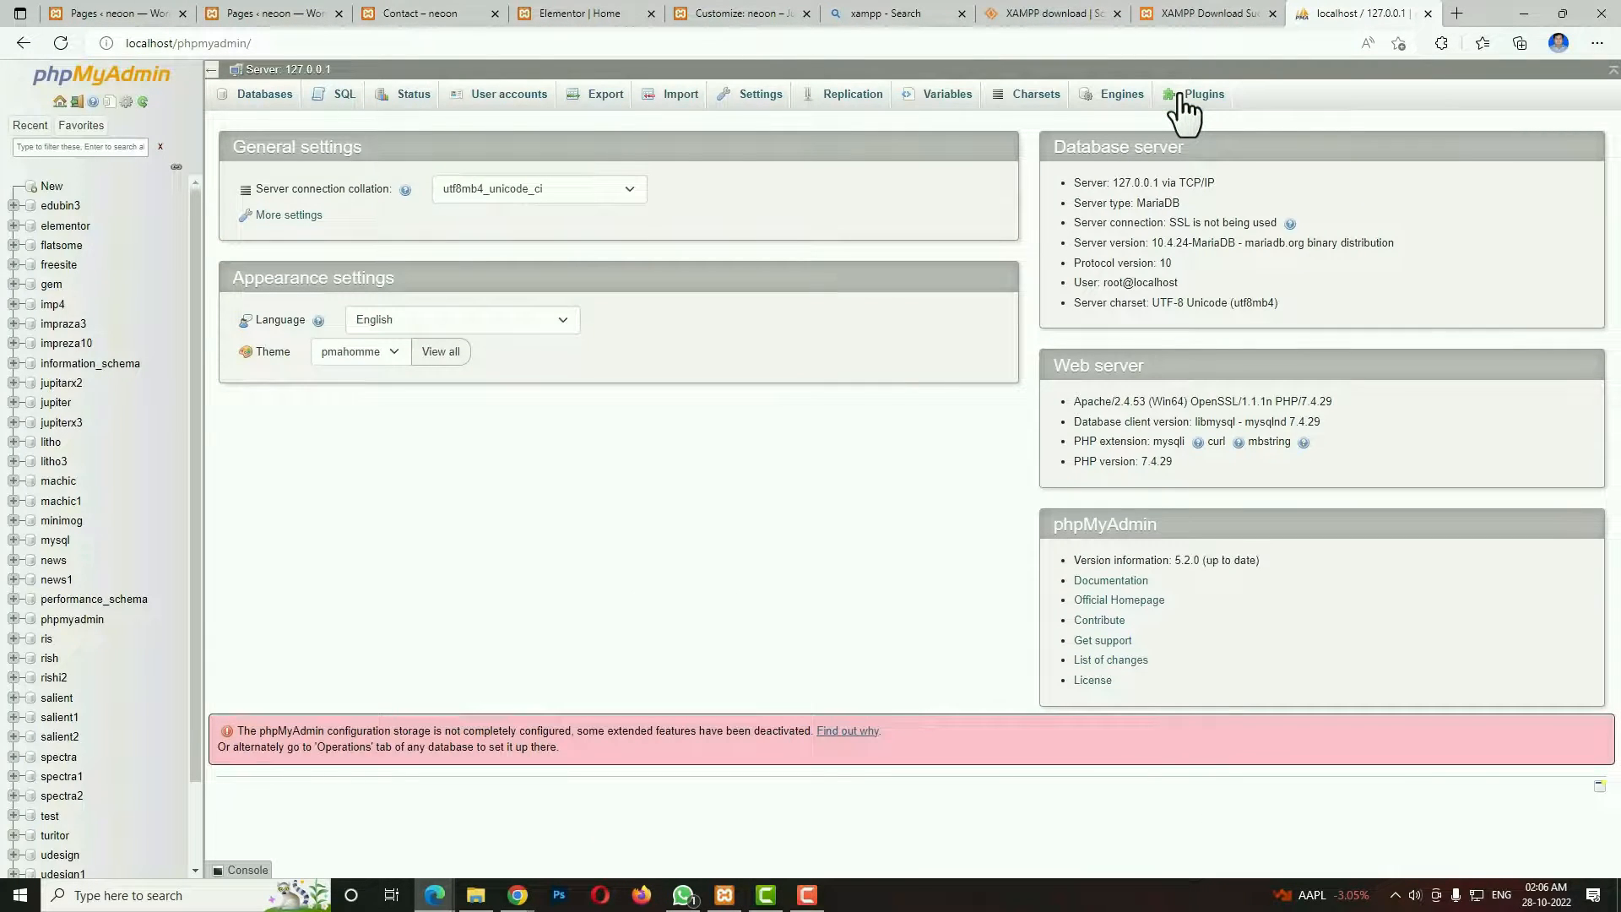
# Create a new database named neeon.
pyautogui.click(52, 191)
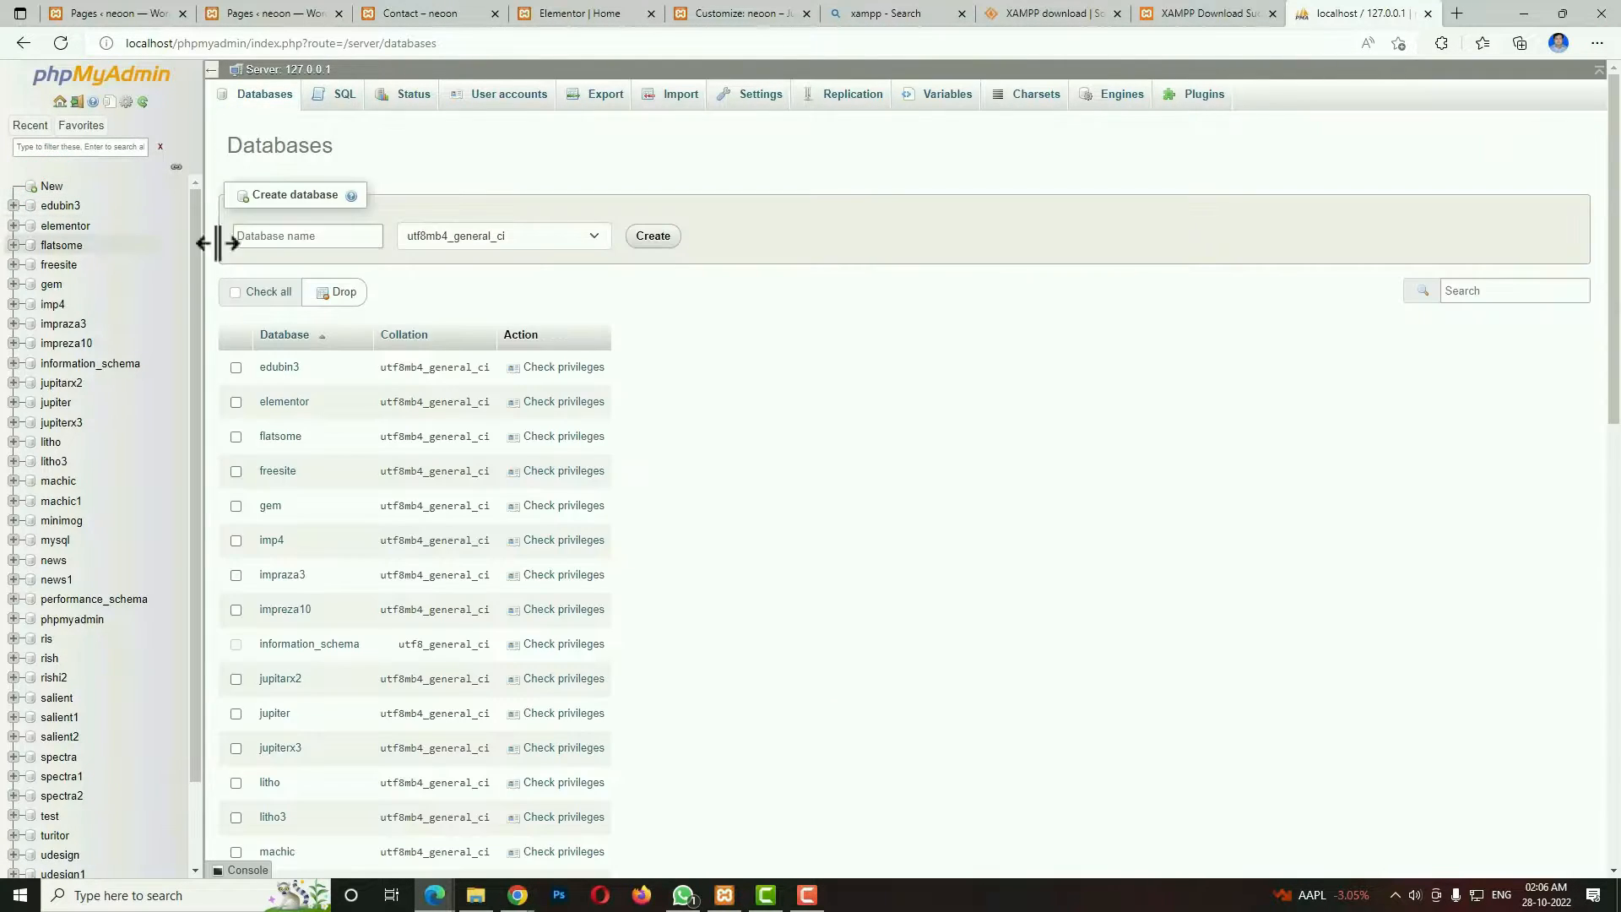
pyautogui.click(328, 233)
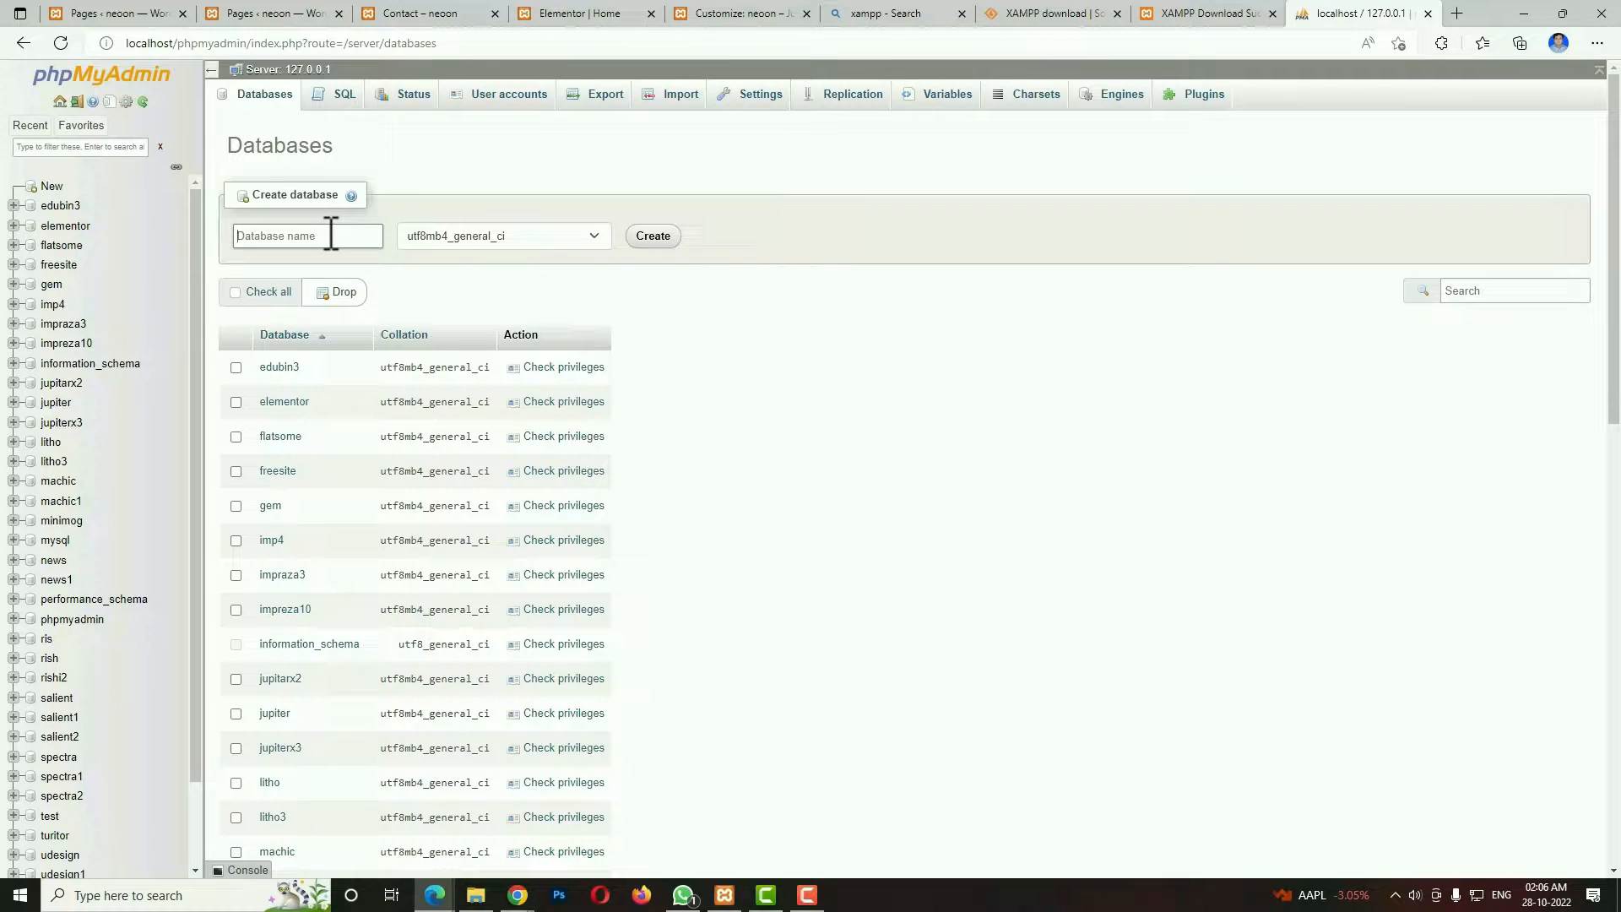
pyautogui.write('neon')
pyautogui.doubleClick(327, 235)
pyautogui.click(590, 156)
pyautogui.click(652, 237)
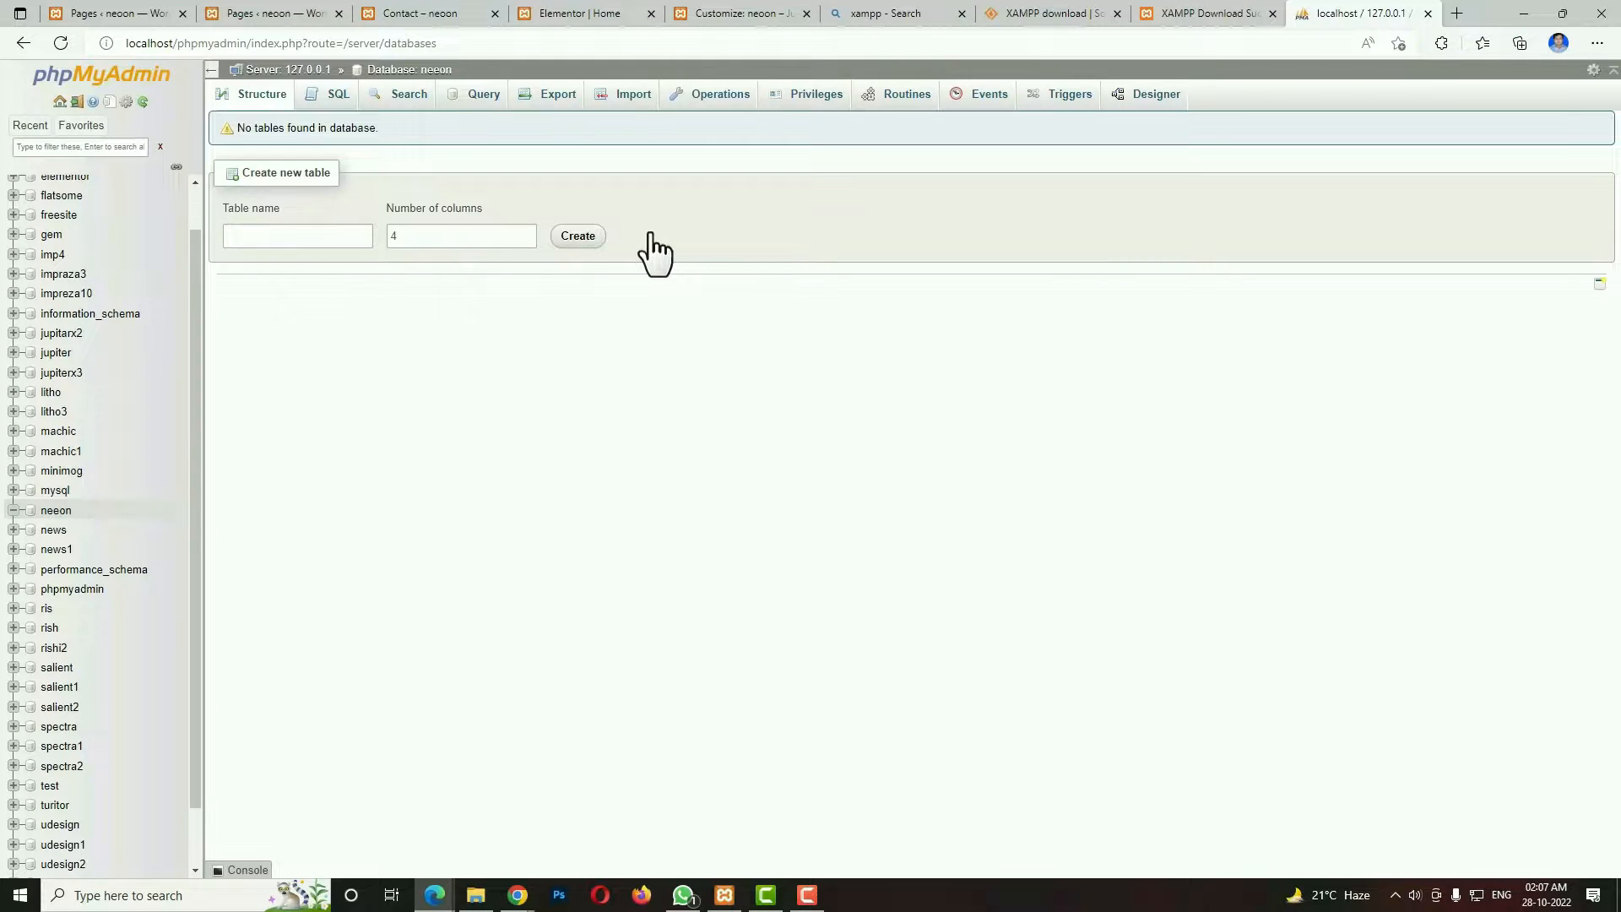
# Load wordpress.org in a new browser tab and go to its Get WordPress download page.
pyautogui.click(1456, 14)
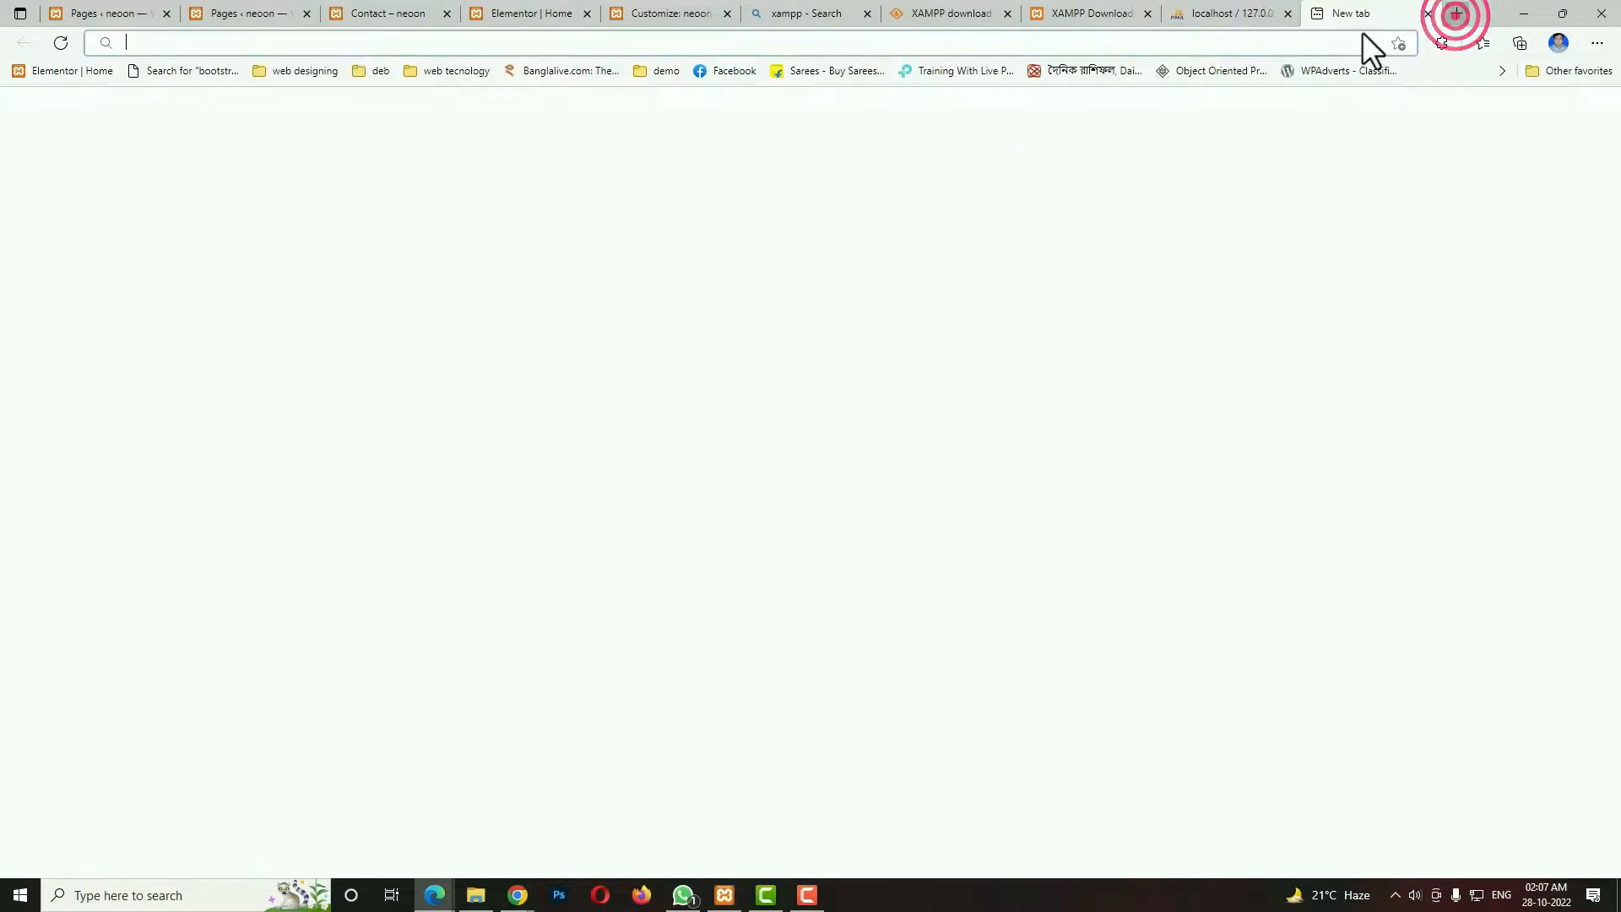
pyautogui.click(1235, 42)
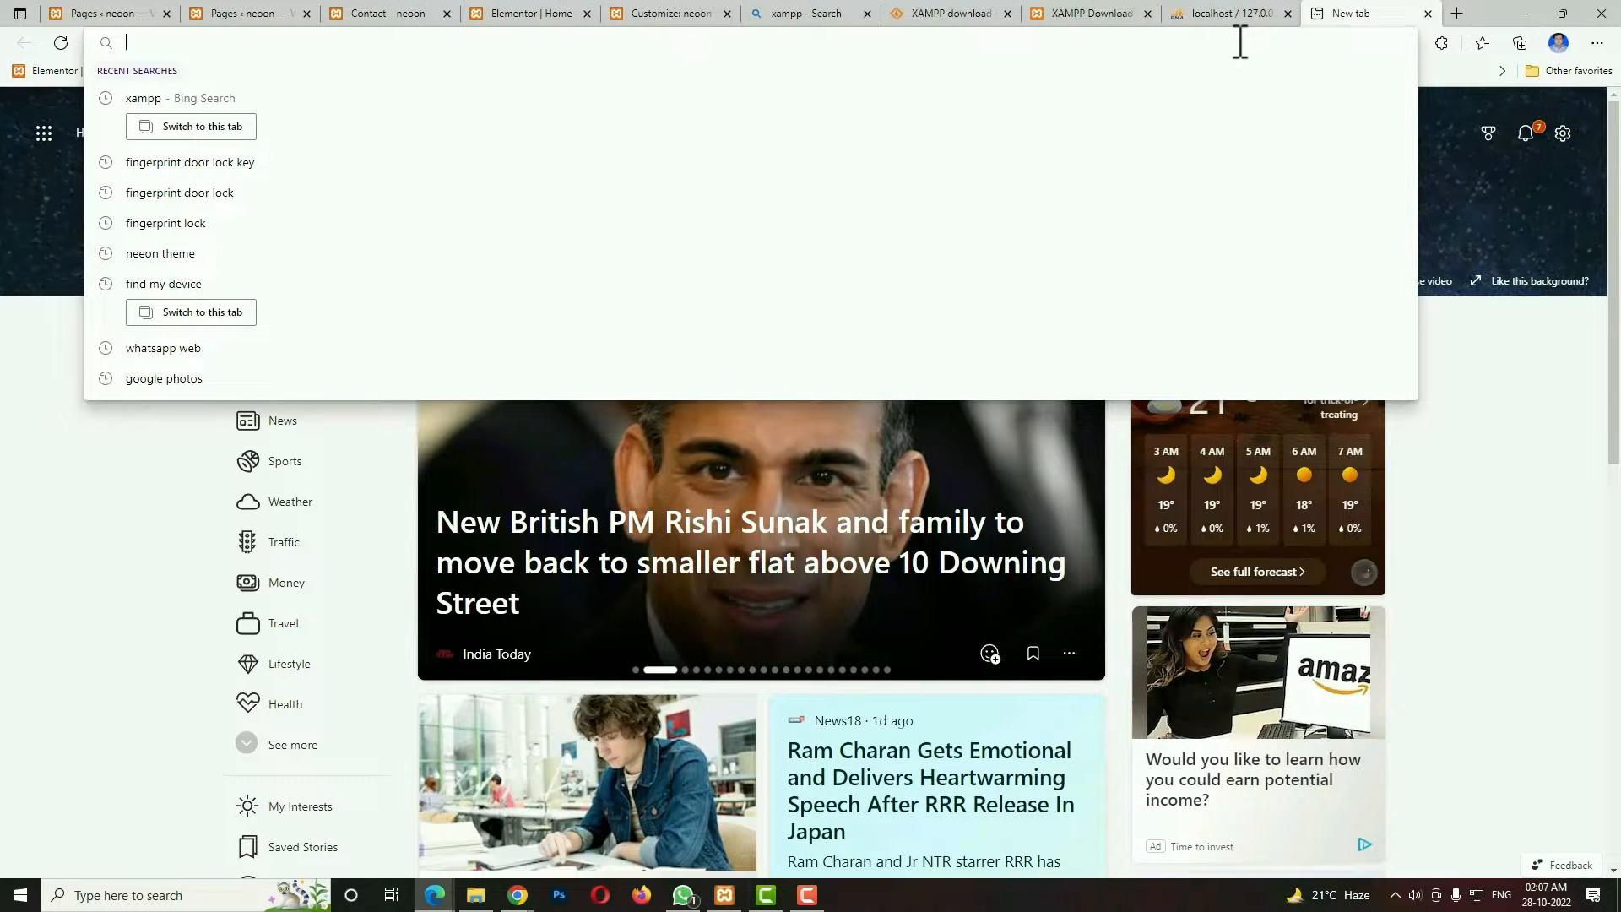
pyautogui.write('wo')
pyautogui.press('Return')
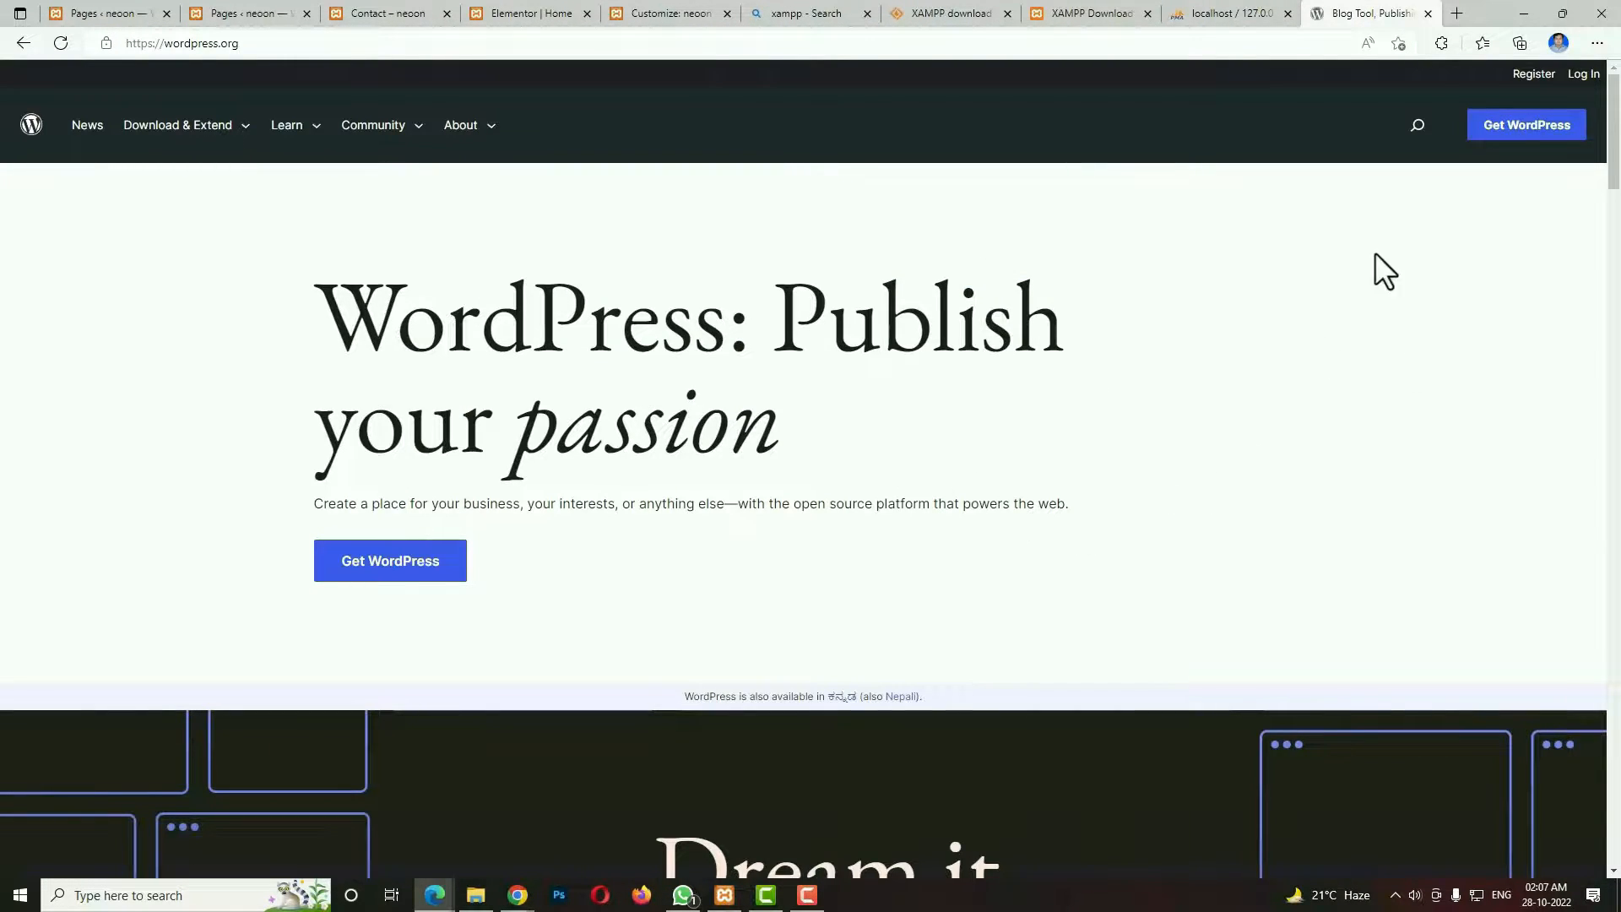
pyautogui.click(1491, 128)
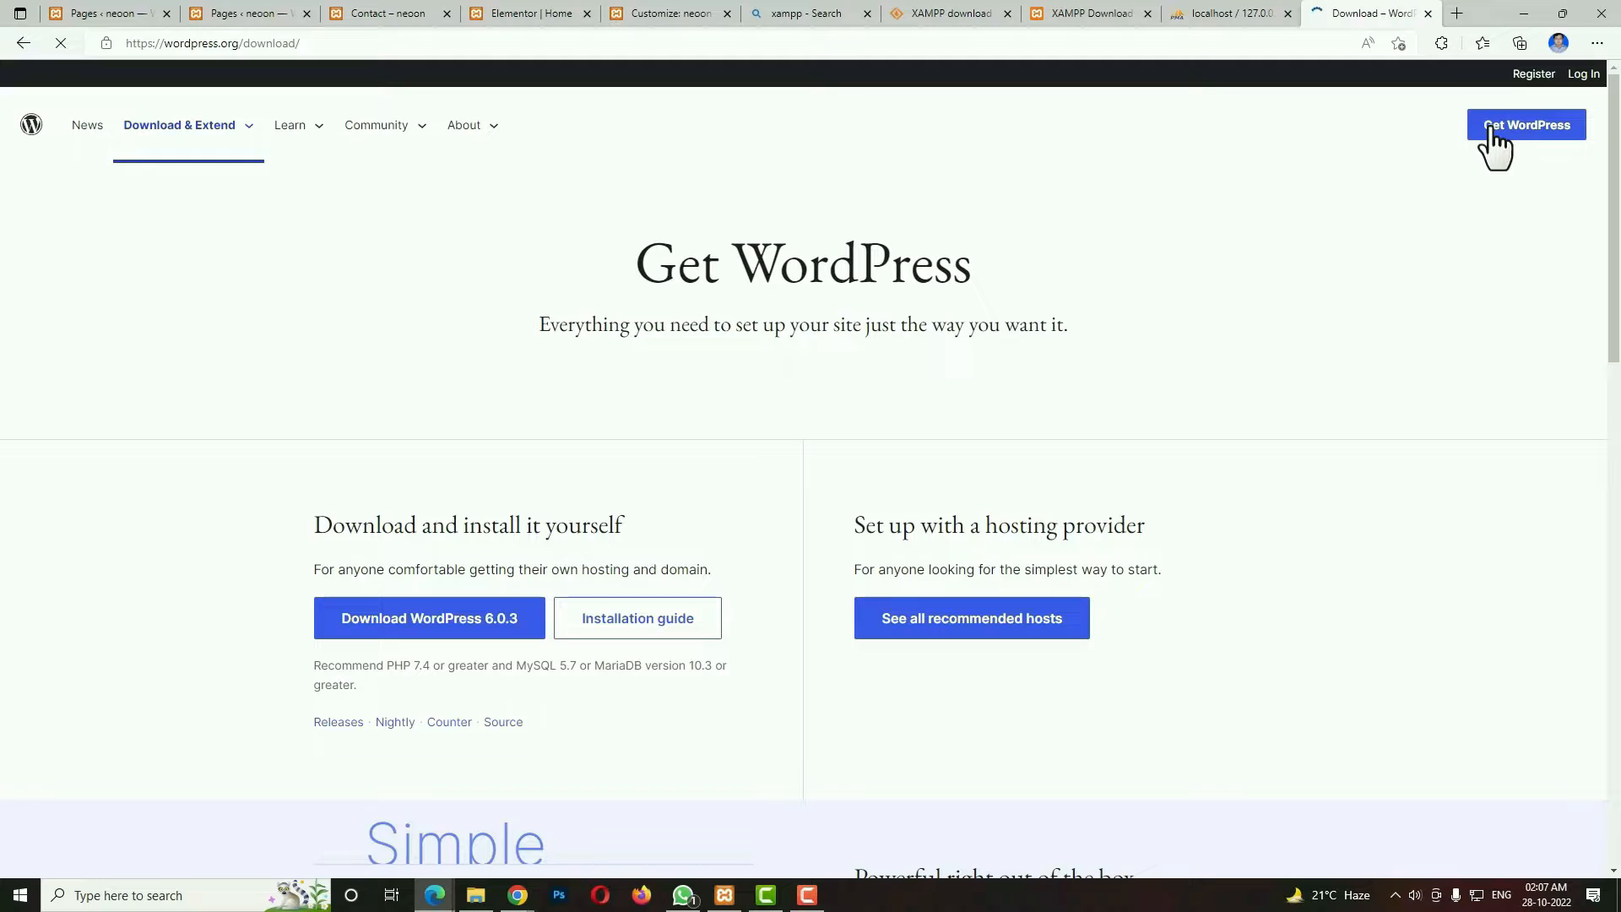
# Download WordPress 6.0.3 and save the wordpress-6.0.3 zip archive in the Downloads folder.
pyautogui.scroll(-1, 1390, 251)
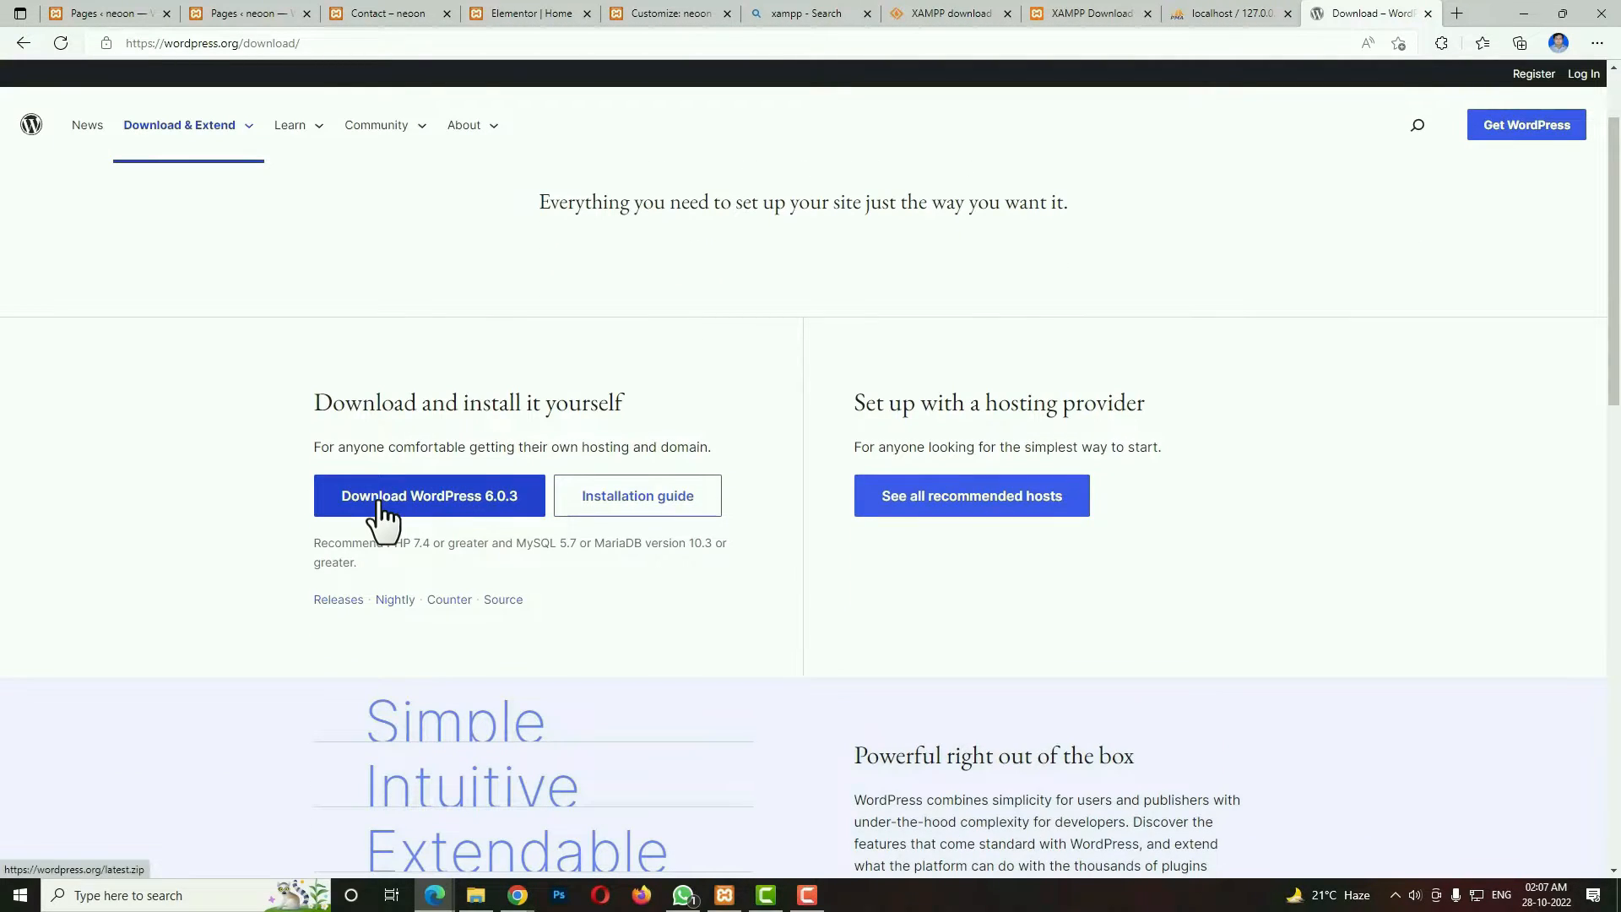
pyautogui.click(377, 505)
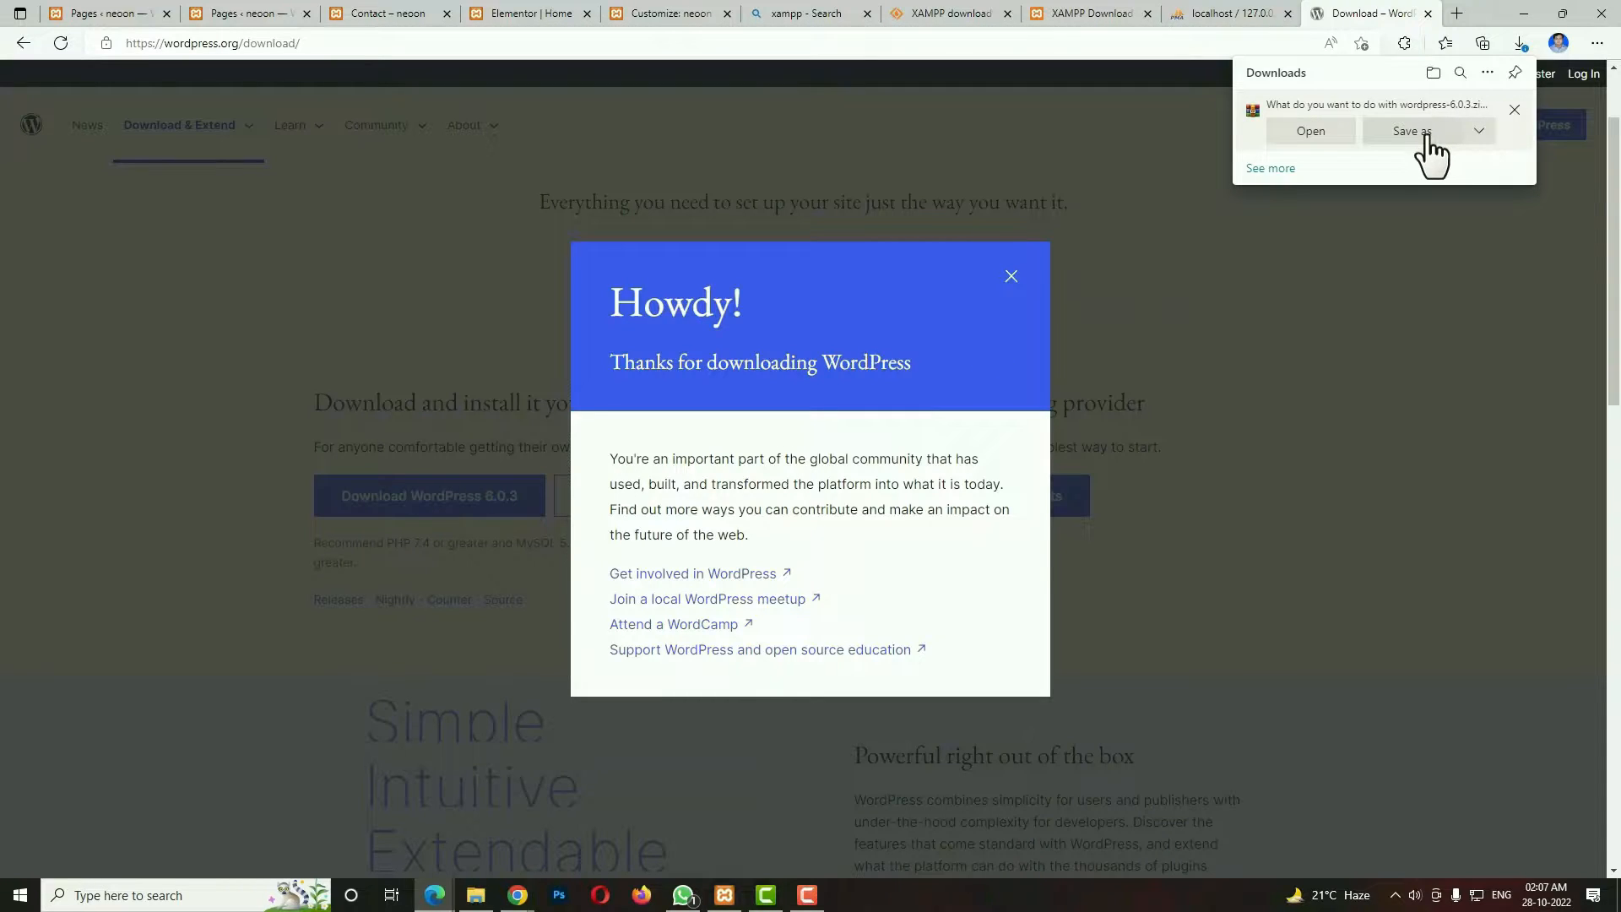
pyautogui.click(1427, 137)
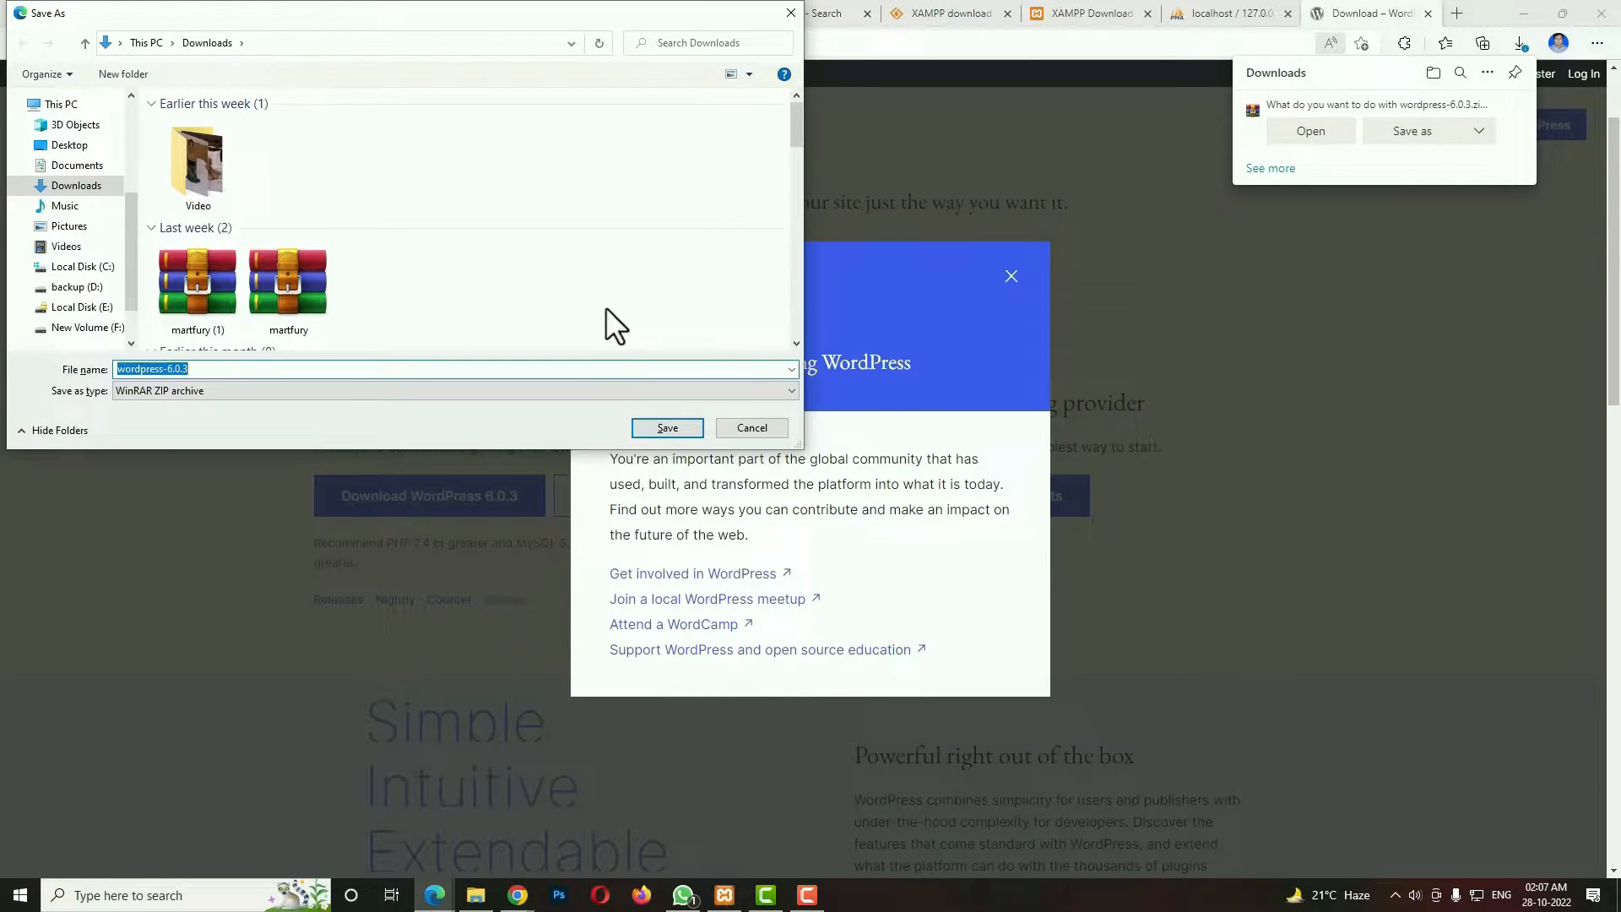
pyautogui.click(664, 427)
# Extract the wordpress folder from the downloaded archive into xampp\htdocs on drive F:, and close the archive.
pyautogui.click(1280, 119)
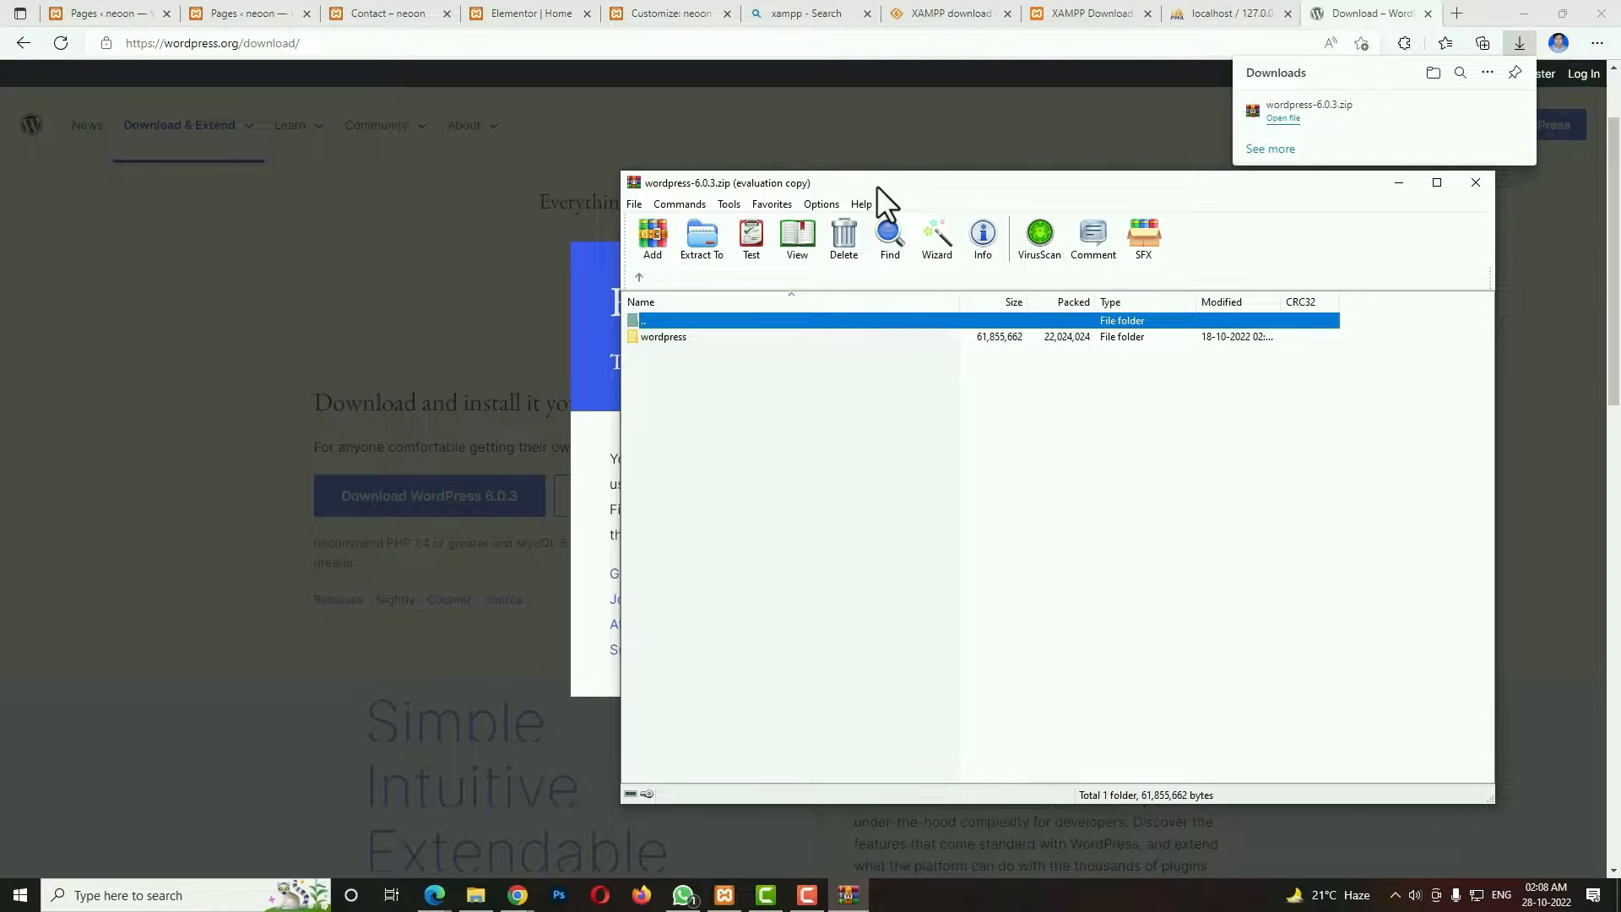
pyautogui.moveTo(876, 185); pyautogui.dragTo(387, 183)
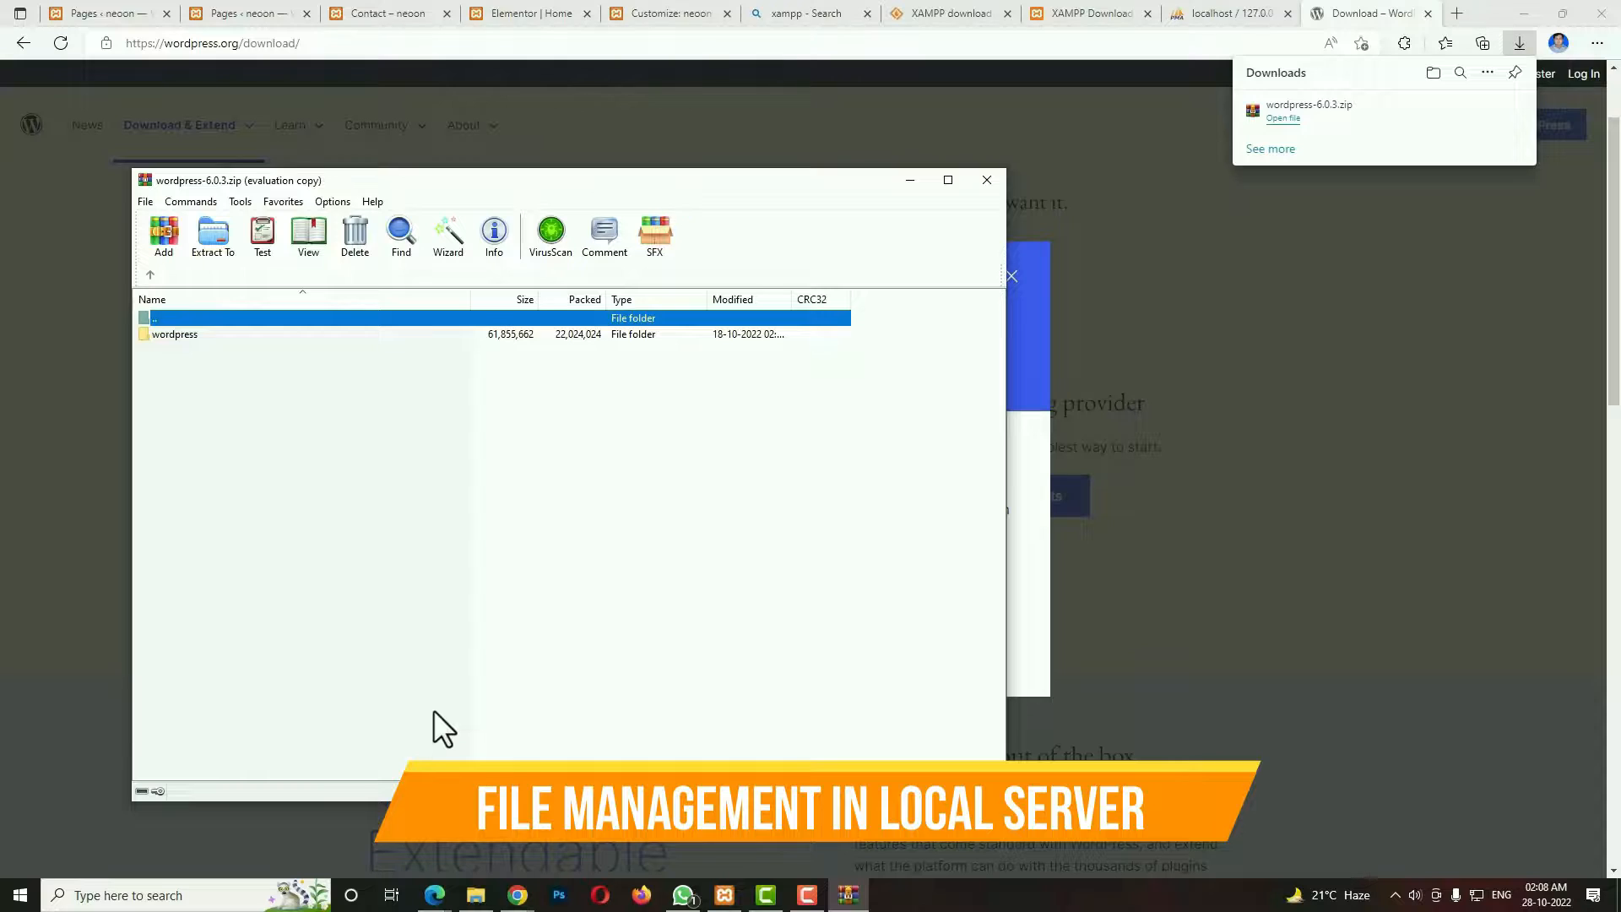
pyautogui.press('super+e')
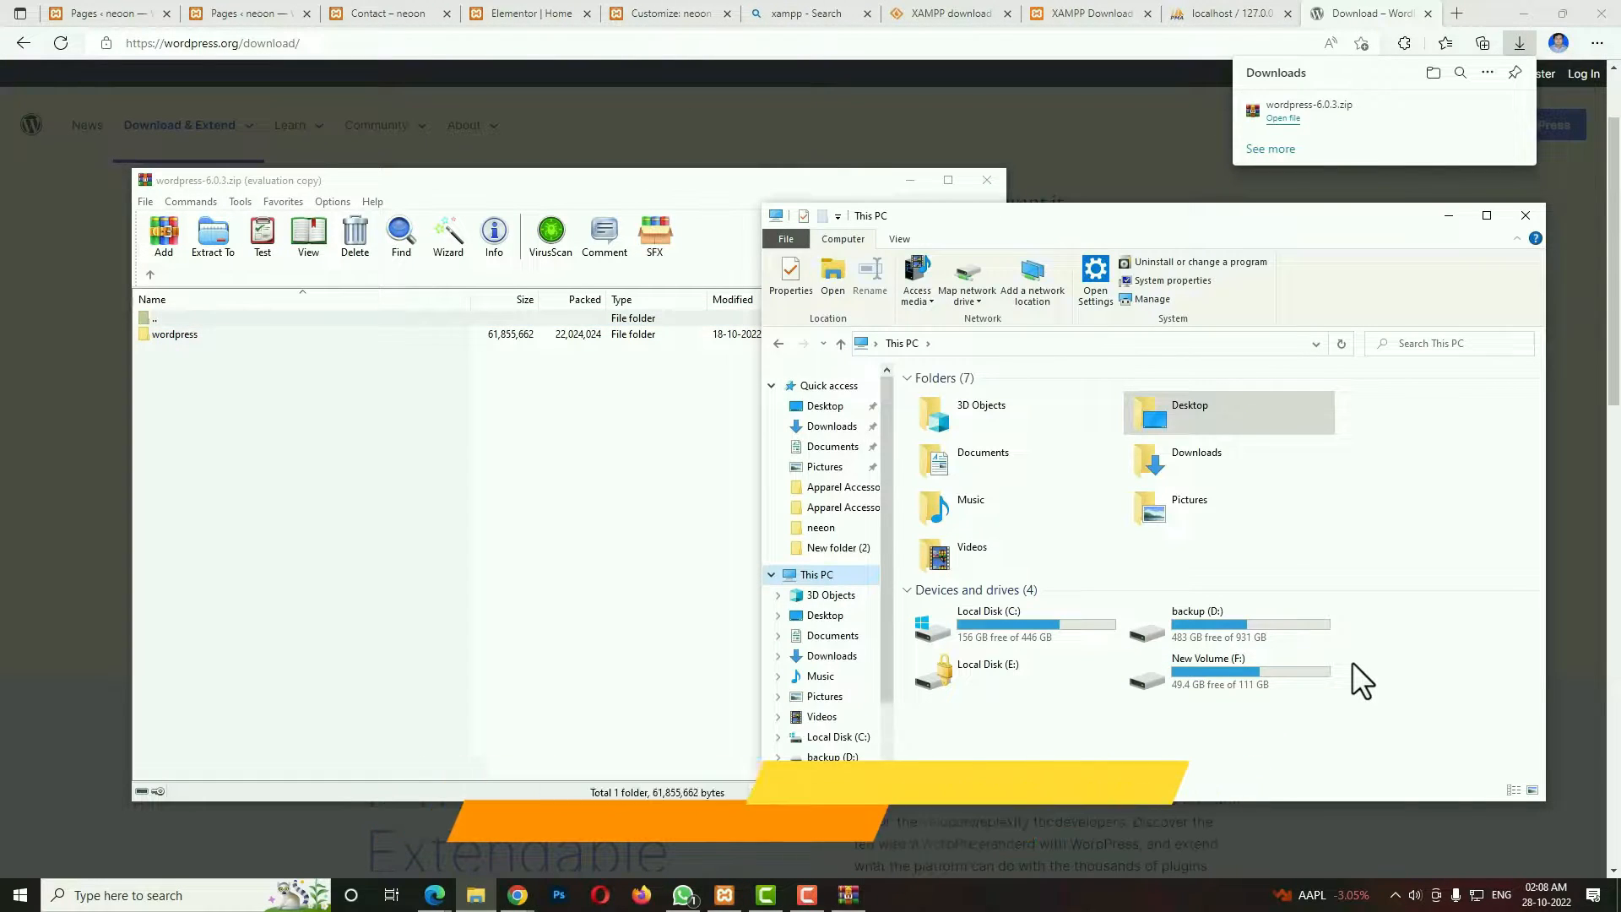
pyautogui.doubleClick(1305, 666)
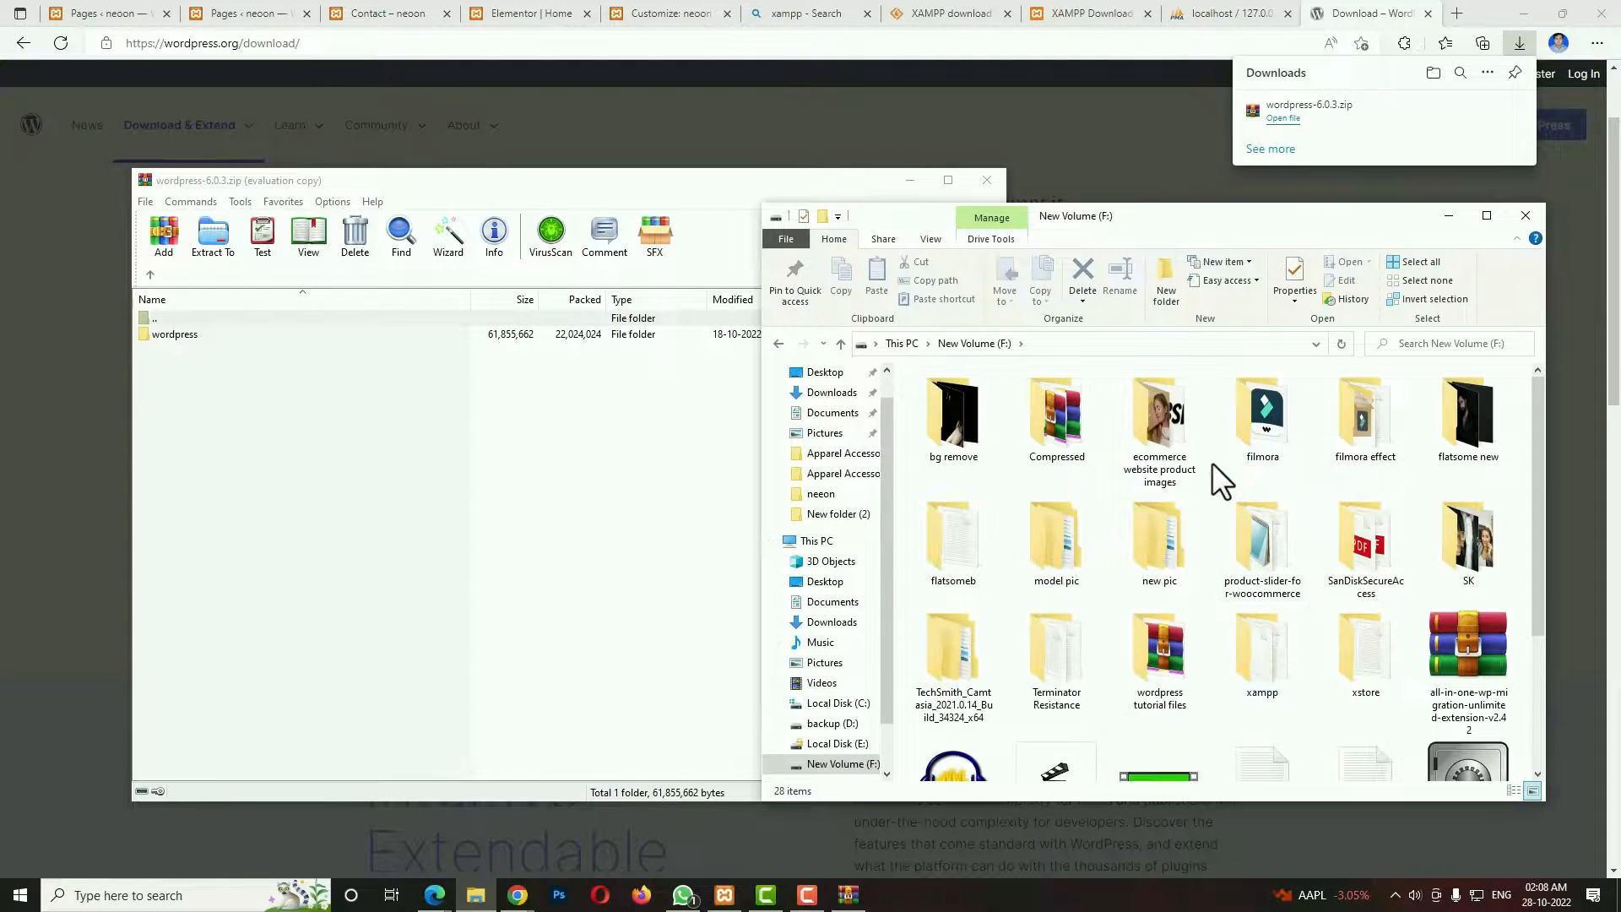
pyautogui.doubleClick(1279, 678)
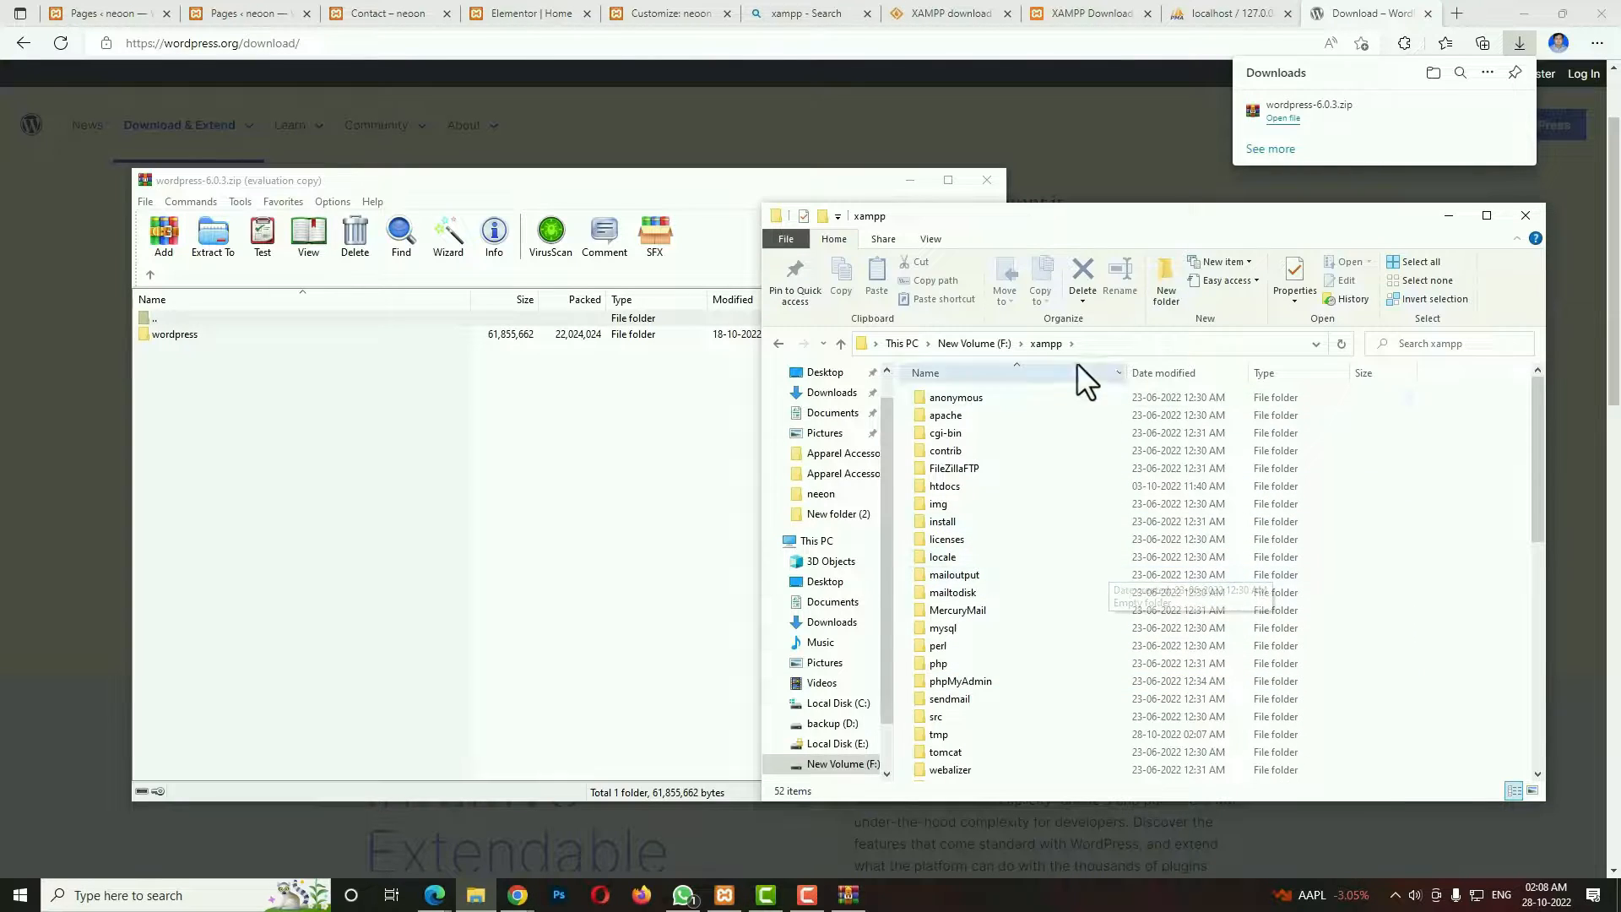
pyautogui.doubleClick(956, 484)
pyautogui.moveTo(180, 333); pyautogui.dragTo(1486, 676)
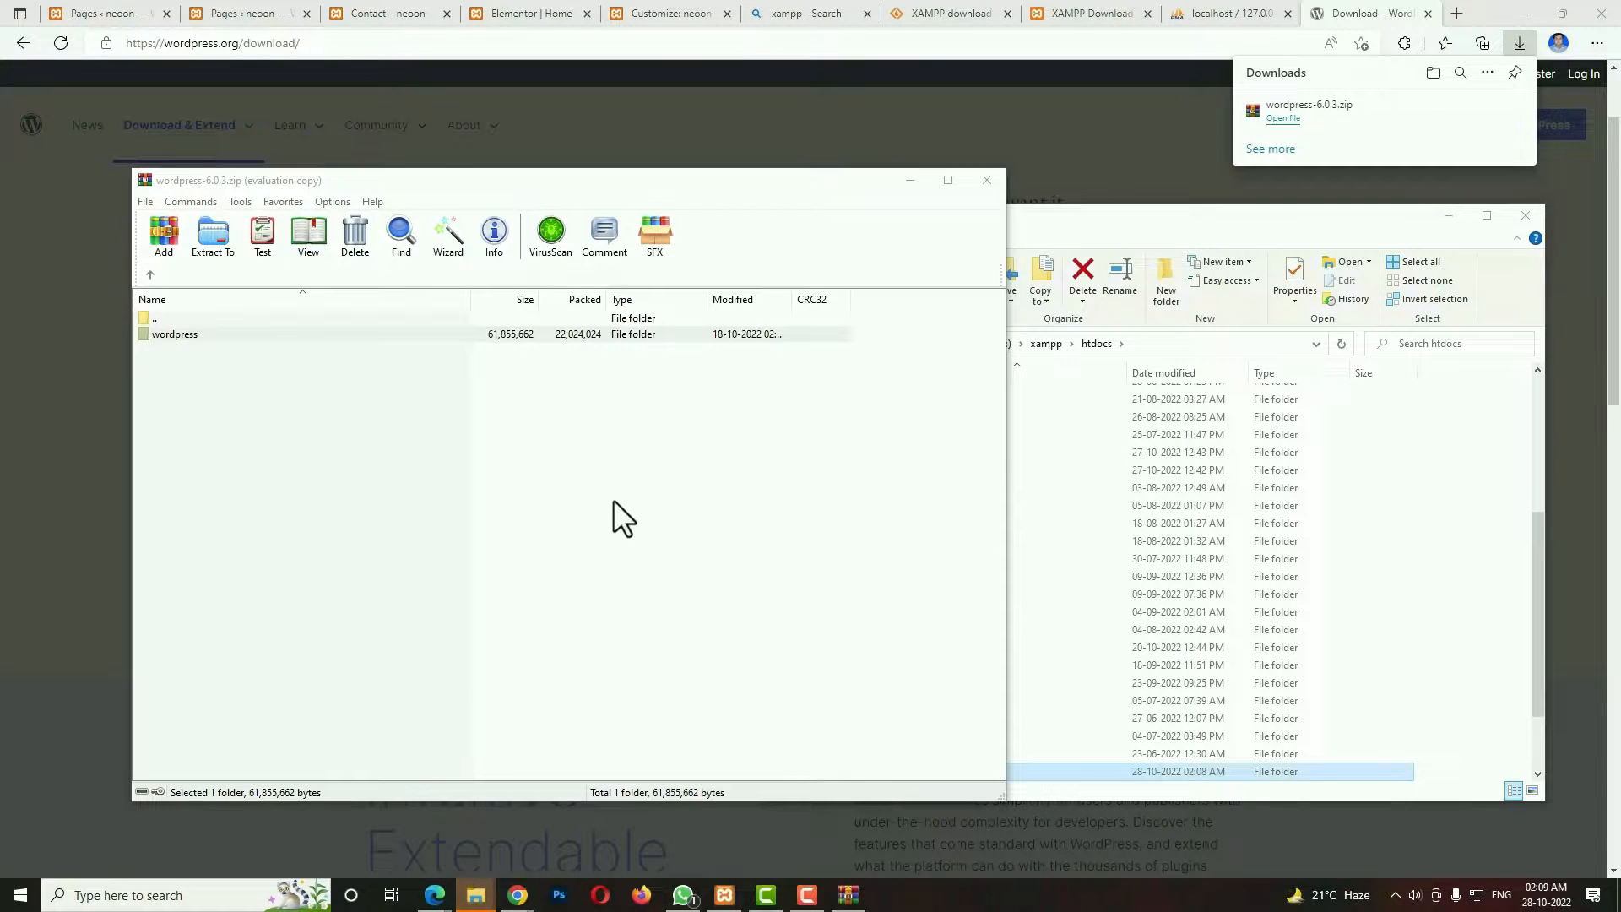
pyautogui.click(985, 179)
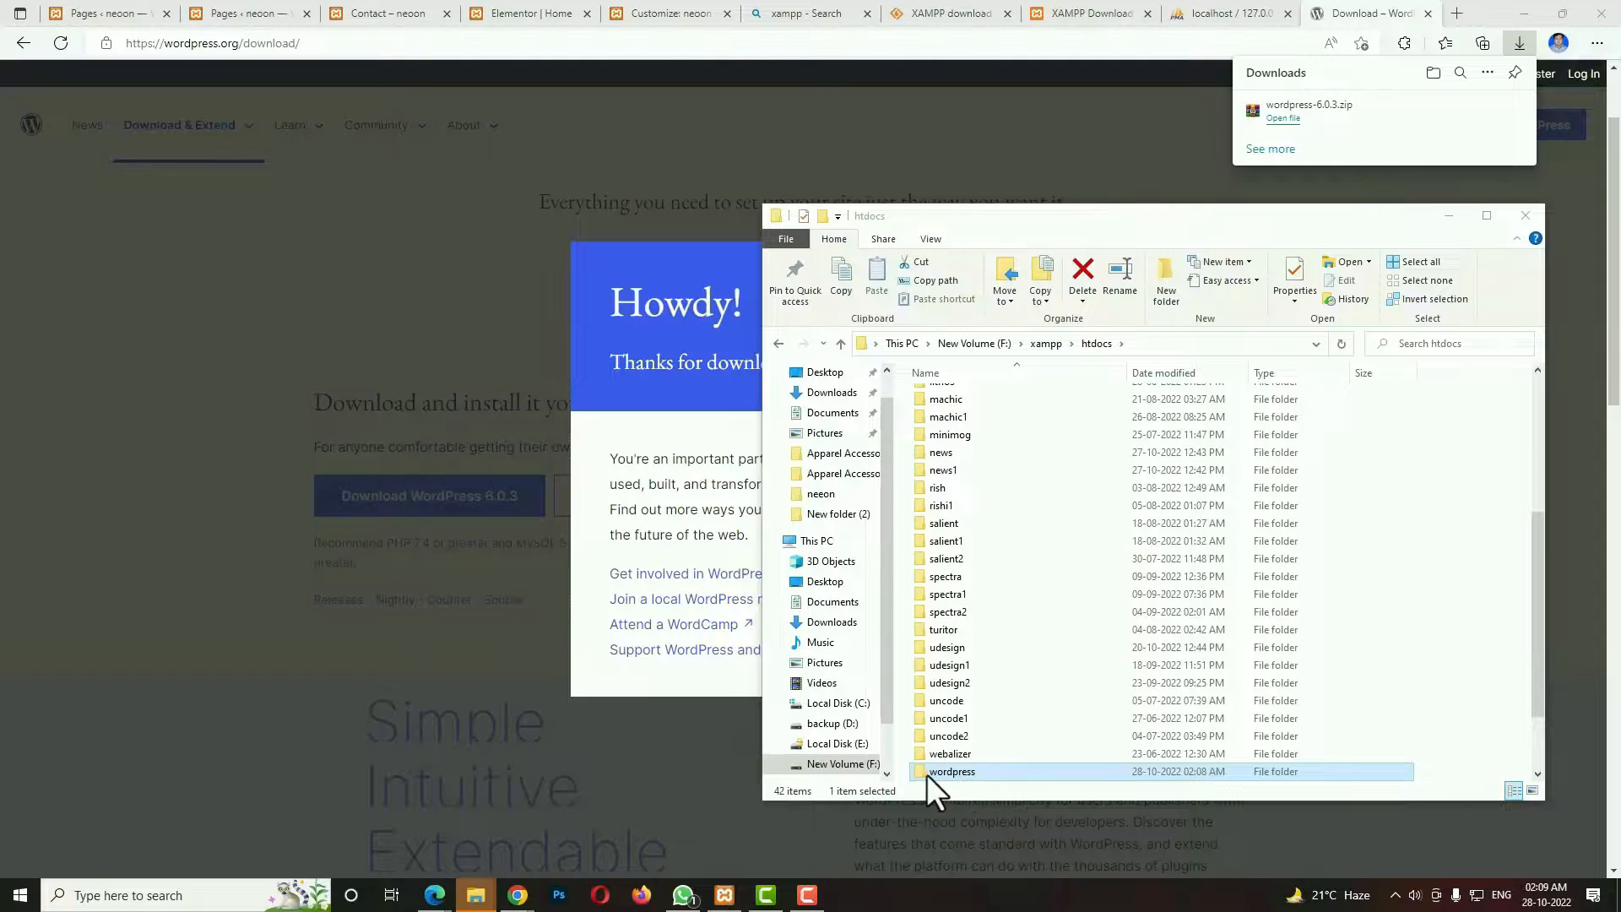
# Rename the extracted wordpress folder in htdocs to neeon, and open its wp-content folder.
pyautogui.click(1126, 283)
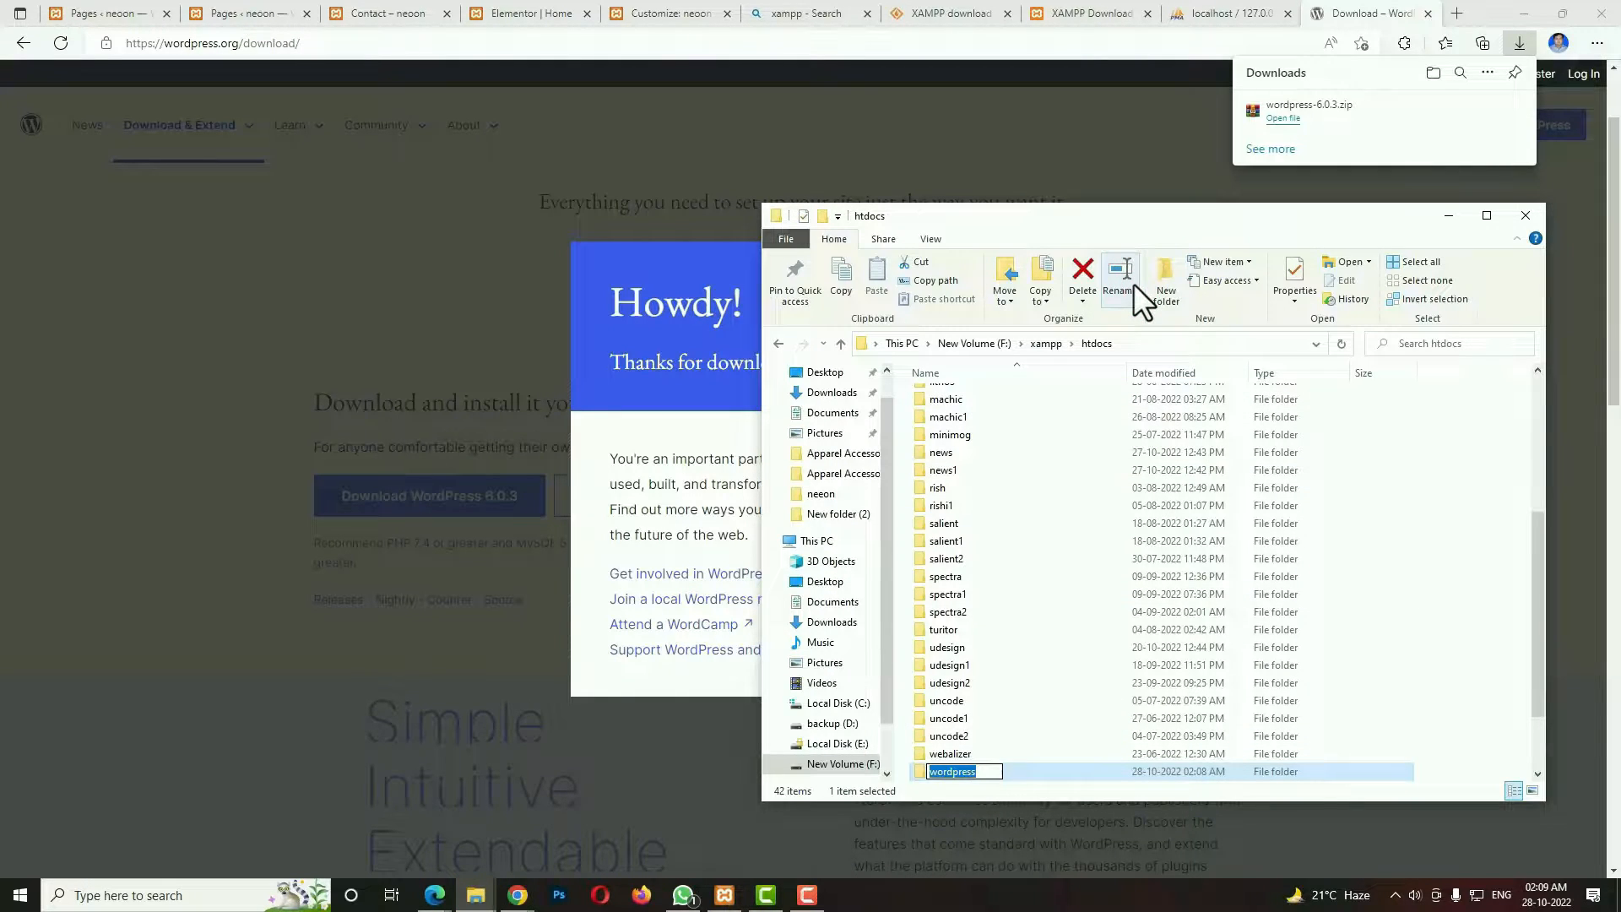
pyautogui.write('neeon')
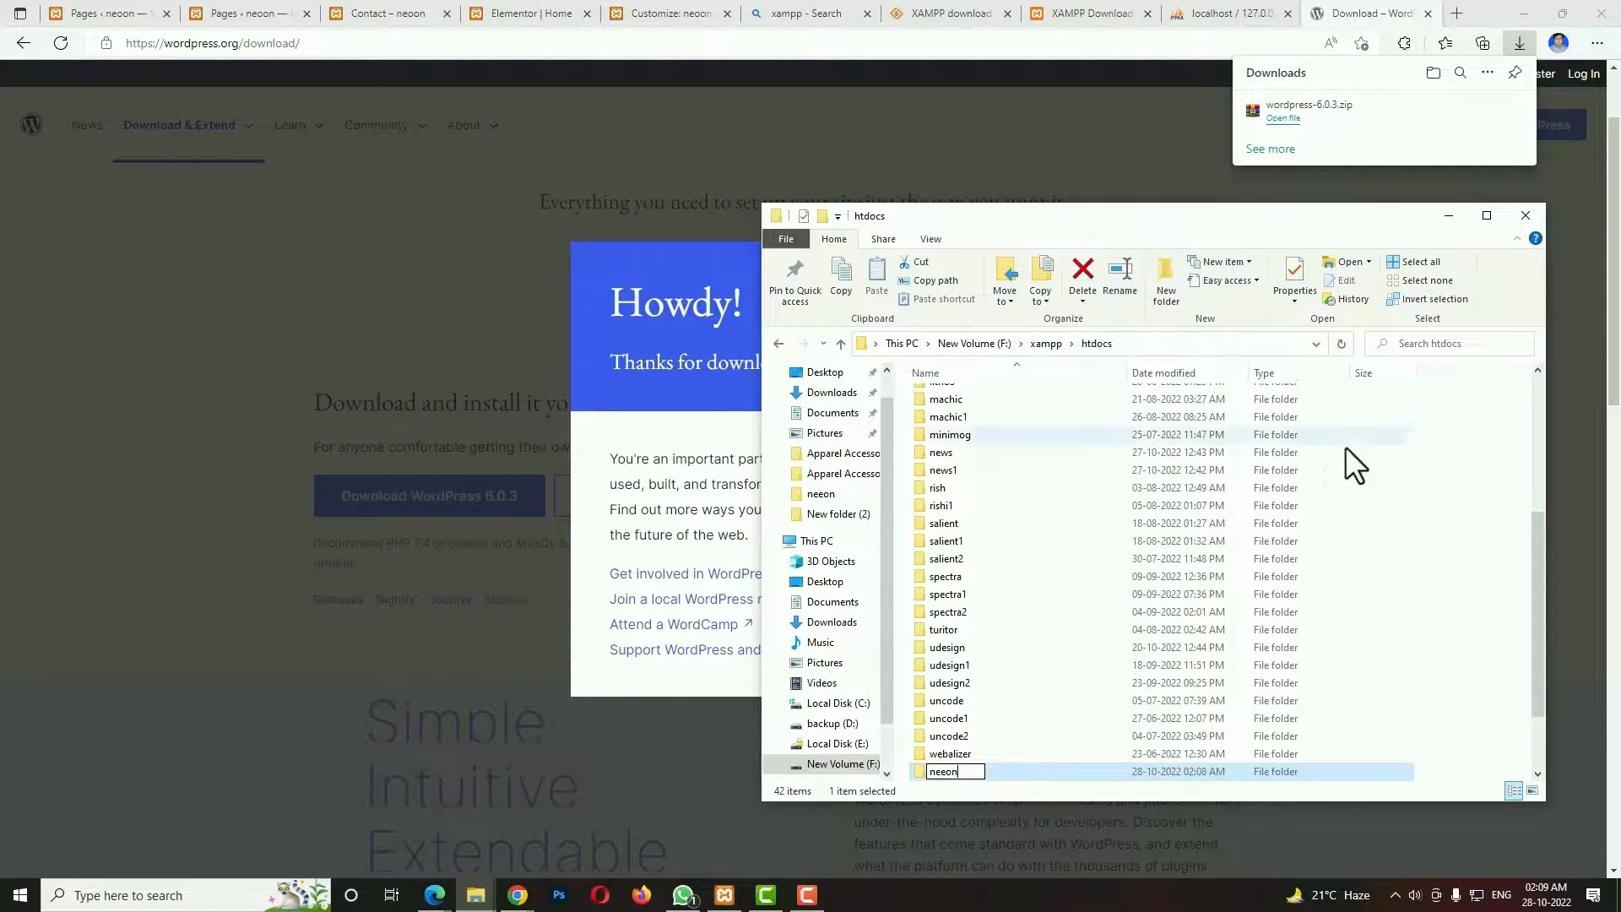
pyautogui.click(1497, 571)
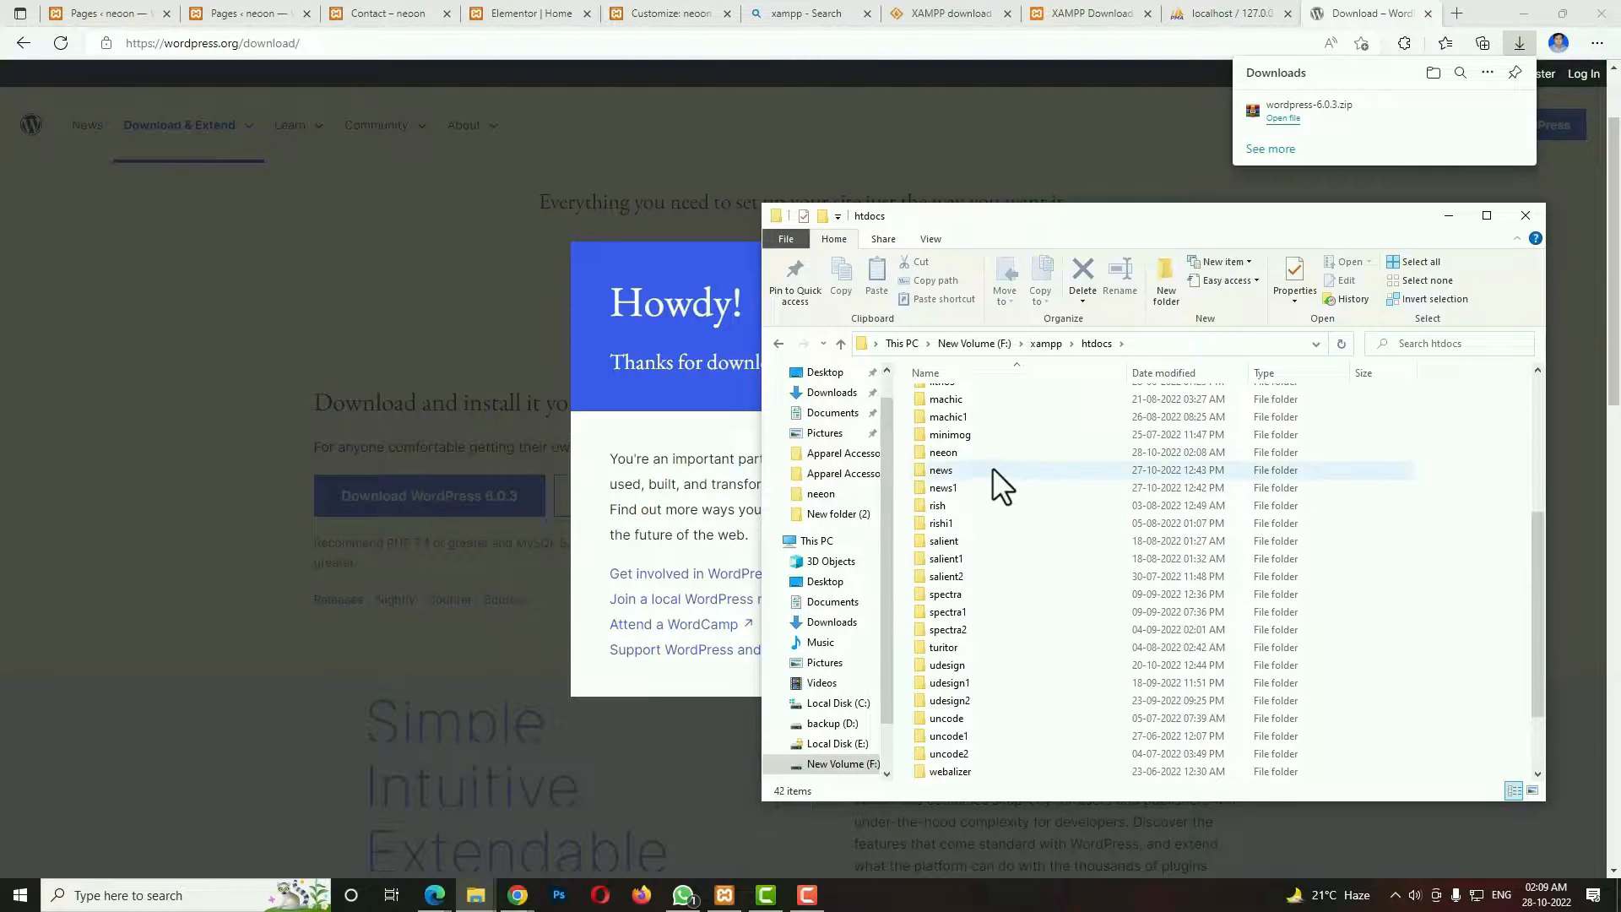
pyautogui.doubleClick(966, 453)
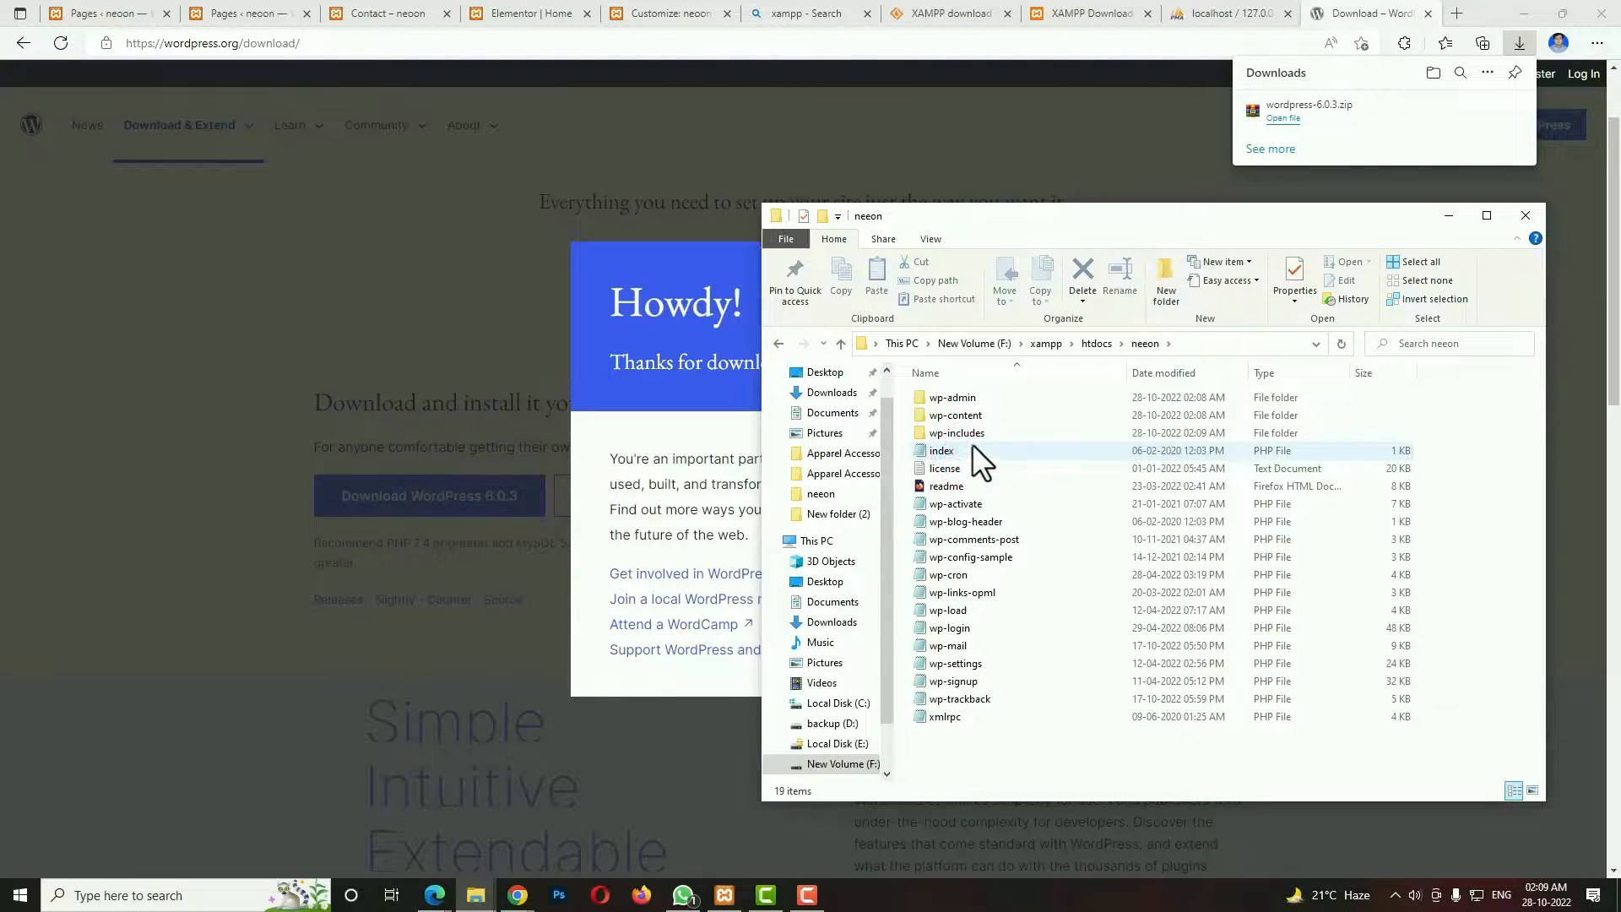
pyautogui.doubleClick(976, 414)
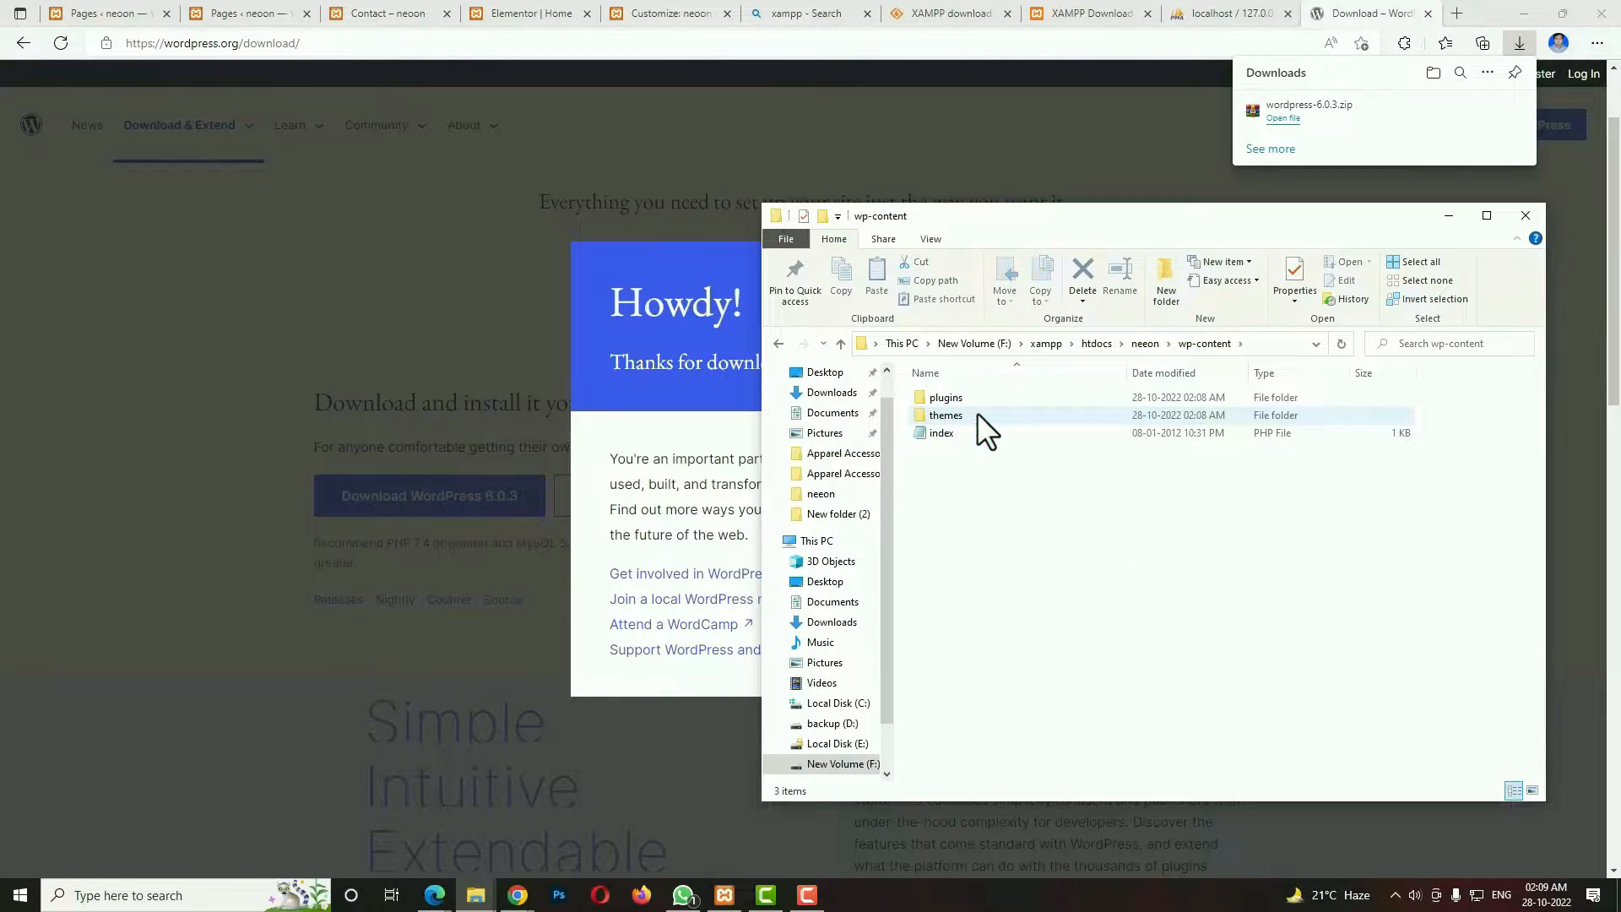
# Search the web for NEEON THEME in a new tab and view the Neeon theme's ThemeForest page.
pyautogui.click(1478, 12)
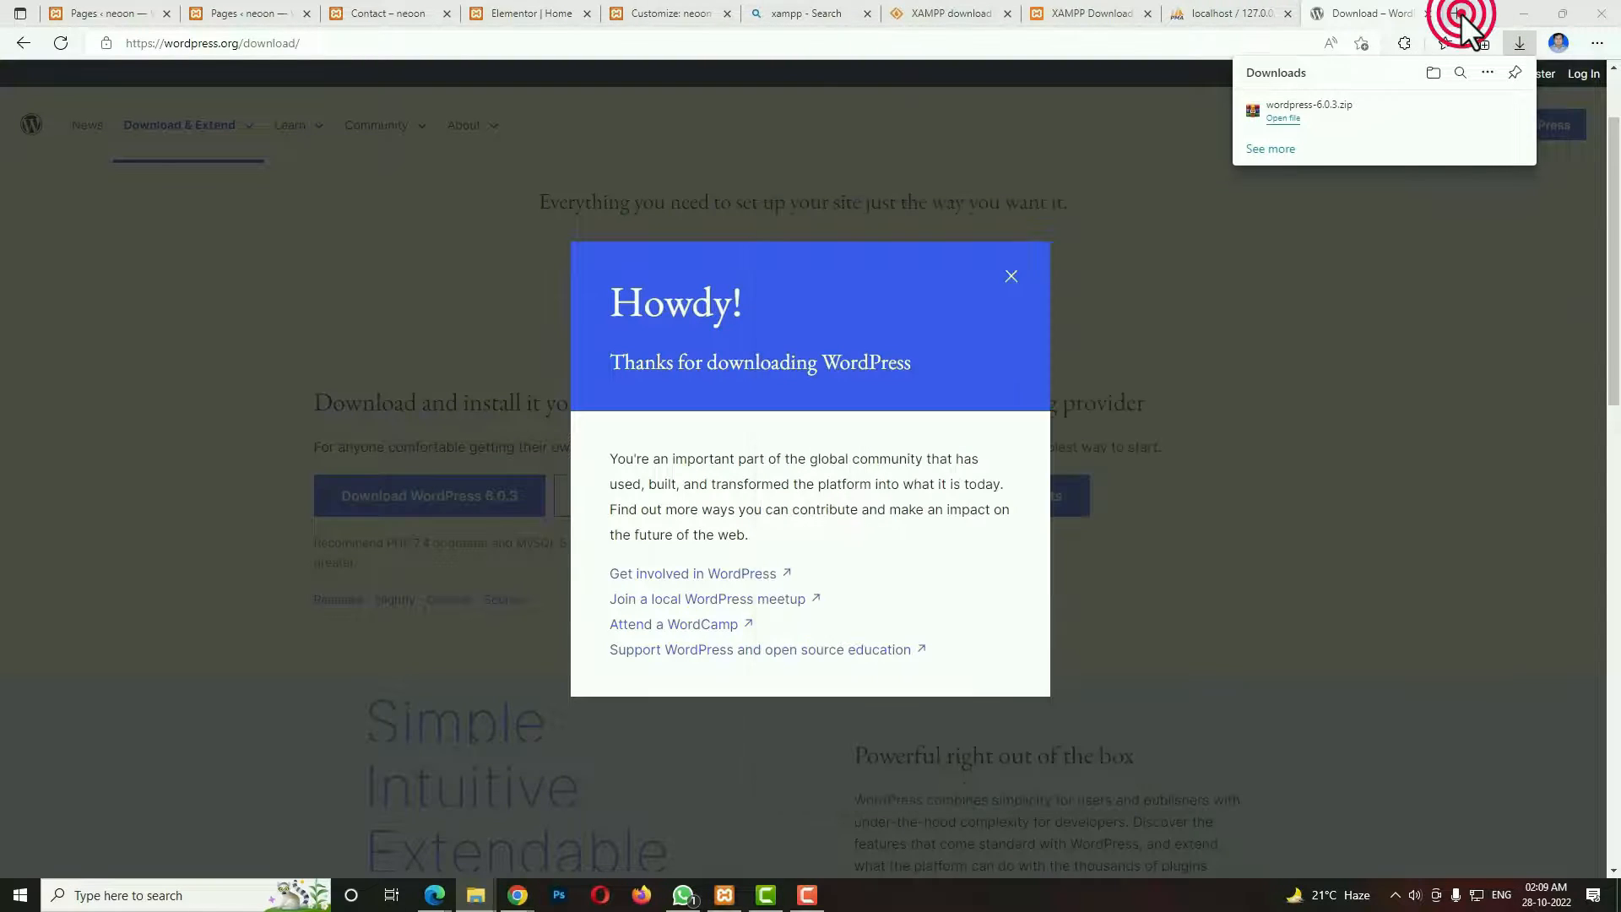
pyautogui.click(1156, 53)
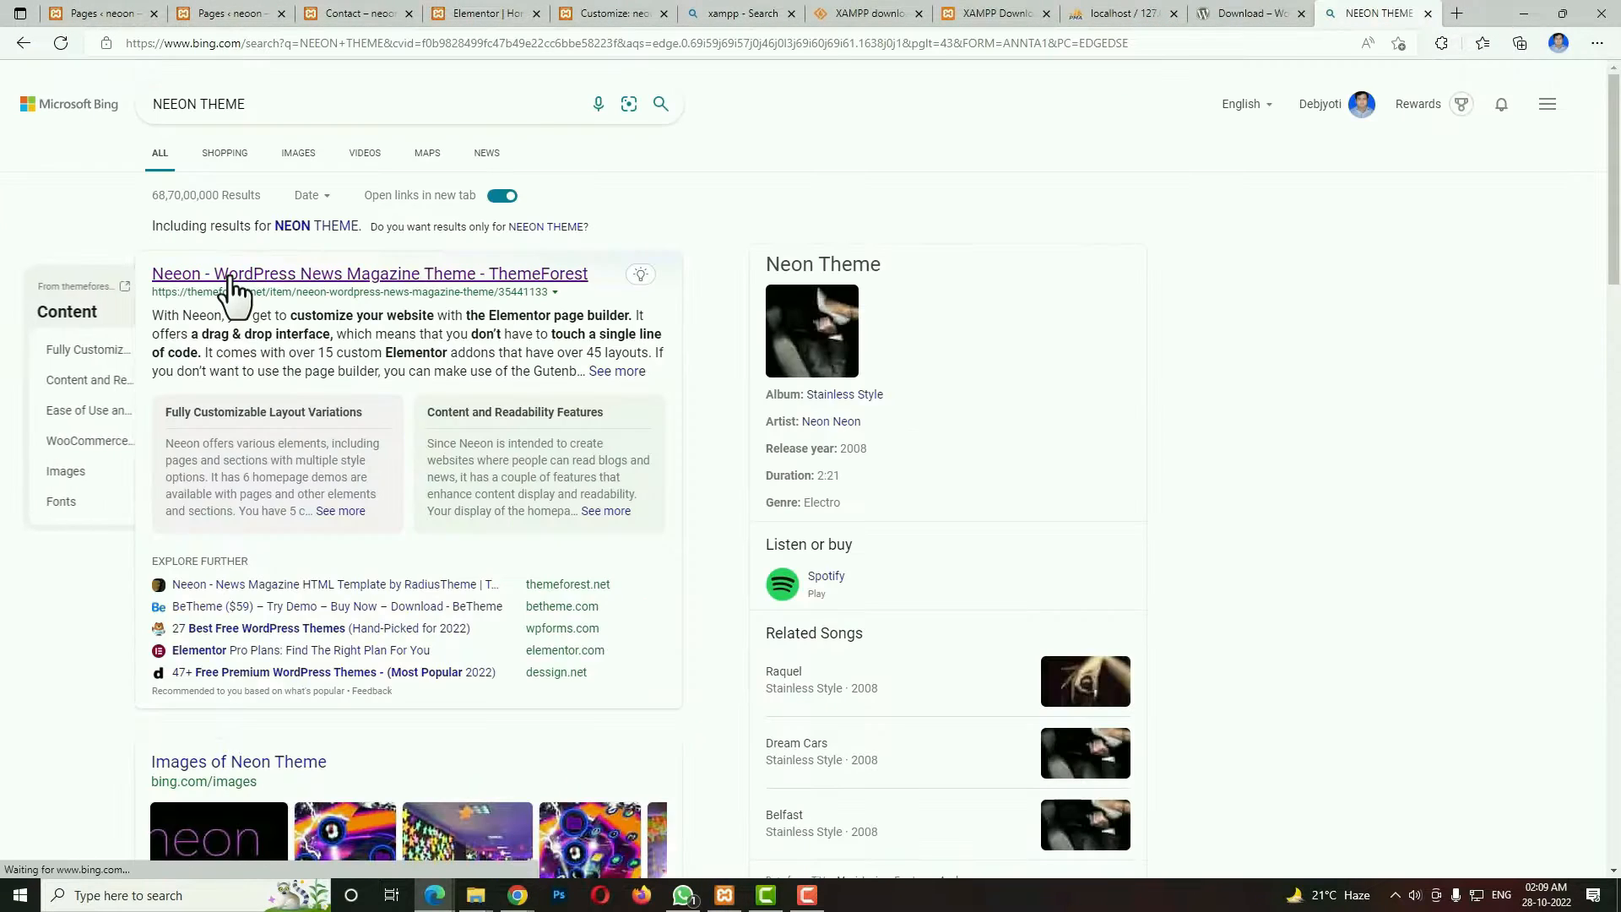
pyautogui.click(229, 274)
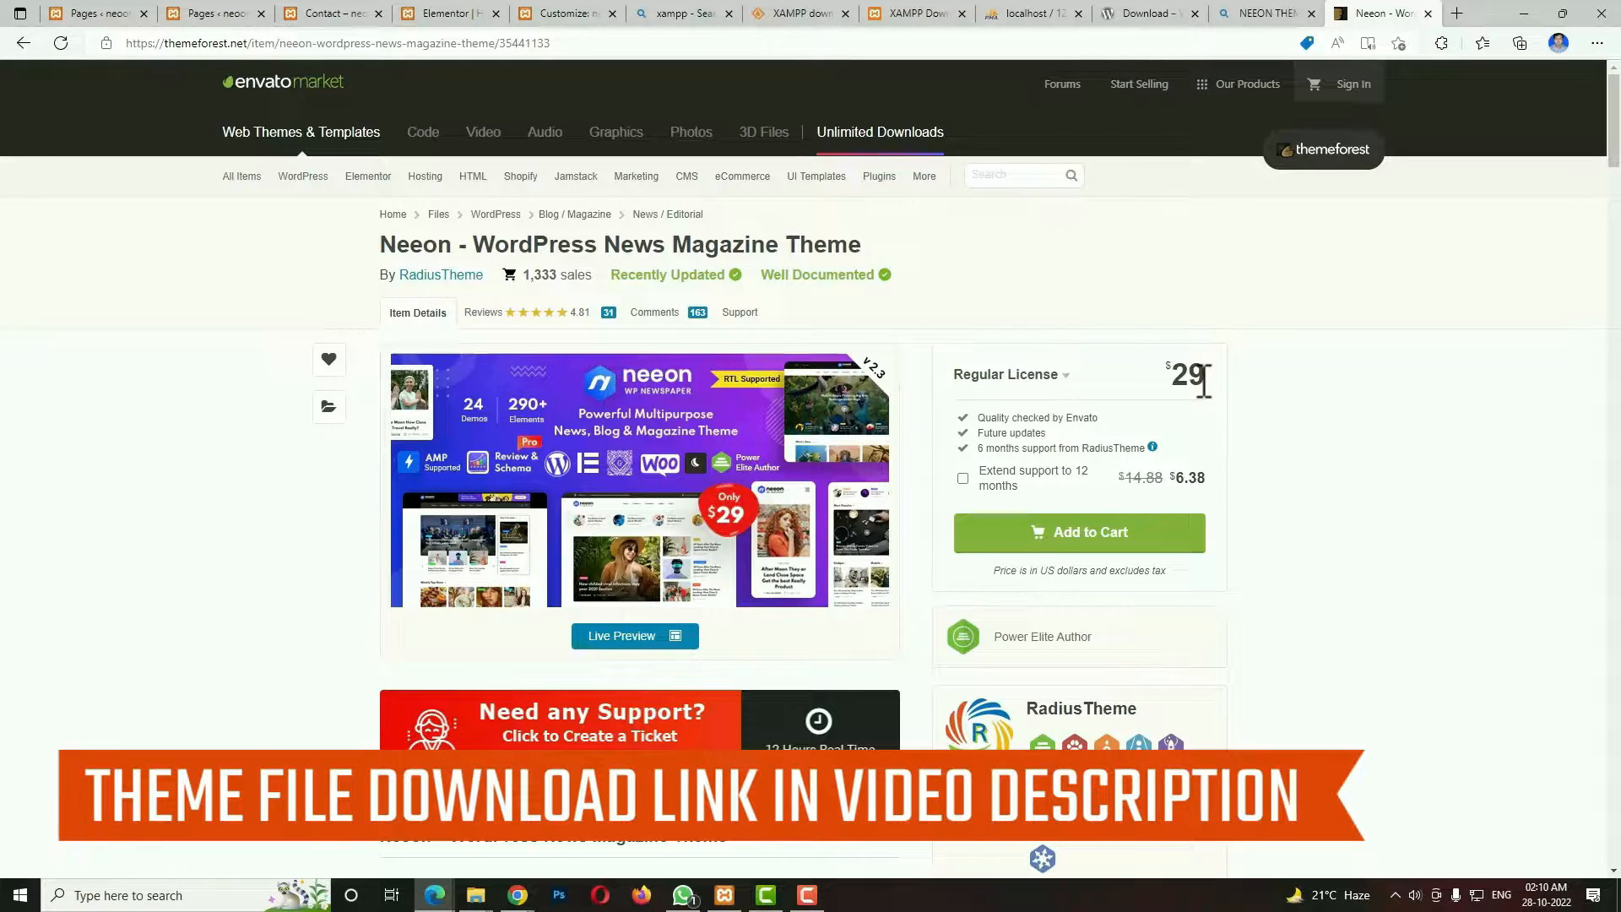
# Switch to File Explorer and open the Desktop neeon folder in one window and the site's wp-content\themes folder in another.
pyautogui.press('super+e')
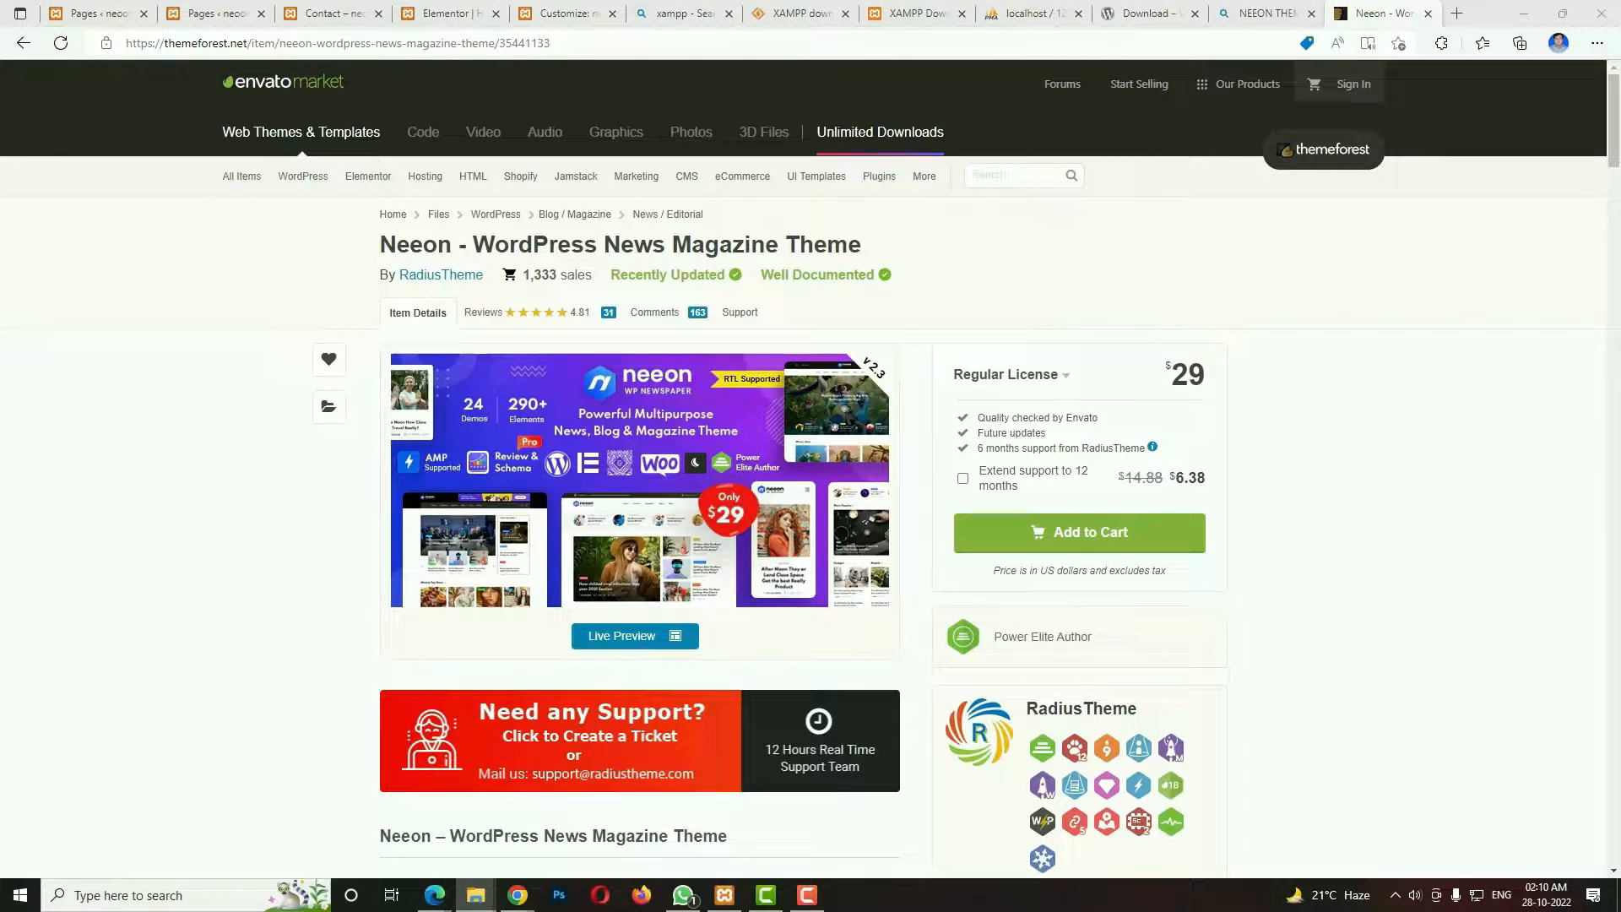
pyautogui.moveTo(481, 283); pyautogui.dragTo(186, 246)
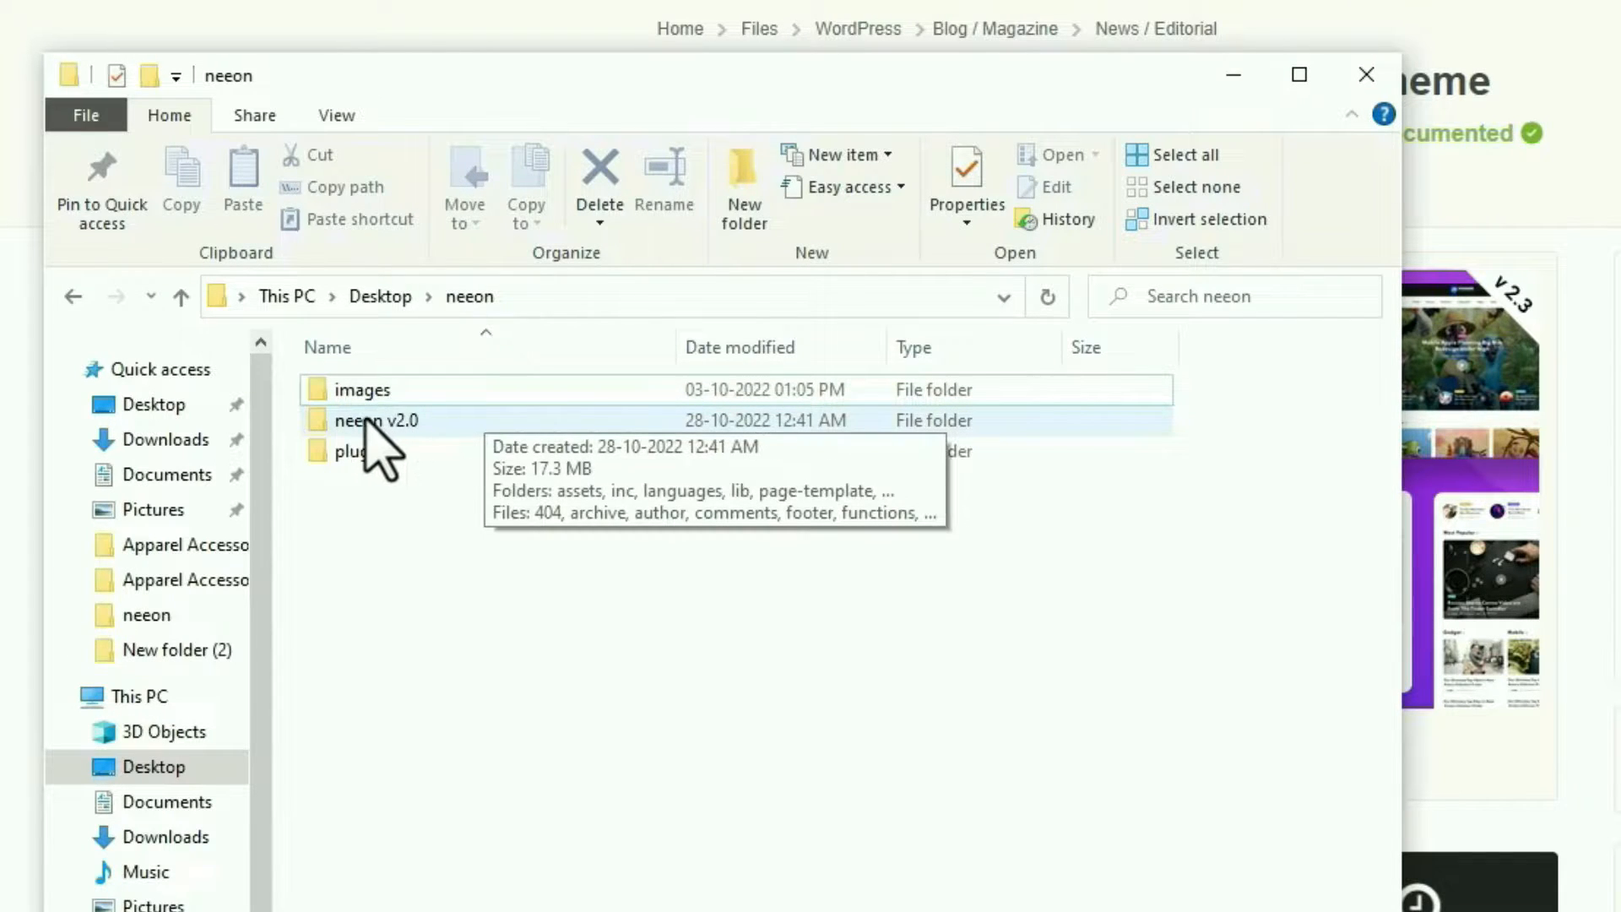
pyautogui.click(368, 422)
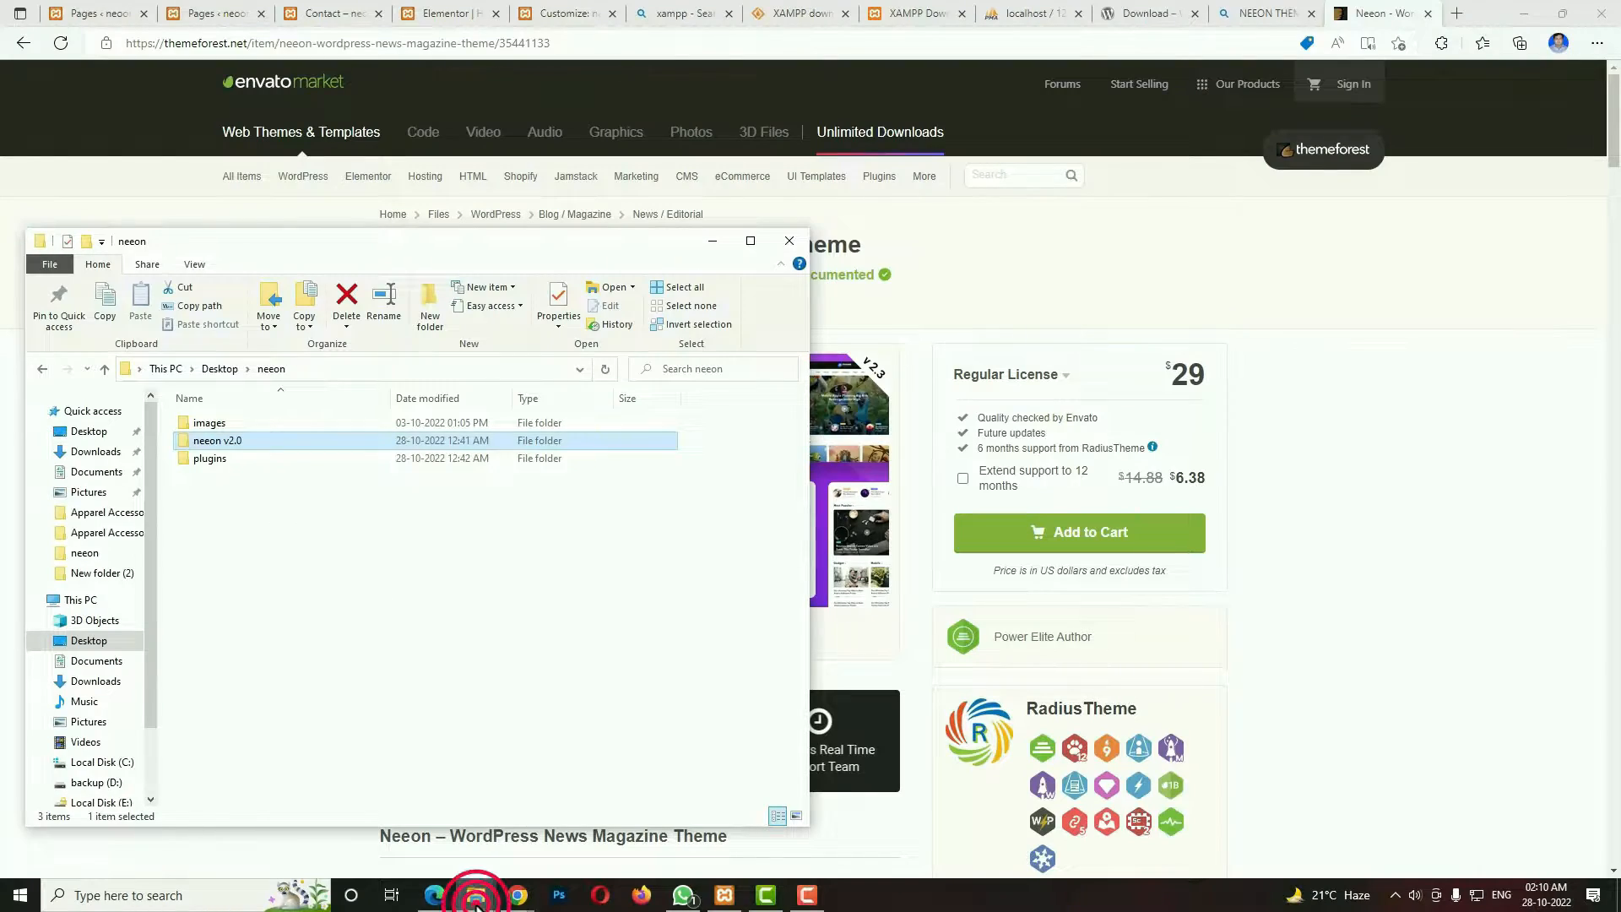
pyautogui.moveTo(476, 895)
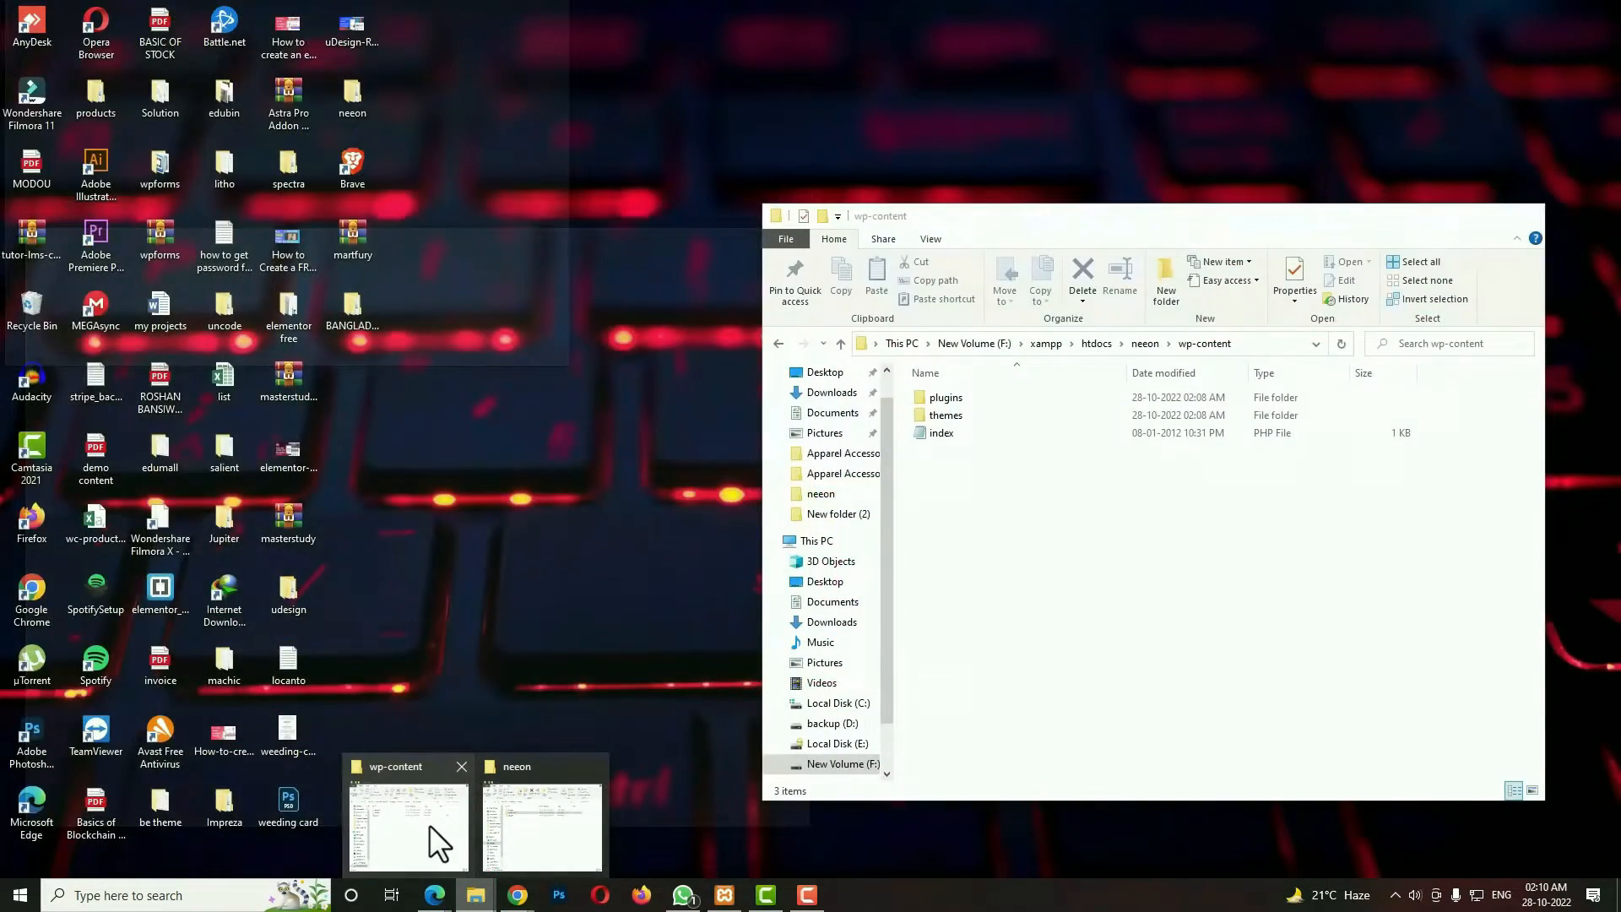
pyautogui.click(429, 824)
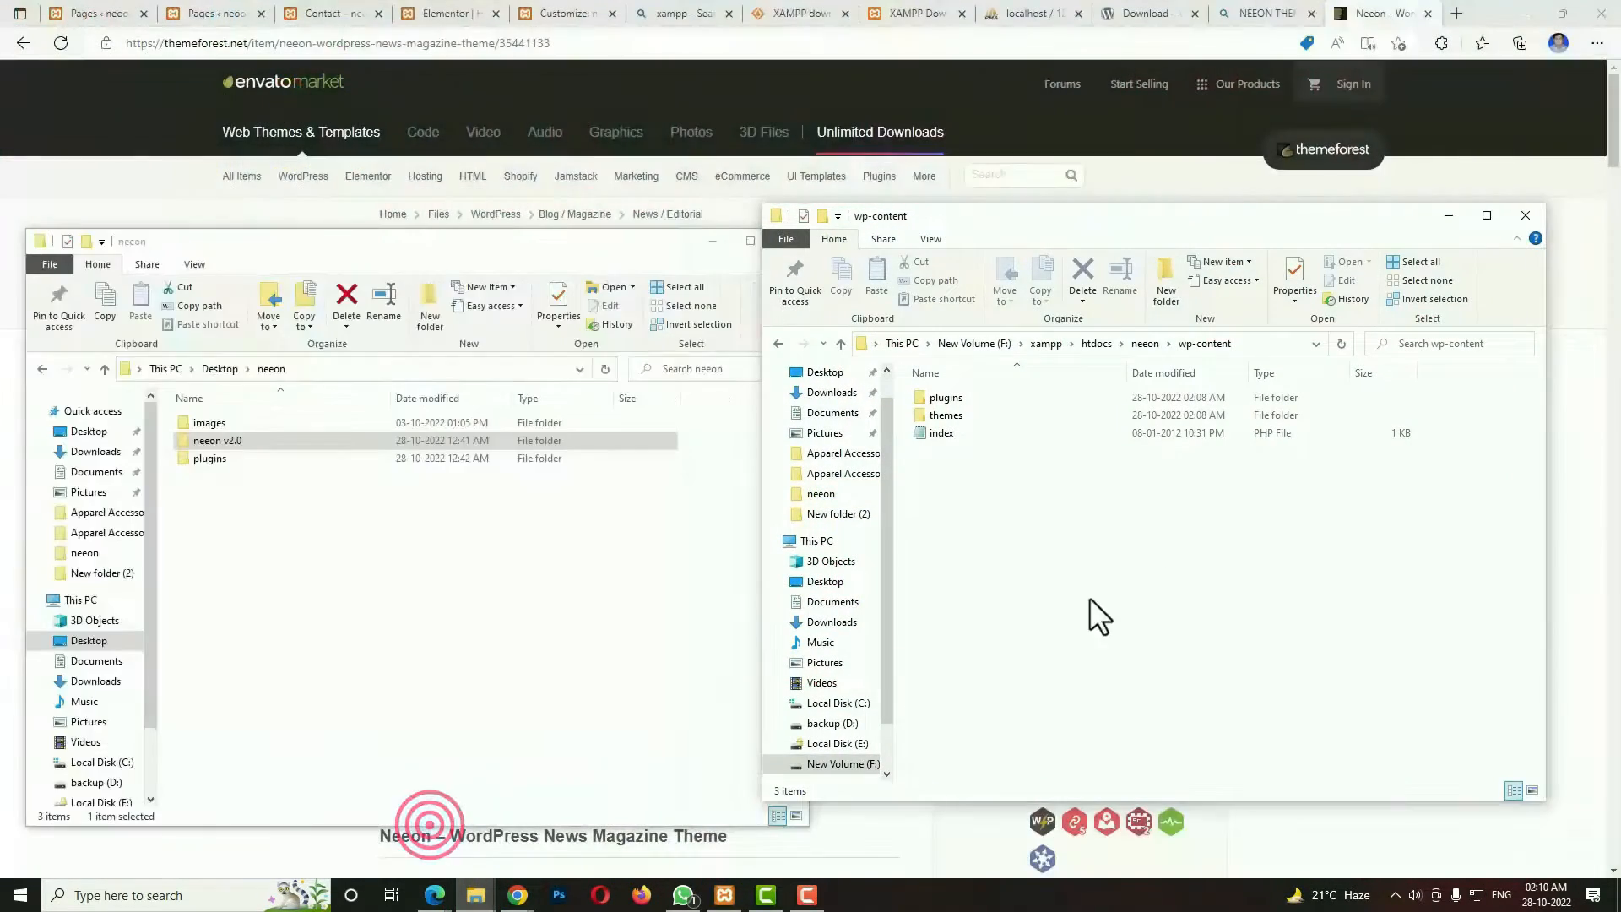
pyautogui.doubleClick(971, 419)
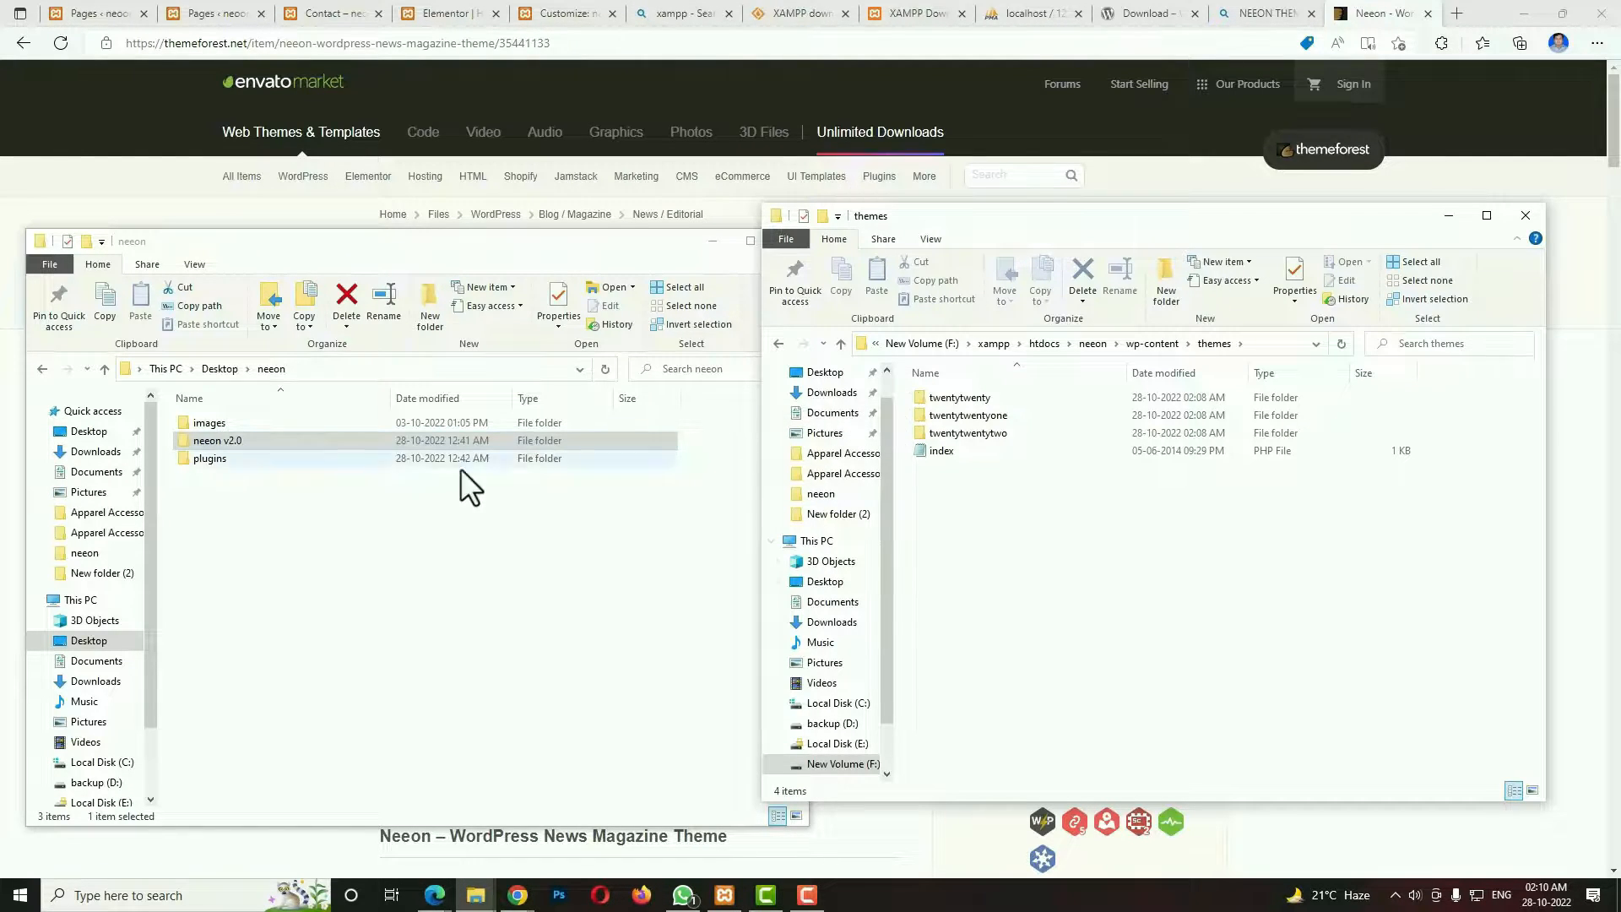
# Copy the neeon v2.0 folder from the Desktop neeon folder into the site's wp-content\themes folder.
pyautogui.click(351, 567)
pyautogui.click(252, 443)
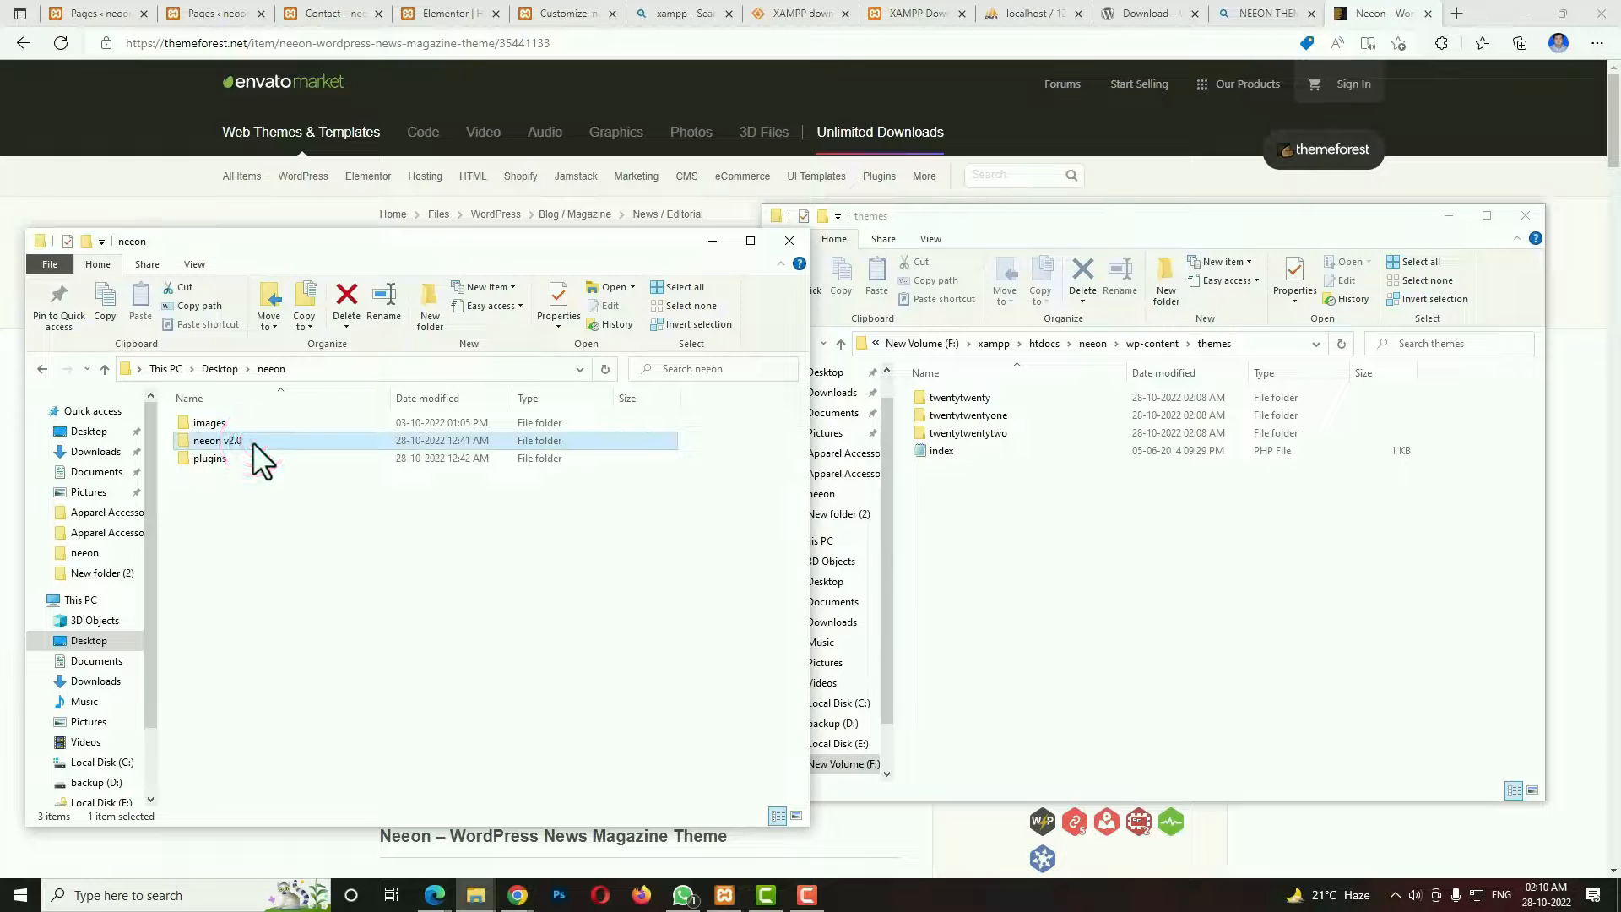
pyautogui.rightClick(251, 442)
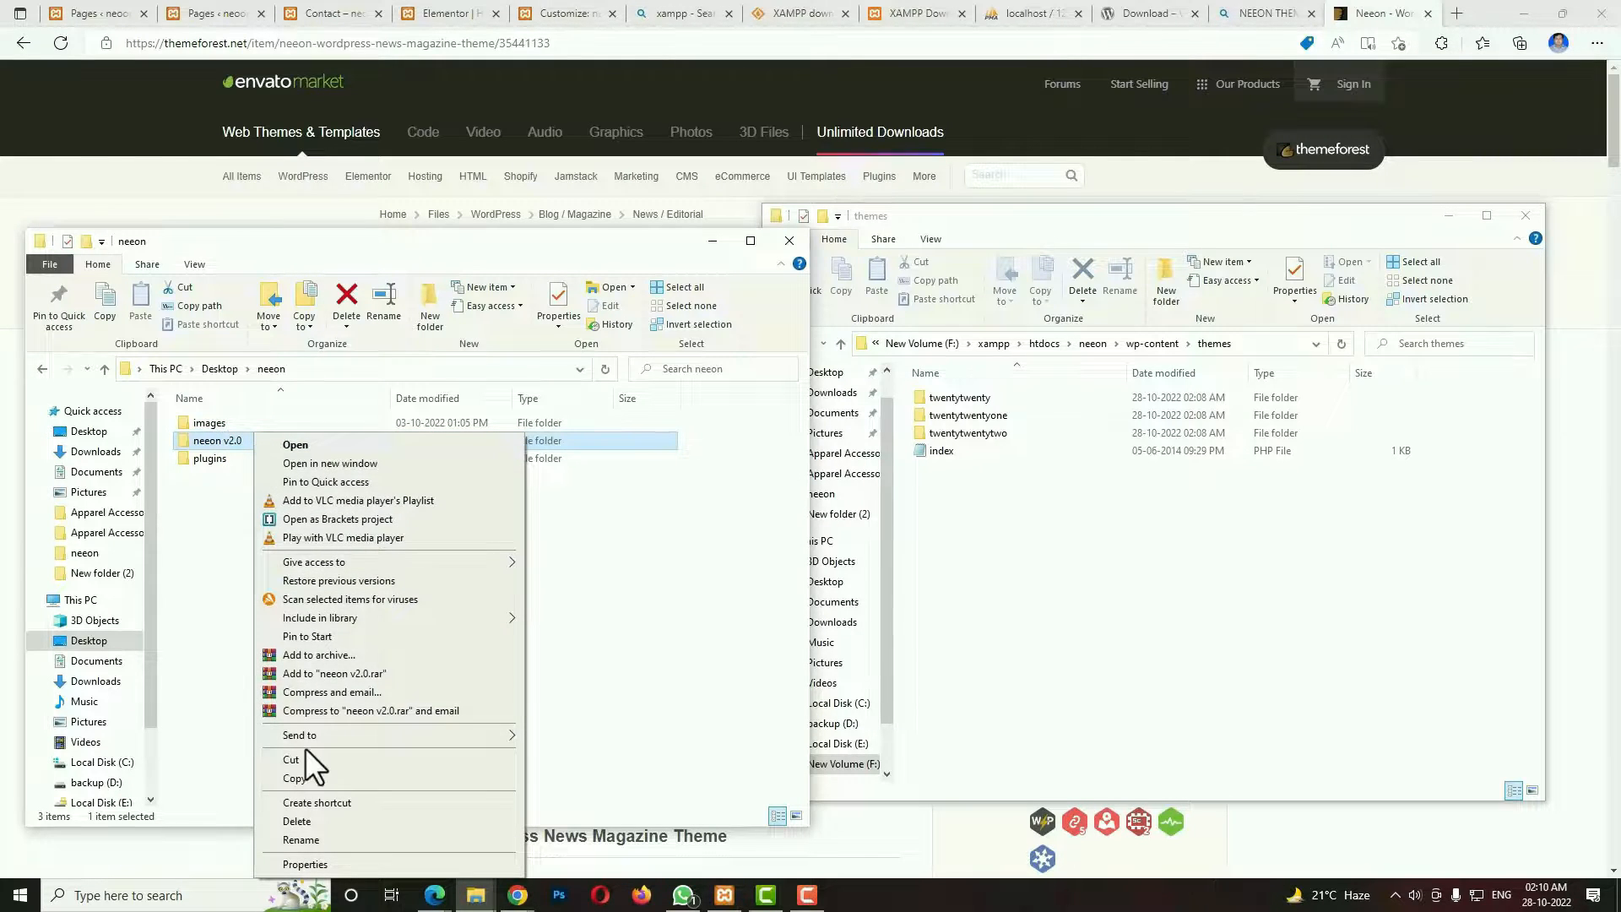
pyautogui.click(297, 777)
pyautogui.click(1222, 673)
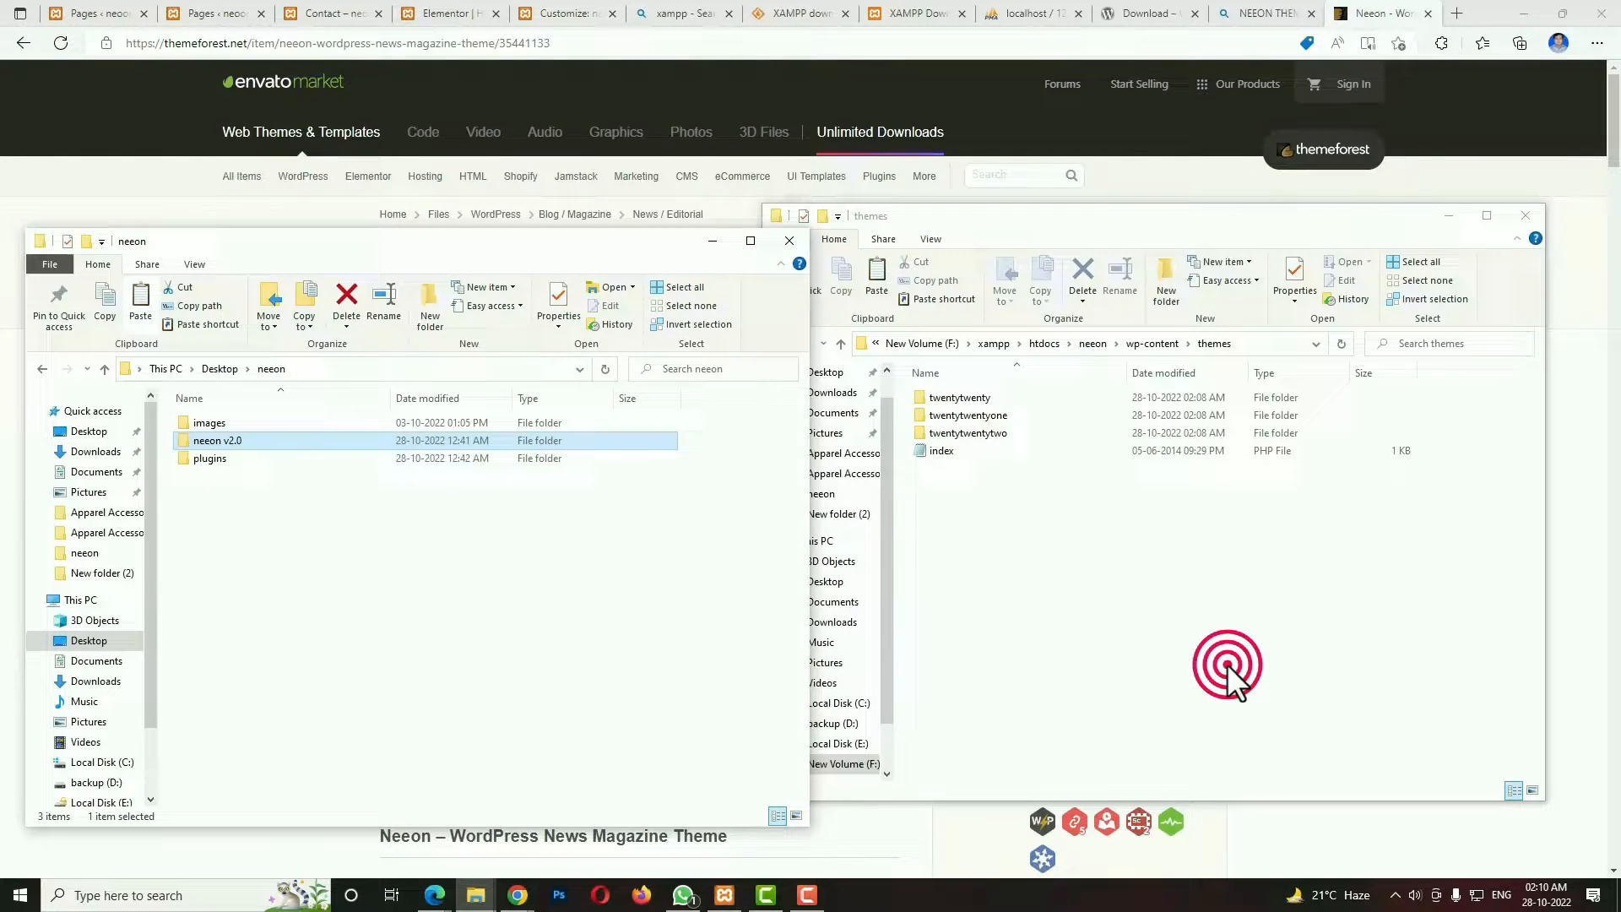
pyautogui.rightClick(1168, 636)
pyautogui.click(1214, 494)
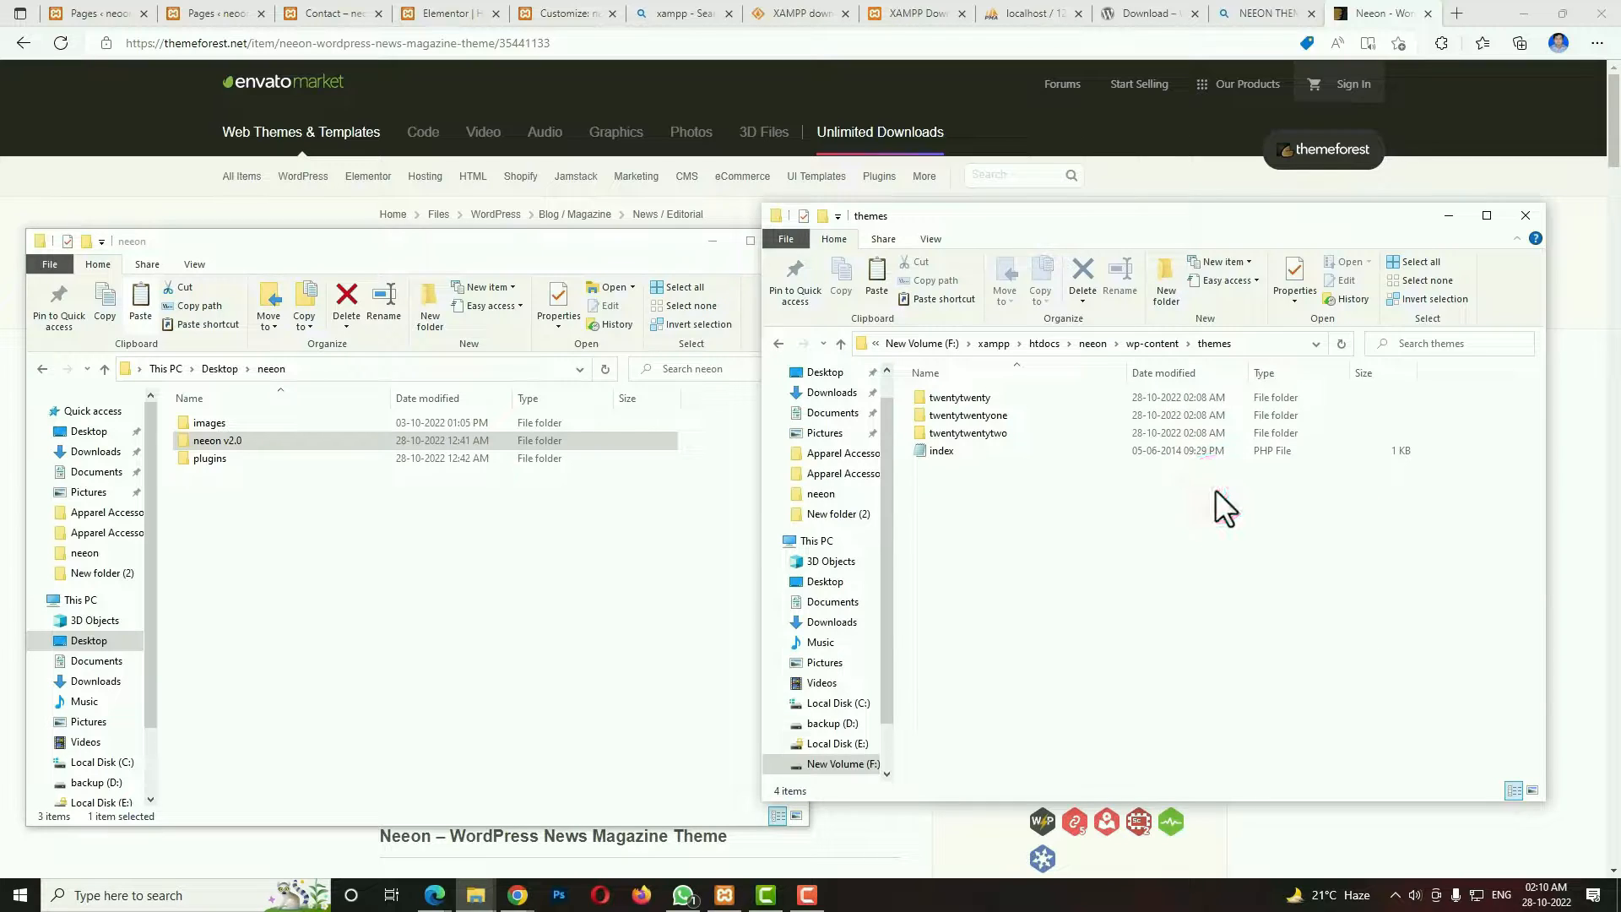
pyautogui.click(1025, 582)
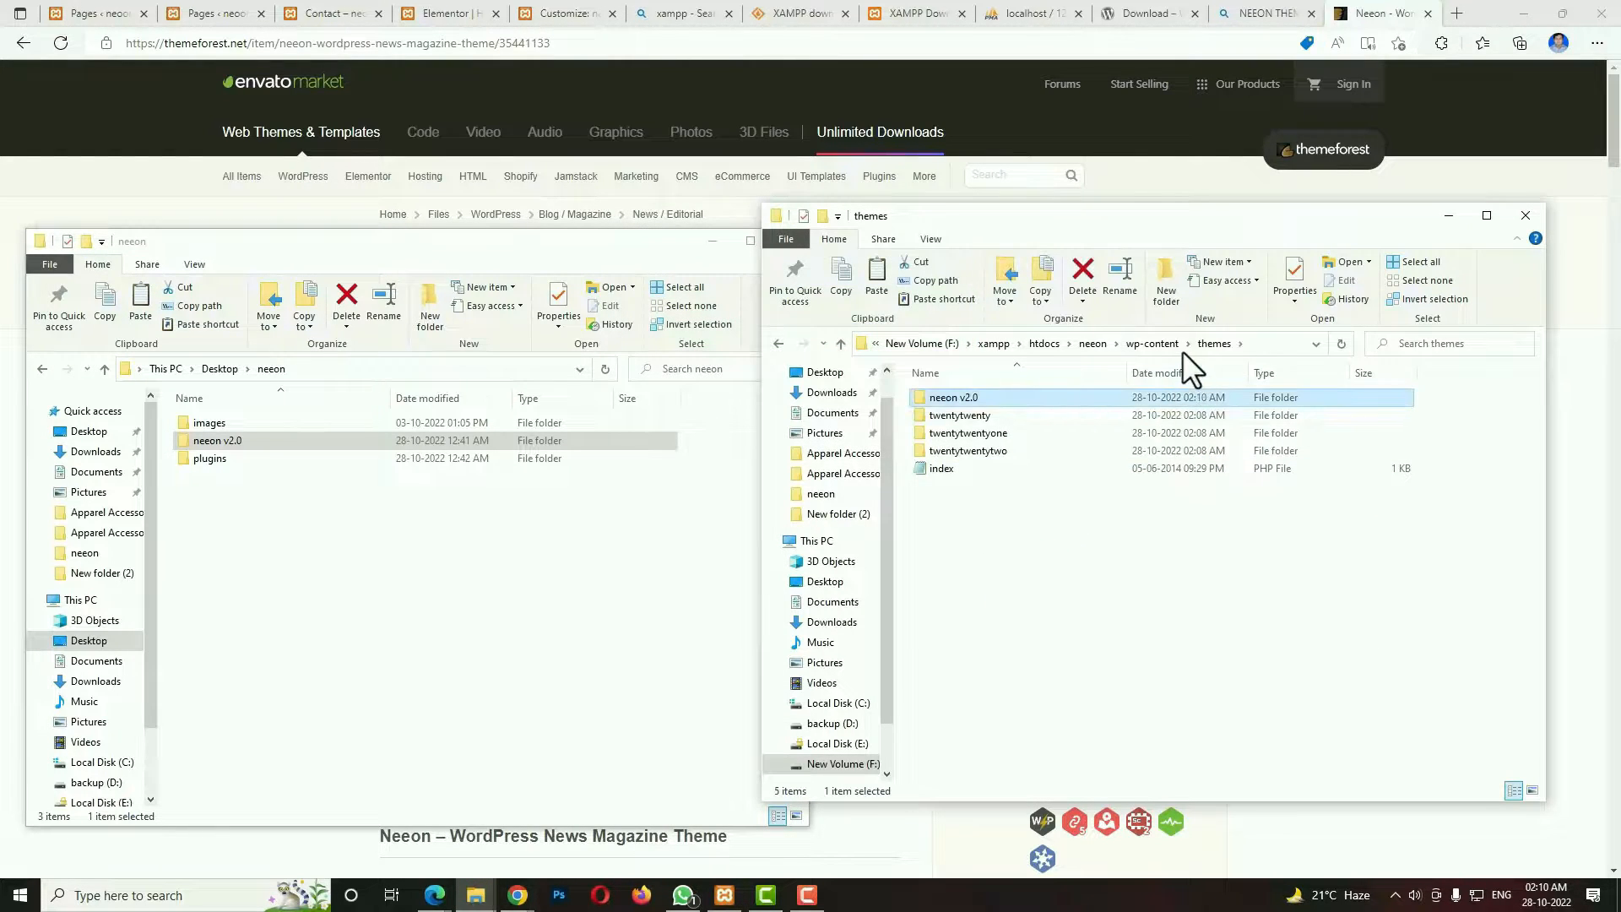
# Delete all the default contents of the site's wp-content\plugins folder.
pyautogui.click(1152, 344)
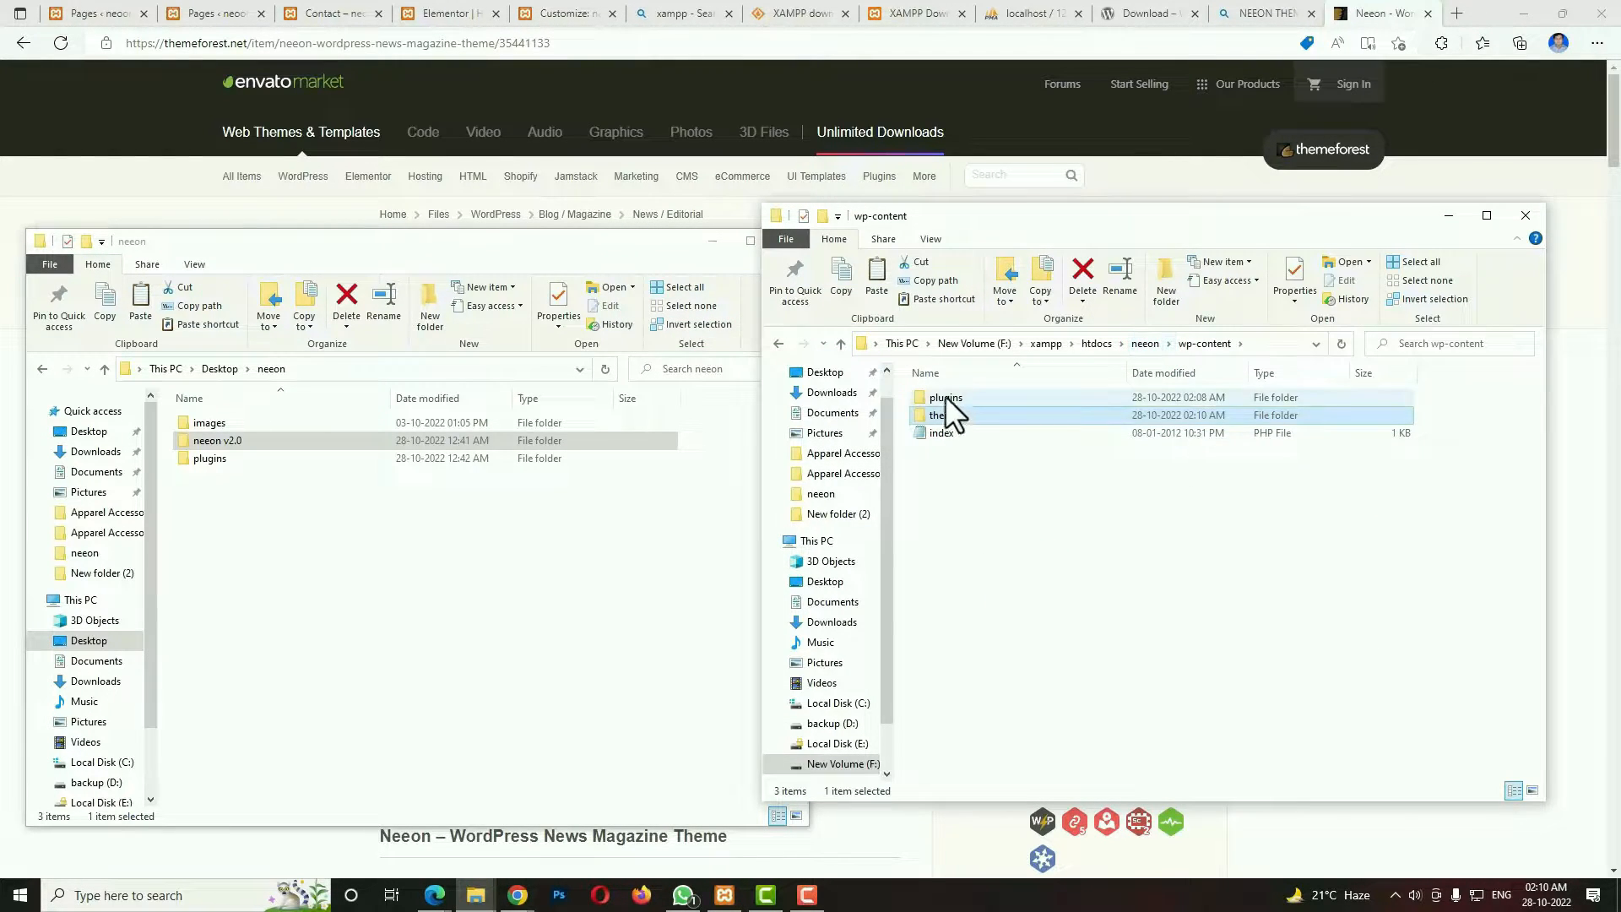
pyautogui.click(945, 397)
pyautogui.doubleClick(946, 396)
pyautogui.moveTo(946, 463); pyautogui.dragTo(941, 388)
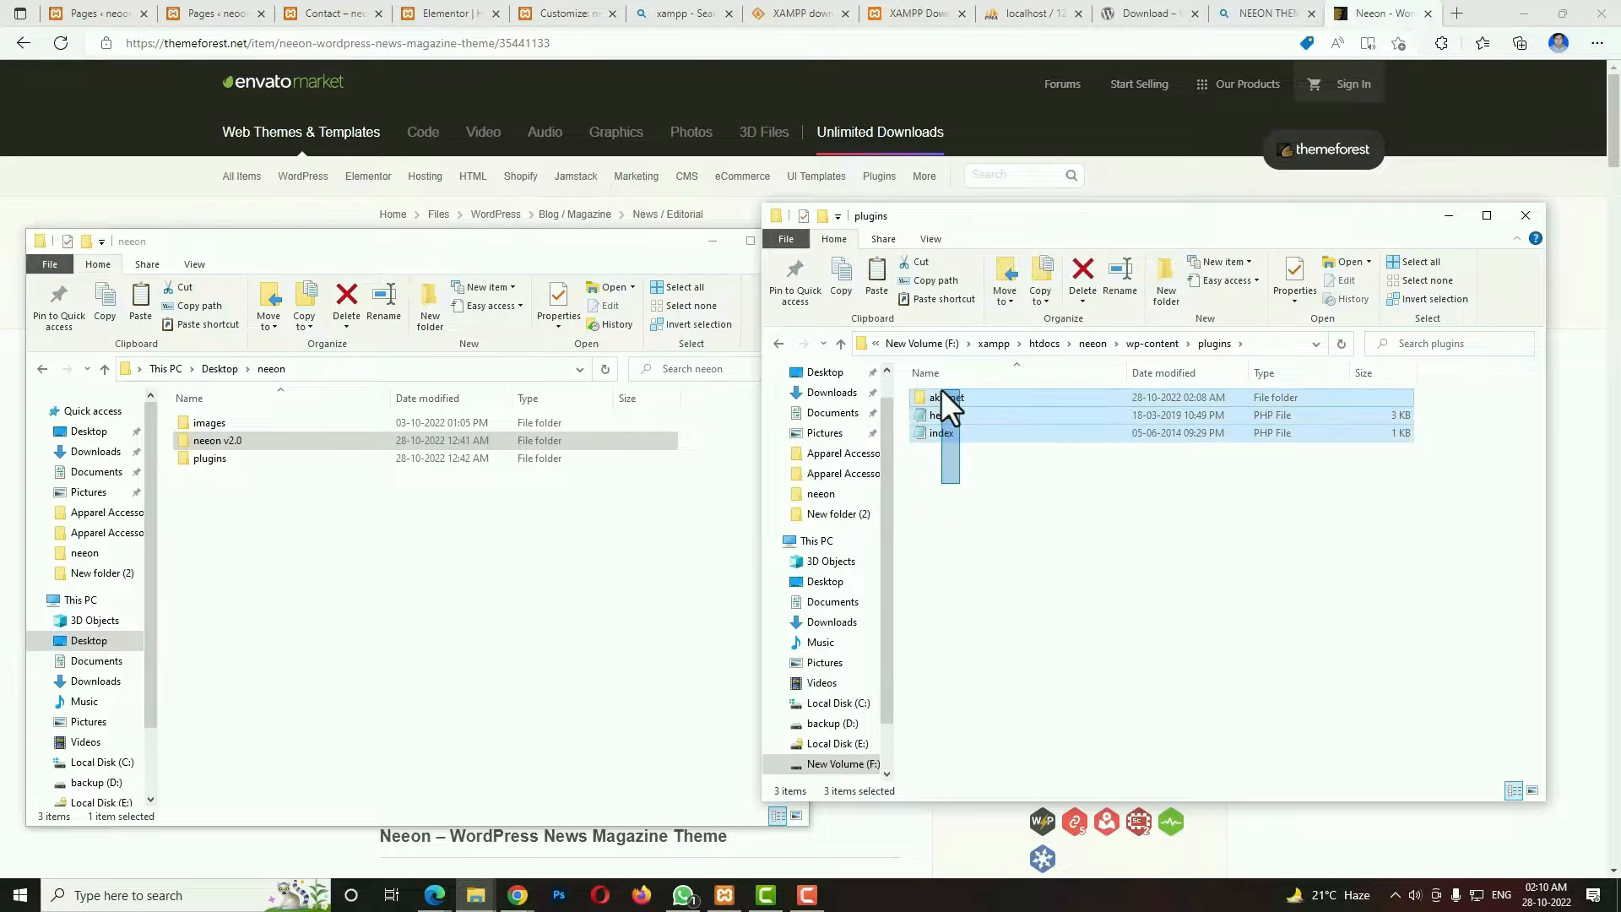
pyautogui.press('Delete')
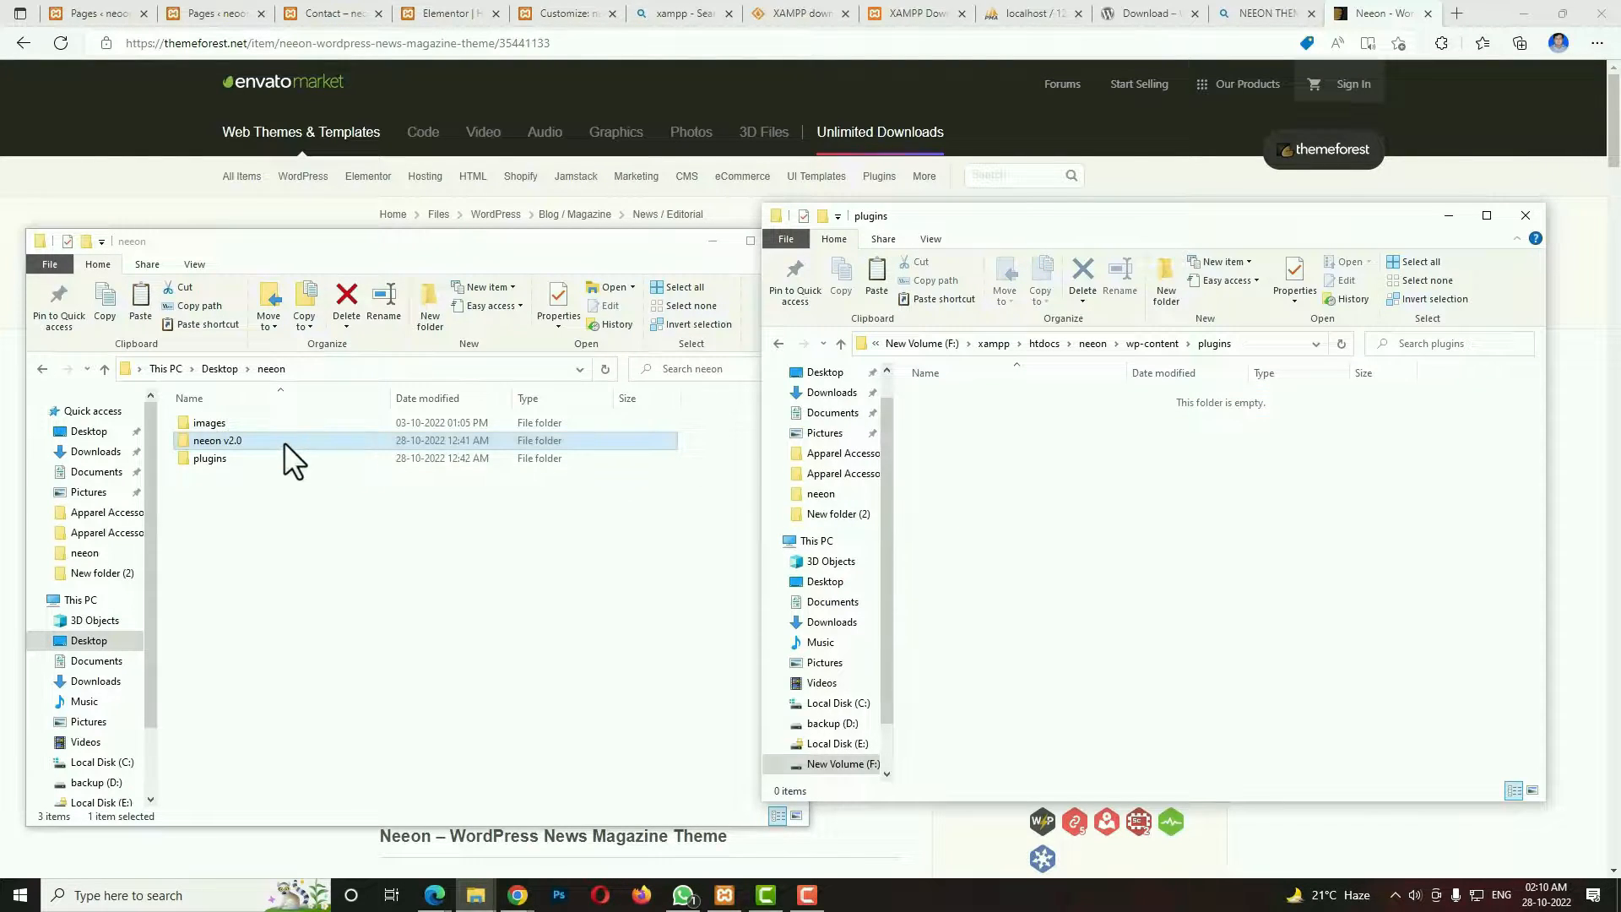
# Copy everything from the Desktop neeon\plugins folder into the site's wp-content\plugins folder, and close the site's folder window.
pyautogui.click(221, 460)
pyautogui.doubleClick(220, 460)
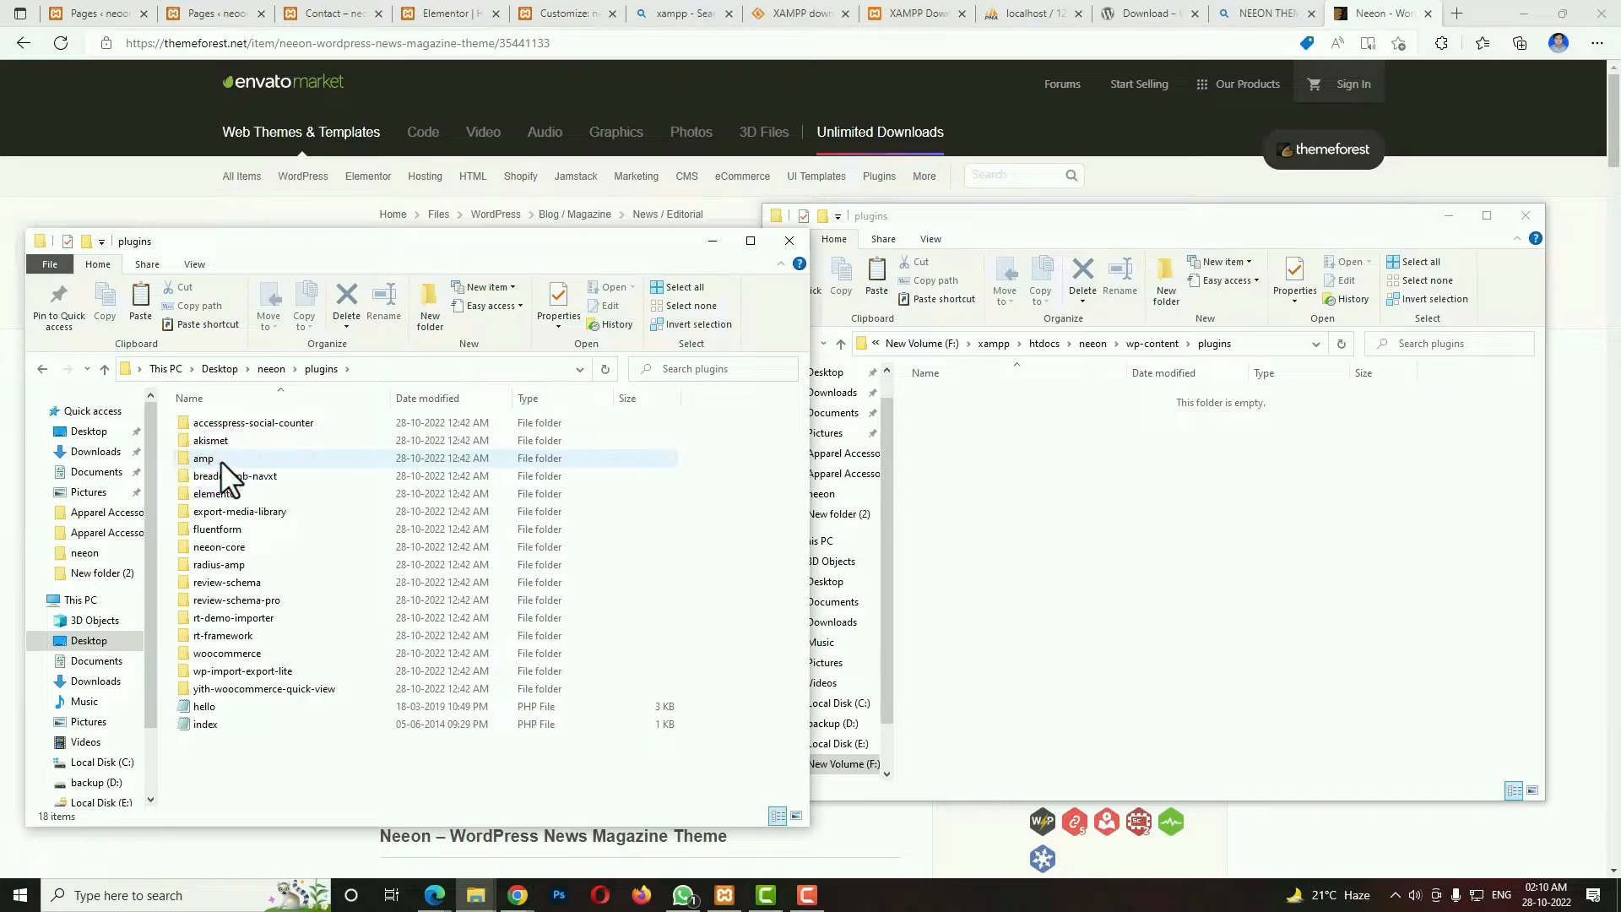
pyautogui.hotkey('ctrl', 'a')
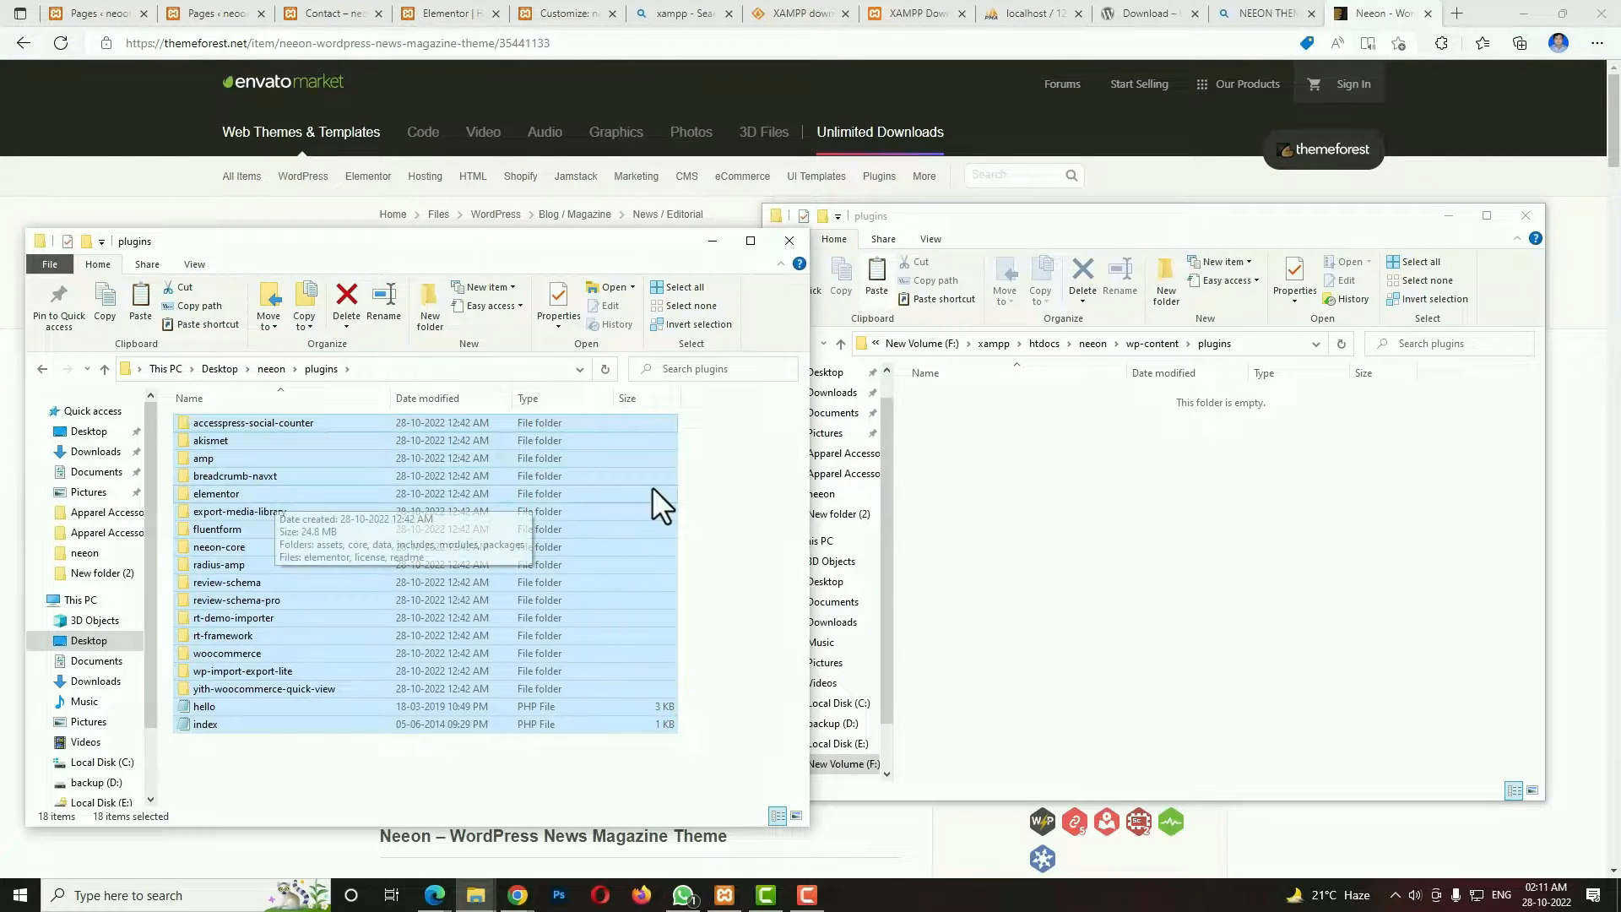
pyautogui.click(1079, 512)
pyautogui.rightClick(1079, 512)
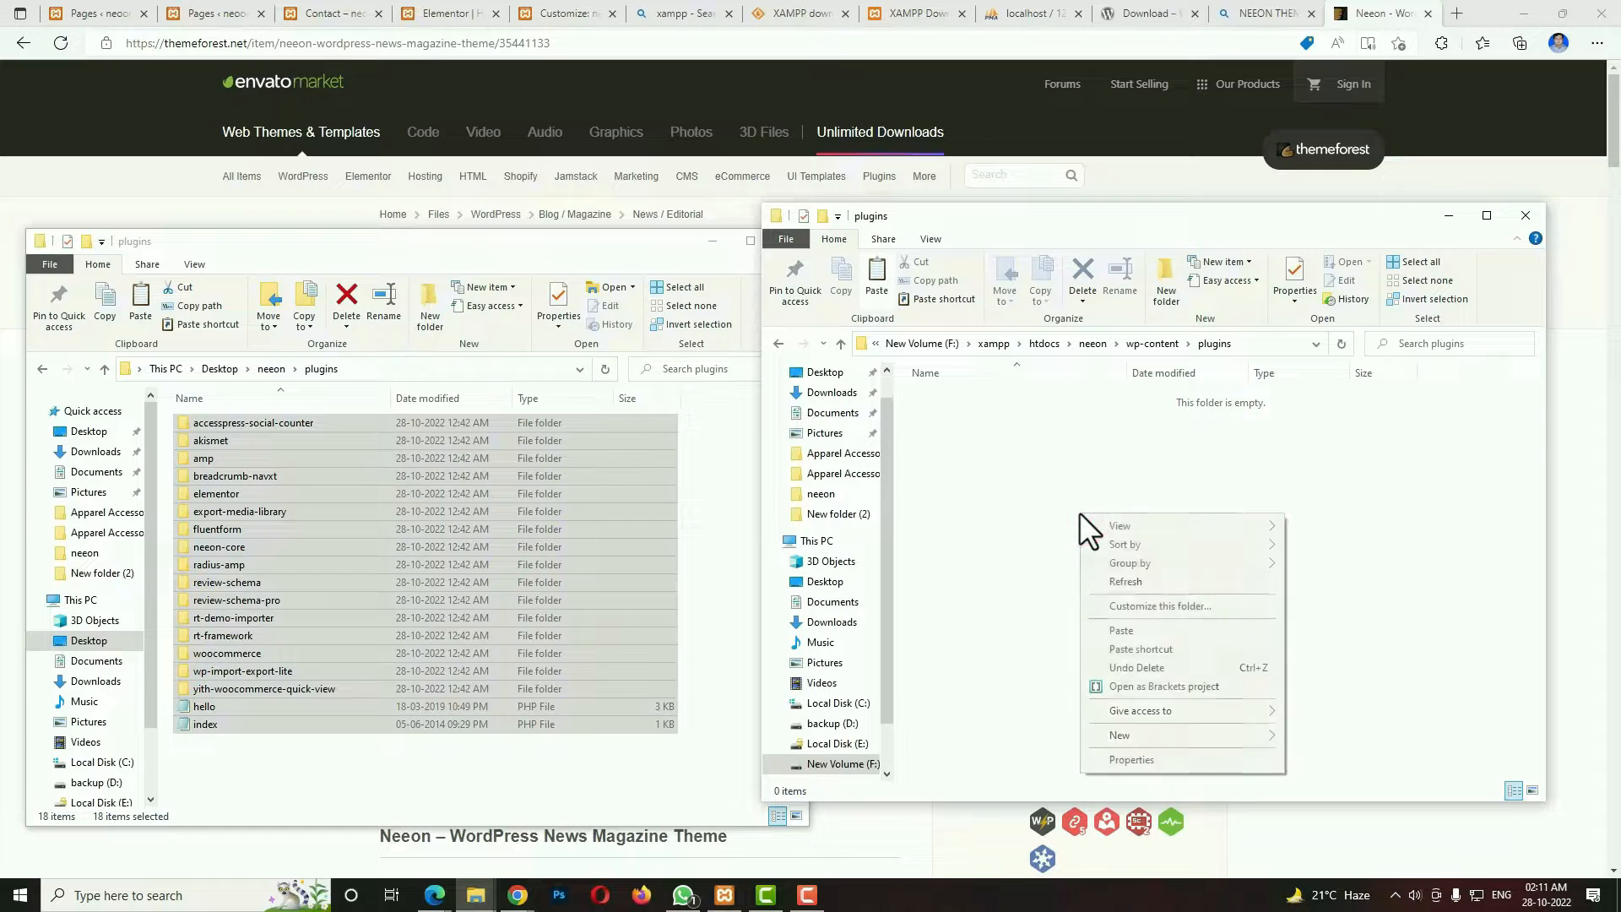
pyautogui.click(1137, 630)
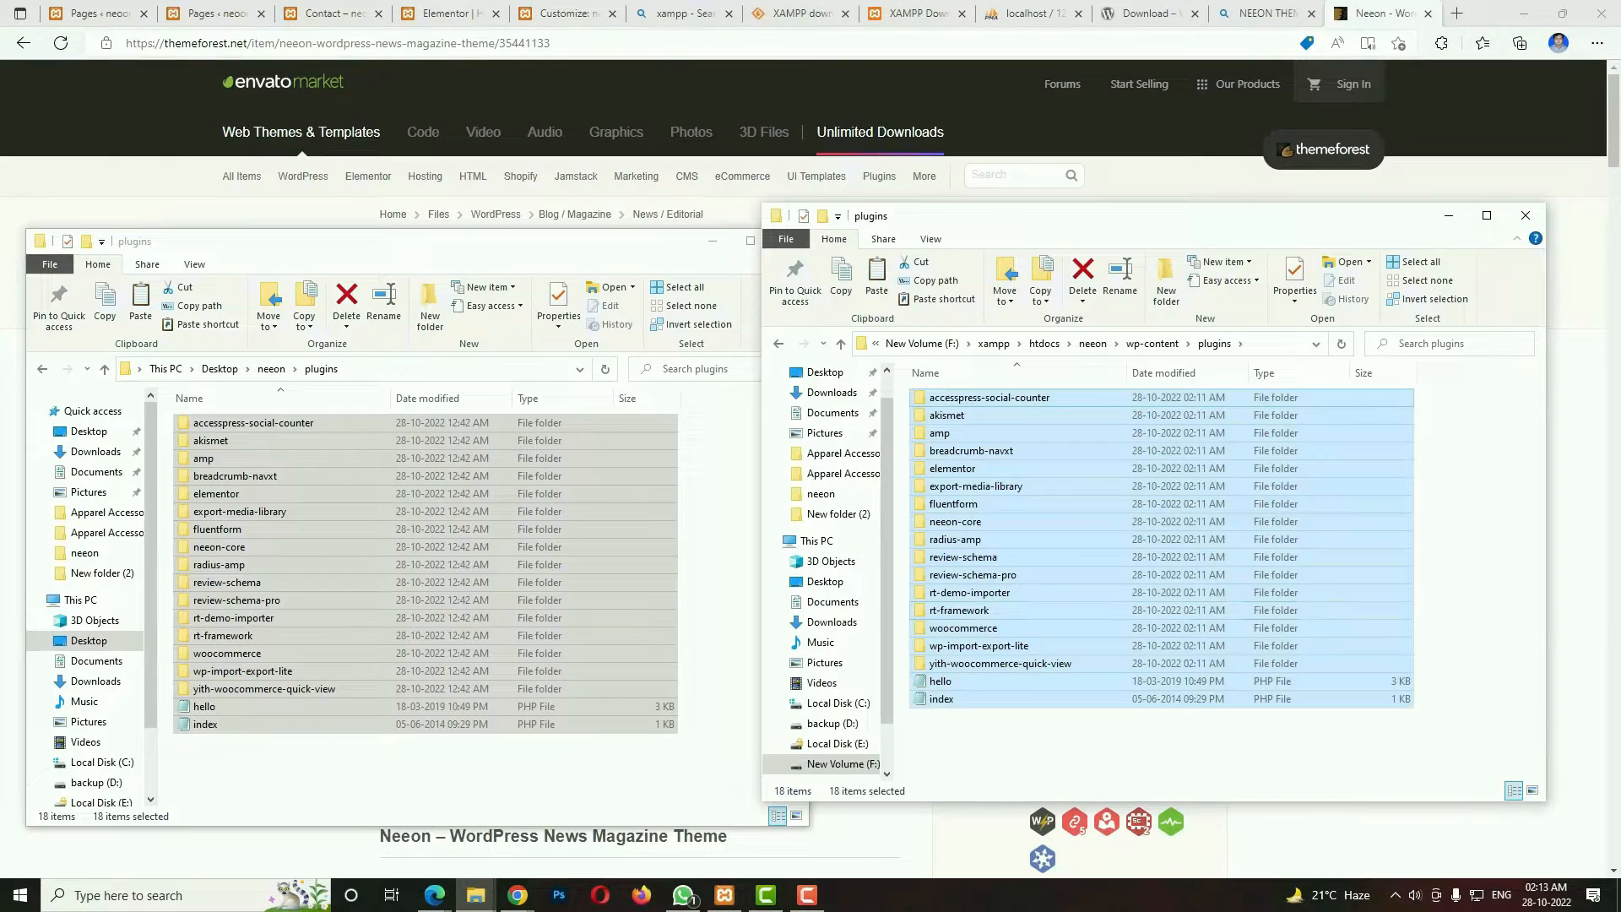
pyautogui.click(1526, 215)
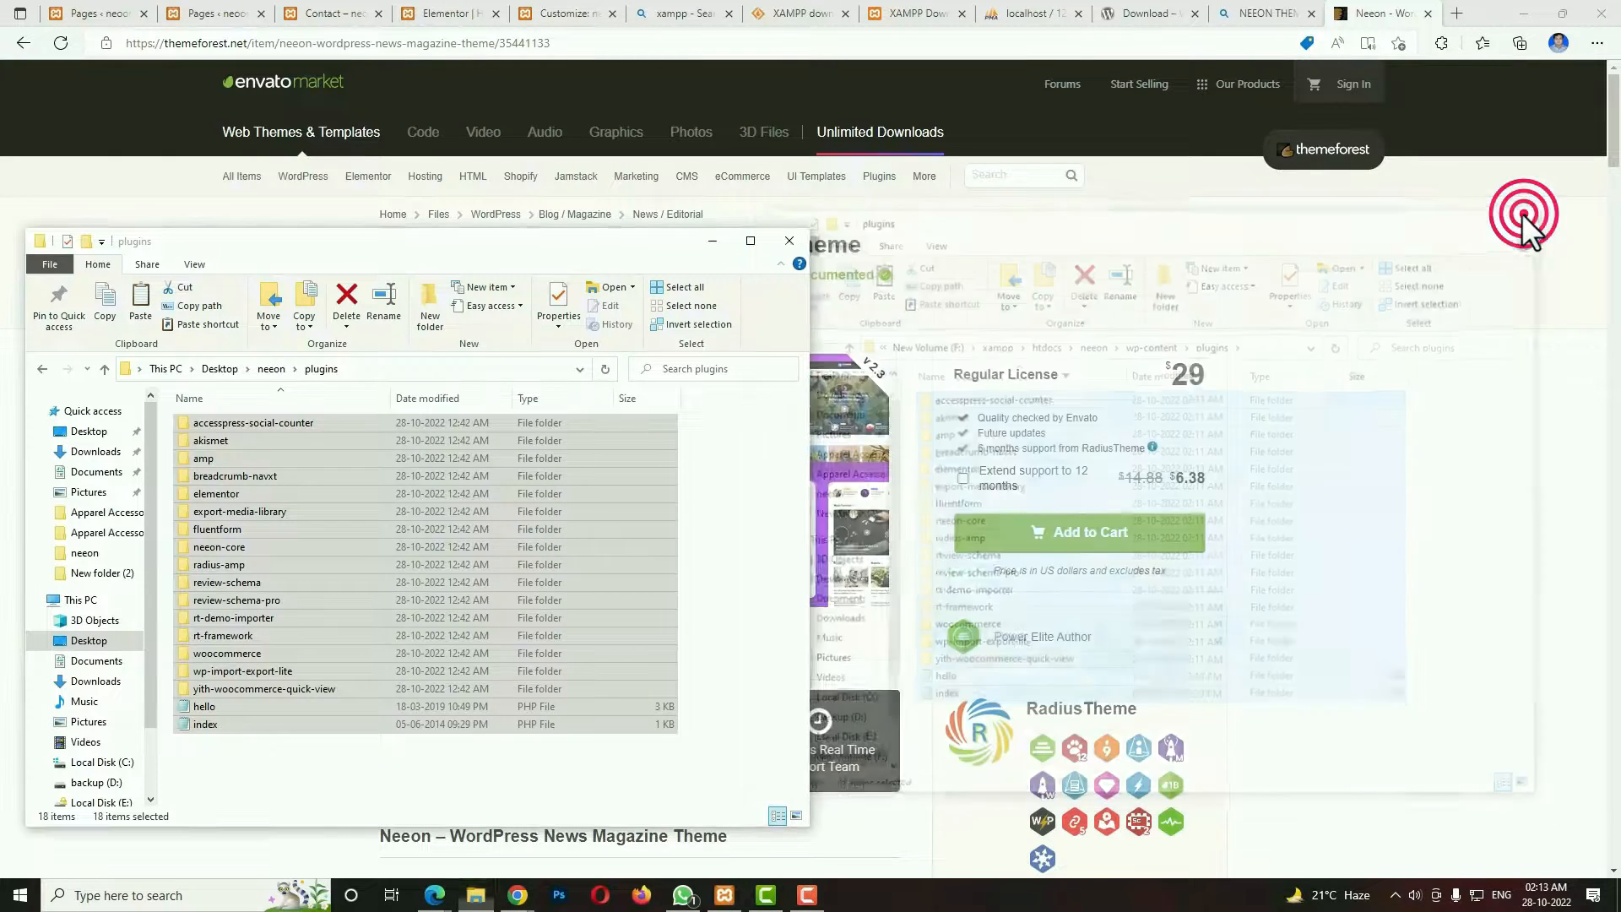
pyautogui.click(38, 369)
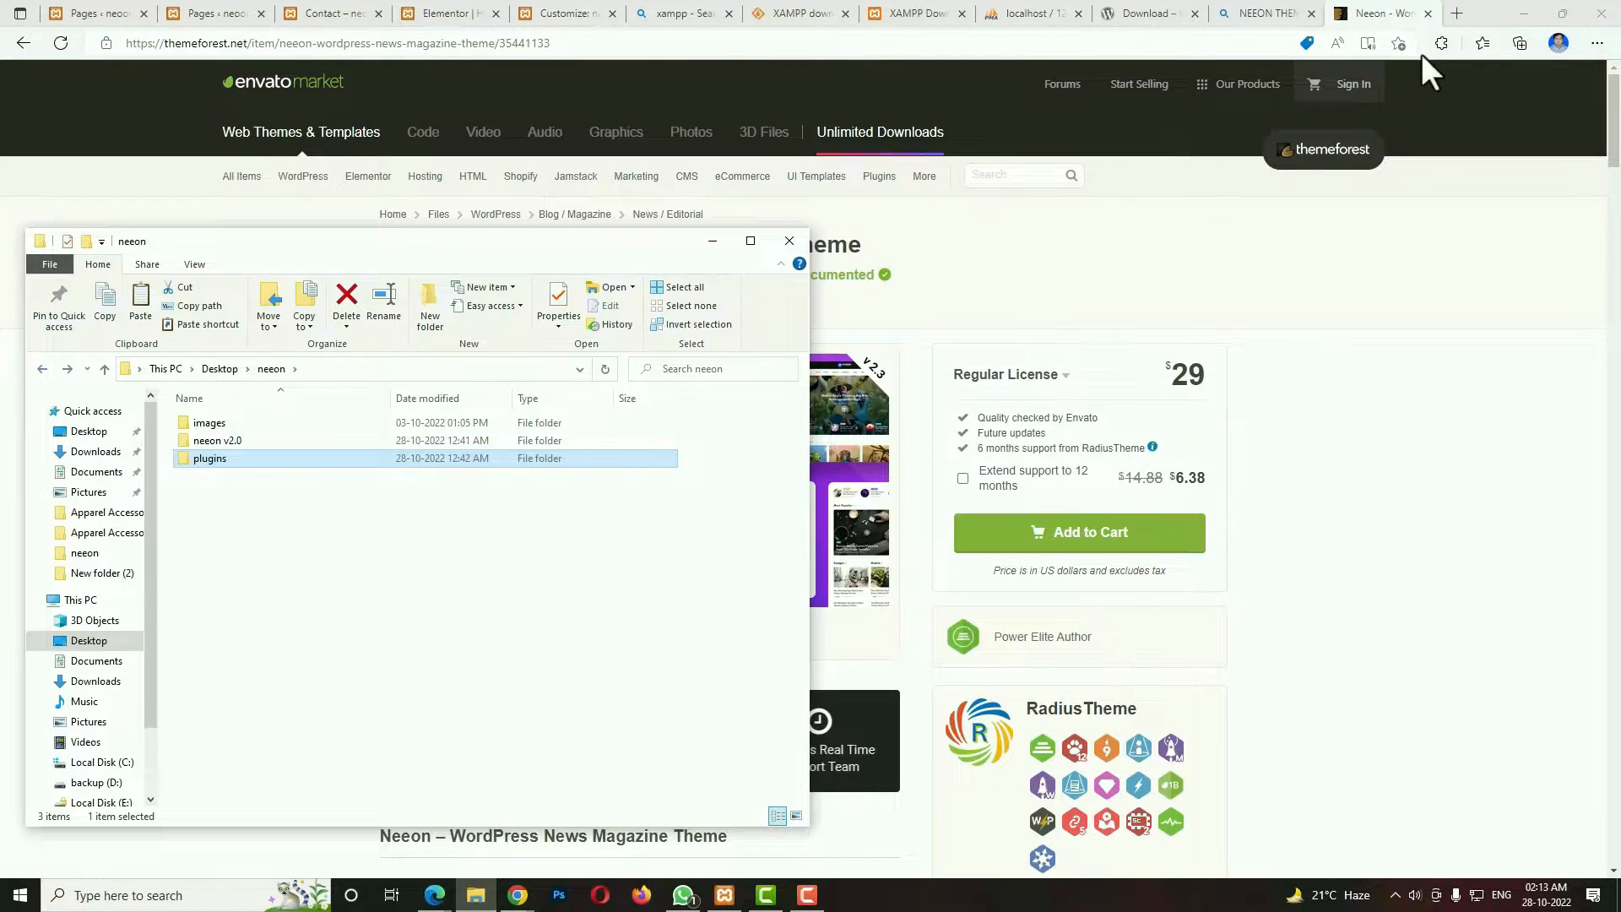
# Load localhost/neeon in a new browser tab and start the WordPress setup in English (United States).
pyautogui.click(1455, 11)
pyautogui.click(1221, 44)
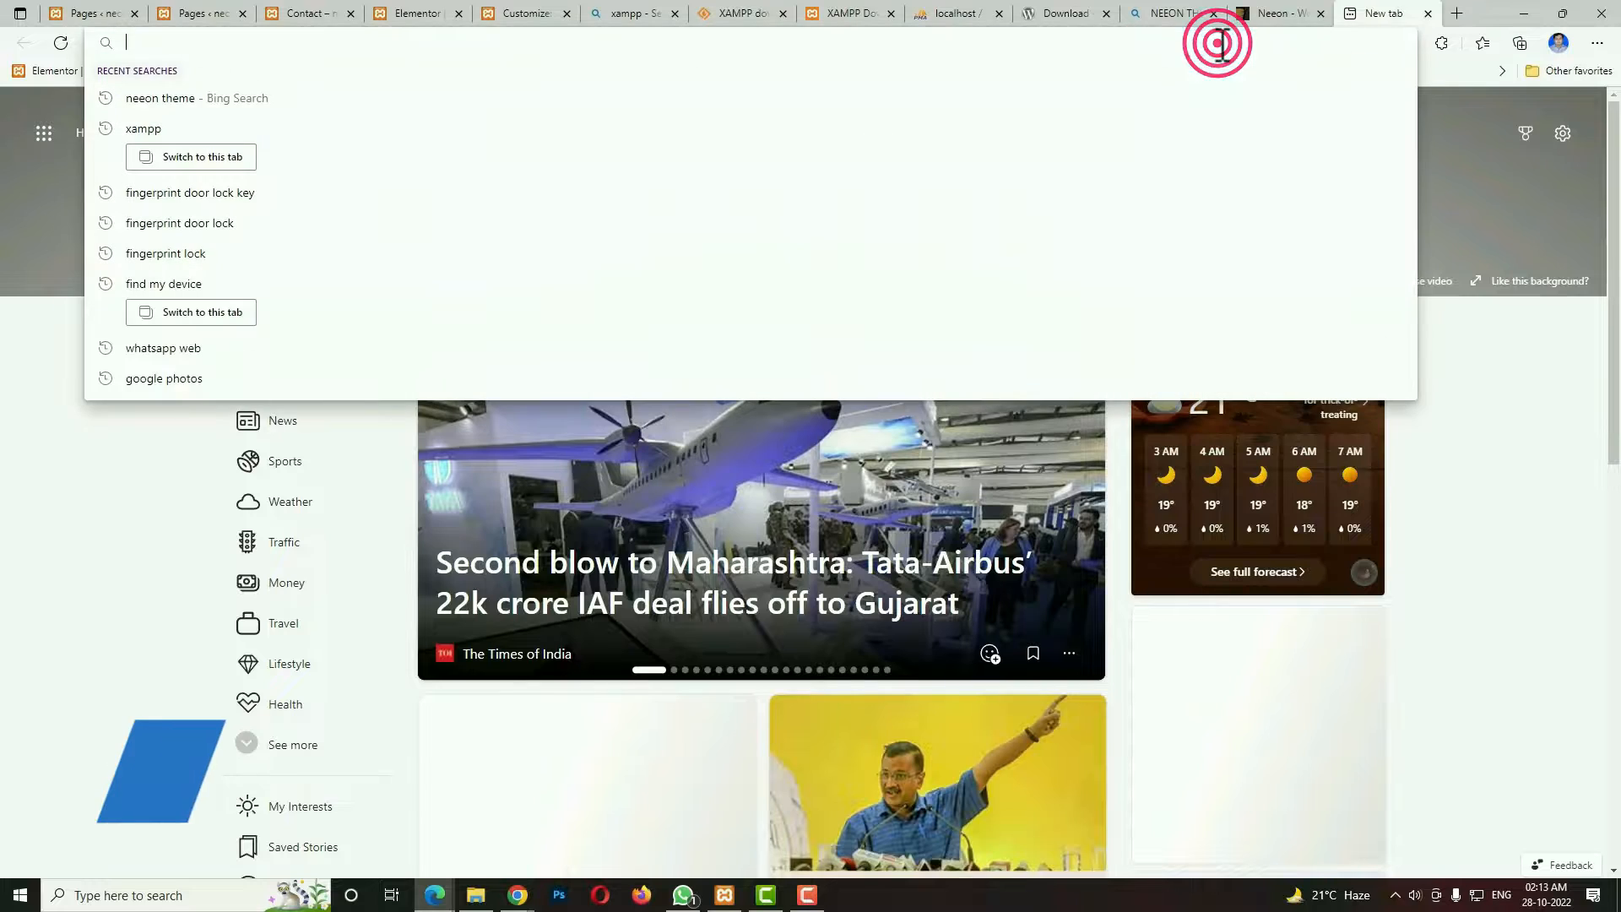
pyautogui.write('localhost')
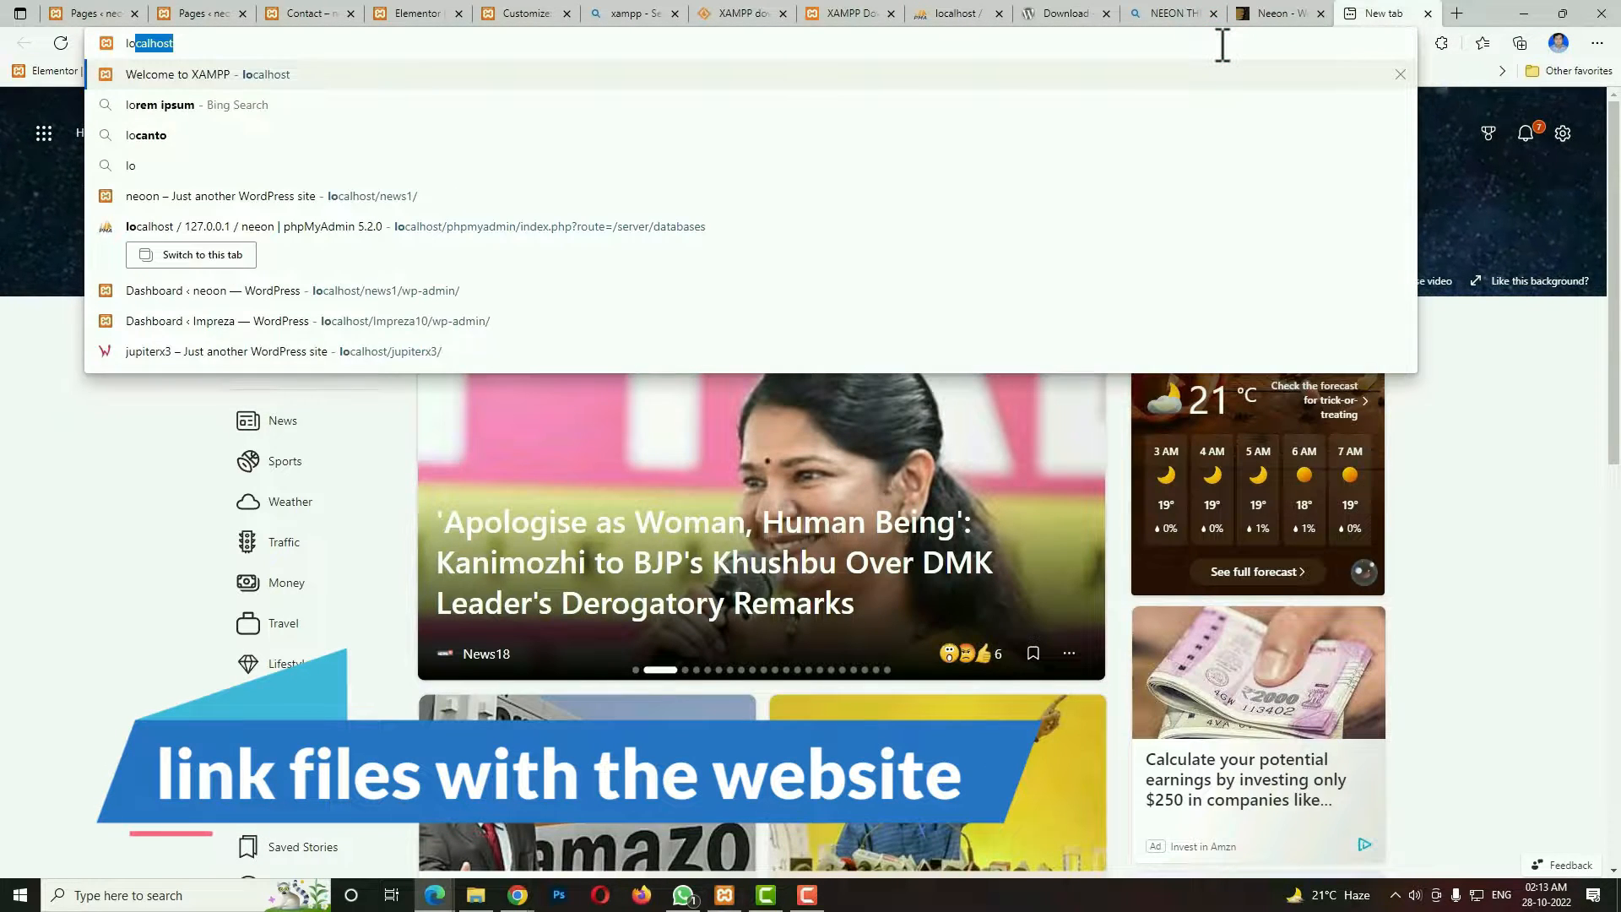
pyautogui.write('/')
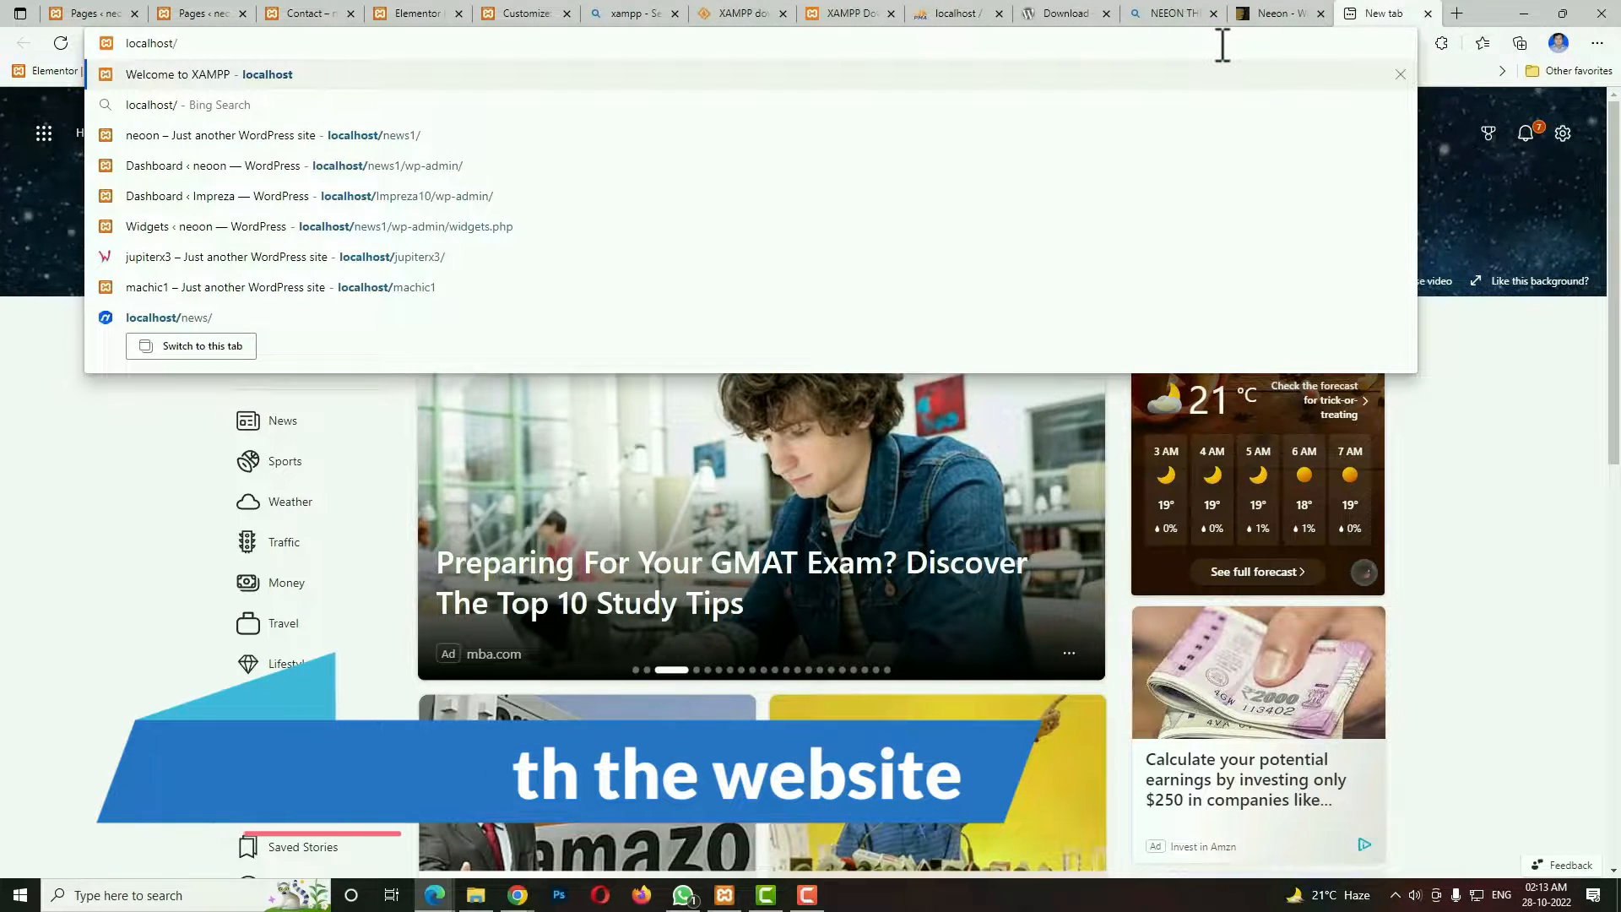
pyautogui.write('neeon')
pyautogui.press('Return')
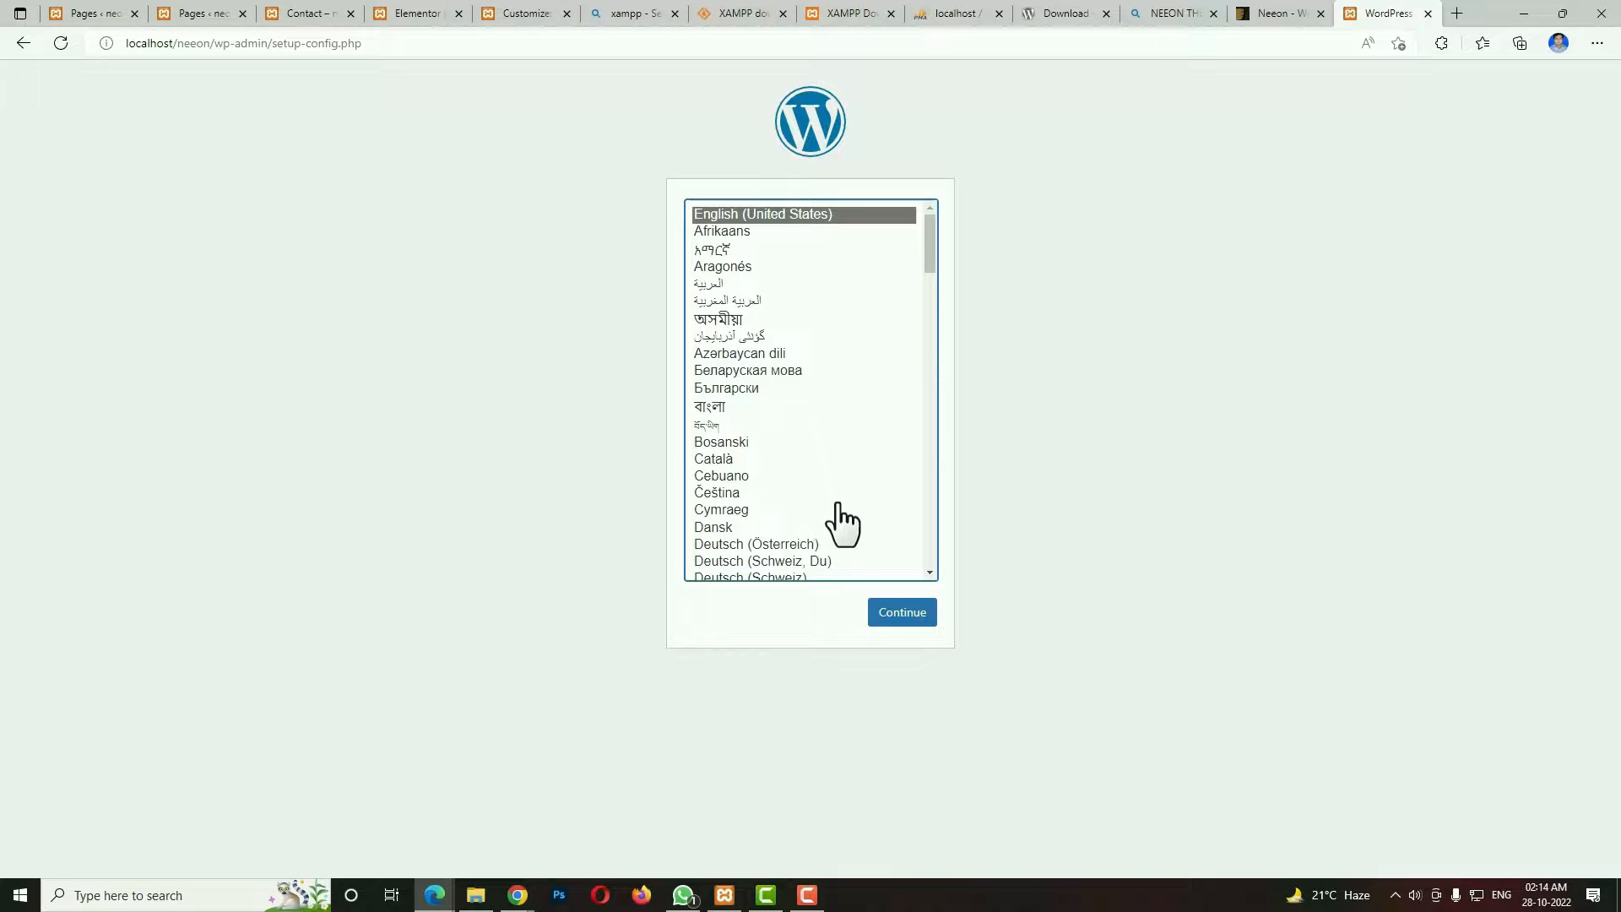
pyautogui.click(902, 613)
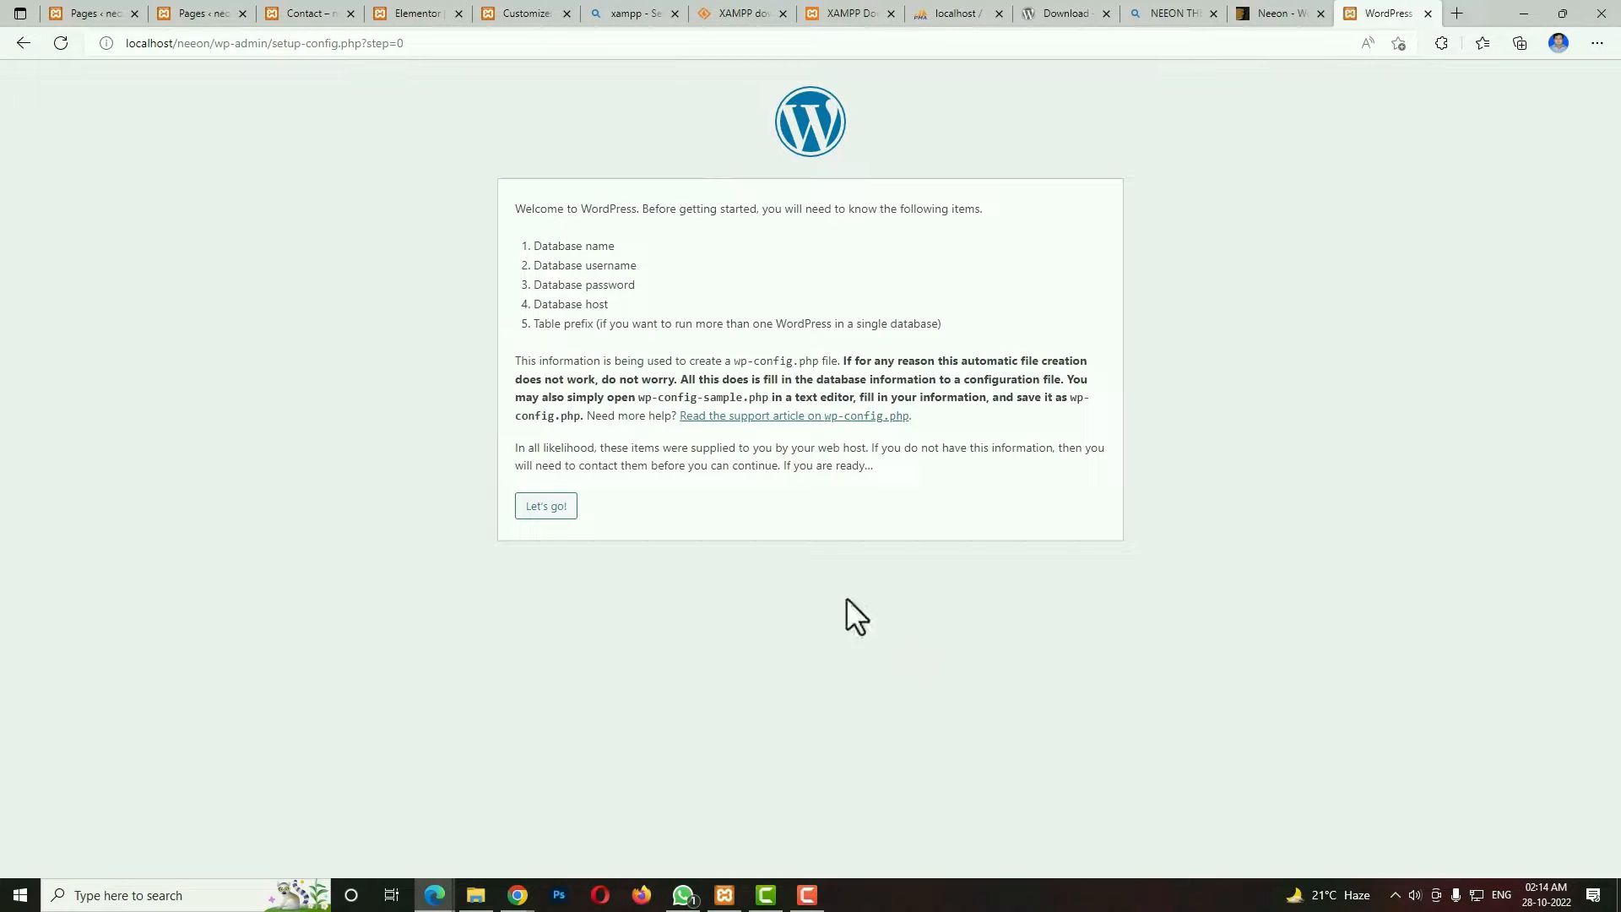
pyautogui.click(534, 507)
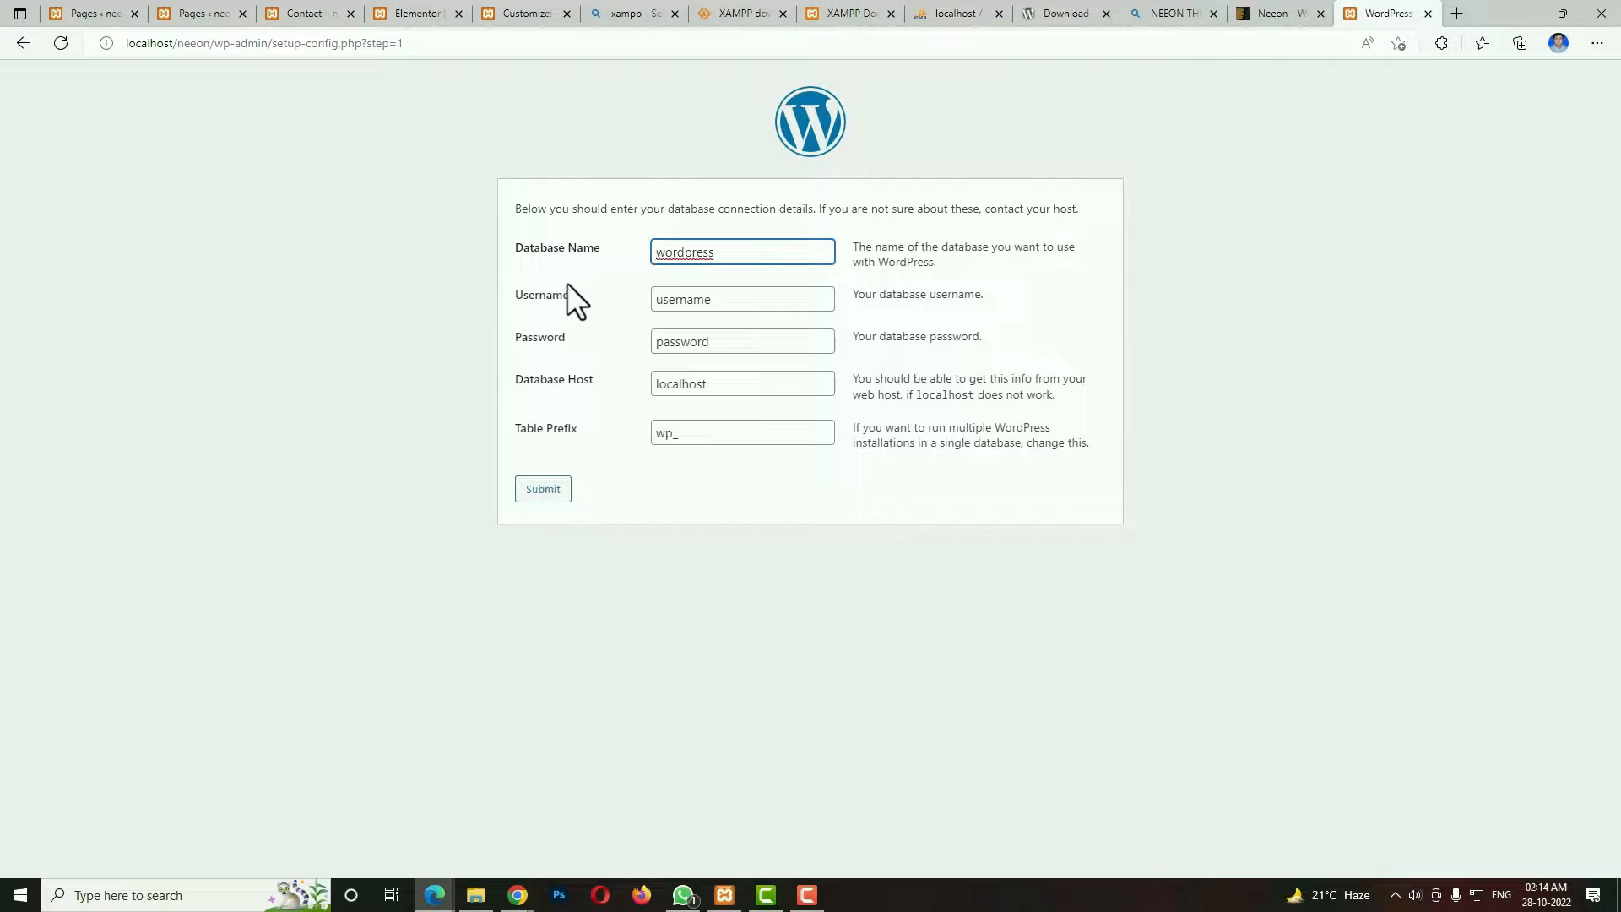
# Submit the database connection details with database name neeon, username root and an empty password.
pyautogui.click(564, 278)
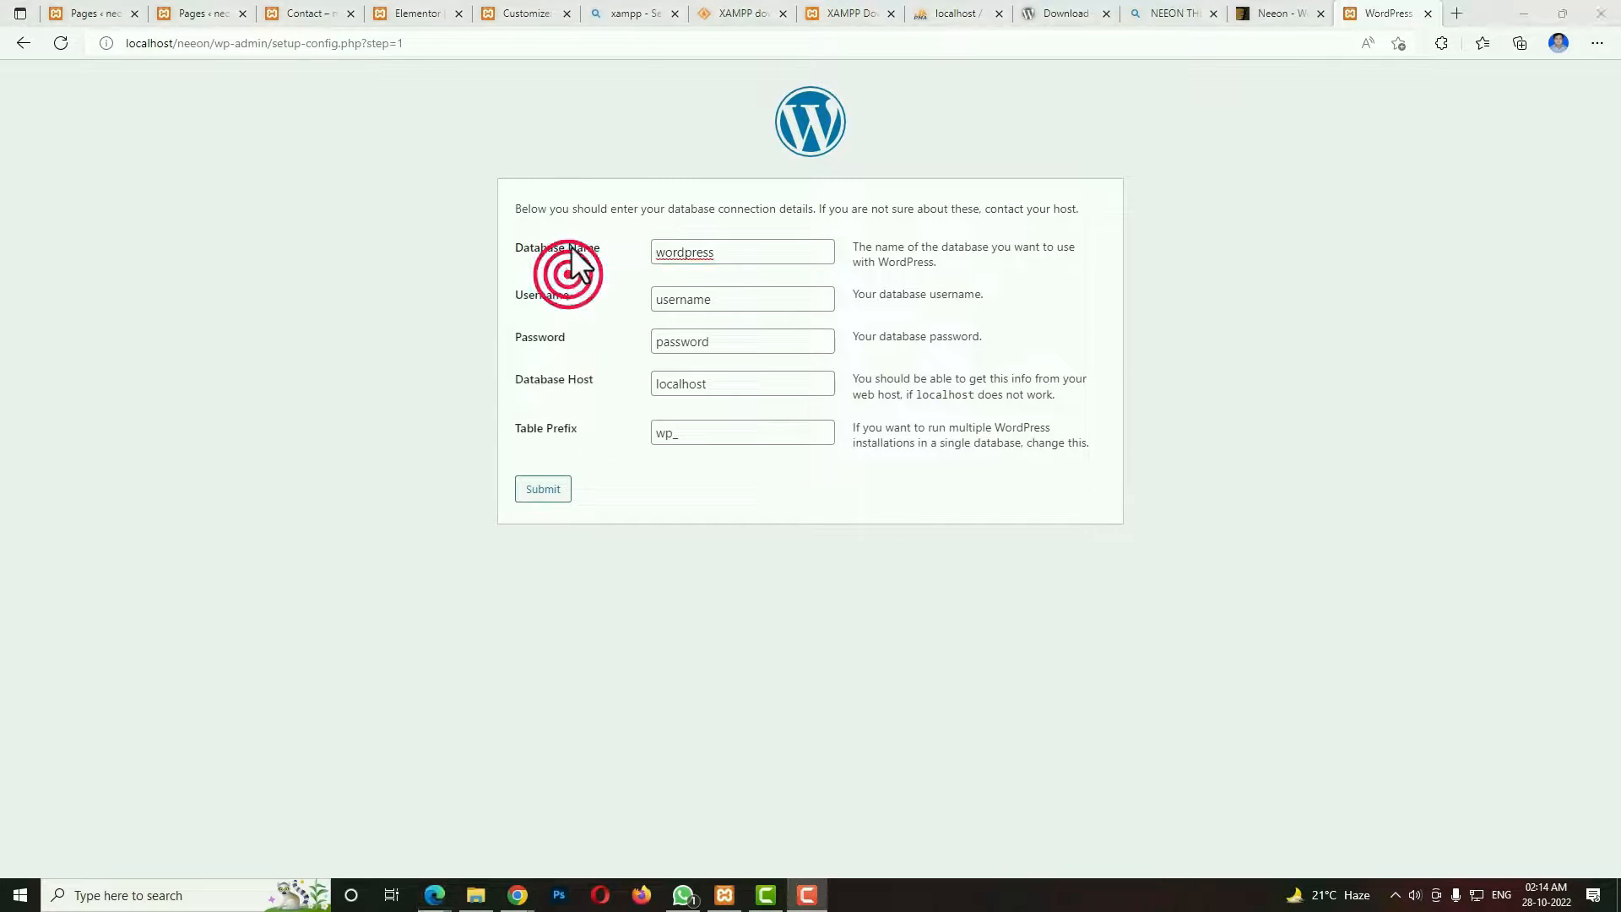
pyautogui.doubleClick(760, 244)
pyautogui.write('n')
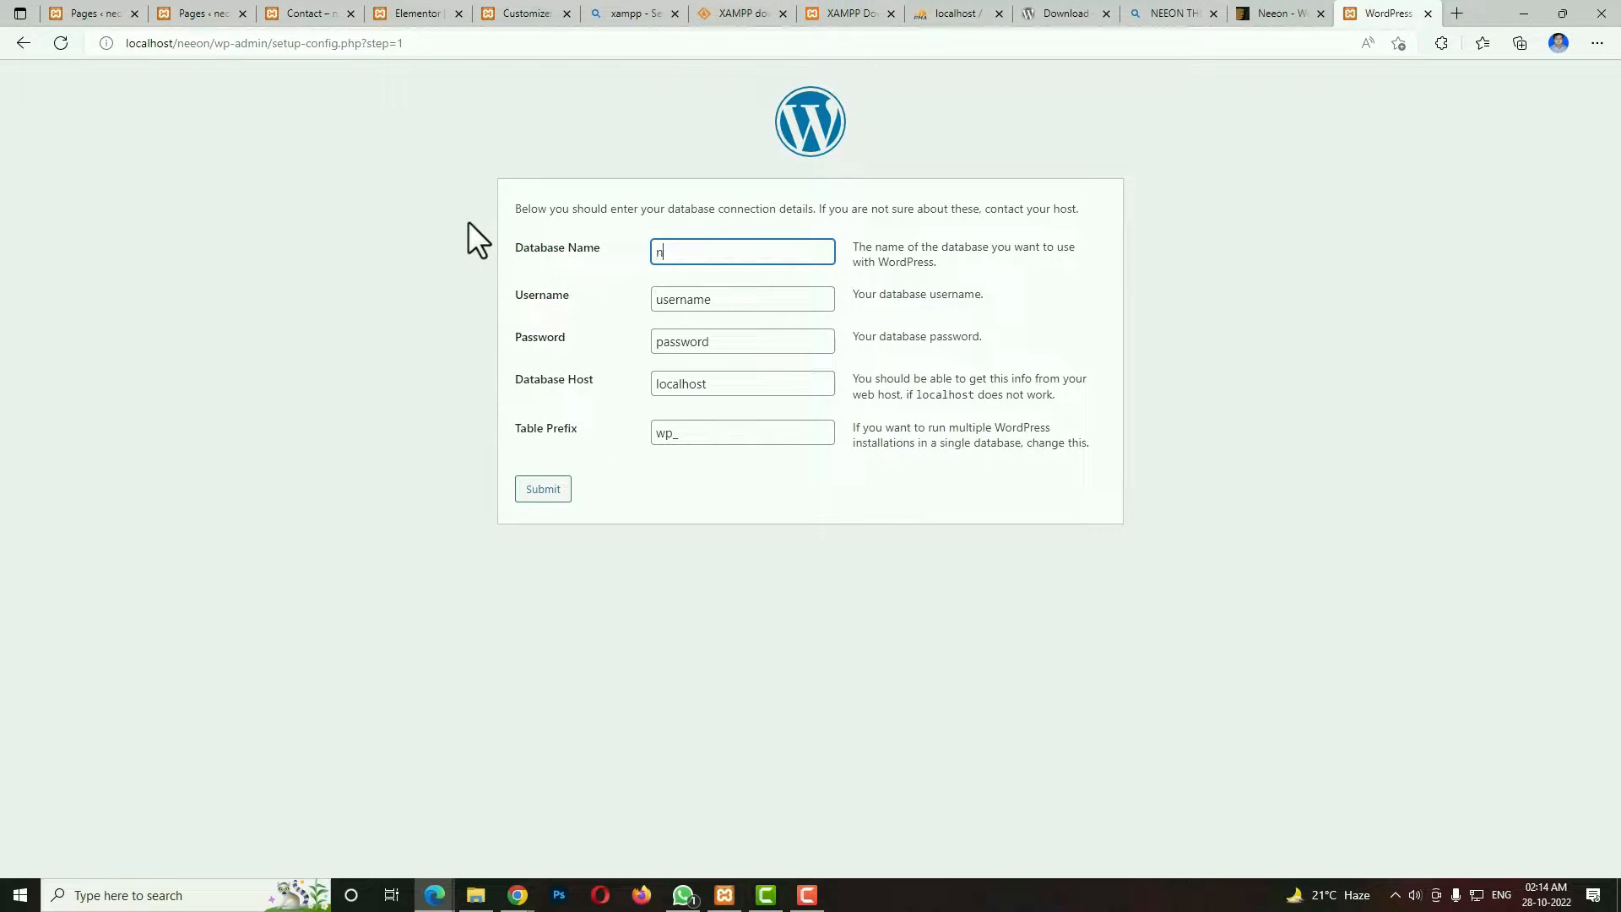
pyautogui.write('eeon')
pyautogui.doubleClick(787, 309)
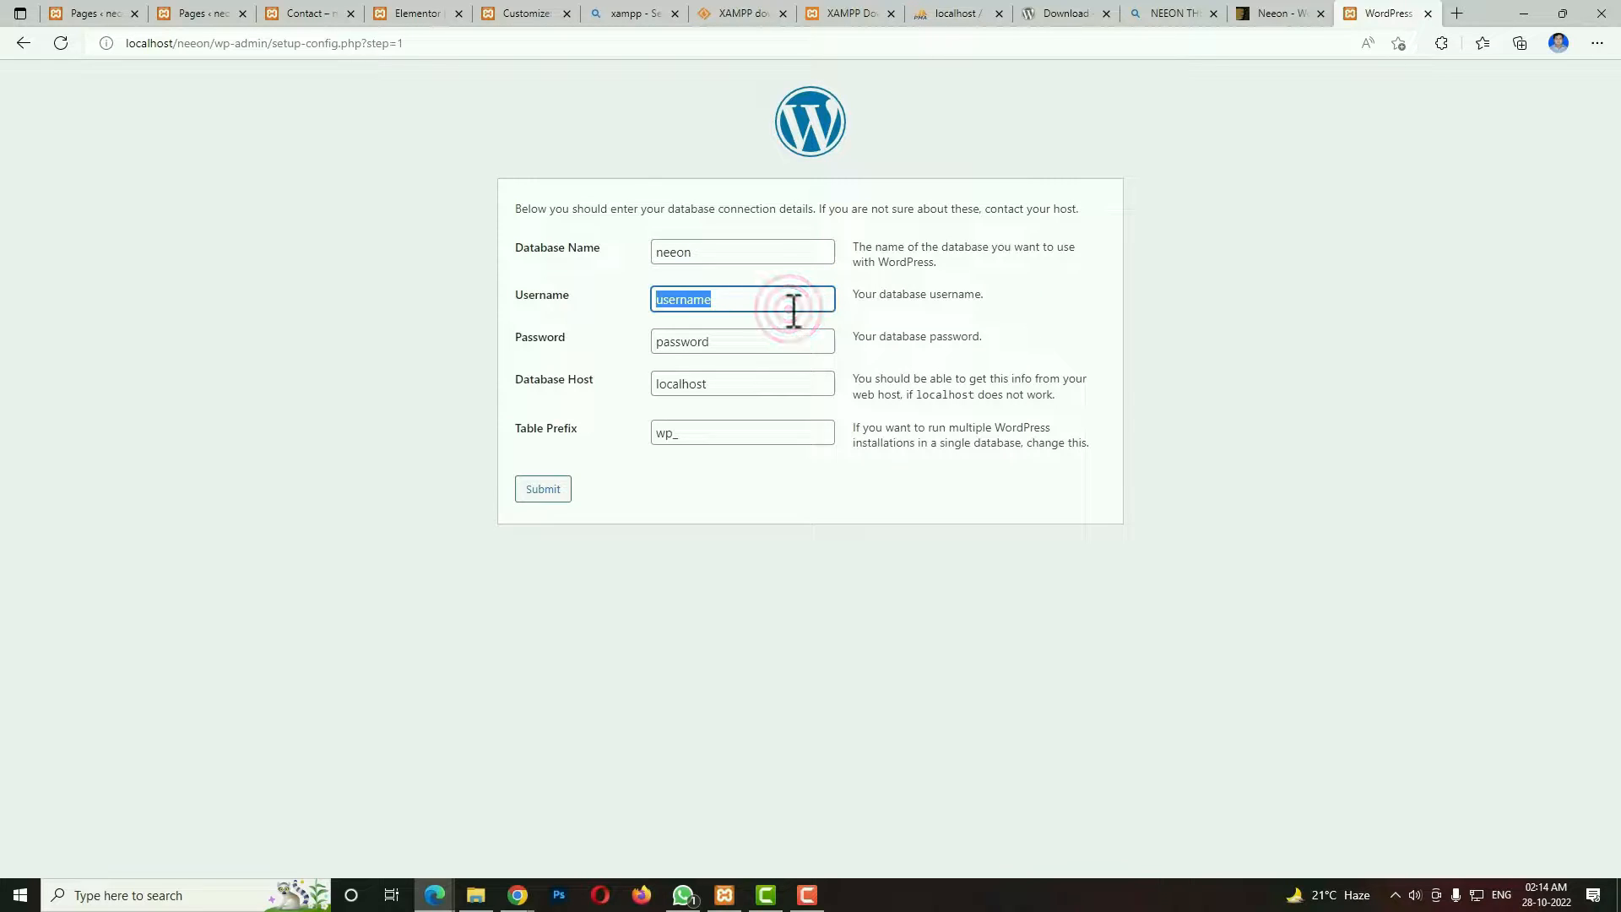
pyautogui.write('root')
pyautogui.doubleClick(769, 338)
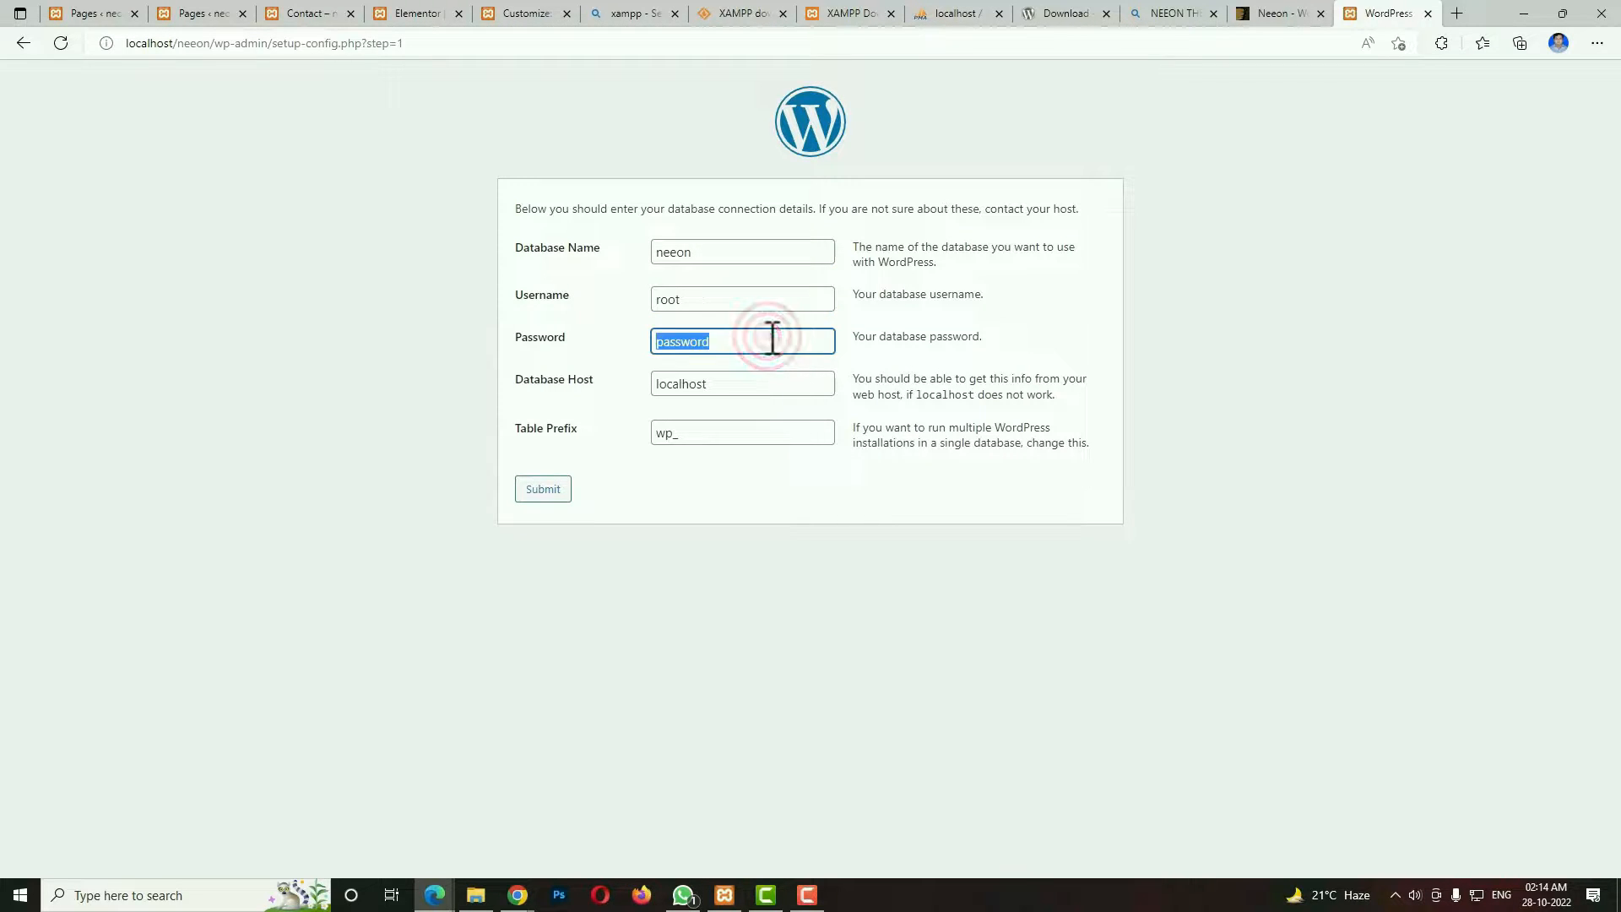
pyautogui.press('BackSpace')
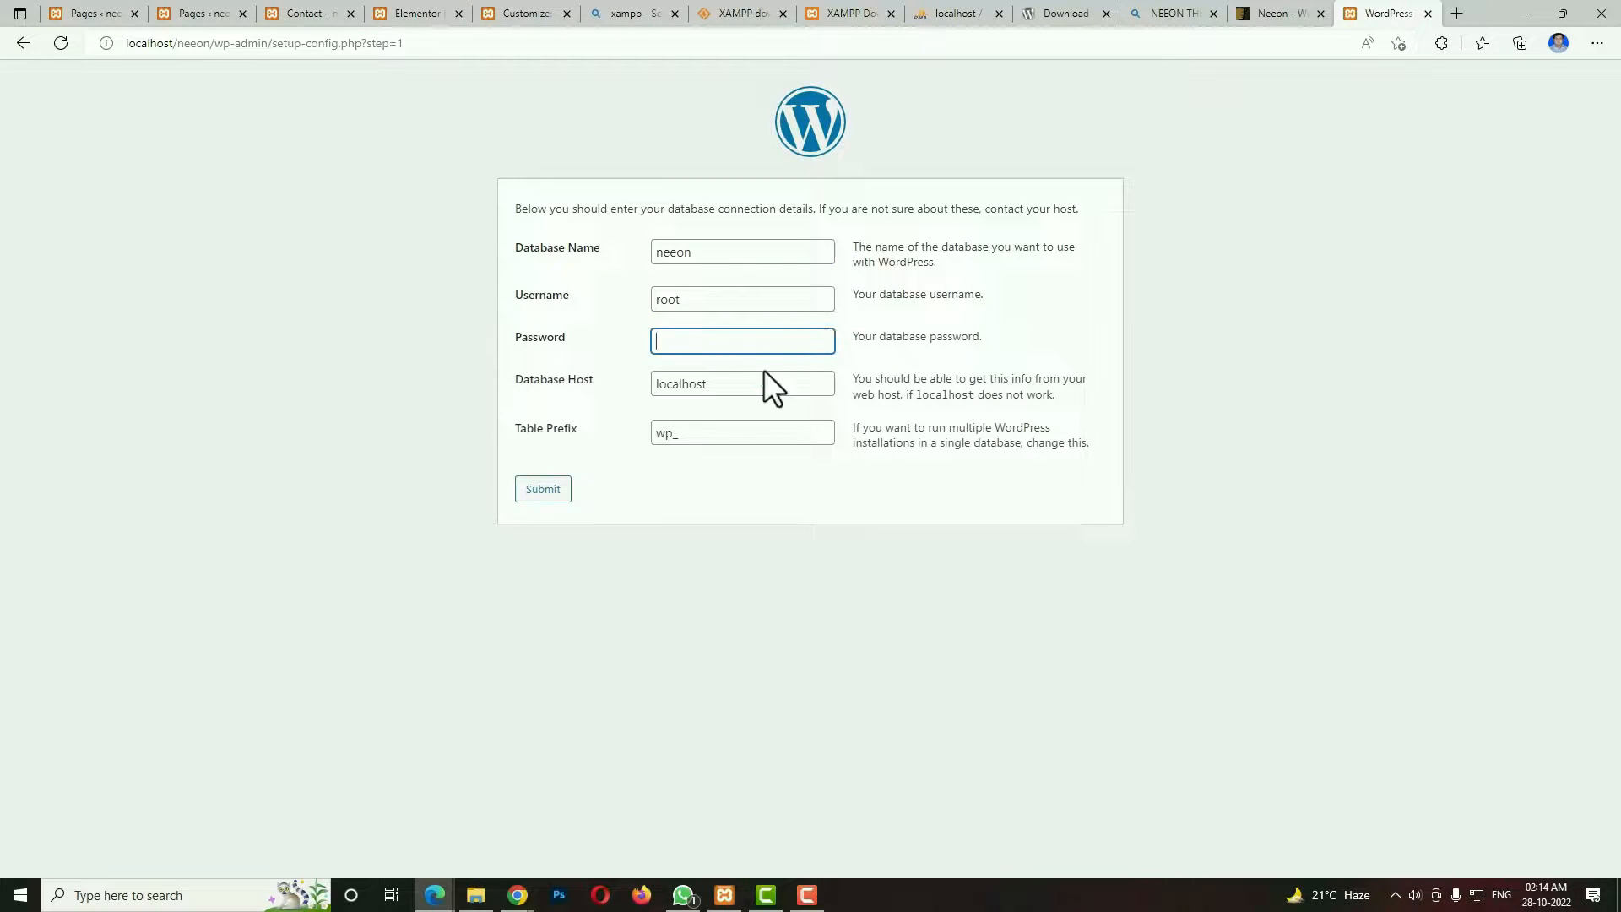
pyautogui.click(544, 497)
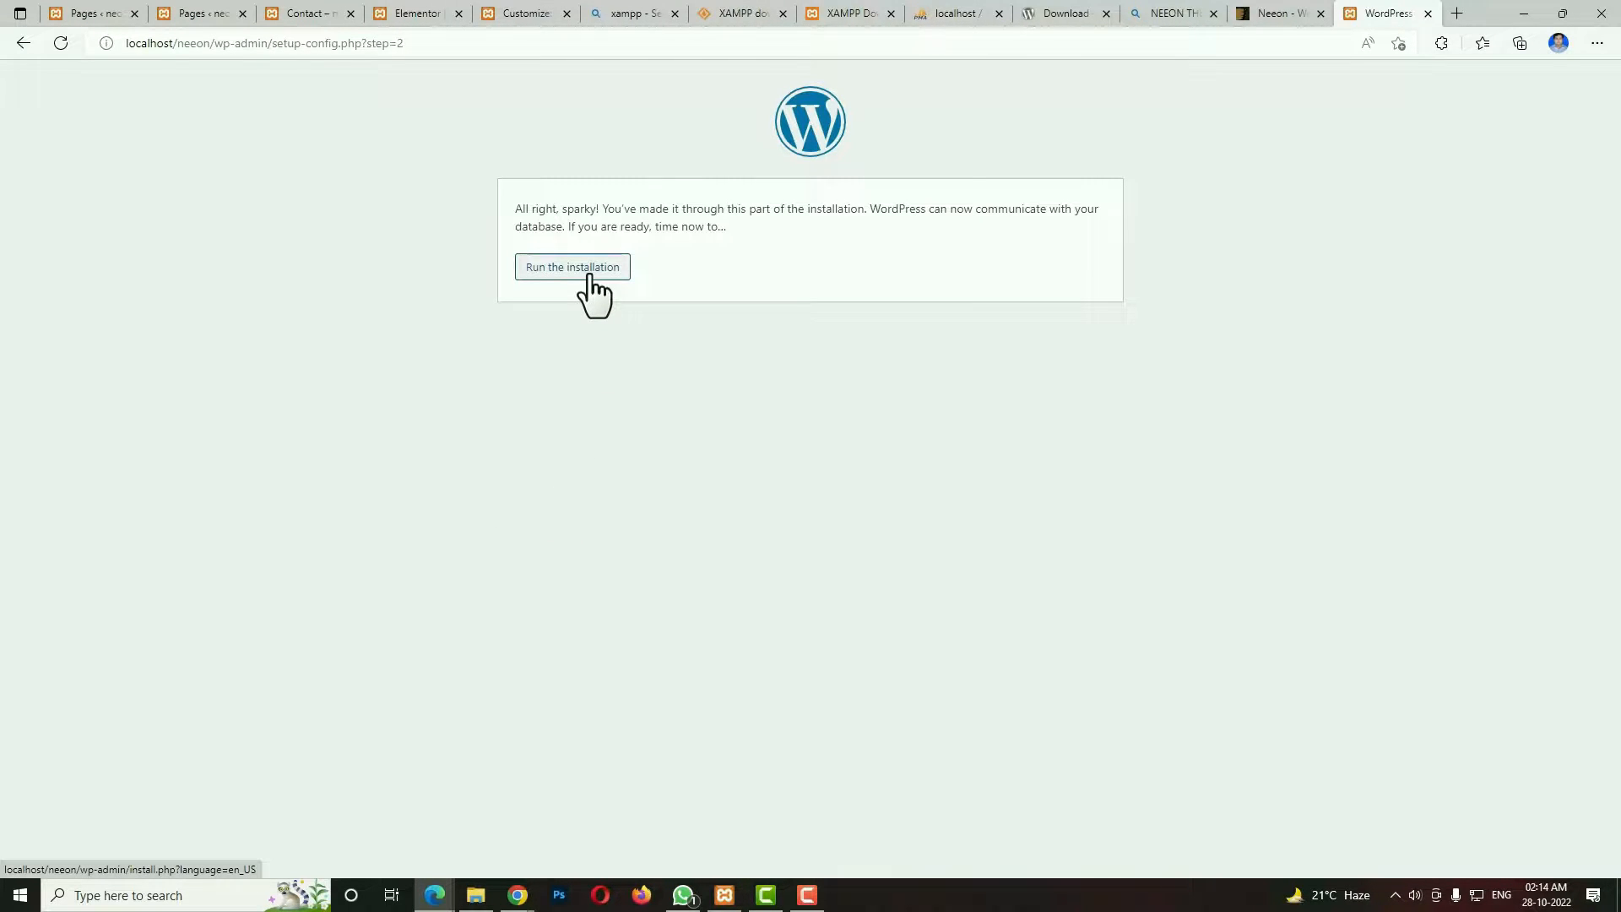
# Run the WordPress installation and enter the site title "neeno theme tutorial" and the username admin.
pyautogui.click(591, 281)
pyautogui.click(707, 411)
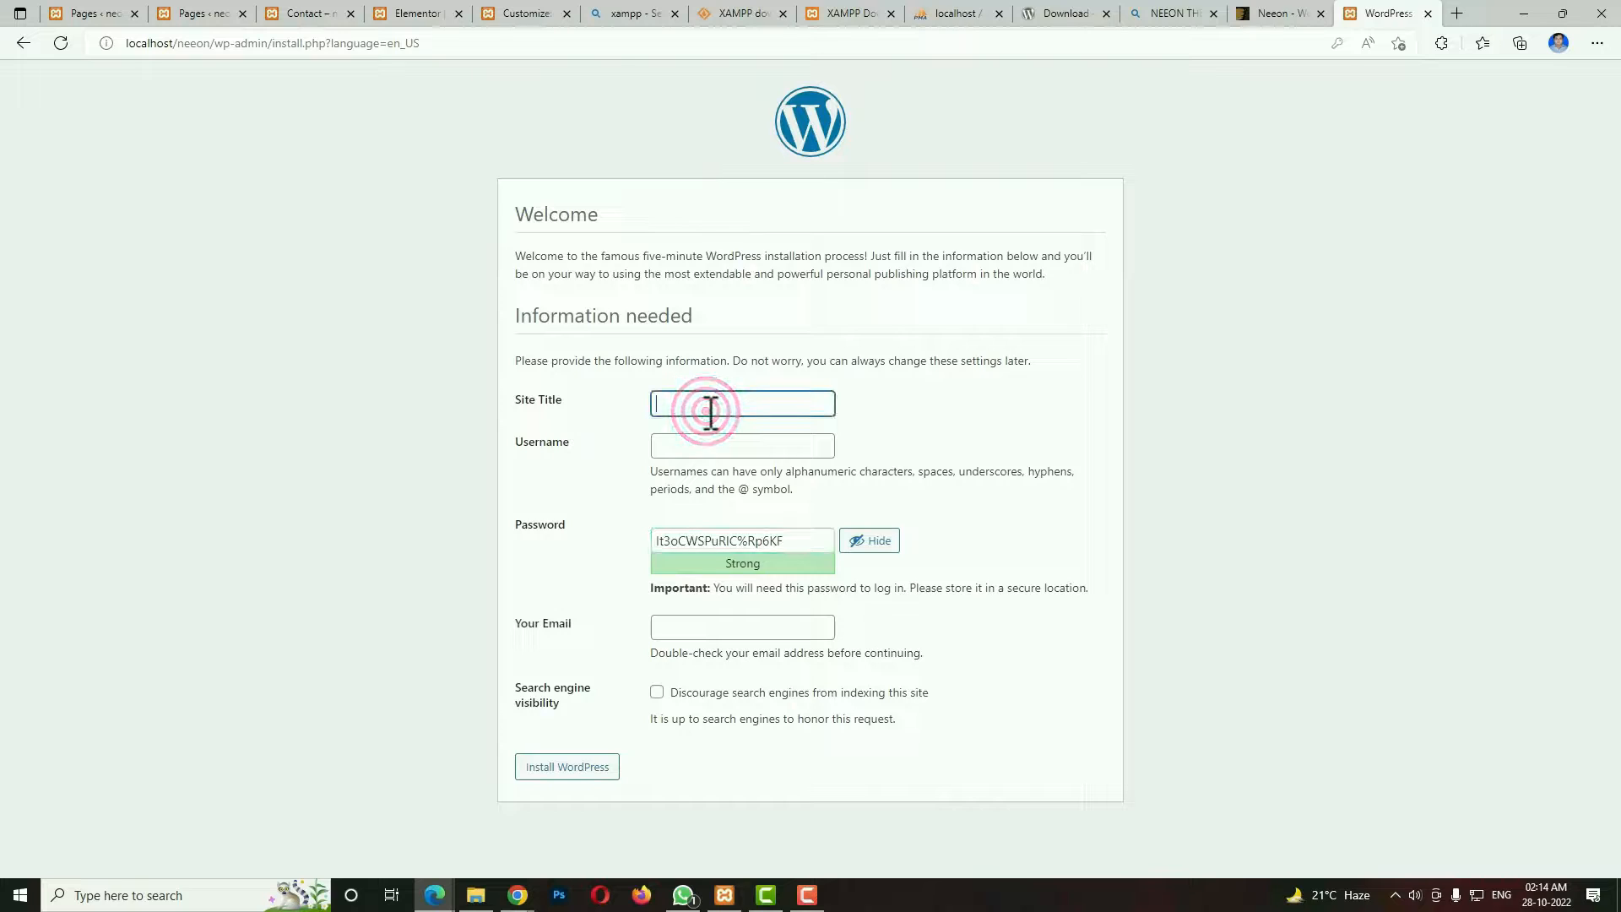
pyautogui.write('neeno theme tutorial')
pyautogui.press('capslock')
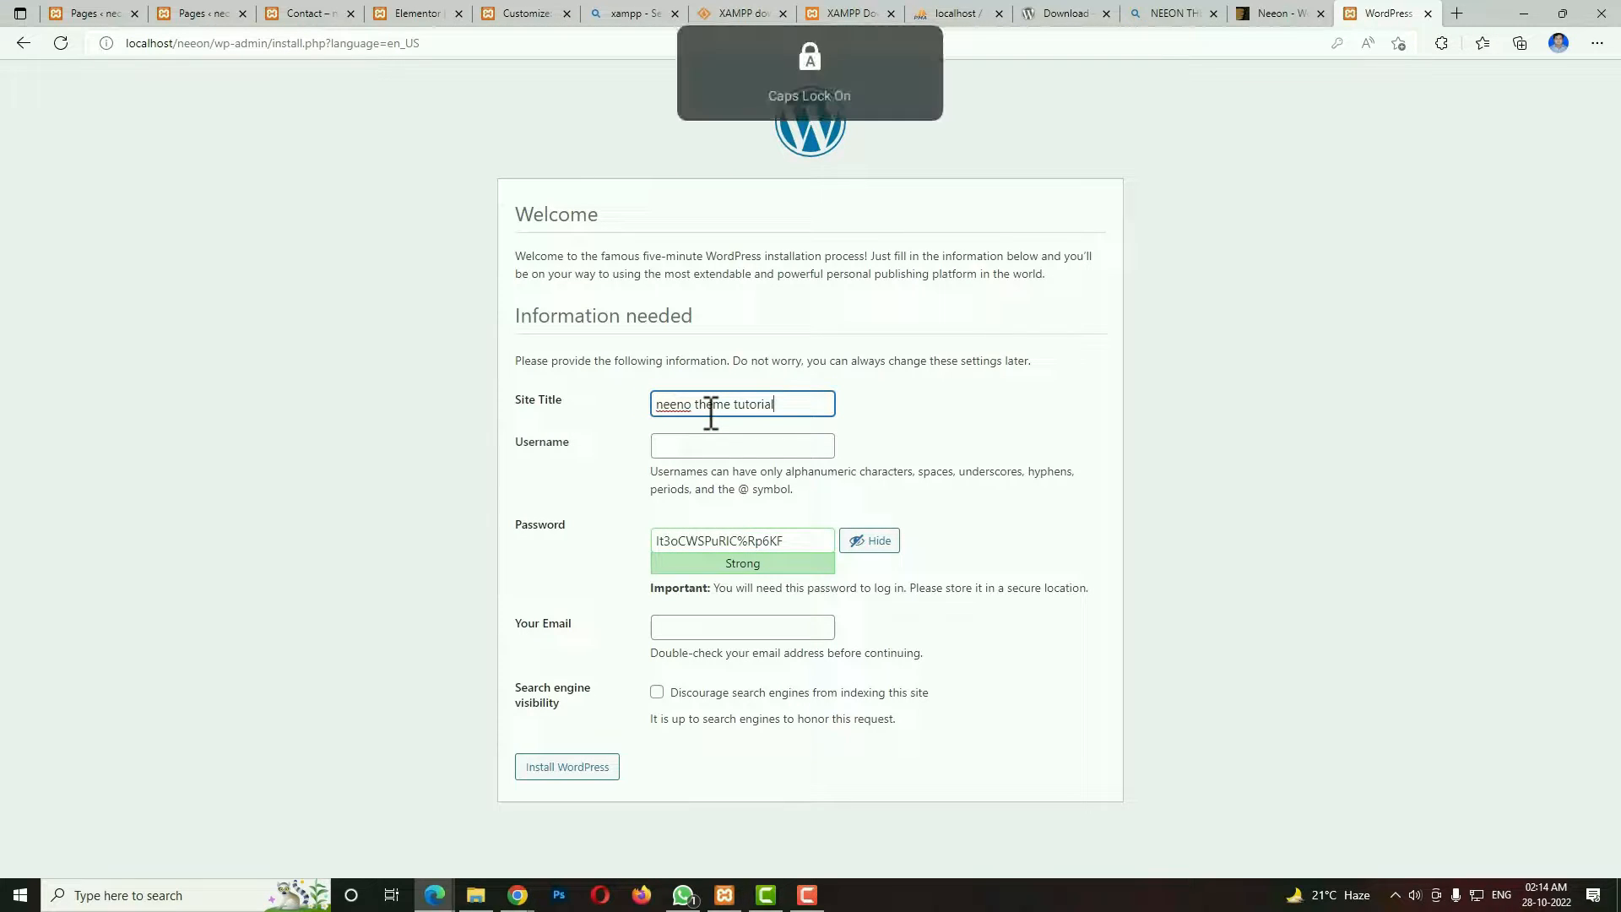
pyautogui.press('capslock')
pyautogui.click(699, 446)
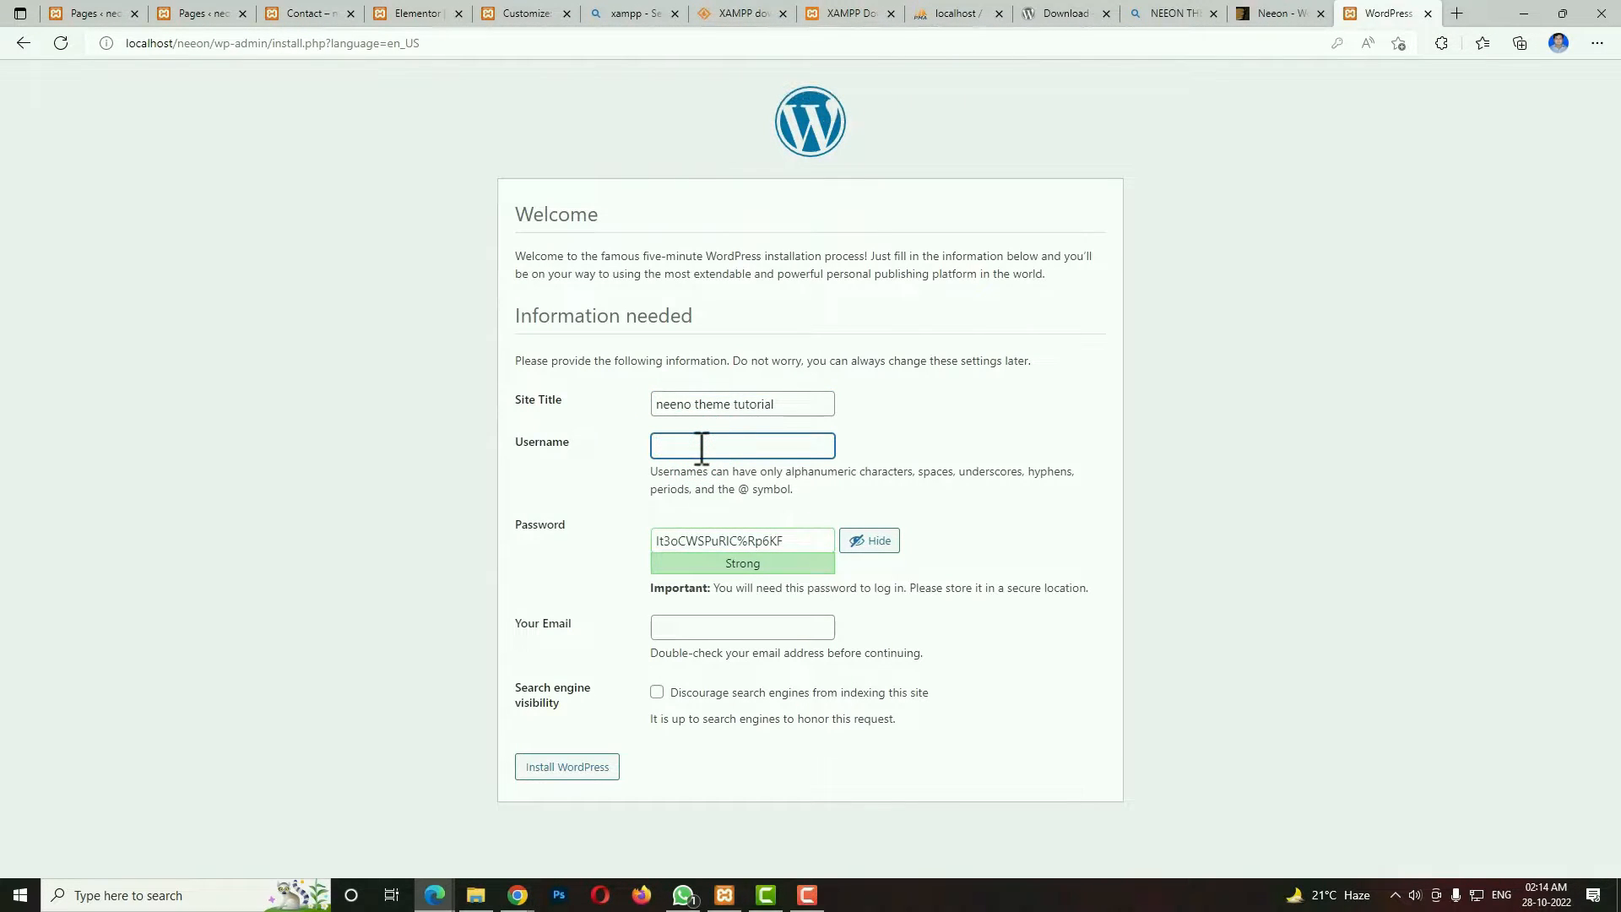
pyautogui.write('admin')
pyautogui.press('Tab')
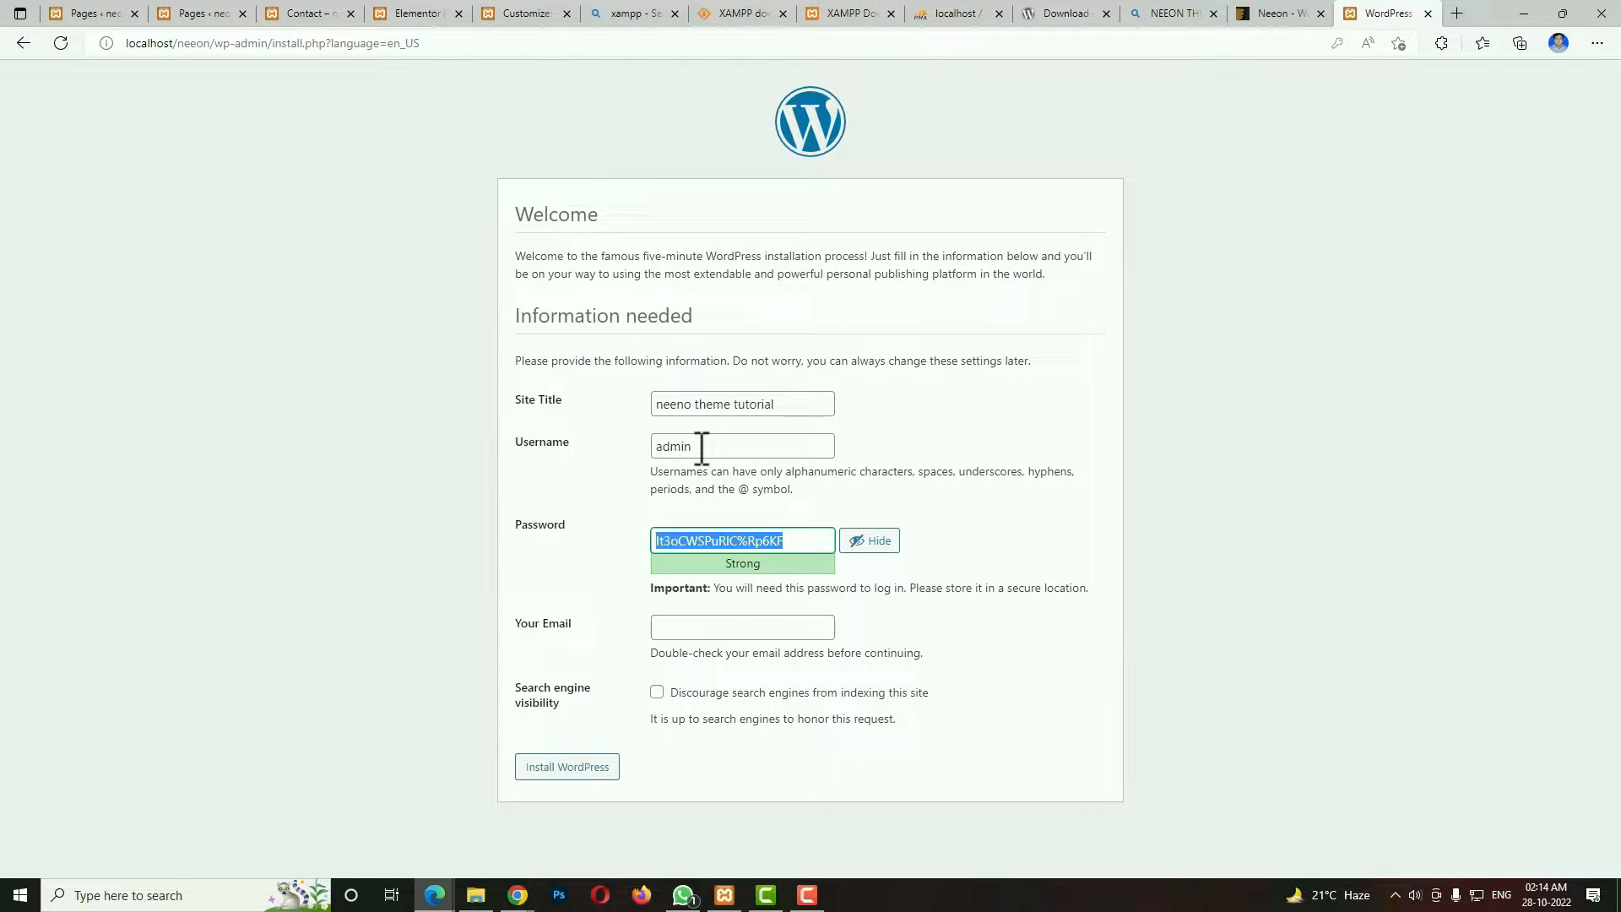
# Enter the account password, confirm the use of a weak password, fill in the contact's e-mail and install WordPress.
pyautogui.write('admin')
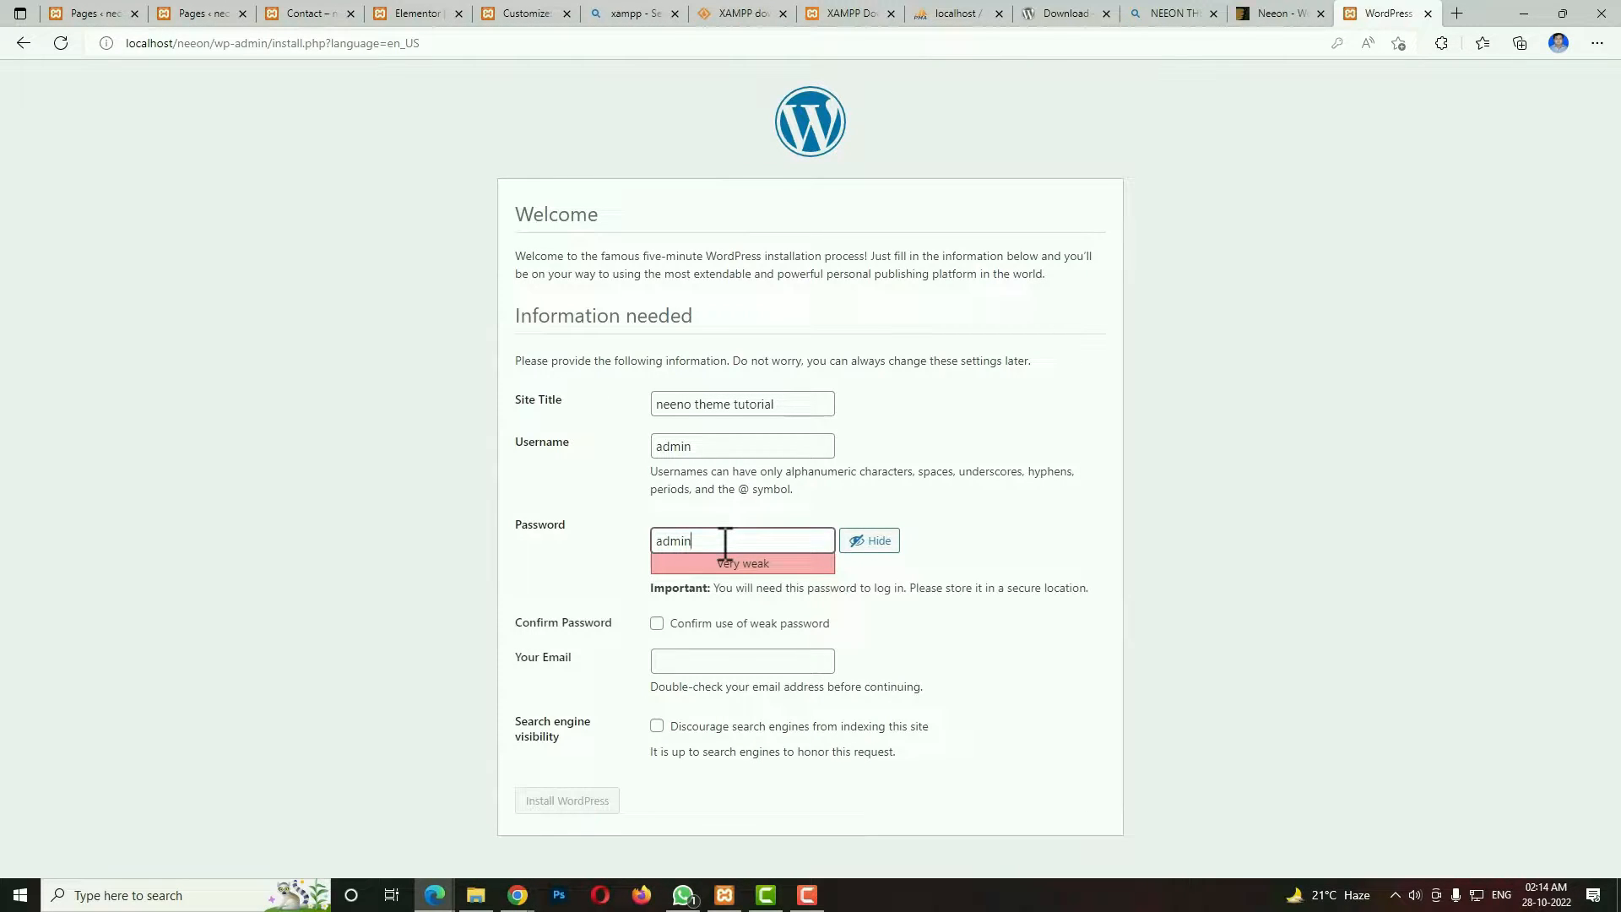
pyautogui.click(659, 623)
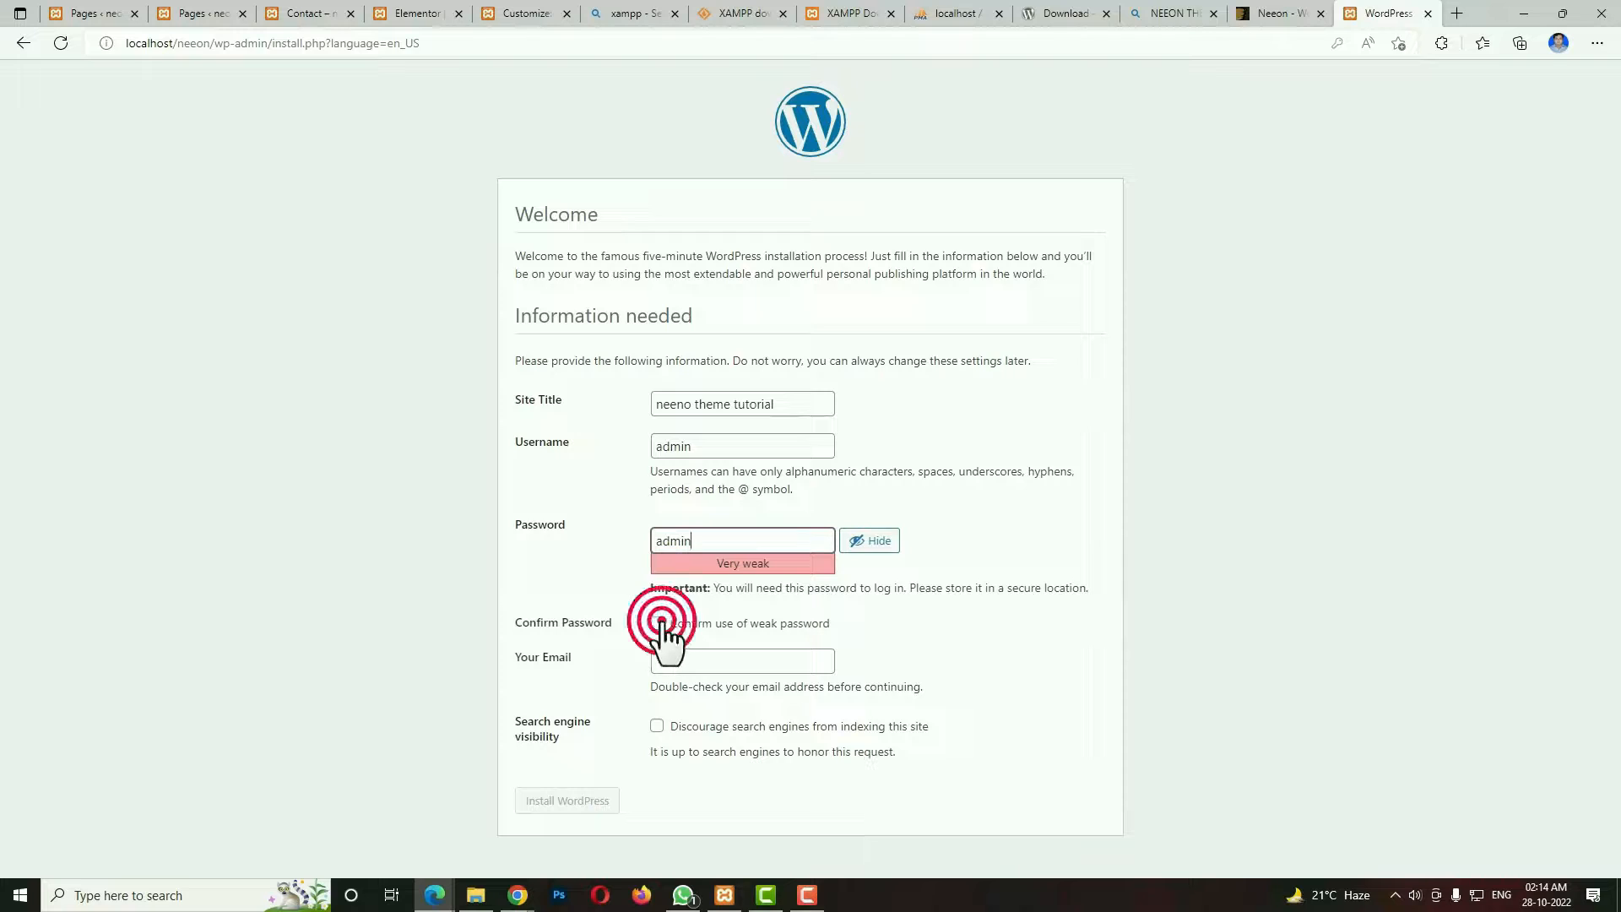
pyautogui.click(714, 659)
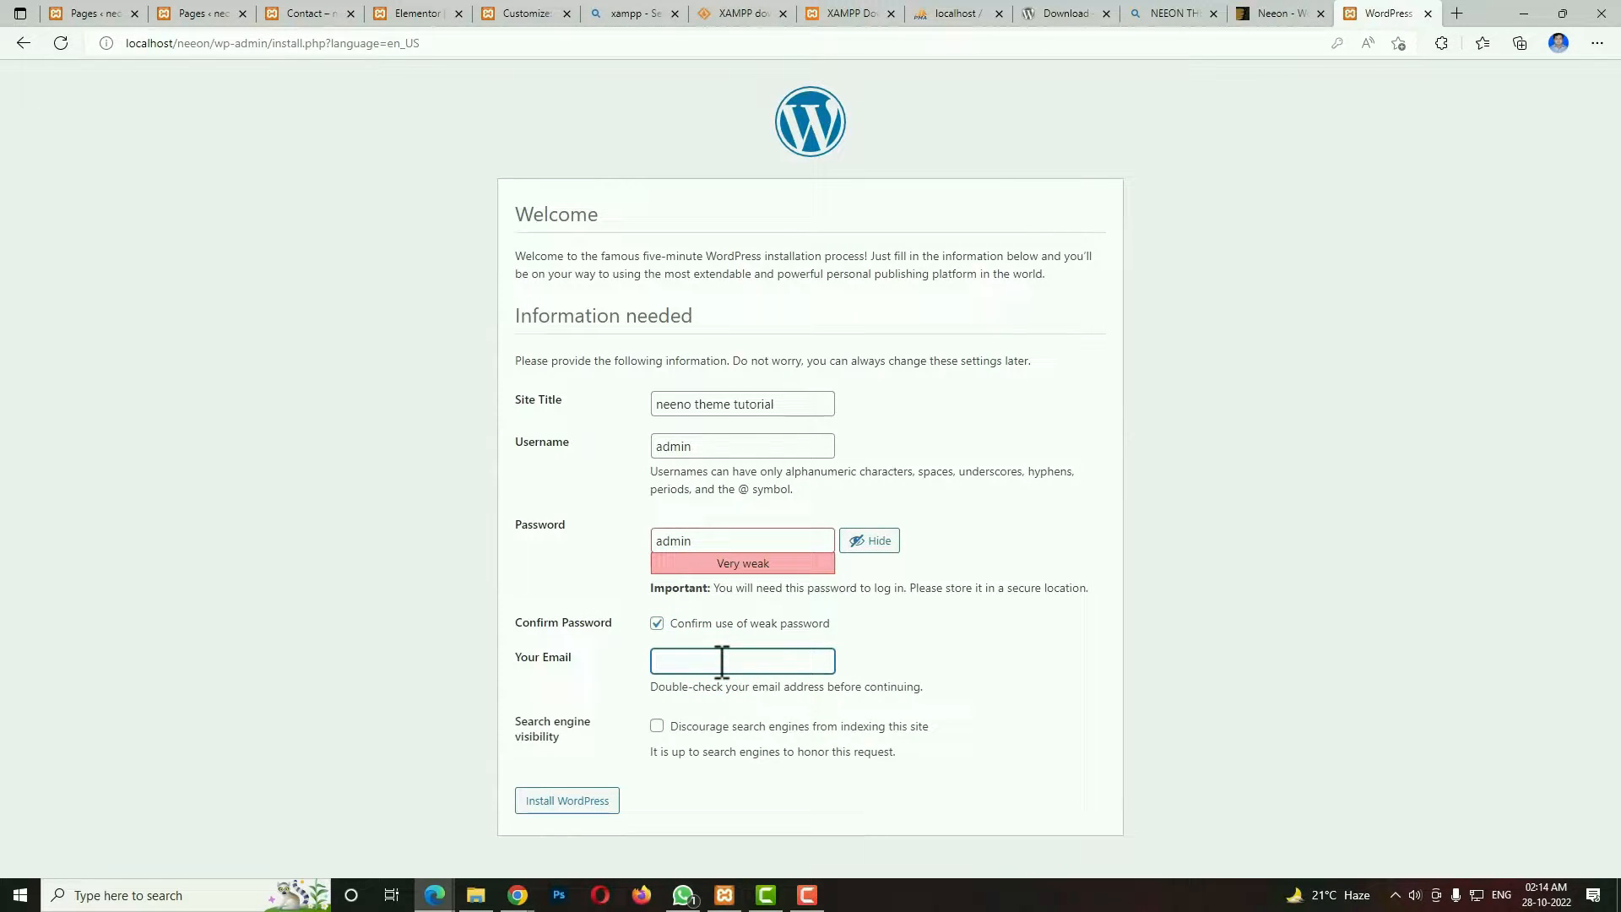
pyautogui.hotkey('ctrl', 'v')
pyautogui.click(581, 801)
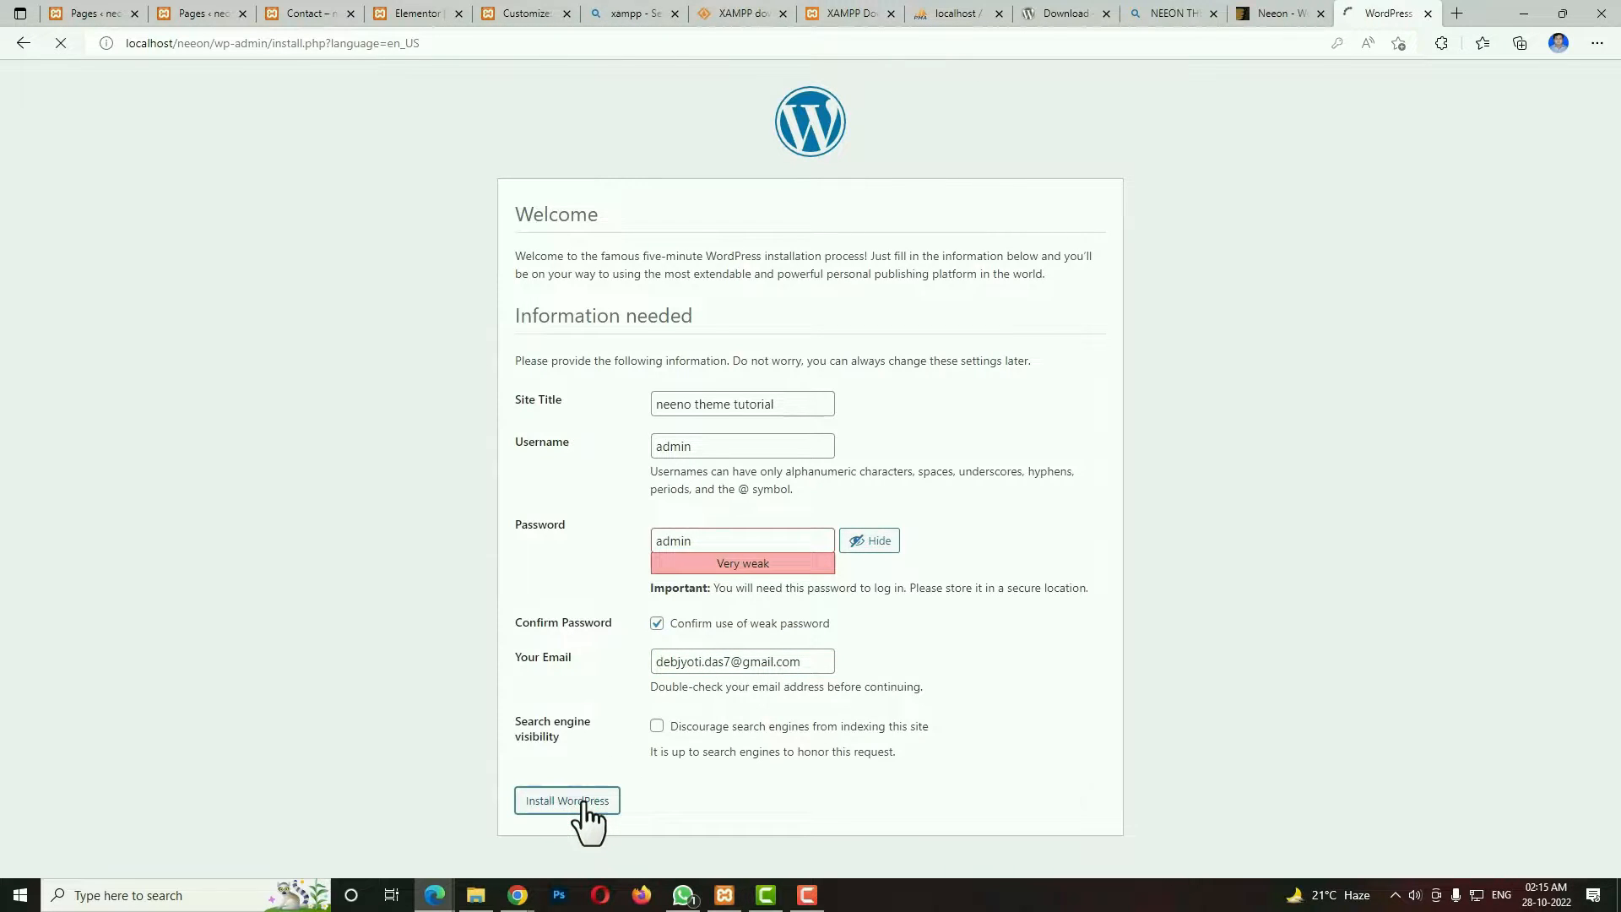
# Log in to the new site with the prefilled admin credentials and activate the Neeon theme.
pyautogui.click(559, 407)
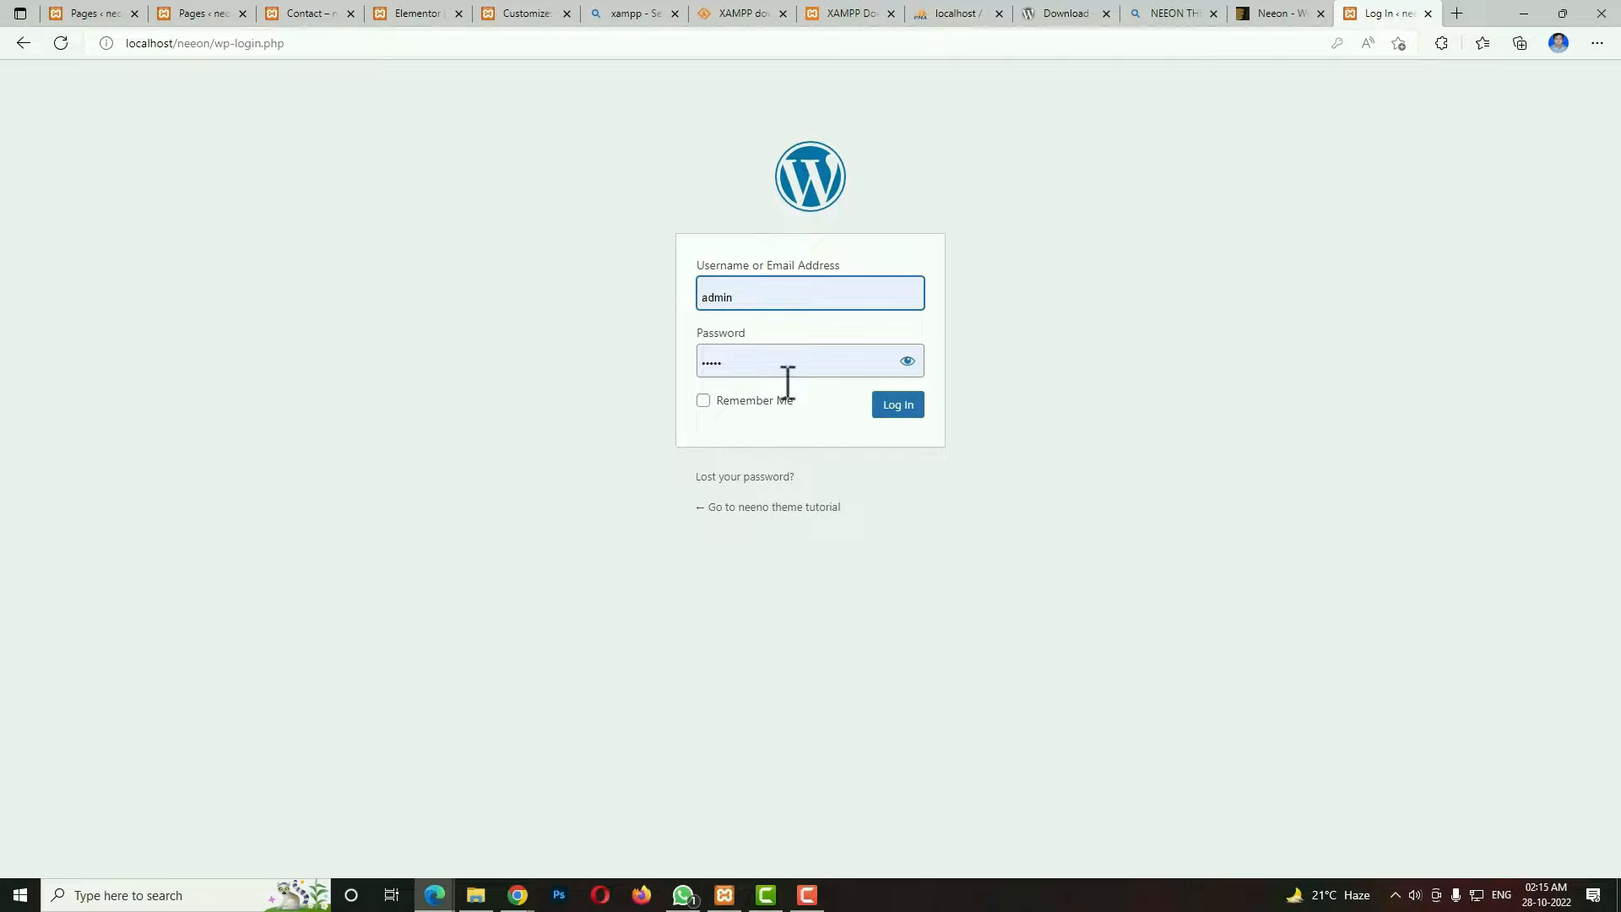
pyautogui.click(902, 407)
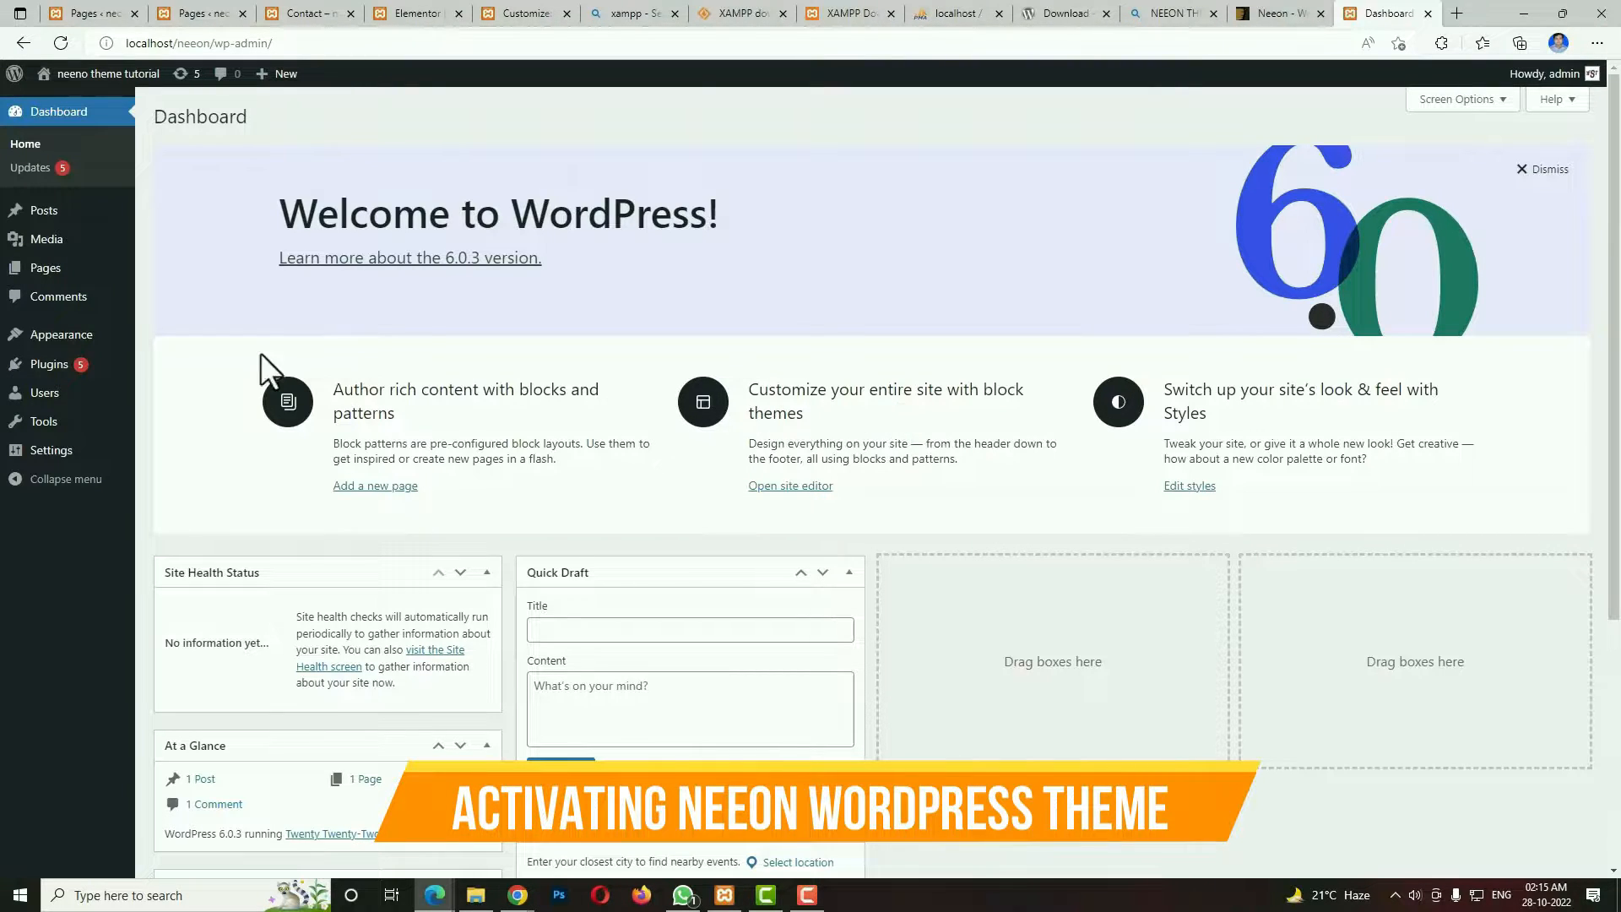
pyautogui.moveTo(59, 336)
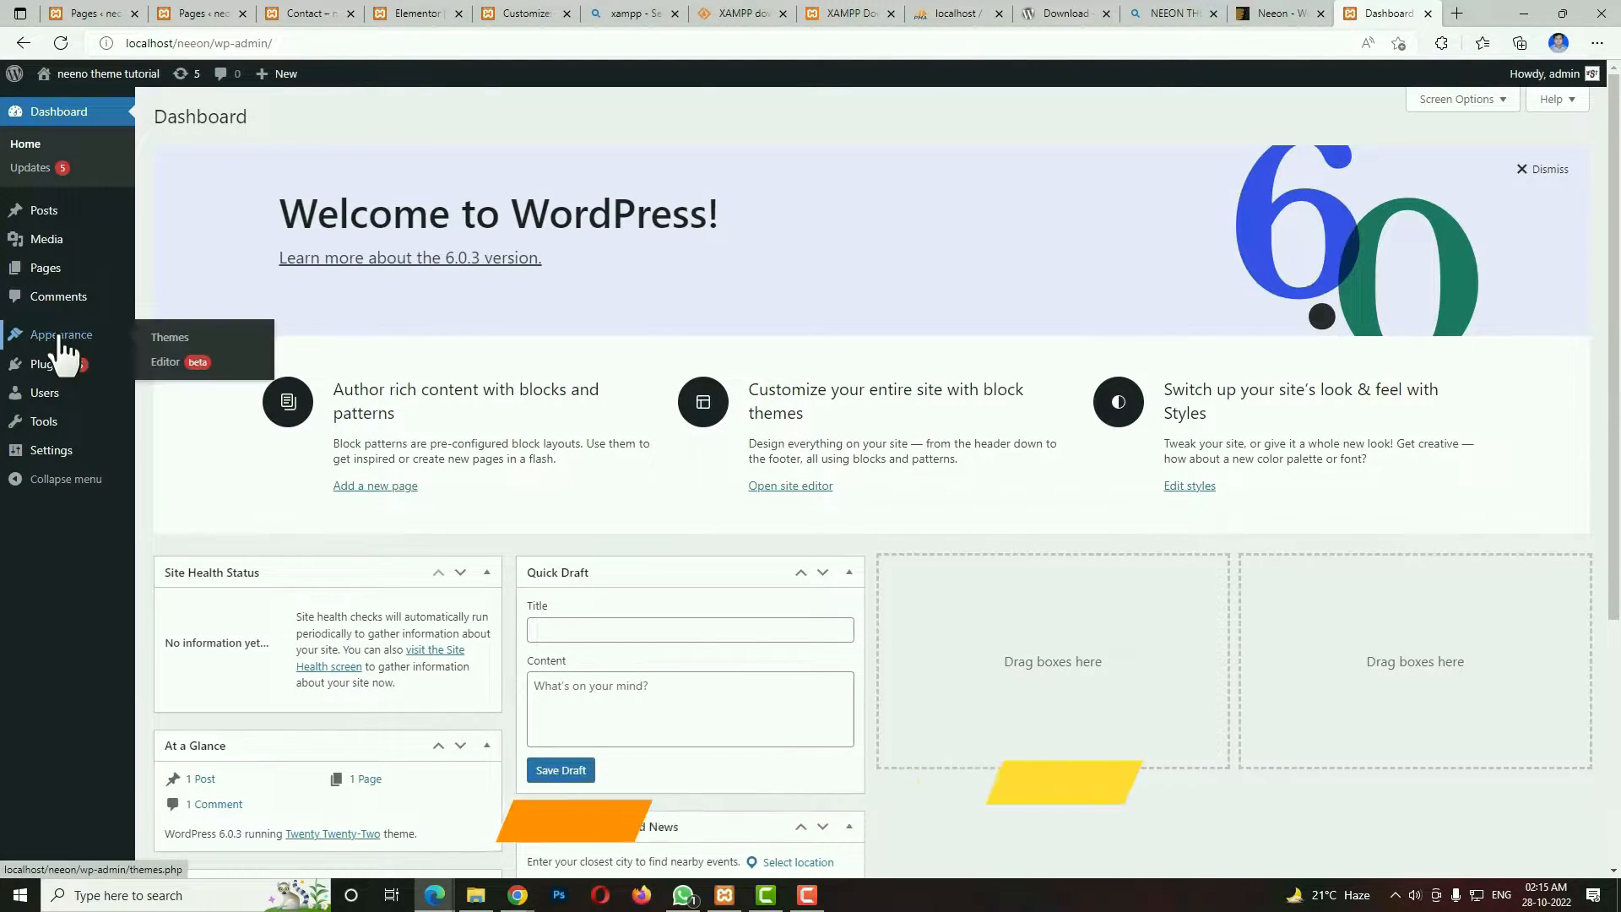
pyautogui.click(165, 339)
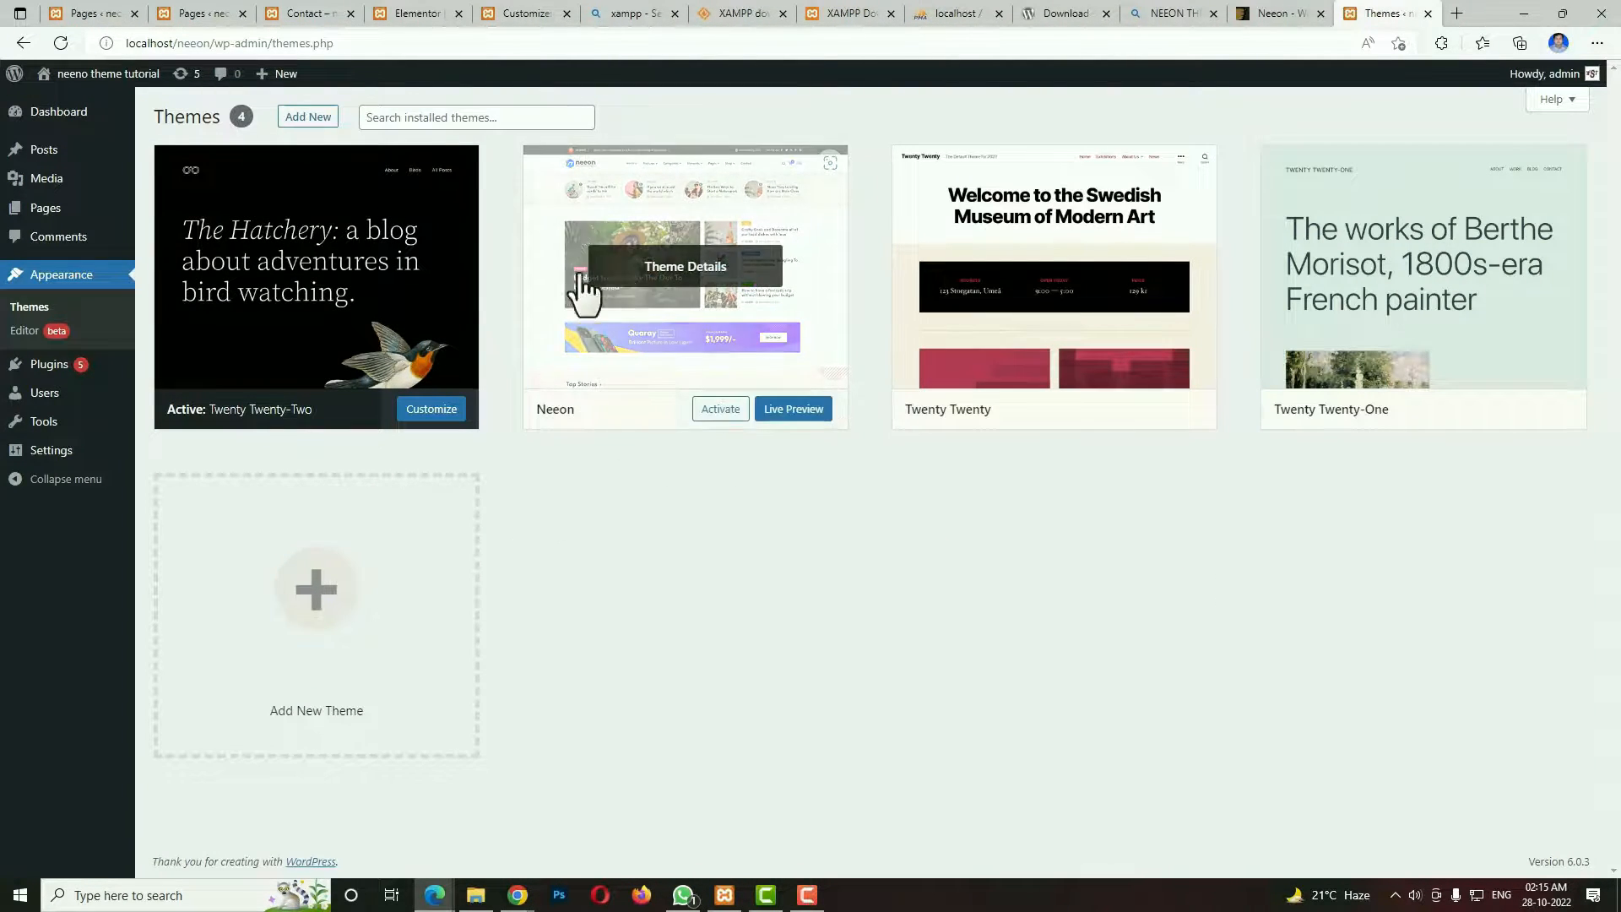
pyautogui.click(734, 409)
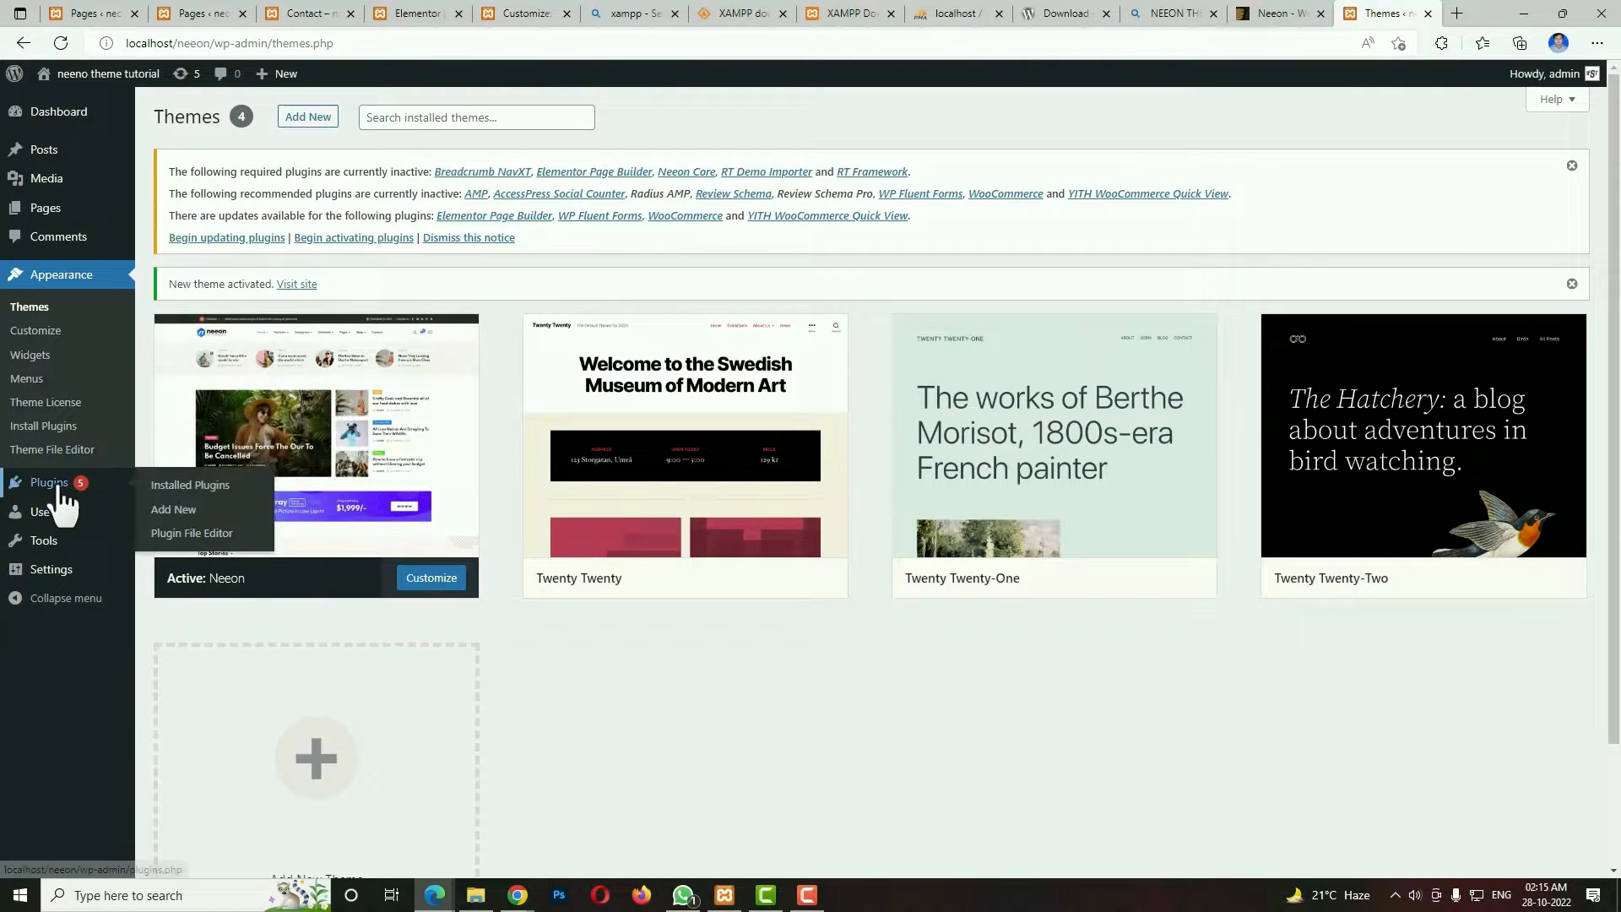
# Activate all installed plugins at once with the Activate bulk action.
pyautogui.click(56, 484)
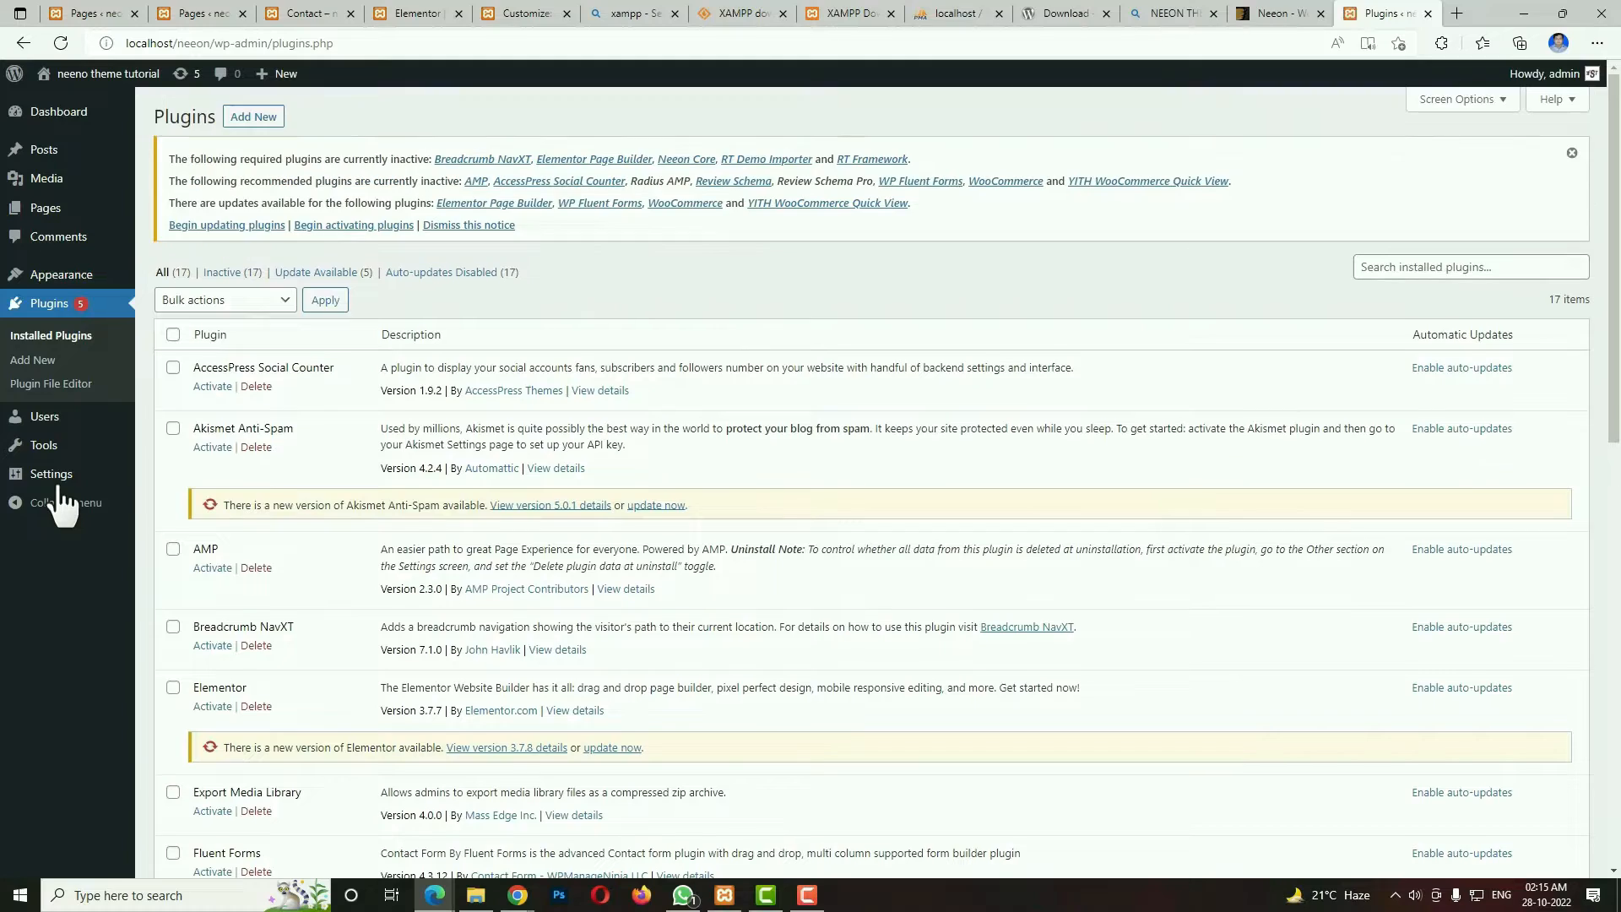
pyautogui.scroll(-10, 700, 566)
pyautogui.scroll(10, 697, 571)
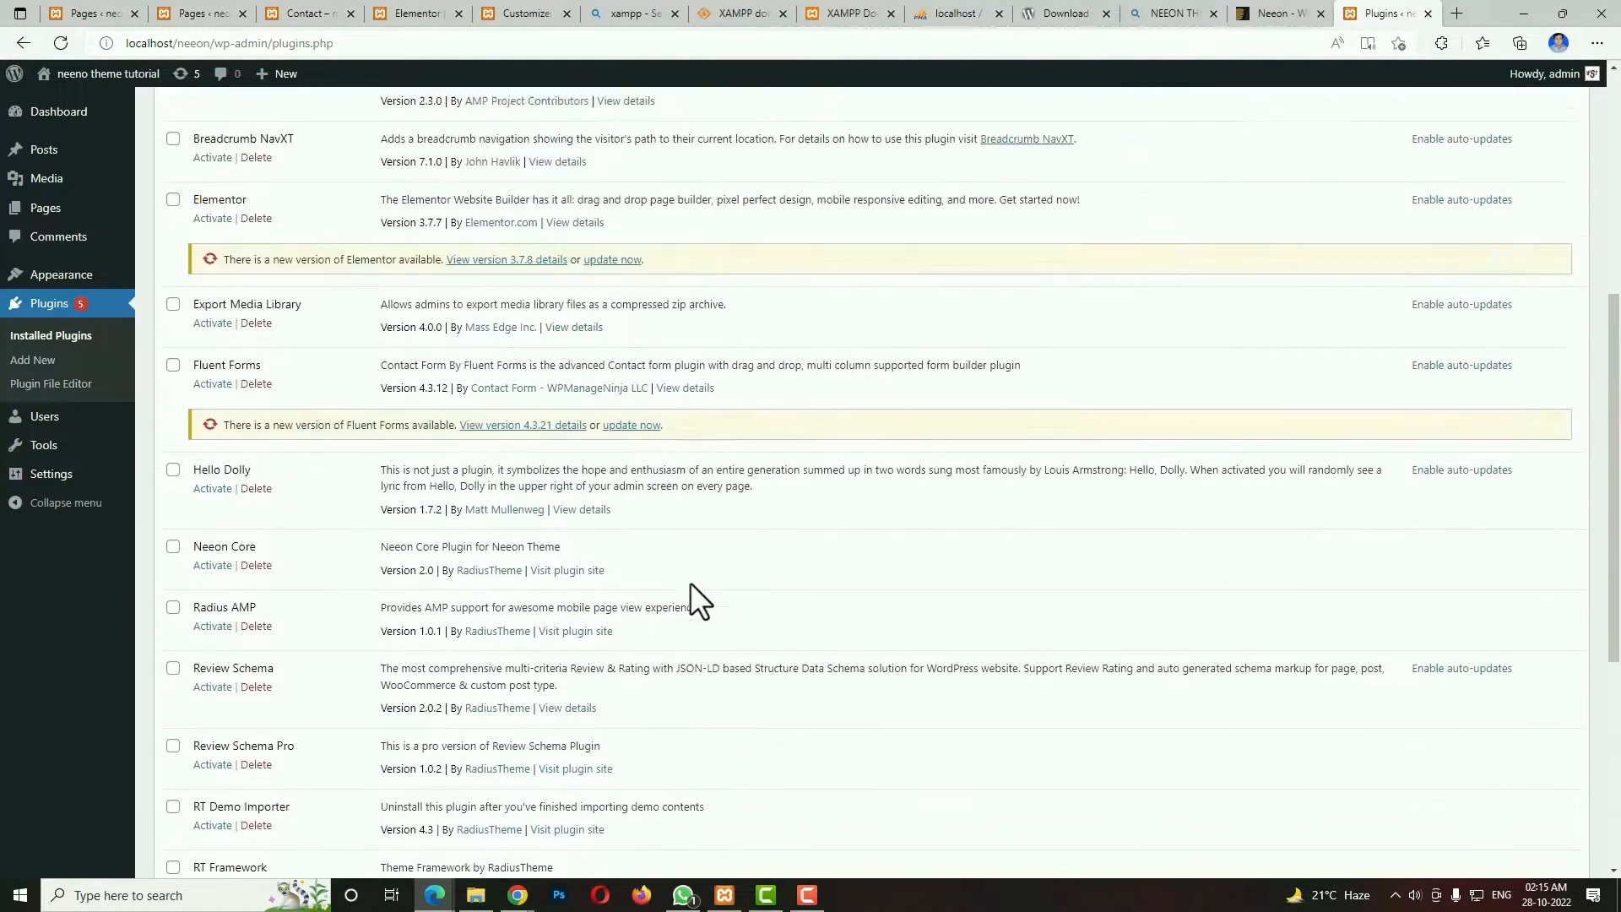
pyautogui.click(173, 335)
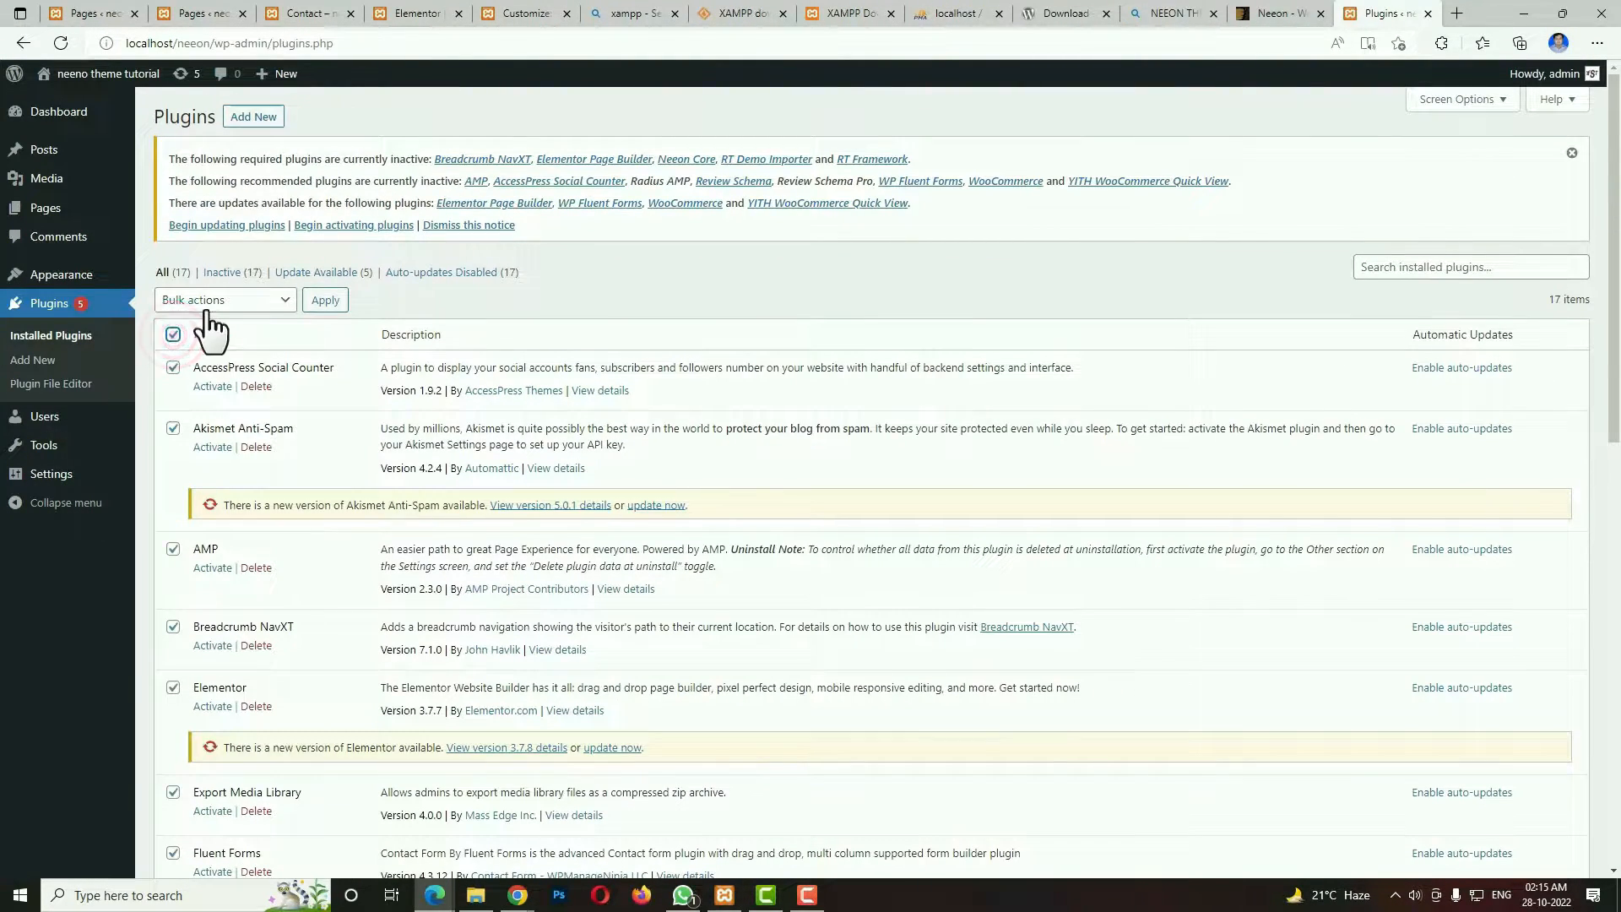
pyautogui.click(211, 301)
pyautogui.click(211, 343)
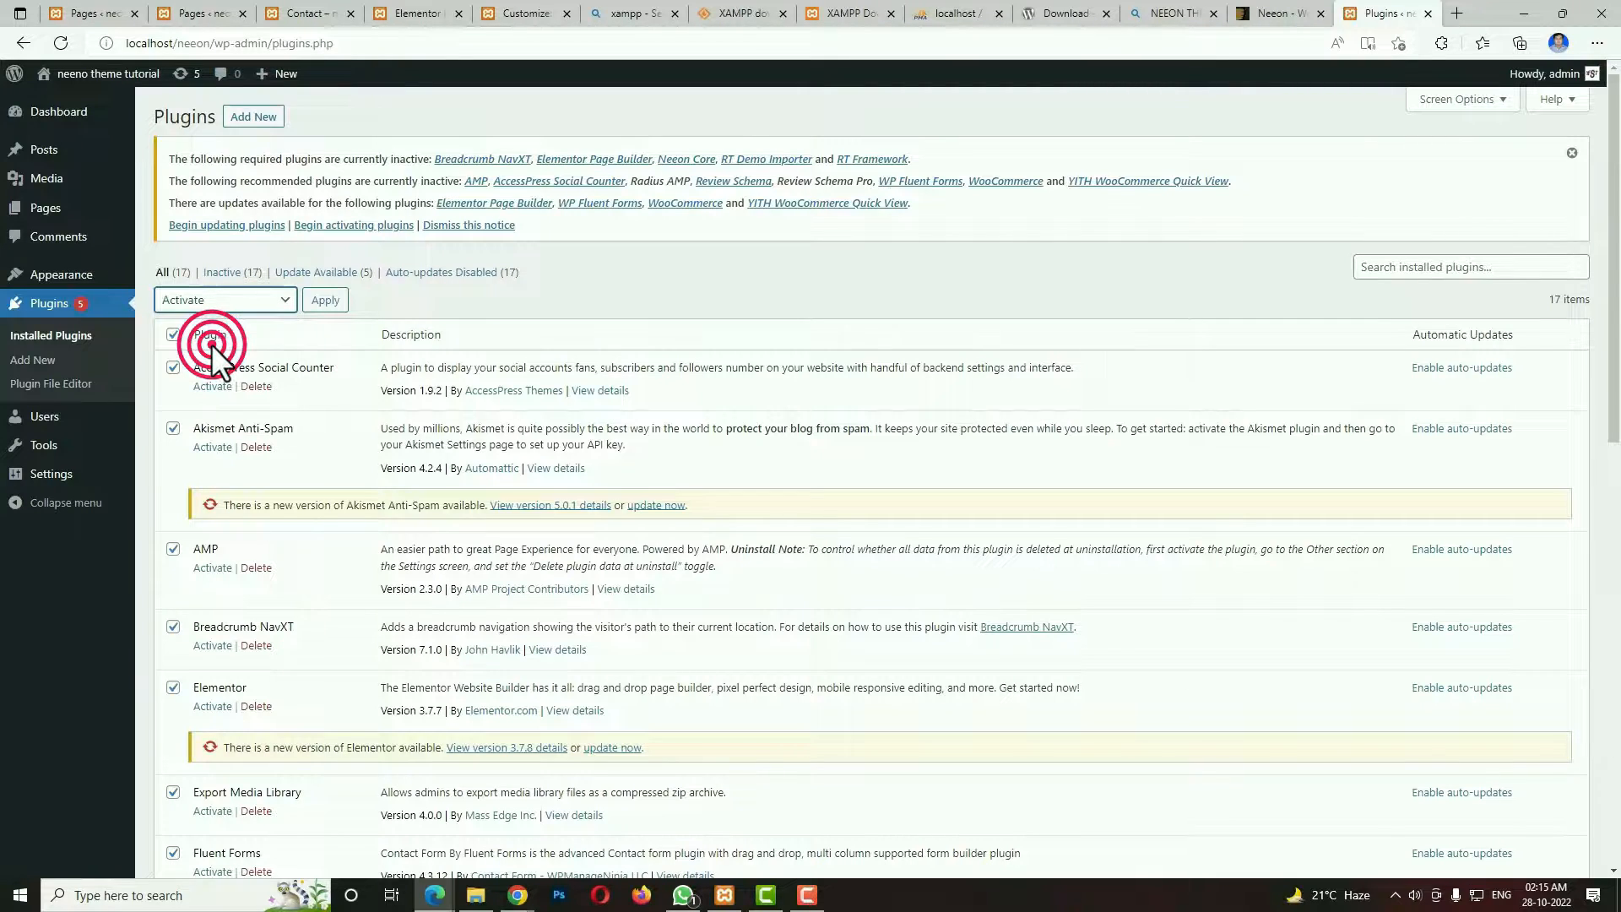
pyautogui.click(326, 306)
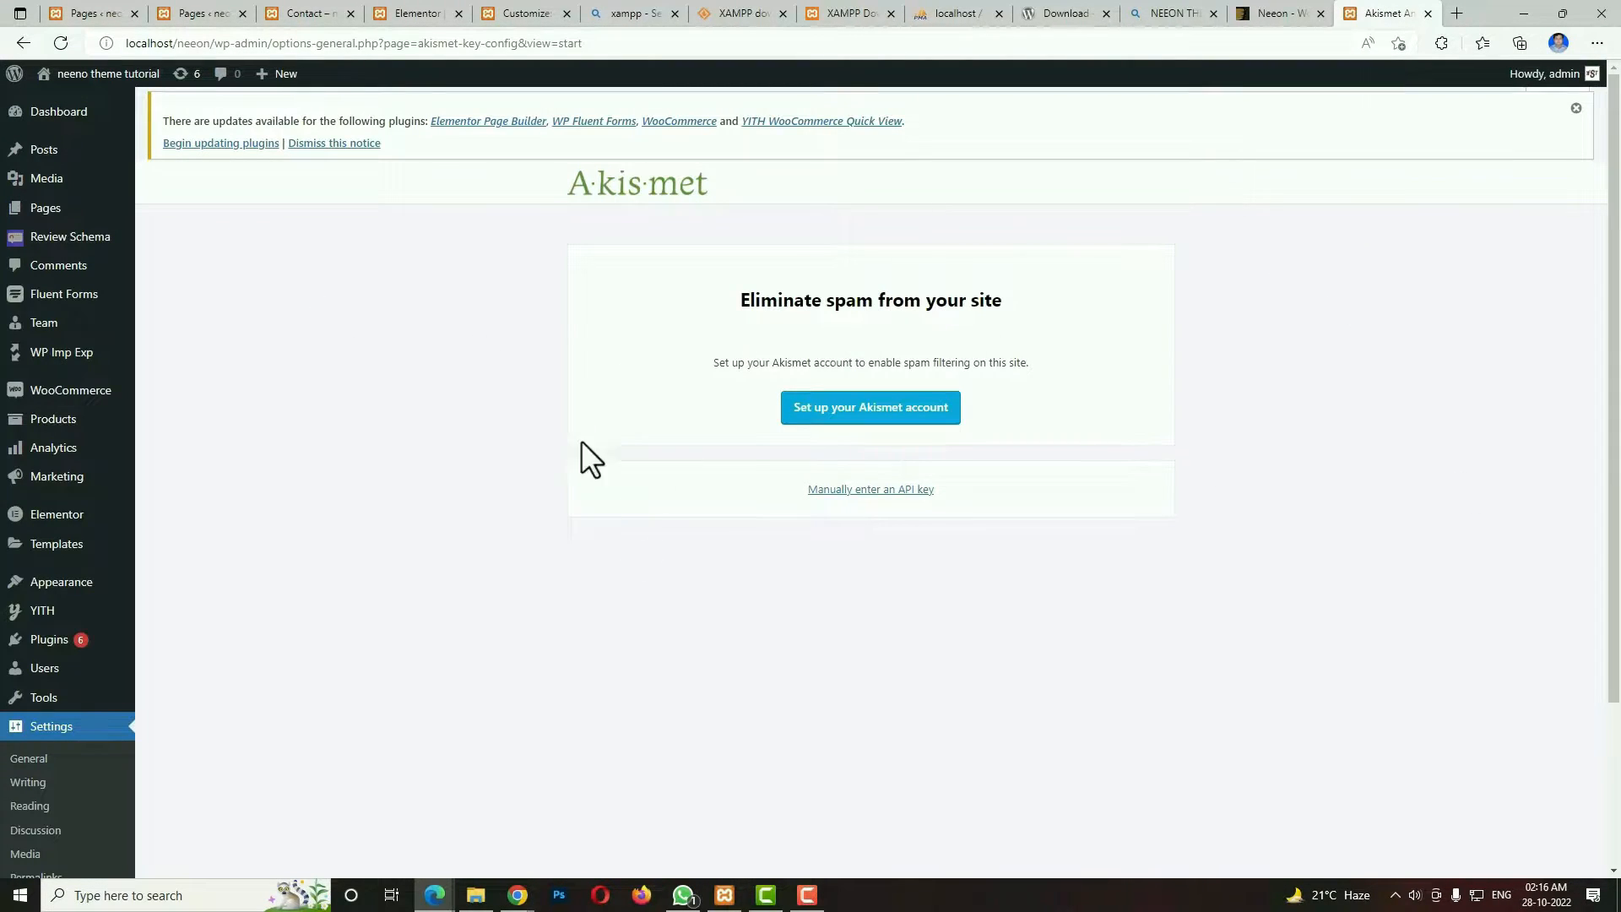
# Return to the installed plugins list and update all plugins with the Update bulk action.
pyautogui.scroll(-3, 1394, 617)
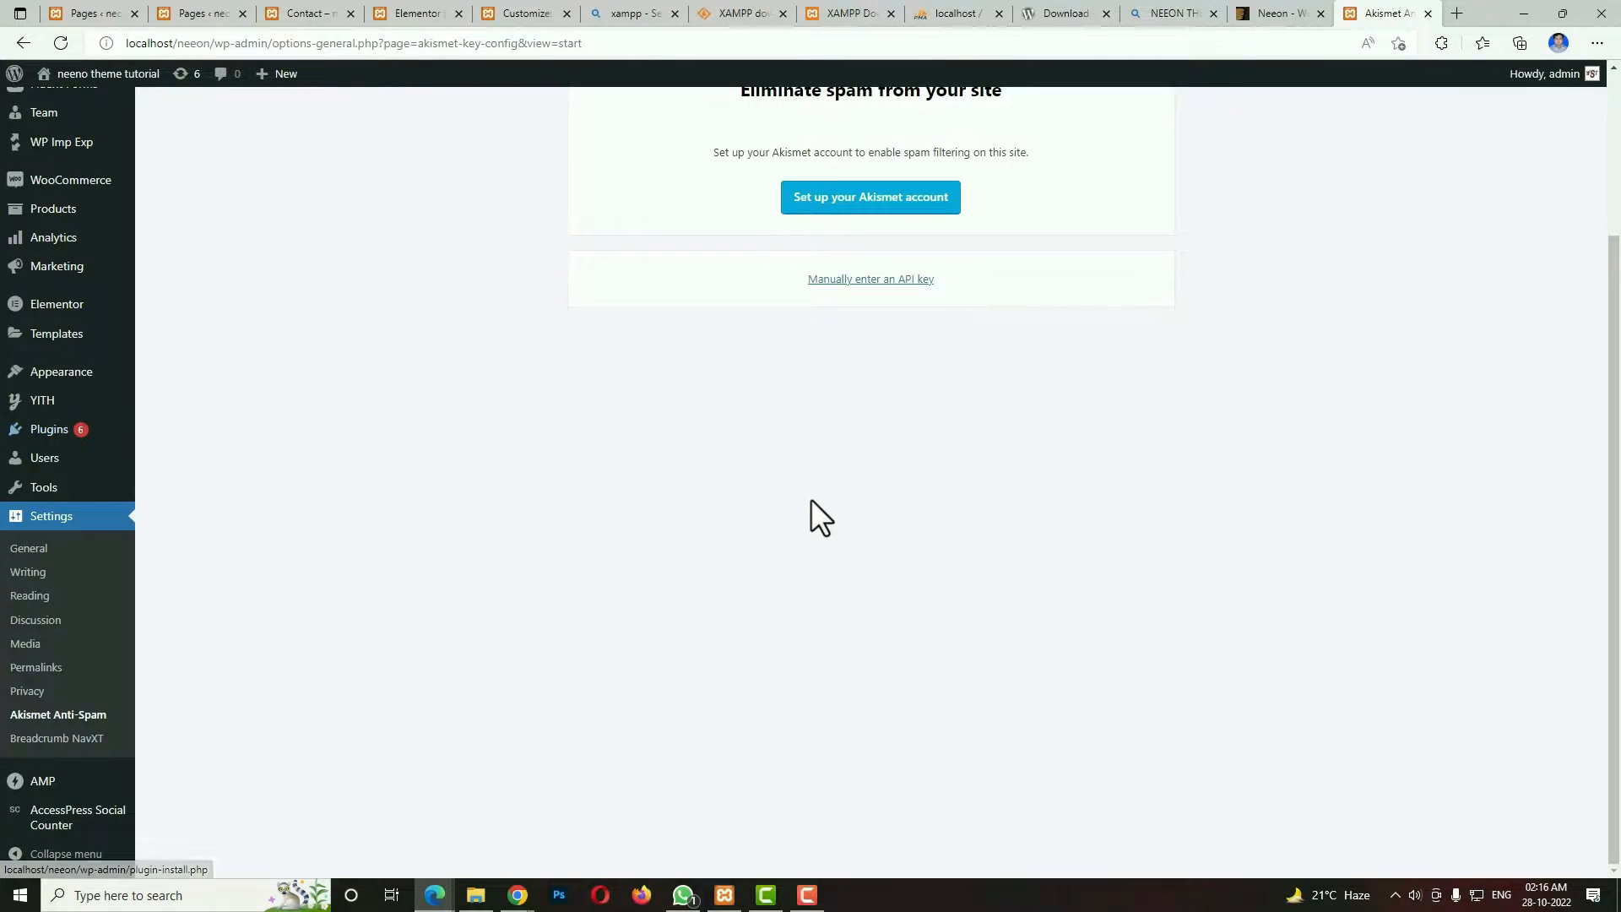
pyautogui.moveTo(75, 438)
pyautogui.click(205, 432)
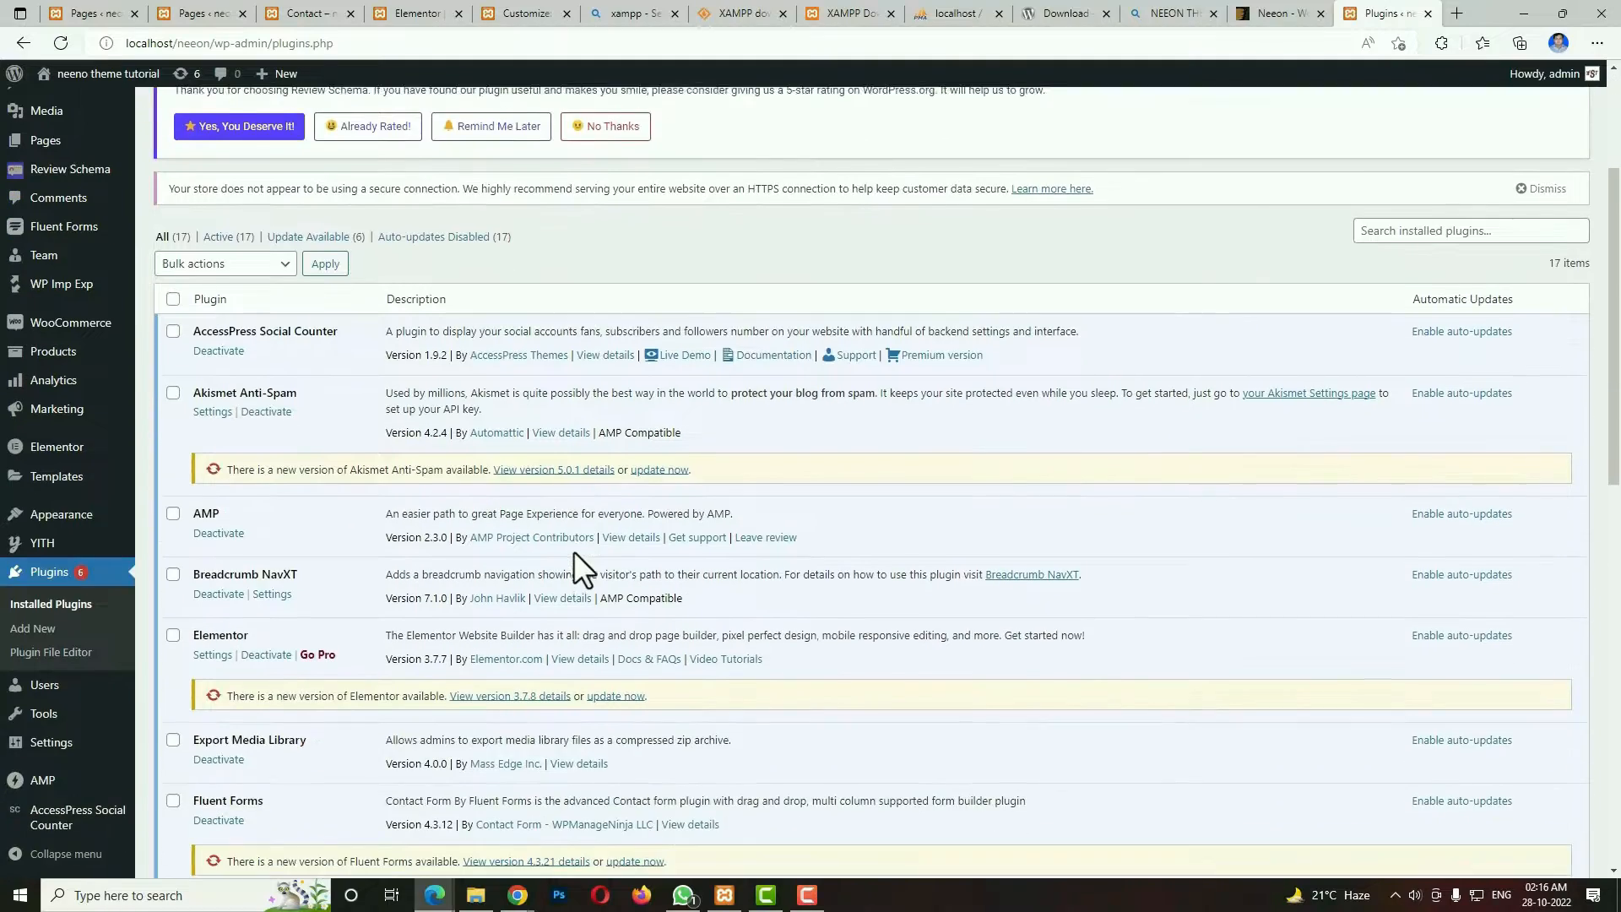
pyautogui.scroll(-12, 574, 551)
pyautogui.scroll(10, 575, 551)
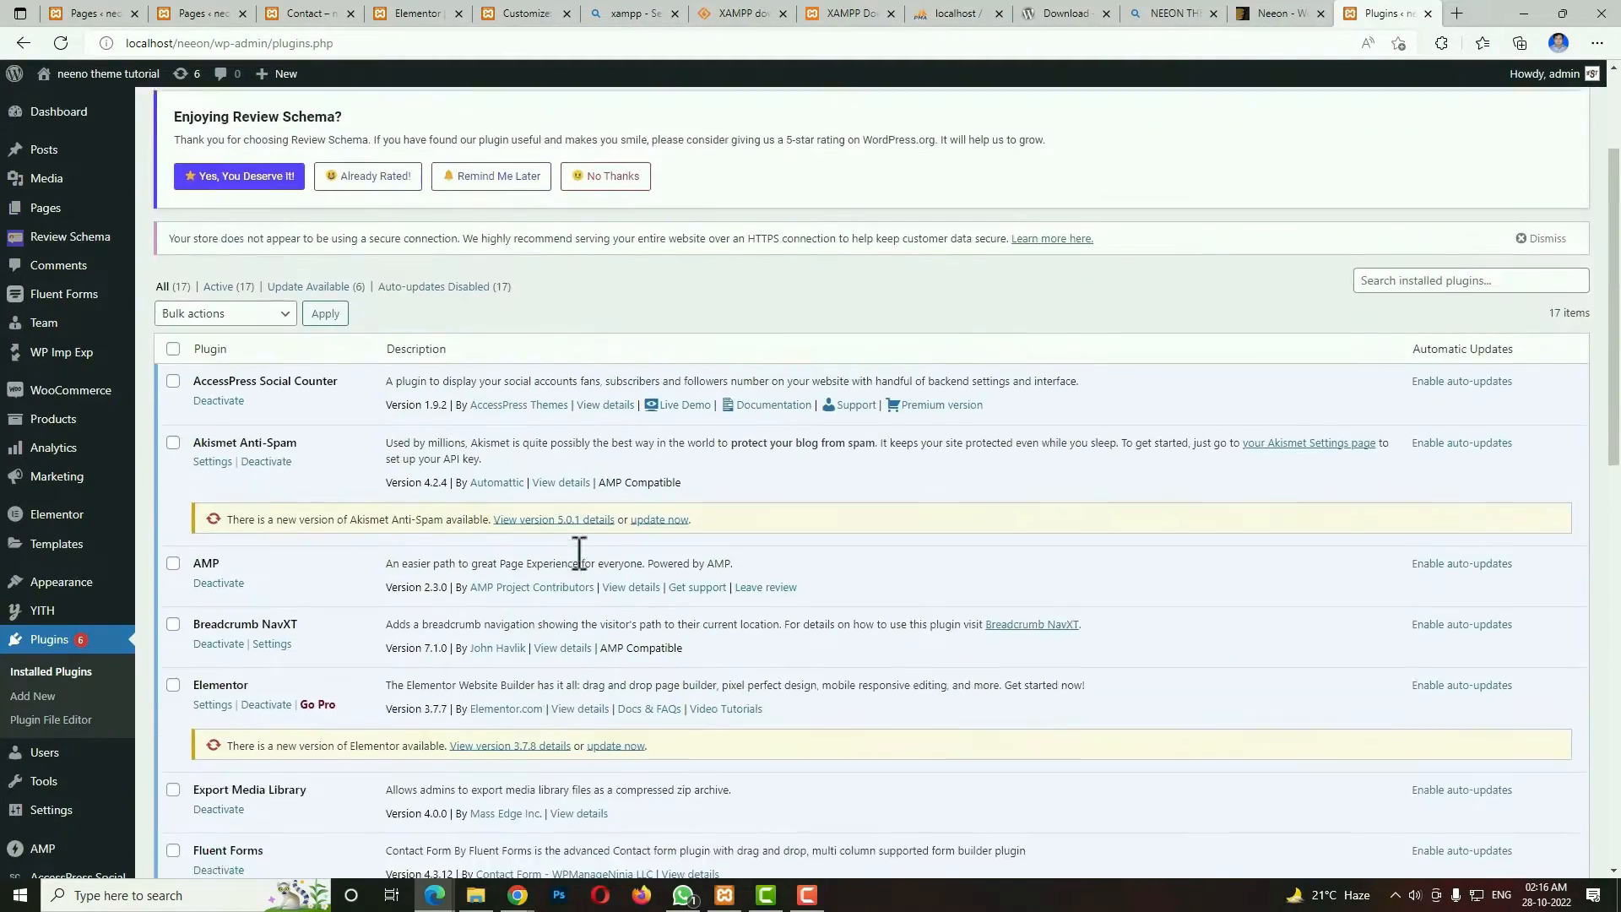
pyautogui.click(174, 421)
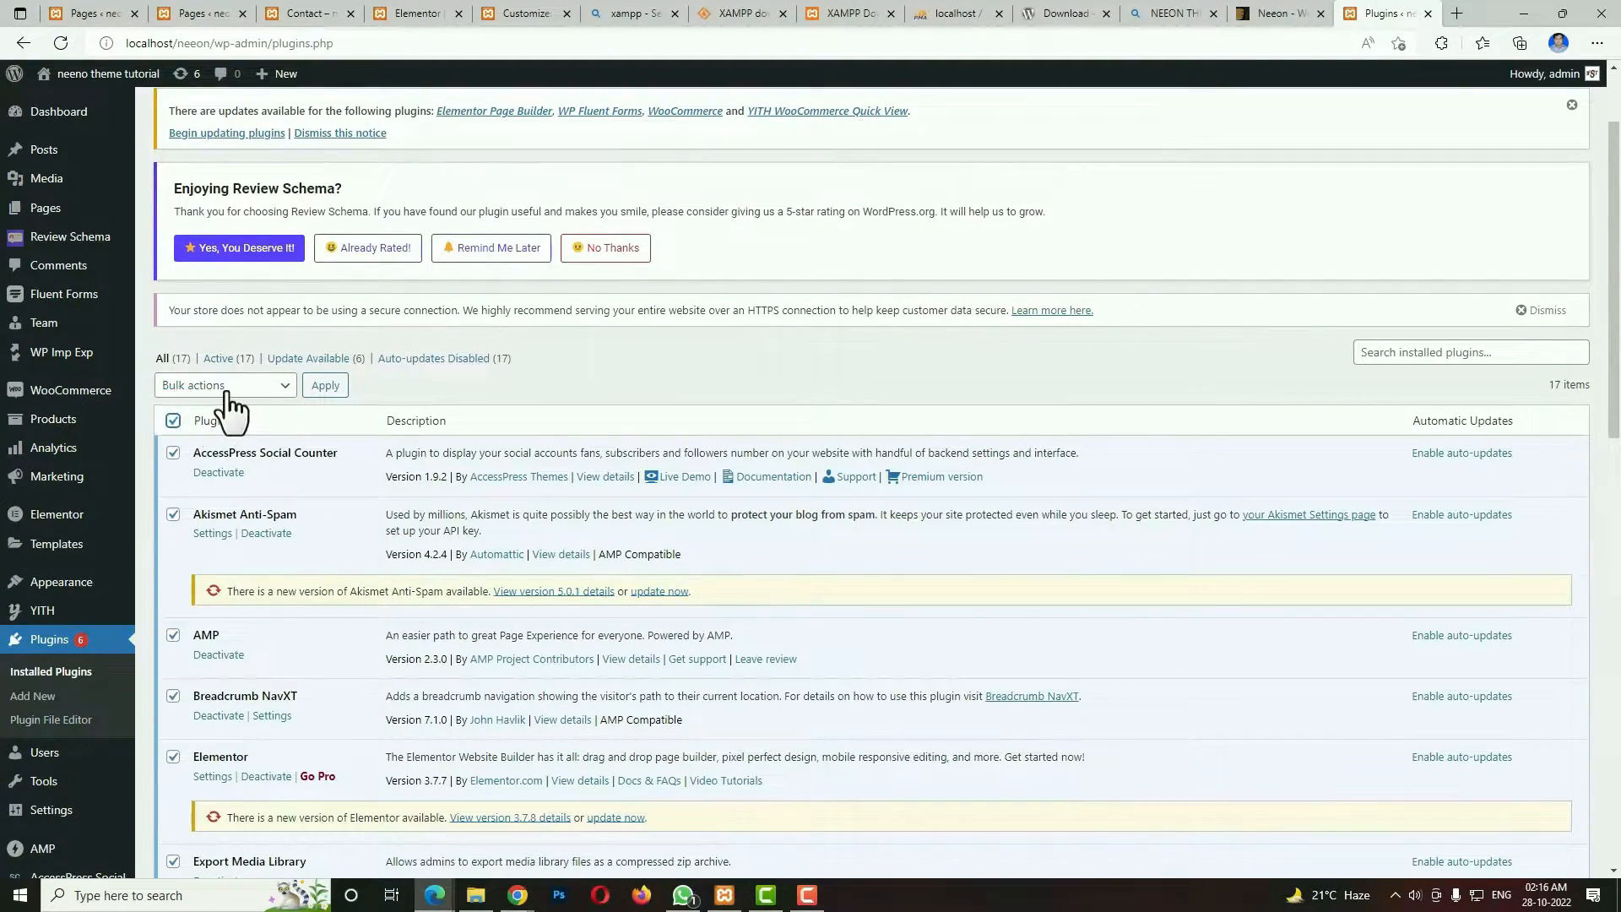
pyautogui.click(282, 386)
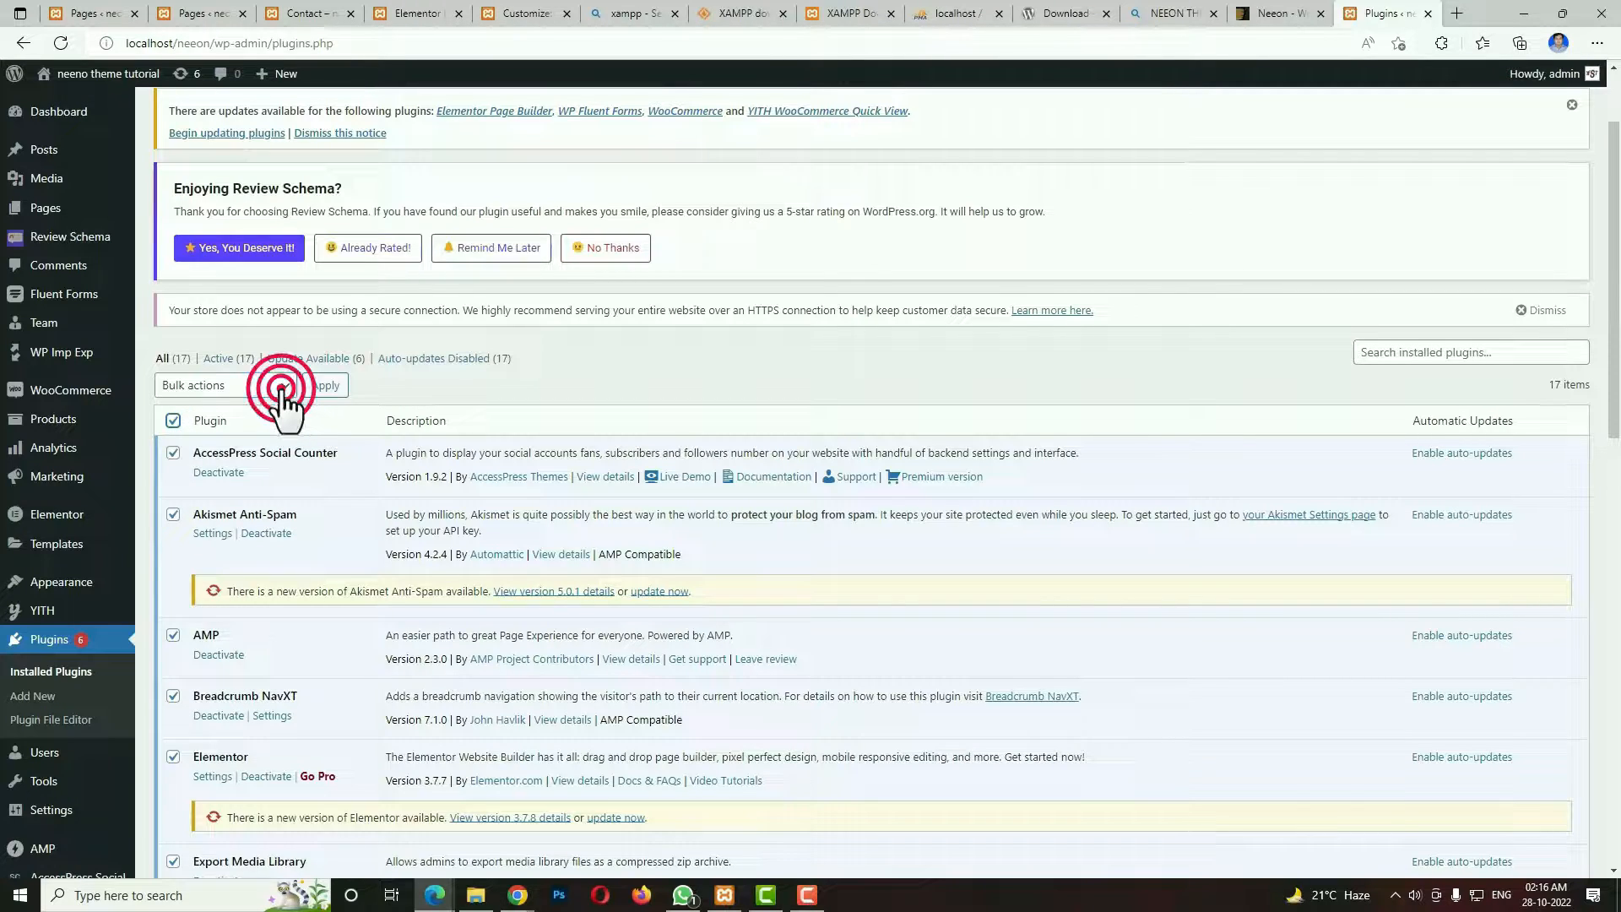
pyautogui.click(245, 464)
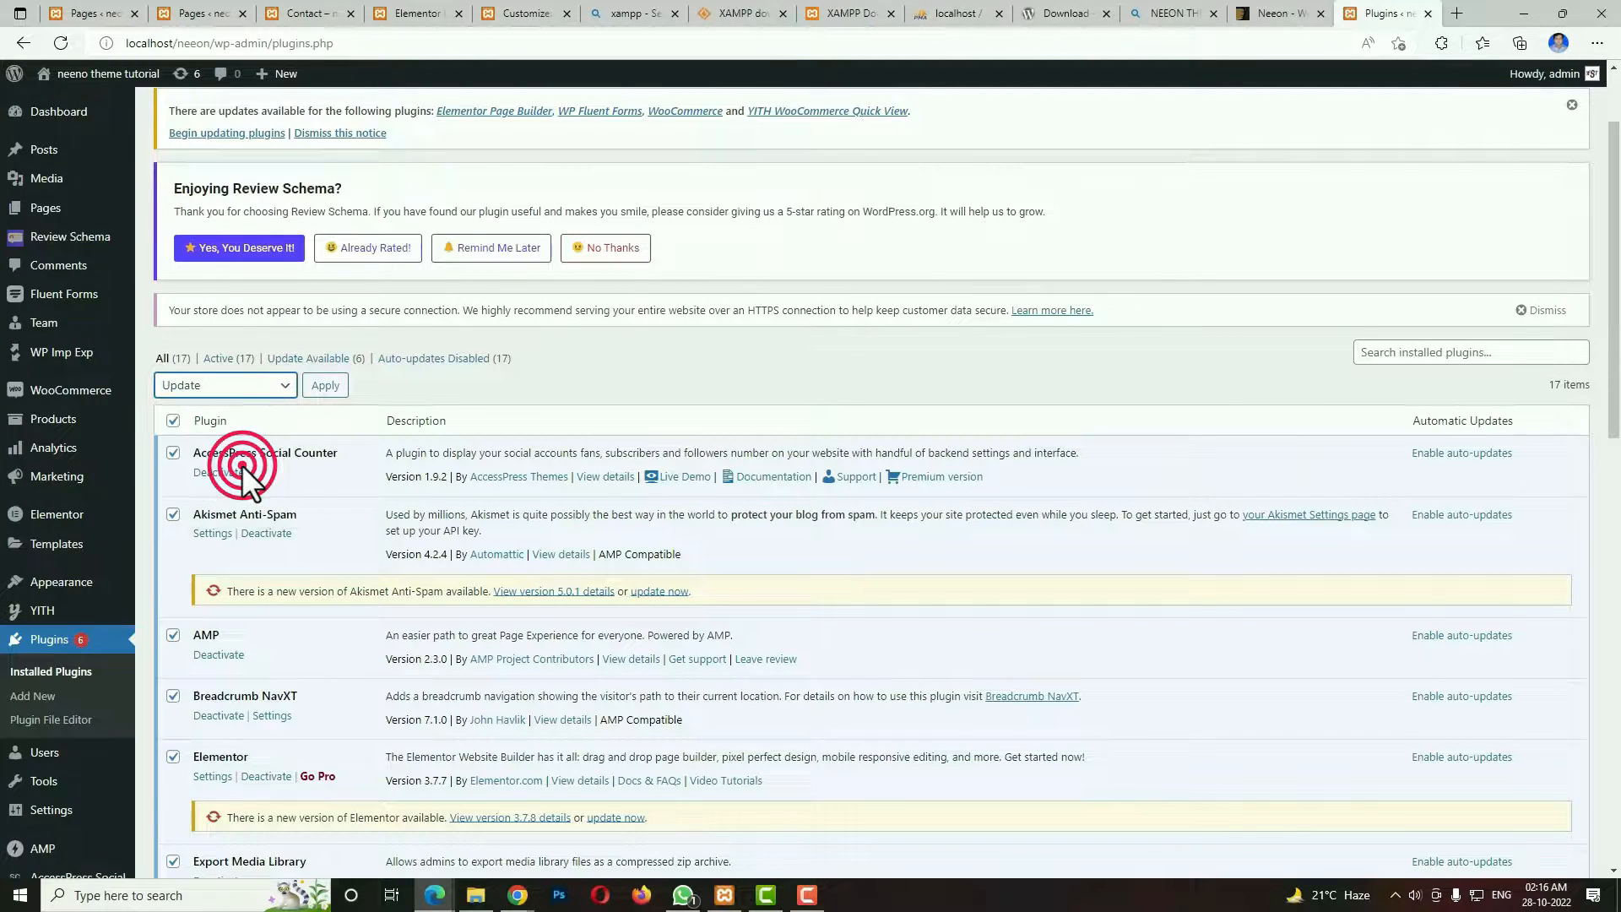
pyautogui.click(337, 388)
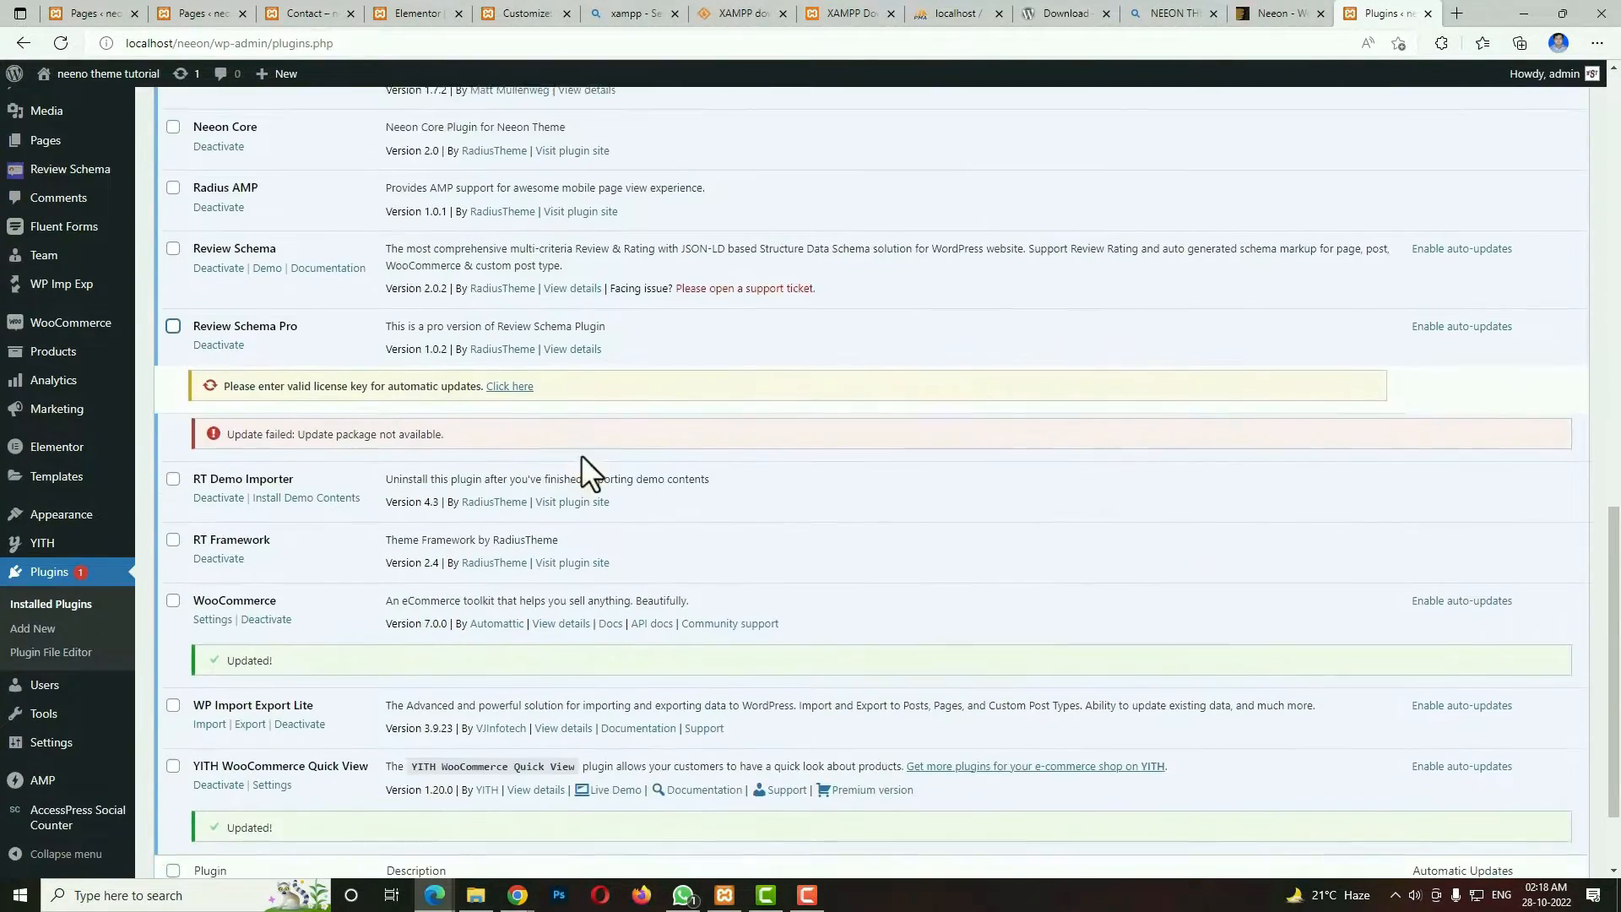
pyautogui.scroll(-2, 581, 461)
pyautogui.scroll(1, 583, 460)
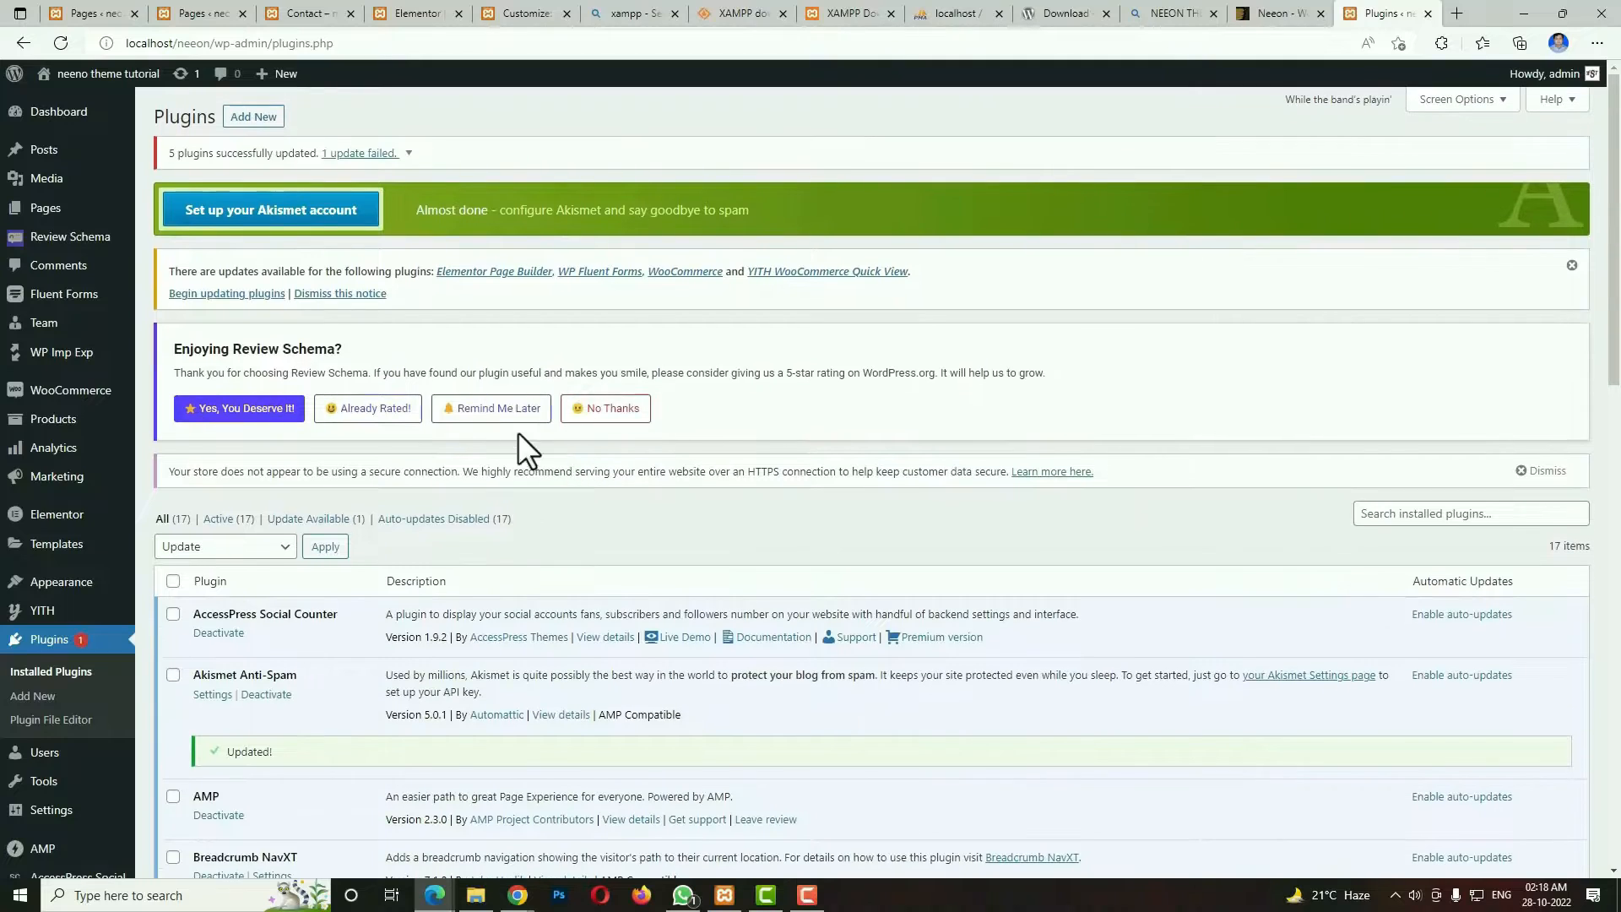
# Add all images from the Desktop neeon\images folder to the site's Media Library.
pyautogui.click(59, 188)
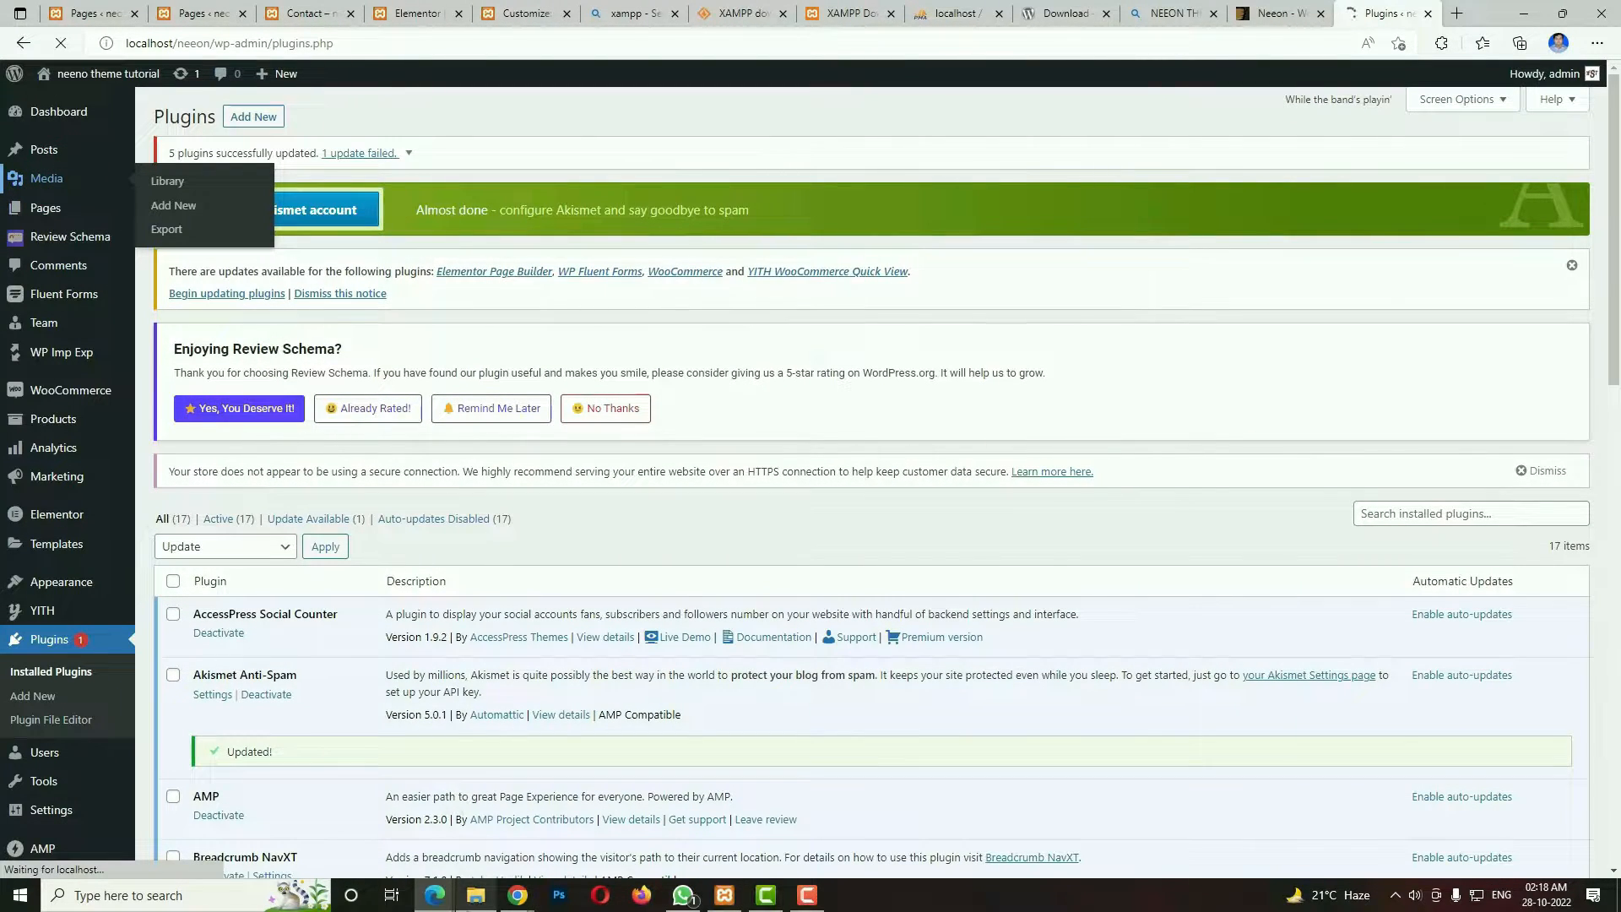
pyautogui.click(475, 895)
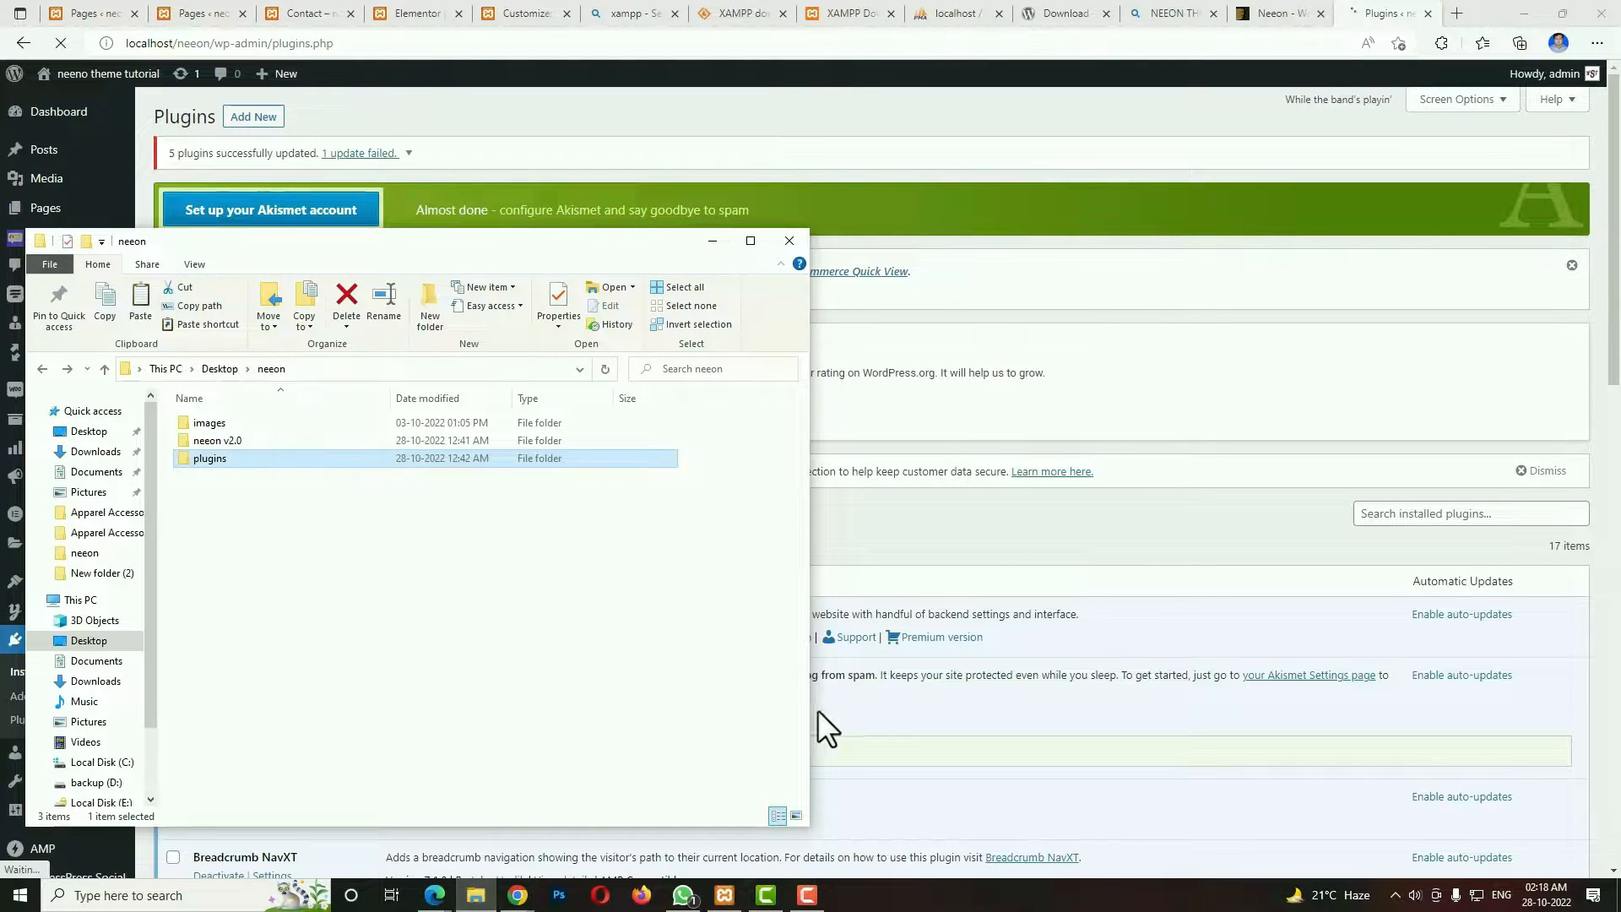
pyautogui.doubleClick(252, 424)
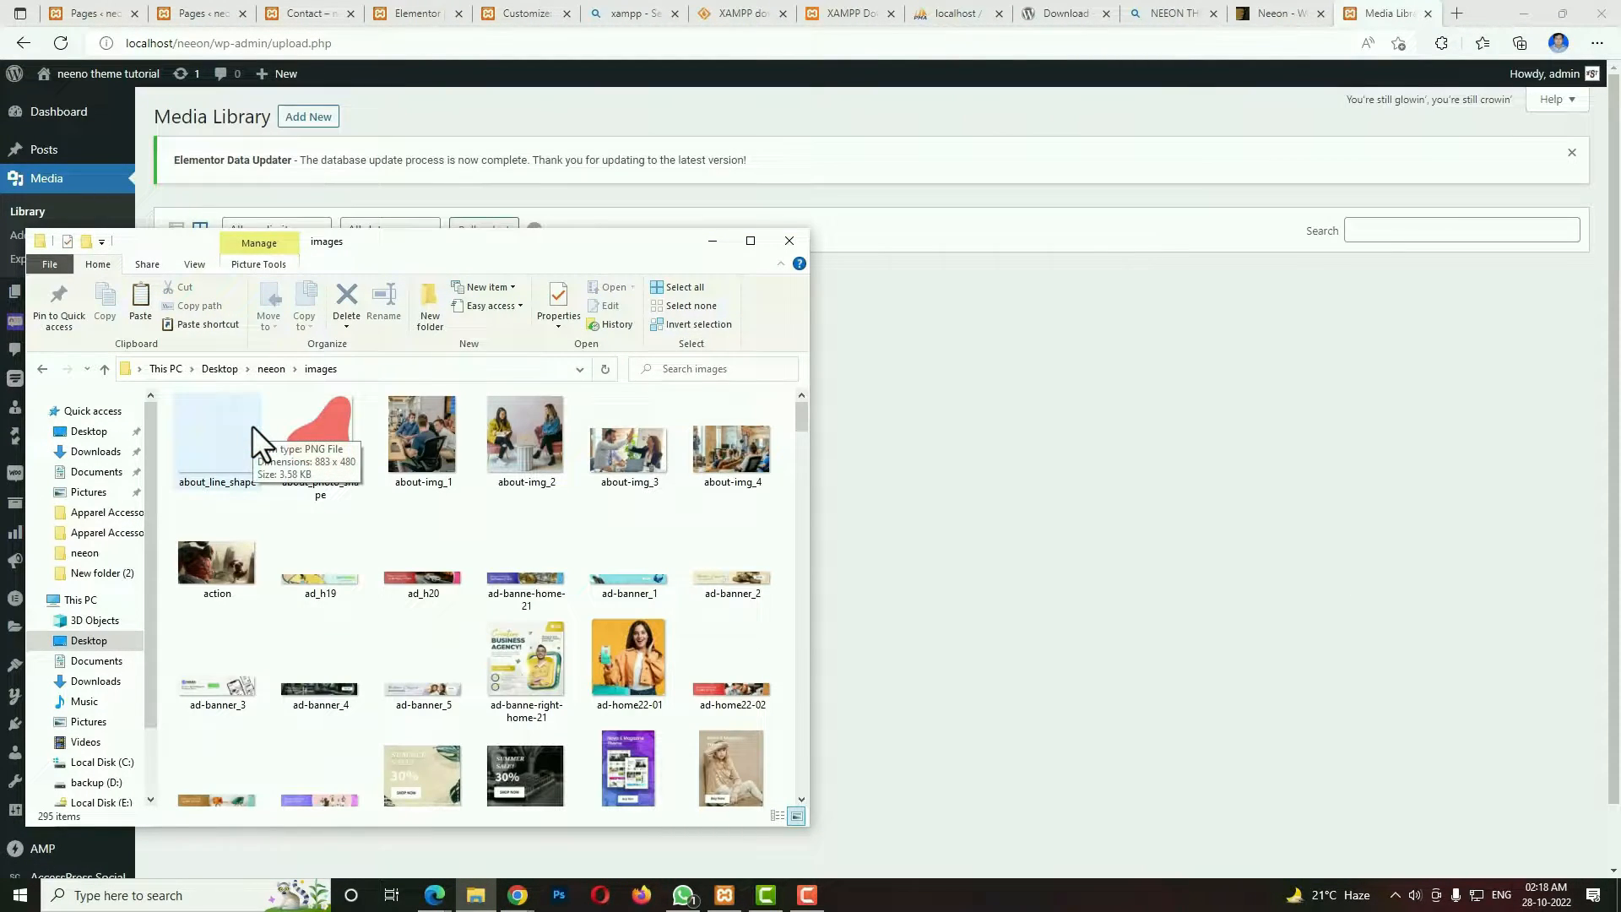
pyautogui.hotkey('ctrl', 'a')
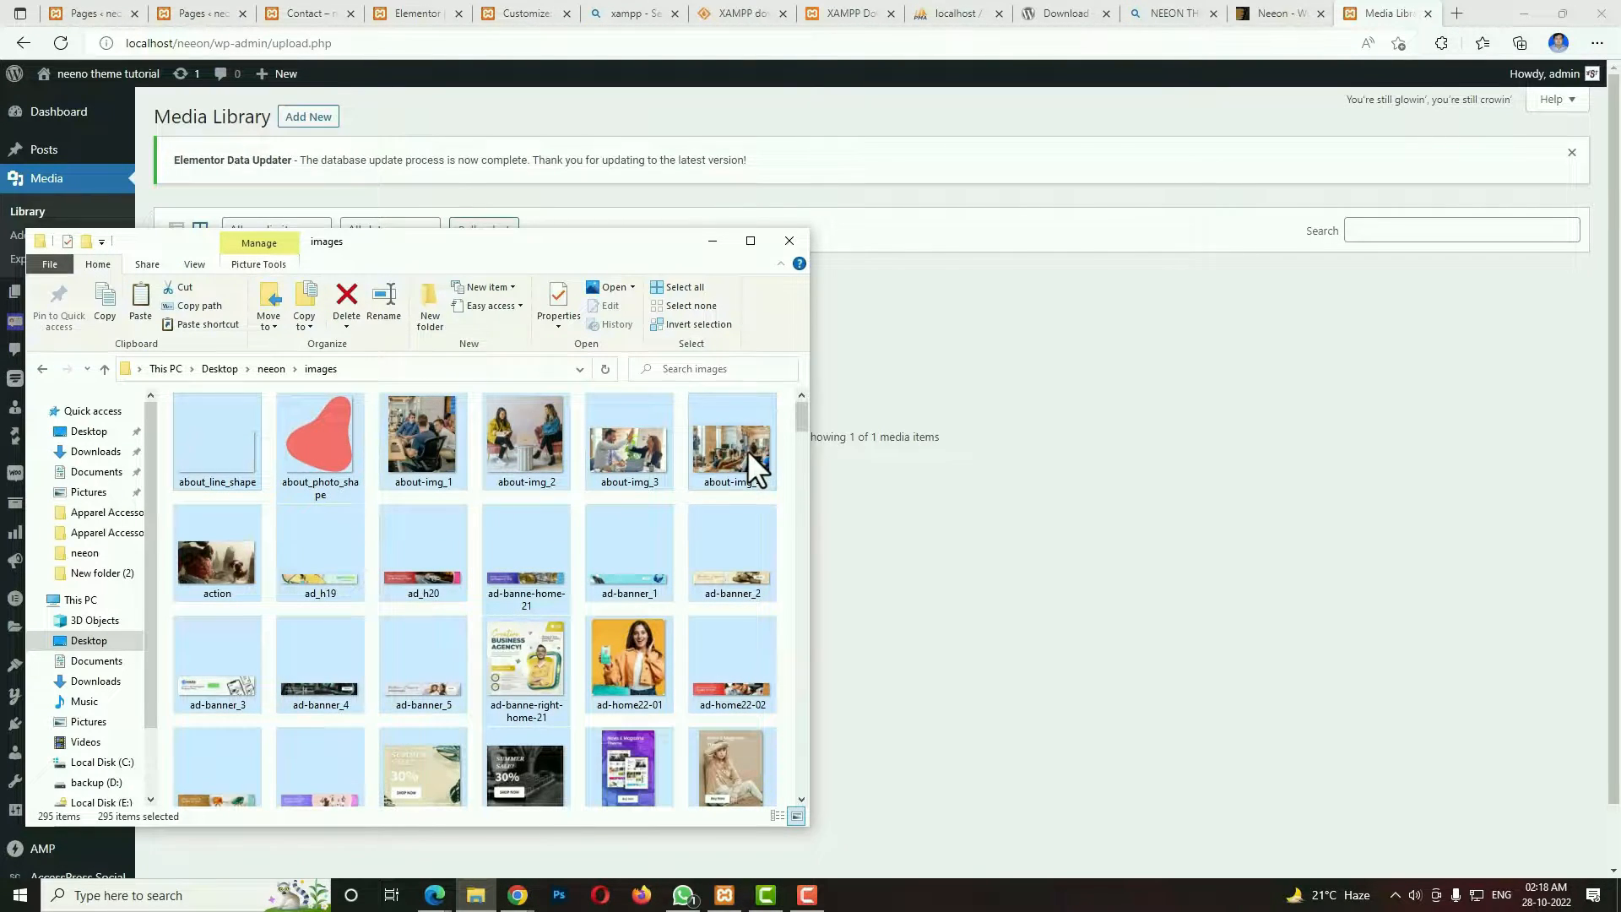
pyautogui.moveTo(748, 449); pyautogui.dragTo(992, 491)
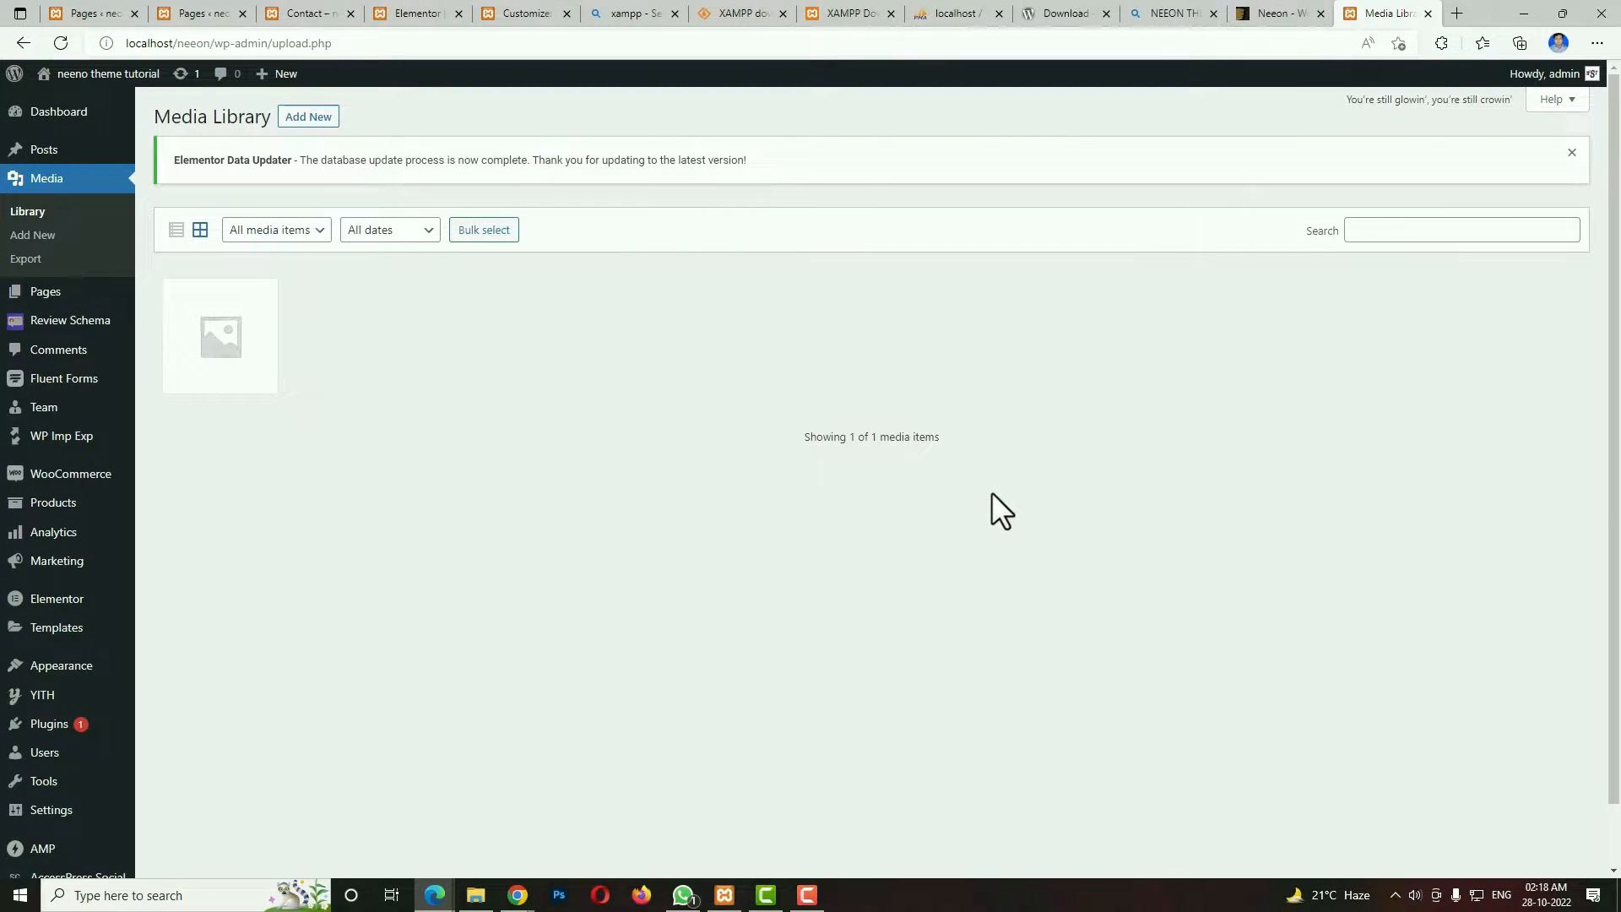
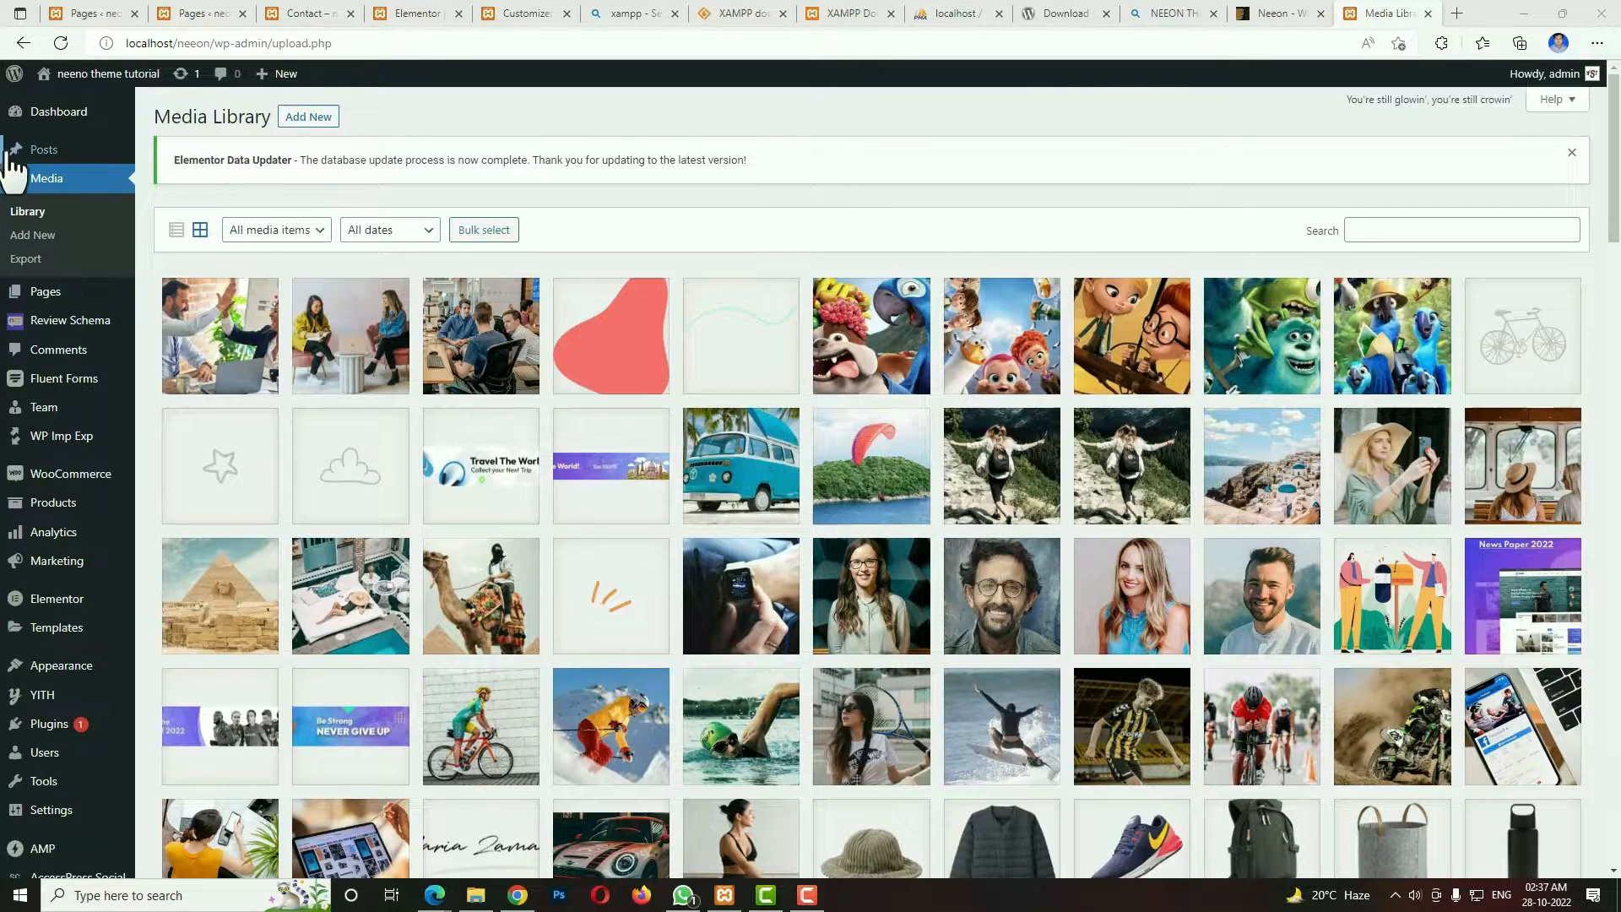
# Open the post categories page and start a new category named Action with the preset orange as its category color.
pyautogui.moveTo(30, 152)
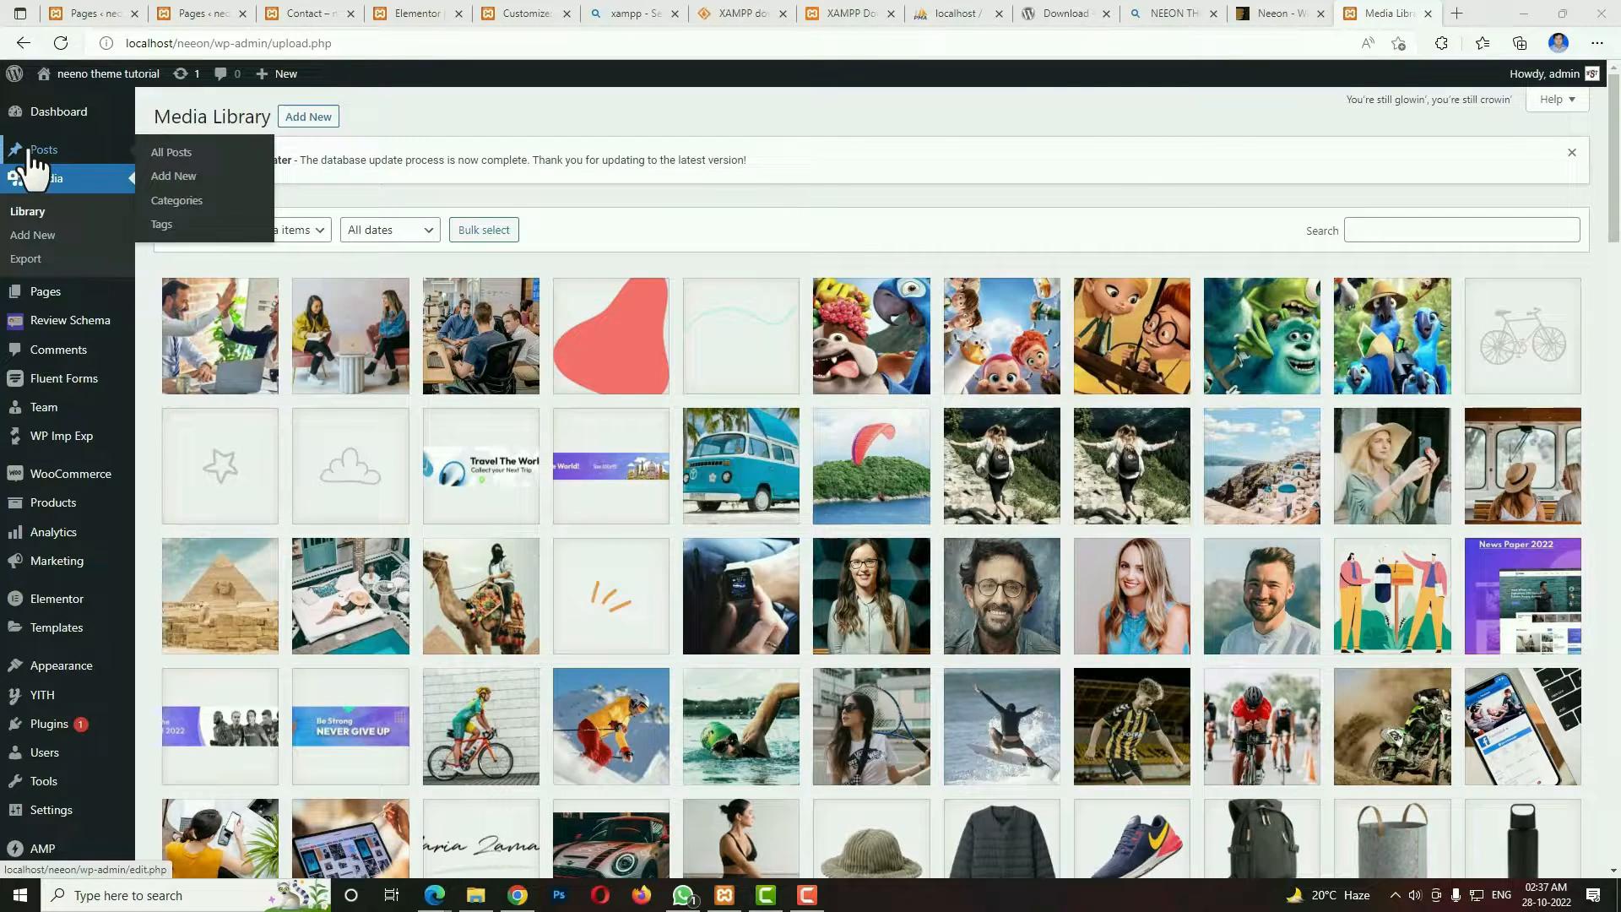
pyautogui.click(166, 202)
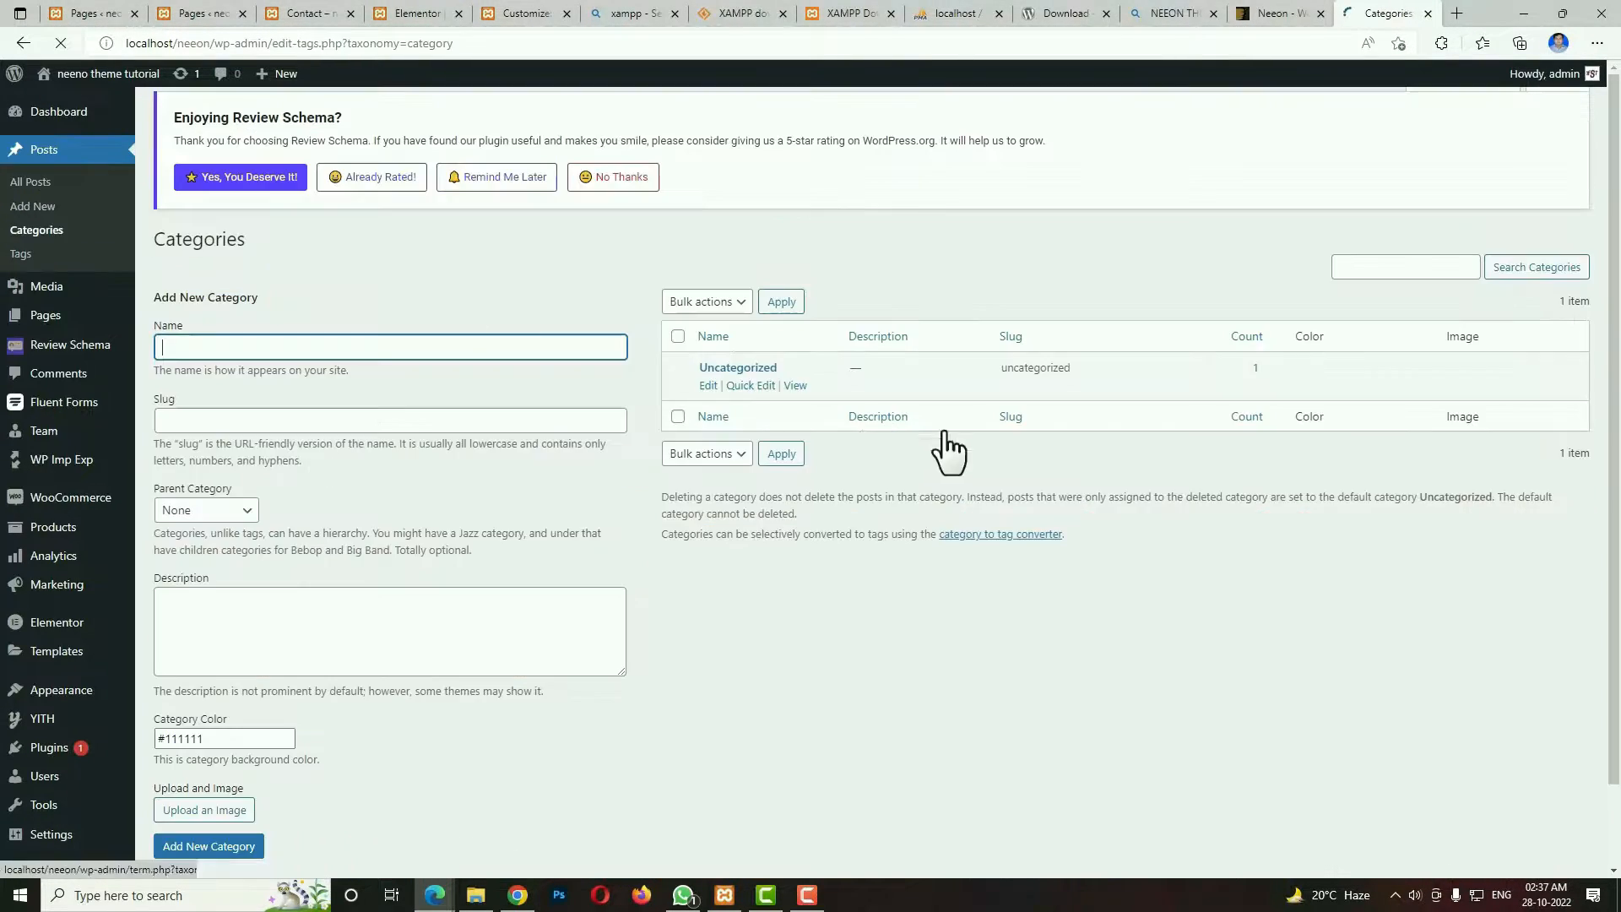
pyautogui.moveTo(744, 407)
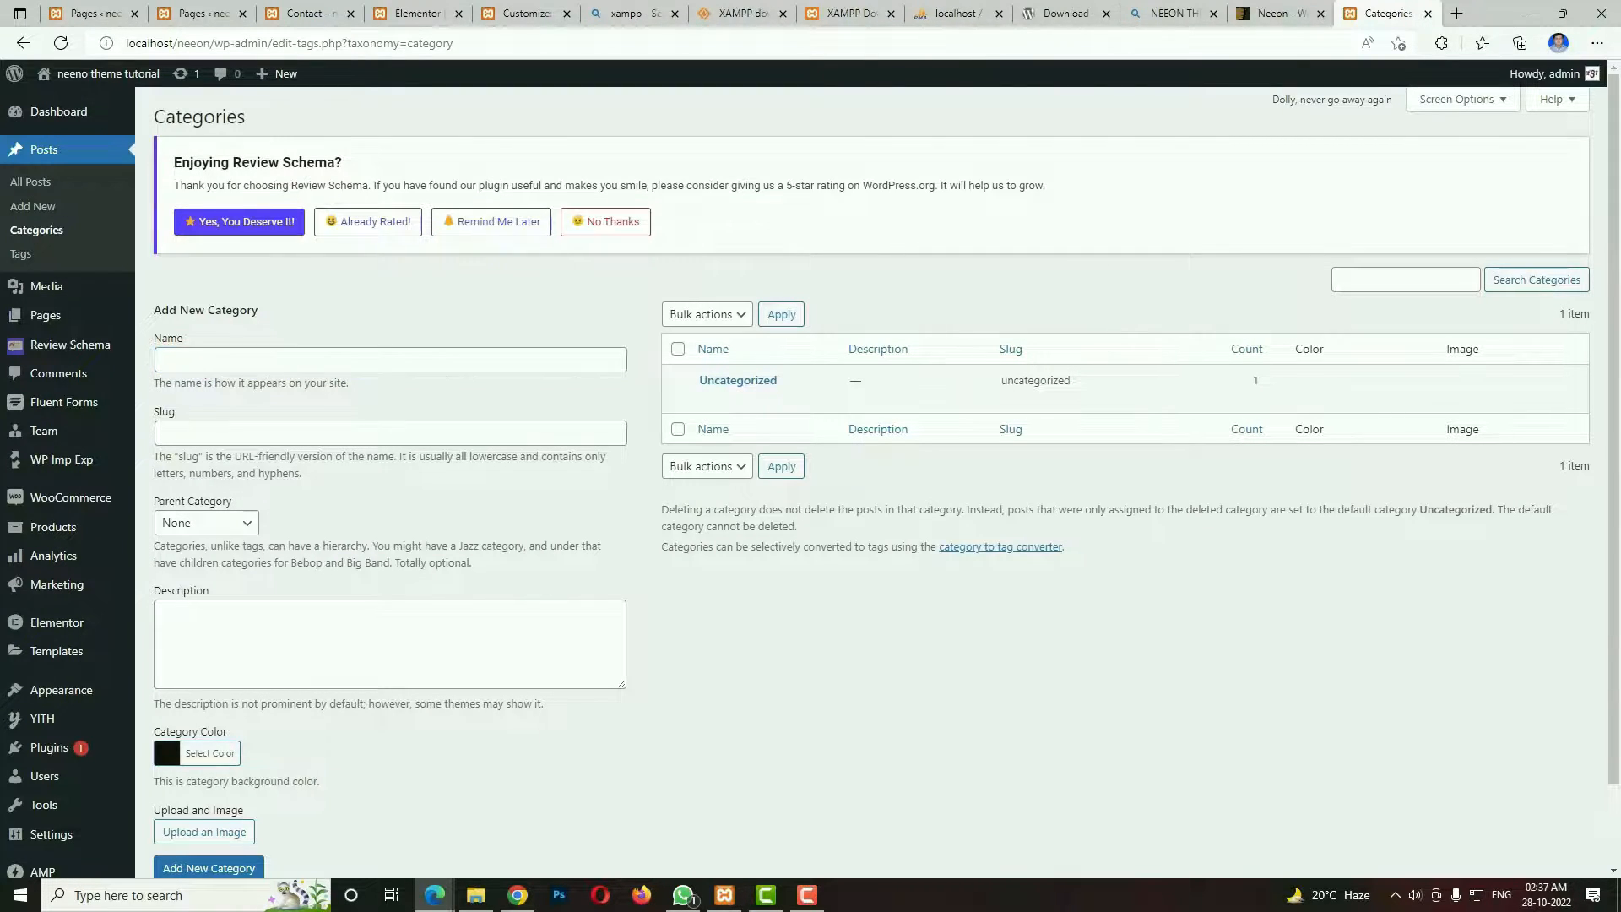
pyautogui.click(507, 365)
pyautogui.write('Action')
pyautogui.scroll(-1, 760, 540)
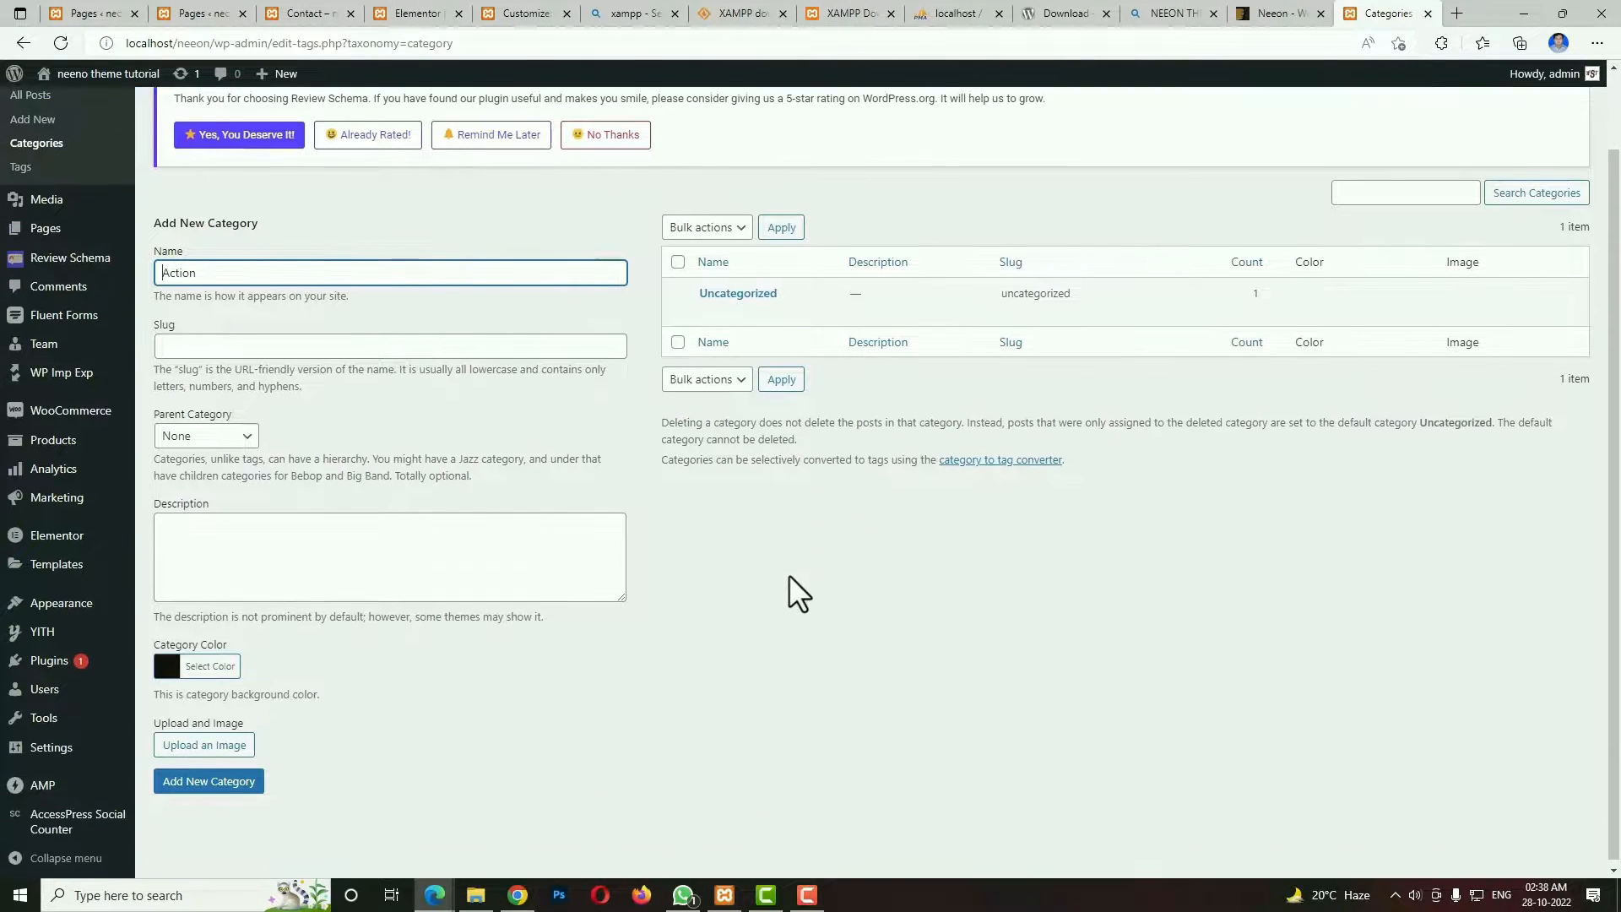
pyautogui.click(211, 663)
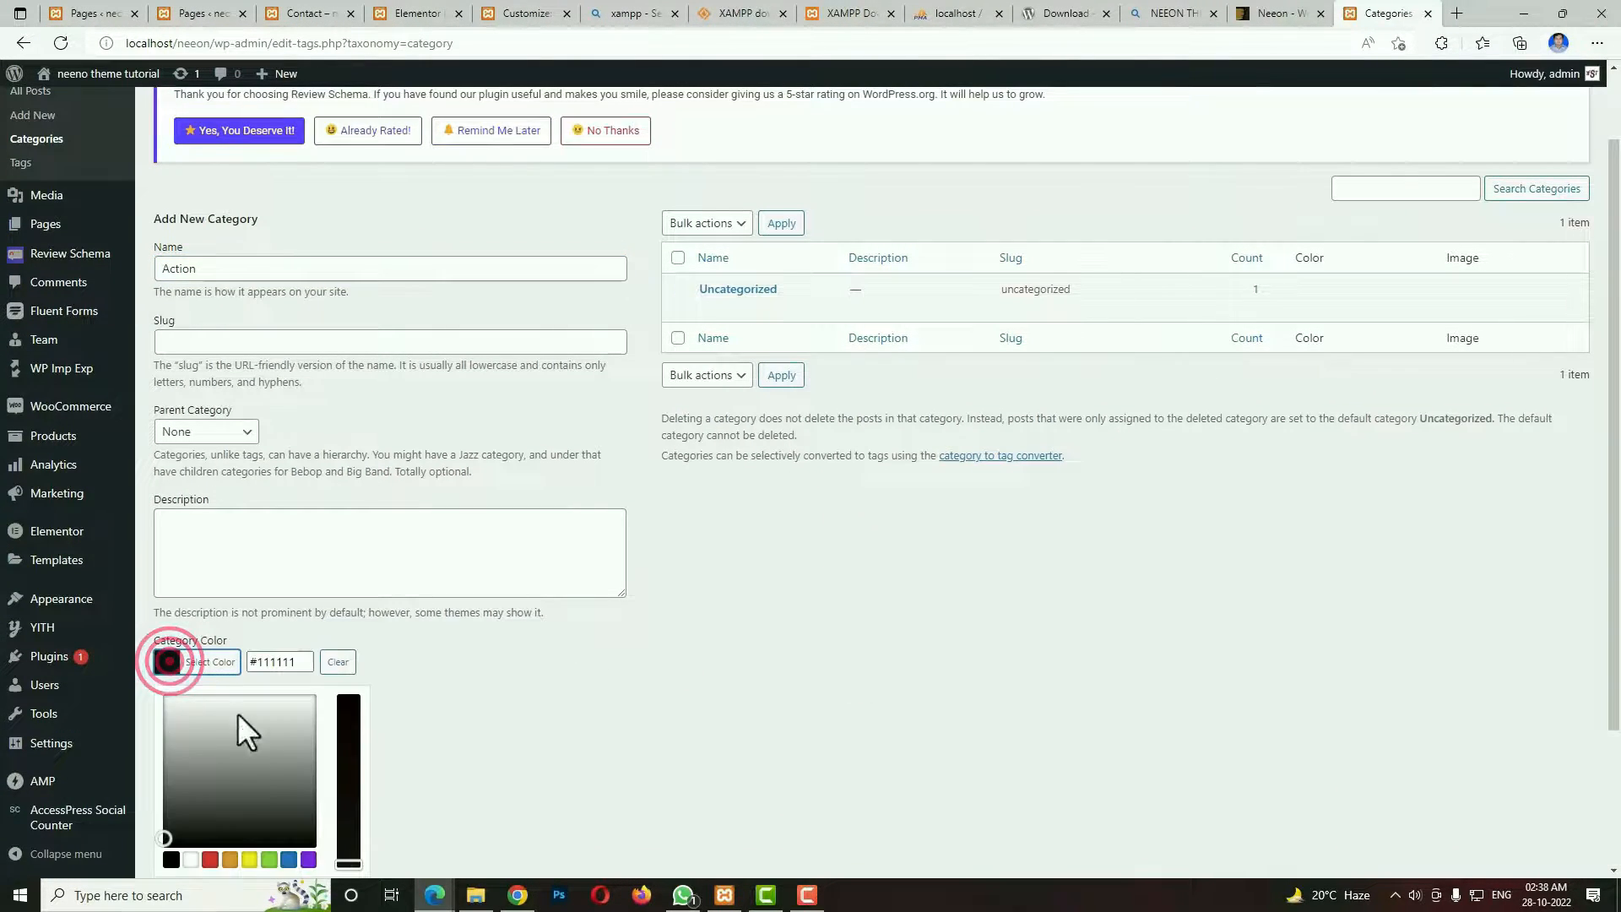
pyautogui.click(230, 860)
pyautogui.click(590, 793)
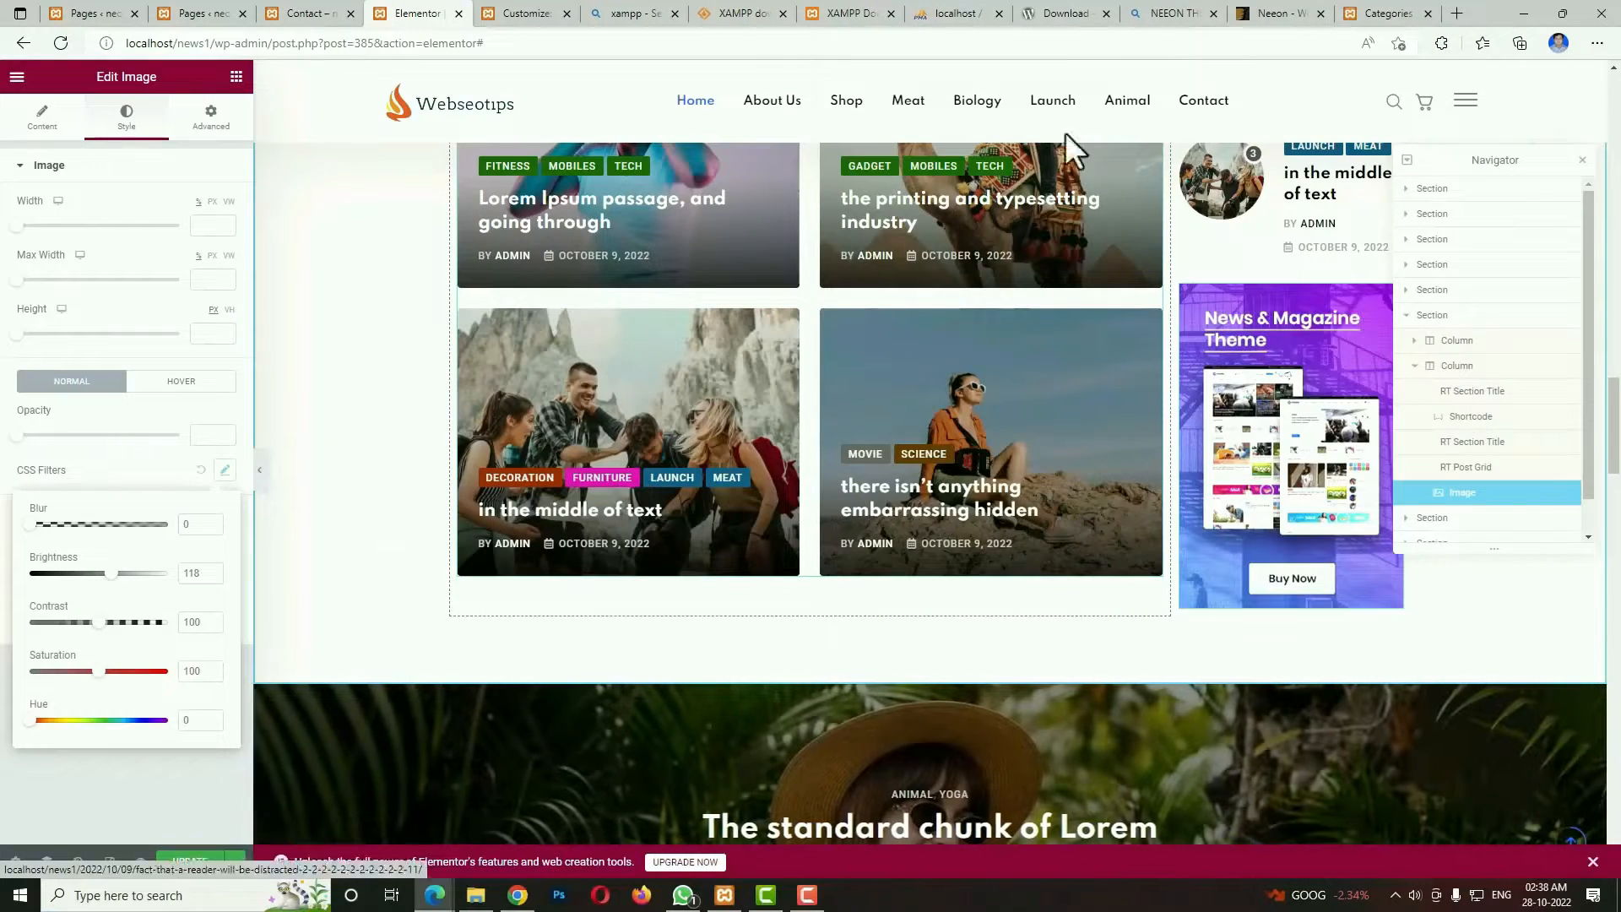
pyautogui.click(1359, 13)
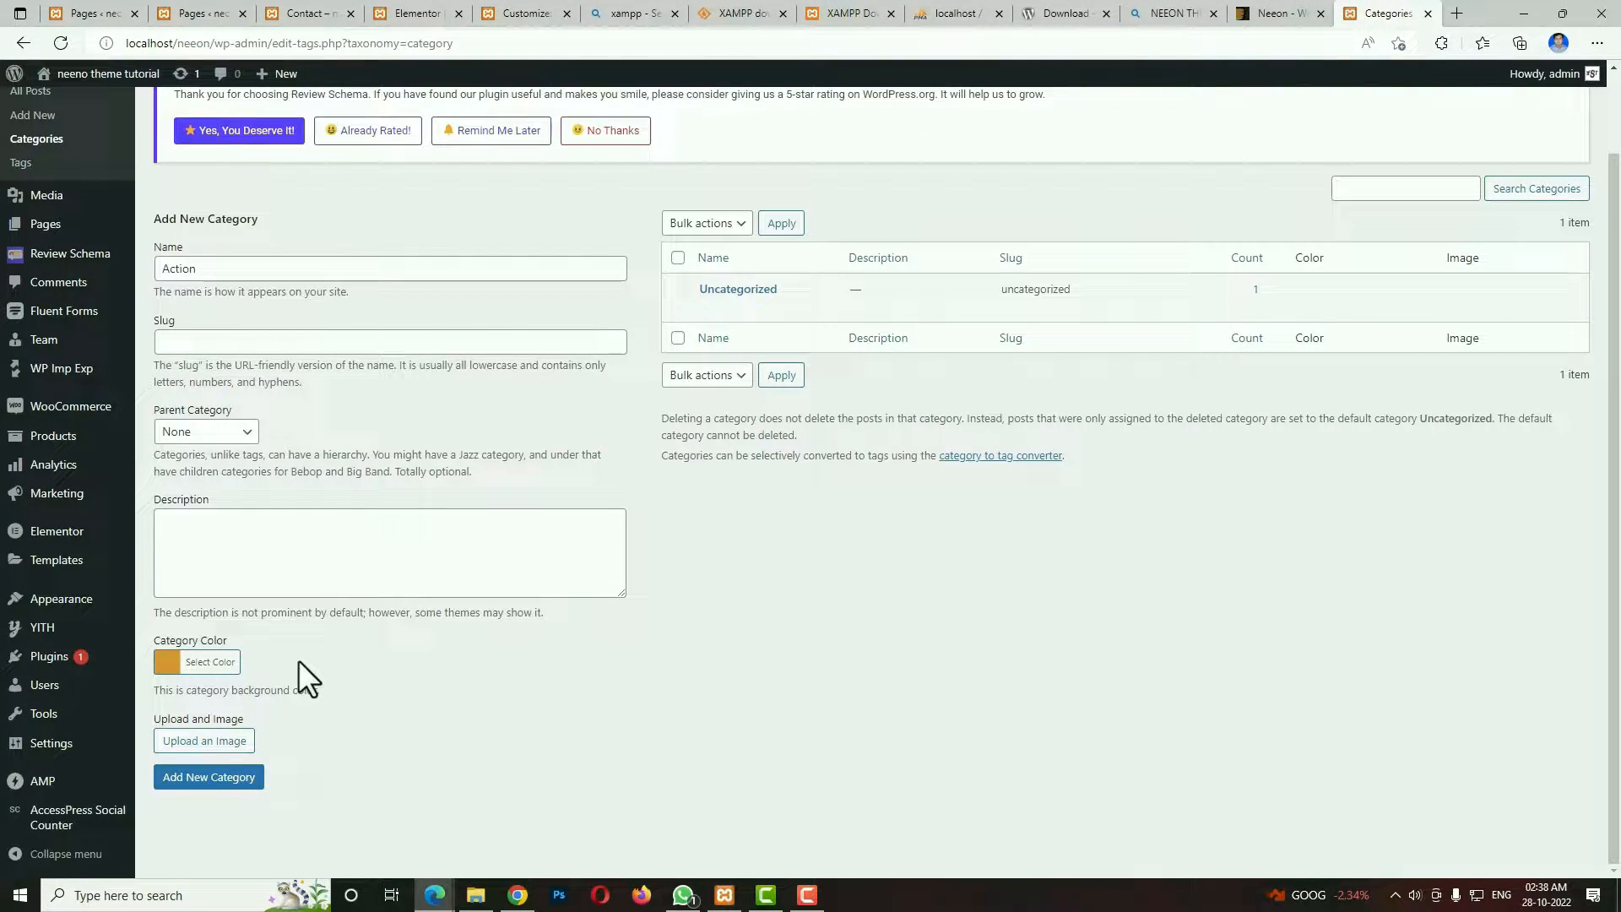
# Search the Media Library for "Action", assign the found image to the Action category and add the category.
pyautogui.click(206, 743)
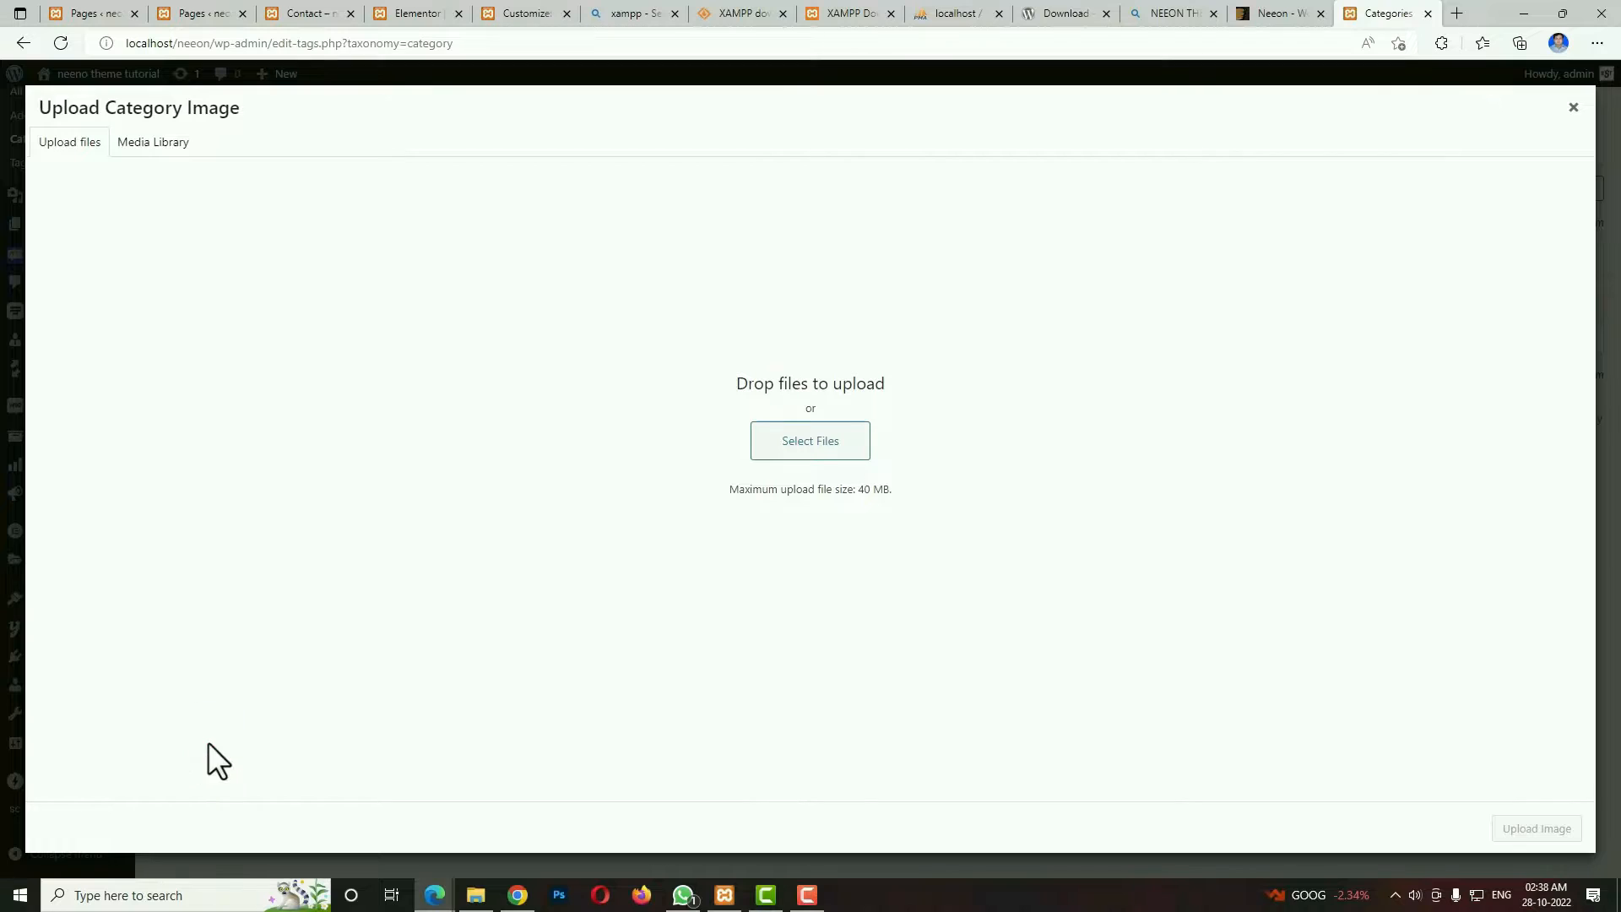
pyautogui.click(135, 142)
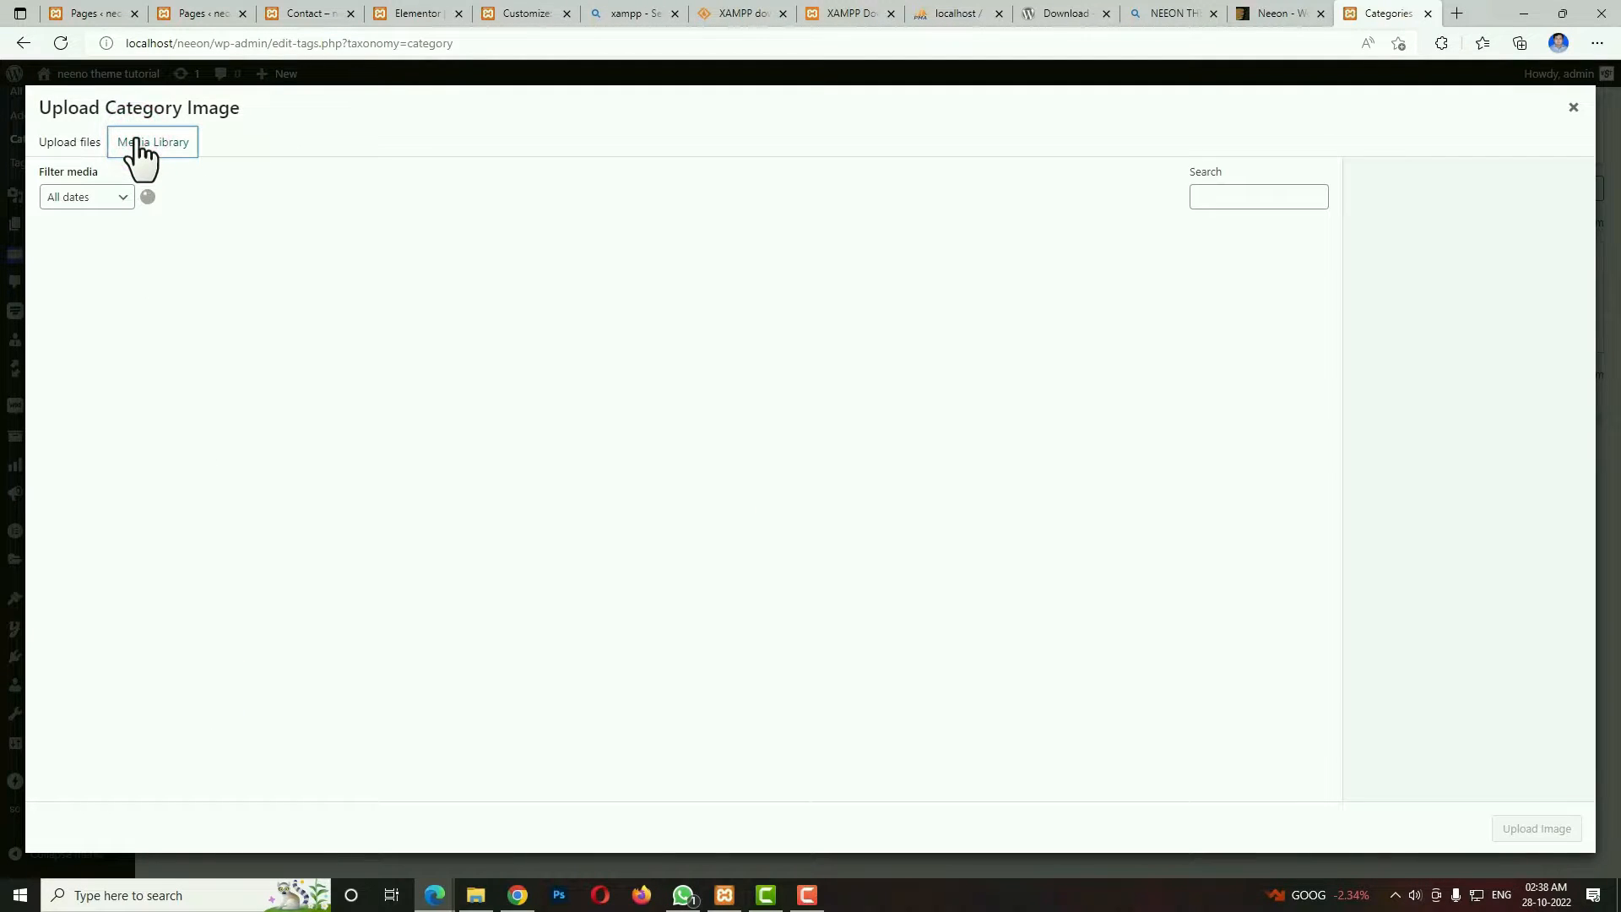
pyautogui.click(1281, 196)
pyautogui.write('Action')
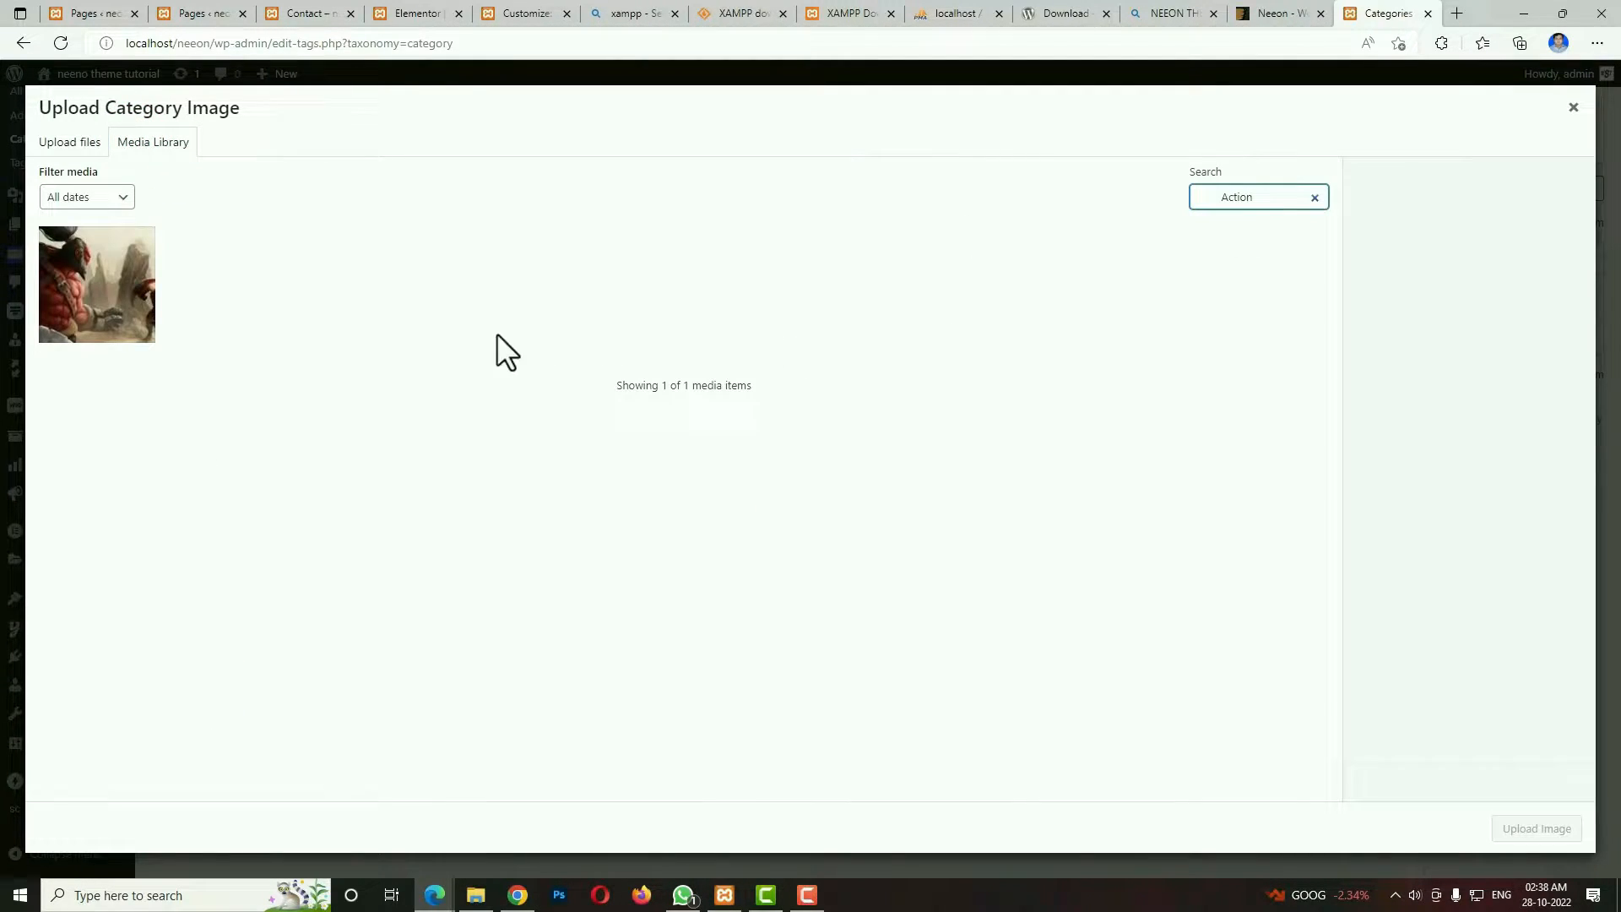
pyautogui.click(109, 318)
pyautogui.click(1537, 830)
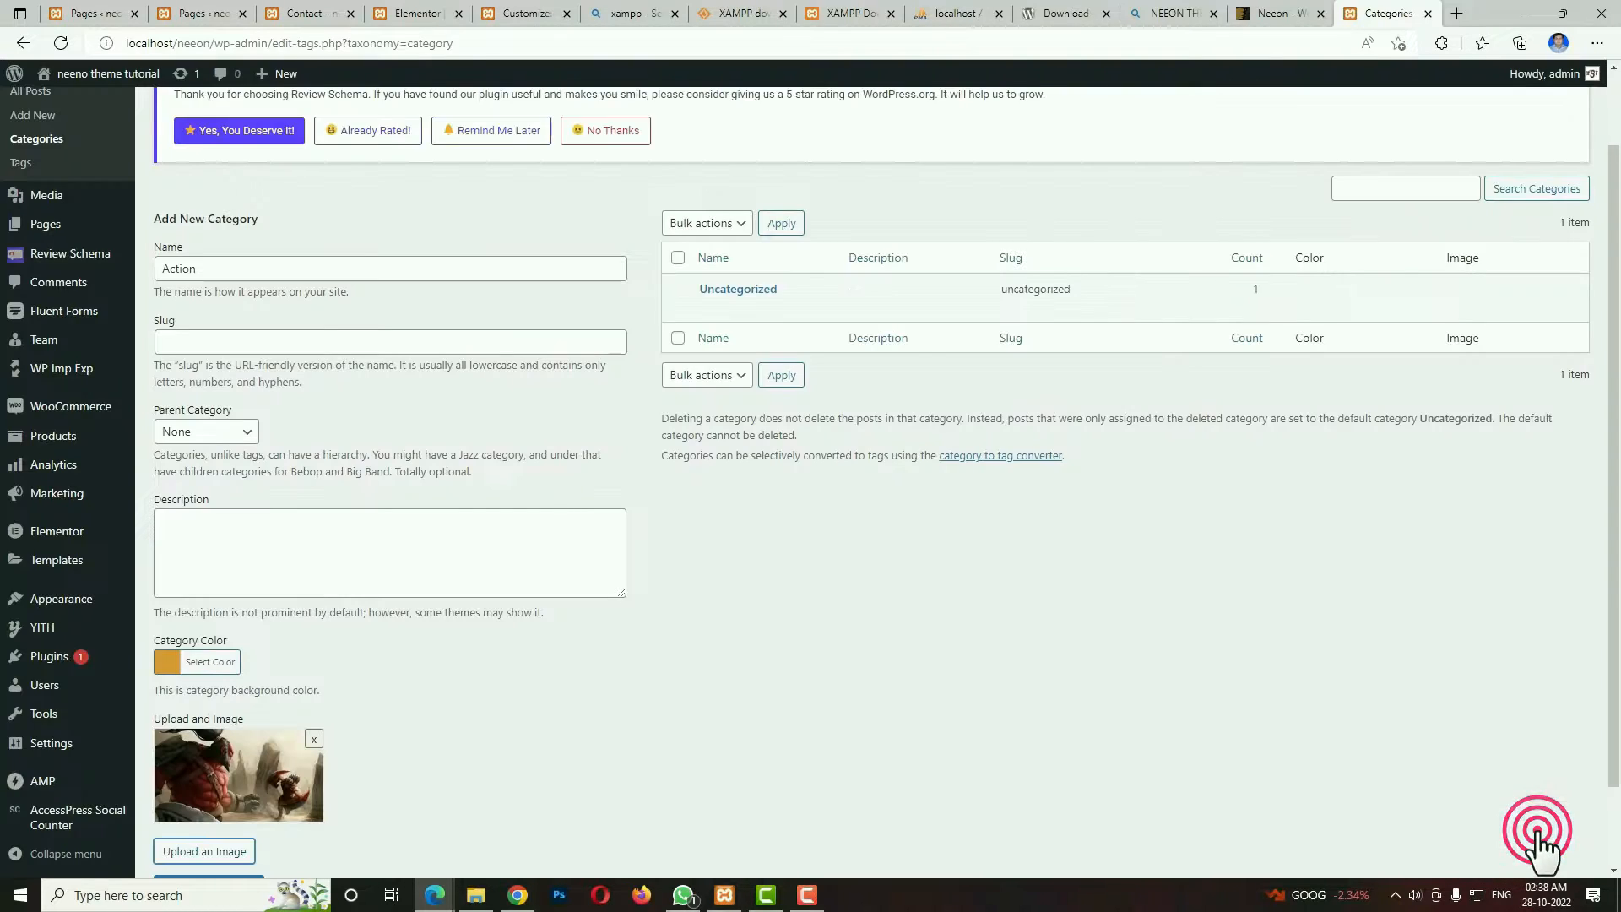
pyautogui.scroll(-2, 627, 786)
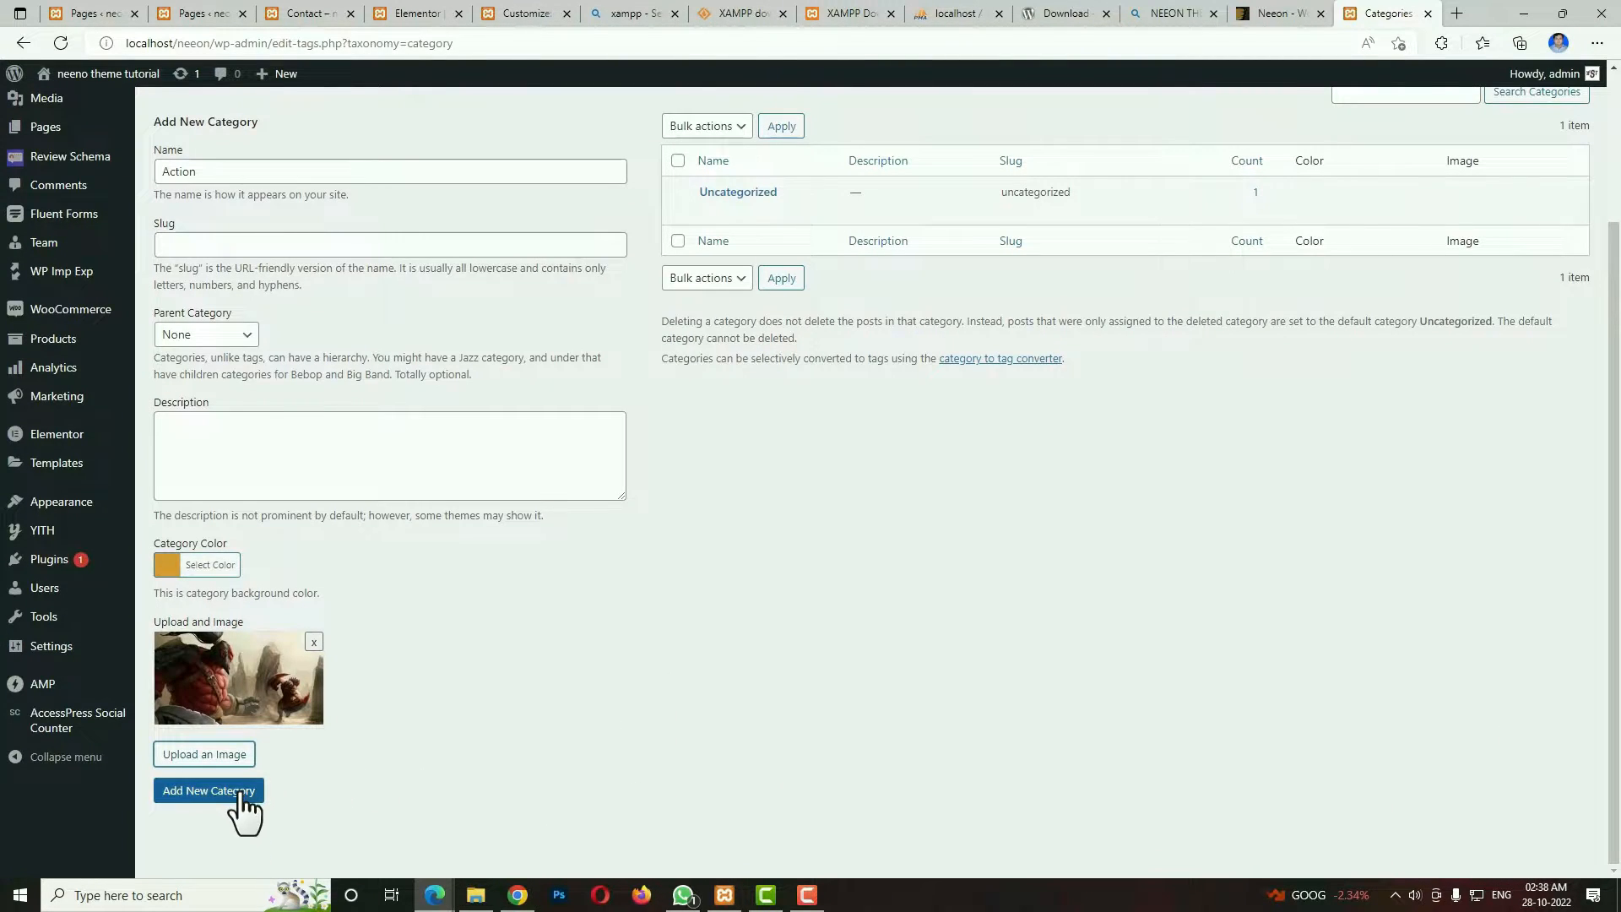
pyautogui.click(244, 793)
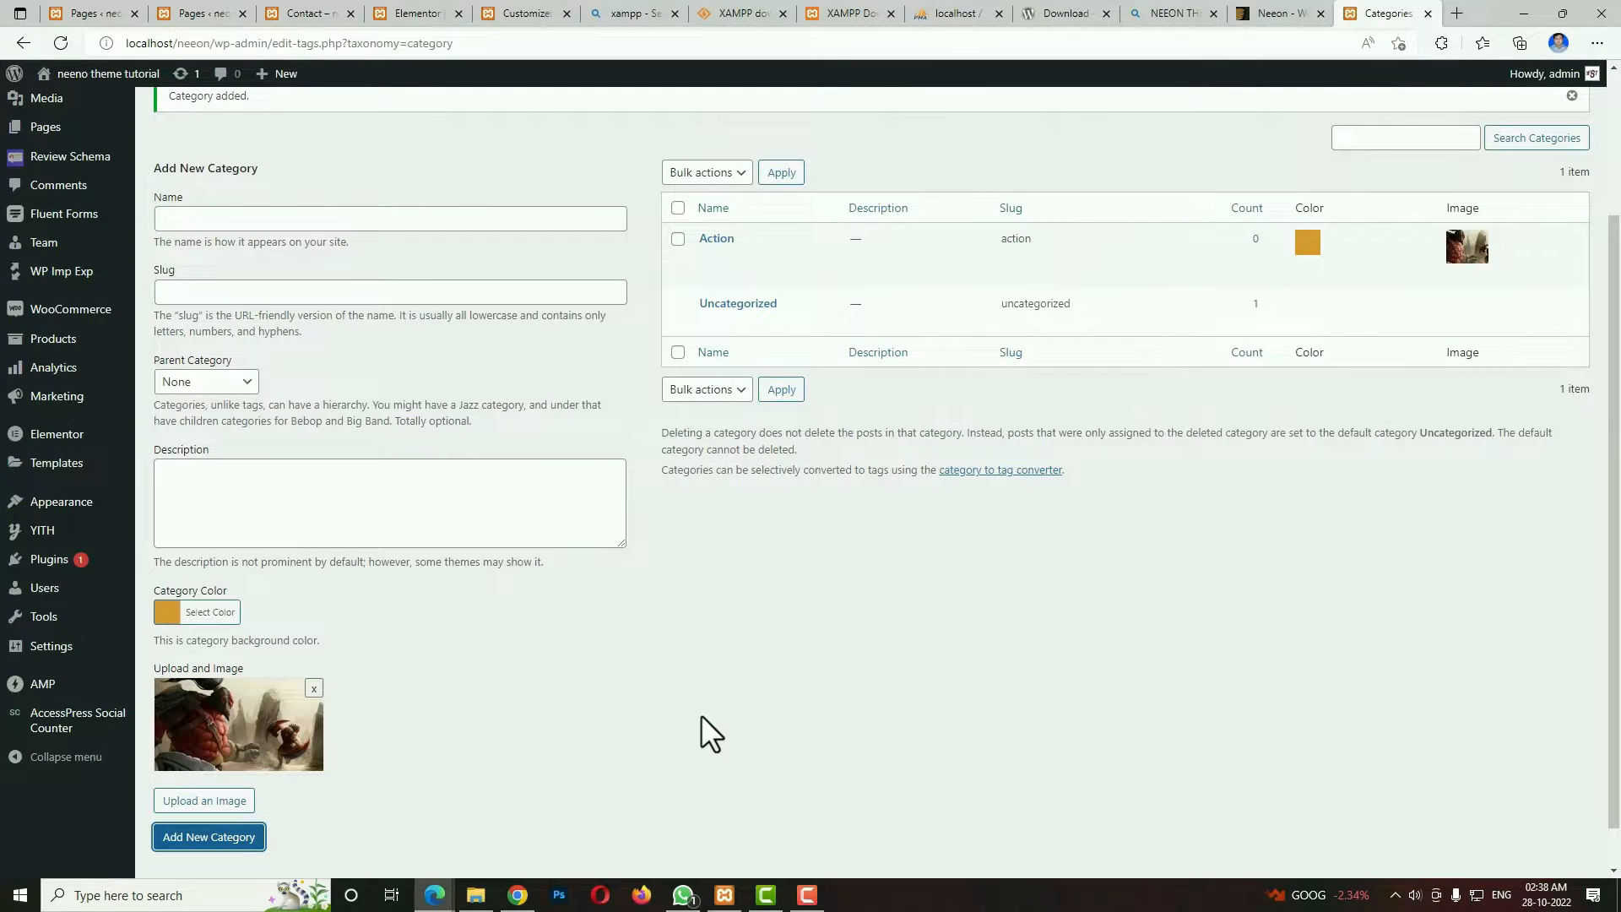
# Name the next new category Animal and set its category color to red #dd3333.
pyautogui.click(244, 214)
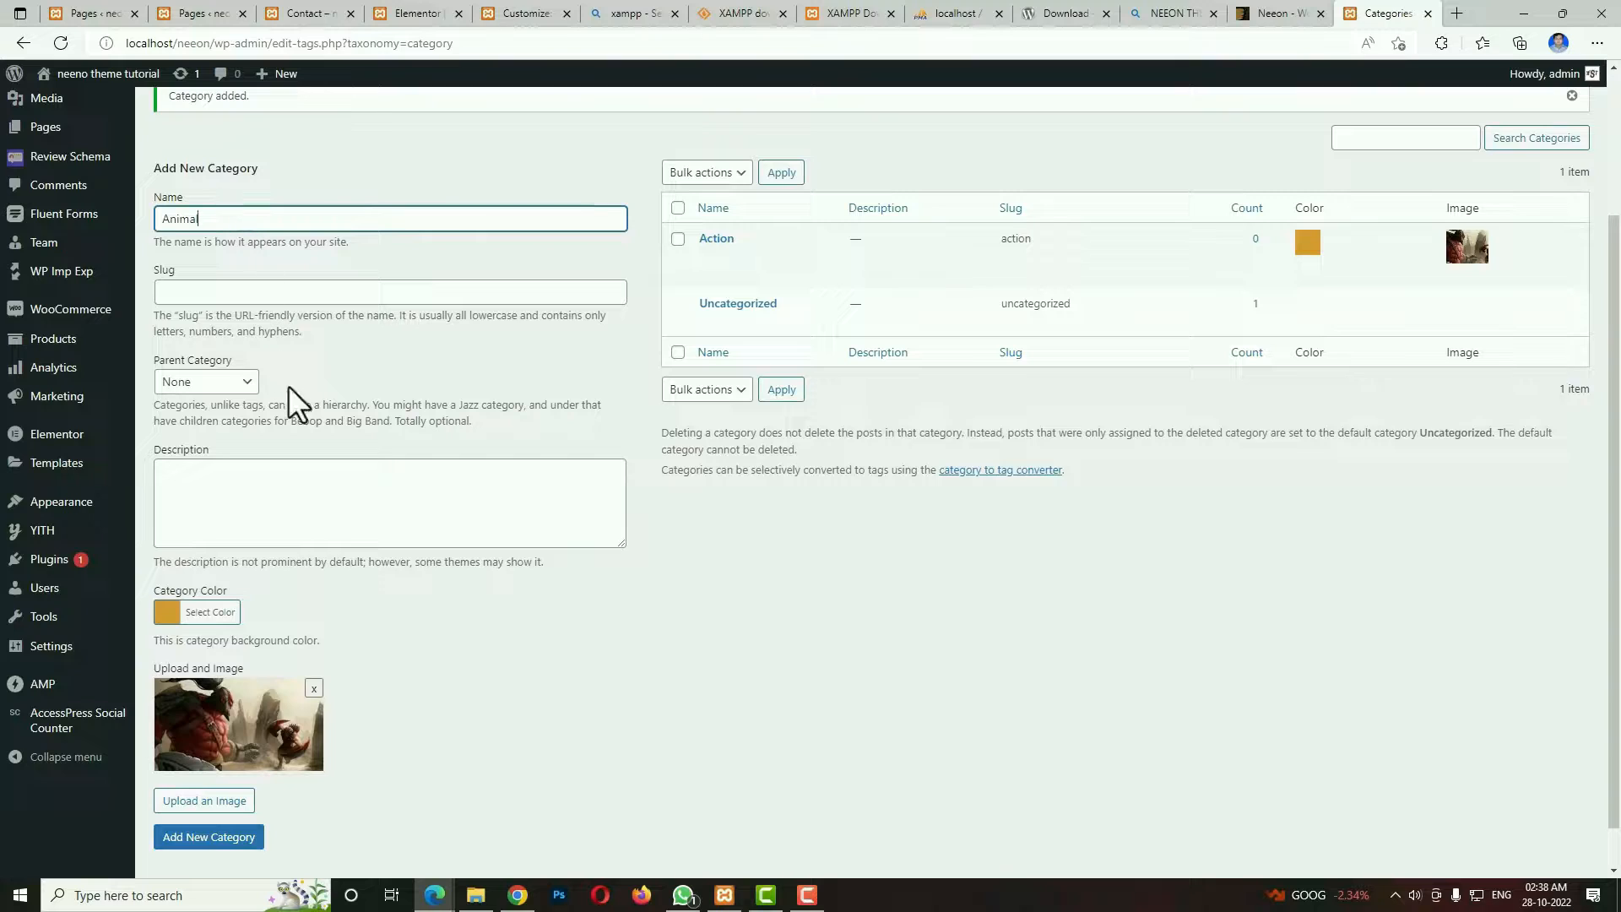
pyautogui.click(173, 612)
pyautogui.click(210, 809)
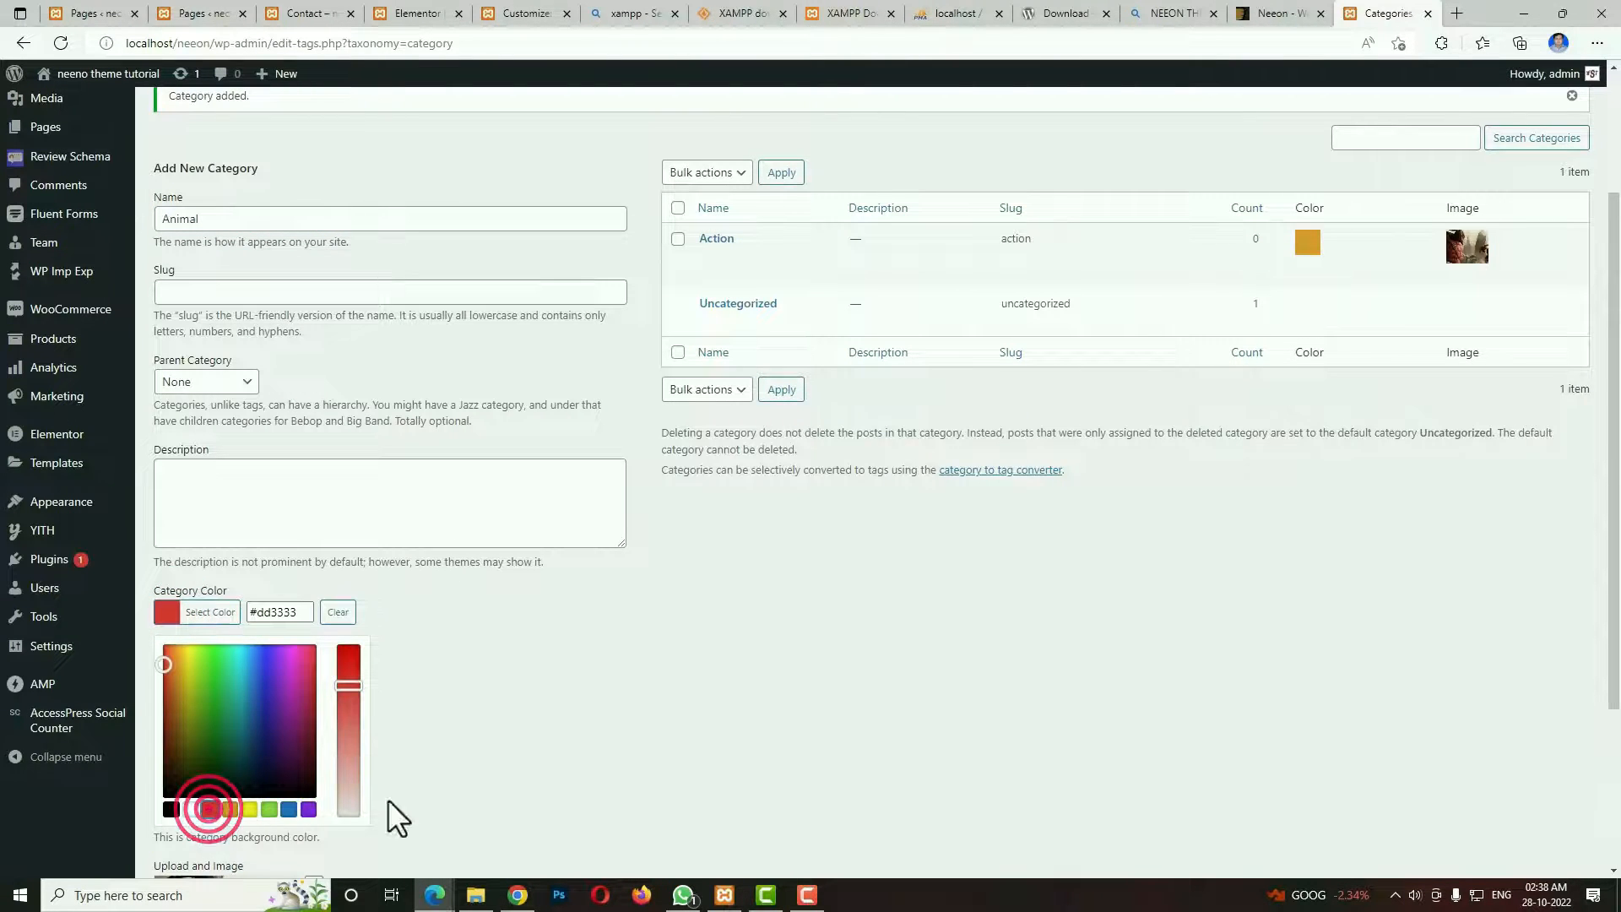
pyautogui.click(596, 763)
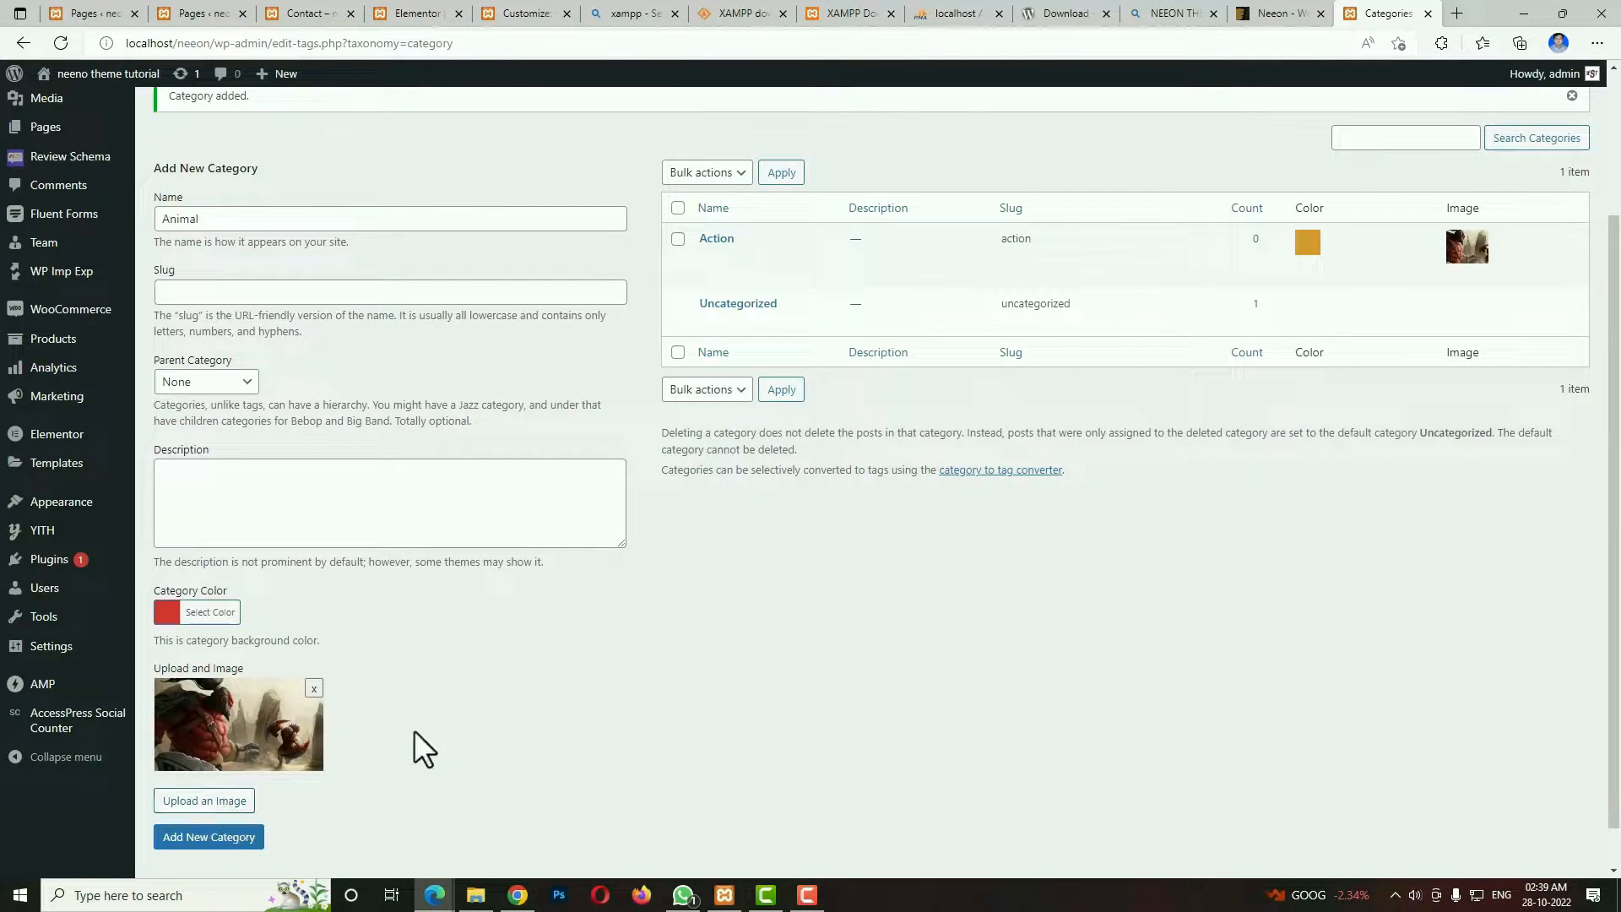
# Replace the leftover image with the kitten picture found by searching the Media Library for "Animal", and add the Animal category.
pyautogui.click(309, 688)
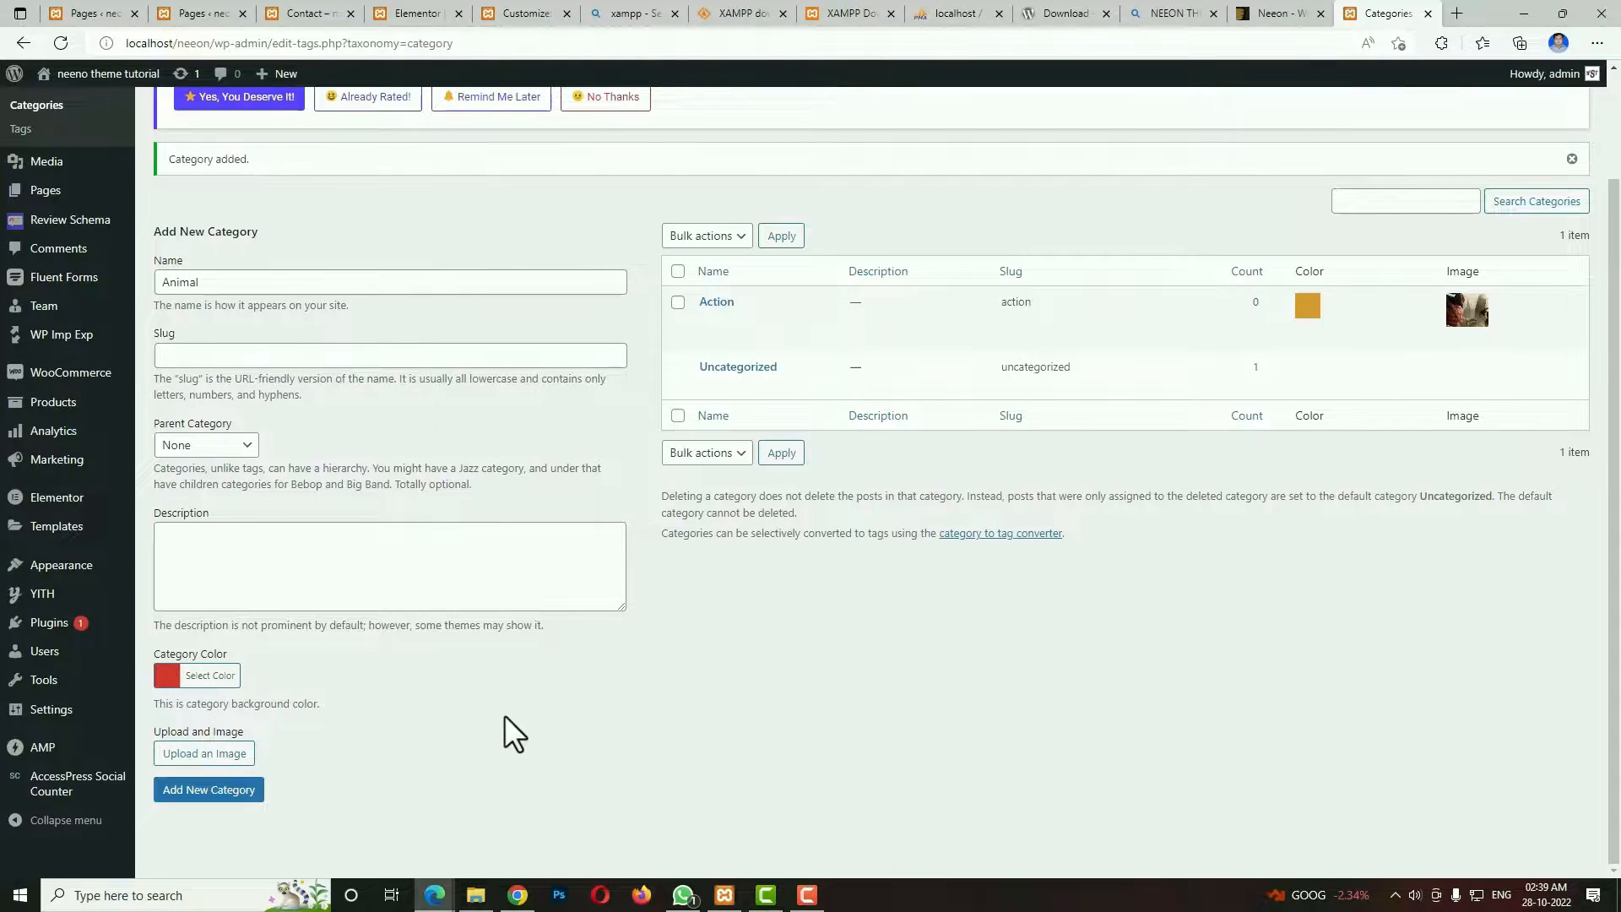
pyautogui.click(239, 769)
pyautogui.click(1274, 201)
pyautogui.write('Animal')
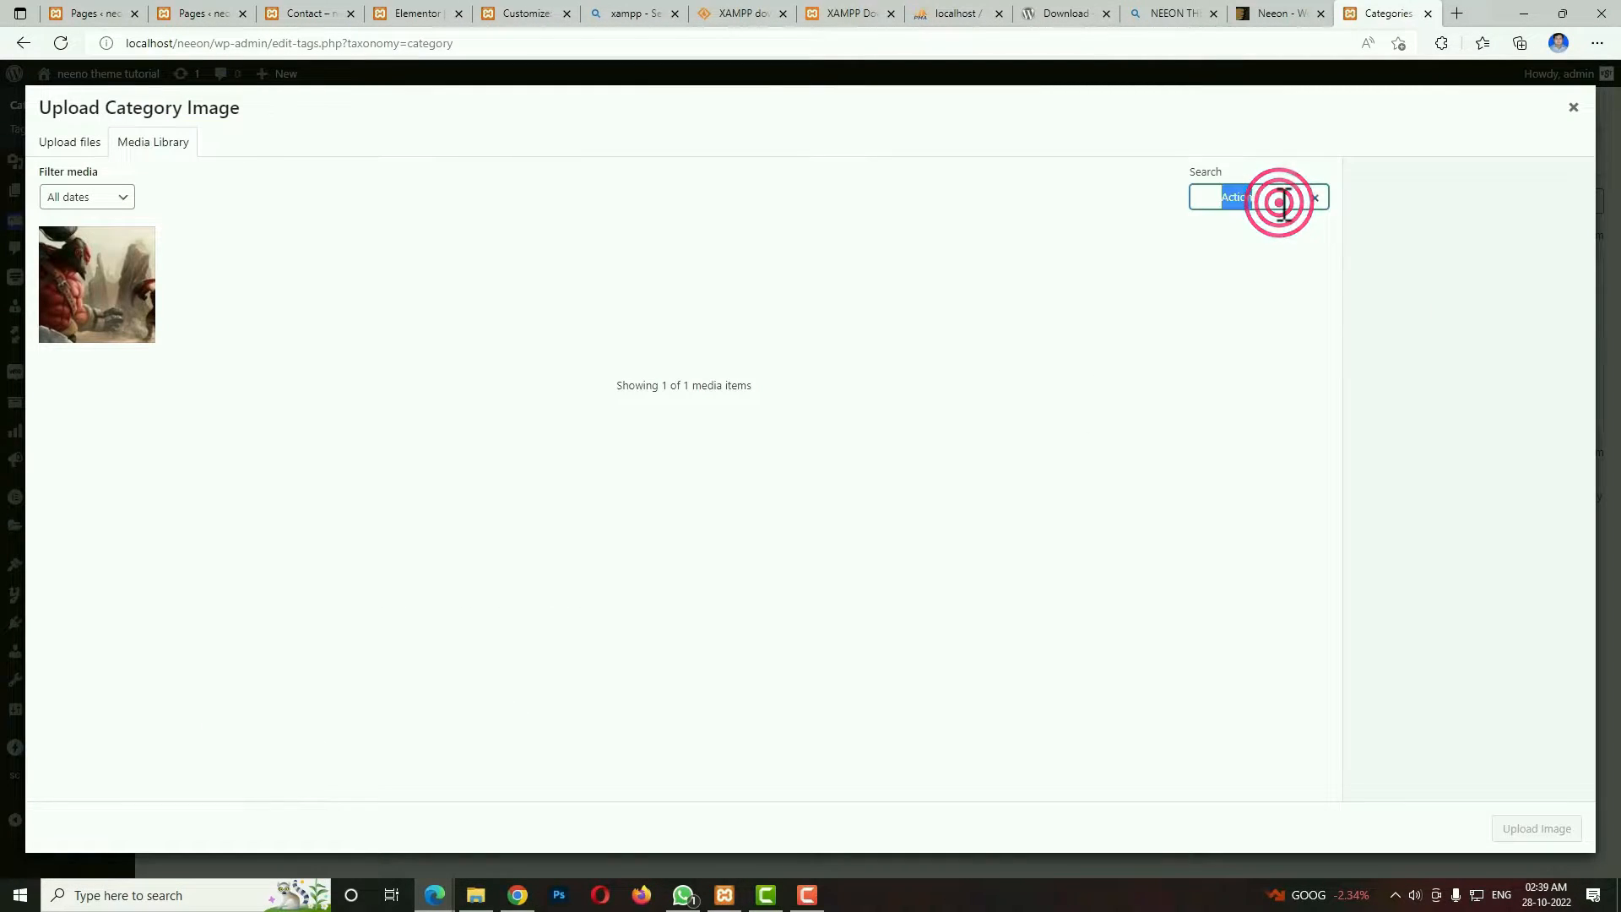
pyautogui.click(768, 325)
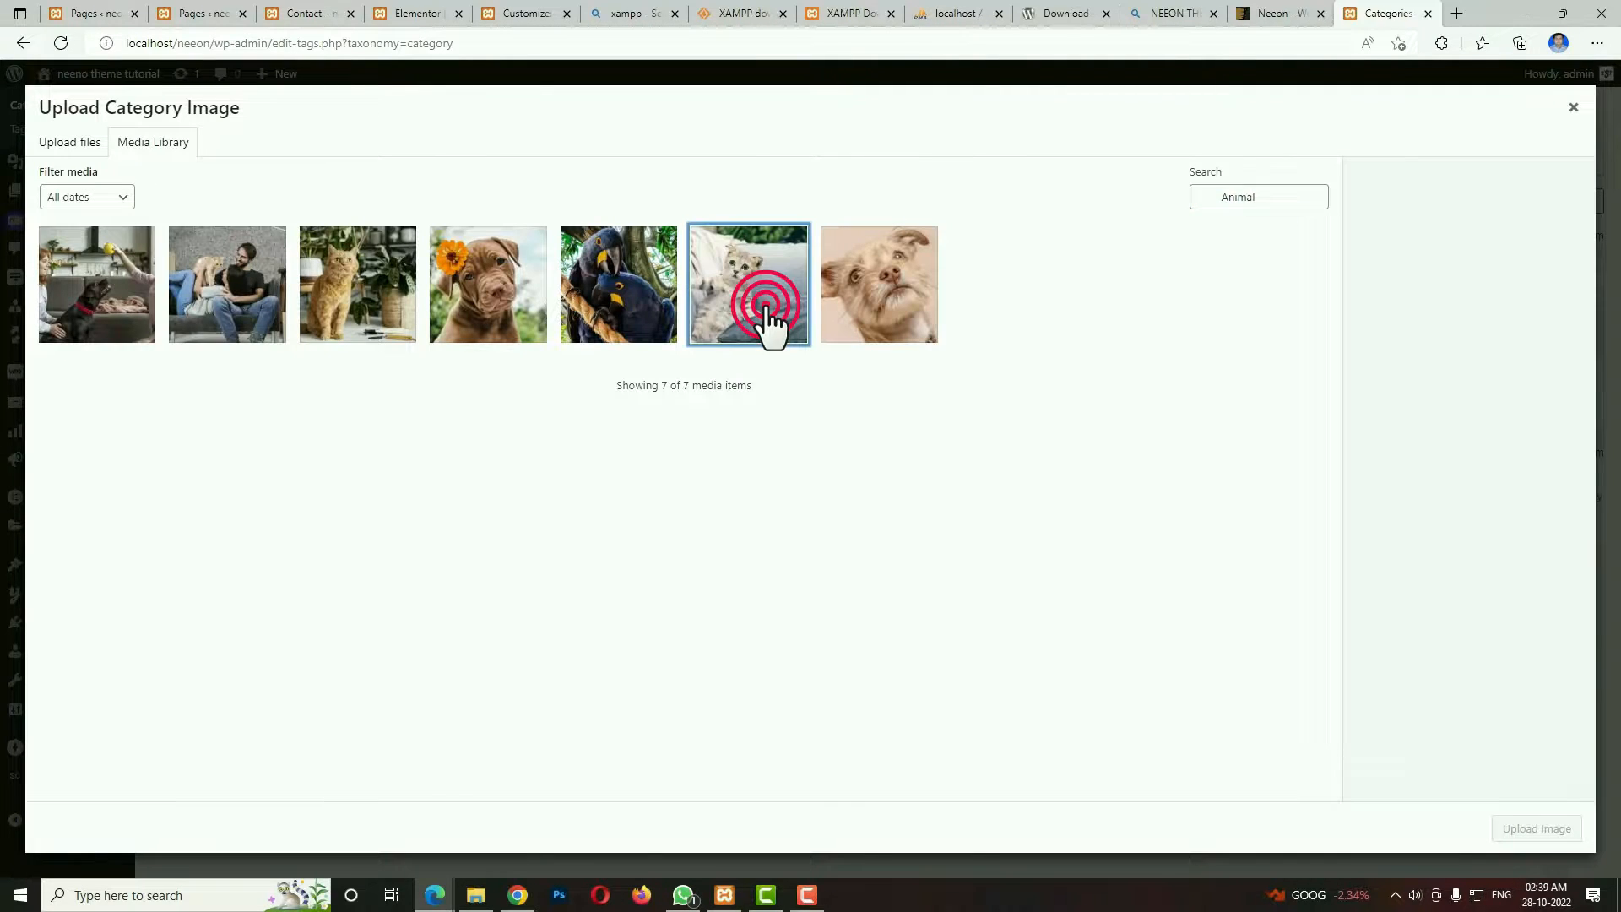
pyautogui.click(1552, 830)
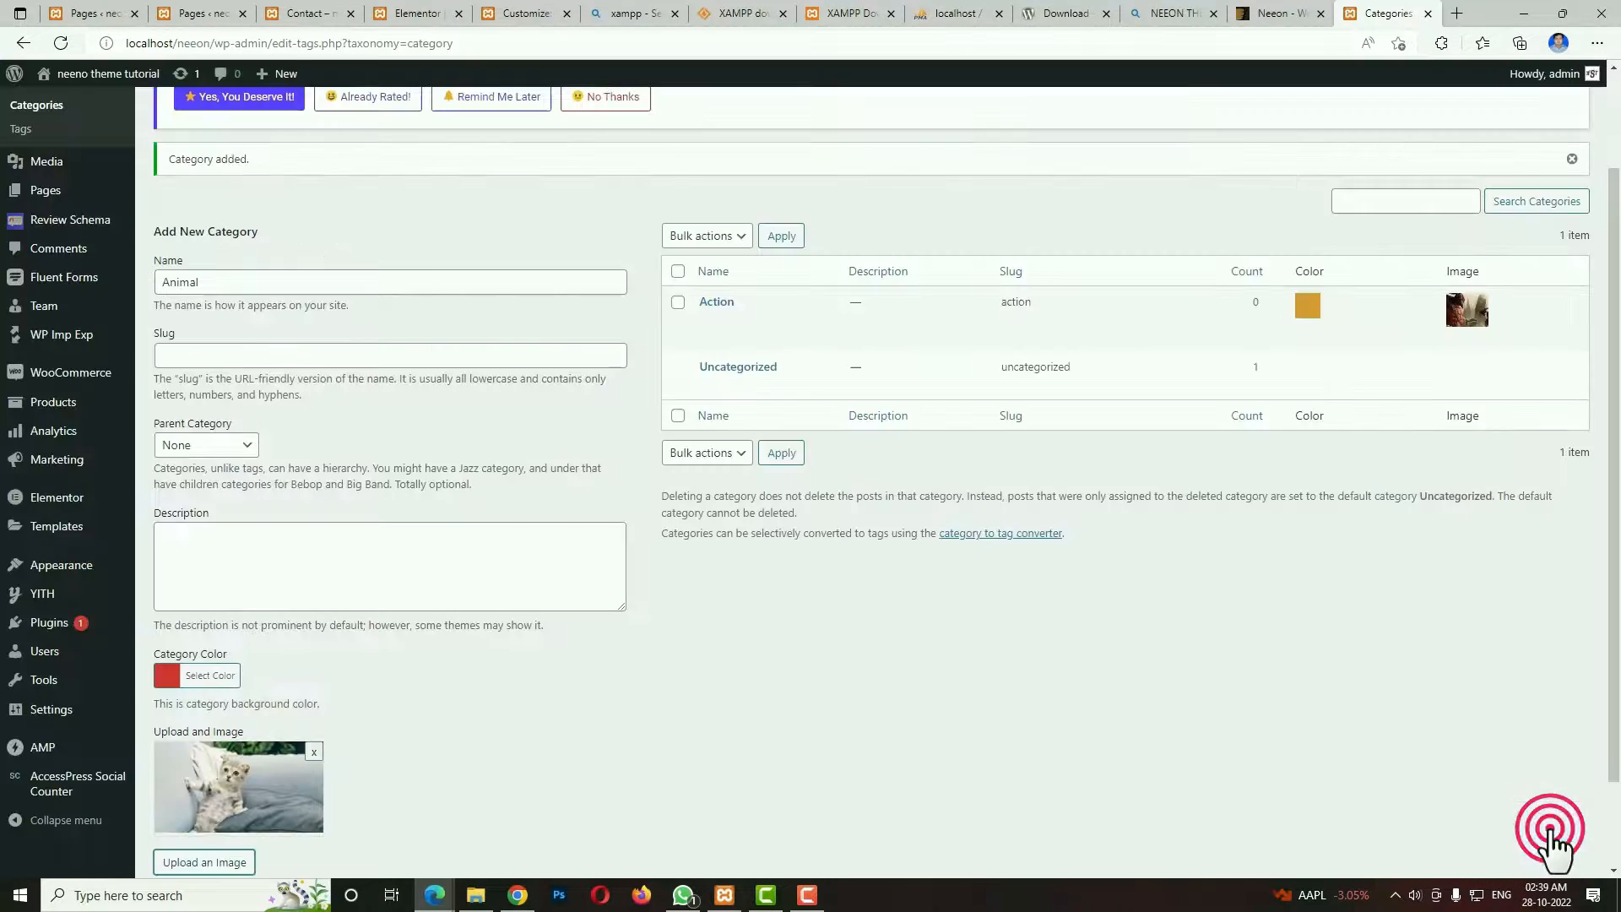
pyautogui.scroll(-2, 547, 809)
pyautogui.click(203, 792)
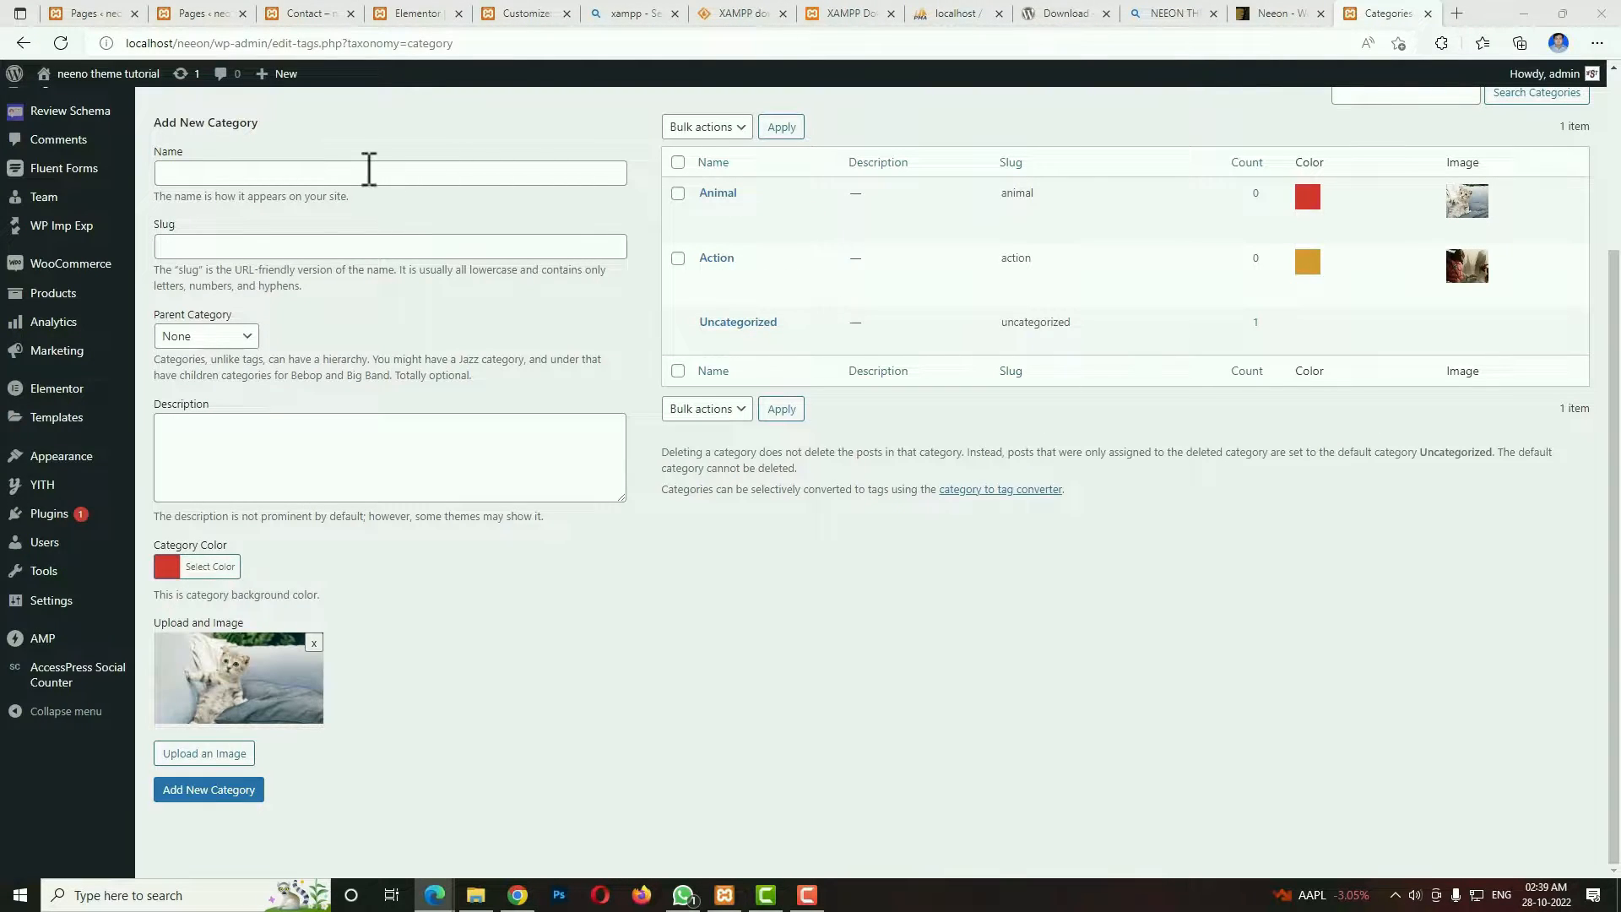
# Start a new category named Biology with Animal as parent category and yellow #eded00 as category color.
pyautogui.click(365, 169)
pyautogui.write('Biology')
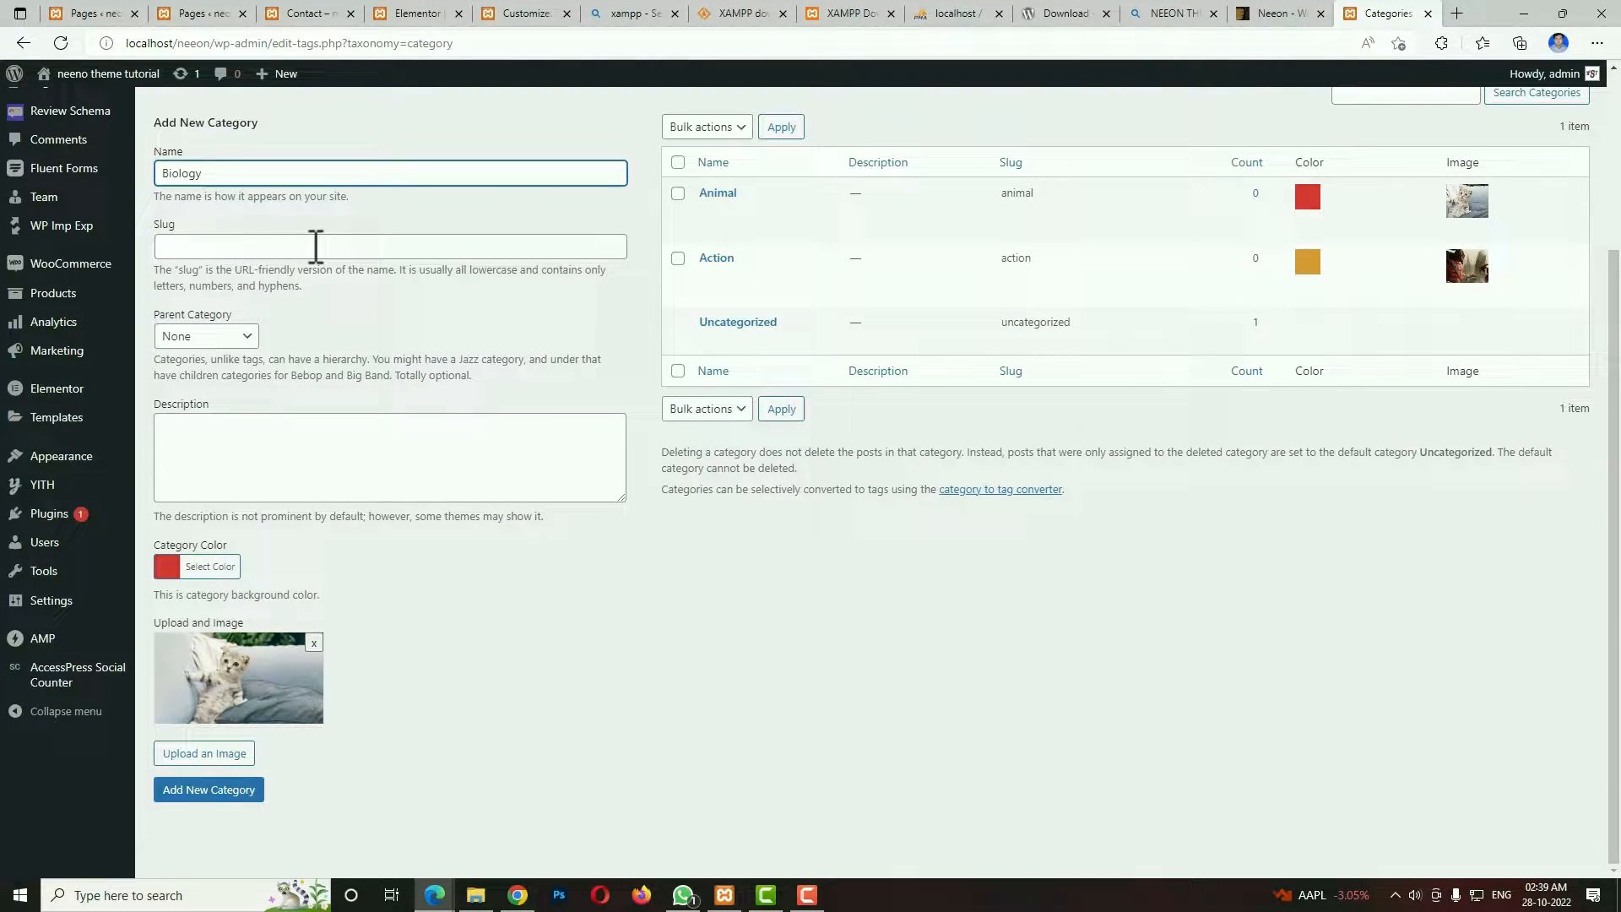
pyautogui.click(239, 336)
pyautogui.click(230, 380)
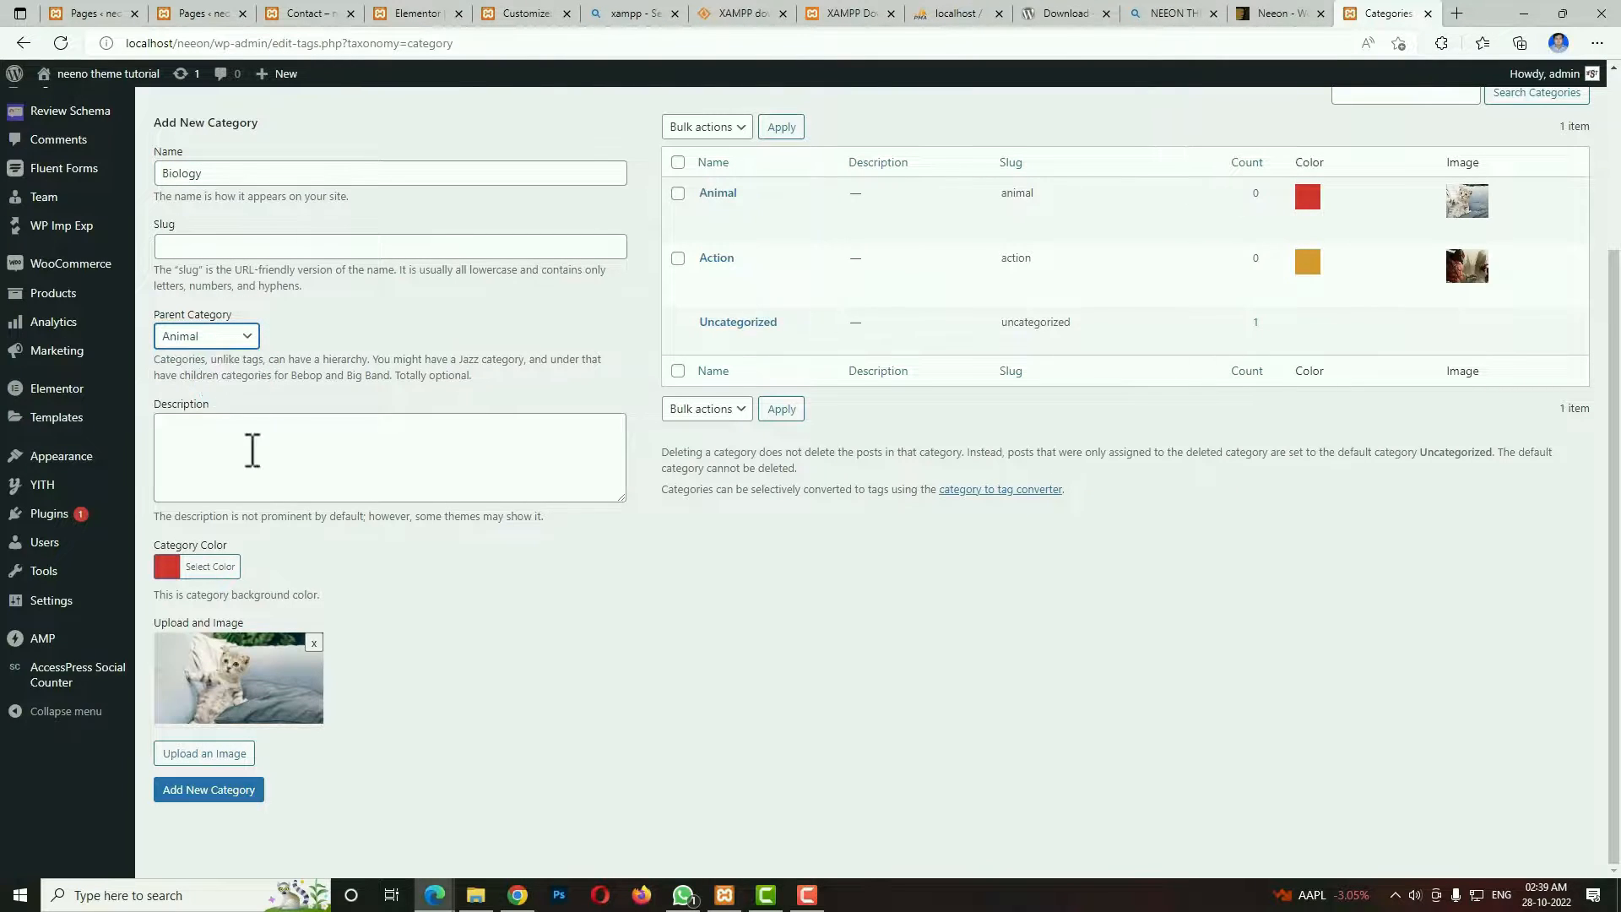
pyautogui.click(166, 567)
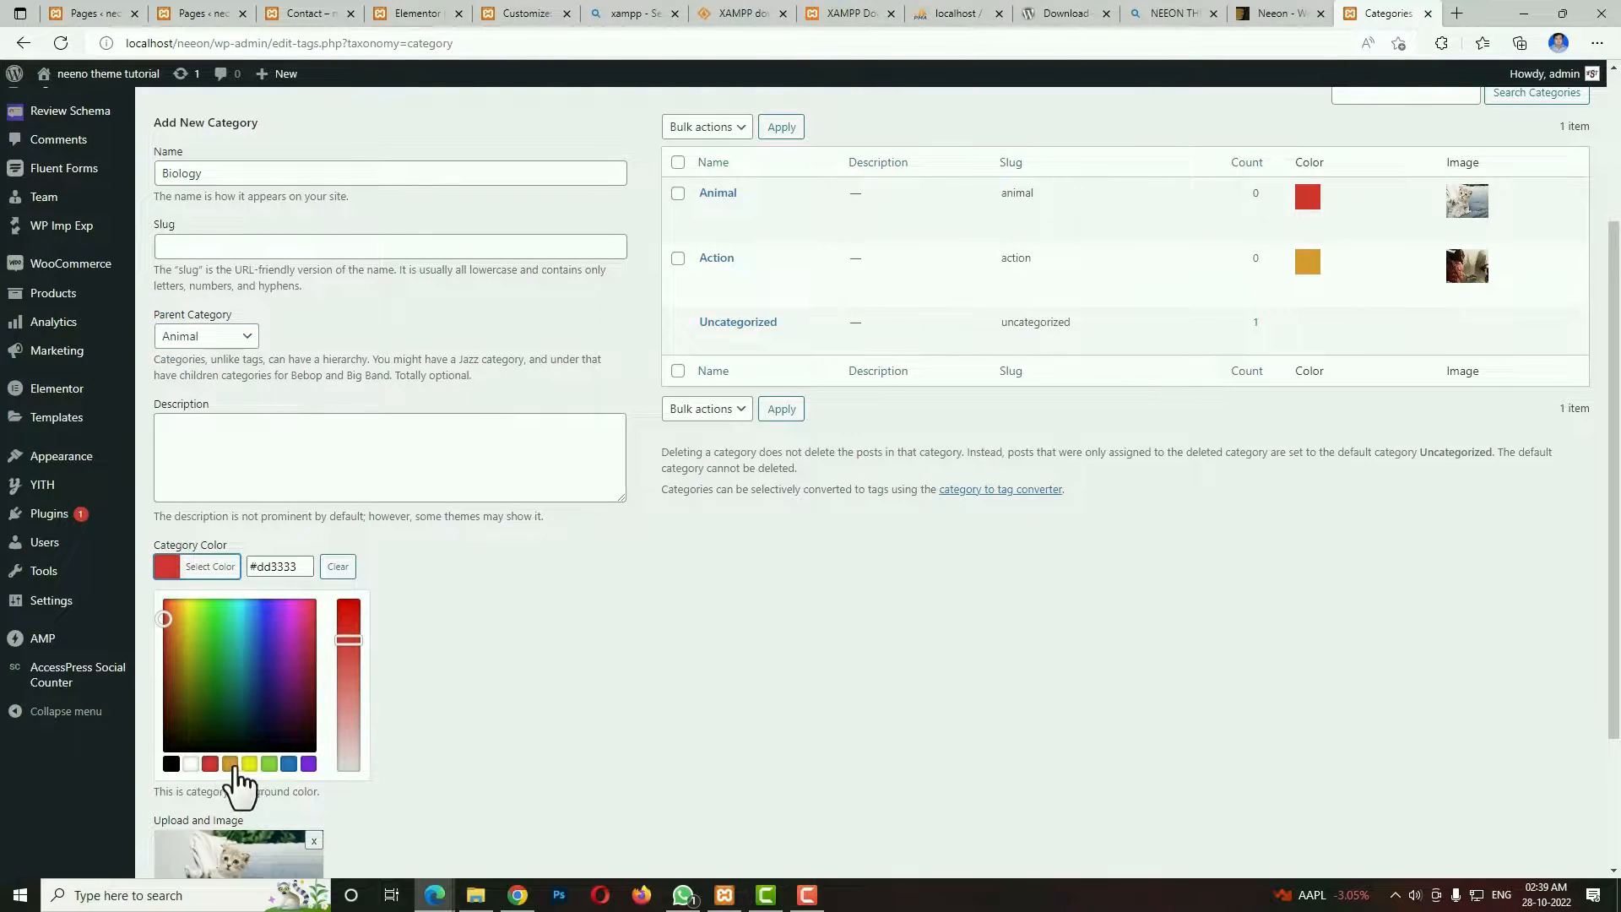
pyautogui.click(249, 763)
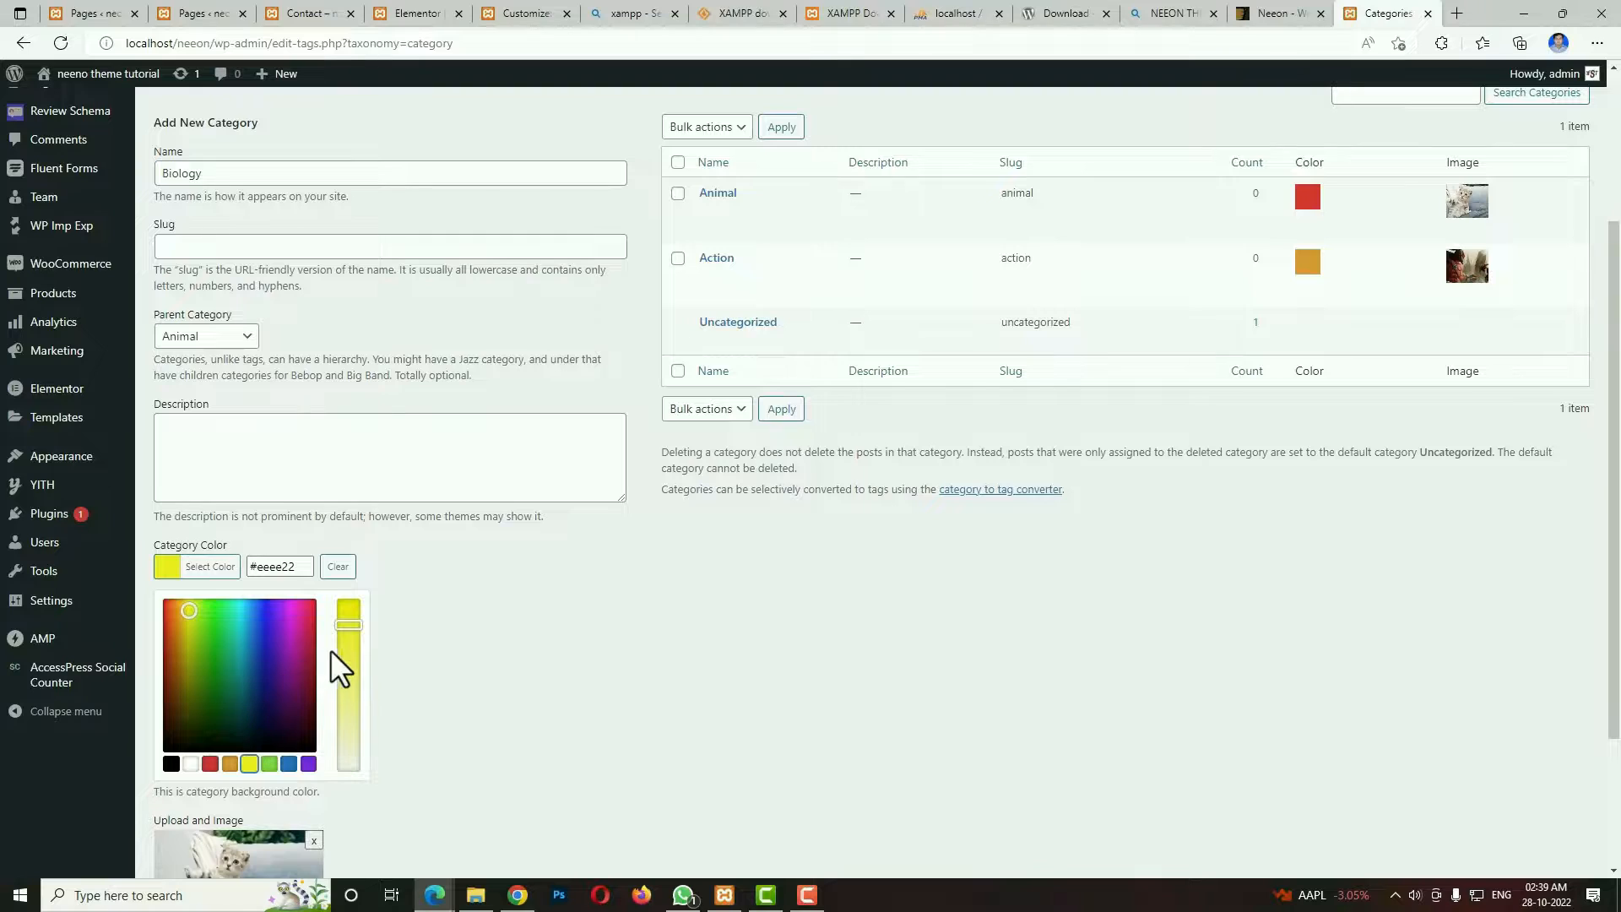
pyautogui.click(540, 604)
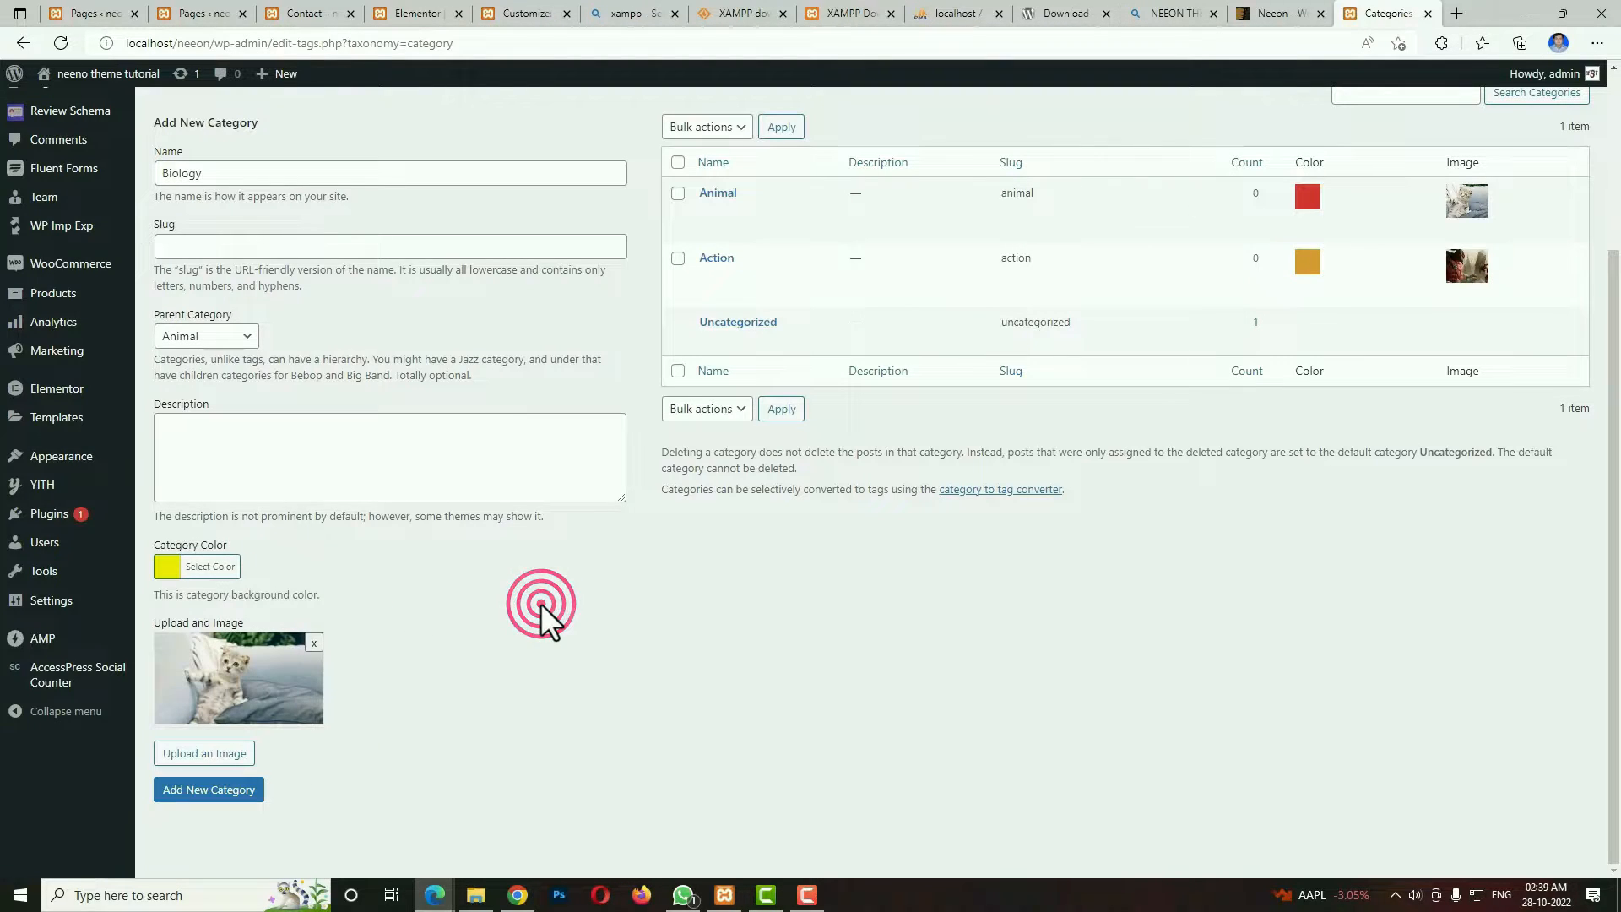
# Replace the leftover kitten picture with the parrots image animal_02.jpg from the Media Library and add the Biology category.
pyautogui.click(314, 644)
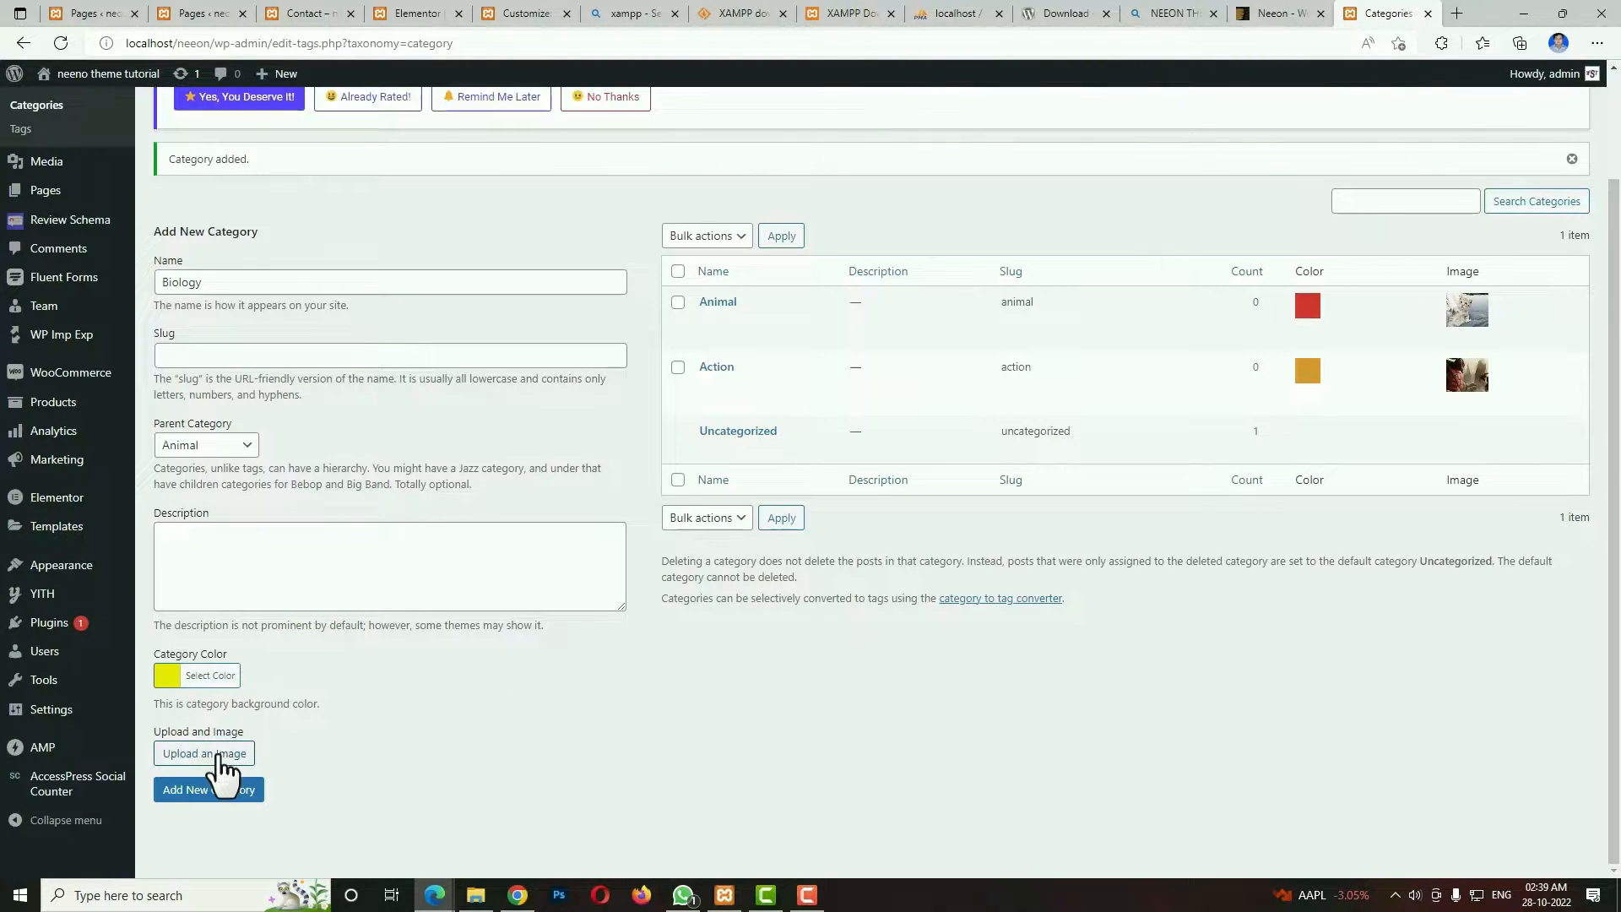
pyautogui.click(221, 755)
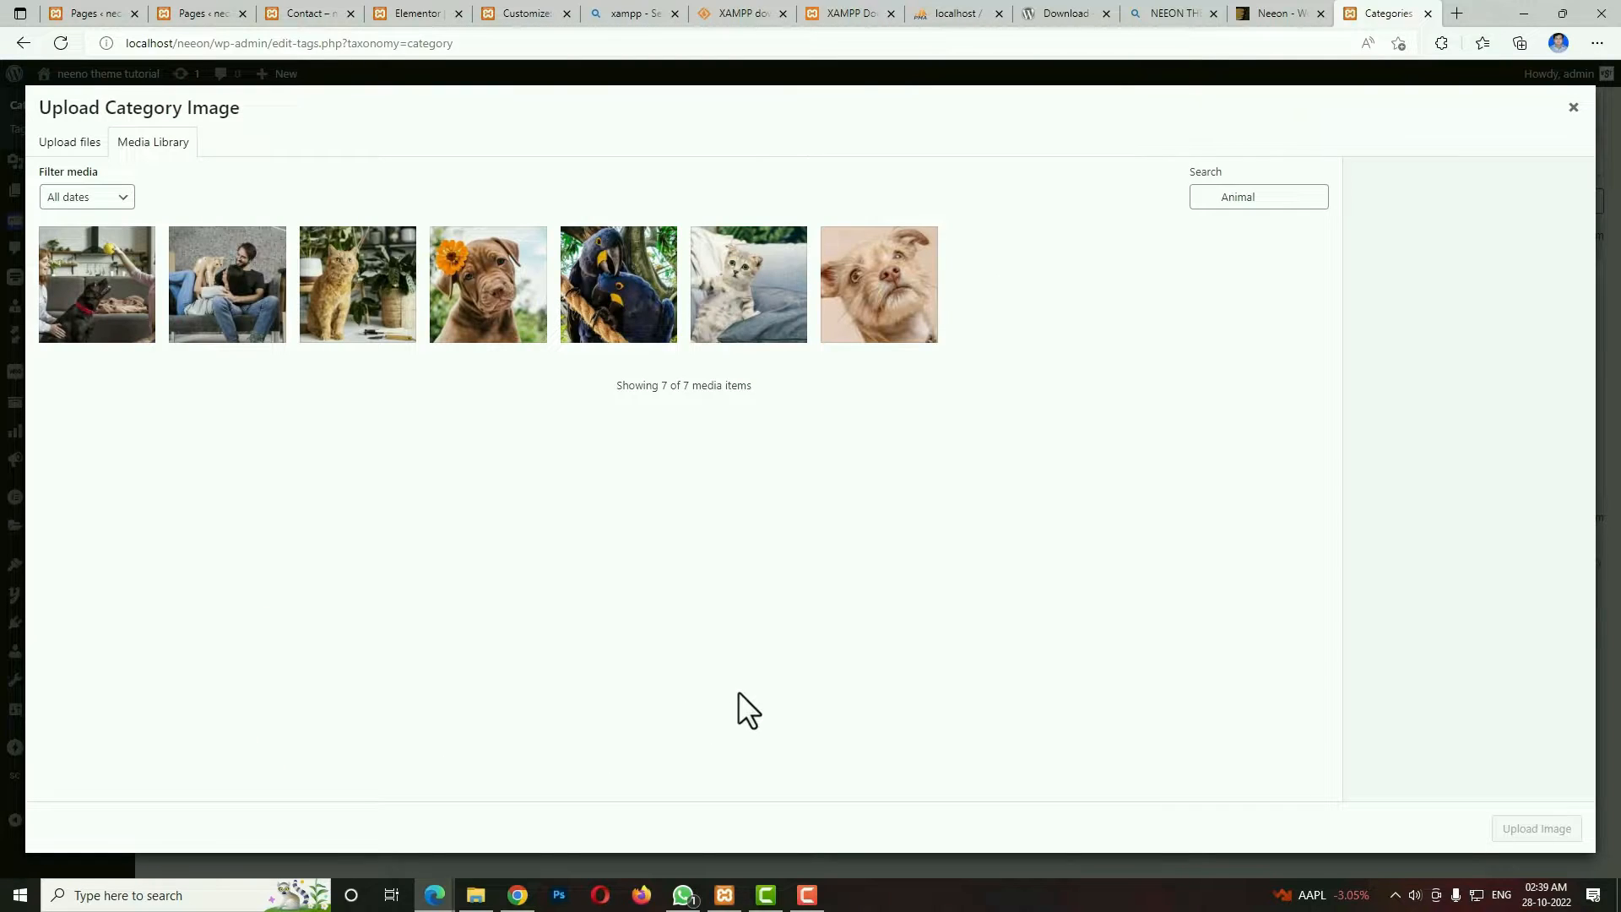
pyautogui.click(617, 326)
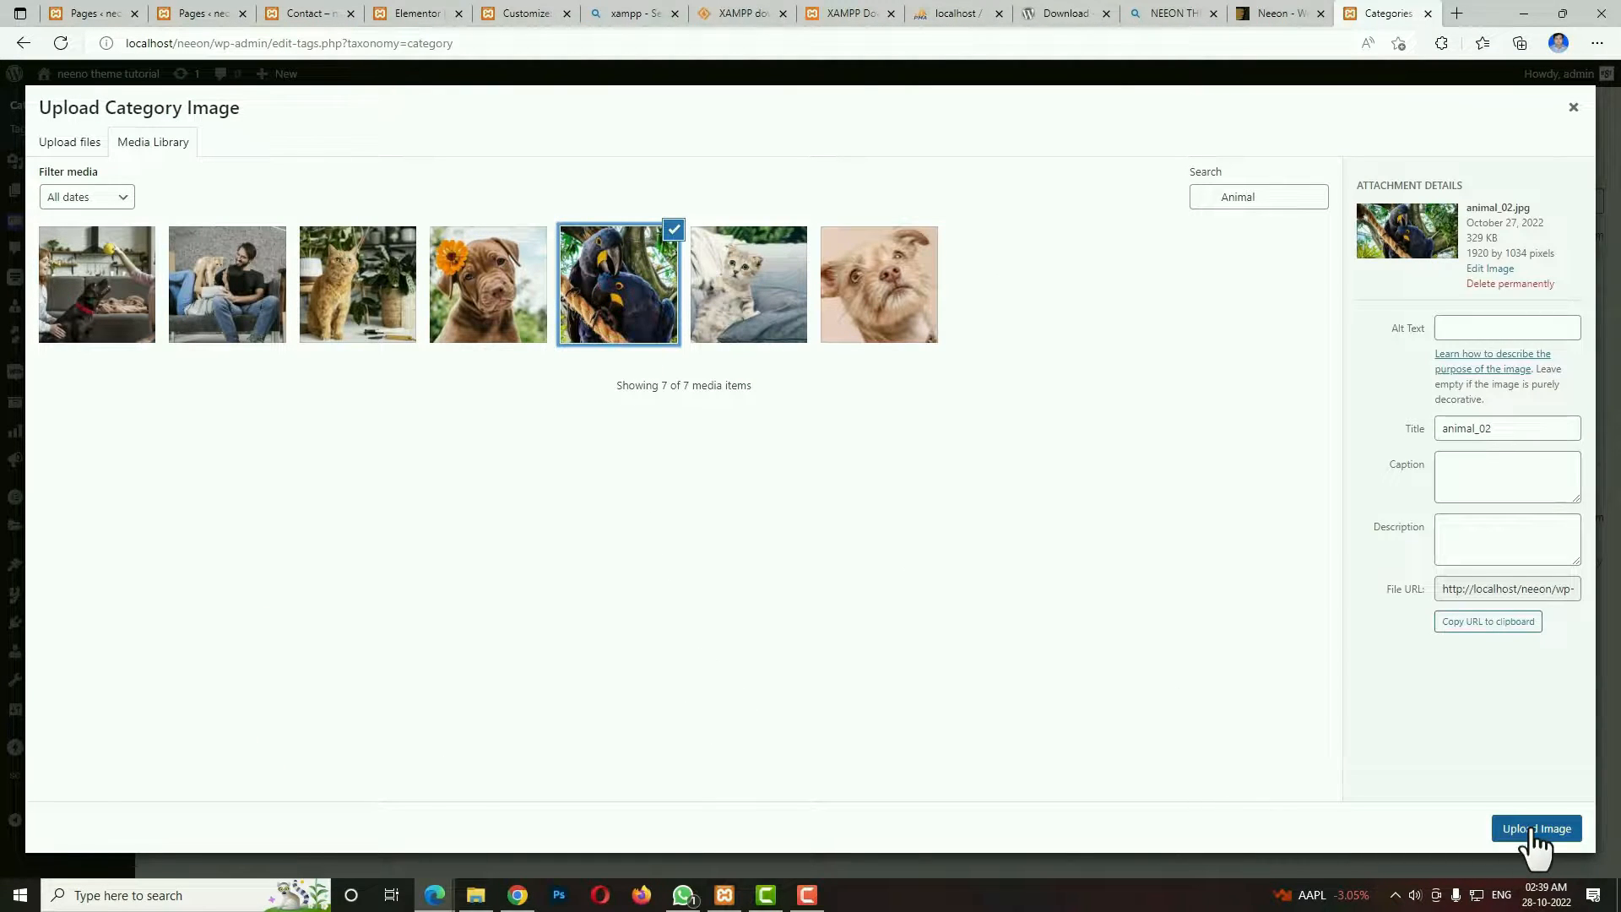
pyautogui.click(1531, 828)
pyautogui.scroll(-2, 372, 825)
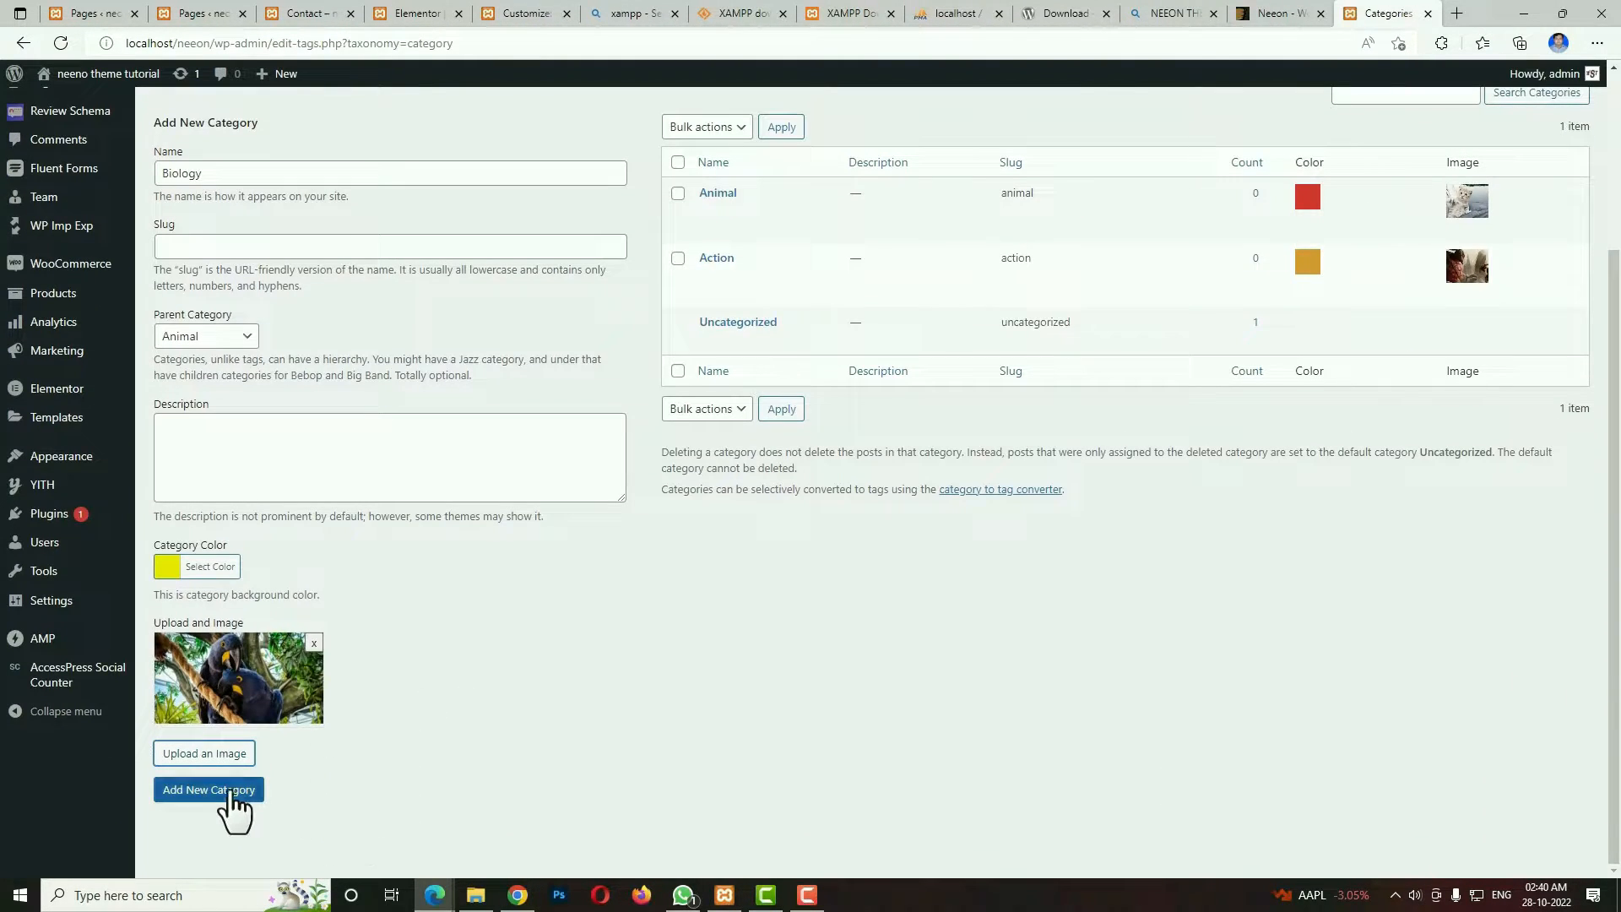
pyautogui.click(229, 798)
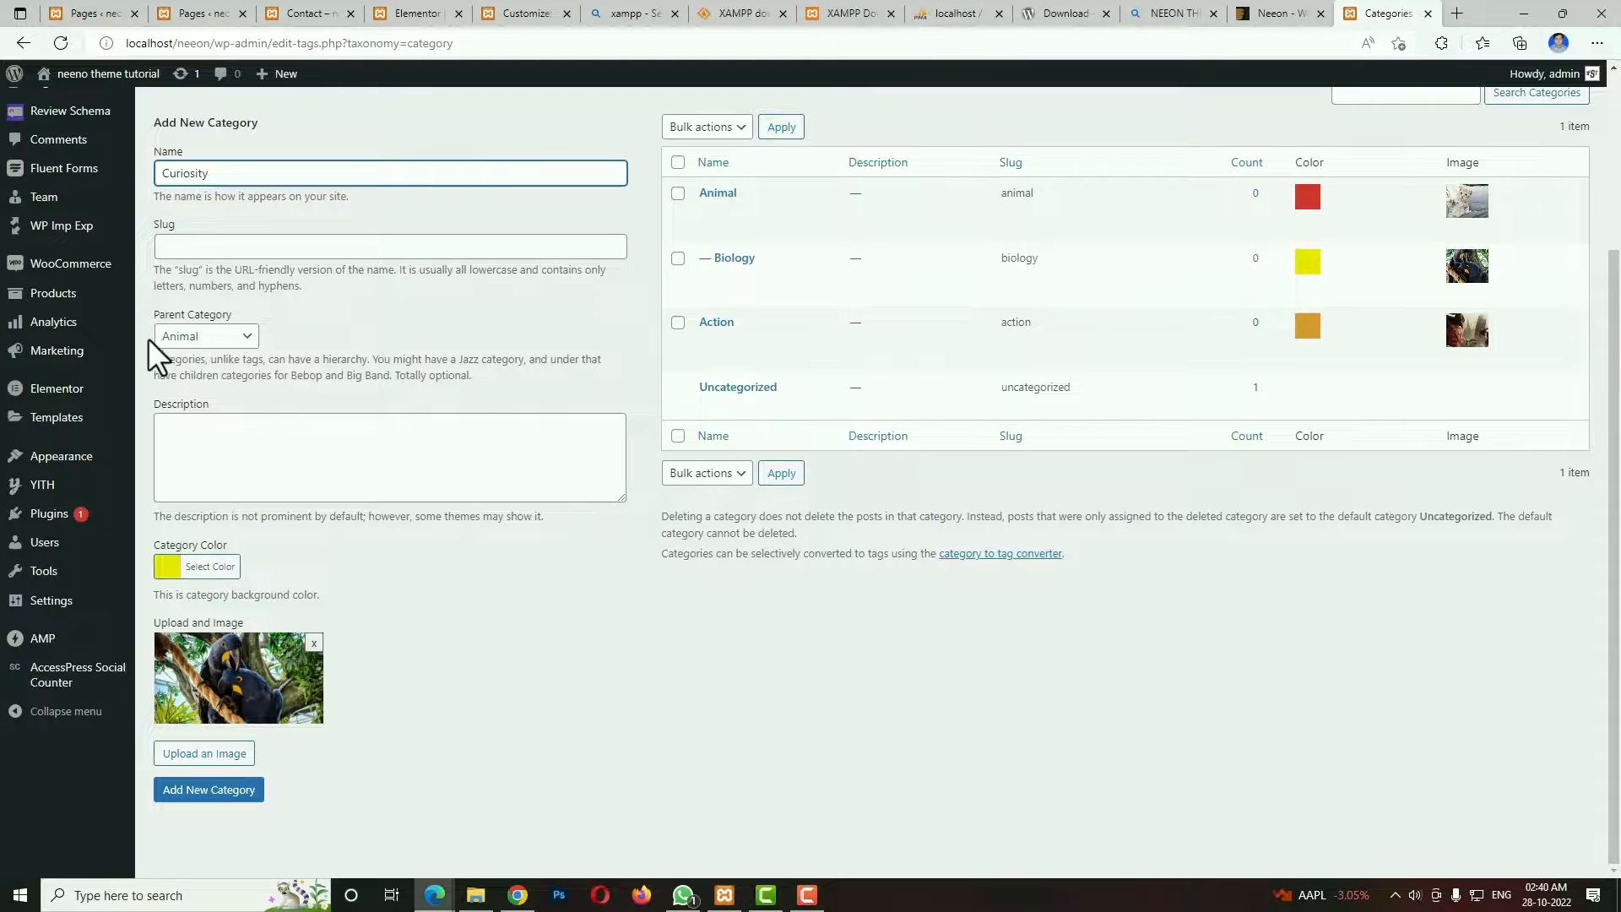
# Set the Curiosity category's color to the preset green and make it more saturated.
pyautogui.click(161, 566)
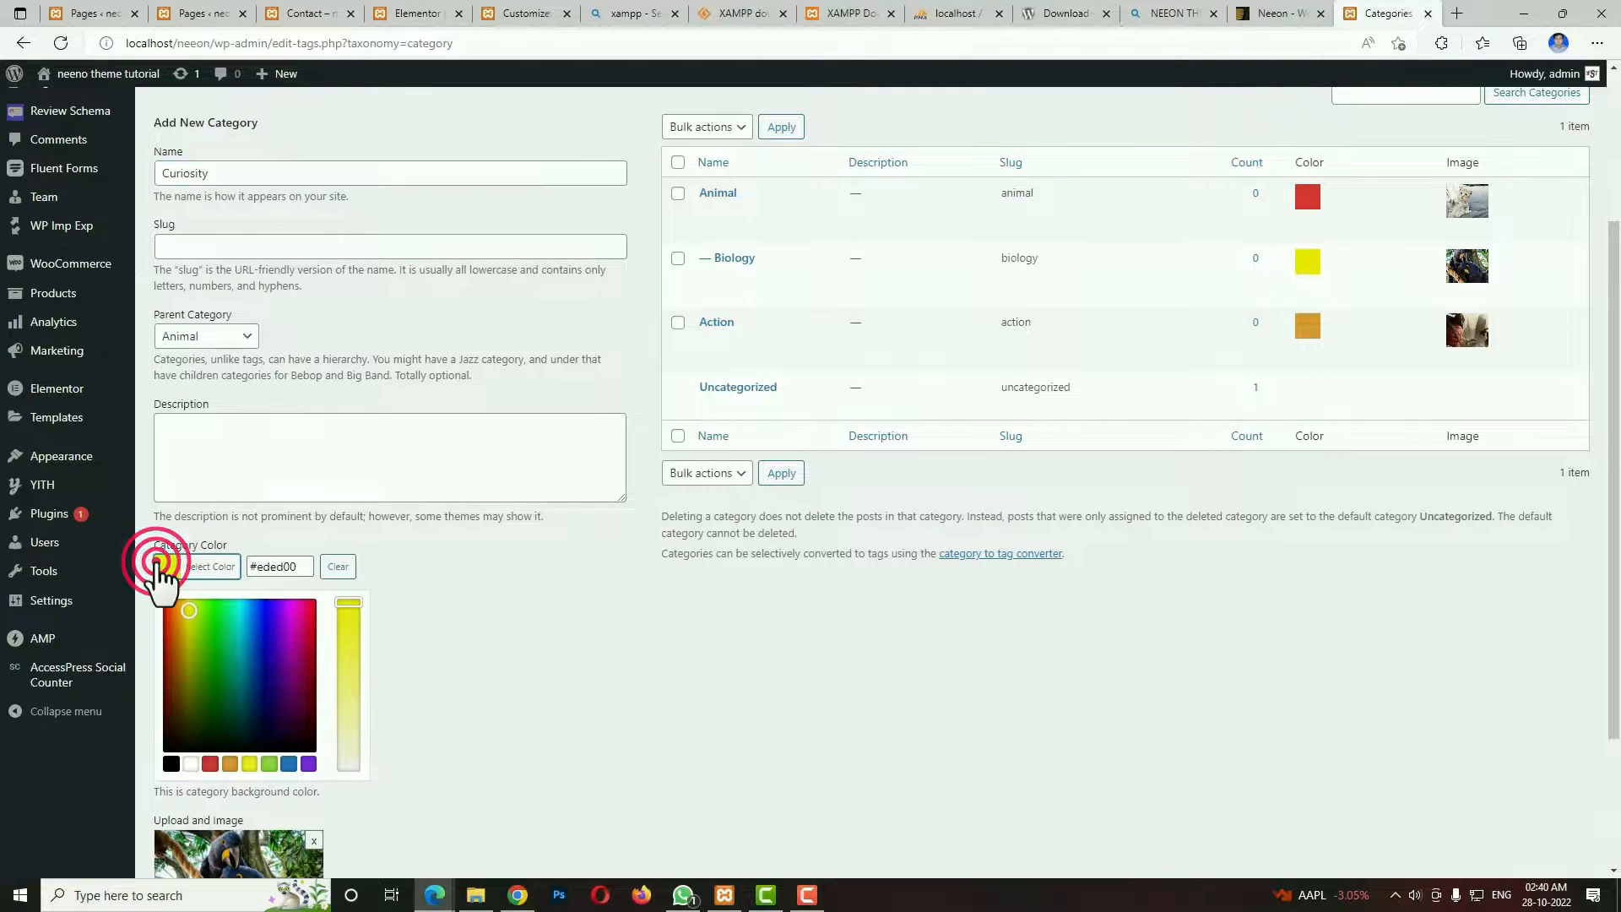
pyautogui.click(268, 764)
pyautogui.click(350, 650)
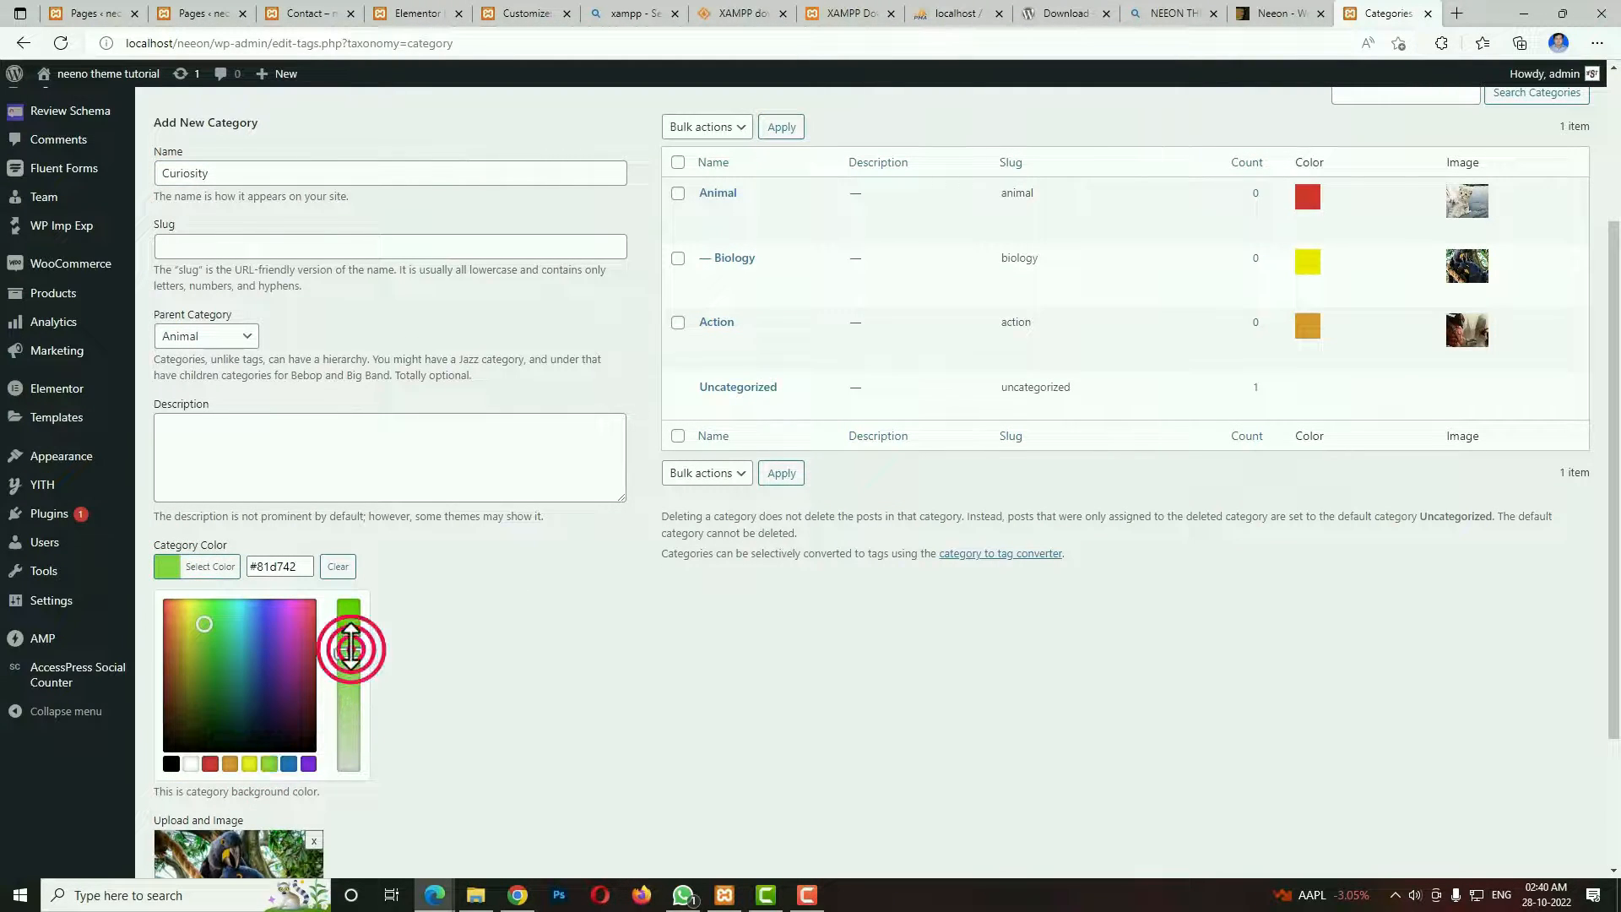
pyautogui.click(525, 640)
# Replace the leftover parrots image with the Media Library picture of the couple on a sofa and add the Curiosity category.
pyautogui.click(316, 647)
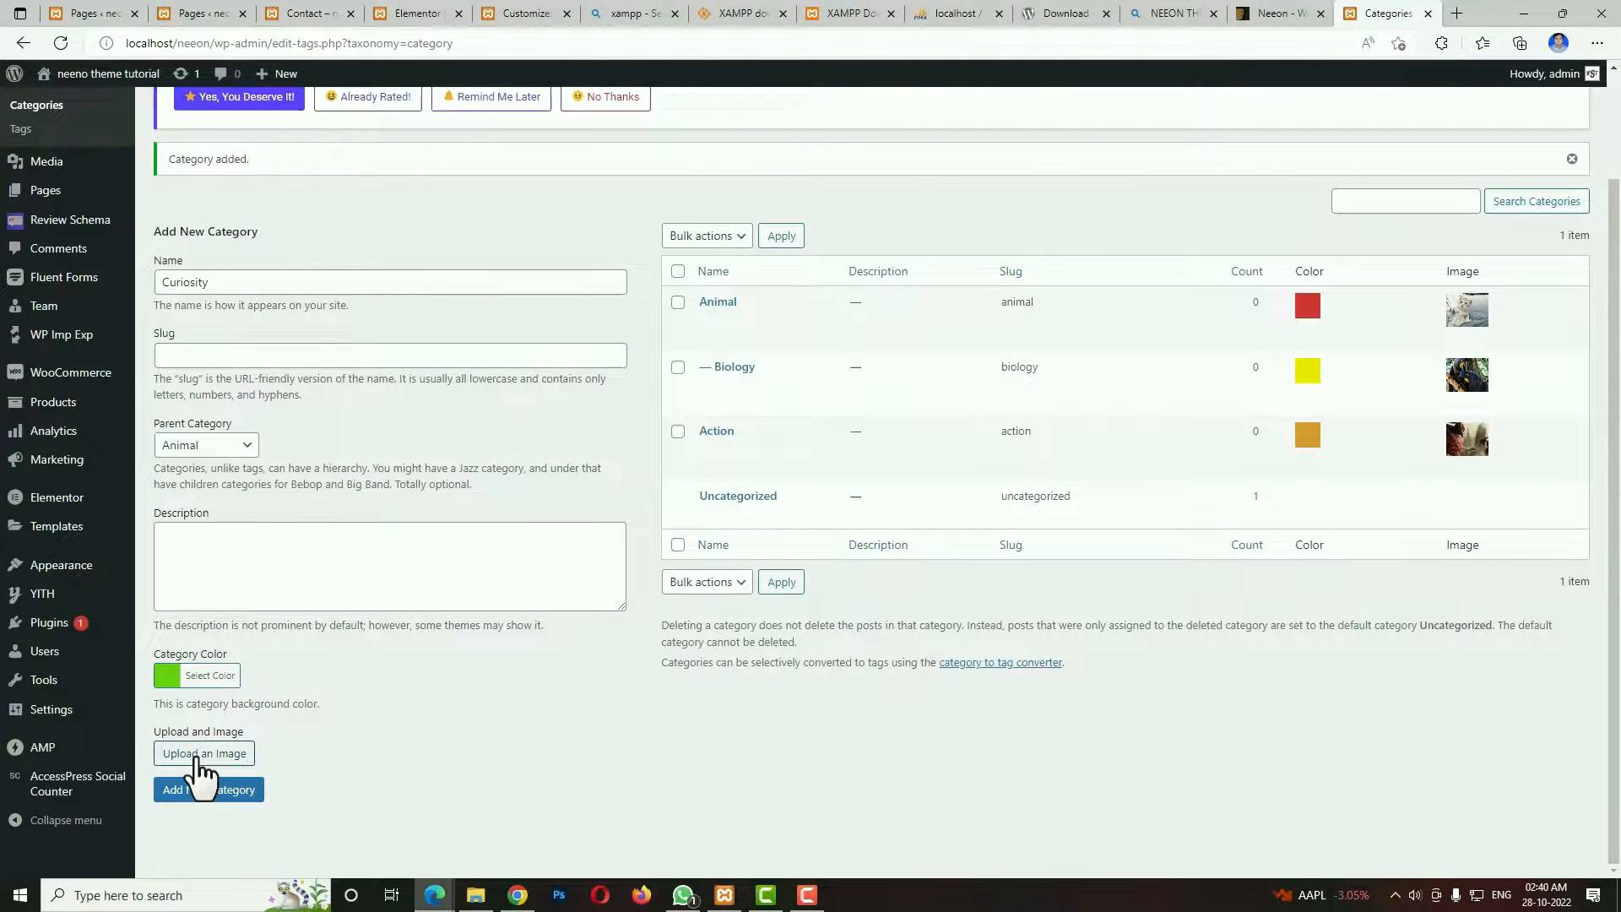
pyautogui.click(200, 754)
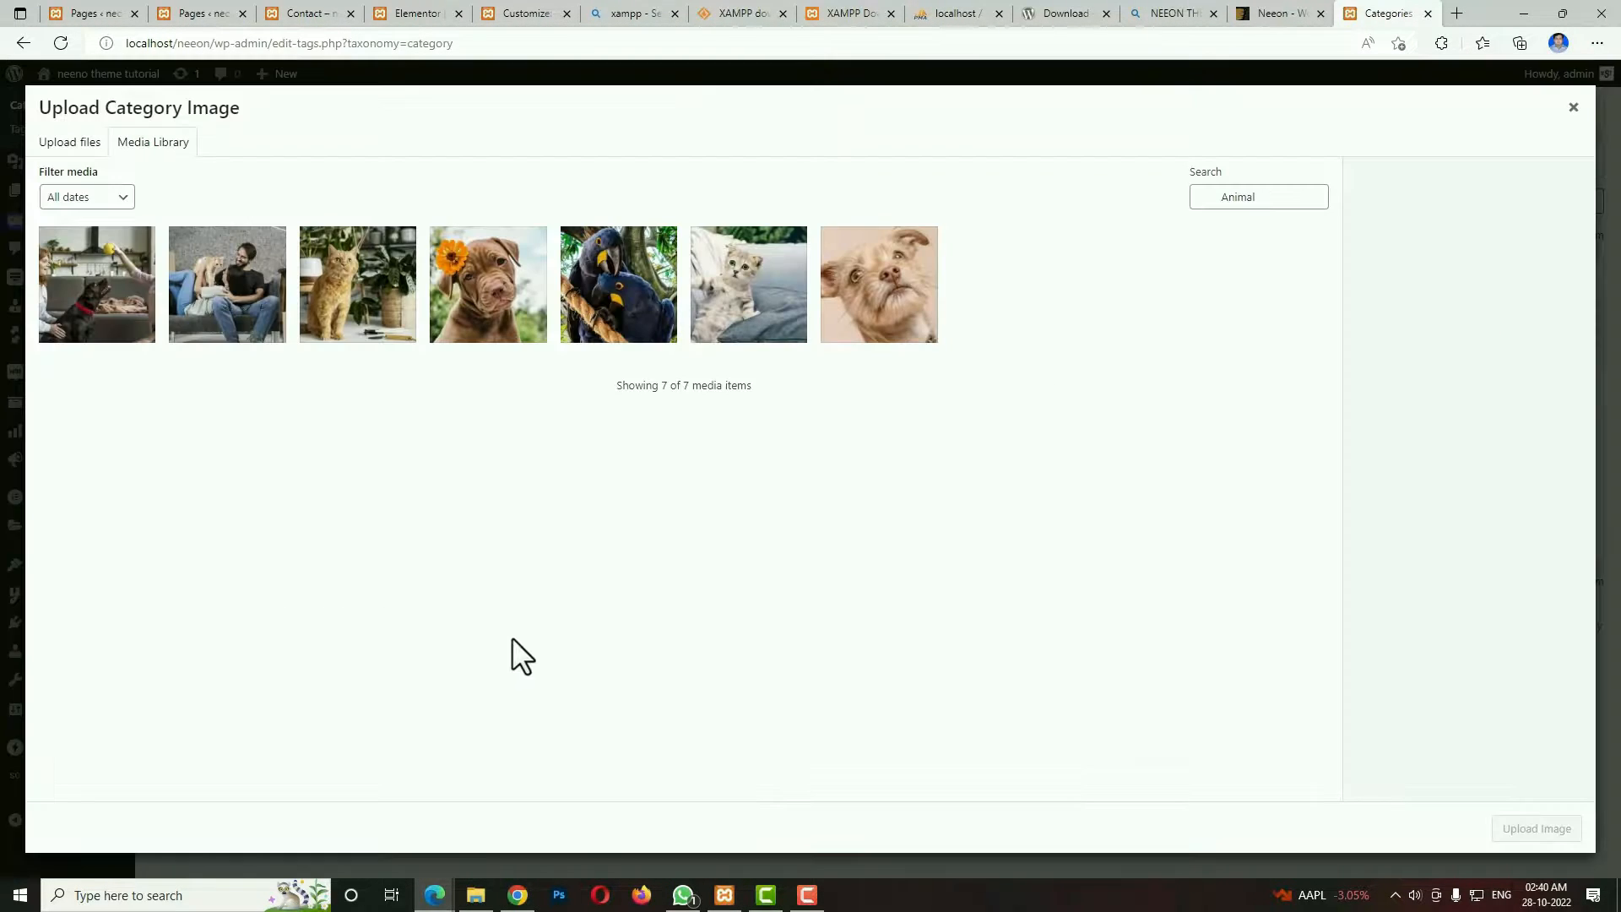
pyautogui.click(231, 318)
pyautogui.click(1540, 834)
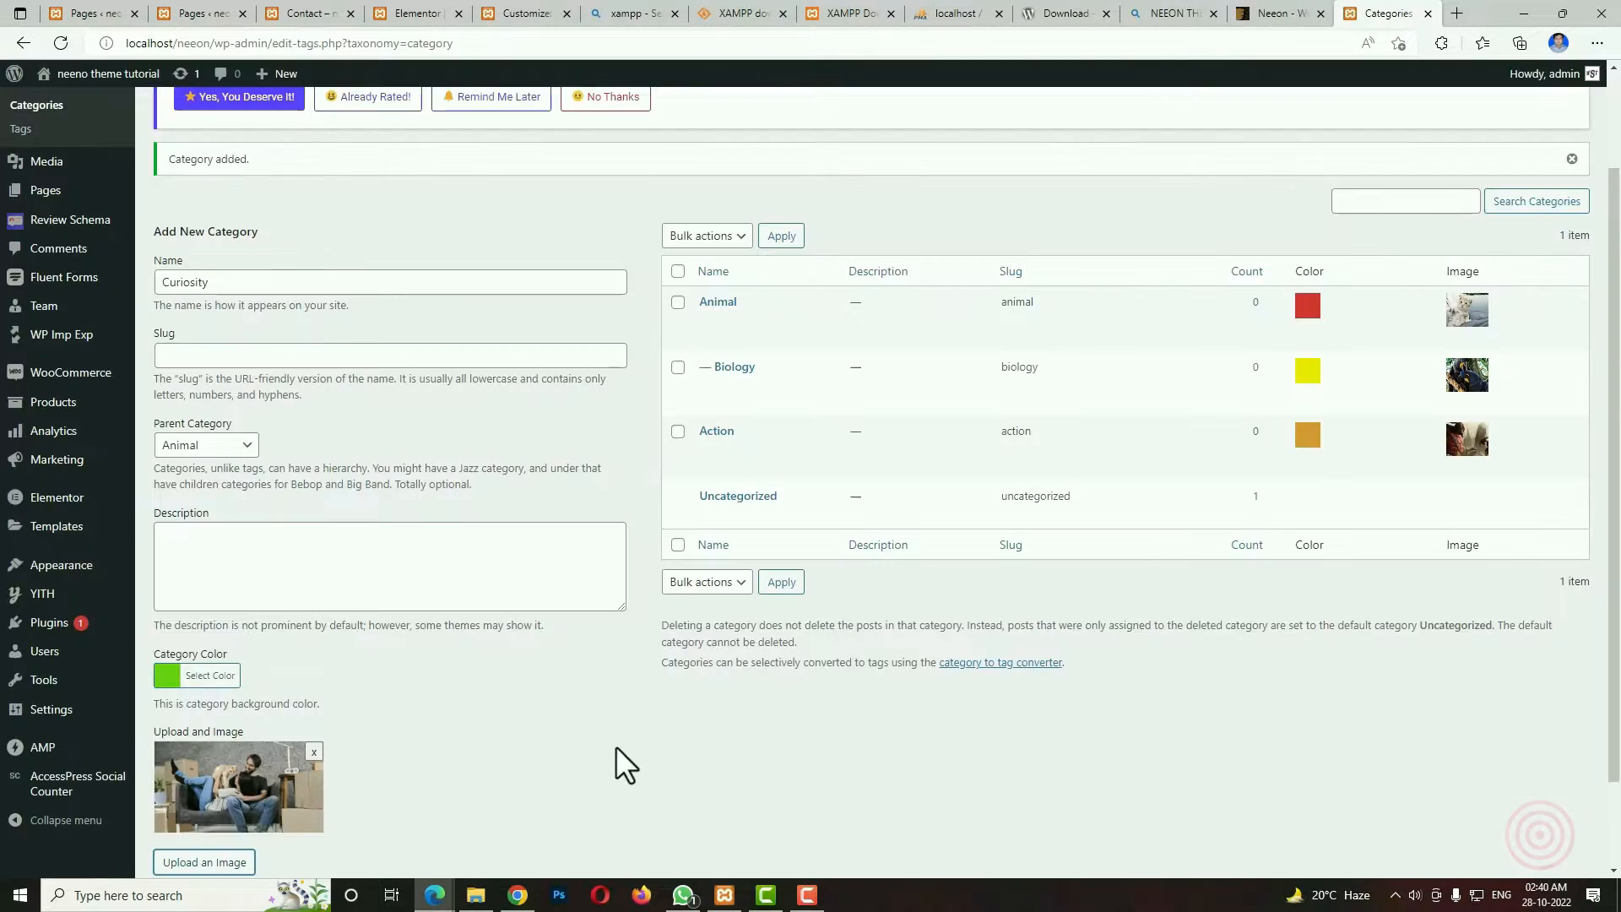
pyautogui.scroll(-1, 523, 786)
pyautogui.click(244, 793)
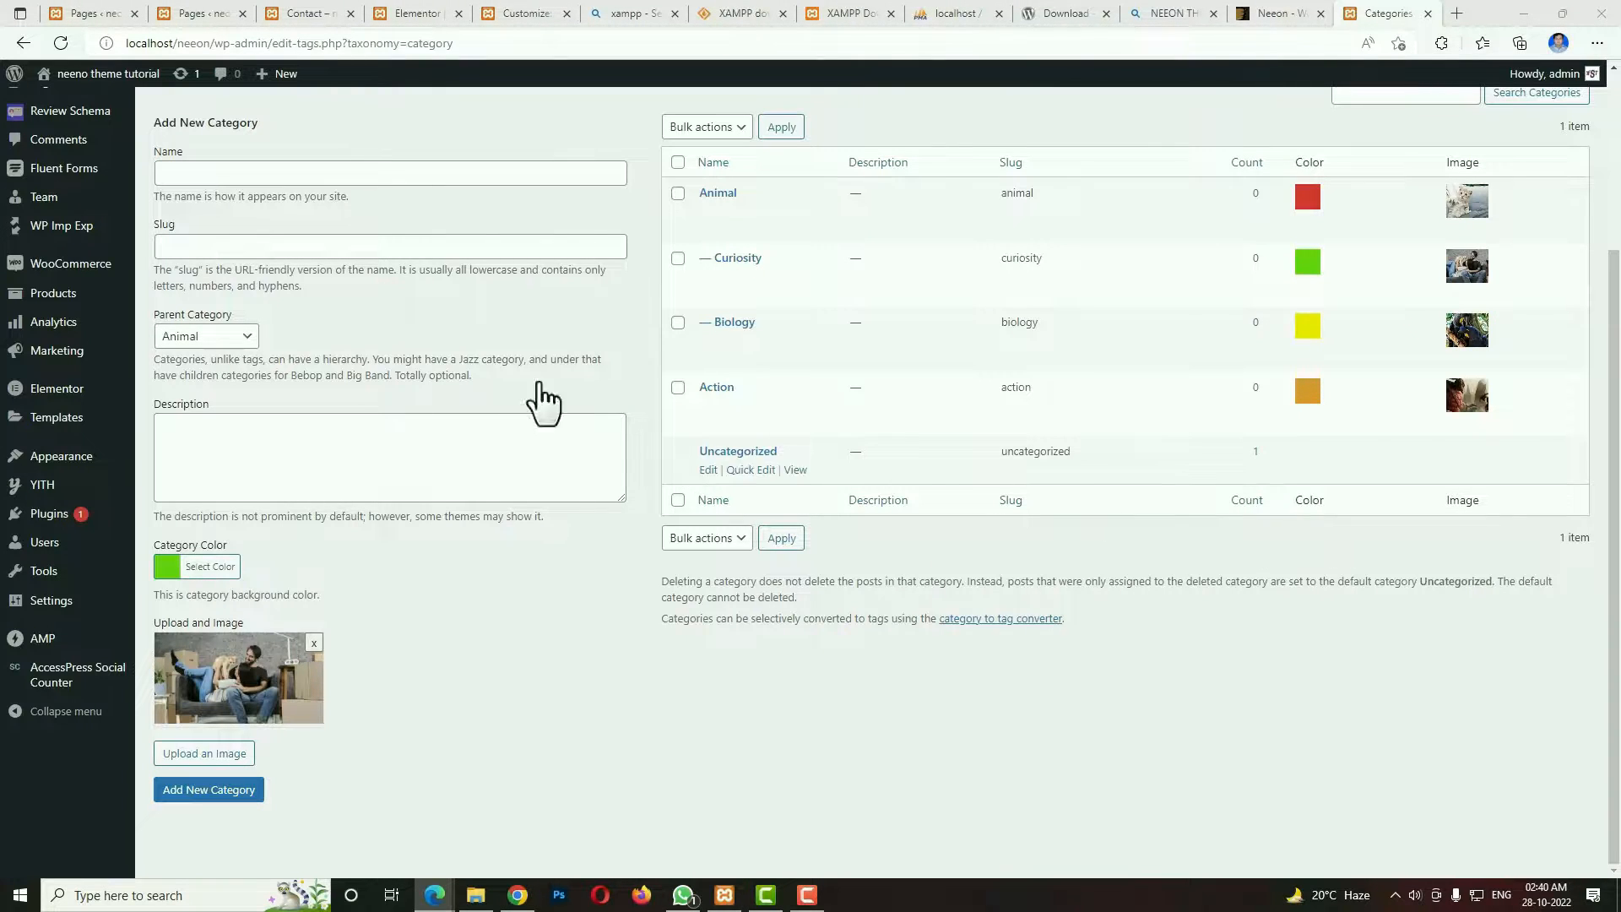
# Start a new category named Marine with Animal as parent category and purple #580cb5 as category color.
pyautogui.click(237, 169)
pyautogui.write('Marine')
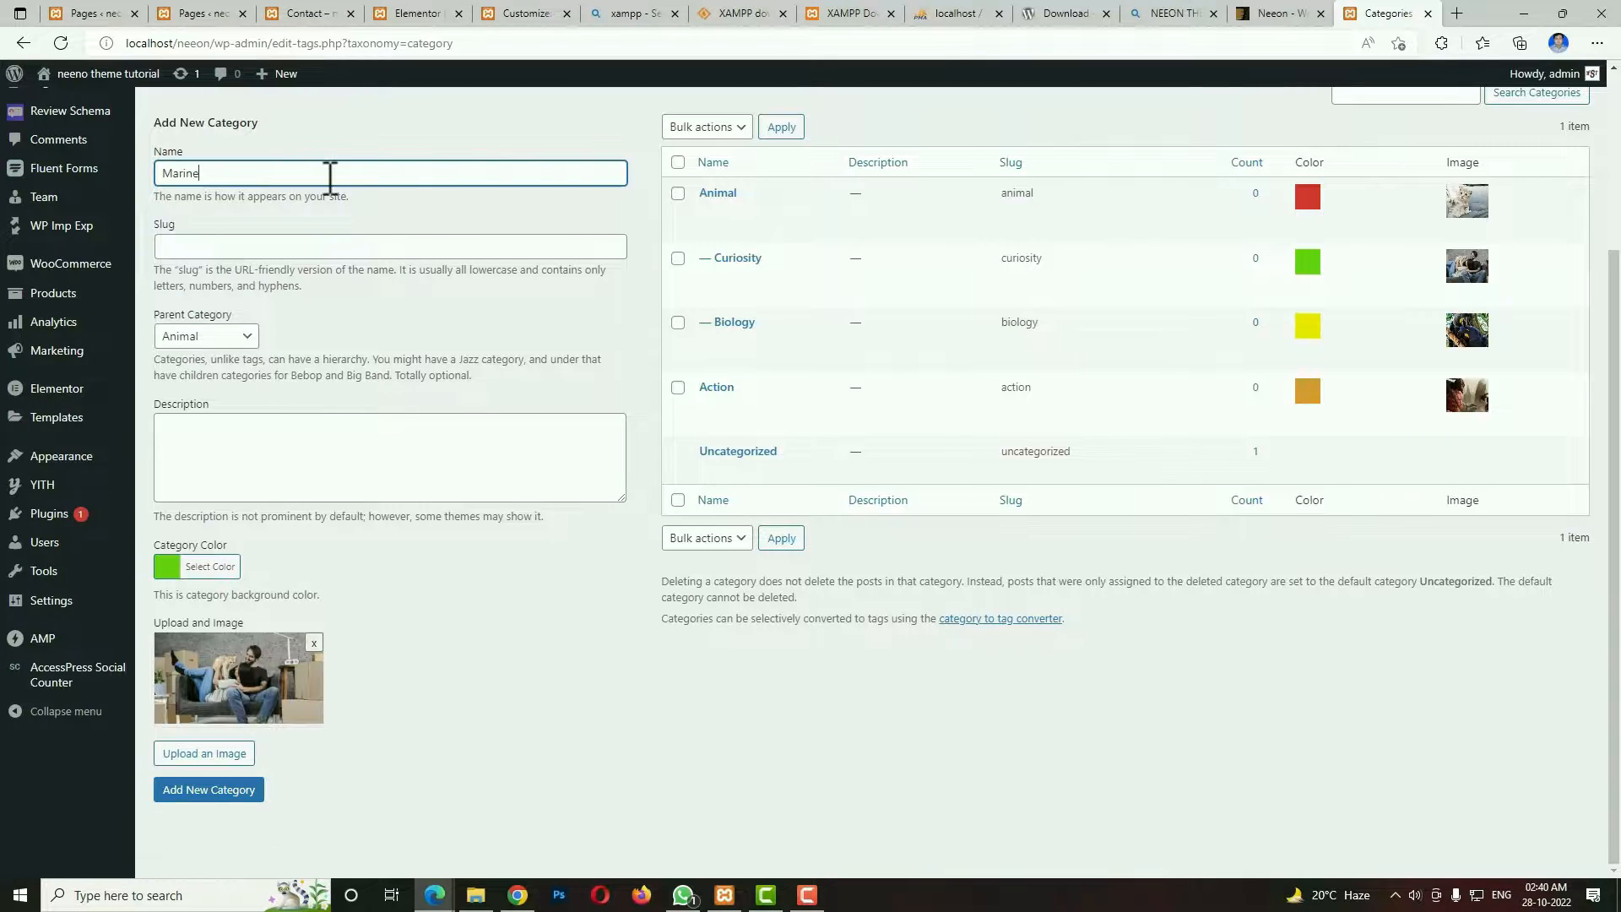
pyautogui.click(240, 337)
pyautogui.click(225, 371)
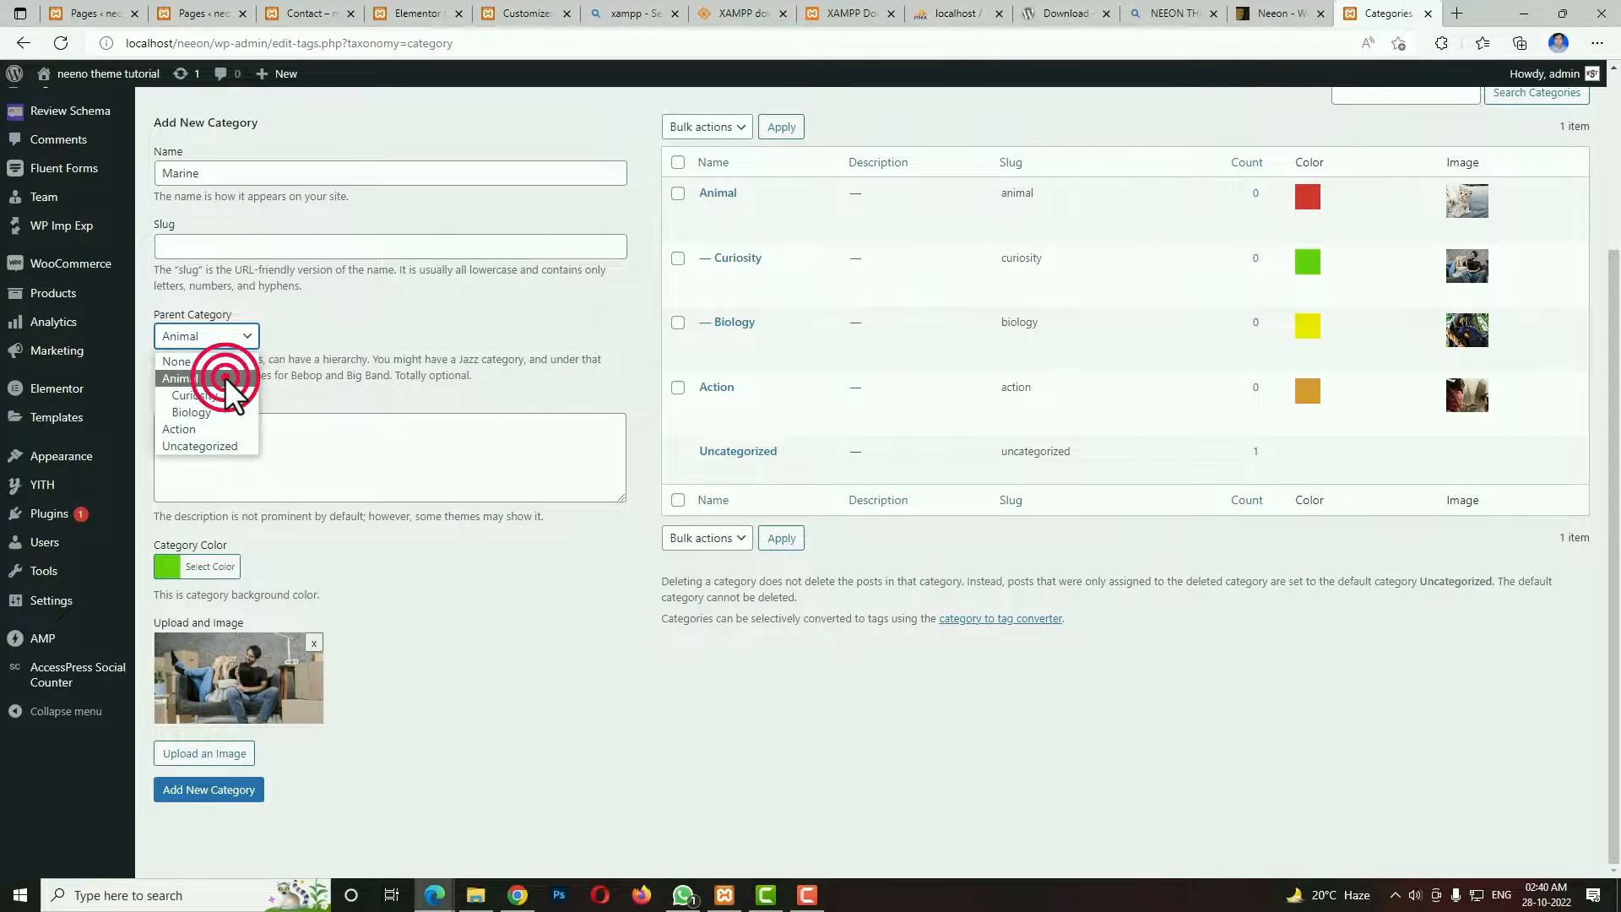
pyautogui.click(167, 567)
pyautogui.click(277, 643)
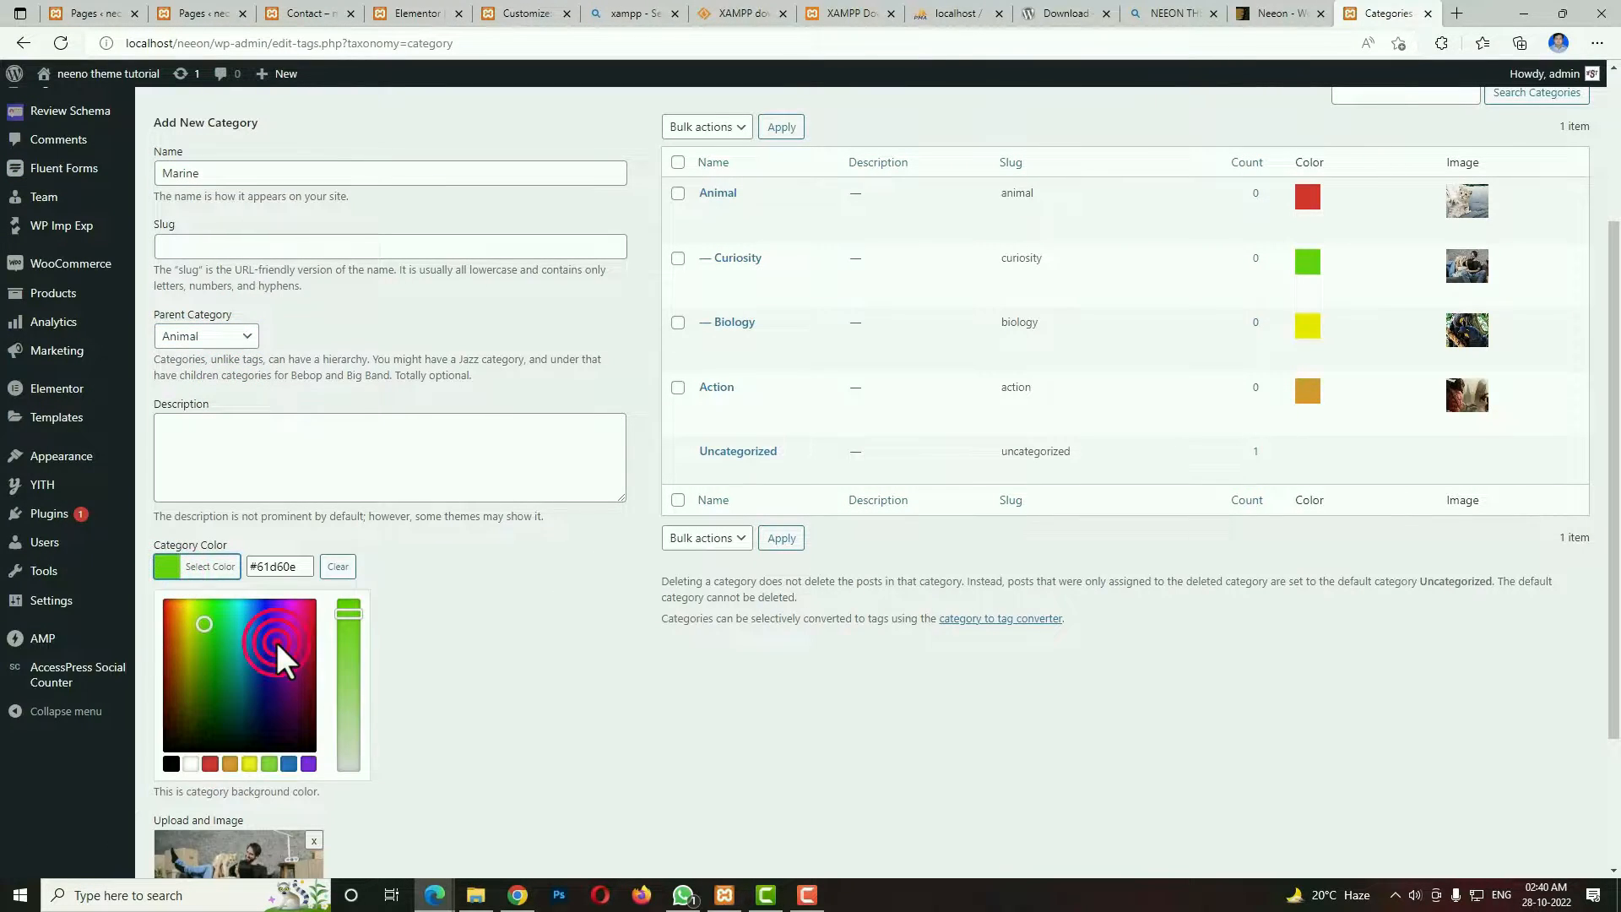
pyautogui.click(482, 648)
# Replace the leftover sofa picture with the cat image animal_04.jpg from the Media Library and add the Marine category.
pyautogui.click(314, 649)
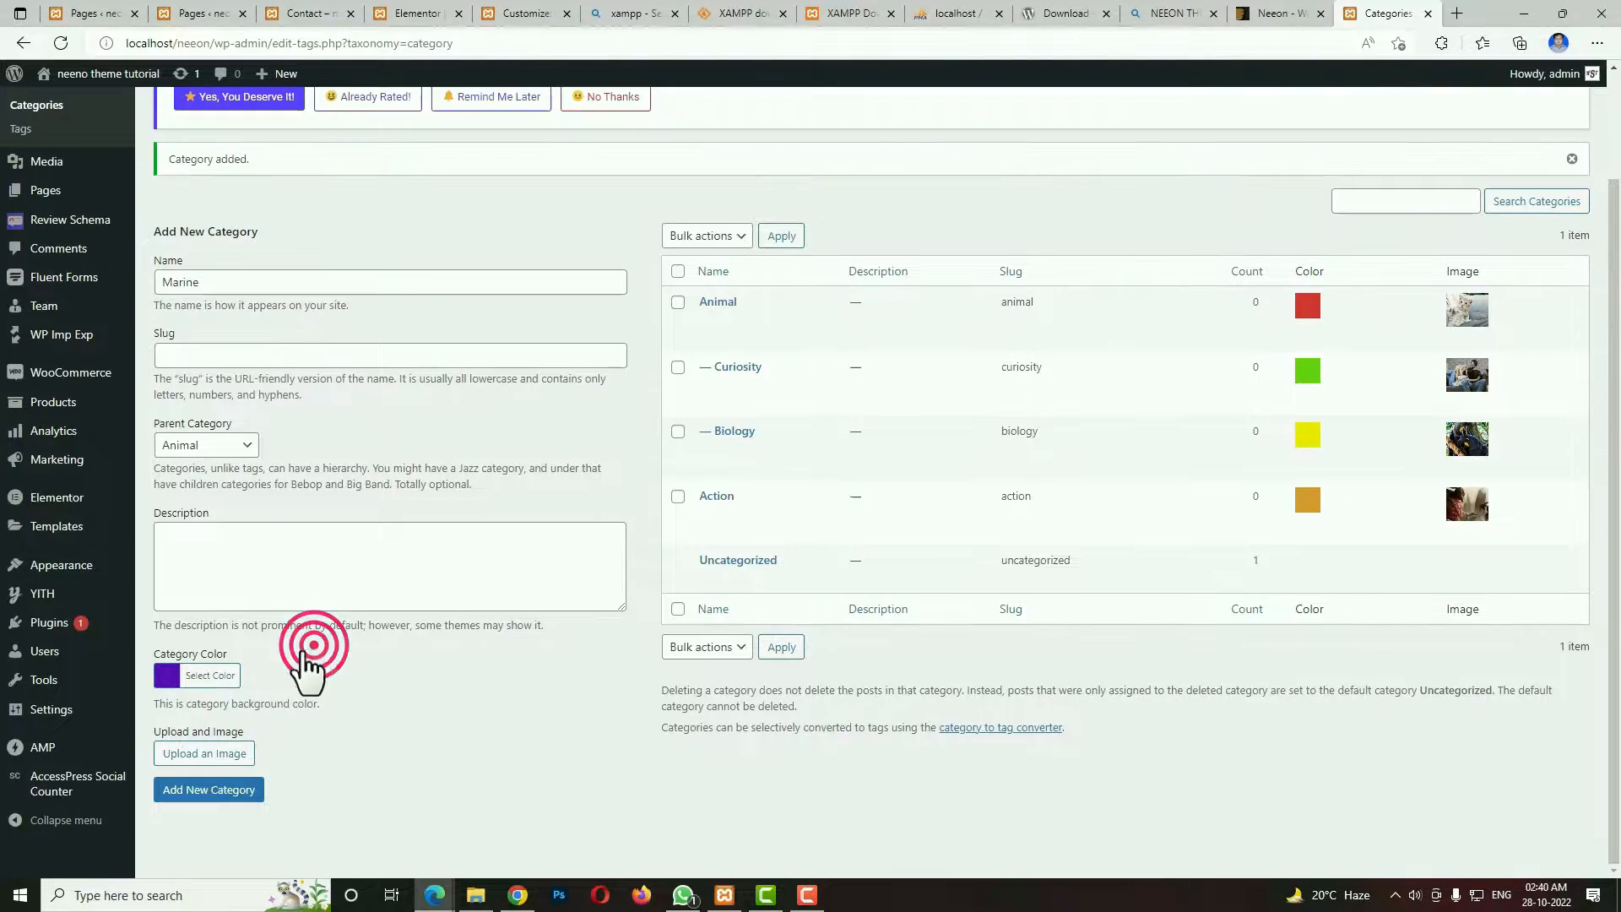
pyautogui.click(199, 752)
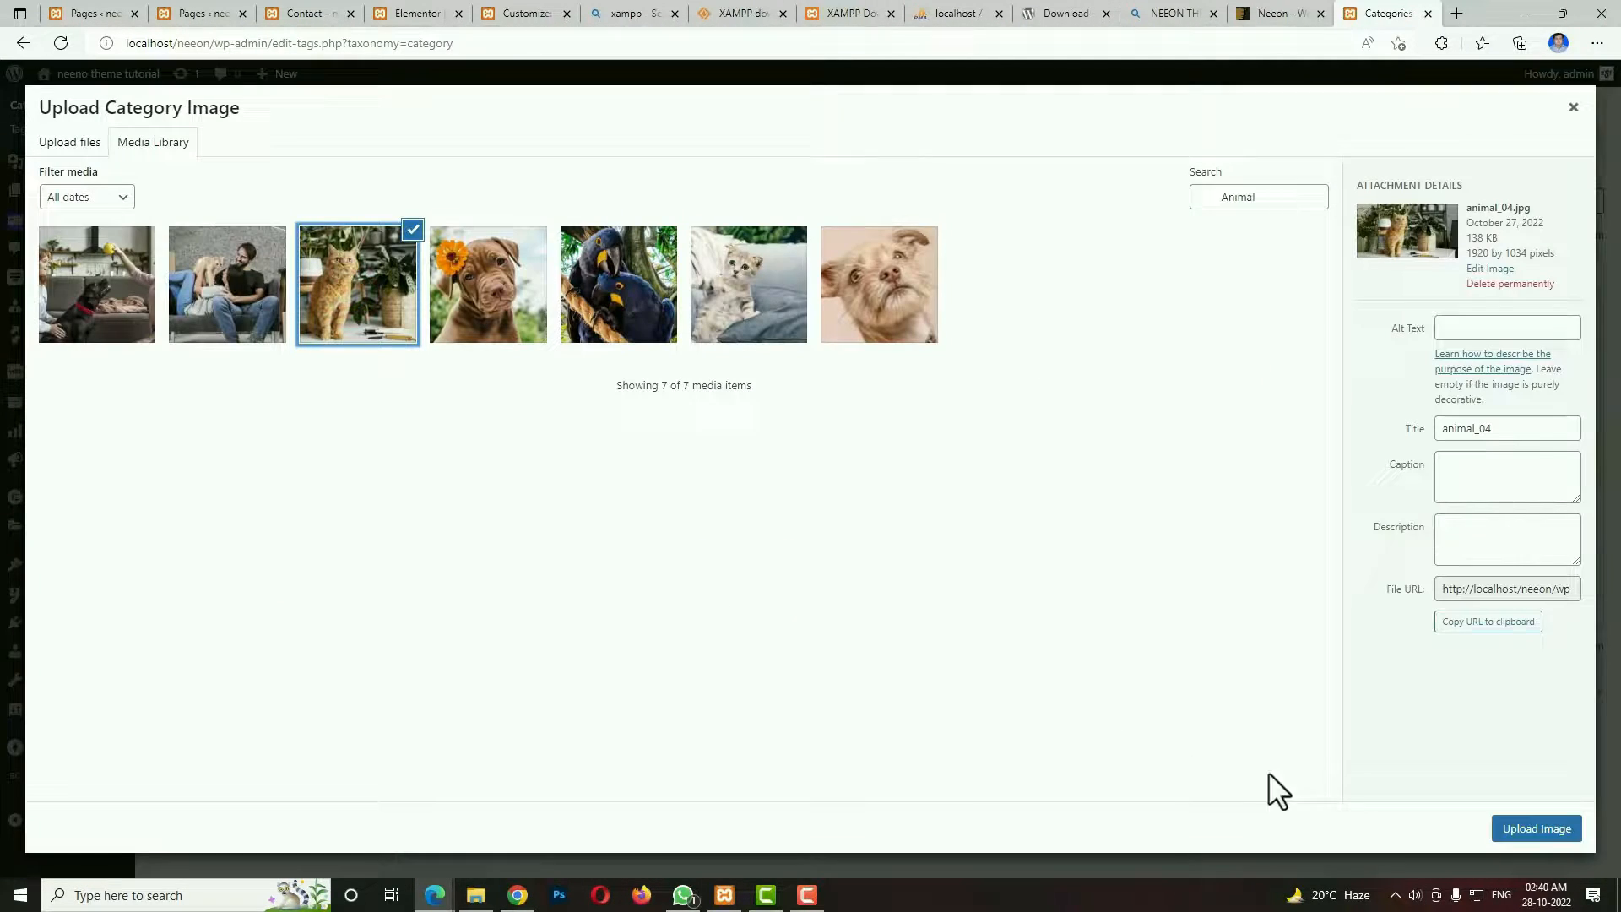
pyautogui.click(1533, 829)
pyautogui.scroll(-1, 380, 726)
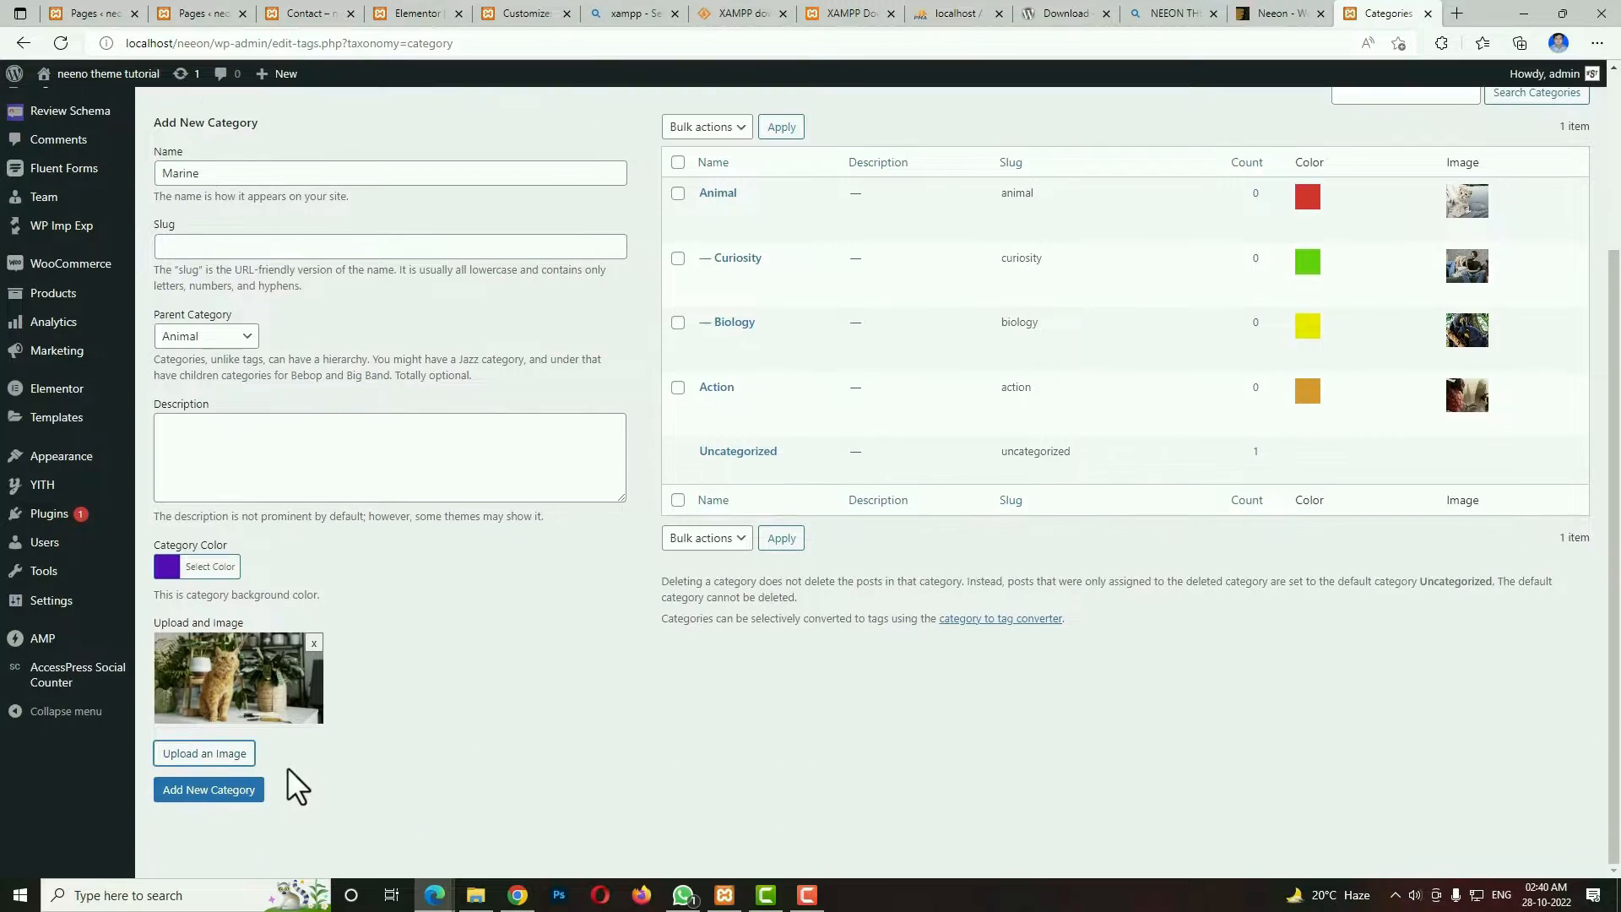
pyautogui.click(249, 798)
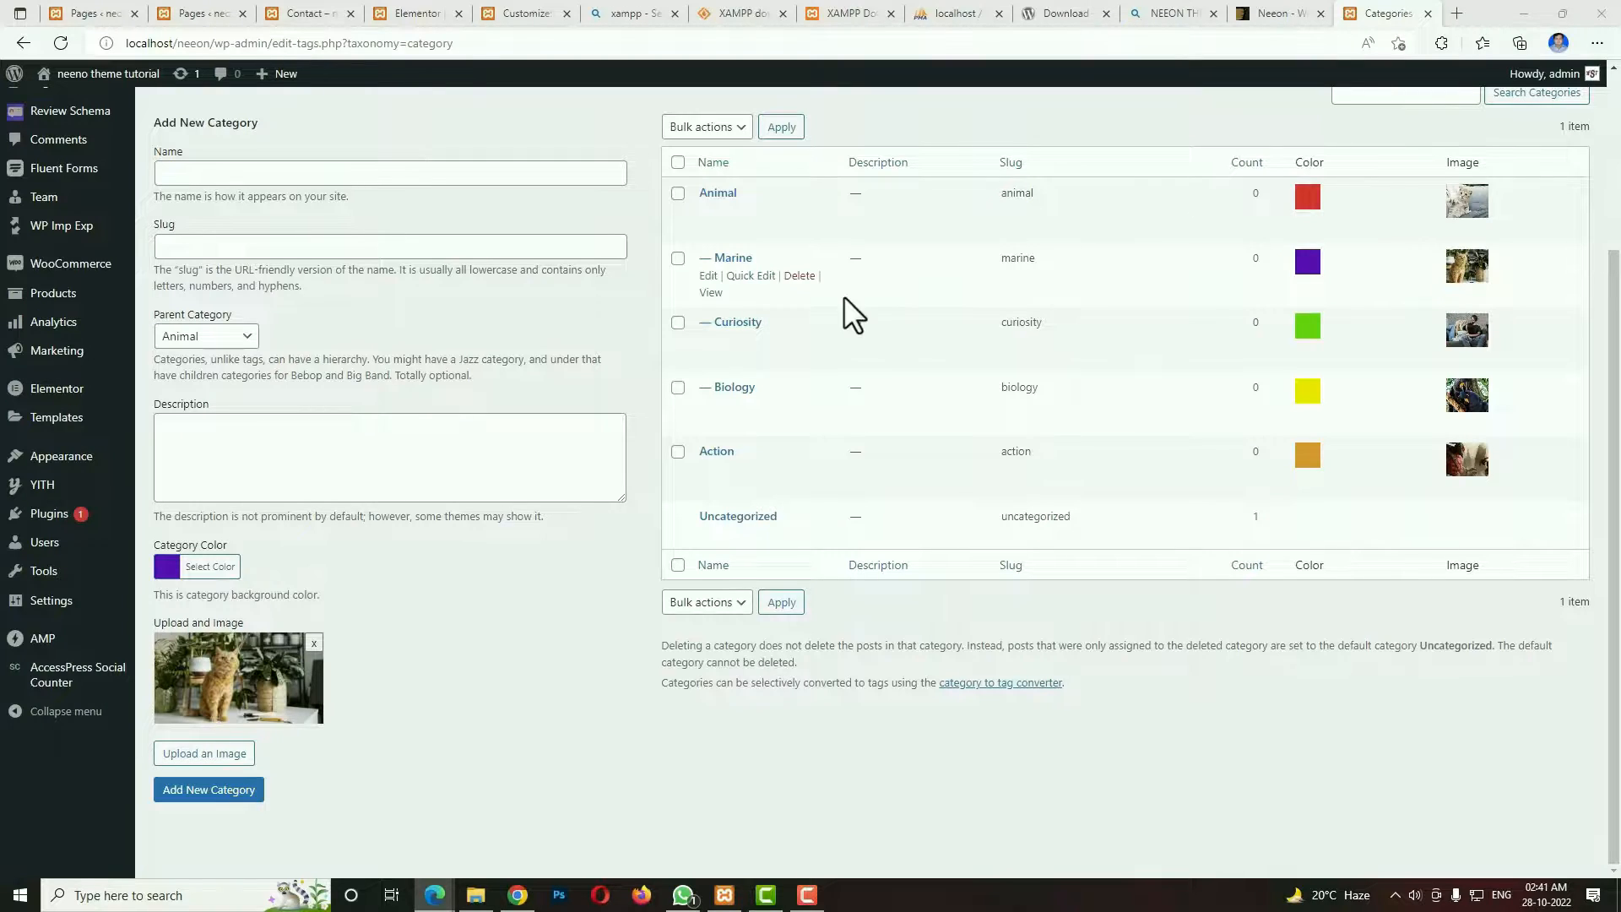
# Start a new category named Adventure with no parent category and orange #ed7010 as category color.
pyautogui.click(362, 171)
pyautogui.write('Adventure')
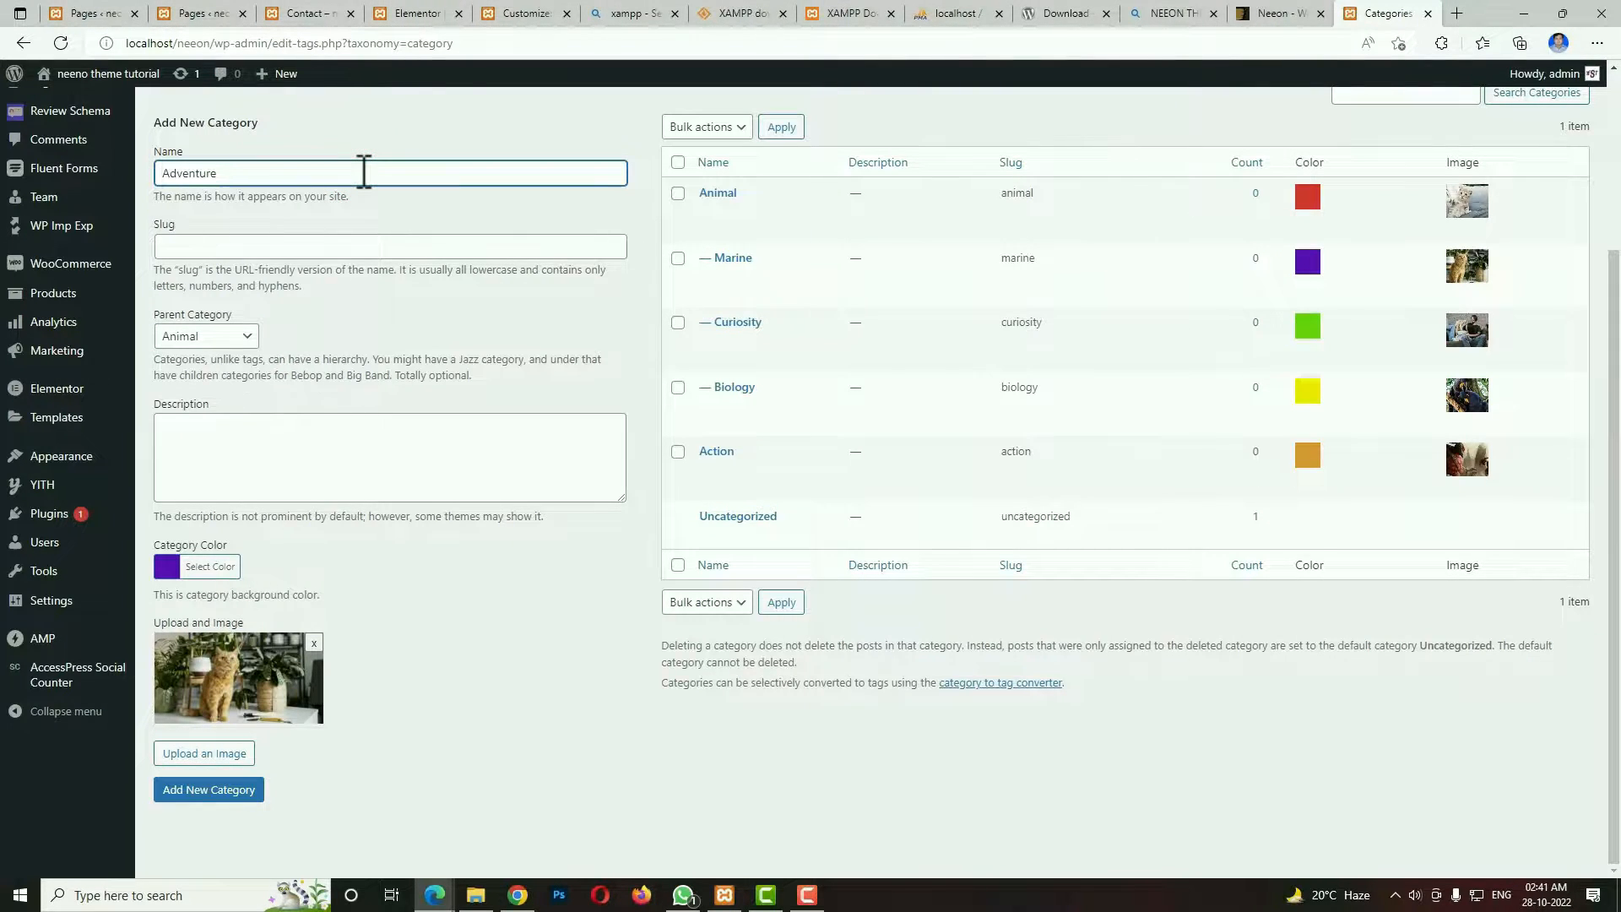
pyautogui.click(210, 336)
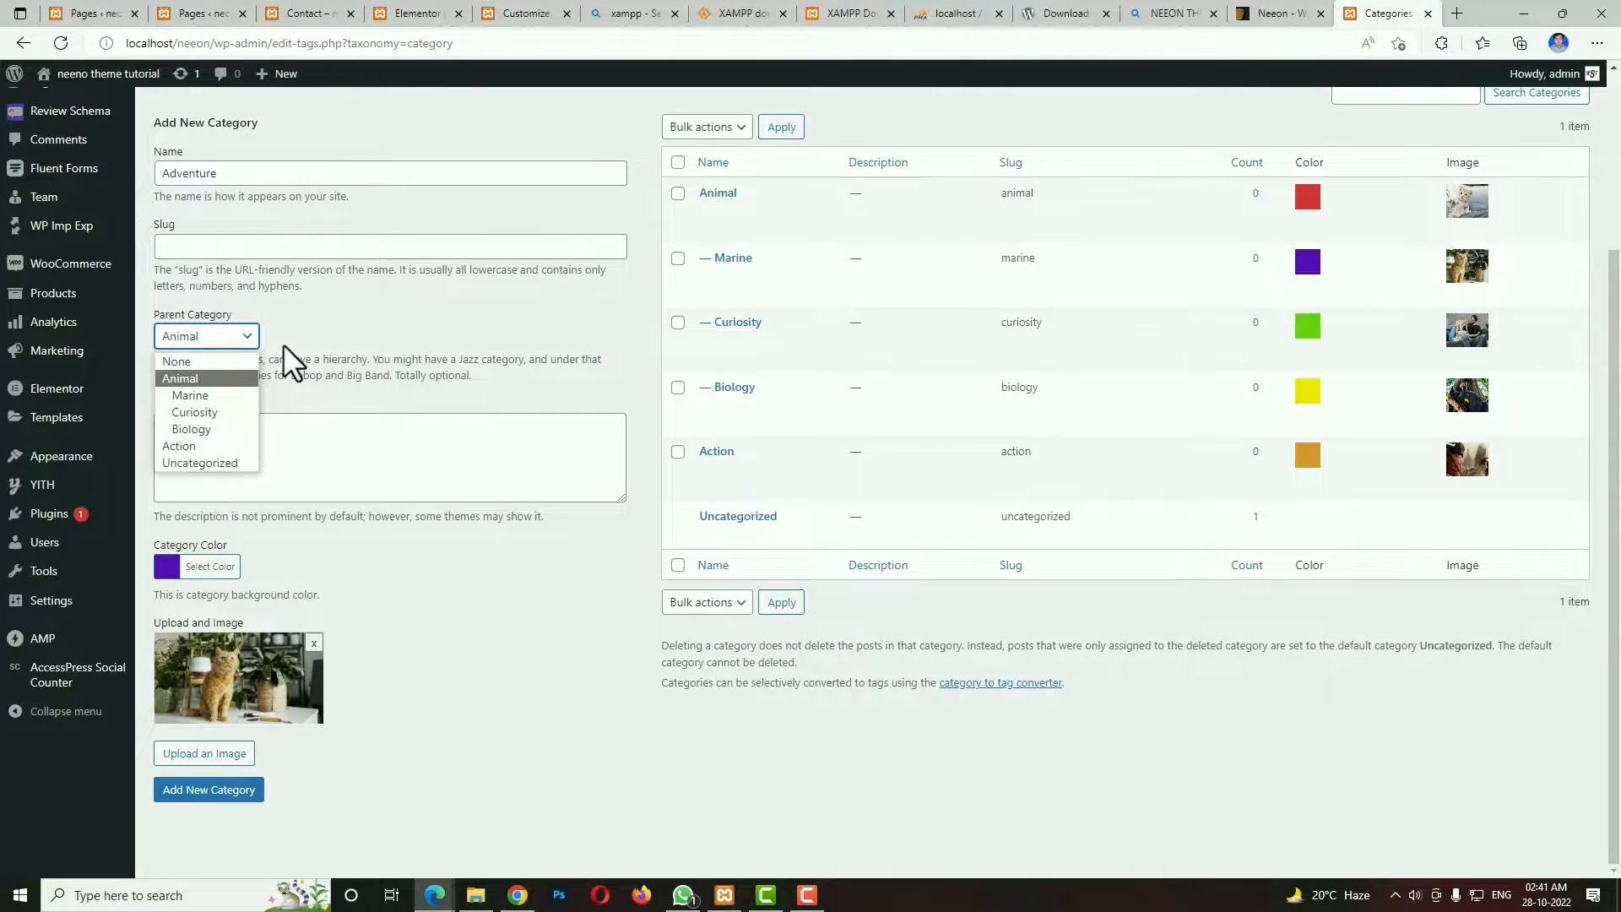
pyautogui.click(197, 362)
pyautogui.click(167, 567)
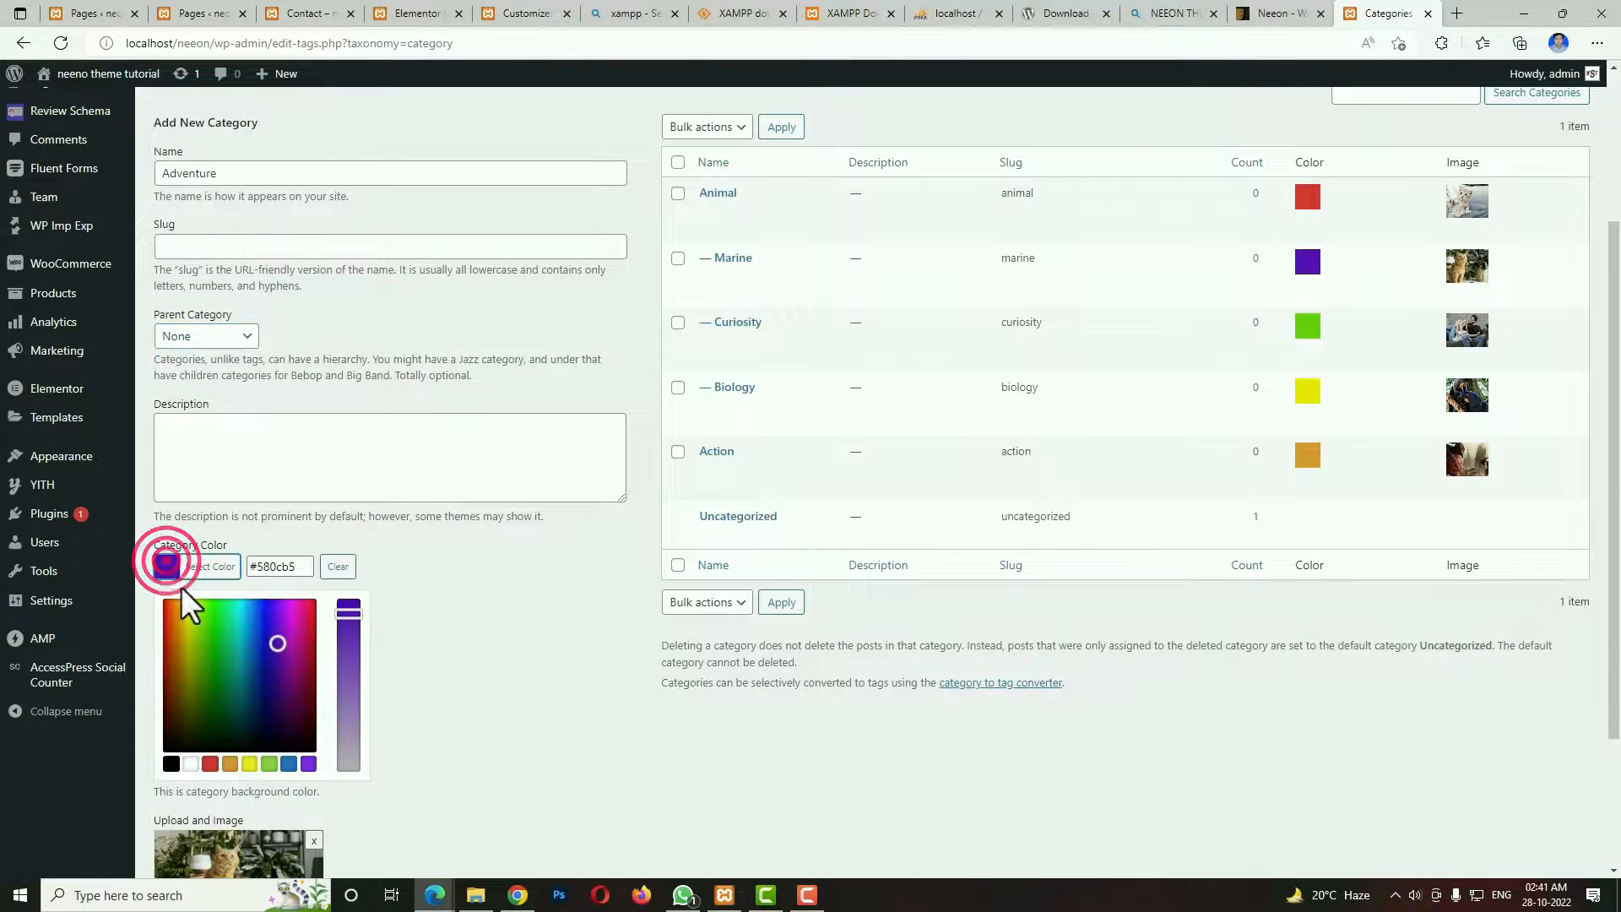
pyautogui.click(170, 610)
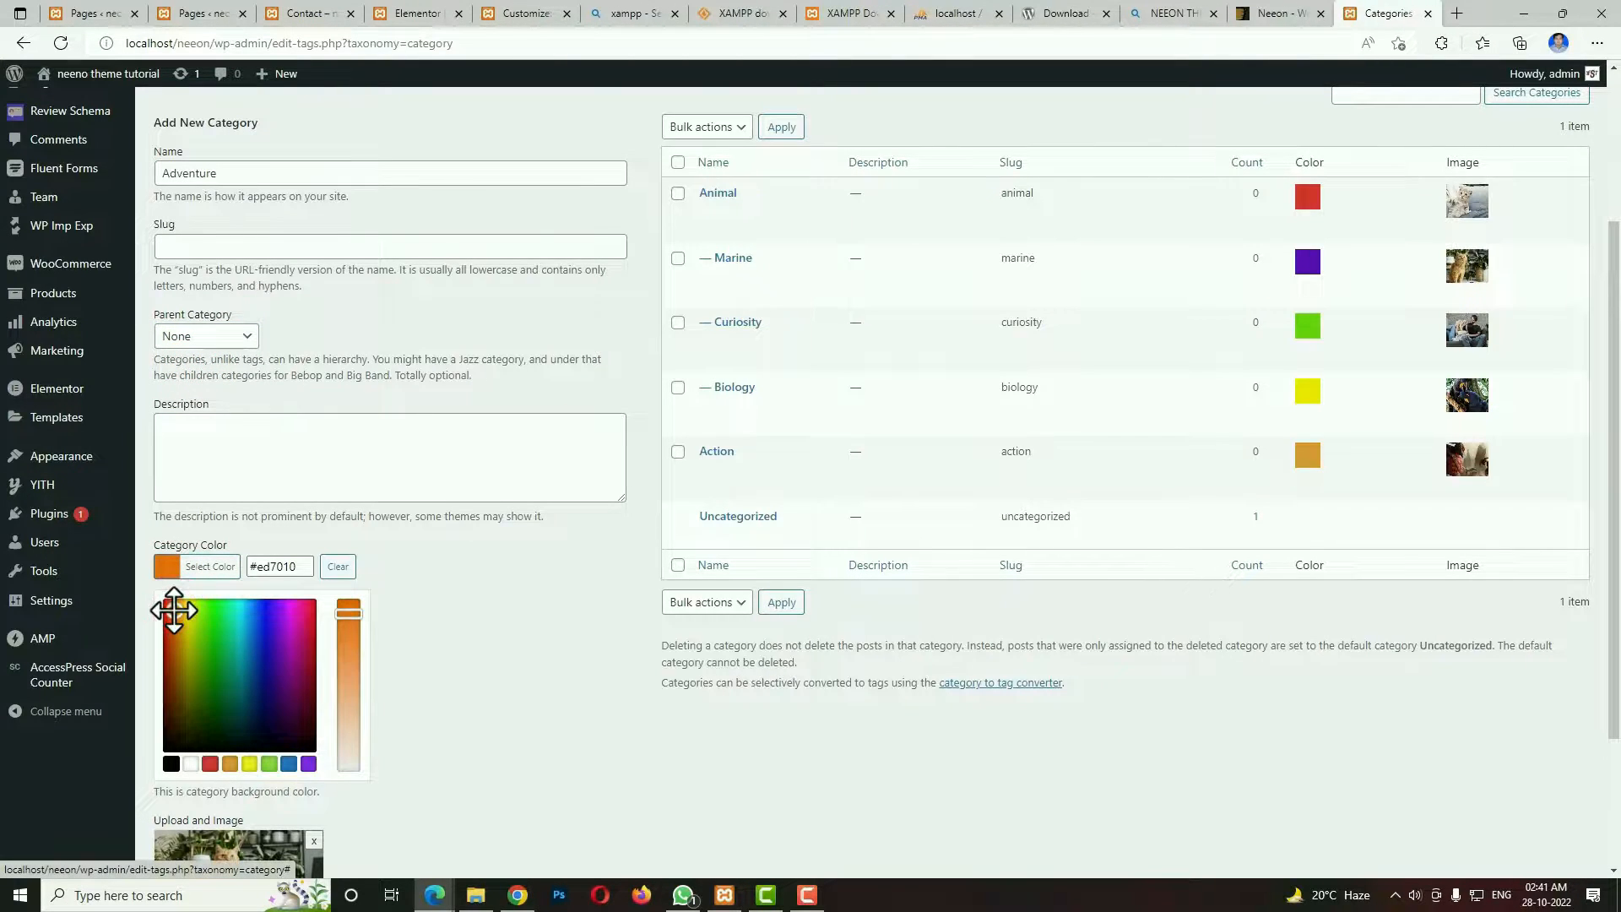
pyautogui.click(586, 621)
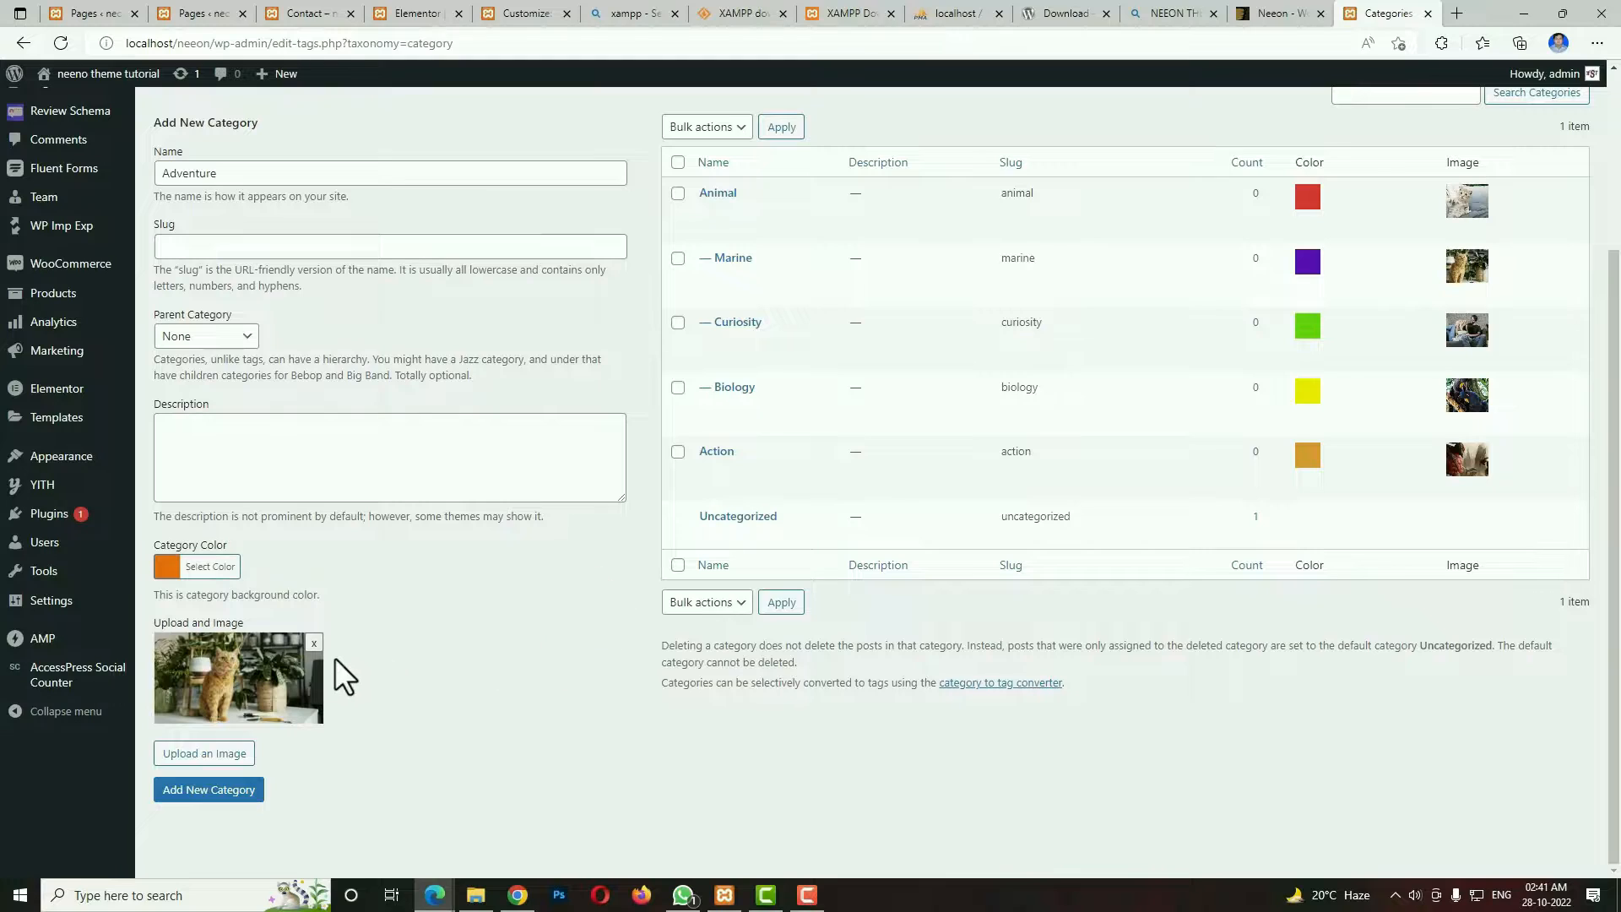
# Replace the leftover cat picture with the sailing image photography_05.jpg from the Media Library and add the Adventure category.
pyautogui.click(315, 644)
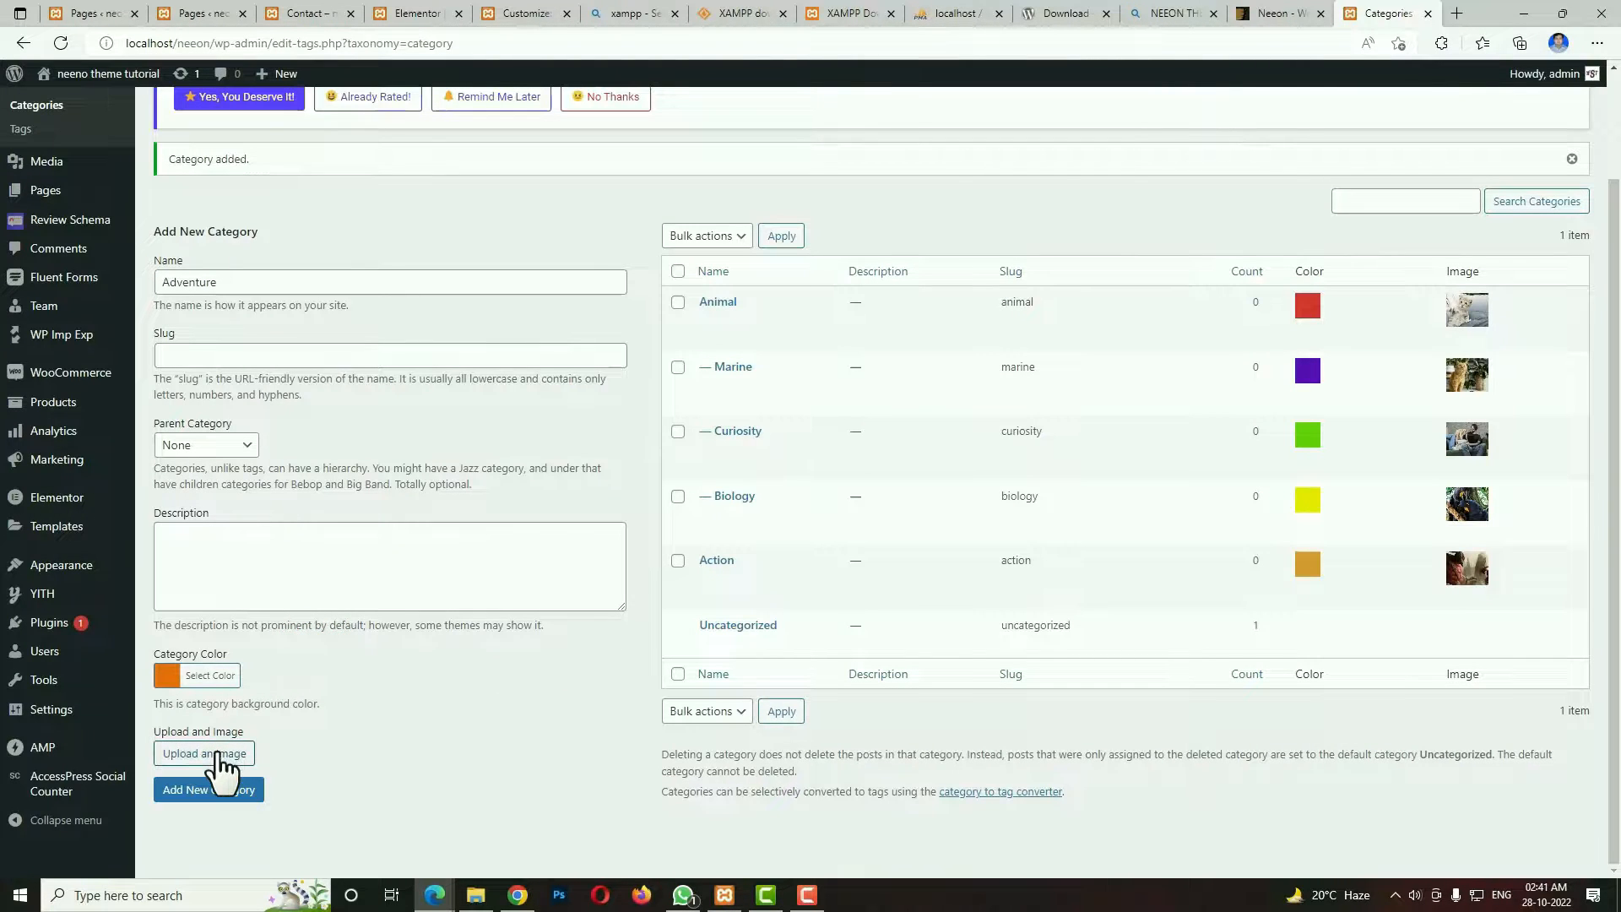
pyautogui.click(220, 754)
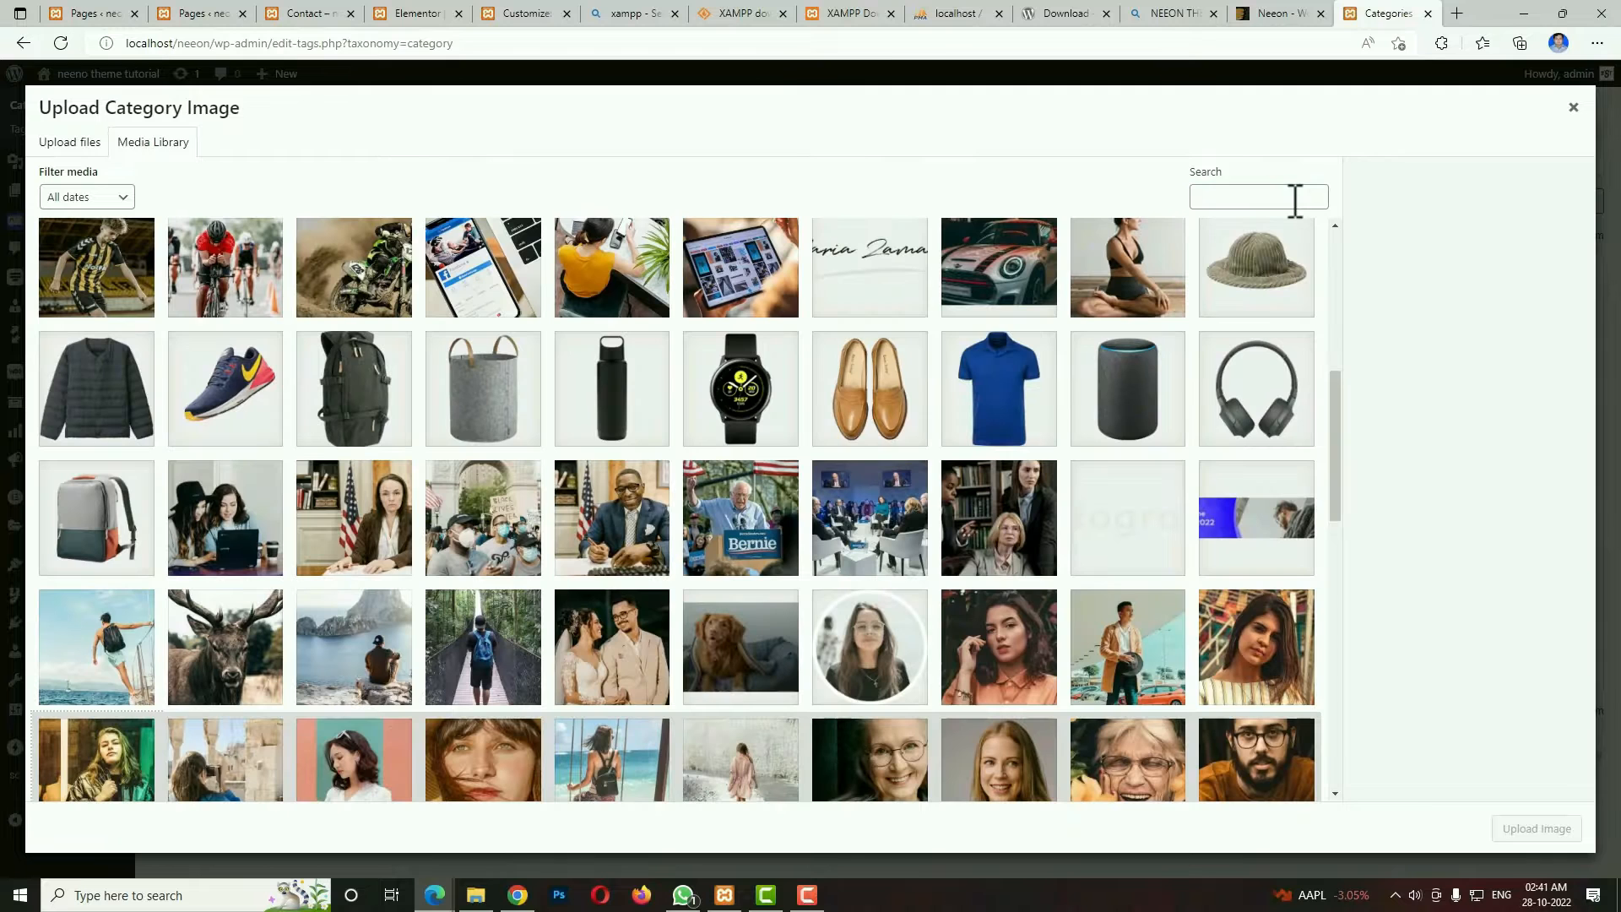
pyautogui.click(110, 667)
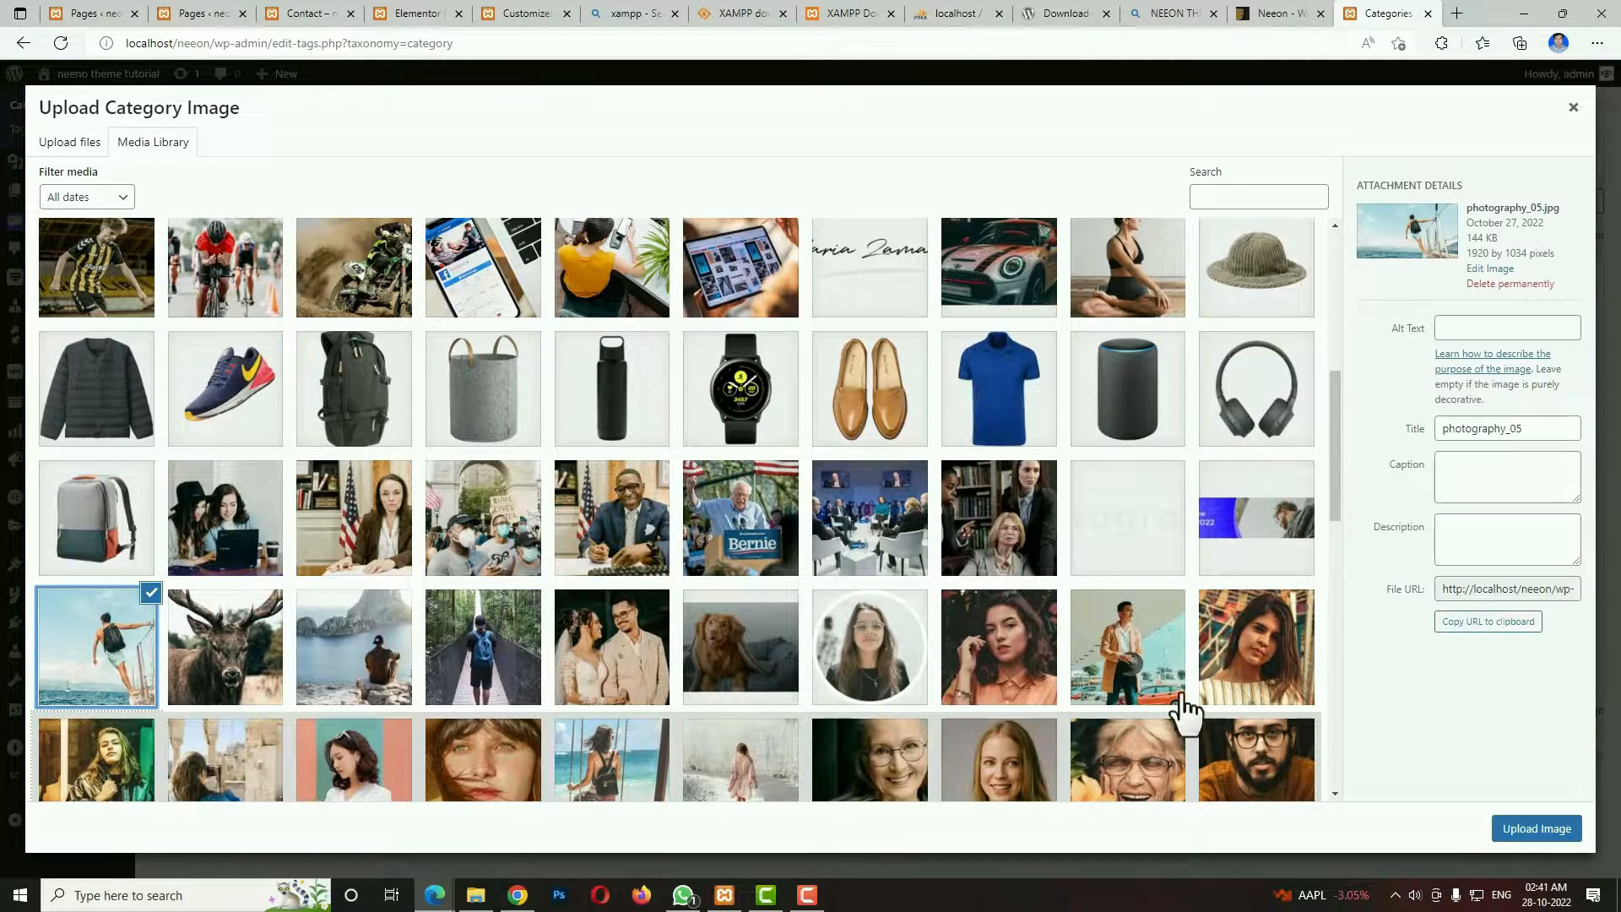
pyautogui.click(1513, 832)
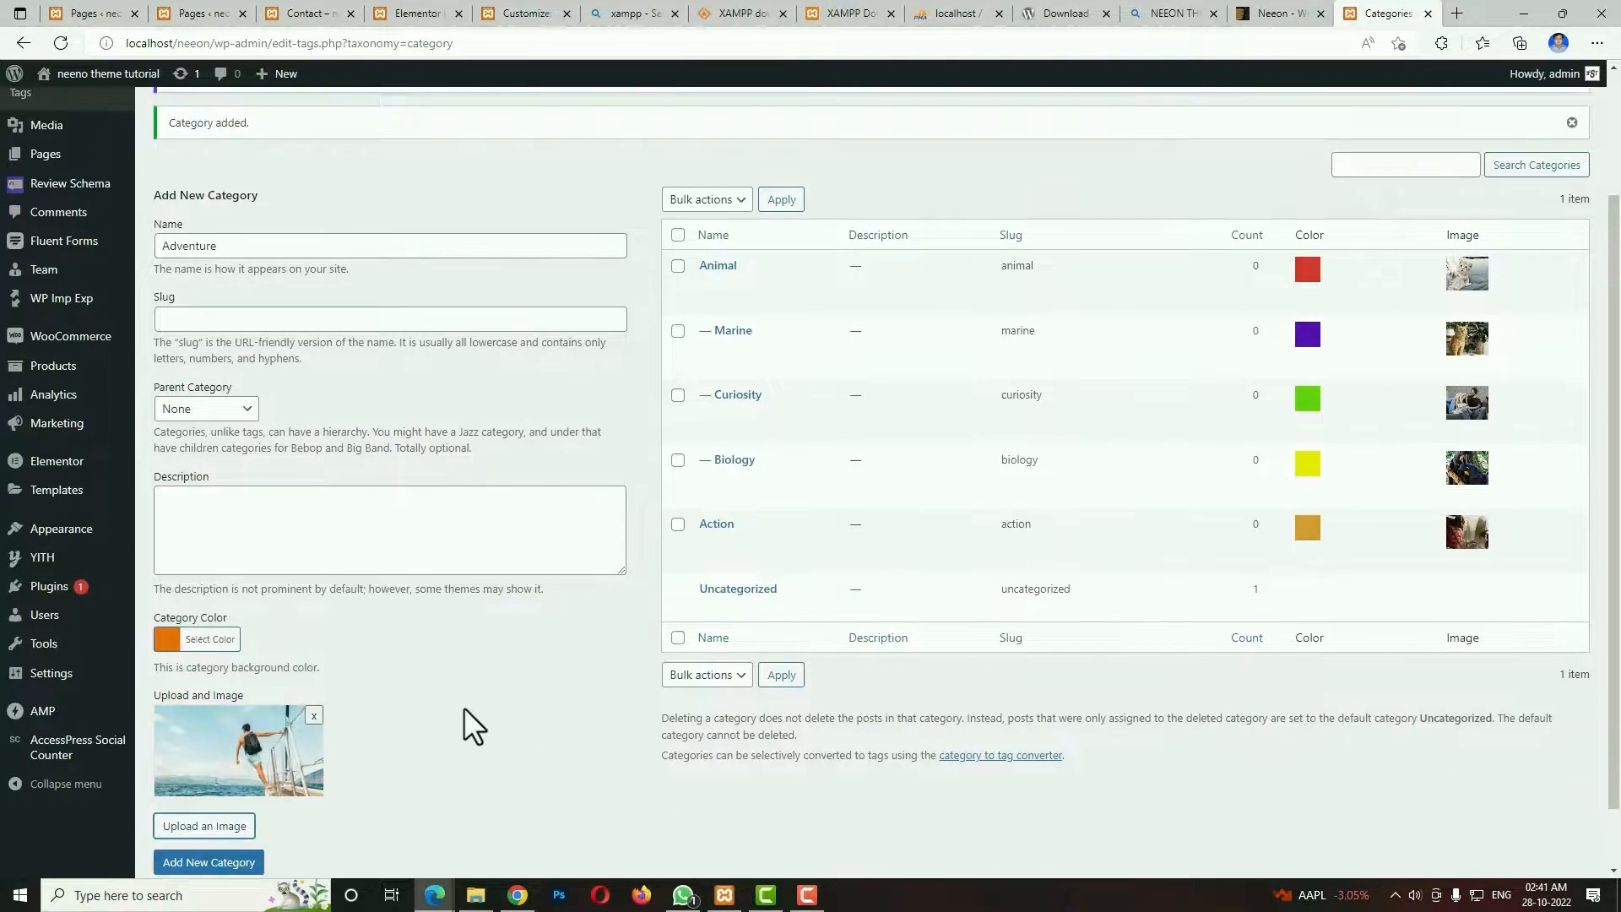
pyautogui.scroll(-1, 380, 760)
pyautogui.click(252, 791)
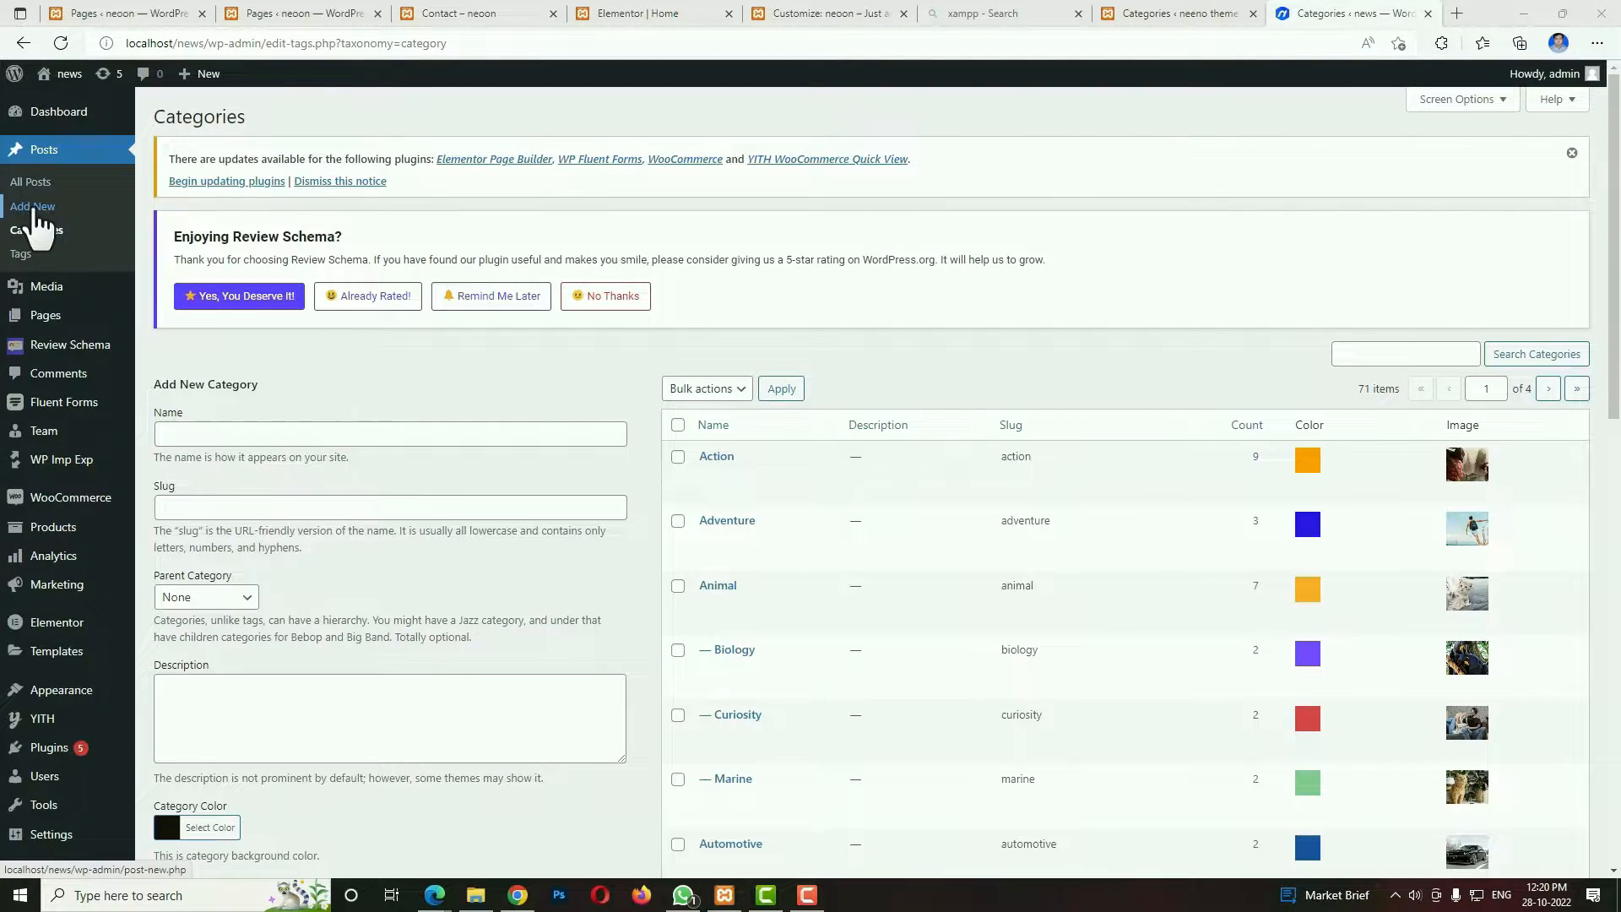
# Create a new post titled "Tortor condimentum lacinia quis vel" and paste the three placeholder paragraphs twice as its body.
pyautogui.click(33, 210)
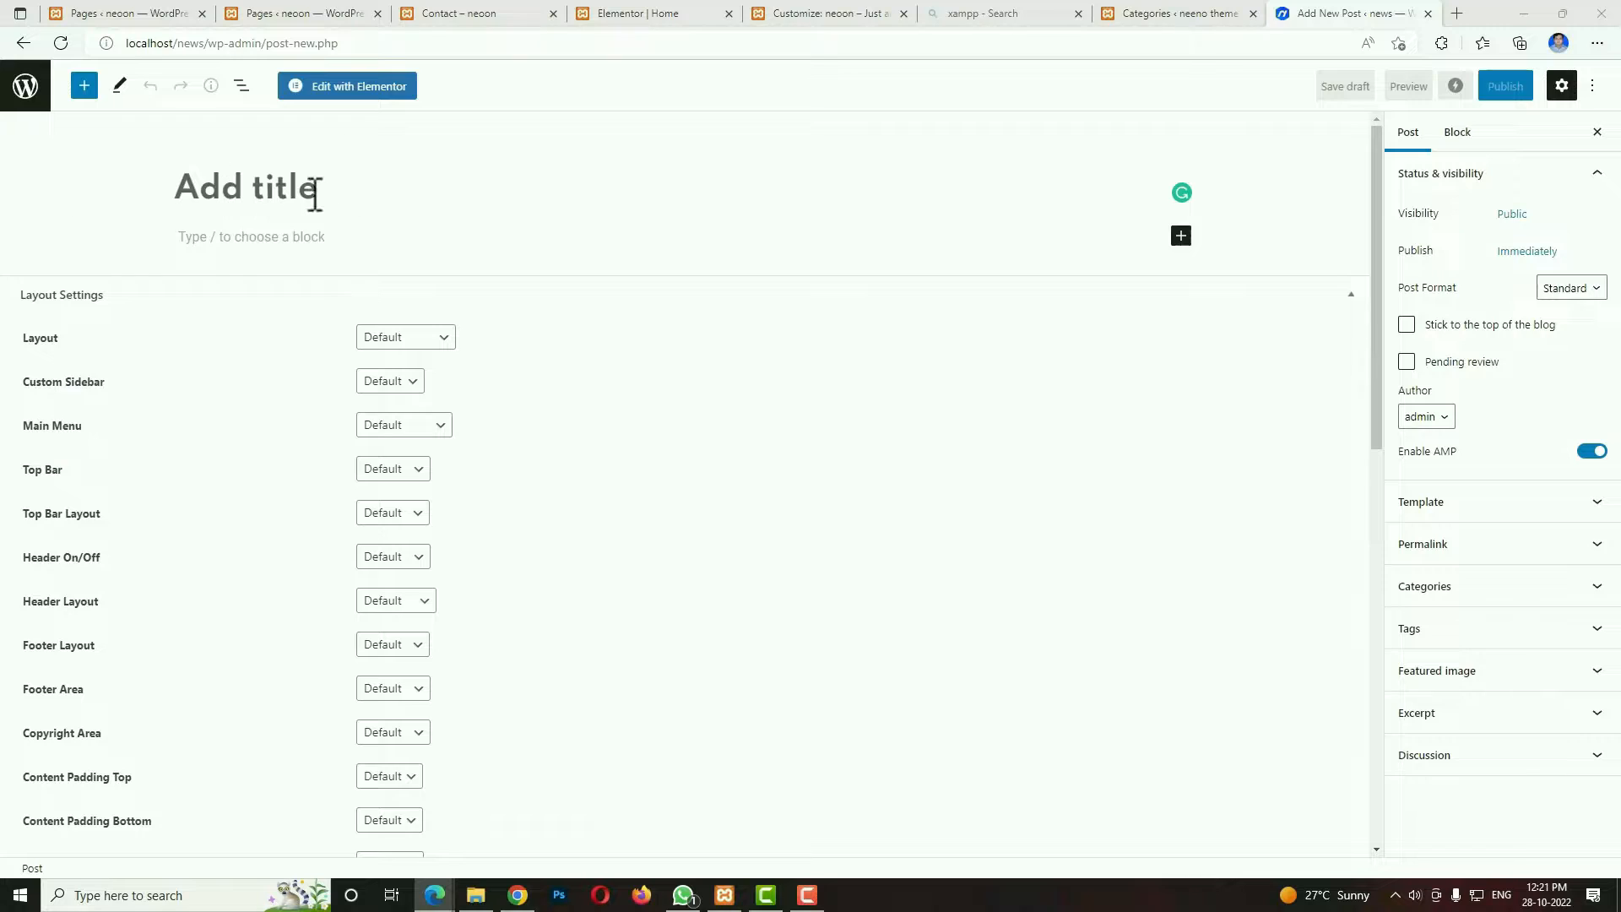
pyautogui.click(314, 190)
pyautogui.write('Tortor condimentum lacinia quis vel')
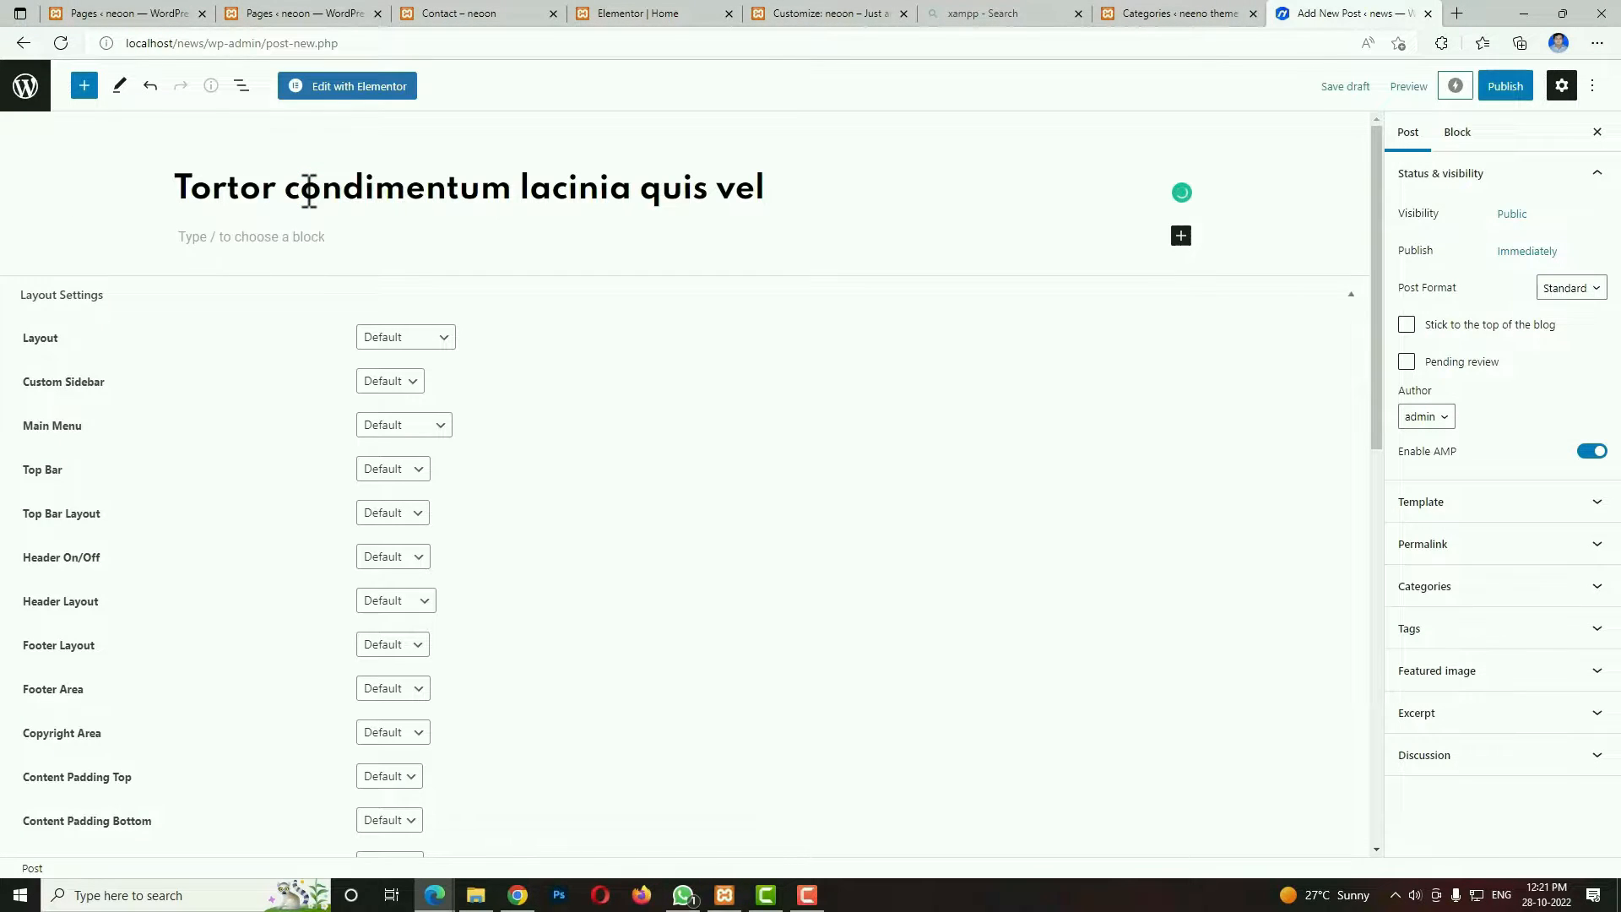
pyautogui.click(299, 237)
pyautogui.hotkey('ctrl', 'v')
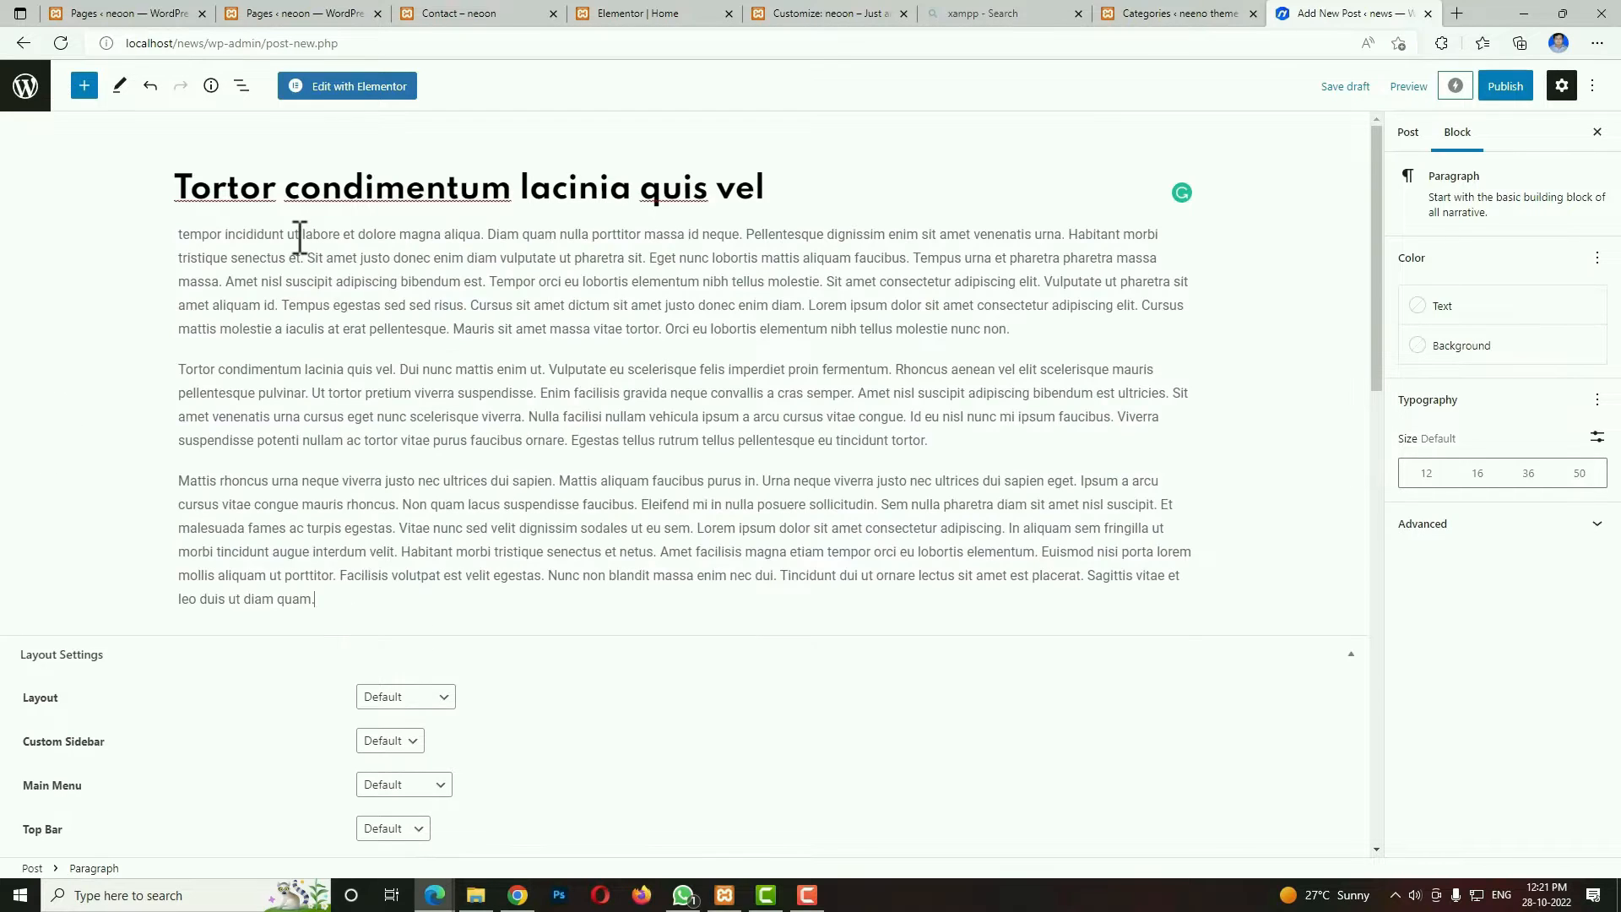
pyautogui.hotkey('ctrl', 'v')
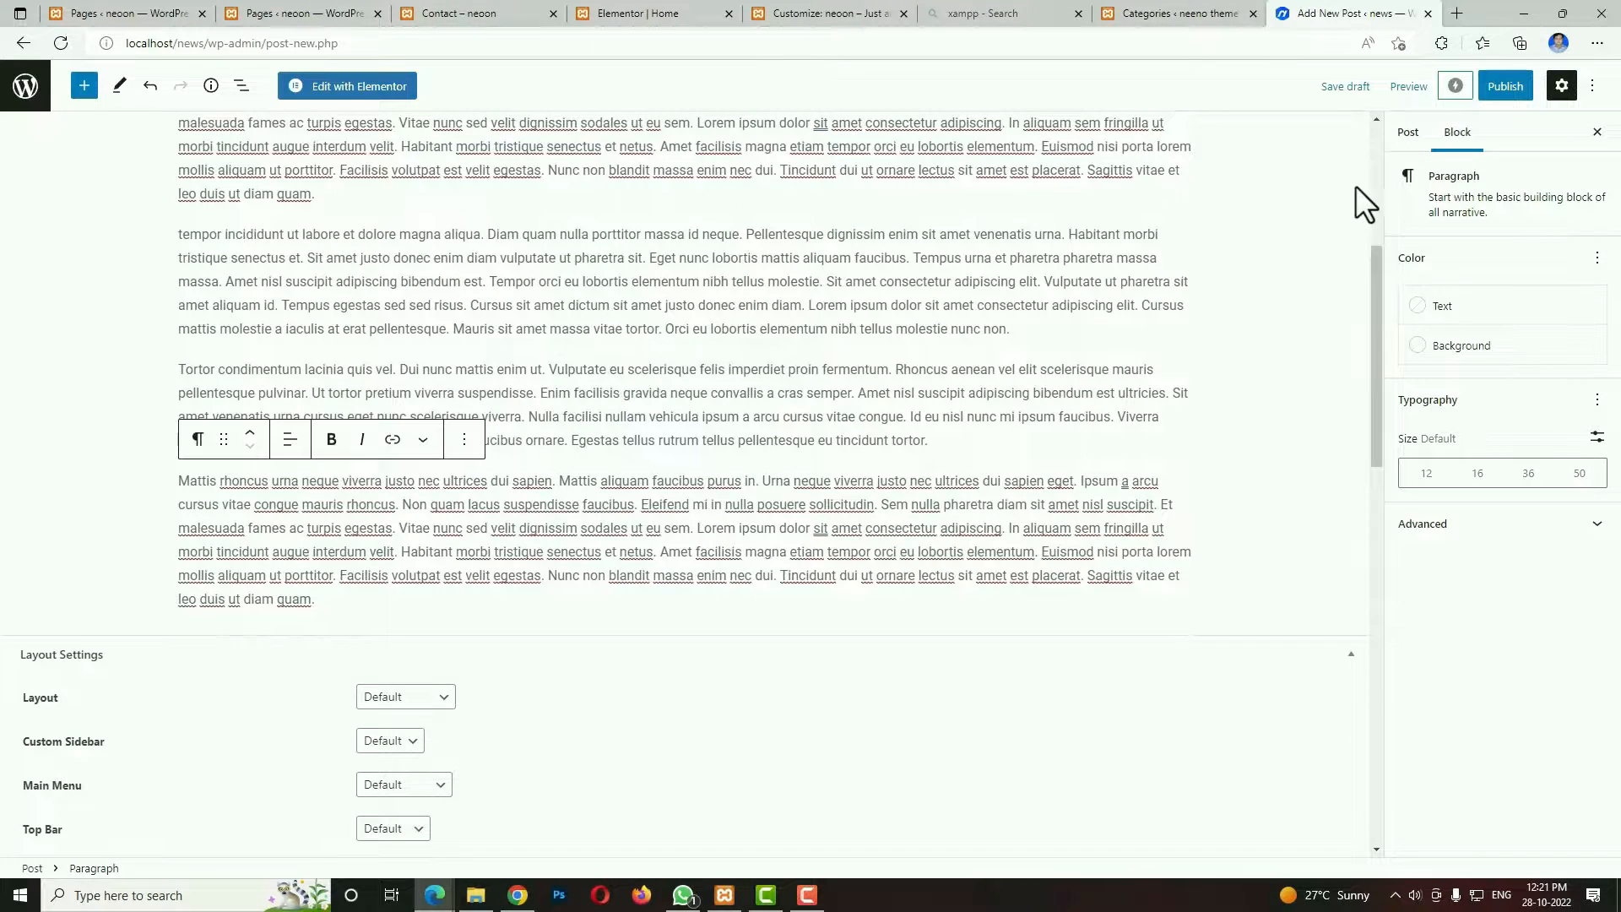
# Assign the post to the Life Style and Medical categories.
pyautogui.click(1407, 140)
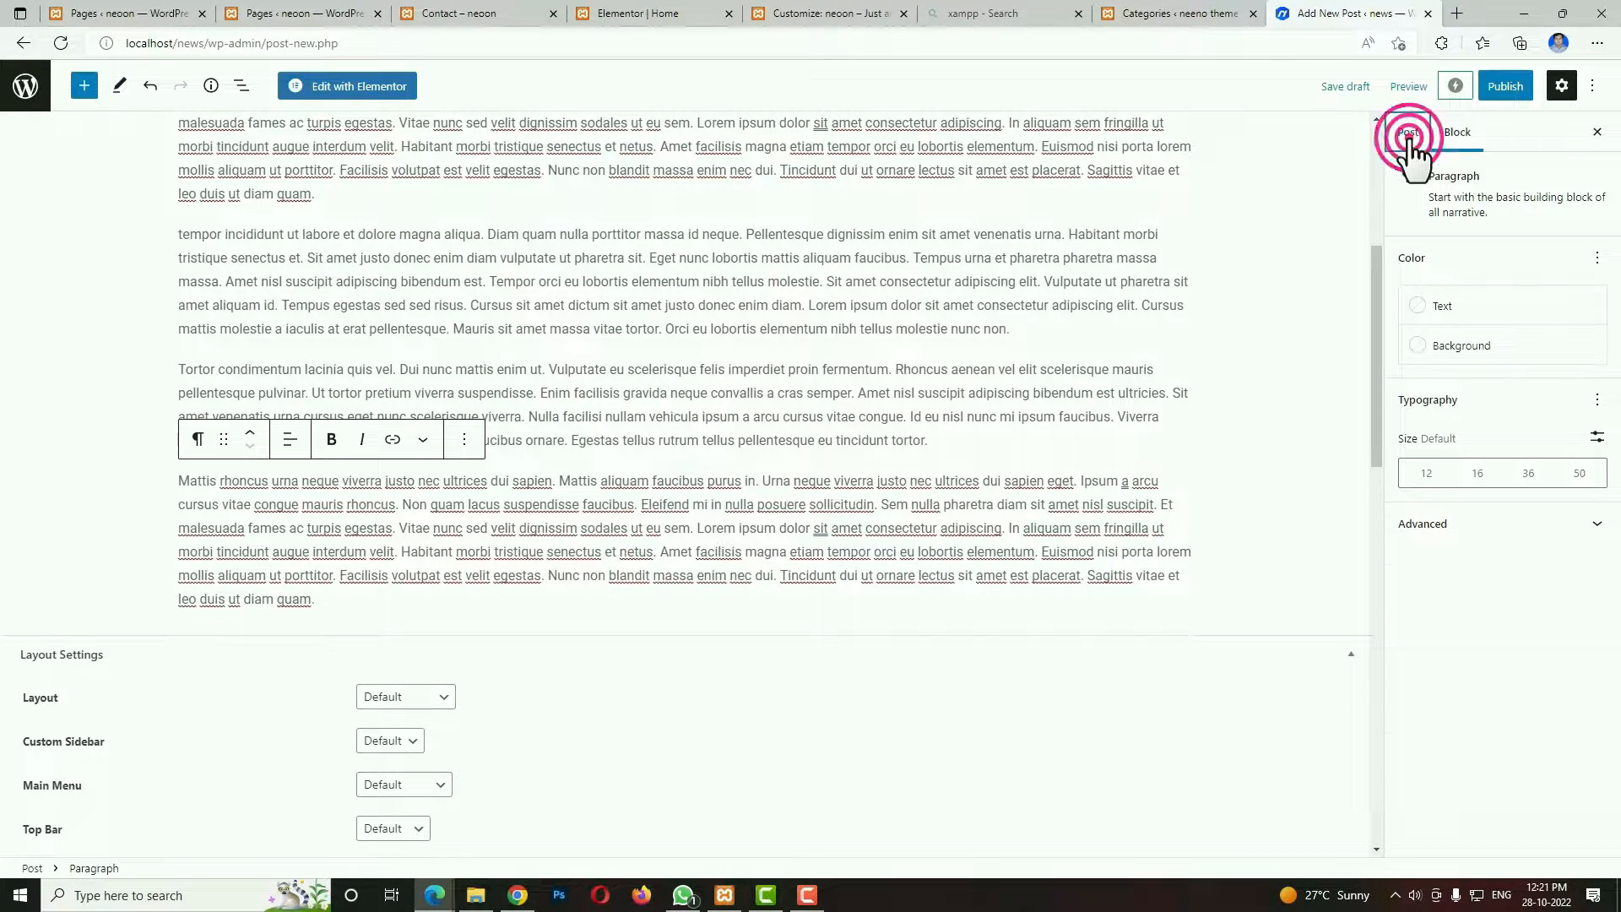
pyautogui.click(1487, 589)
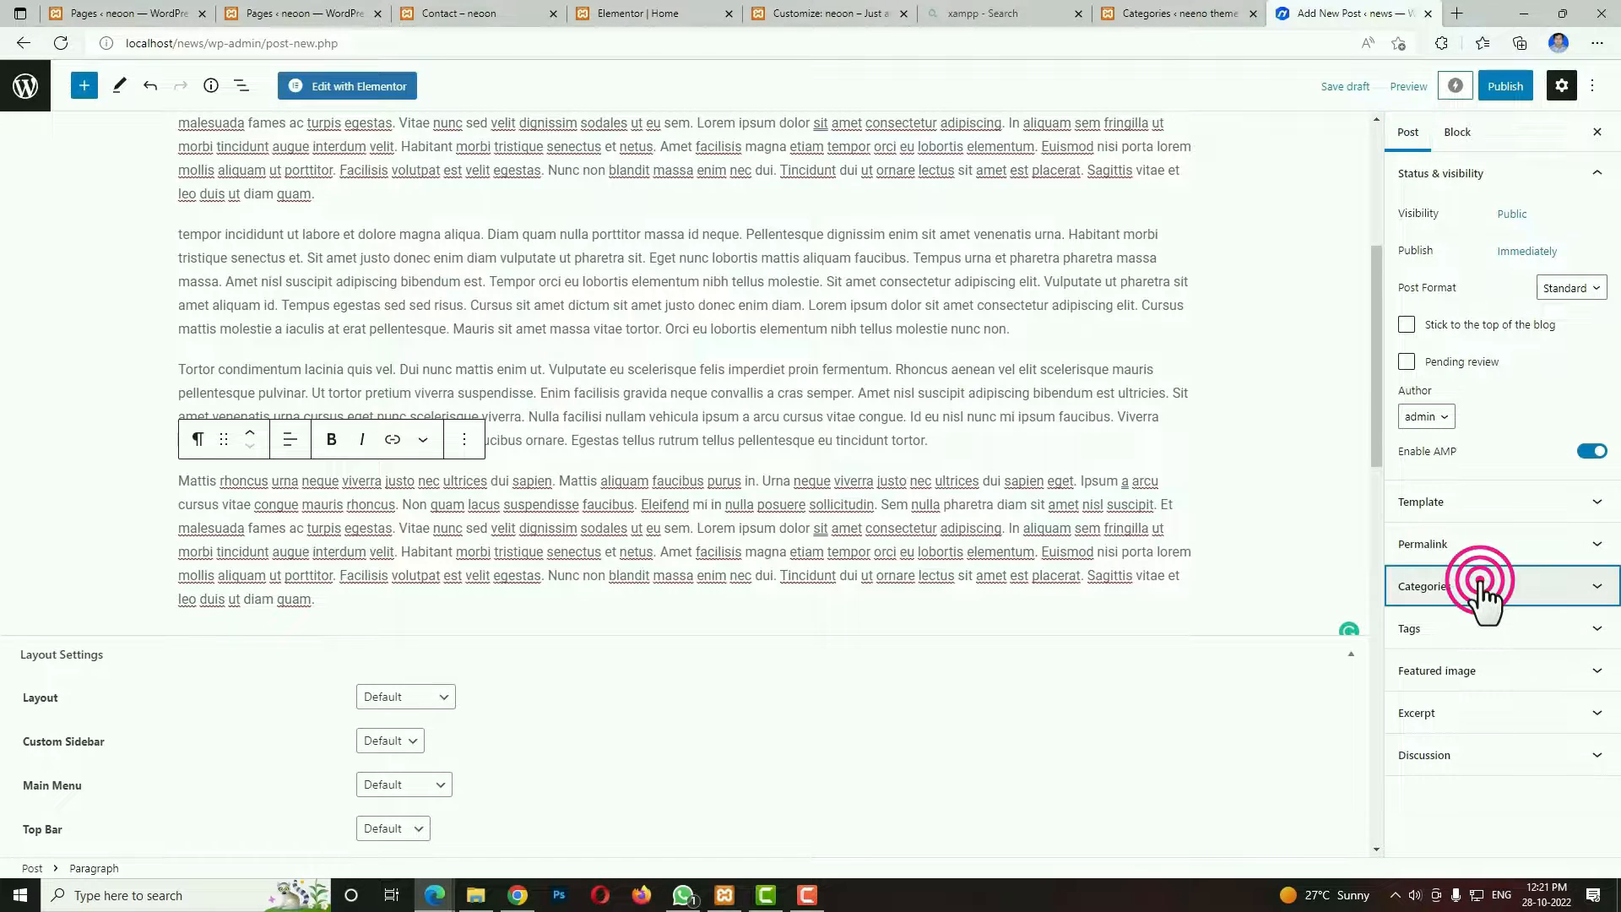
pyautogui.scroll(-5, 1496, 713)
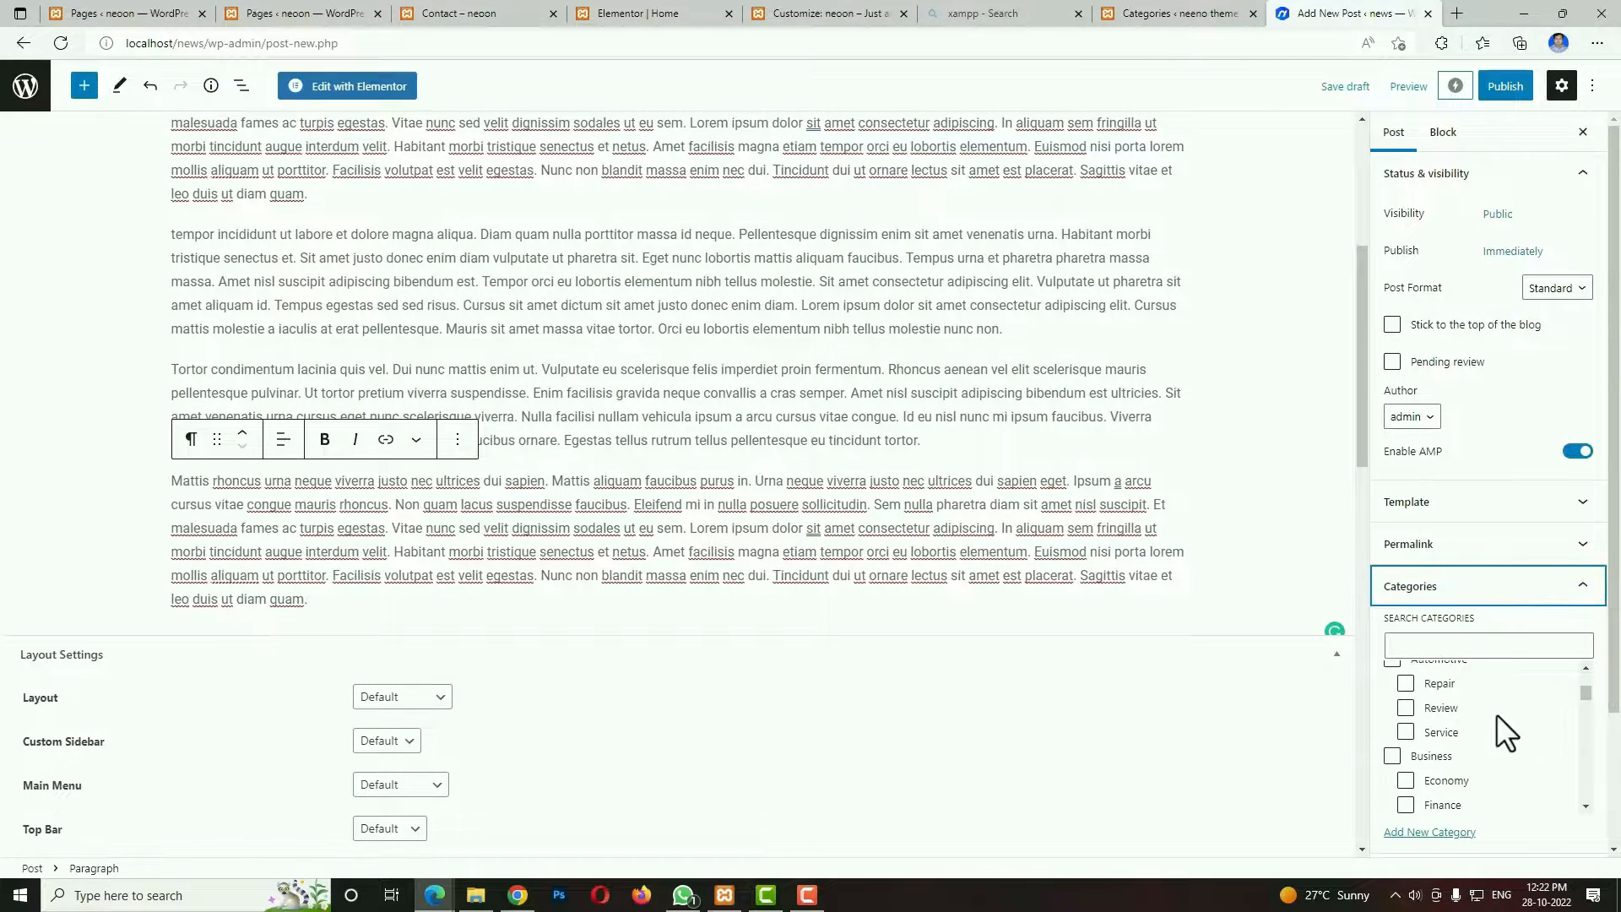
pyautogui.scroll(-1, 1469, 738)
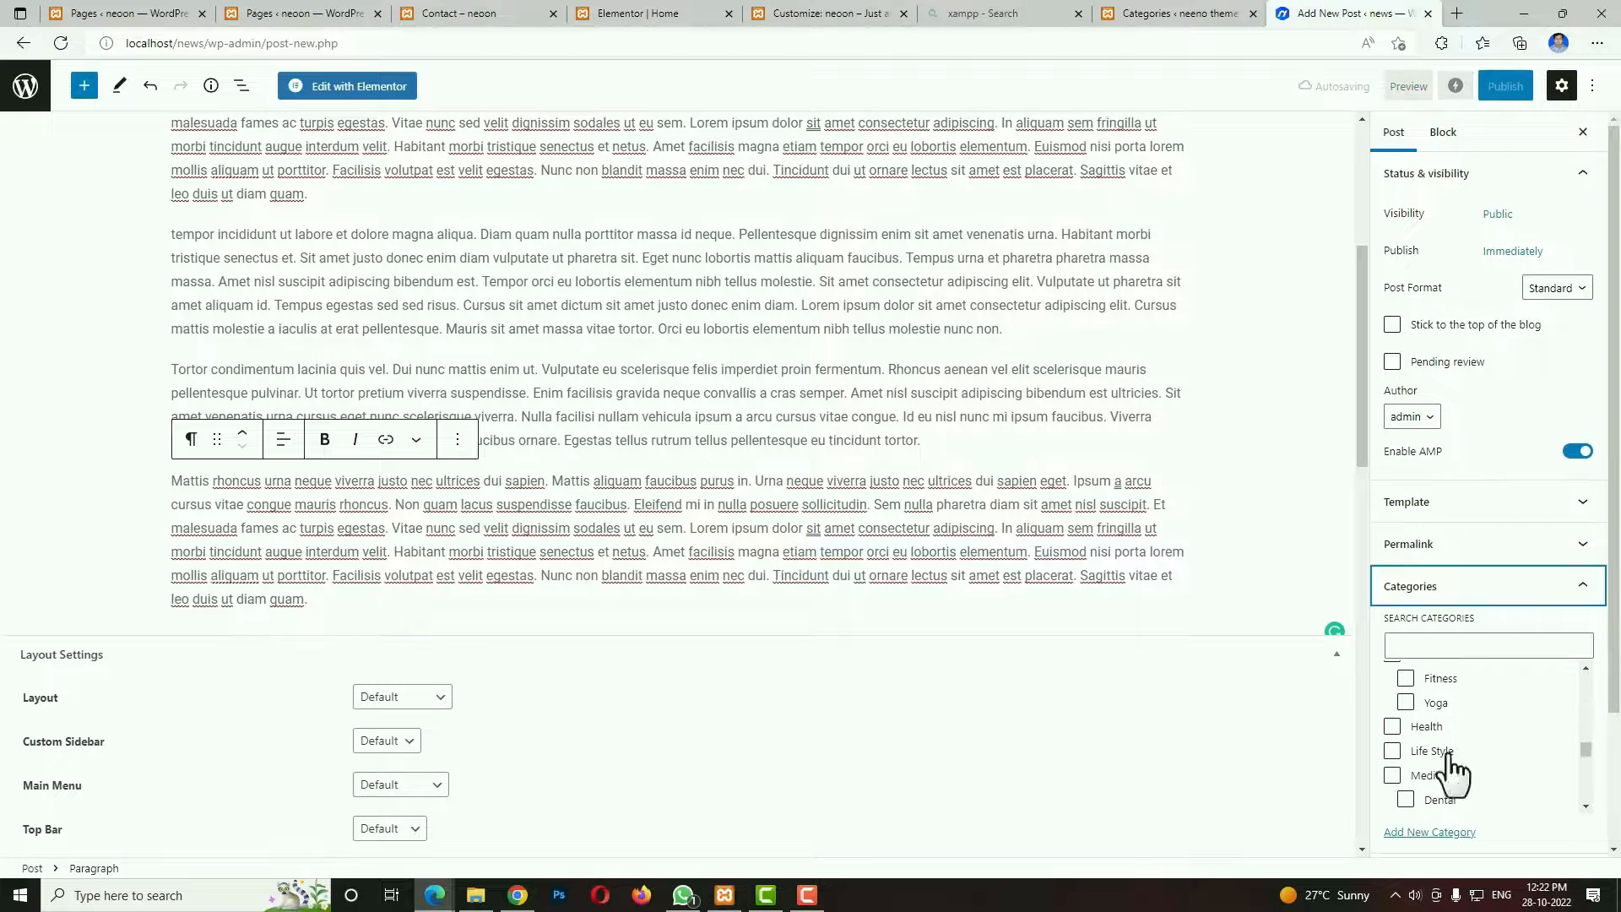
pyautogui.click(1393, 750)
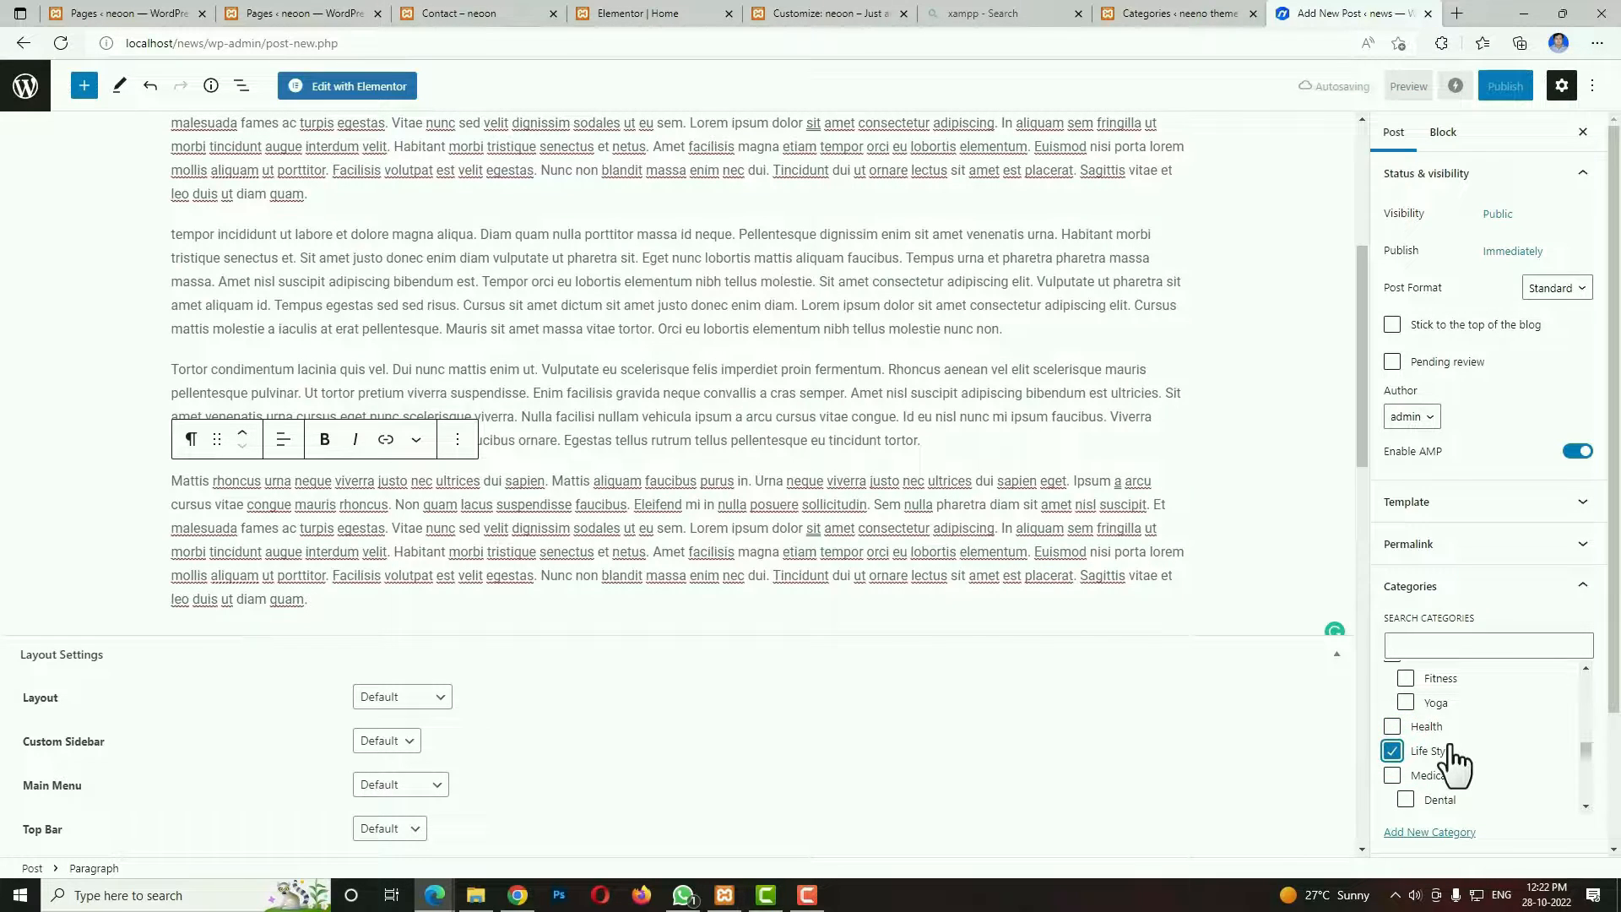
pyautogui.click(1393, 816)
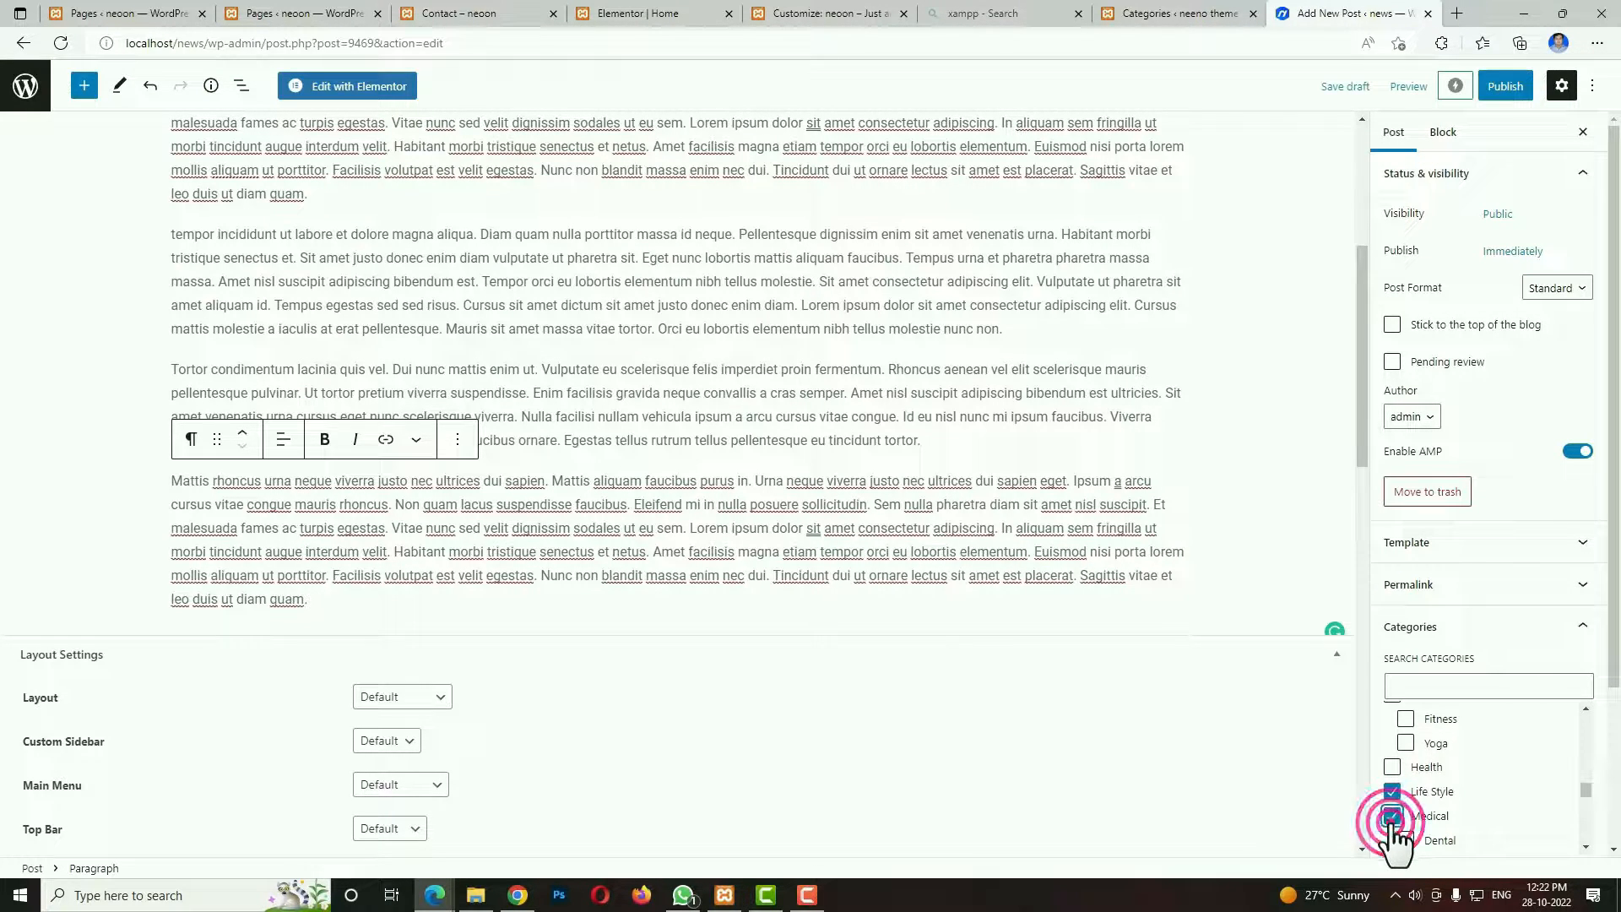
# Set the tennis player image sport_5.jpg from the Media Library as the post's featured image and publish the post.
pyautogui.scroll(-3, 1557, 777)
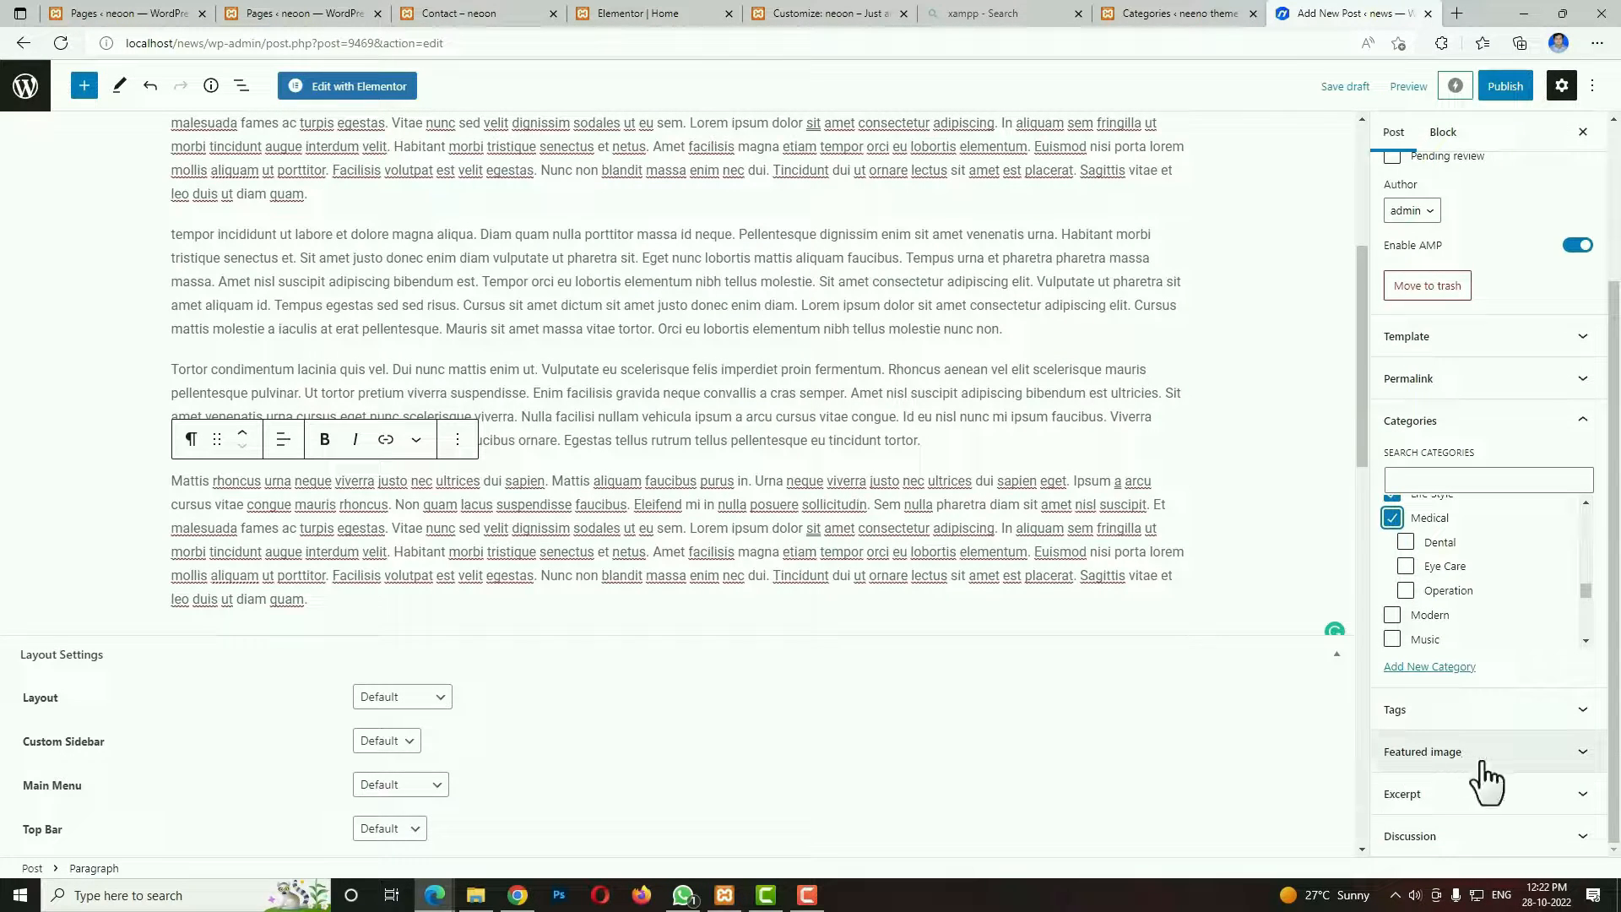
pyautogui.click(1483, 760)
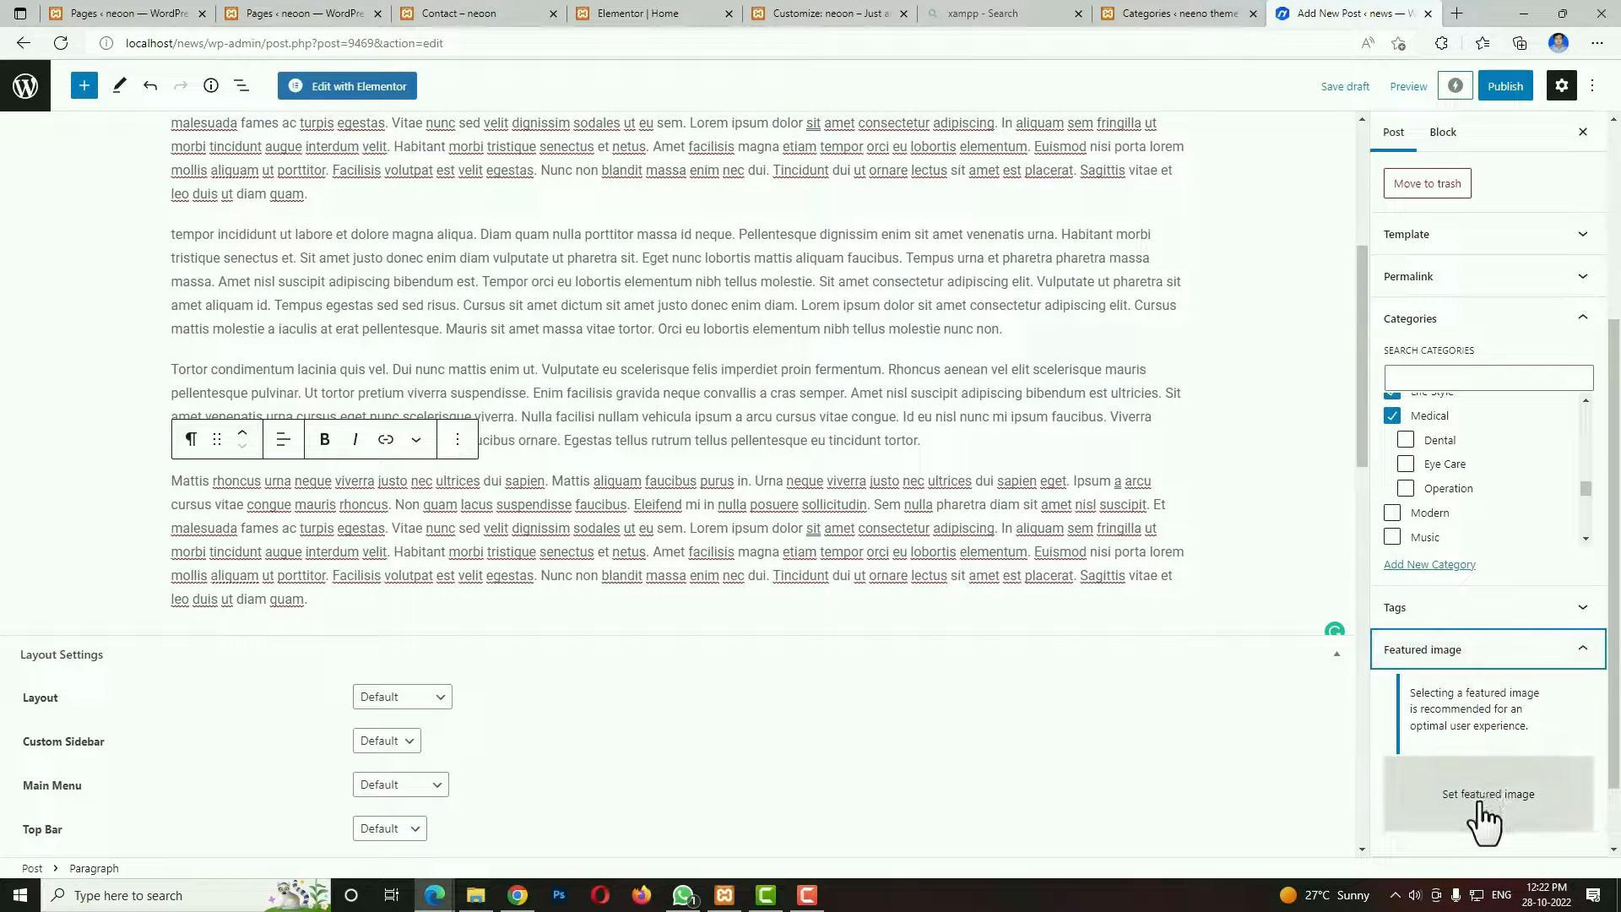
pyautogui.click(1476, 802)
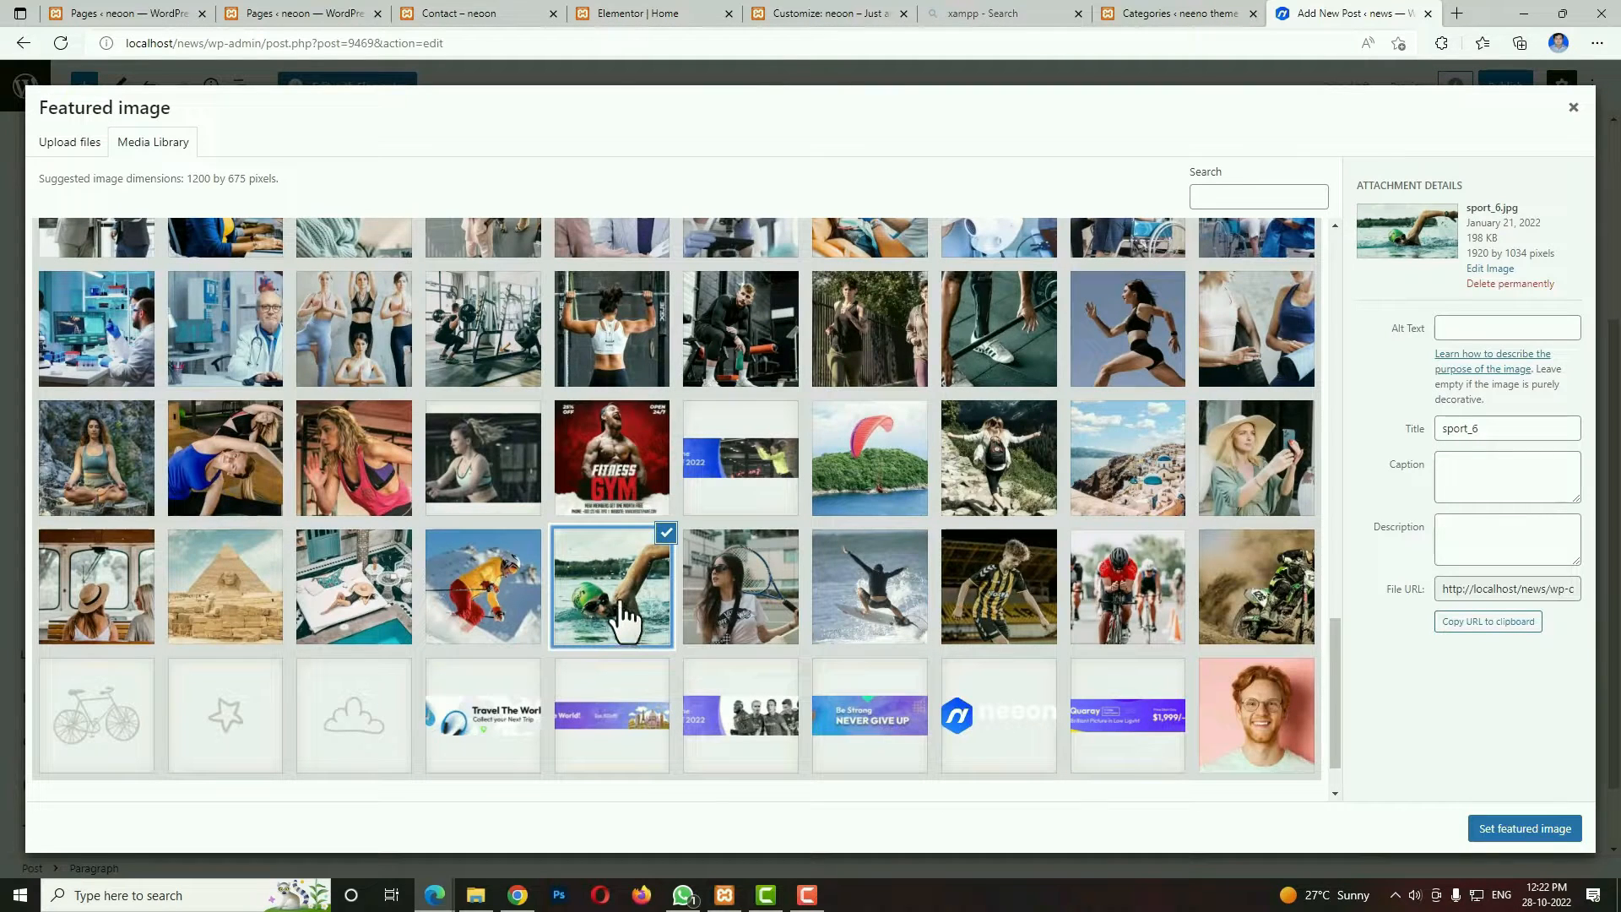
pyautogui.click(739, 623)
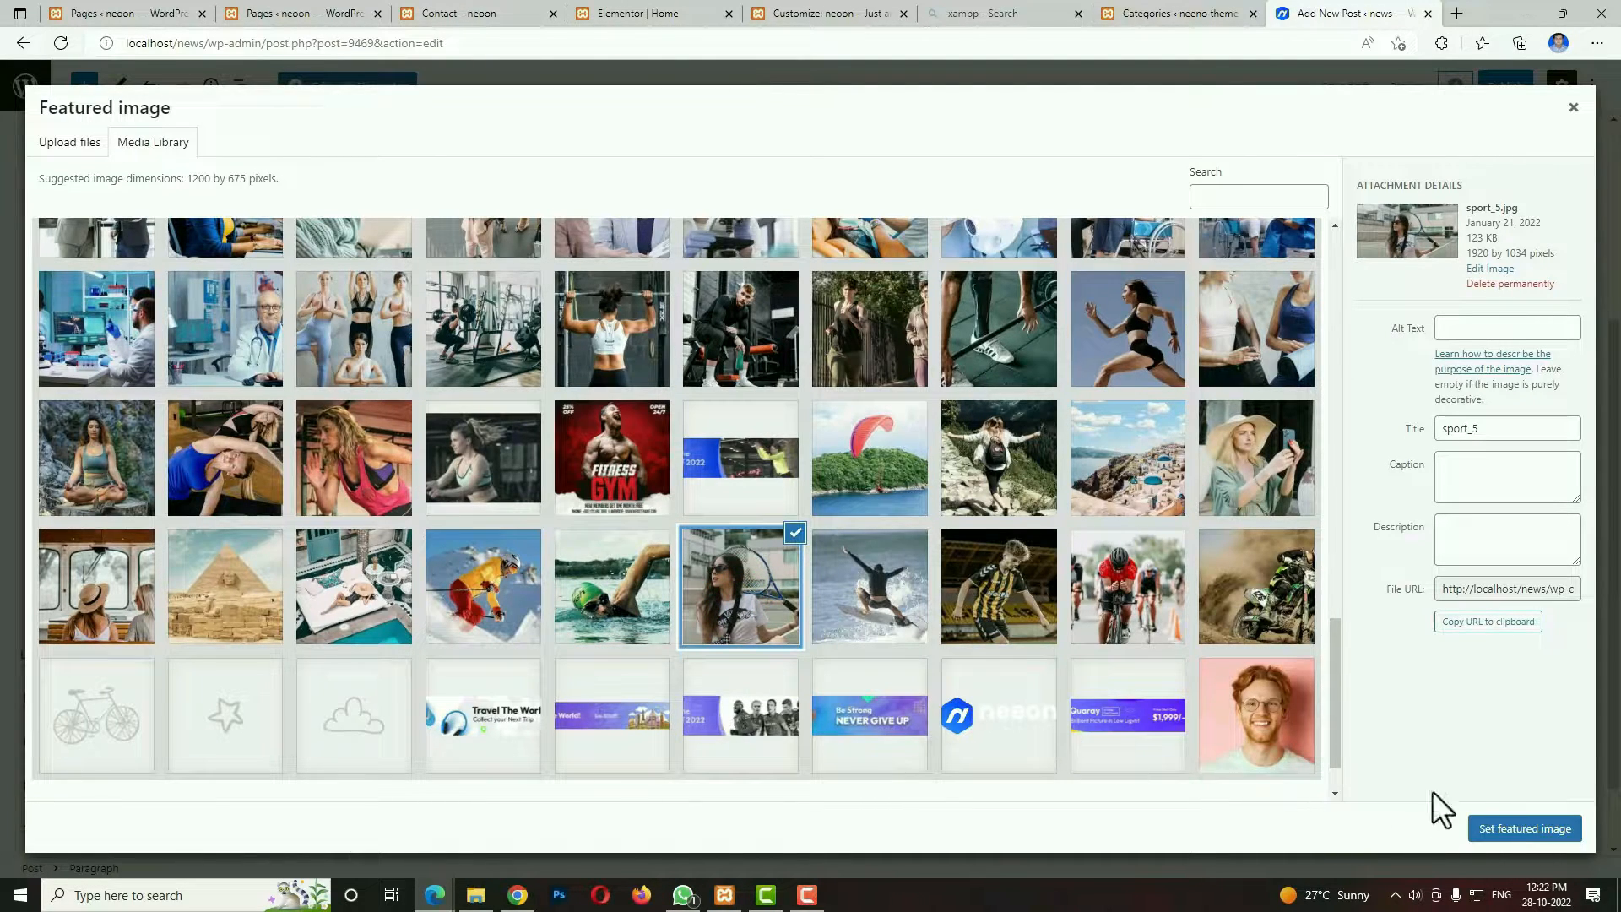
pyautogui.click(1500, 831)
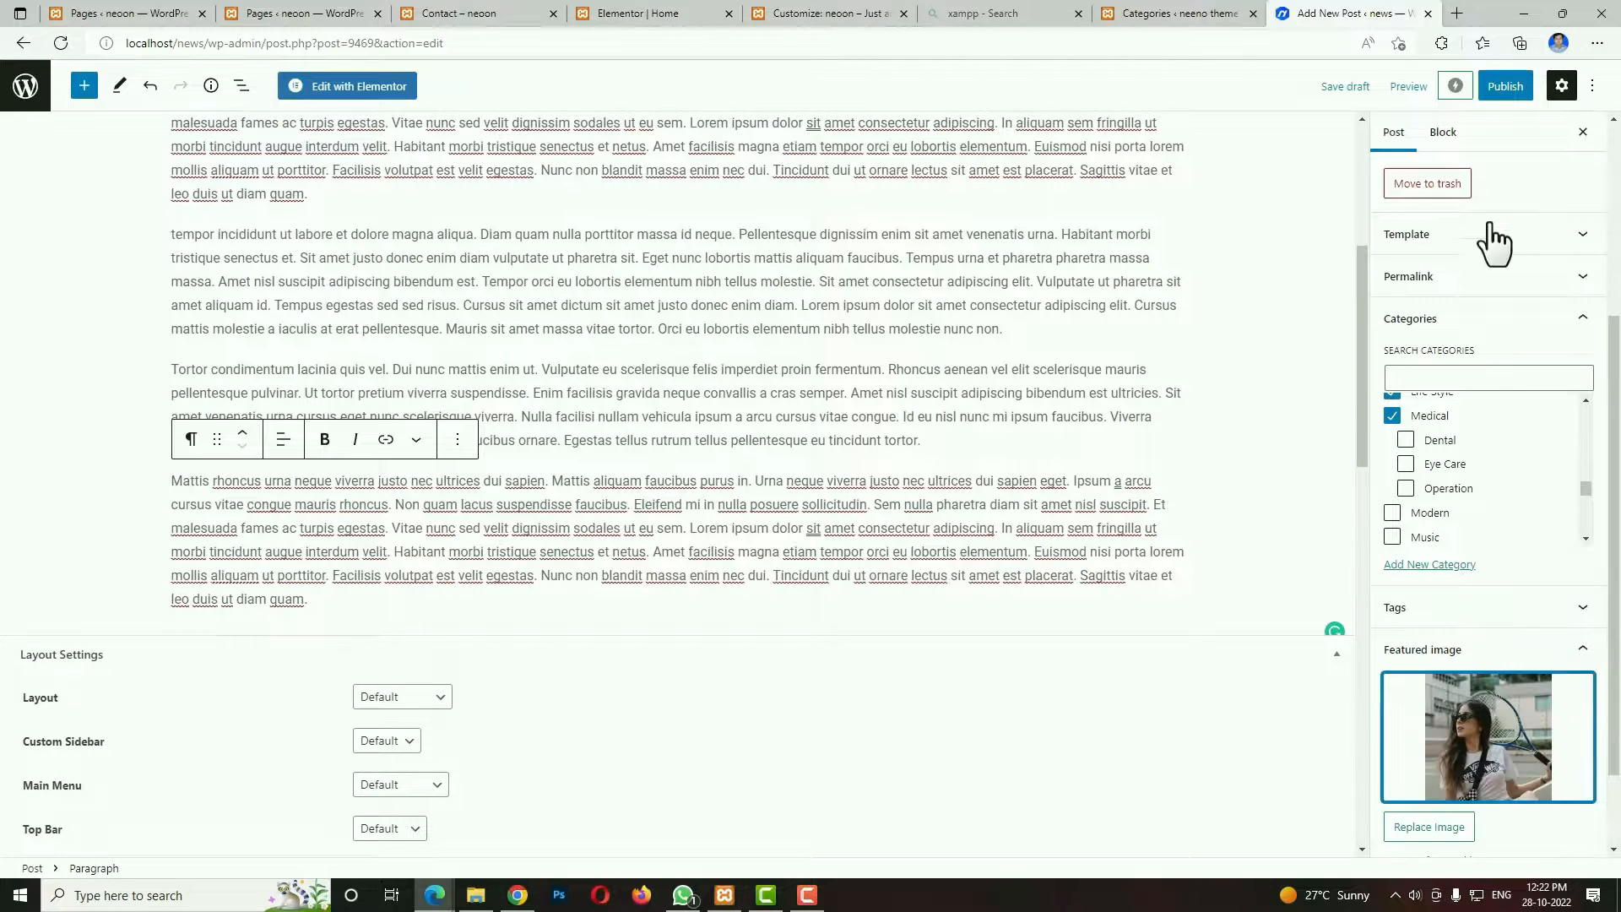
pyautogui.click(1507, 88)
pyautogui.click(1452, 88)
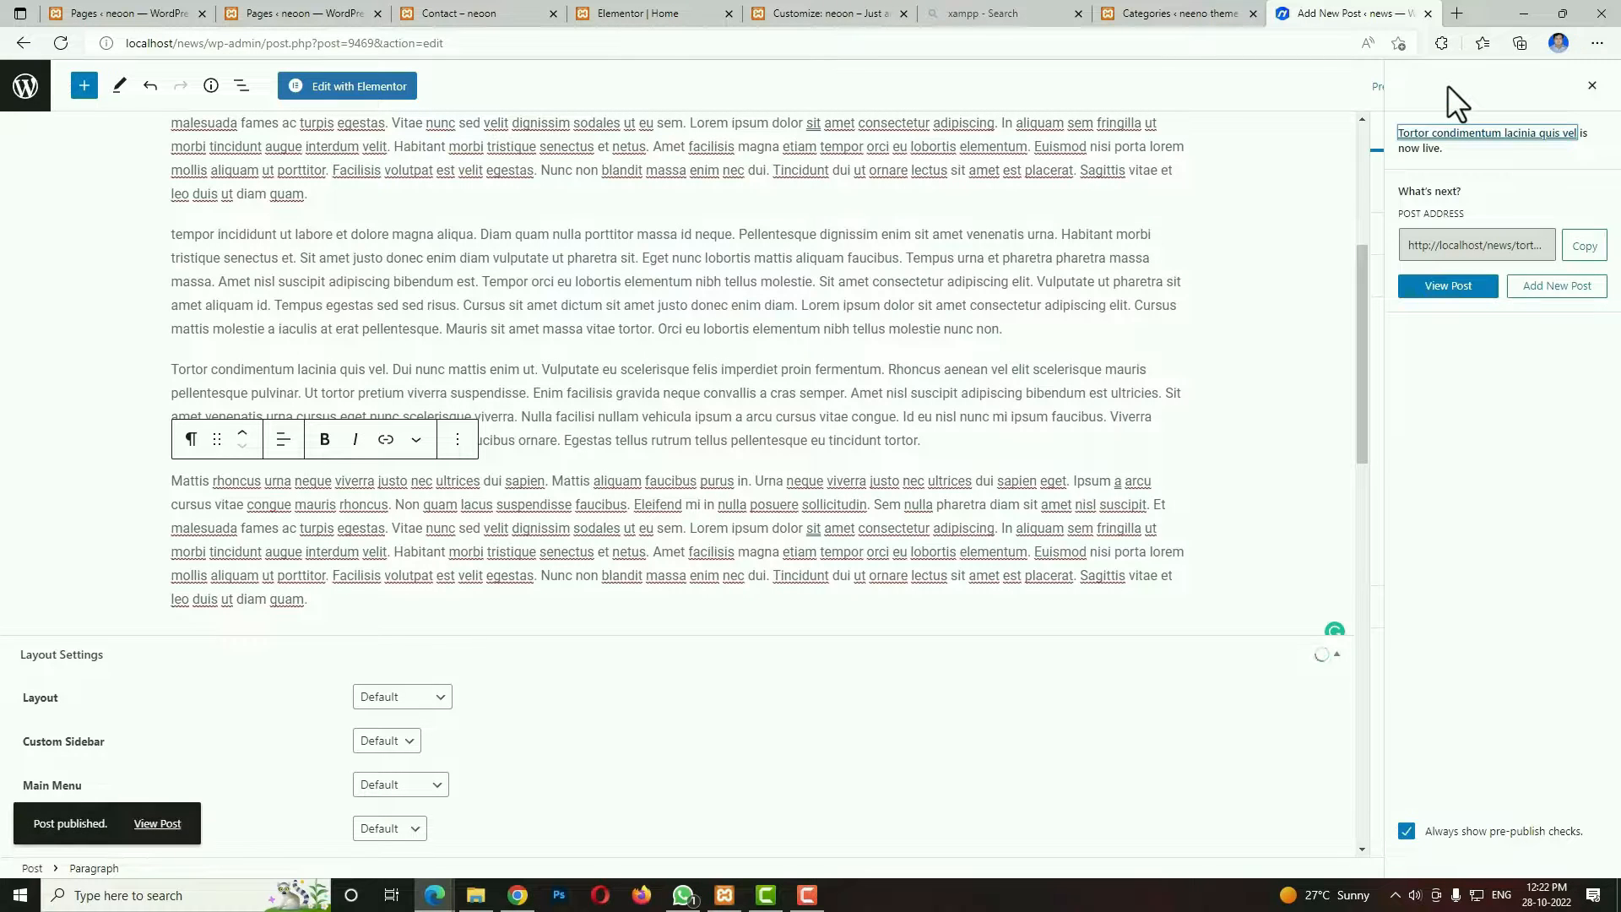
# Create another post titled "Tristique magna sit amet purus gravida" and paste the placeholder paragraphs twice as its body.
pyautogui.click(27, 91)
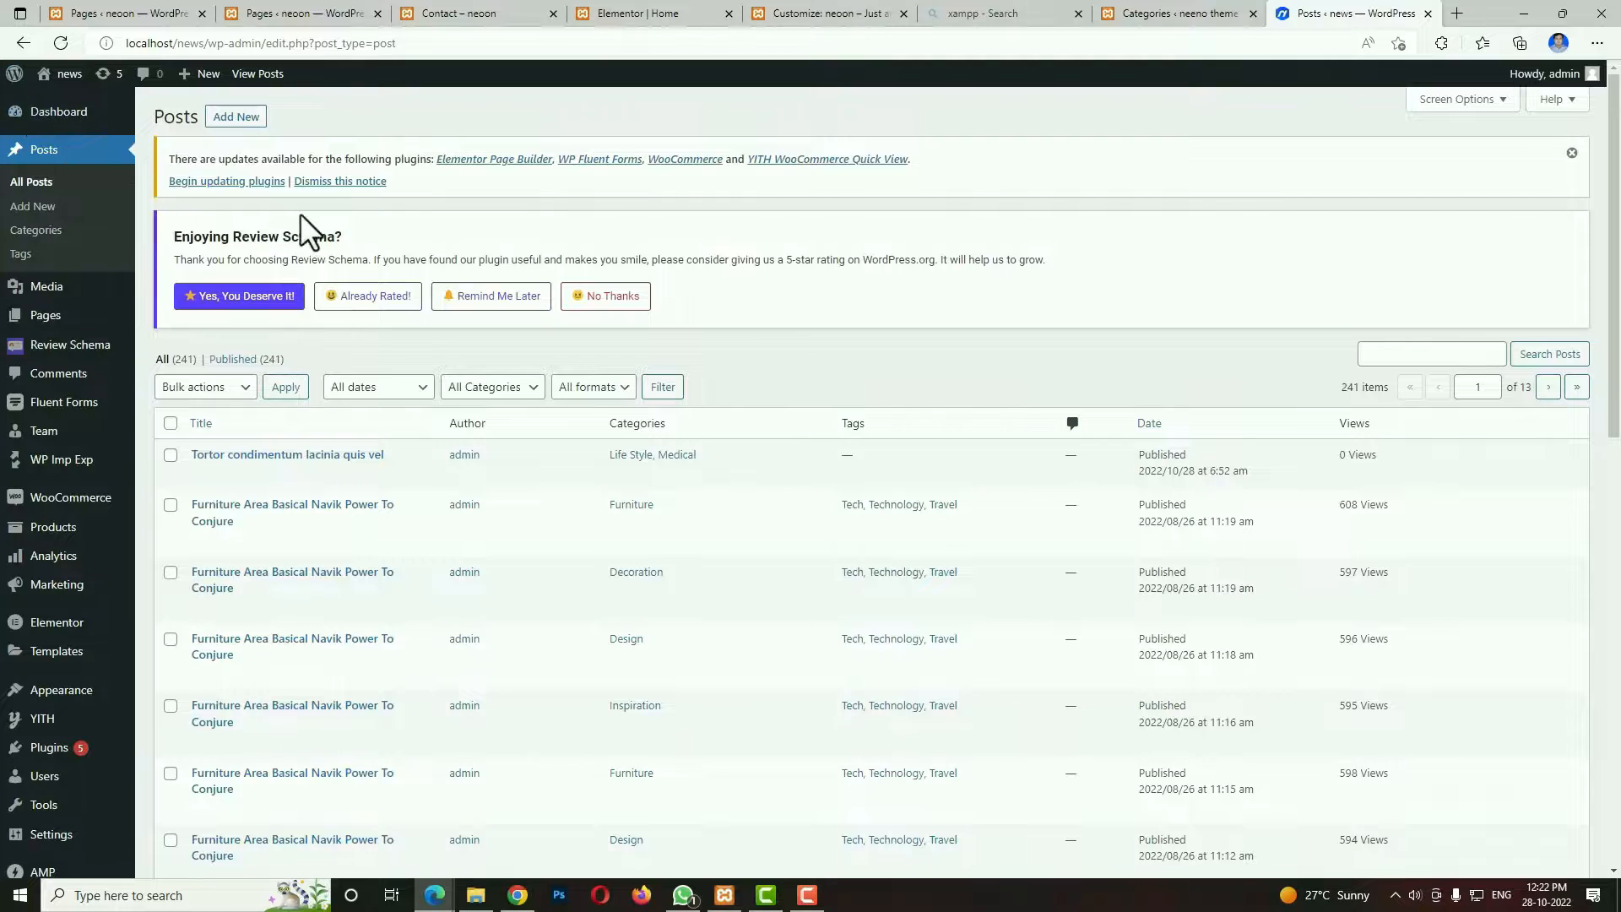
pyautogui.click(34, 206)
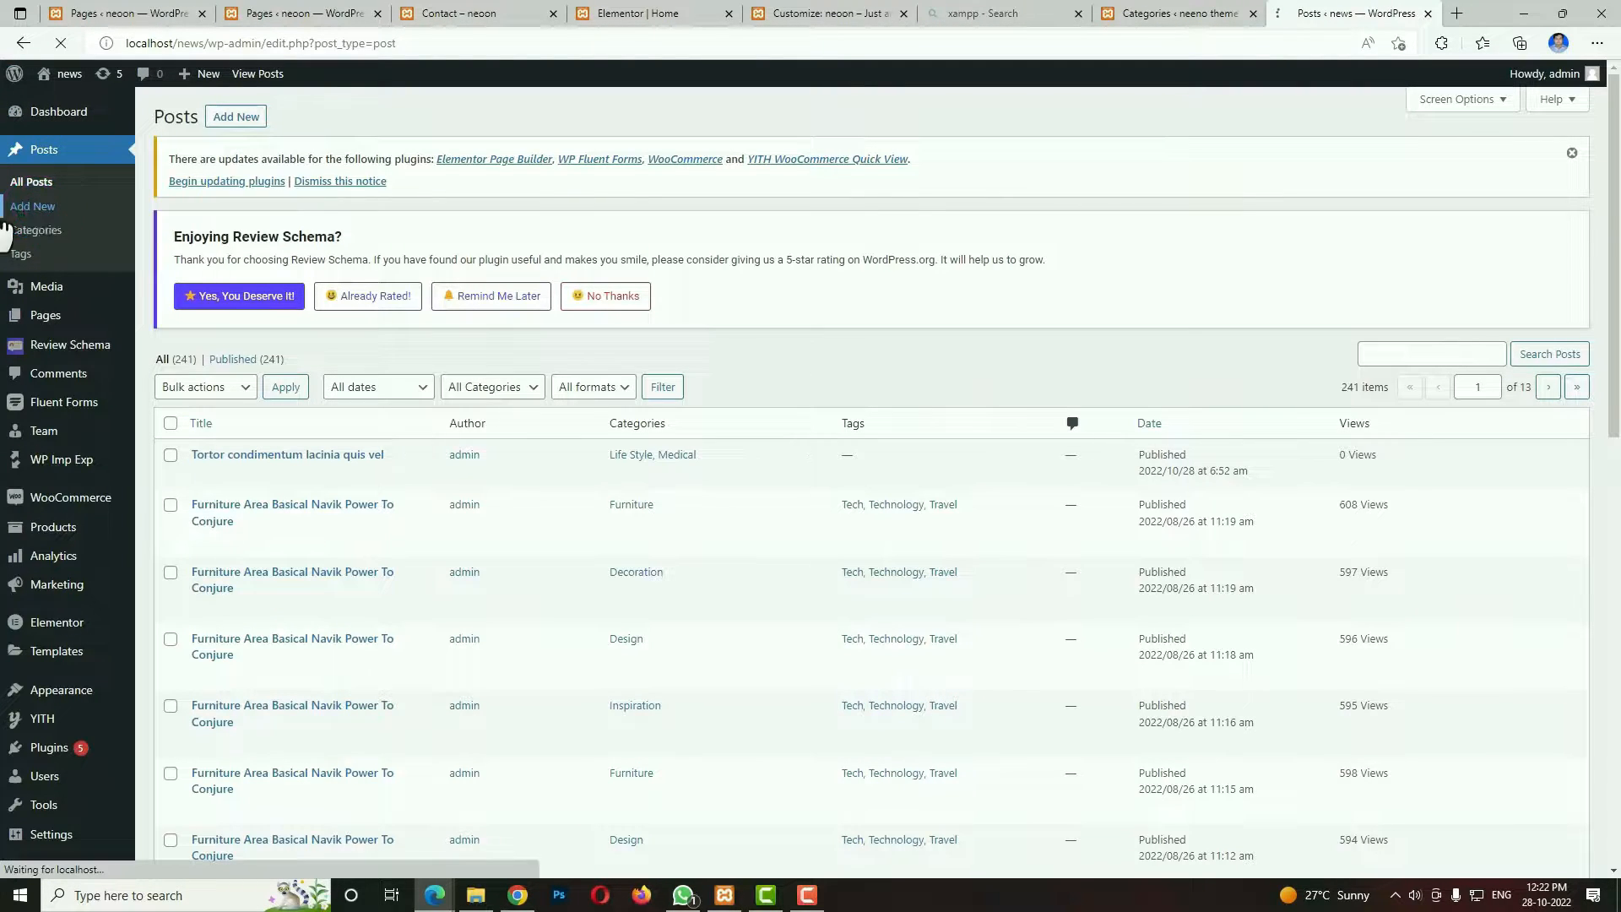
pyautogui.click(242, 122)
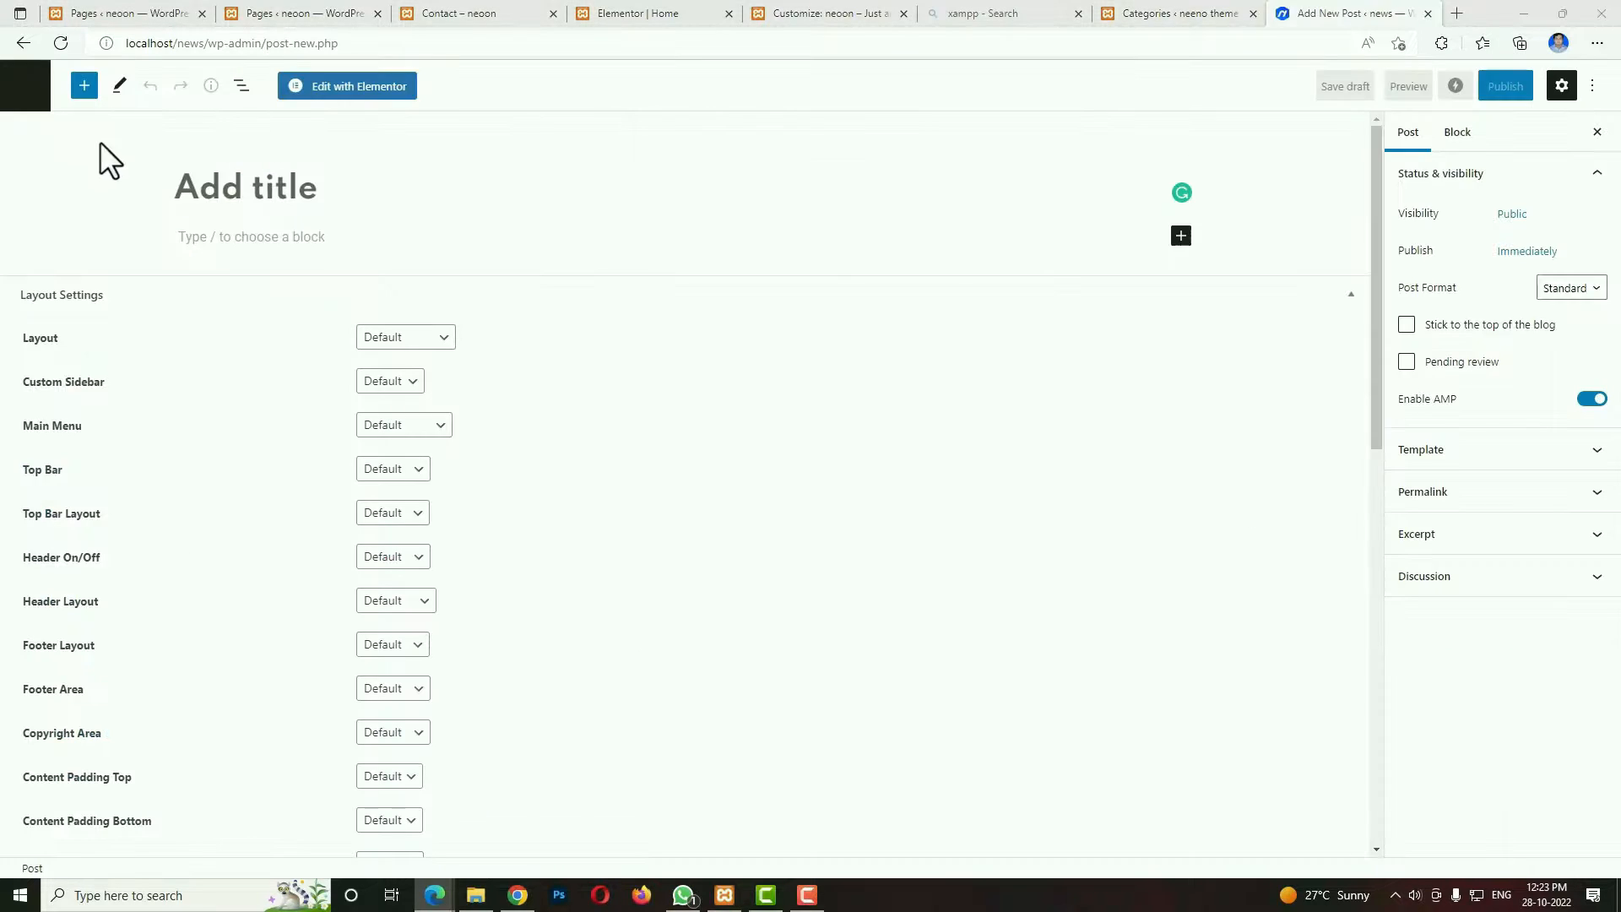
pyautogui.click(243, 193)
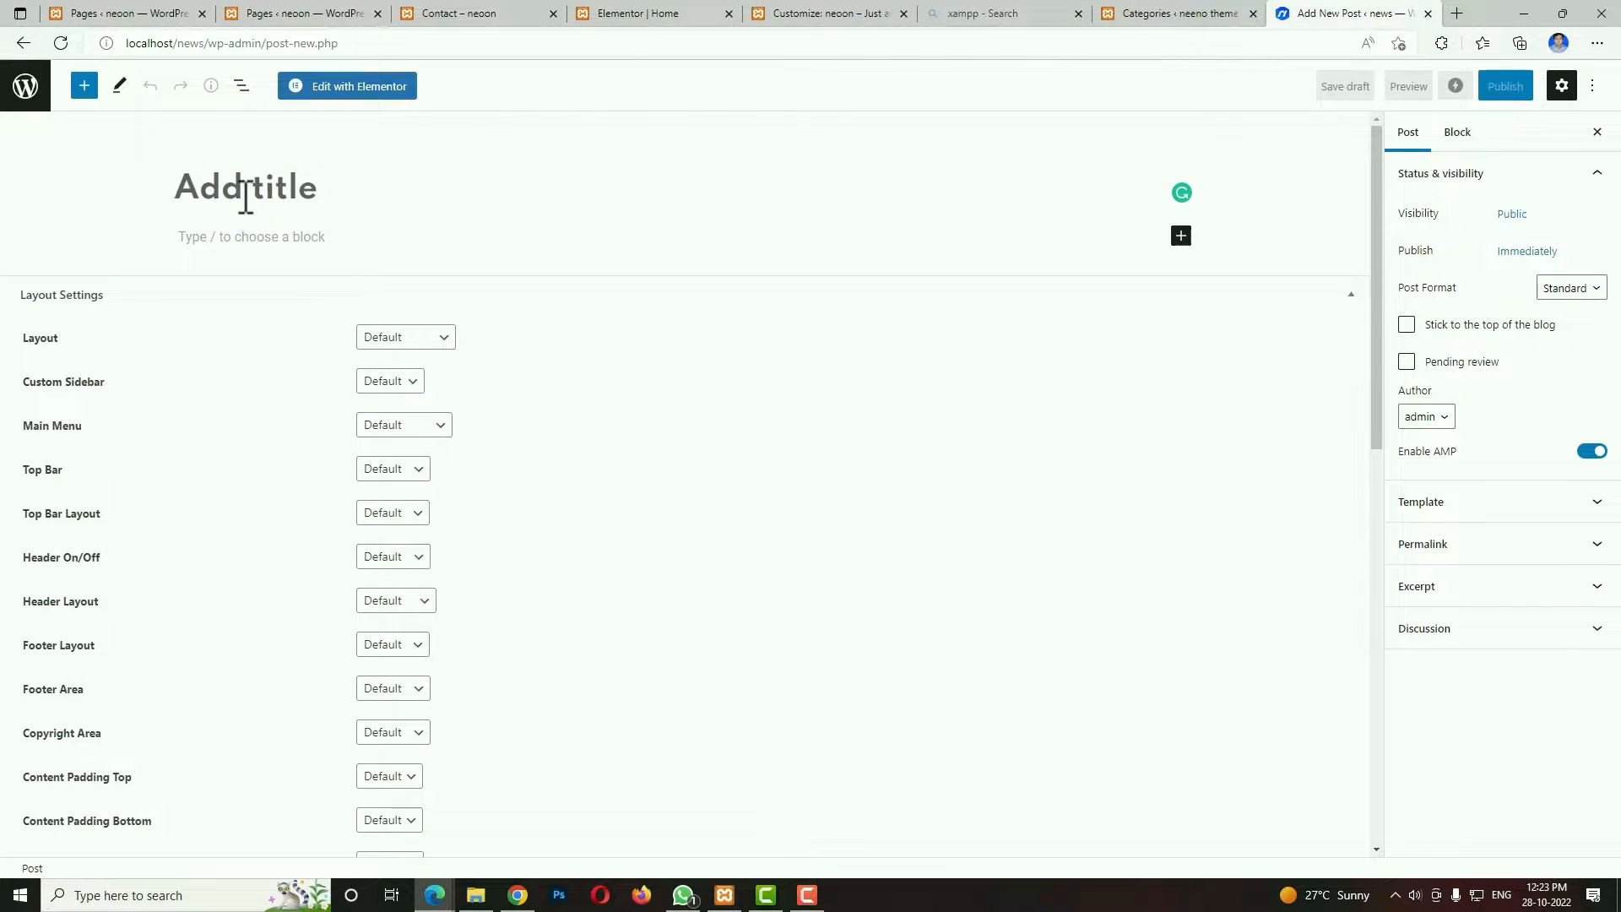
pyautogui.write('Tristique magna sit amet purus gravida')
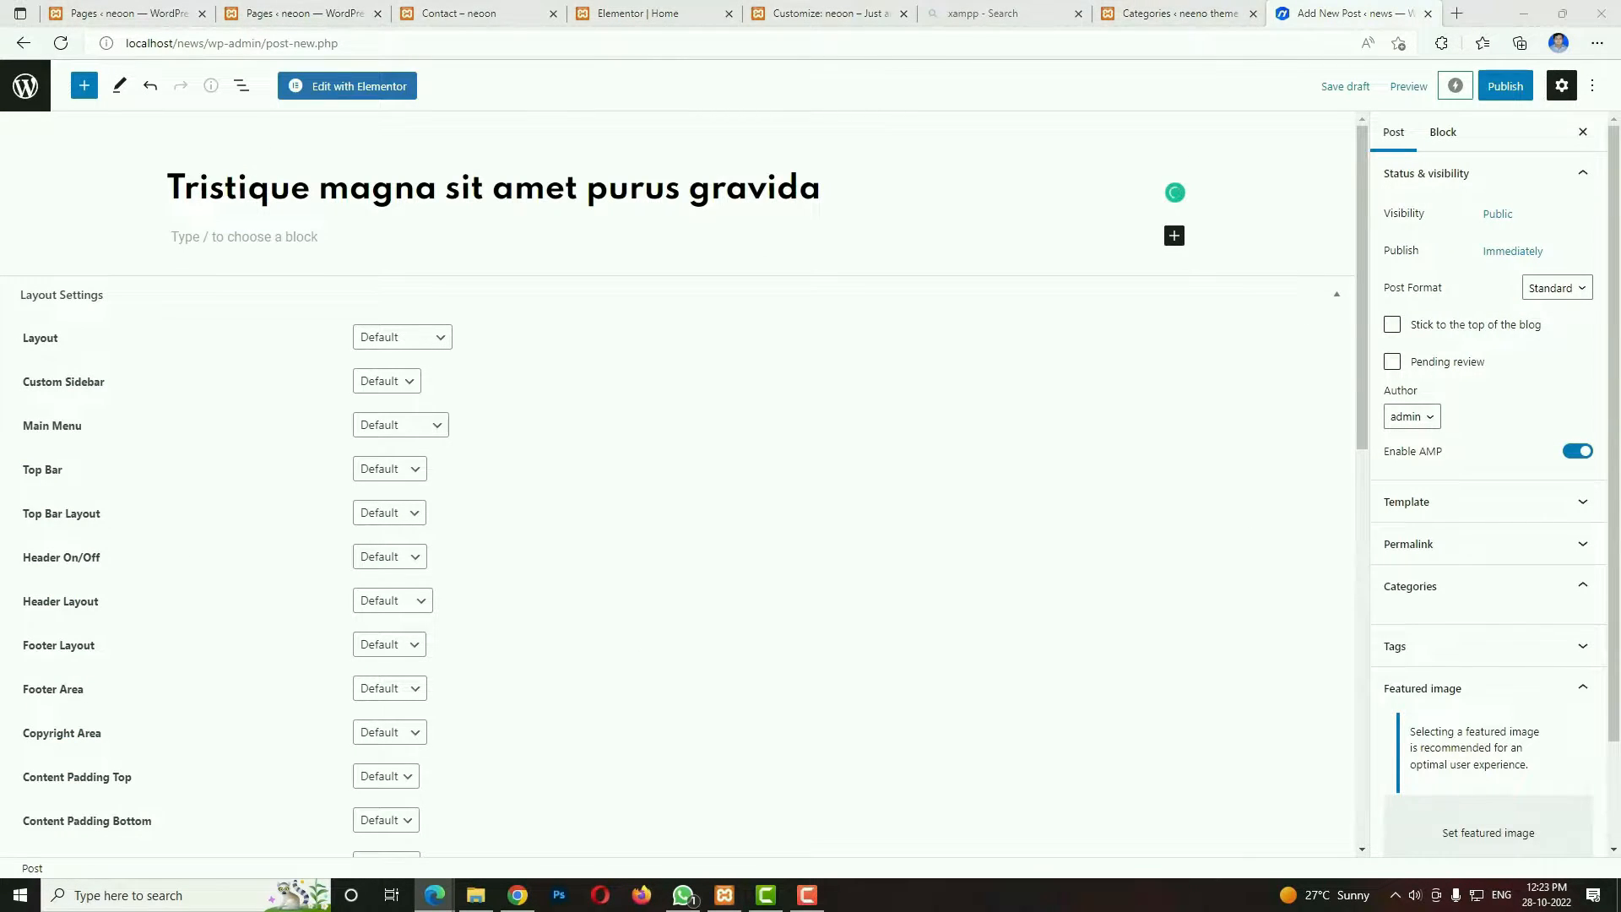
pyautogui.click(321, 241)
pyautogui.hotkey('ctrl', 'v')
pyautogui.hotkey('ctrl', 'v')
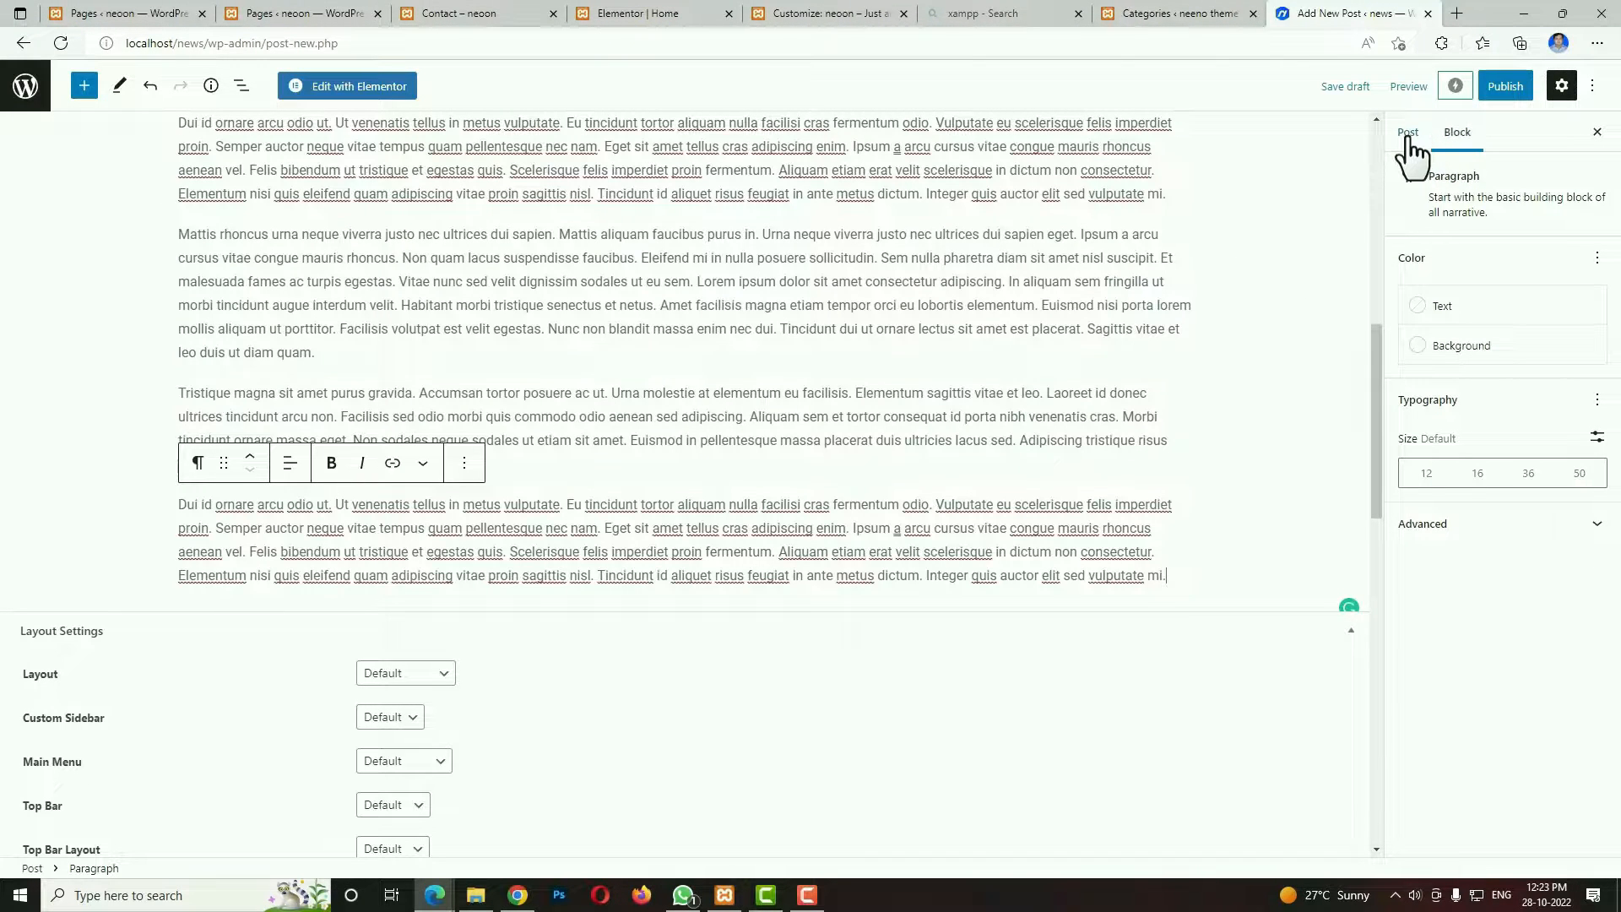
# Assign the new post to the Life Style category.
pyautogui.click(1406, 140)
pyautogui.scroll(-5, 1488, 772)
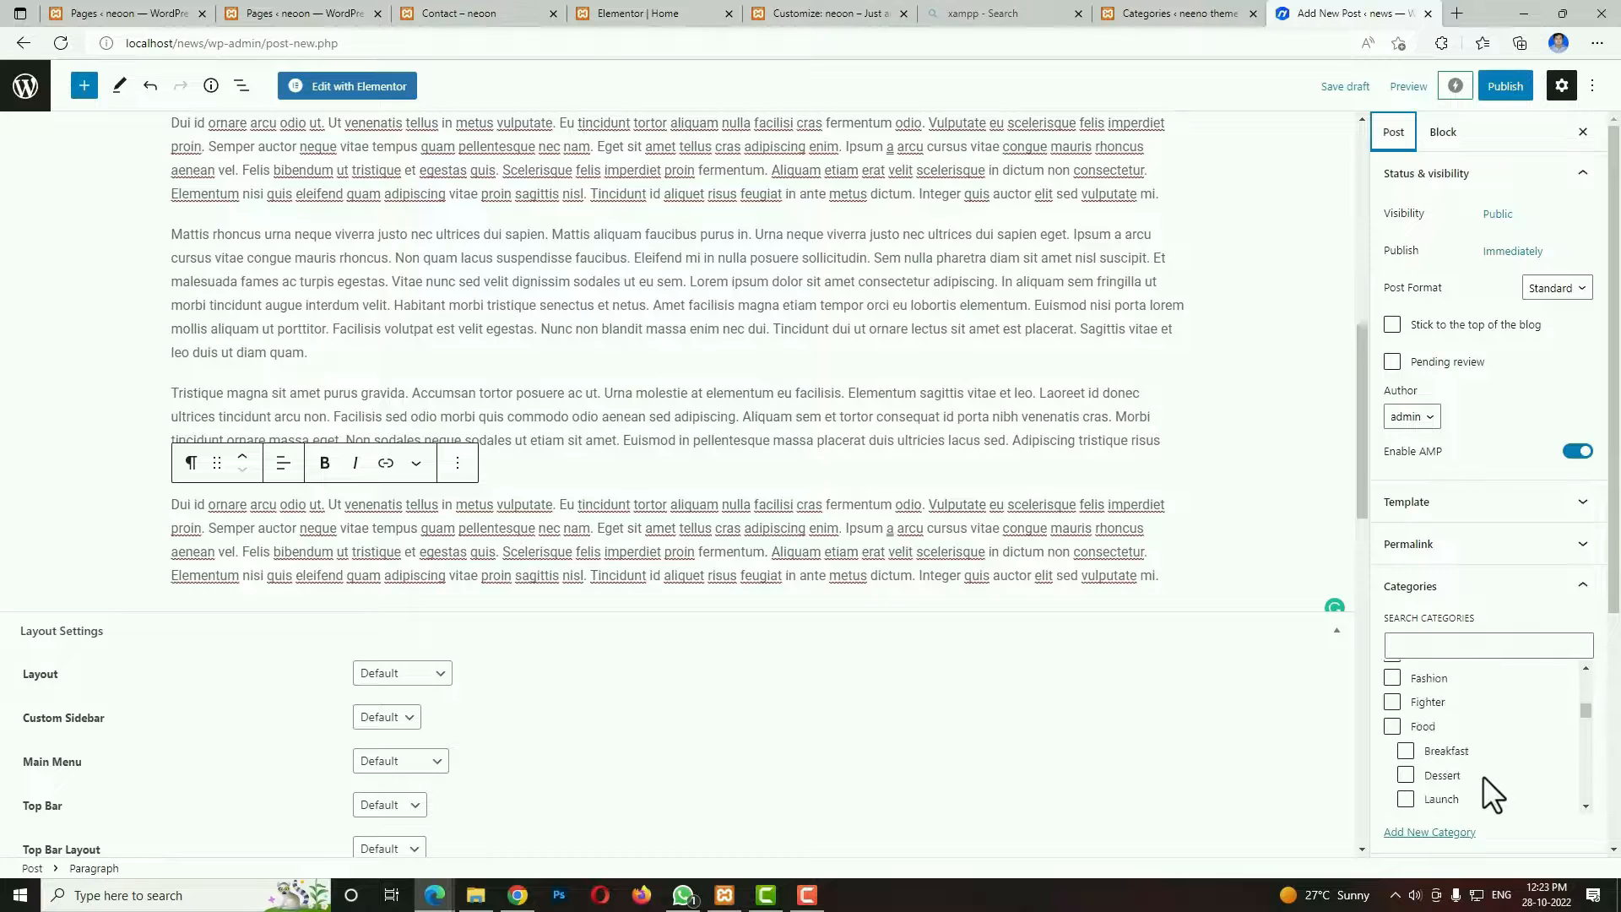
pyautogui.scroll(-2, 1466, 789)
pyautogui.click(1393, 751)
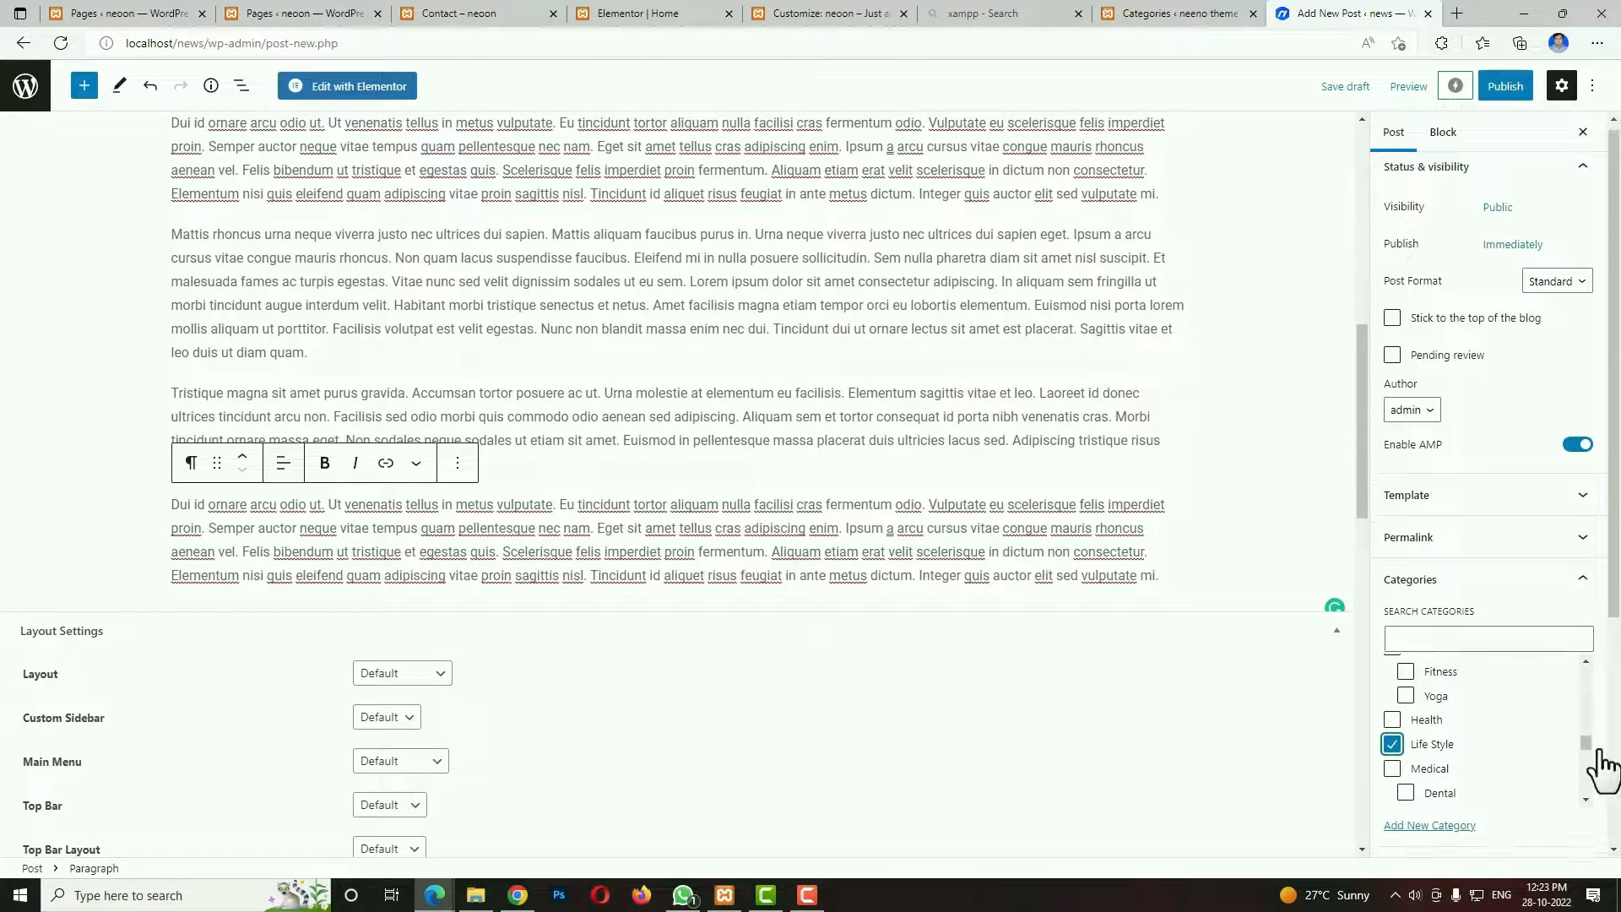
# Set the cyclist image sport_2.jpg from the Media Library as the post's featured image and publish the post.
pyautogui.scroll(-4, 1579, 764)
pyautogui.click(1502, 713)
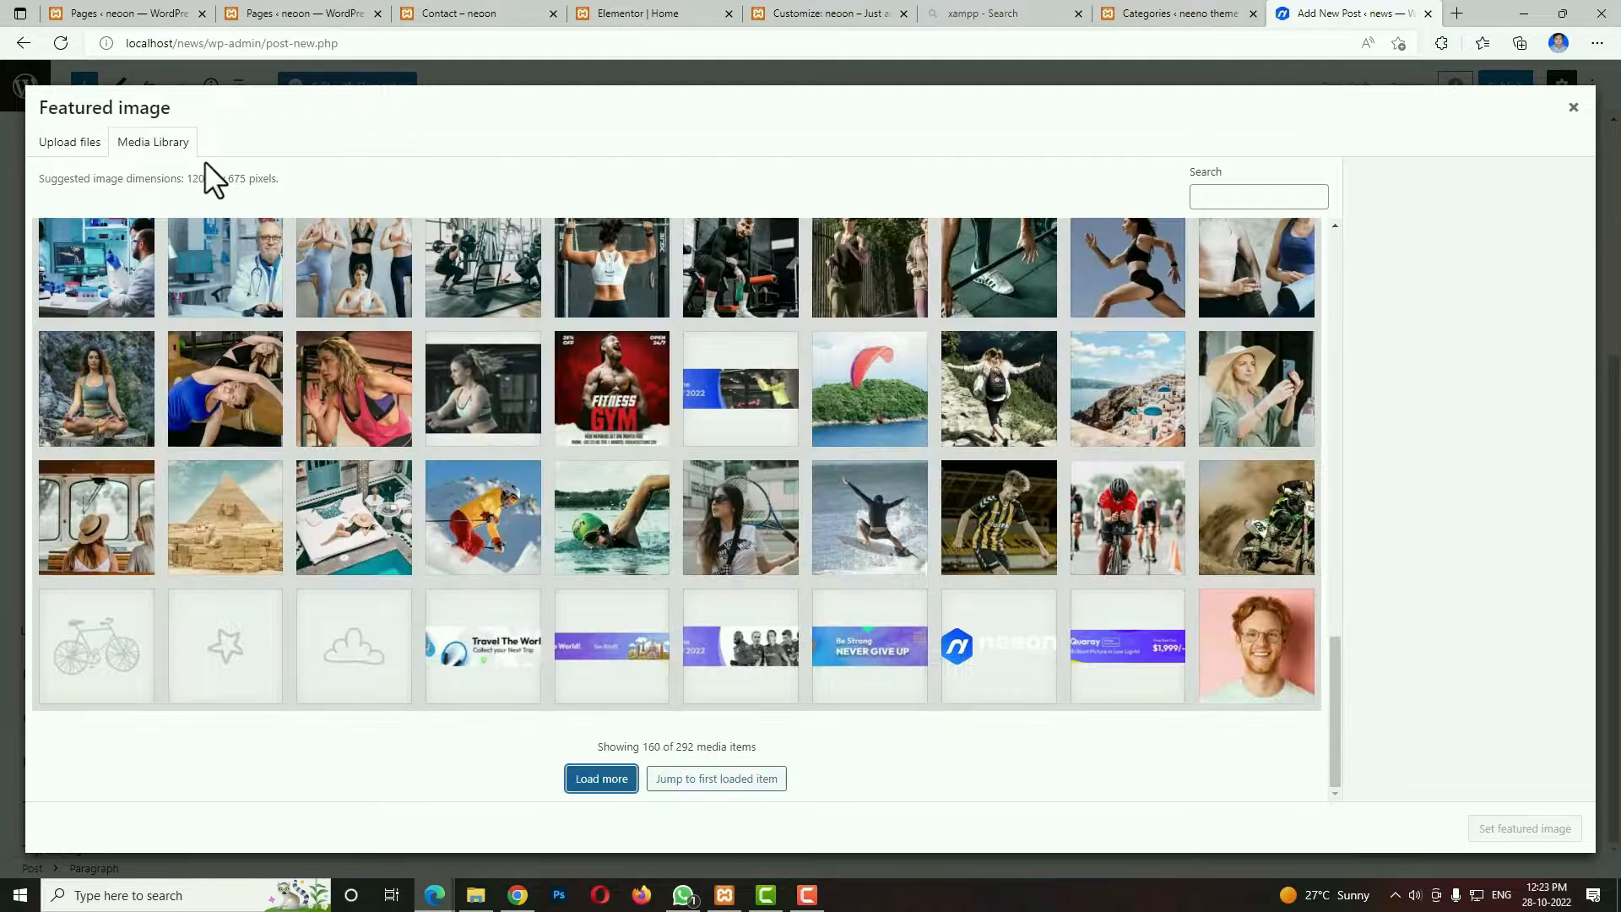
pyautogui.click(1129, 553)
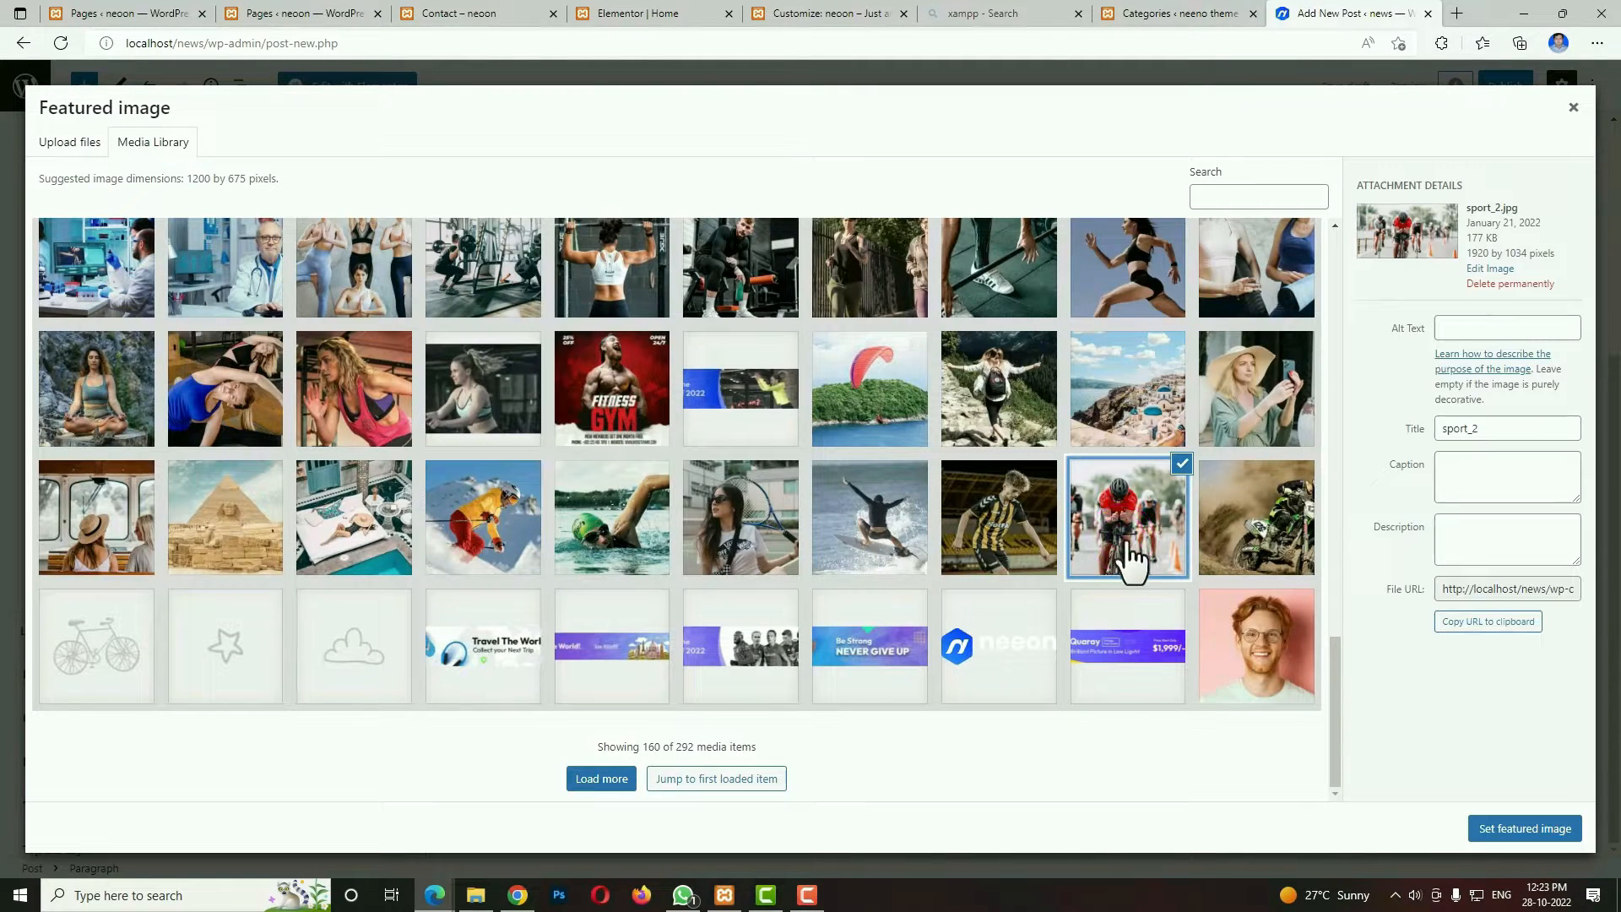
pyautogui.click(1491, 829)
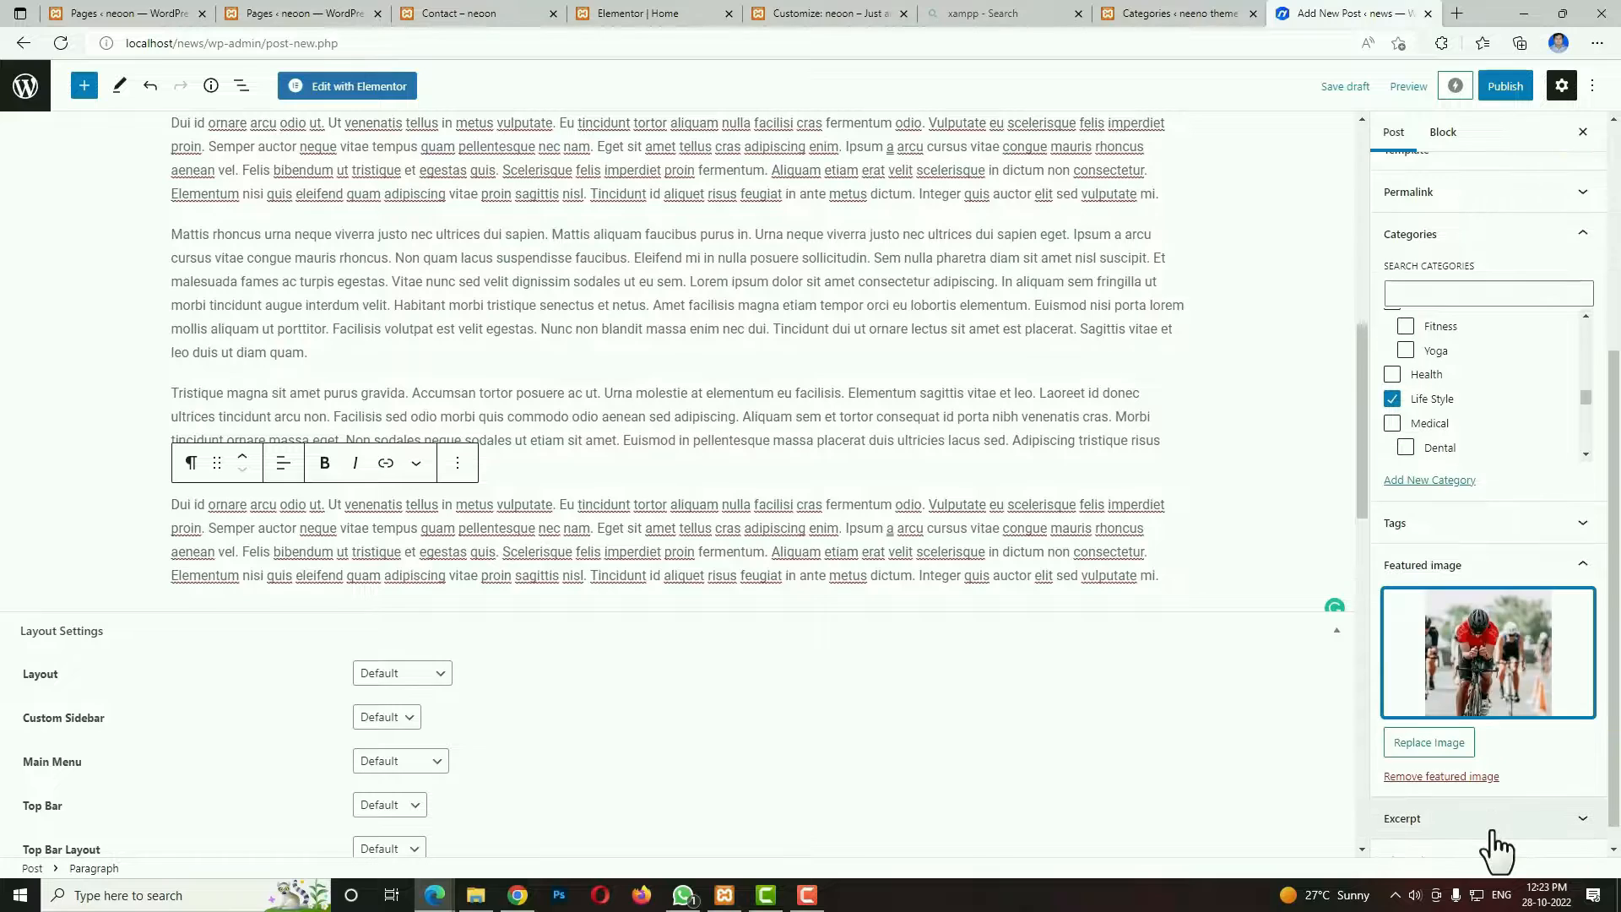
pyautogui.click(1508, 93)
pyautogui.click(1479, 93)
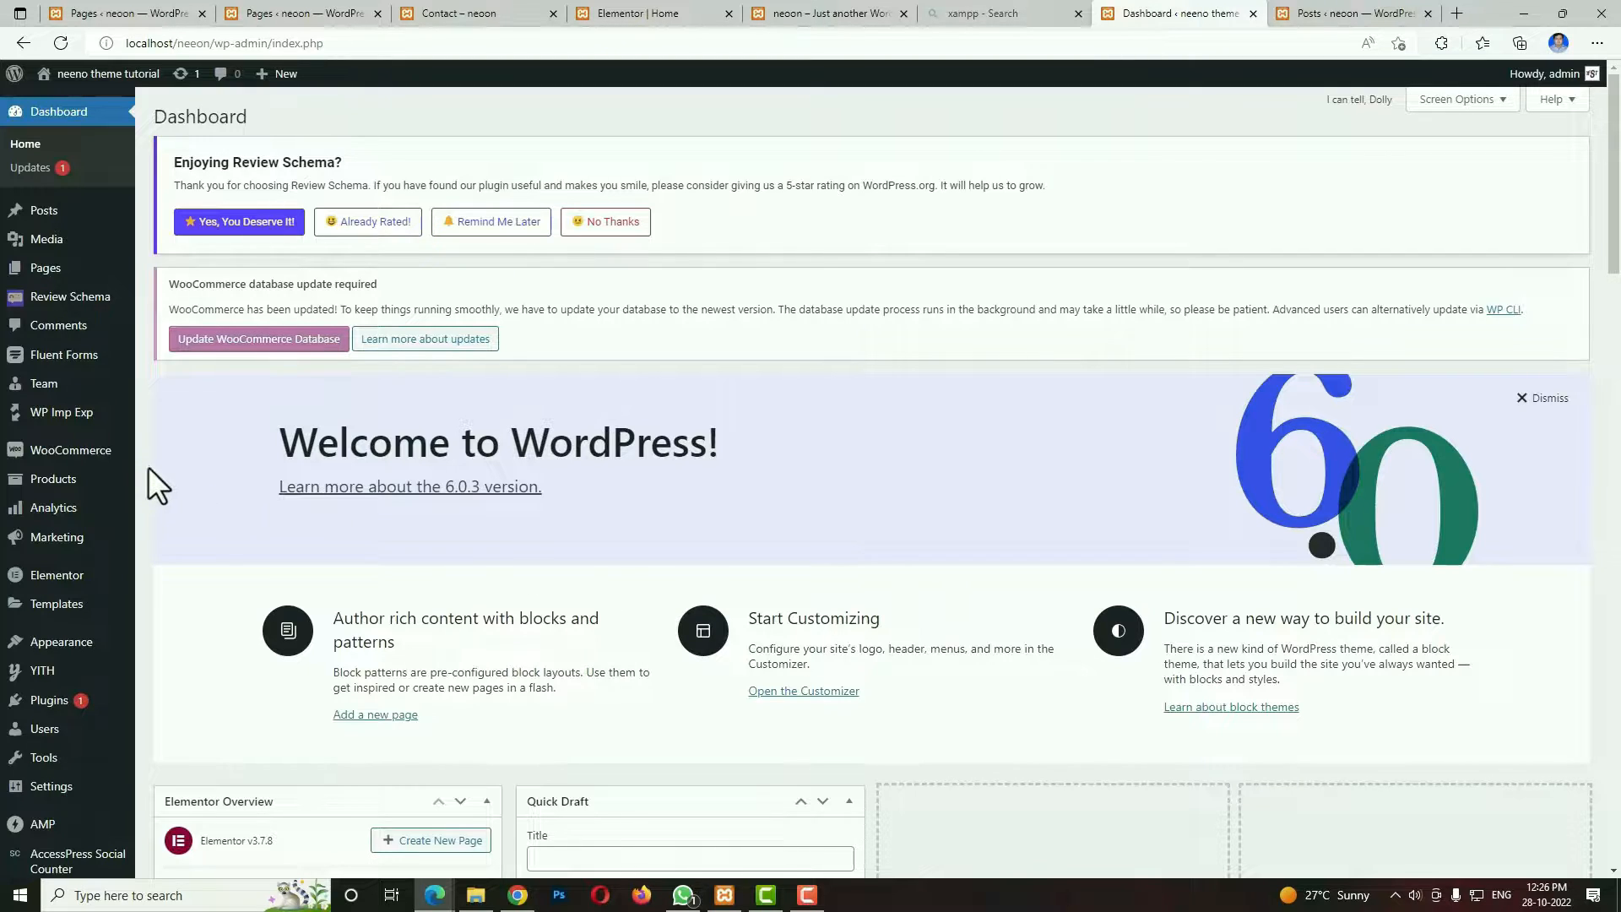
# Open the WooCommerce general settings and fill in the store's two address lines and city.
pyautogui.moveTo(67, 460)
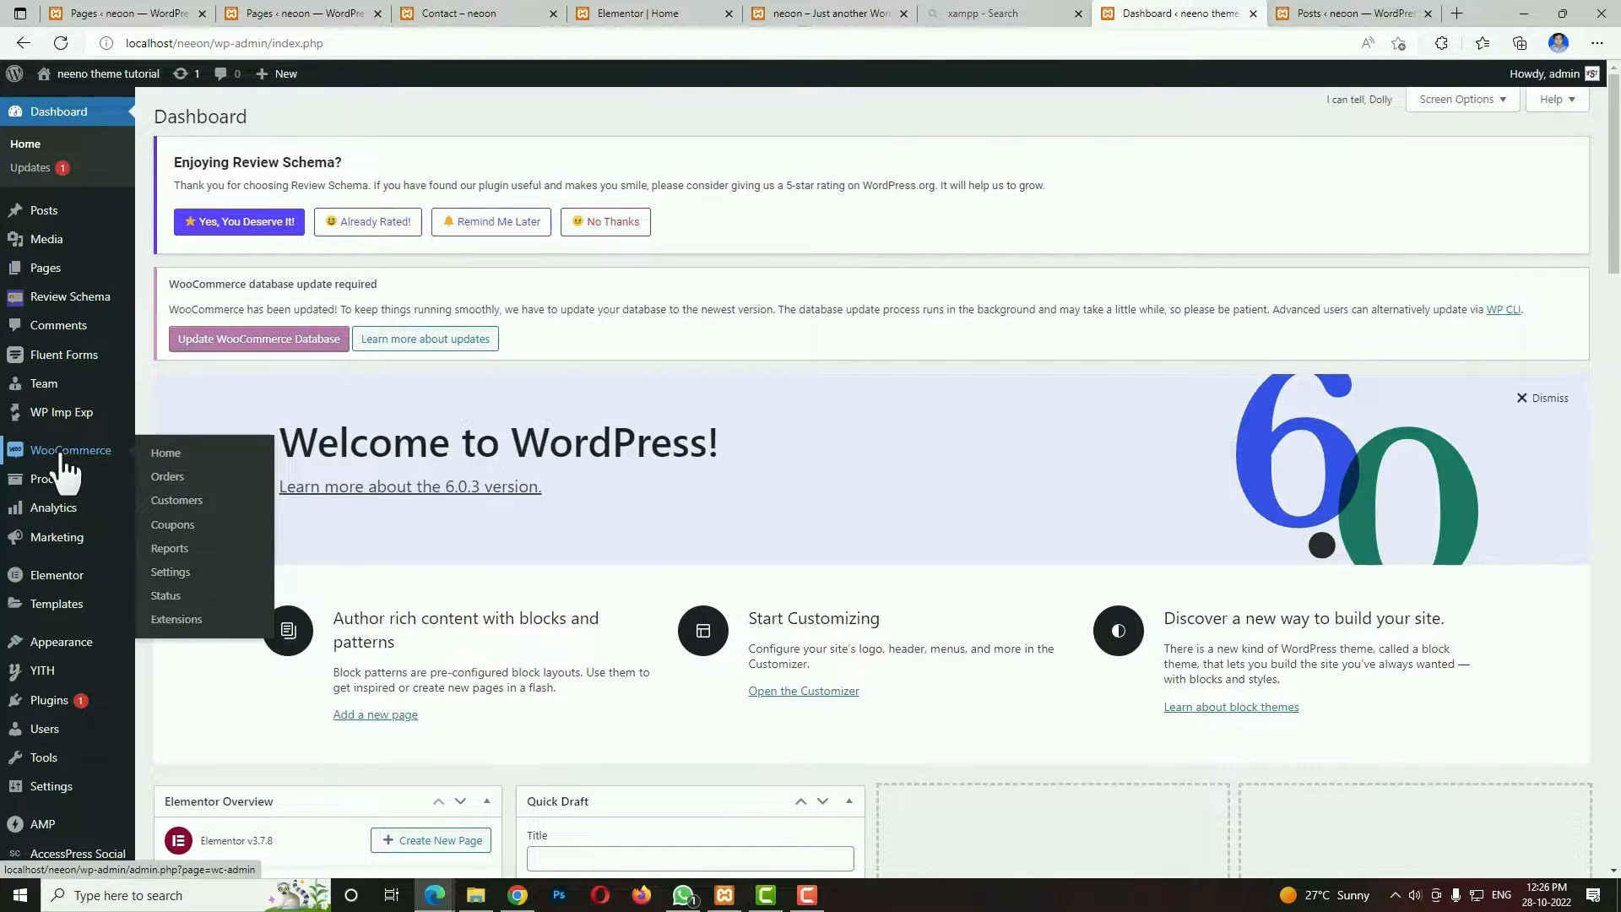
pyautogui.click(184, 574)
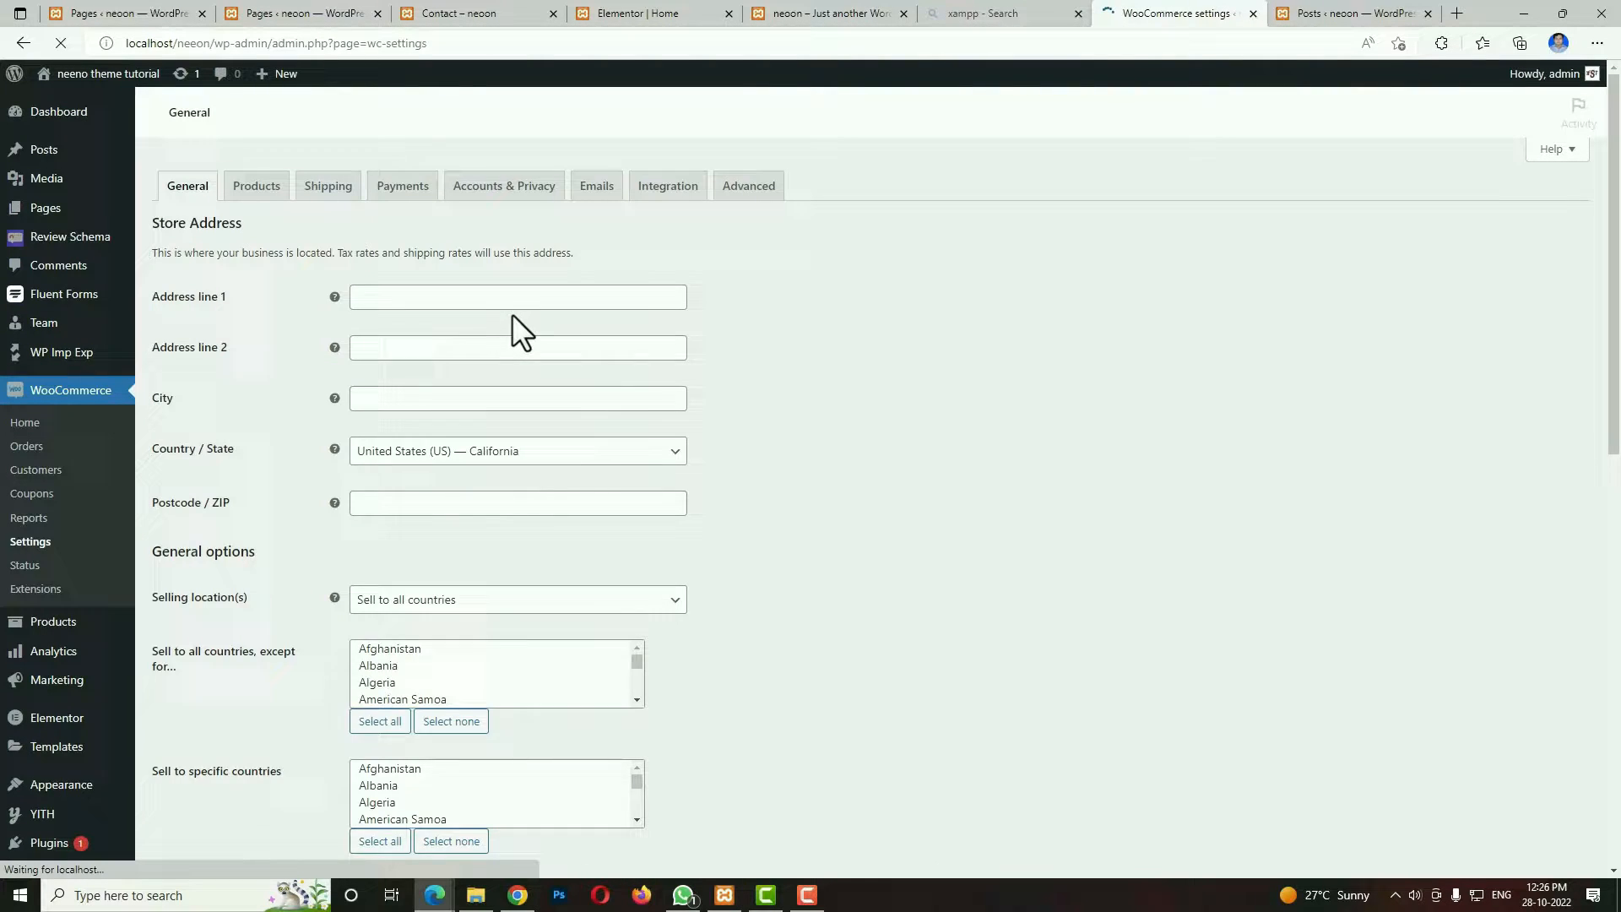
pyautogui.click(517, 304)
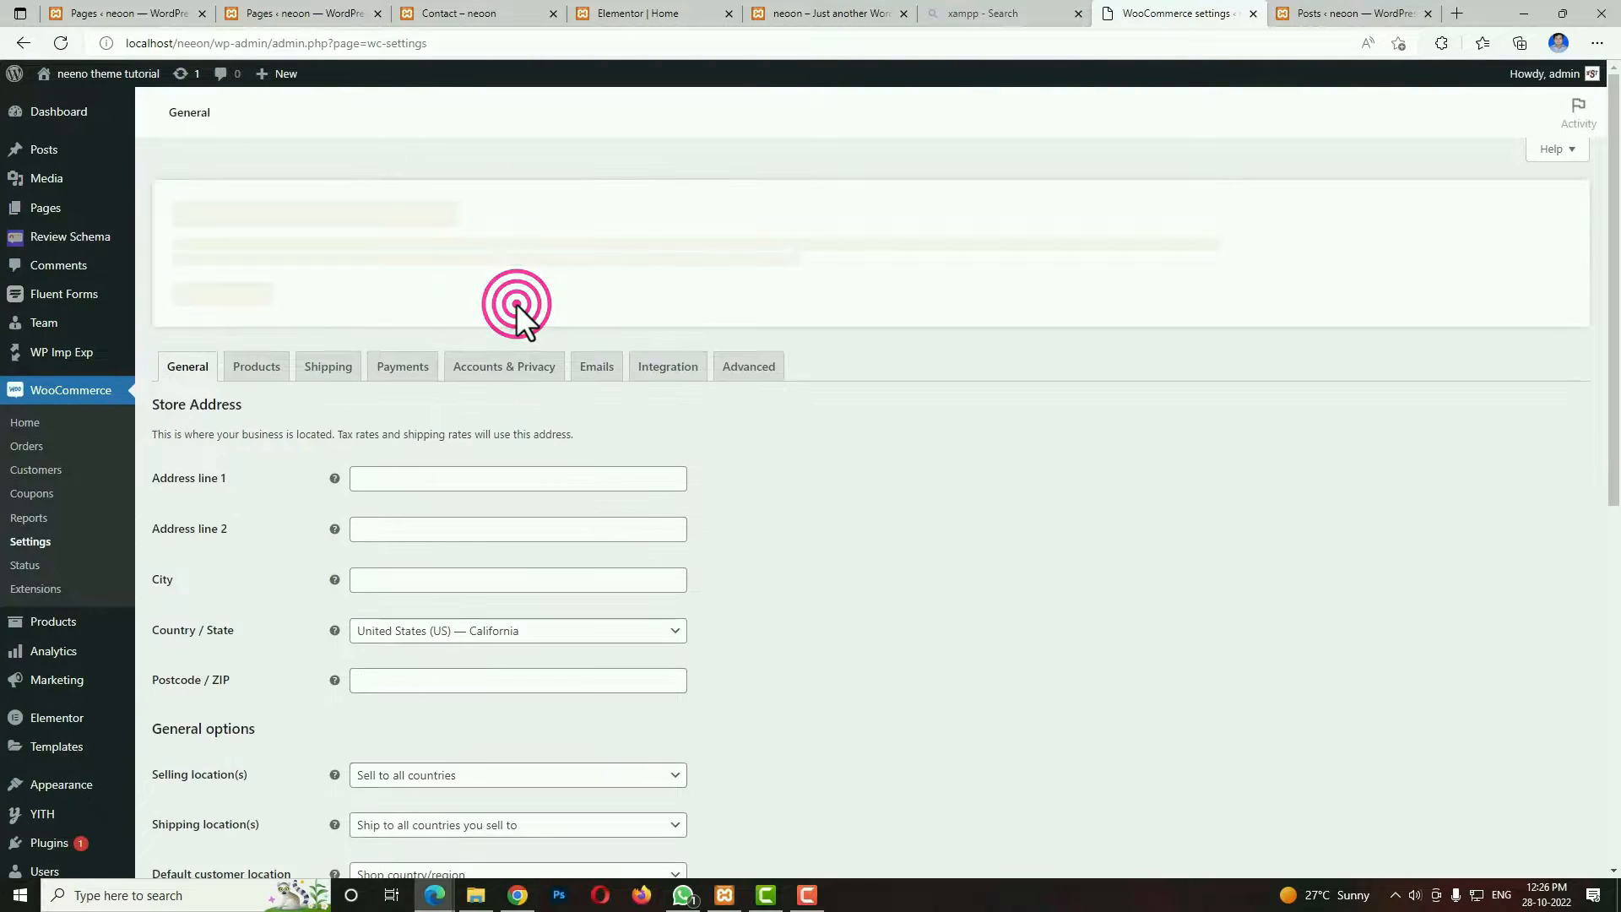
pyautogui.click(449, 478)
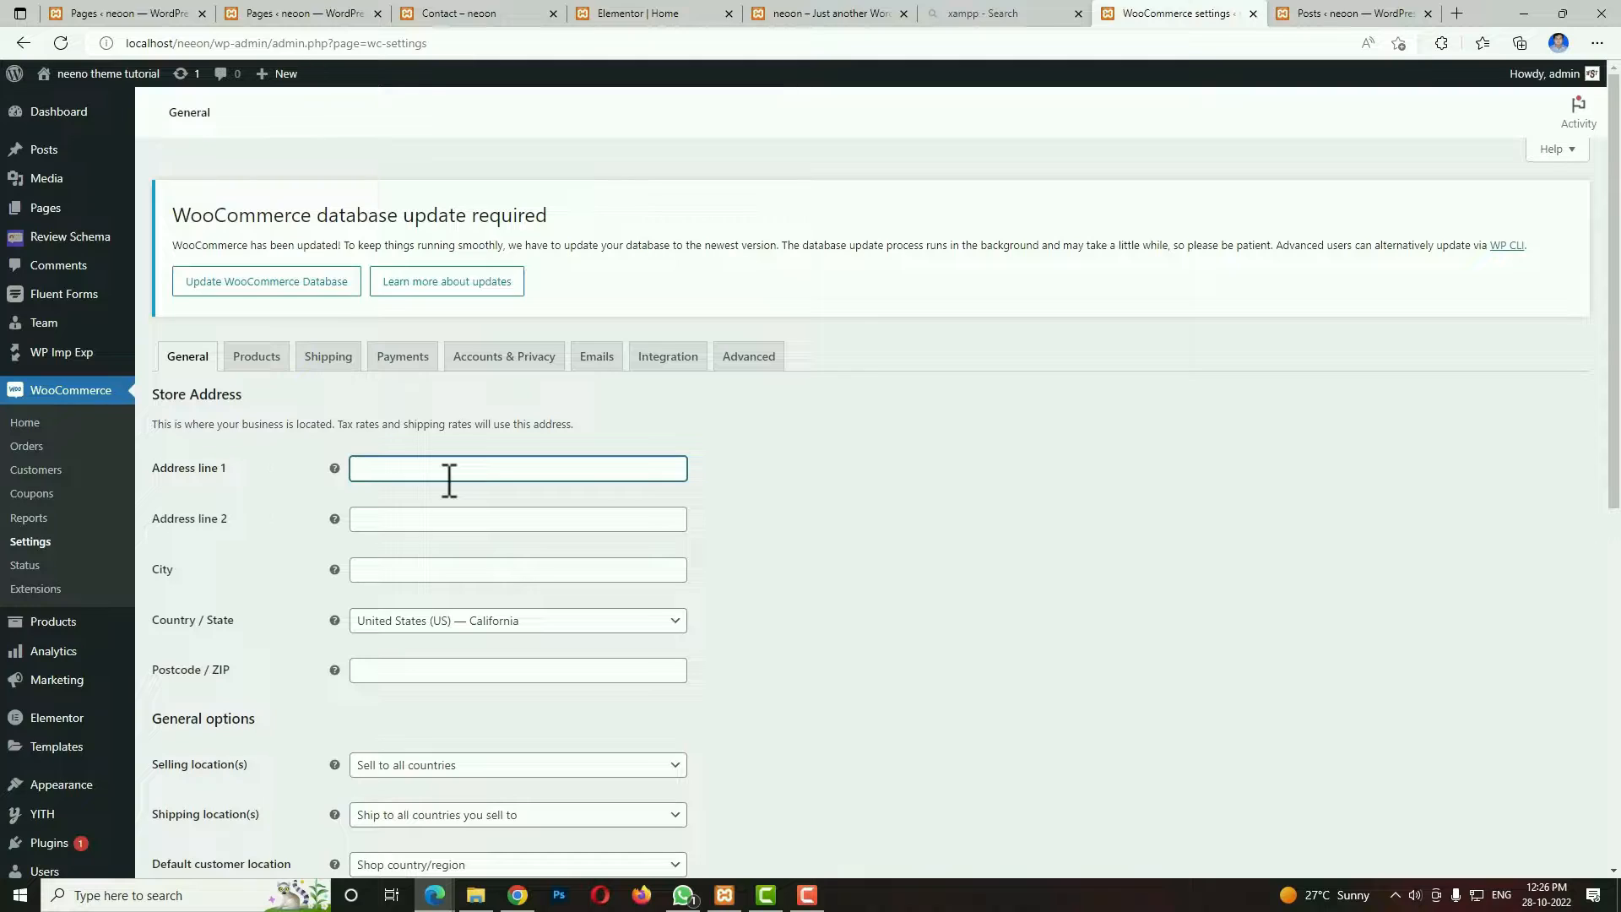
pyautogui.write('jaipuri colony')
pyautogui.press('Tab')
pyautogui.write('nahole')
pyautogui.click(411, 568)
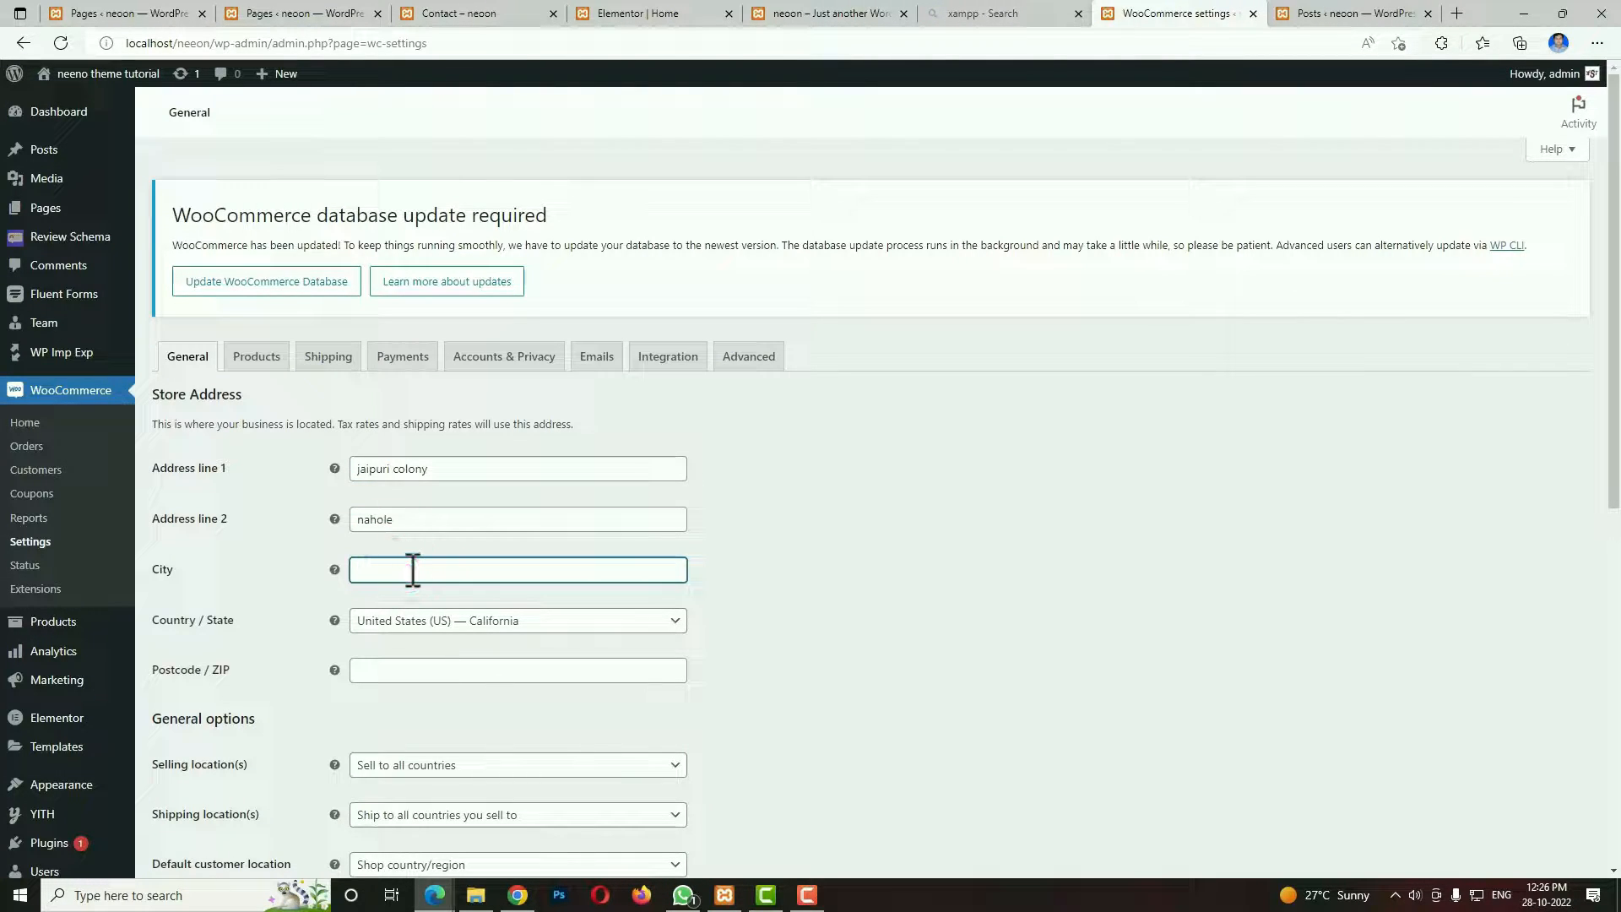
# Set the store's country and state to India — Telangana and enter the store's postcode.
pyautogui.click(410, 622)
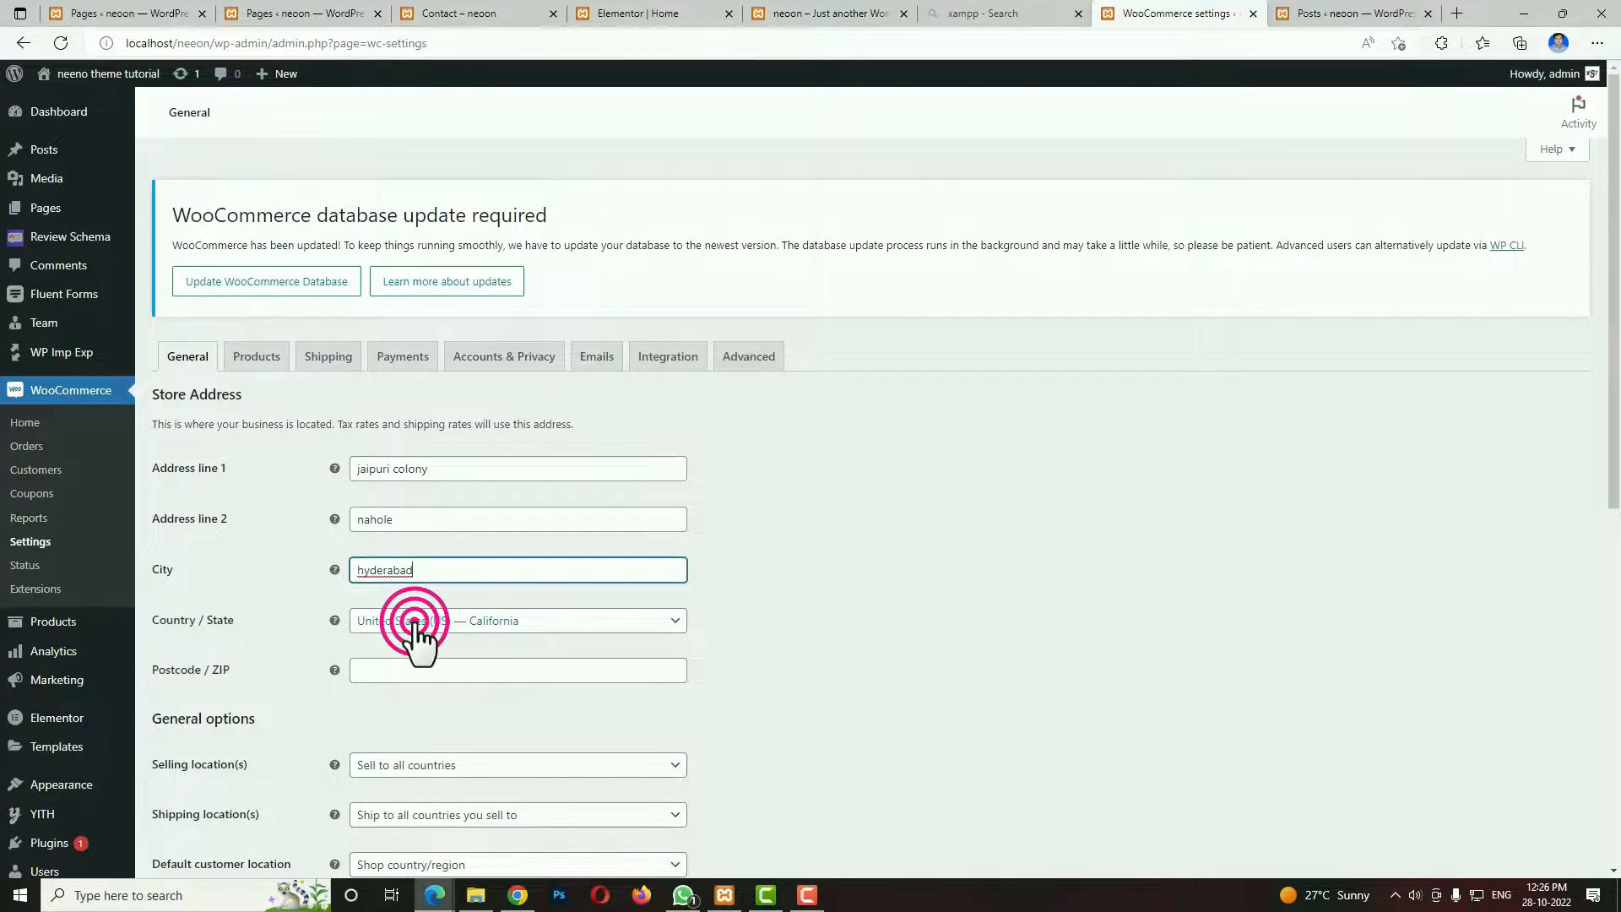
pyautogui.write('telan')
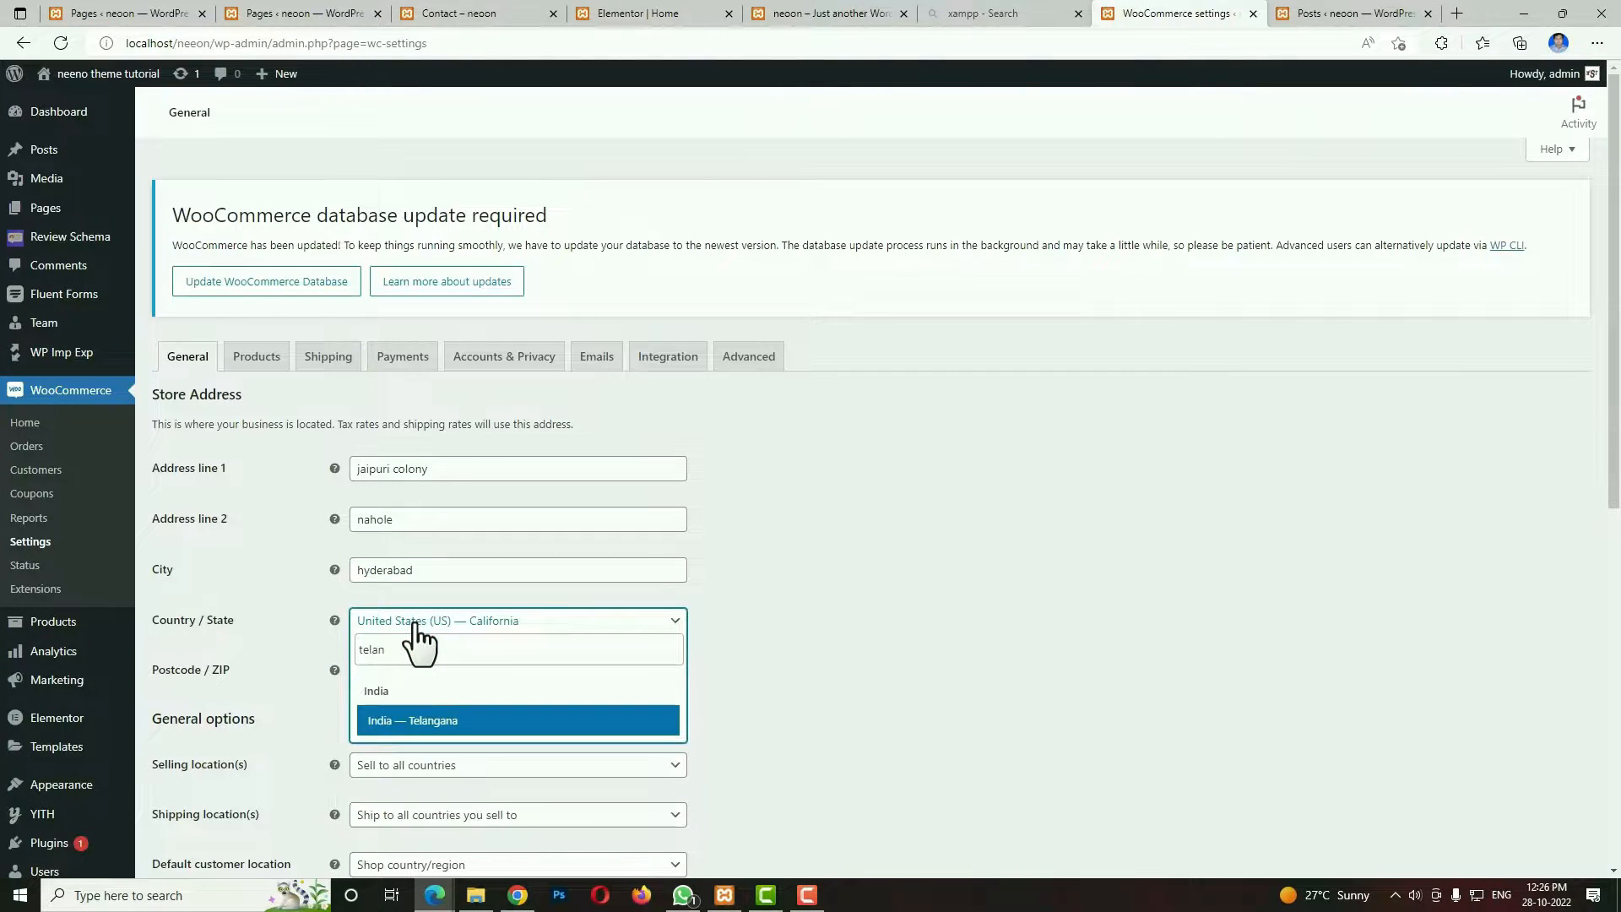
pyautogui.click(477, 722)
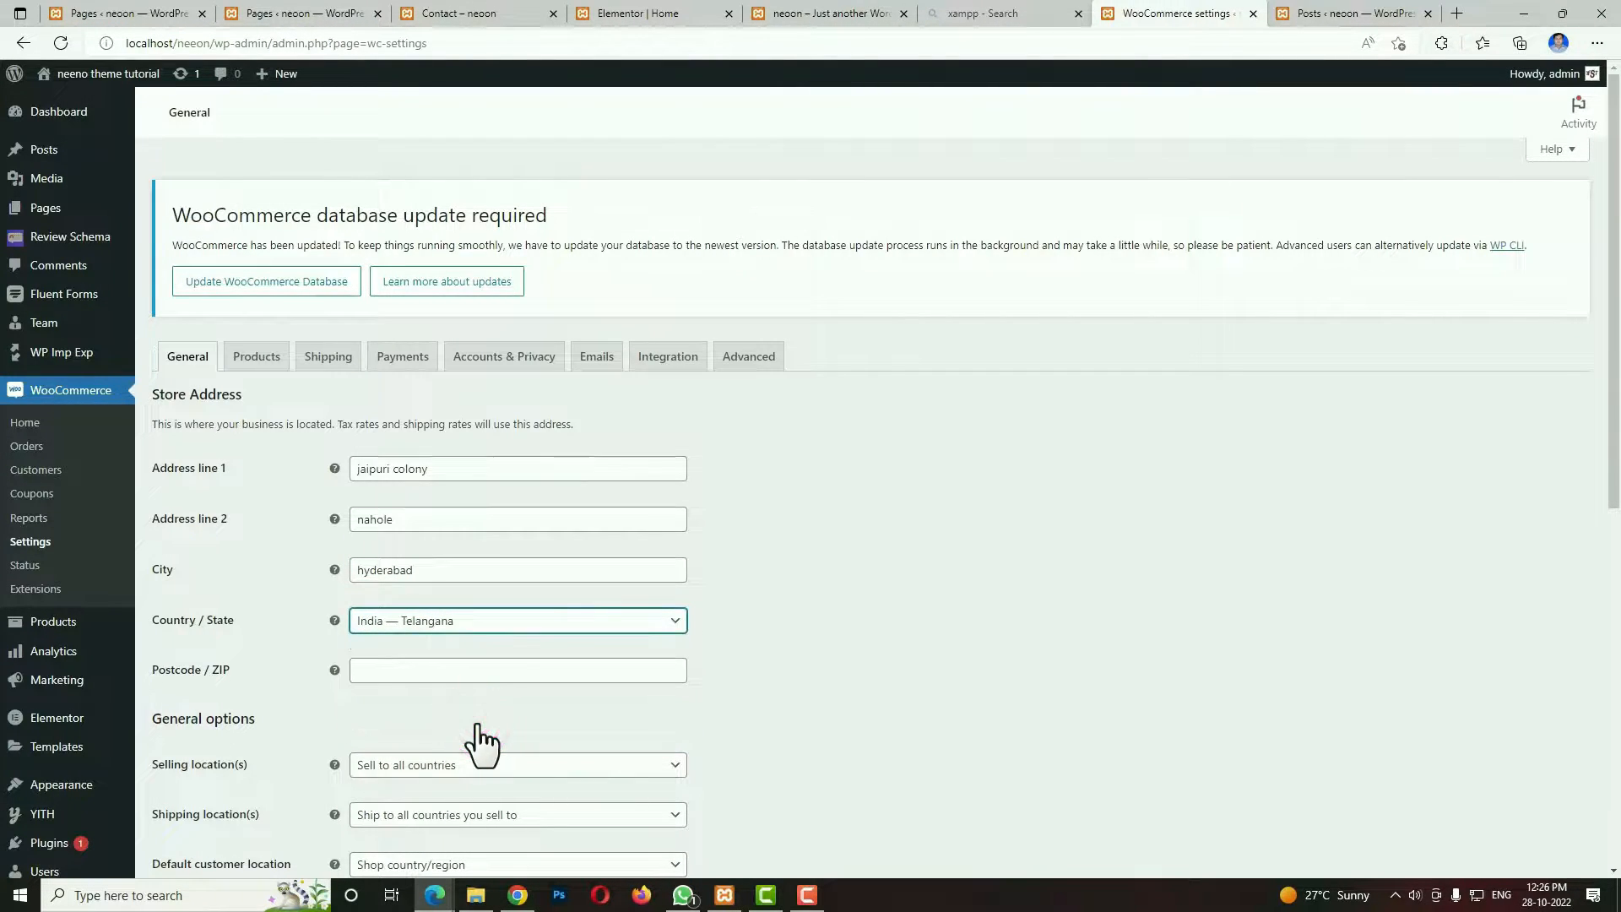
pyautogui.click(398, 671)
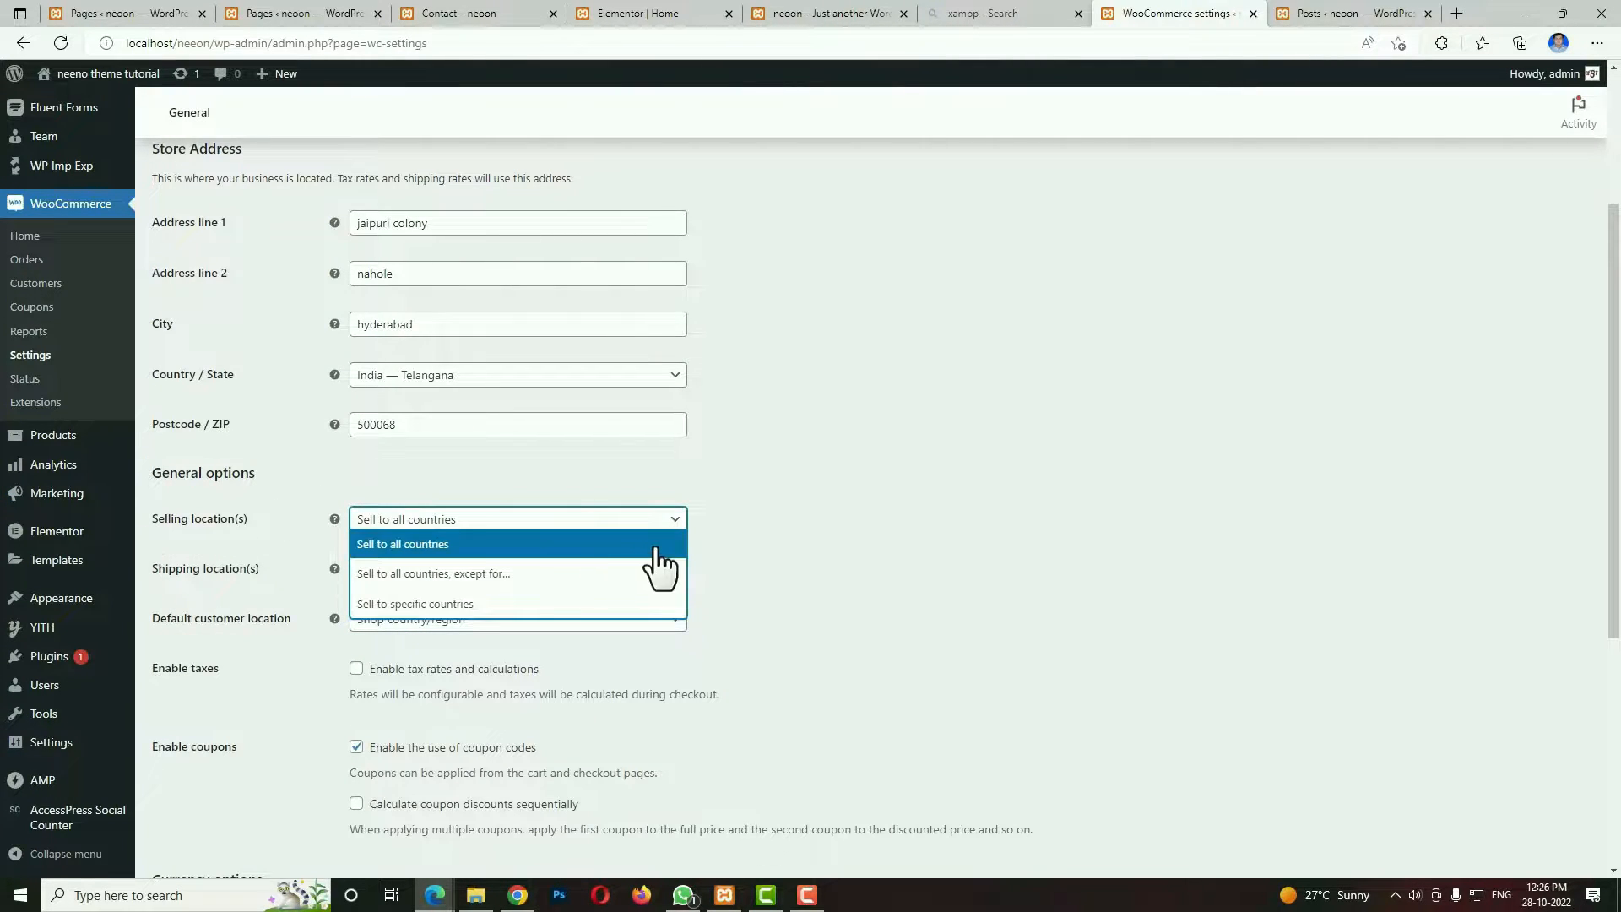
# Restrict the store's selling locations to specific countries and add India.
pyautogui.click(465, 603)
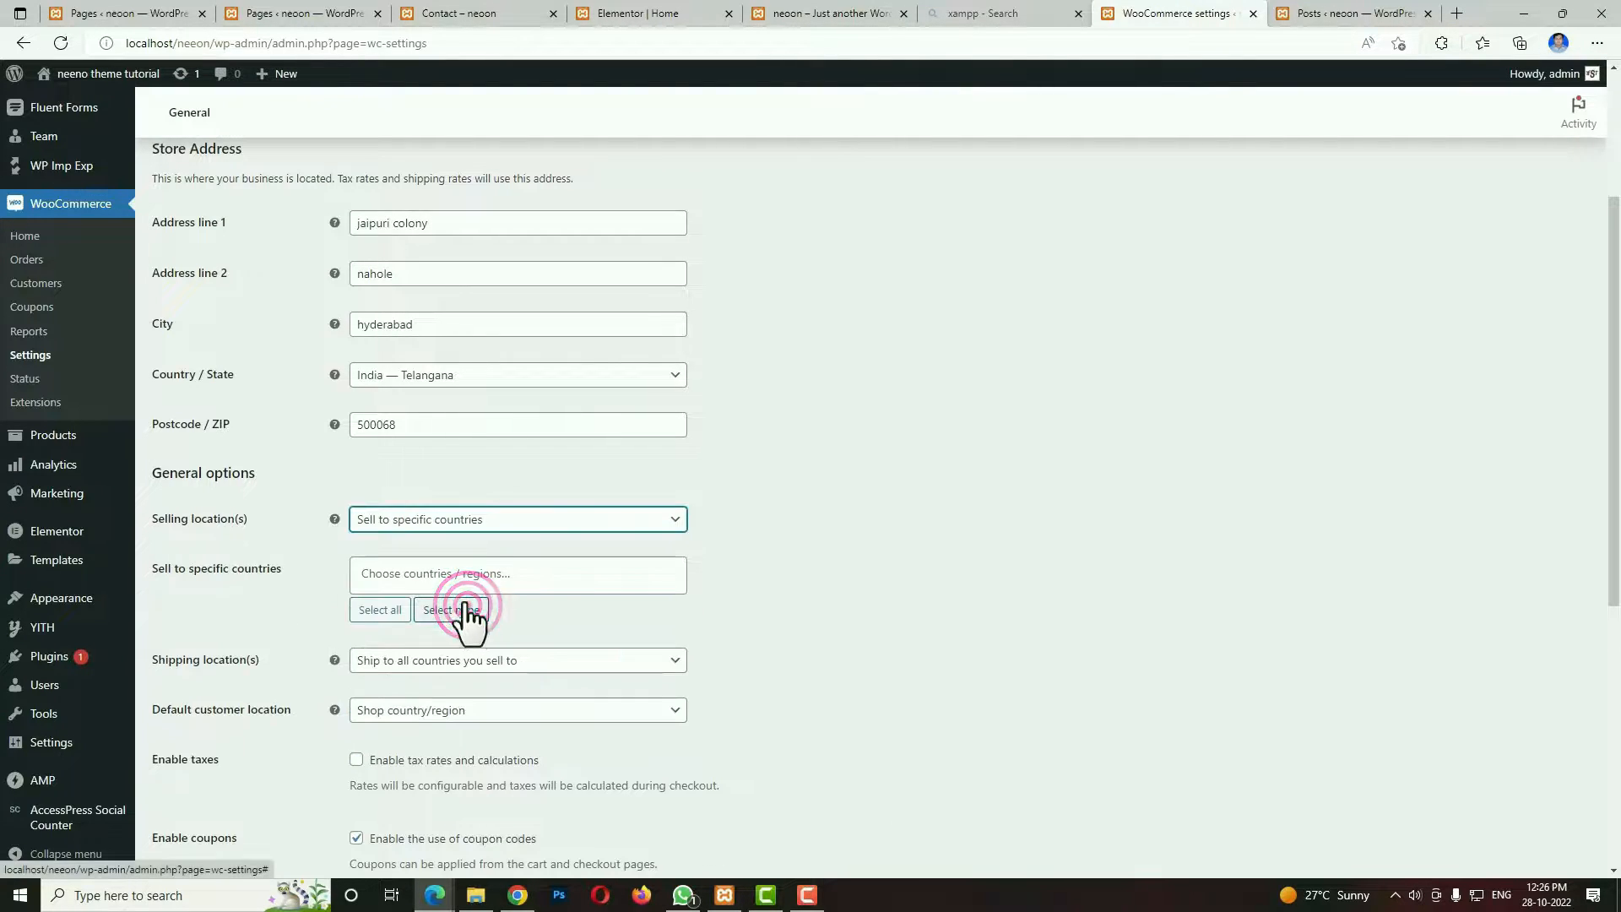
pyautogui.click(445, 574)
pyautogui.write('india')
pyautogui.click(420, 639)
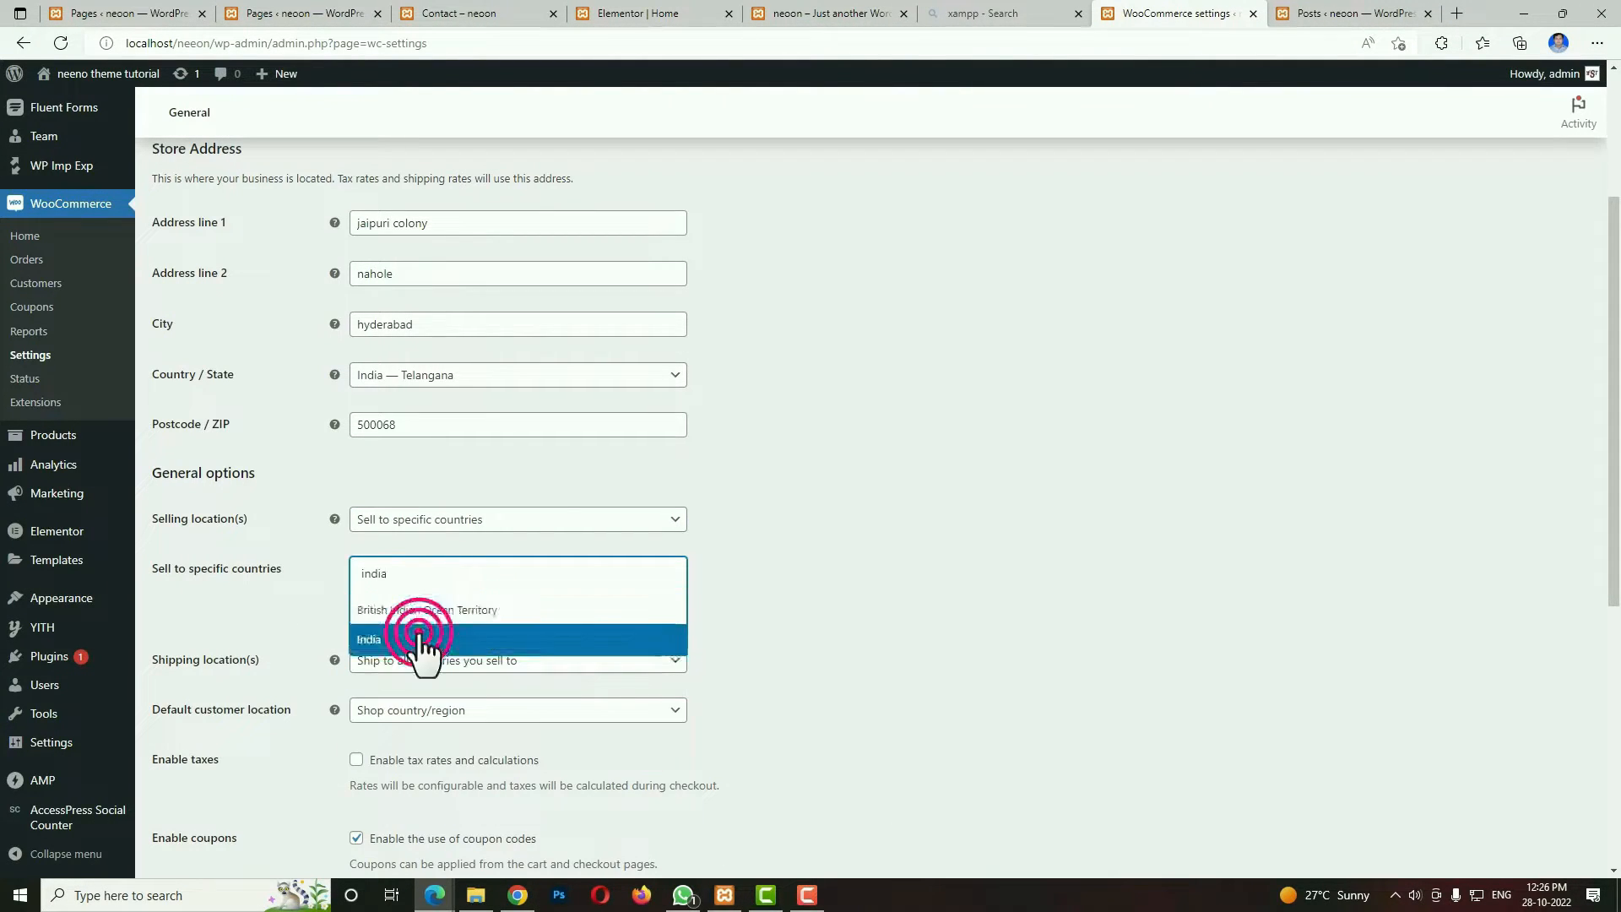
# Restrict the store's shipping locations to specific countries only and add India.
pyautogui.click(415, 663)
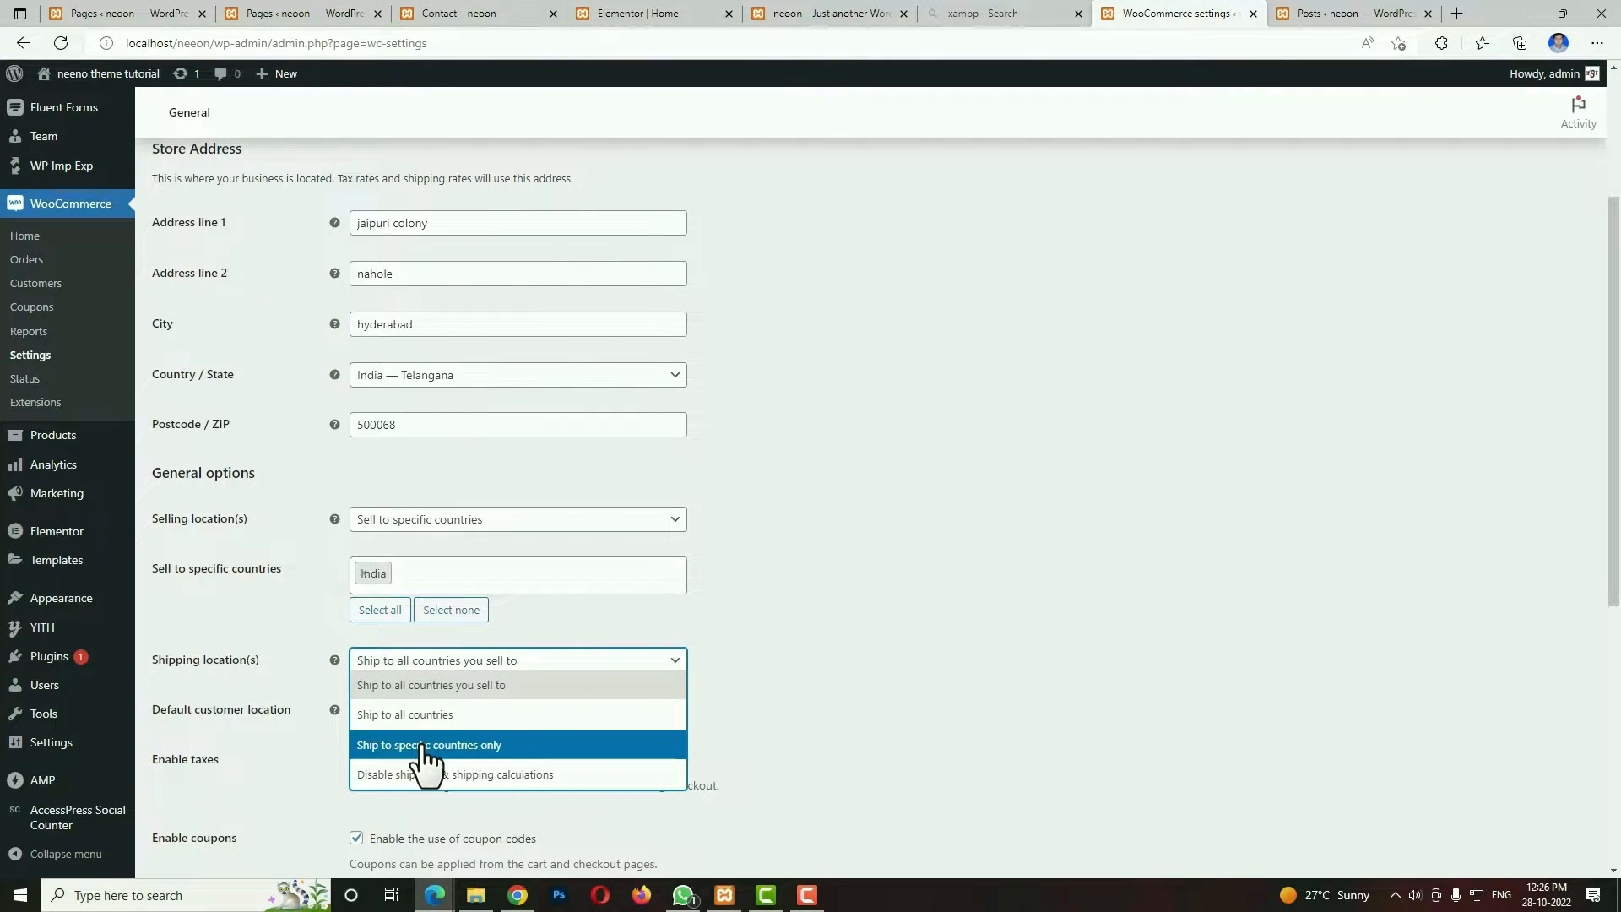
pyautogui.click(504, 744)
pyautogui.click(453, 709)
pyautogui.write('i')
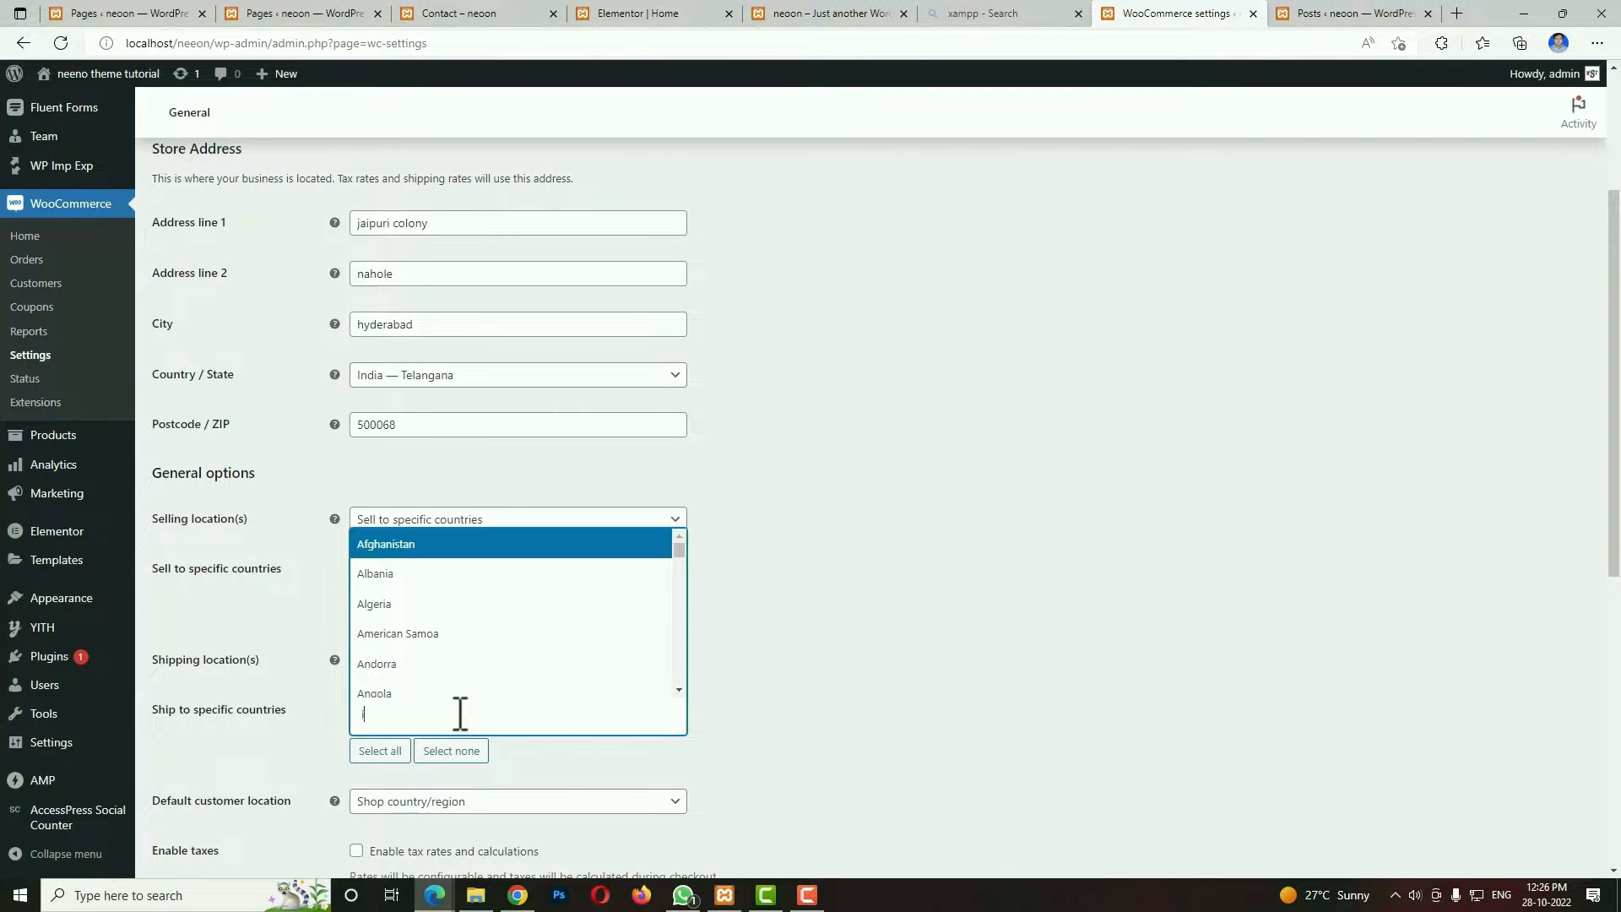
pyautogui.write('nd')
pyautogui.click(415, 654)
# Enable tax rates and calculations, set the store currency to Indian rupee (₹), and save the general settings.
pyautogui.scroll(-5, 909, 695)
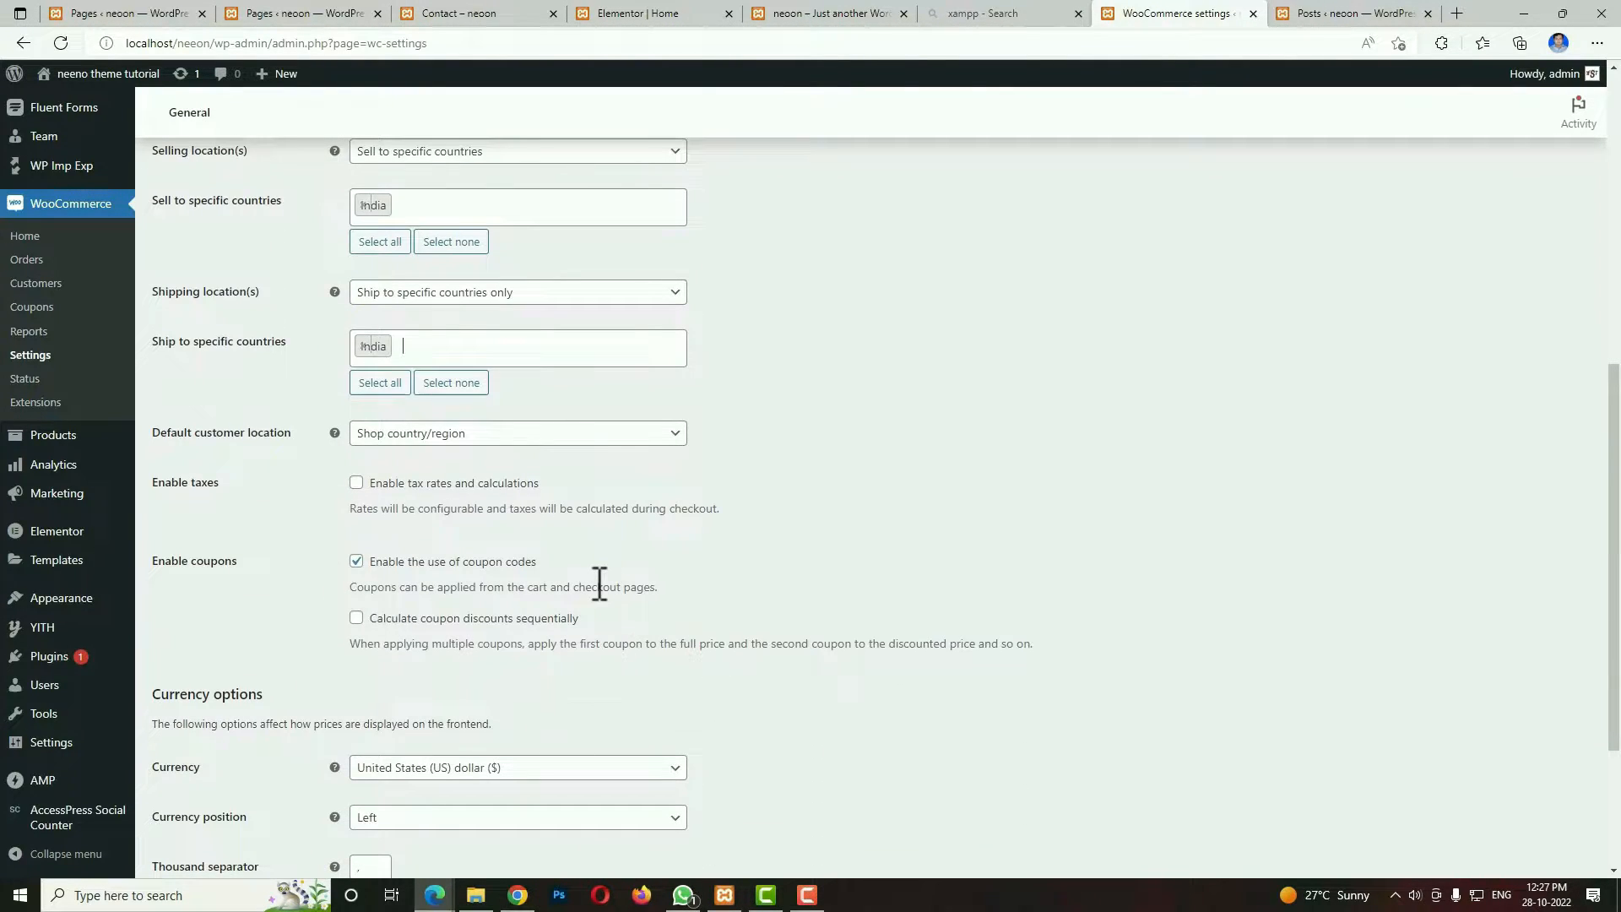
pyautogui.click(355, 482)
pyautogui.scroll(-3, 549, 558)
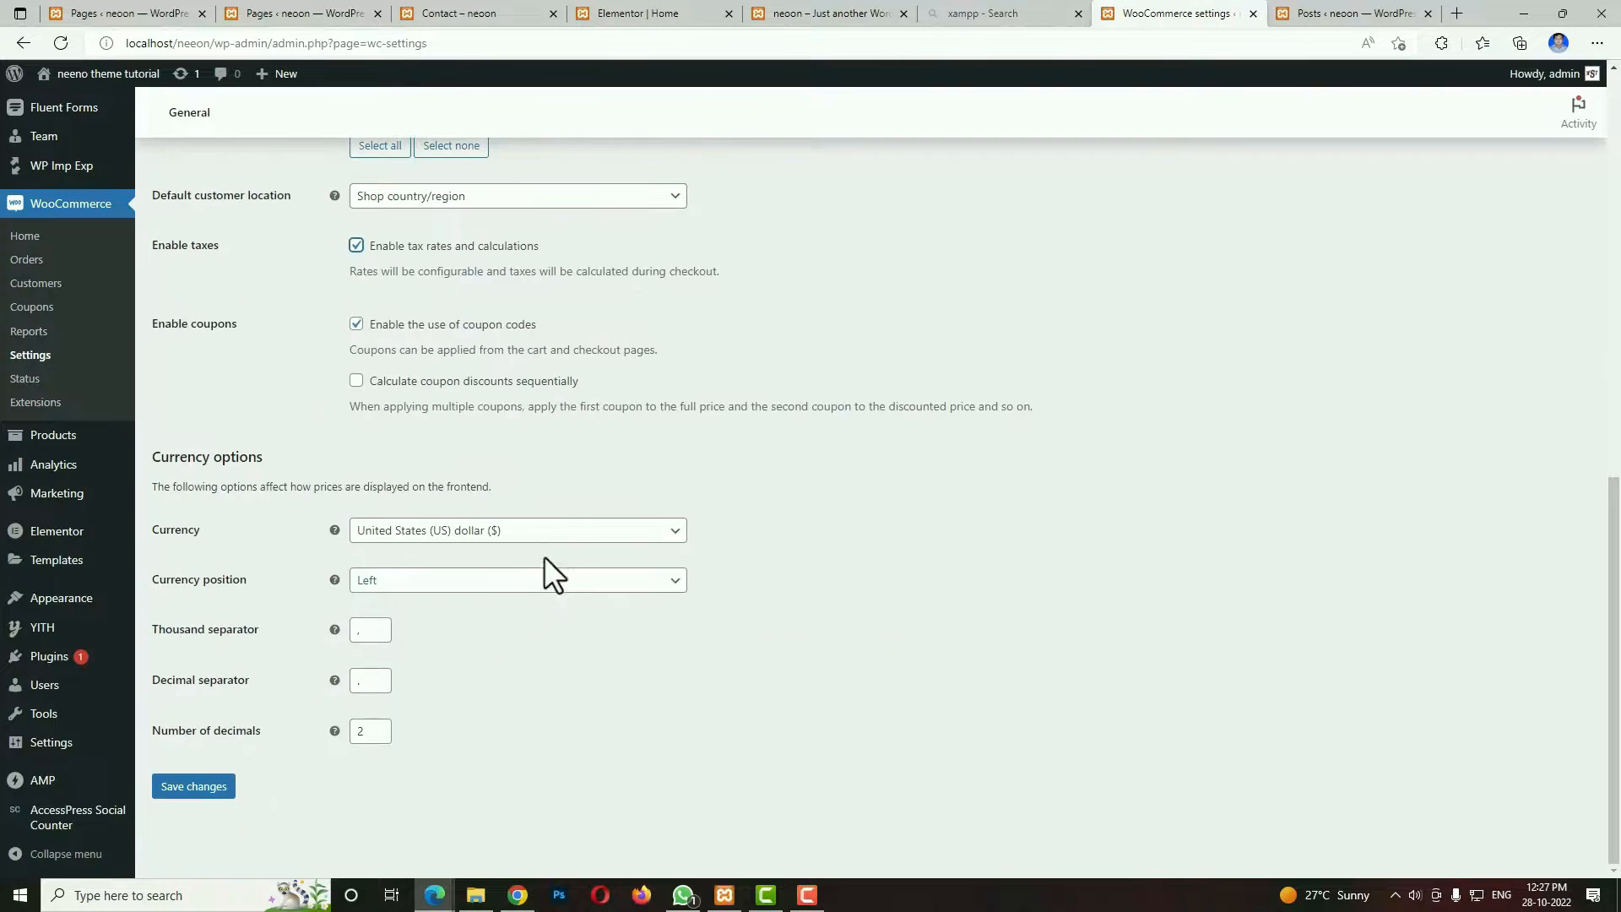
pyautogui.click(564, 539)
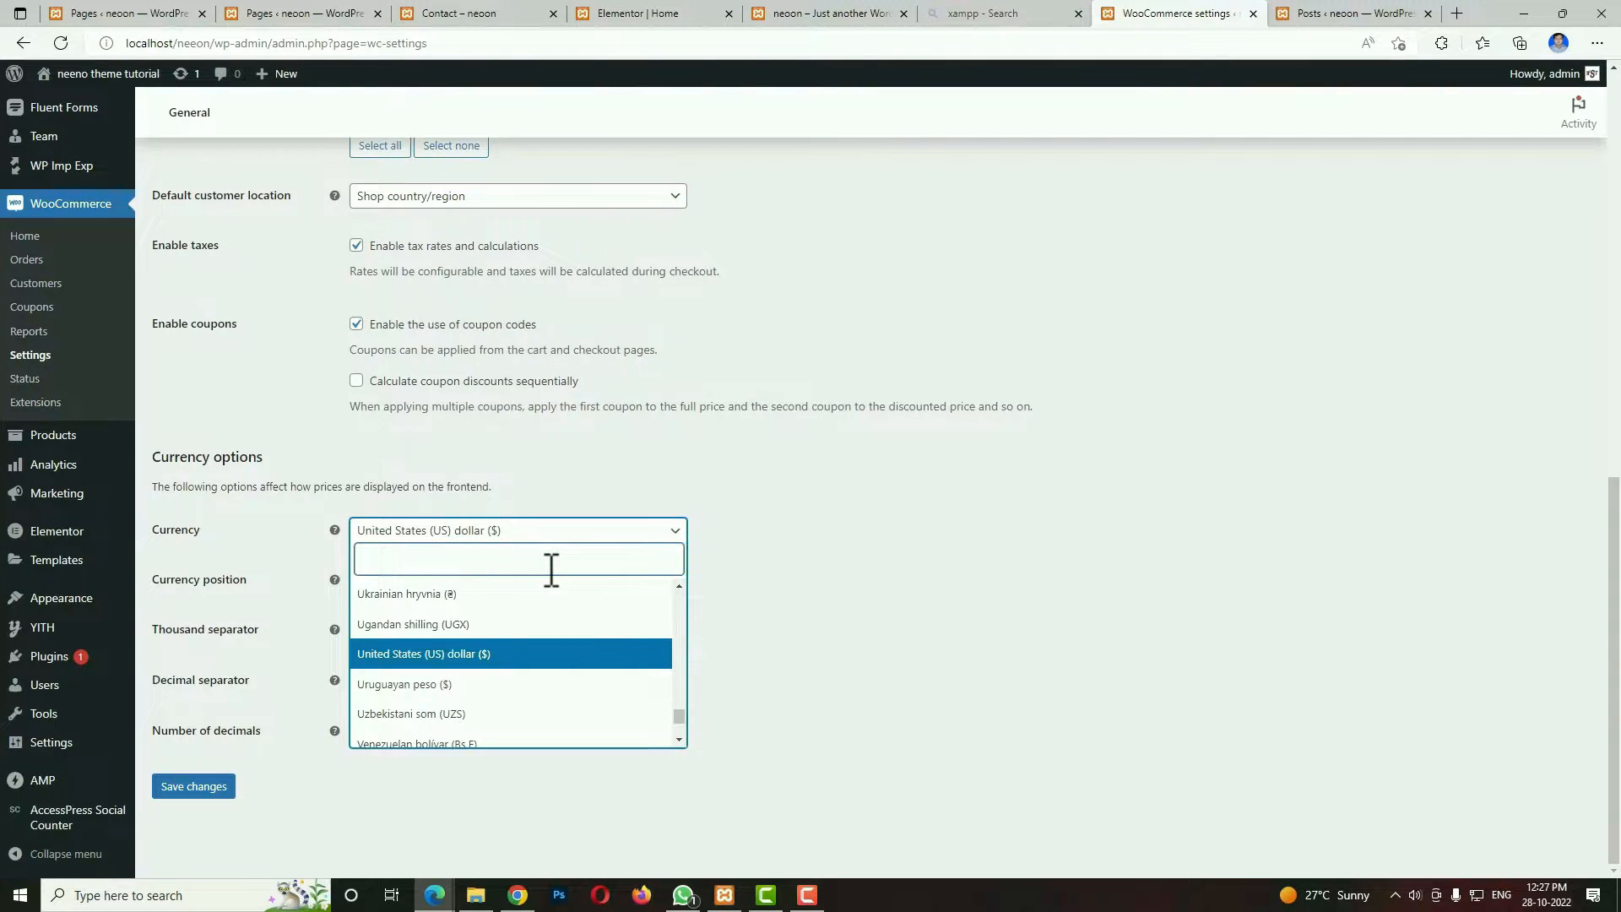
pyautogui.write('ind')
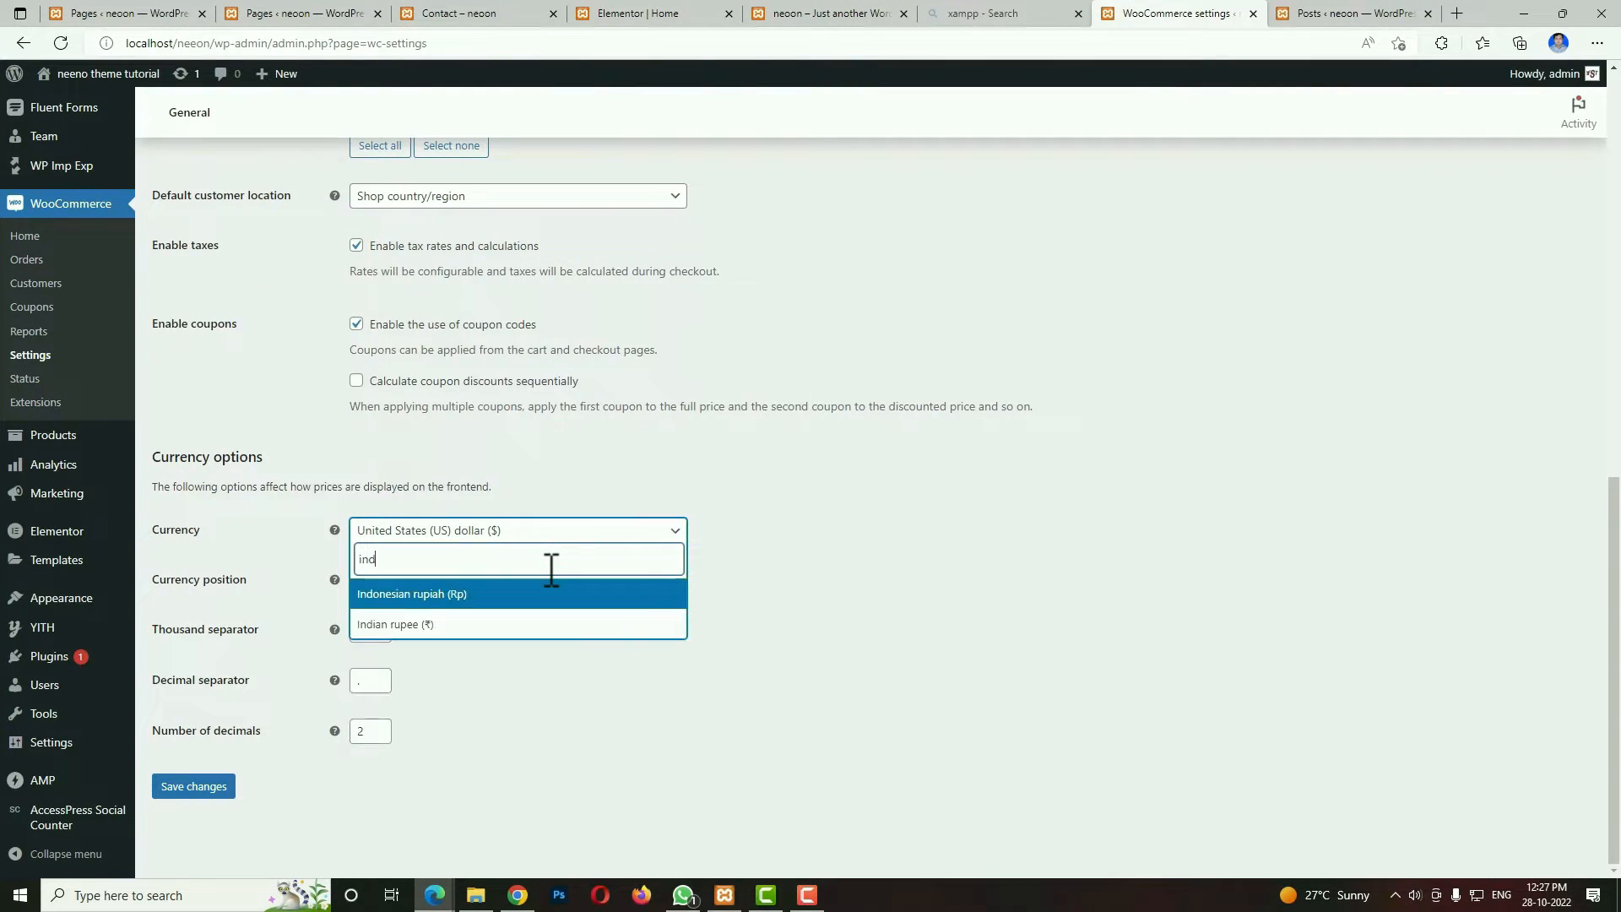
pyautogui.click(498, 625)
pyautogui.click(199, 793)
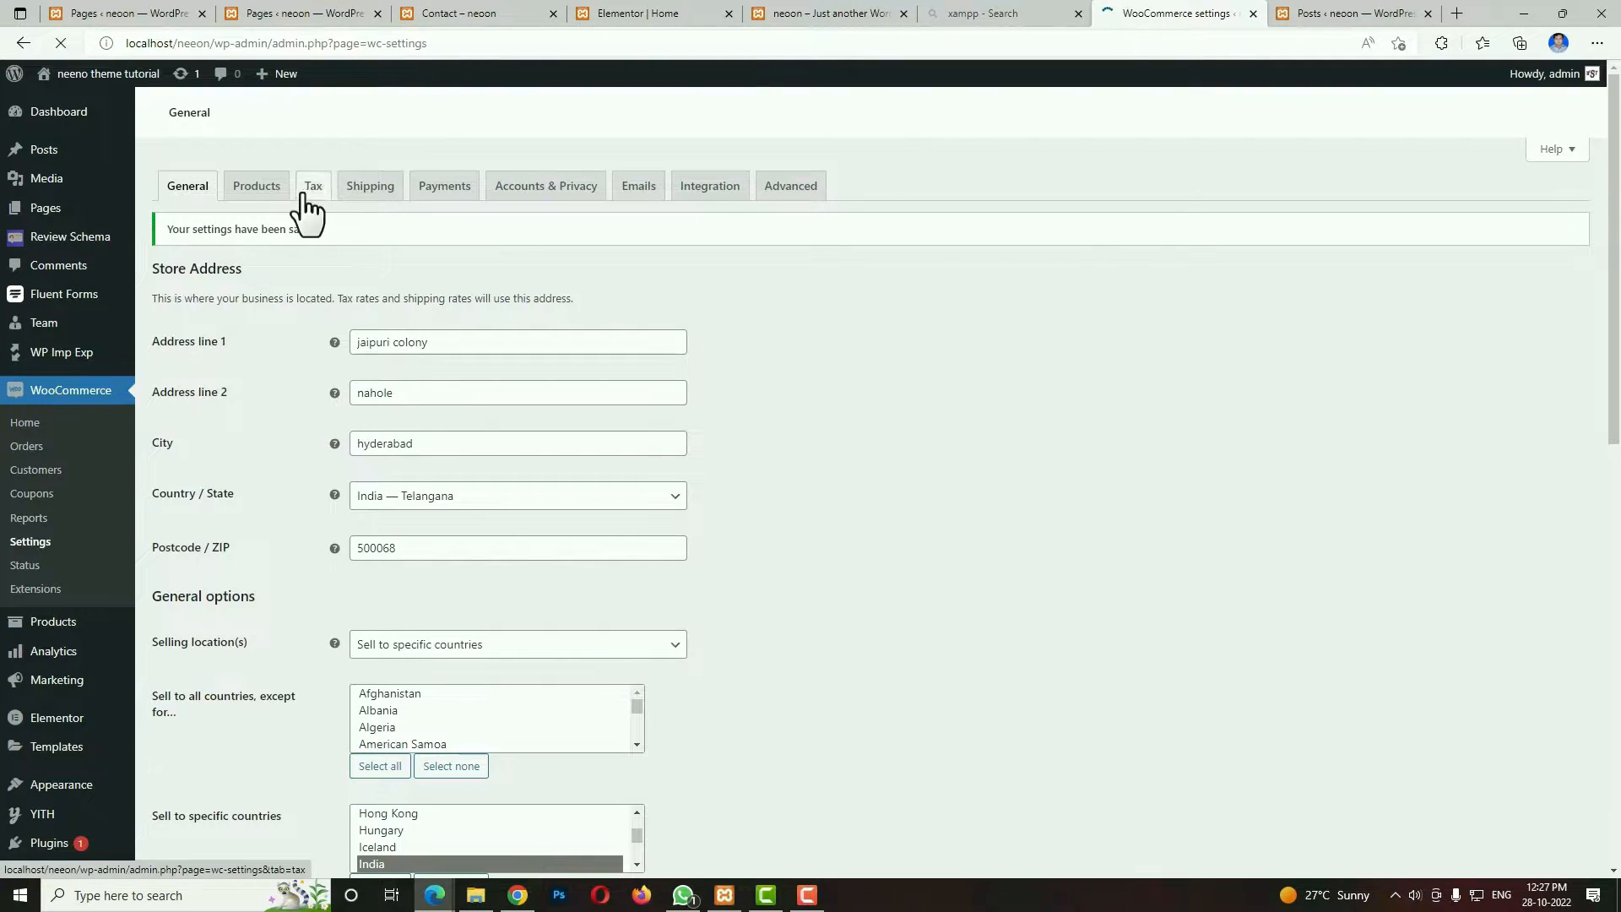
# Set the product weight unit to g in the WooCommerce product settings and save the changes.
pyautogui.click(269, 192)
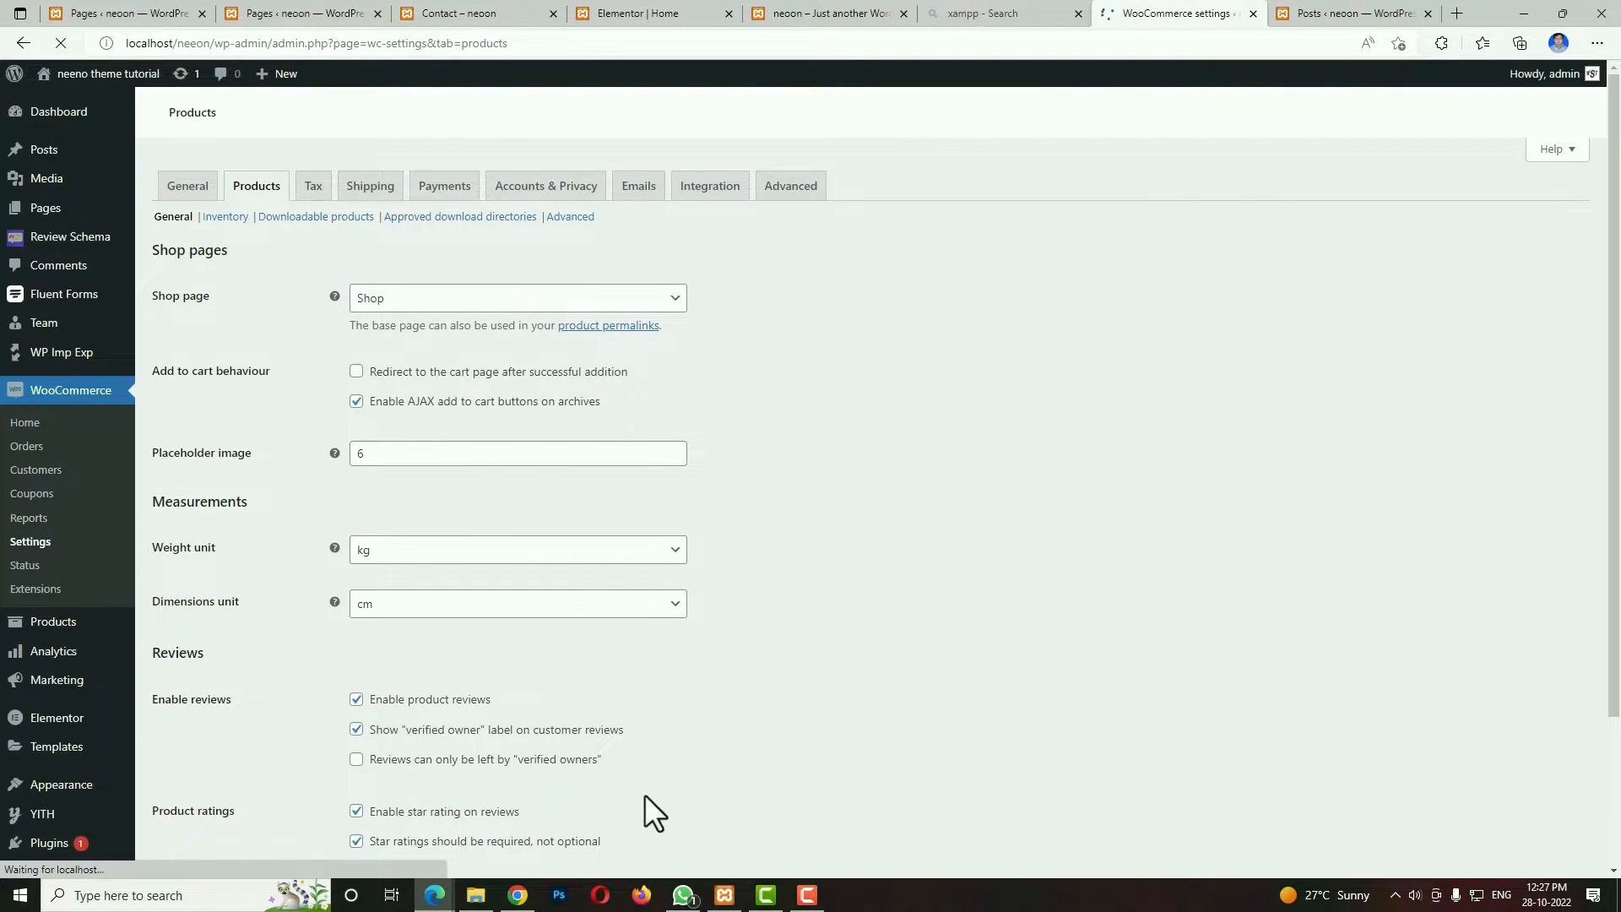
pyautogui.click(442, 550)
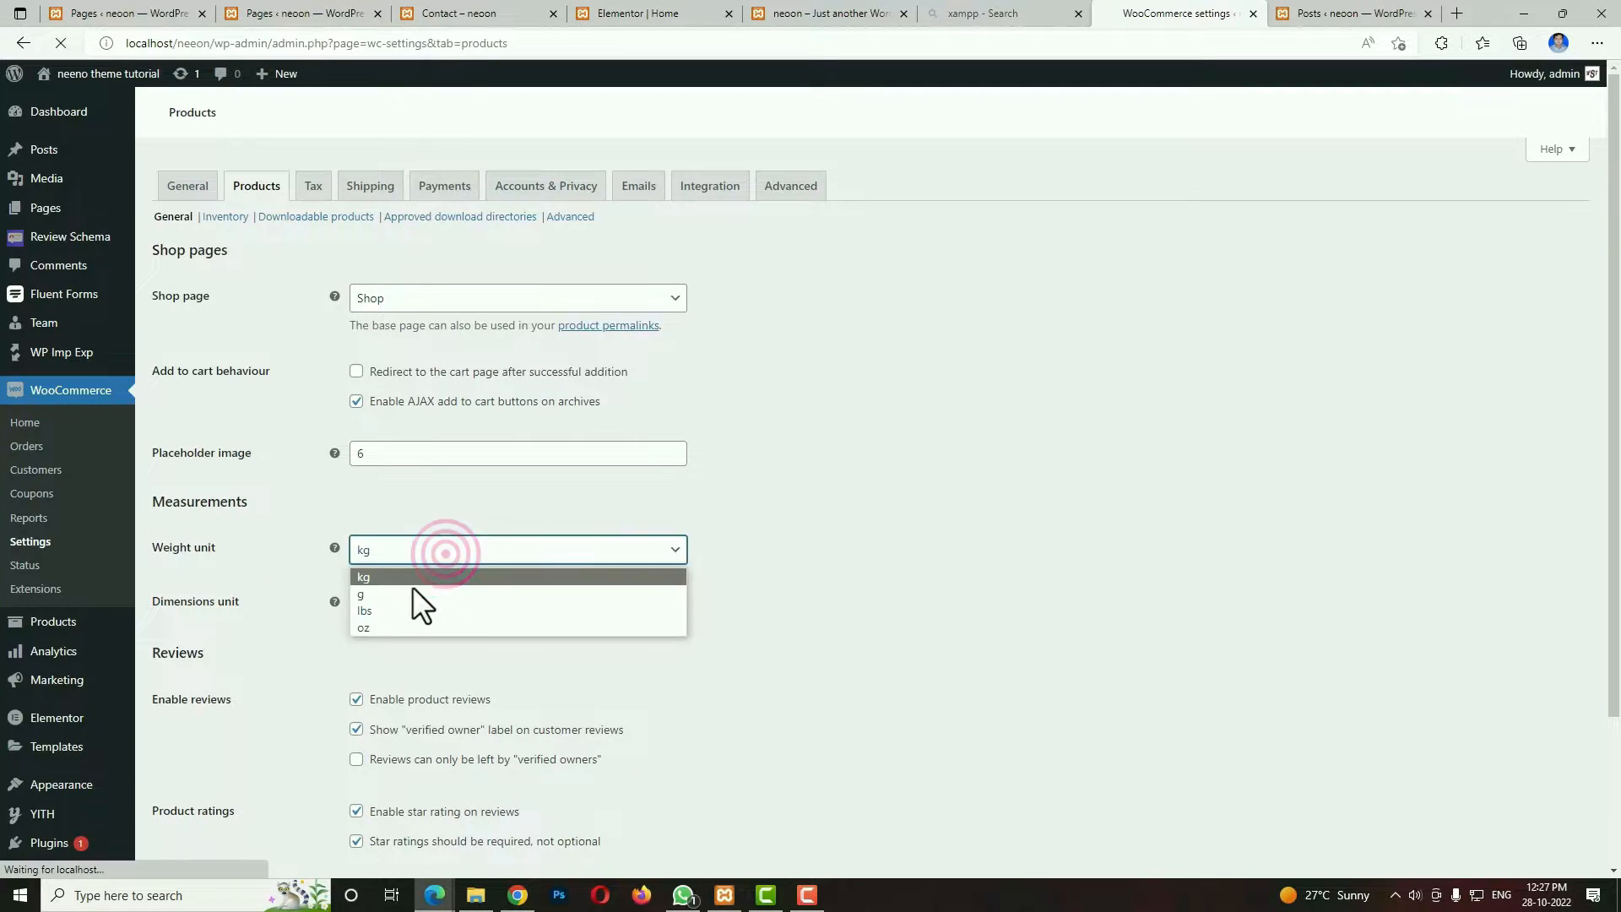
pyautogui.click(409, 595)
pyautogui.click(382, 724)
pyautogui.click(372, 773)
pyautogui.scroll(-3, 840, 749)
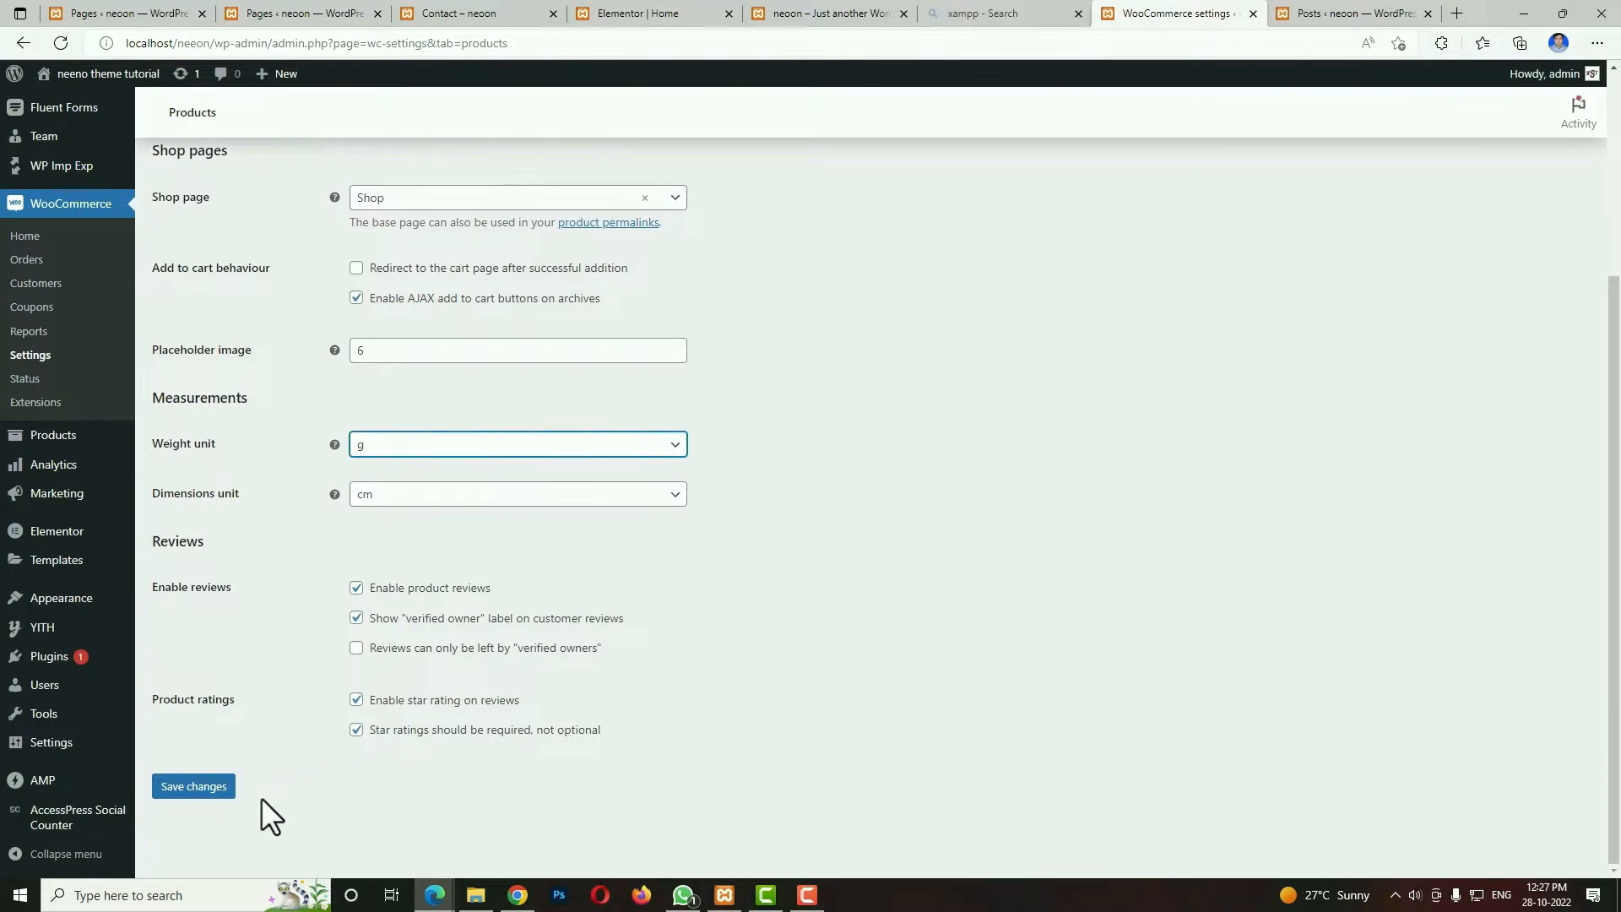
pyautogui.click(196, 788)
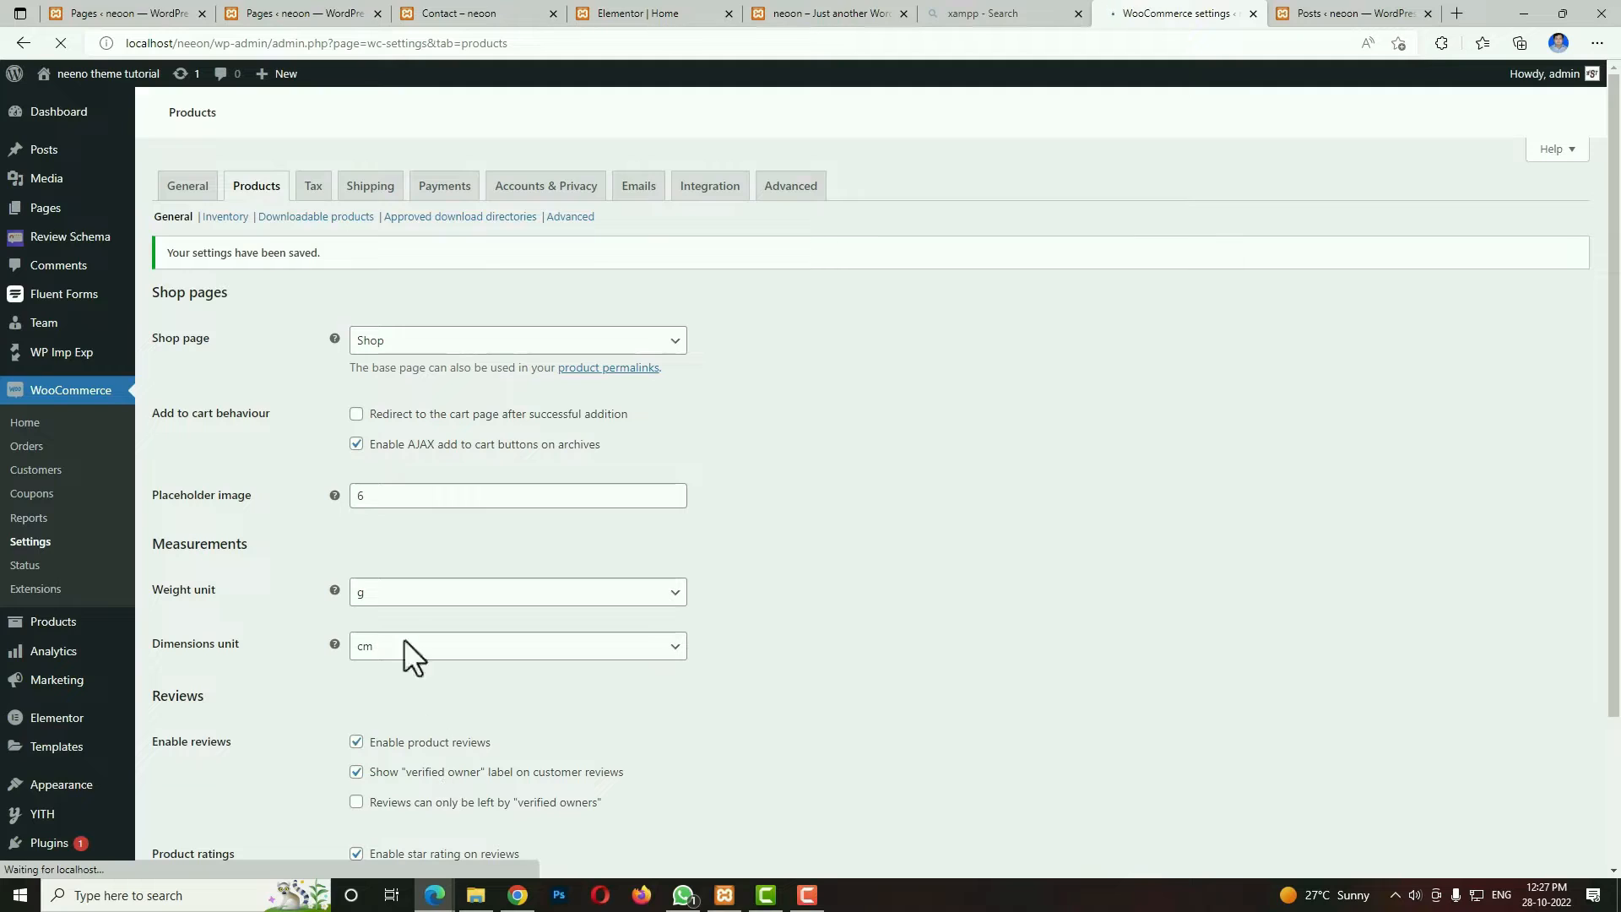
# Add GST as an additional tax class in the tax options and save the changes.
pyautogui.click(314, 194)
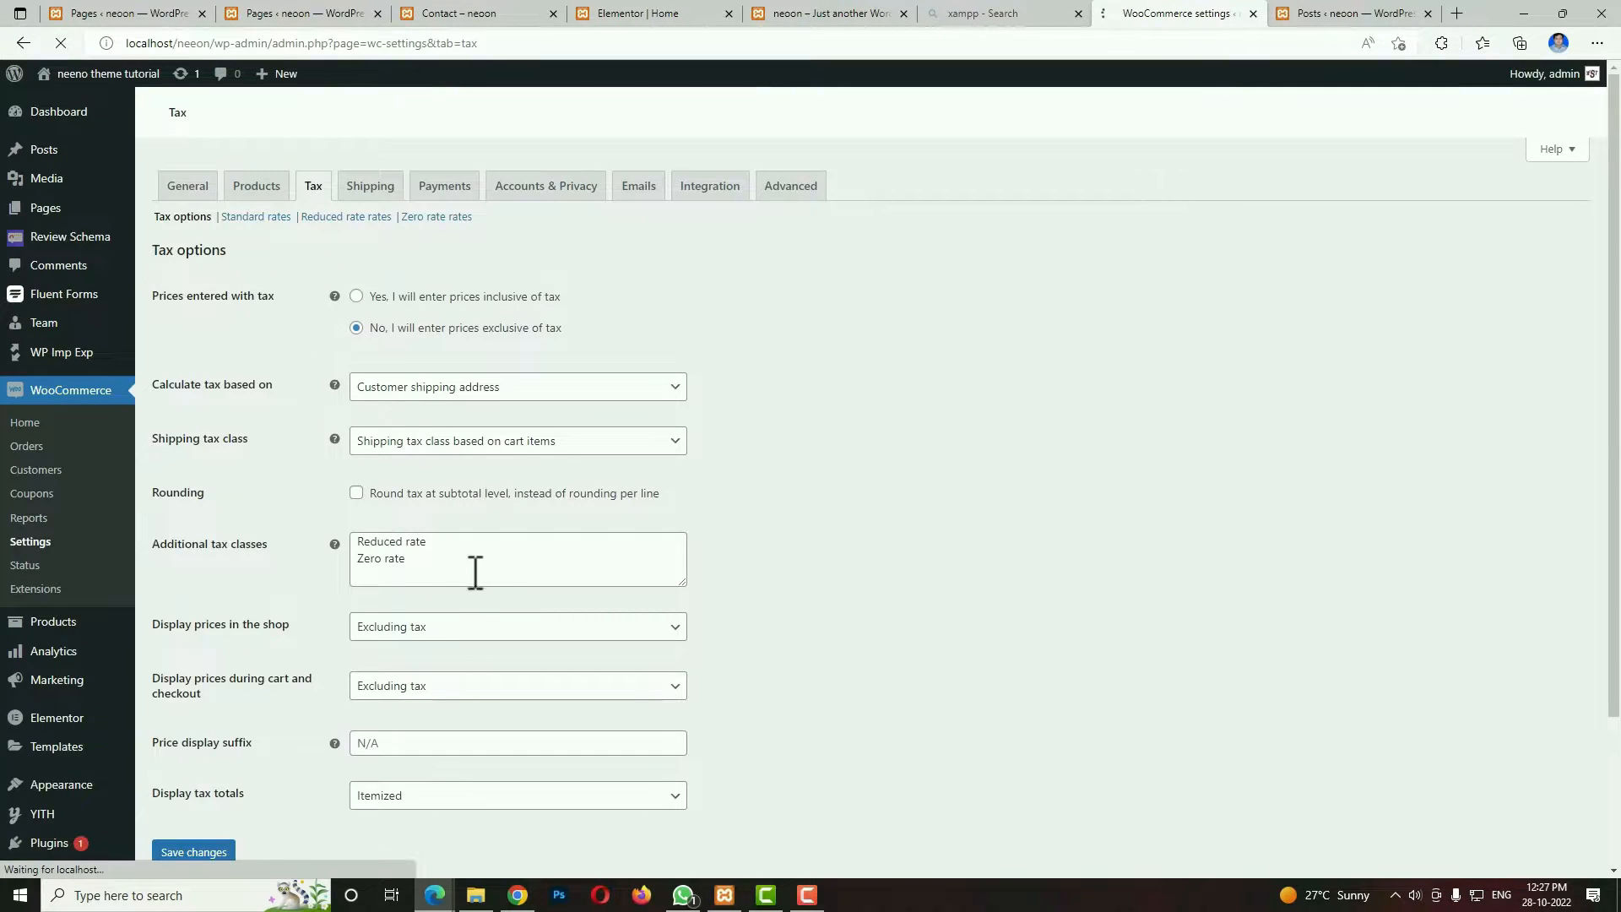
pyautogui.click(428, 562)
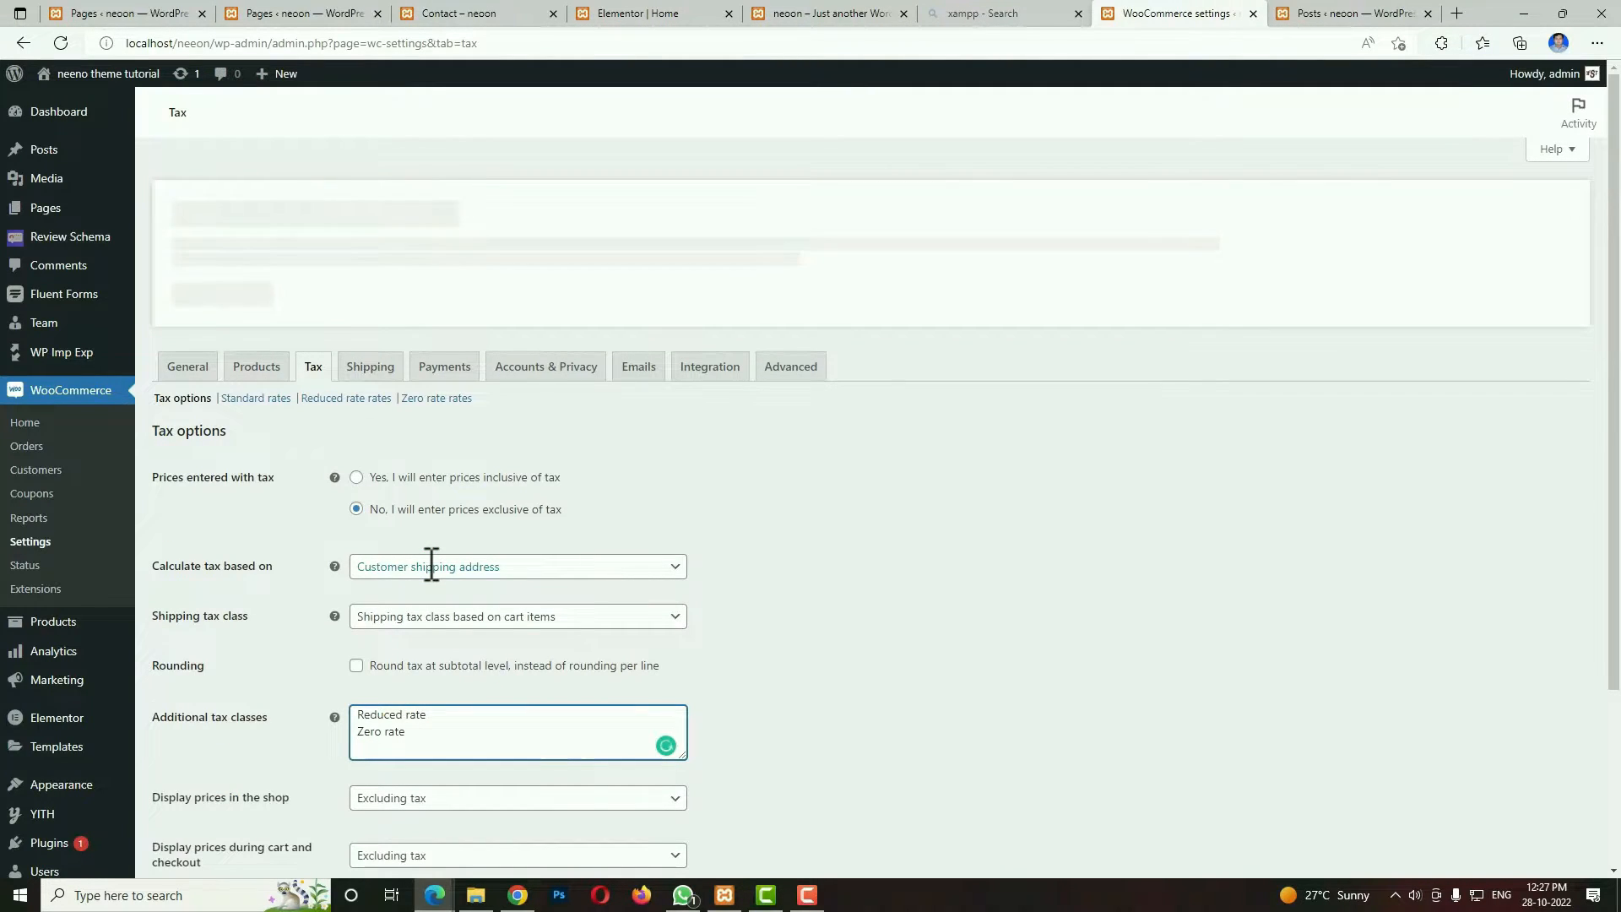
pyautogui.write('GST')
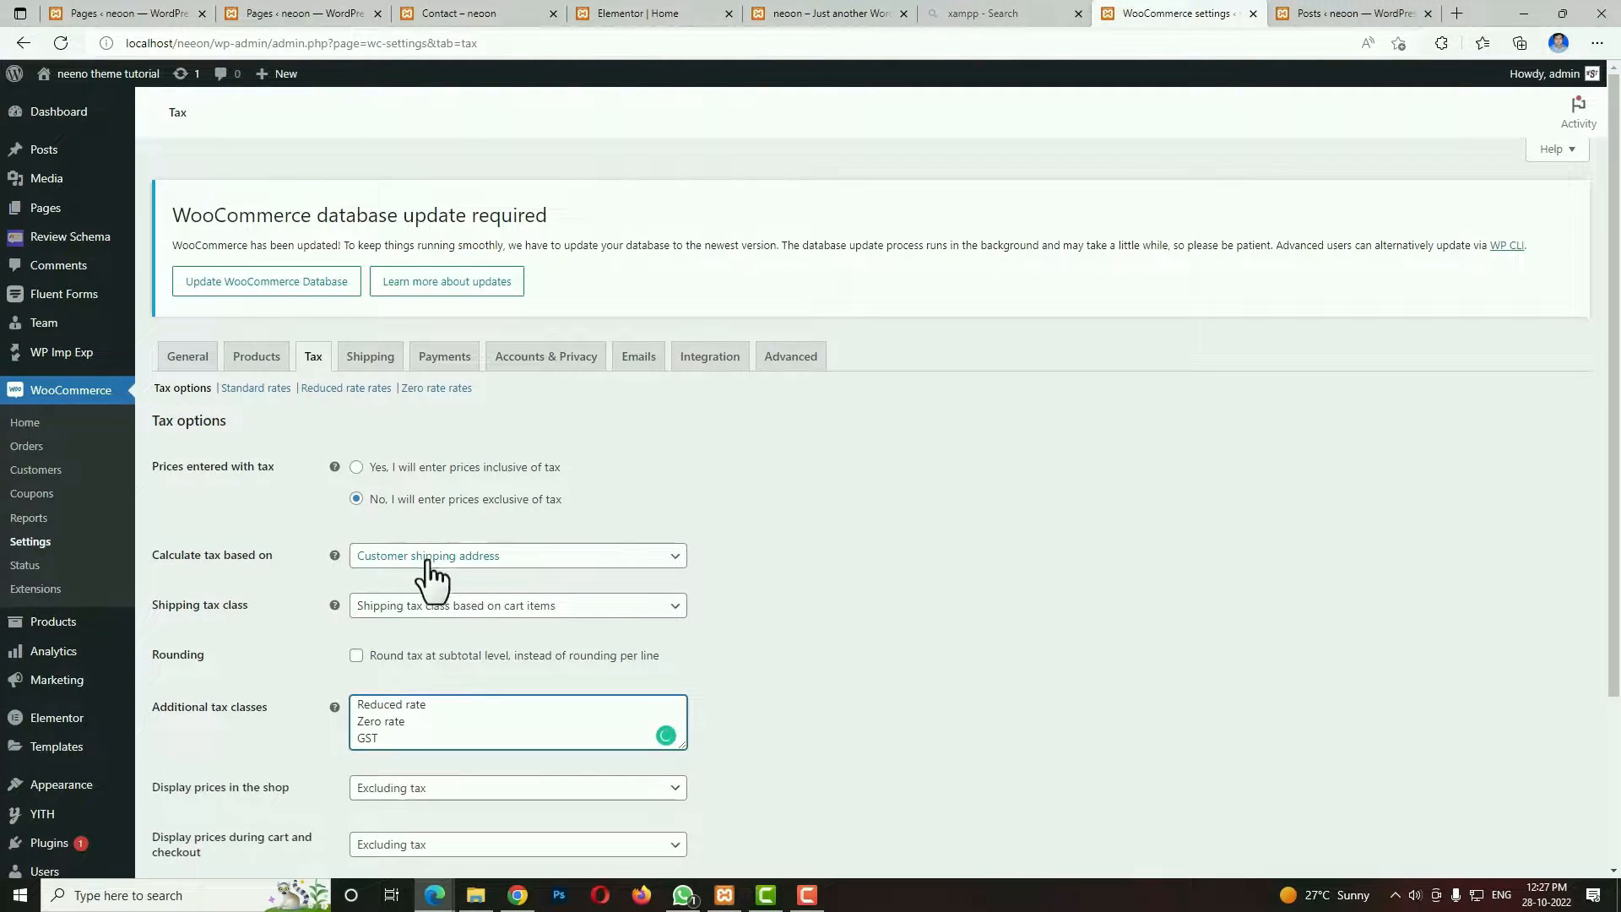
pyautogui.scroll(-3, 771, 688)
pyautogui.click(196, 787)
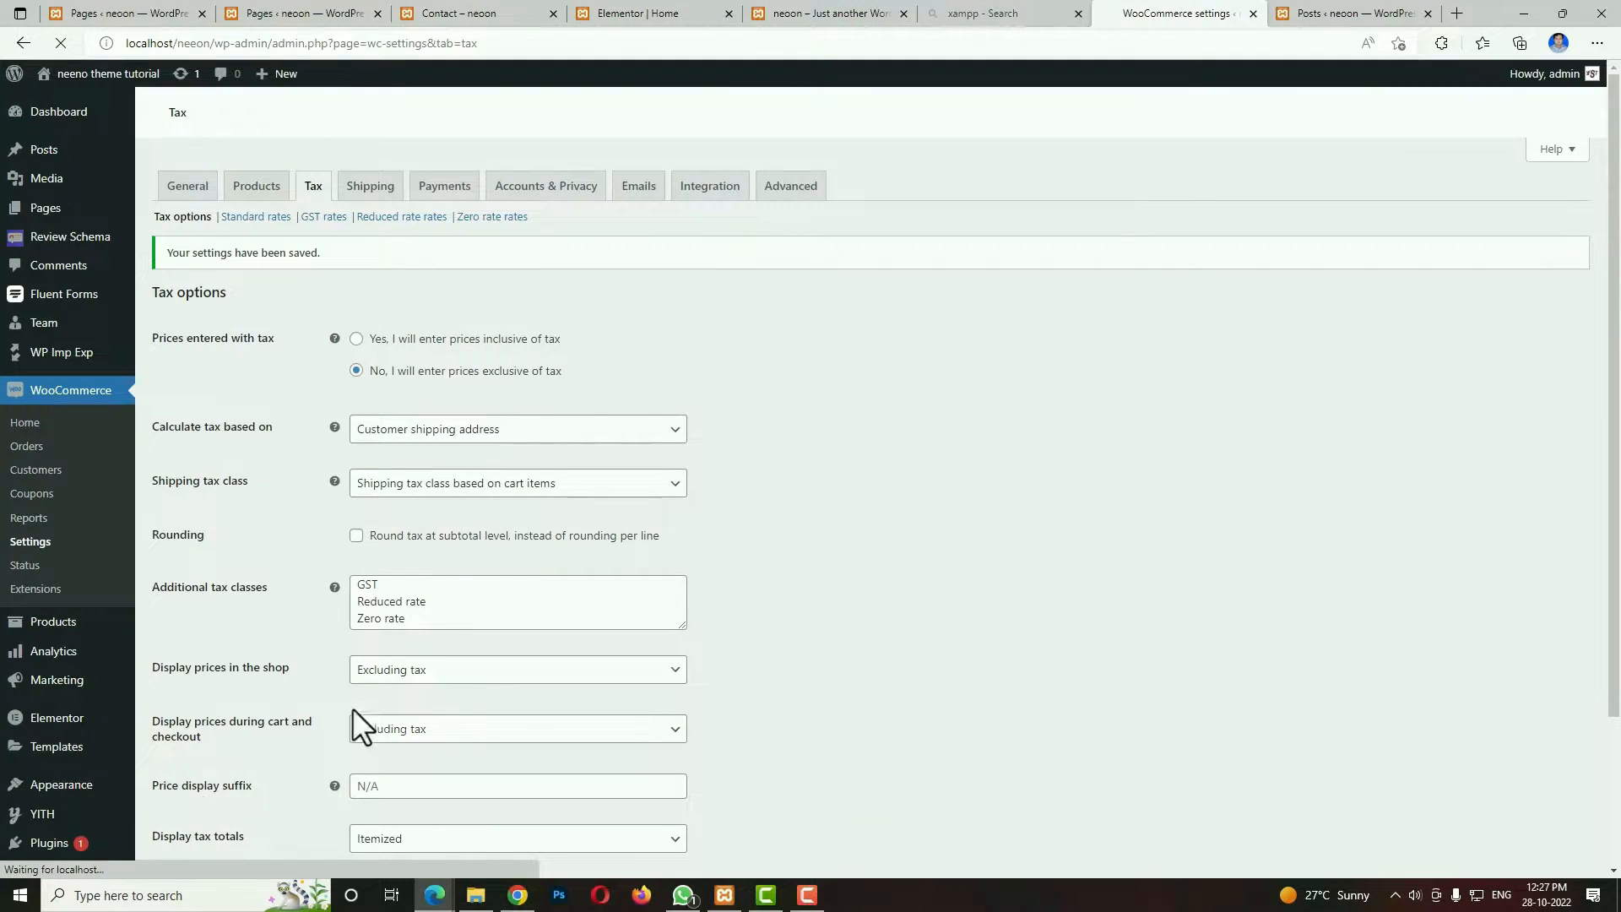
# Add a GST tax rate for country code IN at 5% with compound enabled, and save it.
pyautogui.click(323, 218)
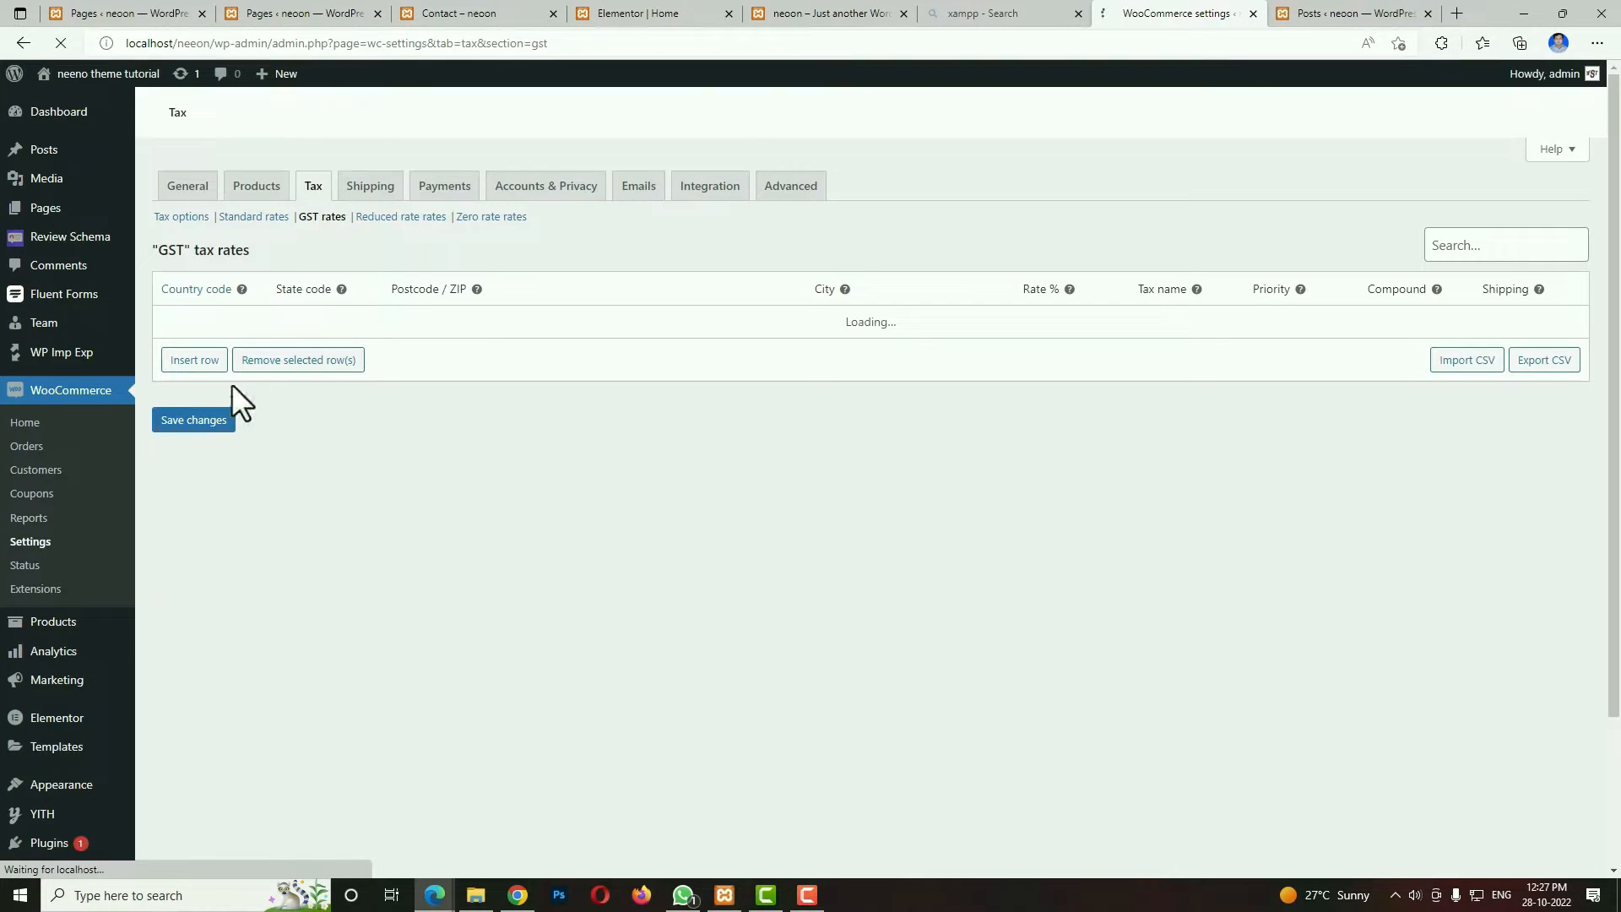
pyautogui.click(207, 361)
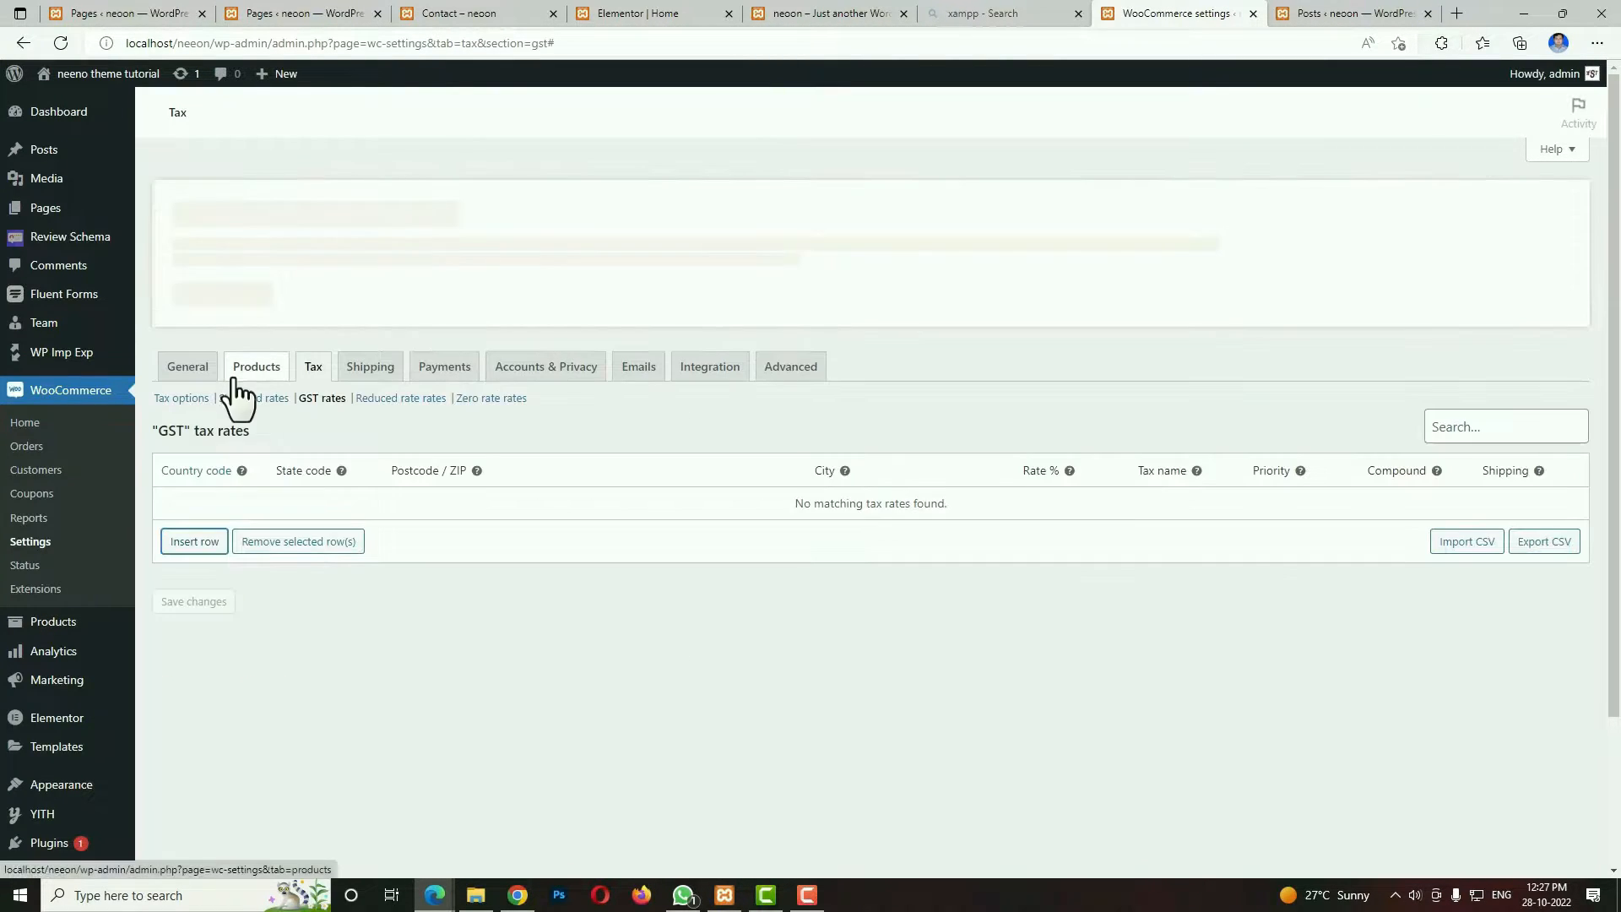
pyautogui.click(209, 537)
pyautogui.click(227, 499)
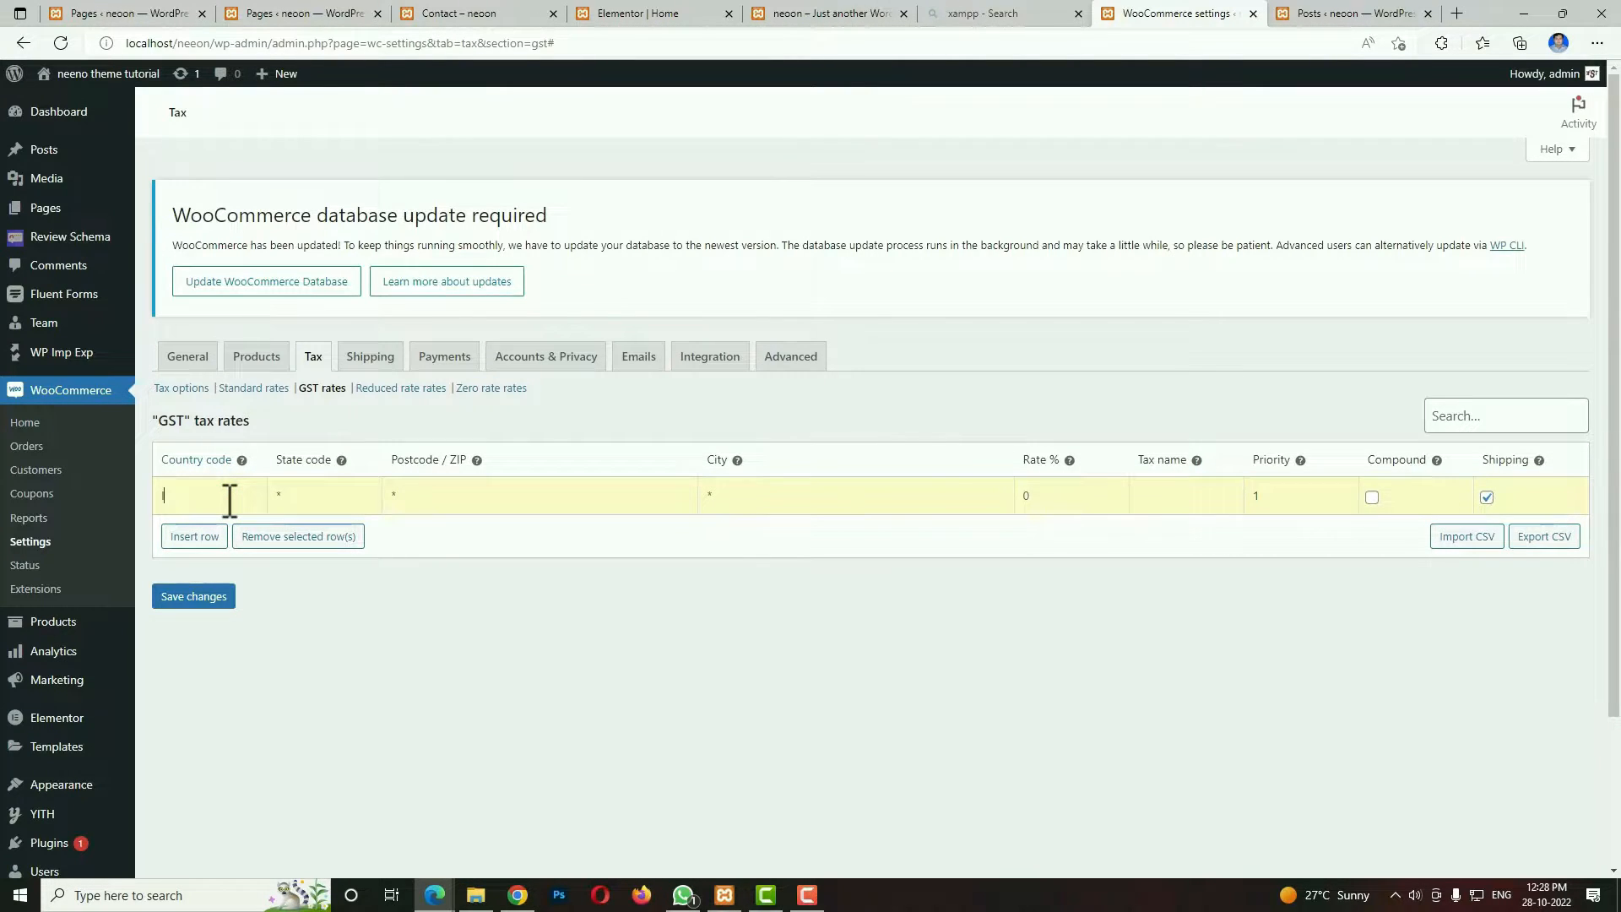
pyautogui.write('IN')
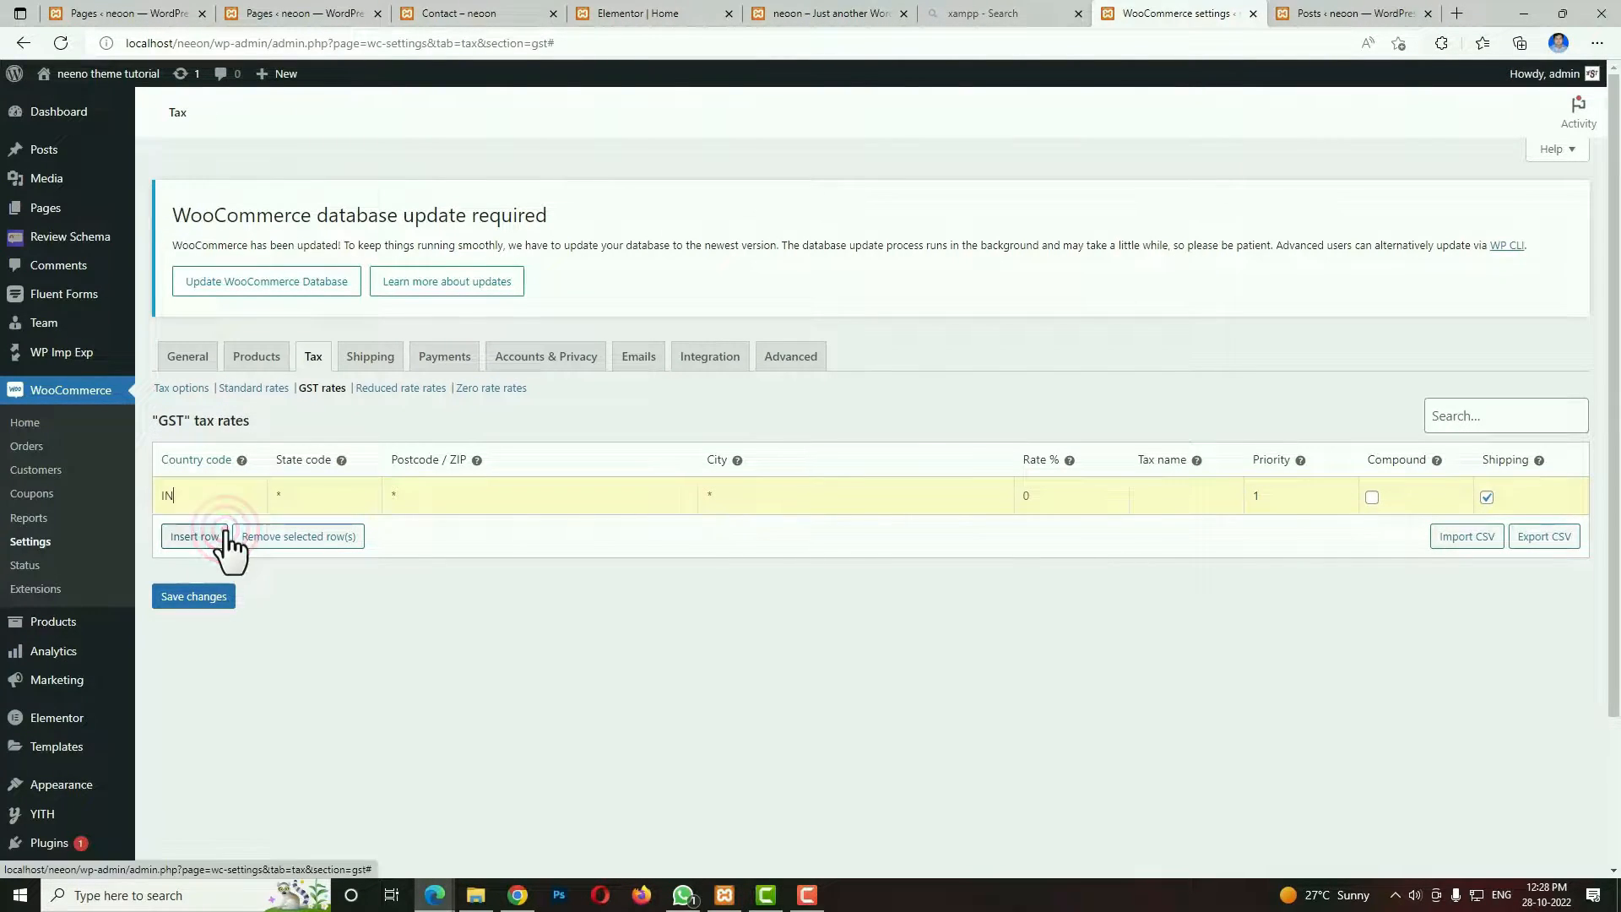
pyautogui.click(224, 540)
pyautogui.click(1372, 498)
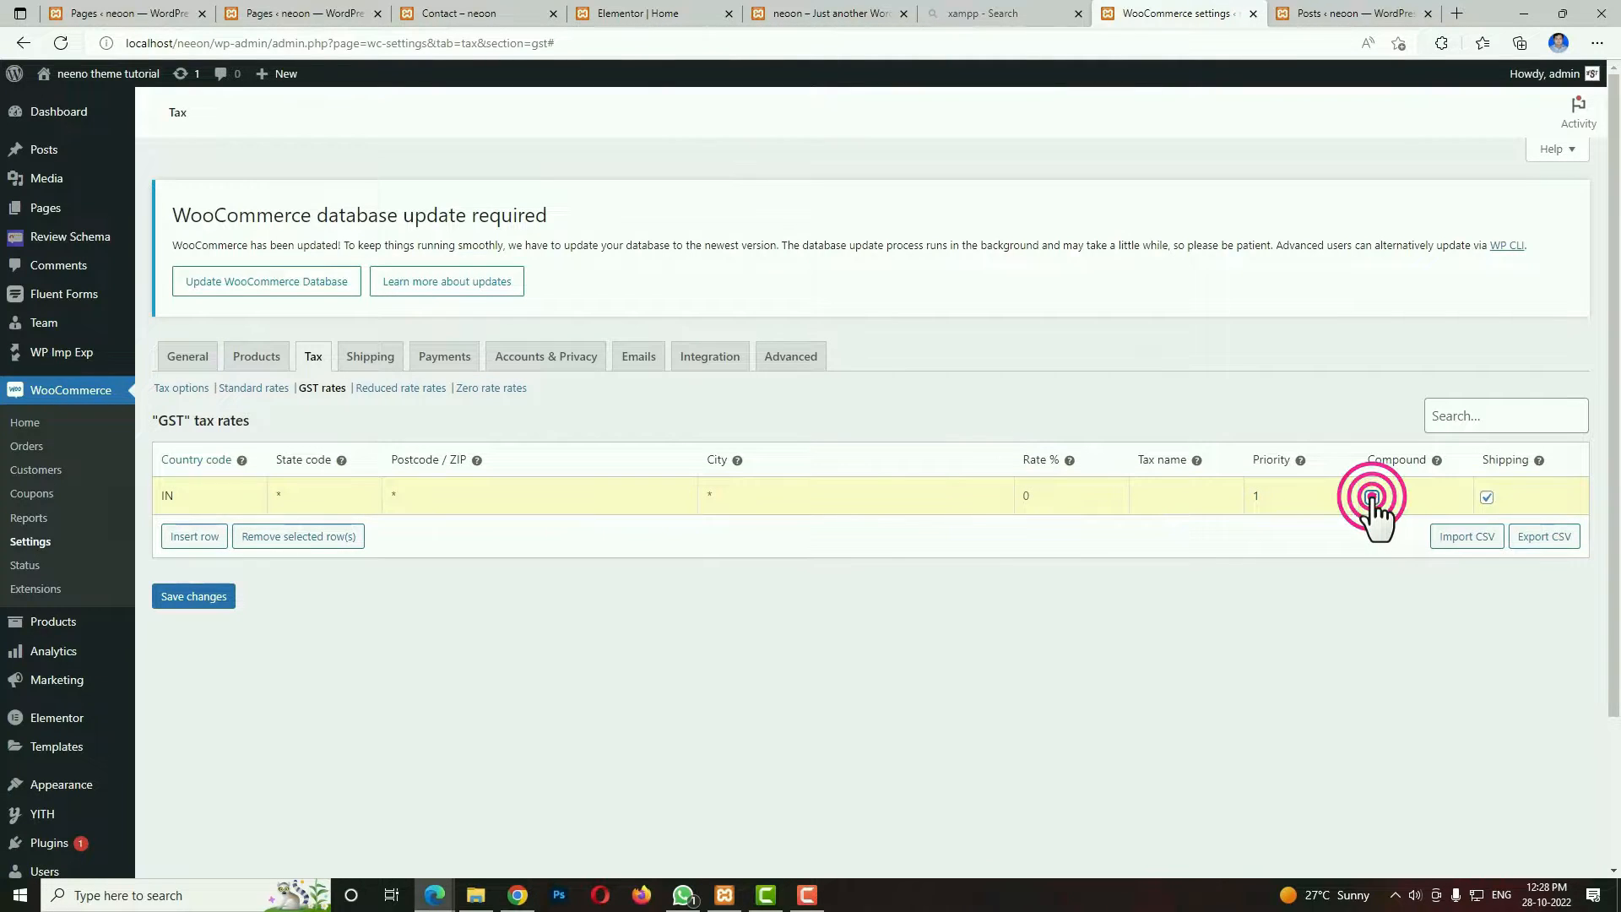
pyautogui.click(1049, 497)
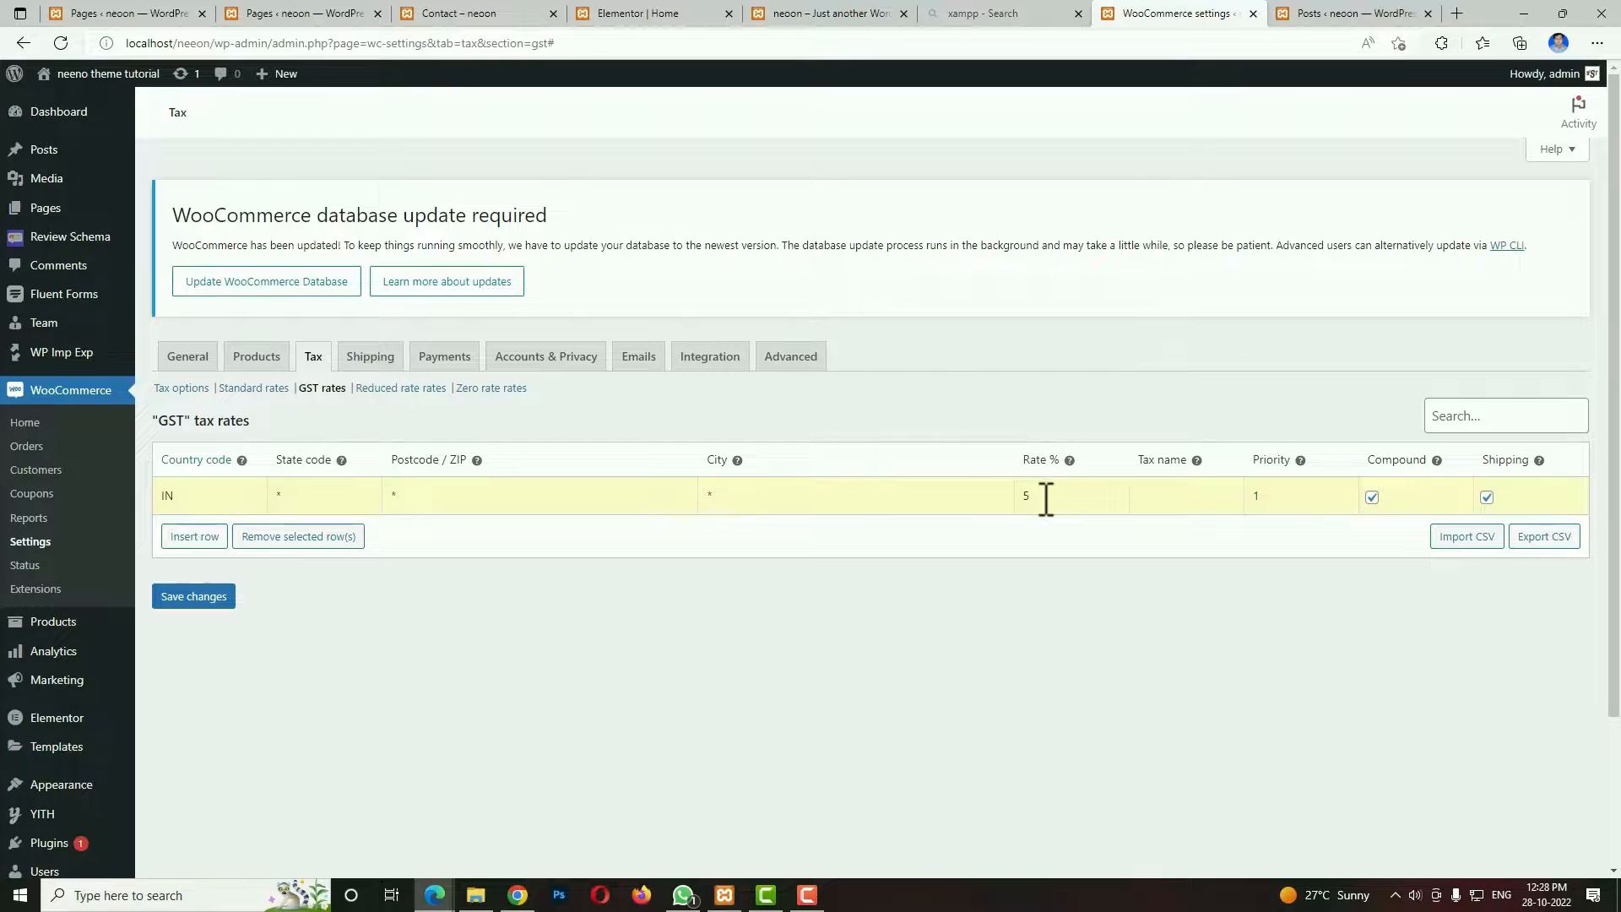
pyautogui.click(217, 601)
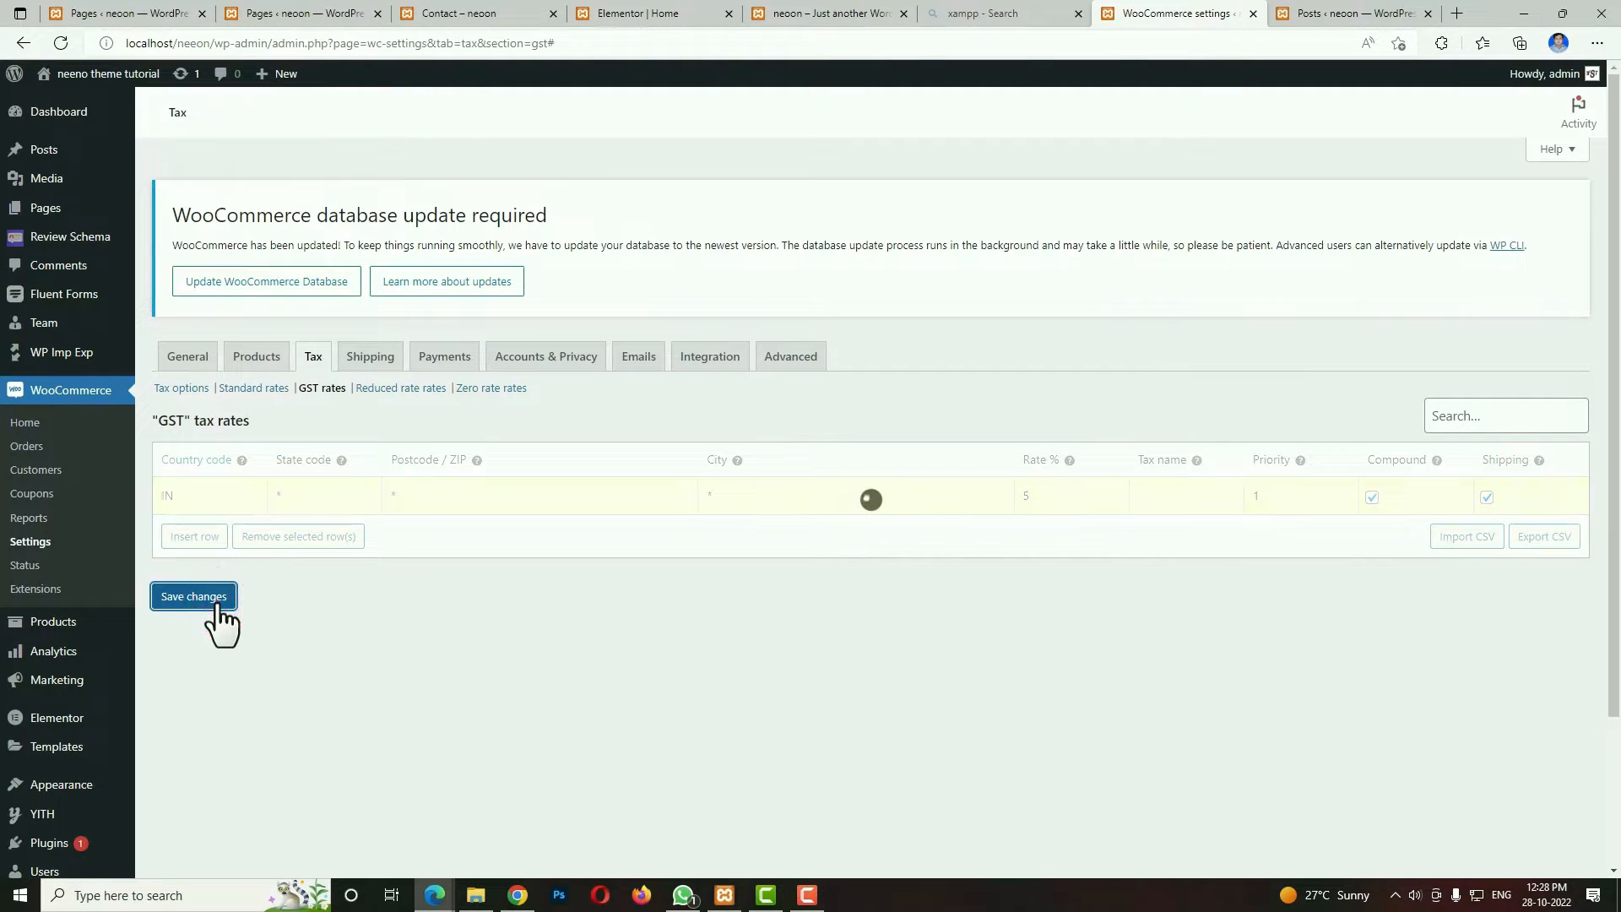
# Create a shipping zone named INDIA and add a flat rate shipping method to it.
pyautogui.click(374, 358)
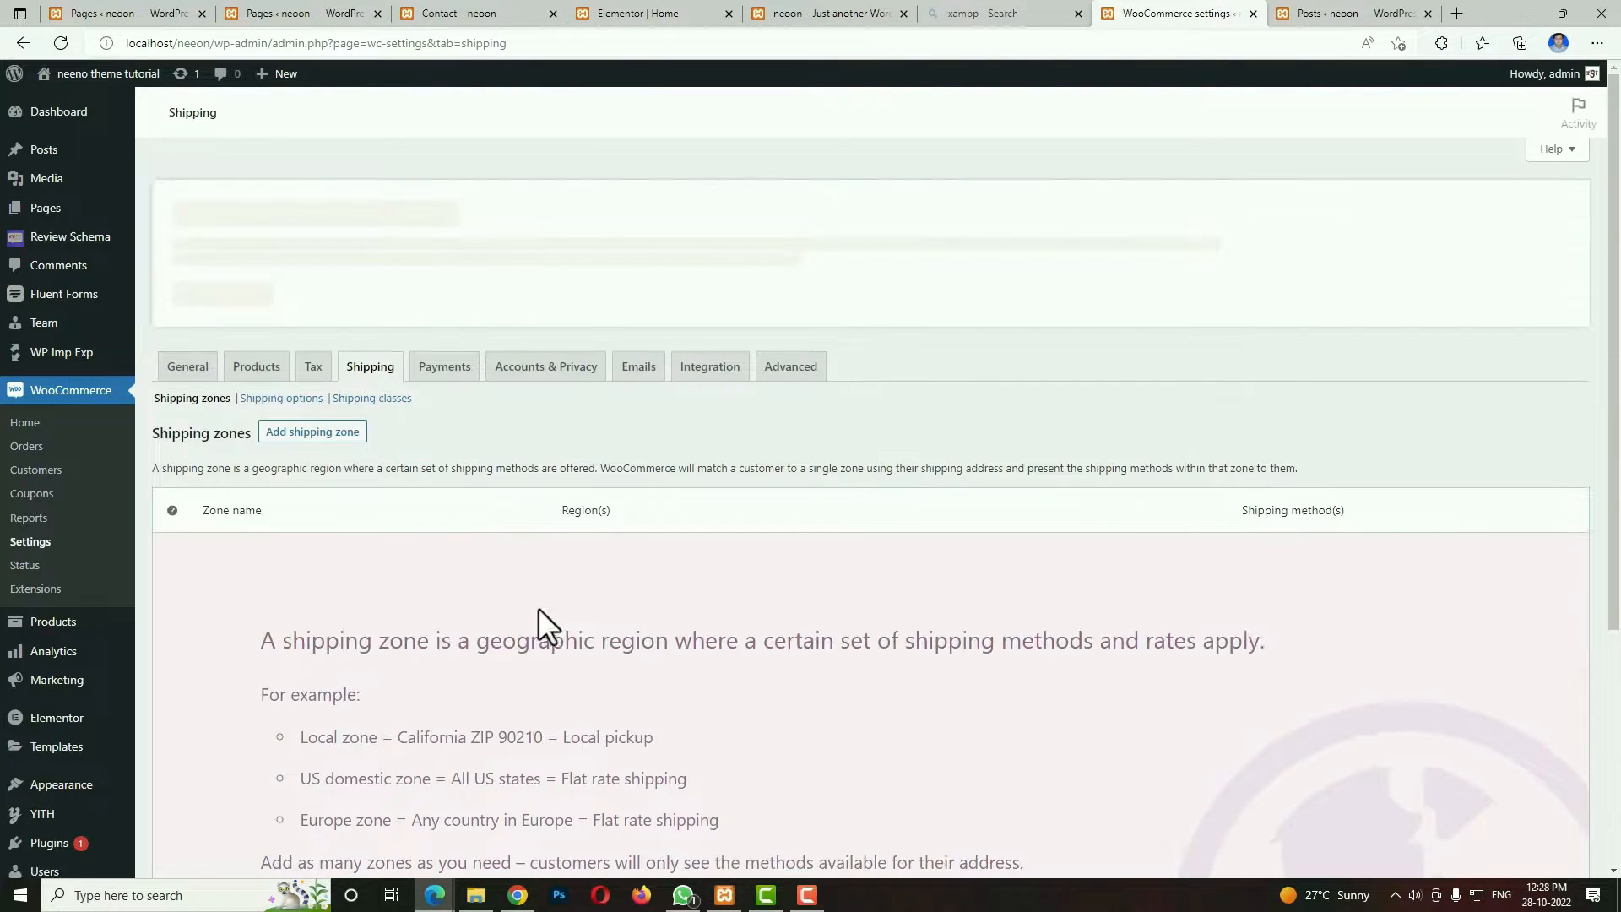
pyautogui.scroll(-4, 591, 646)
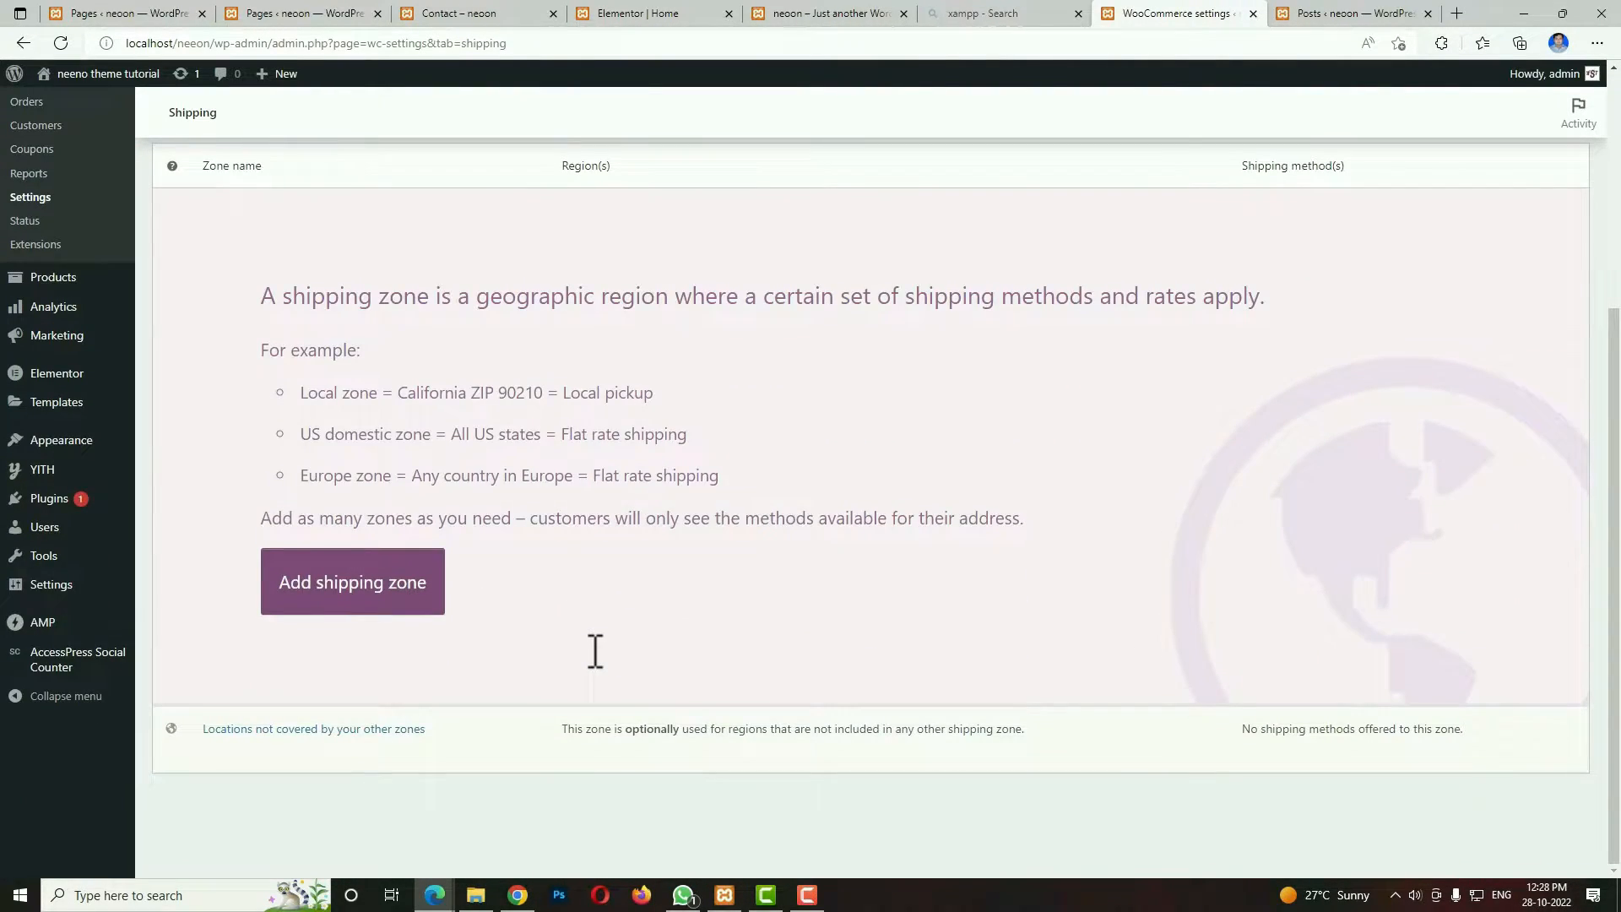
pyautogui.click(420, 593)
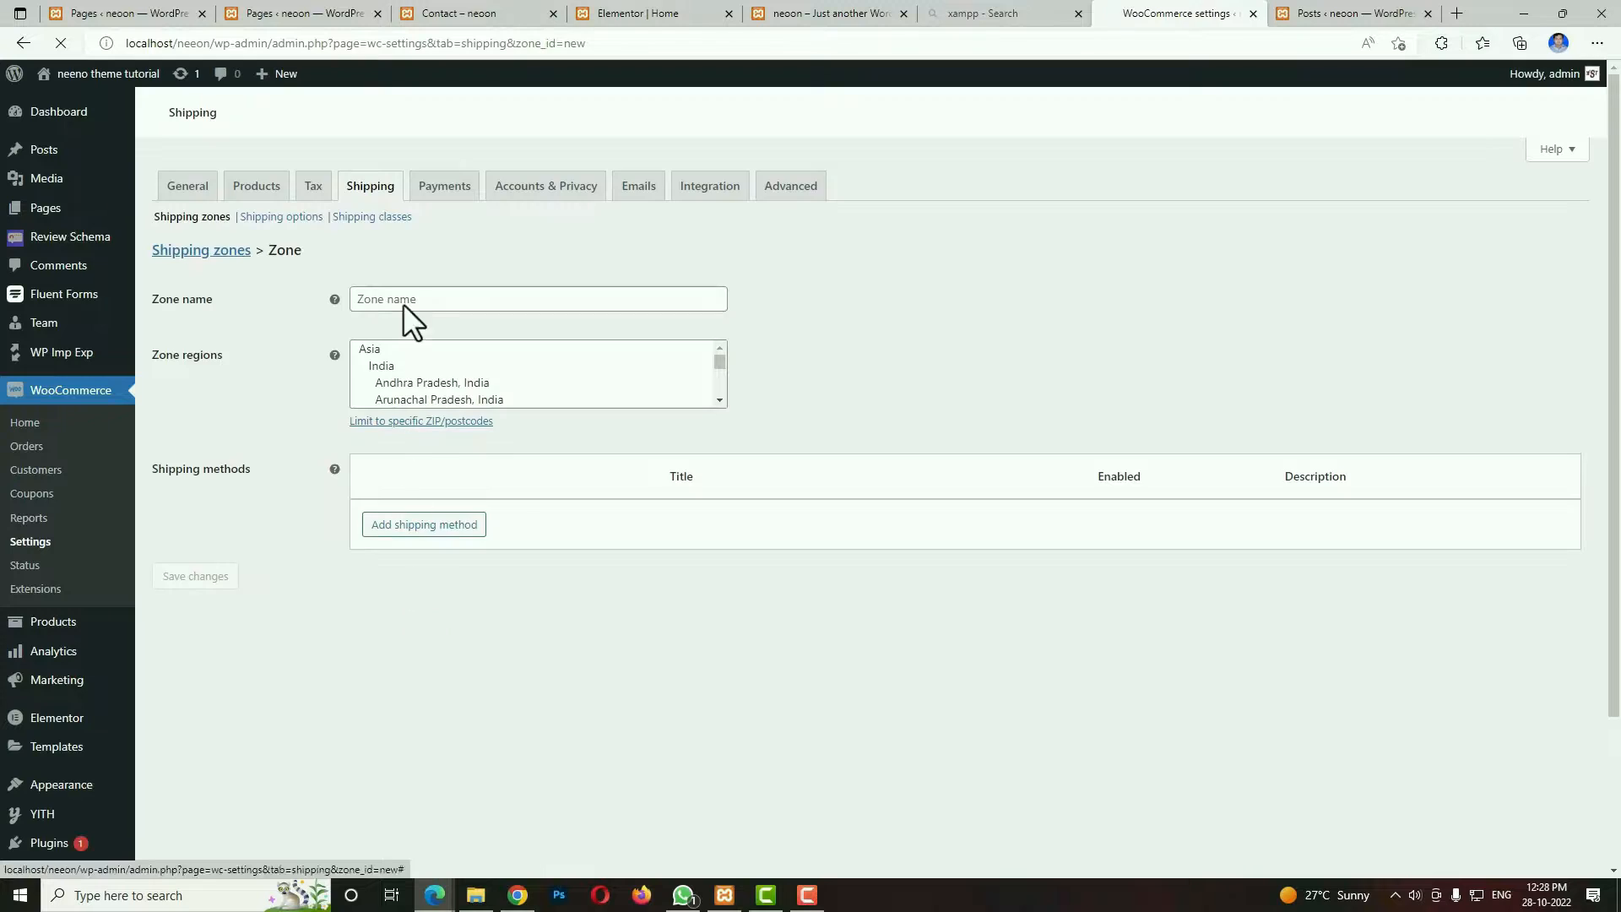
pyautogui.click(417, 304)
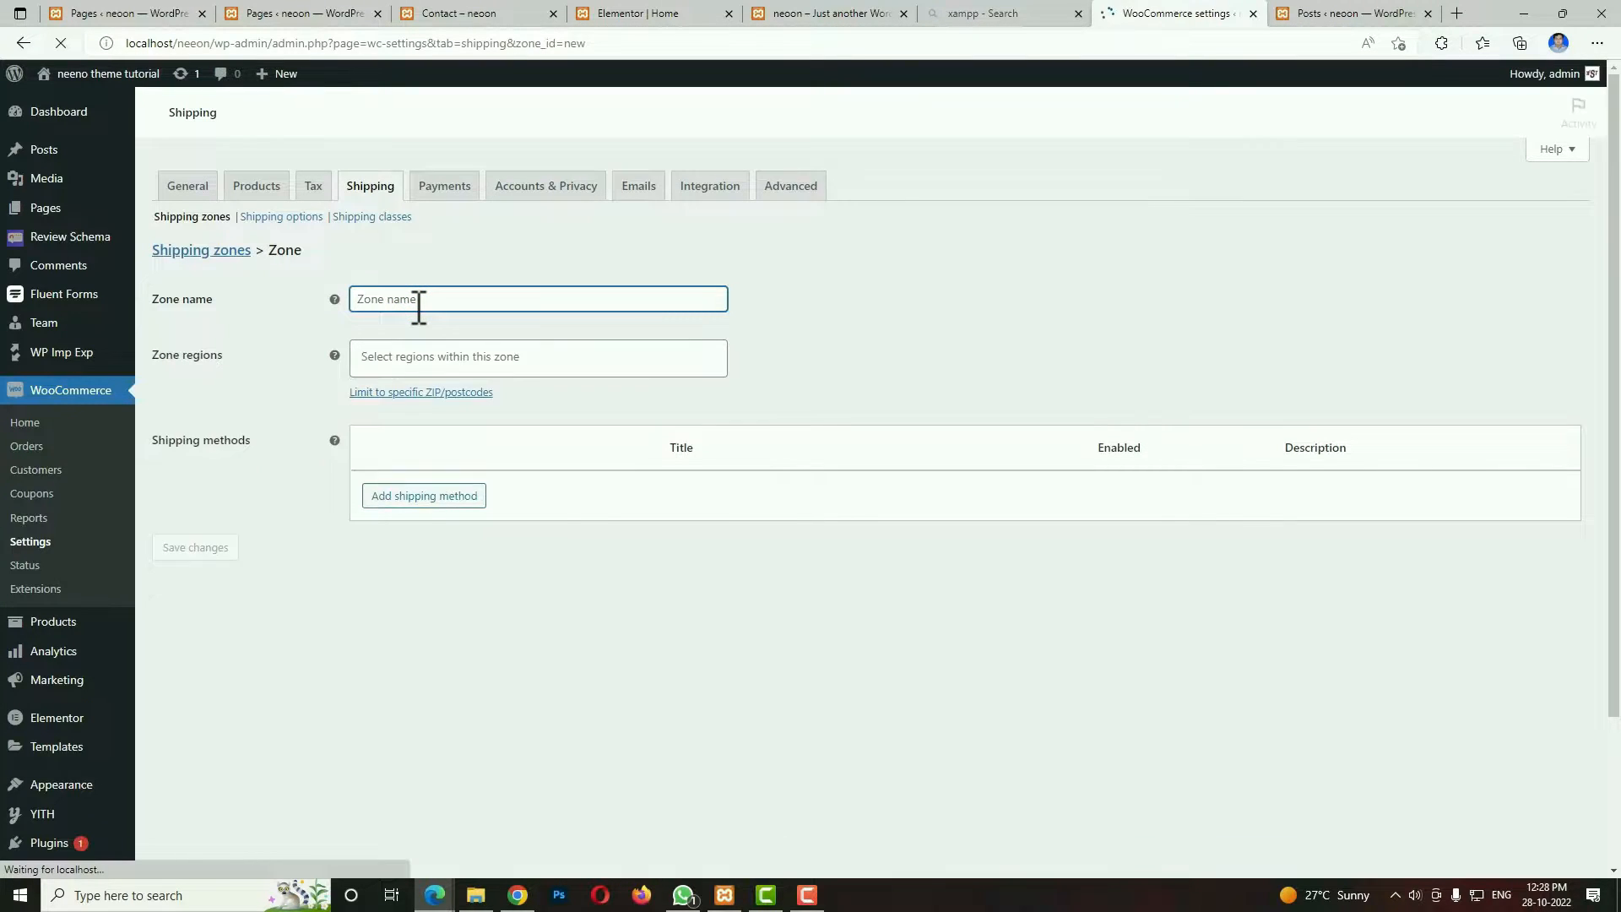
pyautogui.write('IN')
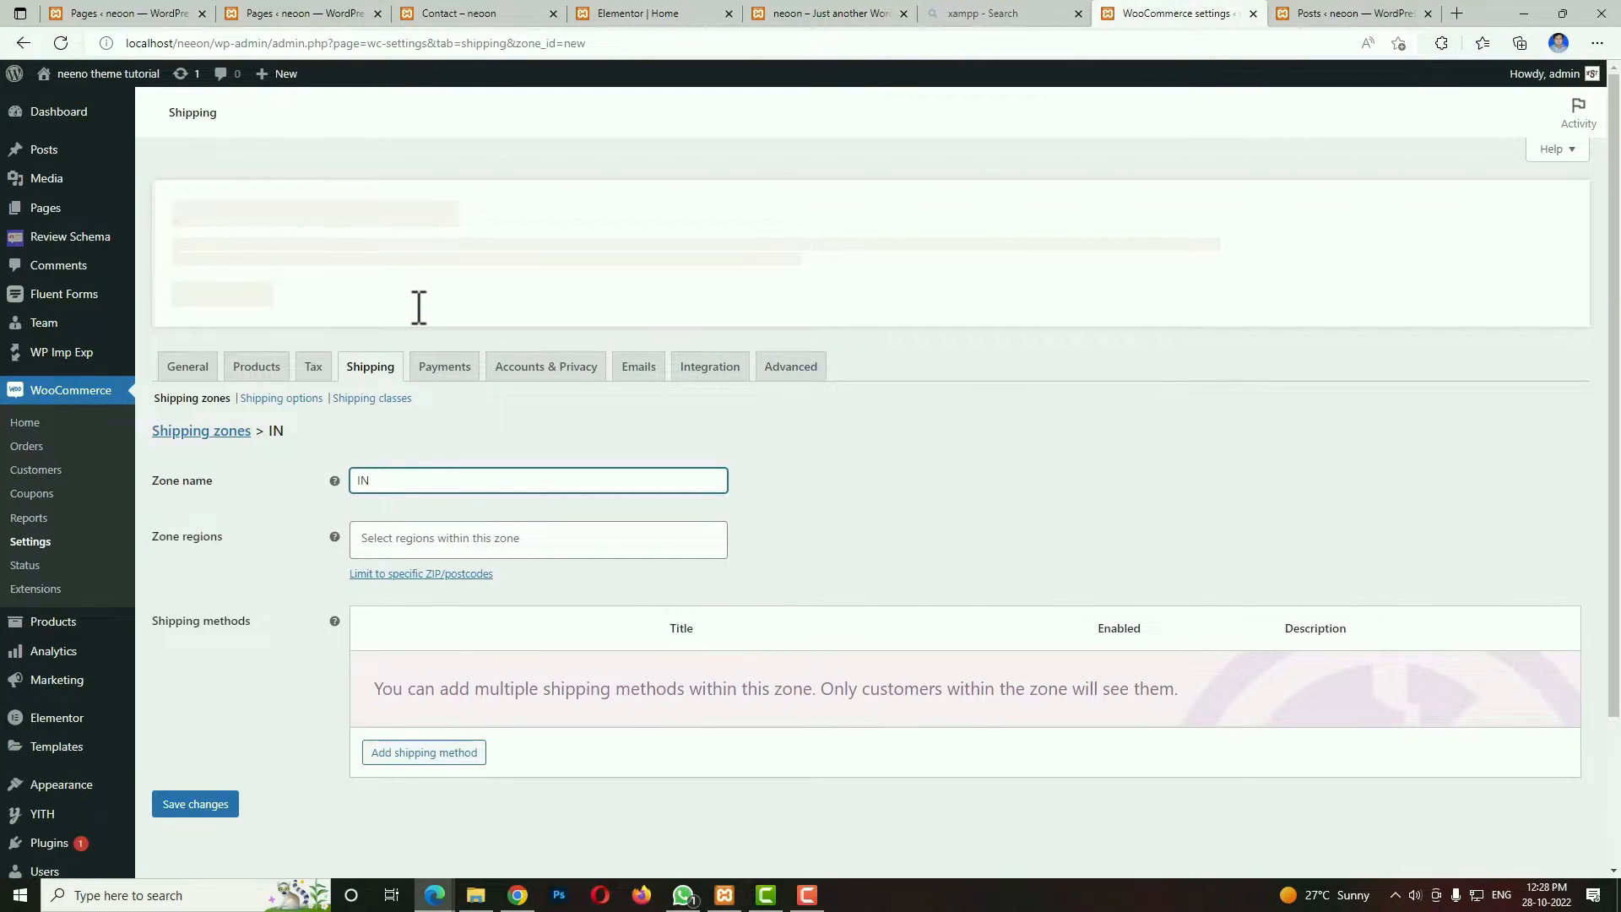
pyautogui.write('DIA')
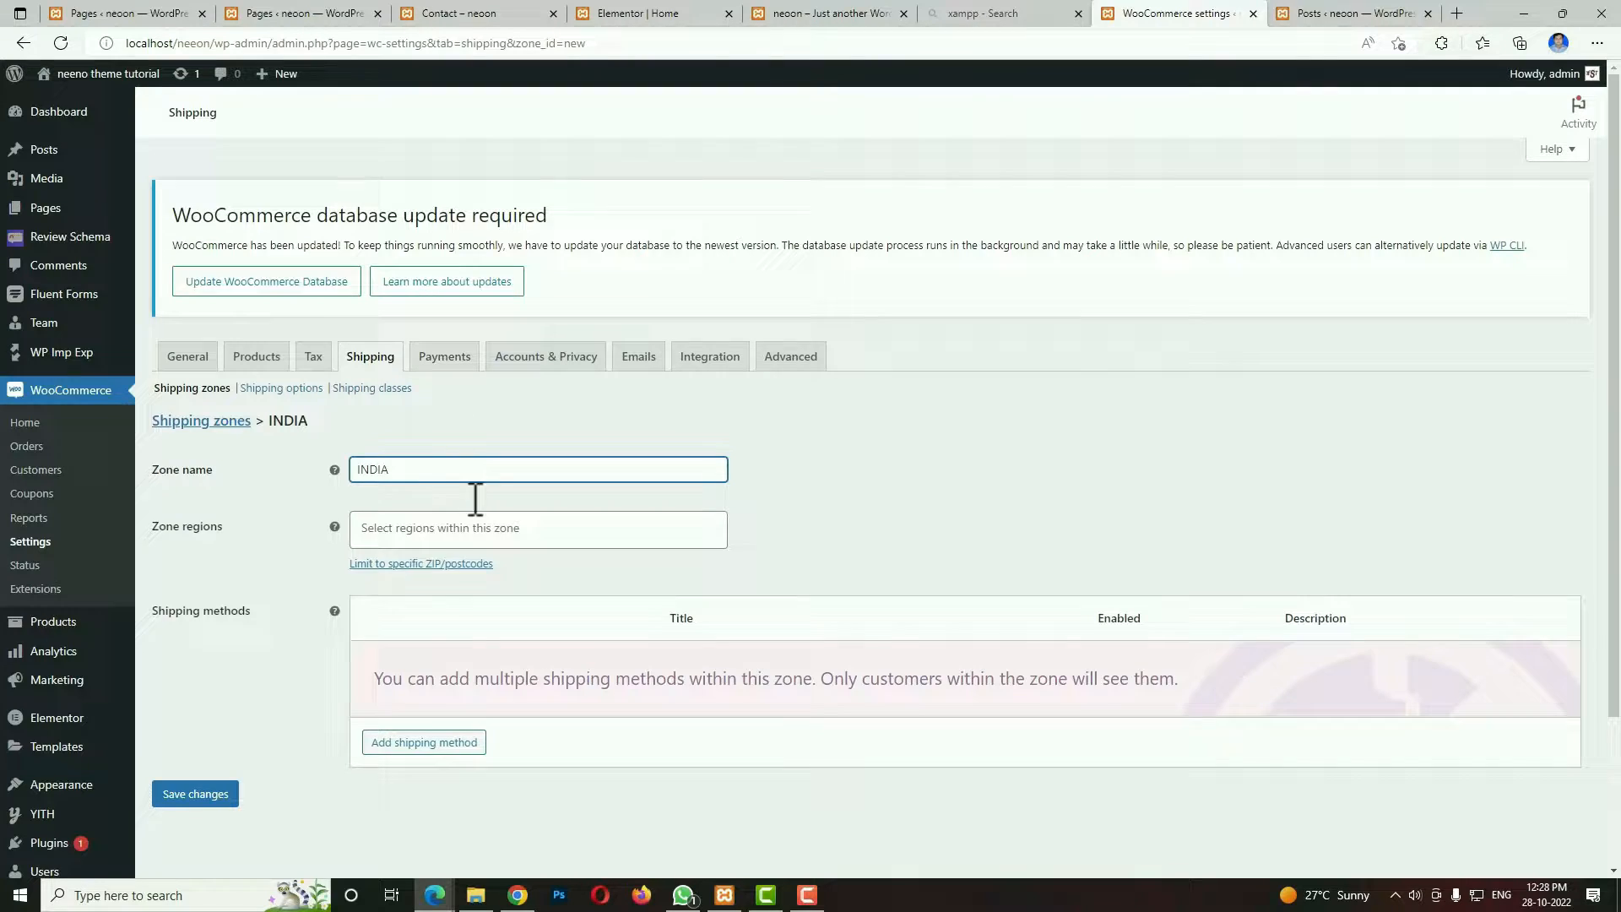
pyautogui.click(421, 750)
pyautogui.click(1026, 553)
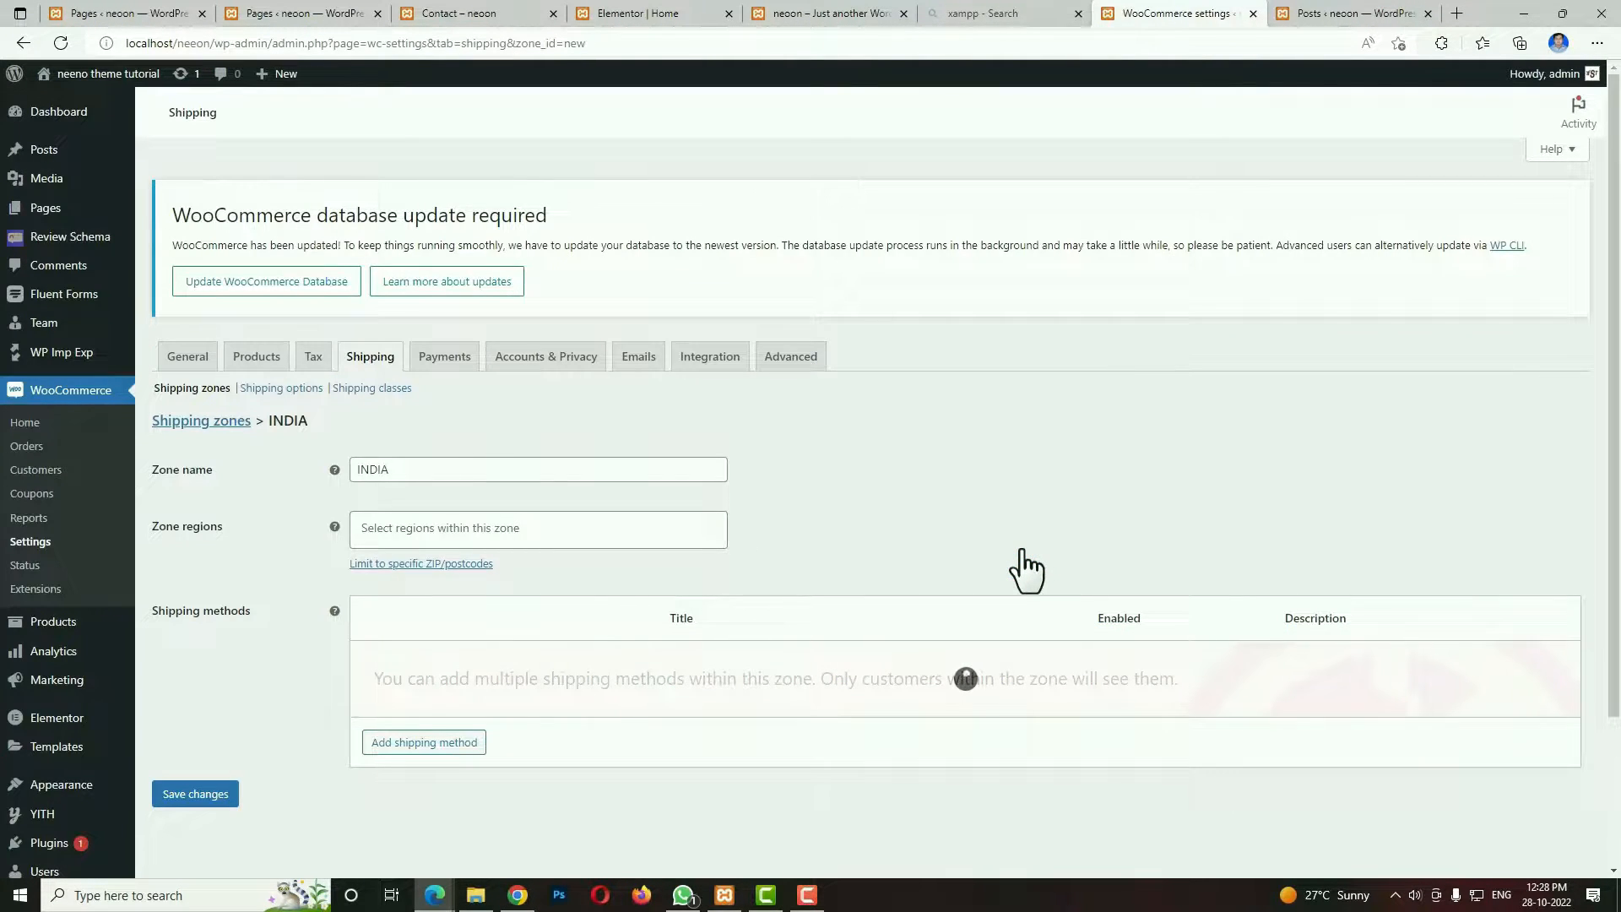
# Set the cost of the INDIA zone's flat rate method to 50*[qty] and save it.
pyautogui.click(435, 671)
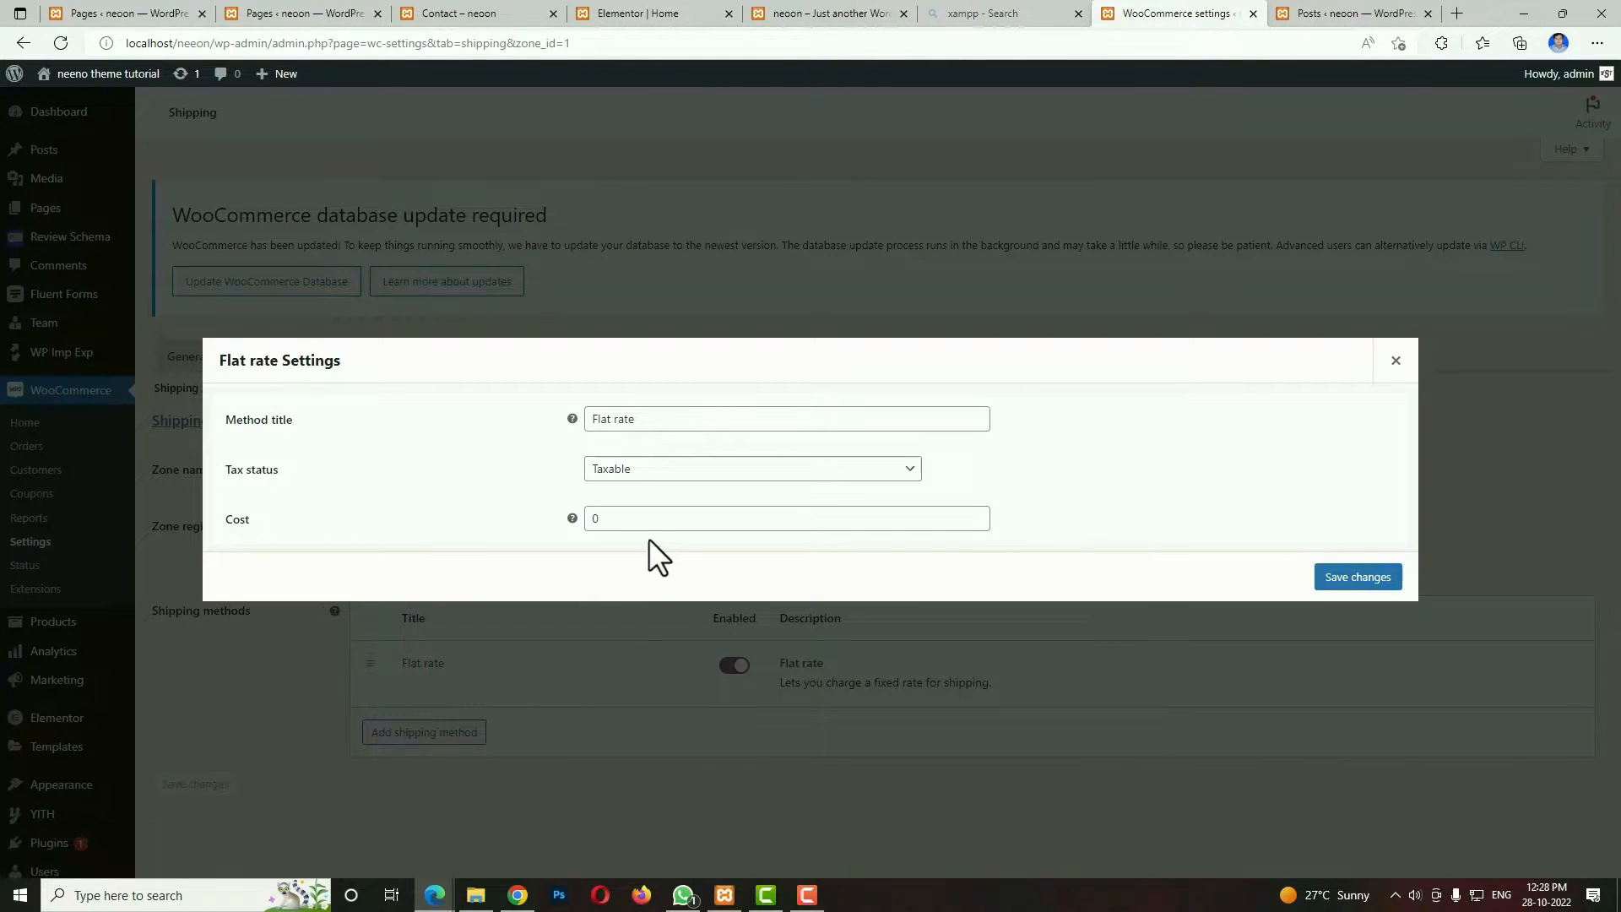
pyautogui.doubleClick(625, 524)
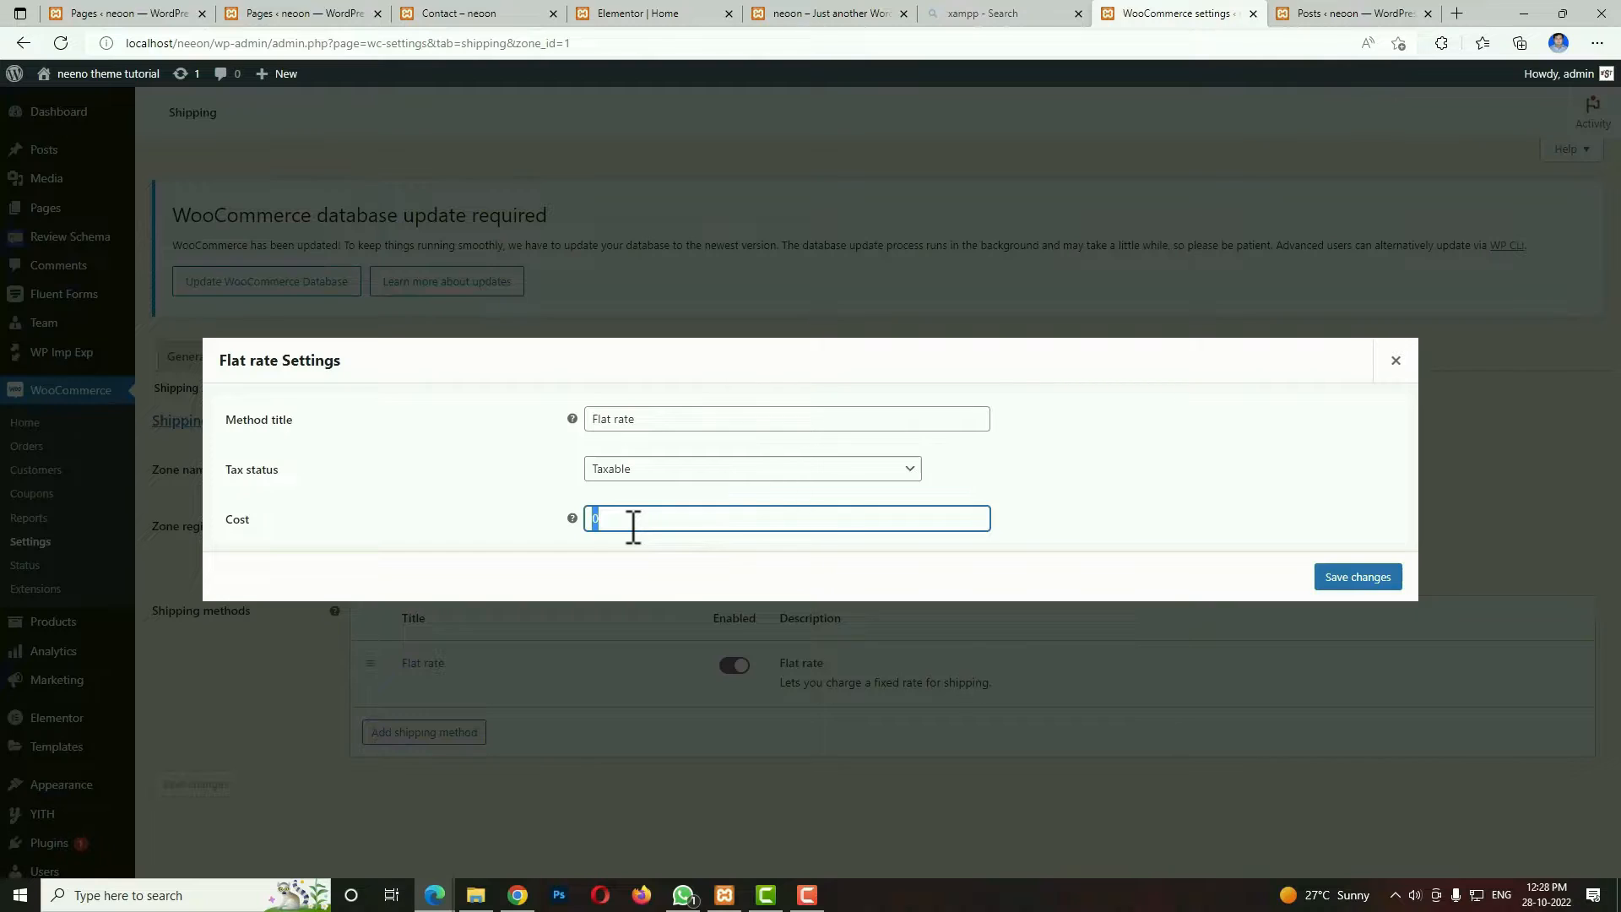
pyautogui.write('5')
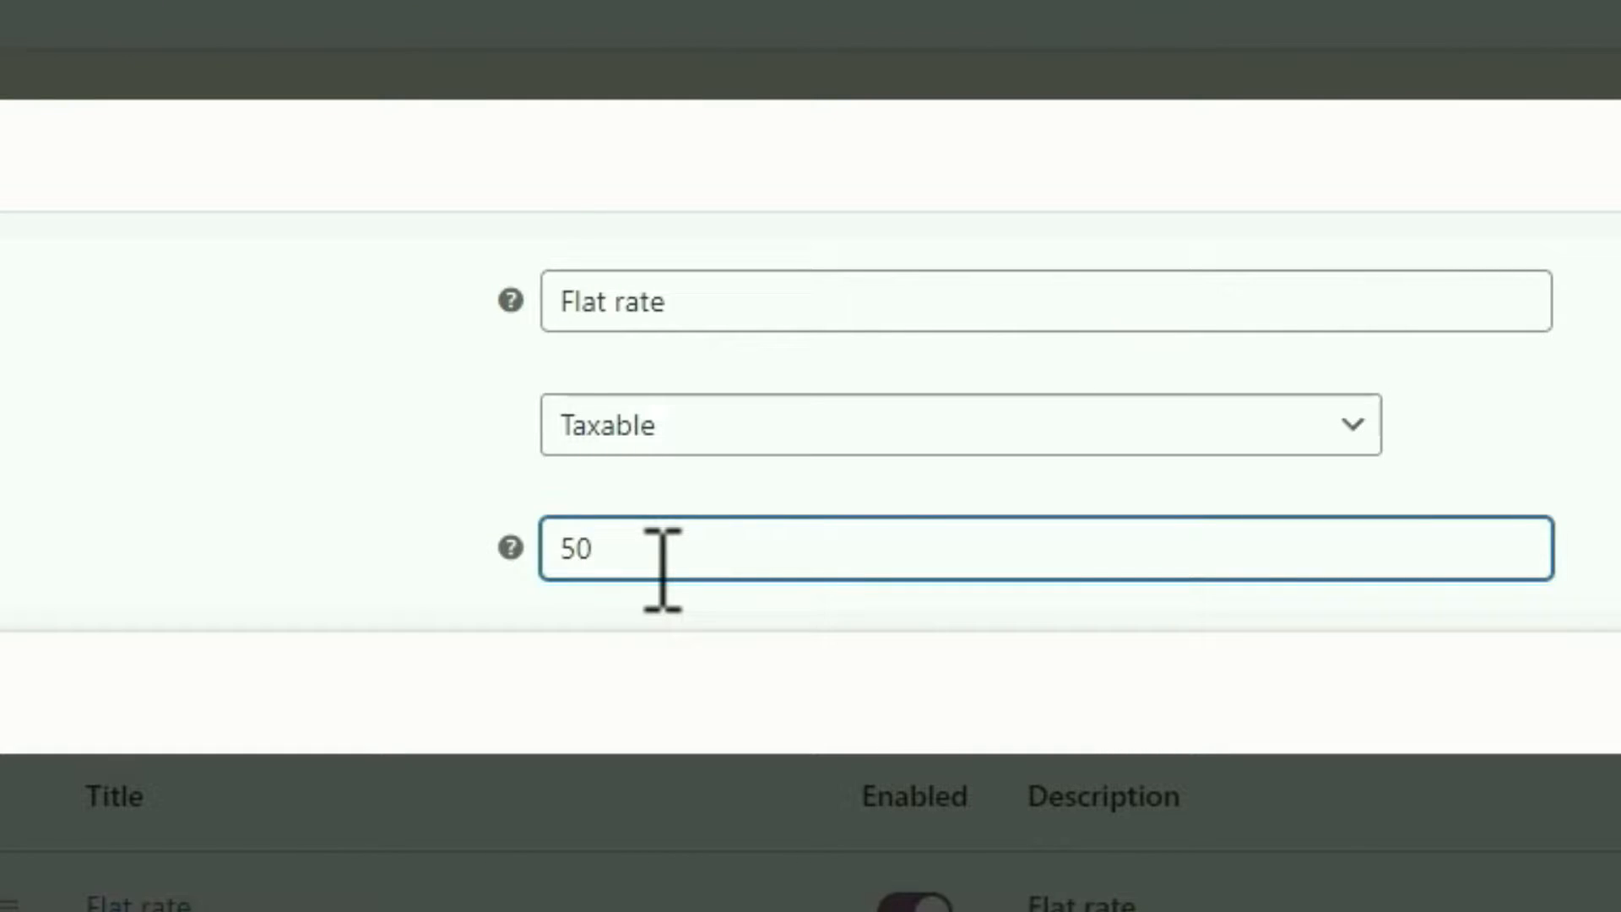
pyautogui.write('0*[qty]')
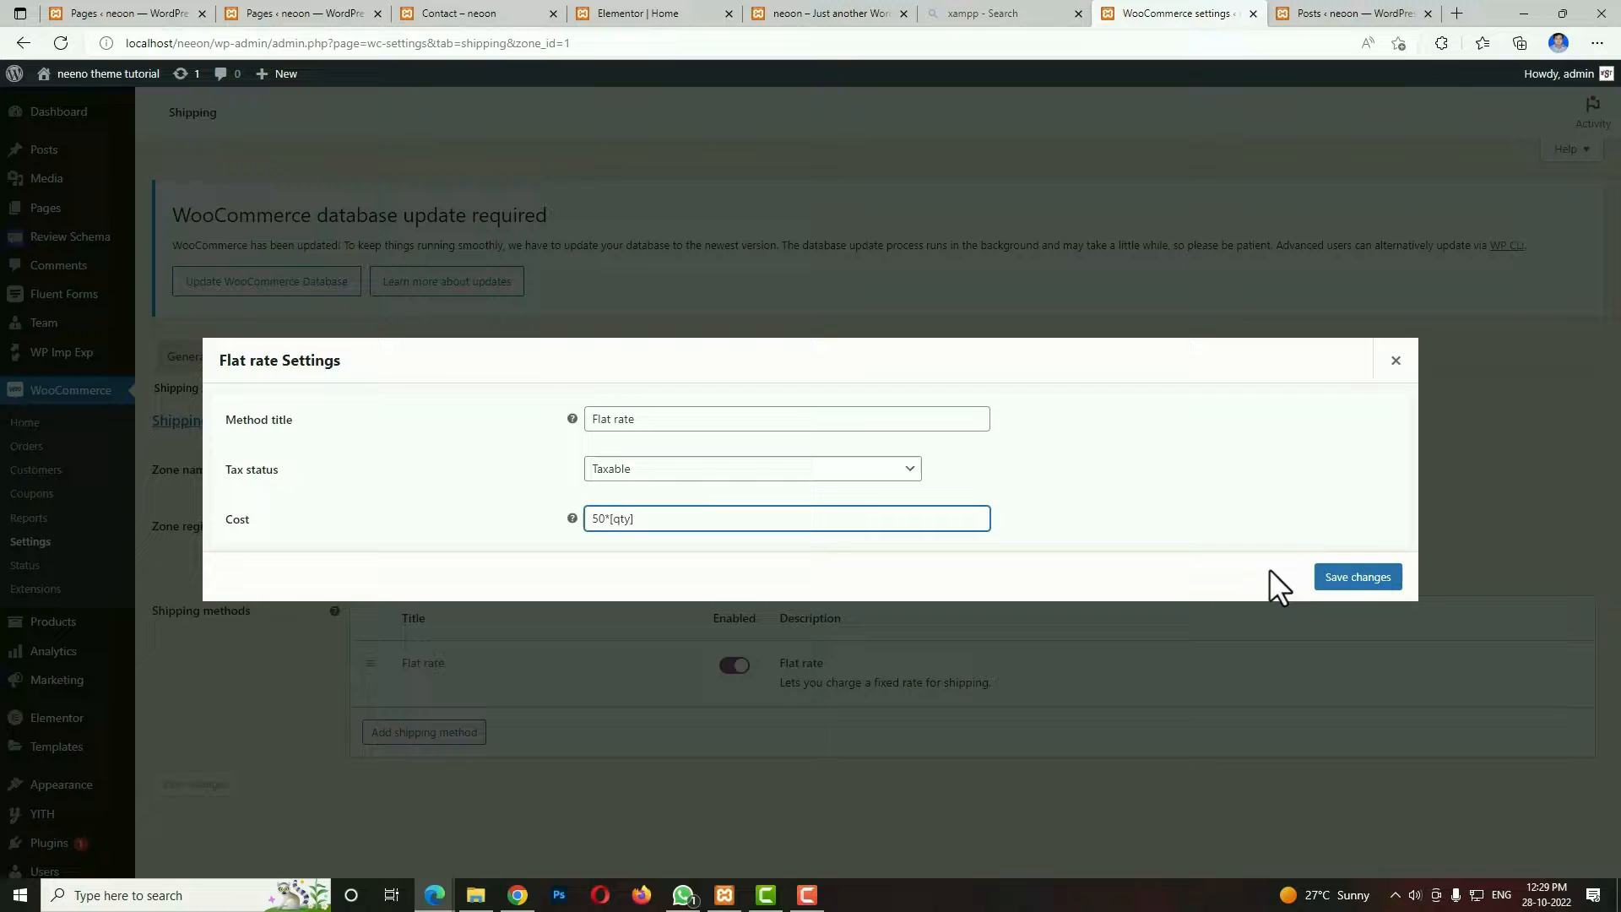
pyautogui.click(1351, 578)
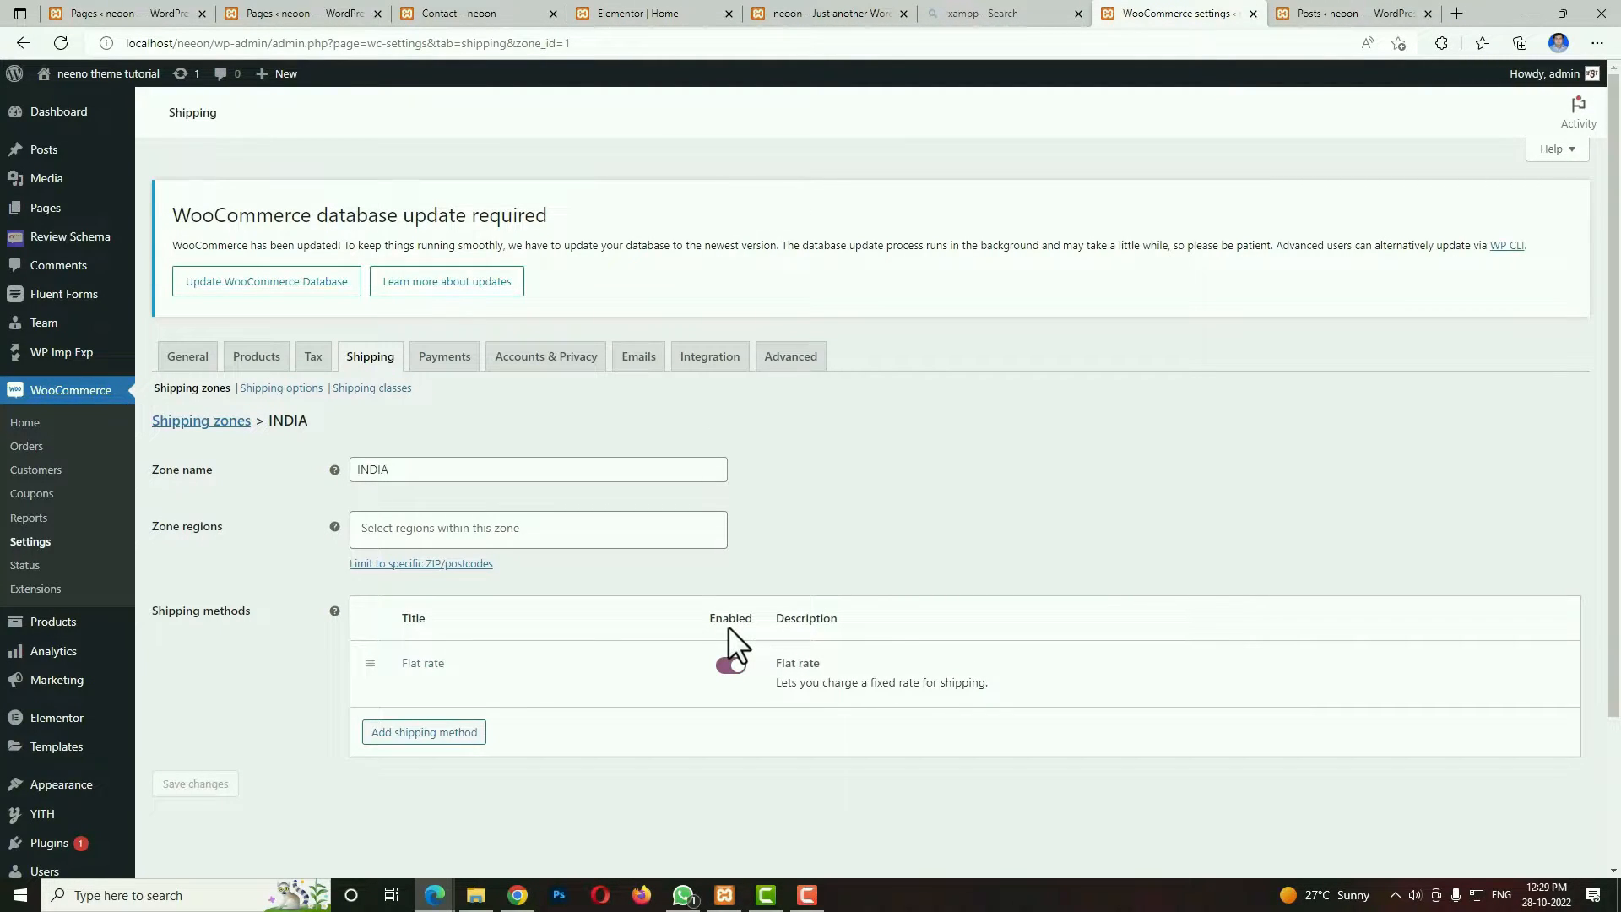
# Enable cash on delivery in the WooCommerce payment methods and save the changes.
pyautogui.click(465, 361)
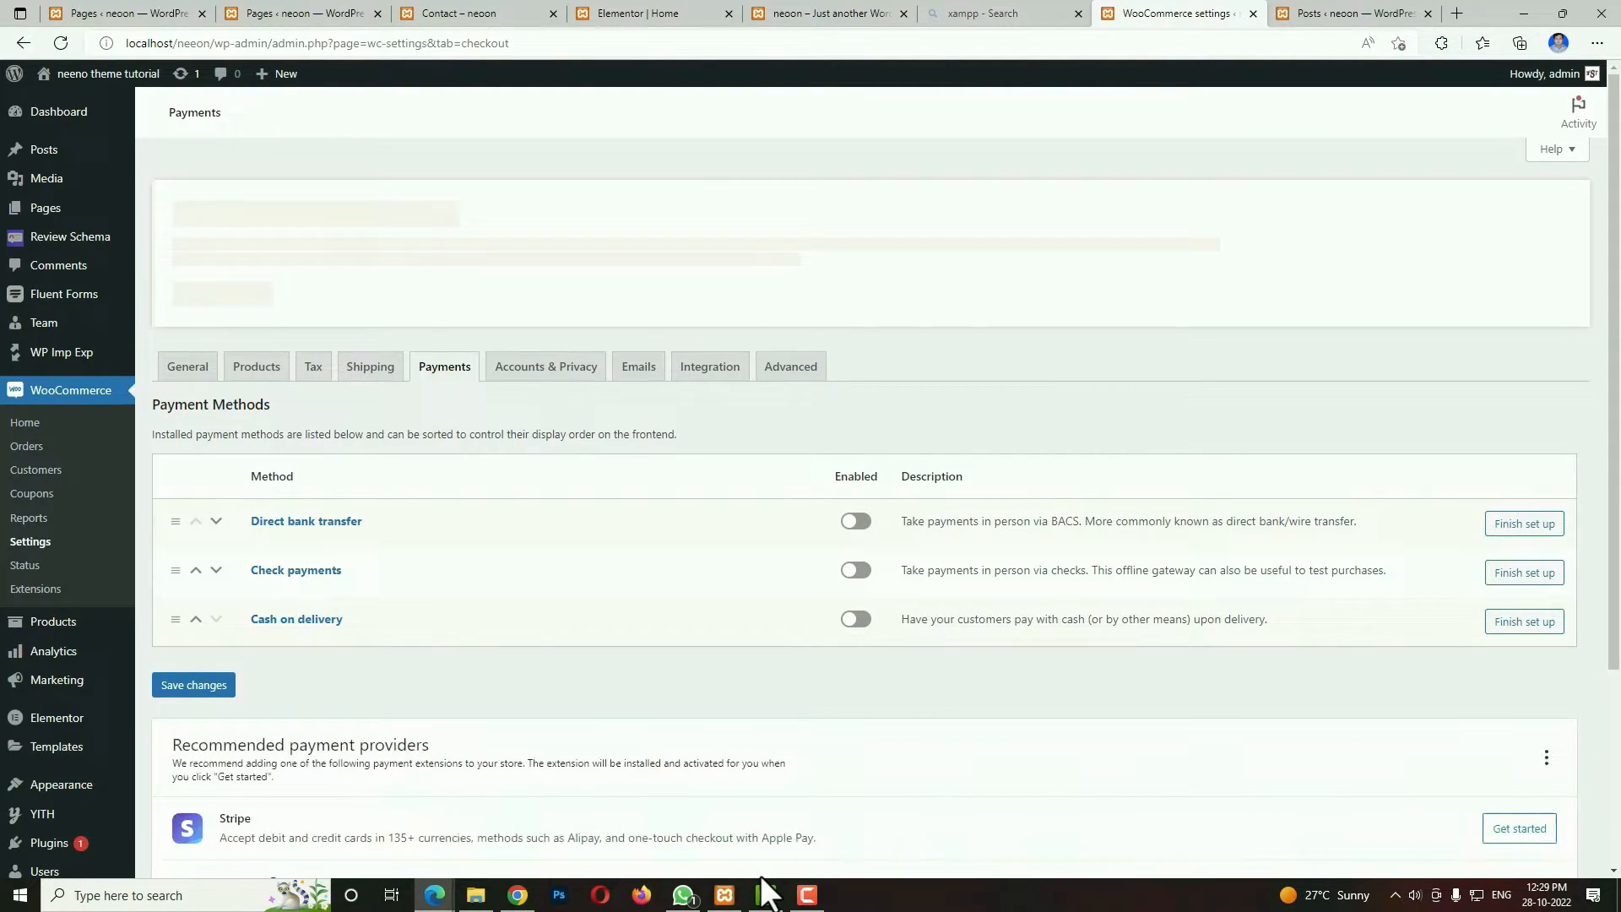
pyautogui.click(863, 611)
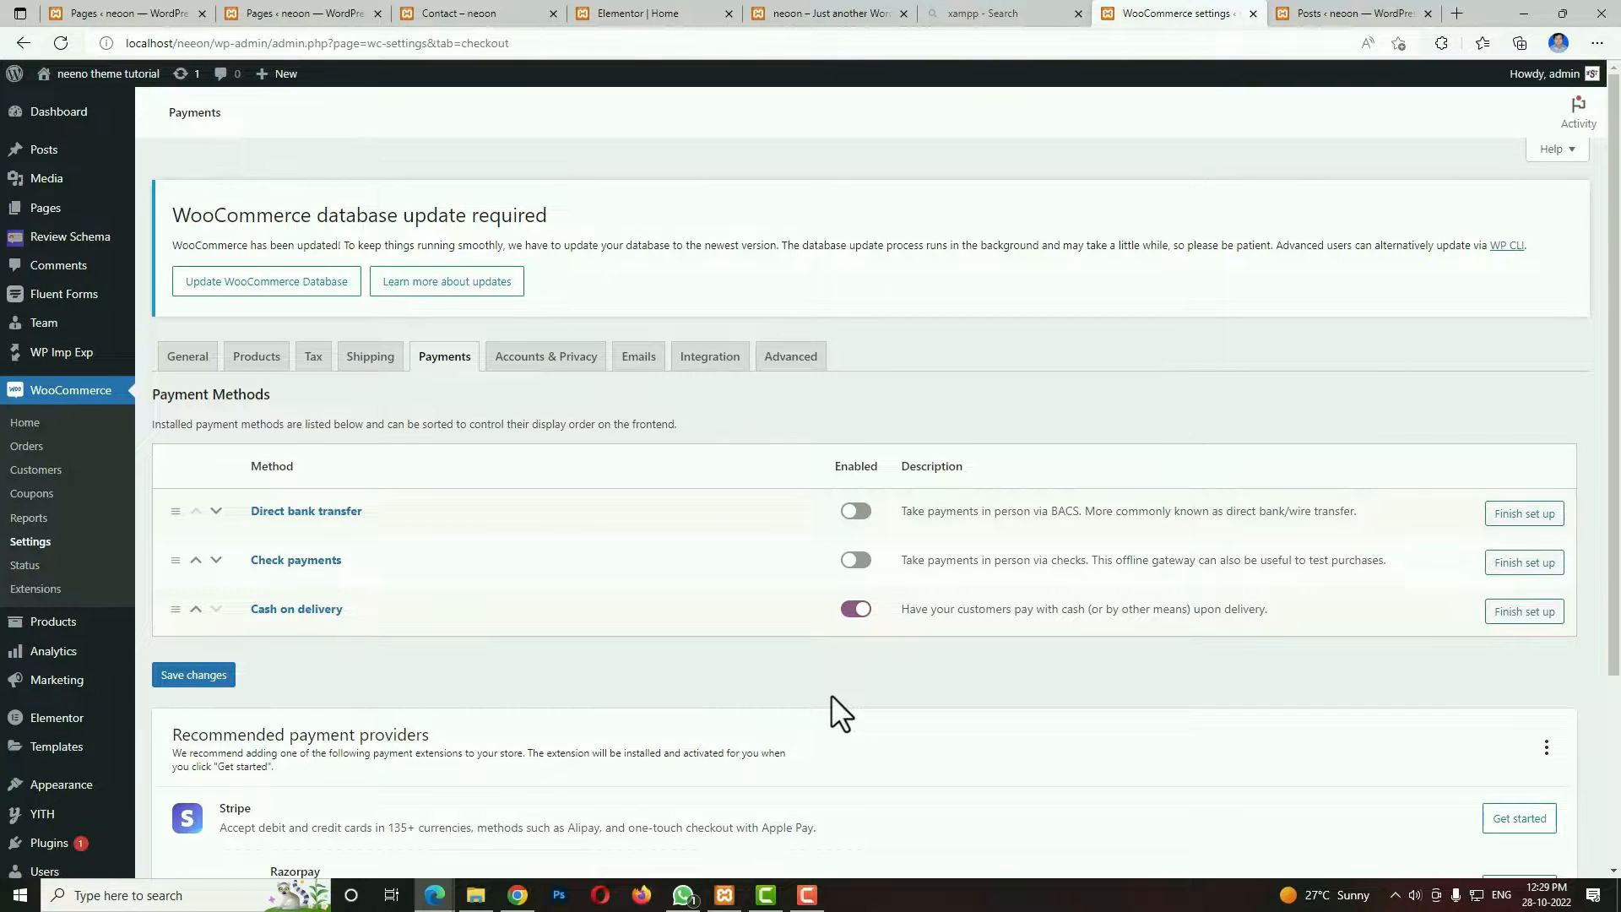
pyautogui.click(190, 675)
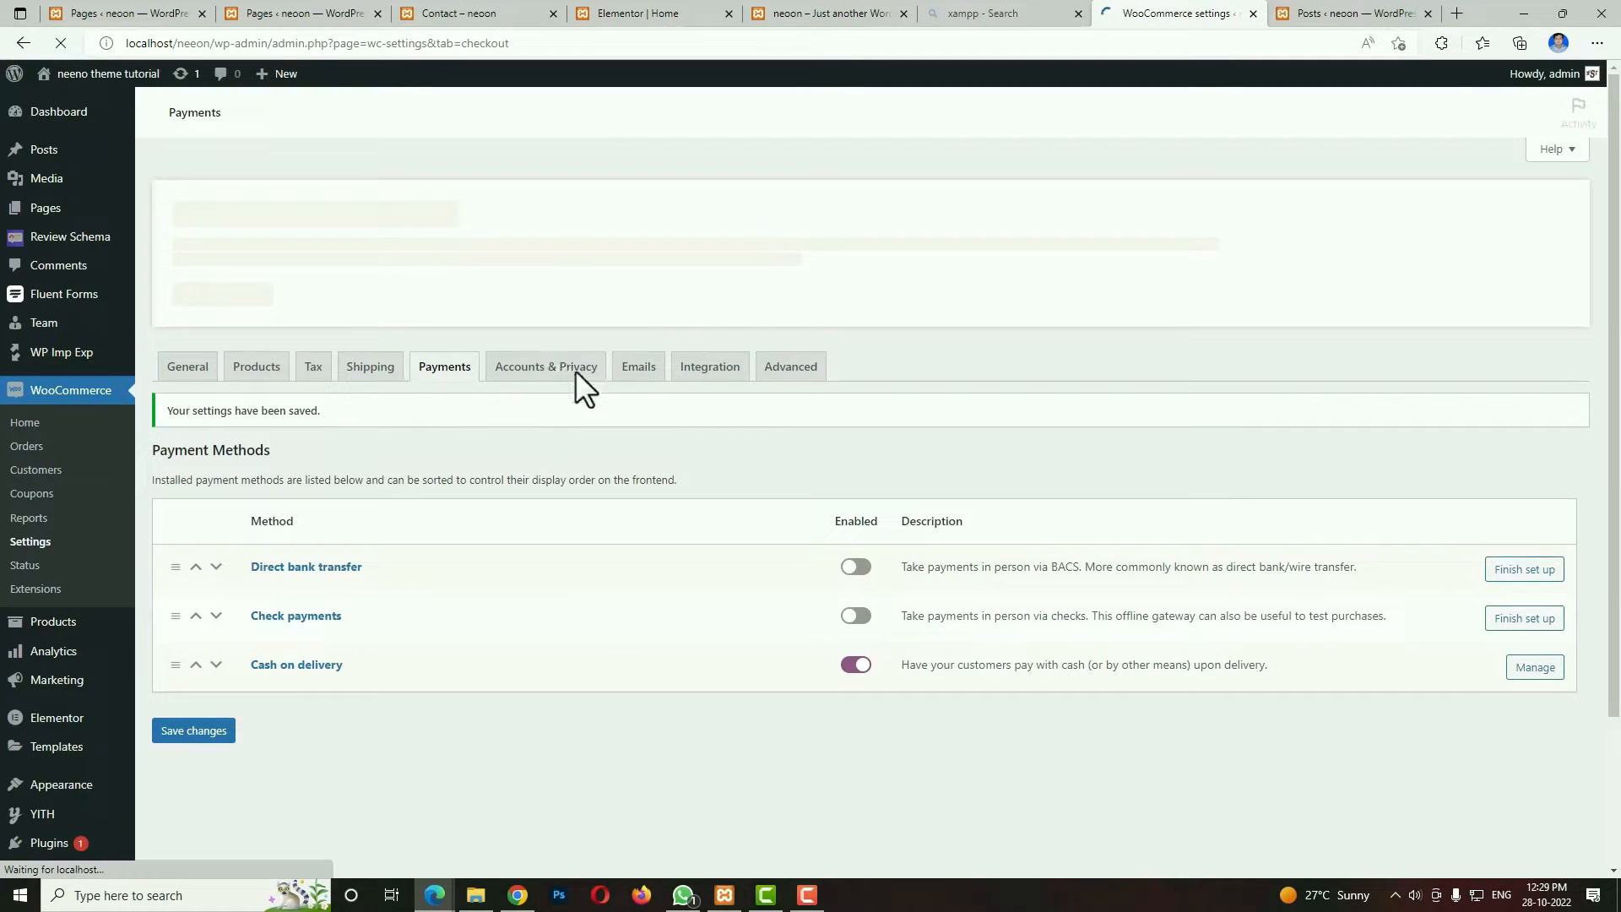
# In the Accounts & Privacy settings, allow checkout login and account creation at checkout and on My account, disable the password setup link, and save.
pyautogui.click(561, 364)
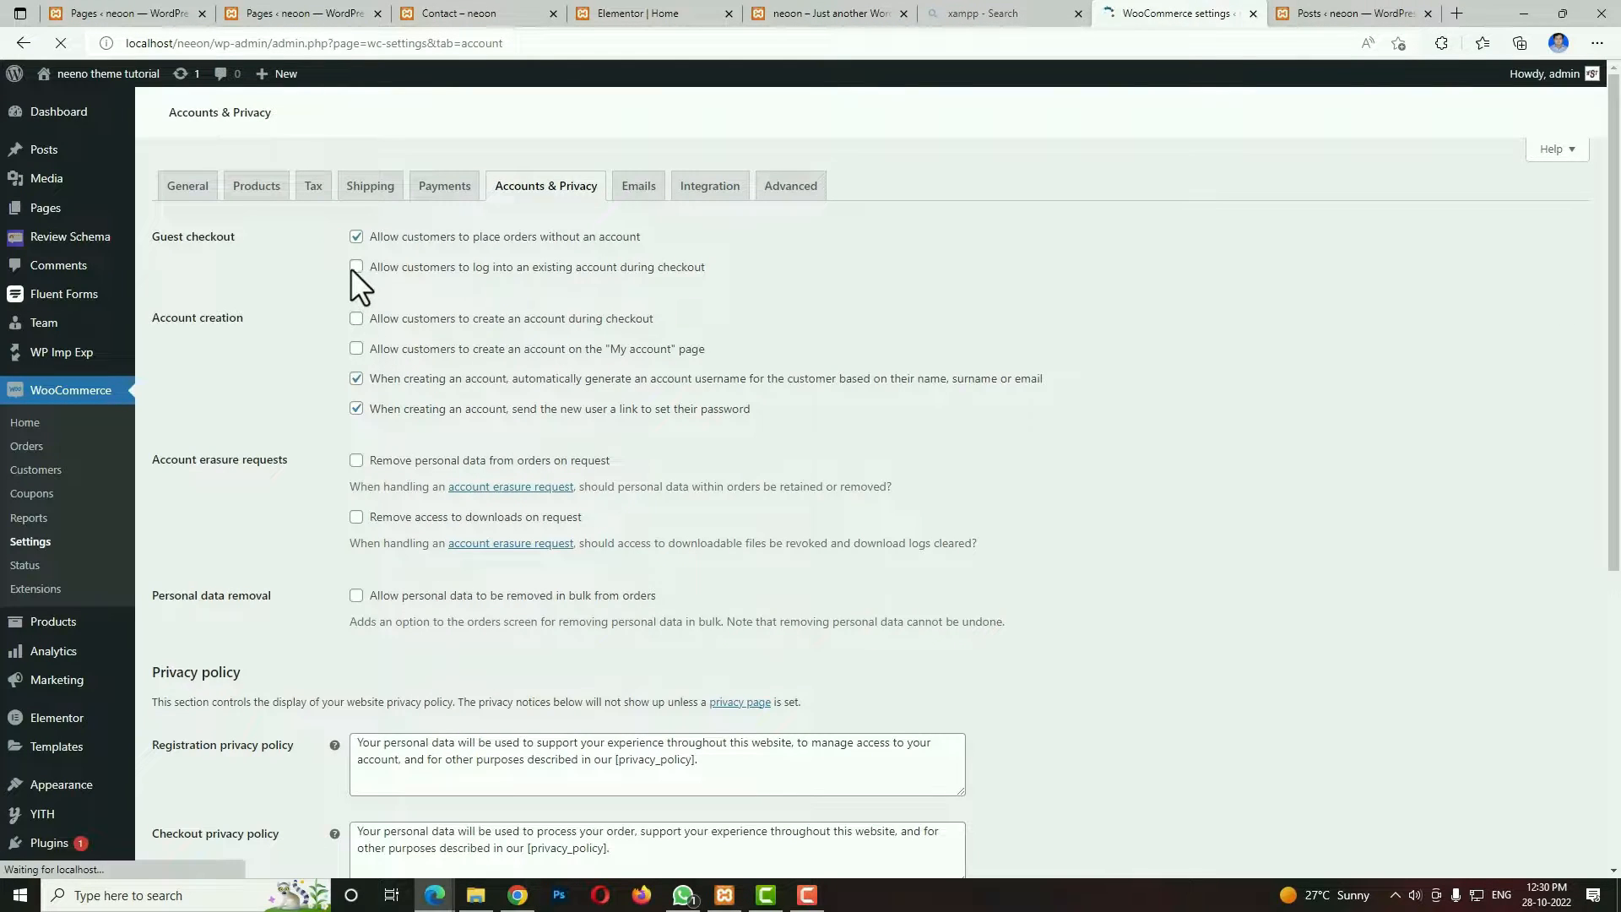
pyautogui.click(356, 267)
pyautogui.click(356, 500)
pyautogui.click(355, 531)
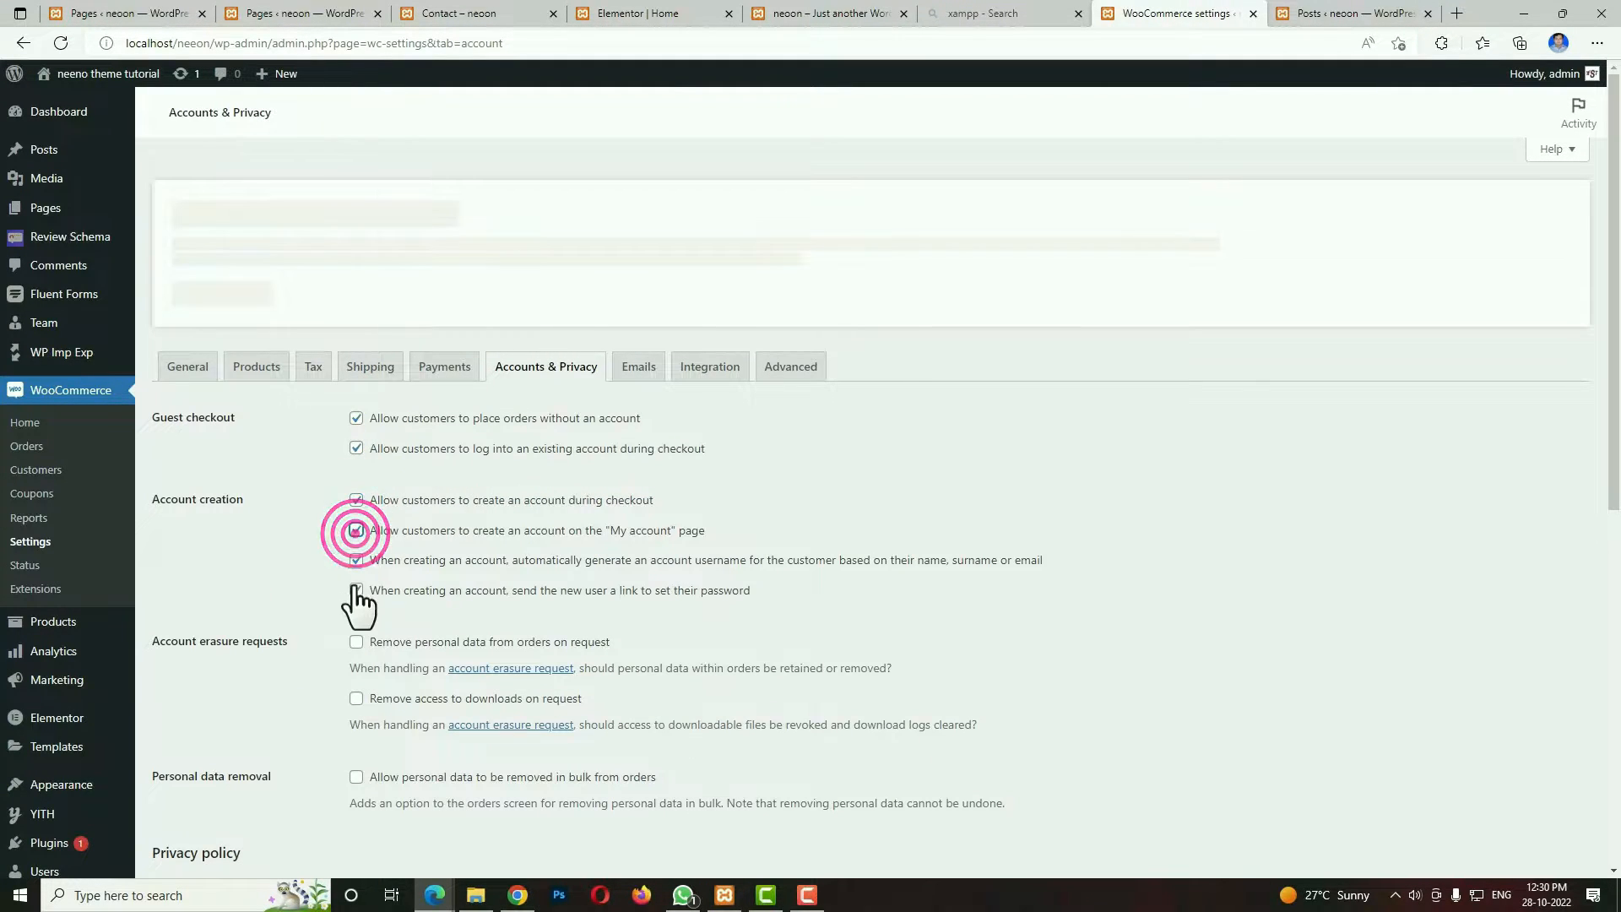
pyautogui.click(355, 590)
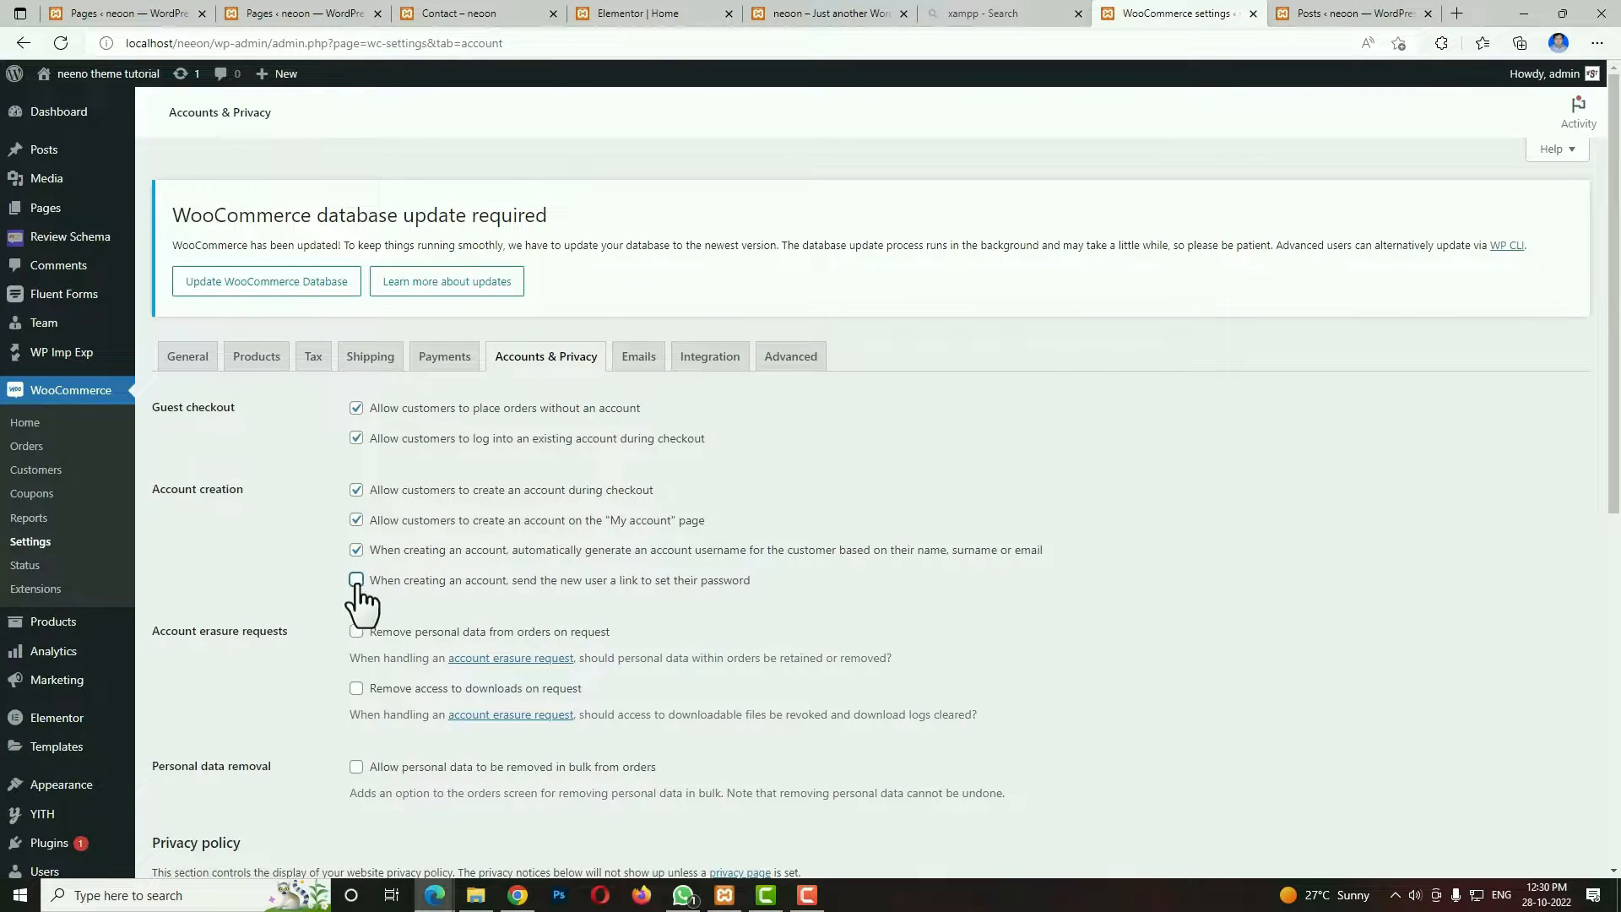
pyautogui.scroll(-5, 499, 673)
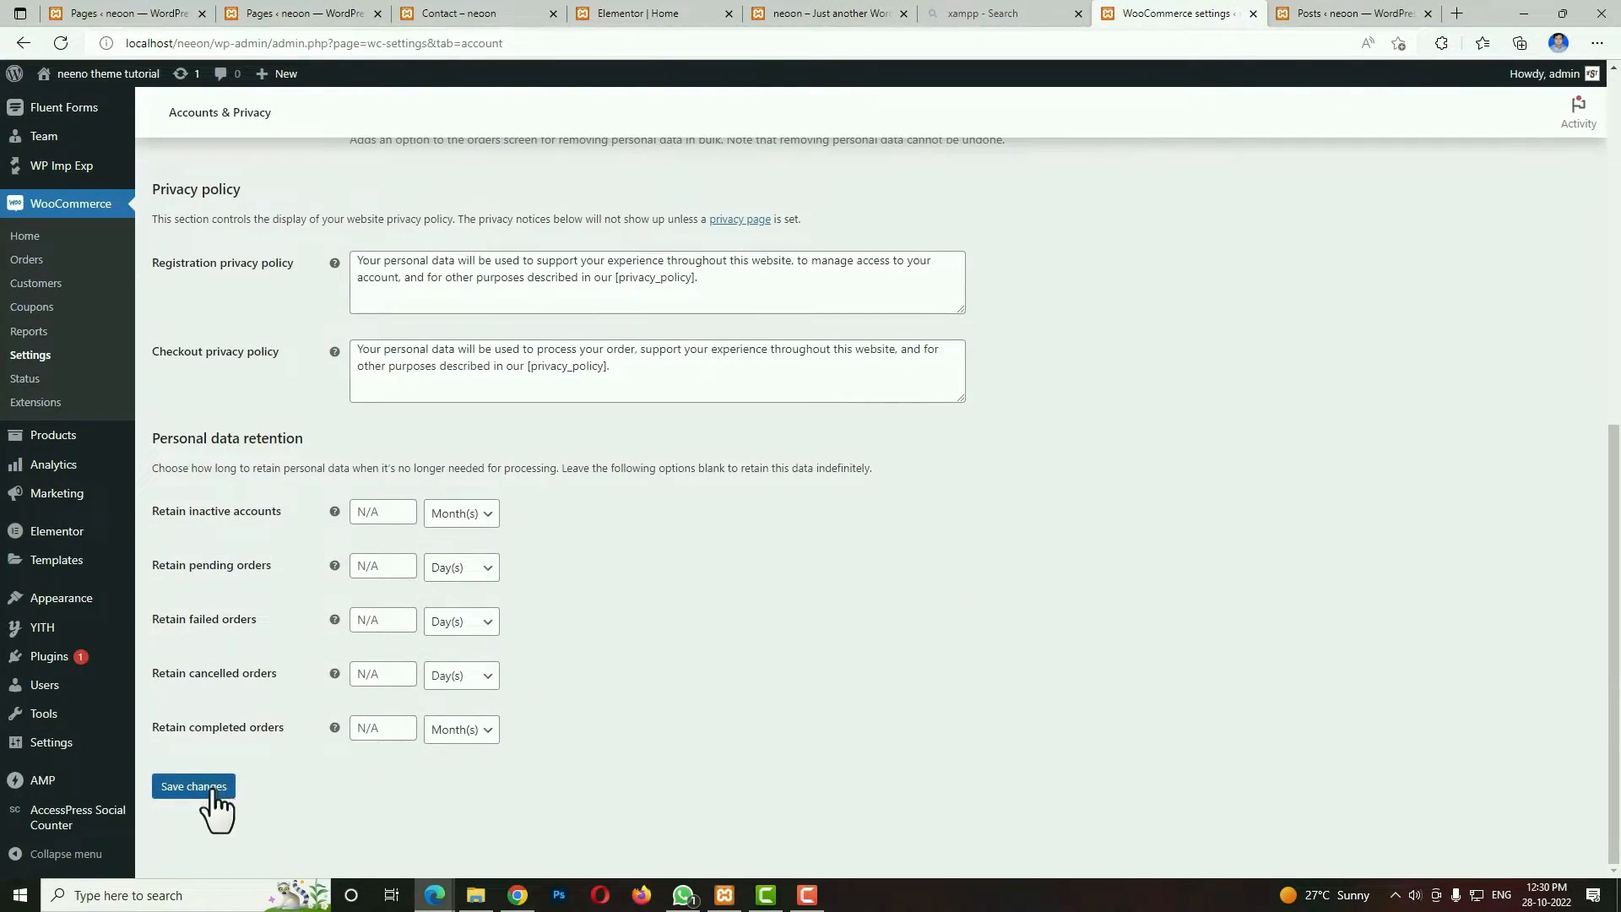
pyautogui.click(213, 790)
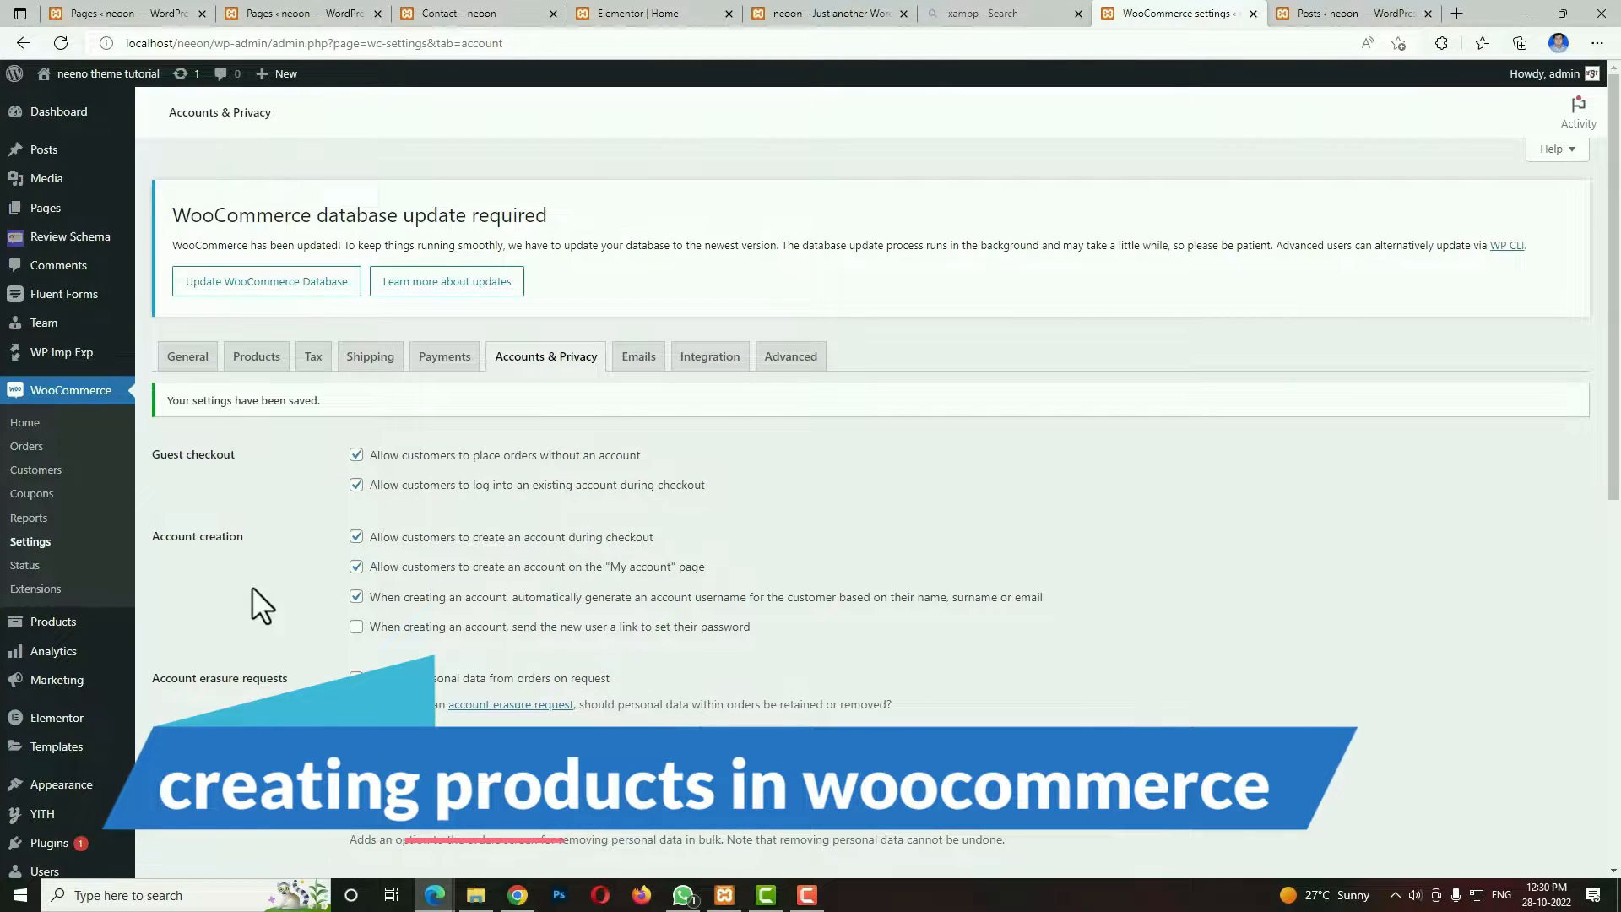
# Start a new product named Head Cap and paste the lorem ipsum placeholder text as its description.
pyautogui.moveTo(58, 630)
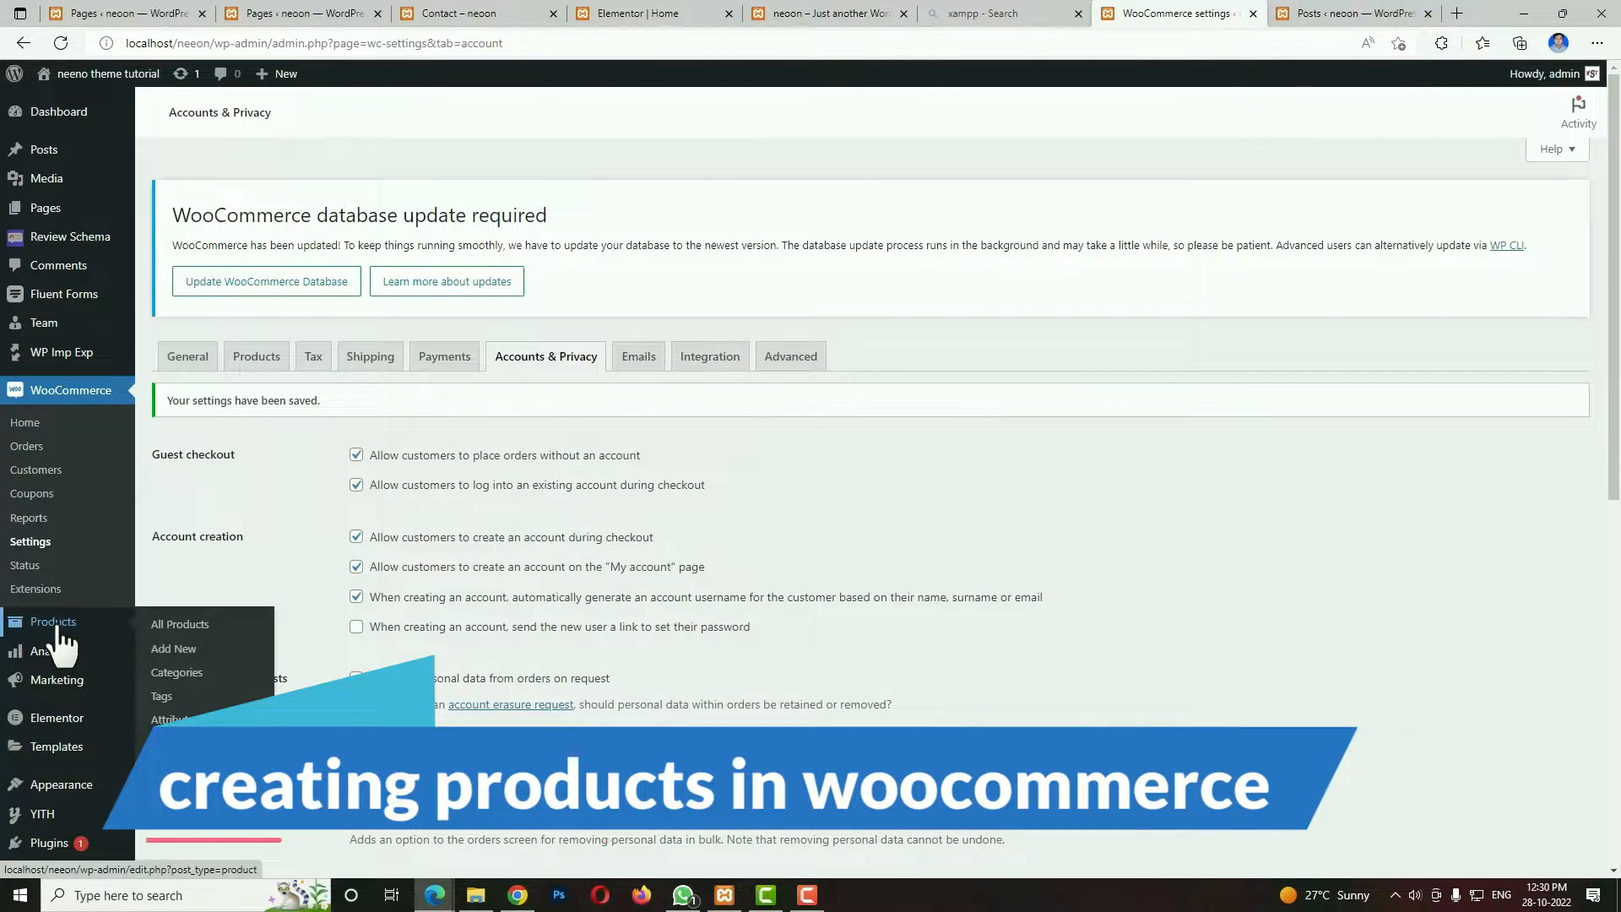
pyautogui.click(188, 653)
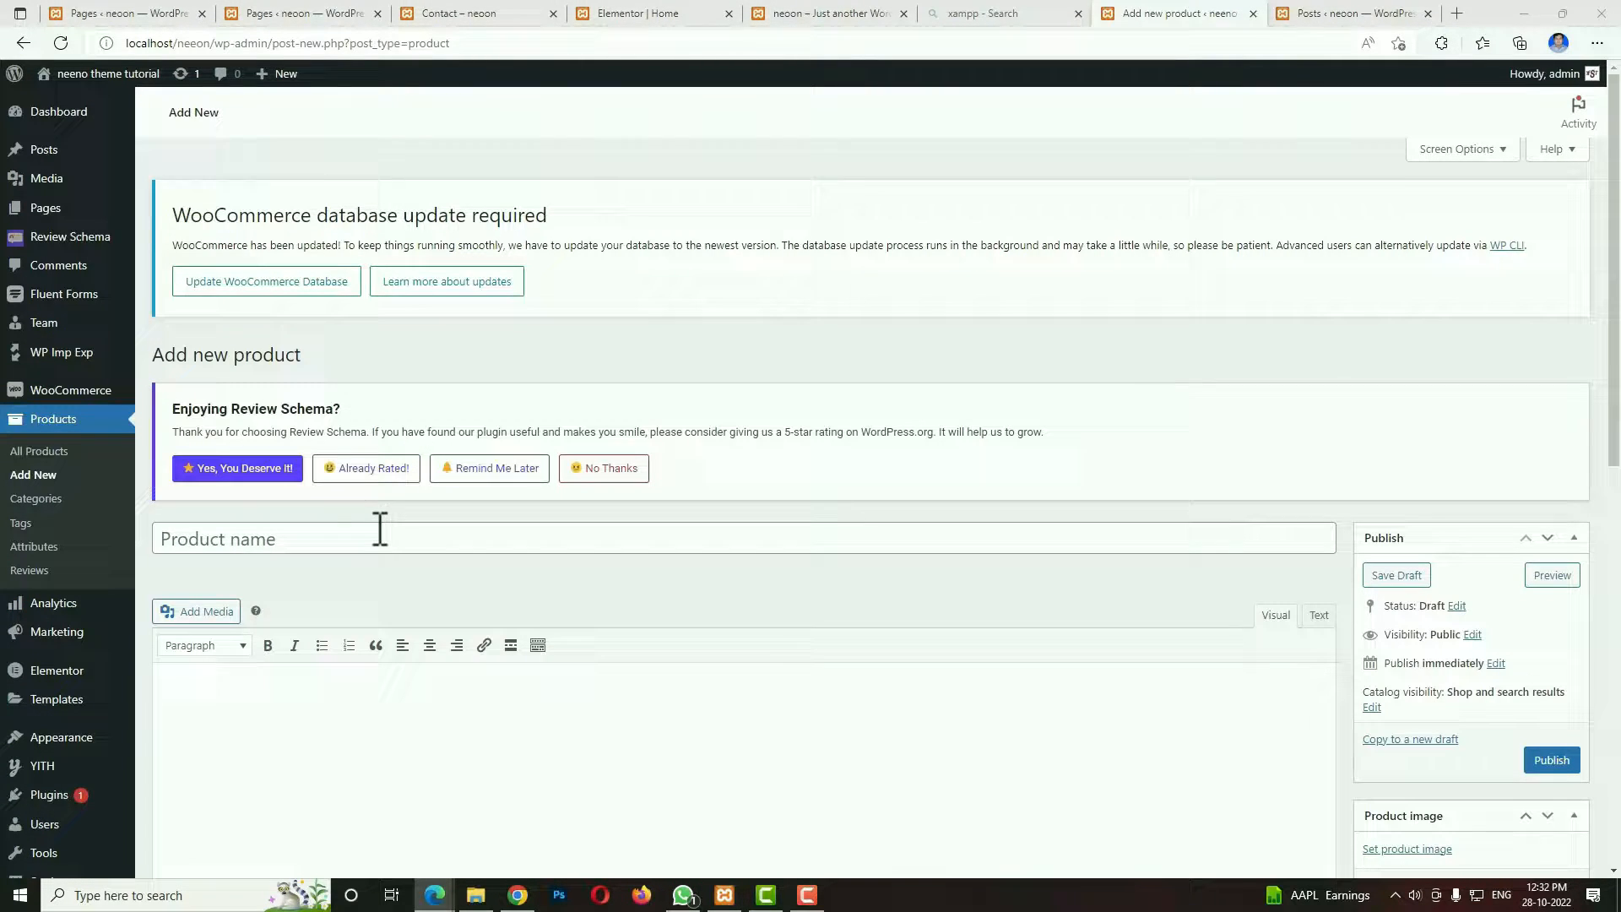
pyautogui.click(377, 534)
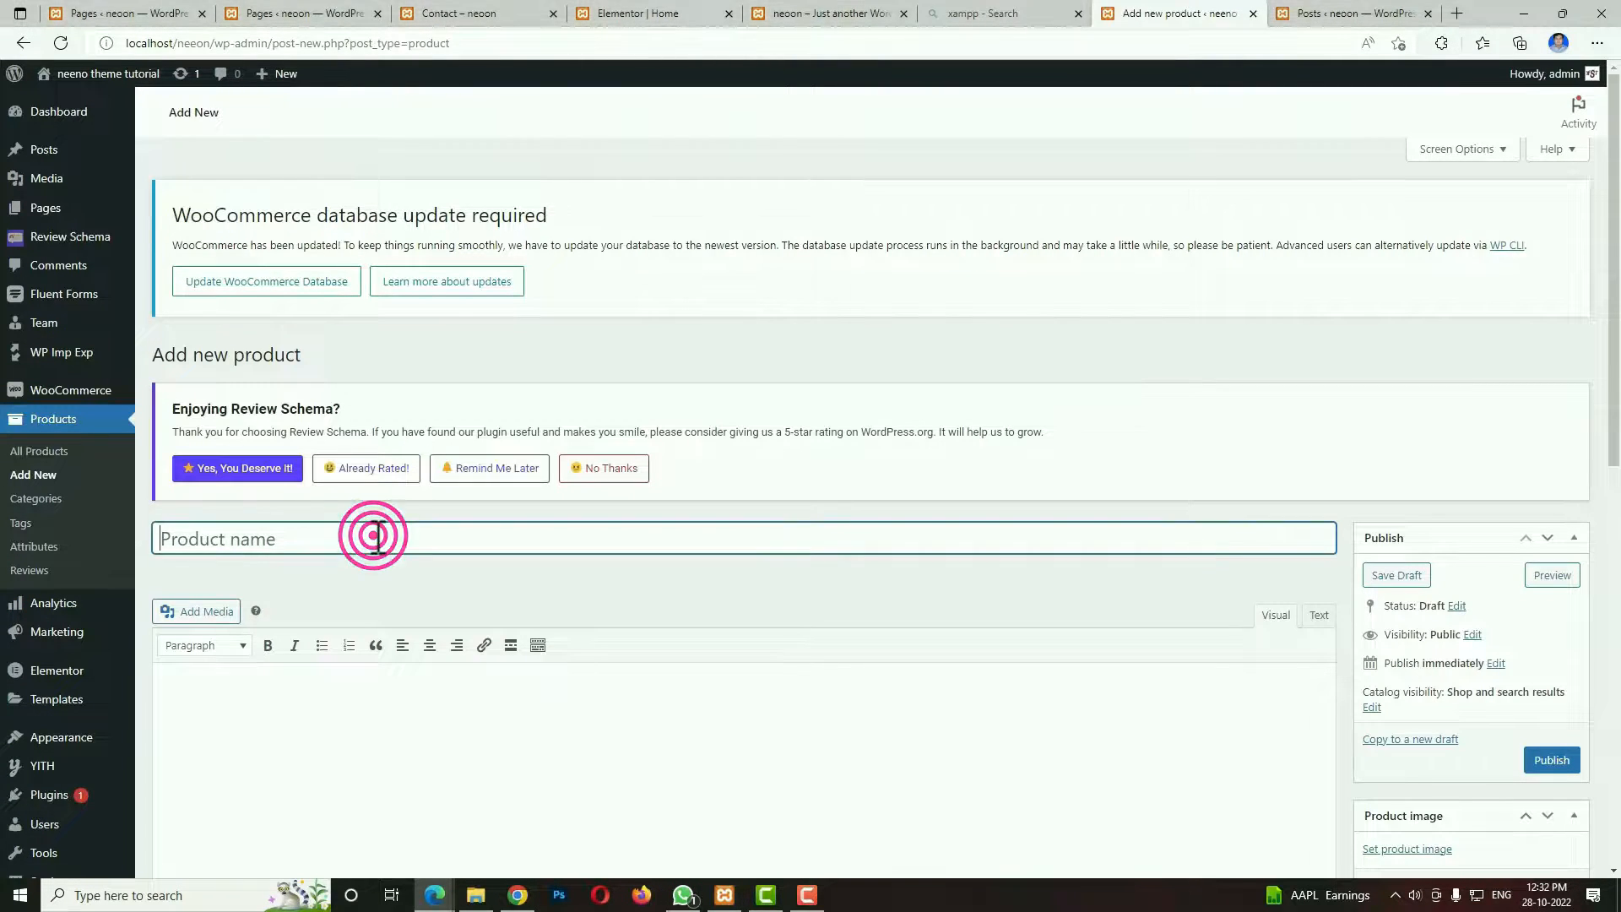
pyautogui.write('Head Cap')
pyautogui.click(703, 776)
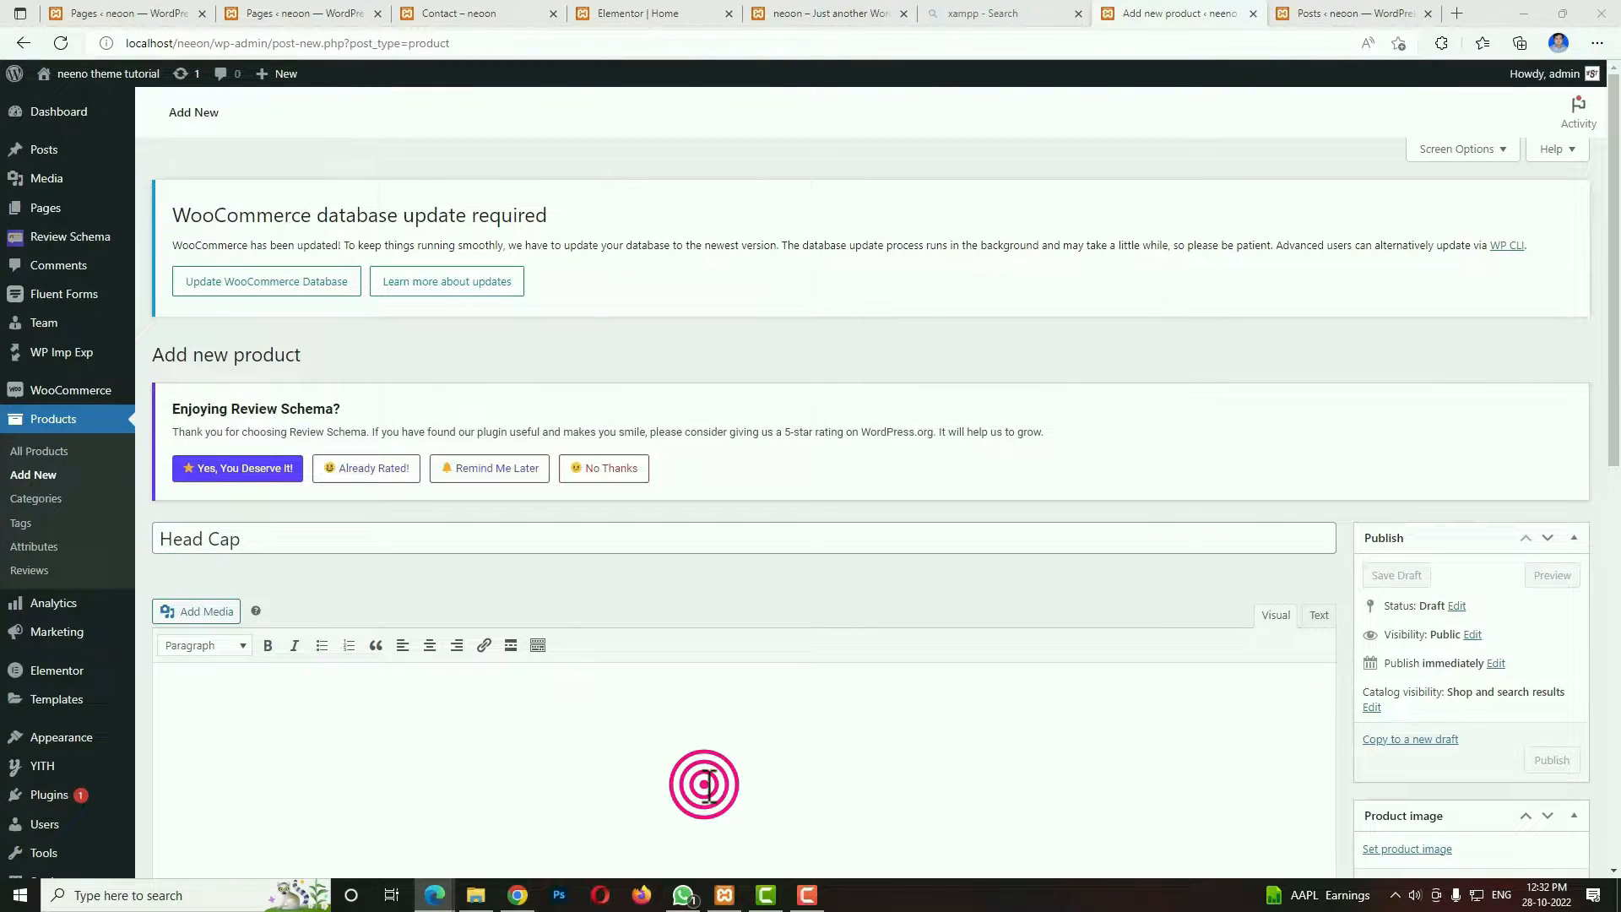
pyautogui.write('Dorem ipsum dolor sit amet, consetetur sadipscing elitr, sed diam nonumy eirmod tempor invidunt ut labore et dolore magna aliquyam erat, sed diam voluptua. At vero eos et accusam et justo duo dolores et ea rebum. Stet clita kasd gubergren, no sea takimata sanctus est Lorem ipsum dolor sit amet Lorem ipsum dolor sit amet, consetetur sadipscing elitr, sed diam nonumy eirmod tempor invidunt. Dorem ipsum dolor sit amet, consetetur sadipscing elitr, sed diam nonumy eirmod tempor invidunt ut labore et dolore magna aliquyam erat, sed diam voluptua. At vero eos et accusam et justo duo dolores et ea rebum. Stet clita kasd gubergren, no sea takimata sanctus est Lorem ipsum dolor sit amet Lorem ipsum dolor sit amet, consetetur sadipscing elitr, sed diam nonumy eirmod tempor invidunt.')
# Create a new product category named hat and assign it to the product.
pyautogui.scroll(-4, 760, 751)
pyautogui.scroll(-3, 1289, 630)
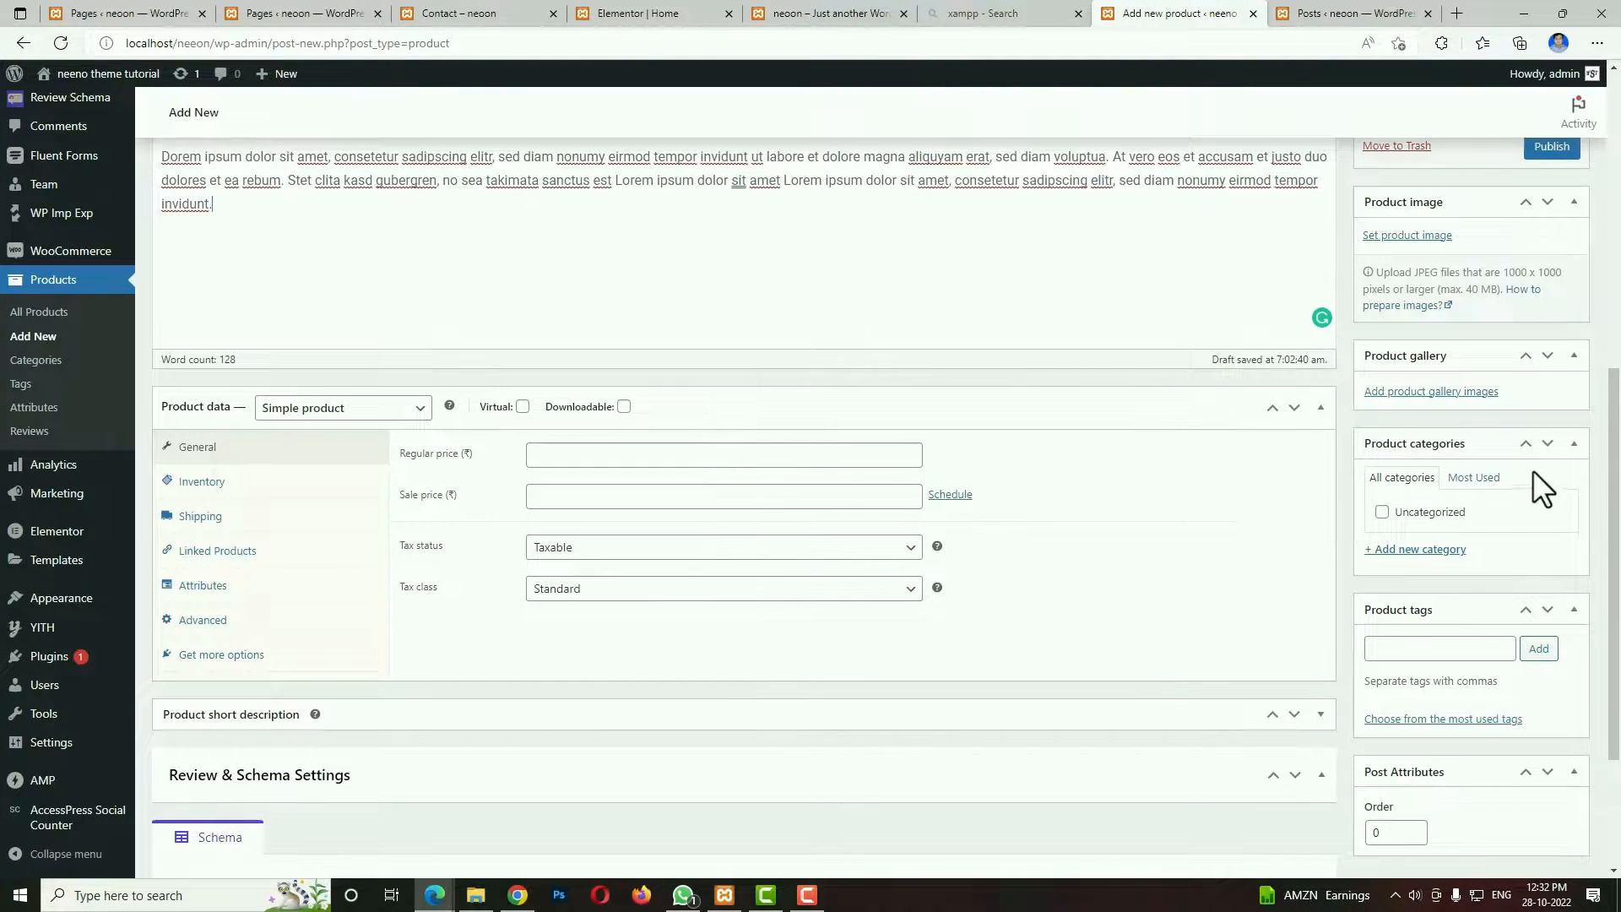
pyautogui.click(1445, 559)
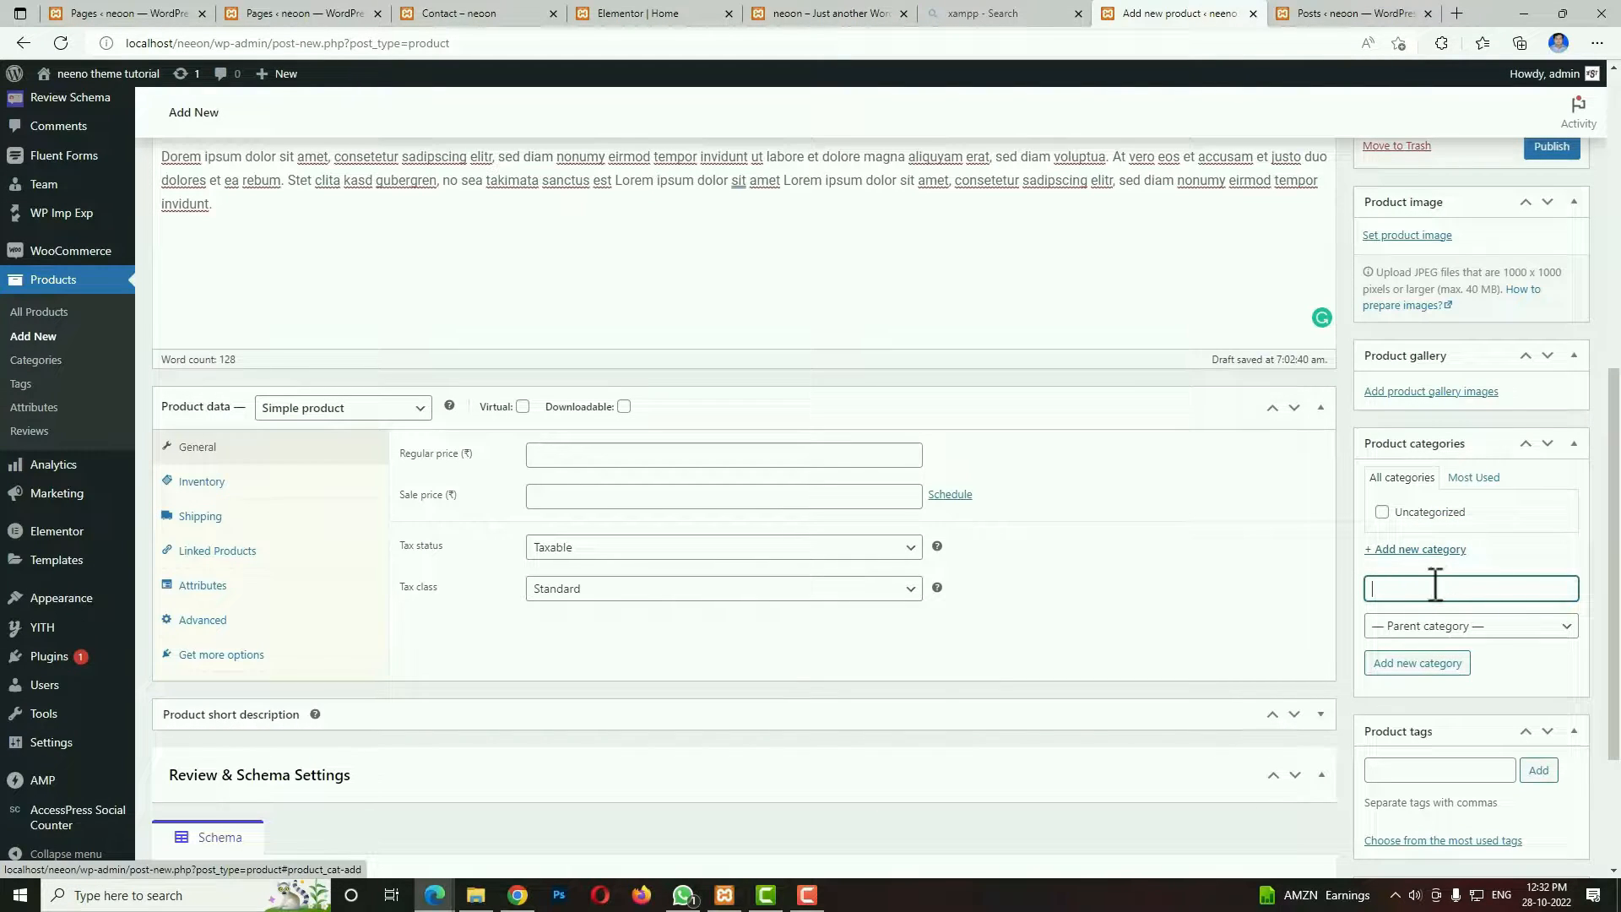
pyautogui.click(1433, 585)
pyautogui.write('h')
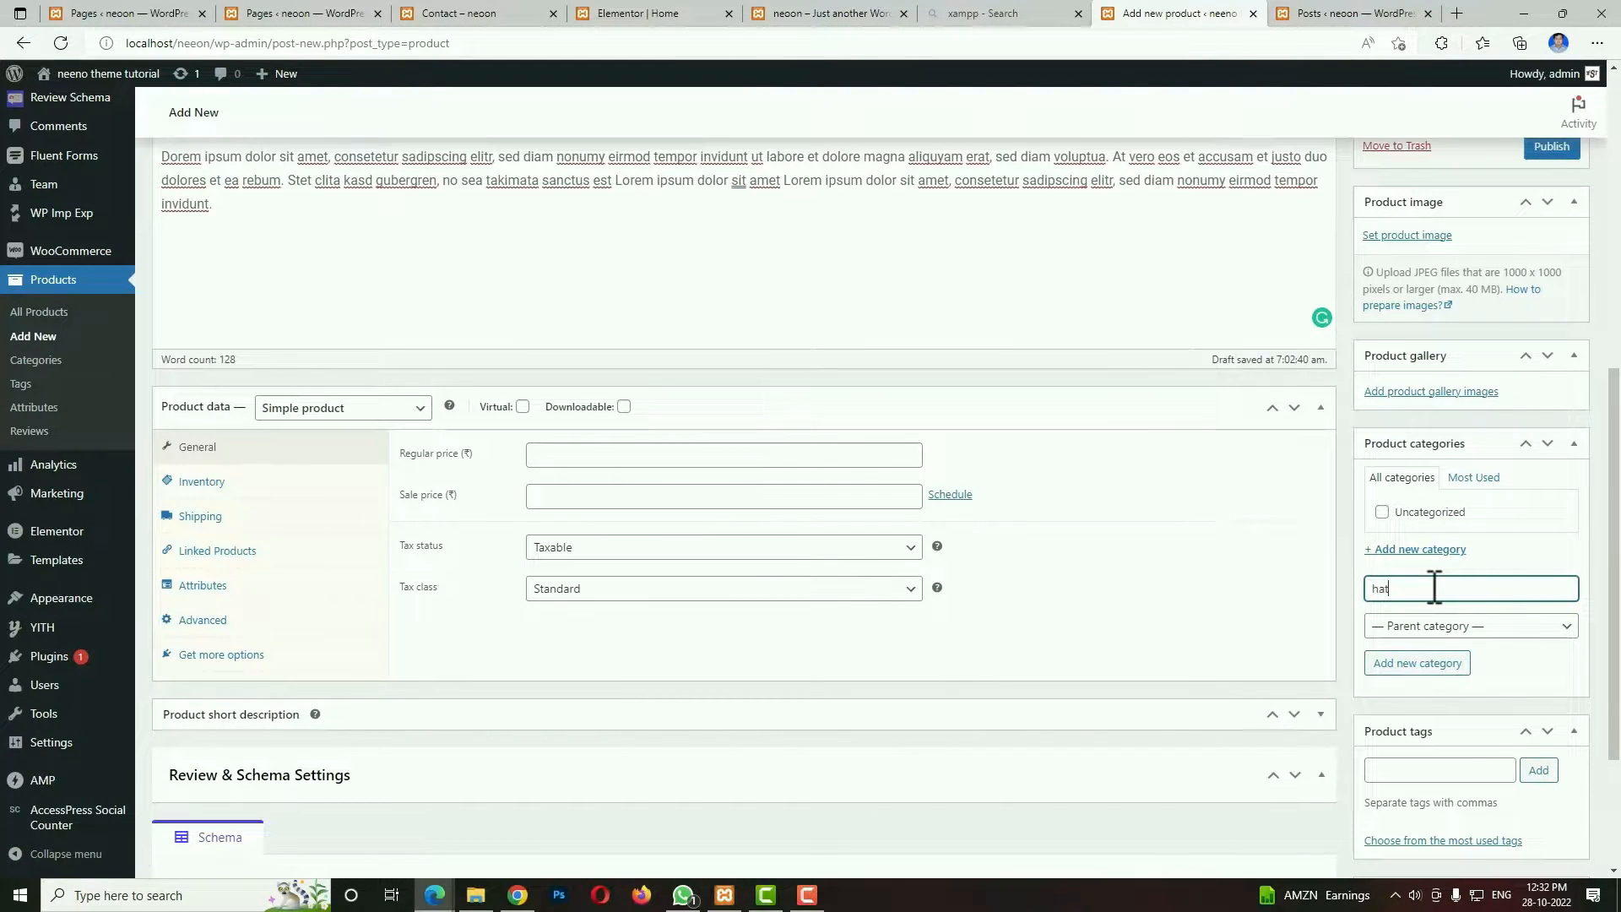
pyautogui.write('at')
pyautogui.click(1405, 664)
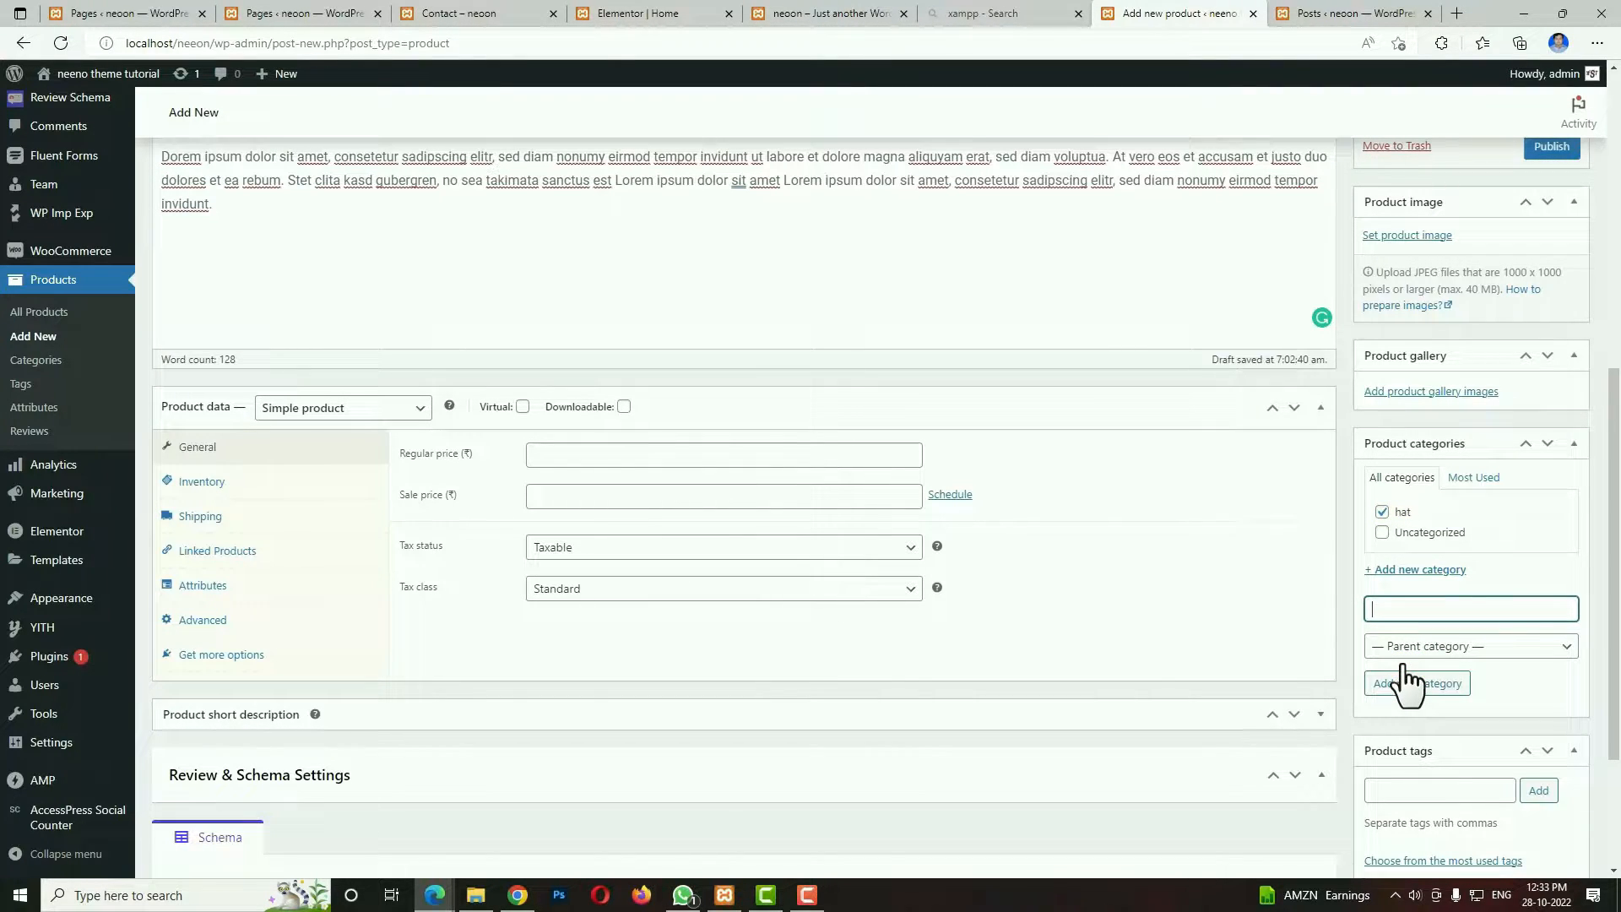
# Add the product tag hat to the product.
pyautogui.click(1431, 807)
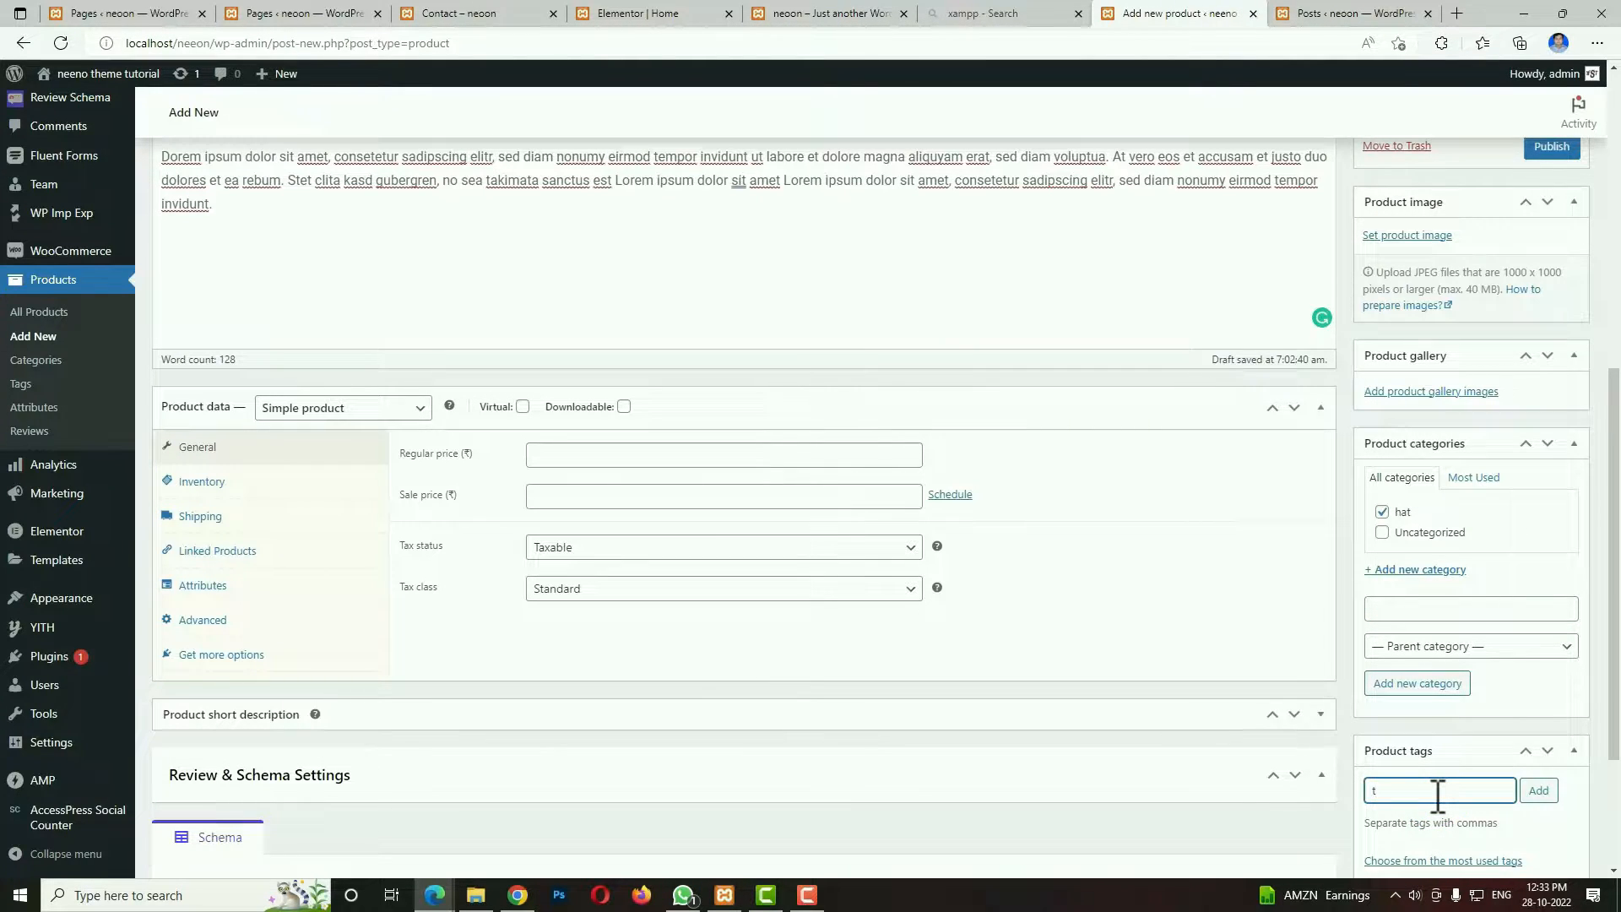
pyautogui.write('hat')
pyautogui.click(1539, 791)
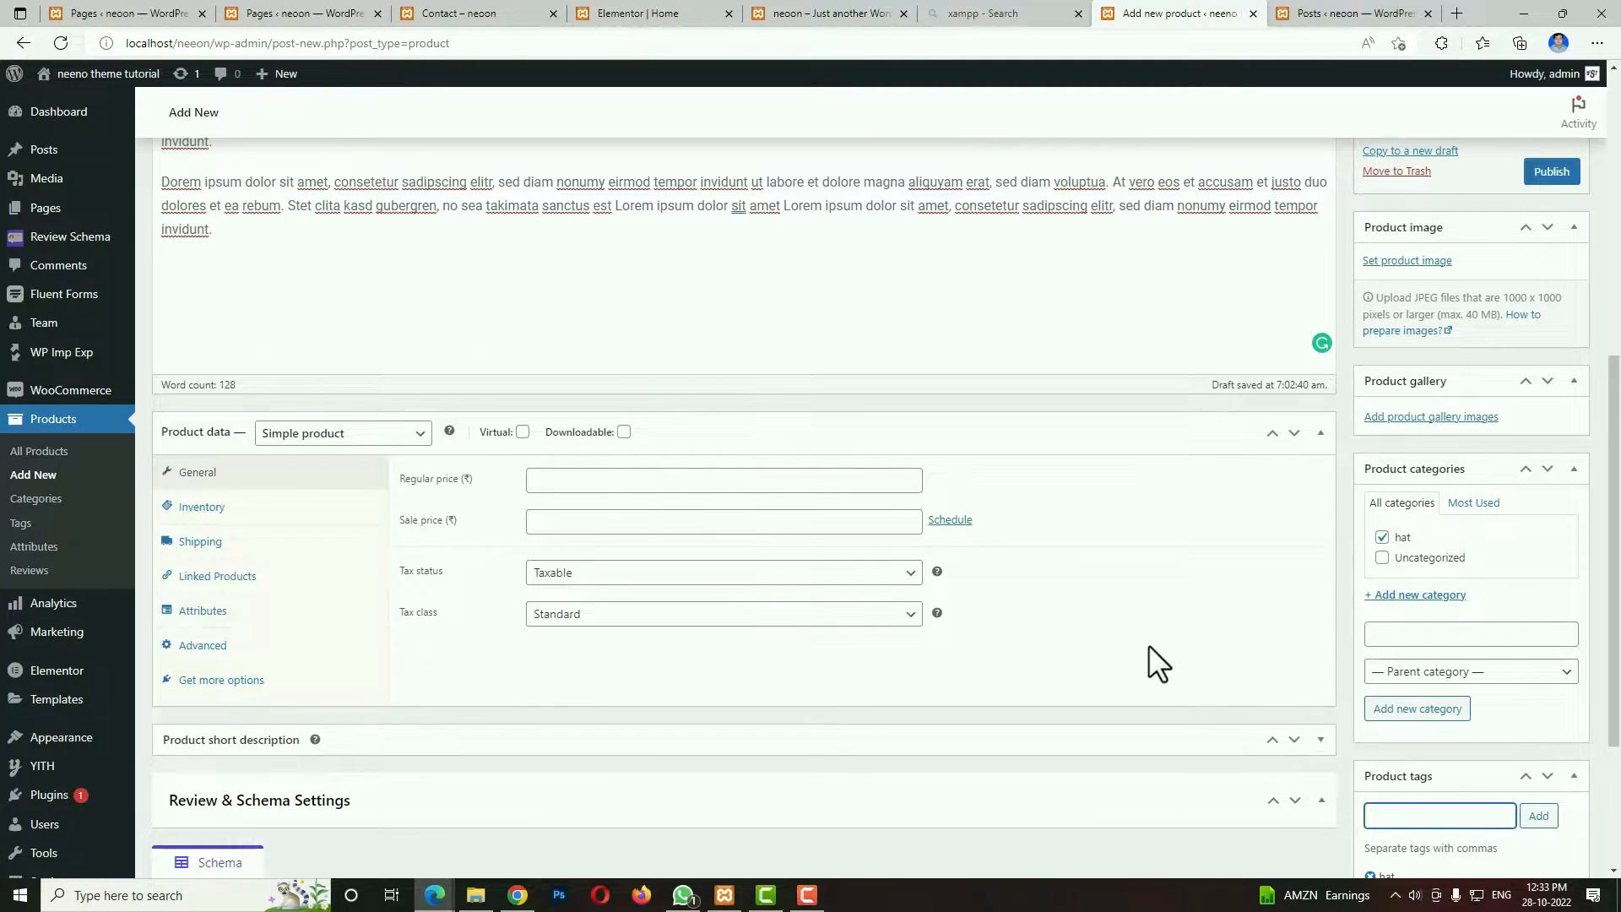
# Find the product pictures in the media library and set the hat picture product_12.png as the product image.
pyautogui.click(1423, 261)
pyautogui.click(1235, 199)
pyautogui.write('hat')
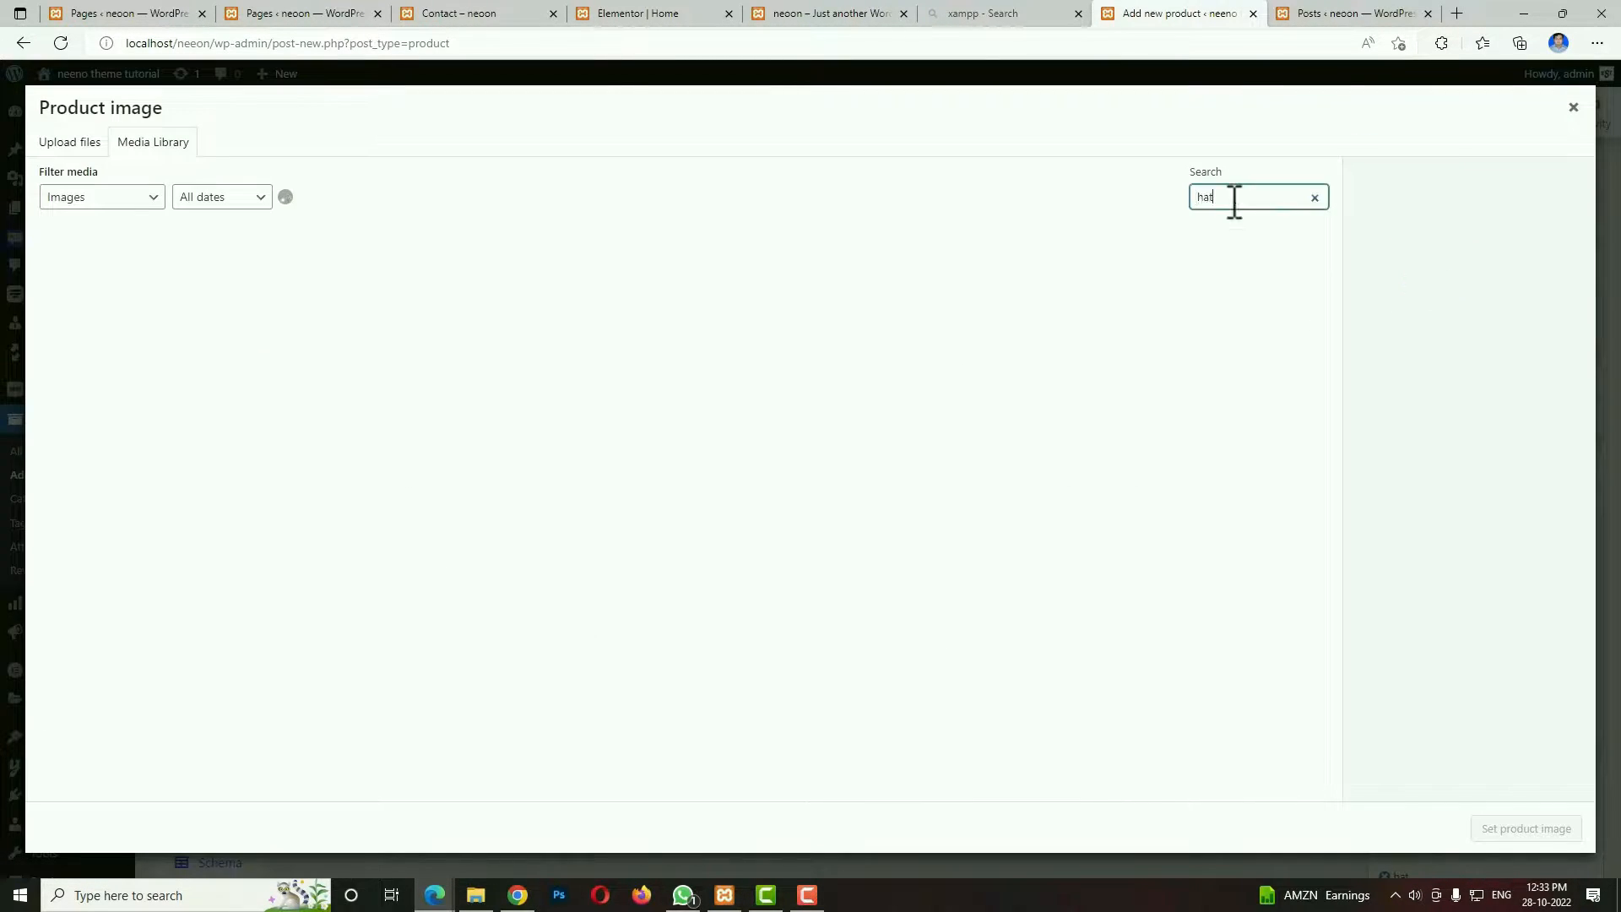
pyautogui.press('BackSpace')
pyautogui.press('BackSpace')
pyautogui.press('BackSpace')
pyautogui.write('product')
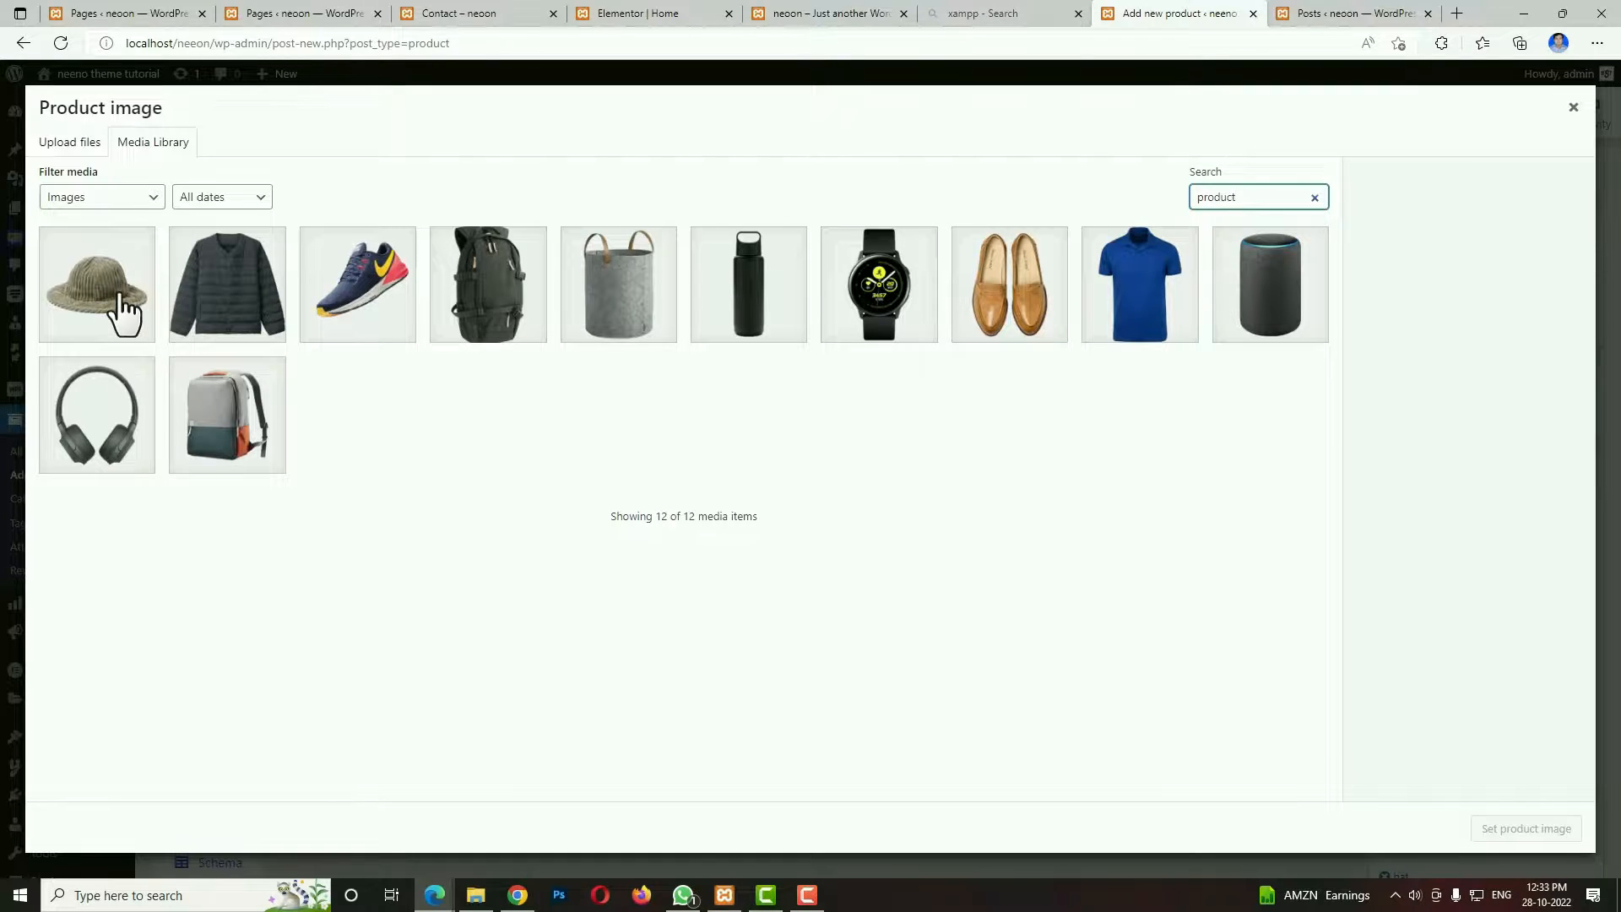
pyautogui.click(122, 311)
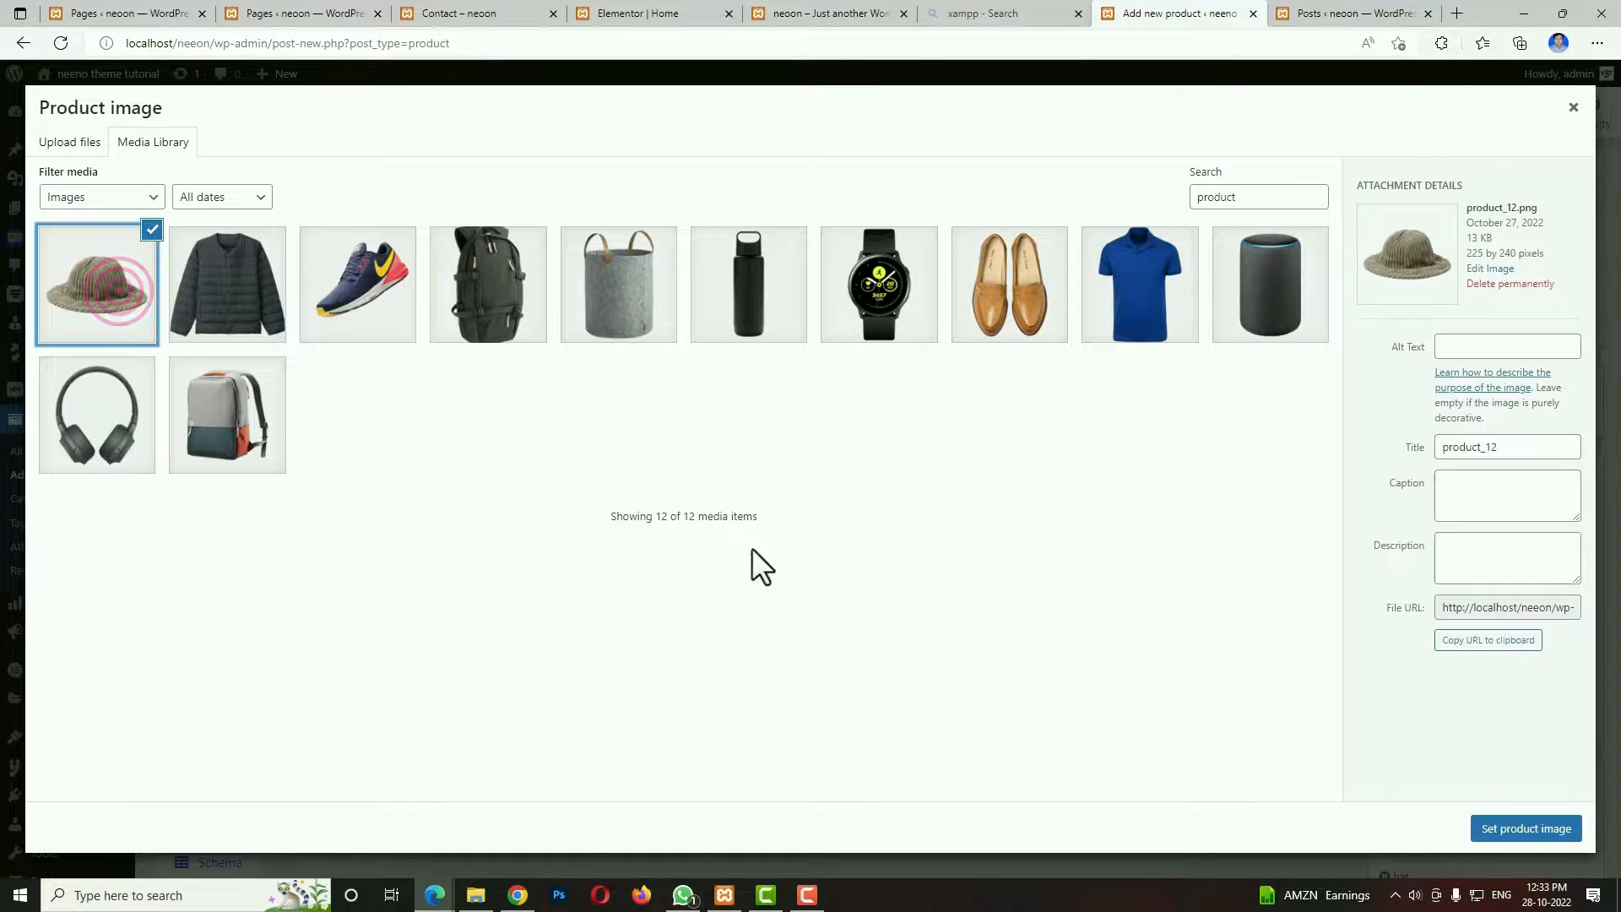
pyautogui.click(1525, 832)
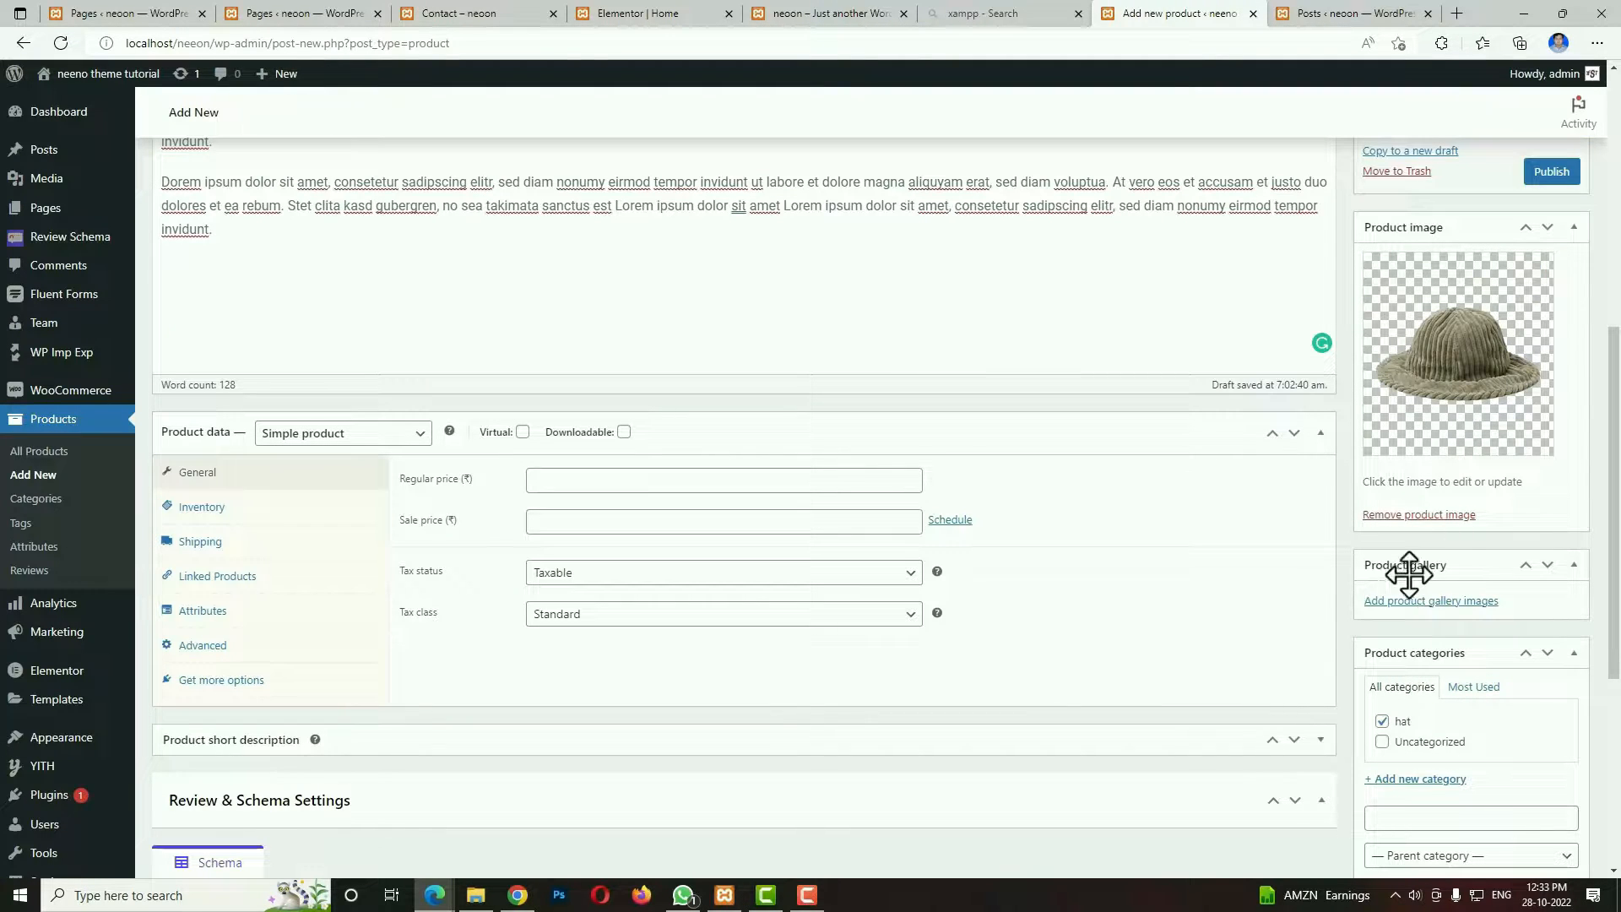
# Add the grey basket, brown shoes and blue polo shirt pictures to the product gallery.
pyautogui.click(1444, 600)
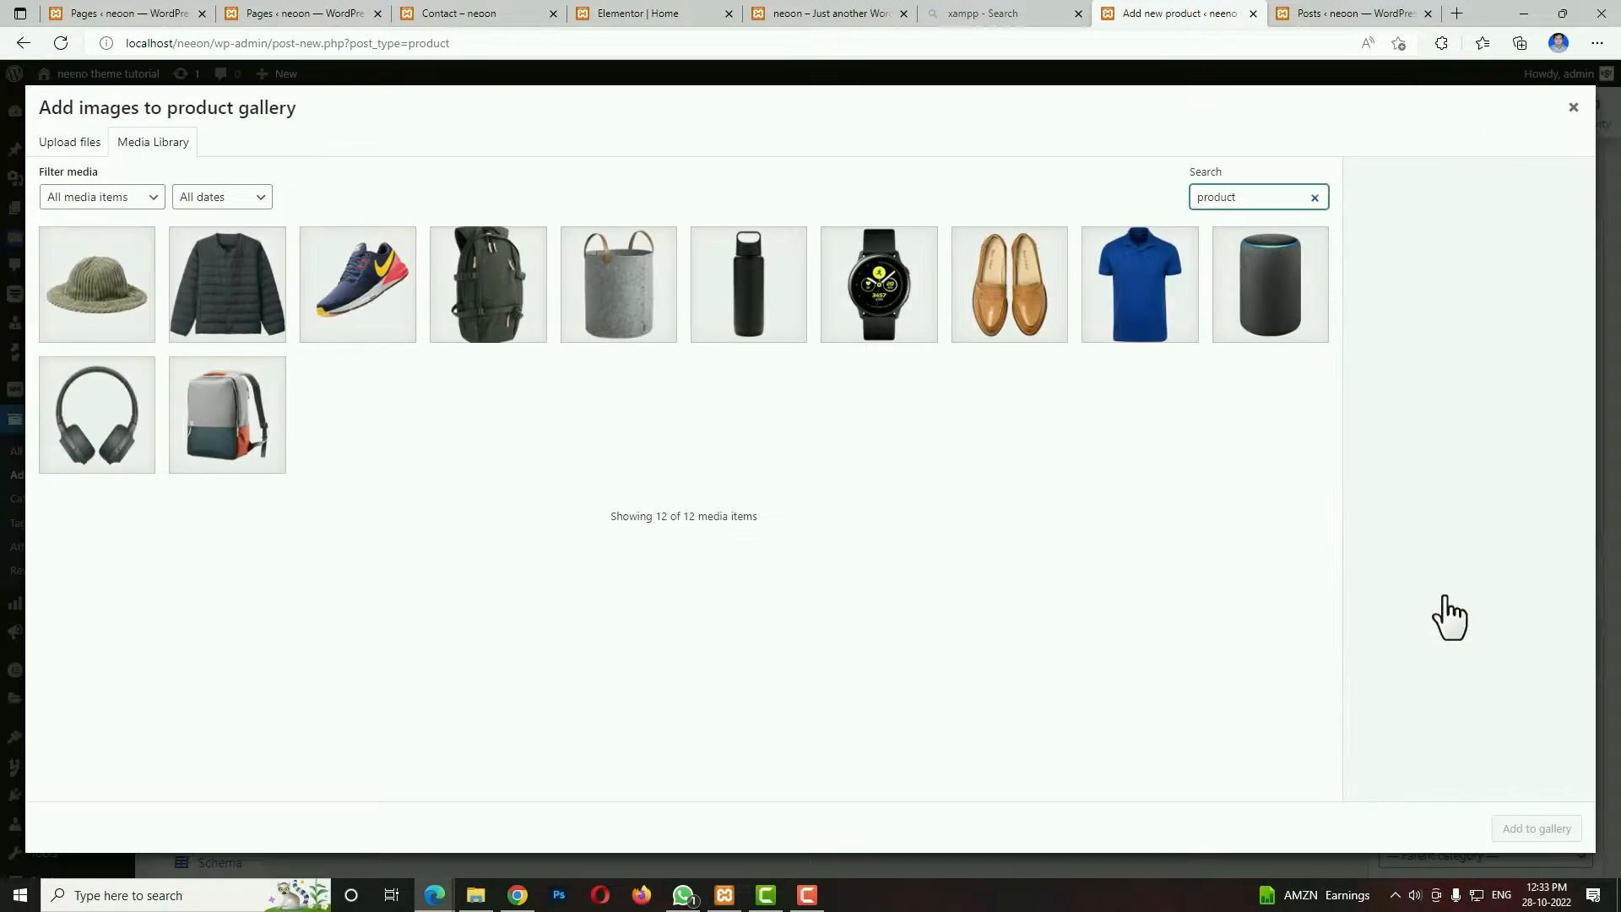
pyautogui.click(624, 293)
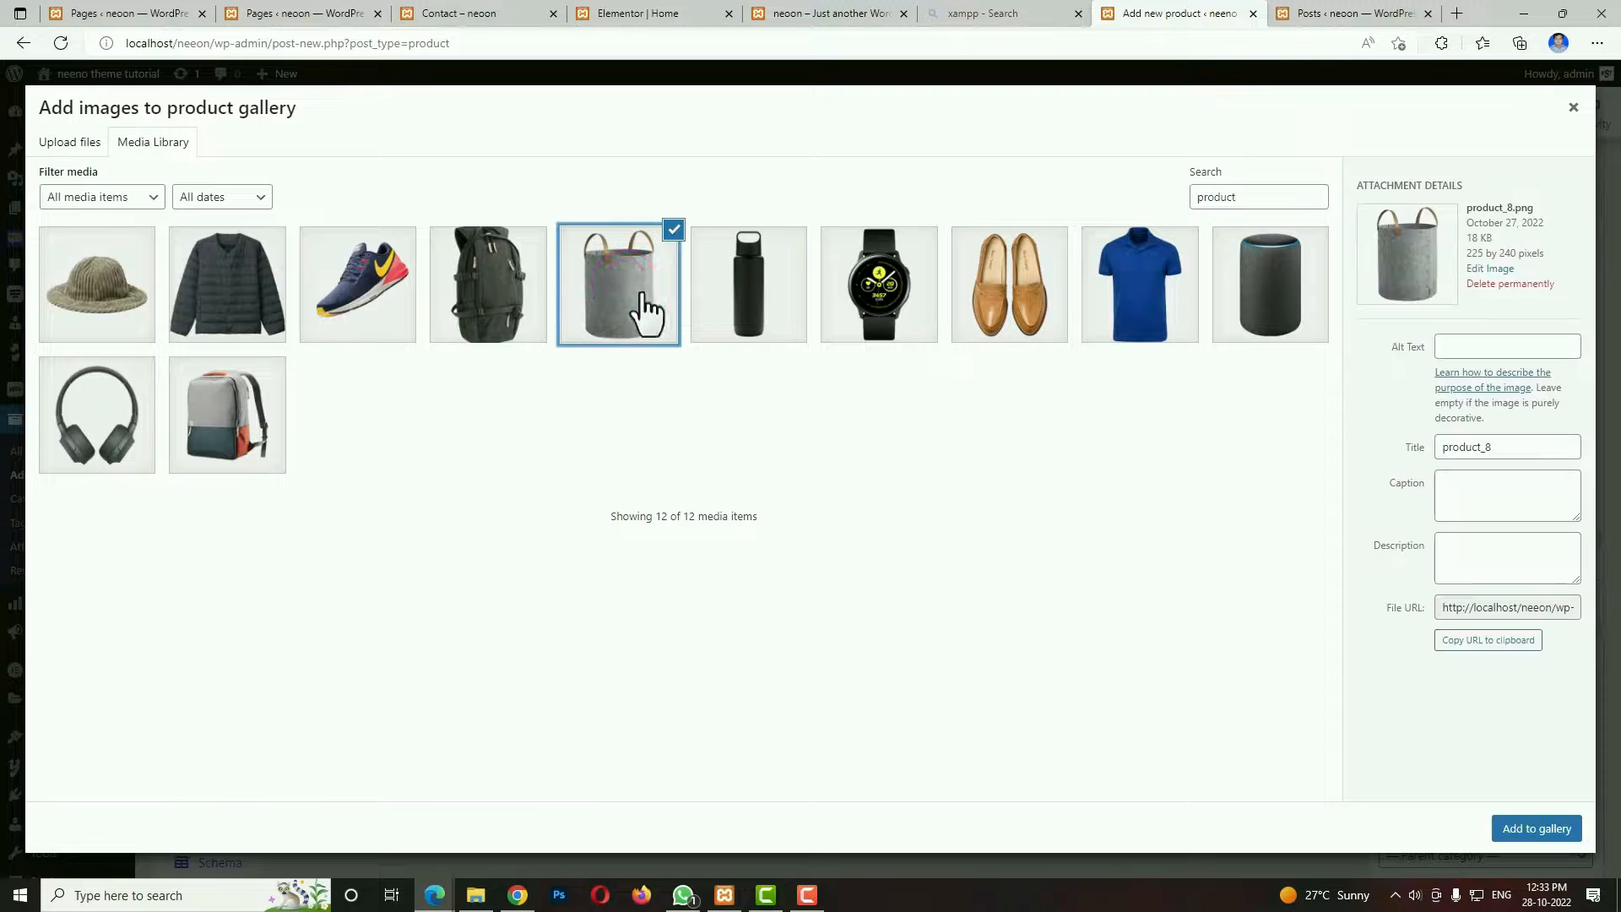
pyautogui.click(1029, 259)
pyautogui.click(1155, 270)
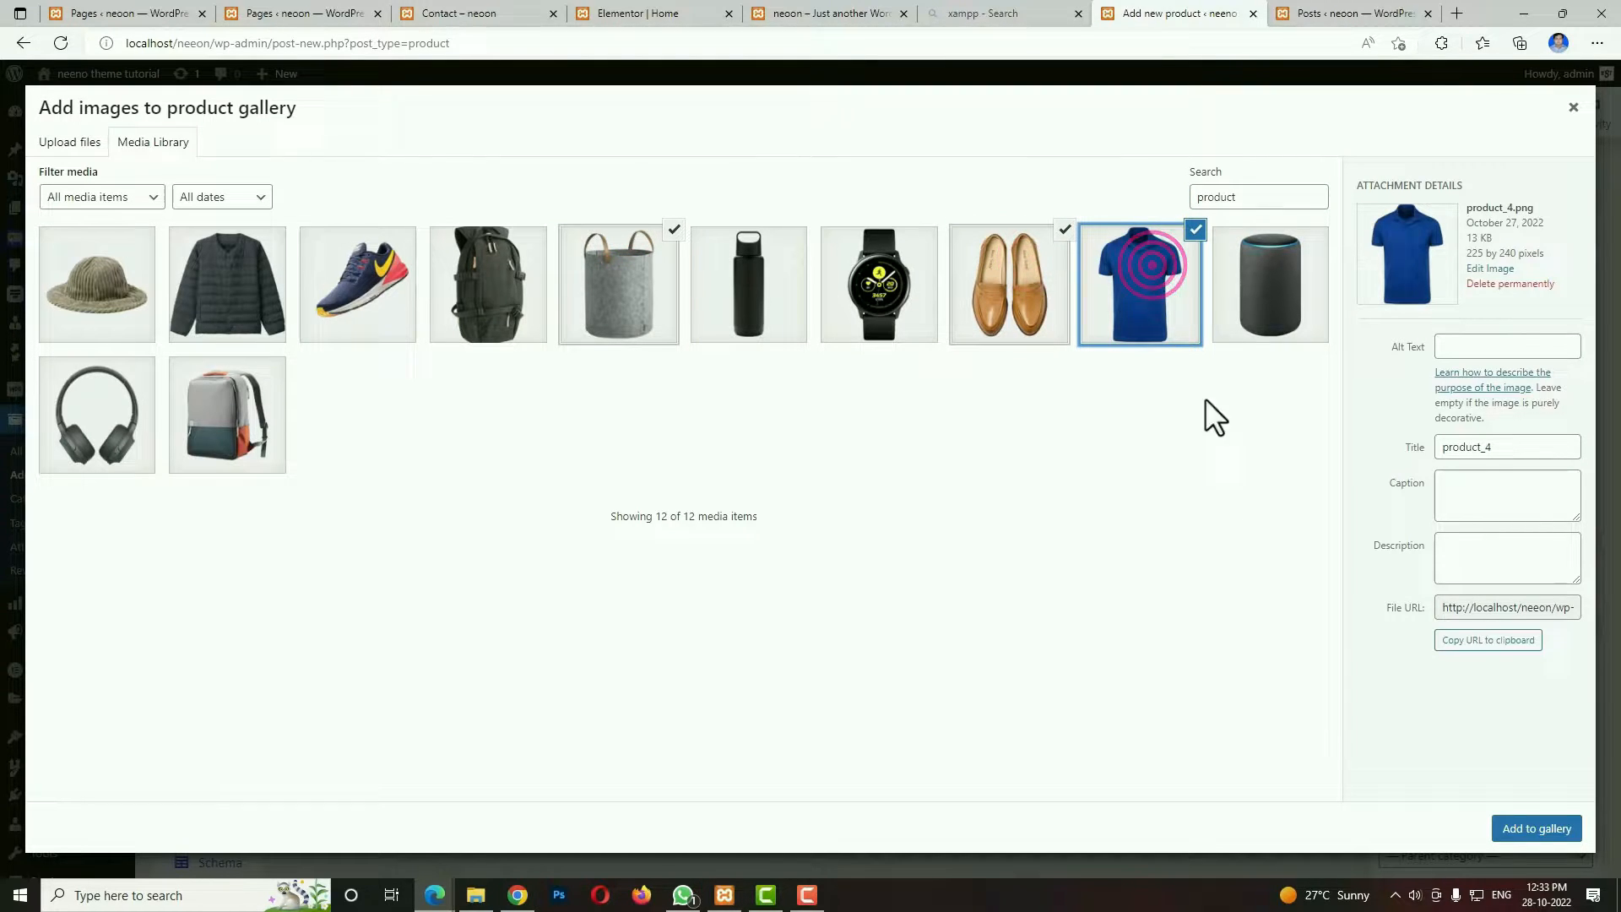
pyautogui.click(1537, 831)
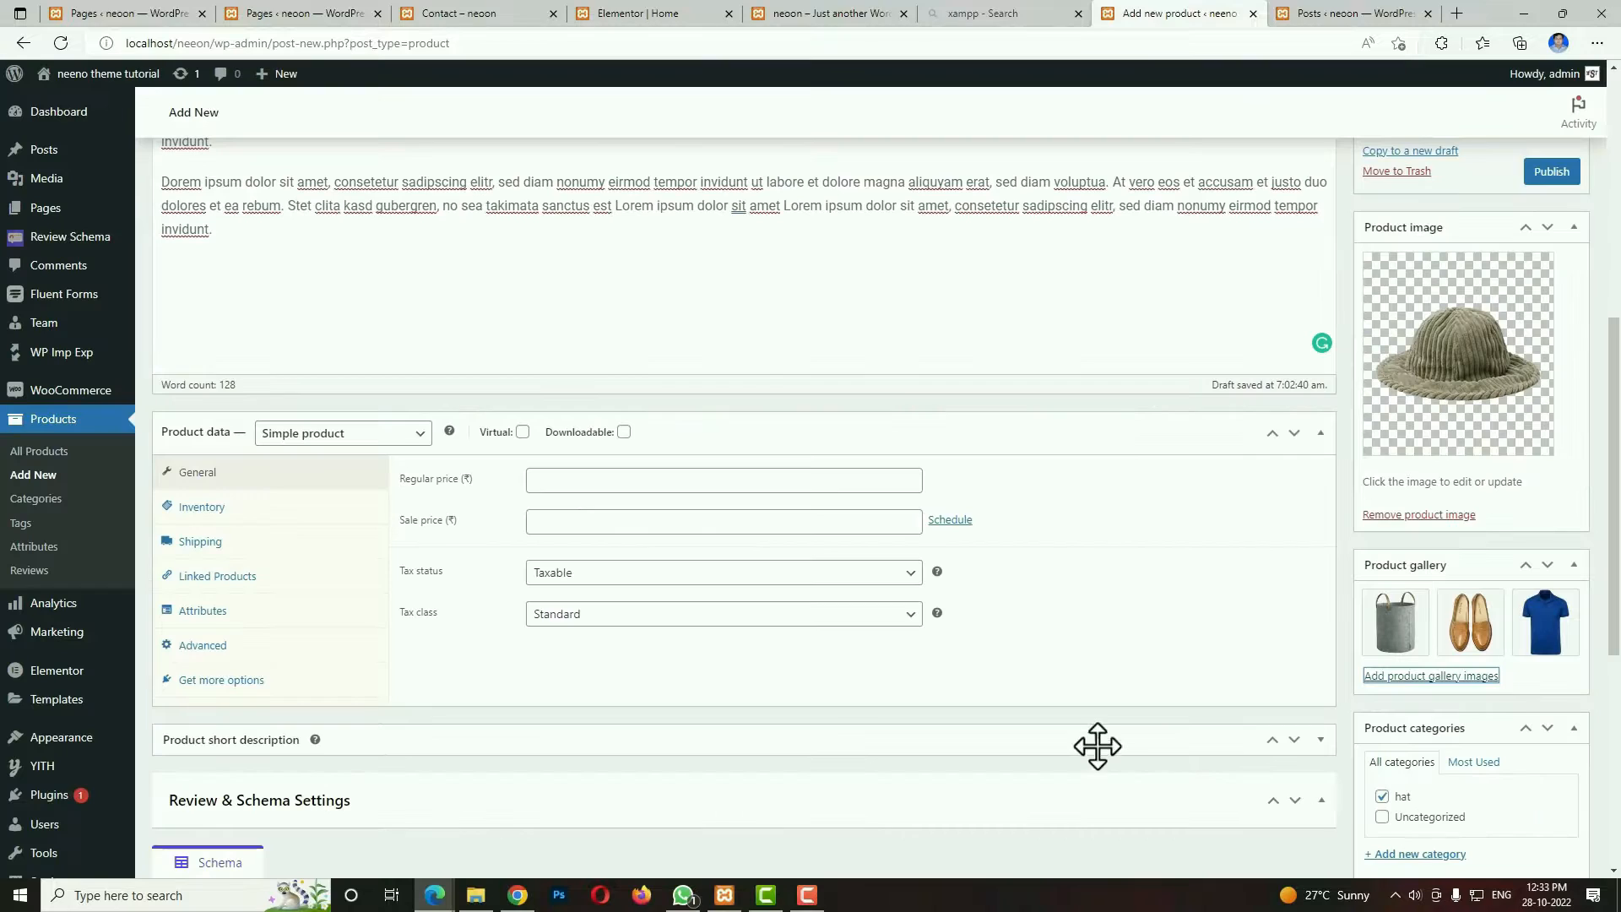
# Set the product's regular price to 500, its sale price to 450 and its tax class to GST.
pyautogui.click(621, 478)
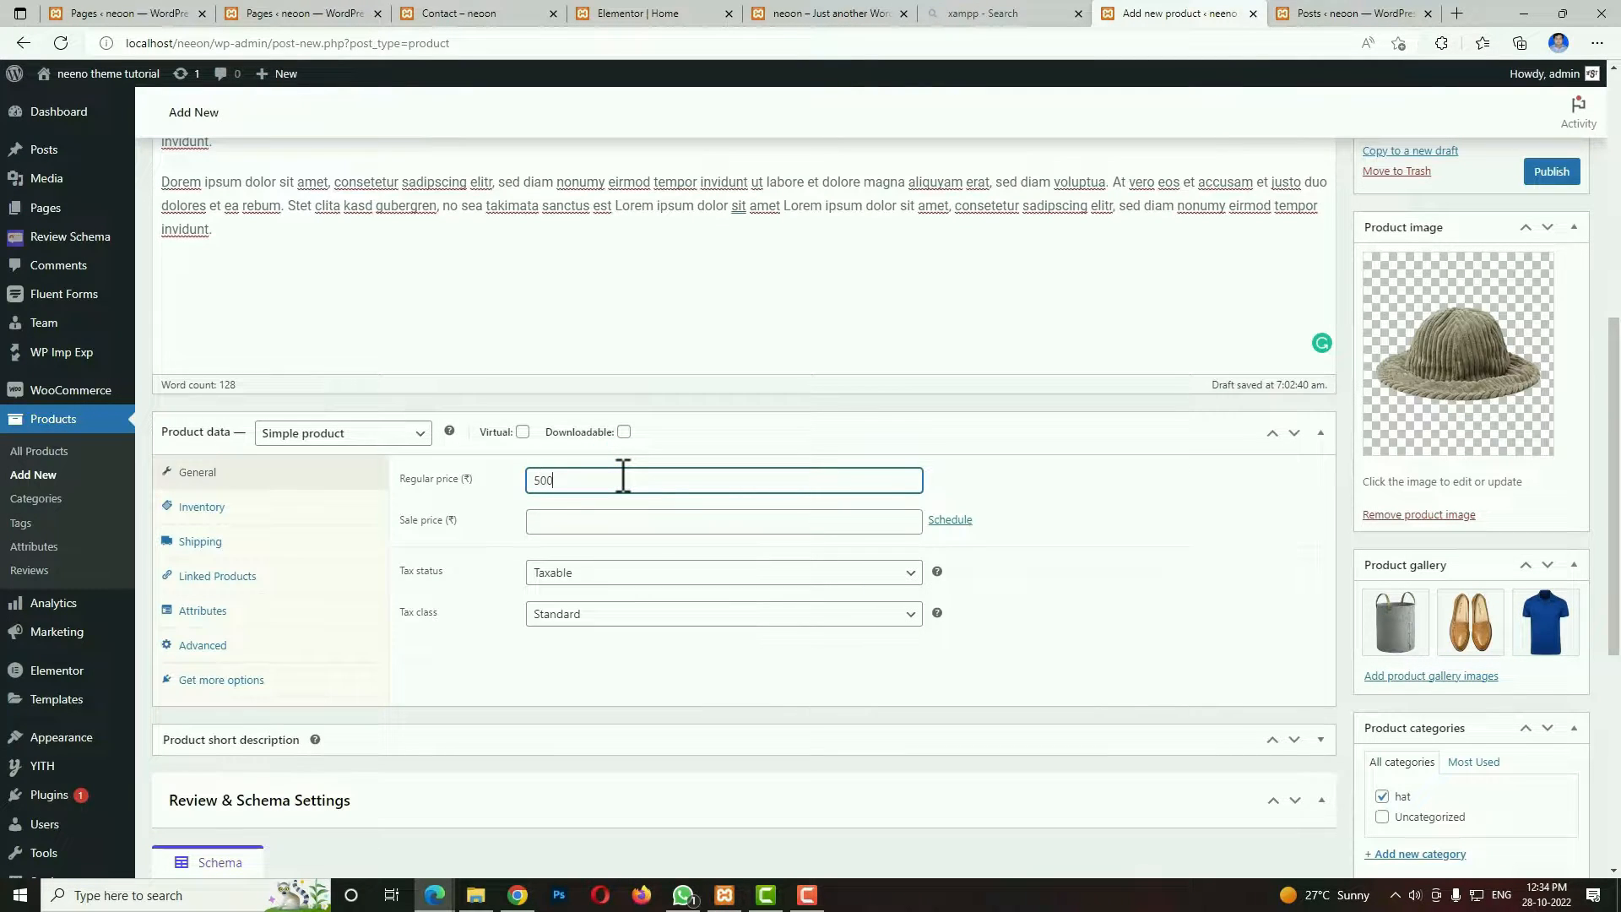
pyautogui.scroll(2, 623, 478)
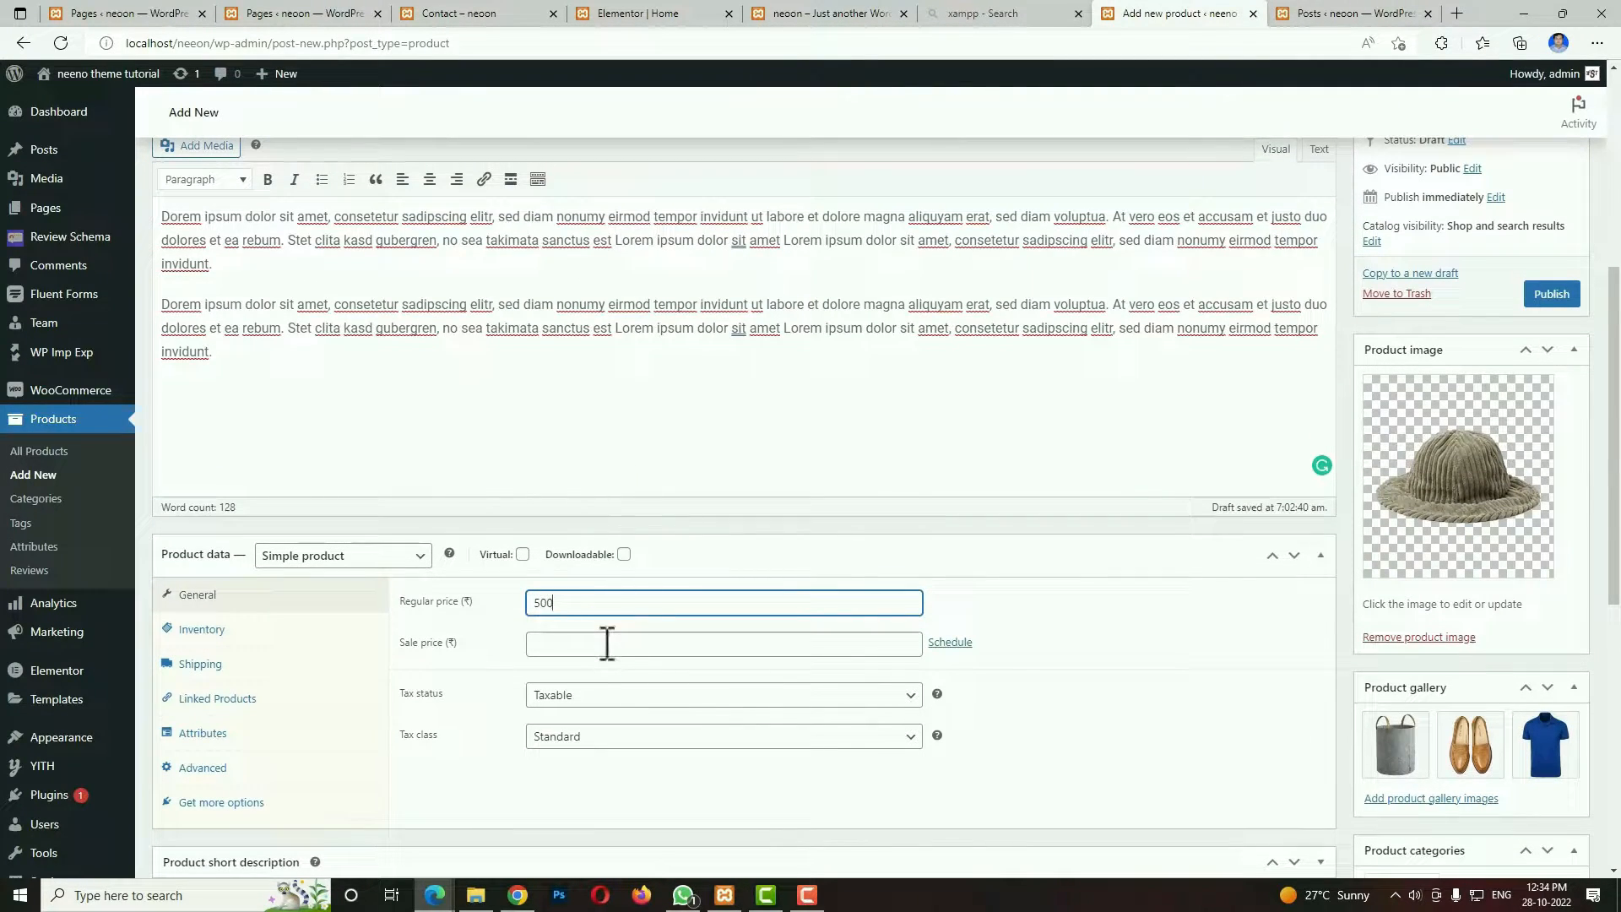
pyautogui.click(607, 643)
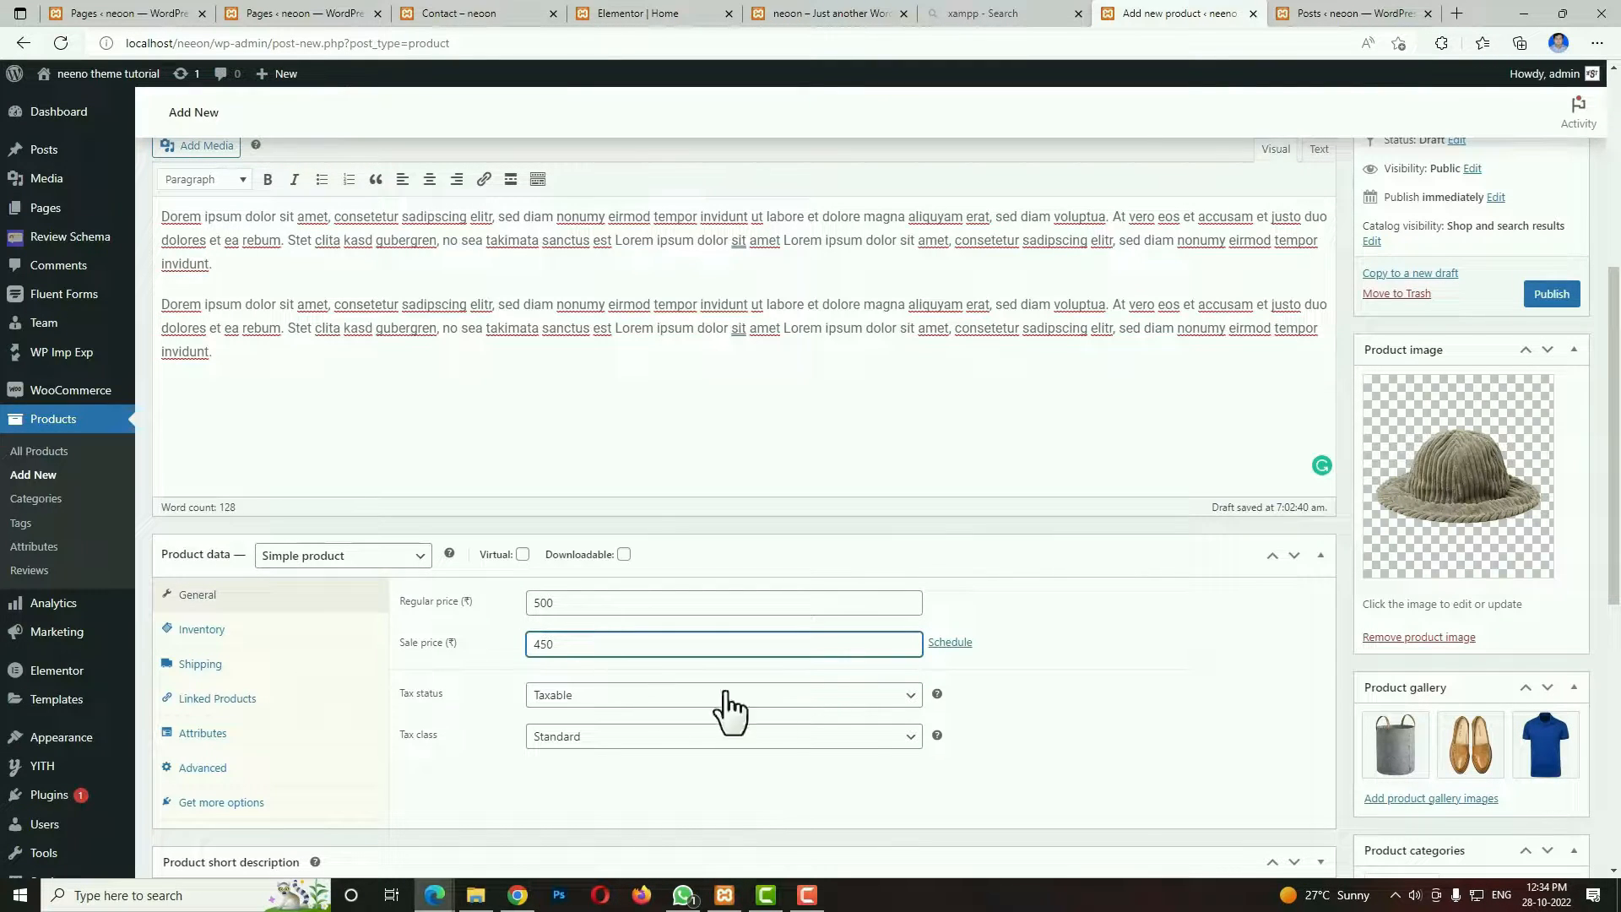
pyautogui.scroll(-5, 991, 706)
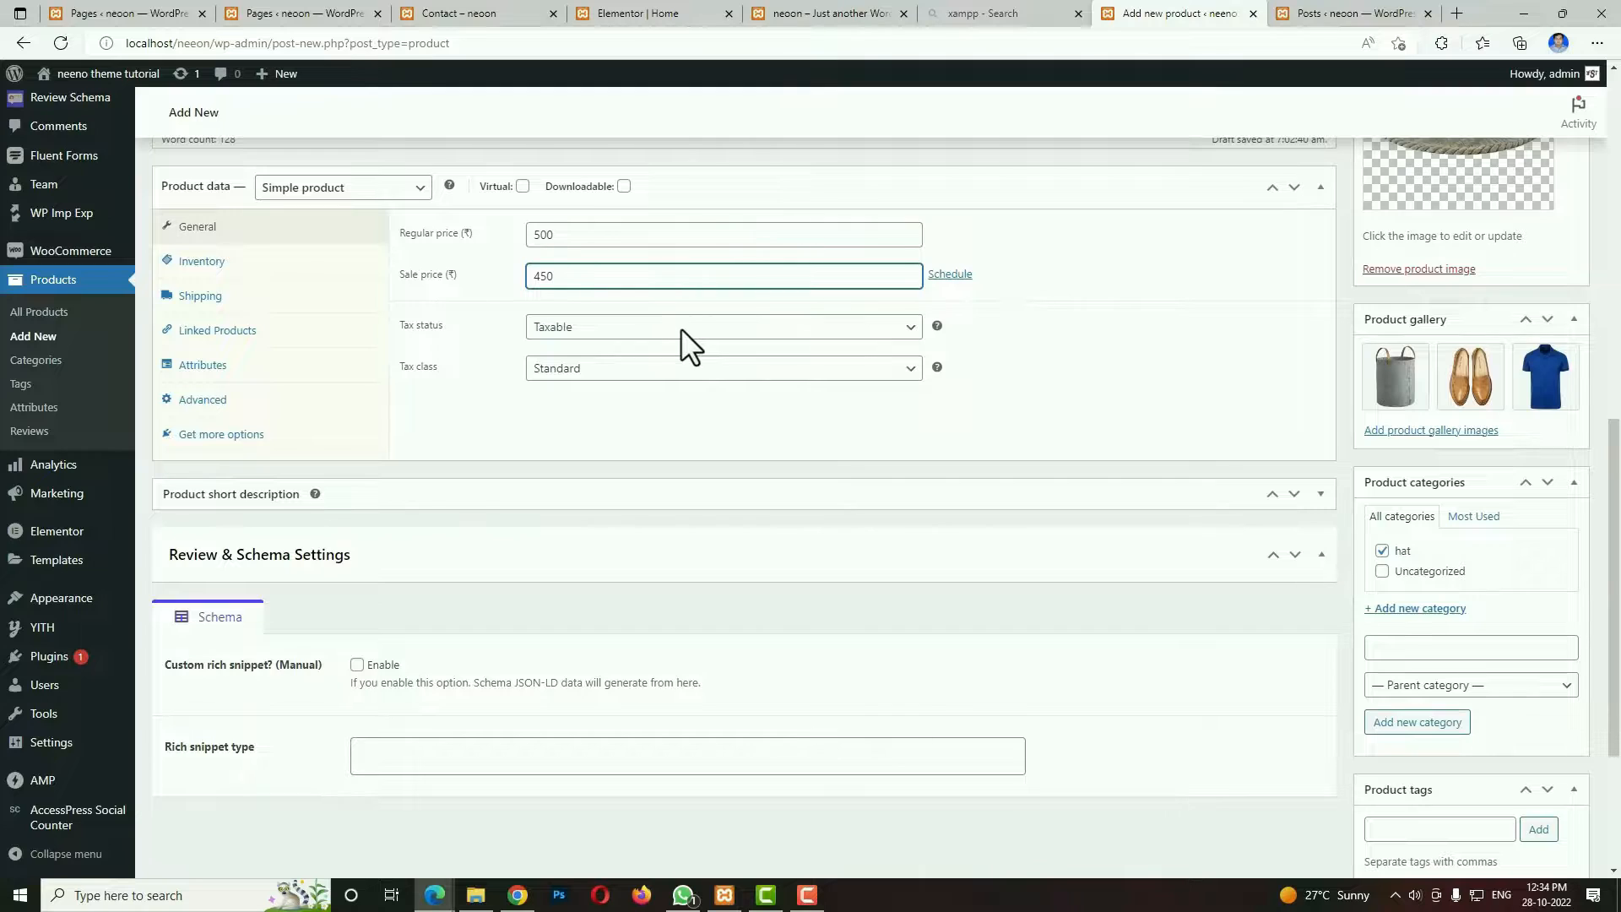
pyautogui.click(638, 372)
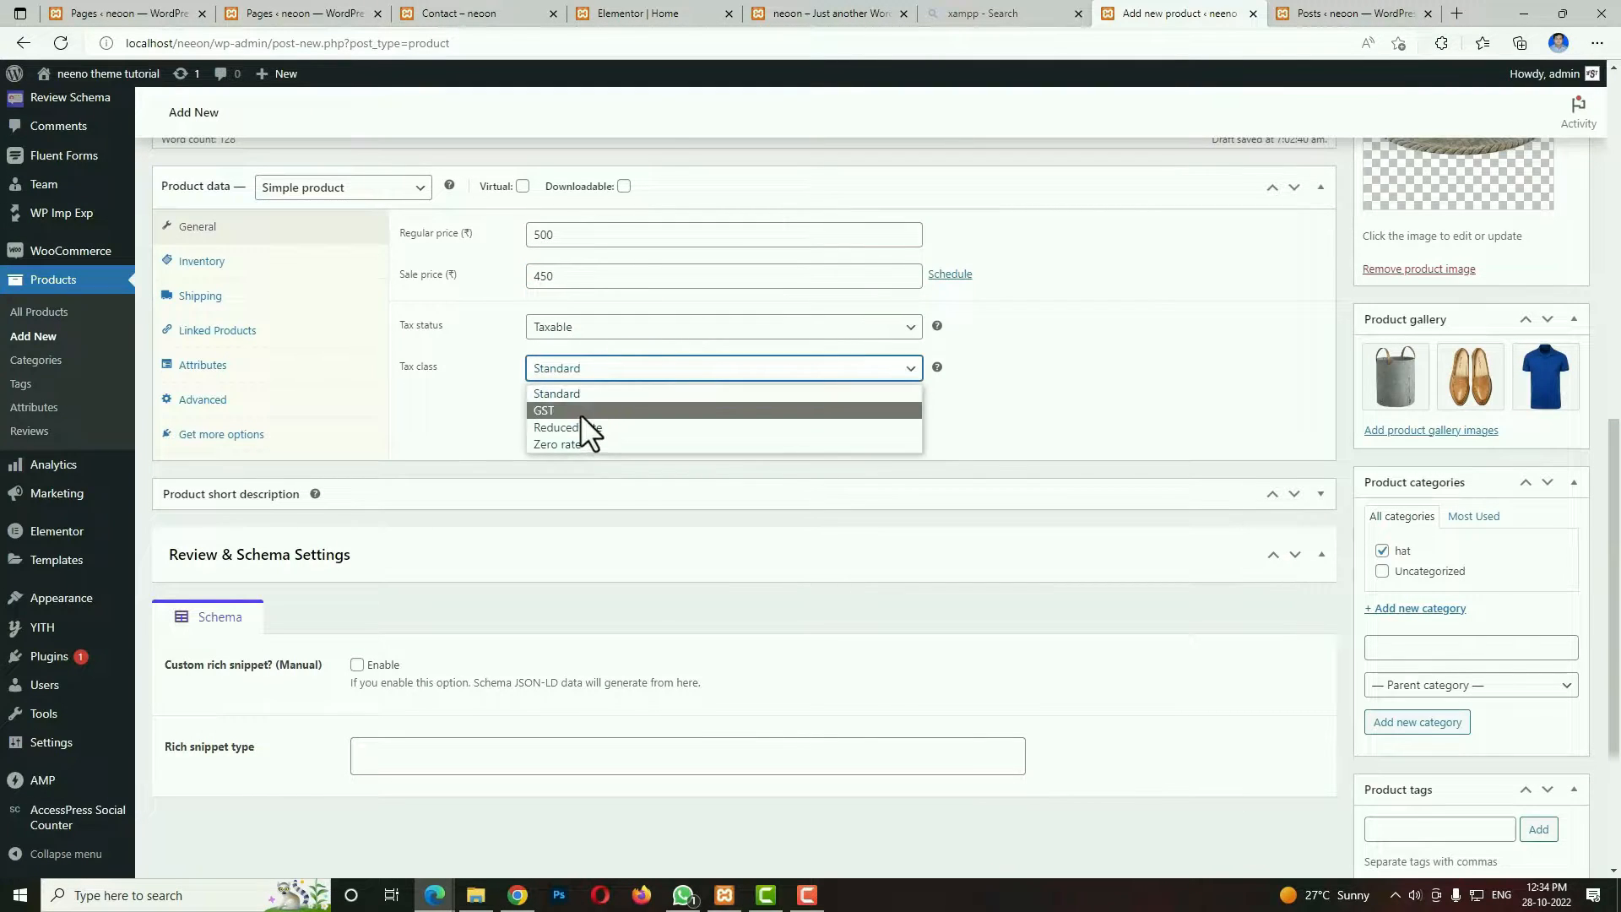
pyautogui.click(580, 411)
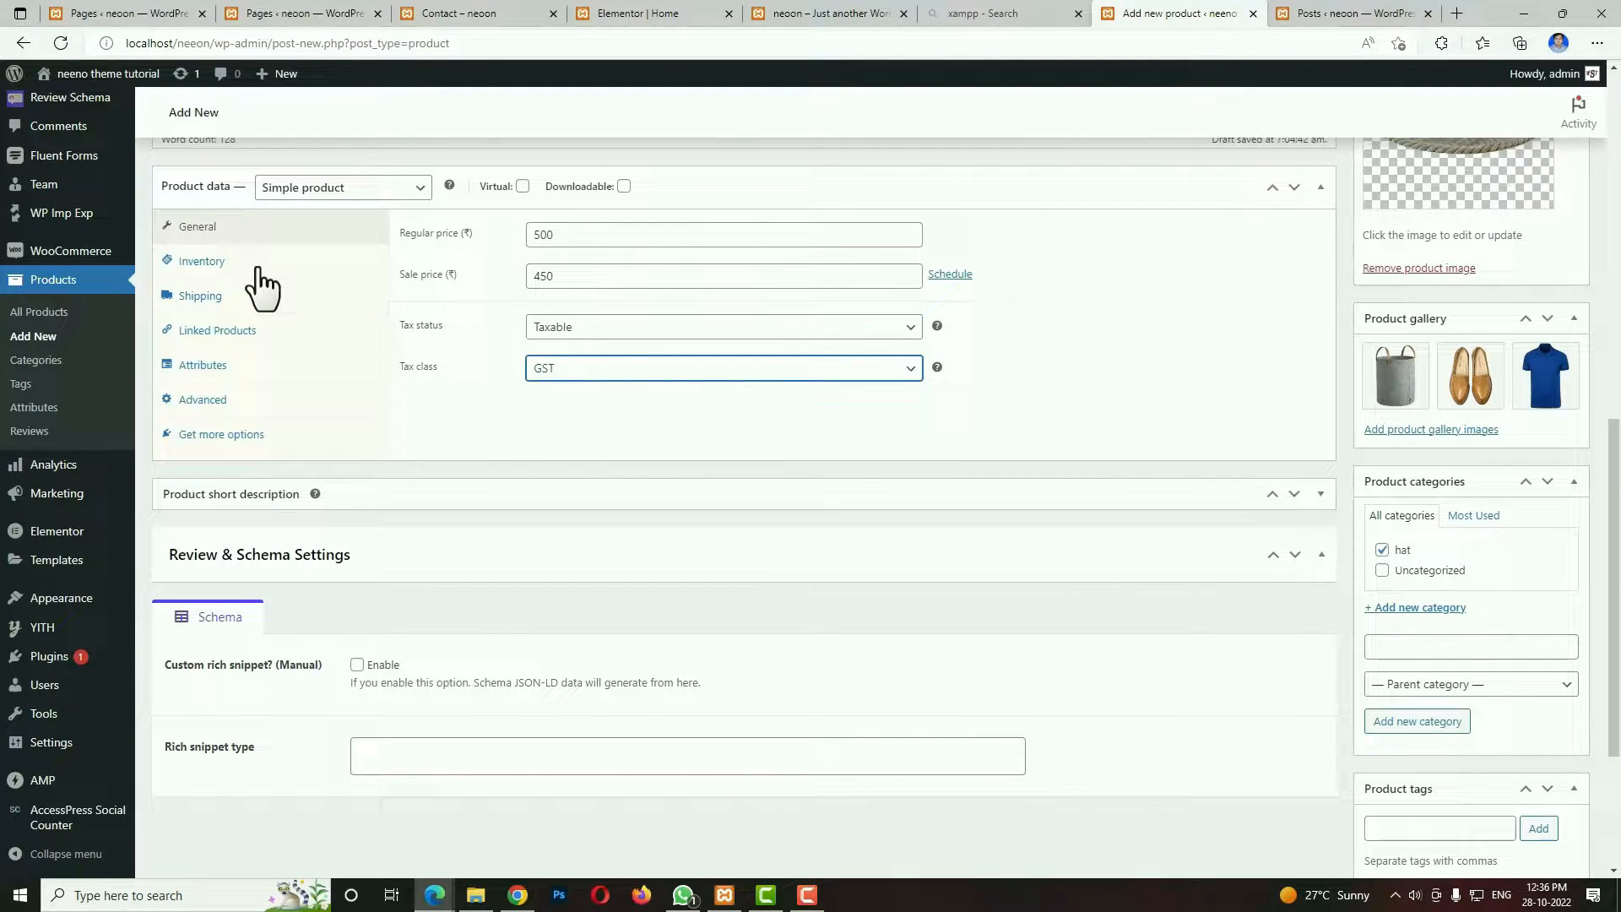
# In the product's inventory data, enter SKU 556456454, enable stock management and set the stock quantity to 60.
pyautogui.click(256, 269)
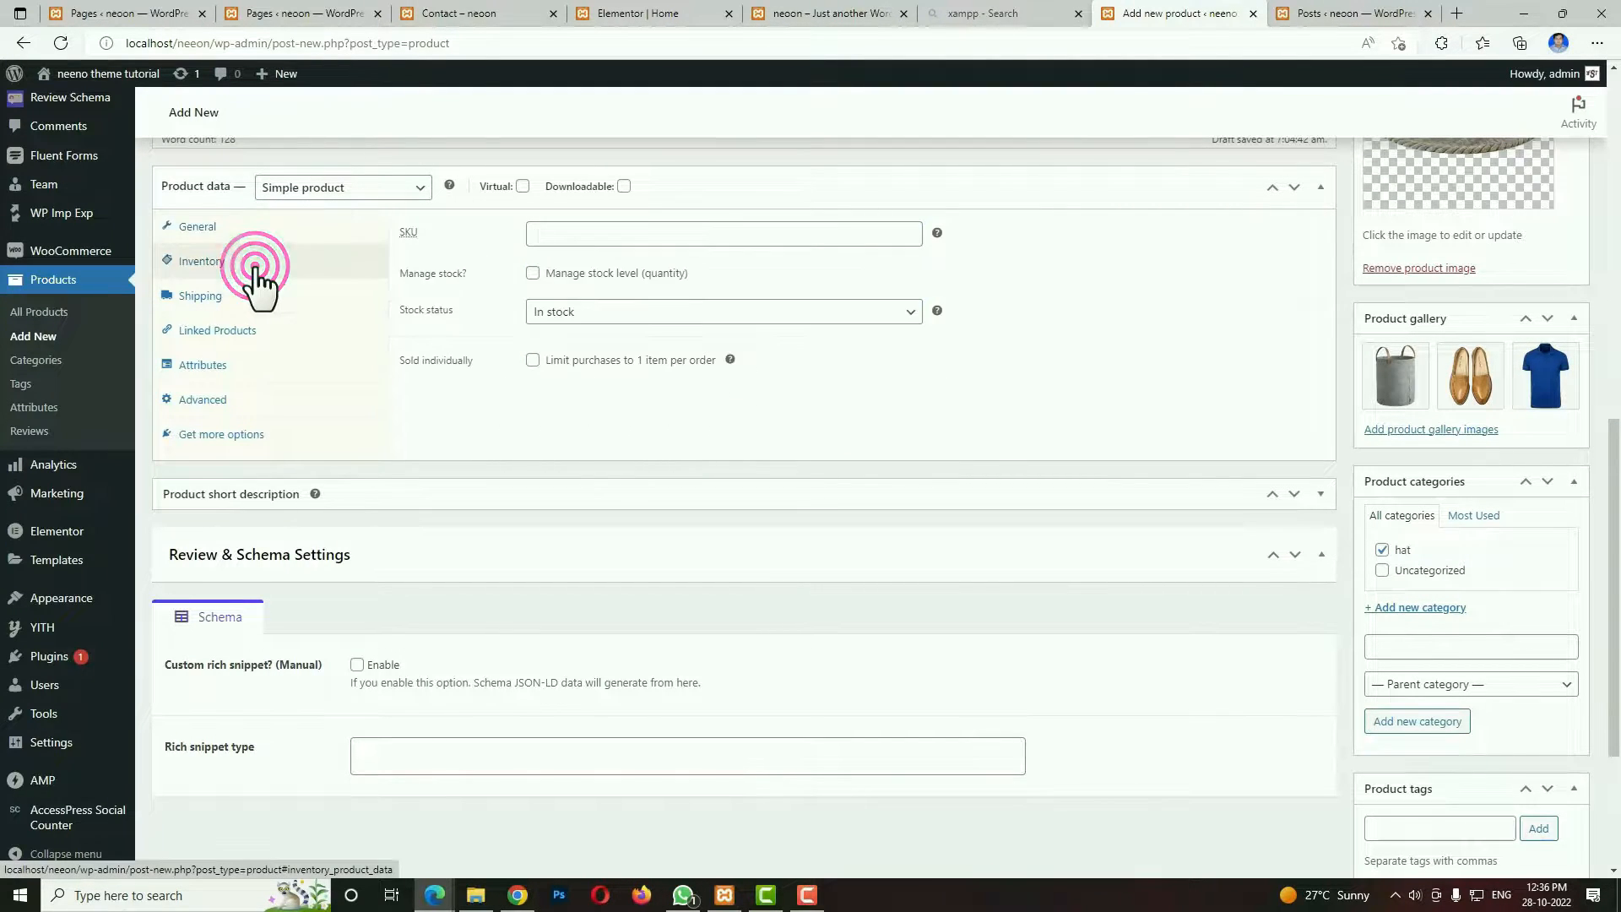
pyautogui.click(615, 241)
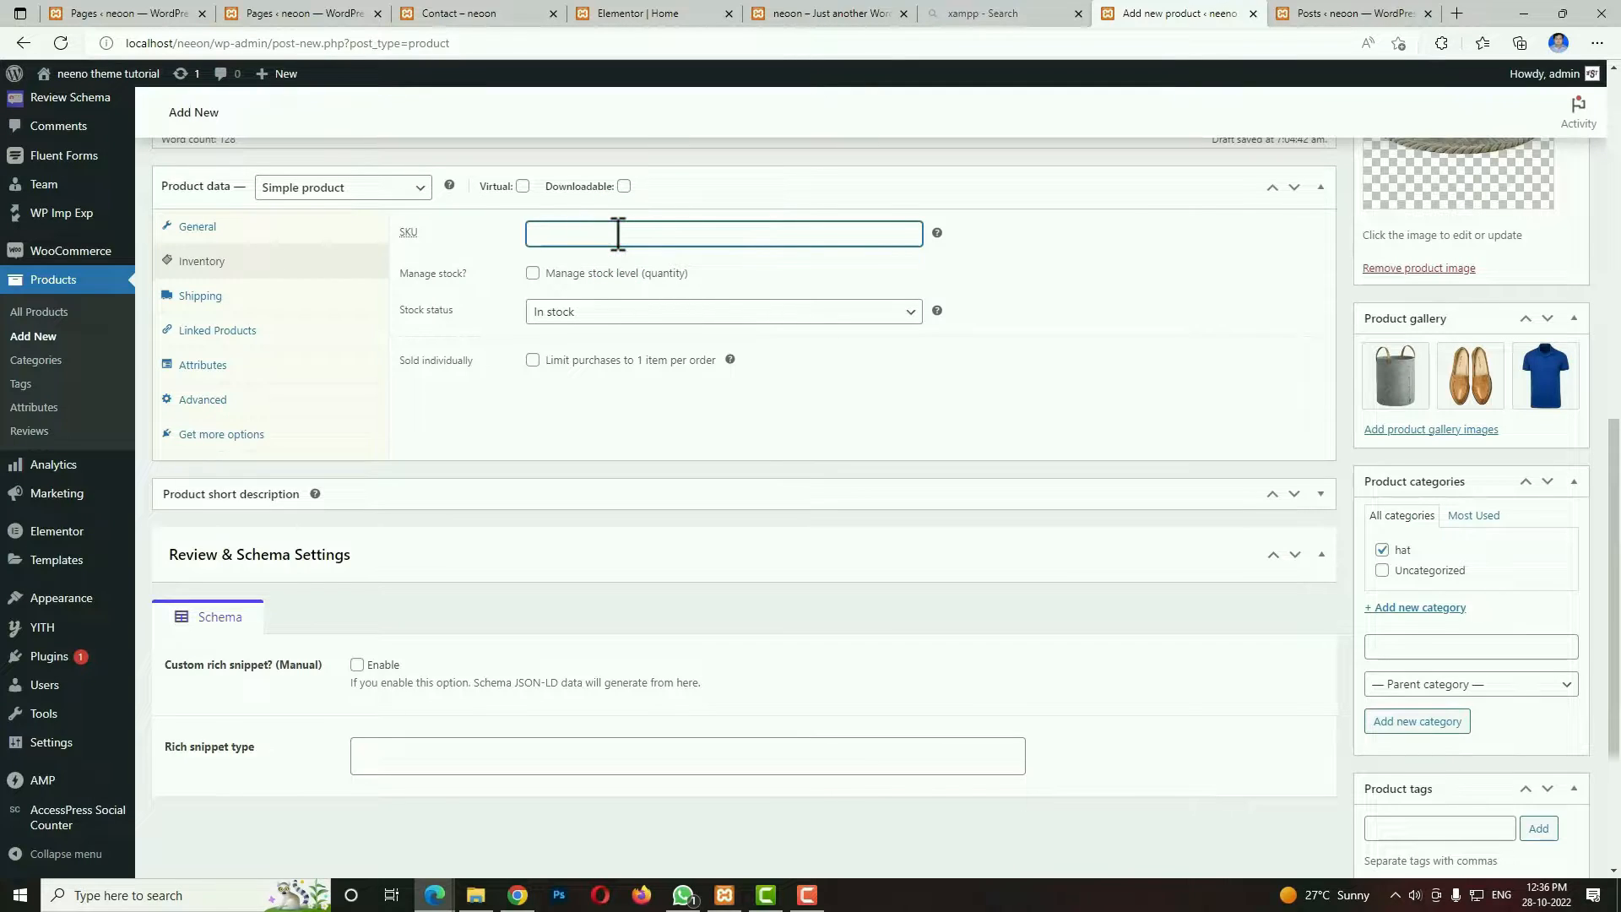
pyautogui.write('556456454')
pyautogui.click(532, 272)
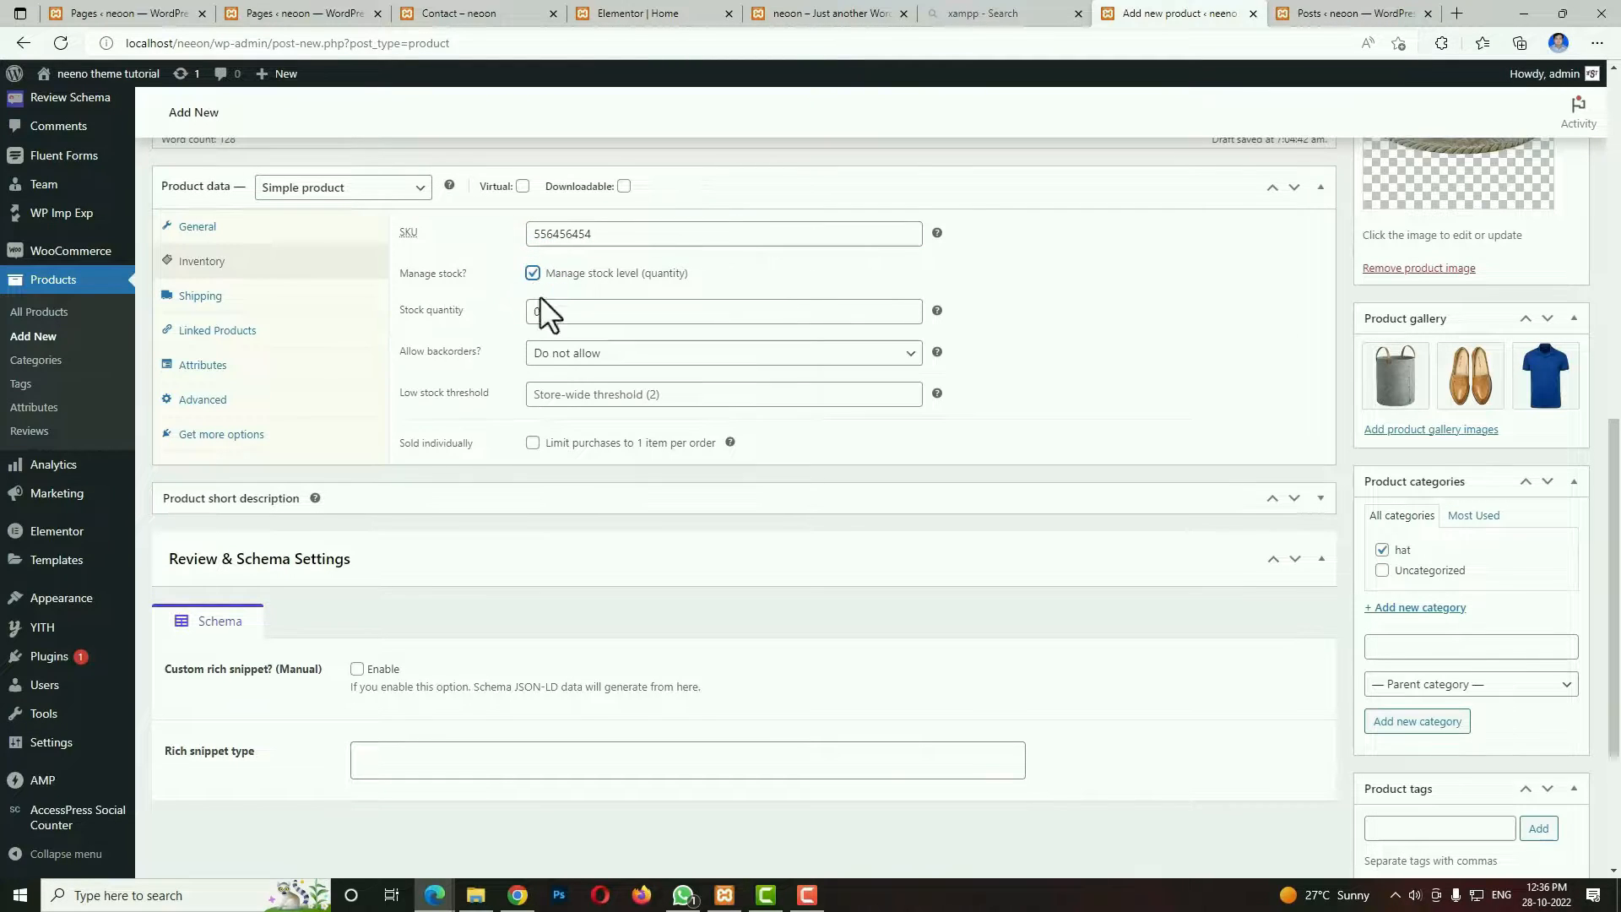
pyautogui.doubleClick(544, 313)
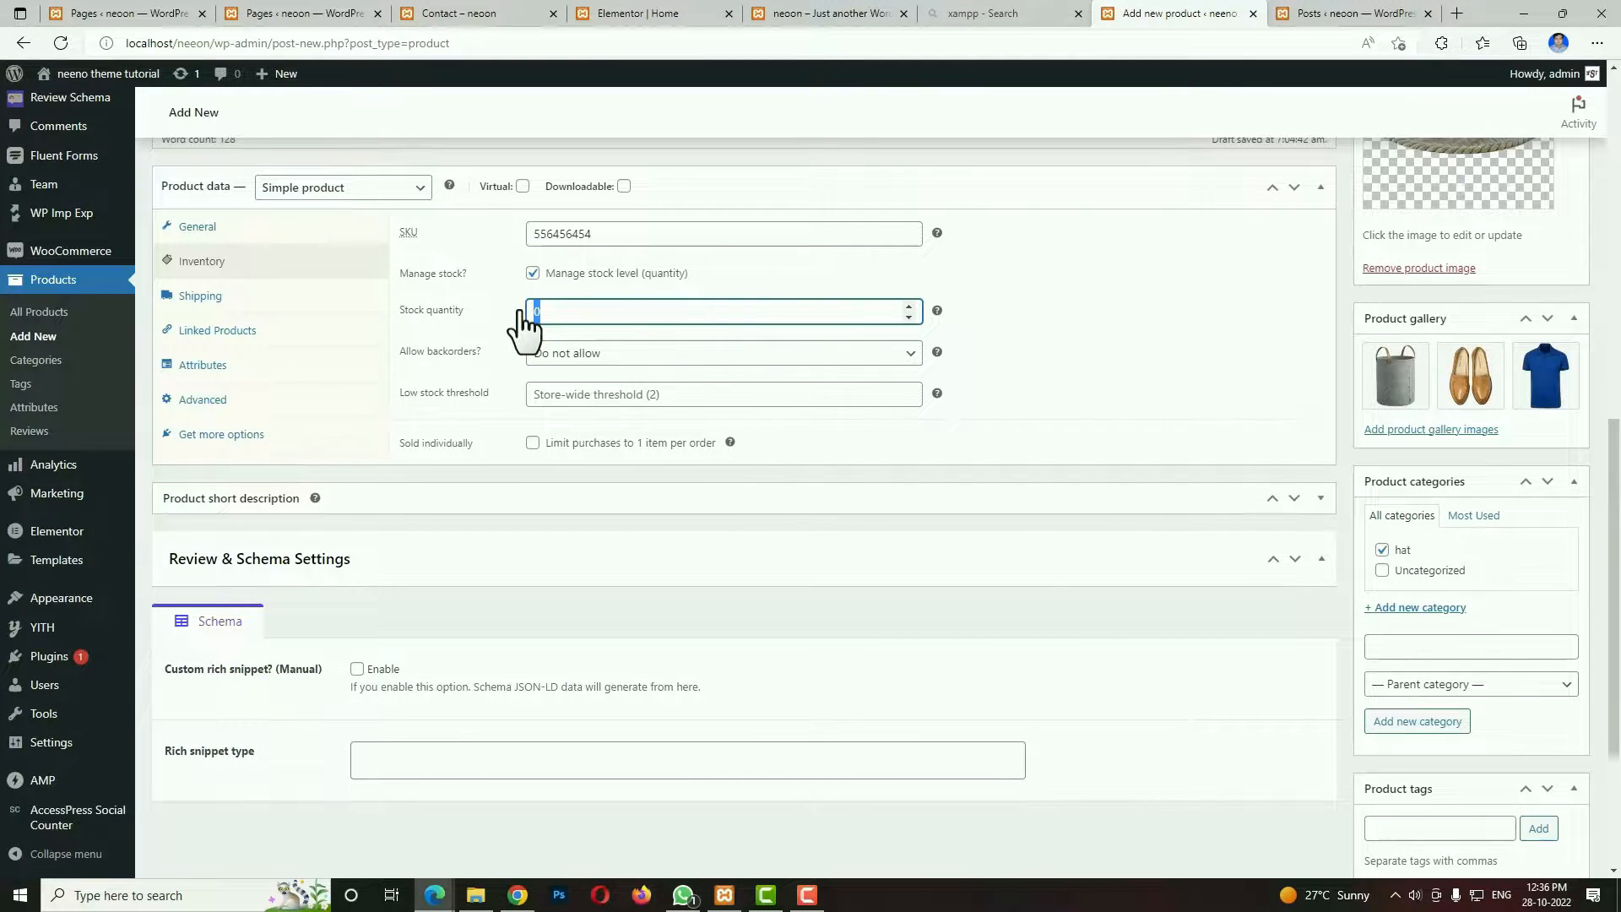
pyautogui.write('60')
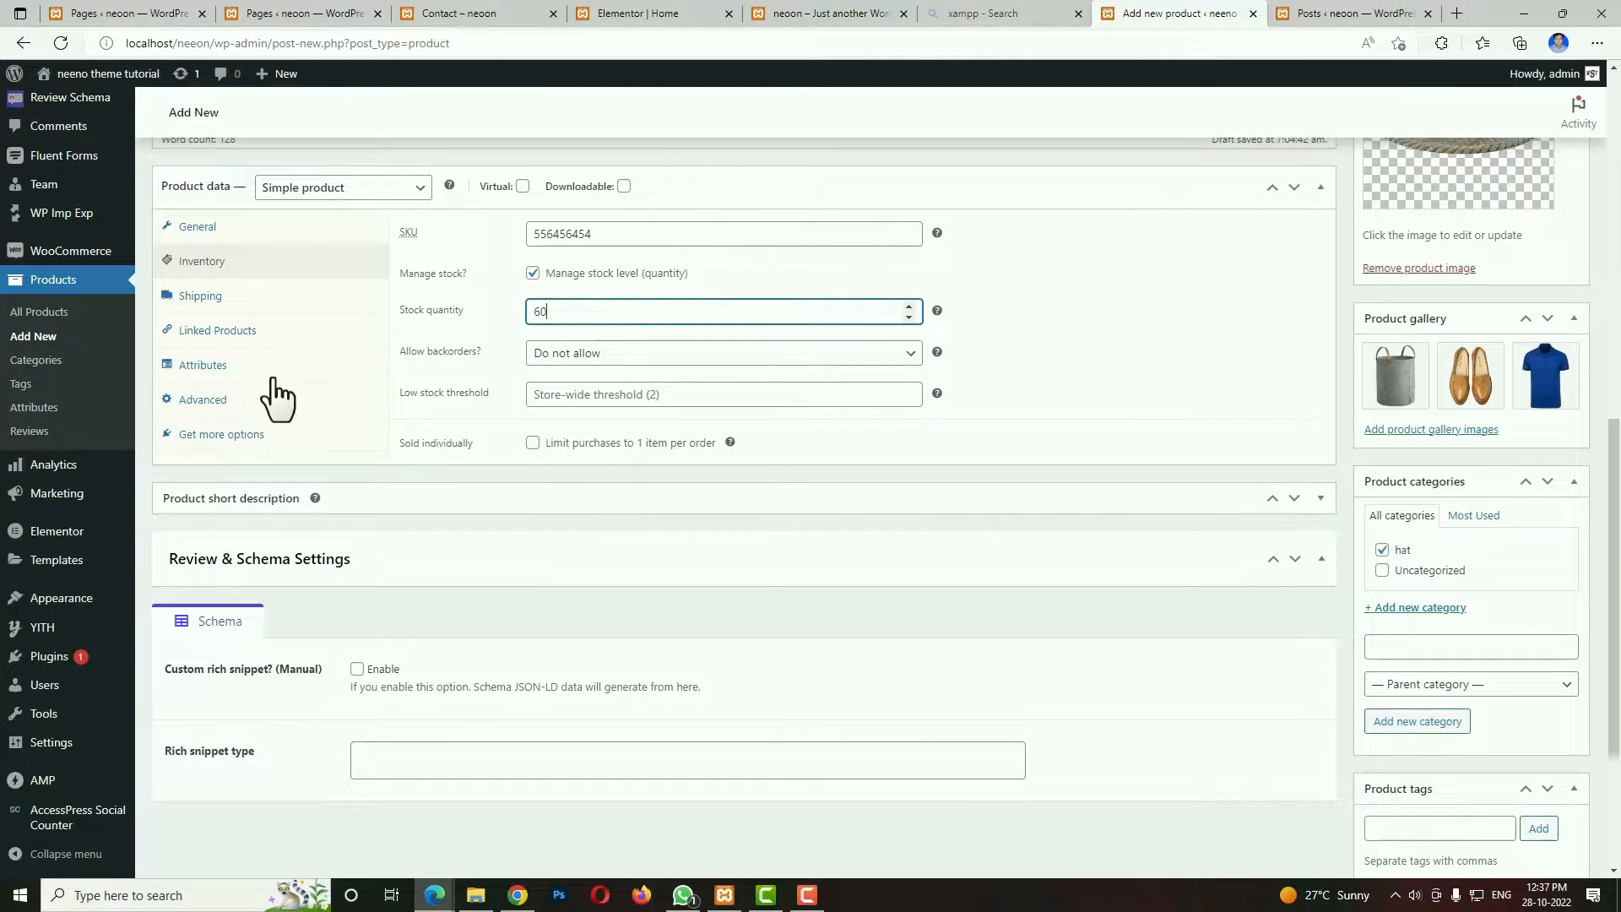
# In the product's shipping data, set the weight to 560 g and the dimensions to 100 × 80 × 90 cm, then open its linked products.
pyautogui.click(218, 297)
pyautogui.click(591, 241)
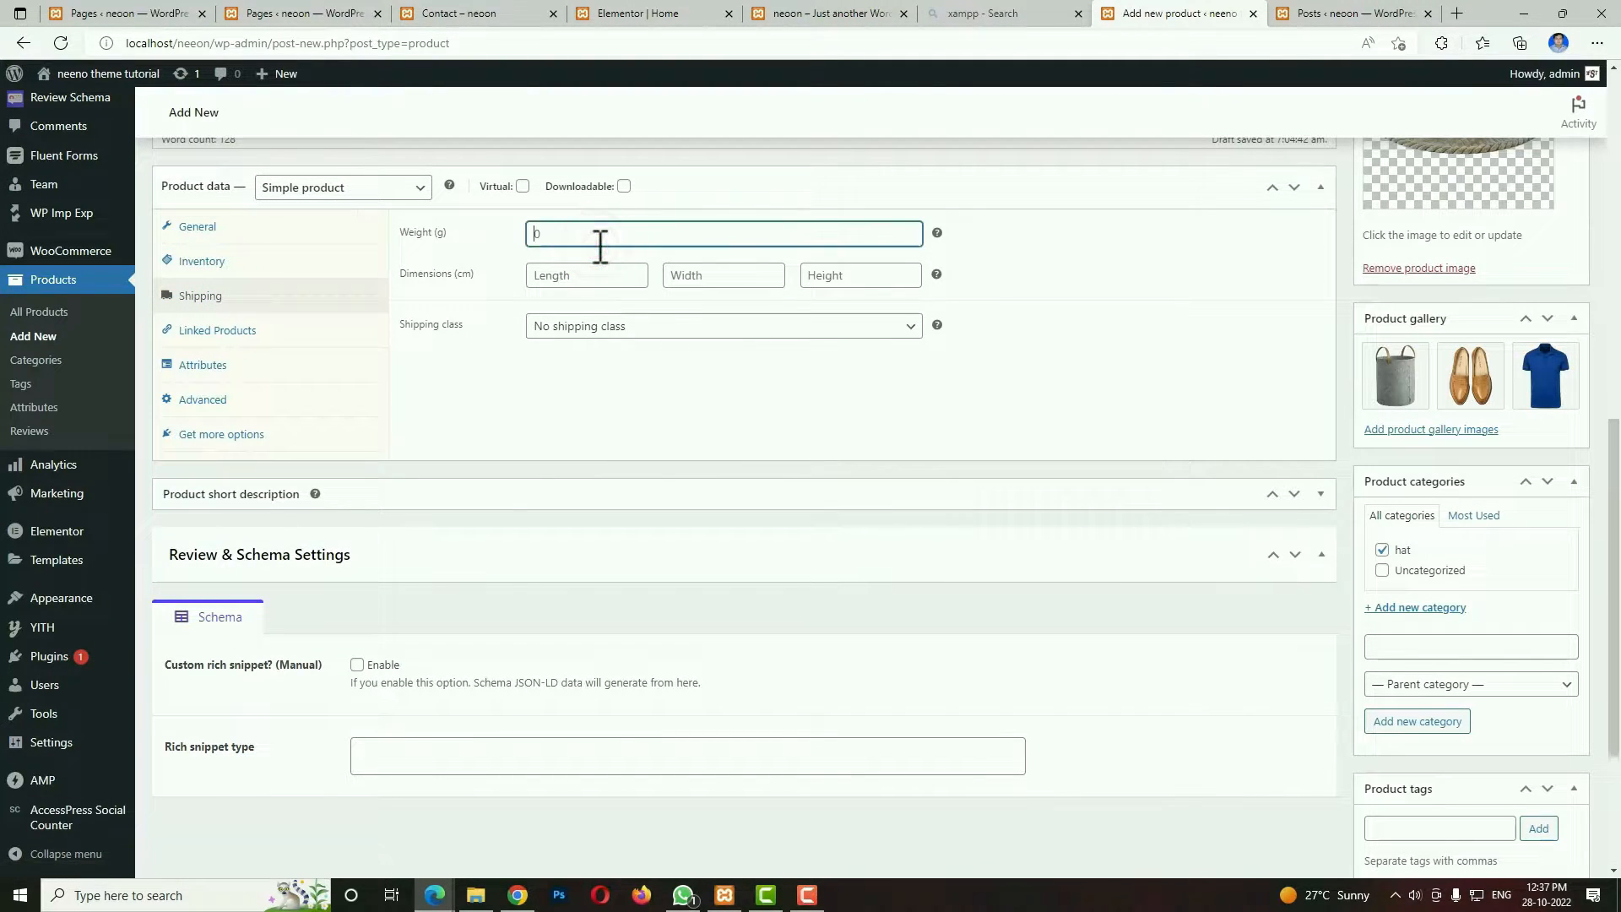
pyautogui.write('560')
pyautogui.click(594, 276)
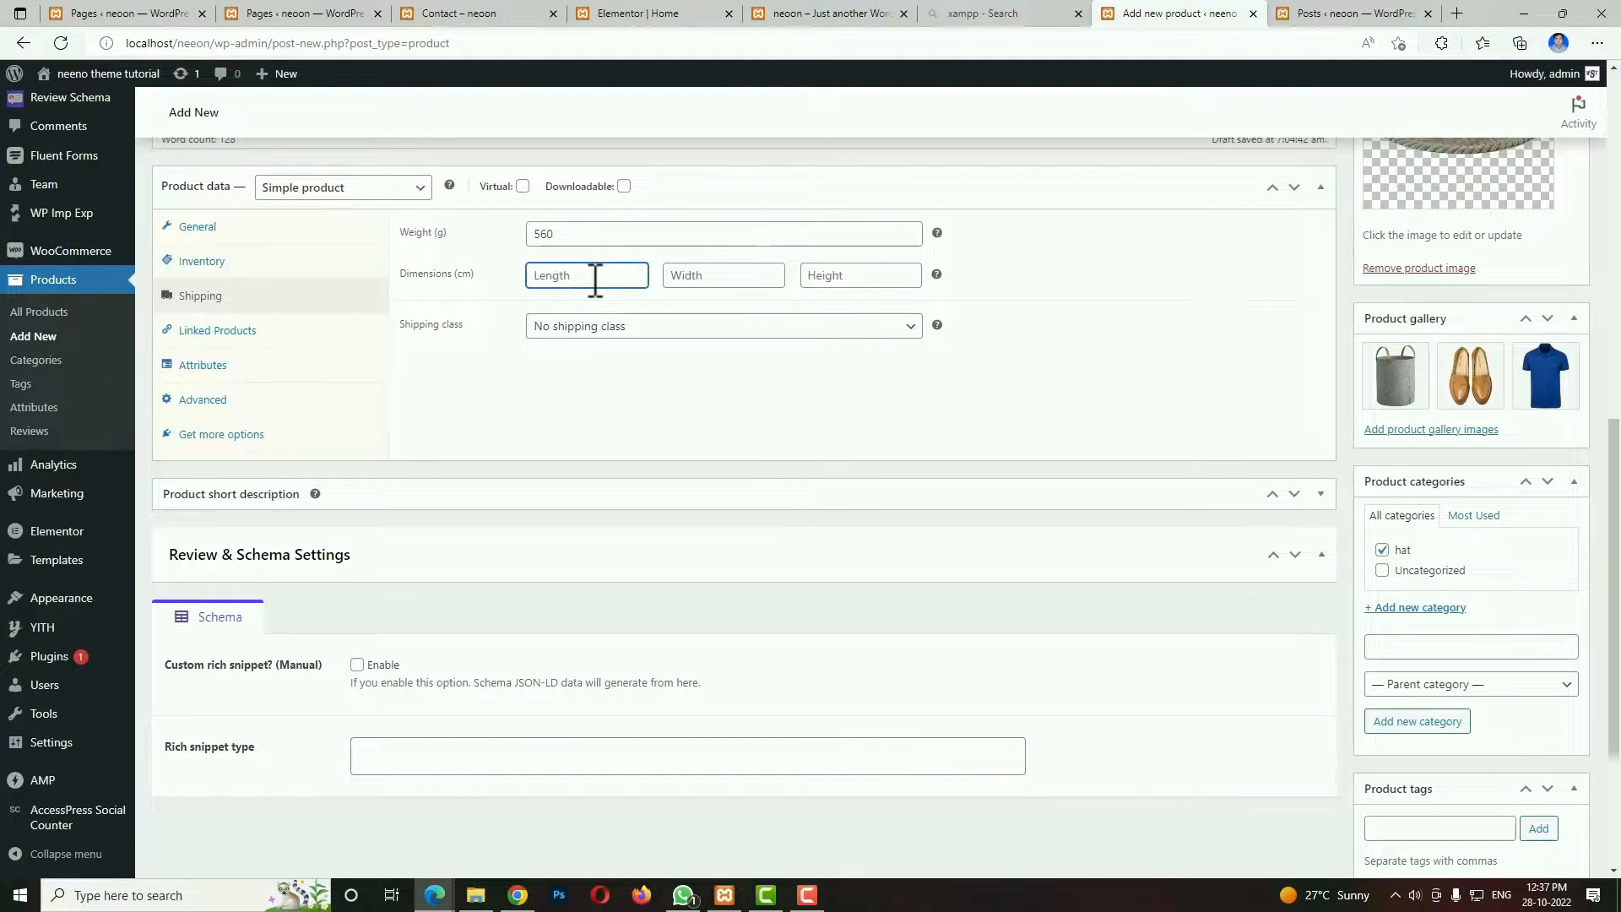
pyautogui.write('100')
pyautogui.click(714, 275)
pyautogui.write('80')
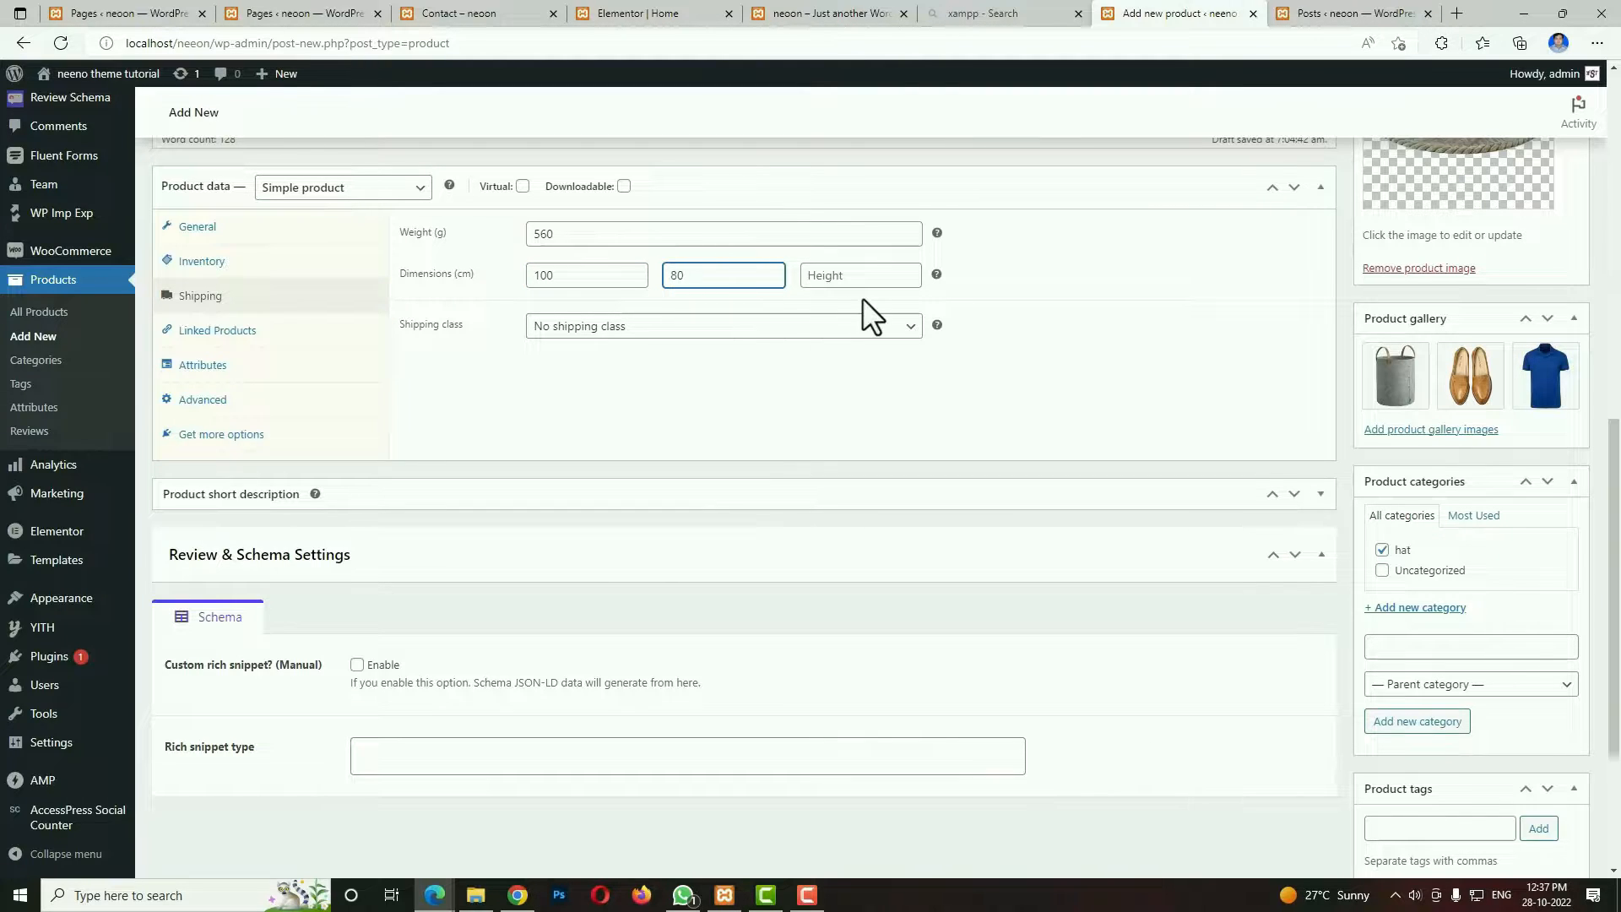
pyautogui.click(882, 275)
pyautogui.write('90')
pyautogui.click(228, 334)
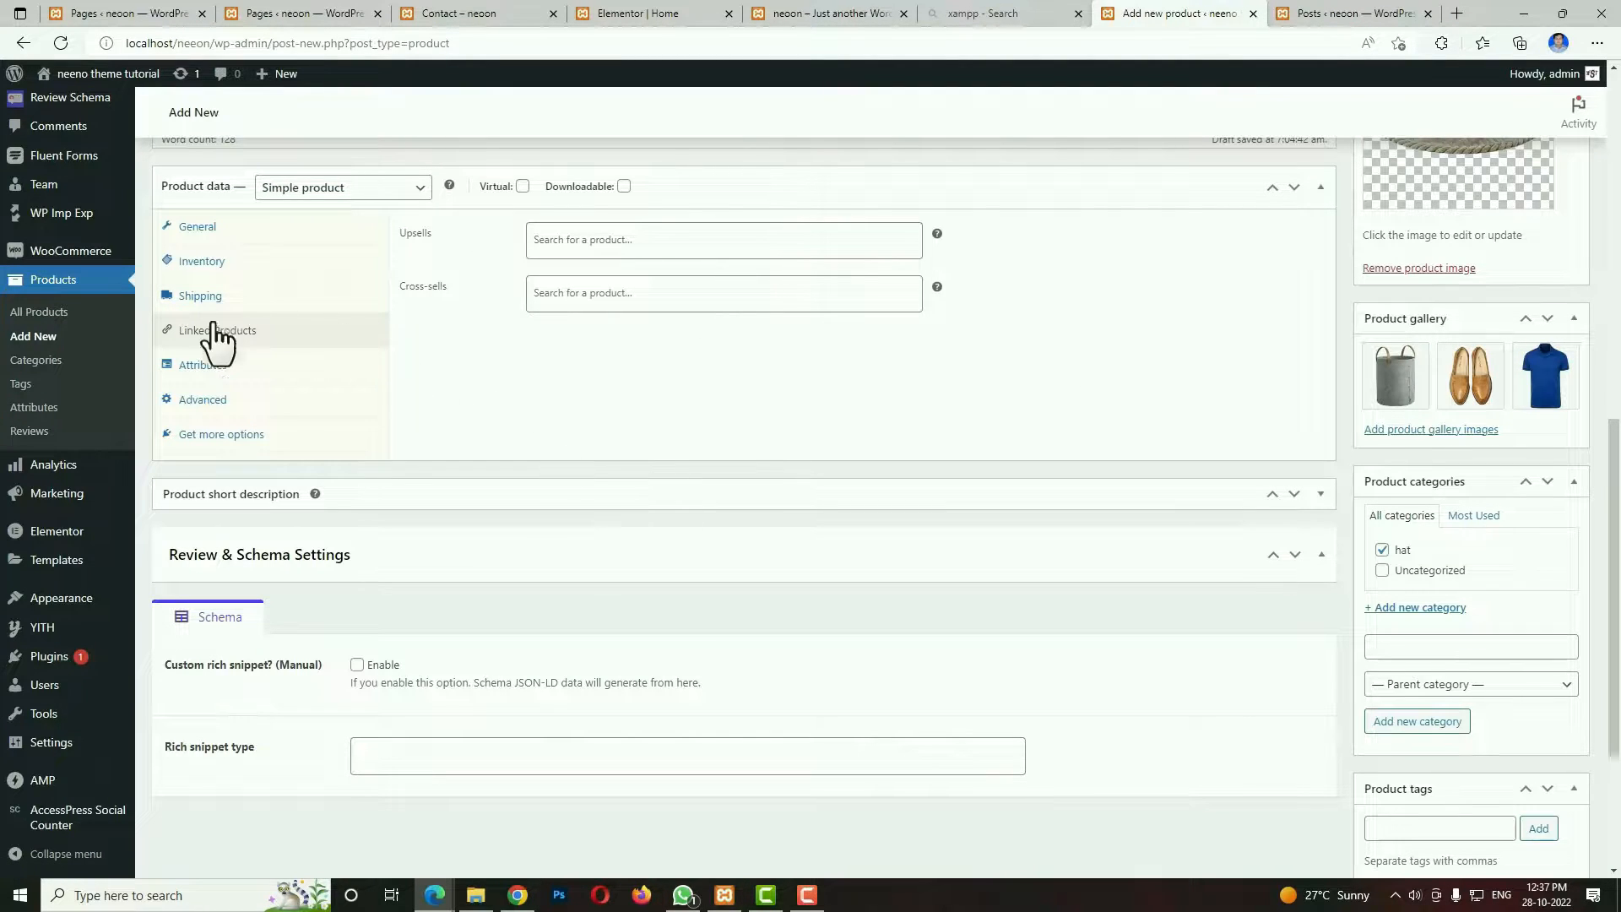
# Paste the copied feature bullet list into the product short description, publish Head Cap and start another new product.
pyautogui.scroll(7, 1476, 659)
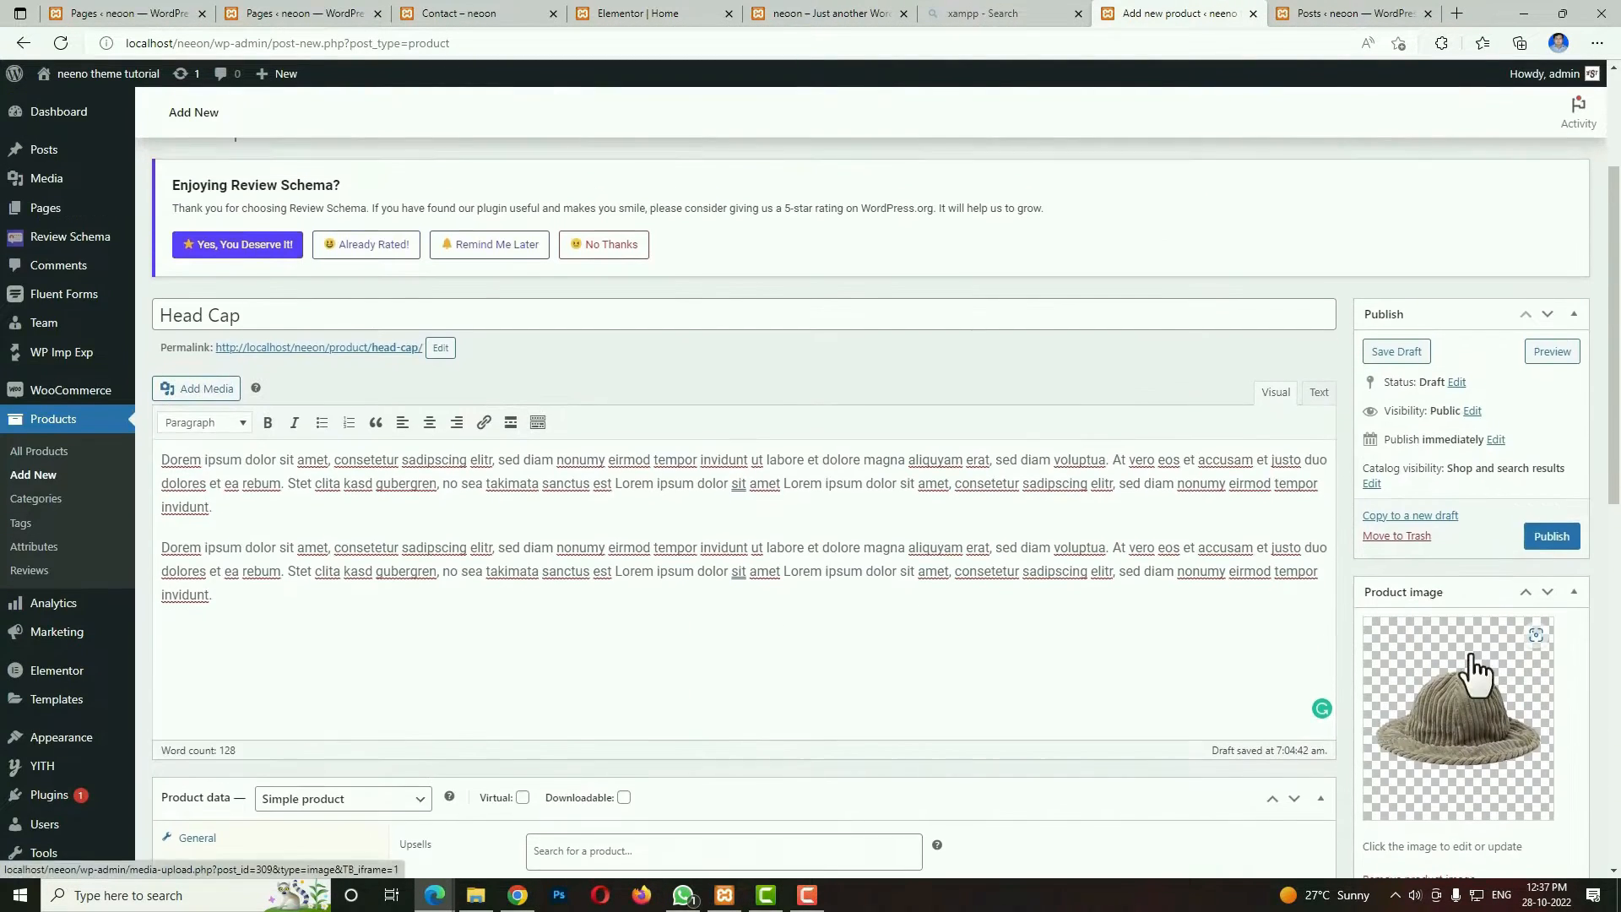
pyautogui.scroll(-7, 1474, 665)
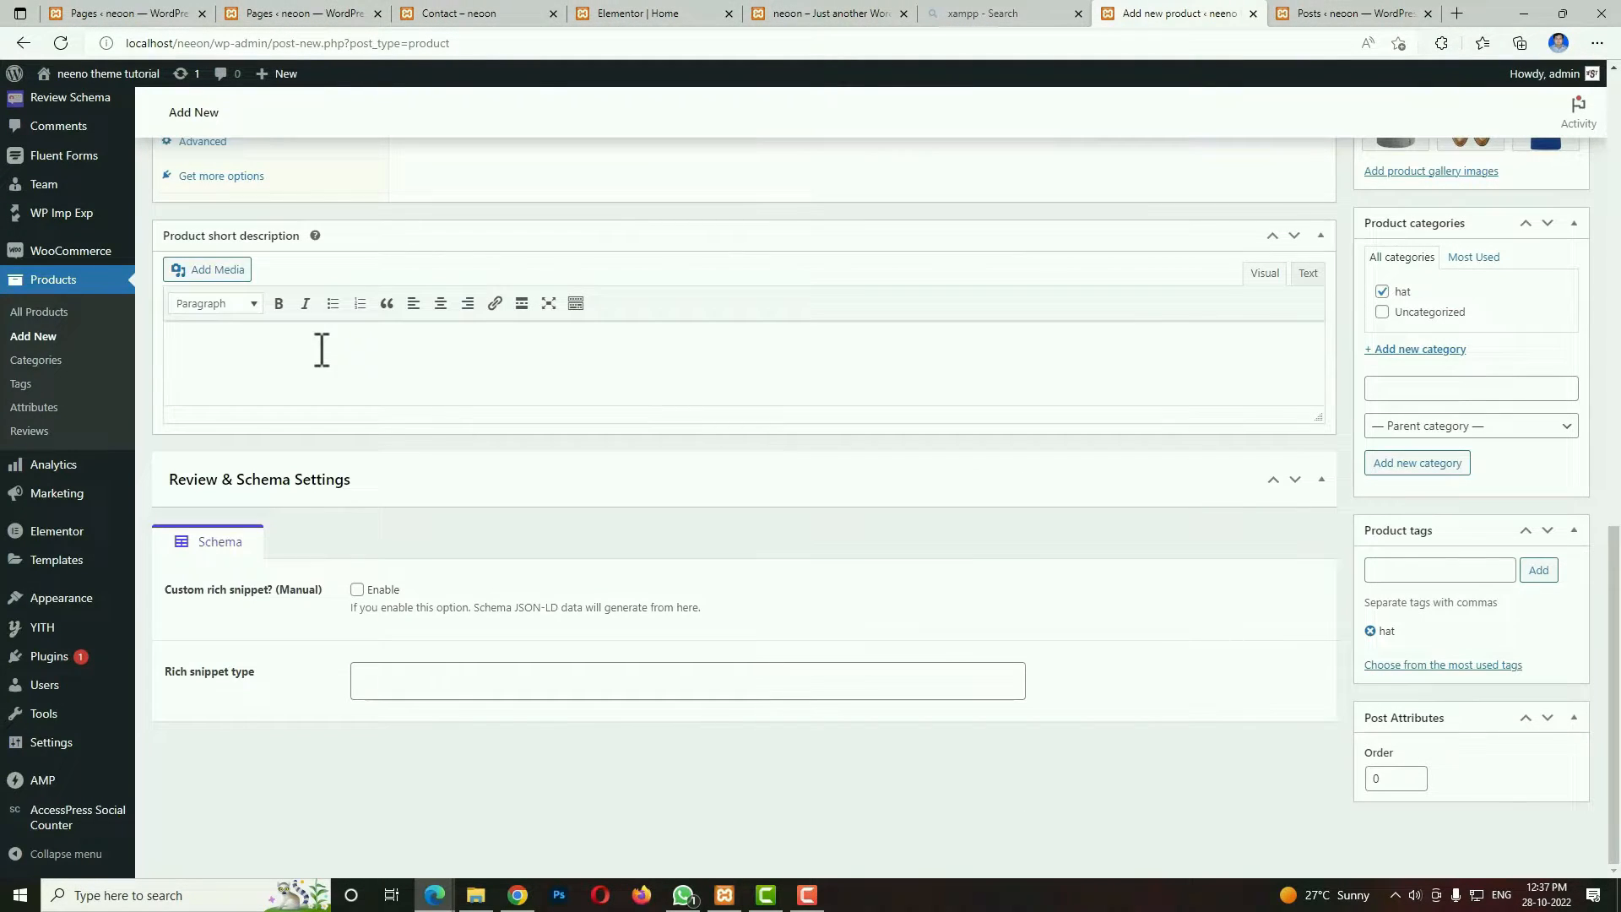
pyautogui.click(319, 338)
pyautogui.hotkey('ctrl', 'v')
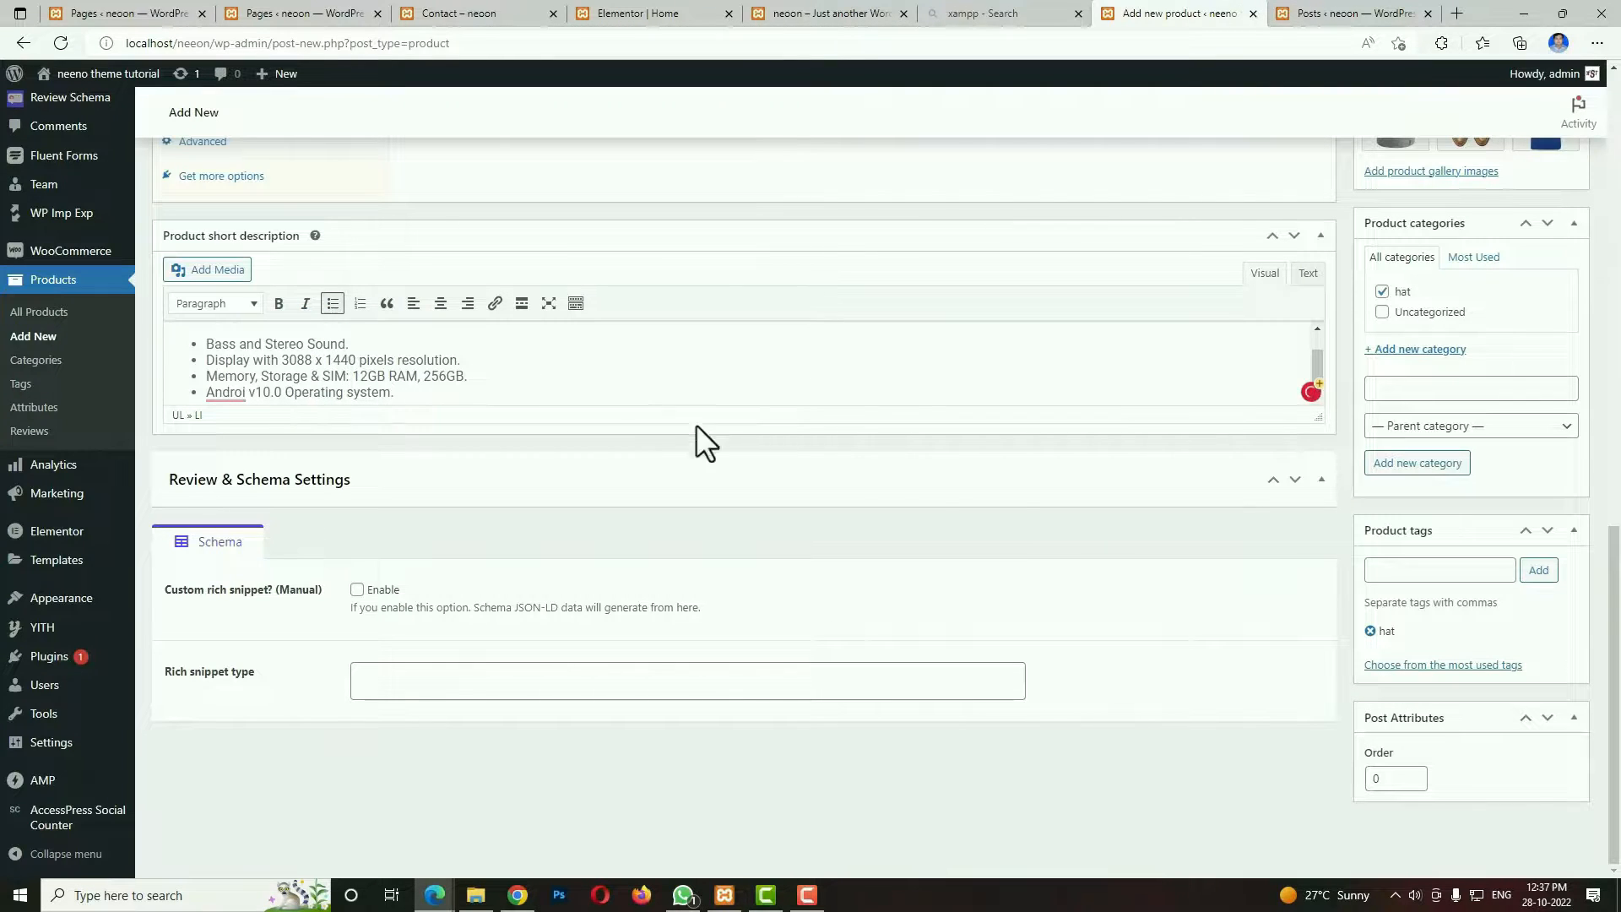
pyautogui.scroll(15, 1549, 666)
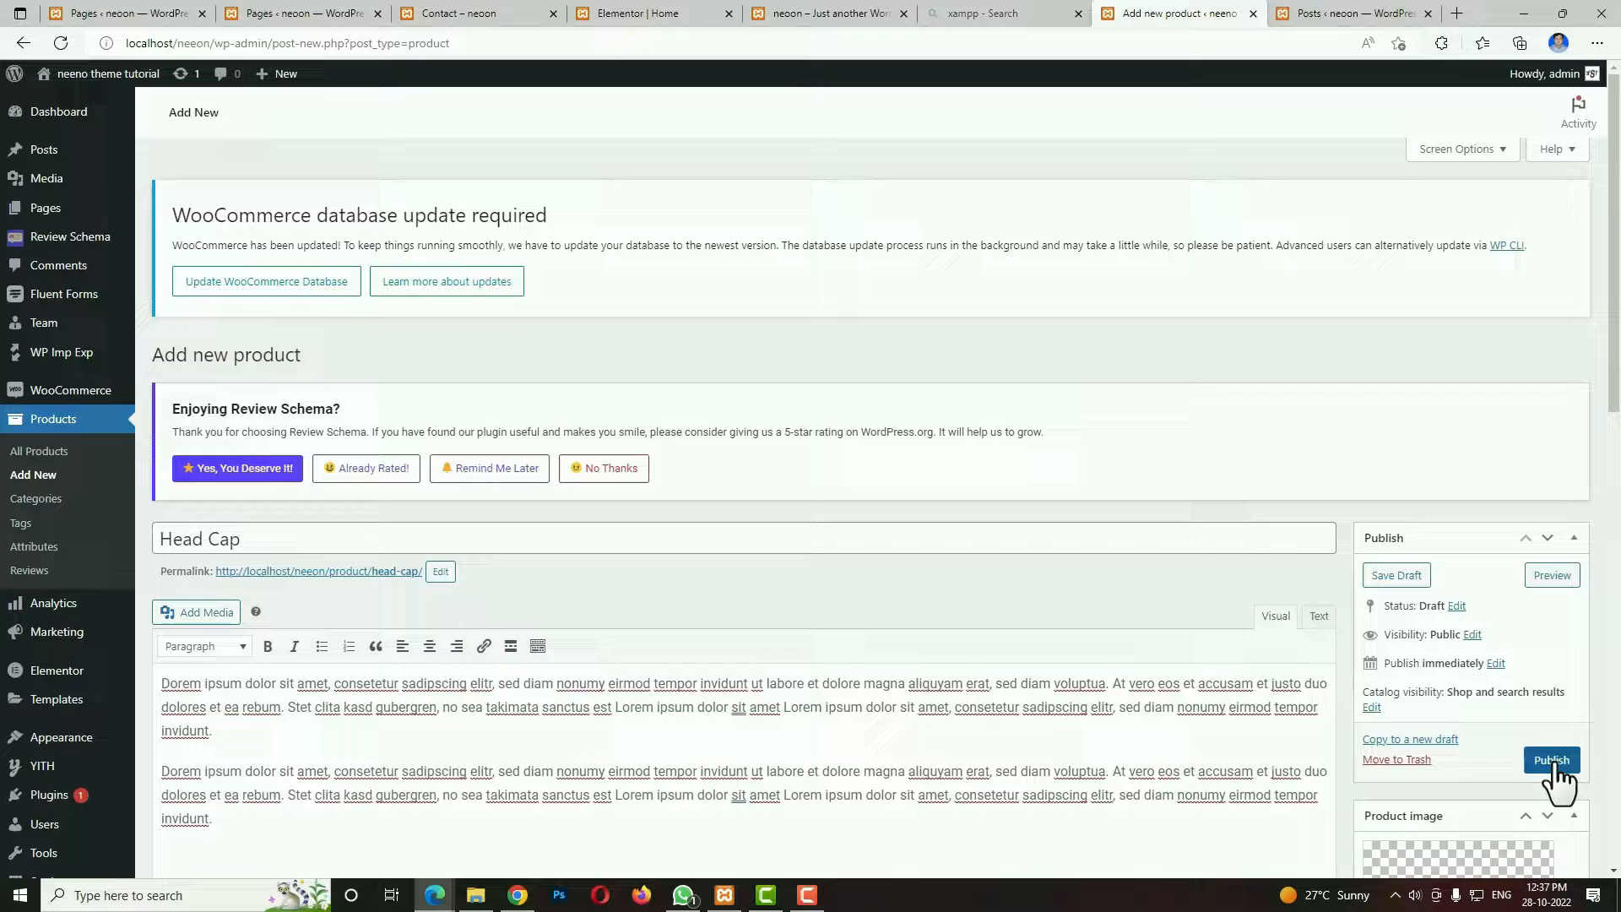
pyautogui.click(1554, 762)
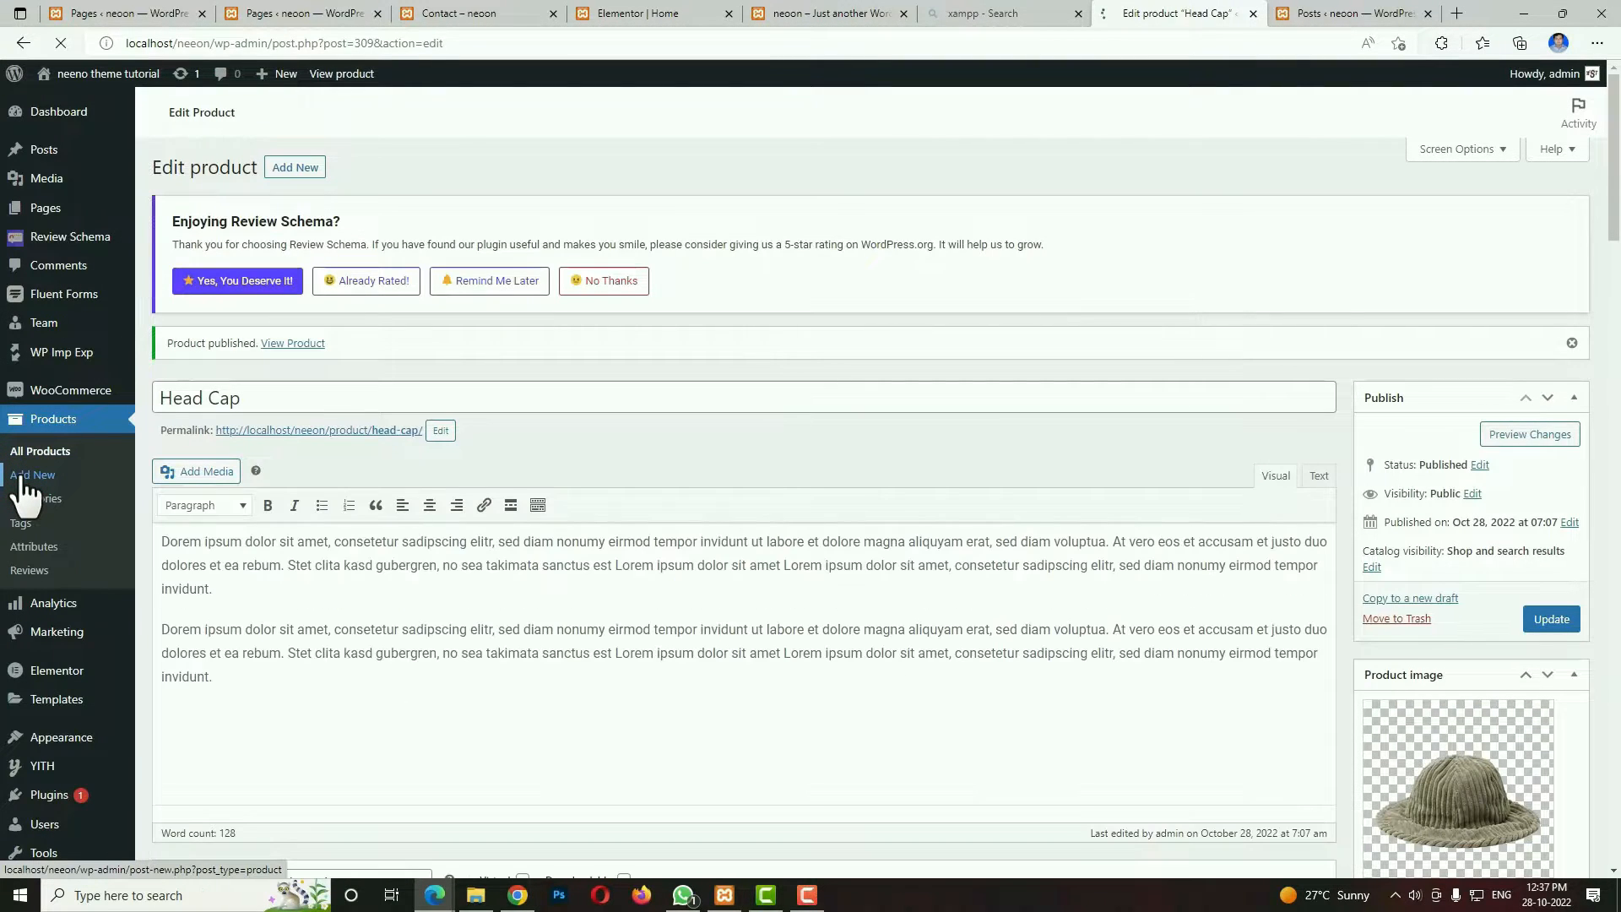
pyautogui.click(23, 476)
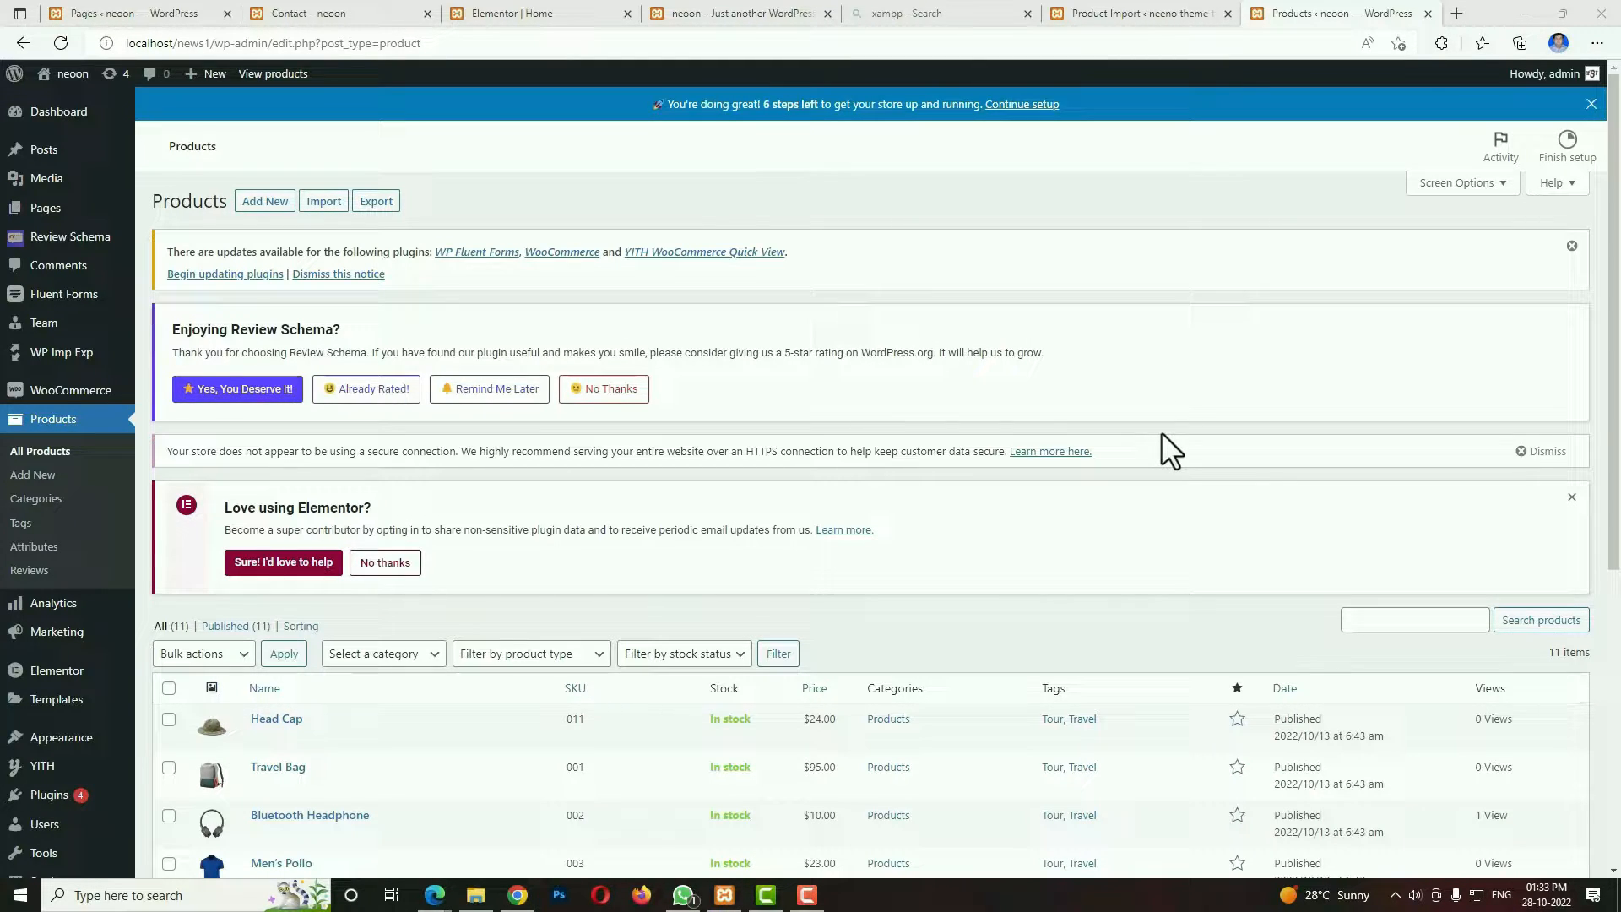
# Create a new page titled Homepage and assign it the Elementor Full Width template.
pyautogui.moveTo(49, 221)
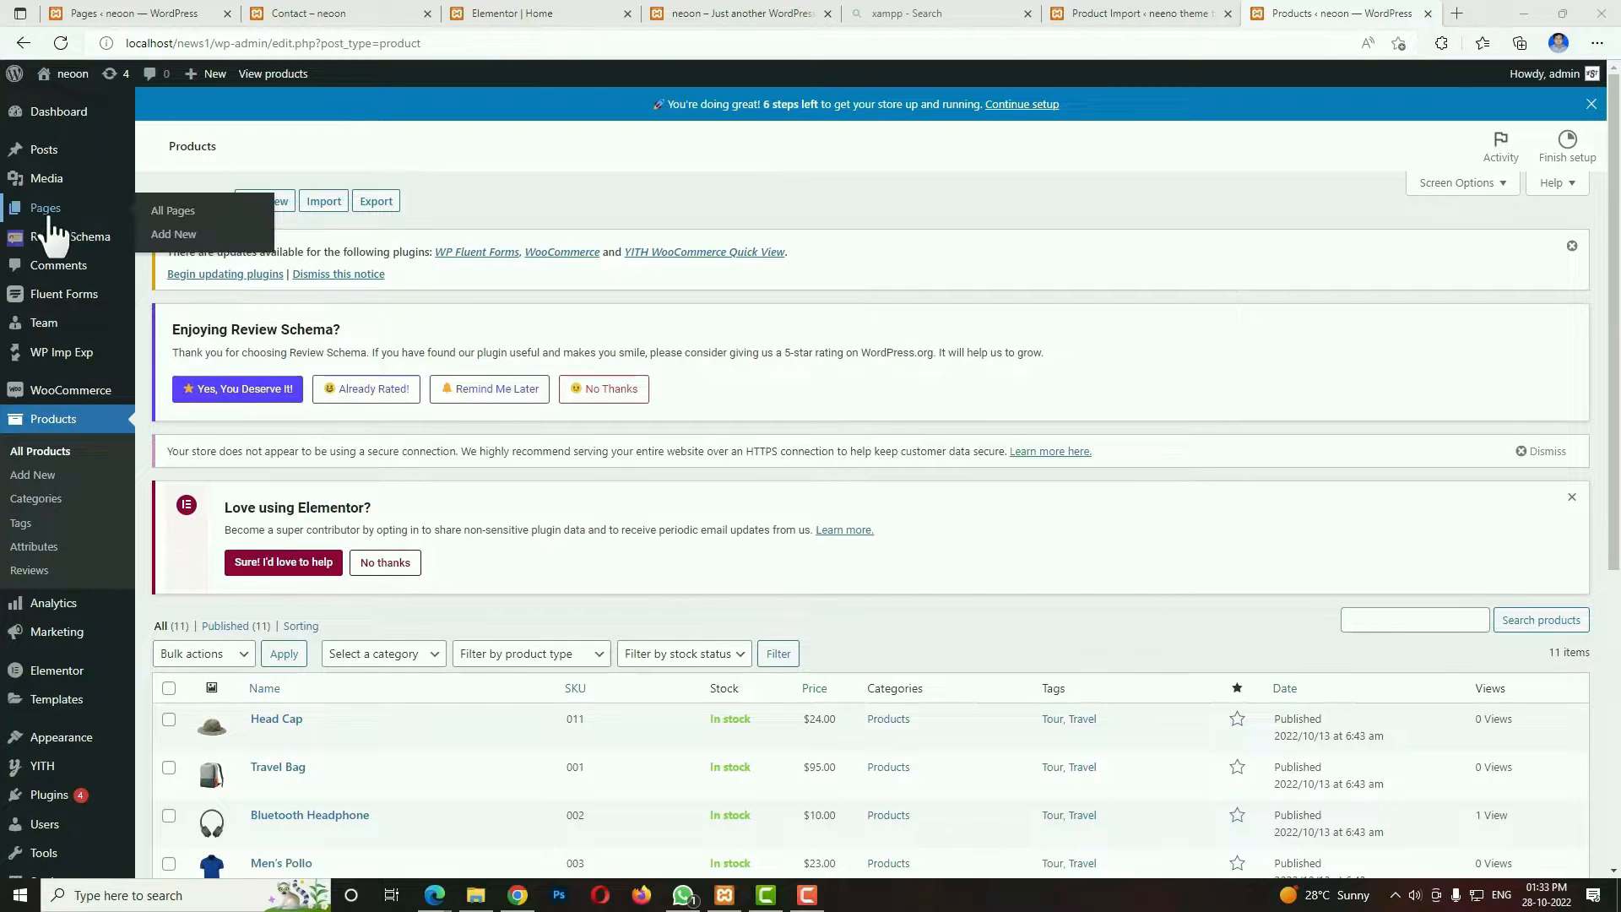
pyautogui.click(187, 242)
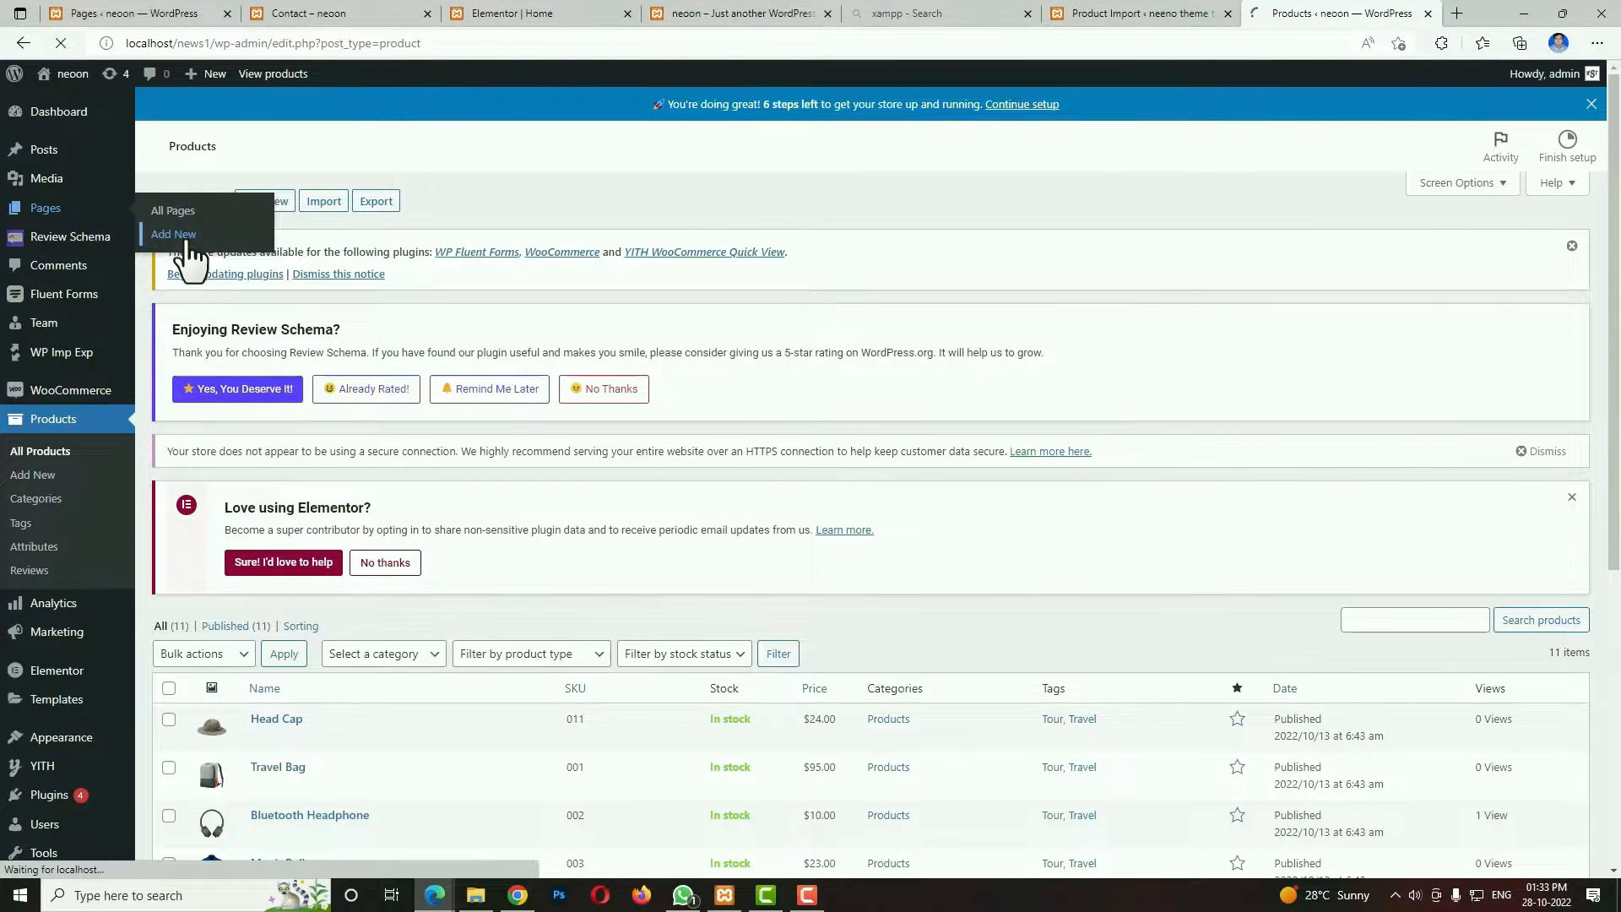
pyautogui.press('capslock')
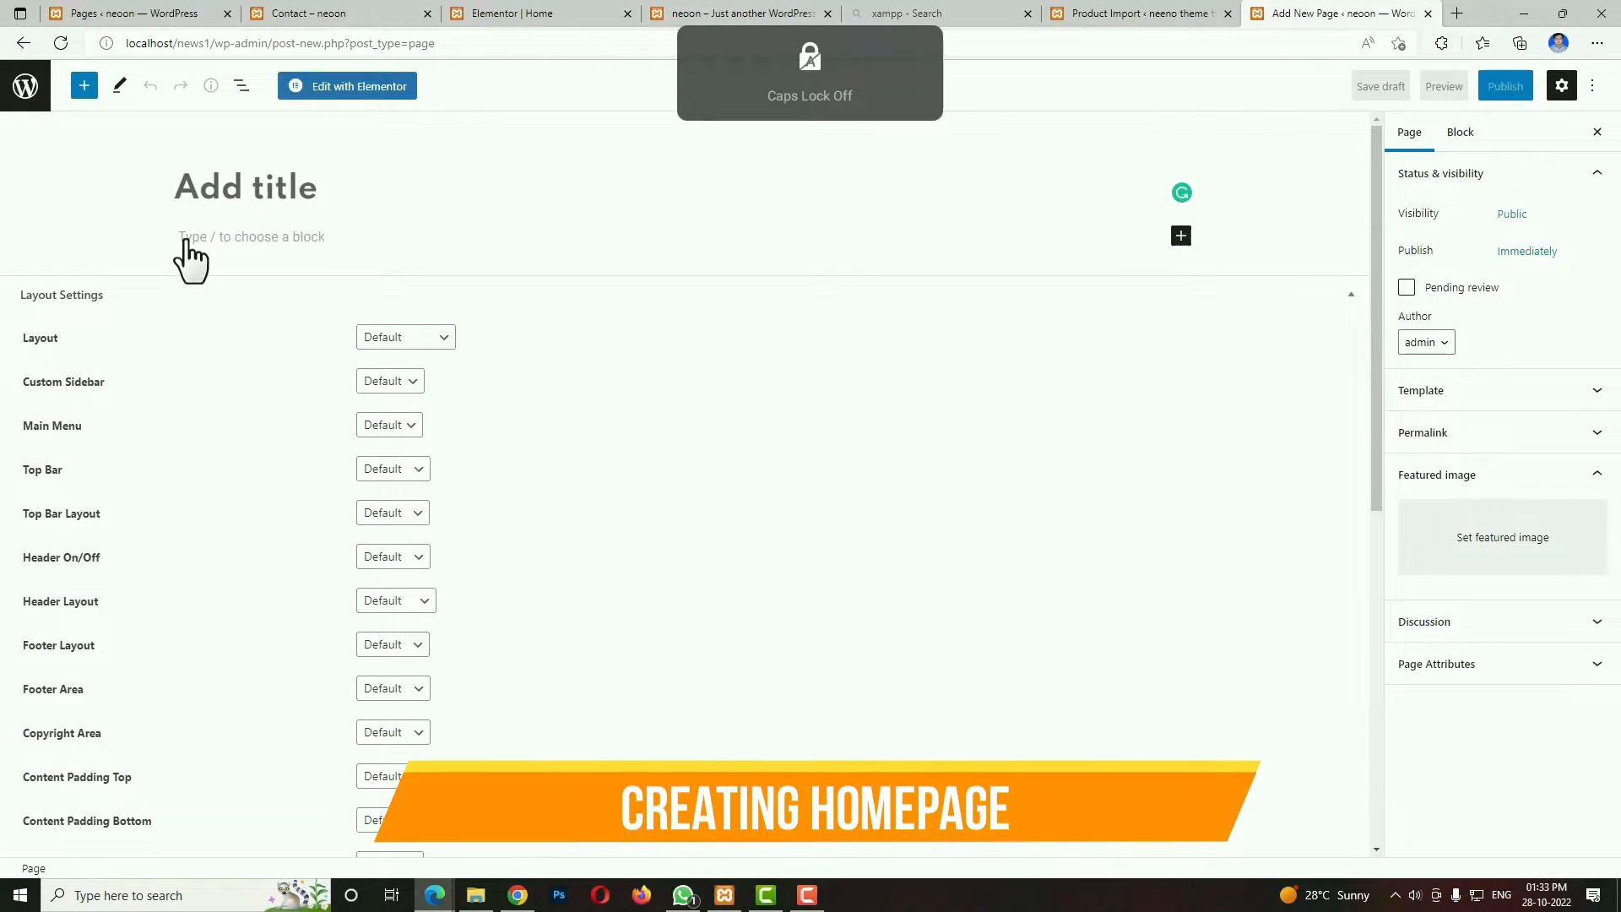
pyautogui.write('Homepage')
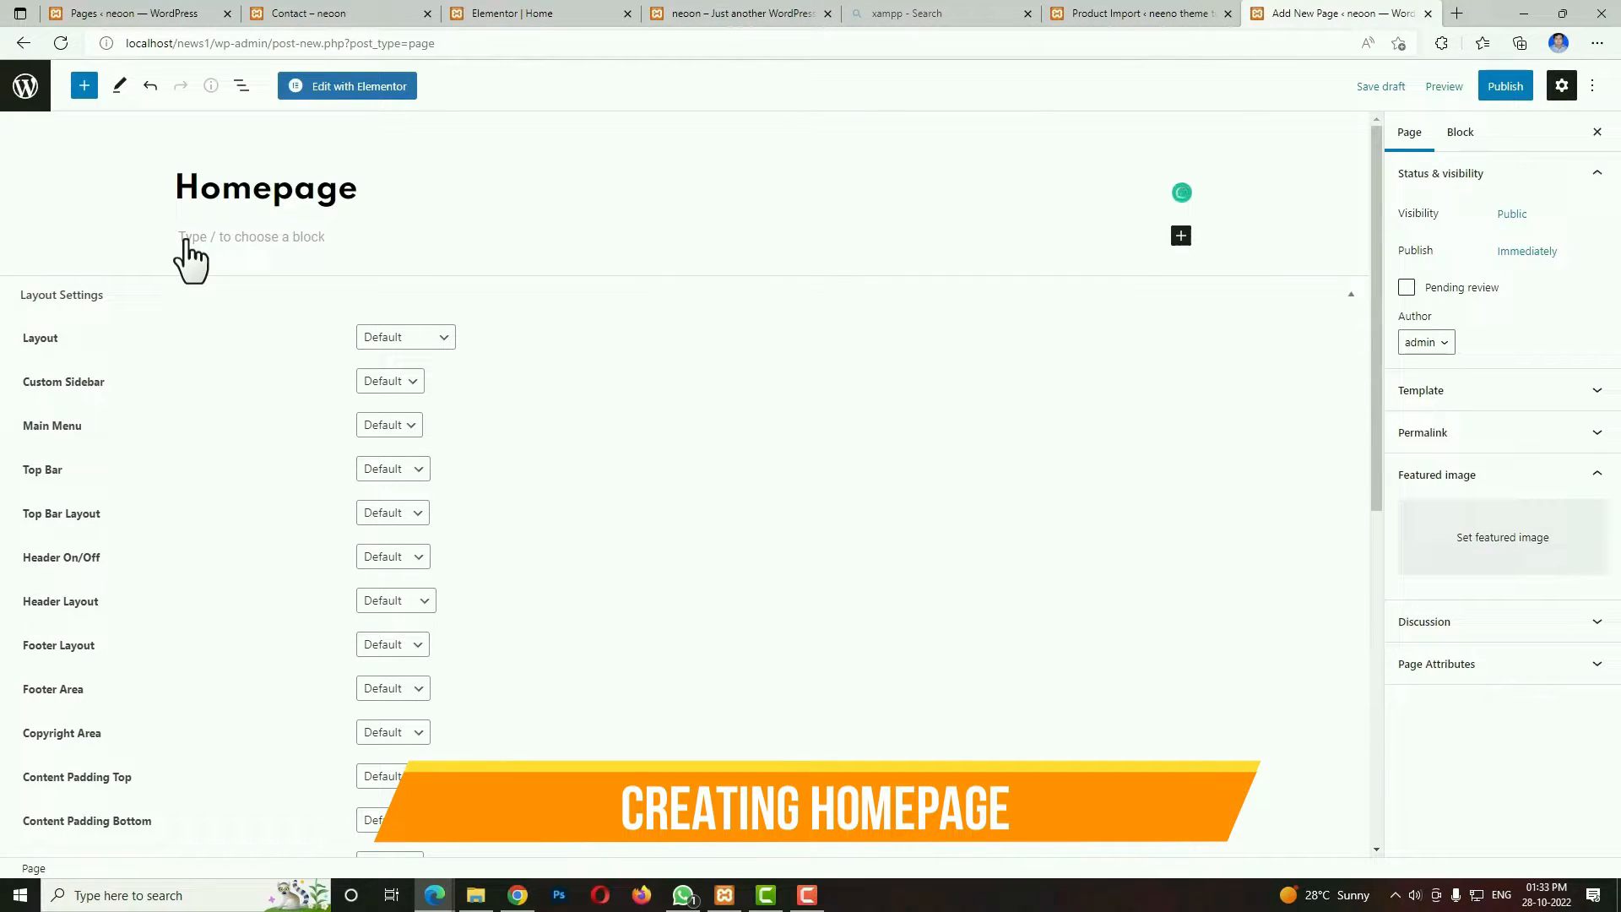
pyautogui.click(1477, 408)
pyautogui.click(1484, 427)
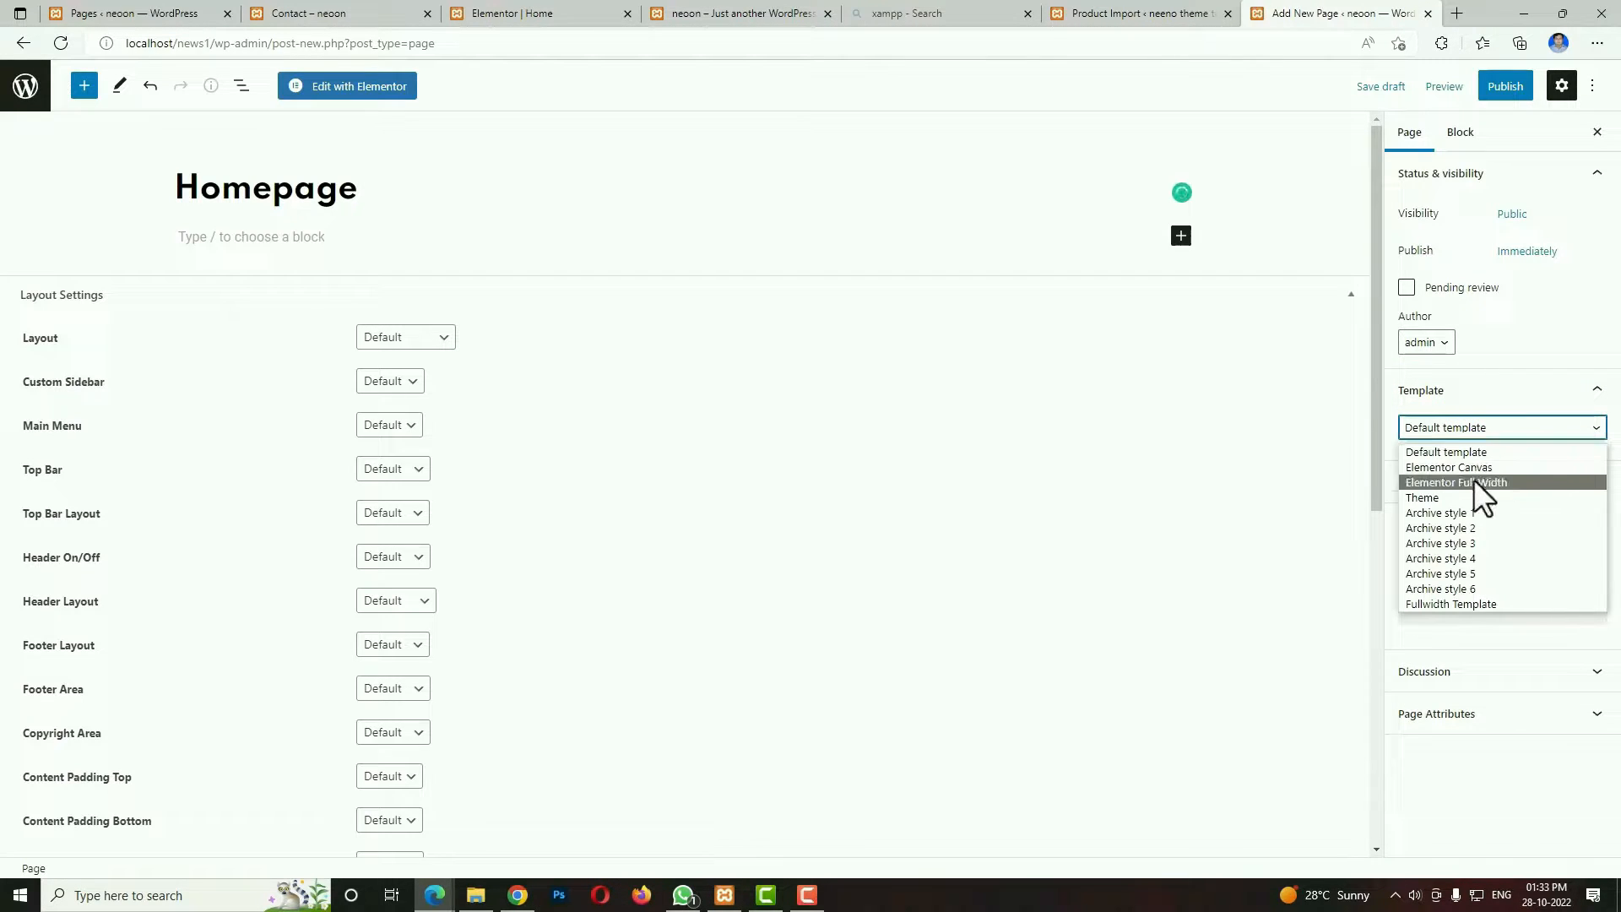
pyautogui.click(1473, 480)
# Publish the Homepage page and open it for editing with Elementor.
pyautogui.click(1494, 89)
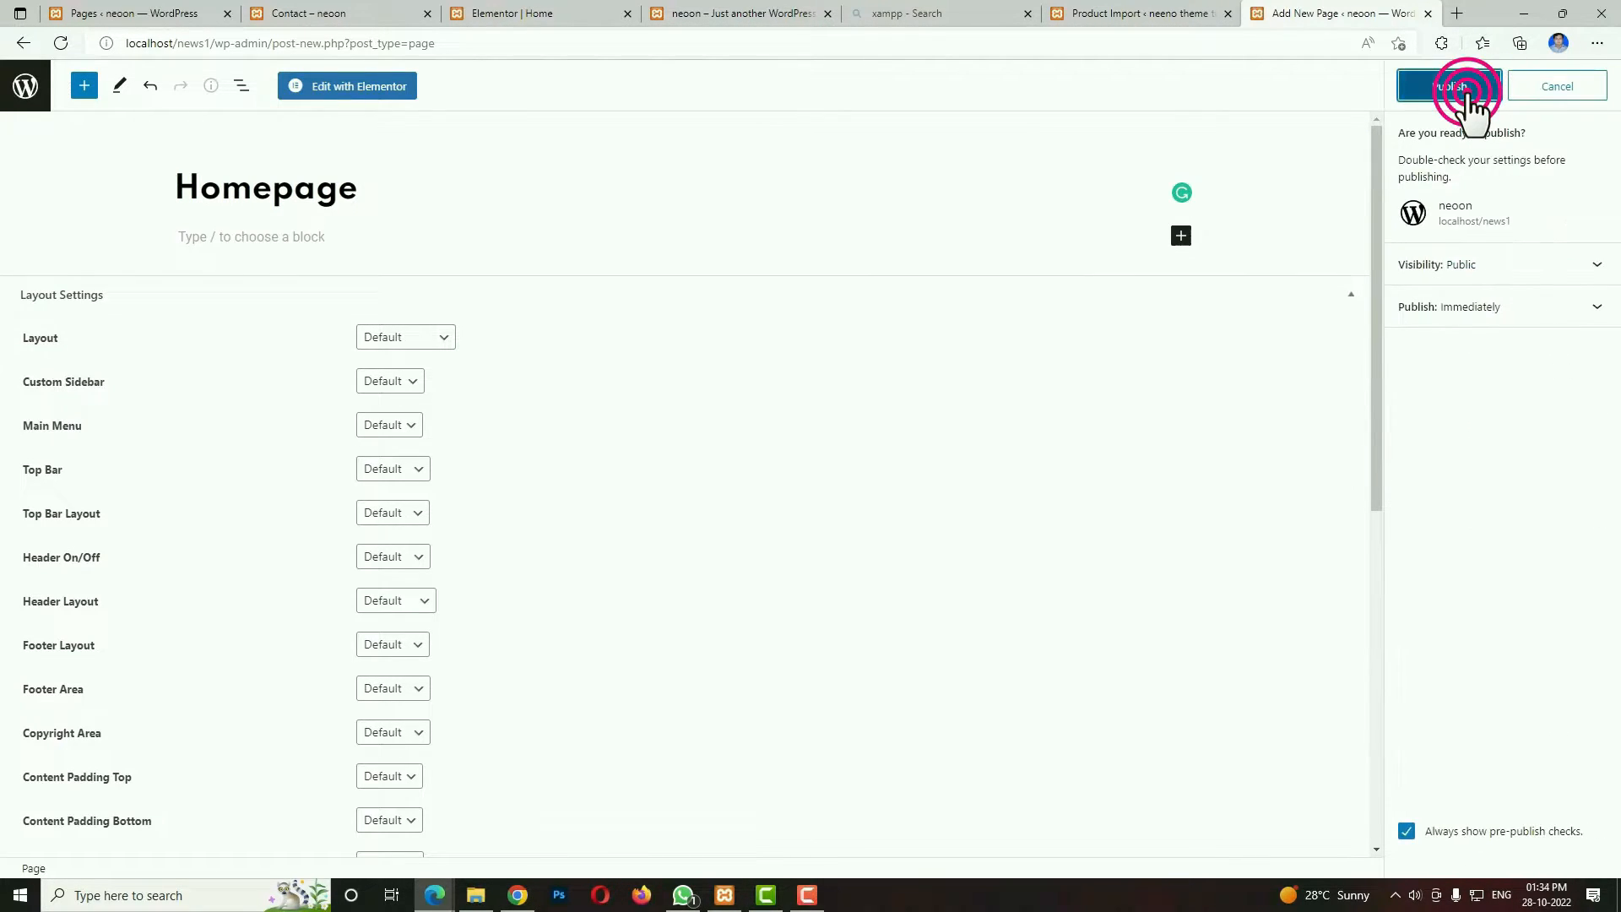
pyautogui.click(1468, 91)
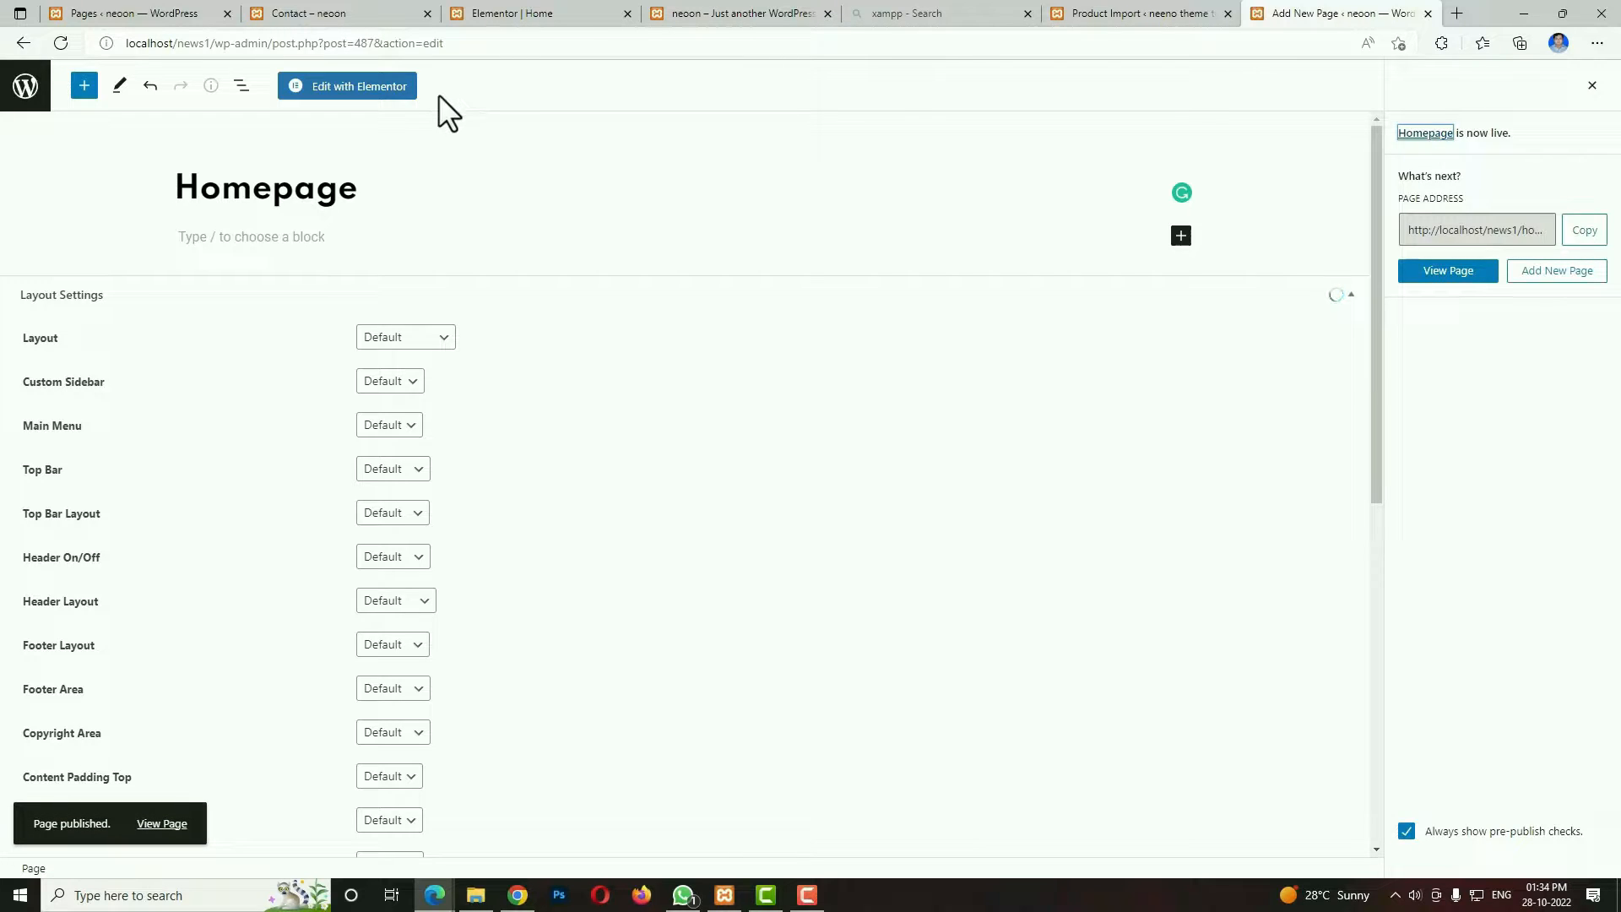
pyautogui.click(386, 87)
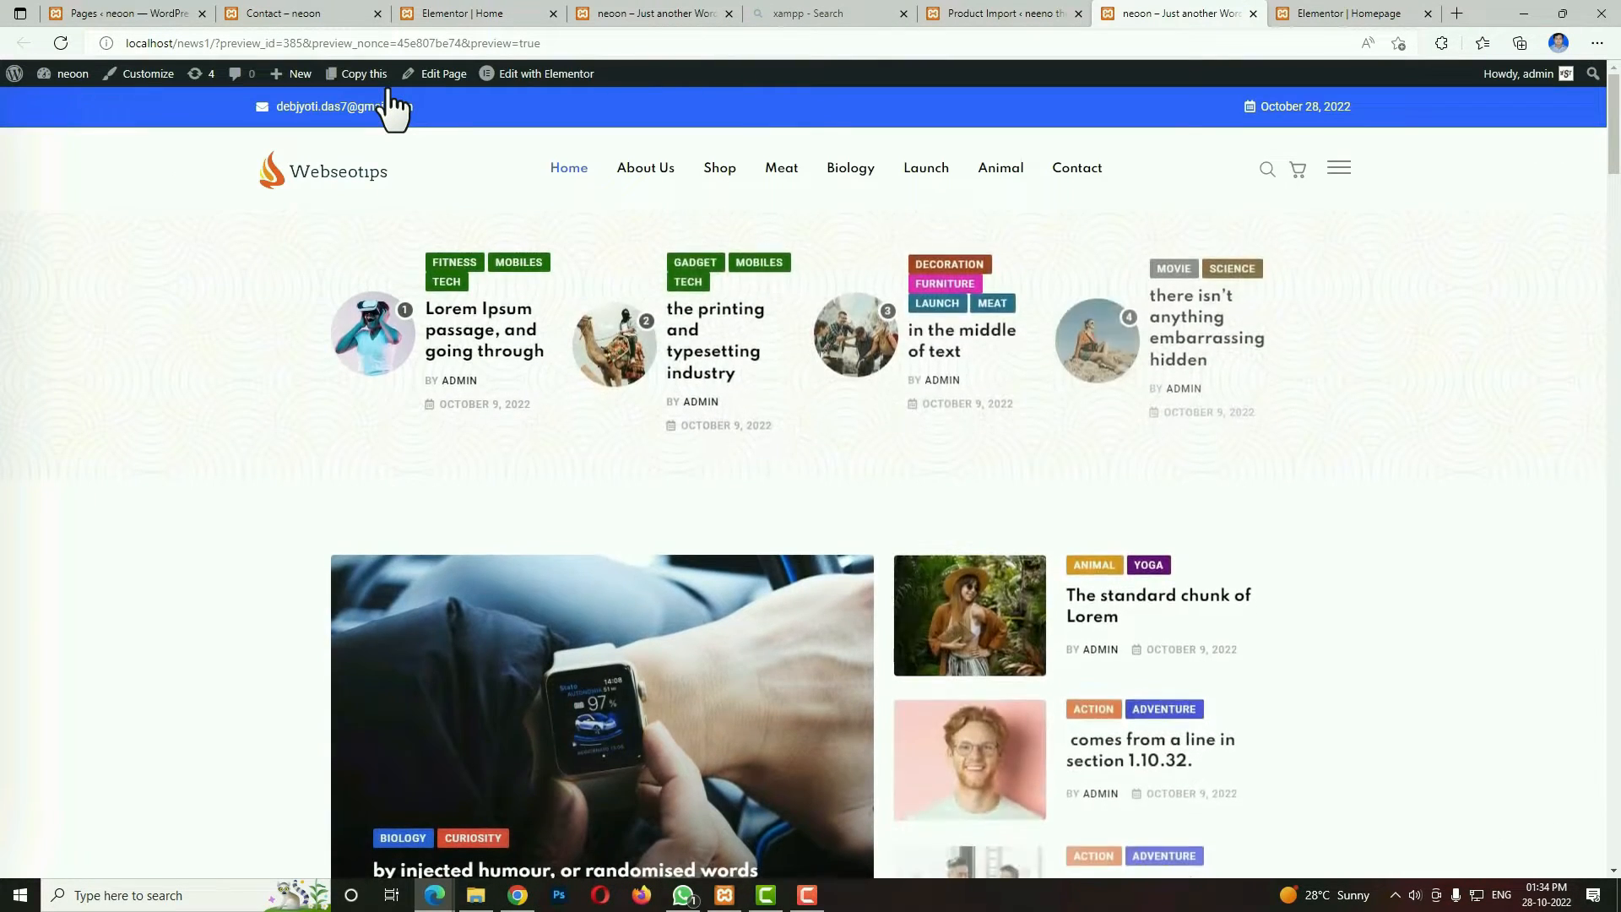
# Look over the existing homepage preview for reference and add a one-column section to the new Homepage.
pyautogui.scroll(-16, 386, 87)
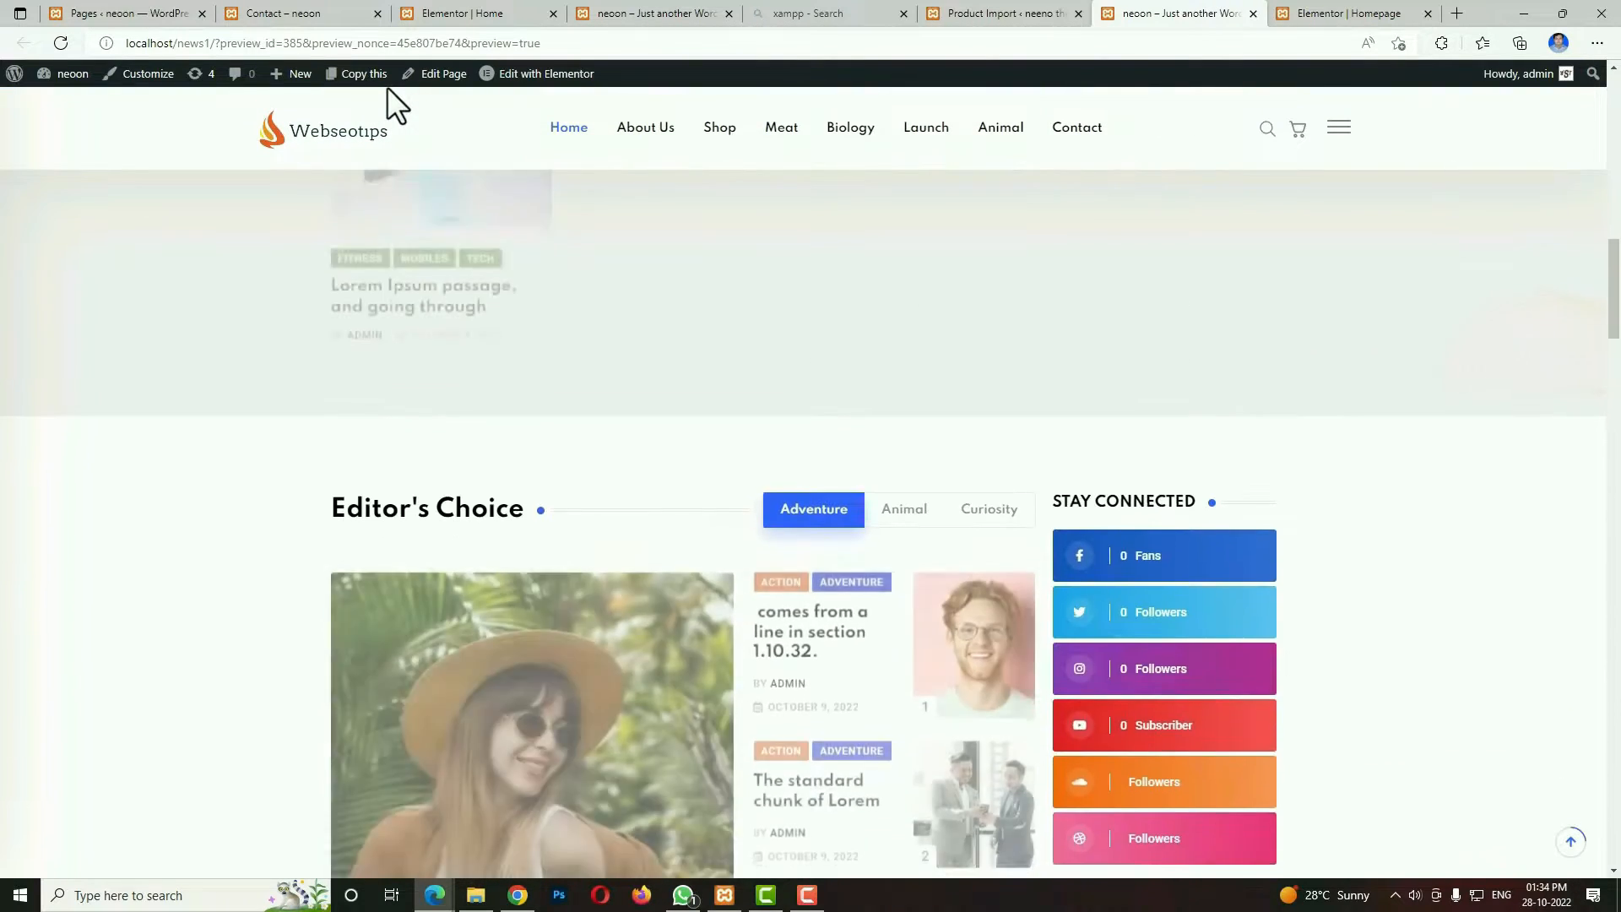
pyautogui.scroll(16, 387, 88)
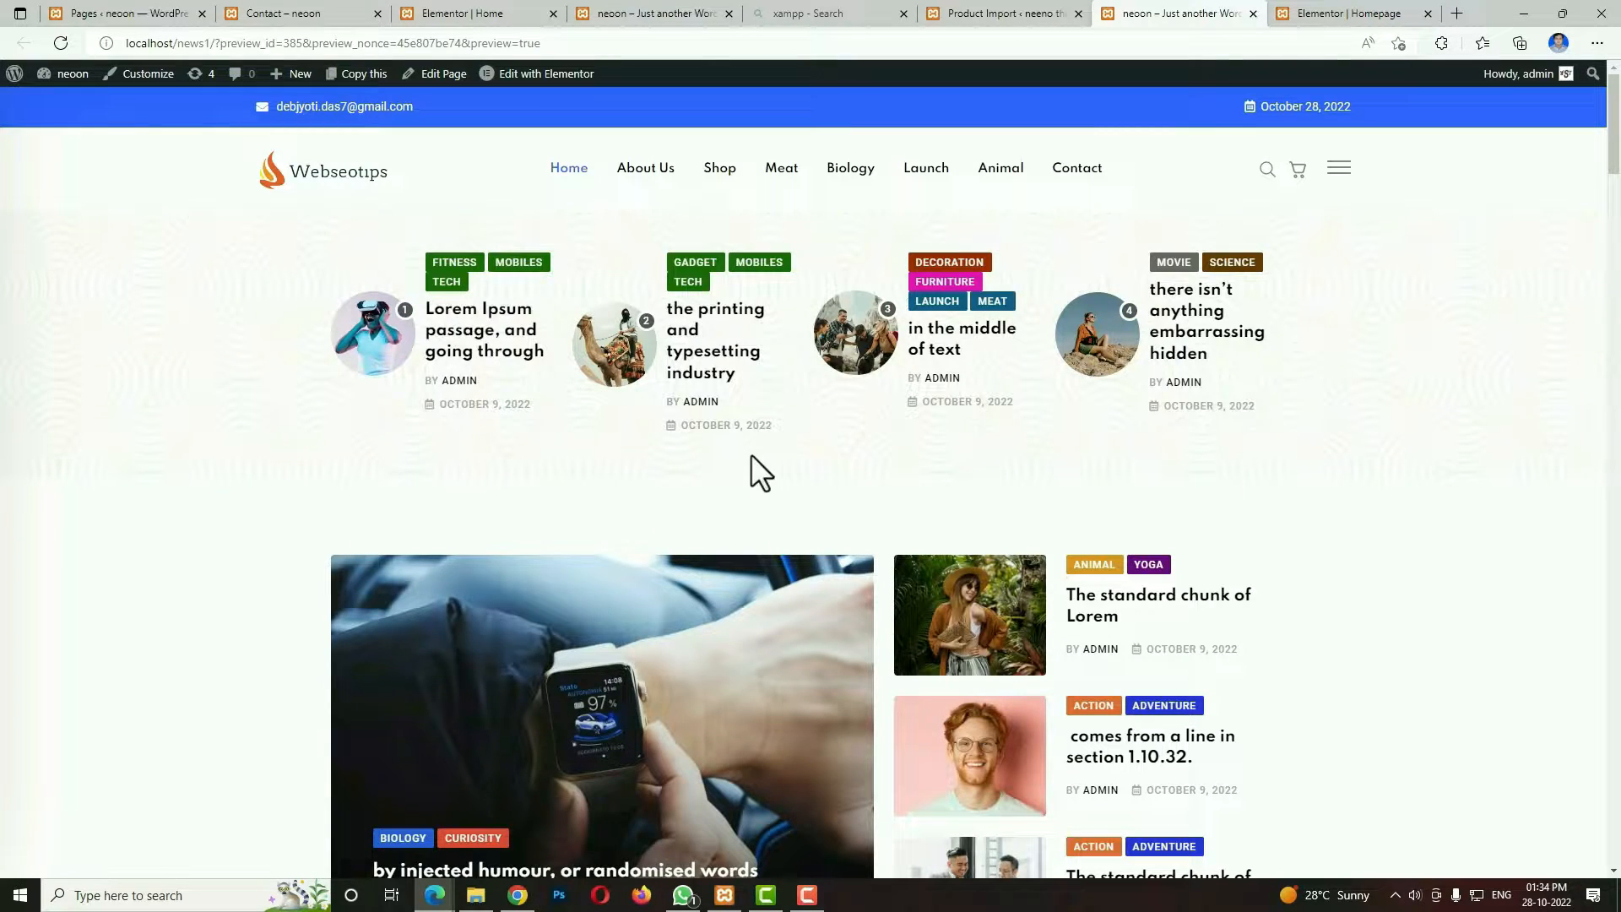
pyautogui.click(1329, 15)
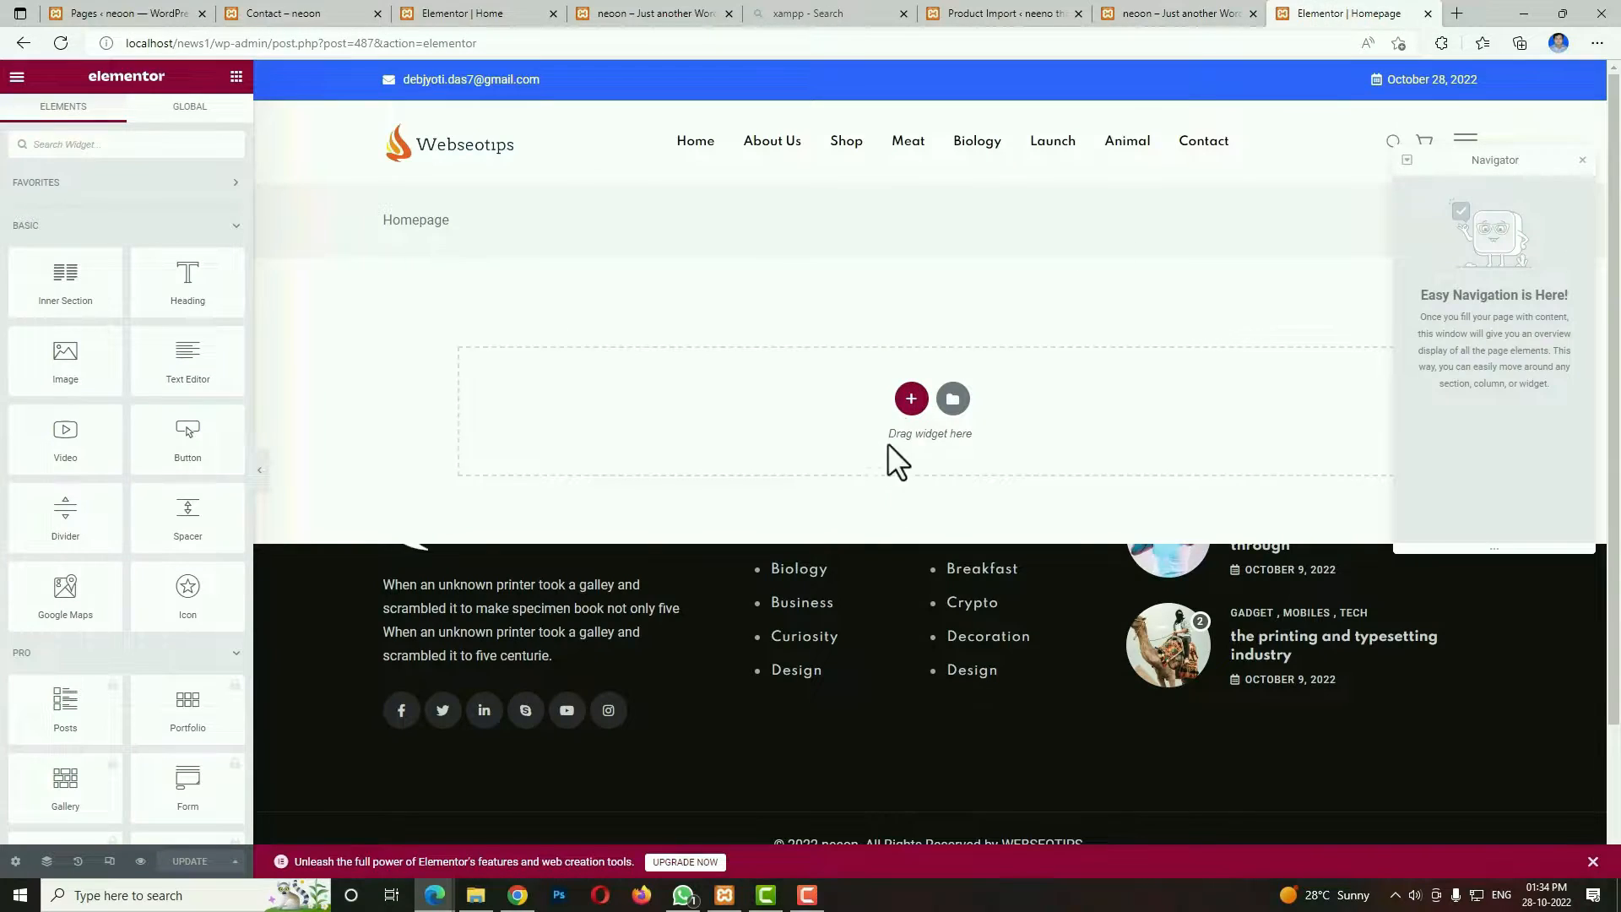
pyautogui.click(909, 400)
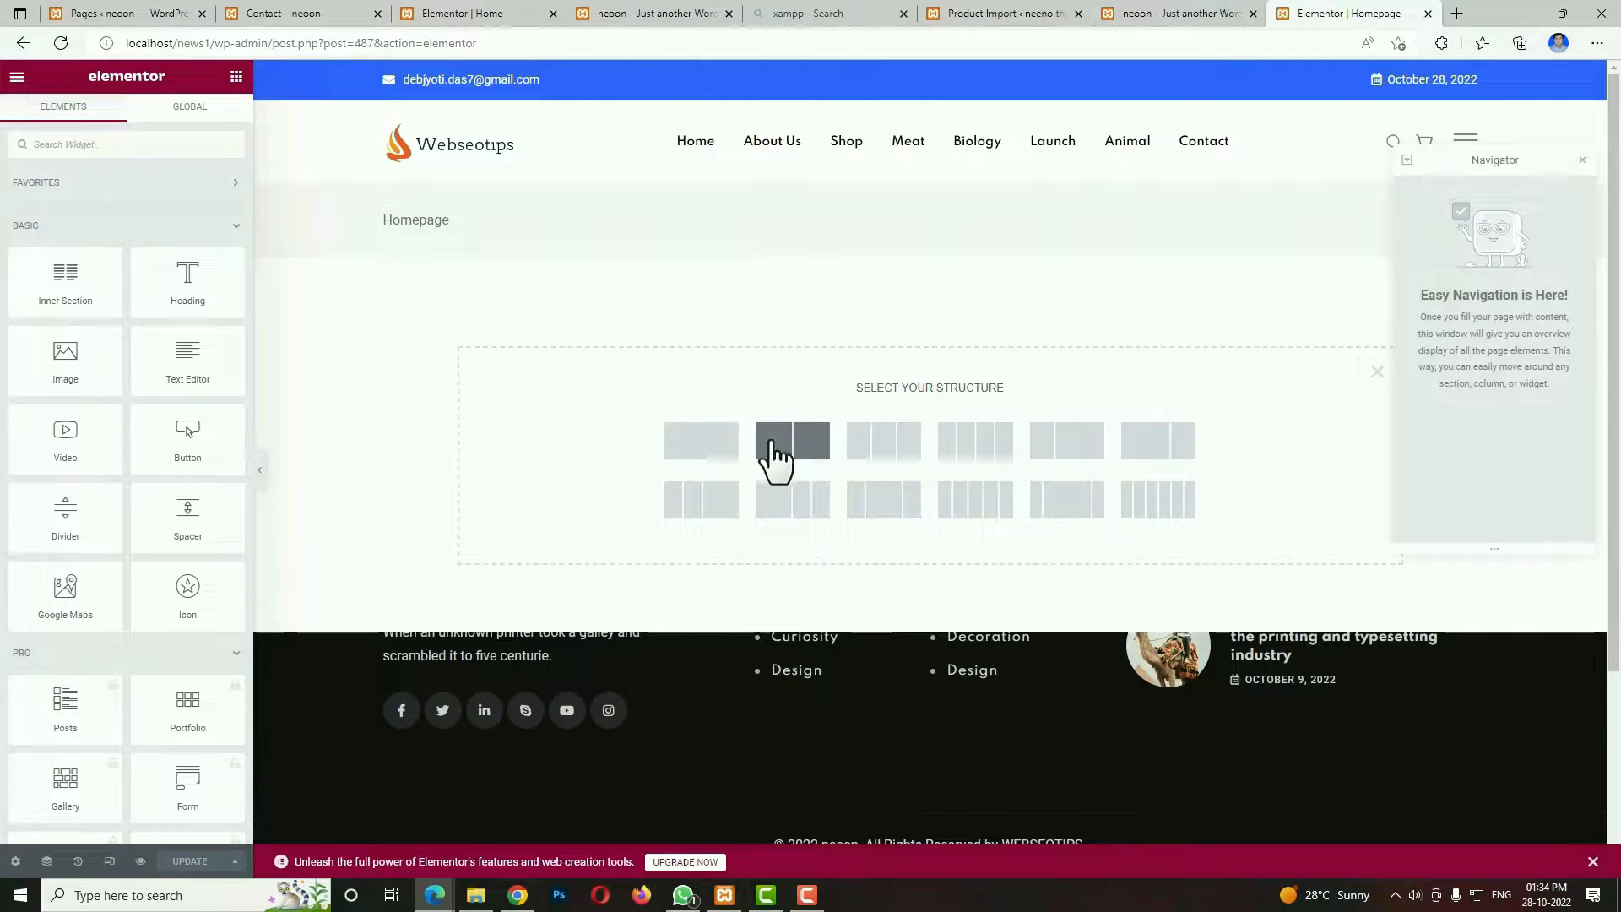
pyautogui.click(722, 460)
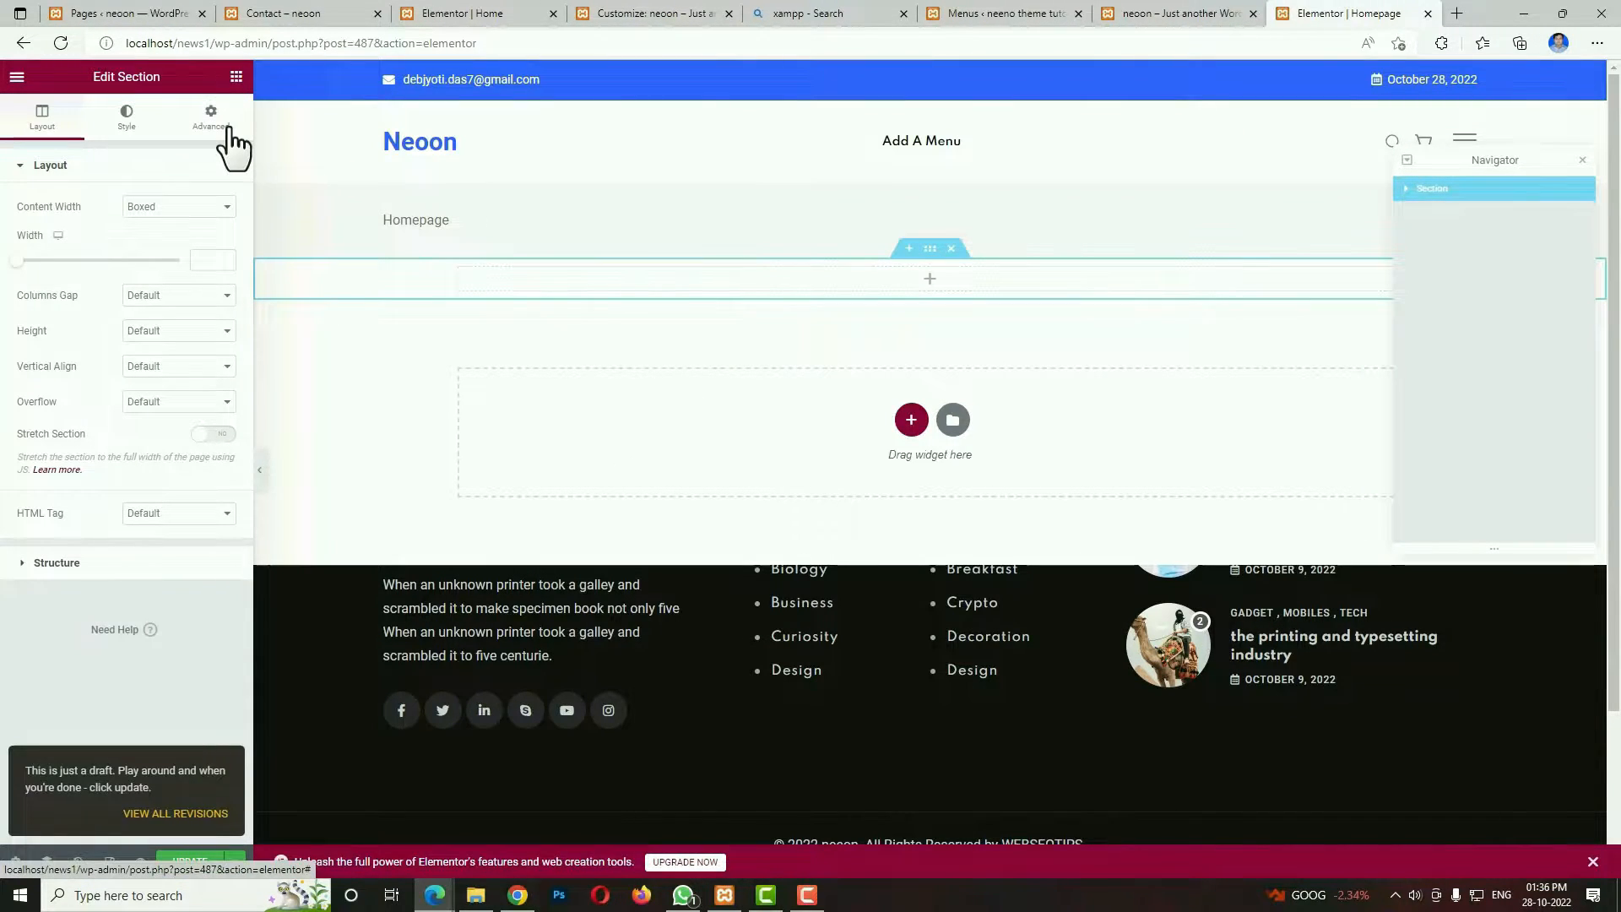
# Unlink the section's padding values, set its top and bottom padding to 40 px, and enable Stretch Section.
pyautogui.click(224, 135)
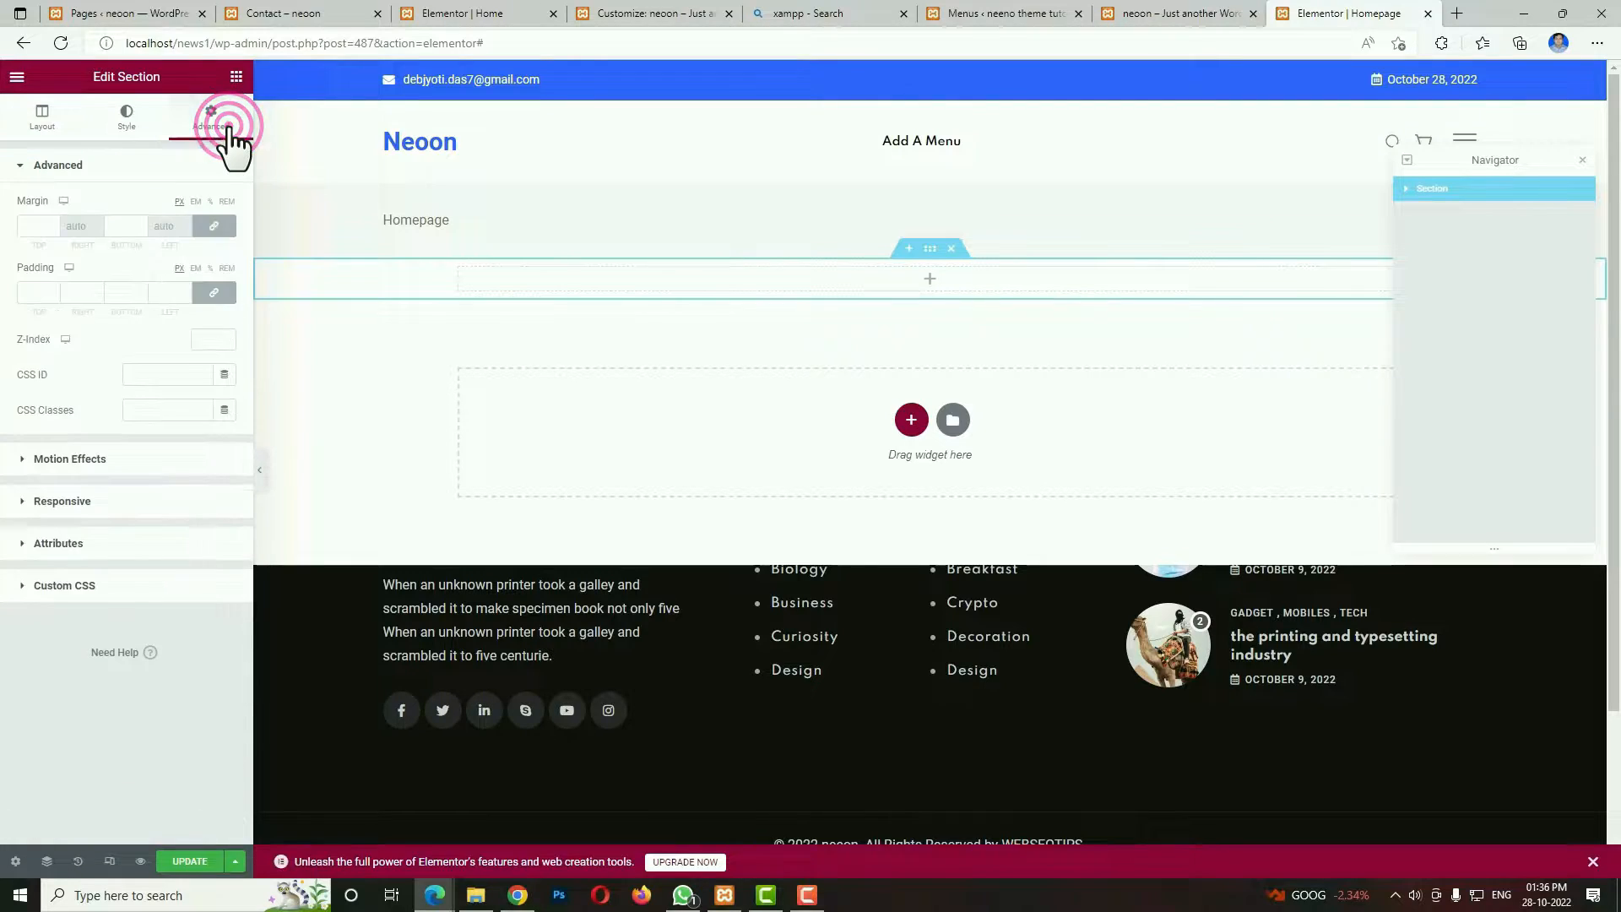
pyautogui.click(217, 292)
pyautogui.click(38, 293)
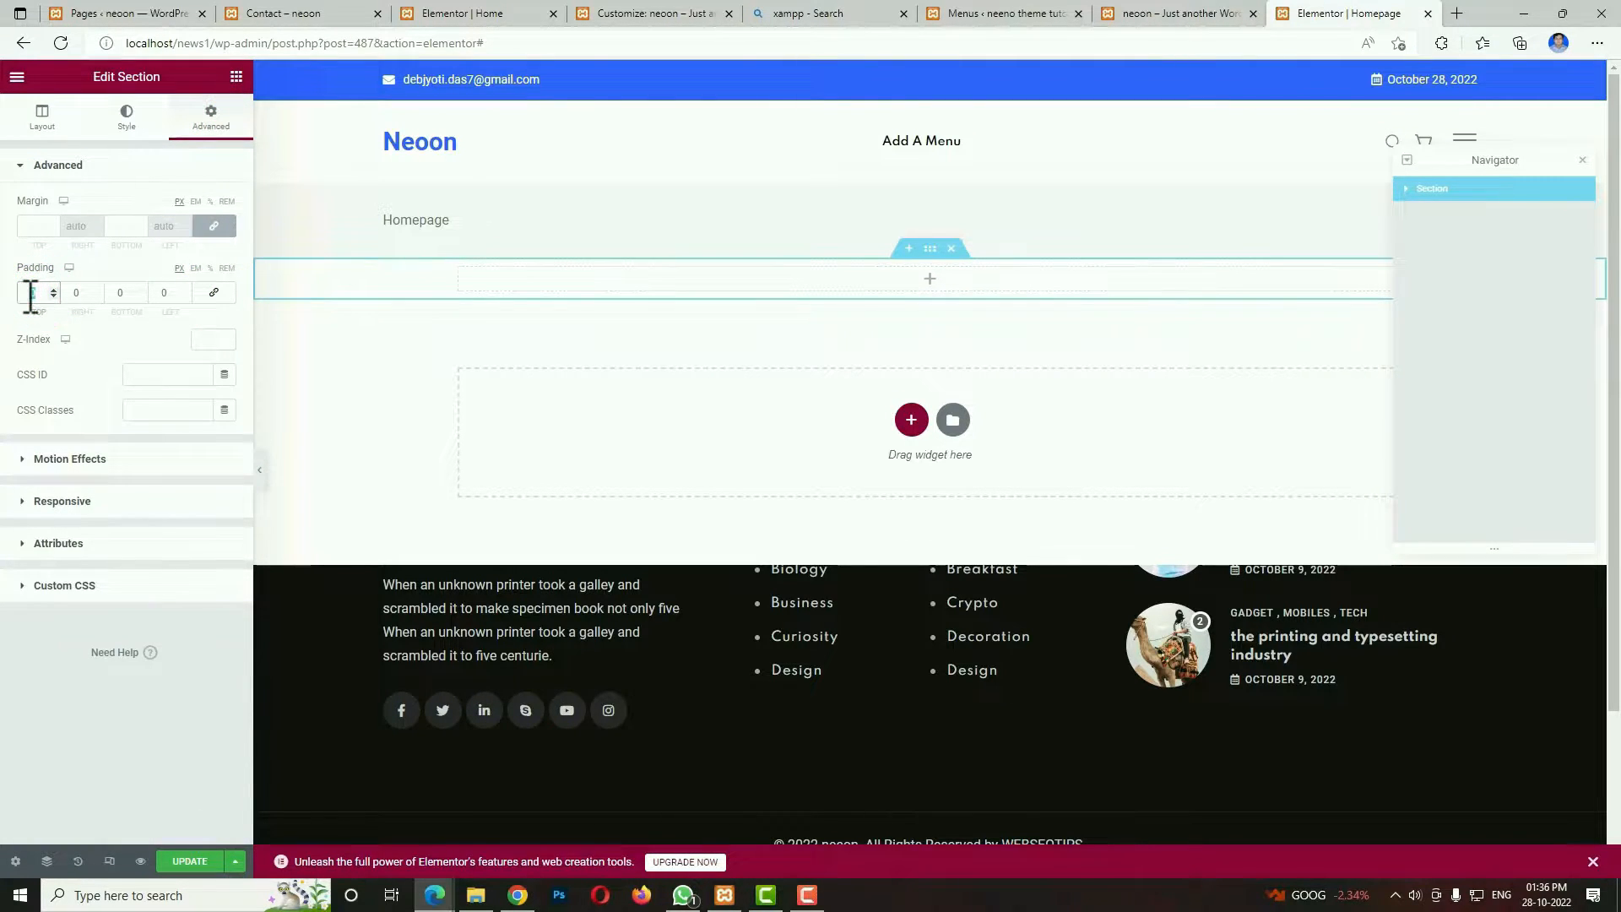
pyautogui.write('40')
pyautogui.doubleClick(125, 298)
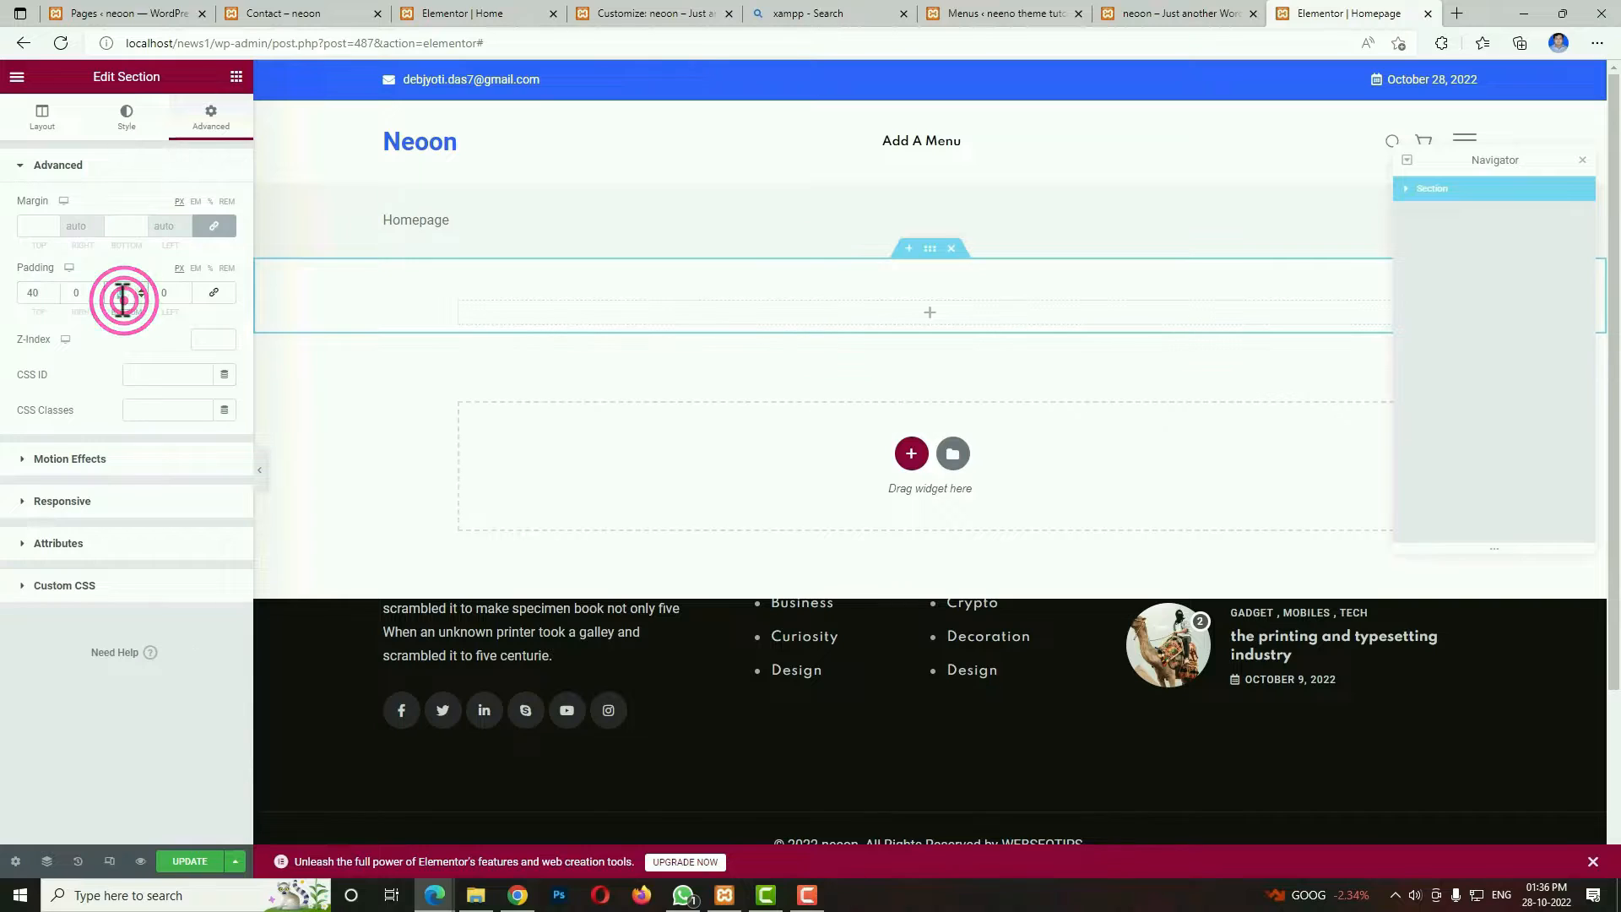
pyautogui.write('40')
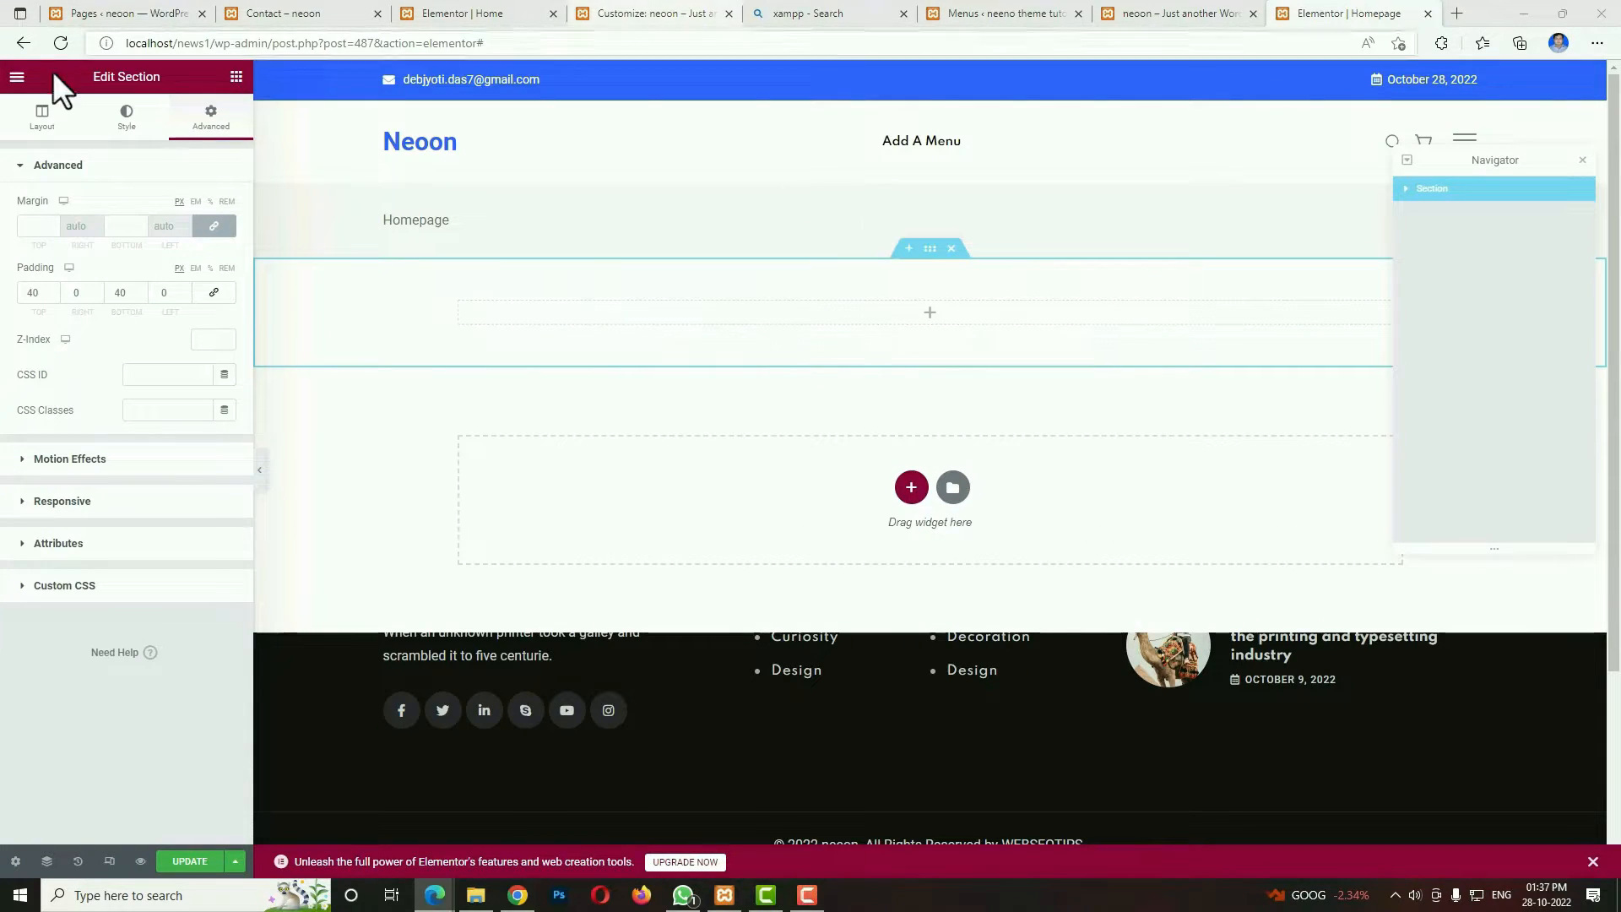
pyautogui.click(42, 116)
pyautogui.click(216, 434)
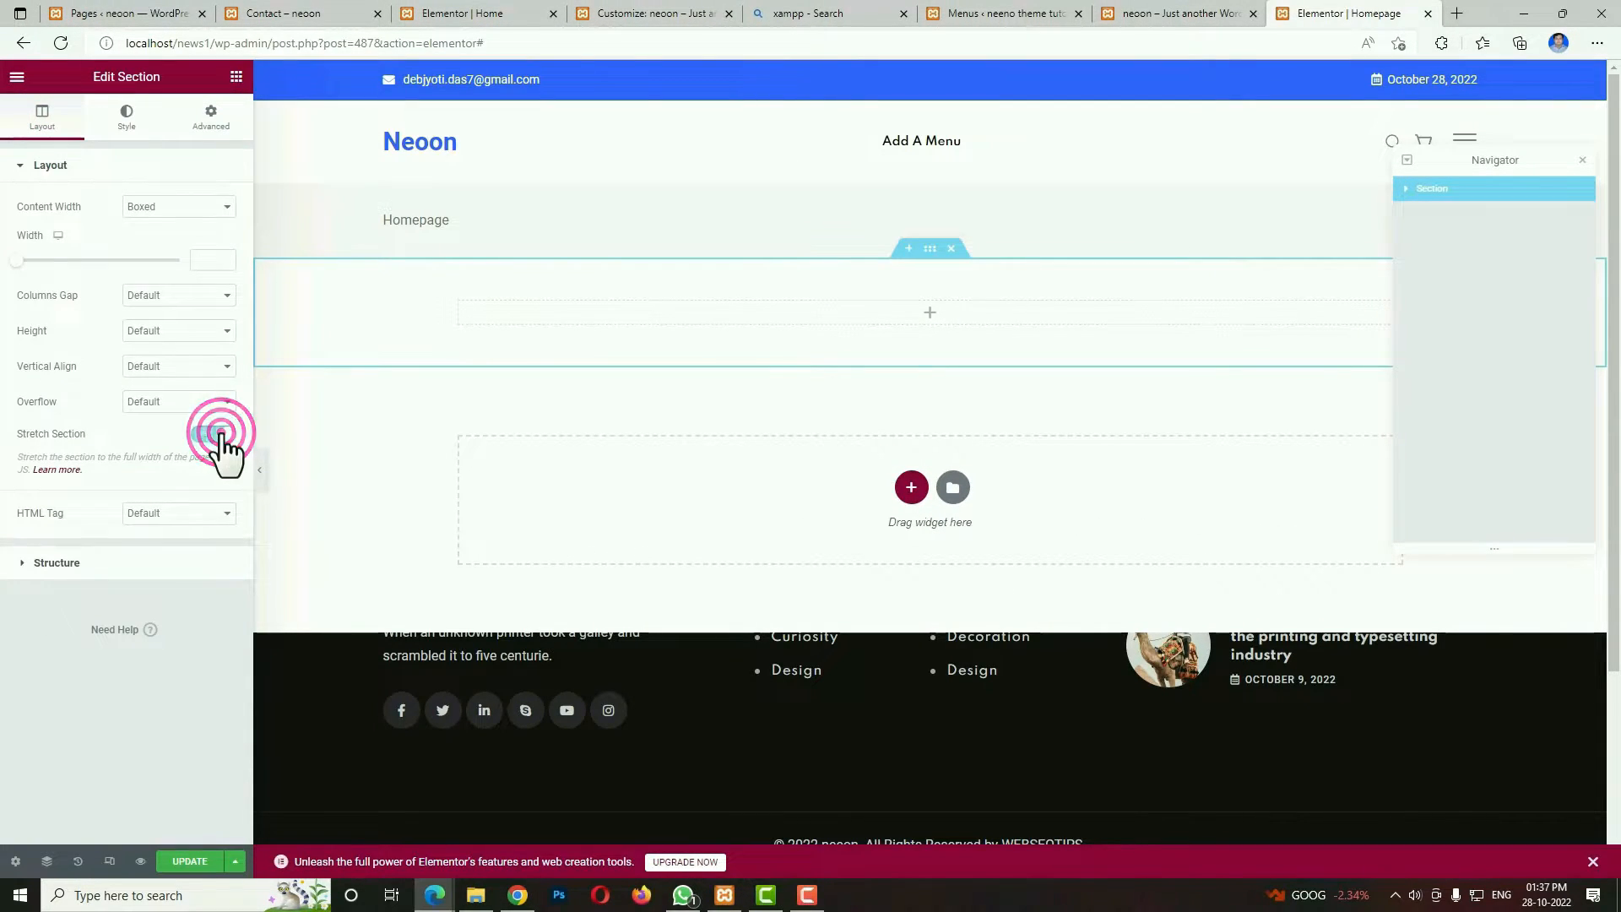
# Give the section a classic background using the image element_5.png from the media library.
pyautogui.click(127, 118)
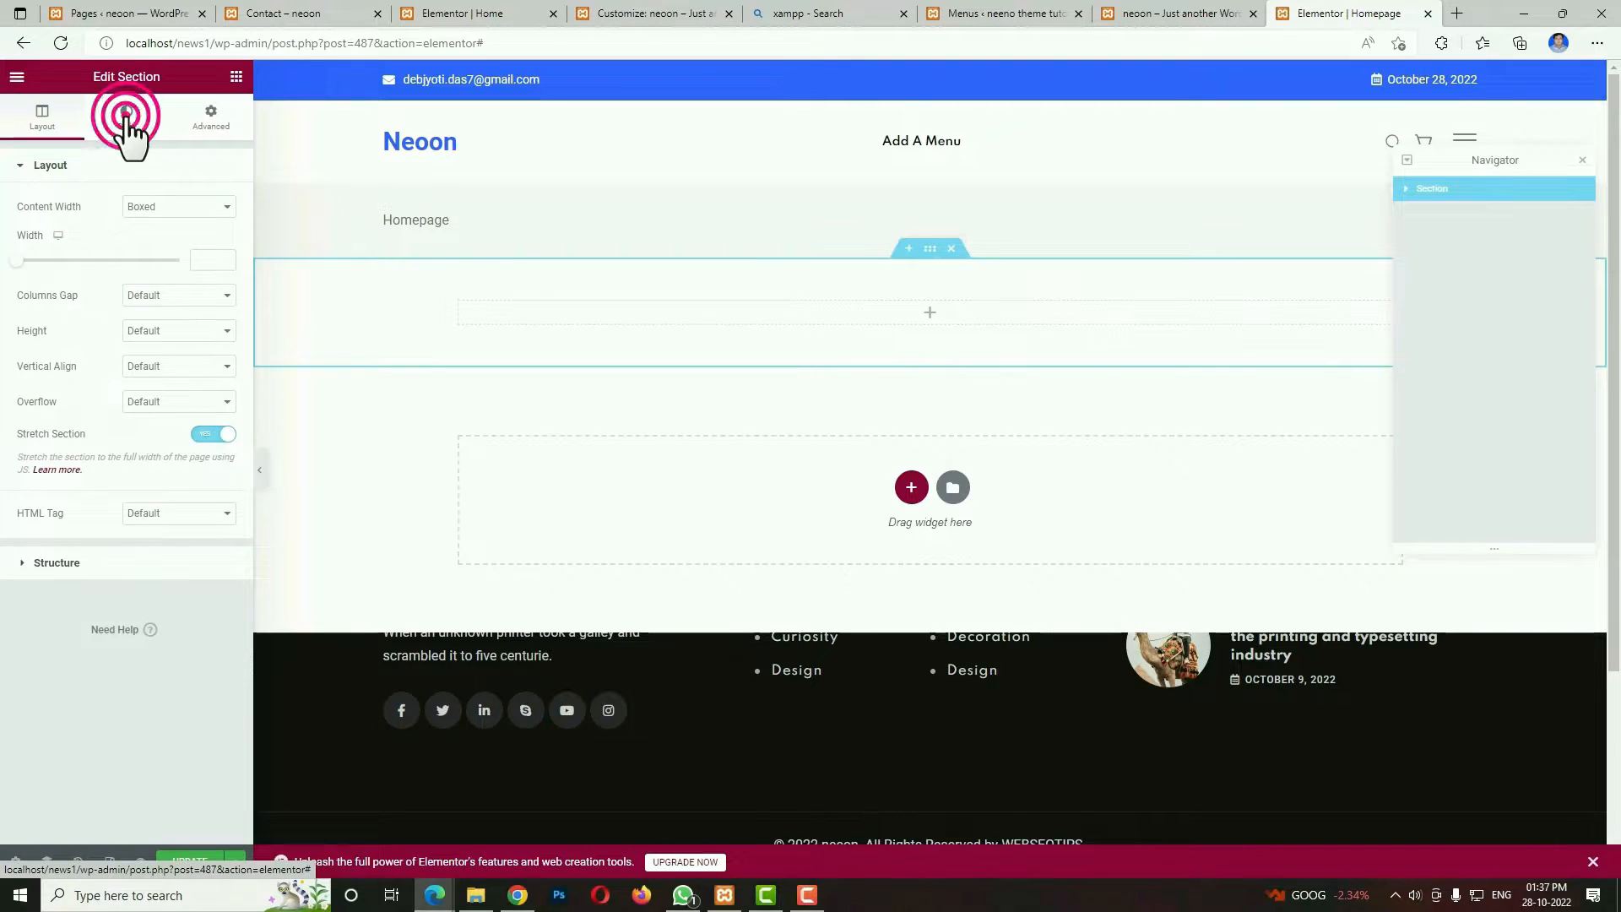
pyautogui.click(157, 242)
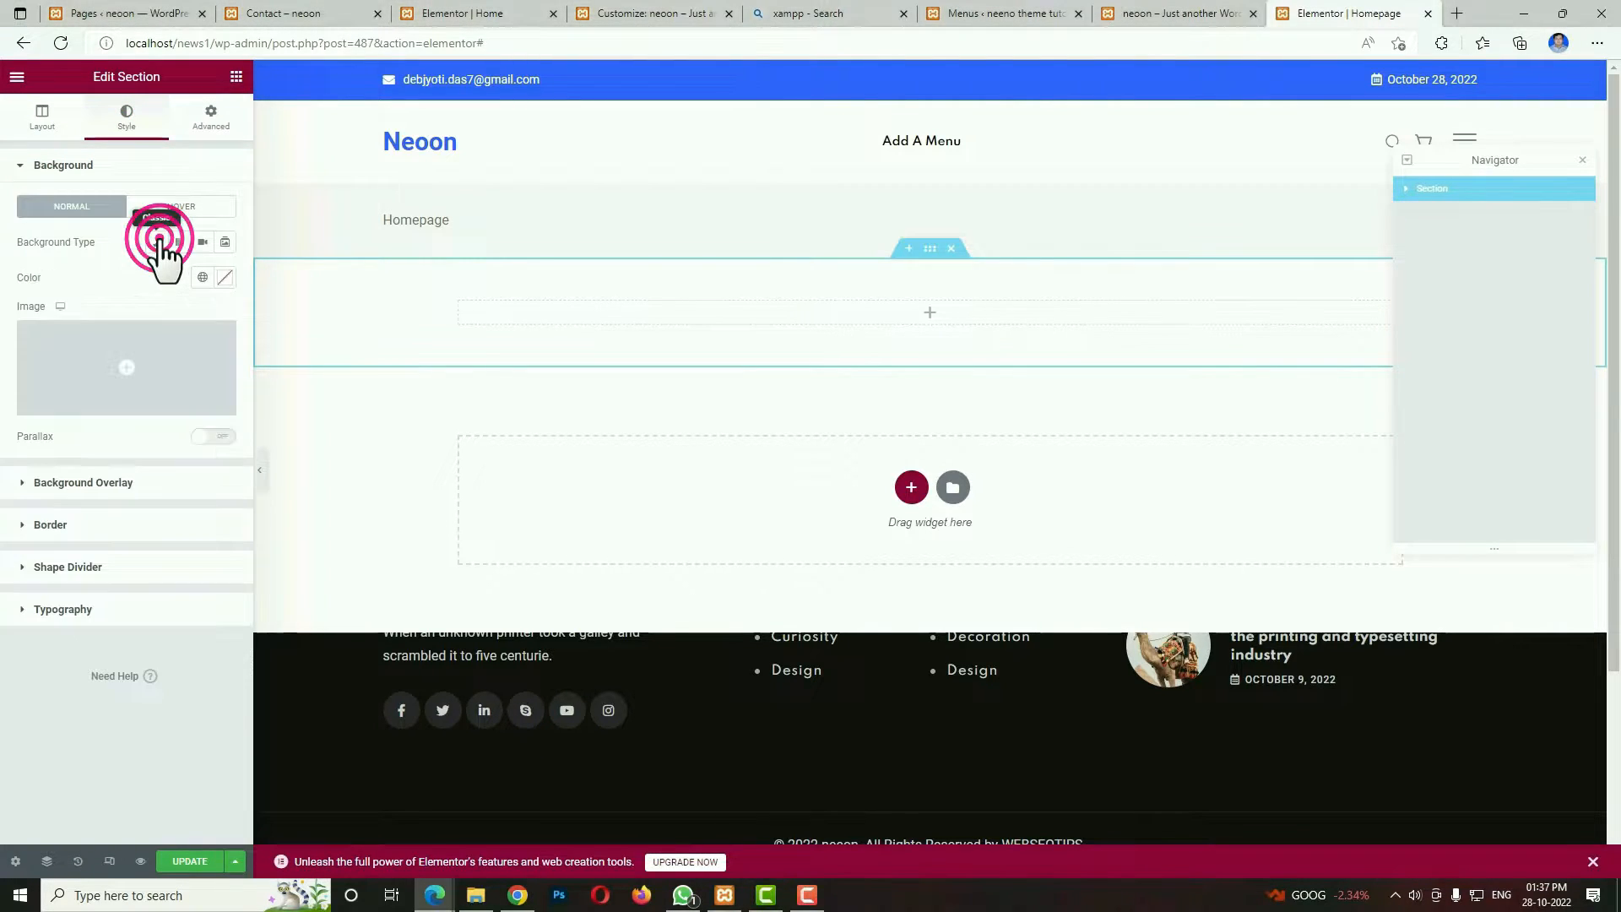
pyautogui.click(152, 384)
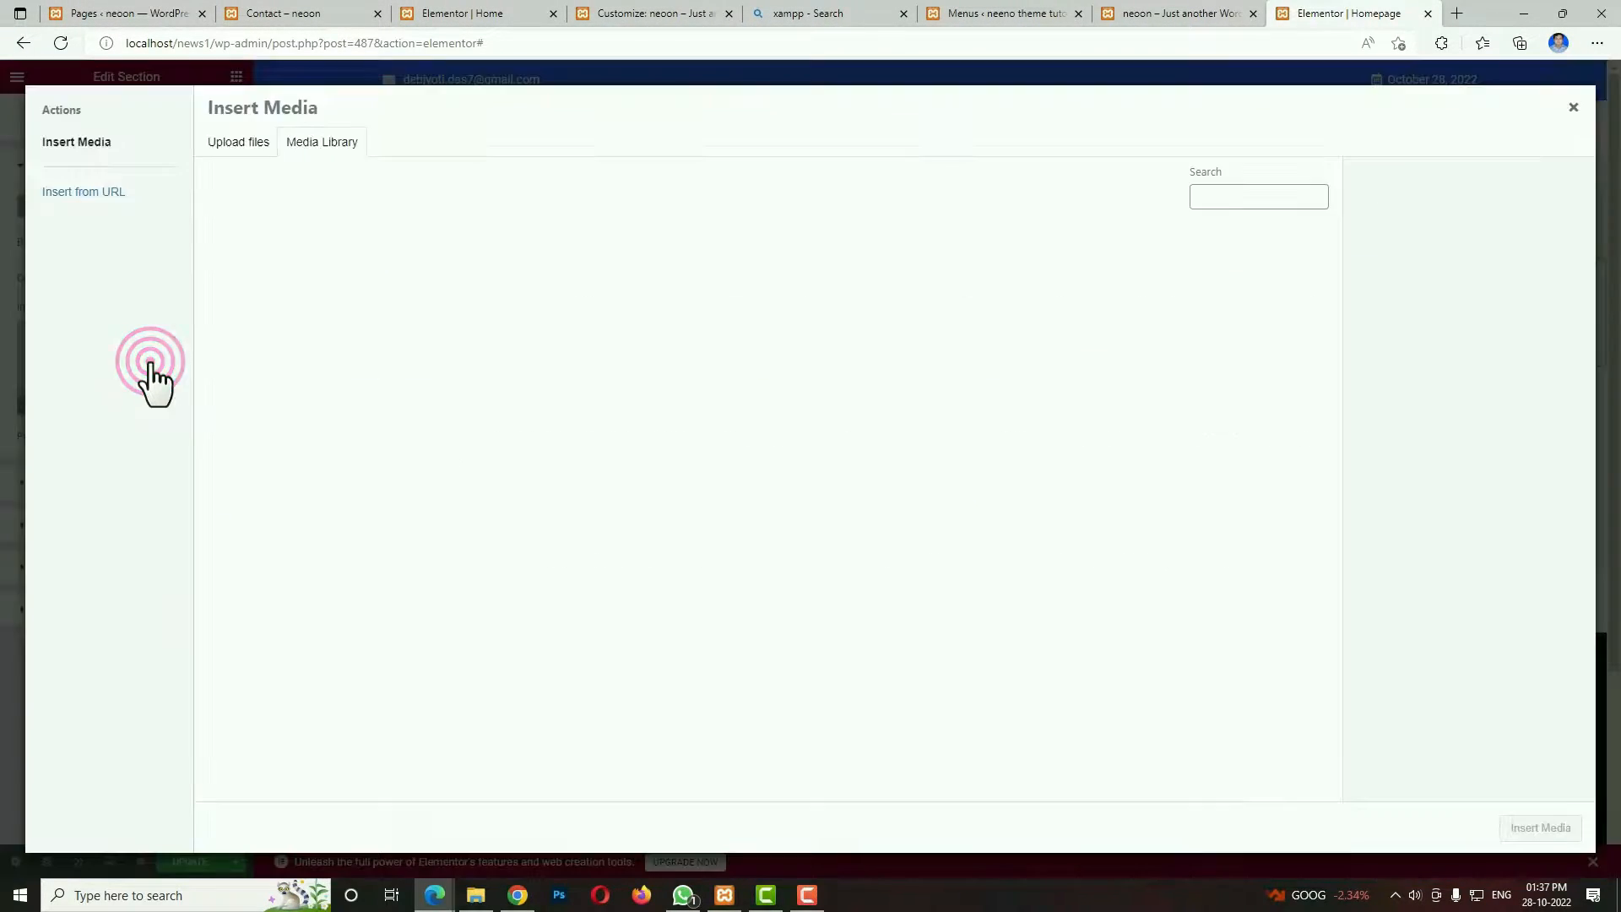
pyautogui.scroll(-4, 1259, 616)
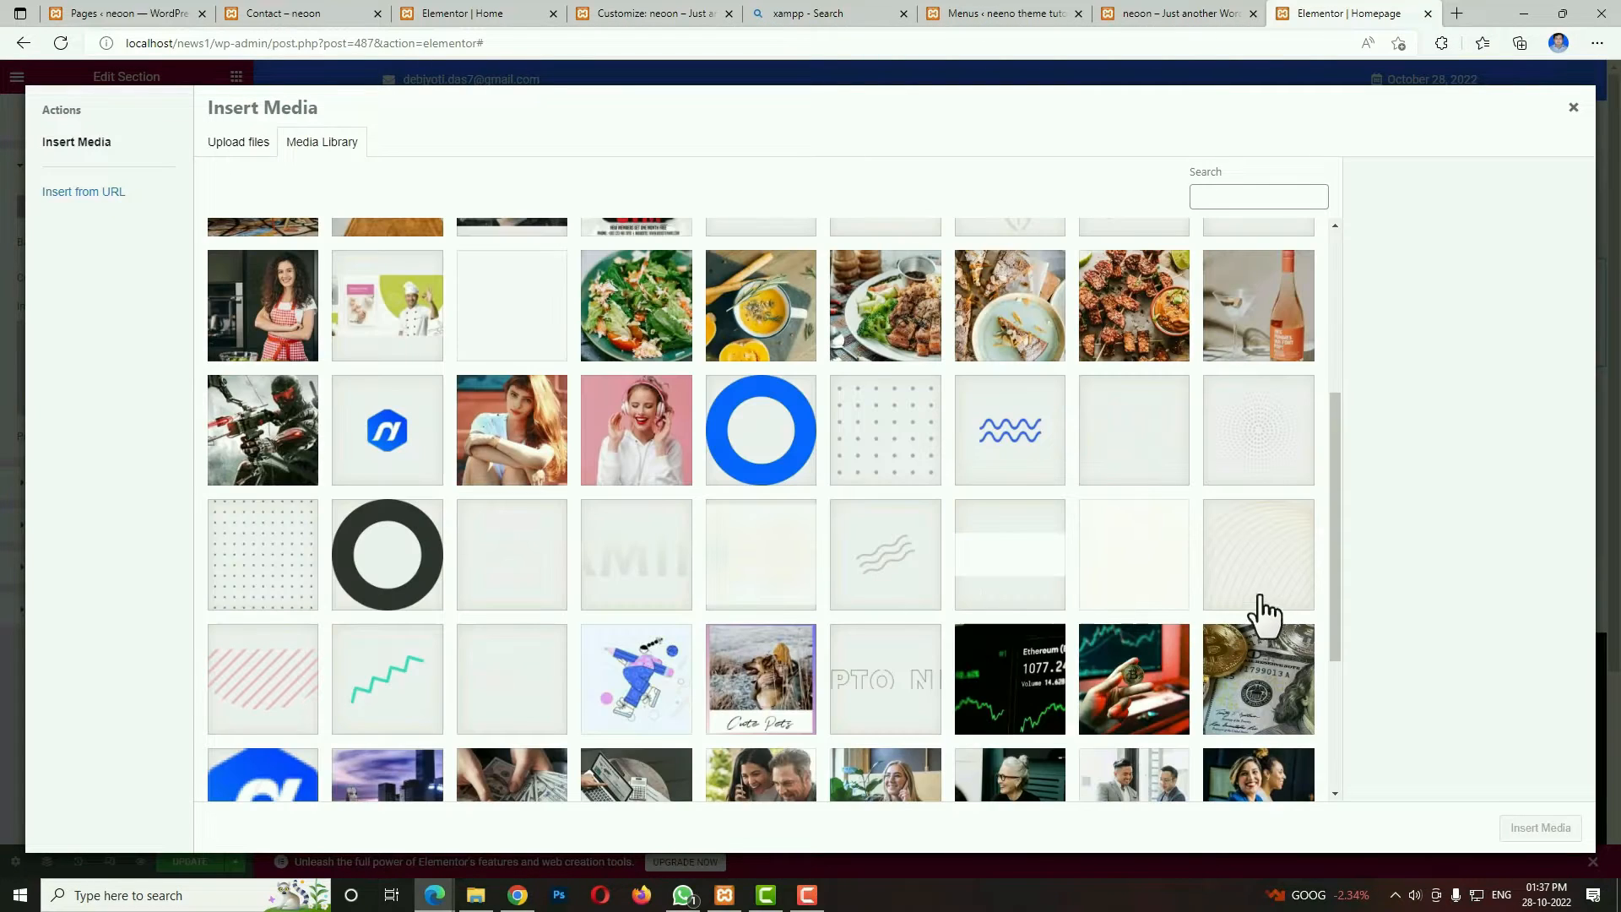
pyautogui.click(1107, 572)
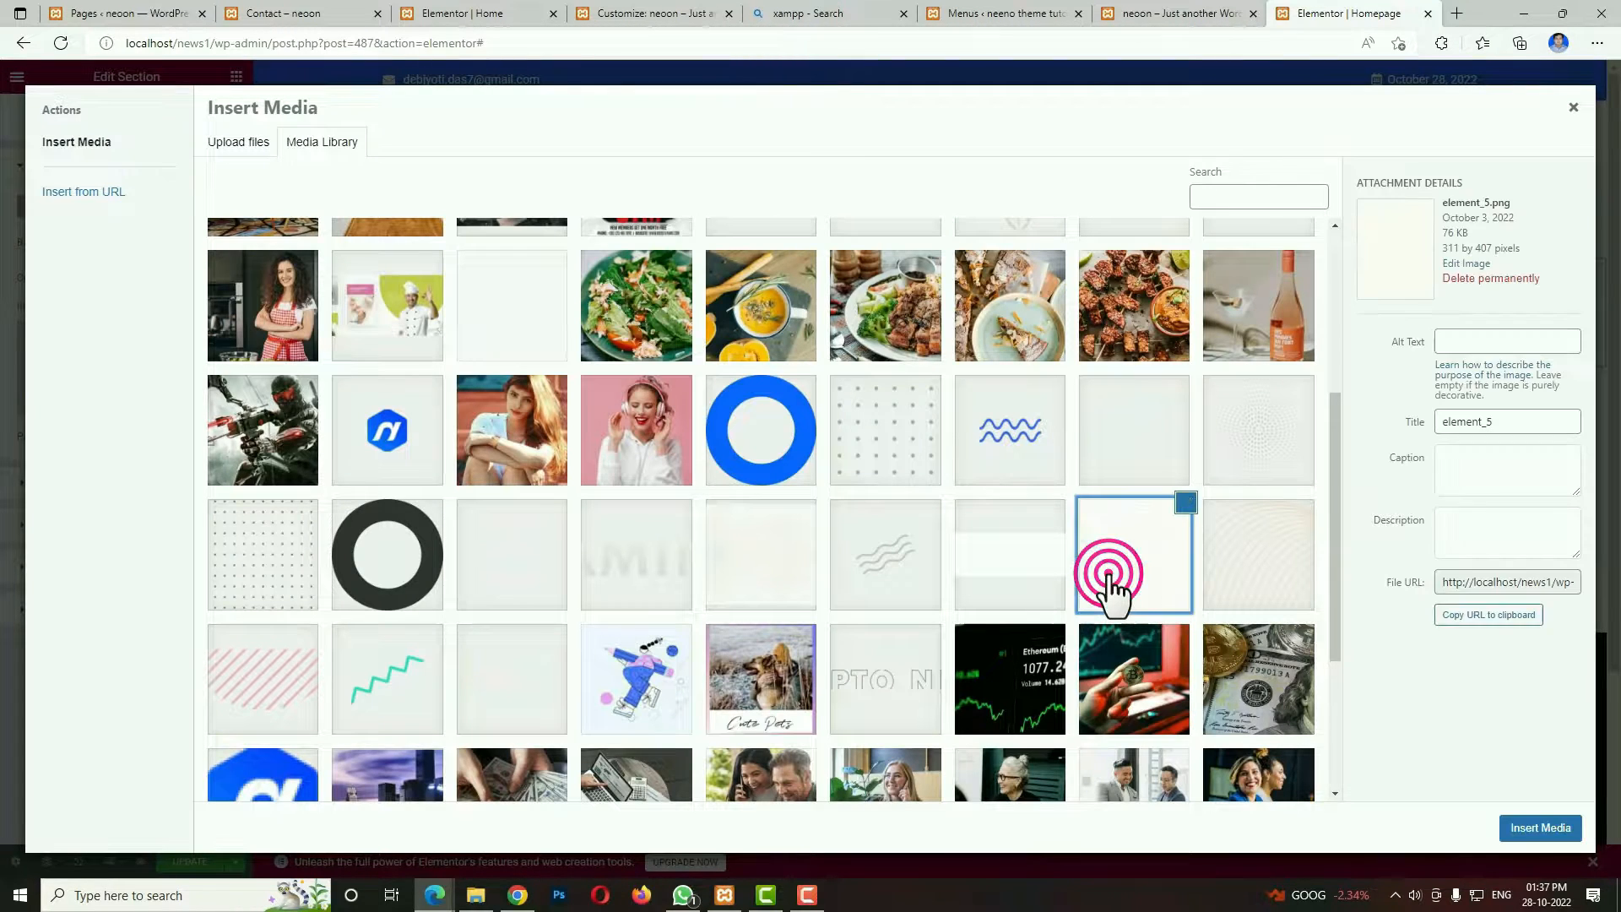
pyautogui.click(1542, 828)
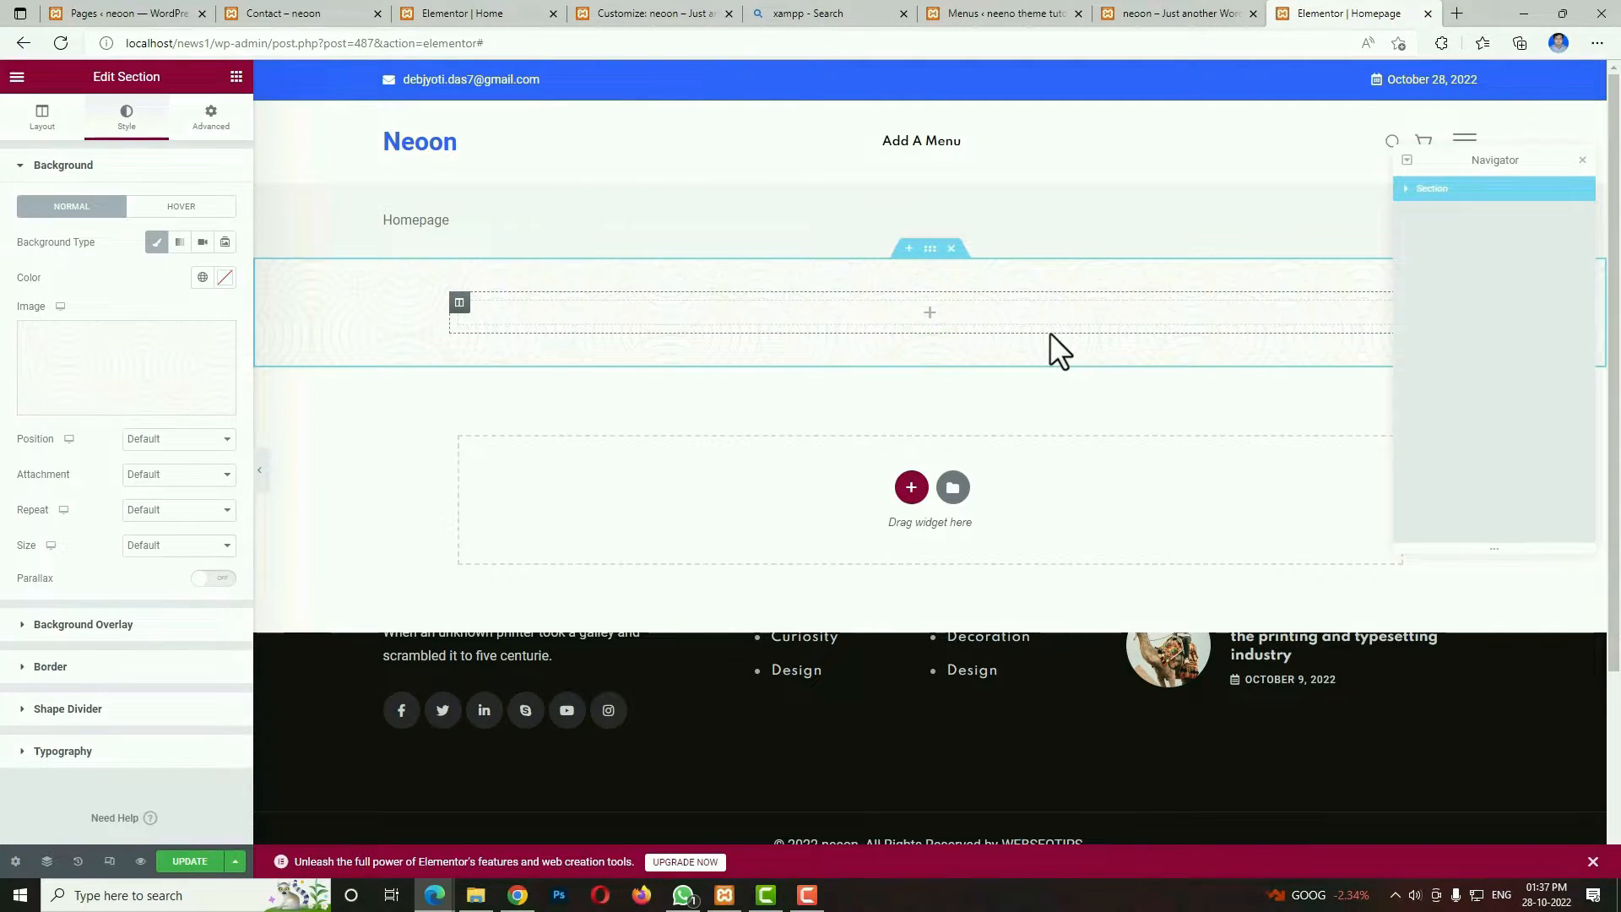
# Find the RT Post Grid widget and place it in the new section's empty column.
pyautogui.click(929, 312)
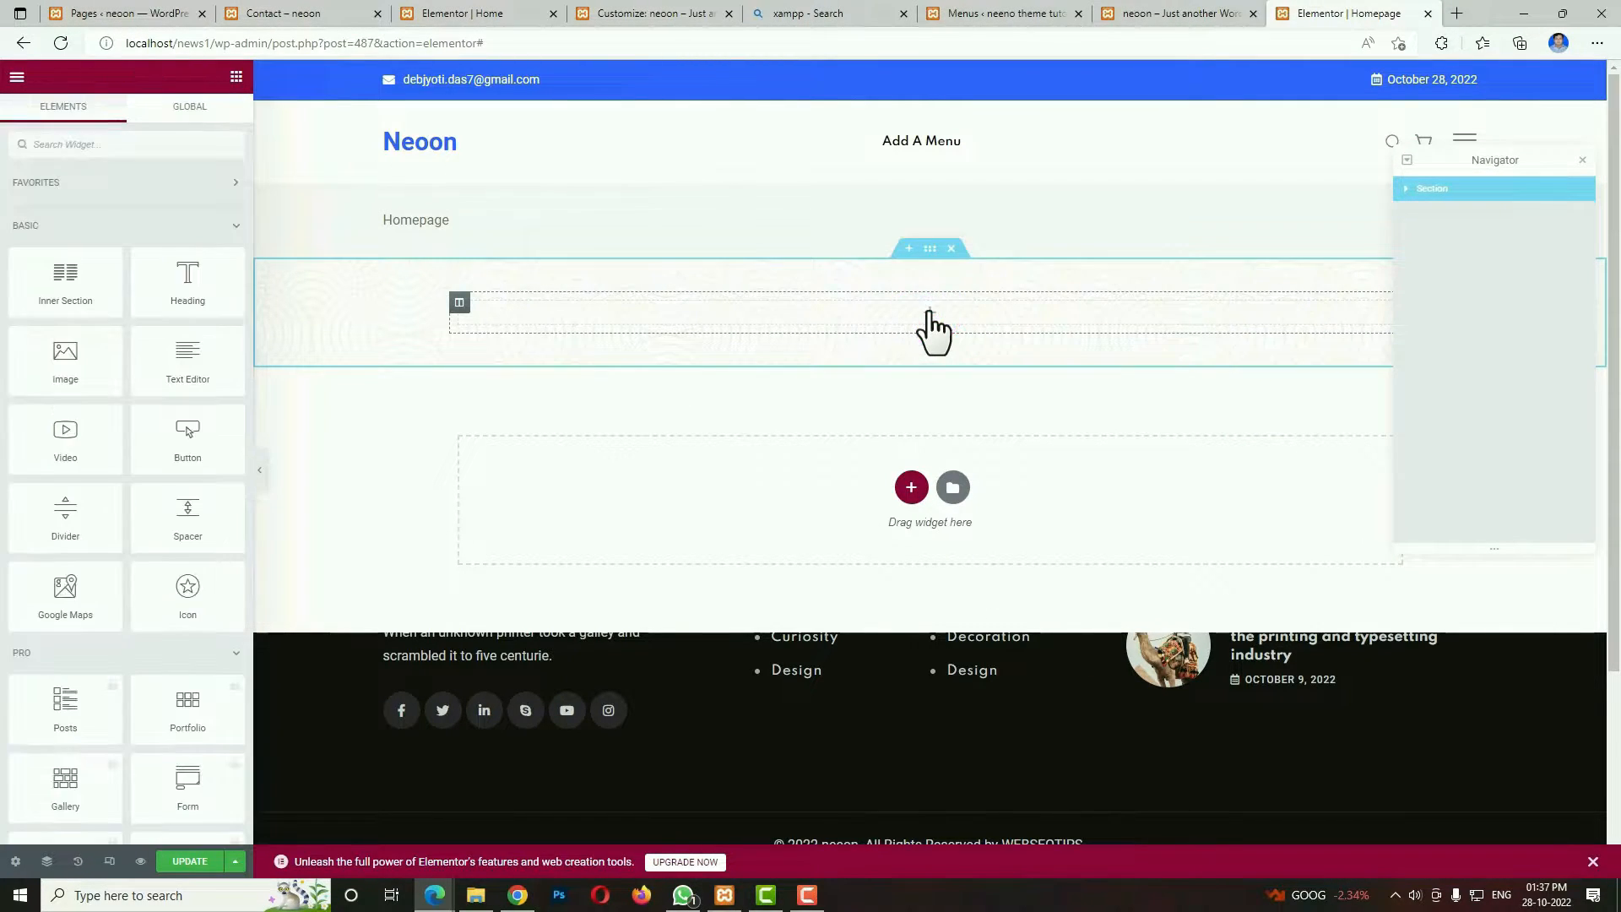
pyautogui.click(145, 150)
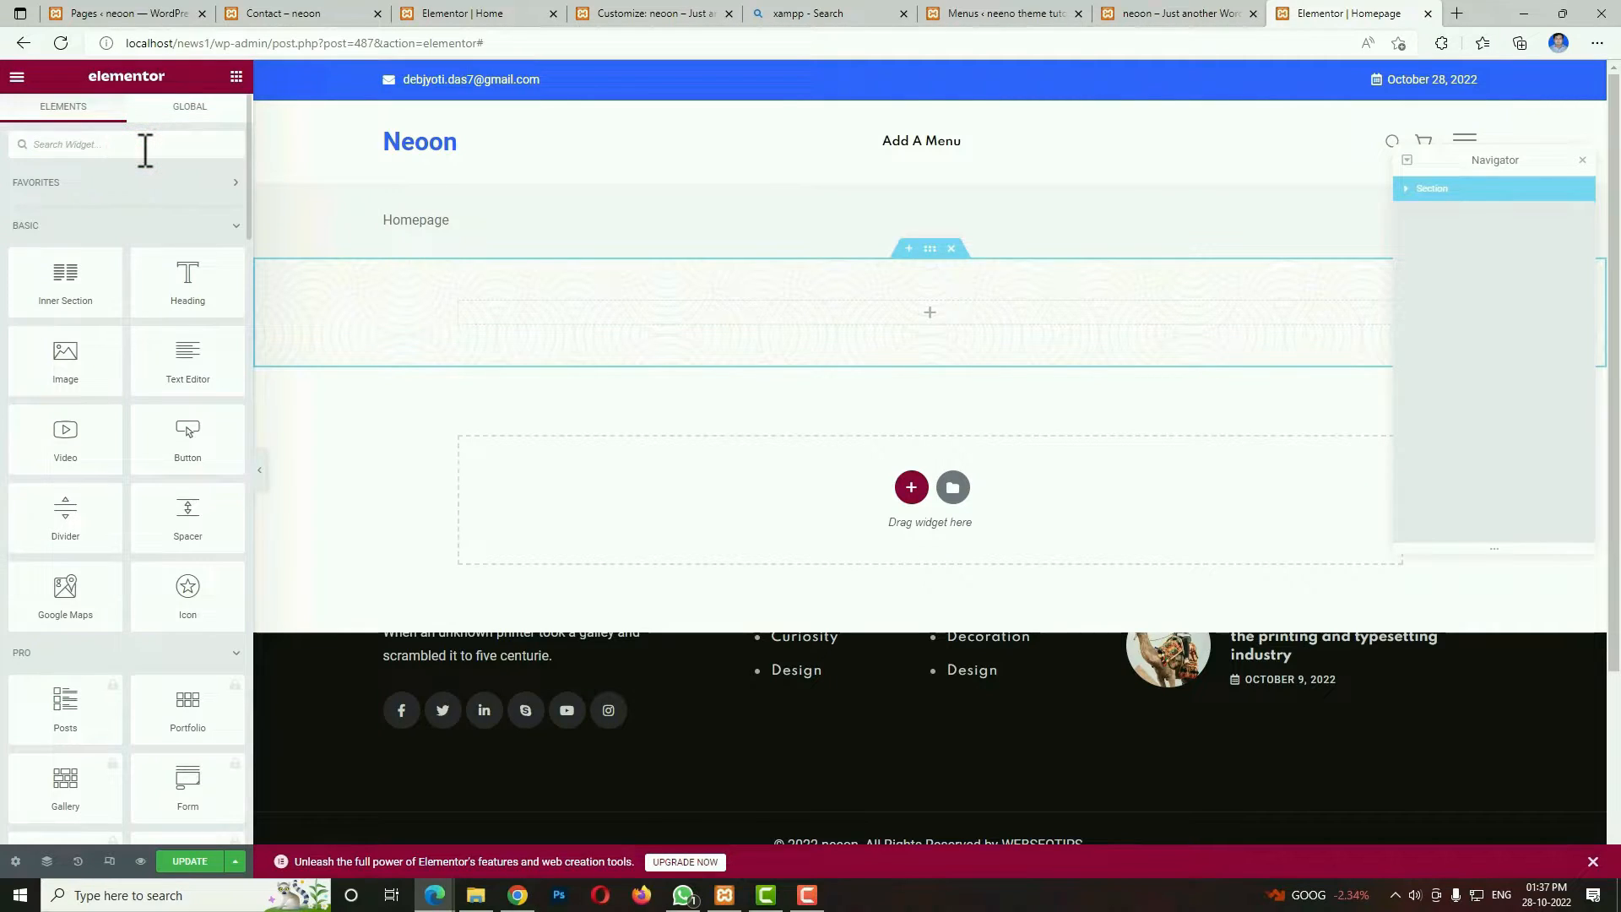
pyautogui.write('post g')
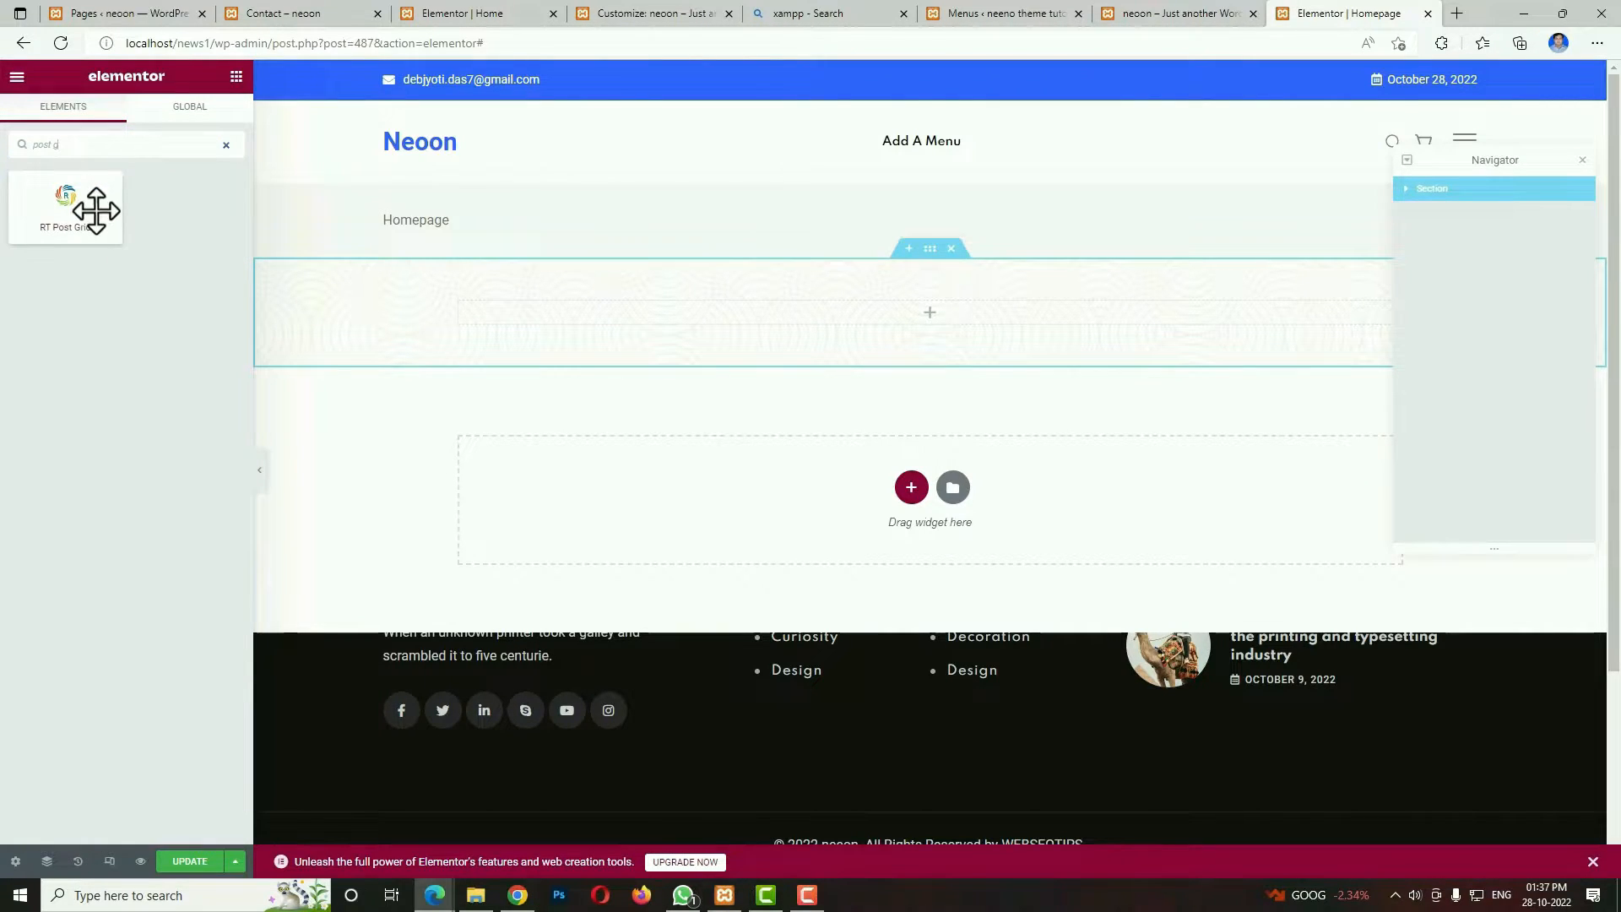
pyautogui.moveTo(75, 210); pyautogui.dragTo(713, 316)
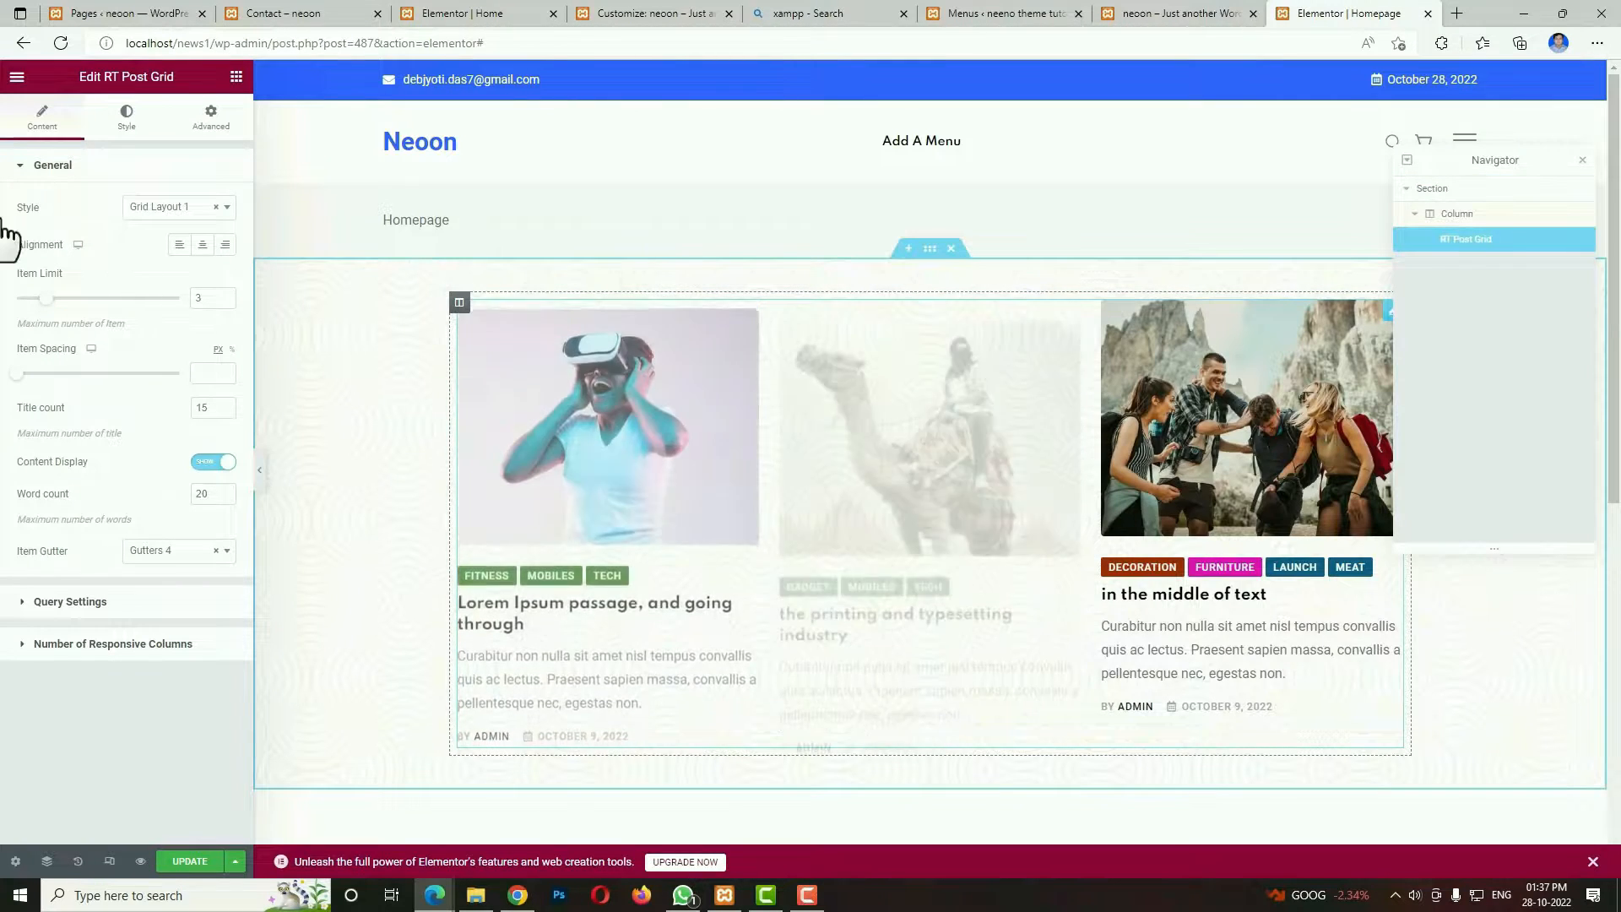
# Set the post grid's style to Grid Layout 3 and its item limit to 4.
pyautogui.click(173, 207)
pyautogui.click(182, 301)
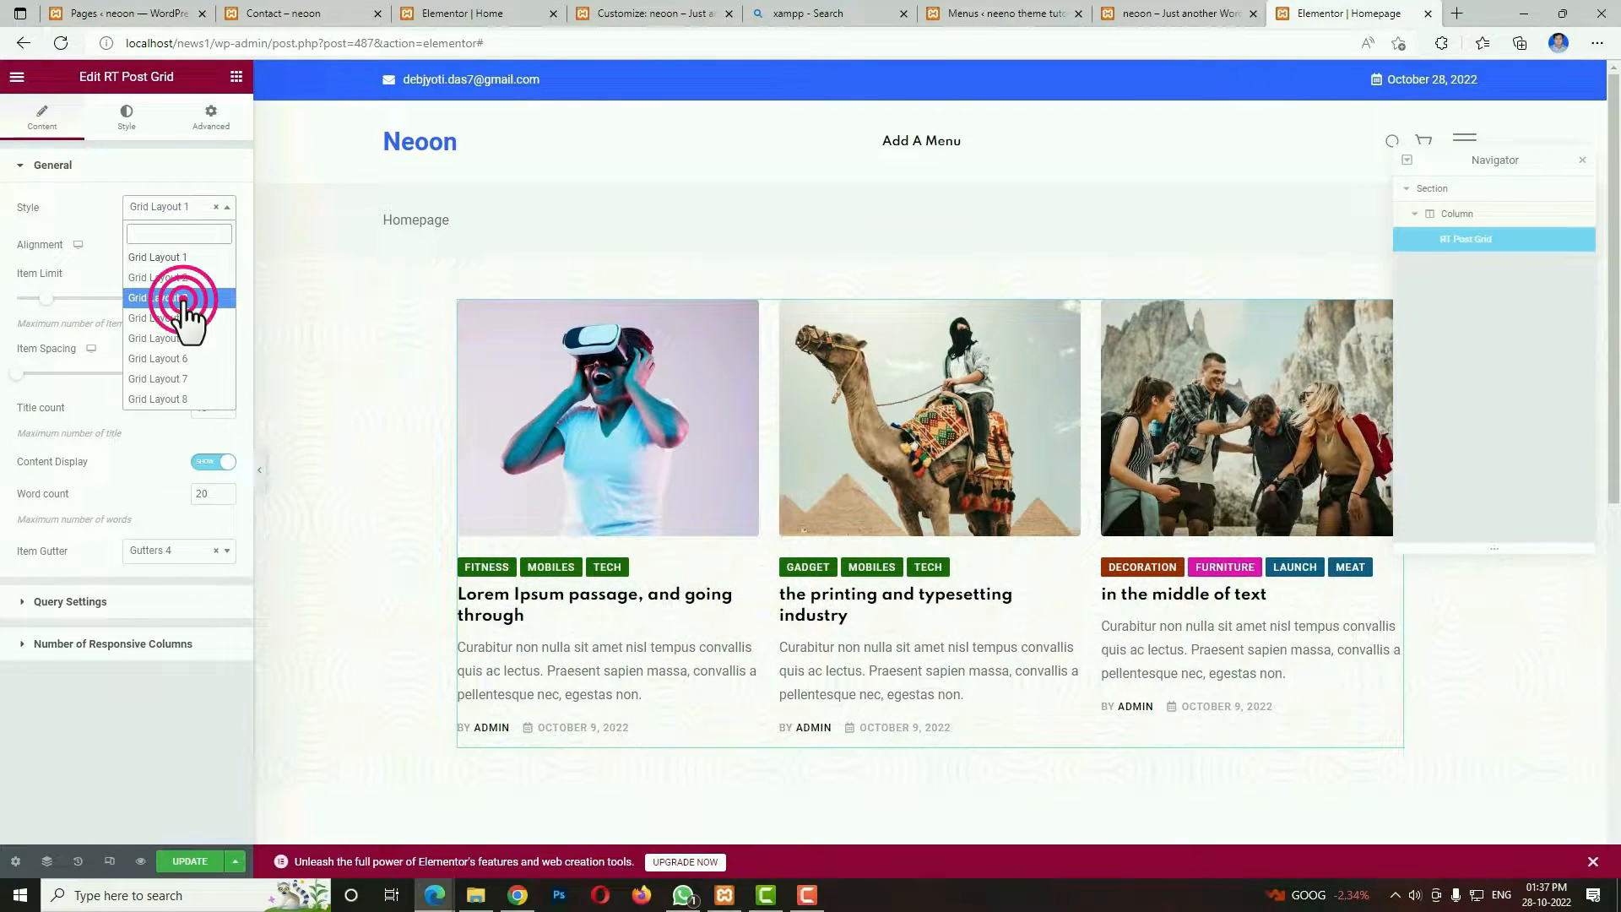
pyautogui.click(201, 301)
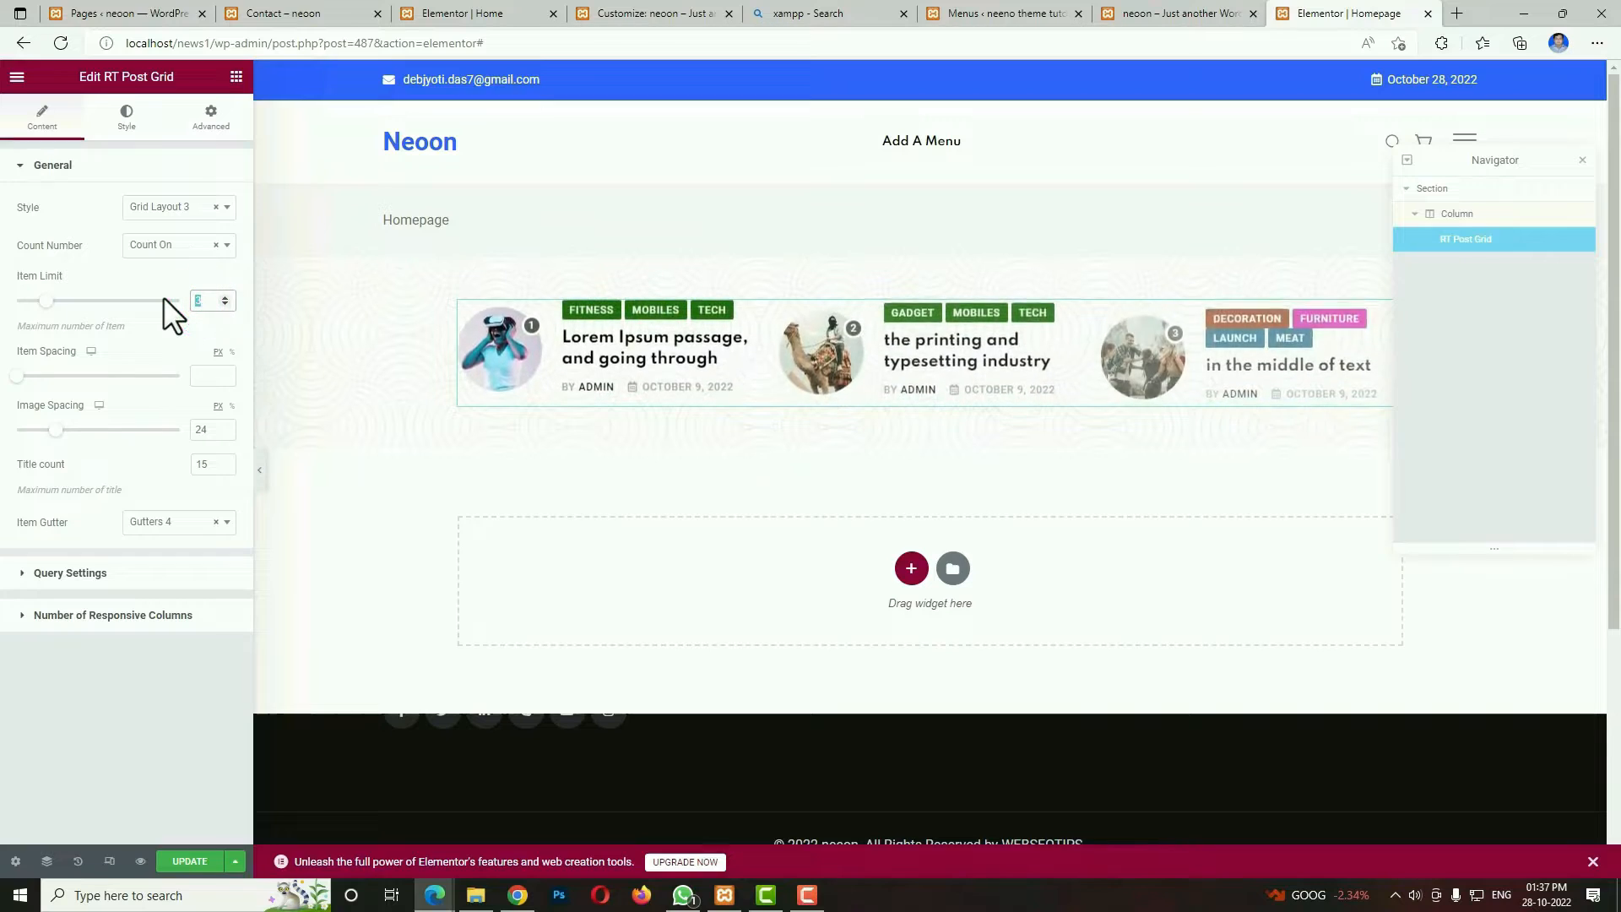
pyautogui.write('4')
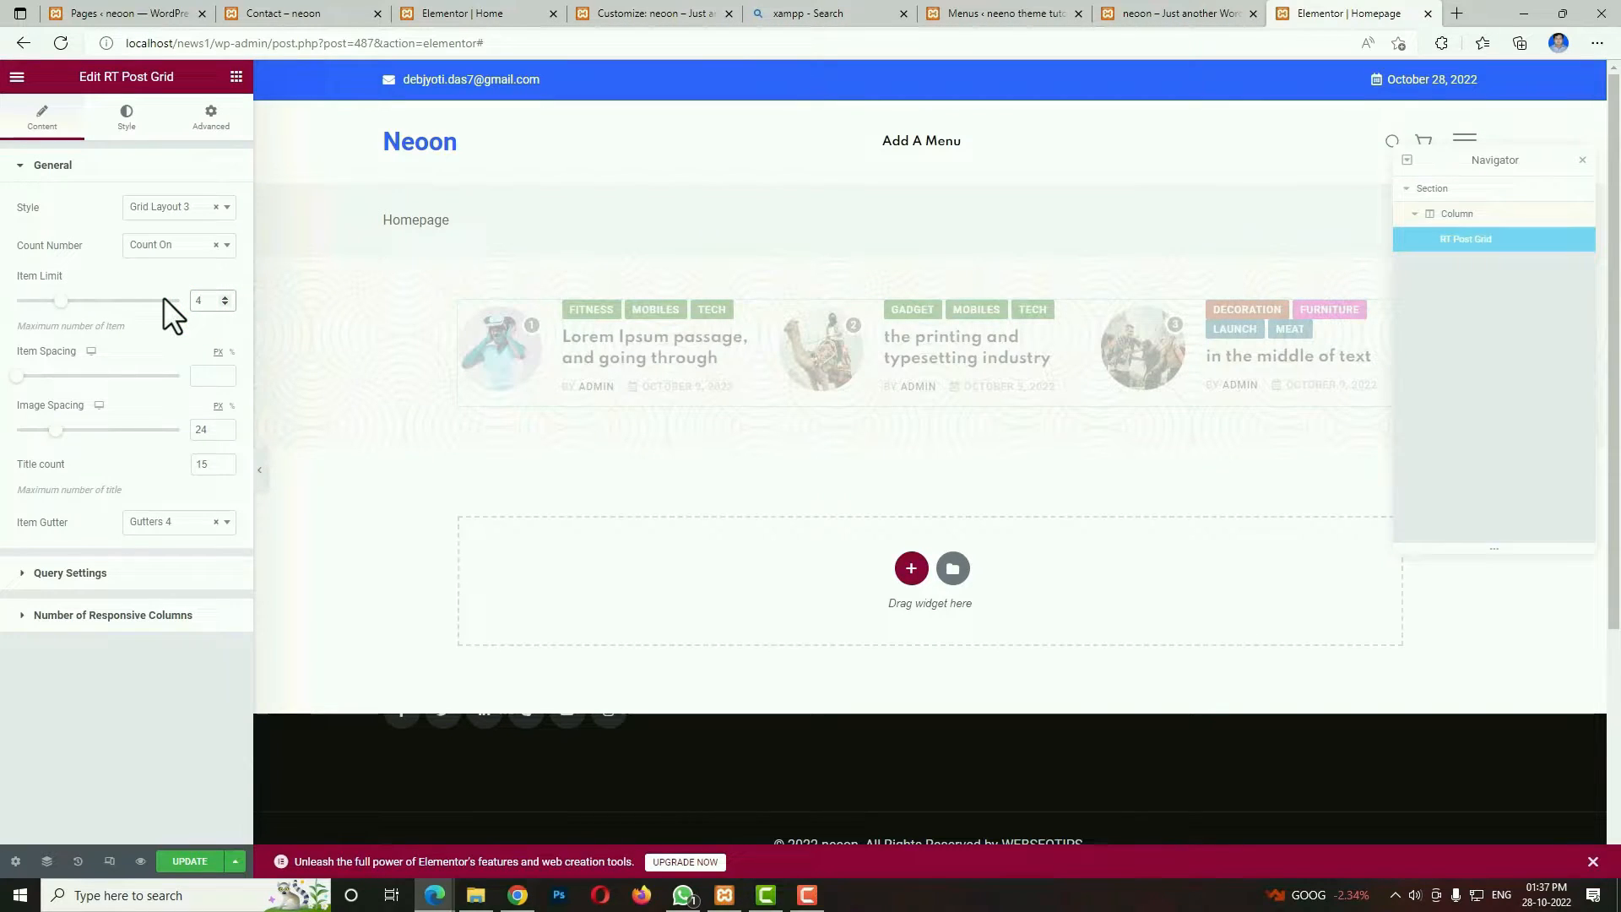
# Set the post grid's image spacing to 12 px and its title count to 7.
pyautogui.doubleClick(201, 430)
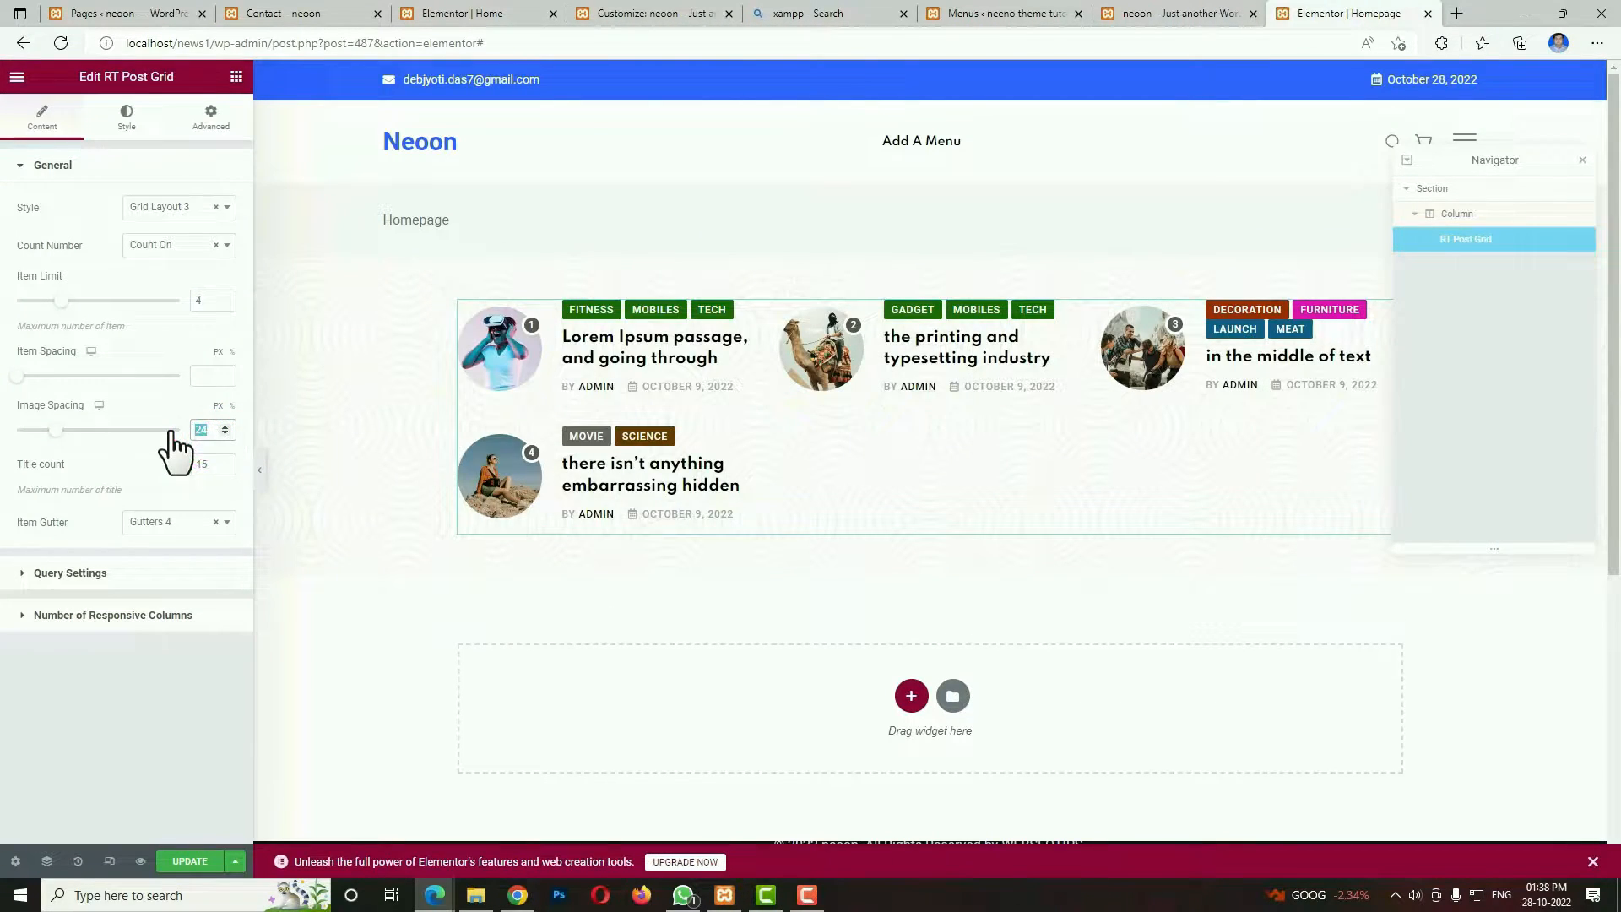
pyautogui.write('12')
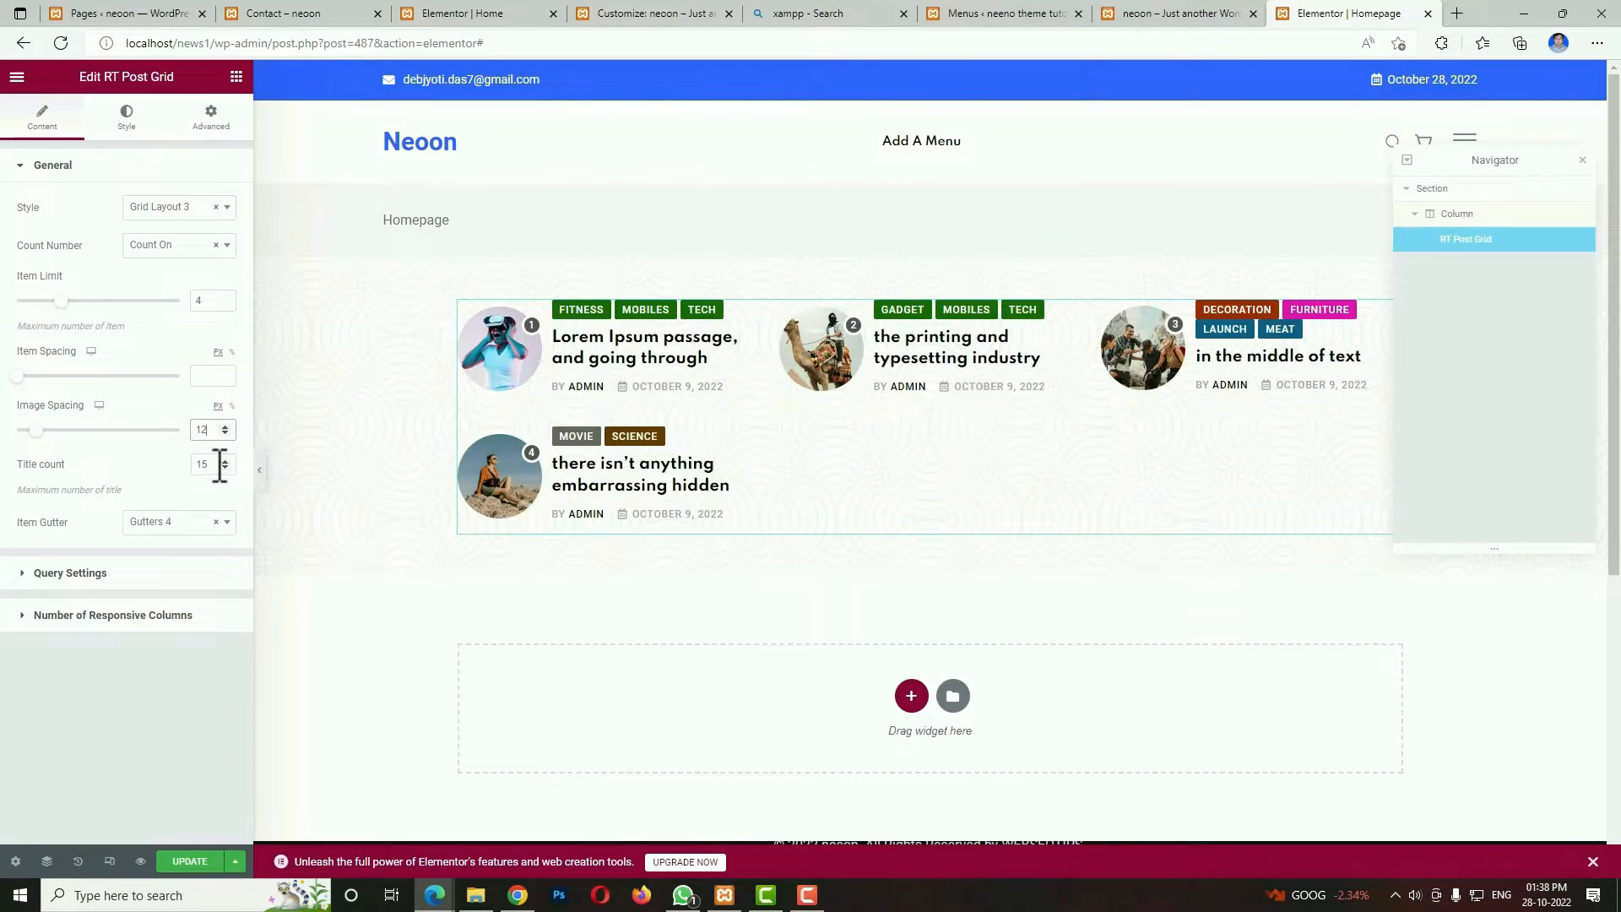
pyautogui.doubleClick(207, 464)
pyautogui.write('7')
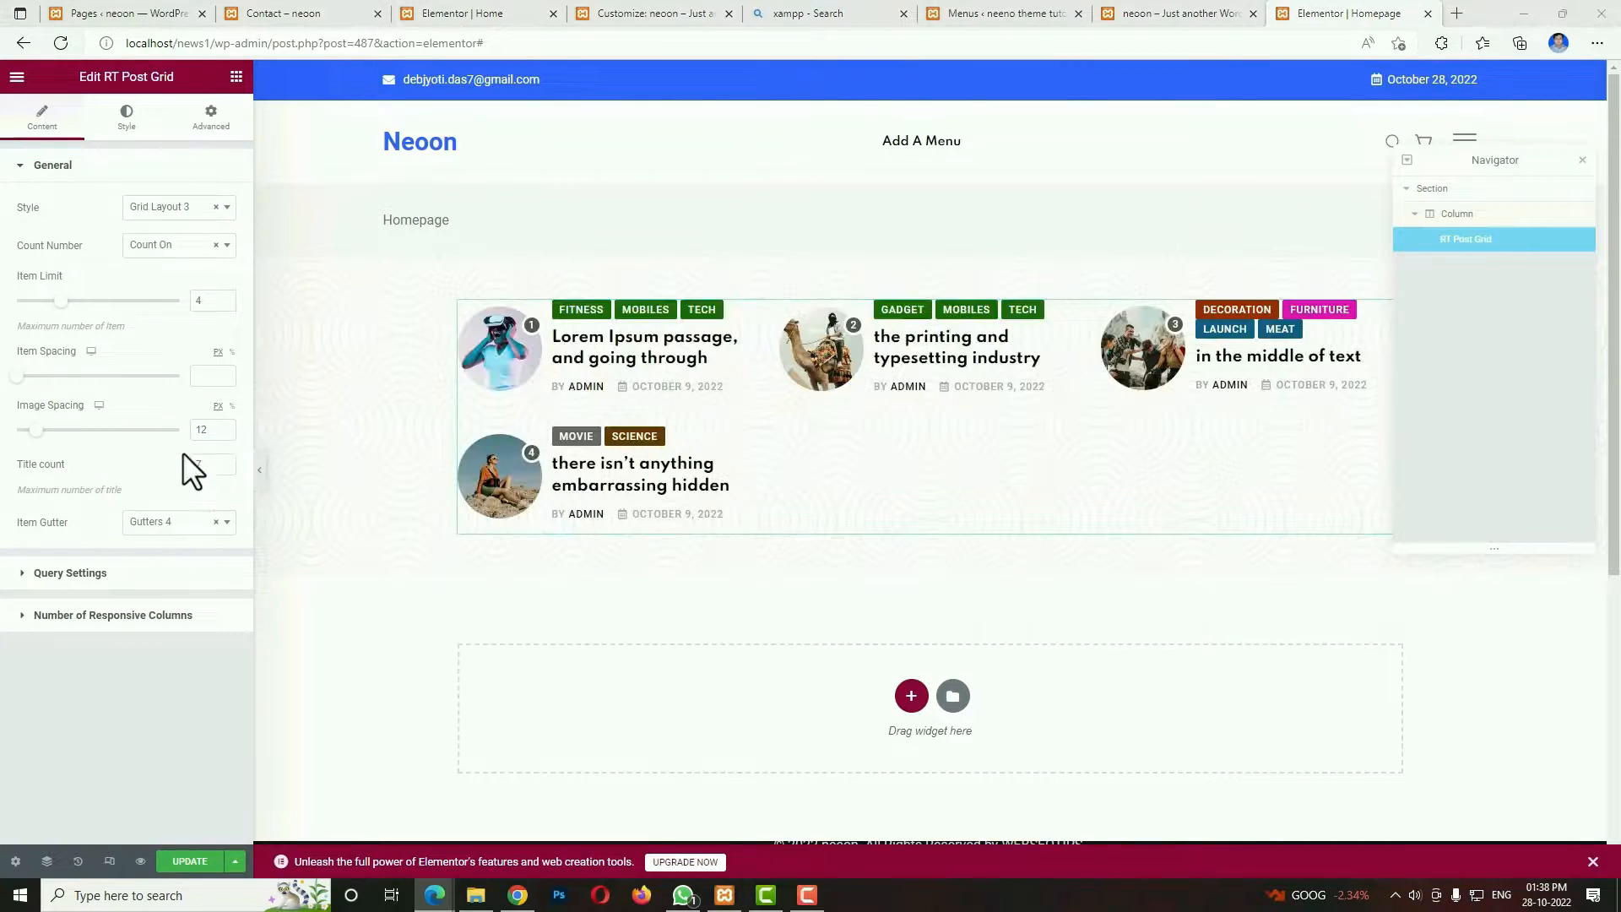
# Set the grid's query type to Posts and select the first six listed posts, including both Furniture Area Basical Navik Power To Conjure entries.
pyautogui.click(134, 583)
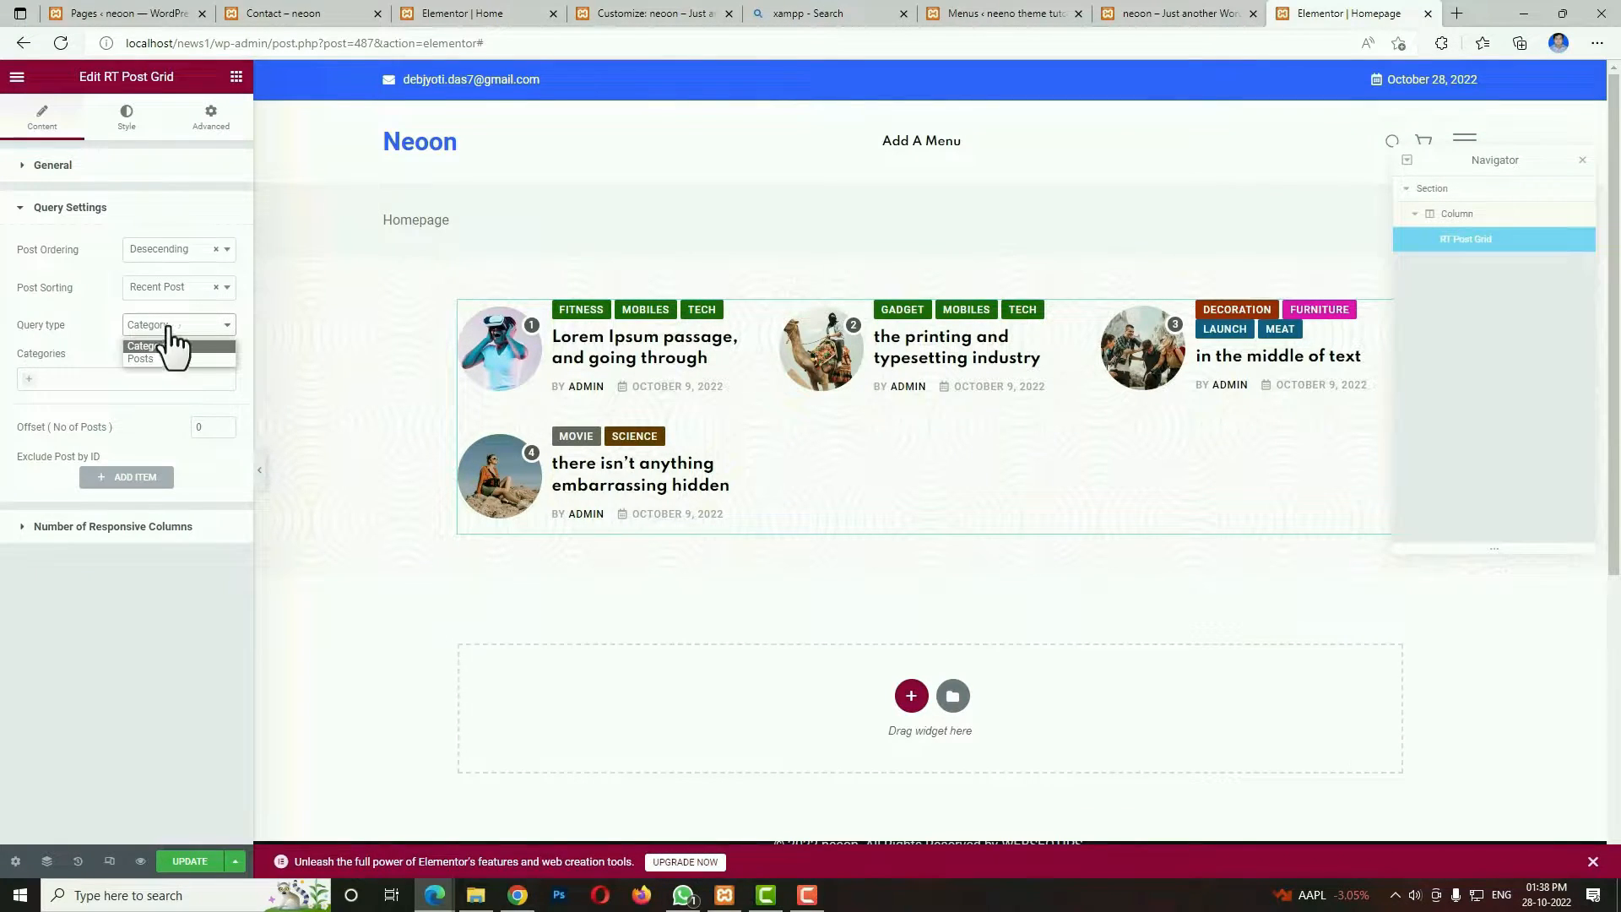
pyautogui.click(156, 358)
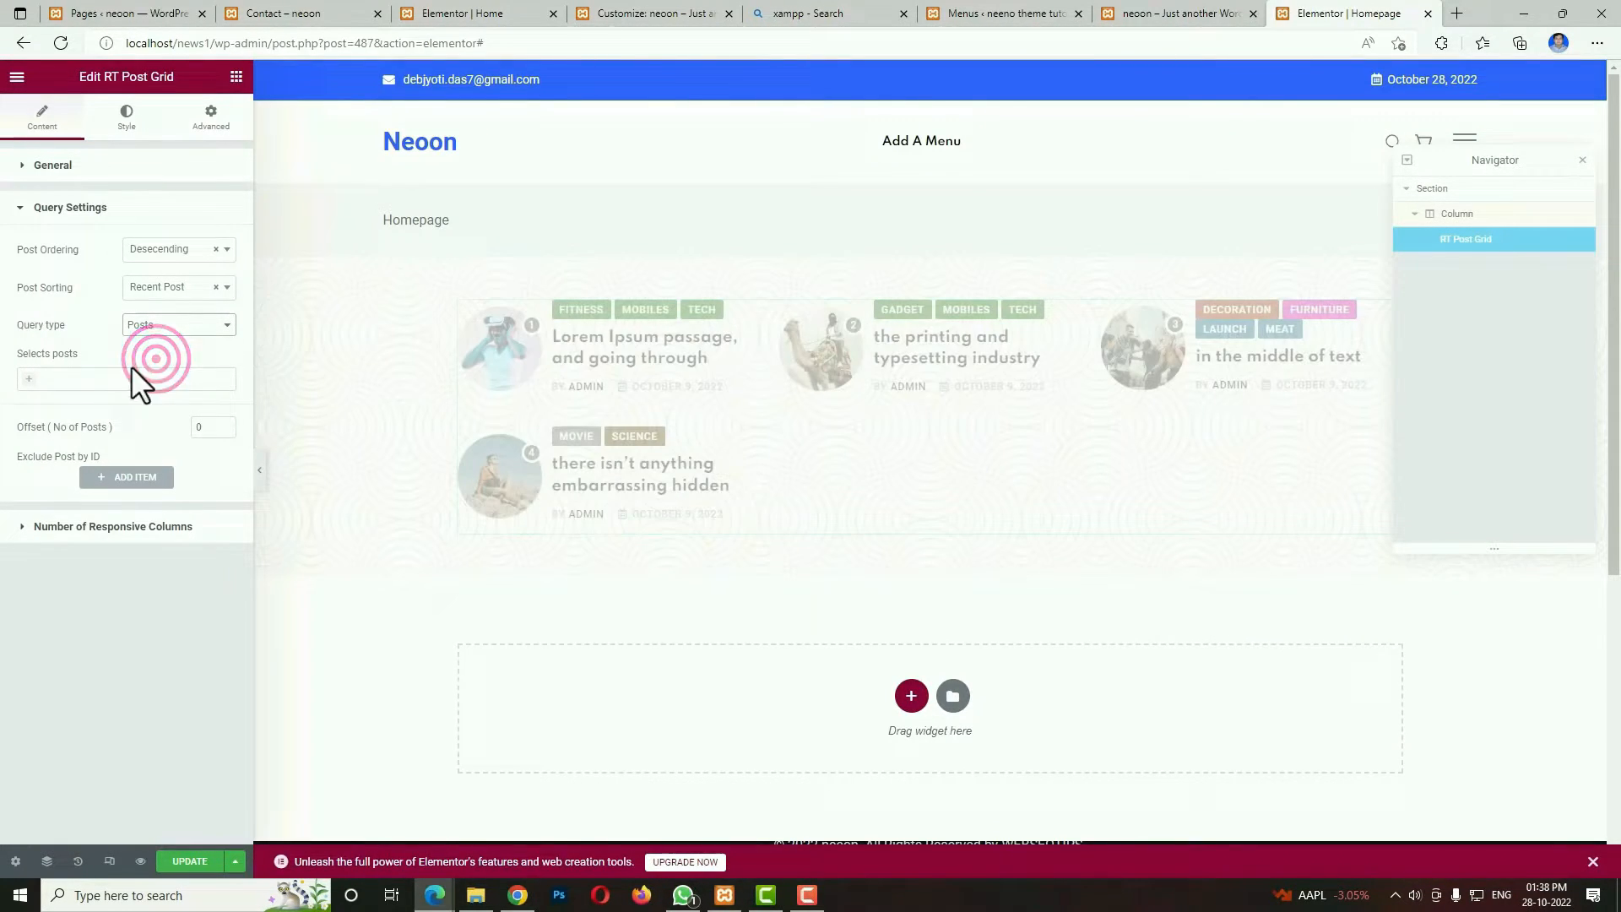
pyautogui.click(38, 378)
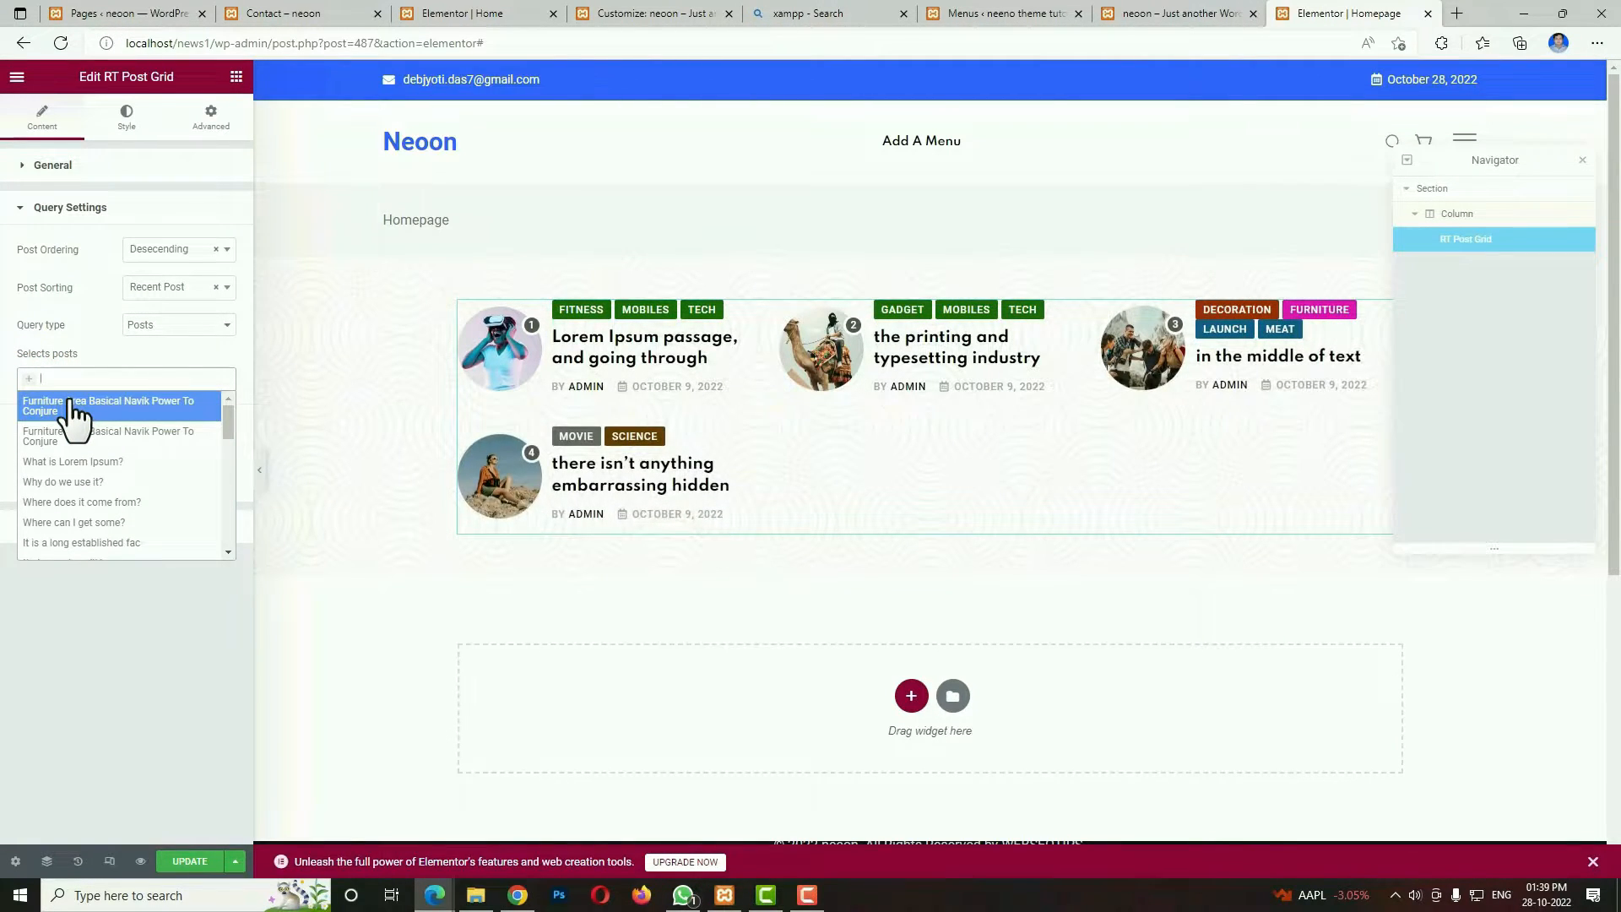
pyautogui.click(70, 403)
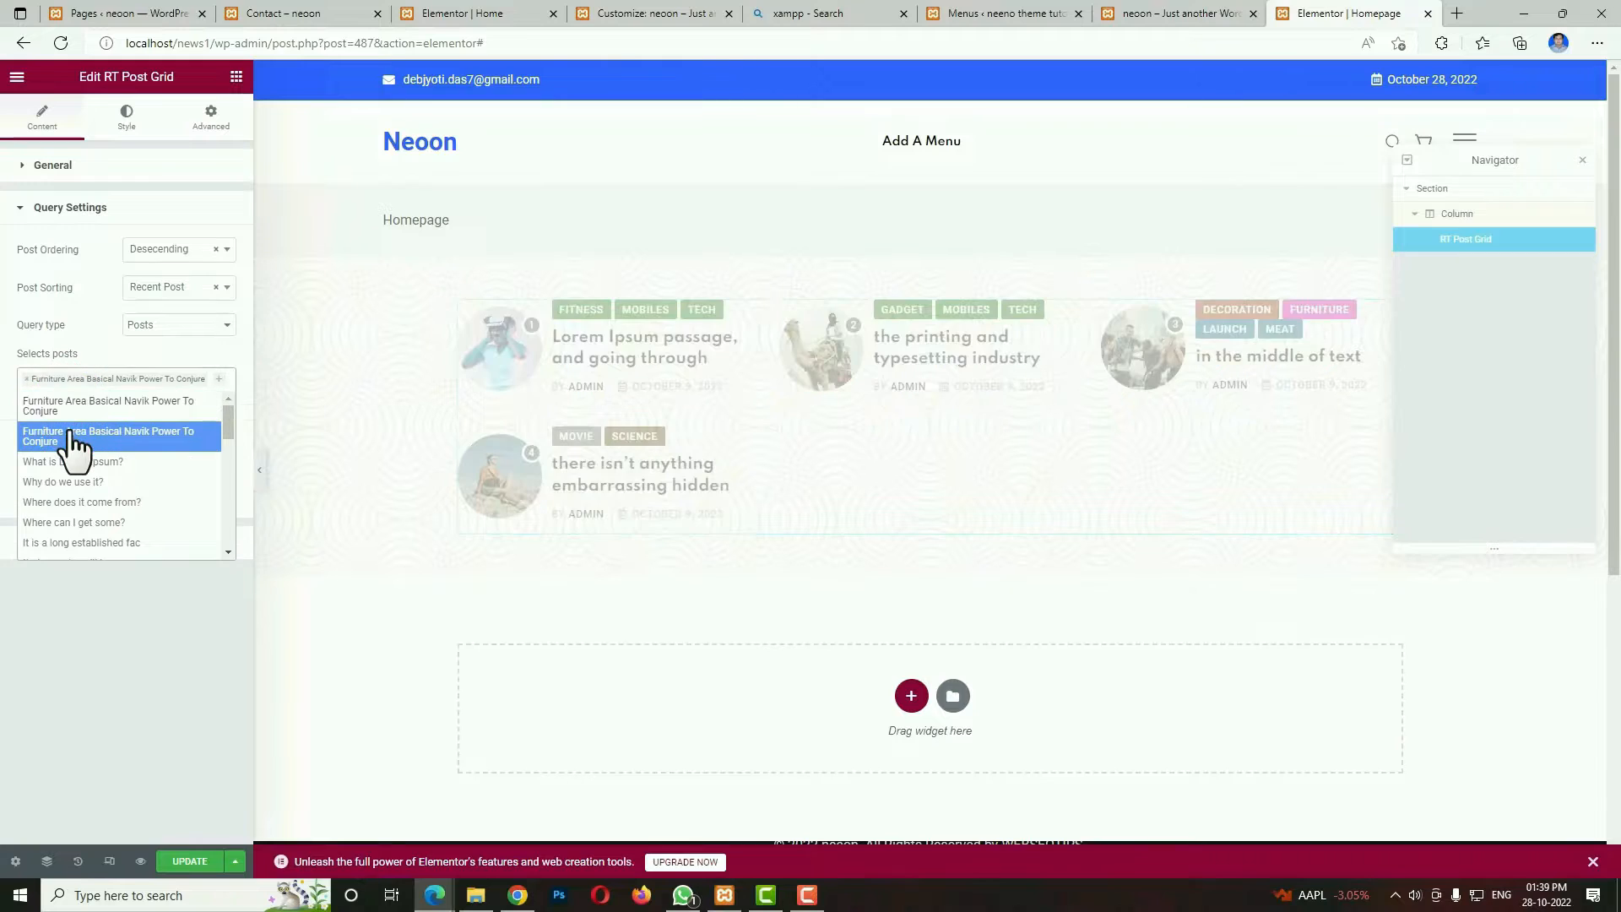
pyautogui.click(69, 432)
pyautogui.click(71, 462)
pyautogui.click(70, 480)
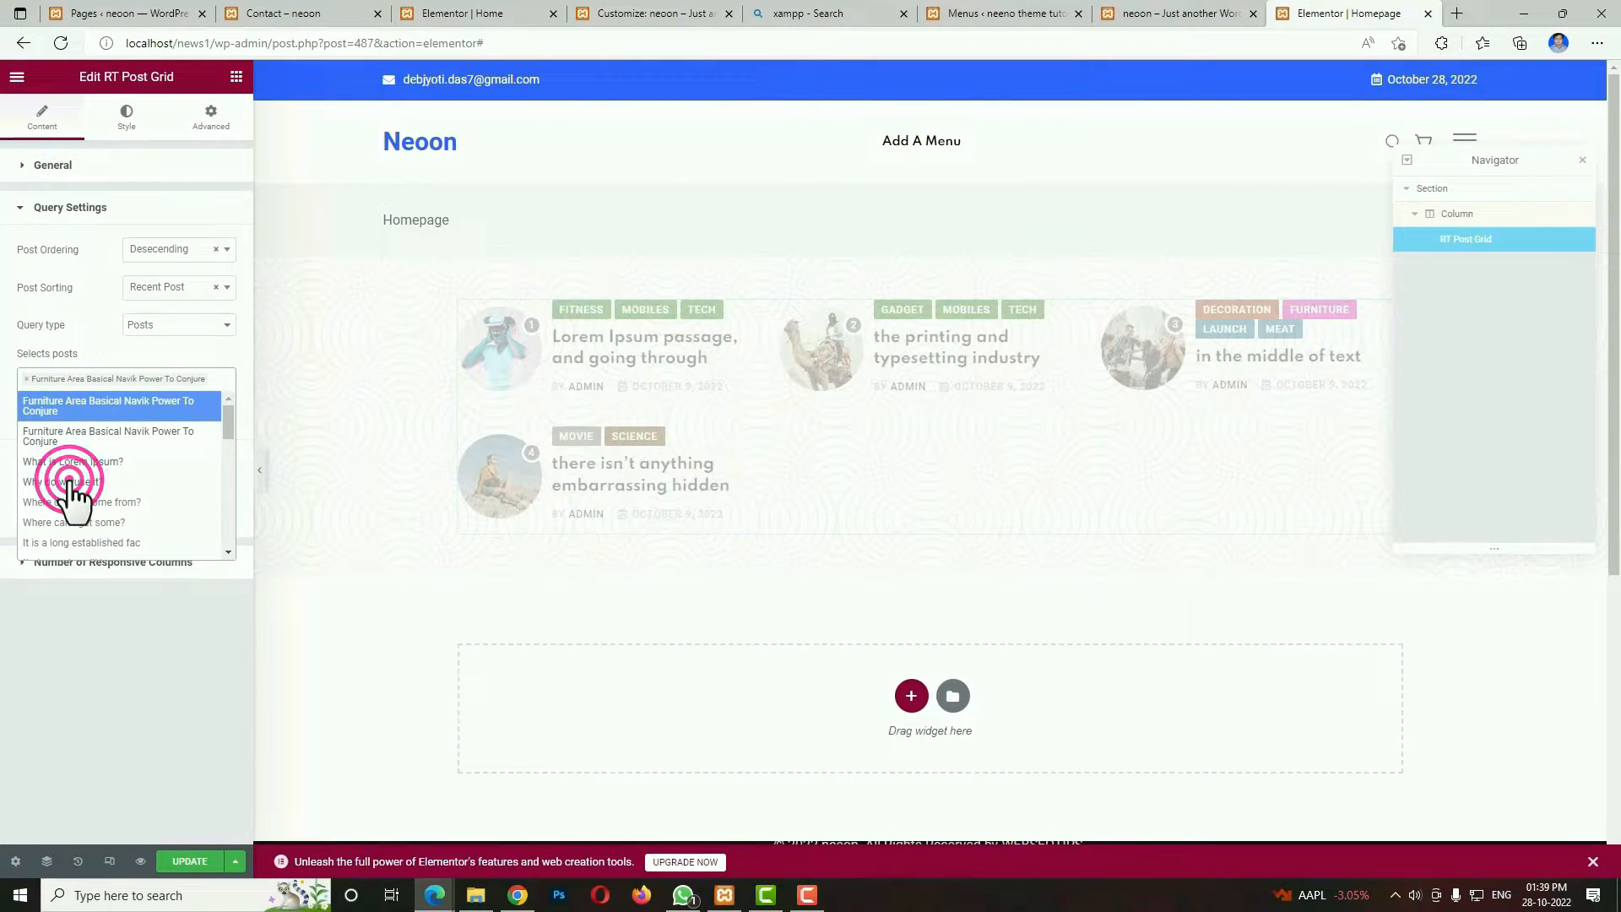
pyautogui.click(72, 521)
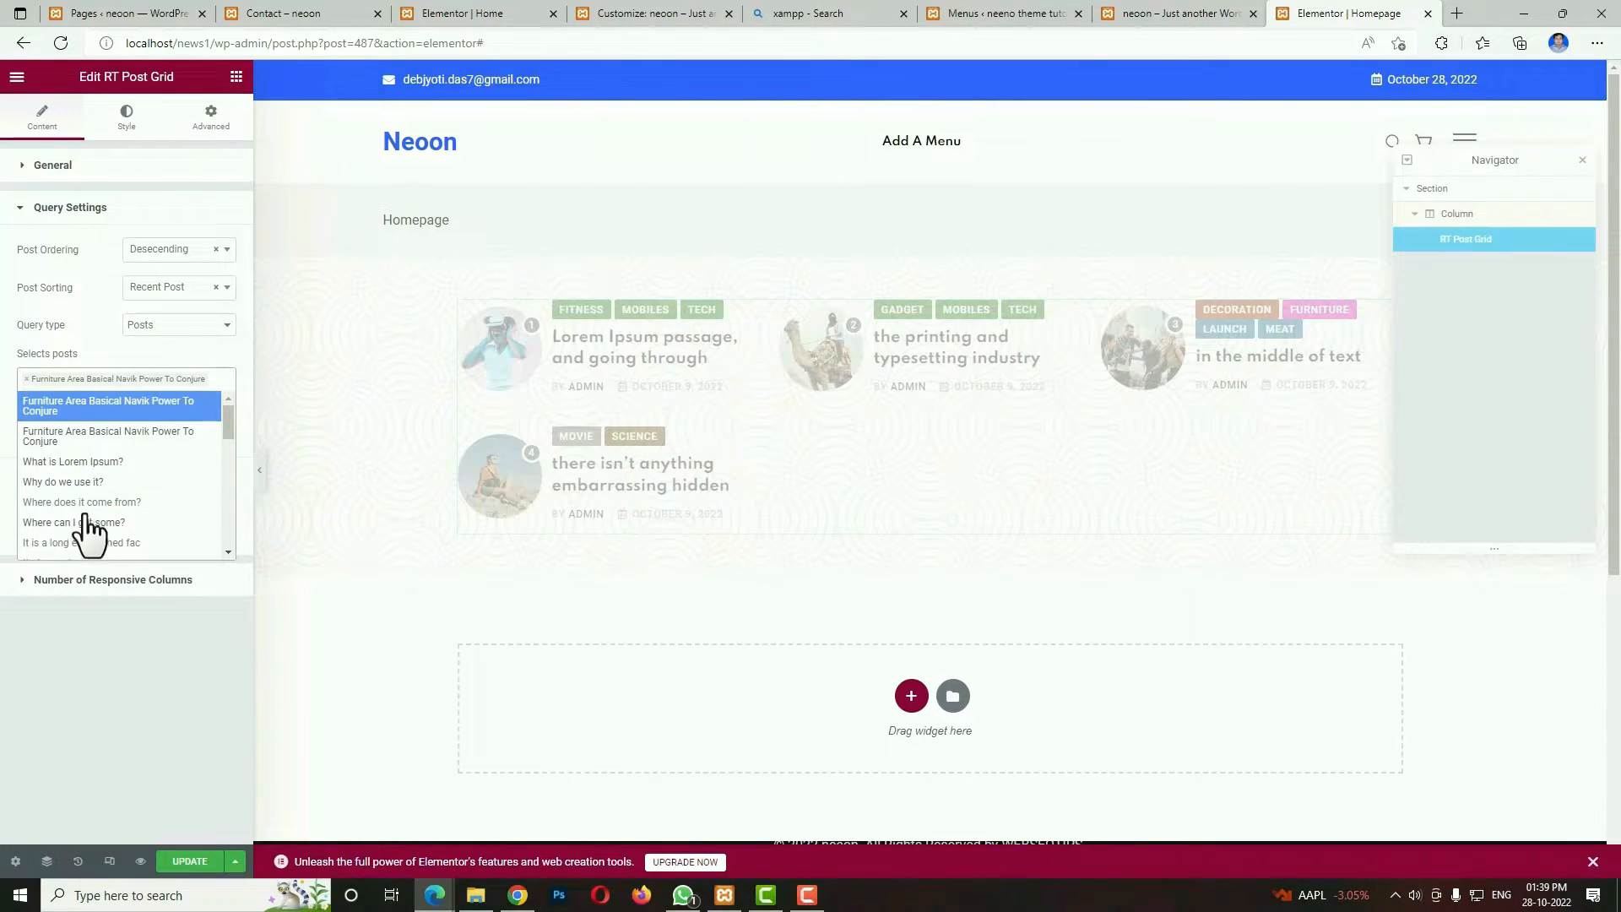
pyautogui.click(85, 498)
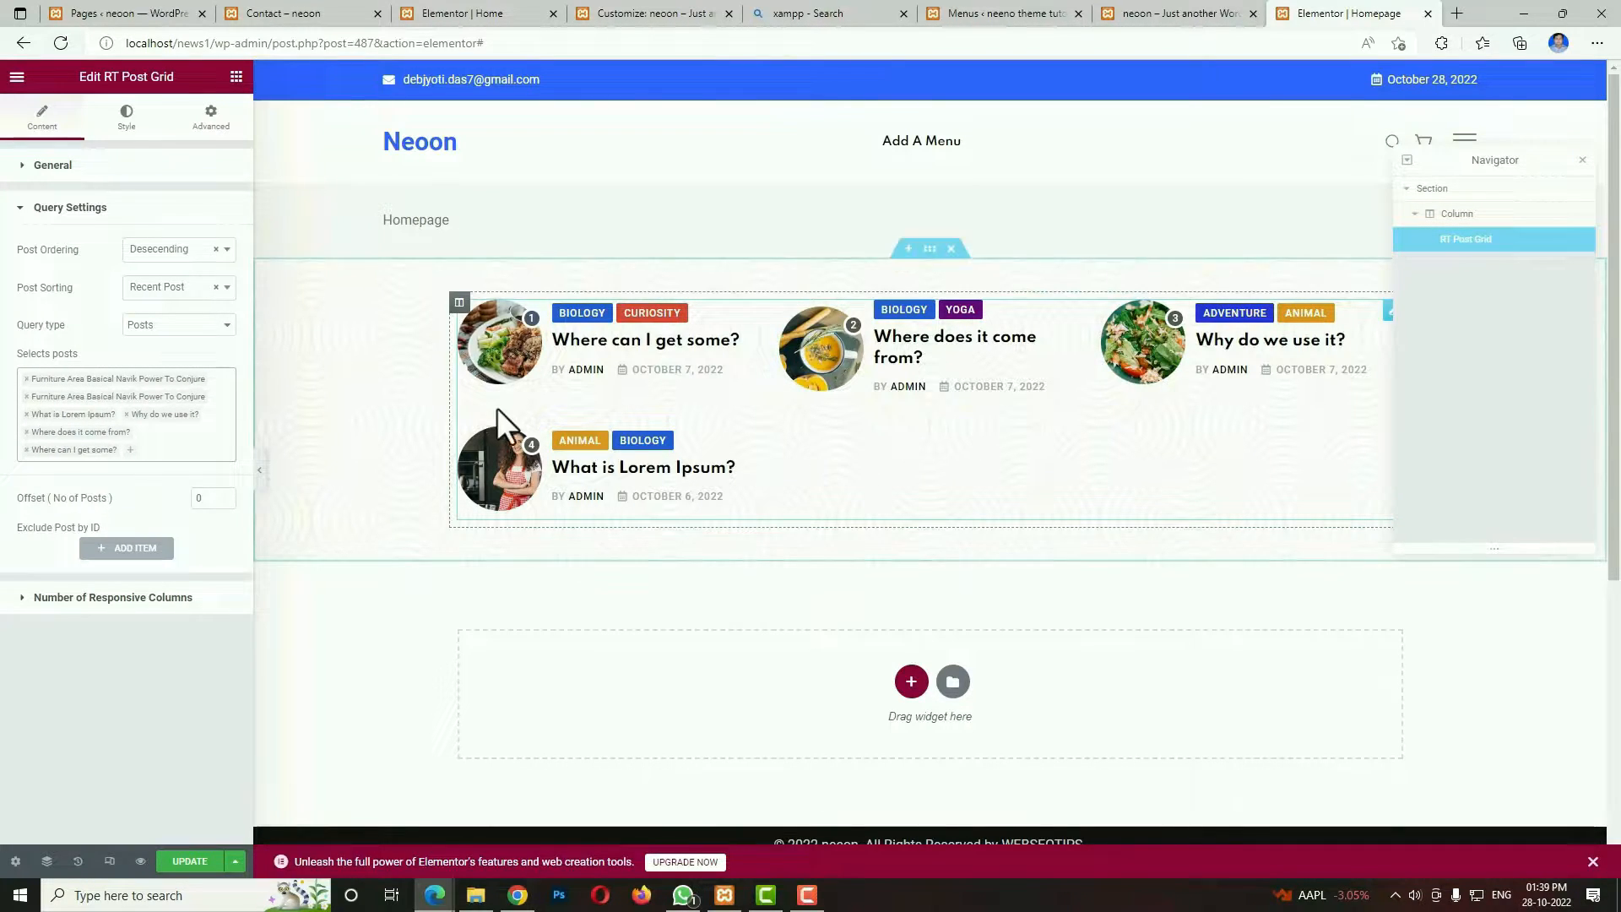
# Set the post grid's query type to Category and select the Animal and Adventure categories.
pyautogui.click(174, 325)
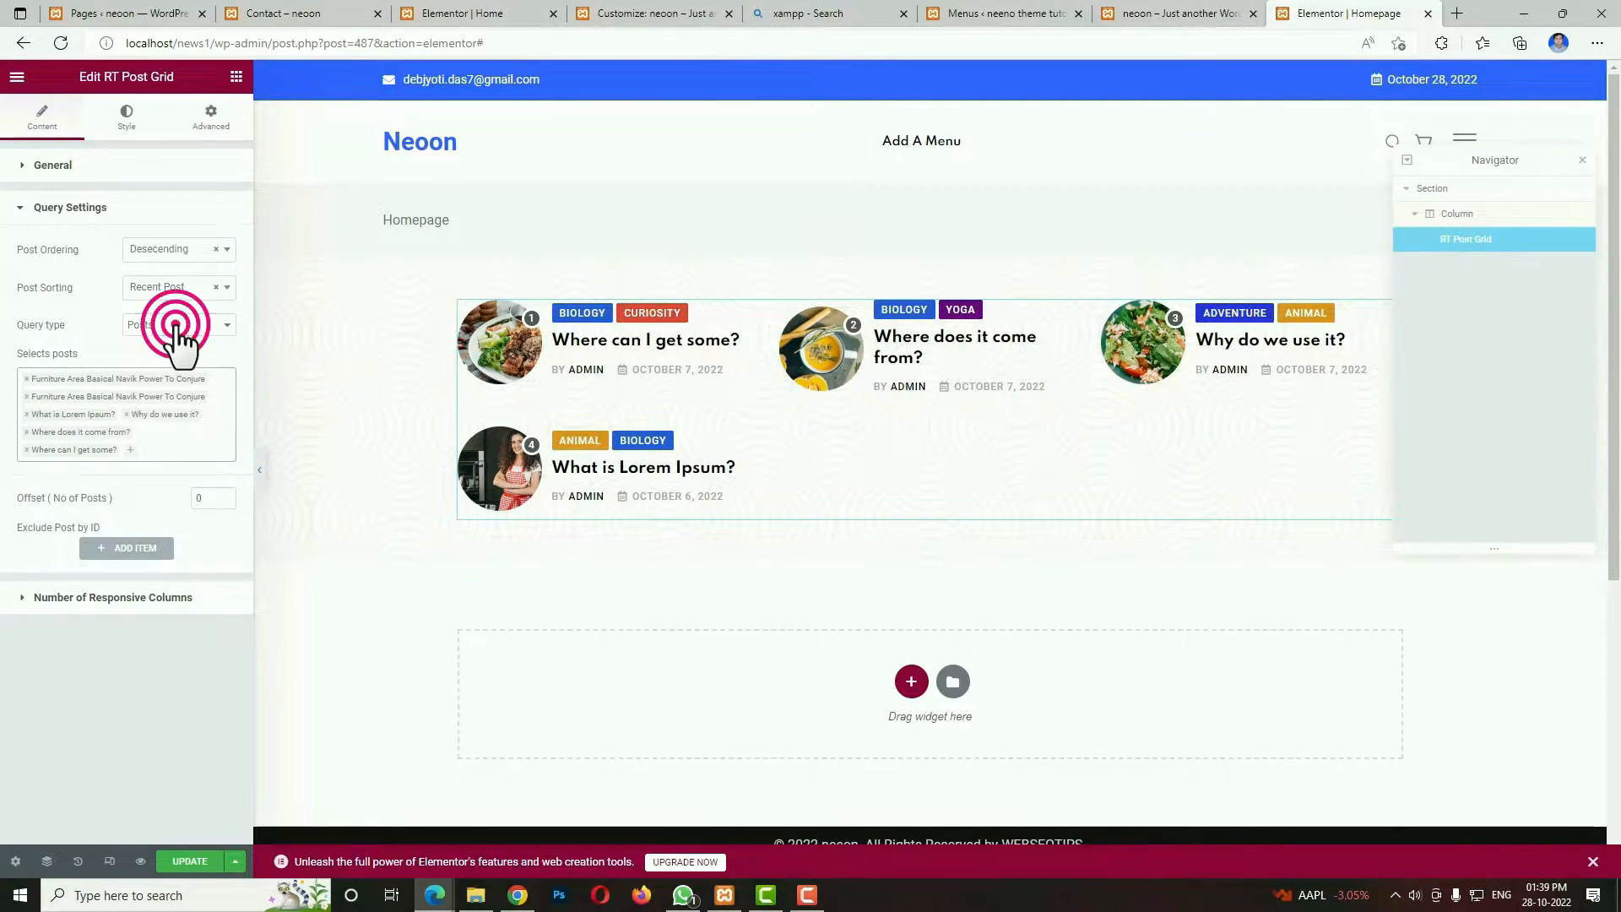
pyautogui.click(195, 320)
pyautogui.click(165, 346)
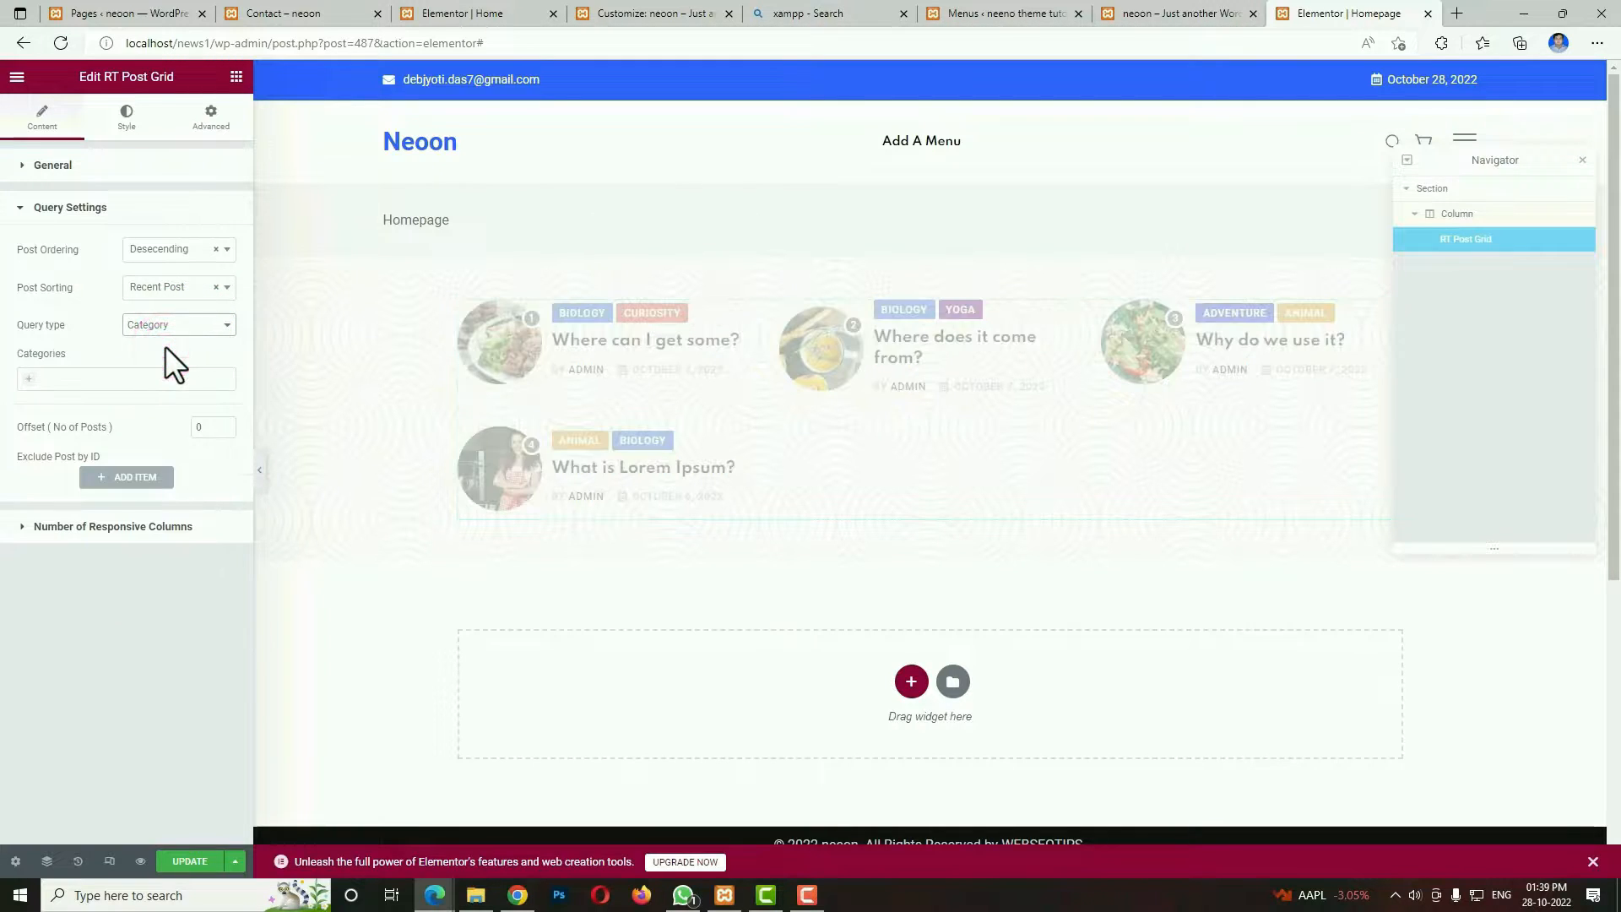
pyautogui.click(26, 379)
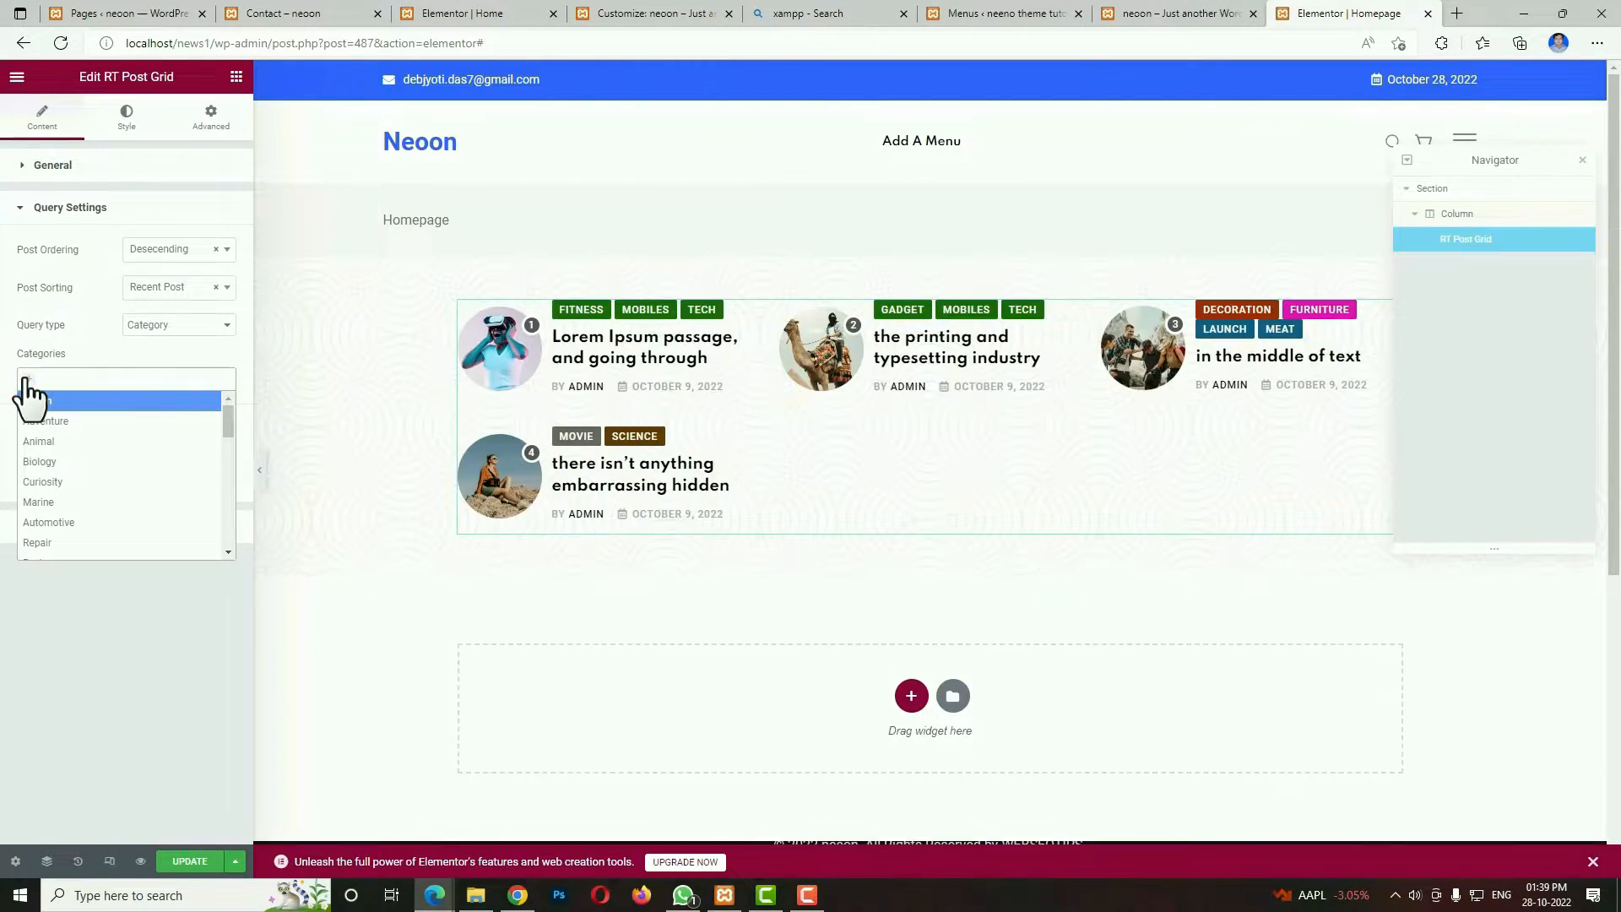
pyautogui.click(69, 443)
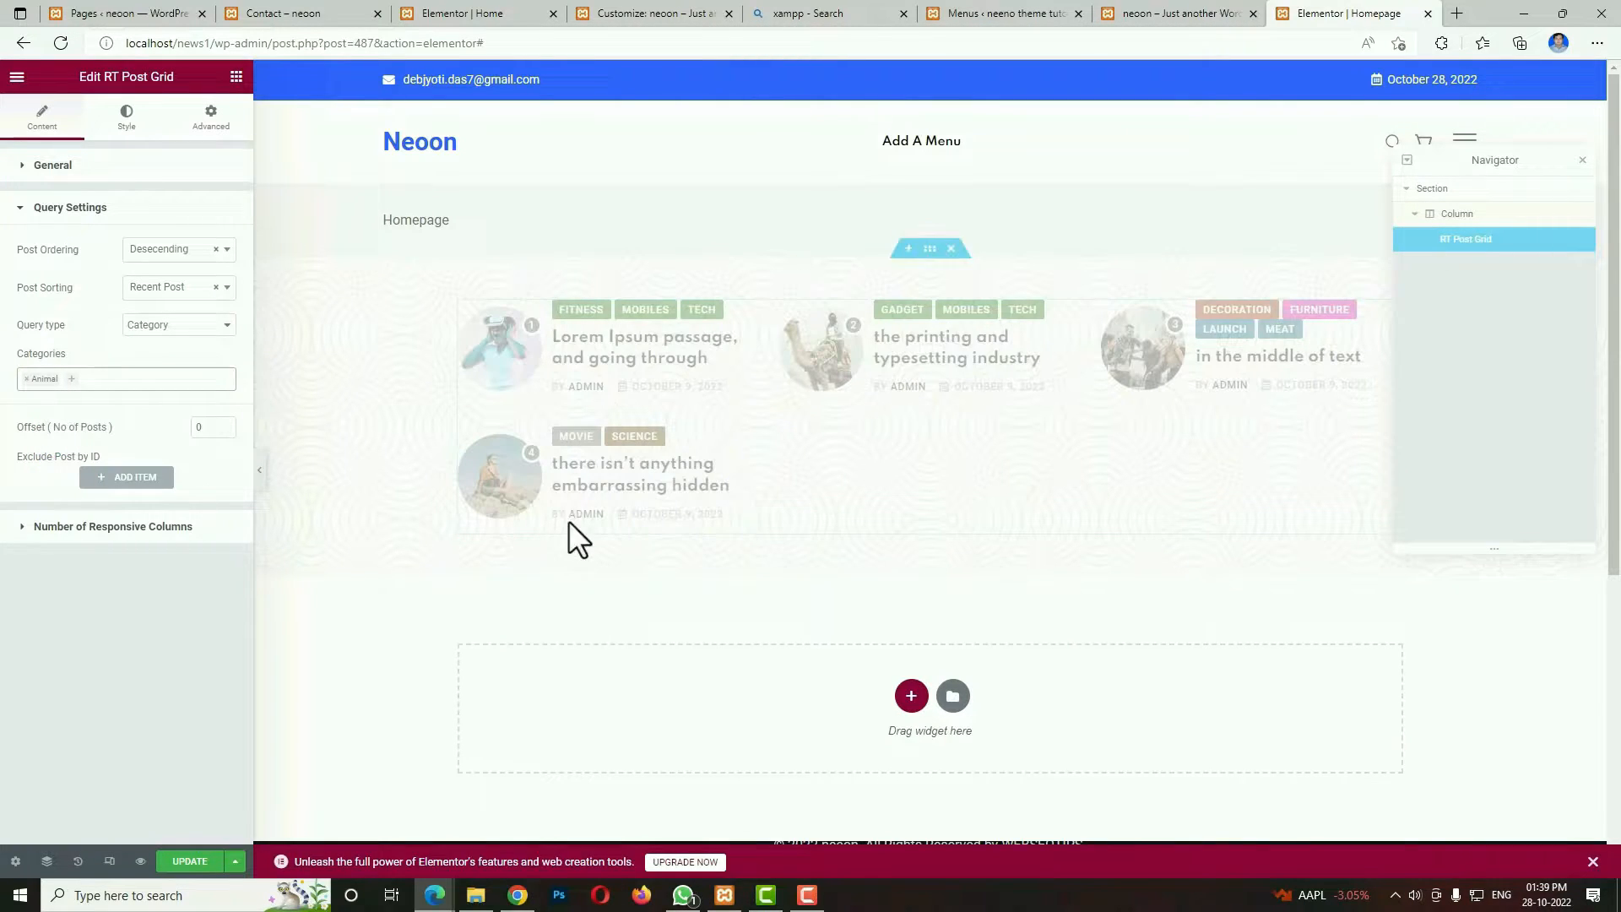
pyautogui.click(71, 379)
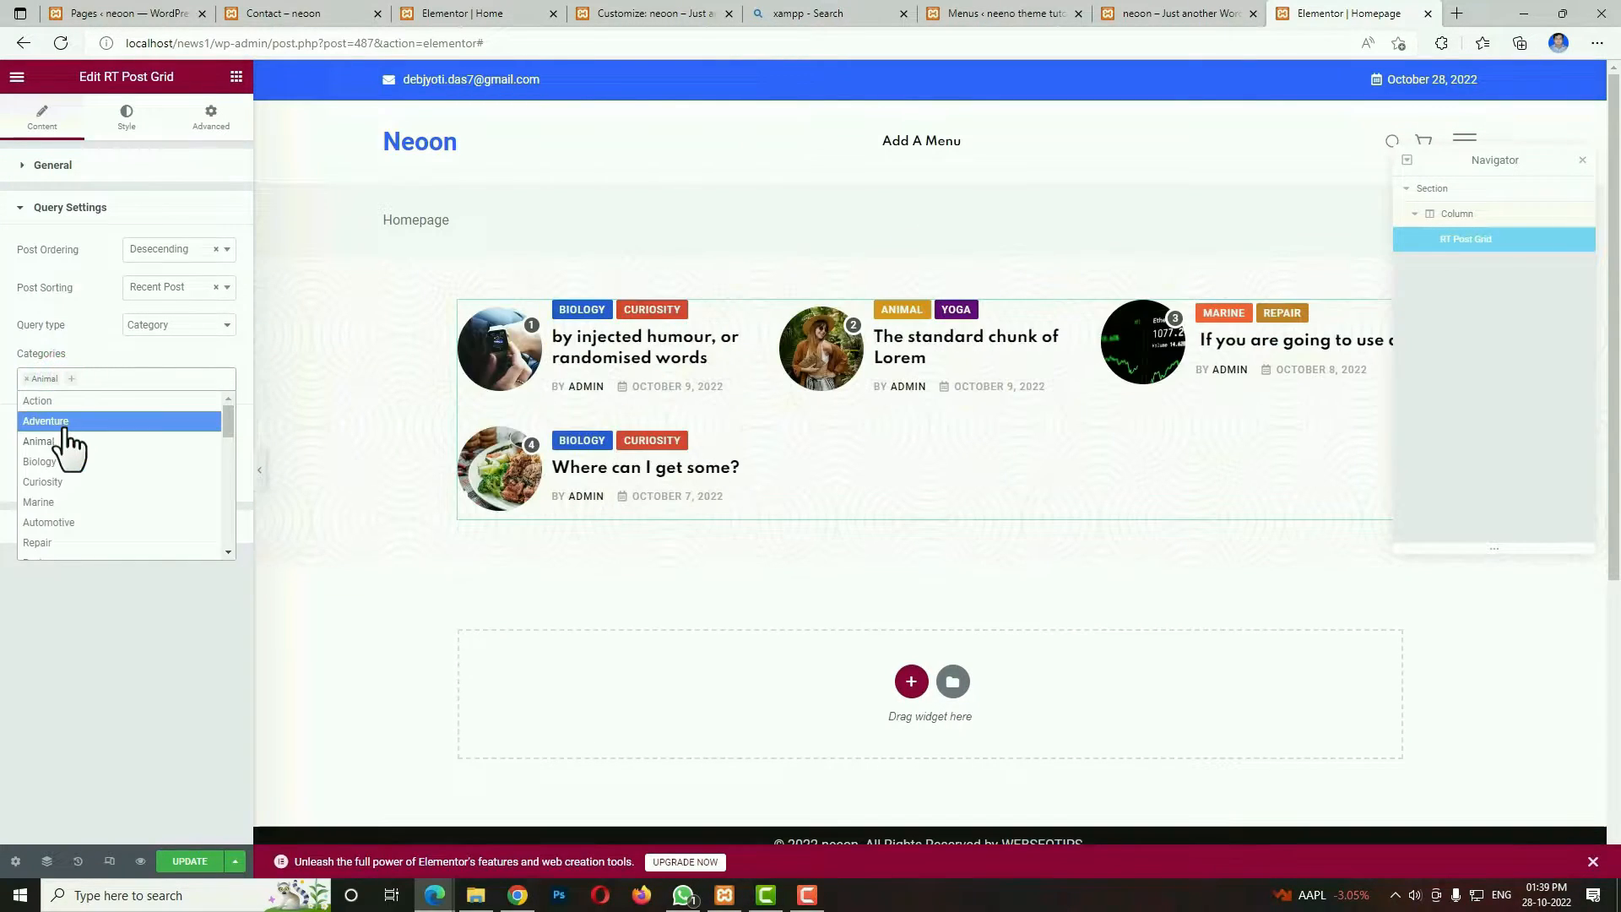
pyautogui.click(59, 422)
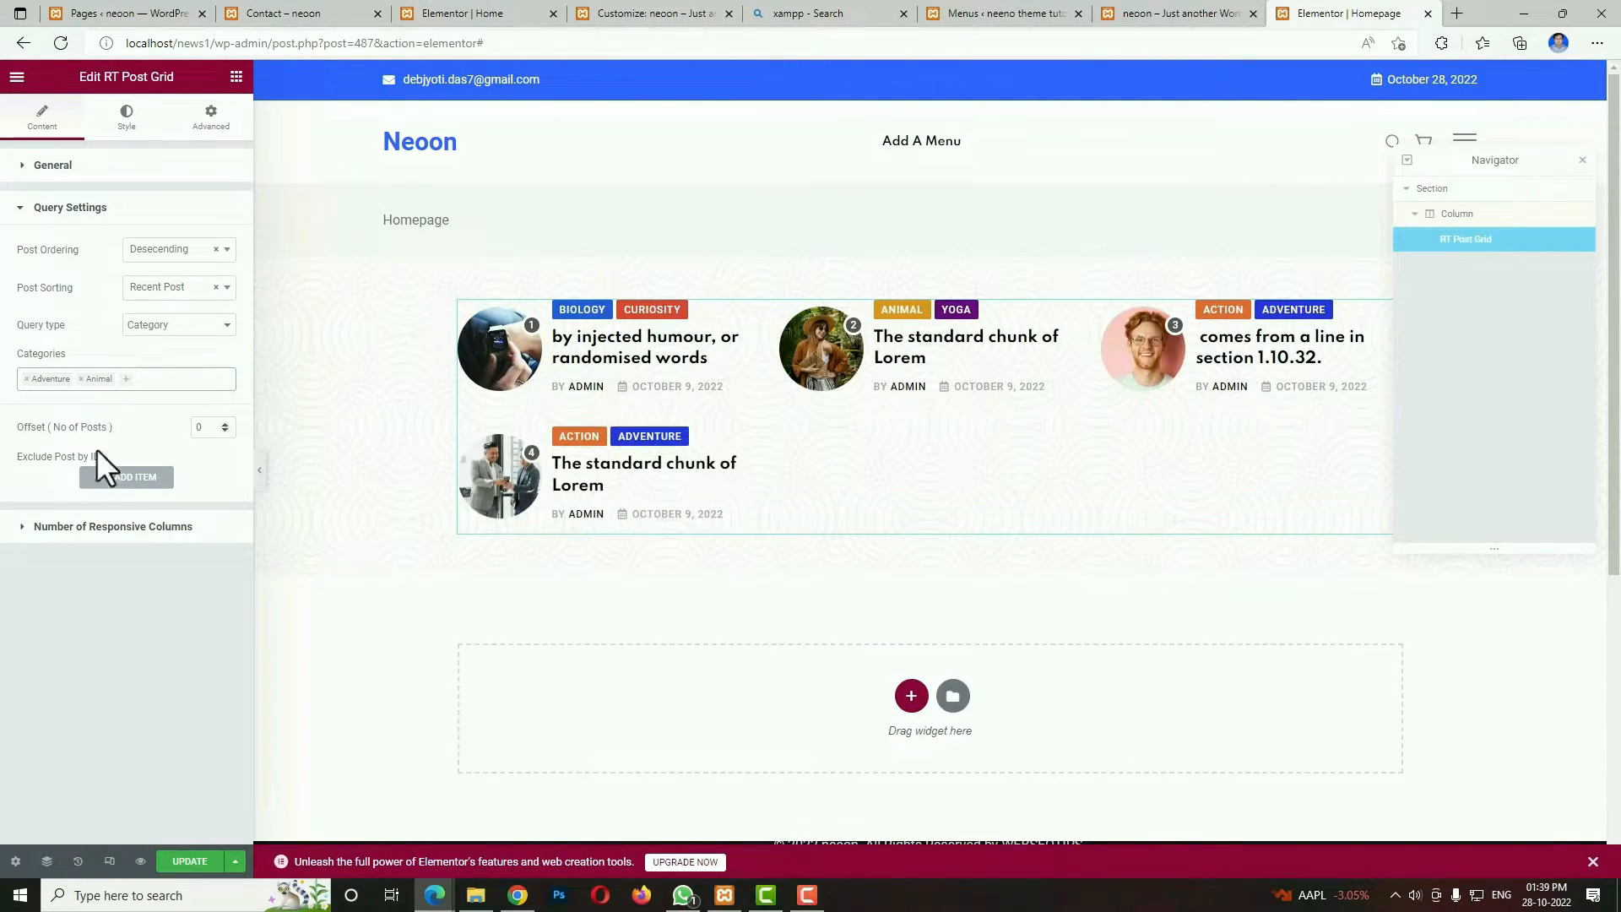
# Set the post grid's responsive columns for desktops wider than 1199px to 4 Col.
pyautogui.click(169, 531)
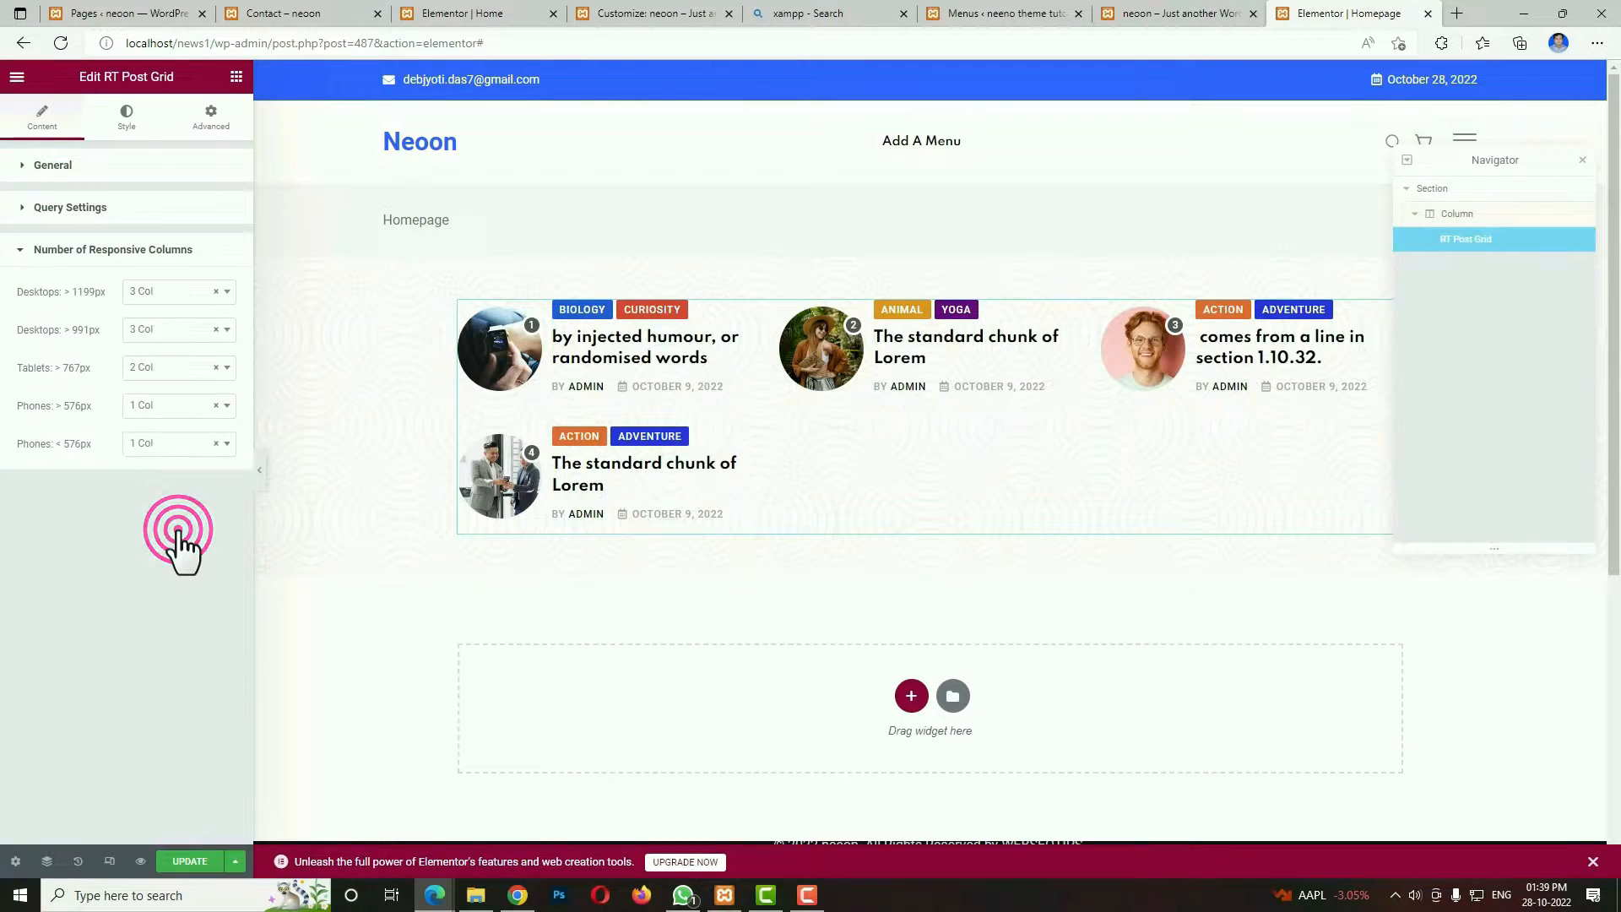
pyautogui.click(162, 294)
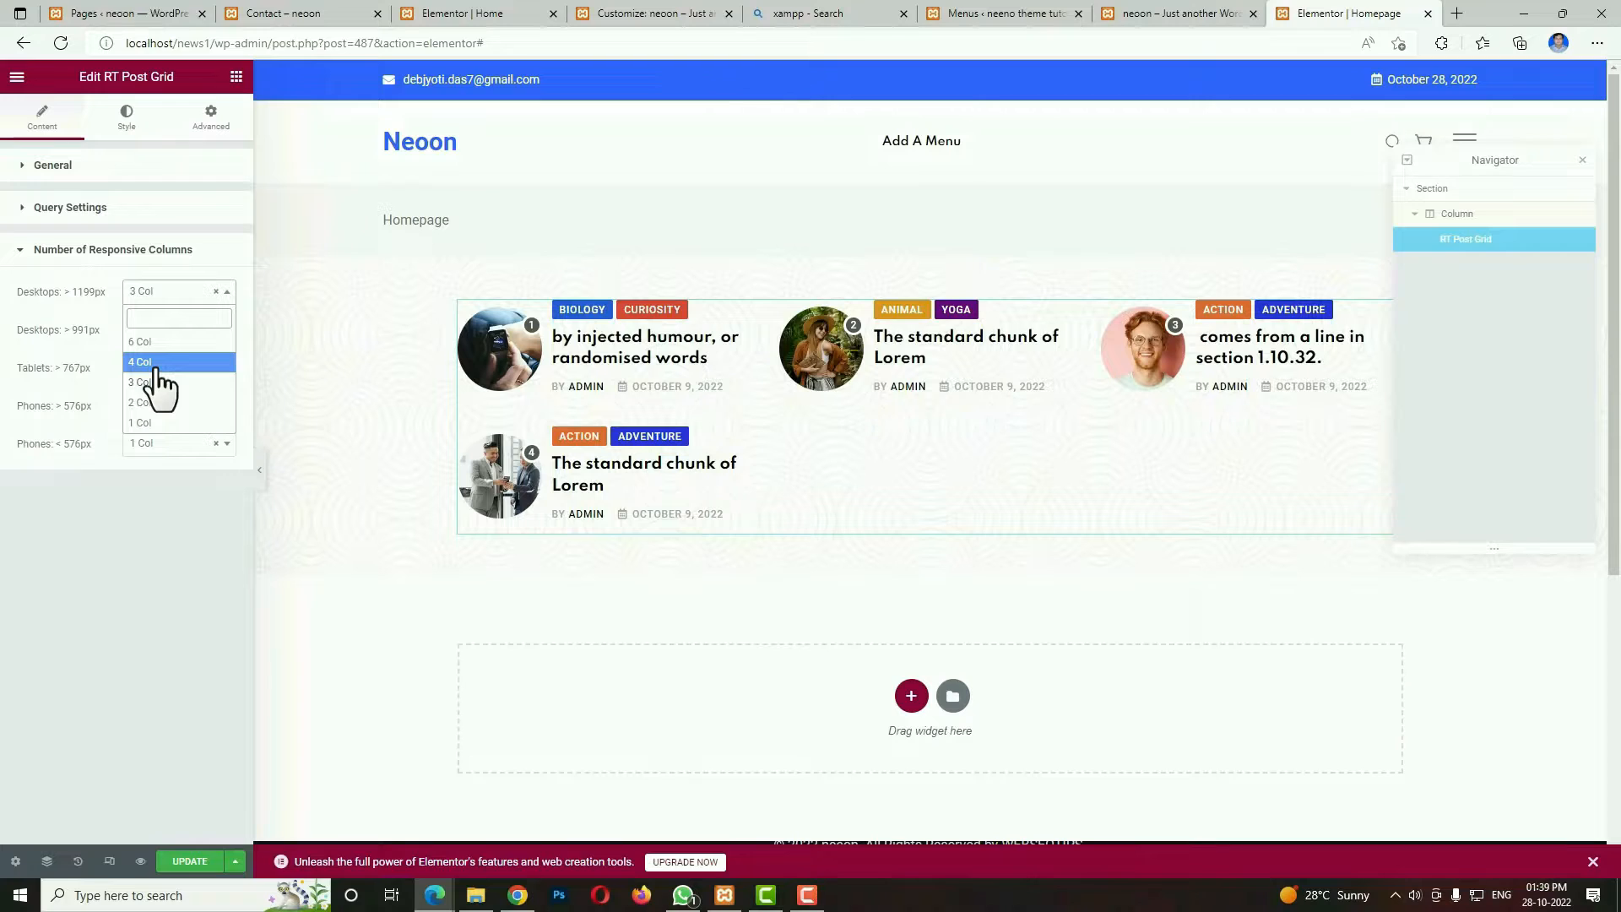
pyautogui.click(155, 368)
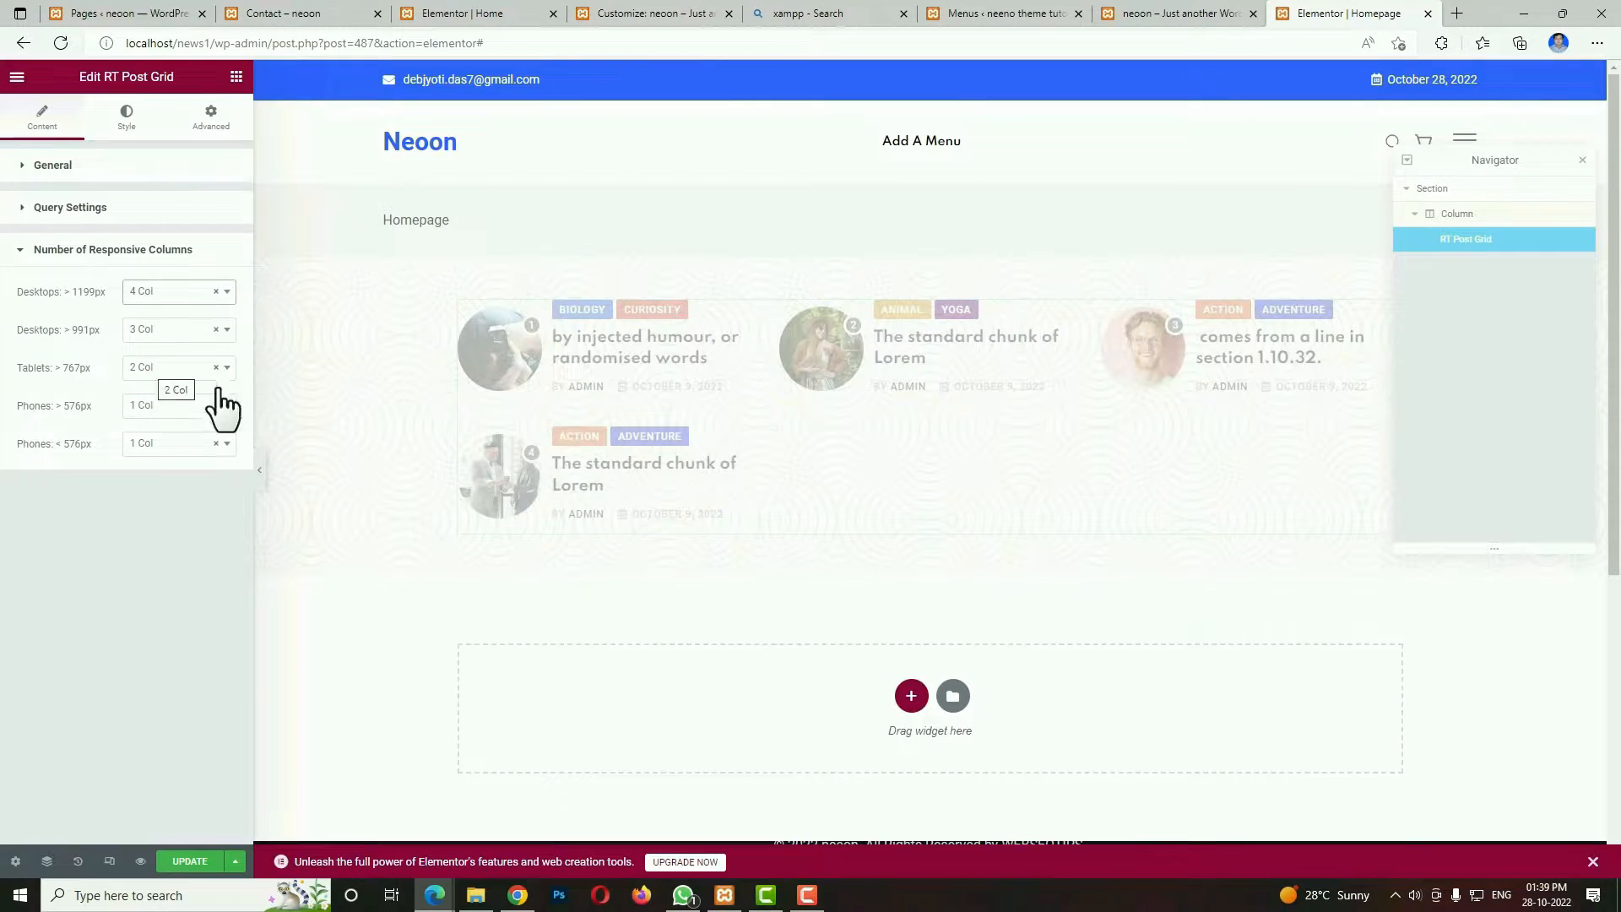
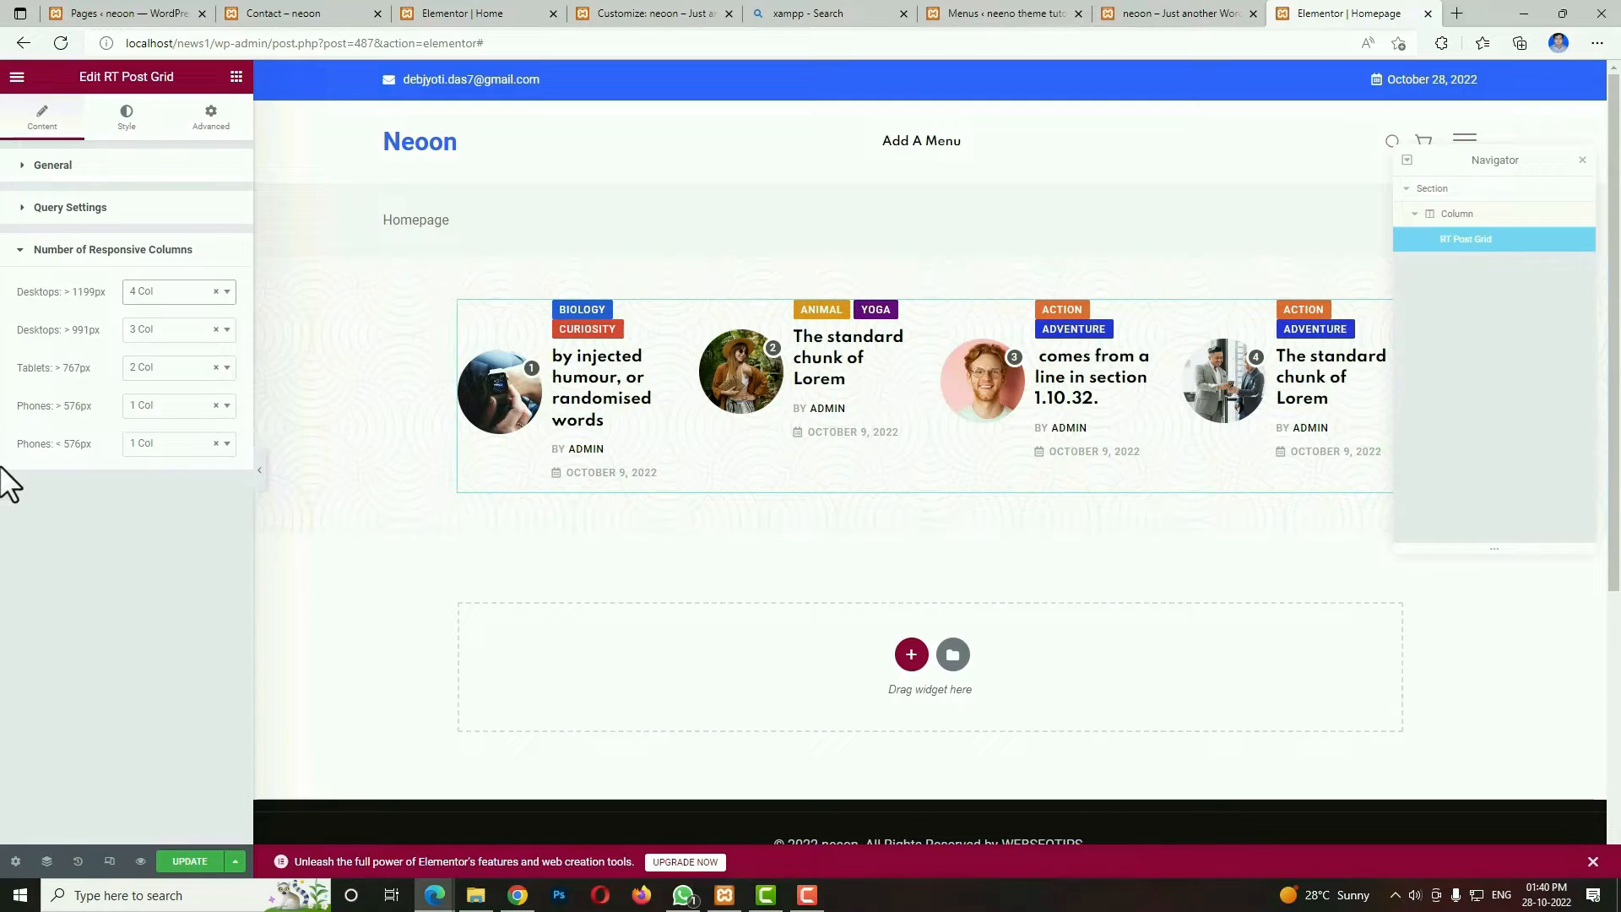
# Save the Homepage changes and review the featured post section on the finished demo home page.
pyautogui.click(200, 861)
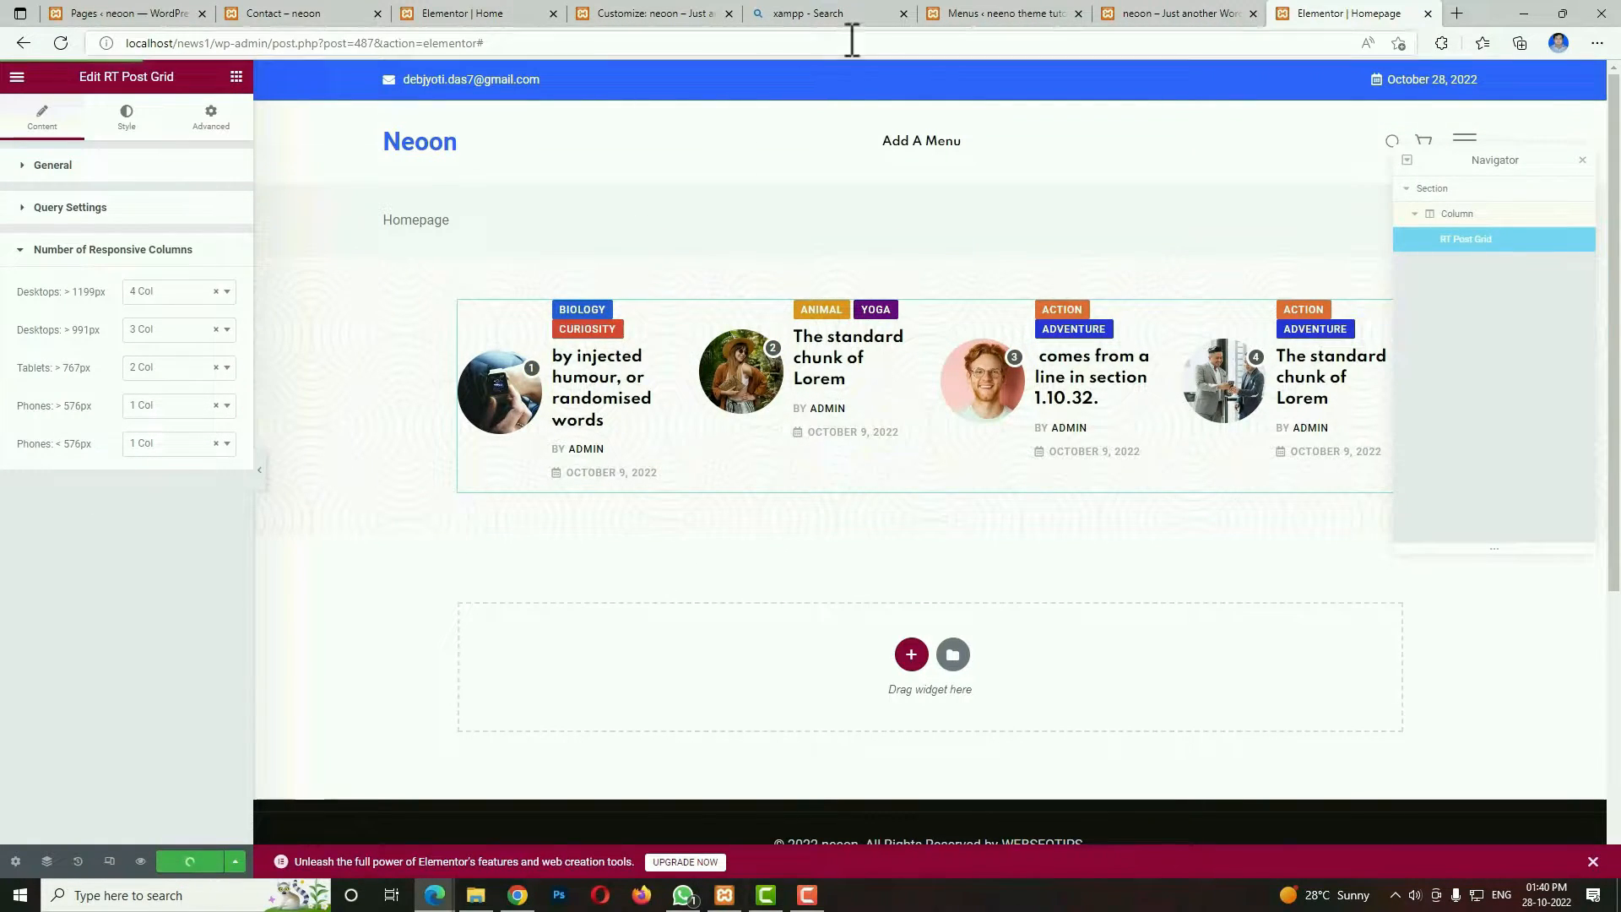
pyautogui.click(1161, 13)
pyautogui.scroll(-3, 908, 629)
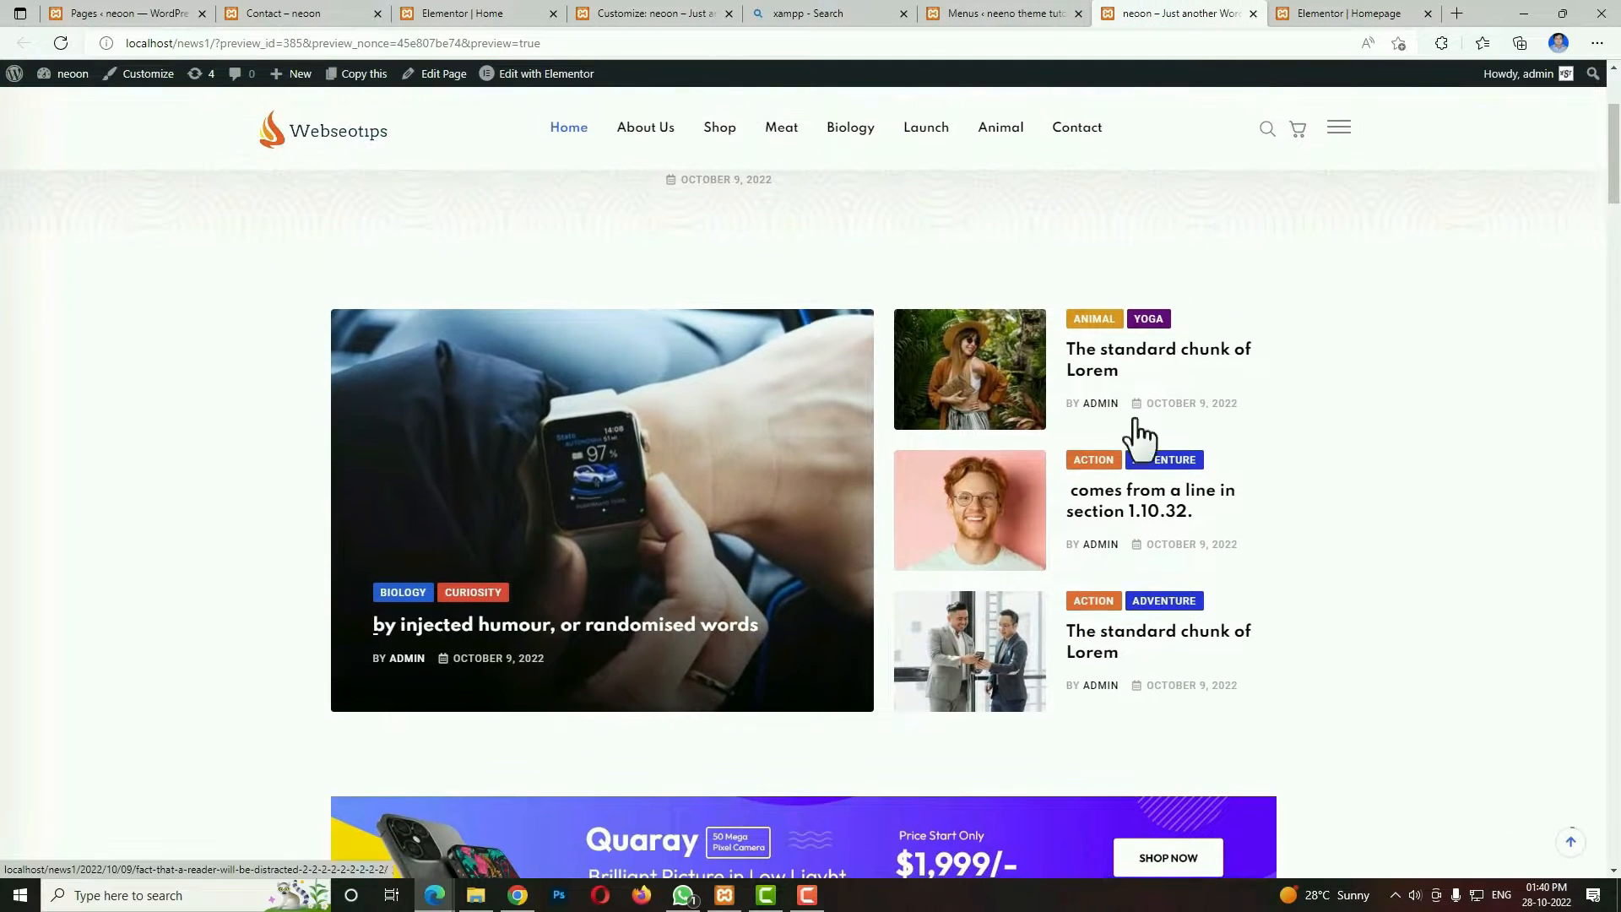
pyautogui.click(1300, 14)
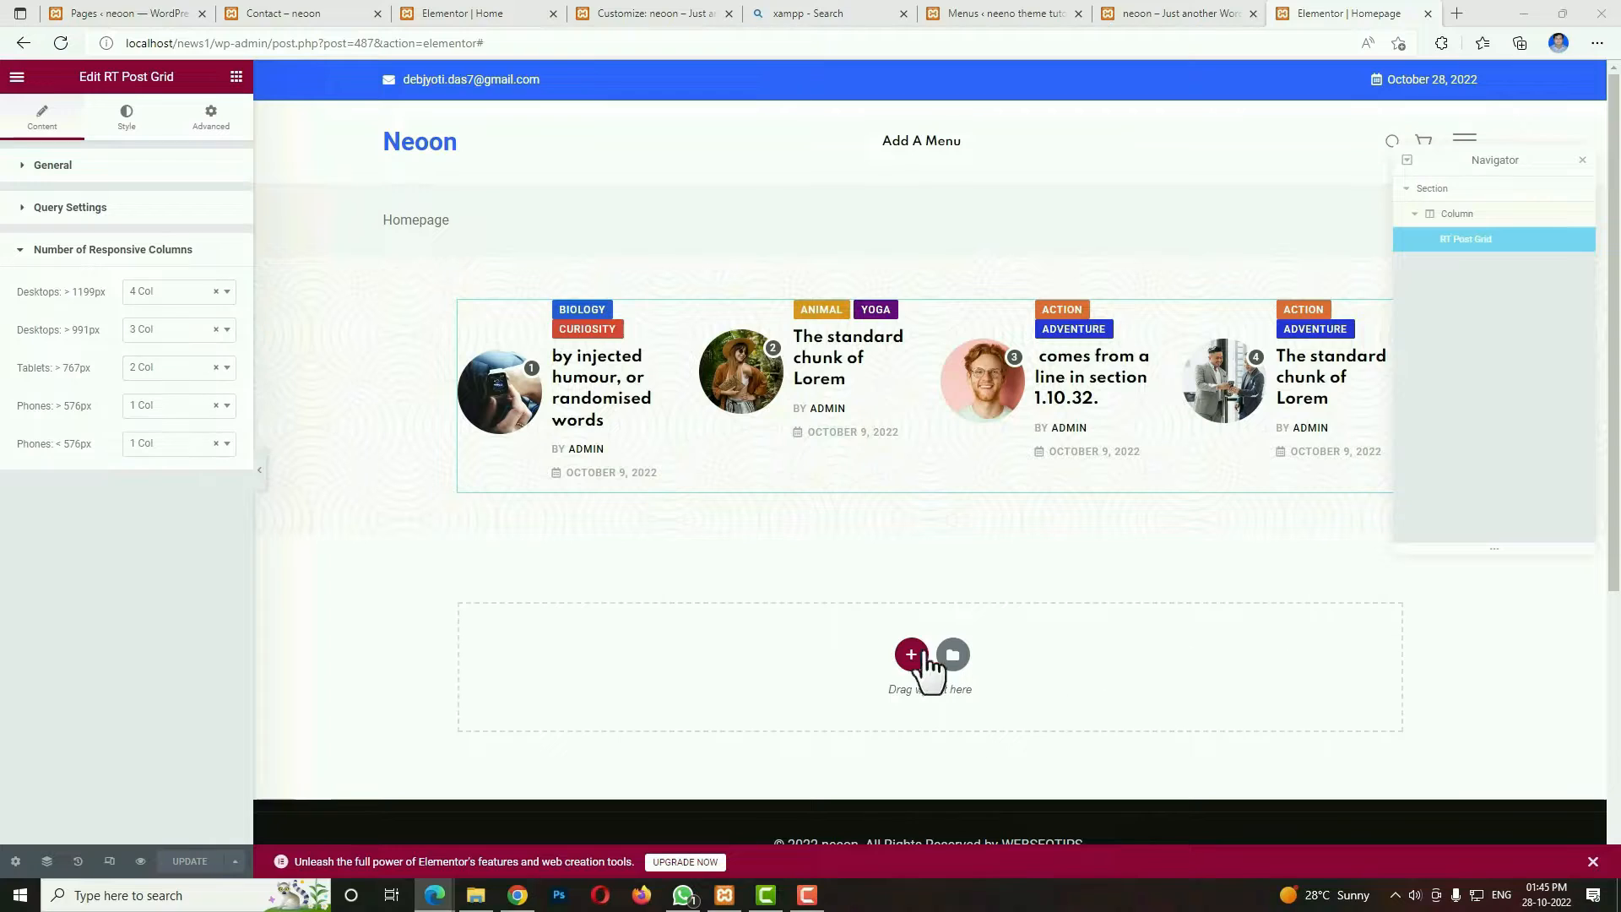
# Add a single-column section below the post grid and enable Stretch Section for it.
pyautogui.click(911, 655)
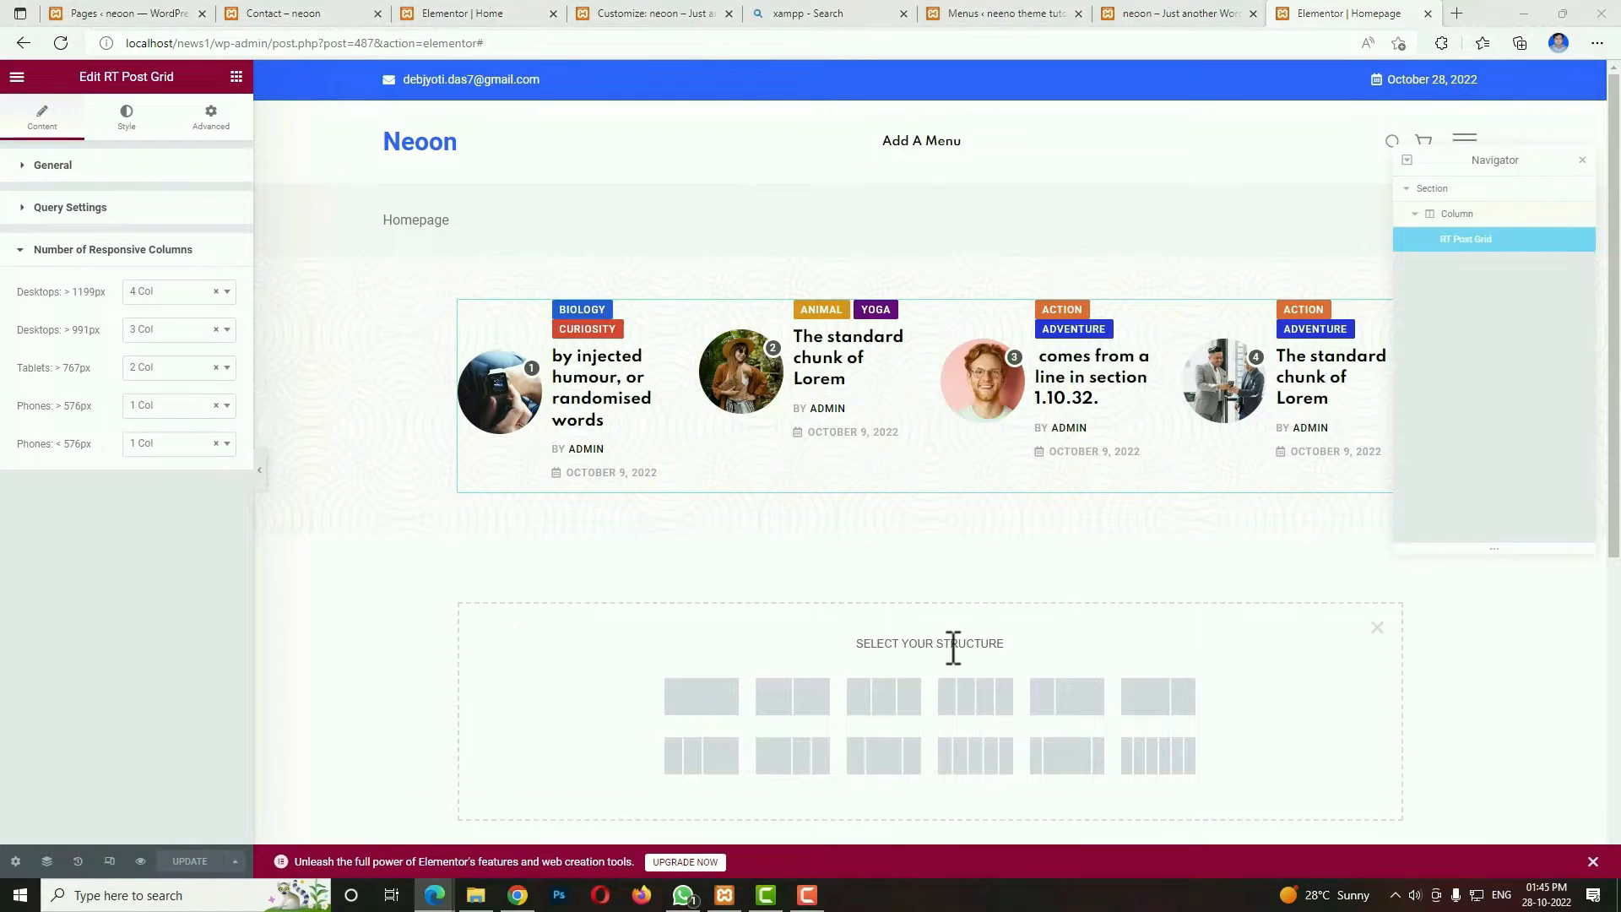
pyautogui.click(717, 708)
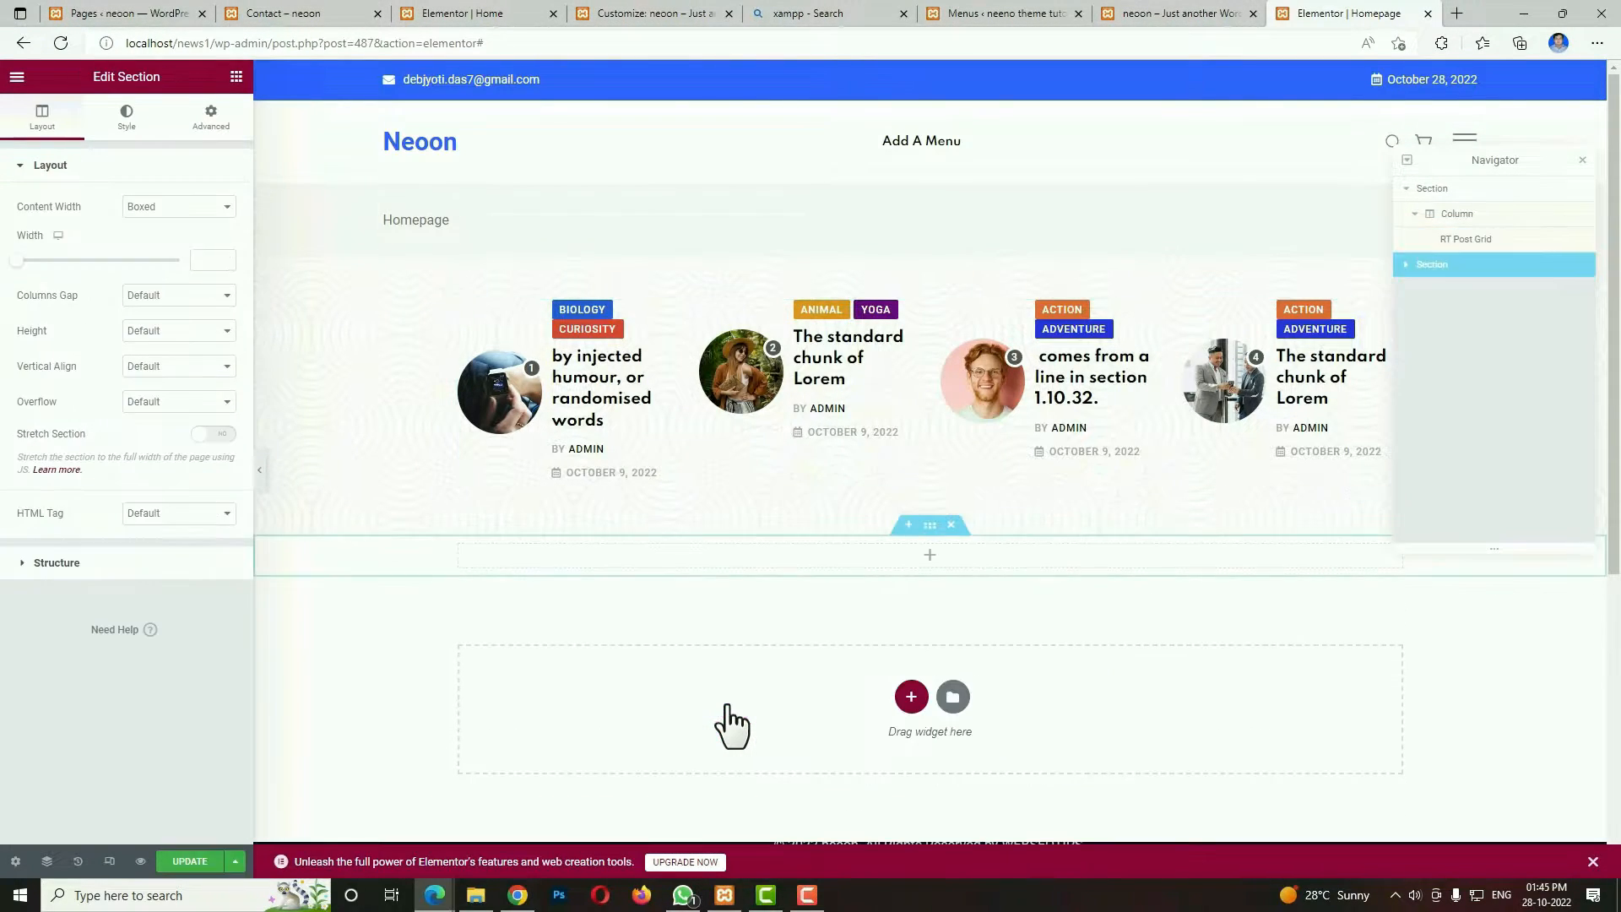
pyautogui.click(217, 440)
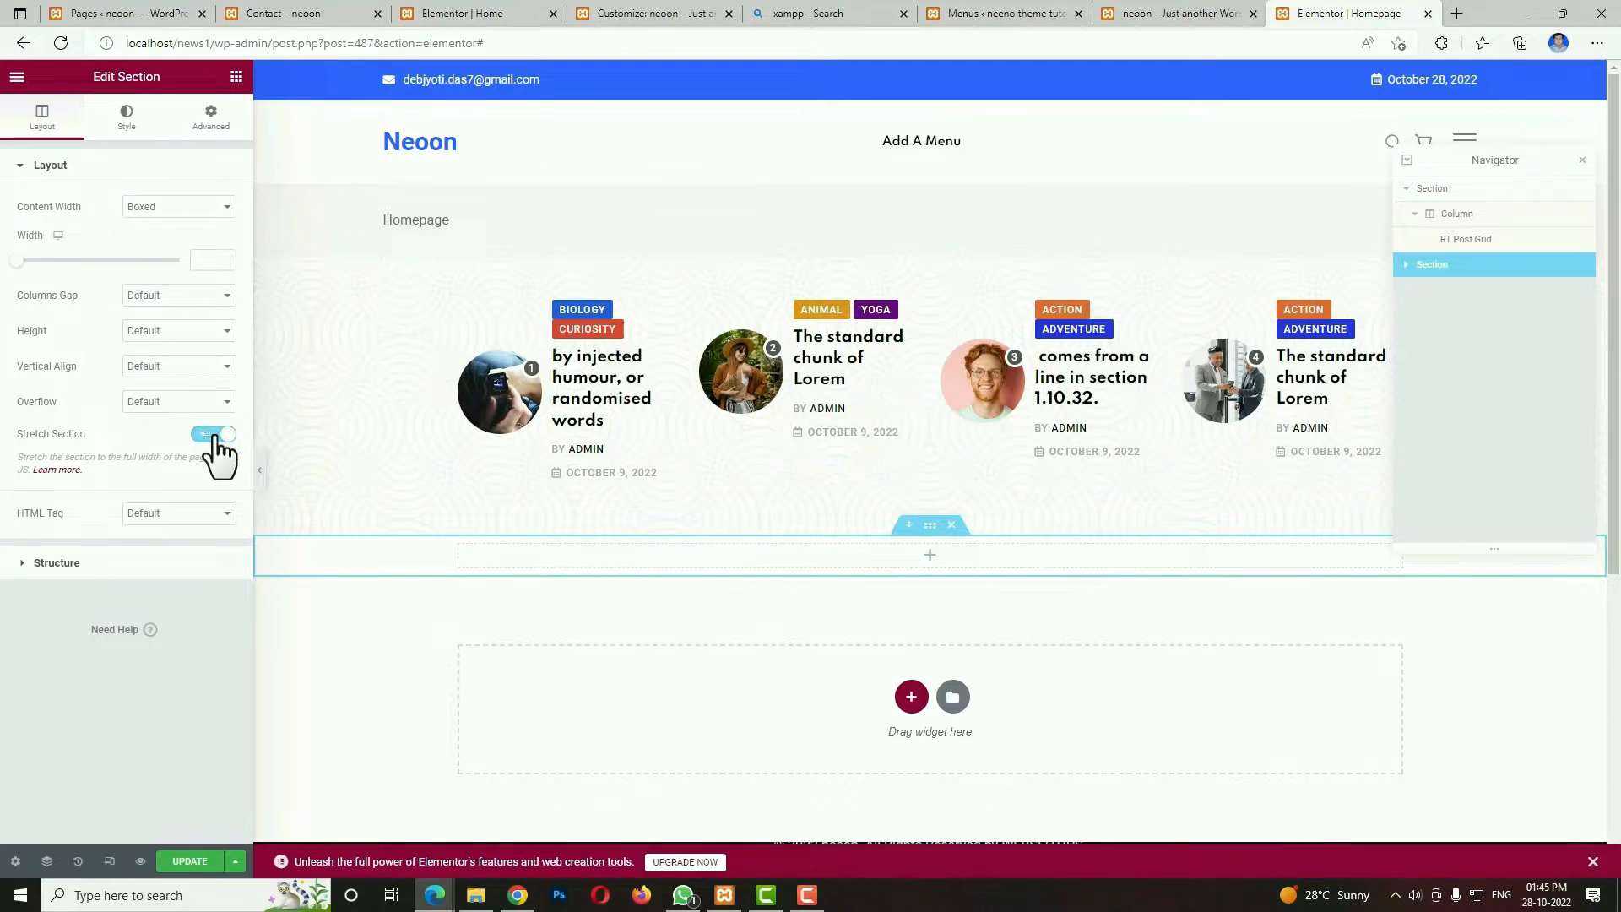
# Unlink the new section's padding values and set its top and bottom padding to 80 px.
pyautogui.click(223, 135)
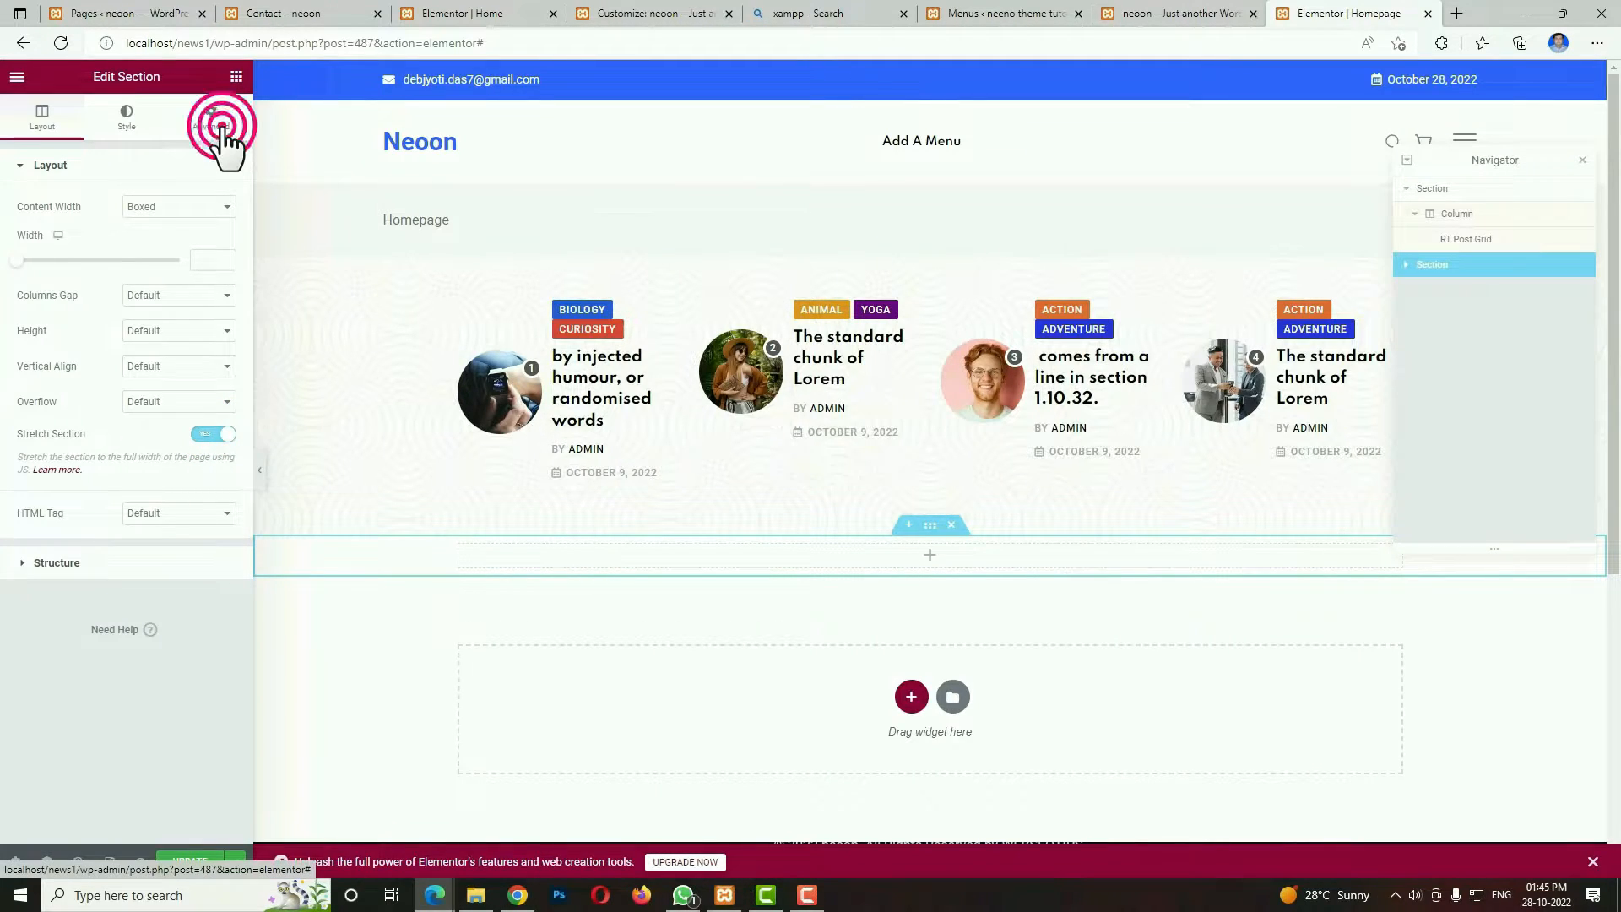
pyautogui.click(214, 292)
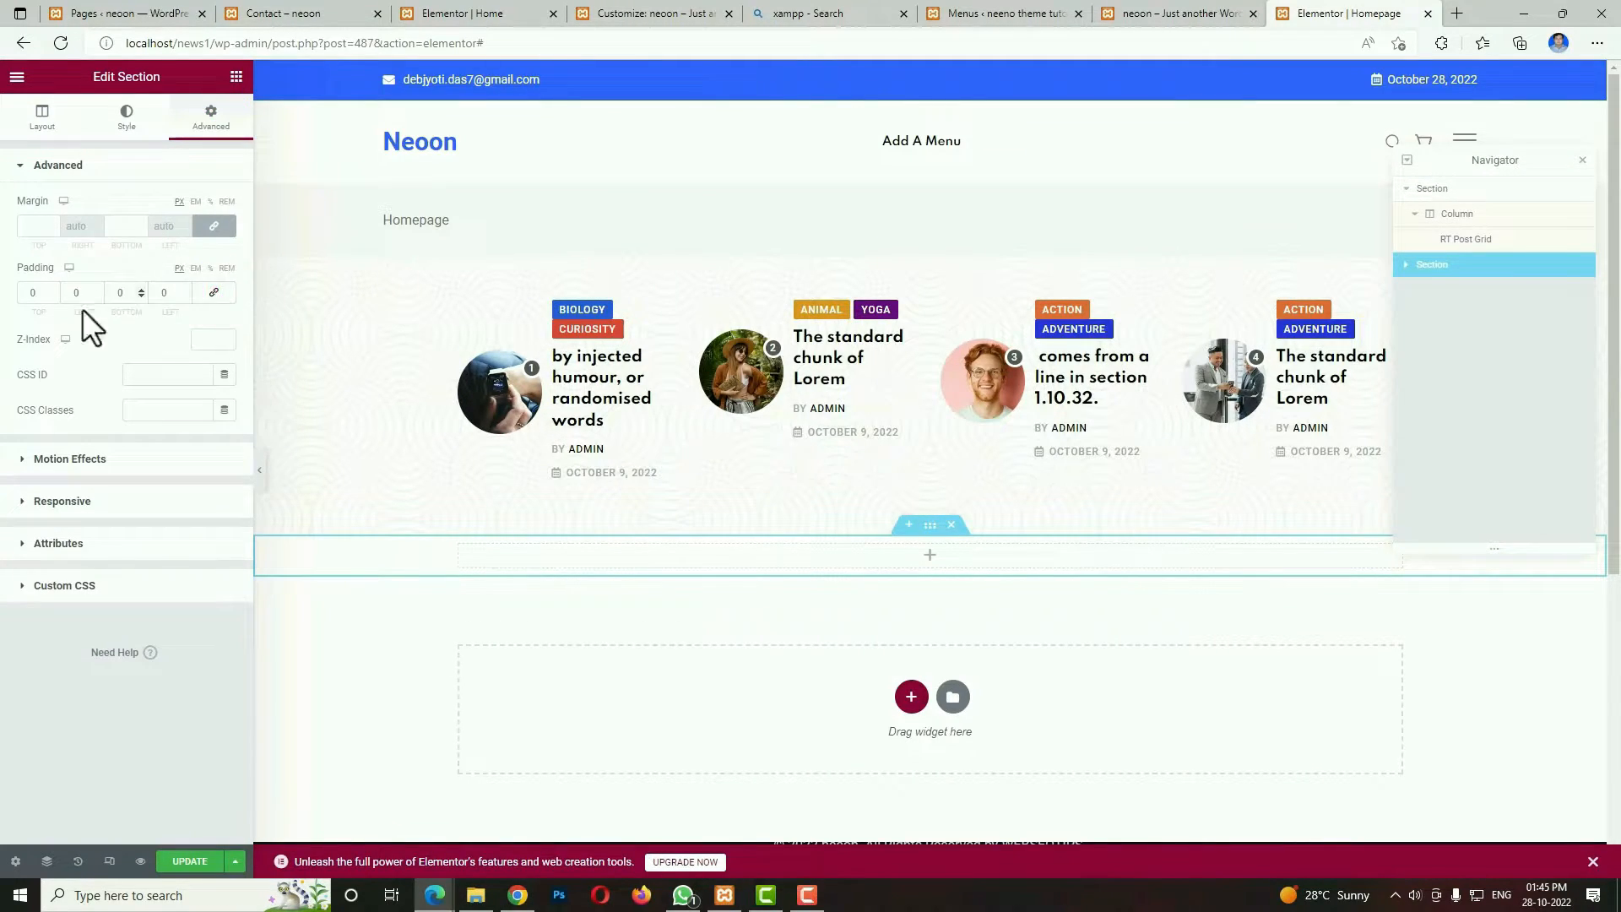
pyautogui.moveTo(44, 292); pyautogui.dragTo(20, 299)
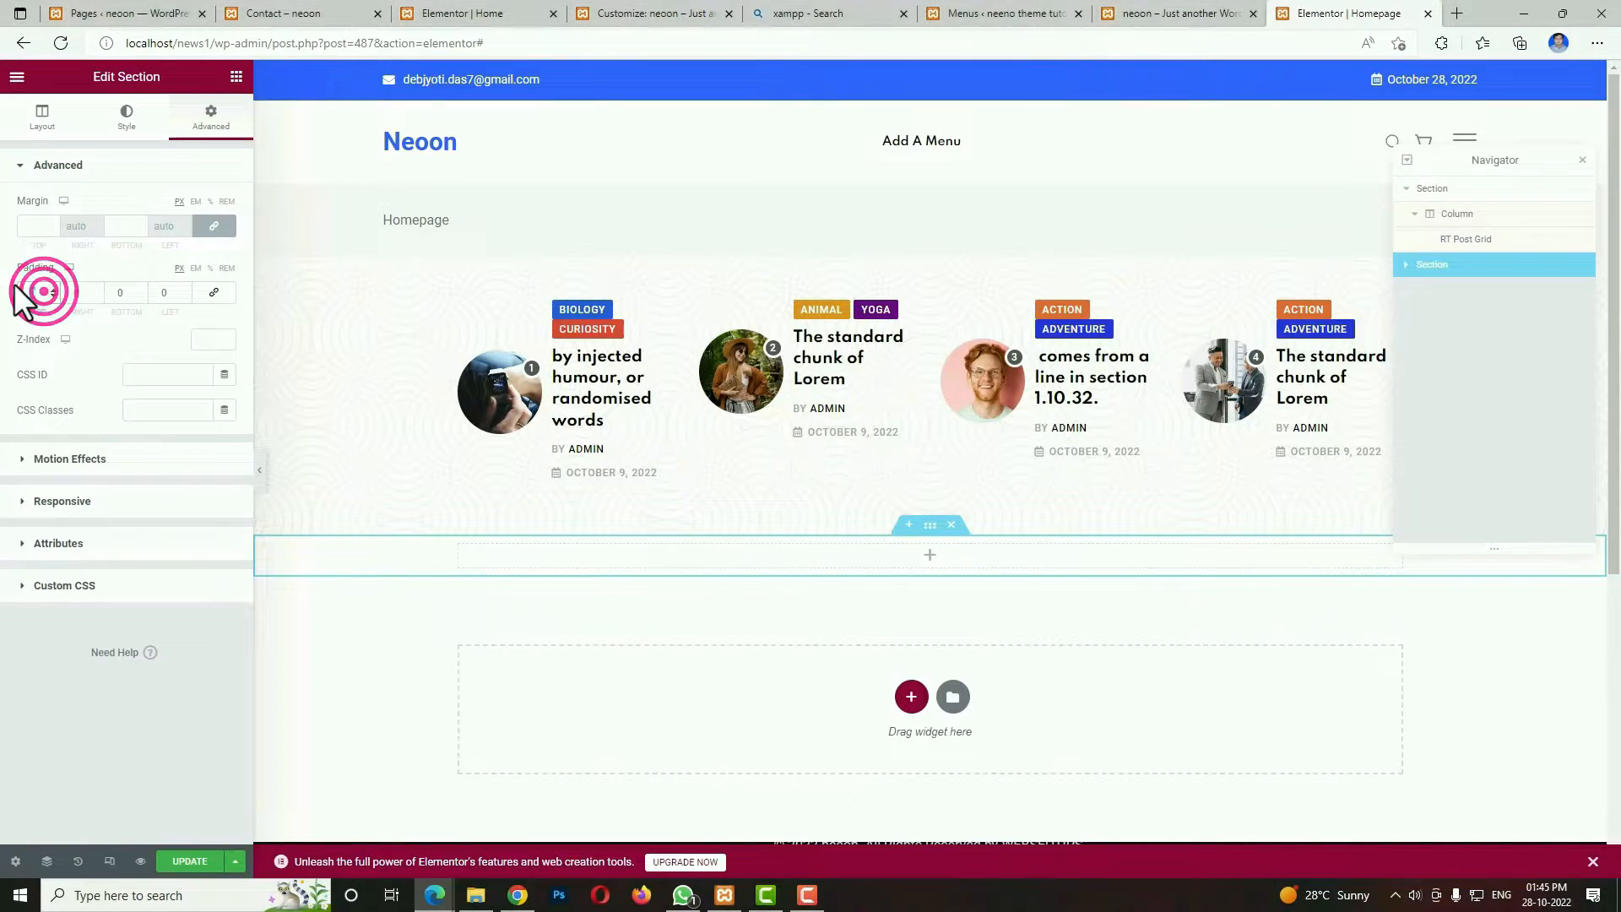
pyautogui.write('80')
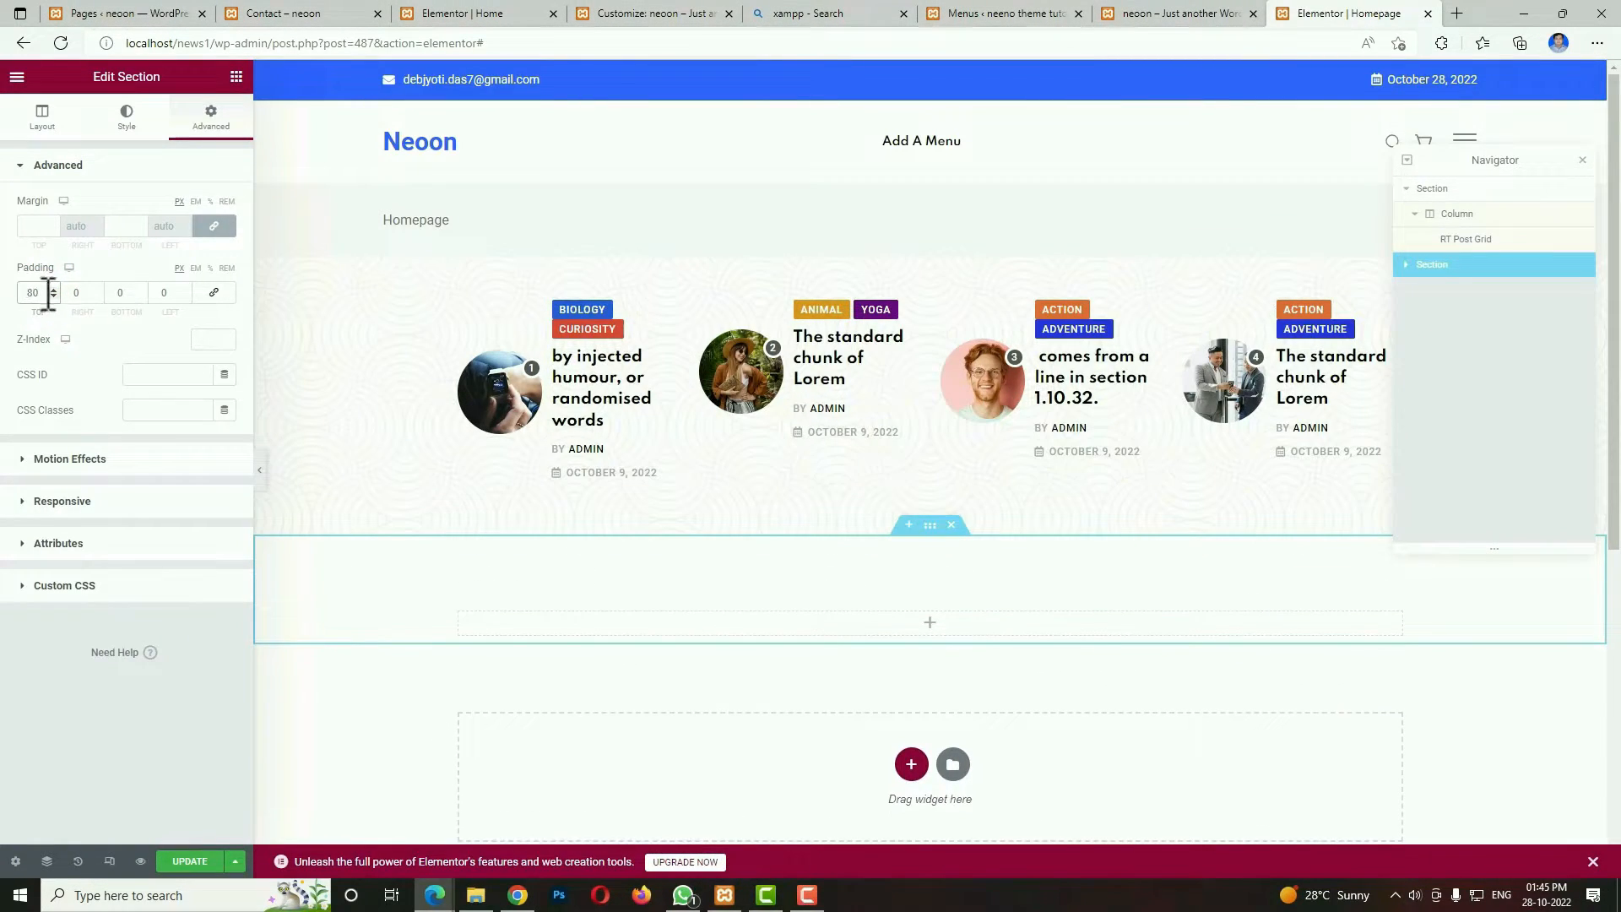
pyautogui.doubleClick(127, 292)
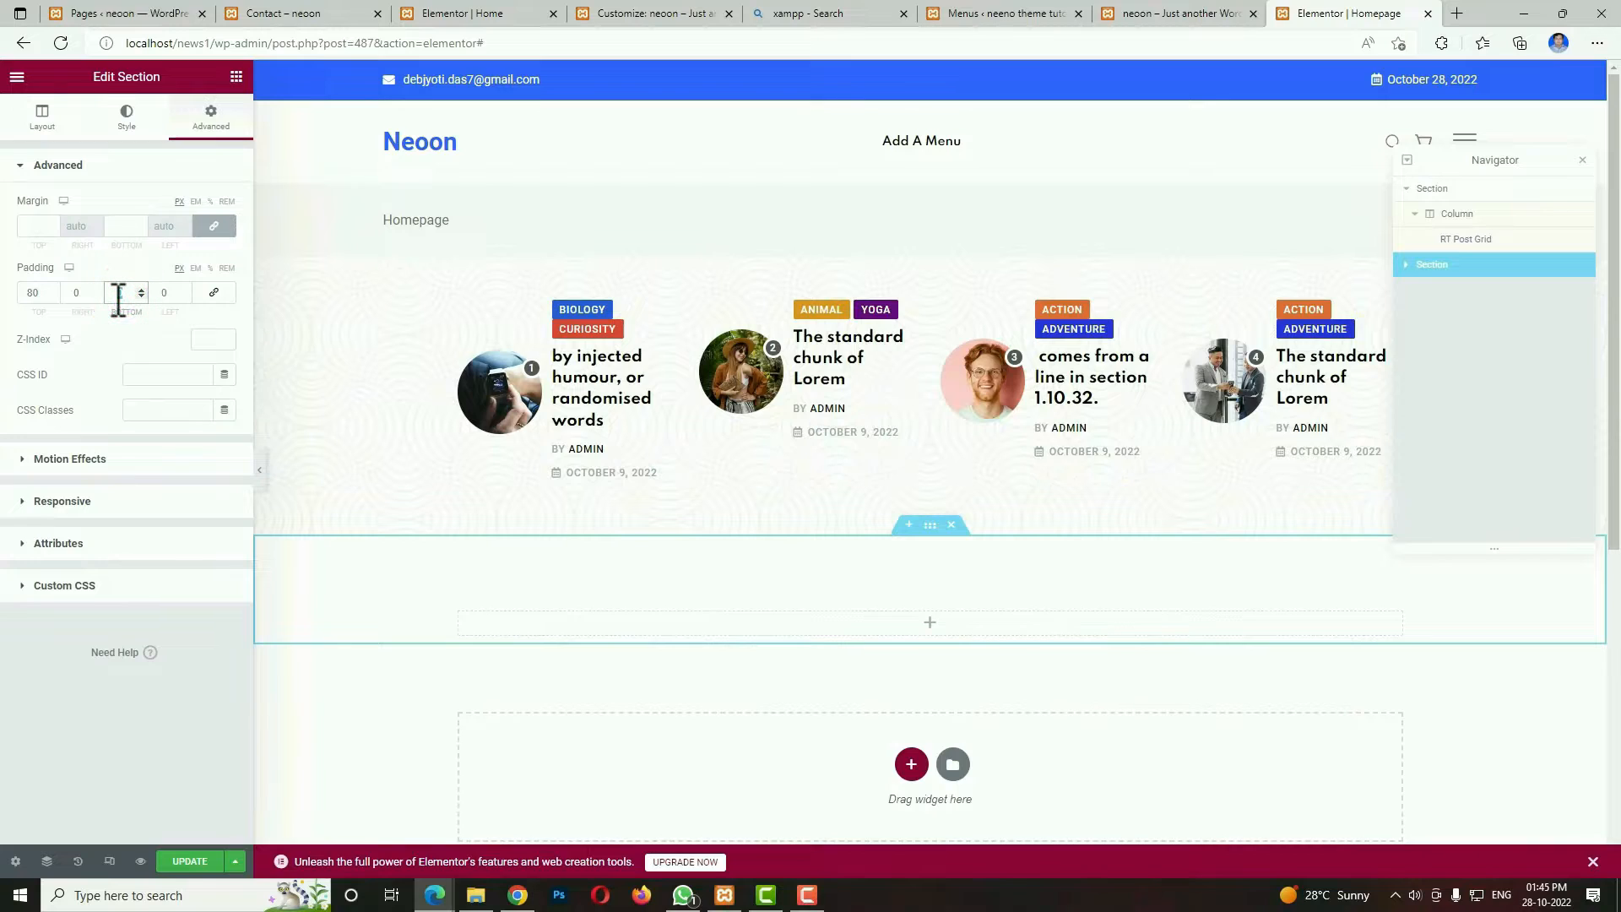
pyautogui.write('80')
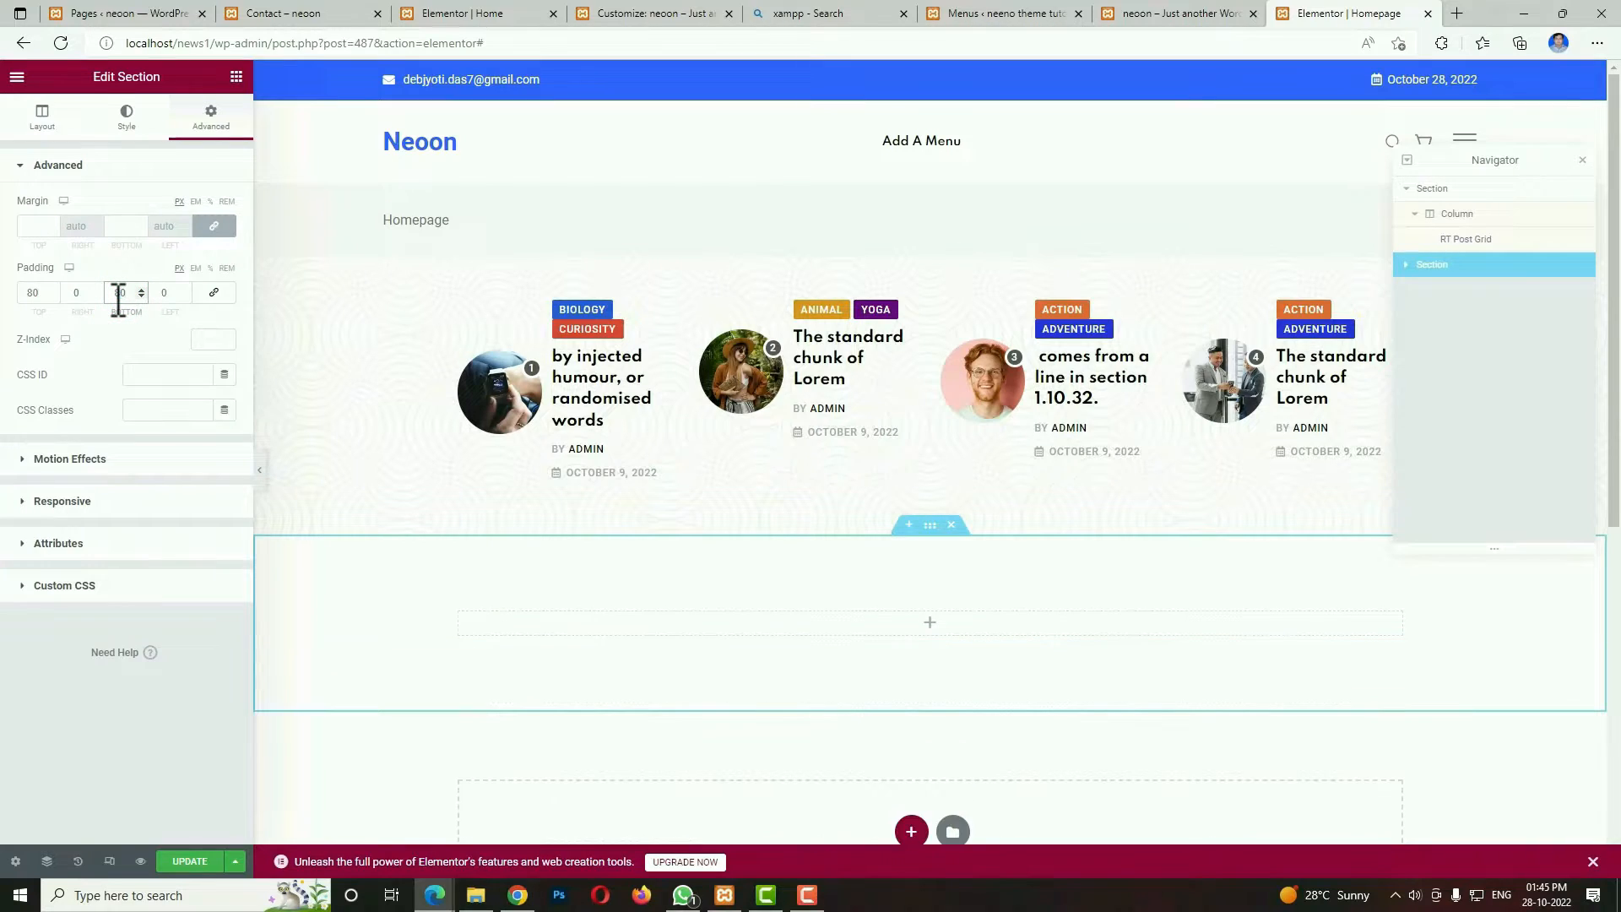
# Search the widgets for "post ov" and place the RT Post Overlay widget in the new section.
pyautogui.click(932, 625)
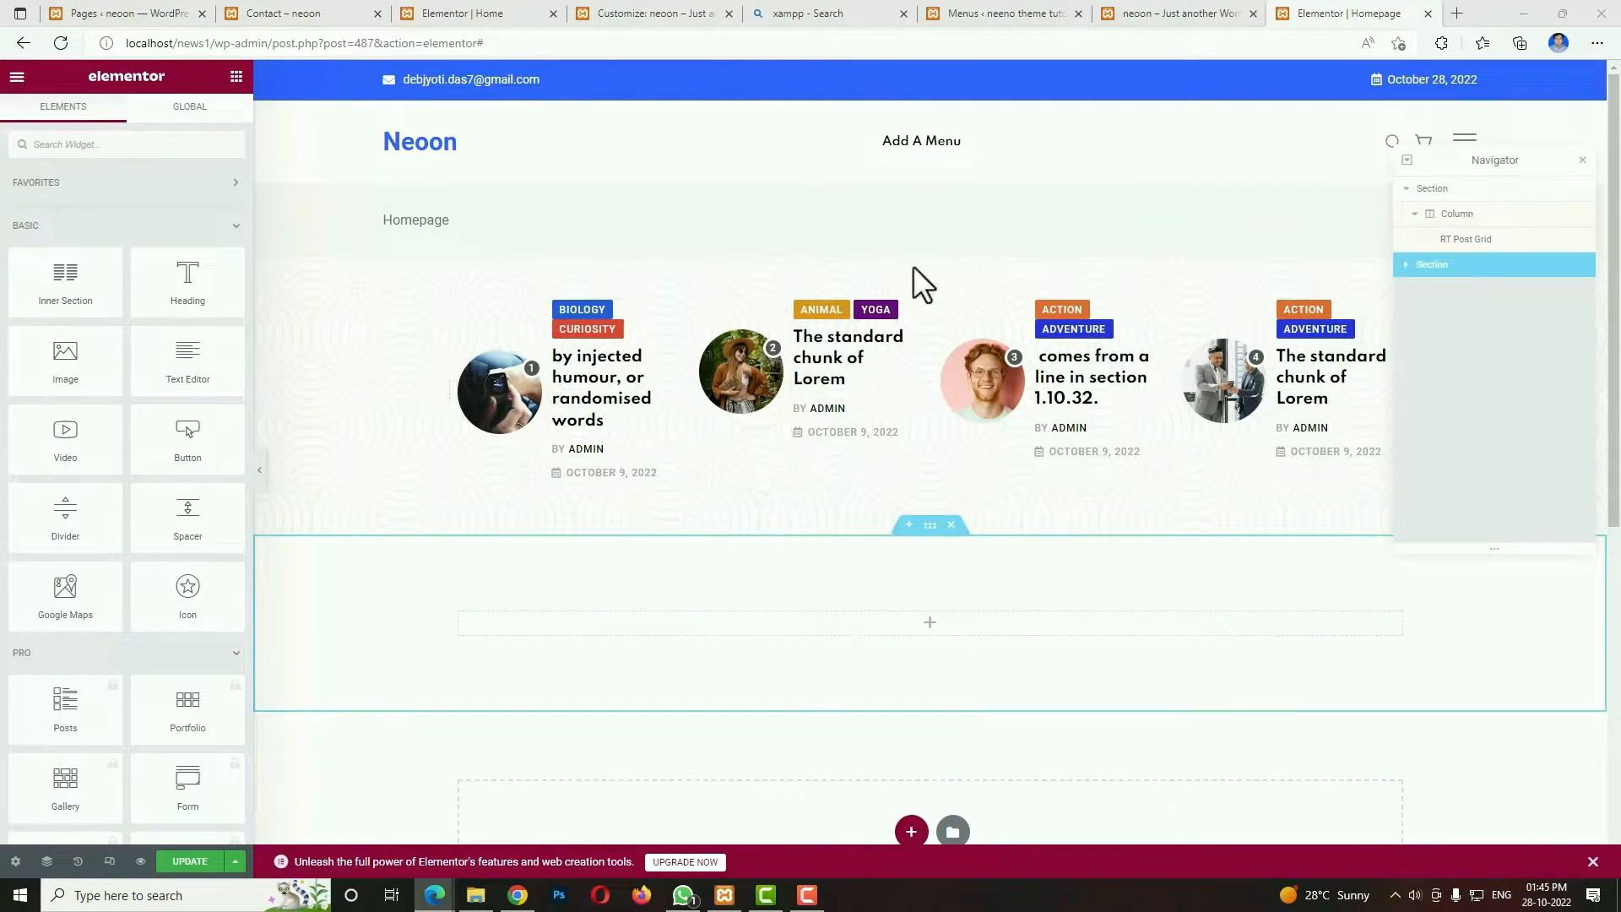
pyautogui.click(226, 149)
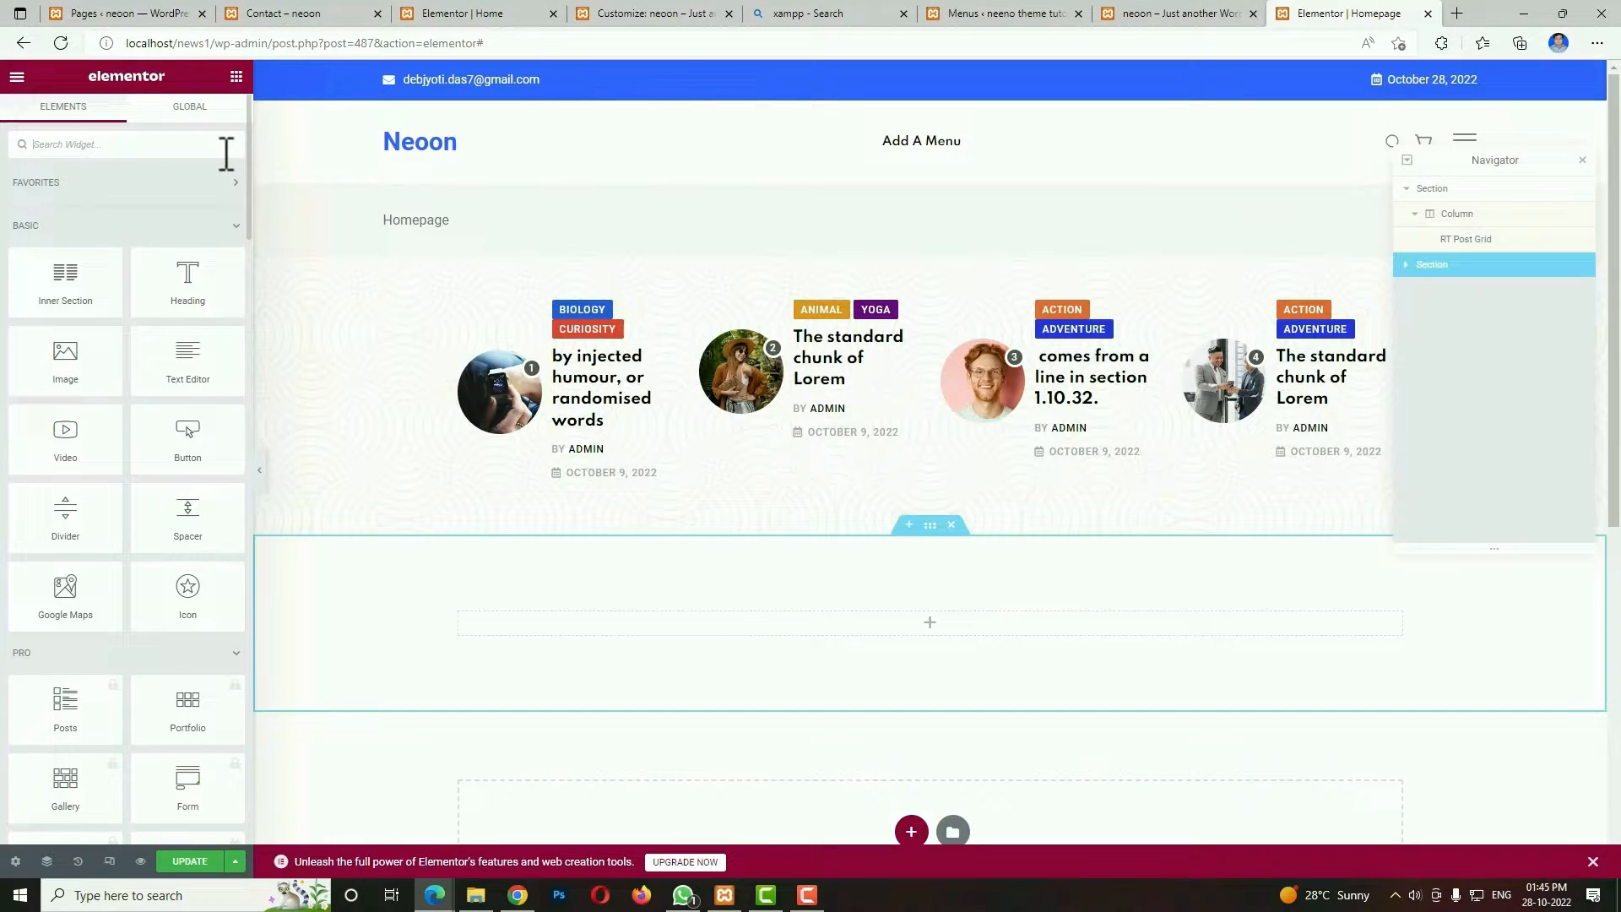
pyautogui.write('post ov')
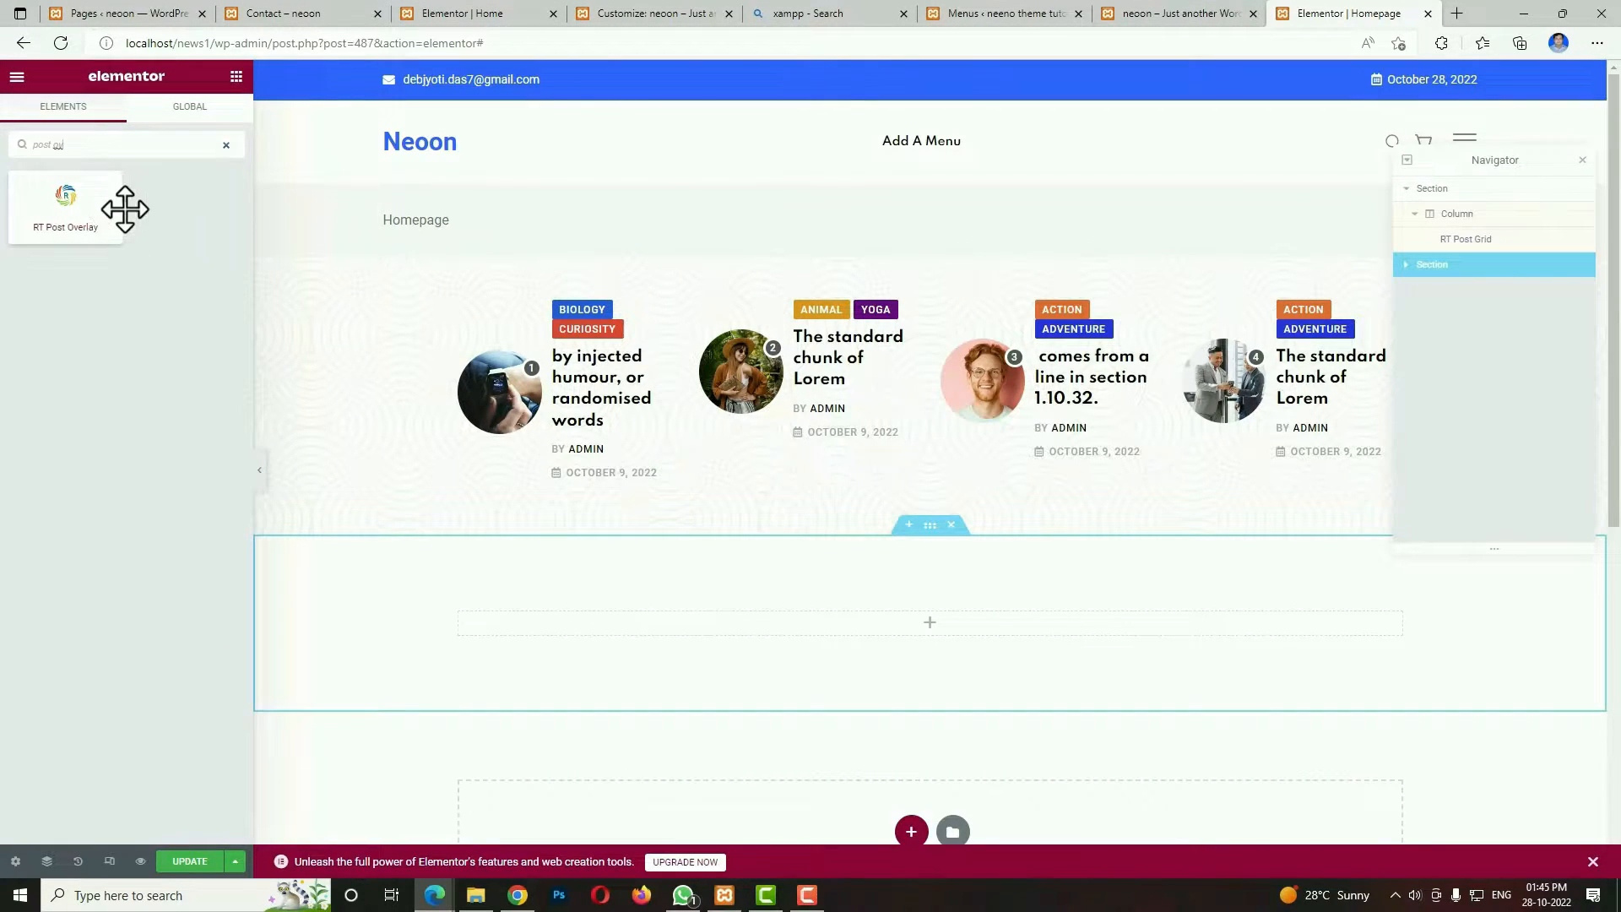
pyautogui.moveTo(104, 206); pyautogui.dragTo(925, 631)
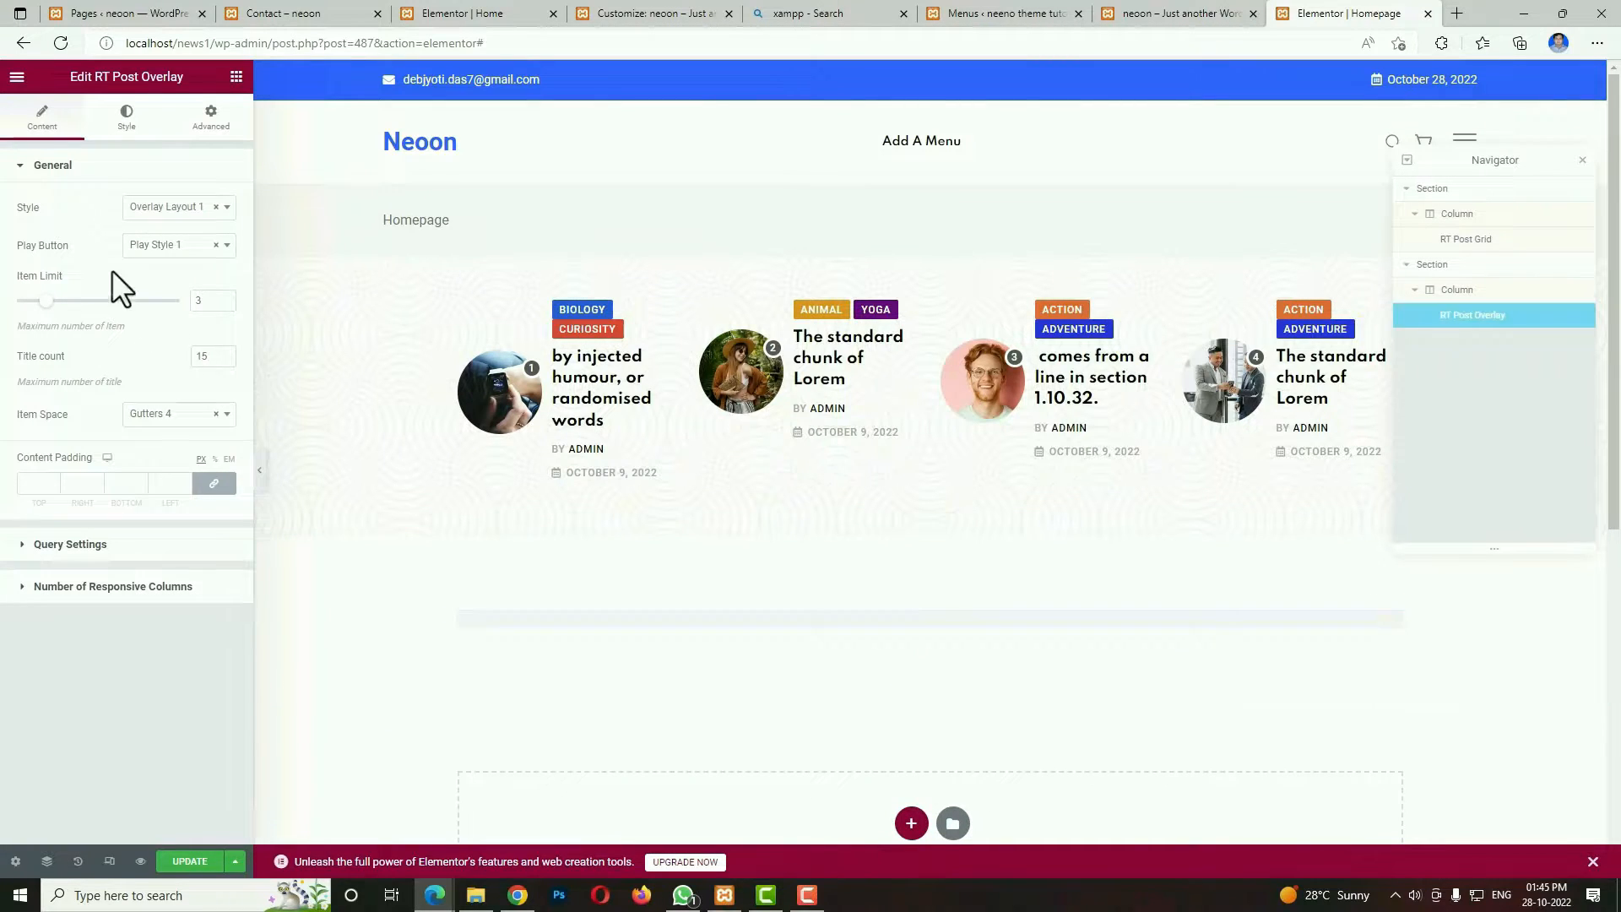
# Set the post overlay's style to Overlay Layout 6, item limit to 4, title count to 9 and small title count to 11.
pyautogui.click(193, 207)
pyautogui.click(183, 355)
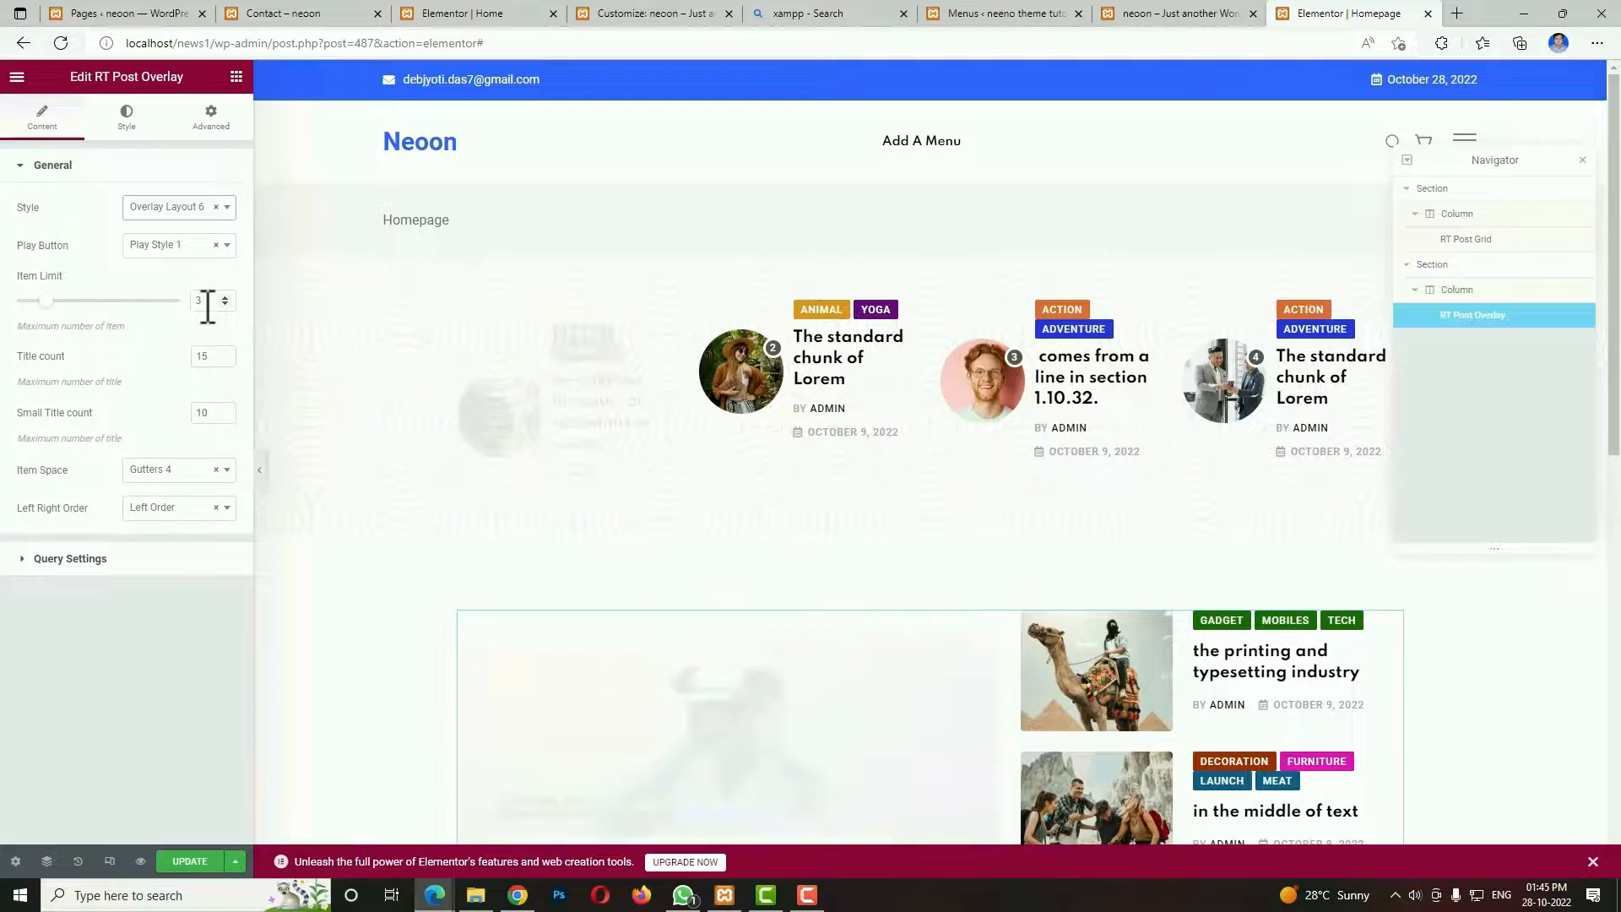
pyautogui.click(200, 302)
pyautogui.write('4')
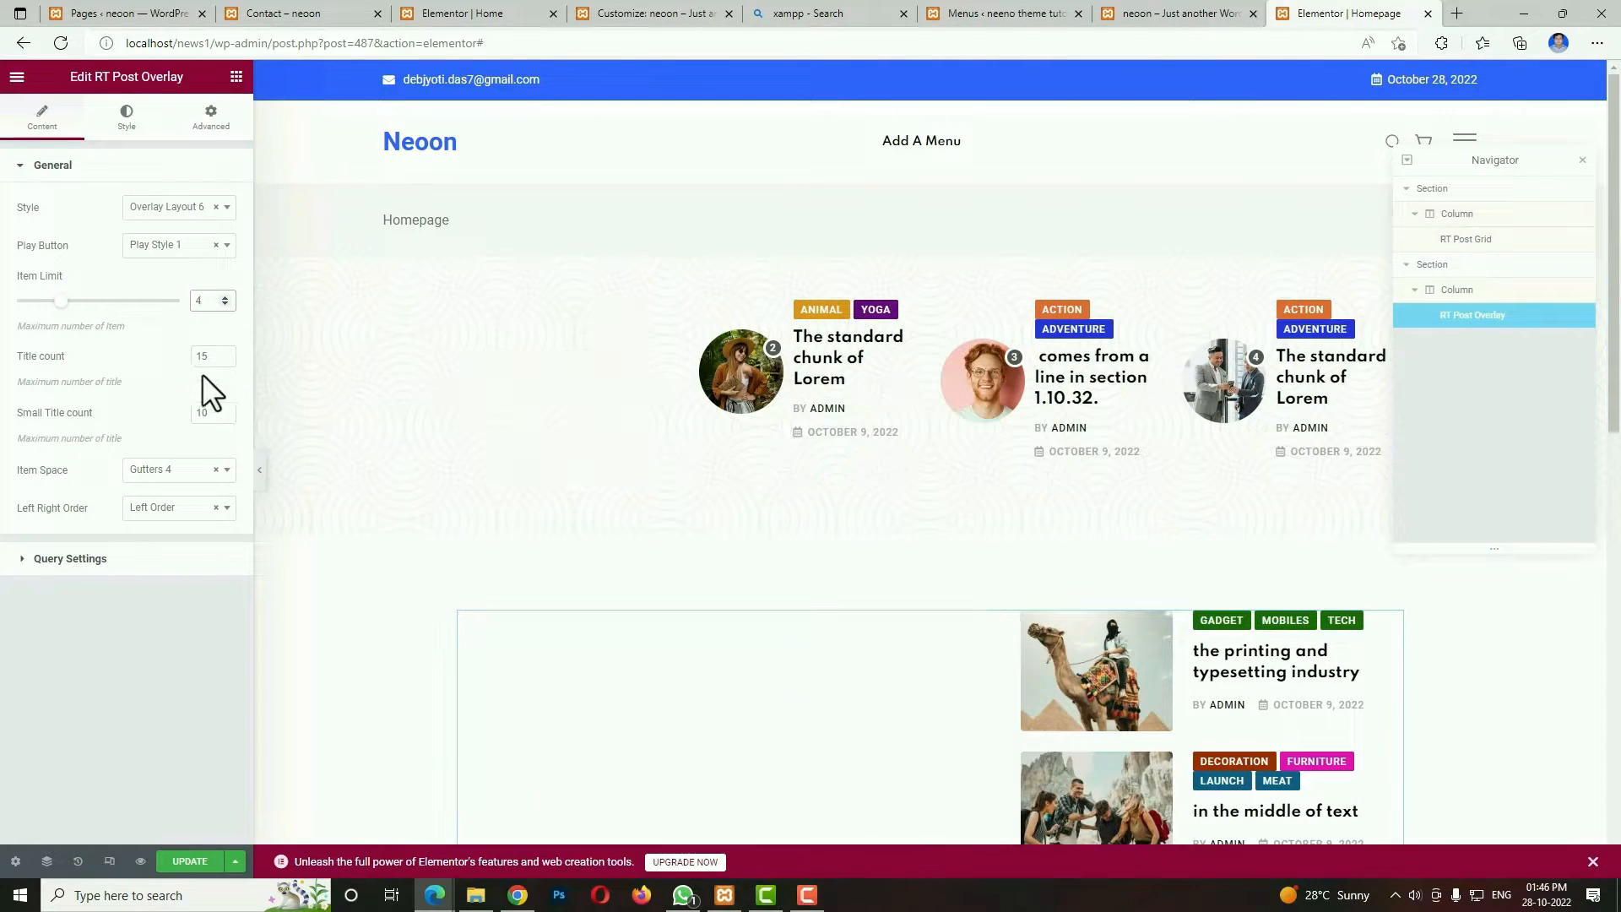
pyautogui.doubleClick(206, 351)
pyautogui.write('9')
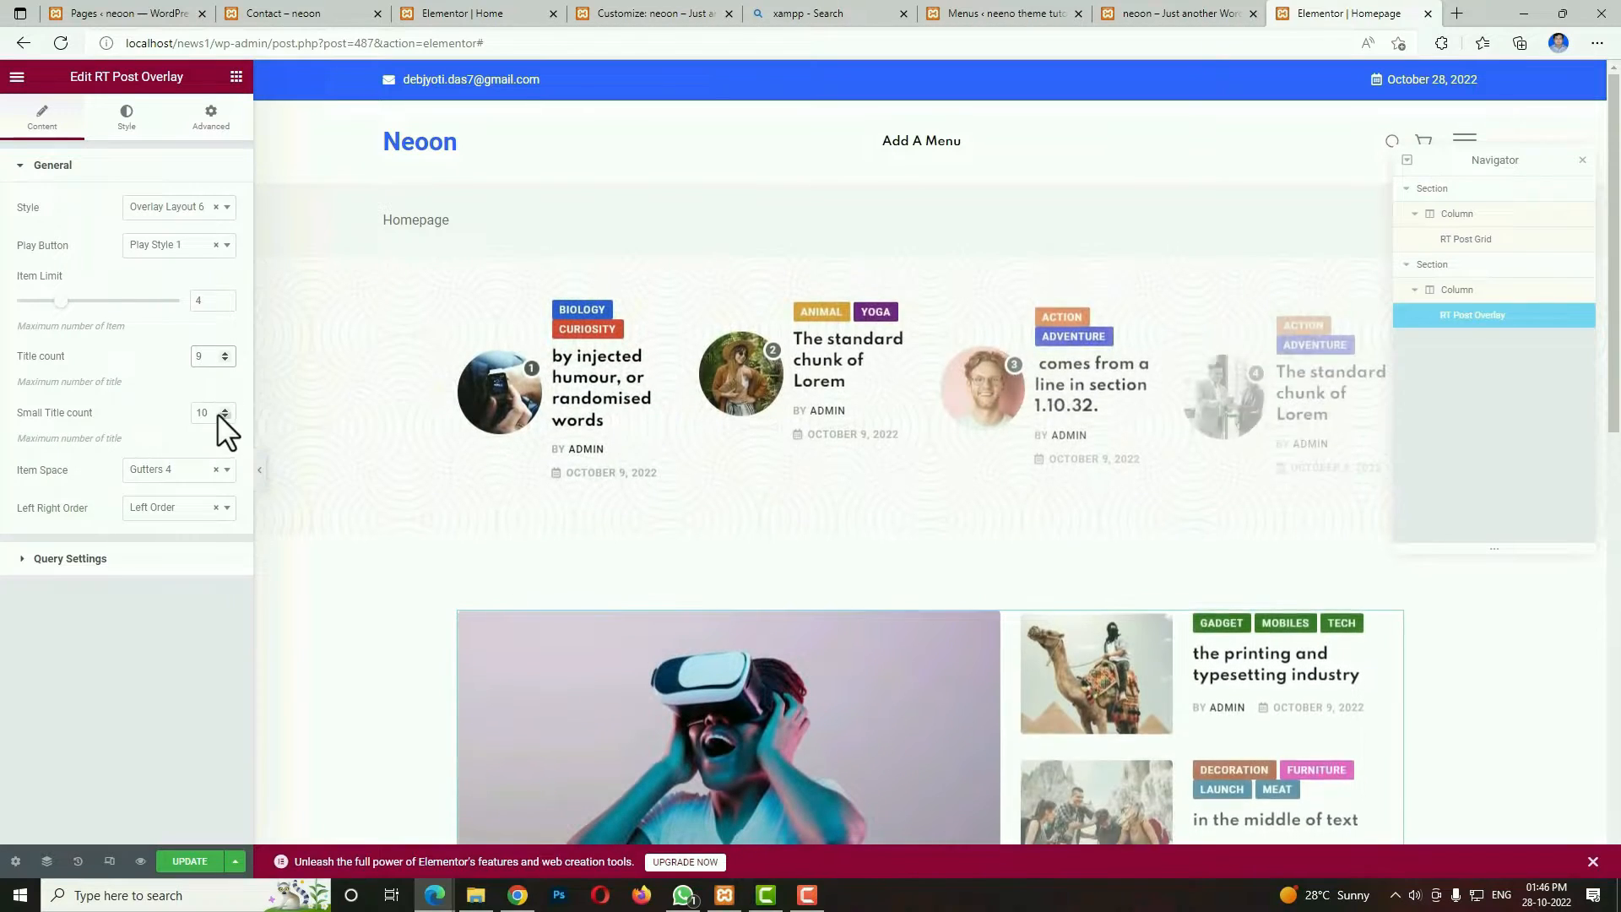
pyautogui.click(211, 413)
pyautogui.write('11')
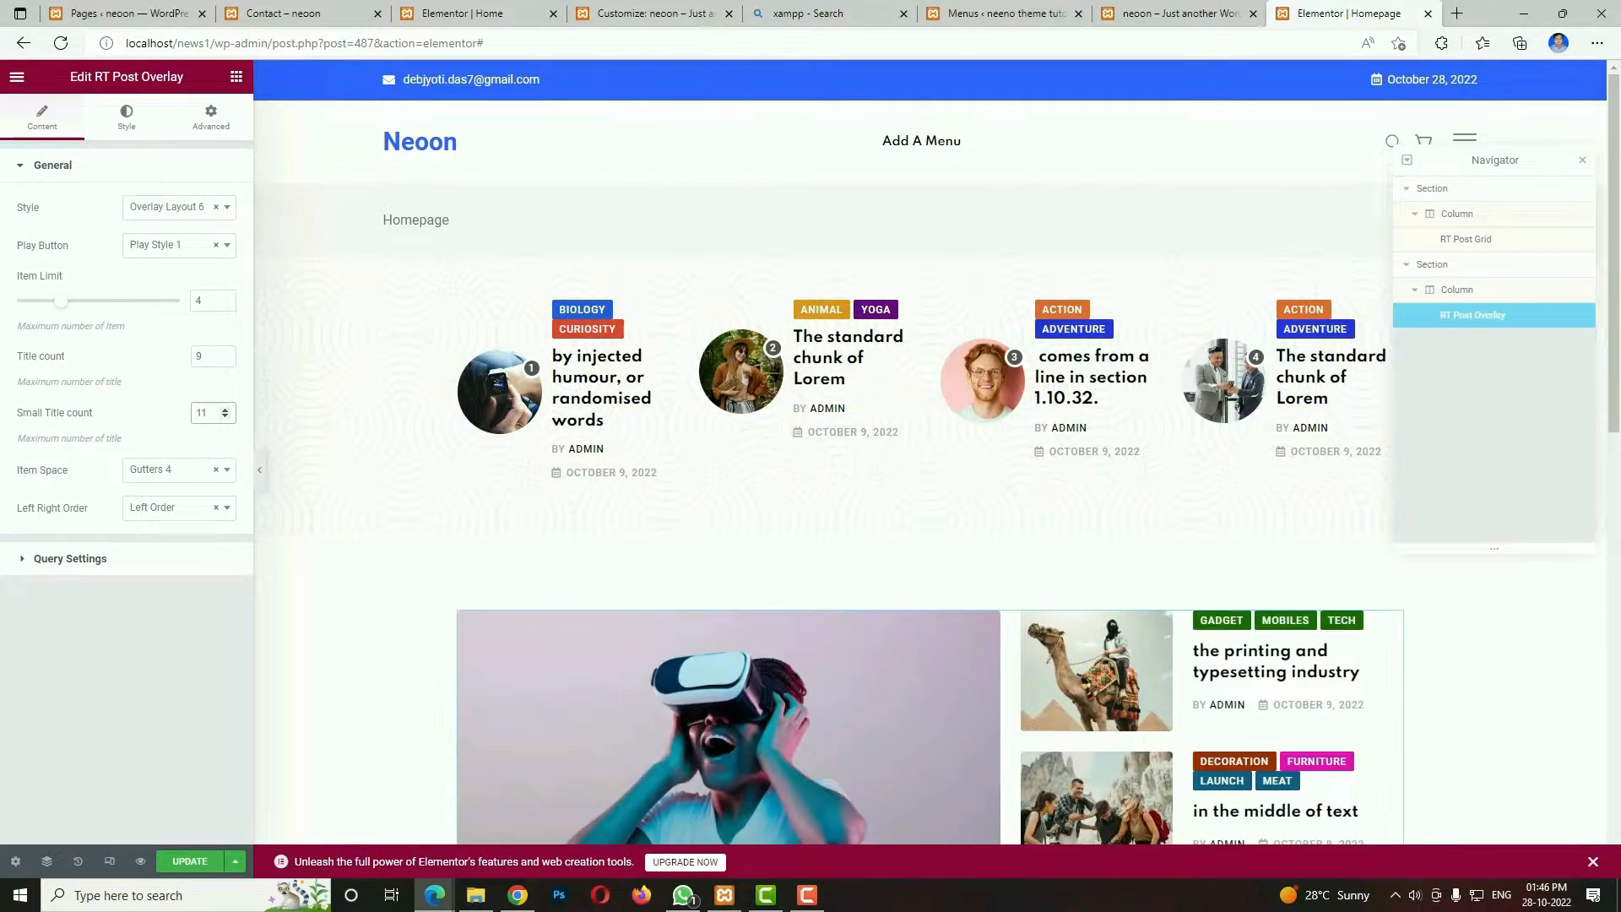
# Limit the post overlay's query to the Marine and Automotive categories.
pyautogui.click(140, 558)
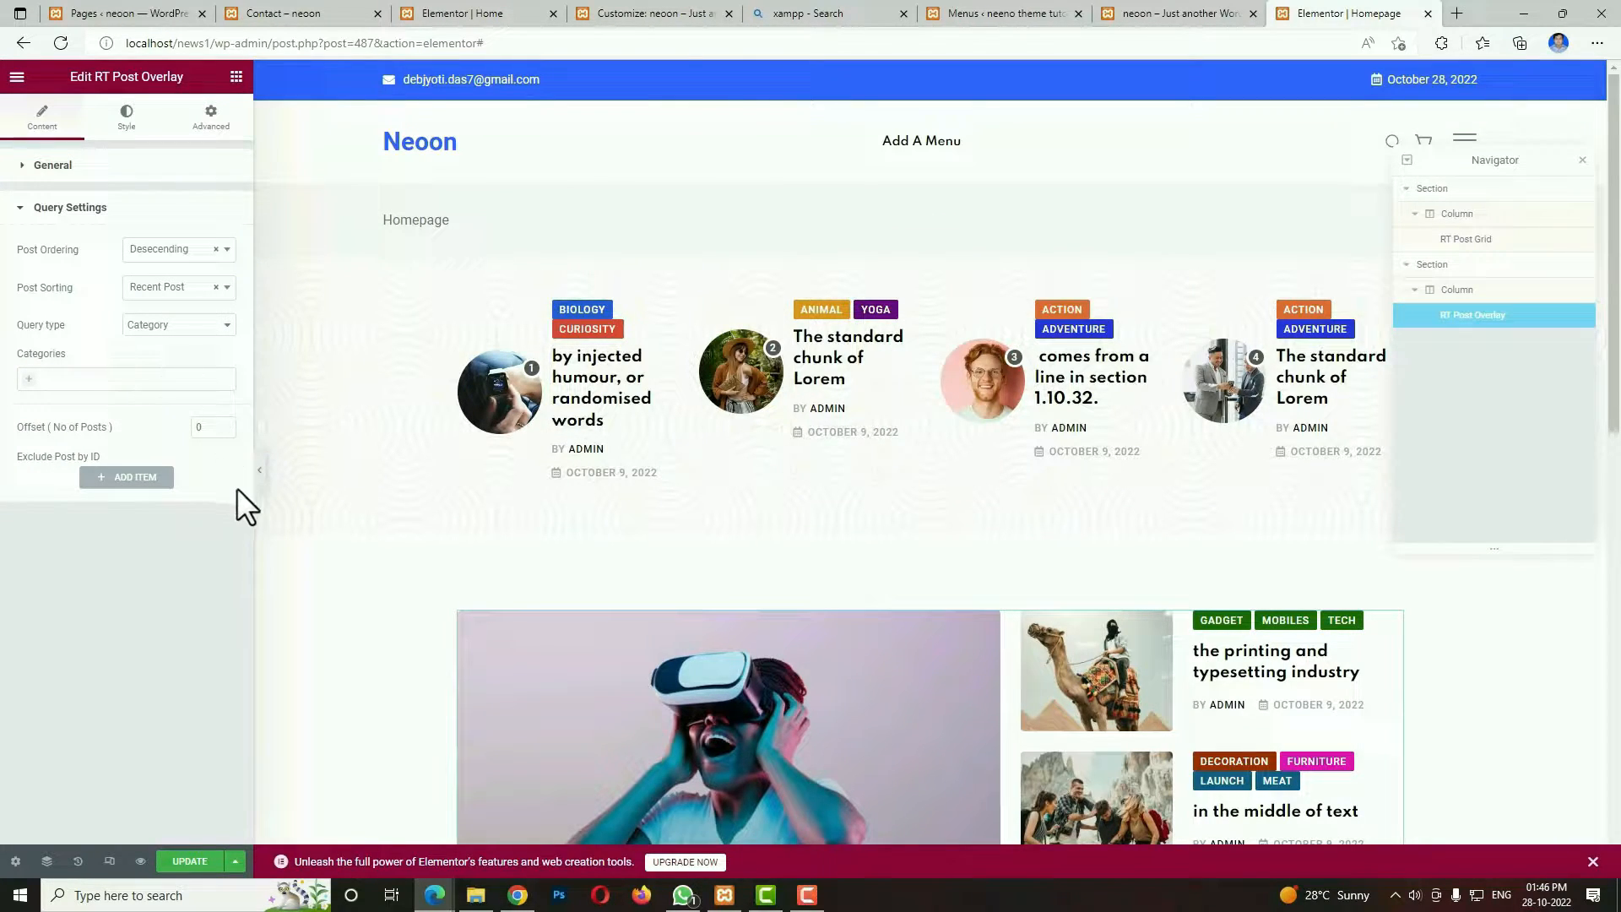
pyautogui.click(26, 382)
pyautogui.scroll(-2, 53, 507)
pyautogui.click(51, 507)
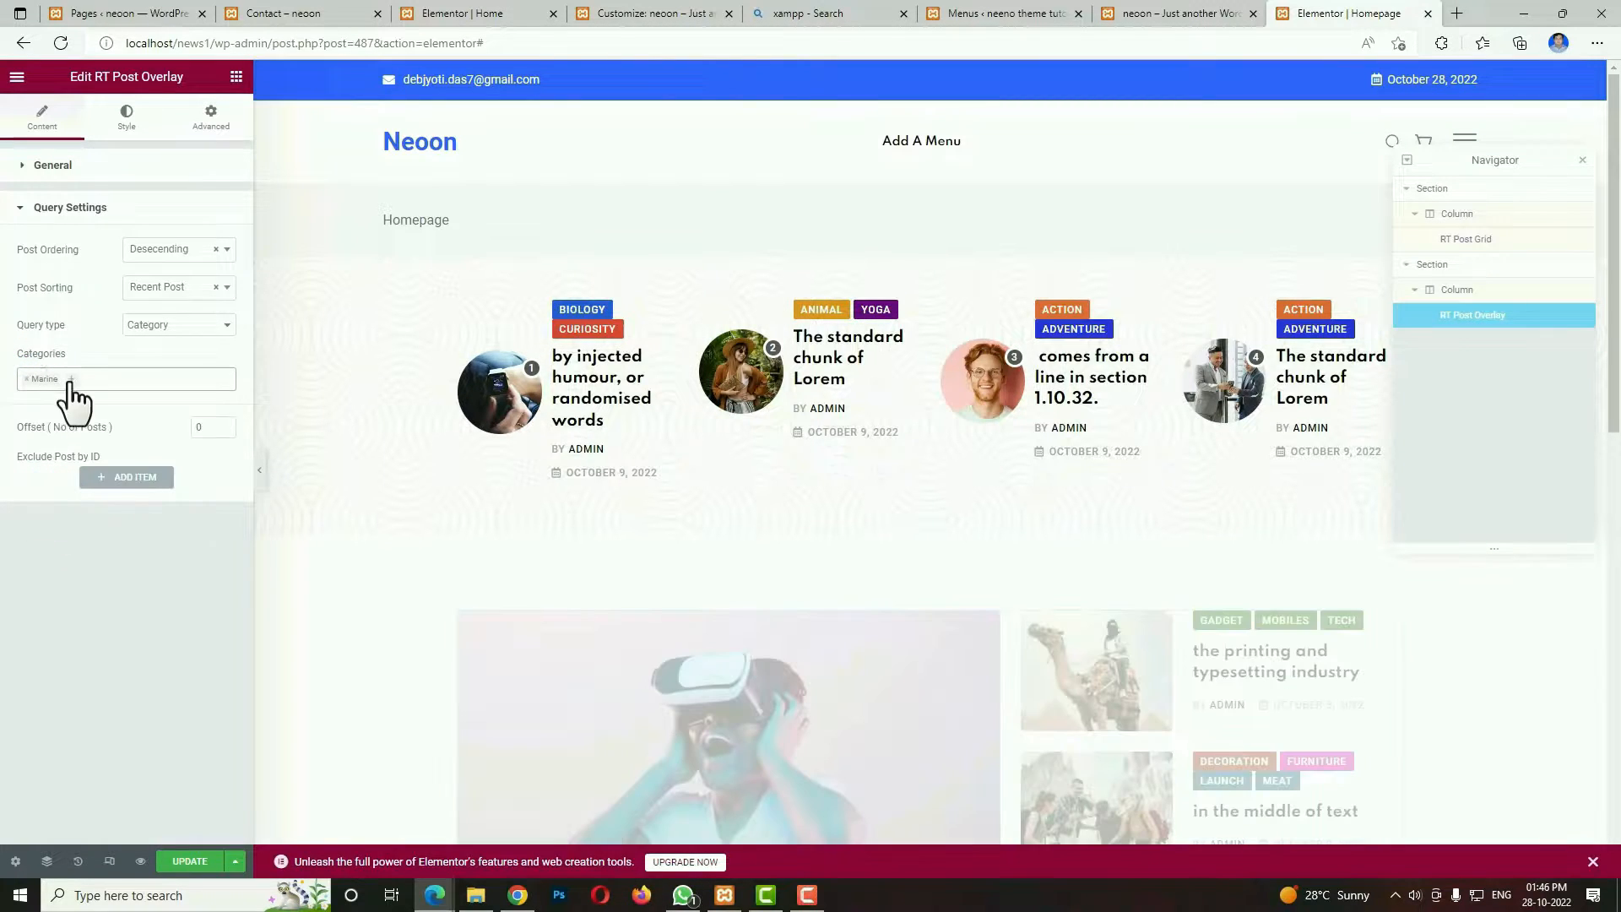
pyautogui.click(71, 381)
pyautogui.click(65, 532)
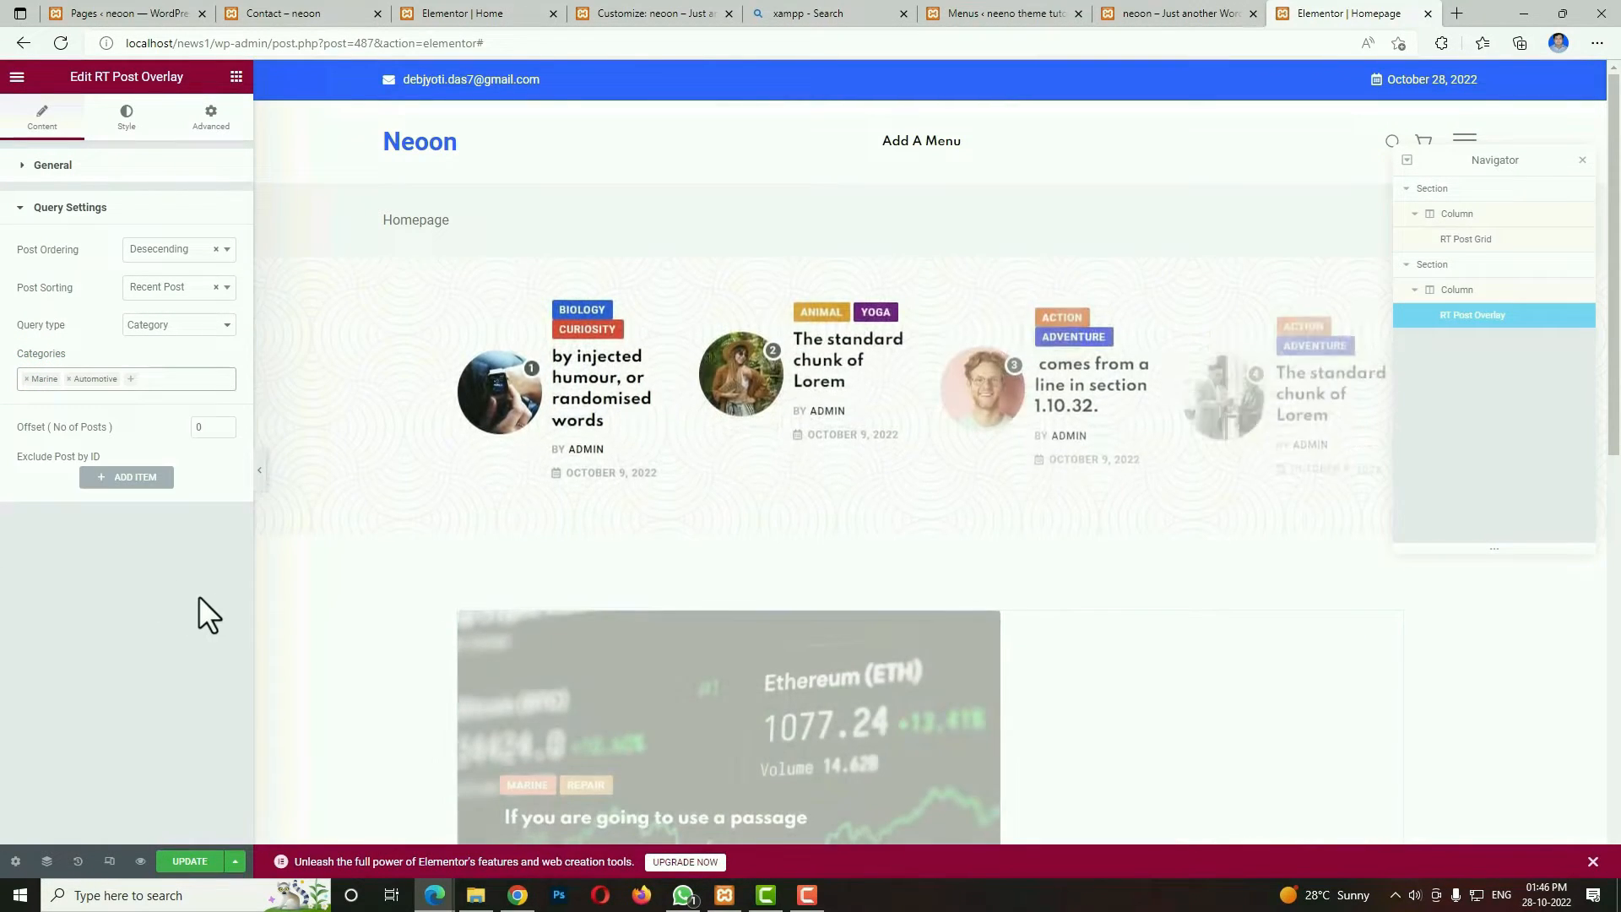
pyautogui.scroll(-3, 970, 734)
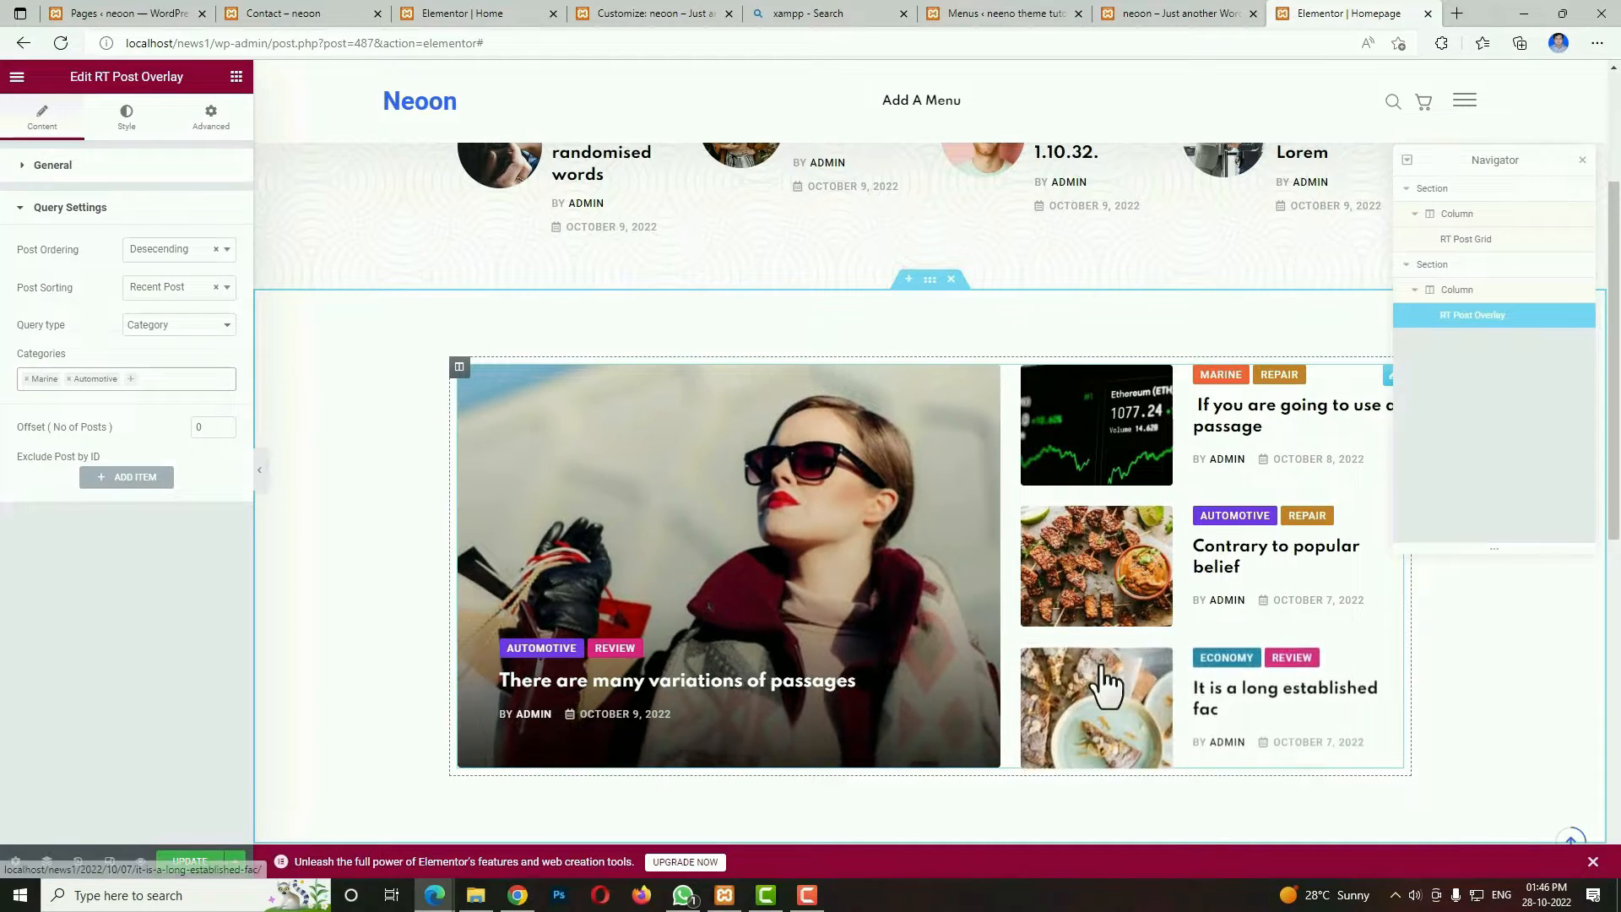
# Check the demo home page for the next block, then add a single-column section below the post overlay containing an Image widget.
pyautogui.click(1186, 15)
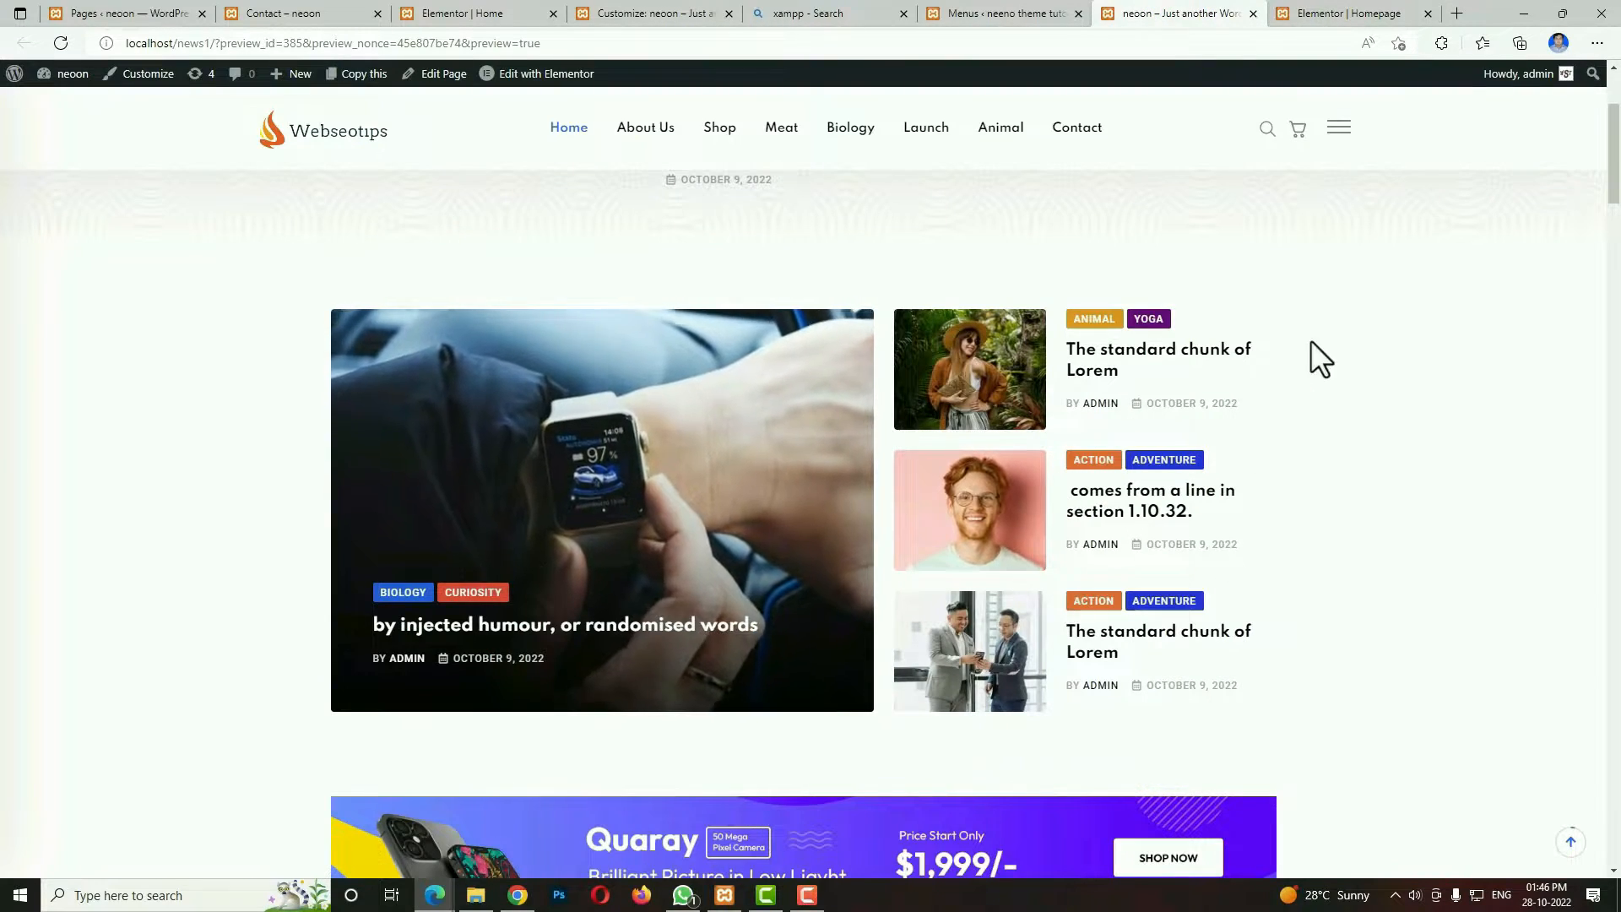
pyautogui.click(1343, 13)
pyautogui.click(1164, 12)
pyautogui.scroll(-5, 1084, 646)
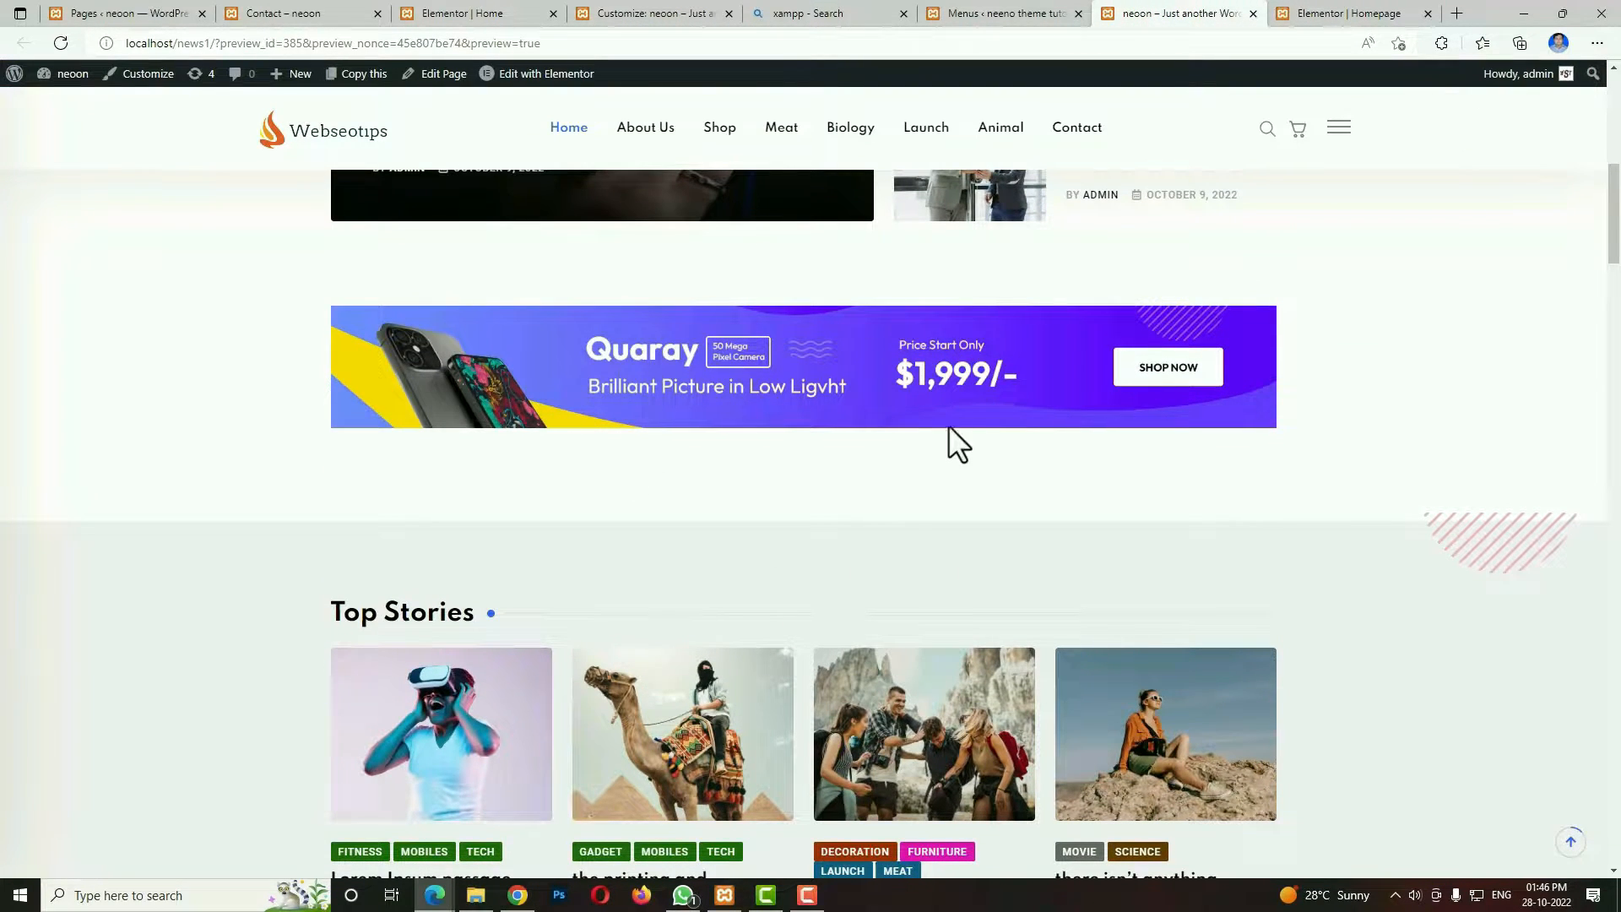
pyautogui.click(1339, 12)
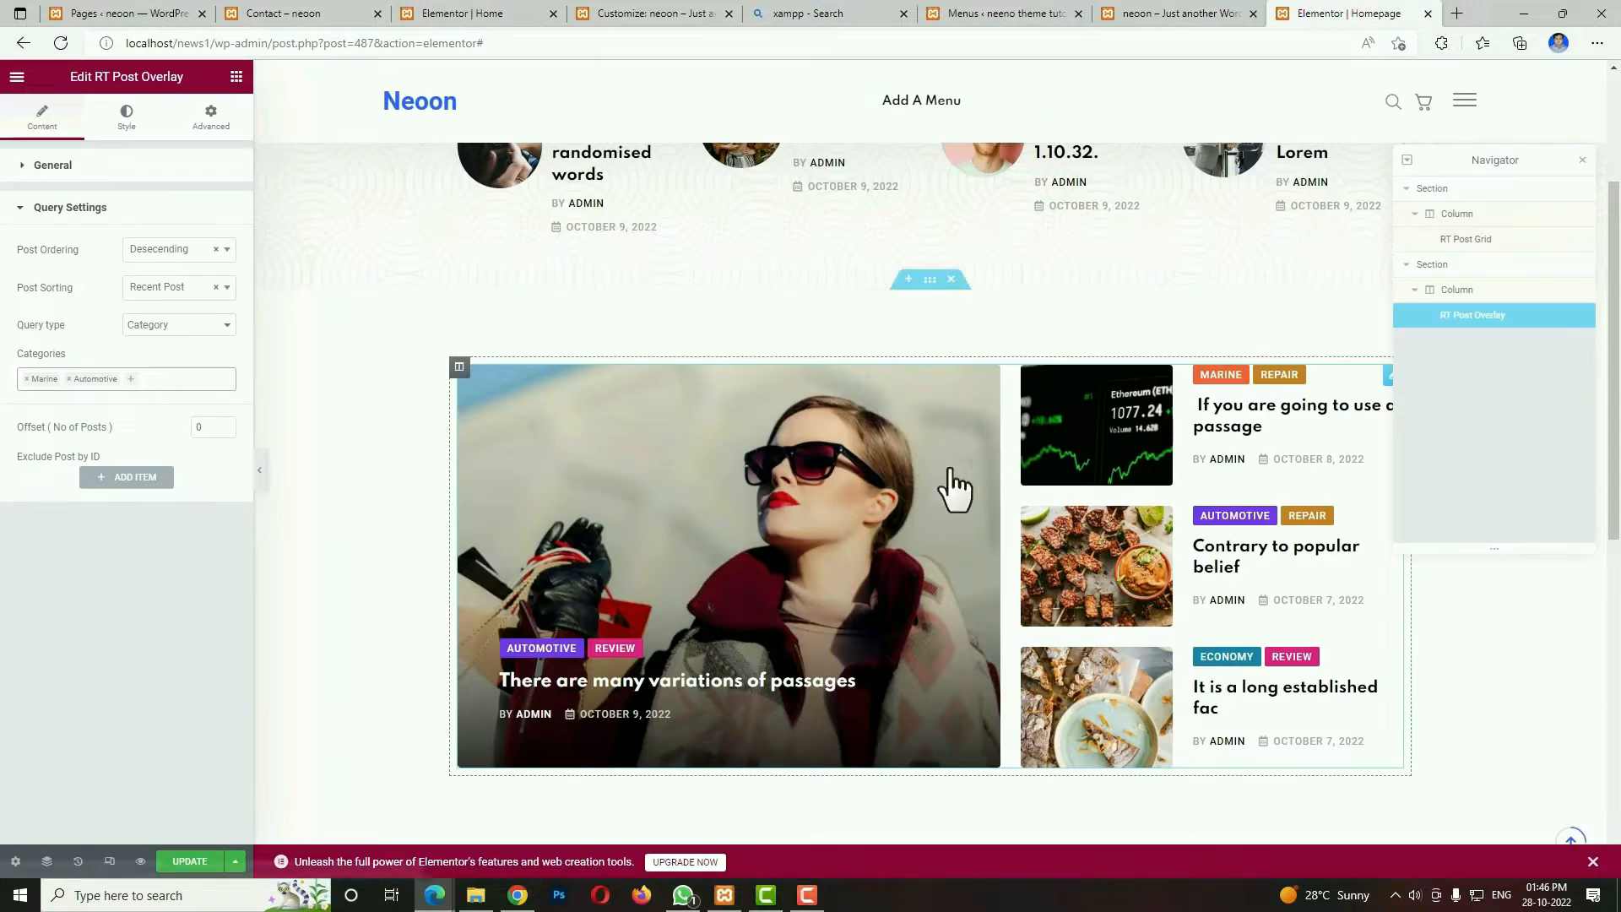
pyautogui.scroll(-5, 948, 489)
pyautogui.click(916, 478)
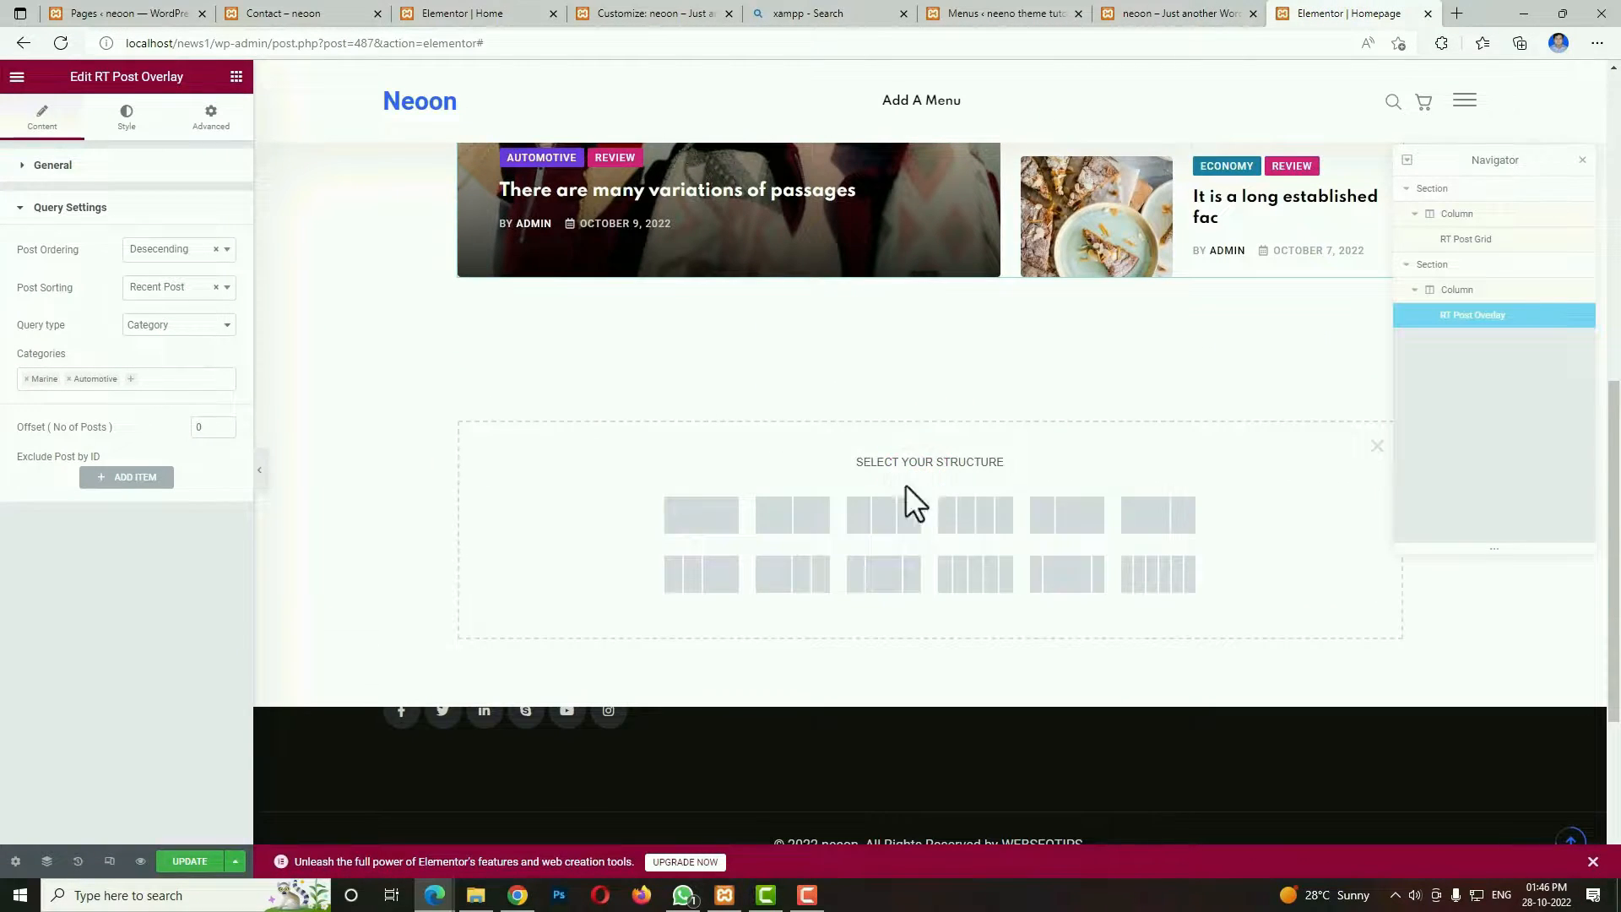
pyautogui.click(699, 515)
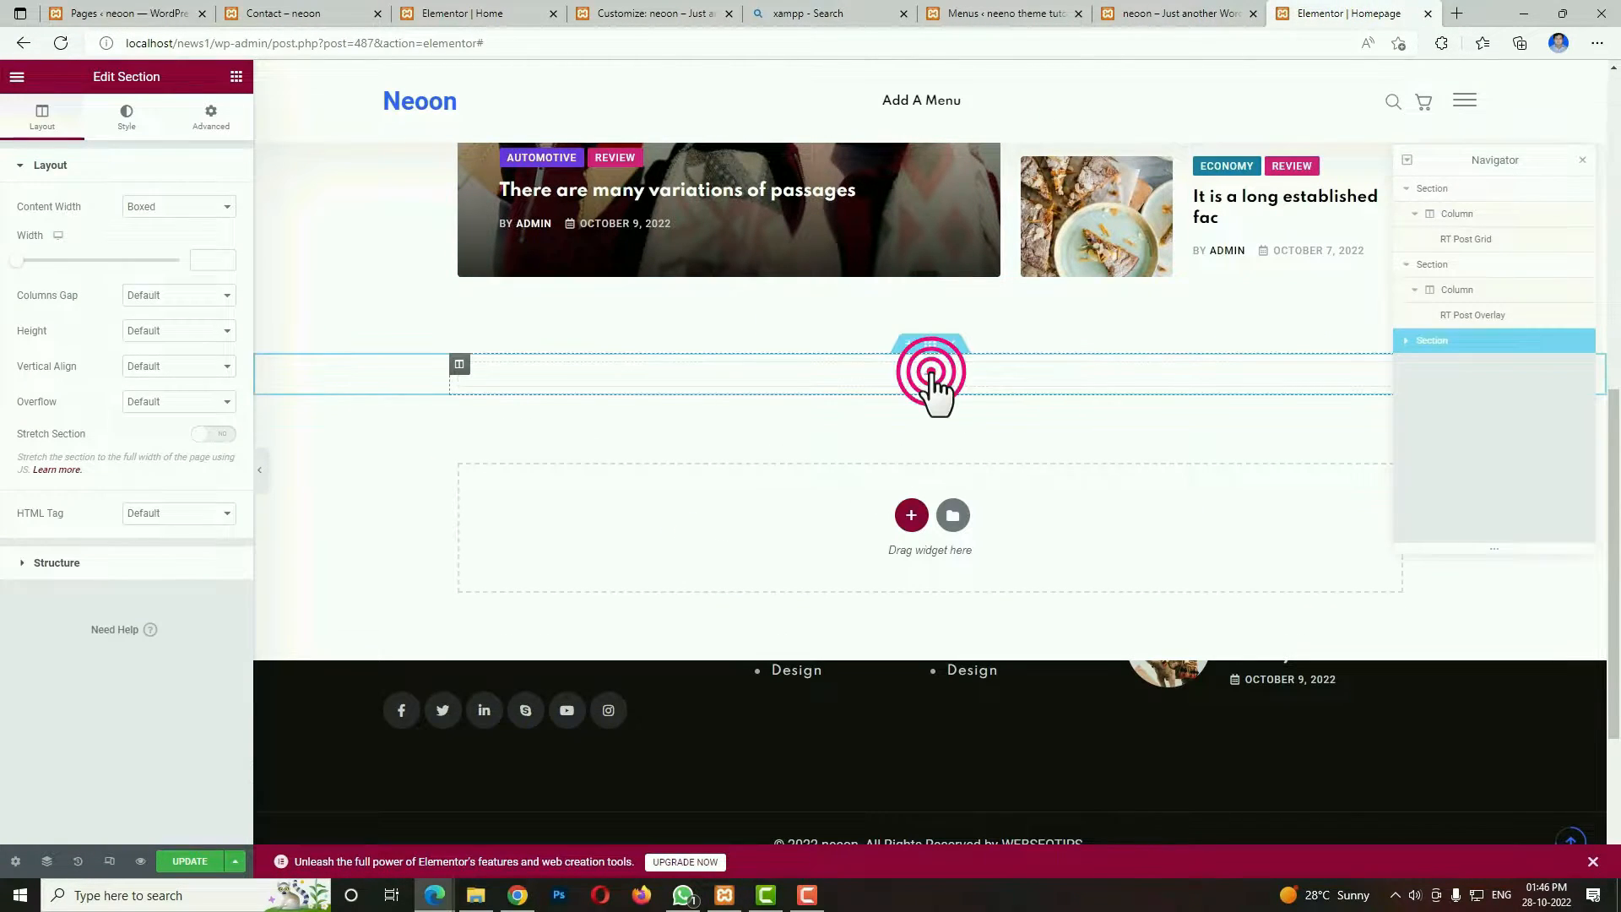
pyautogui.click(931, 371)
pyautogui.moveTo(42, 366); pyautogui.dragTo(802, 397)
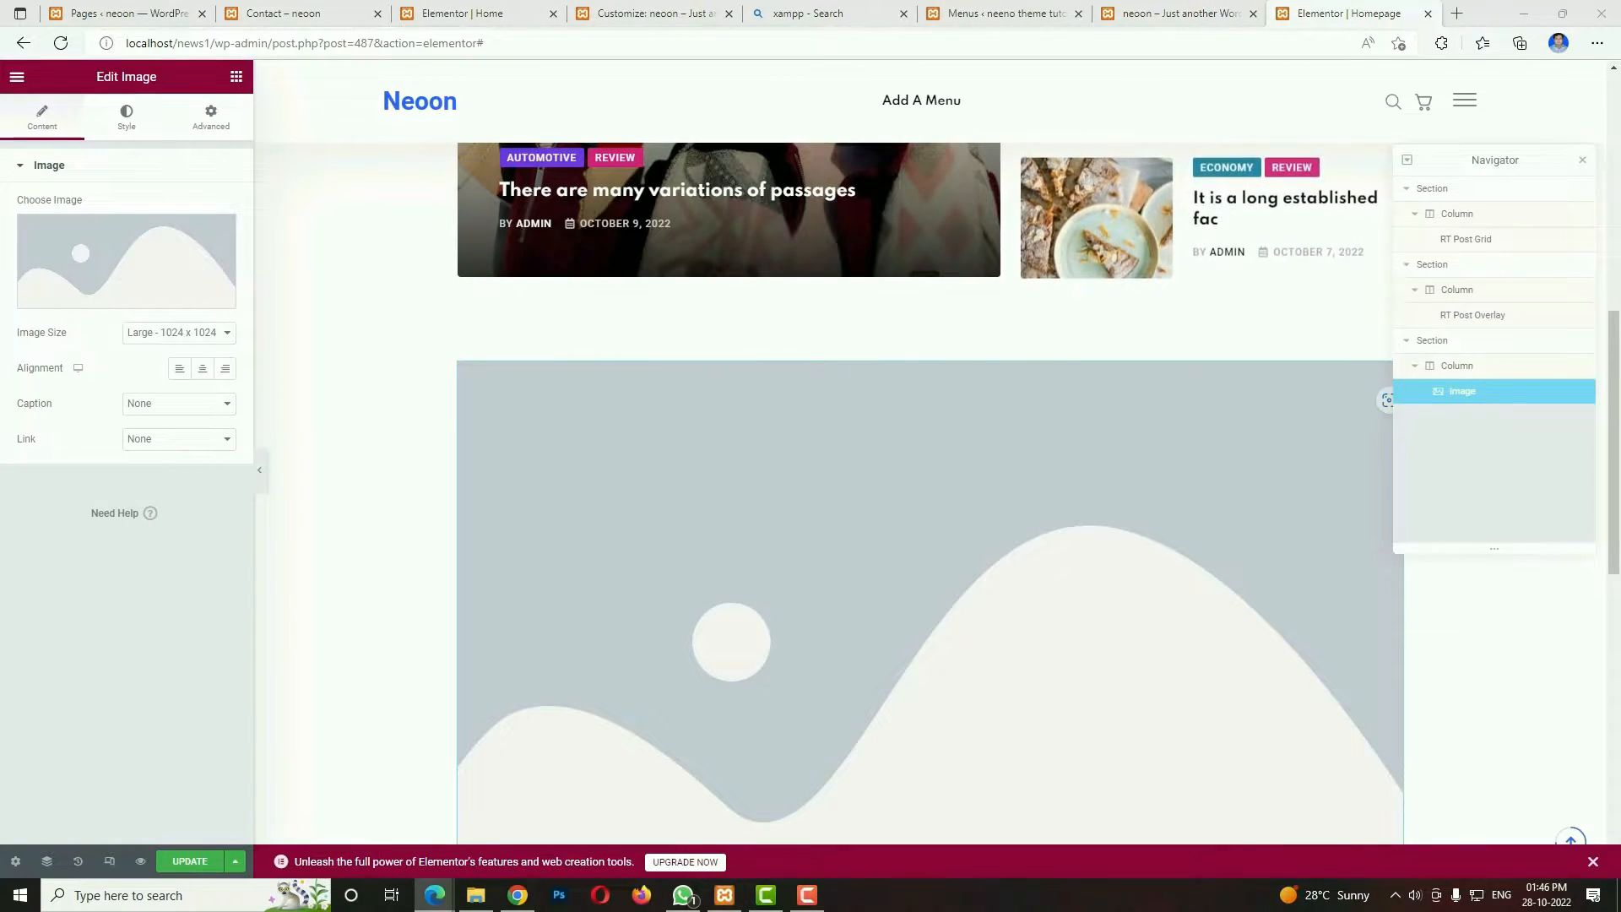
# Insert the purple Quaray phone banner from the media library into the Image widget and check the Top Stories block on the demo home page.
pyautogui.click(134, 265)
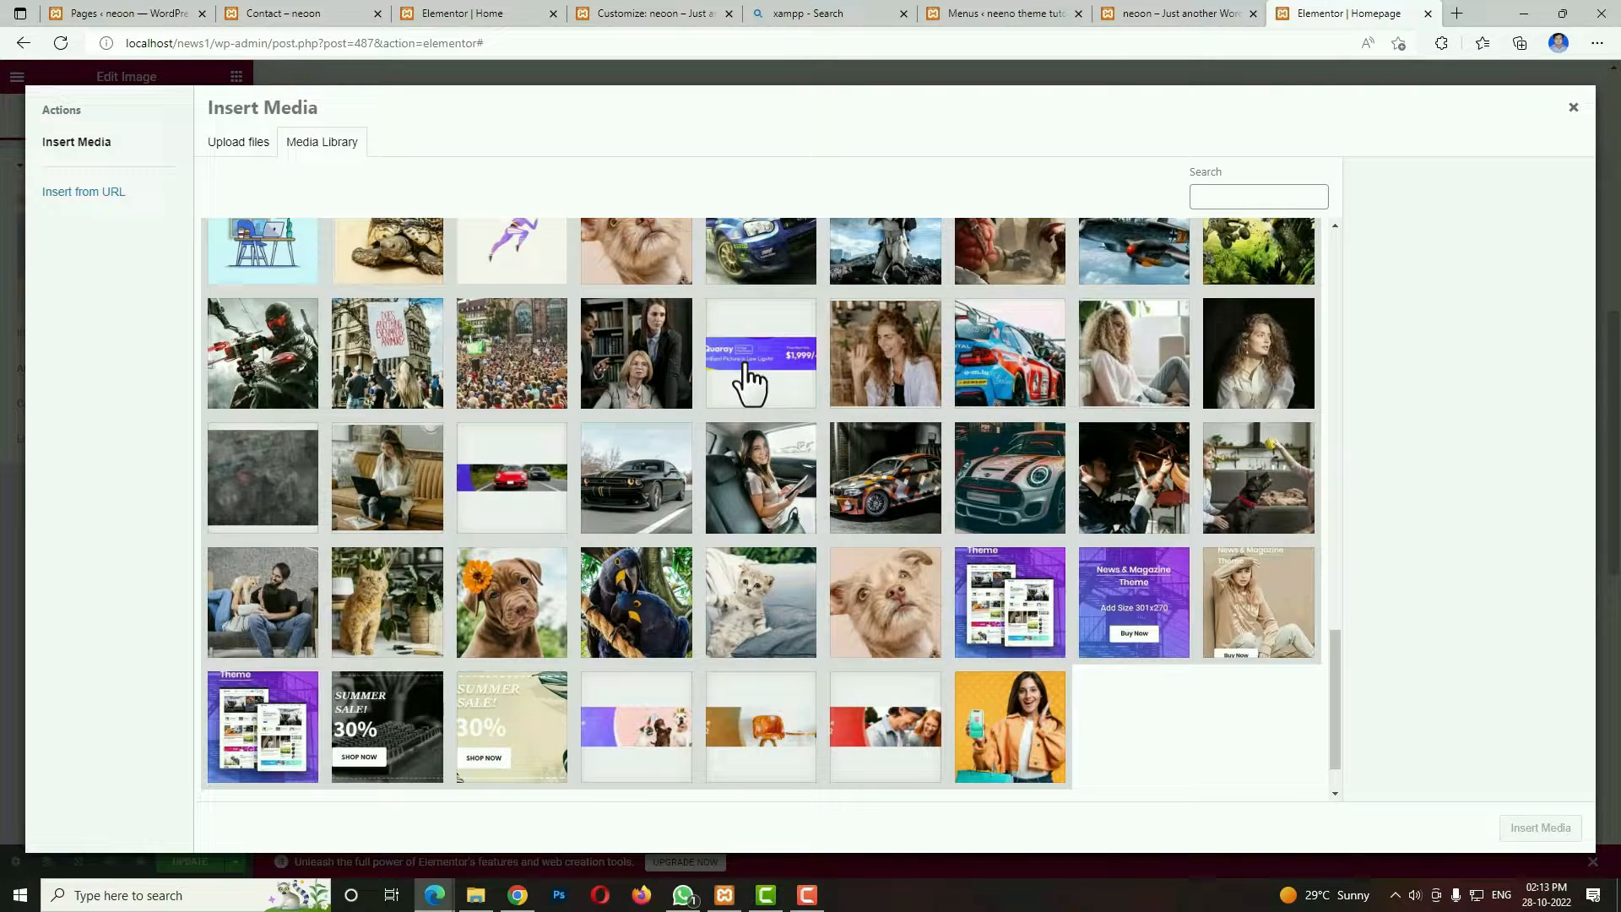
pyautogui.click(747, 380)
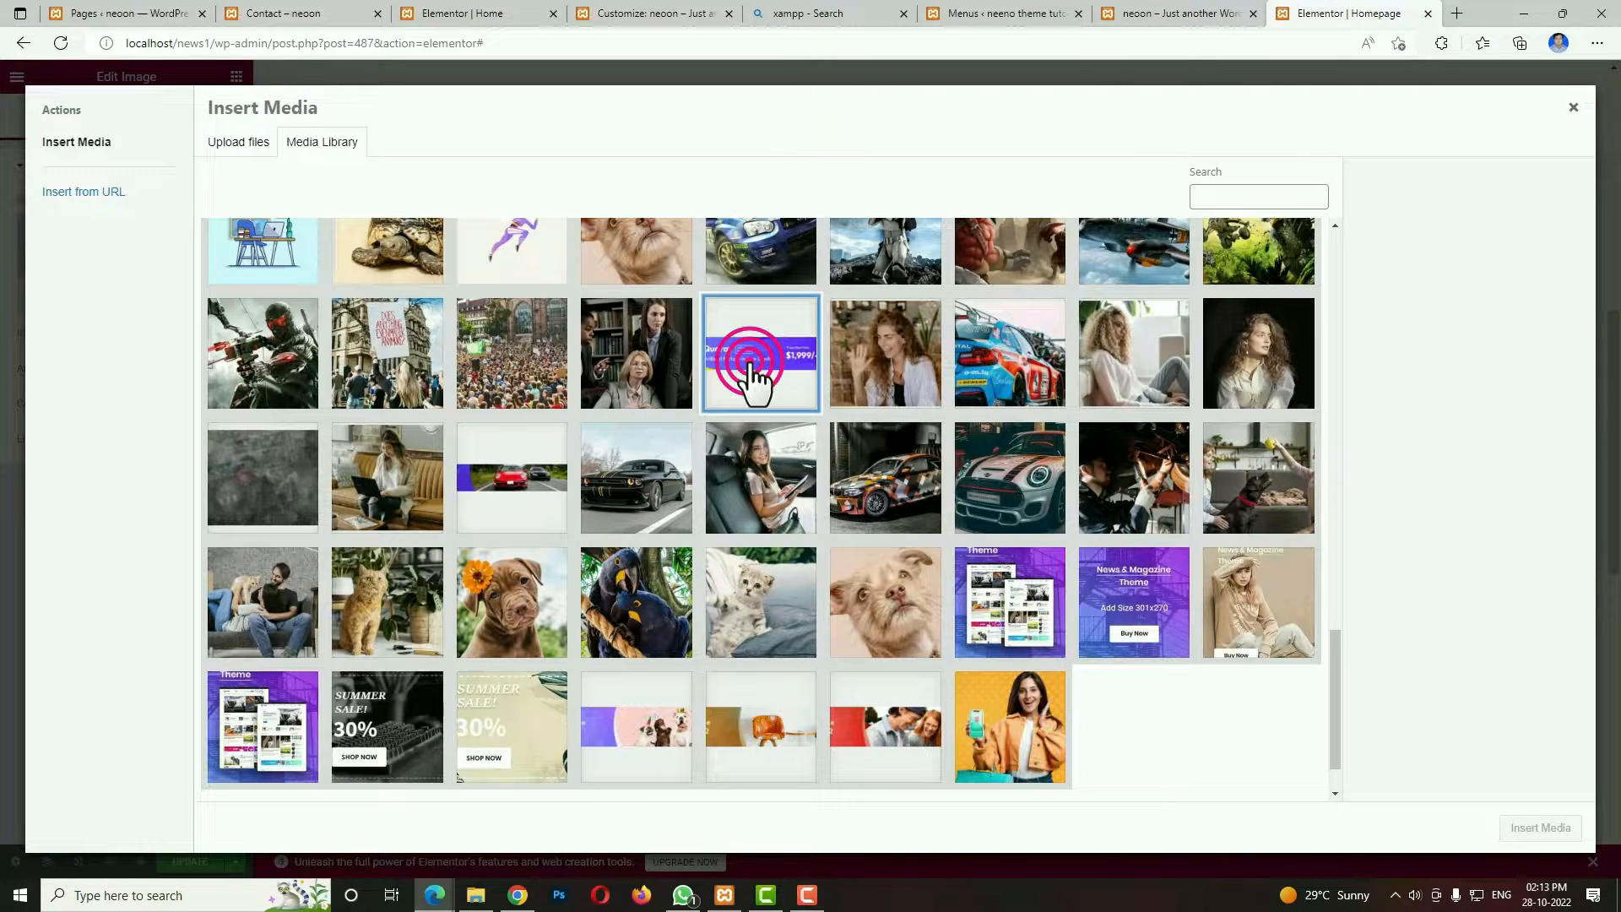
pyautogui.click(1532, 829)
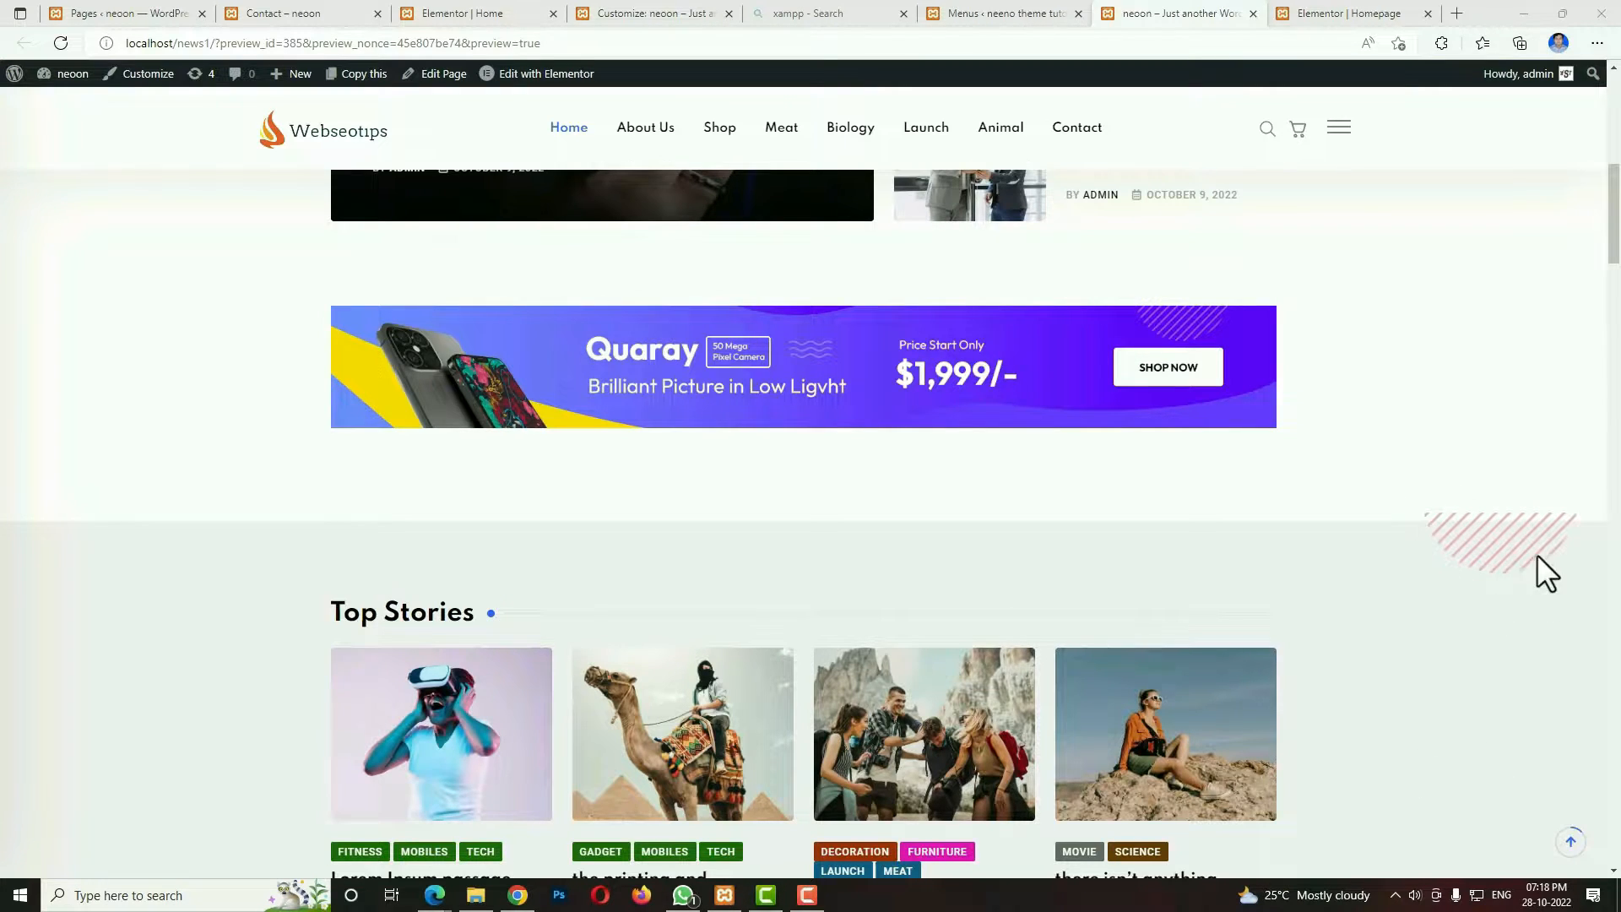
pyautogui.moveTo(1435, 512); pyautogui.dragTo(1531, 530)
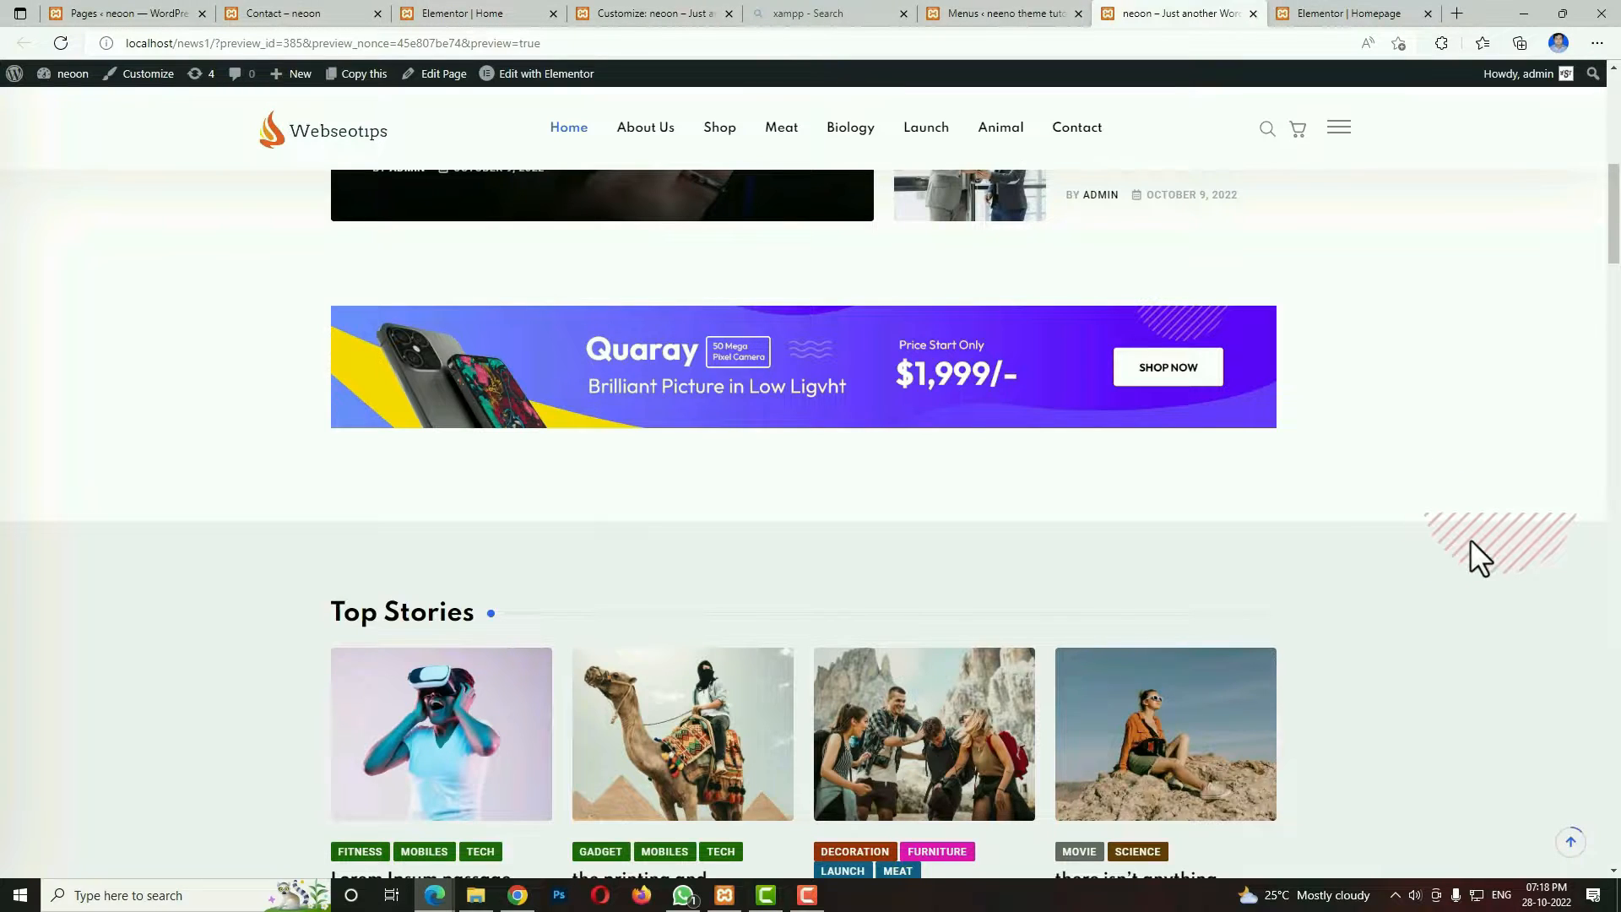
pyautogui.click(1356, 16)
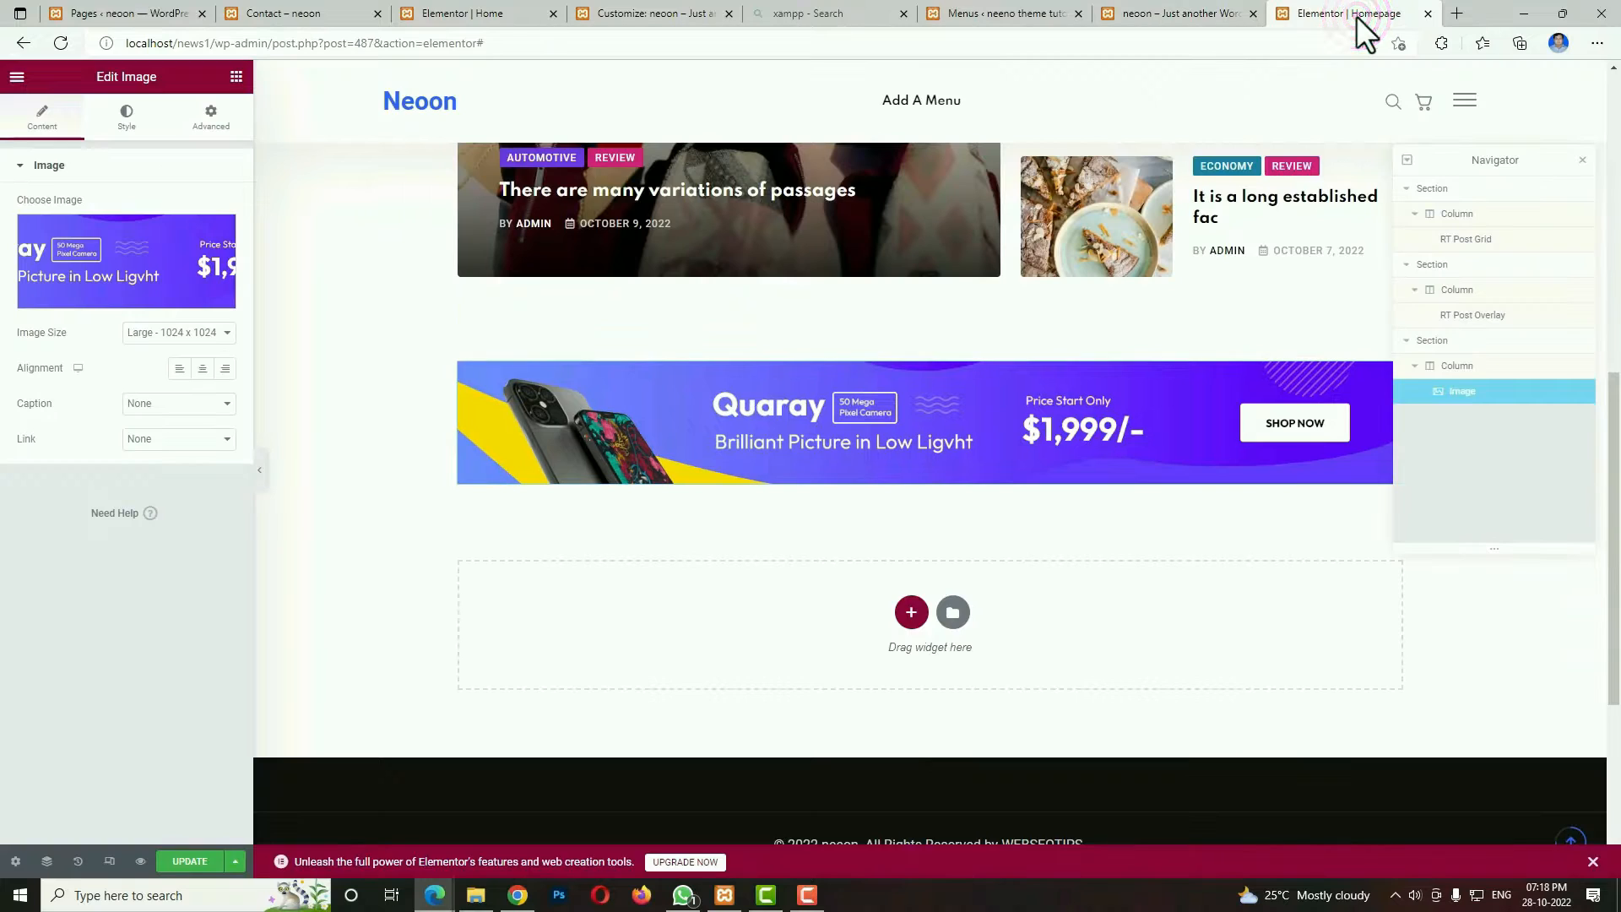
# Add a single-column section below the Quaray banner, stretch it and set its content width to Full Width.
pyautogui.click(911, 613)
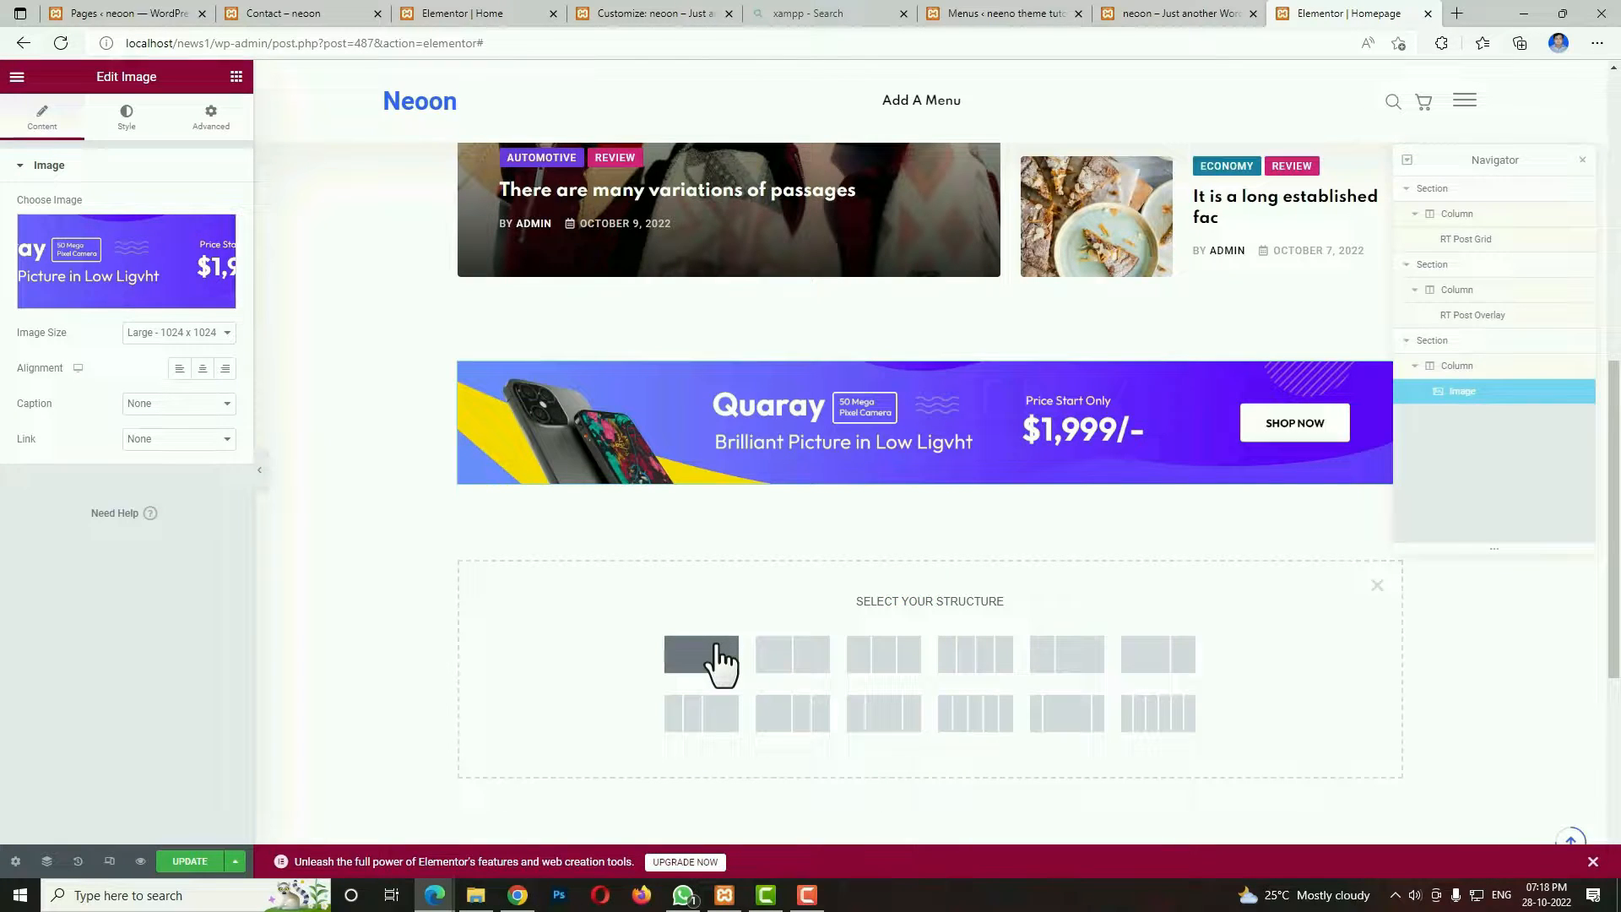
pyautogui.click(716, 650)
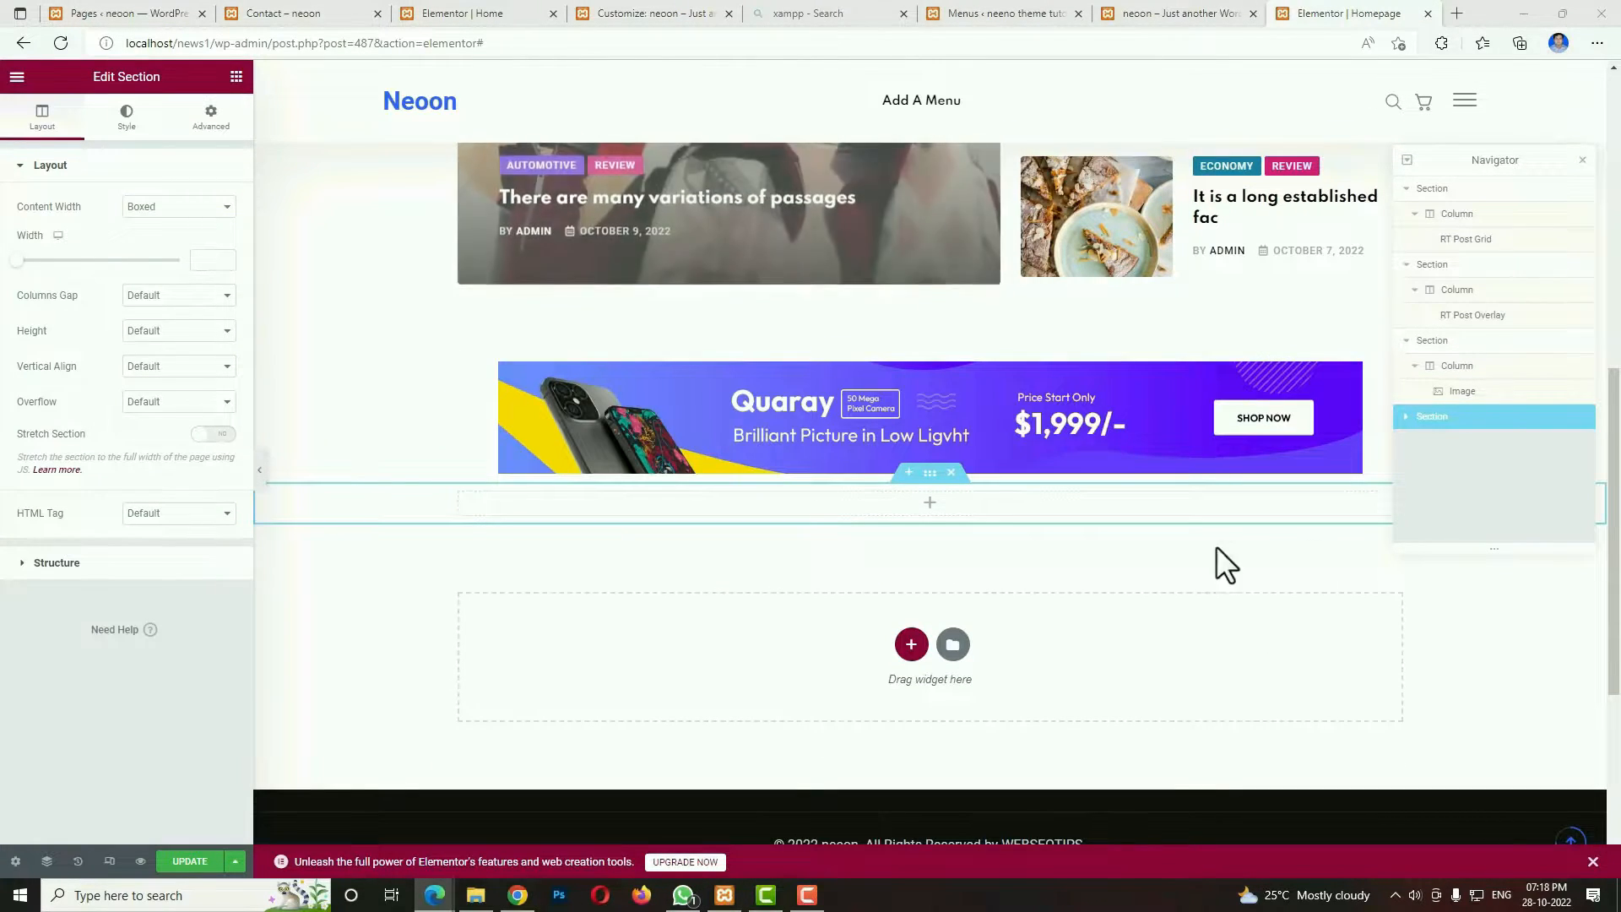
pyautogui.click(222, 435)
pyautogui.click(170, 207)
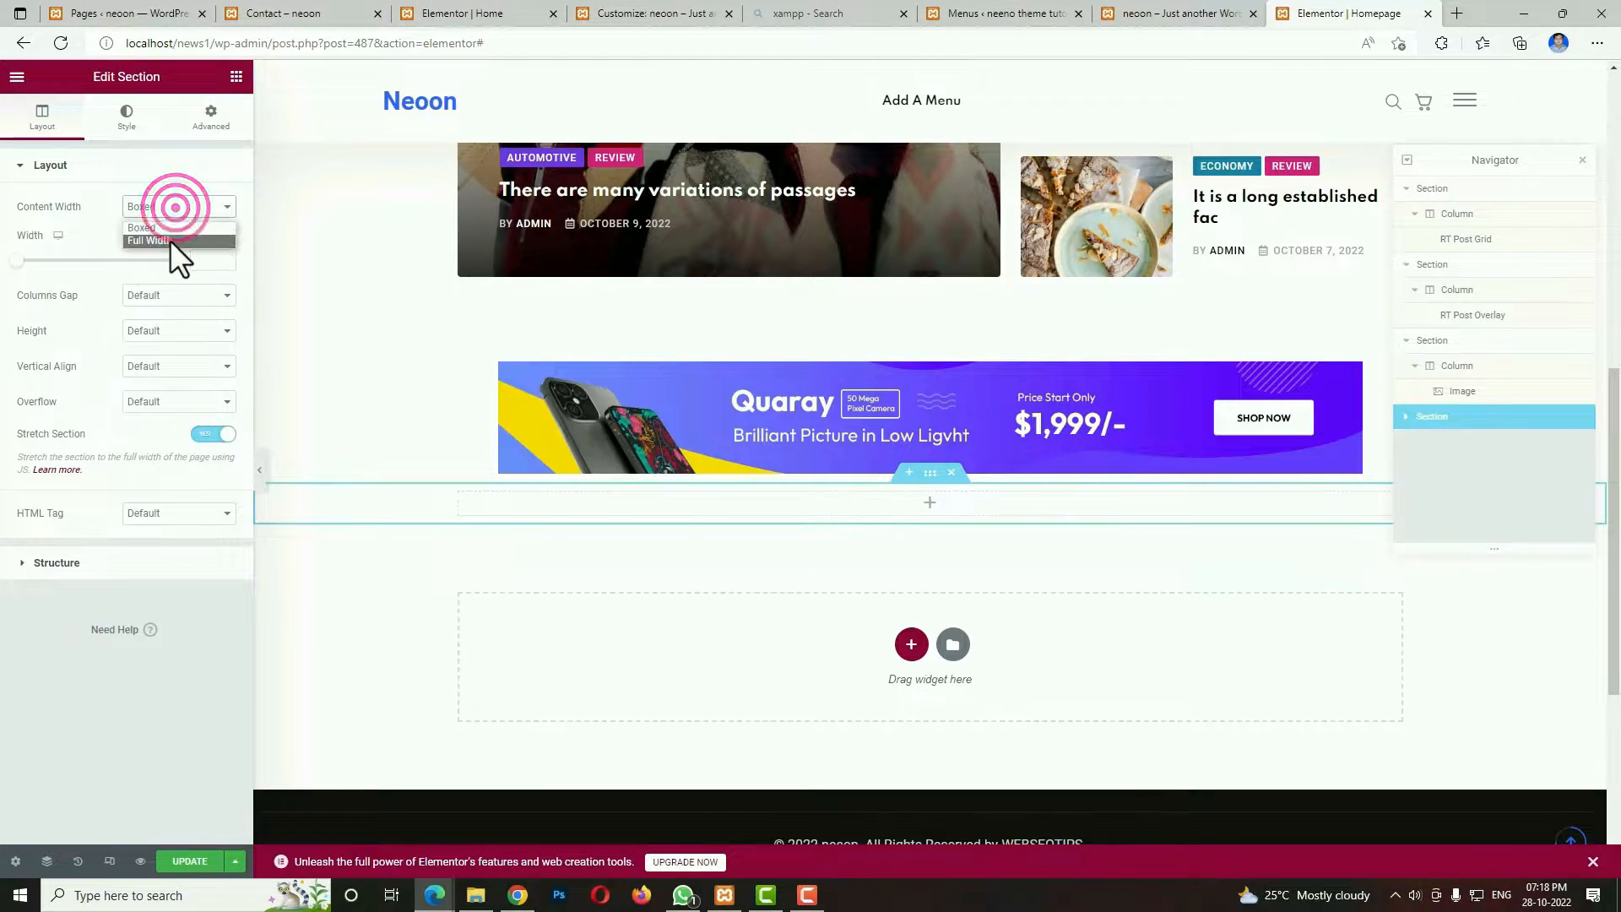
pyautogui.click(169, 240)
# Add an RT Shape widget to the new full-width section and set its style to Layout 2.
pyautogui.click(928, 505)
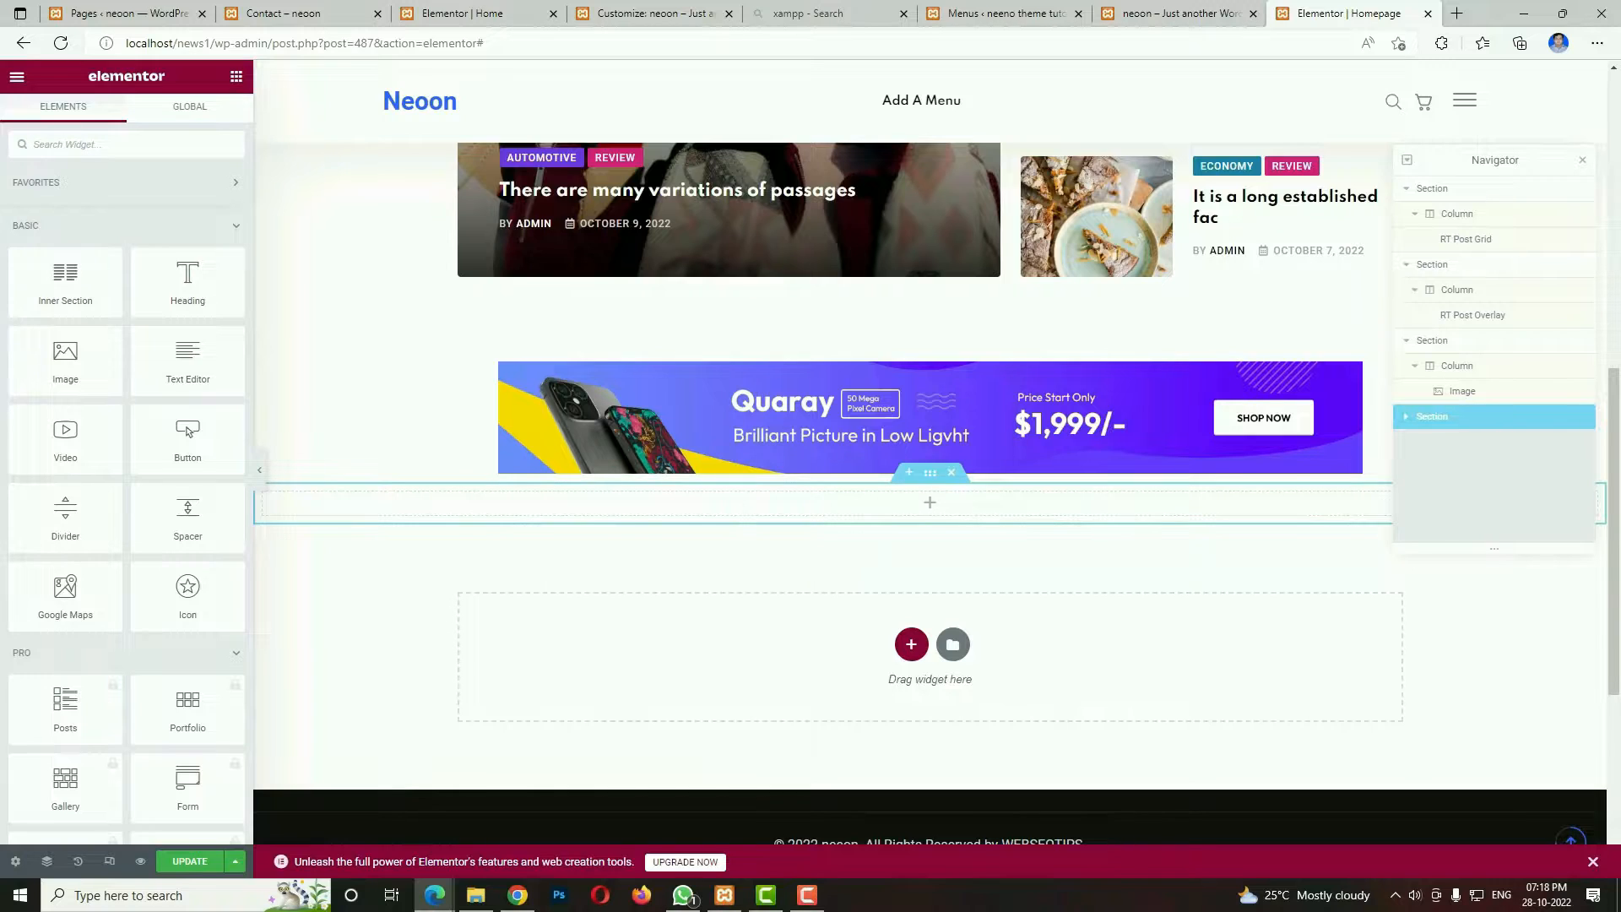
pyautogui.click(184, 138)
pyautogui.write('sha')
pyautogui.moveTo(79, 210); pyautogui.dragTo(763, 503)
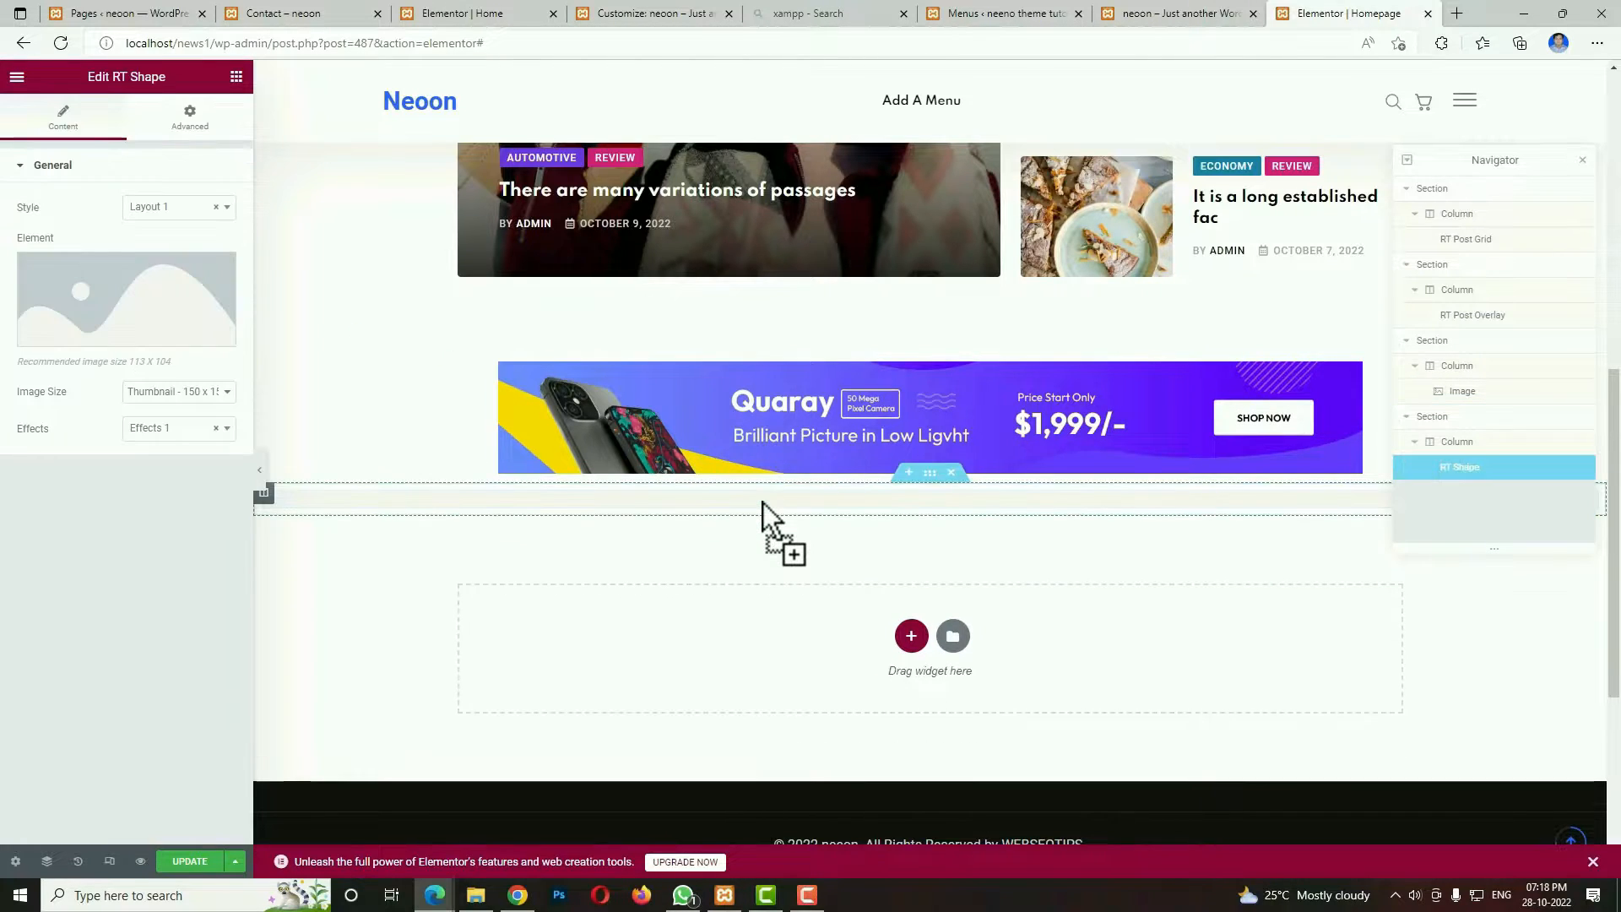
pyautogui.click(190, 208)
pyautogui.click(169, 279)
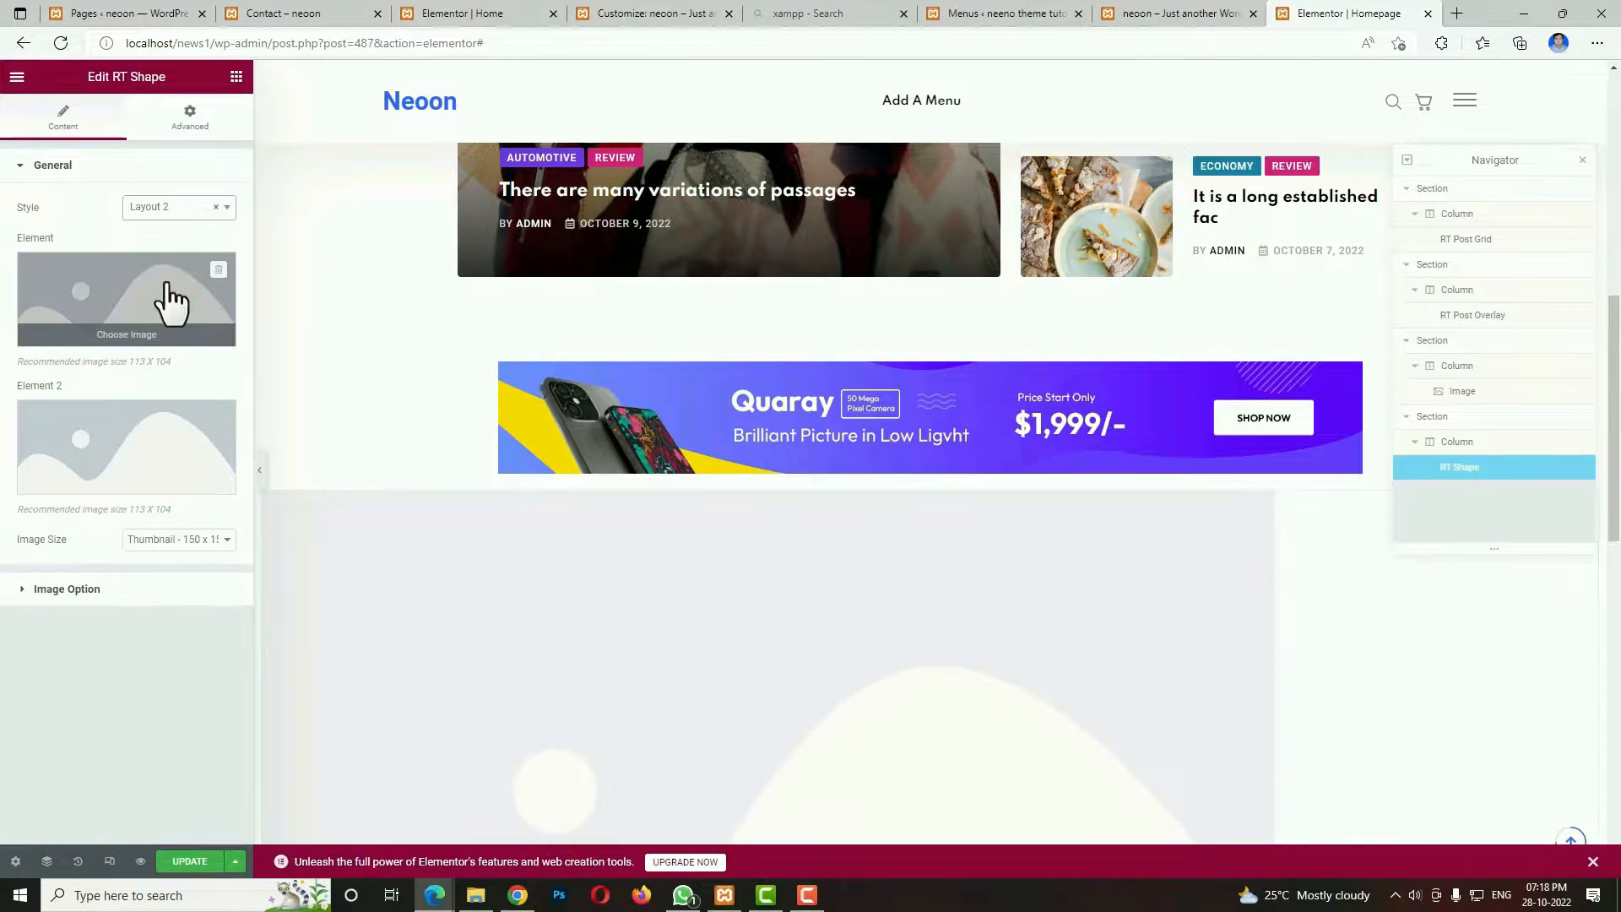
# Insert the pink striped element_3.png from the media library as the shape widget's first element image.
pyautogui.click(135, 300)
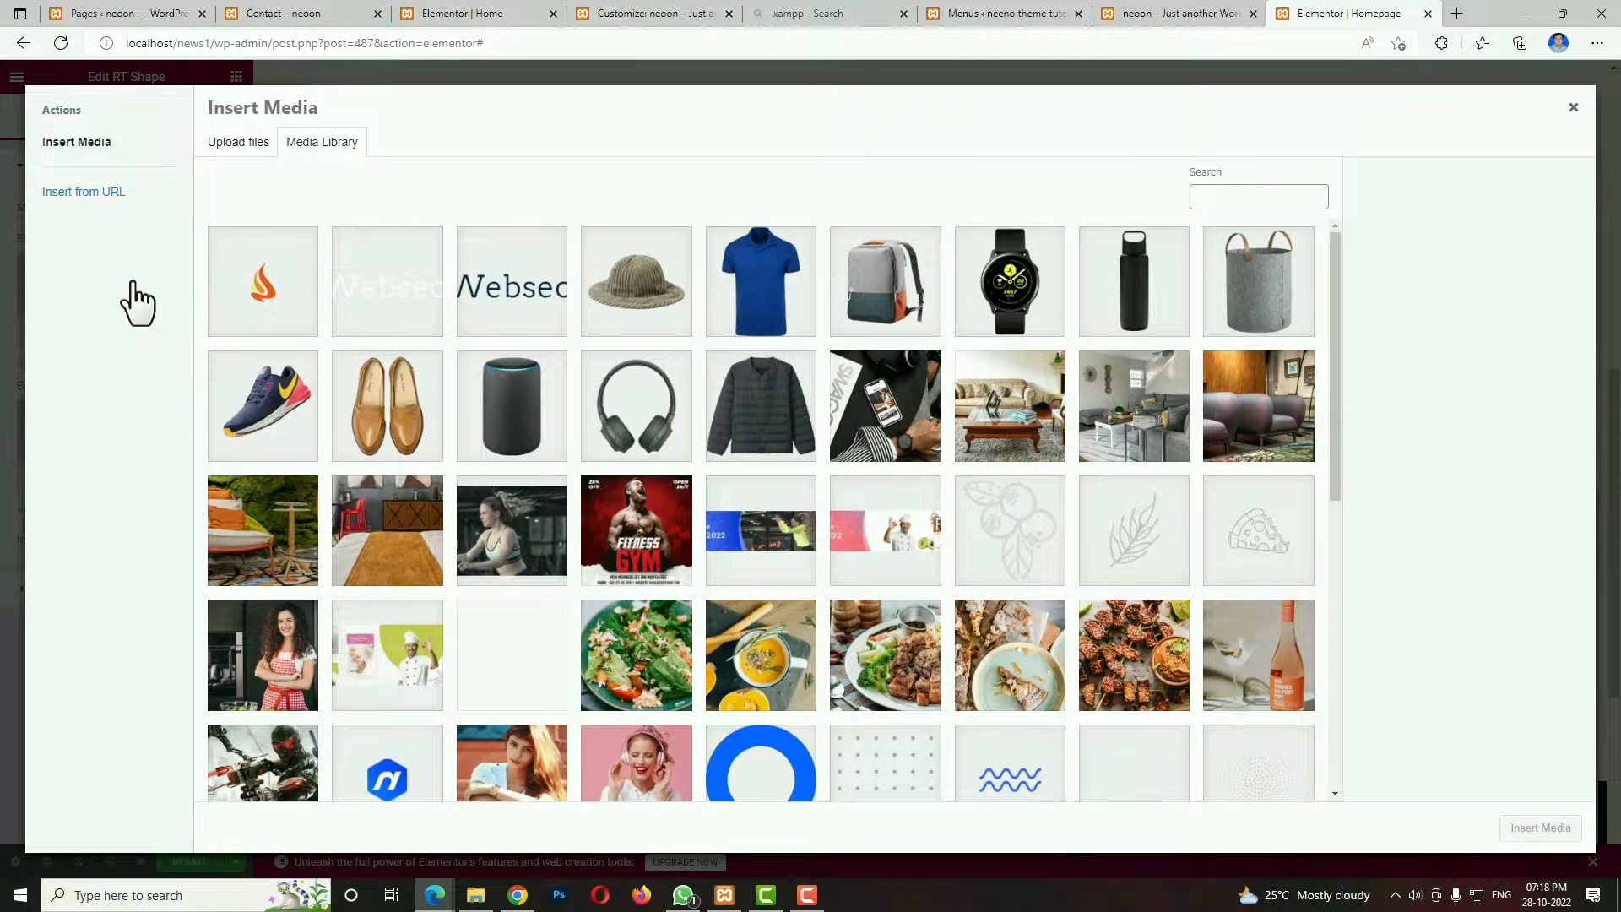
pyautogui.scroll(-6, 116, 284)
pyautogui.click(261, 488)
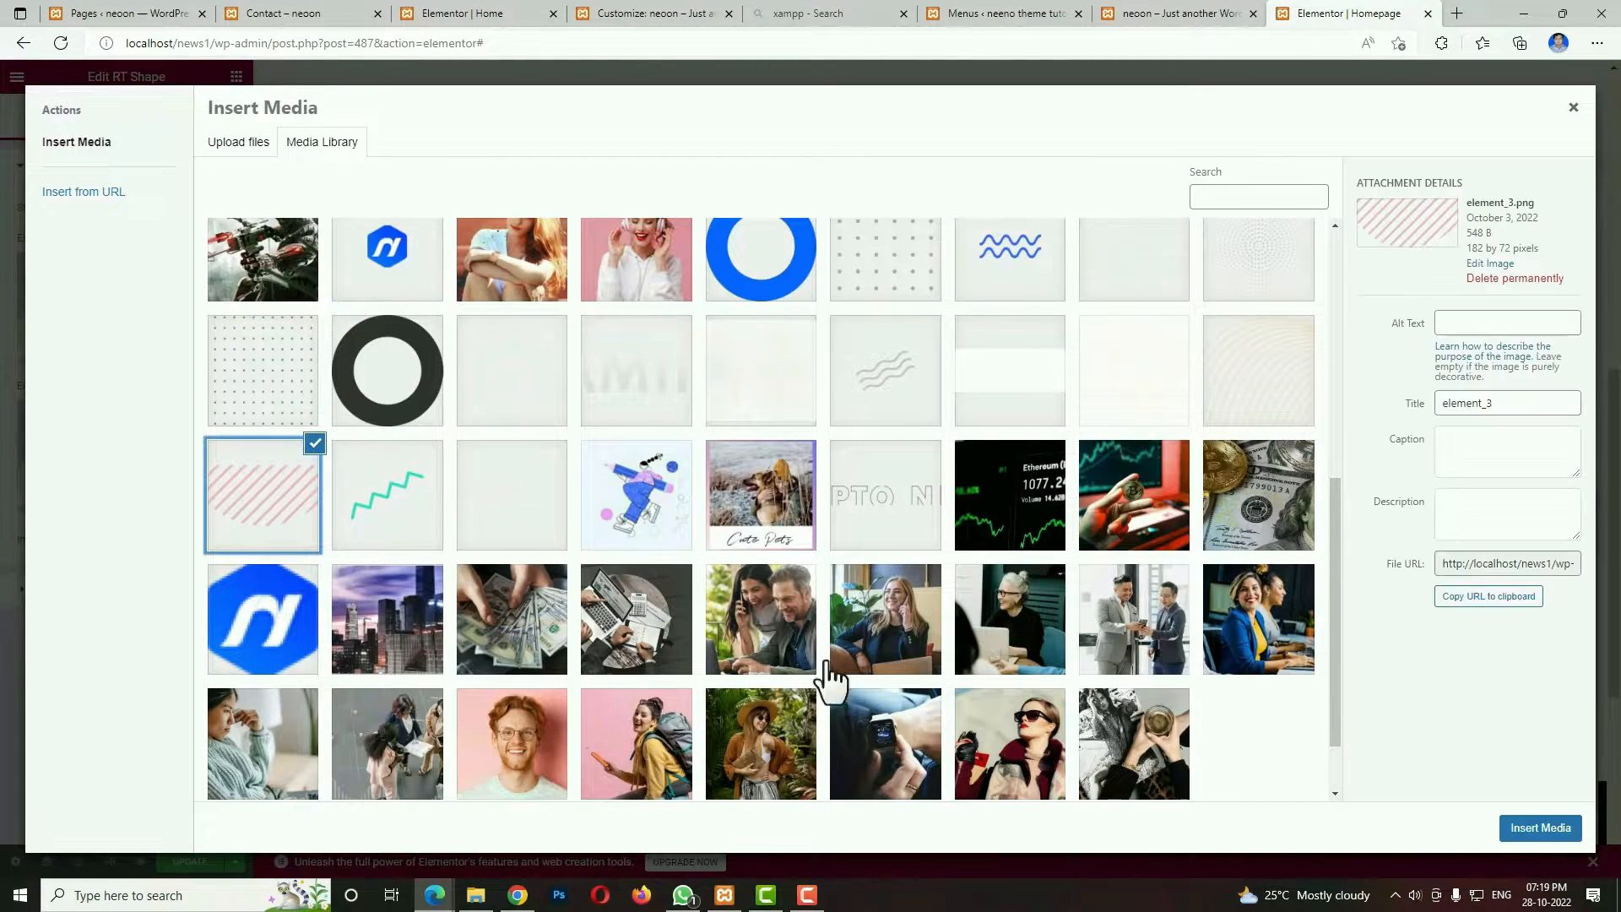
pyautogui.click(1535, 829)
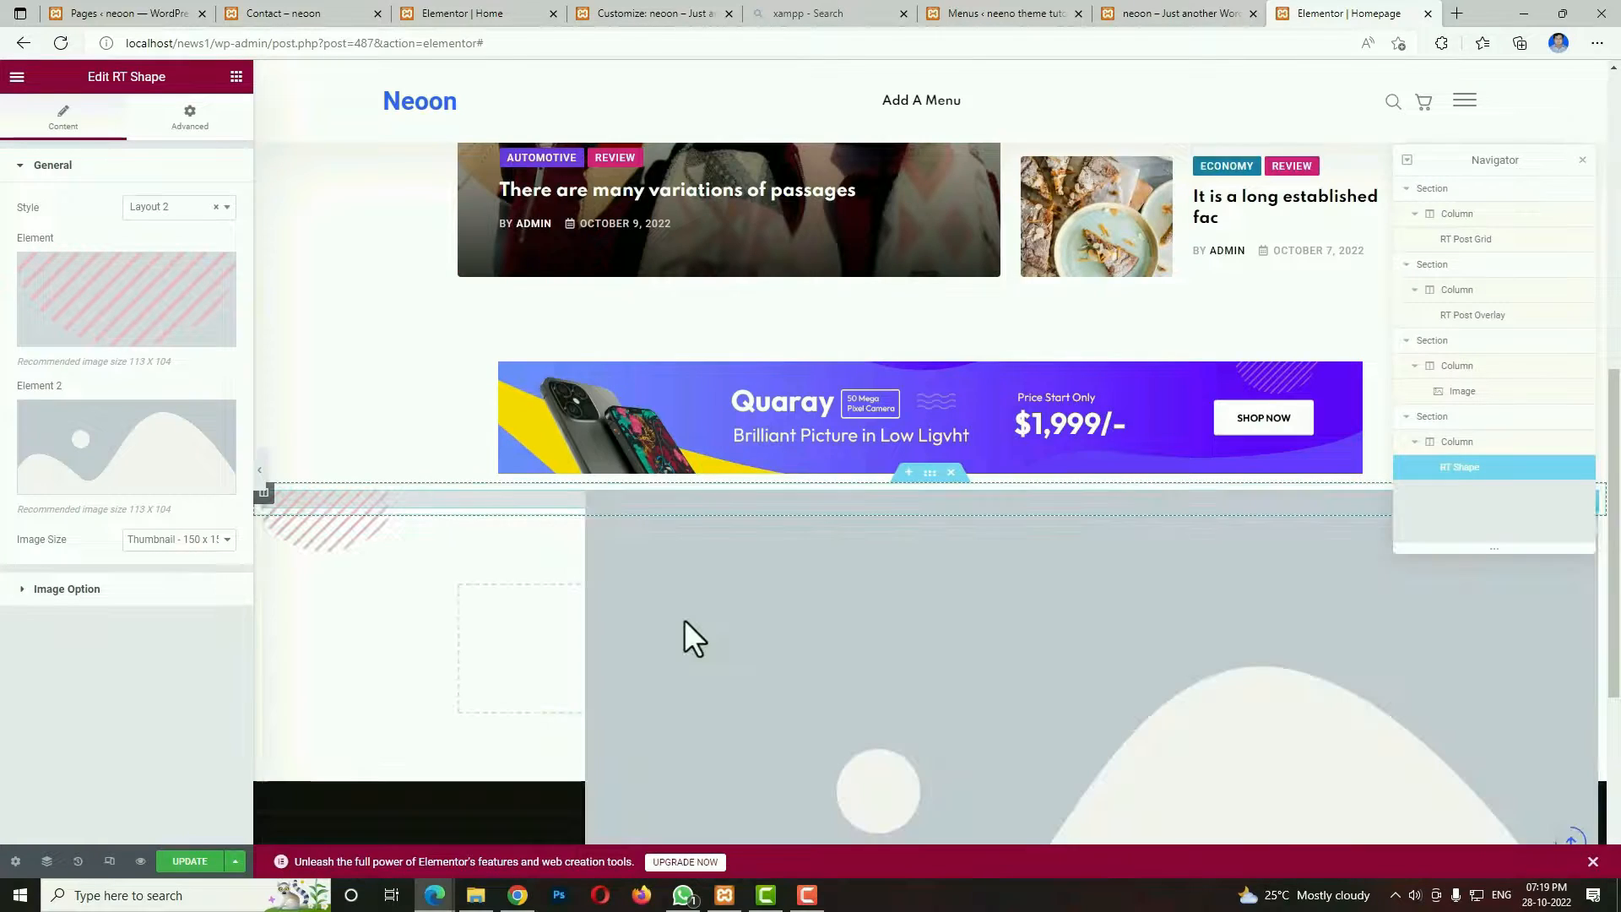
# Insert element_4.png from the media library as the shape widget's Element 2 image and set the image size to Full.
pyautogui.click(150, 459)
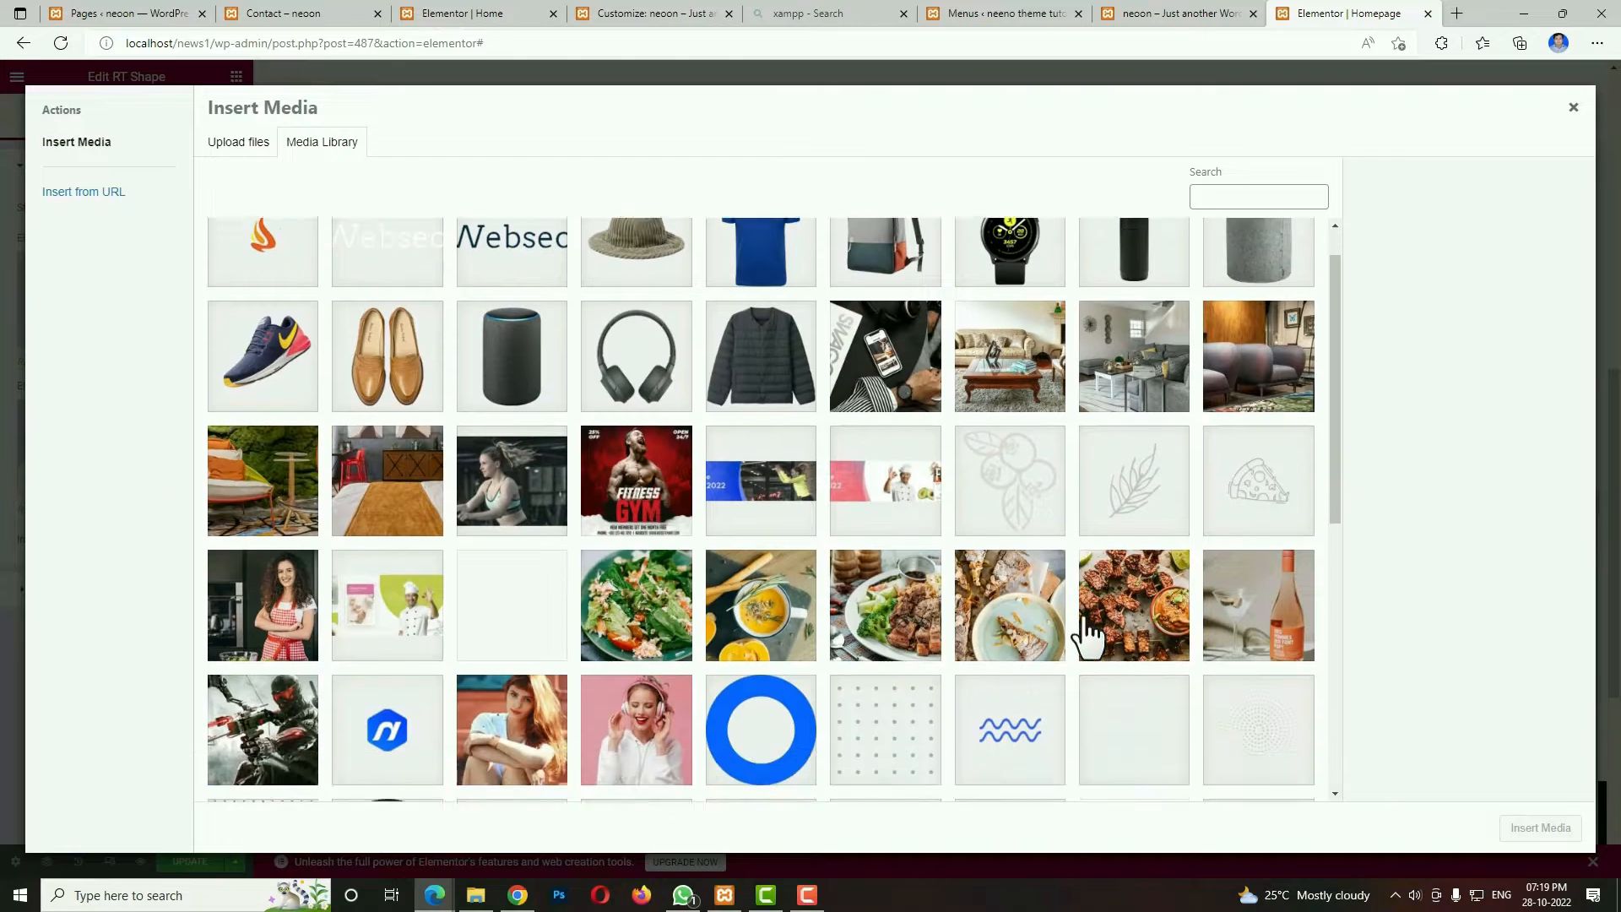
pyautogui.scroll(-3, 1082, 633)
pyautogui.click(1249, 550)
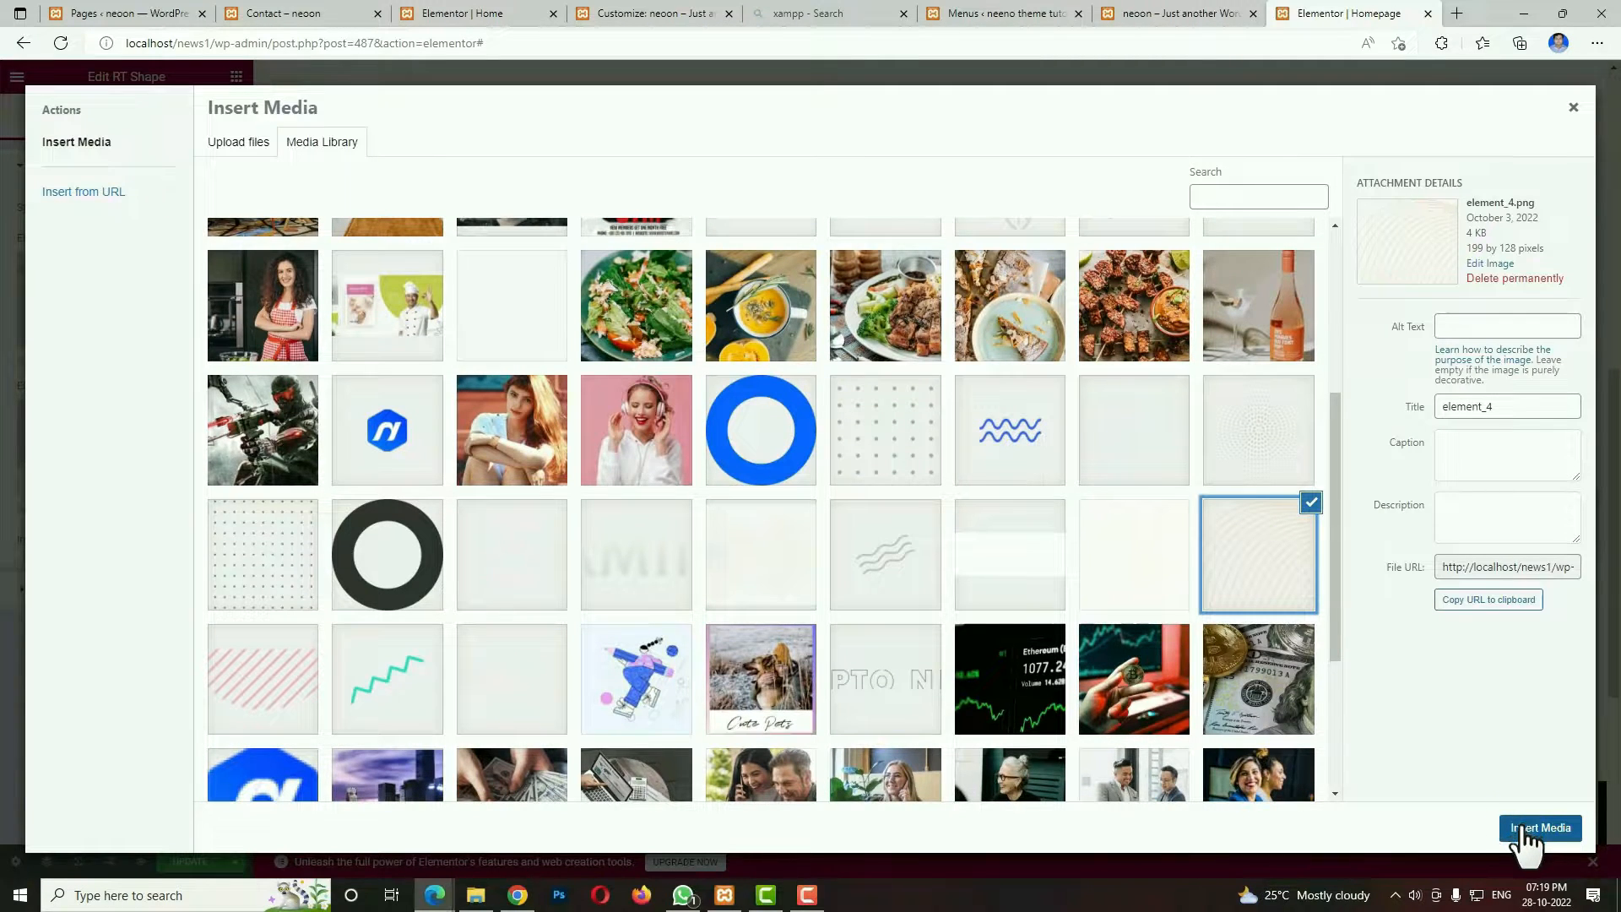
pyautogui.click(1527, 828)
pyautogui.click(195, 541)
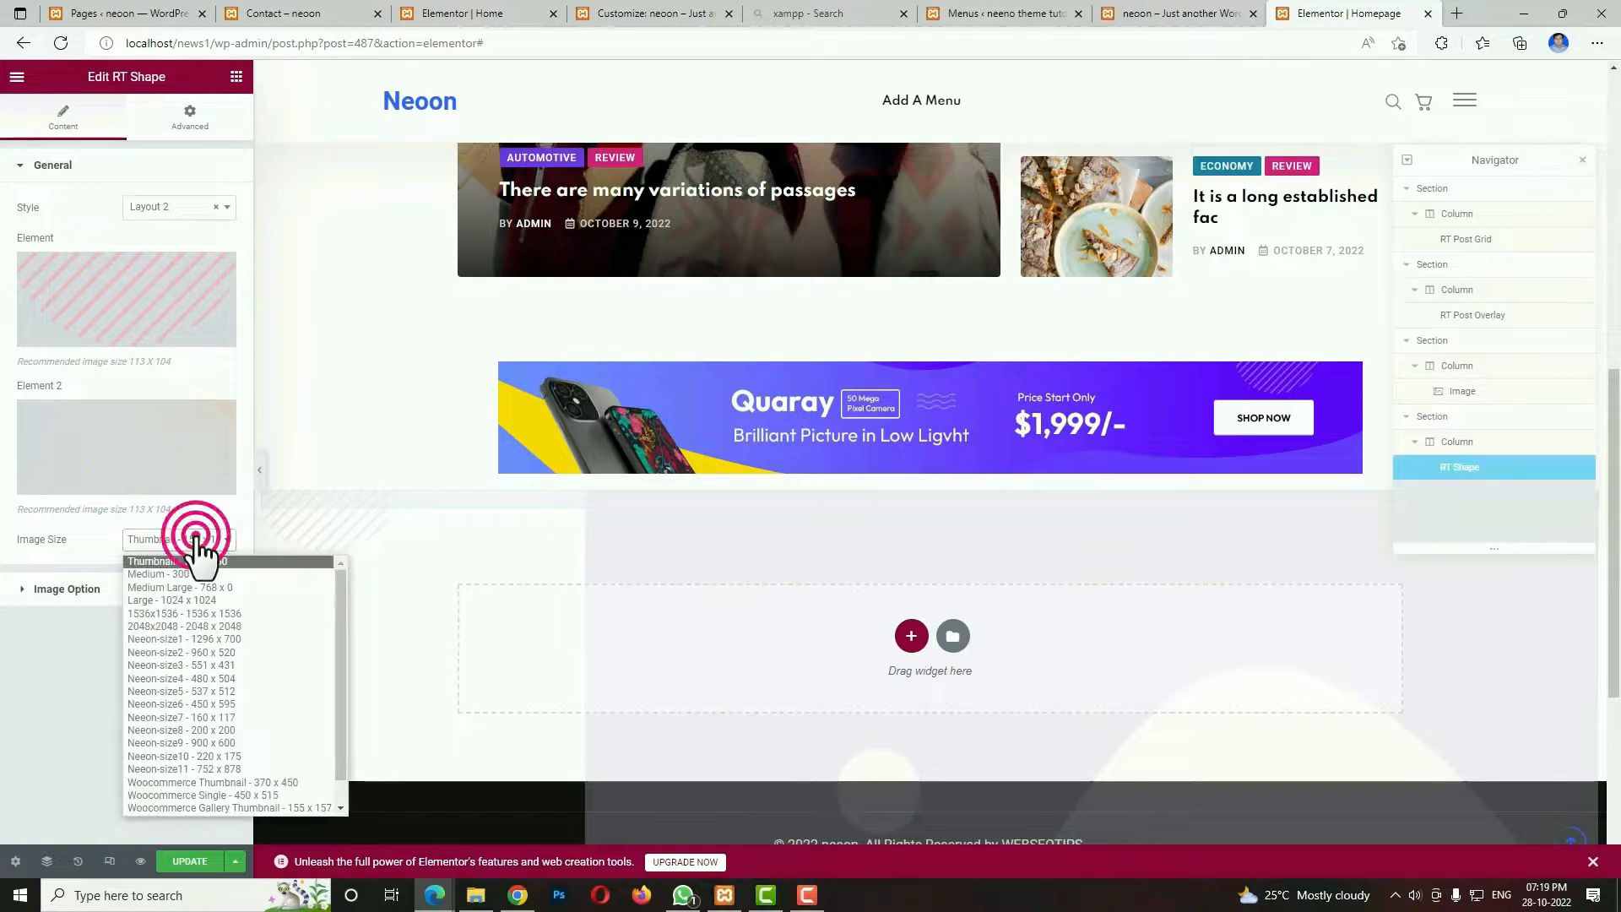
pyautogui.scroll(-2, 231, 747)
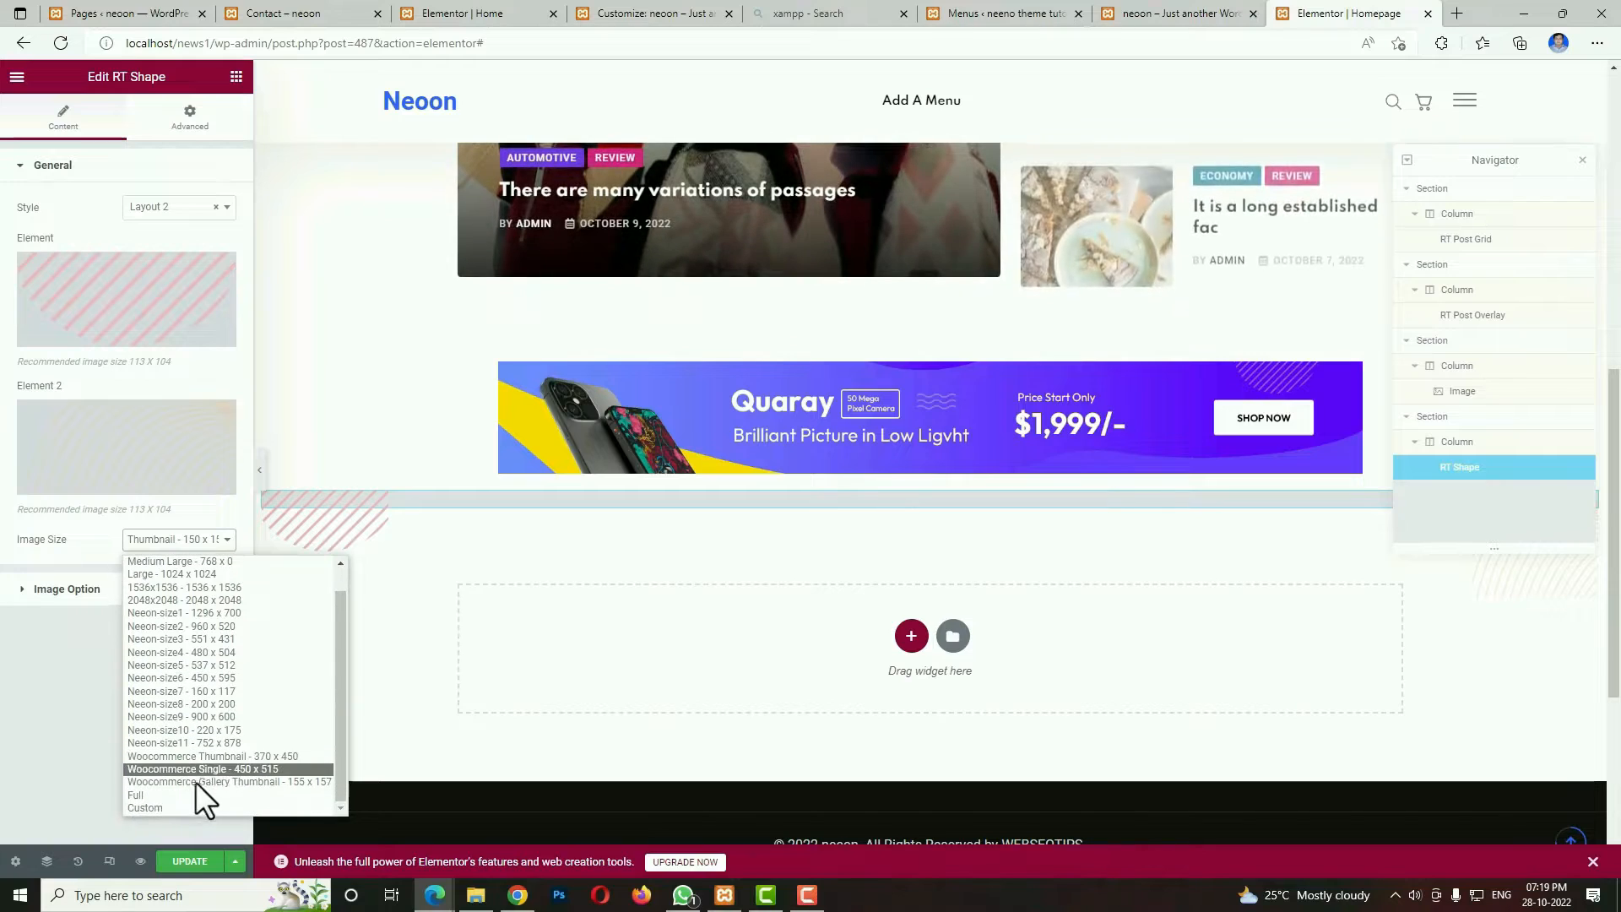
pyautogui.click(192, 789)
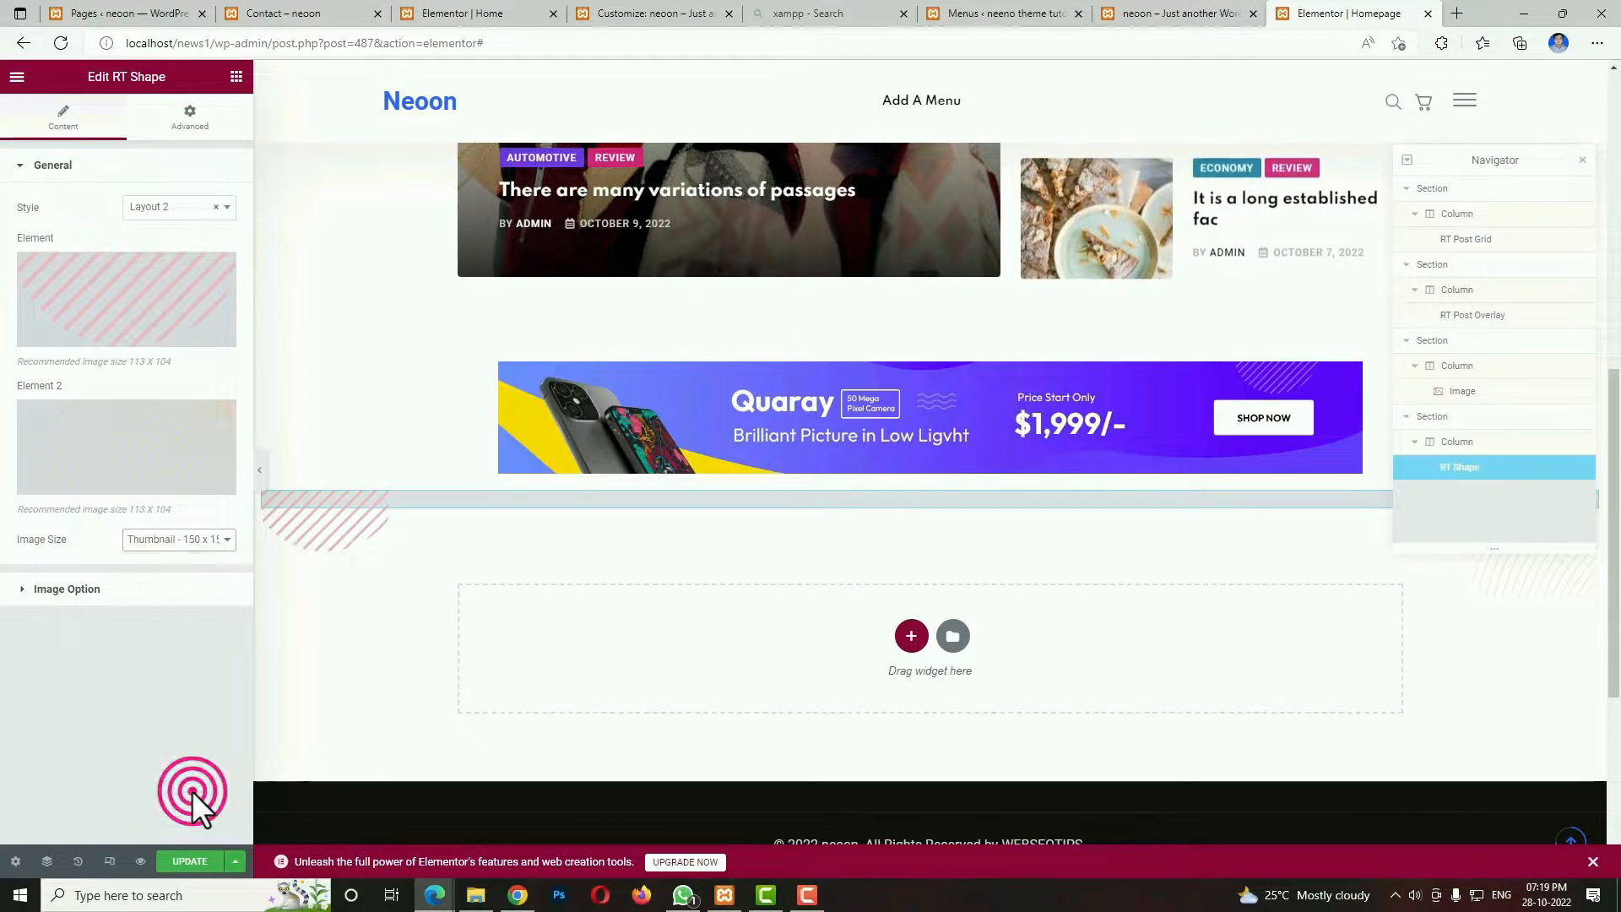
# Position shape one with a left/right offset of 89% and a top/bottom offset of 0.
pyautogui.click(192, 589)
pyautogui.click(208, 308)
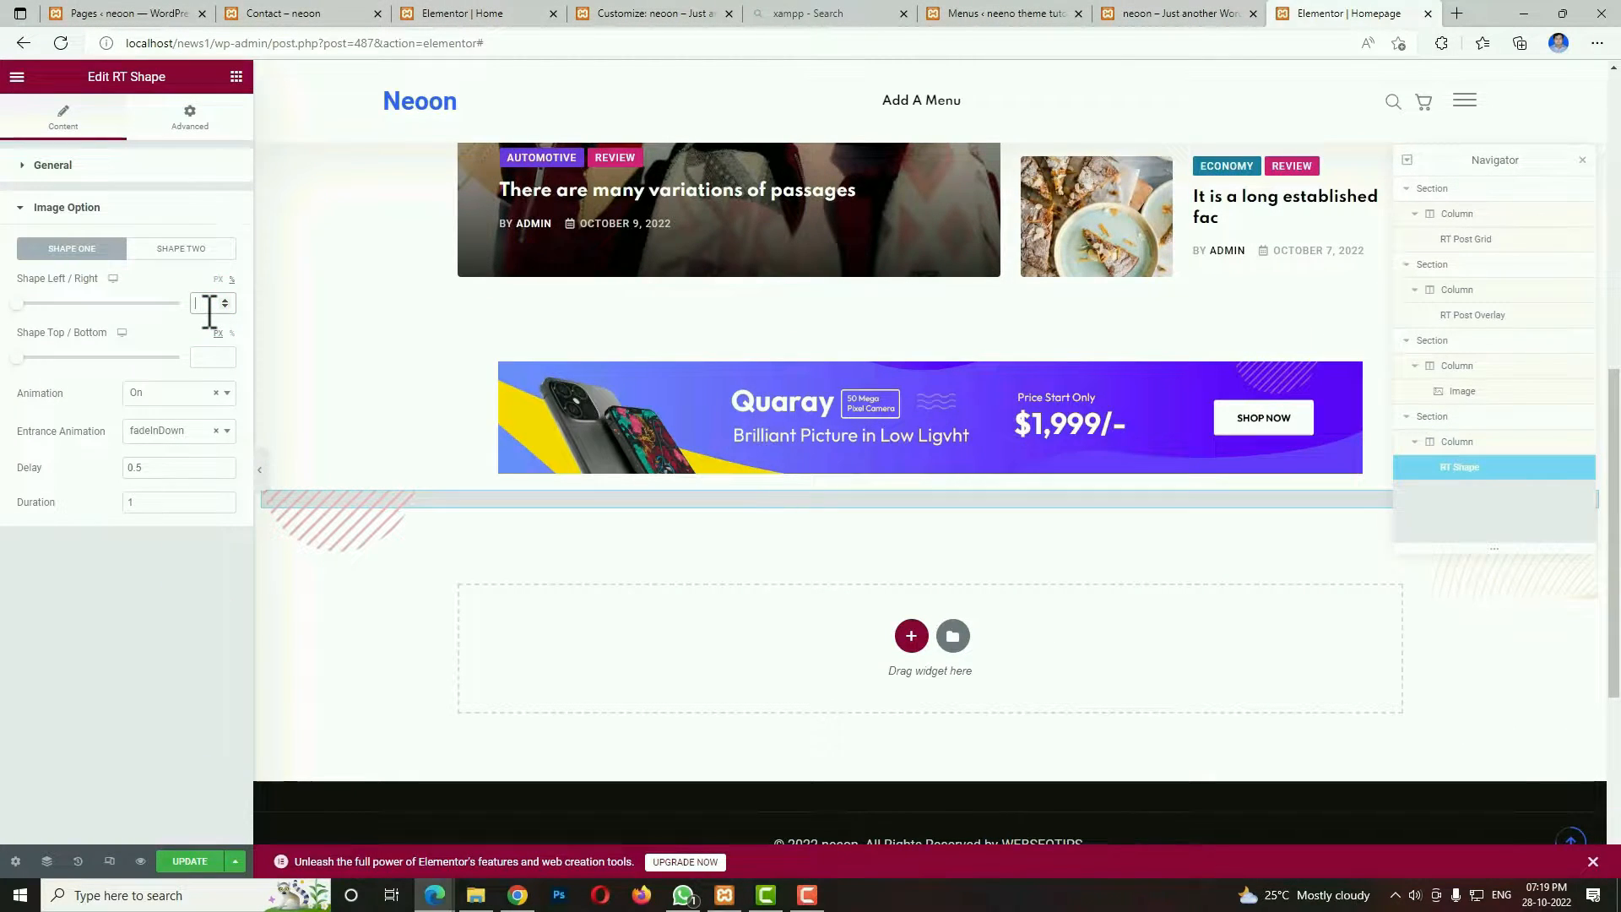
pyautogui.write('89')
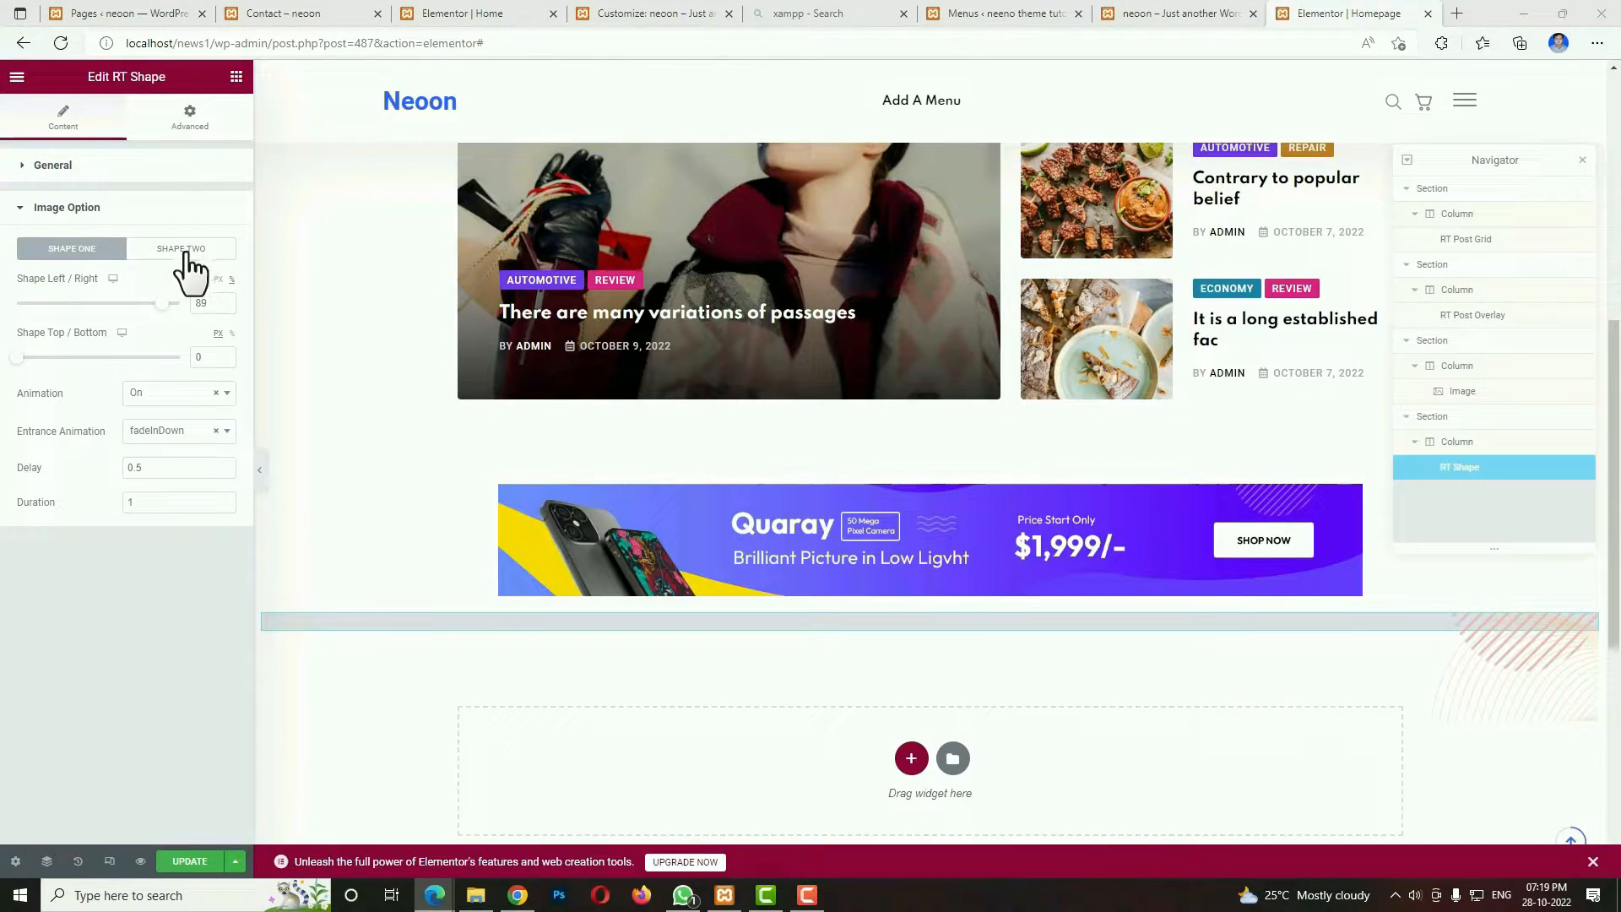
# Position shape two with a left/right offset of 0 and a top/bottom offset of 450 px, and update the page.
pyautogui.click(188, 252)
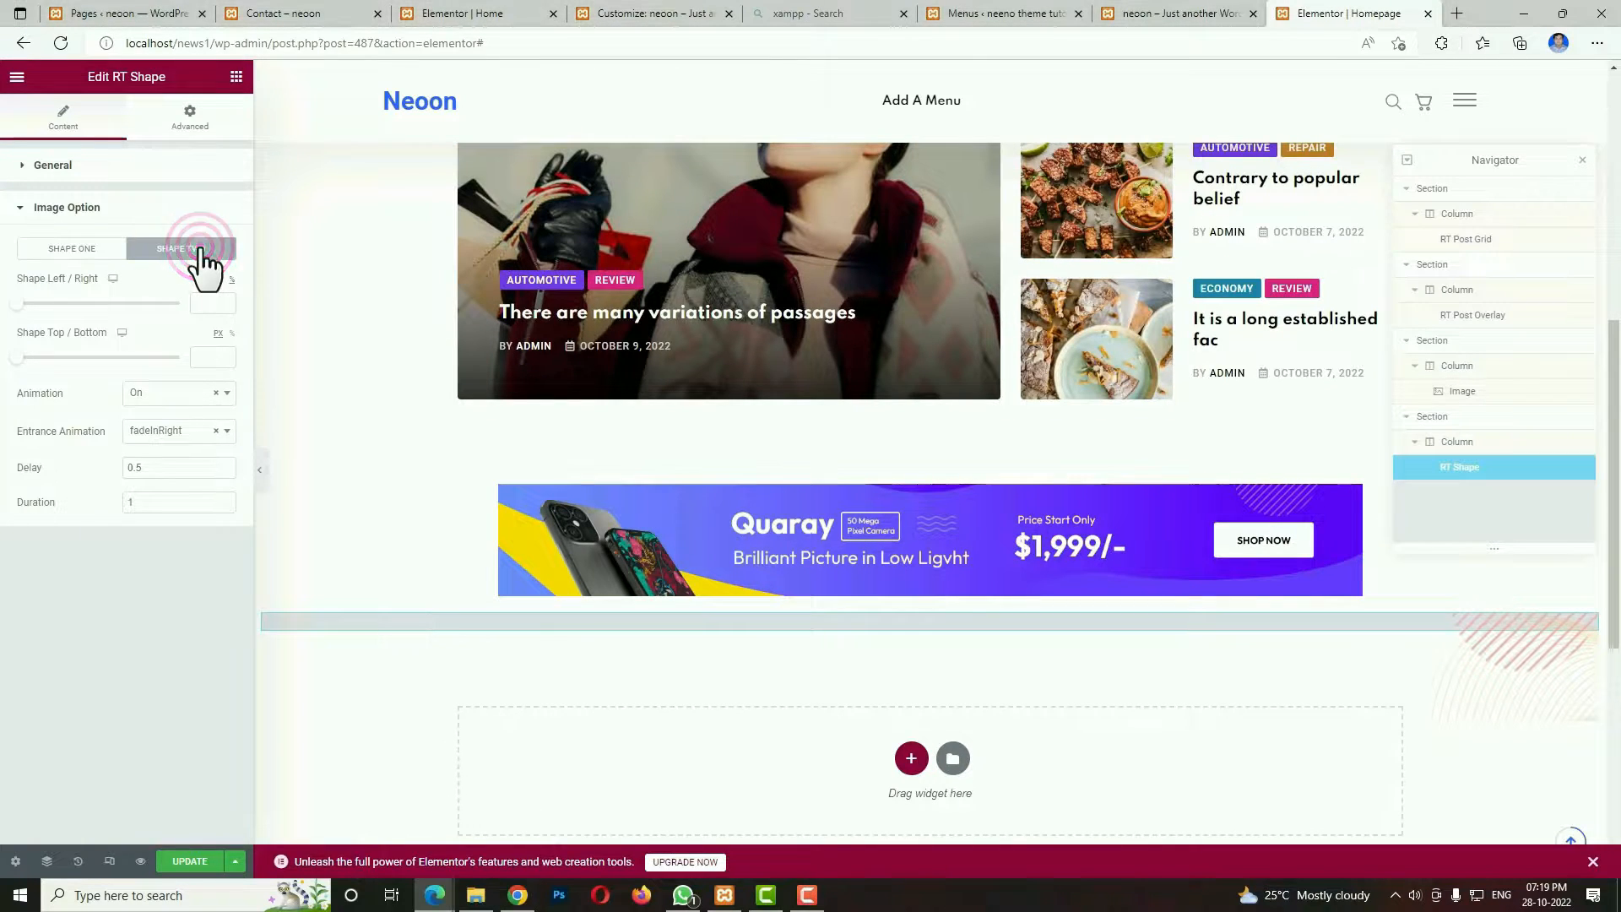
pyautogui.click(212, 301)
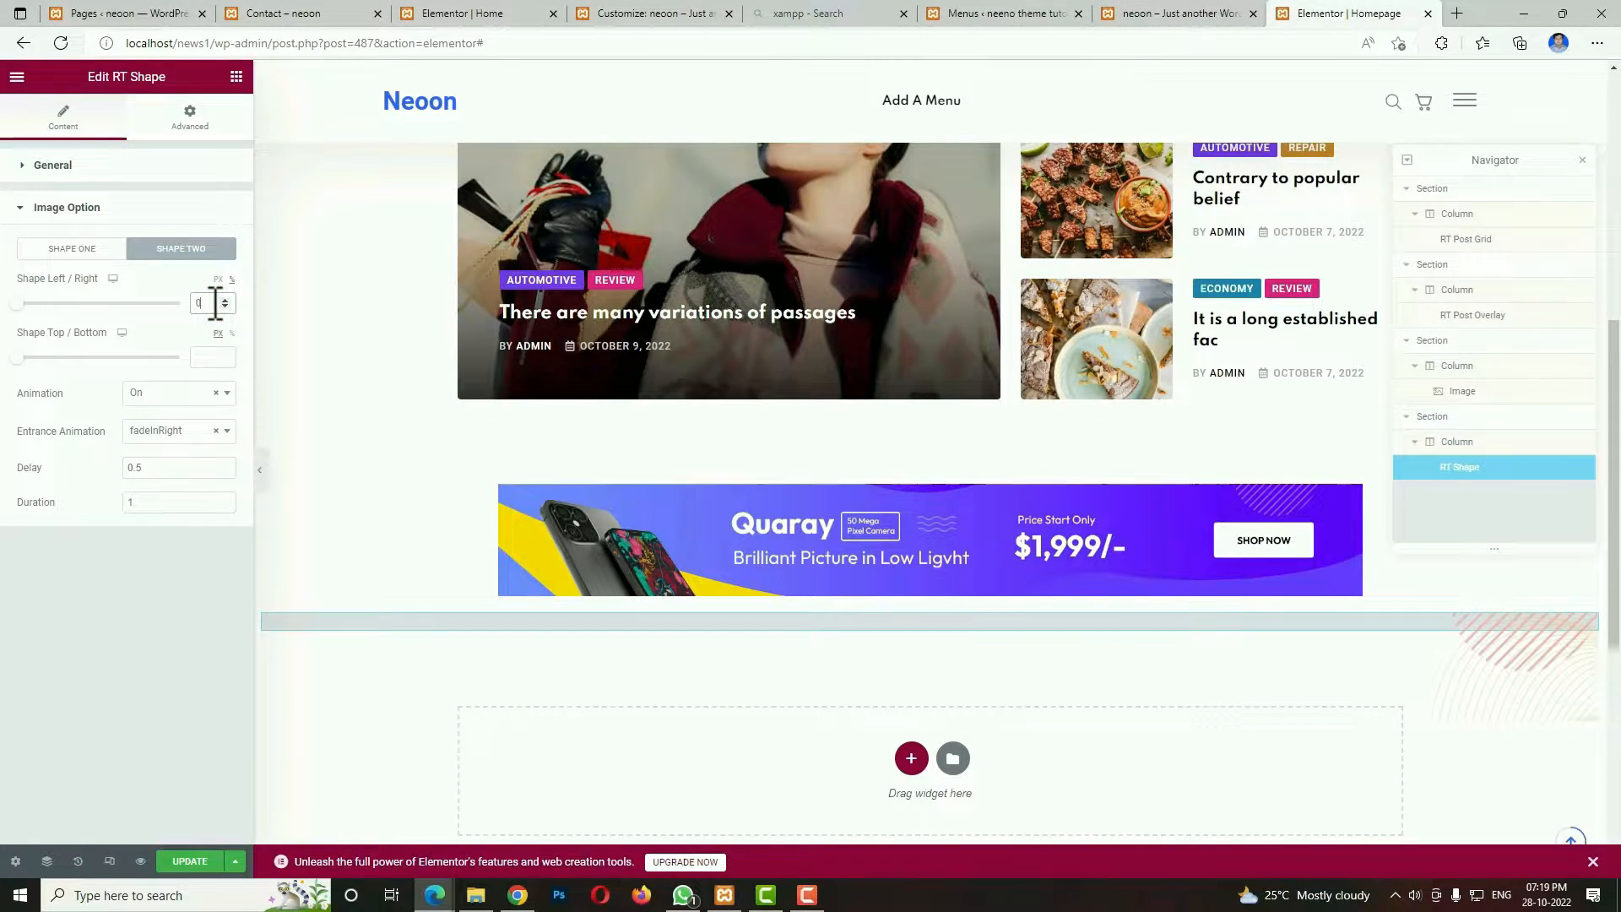
pyautogui.click(201, 360)
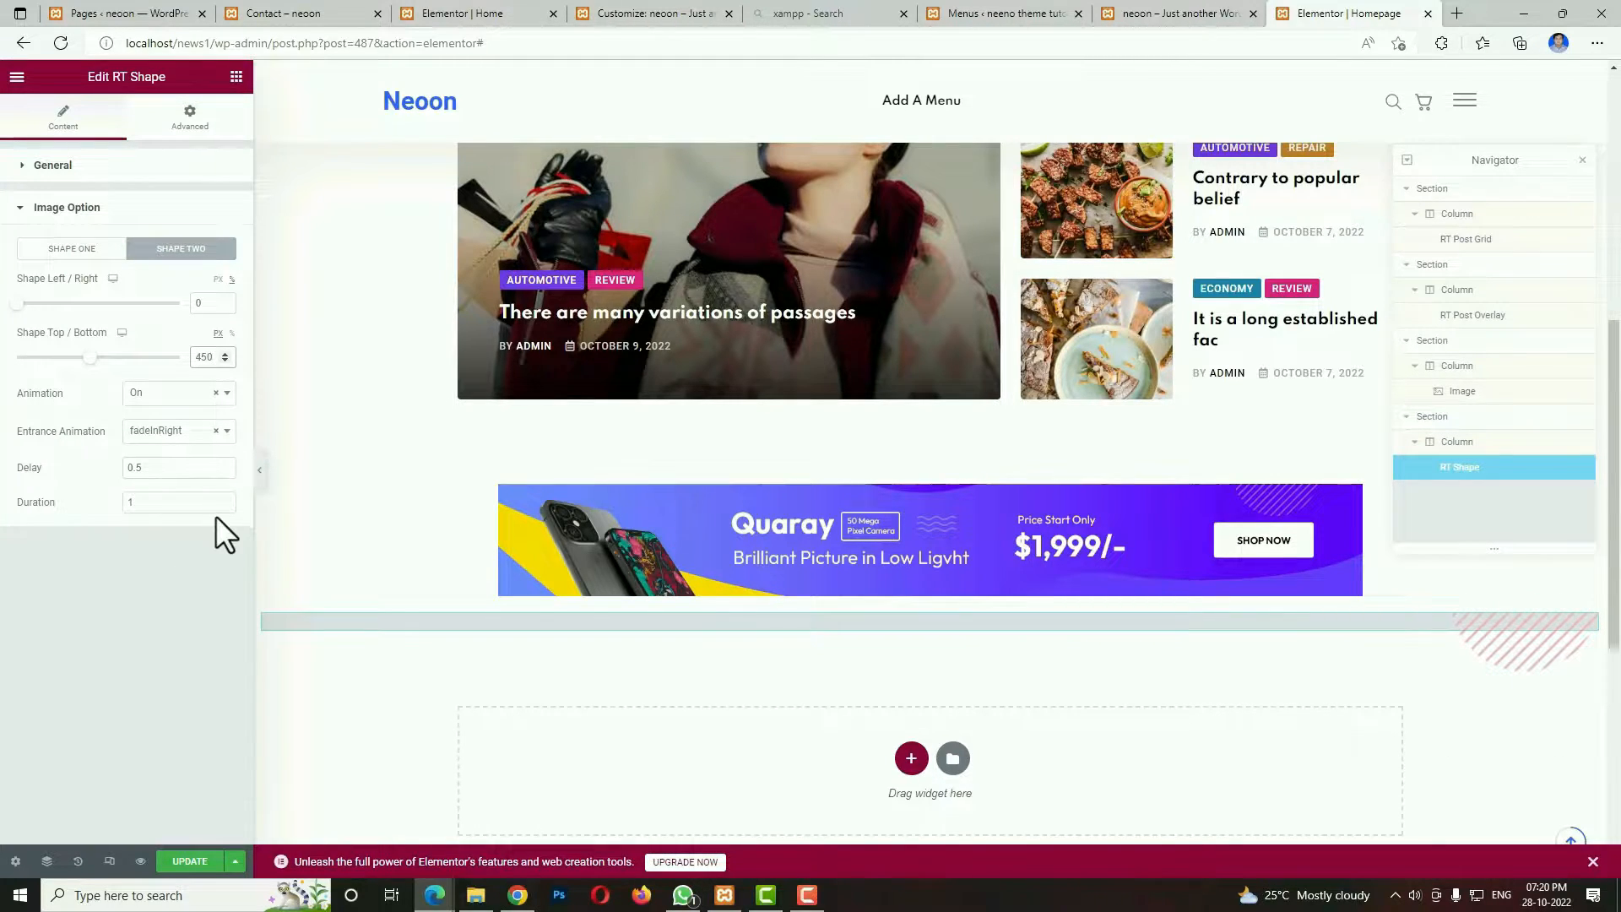
pyautogui.click(186, 863)
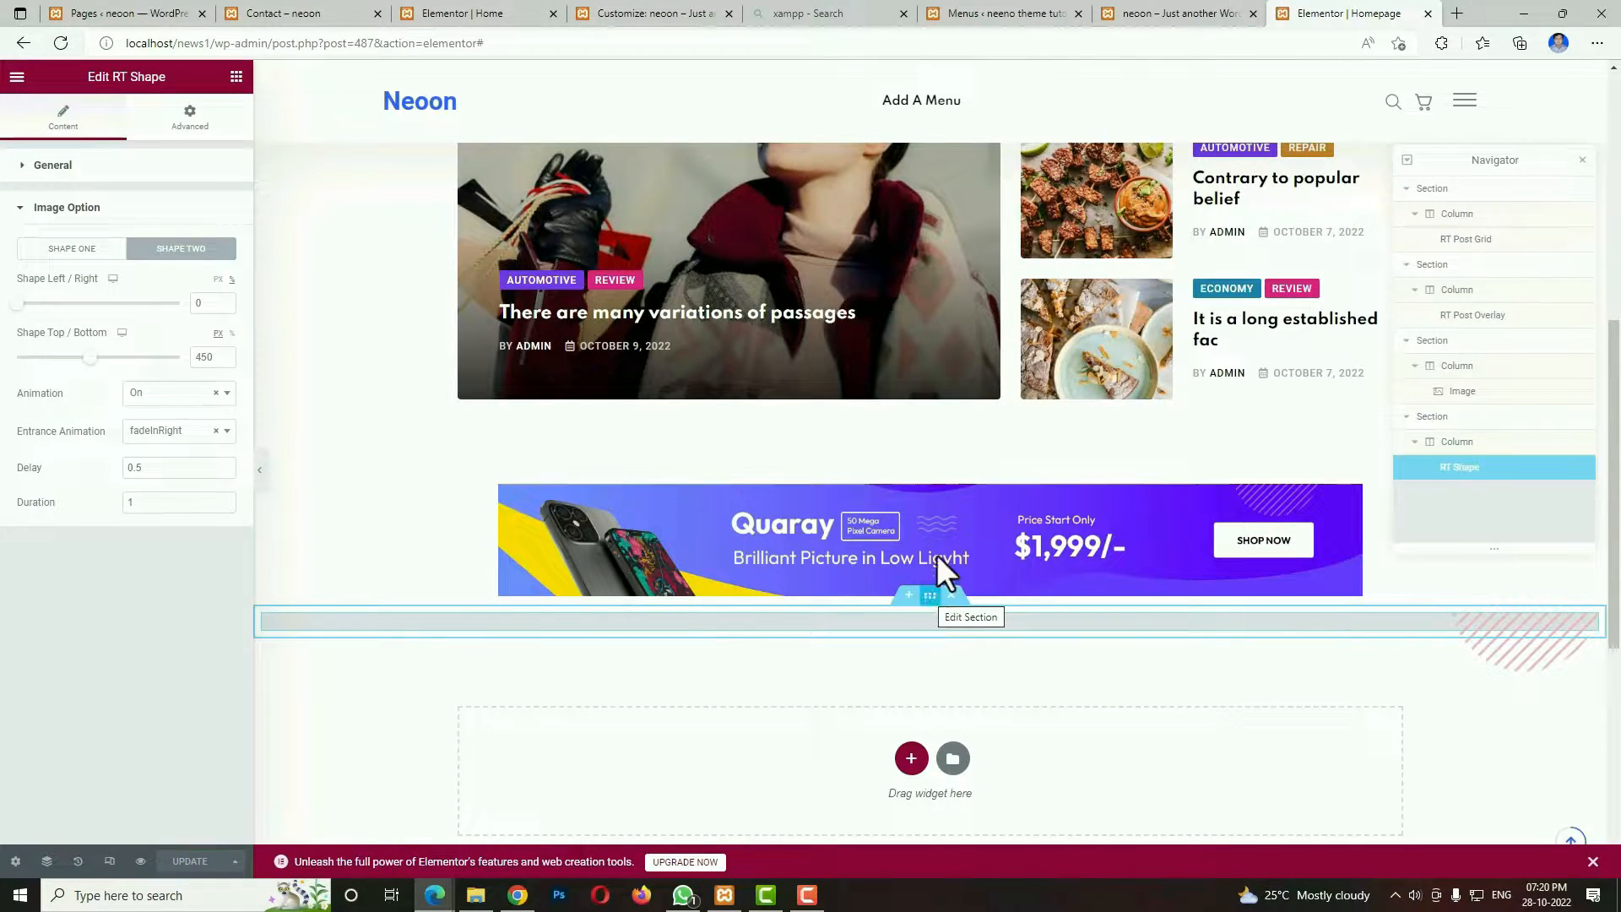
# Unlink the padding values of the Quaray banner section and set its bottom padding to 80 px.
pyautogui.click(929, 466)
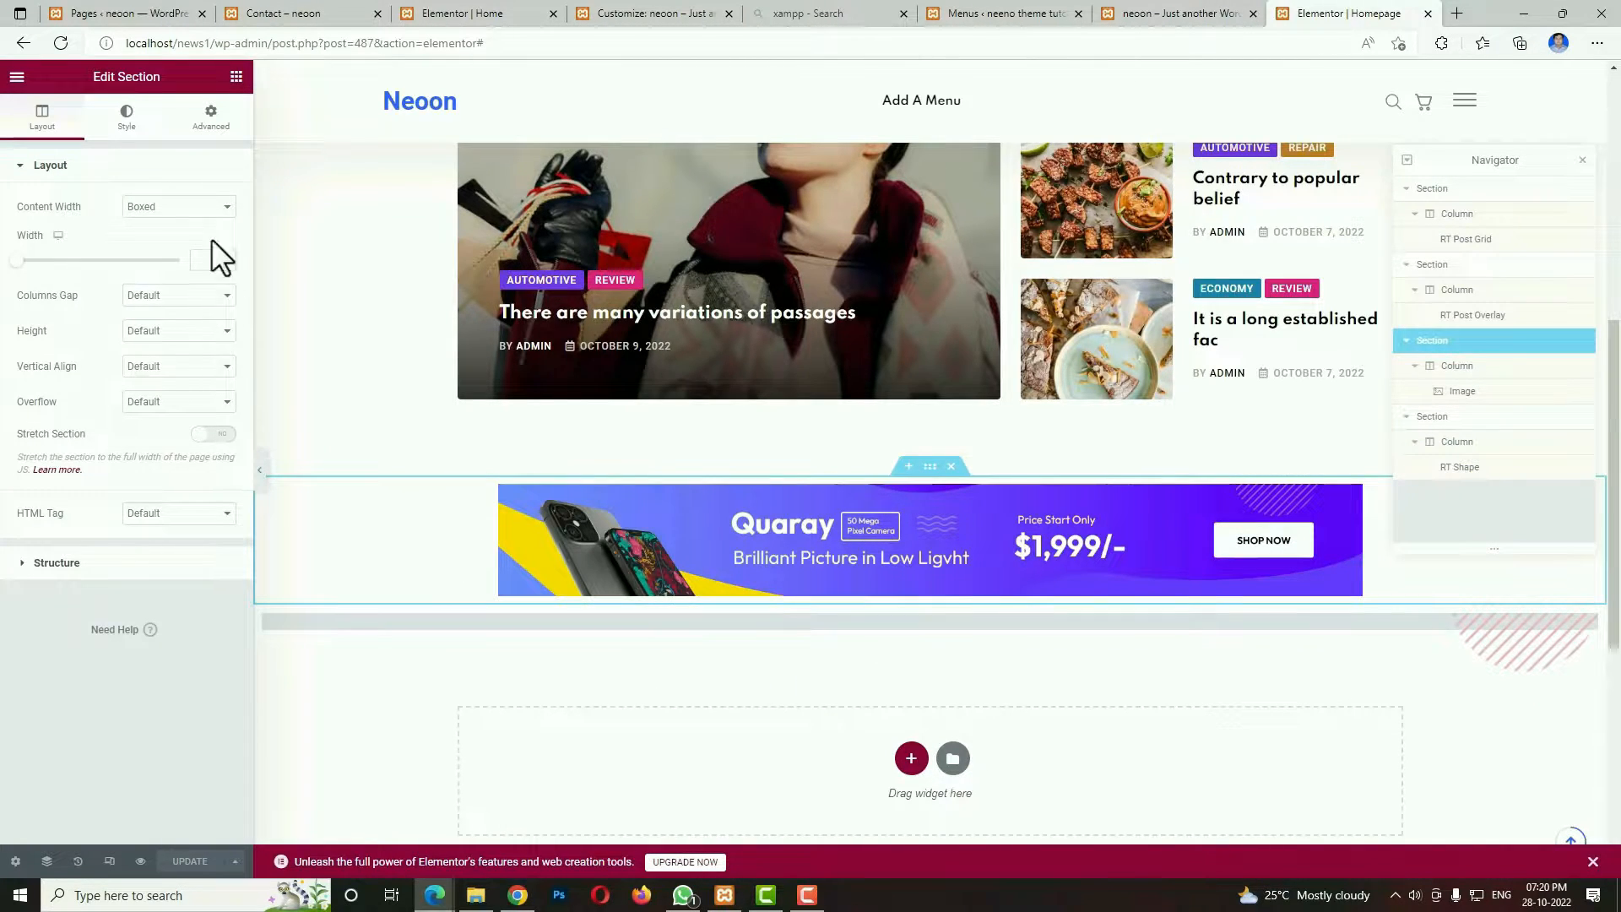
pyautogui.click(211, 118)
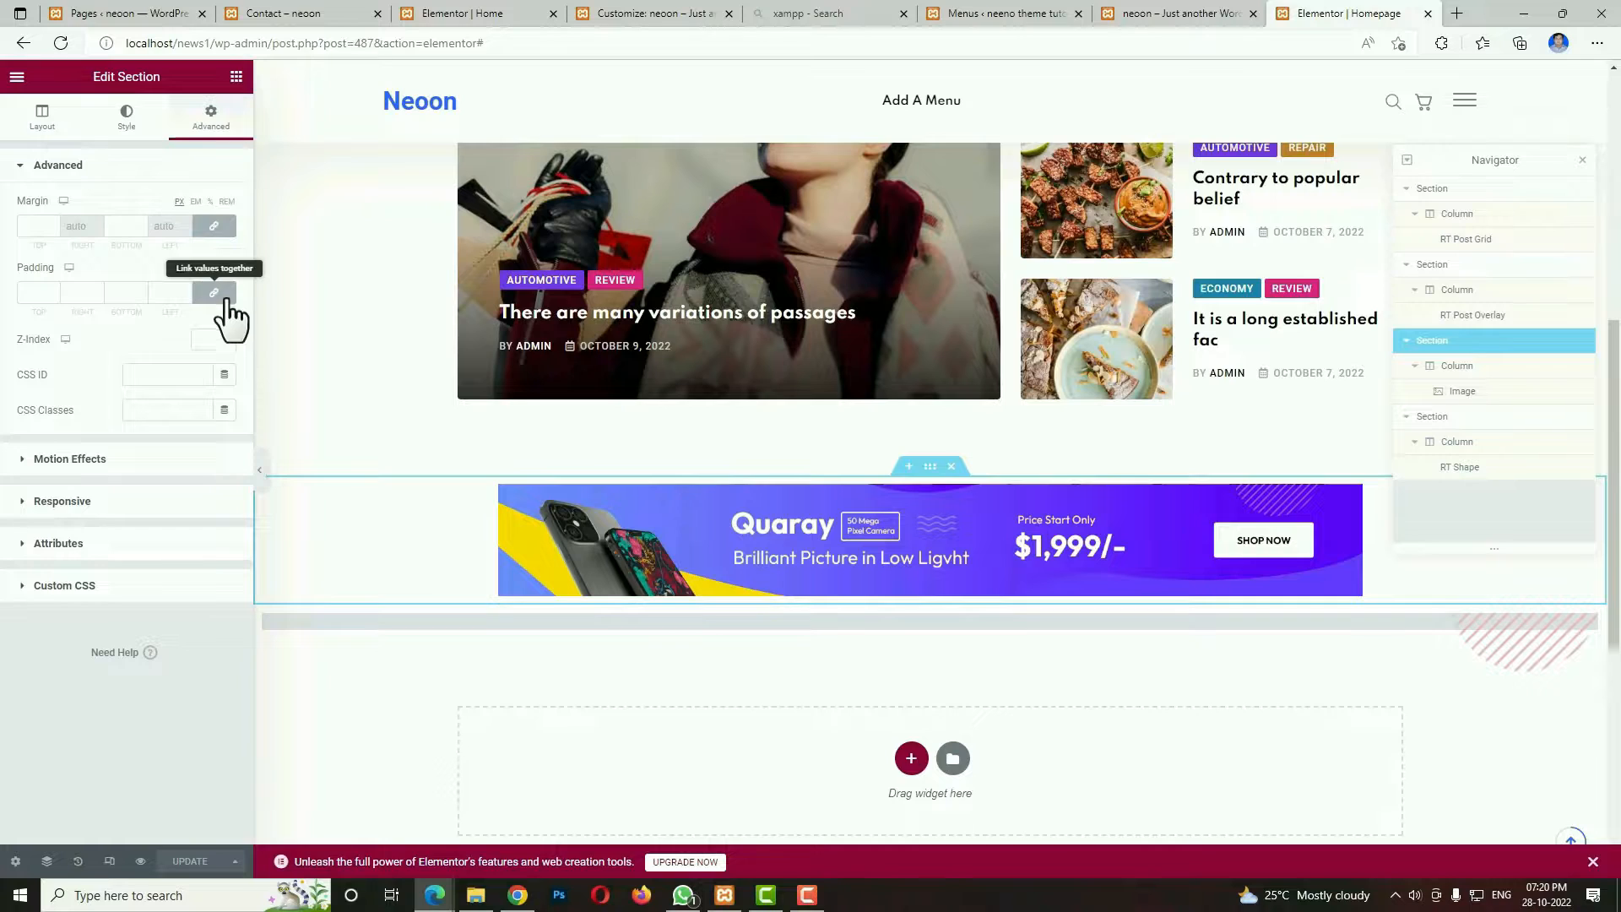
pyautogui.click(225, 297)
pyautogui.click(123, 287)
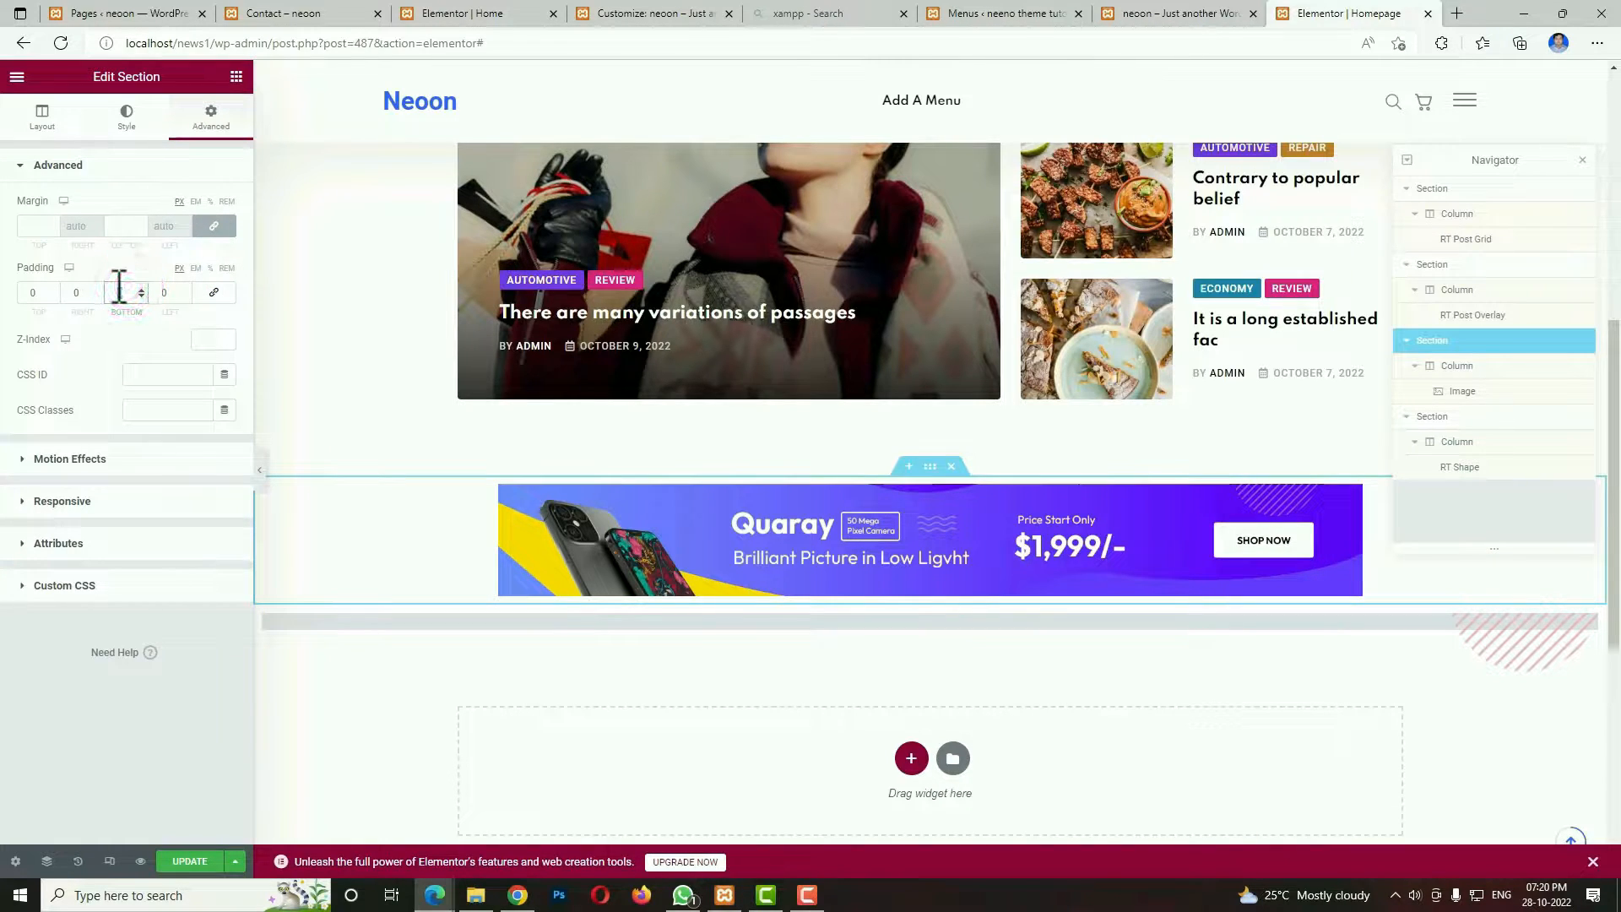
pyautogui.write('80')
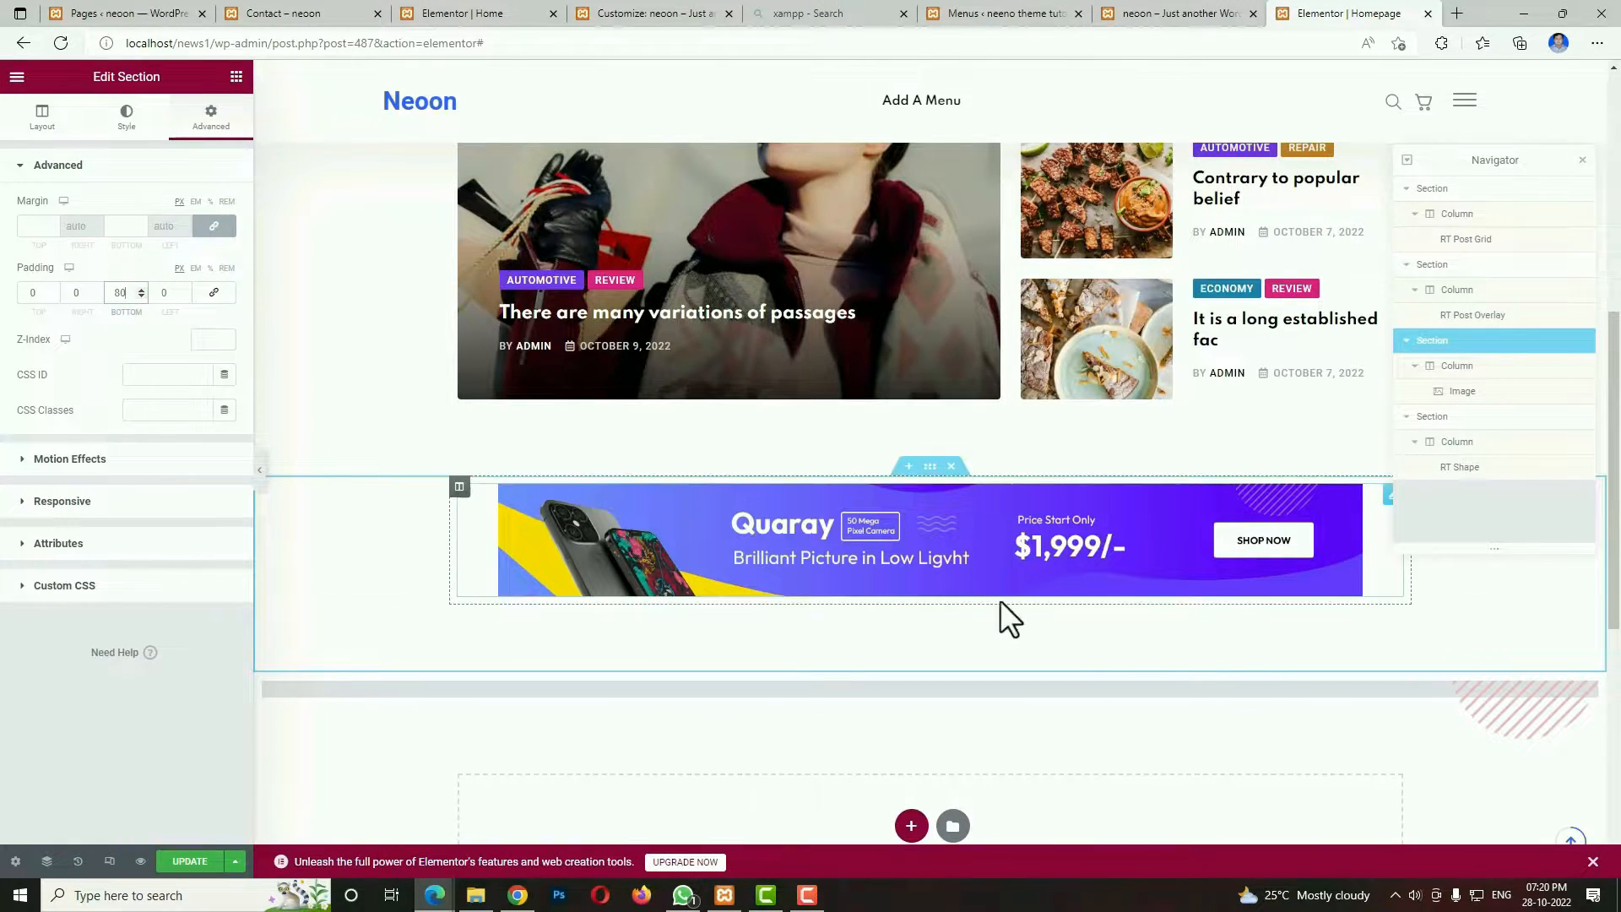
pyautogui.scroll(-5, 1115, 725)
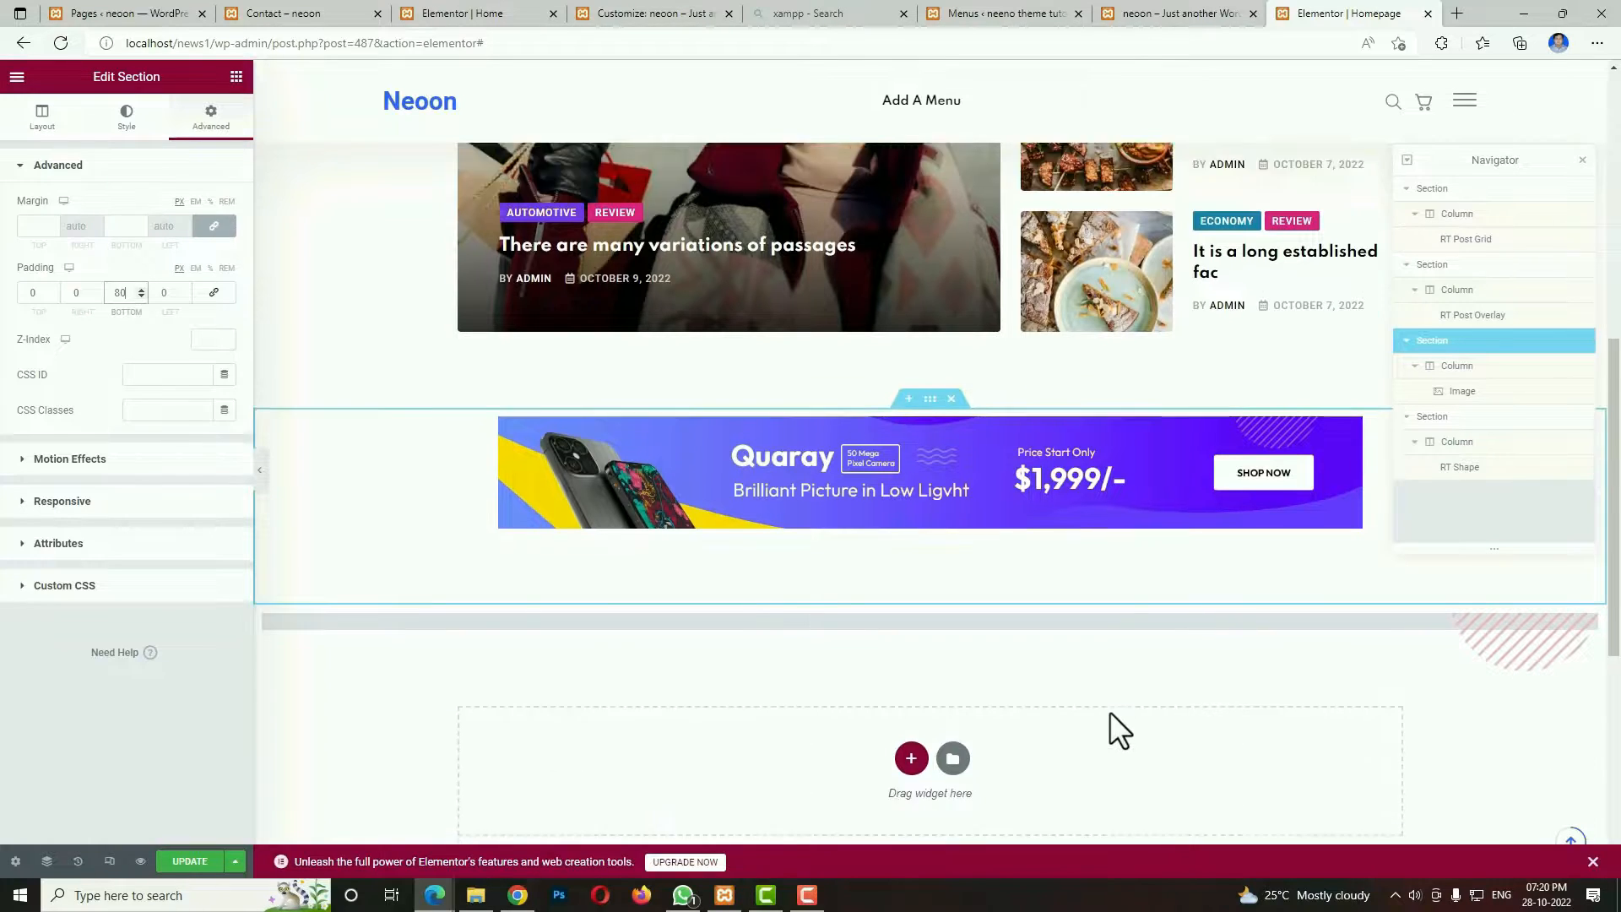
# Check the Top Stories block on the demo home page, then add a single-column section below the shape section.
pyautogui.click(1169, 14)
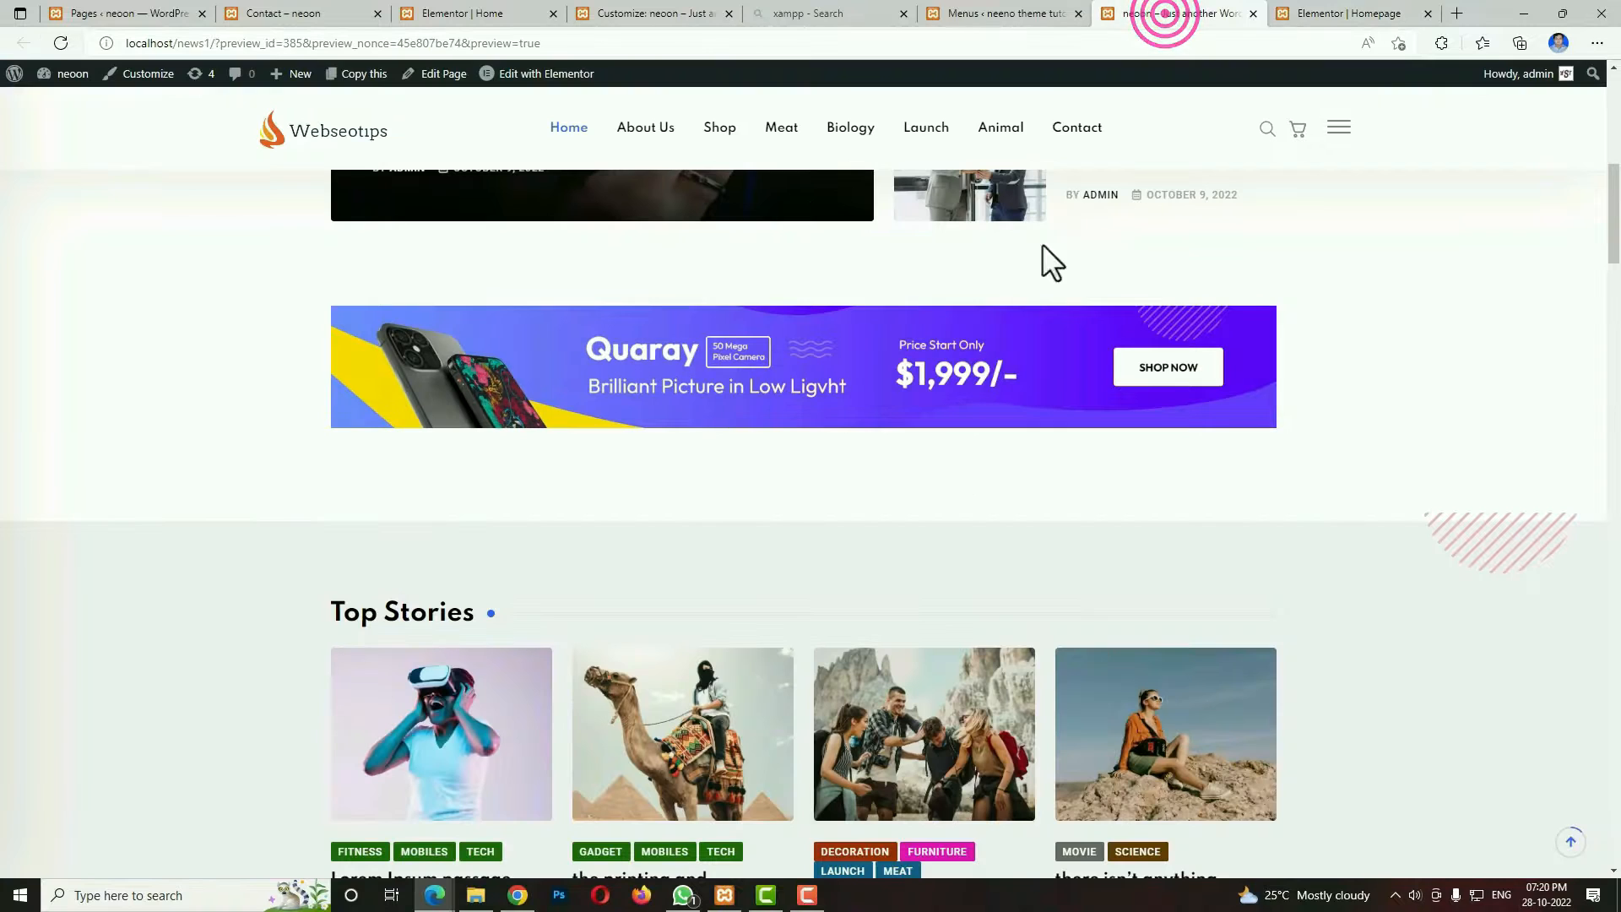
pyautogui.scroll(-7, 766, 489)
pyautogui.scroll(5, 930, 282)
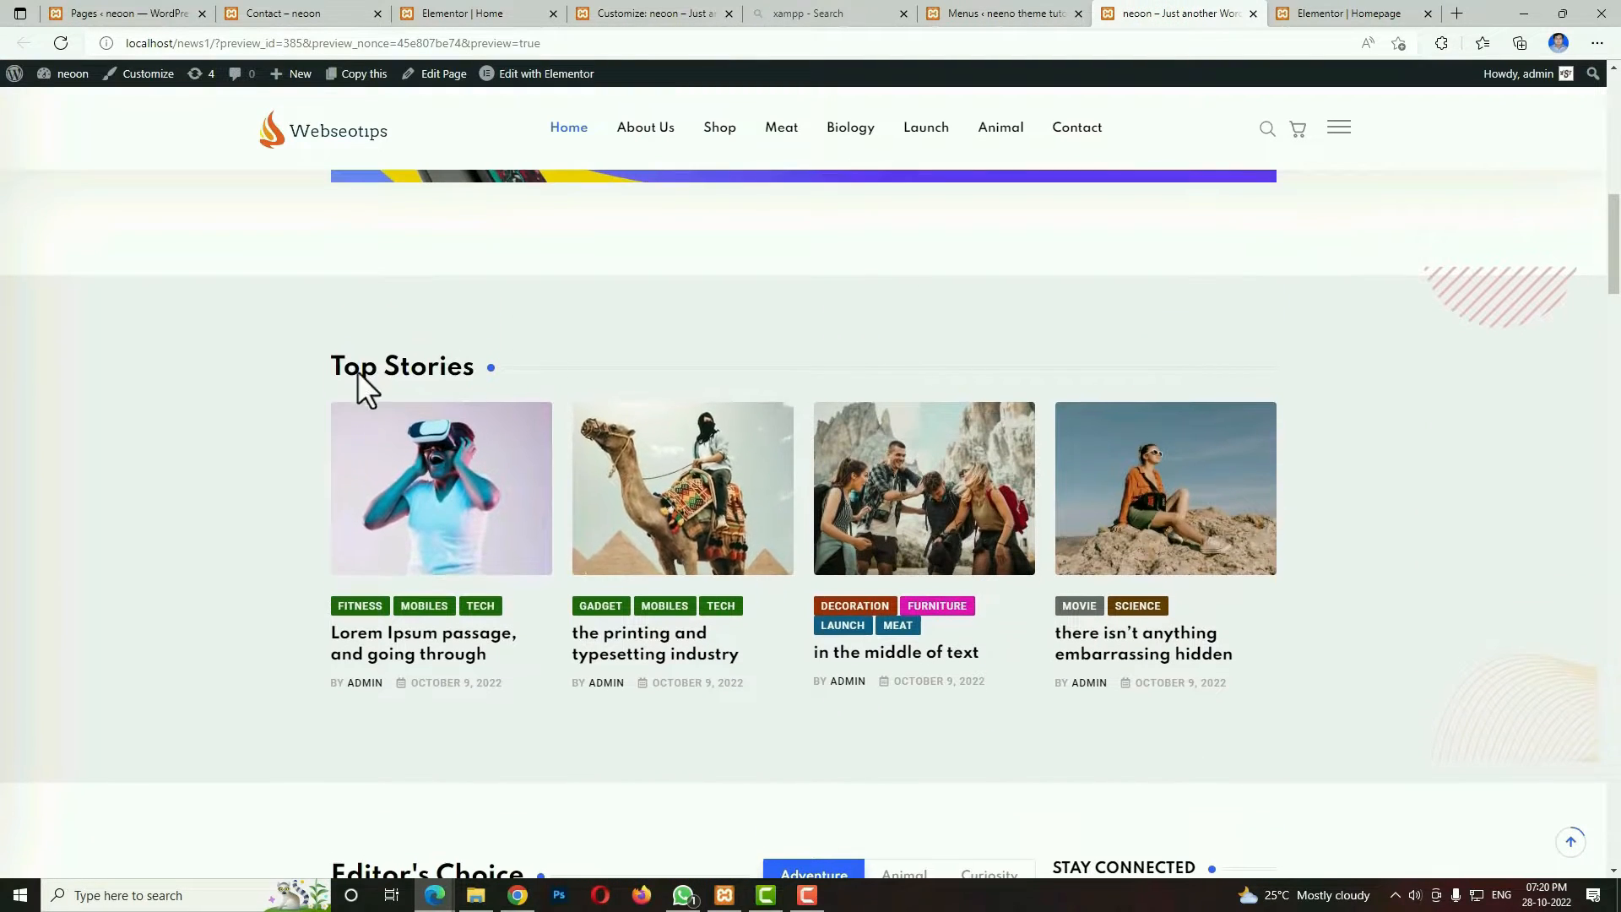
pyautogui.click(1351, 13)
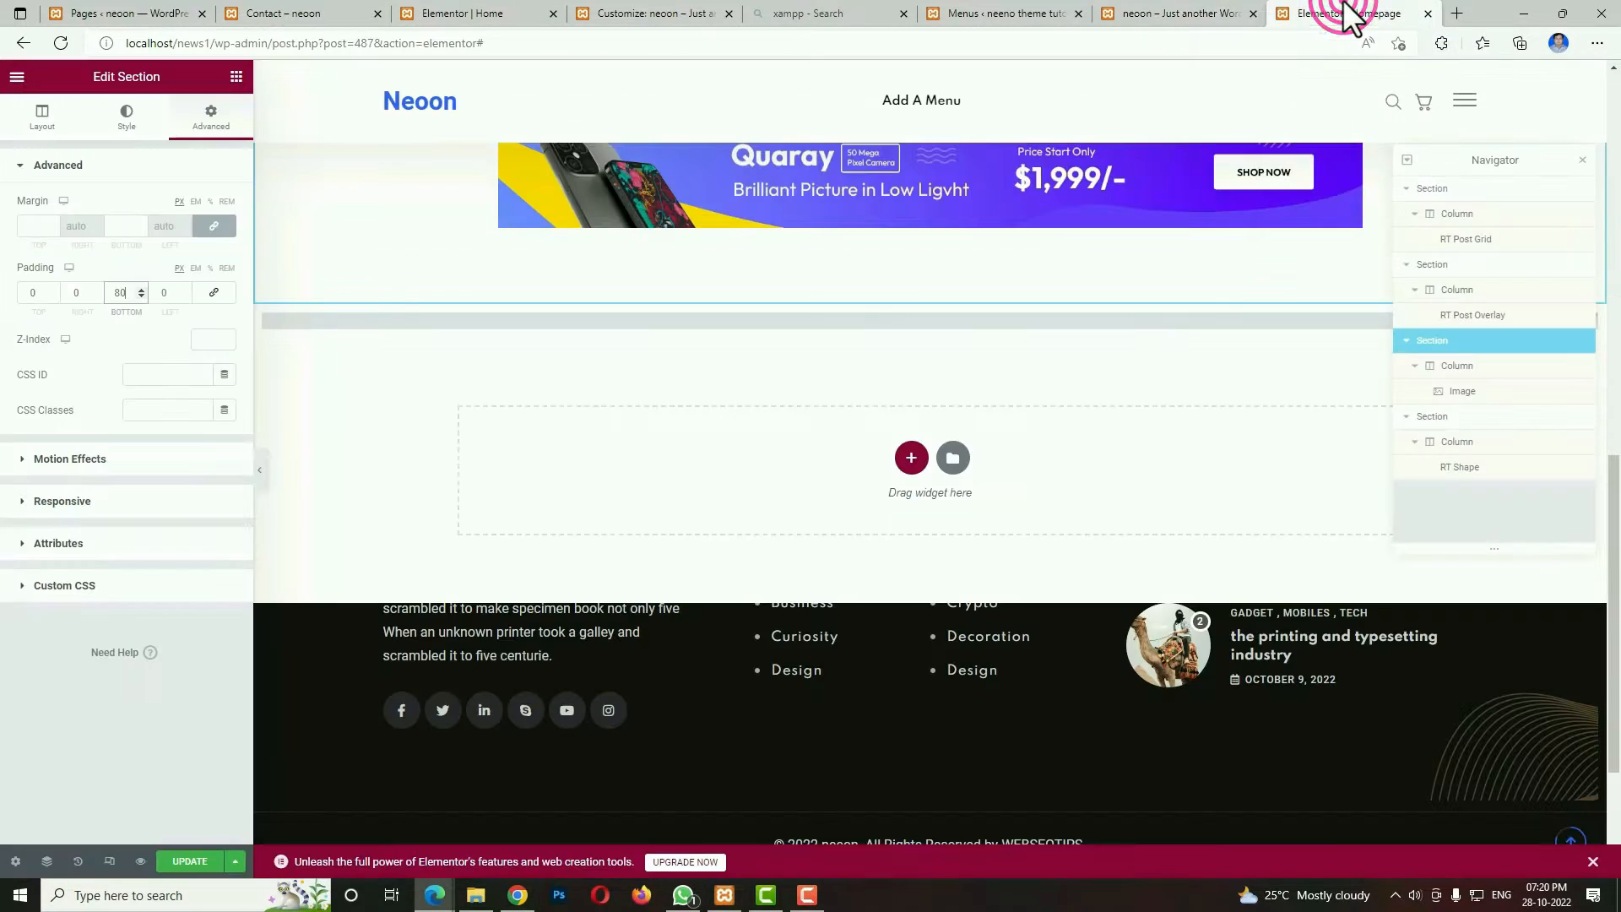
pyautogui.click(904, 460)
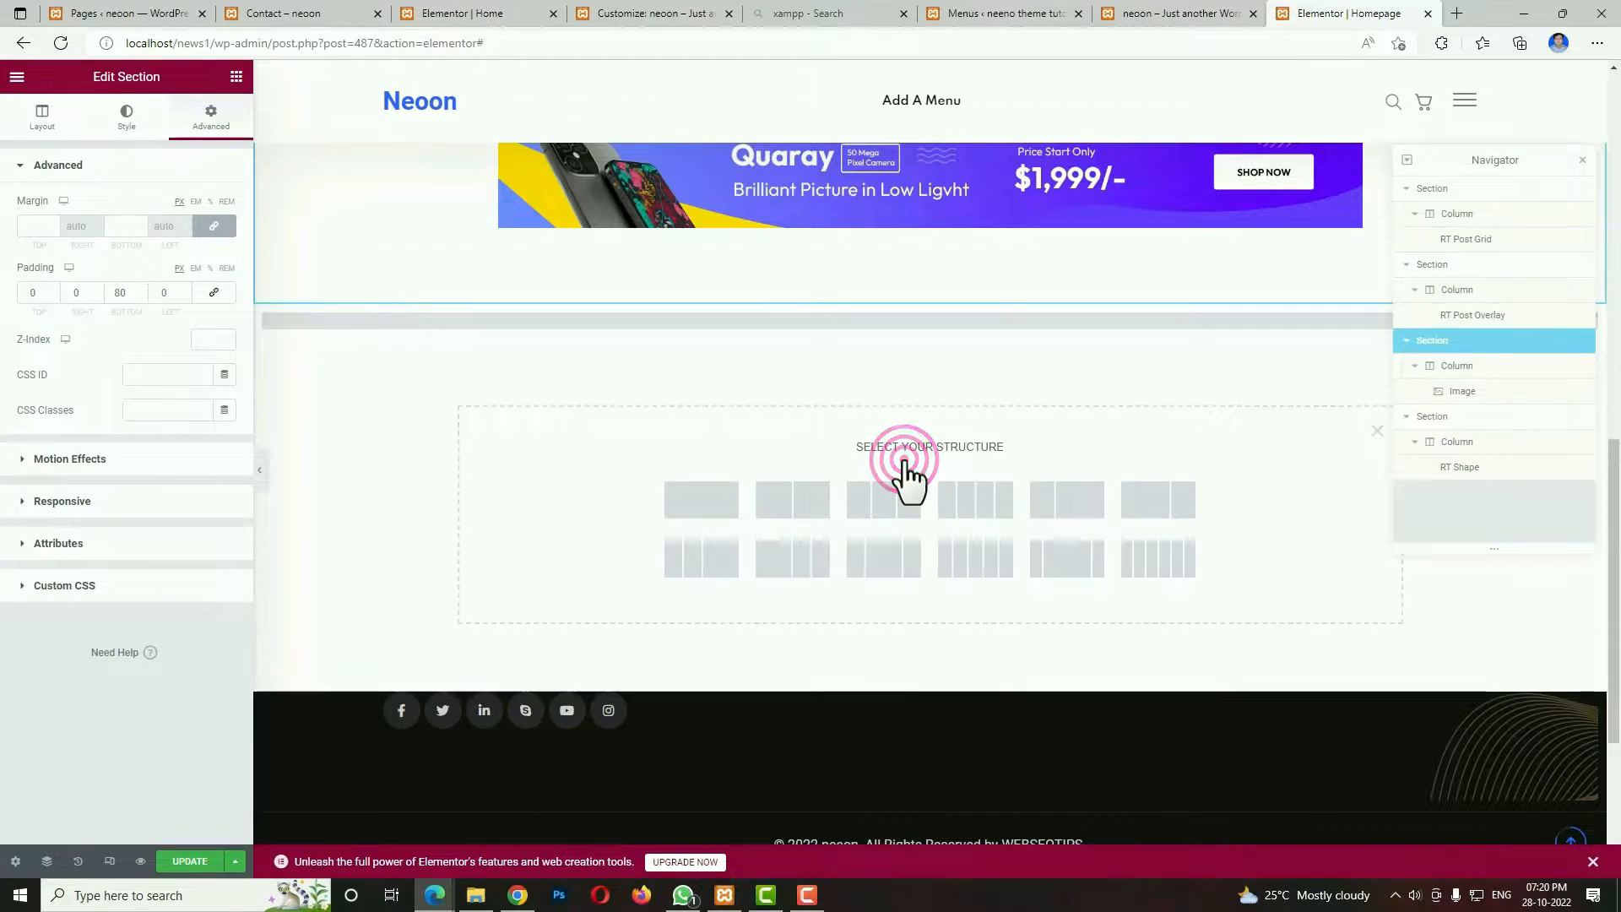
pyautogui.click(703, 509)
# Give the new section a classic background in light grey, #F4F4F4.
pyautogui.click(931, 334)
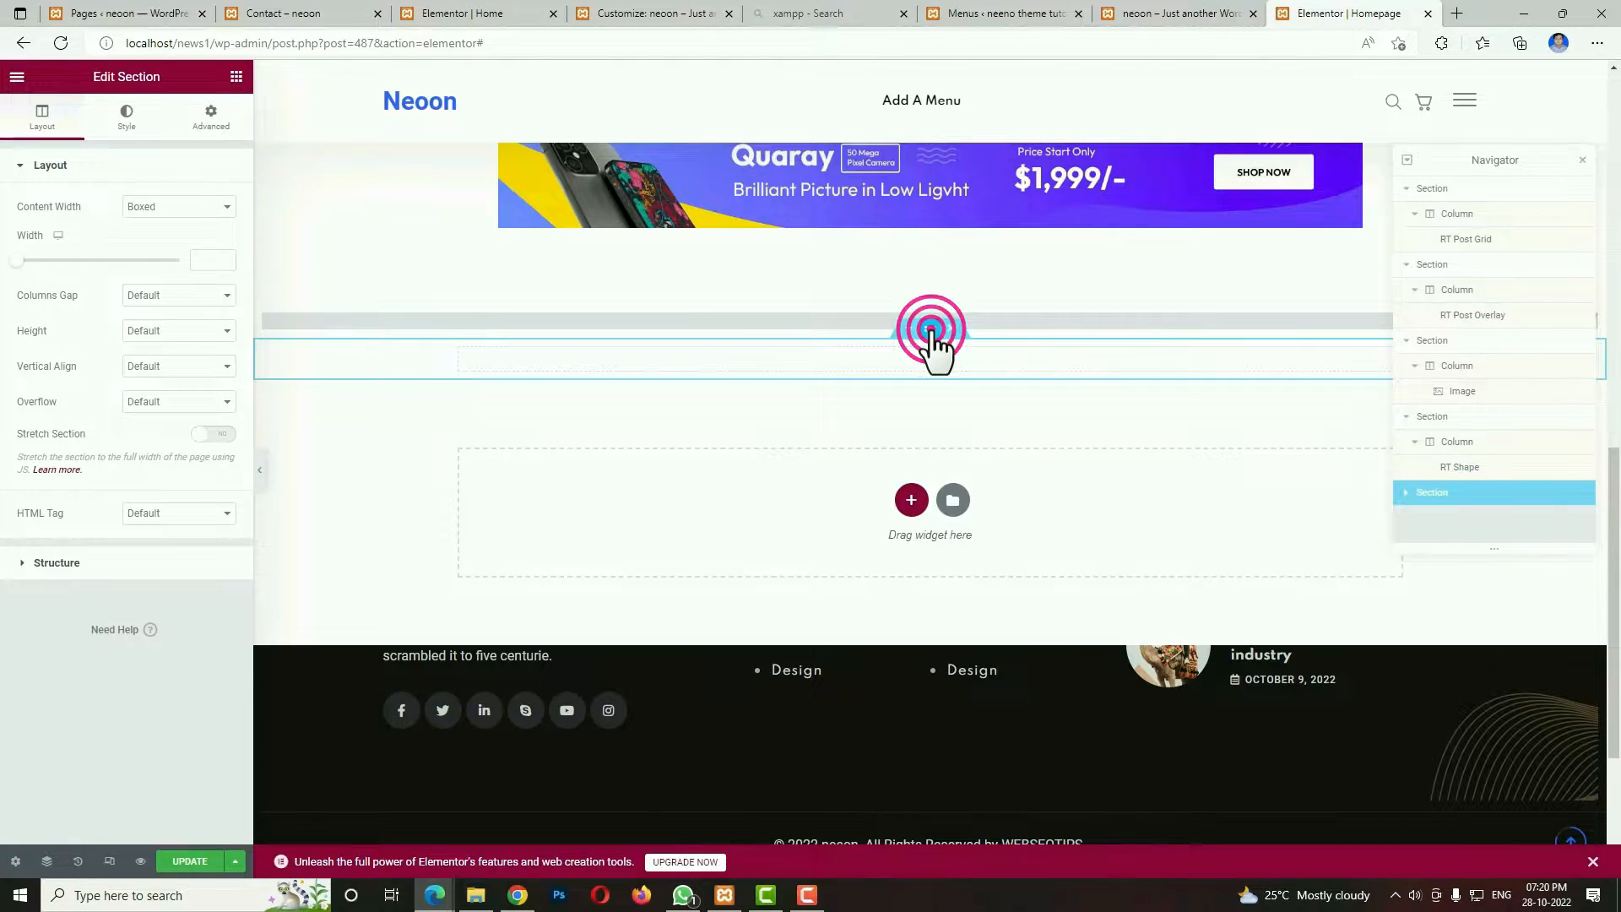
pyautogui.click(127, 114)
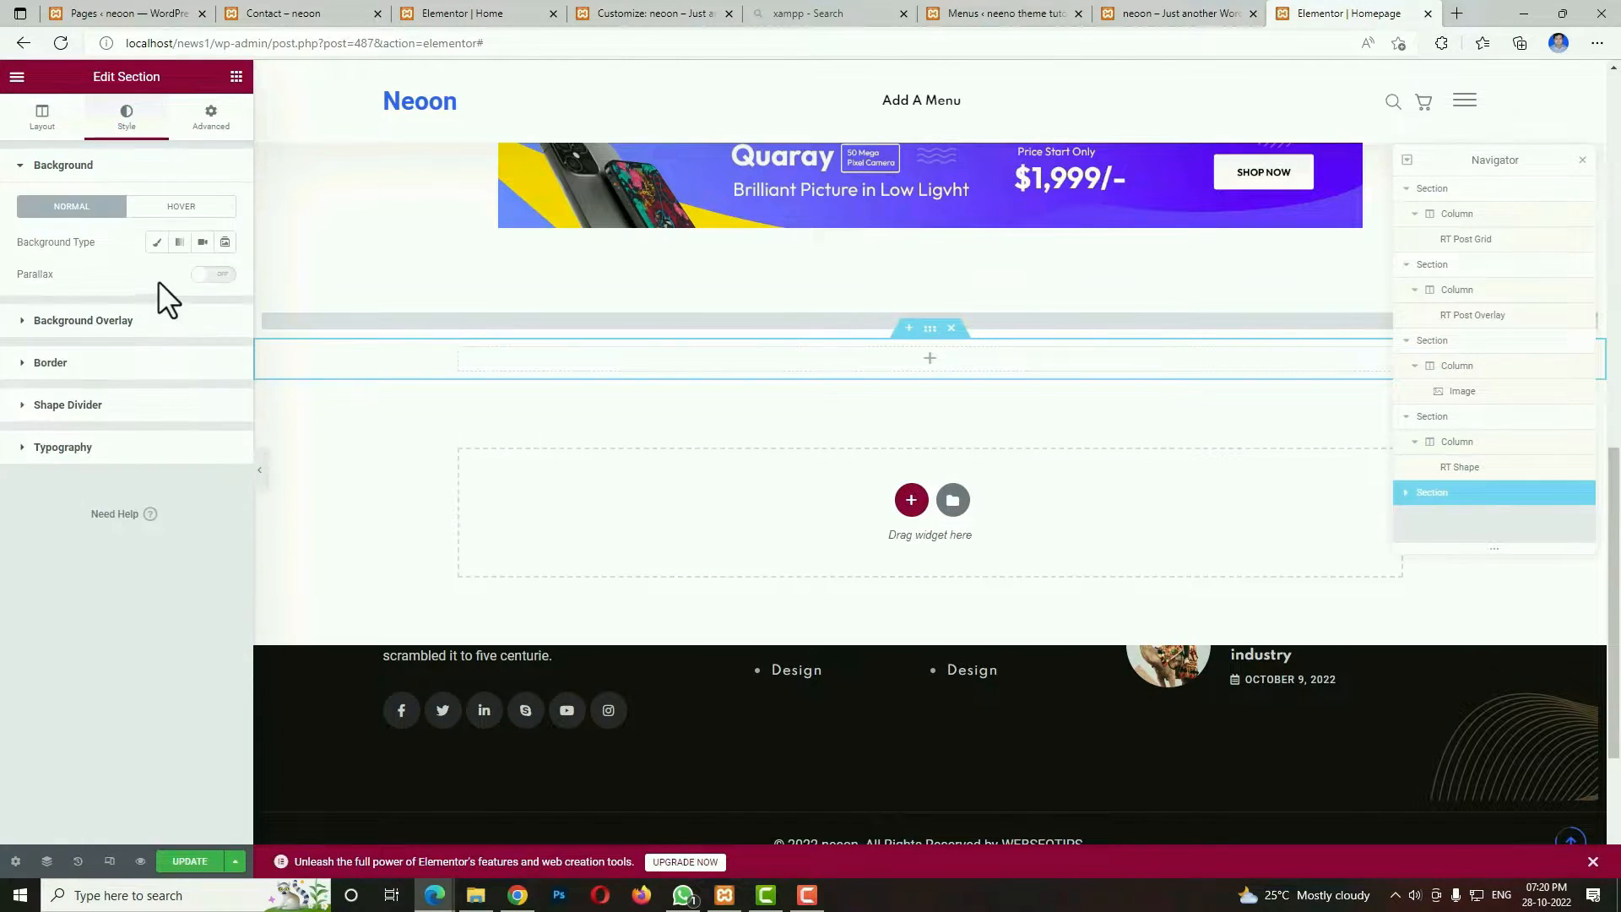
pyautogui.click(157, 242)
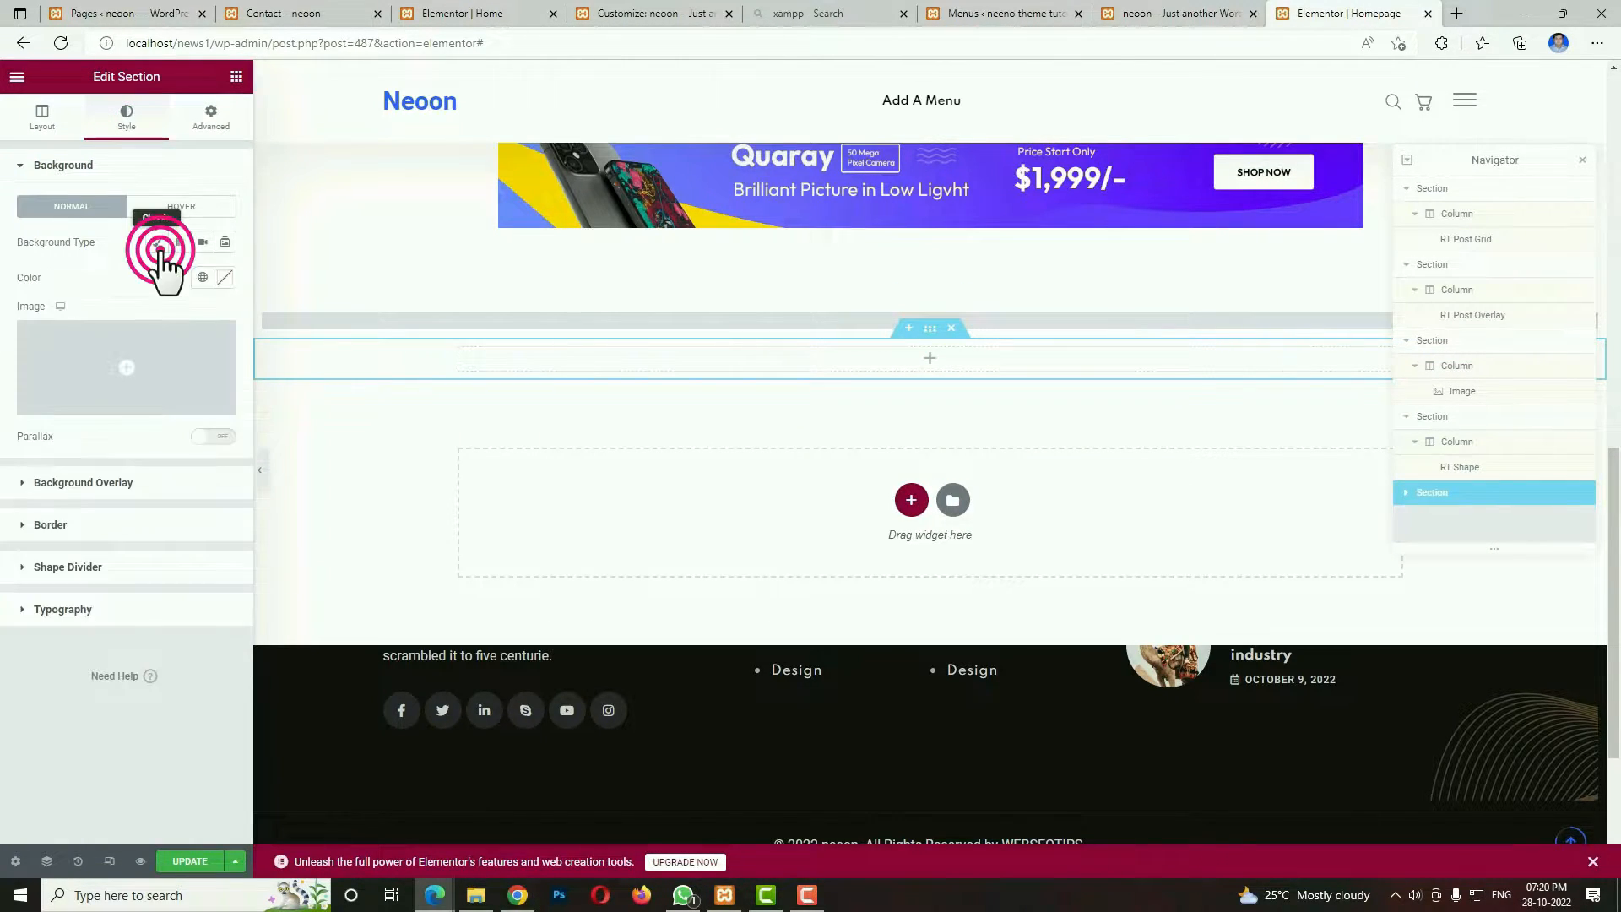
pyautogui.click(224, 278)
pyautogui.click(36, 366)
pyautogui.moveTo(36, 365); pyautogui.dragTo(9, 359)
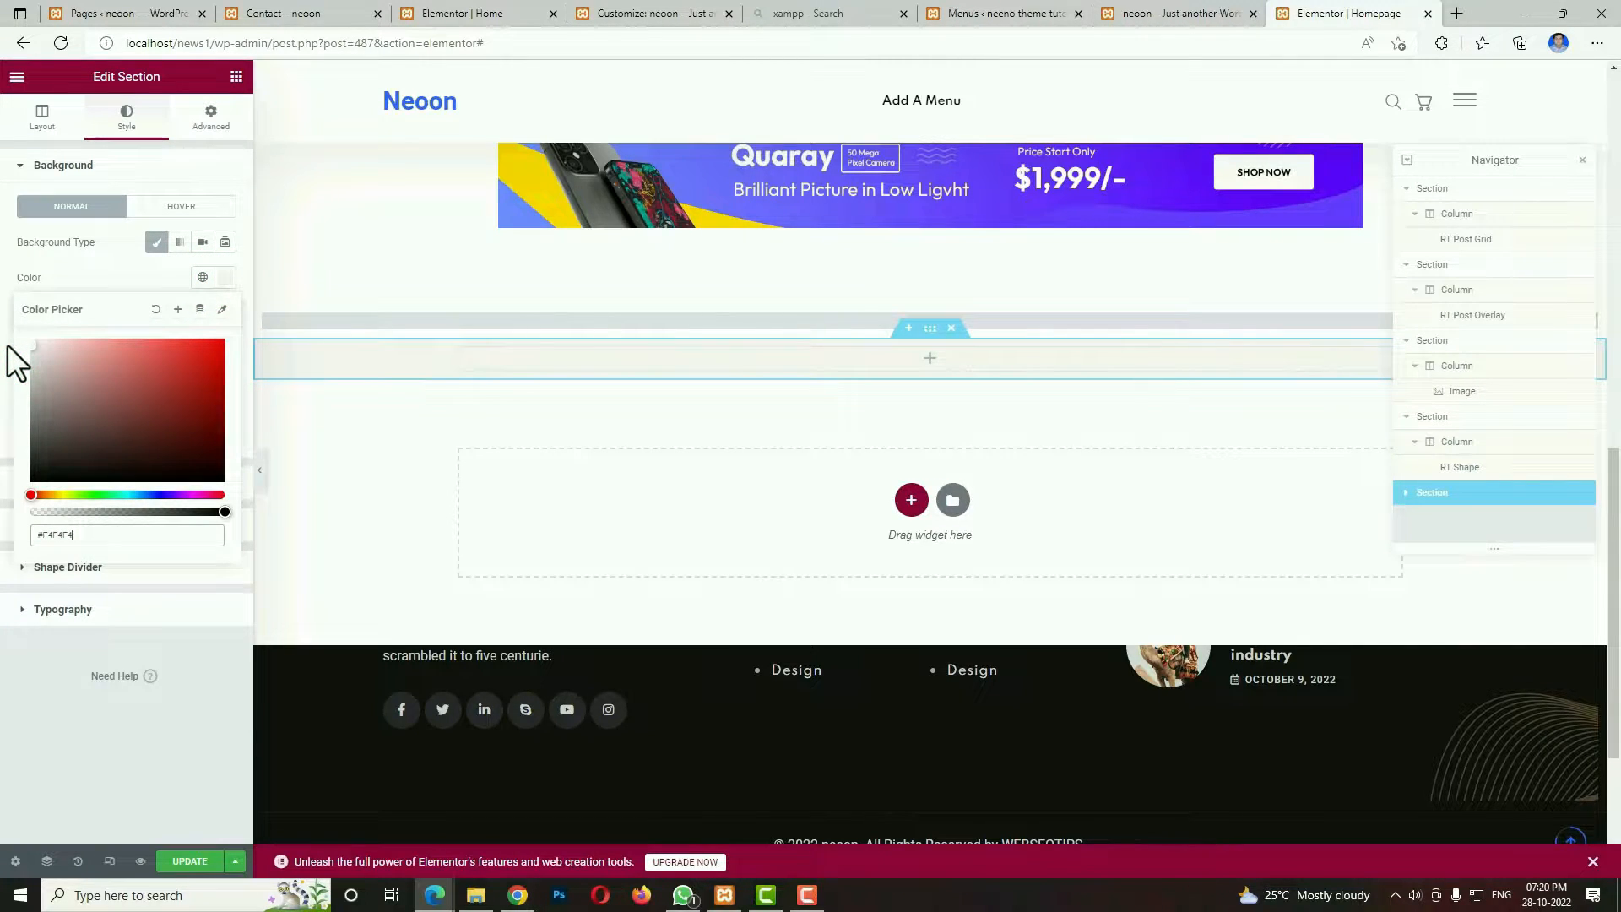
# Stretch the light grey section to full page width, unlink its padding values, and set top and bottom padding to 80 px.
pyautogui.click(42, 118)
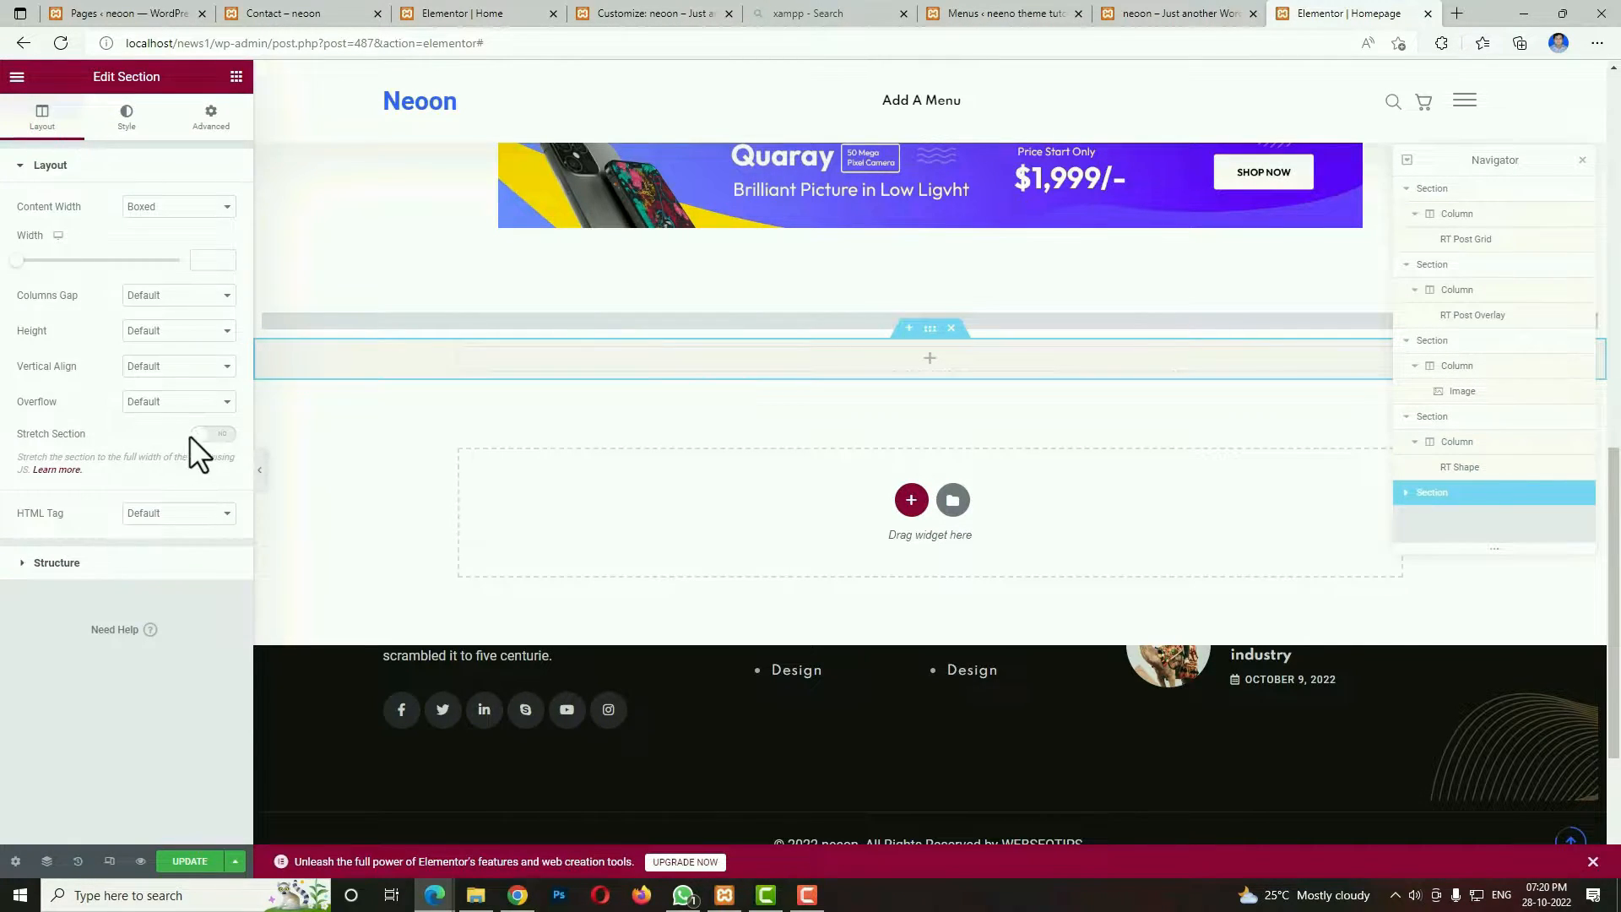
pyautogui.click(209, 435)
pyautogui.click(210, 118)
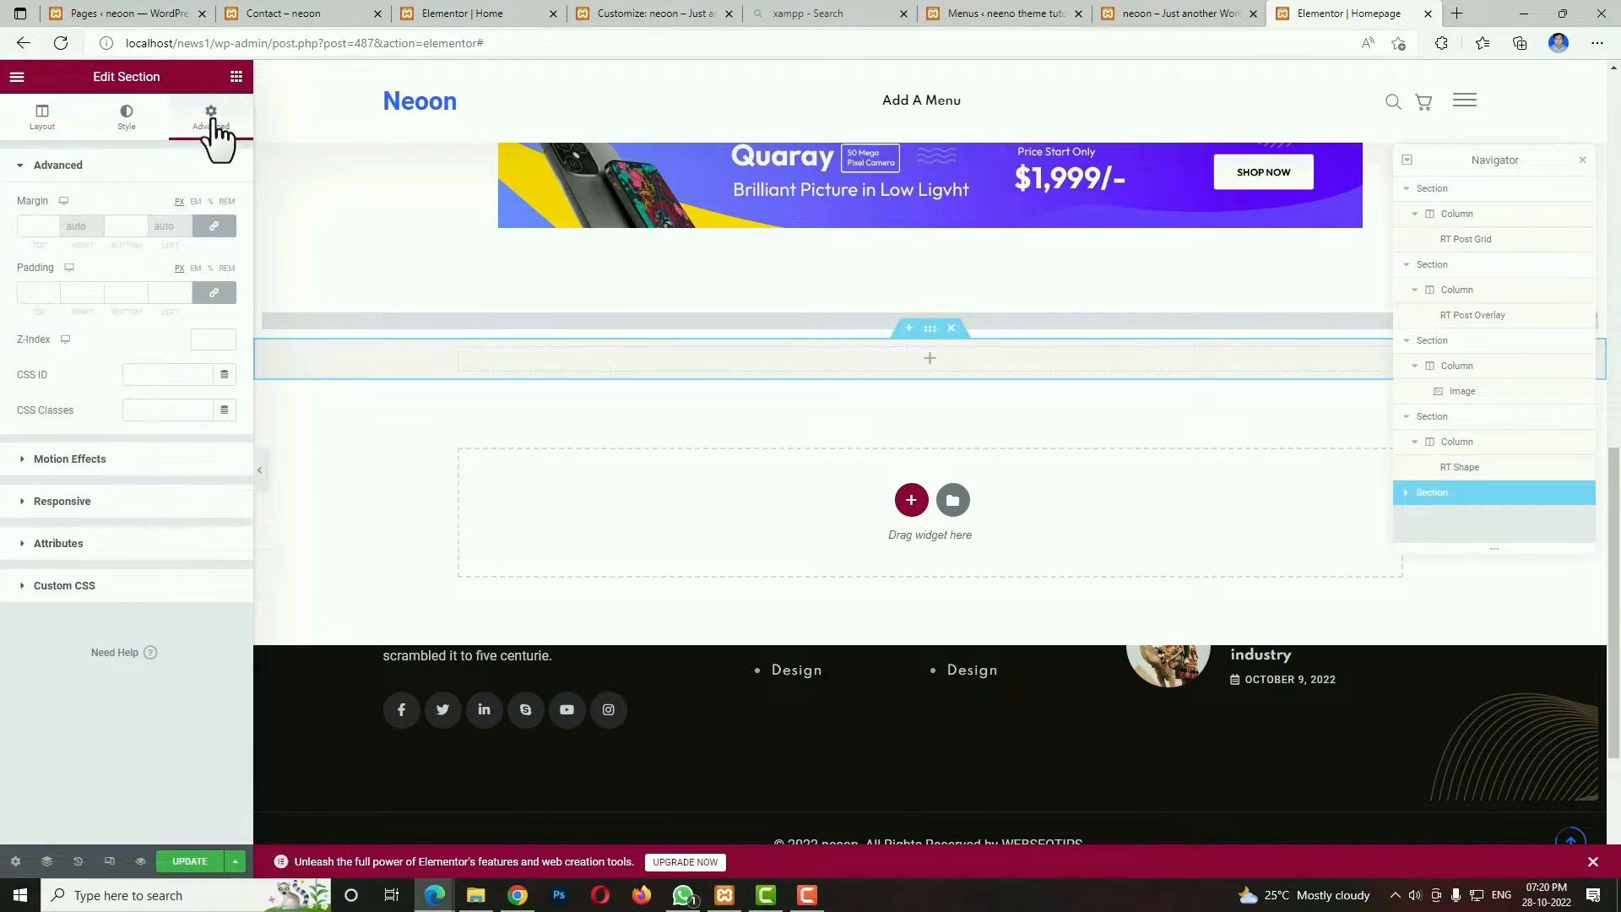
pyautogui.click(221, 292)
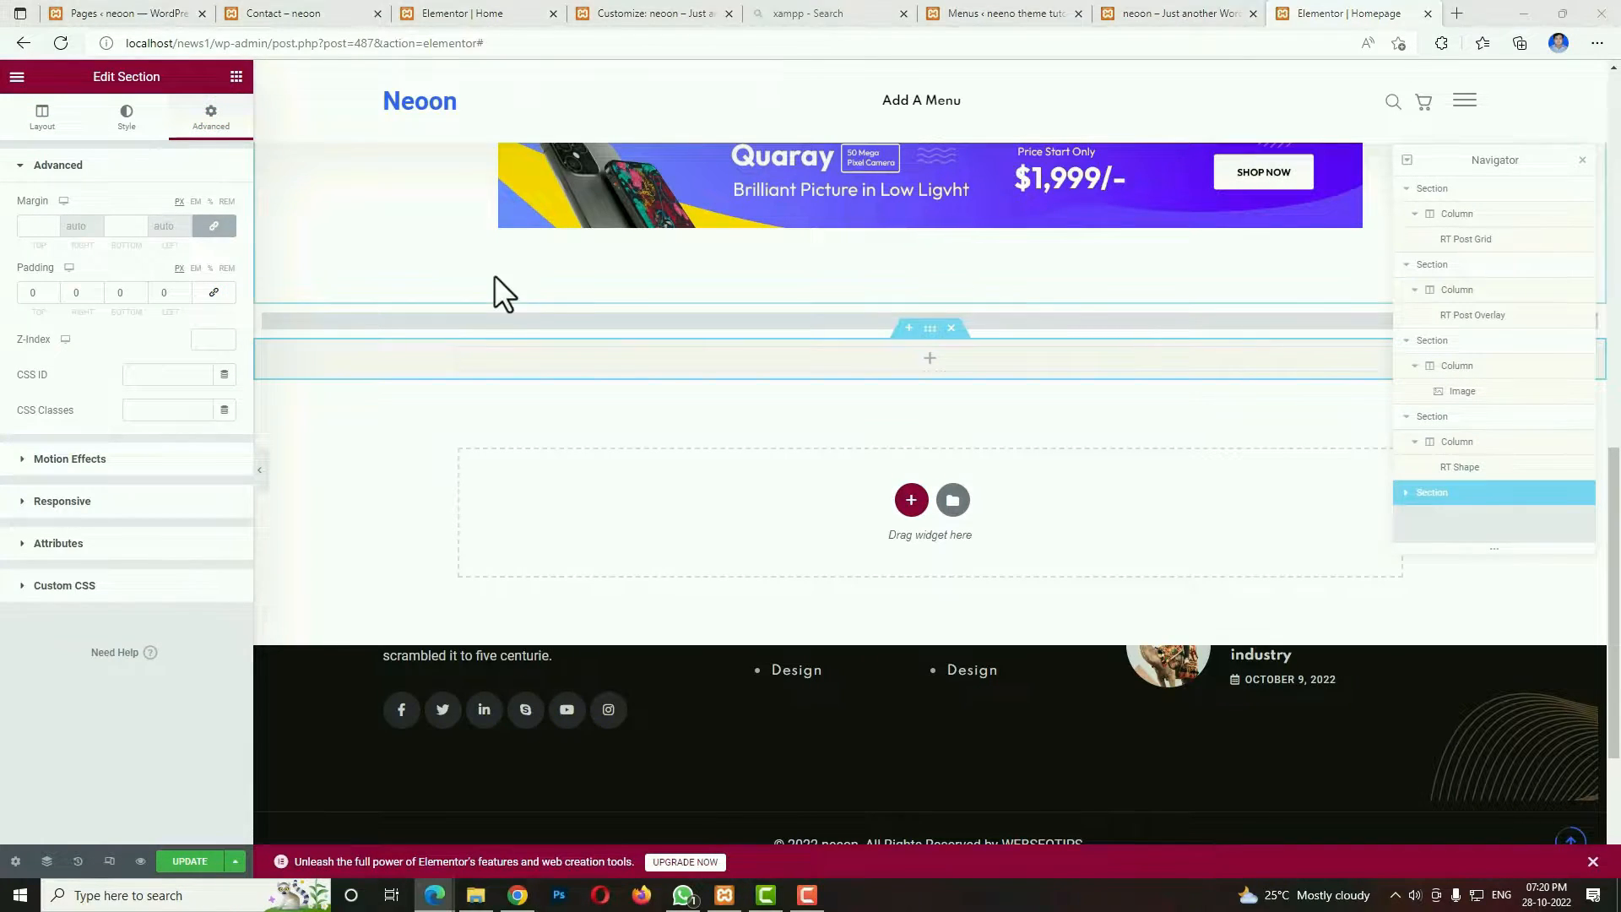
pyautogui.click(35, 295)
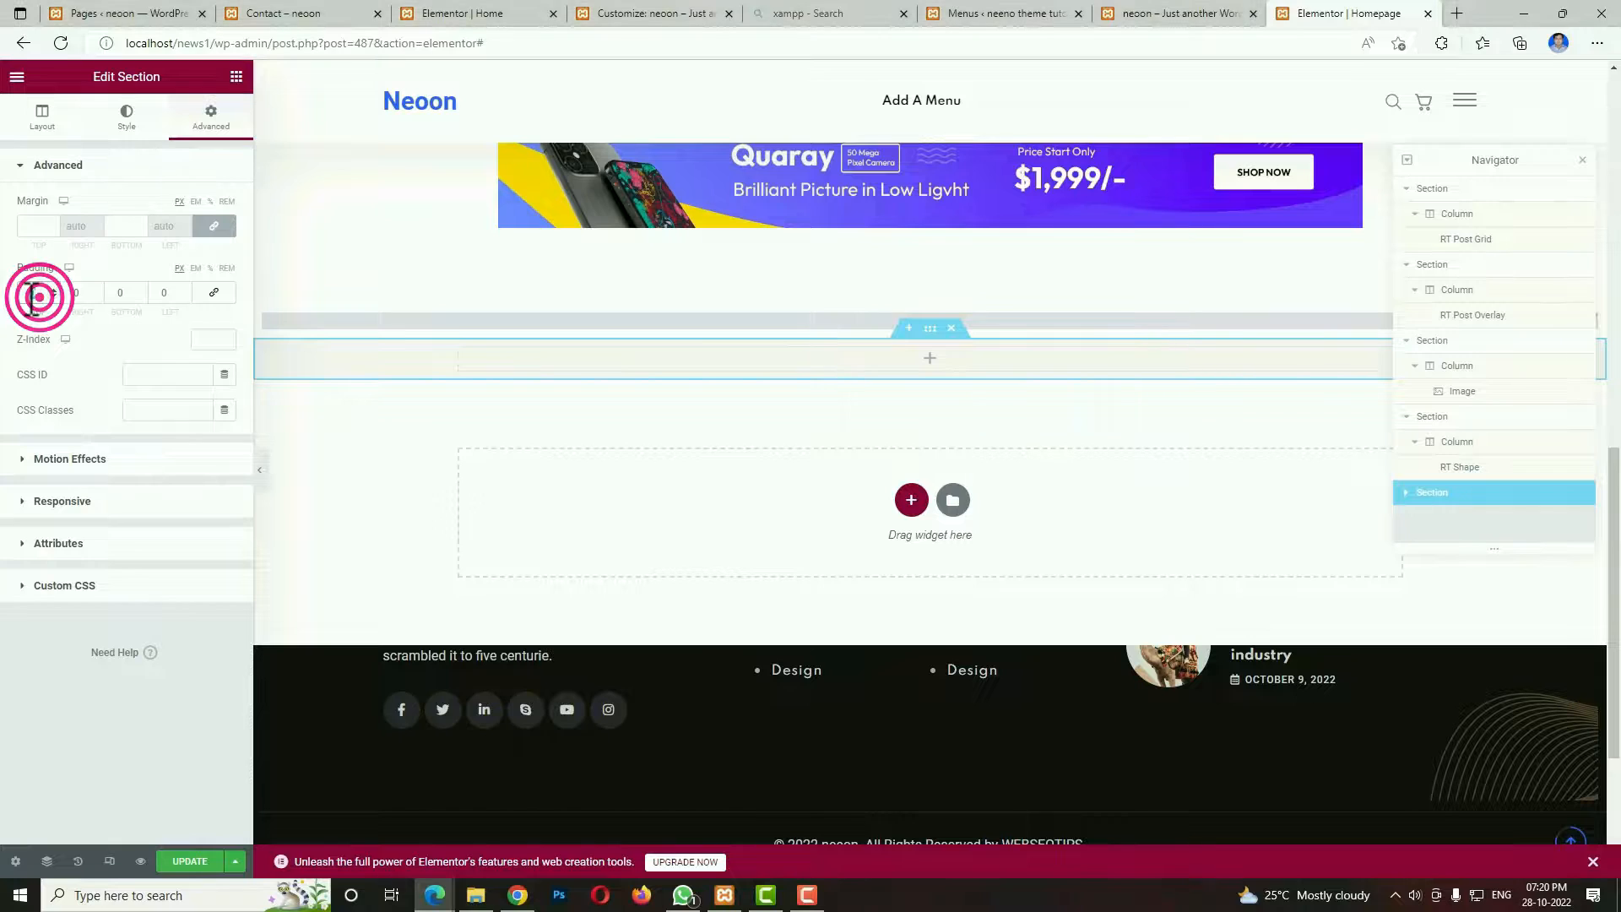
pyautogui.write('80')
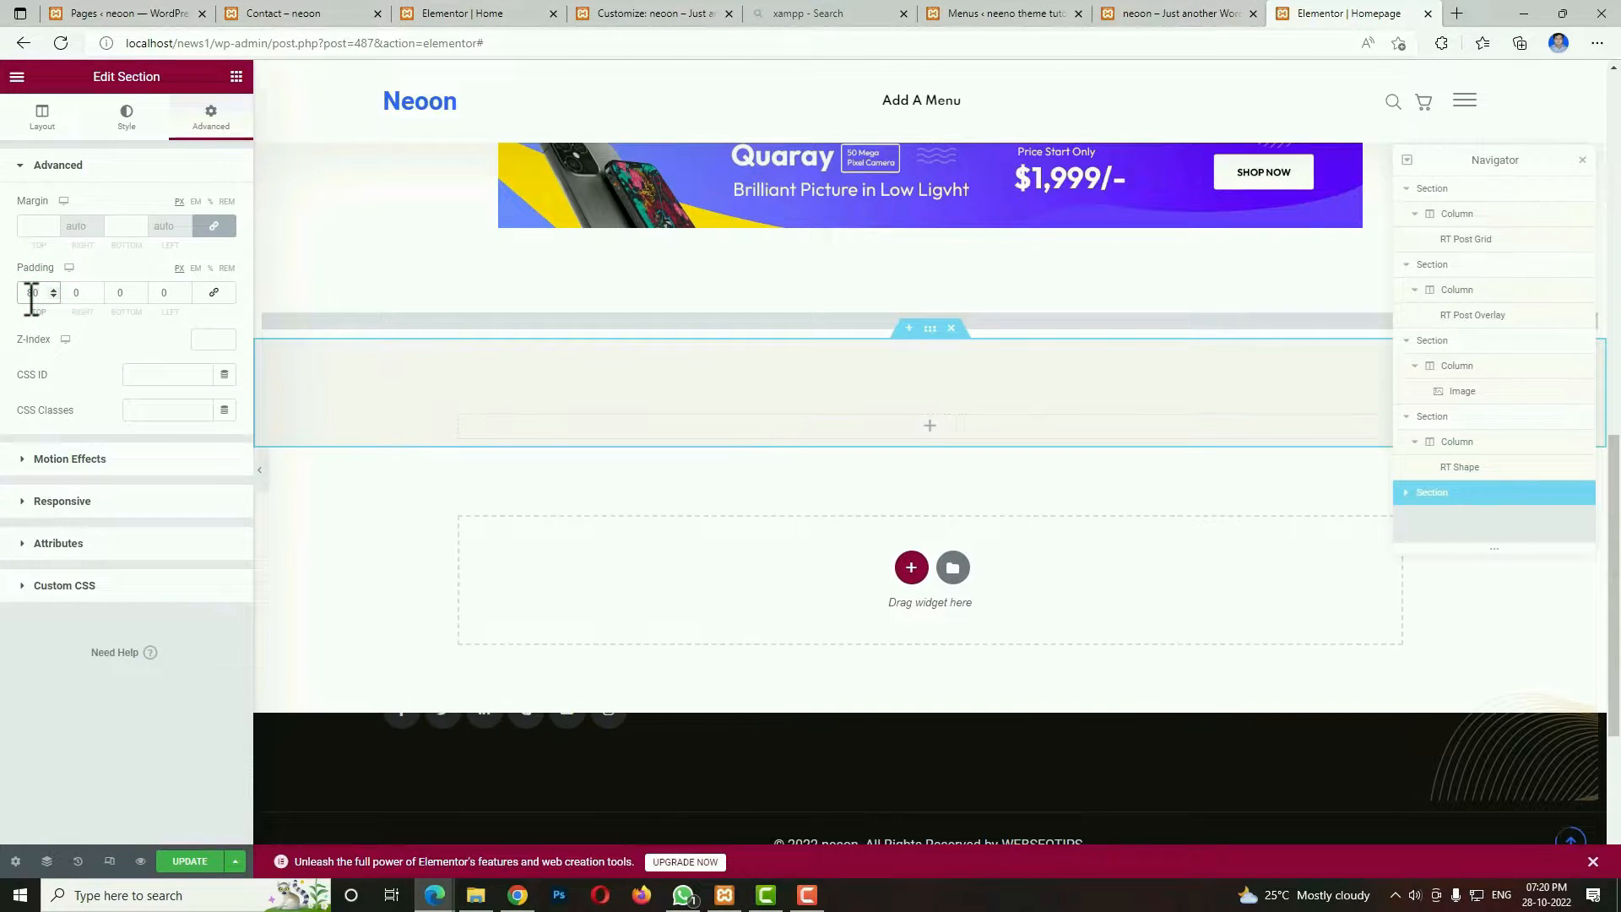
pyautogui.click(134, 293)
pyautogui.write('80')
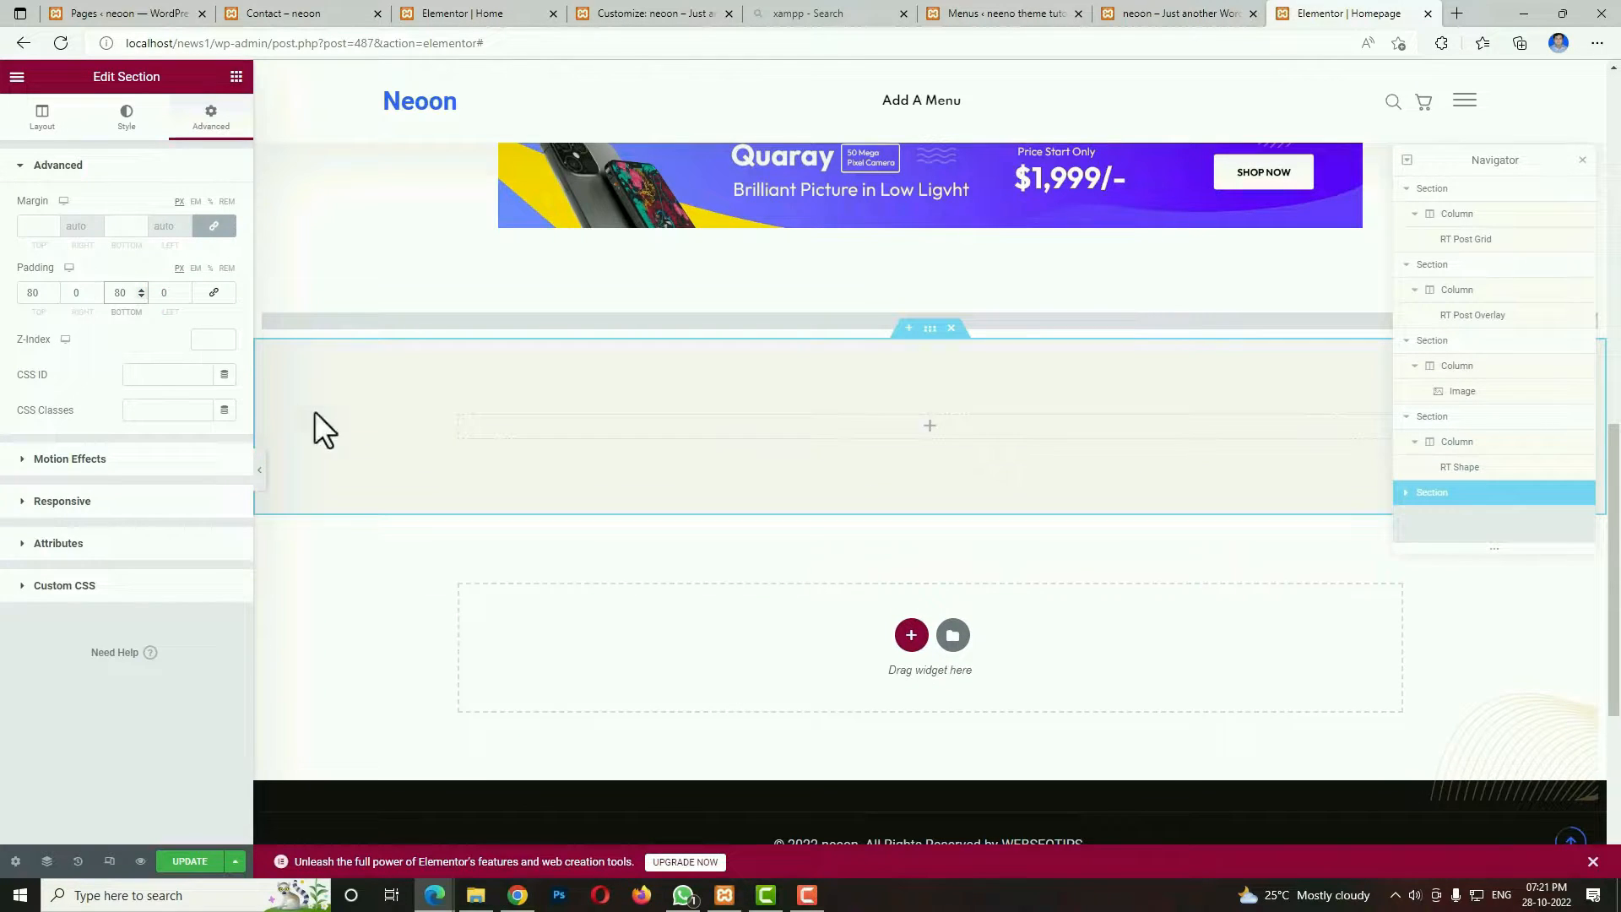
# Find the RT Section Title widget and place it in the empty column of the light grey section.
pyautogui.click(930, 426)
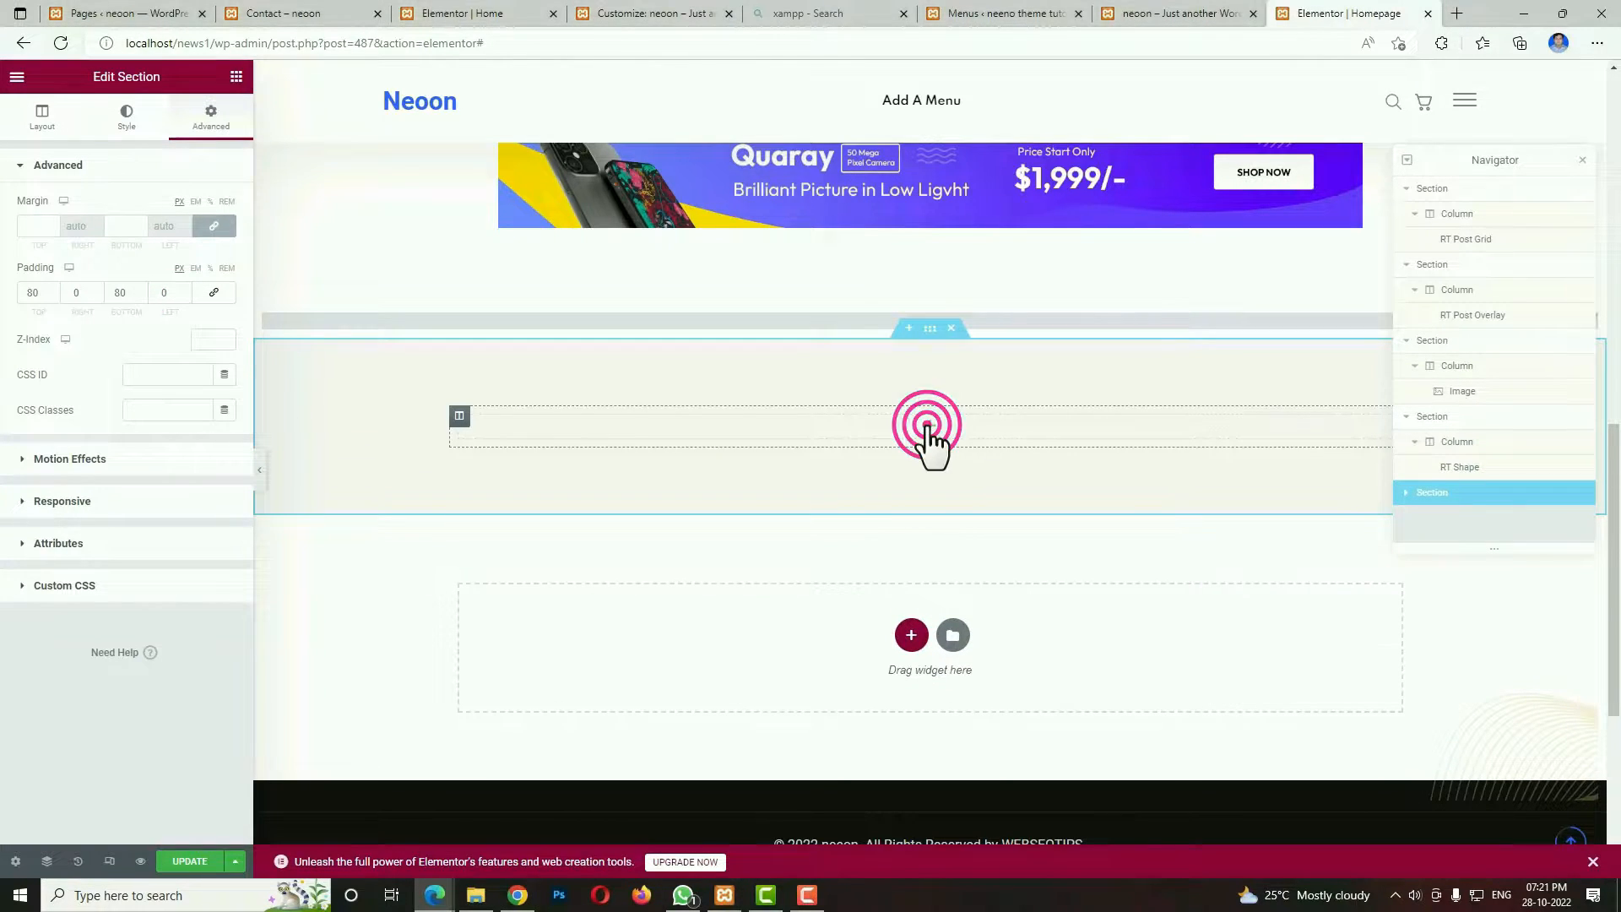
pyautogui.click(192, 139)
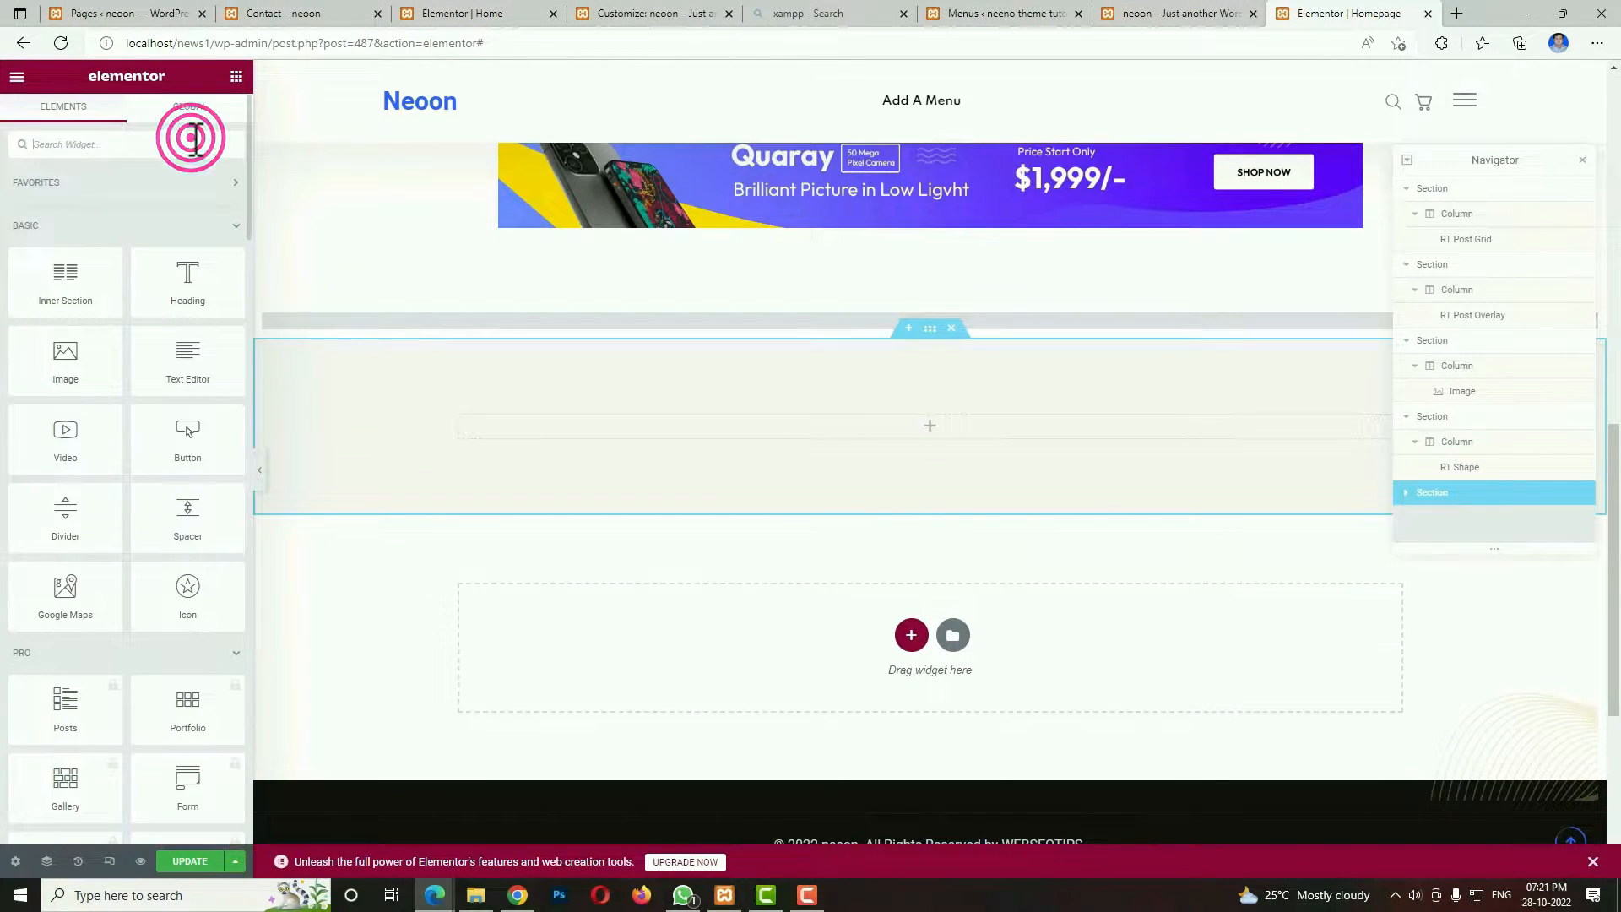
pyautogui.write('tit')
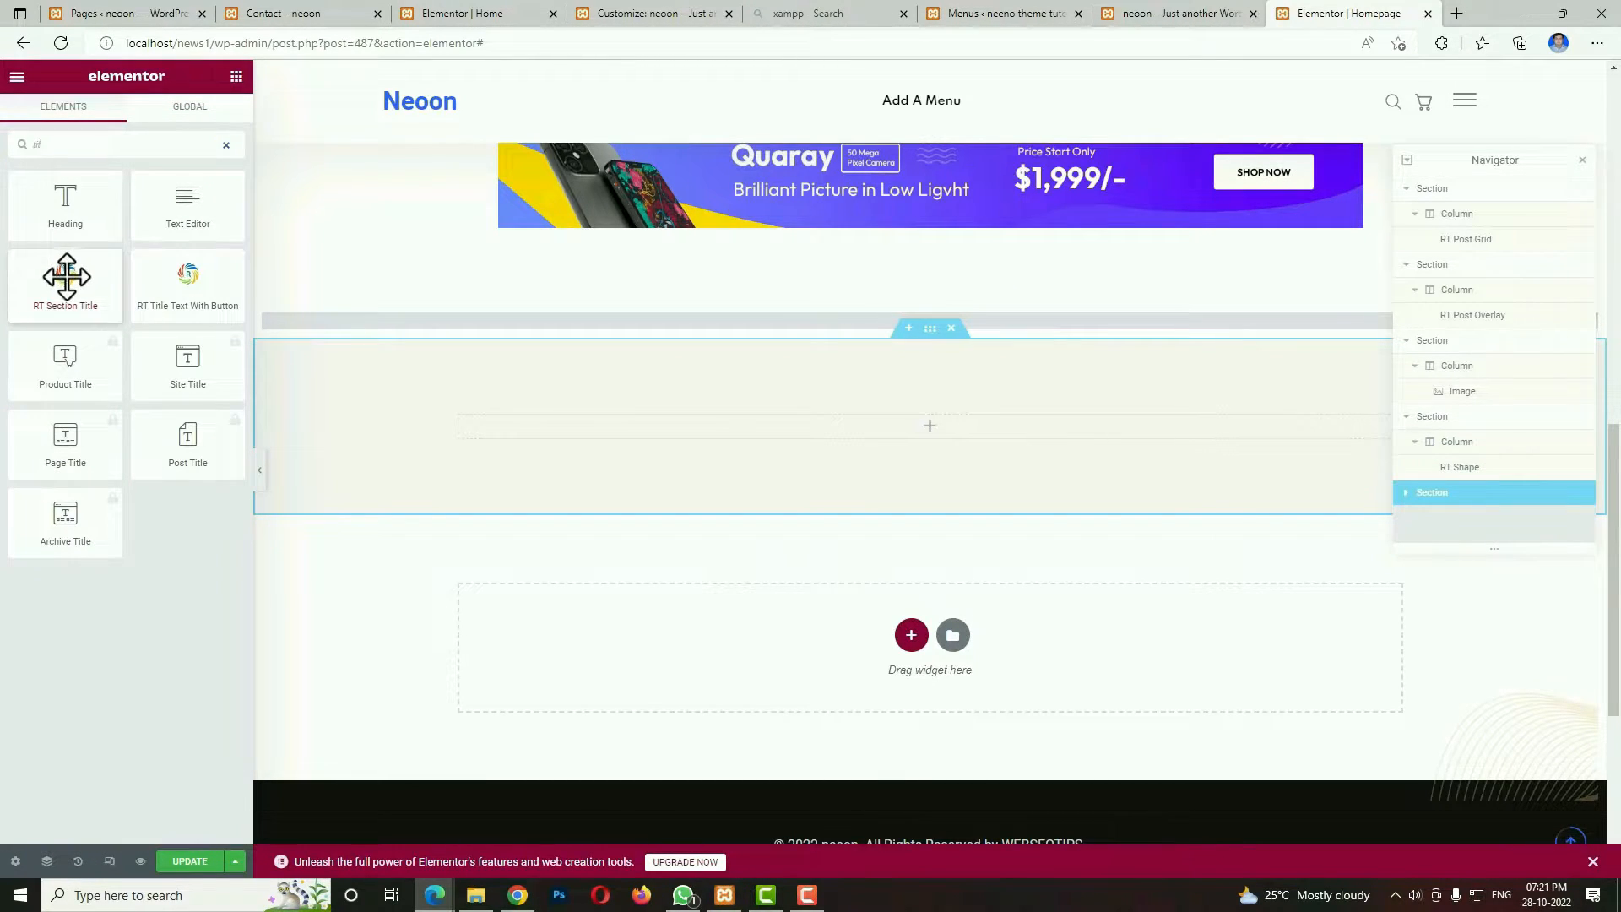
pyautogui.moveTo(66, 279); pyautogui.dragTo(549, 427)
# Change the section title to "Top Stories" and clear its subtitle.
pyautogui.tripleClick(200, 262)
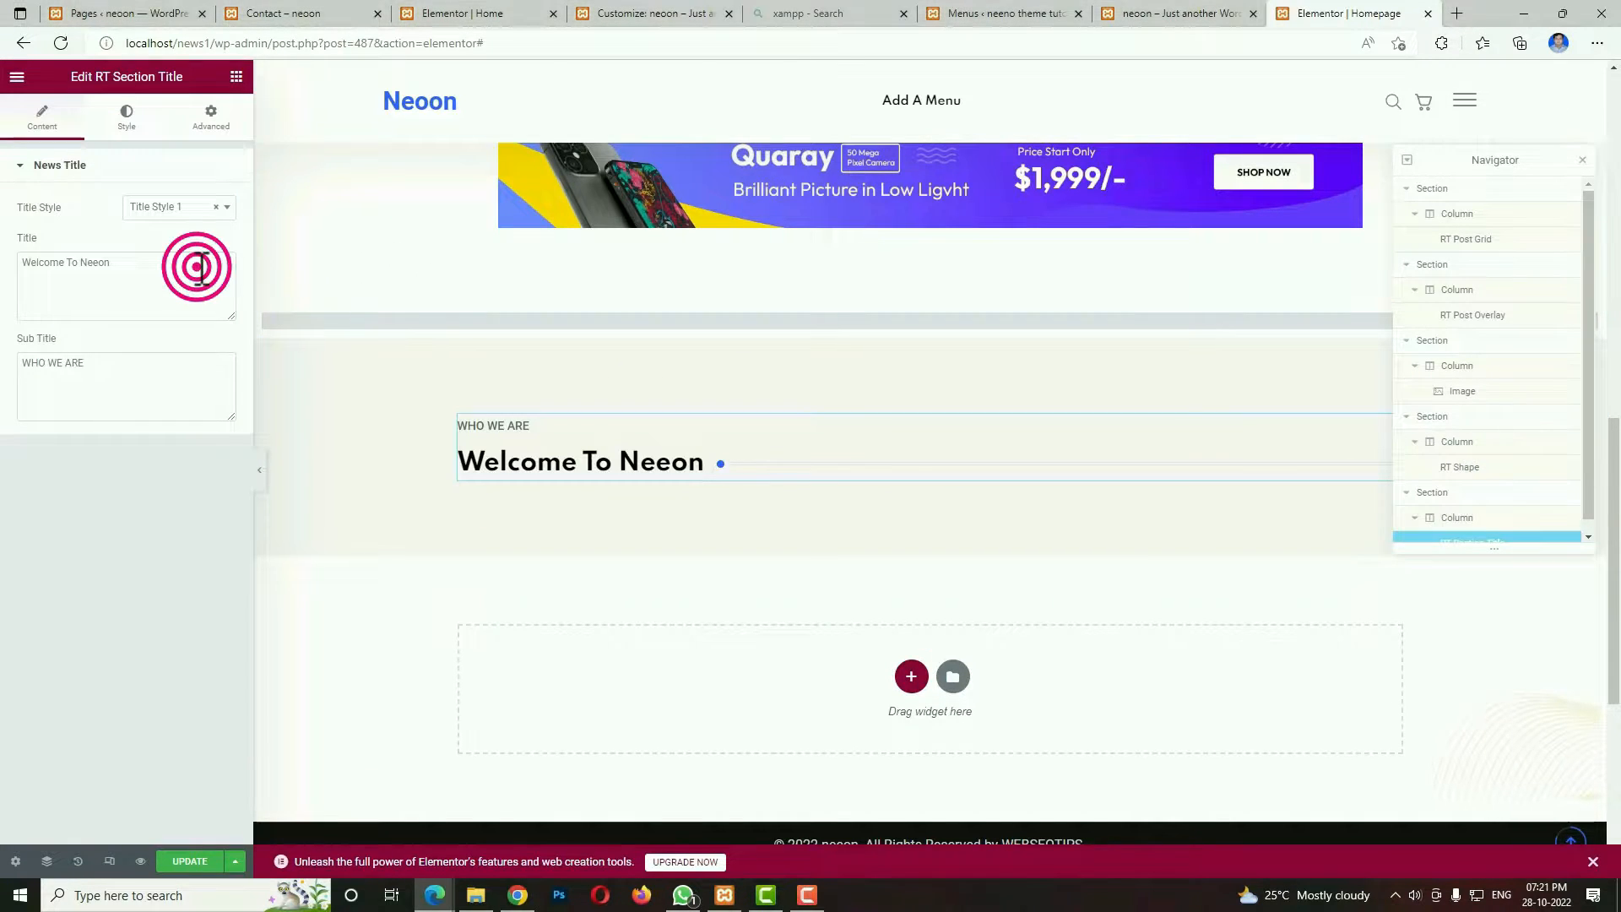
pyautogui.write('Top Stories')
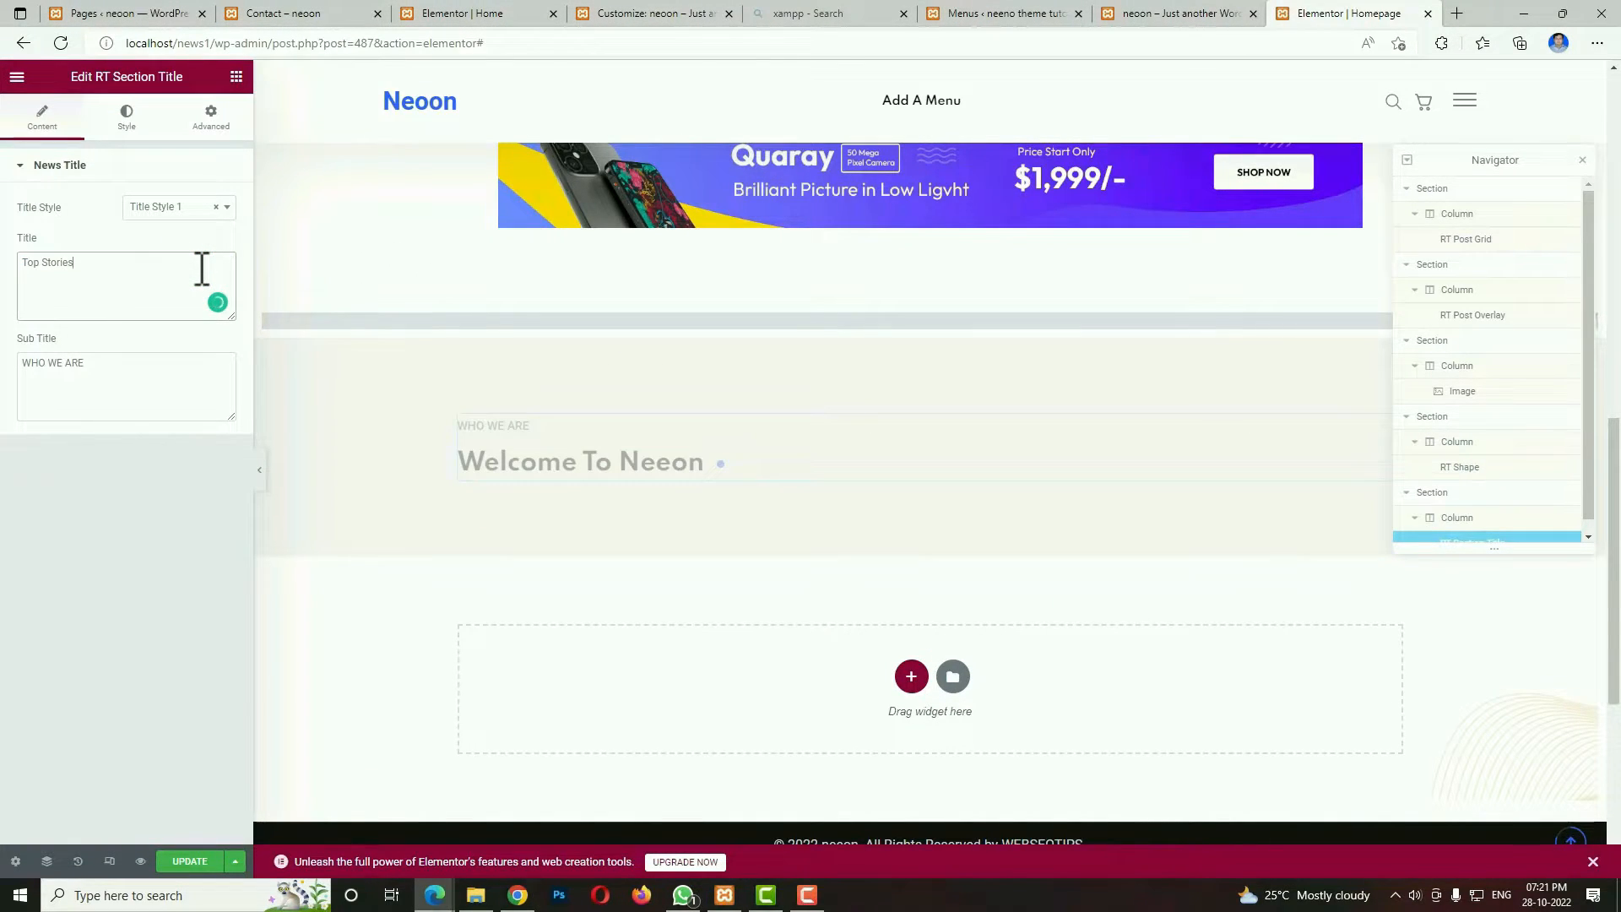
pyautogui.tripleClick(139, 363)
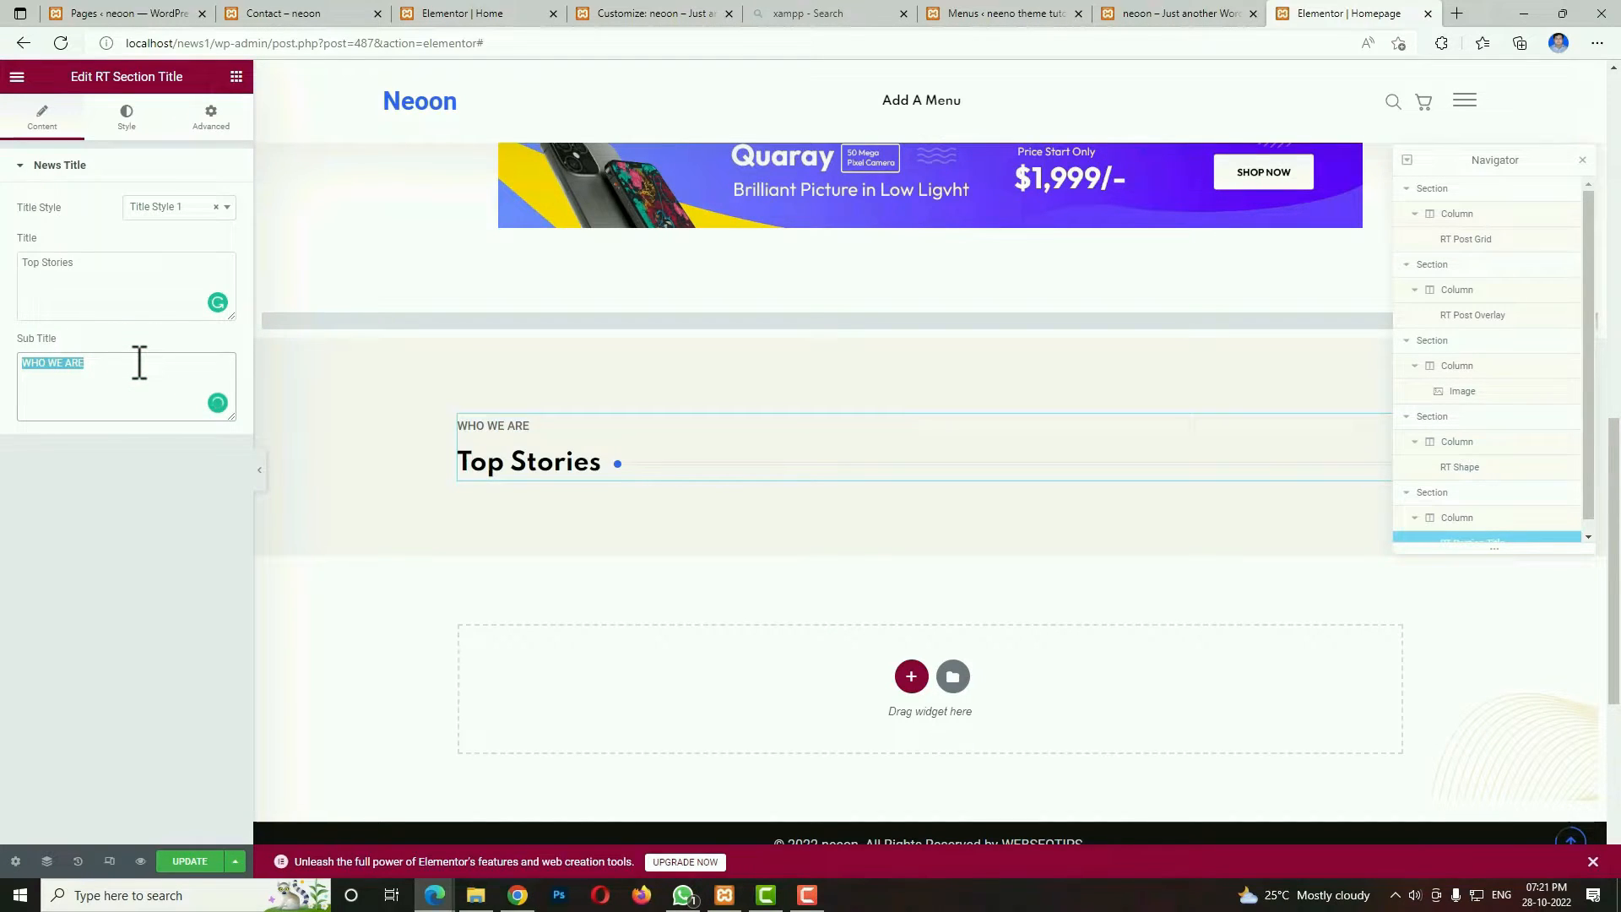
pyautogui.press('BackSpace')
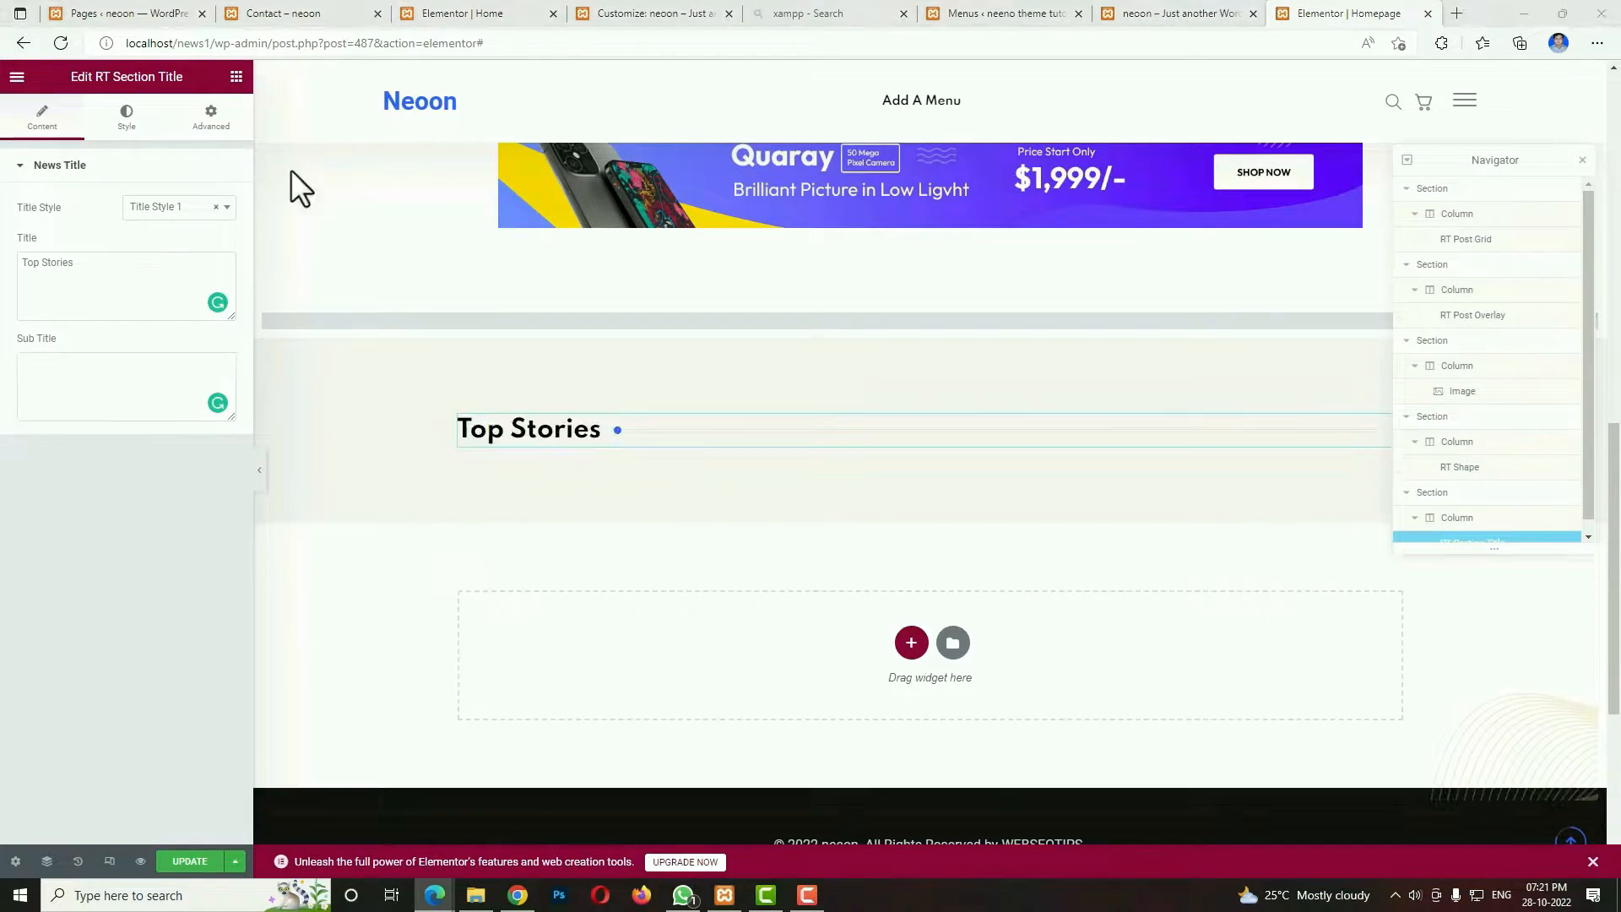
# Find the RT Post Grid widget and place it below the Top Stories title.
pyautogui.click(236, 78)
pyautogui.click(177, 140)
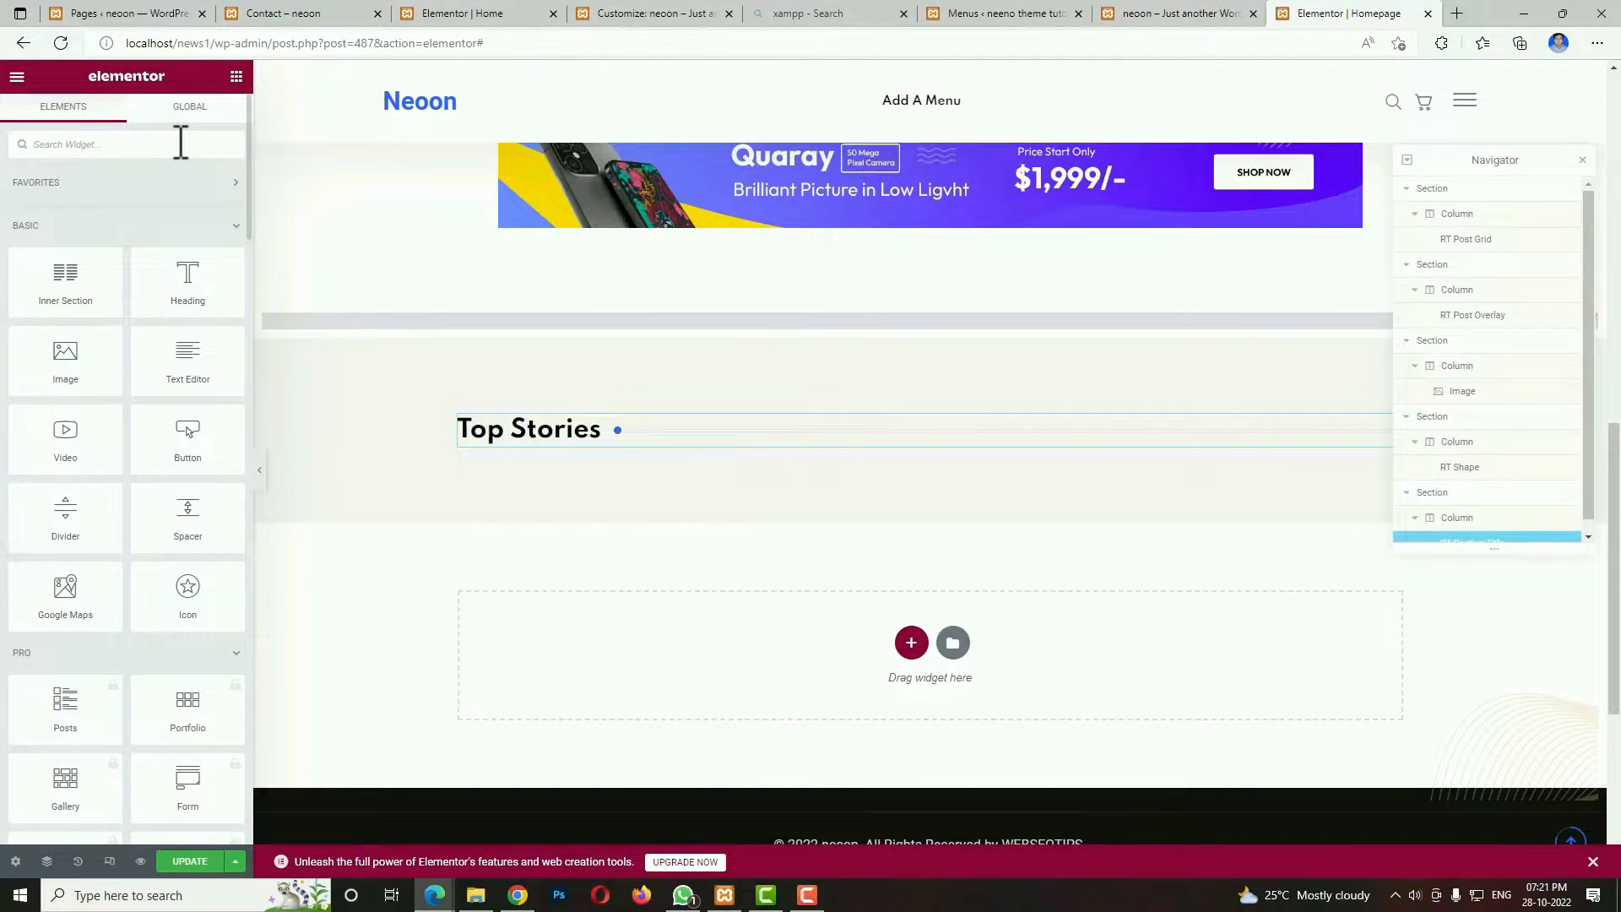
pyautogui.write('post')
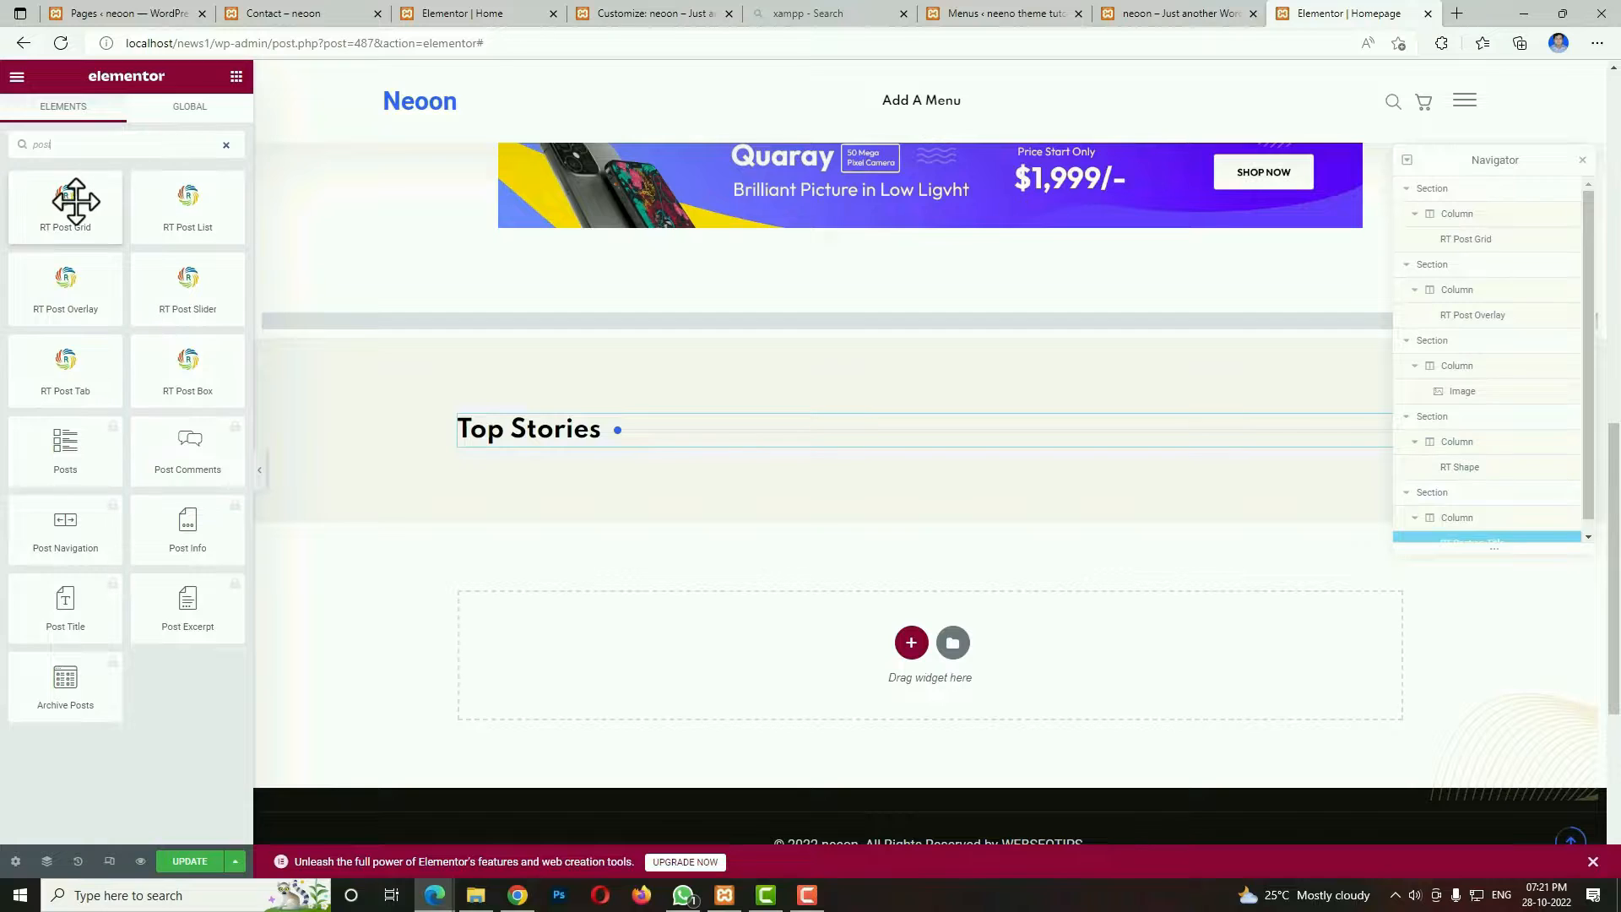
pyautogui.moveTo(65, 207); pyautogui.dragTo(600, 437)
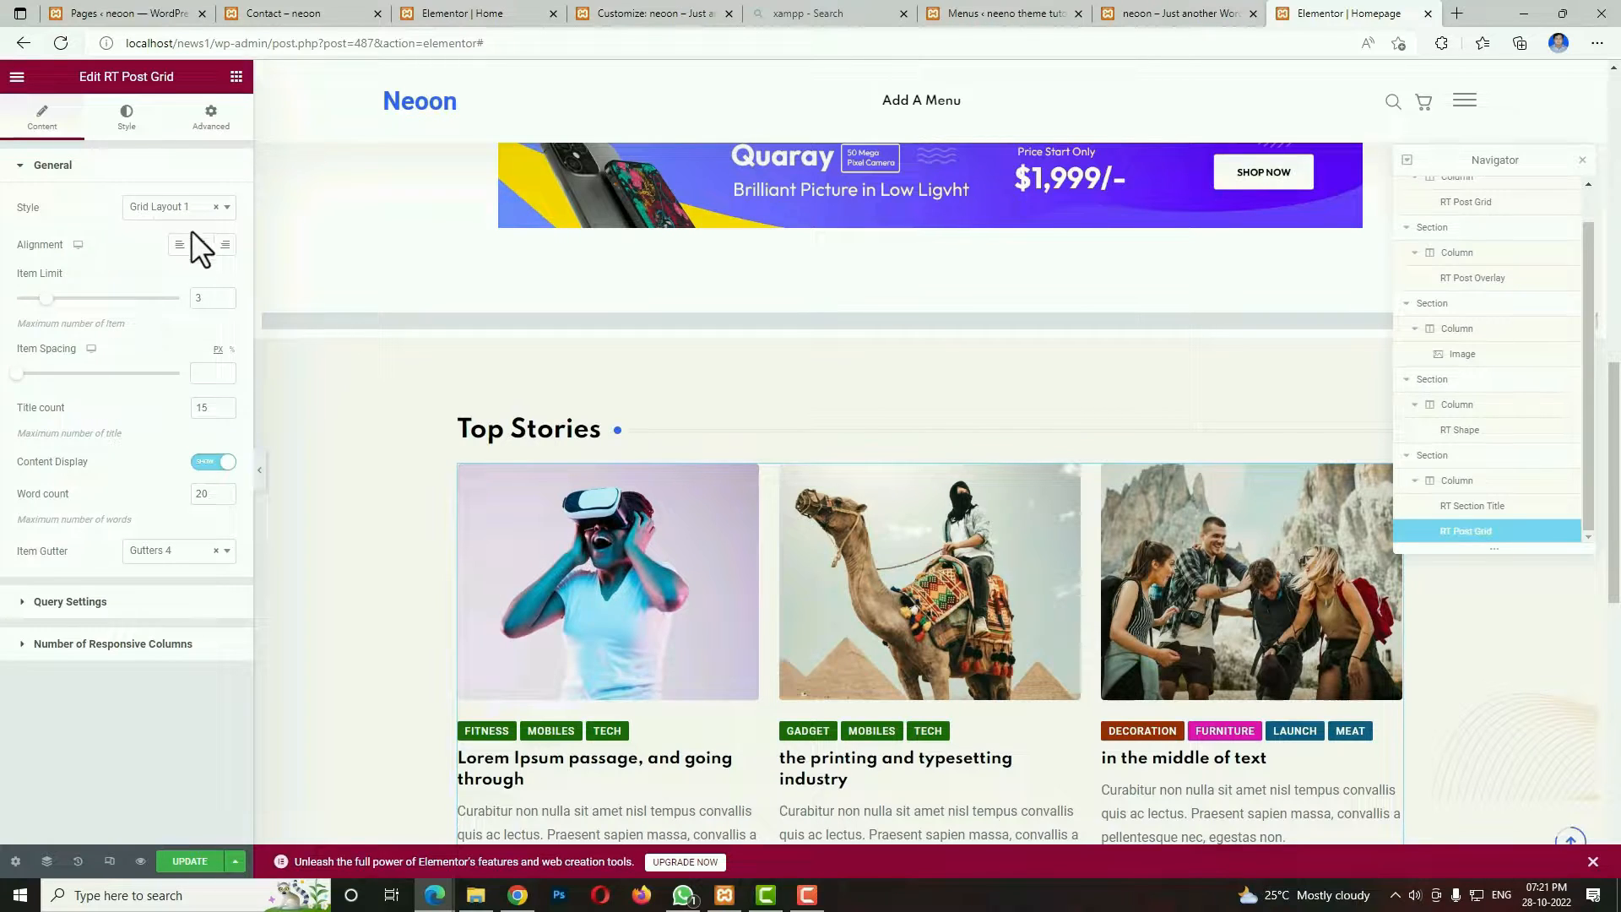
# Set the Top Stories post grid's item limit to 4 and its title count to 9.
pyautogui.click(209, 303)
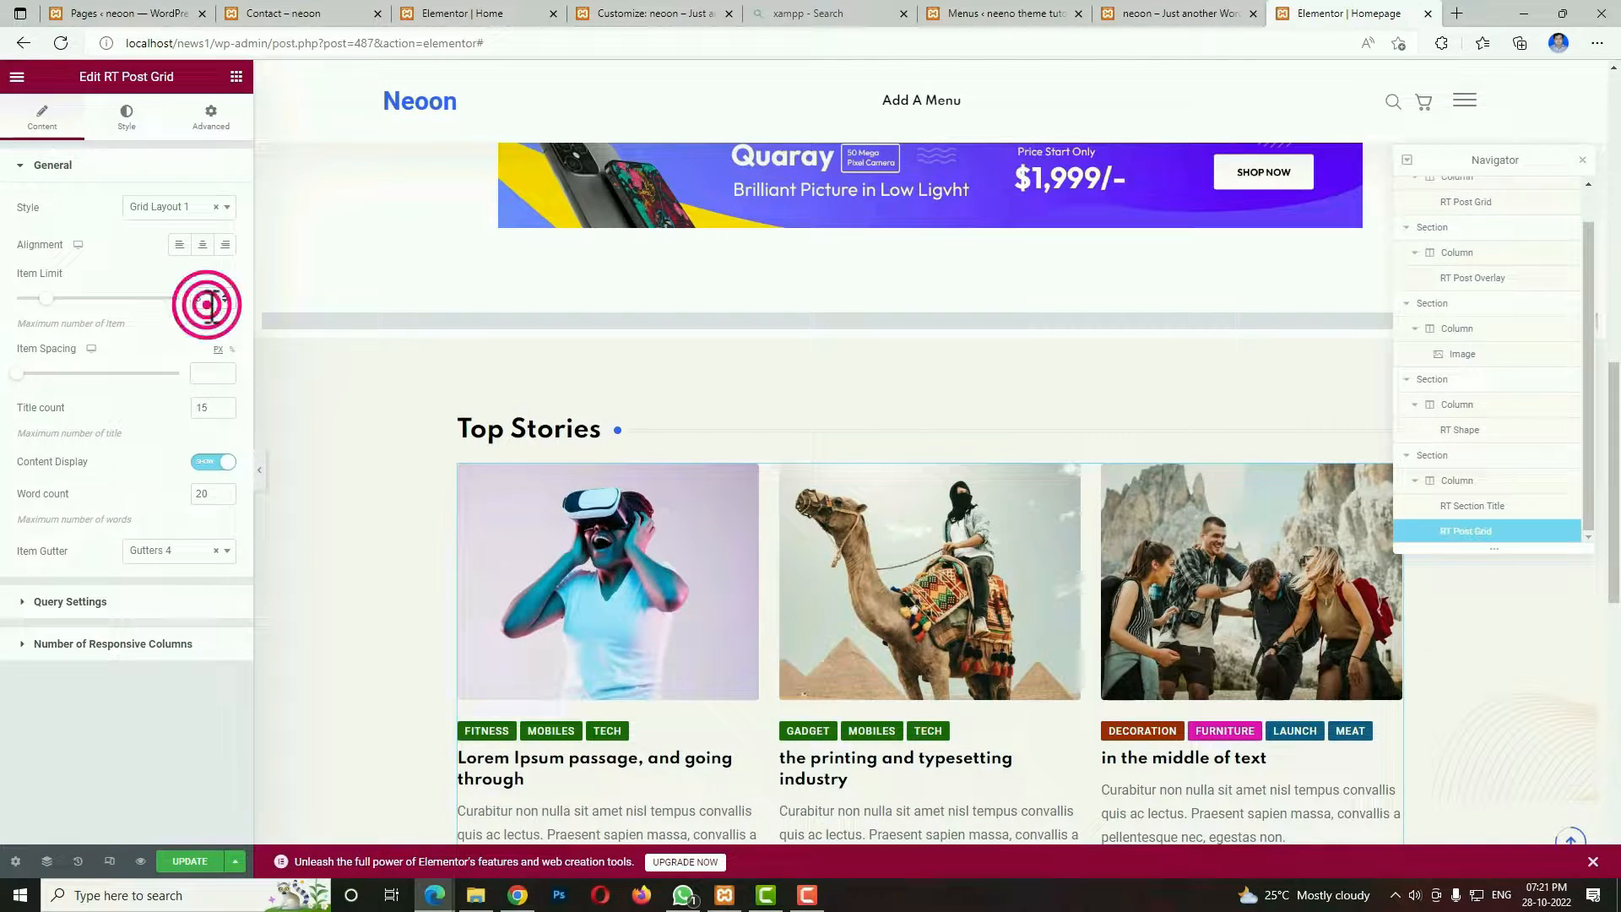
pyautogui.write('4')
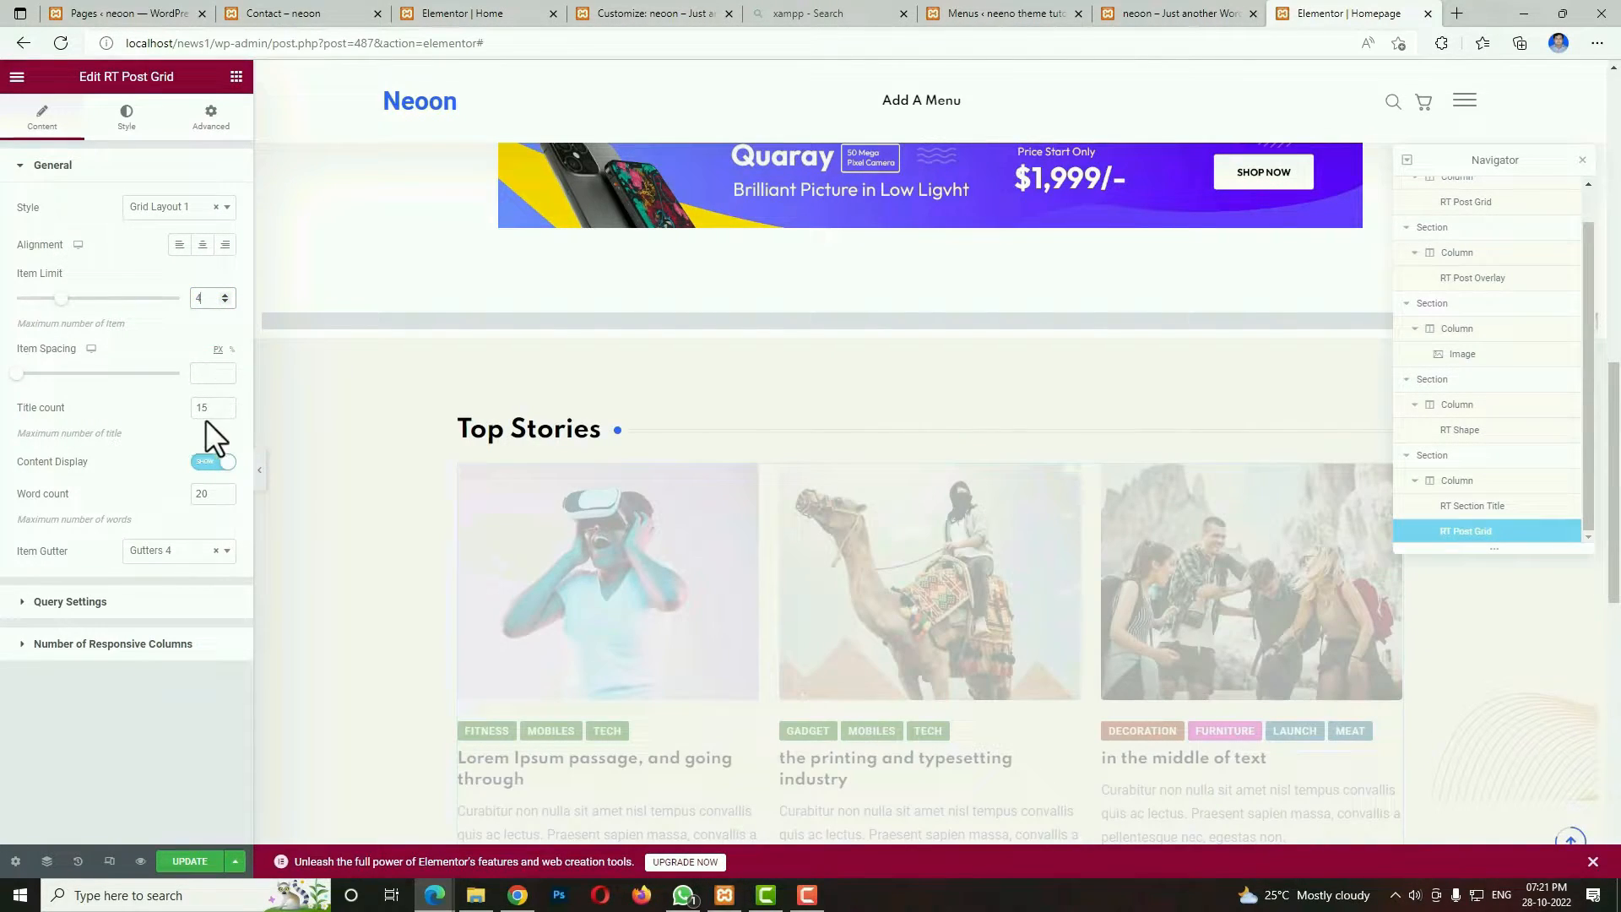
pyautogui.write('9')
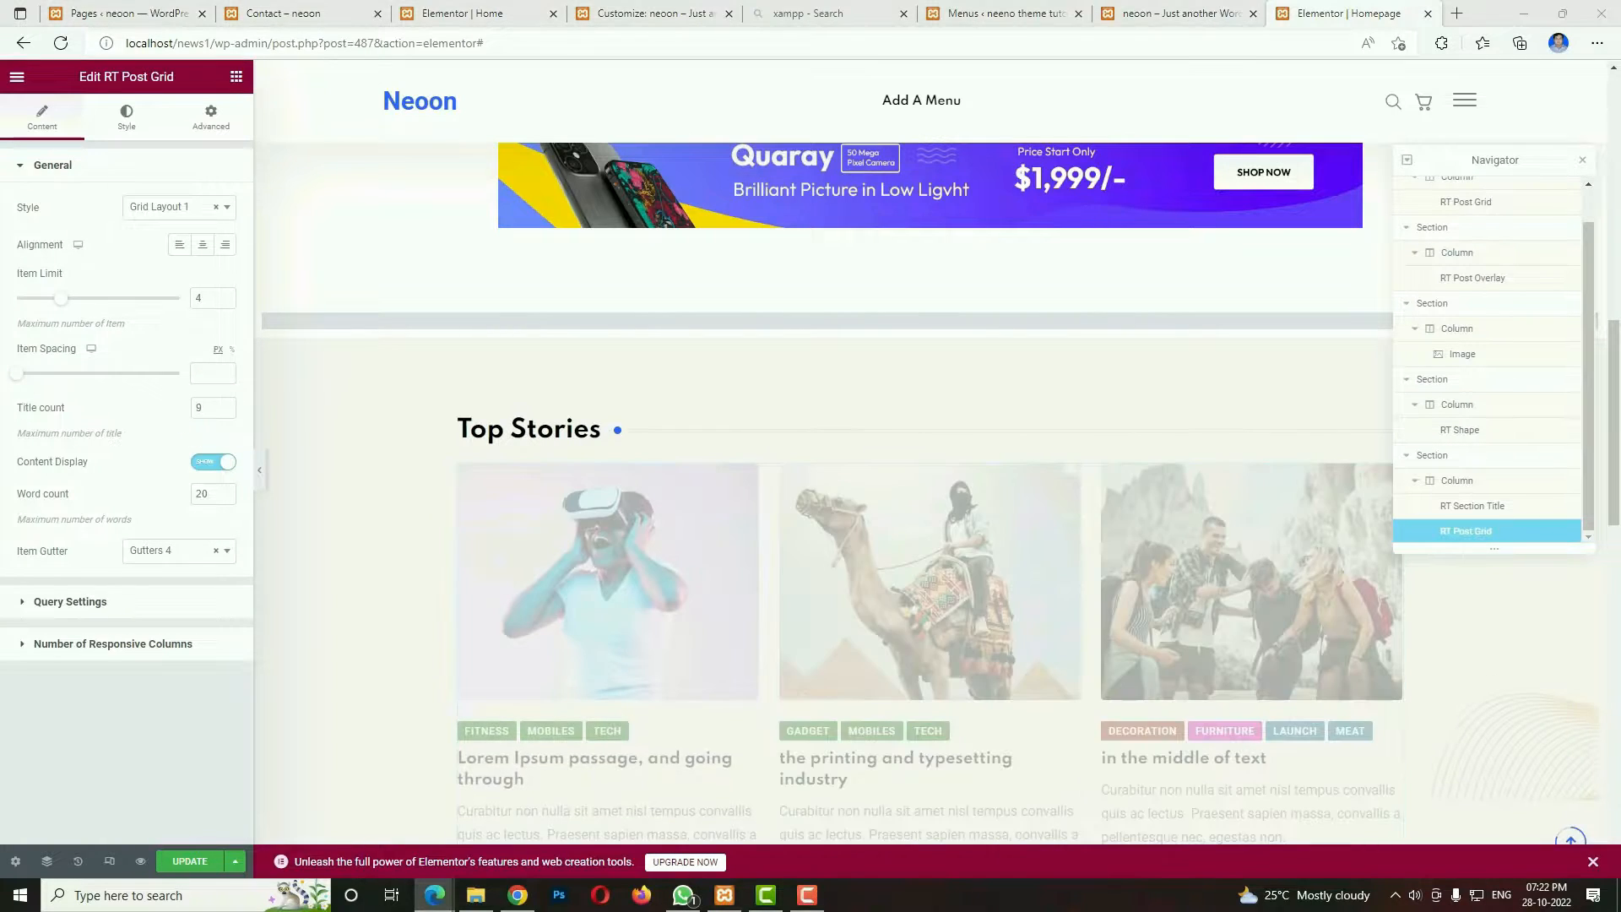
# Restrict the Top Stories post grid query to the Review and Fashion categories.
pyautogui.click(80, 601)
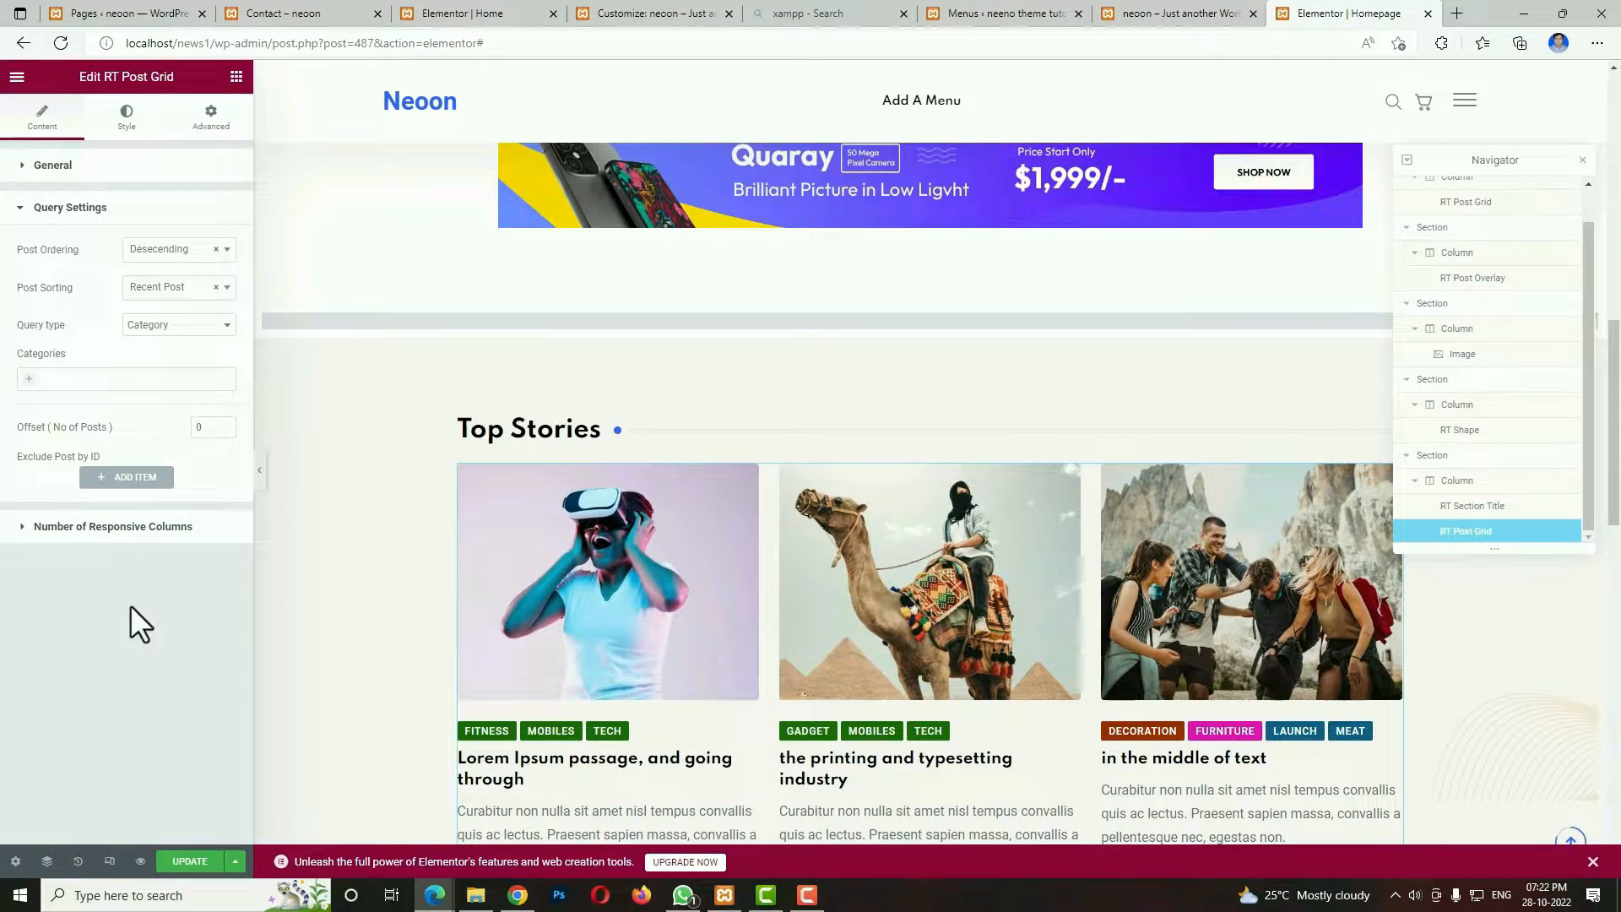
pyautogui.click(30, 378)
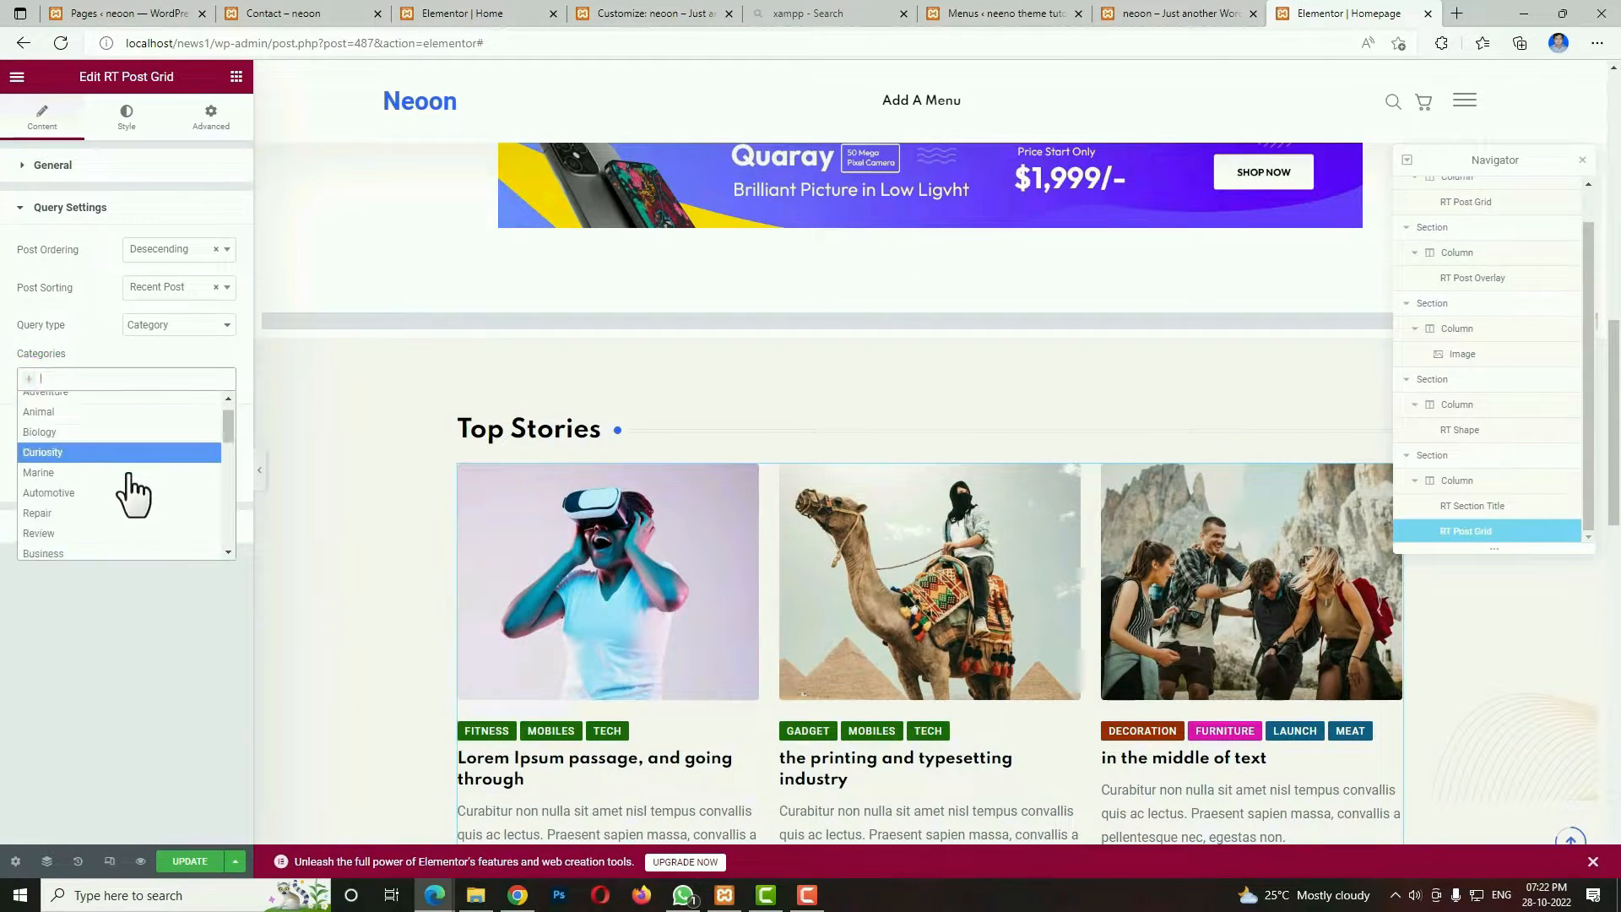
pyautogui.click(73, 513)
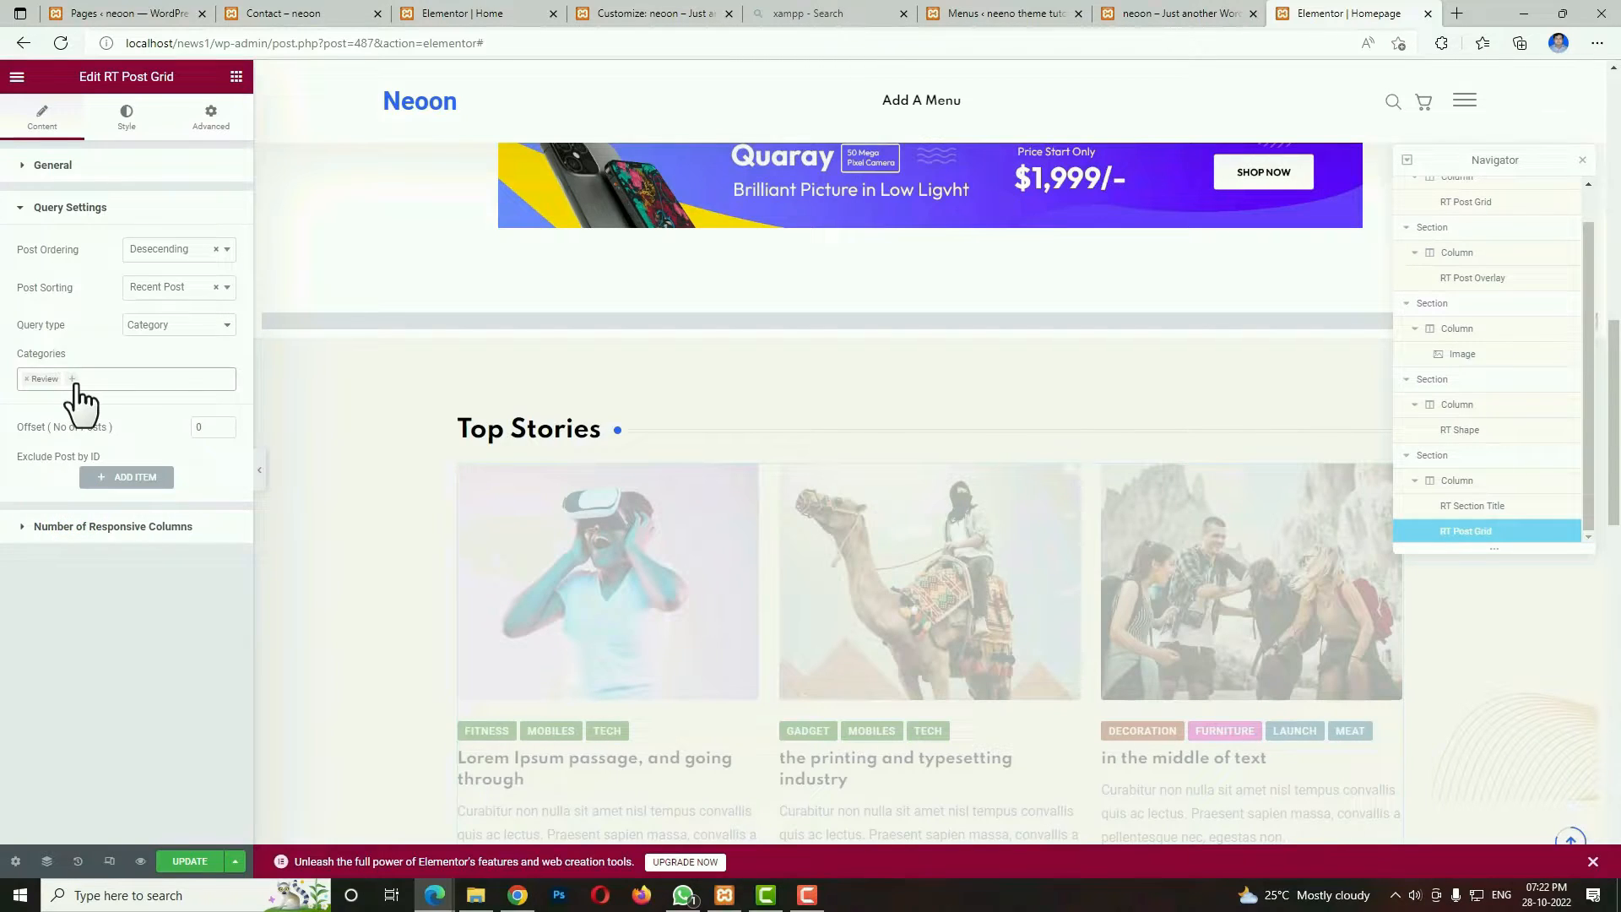
pyautogui.click(74, 385)
pyautogui.click(52, 559)
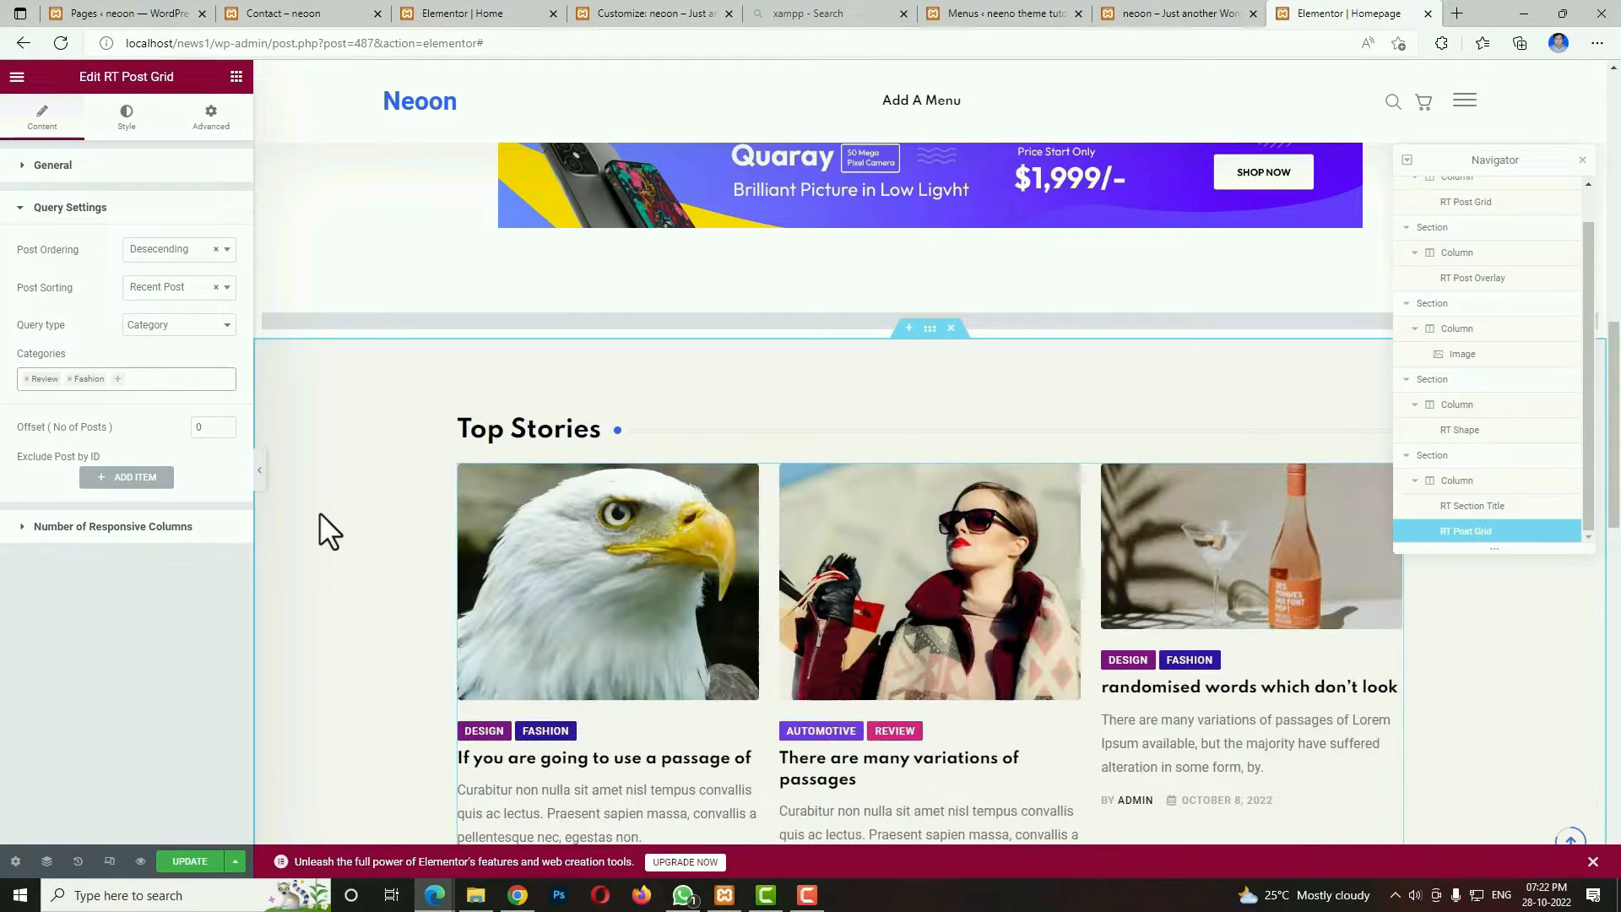
# Set the post grid's responsive columns to 4 Col for desktops above 1199px and 2 Col for desktops above 991px.
pyautogui.click(94, 526)
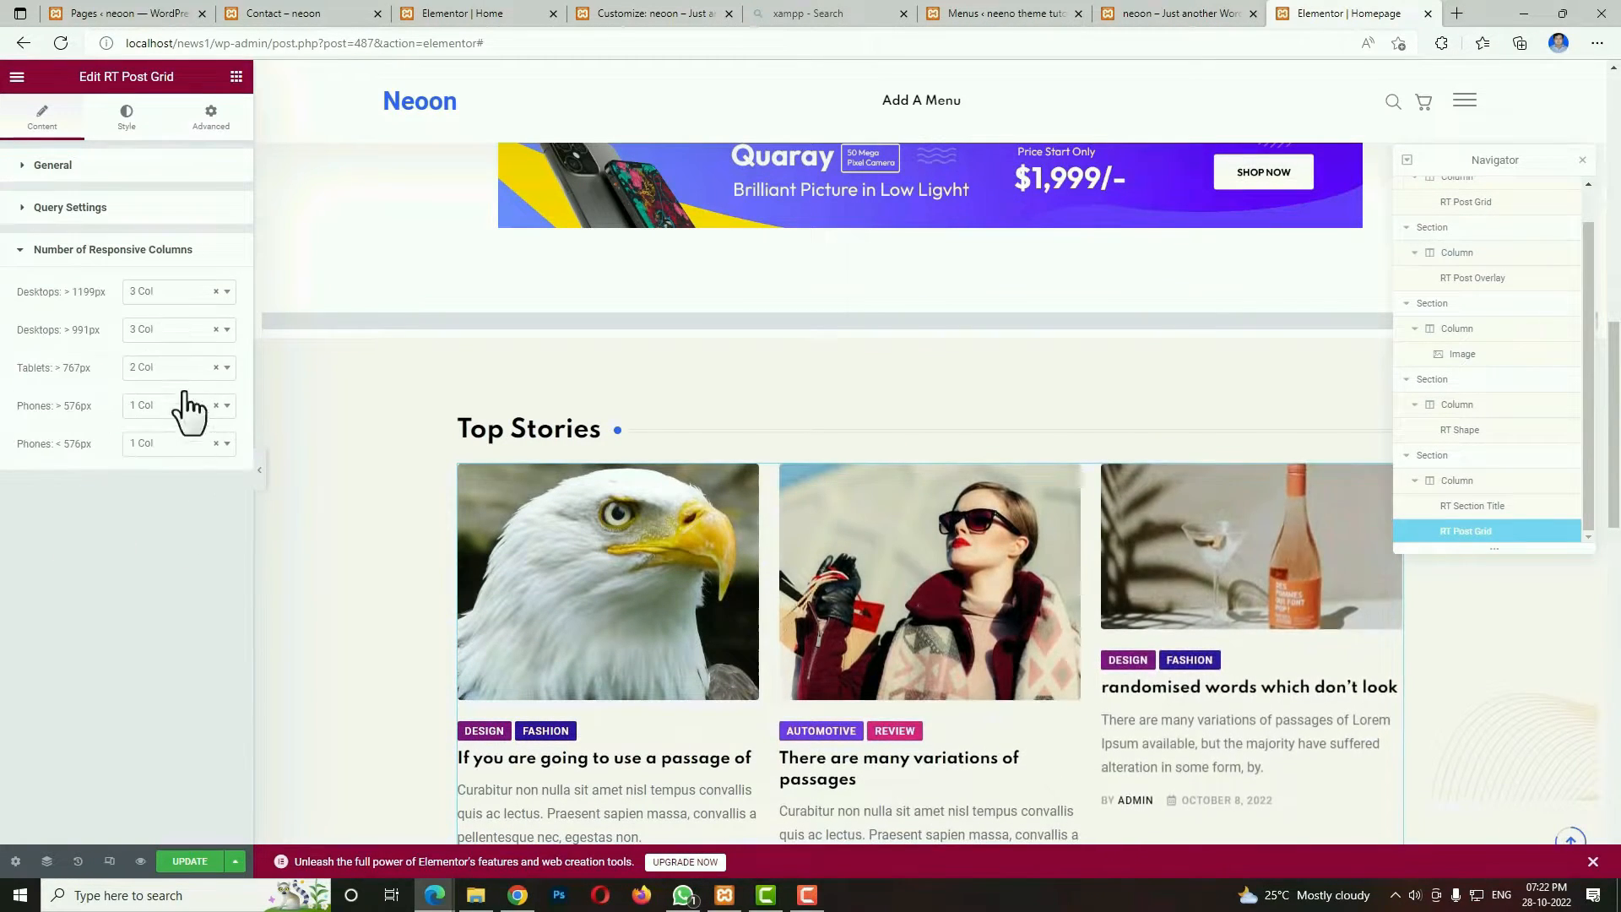
pyautogui.click(178, 292)
pyautogui.click(150, 356)
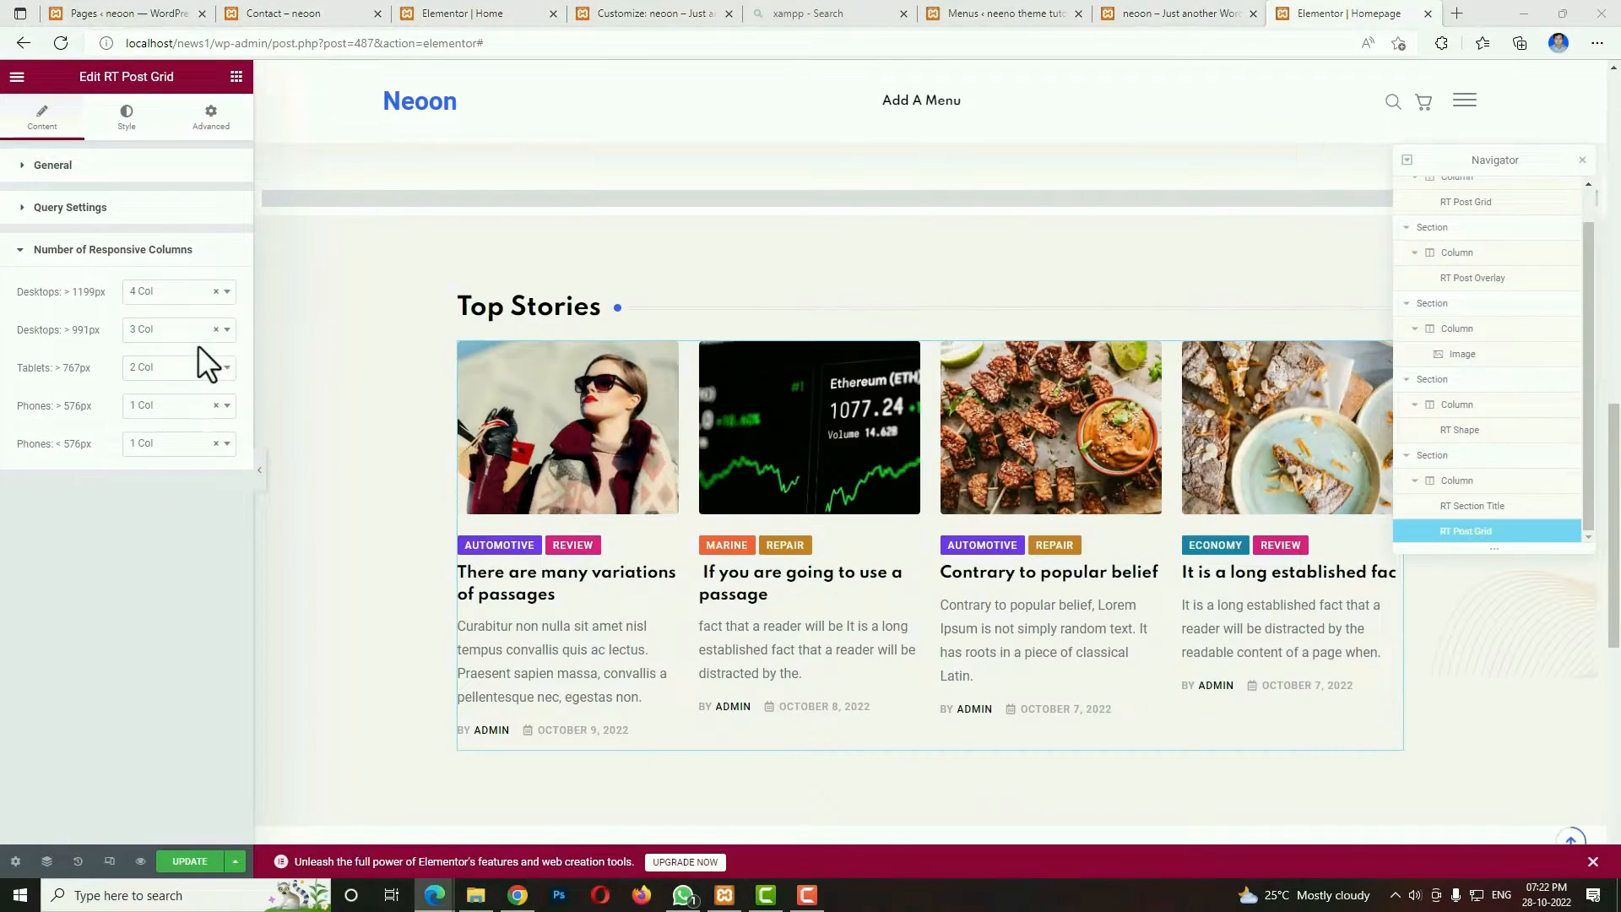
pyautogui.click(140, 329)
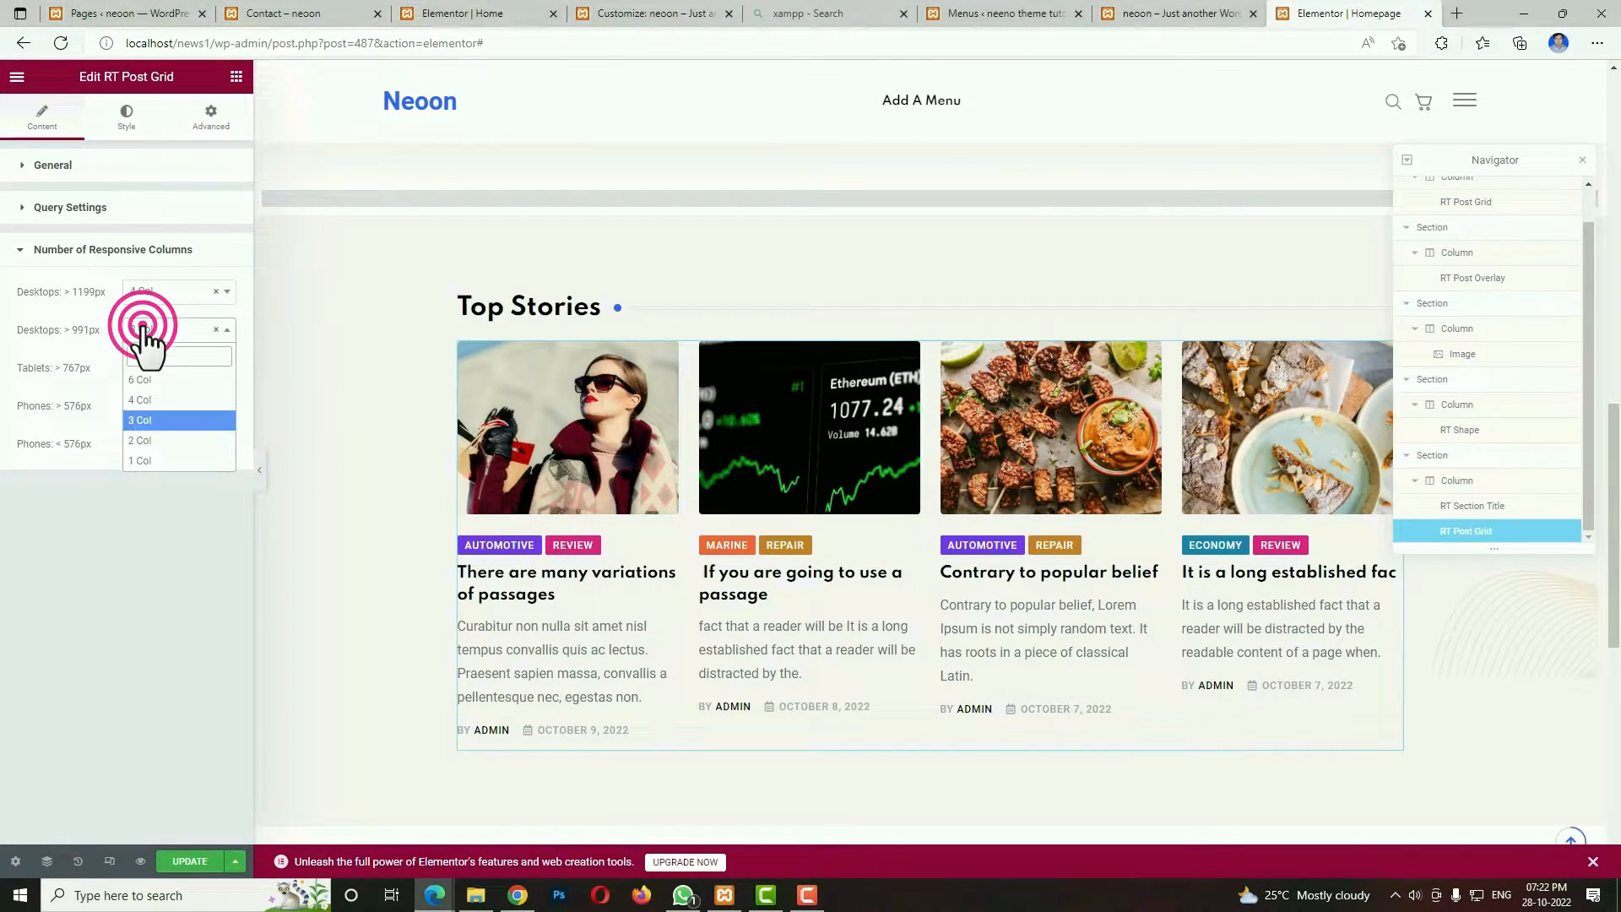
pyautogui.click(151, 440)
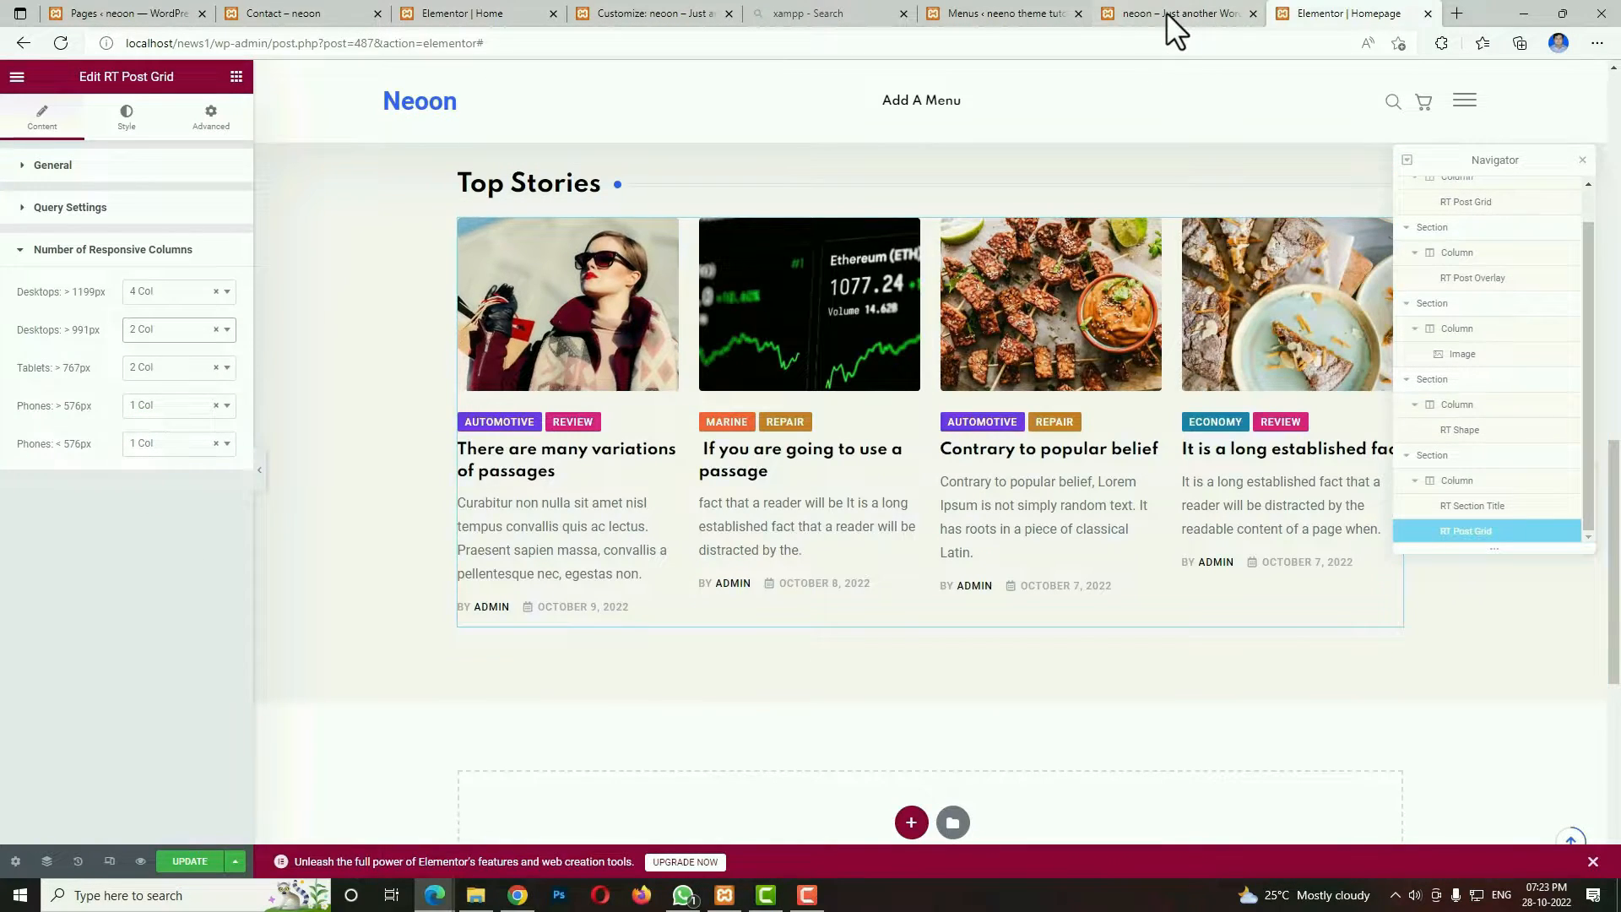
# Check the Editor's Choice block on the demo home page, then add a single-column section below the Top Stories section.
pyautogui.click(1167, 13)
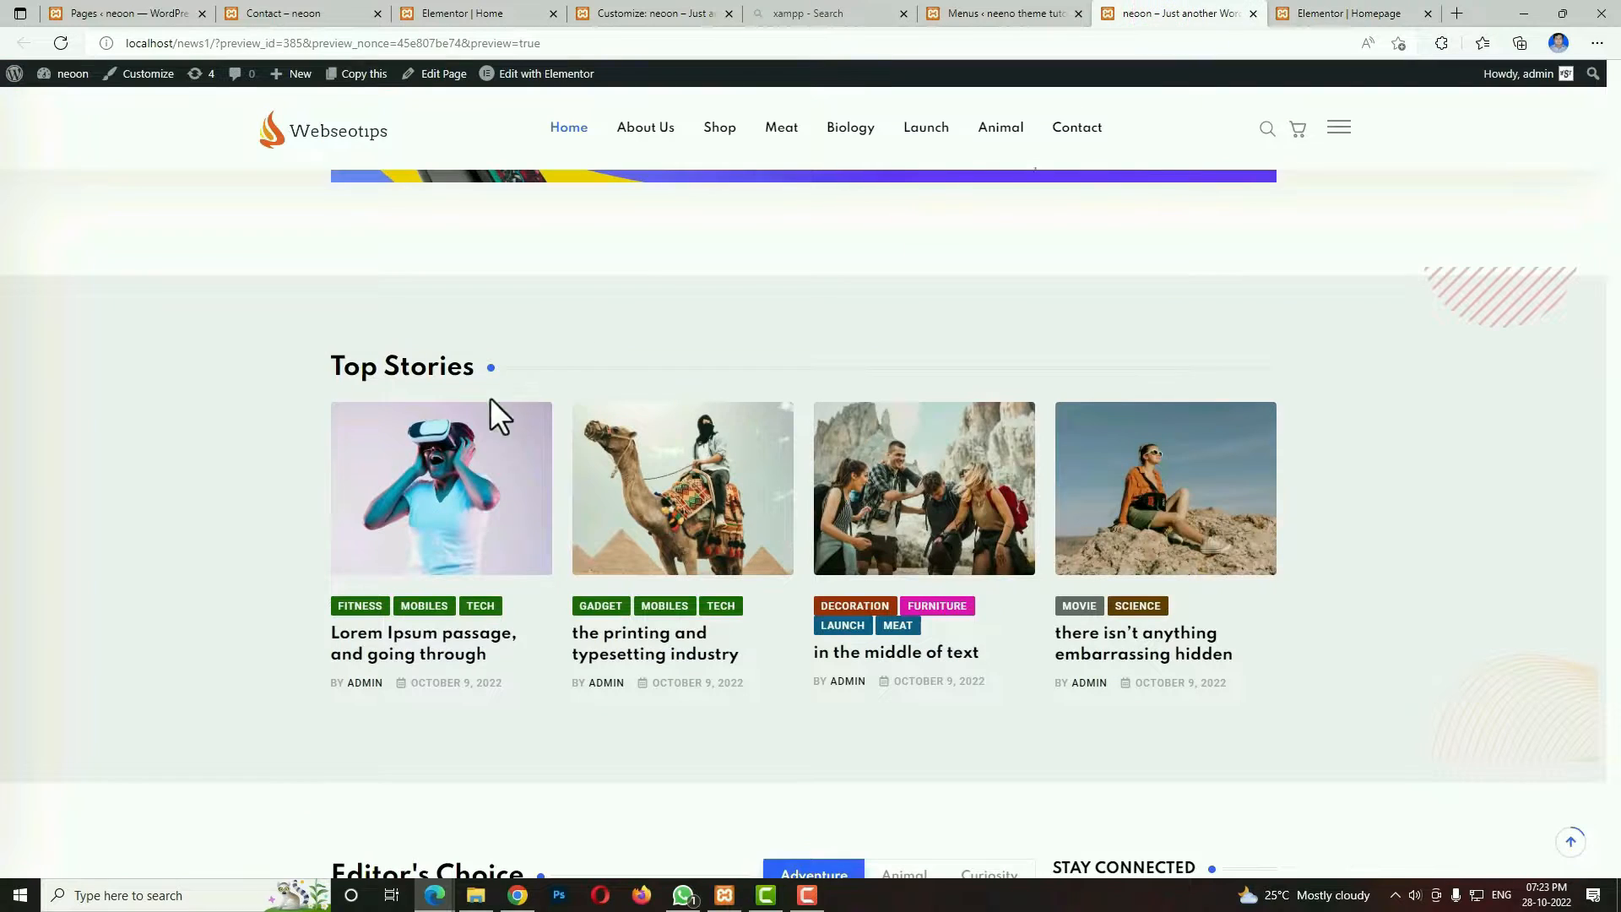
pyautogui.scroll(-7, 749, 652)
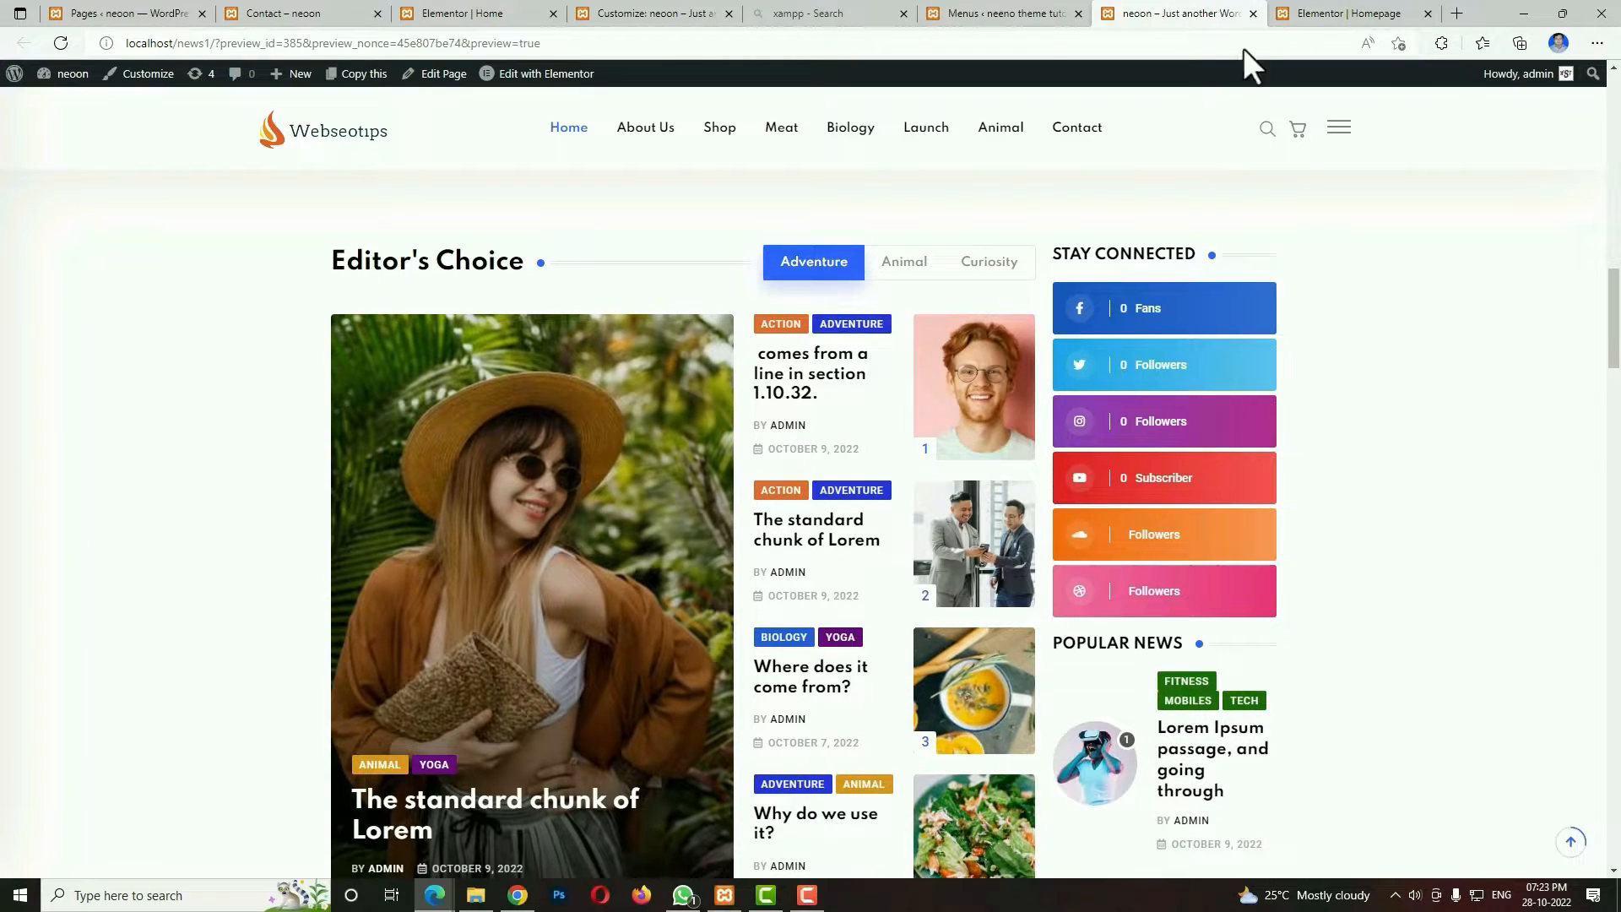
pyautogui.click(1351, 14)
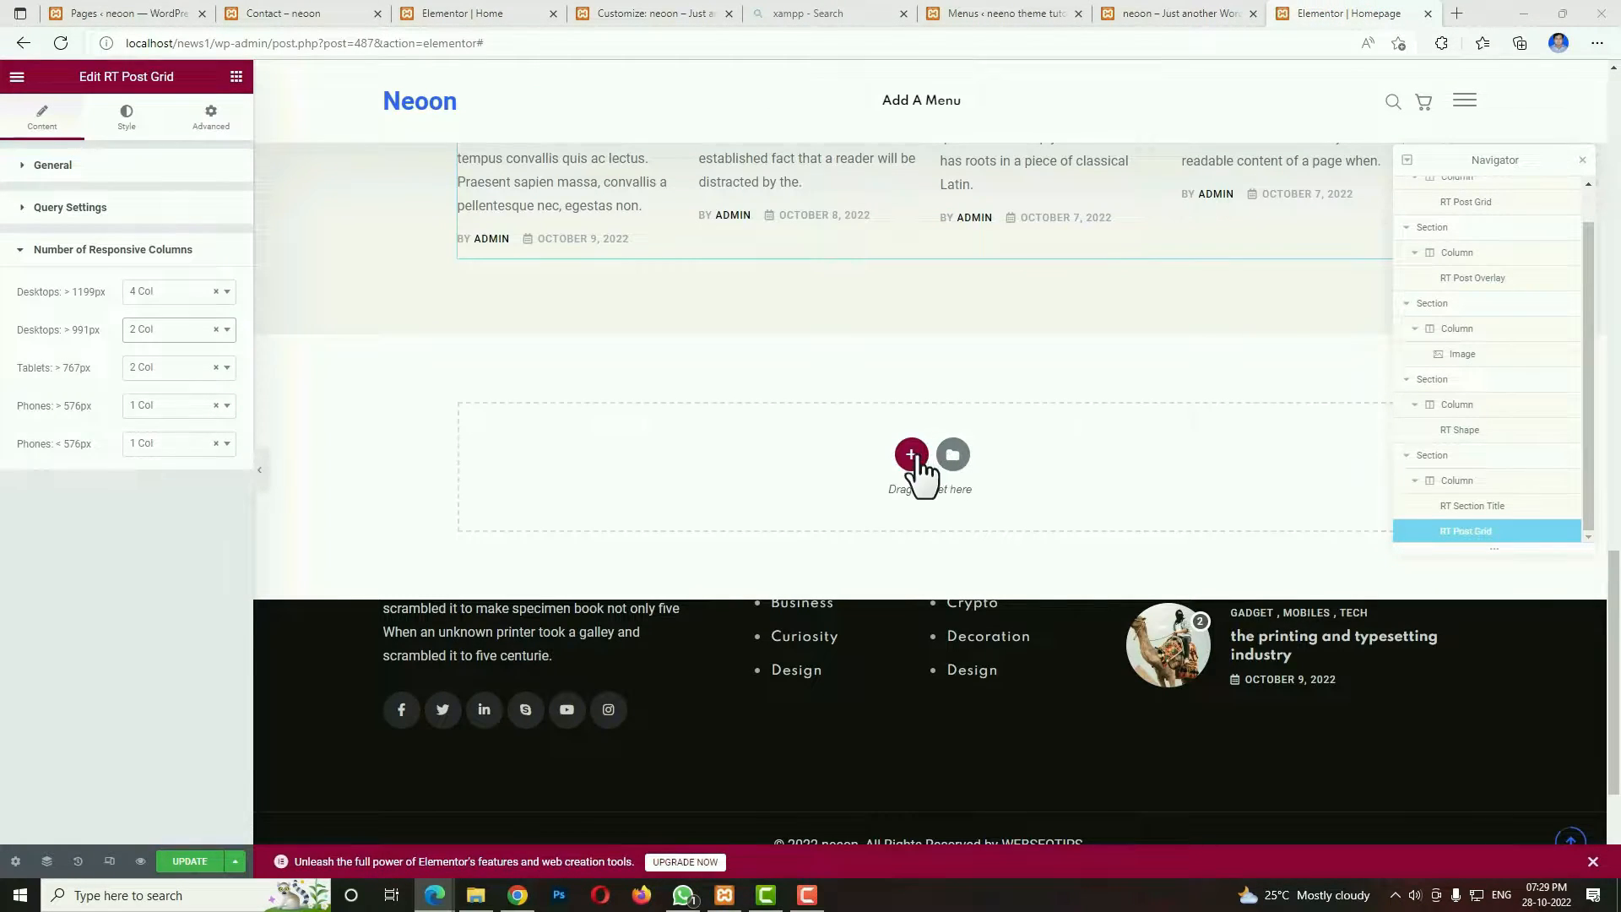
pyautogui.click(911, 456)
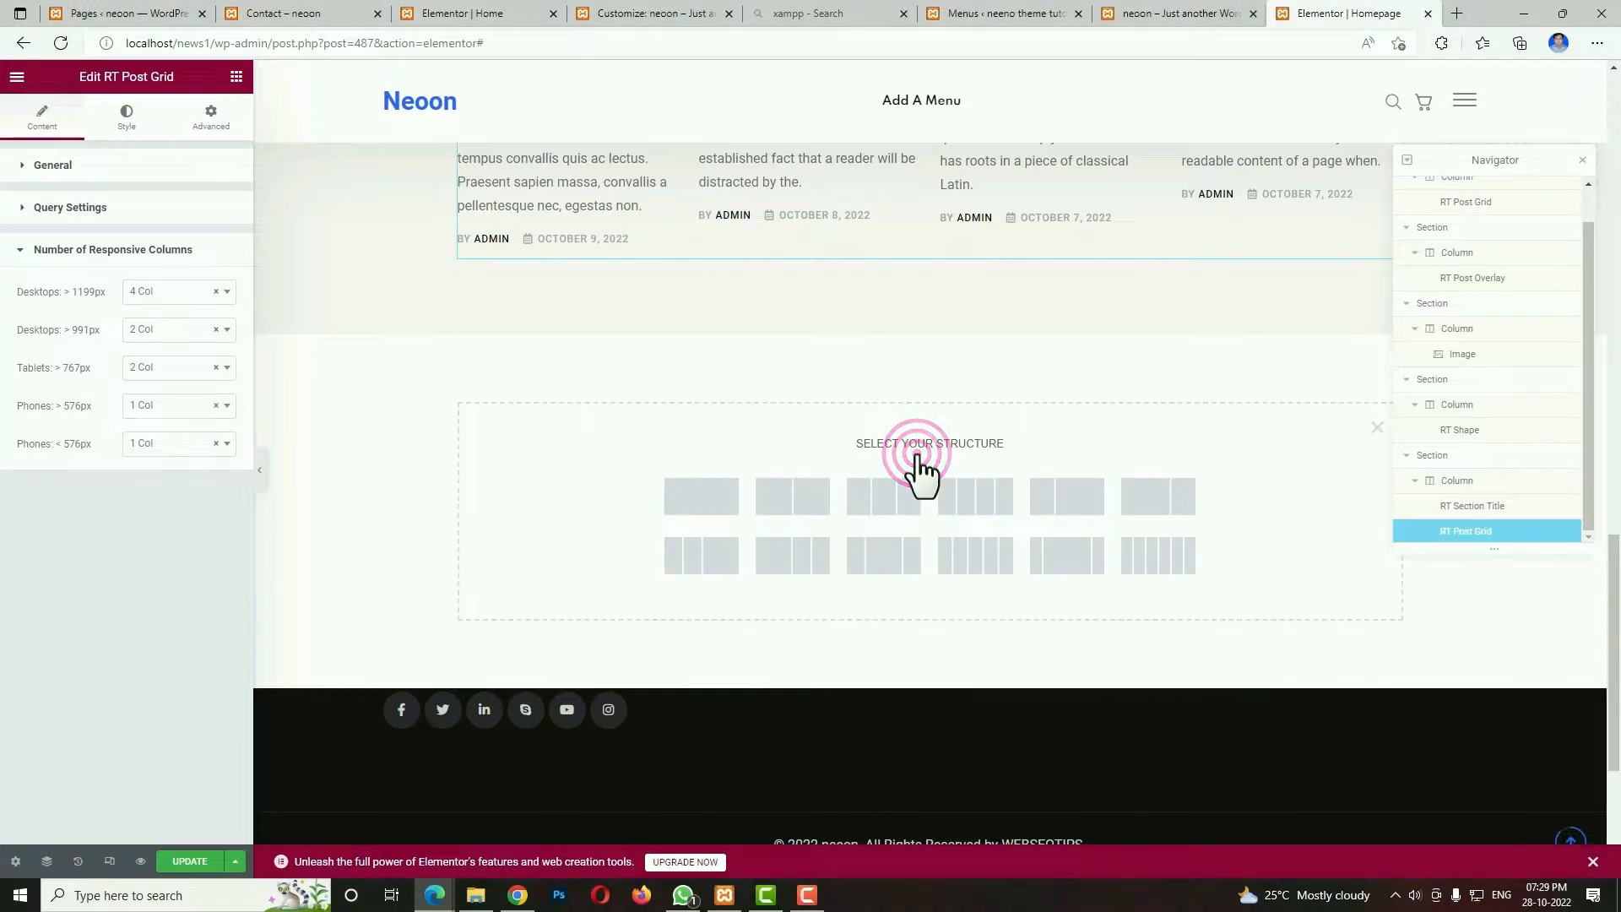
pyautogui.click(714, 498)
# Set the new section's content width to Full Width and enable Stretch Section.
pyautogui.click(173, 211)
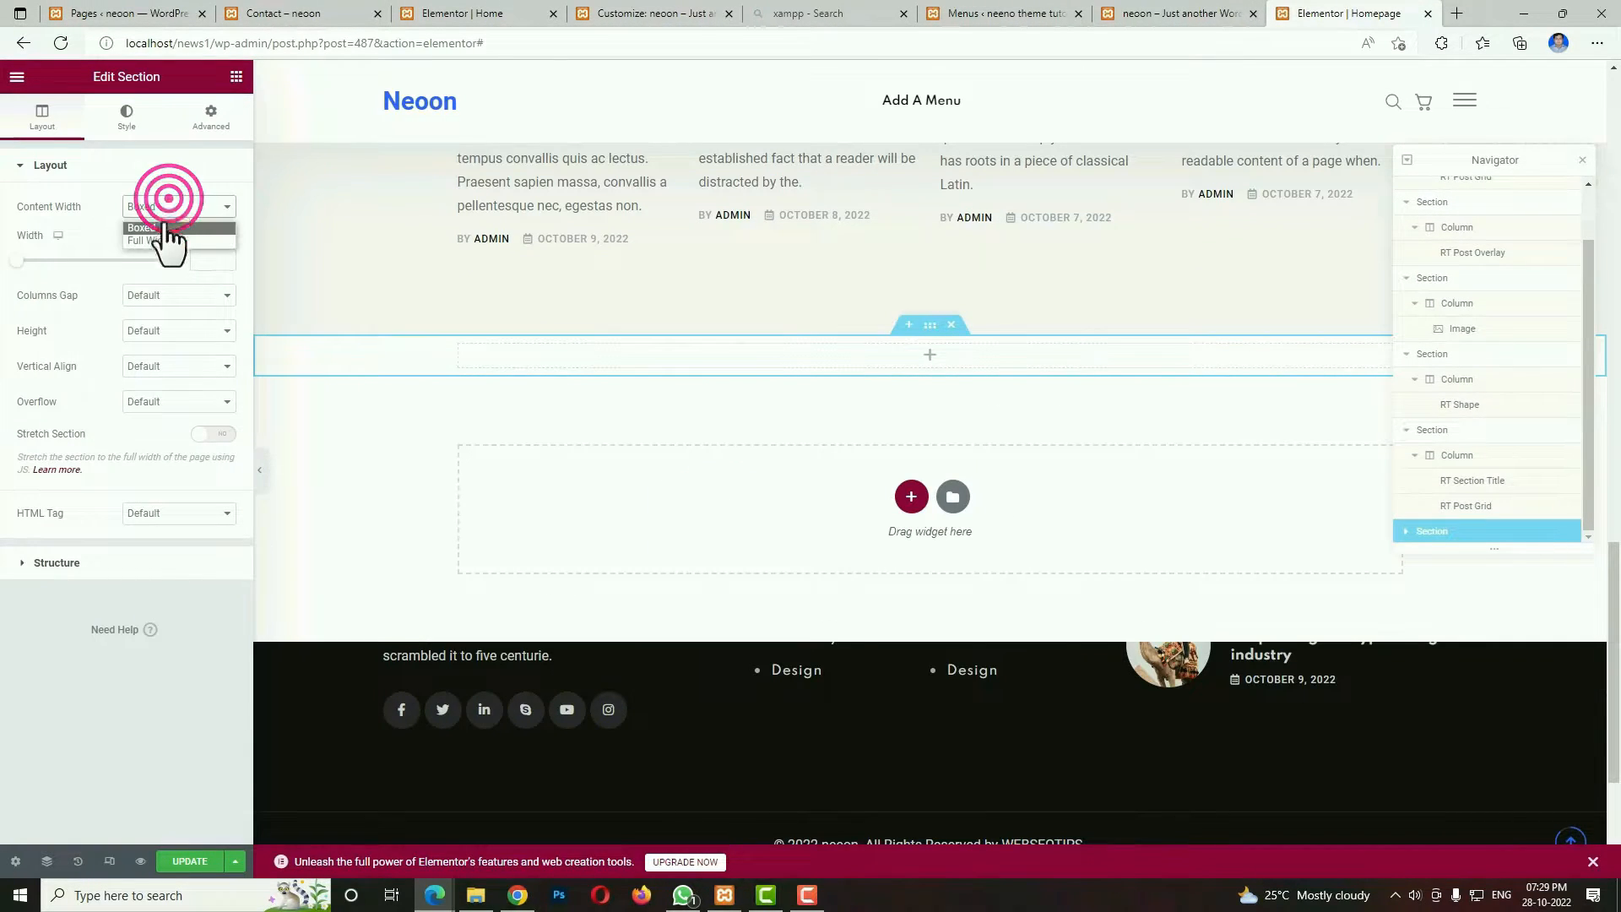
pyautogui.click(155, 236)
pyautogui.click(225, 381)
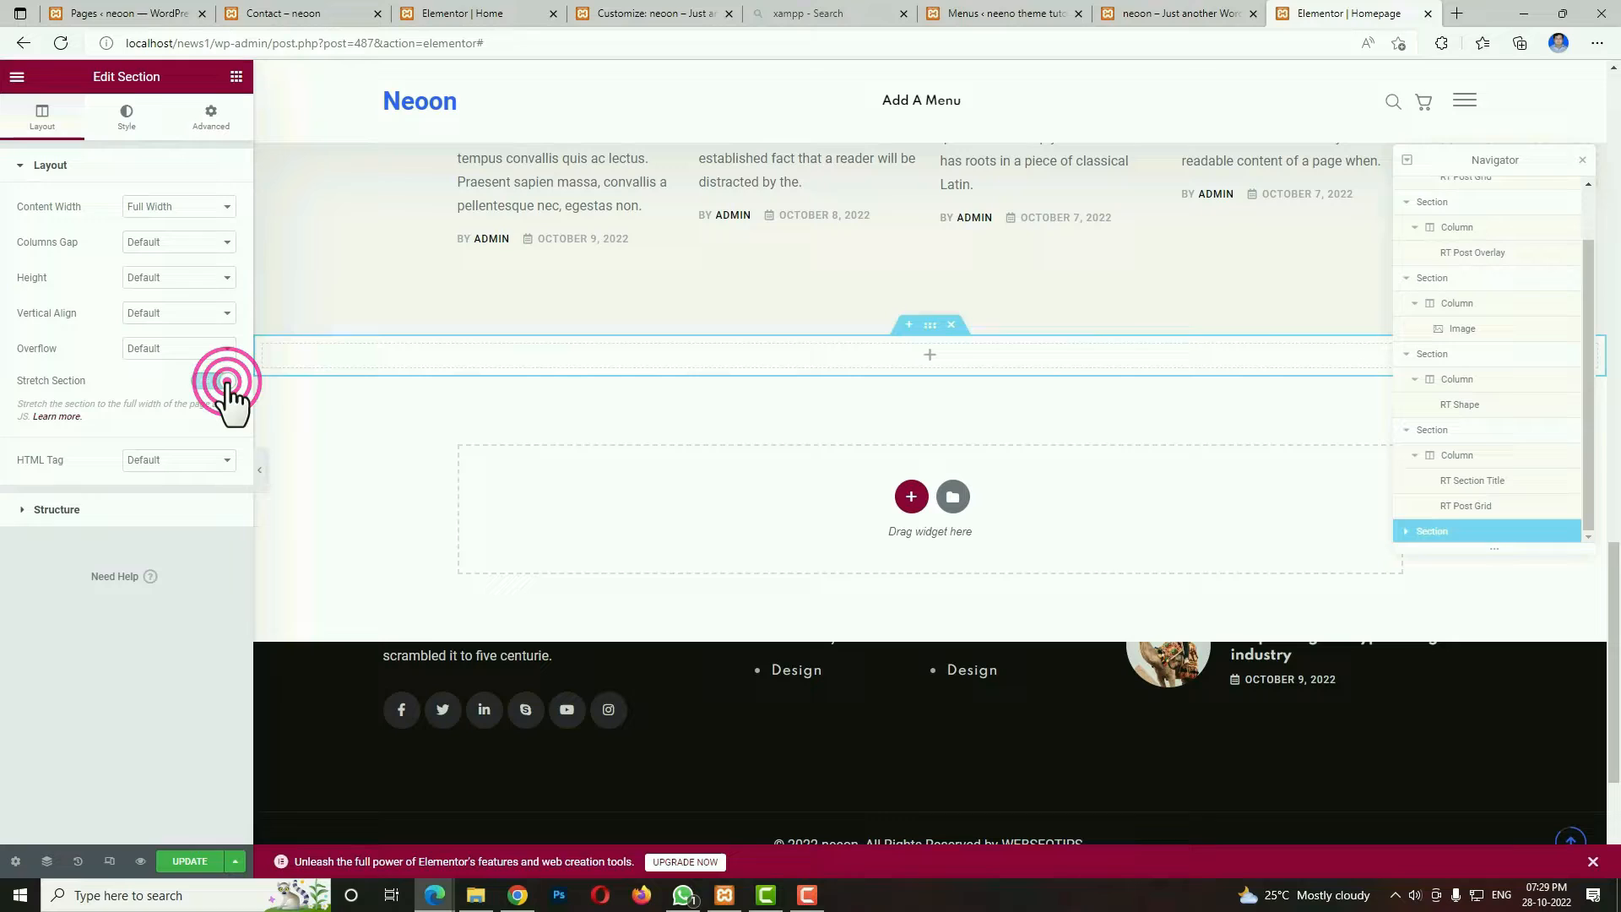
# Unlink the new section's padding values and set its top and bottom padding to 80 px.
pyautogui.click(212, 118)
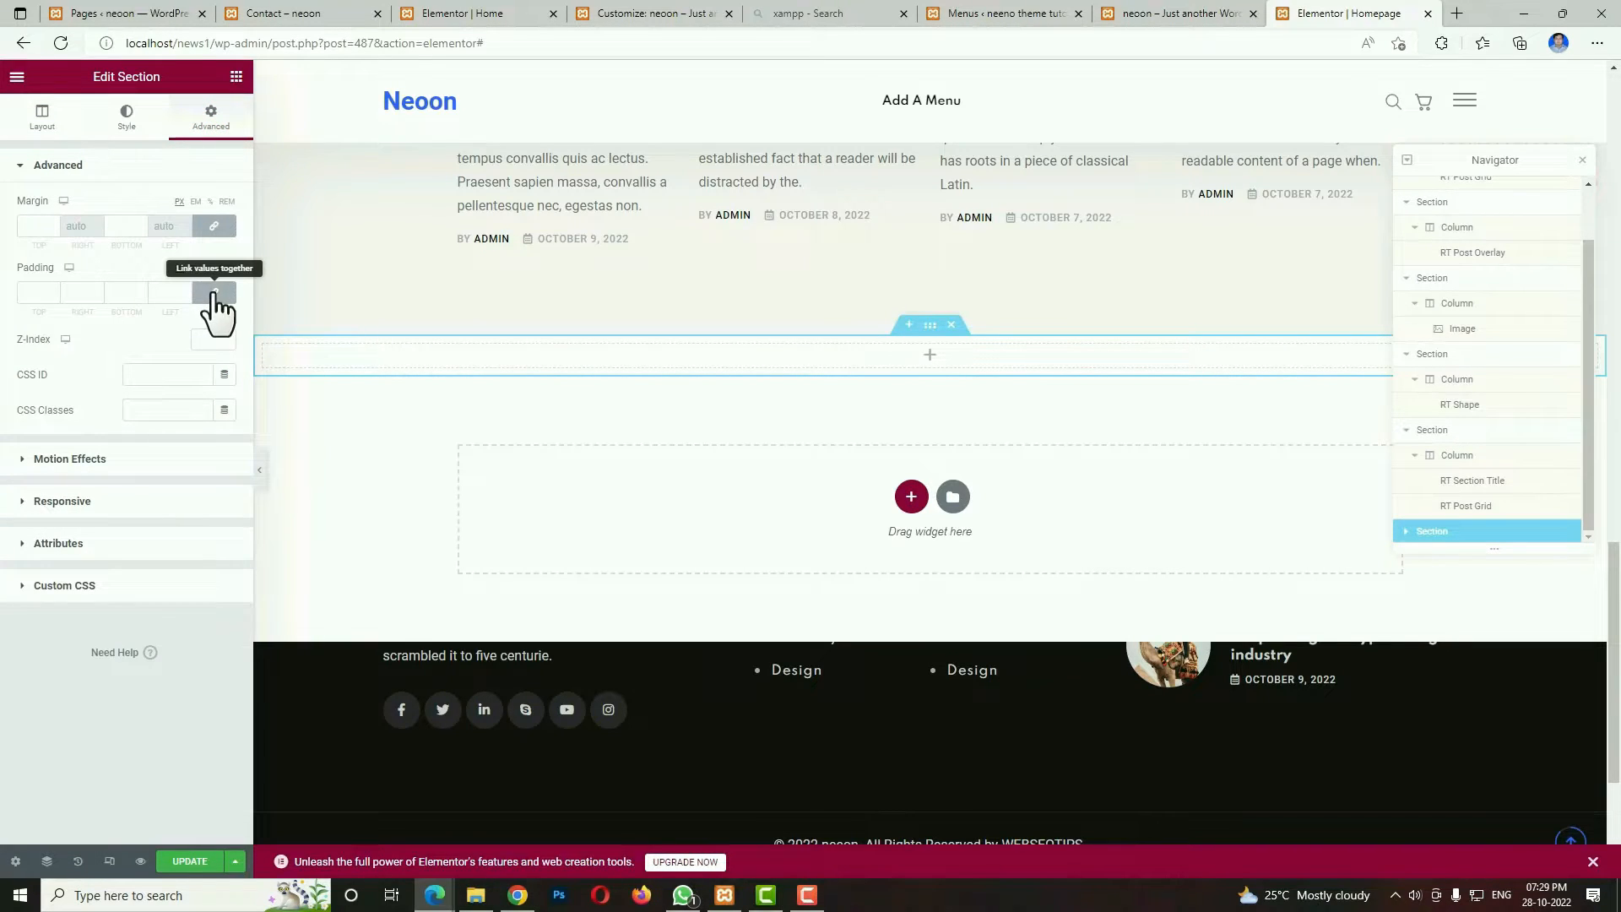
pyautogui.click(214, 292)
pyautogui.click(39, 296)
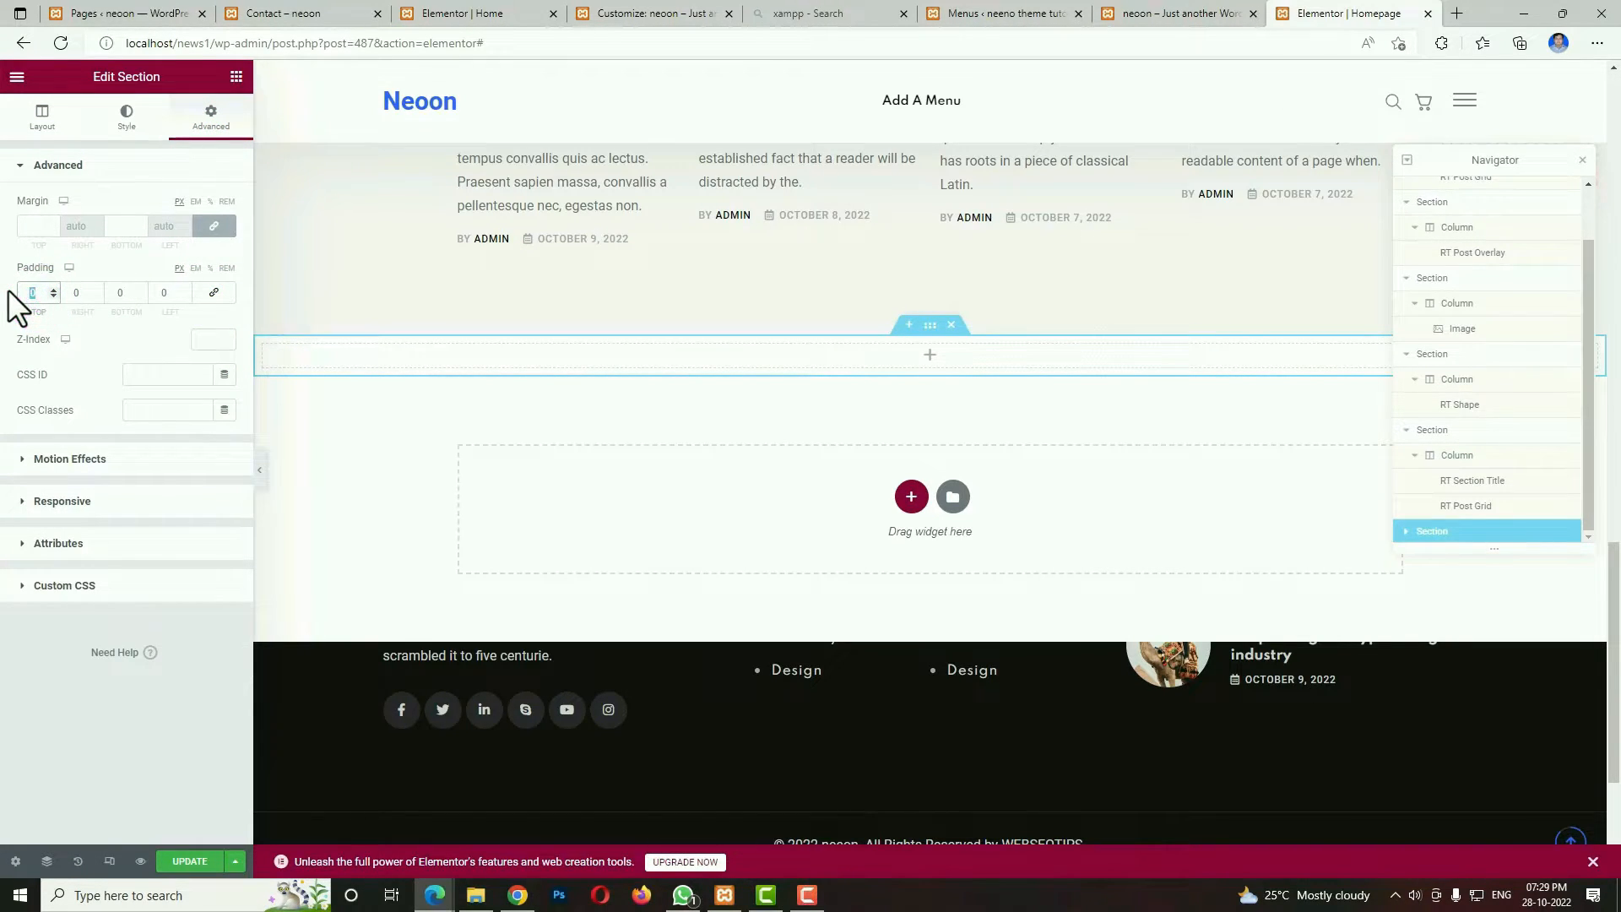
pyautogui.write('80')
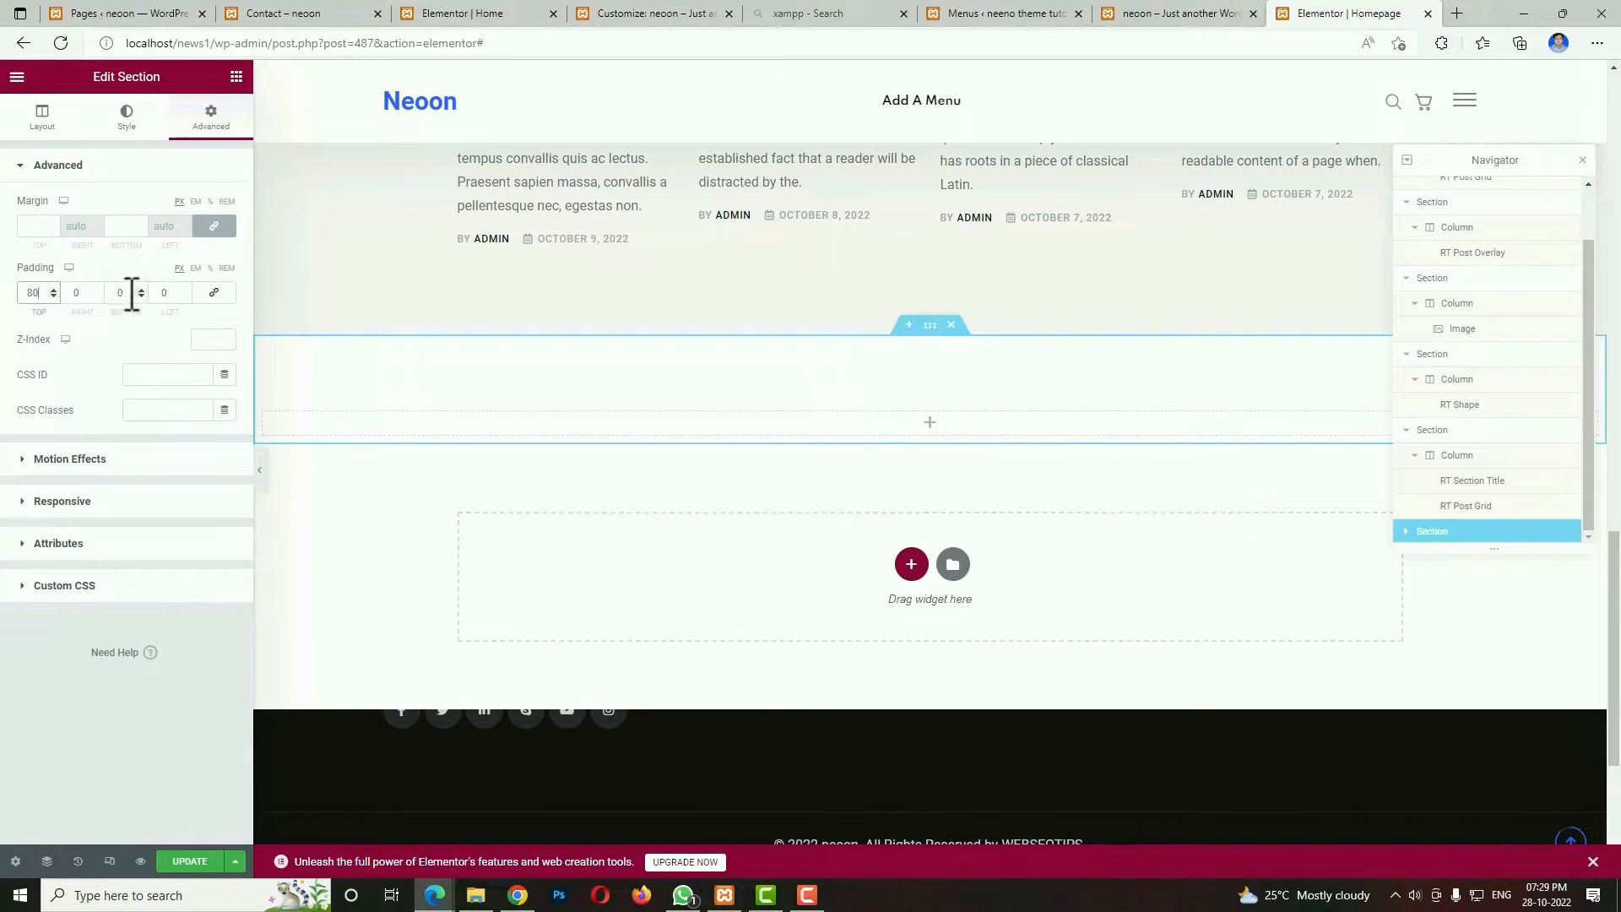
pyautogui.click(122, 292)
pyautogui.write('80')
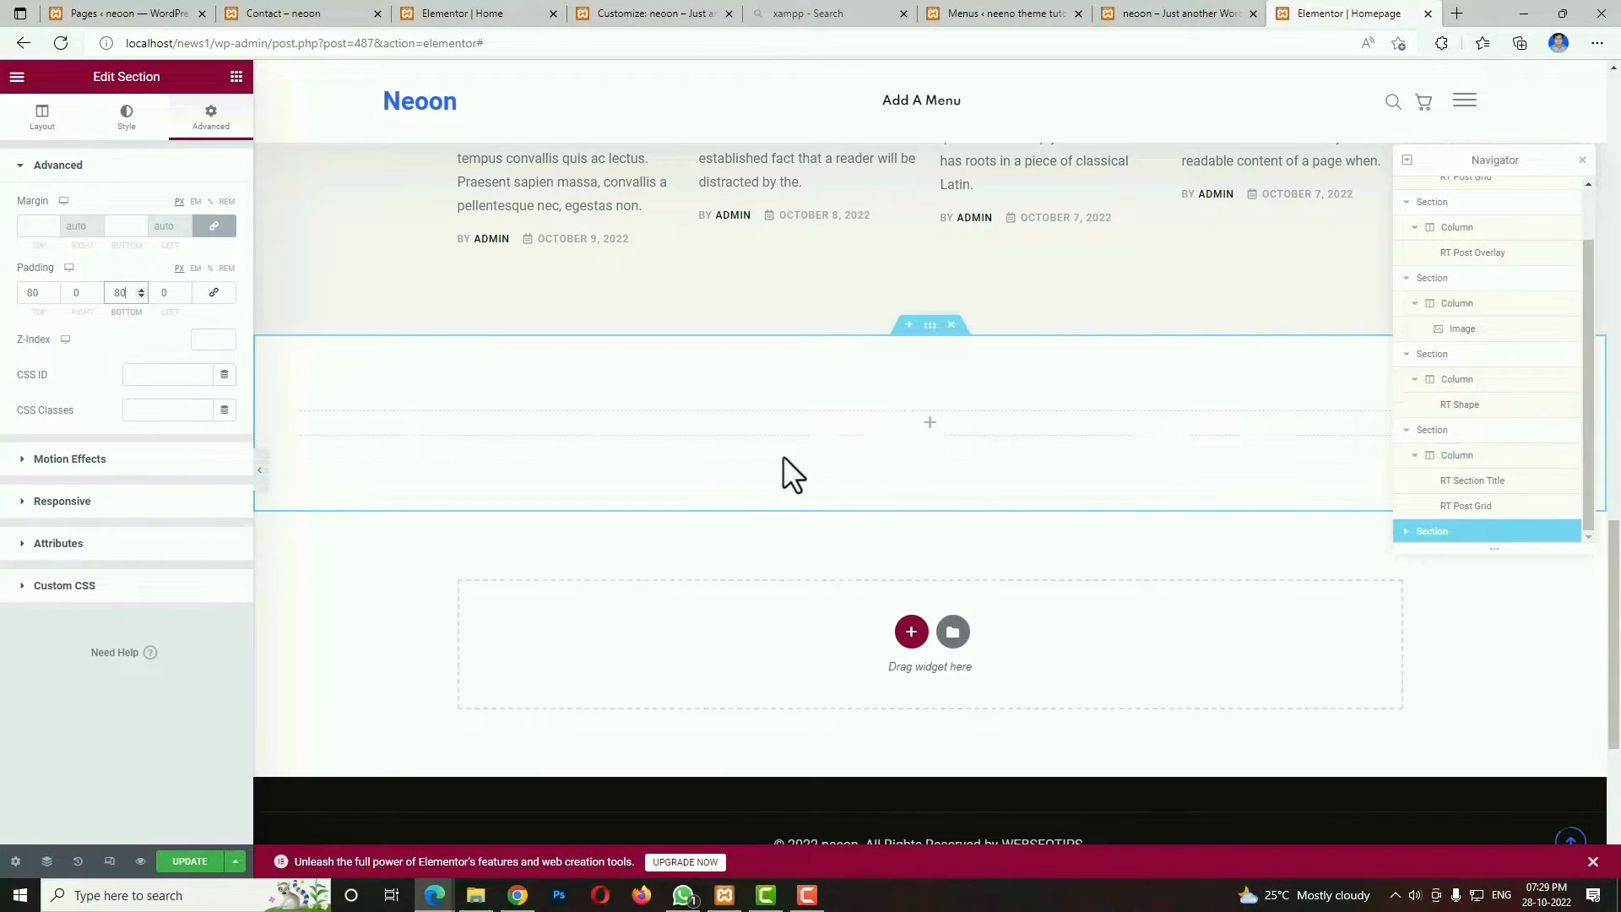
# Add an Inner Section to the new section and set its first column's width to 75%.
pyautogui.click(930, 421)
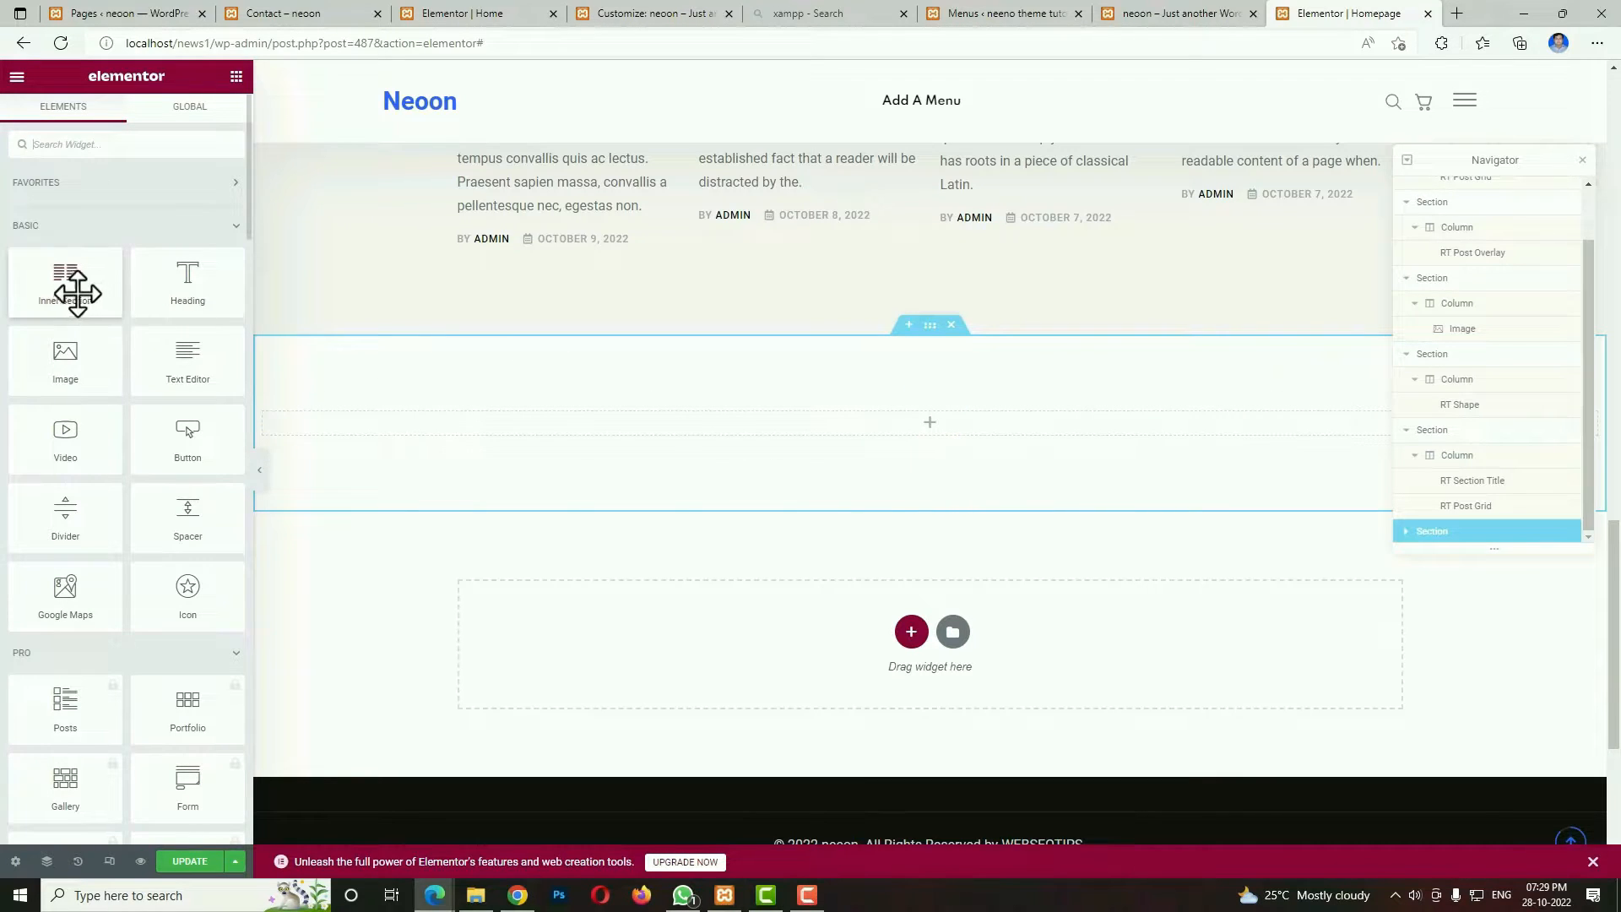
pyautogui.moveTo(69, 281); pyautogui.dragTo(777, 429)
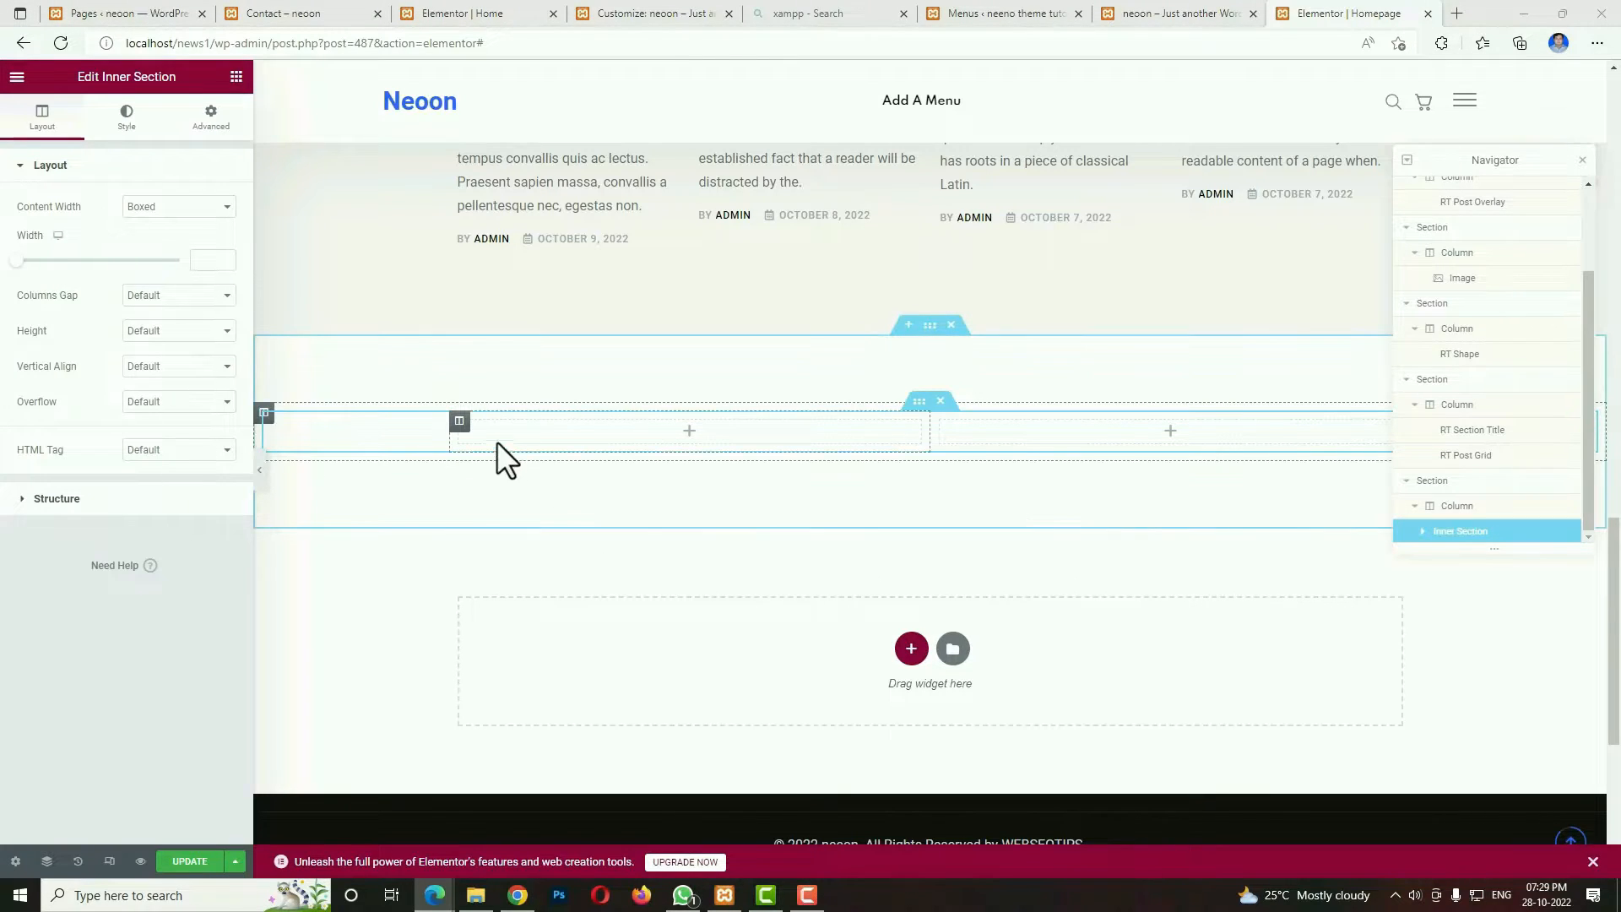
pyautogui.click(461, 421)
pyautogui.click(205, 204)
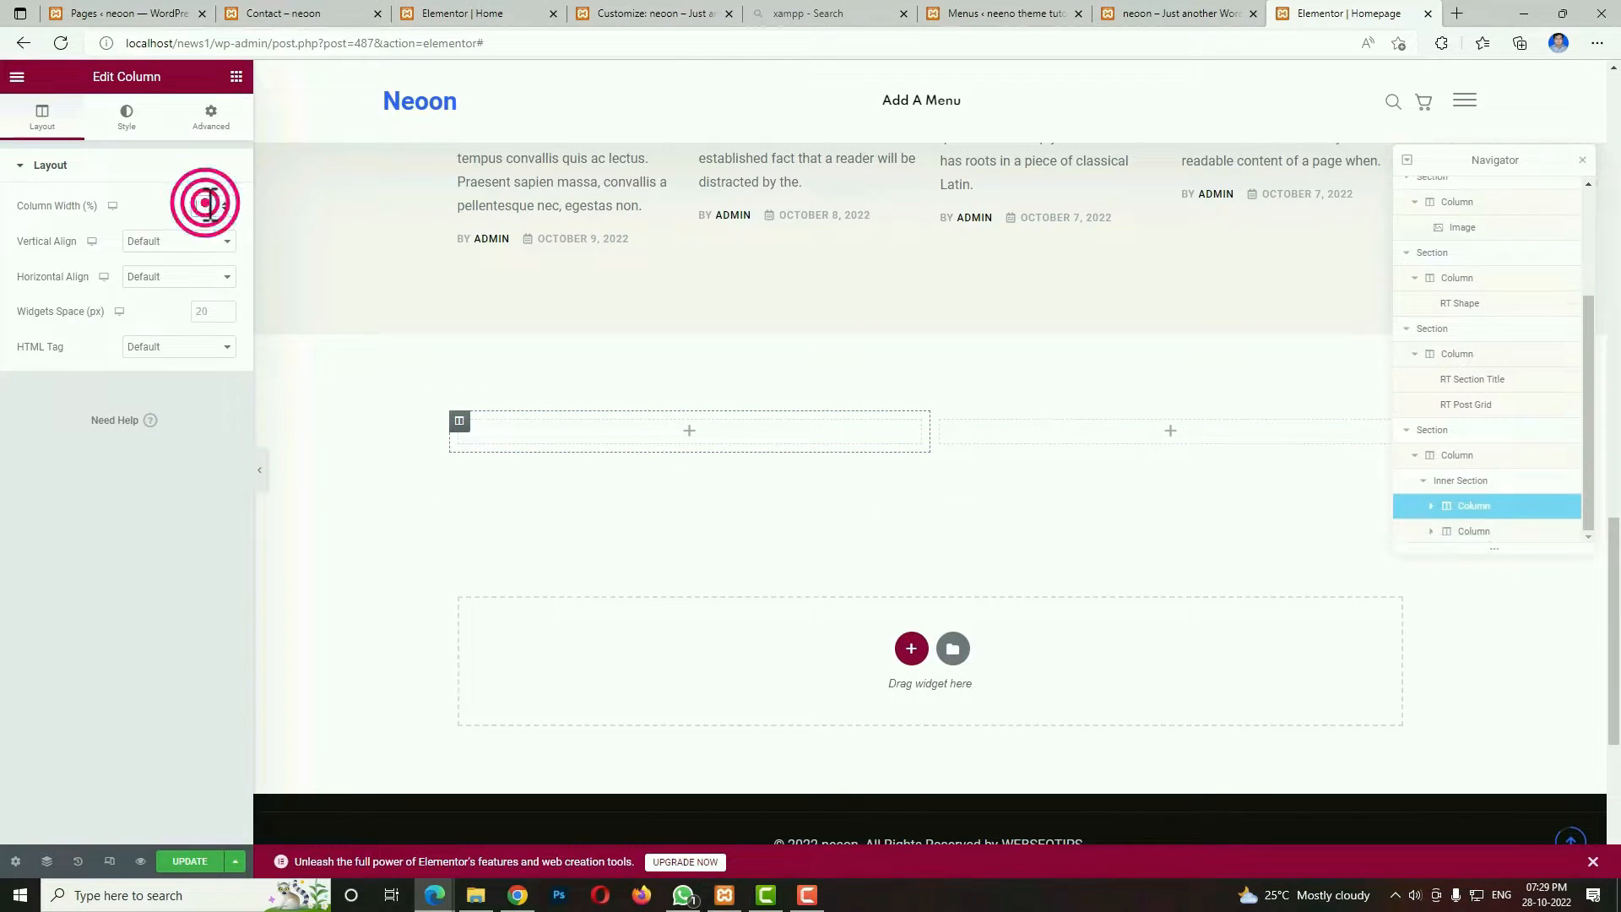
# Add an RT Post Tab widget to the 75% column and set its style to Tab Layout 3.
pyautogui.click(804, 429)
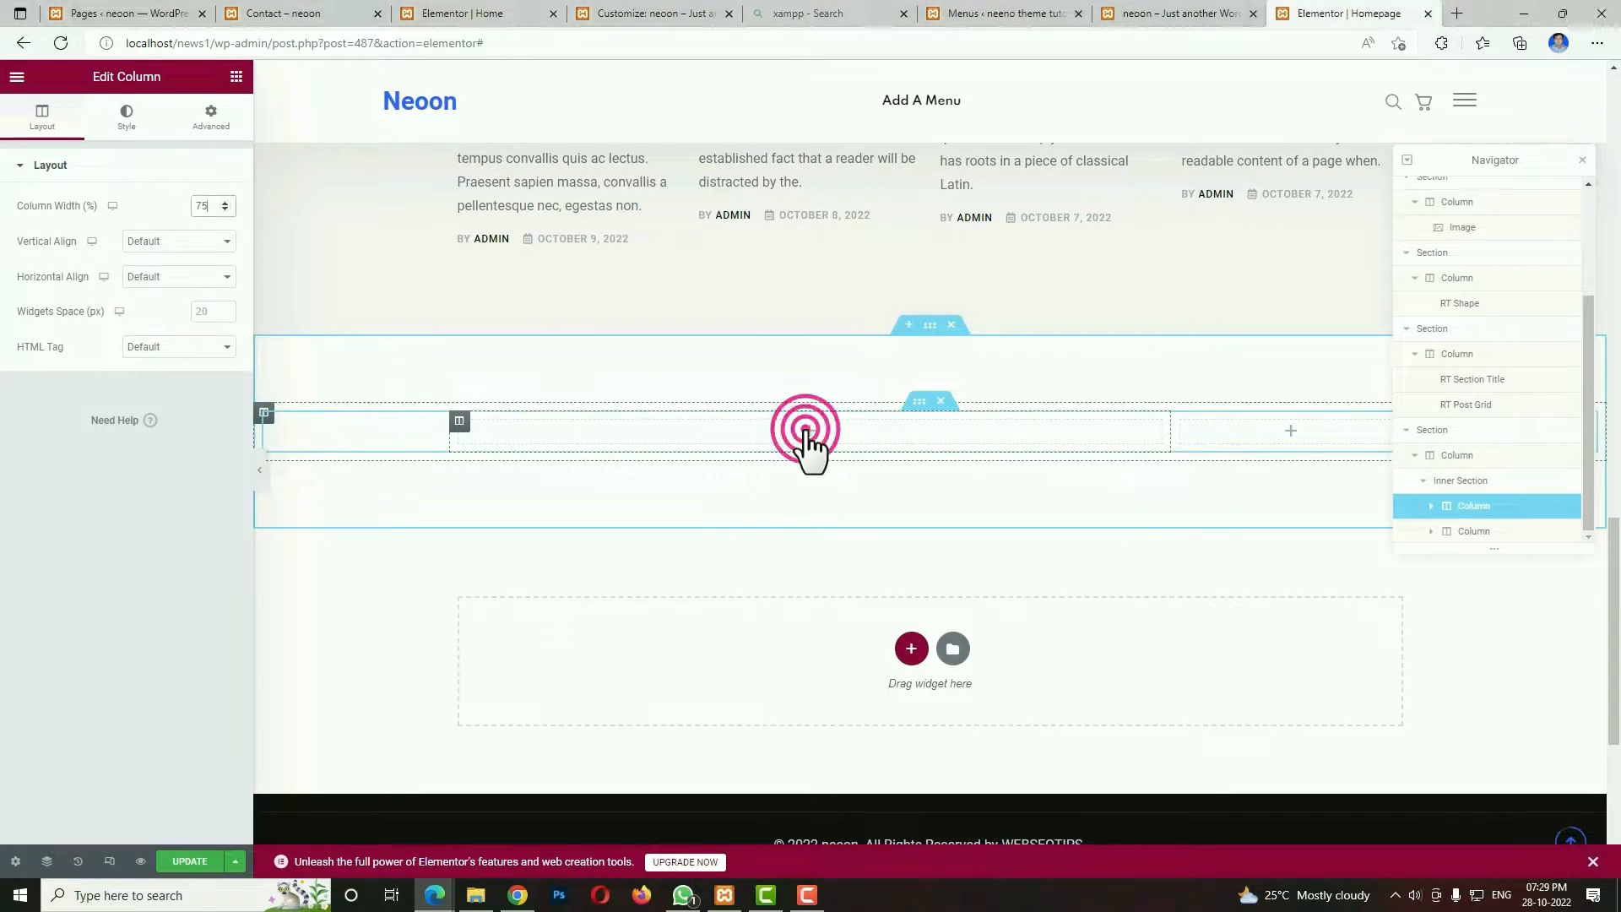
pyautogui.click(167, 148)
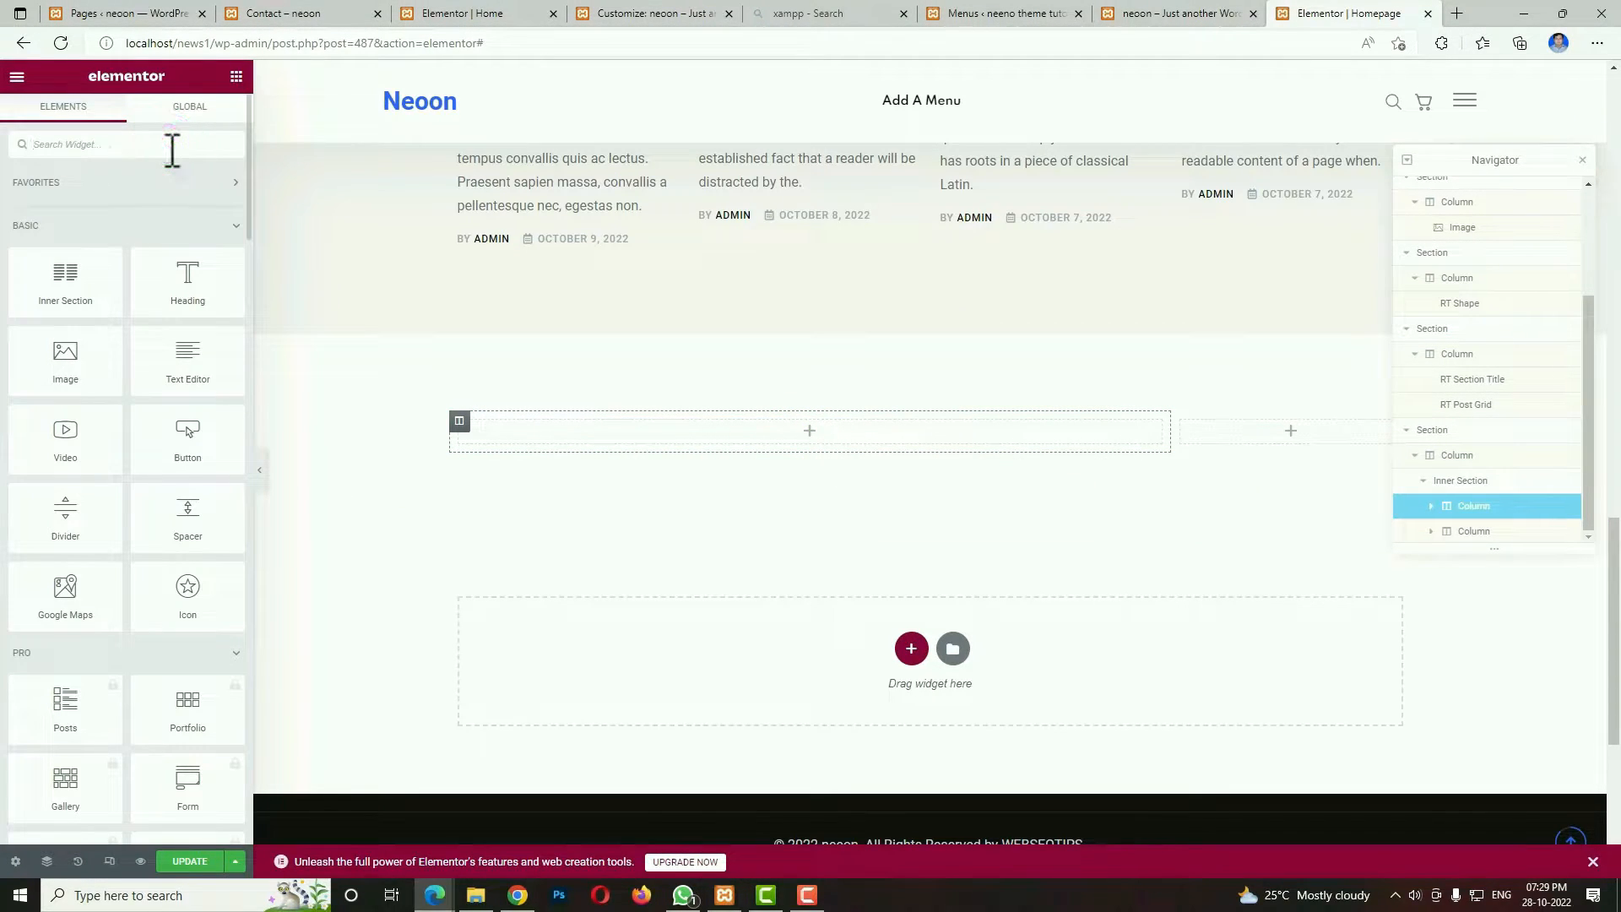
pyautogui.write('post tab')
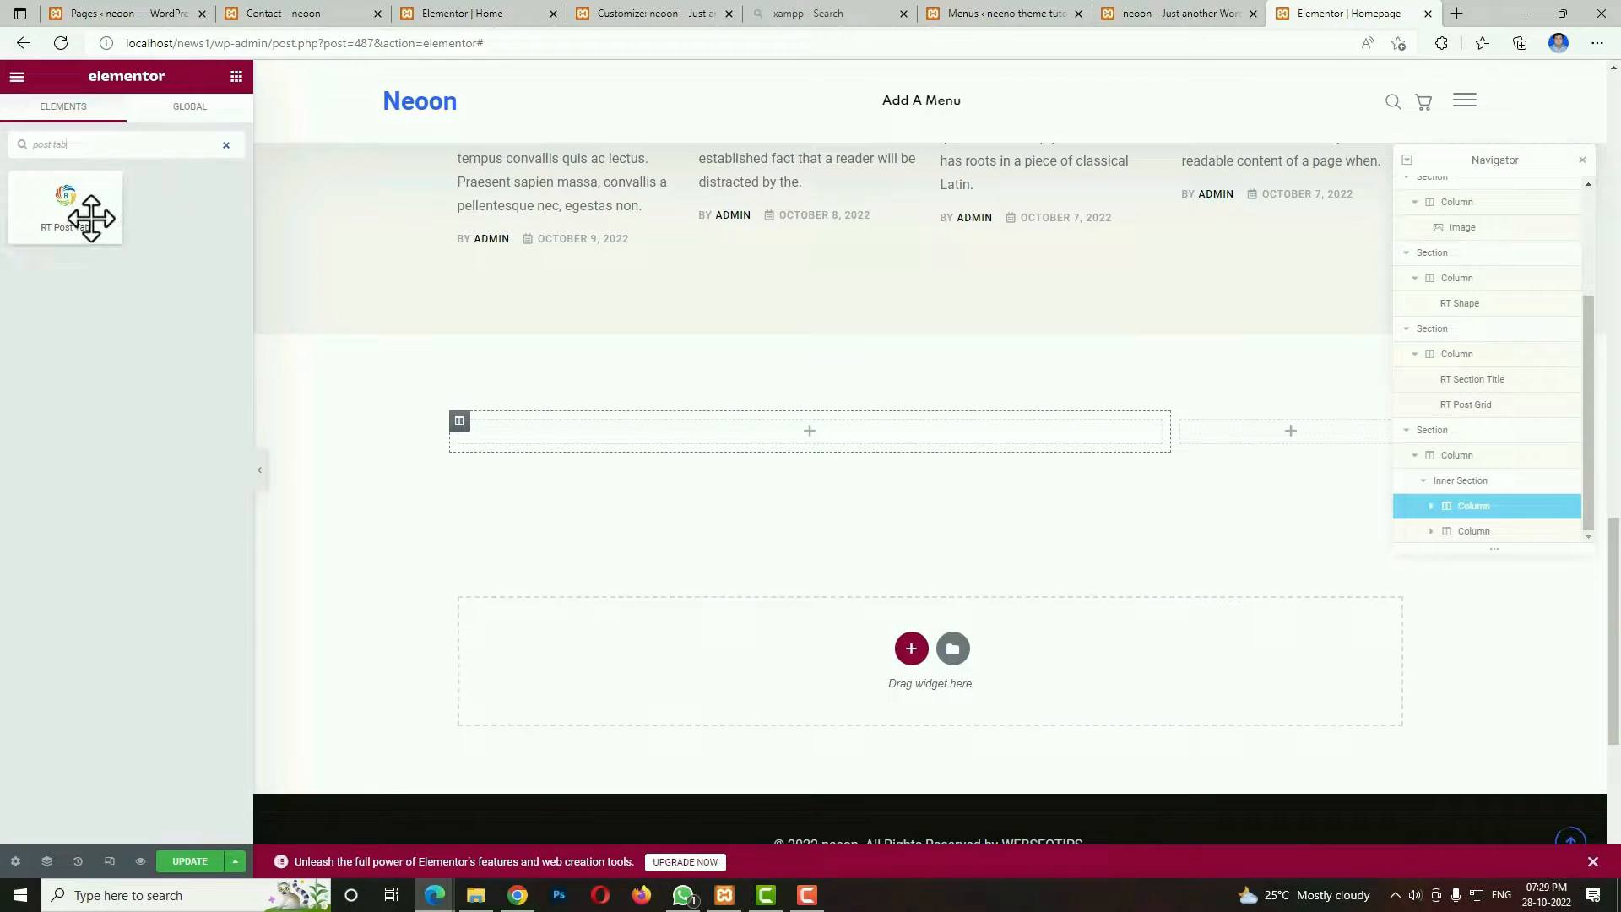
pyautogui.moveTo(90, 217); pyautogui.dragTo(637, 439)
pyautogui.click(162, 208)
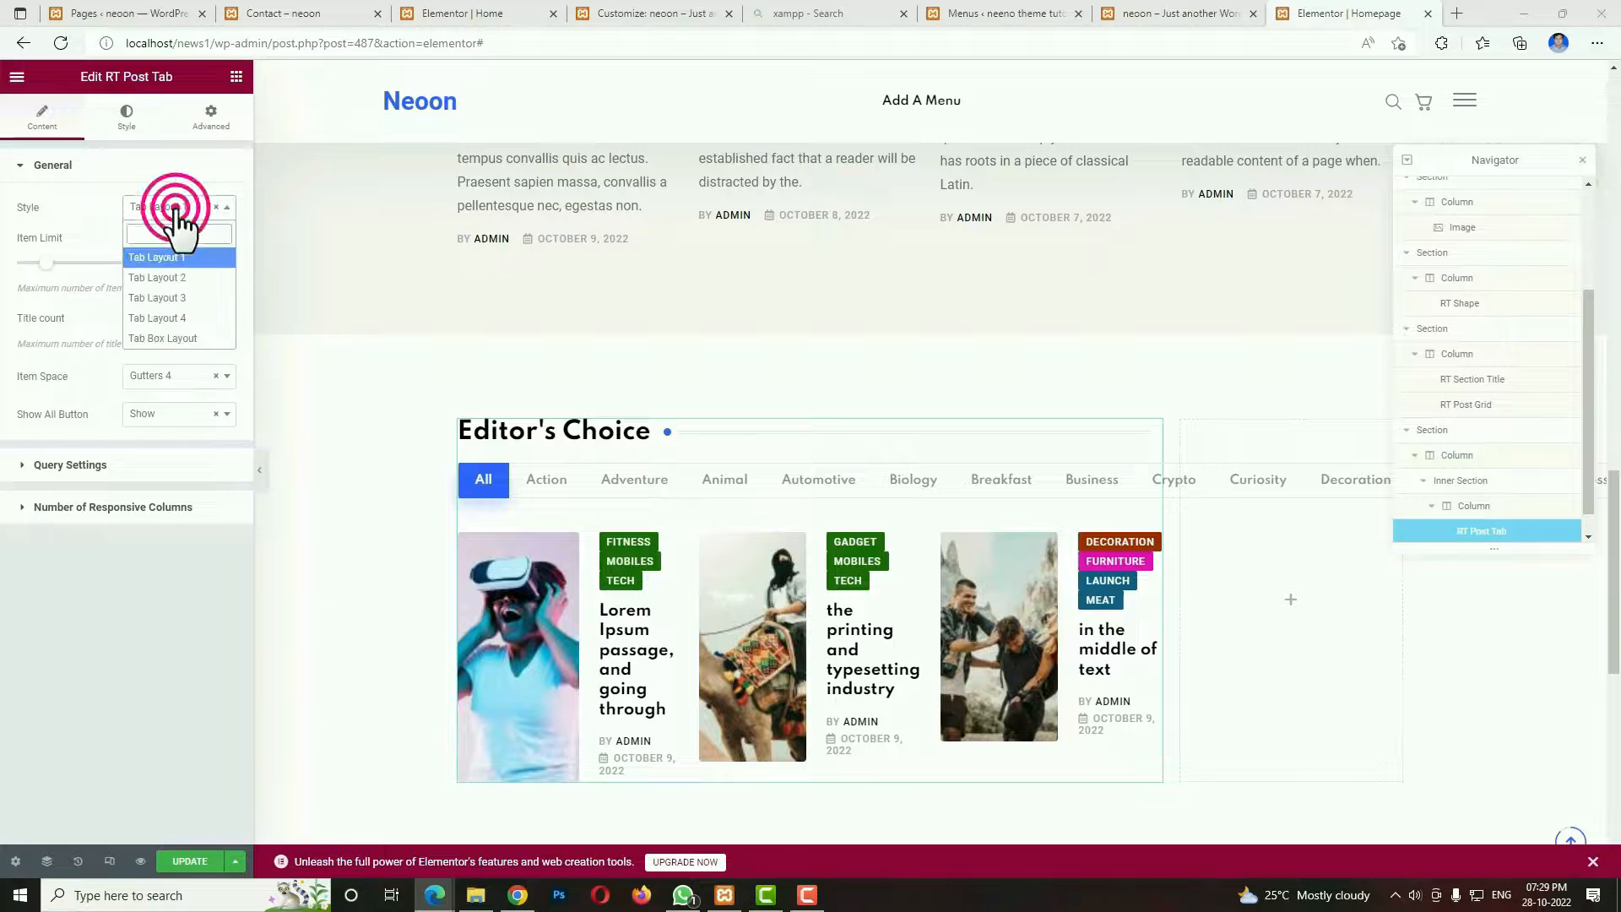
pyautogui.click(172, 297)
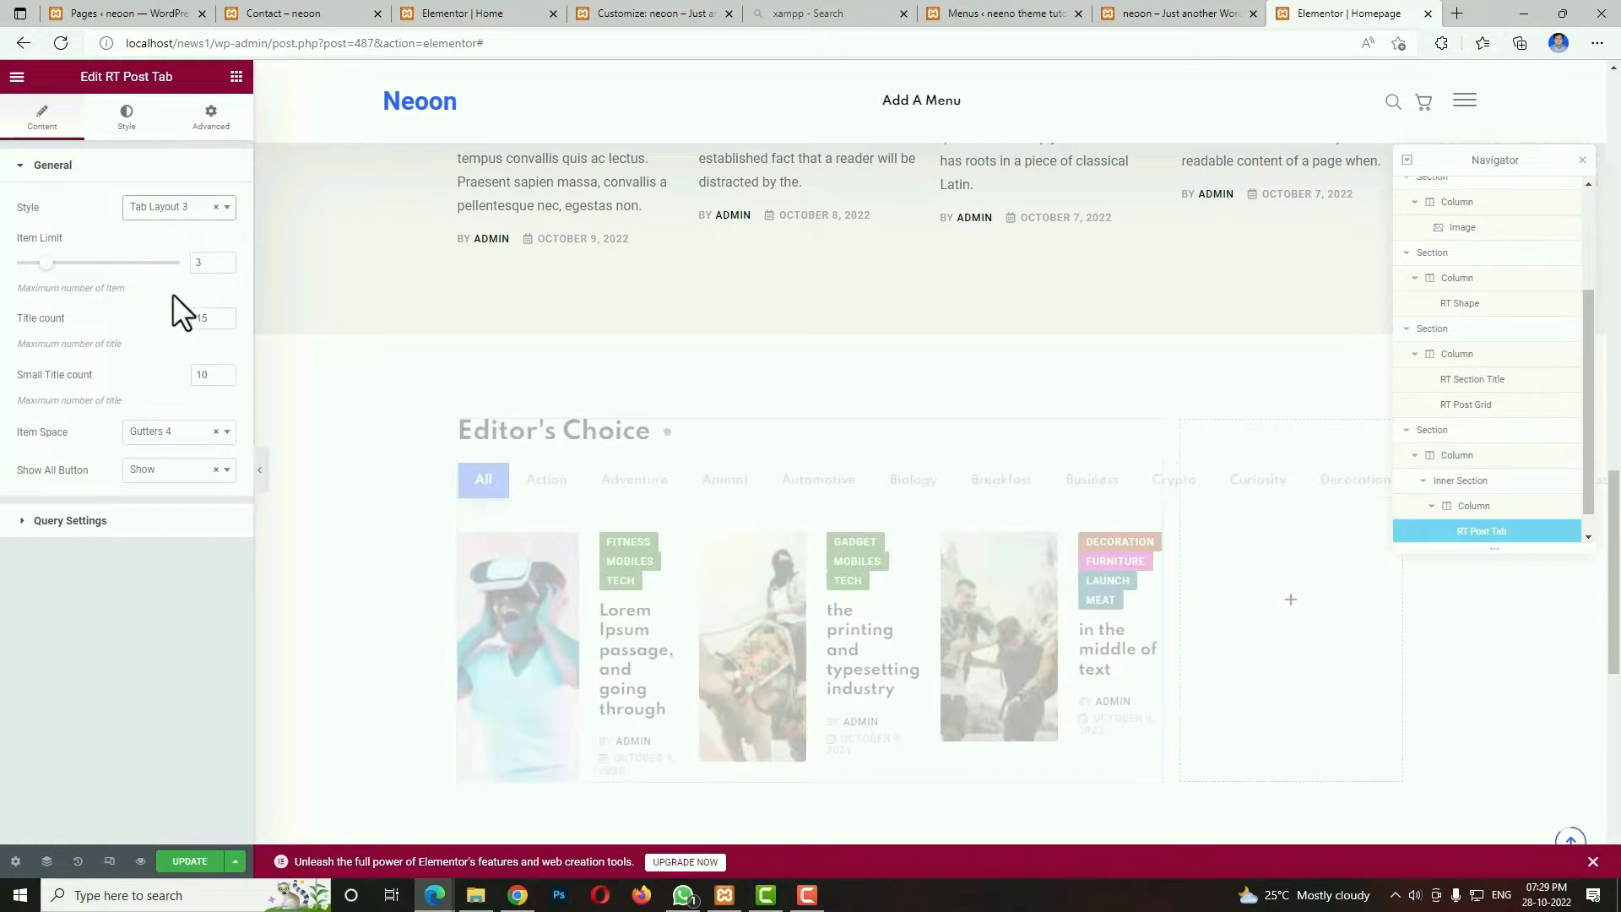
# Set the post tab's item limit to 5, title count to 10 and small title count to 7, and hide its All button.
pyautogui.moveTo(208, 261); pyautogui.dragTo(187, 257)
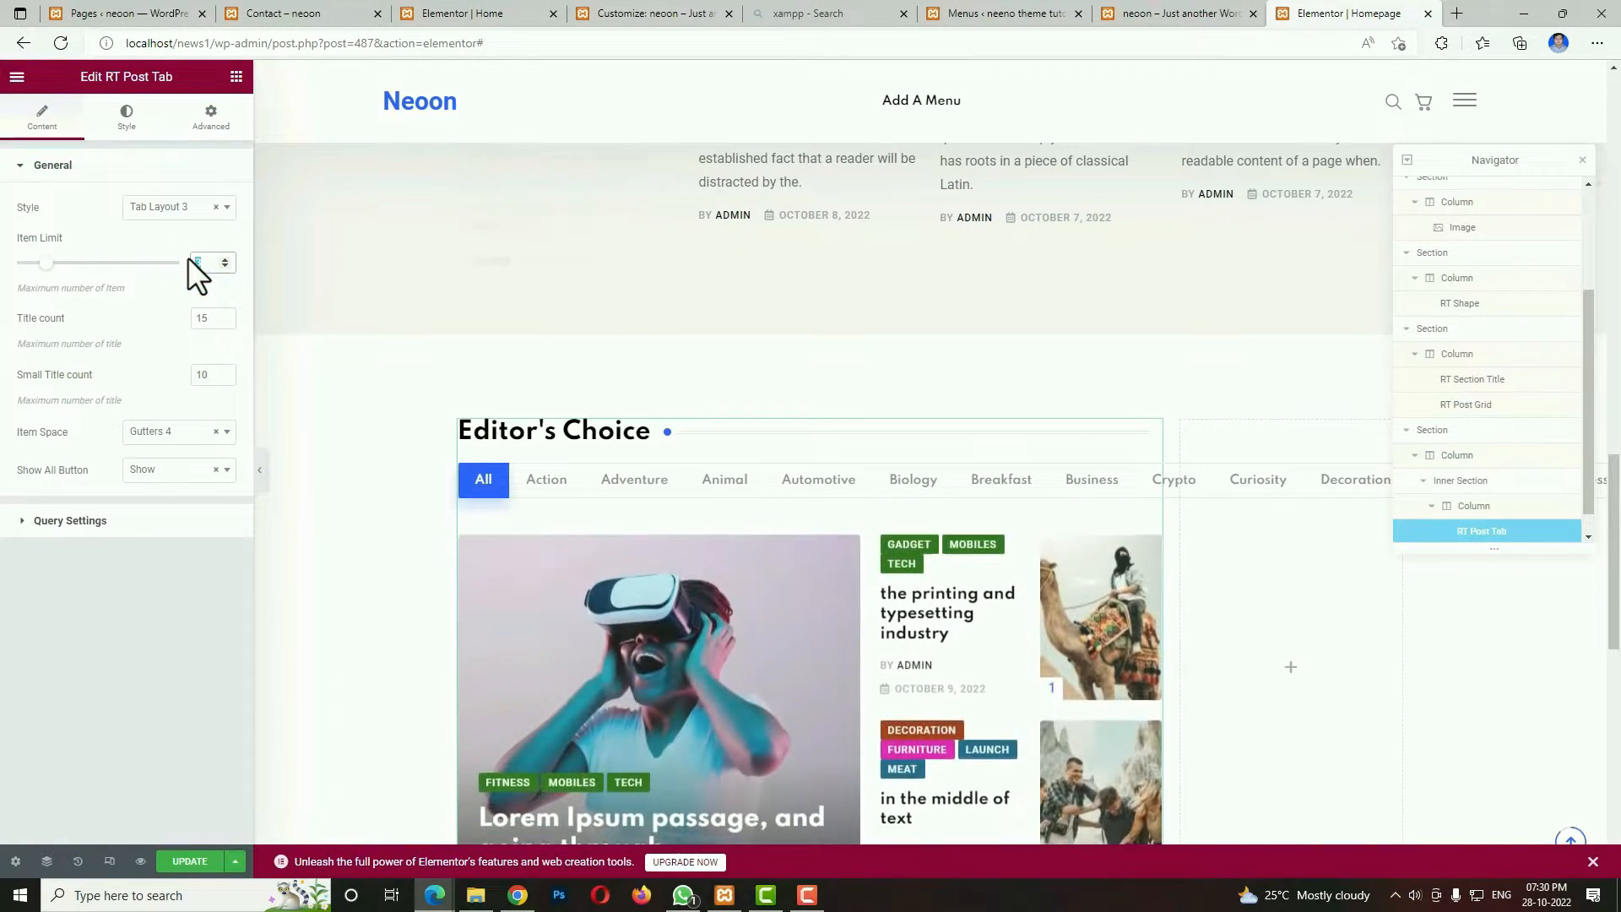
pyautogui.write('5')
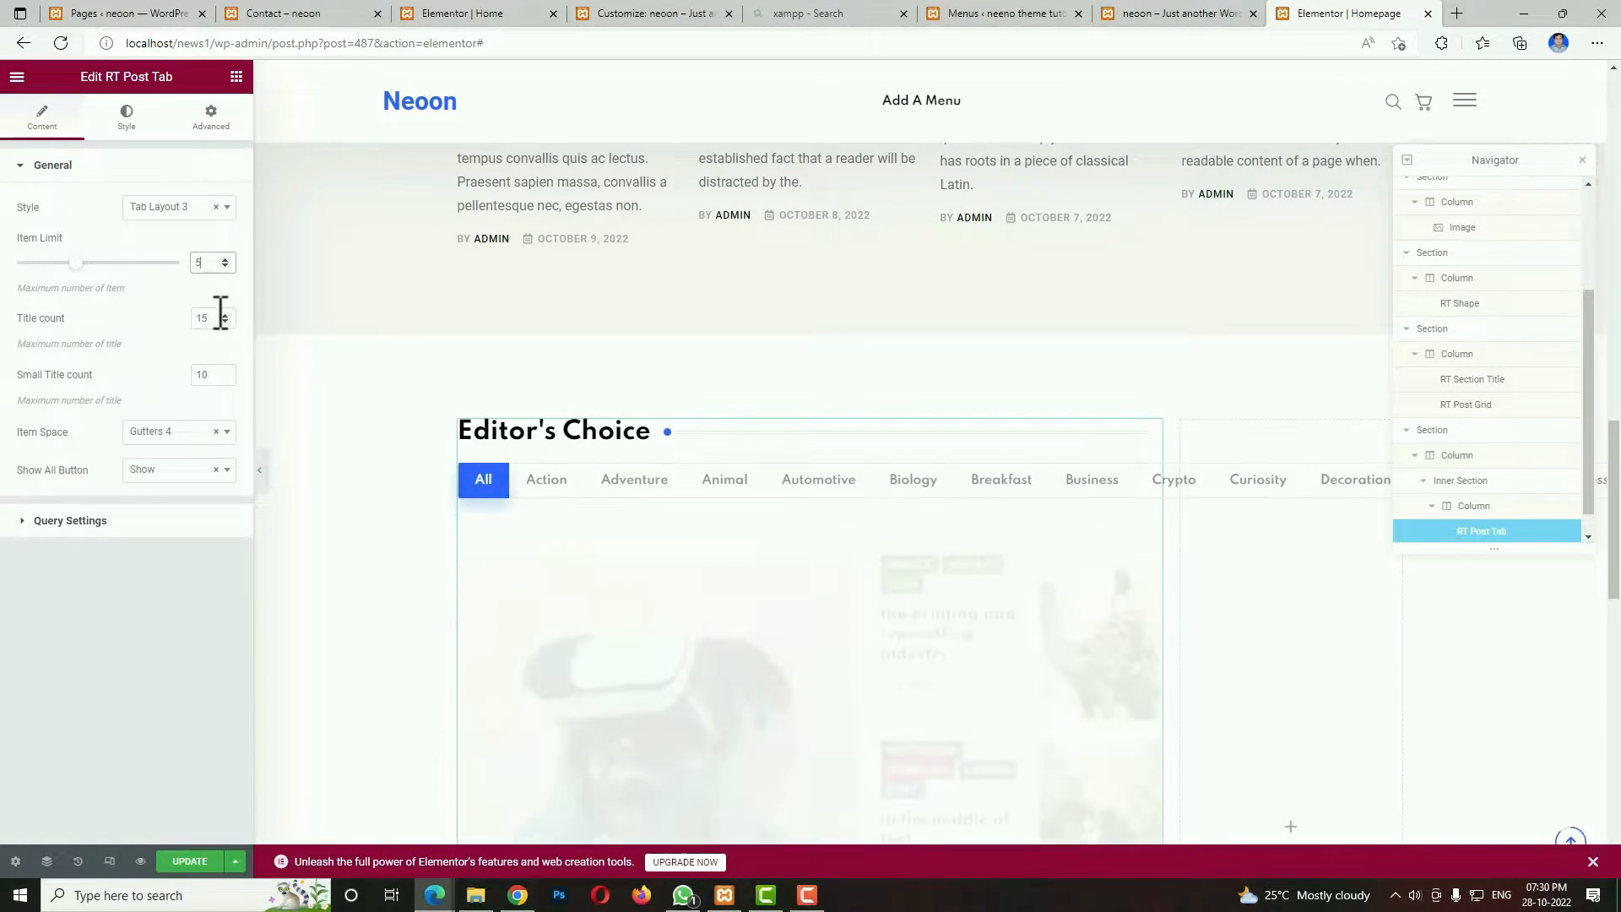
pyautogui.moveTo(210, 318); pyautogui.dragTo(181, 309)
pyautogui.write('10')
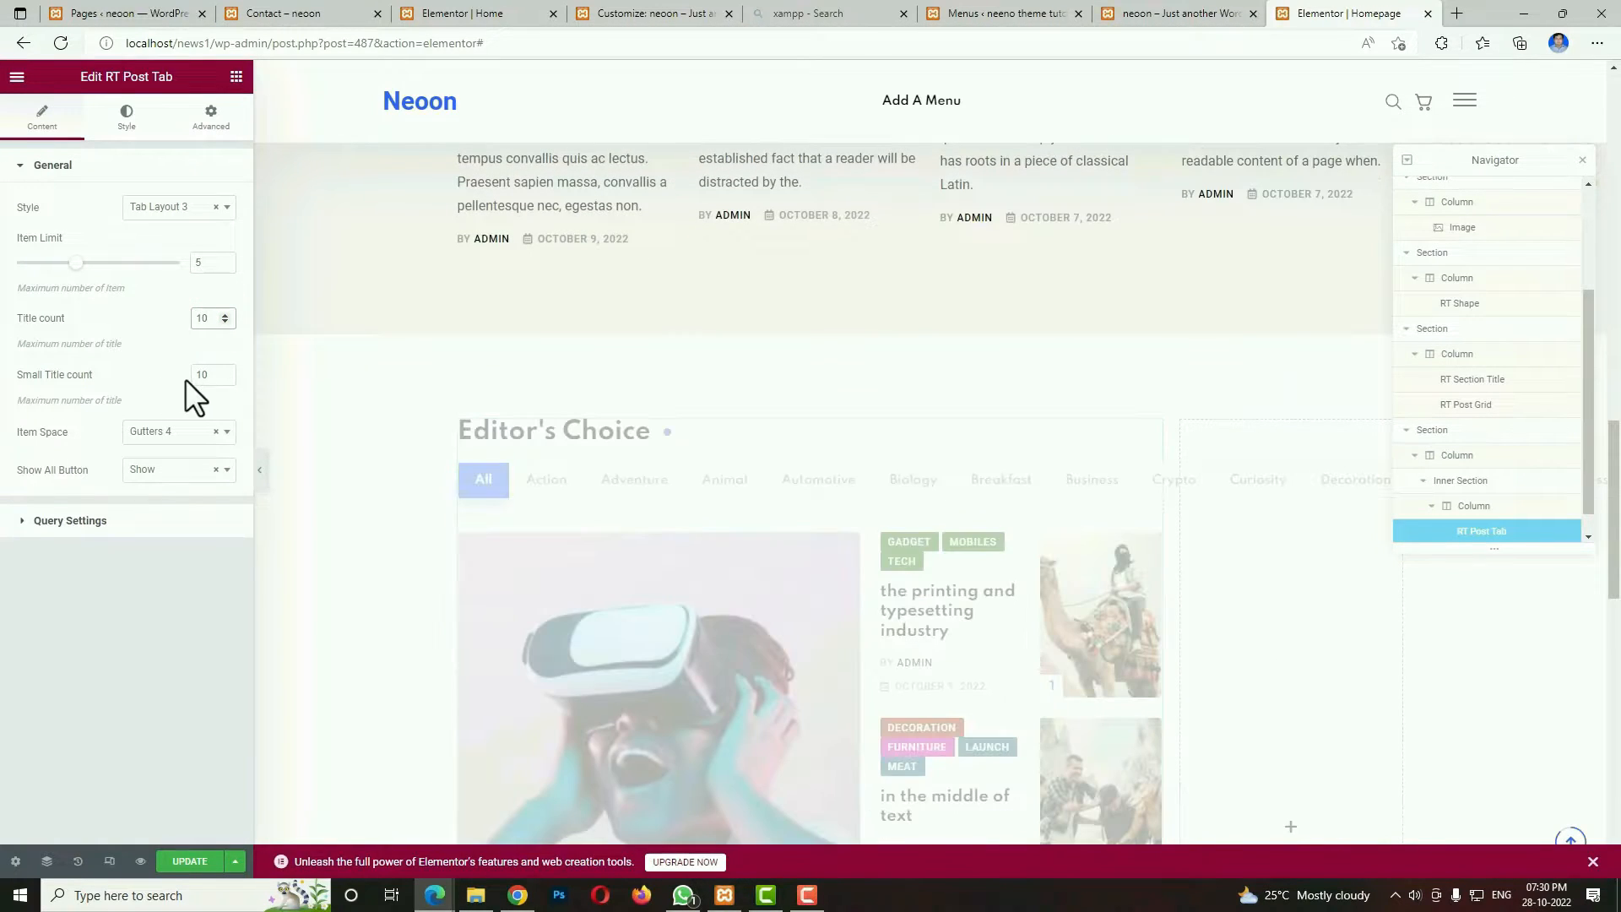
pyautogui.moveTo(219, 375); pyautogui.dragTo(172, 370)
pyautogui.write('7')
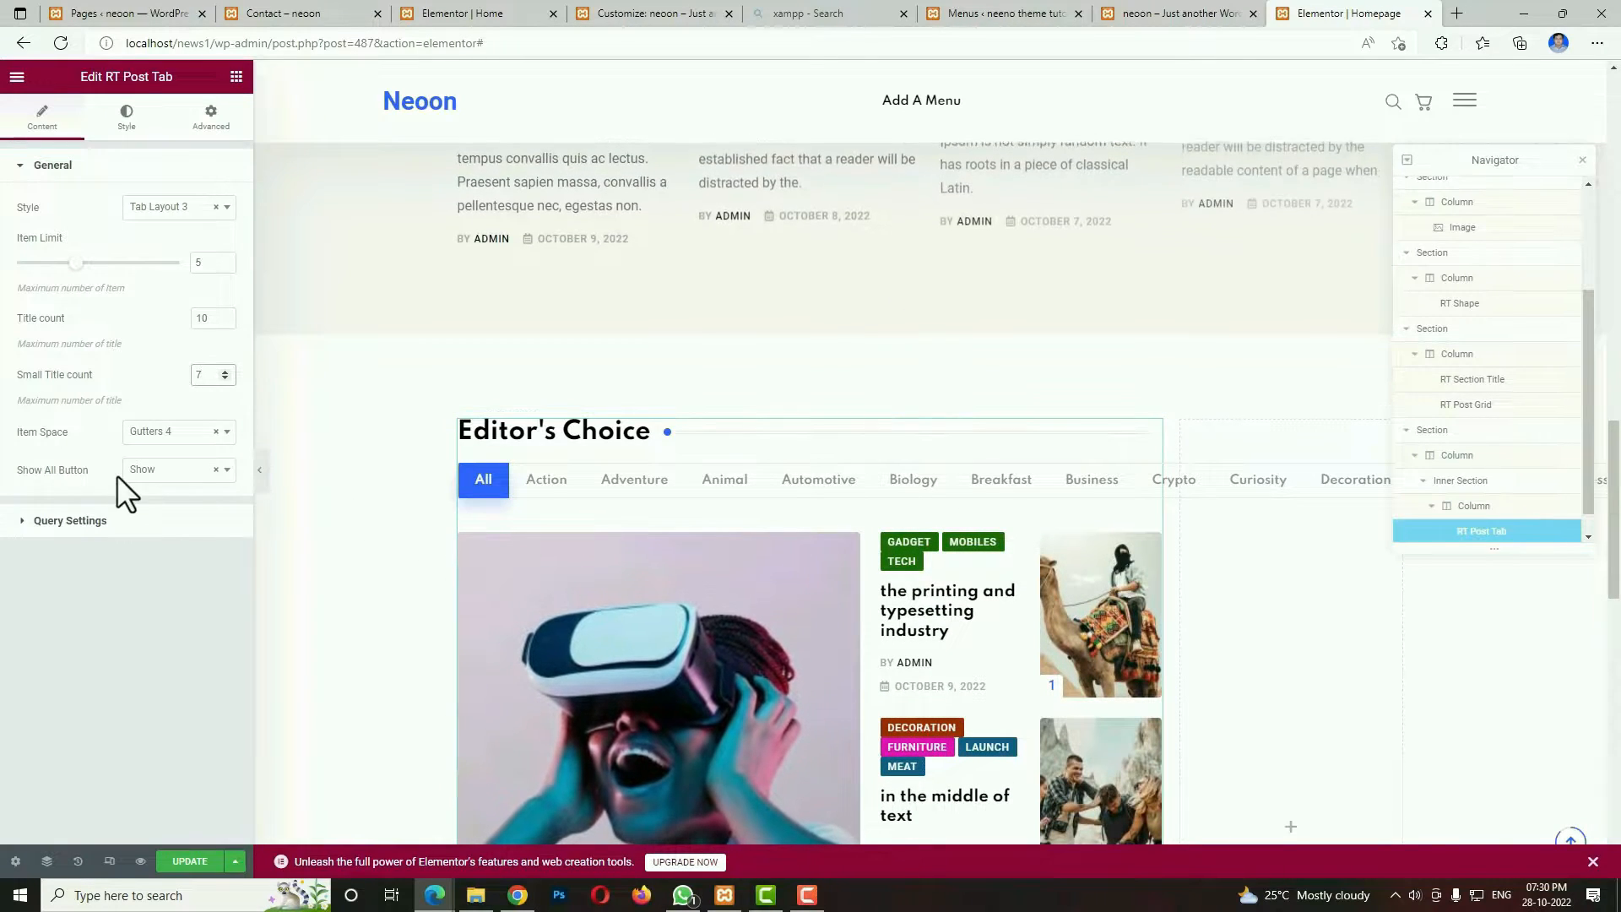
pyautogui.click(162, 470)
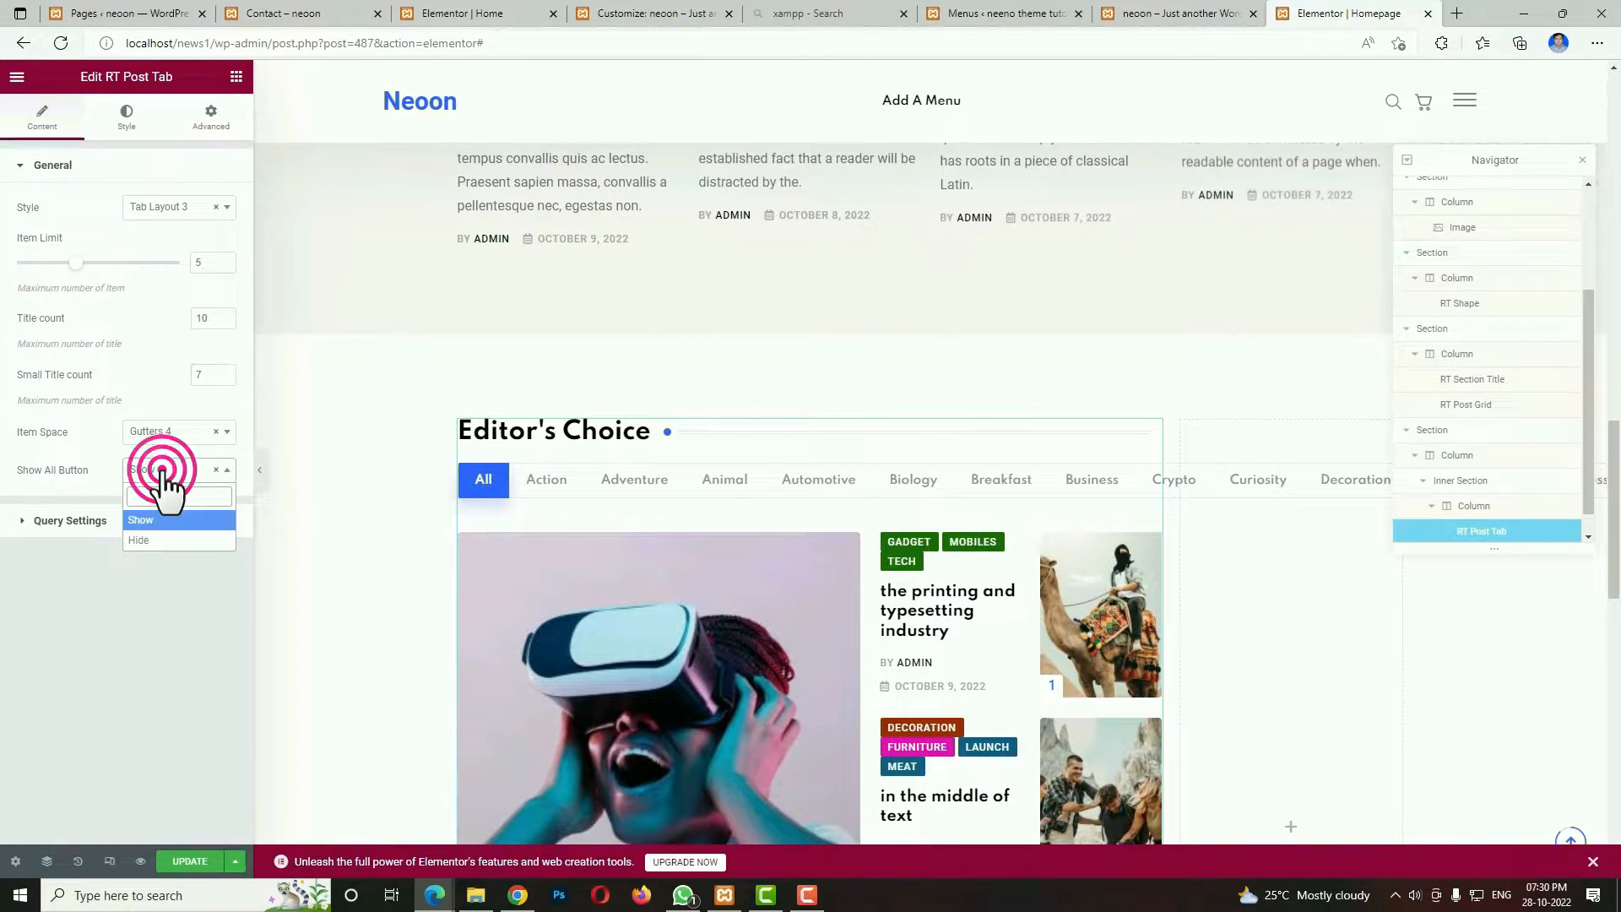
pyautogui.click(153, 541)
# Restrict the post tab query to the Curiosity and Animal categories and check the resulting Editor's Choice block.
pyautogui.click(118, 522)
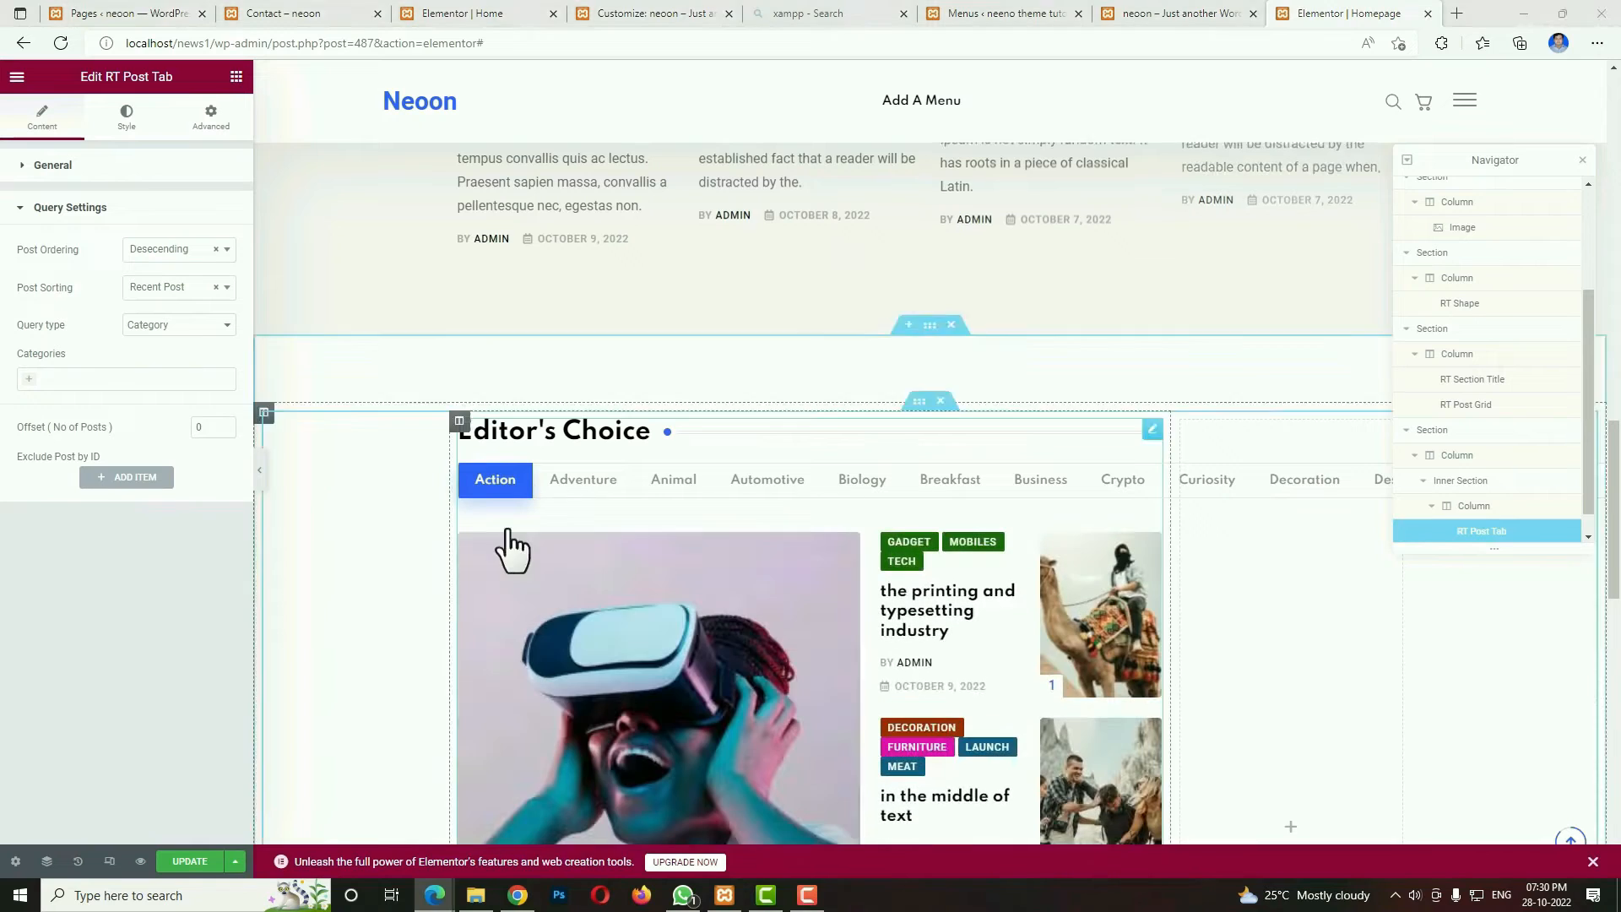
pyautogui.click(29, 378)
pyautogui.click(61, 478)
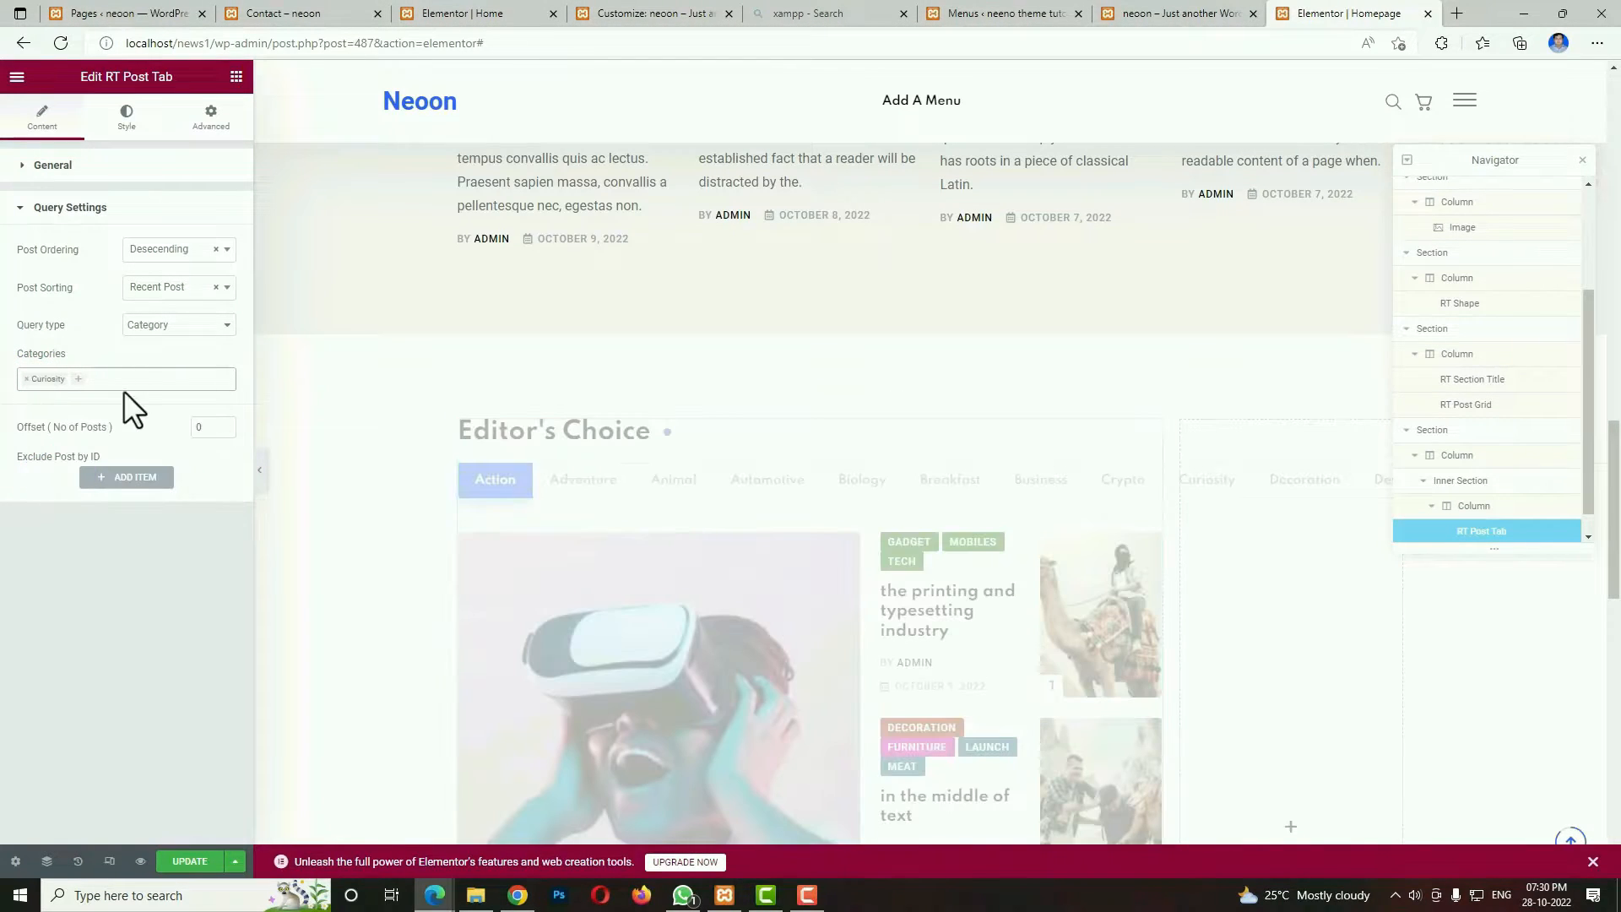
pyautogui.click(73, 382)
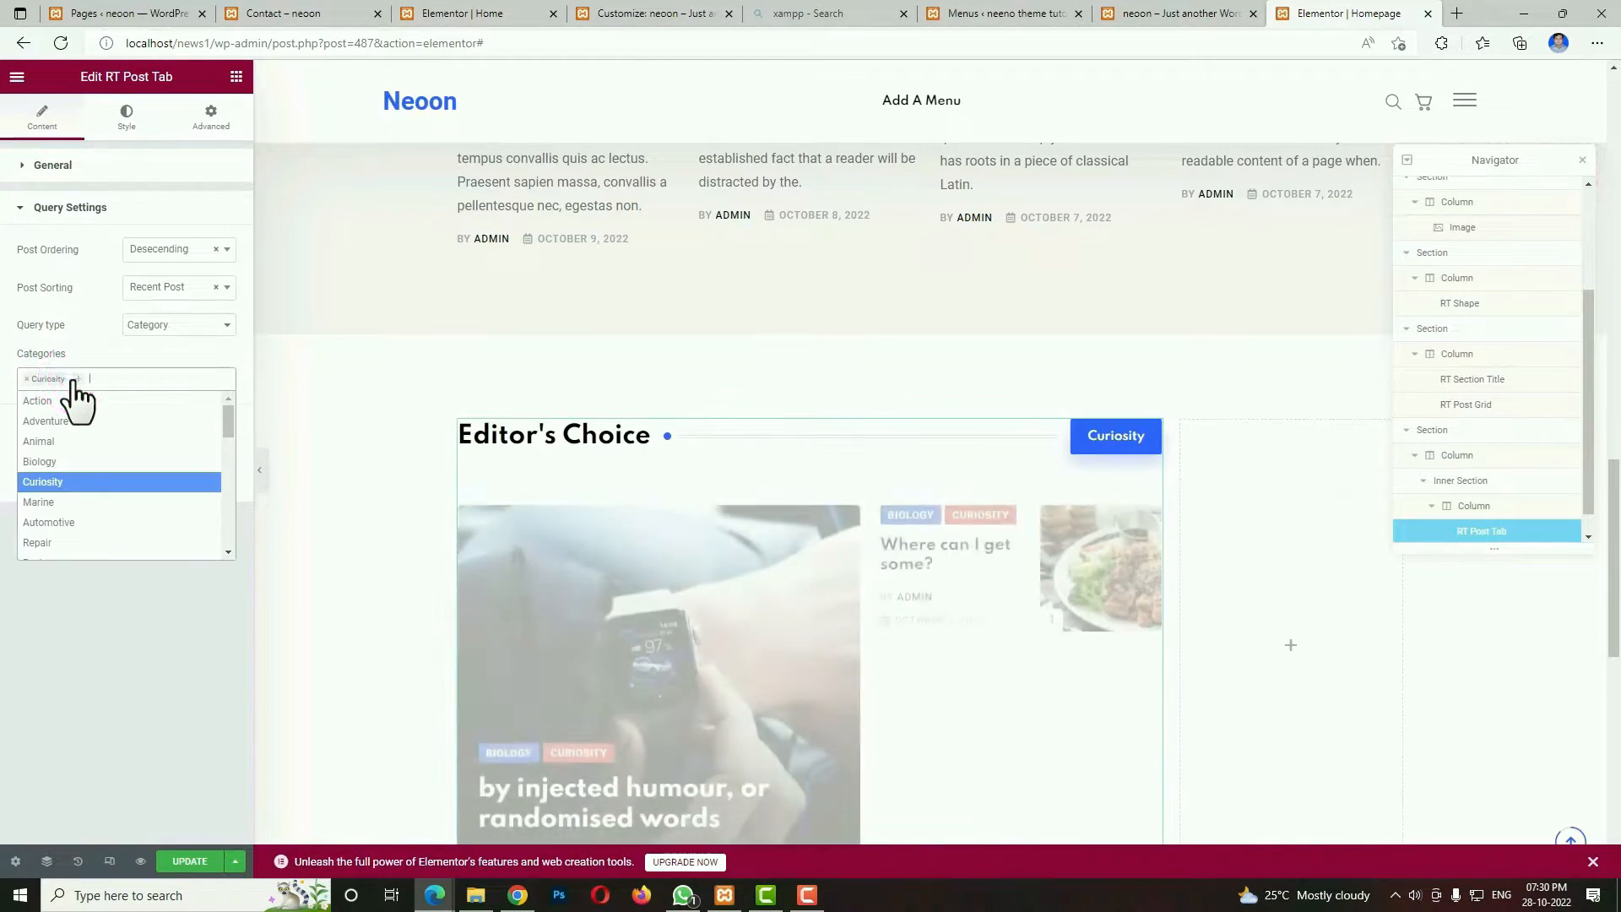
pyautogui.click(78, 432)
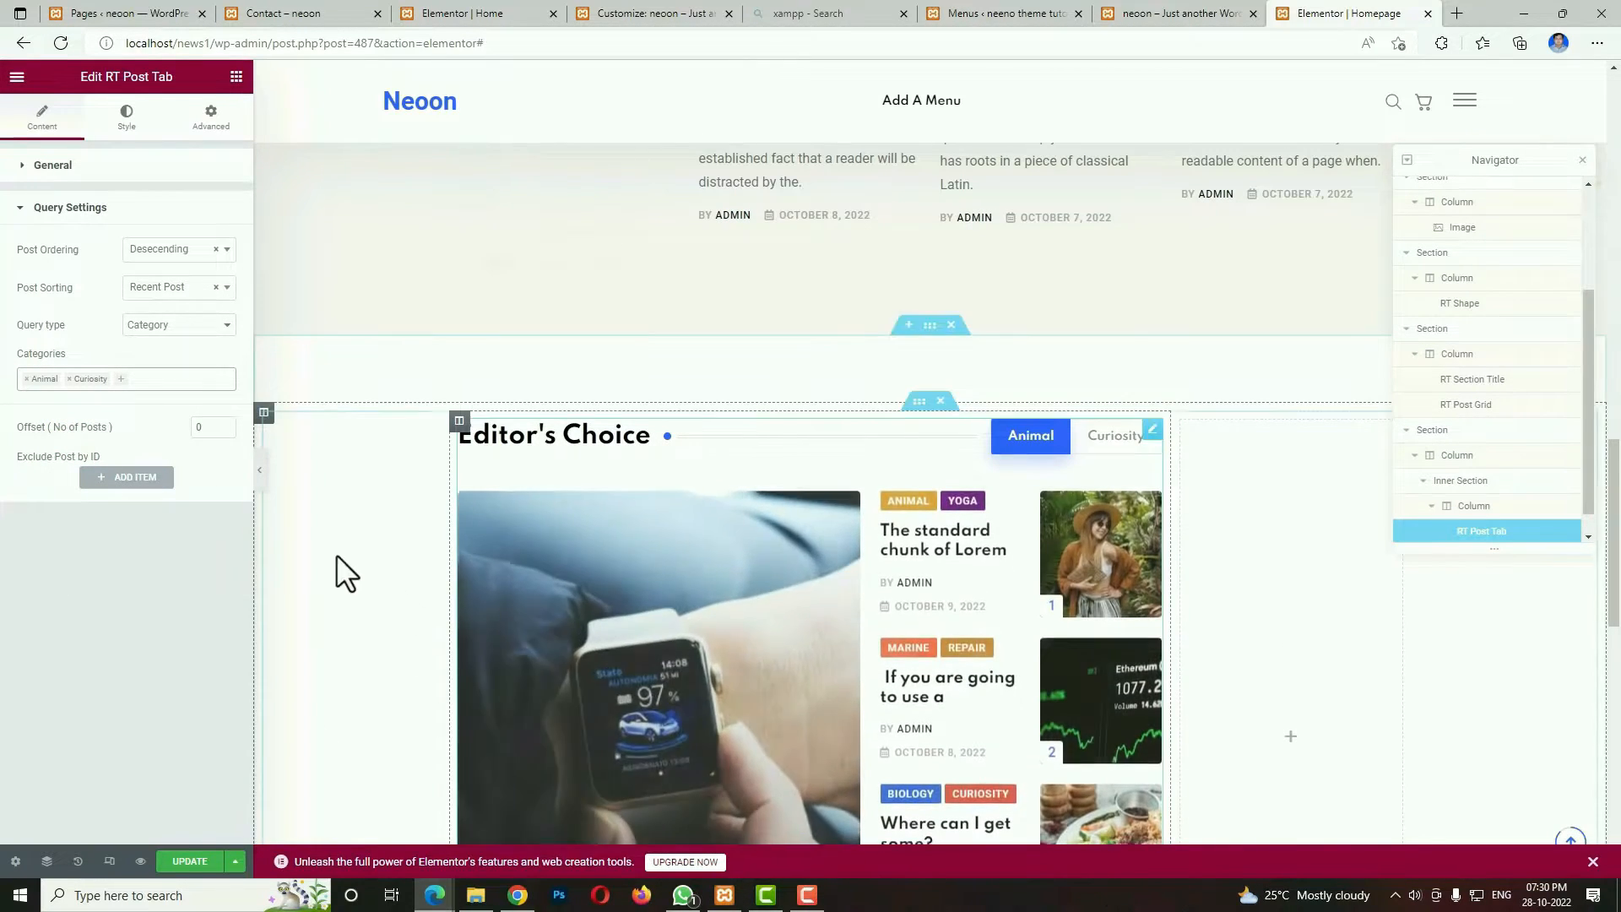
pyautogui.scroll(-4, 650, 695)
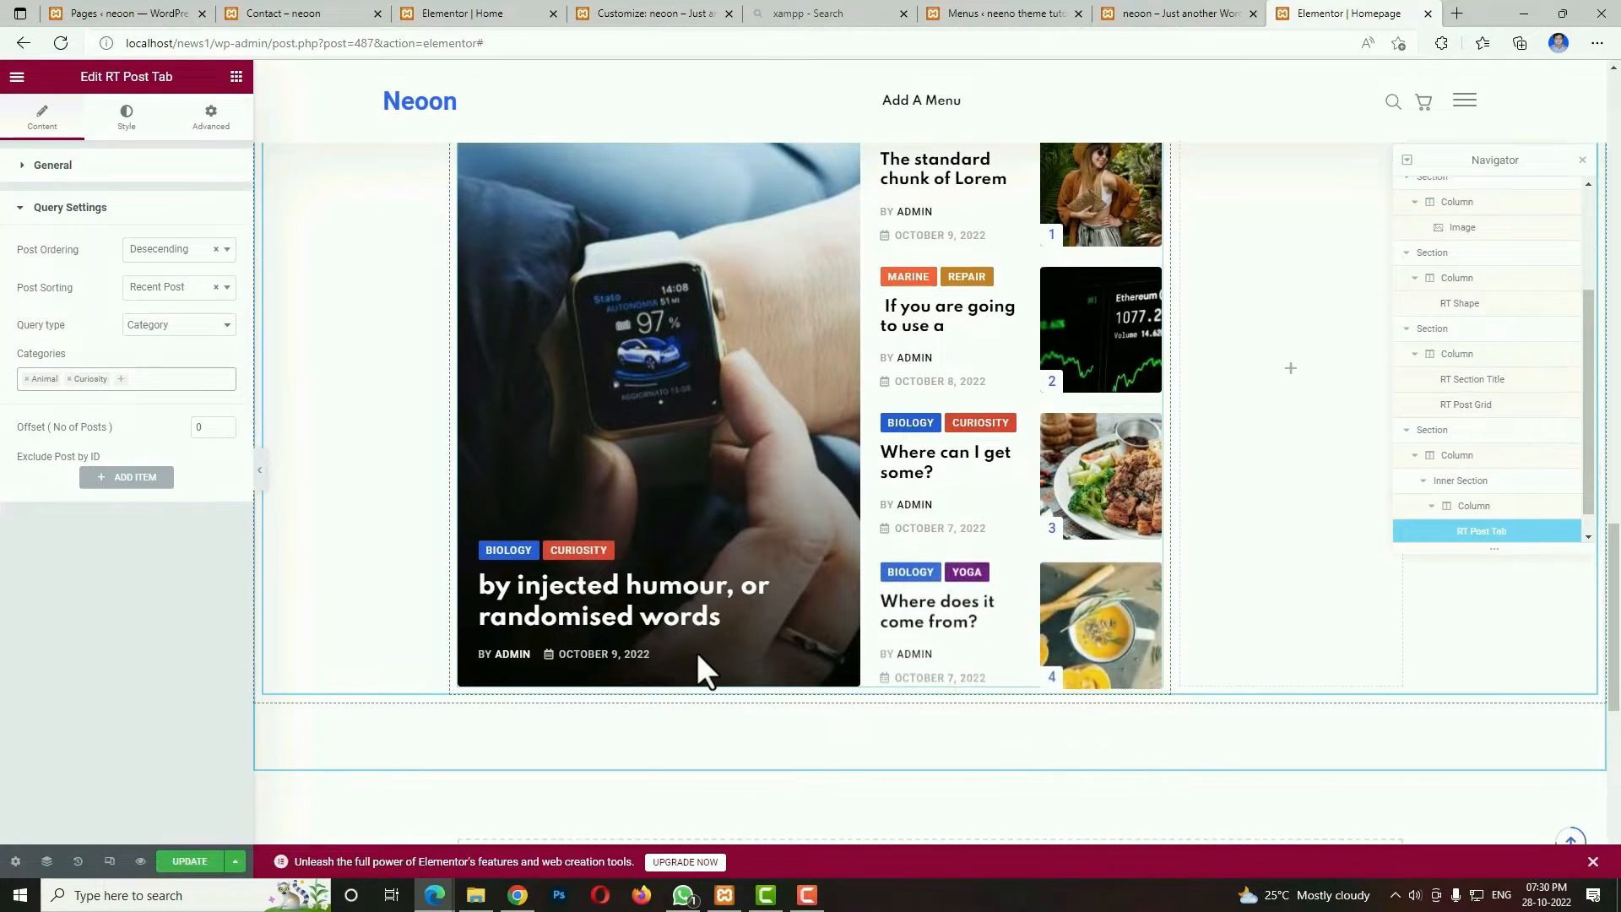
pyautogui.scroll(3, 912, 599)
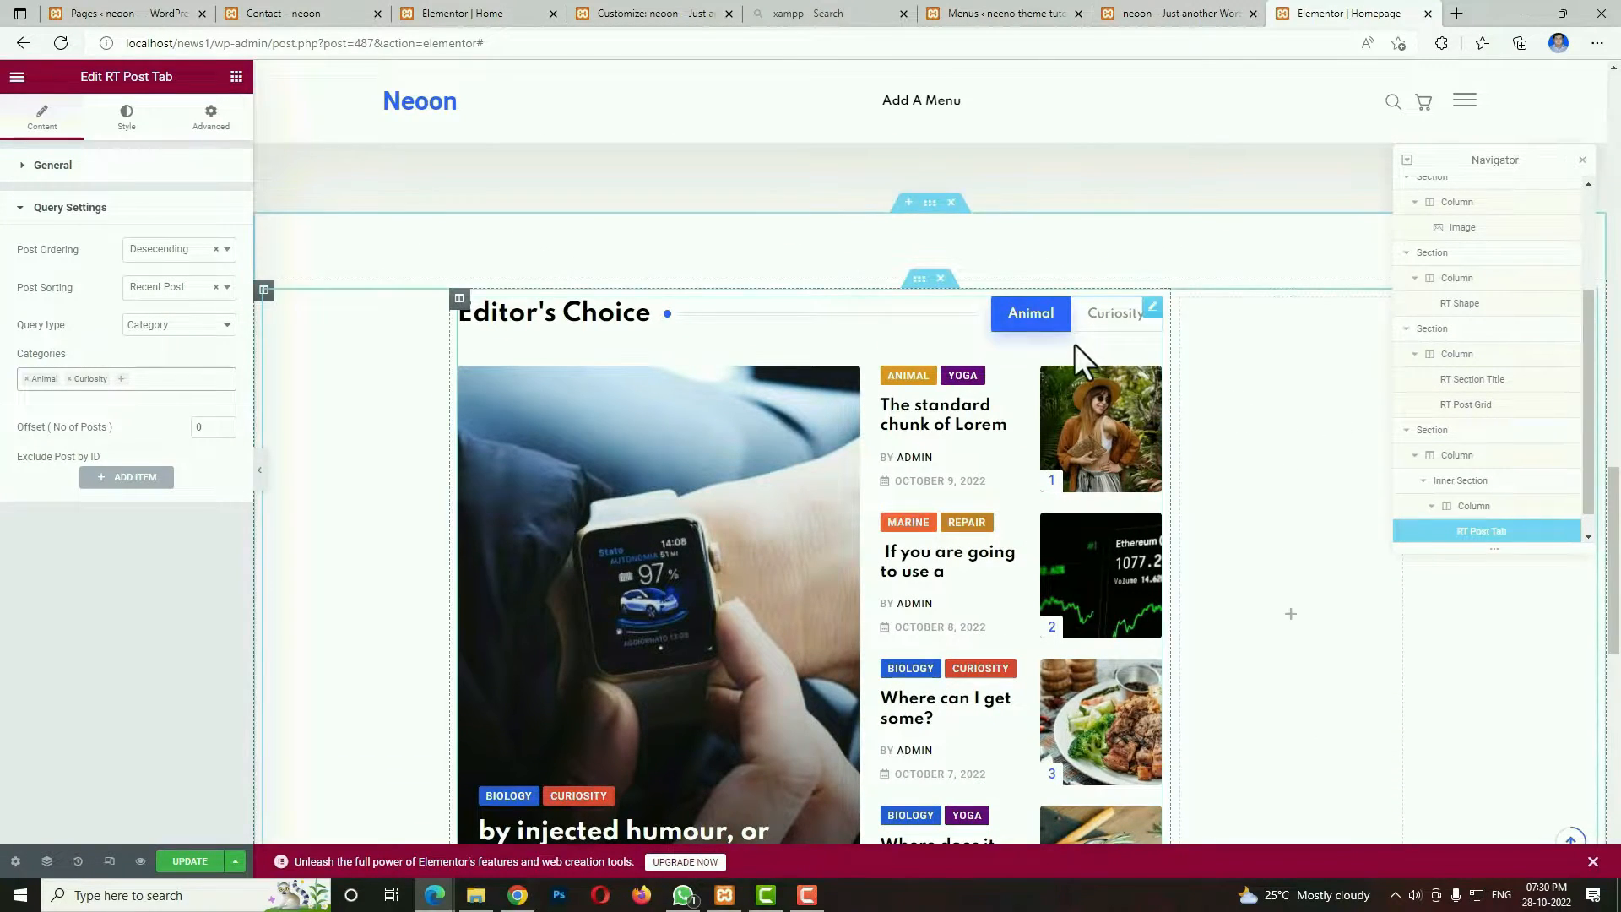
# Add an RT Section Title widget to the empty column beside the Editor's Choice block.
pyautogui.click(1243, 473)
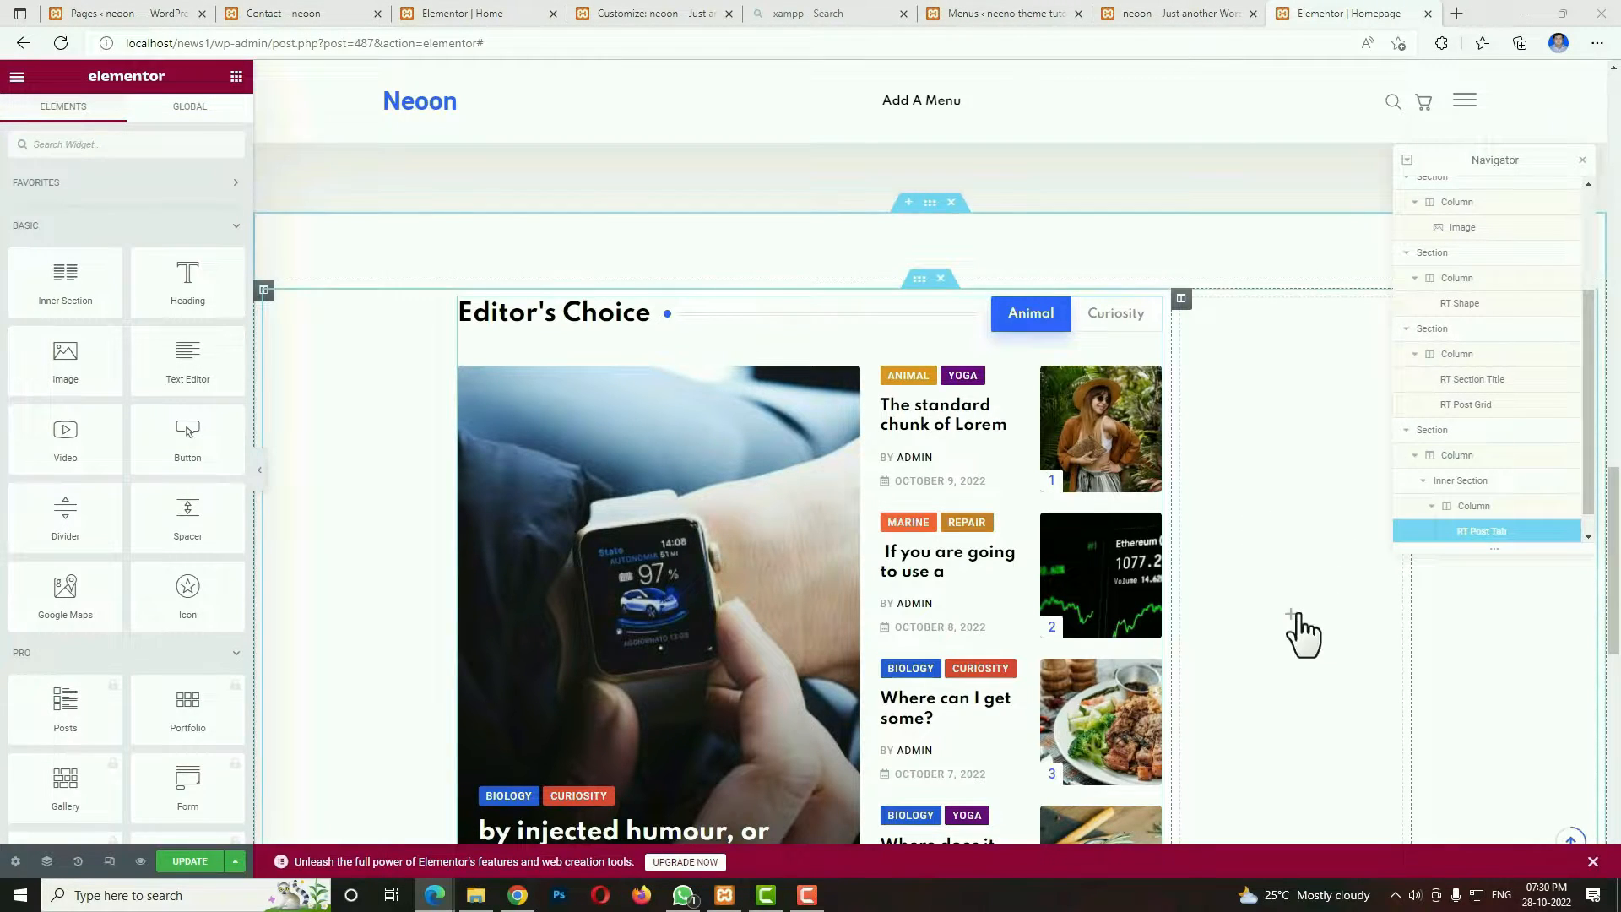
pyautogui.click(179, 147)
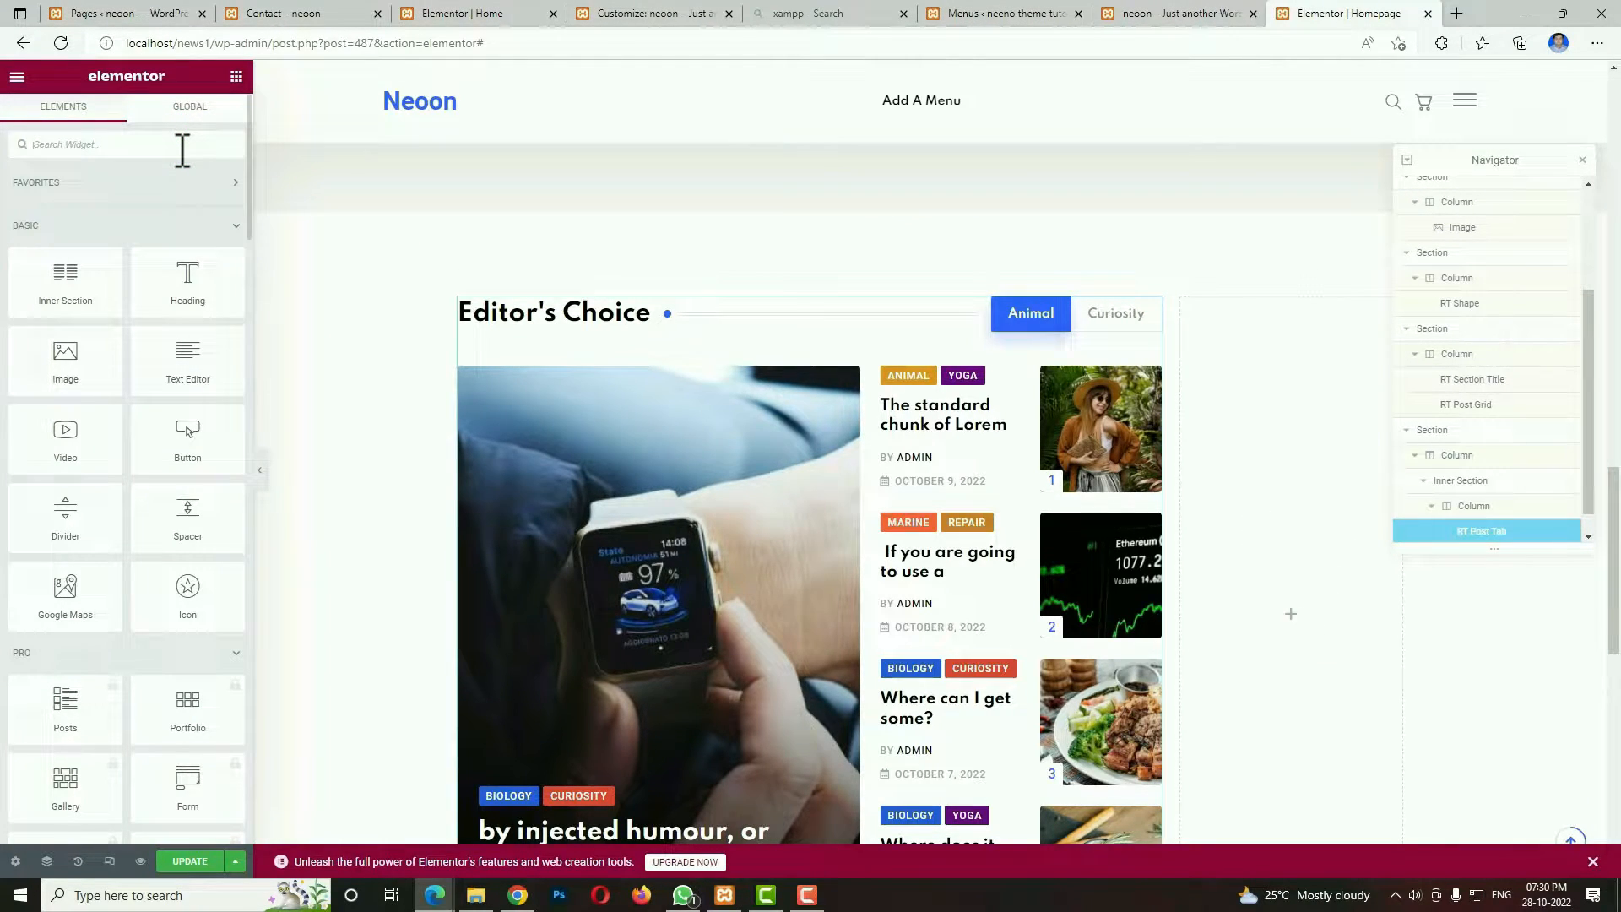
pyautogui.write('tit')
pyautogui.moveTo(59, 287); pyautogui.dragTo(1329, 427)
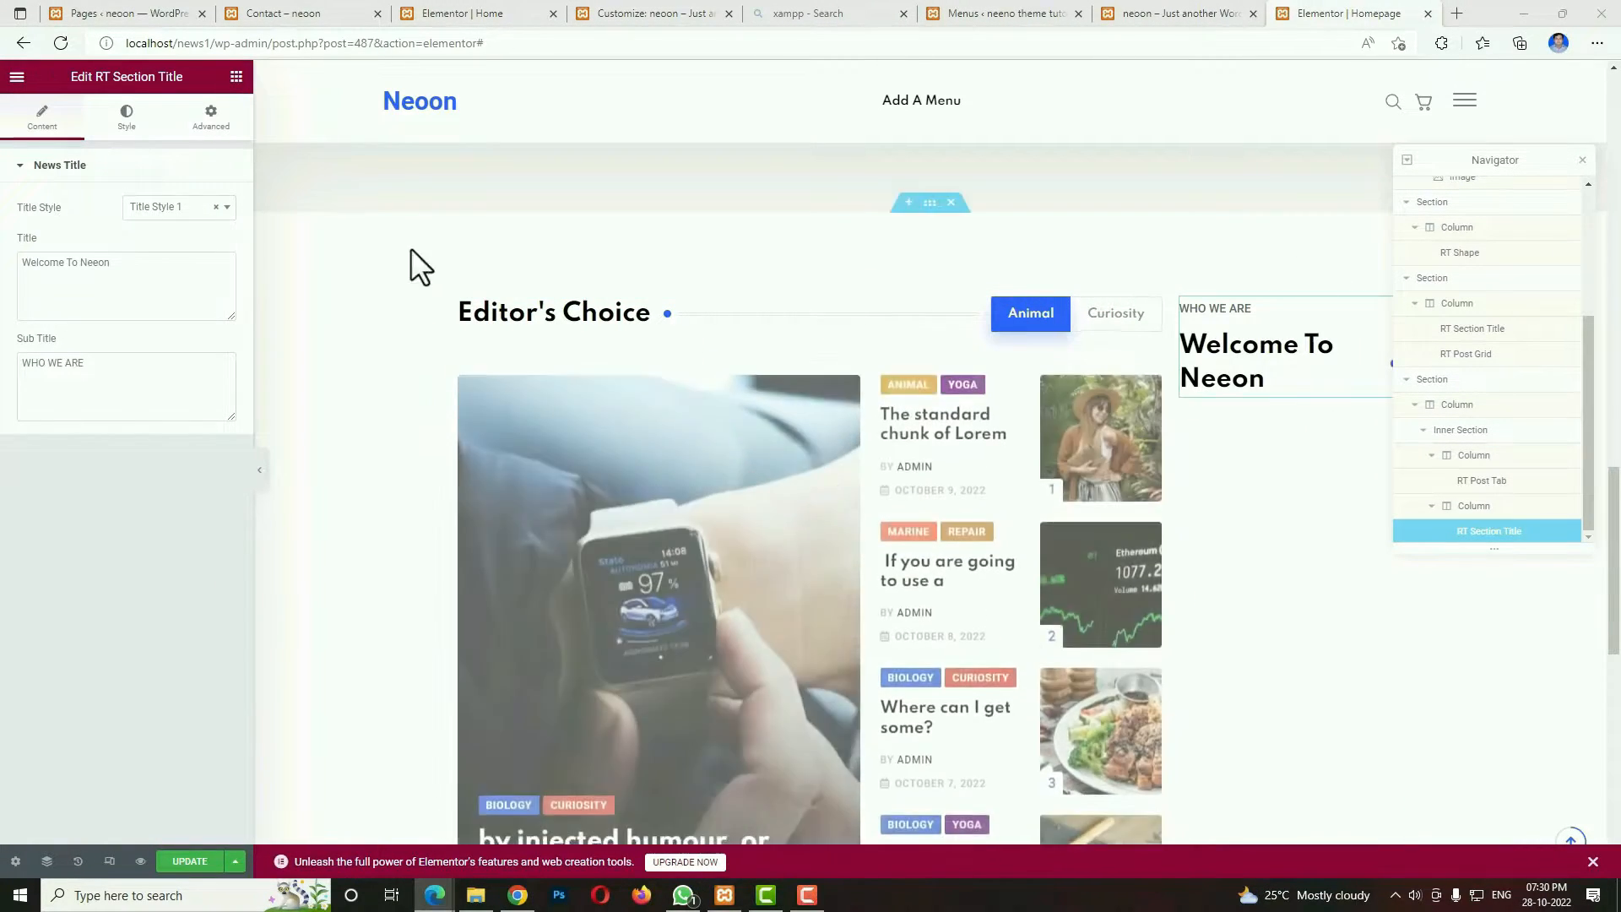
# Set the section title's text to STAY CONNECTED and clear its subtitle.
pyautogui.tripleClick(203, 277)
pyautogui.write('STAY CONNECTED')
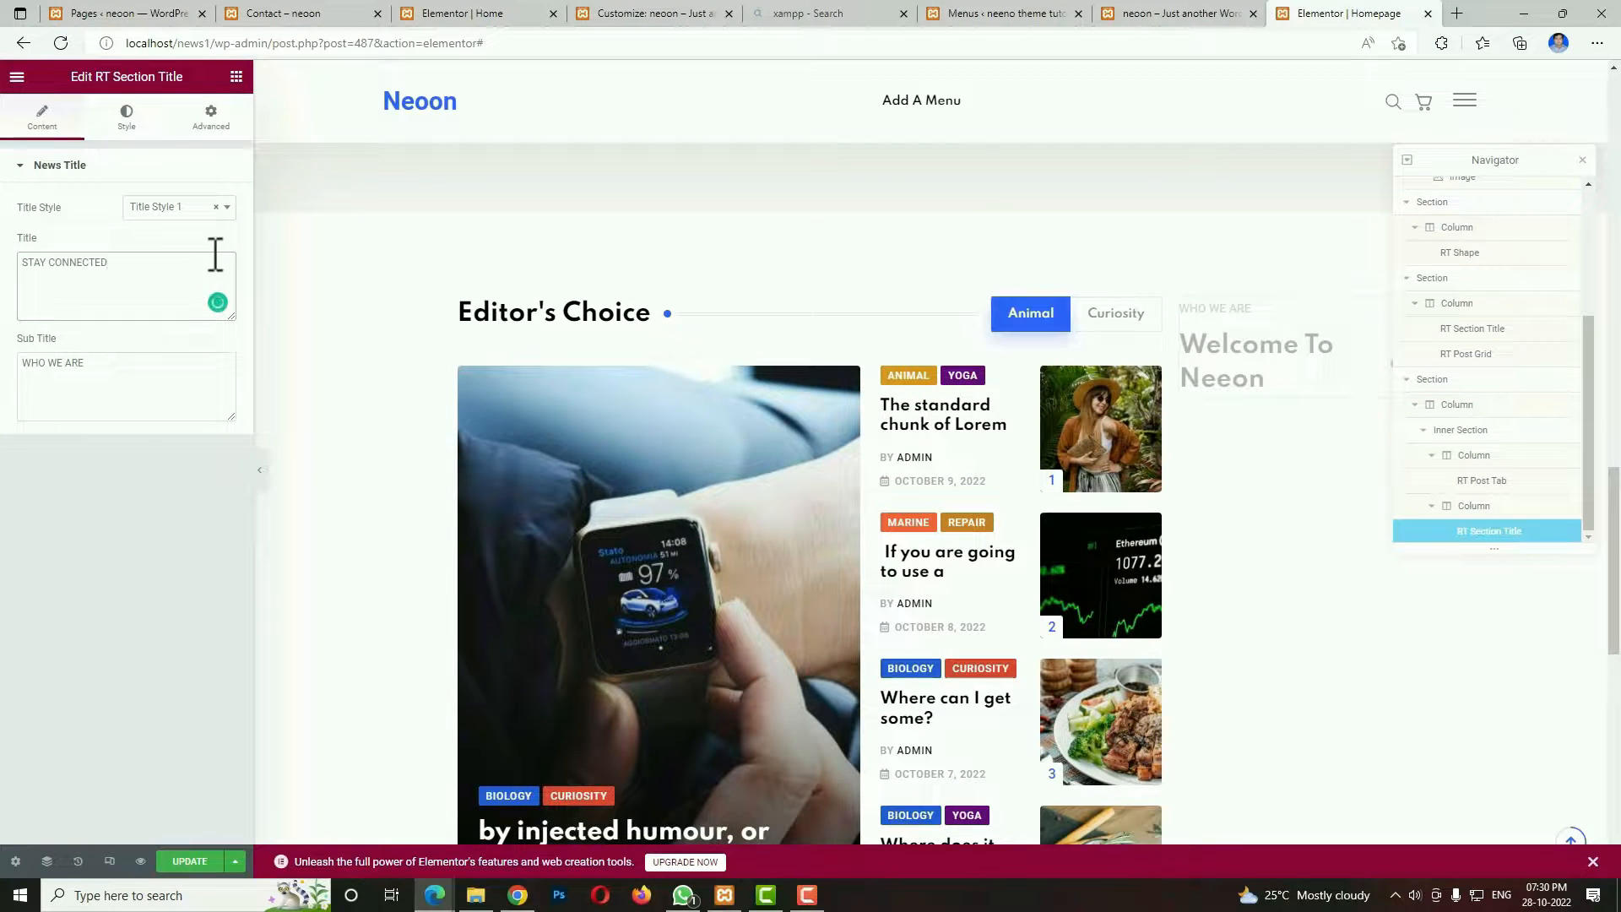
pyautogui.tripleClick(111, 367)
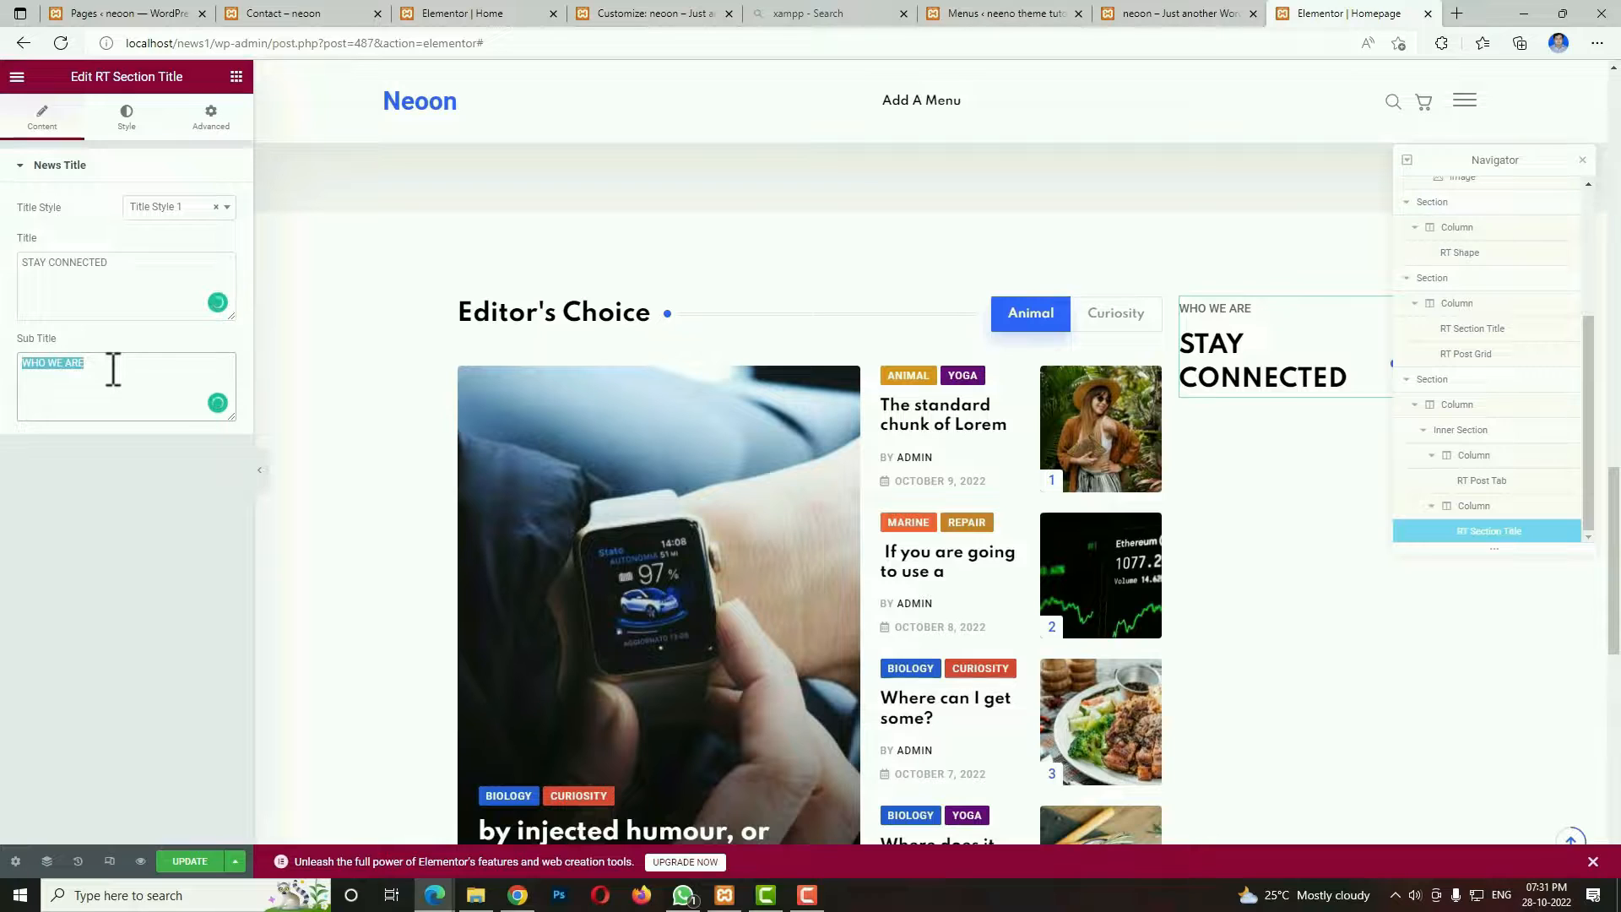
pyautogui.press('BackSpace')
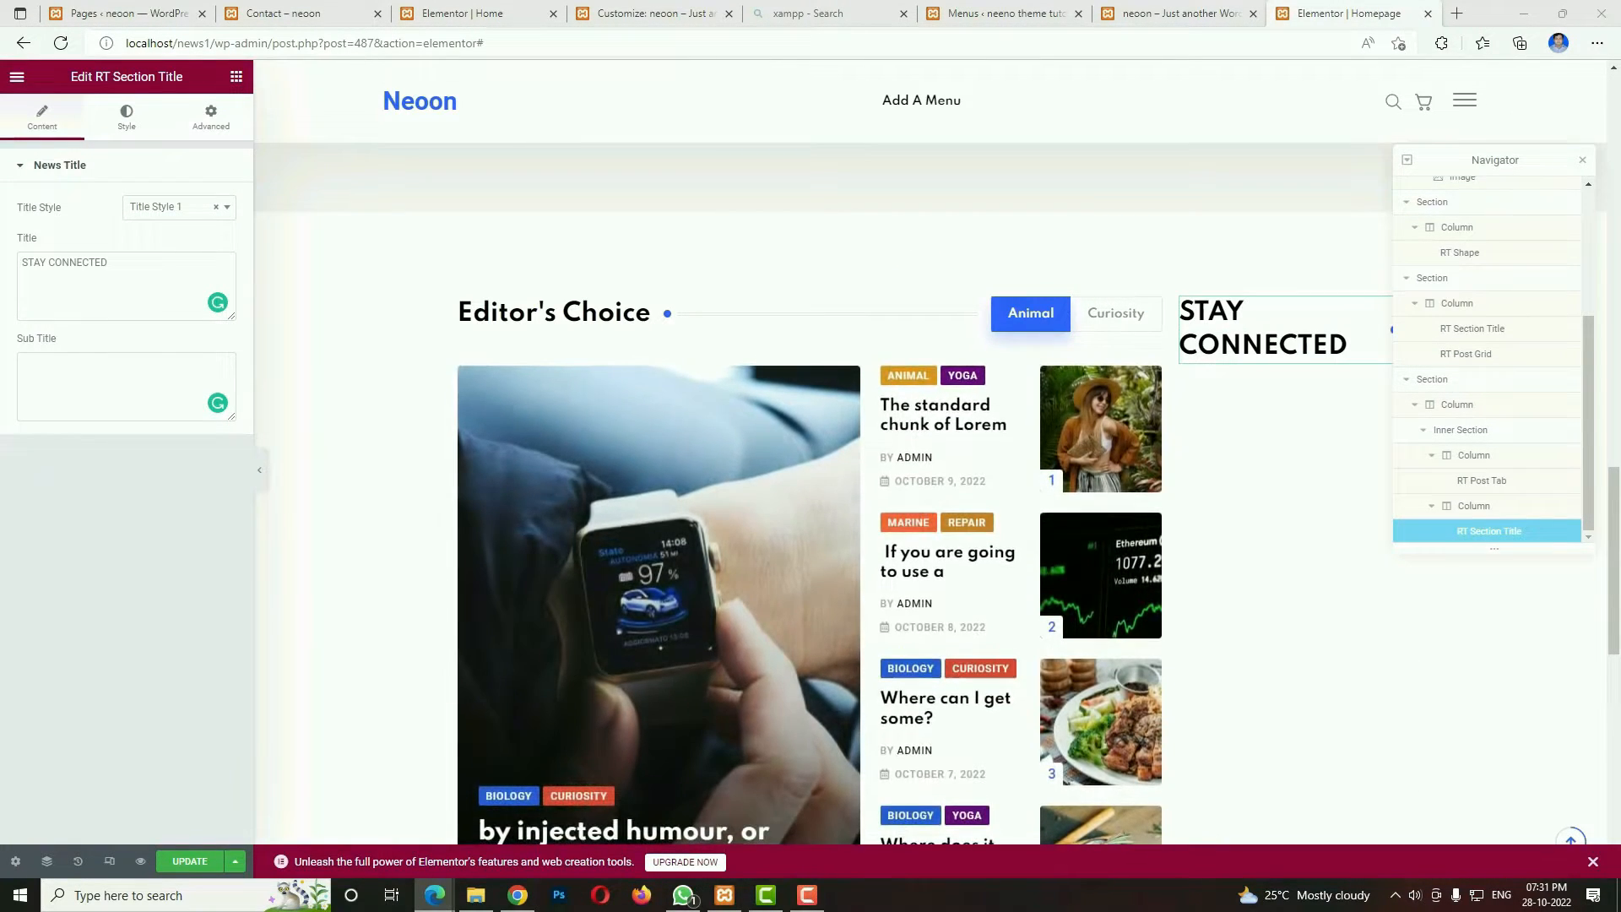
# Set the STAY CONNECTED title's typography size to 17 px.
pyautogui.click(125, 122)
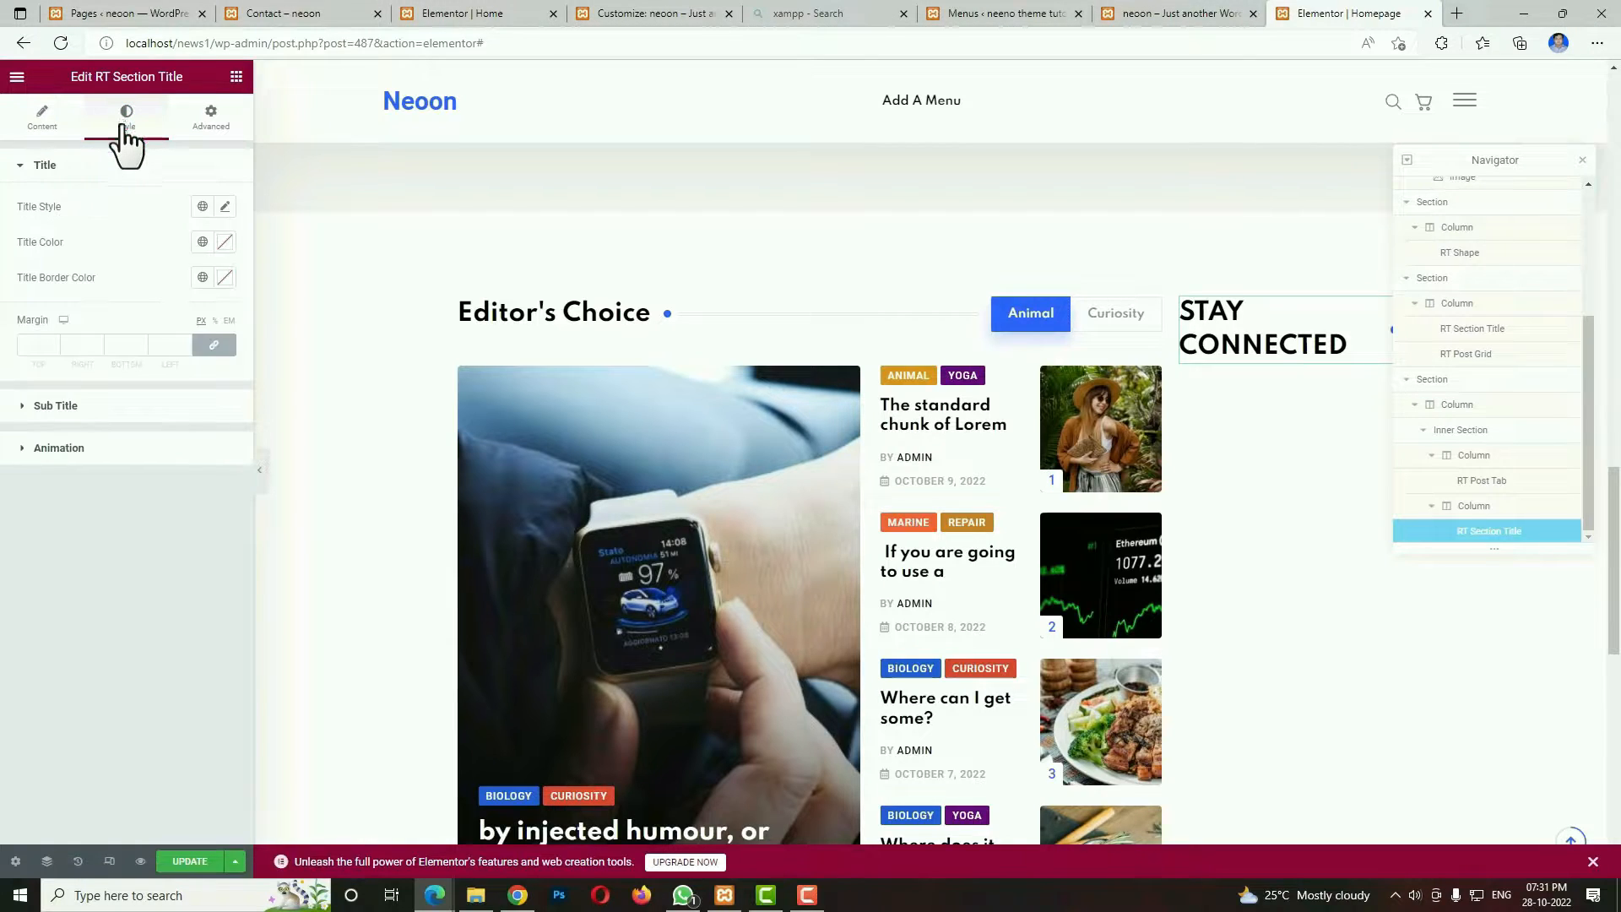
pyautogui.click(225, 207)
pyautogui.click(190, 342)
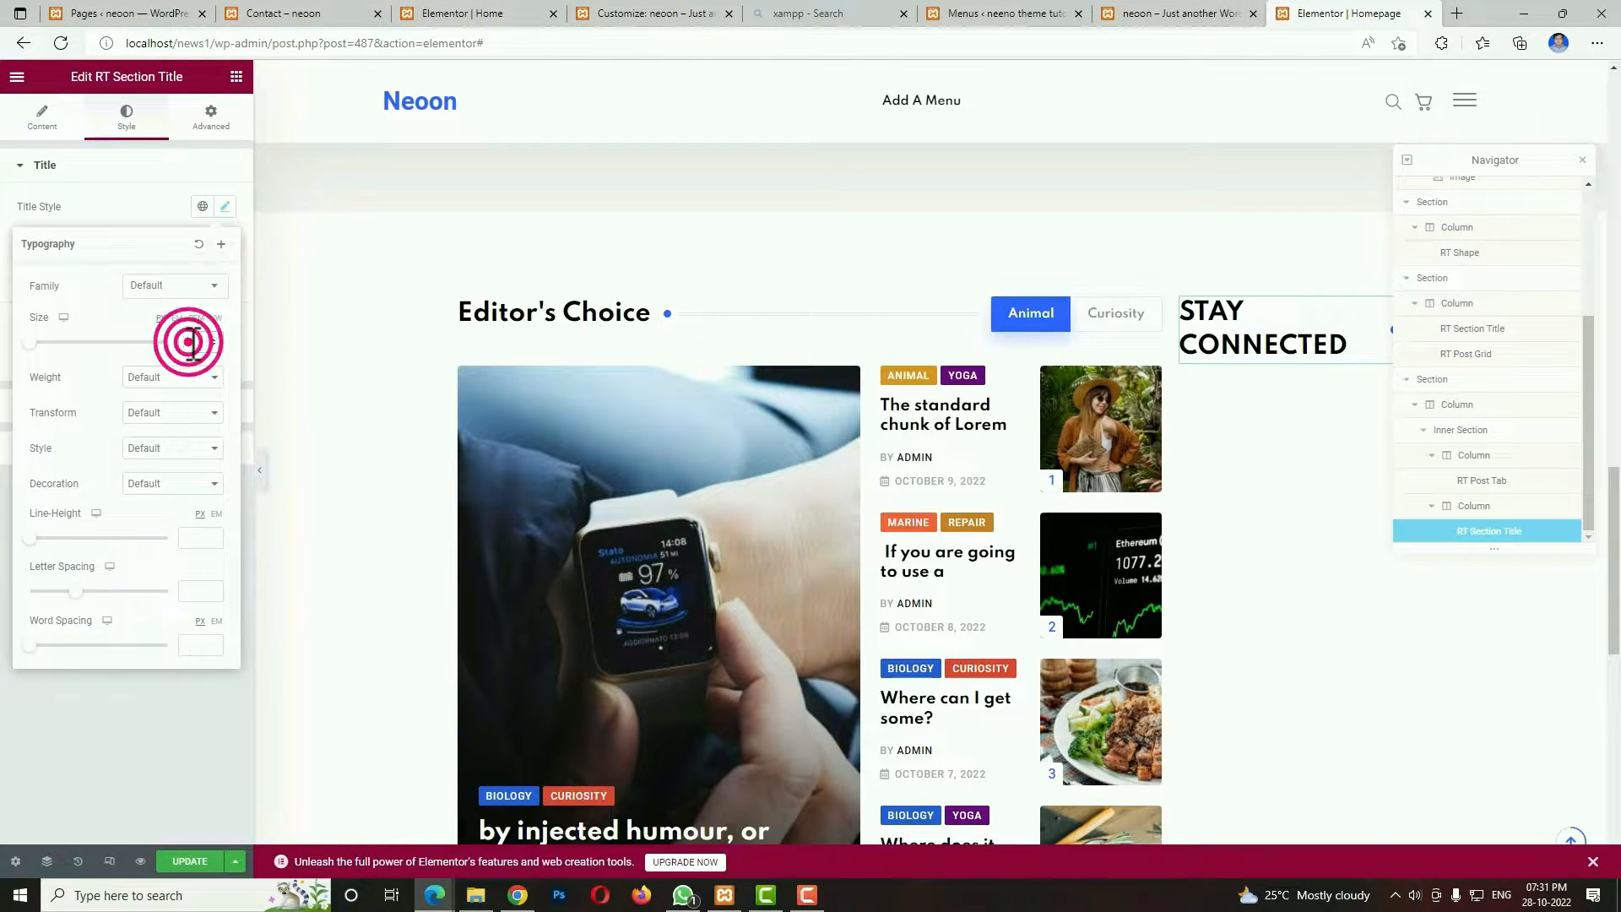
pyautogui.write('17')
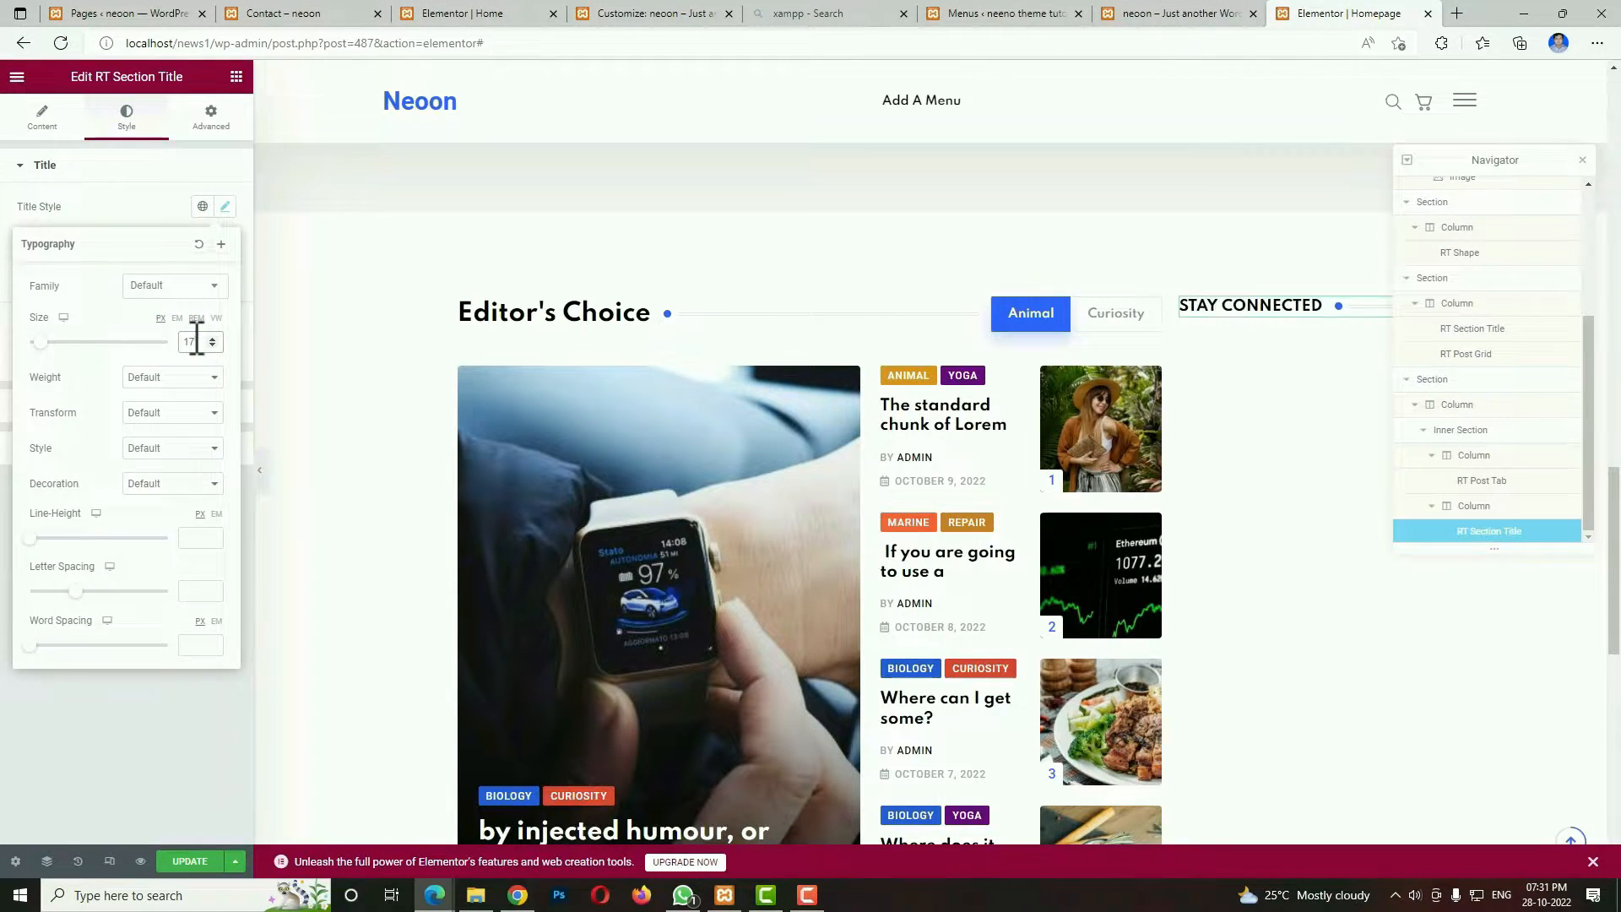
pyautogui.click(116, 732)
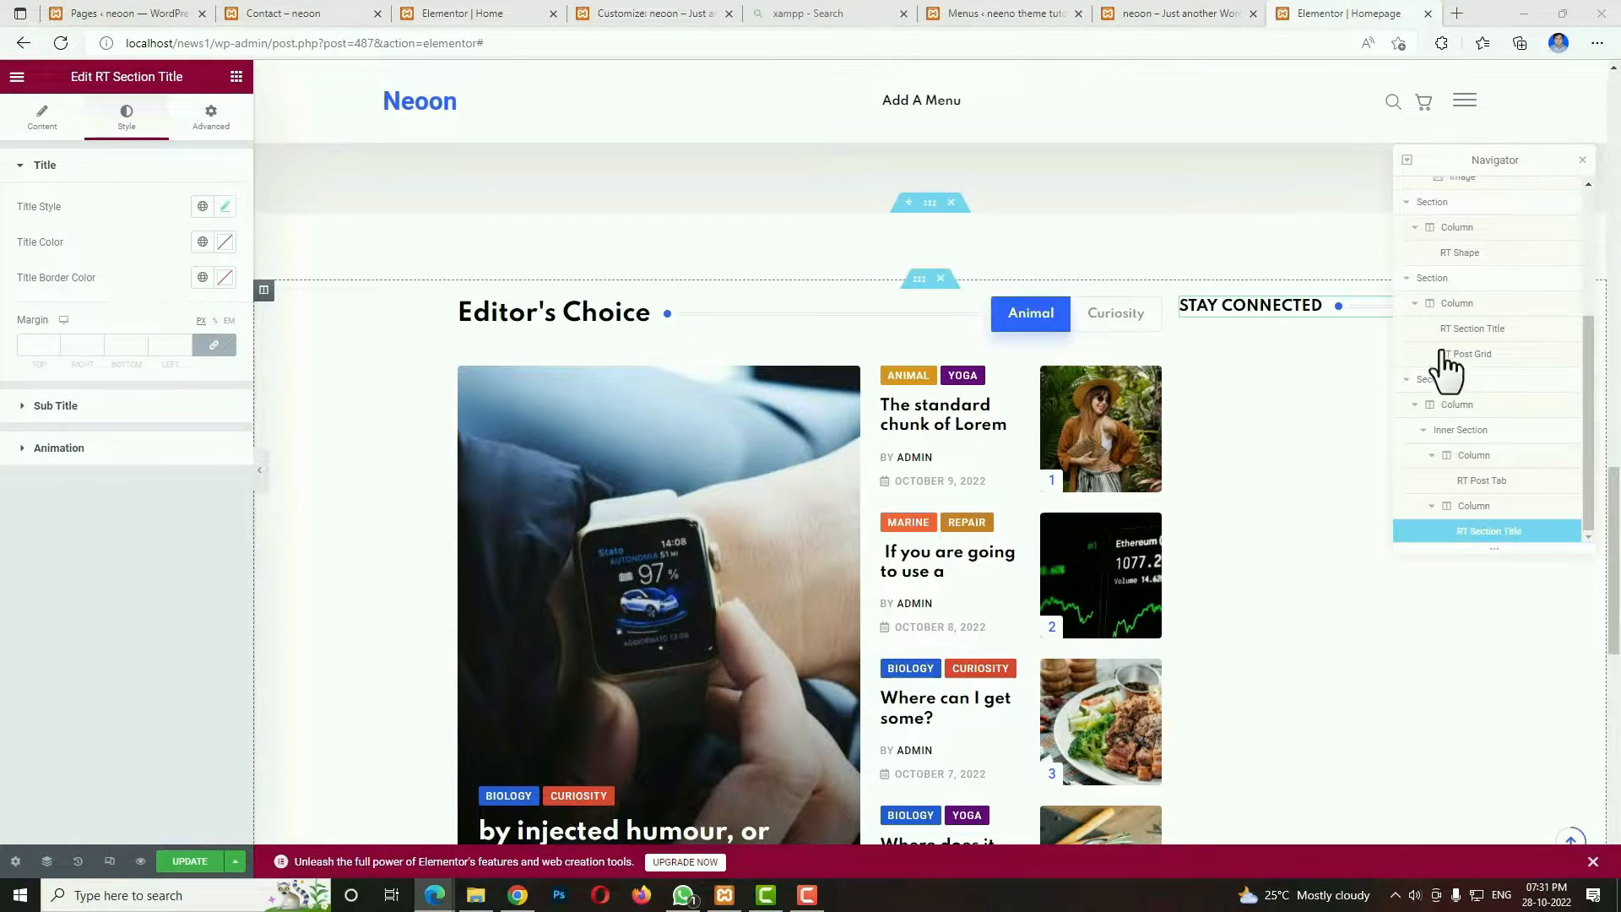
# Add a Shortcode widget below the STAY CONNECTED title and enter the shortcode [aps-counter].
pyautogui.click(235, 79)
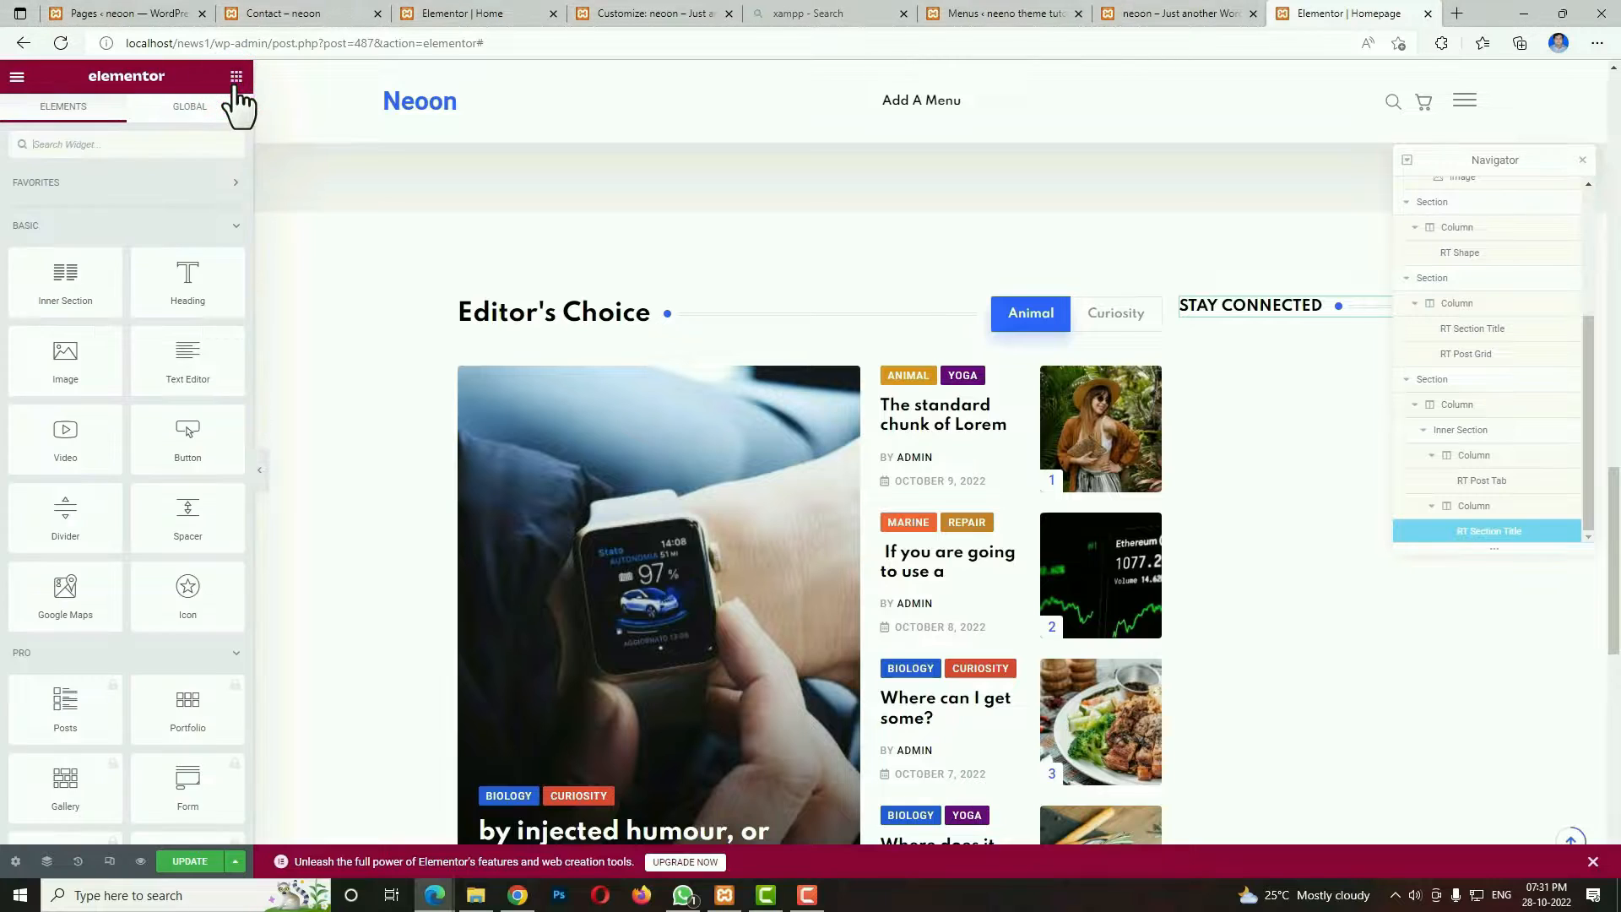
pyautogui.write('s')
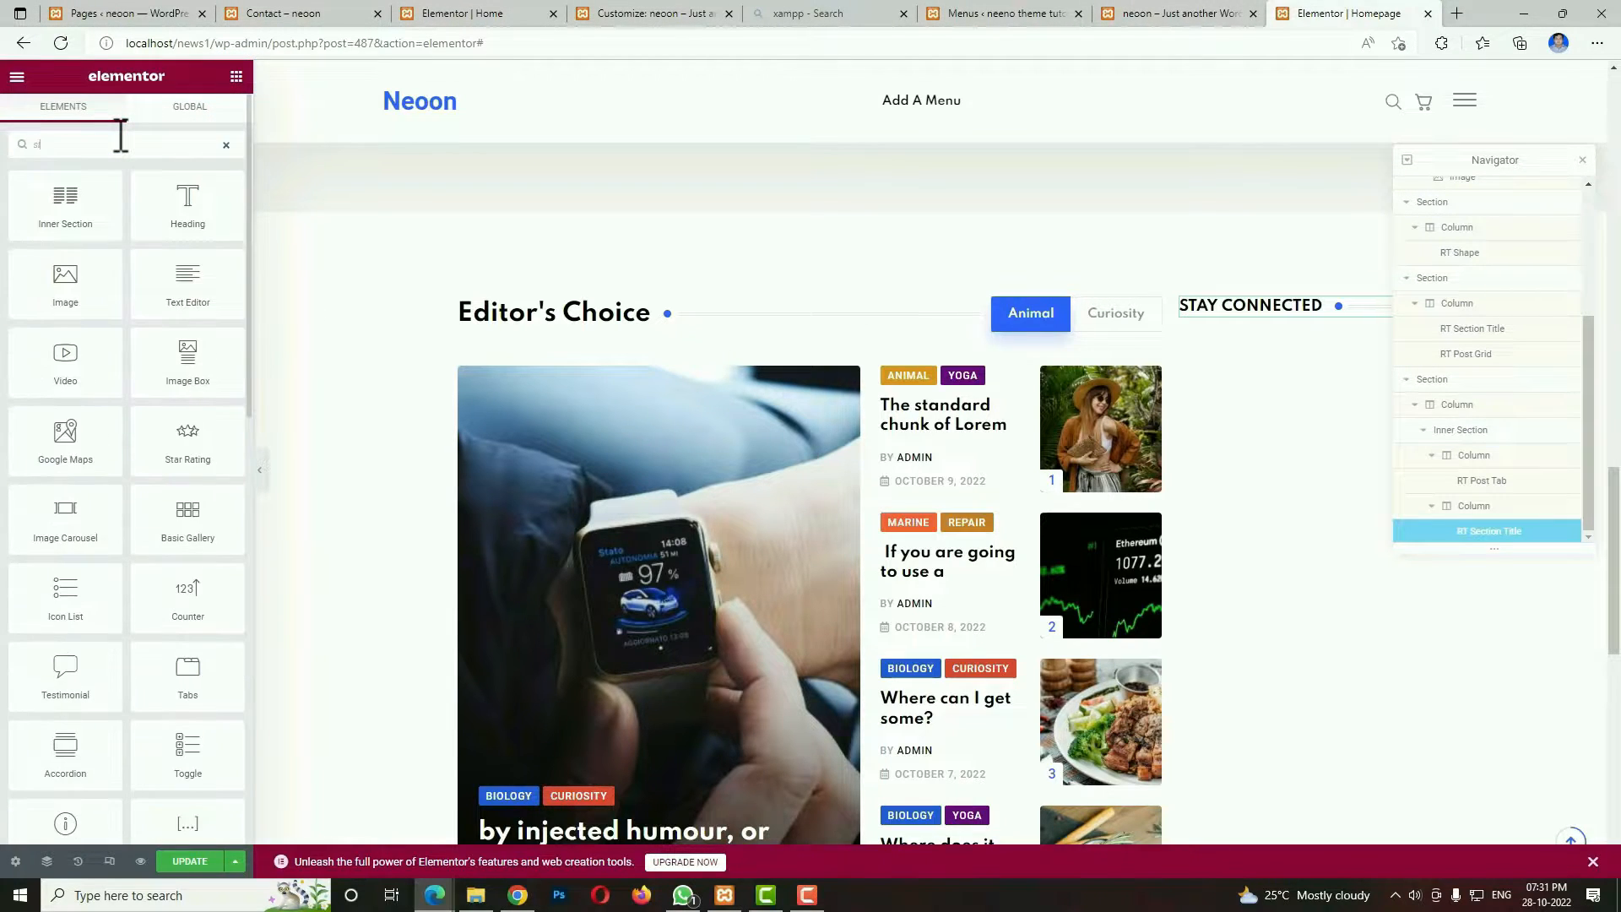
pyautogui.write('ho')
pyautogui.moveTo(76, 206); pyautogui.dragTo(1319, 318)
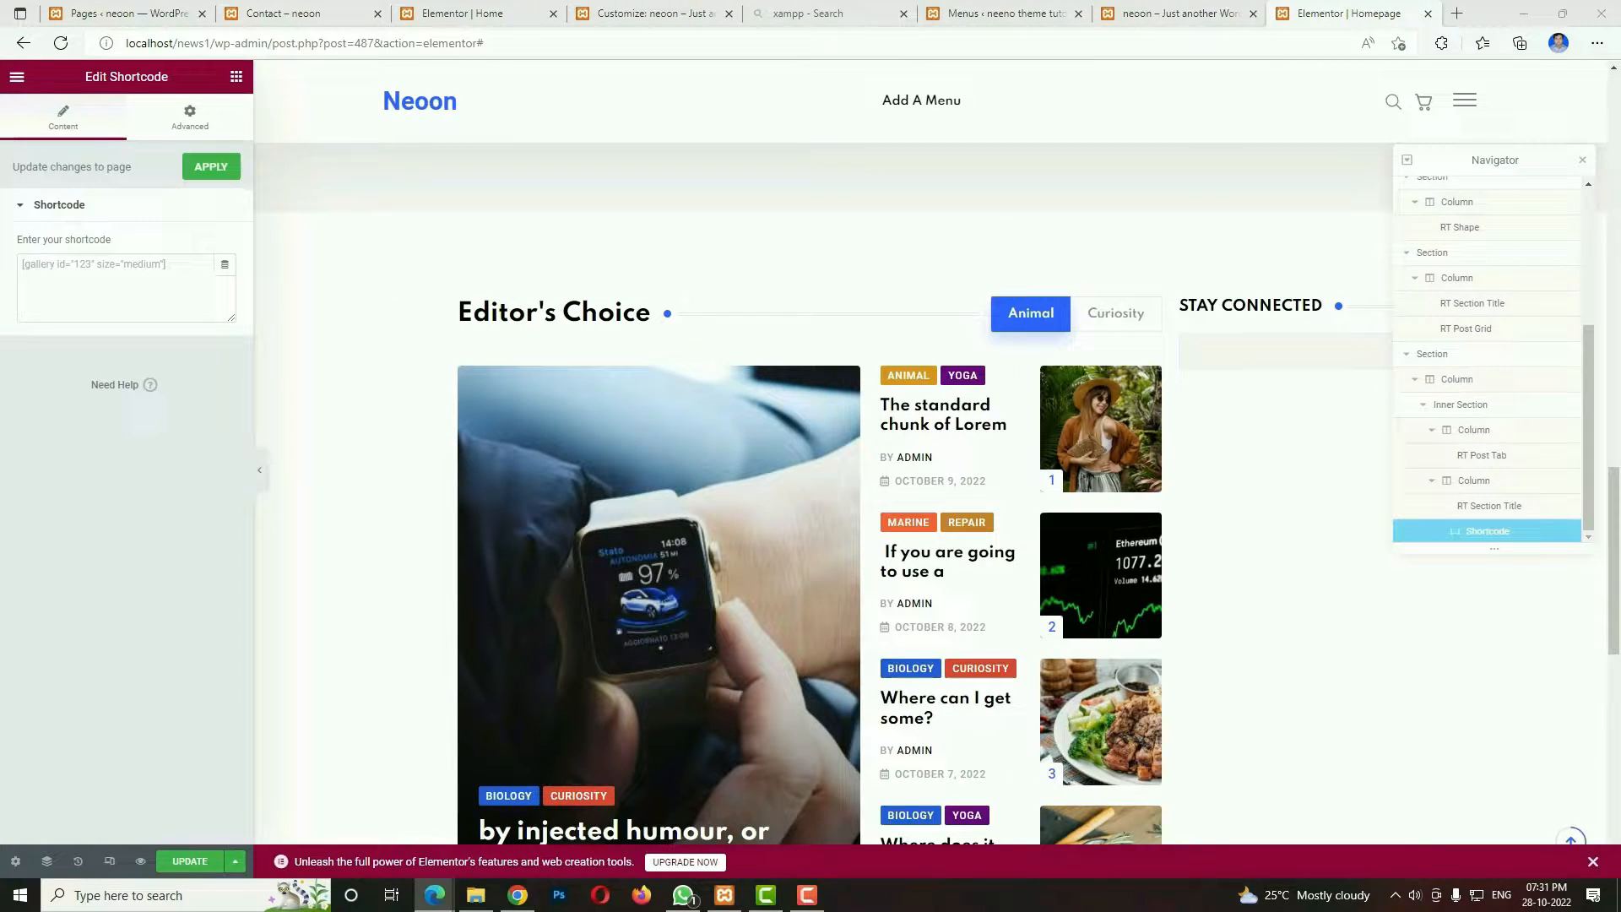
pyautogui.click(202, 290)
pyautogui.write('[aps-counter]')
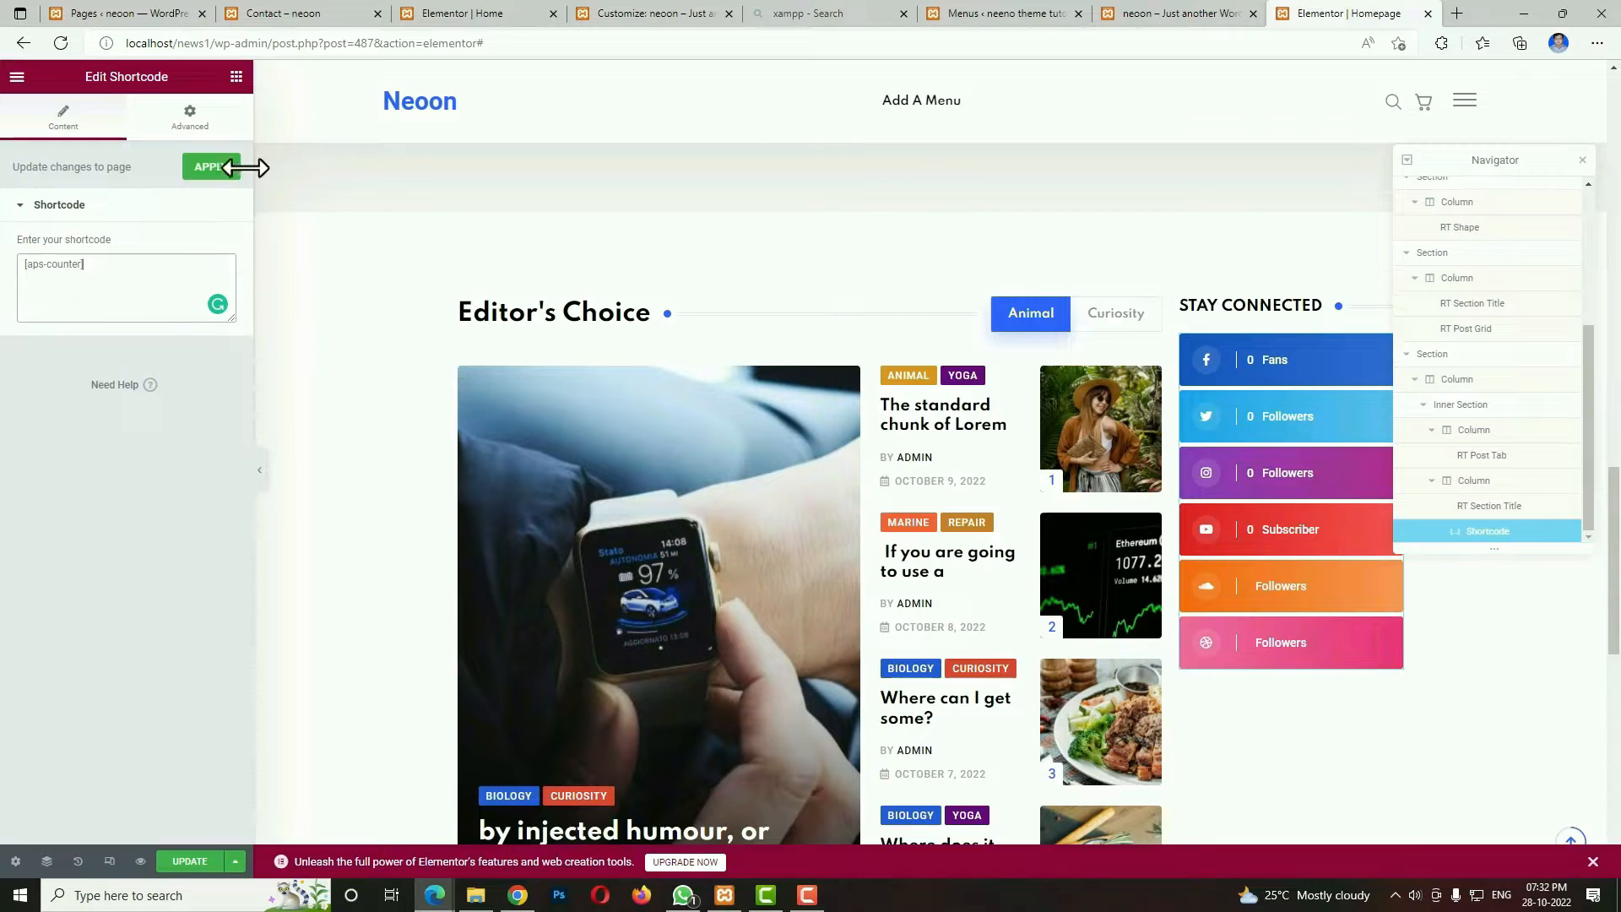
# Add an RT Section Title widget below the social counters and set its title to POPULAR NEWS.
pyautogui.click(235, 77)
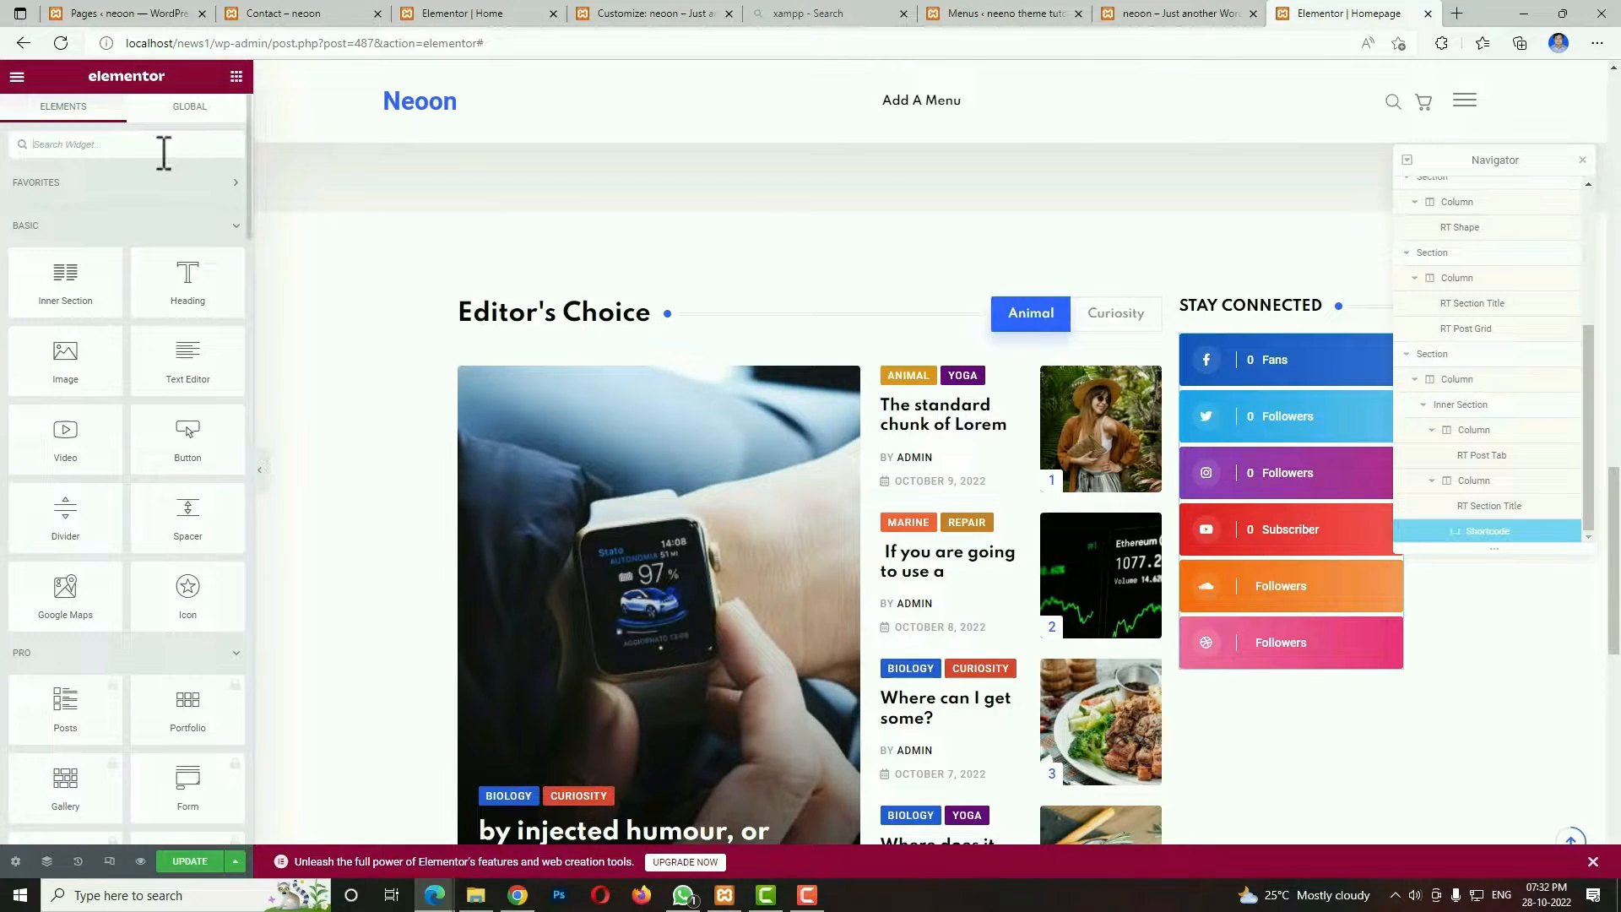
pyautogui.write('tit')
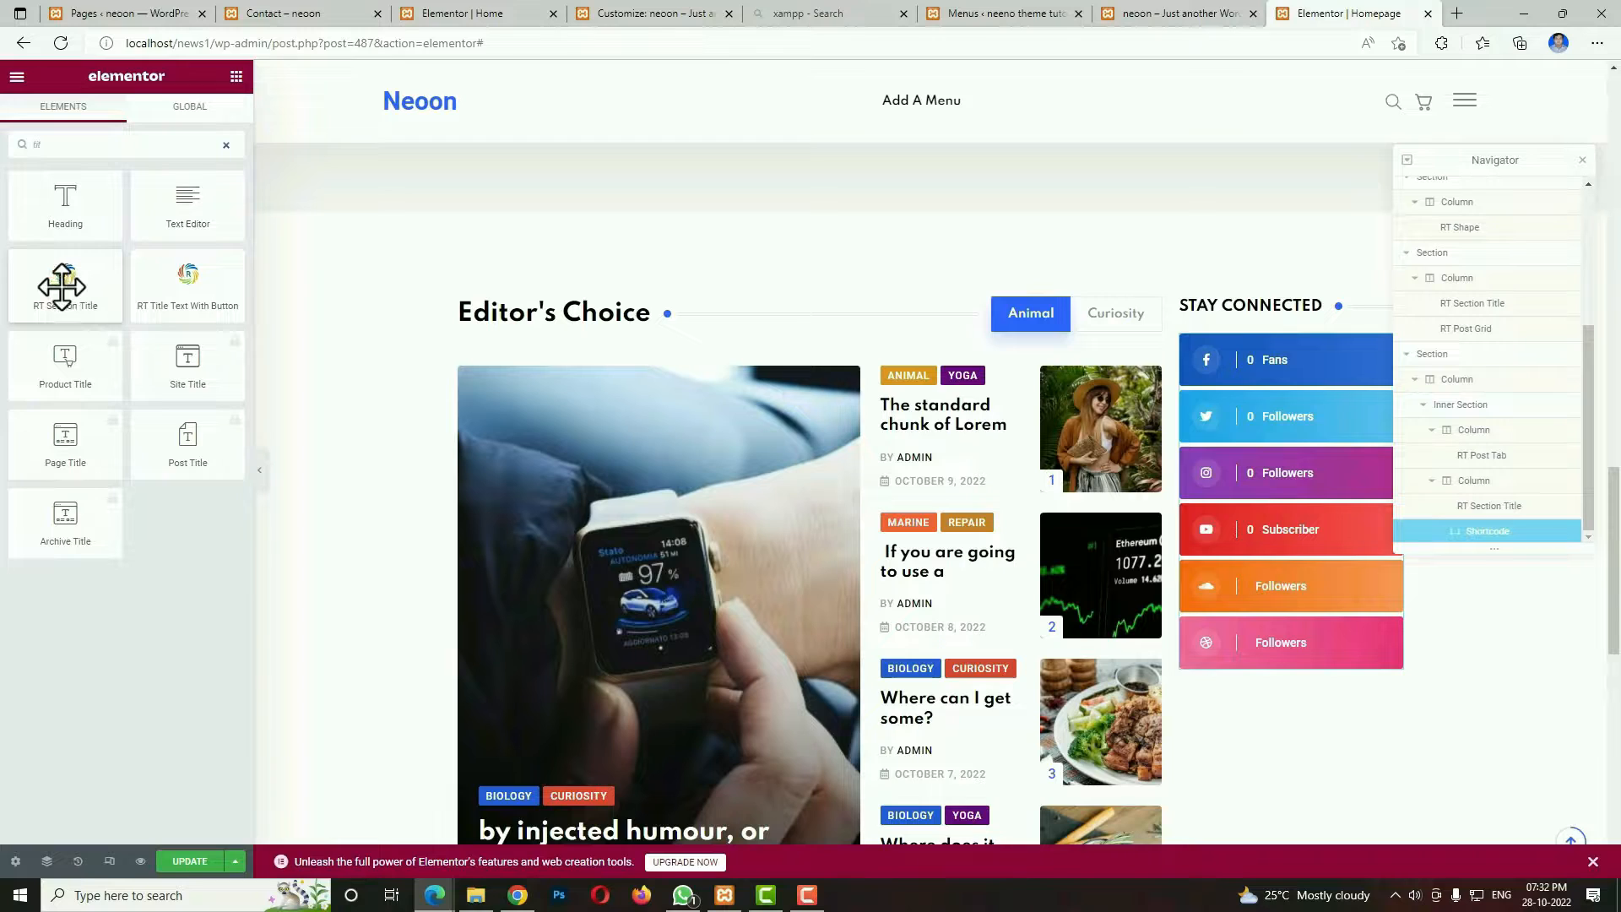
pyautogui.moveTo(62, 288); pyautogui.dragTo(1345, 662)
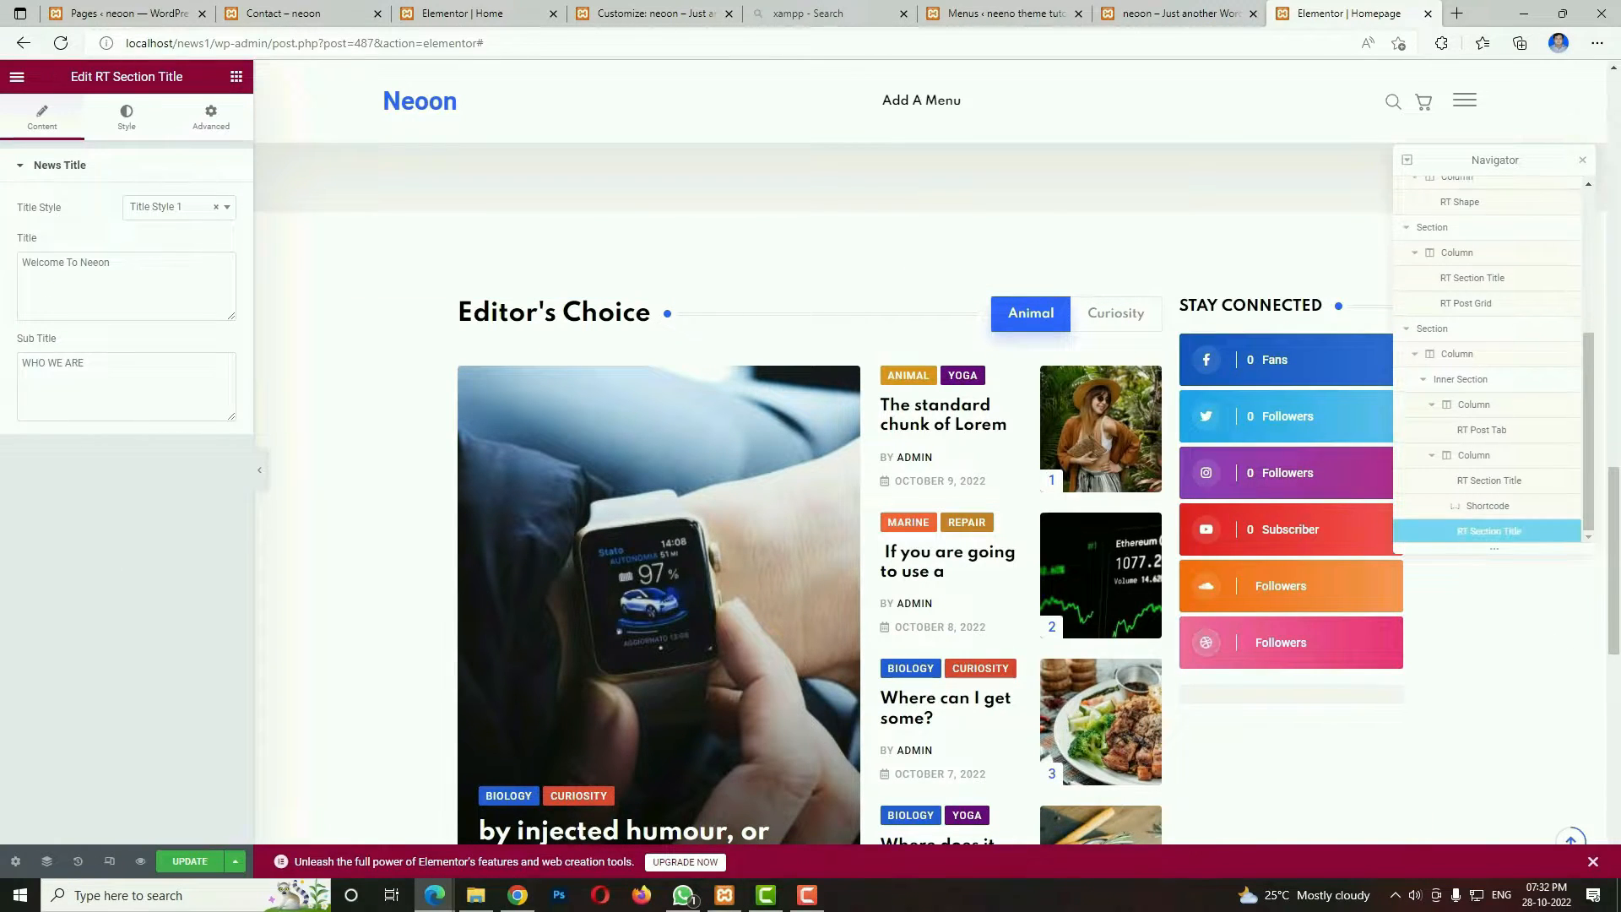
pyautogui.click(149, 279)
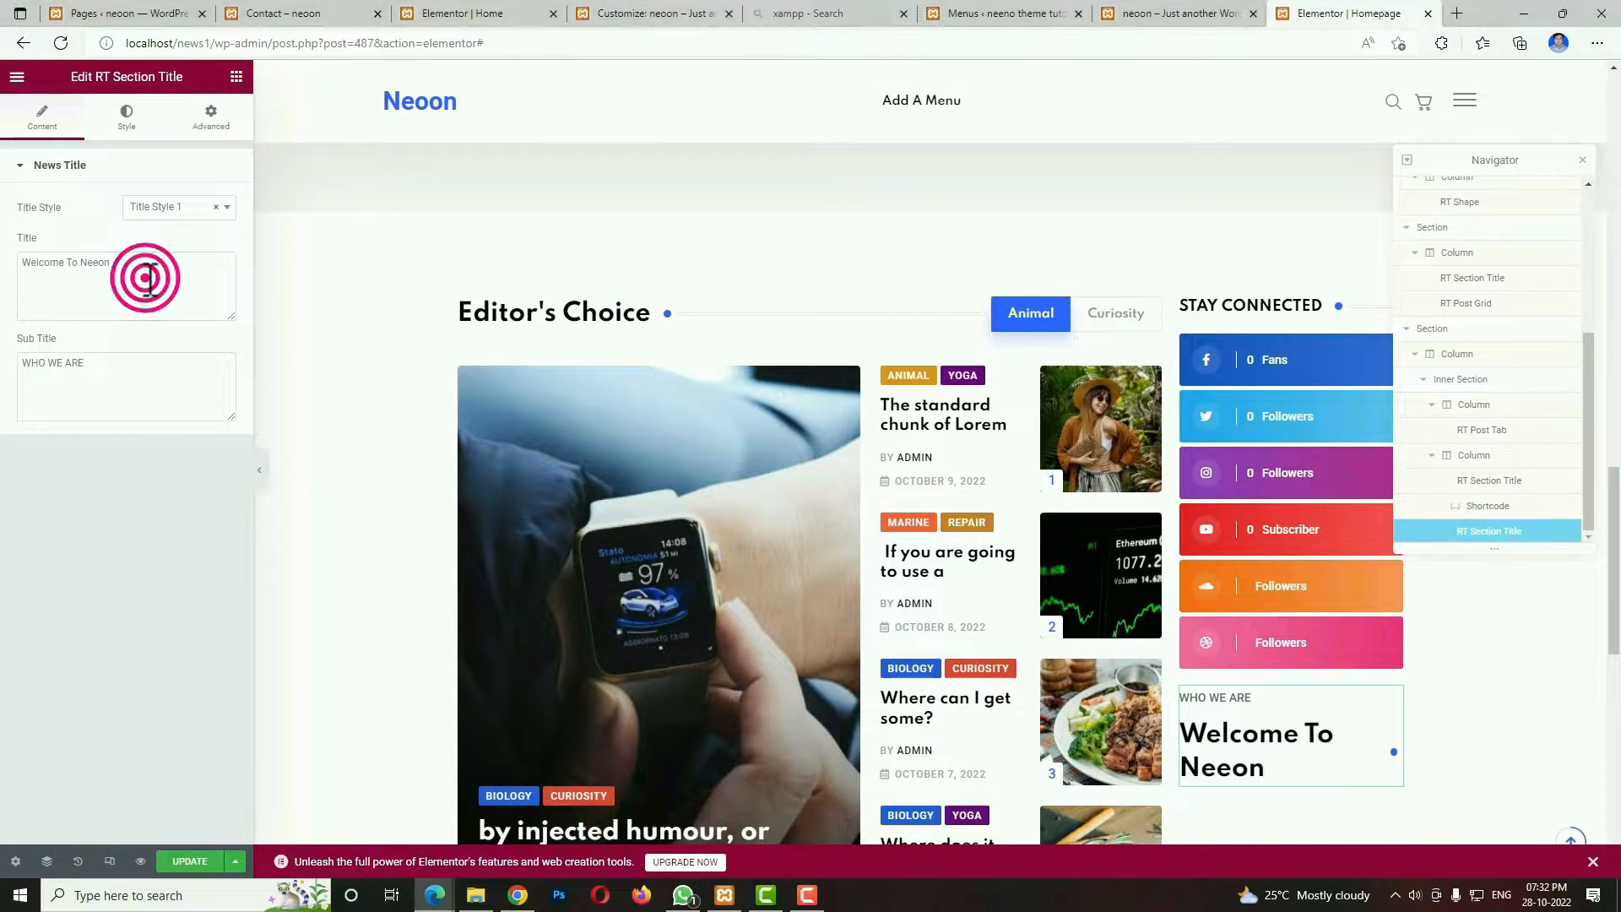
pyautogui.write('POPULAR NEWS')
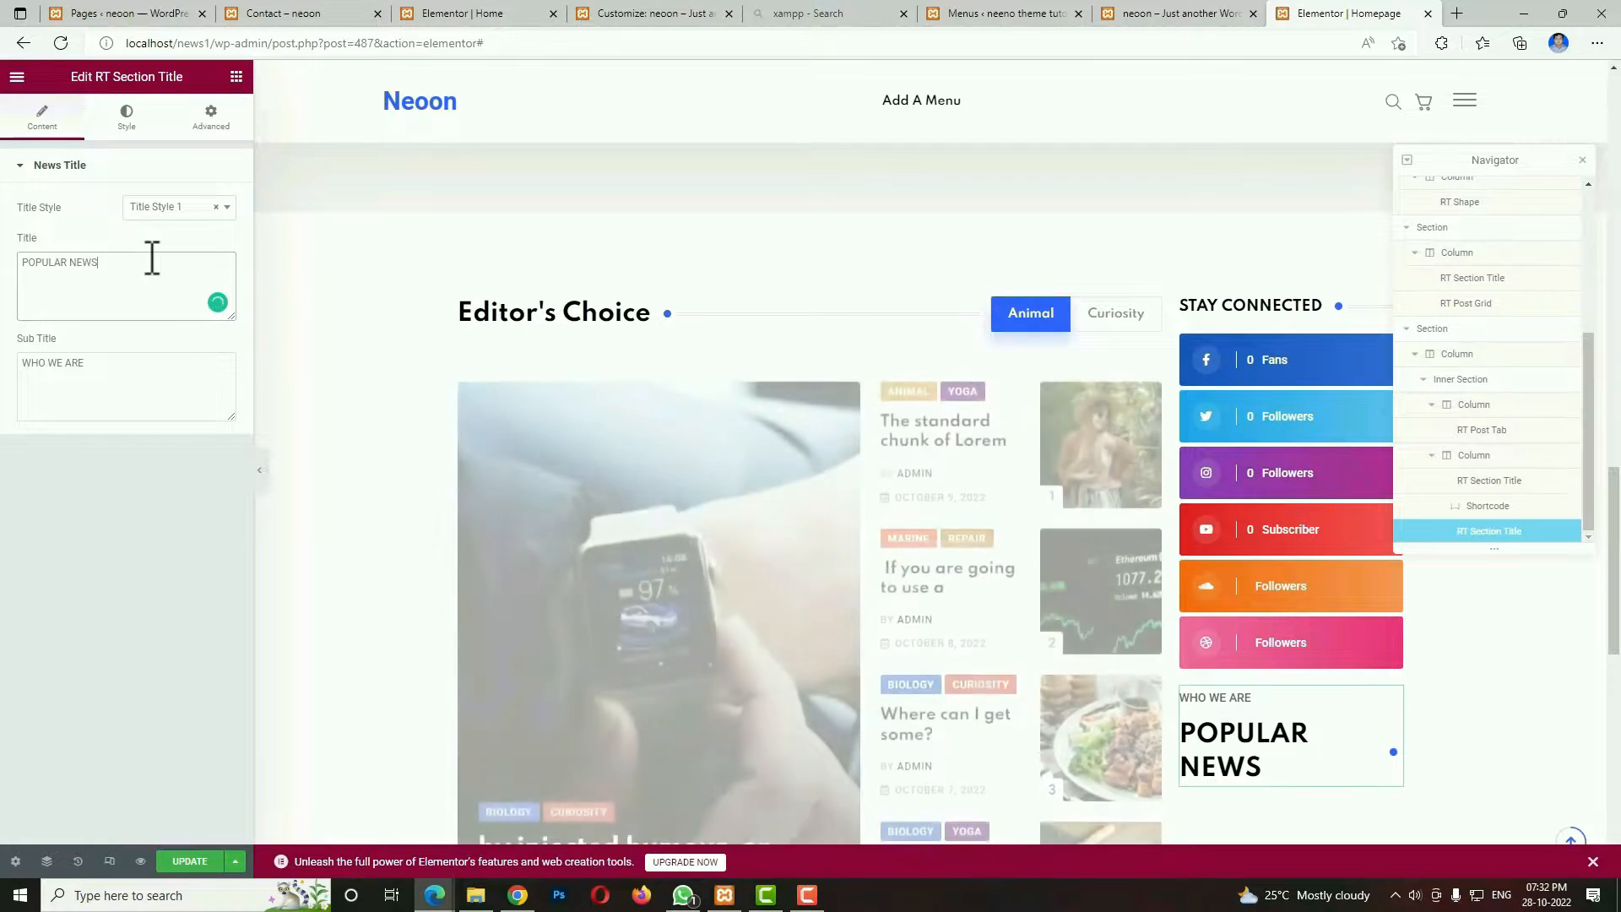
# Reduce the POPULAR NEWS title's typography size to match the STAY CONNECTED title and clear its subtitle.
pyautogui.click(129, 120)
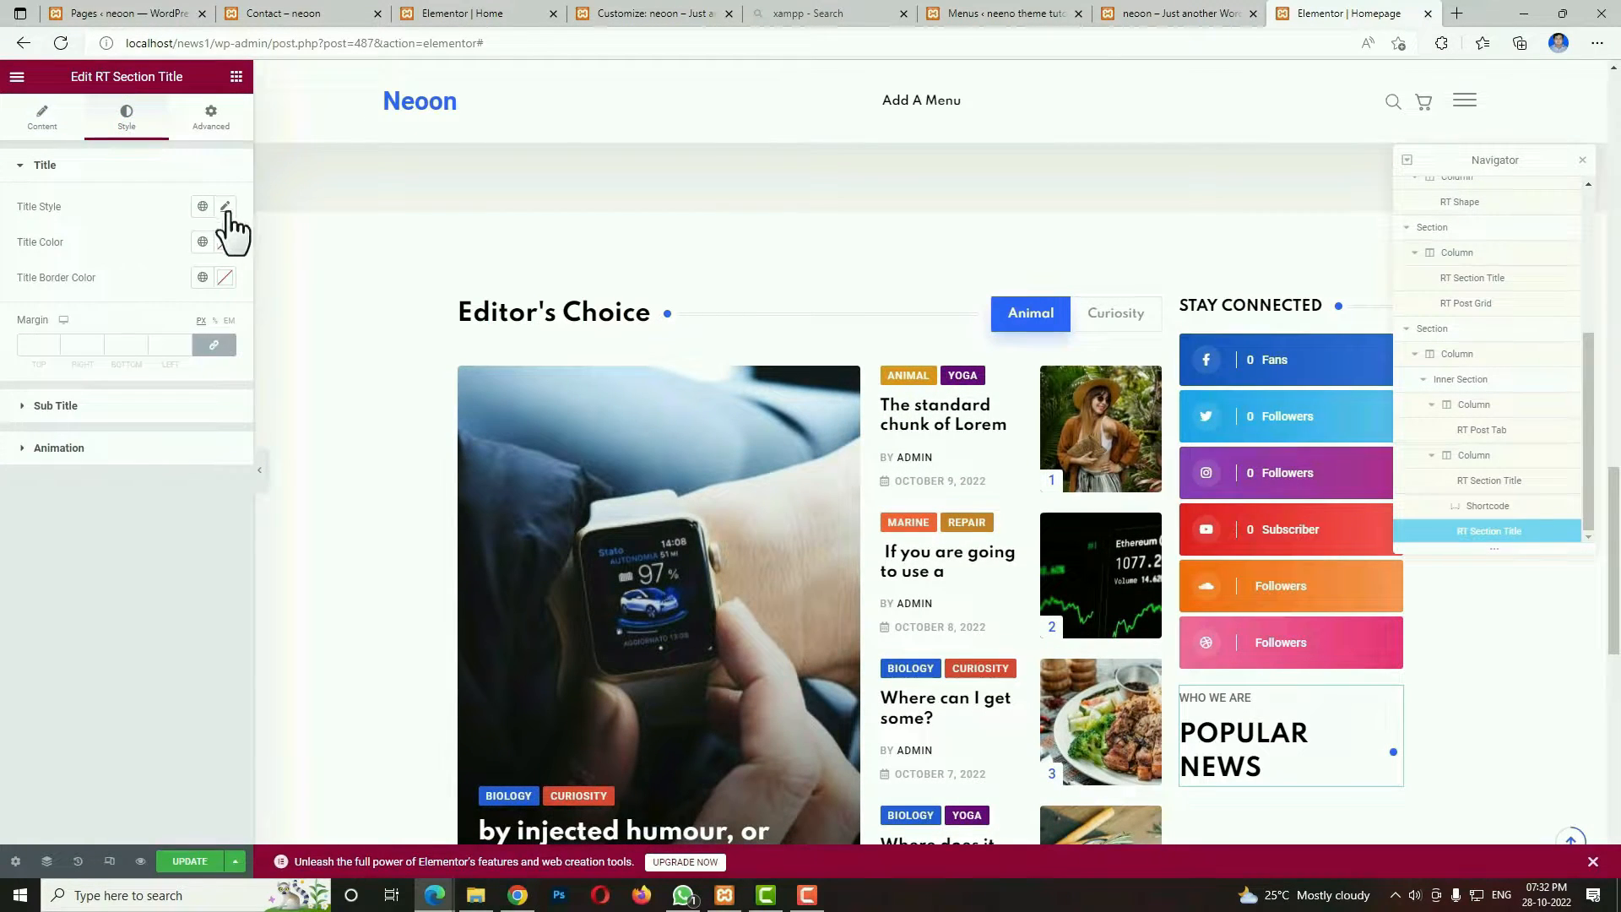
pyautogui.click(224, 207)
pyautogui.click(200, 343)
pyautogui.write('17')
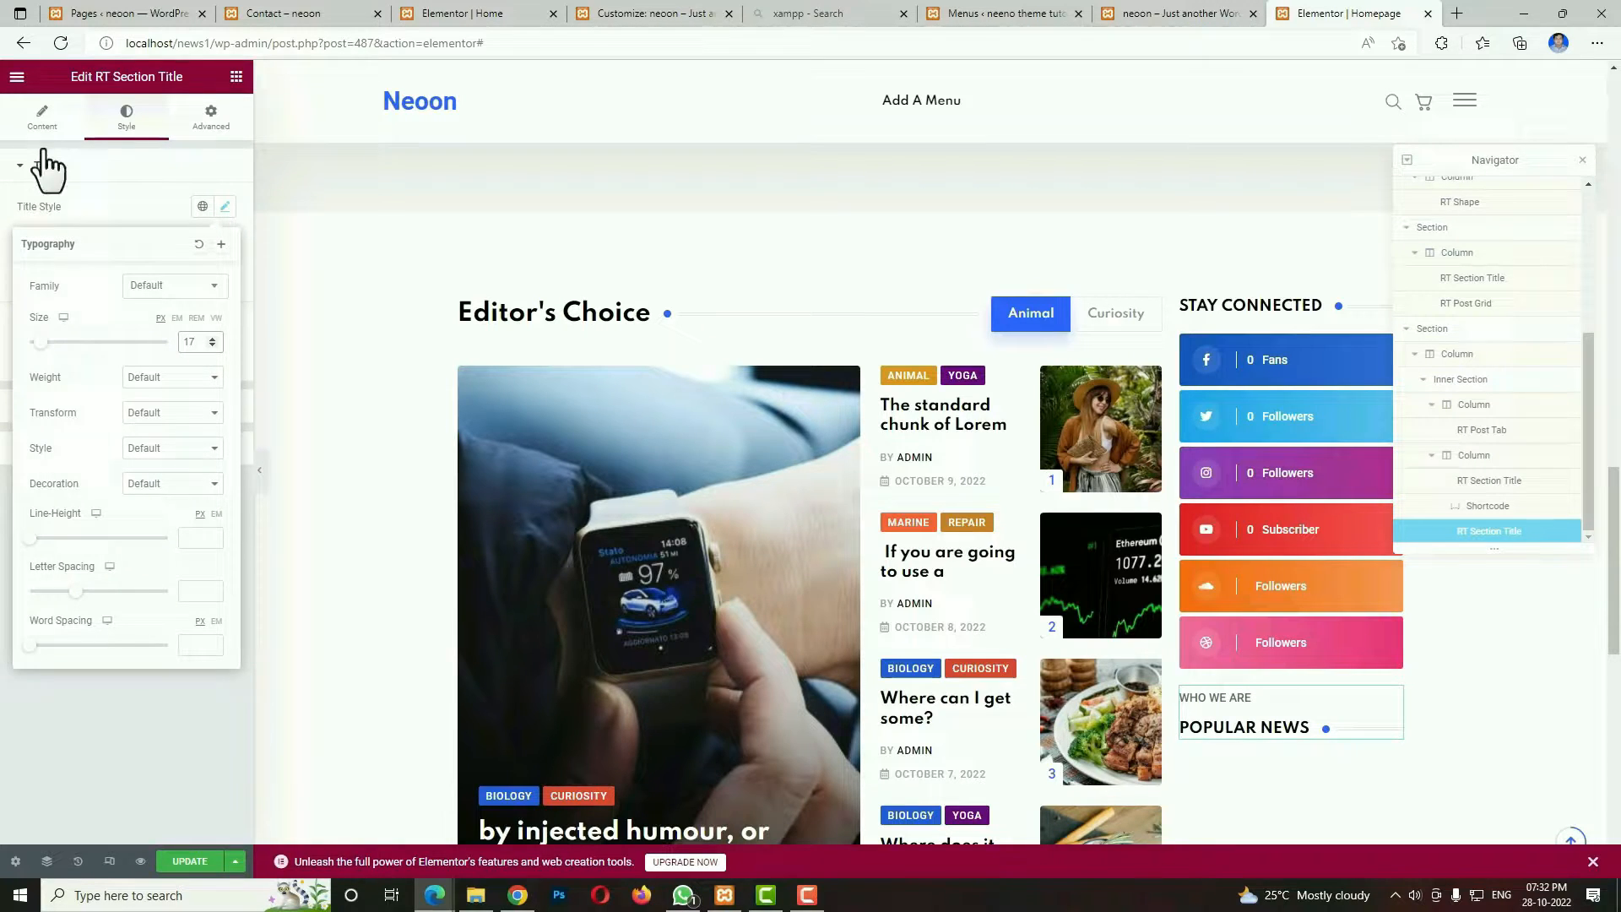
pyautogui.click(42, 122)
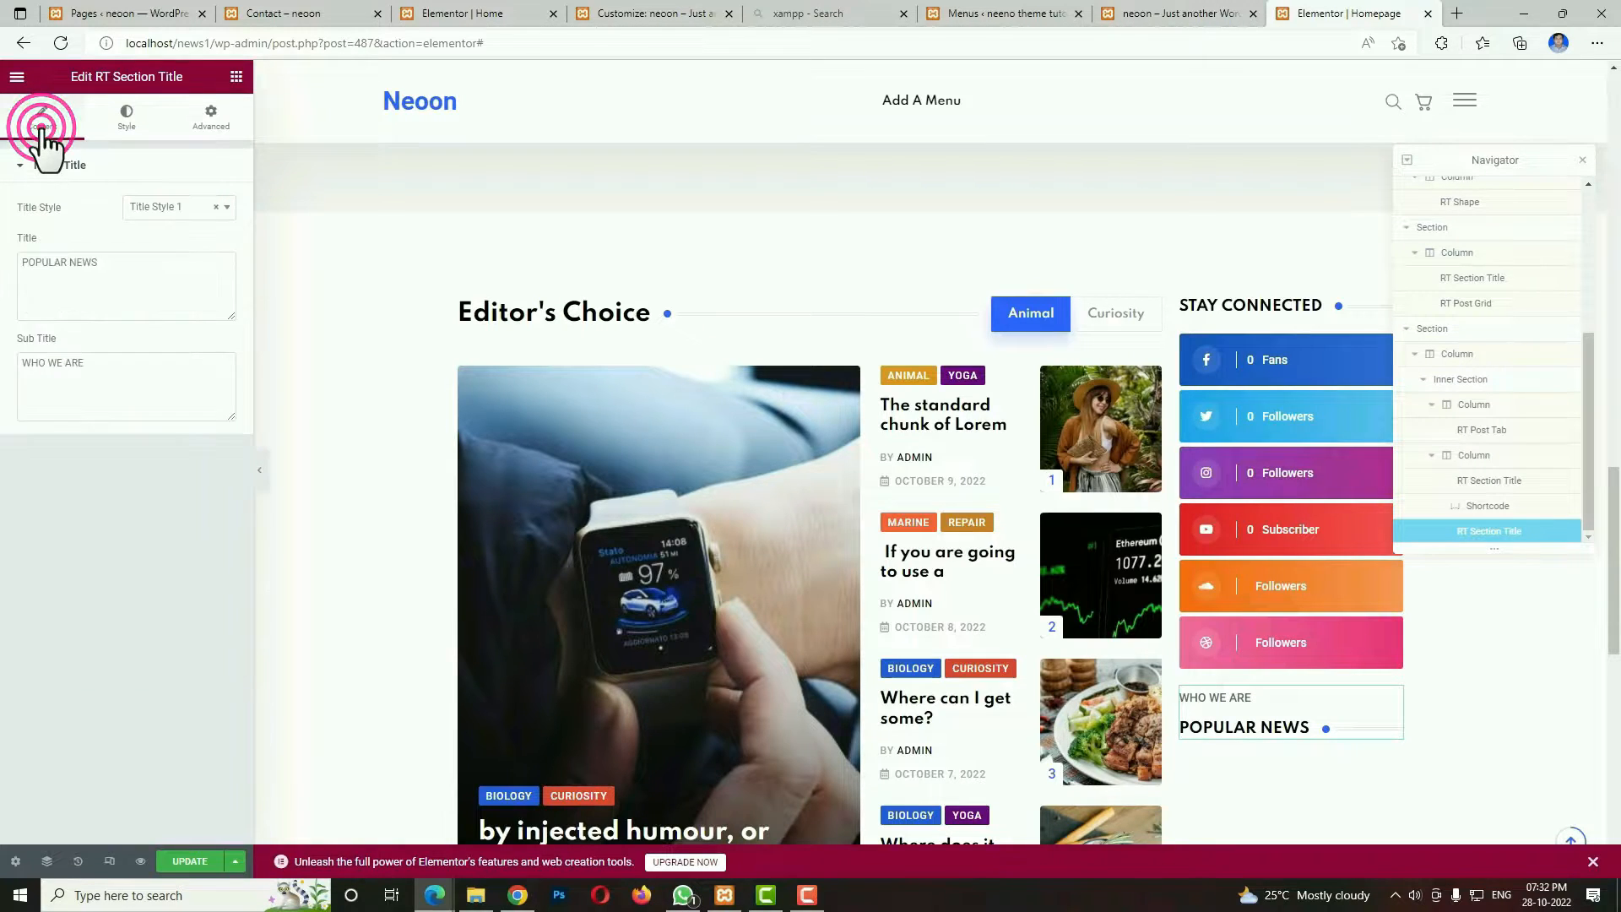
pyautogui.doubleClick(142, 366)
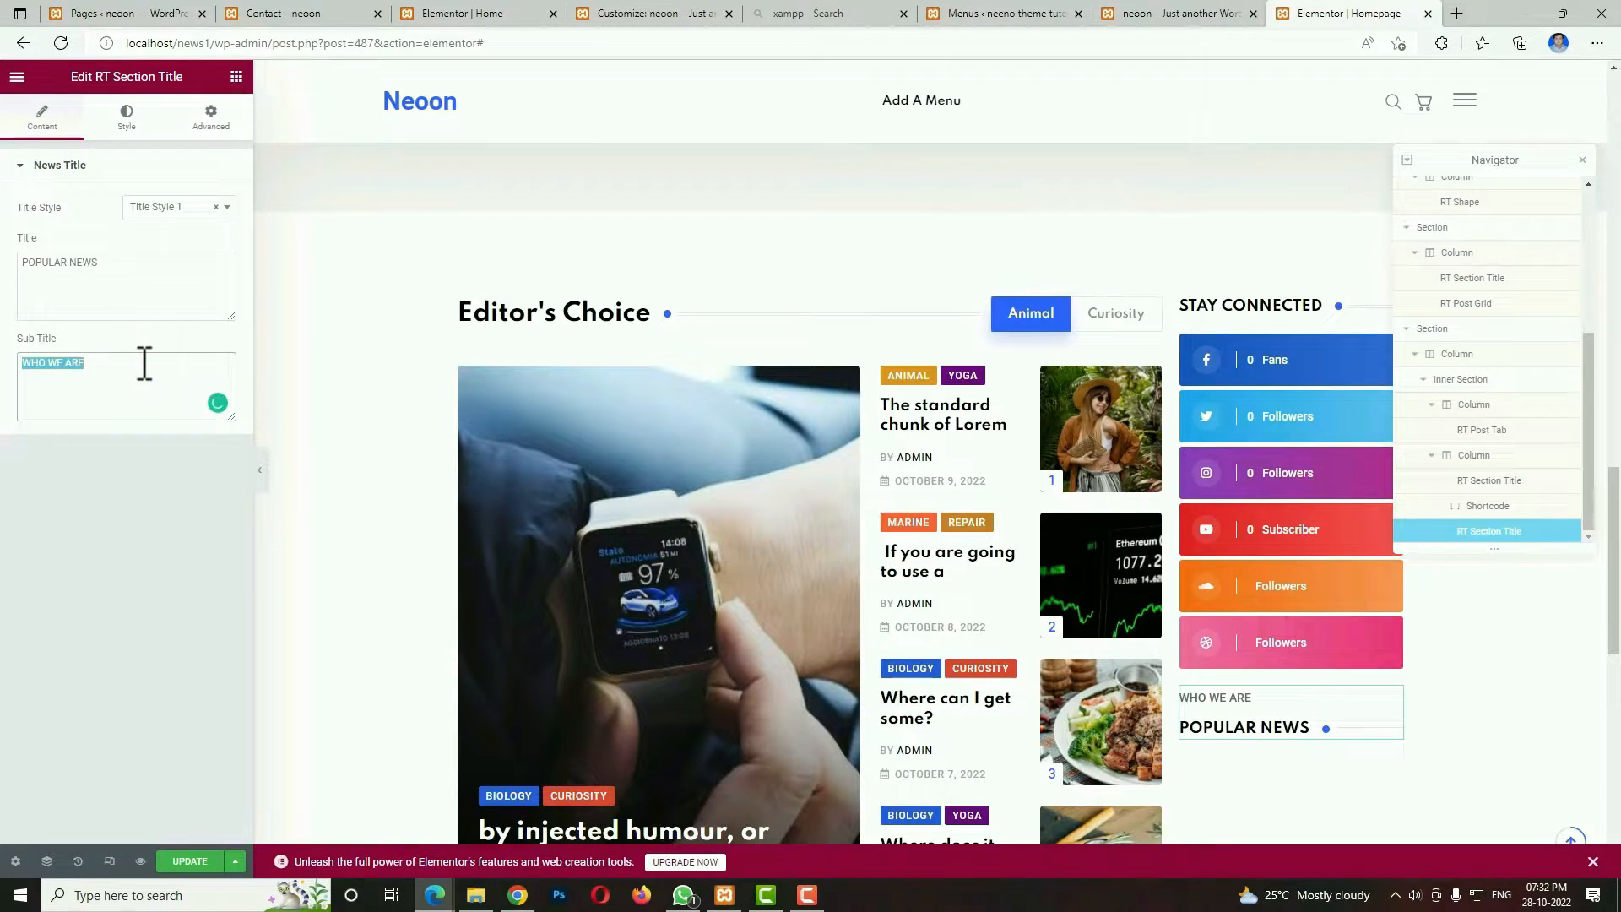
pyautogui.press('BackSpace')
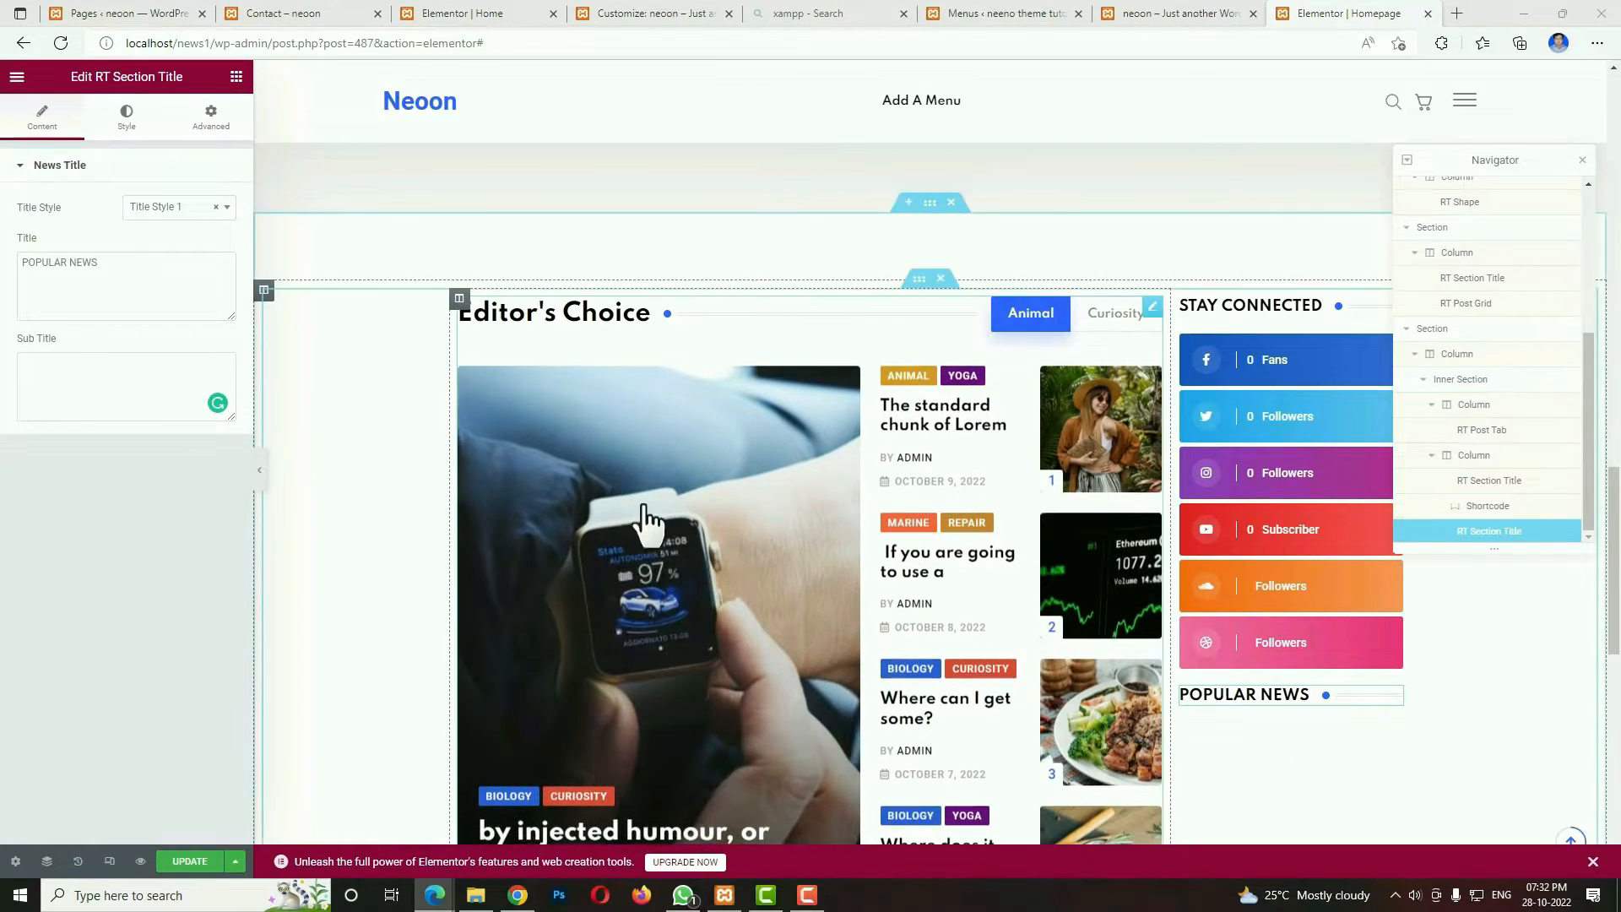
# Add an RT Post Grid widget below the POPULAR NEWS title and set its style to Grid Layout 3.
pyautogui.click(237, 77)
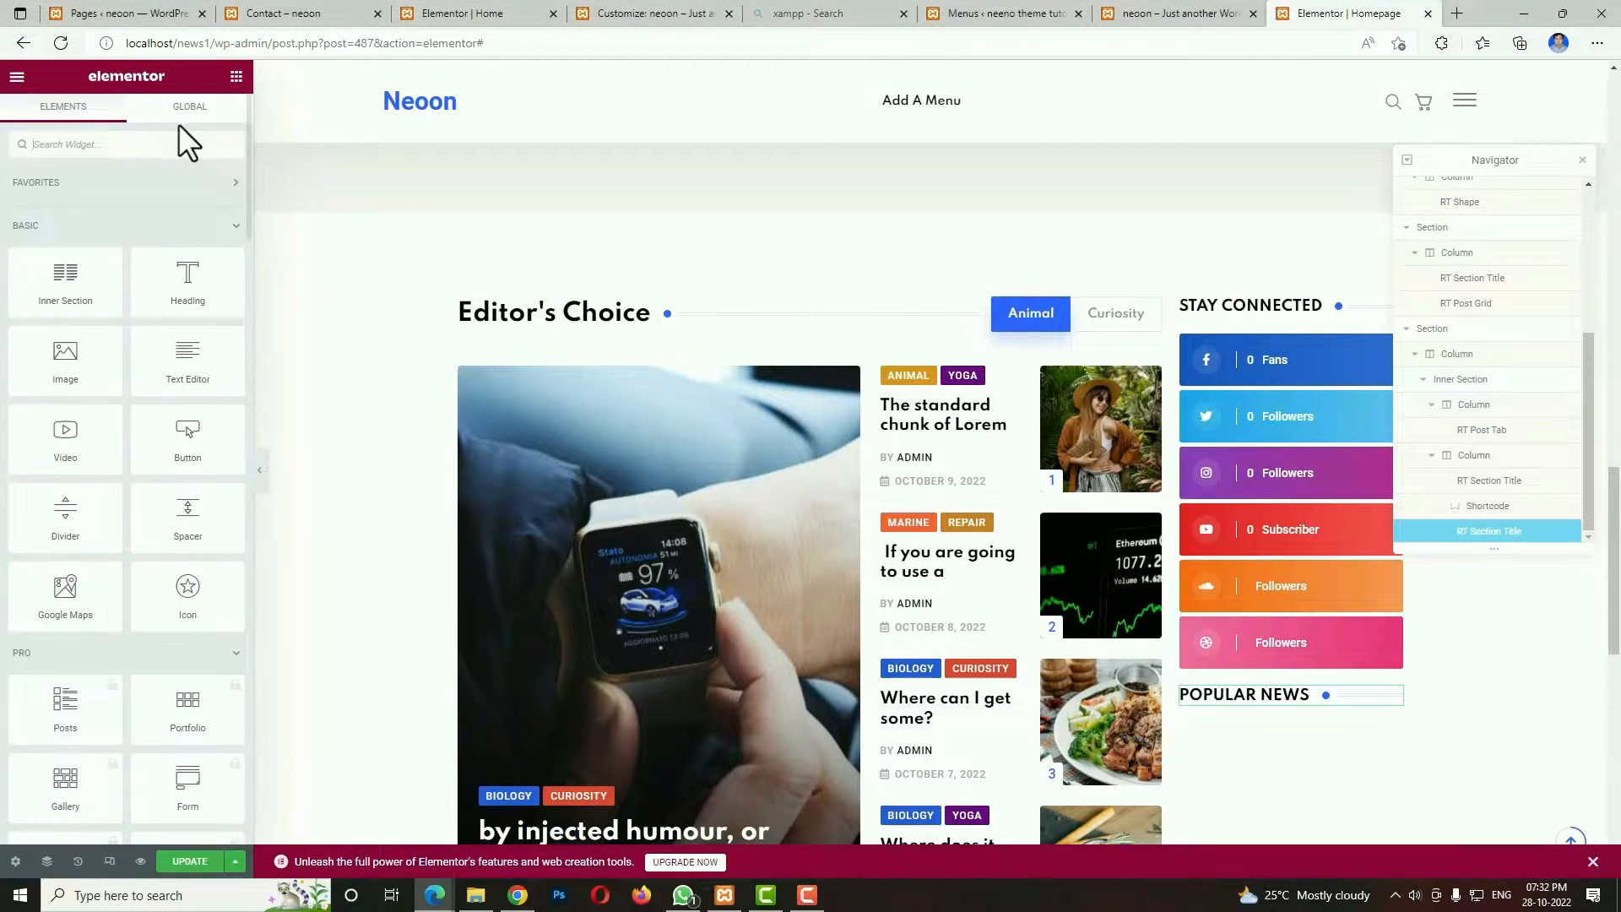
pyautogui.write('post')
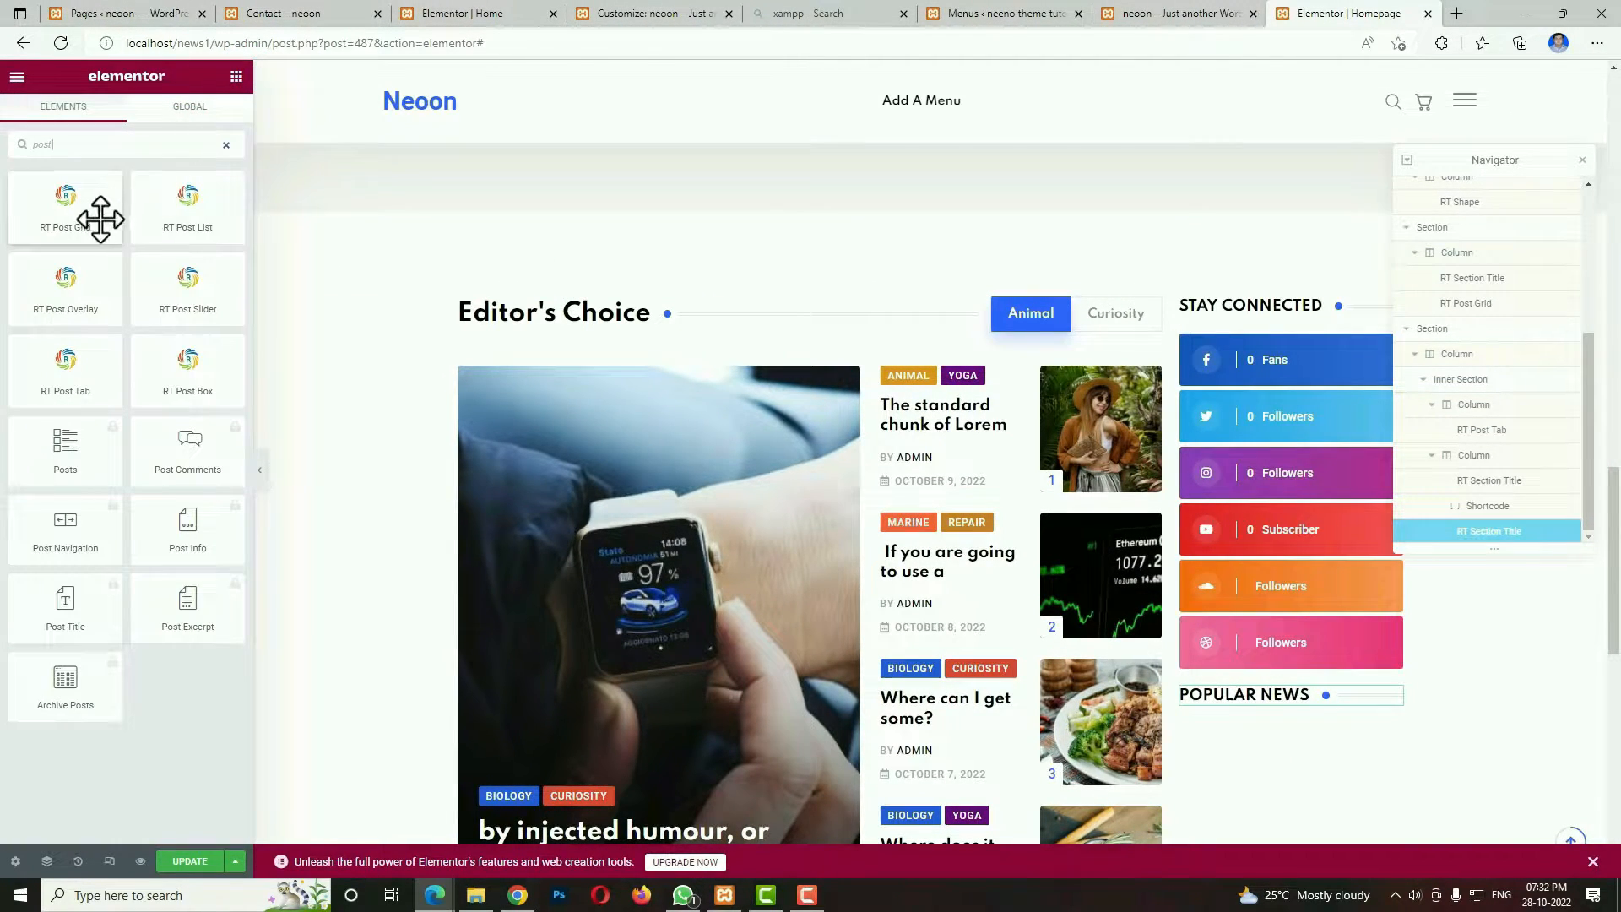
pyautogui.moveTo(101, 220); pyautogui.dragTo(1260, 703)
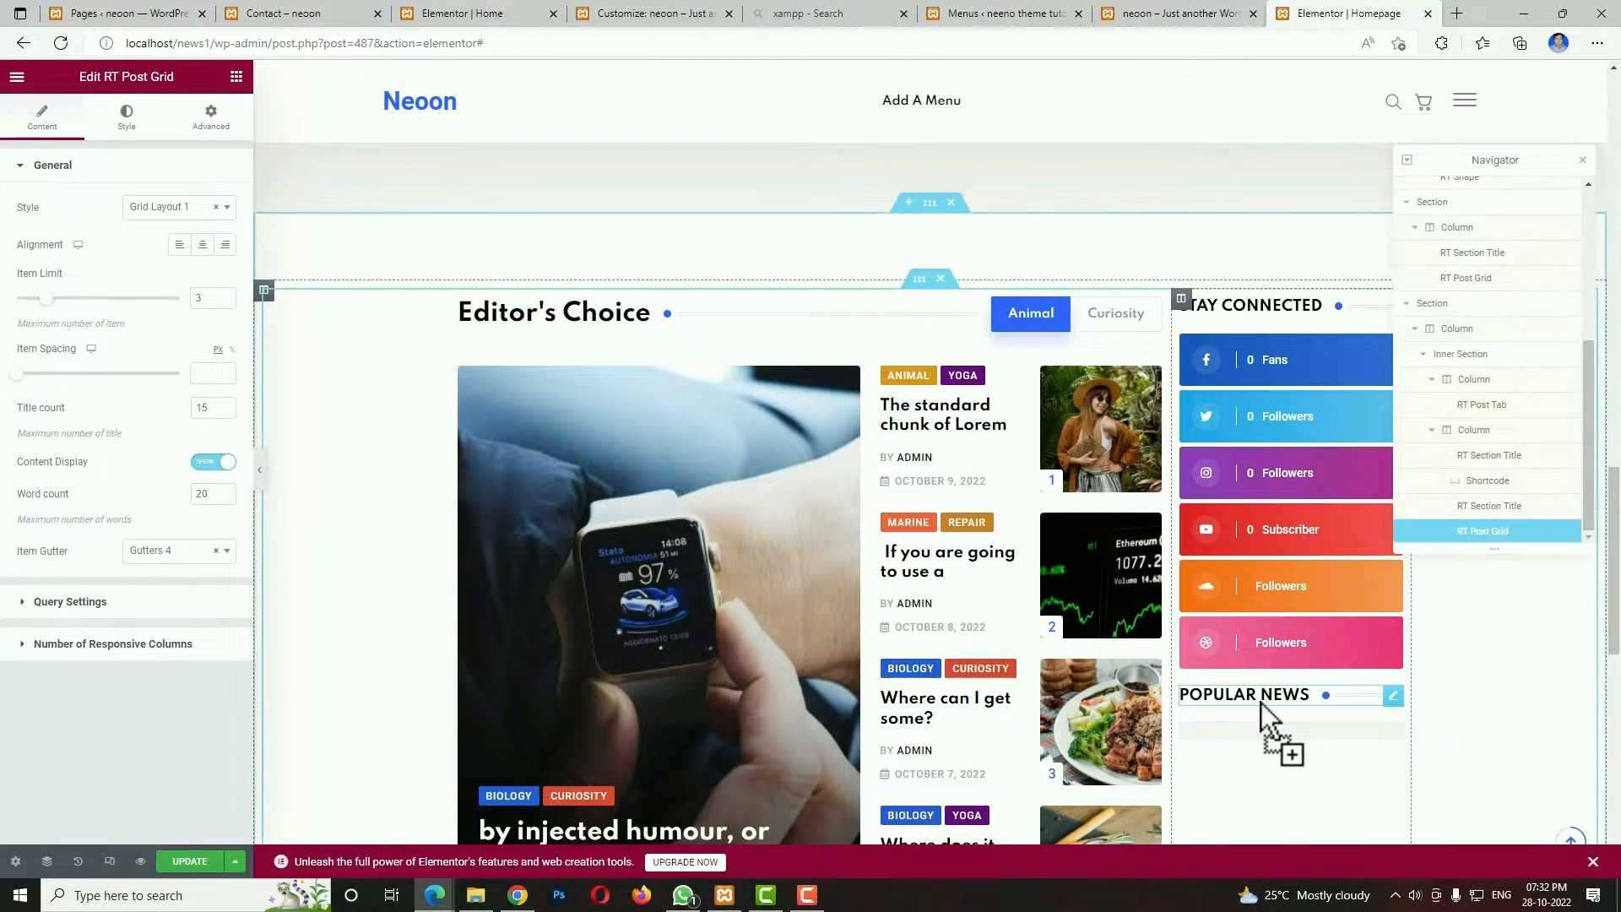
pyautogui.click(190, 211)
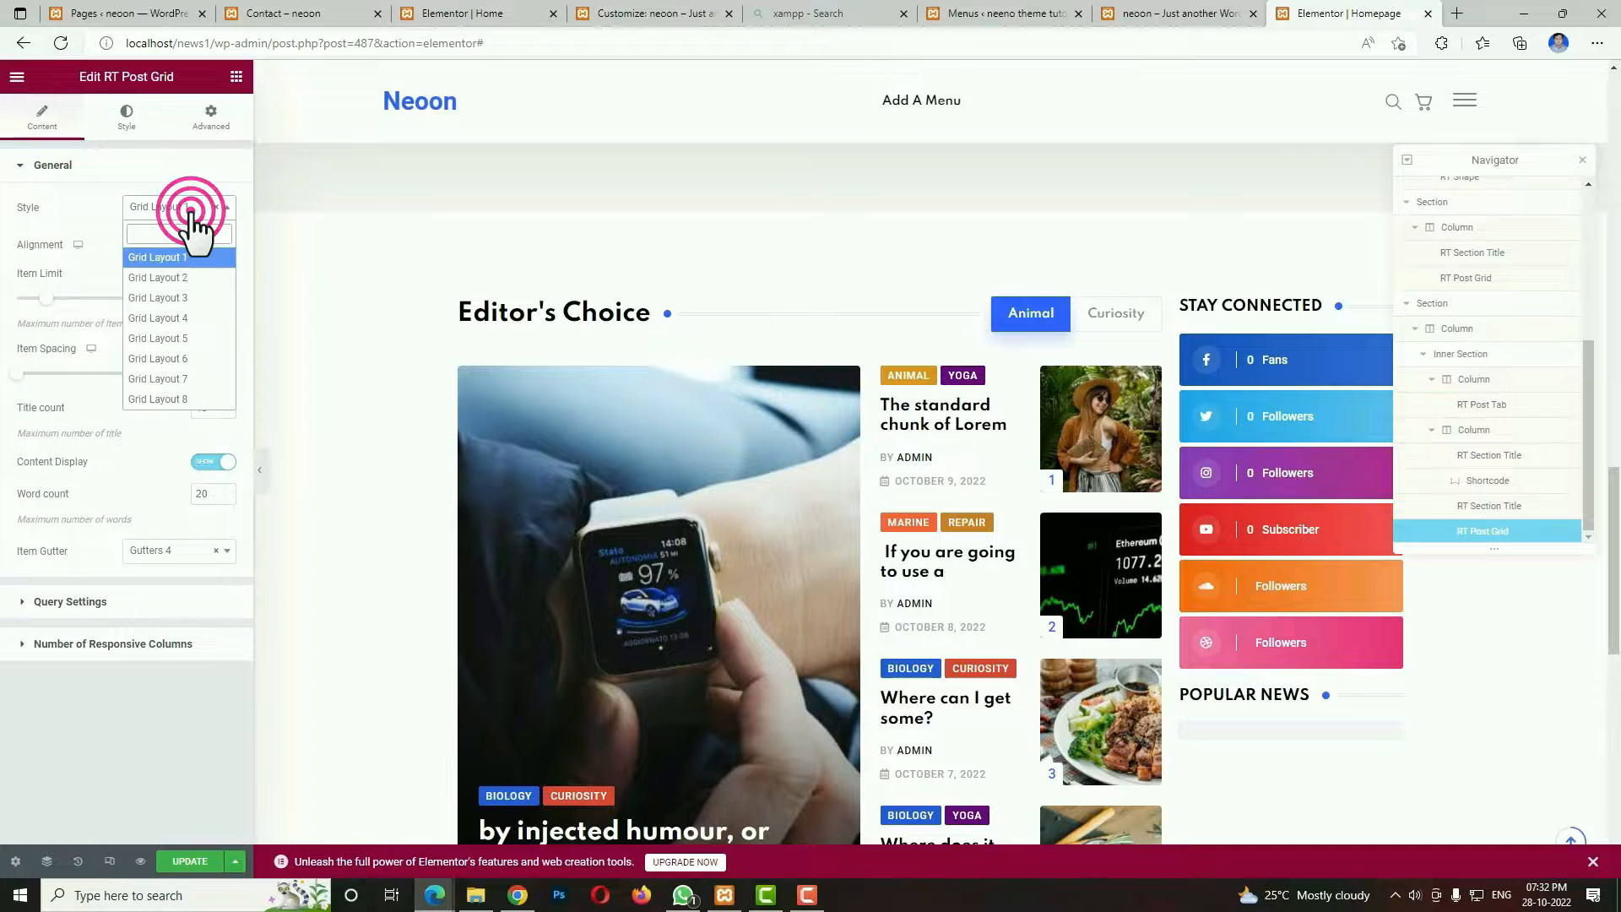
pyautogui.click(186, 298)
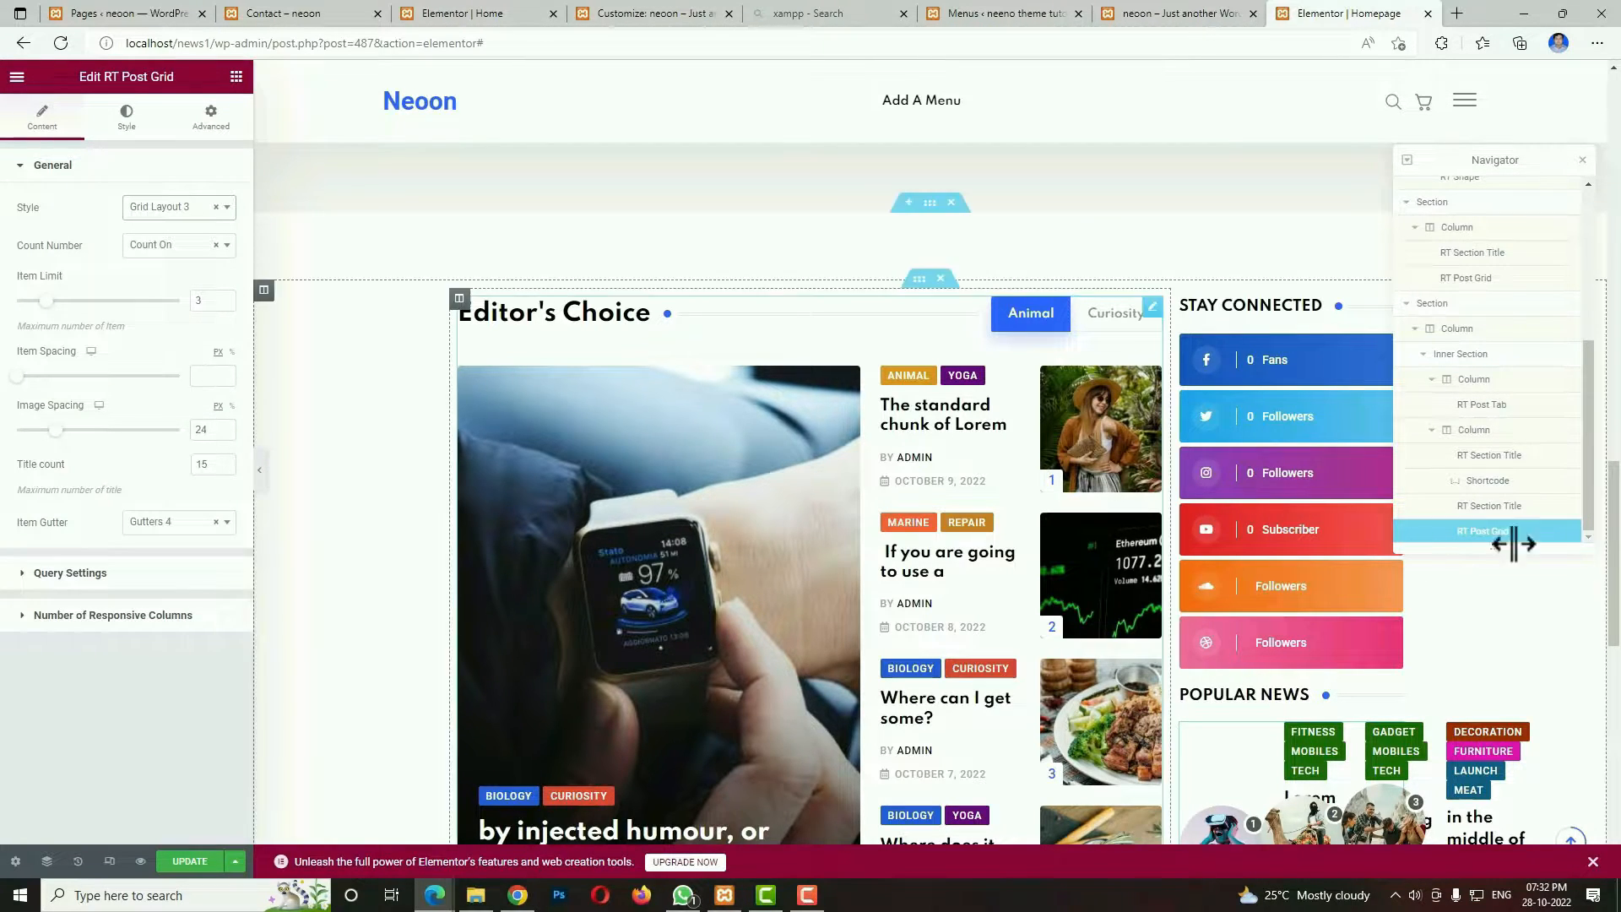
# Restrict the POPULAR NEWS post grid's query to the Adventure and Animal categories.
pyautogui.click(78, 572)
pyautogui.click(25, 380)
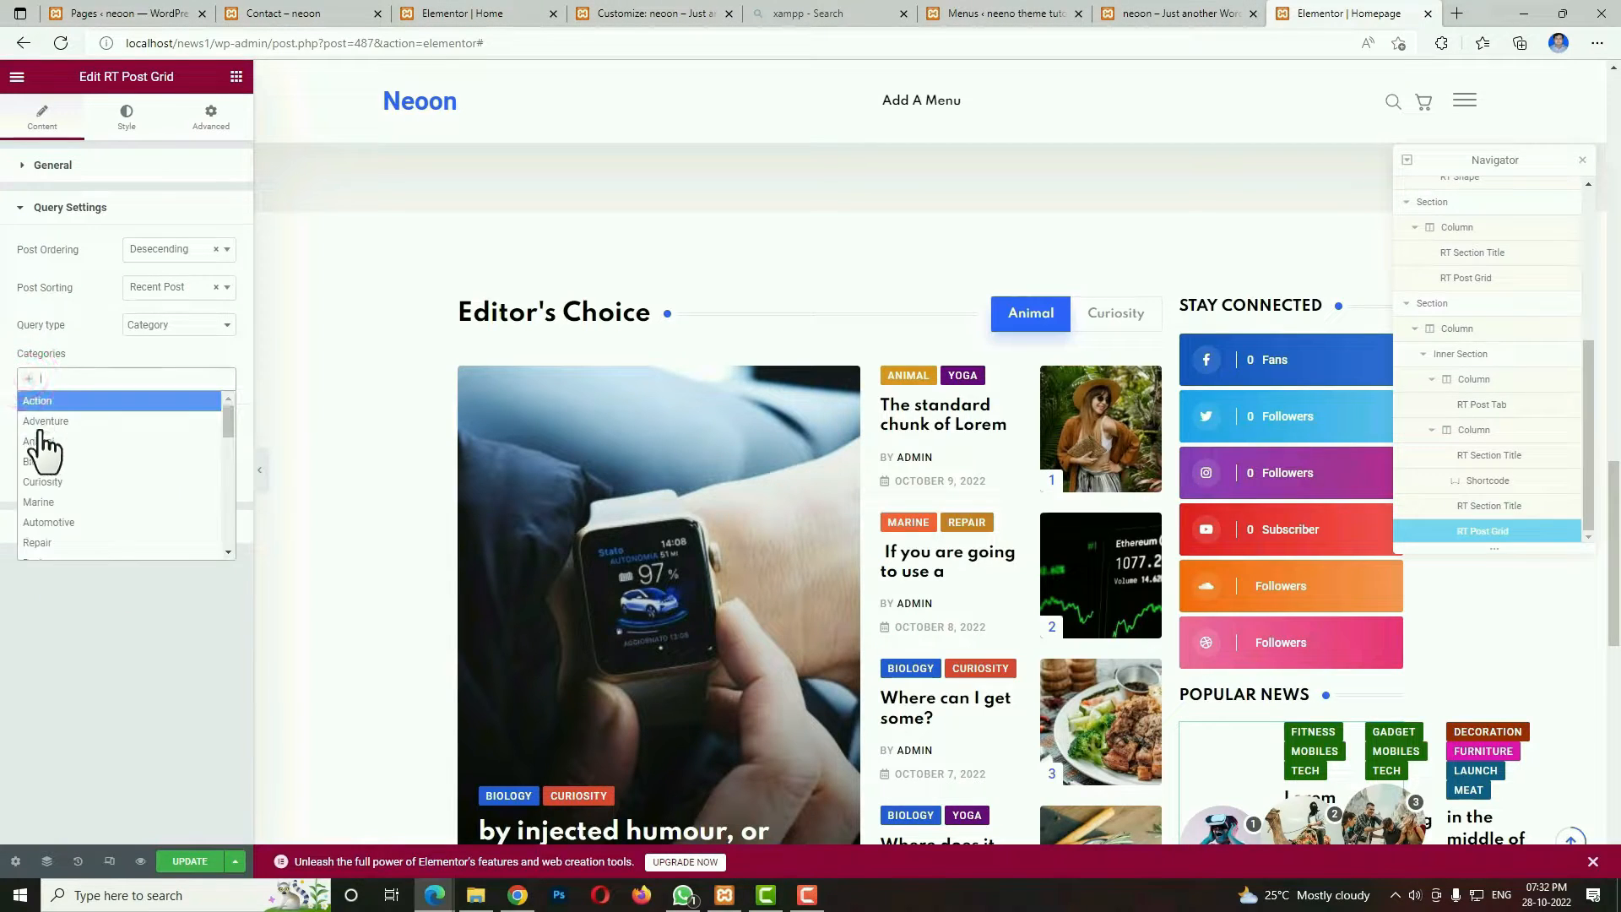
pyautogui.click(44, 433)
pyautogui.click(65, 377)
pyautogui.click(64, 420)
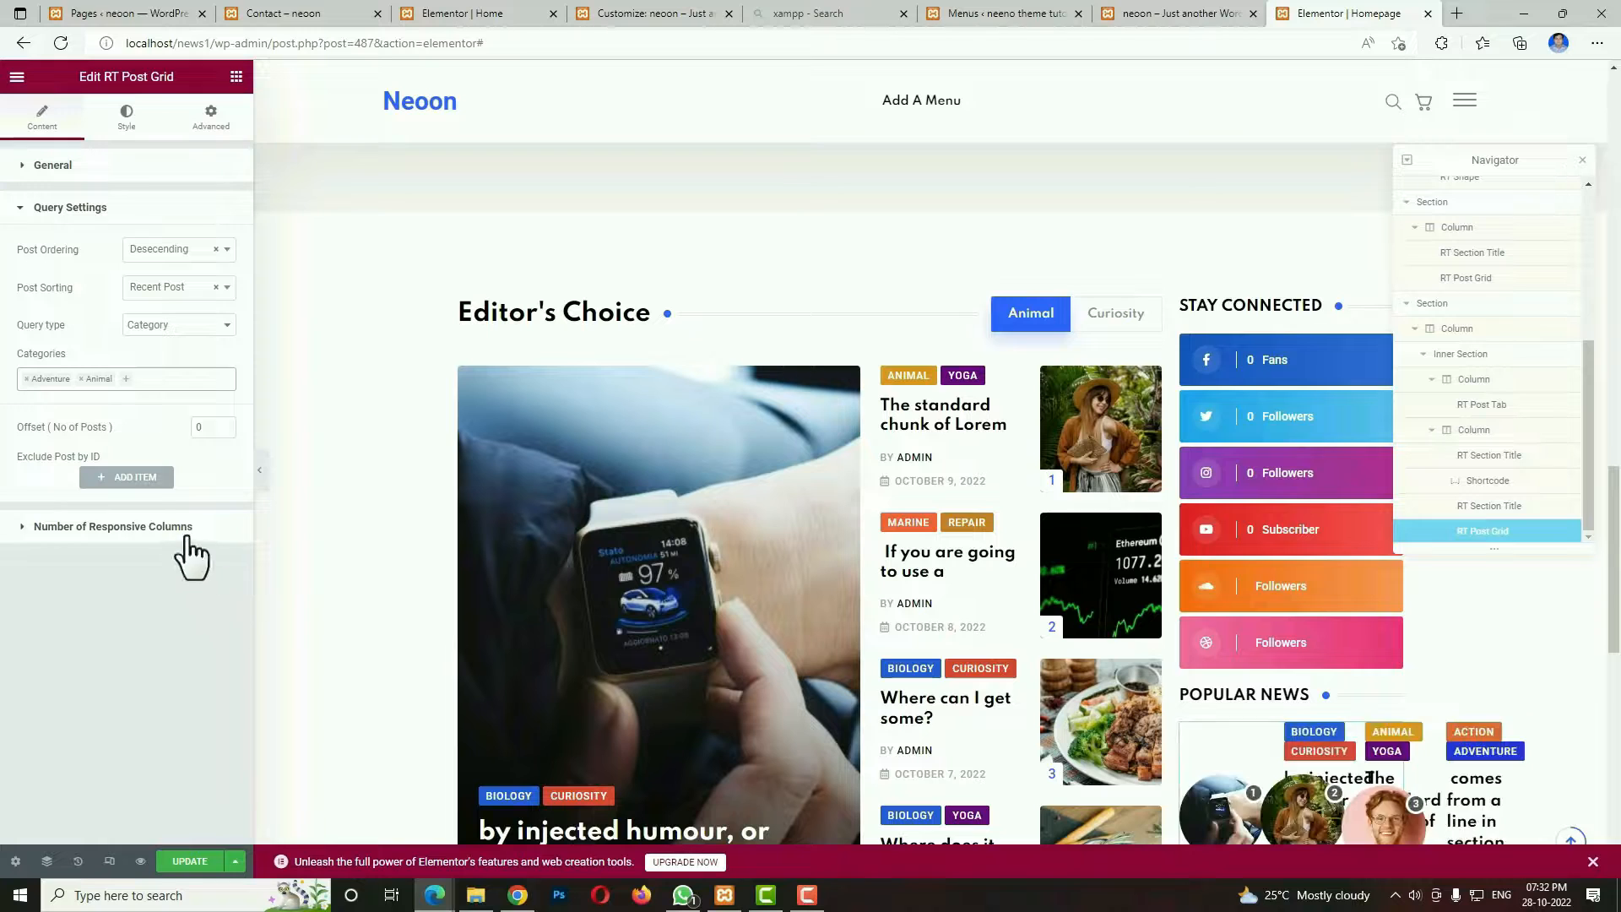
# Set the POPULAR NEWS grid's responsive columns to 1 Col for both desktop widths and for tablets.
pyautogui.click(187, 529)
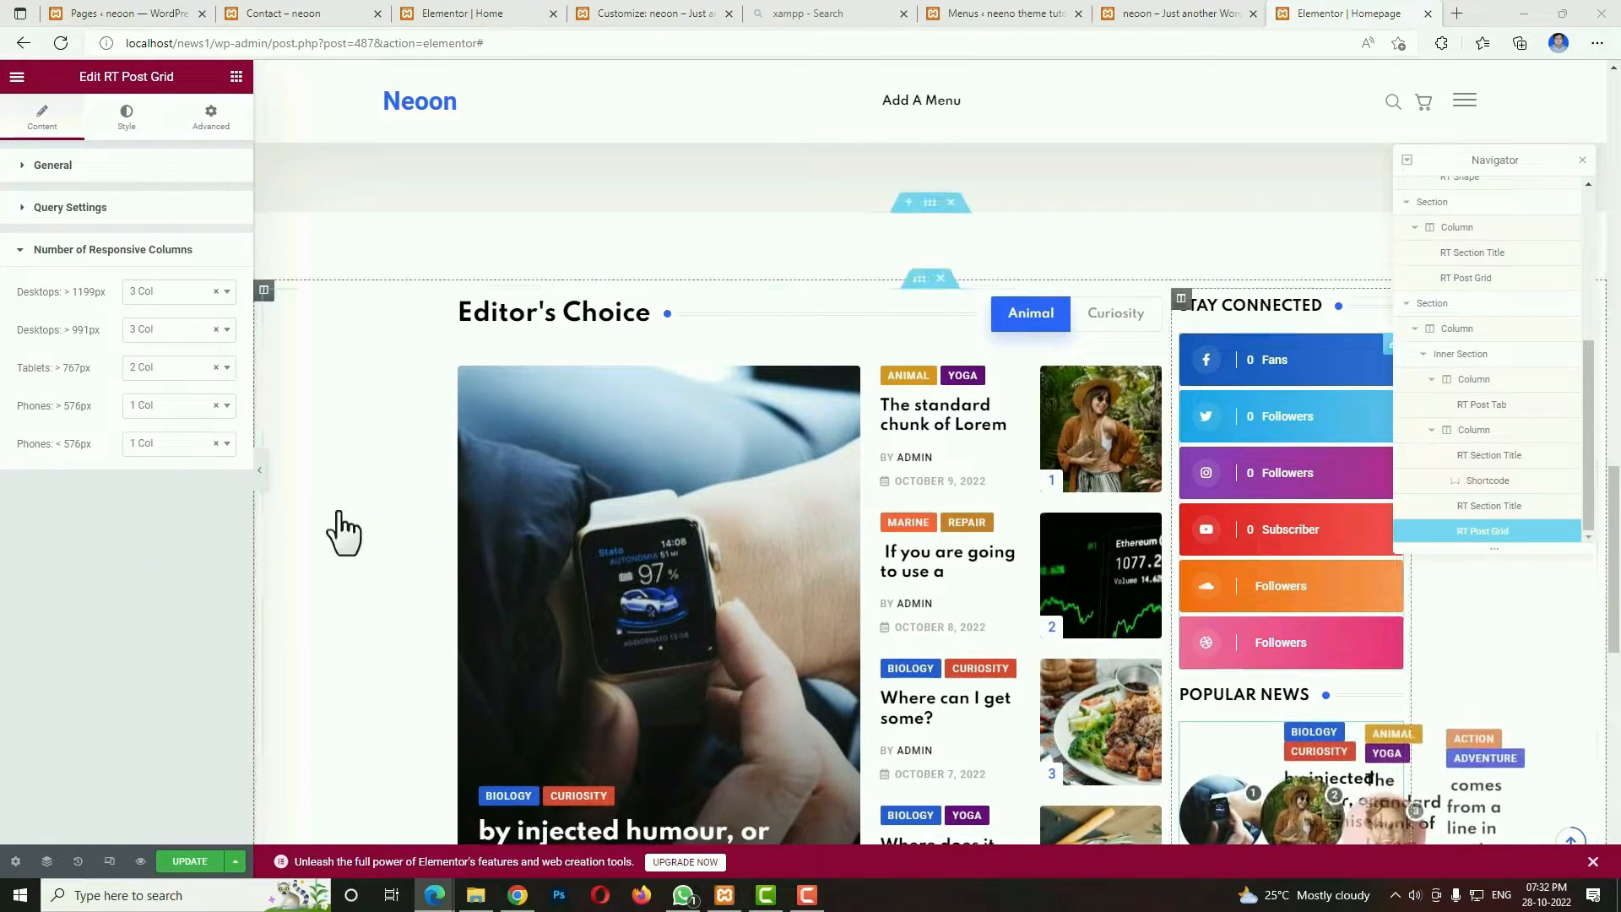
pyautogui.click(168, 291)
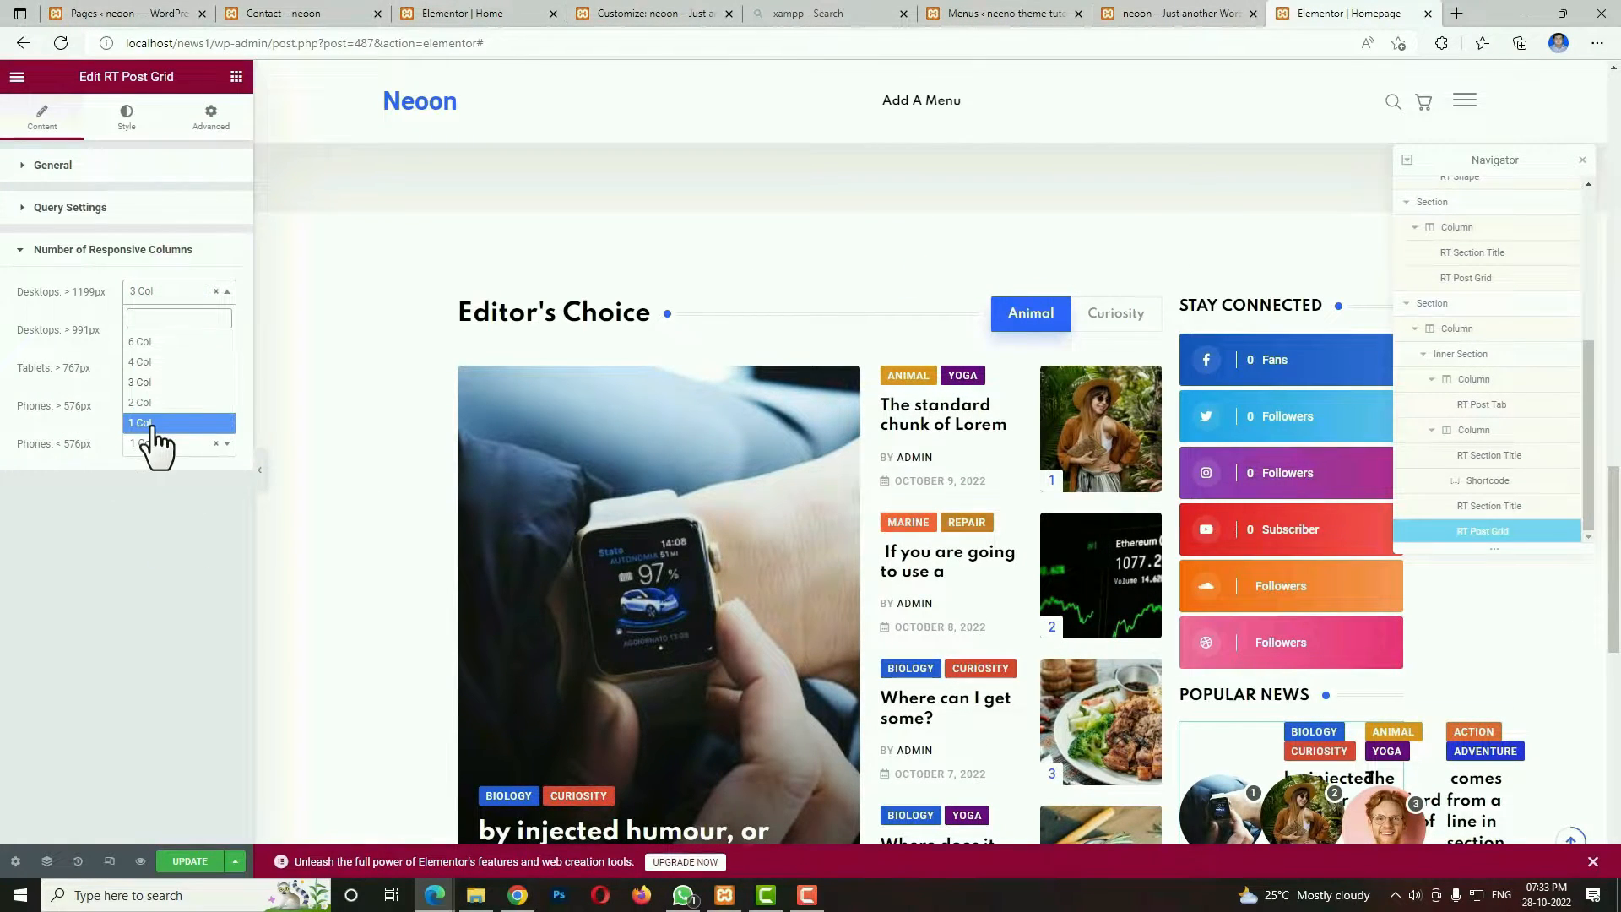
pyautogui.click(155, 424)
pyautogui.click(163, 329)
pyautogui.click(156, 459)
pyautogui.click(152, 368)
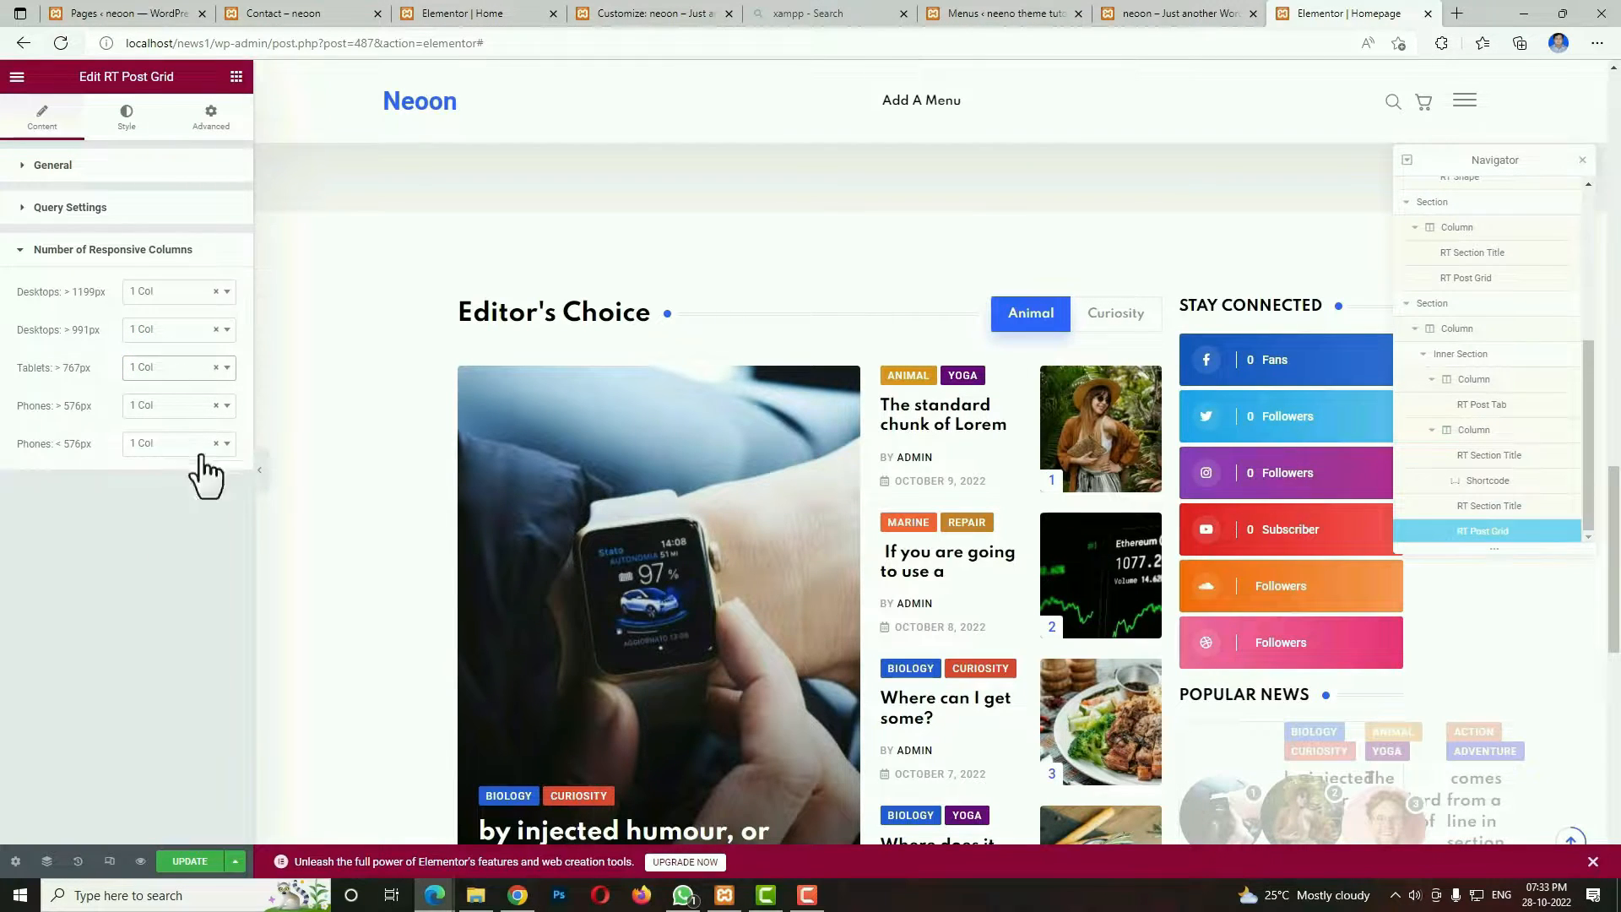
pyautogui.scroll(-4, 1274, 478)
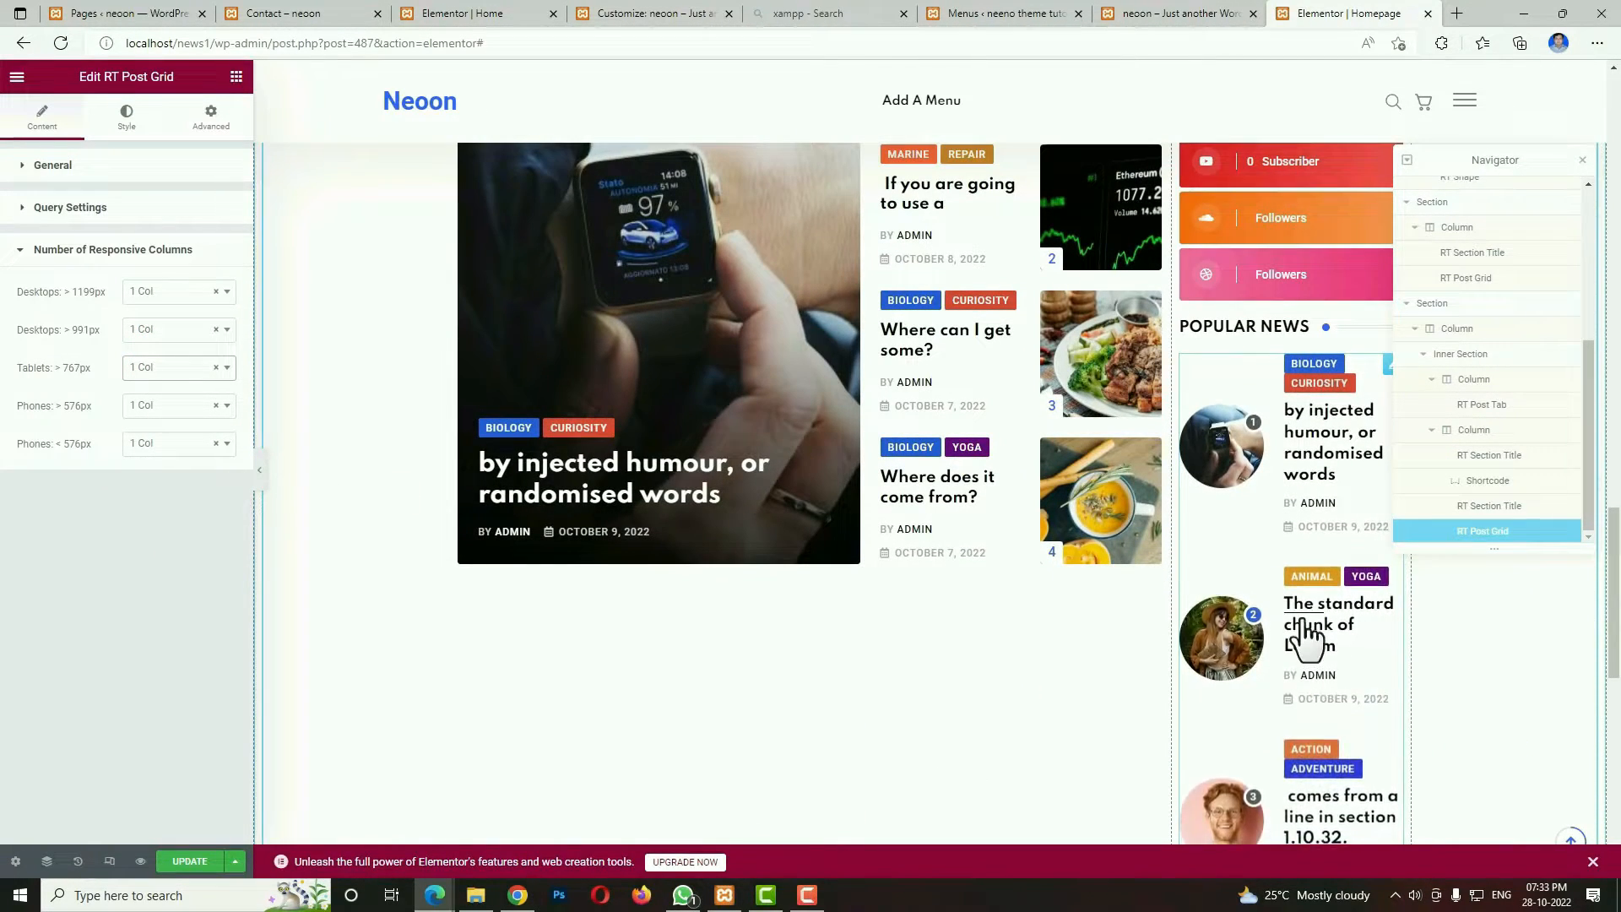
# Add an RT Section Title widget below the Editor's Choice post tab, titled STAY CONNECTED with an empty subtitle.
pyautogui.click(236, 77)
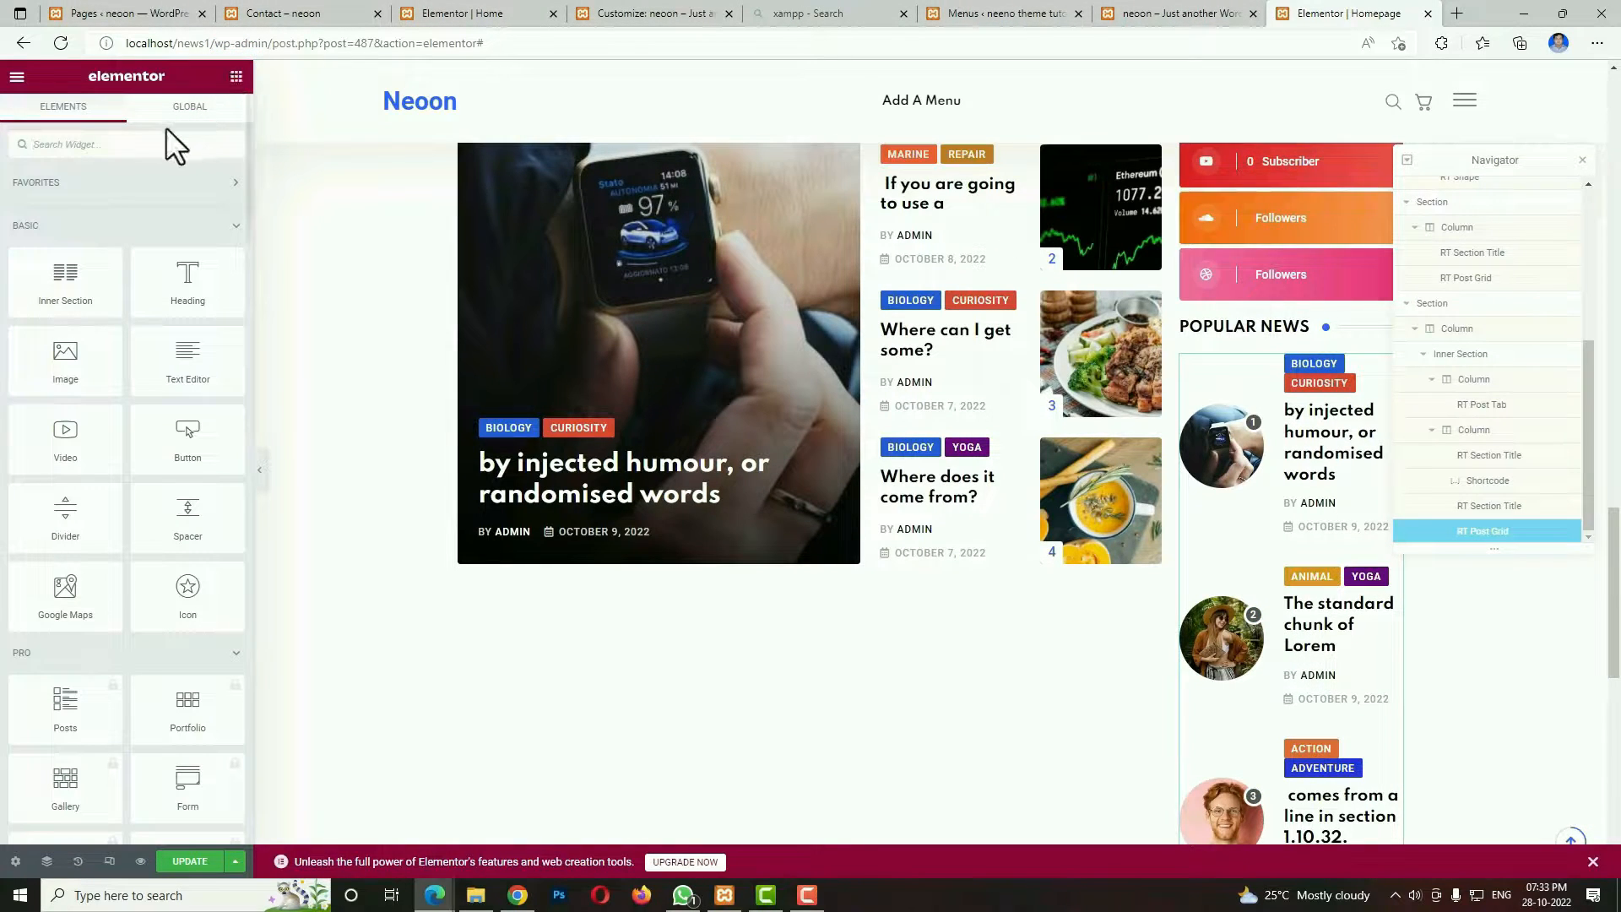
pyautogui.write('rt')
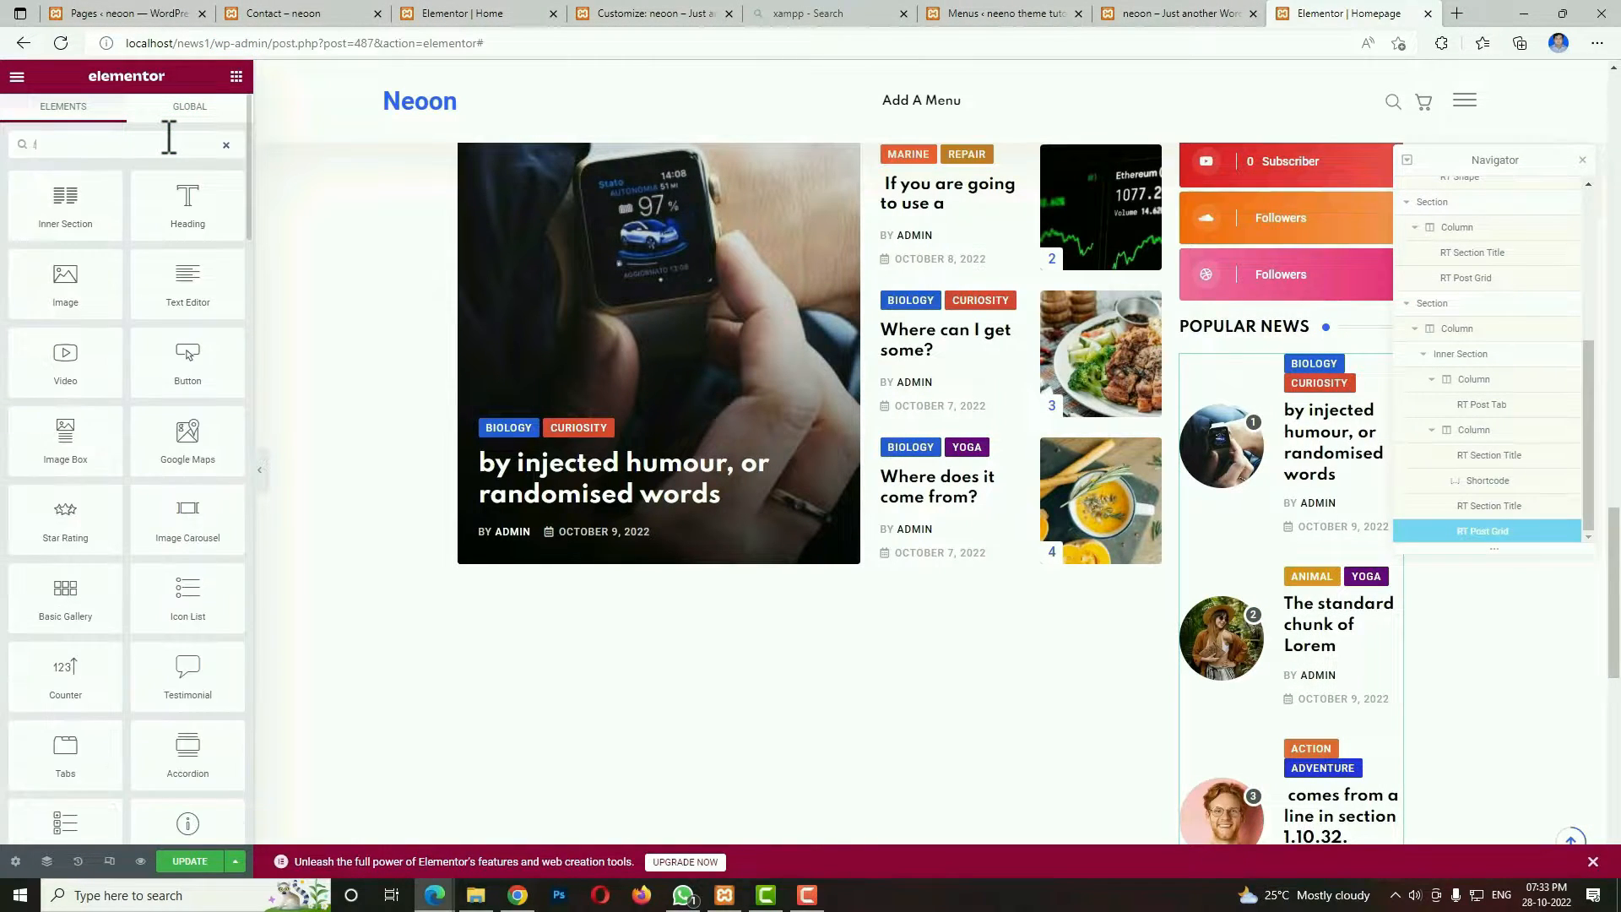
pyautogui.moveTo(666, 652); pyautogui.dragTo(652, 554)
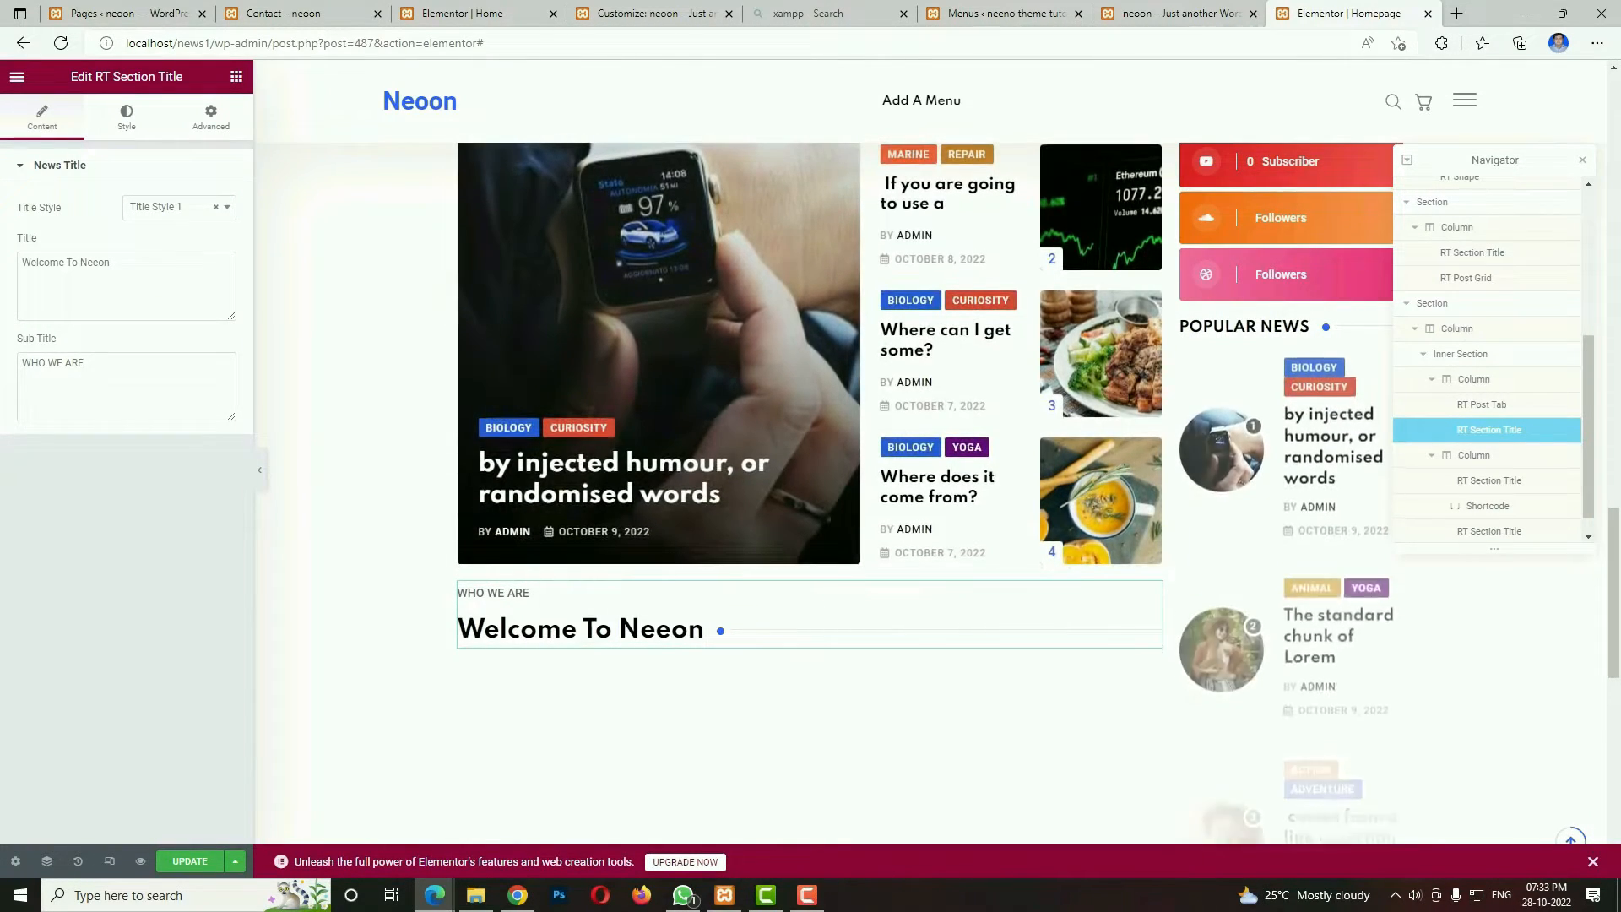
pyautogui.tripleClick(184, 382)
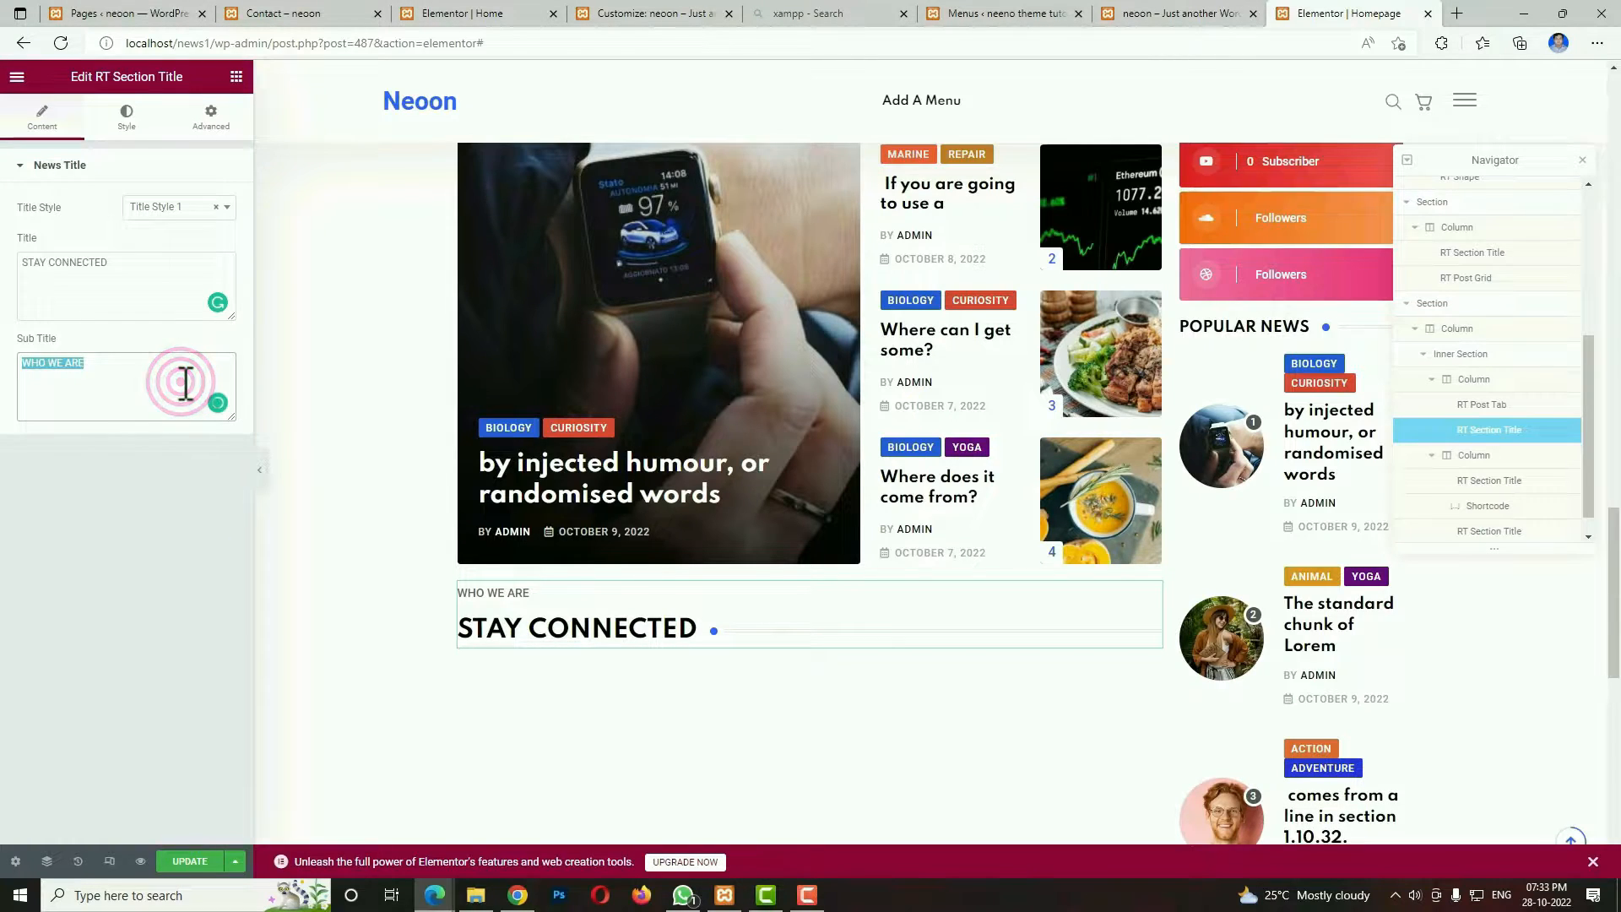
pyautogui.press('BackSpace')
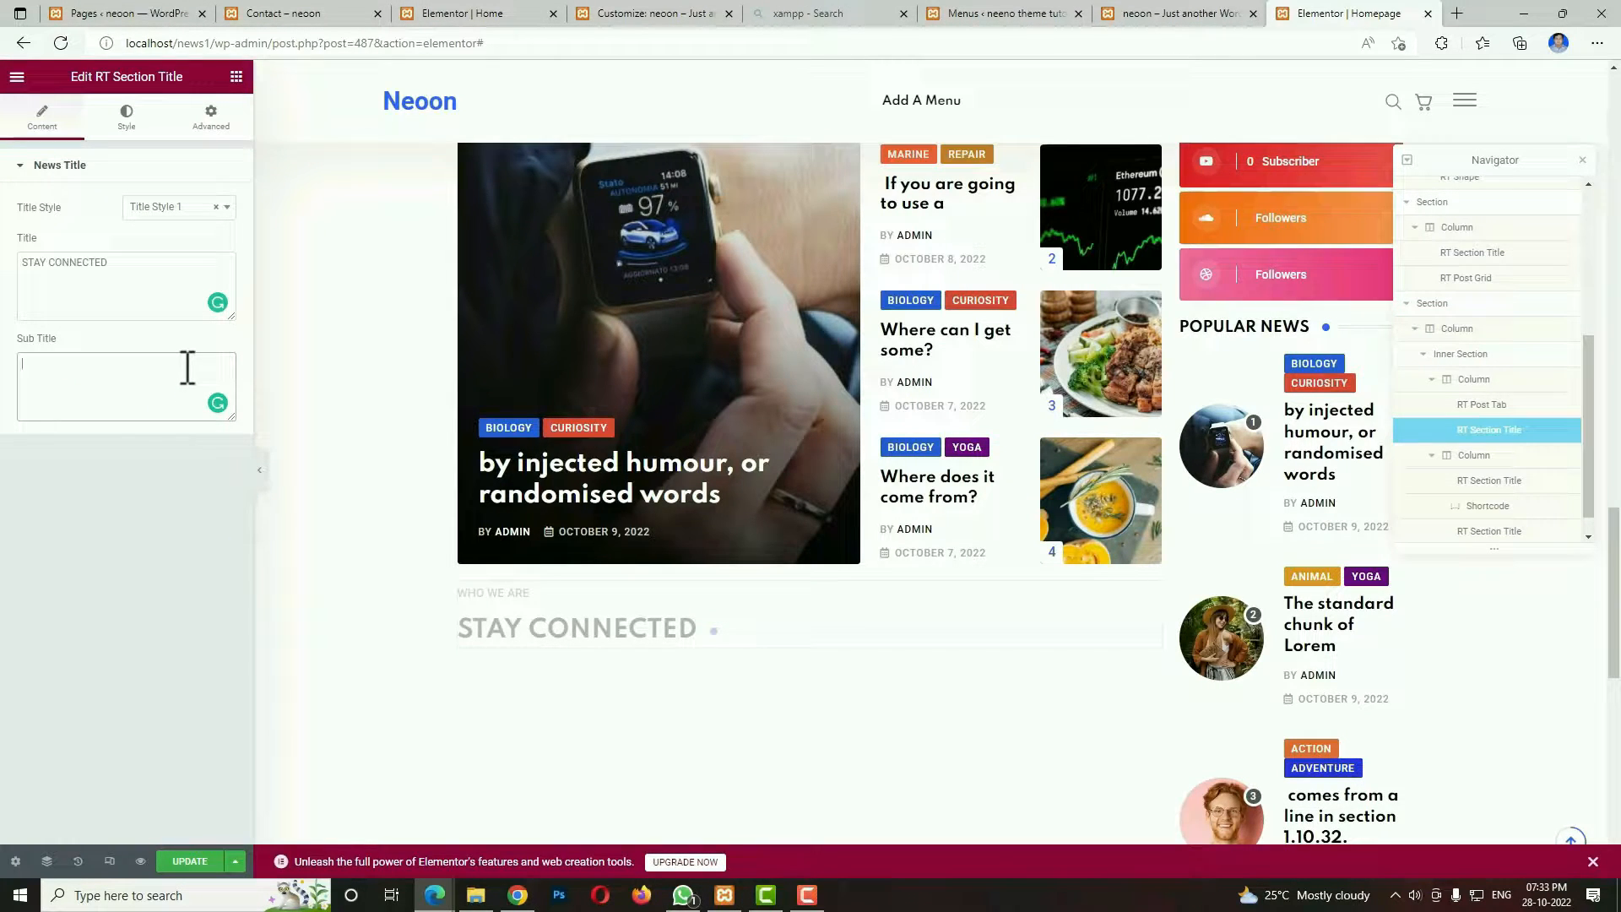
# Give the new section title below the Editor's Choice posts a top margin of 30 px and a bottom margin of 20 px.
pyautogui.click(213, 116)
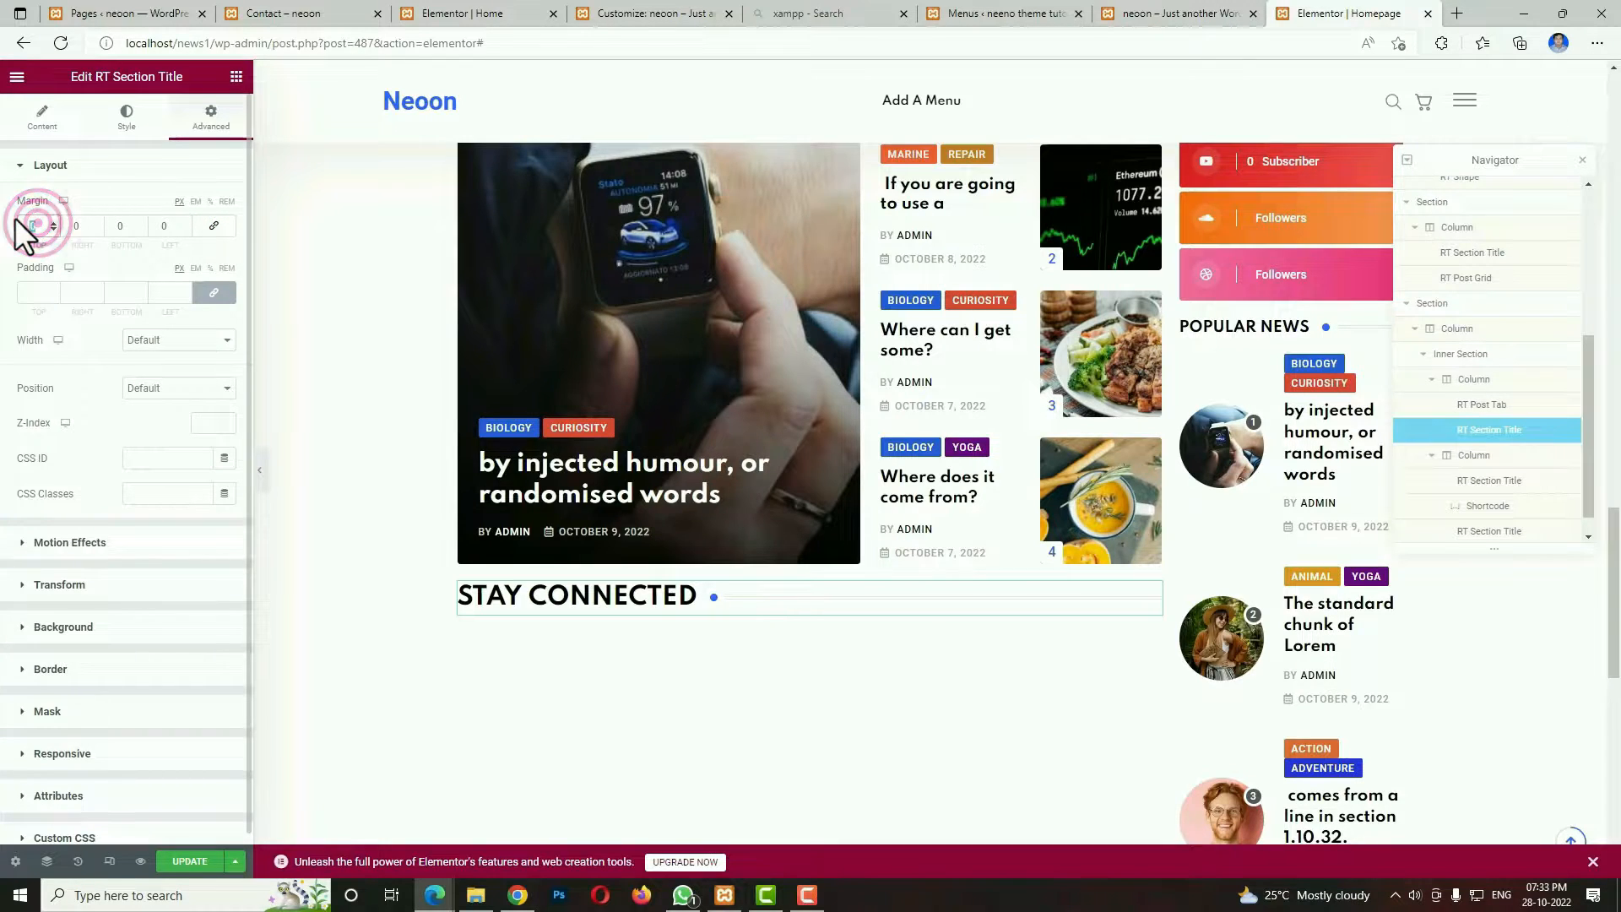
pyautogui.write('30')
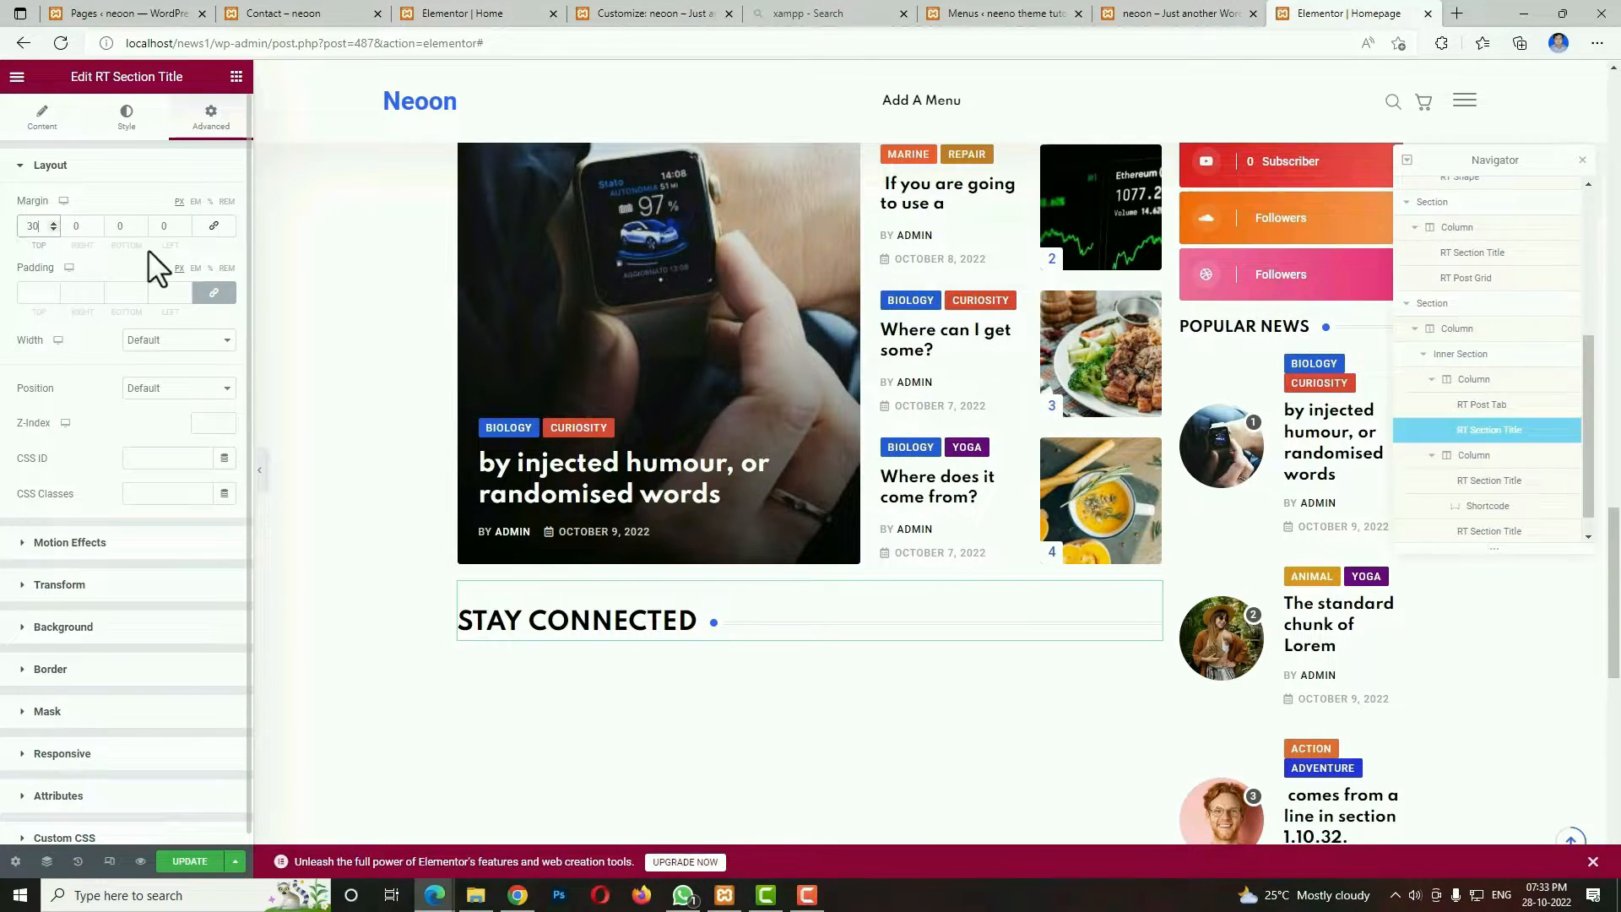
pyautogui.write('20')
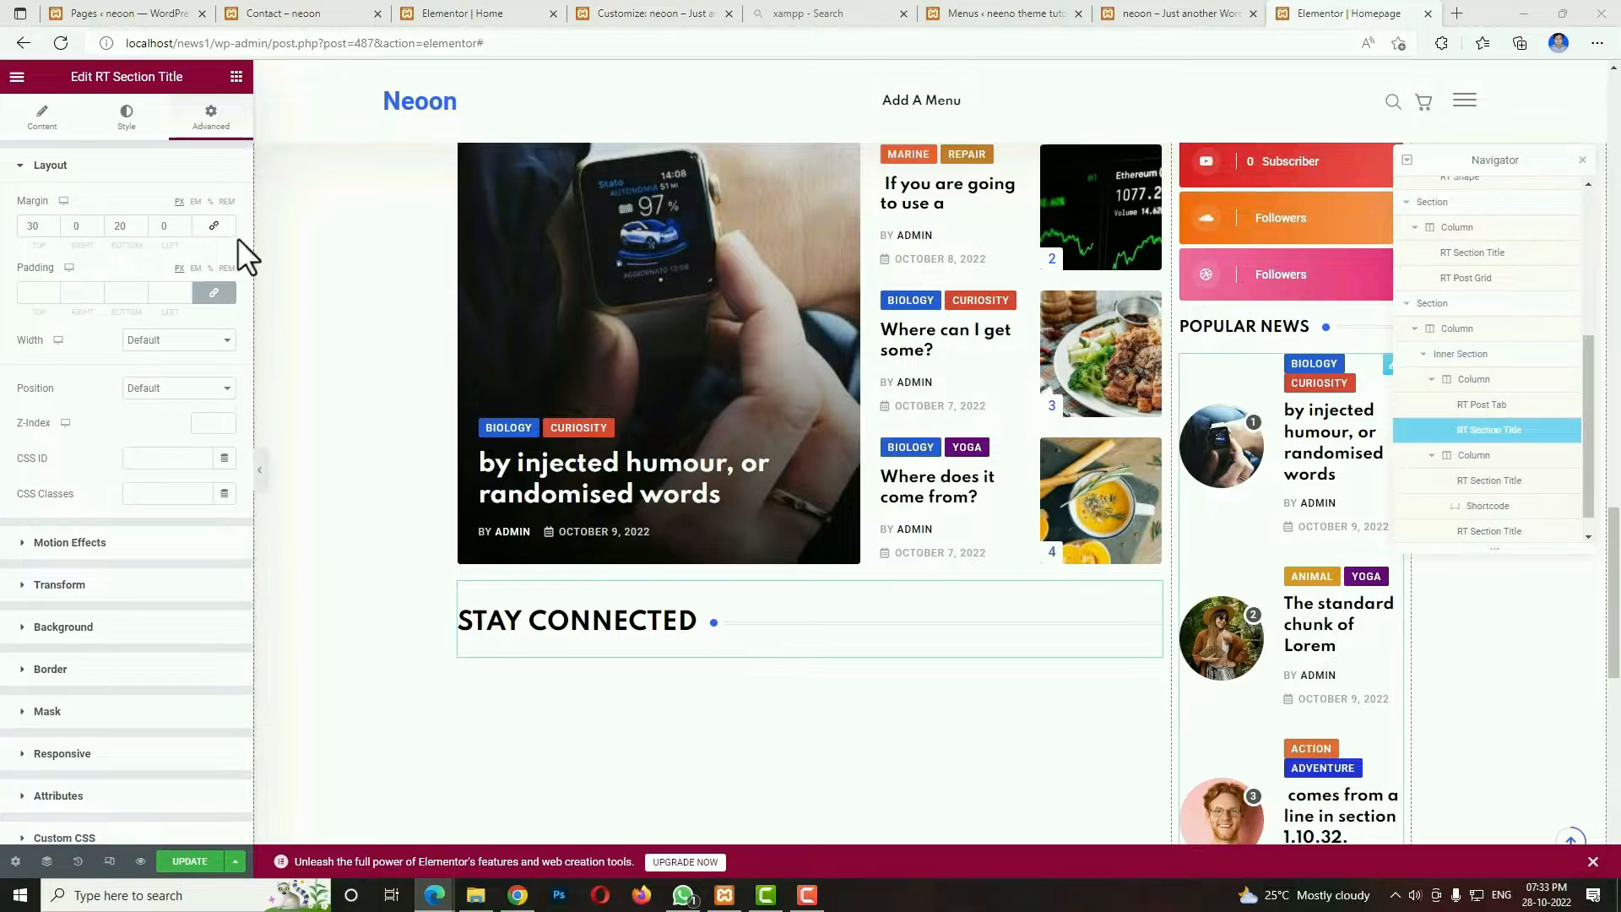
# Add an RT Post Overlay widget below the wide column's STAY CONNECTED title and open its item limit for editing.
pyautogui.click(236, 77)
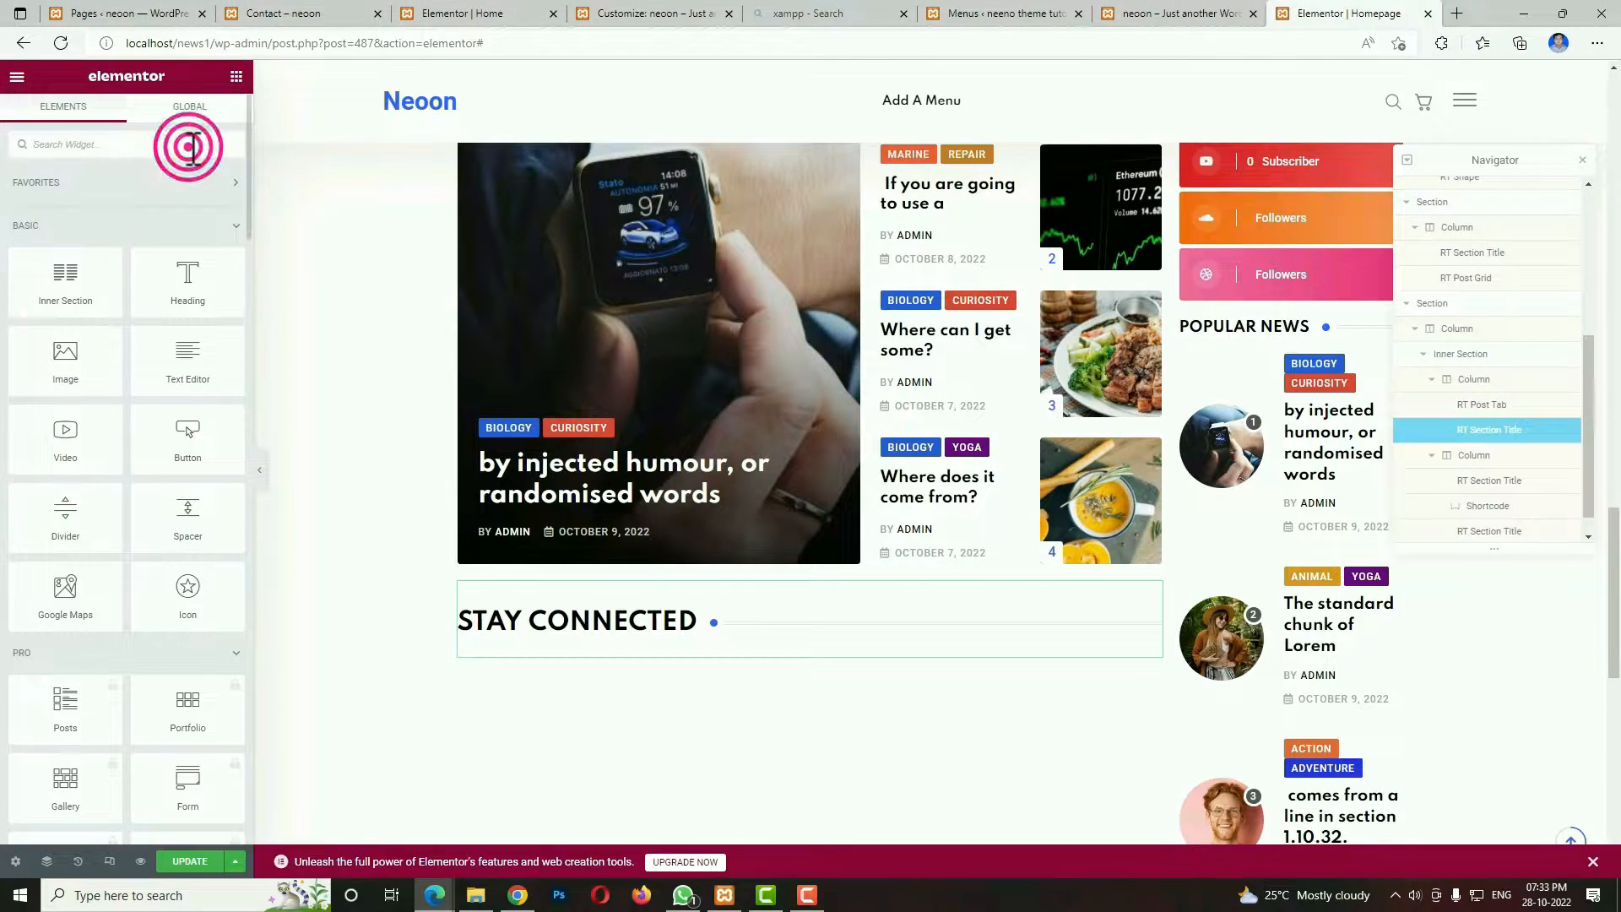
pyautogui.write('over')
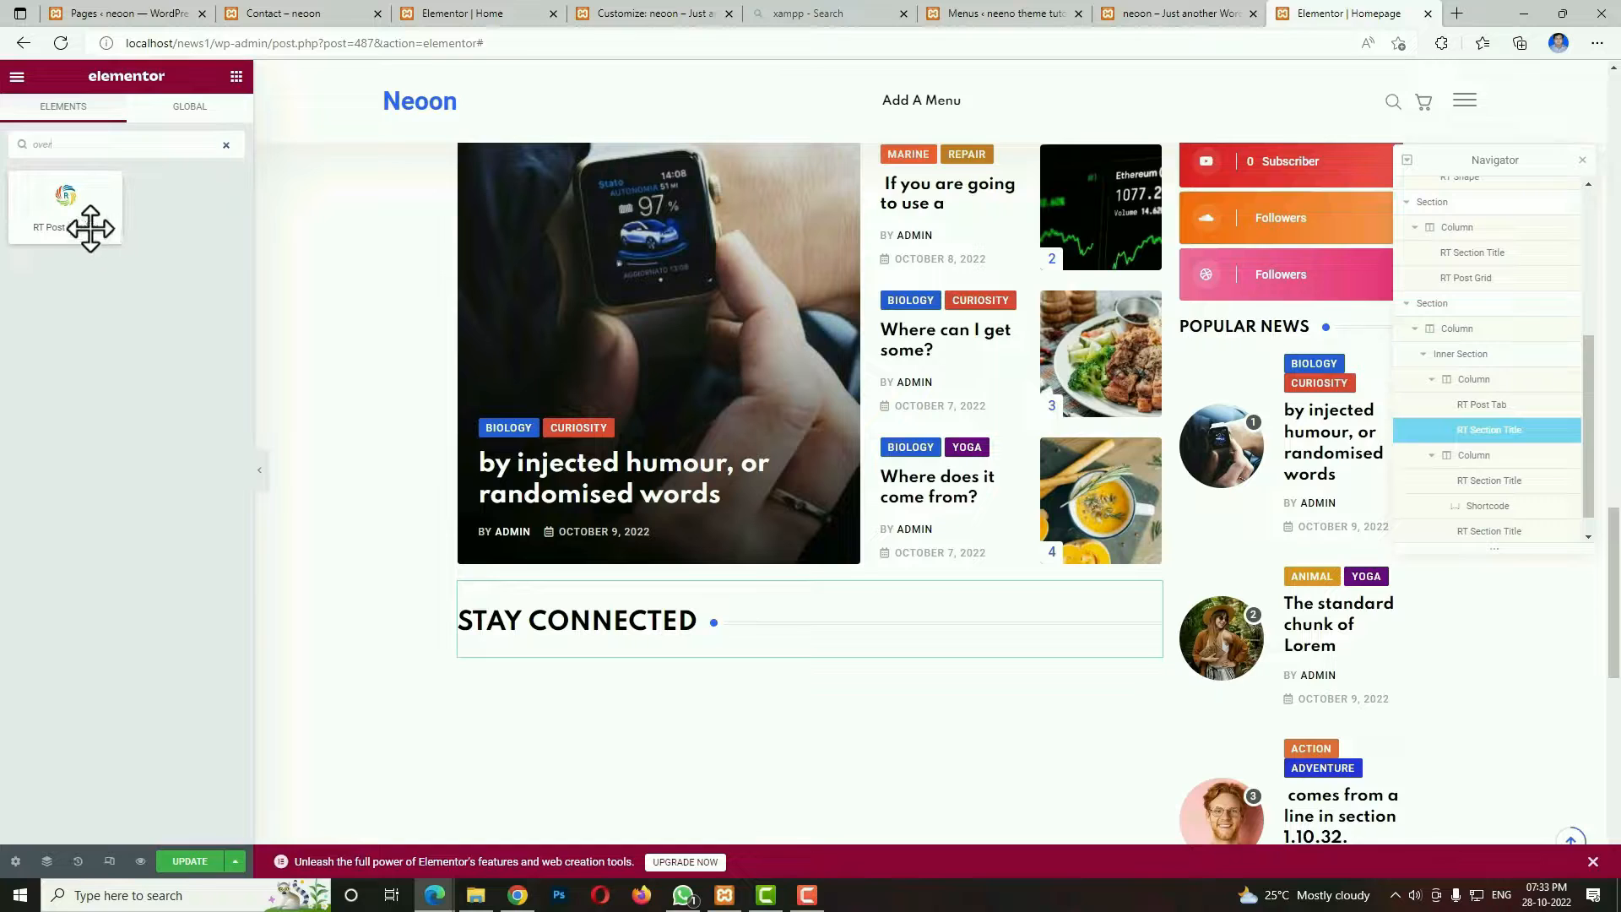
pyautogui.moveTo(91, 228); pyautogui.dragTo(691, 646)
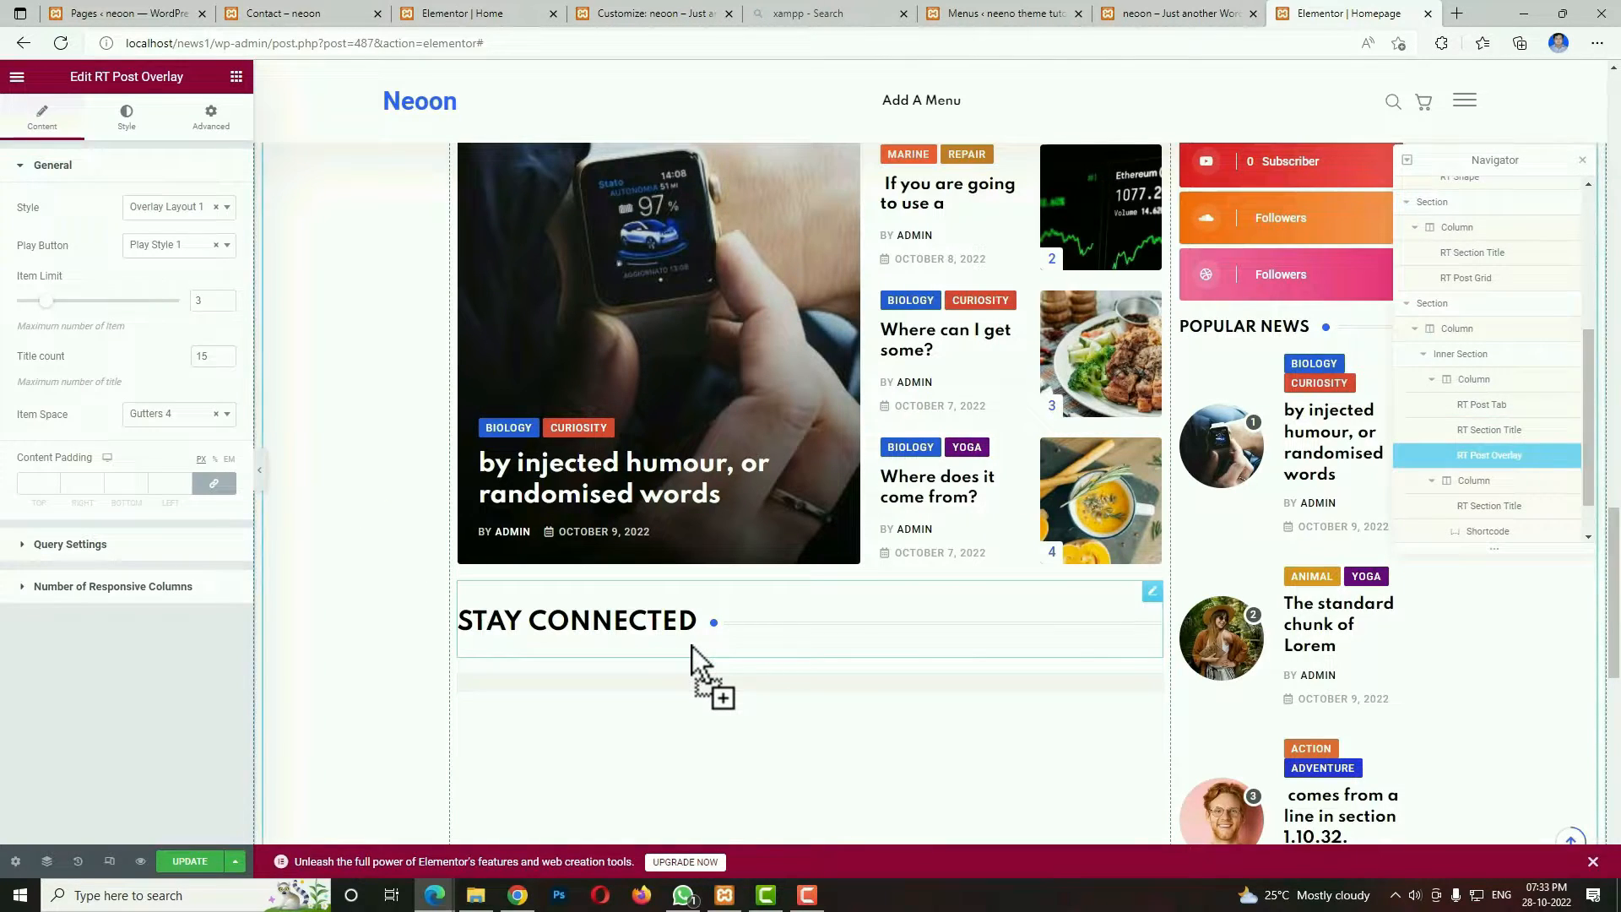
pyautogui.doubleClick(202, 300)
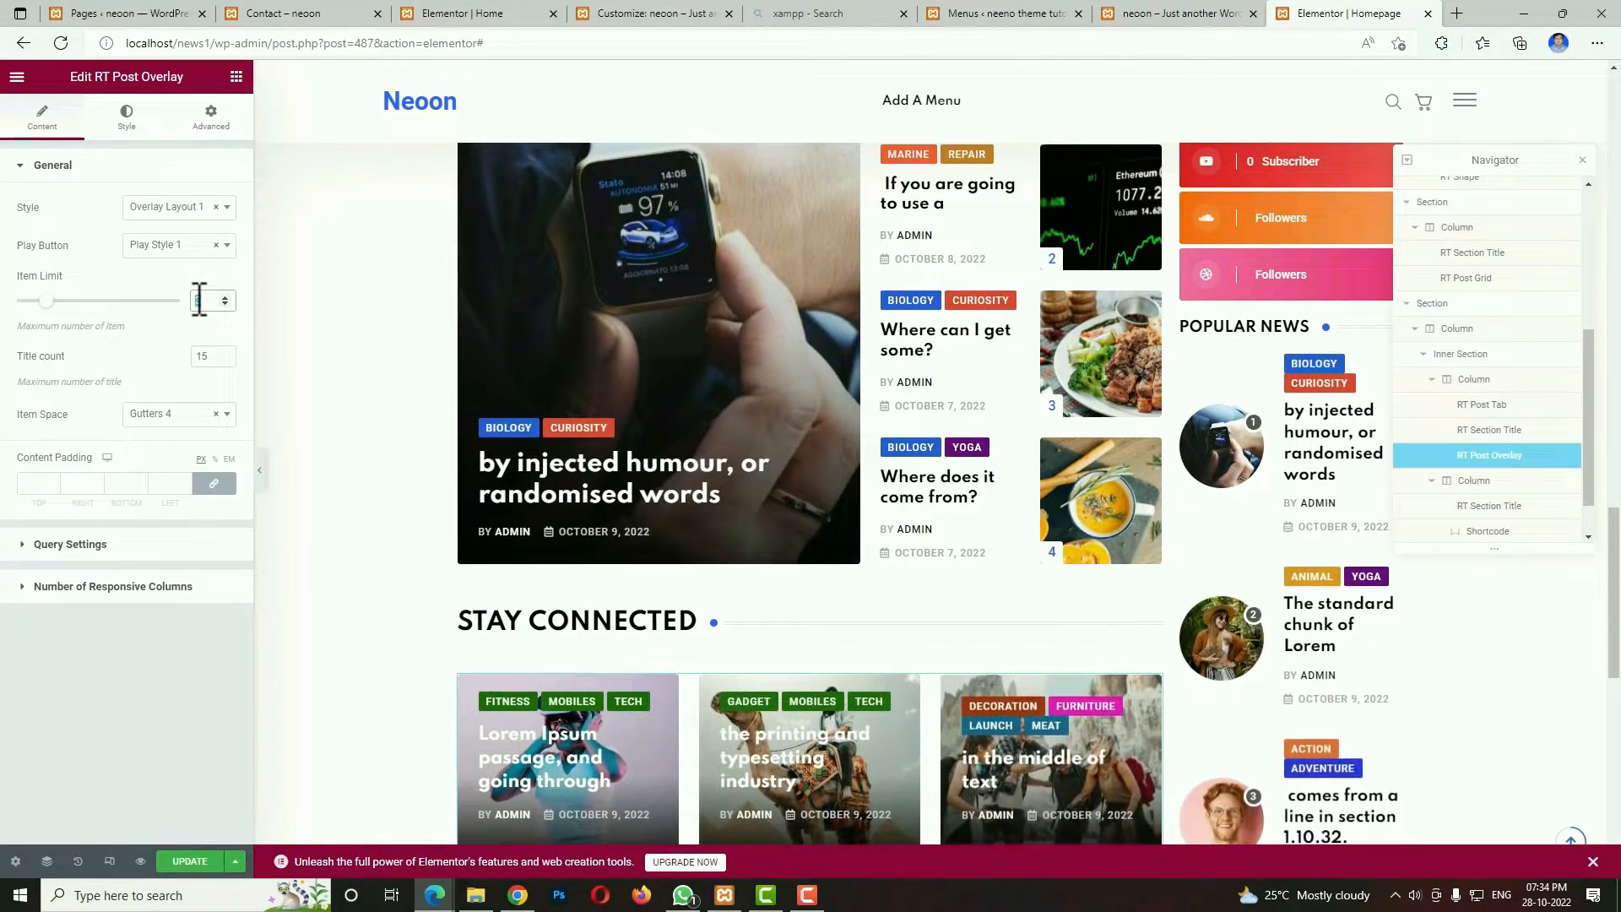
# Restrict the new post overlay's query to the Marine and Repair categories.
pyautogui.click(125, 544)
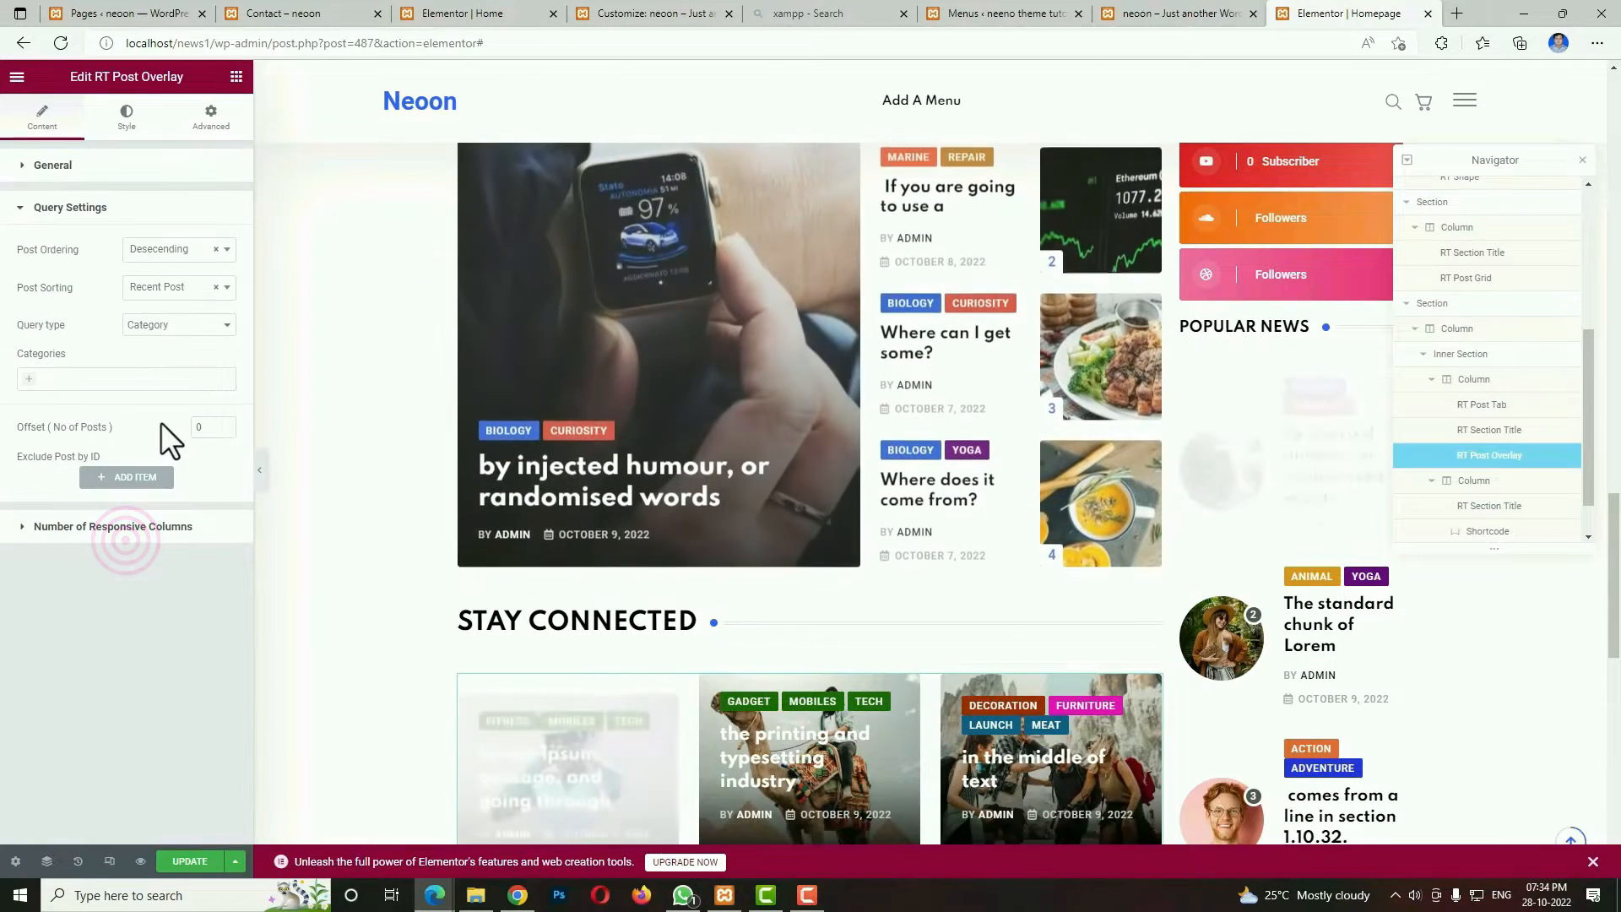
pyautogui.click(110, 379)
pyautogui.click(85, 503)
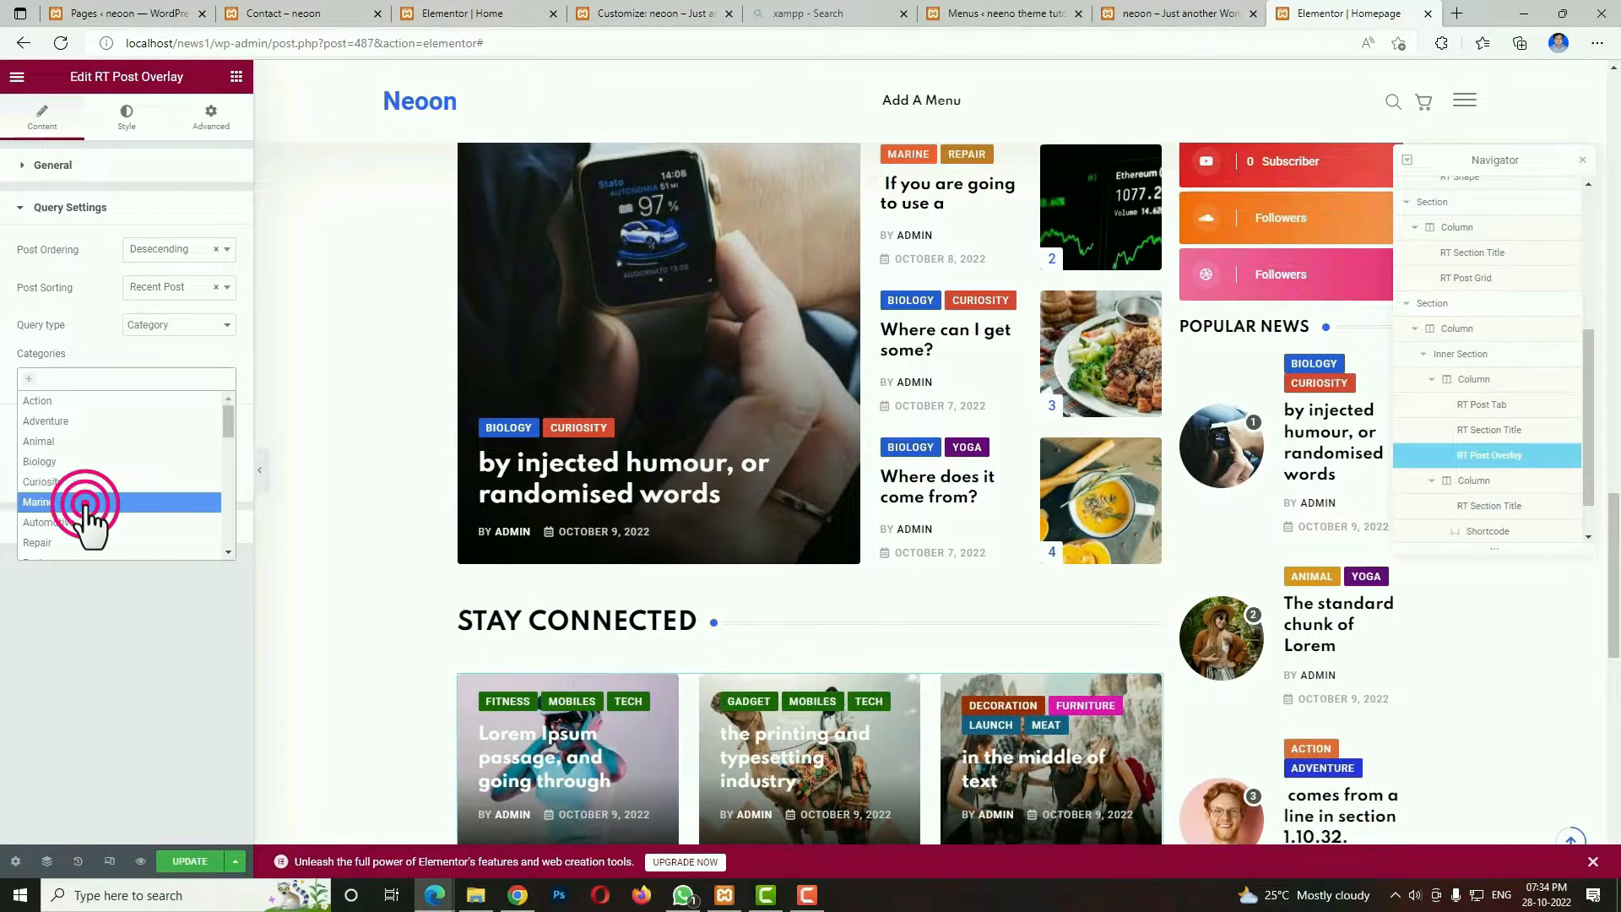
pyautogui.click(126, 380)
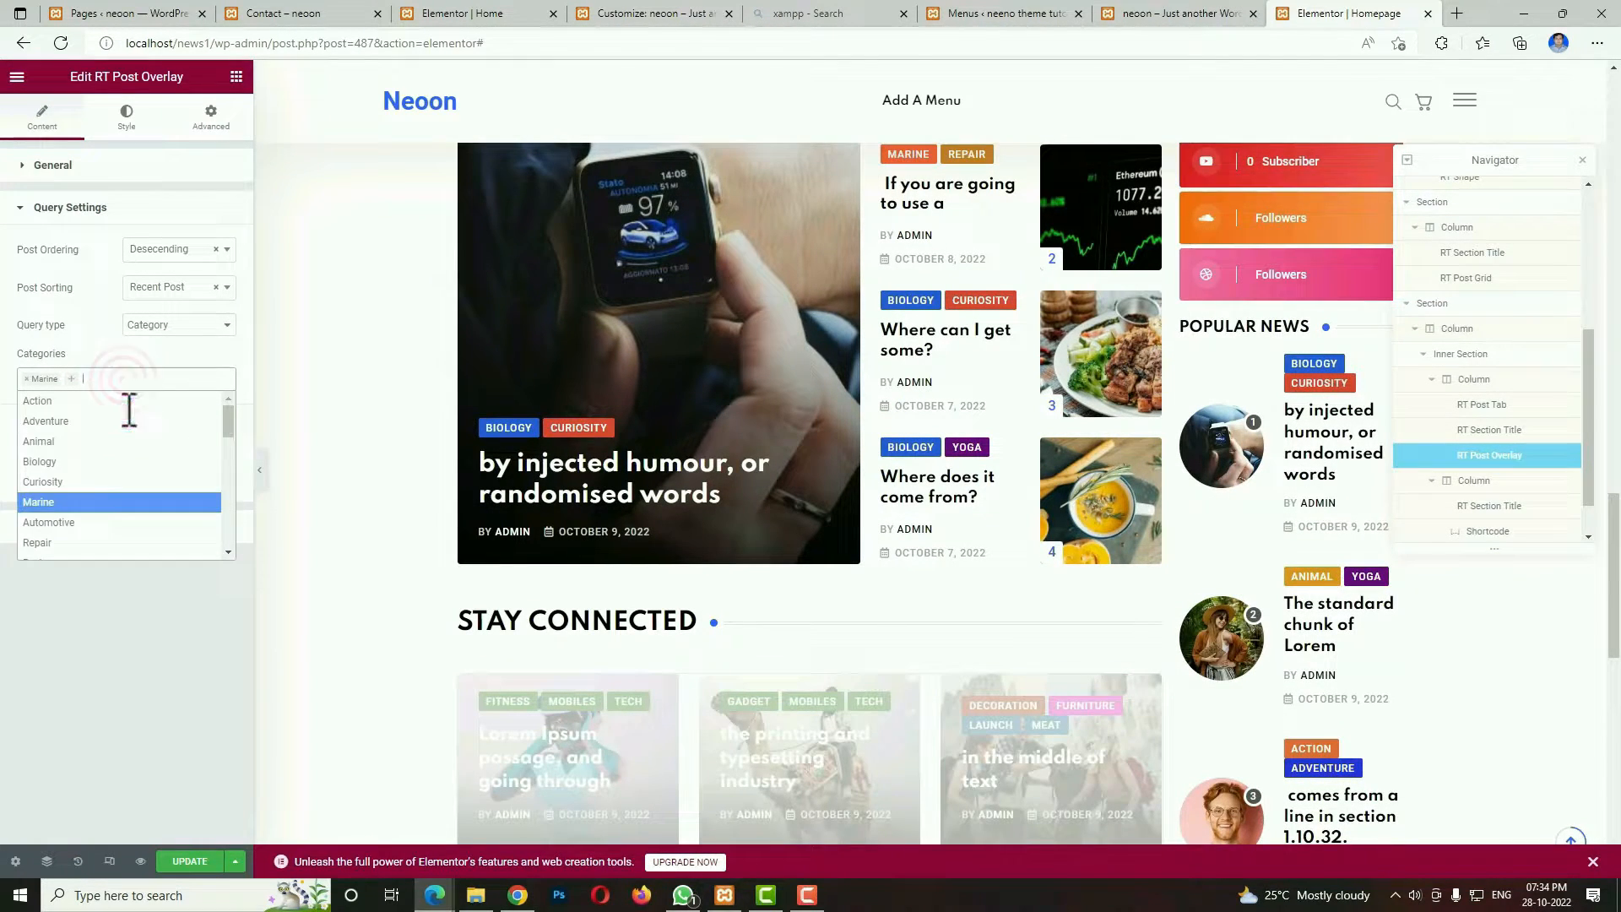
pyautogui.click(131, 541)
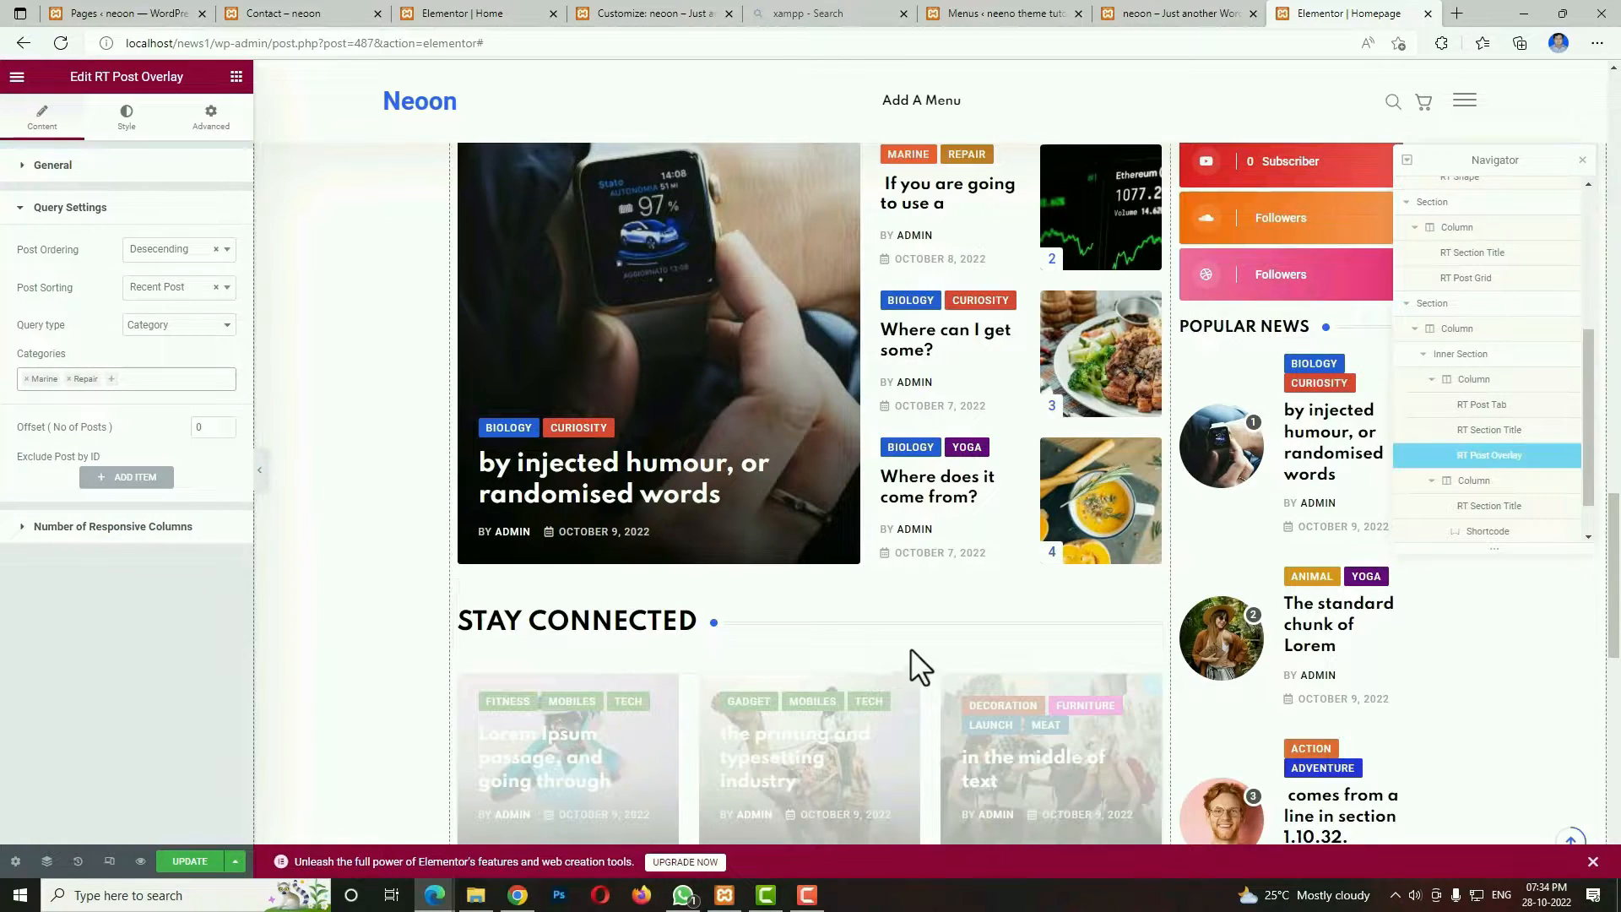
# Set the post overlay's responsive columns to 2 Col for both desktop widths.
pyautogui.click(211, 533)
pyautogui.click(152, 291)
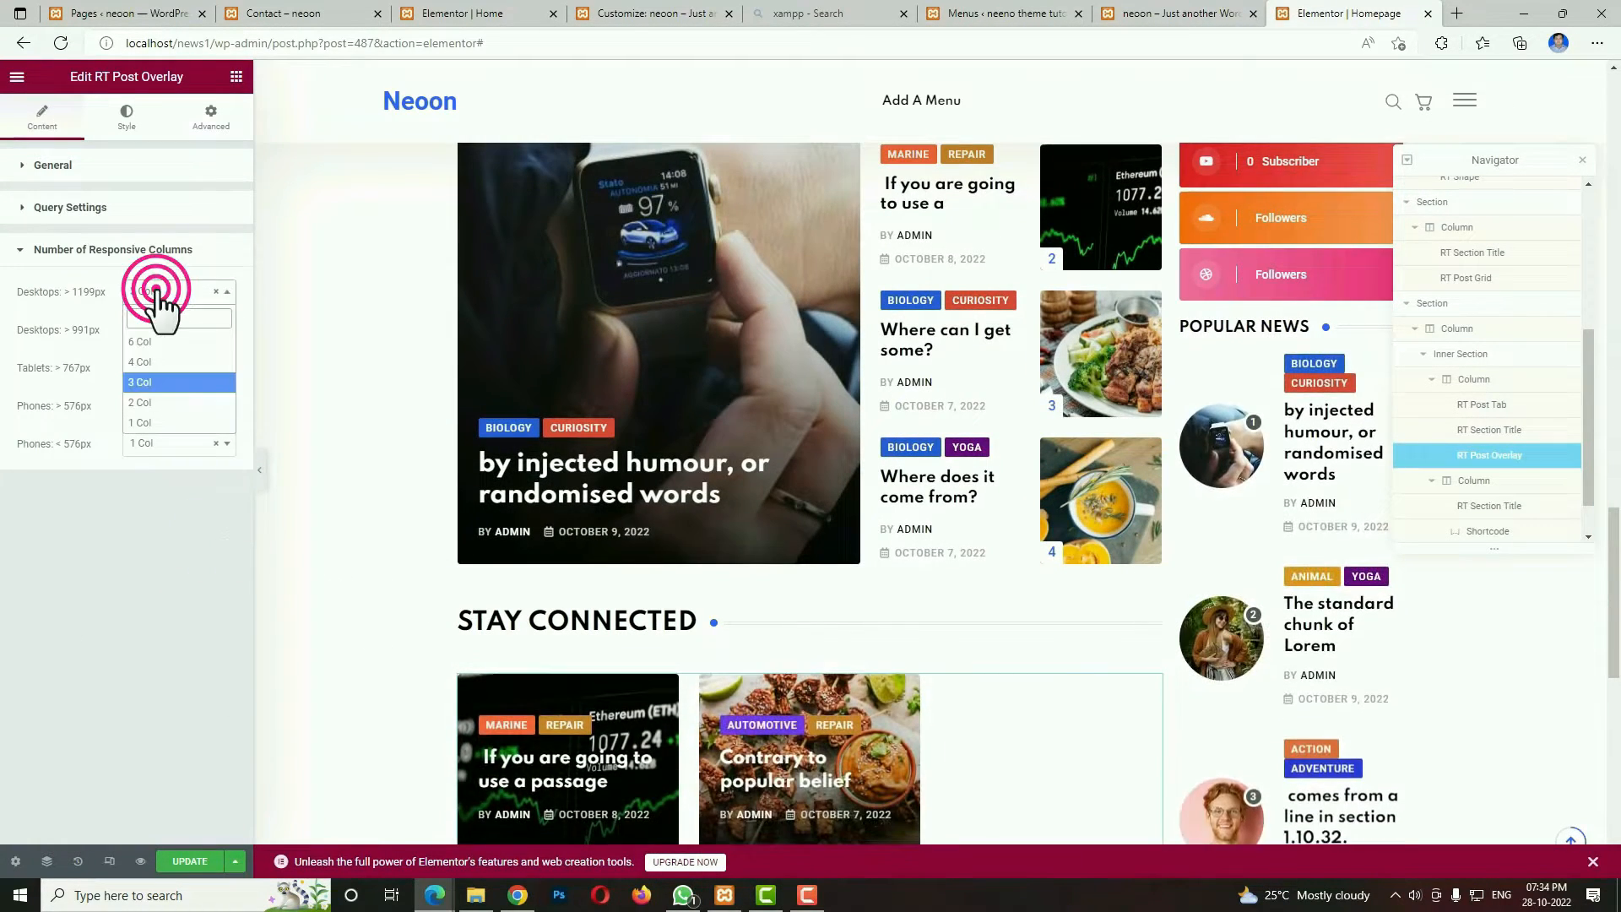
pyautogui.click(148, 403)
pyautogui.click(148, 331)
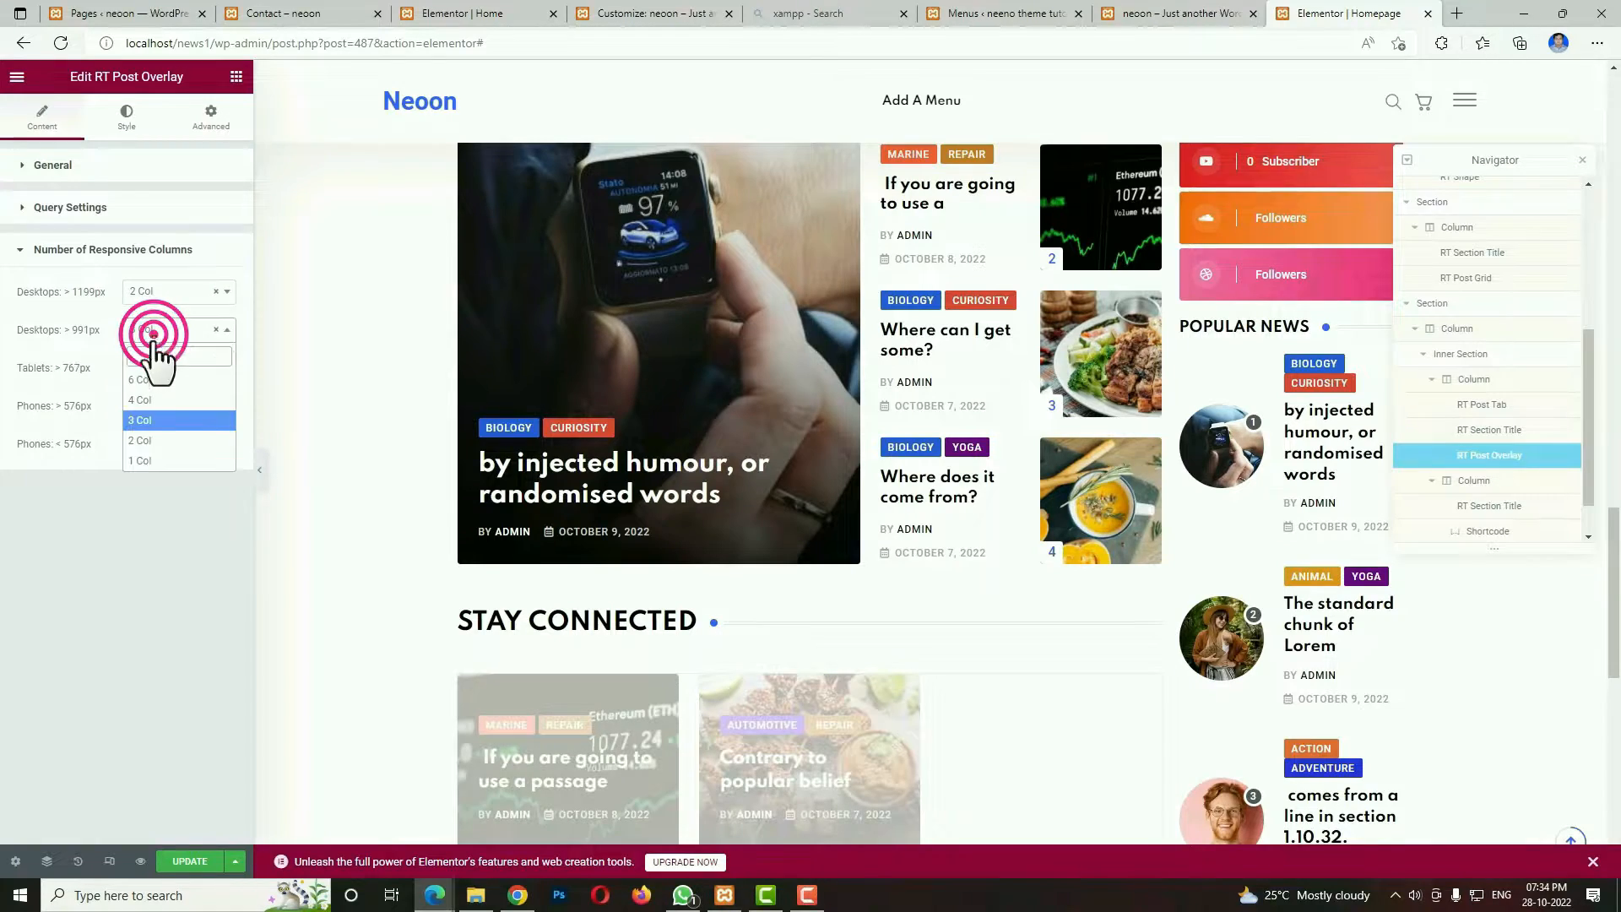
pyautogui.click(142, 439)
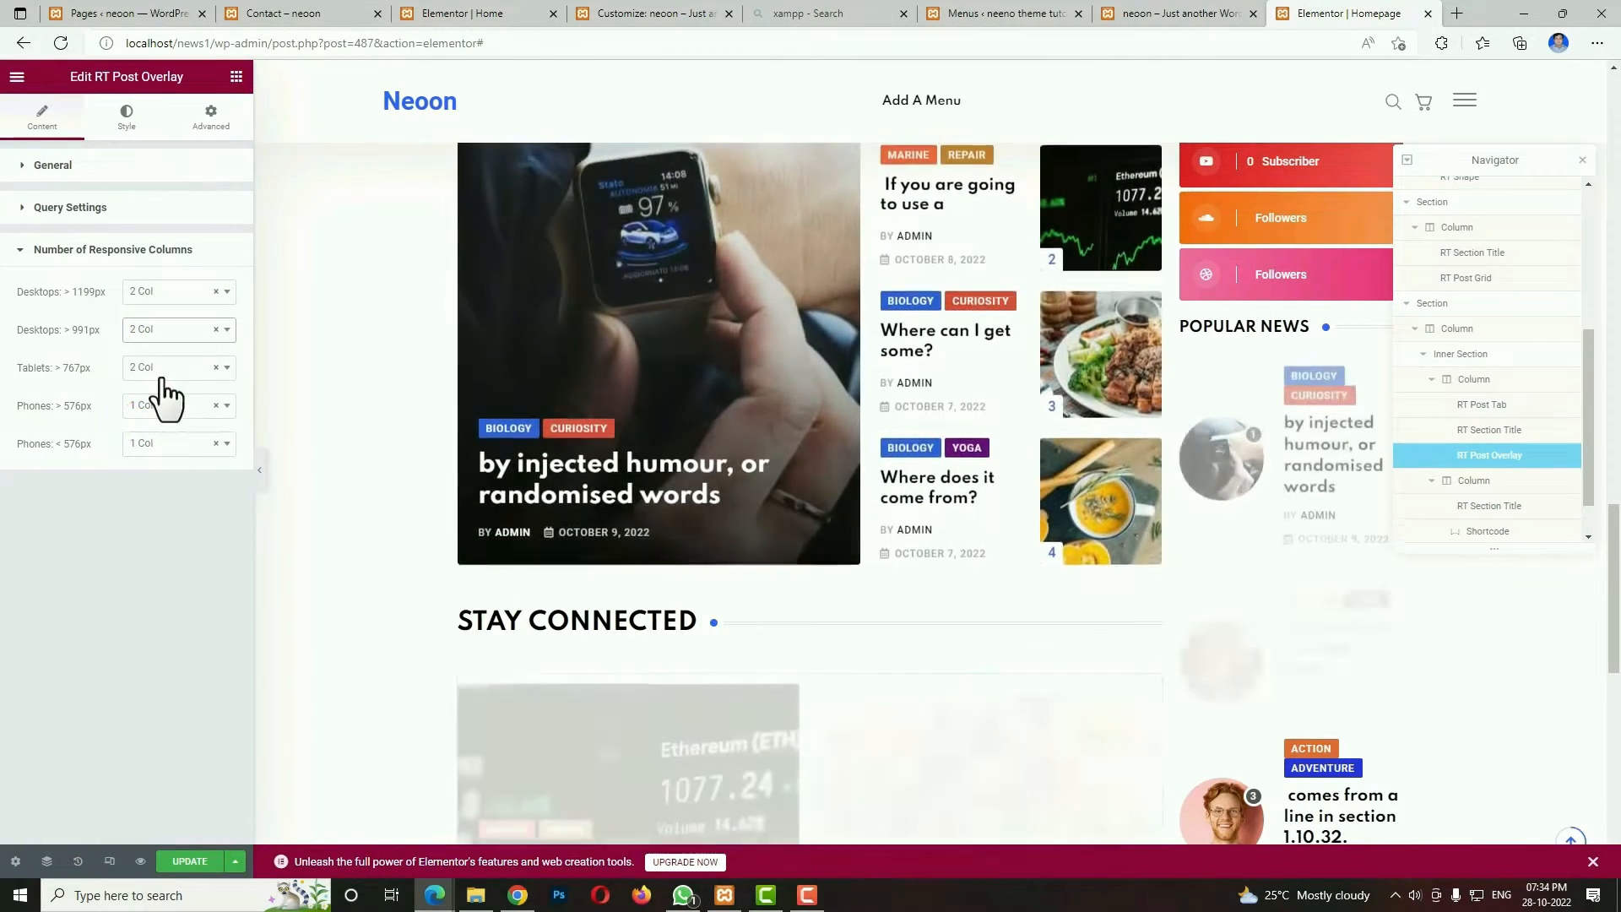
pyautogui.scroll(-4, 762, 626)
pyautogui.scroll(1, 761, 627)
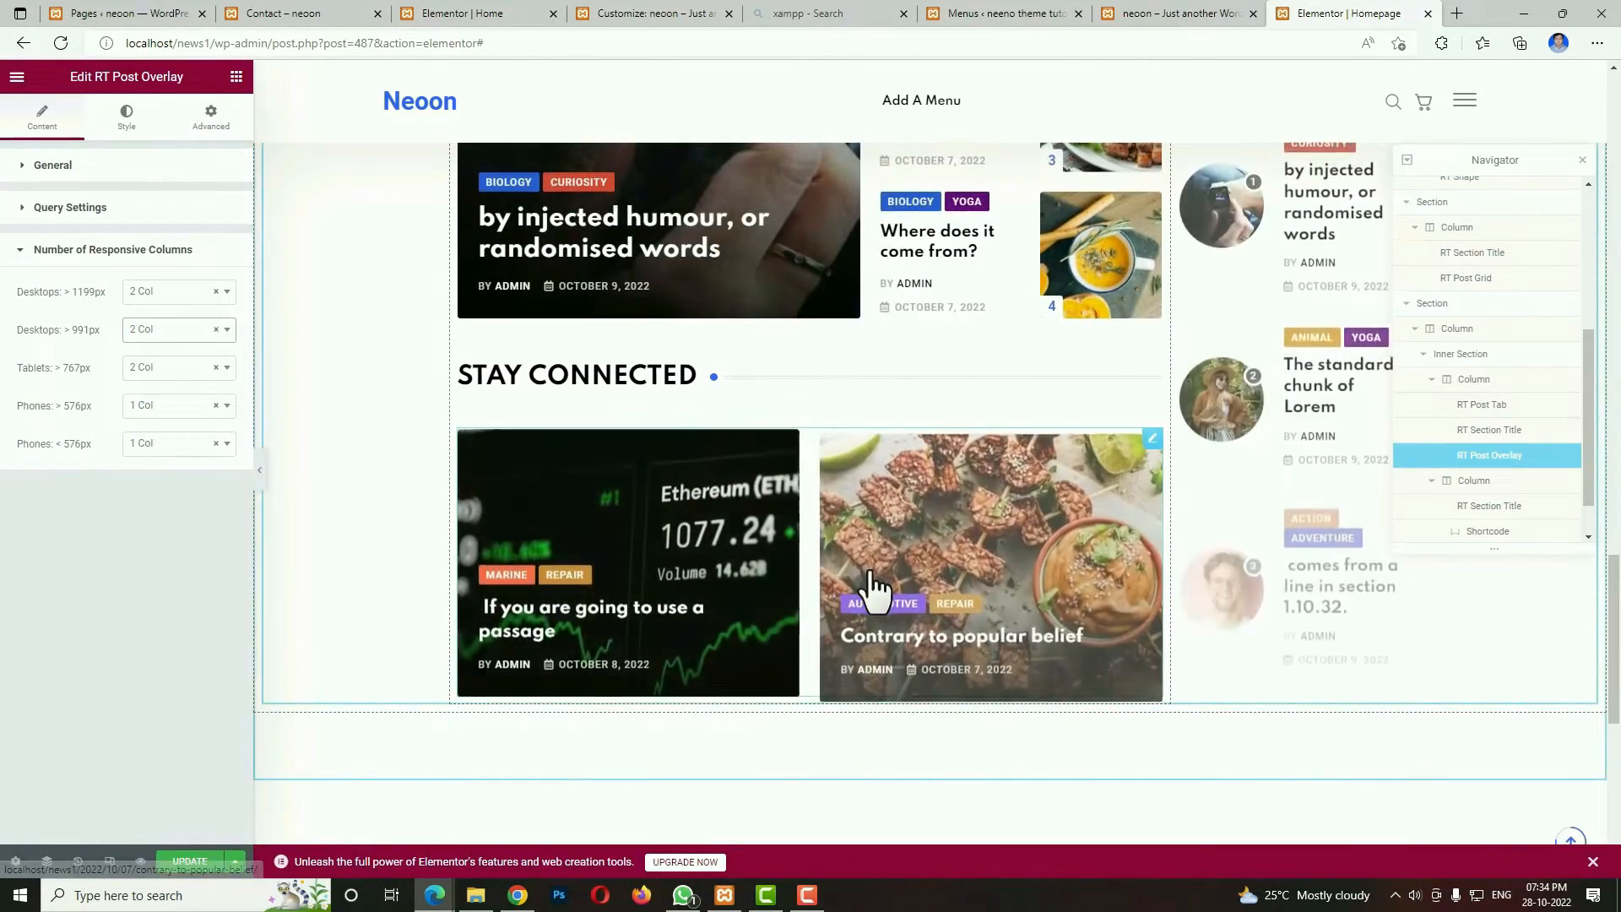
# Check the demo page's sidebar banner, add an Image widget below the POPULAR NEWS grid and insert ad-post_30.jpg into it.
pyautogui.click(1180, 13)
pyautogui.scroll(-2, 1114, 491)
pyautogui.scroll(-9, 963, 480)
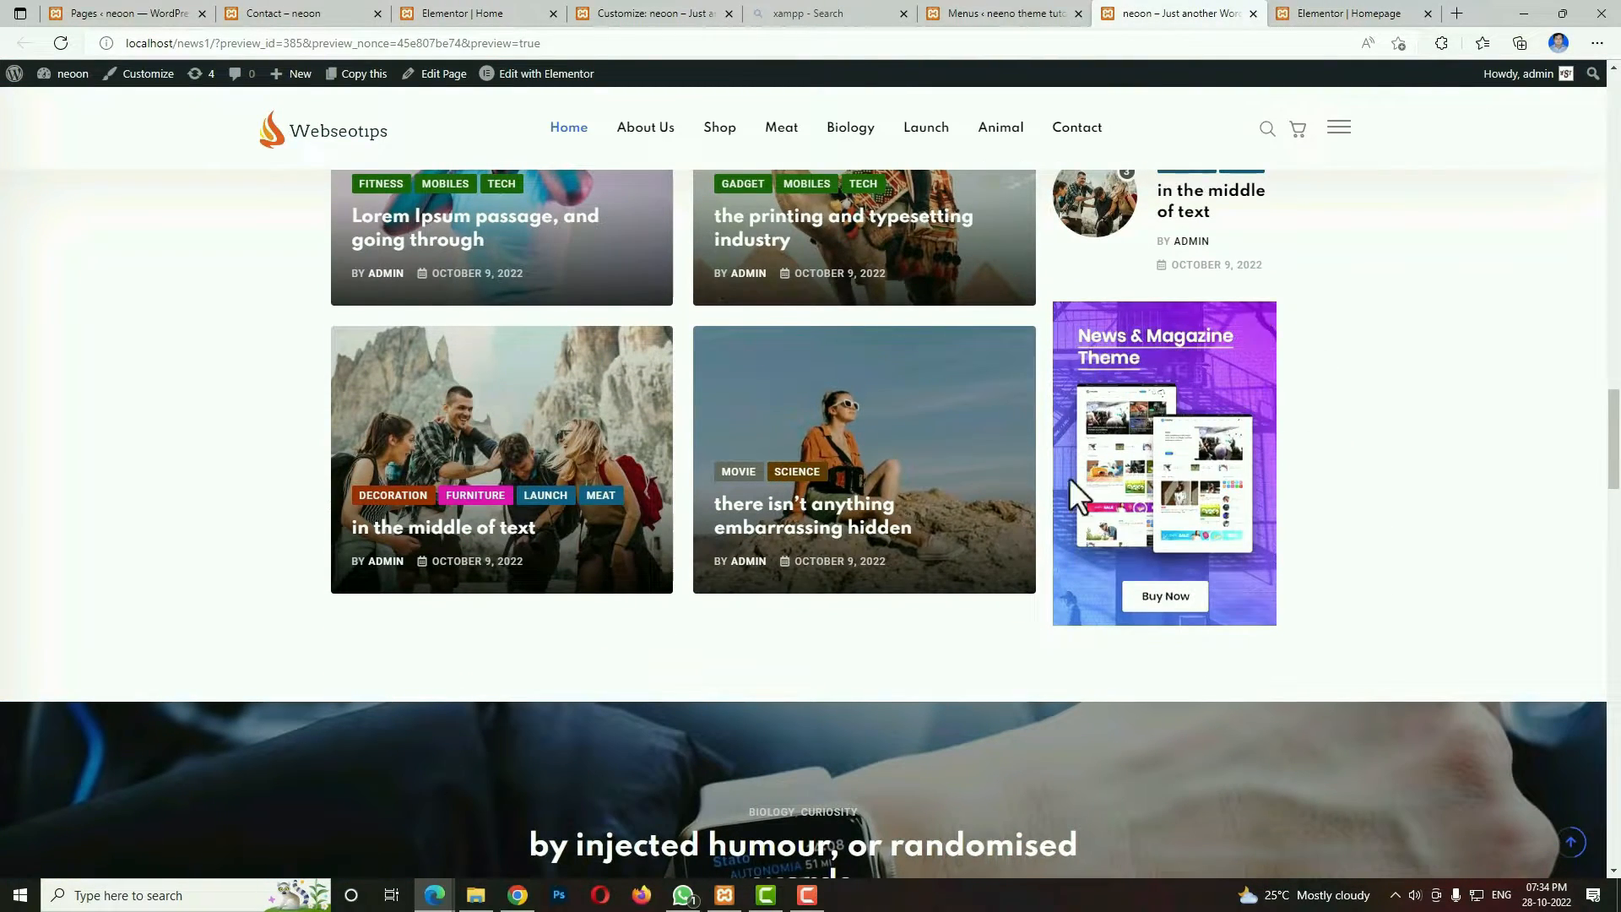
pyautogui.click(1376, 13)
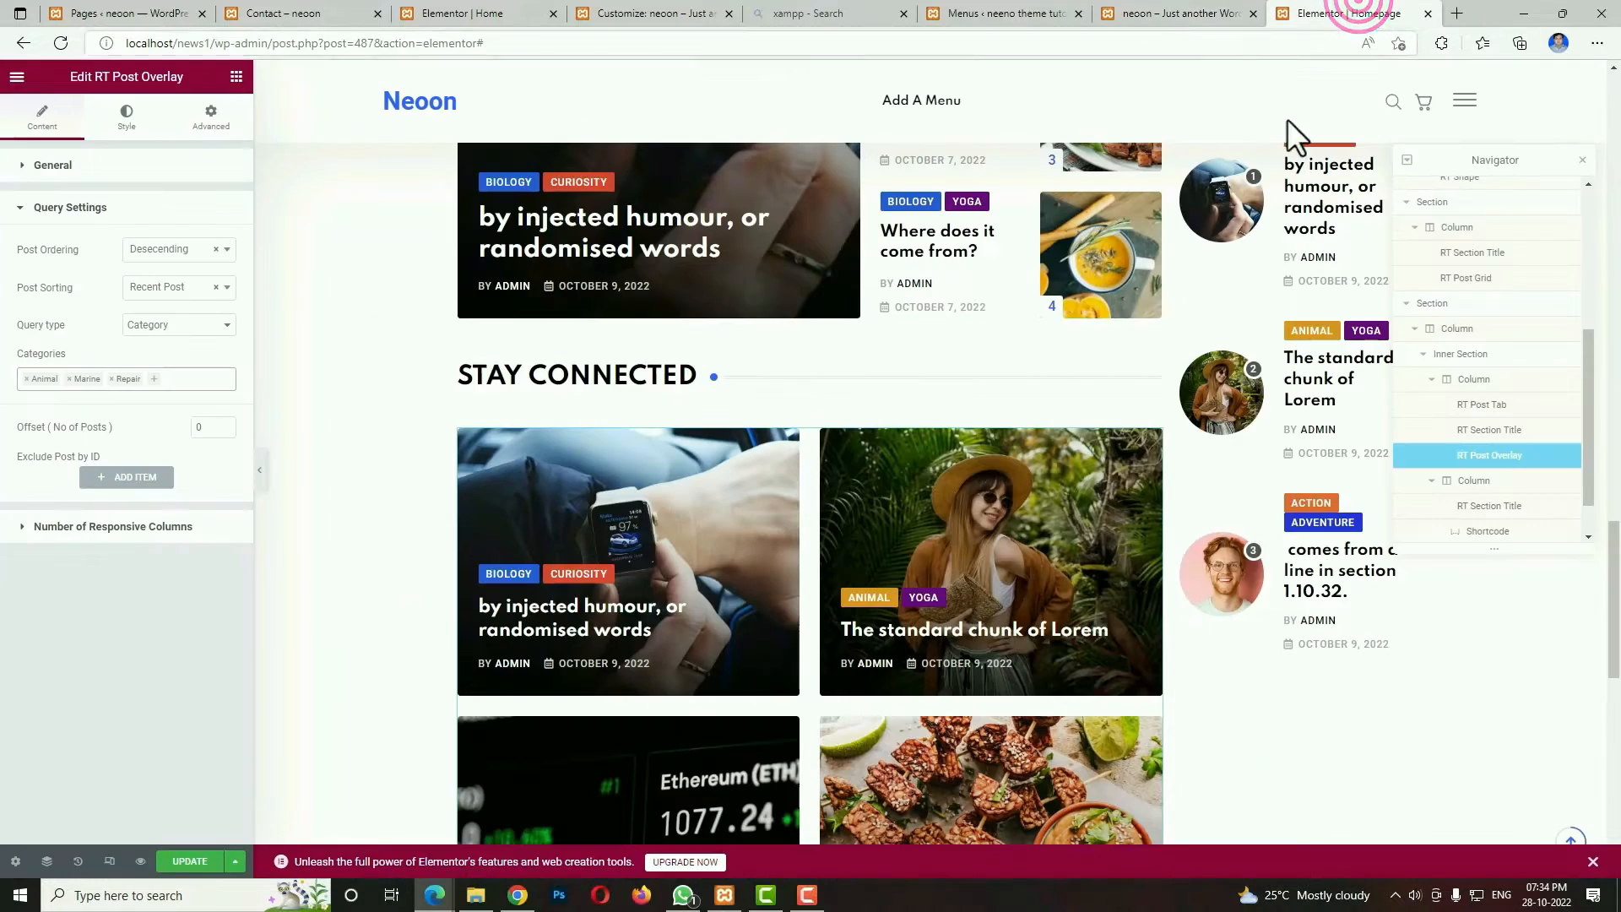
pyautogui.click(237, 81)
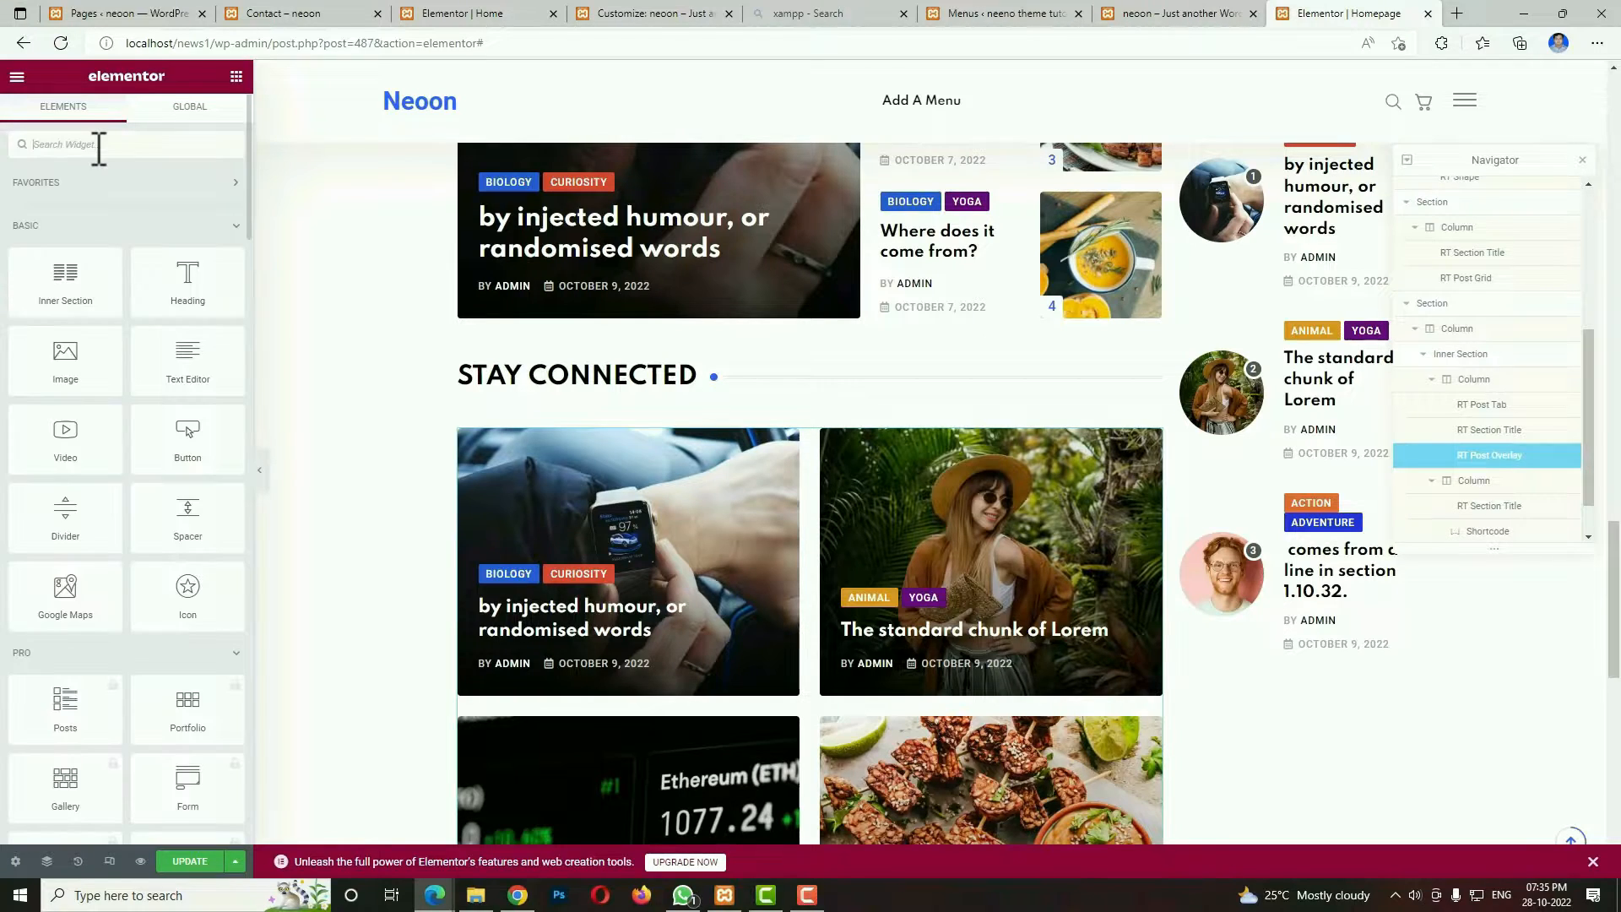
pyautogui.moveTo(54, 359); pyautogui.dragTo(1305, 654)
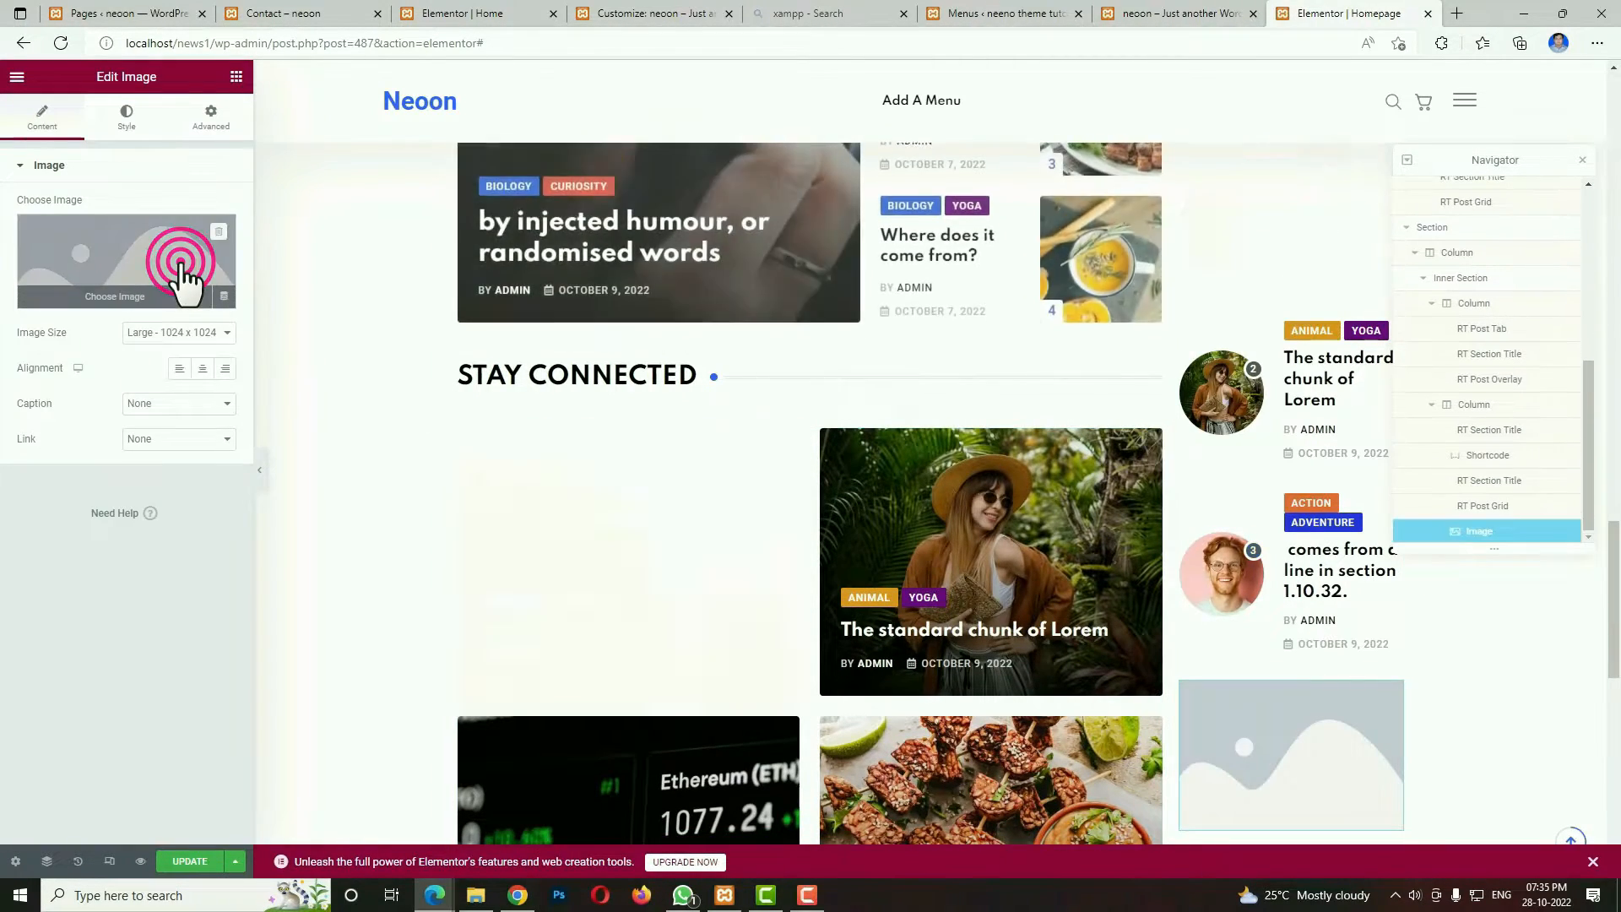
pyautogui.click(184, 283)
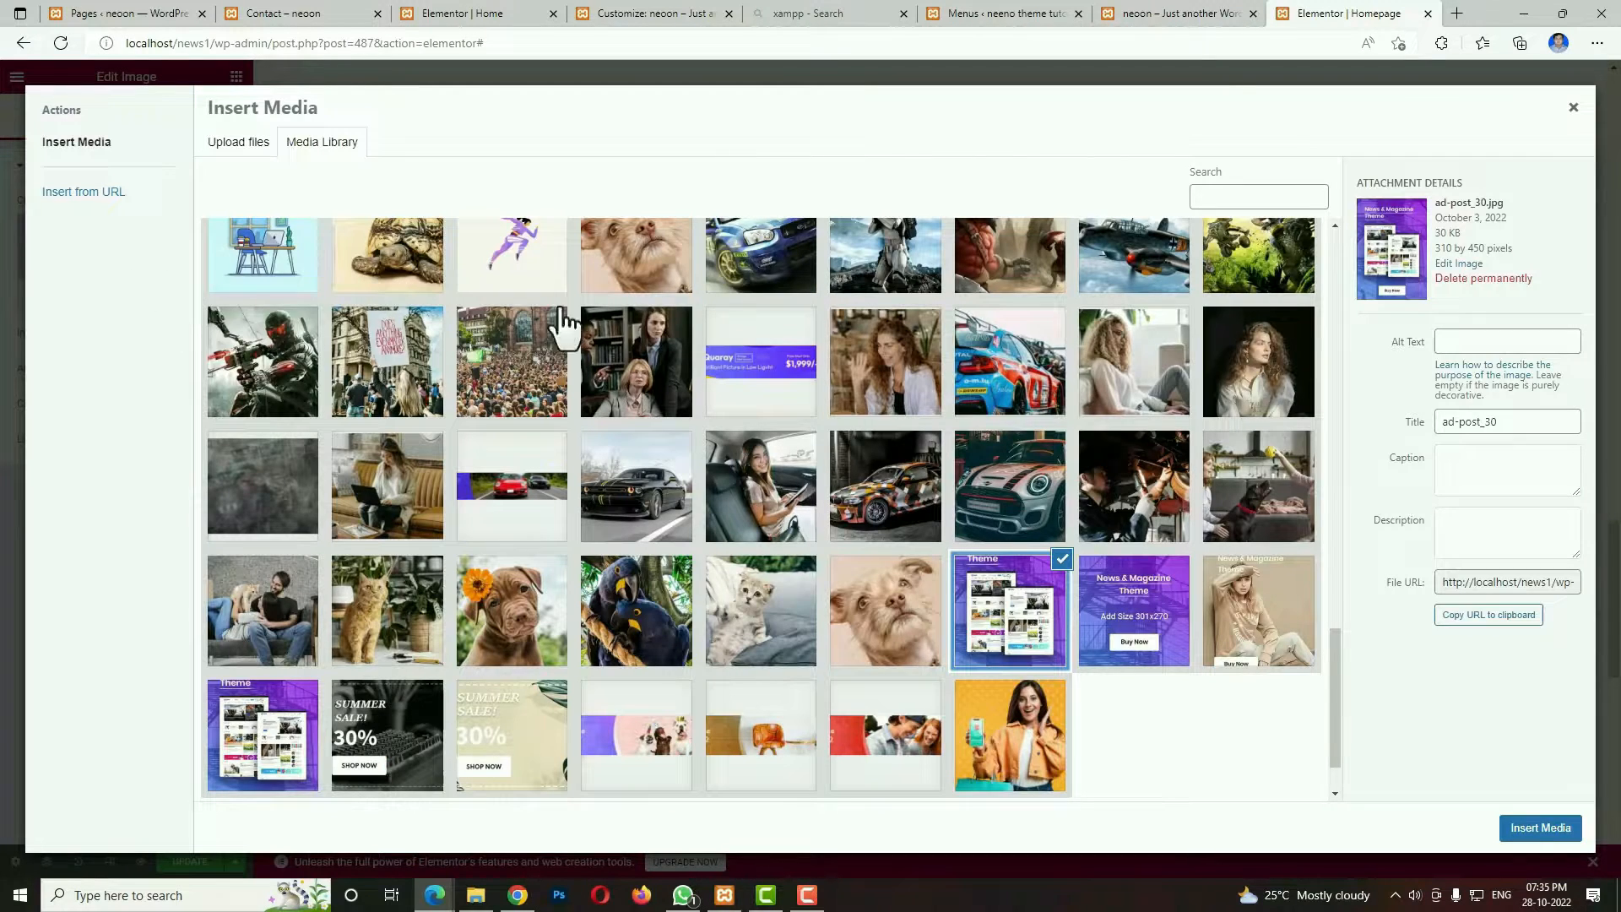
pyautogui.click(1530, 829)
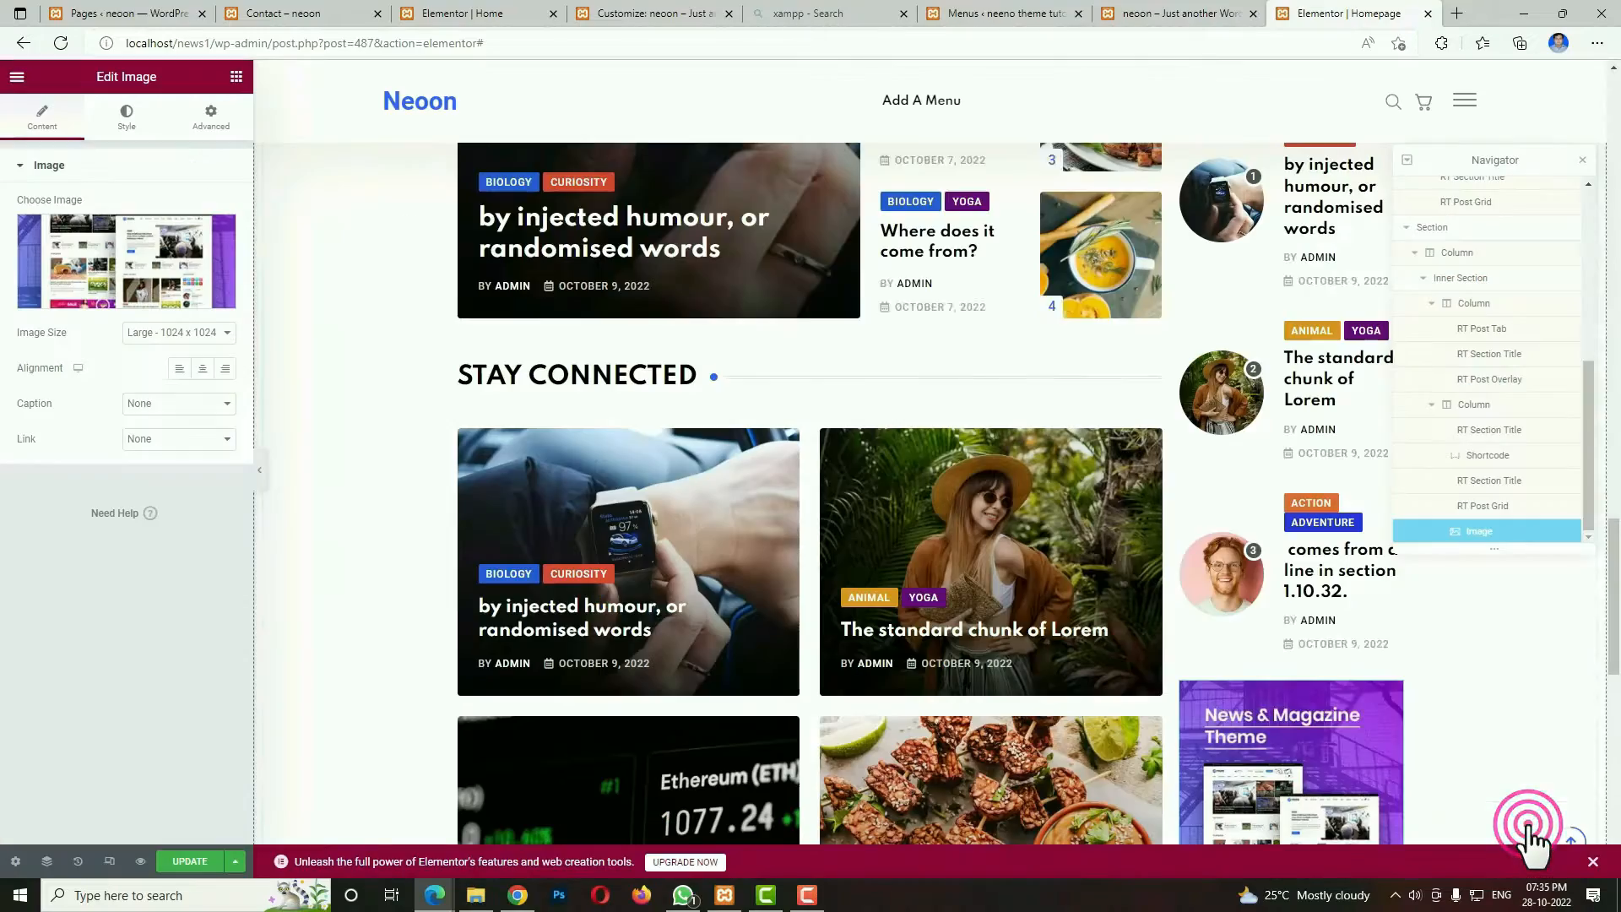
# Set the top margin of the STAY CONNECTED title above the overlay posts to 40 px and update the page.
pyautogui.scroll(-4, 1168, 709)
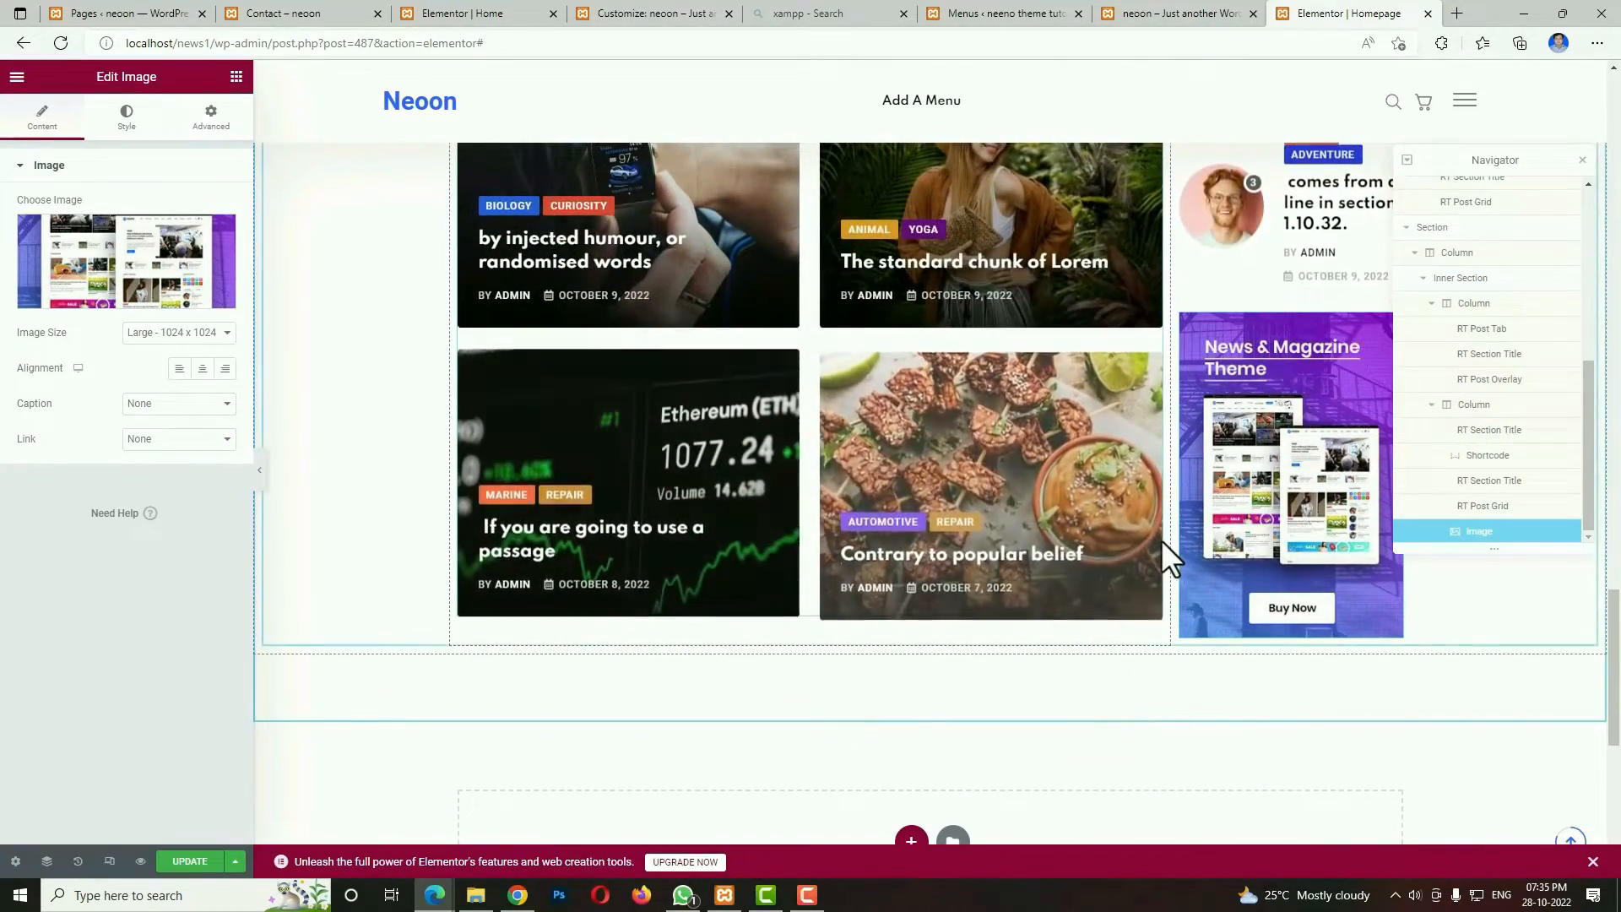
pyautogui.scroll(8, 1162, 549)
pyautogui.scroll(-4, 731, 500)
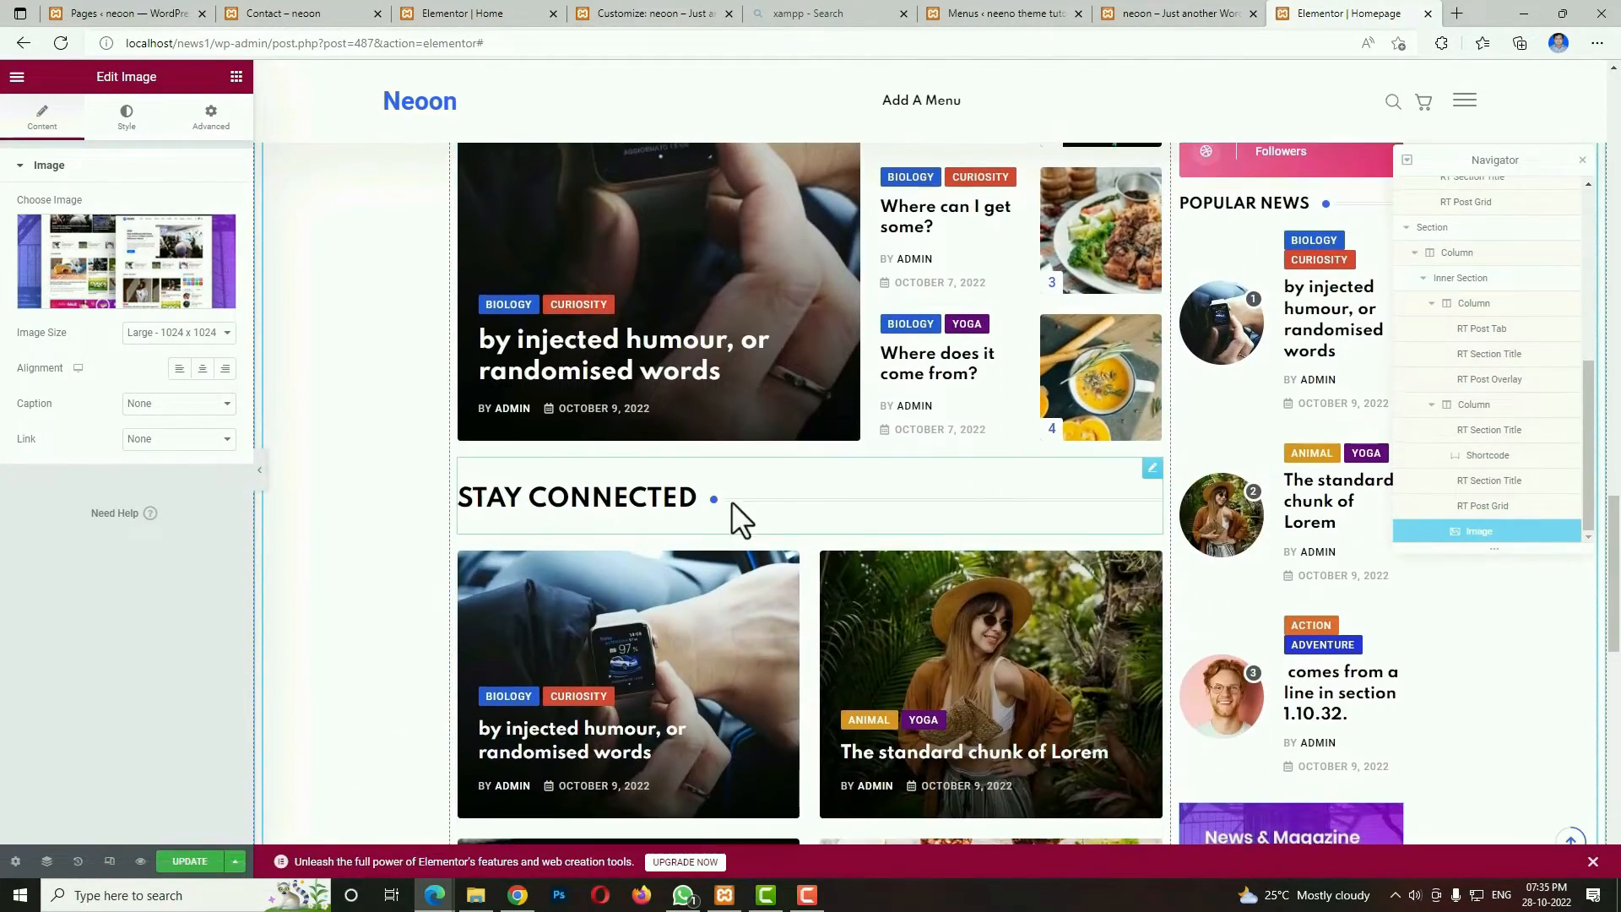
pyautogui.click(1153, 484)
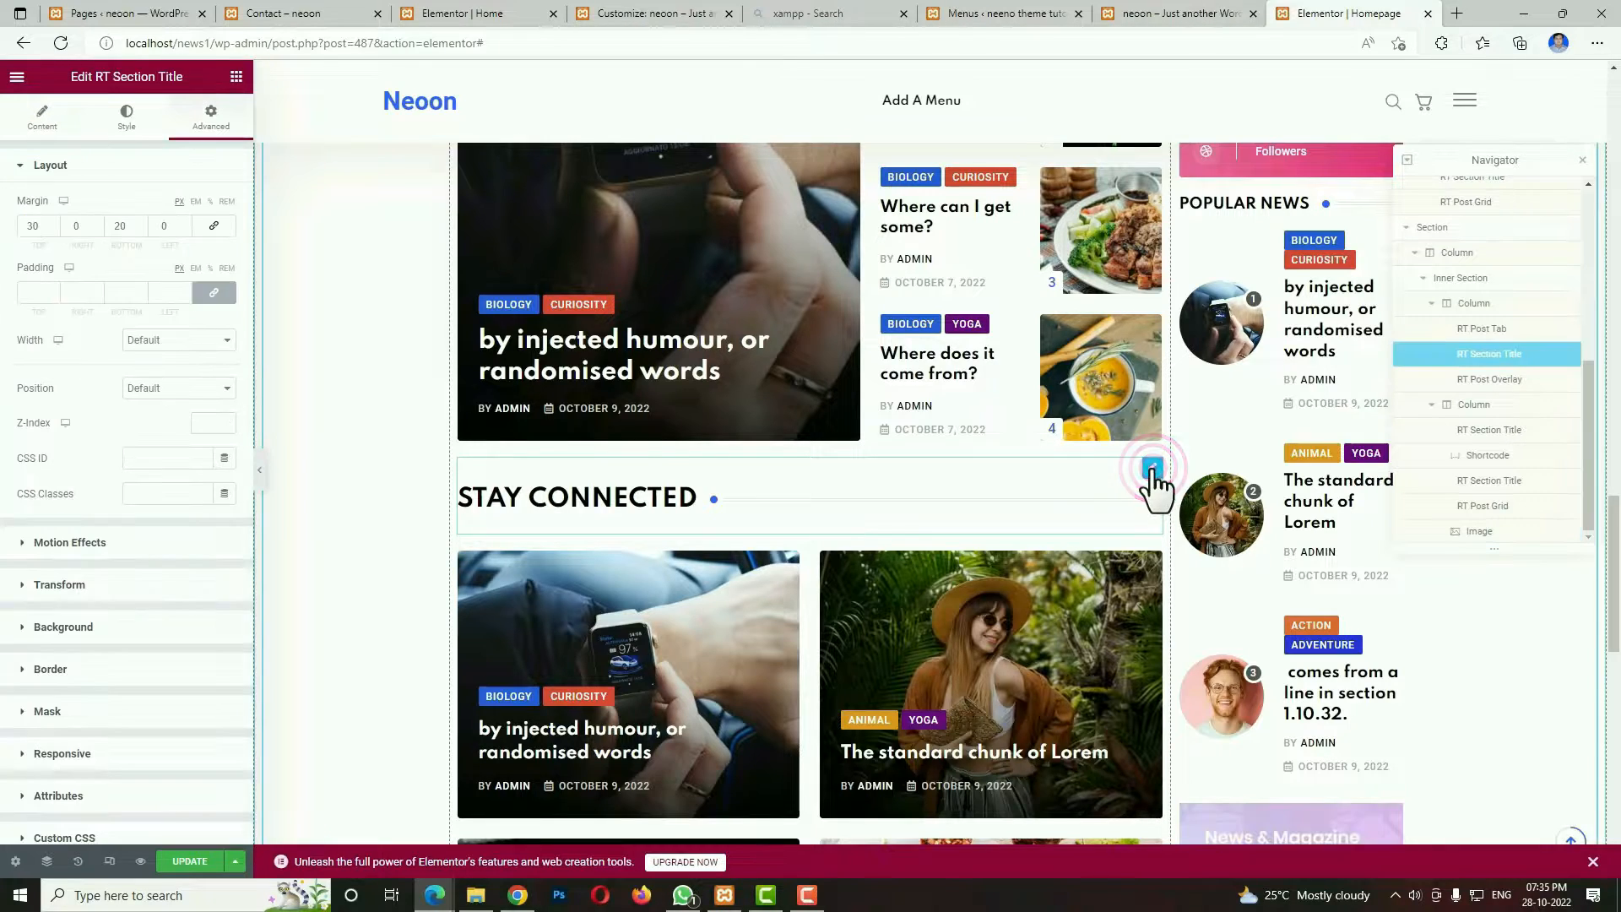
pyautogui.write('40')
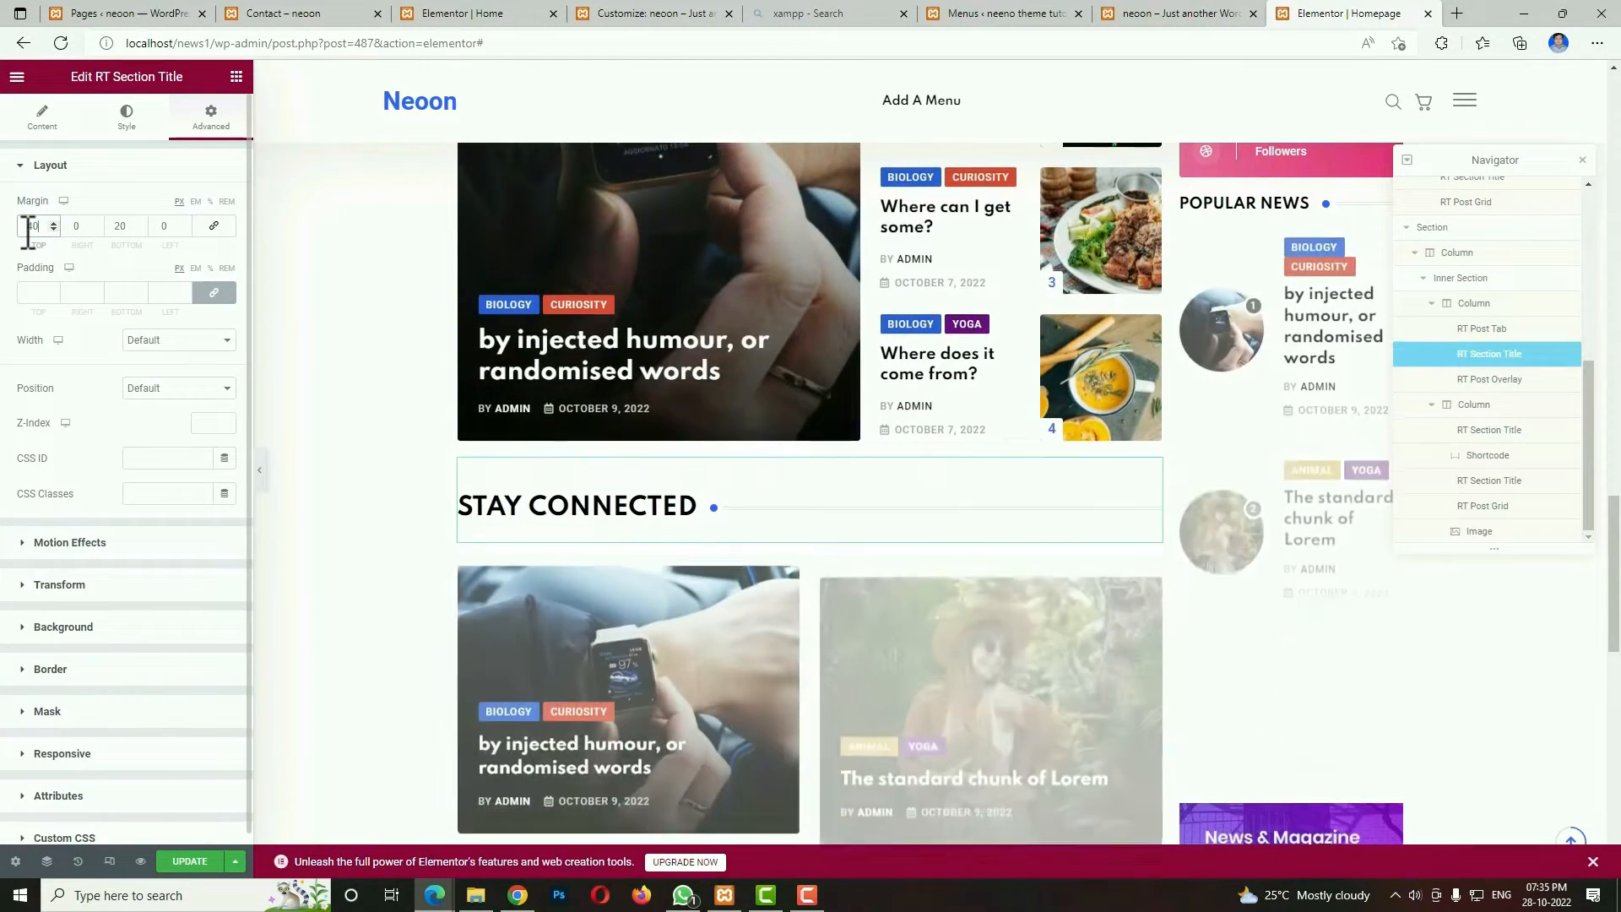
pyautogui.scroll(-1, 1153, 427)
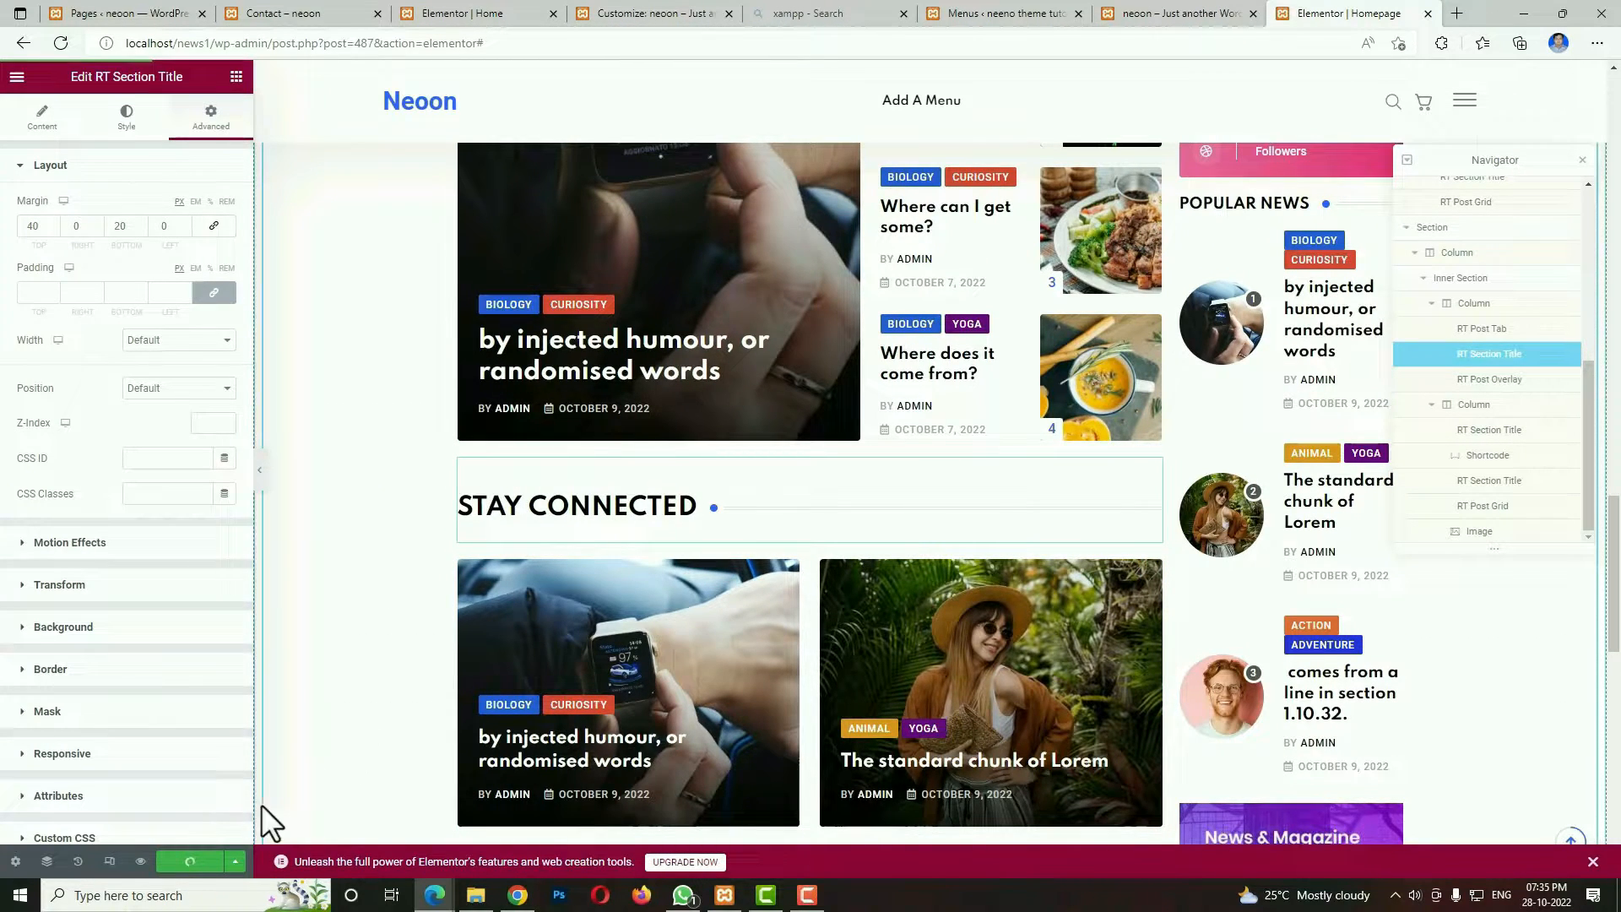
# Switch to the tablet preview and set the width of the column holding Editor's Choice to 100%.
pyautogui.click(110, 860)
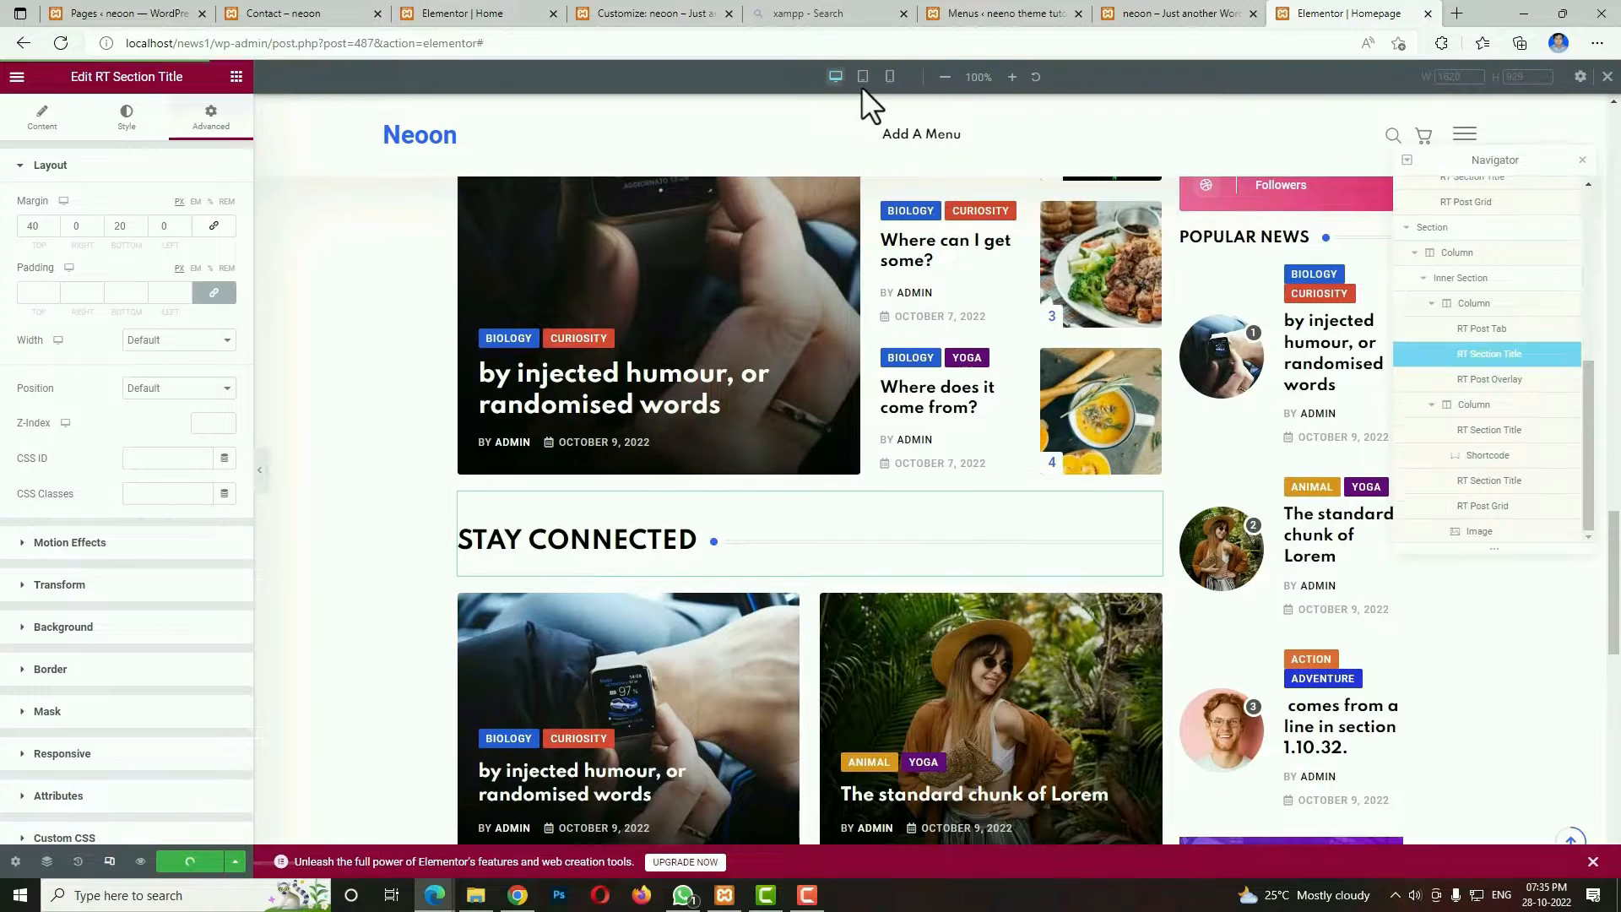
pyautogui.click(863, 77)
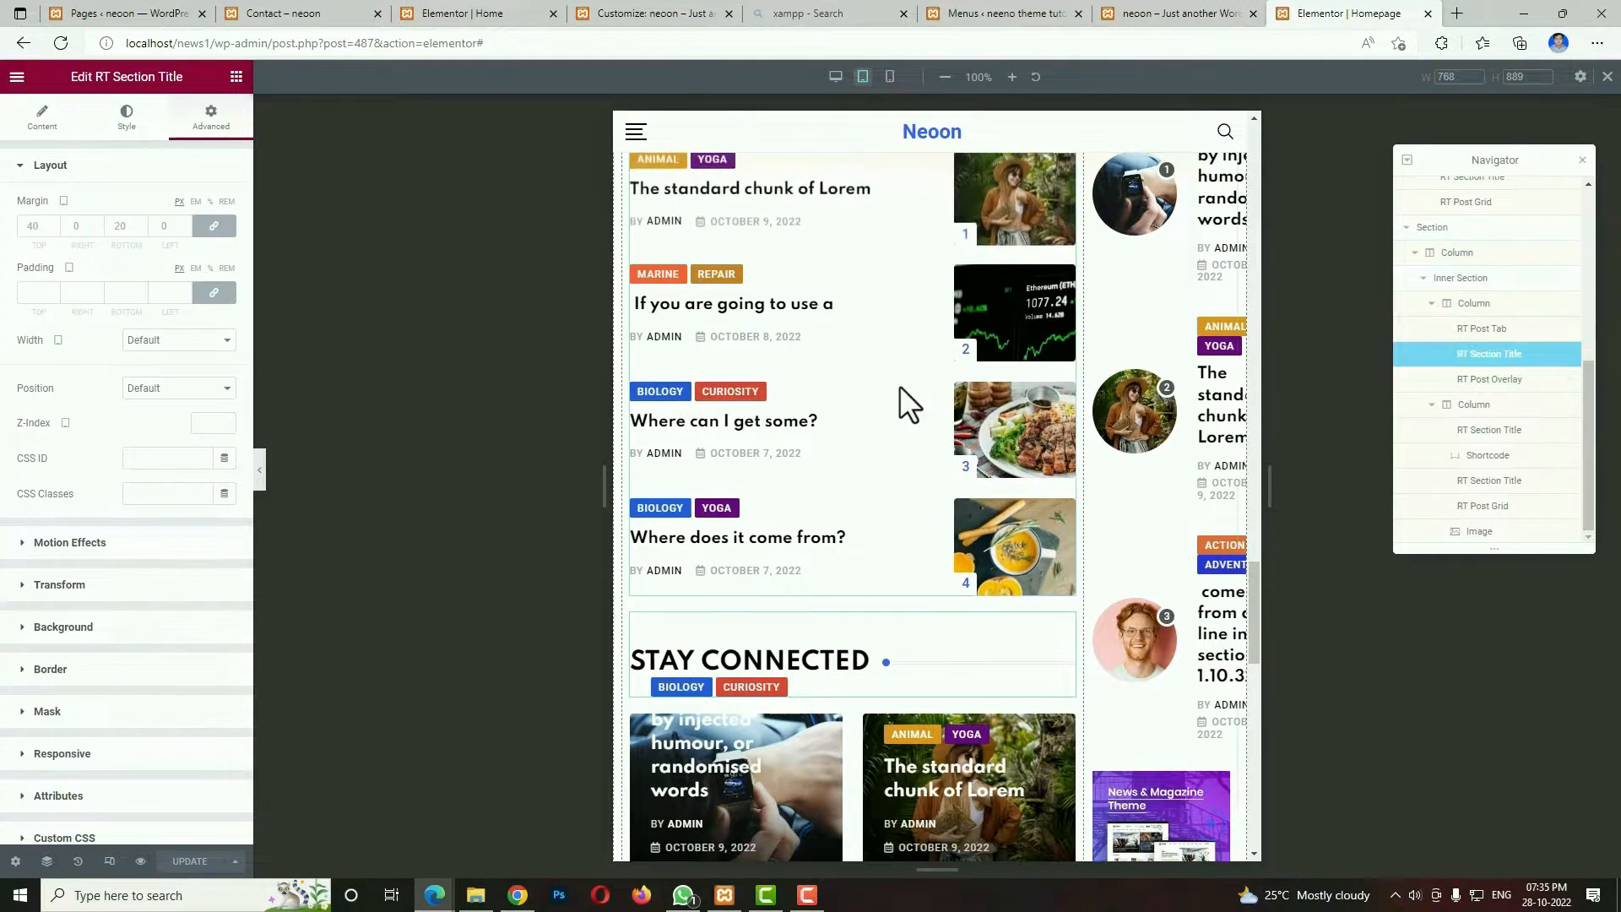
pyautogui.scroll(-3, 1091, 632)
pyautogui.scroll(-10, 1092, 632)
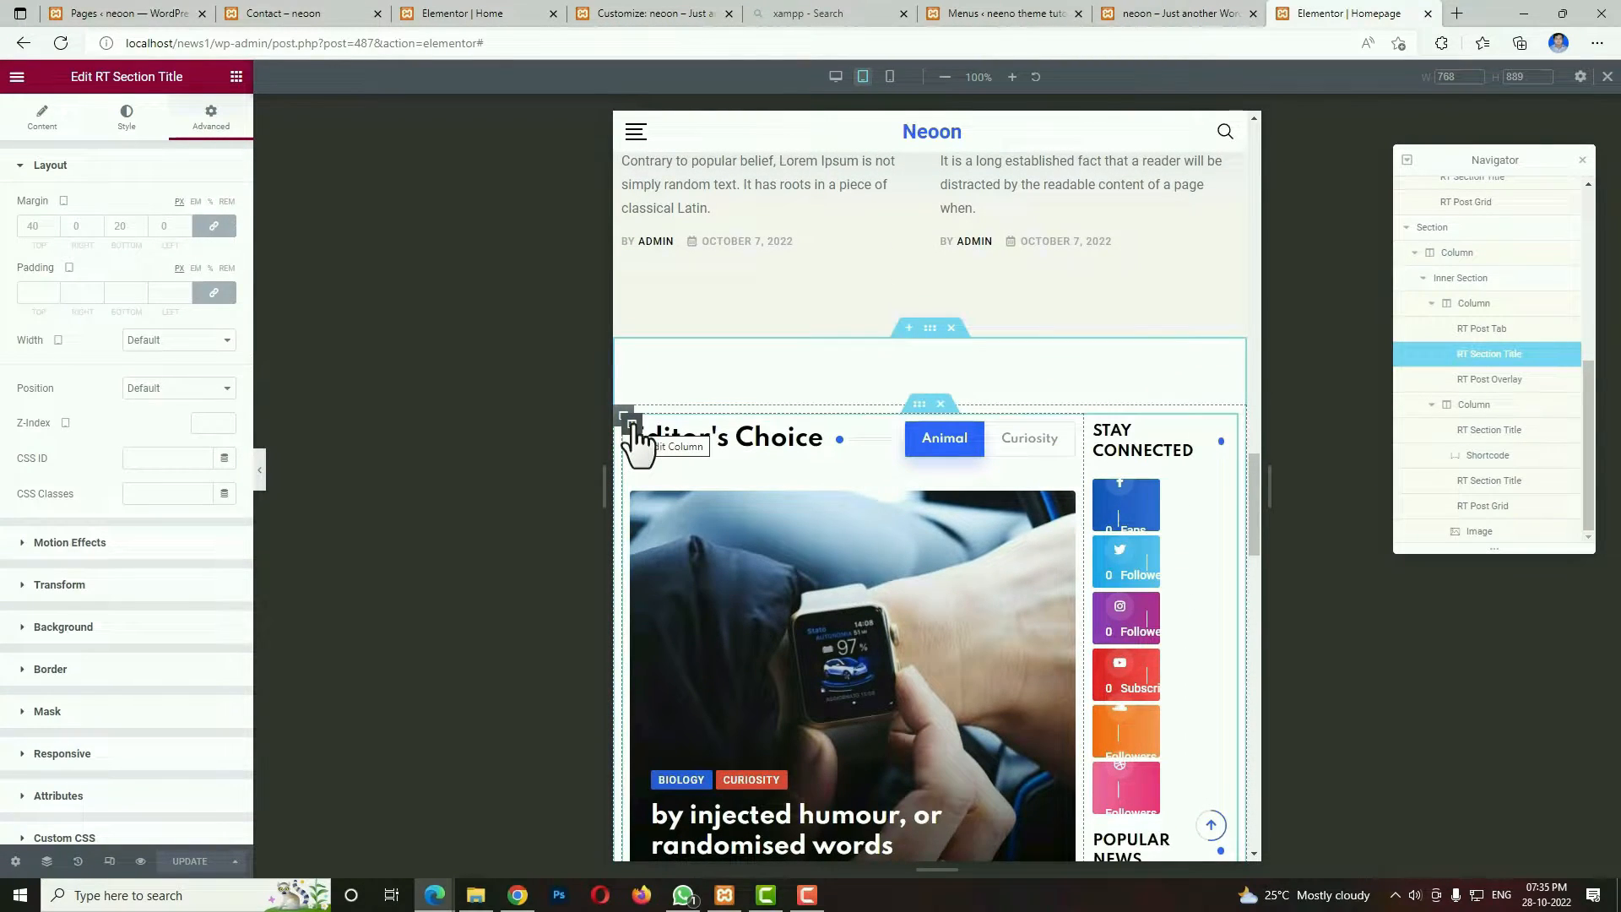
pyautogui.click(630, 422)
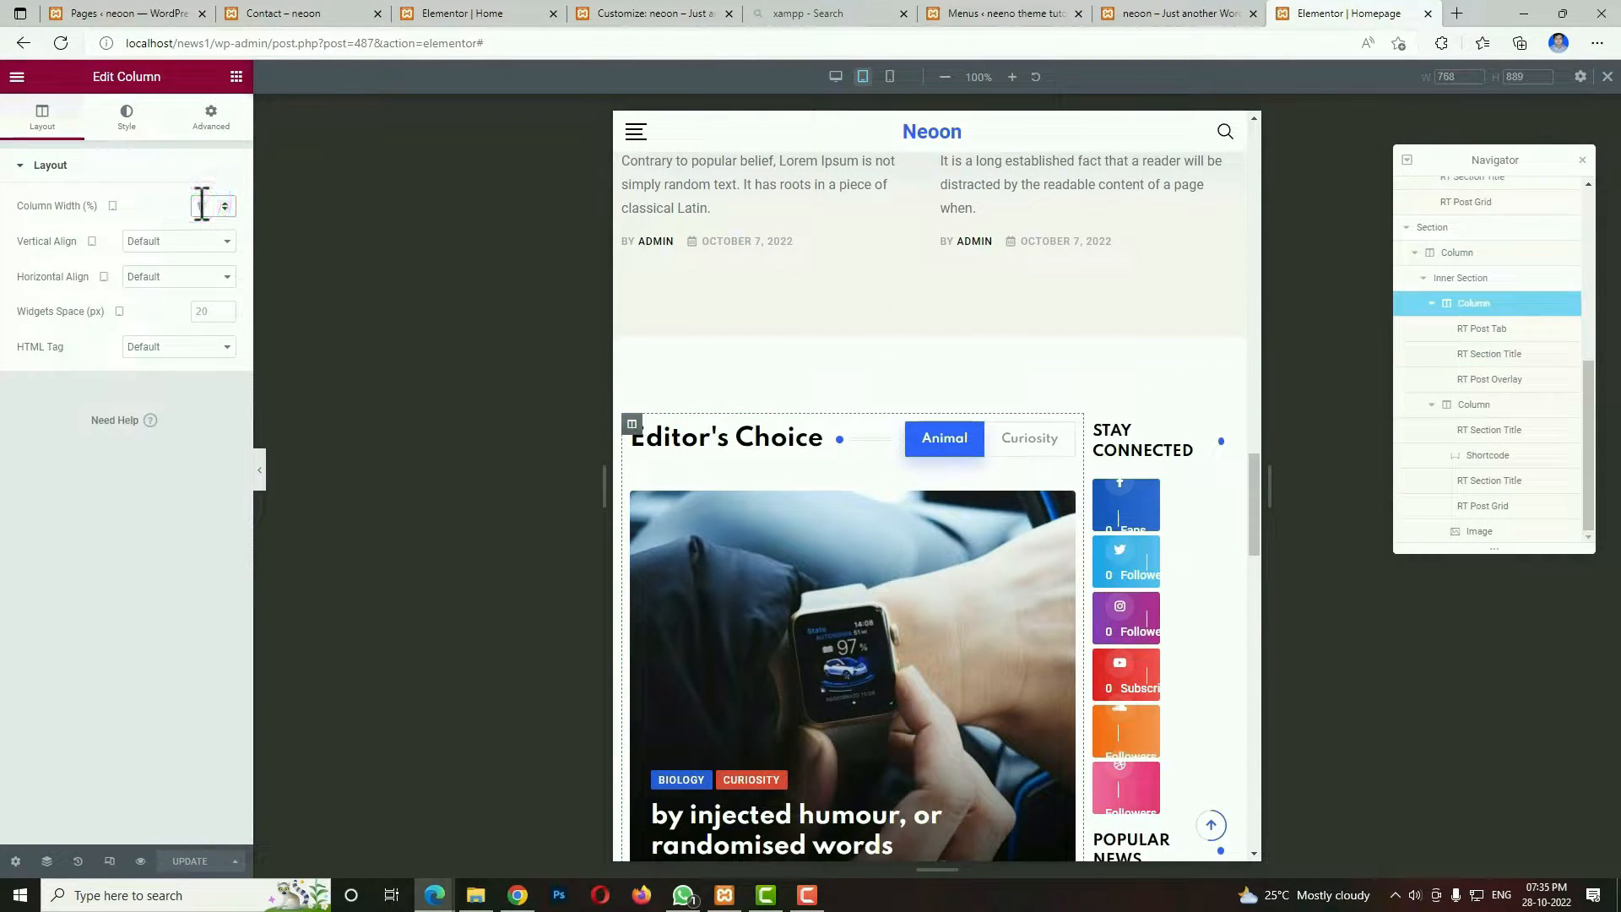
pyautogui.write('100')
# Set the tablet width of the column with the social followers and POPULAR NEWS to 100% and return to the desktop preview.
pyautogui.scroll(-10, 951, 579)
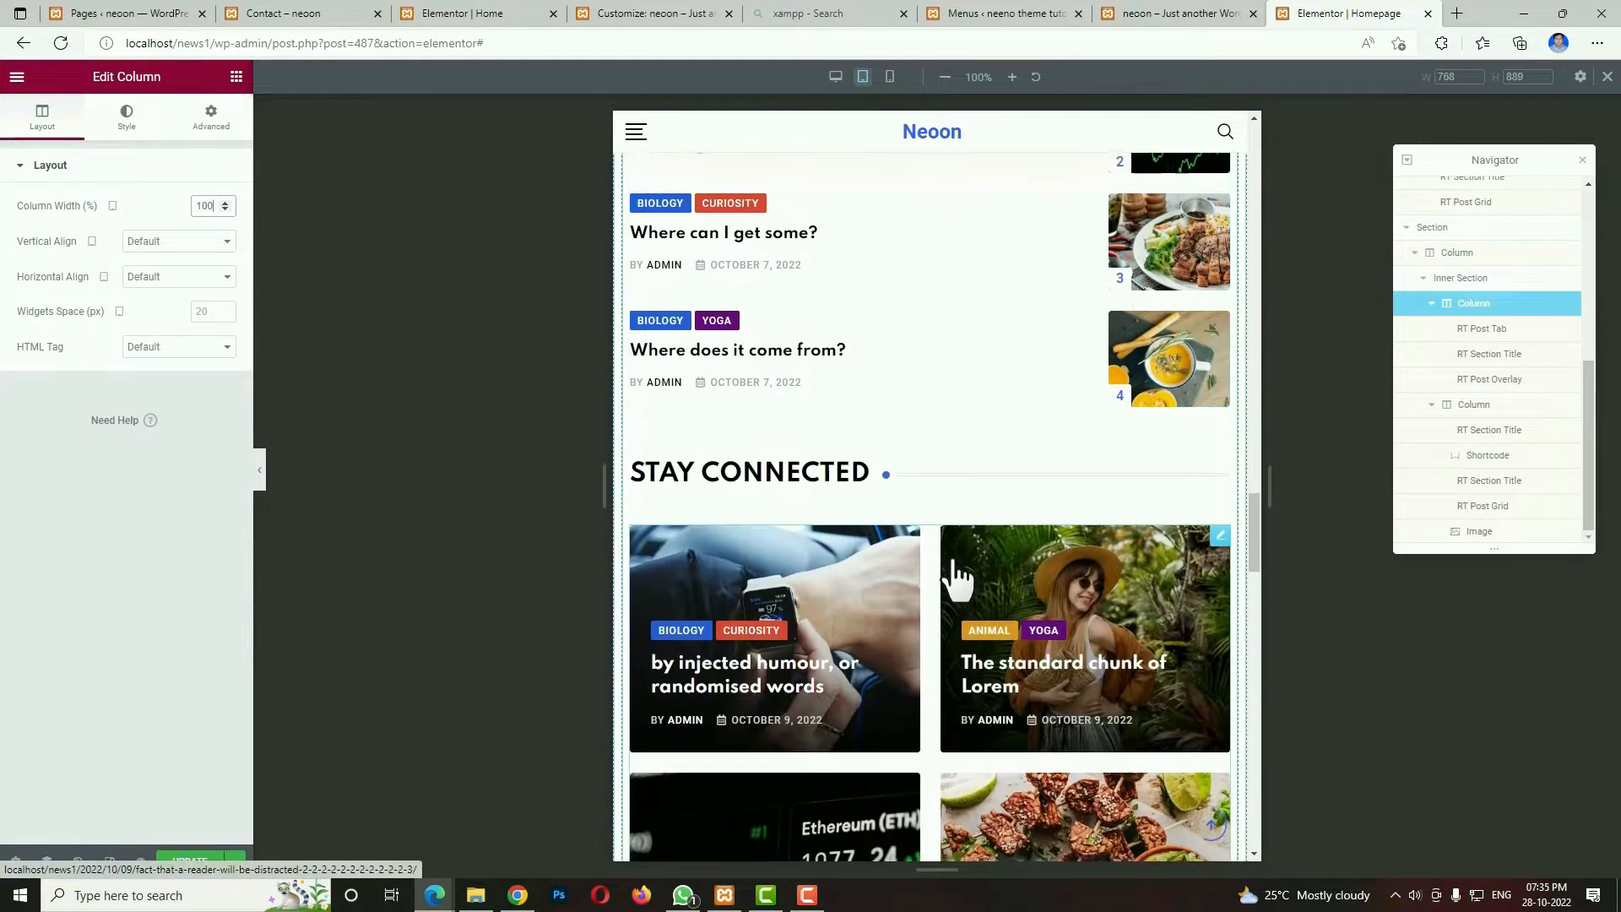
pyautogui.scroll(-1, 952, 559)
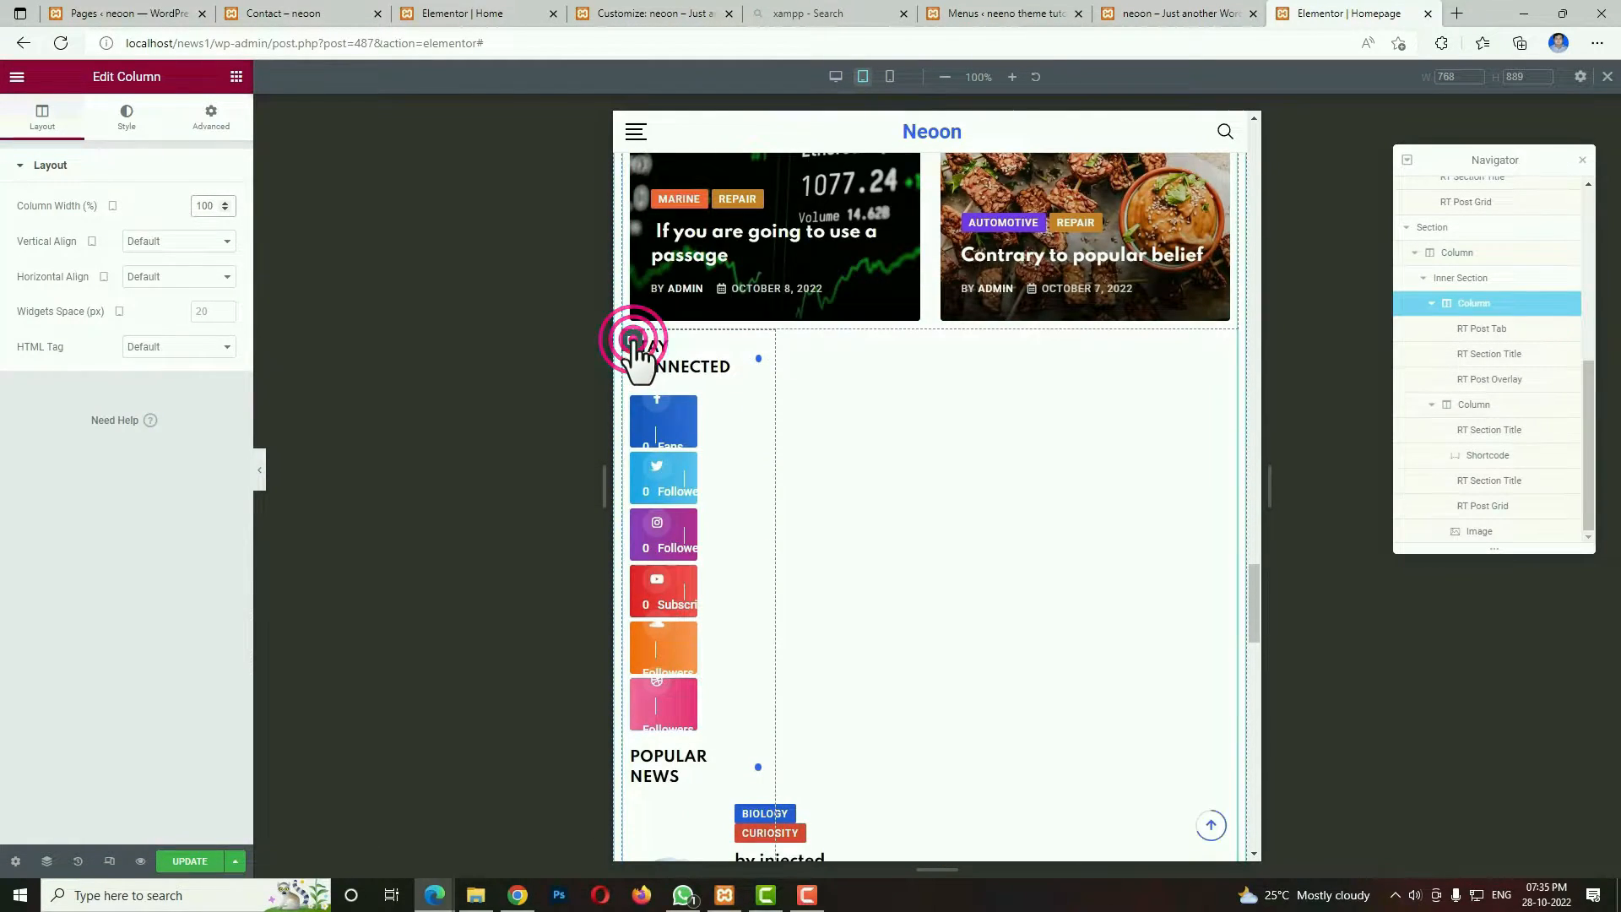
pyautogui.click(632, 340)
pyautogui.click(215, 206)
pyautogui.write('100')
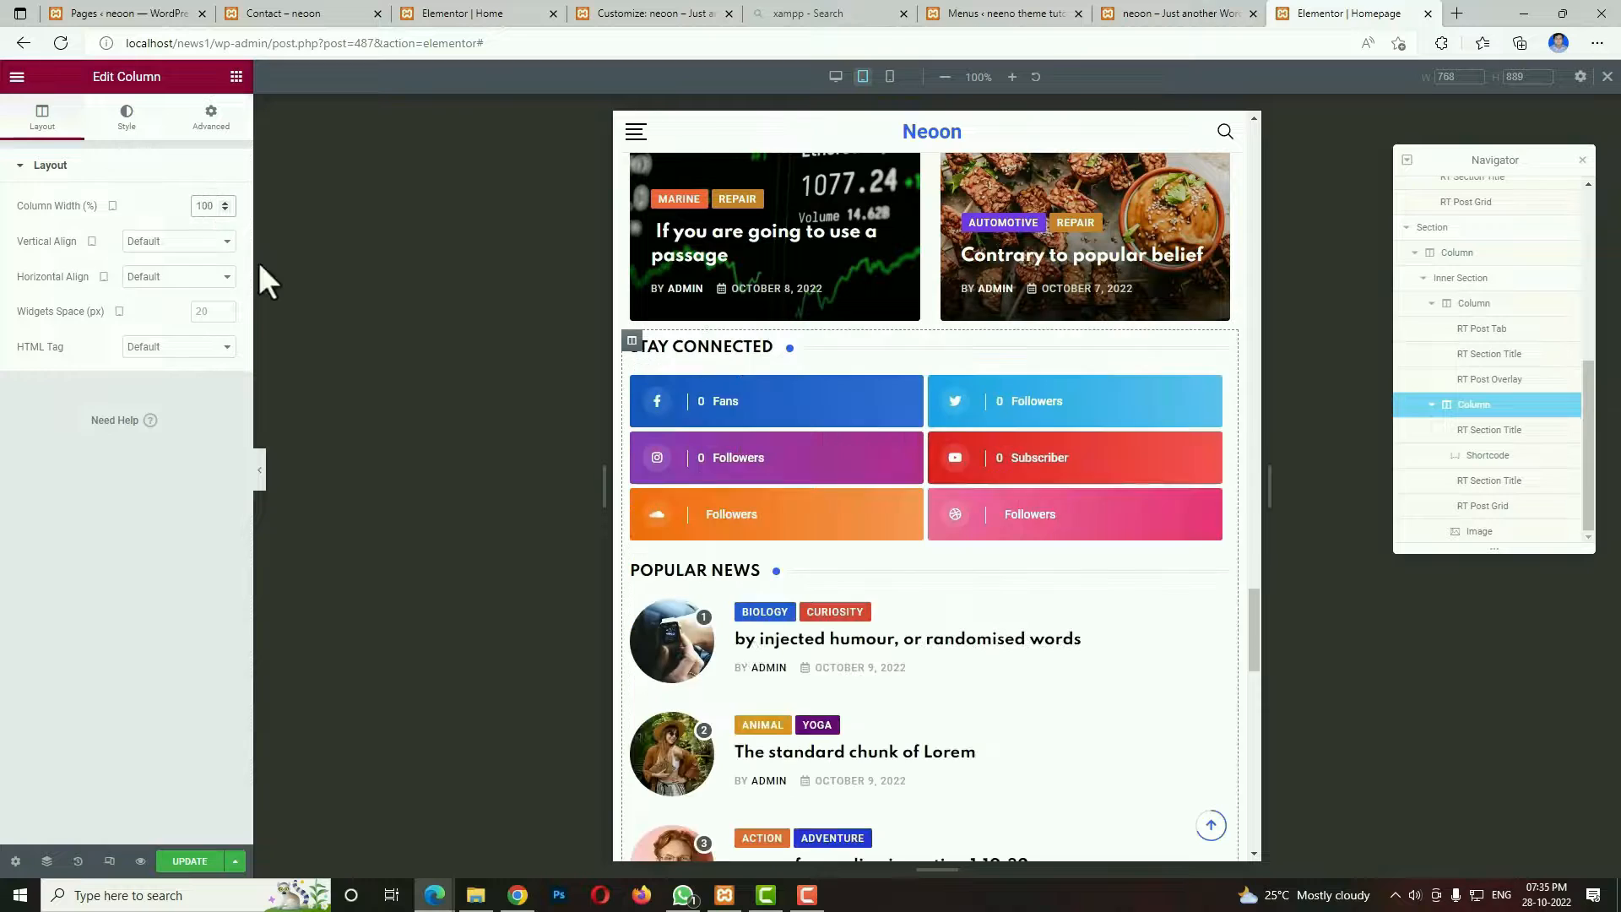
pyautogui.scroll(-5, 929, 591)
pyautogui.scroll(-5, 980, 662)
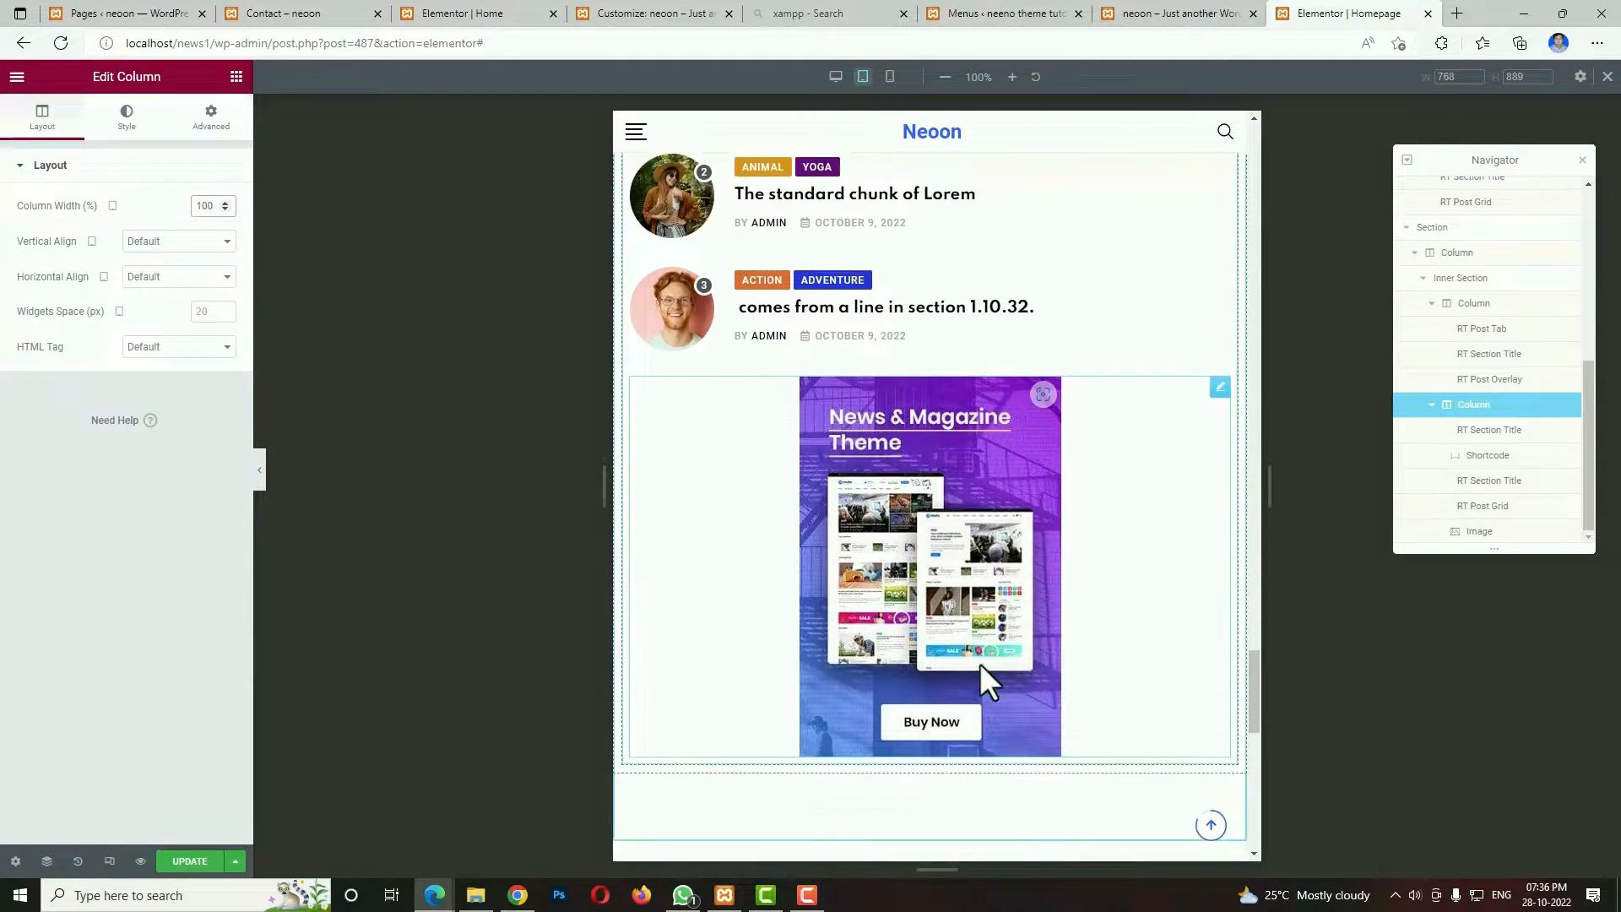
pyautogui.scroll(8, 979, 664)
pyautogui.scroll(15, 980, 664)
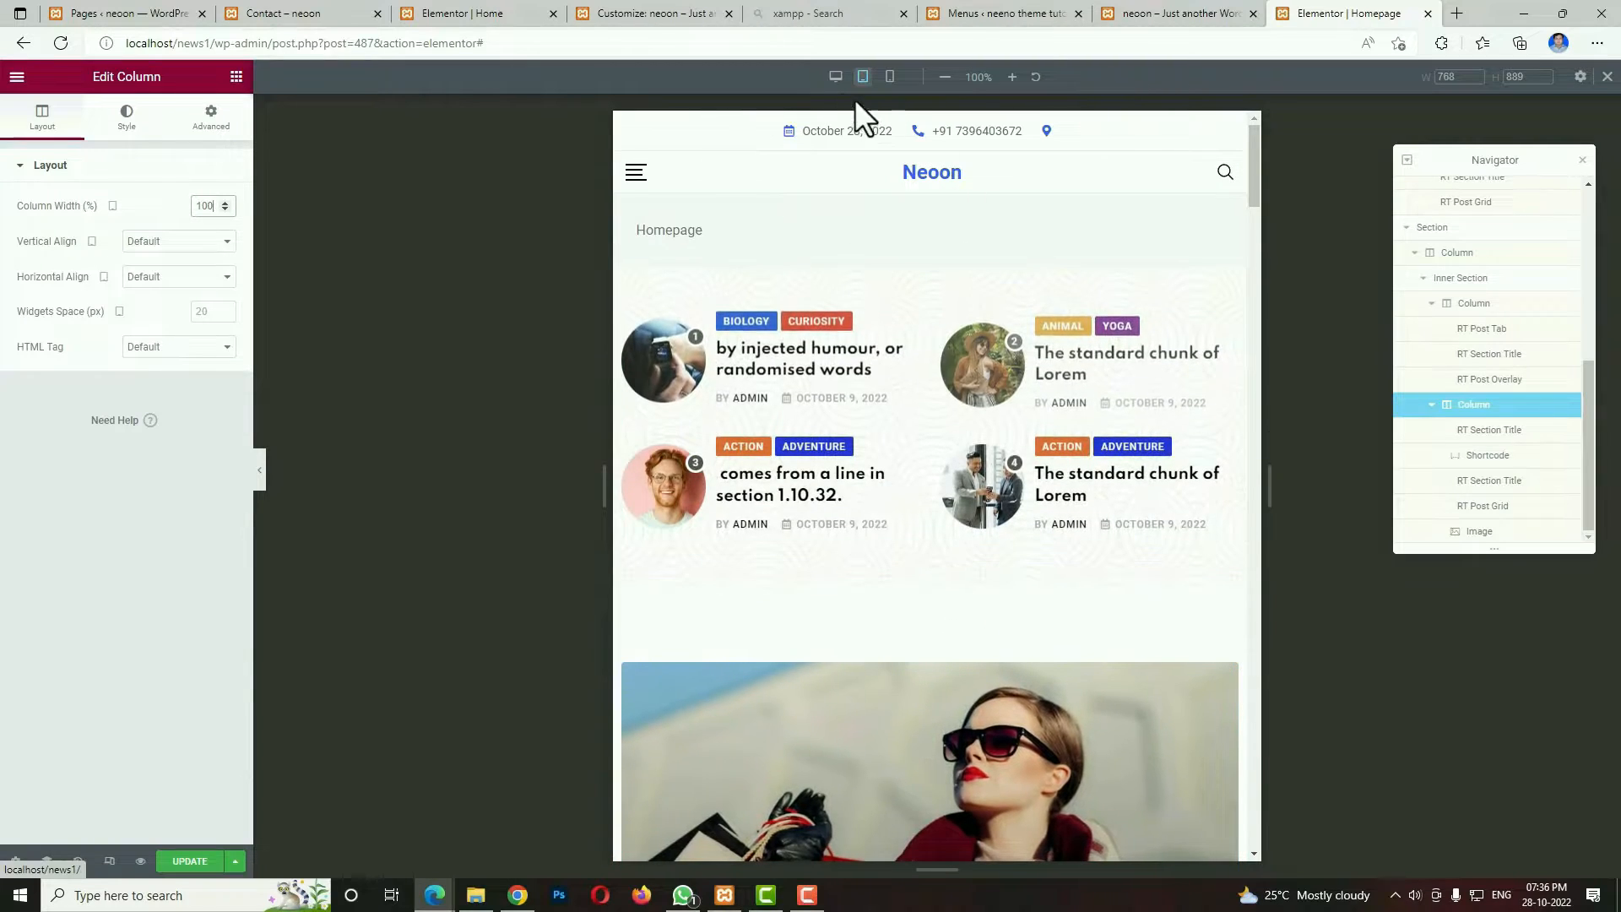
pyautogui.click(836, 77)
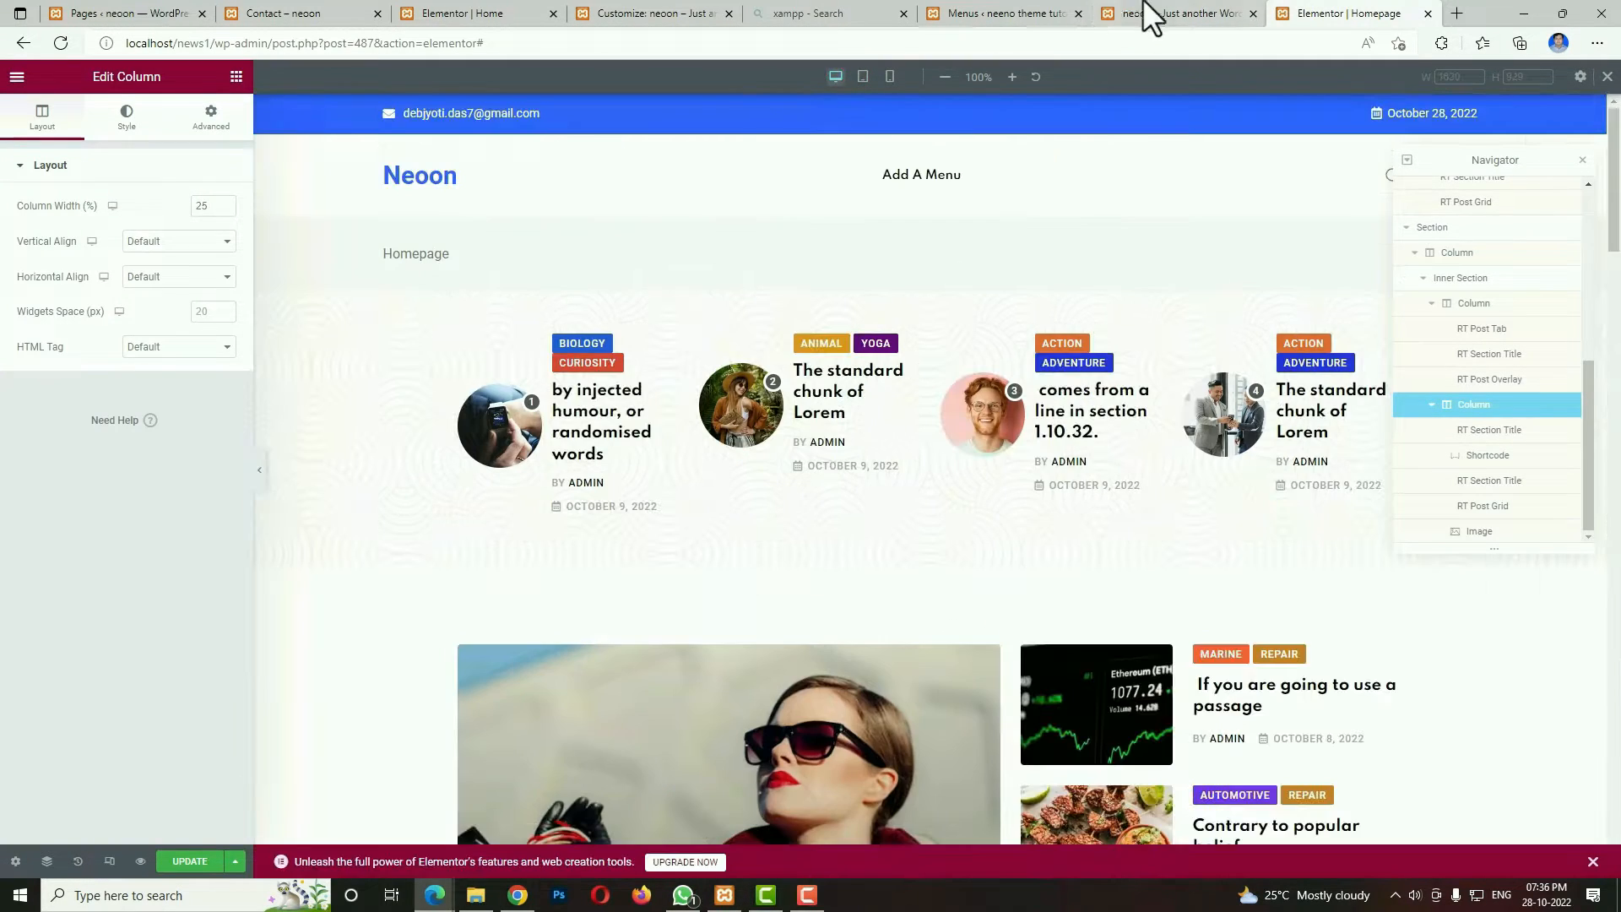
# Examine the full-width post section below the ad banner on the demo home page.
pyautogui.click(1148, 15)
pyautogui.scroll(-4, 1172, 550)
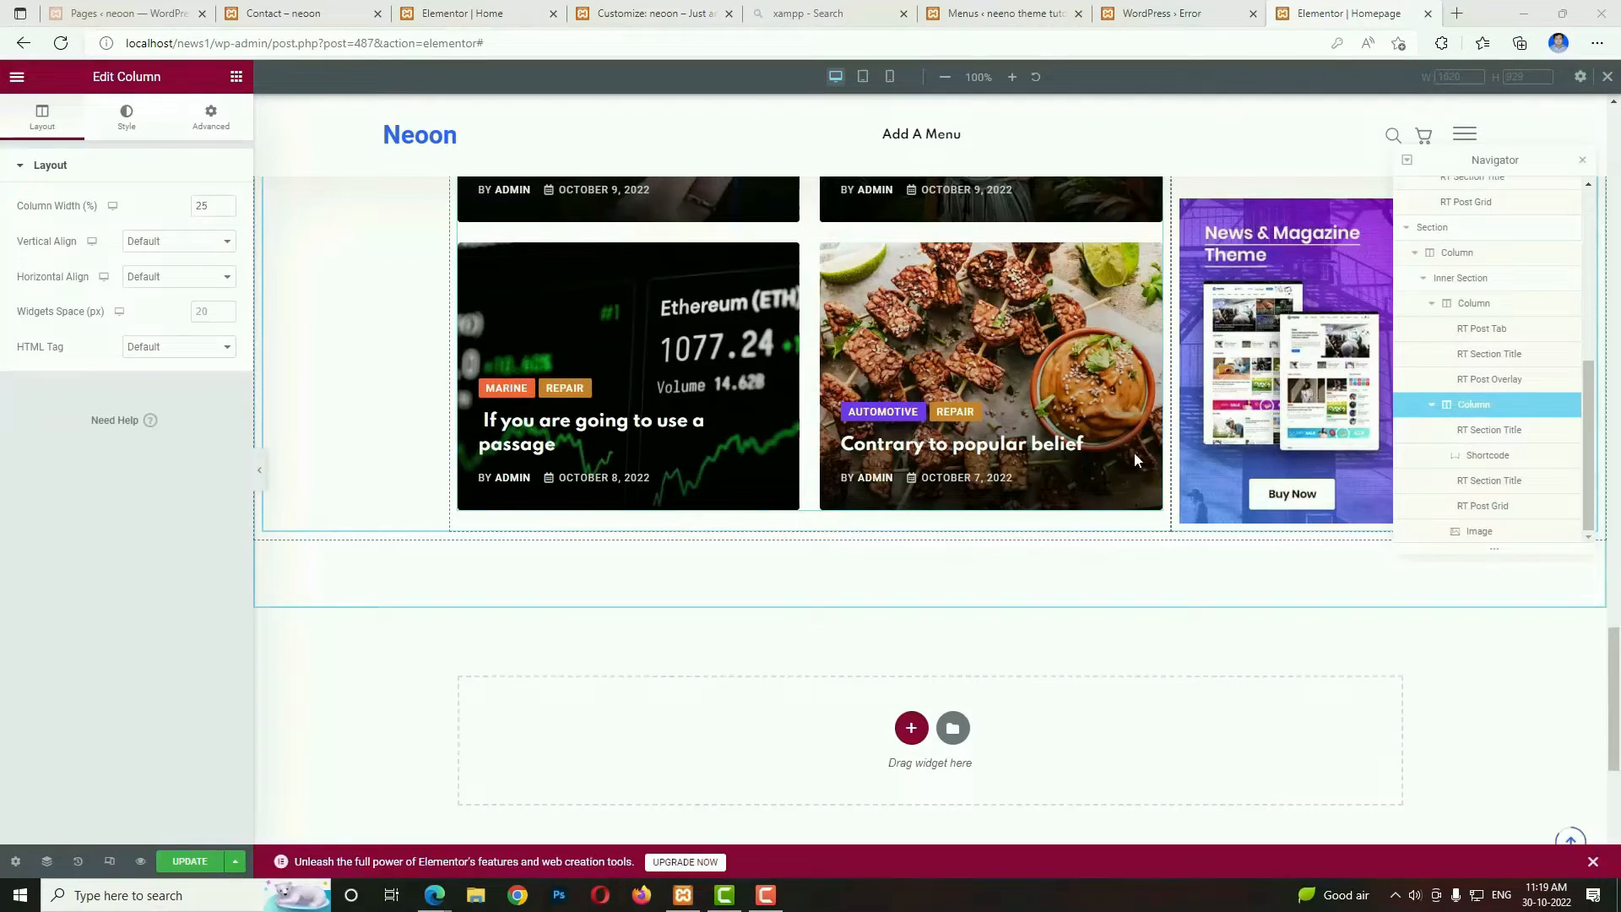
pyautogui.scroll(-2, 1130, 507)
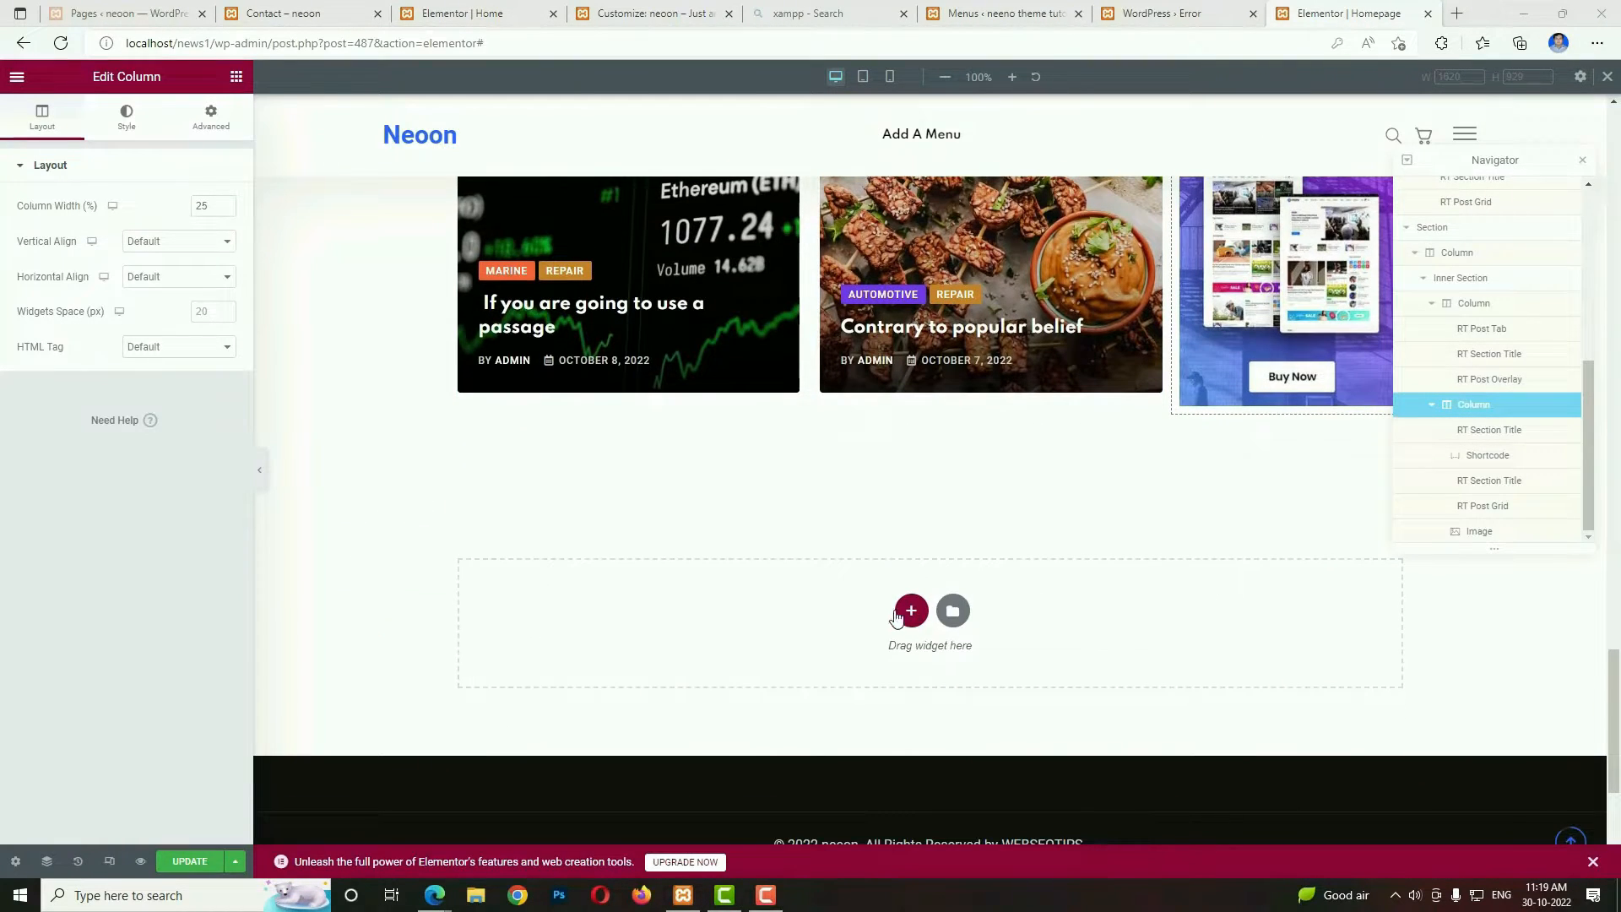
# Add a single-column section below the existing content, set its content width to Full Width and stretch it across the page.
pyautogui.click(913, 614)
pyautogui.click(719, 643)
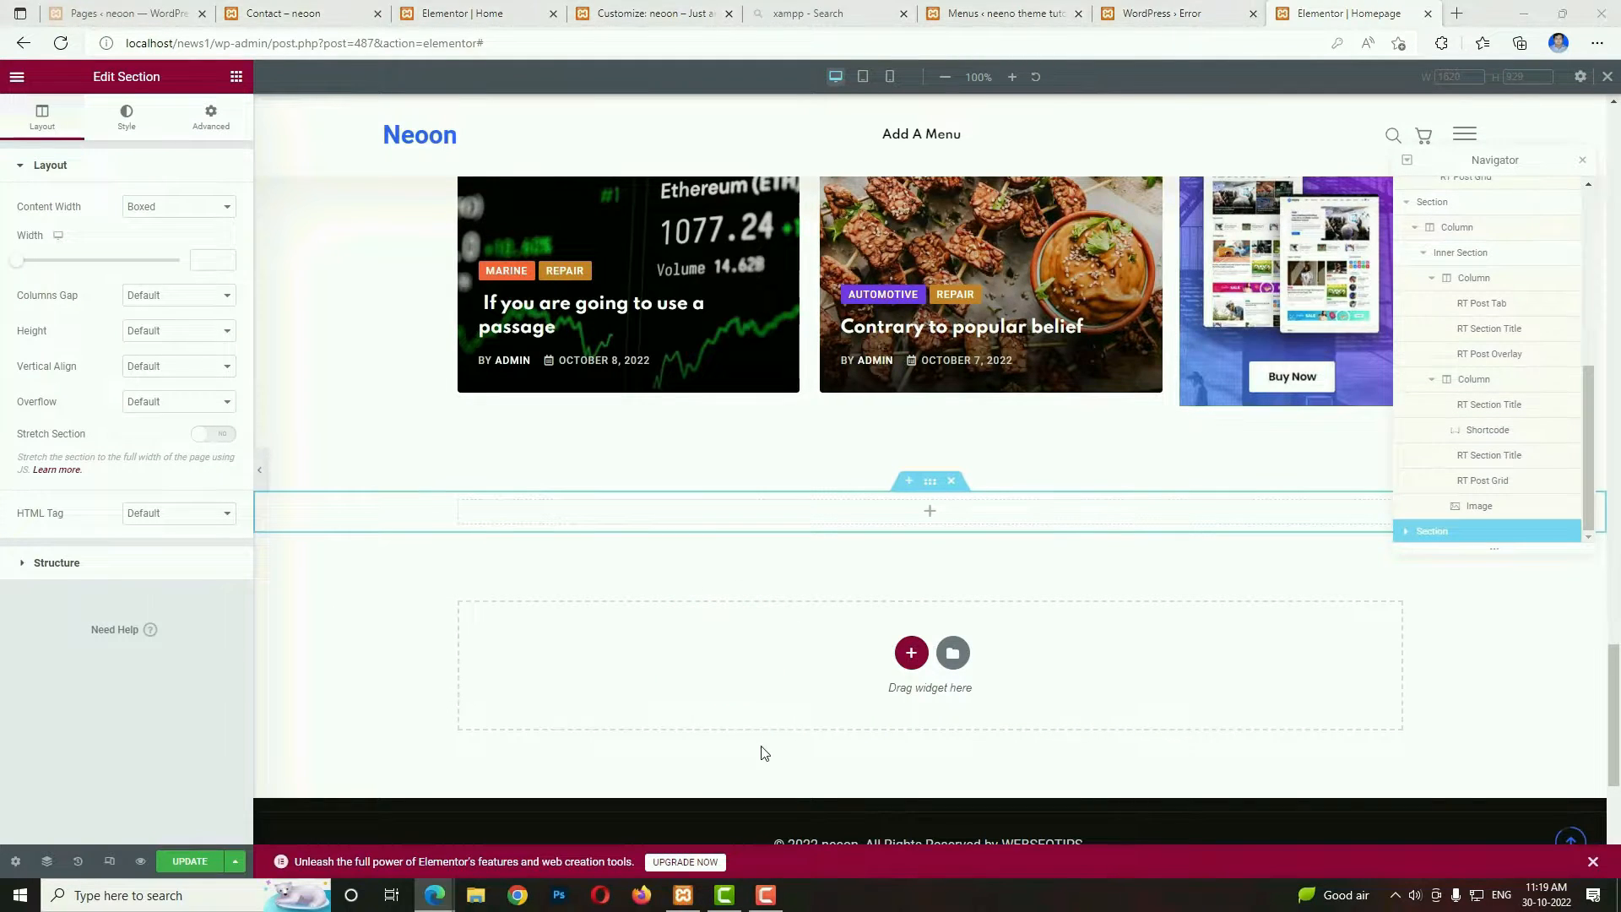
pyautogui.click(189, 206)
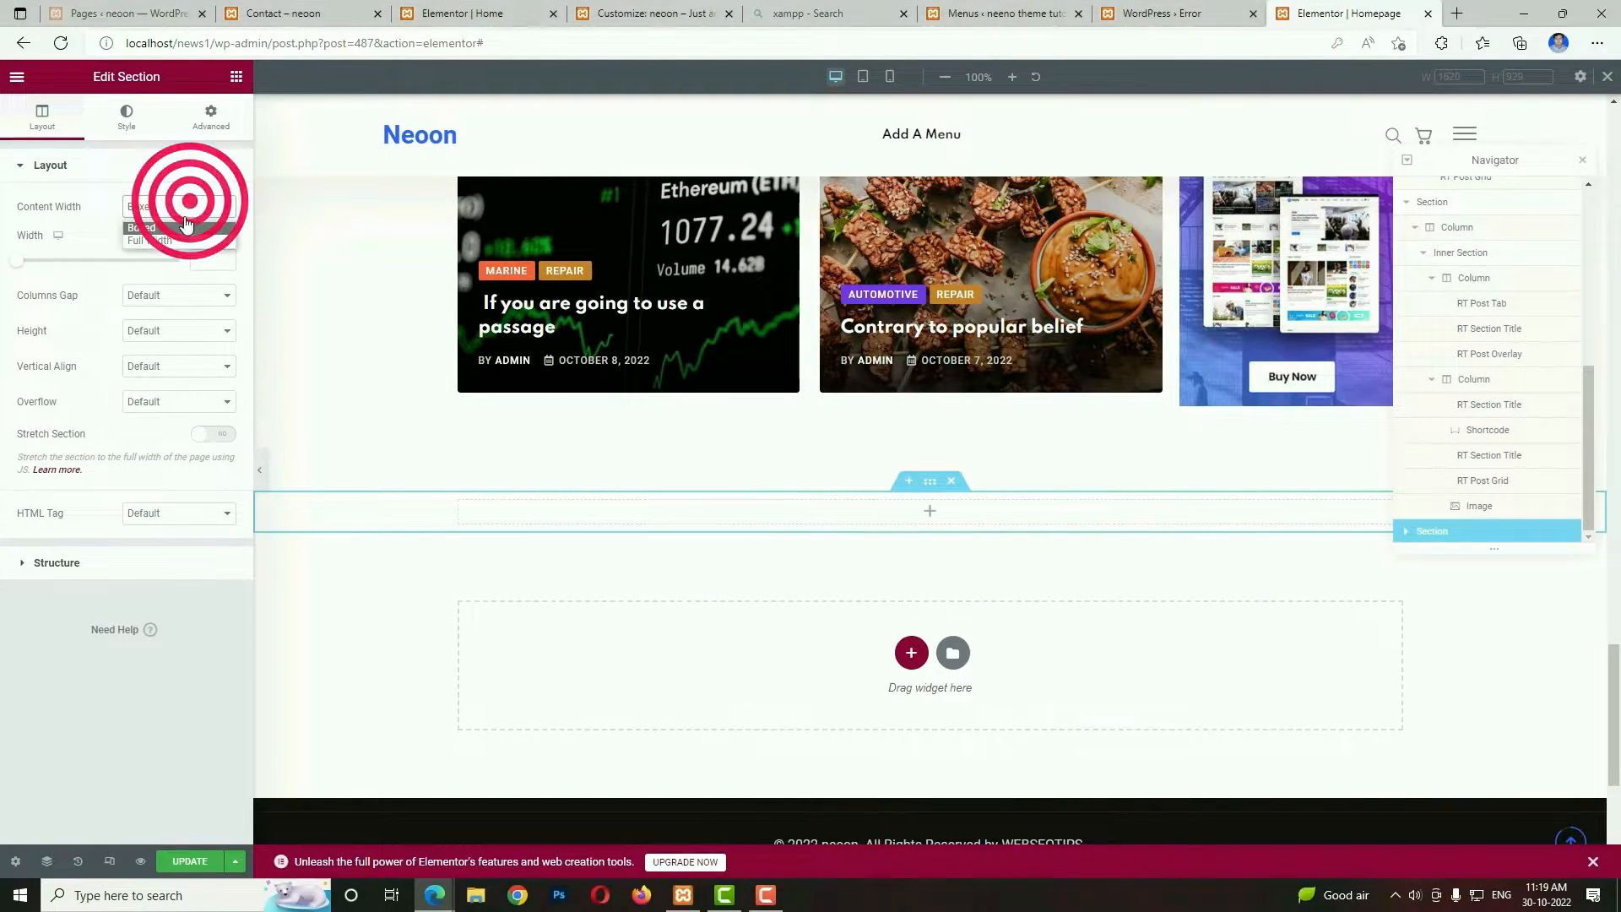
pyautogui.click(151, 241)
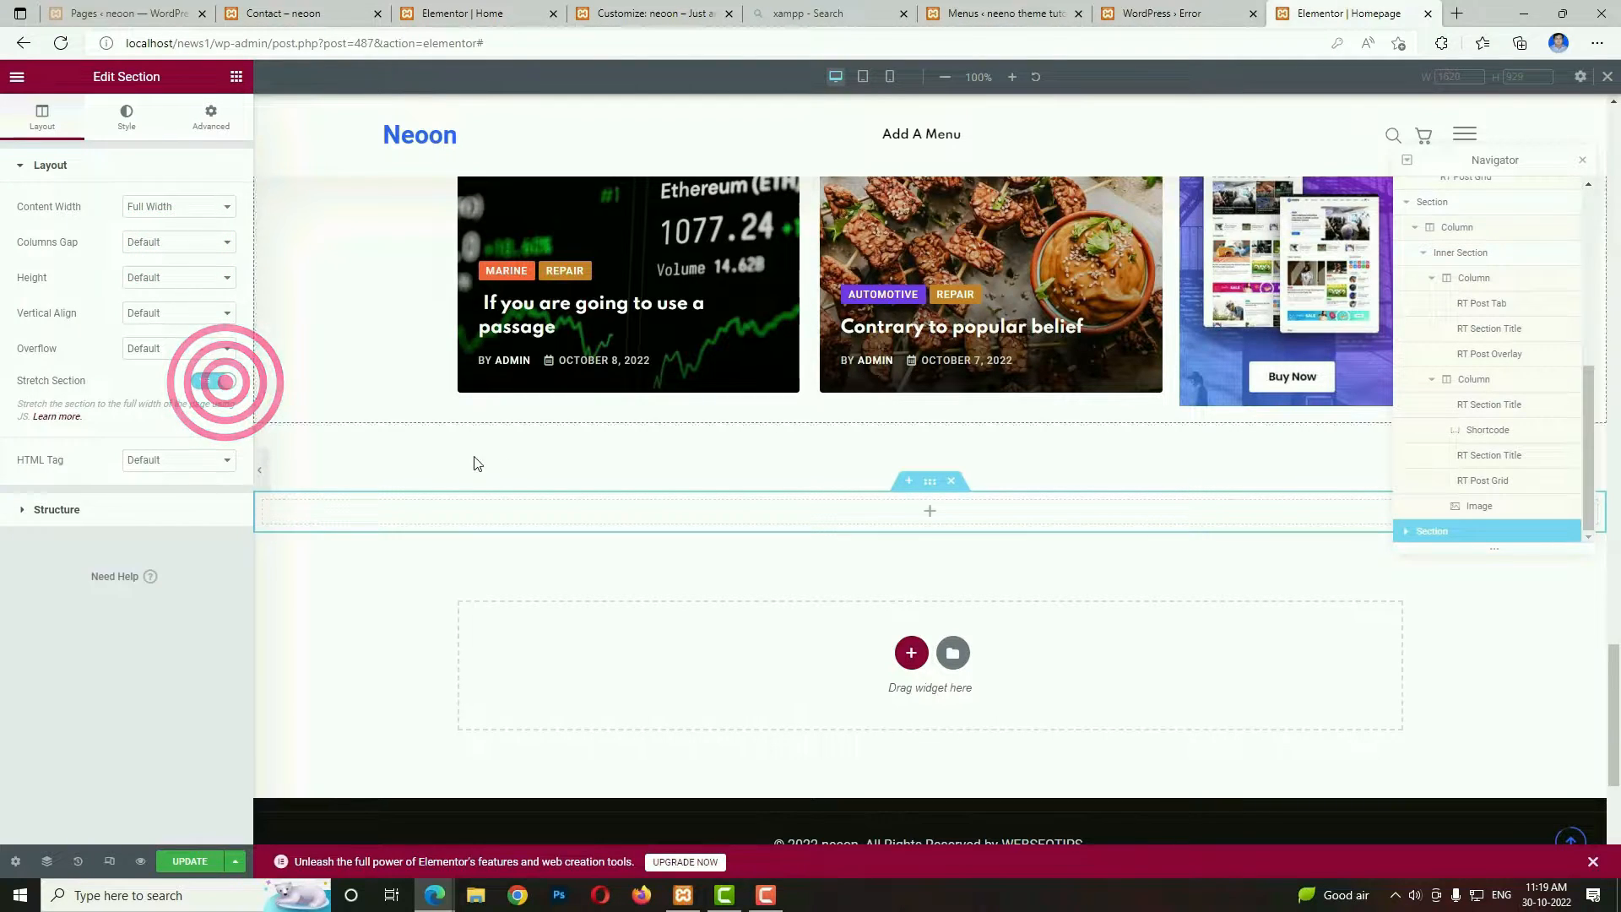
# Find the RT Thumb Slider widget with the search term SLIDER and place it in the new full-width section.
pyautogui.click(931, 513)
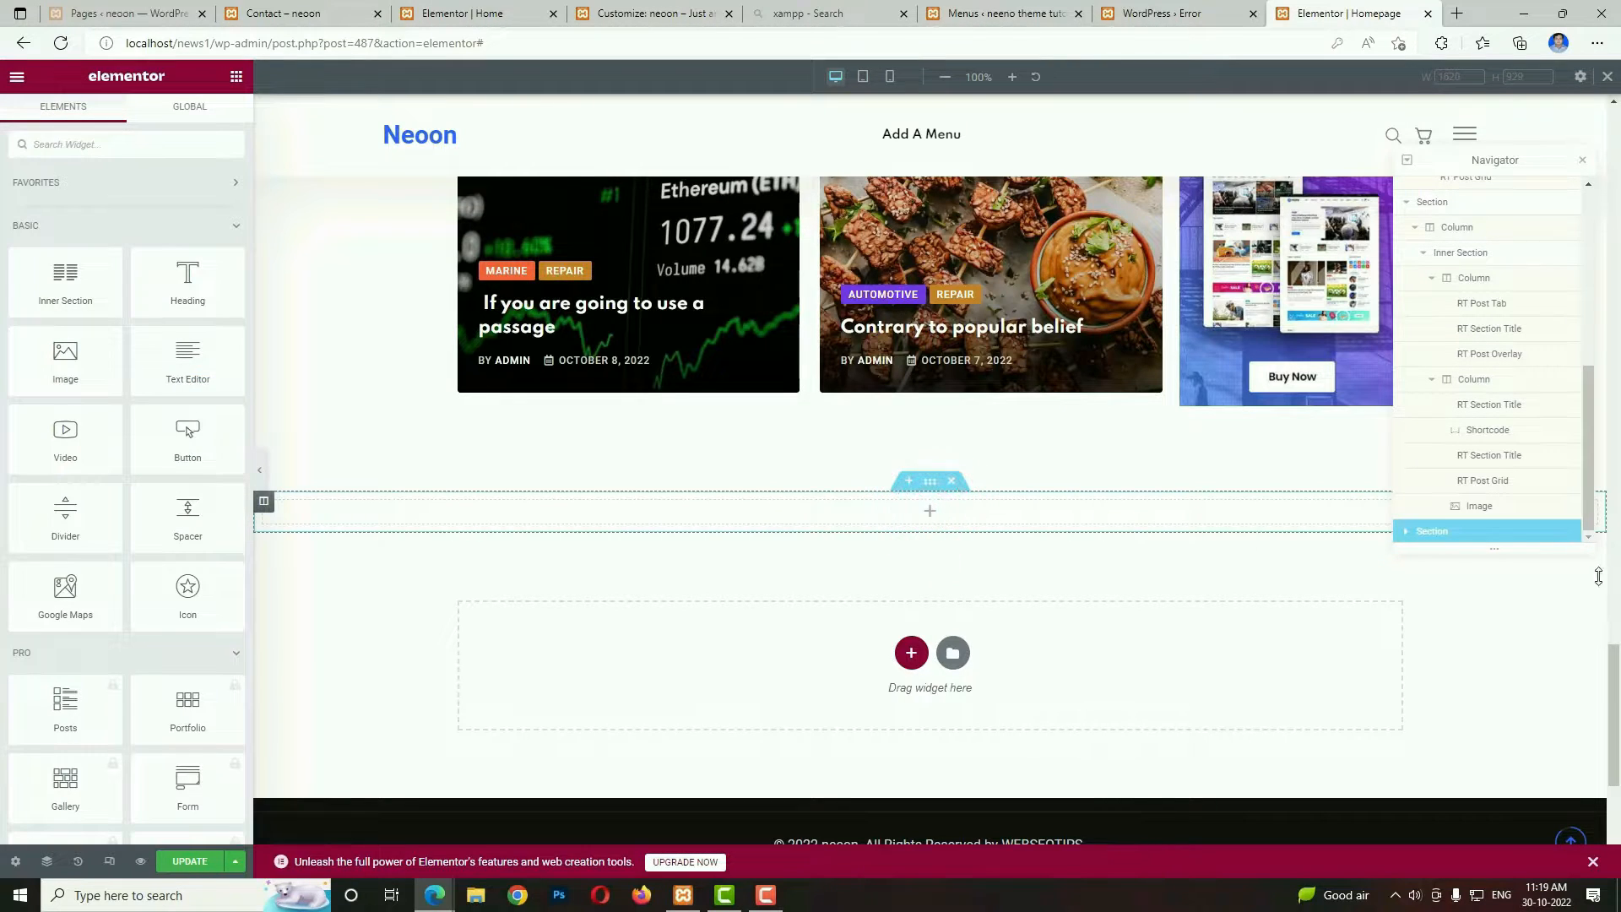
pyautogui.click(103, 152)
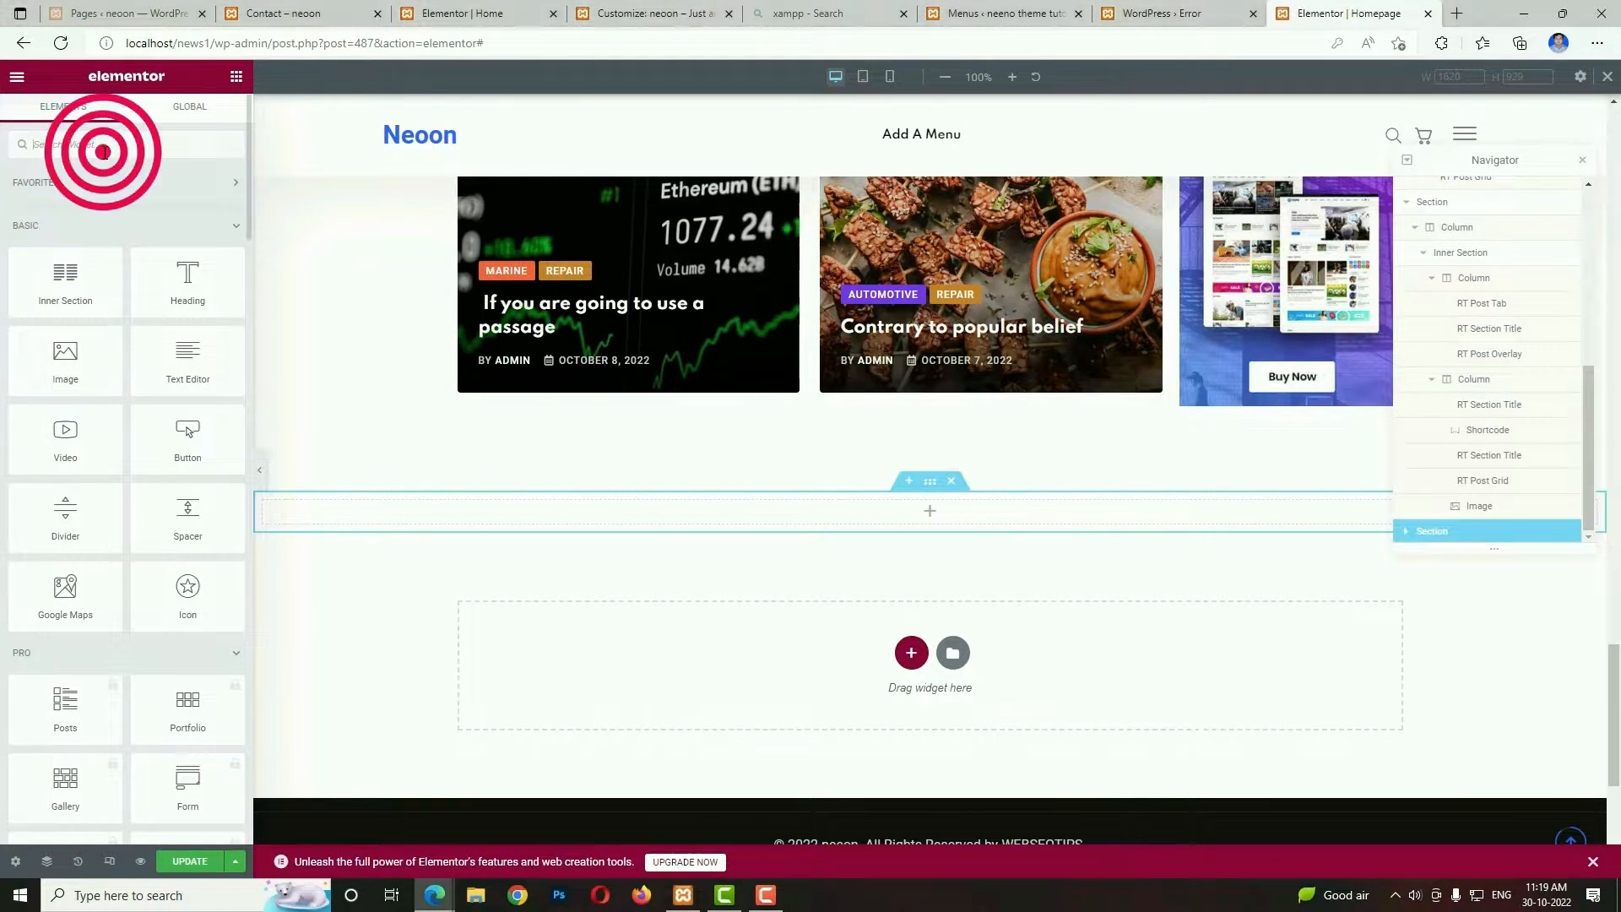
pyautogui.write('SLIDER')
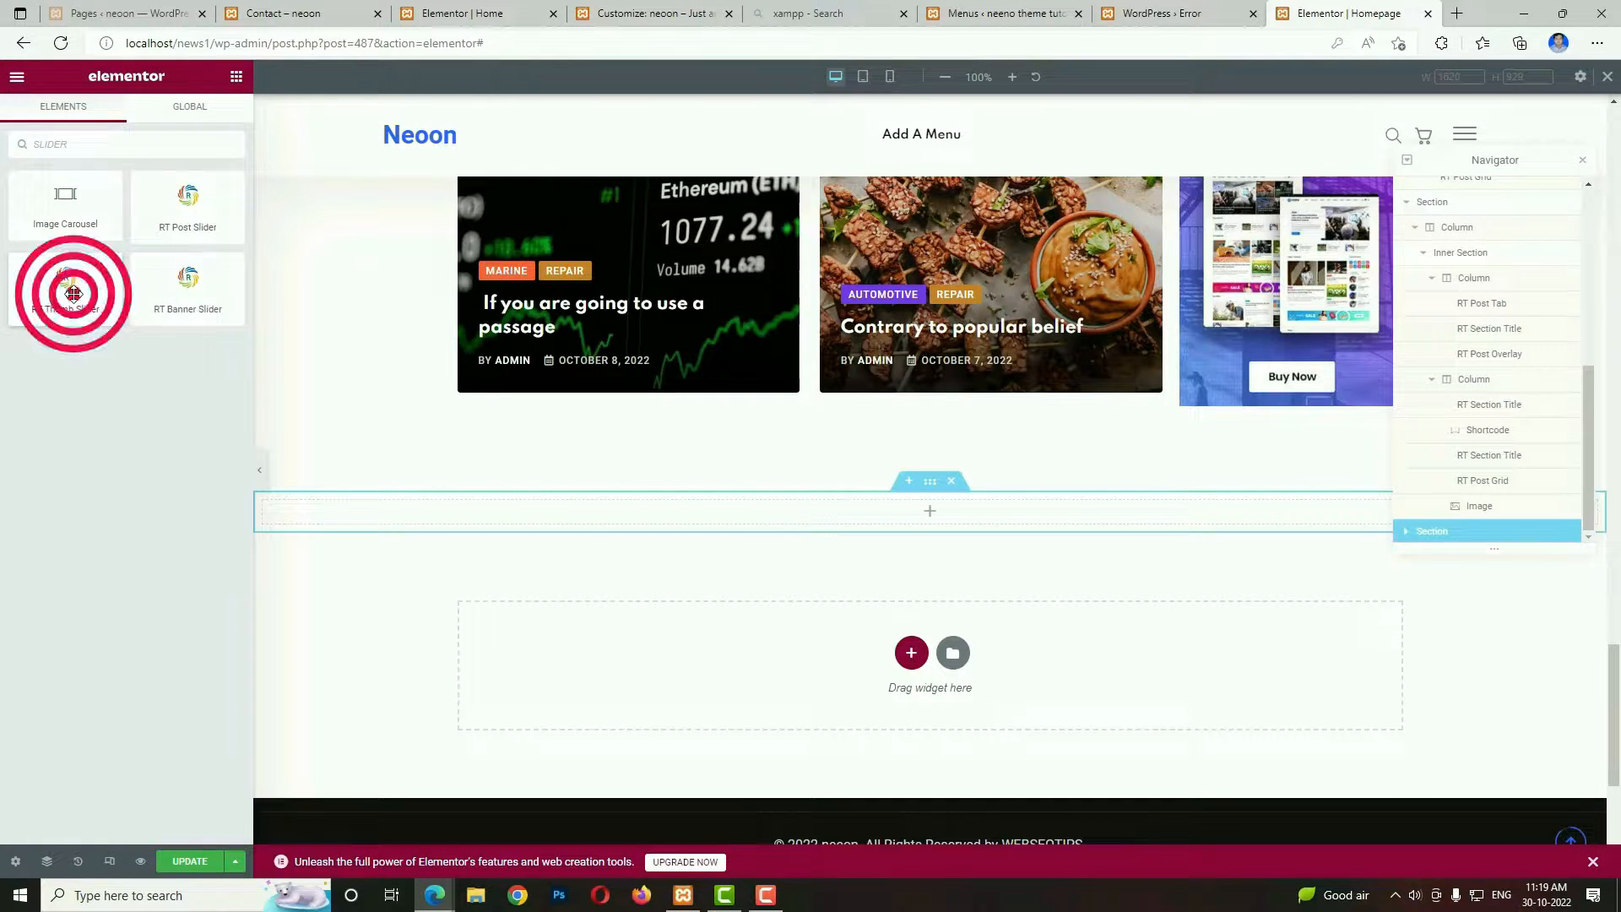
pyautogui.moveTo(74, 293); pyautogui.dragTo(806, 510)
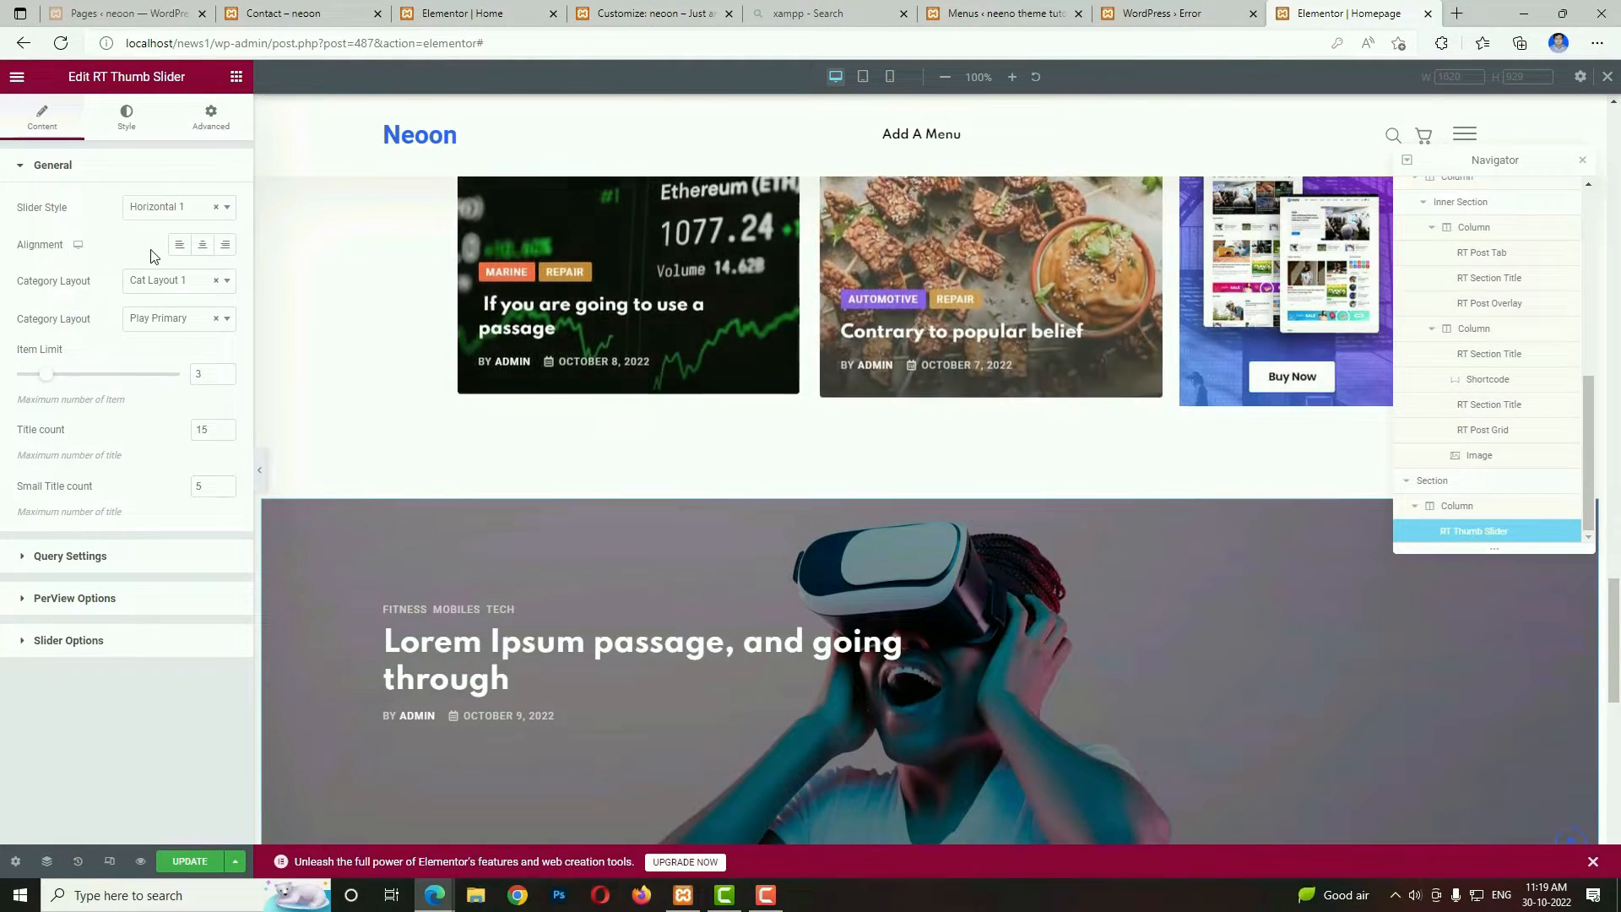
# Center-align the thumb slider's content, limit it to 5 items and set the title count to 10.
pyautogui.click(203, 245)
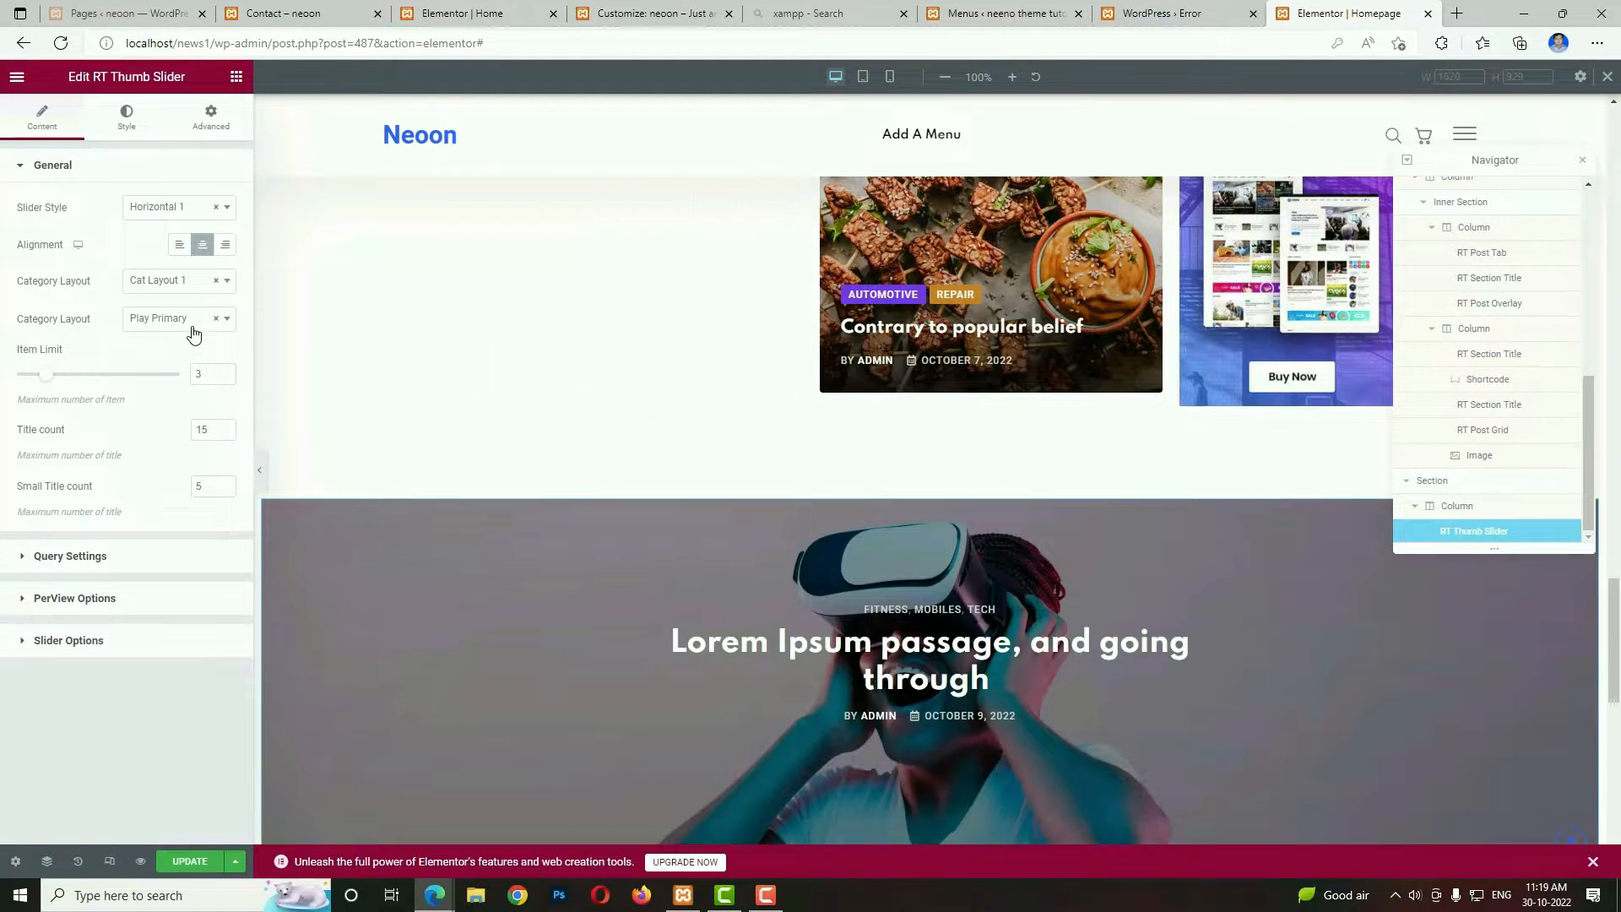
pyautogui.click(201, 374)
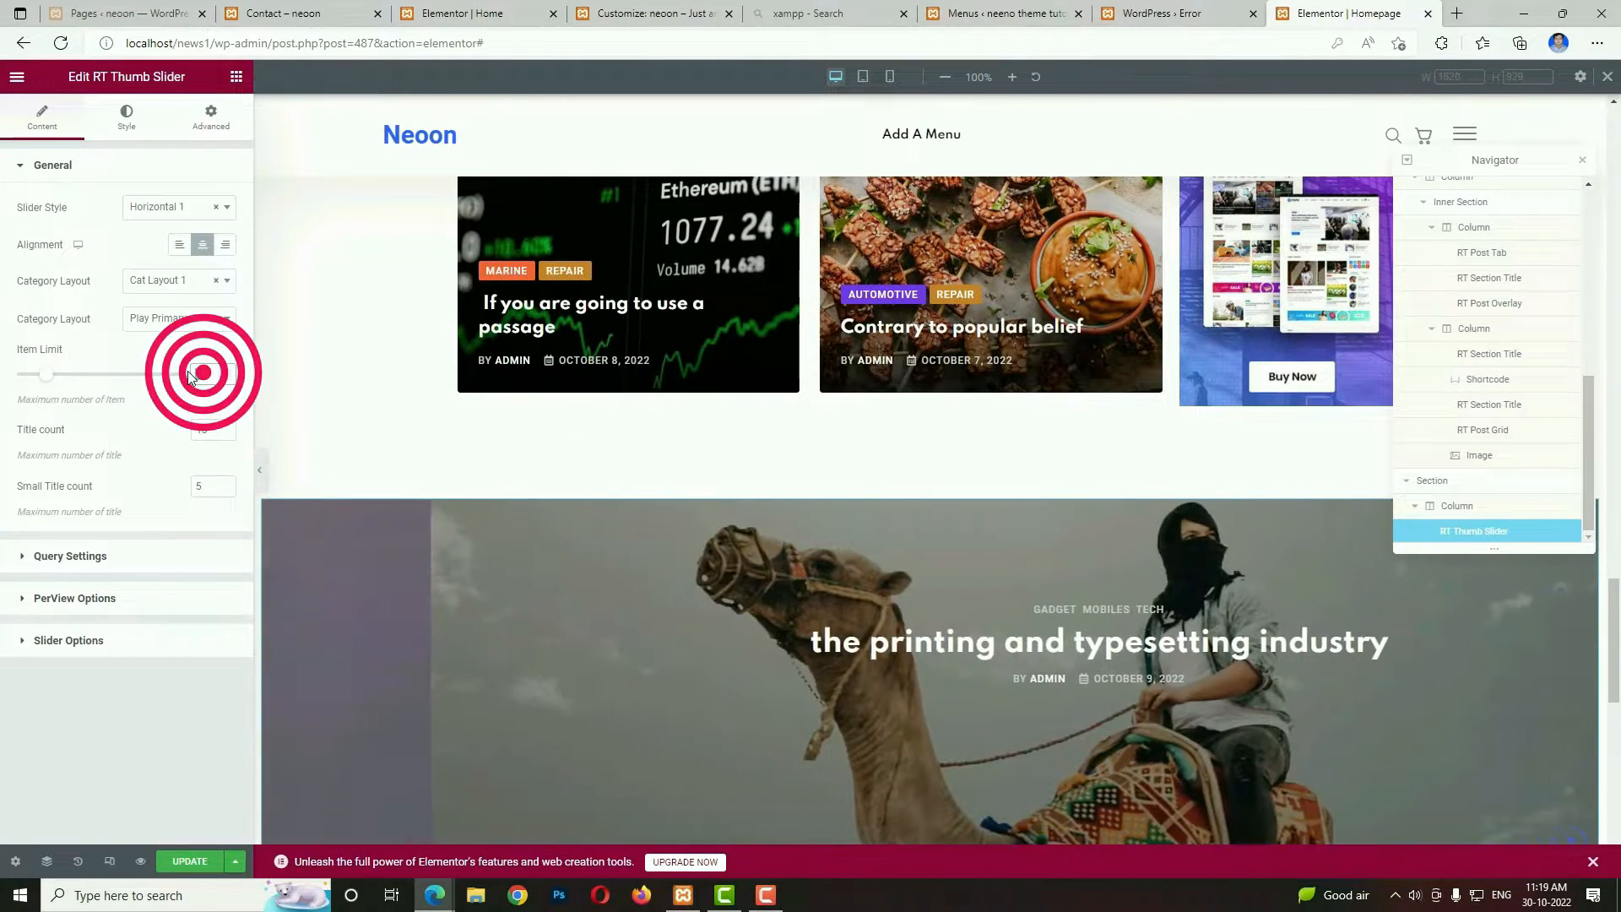
pyautogui.write('5')
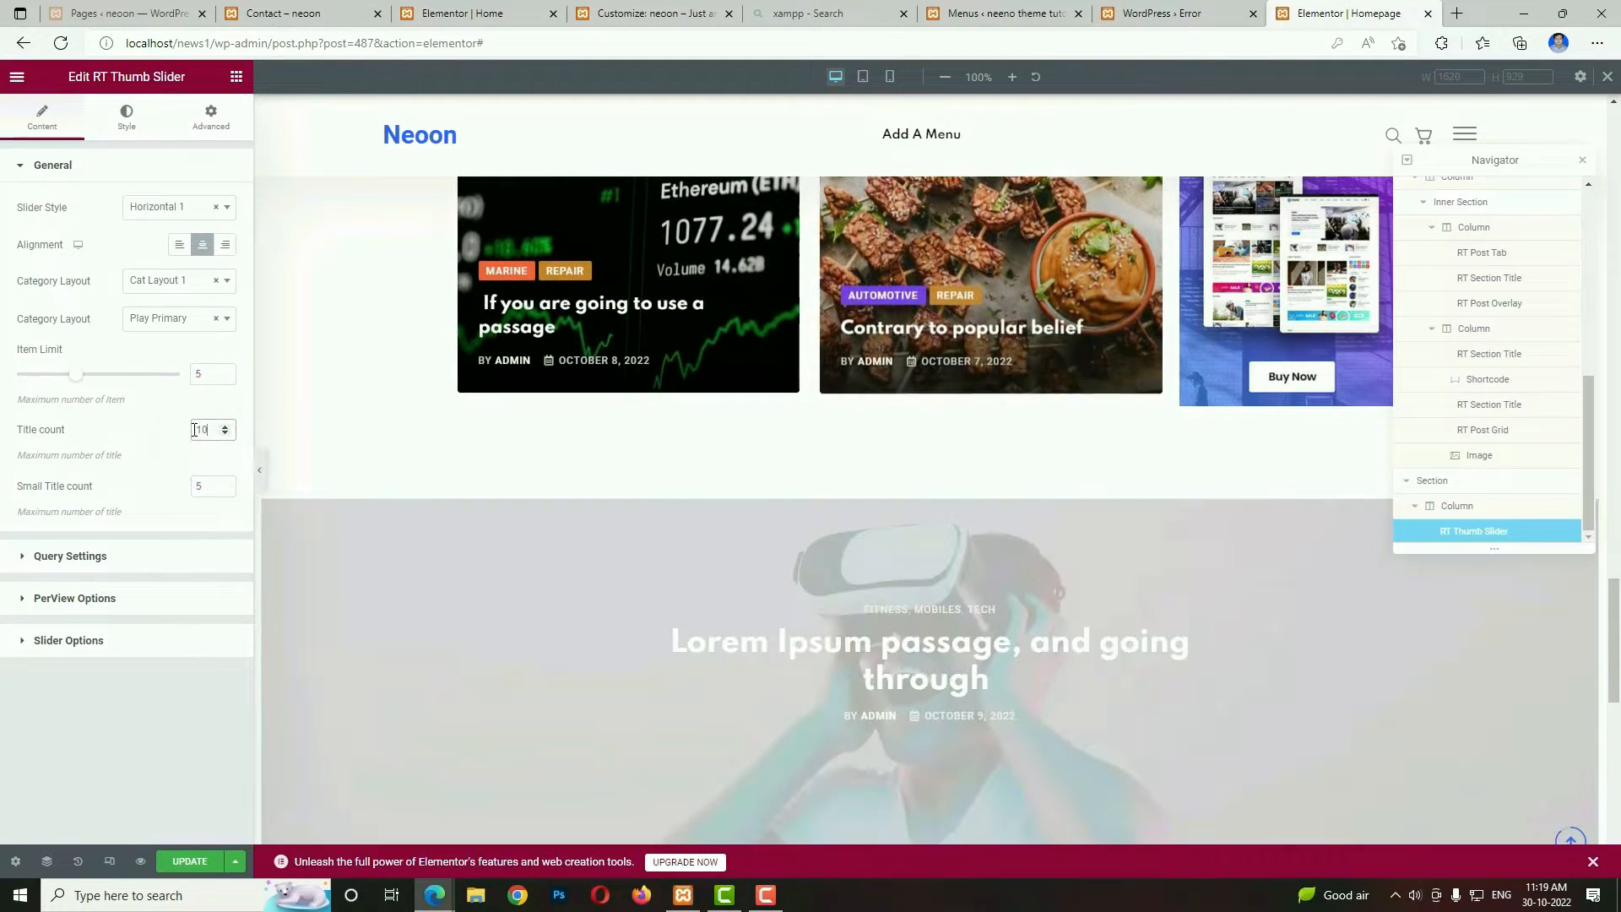
# Restrict the thumb slider's query to the categories Action, Animal and Marine.
pyautogui.click(69, 553)
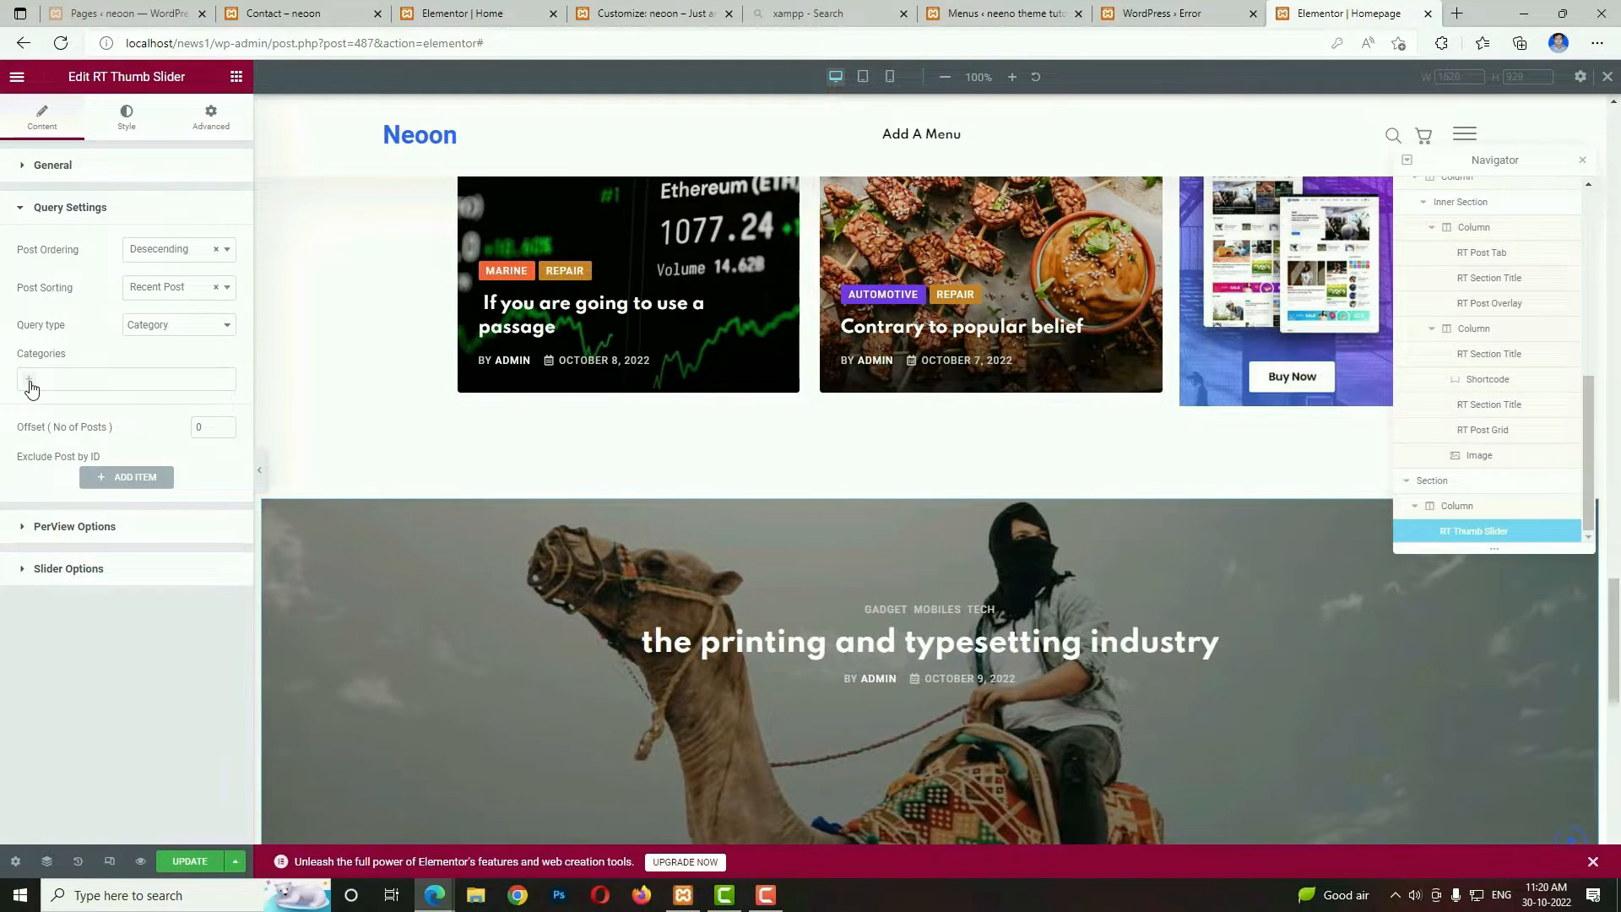
pyautogui.click(31, 388)
pyautogui.click(50, 402)
pyautogui.click(67, 379)
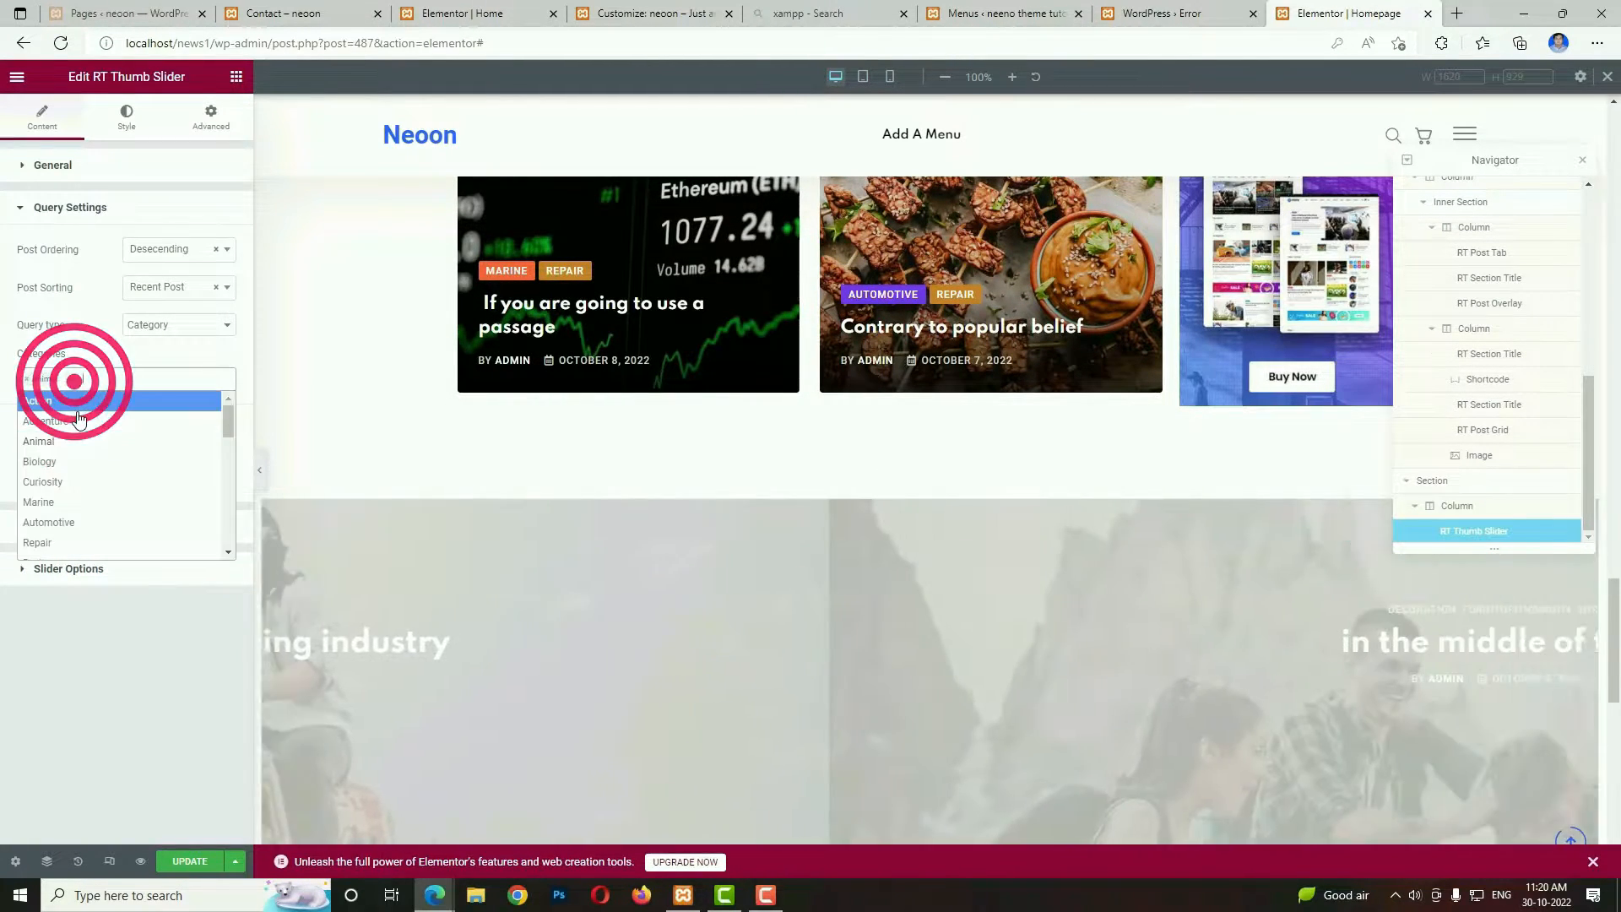
pyautogui.click(82, 401)
pyautogui.click(109, 378)
pyautogui.click(101, 477)
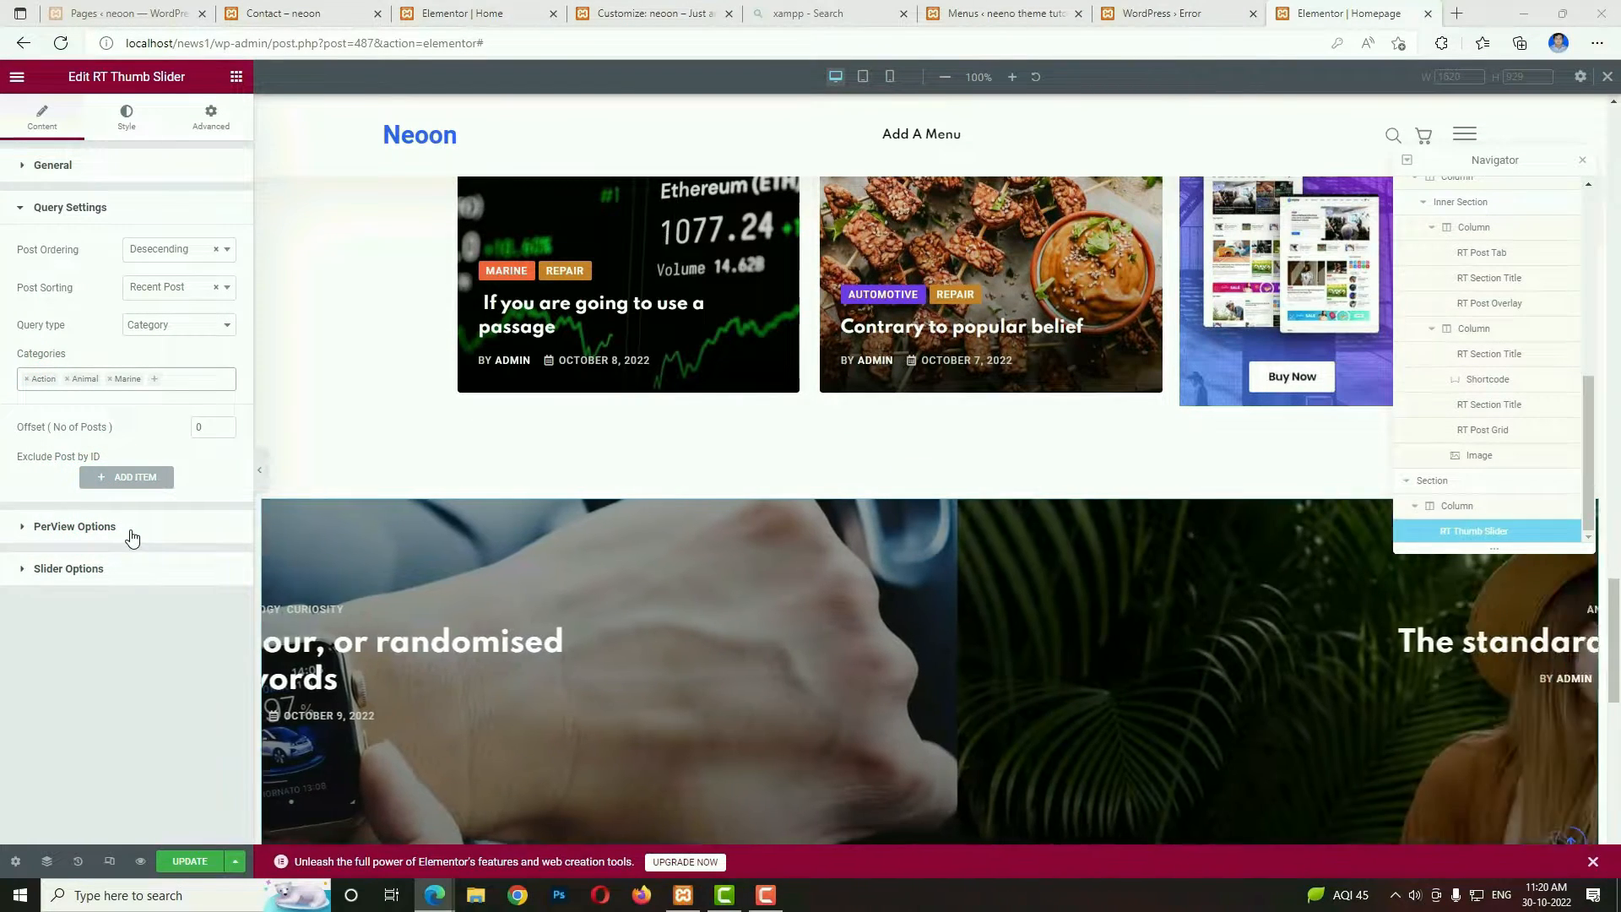
# Set the slider's per-view count to 4 for desktops over 1200px and 3 for desktops over 992px, and update the page.
pyautogui.click(132, 527)
pyautogui.click(161, 293)
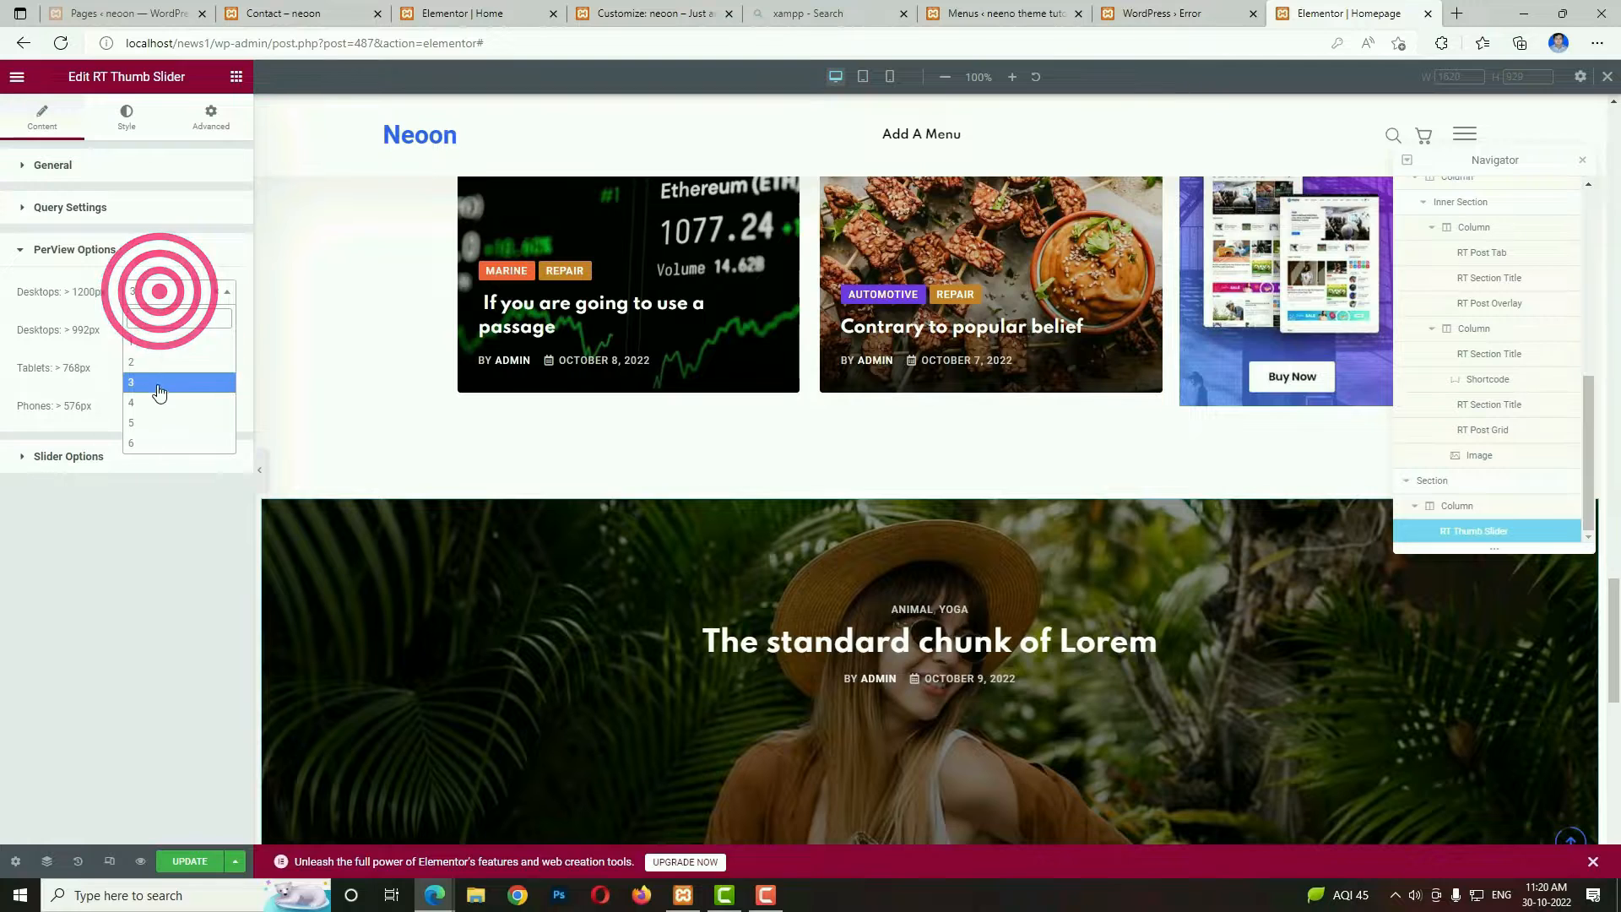
pyautogui.click(159, 402)
pyautogui.click(156, 328)
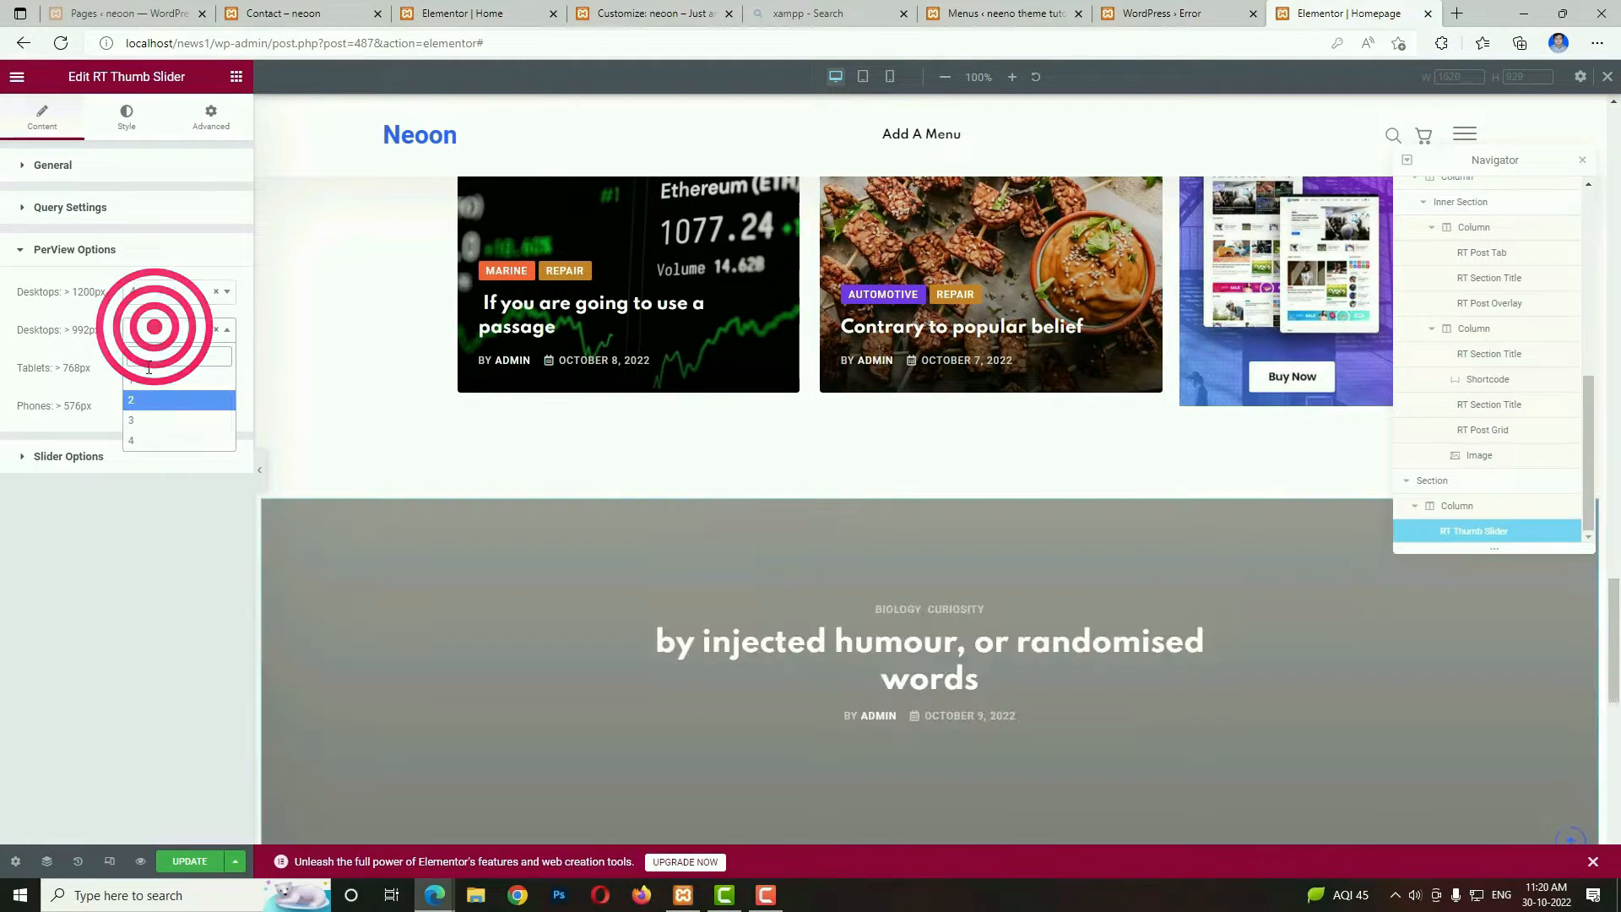
pyautogui.click(135, 420)
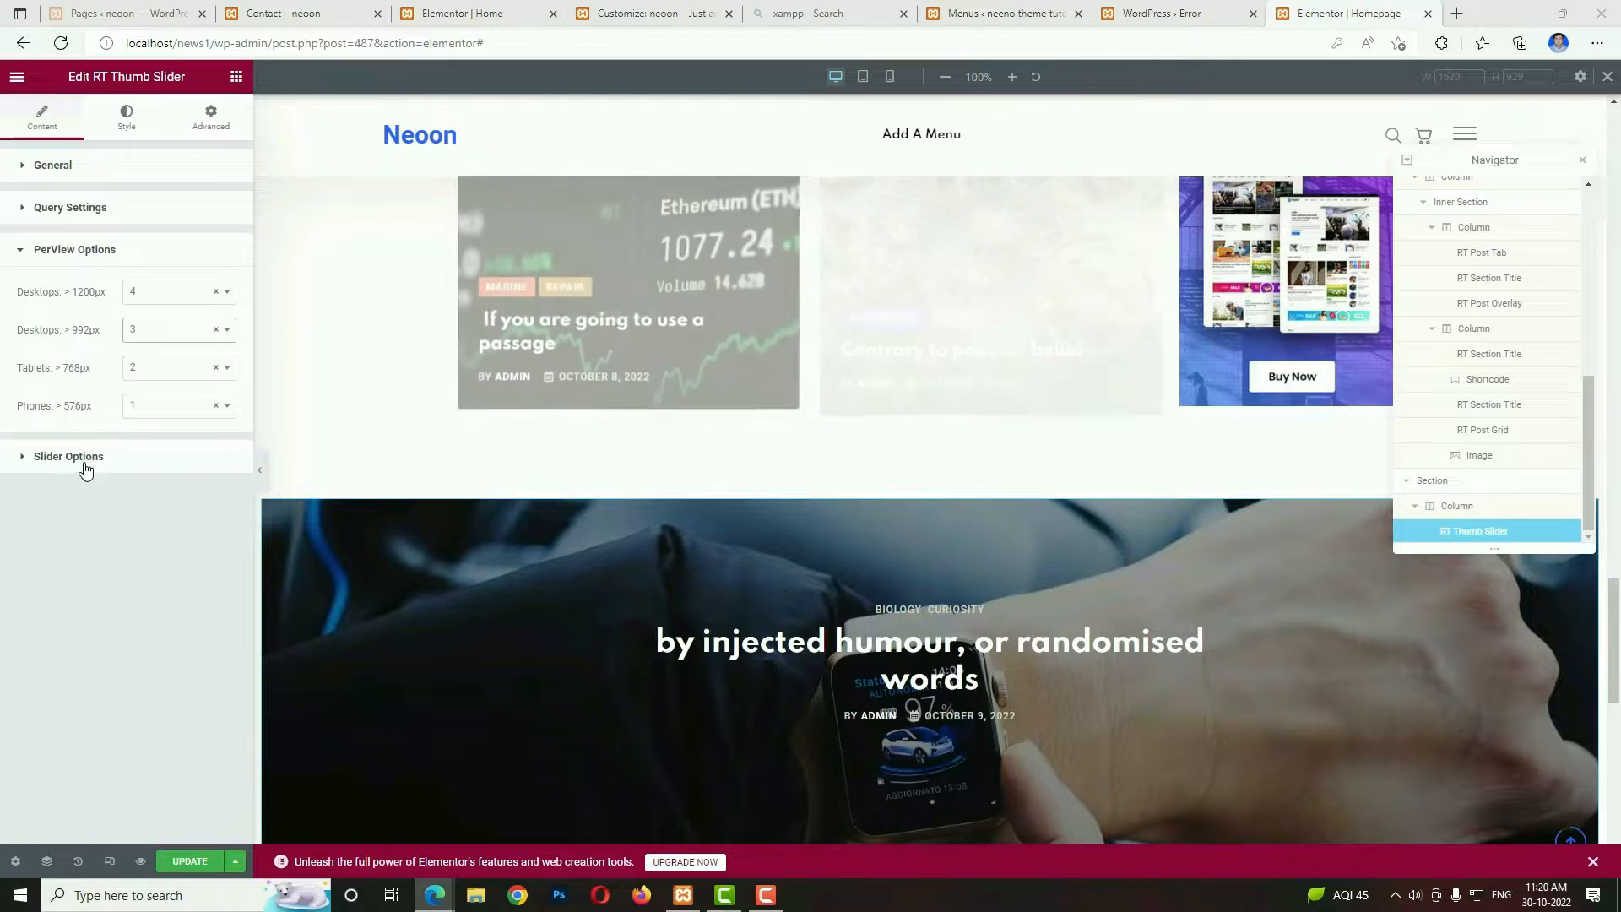
pyautogui.click(83, 456)
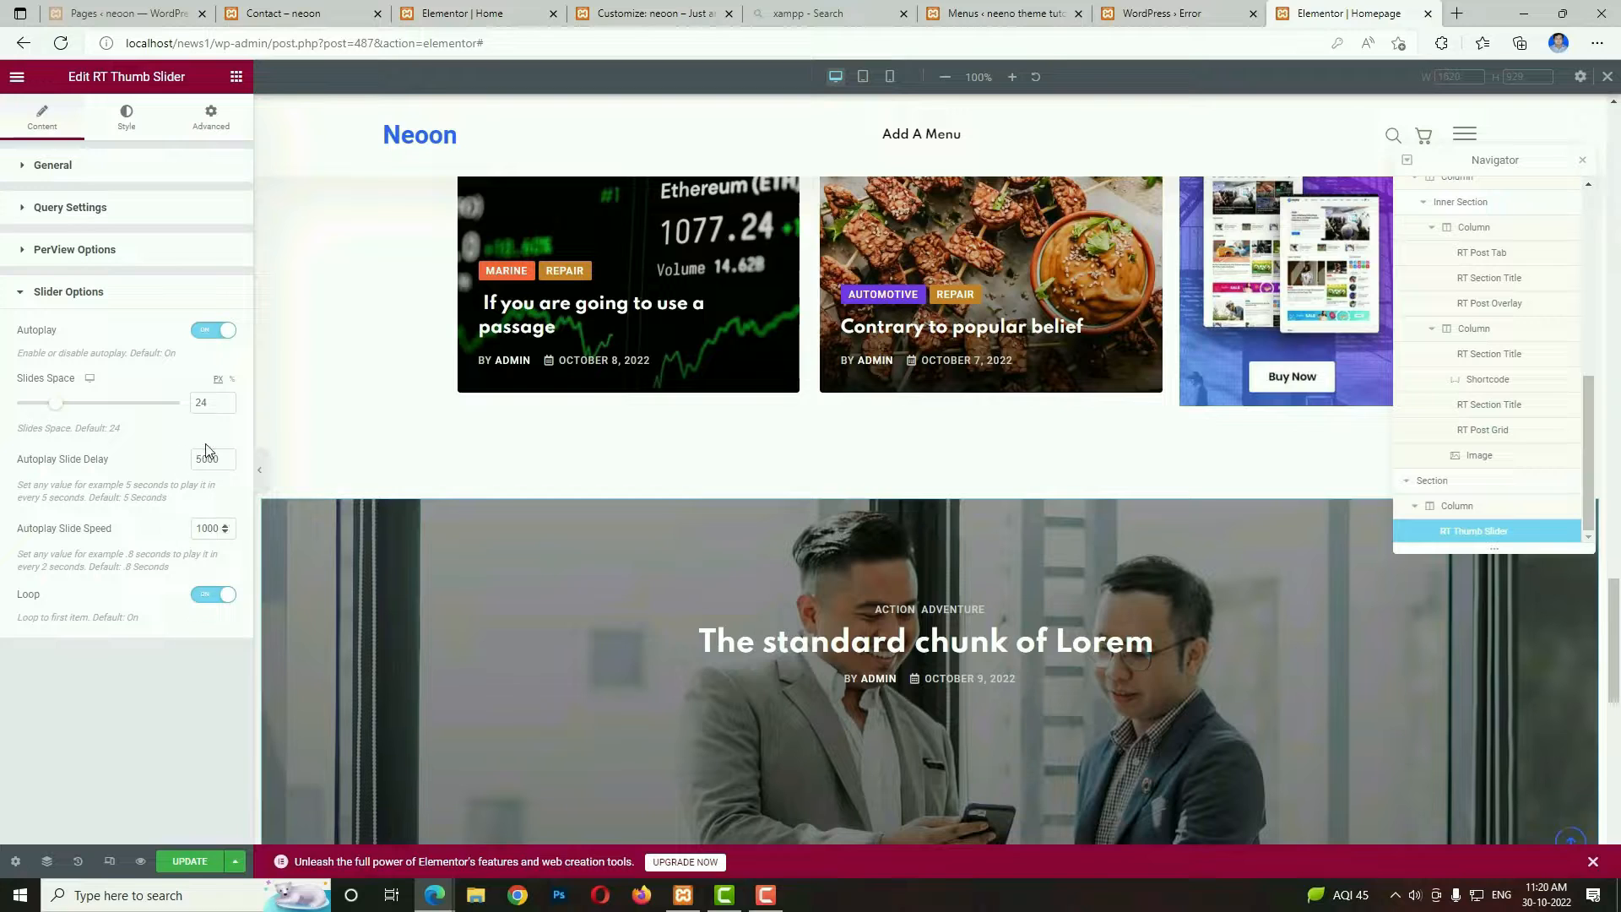
pyautogui.click(193, 863)
pyautogui.scroll(-4, 895, 738)
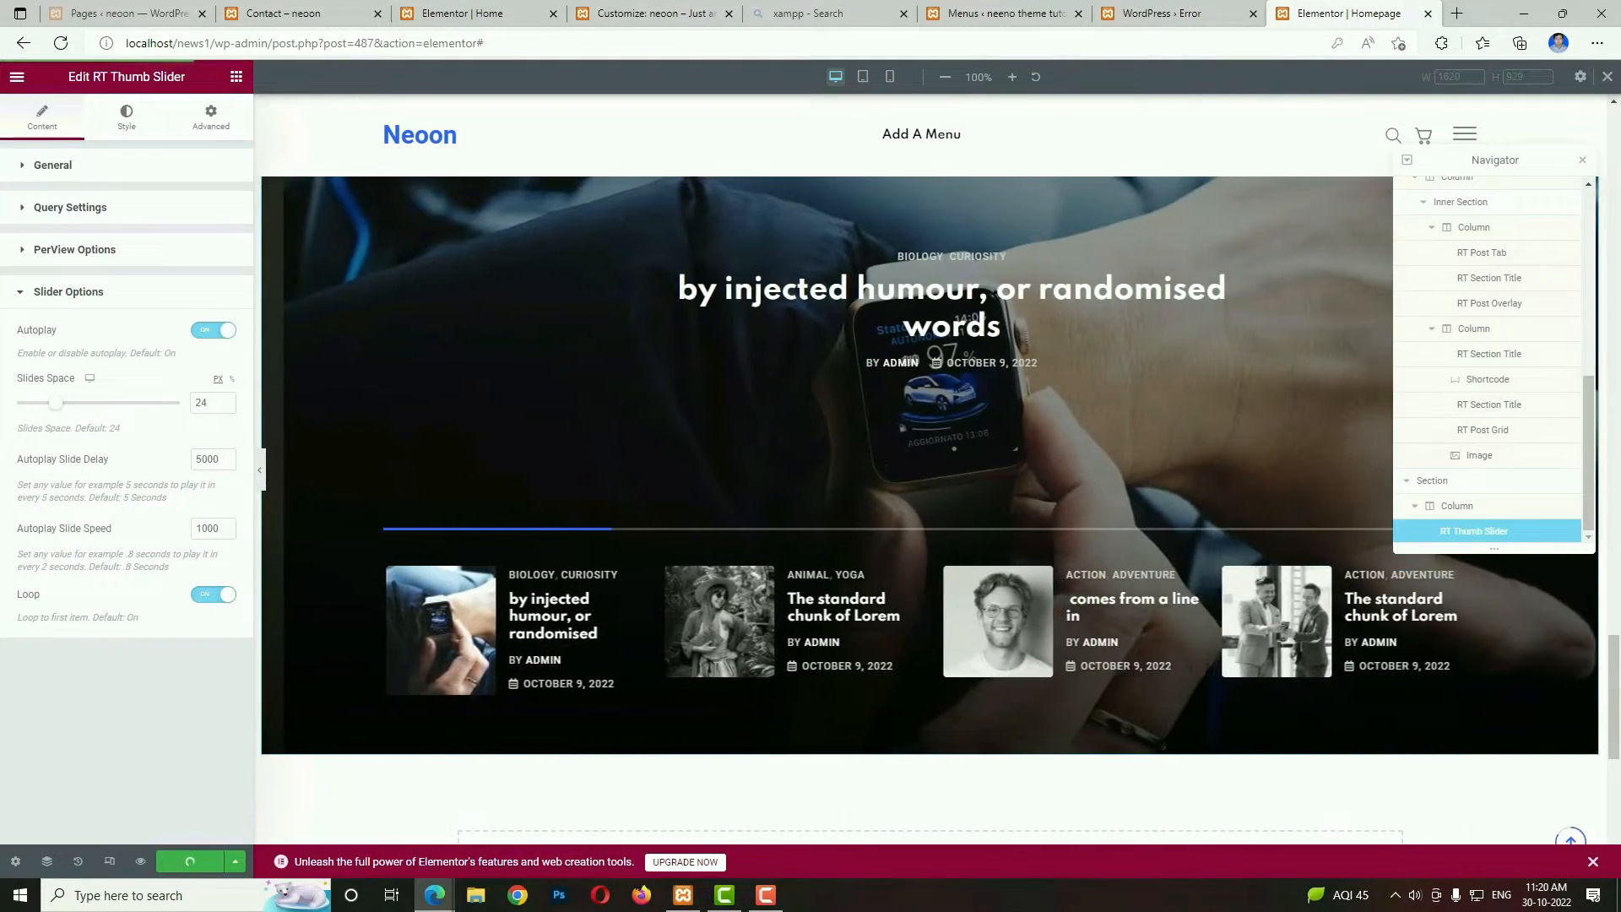
# Examine the demo home page's banner, Latest News posts, newsletter form and category list below the slider, and return to the Homepage editor.
pyautogui.click(1316, 7)
pyautogui.click(1162, 12)
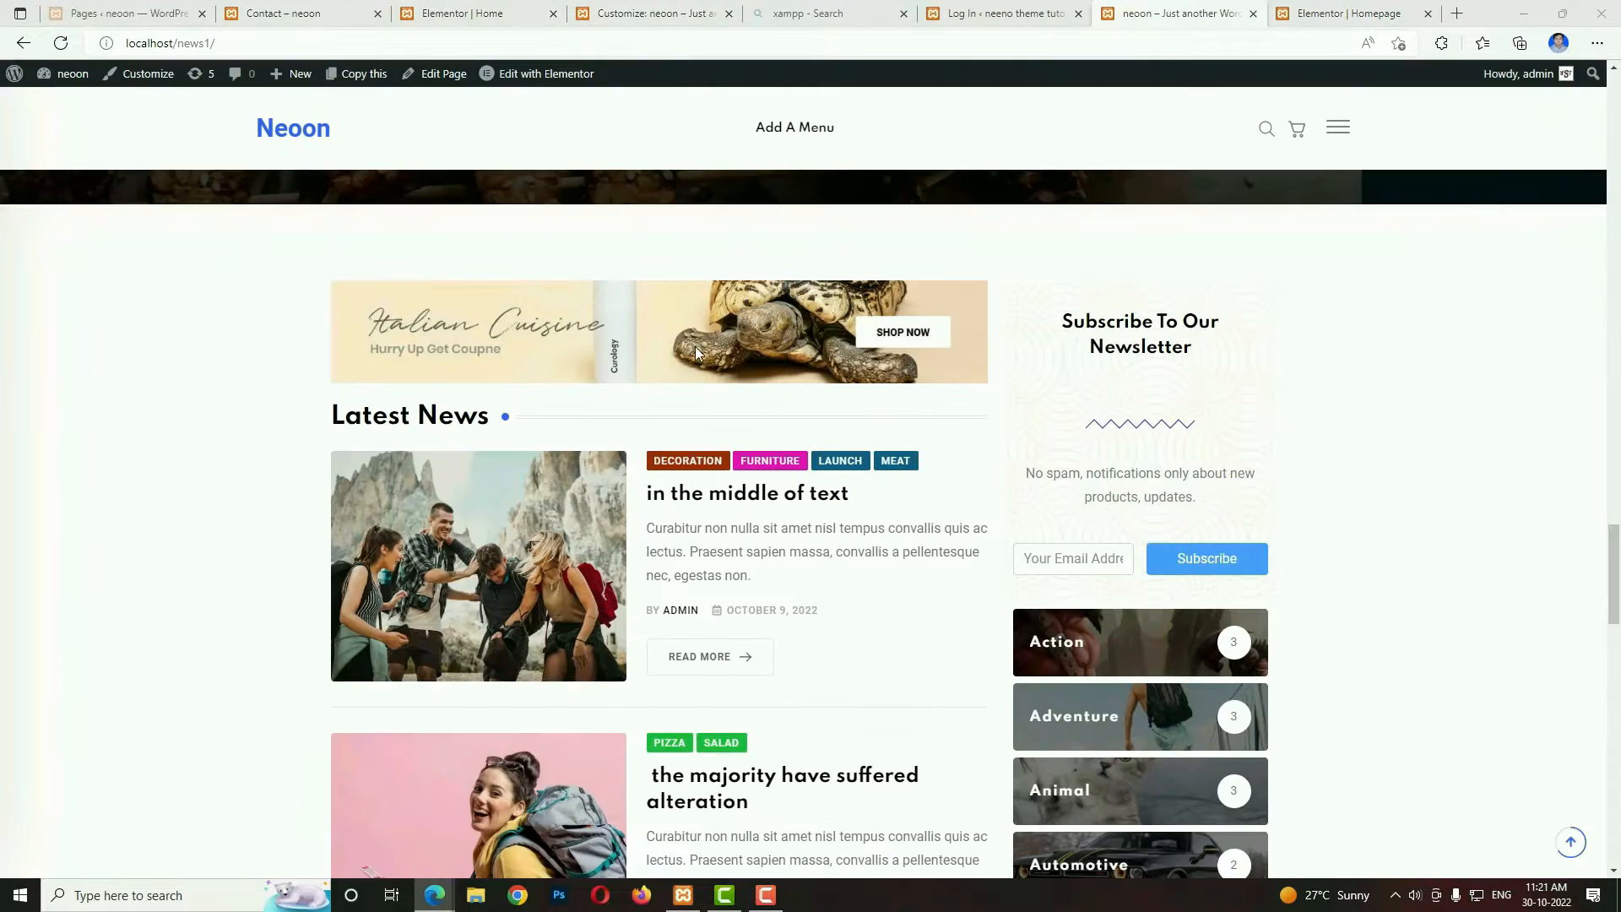
pyautogui.scroll(-1, 971, 244)
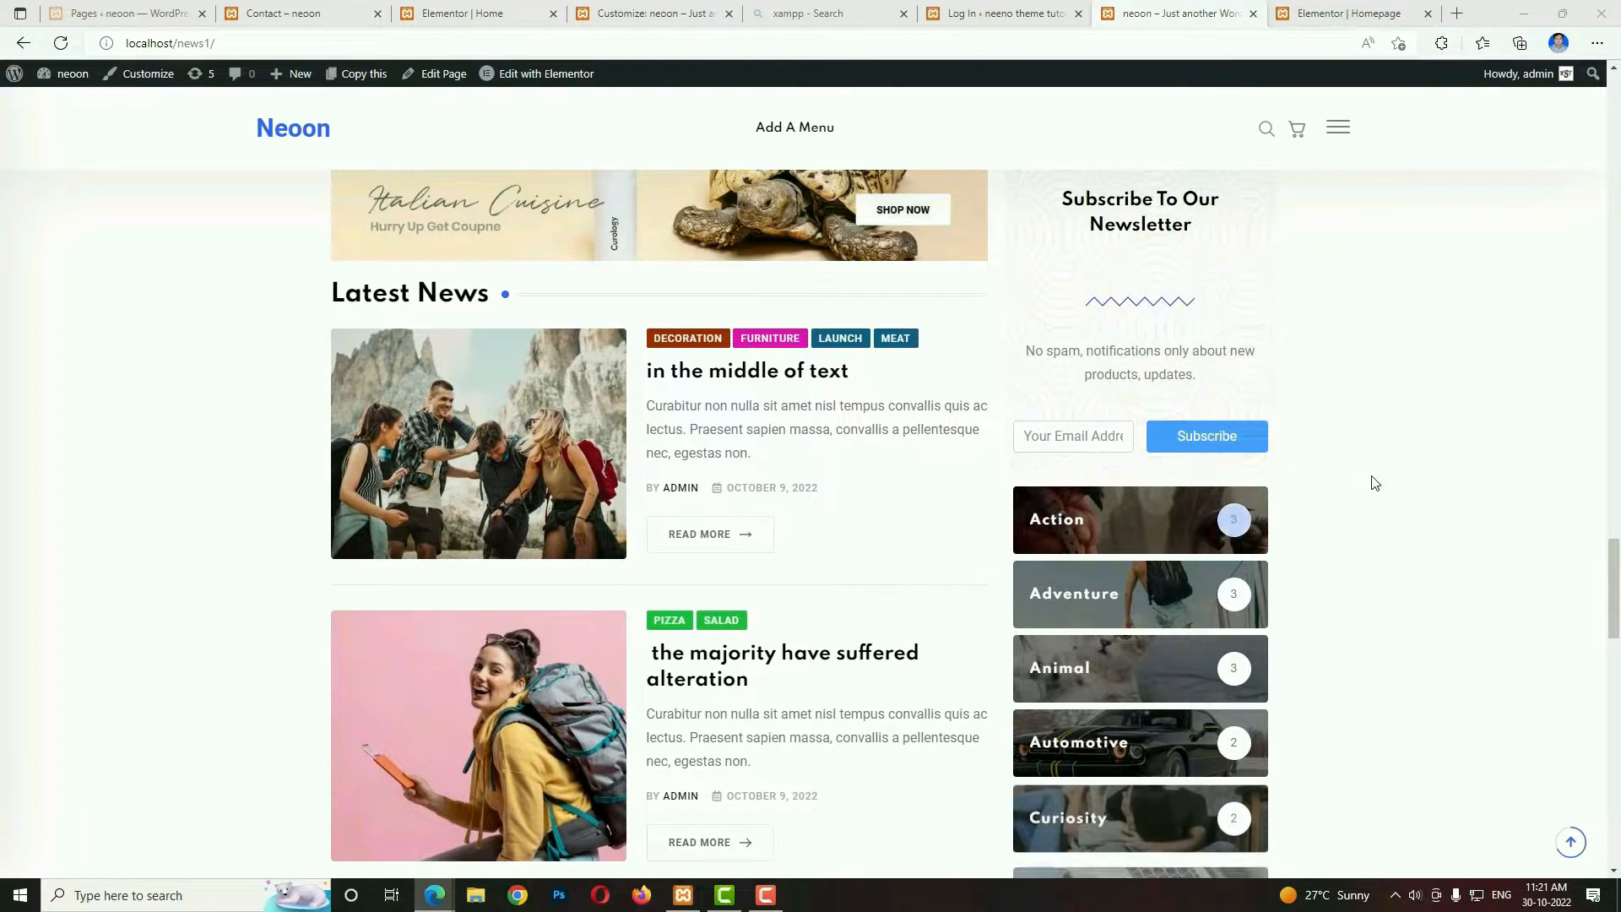
pyautogui.scroll(2, 1375, 496)
pyautogui.click(1069, 561)
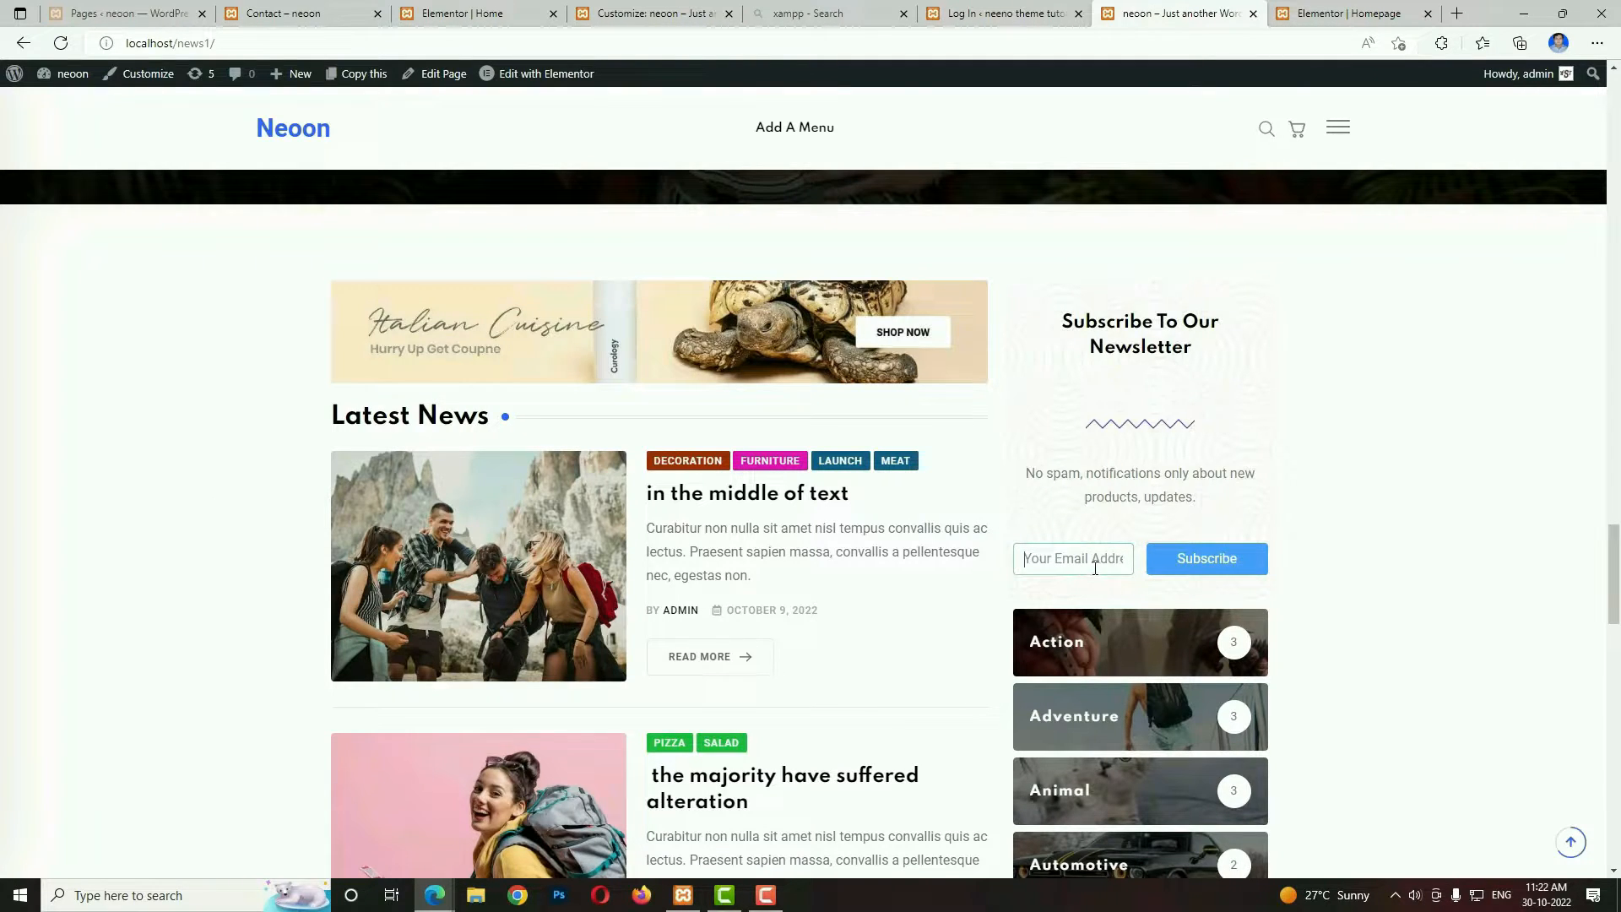
pyautogui.scroll(-4, 1047, 566)
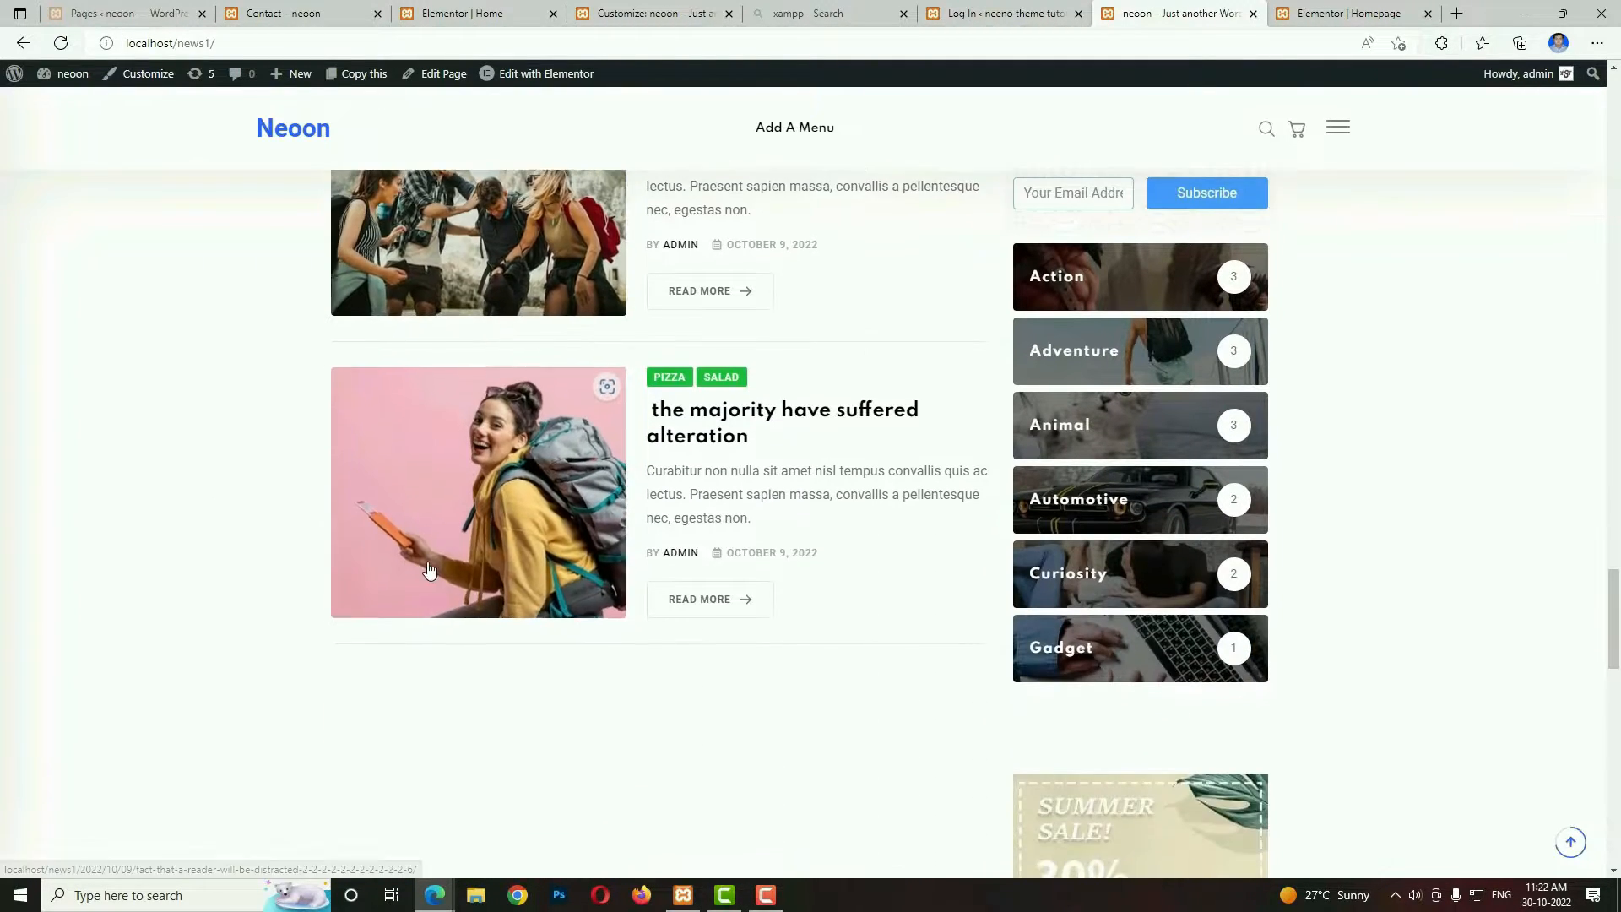
pyautogui.scroll(3, 993, 576)
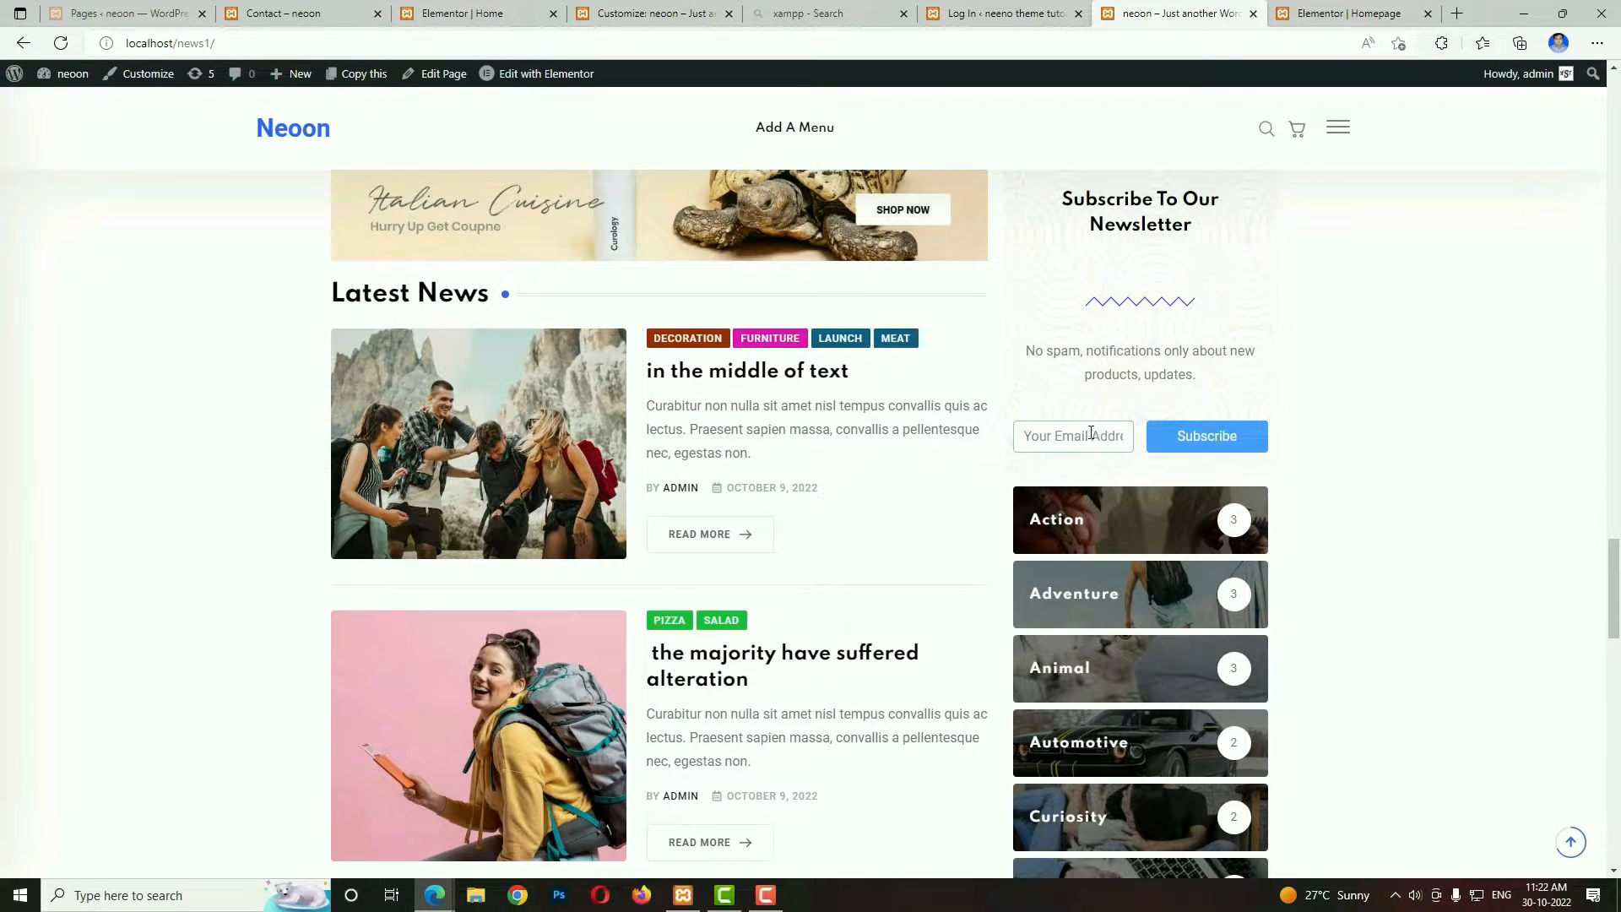
pyautogui.click(1024, 435)
pyautogui.click(1349, 13)
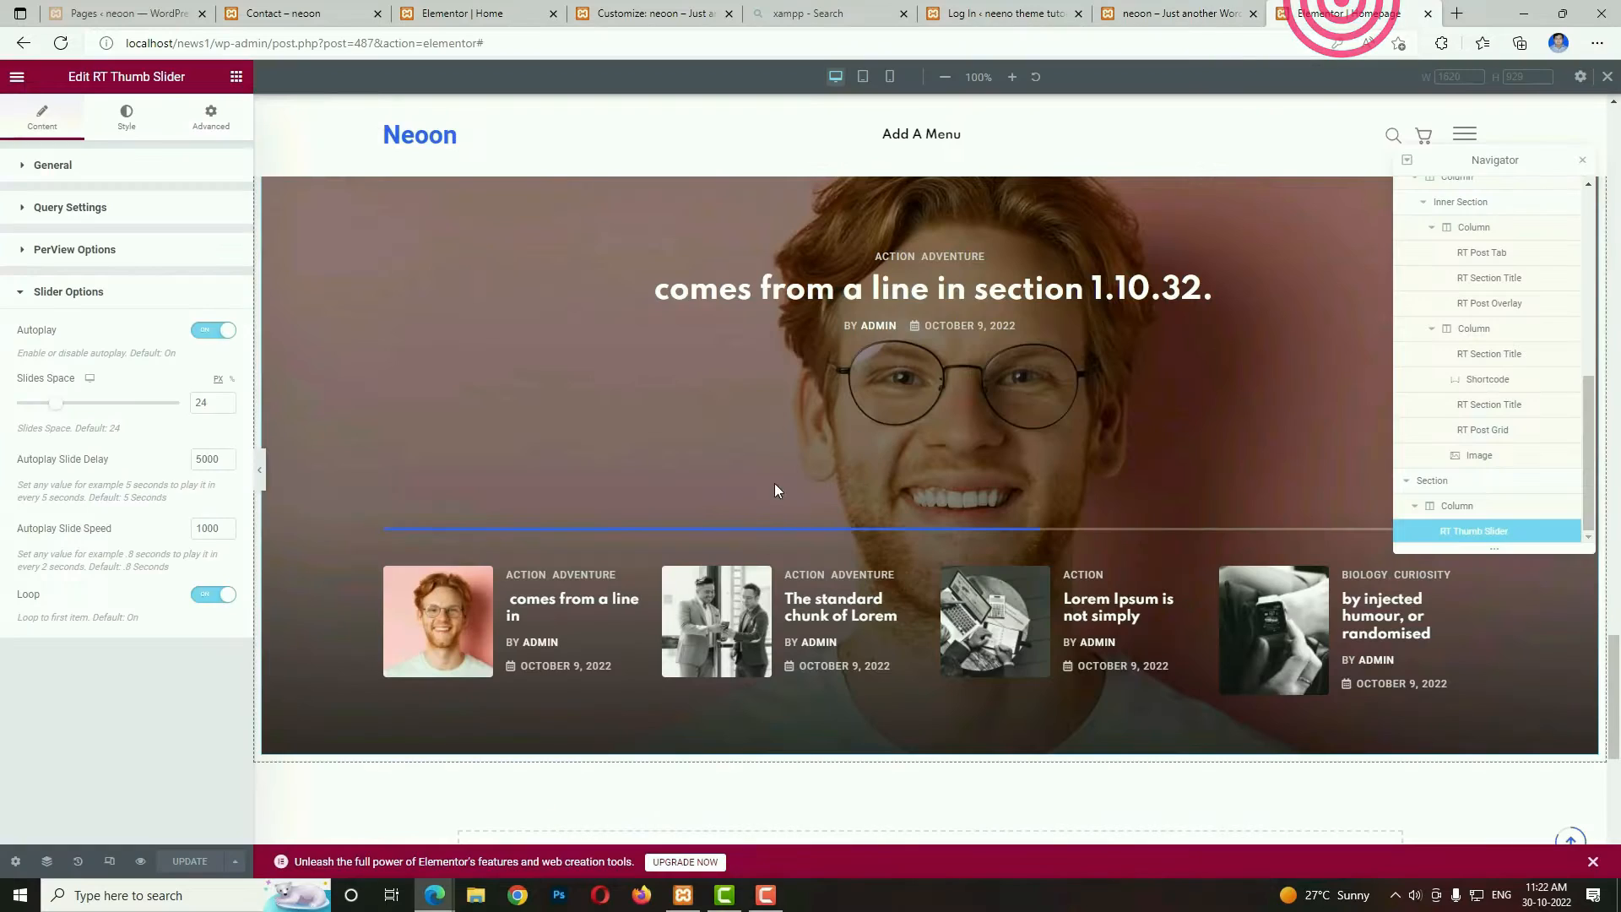
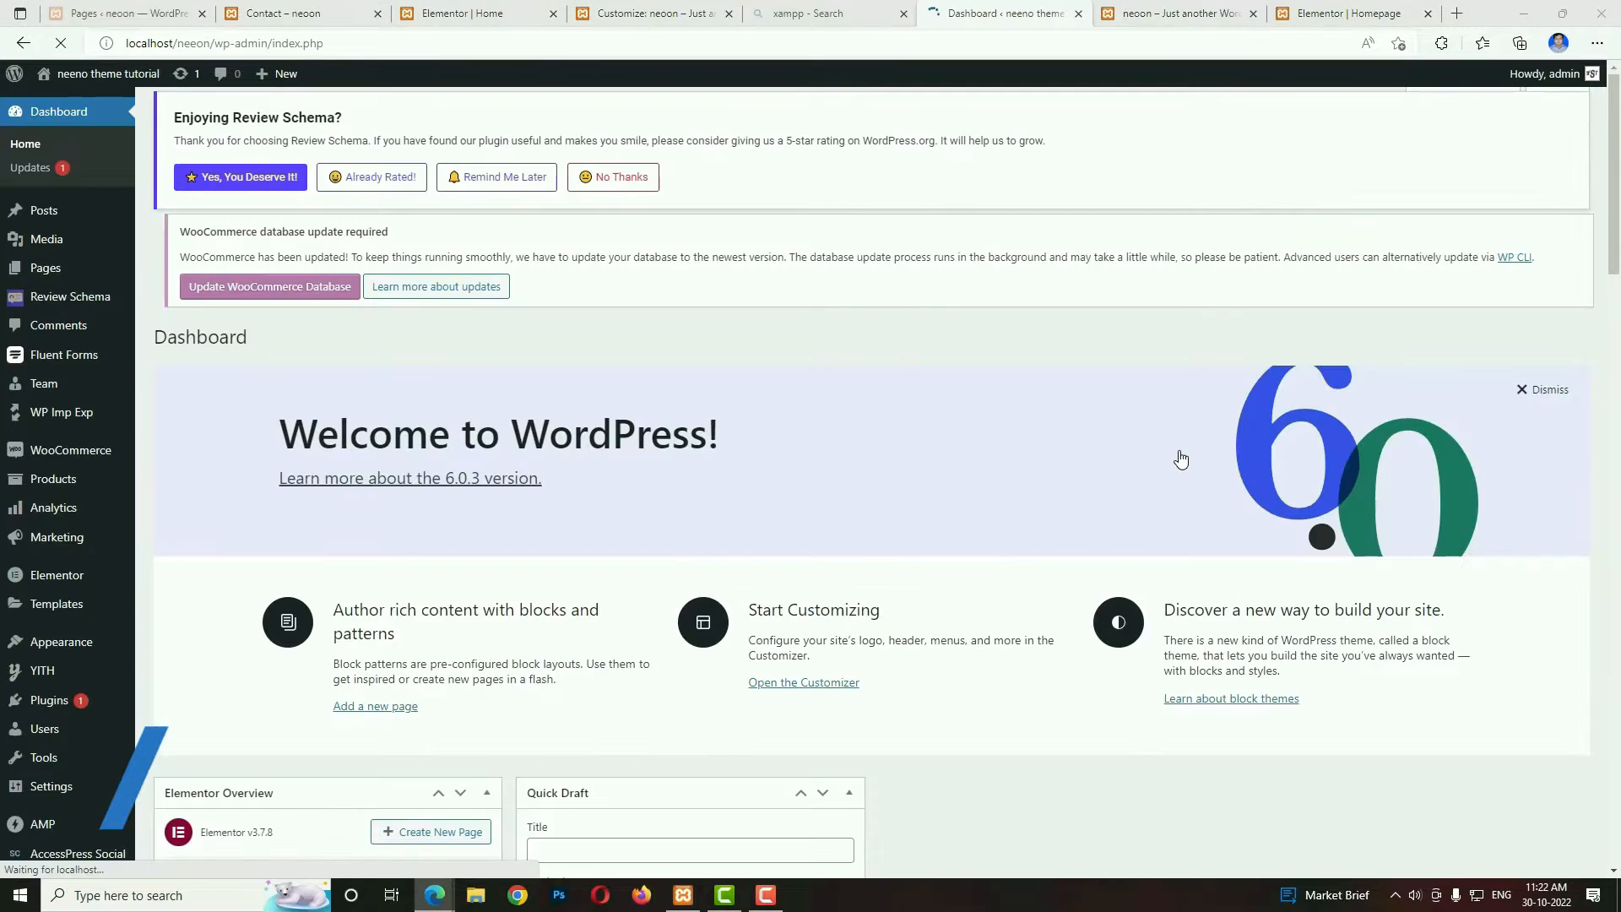
# Create a new blank form in Fluent Forms and add a two-column container to it.
pyautogui.click(52, 355)
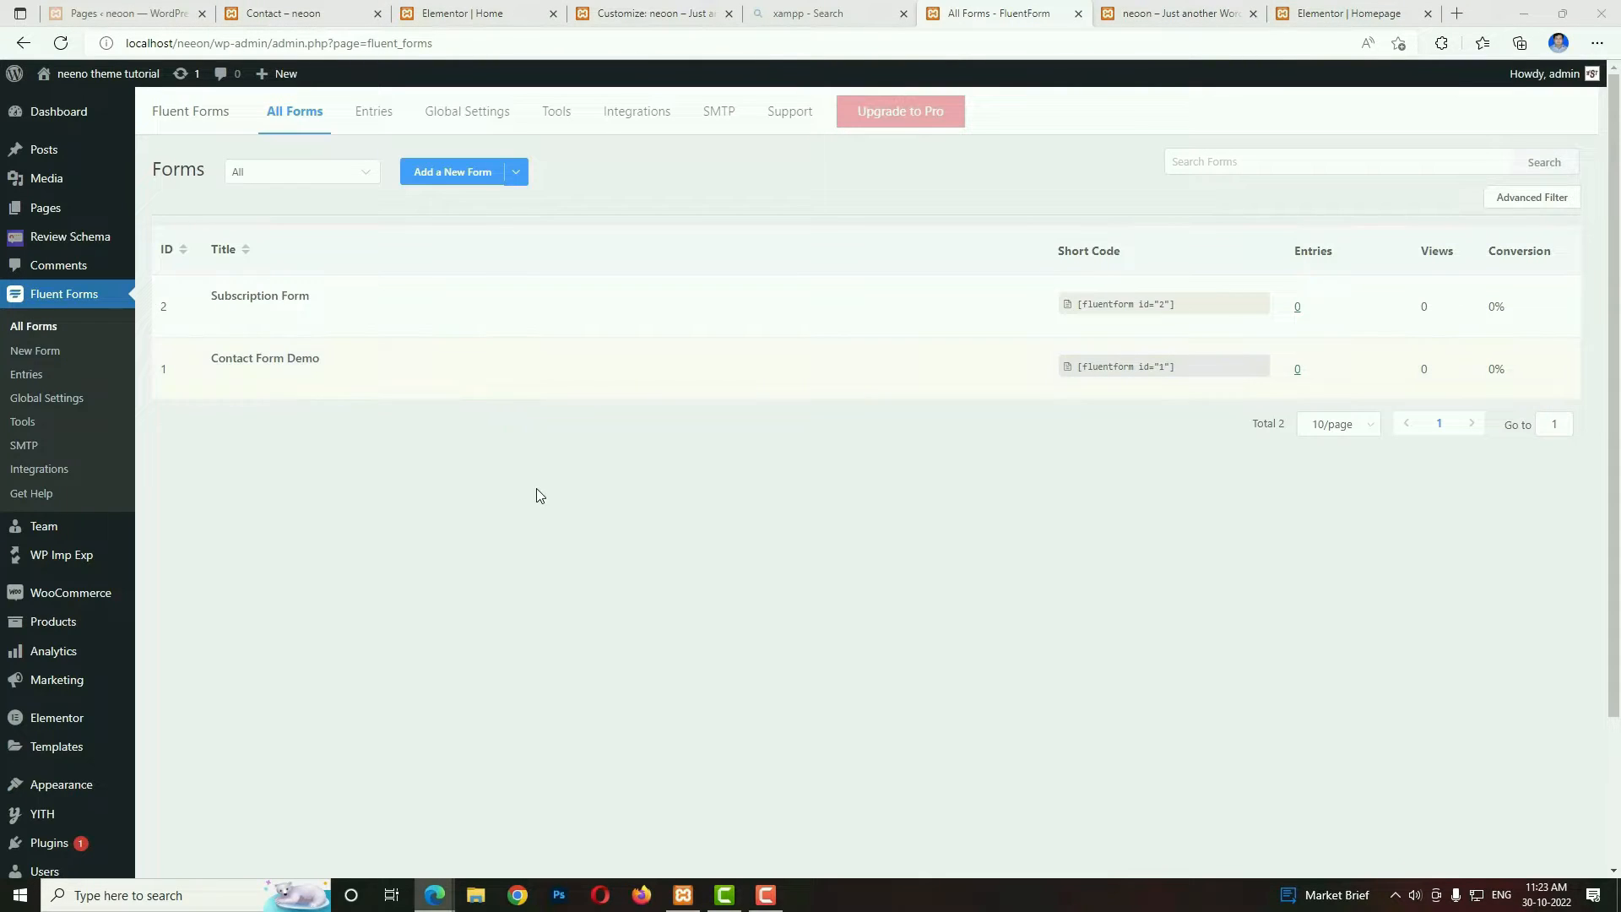
pyautogui.click(455, 179)
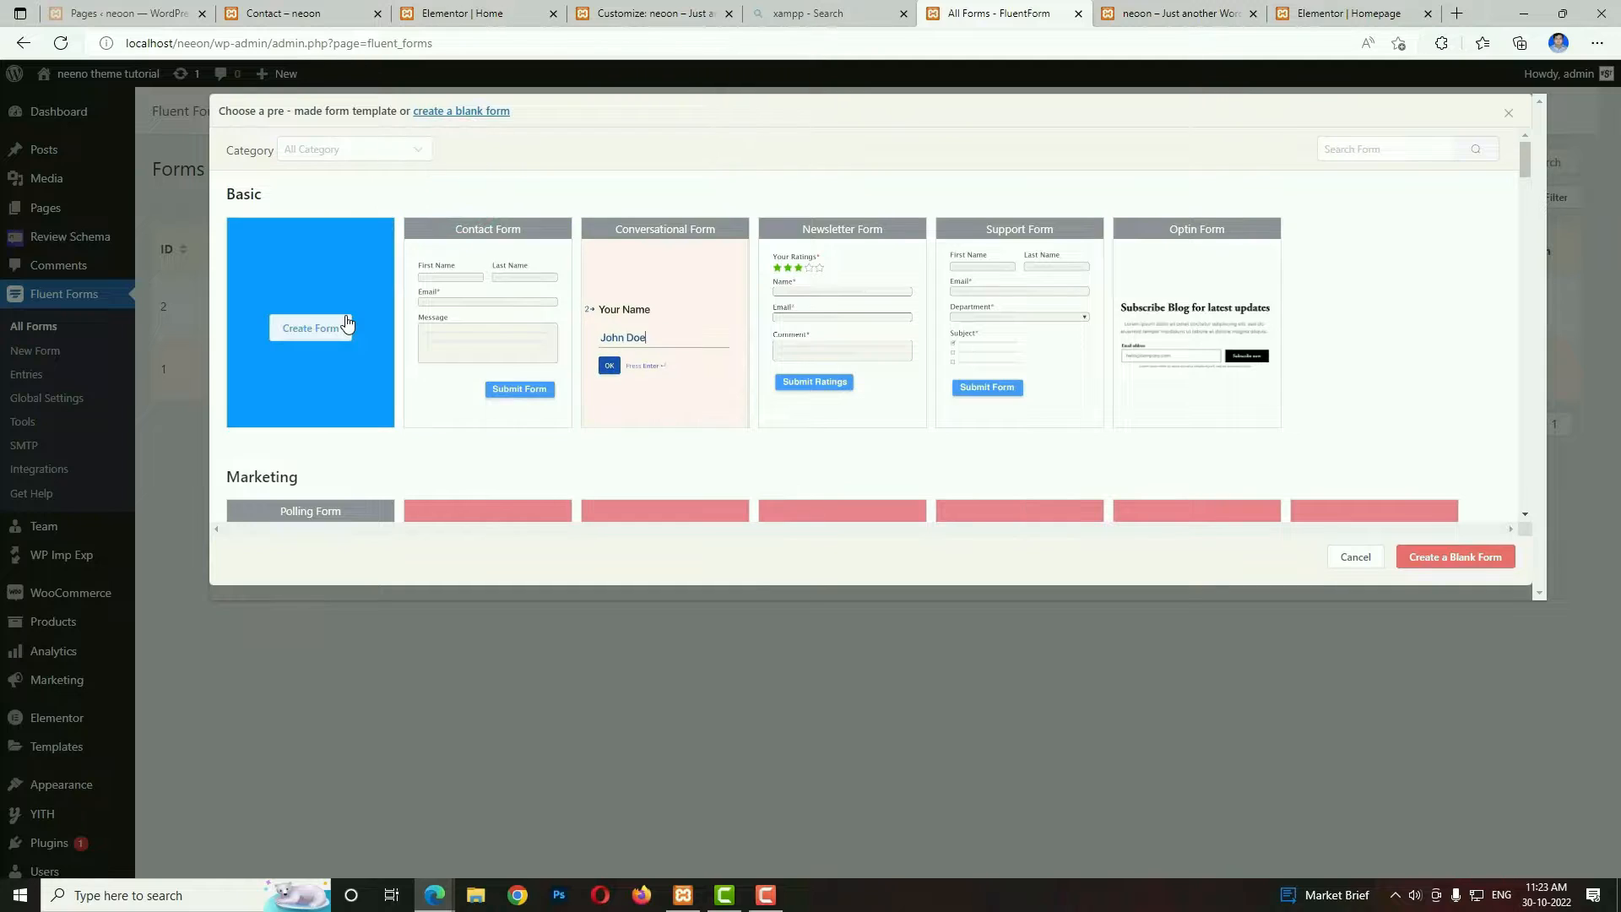
pyautogui.click(309, 363)
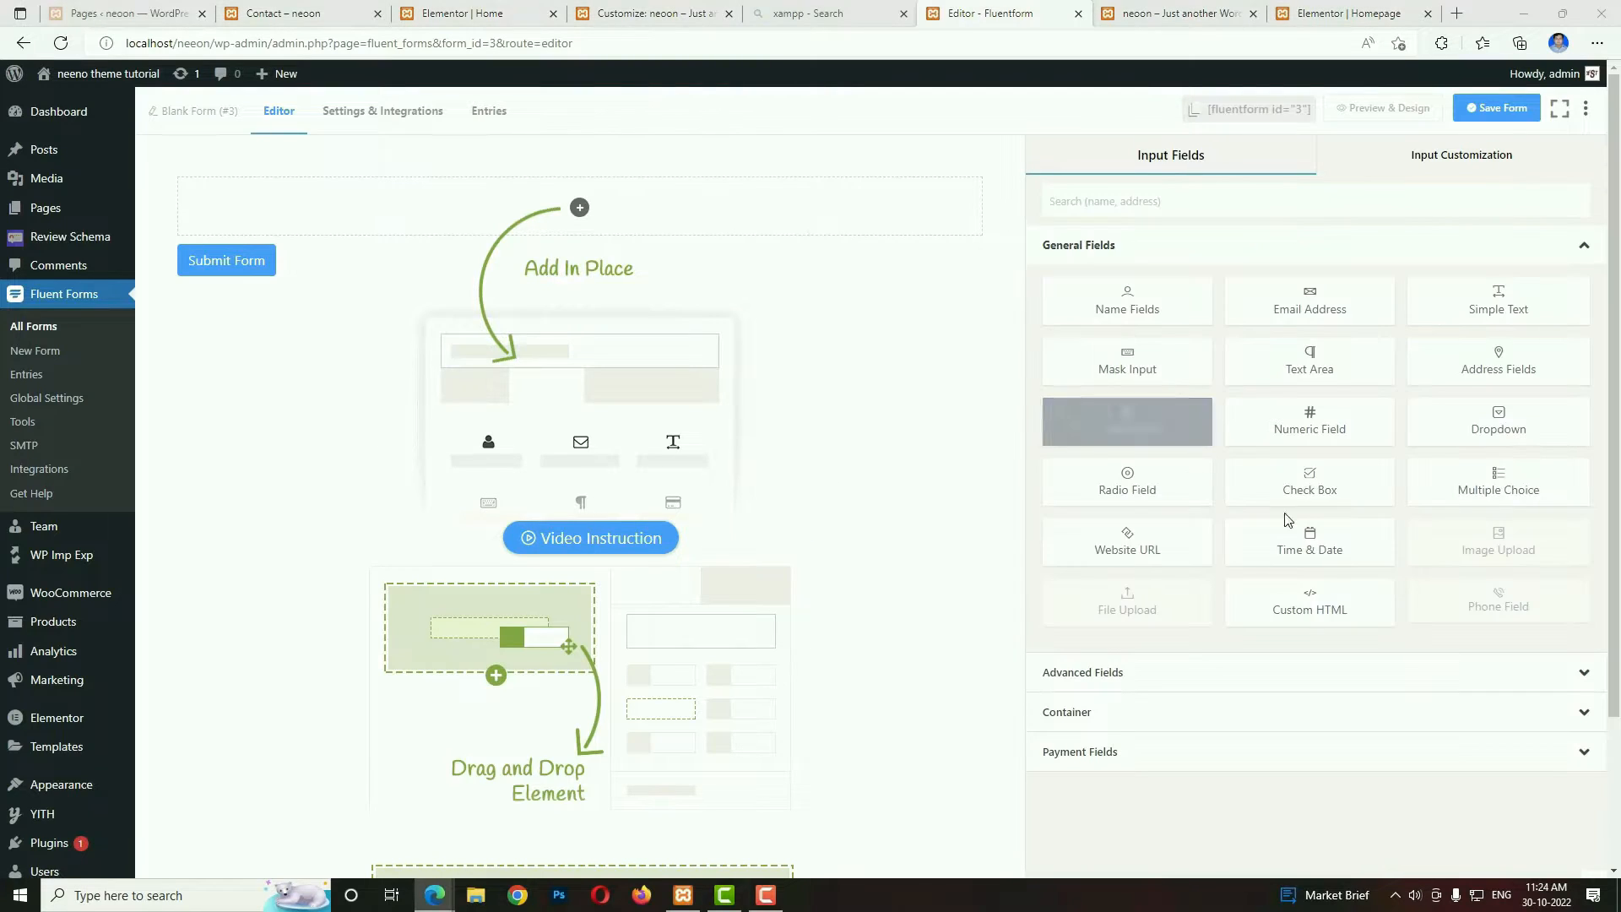
pyautogui.click(1082, 723)
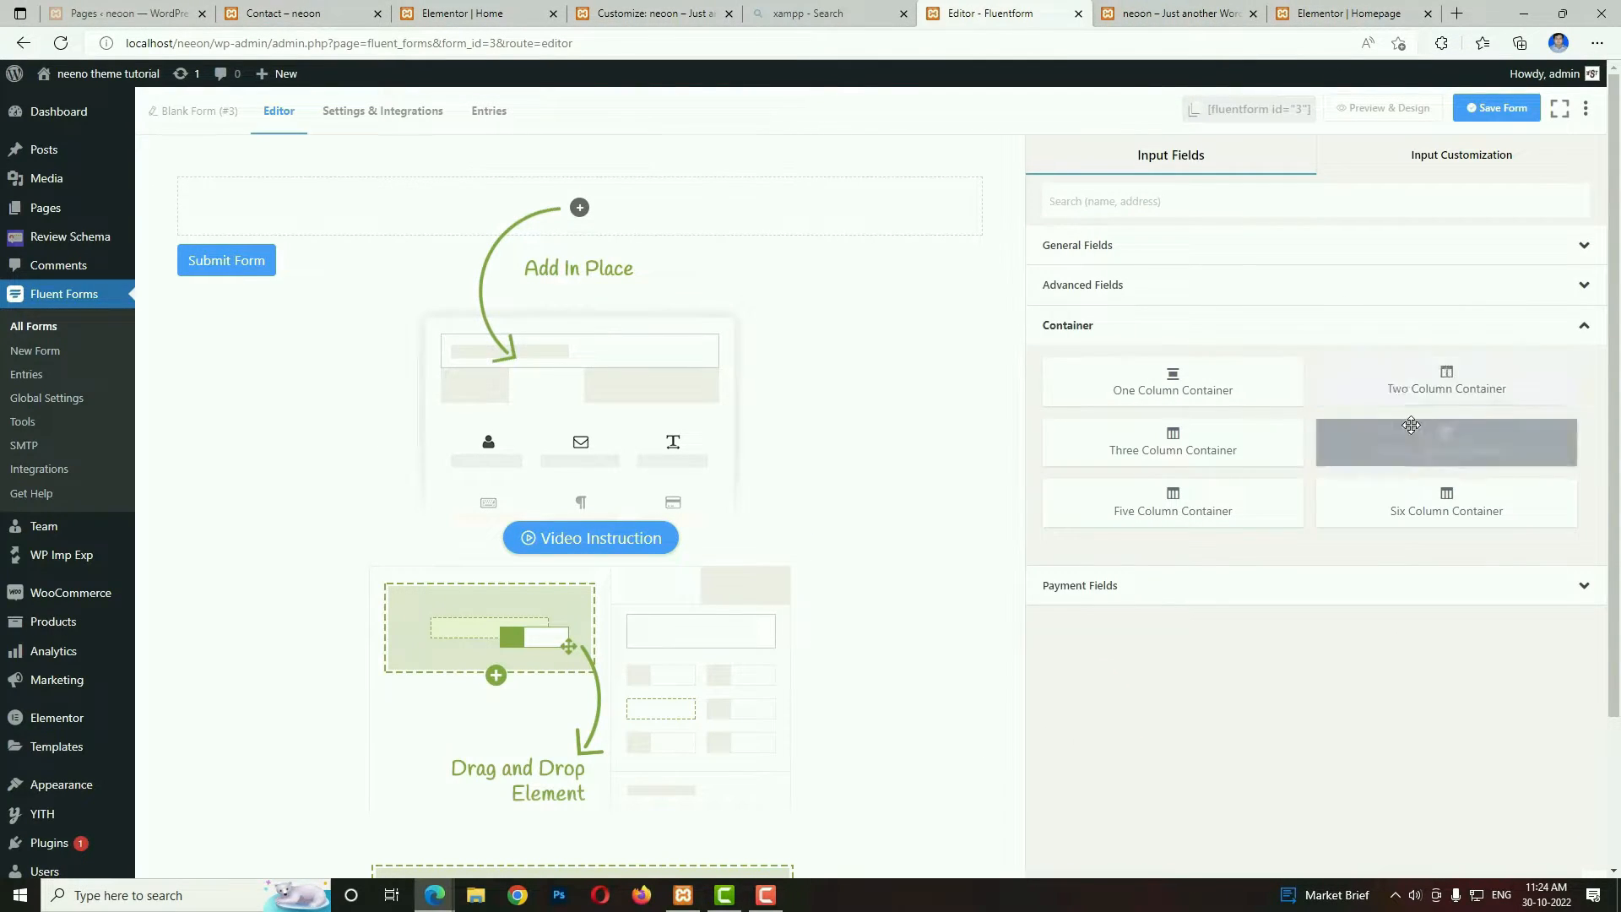
pyautogui.click(1457, 383)
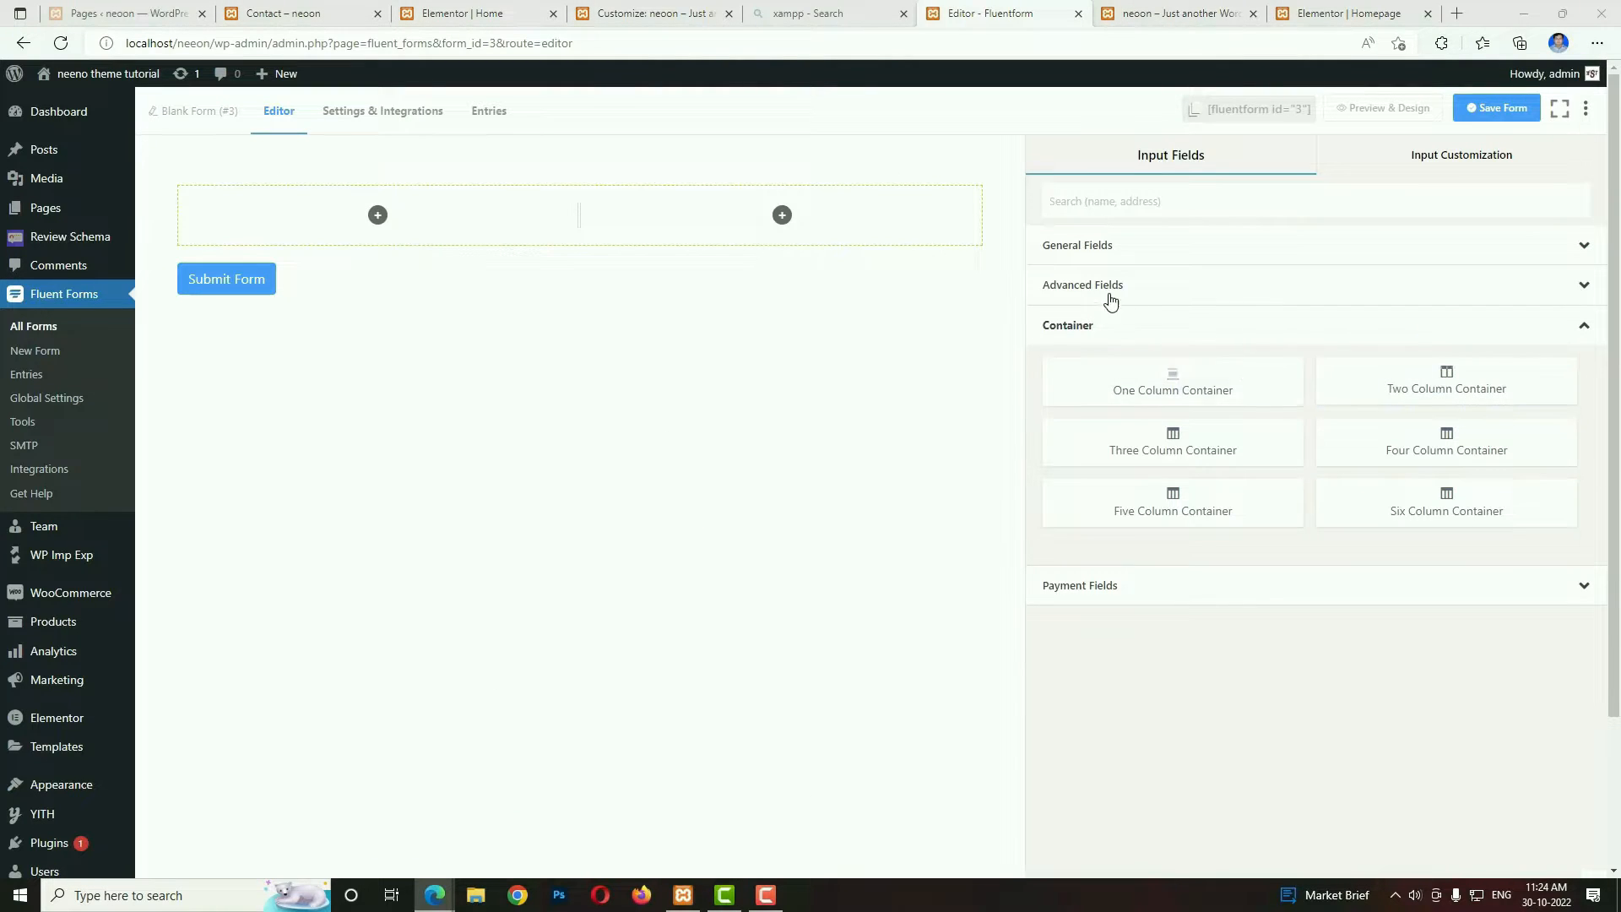
# Place an Email Address field in the container's first column and a Custom Submit Button in its second column.
pyautogui.click(1088, 253)
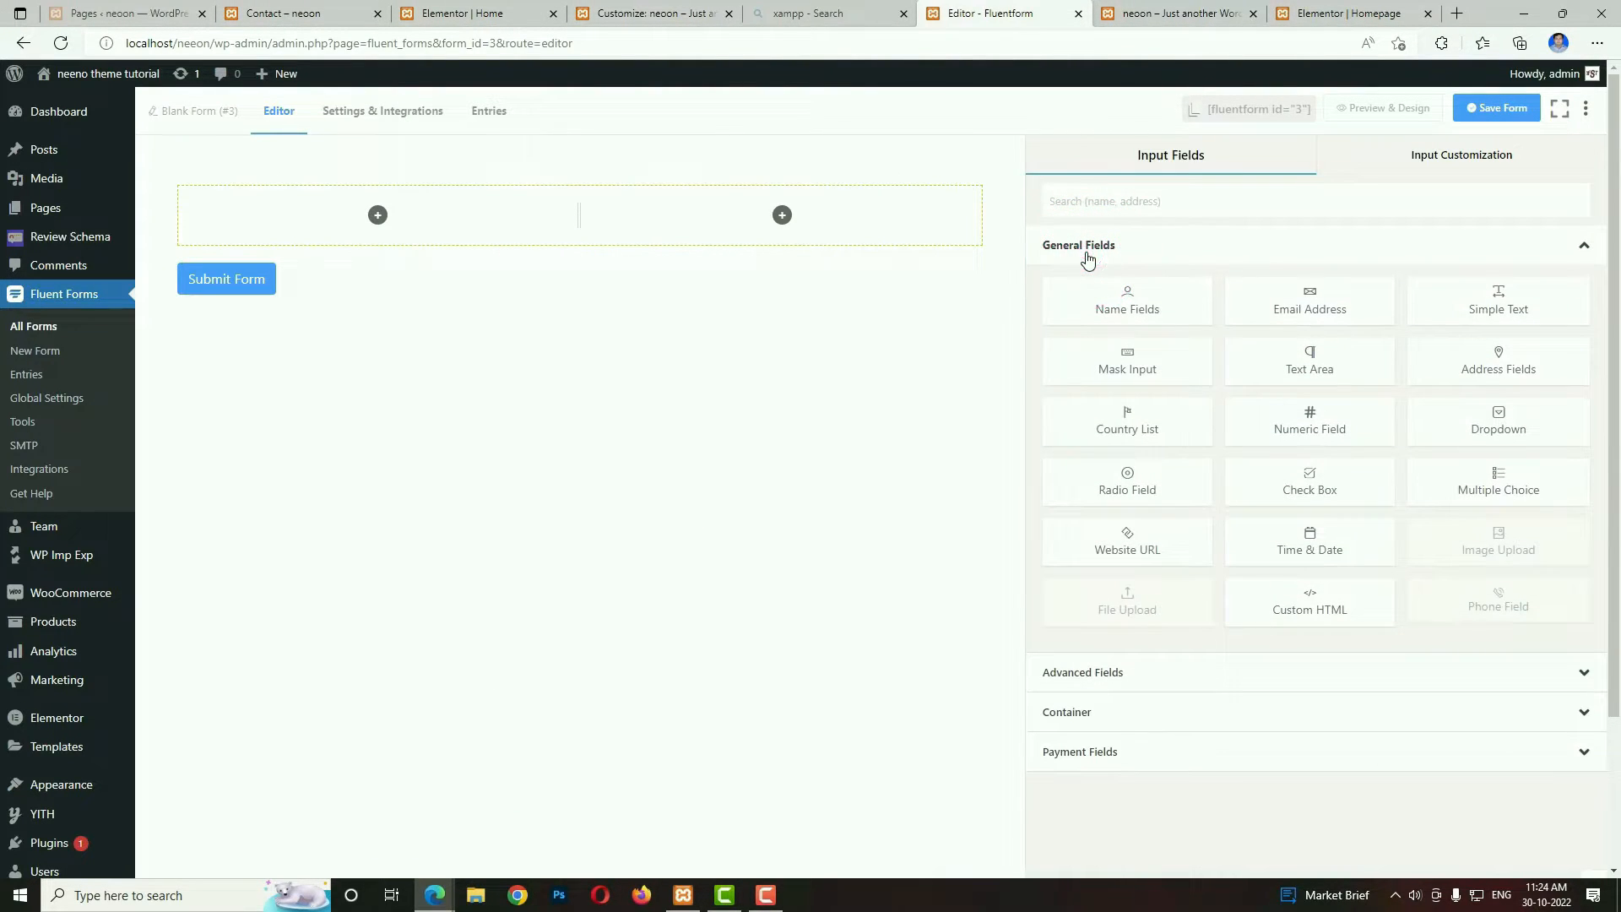
pyautogui.moveTo(1307, 304); pyautogui.dragTo(420, 215)
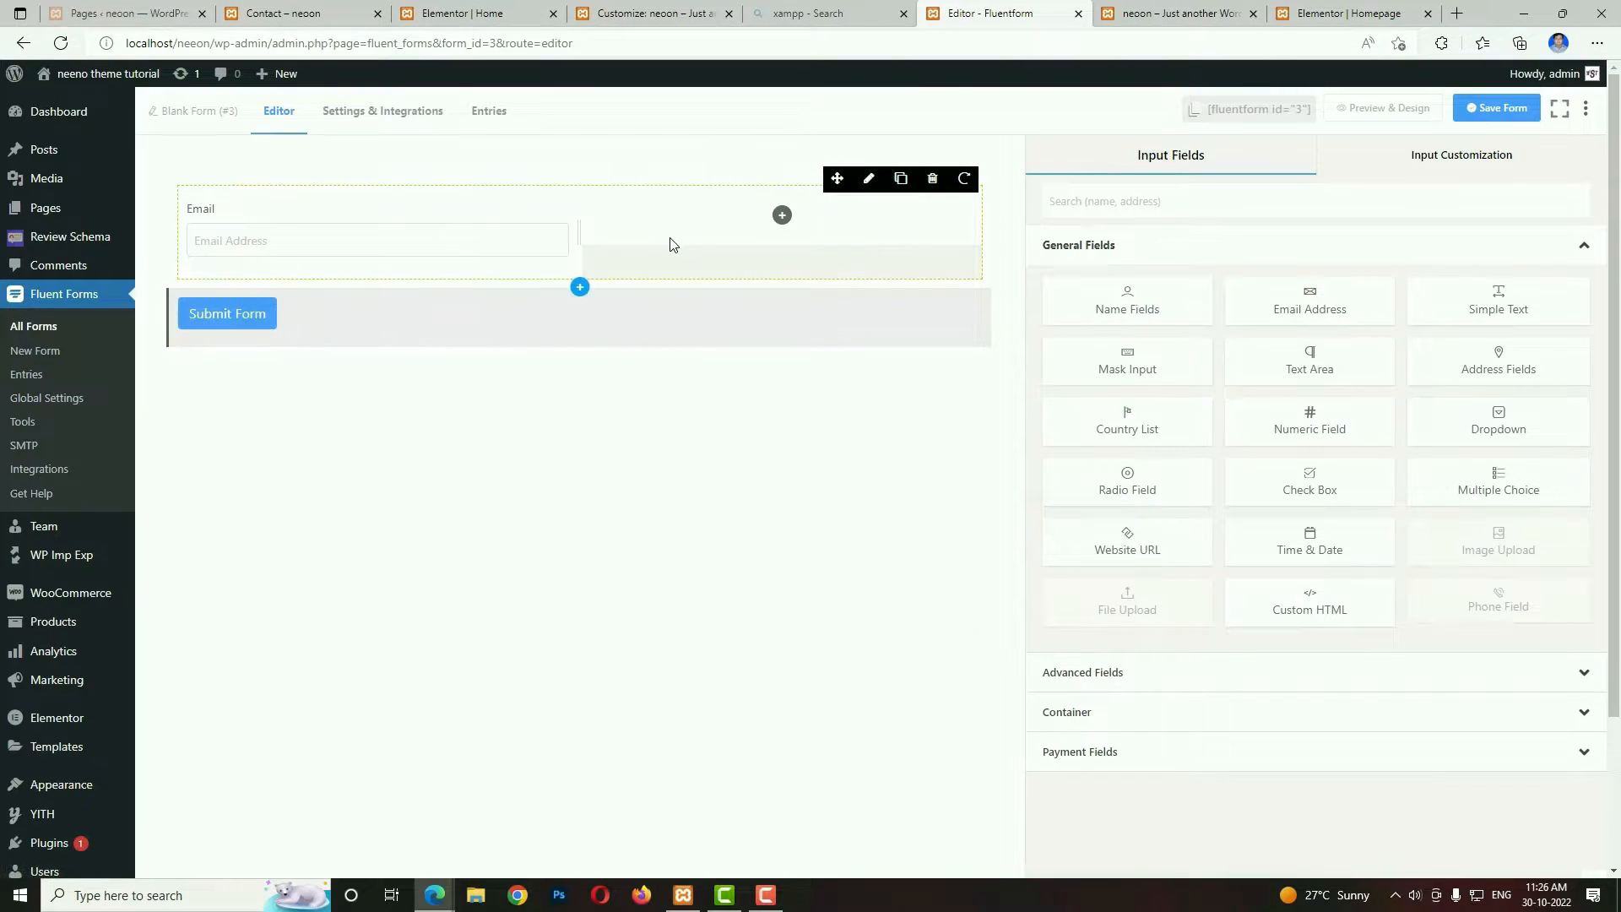
pyautogui.click(1132, 673)
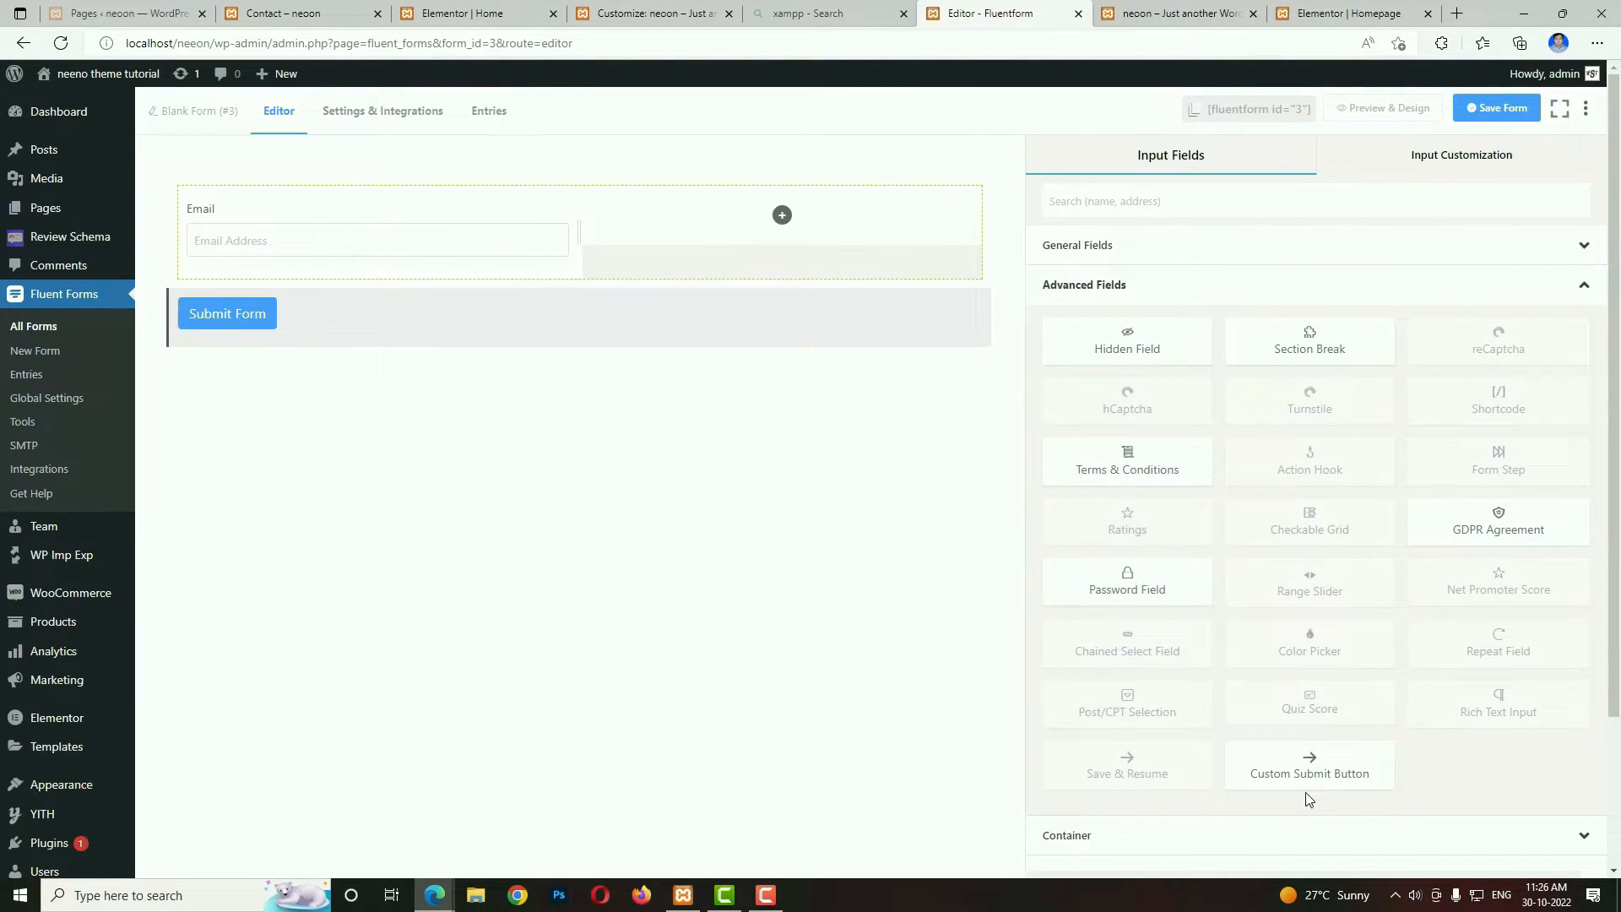
pyautogui.moveTo(1309, 767); pyautogui.dragTo(784, 240)
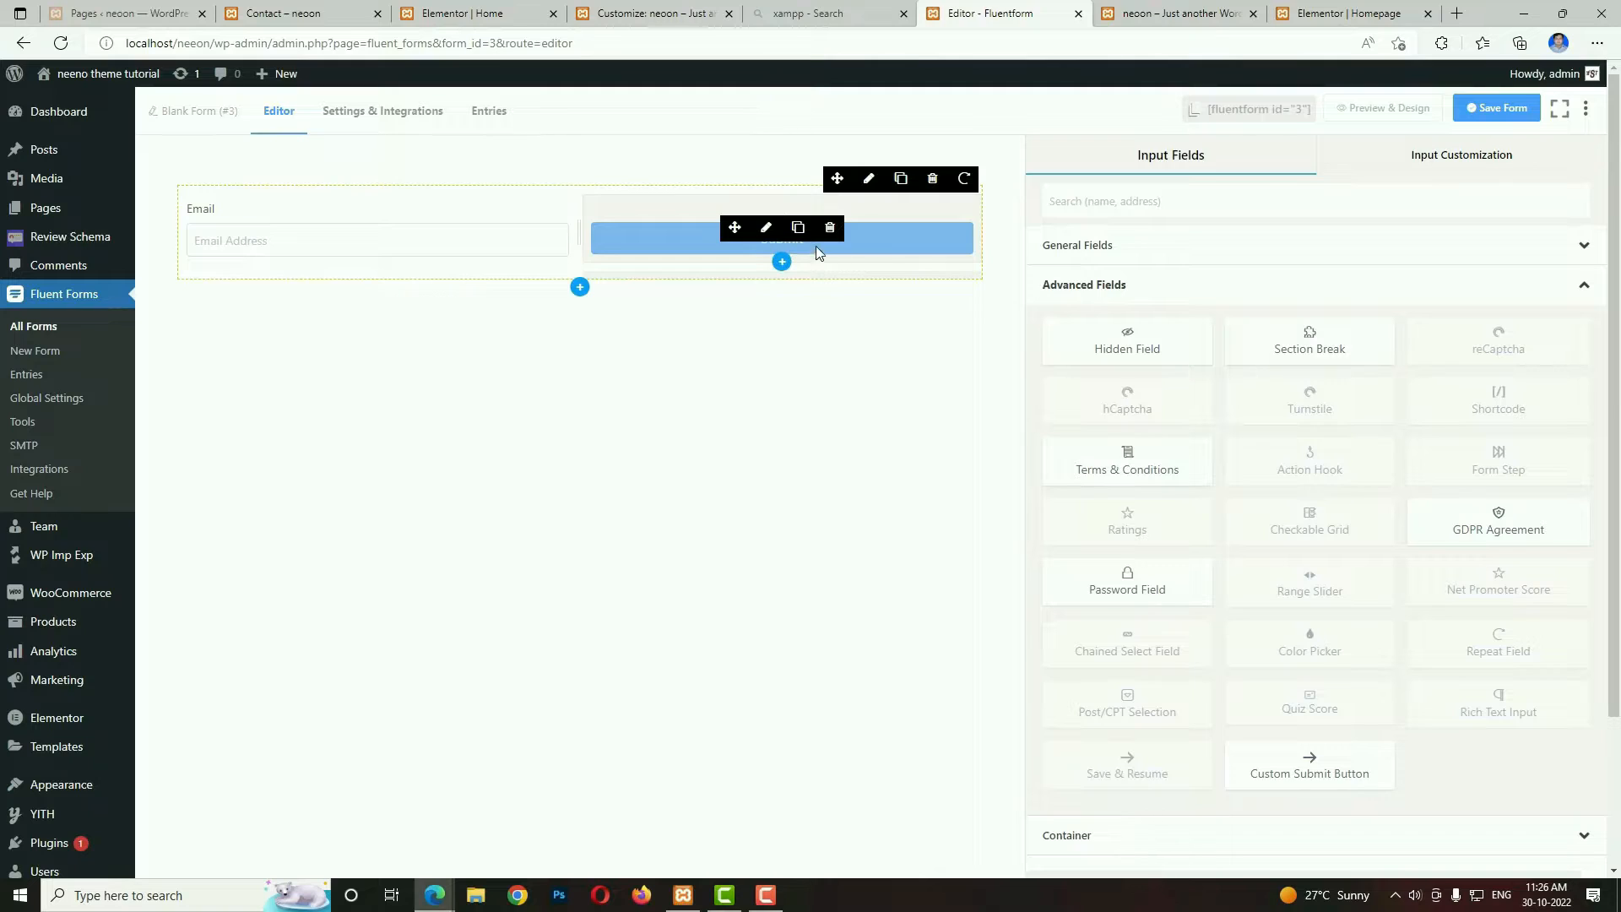
# Set the custom submit button's text to Subscribe, compare it with the demo's newsletter form, and save the form.
pyautogui.click(766, 229)
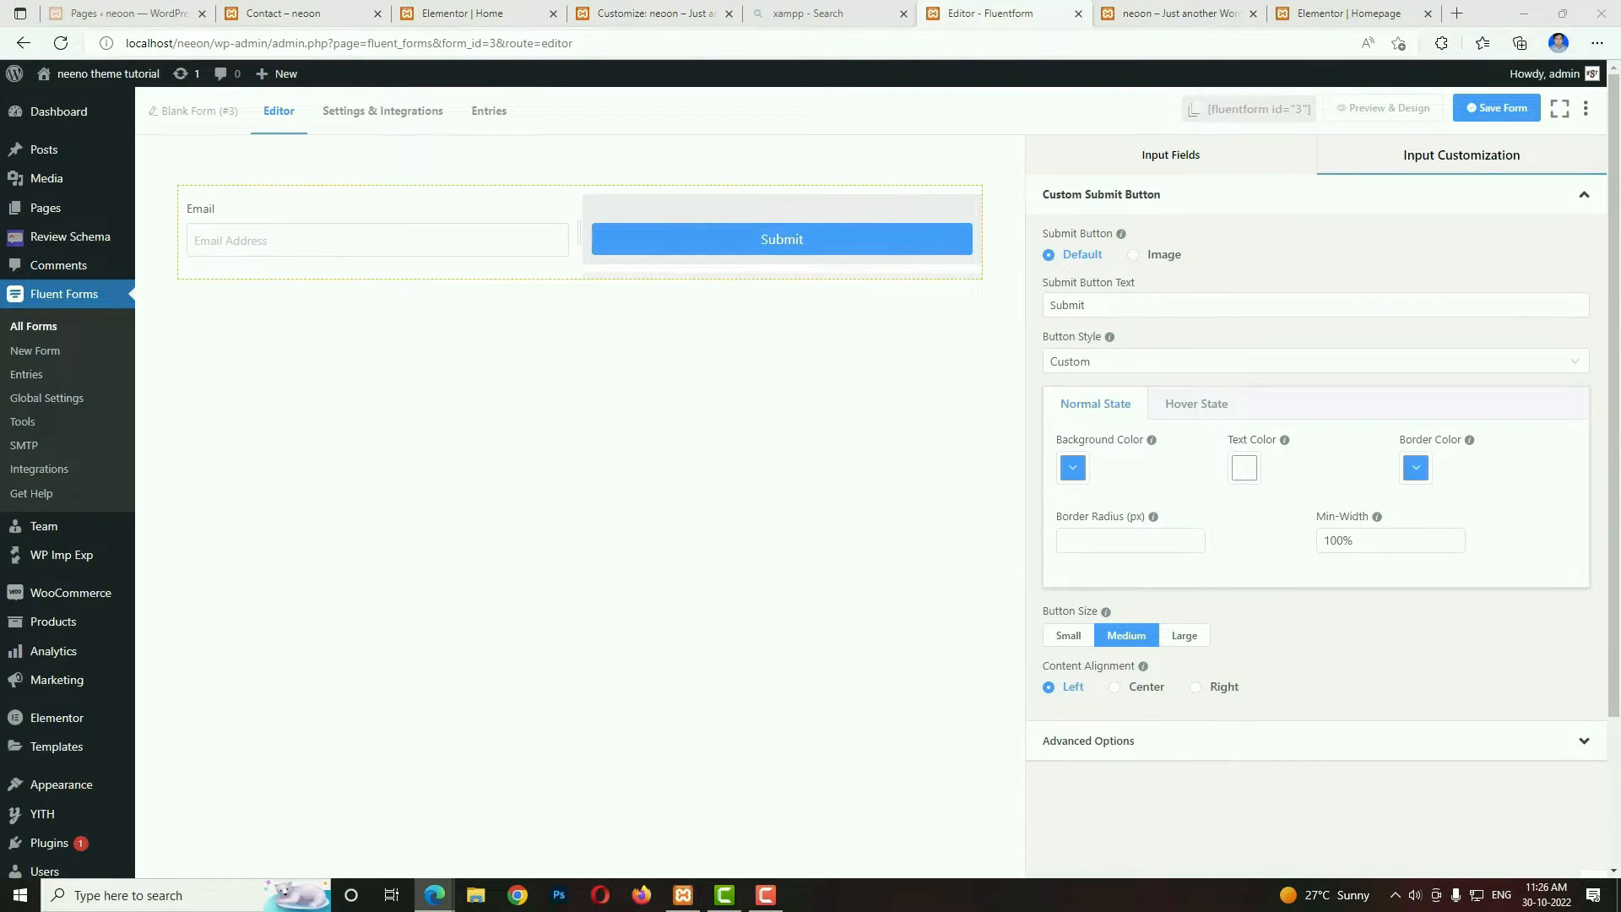
pyautogui.tripleClick(1128, 307)
pyautogui.write('Subscribe')
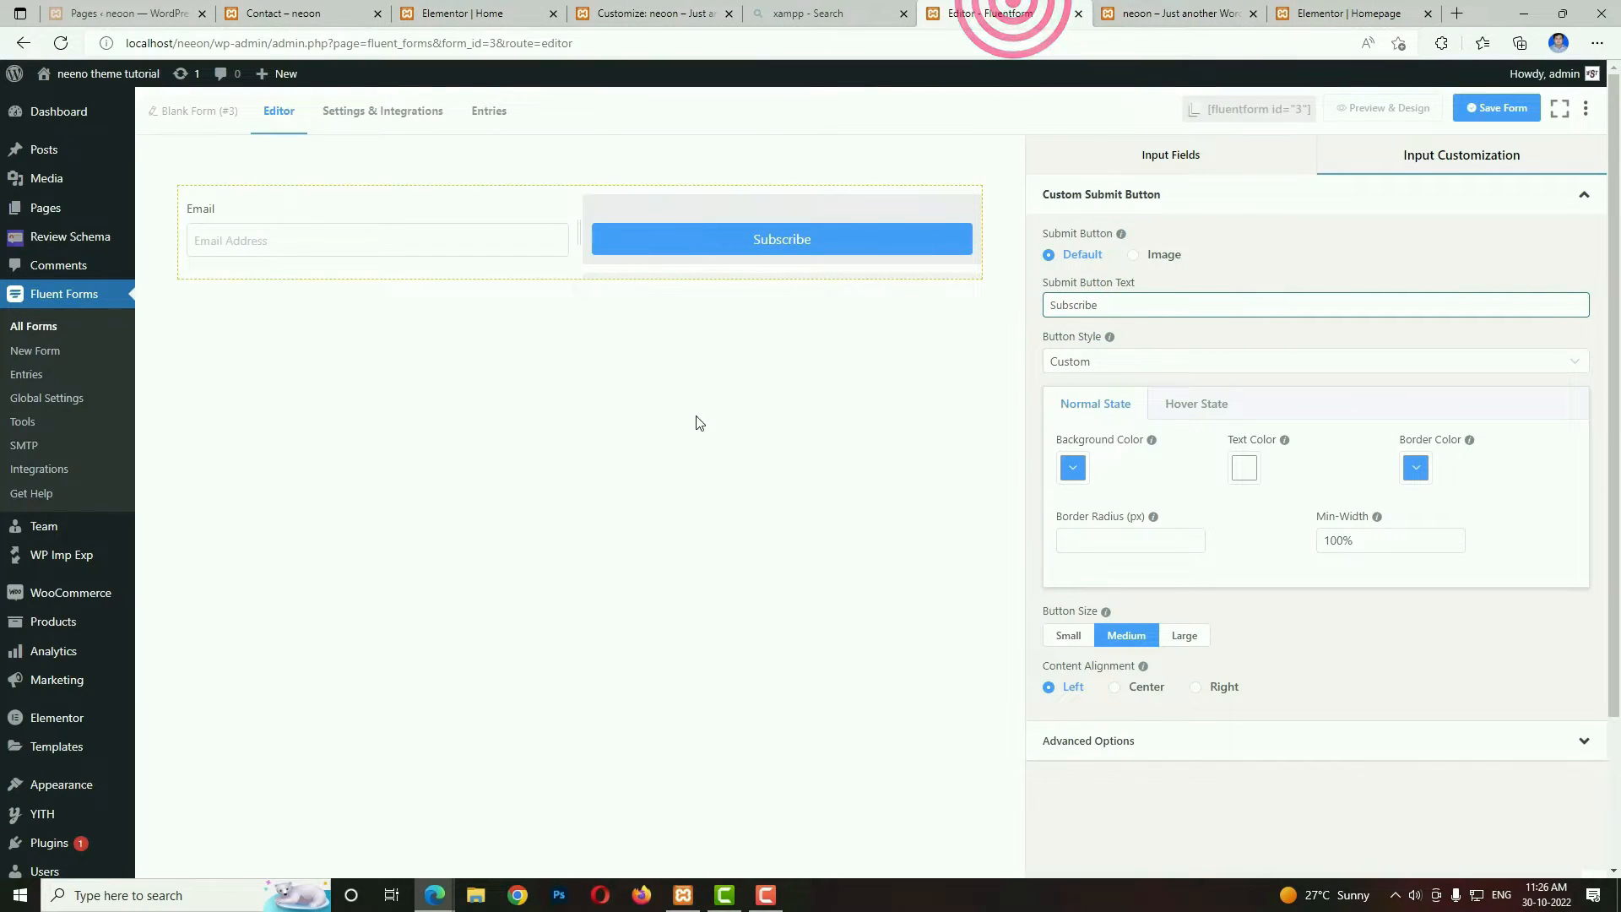
pyautogui.moveTo(720, 246)
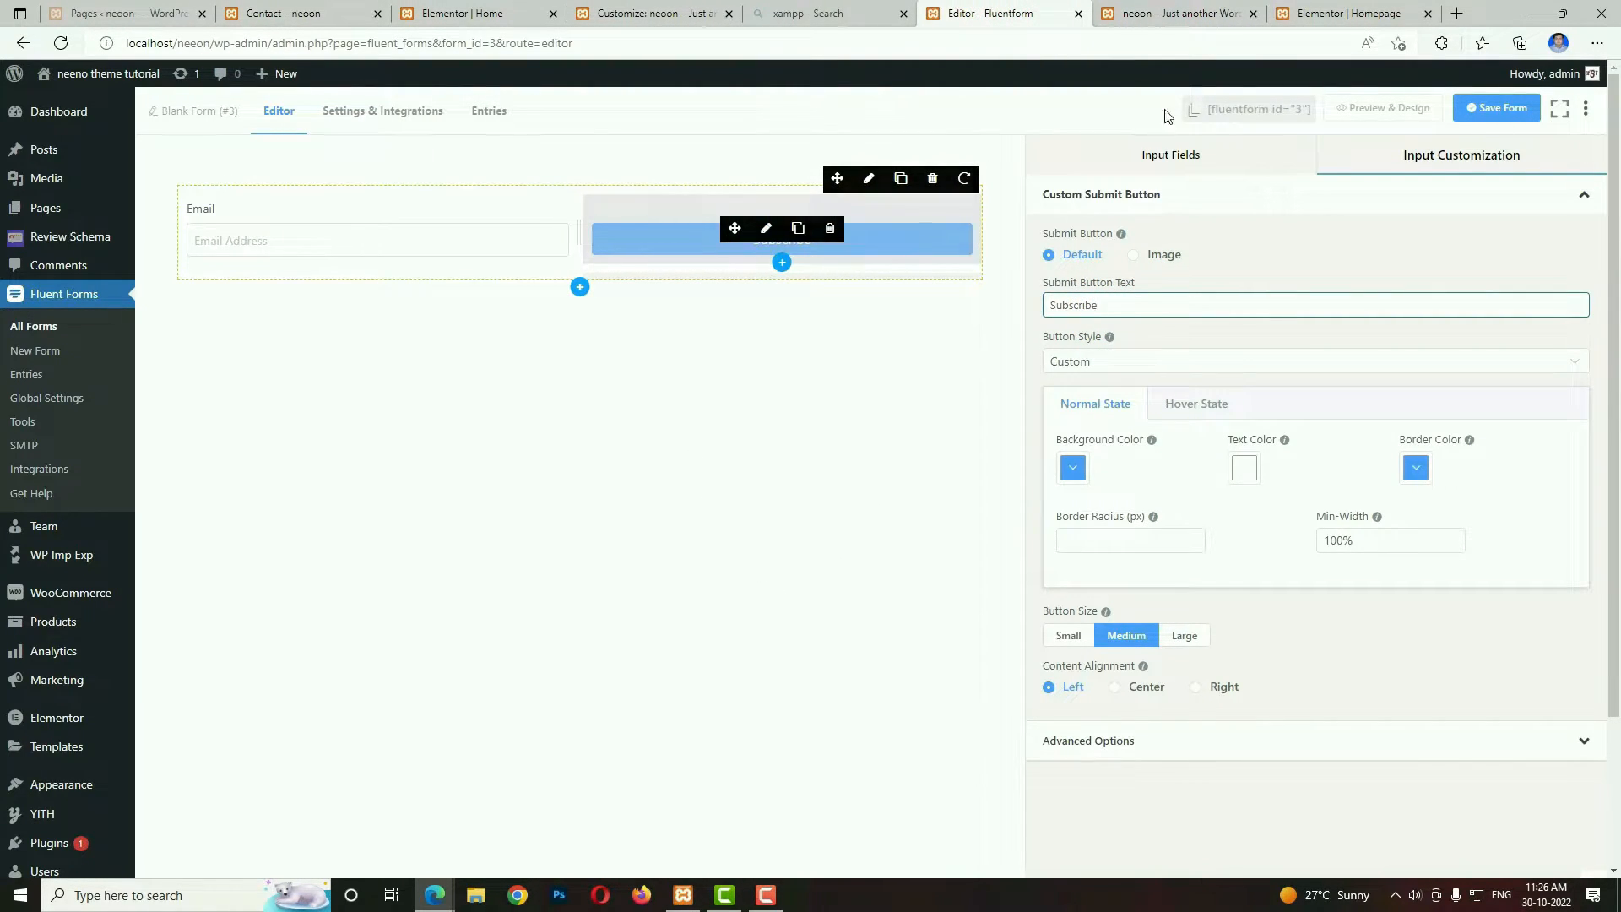
pyautogui.click(1165, 13)
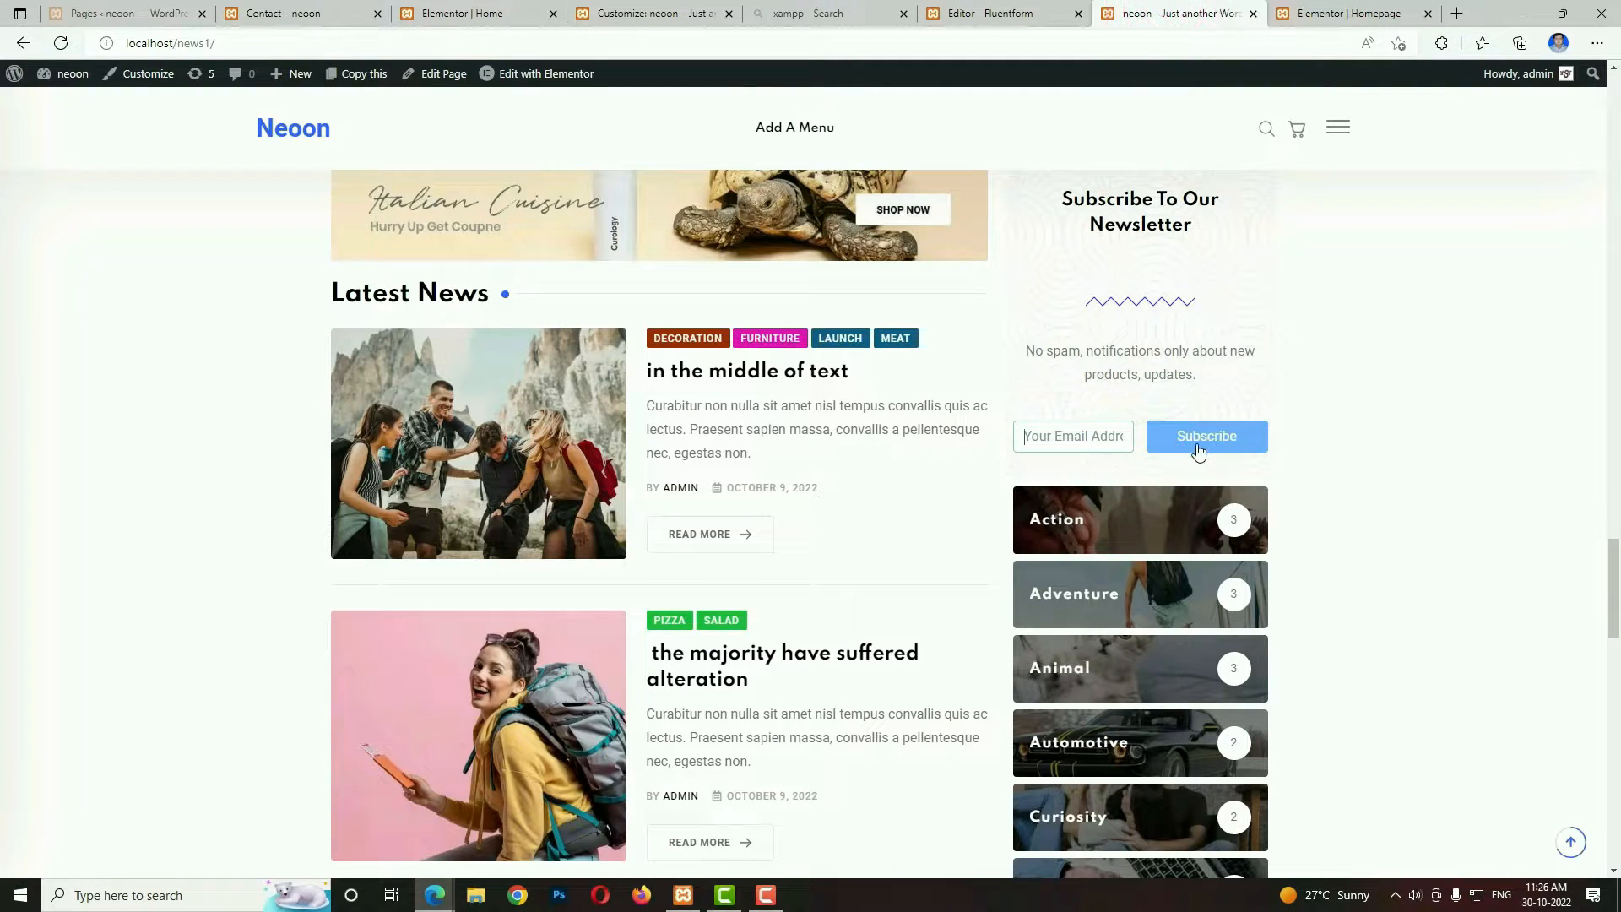
pyautogui.click(1027, 7)
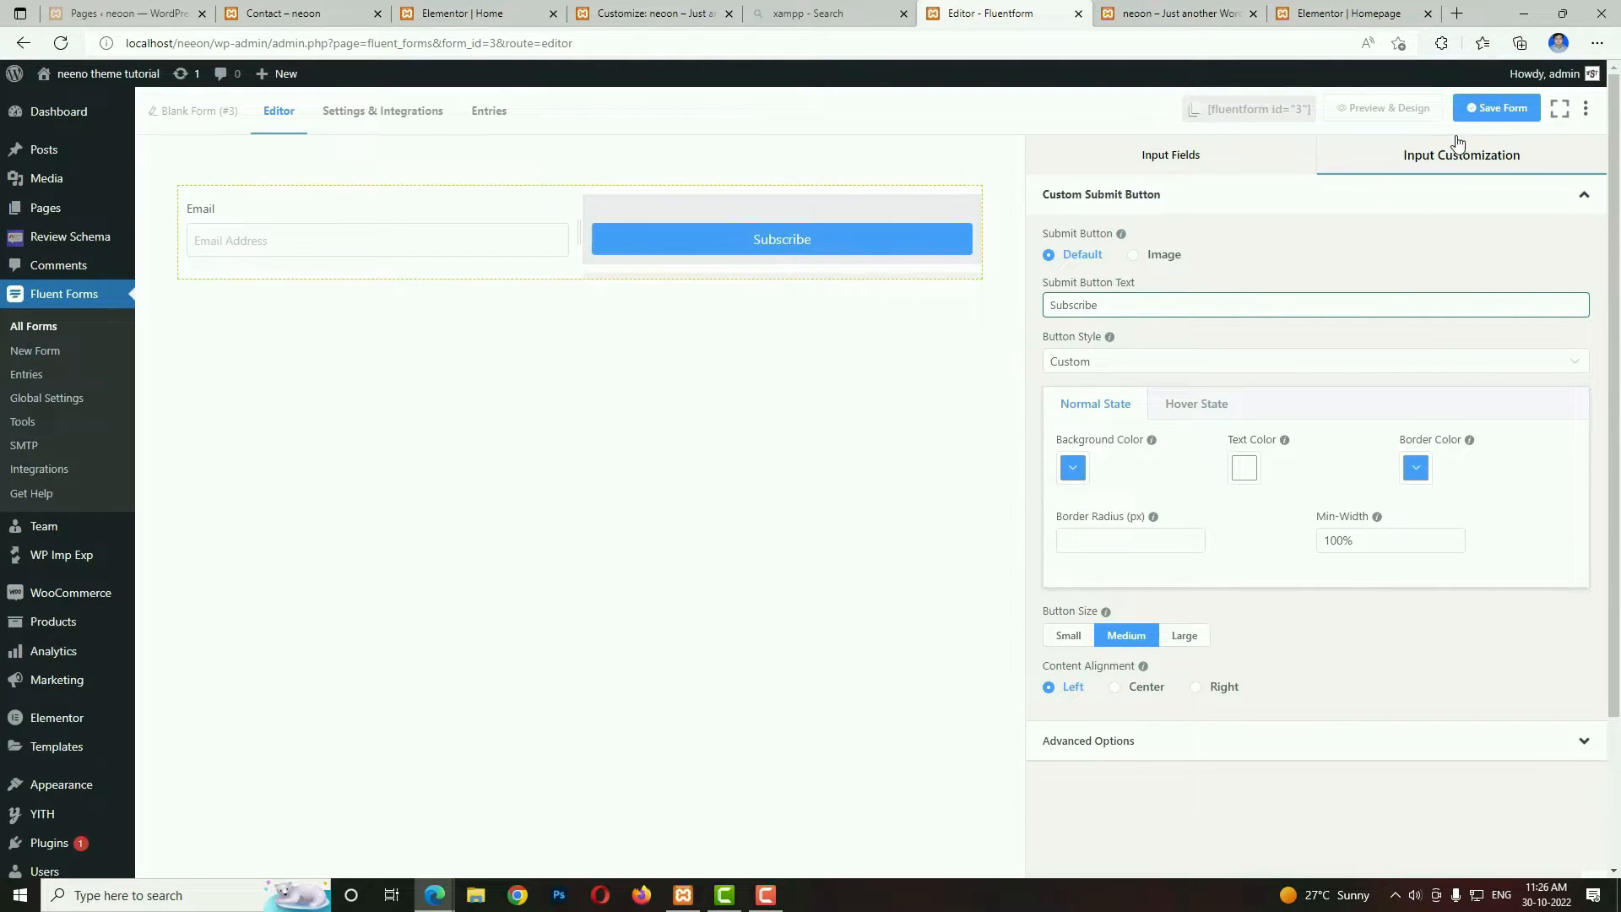
pyautogui.click(1502, 112)
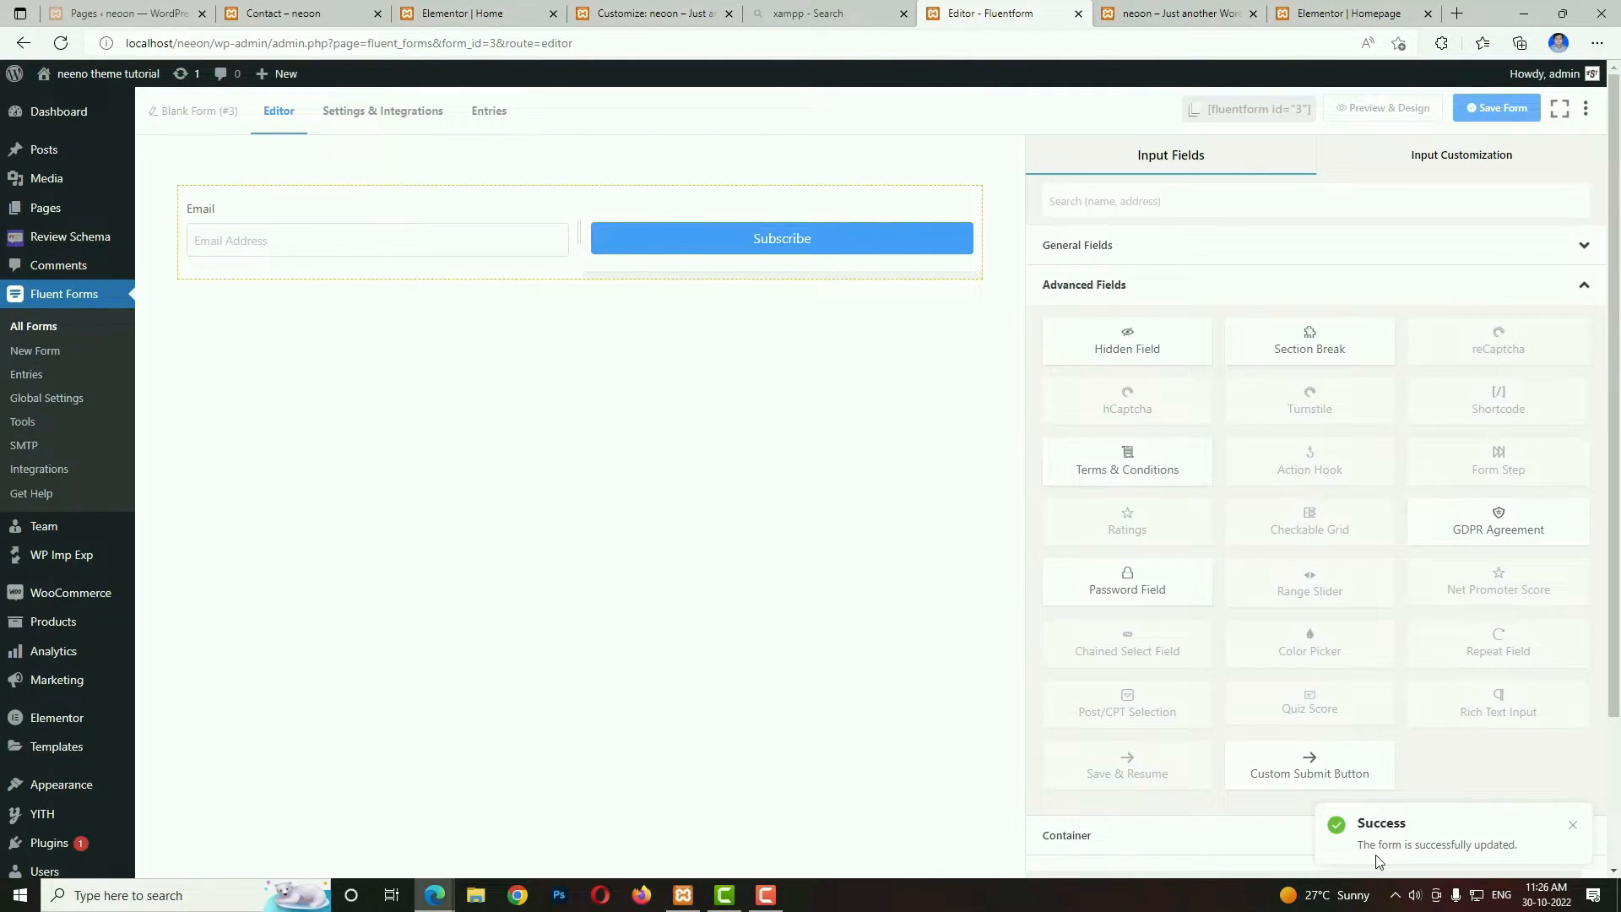
# Return to the Homepage editor, check the demo's banner area, and add a two-column section below the thumb slider.
pyautogui.click(1337, 10)
pyautogui.scroll(-5, 1097, 584)
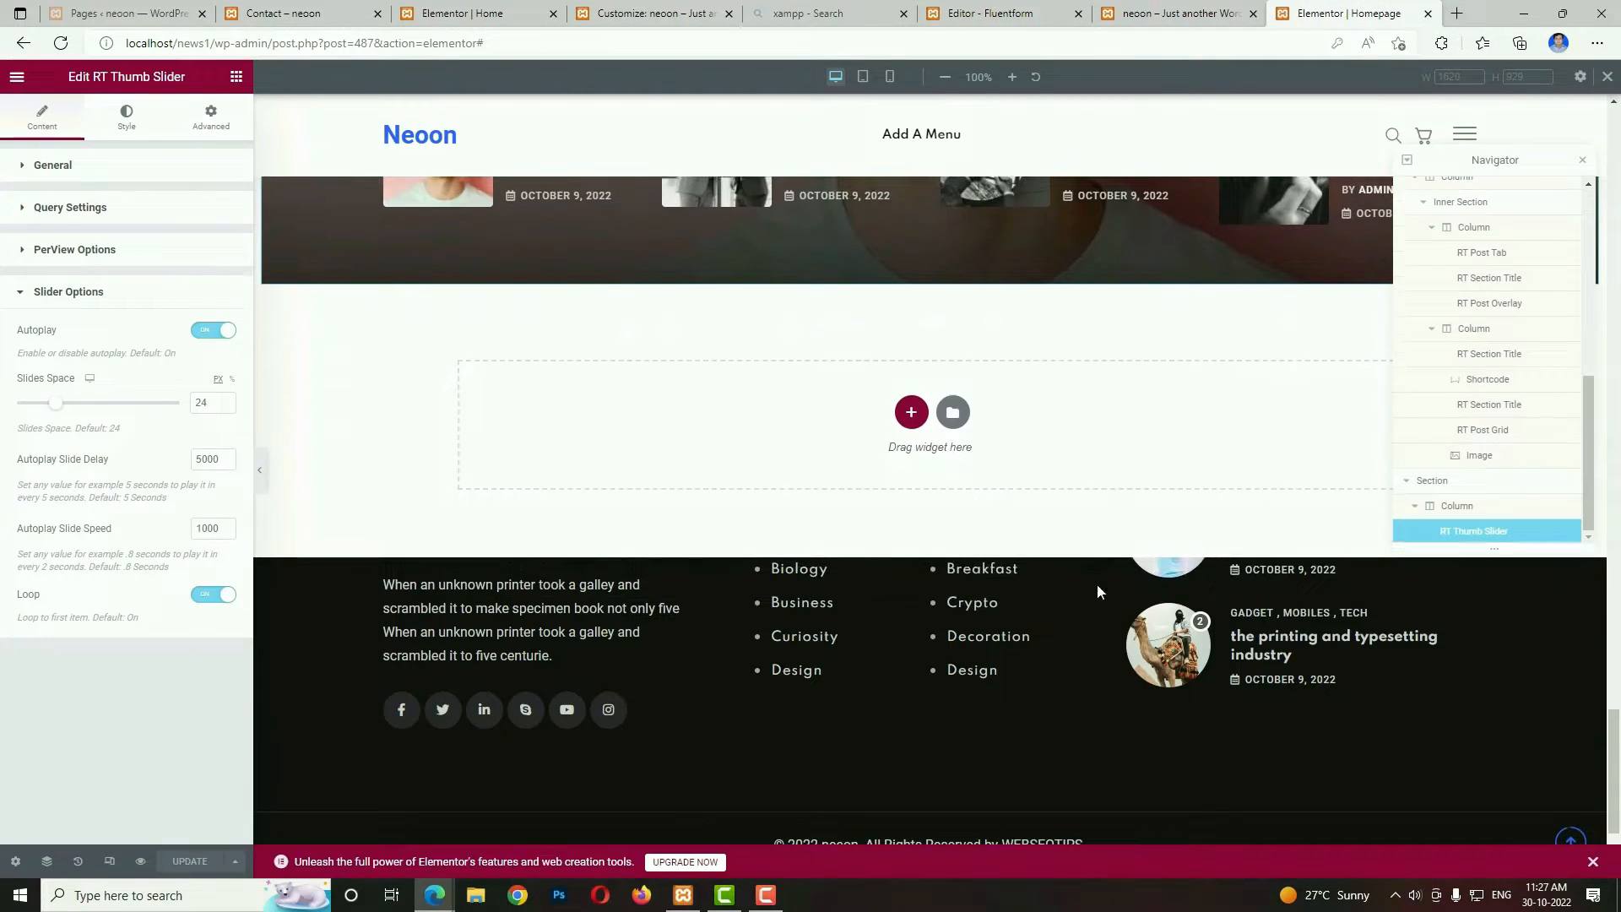
pyautogui.click(1171, 12)
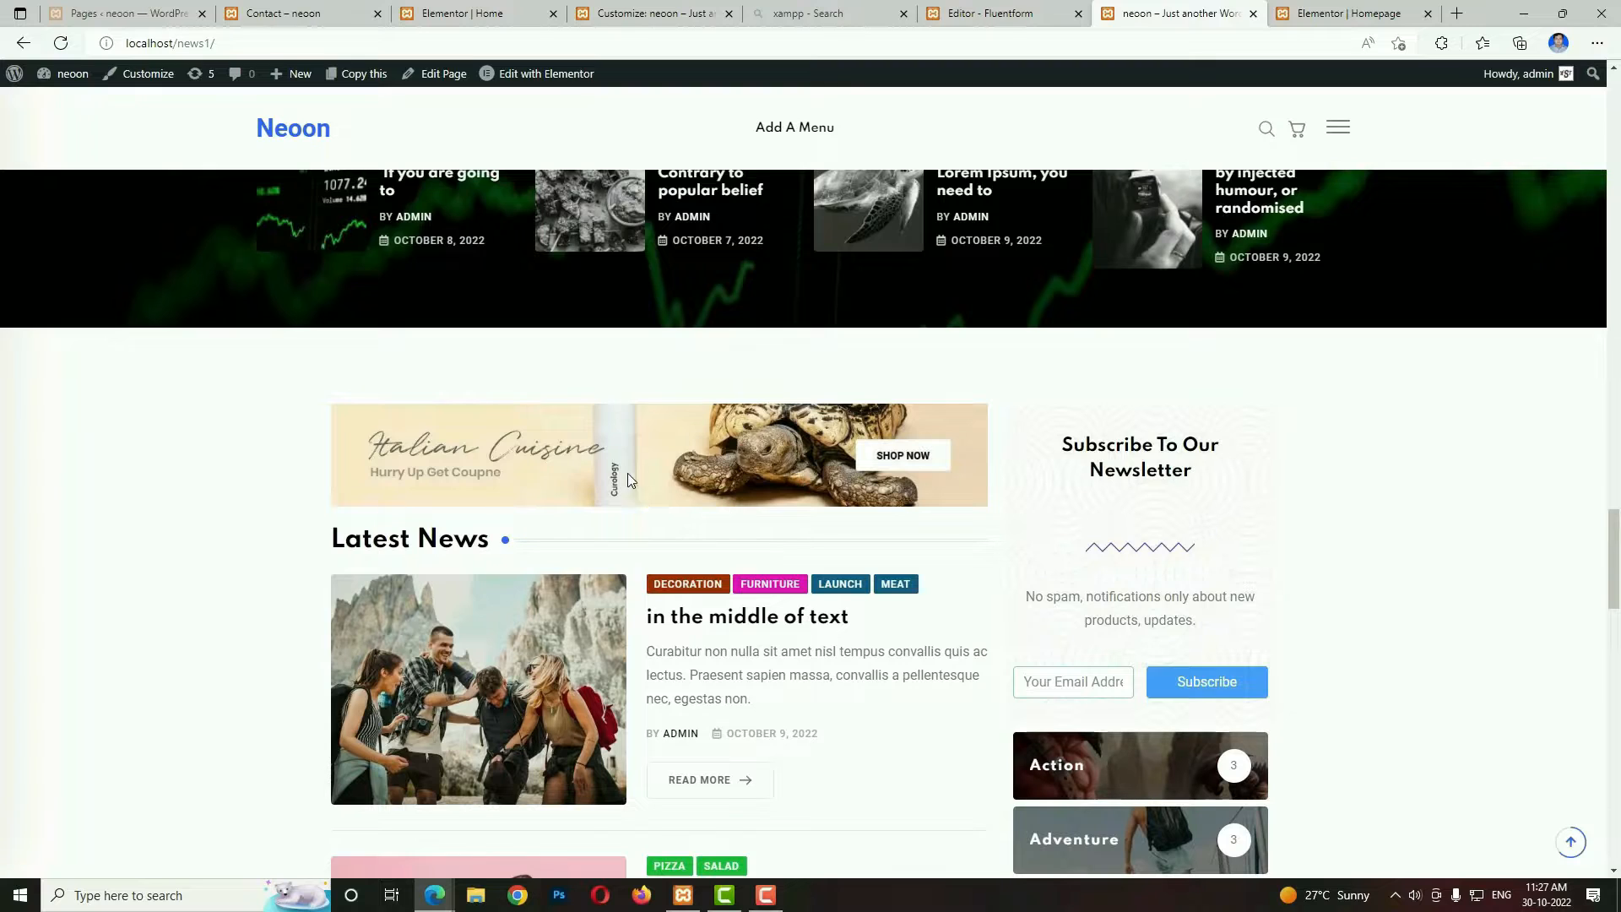
pyautogui.click(1351, 12)
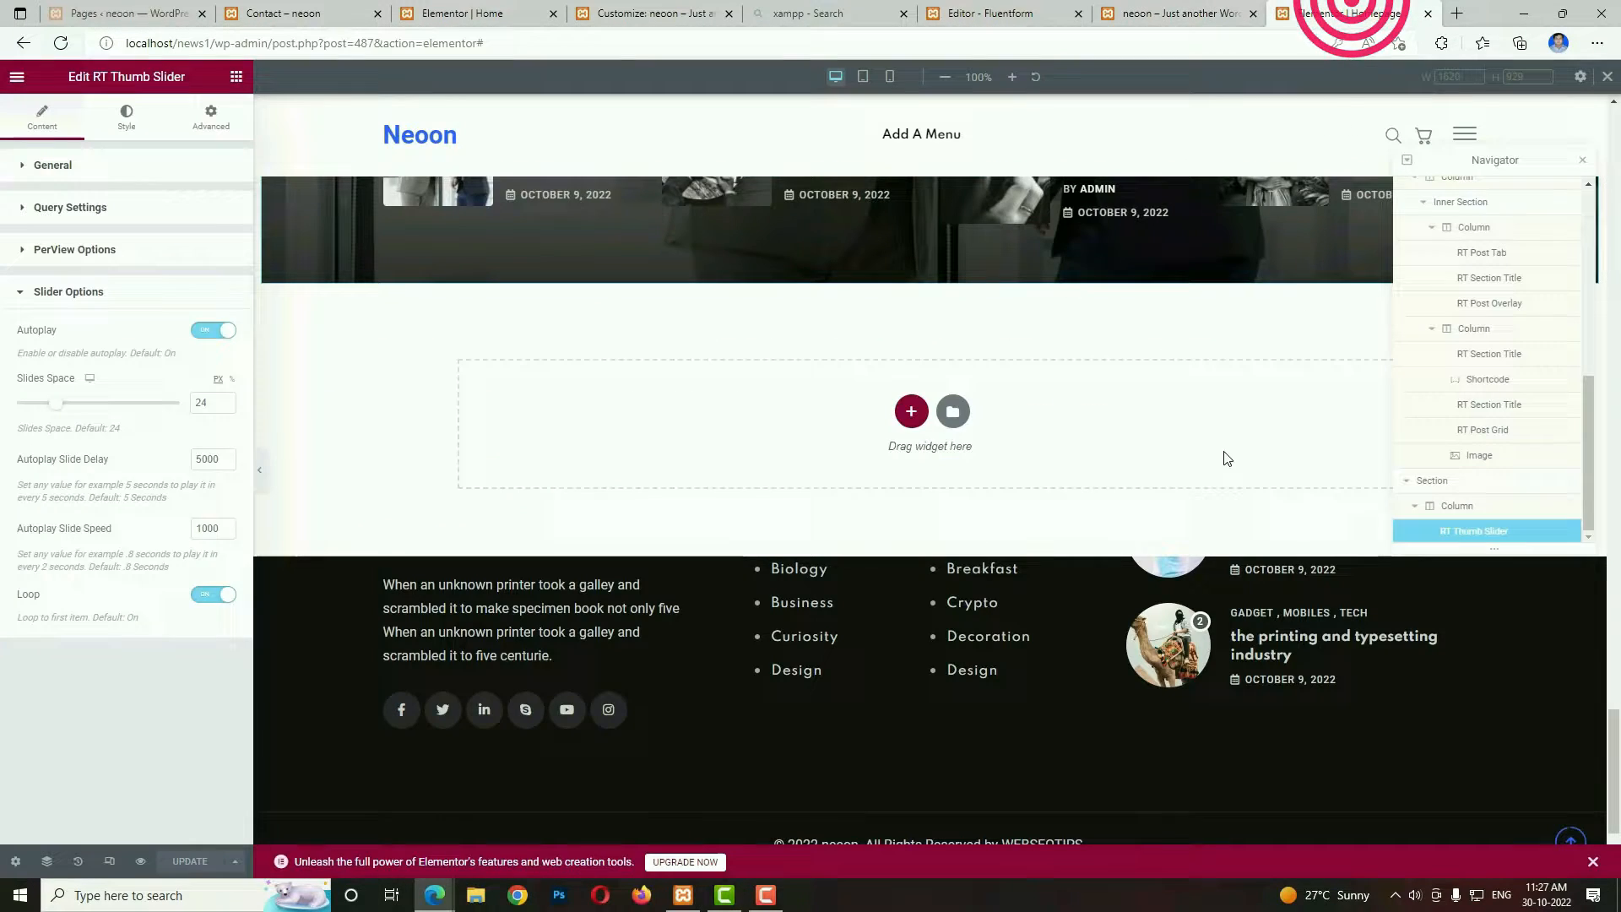
pyautogui.click(911, 412)
pyautogui.click(804, 453)
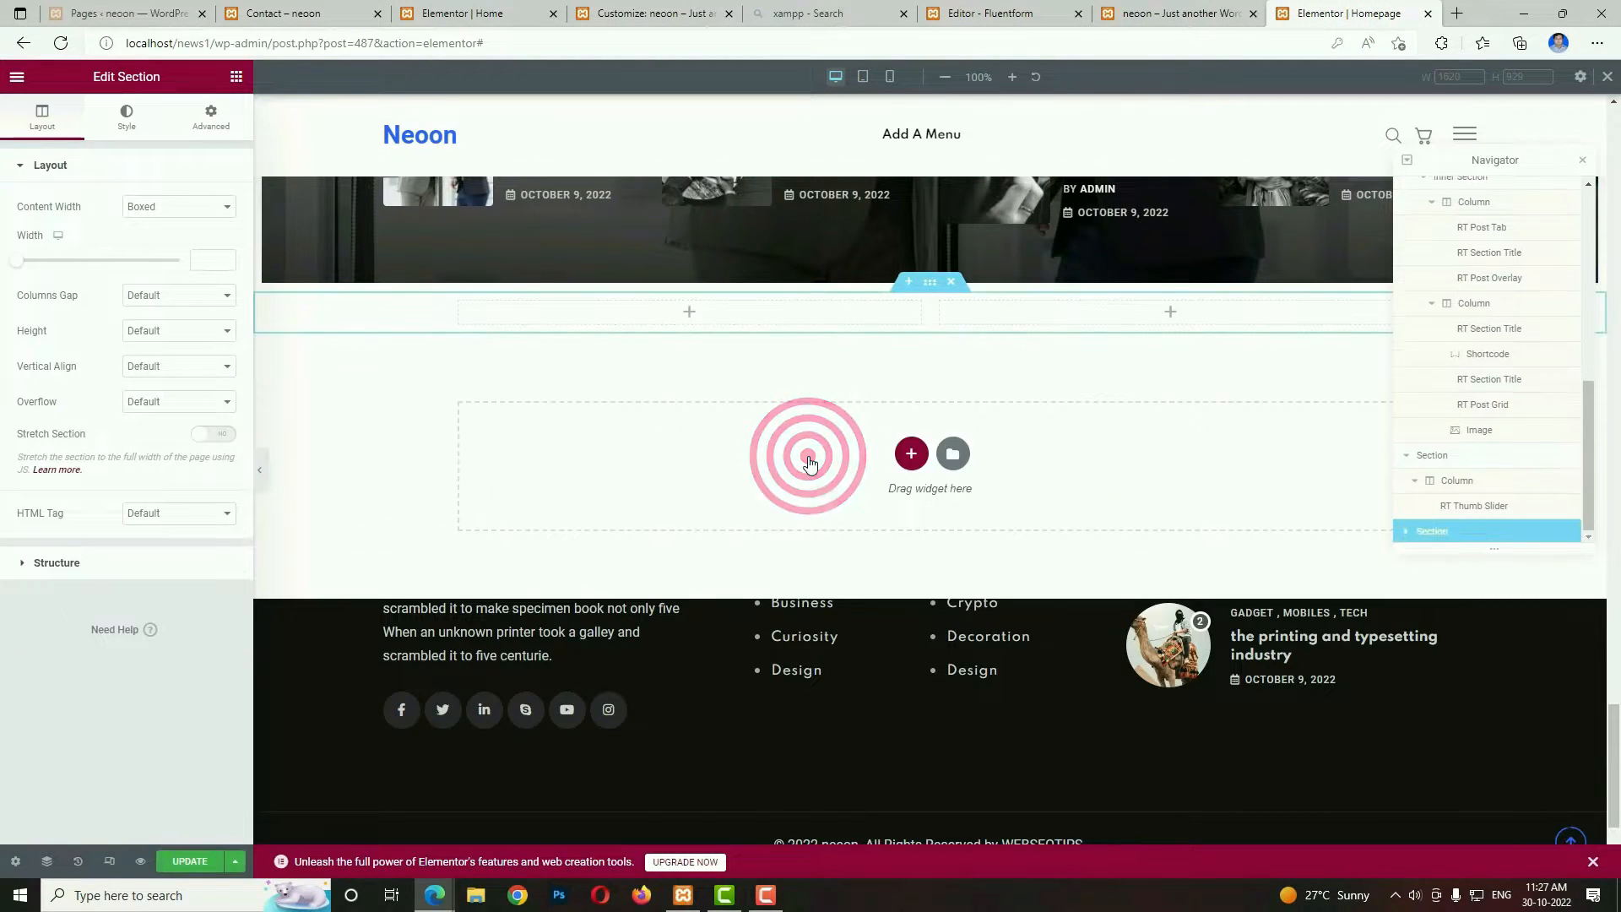
# Unlink the new section's padding, set it to 80 top and 50 bottom, and set the first column's width to 70%.
pyautogui.click(926, 282)
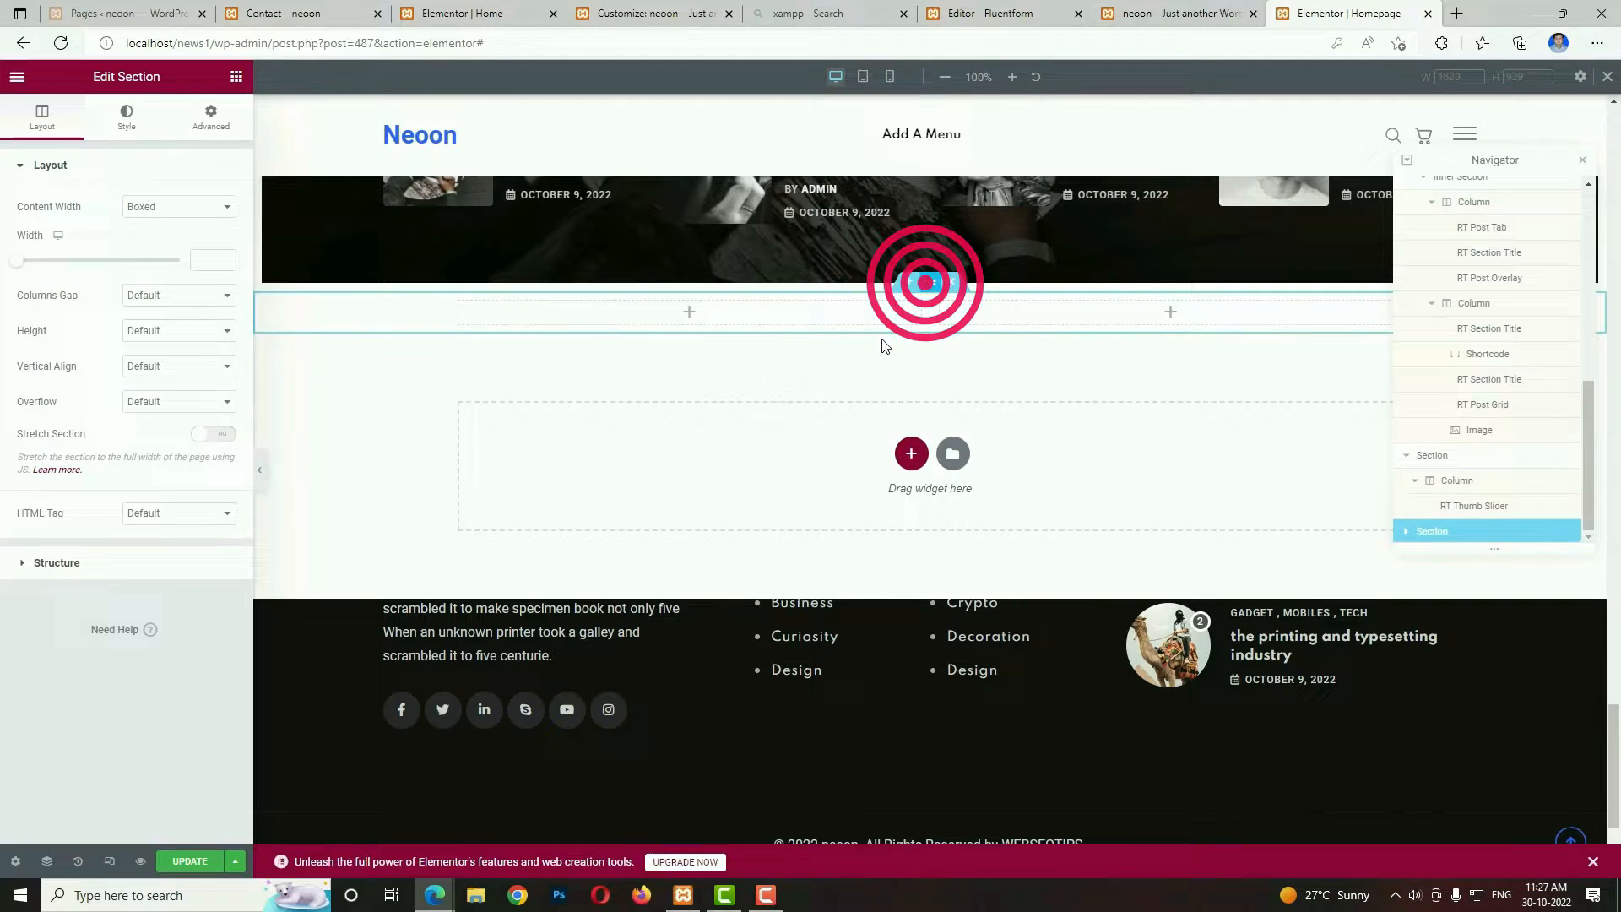
pyautogui.click(210, 116)
pyautogui.click(213, 292)
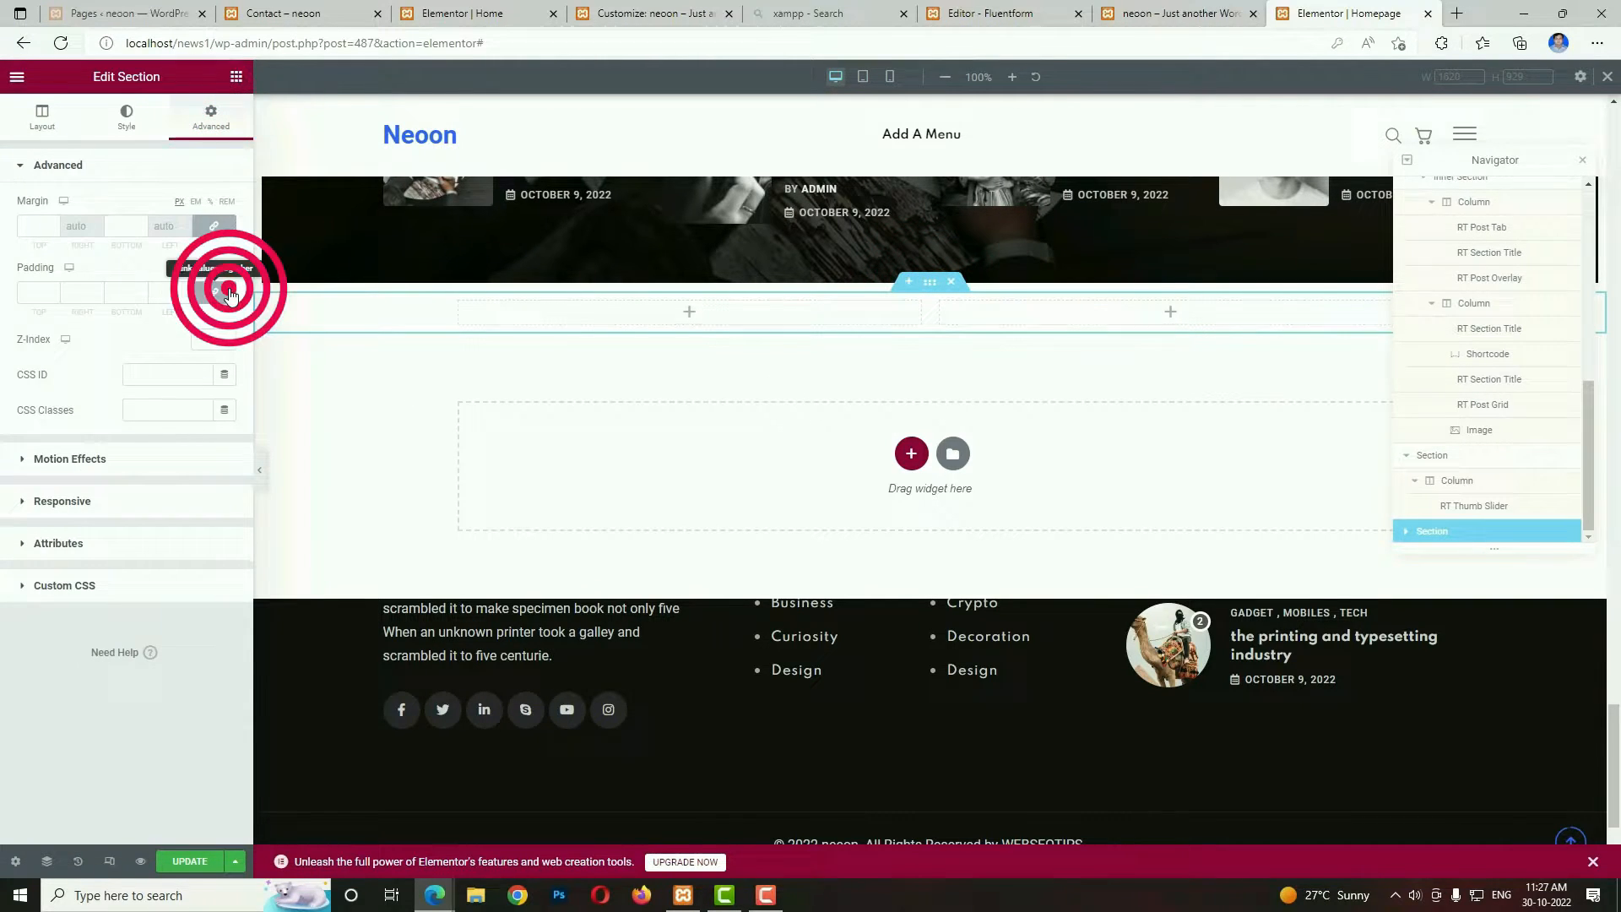
pyautogui.click(38, 293)
pyautogui.write('80')
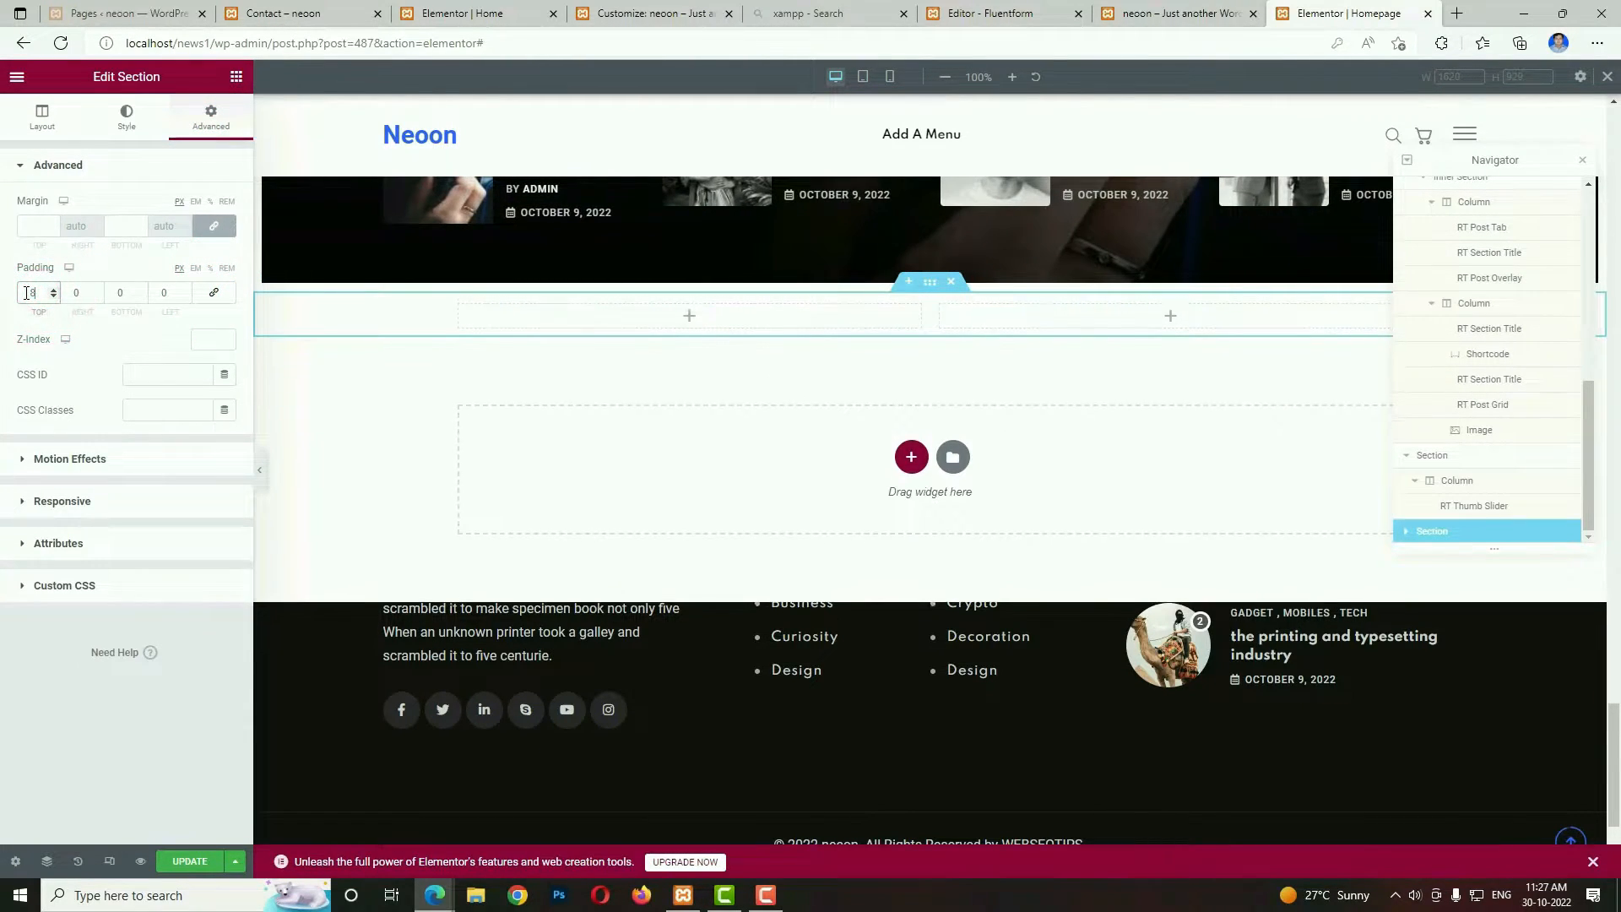
pyautogui.click(127, 291)
pyautogui.write('50')
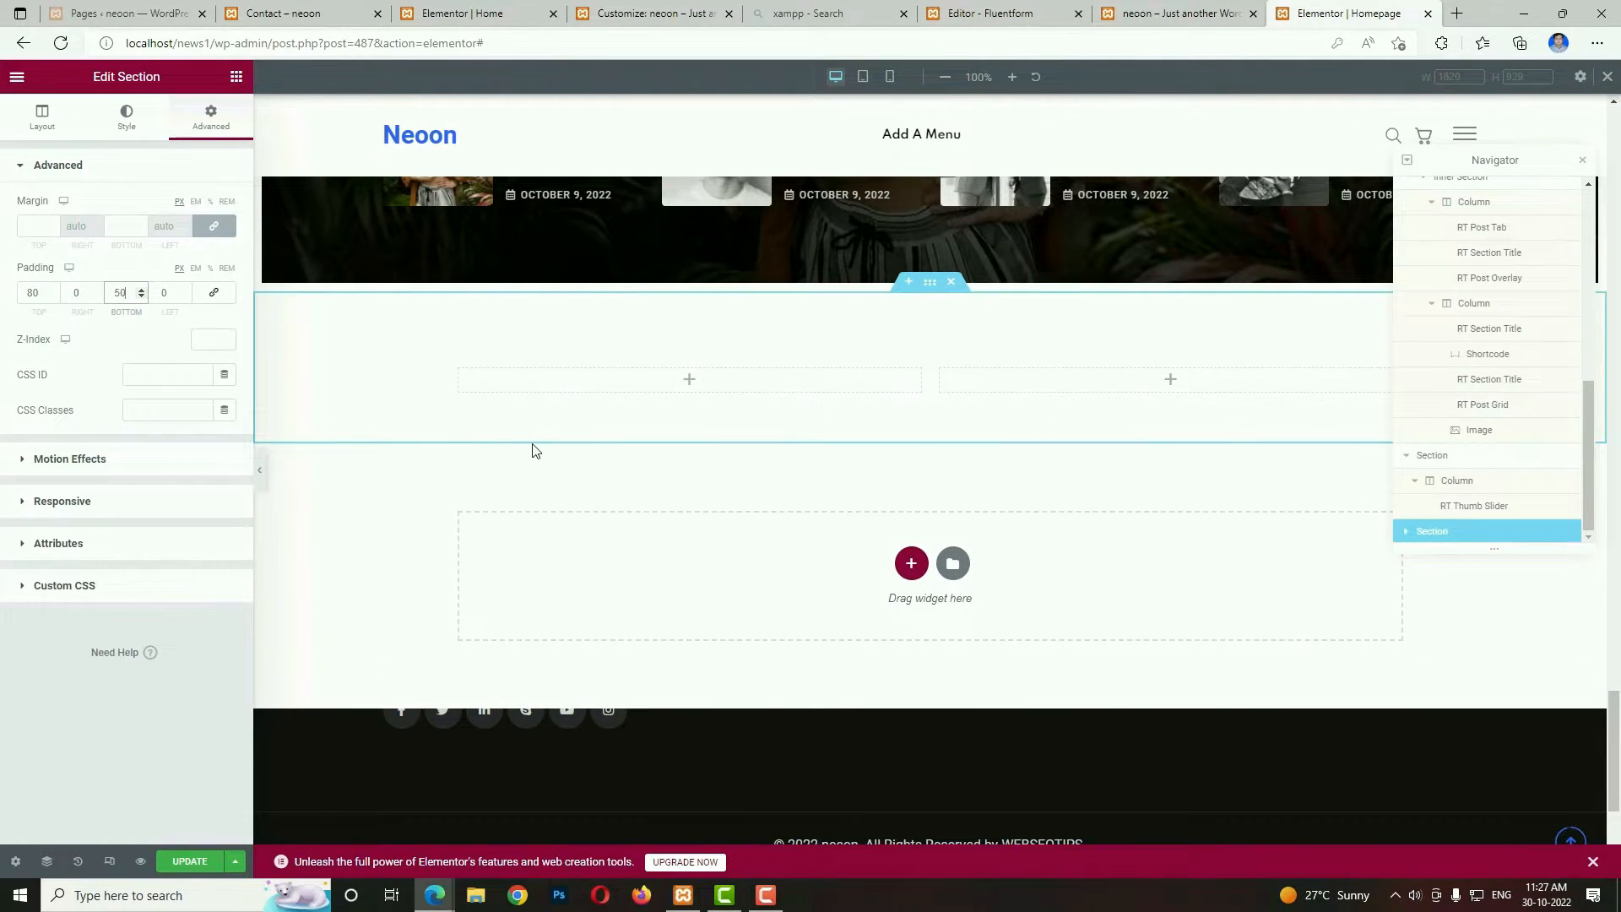
pyautogui.click(459, 372)
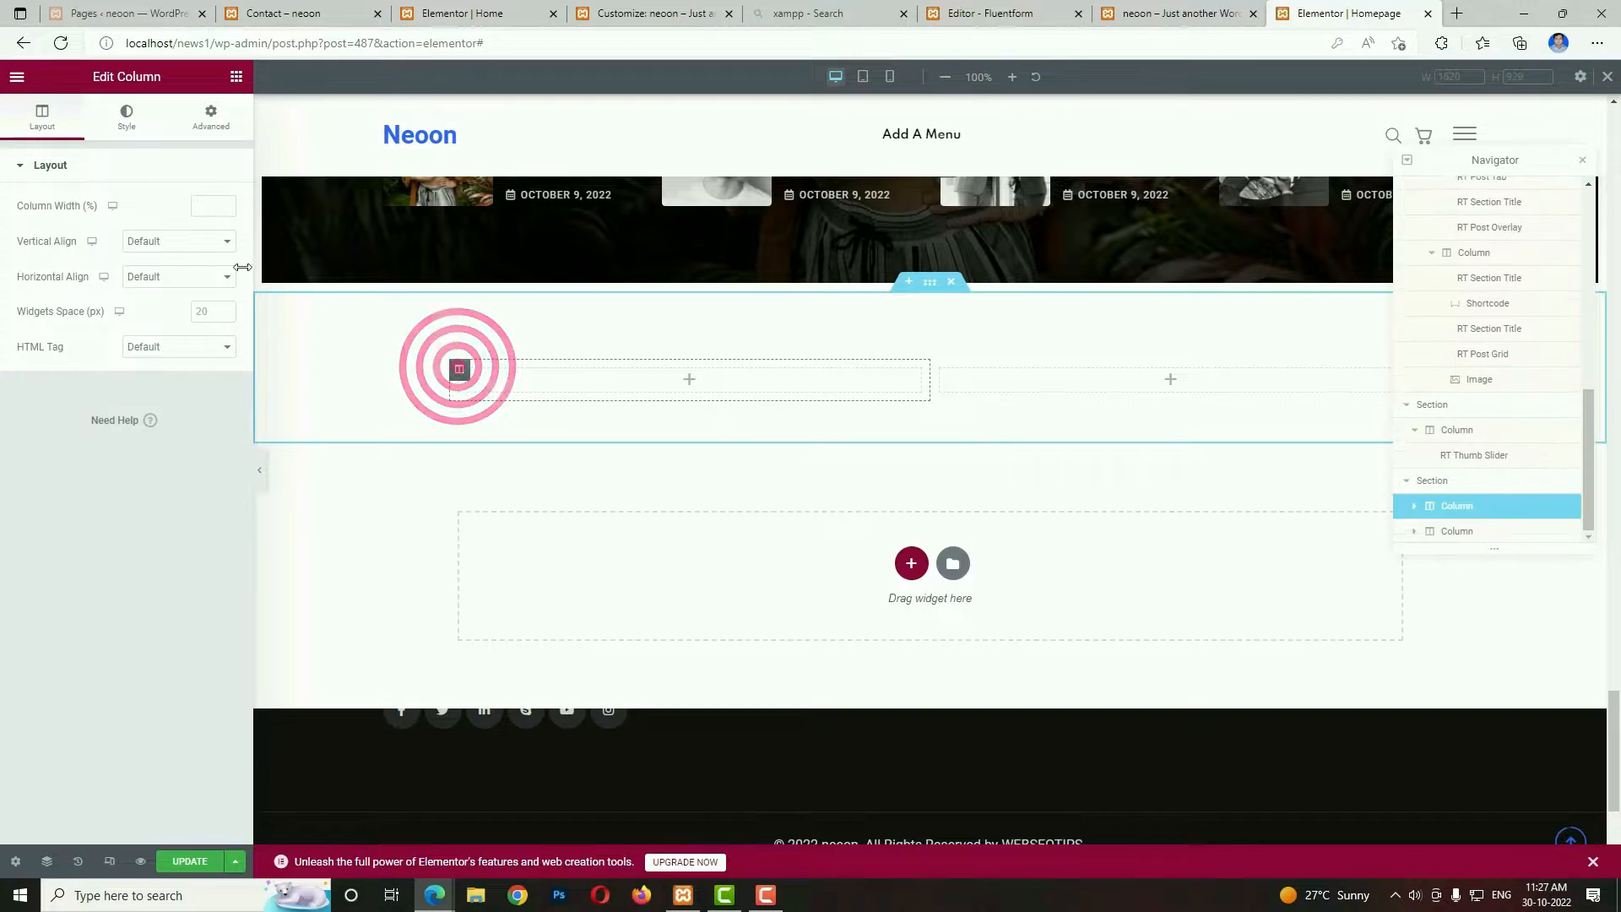
pyautogui.click(200, 211)
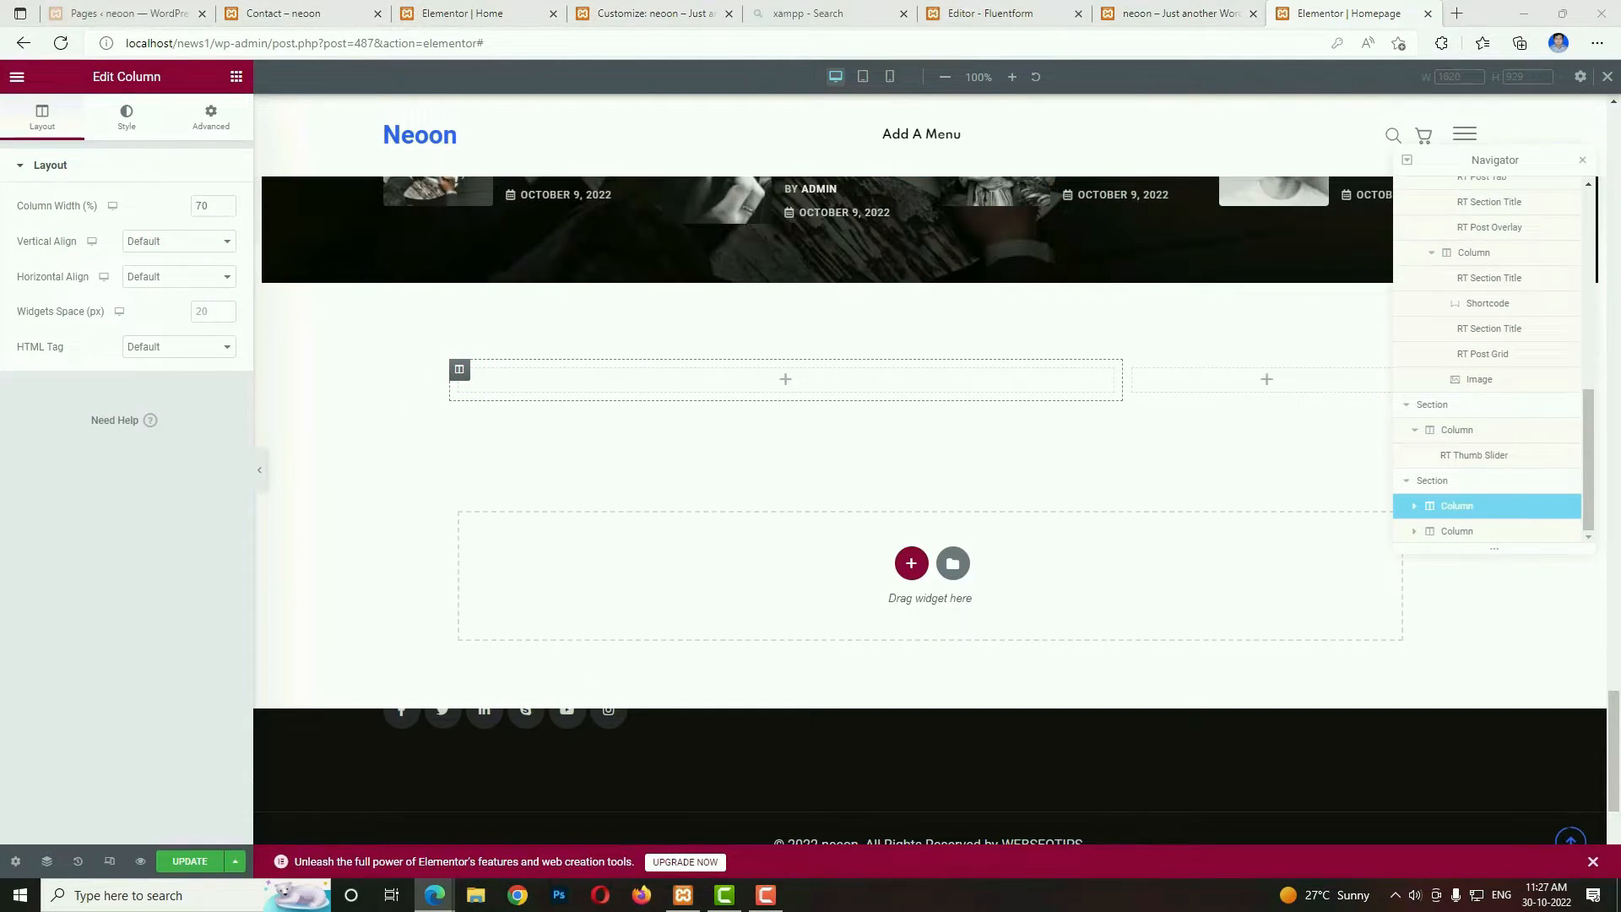
# Add an Image widget with the demo's banner ad-banner_2.jpg to the 70% column and set its image size to Full.
pyautogui.click(786, 379)
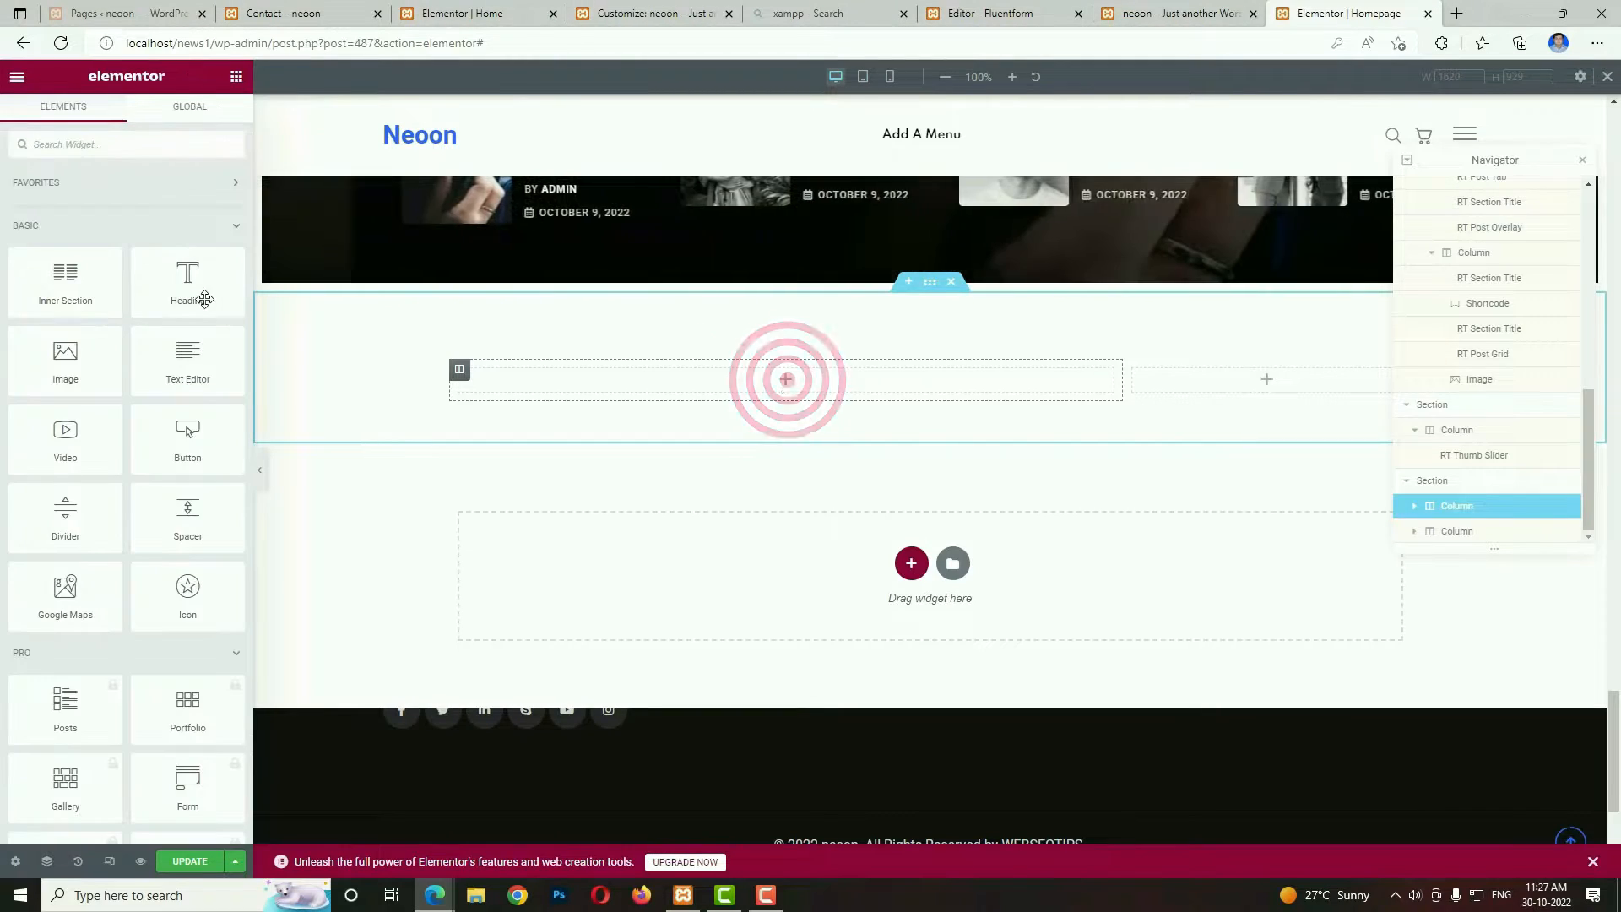
pyautogui.moveTo(80, 367); pyautogui.dragTo(561, 383)
pyautogui.click(157, 251)
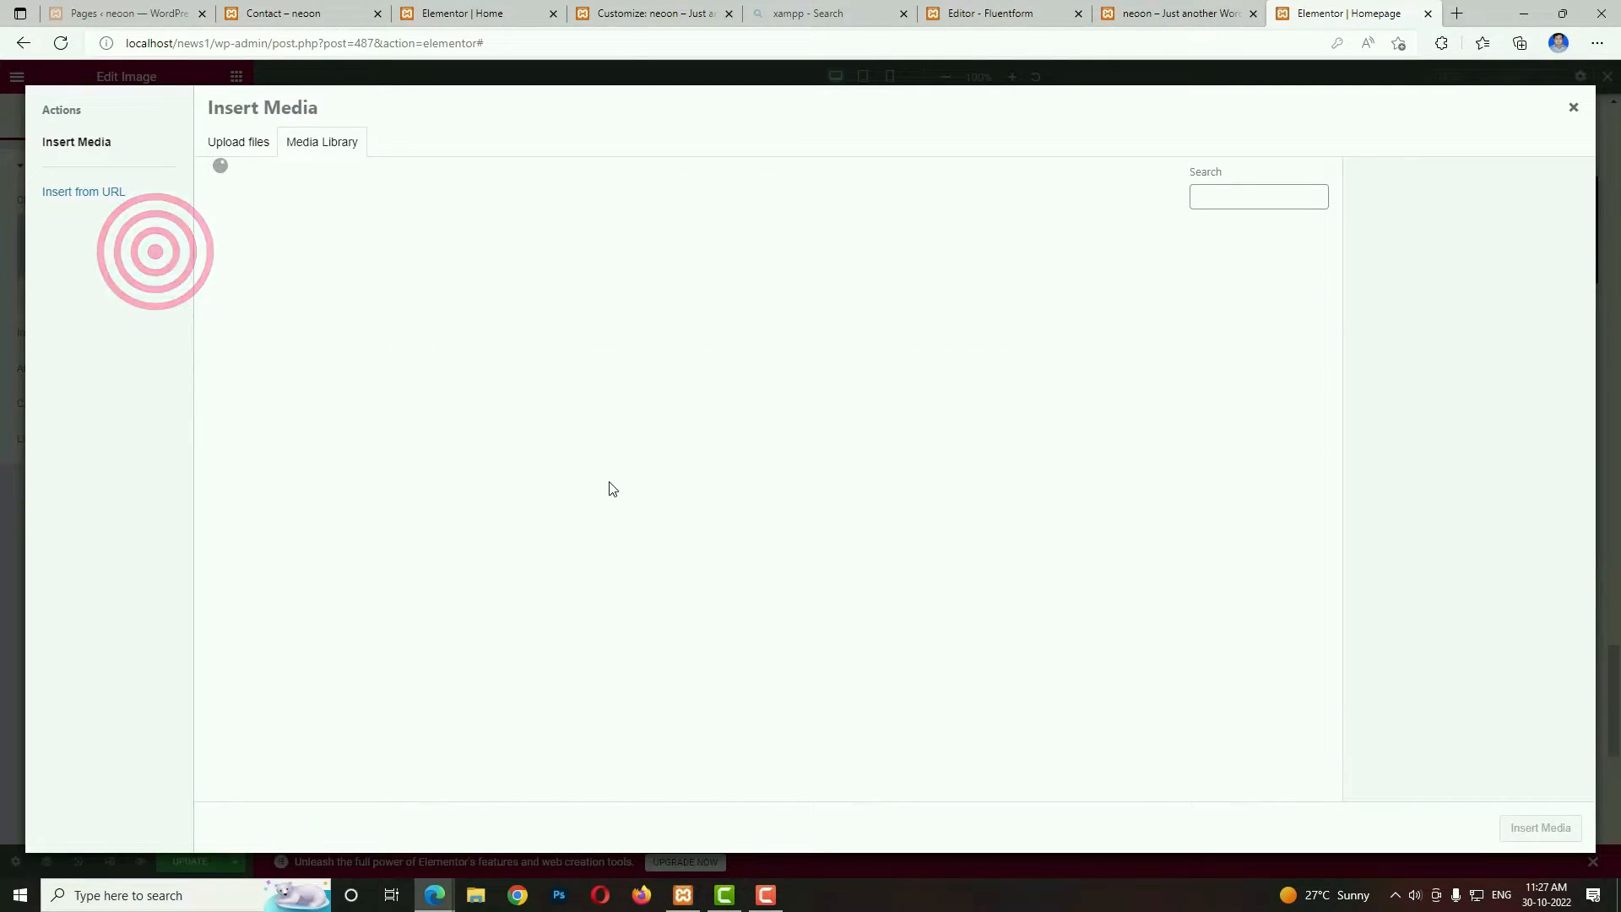
pyautogui.click(1177, 13)
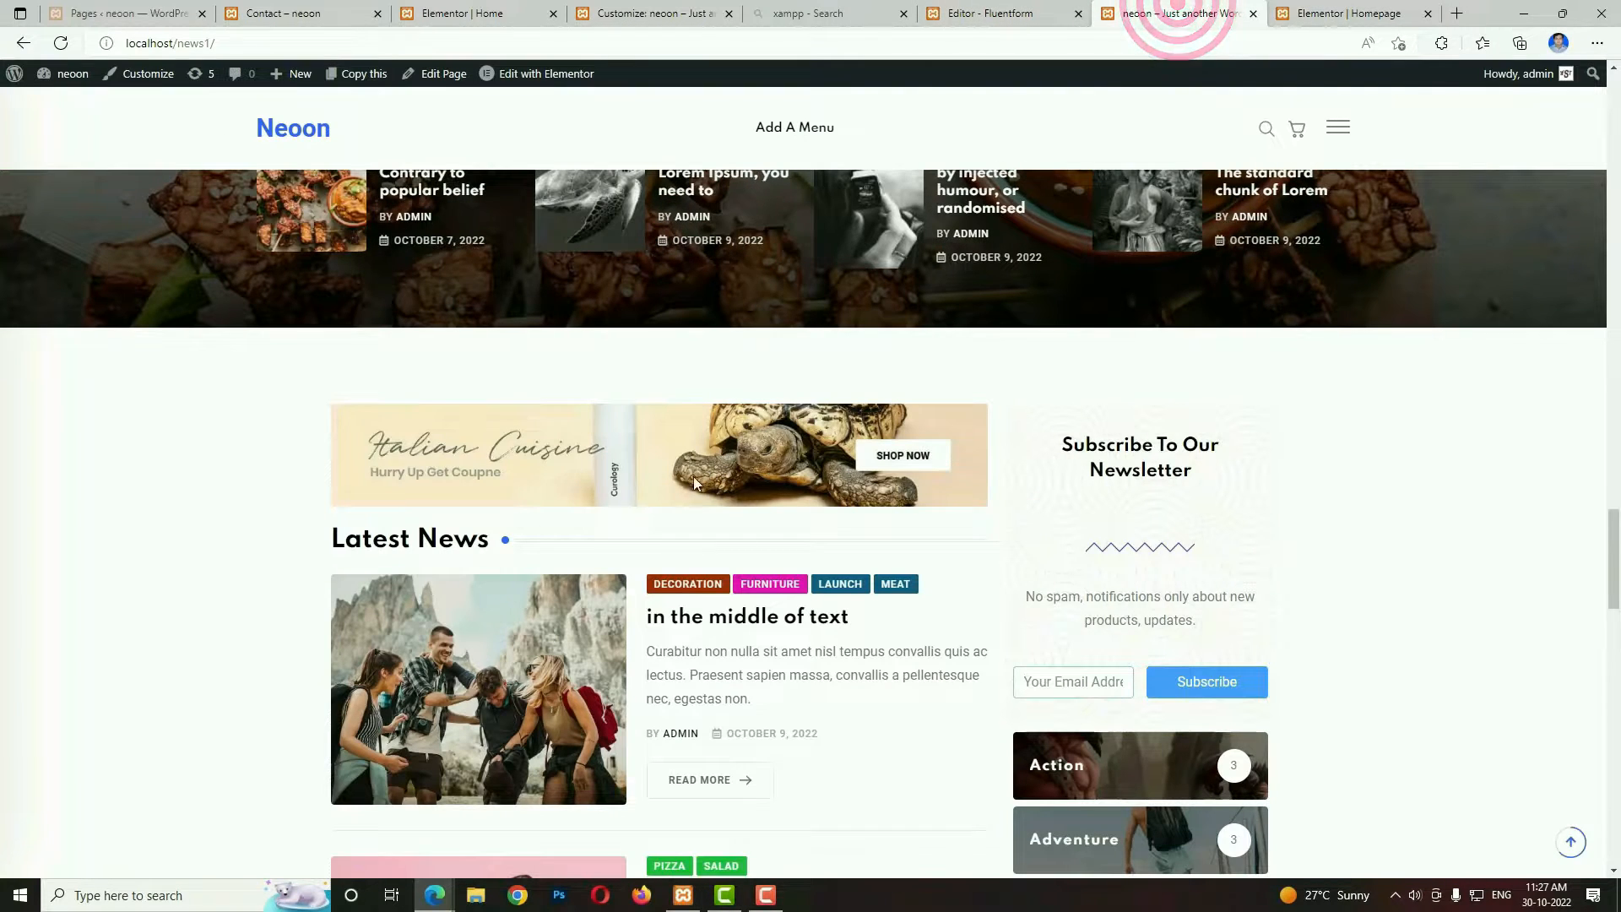
pyautogui.click(1368, 10)
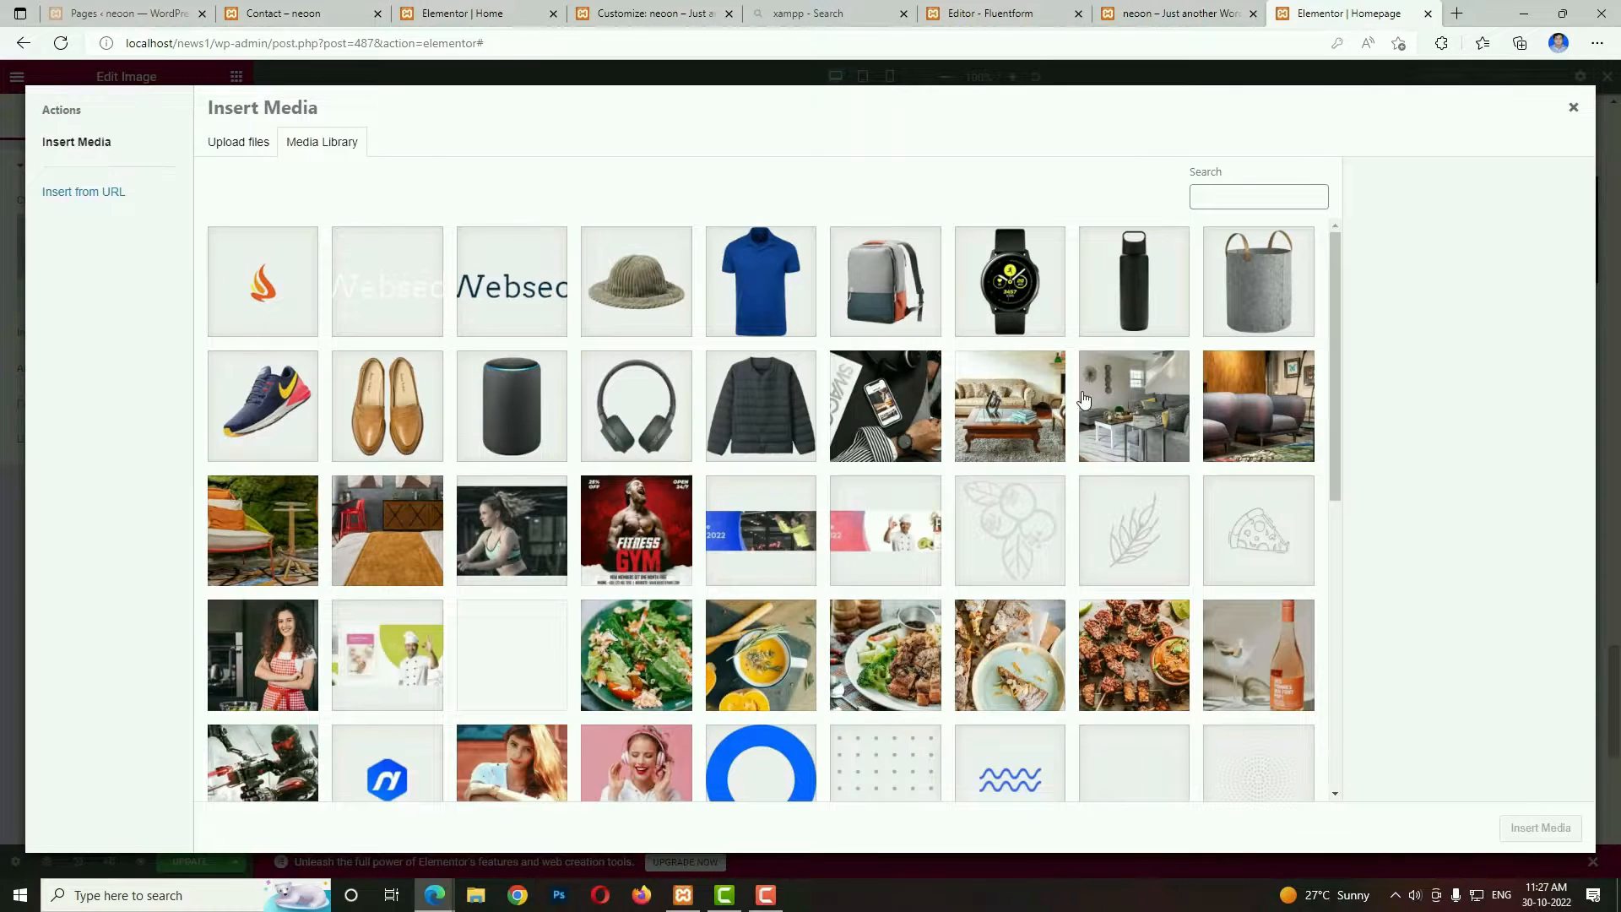
pyautogui.scroll(-15, 1005, 452)
pyautogui.click(501, 600)
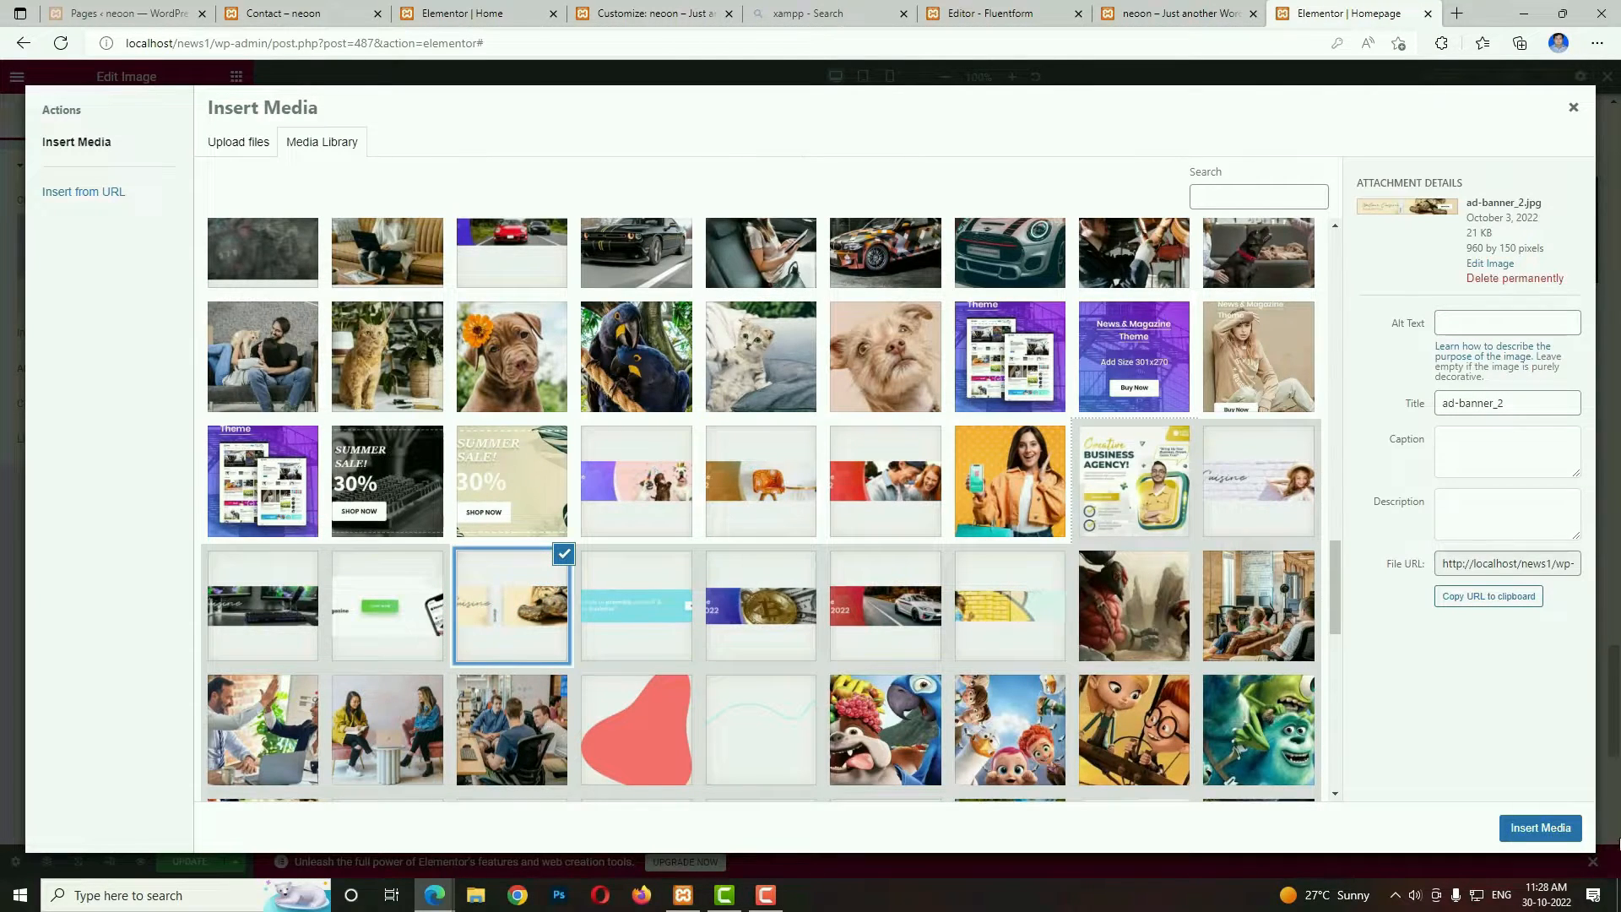
pyautogui.click(1540, 828)
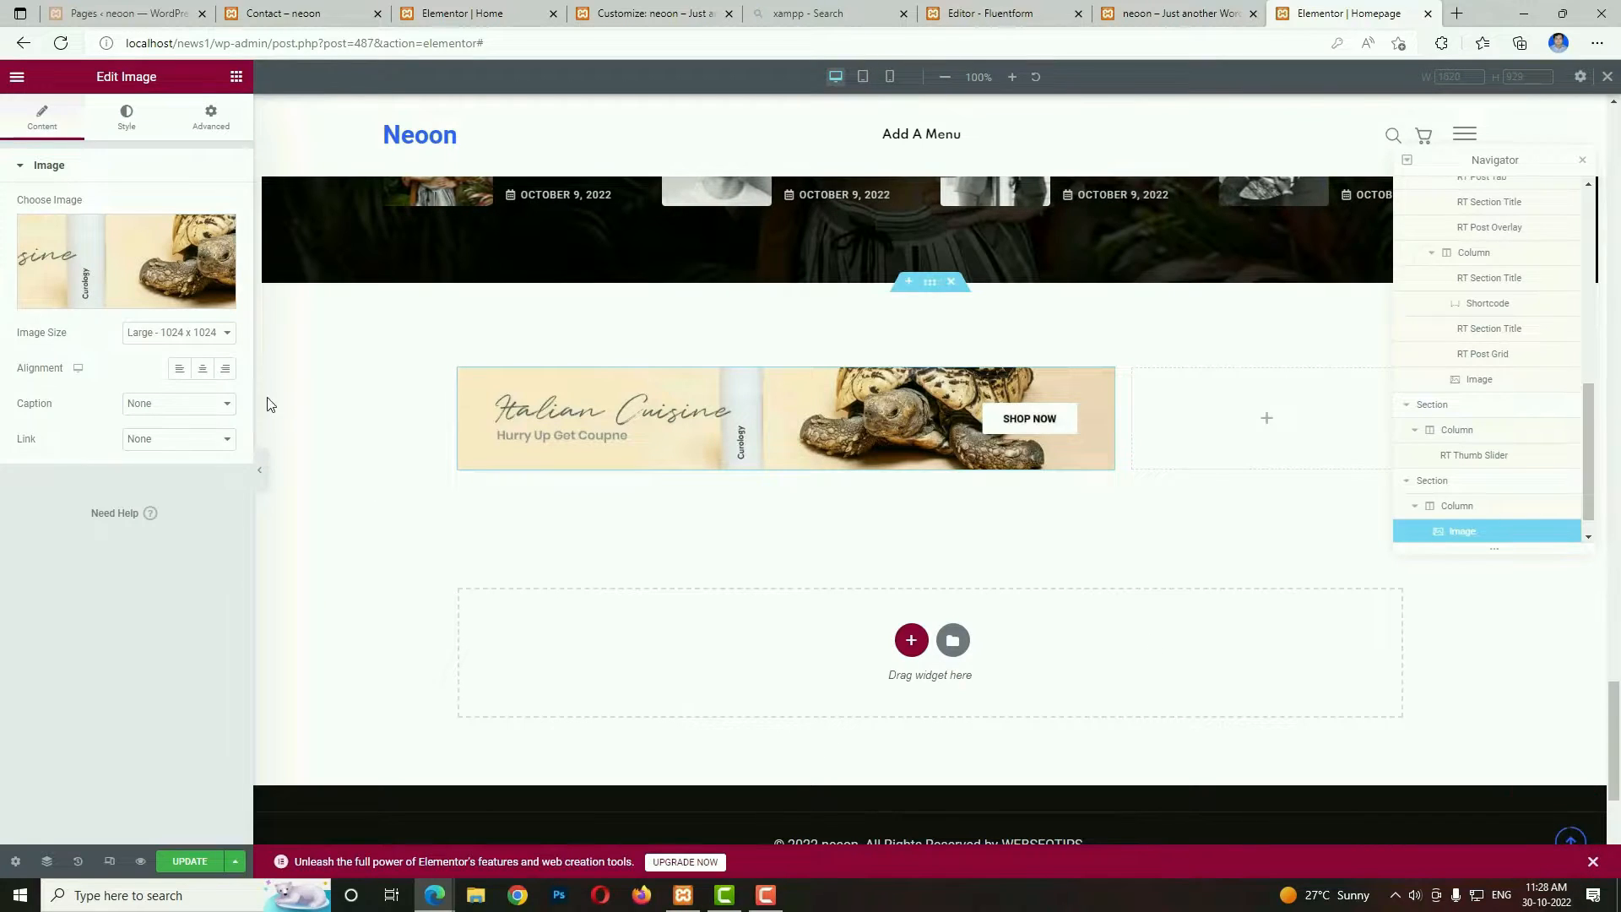
pyautogui.click(178, 332)
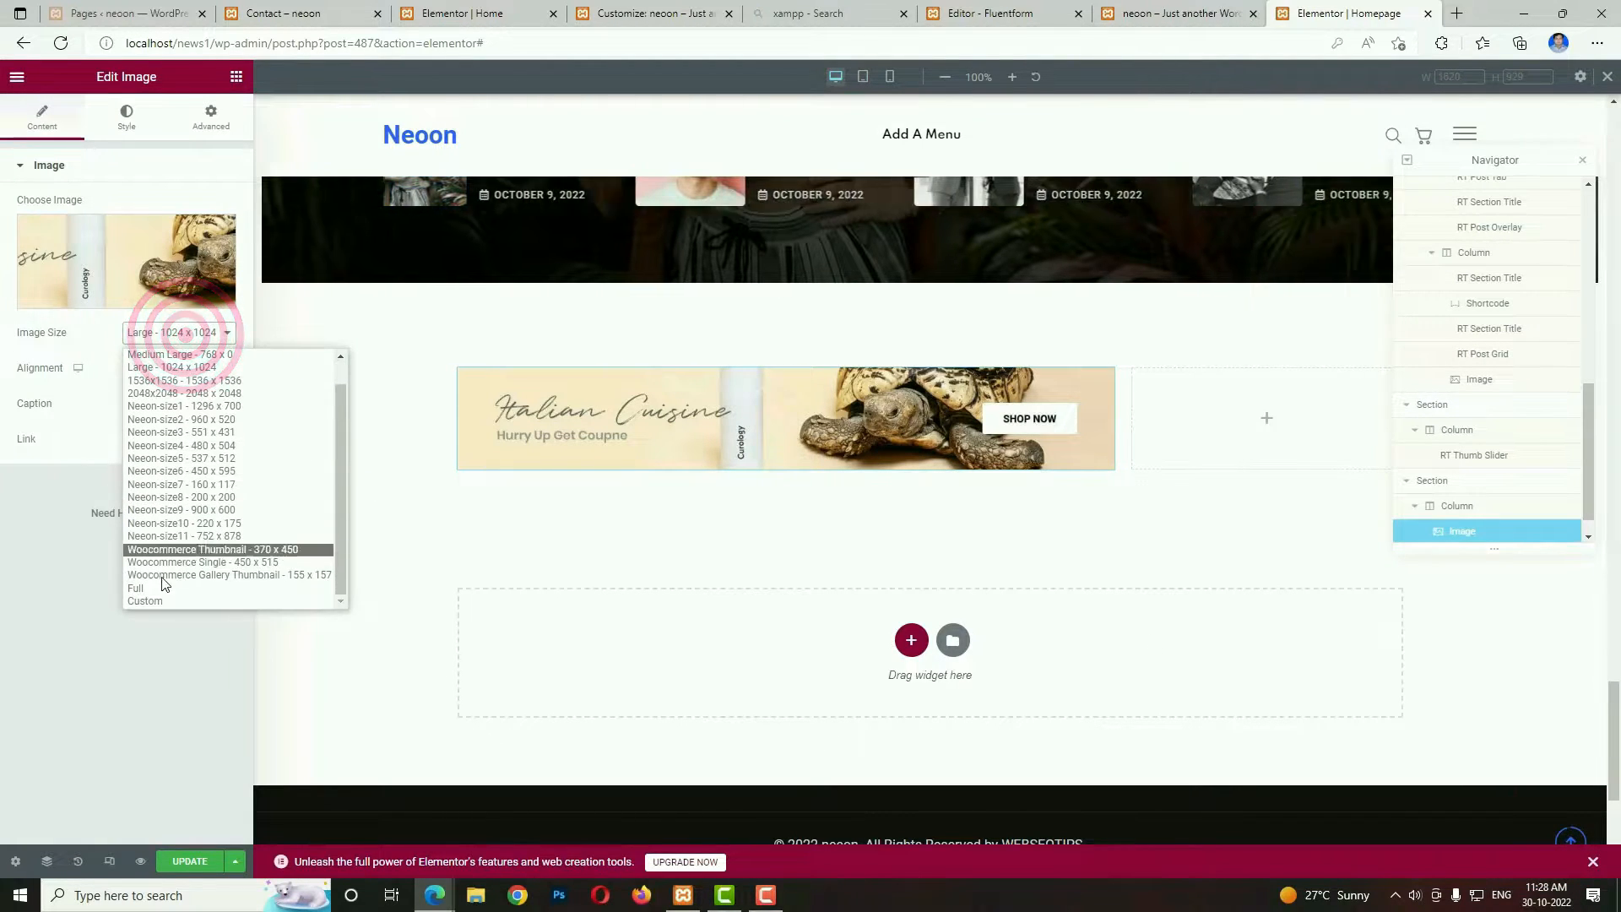
pyautogui.click(194, 546)
# Copy the Latest News heading text from the demo homepage and add an RT Section Title widget below the banner image.
pyautogui.click(1154, 17)
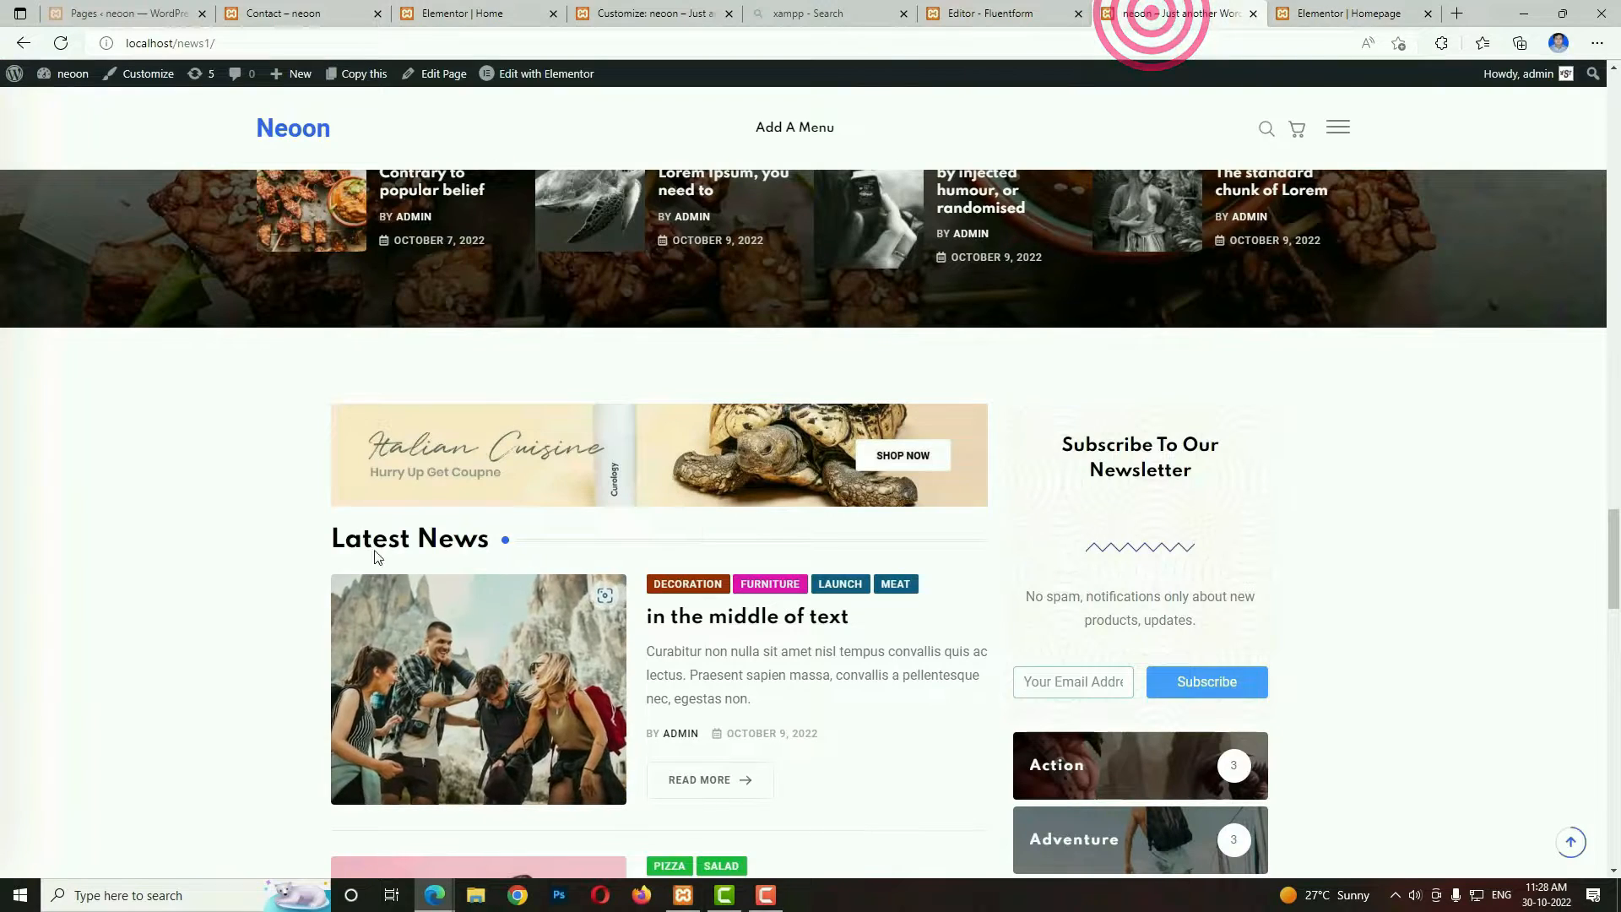
pyautogui.click(1351, 14)
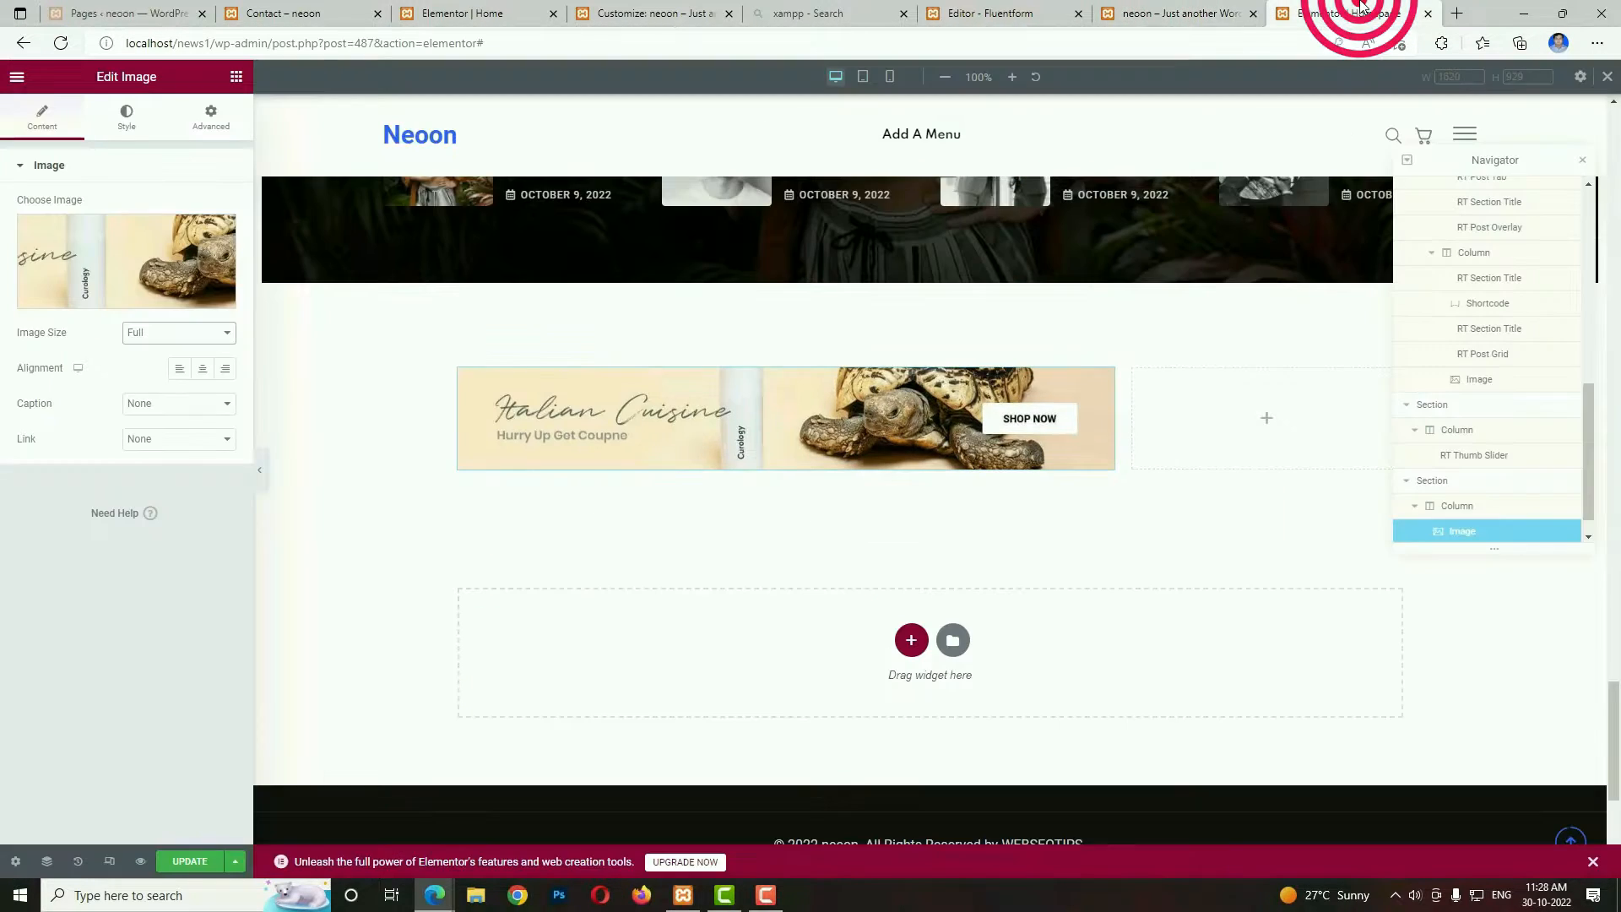
pyautogui.click(237, 76)
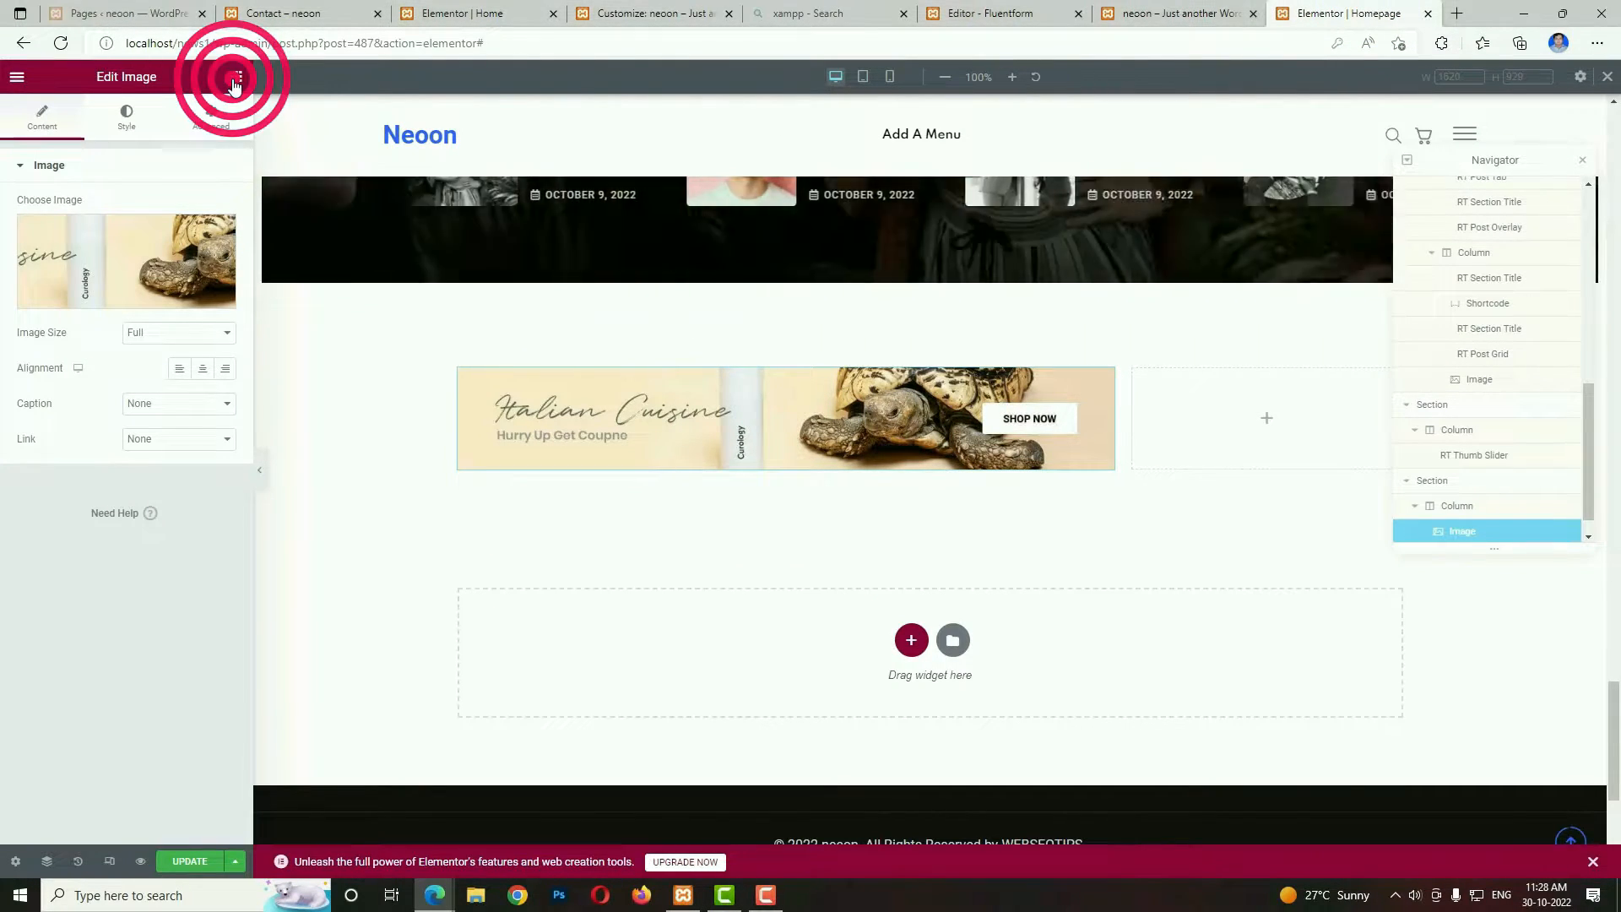
pyautogui.click(140, 144)
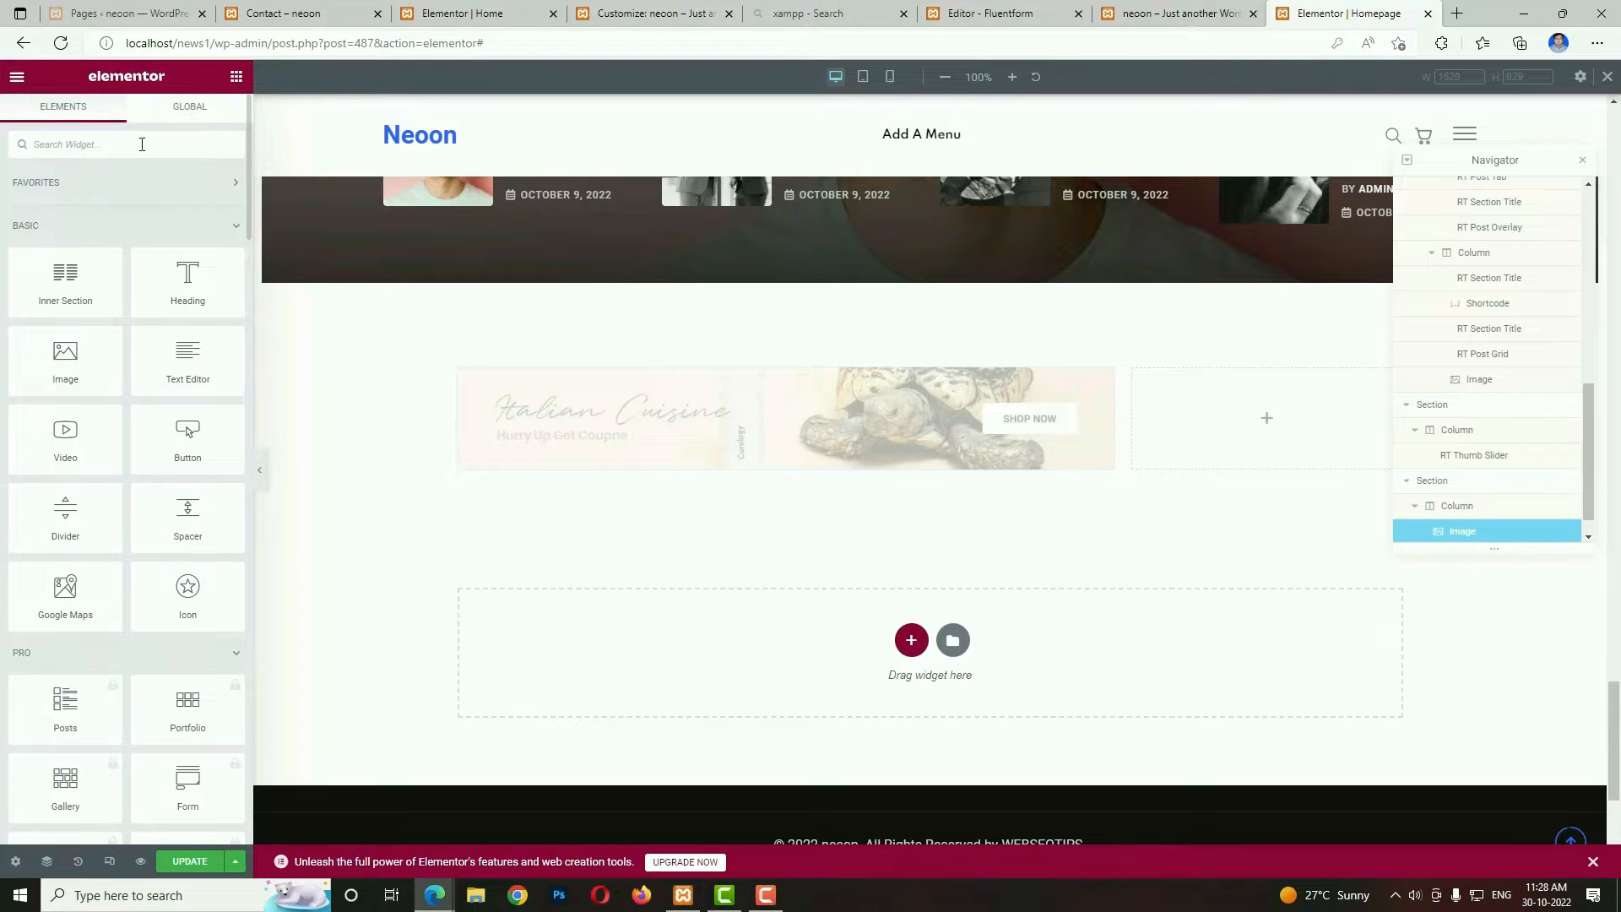
pyautogui.write('tit')
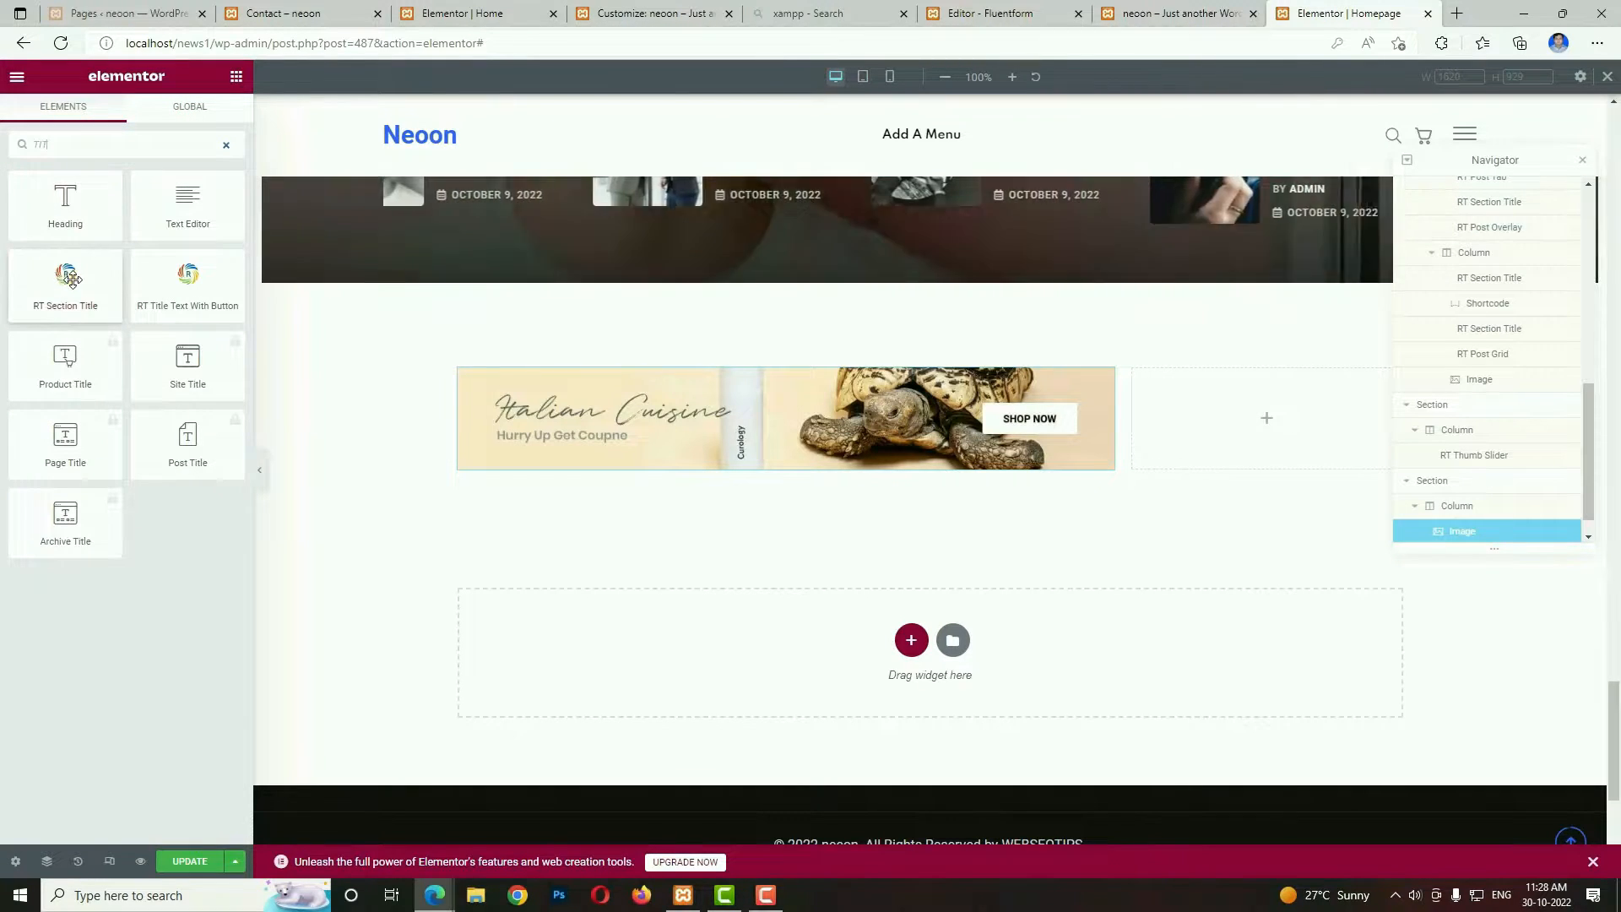
pyautogui.moveTo(76, 287); pyautogui.dragTo(499, 452)
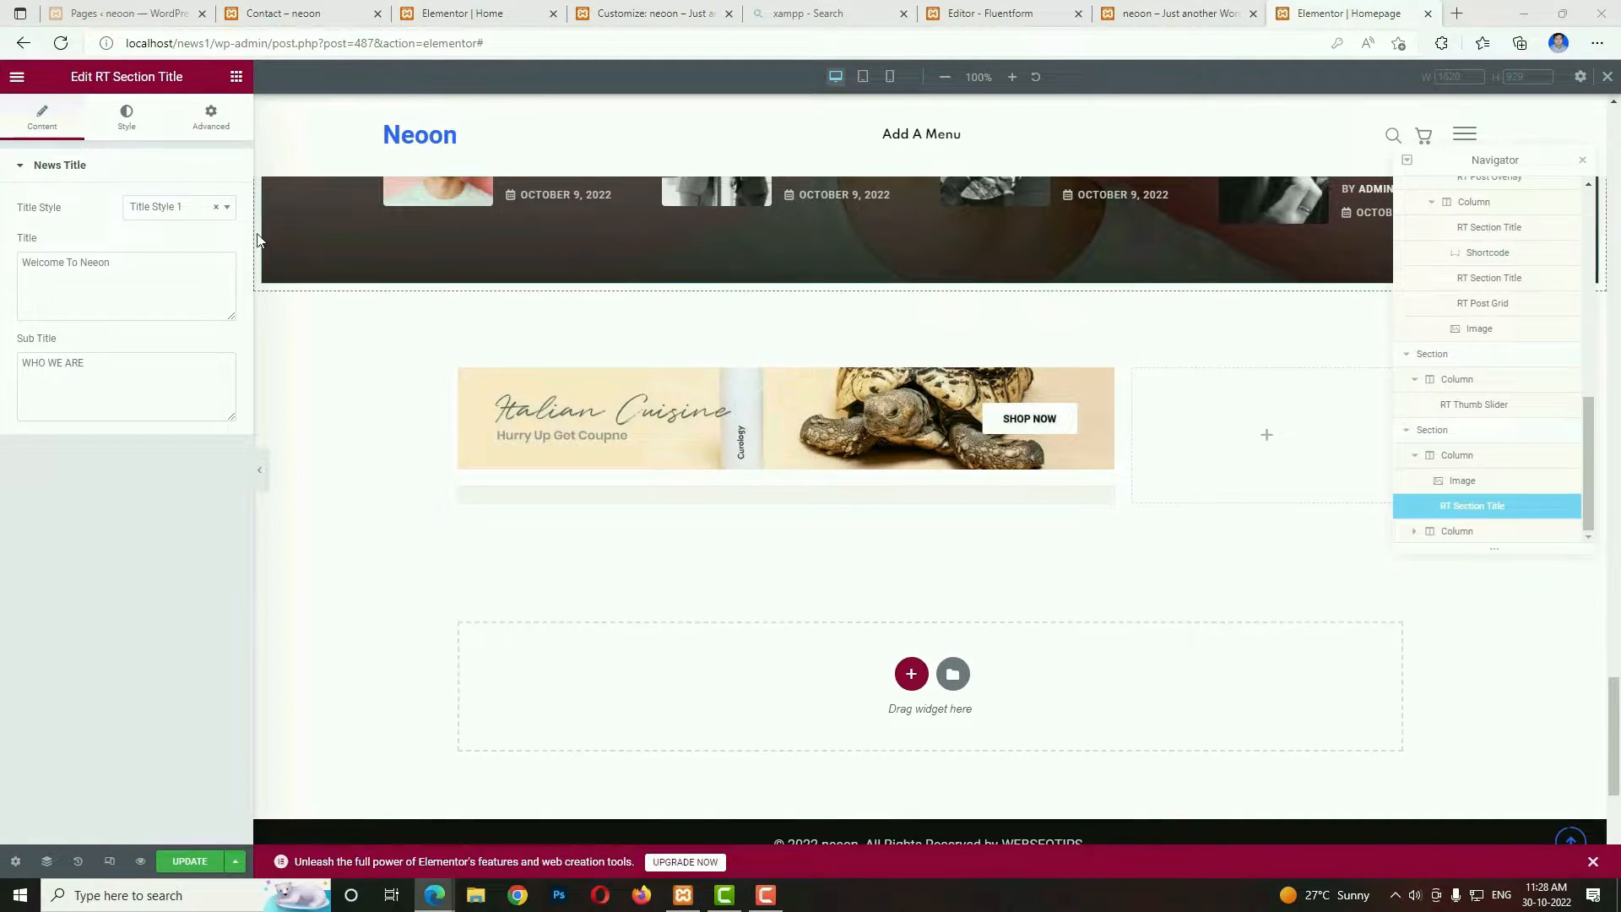
# Replace the new section title's text with Latest News and clear its subtitle.
pyautogui.tripleClick(144, 271)
pyautogui.write('Latest News')
pyautogui.tripleClick(134, 362)
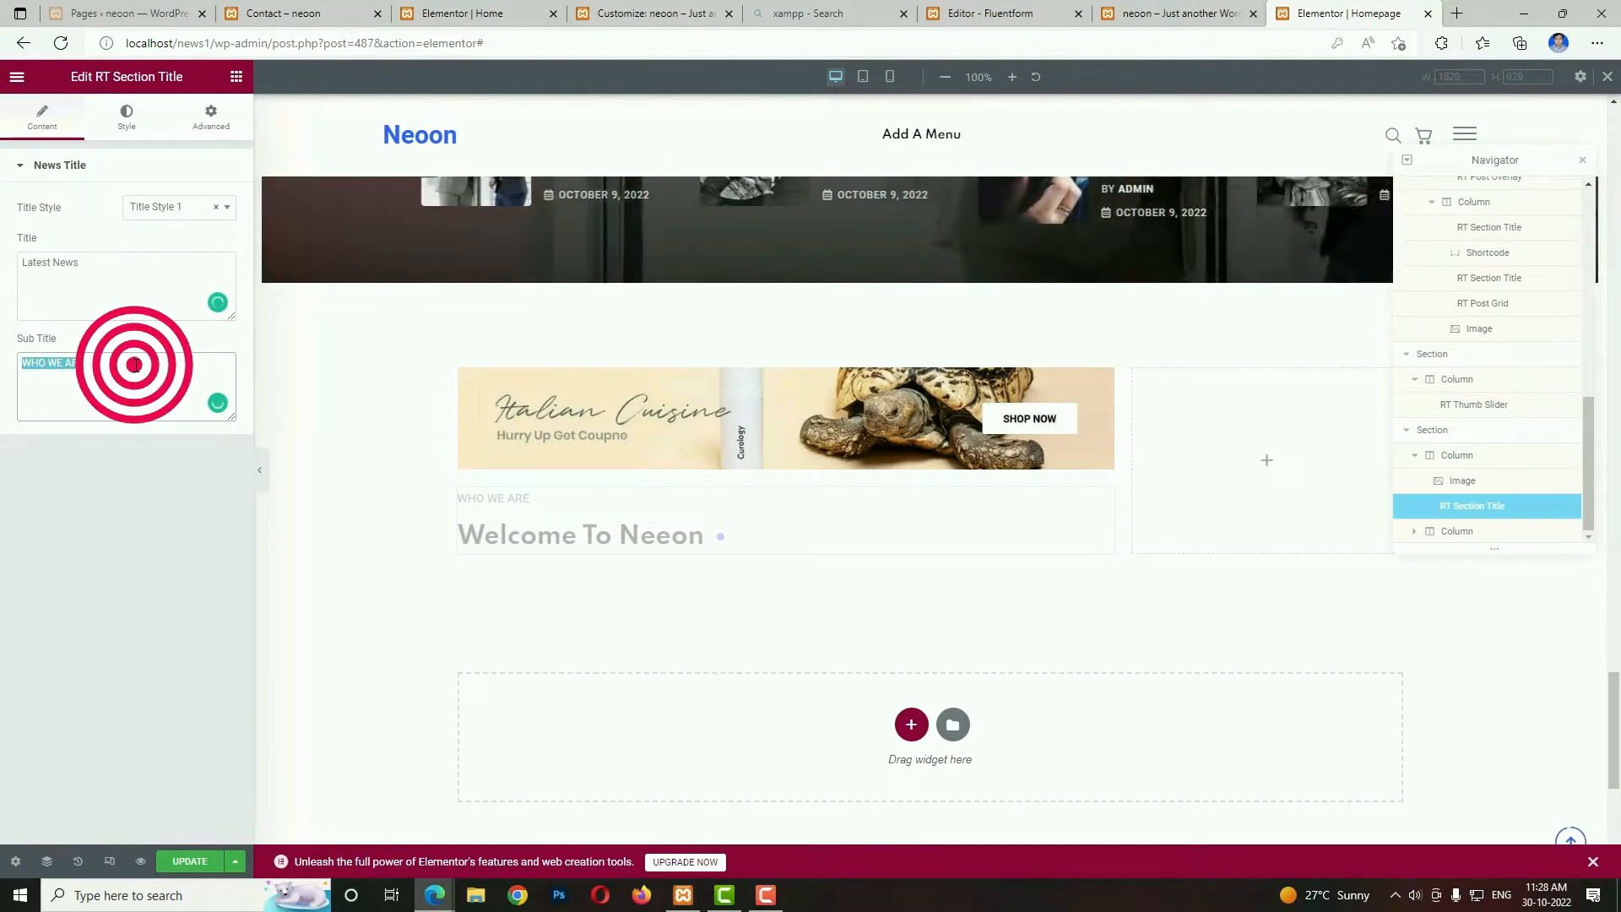
pyautogui.press('BackSpace')
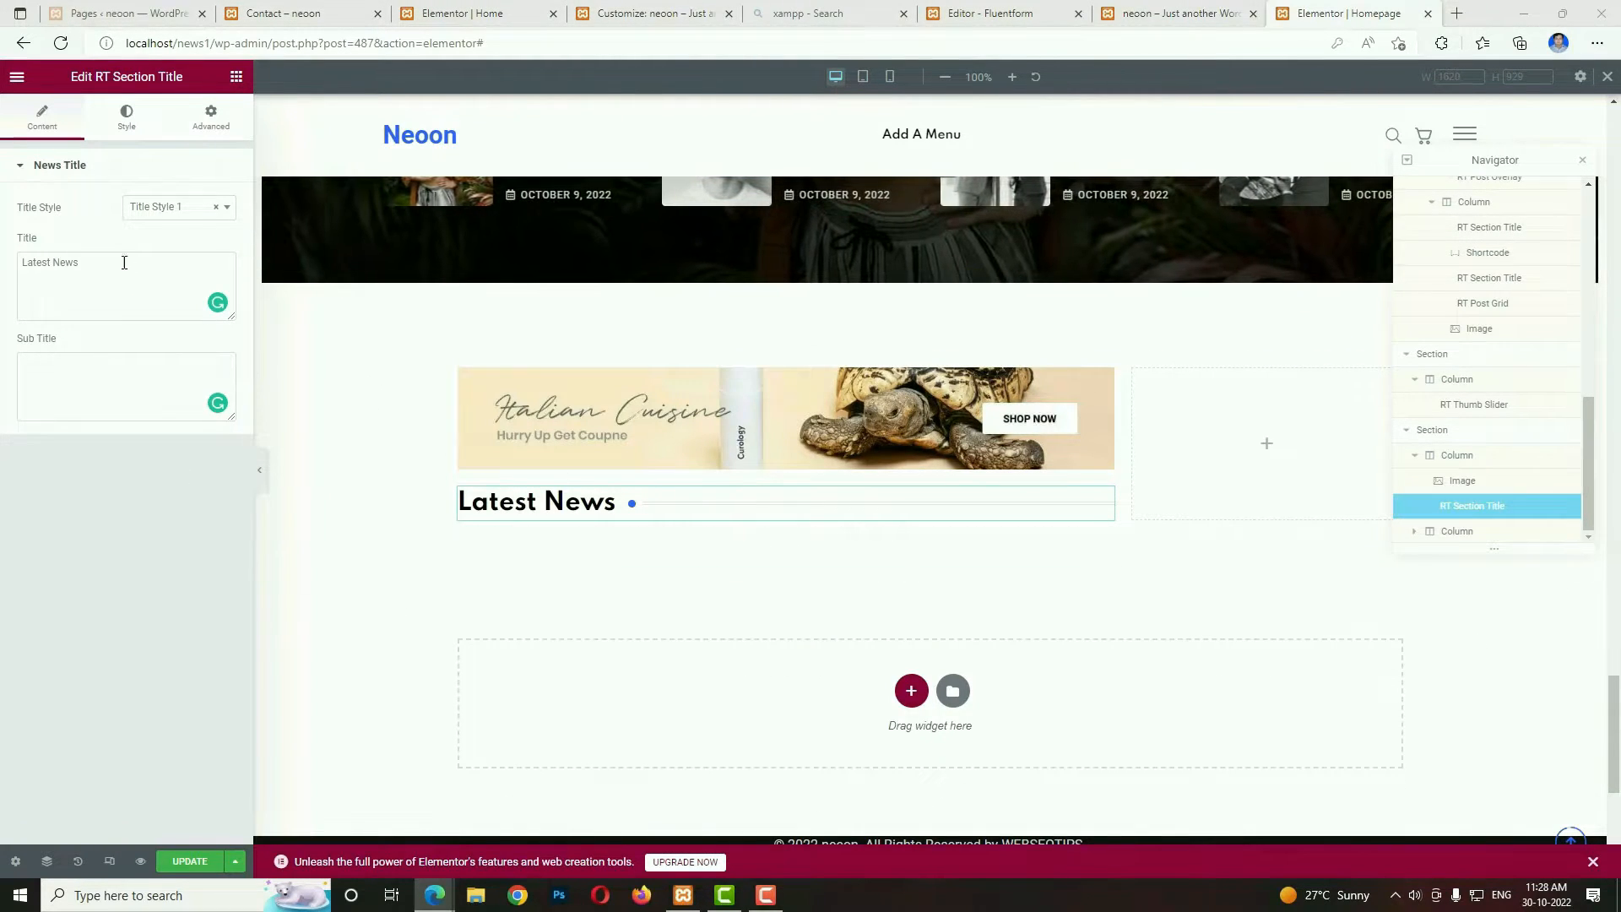
# Add an RT Post List widget below the Latest News title and set its item limit to 5.
pyautogui.click(234, 78)
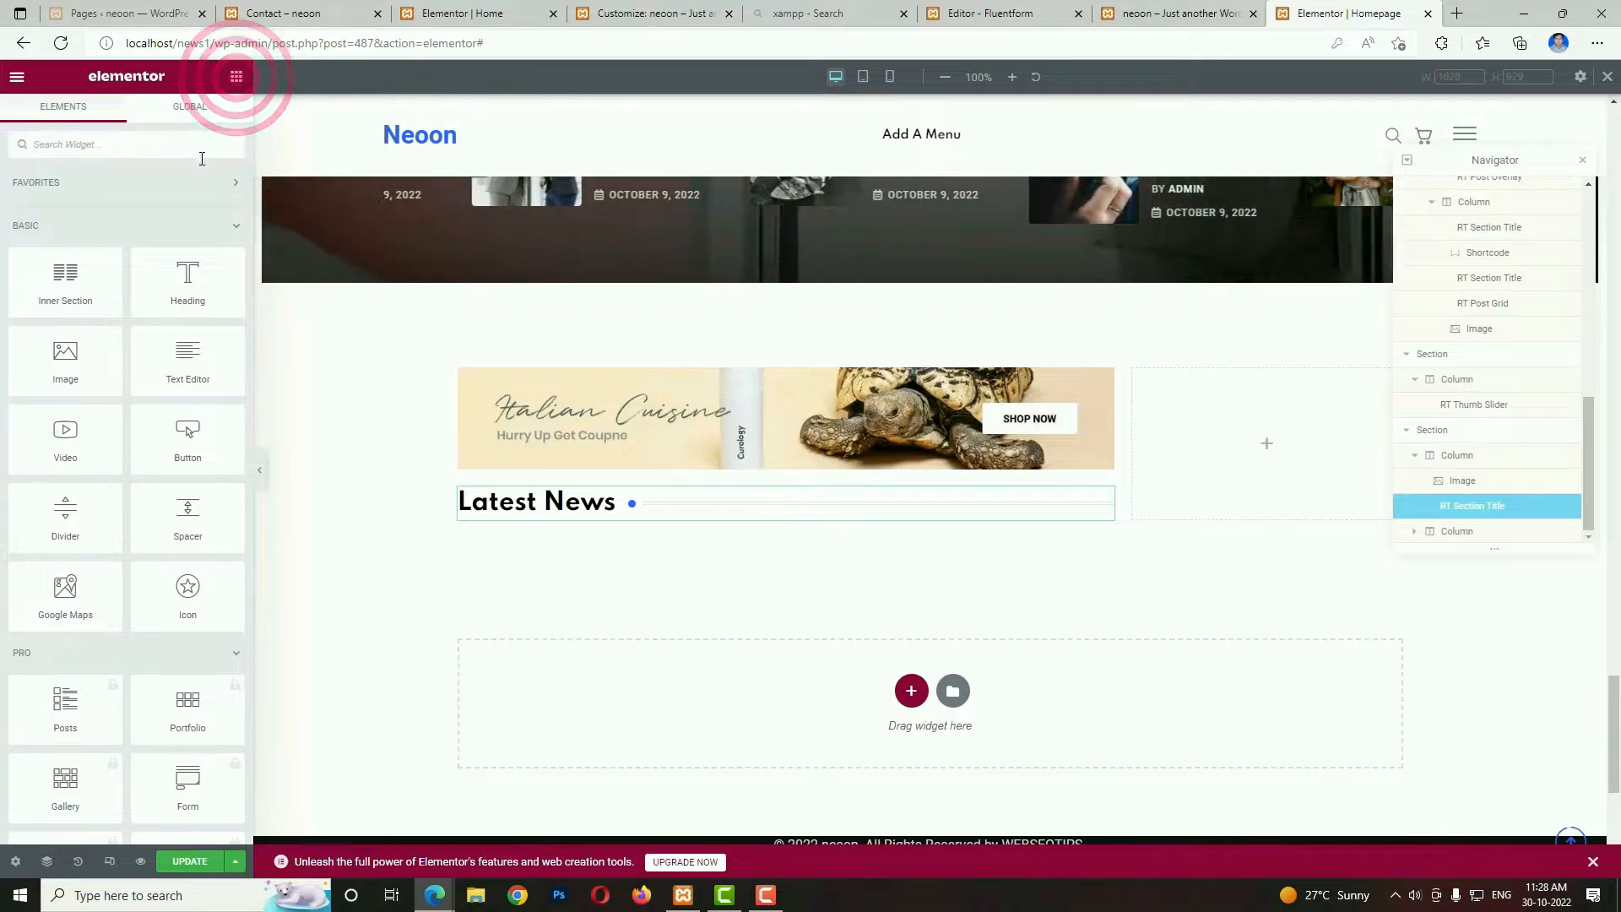
pyautogui.click(118, 153)
pyautogui.write('PO')
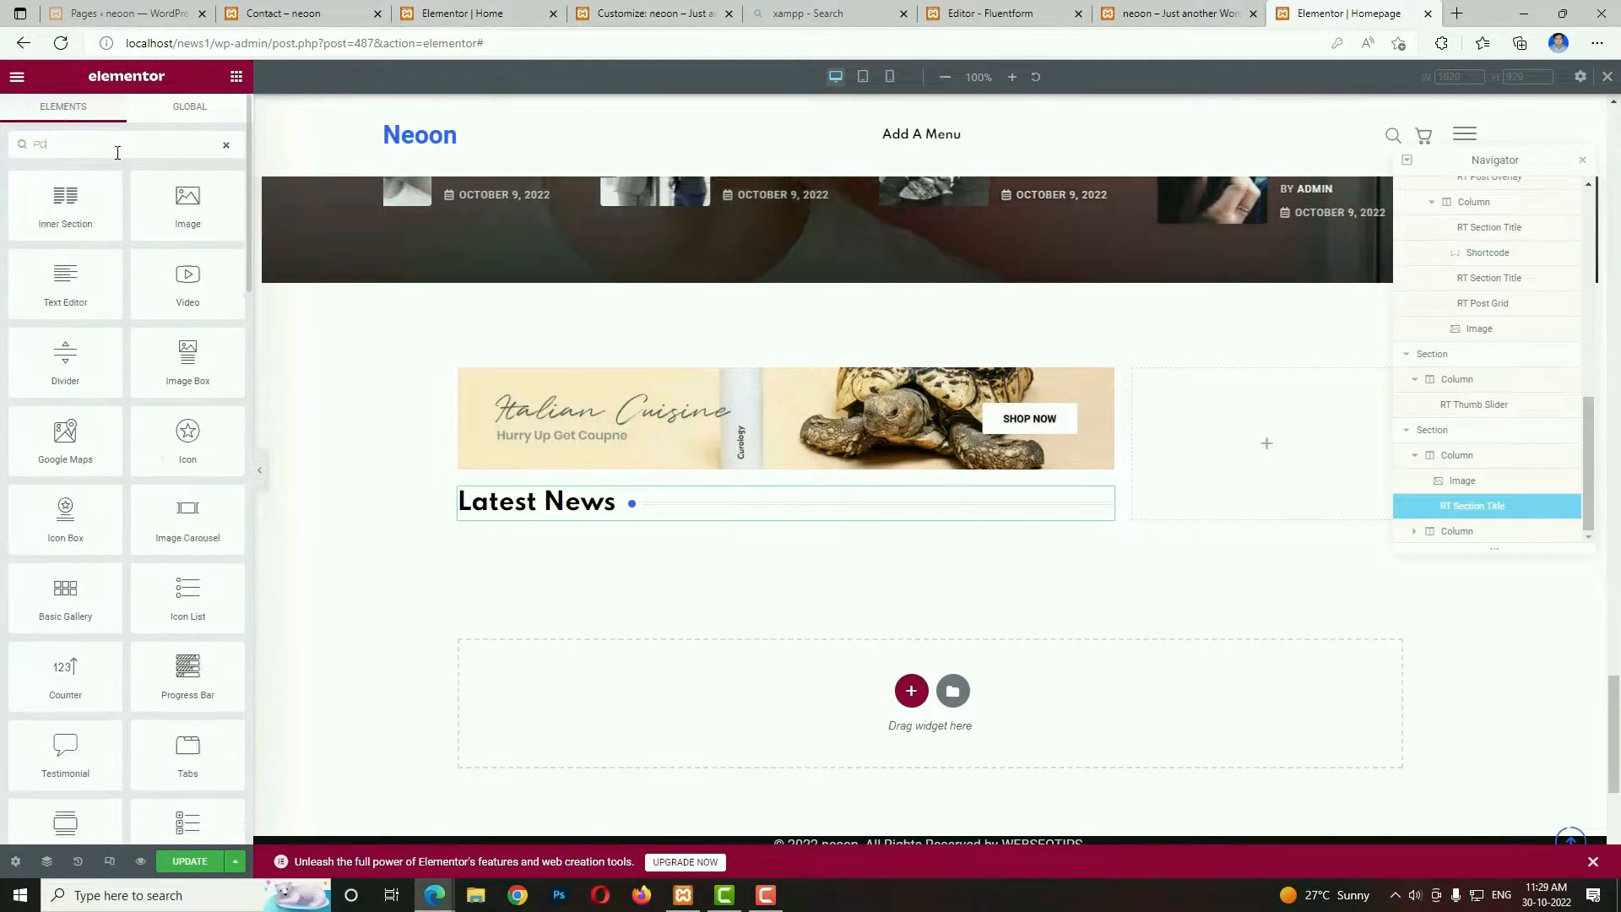
pyautogui.write('ST LIS')
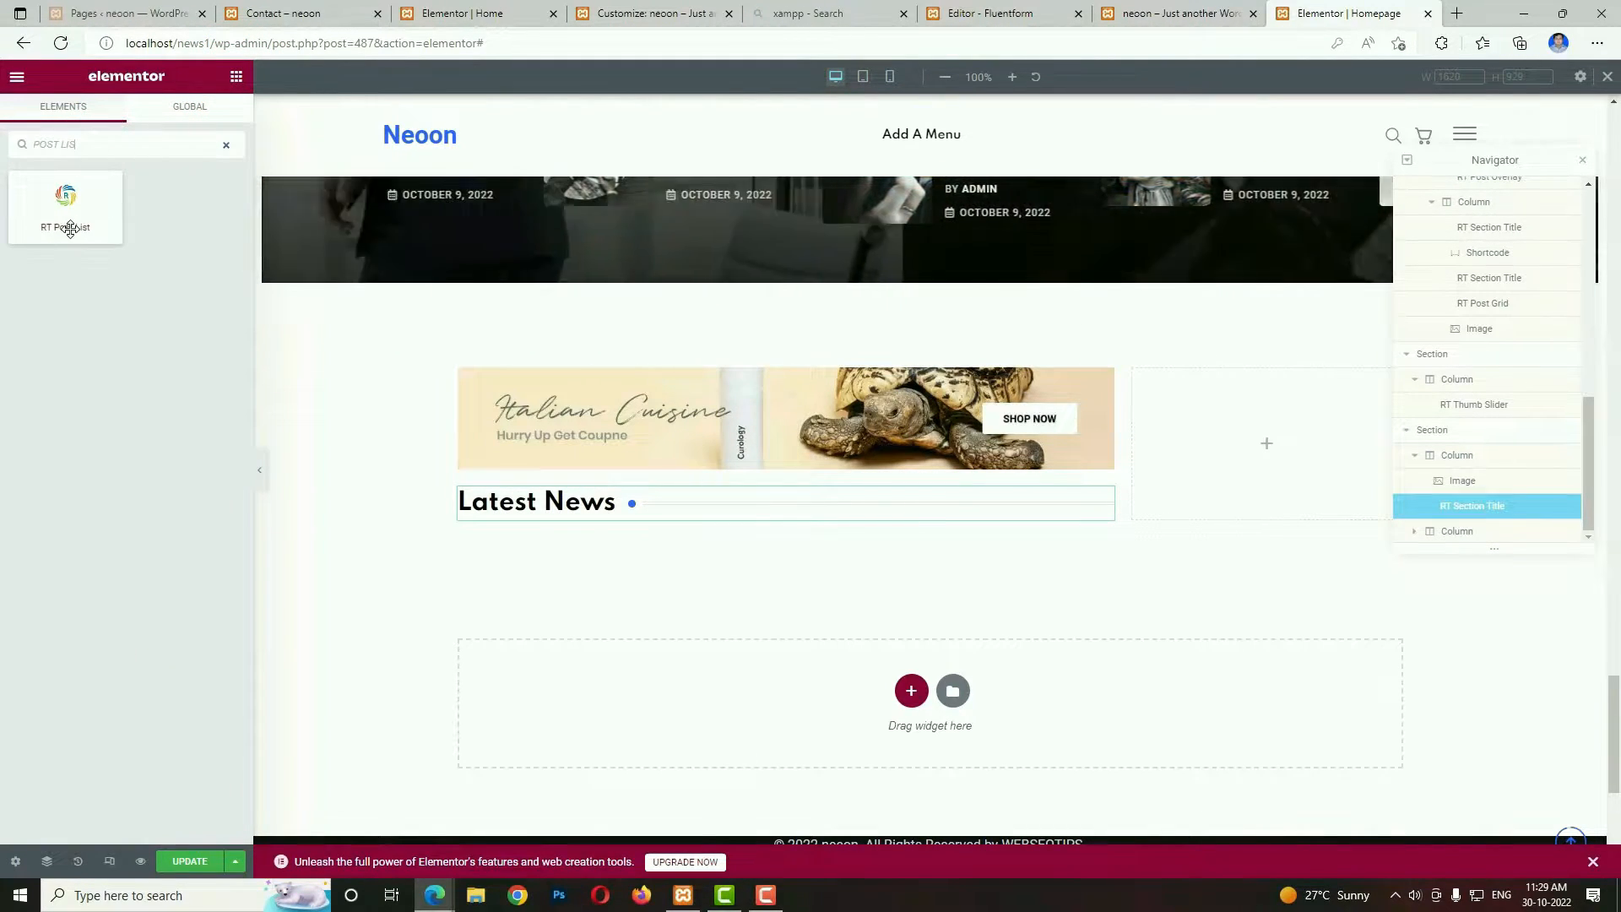
pyautogui.moveTo(69, 221); pyautogui.dragTo(569, 525)
pyautogui.doubleClick(209, 301)
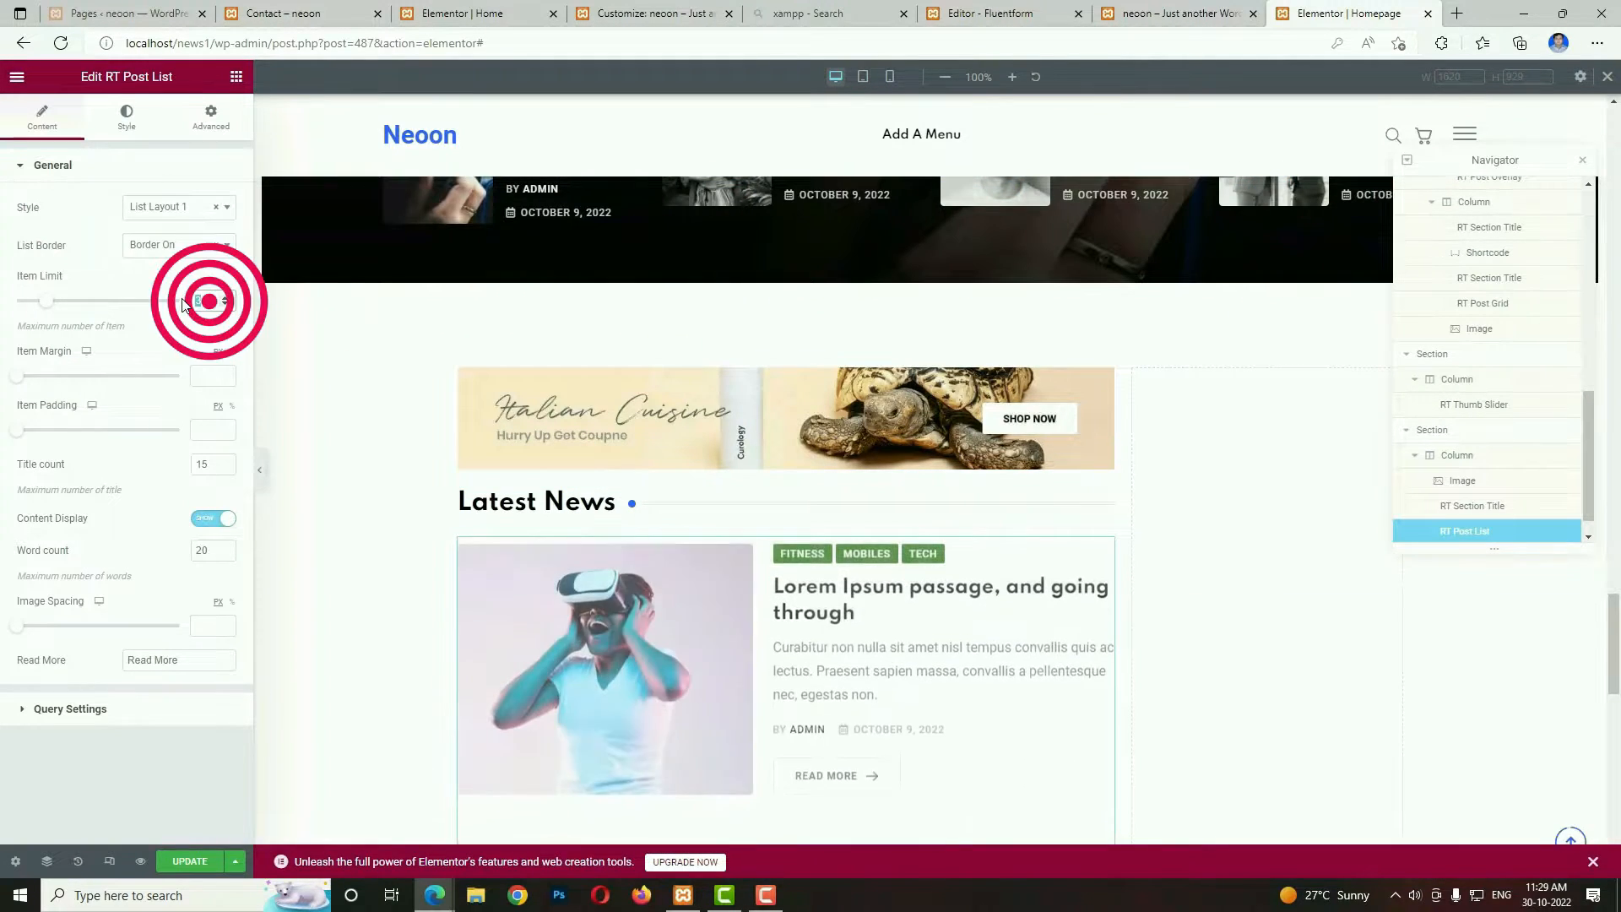
pyautogui.write('5')
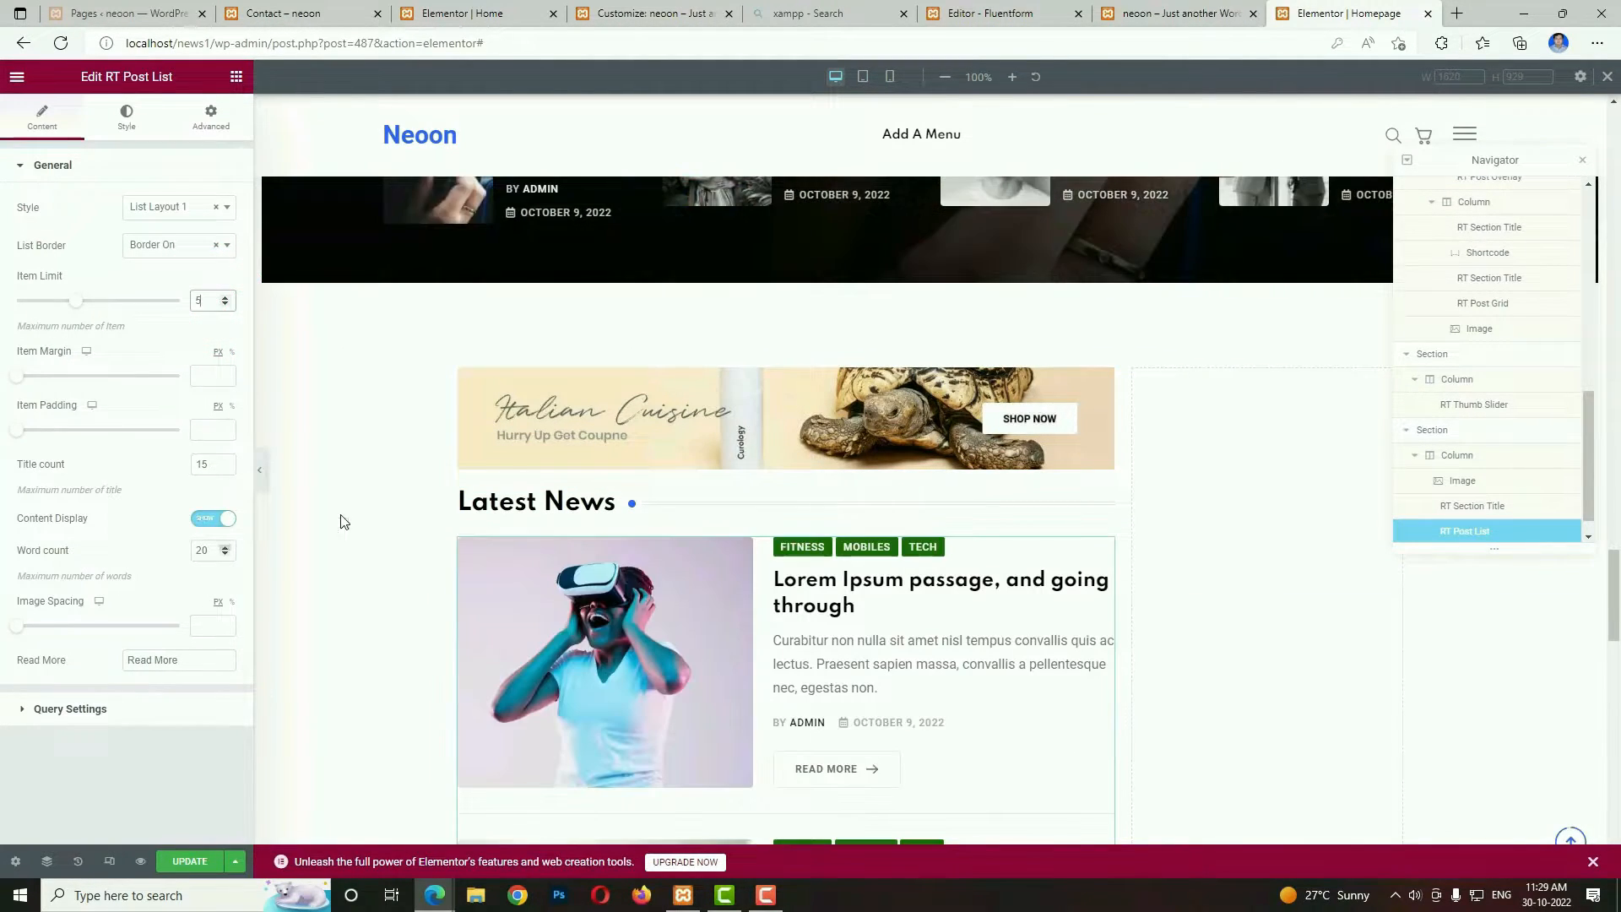
pyautogui.scroll(-6, 738, 695)
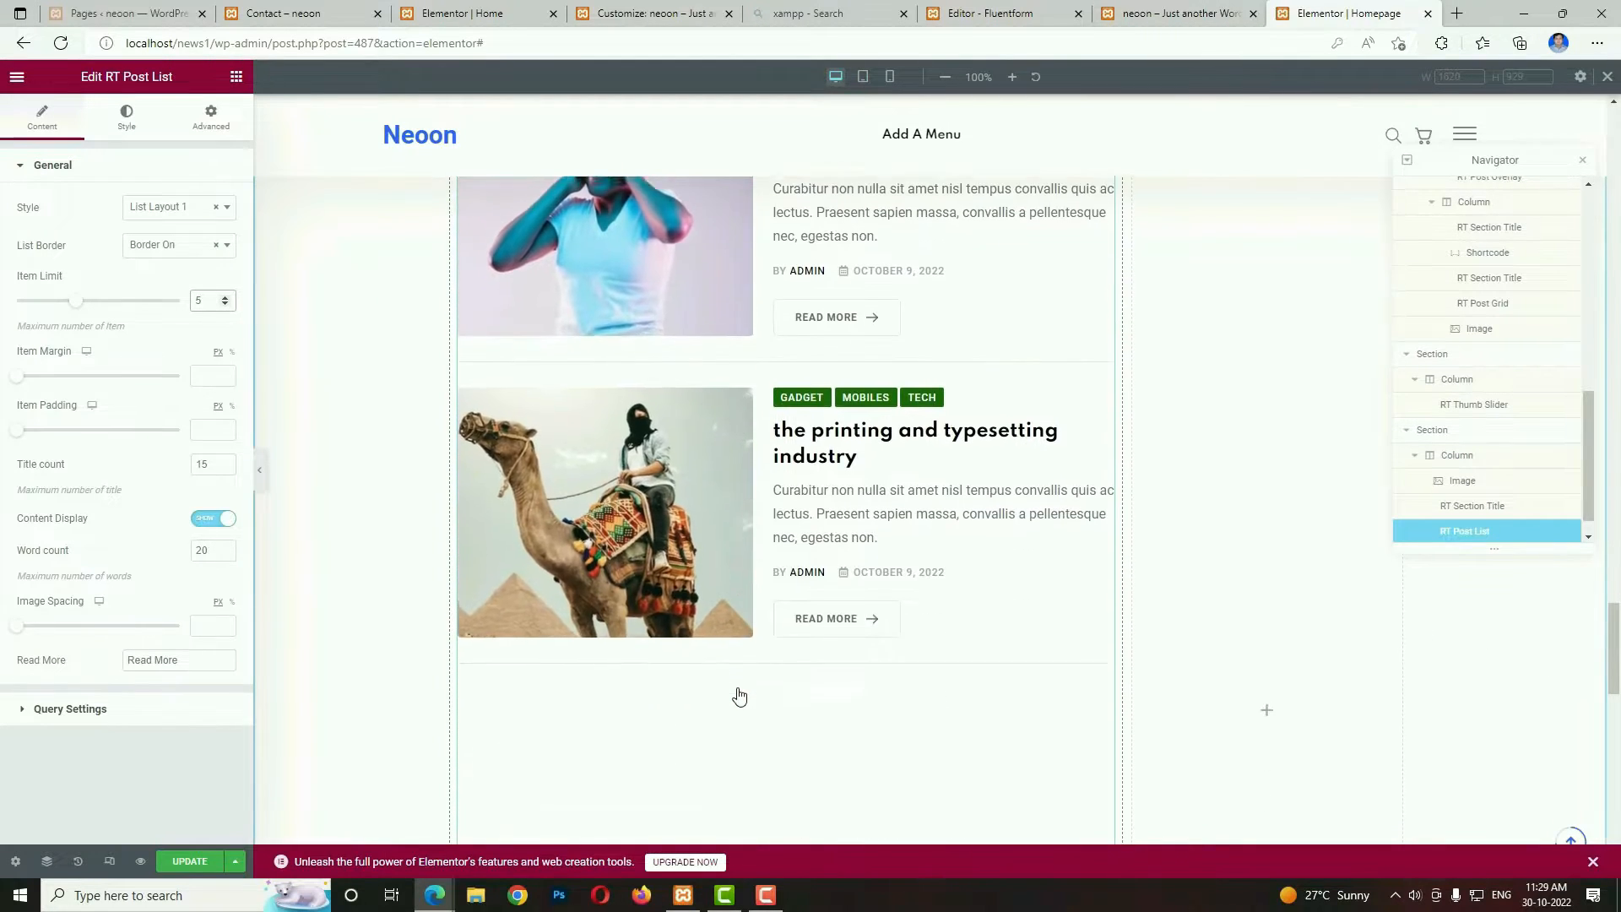
pyautogui.scroll(3, 740, 695)
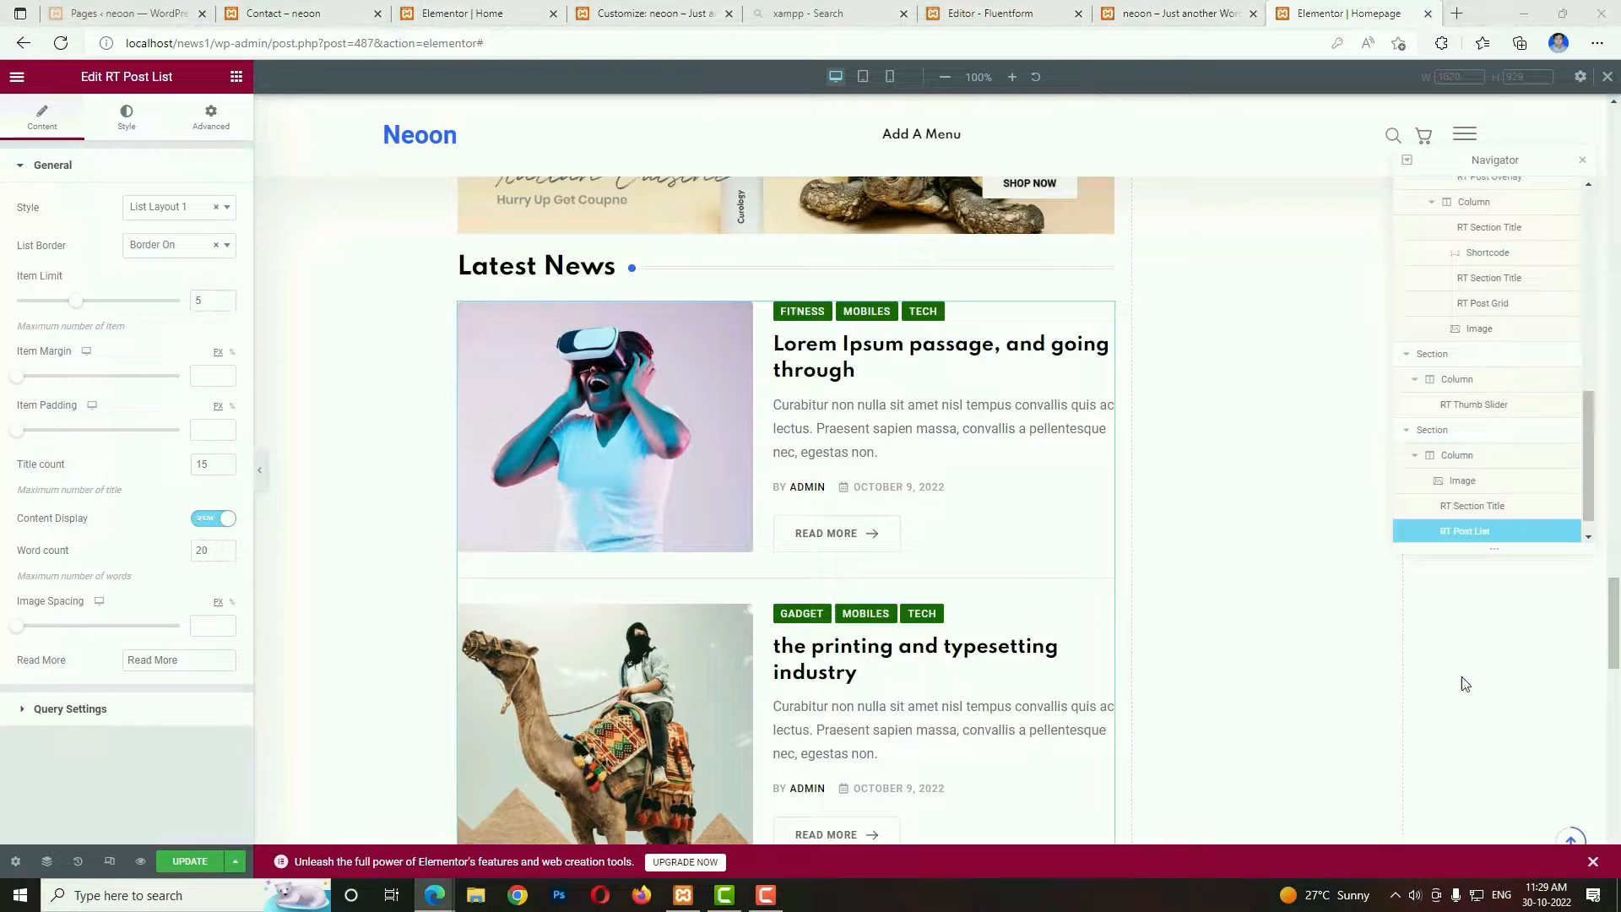
# Set the post list's query type to Posts and select the post Furniture Area Basical Navik Power To Conjure.
pyautogui.click(93, 712)
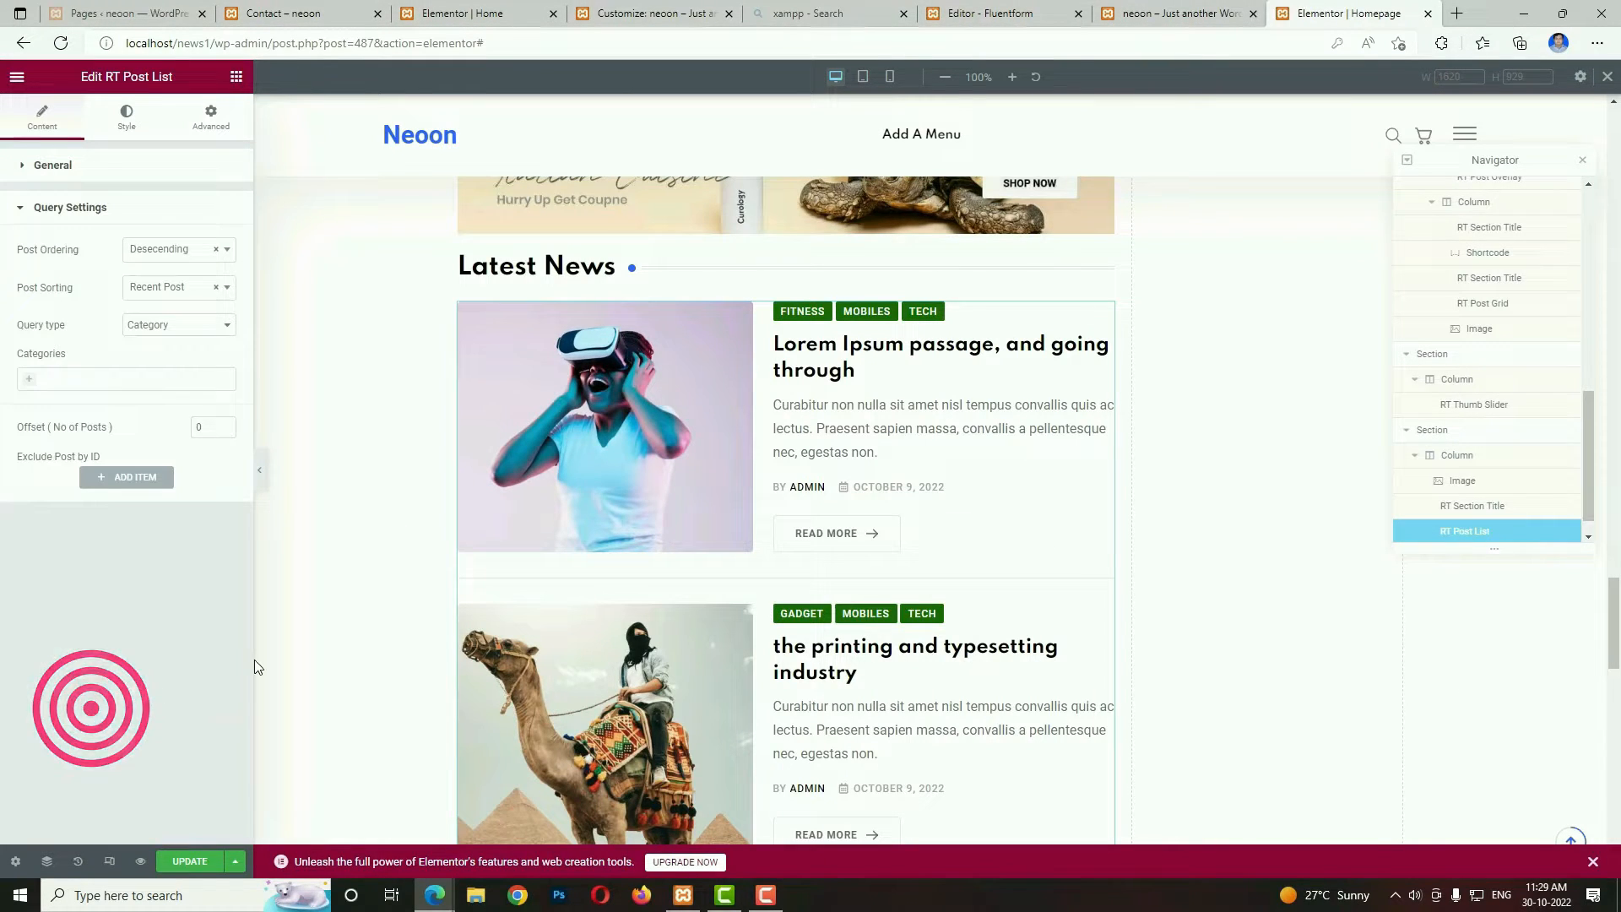
pyautogui.click(31, 382)
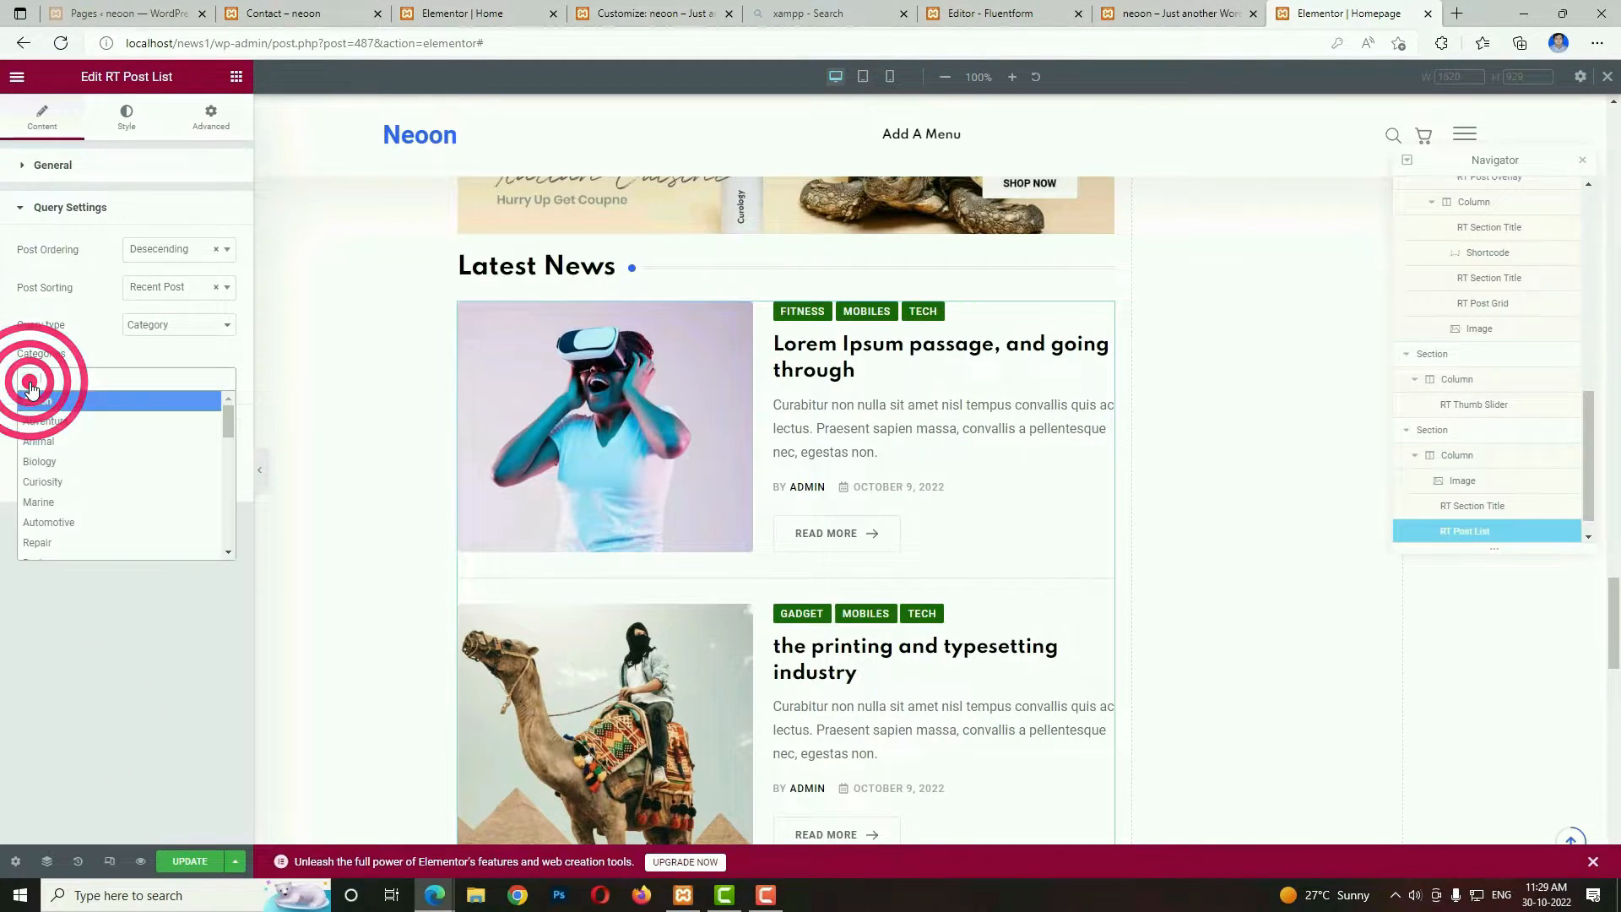
pyautogui.click(201, 326)
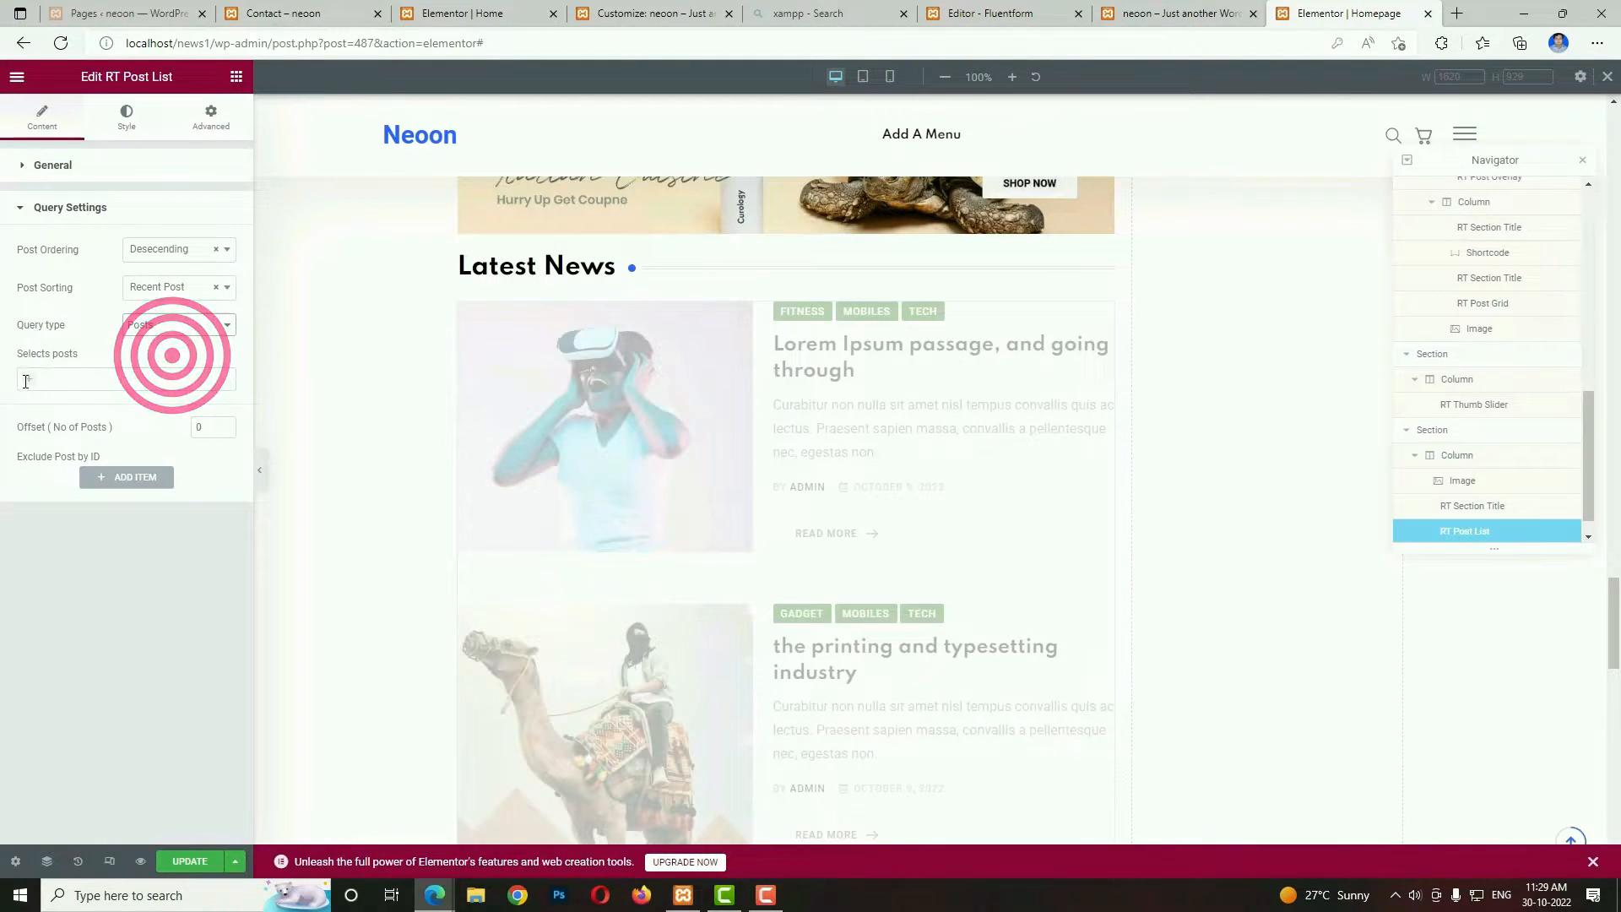
pyautogui.click(26, 381)
pyautogui.click(57, 436)
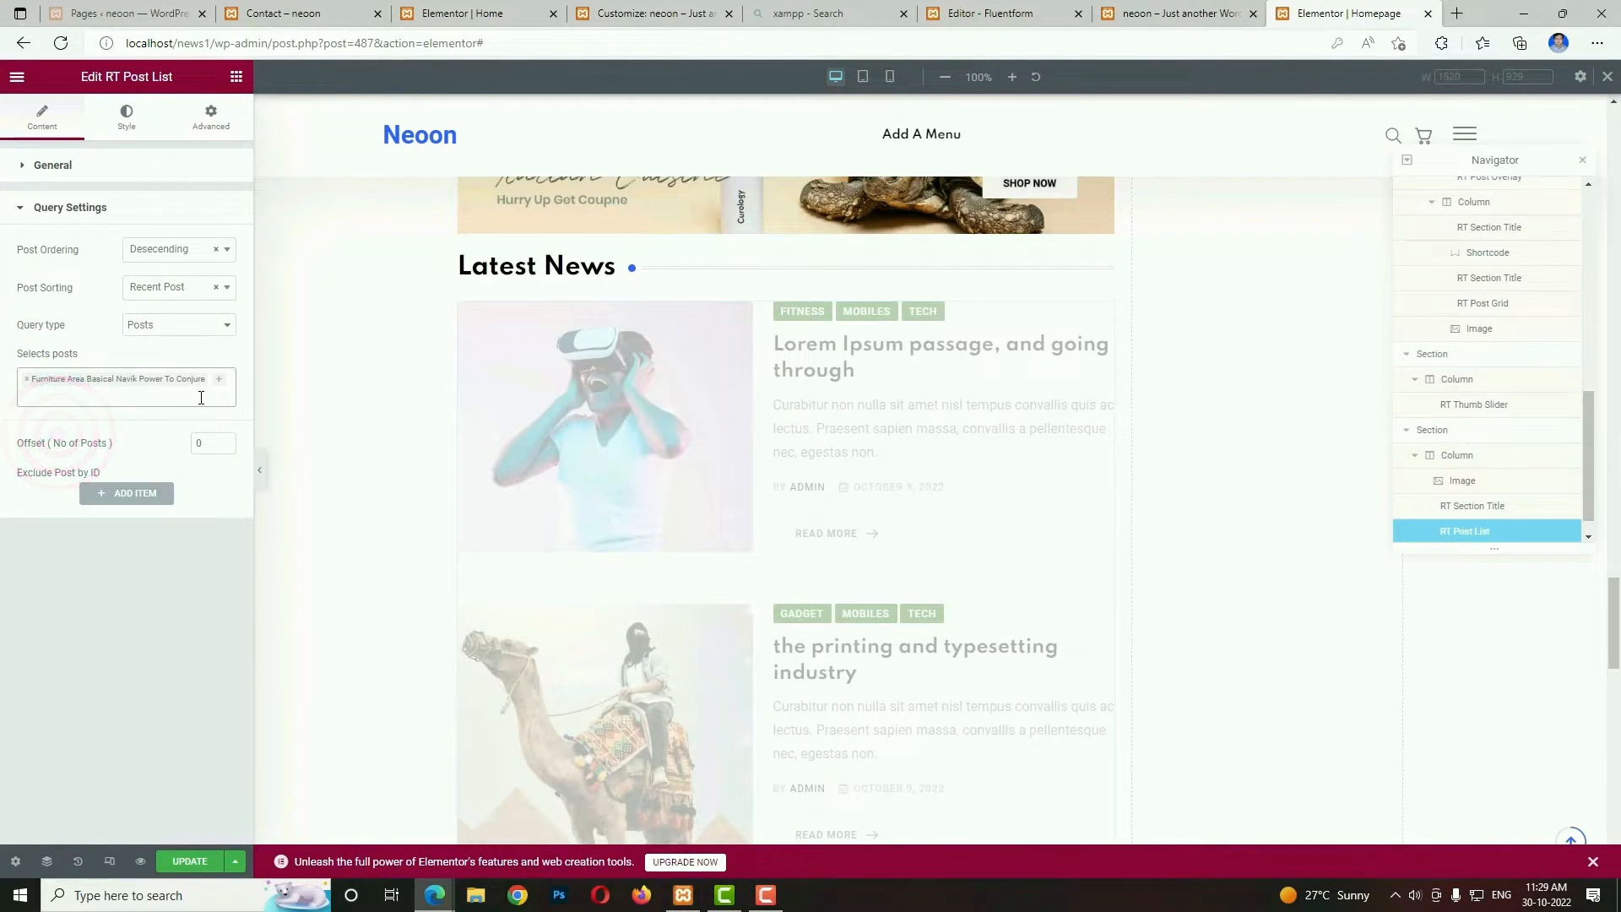
# Add Where does it come from?, It is a long established fac, Contrary to popular belief and fact that a reader will be distracted to the selected posts.
pyautogui.click(216, 380)
pyautogui.click(98, 512)
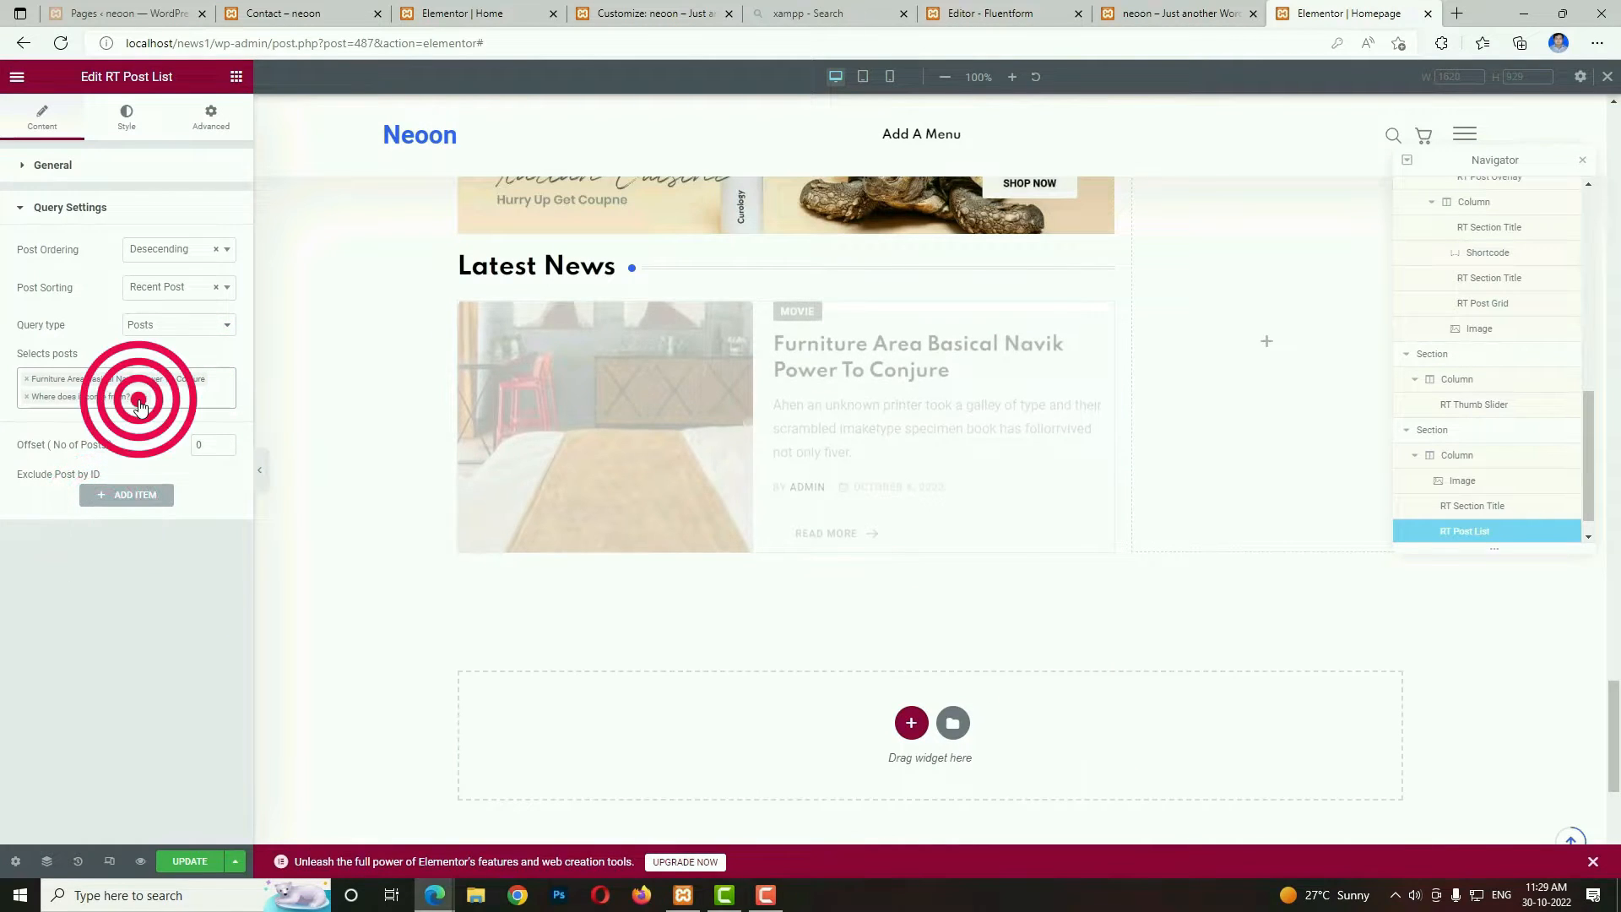
pyautogui.click(138, 399)
pyautogui.click(98, 567)
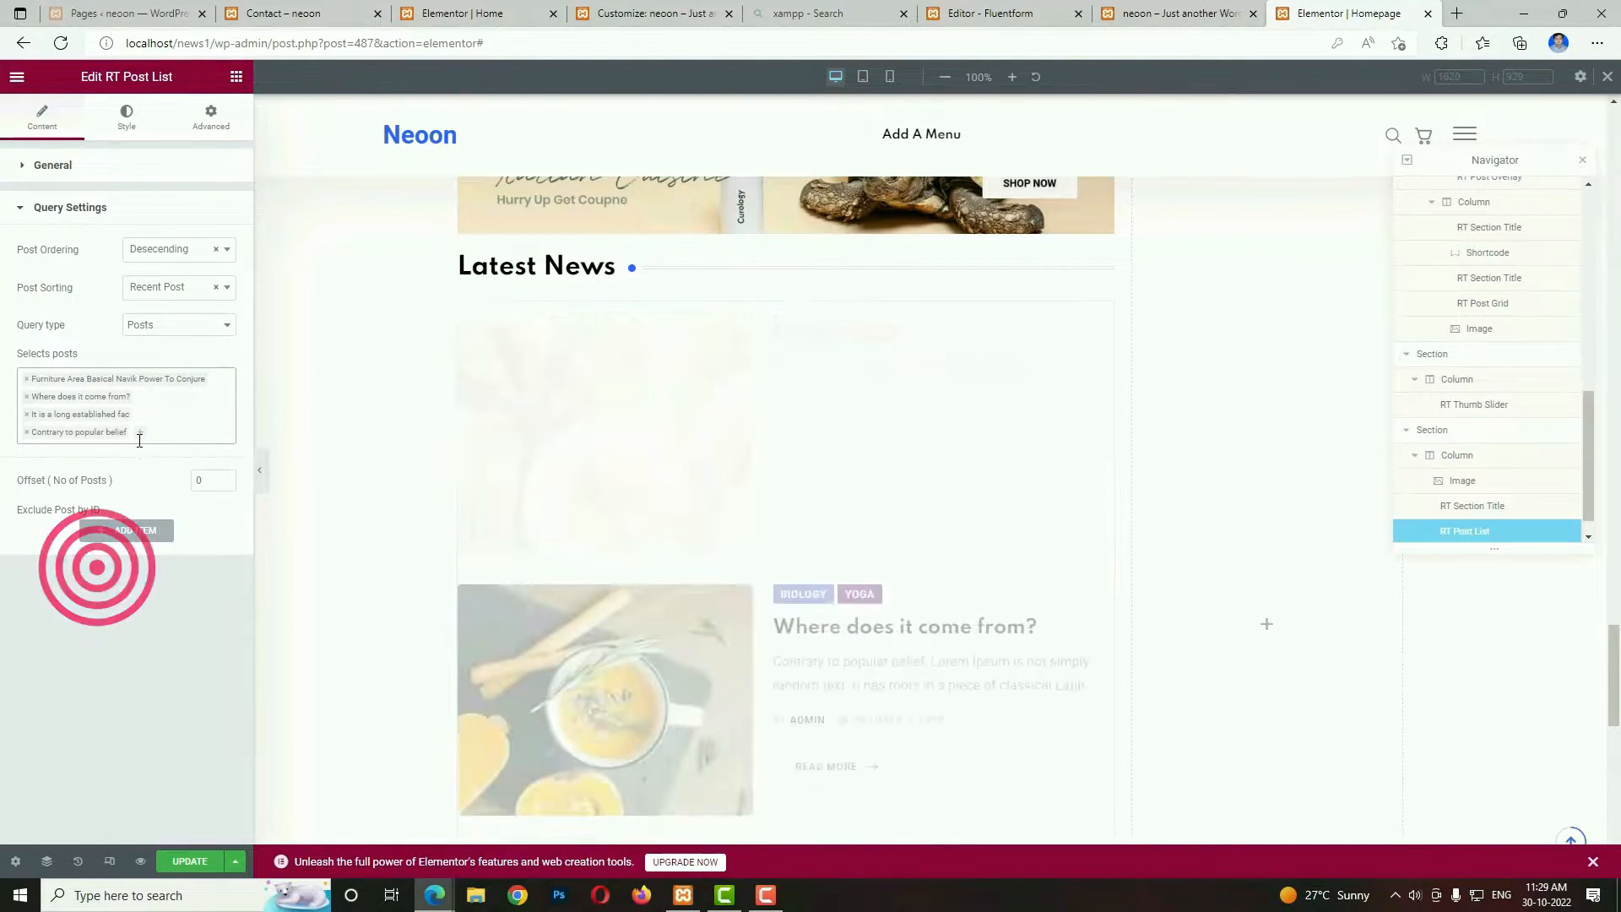
pyautogui.click(139, 438)
pyautogui.click(76, 600)
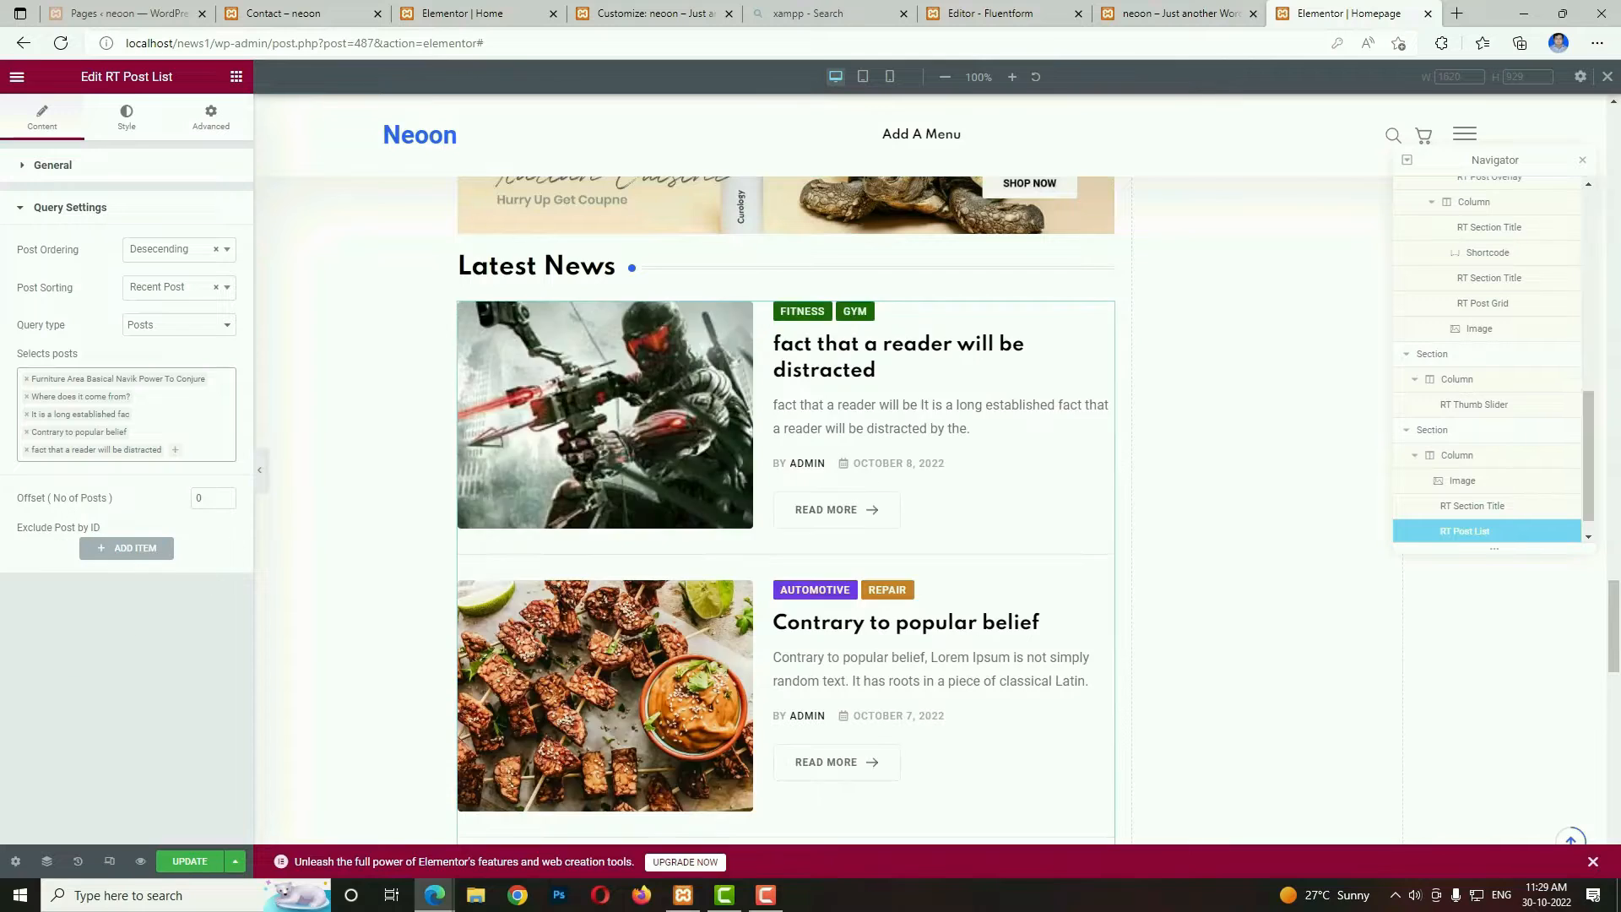
# Add an Inner Section to the empty column beside the banner and delete one of its two columns.
pyautogui.scroll(4, 1216, 591)
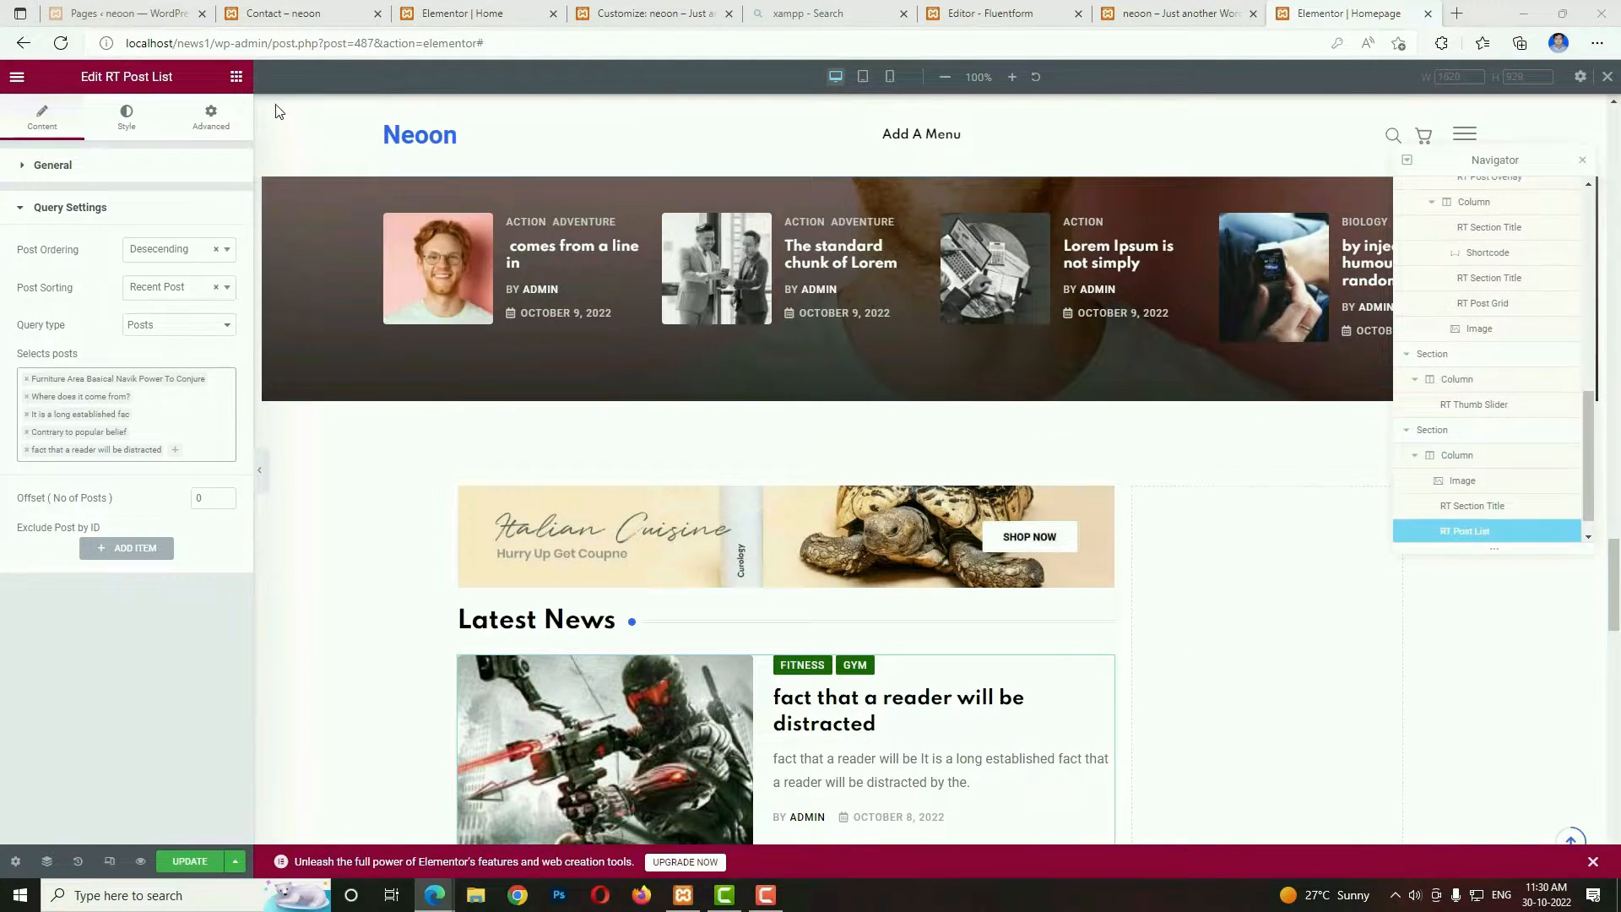
pyautogui.click(237, 76)
pyautogui.moveTo(650, 453); pyautogui.dragTo(1270, 586)
pyautogui.rightClick(1193, 562)
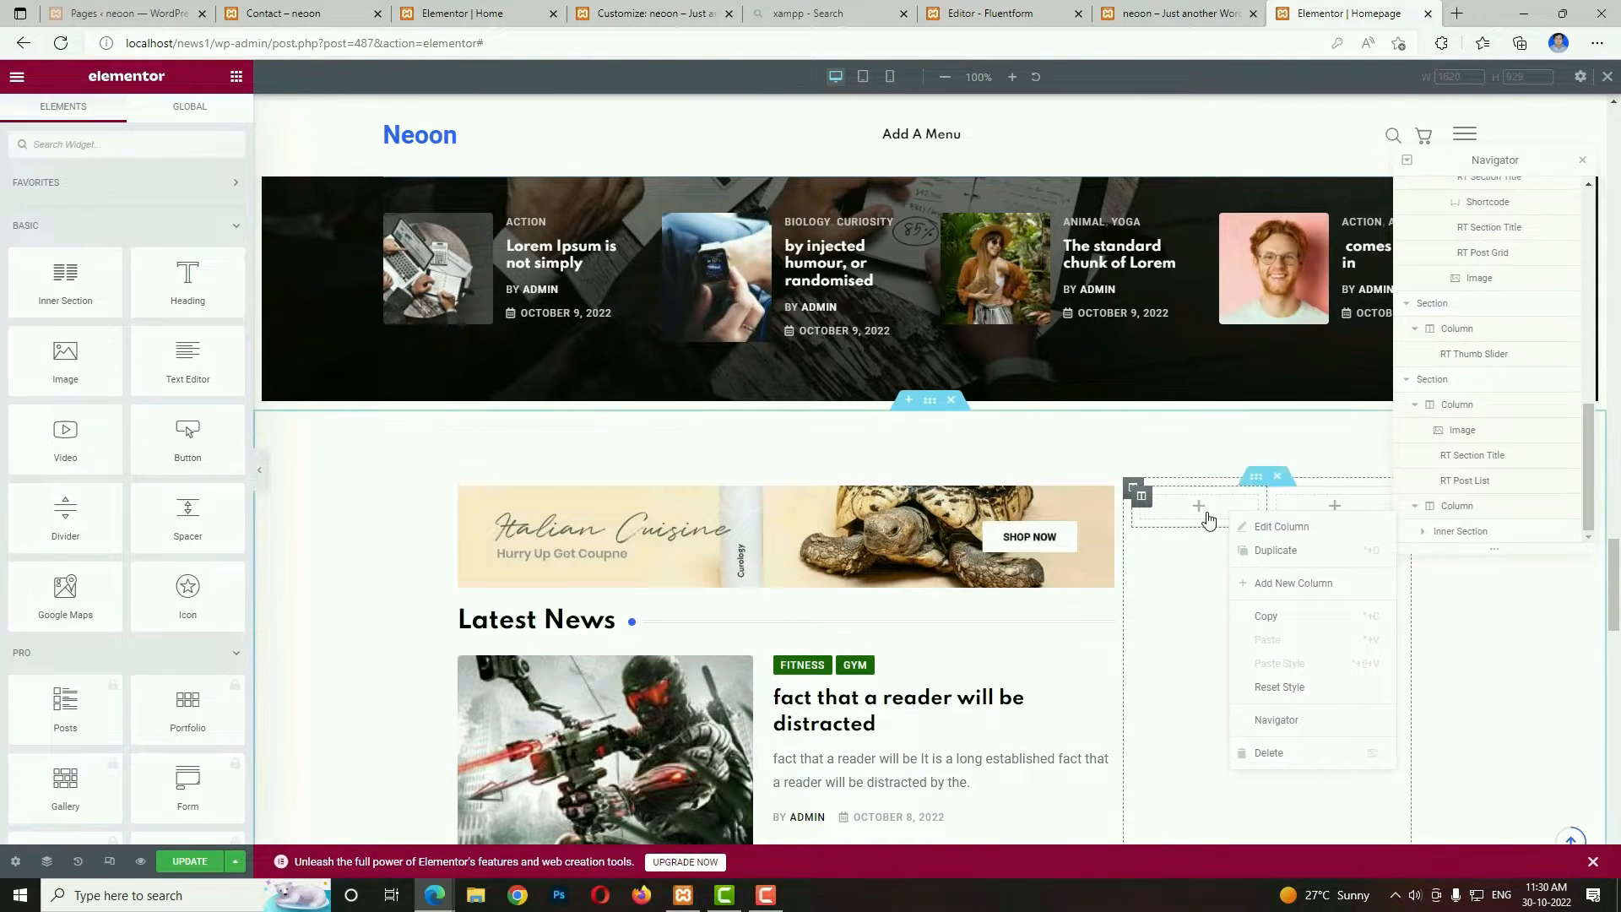
pyautogui.rightClick(1210, 519)
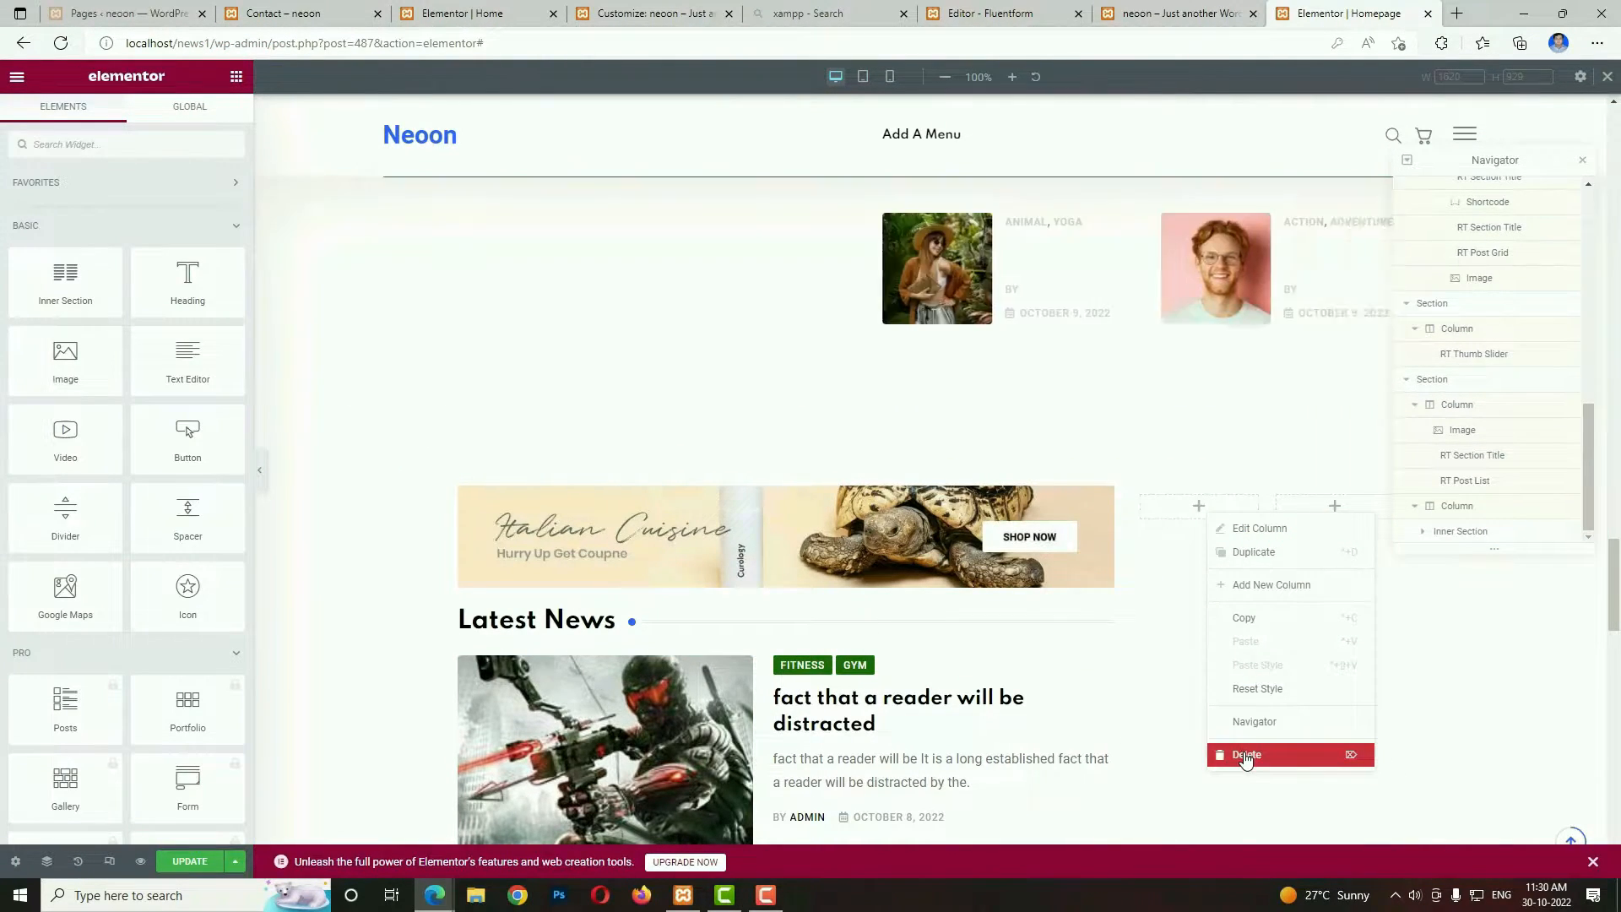
pyautogui.click(1244, 754)
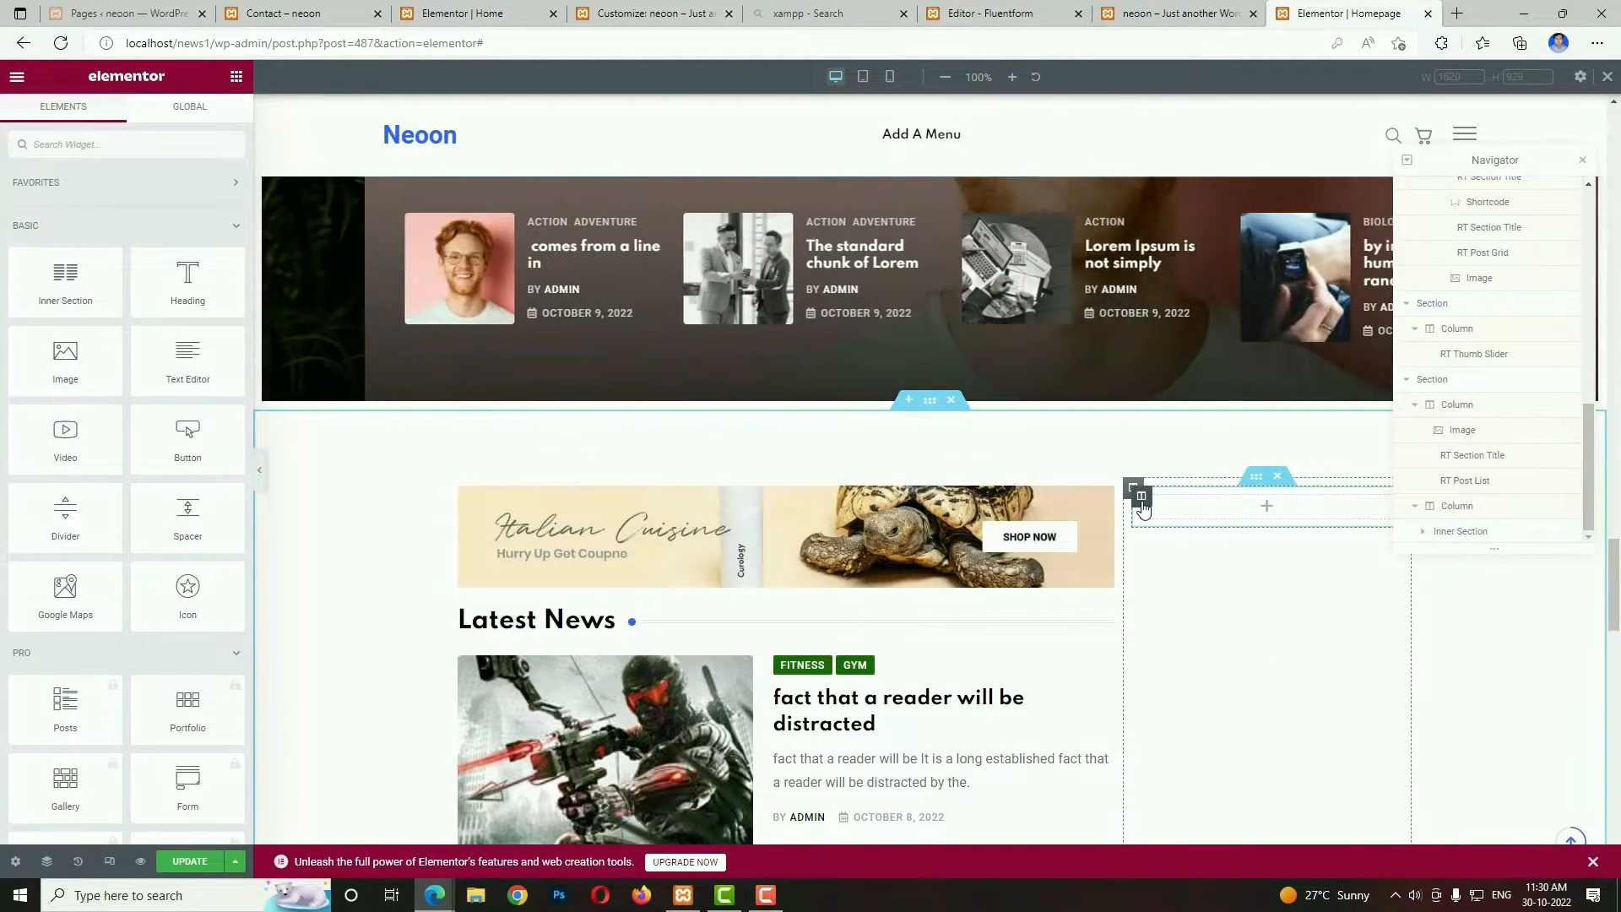
# Give the inner section's column a Classic background with the image element_5.png from the media library.
pyautogui.click(1142, 496)
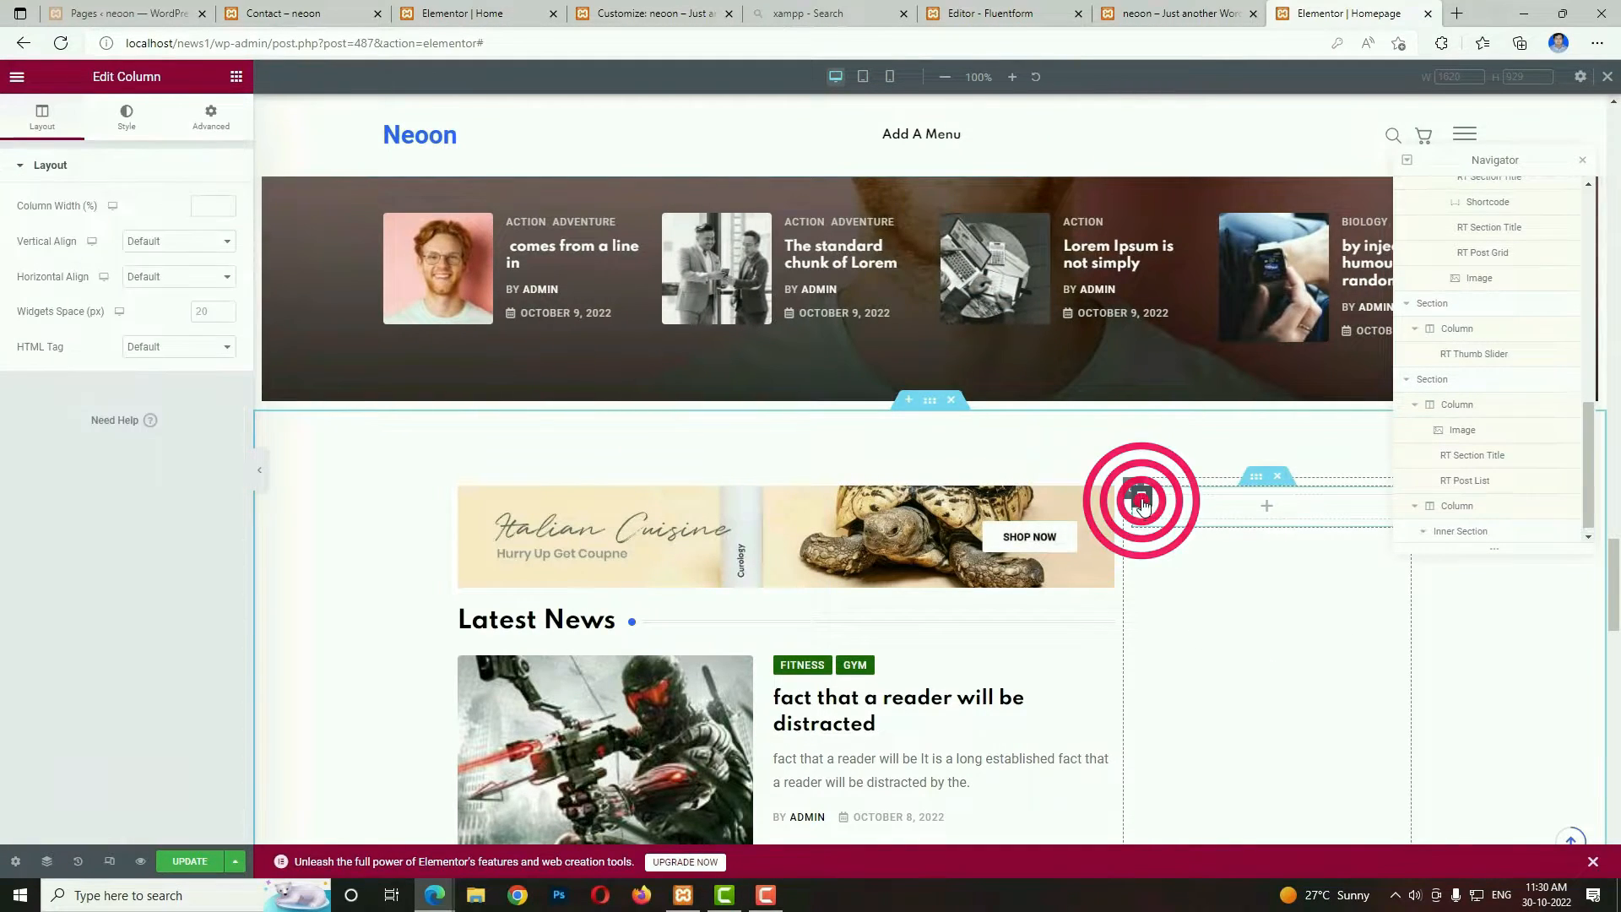
pyautogui.click(127, 118)
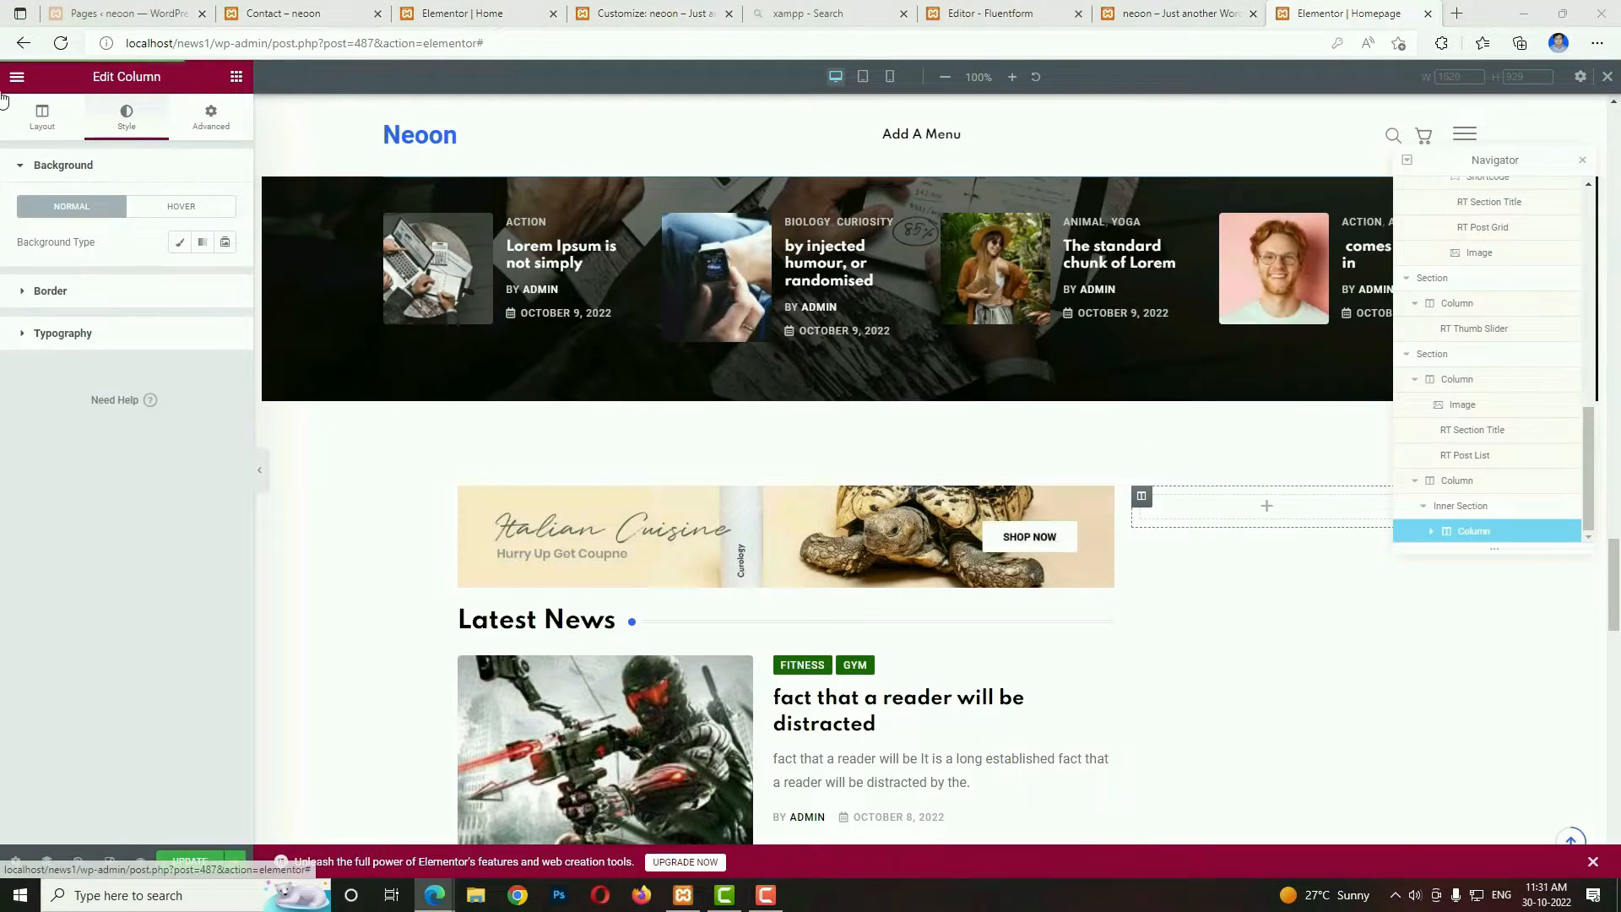
pyautogui.click(180, 242)
pyautogui.click(127, 350)
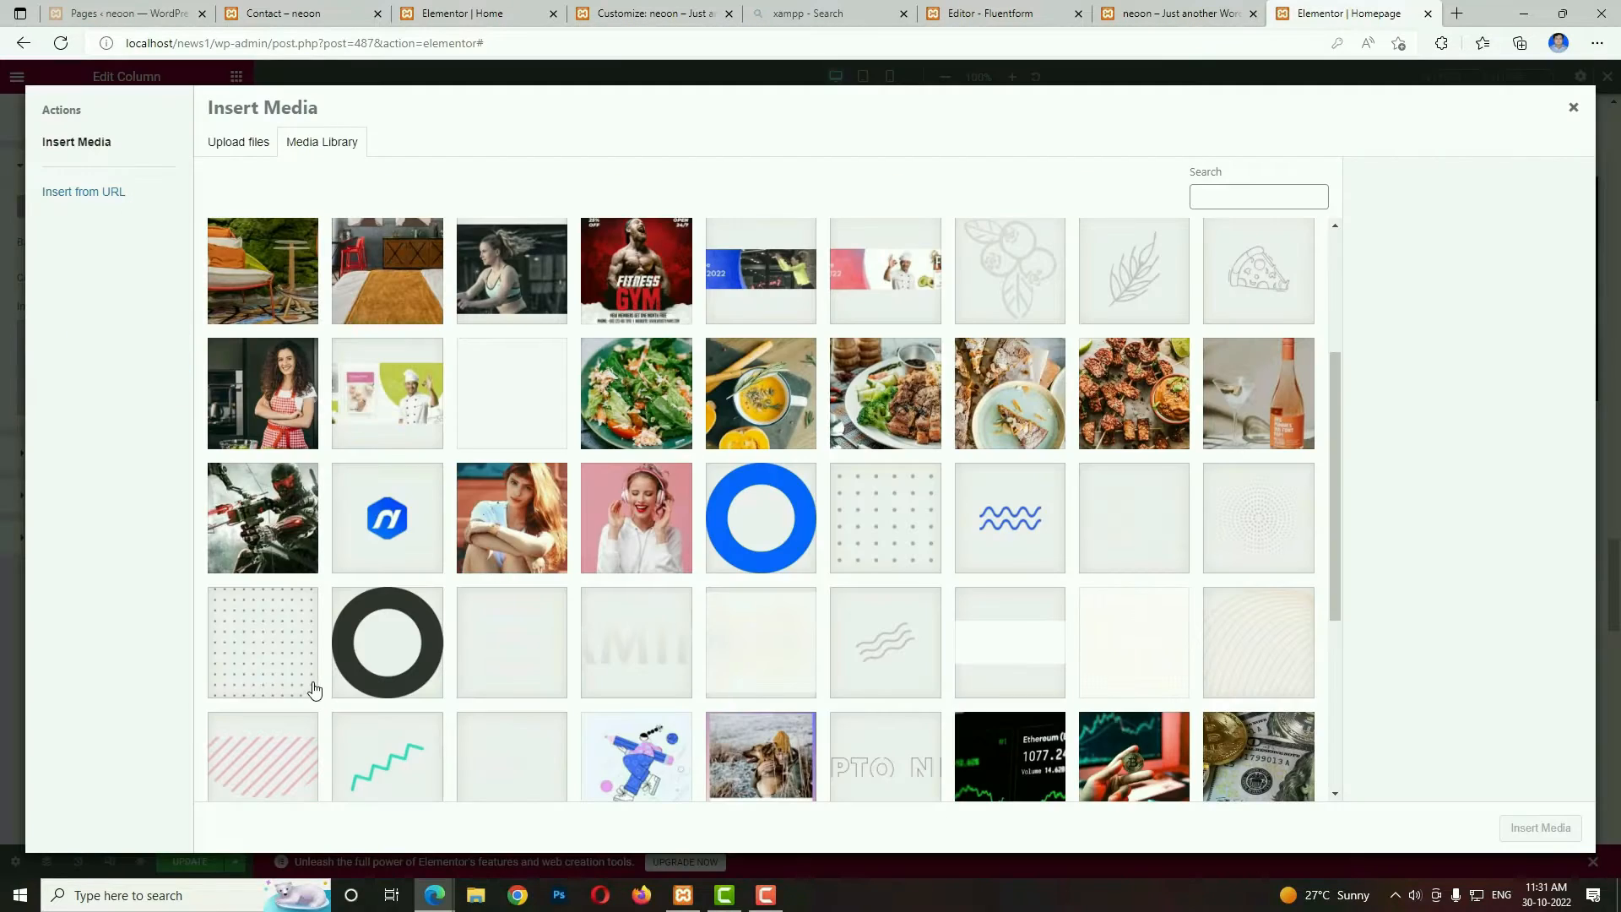
pyautogui.scroll(-4, 1277, 643)
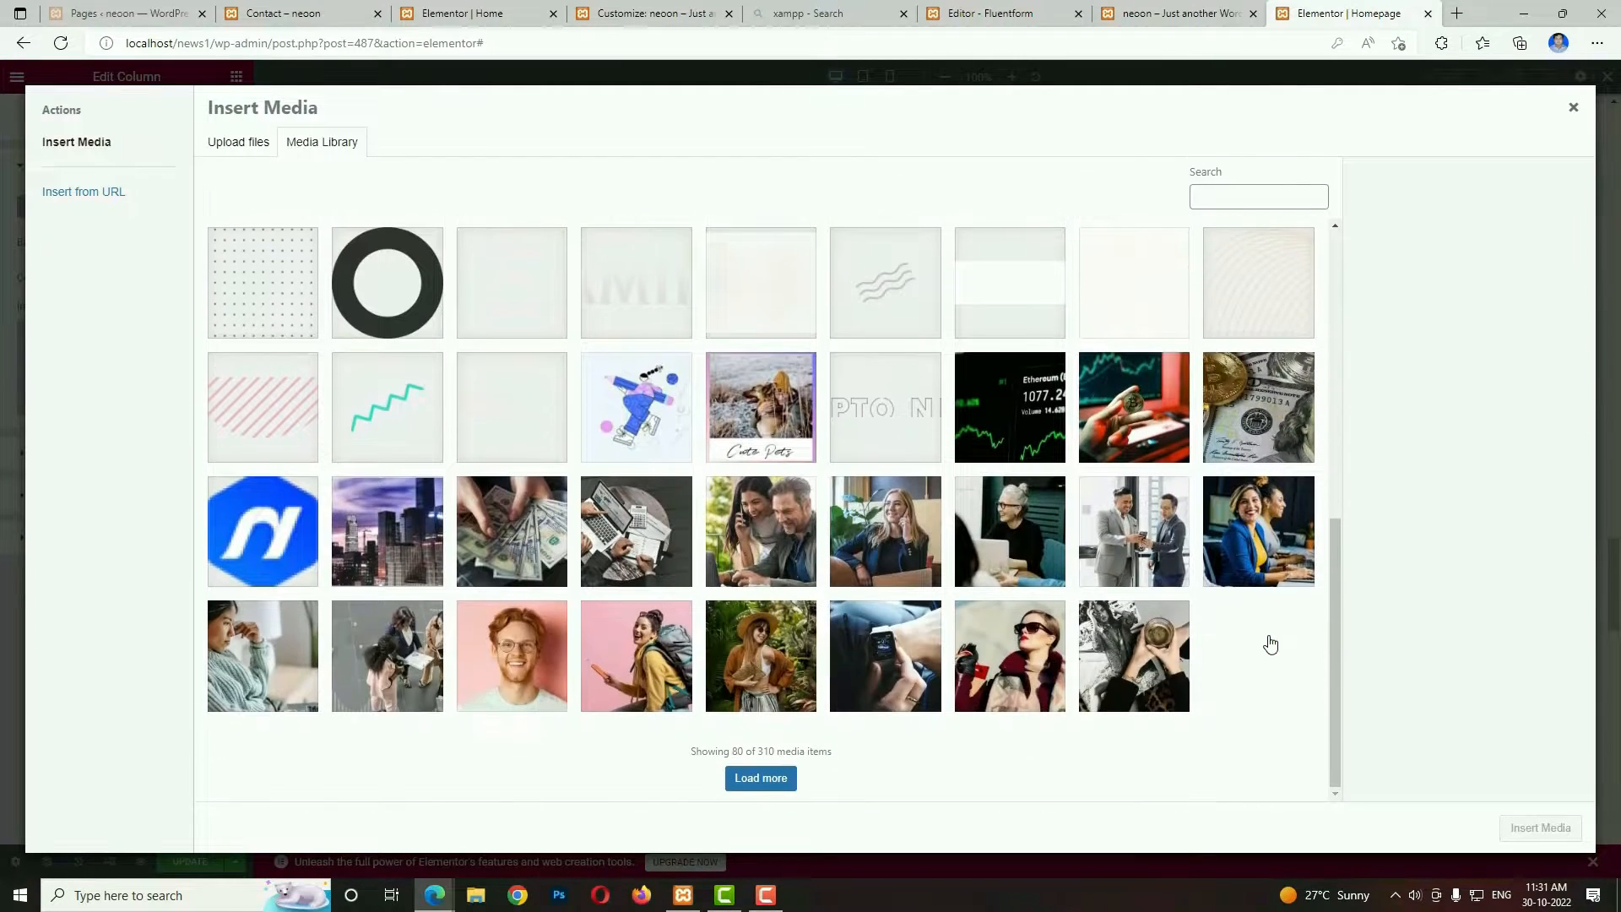
pyautogui.scroll(3, 1272, 643)
pyautogui.click(1156, 552)
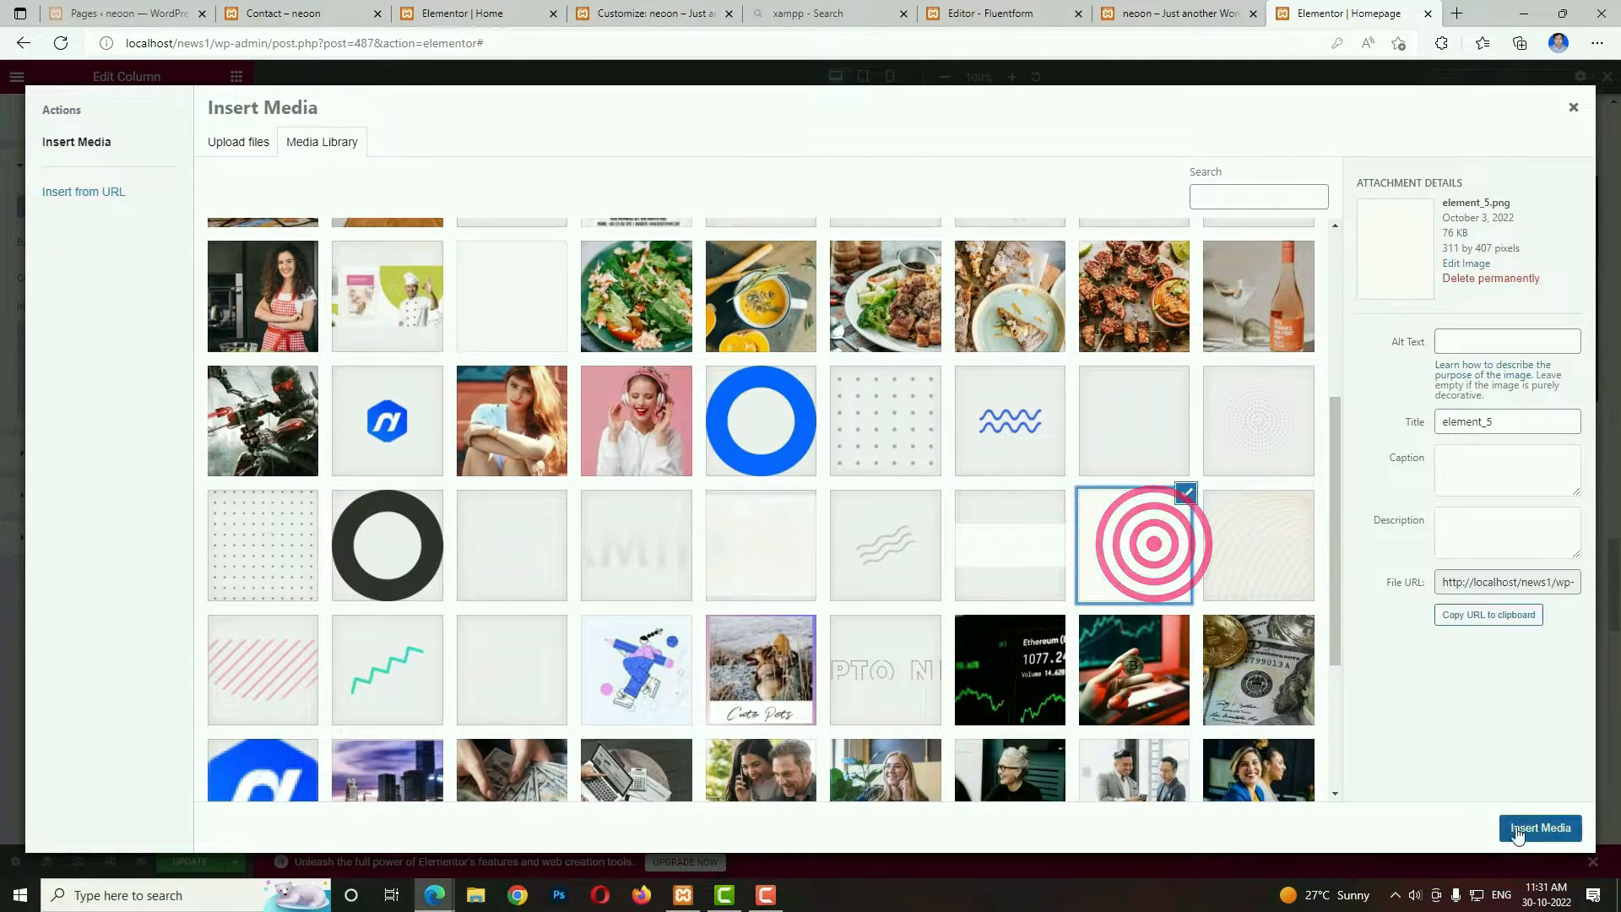
pyautogui.click(1517, 830)
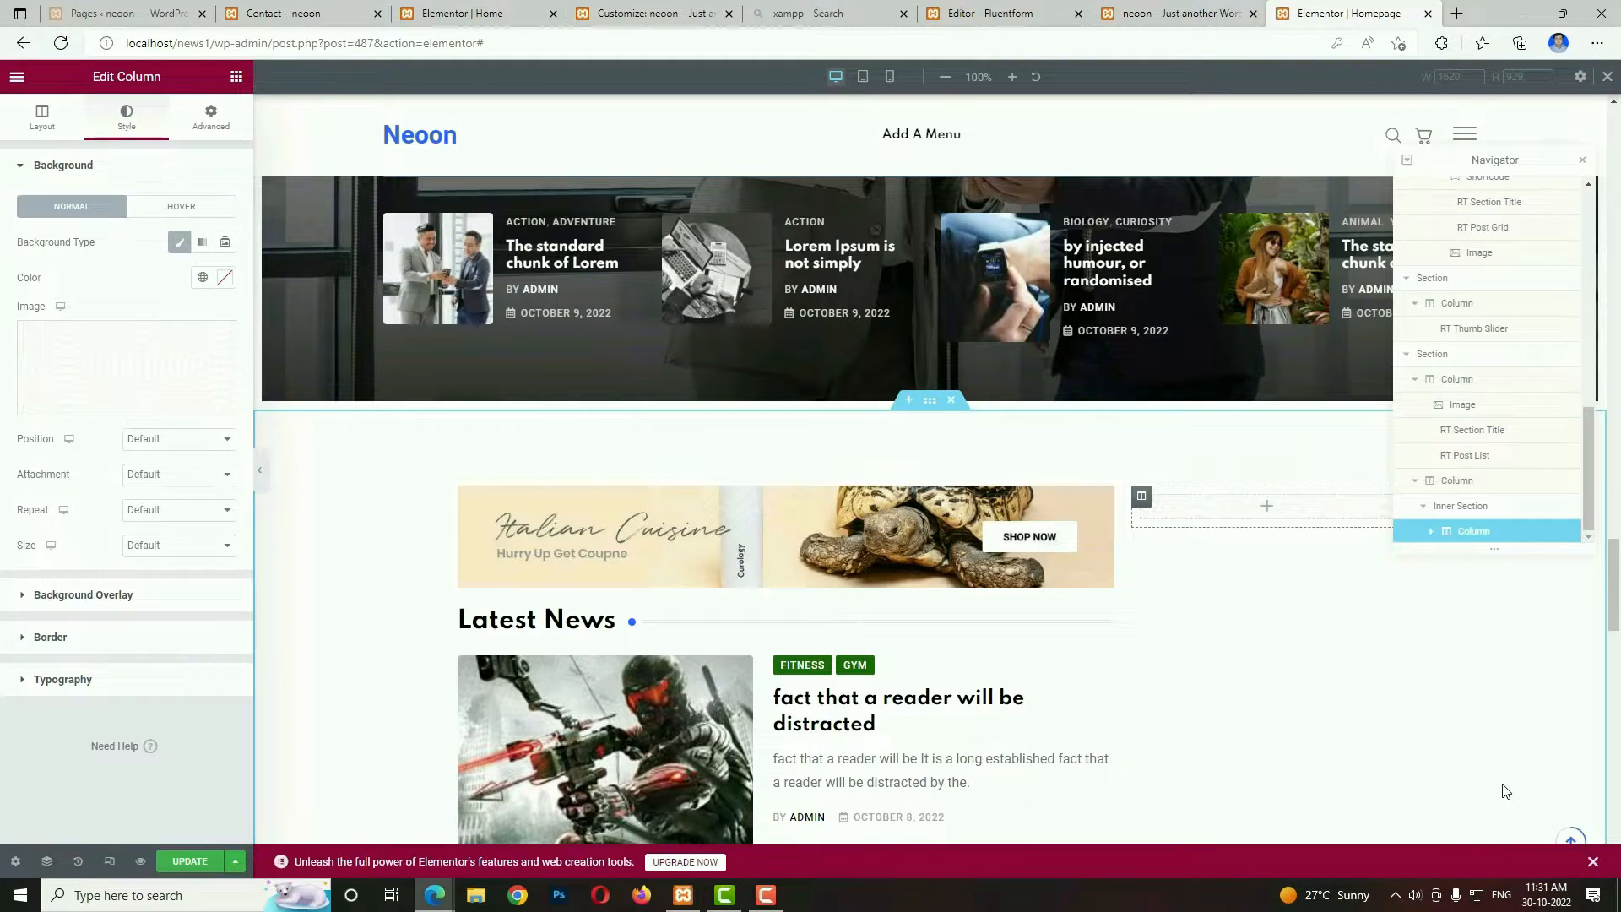
# Add a Text Editor to the inner section's column, replace its text with the demo heading Subscribe To Our Newsletter and centre it.
pyautogui.click(235, 76)
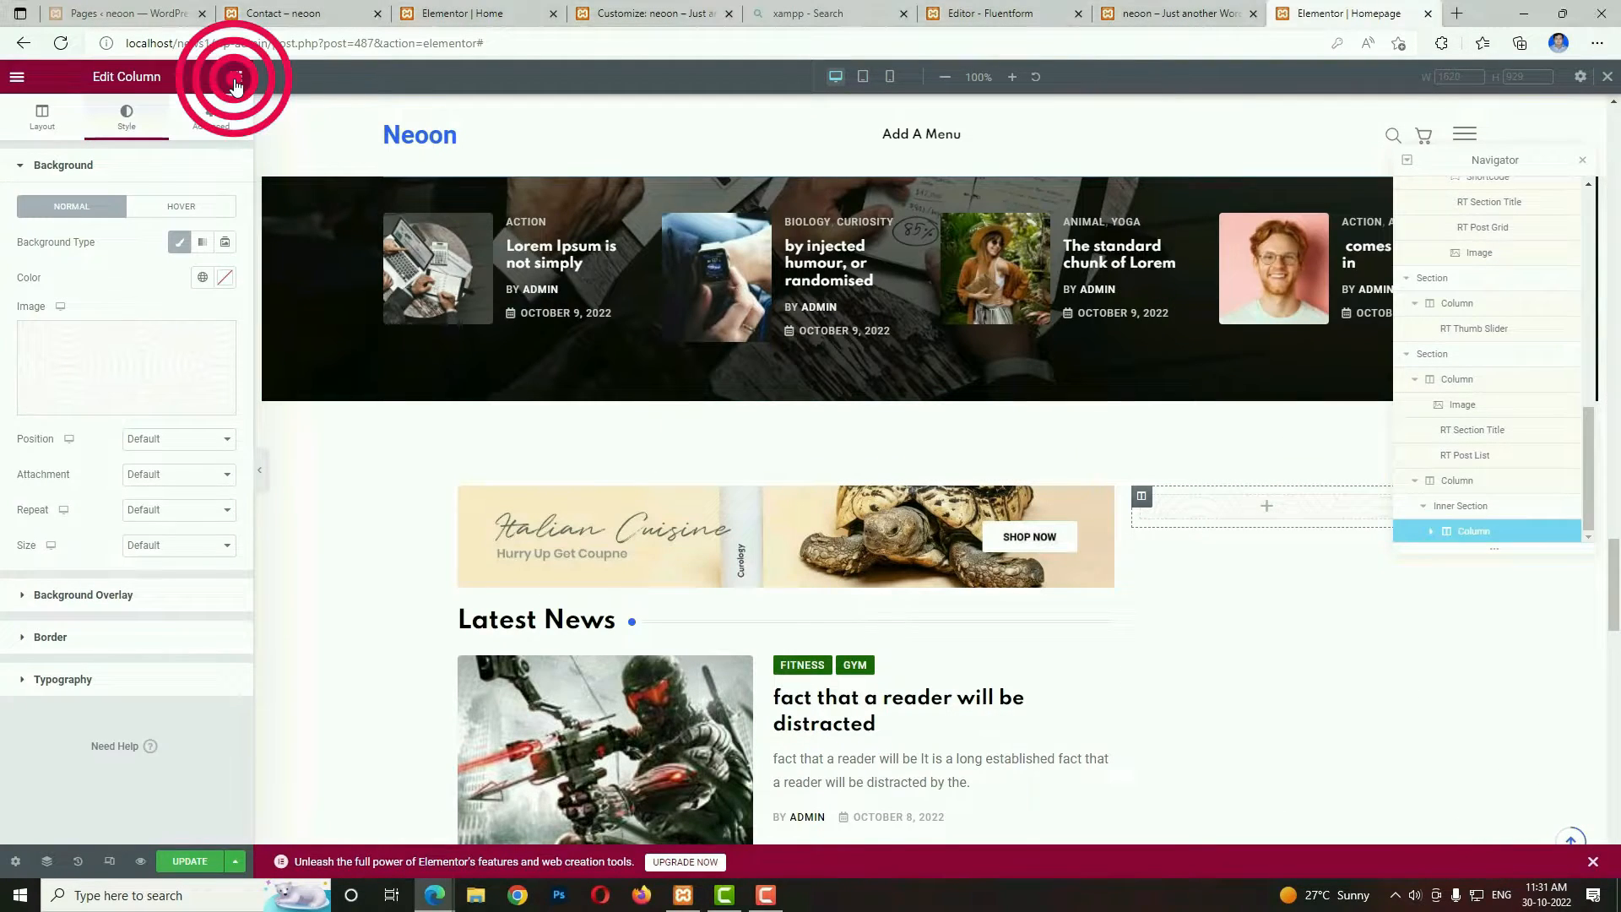
pyautogui.moveTo(187, 355); pyautogui.dragTo(1264, 498)
pyautogui.click(1132, 10)
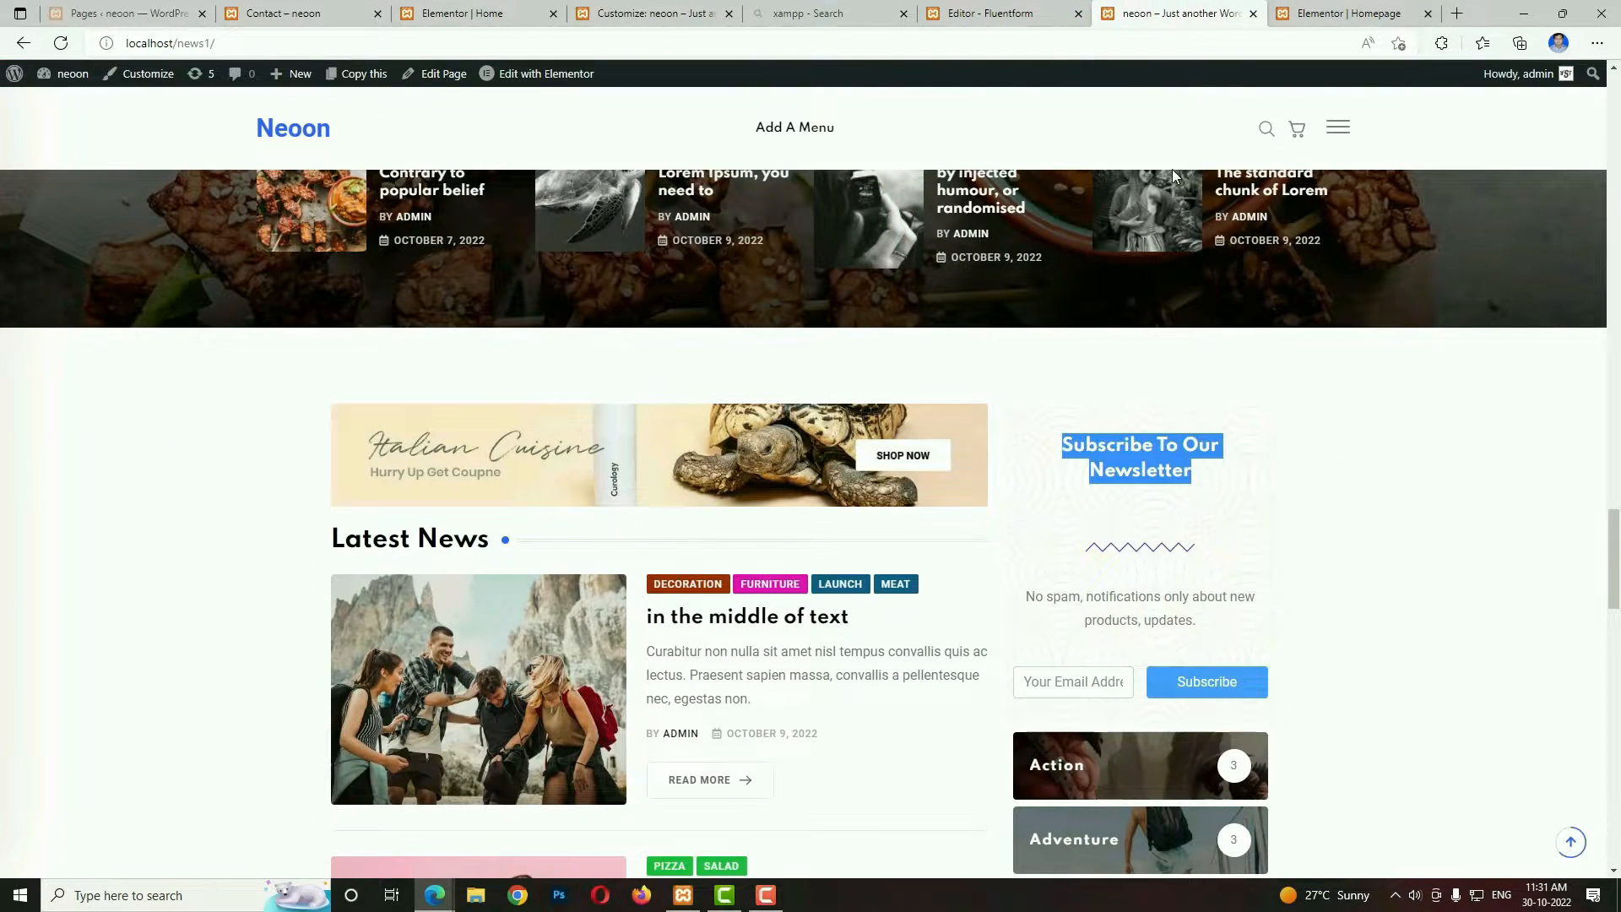
pyautogui.click(1336, 14)
pyautogui.hotkey('ctrl', 'a')
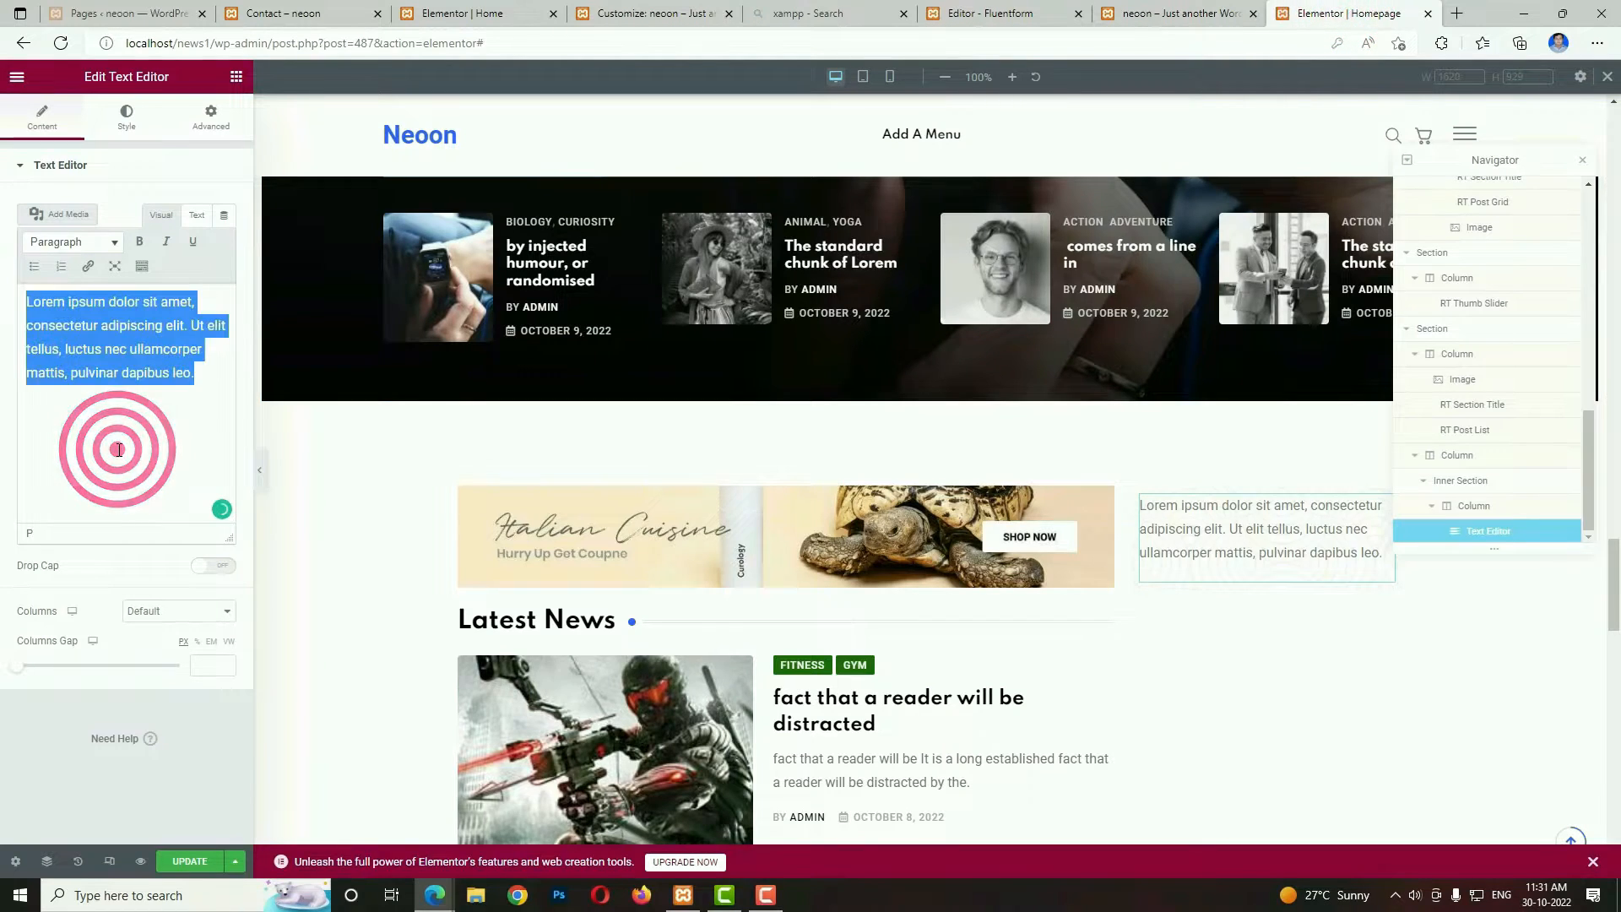
pyautogui.write('Subscribe To Our Newsletter')
pyautogui.click(122, 123)
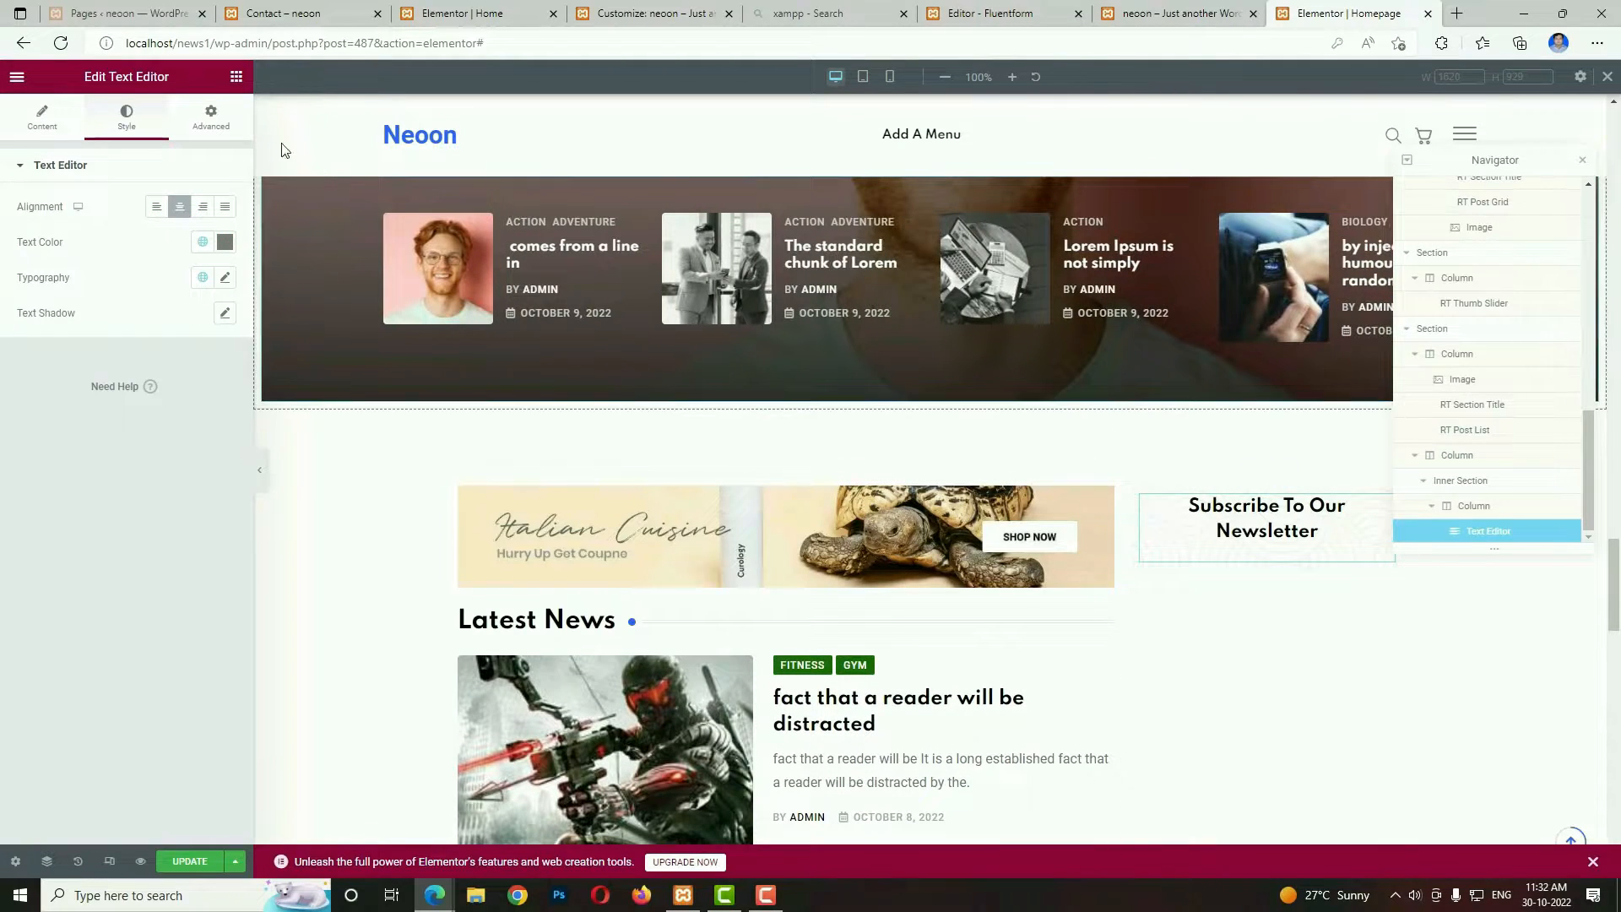
# Unlink the newsletter heading's padding values and set the top padding to 40 and the bottom padding to 20.
pyautogui.click(219, 126)
pyautogui.click(214, 292)
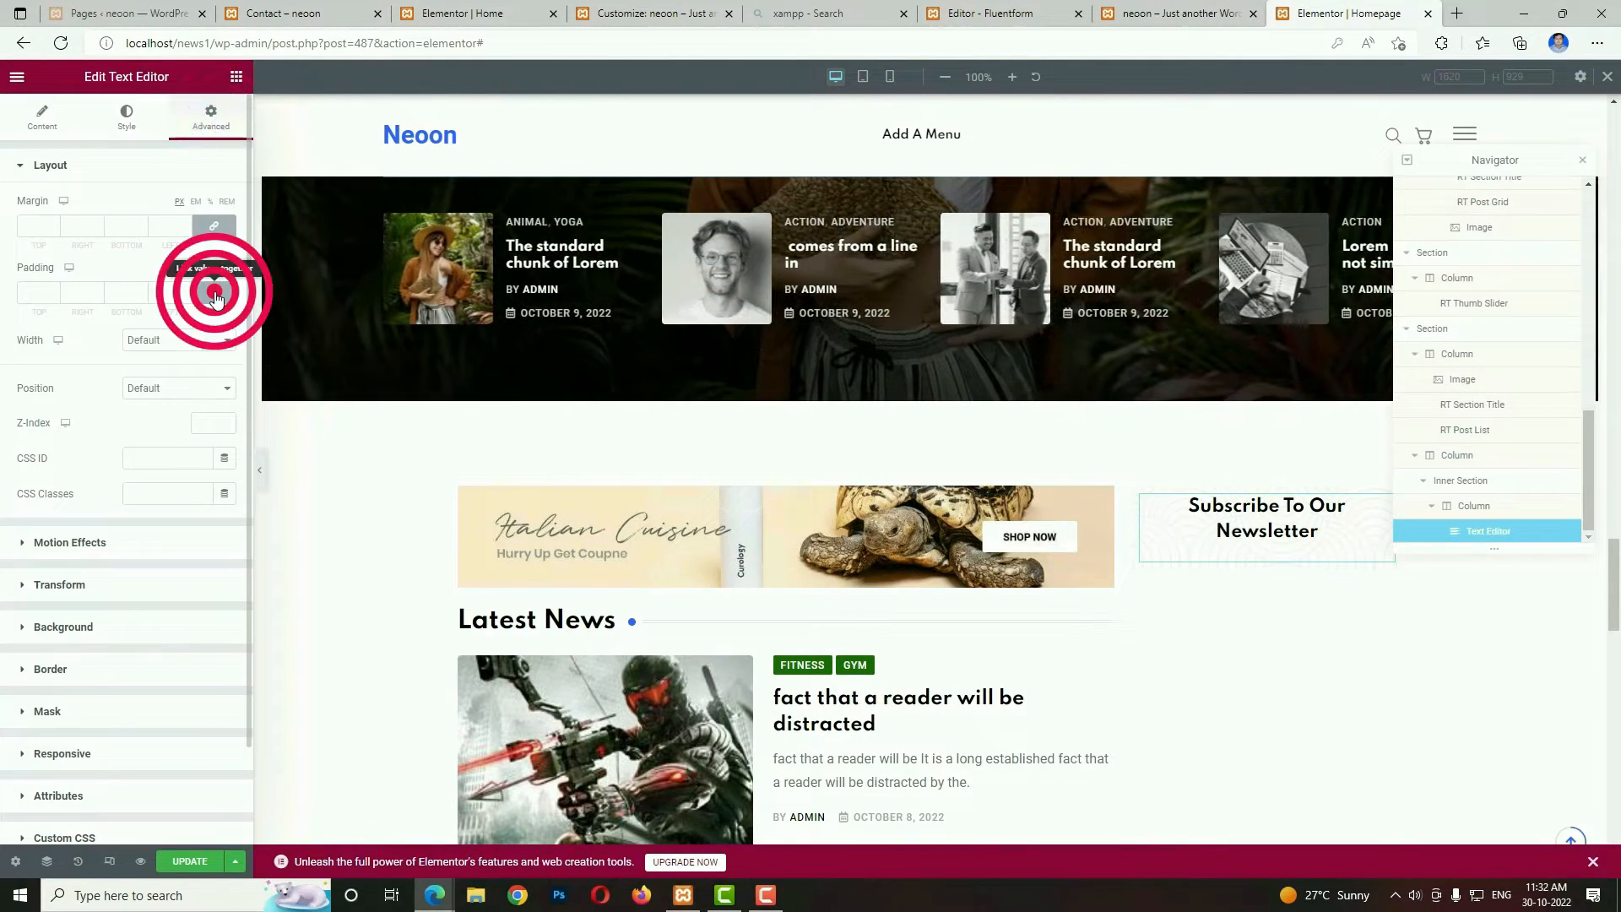
pyautogui.moveTo(39, 297); pyautogui.dragTo(15, 297)
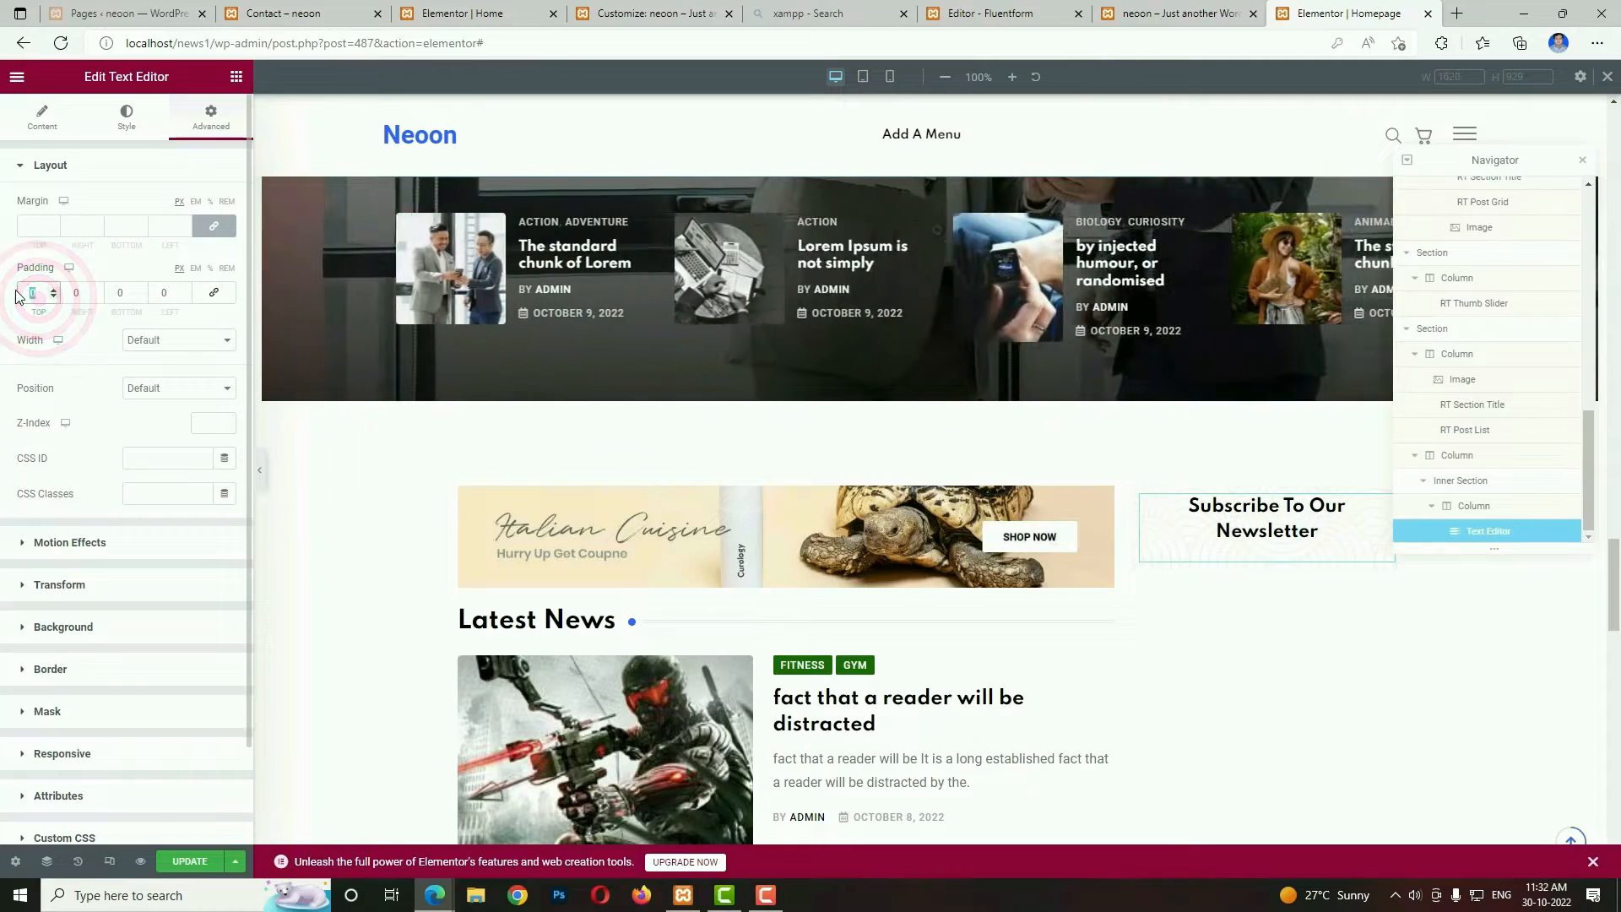
pyautogui.write('40')
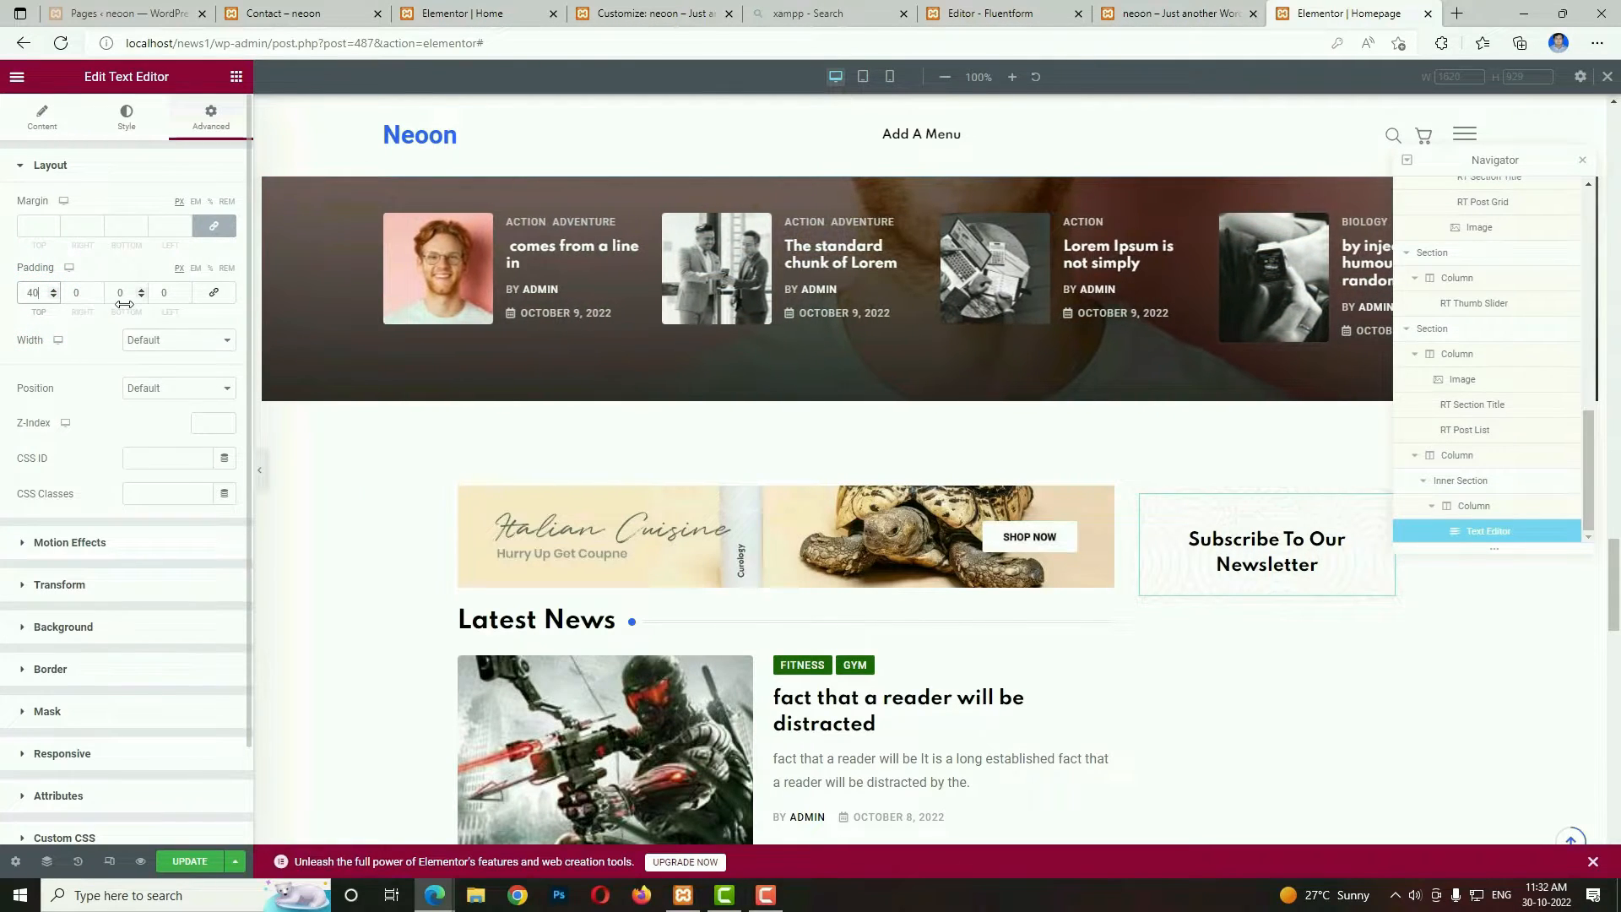
pyautogui.write('20')
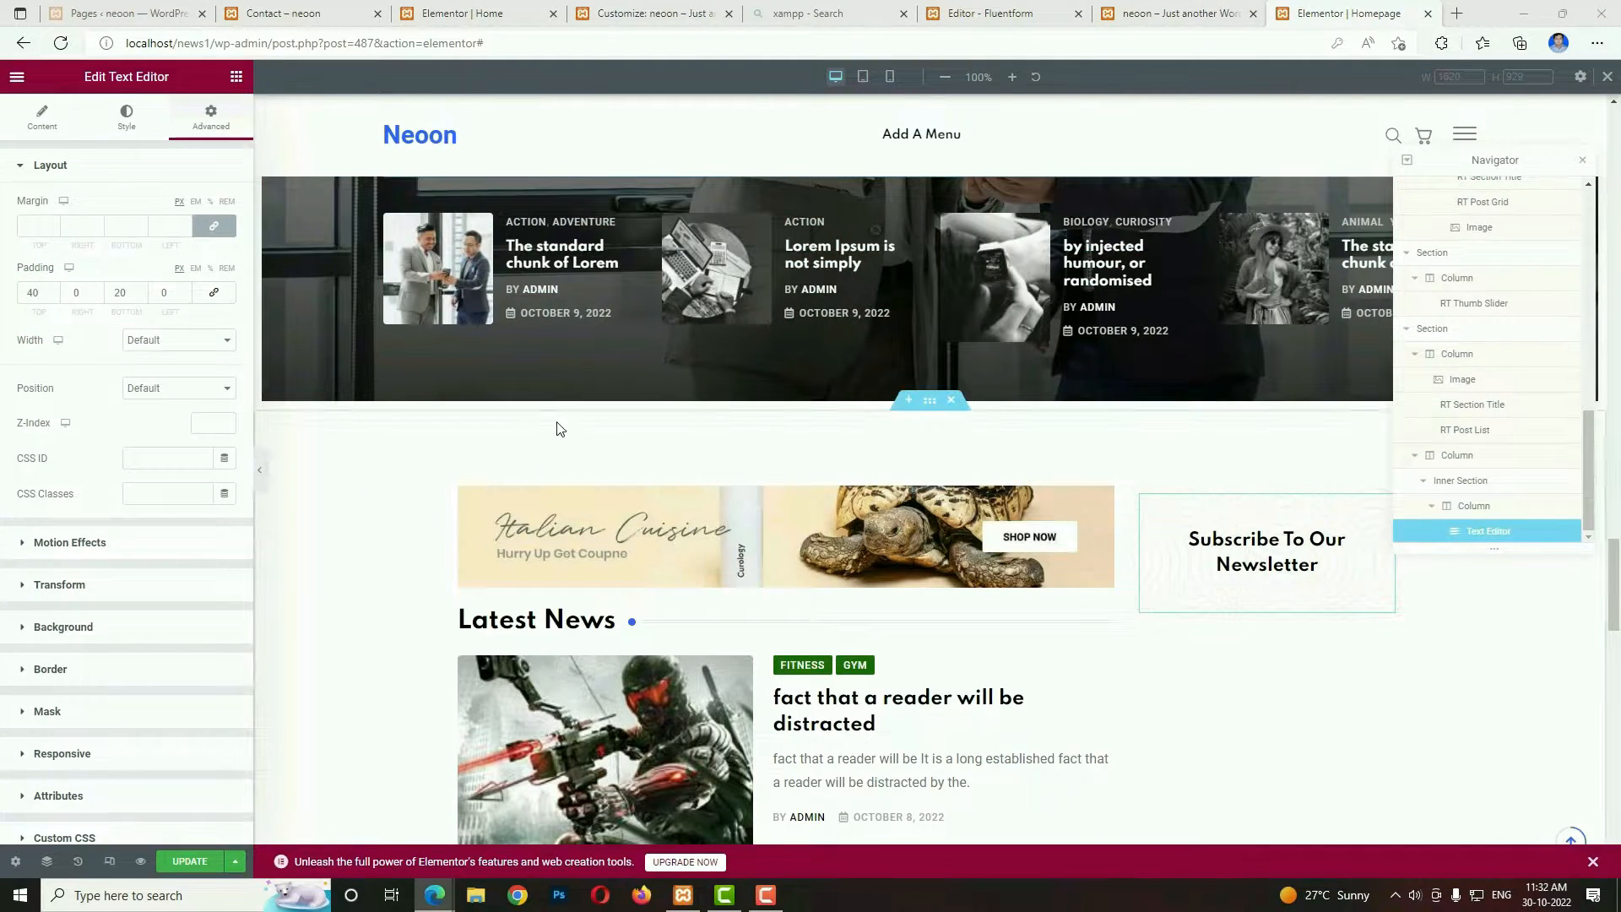
# Find the Divider widget and place it below the Subscribe To Our Newsletter heading.
pyautogui.click(236, 76)
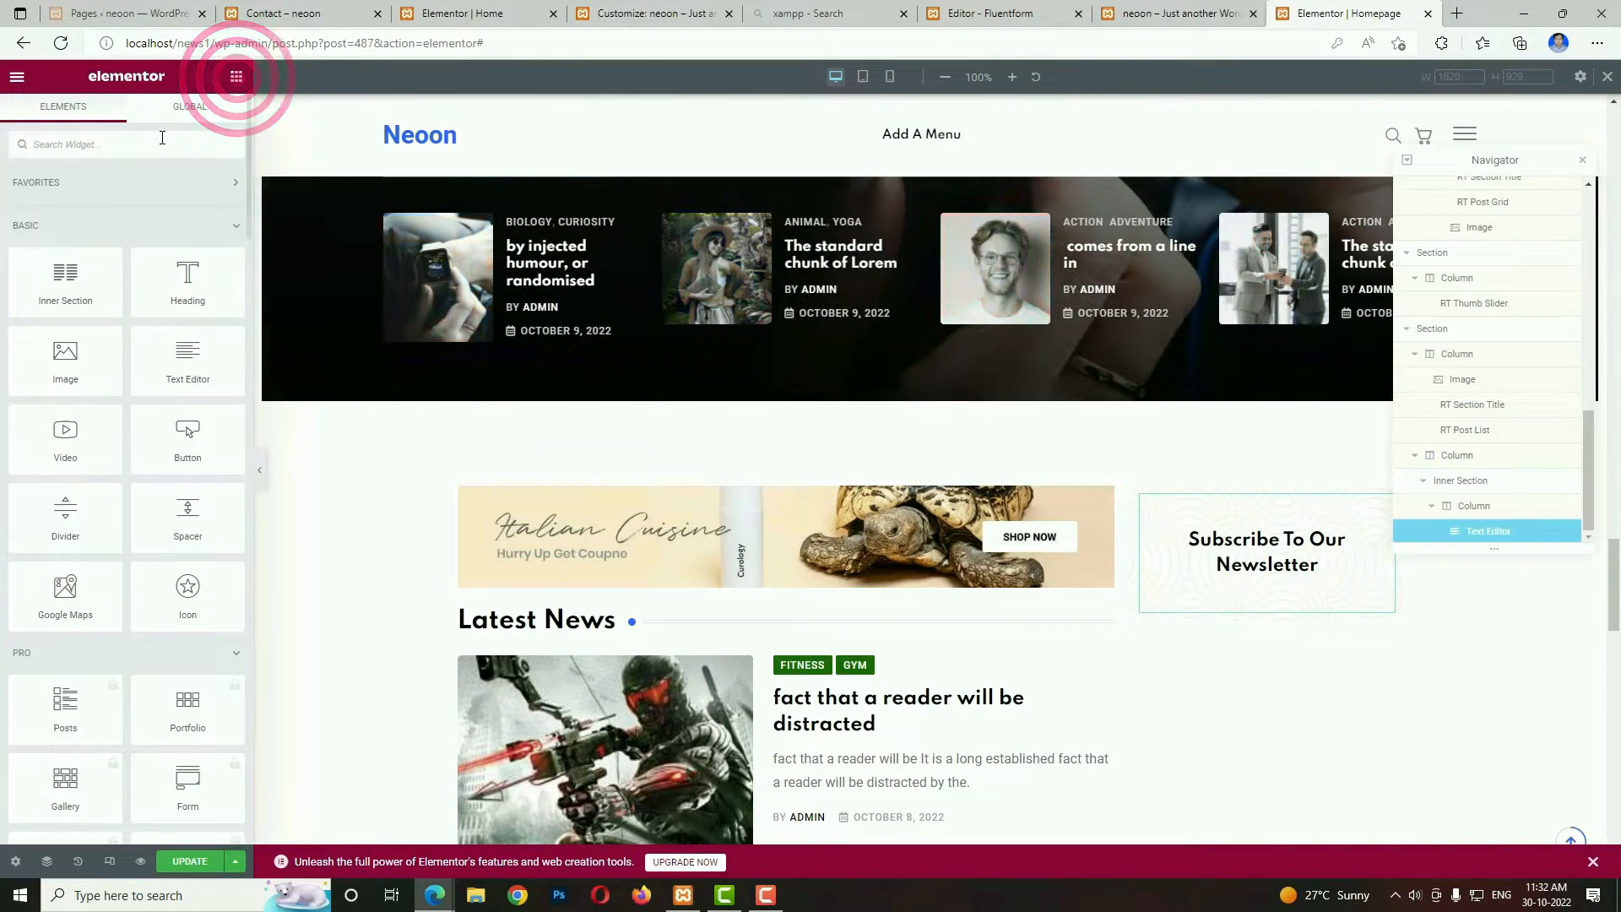
pyautogui.click(160, 137)
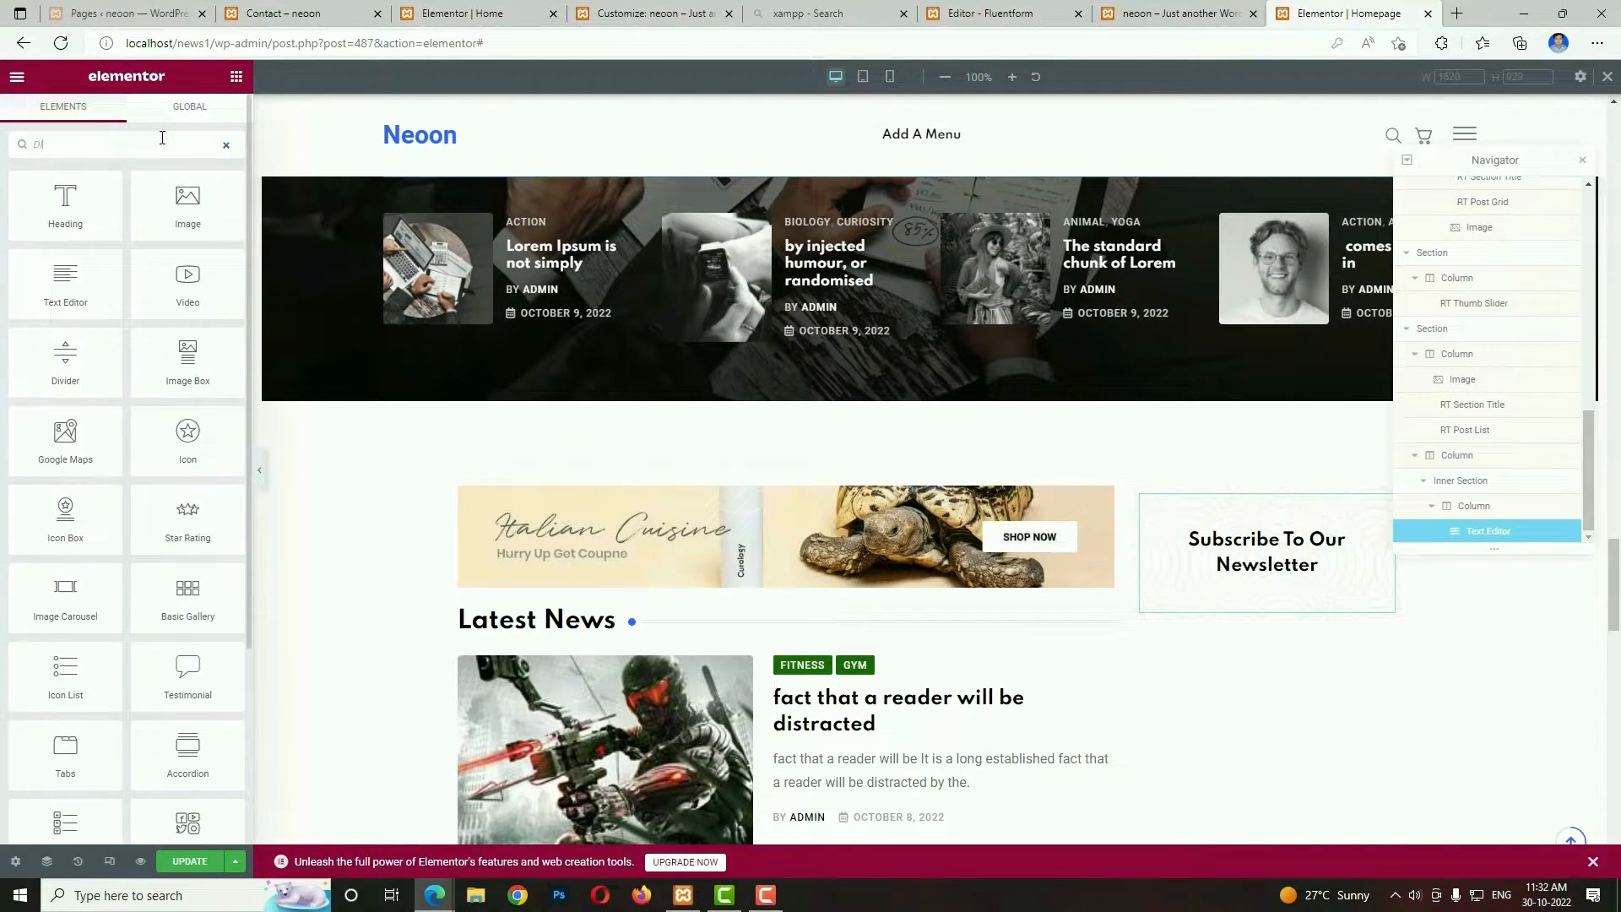
pyautogui.write('DIV')
pyautogui.moveTo(76, 211); pyautogui.dragTo(1194, 537)
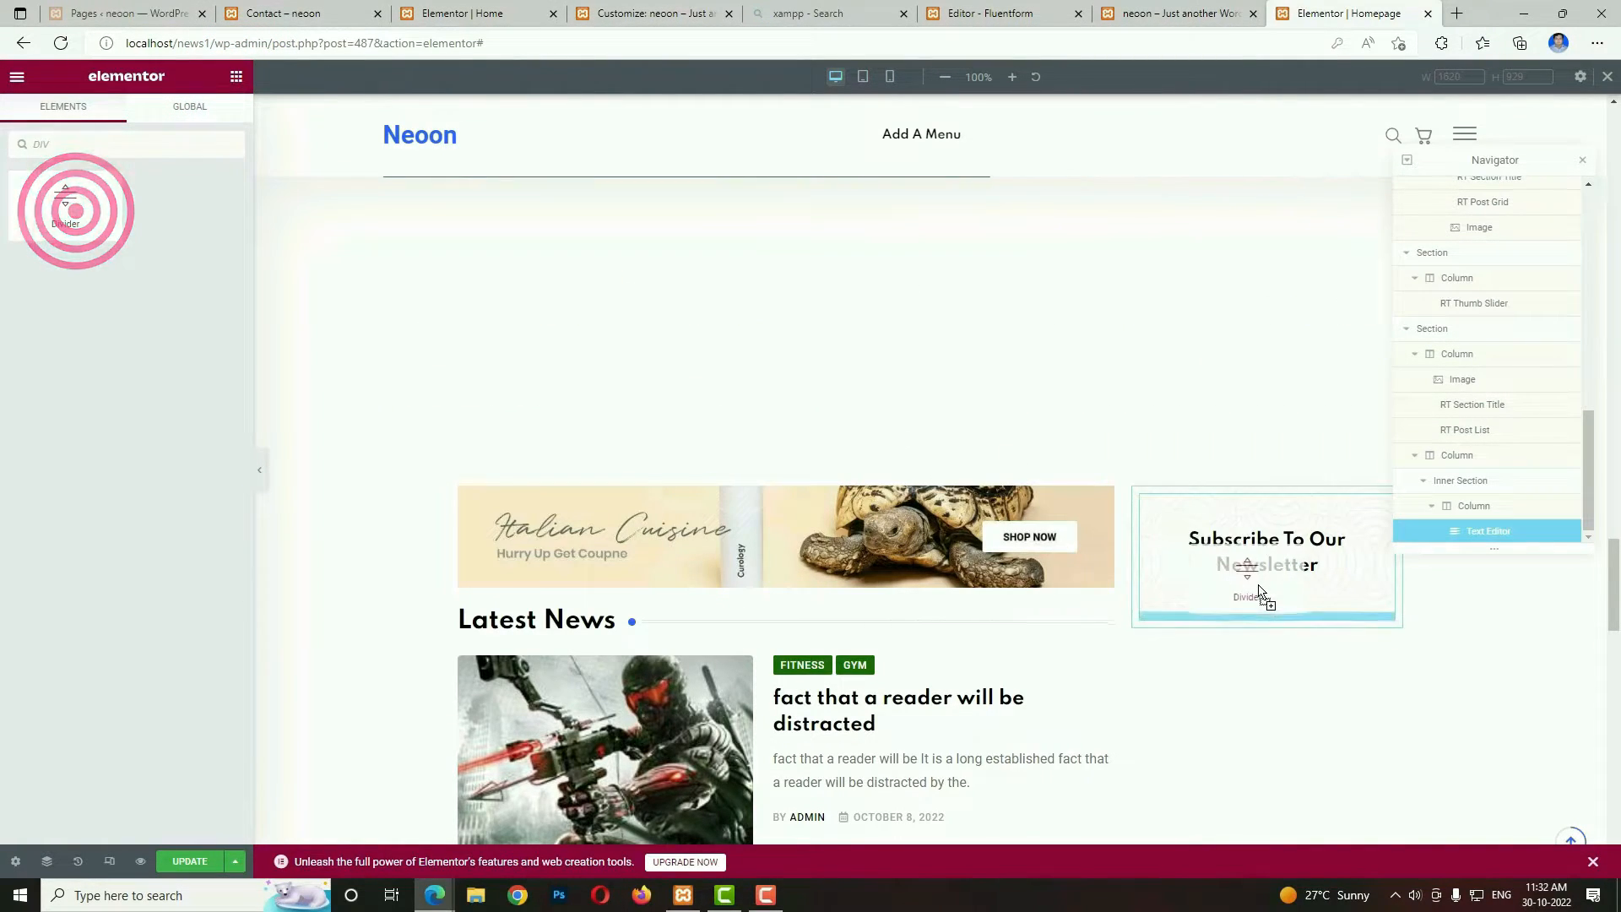
pyautogui.moveTo(1260, 591); pyautogui.dragTo(1263, 590)
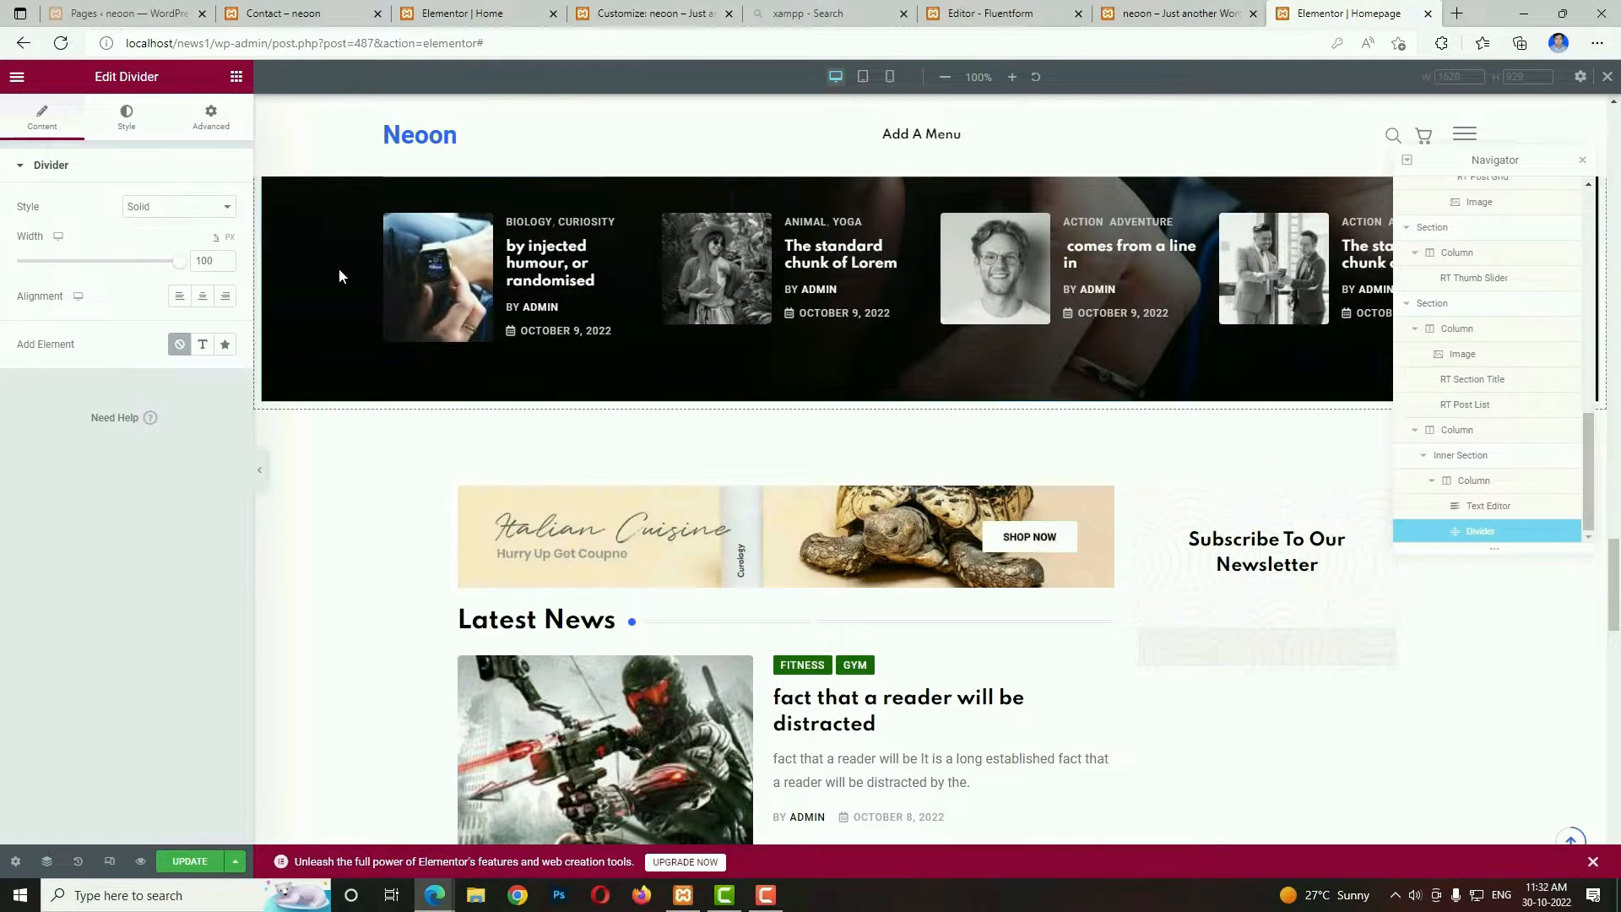
# Give the divider the Zigzag style, a width of 40% and centre alignment.
pyautogui.click(169, 206)
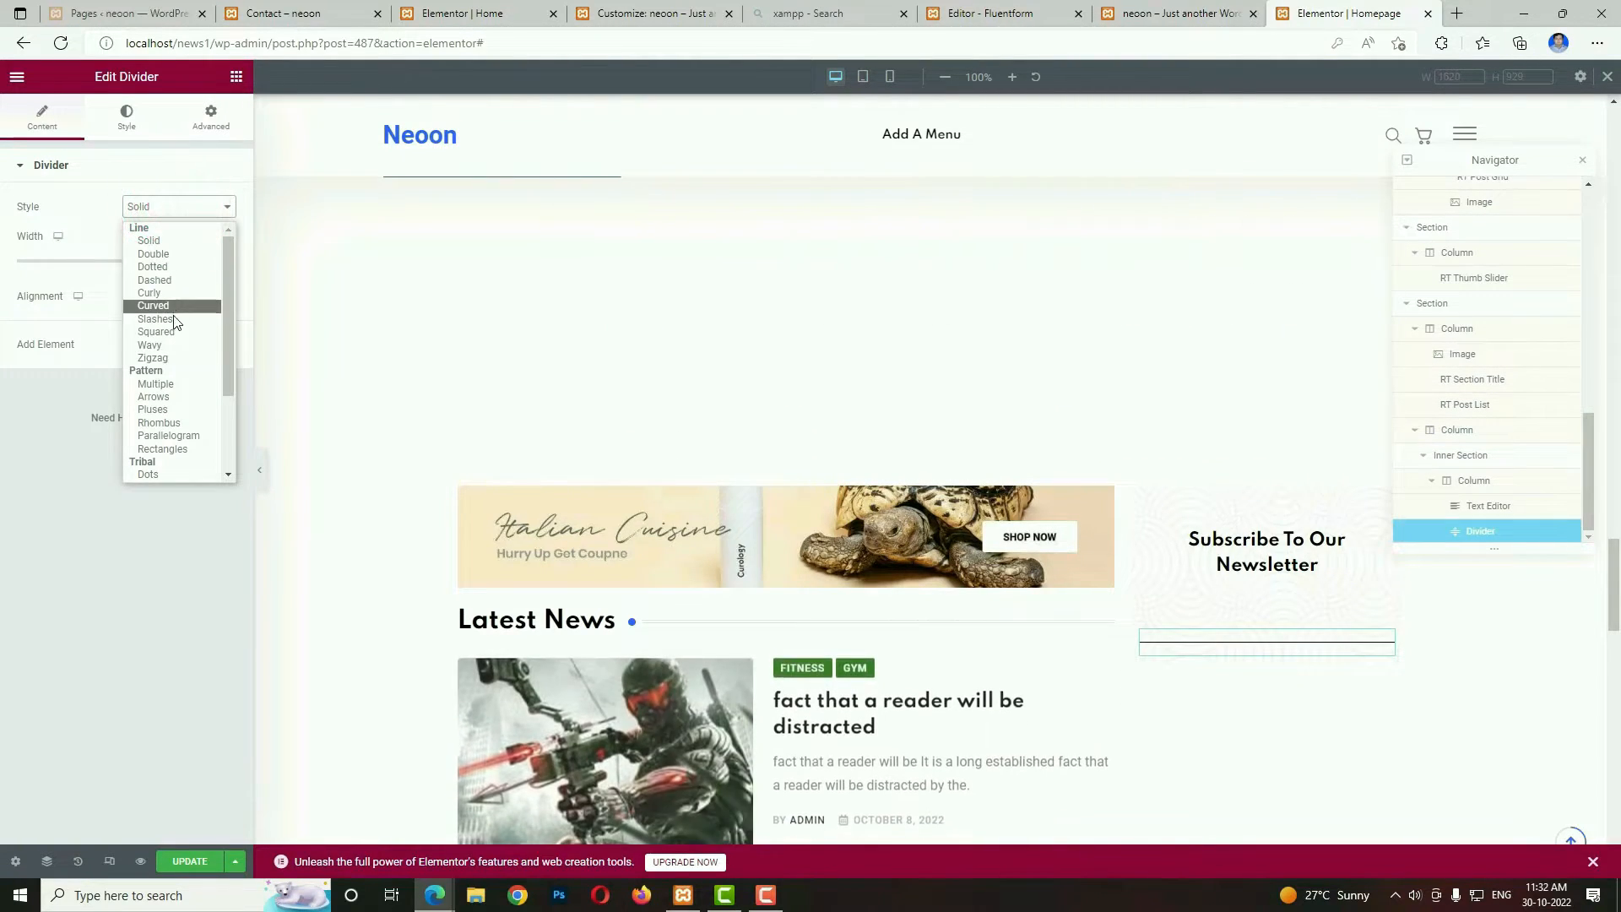
pyautogui.click(161, 358)
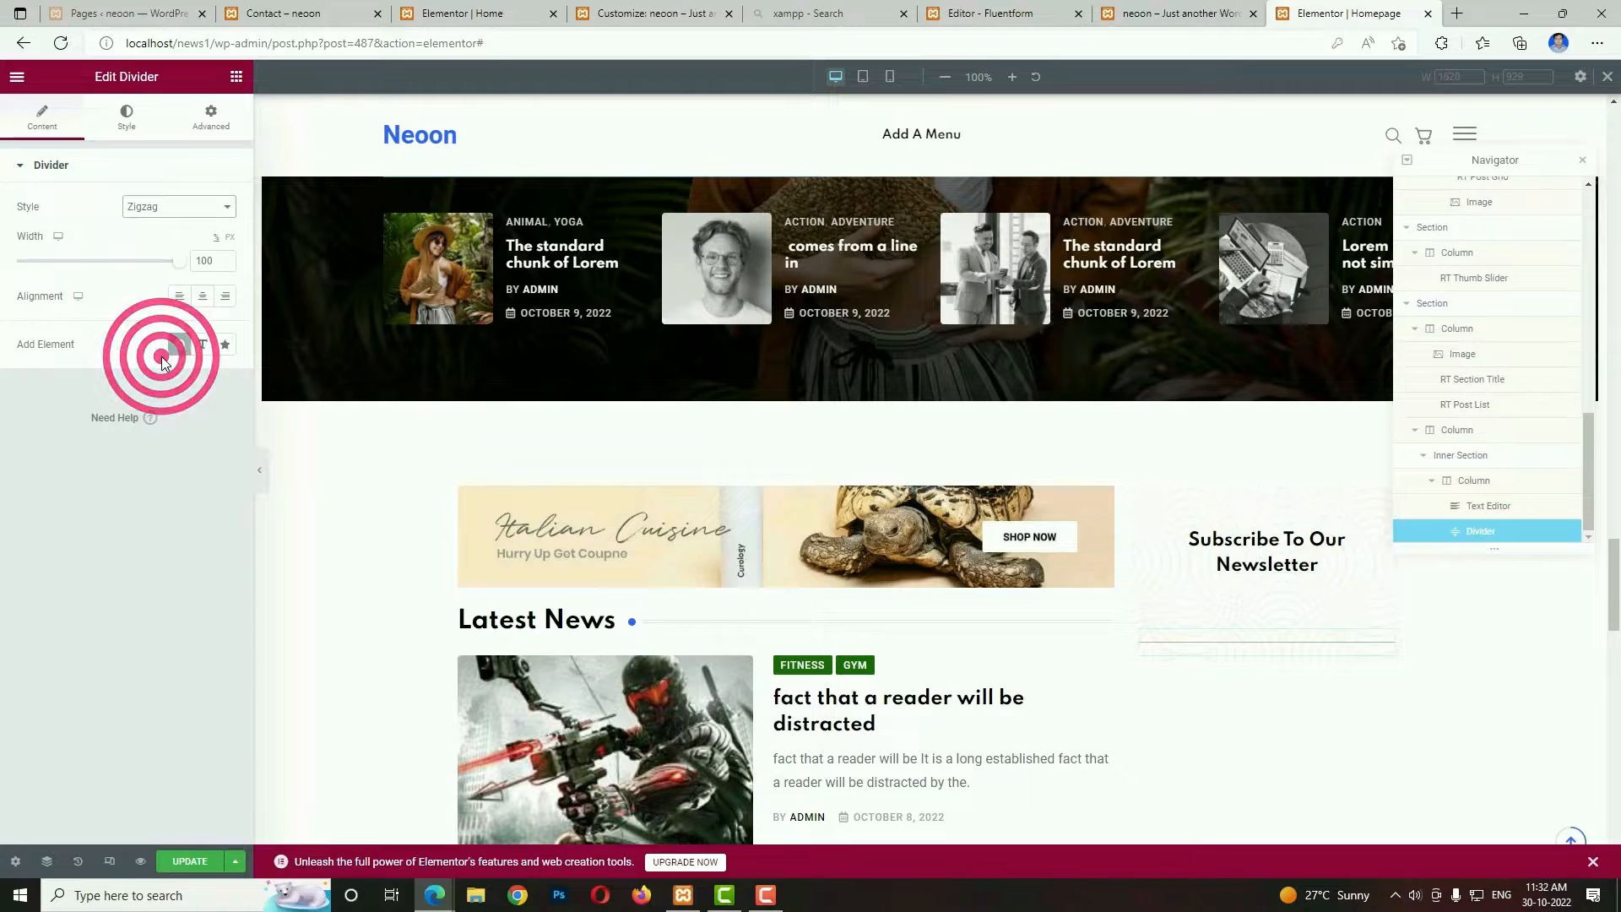
pyautogui.doubleClick(201, 262)
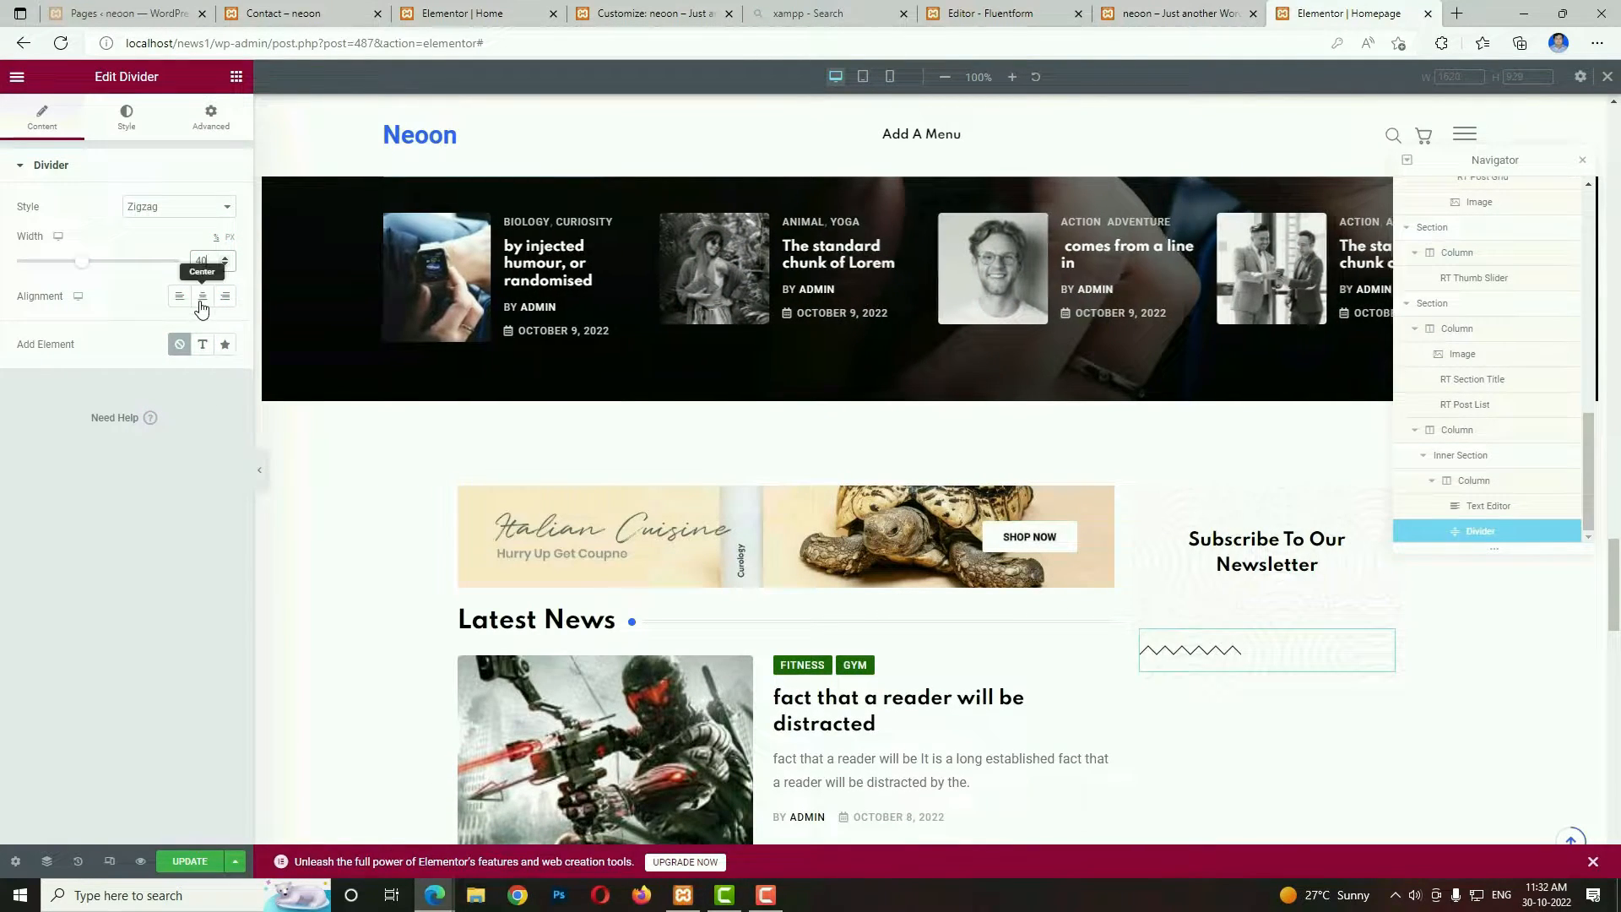
pyautogui.click(202, 296)
# Change the zigzag divider's colour to the blue #2C01F9.
pyautogui.click(128, 118)
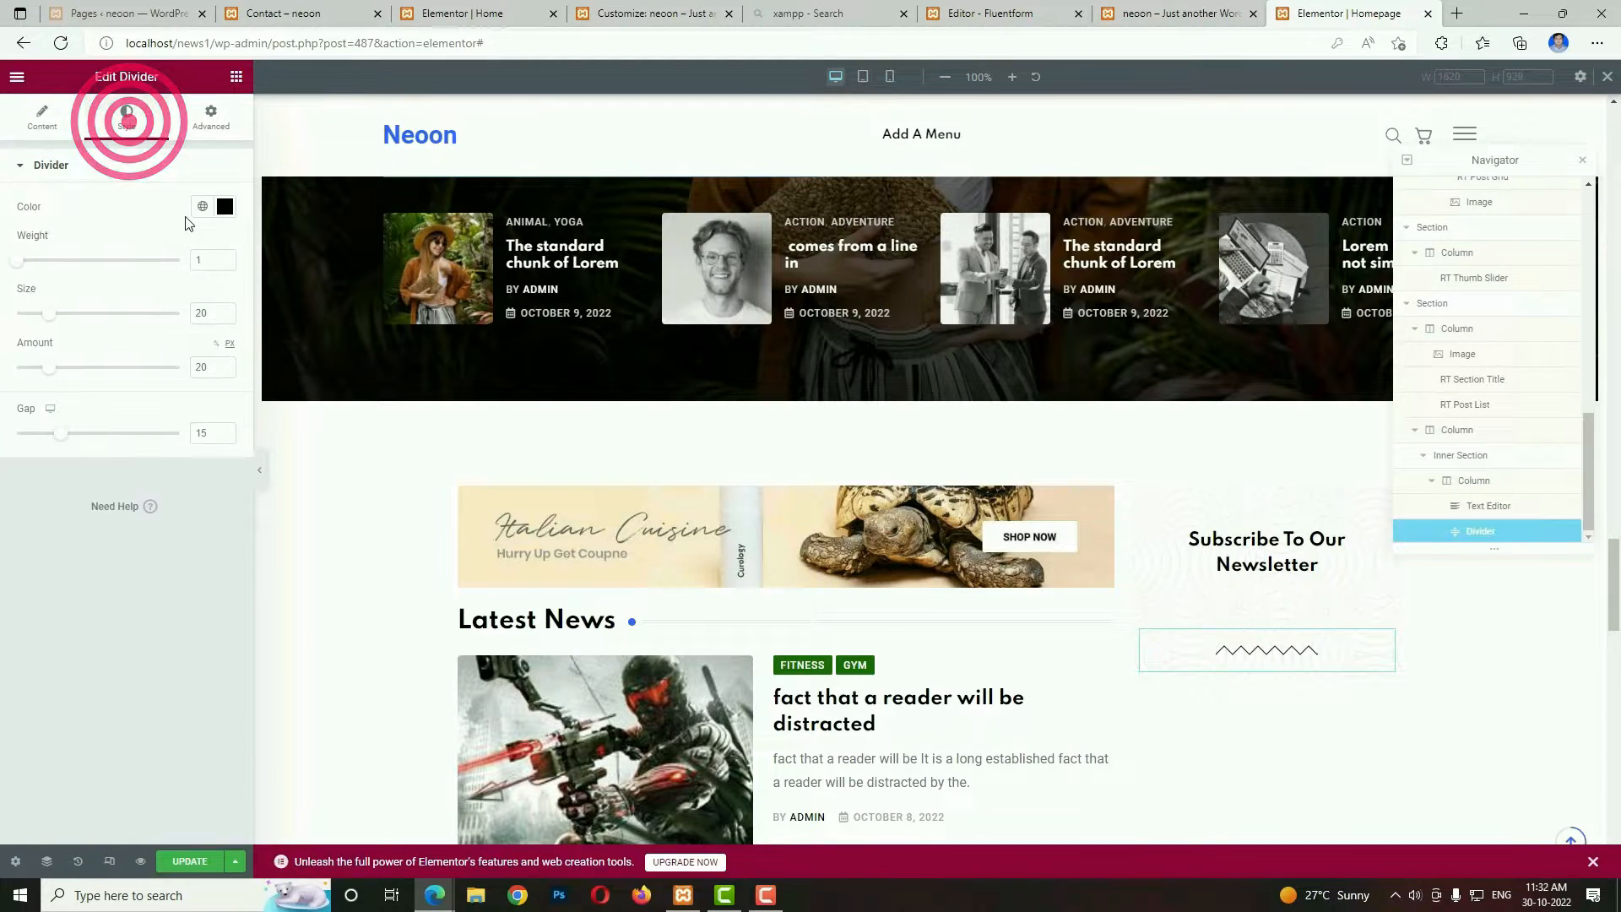
pyautogui.click(196, 210)
pyautogui.click(224, 207)
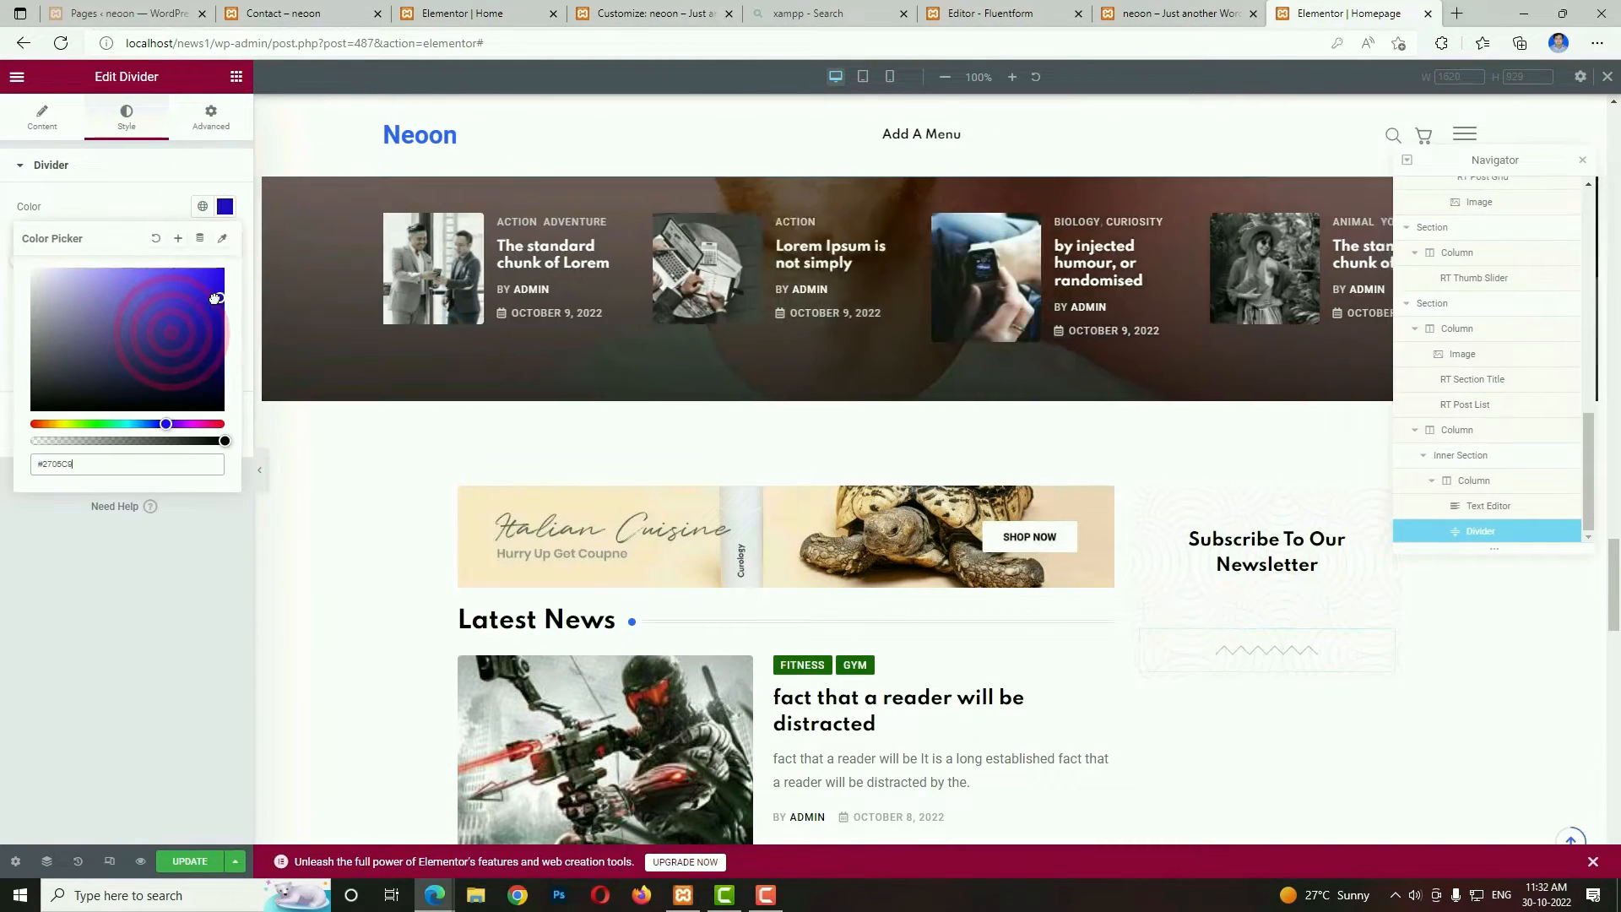
pyautogui.moveTo(217, 299); pyautogui.dragTo(226, 268)
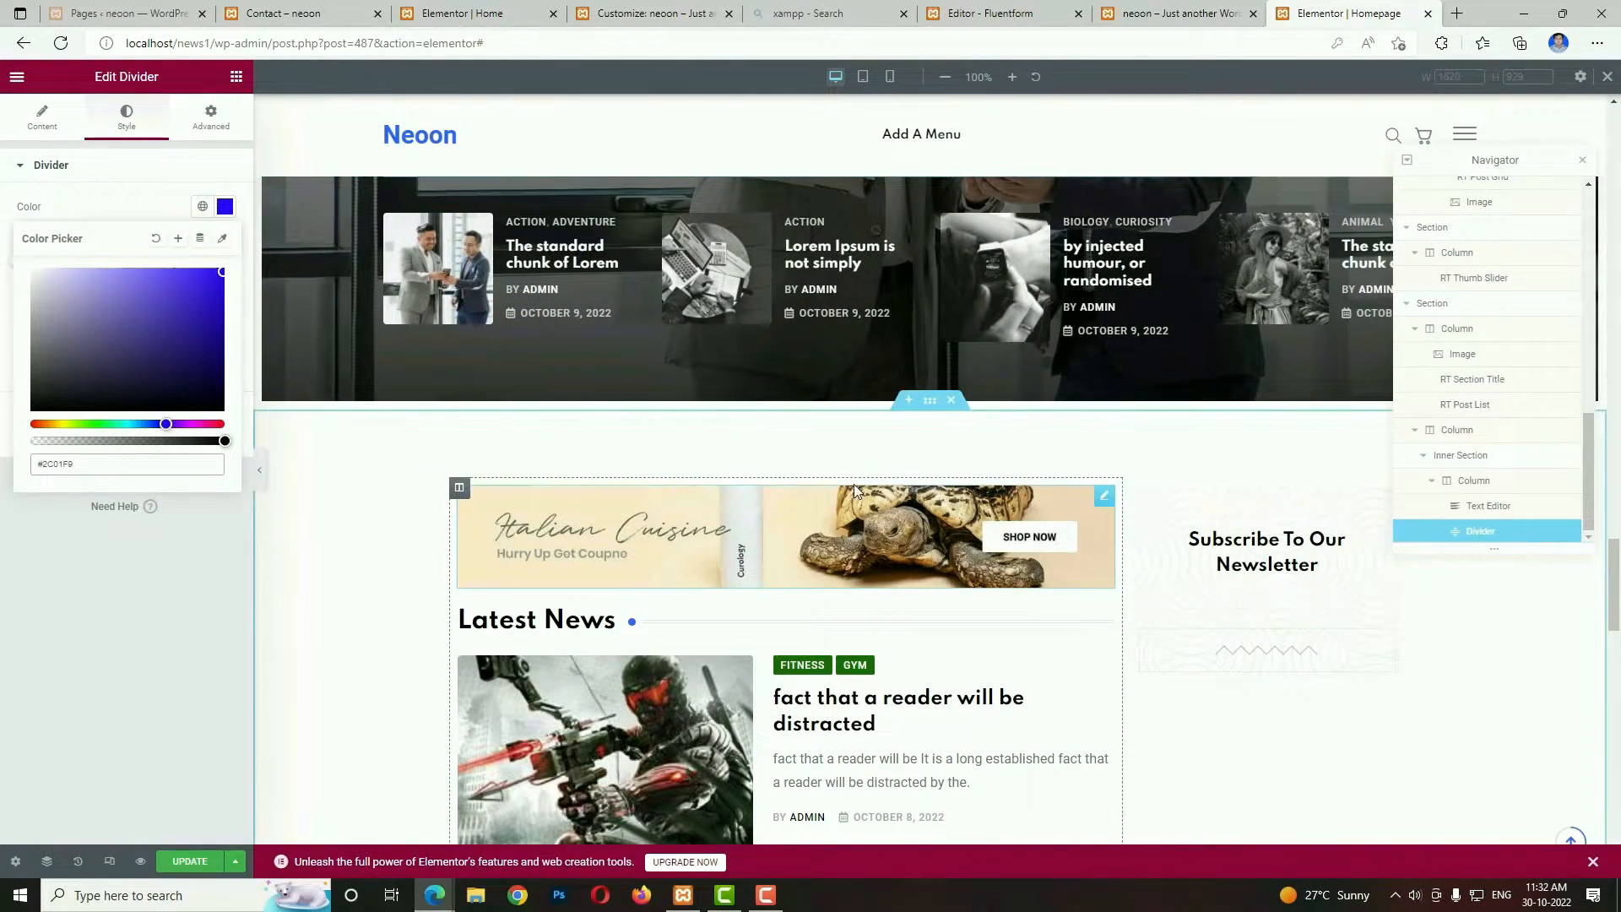
pyautogui.click(148, 579)
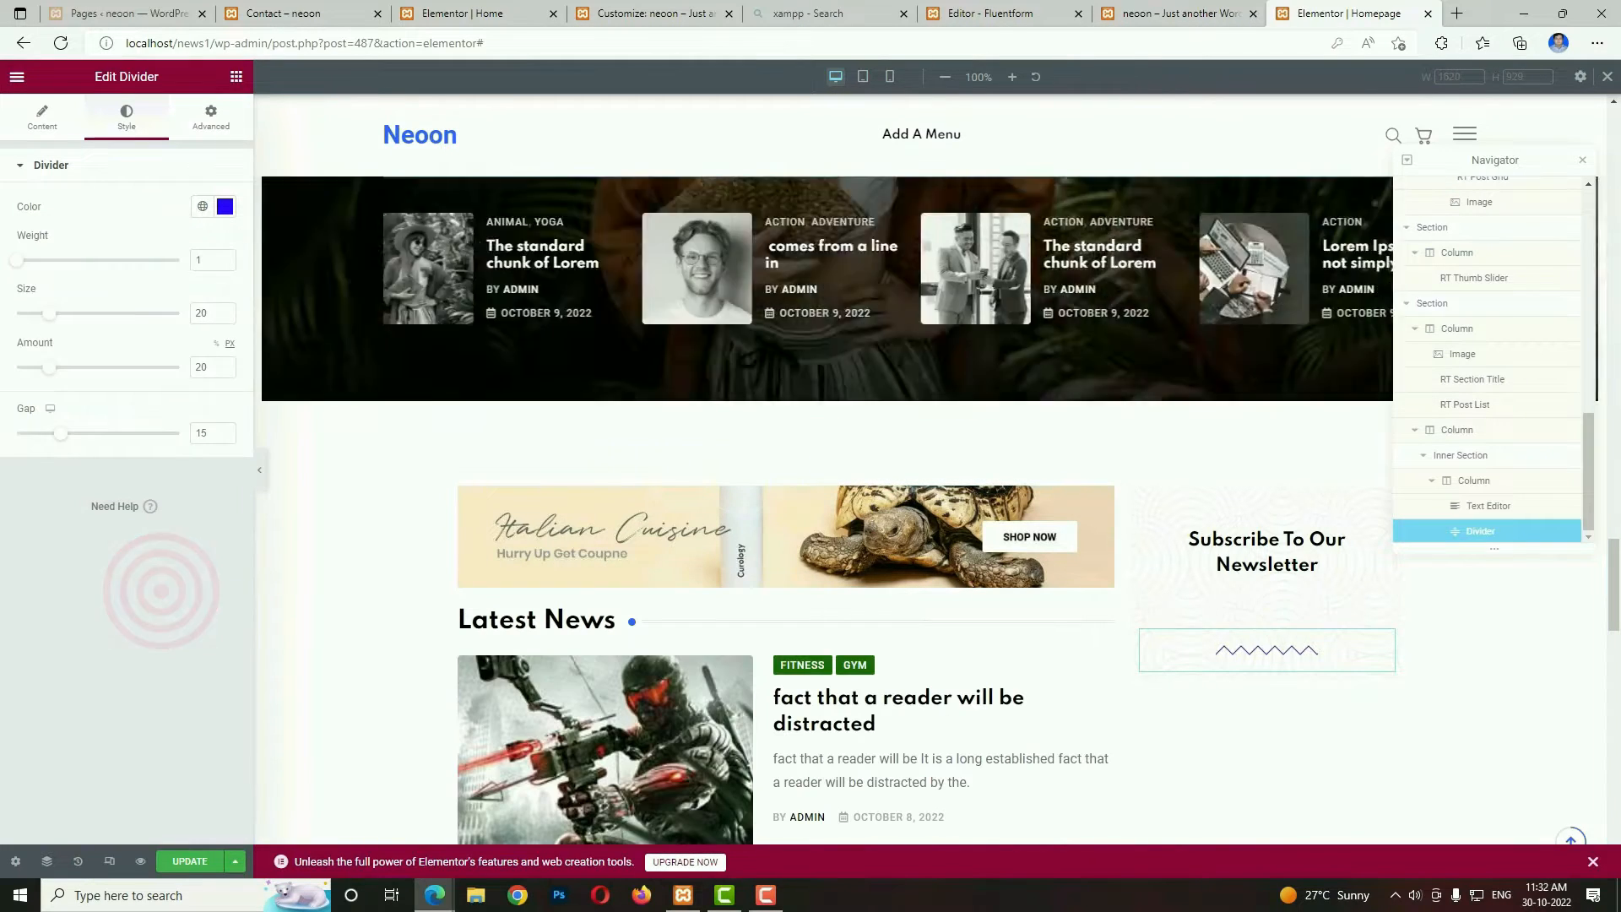
# Copy "No spam, notifications only about new products, updates." from the demo page into a new centred Text Editor below the divider.
pyautogui.click(1174, 14)
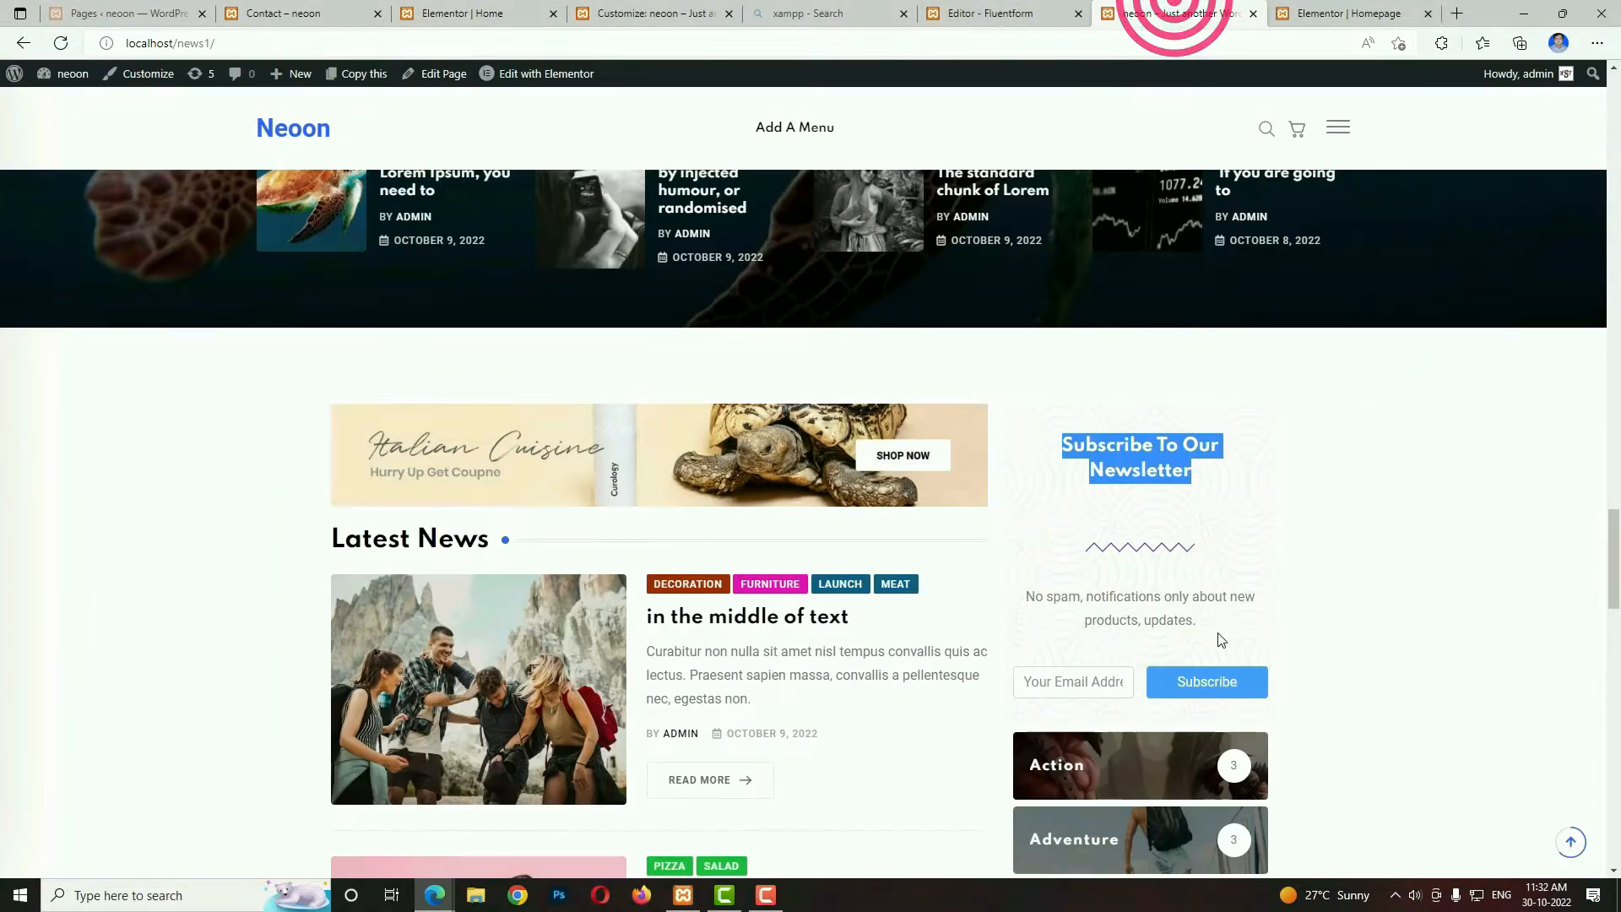
pyautogui.moveTo(1064, 613); pyautogui.dragTo(1021, 591)
pyautogui.hotkey('ctrl', 'c')
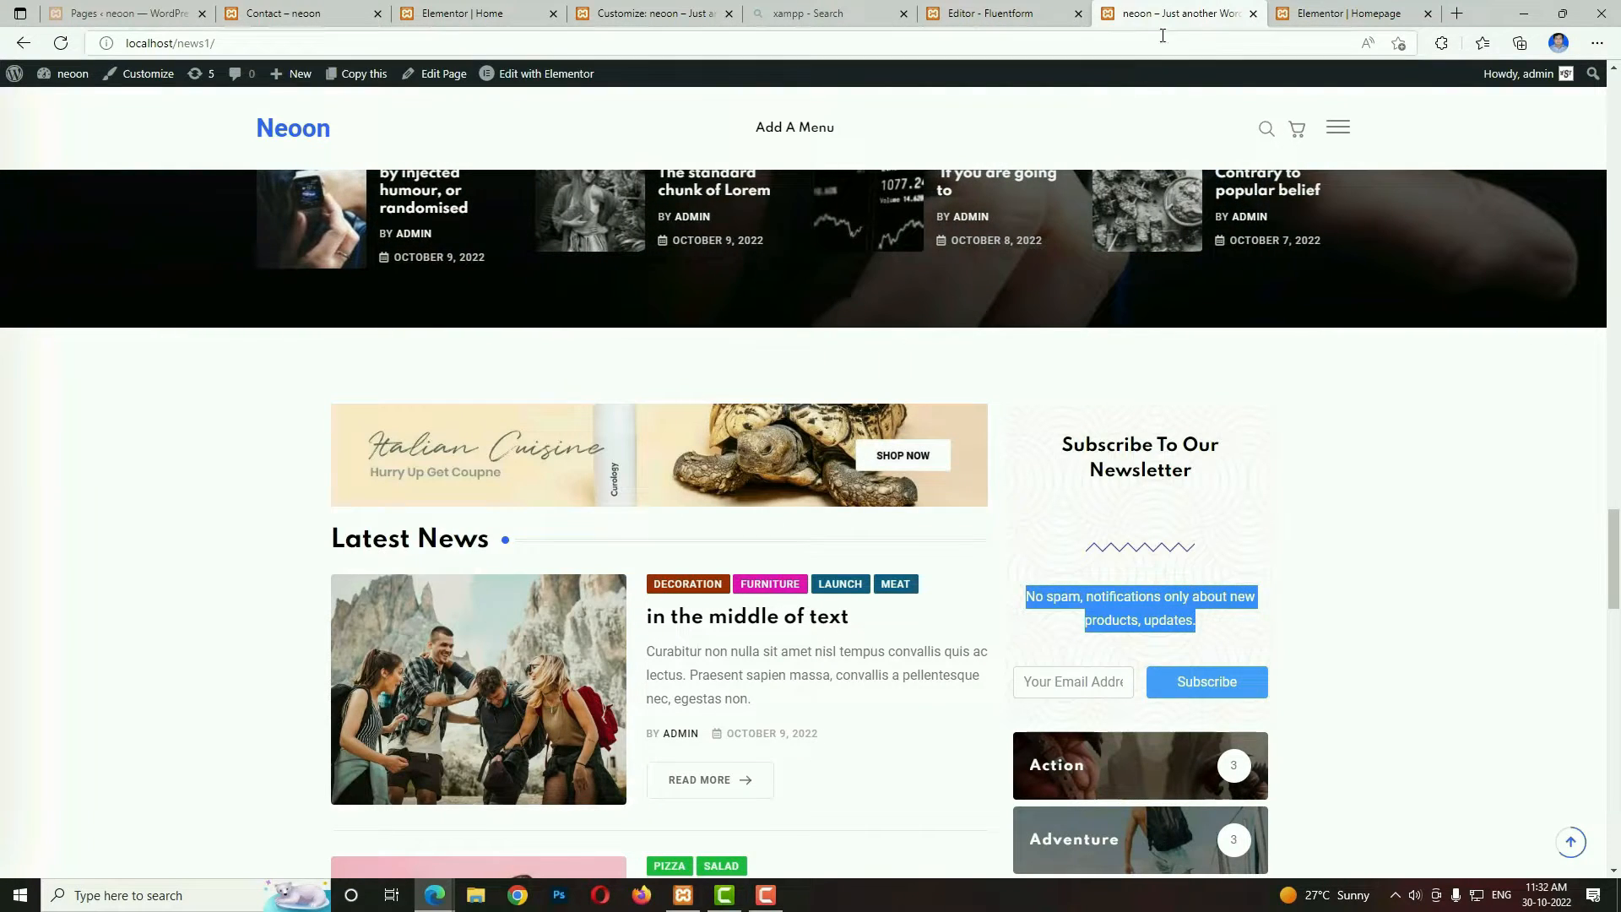
pyautogui.click(1324, 10)
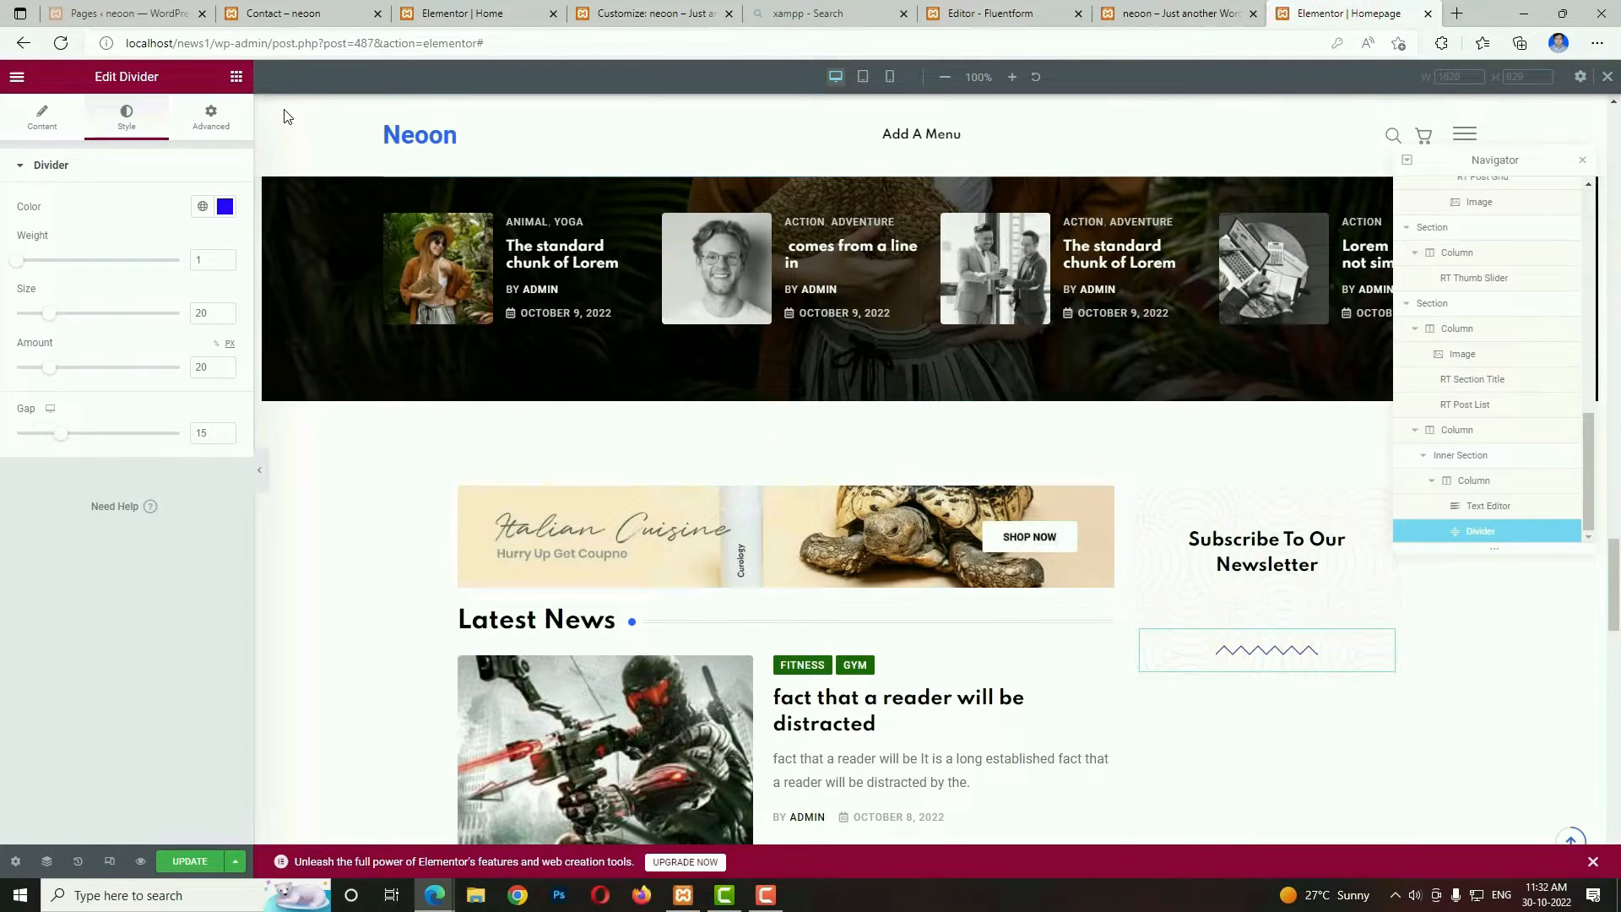
pyautogui.click(235, 78)
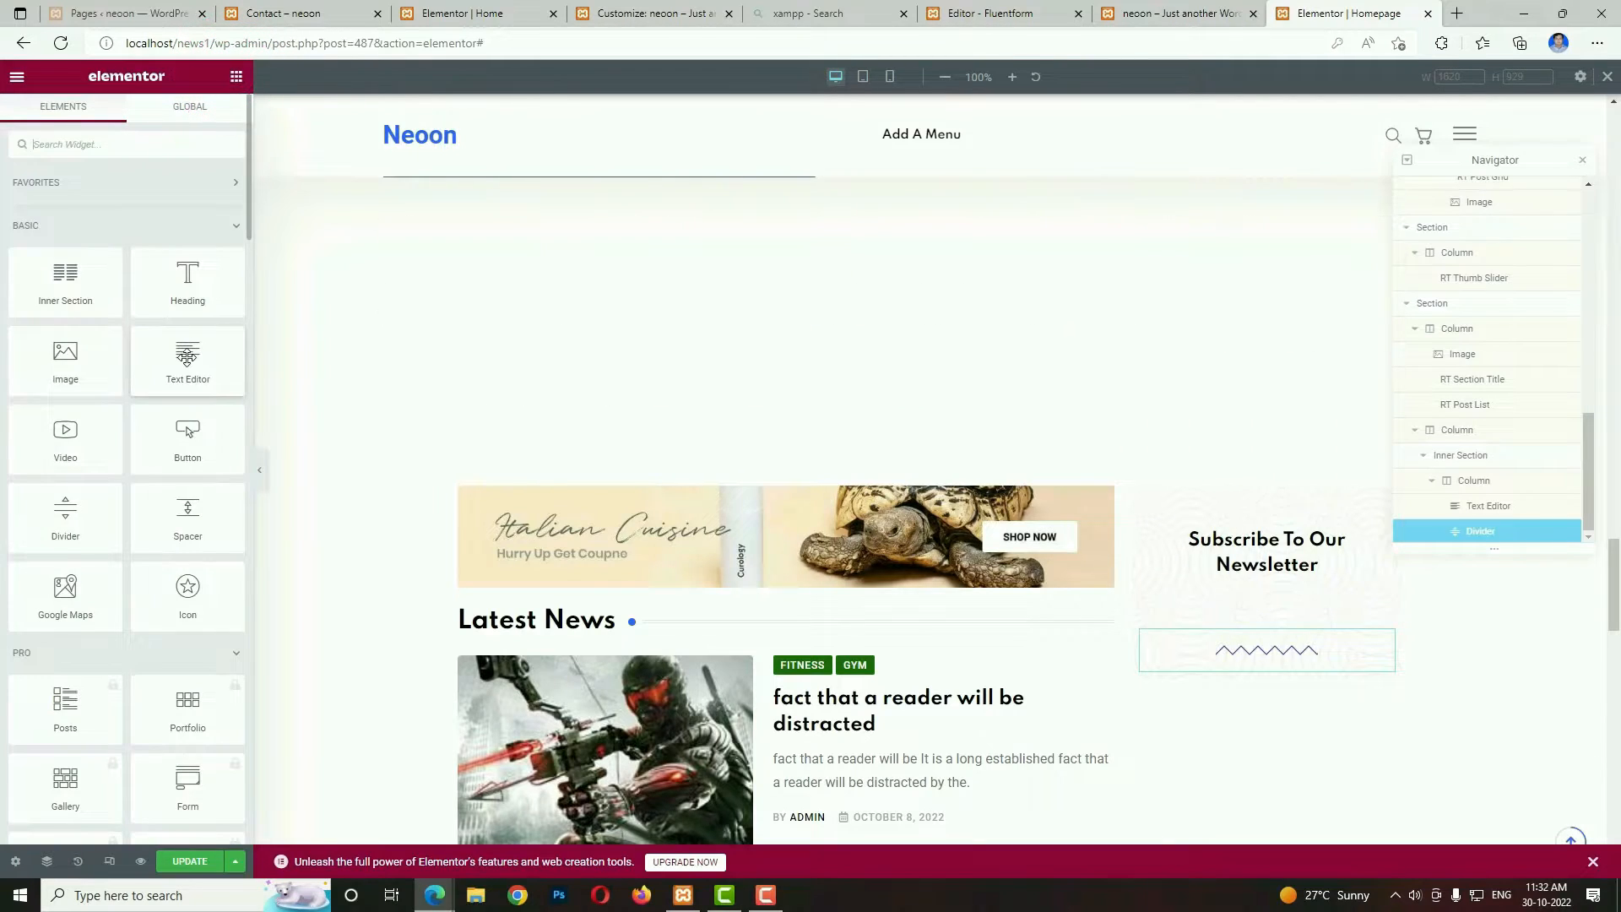
pyautogui.moveTo(187, 355); pyautogui.dragTo(1216, 659)
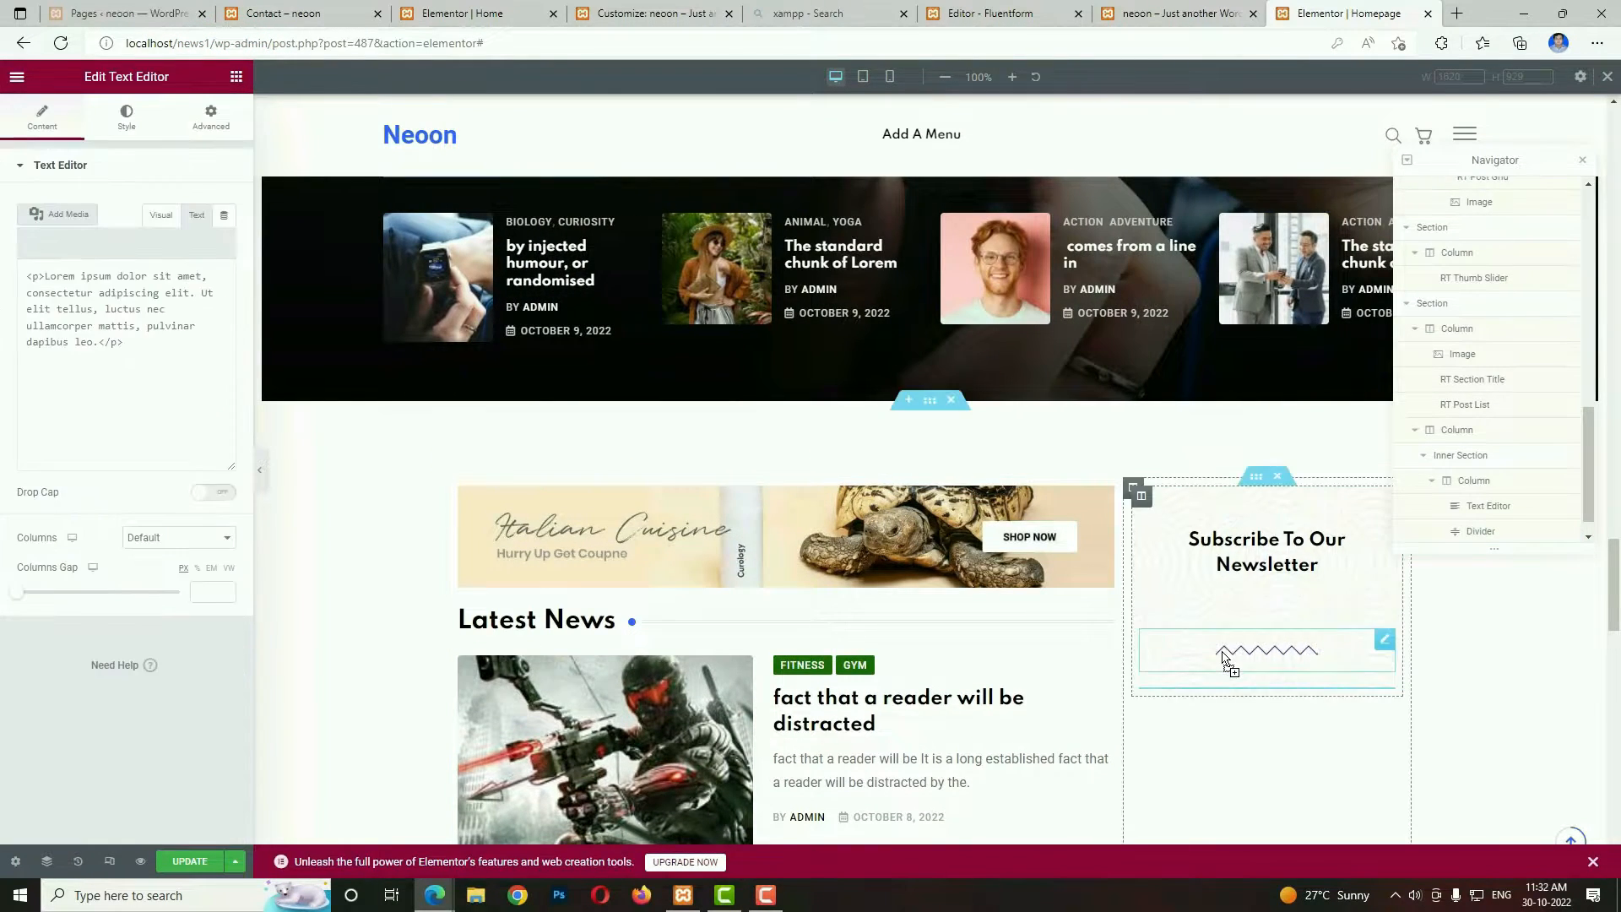
pyautogui.click(158, 376)
pyautogui.hotkey('ctrl', 'a')
pyautogui.hotkey('ctrl', 'v')
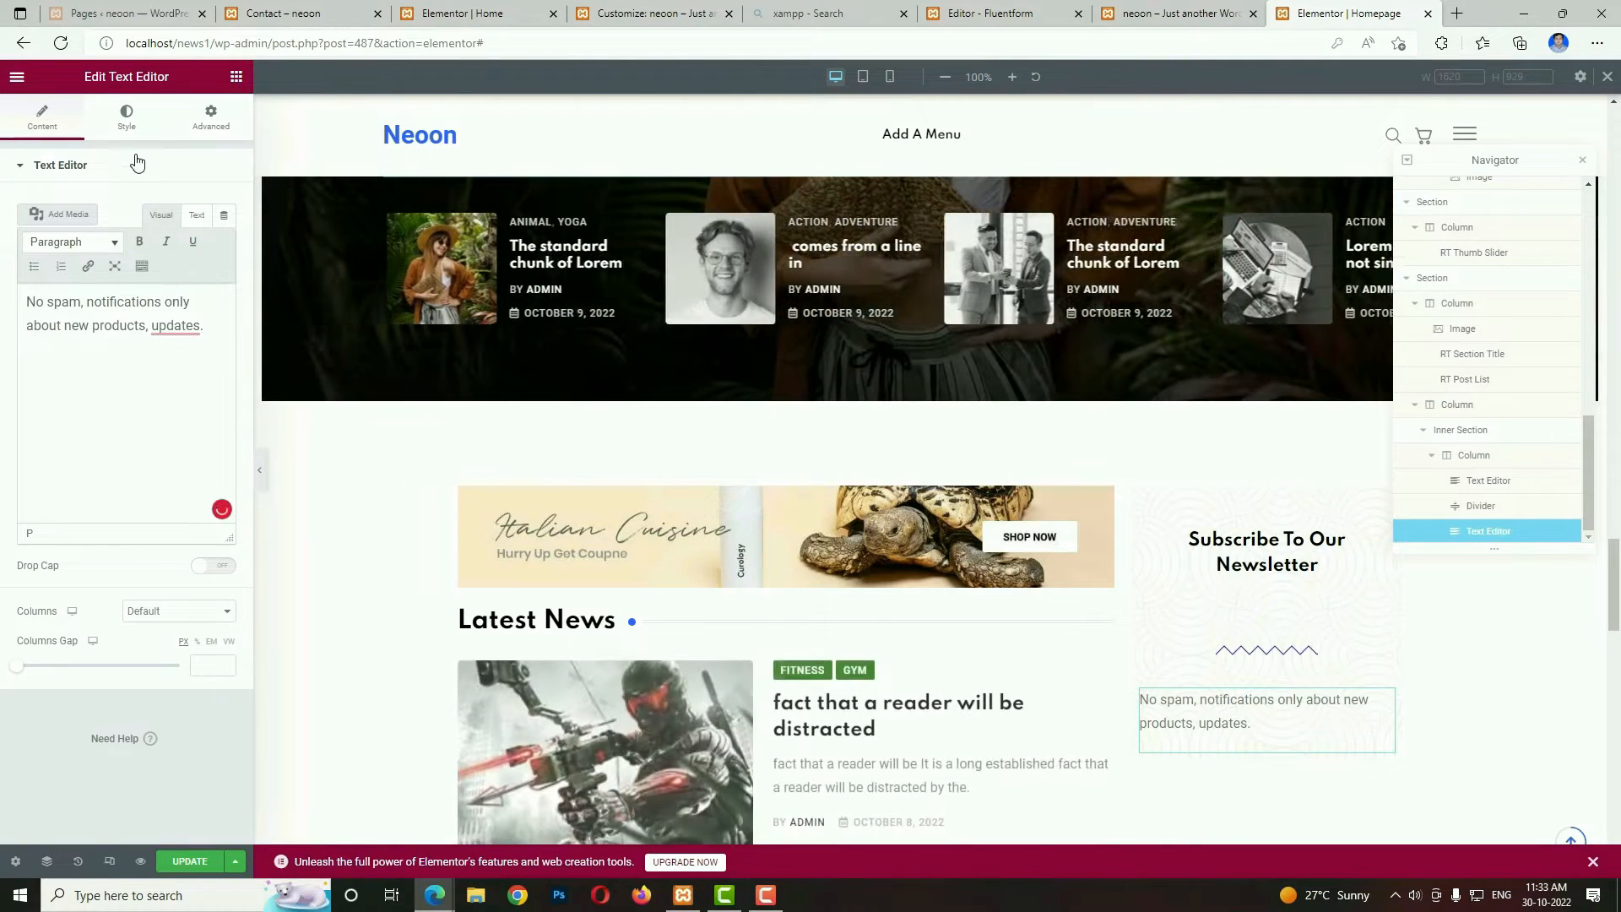
pyautogui.click(126, 116)
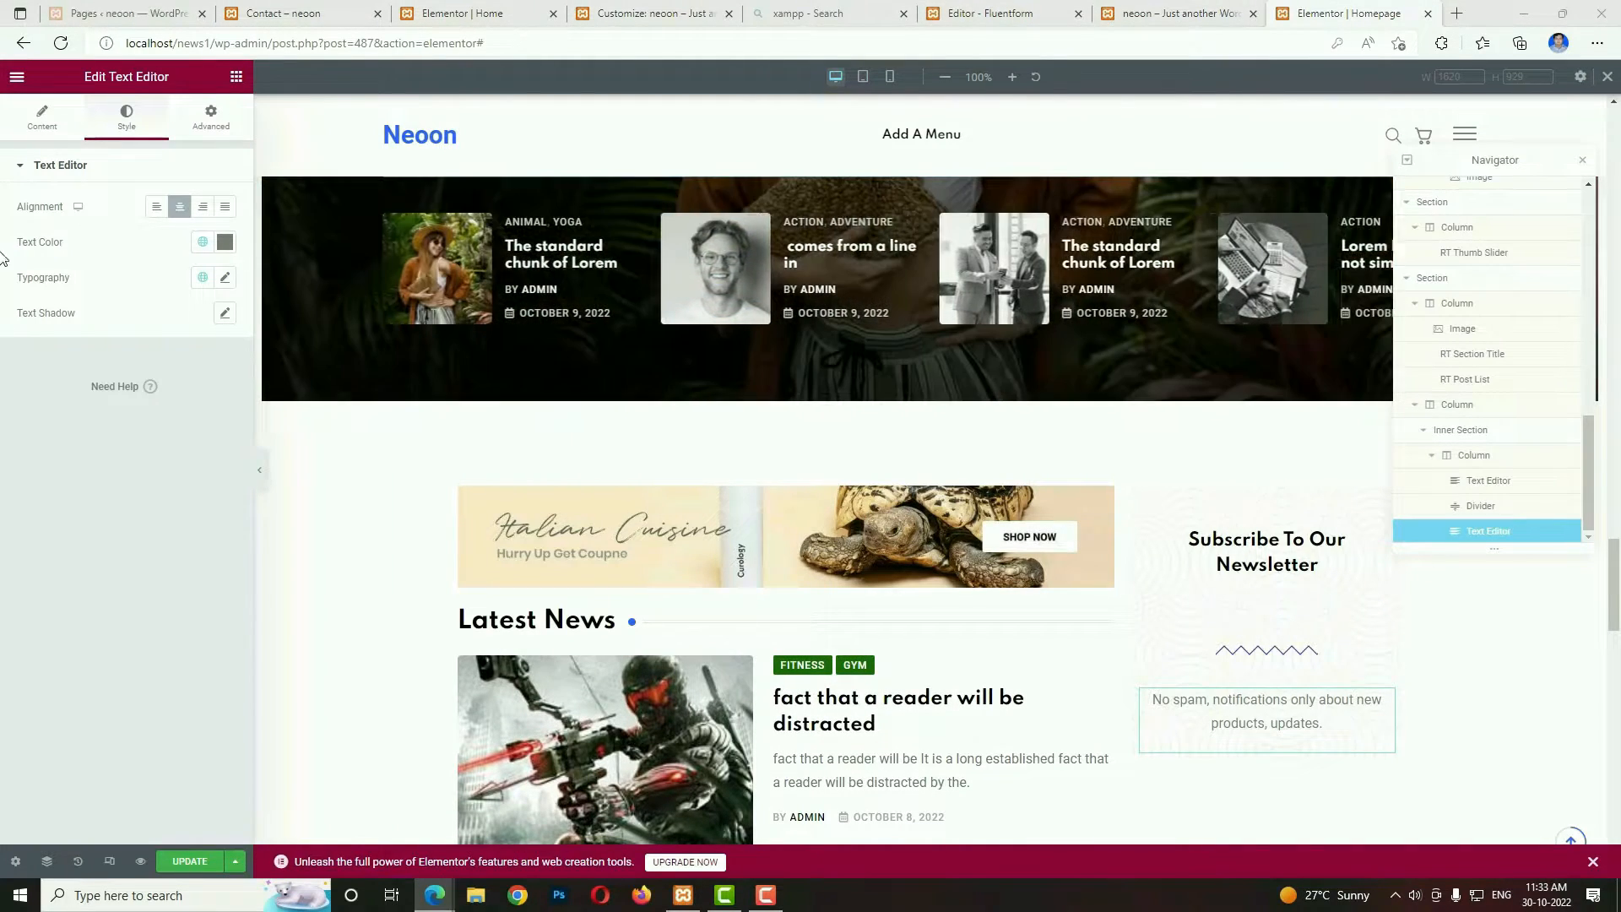
# Add a Fluent Forms widget below the newsletter text and select Subscription Form (2) as its form.
pyautogui.click(238, 82)
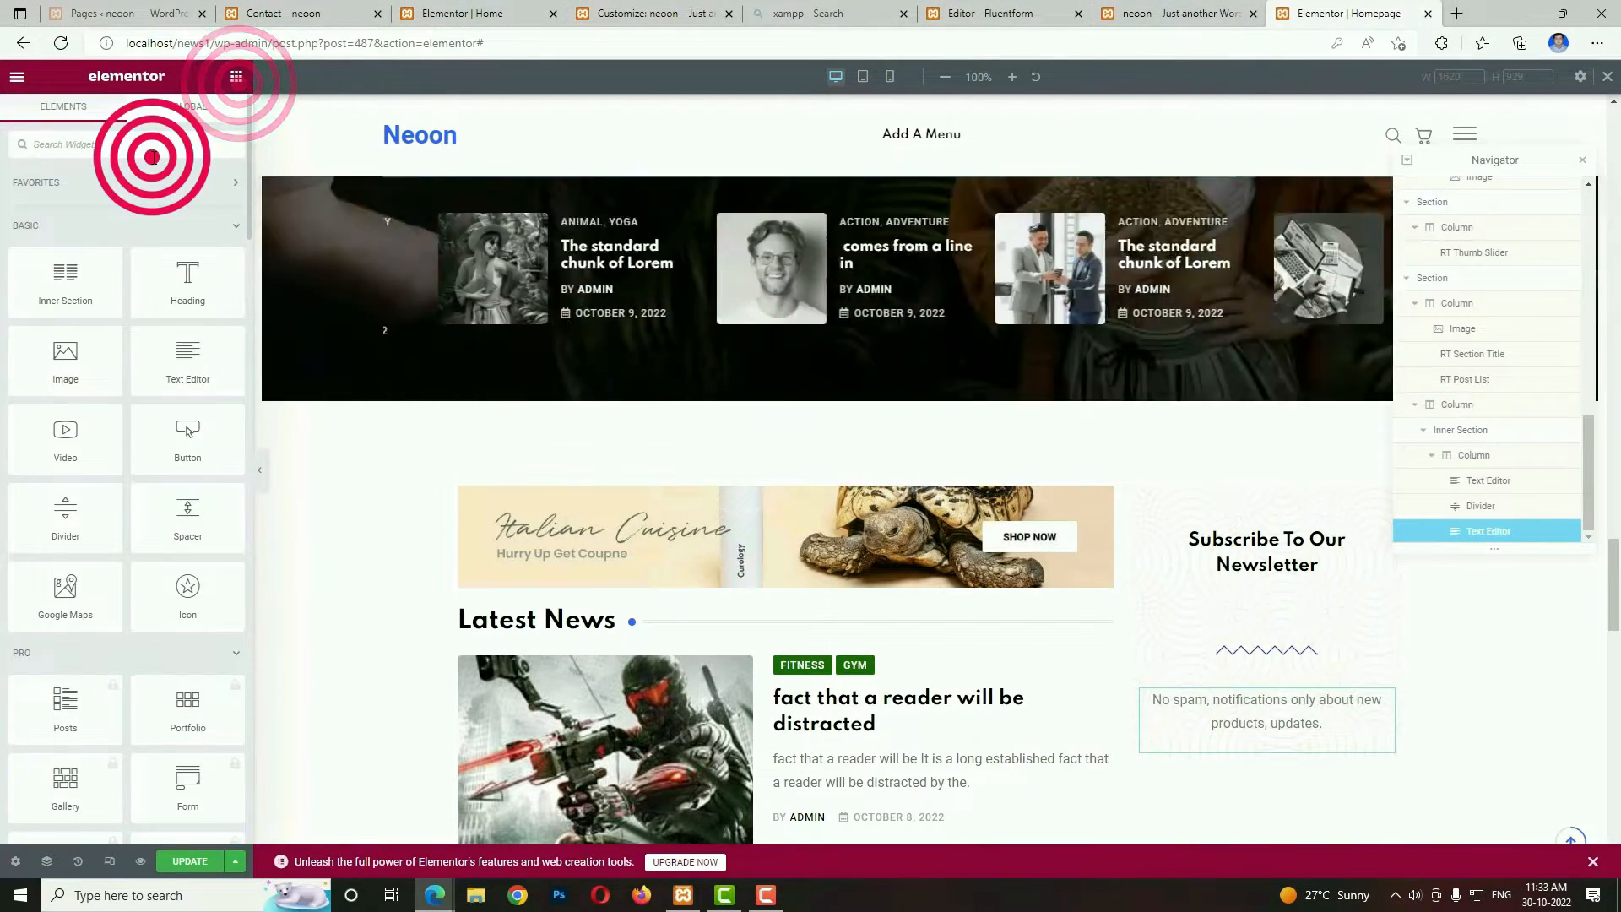
pyautogui.write('FORM')
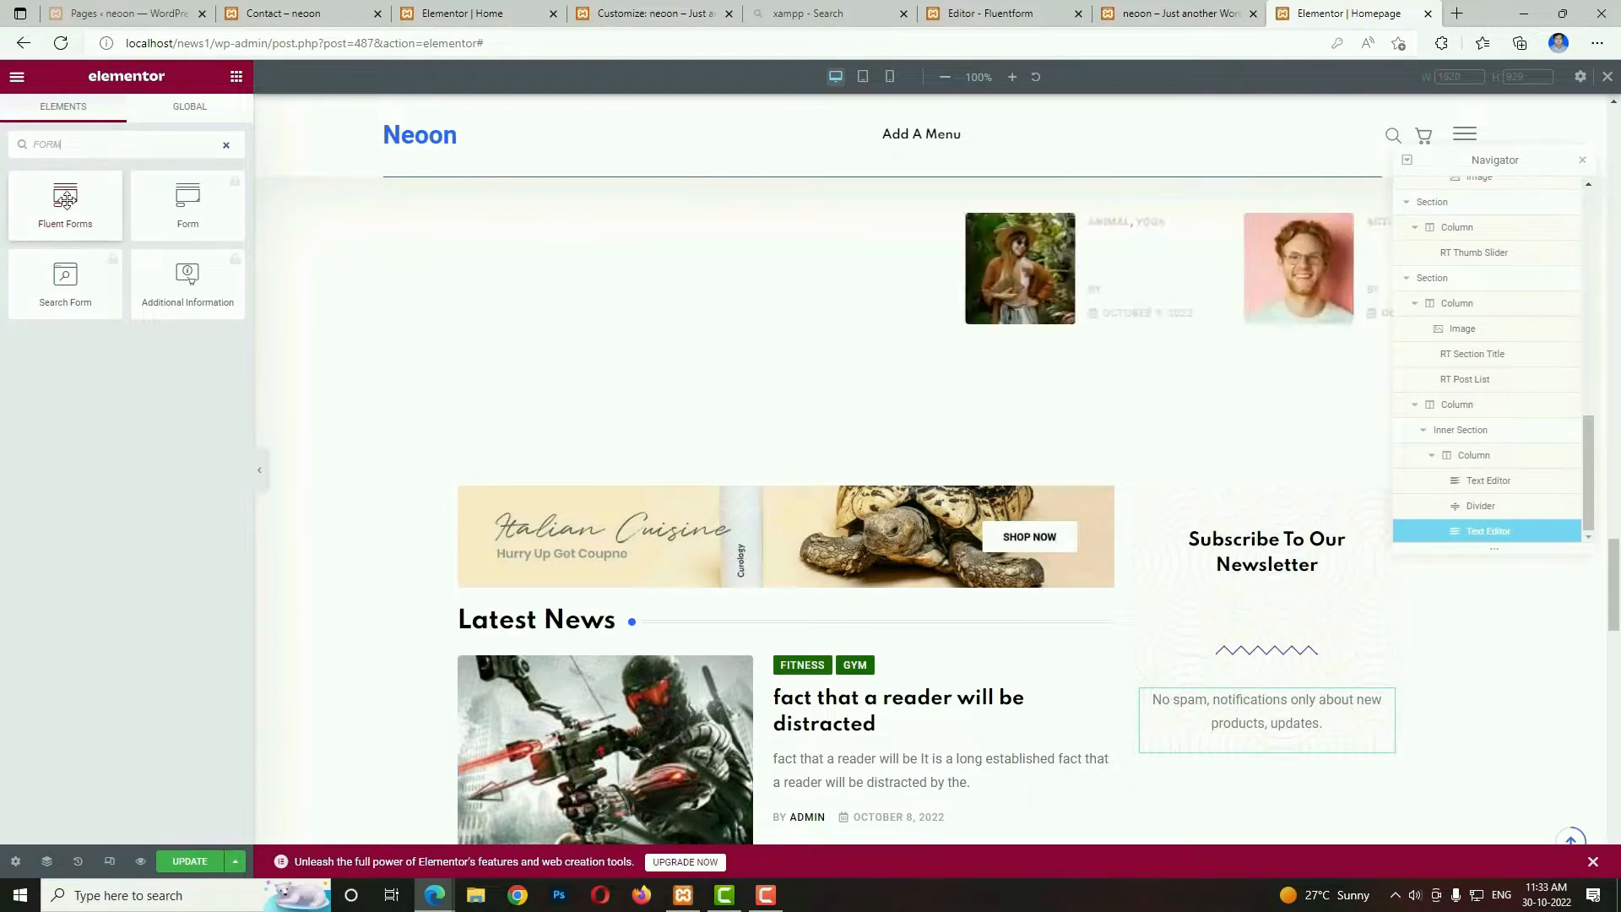
pyautogui.moveTo(65, 199); pyautogui.dragTo(1319, 739)
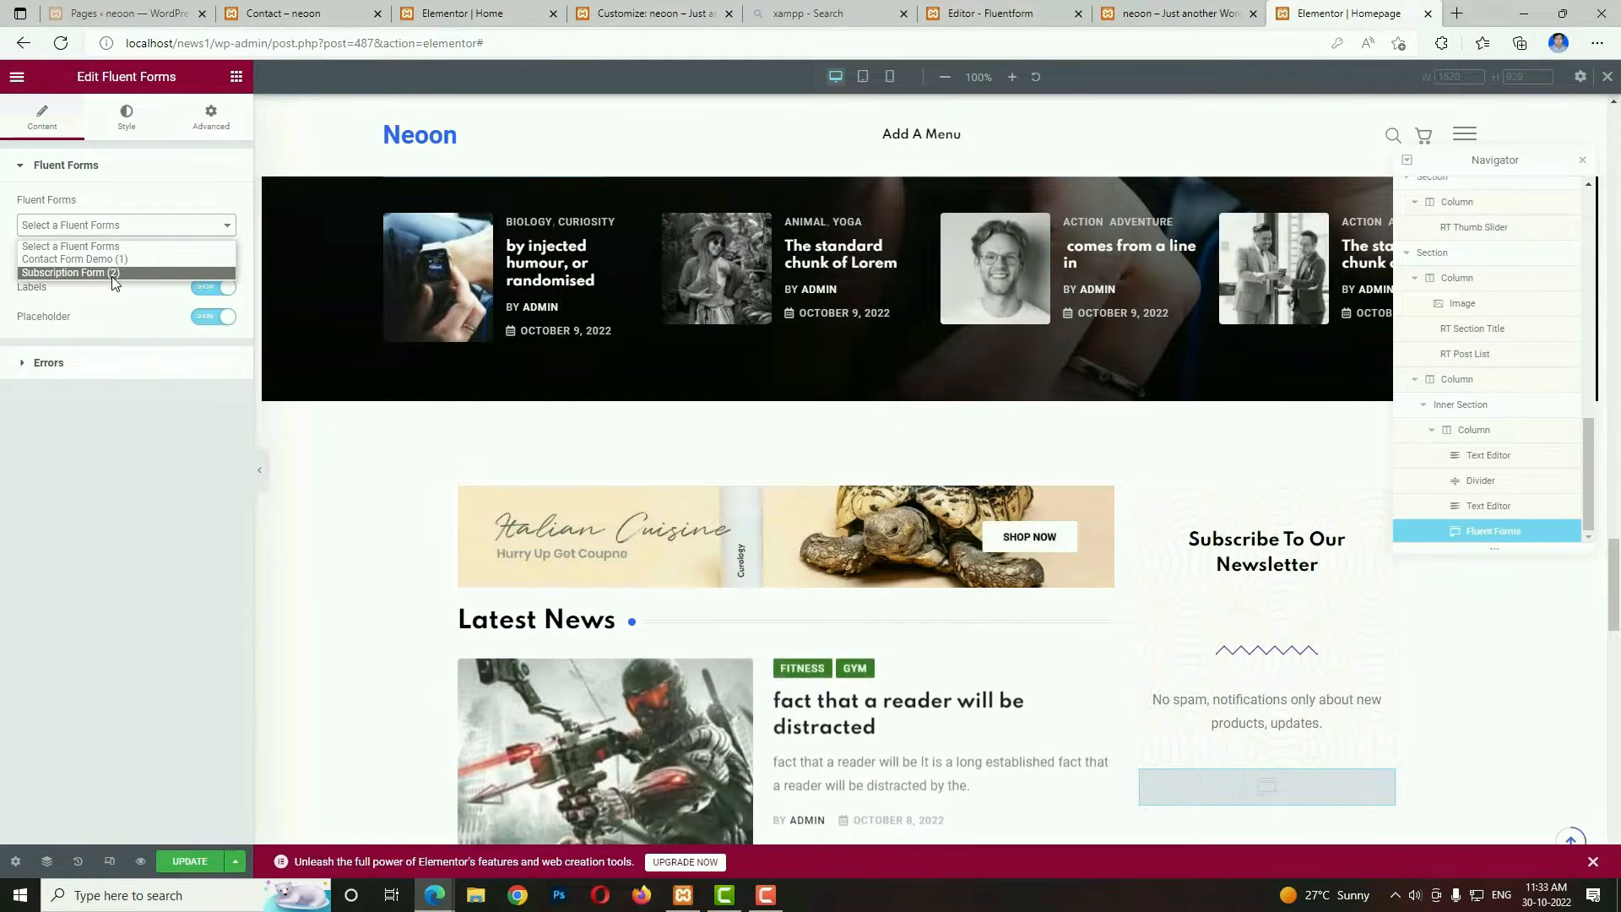
pyautogui.click(112, 273)
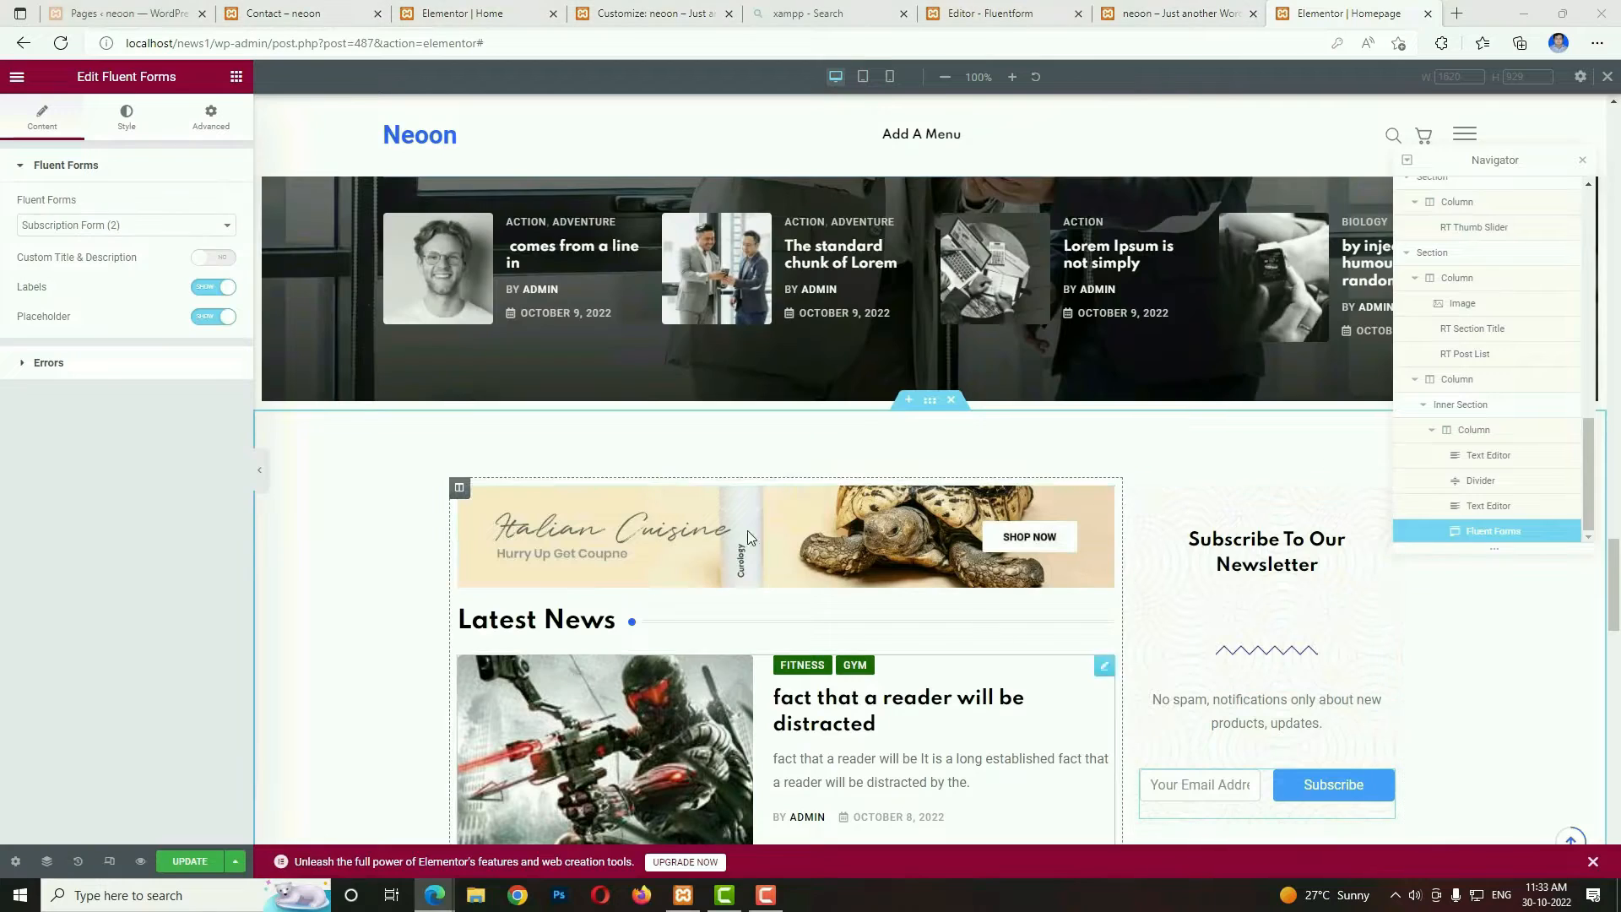
# Find the RT Category widget and place it below the subscription form.
pyautogui.click(236, 77)
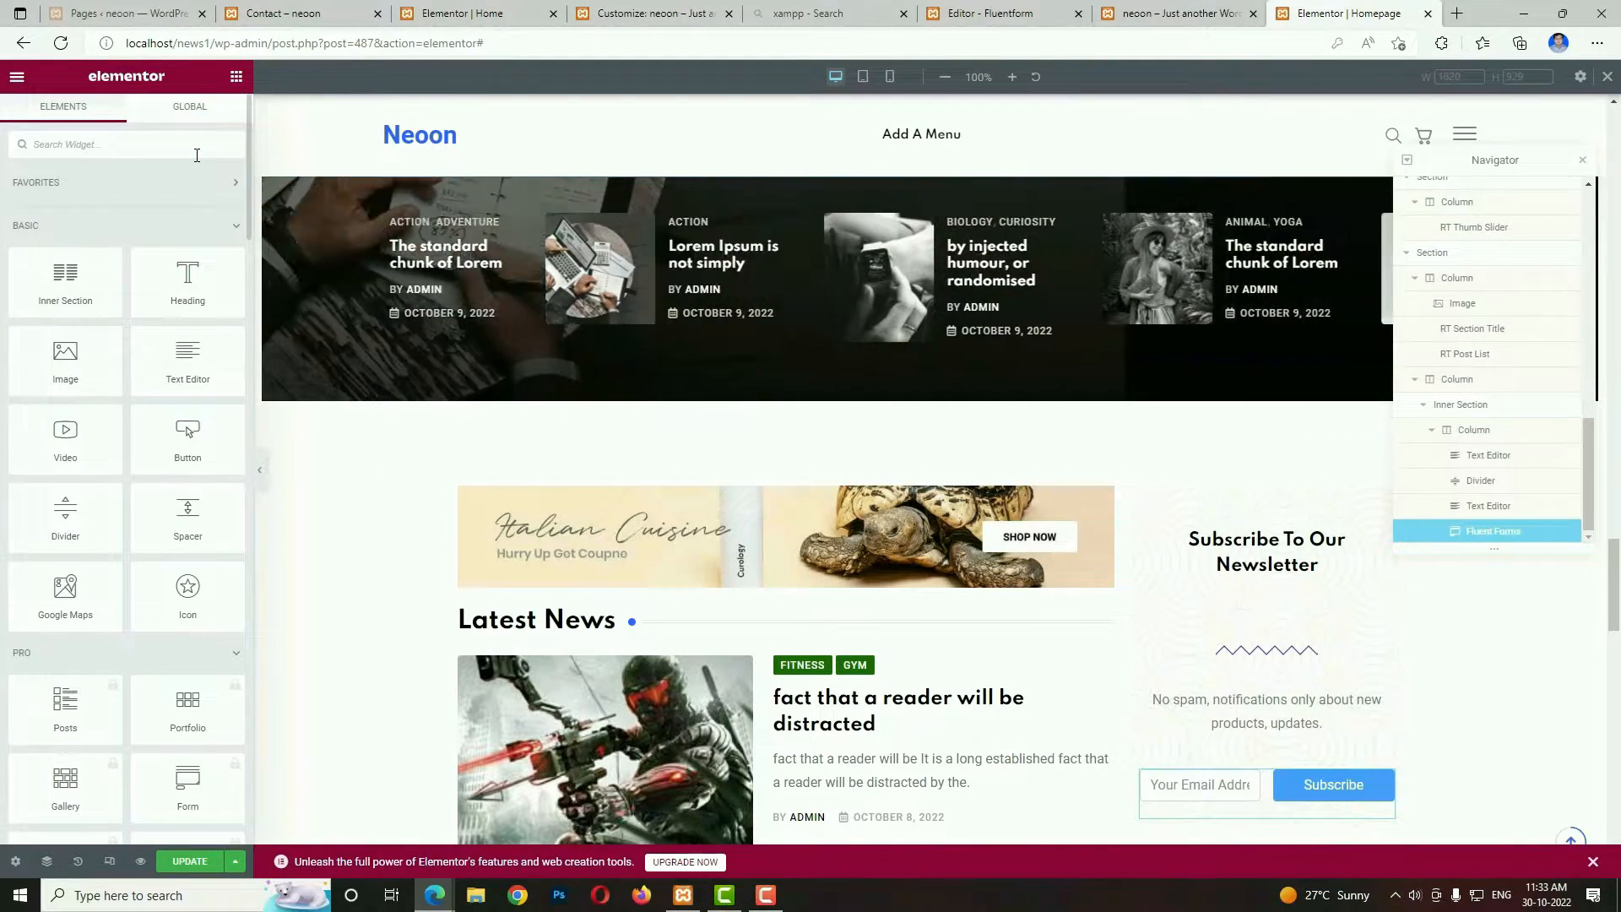
pyautogui.write('CATE')
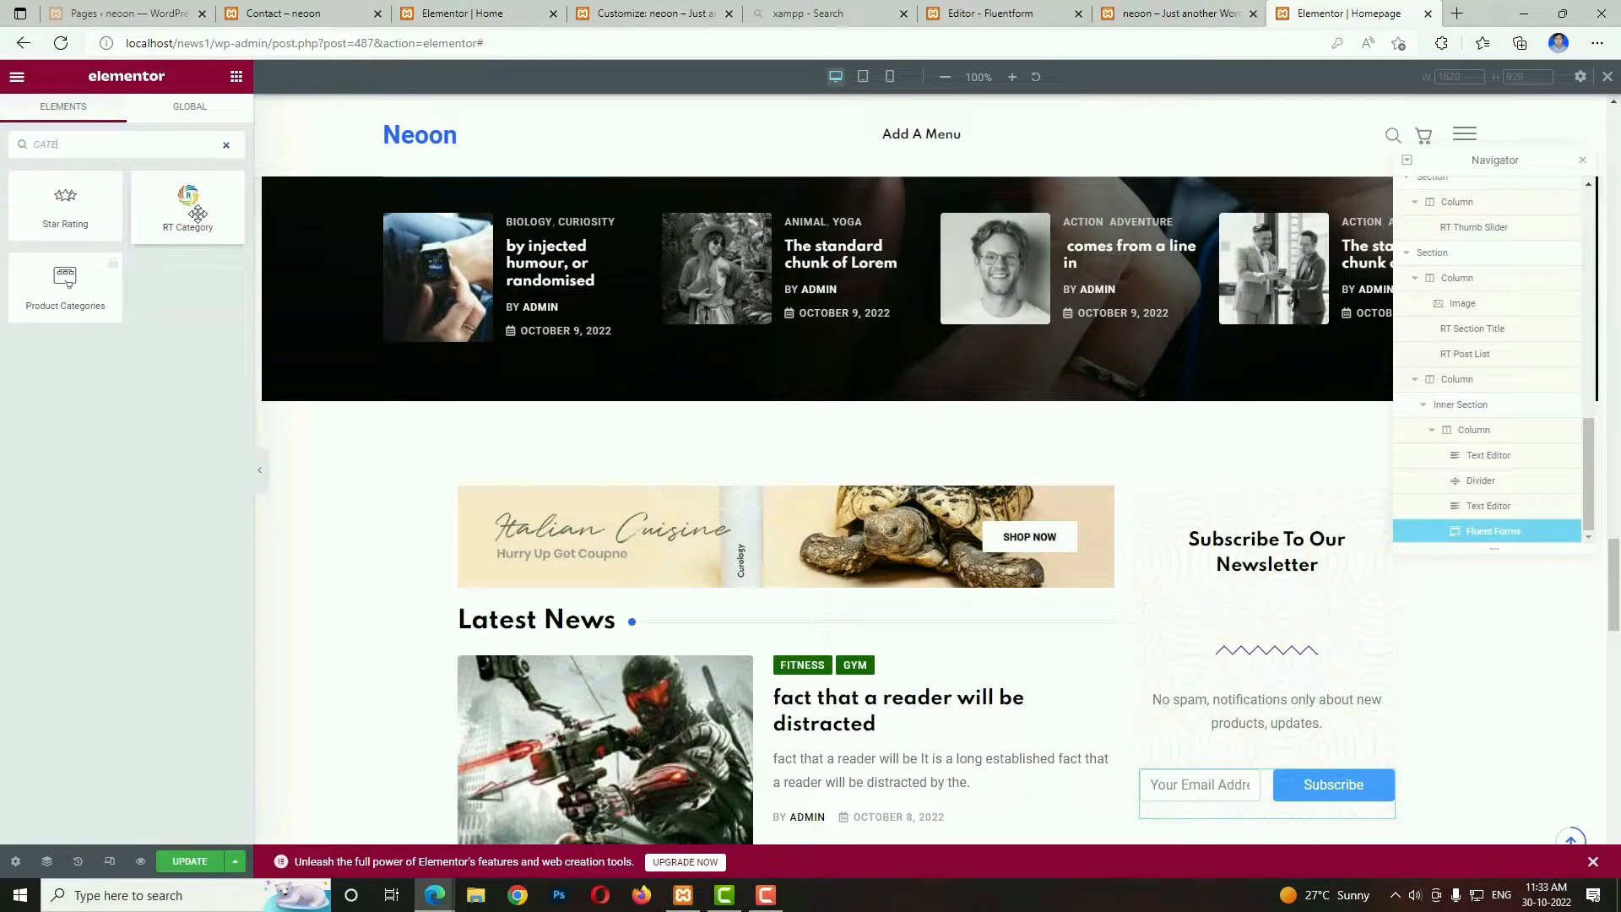
pyautogui.moveTo(198, 213); pyautogui.dragTo(1294, 813)
# Set the RT Category widget's category style to List Layout and its item space to Gutters 2.
pyautogui.click(173, 207)
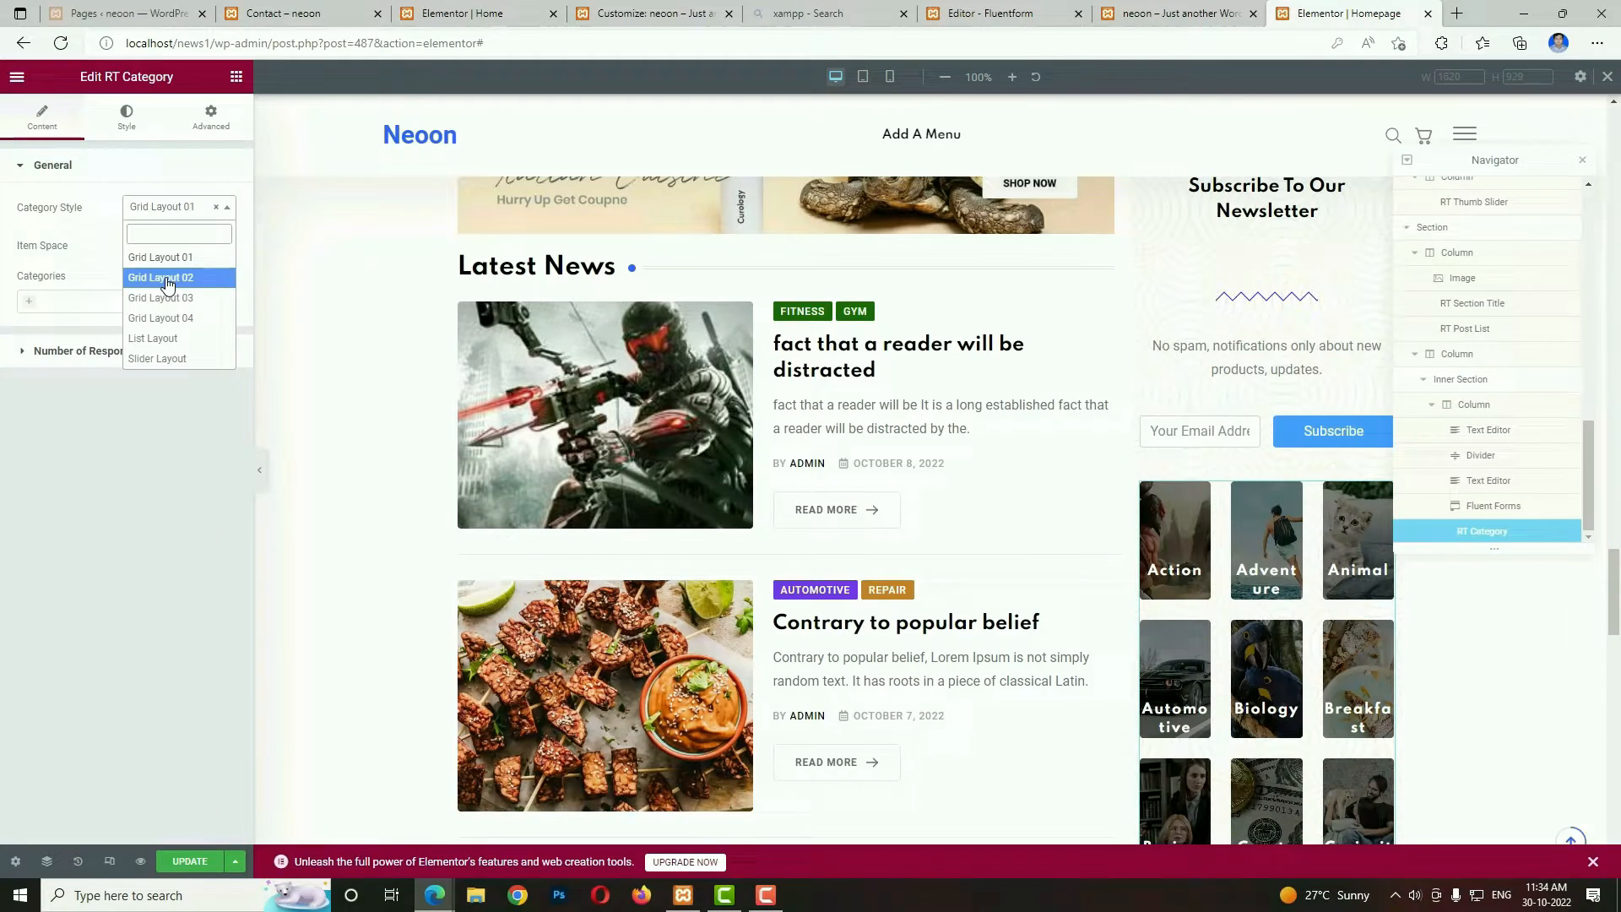
pyautogui.click(163, 340)
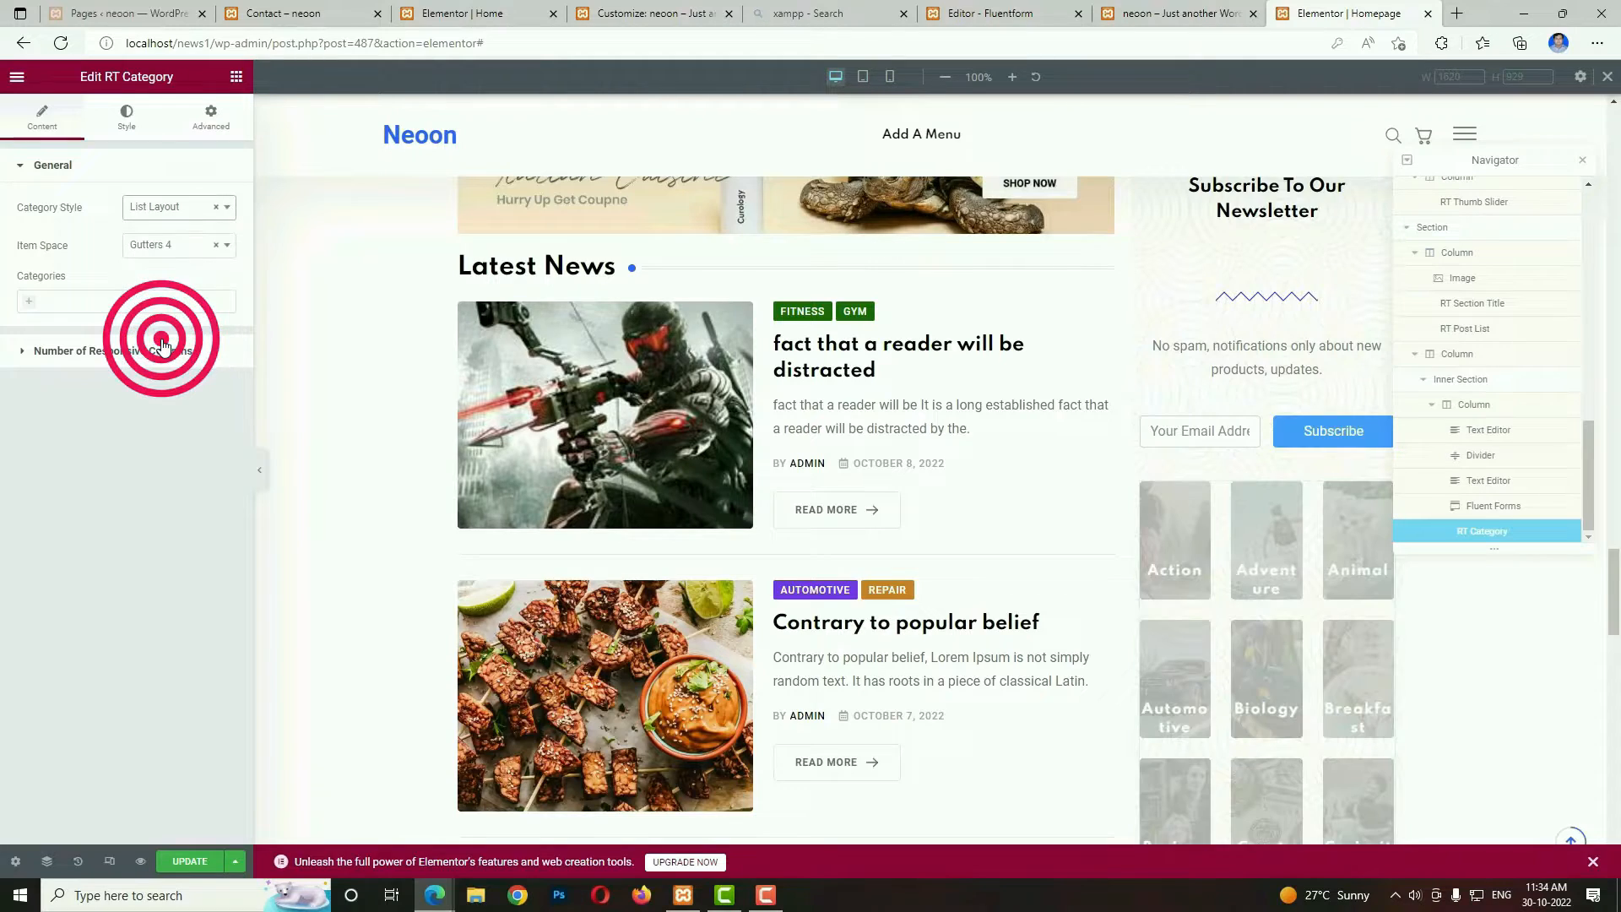
pyautogui.click(173, 249)
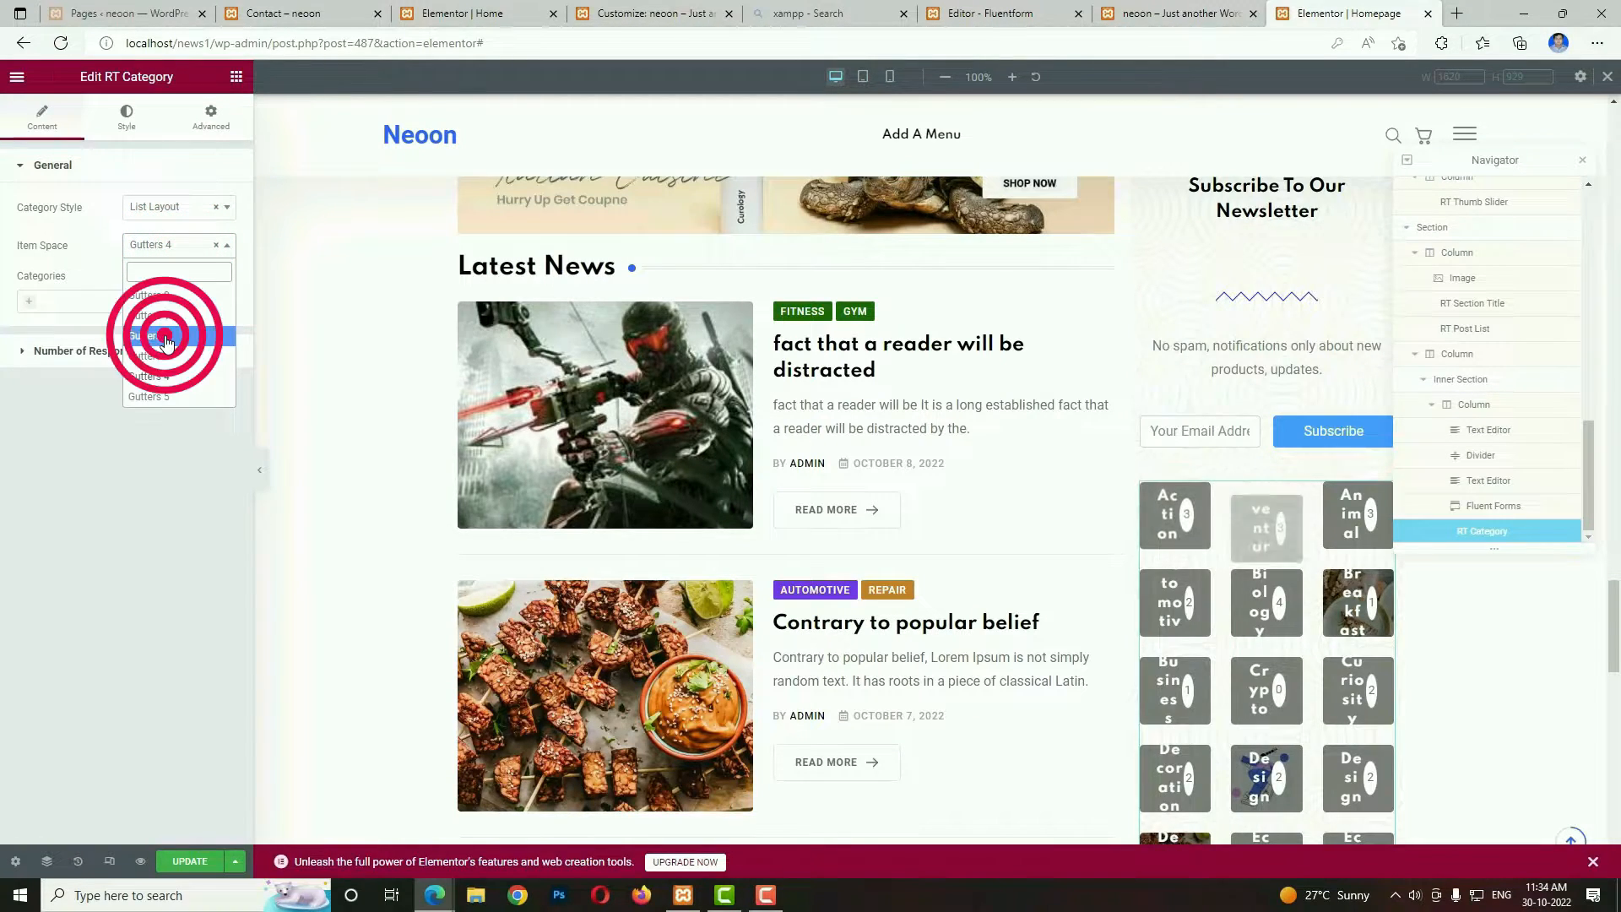
pyautogui.click(165, 338)
# Limit the category list to Action, Adventure, Biology, Marine, Automotive, Repair and Business.
pyautogui.click(27, 304)
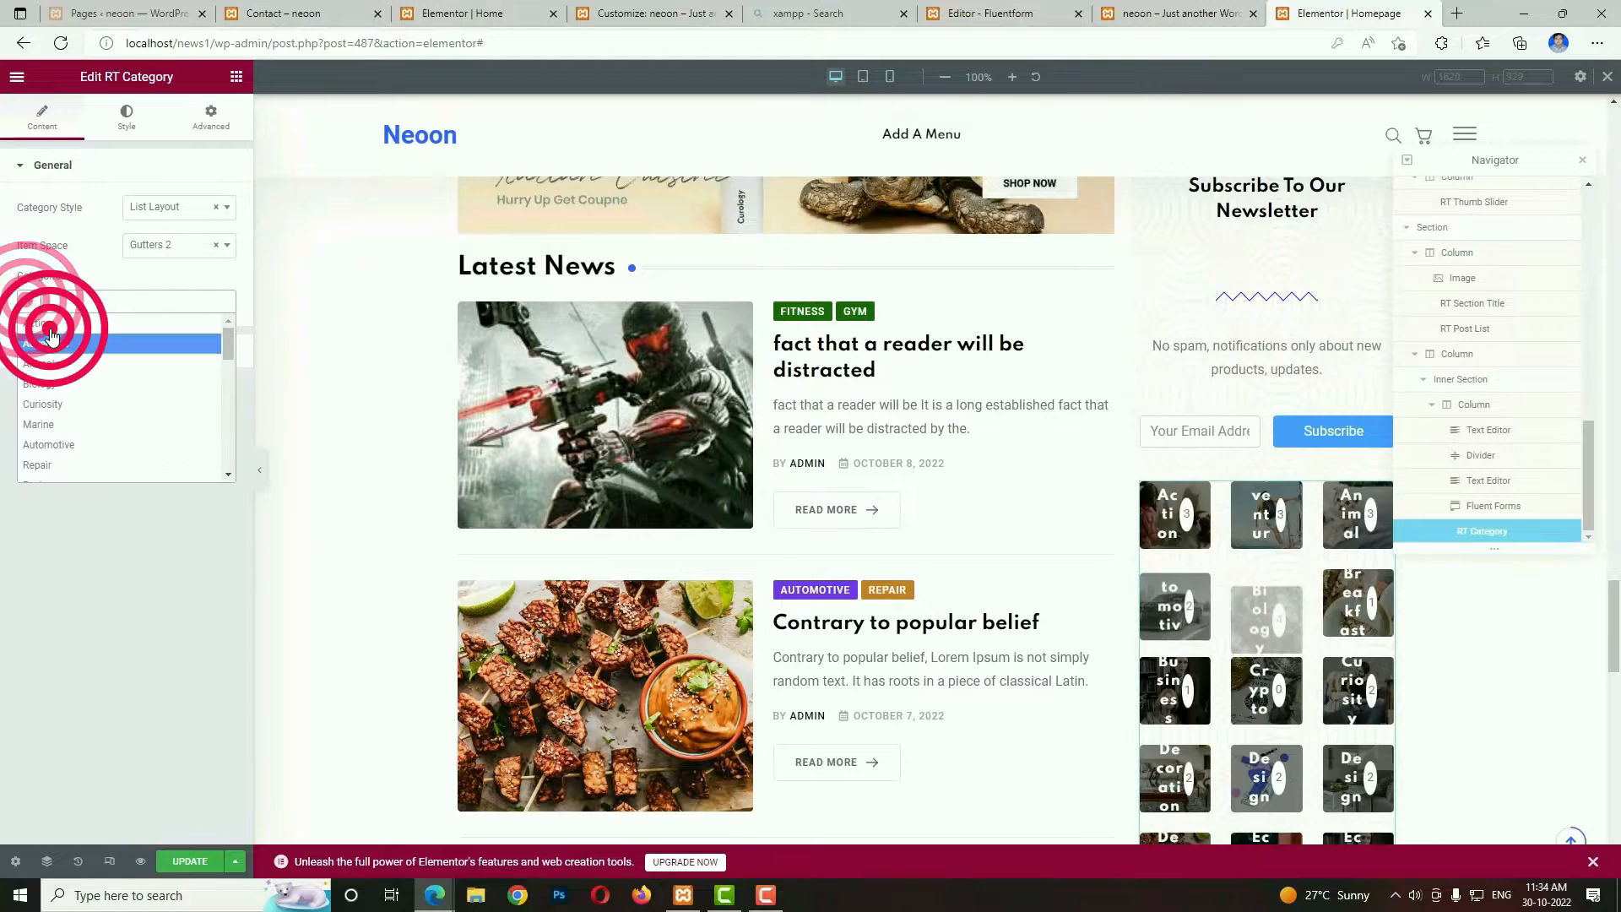
pyautogui.click(51, 335)
pyautogui.click(73, 304)
pyautogui.click(63, 345)
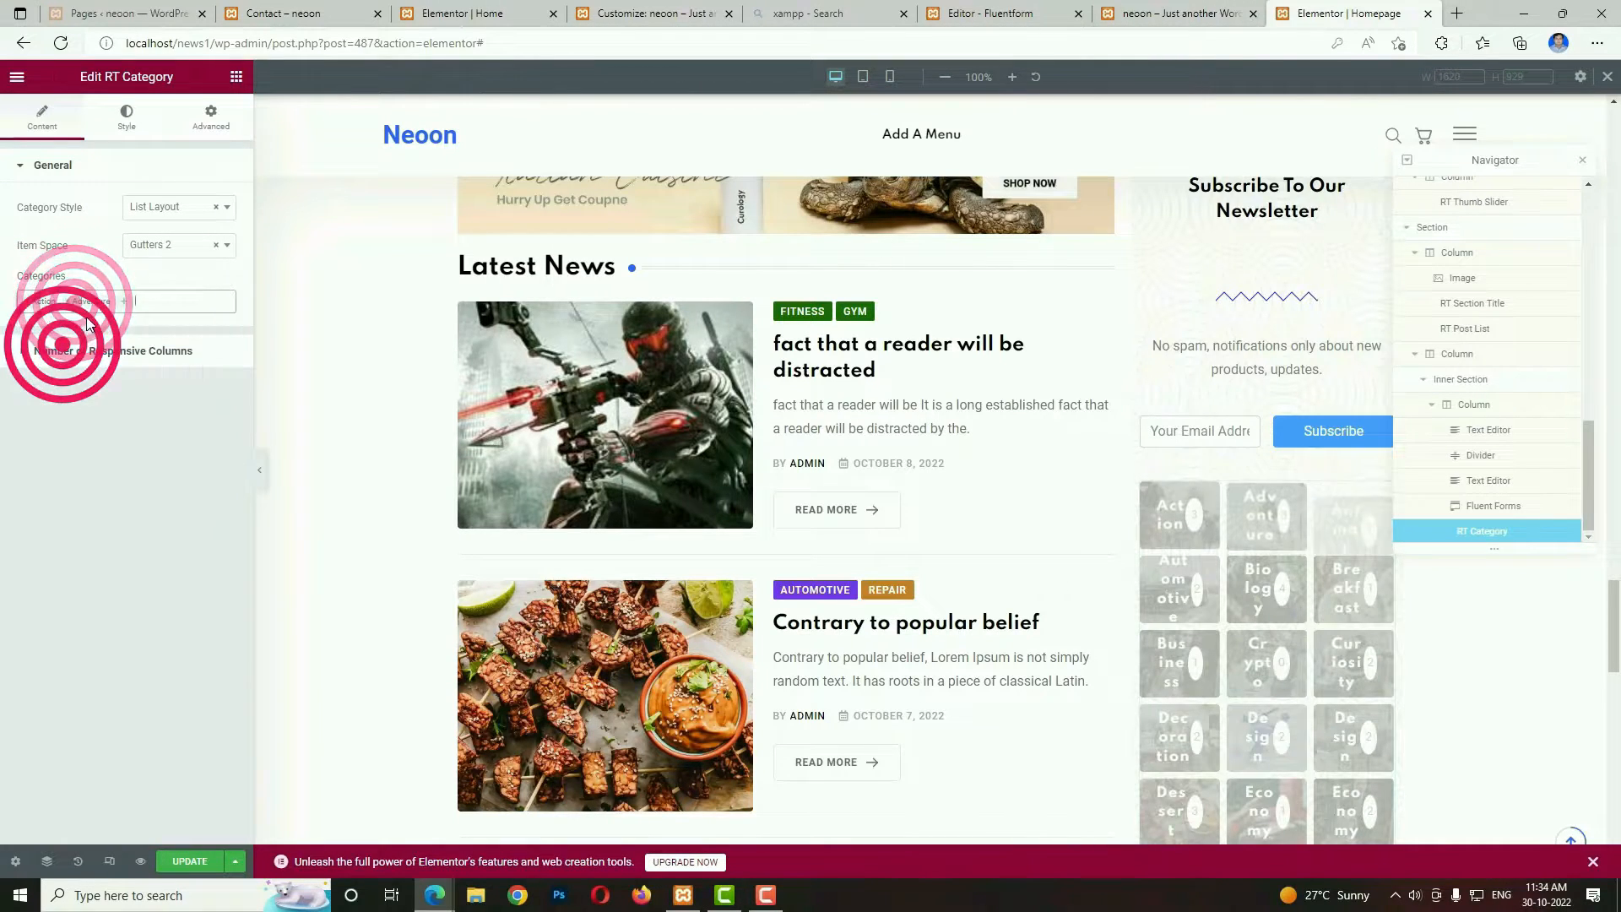
pyautogui.click(131, 298)
pyautogui.click(99, 377)
pyautogui.click(169, 302)
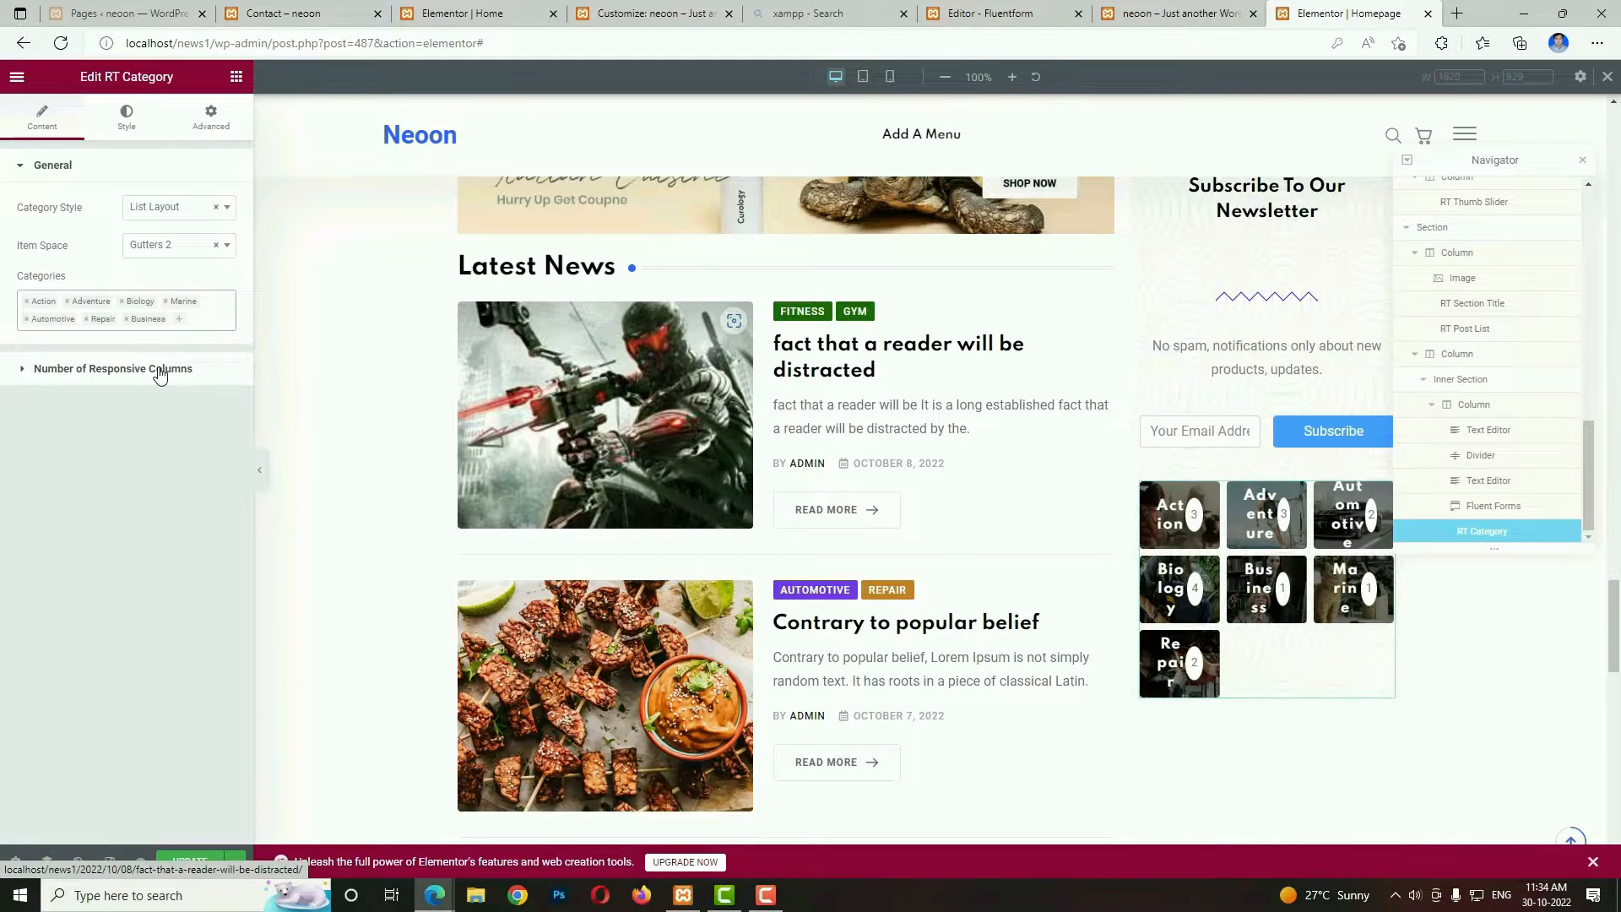
# Set the category list's responsive columns to 1 Col for both desktop widths and for tablets.
pyautogui.click(160, 369)
pyautogui.click(160, 251)
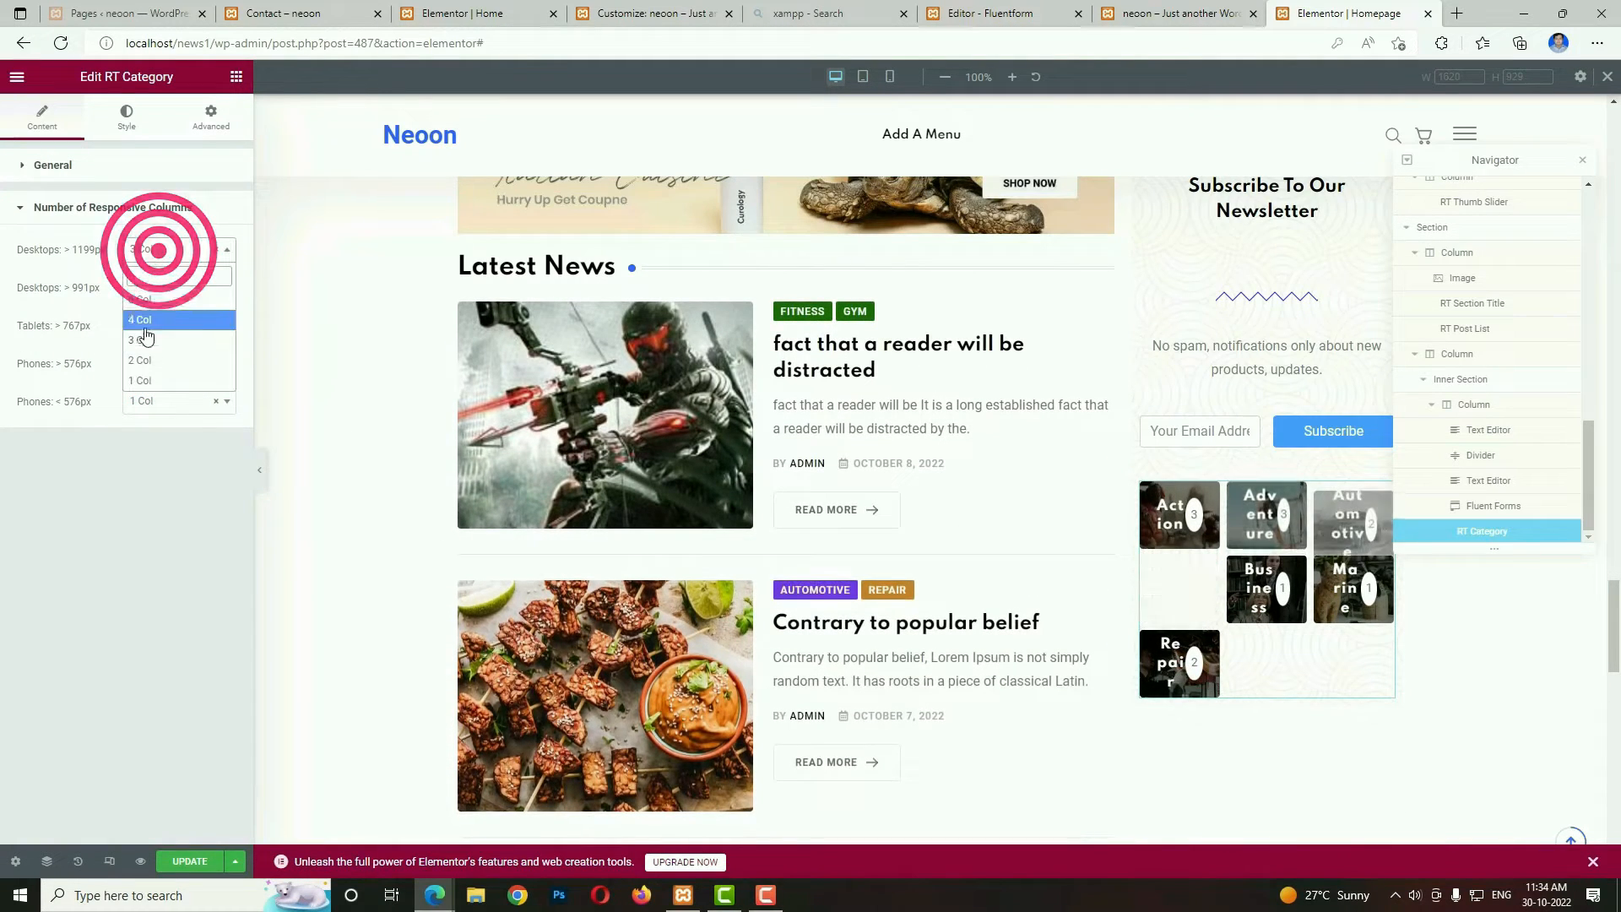
pyautogui.click(145, 376)
pyautogui.click(152, 289)
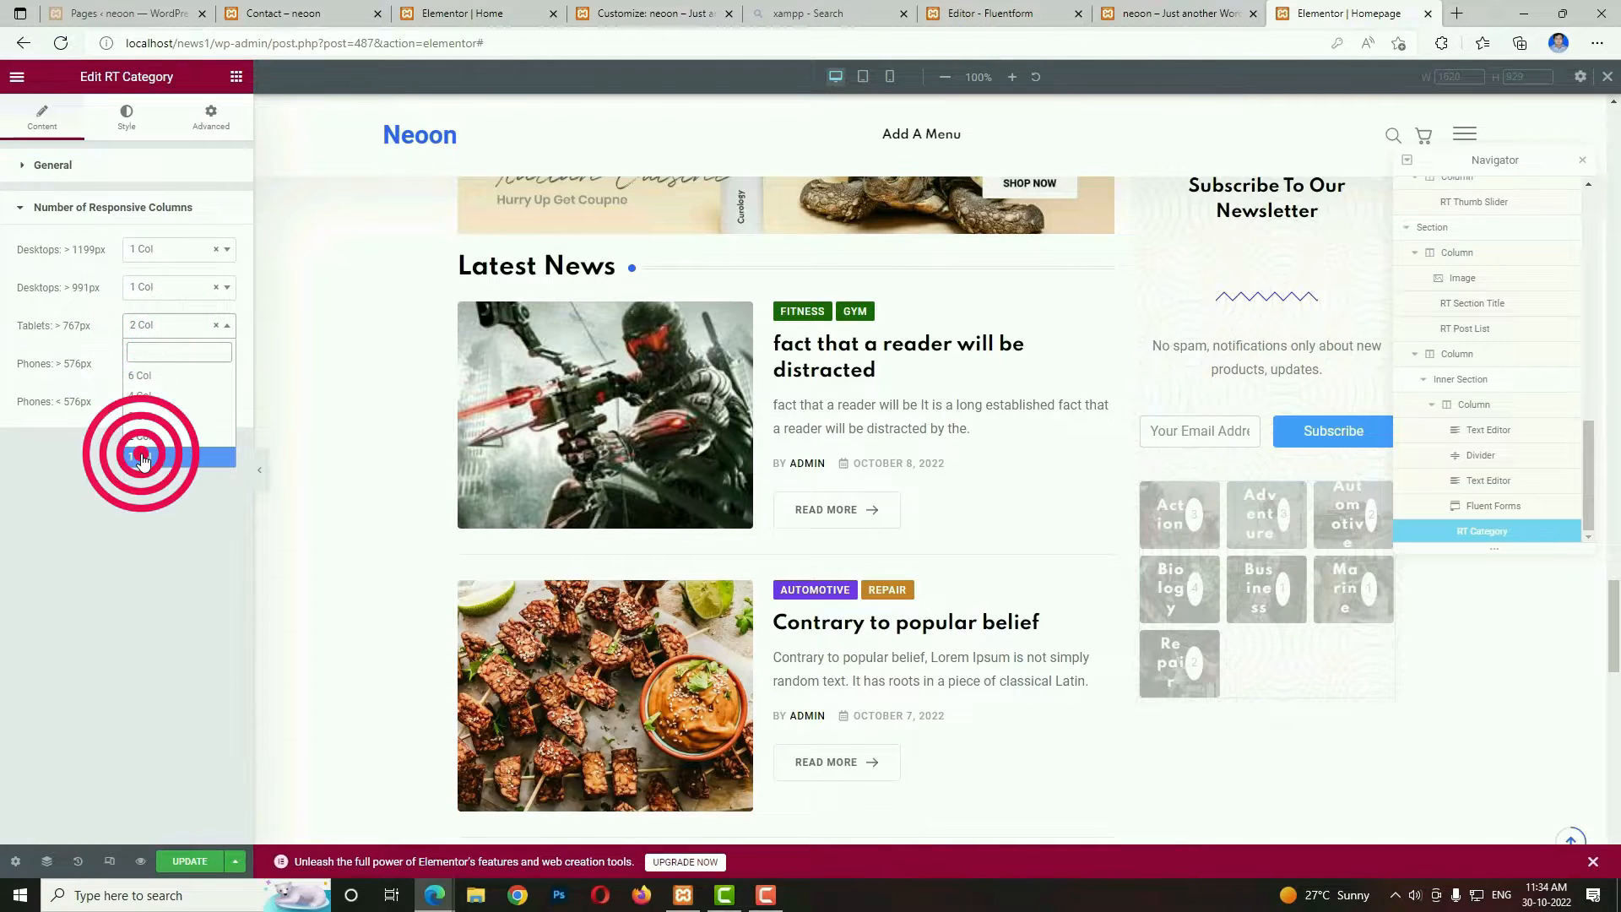
# Add an Inner Section below the category list and delete one of its two columns.
pyautogui.scroll(-5, 297, 416)
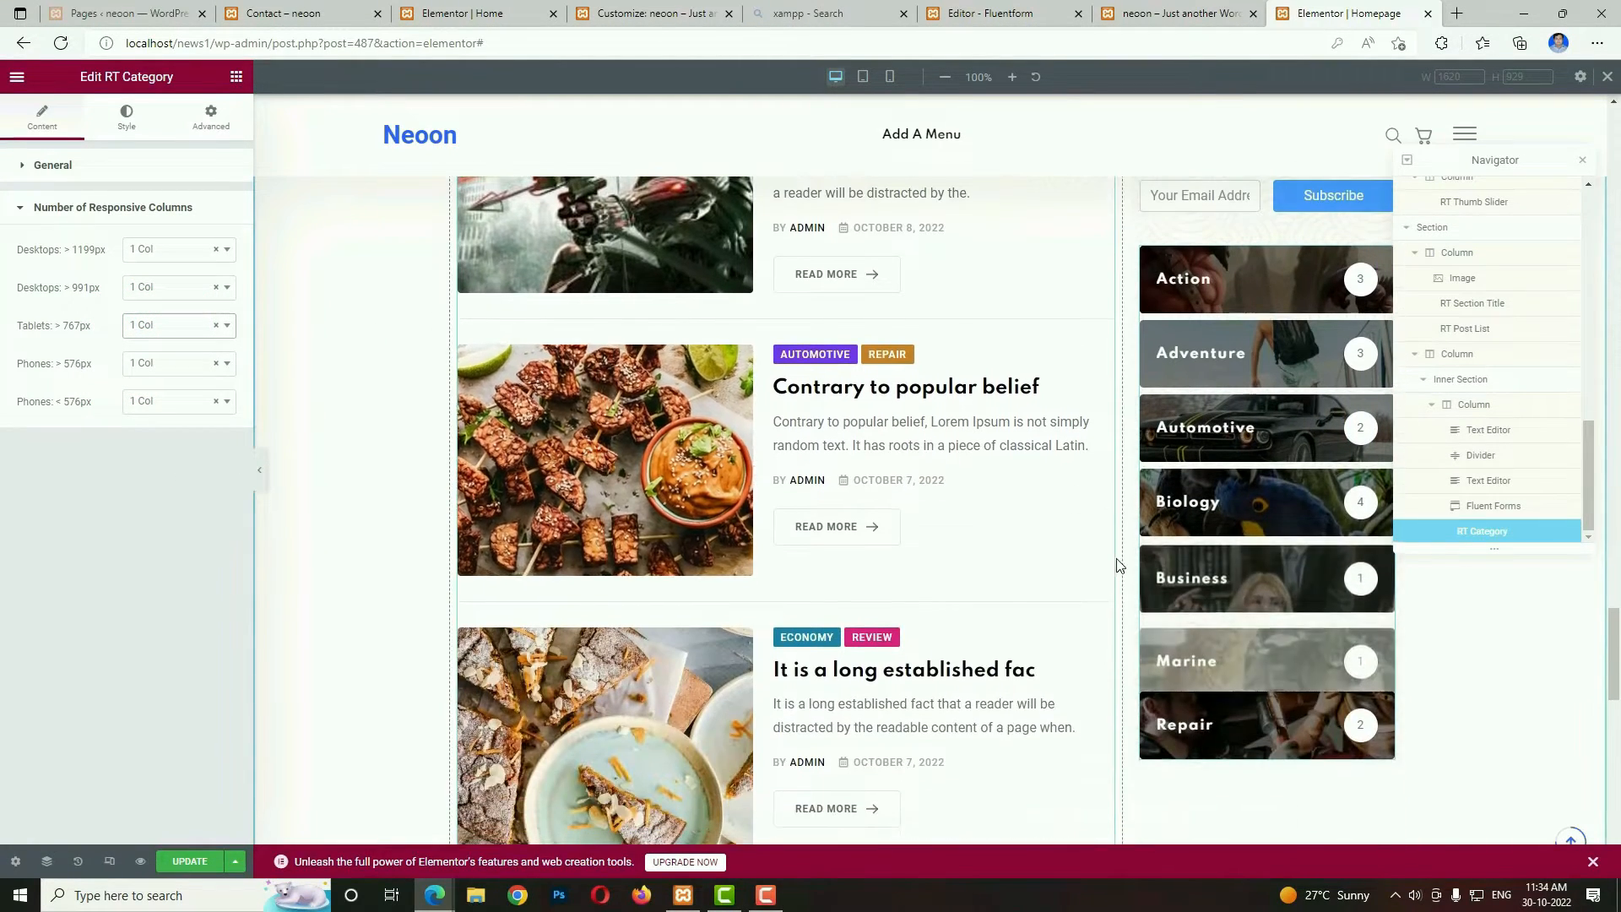
pyautogui.click(236, 76)
pyautogui.moveTo(65, 283); pyautogui.dragTo(1258, 788)
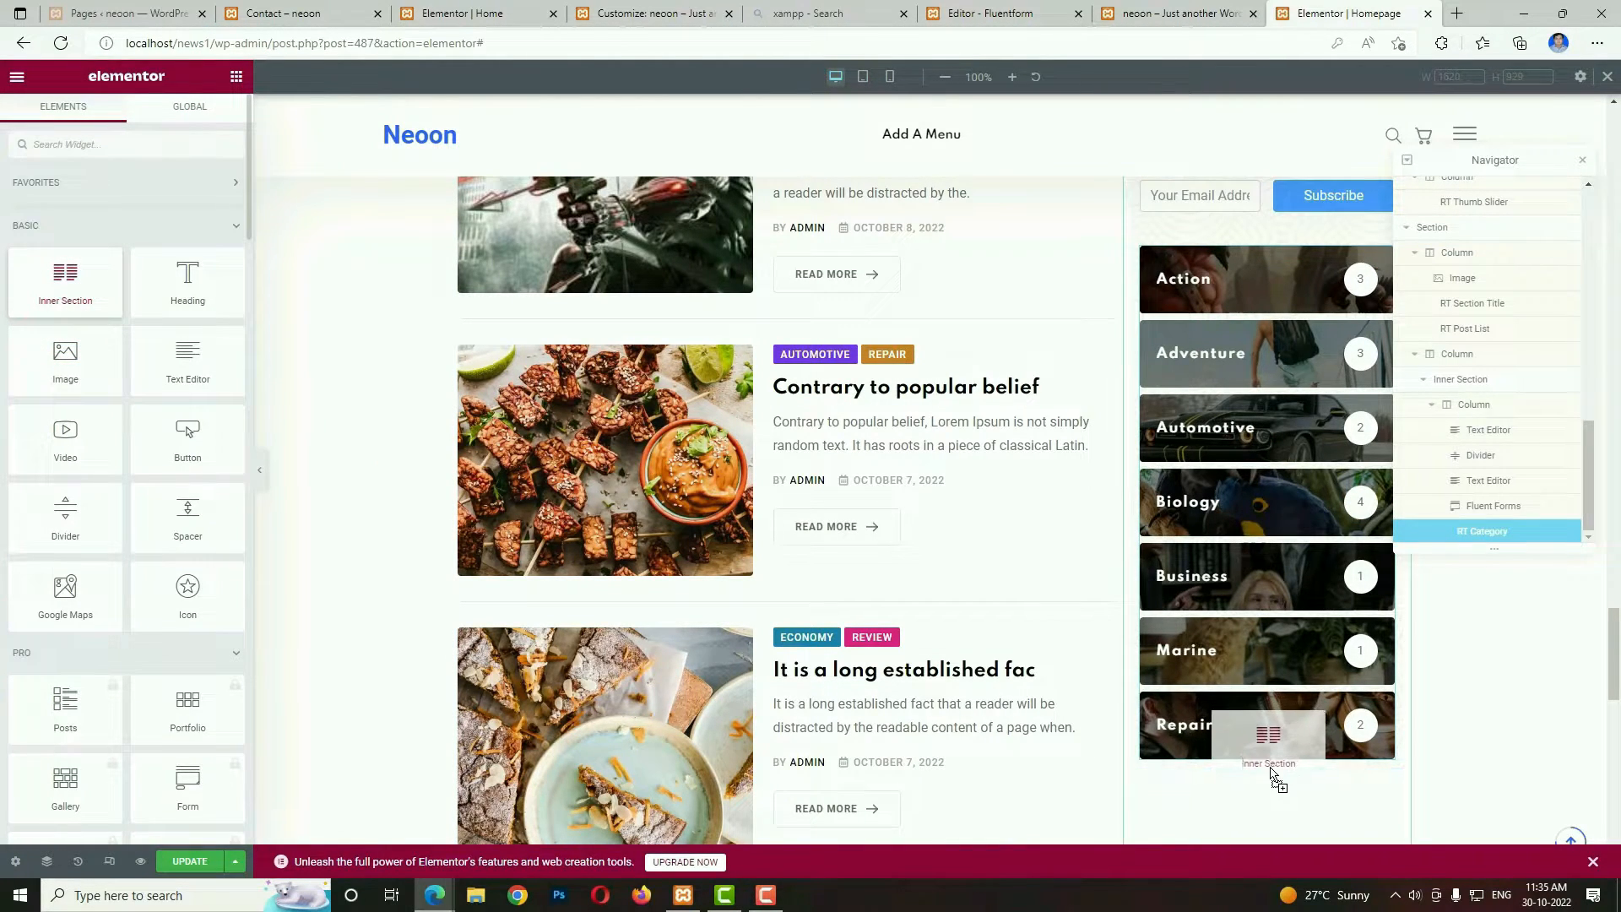
pyautogui.moveTo(1272, 774); pyautogui.dragTo(1272, 774)
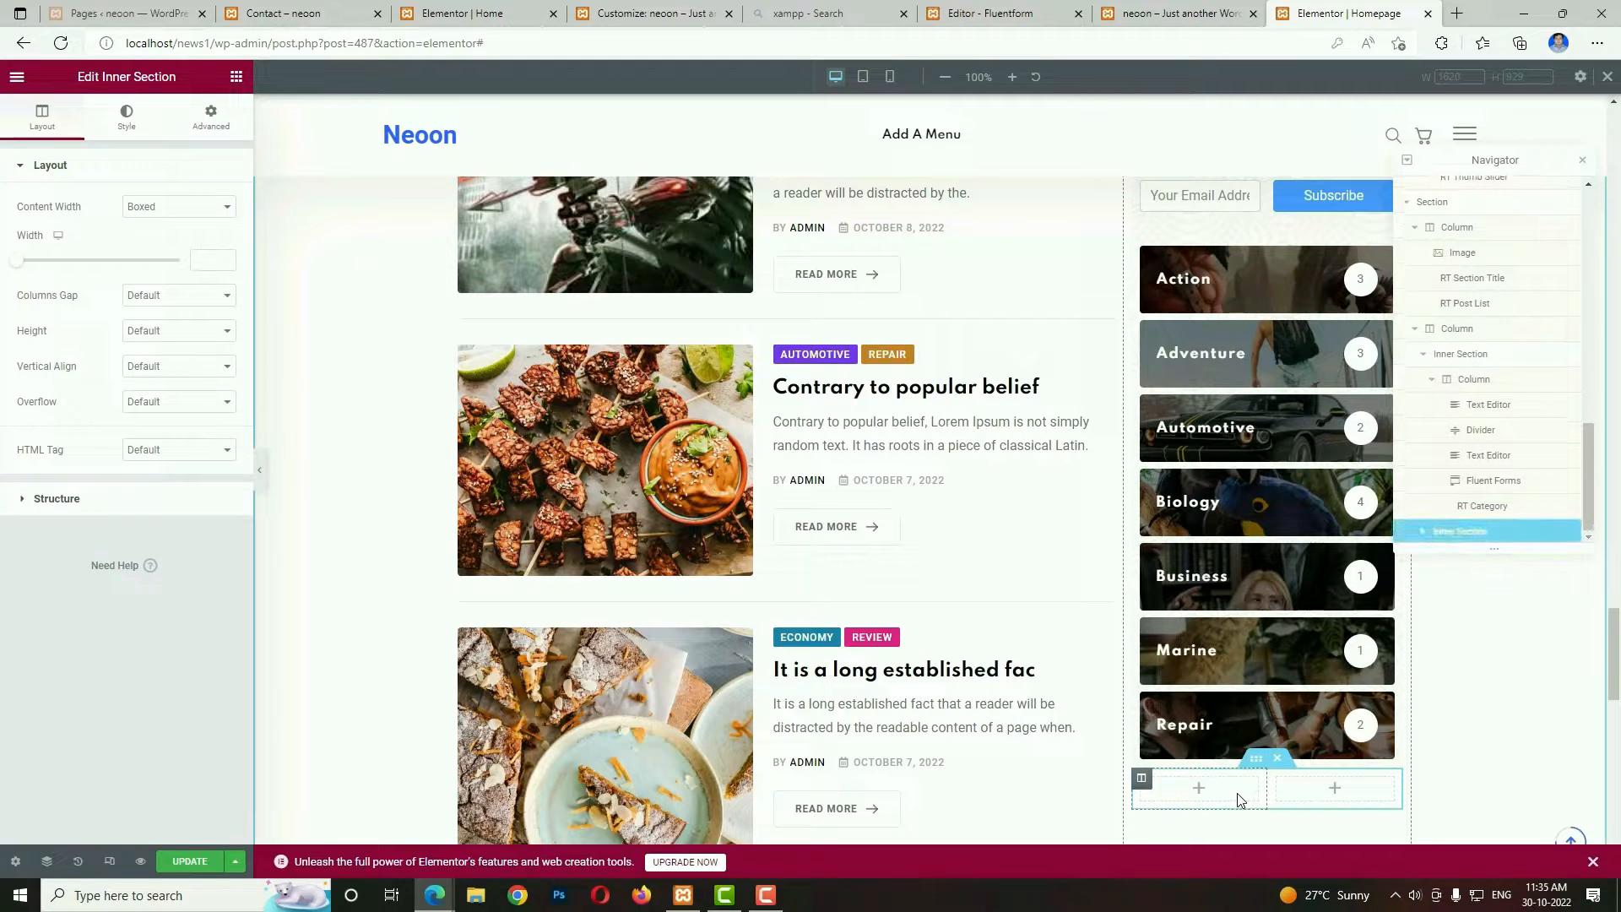
pyautogui.rightClick(1239, 798)
pyautogui.click(1280, 860)
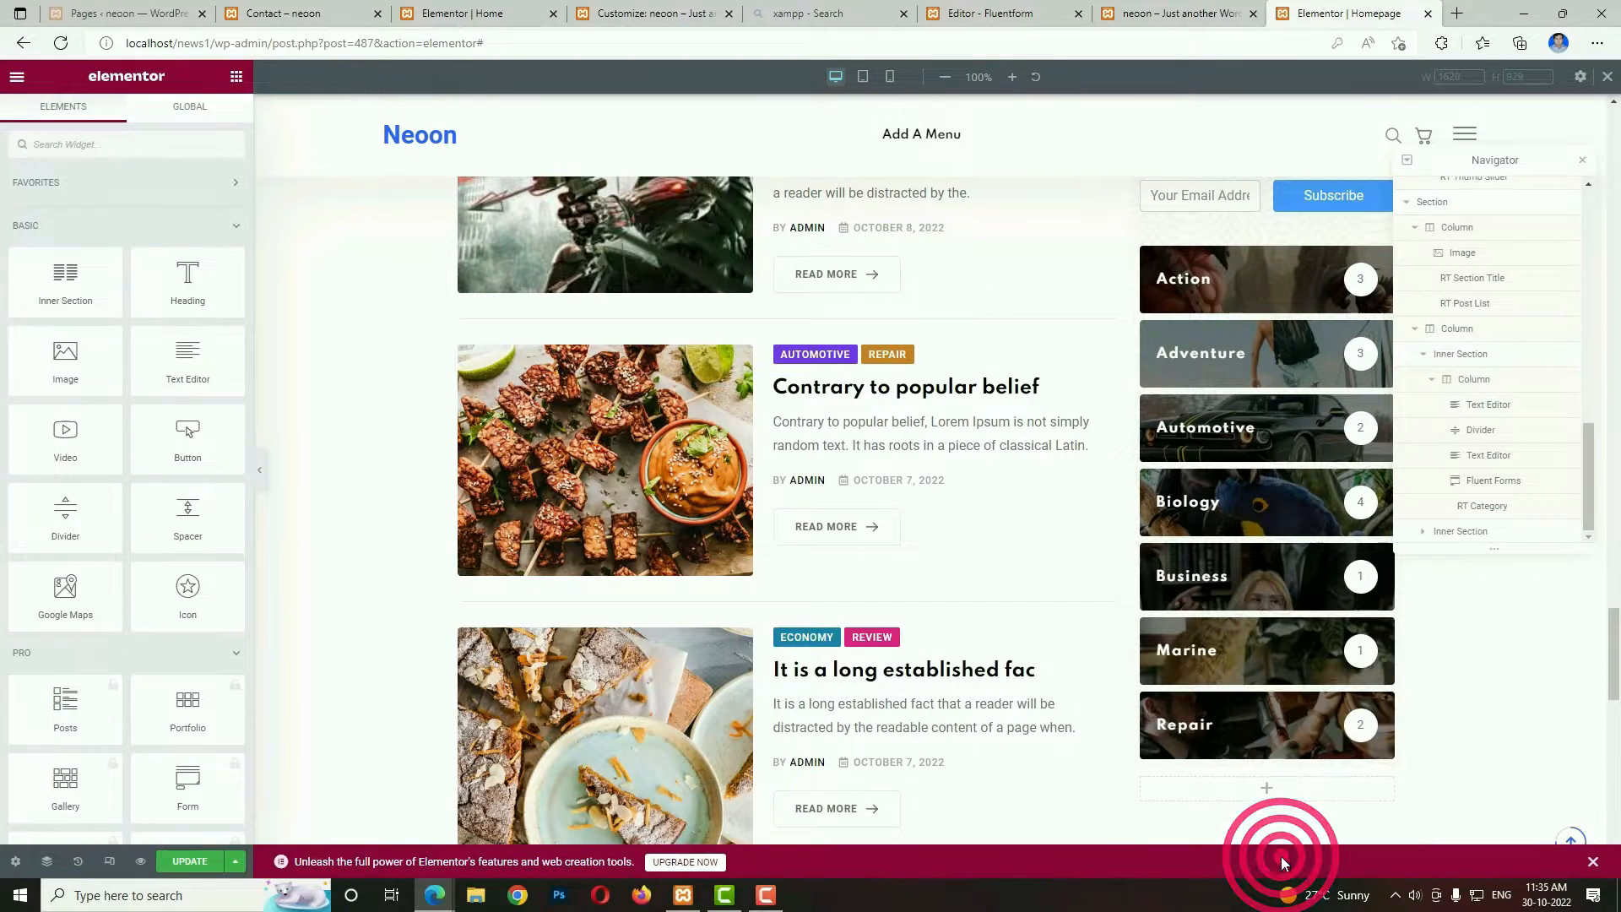
# Set the new inner section's padding to 30 top, 0 right, 20 bottom and 0 left.
pyautogui.scroll(-3, 1267, 574)
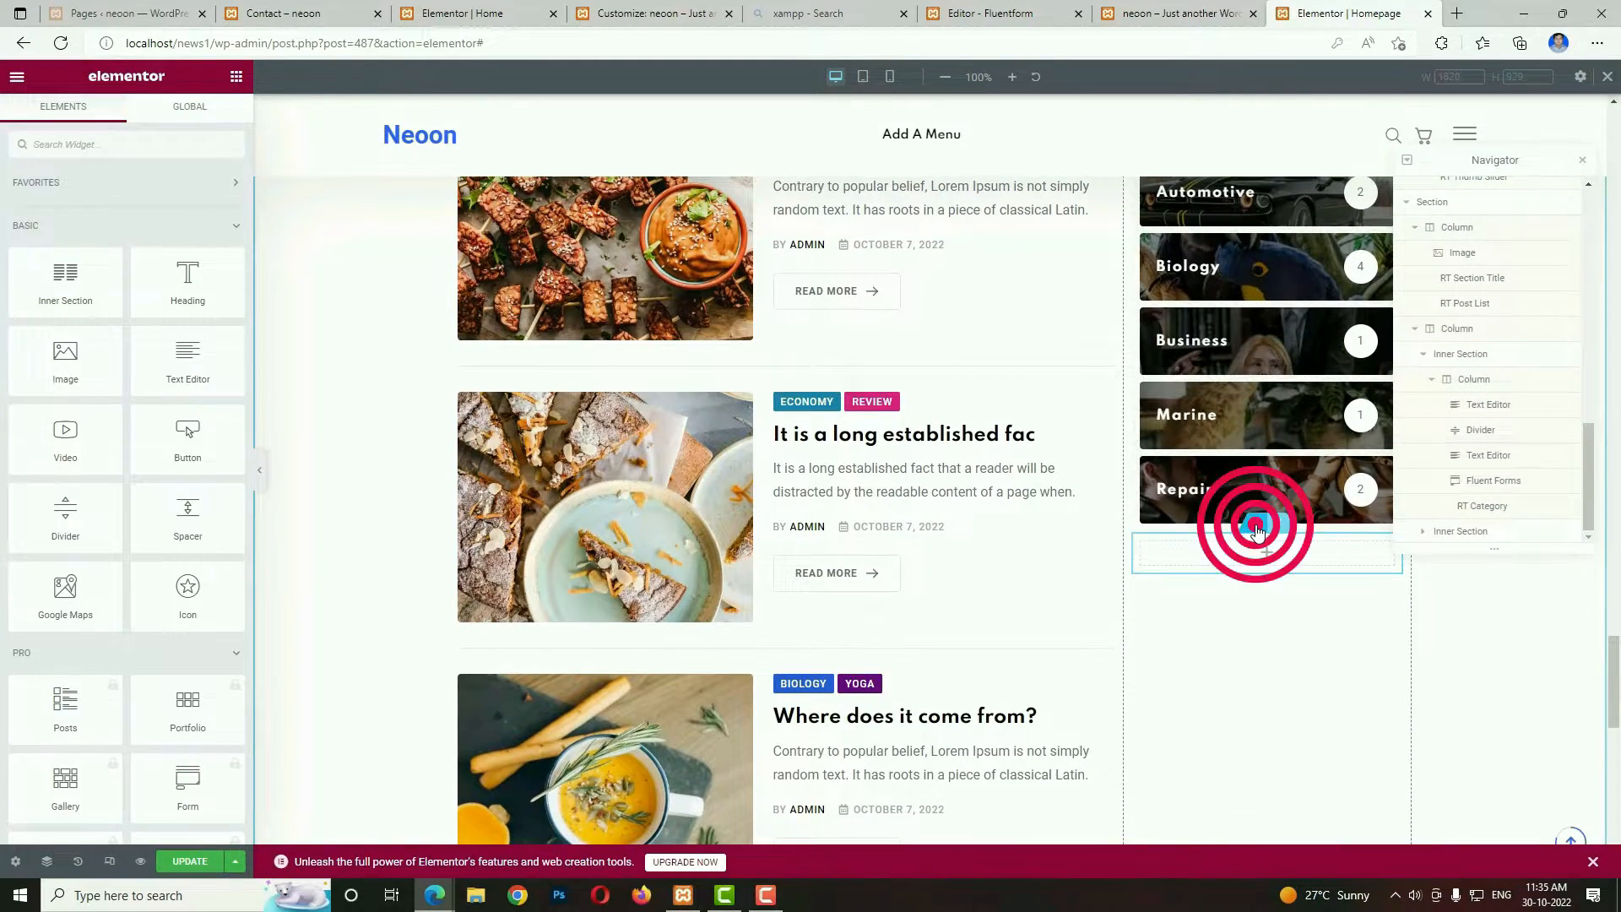
pyautogui.click(1257, 528)
pyautogui.click(215, 120)
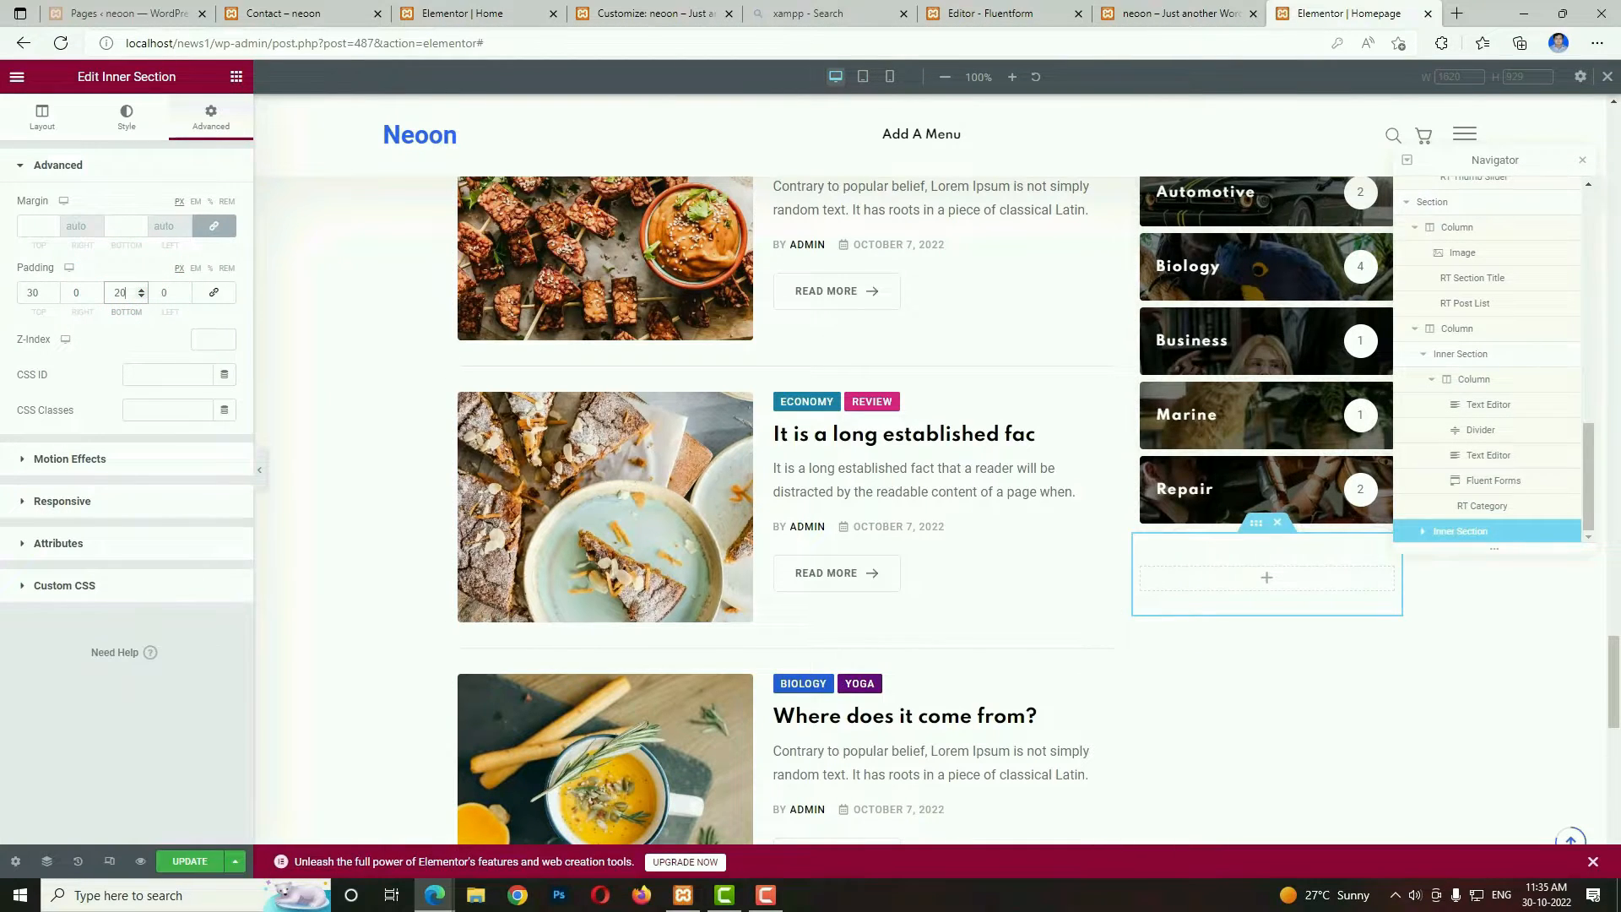
# Check the demo page's sidebar and add an Image widget with the Summer Sale banner ad-post_1.jpg to the inner section.
pyautogui.click(1178, 15)
pyautogui.scroll(-10, 1300, 503)
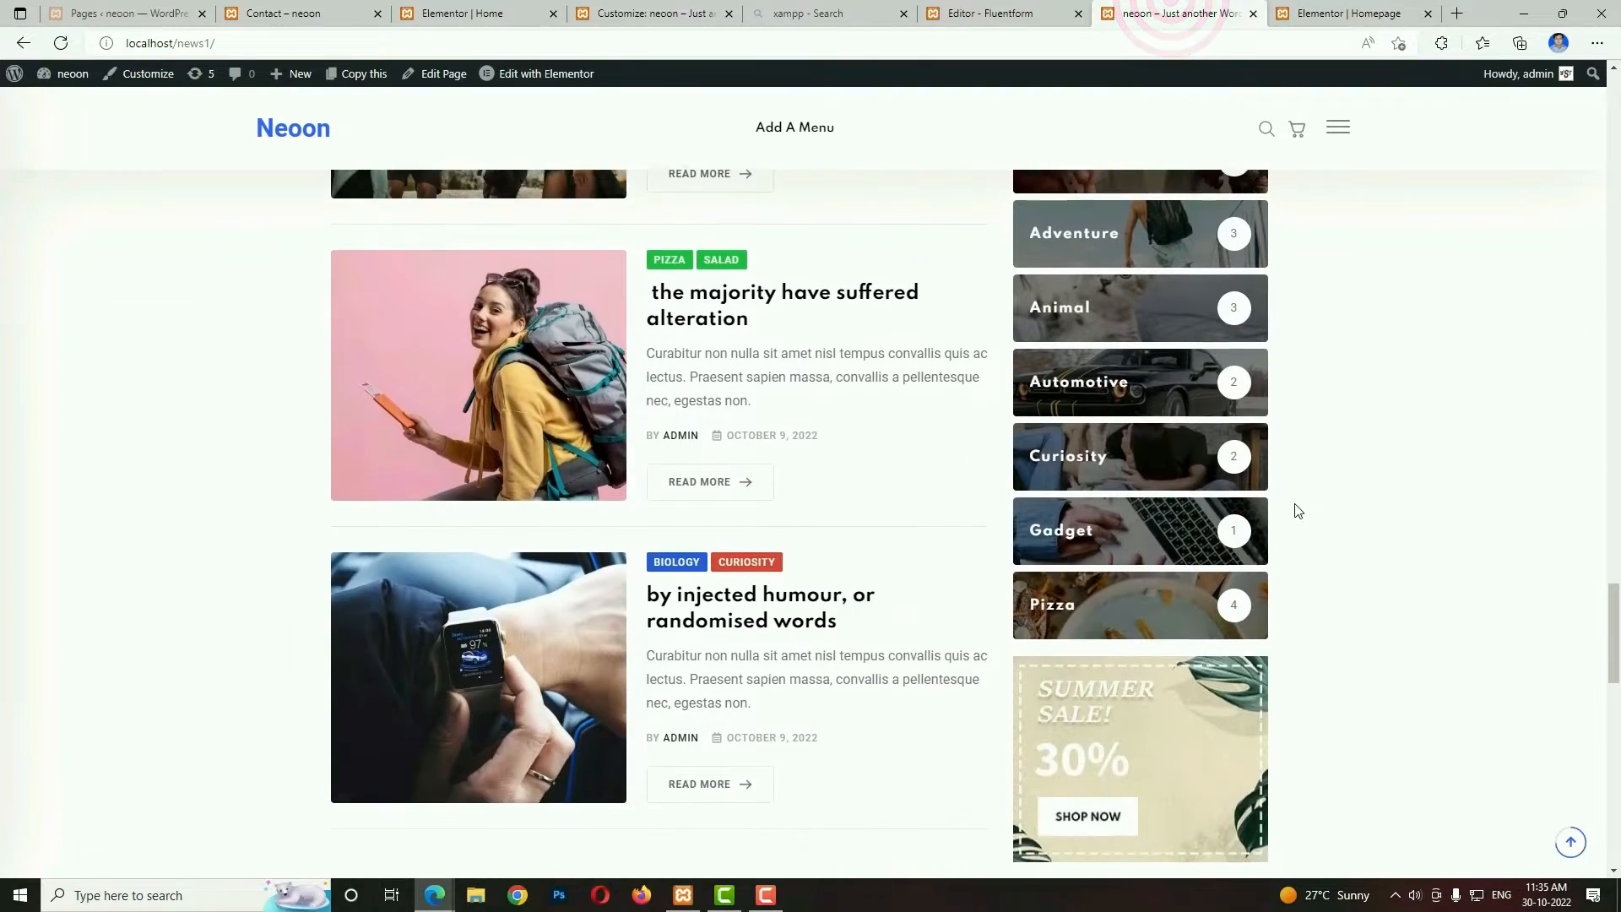
pyautogui.scroll(3, 1147, 306)
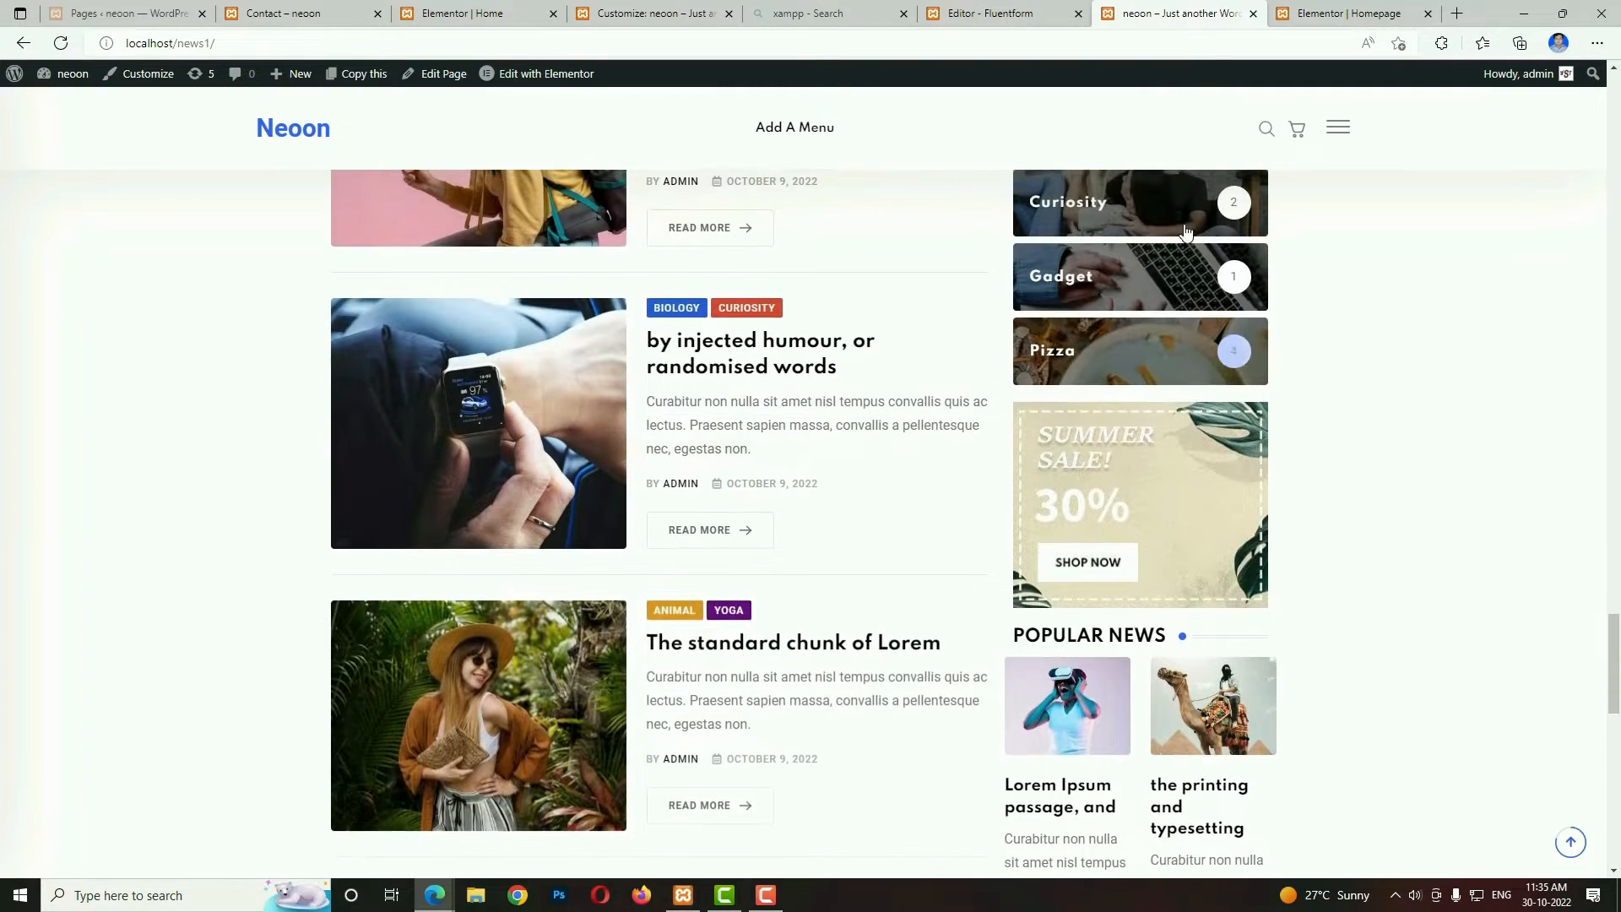
pyautogui.click(1333, 14)
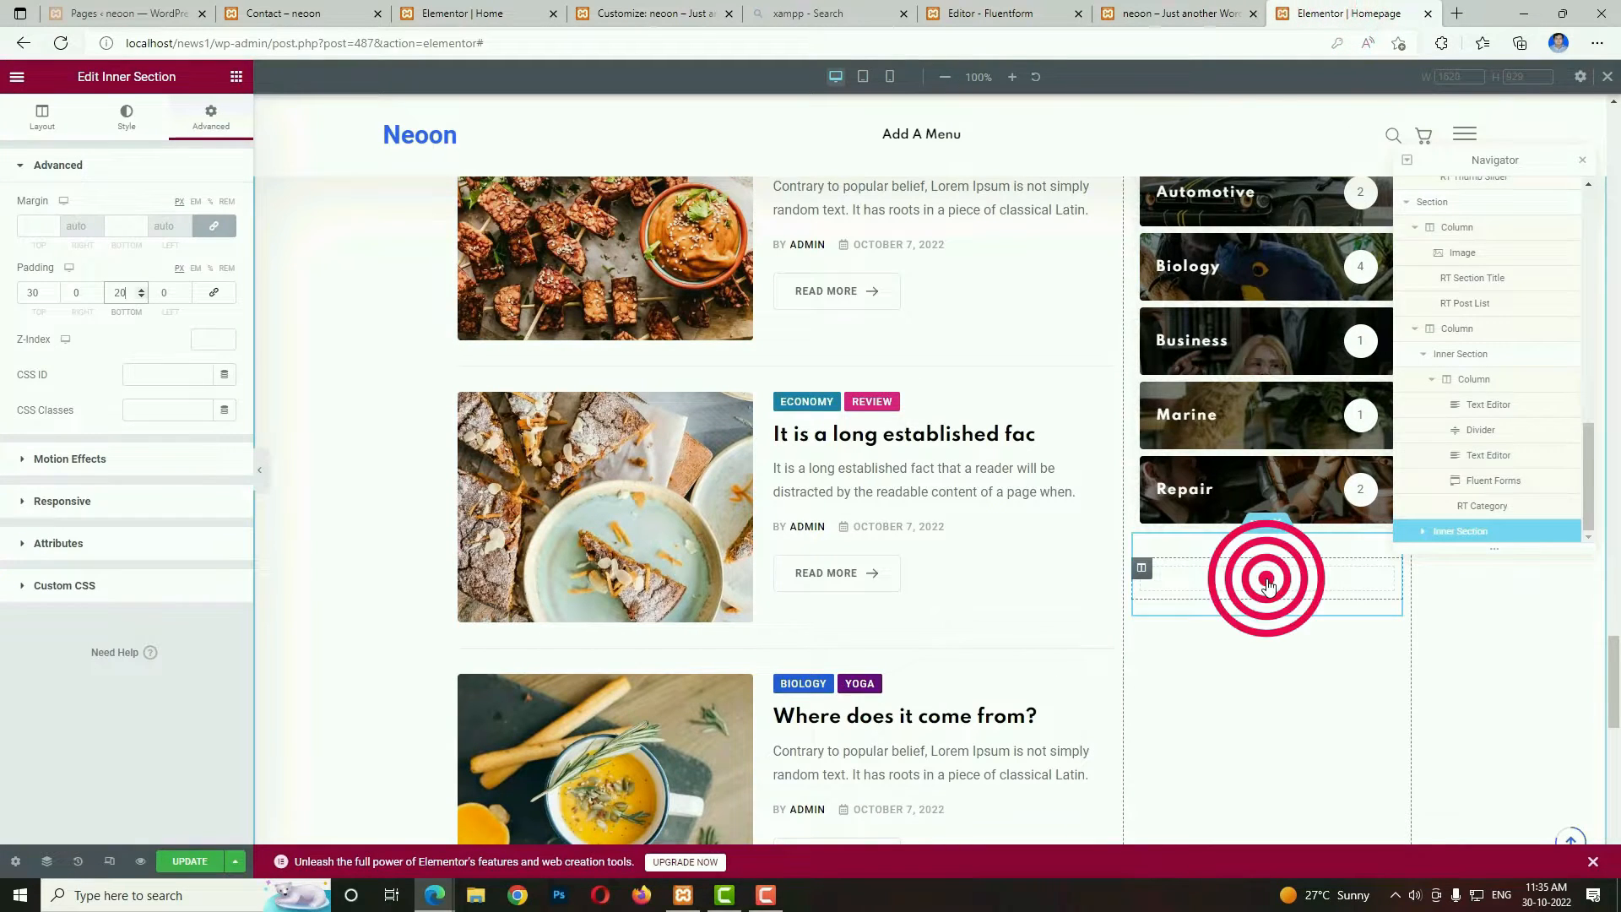
pyautogui.click(1267, 581)
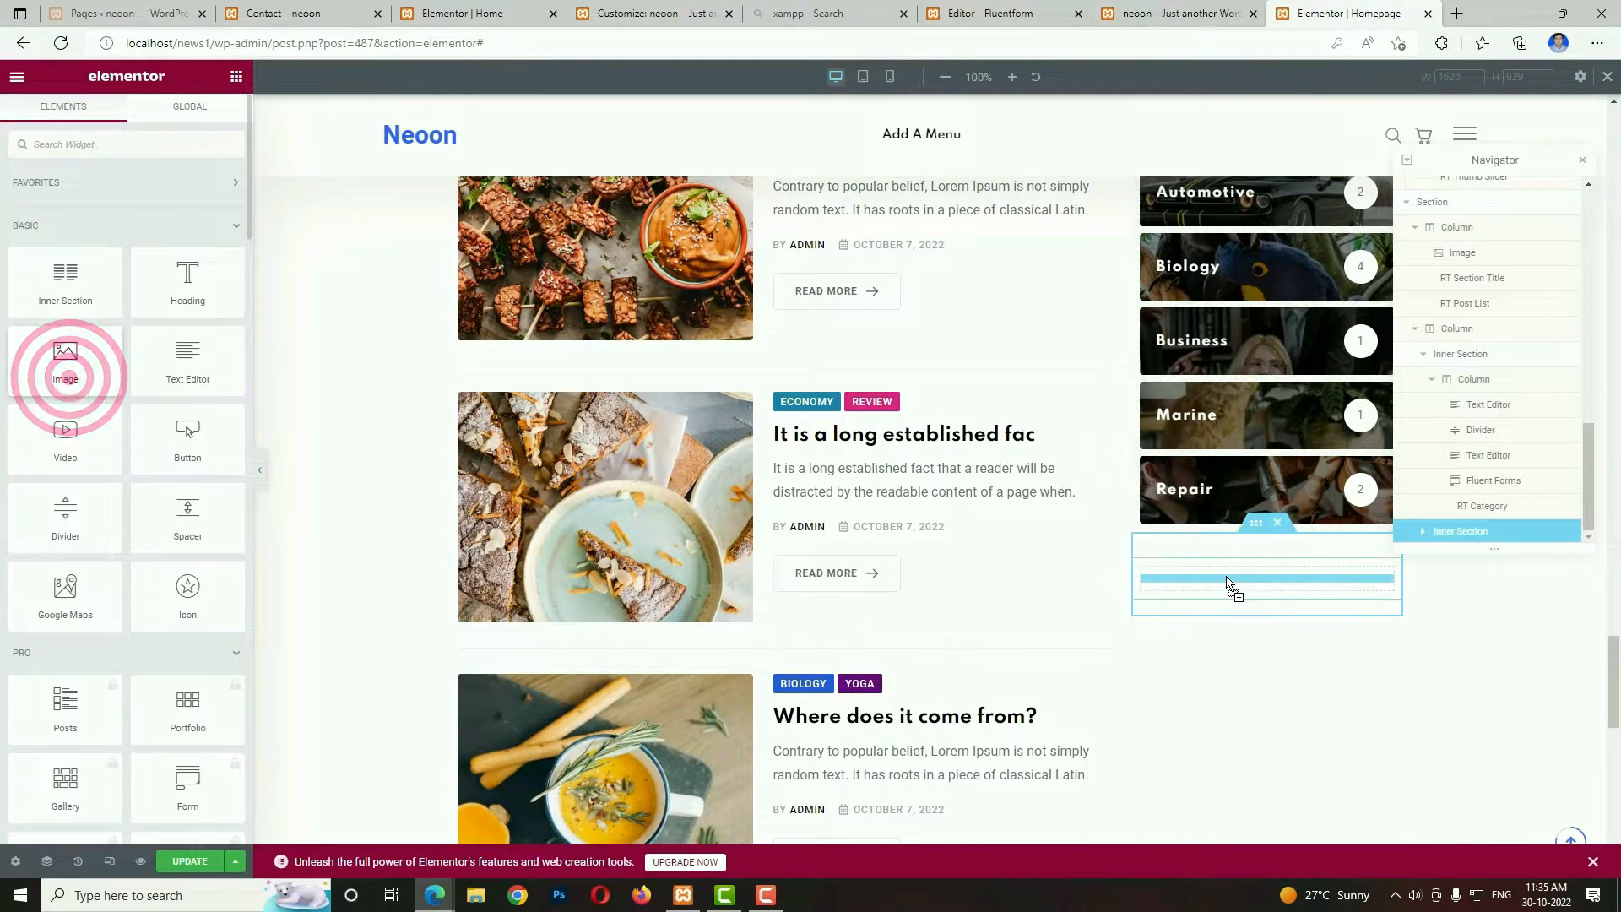
pyautogui.moveTo(1229, 583); pyautogui.dragTo(1228, 583)
pyautogui.click(148, 257)
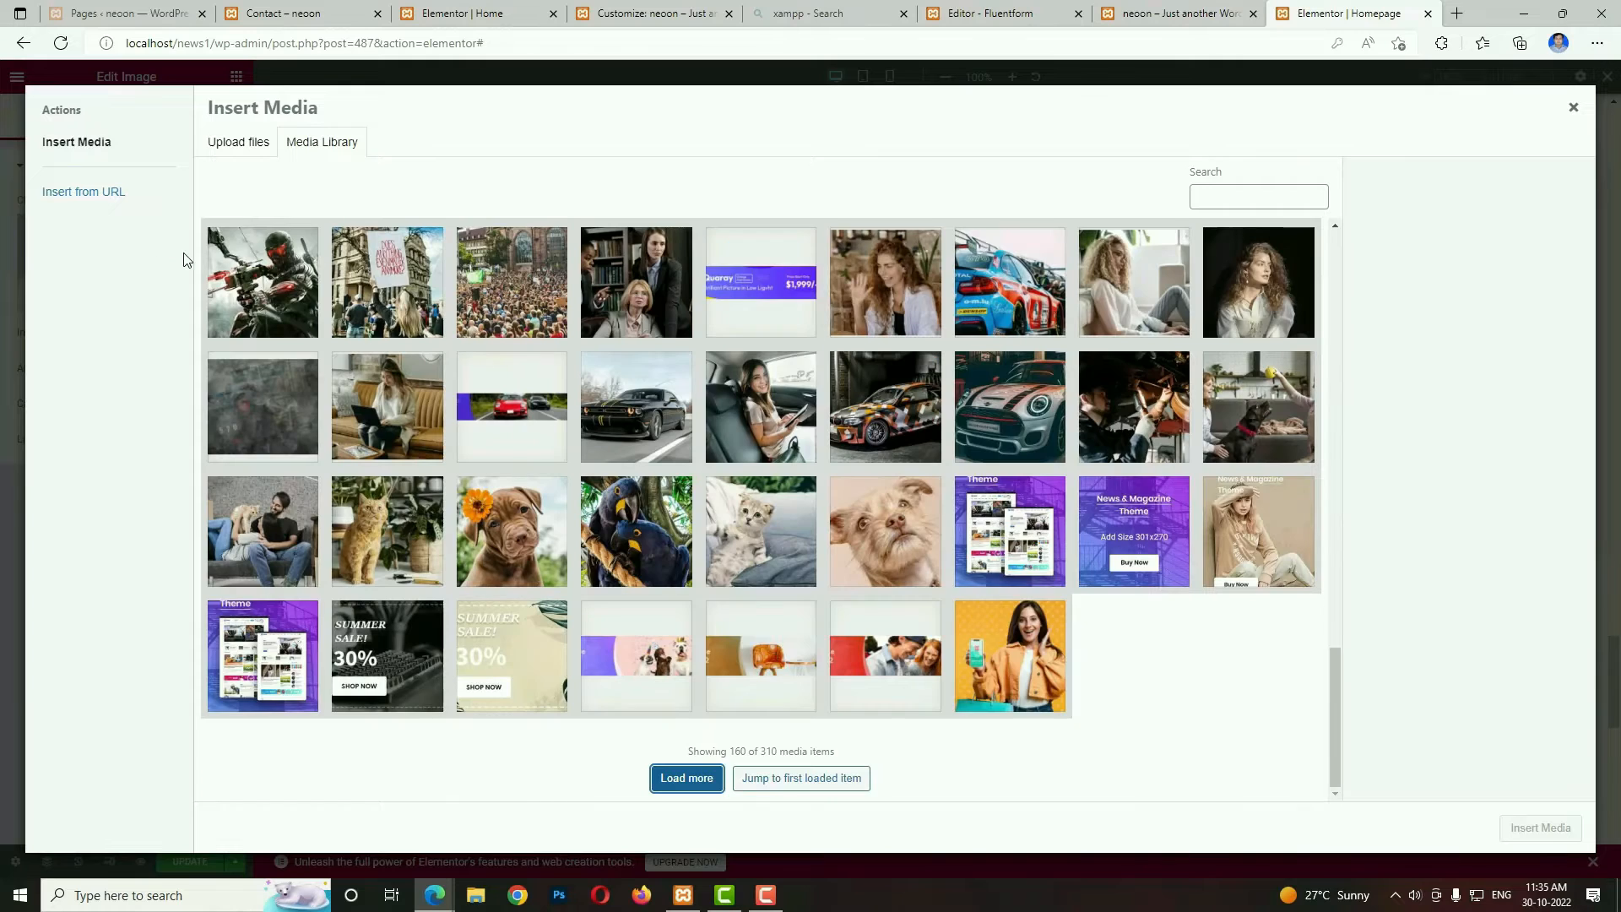
pyautogui.click(514, 627)
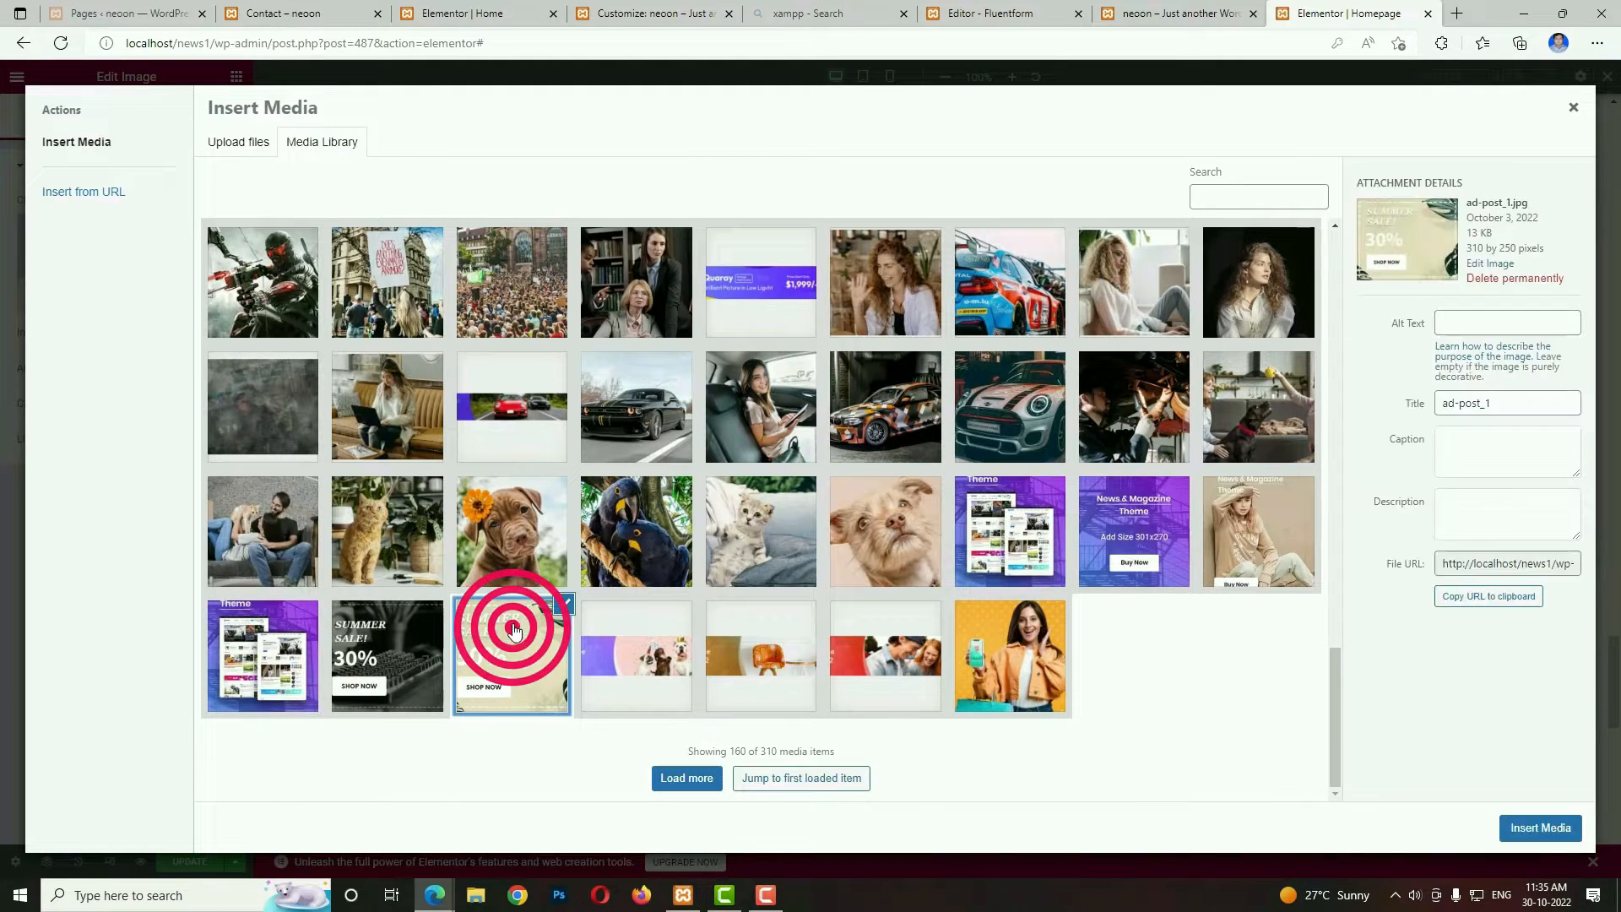
pyautogui.click(1542, 832)
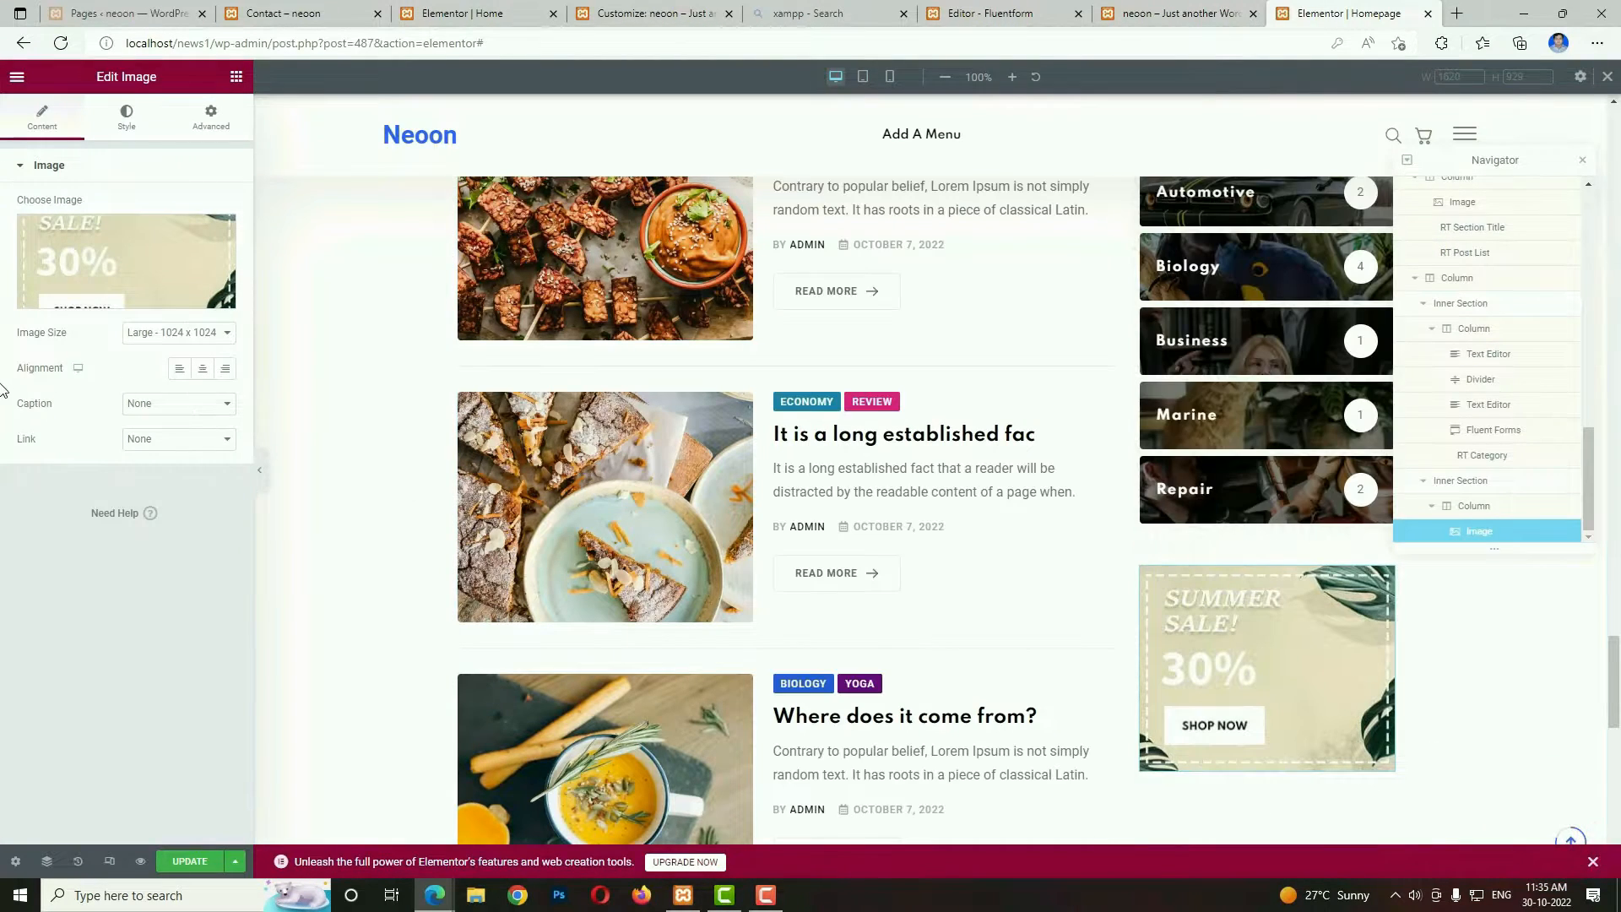
# Link the Summer Sale image to the custom URL #.
pyautogui.click(173, 438)
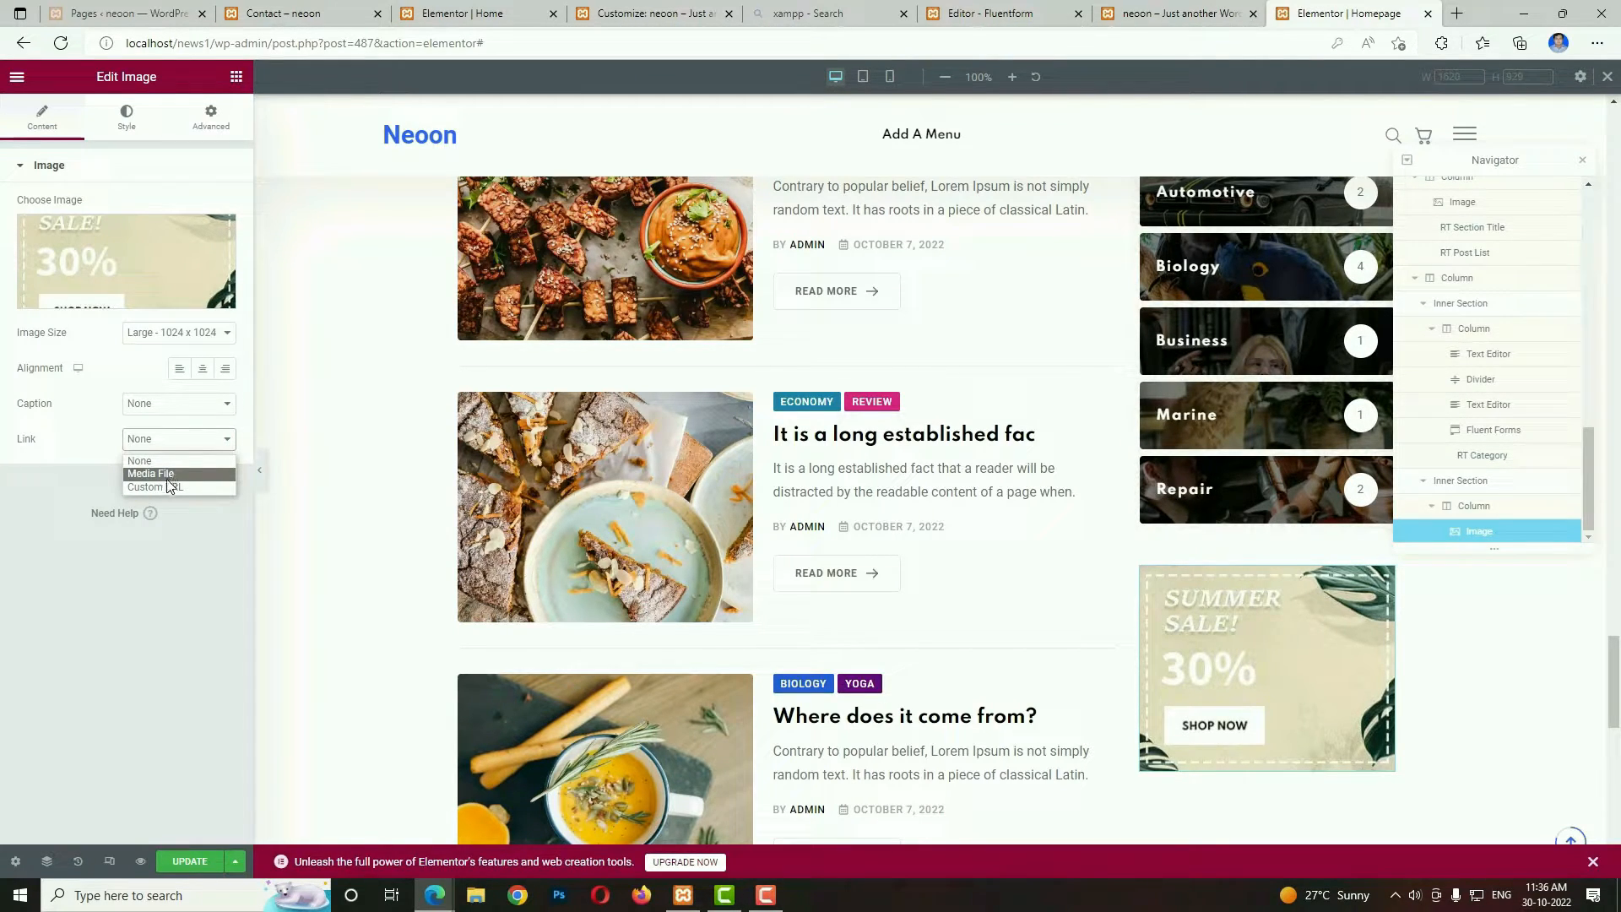
pyautogui.click(166, 488)
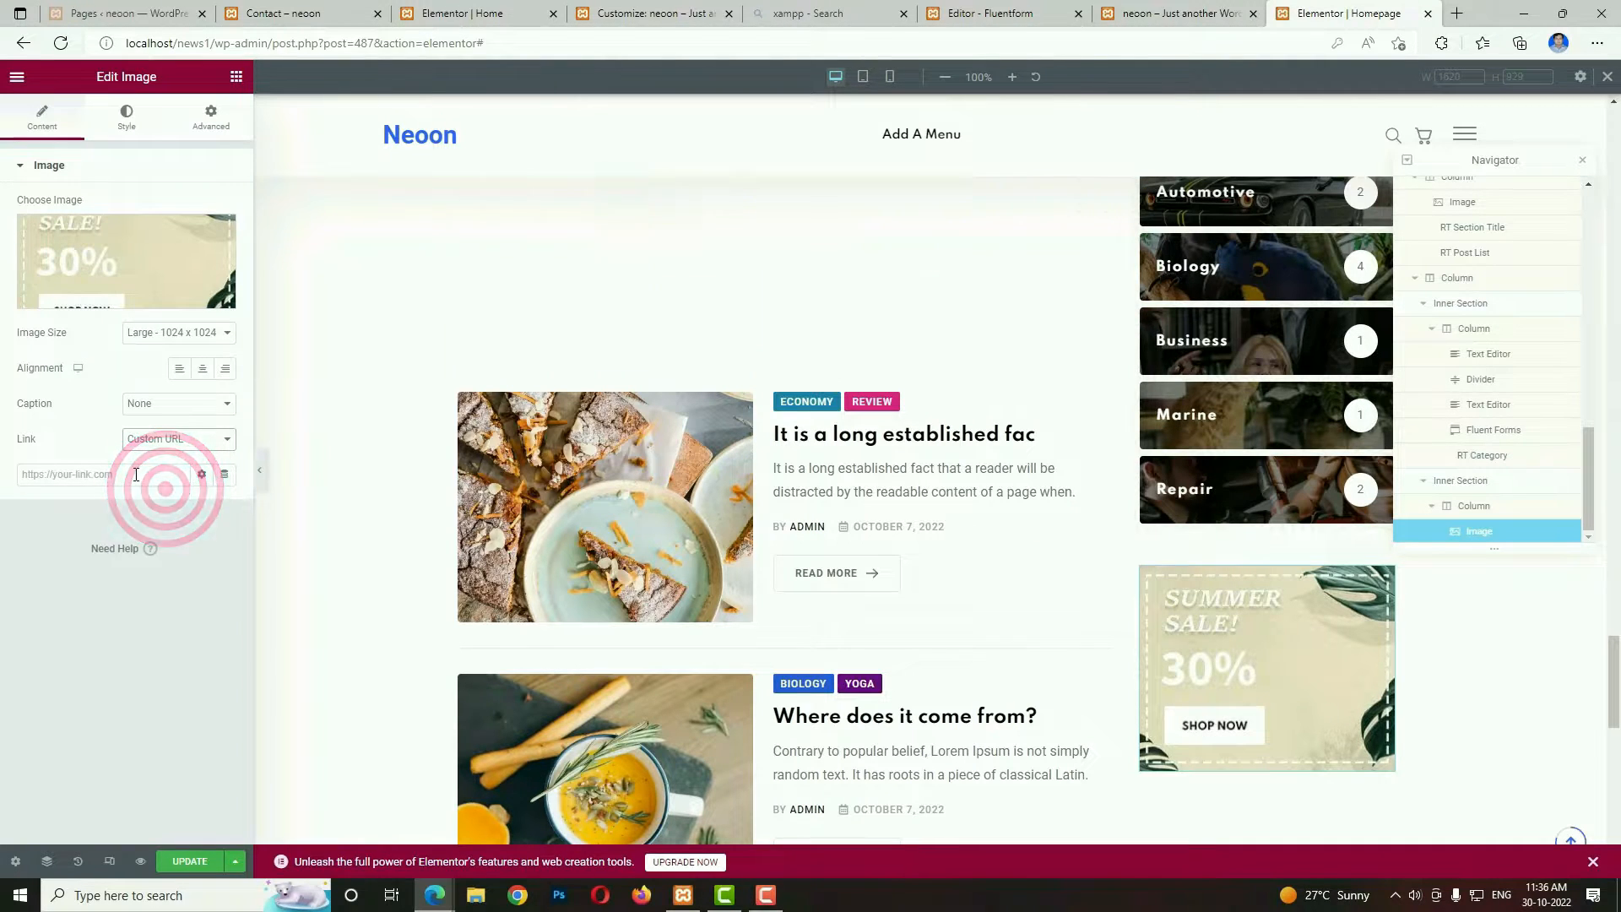
pyautogui.click(135, 471)
pyautogui.click(184, 476)
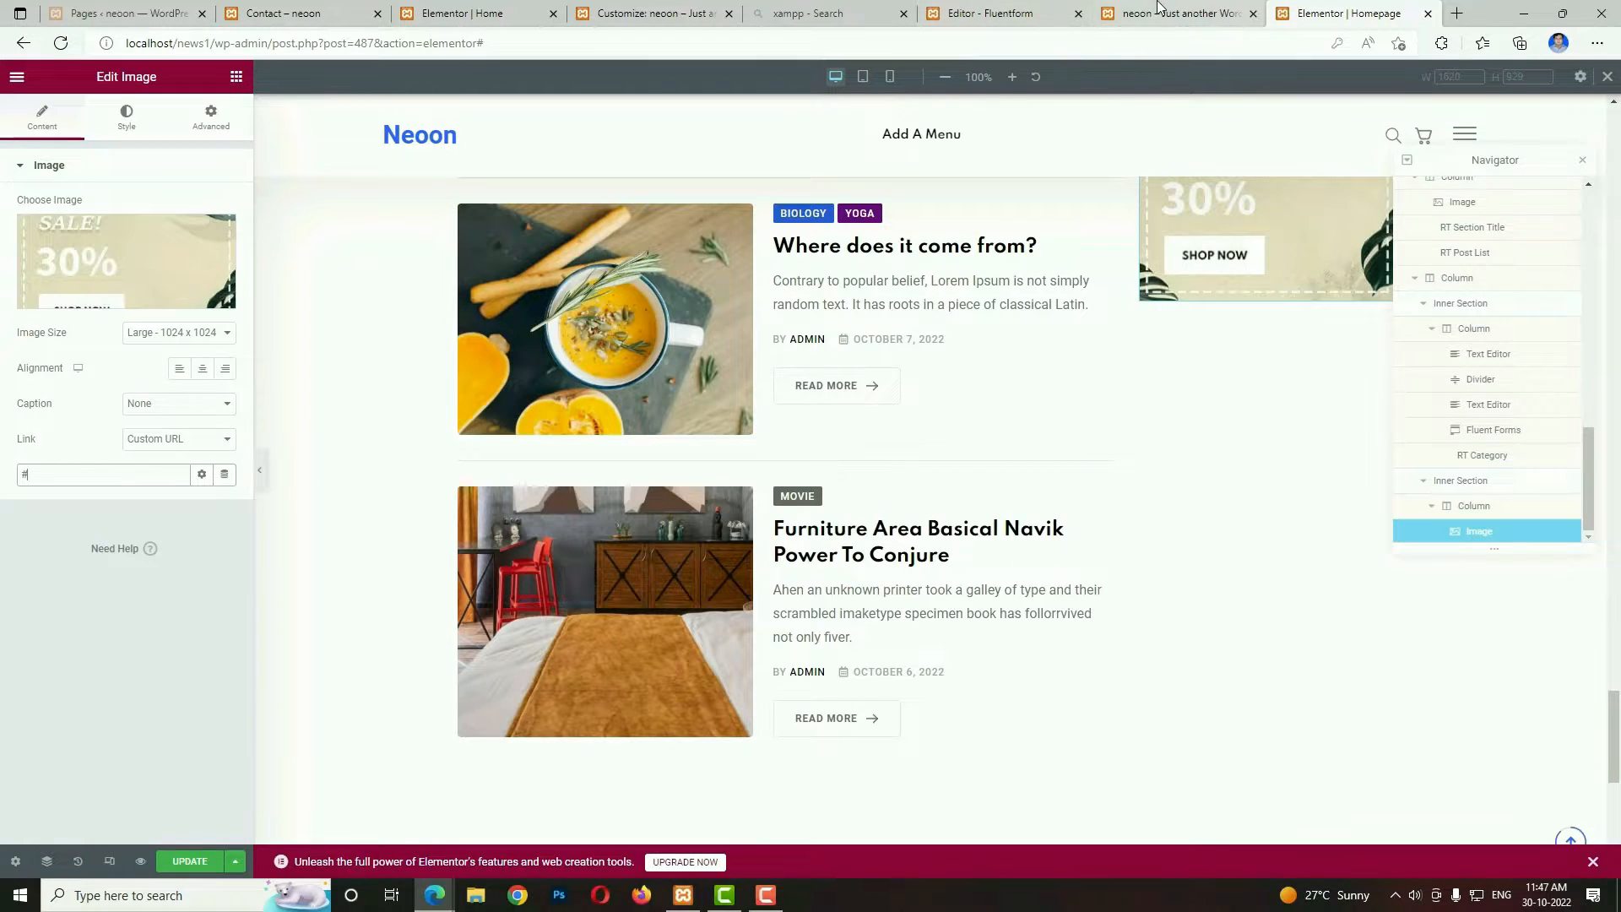
# Add an RT Section Title below the Summer Sale image with the demo page's title POPULAR NEWS and an empty subtitle.
pyautogui.click(1158, 8)
pyautogui.scroll(-3, 1102, 411)
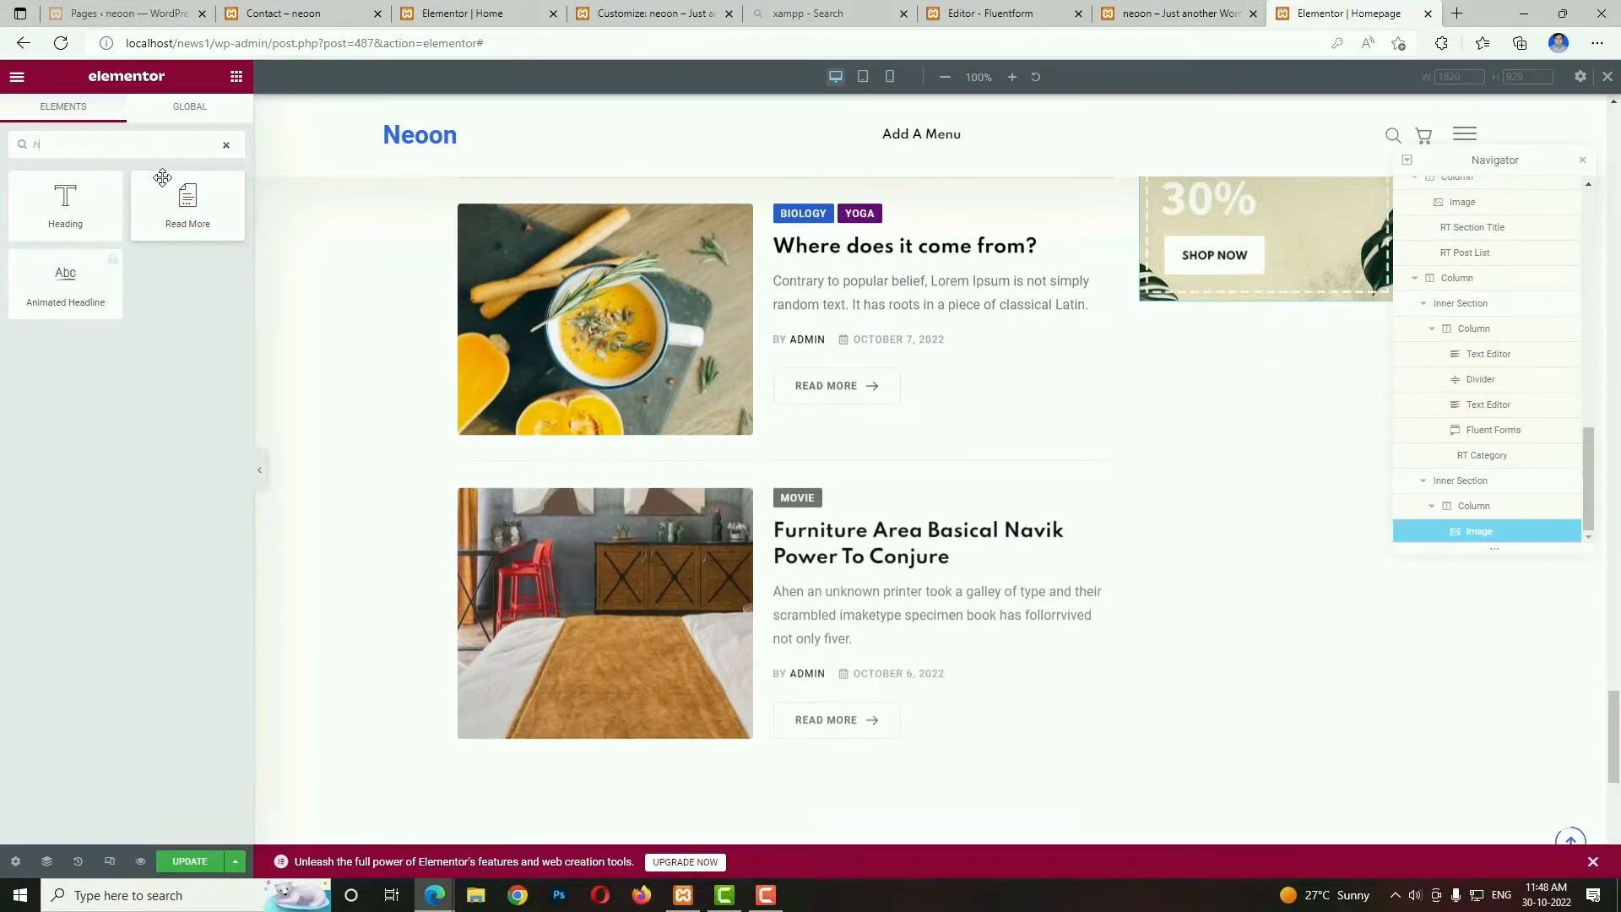
pyautogui.press('BackSpace')
pyautogui.write('TIT')
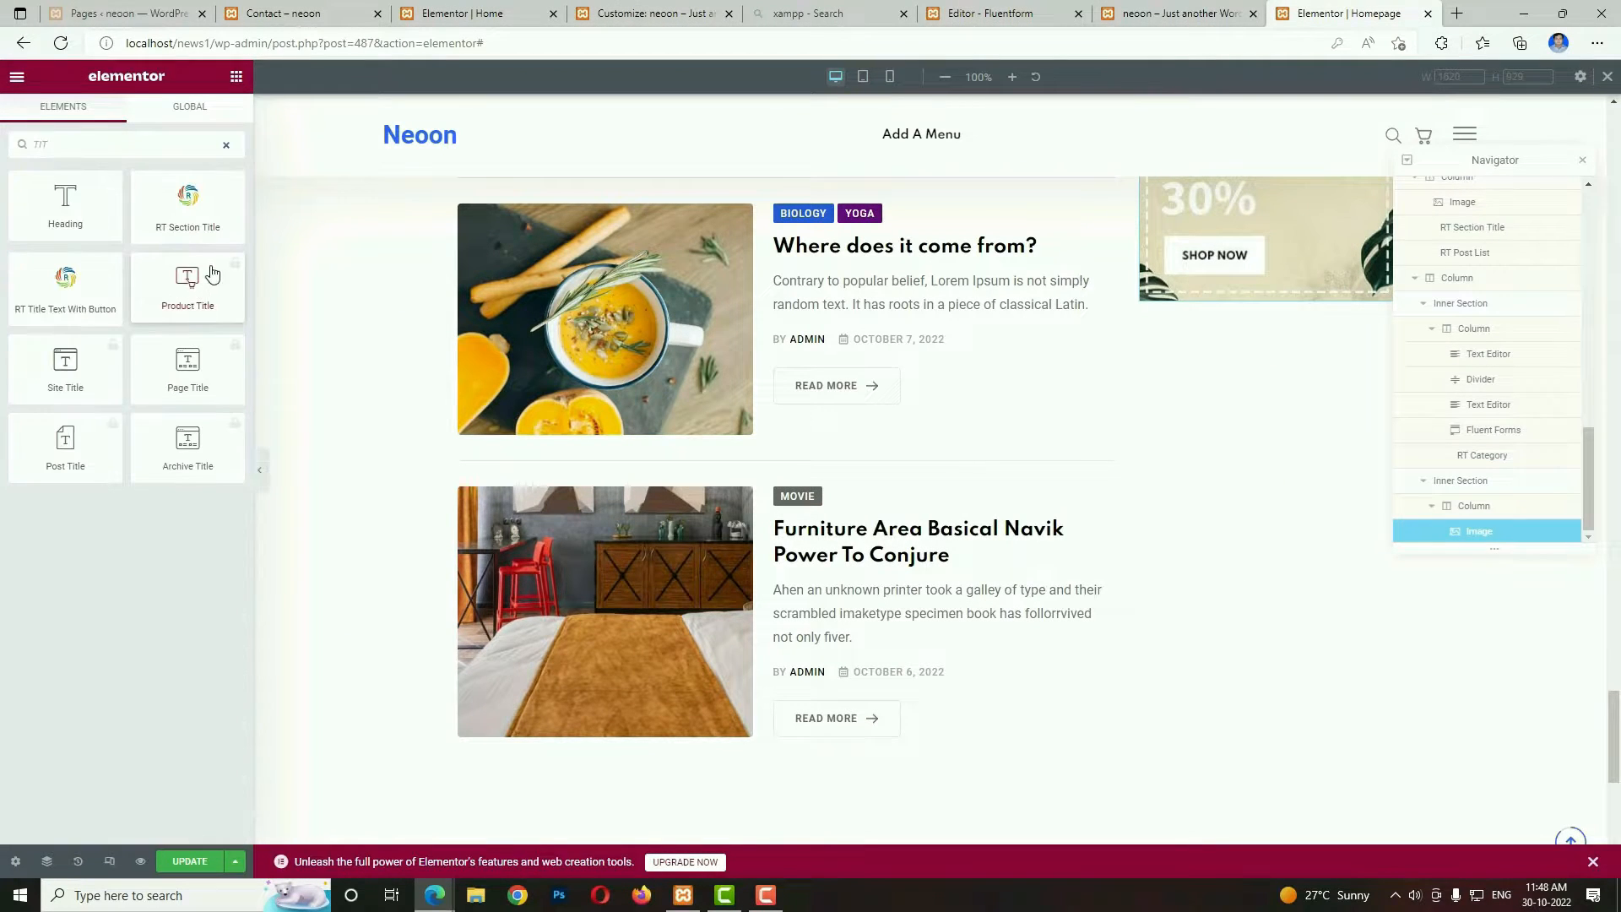
pyautogui.moveTo(484, 278); pyautogui.dragTo(1233, 308)
pyautogui.tripleClick(159, 272)
pyautogui.write('POPULAR NEWS')
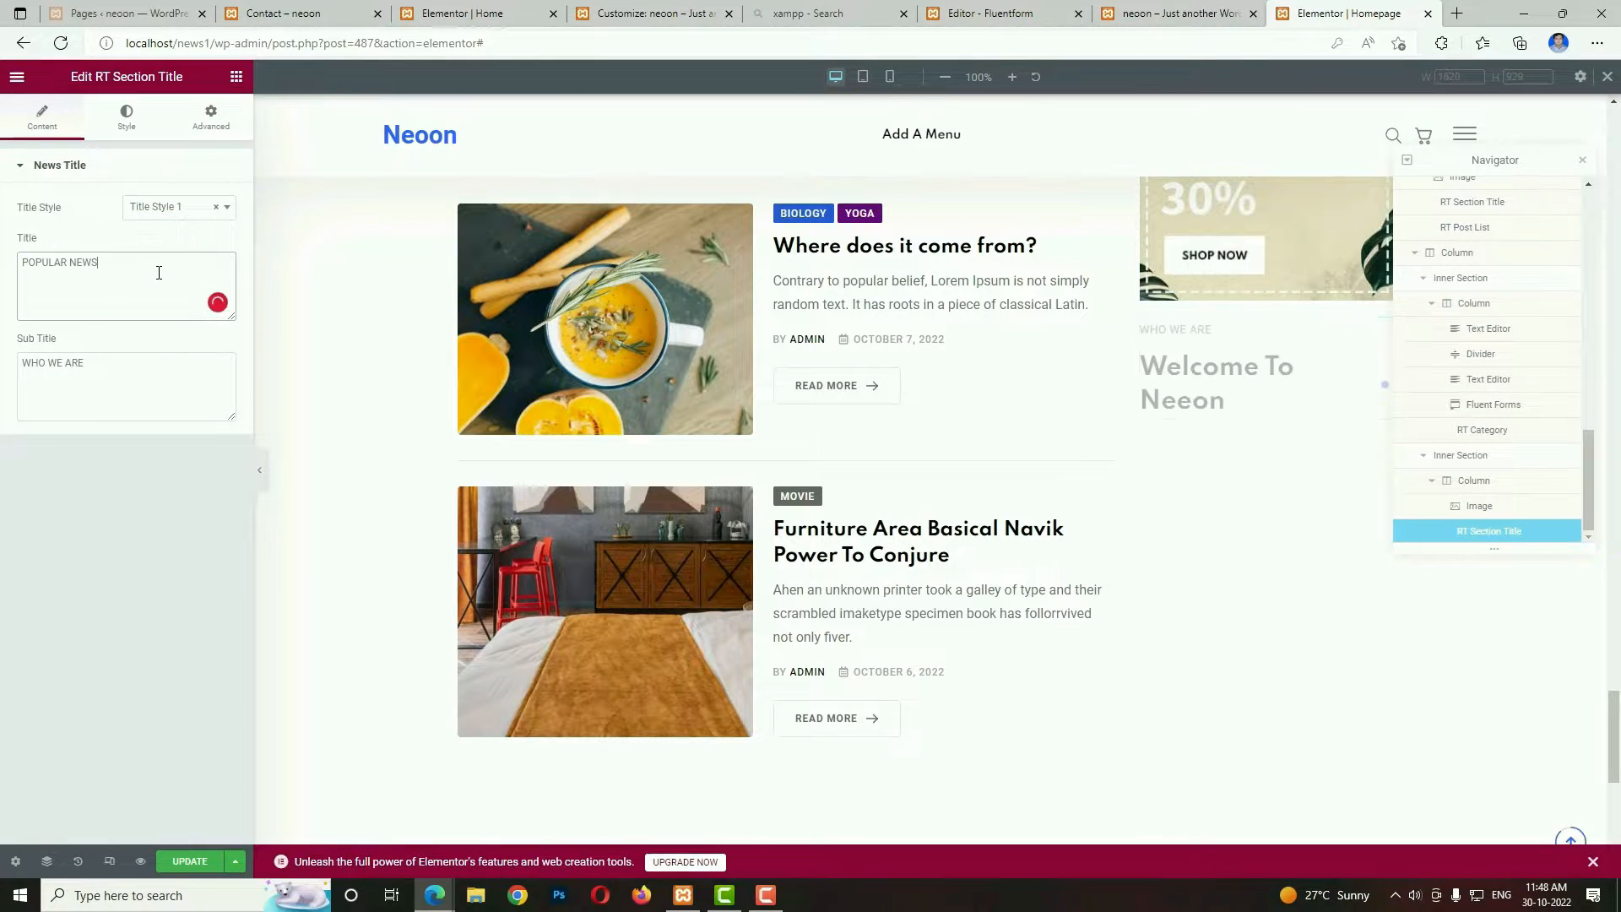
pyautogui.tripleClick(115, 354)
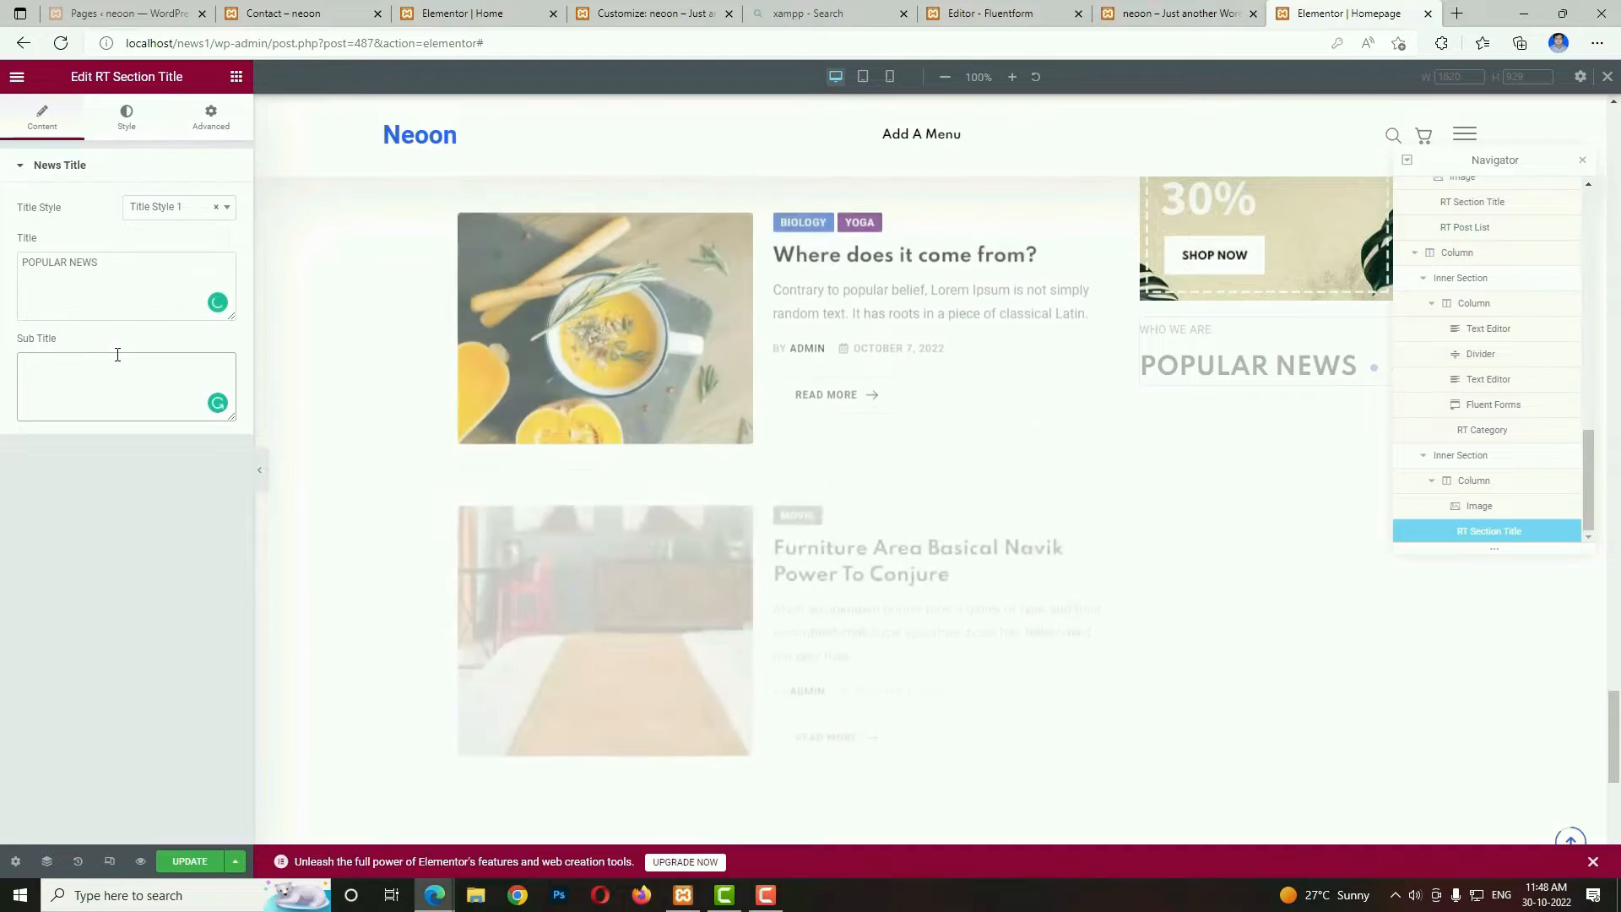
# Set the POPULAR NEWS title's font size to 17 px.
pyautogui.click(135, 122)
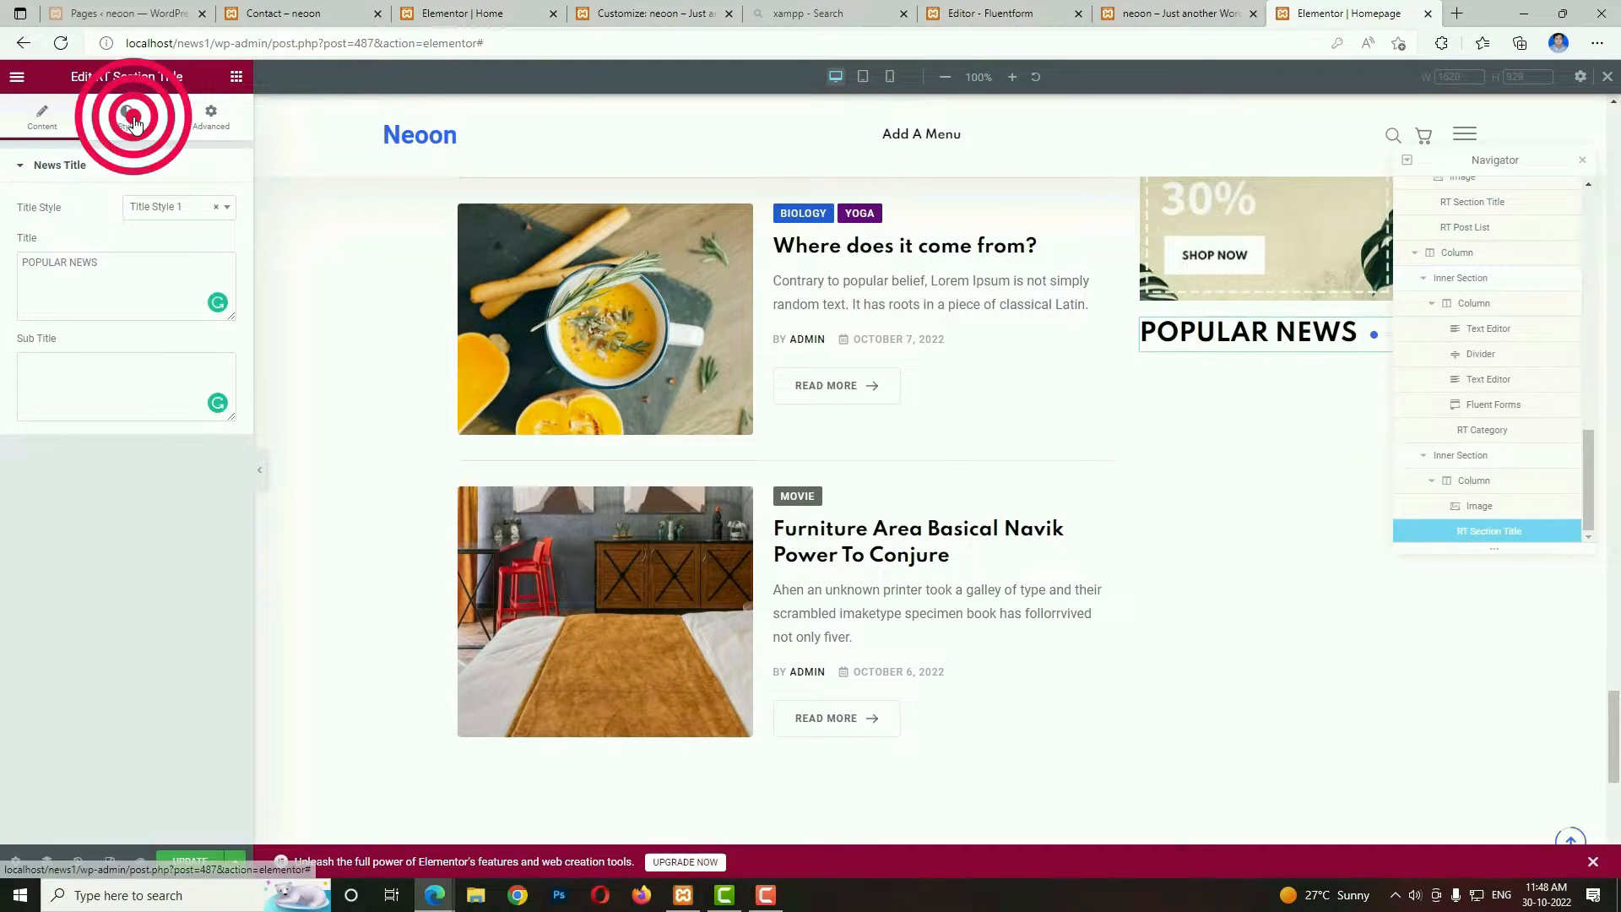
pyautogui.click(218, 206)
pyautogui.click(190, 334)
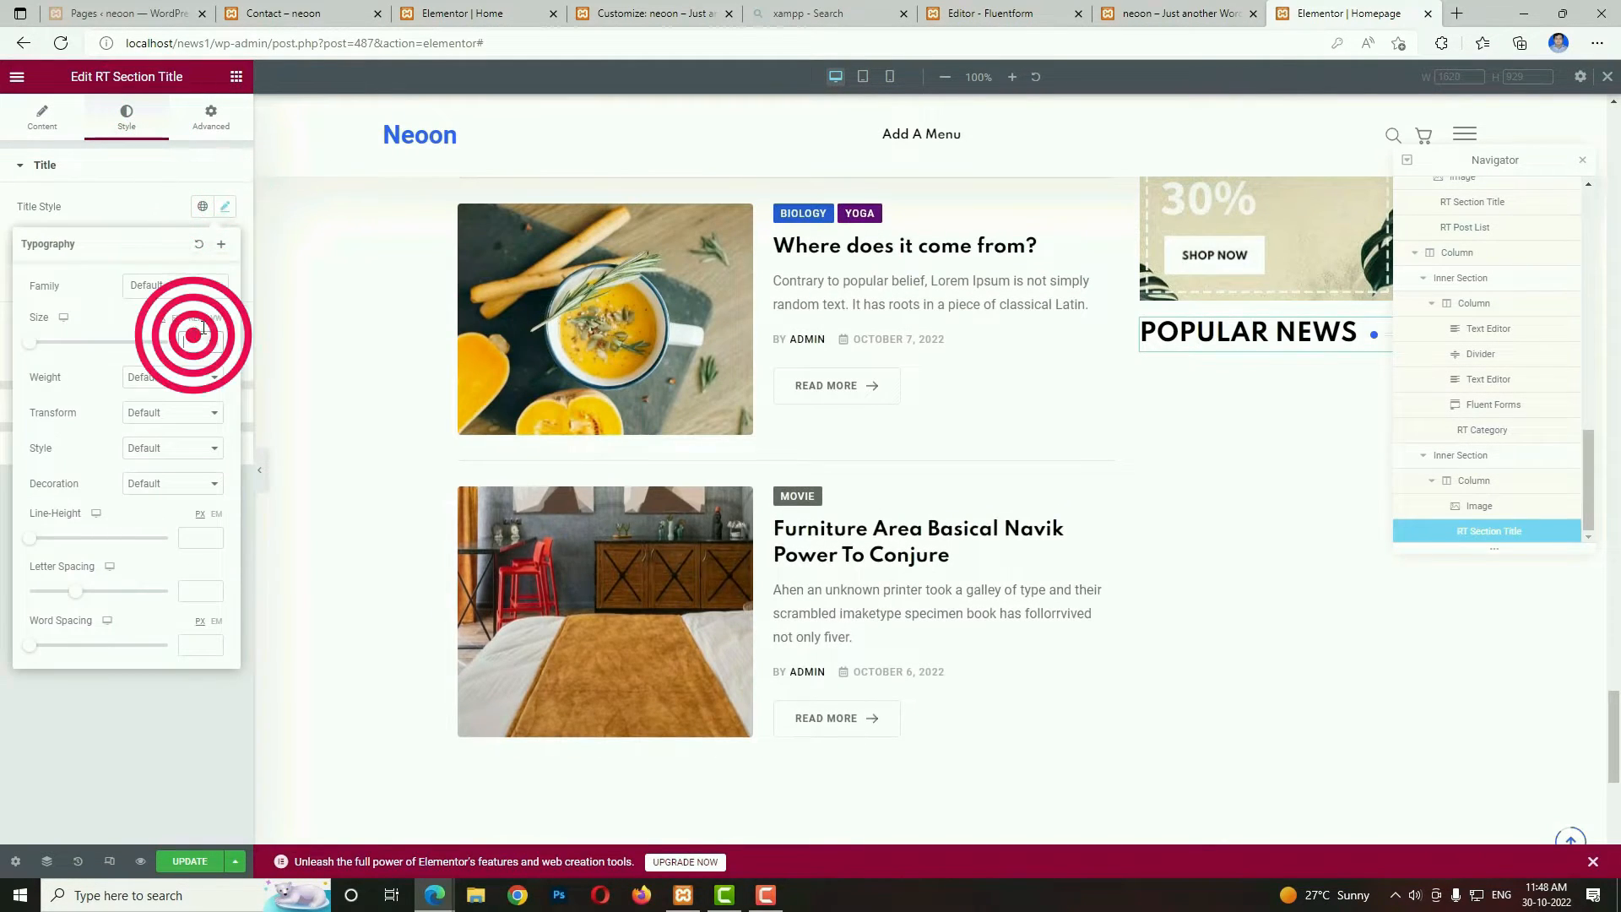
pyautogui.write('17')
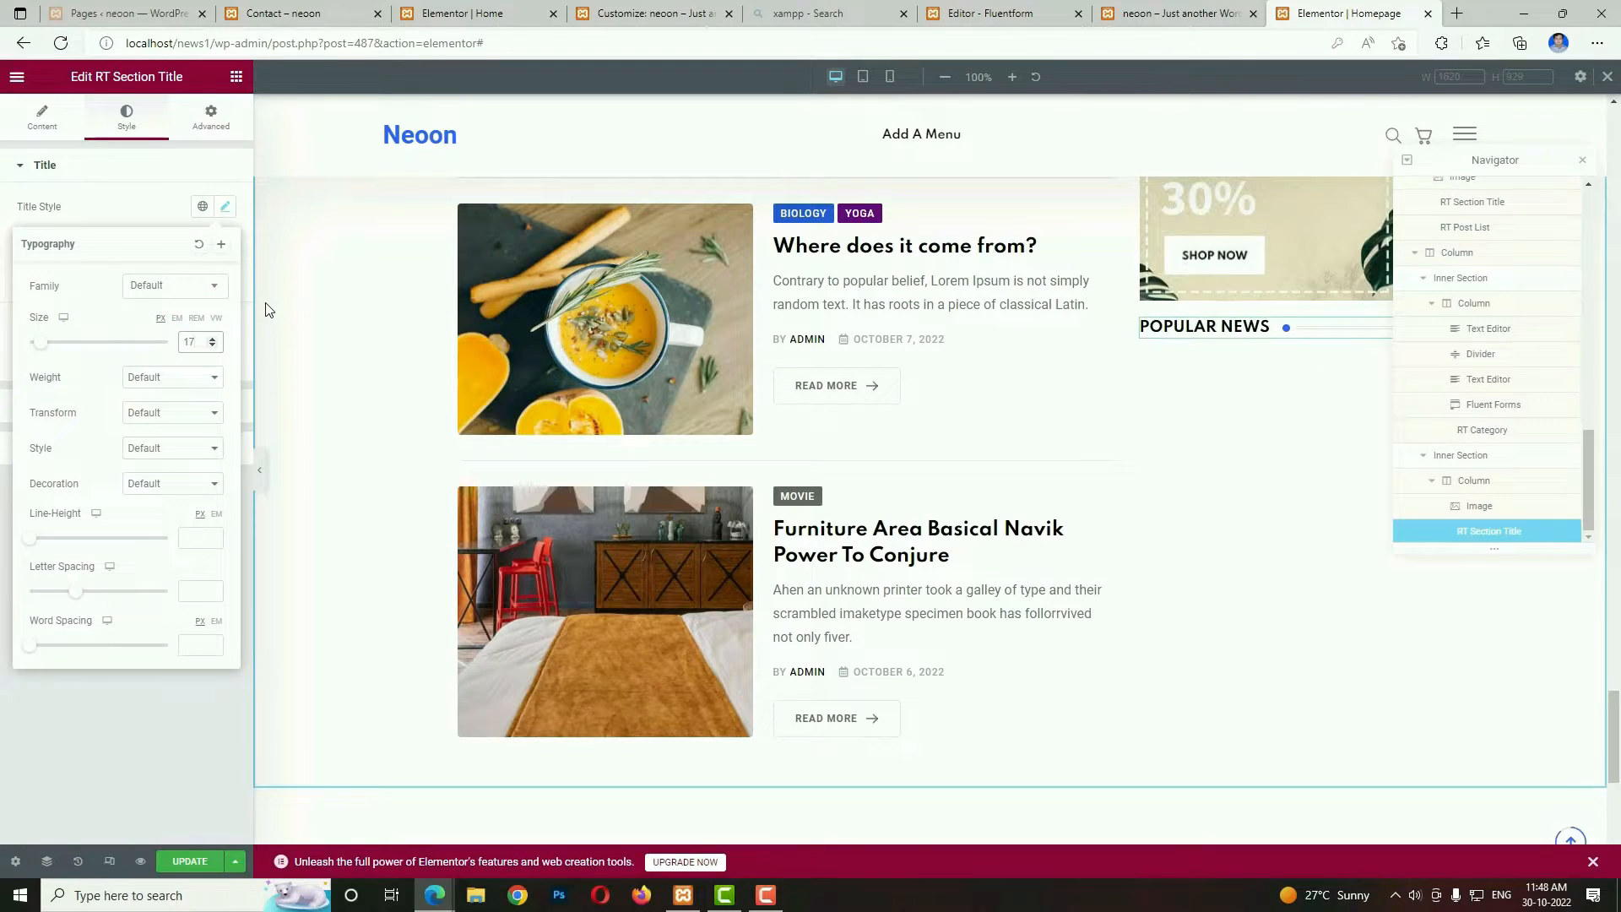
# Find the RT Post Grid widget and place it below the POPULAR NEWS title.
pyautogui.click(237, 78)
pyautogui.click(179, 146)
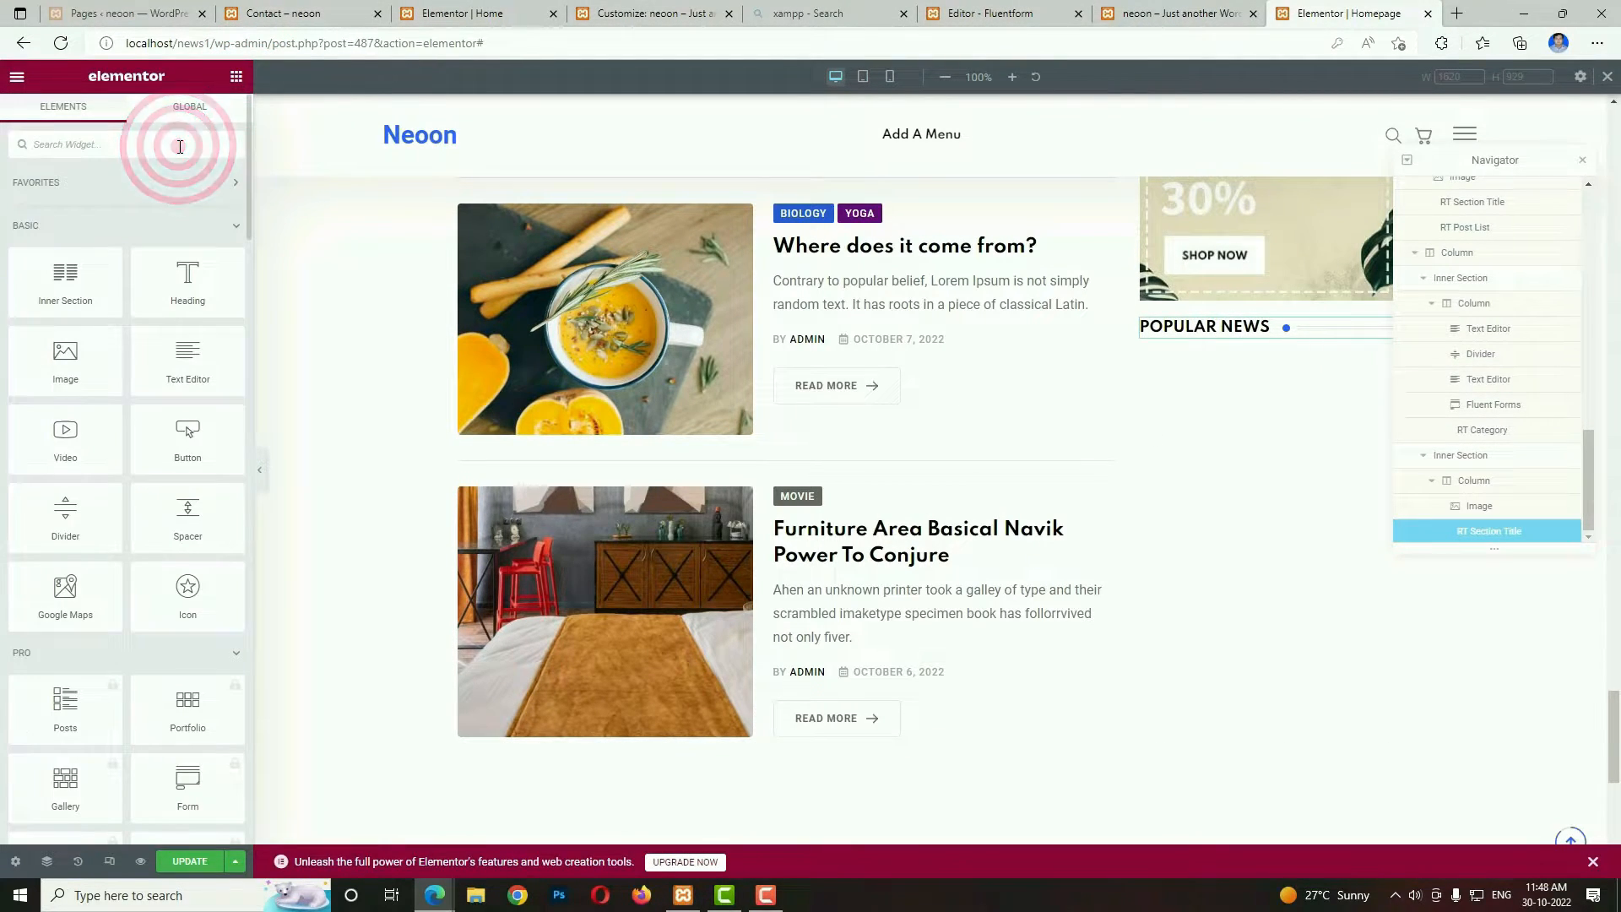
pyautogui.write('POST')
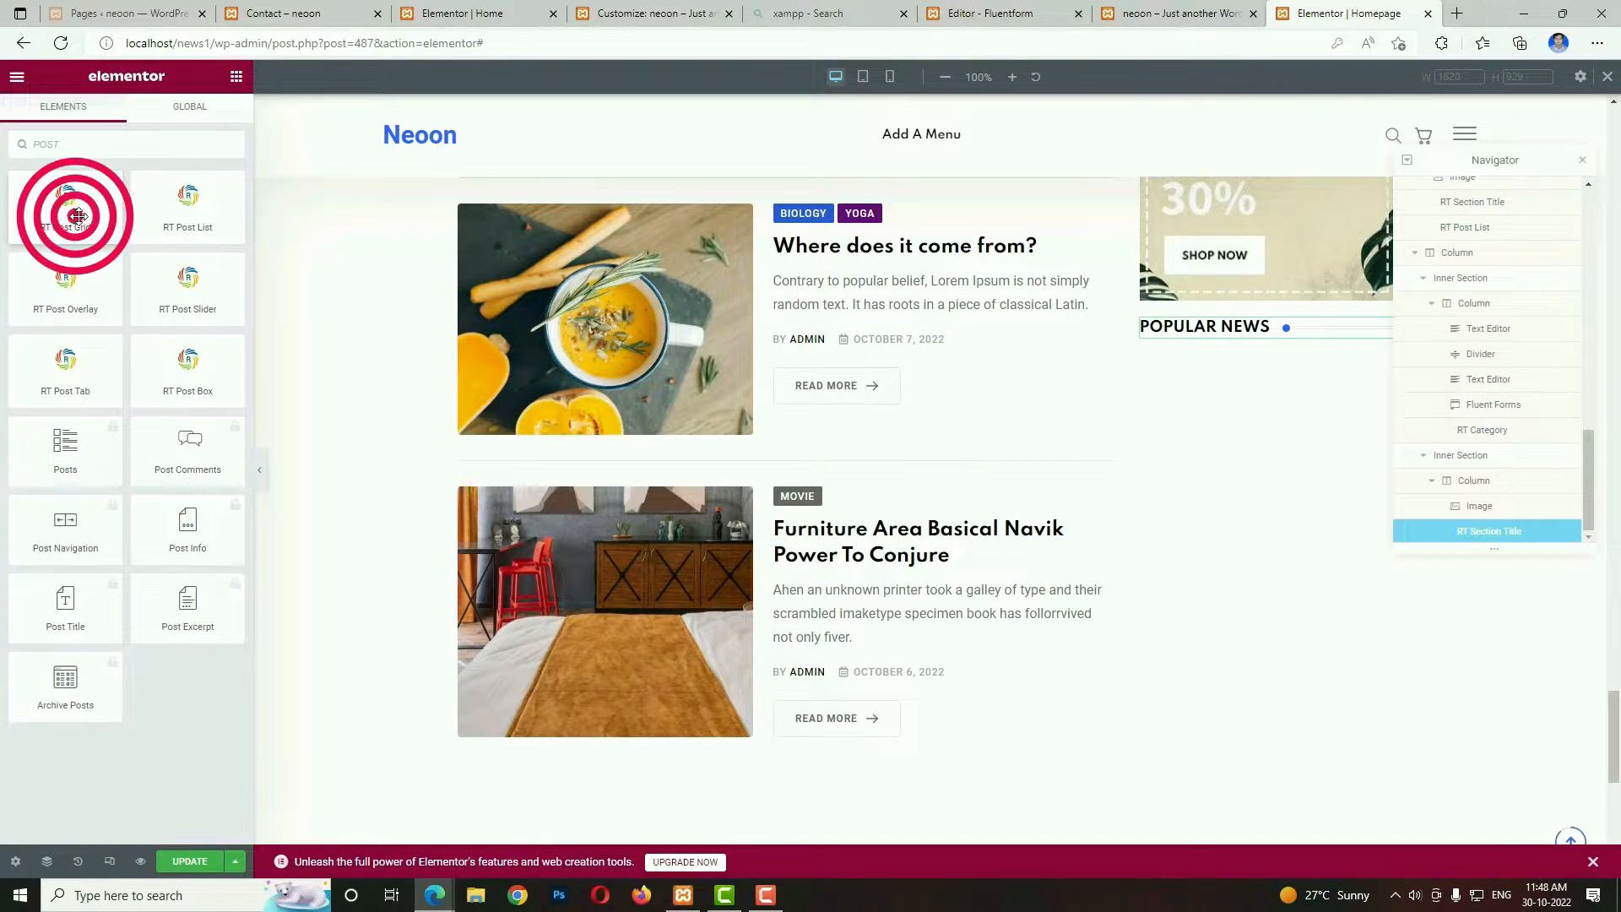
pyautogui.moveTo(76, 216); pyautogui.dragTo(1259, 525)
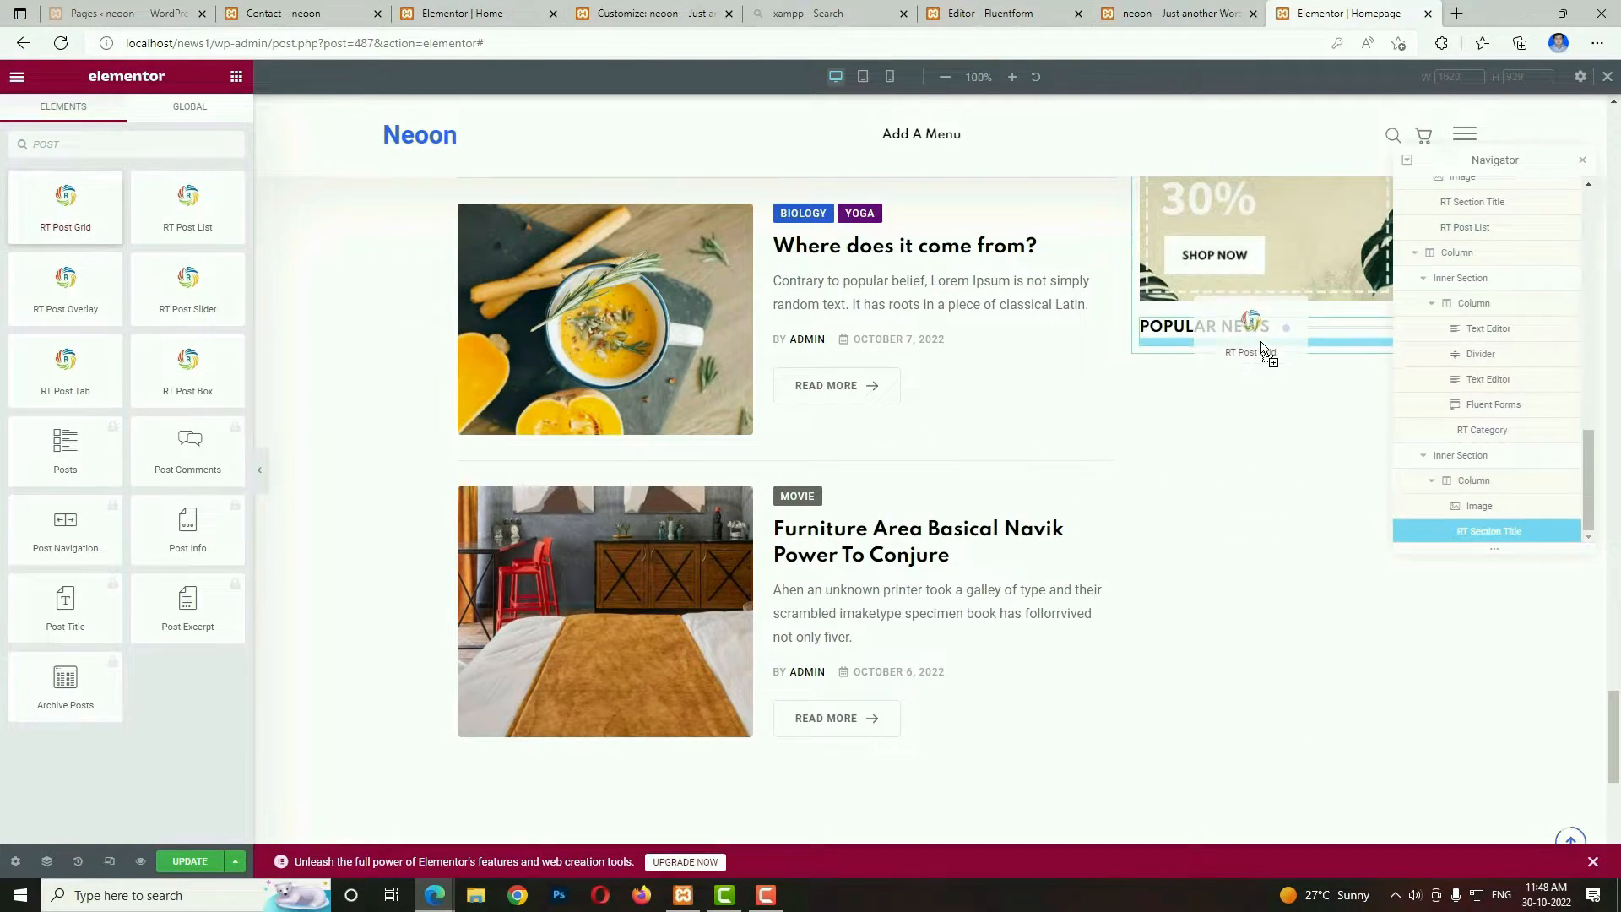
pyautogui.moveTo(1262, 348); pyautogui.dragTo(1284, 348)
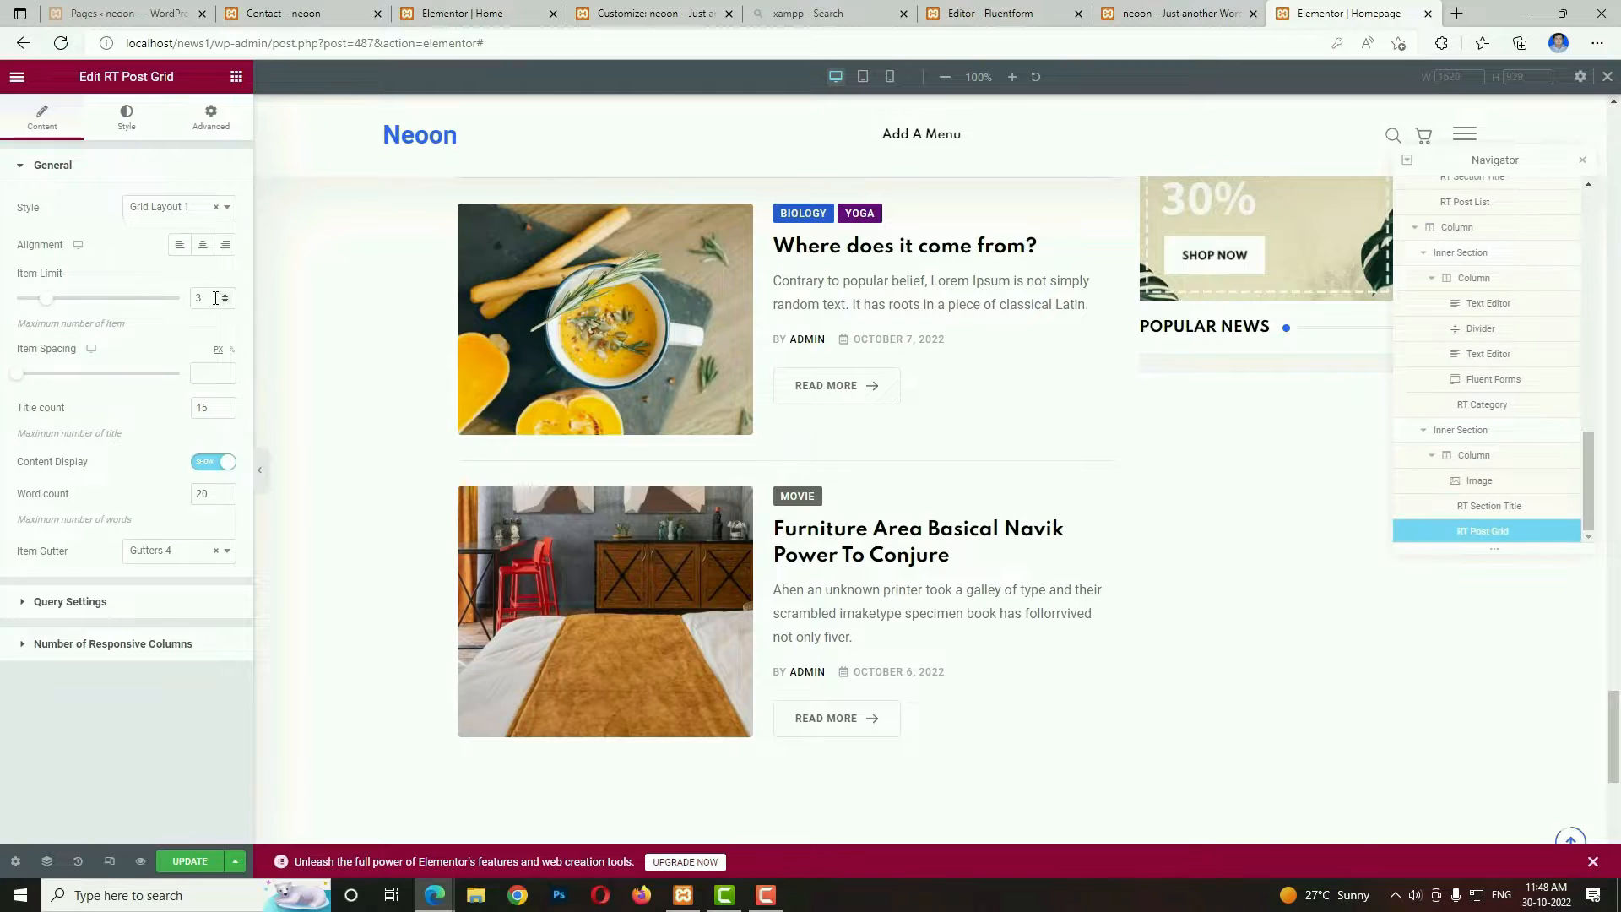
# Set the post grid's item limit to 4, title count to 4 and word count to 10.
pyautogui.moveTo(206, 301); pyautogui.dragTo(183, 298)
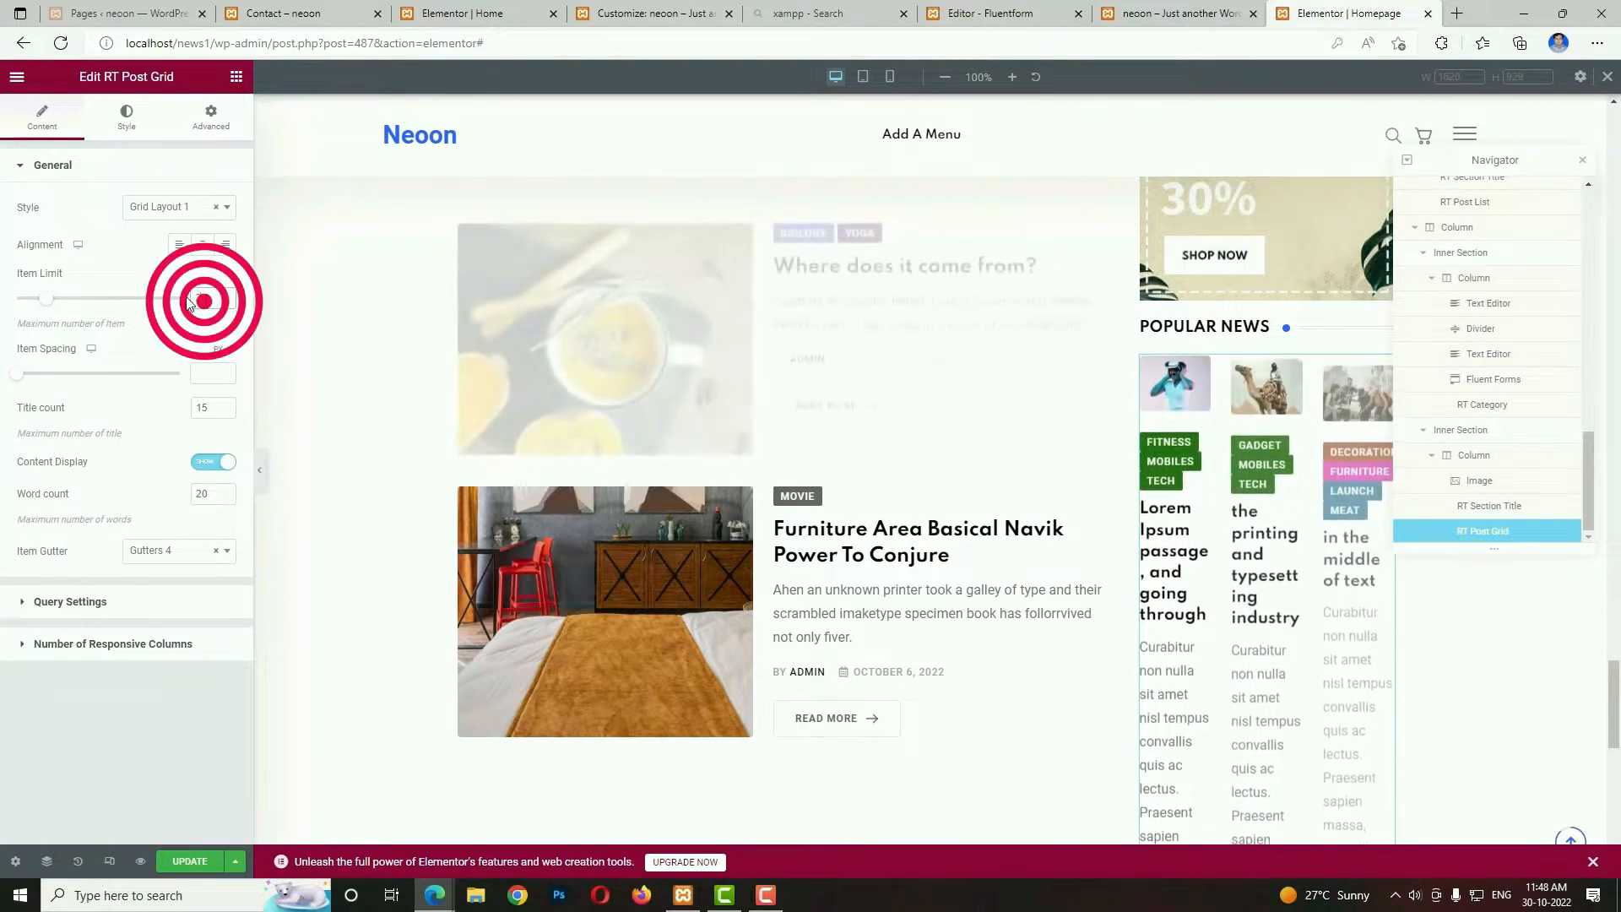
pyautogui.write('4')
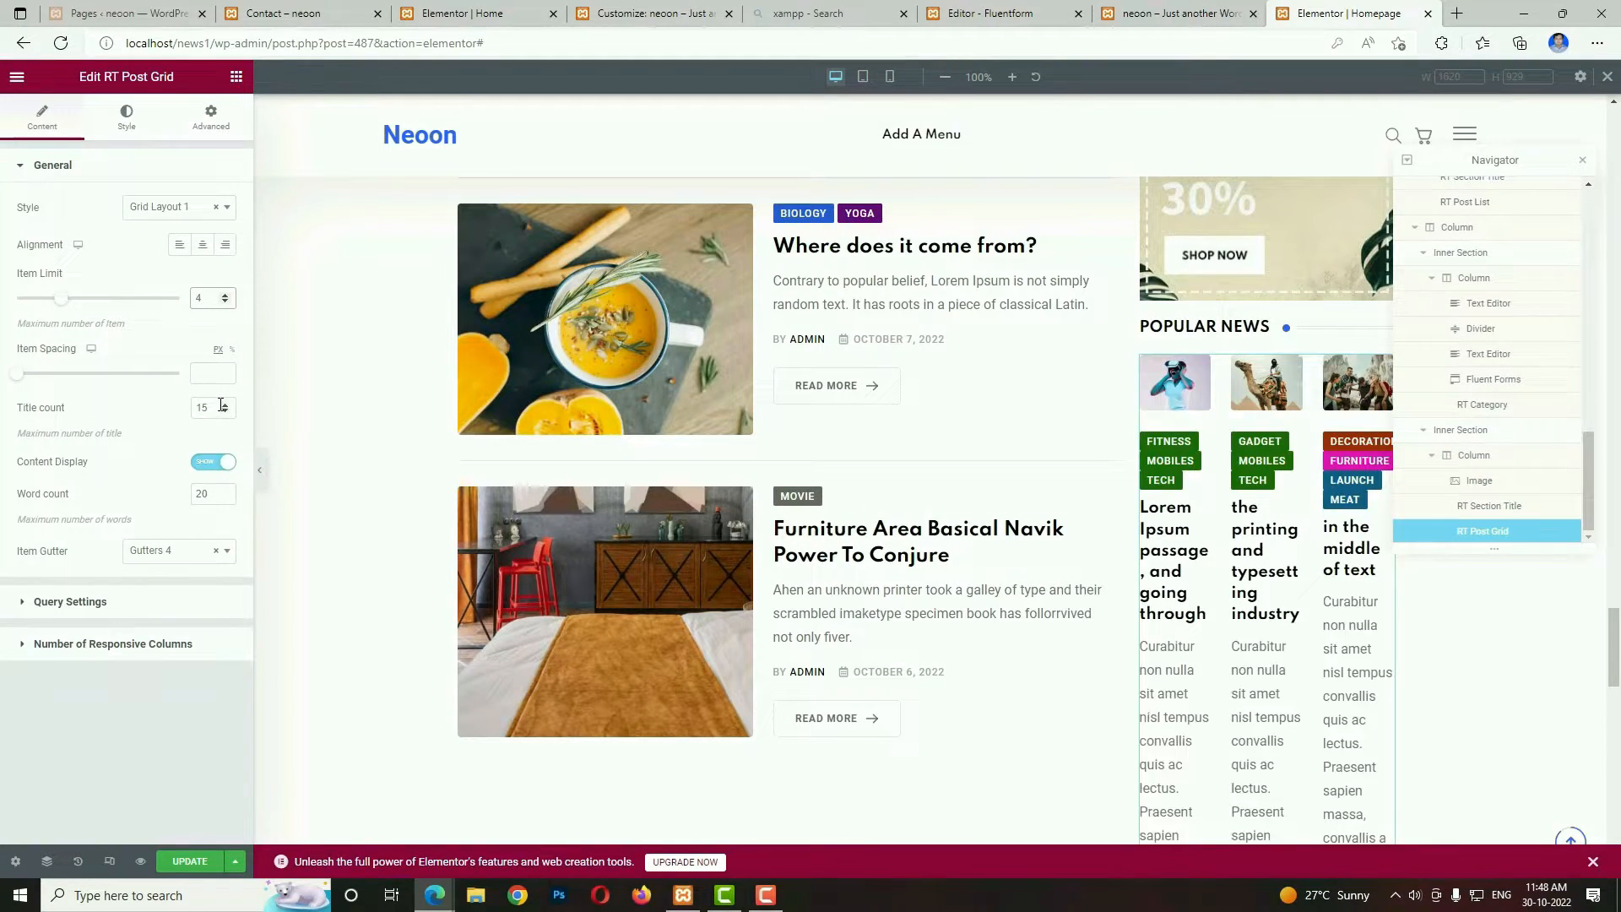
pyautogui.moveTo(207, 408); pyautogui.dragTo(177, 417)
pyautogui.write('4')
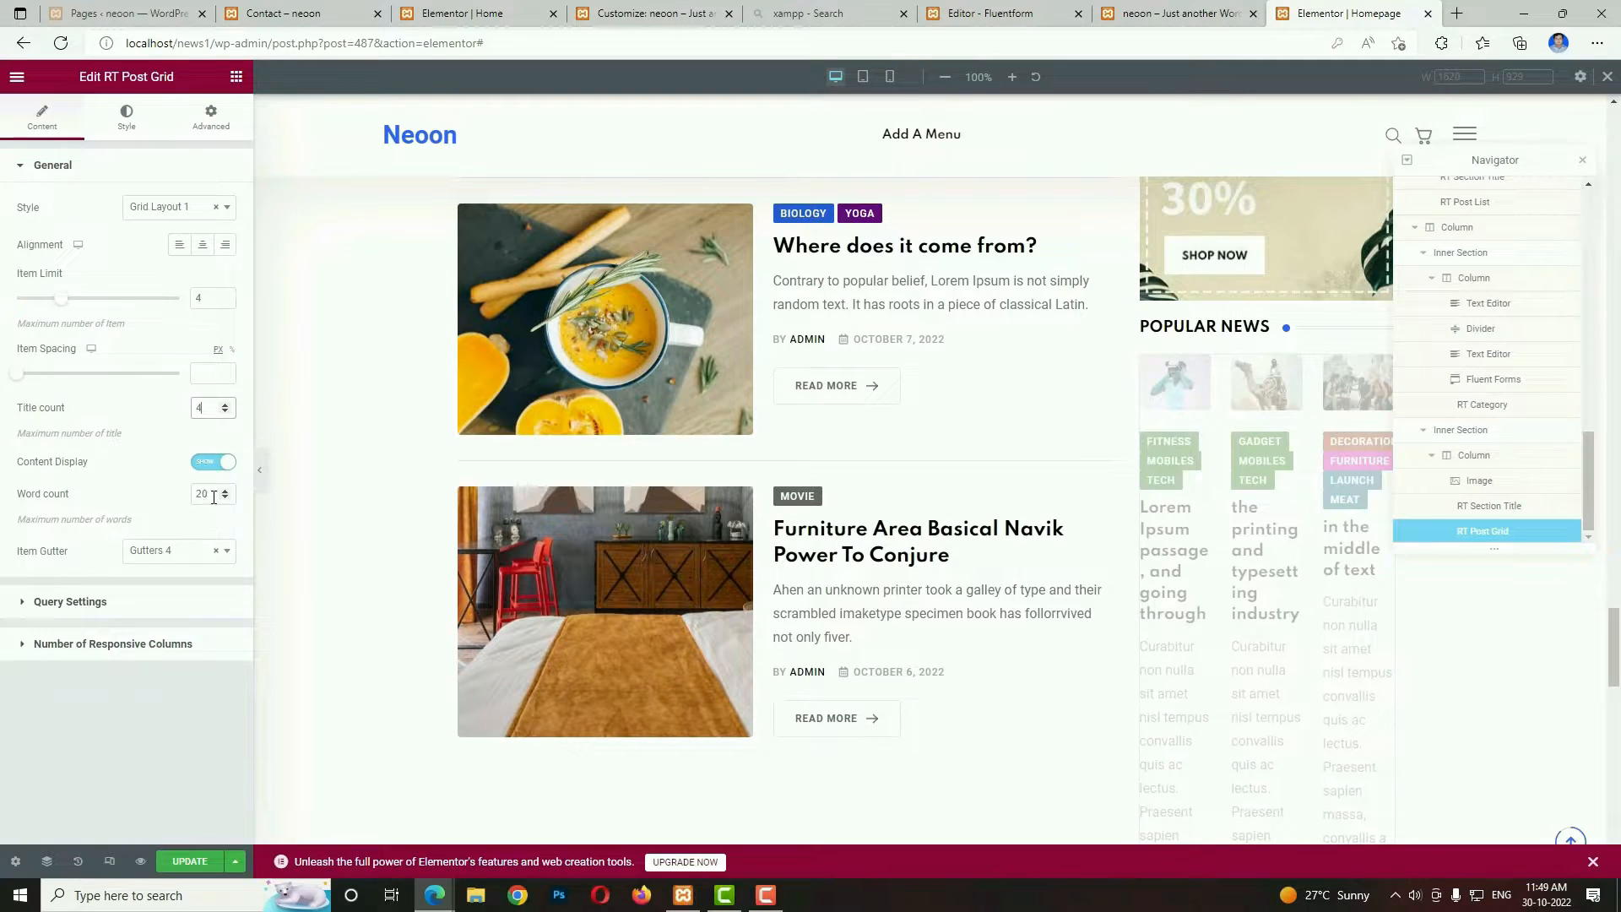
pyautogui.write('10')
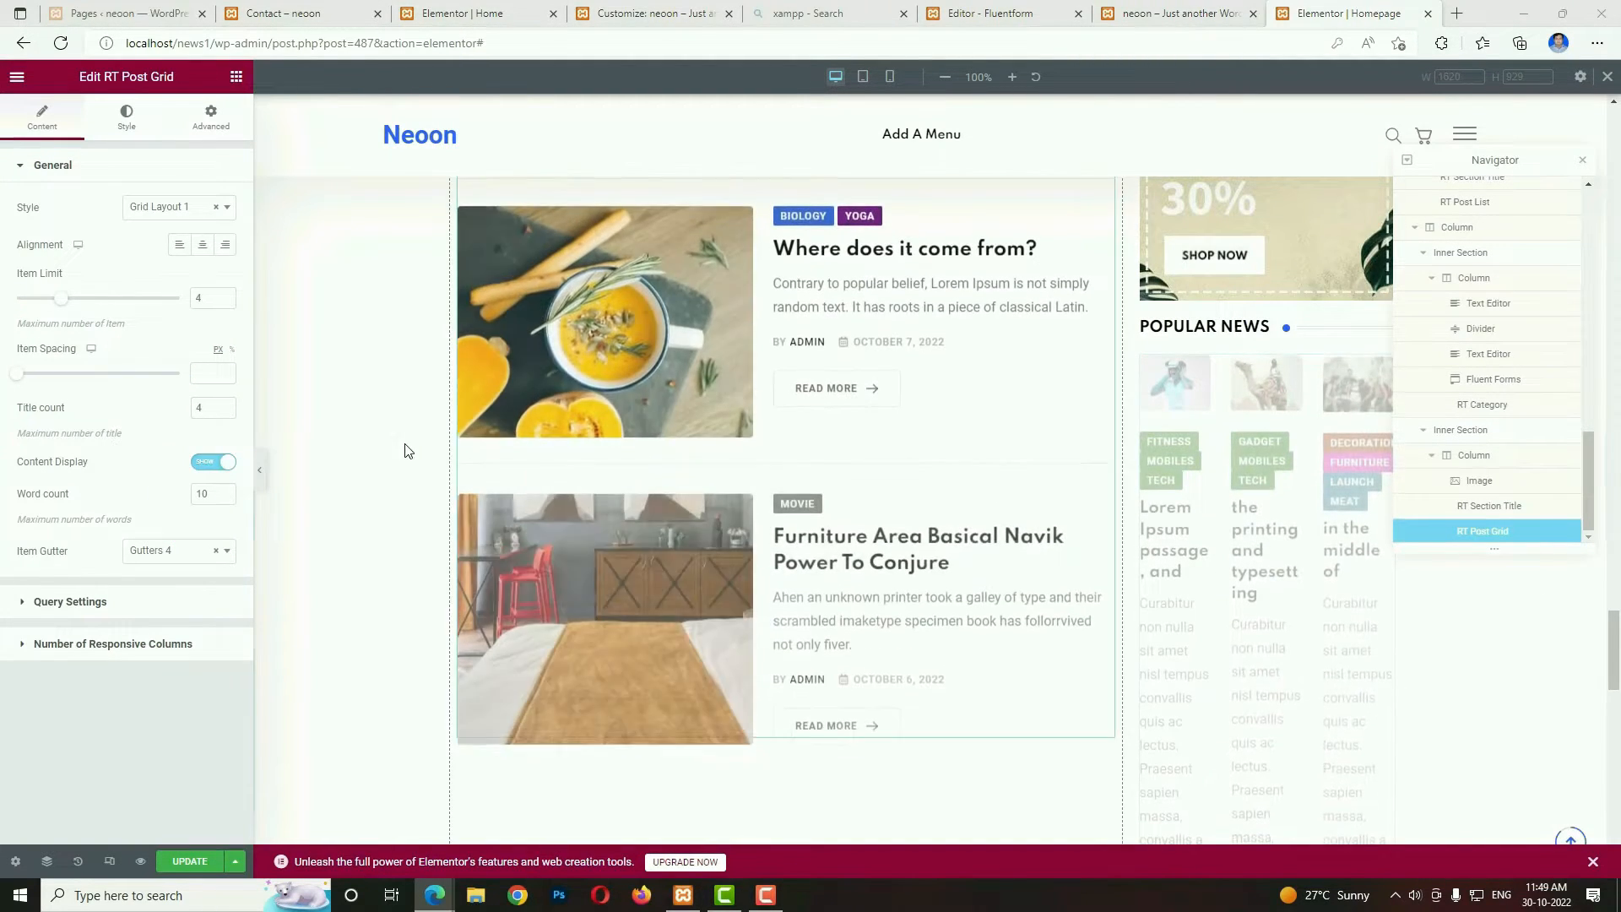
# Restrict the post grid's query to the Biology and Automotive categories.
pyautogui.click(113, 605)
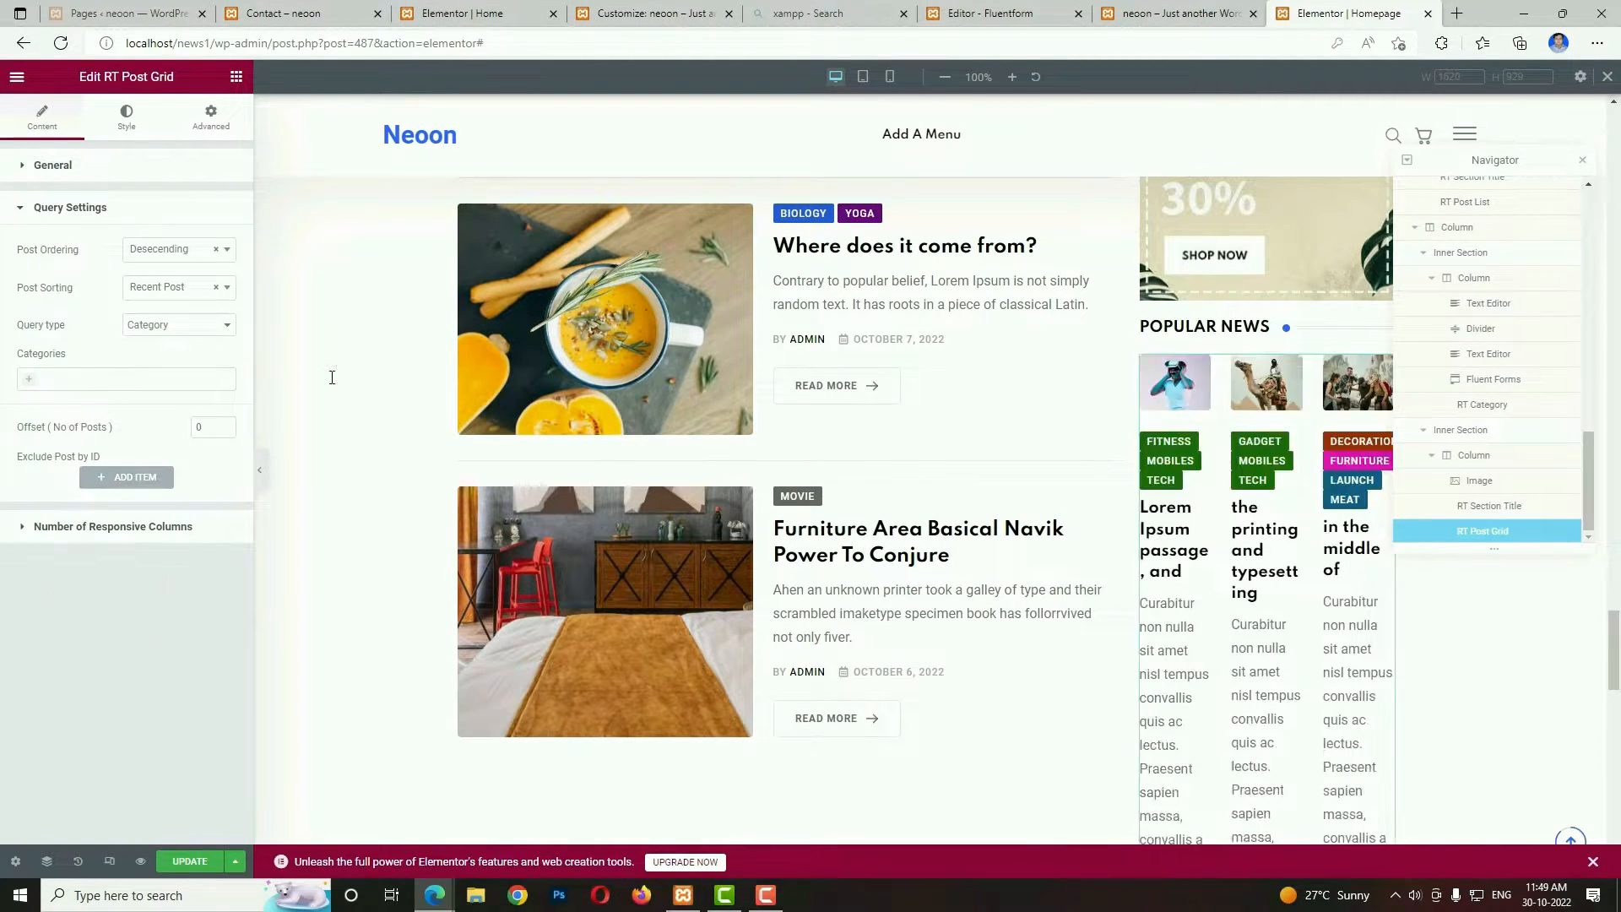
pyautogui.click(29, 378)
pyautogui.click(59, 461)
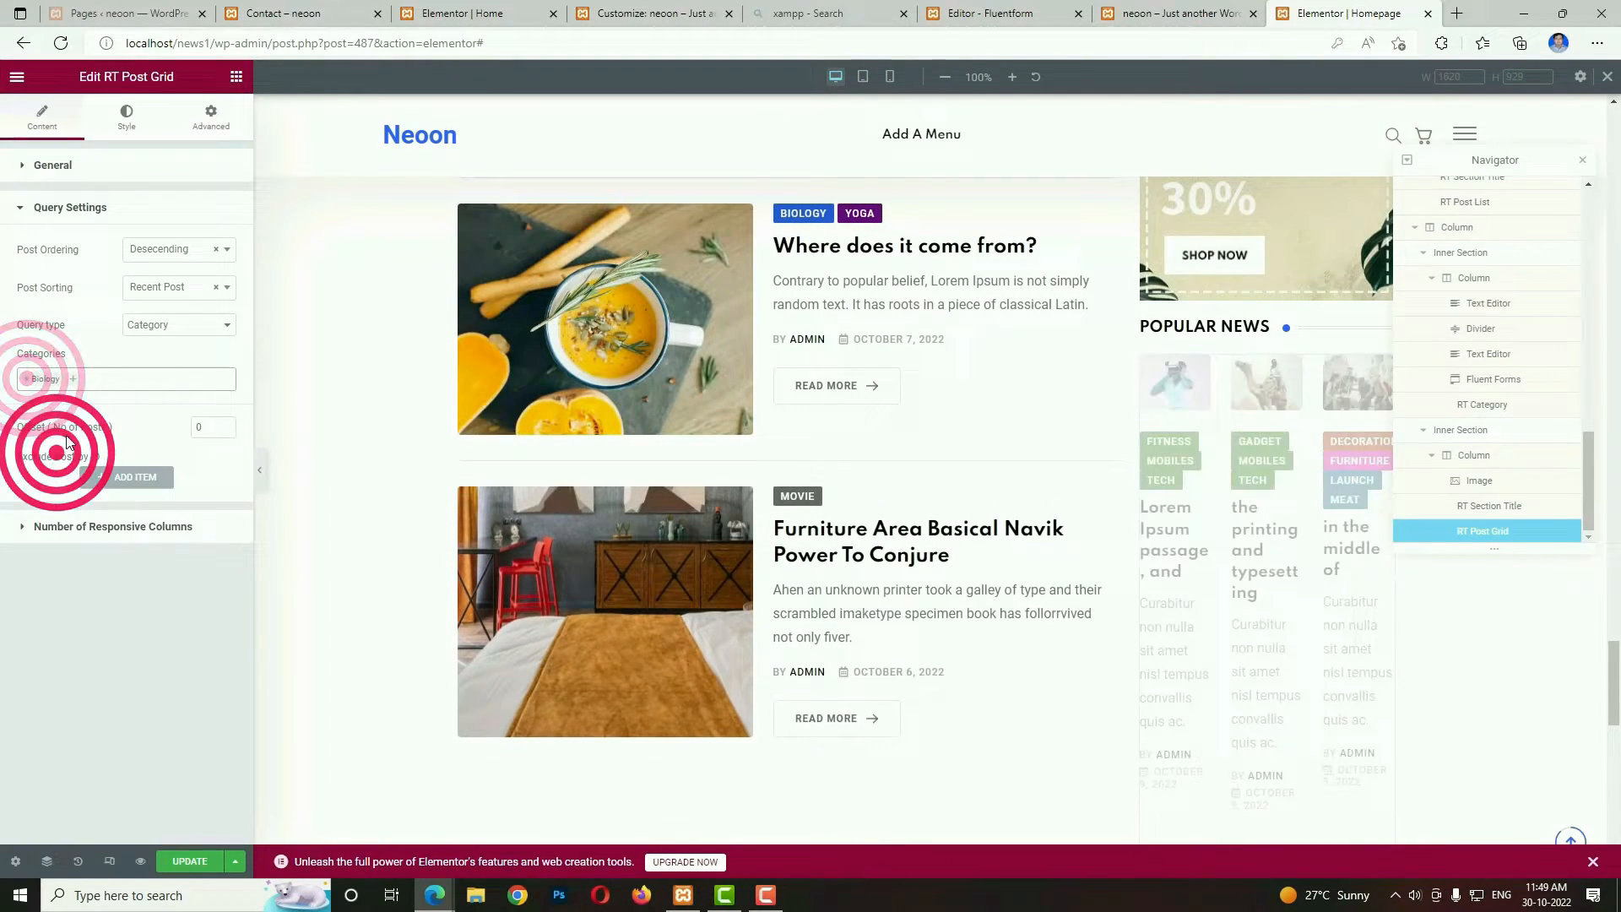
pyautogui.click(71, 380)
pyautogui.click(69, 527)
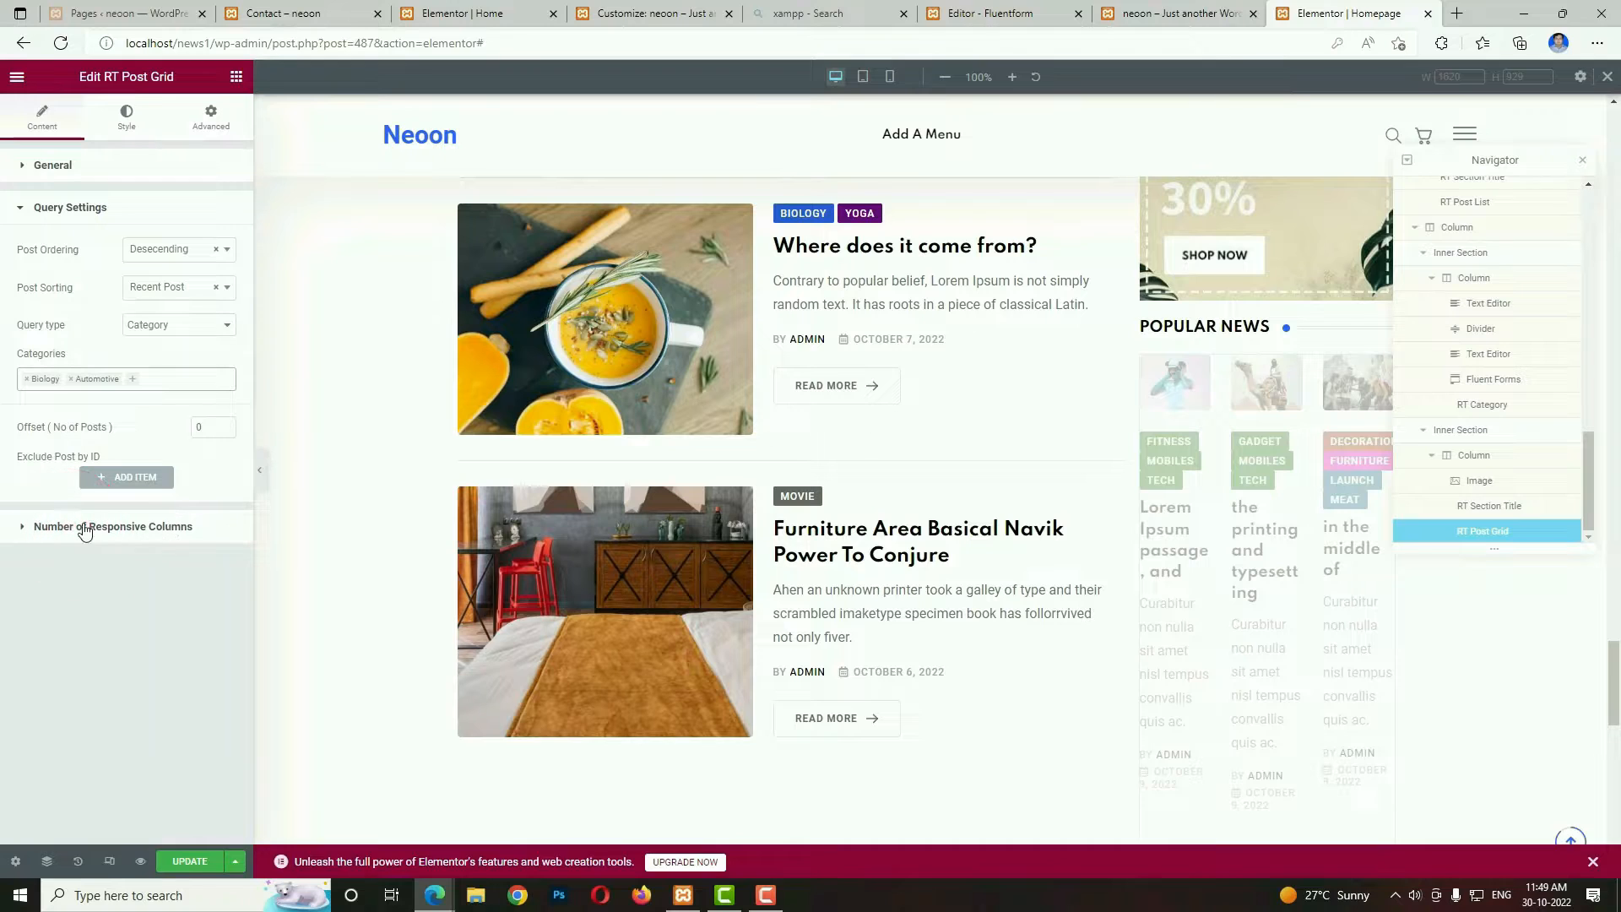
# Set the post grid to 2 Col for both desktop widths, above 1199px and above 991px.
pyautogui.click(190, 526)
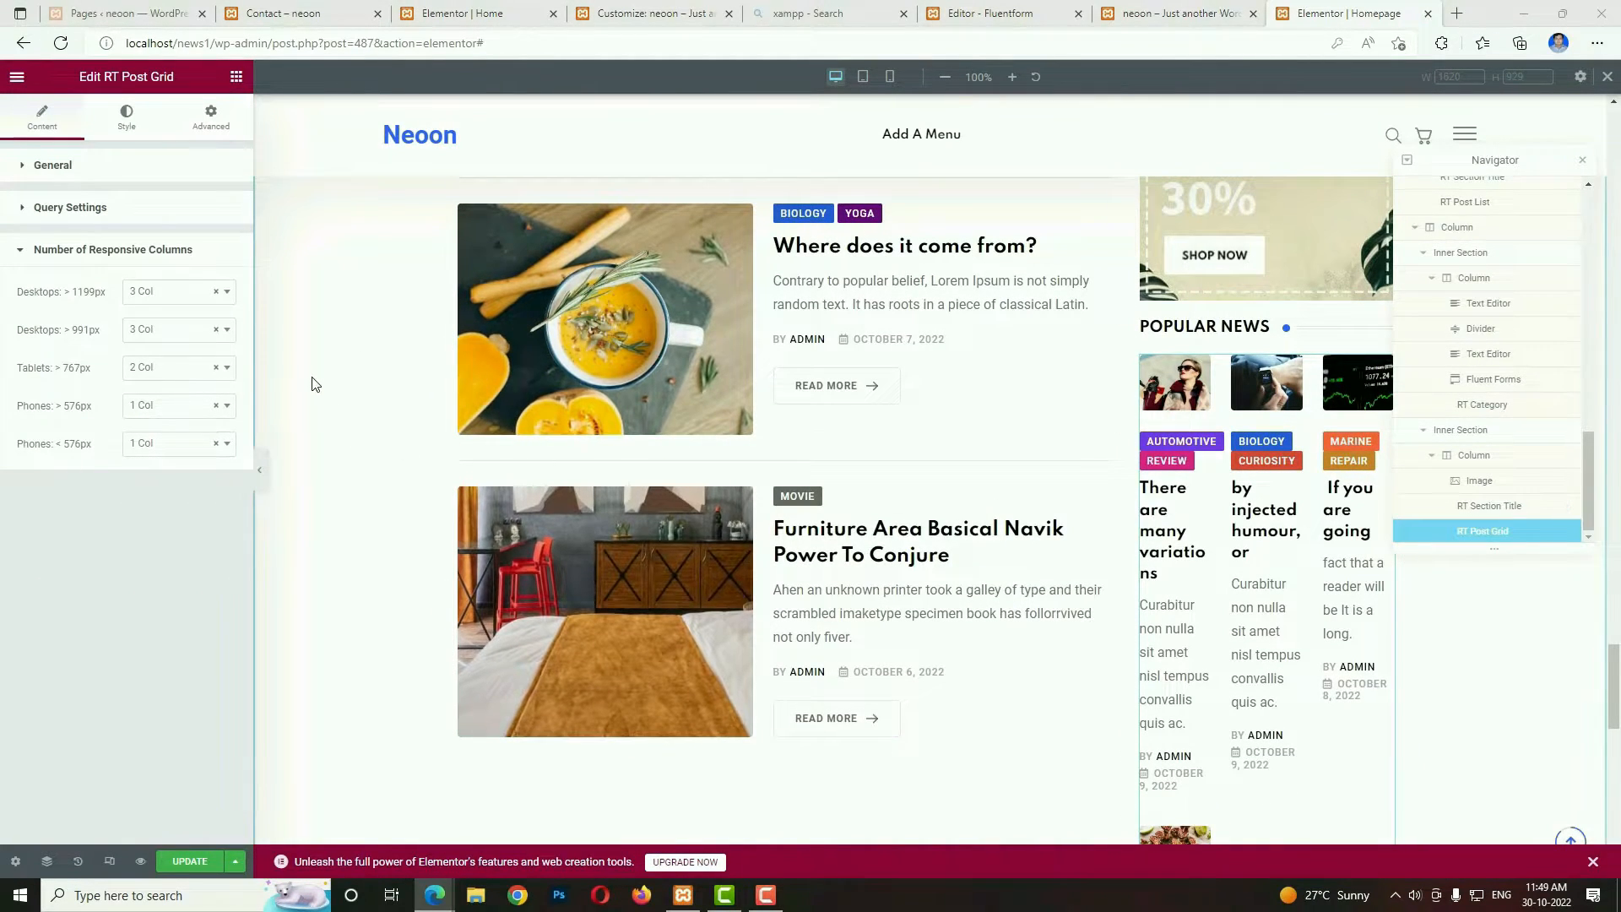
pyautogui.click(179, 292)
pyautogui.click(152, 405)
pyautogui.click(156, 329)
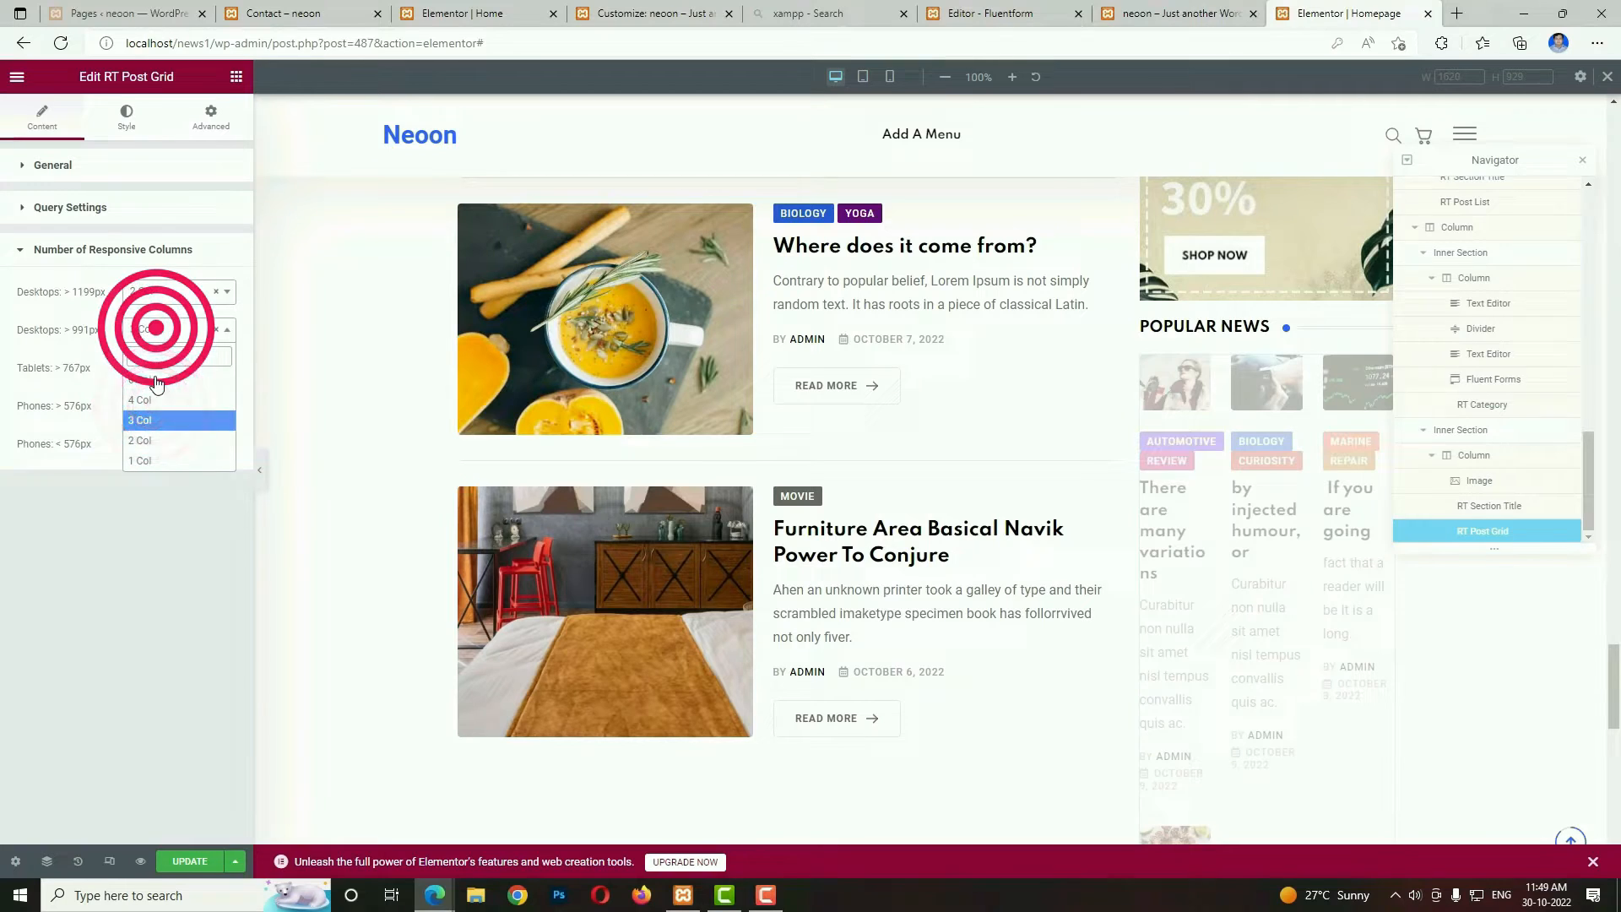
pyautogui.click(142, 439)
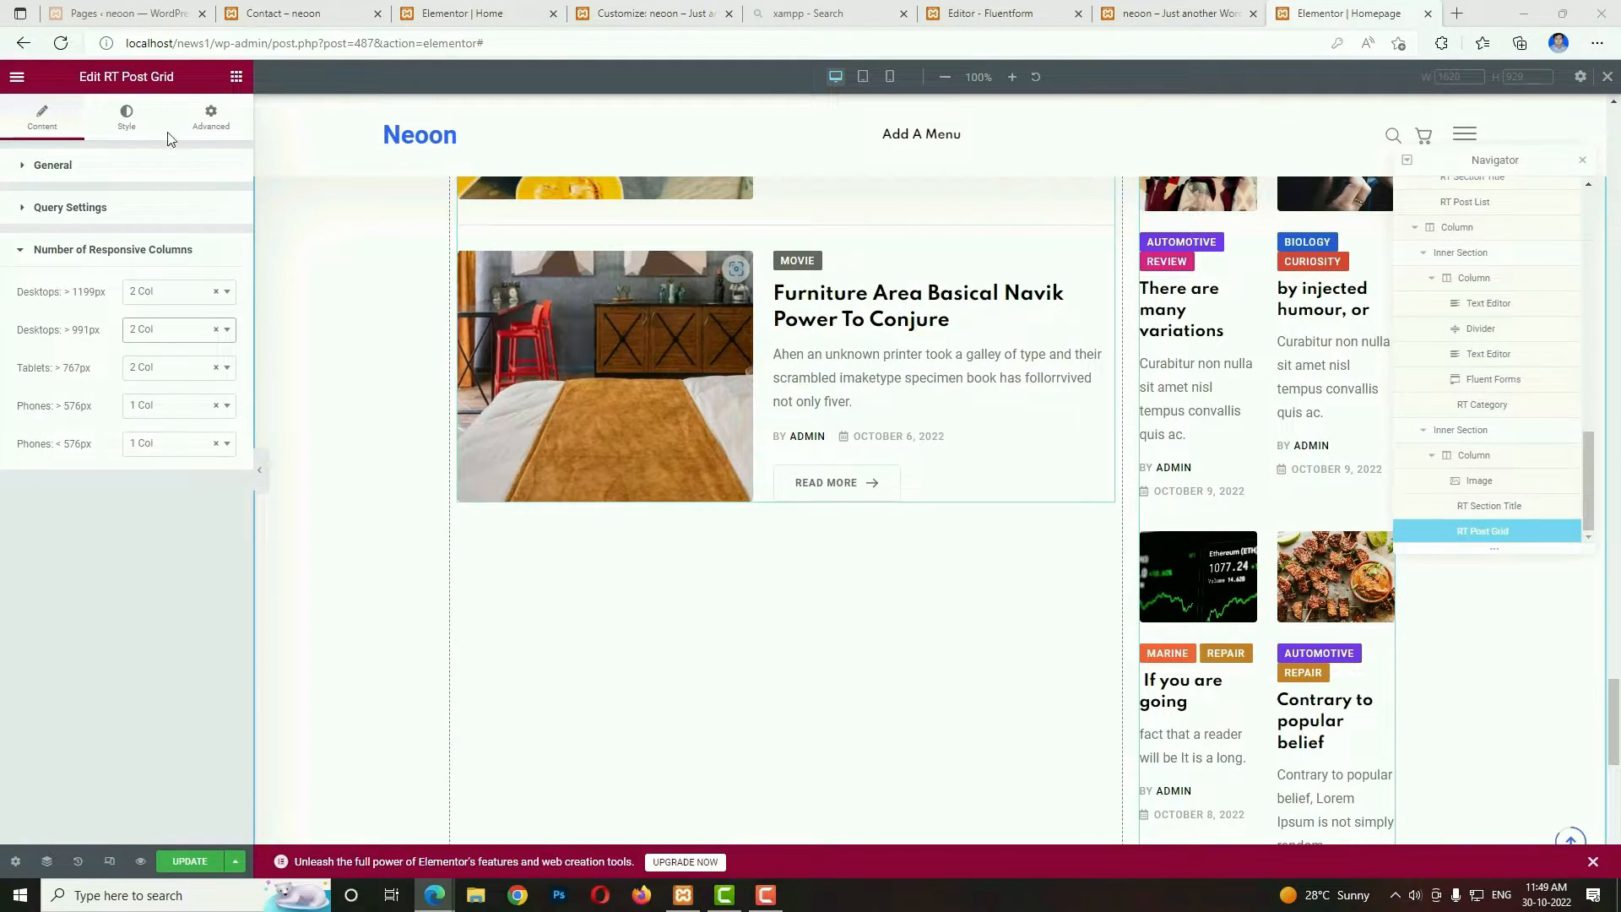
# Hide the author, date, categories and content text of the Popular News post grid.
pyautogui.click(140, 123)
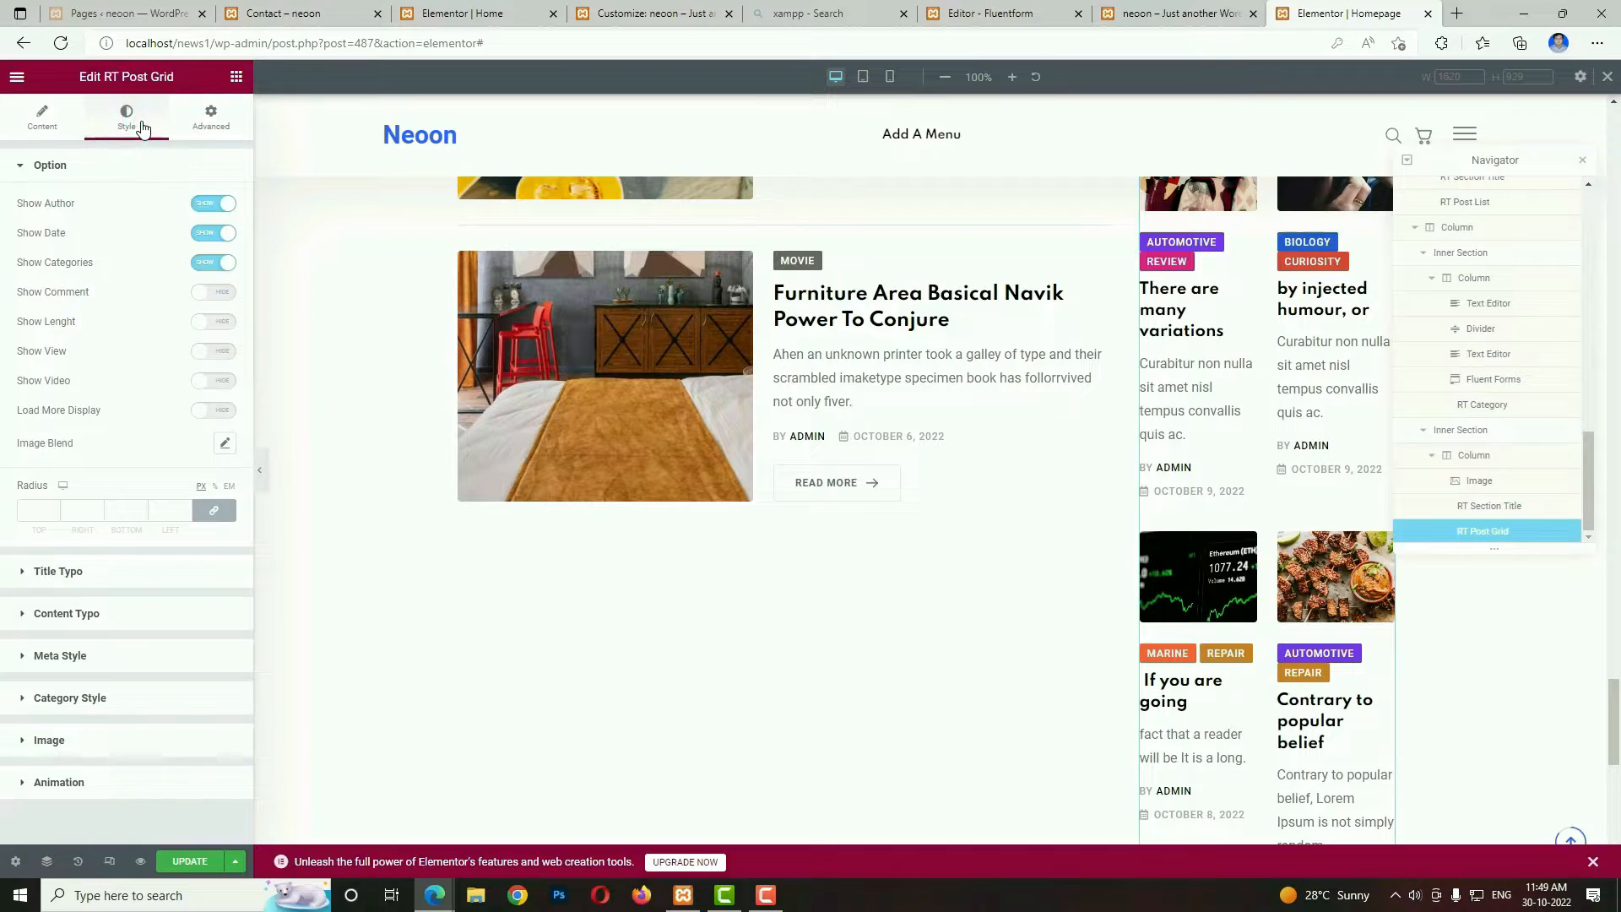
pyautogui.click(206, 210)
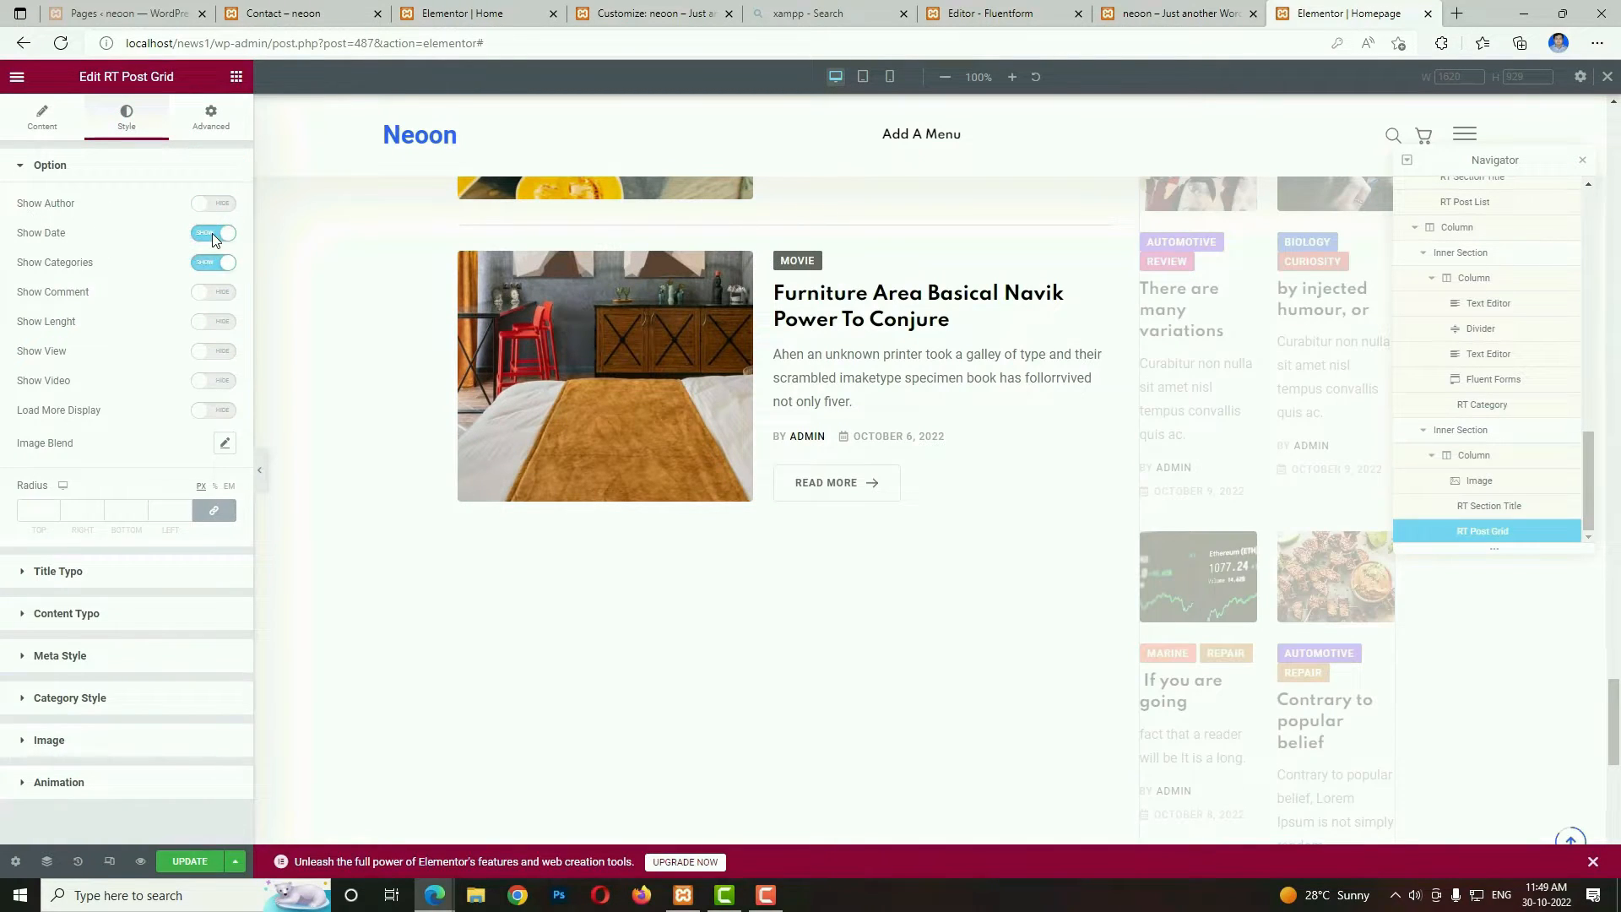
pyautogui.click(210, 264)
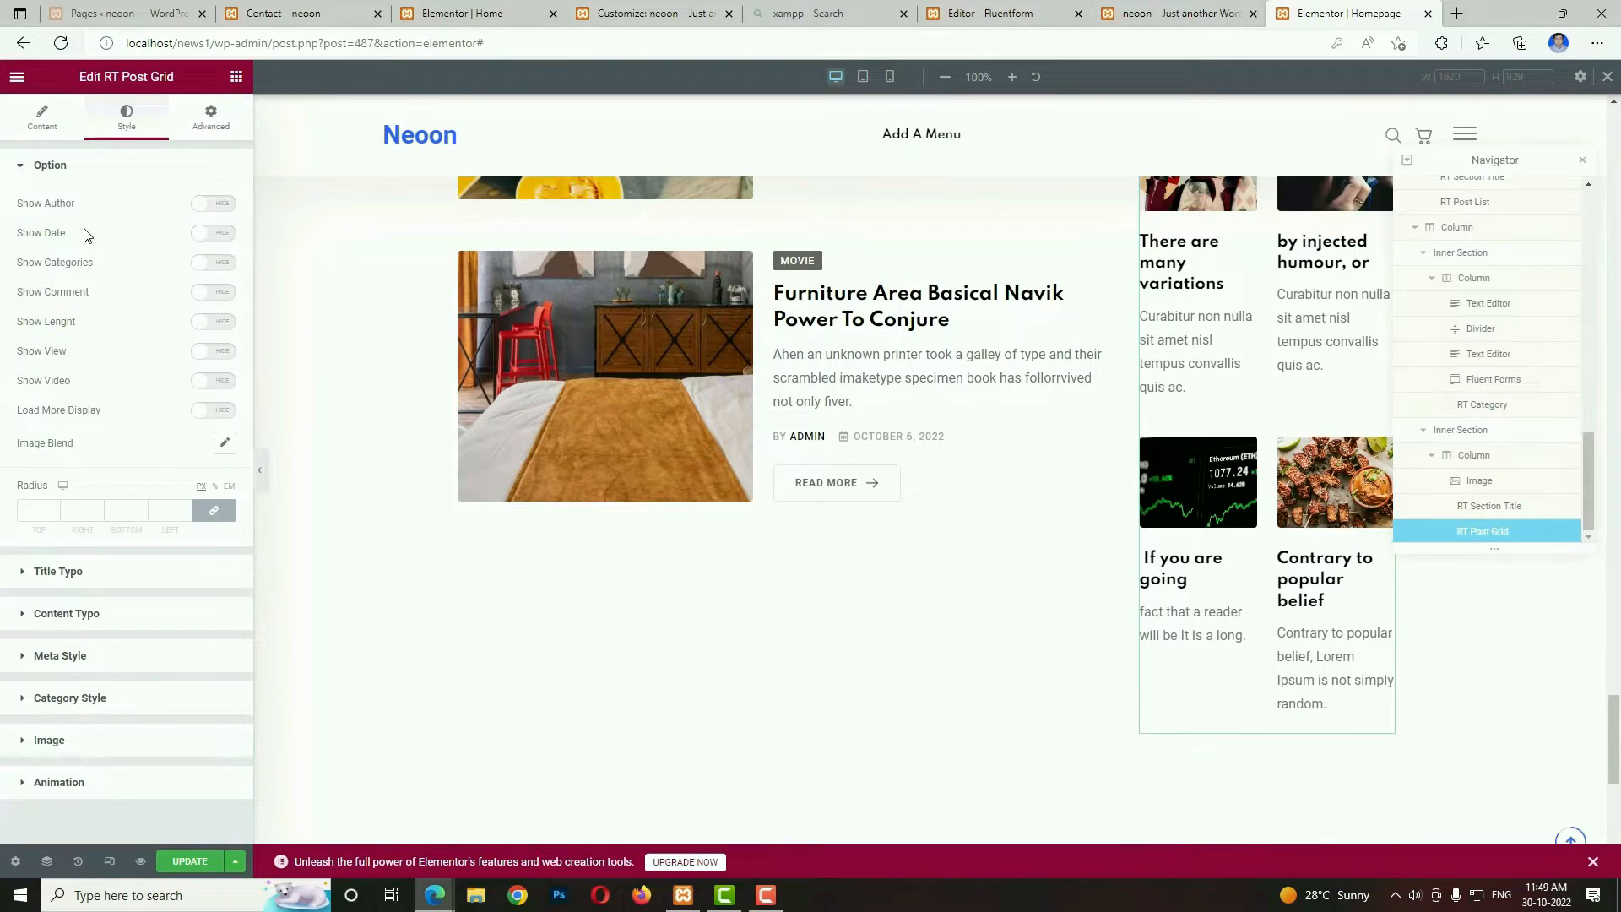
pyautogui.scroll(2, 1283, 688)
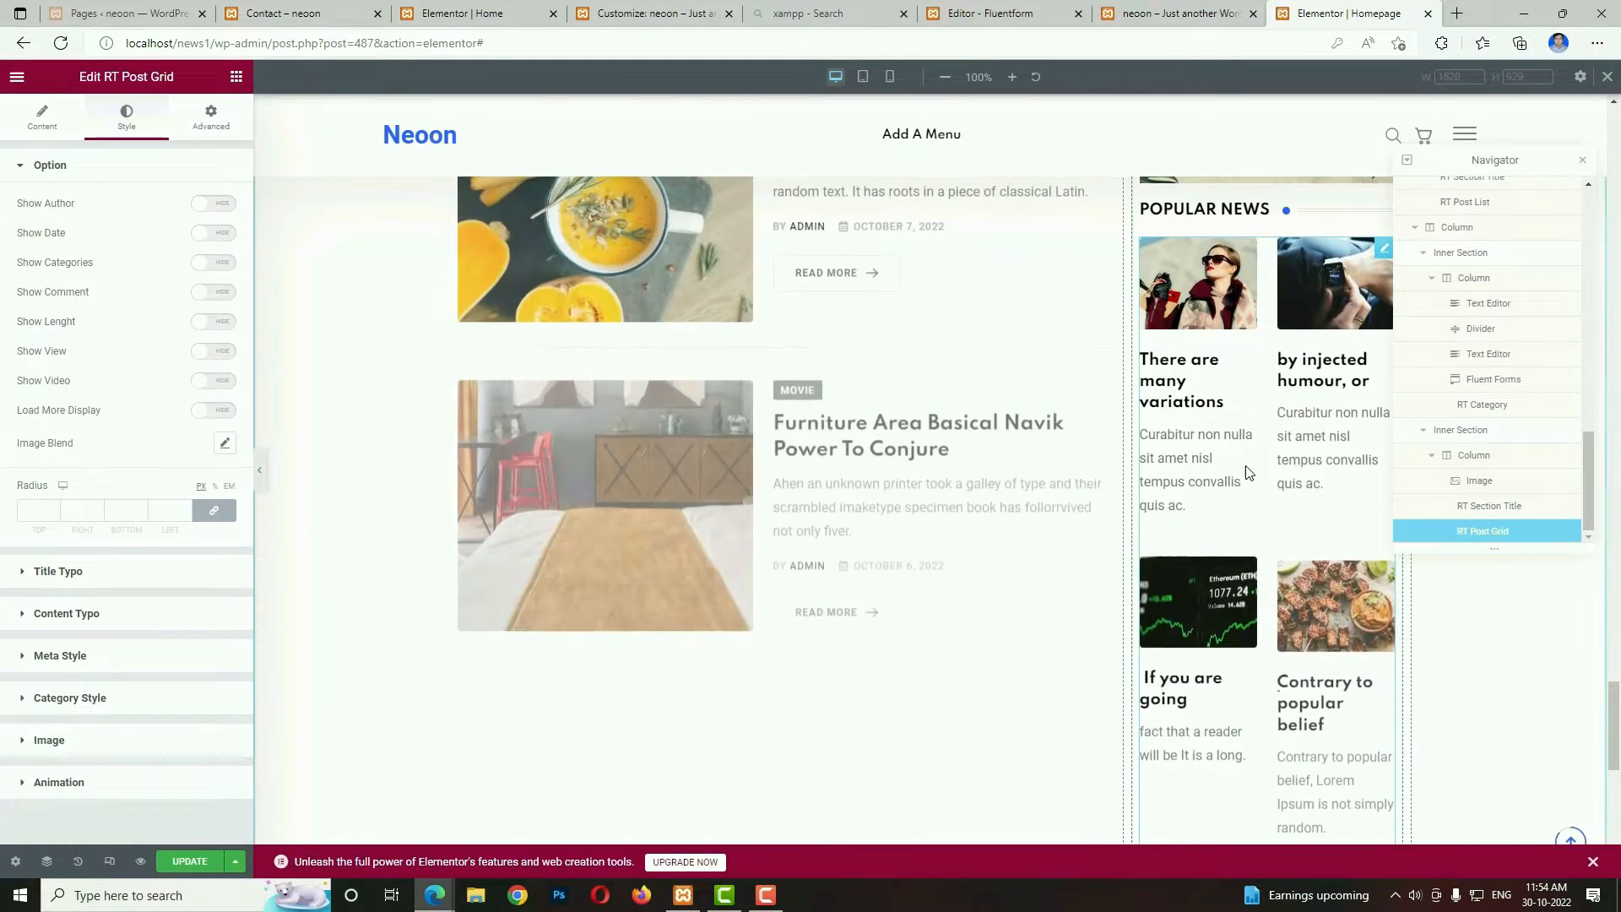
pyautogui.click(42, 120)
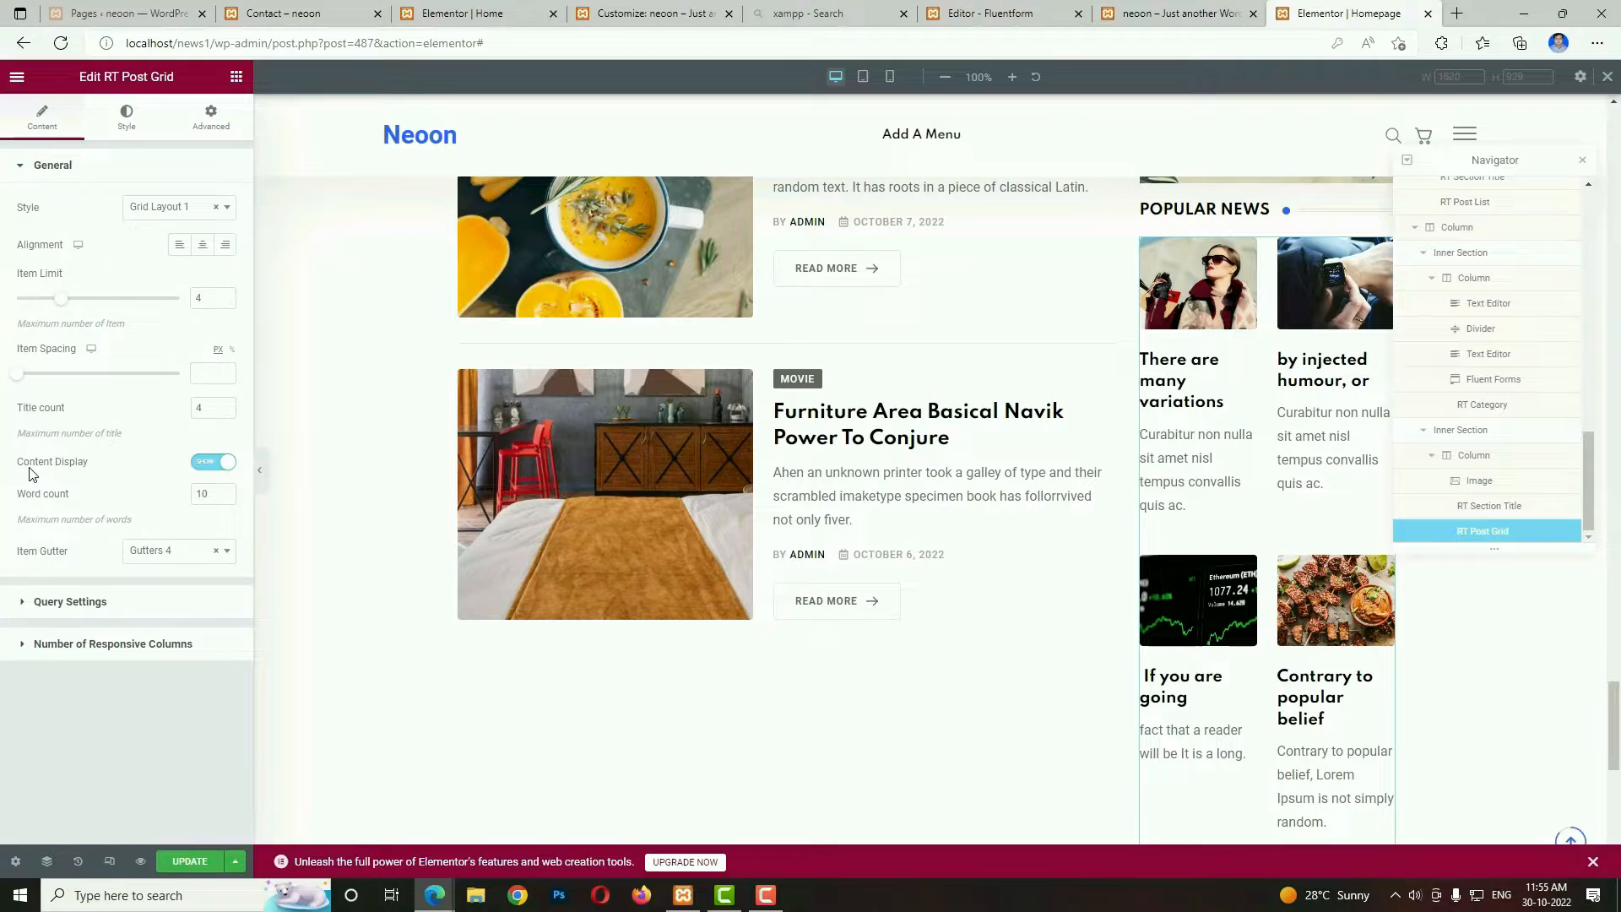
pyautogui.click(214, 464)
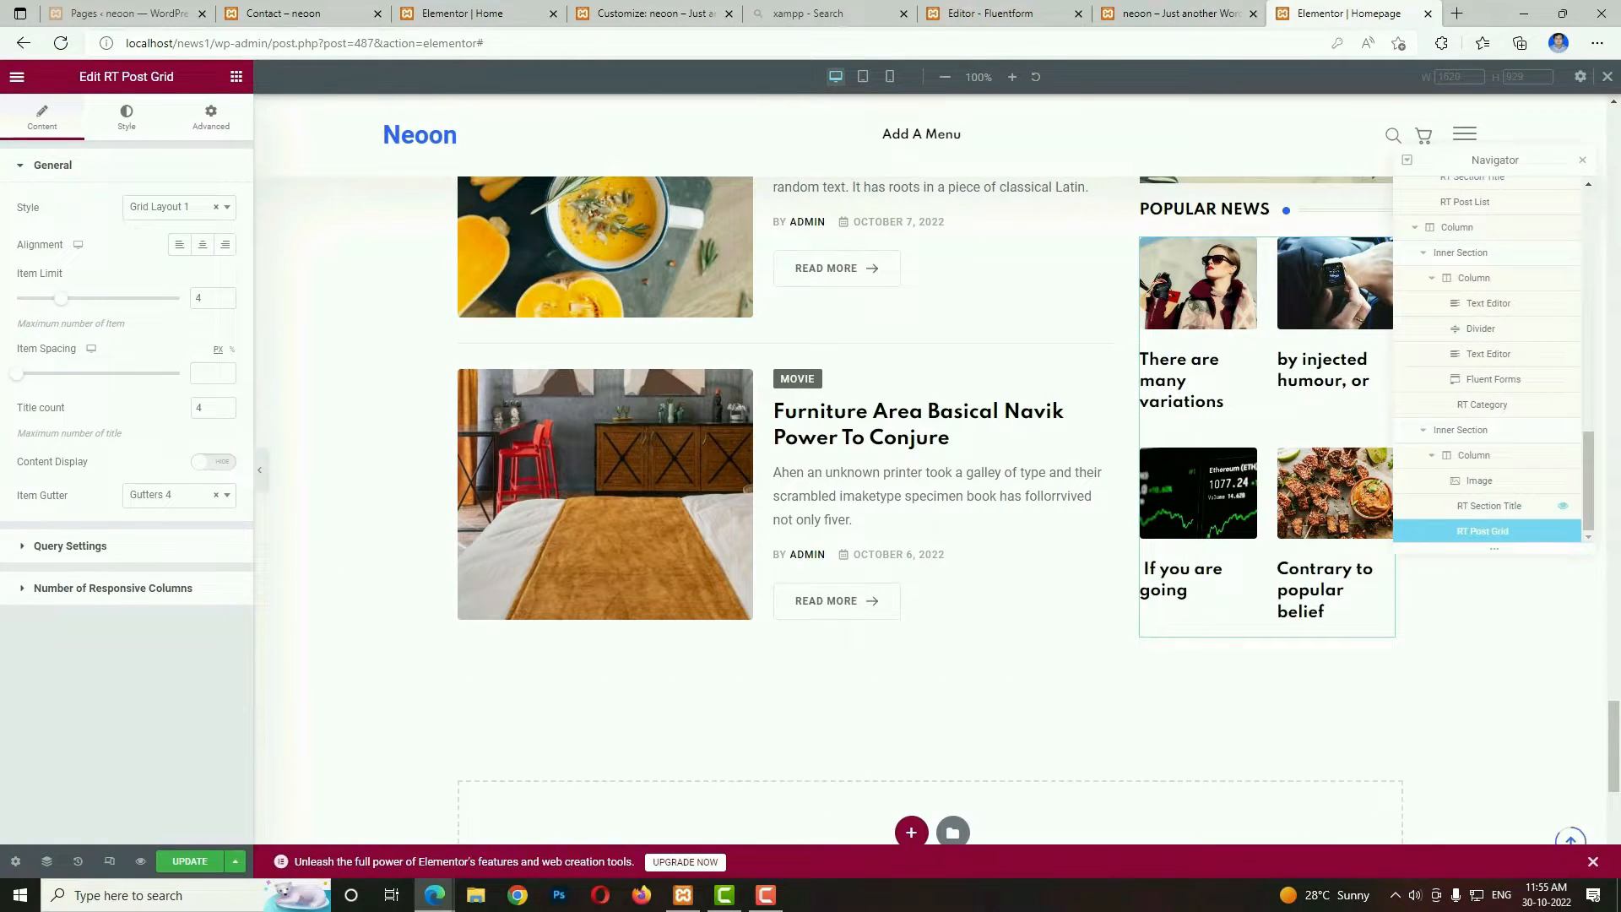
# Check the newsletter block on the demo page, then add a two-column section at the end of the Homepage.
pyautogui.click(1180, 14)
pyautogui.scroll(-10, 1054, 545)
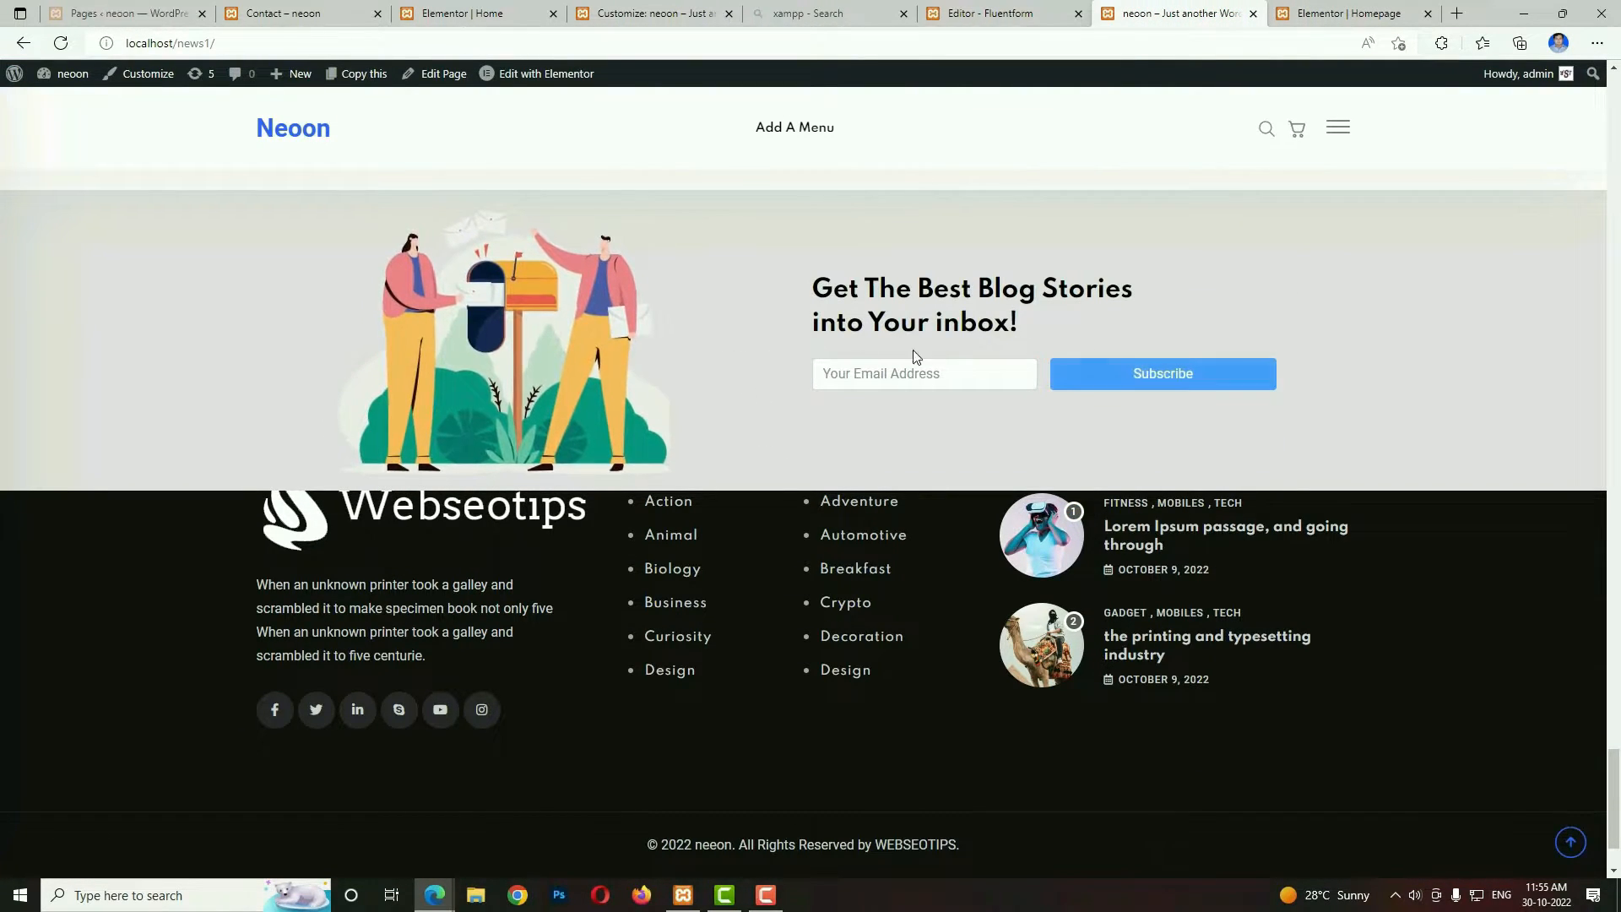
pyautogui.click(1349, 14)
pyautogui.click(1379, 571)
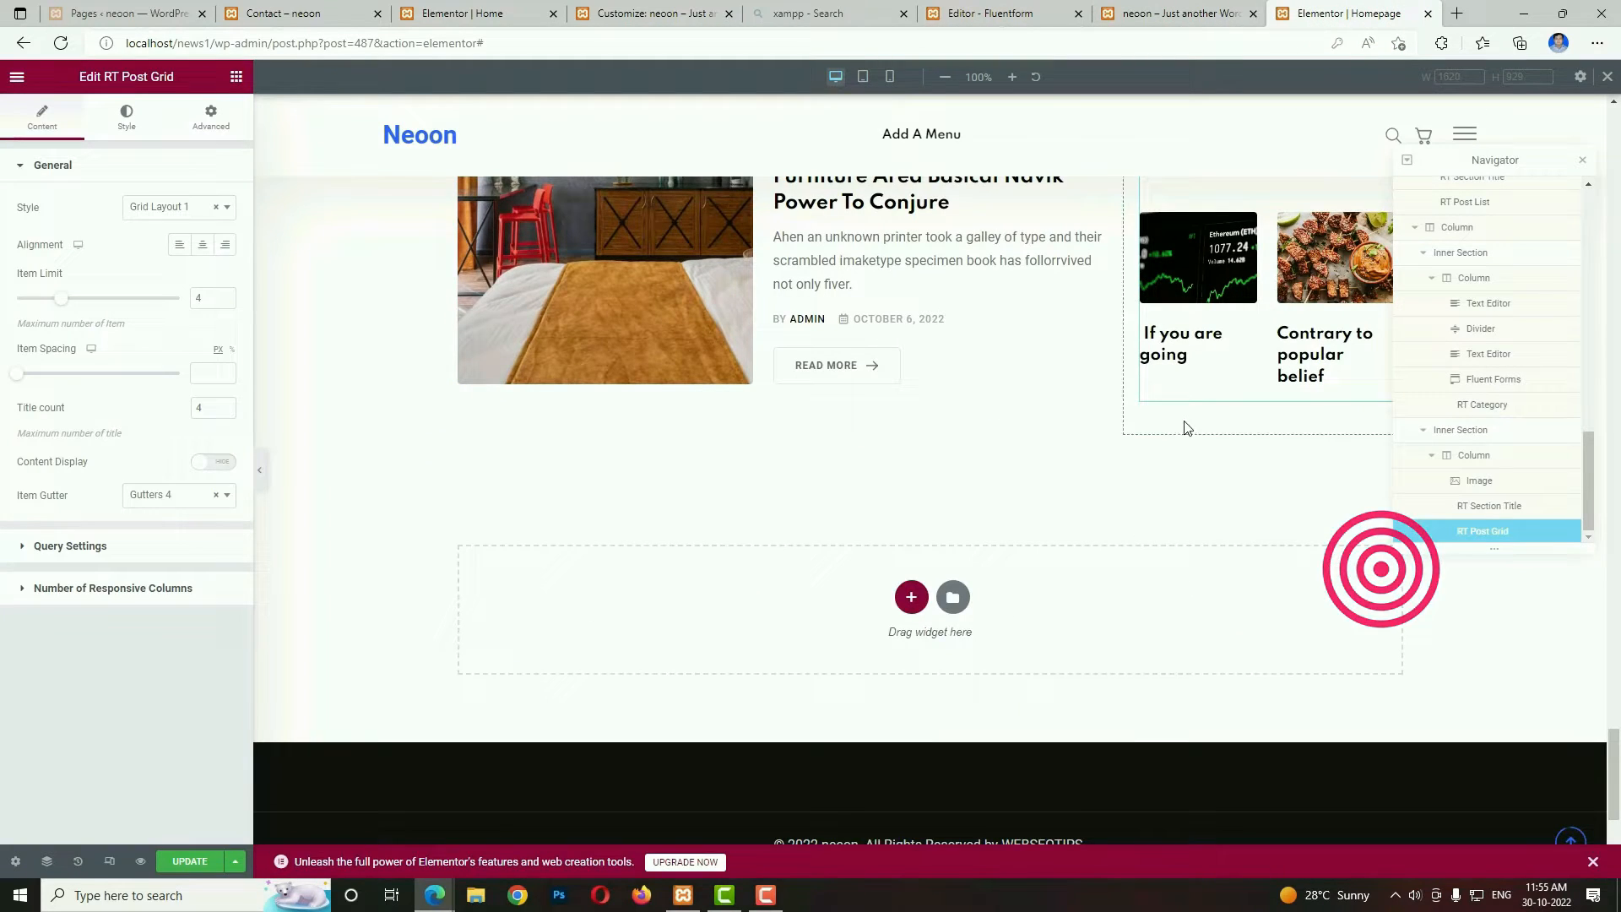
pyautogui.click(911, 597)
pyautogui.click(789, 641)
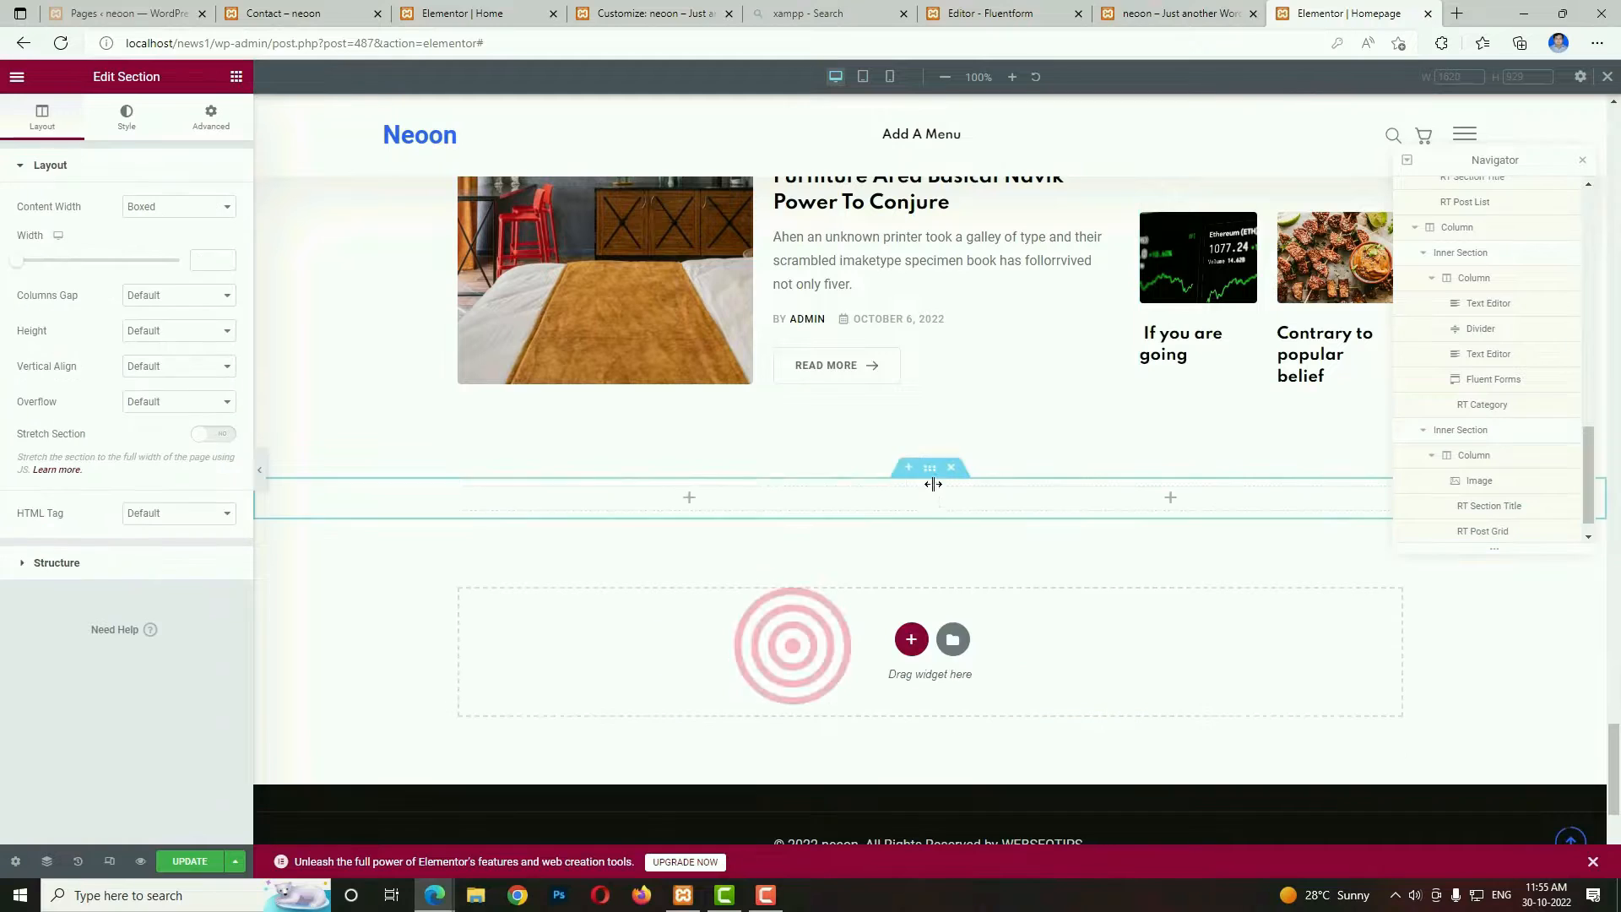
# Give the new two-column section a classic background in light grey.
pyautogui.click(933, 473)
pyautogui.click(126, 116)
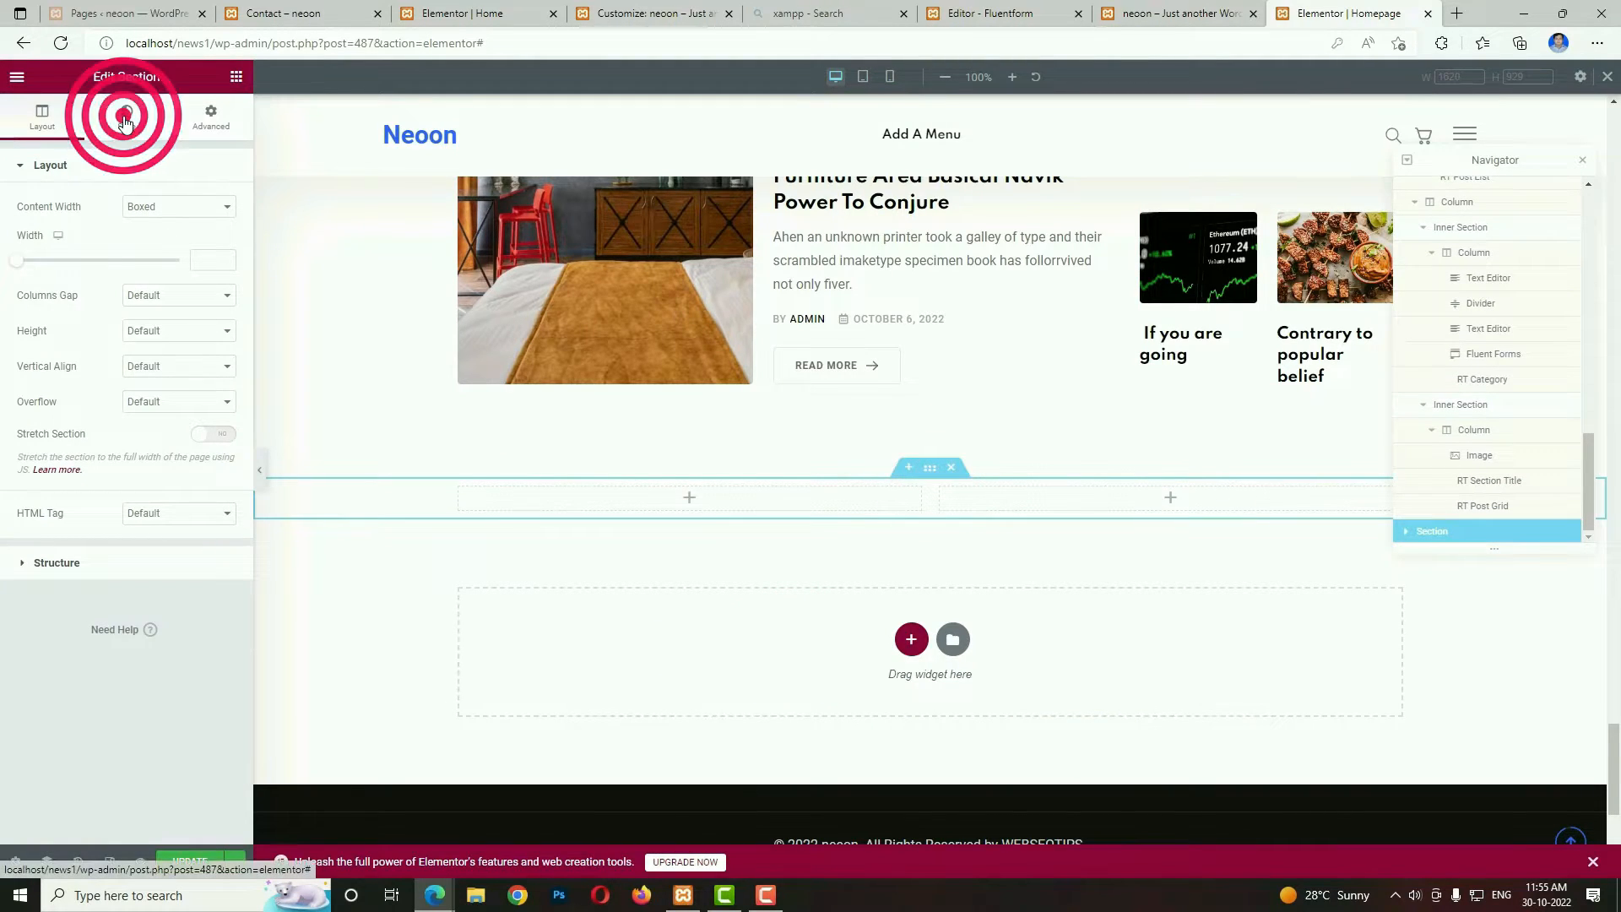
pyautogui.click(157, 242)
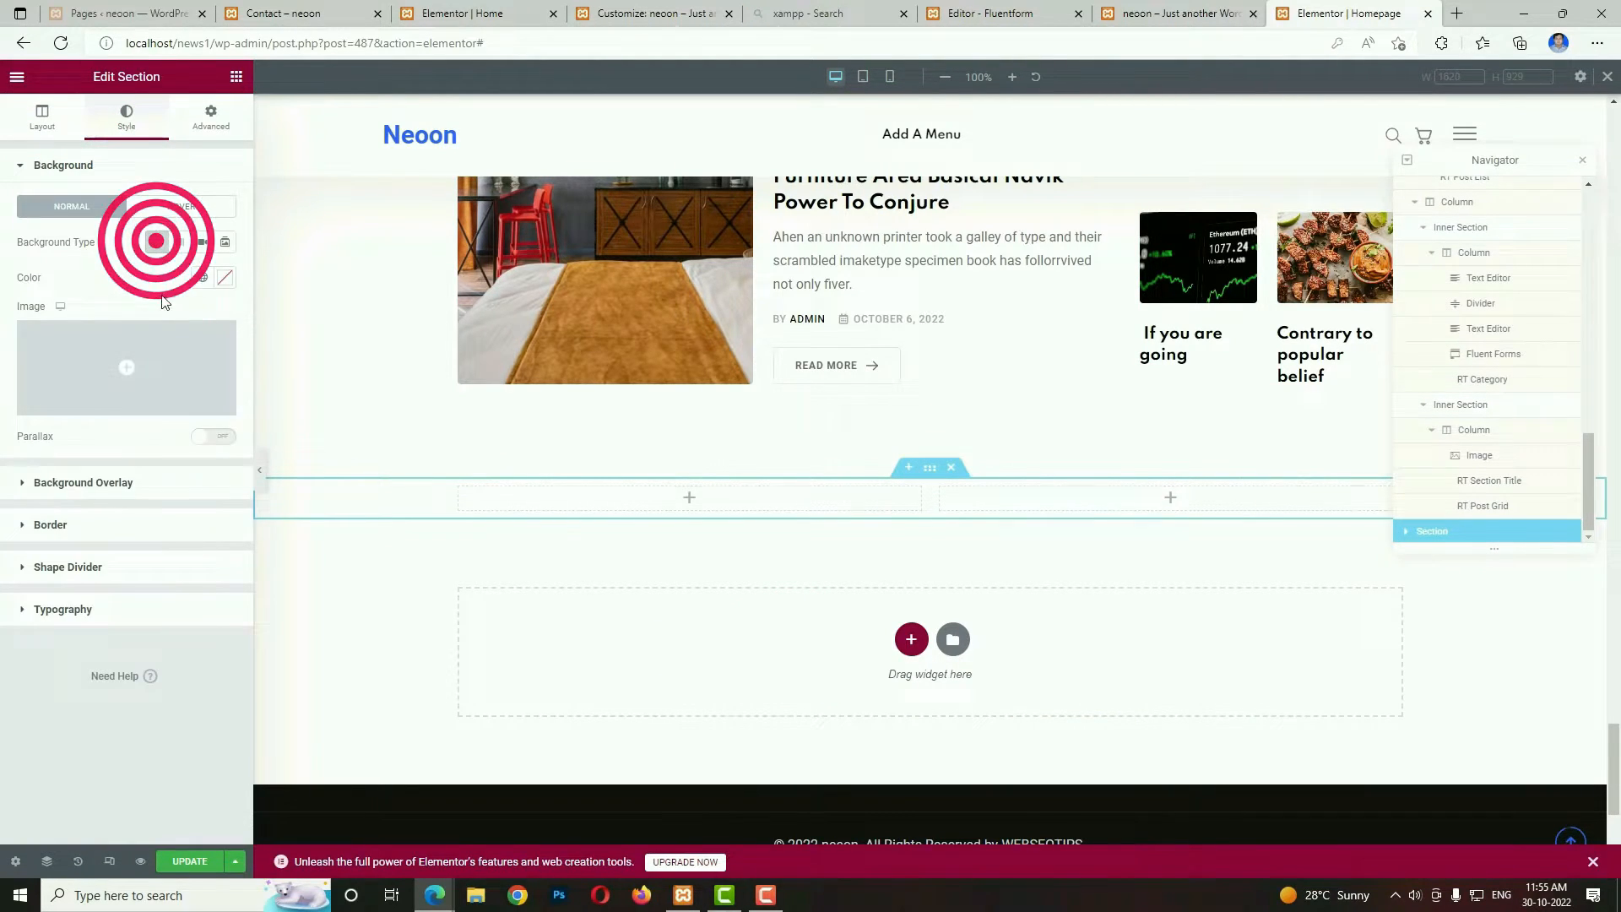
pyautogui.click(221, 278)
pyautogui.moveTo(67, 378); pyautogui.dragTo(8, 358)
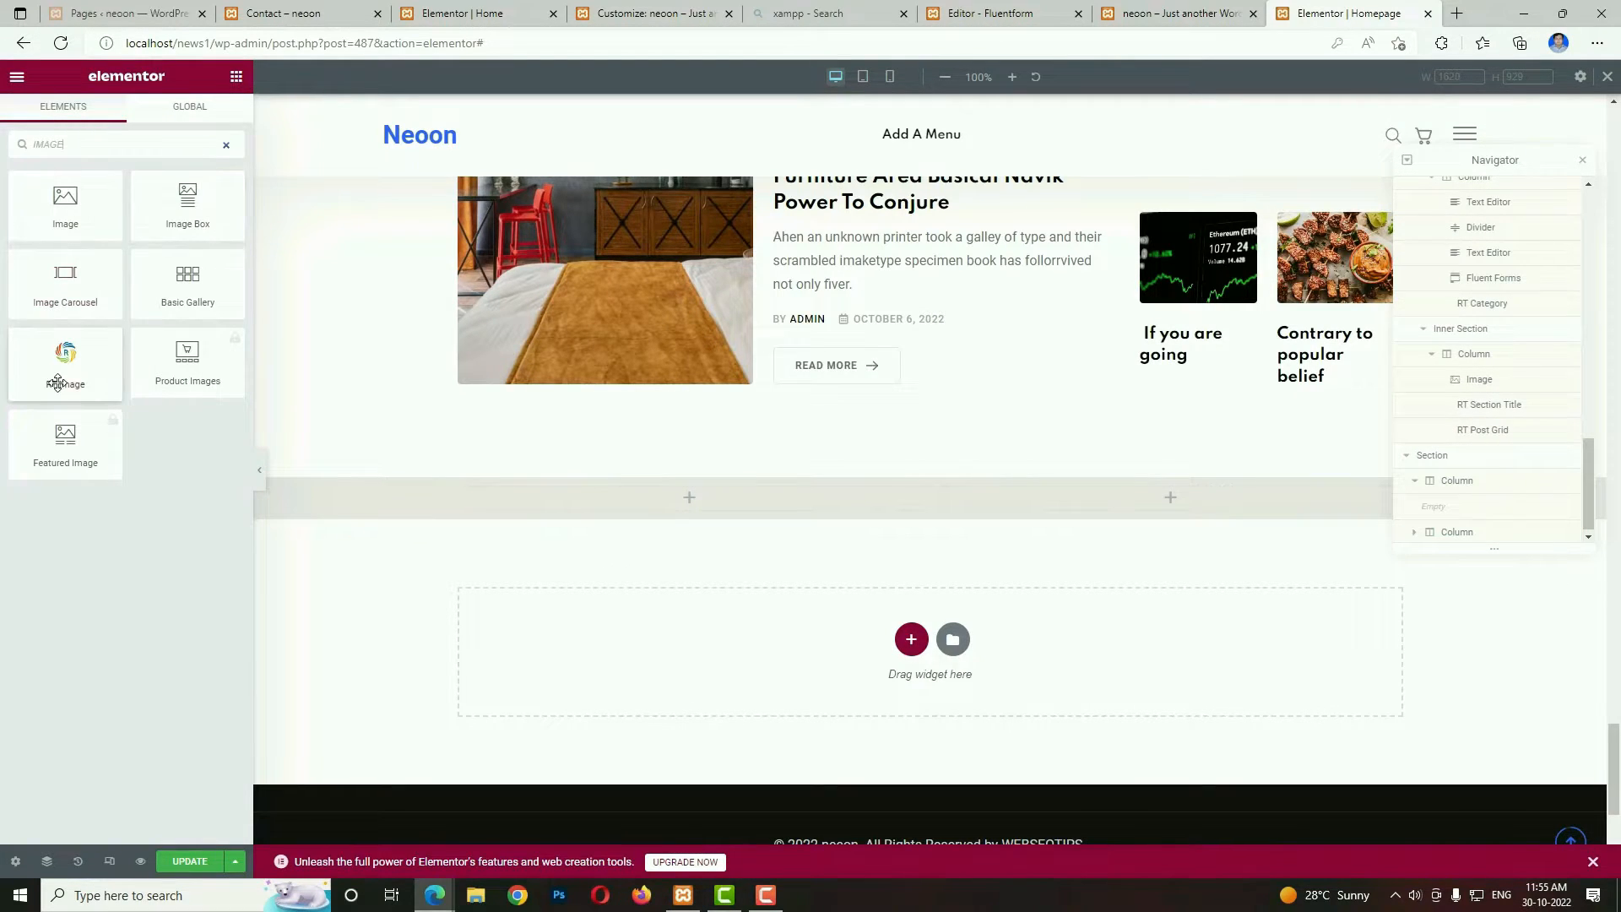
# Place an RT Image widget in the new section's first column, showing subscrible-img_1.png at Full size.
pyautogui.moveTo(116, 382); pyautogui.dragTo(561, 507)
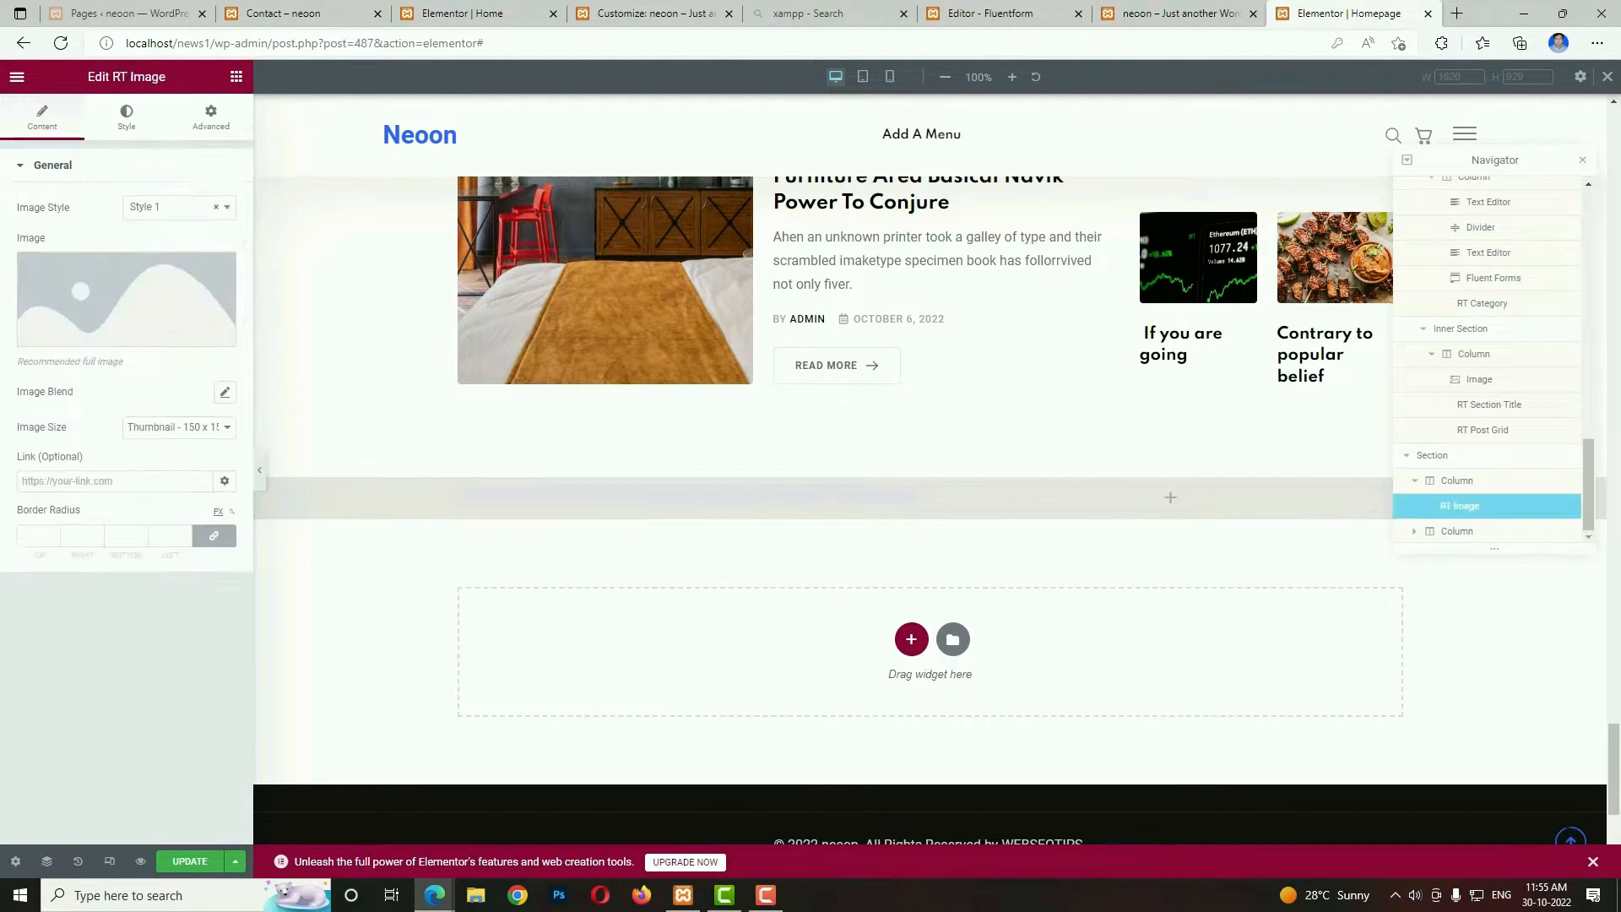
pyautogui.click(142, 291)
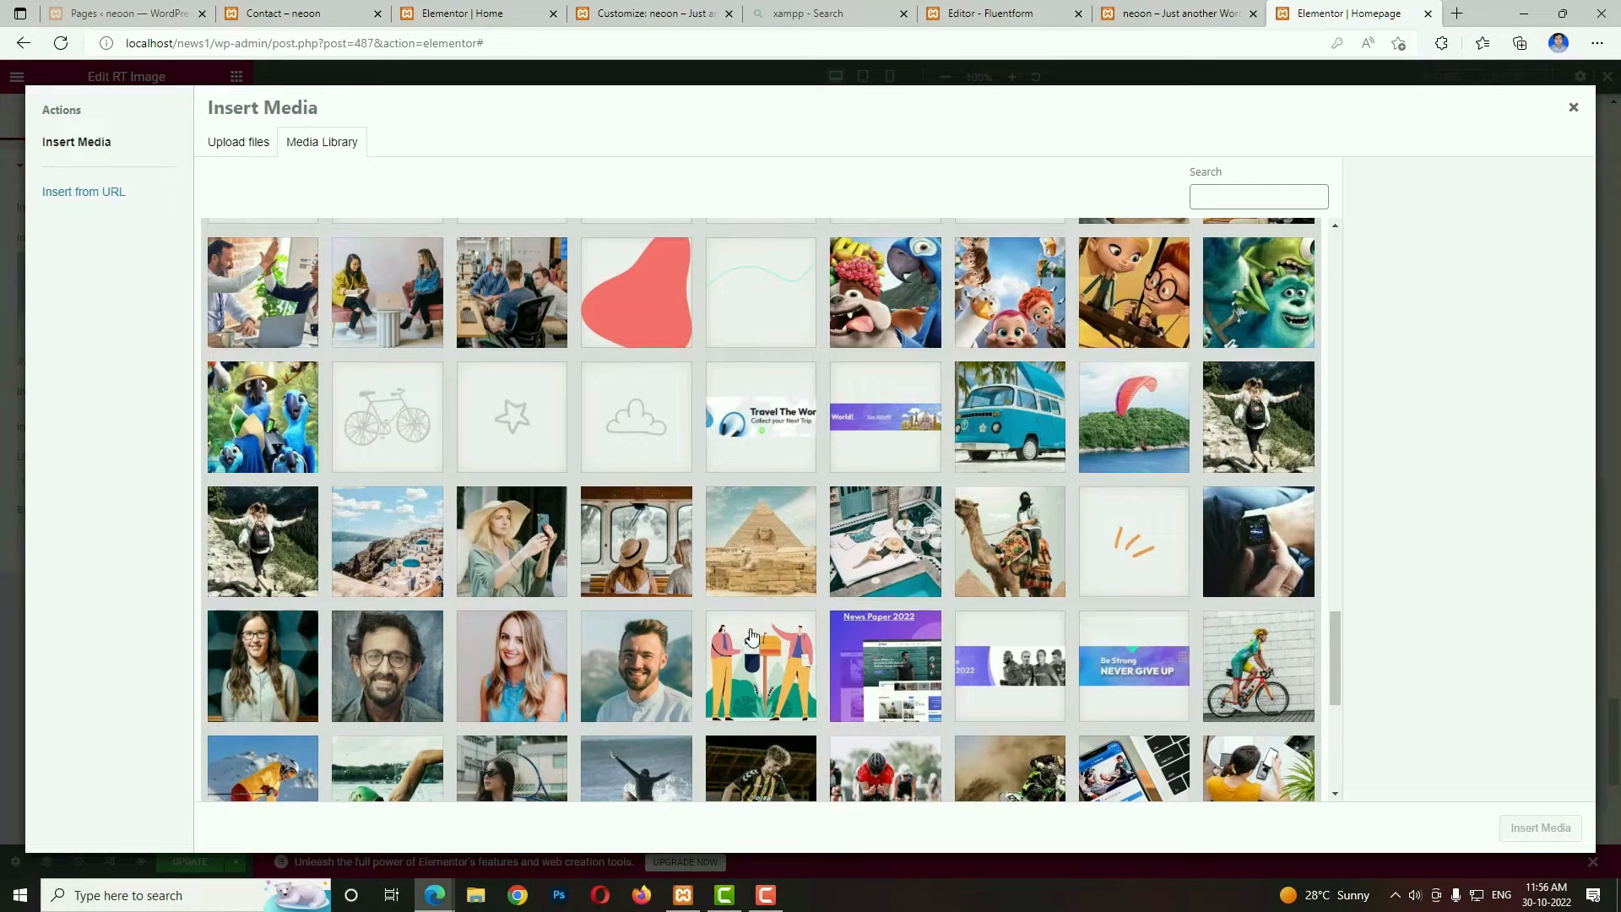
pyautogui.click(744, 645)
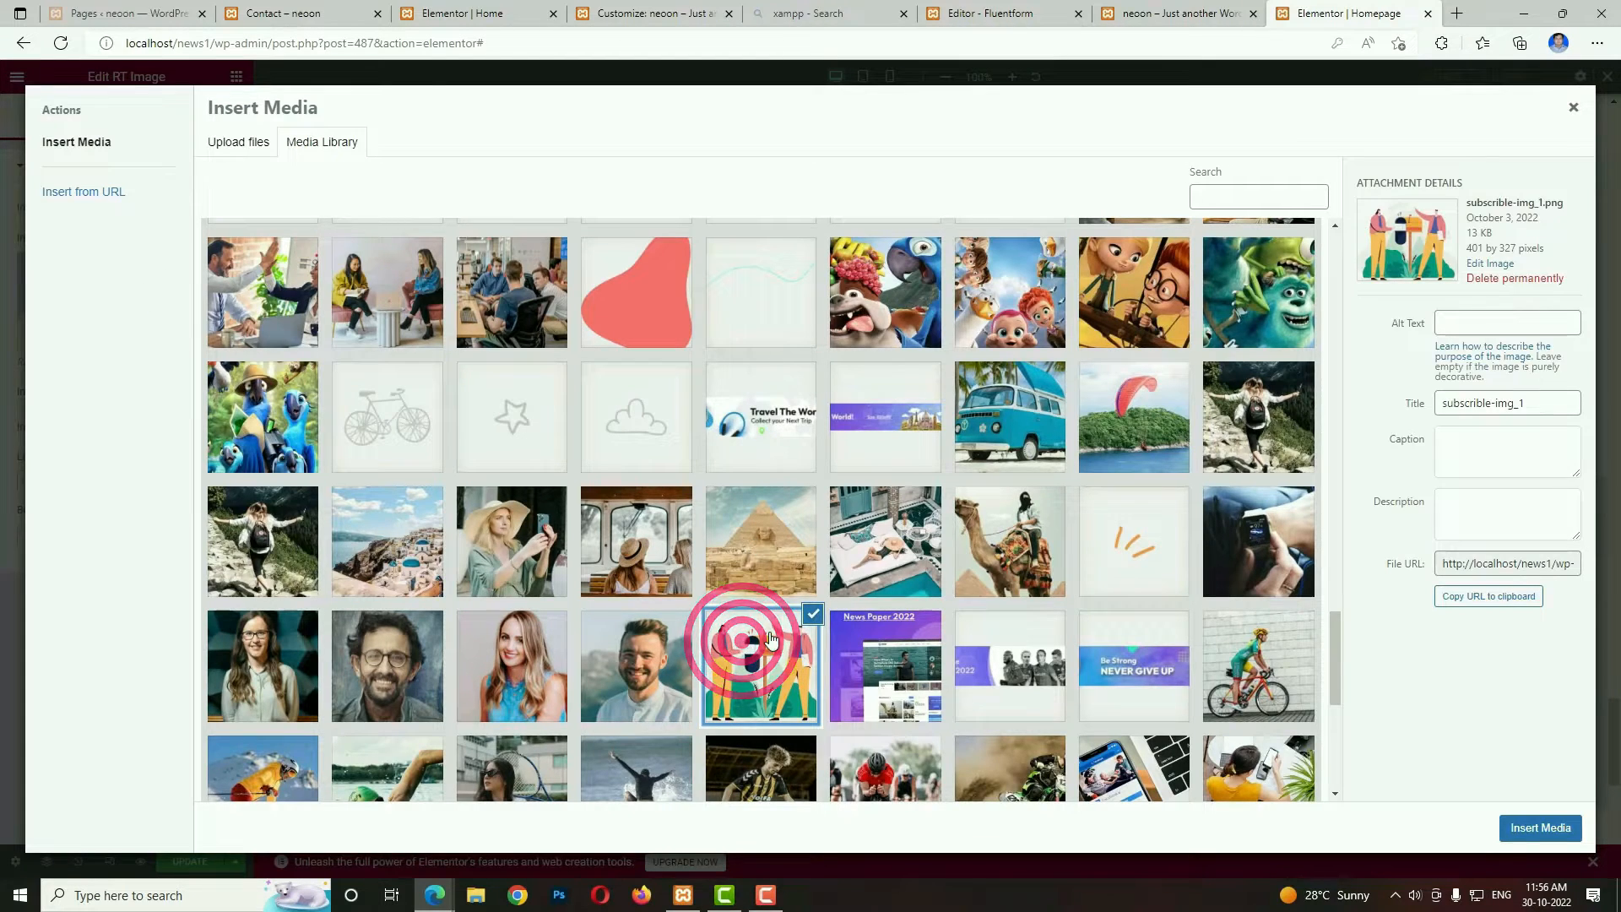
pyautogui.click(1527, 836)
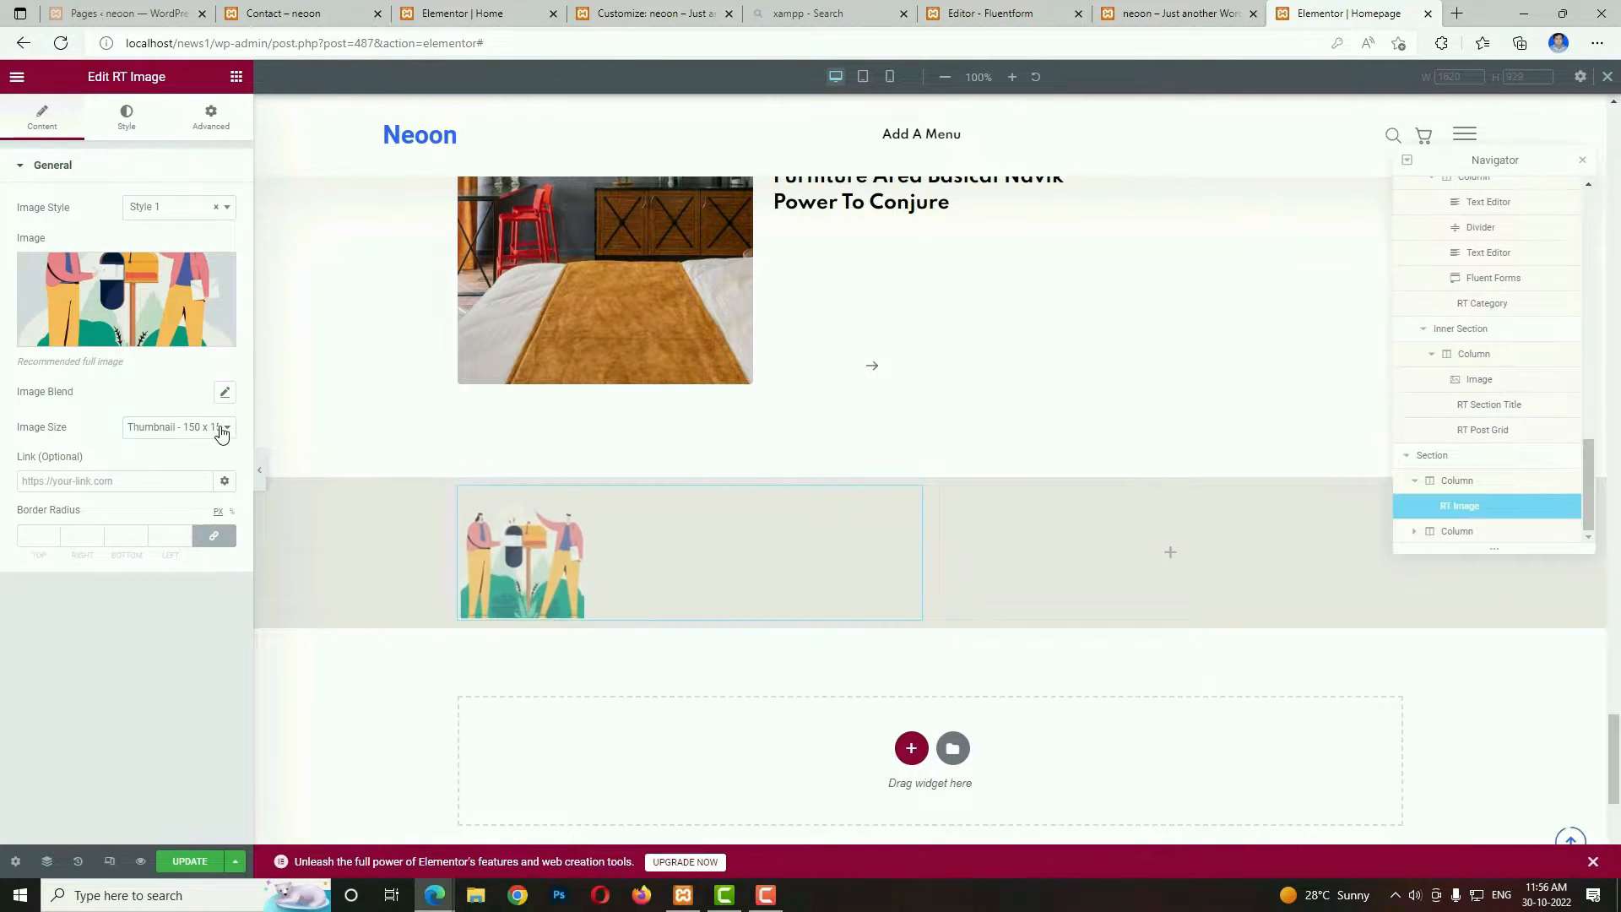
pyautogui.click(192, 427)
pyautogui.scroll(-1, 189, 625)
pyautogui.click(217, 683)
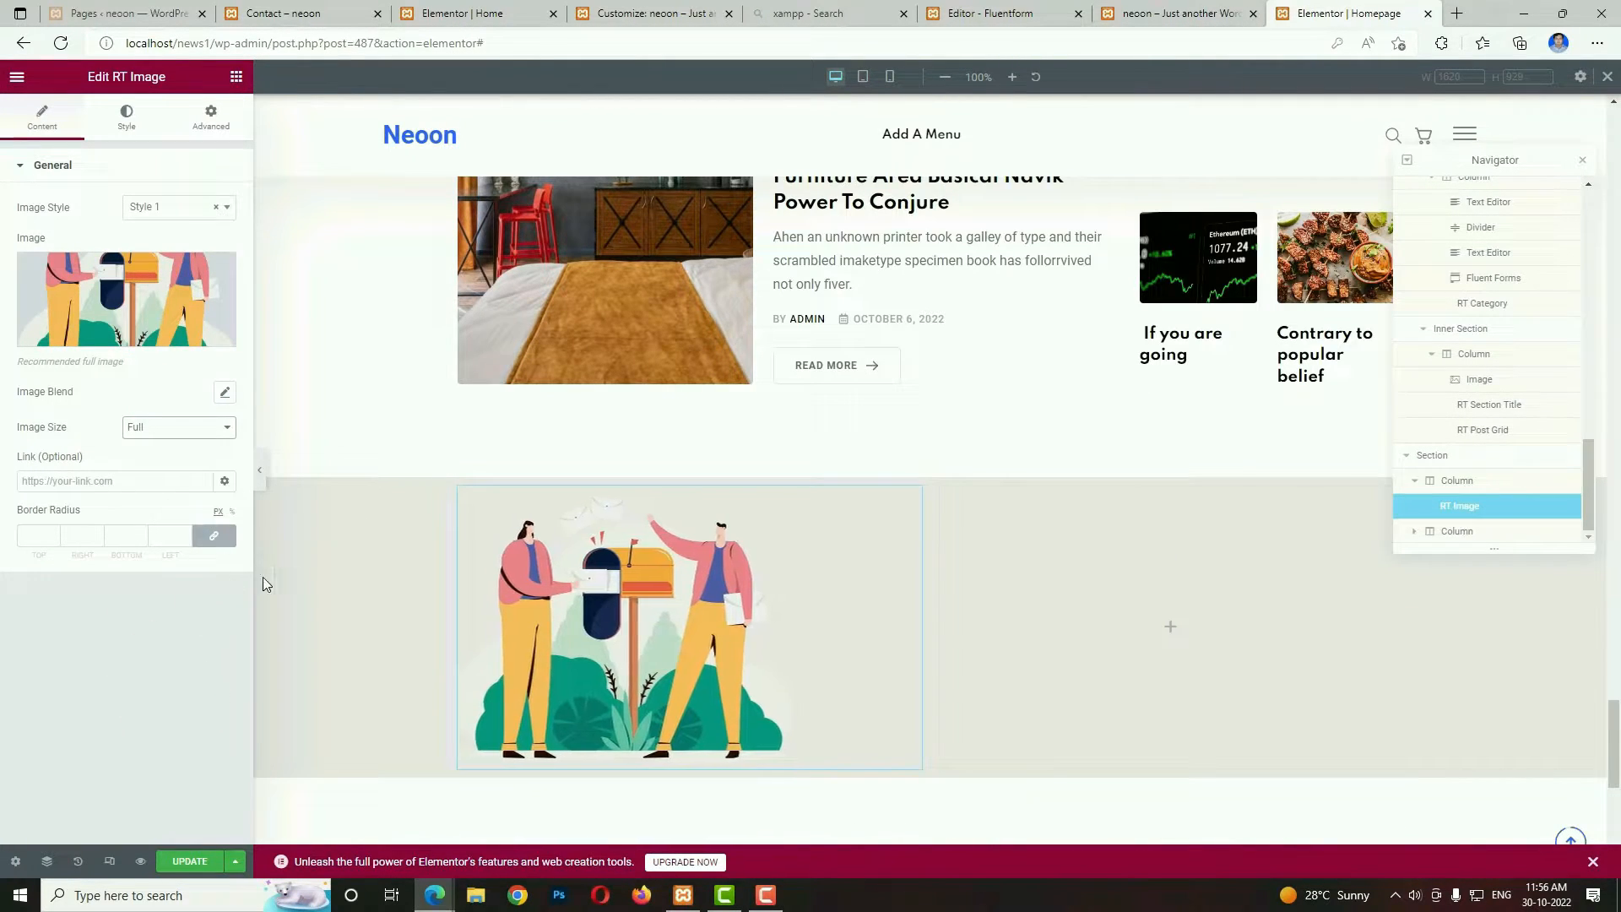
# Add a Heading to the section's second column with the title "Get The Best Blog Stories<br> into Your inbox!".
pyautogui.click(1165, 635)
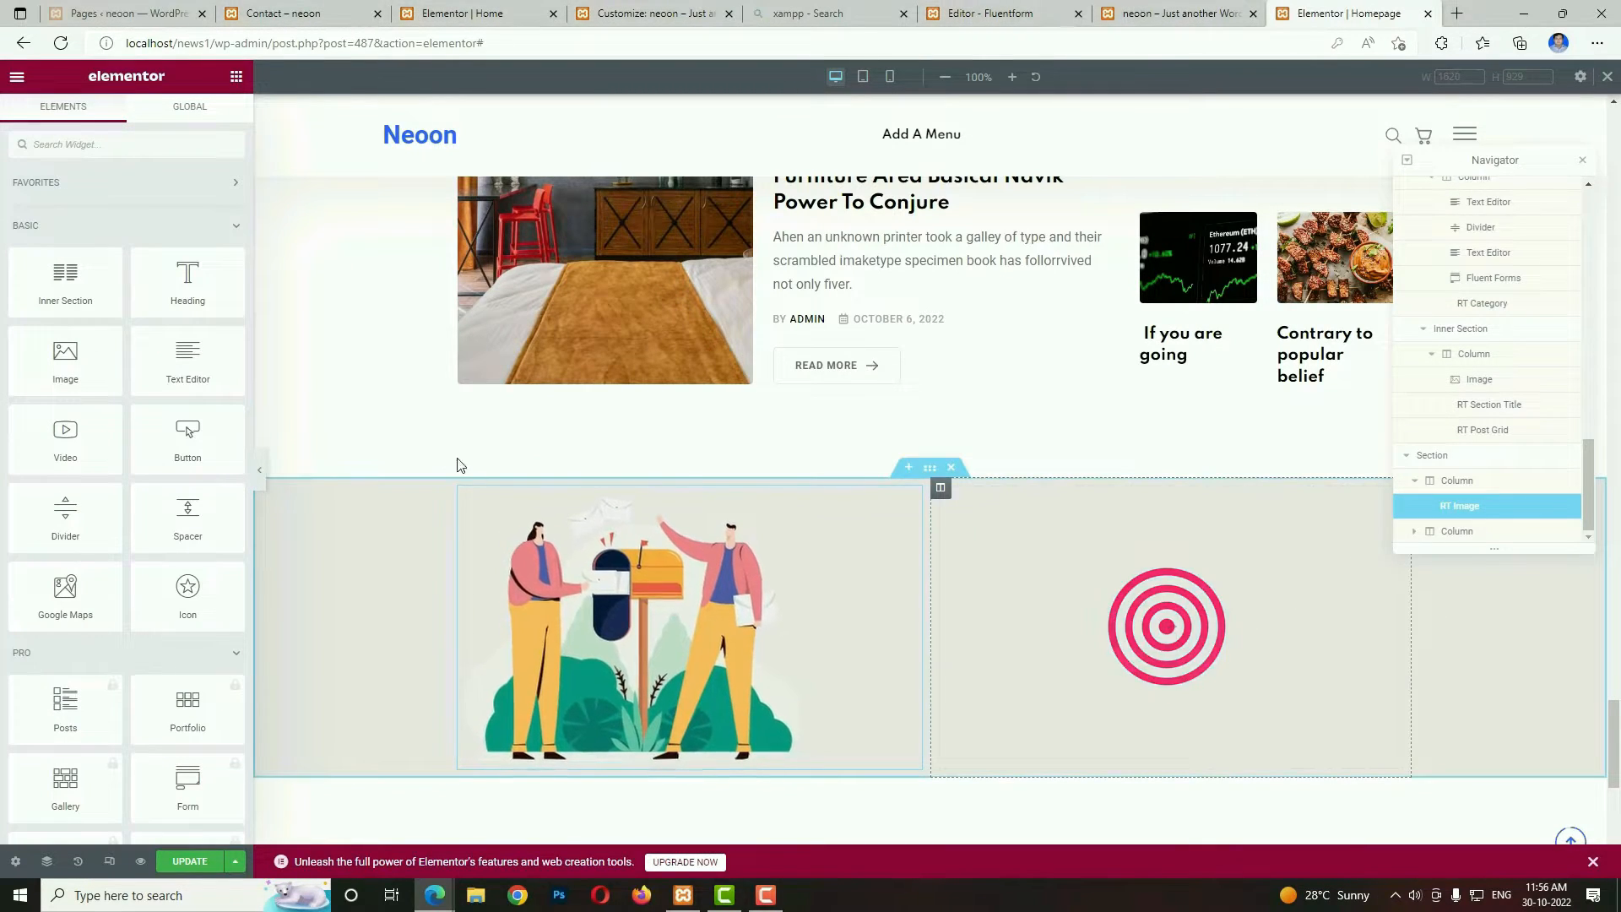
pyautogui.moveTo(193, 287)
pyautogui.mouseDown()
pyautogui.moveTo(1050, 541)
pyautogui.moveTo(1115, 600)
pyautogui.mouseUp()
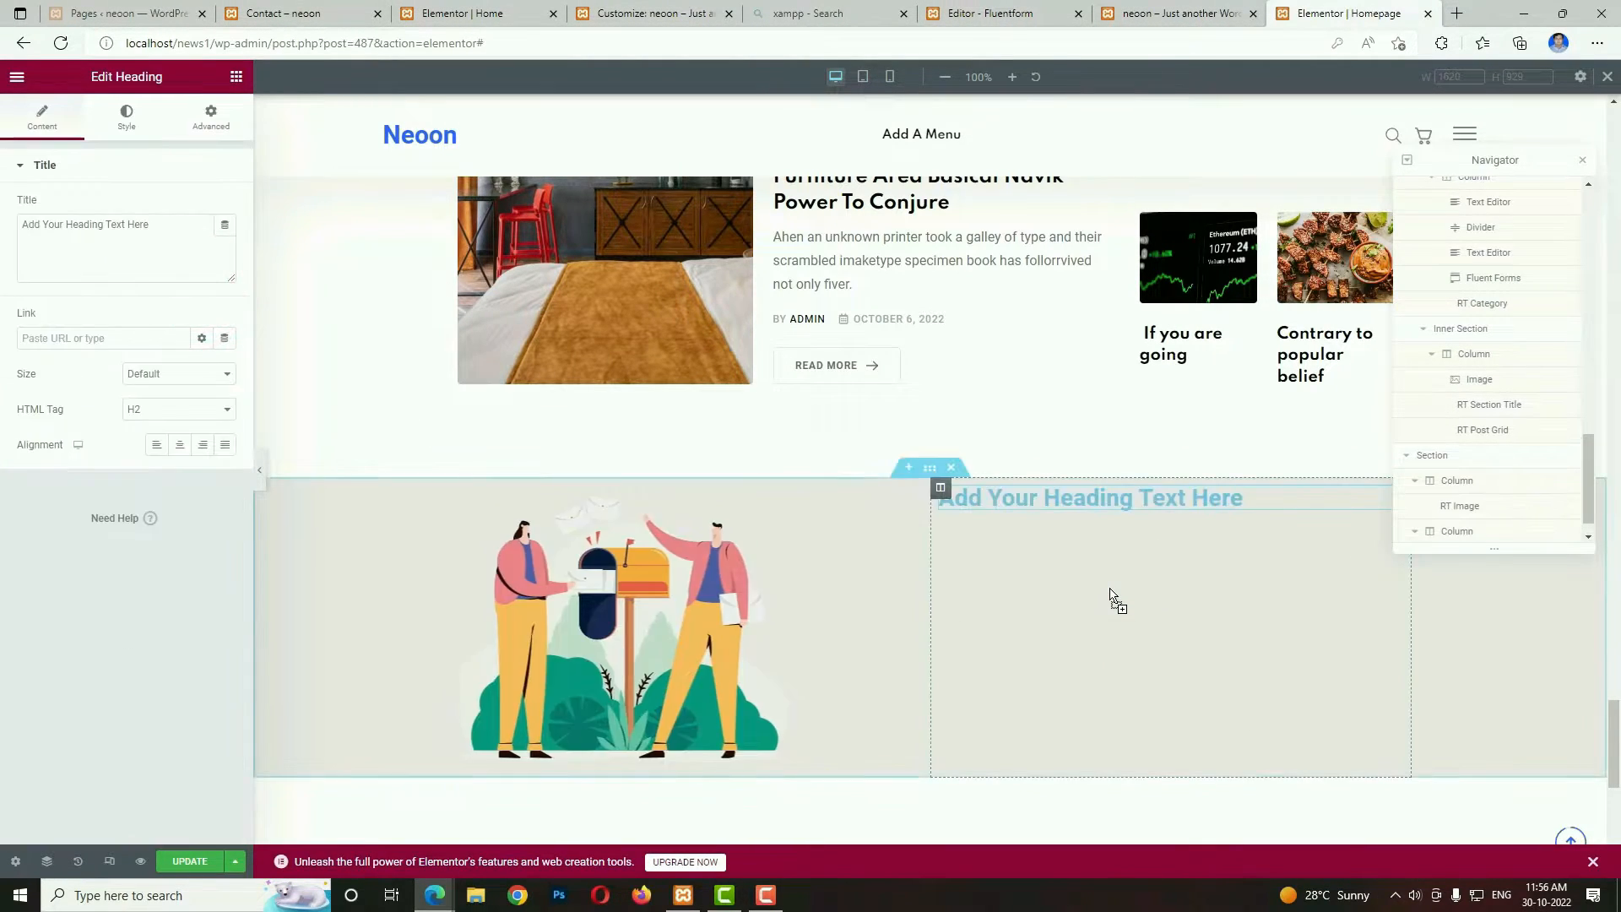
pyautogui.tripleClick(175, 248)
pyautogui.write('Get The Best Blog Stories<br> into Your inbox!')
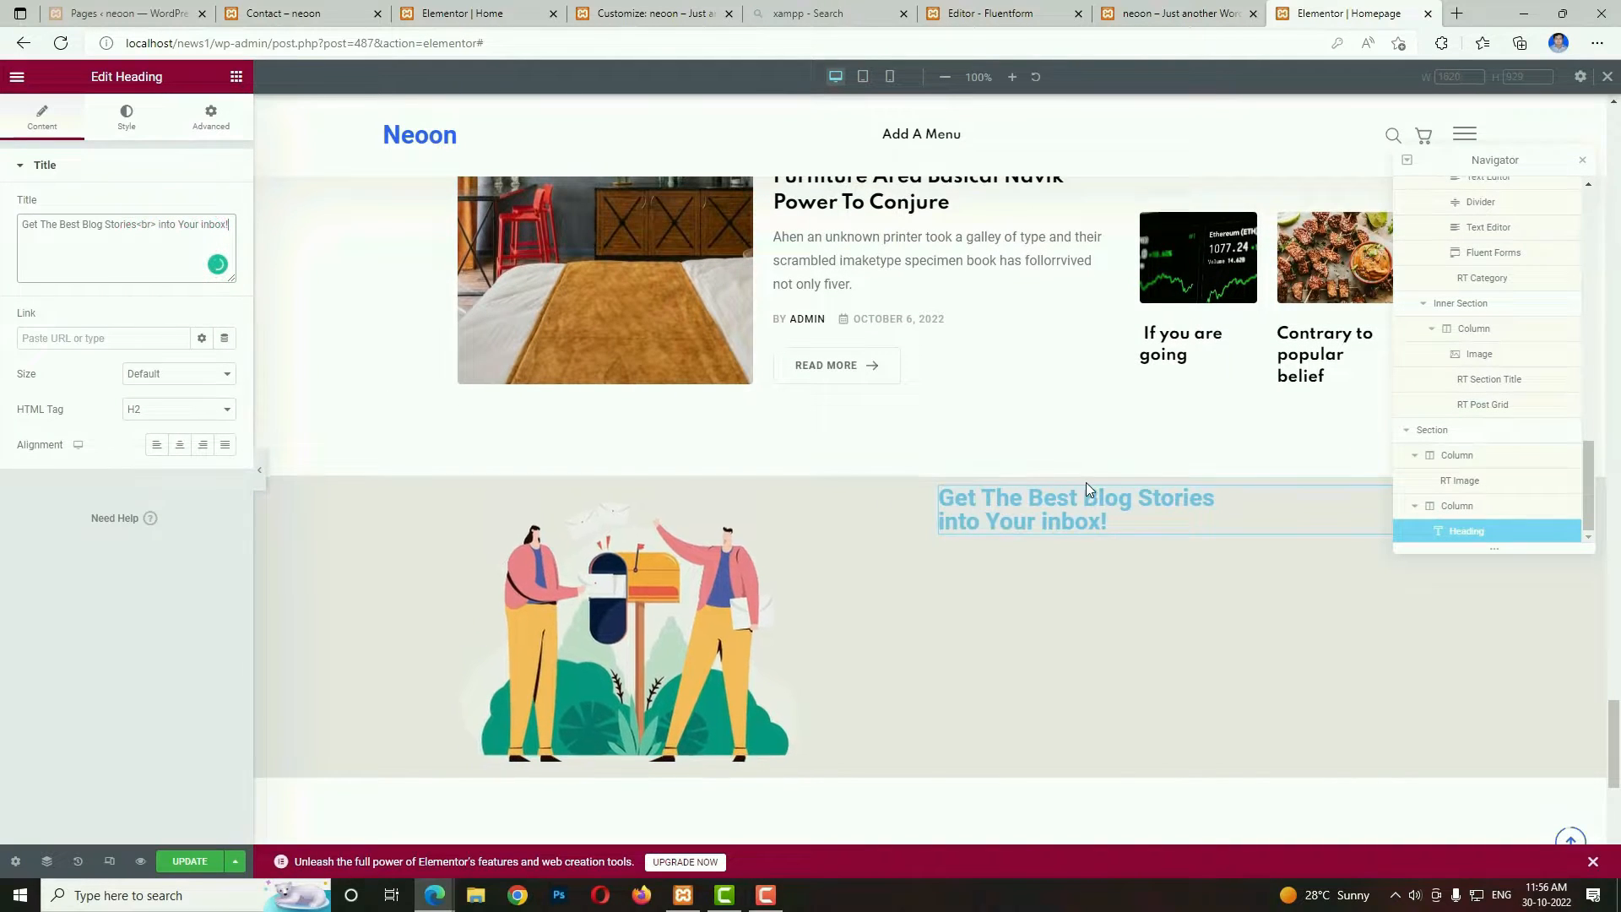
# Style the newsletter heading with black text and a font weight of 500.
pyautogui.click(125, 119)
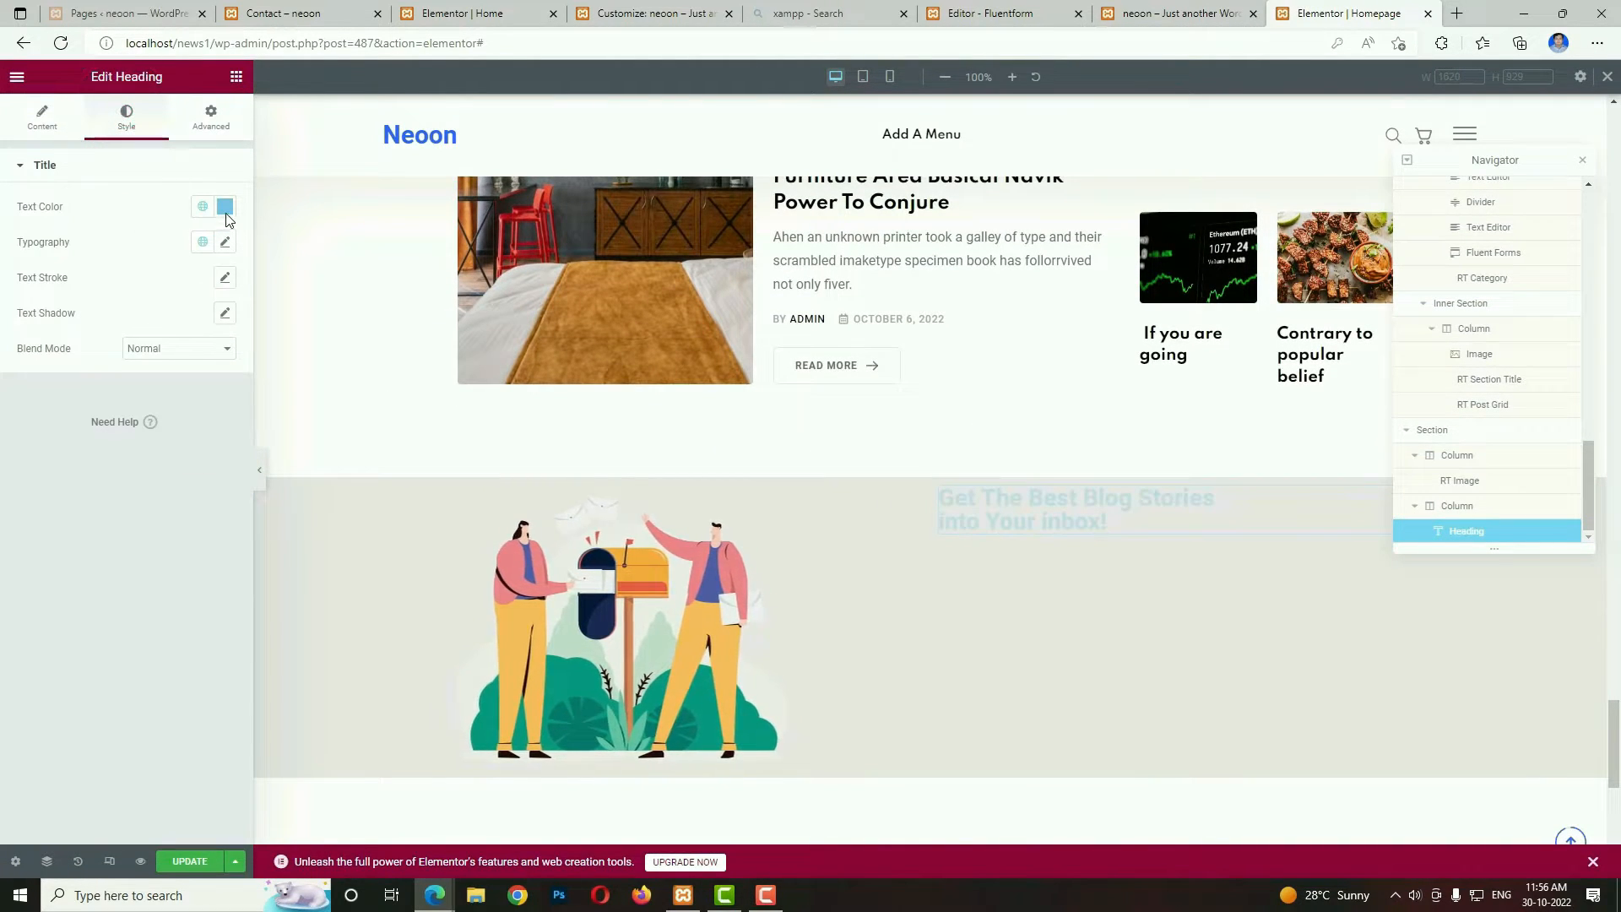
pyautogui.click(223, 208)
pyautogui.click(2, 426)
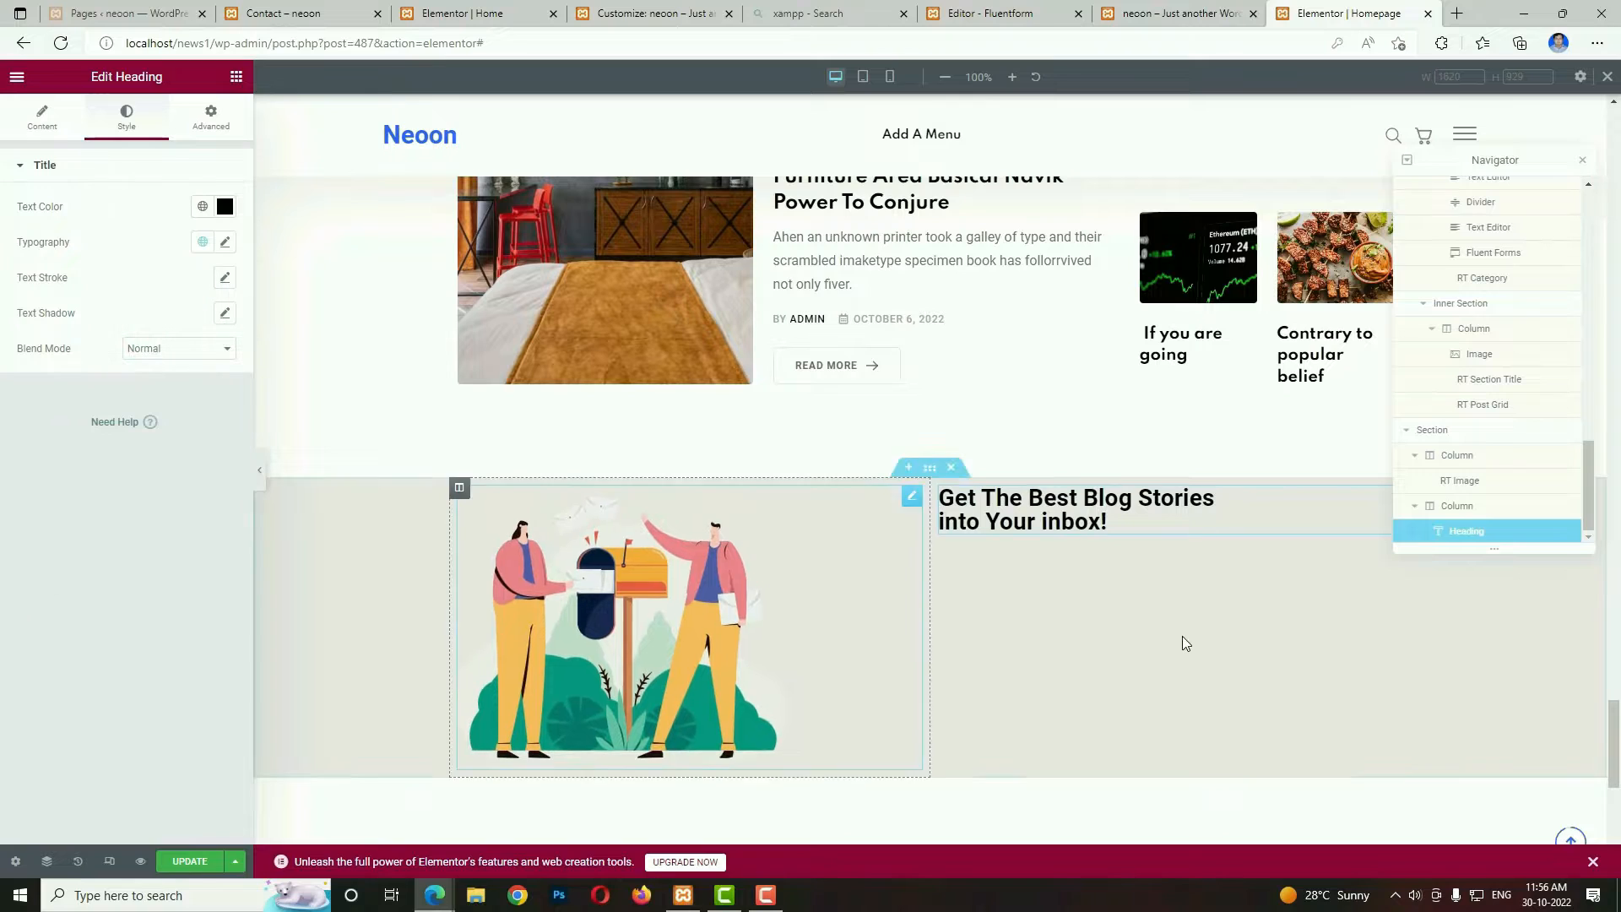
pyautogui.click(224, 242)
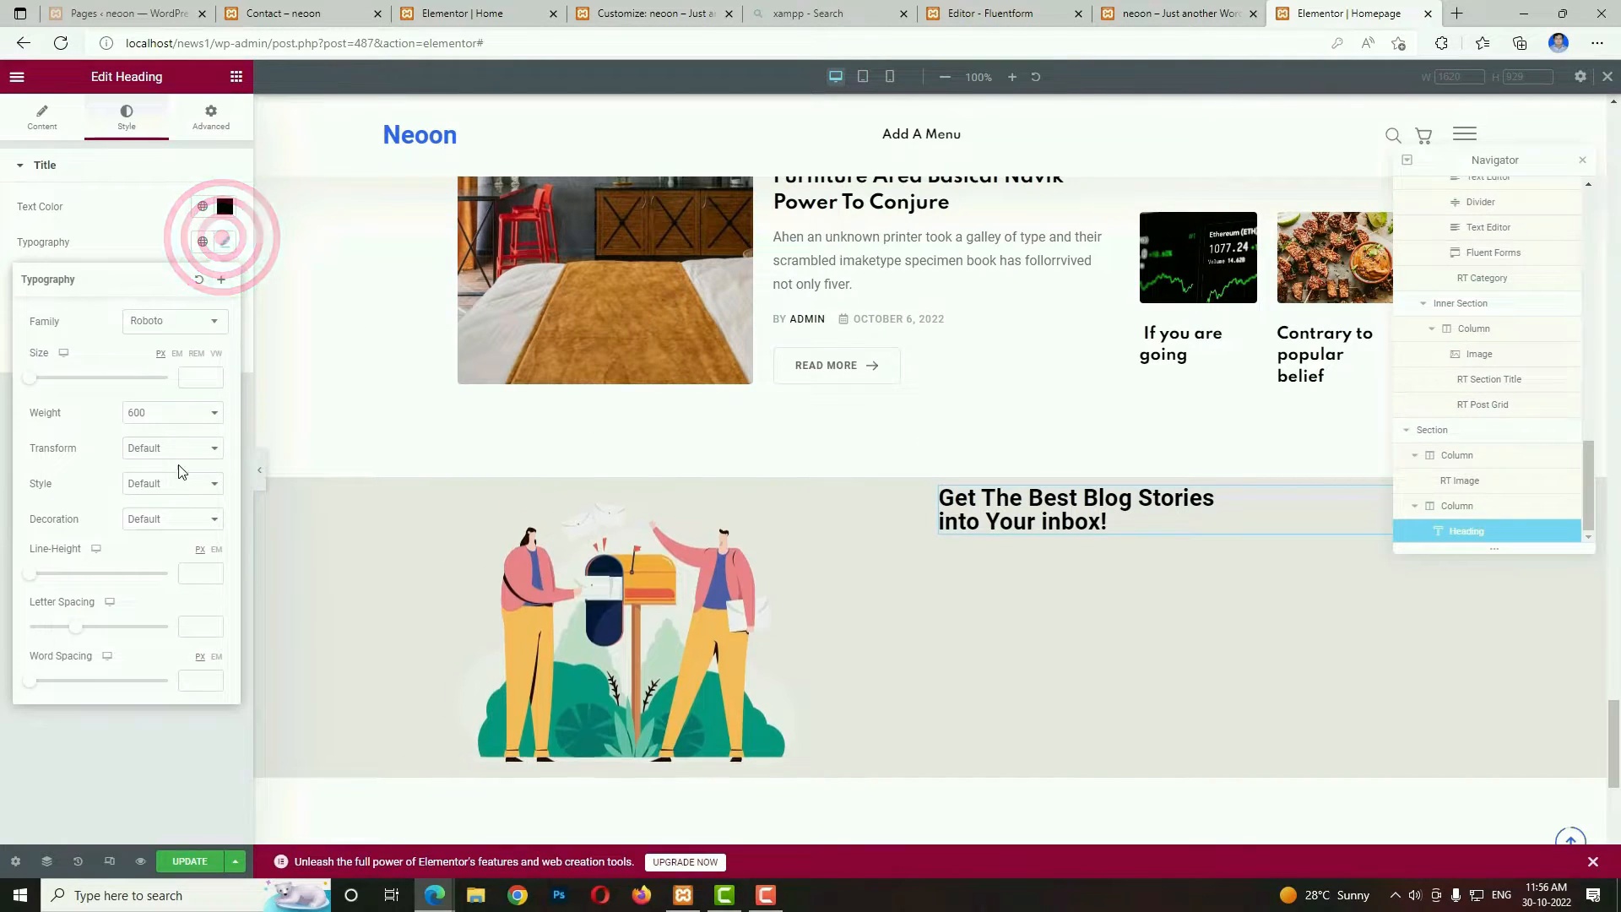
pyautogui.click(196, 411)
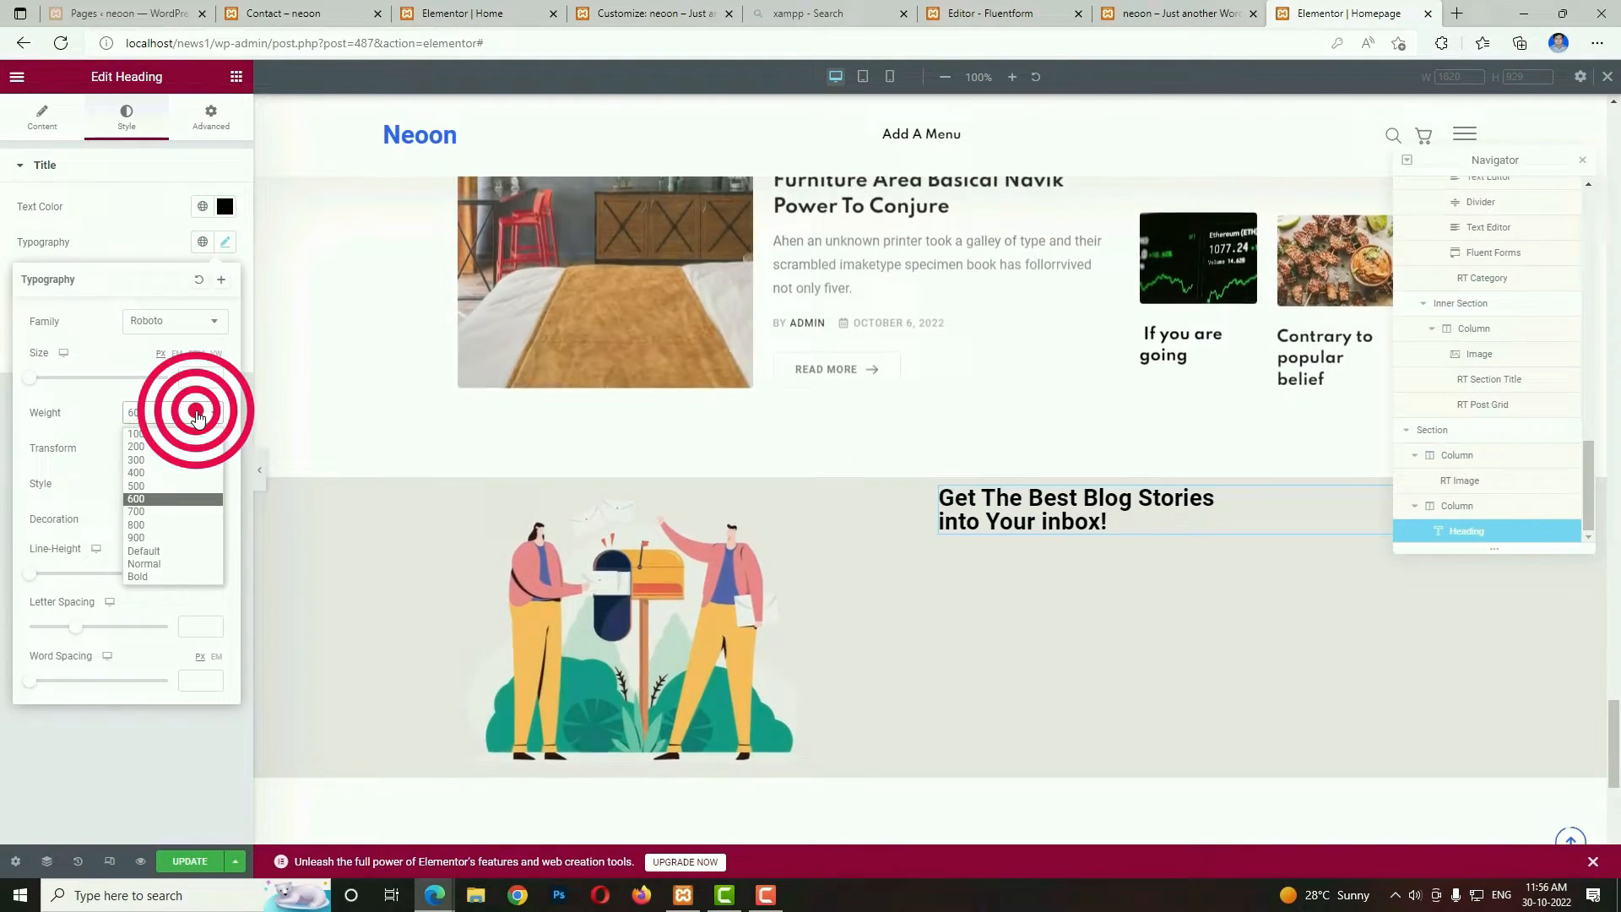
pyautogui.click(164, 486)
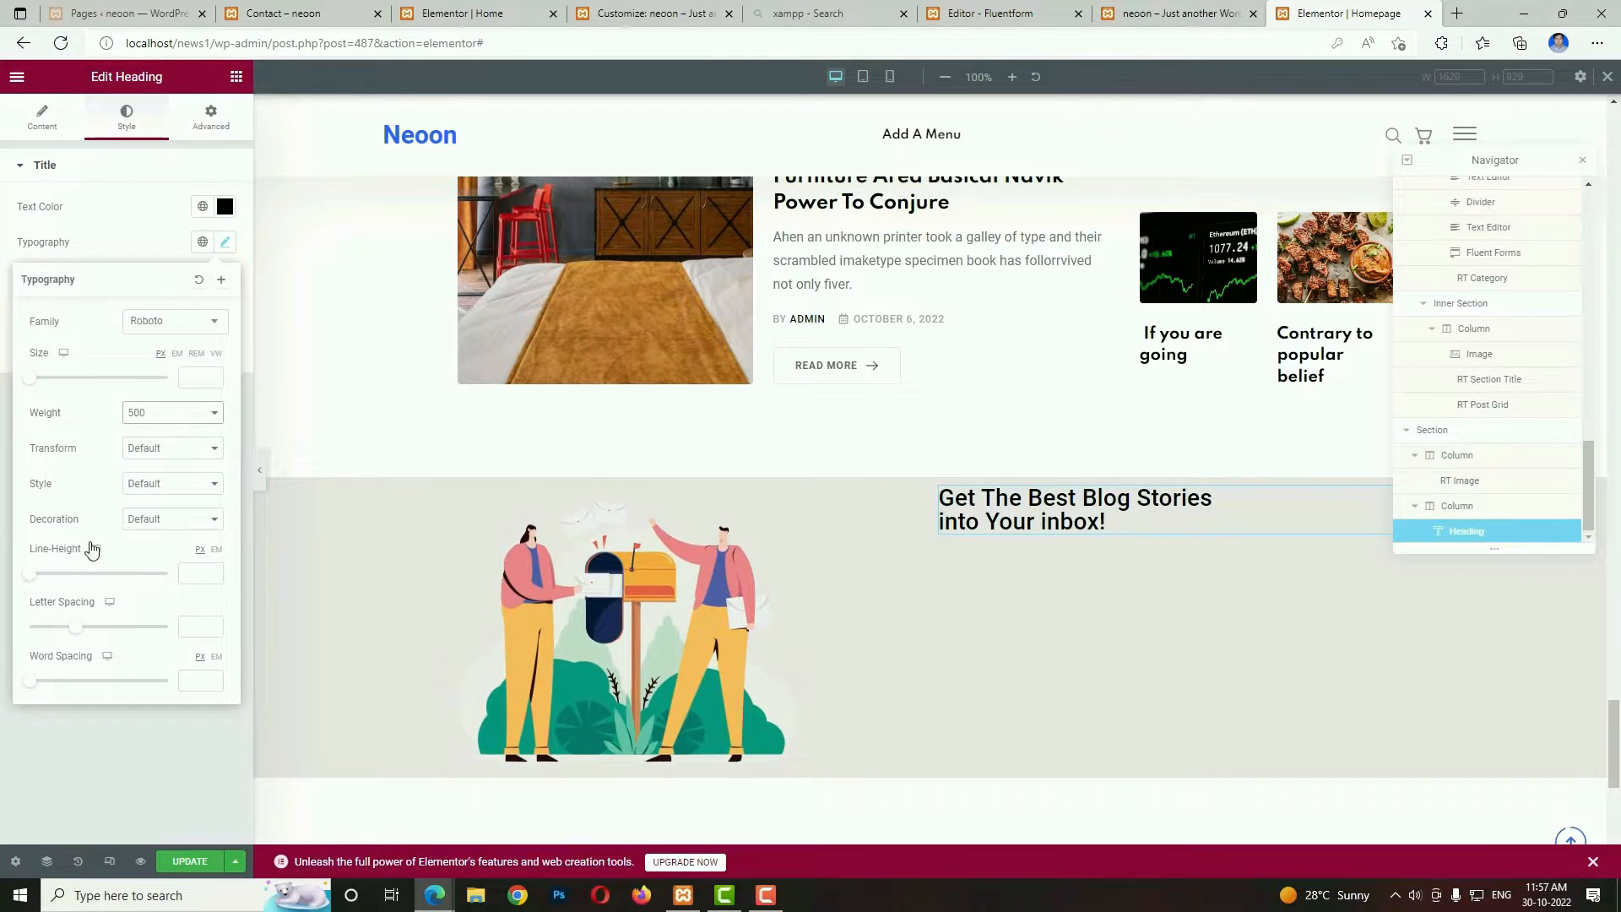
# Set the newsletter heading's line height to 33 and the section's vertical alignment to Middle.
pyautogui.moveTo(32, 583); pyautogui.dragTo(77, 586)
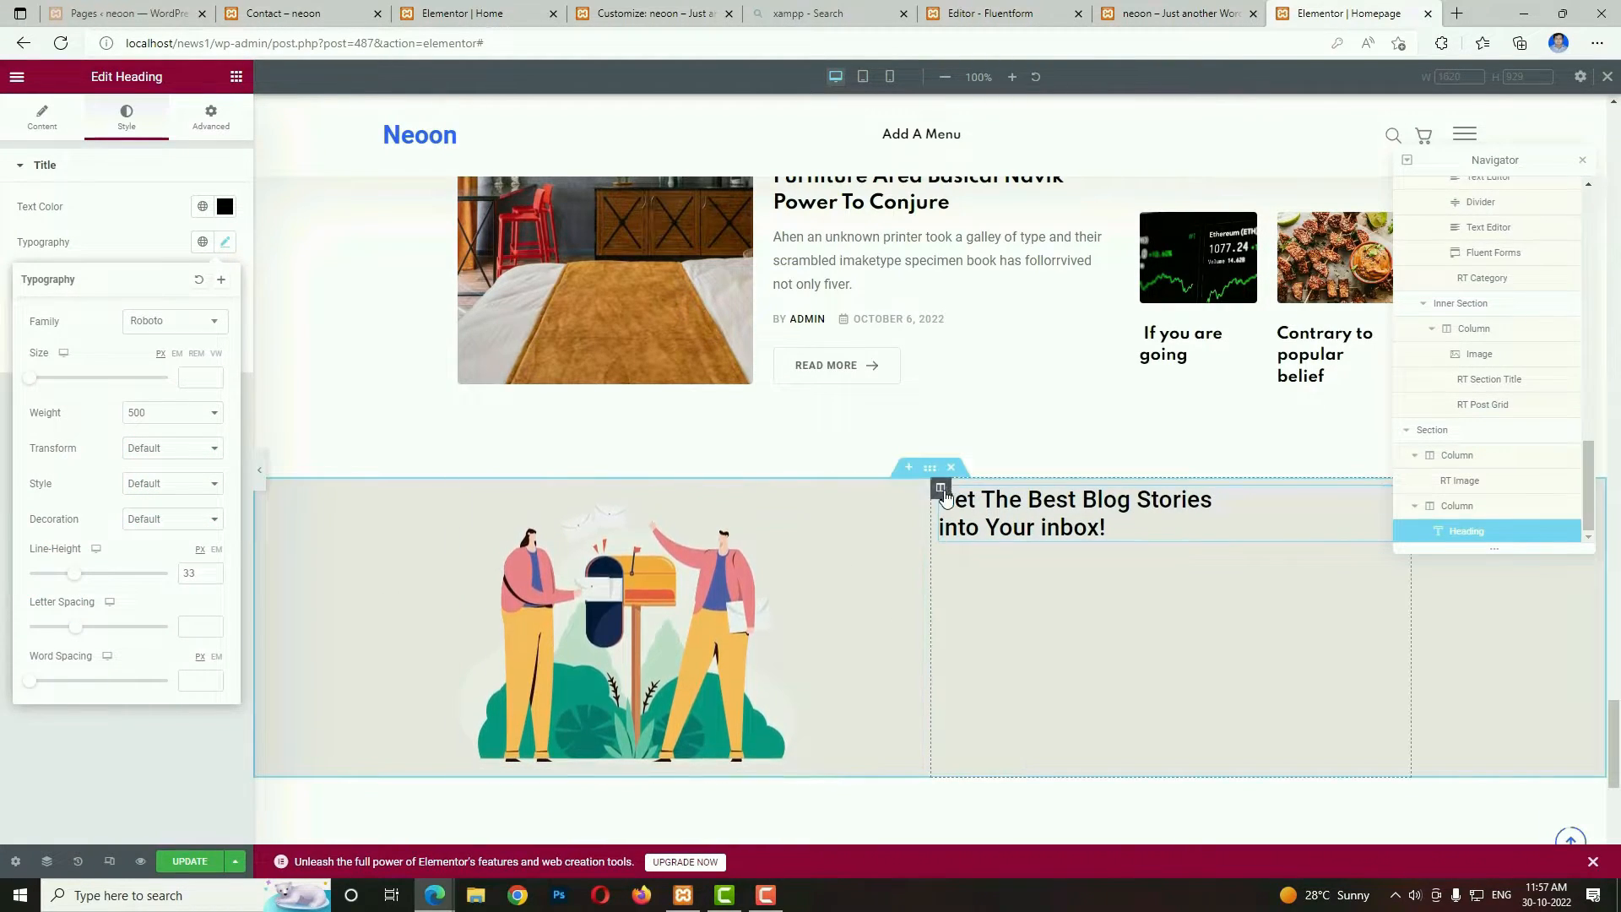
pyautogui.click(934, 469)
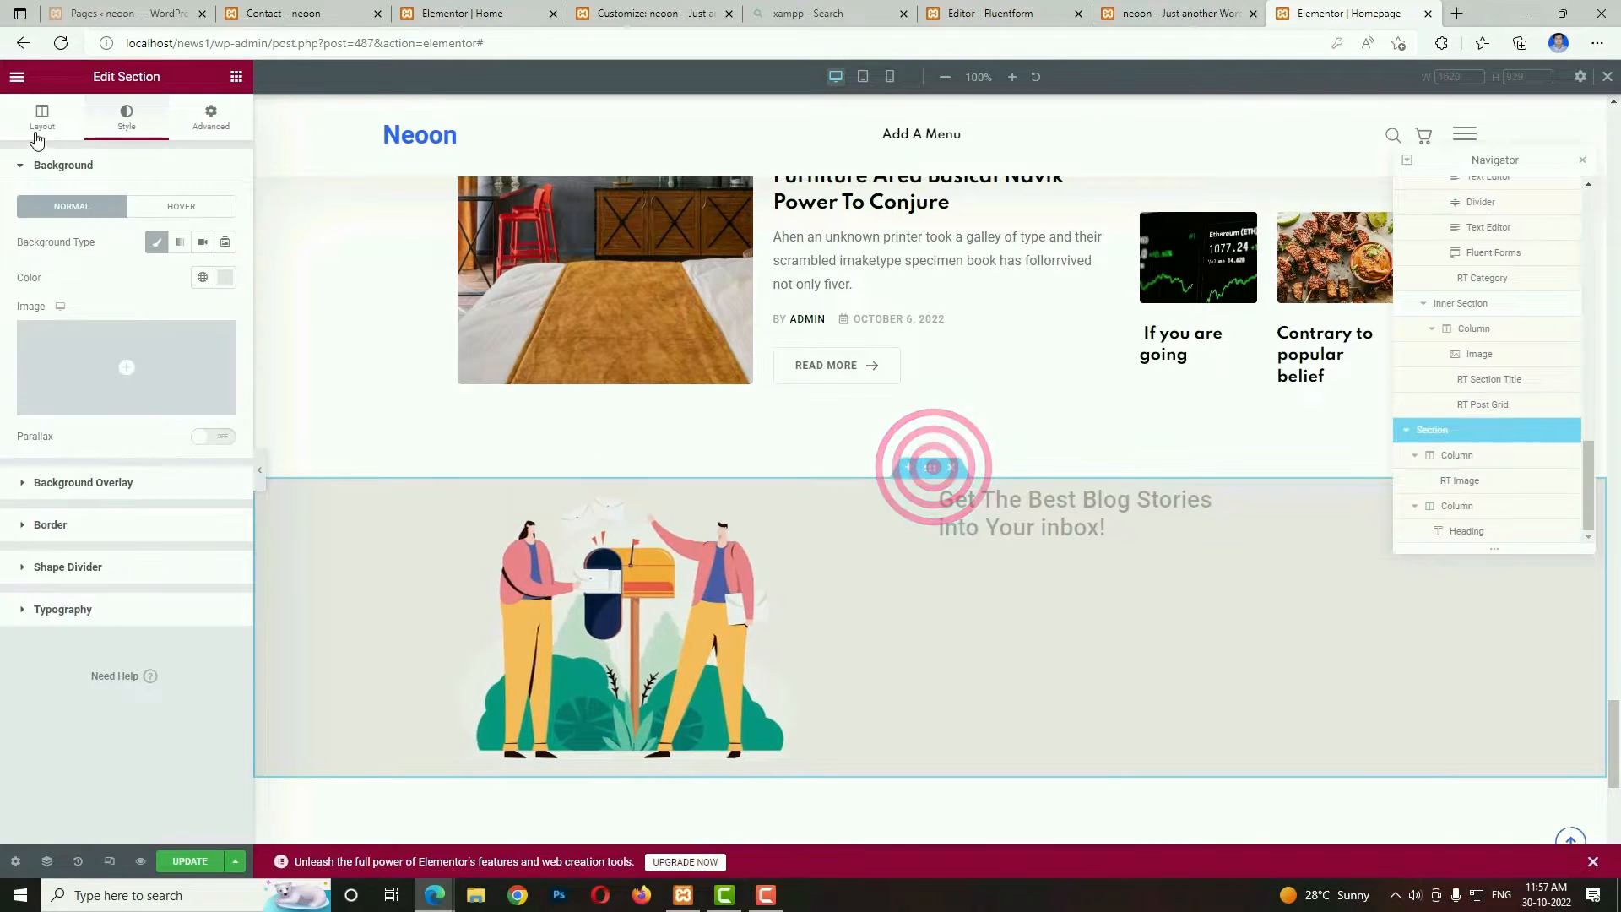
pyautogui.click(35, 120)
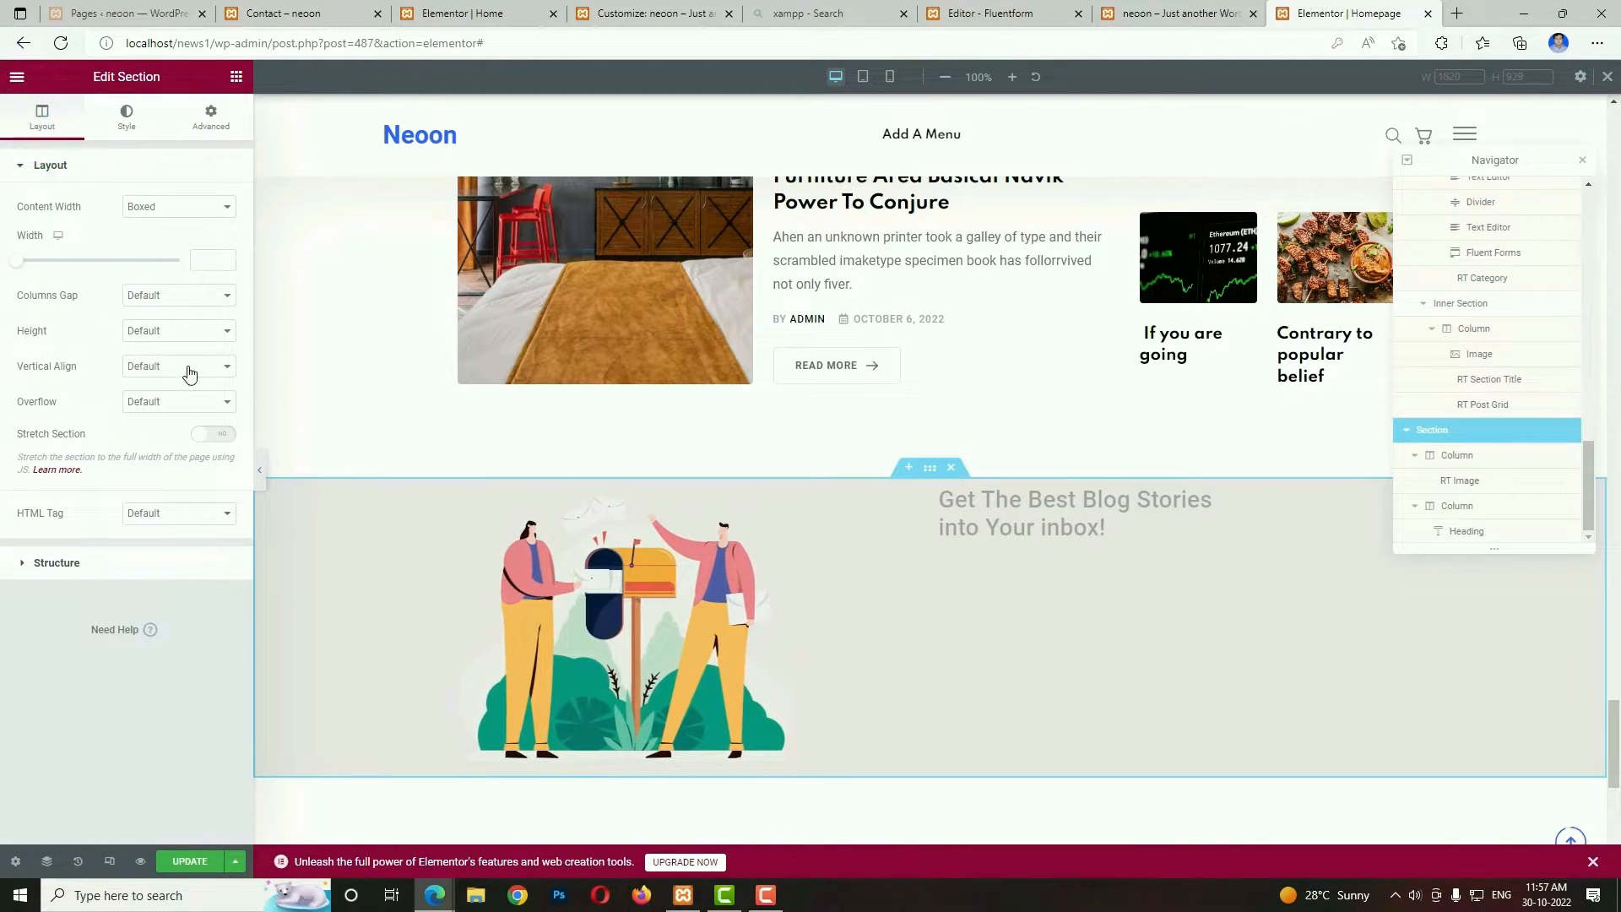
pyautogui.click(191, 368)
pyautogui.click(166, 415)
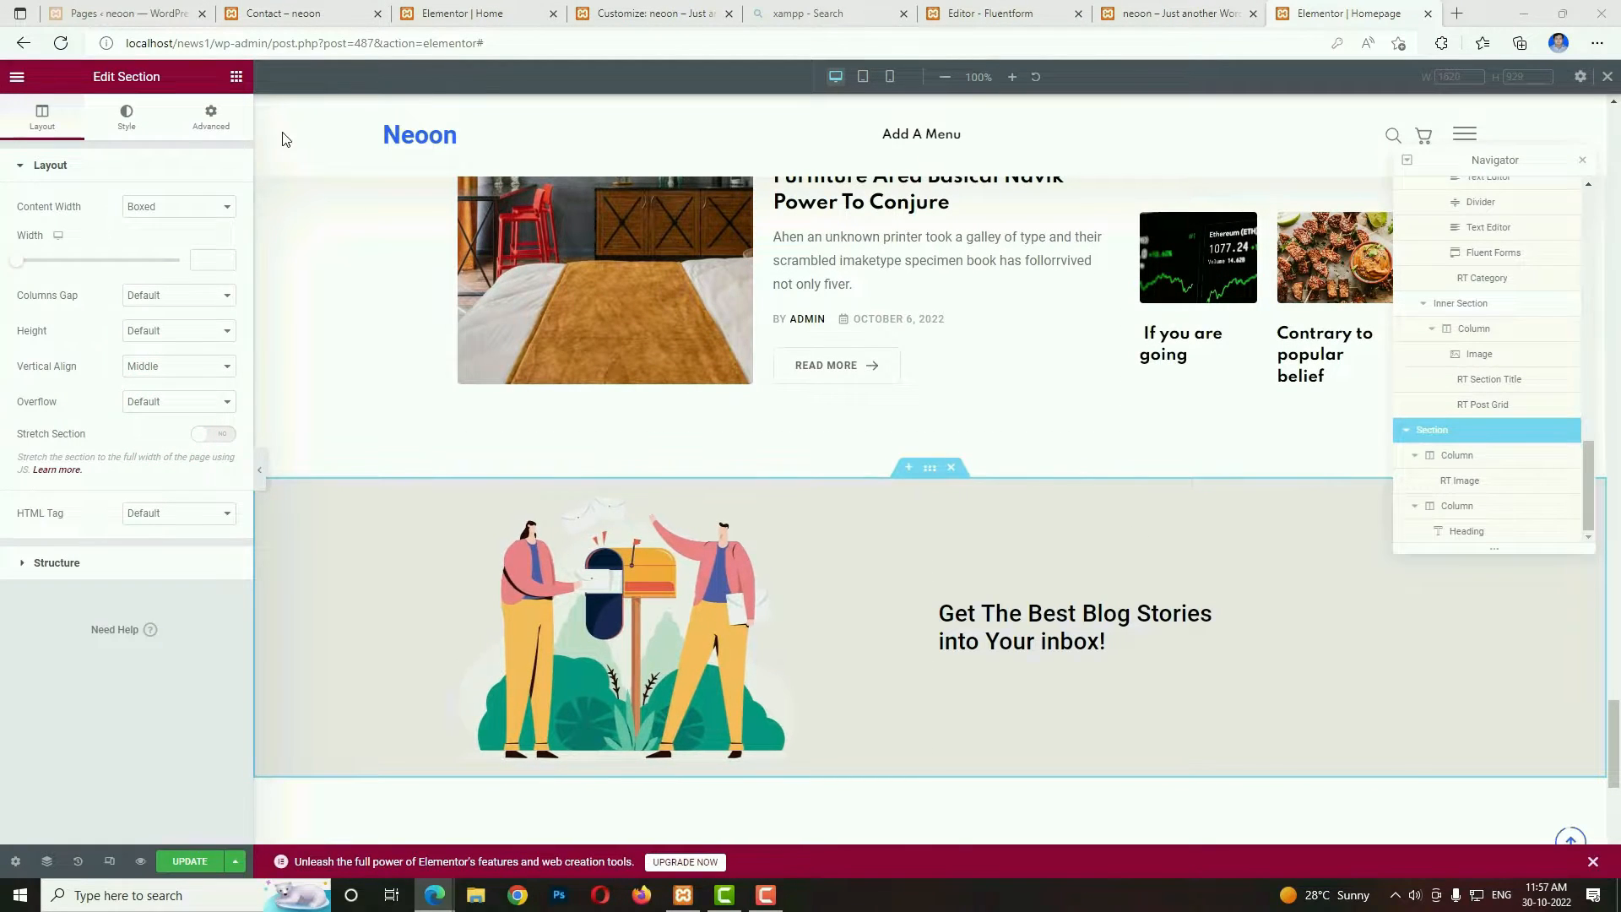
# Add a Fluent Forms widget below the newsletter heading and assign it Subscription Form (2).
pyautogui.click(237, 78)
pyautogui.click(165, 142)
pyautogui.write('f')
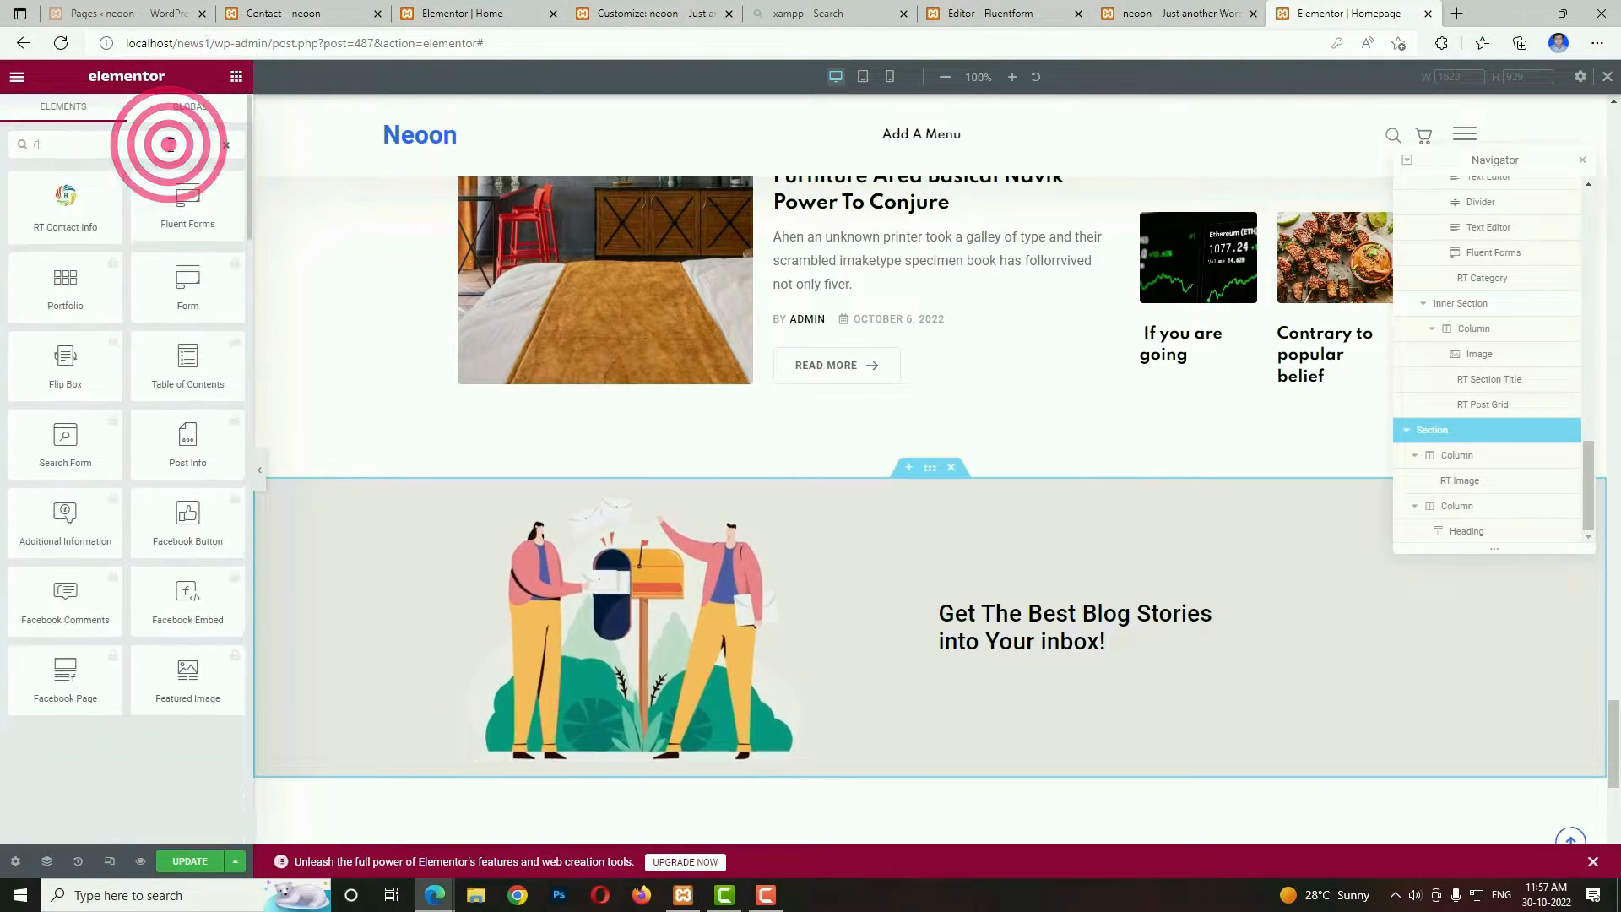
pyautogui.write('orm')
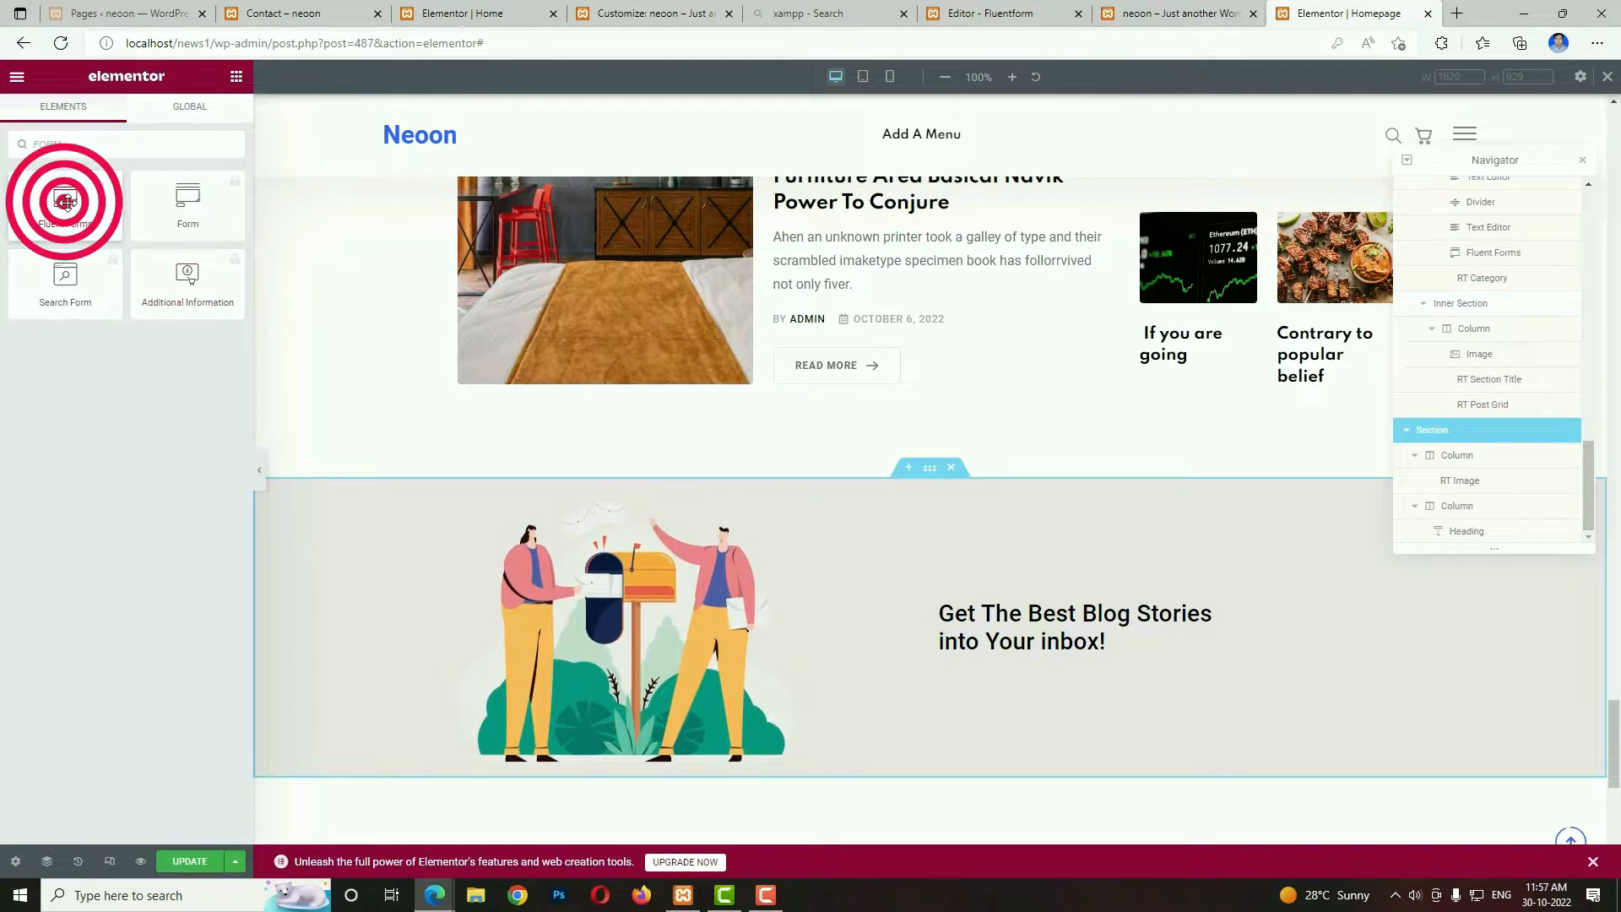
pyautogui.moveTo(66, 201); pyautogui.dragTo(1030, 651)
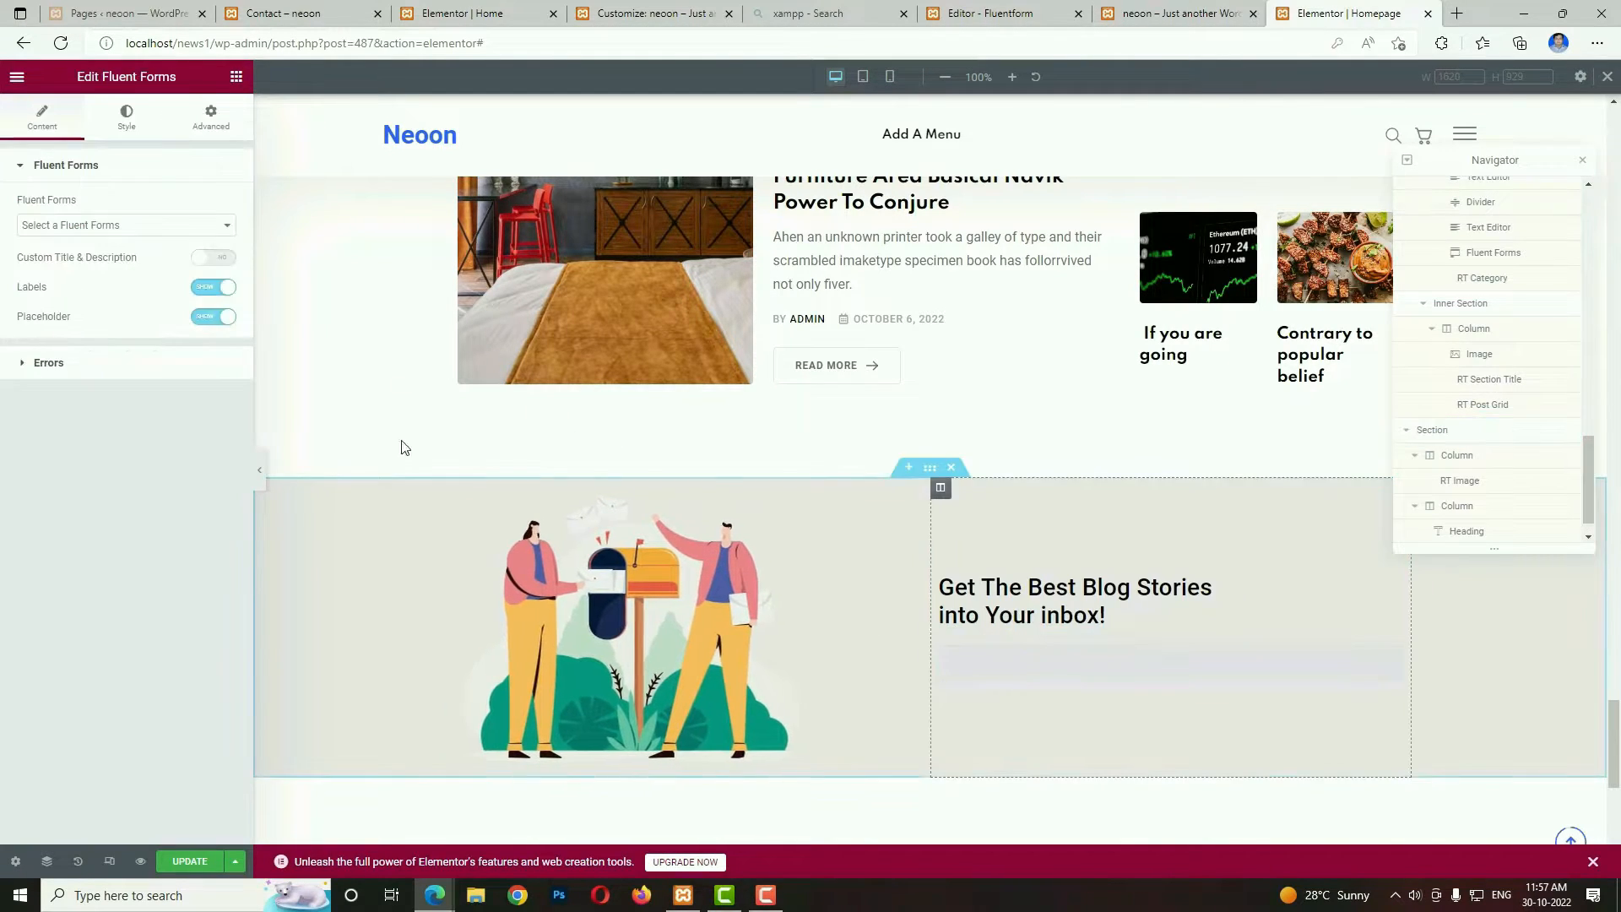
pyautogui.click(106, 226)
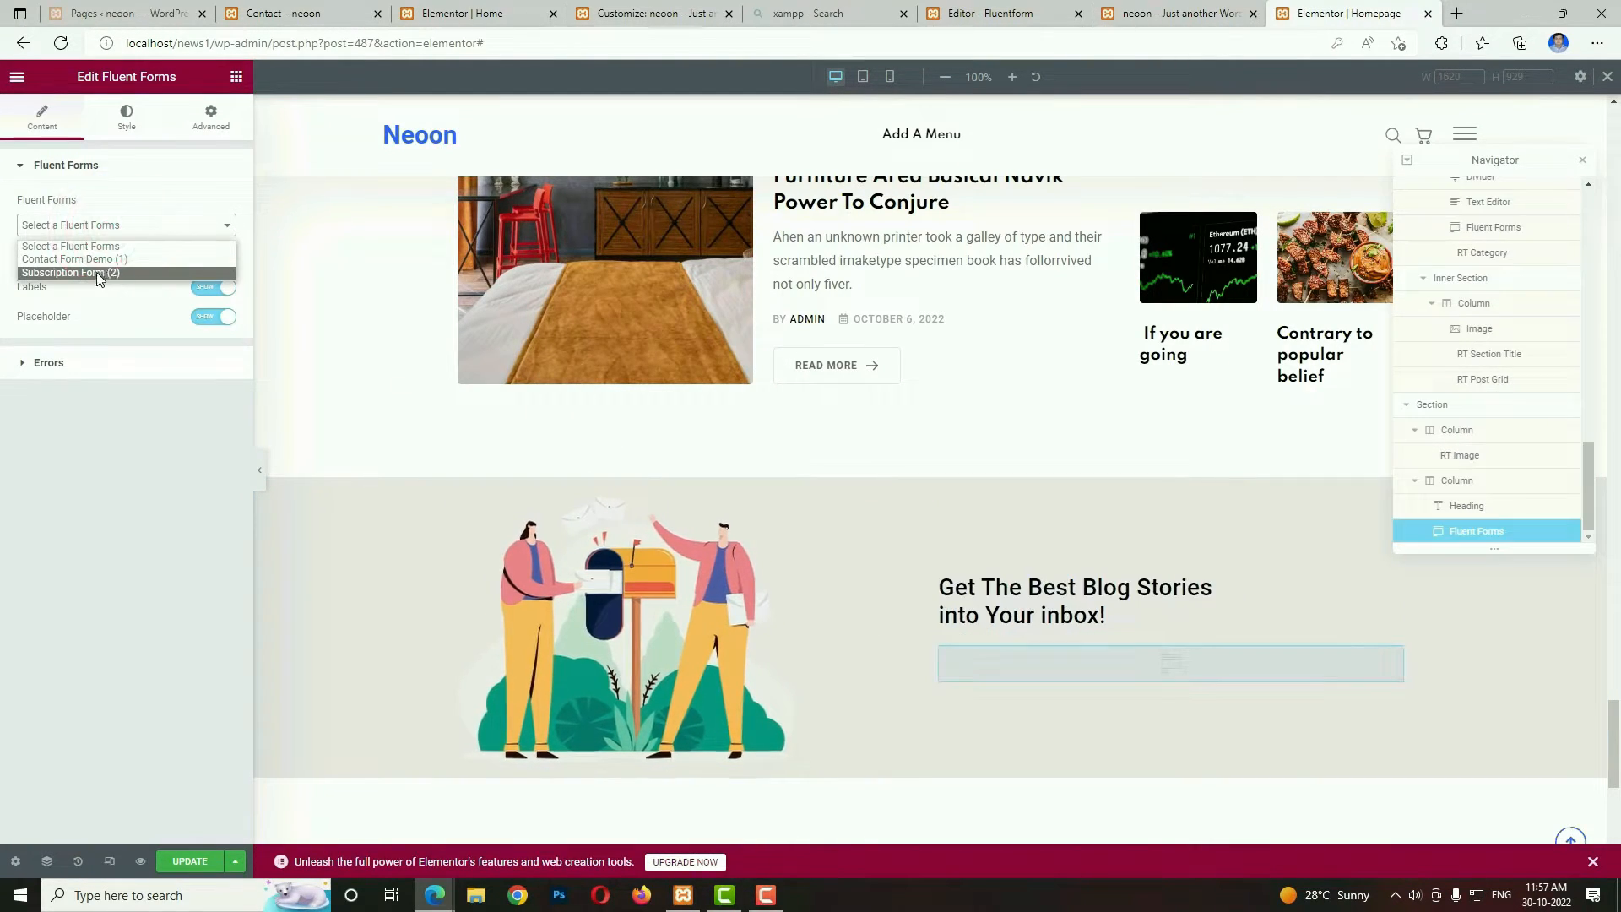
pyautogui.click(97, 272)
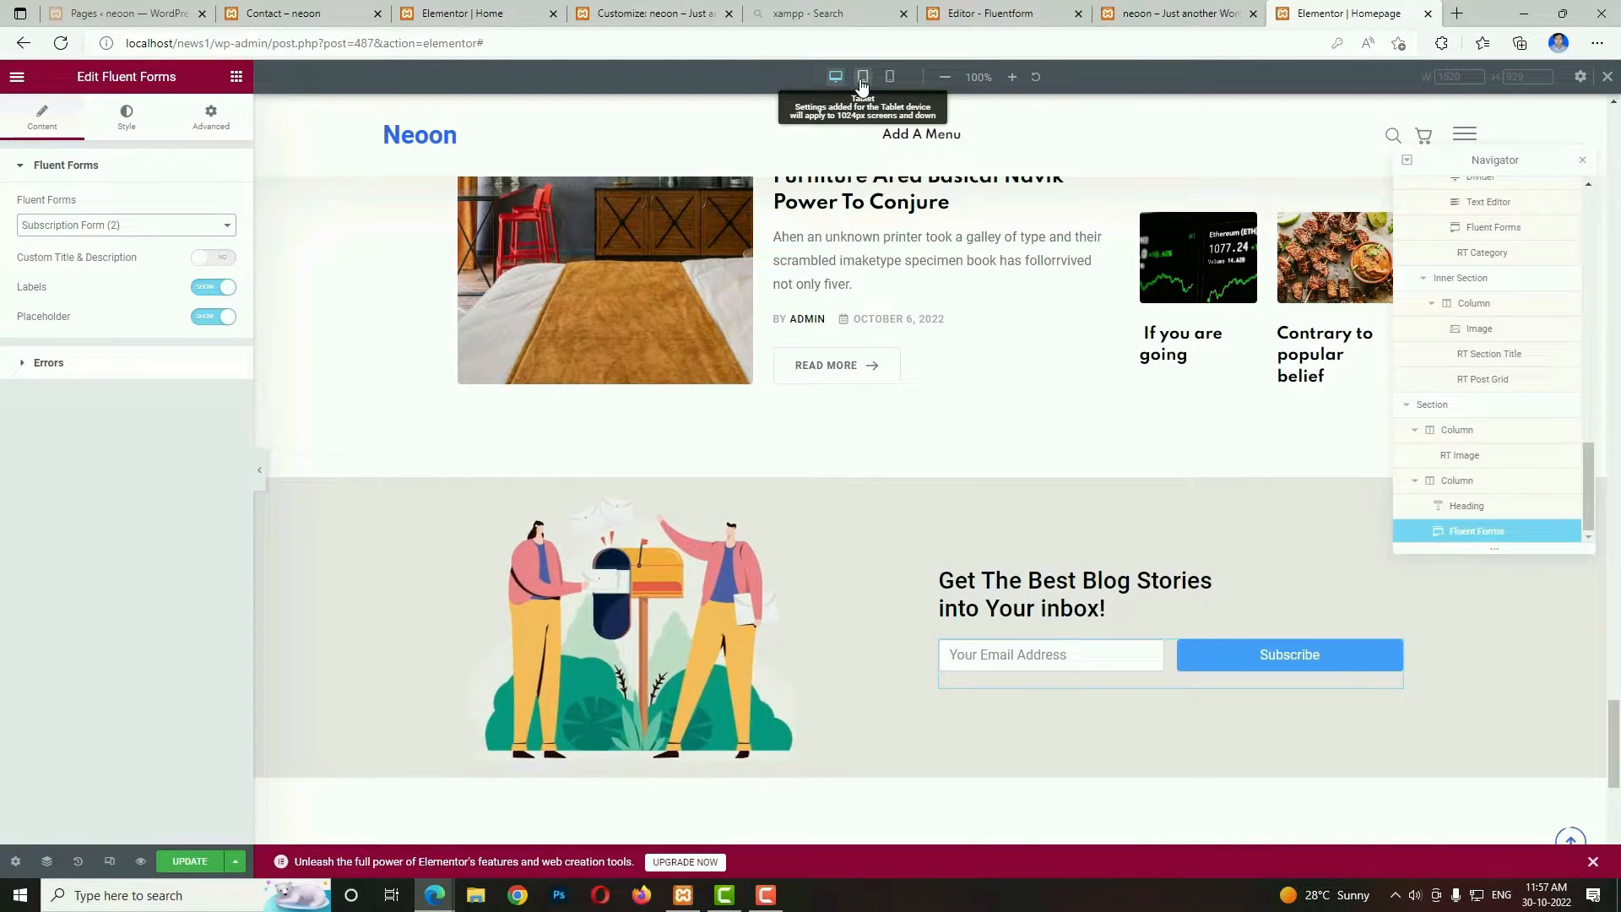
# Switch to the tablet layout and set the width of the column holding Latest News to 100%.
pyautogui.click(863, 78)
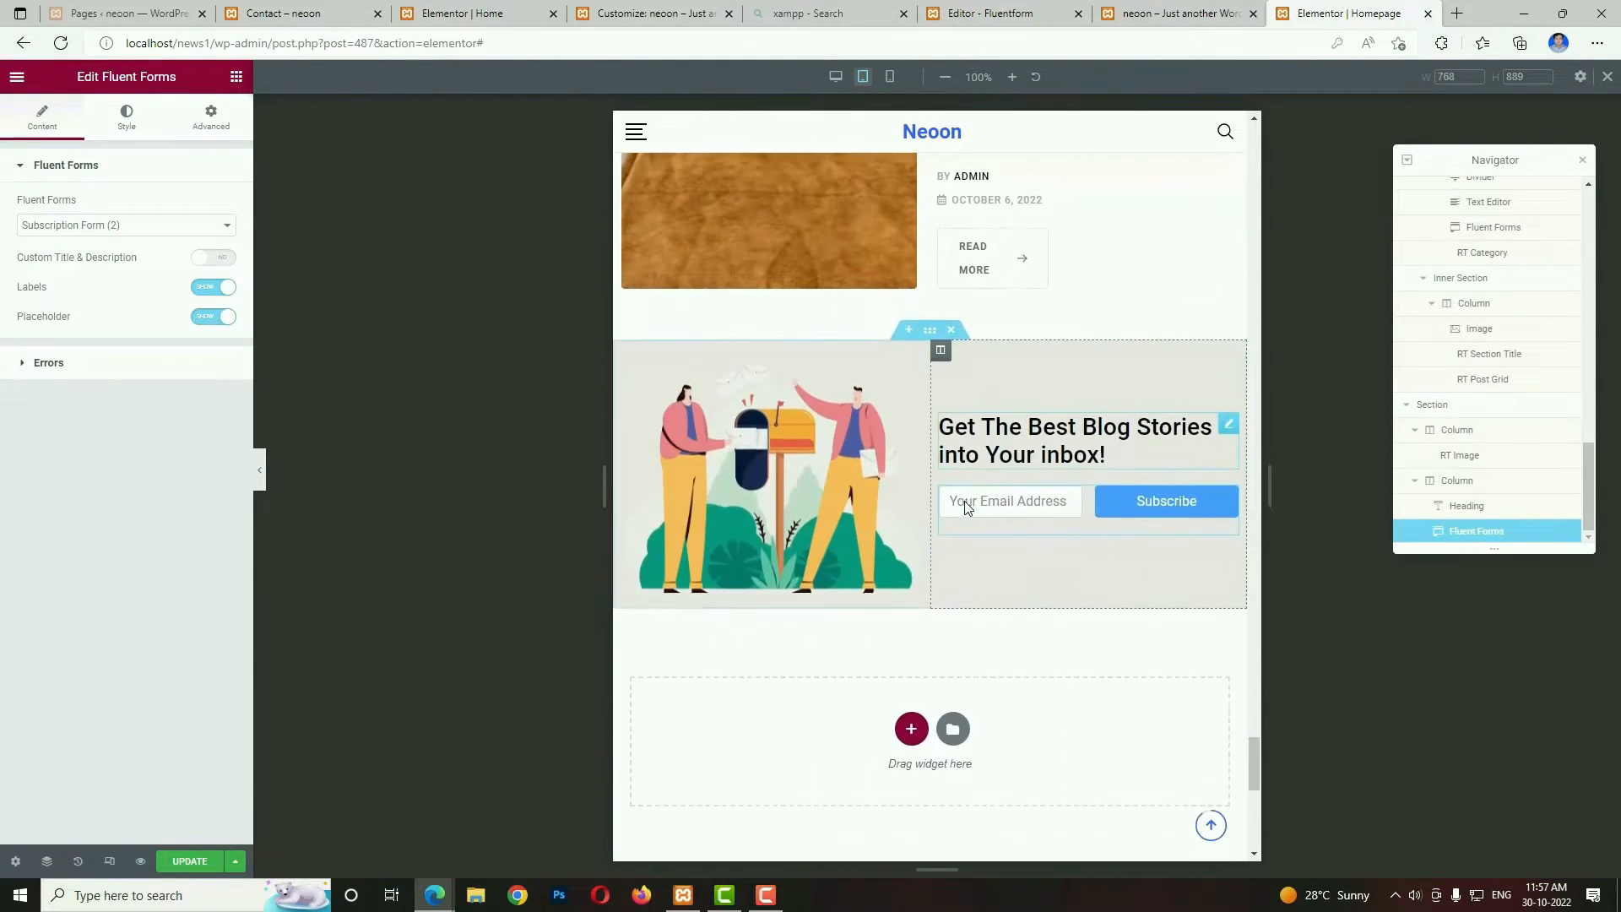
pyautogui.scroll(6, 1047, 710)
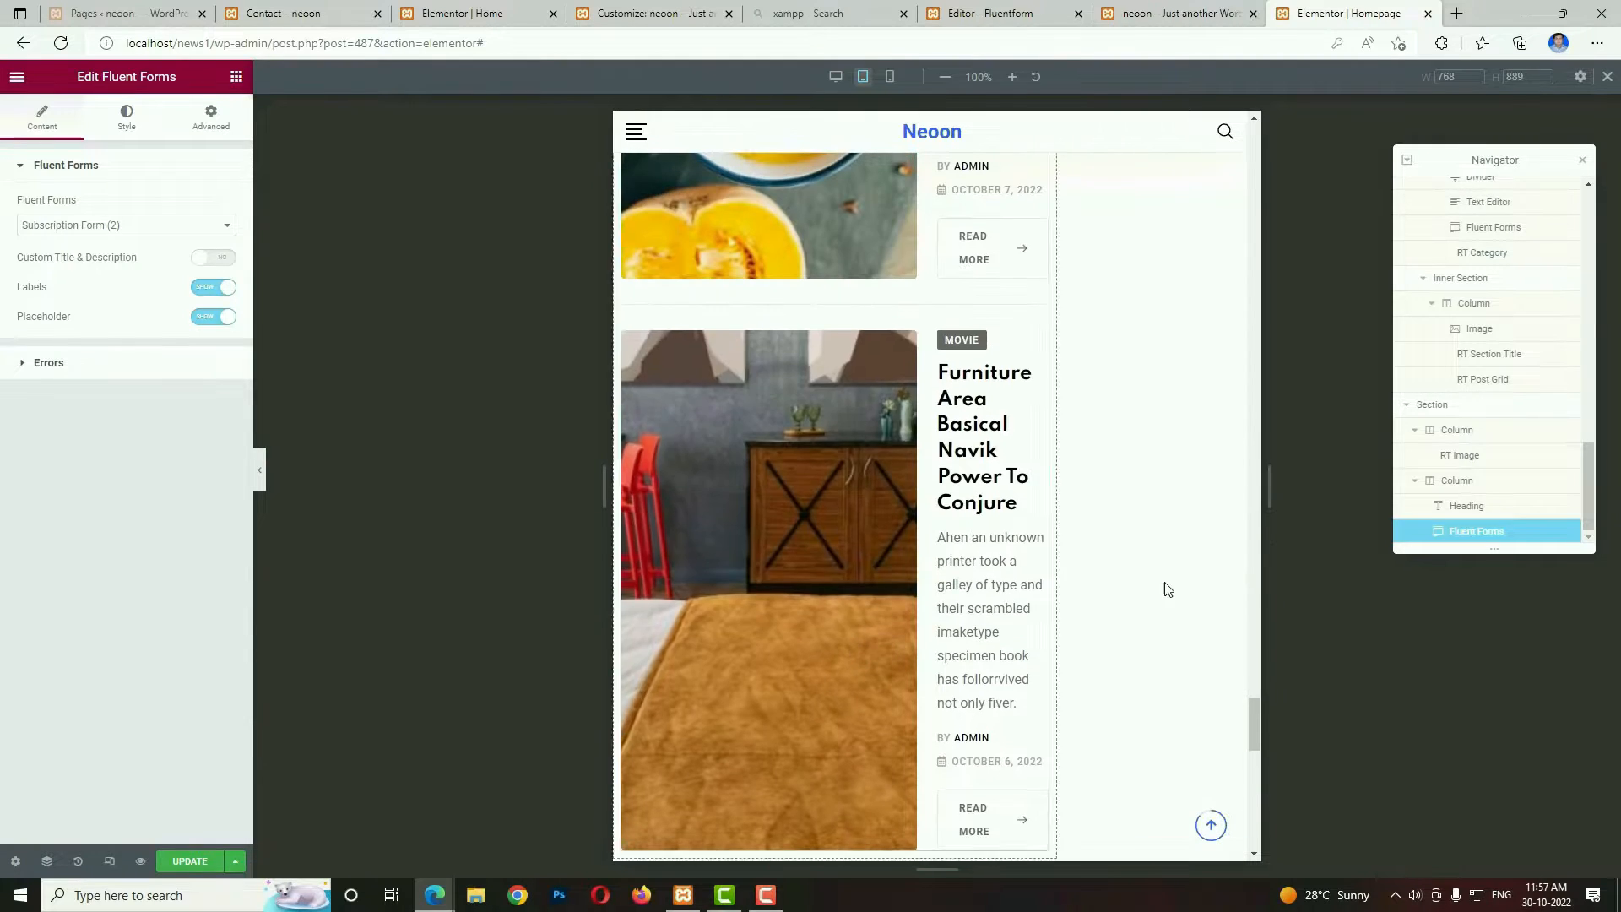
pyautogui.scroll(20, 1167, 589)
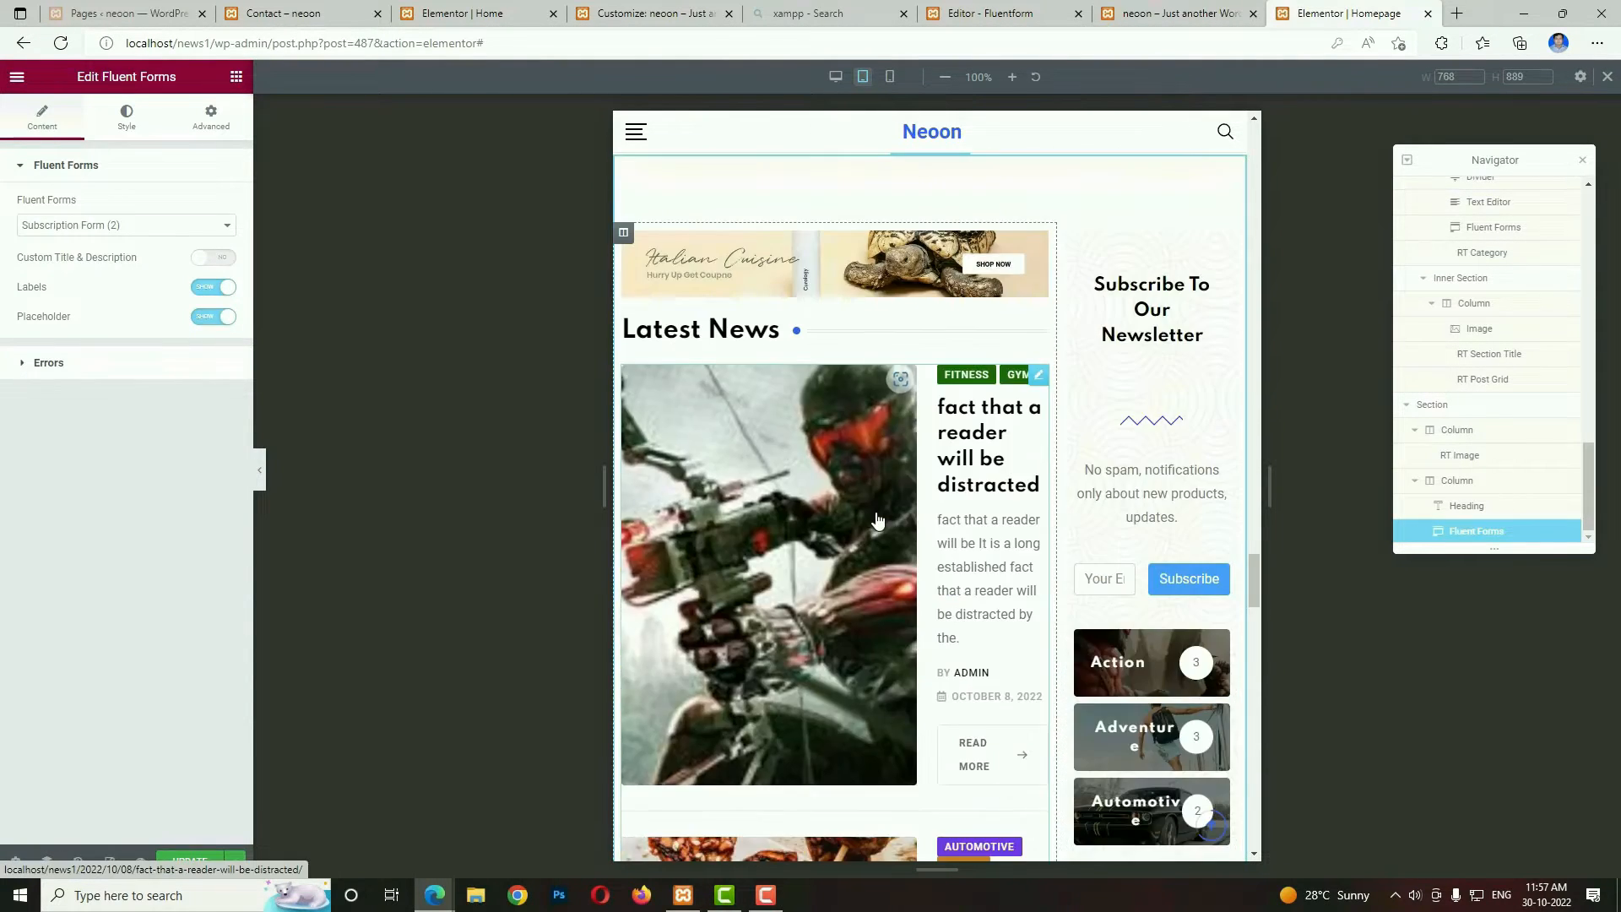
pyautogui.scroll(5, 877, 519)
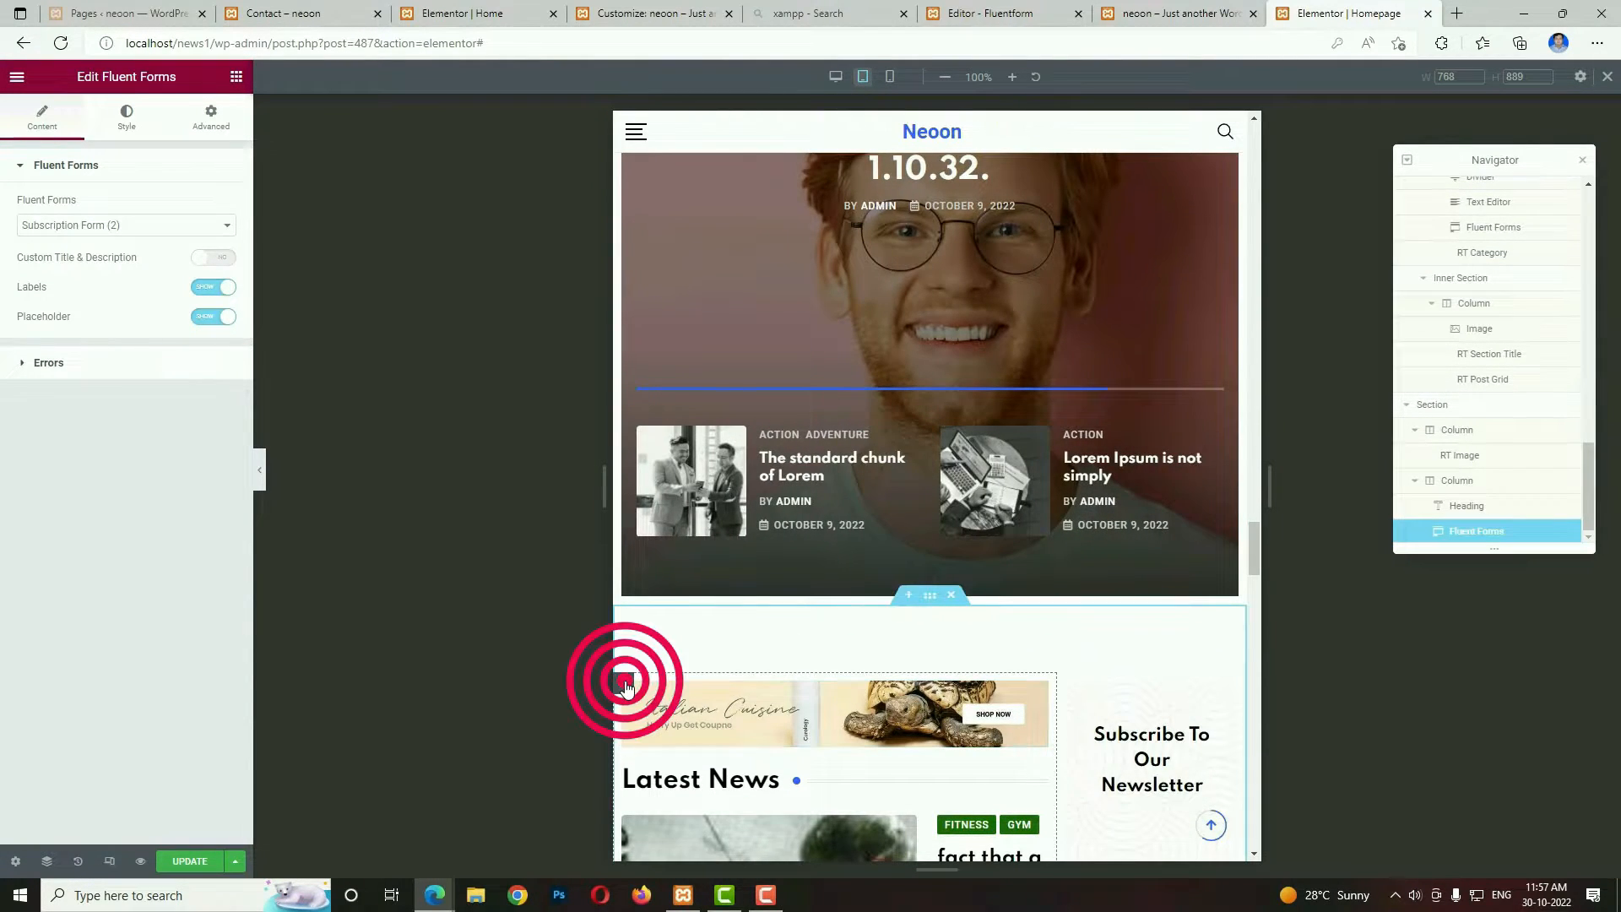
pyautogui.click(624, 683)
pyautogui.click(205, 208)
pyautogui.write('1')
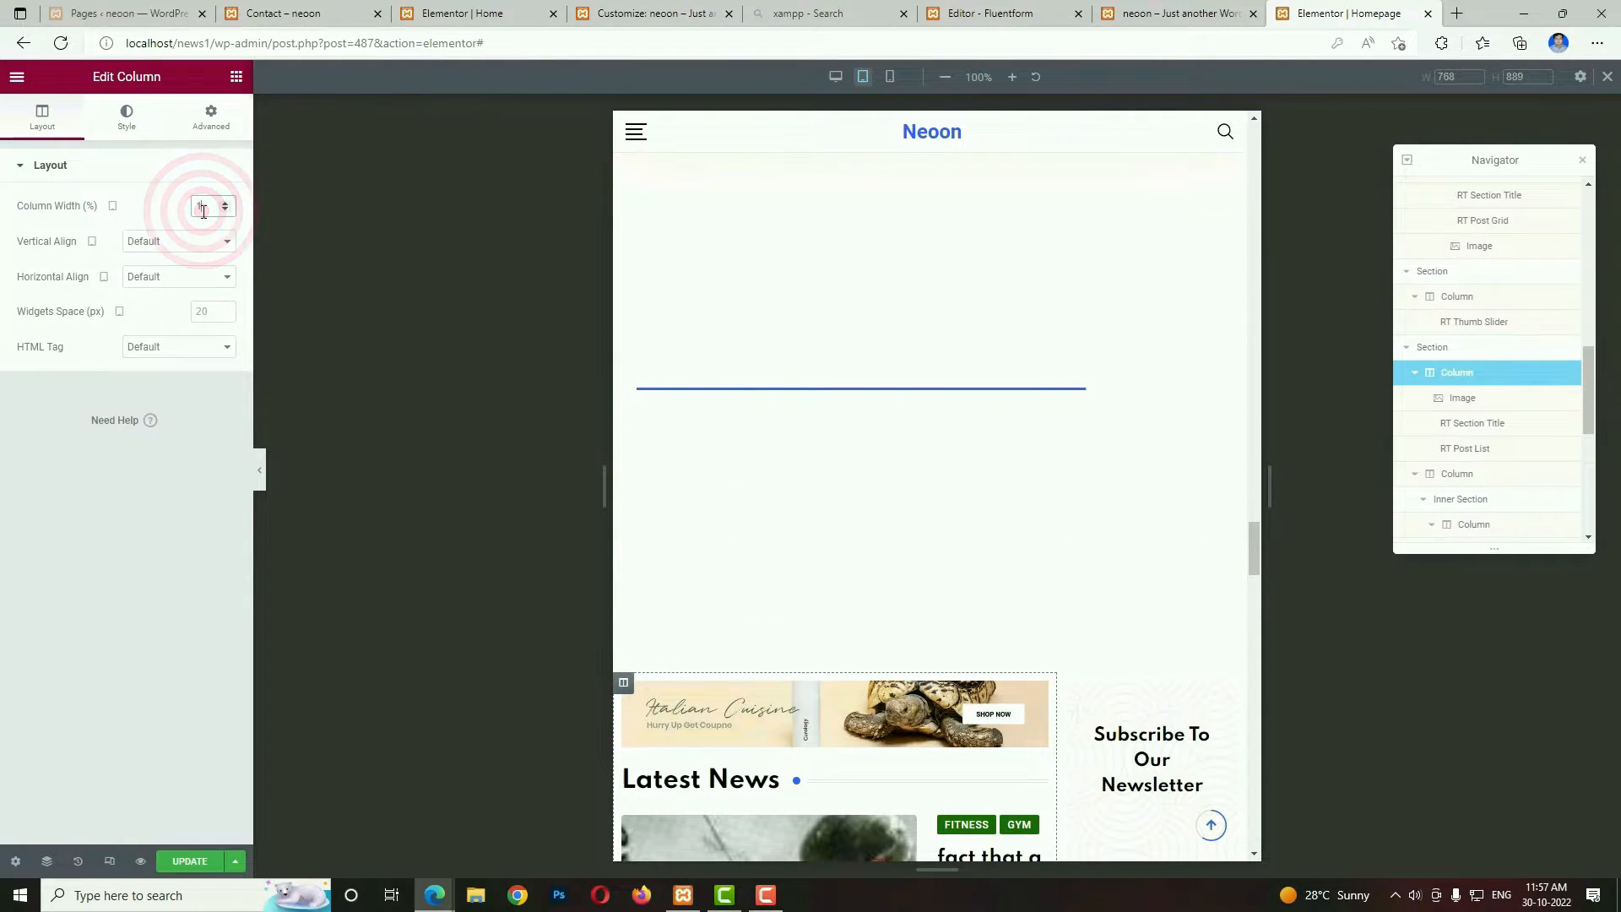
pyautogui.write('00')
# Set the tablet width of the Subscribe To Our Newsletter sidebar column to 100%.
pyautogui.scroll(-10, 1118, 464)
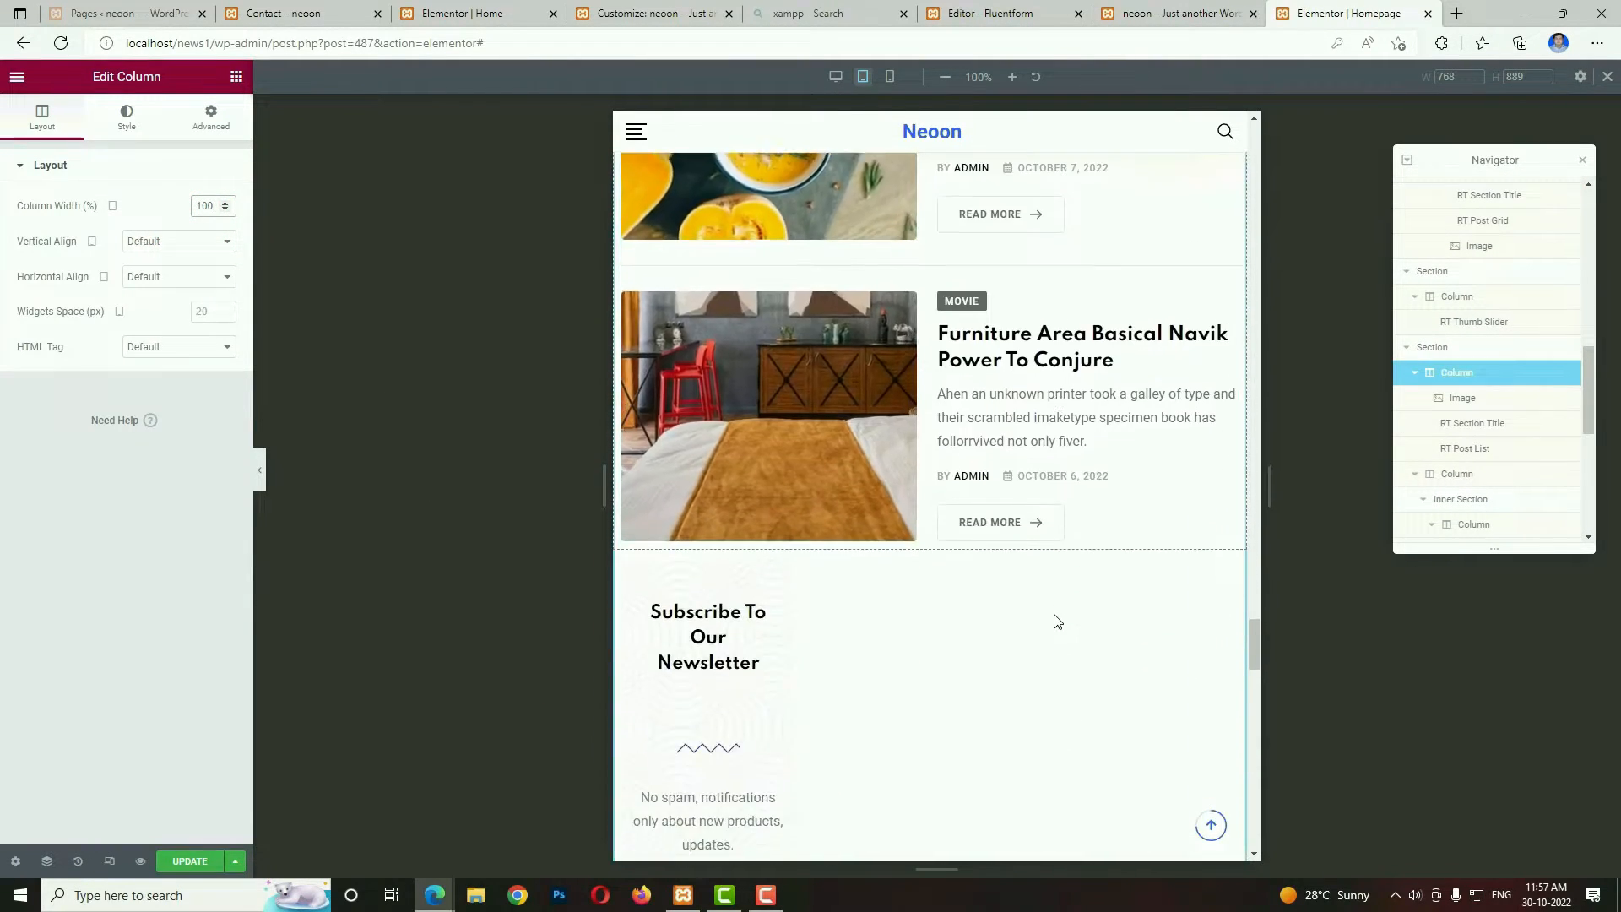
pyautogui.scroll(-8, 1058, 621)
pyautogui.scroll(7, 915, 521)
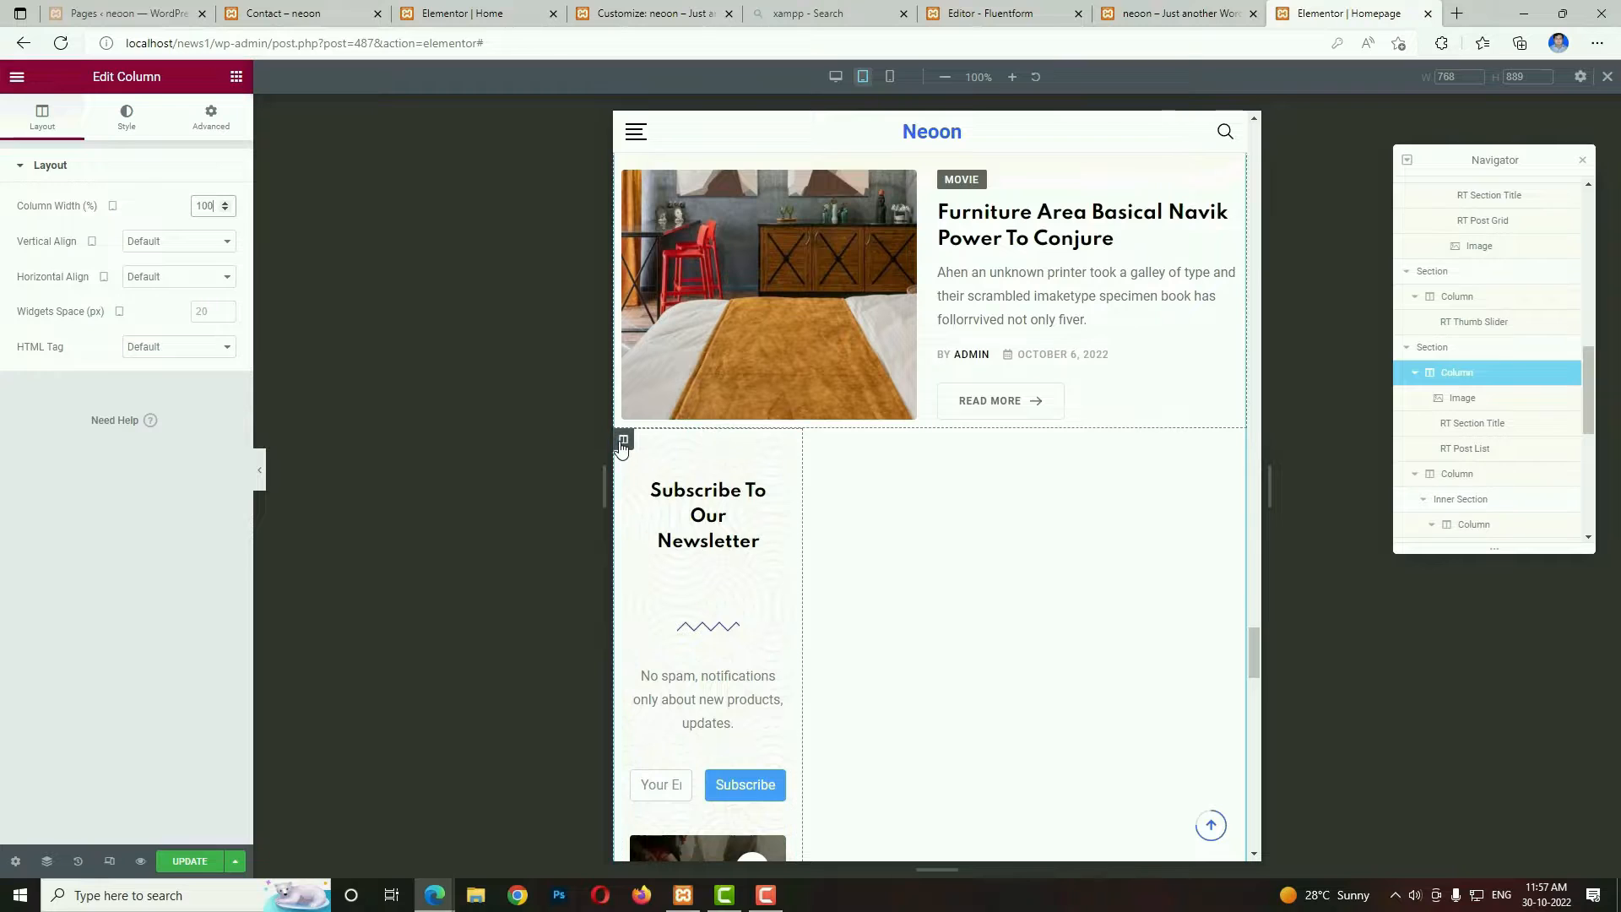
pyautogui.click(621, 441)
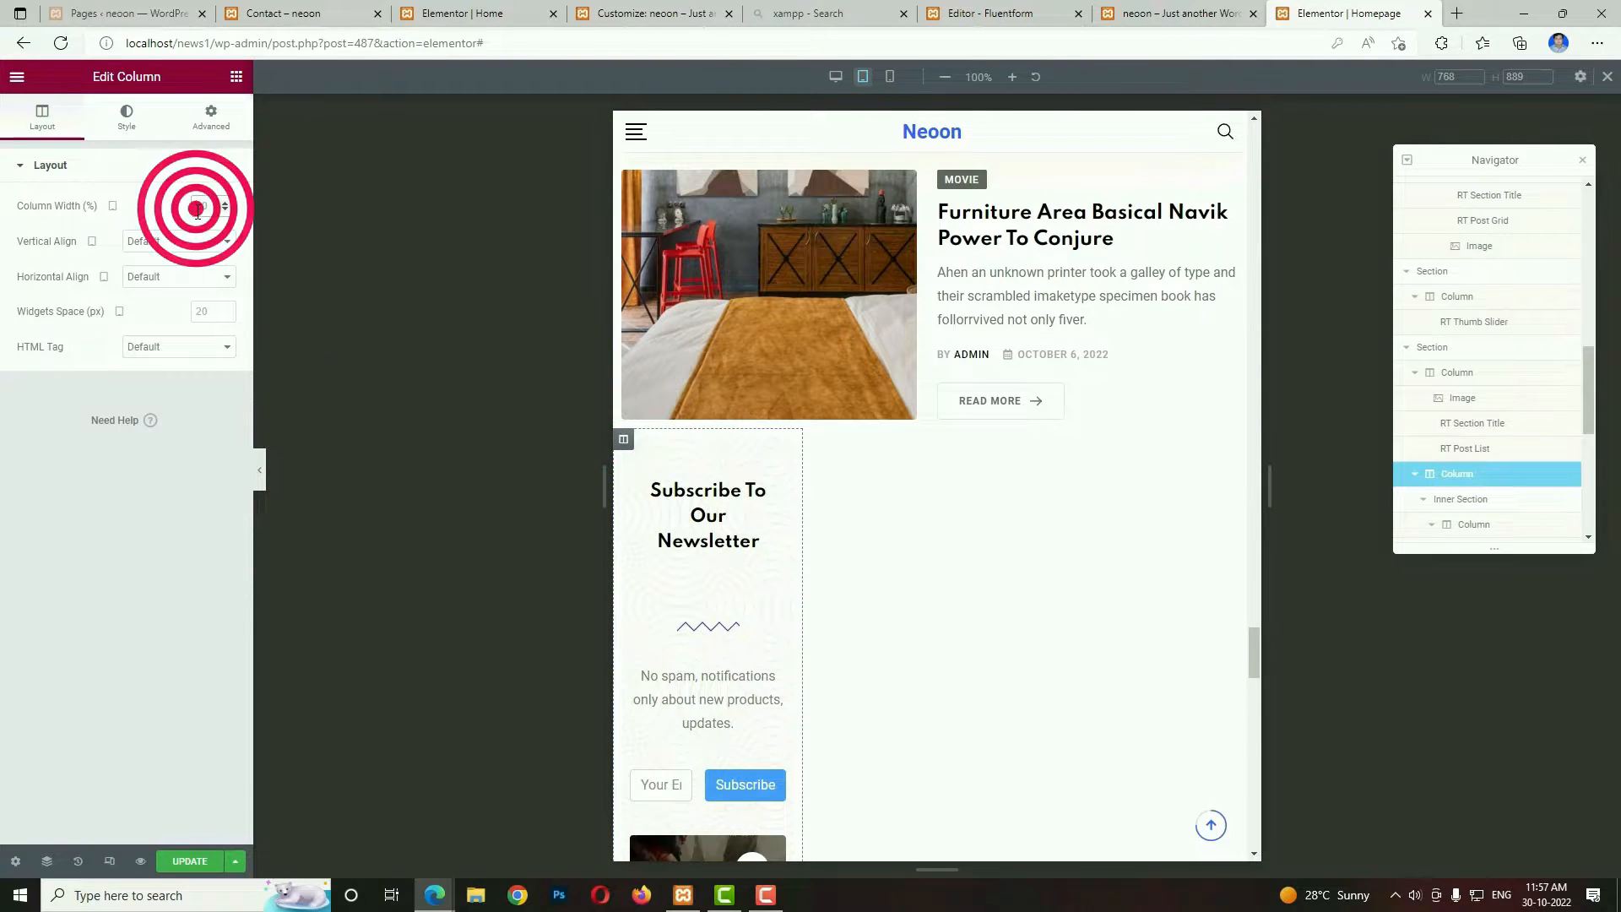
pyautogui.click(198, 209)
pyautogui.write('100')
# Set the tablet width of both columns in the bottom newsletter section to 100%.
pyautogui.scroll(-15, 1010, 723)
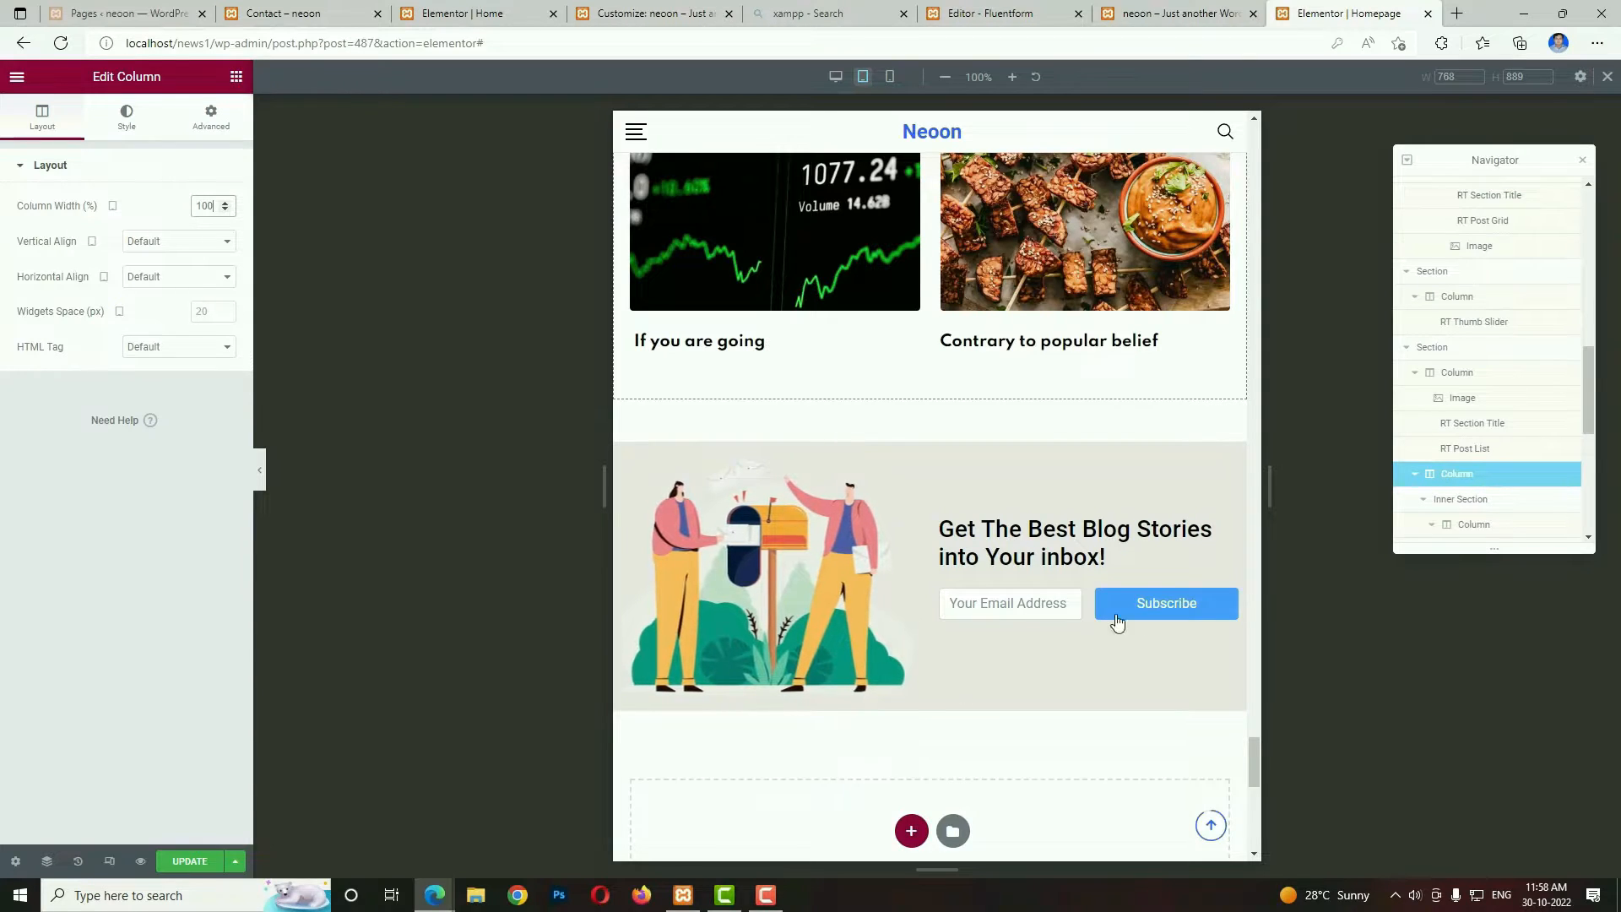
pyautogui.click(624, 454)
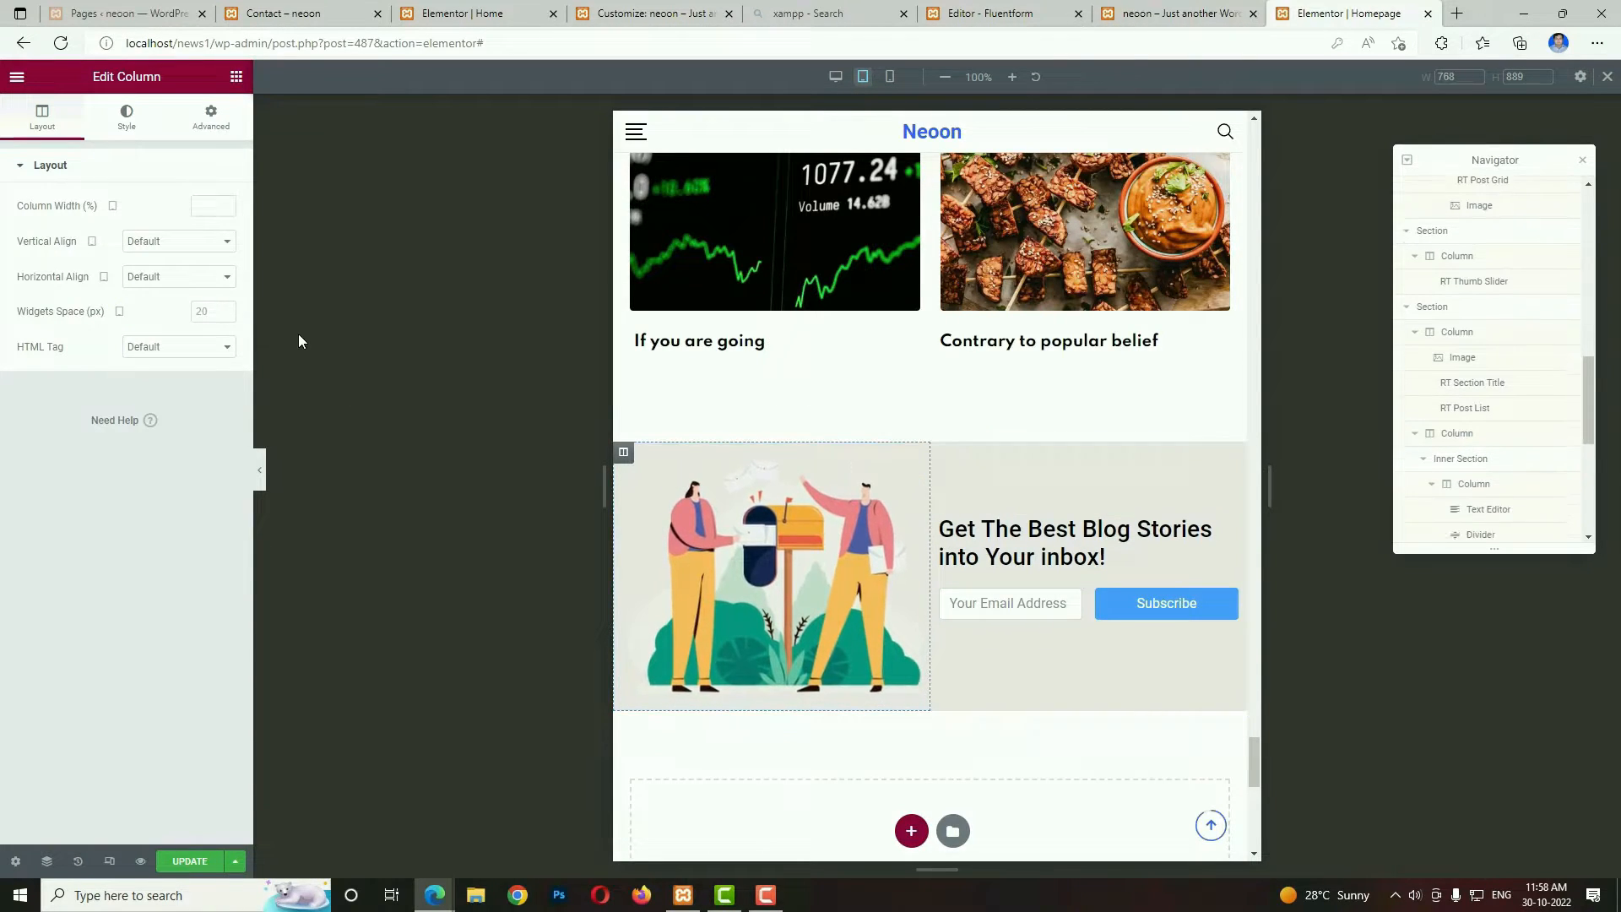
pyautogui.click(198, 208)
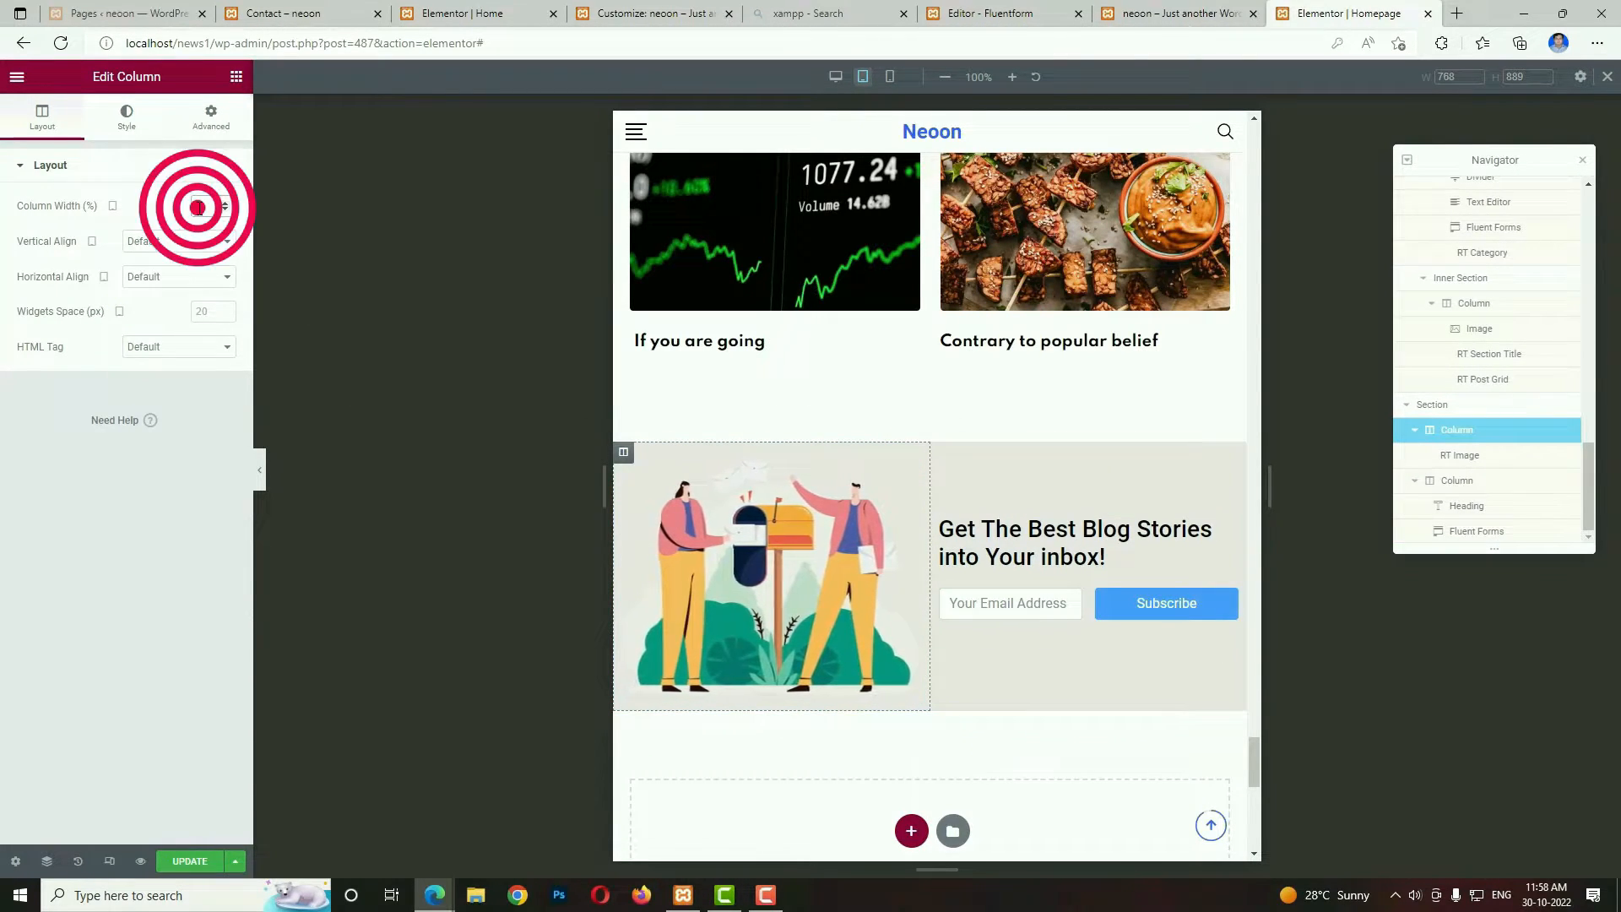
pyautogui.write('100')
pyautogui.scroll(-3, 993, 561)
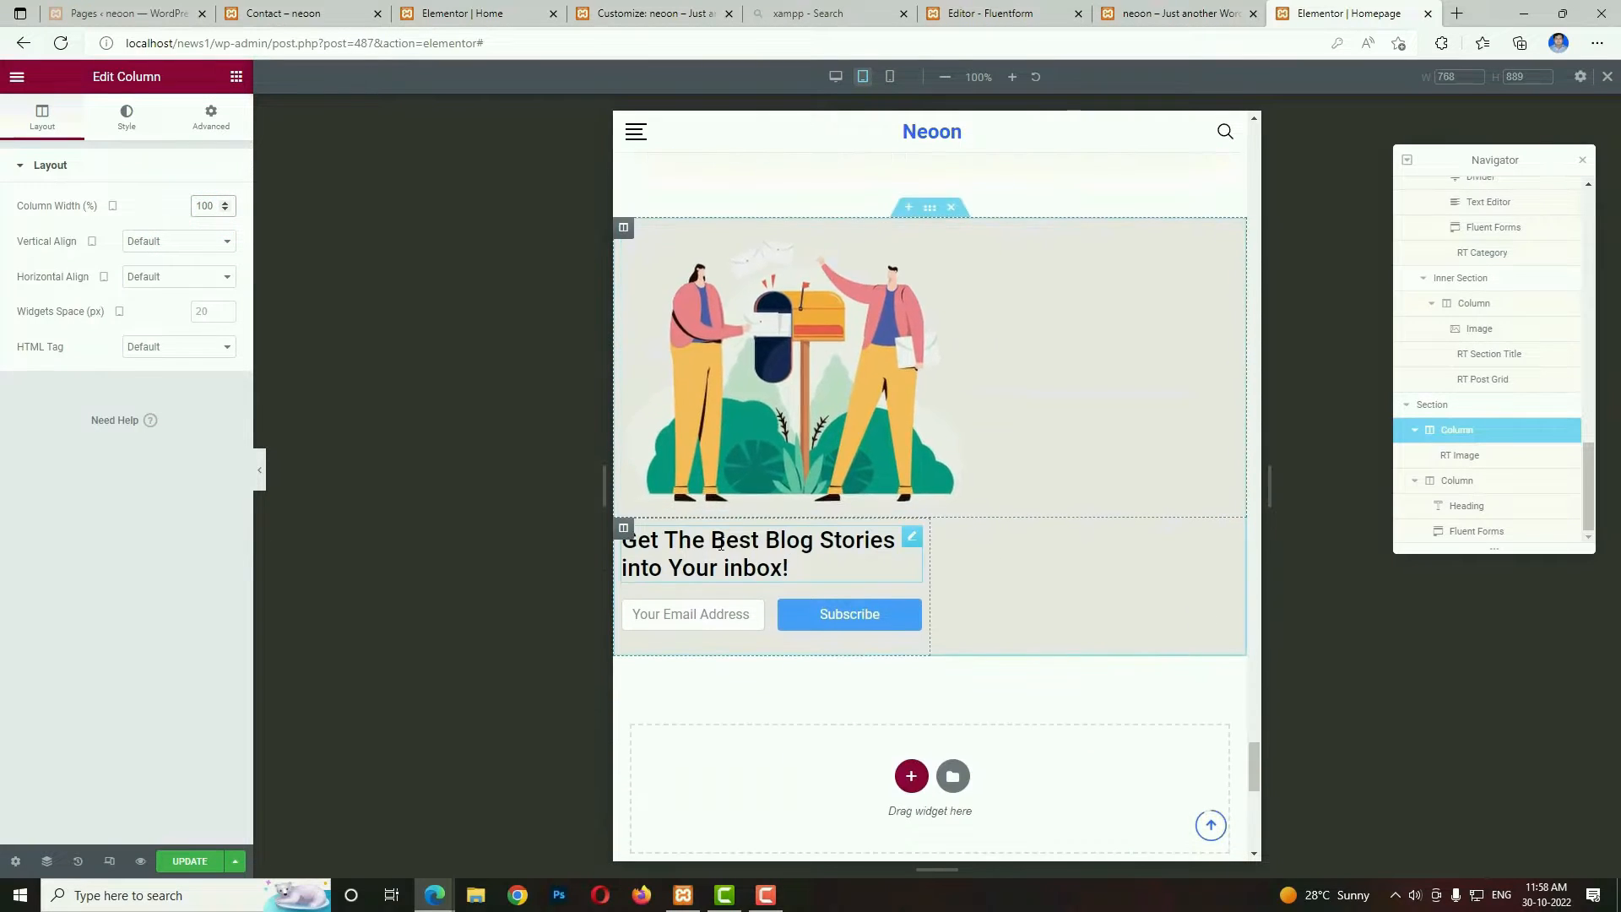
pyautogui.click(623, 528)
pyautogui.click(201, 208)
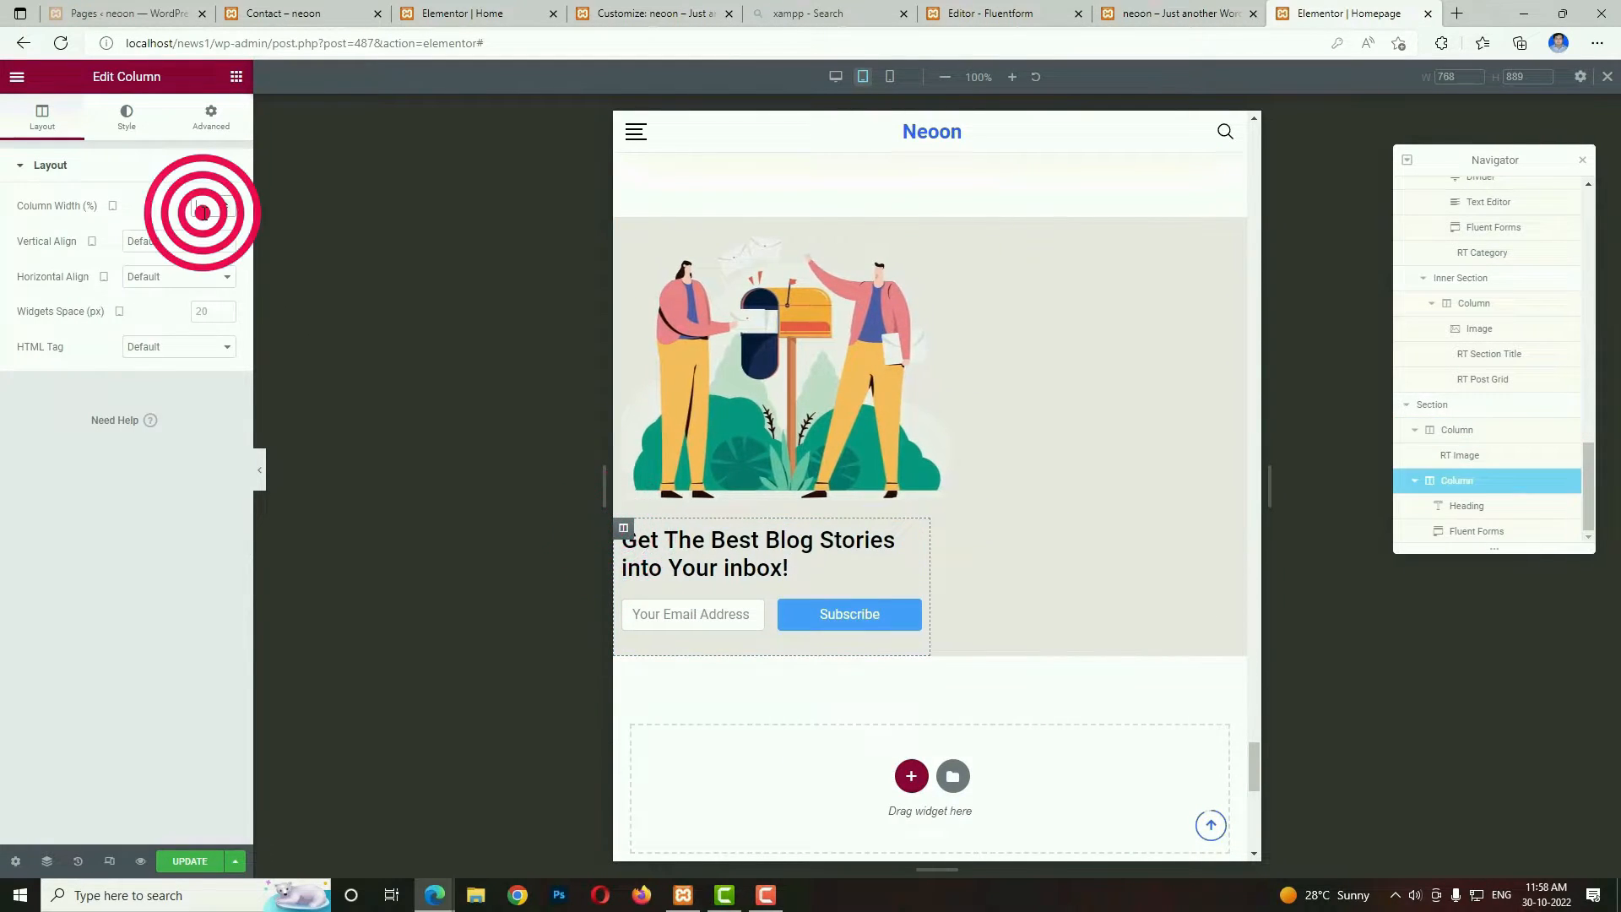
pyautogui.write('100')
pyautogui.click(939, 358)
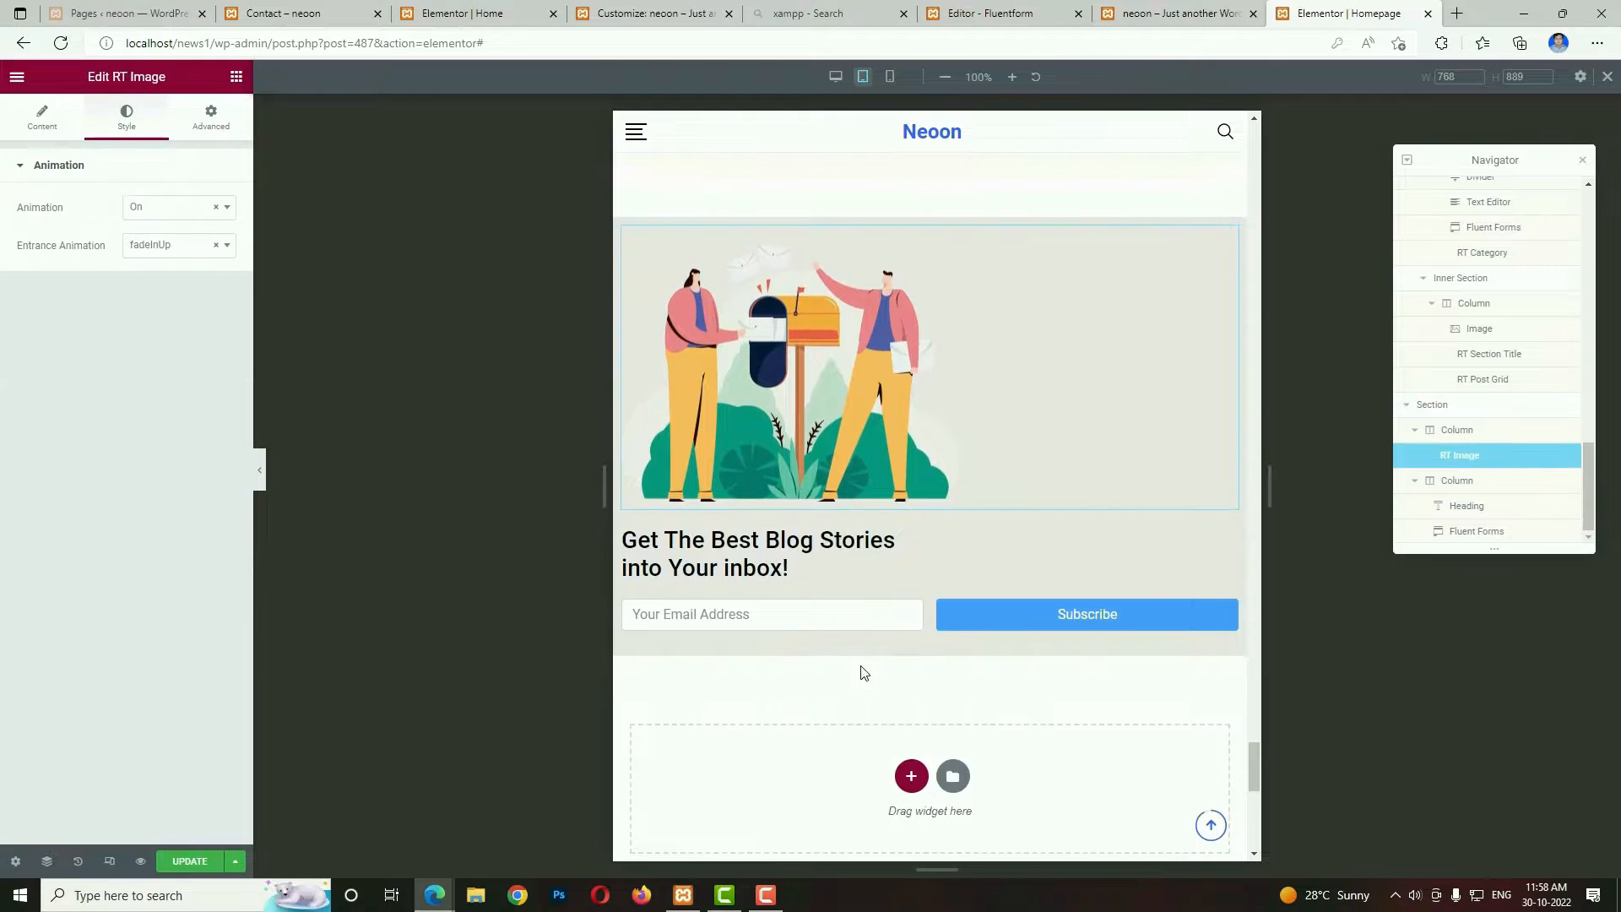
# Save the Homepage changes and exit Elementor to the WordPress dashboard.
pyautogui.click(202, 869)
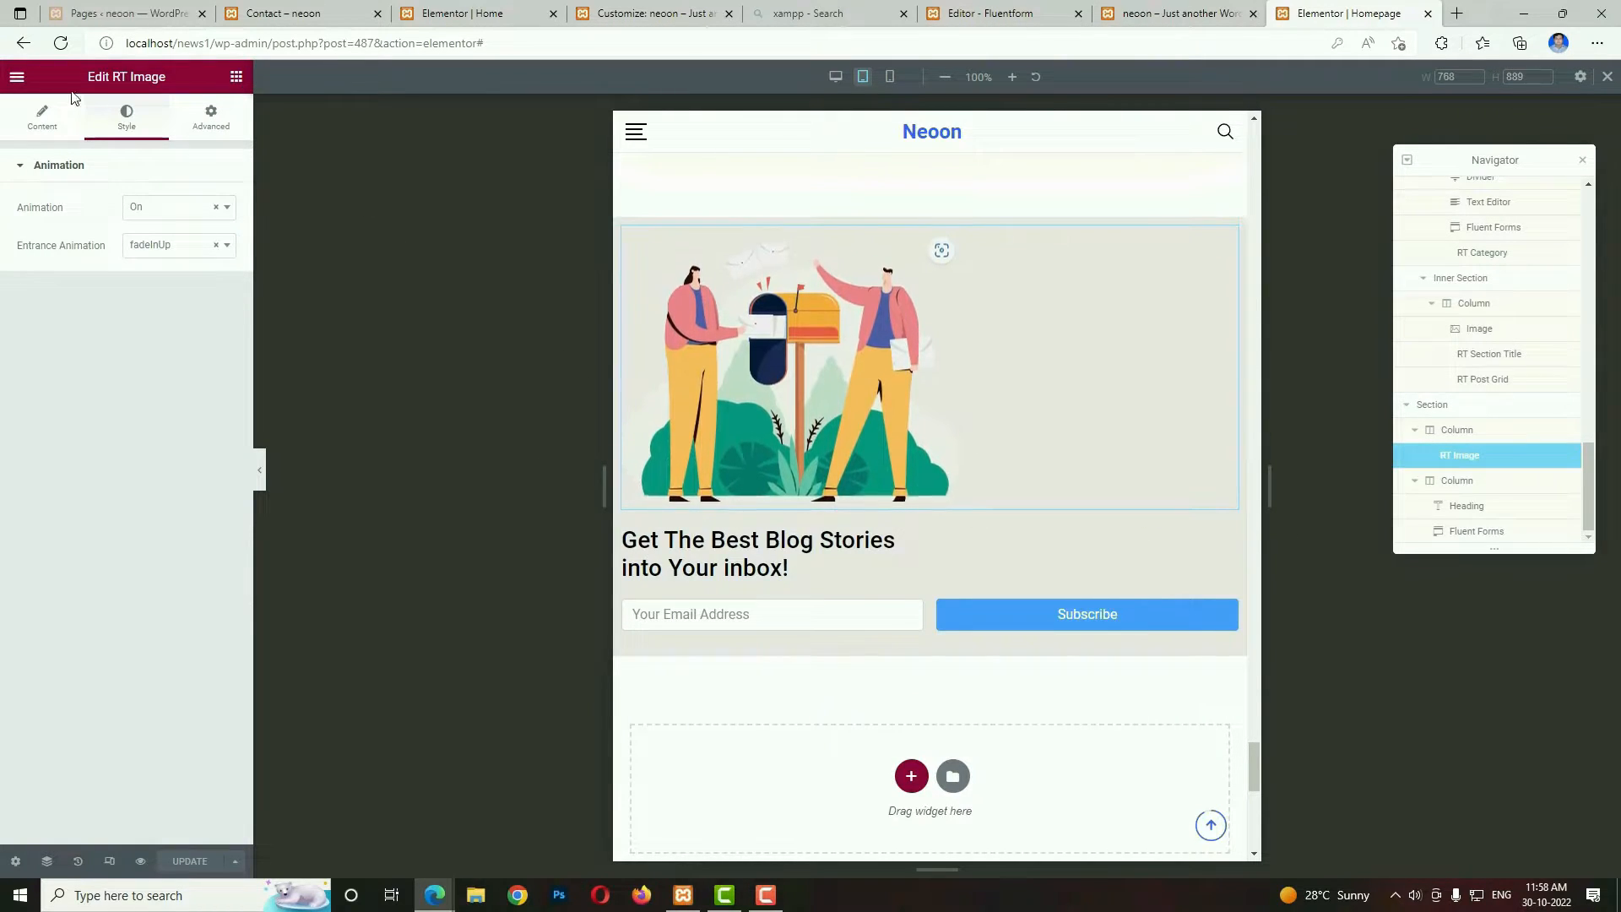
pyautogui.click(17, 76)
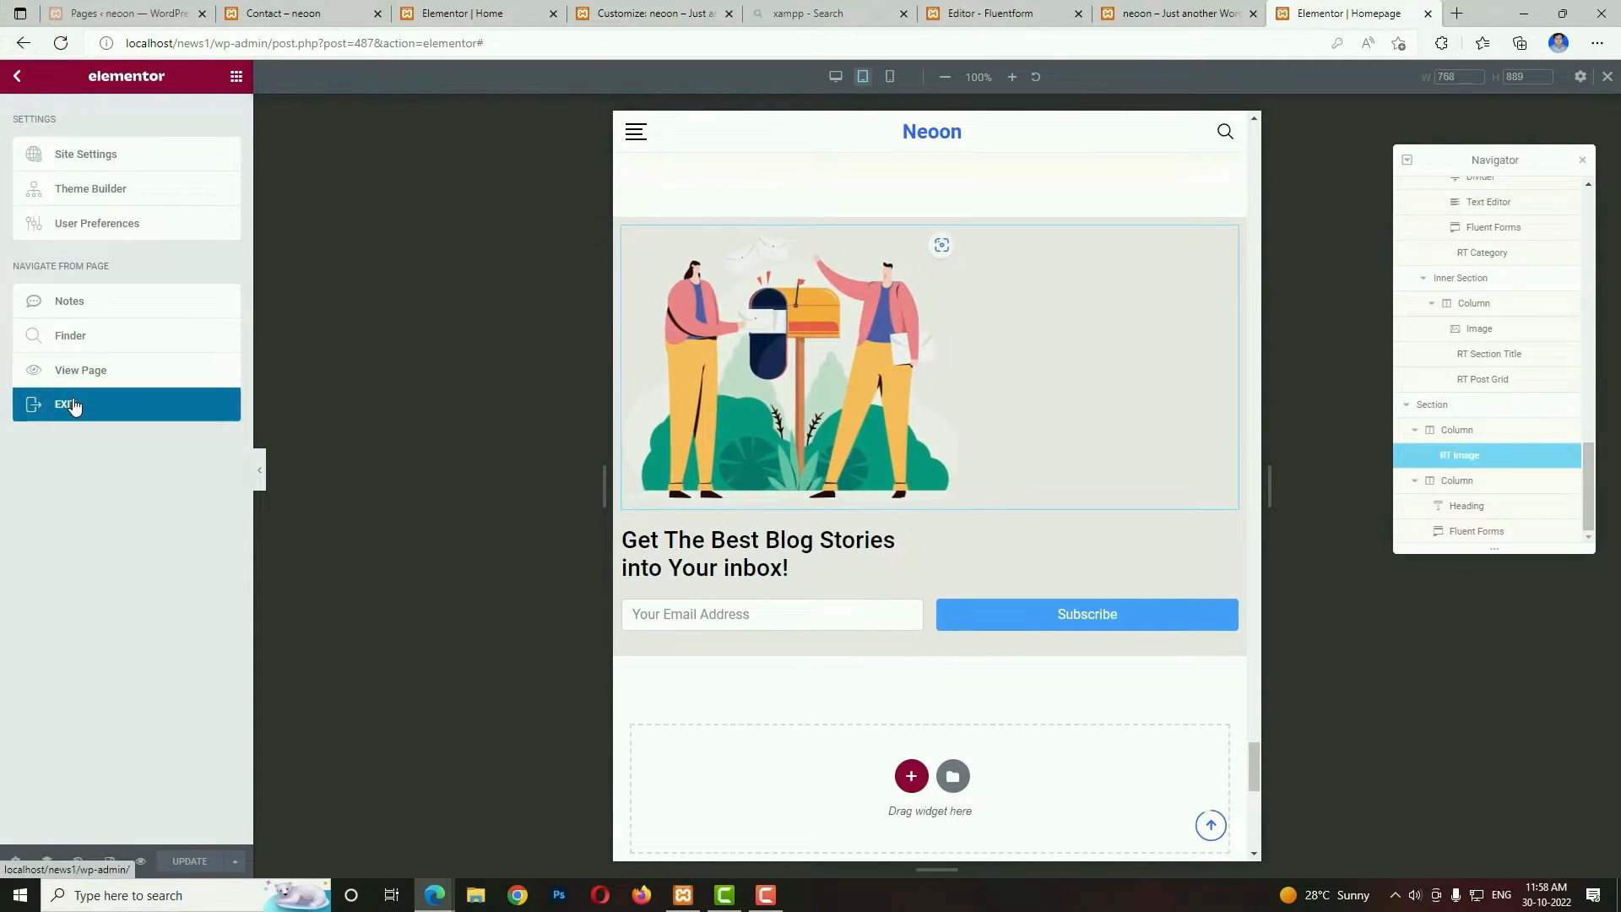
pyautogui.click(72, 397)
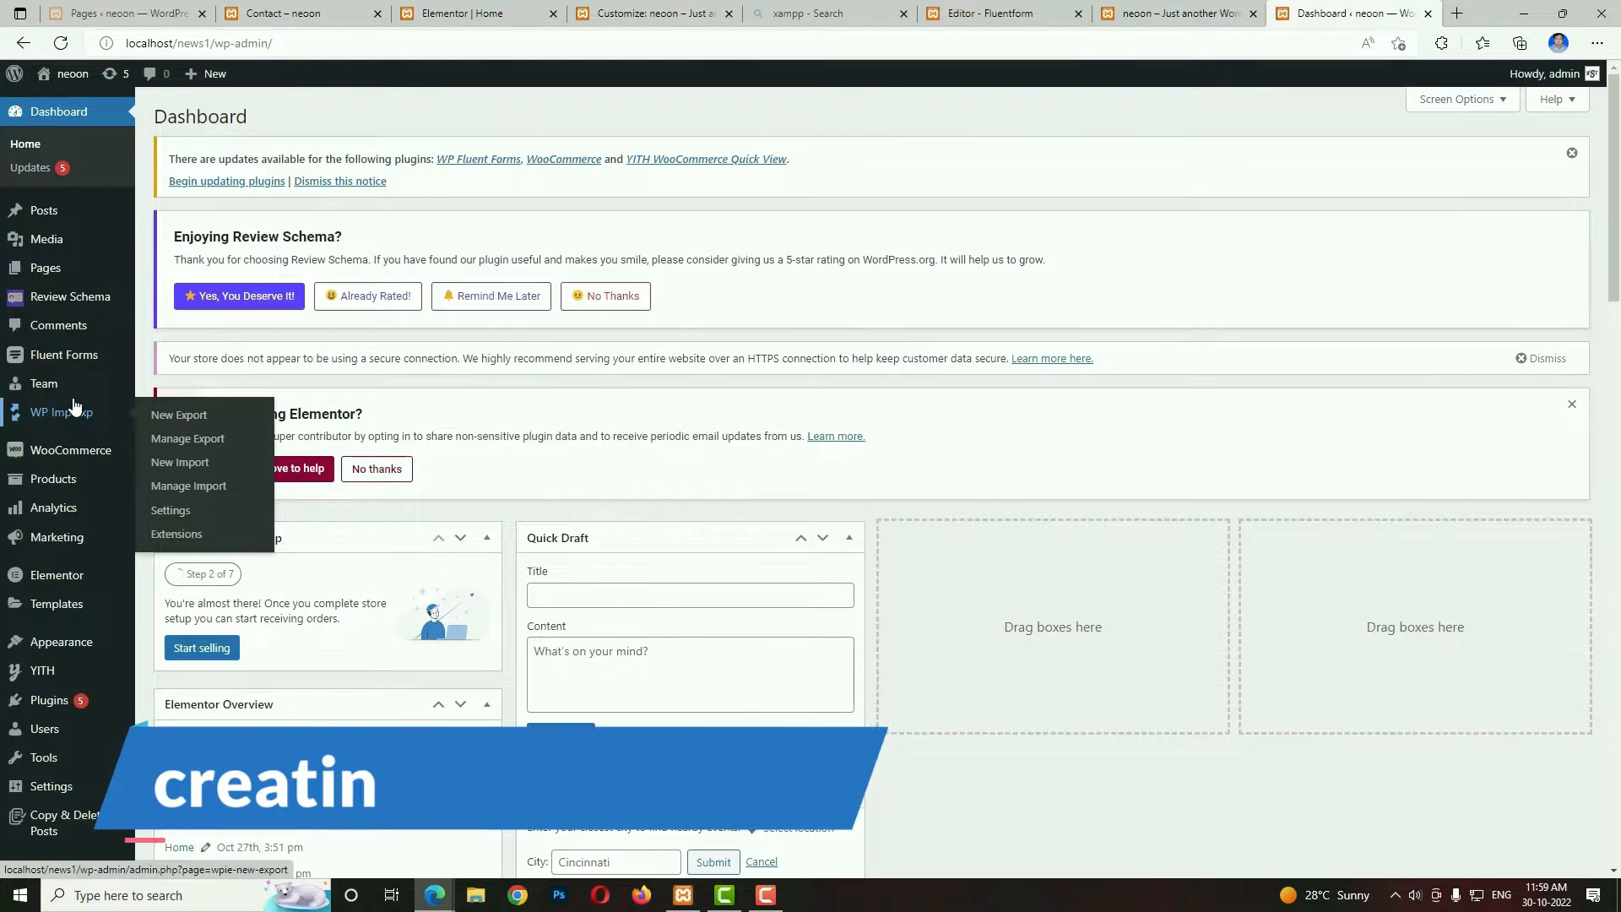
# Create and publish a new page titled About with the Elementor Full Width template.
pyautogui.moveTo(40, 272)
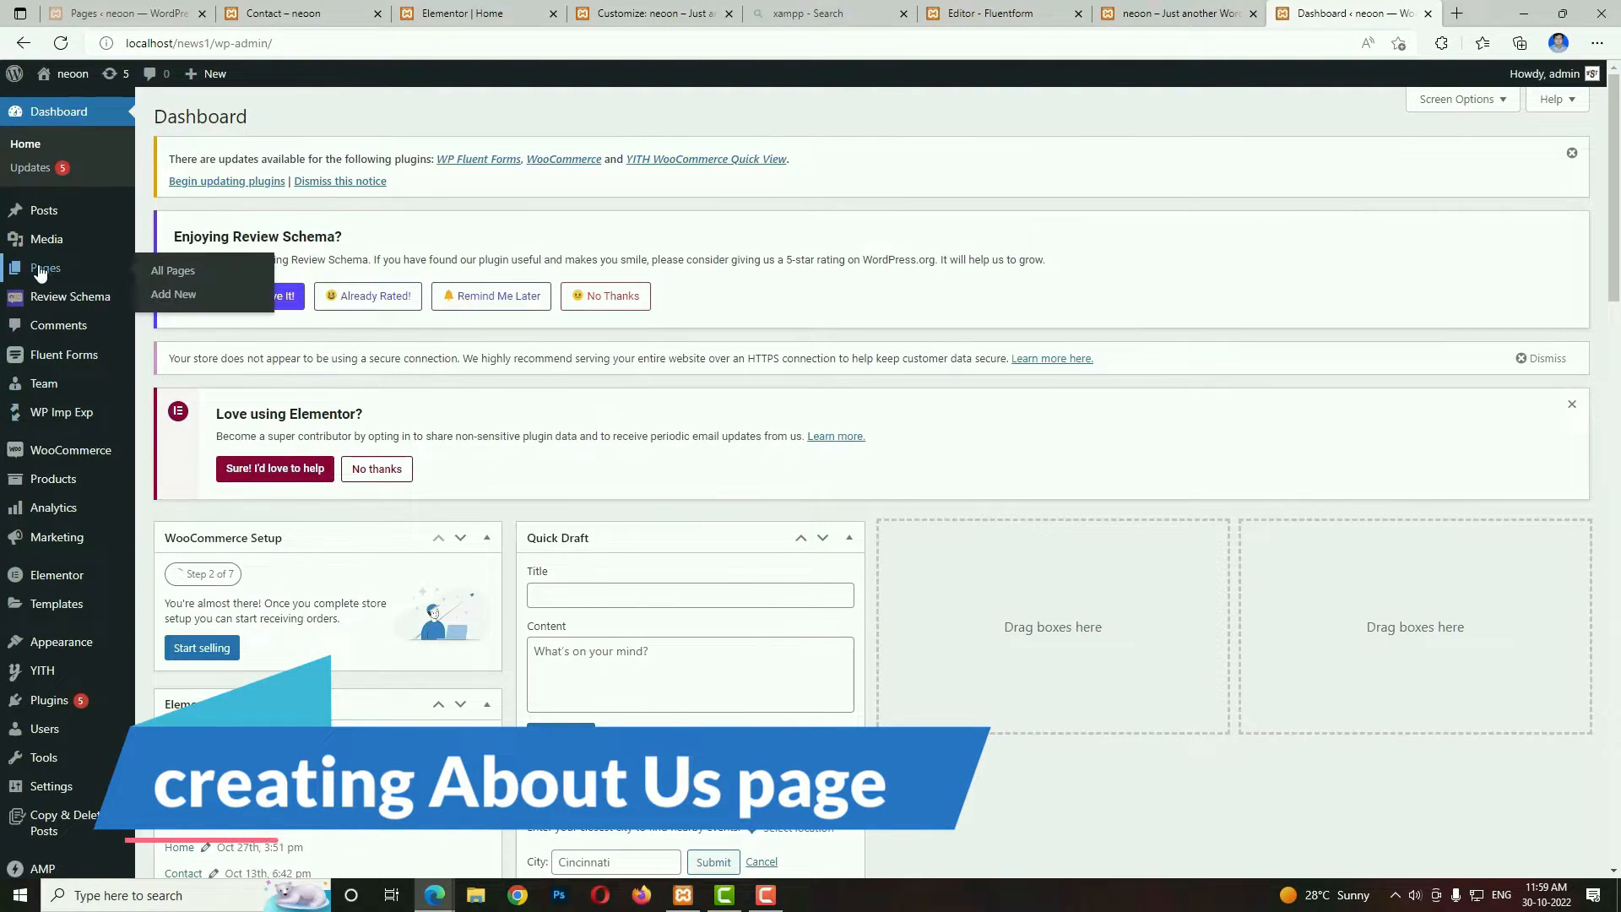
pyautogui.click(175, 295)
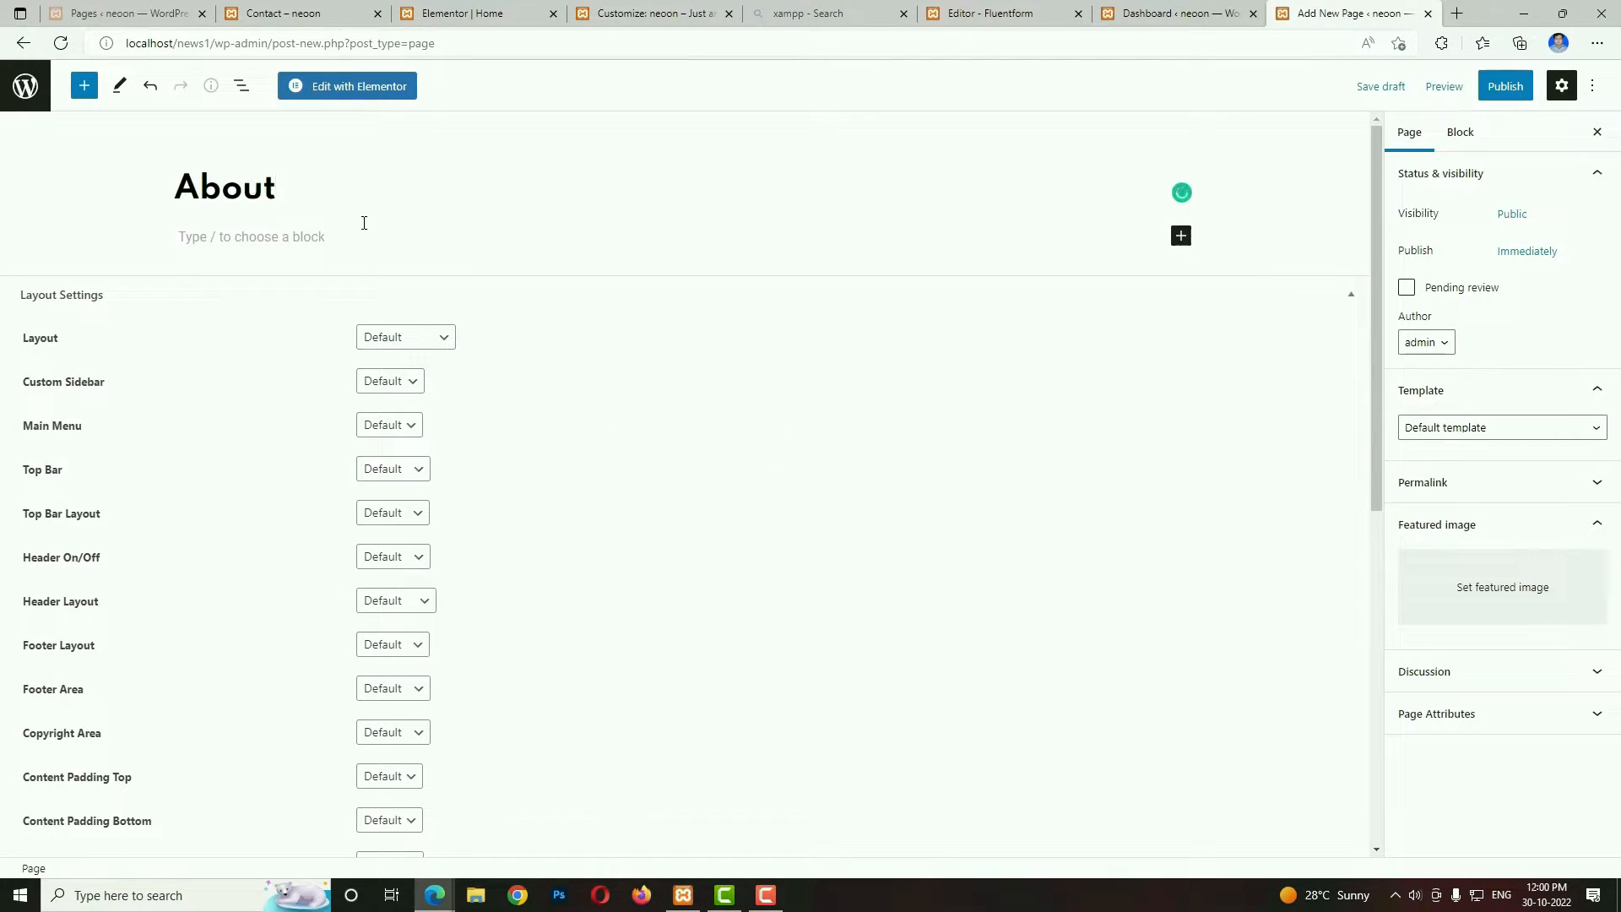
pyautogui.click(1480, 429)
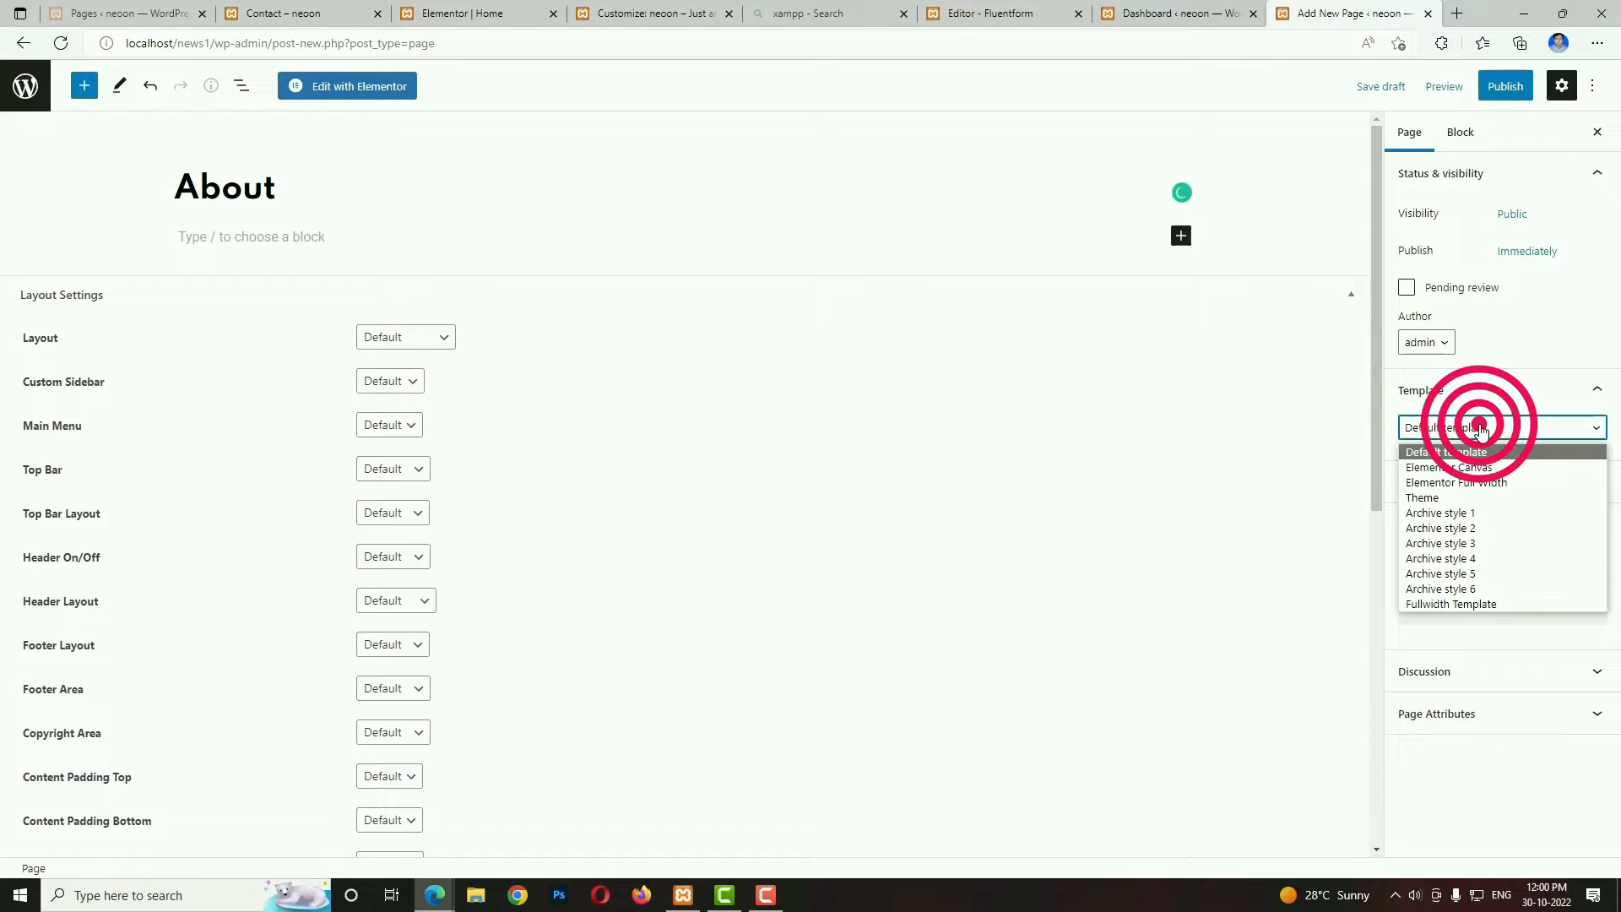
pyautogui.click(1471, 482)
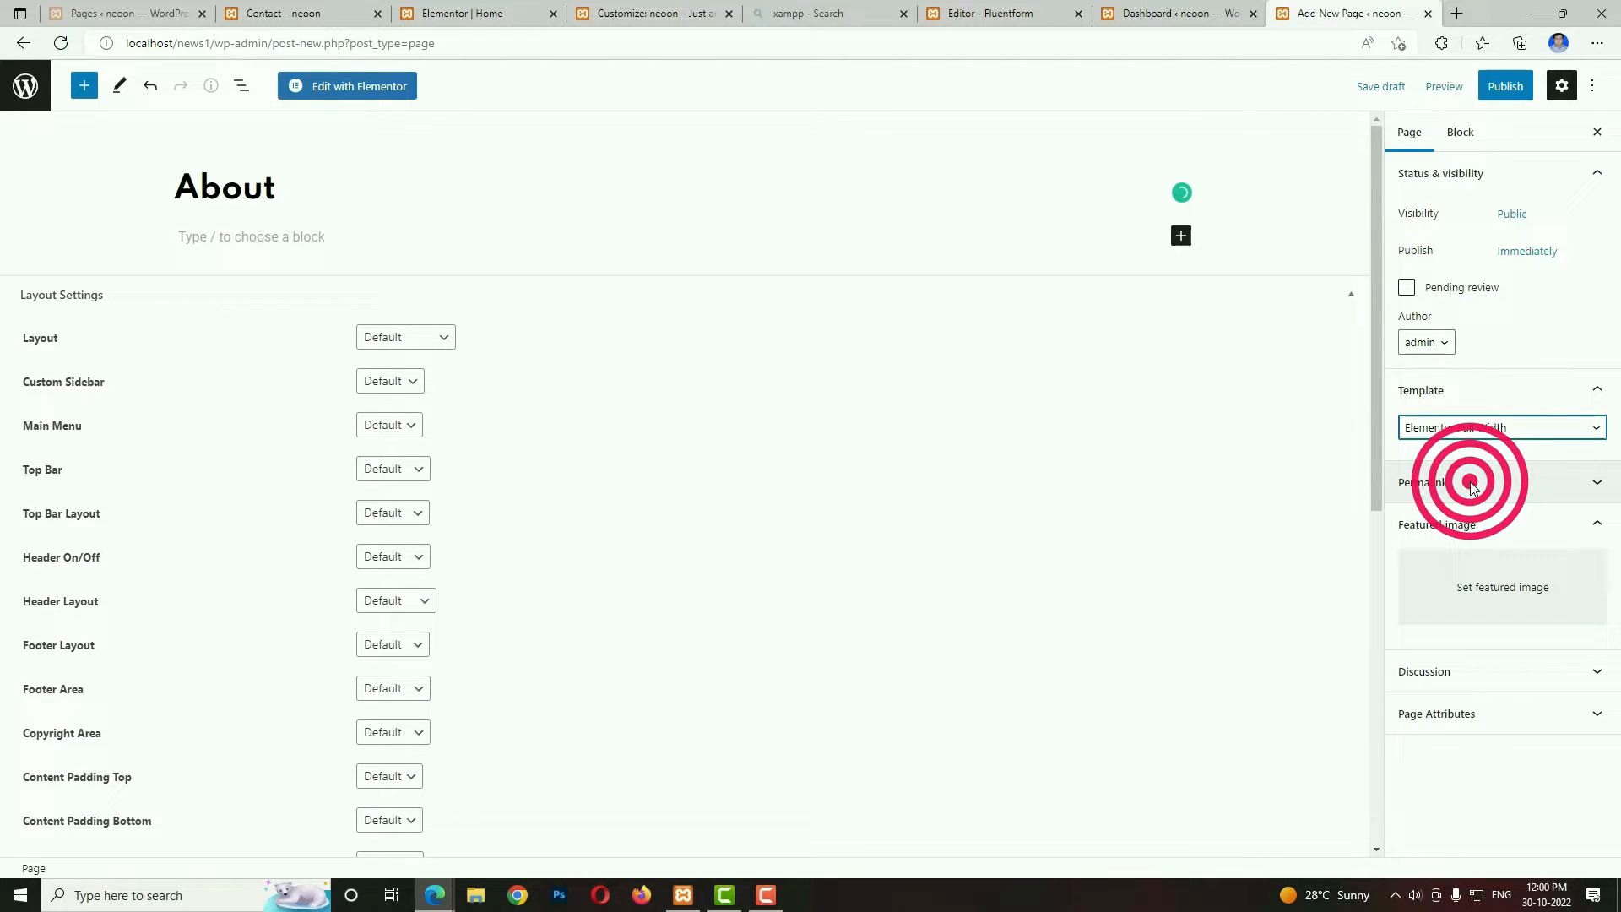
pyautogui.click(1505, 85)
pyautogui.click(1480, 90)
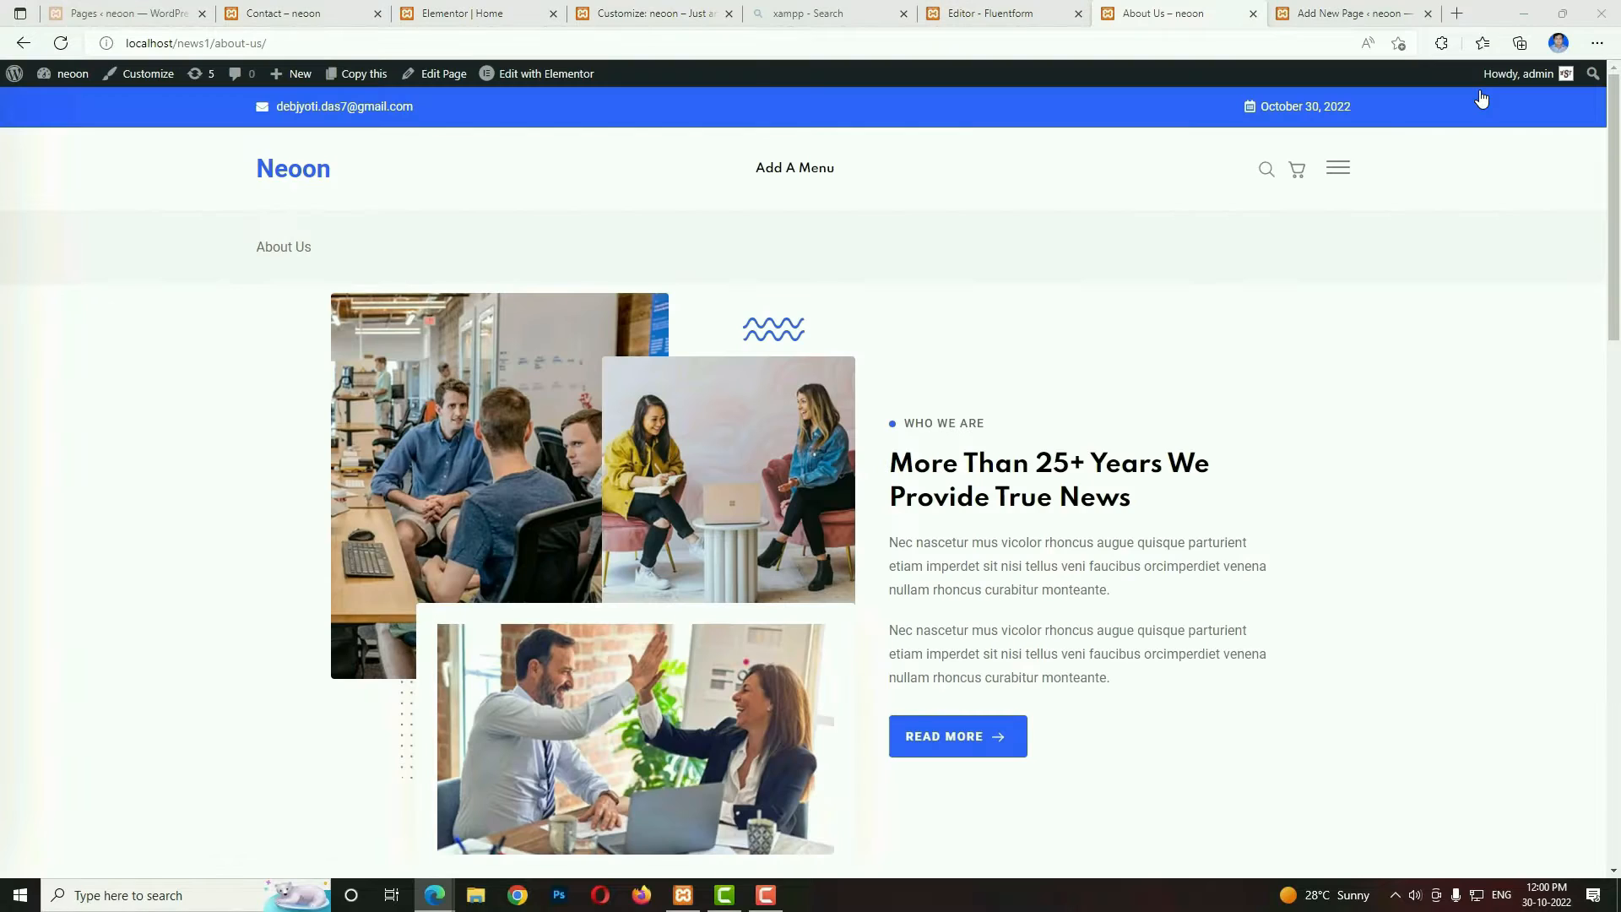
# Look over the existing About Us page's layout for reference, and open the new About page for editing in Elementor.
pyautogui.scroll(-6, 954, 515)
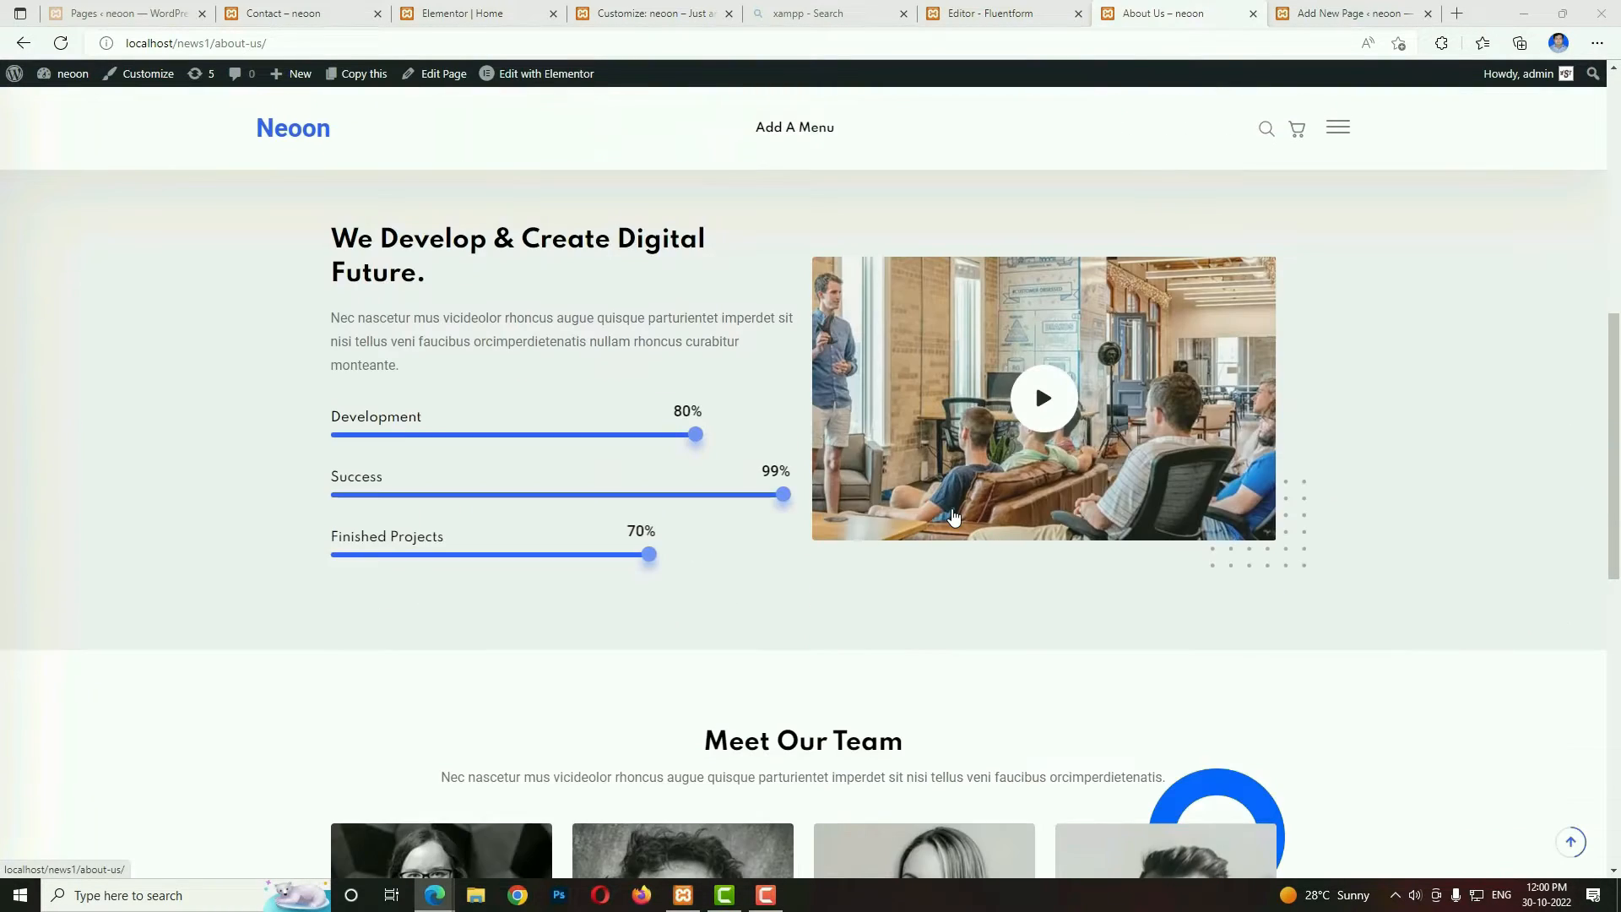
pyautogui.scroll(6, 953, 515)
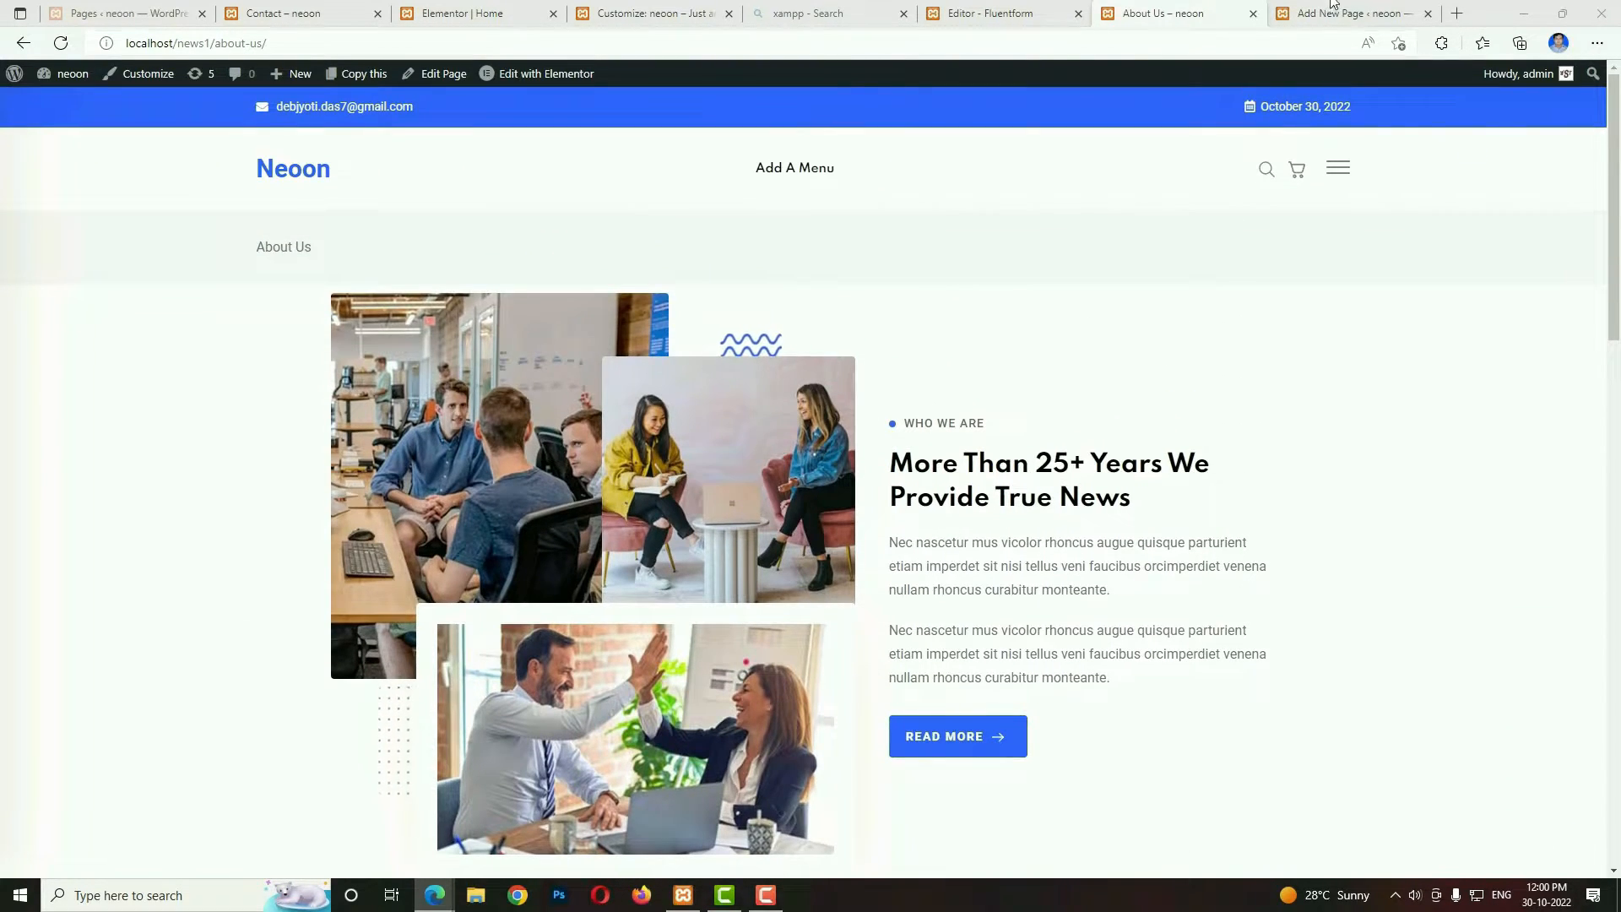
pyautogui.click(1346, 10)
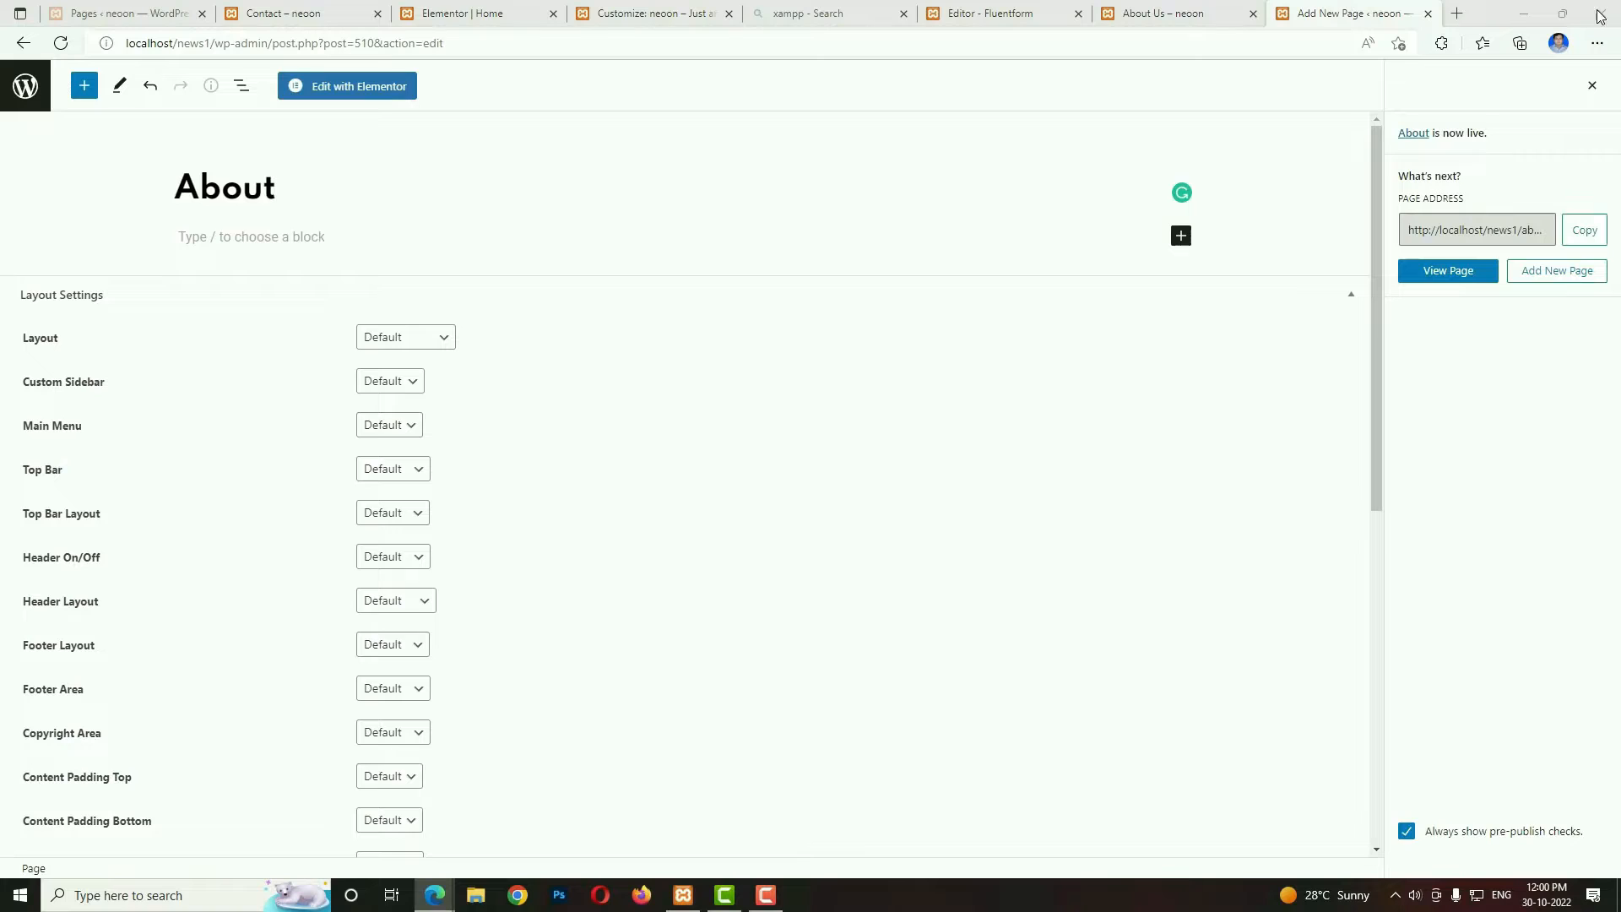
pyautogui.click(372, 90)
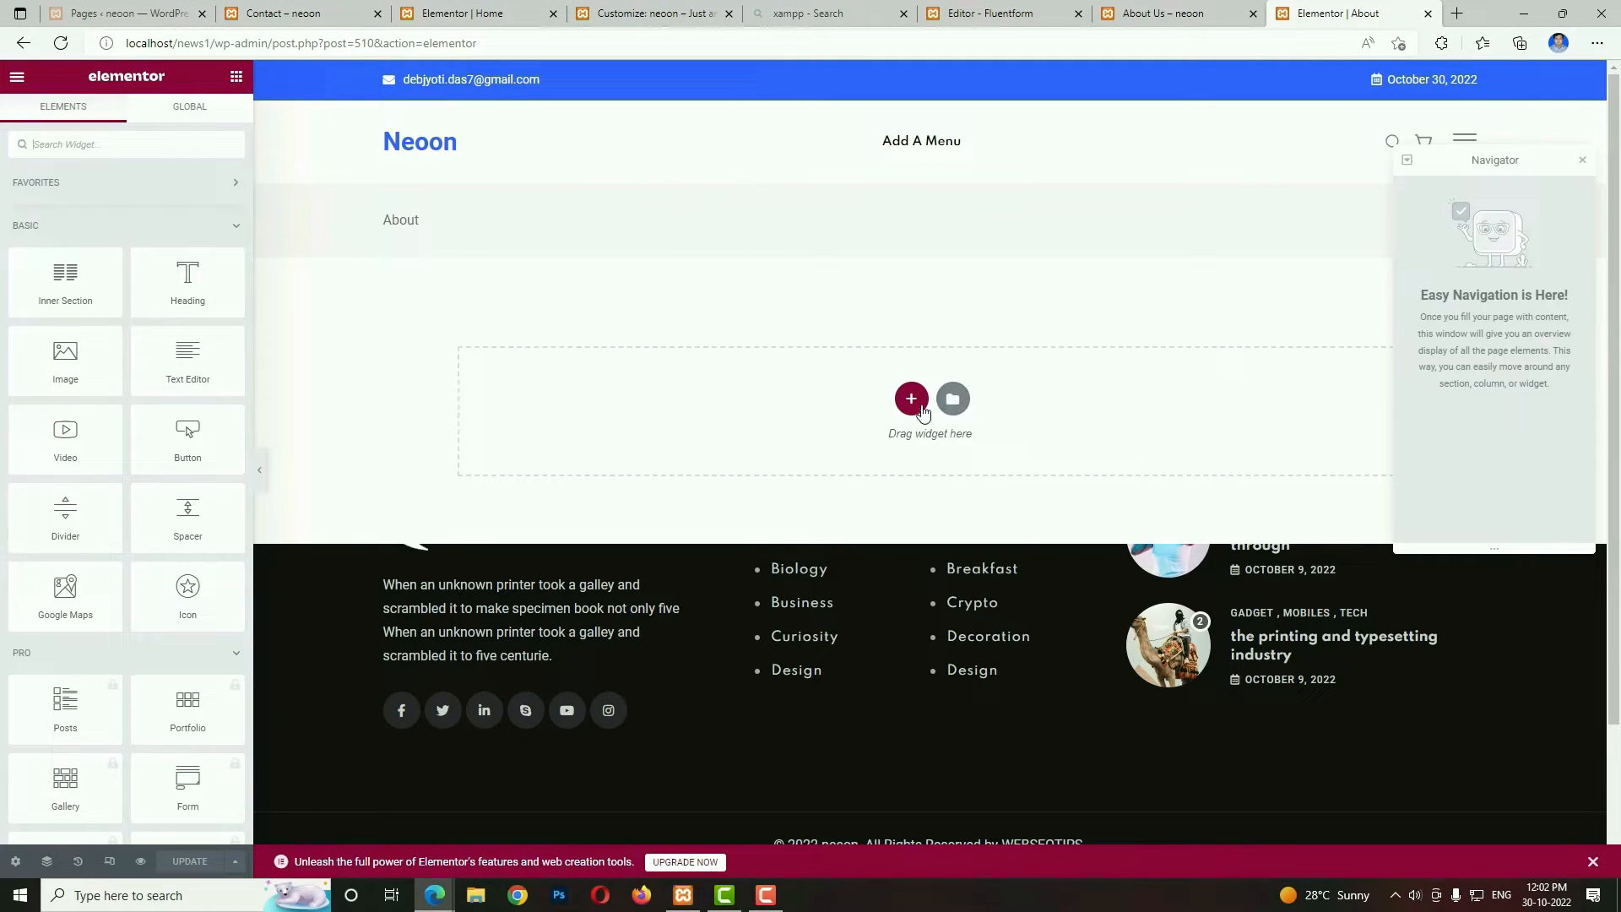
# Add a two-column section to the About page and set the first column's width to 58%.
pyautogui.click(913, 398)
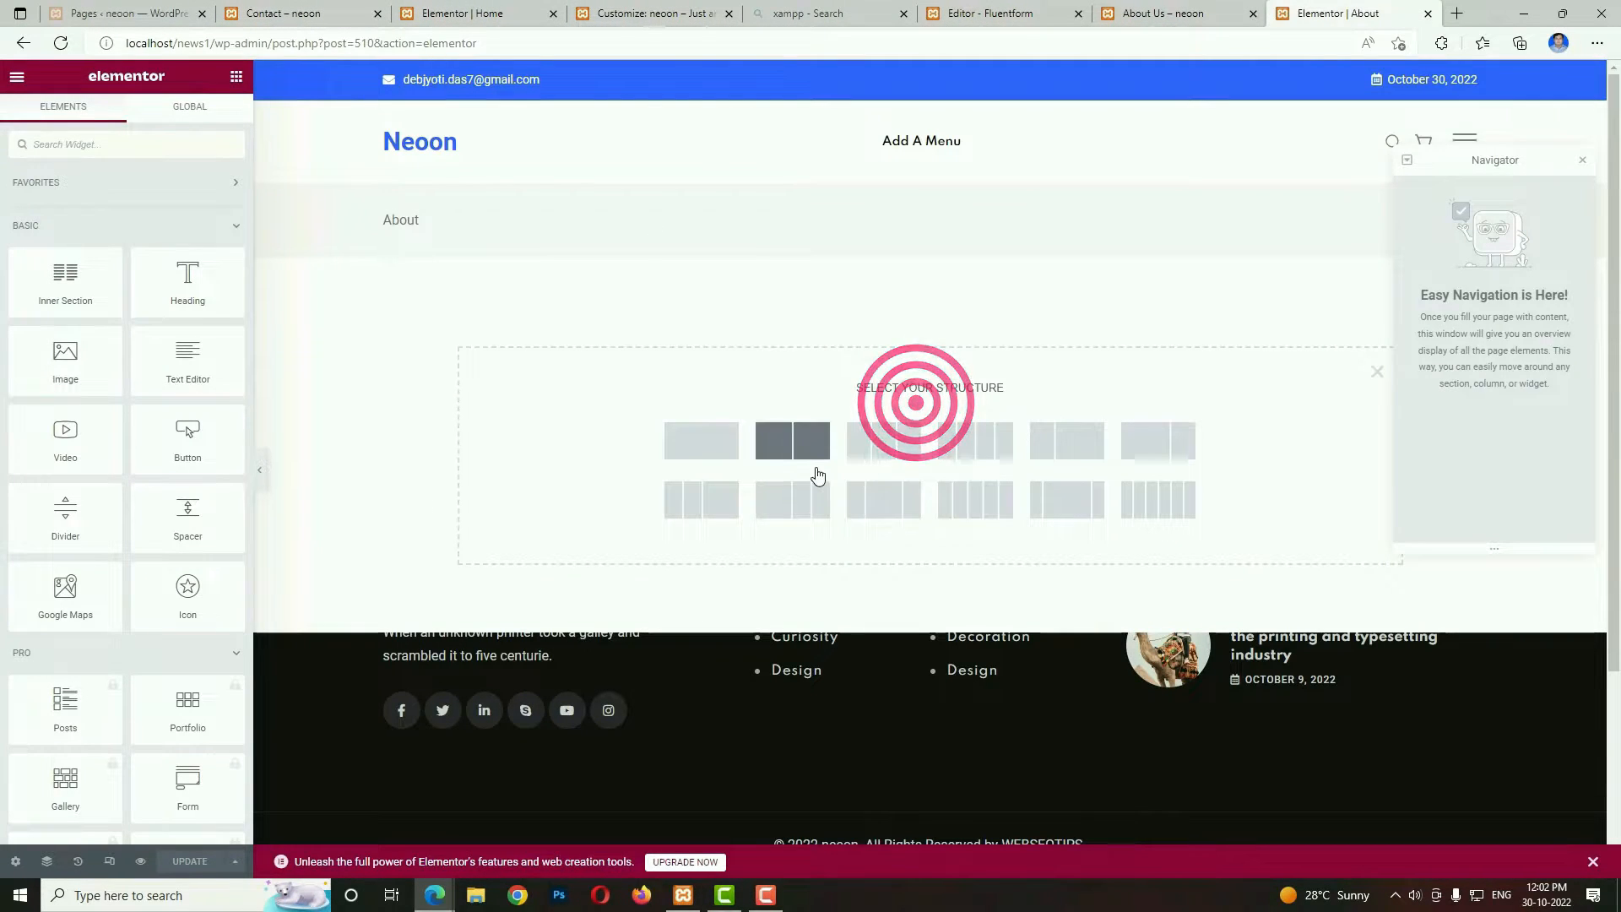
pyautogui.click(794, 445)
pyautogui.click(459, 268)
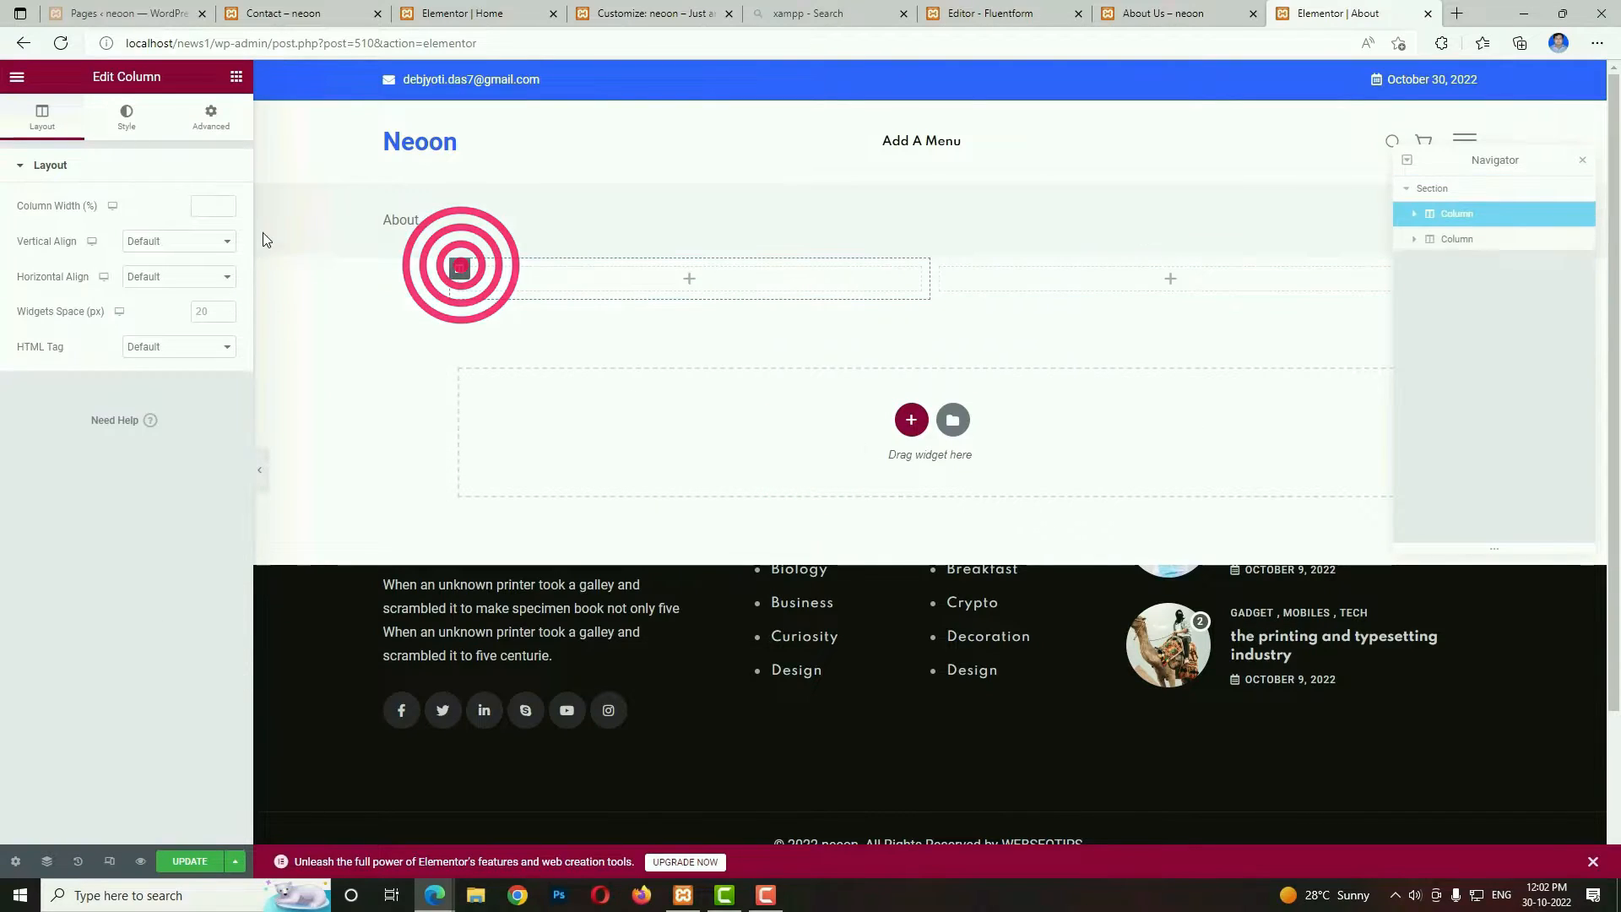
pyautogui.click(211, 209)
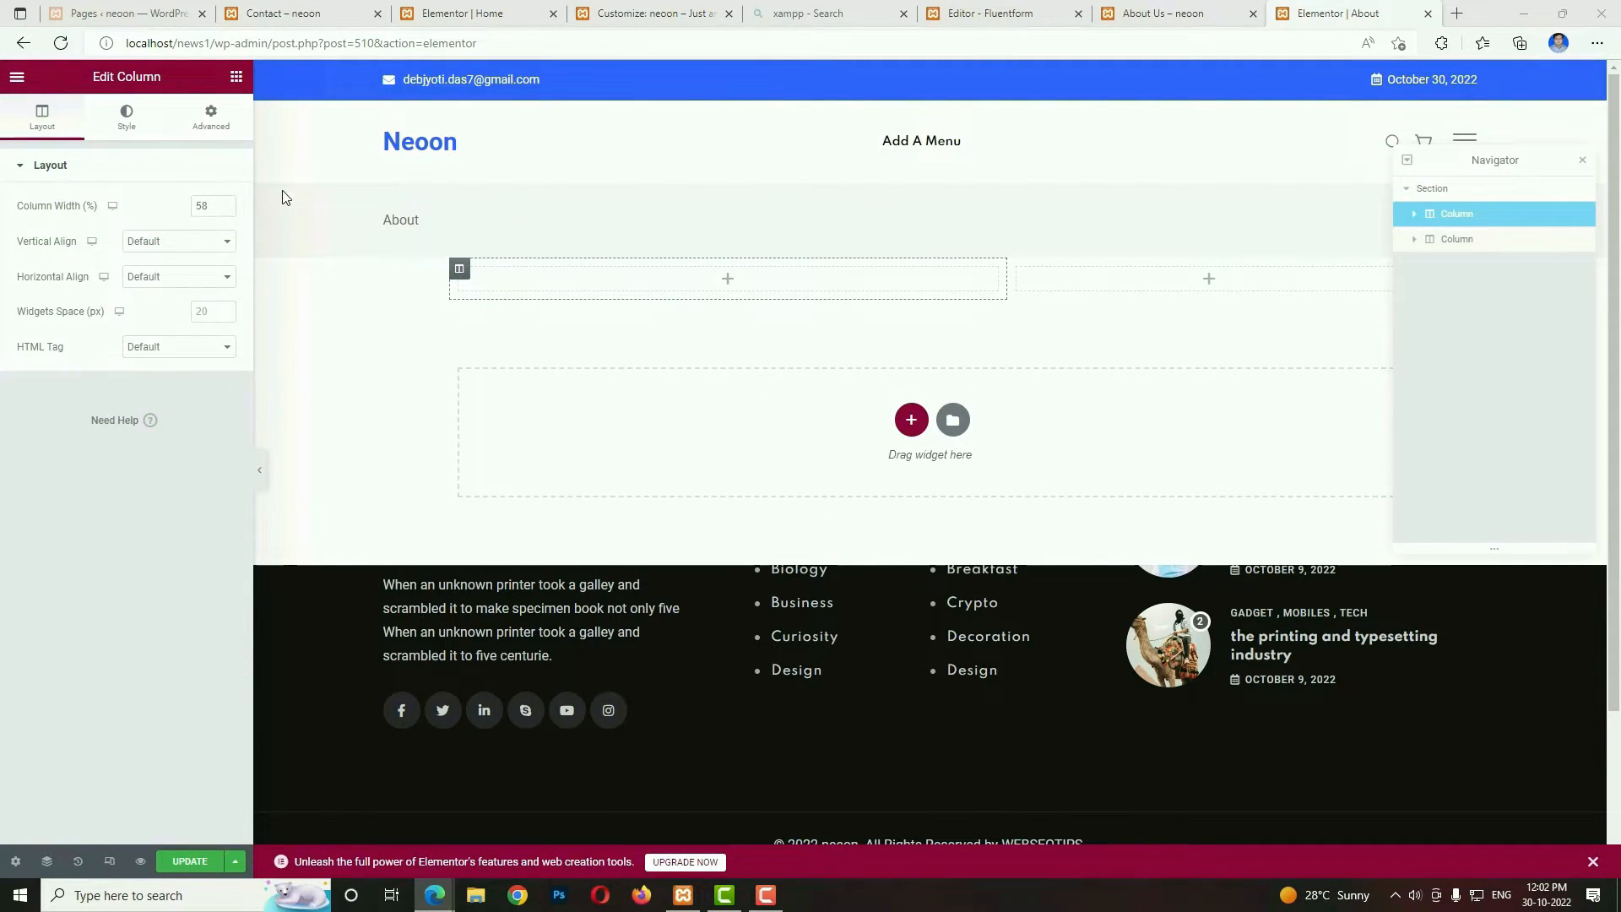
# Add an RT Image widget to the wider column and set its image style to Style 2.
pyautogui.click(727, 278)
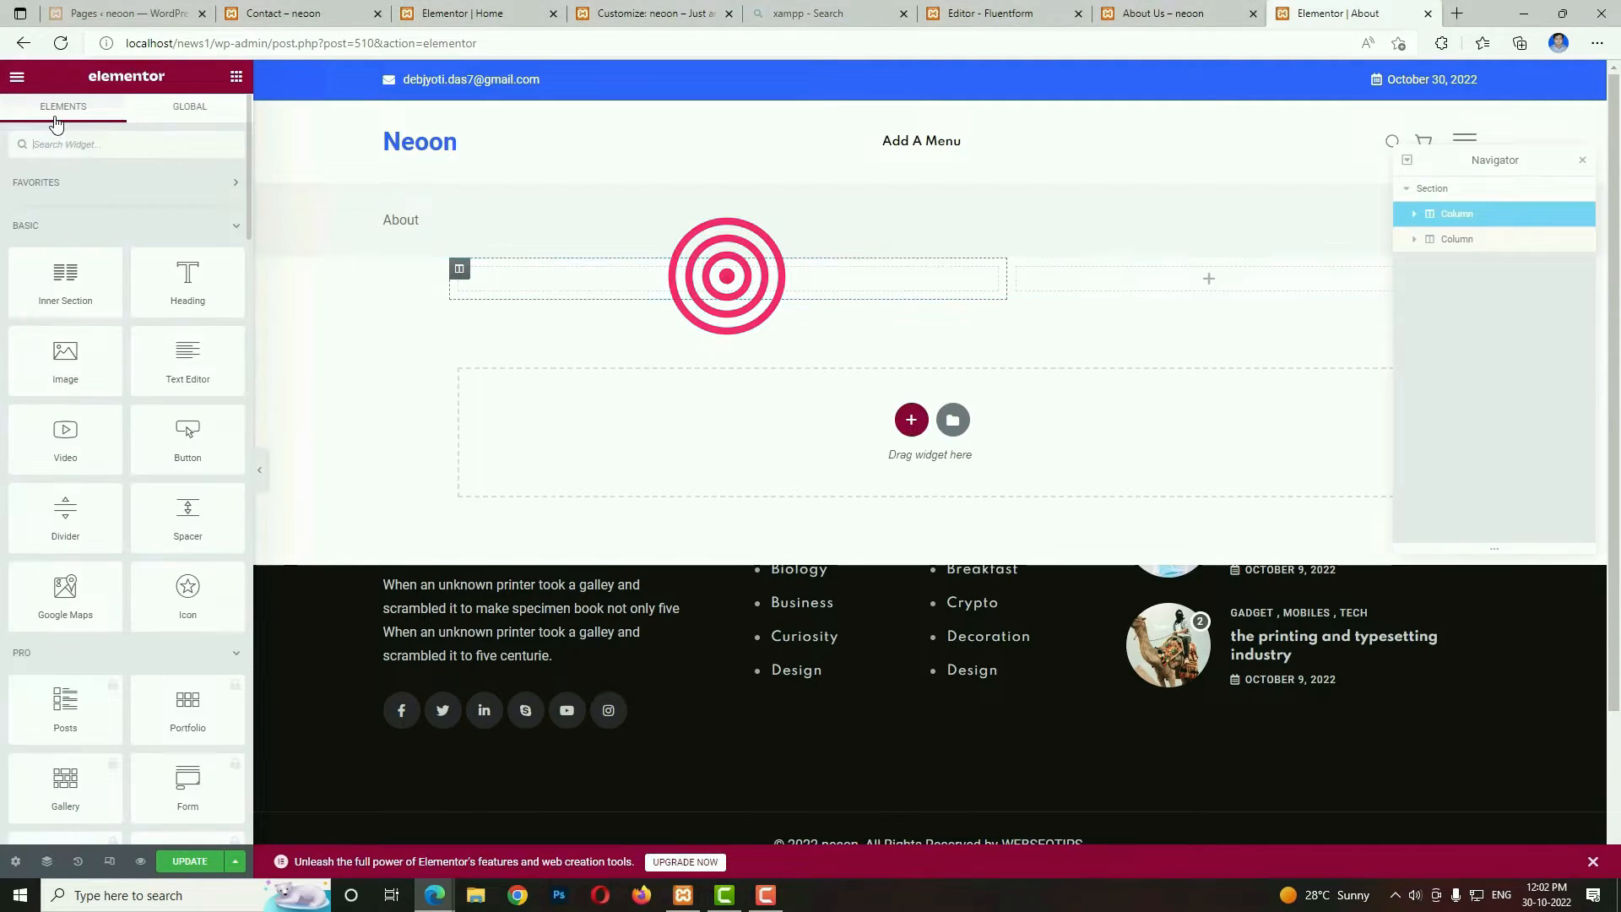
pyautogui.click(145, 135)
pyautogui.write('image')
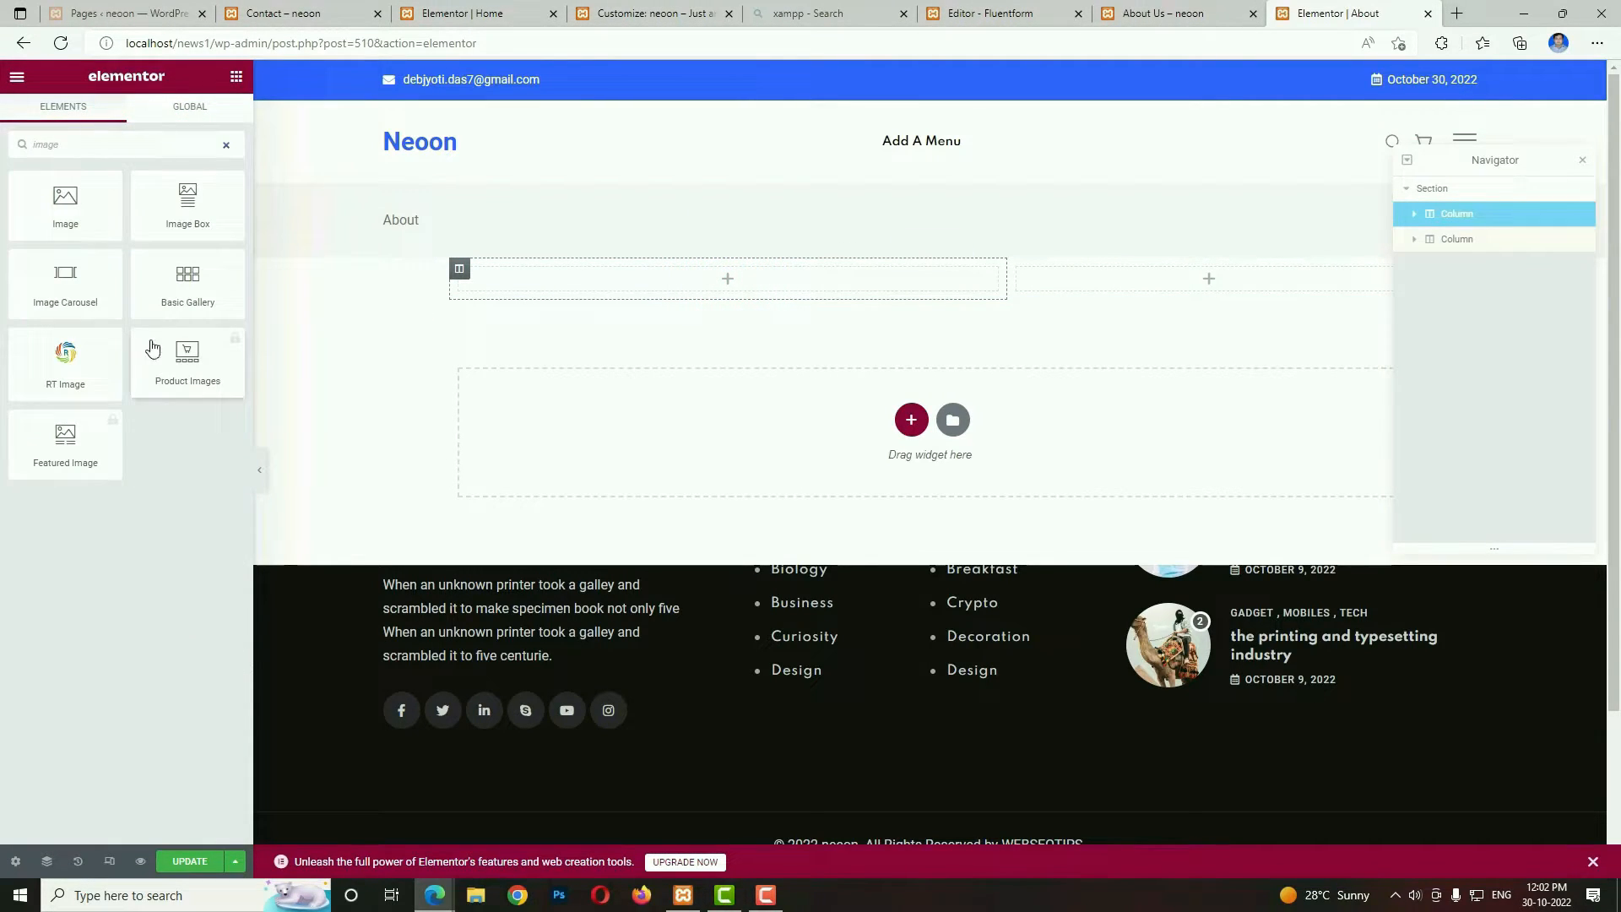
pyautogui.moveTo(66, 372); pyautogui.dragTo(586, 297)
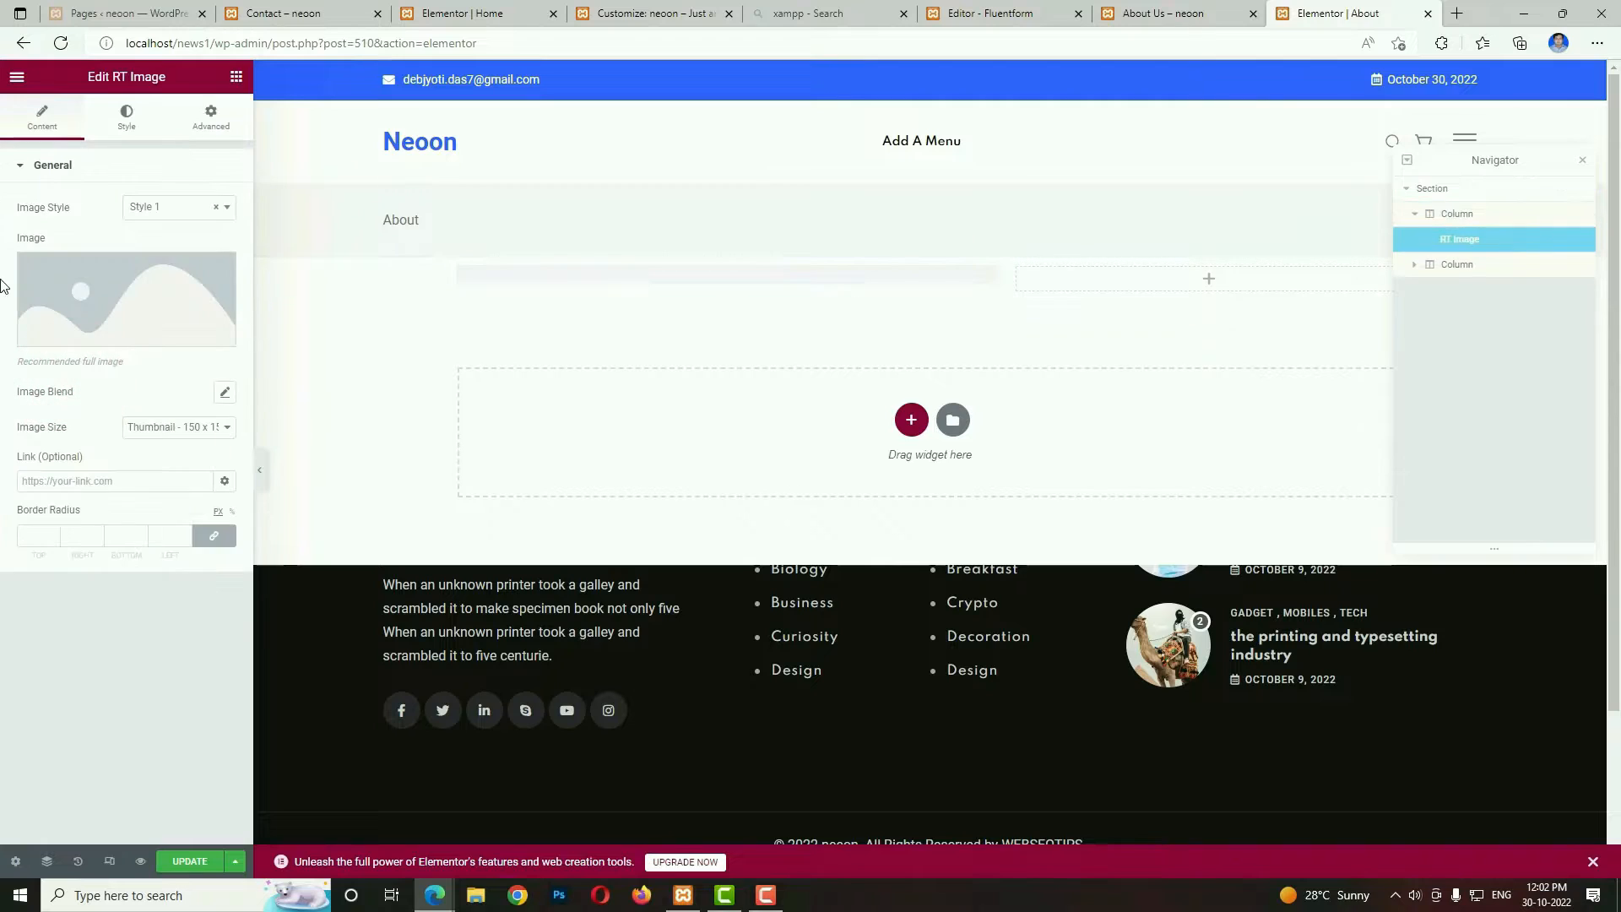
pyautogui.click(160, 207)
pyautogui.click(163, 277)
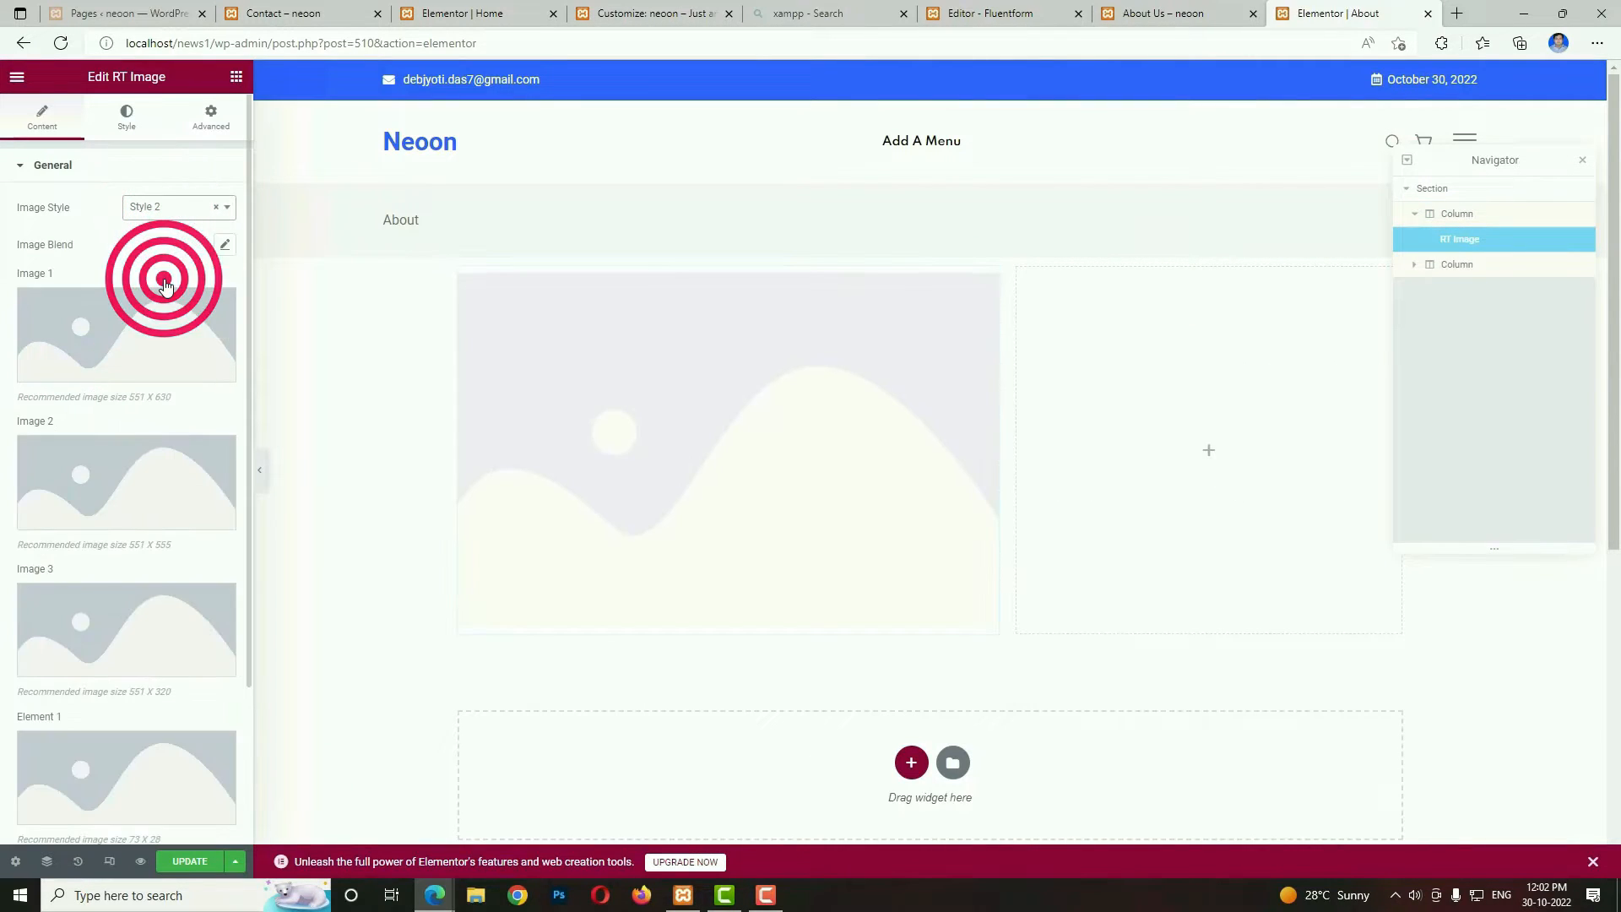
pyautogui.scroll(-3, 153, 506)
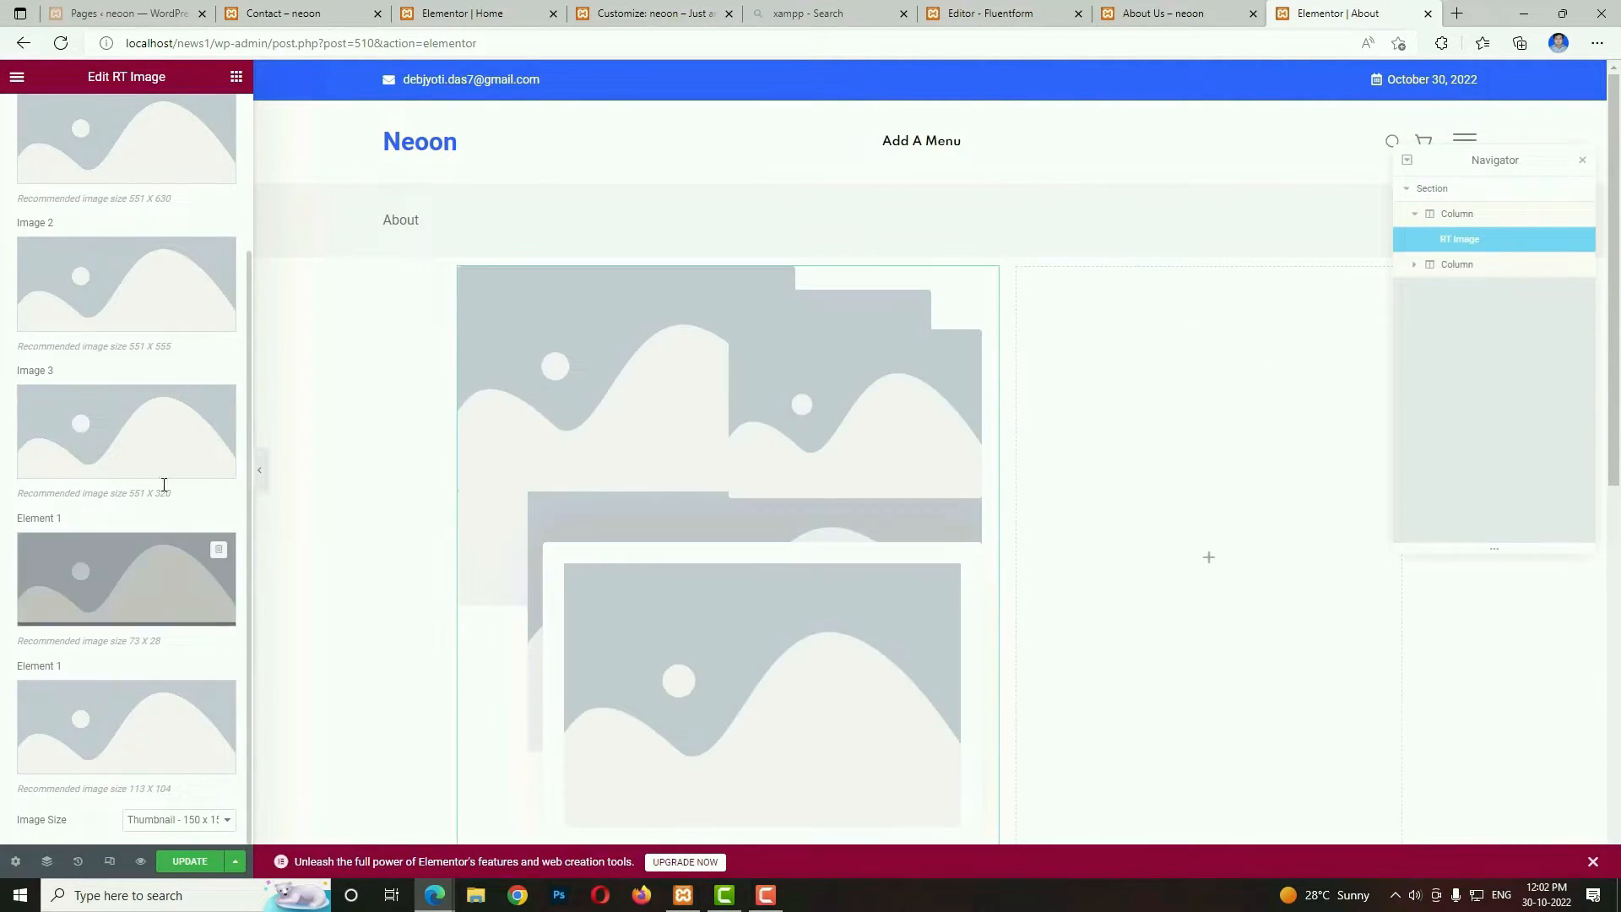
pyautogui.scroll(3, 160, 591)
# Fill the widget's Image 1, Image 2 and Image 3 with about-img_1.jpg, about-img_2.jpg and about-img_3.jpg from the media library.
pyautogui.click(127, 326)
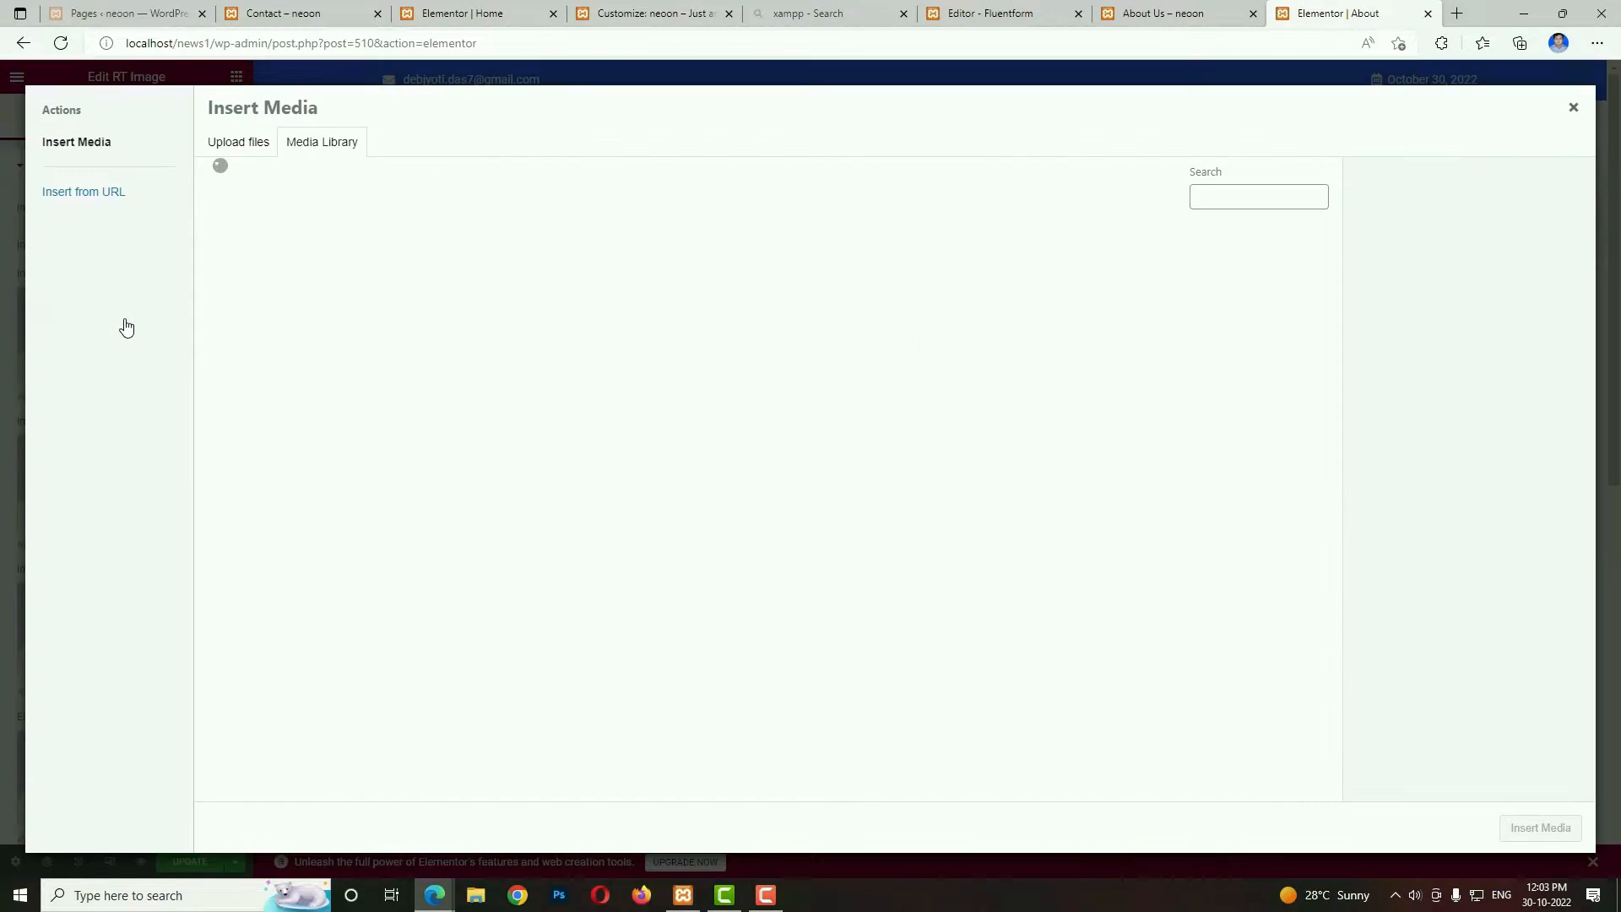
pyautogui.click(647, 311)
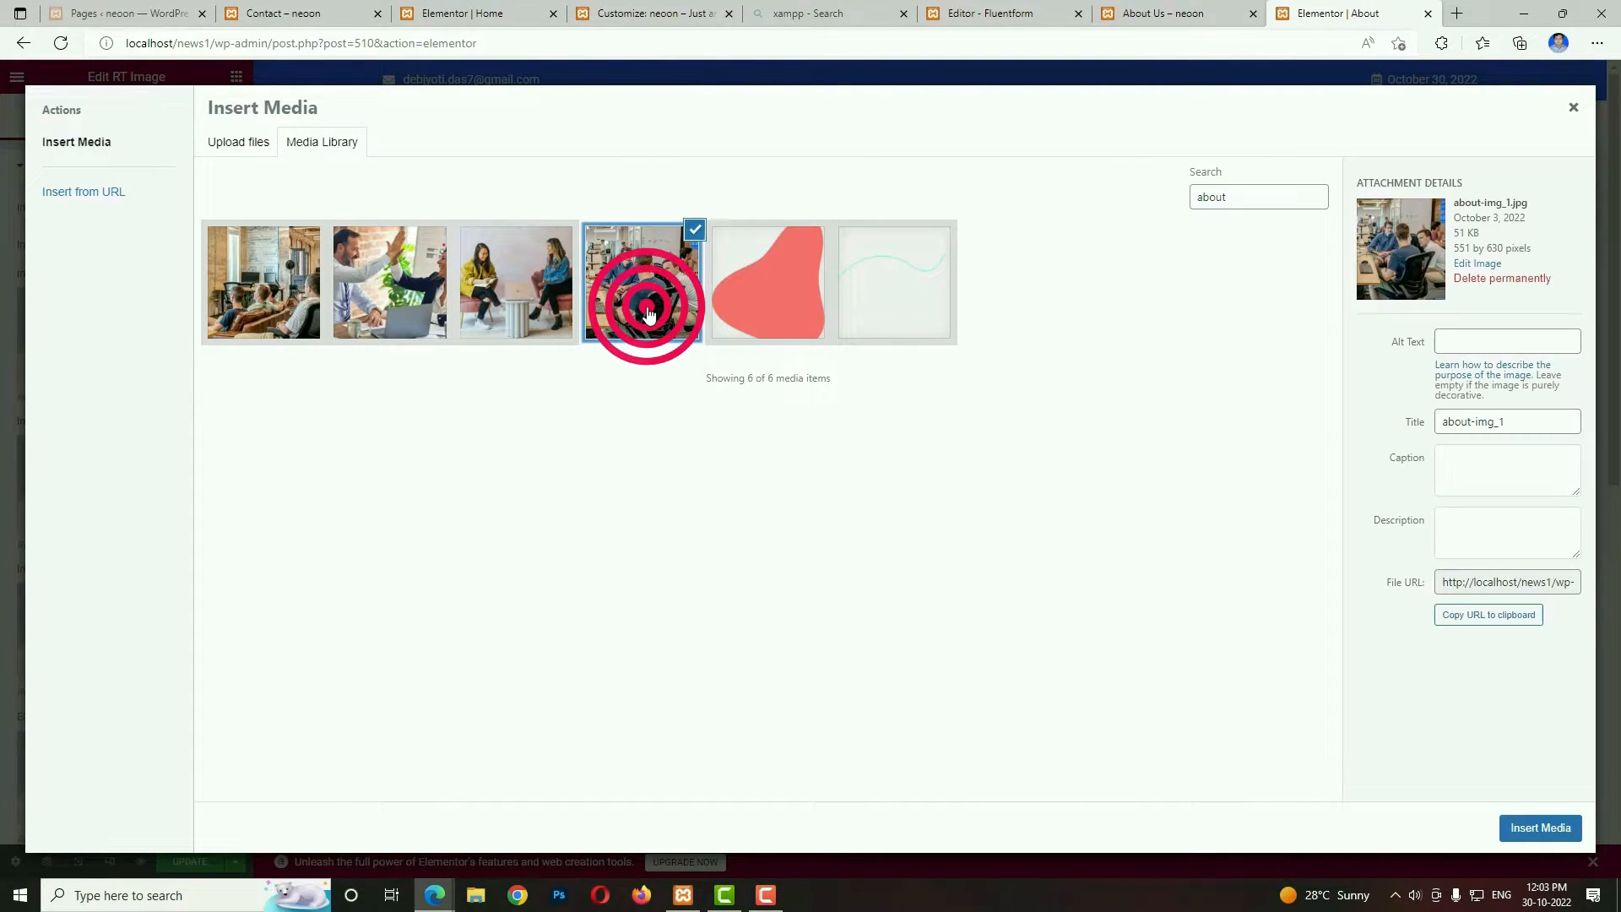
pyautogui.click(1539, 827)
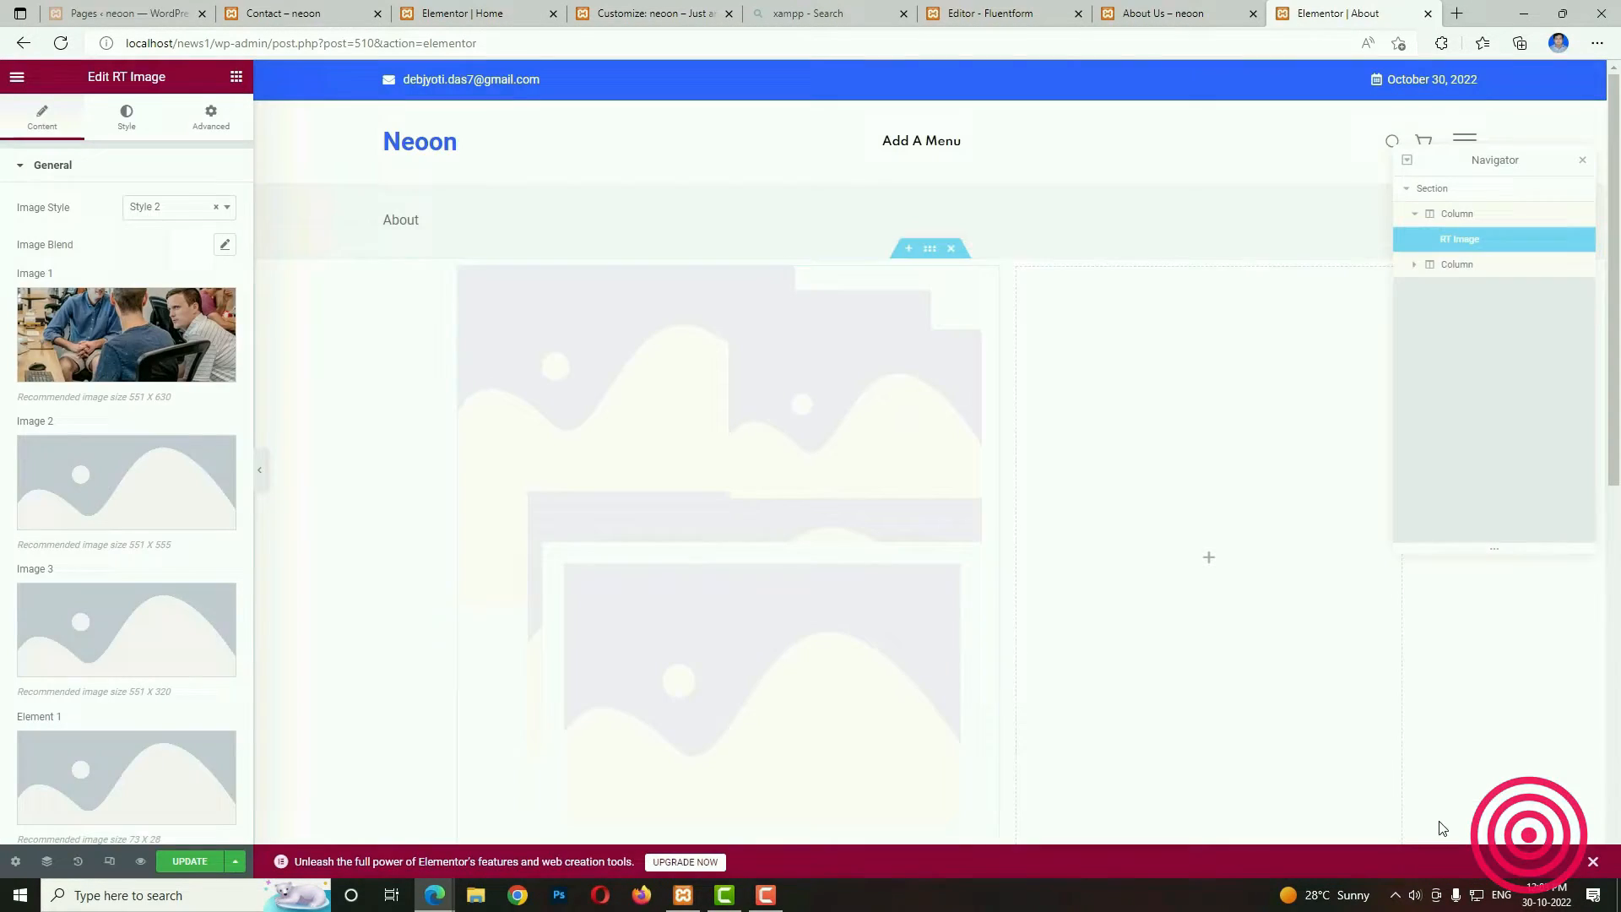
pyautogui.click(101, 488)
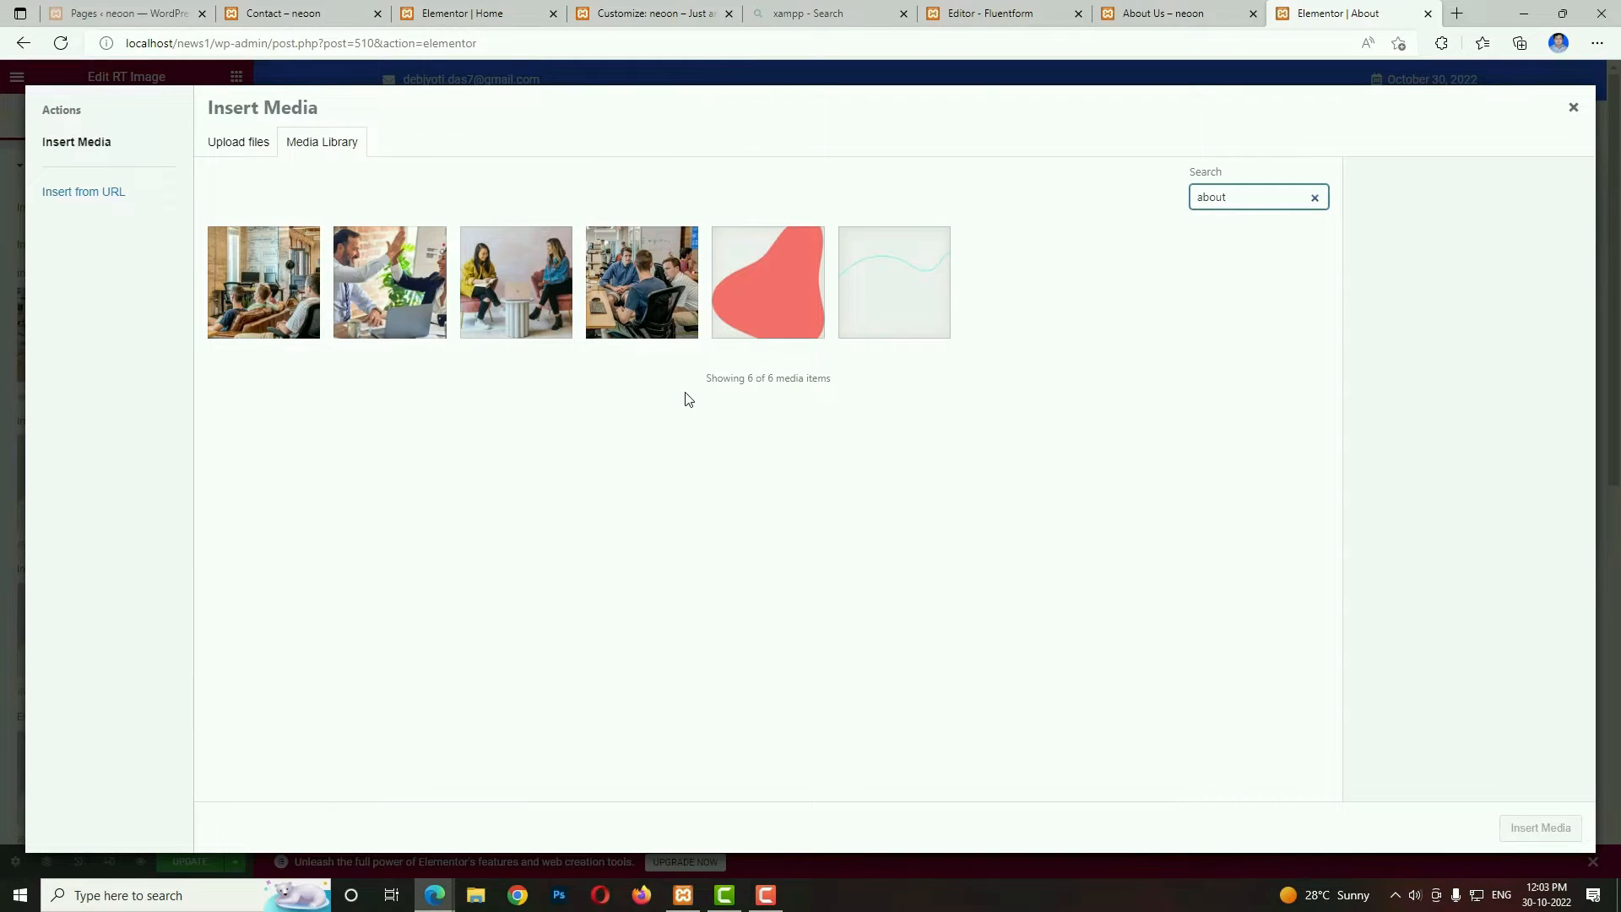
pyautogui.click(560, 311)
pyautogui.click(1511, 831)
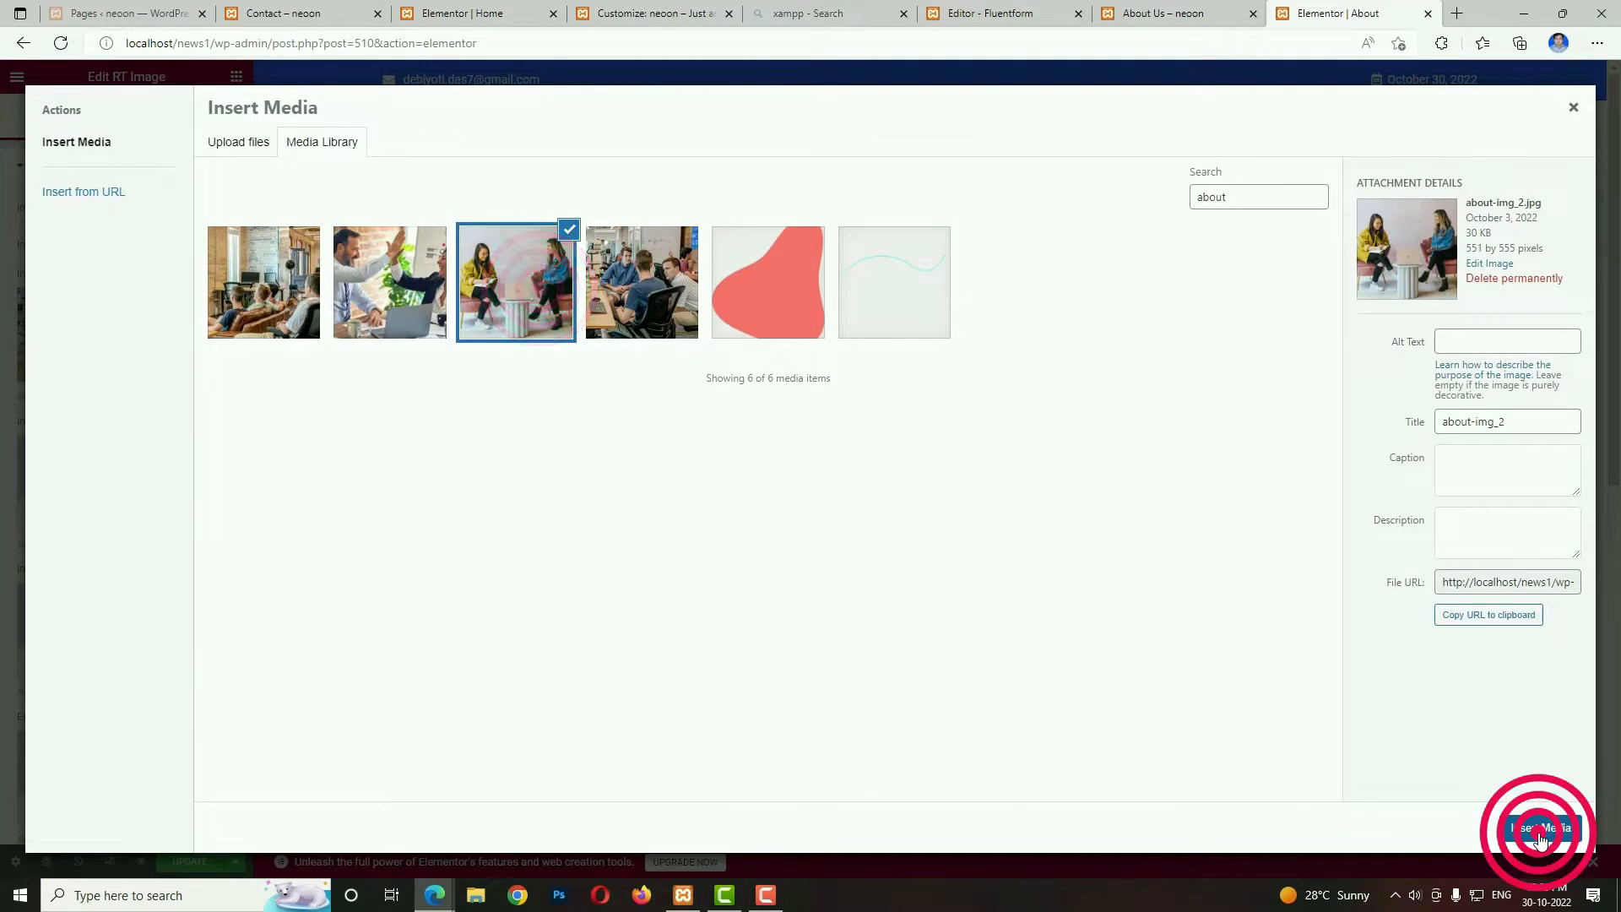
pyautogui.click(125, 629)
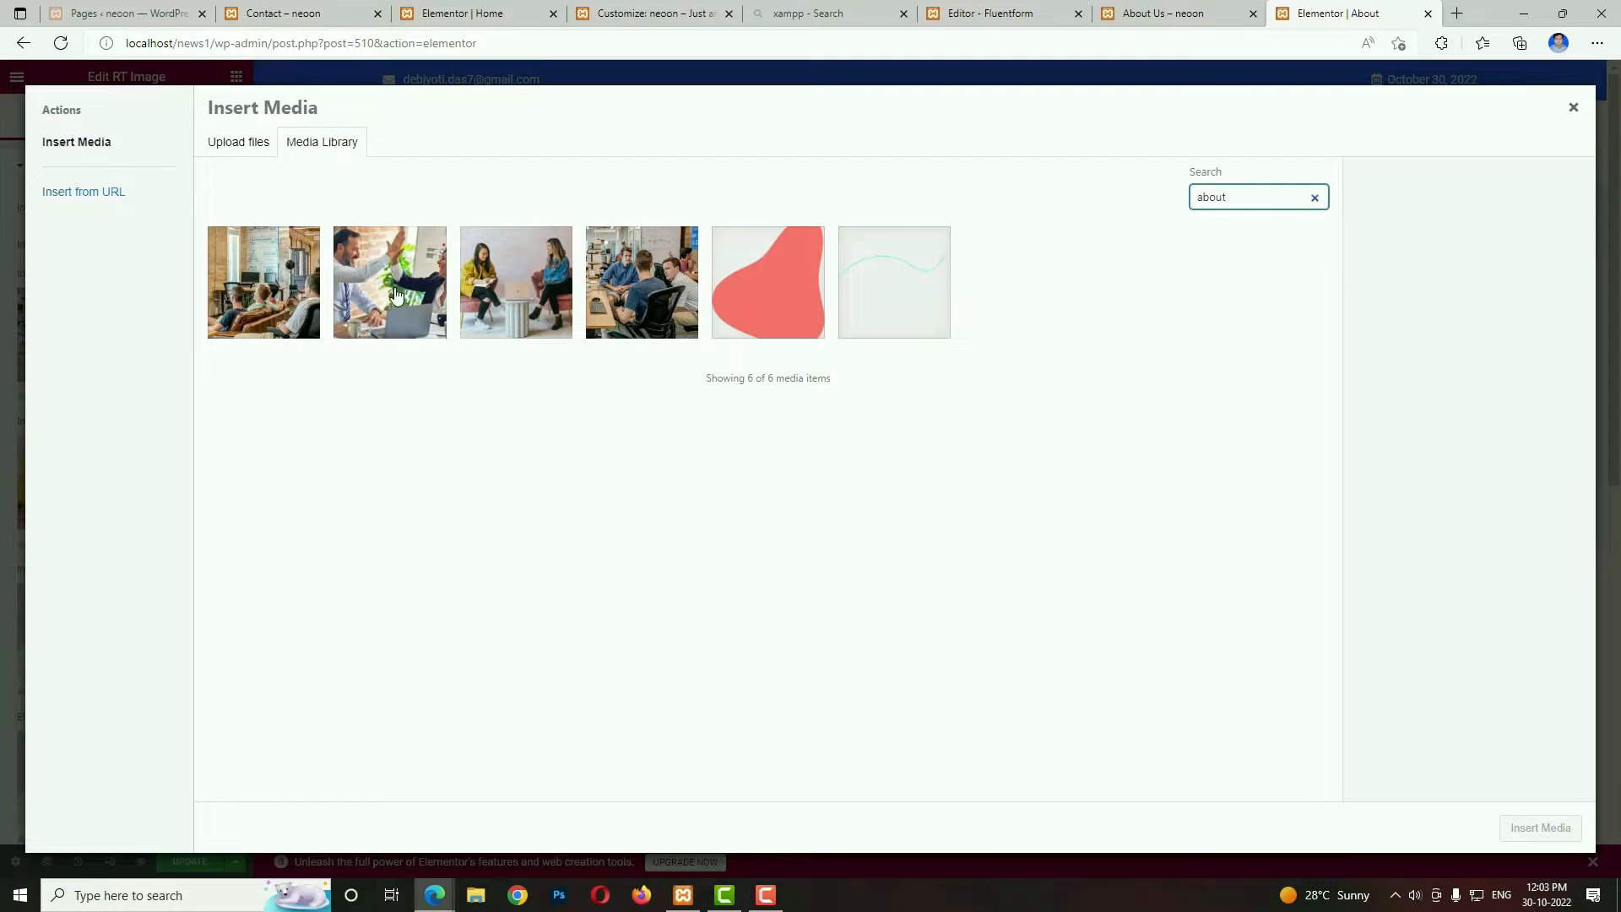
pyautogui.click(382, 288)
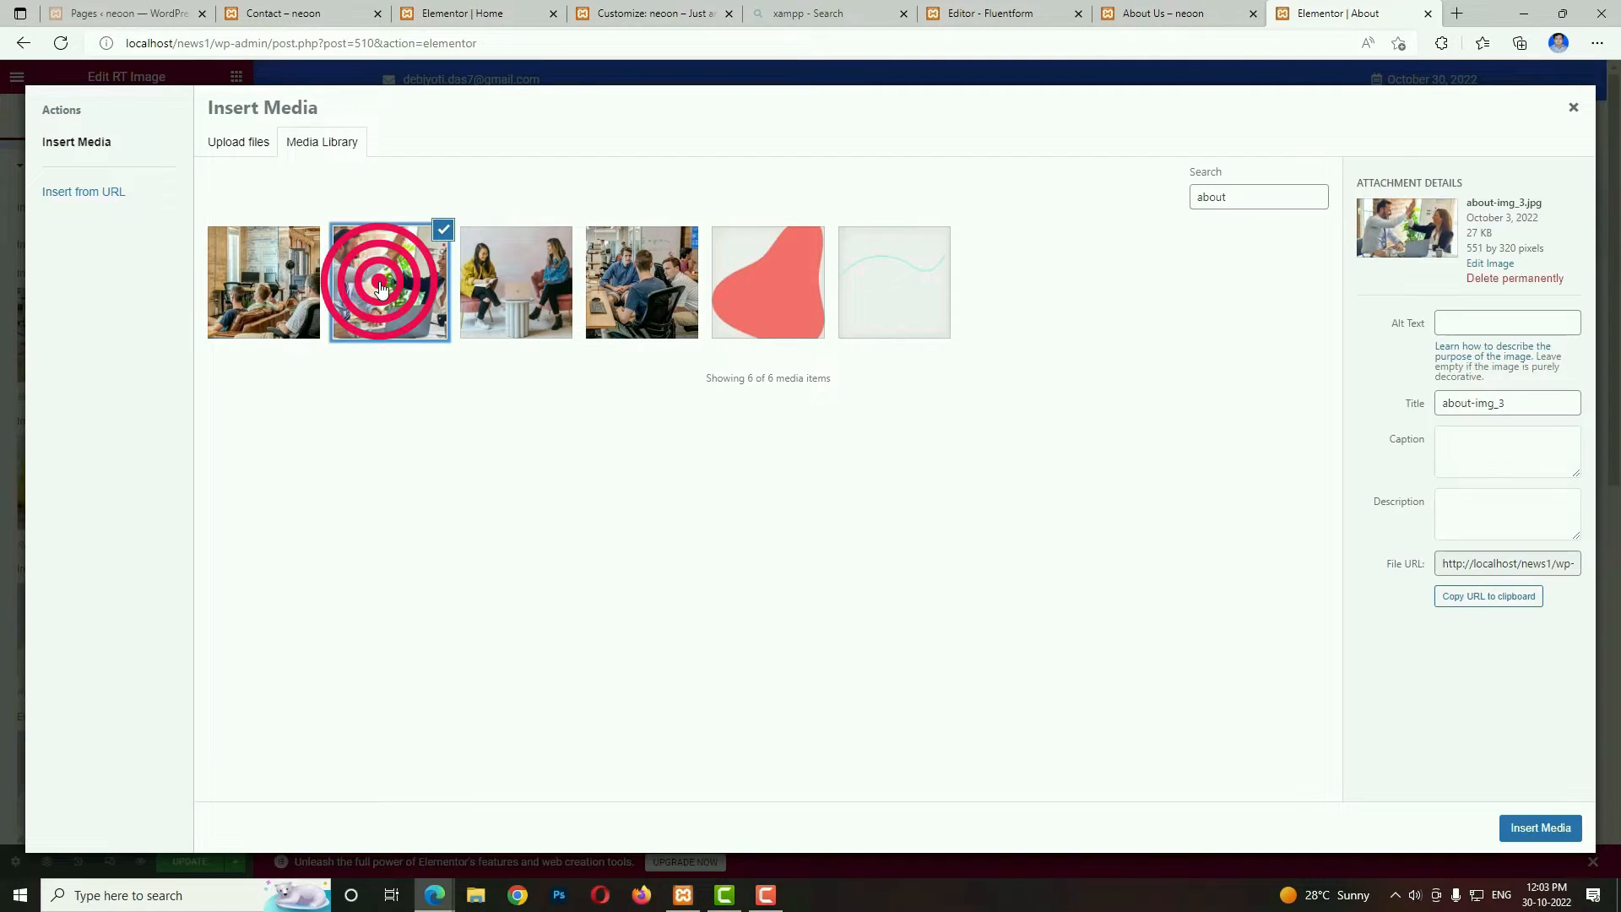
pyautogui.click(1520, 831)
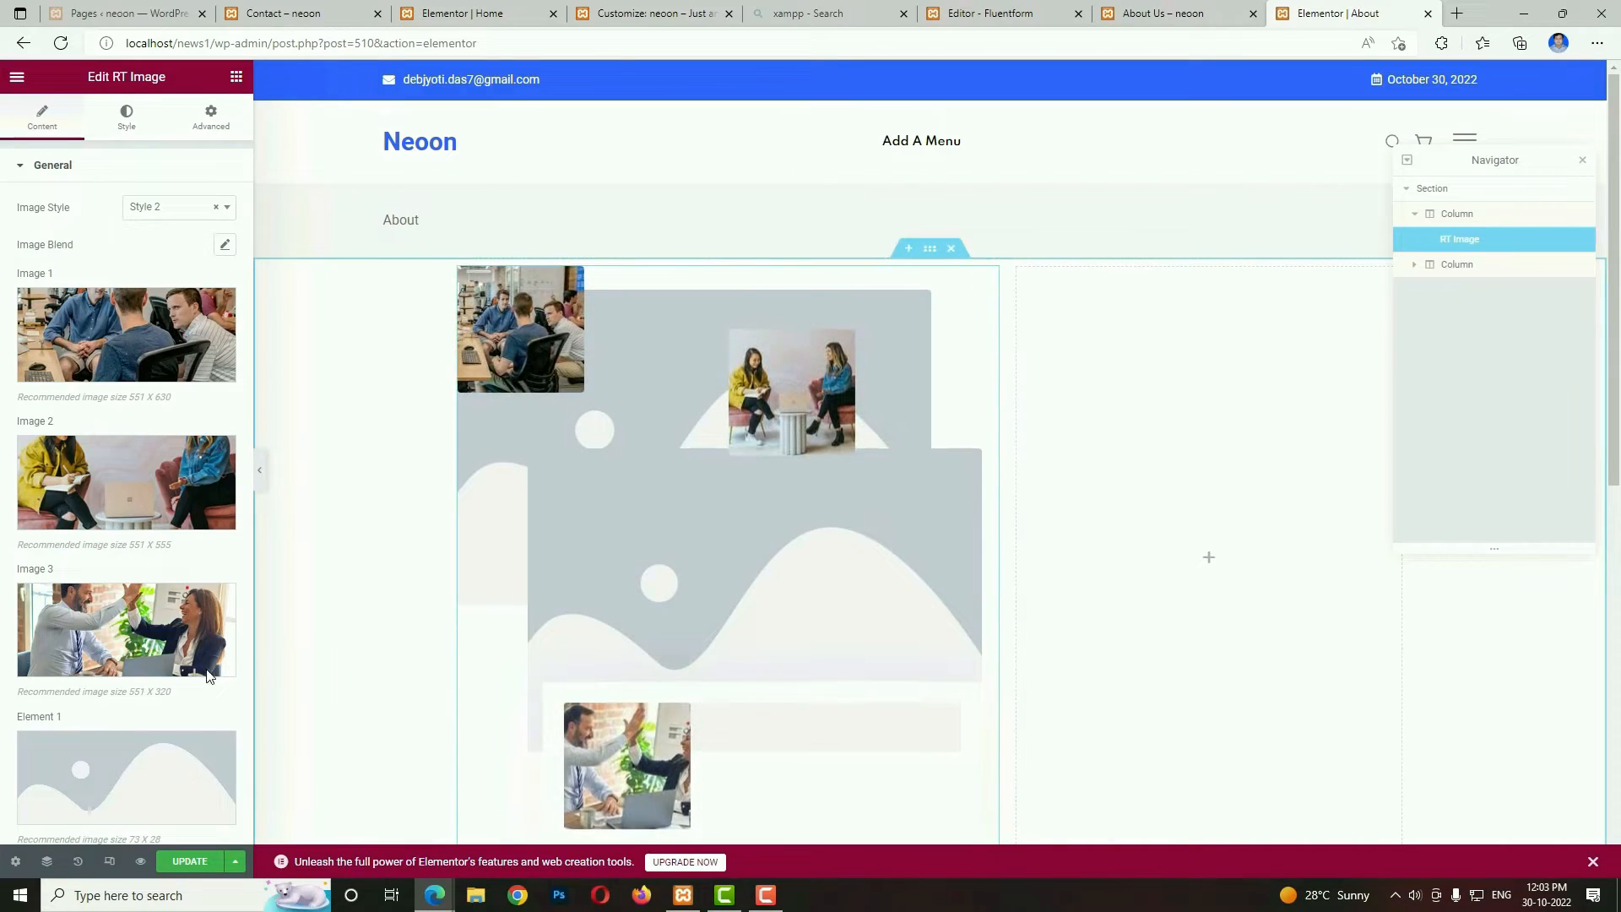
# Set the widget's two element images to the blue wave graphic and the dotted pattern from the media library.
pyautogui.scroll(-3, 140, 629)
pyautogui.click(116, 550)
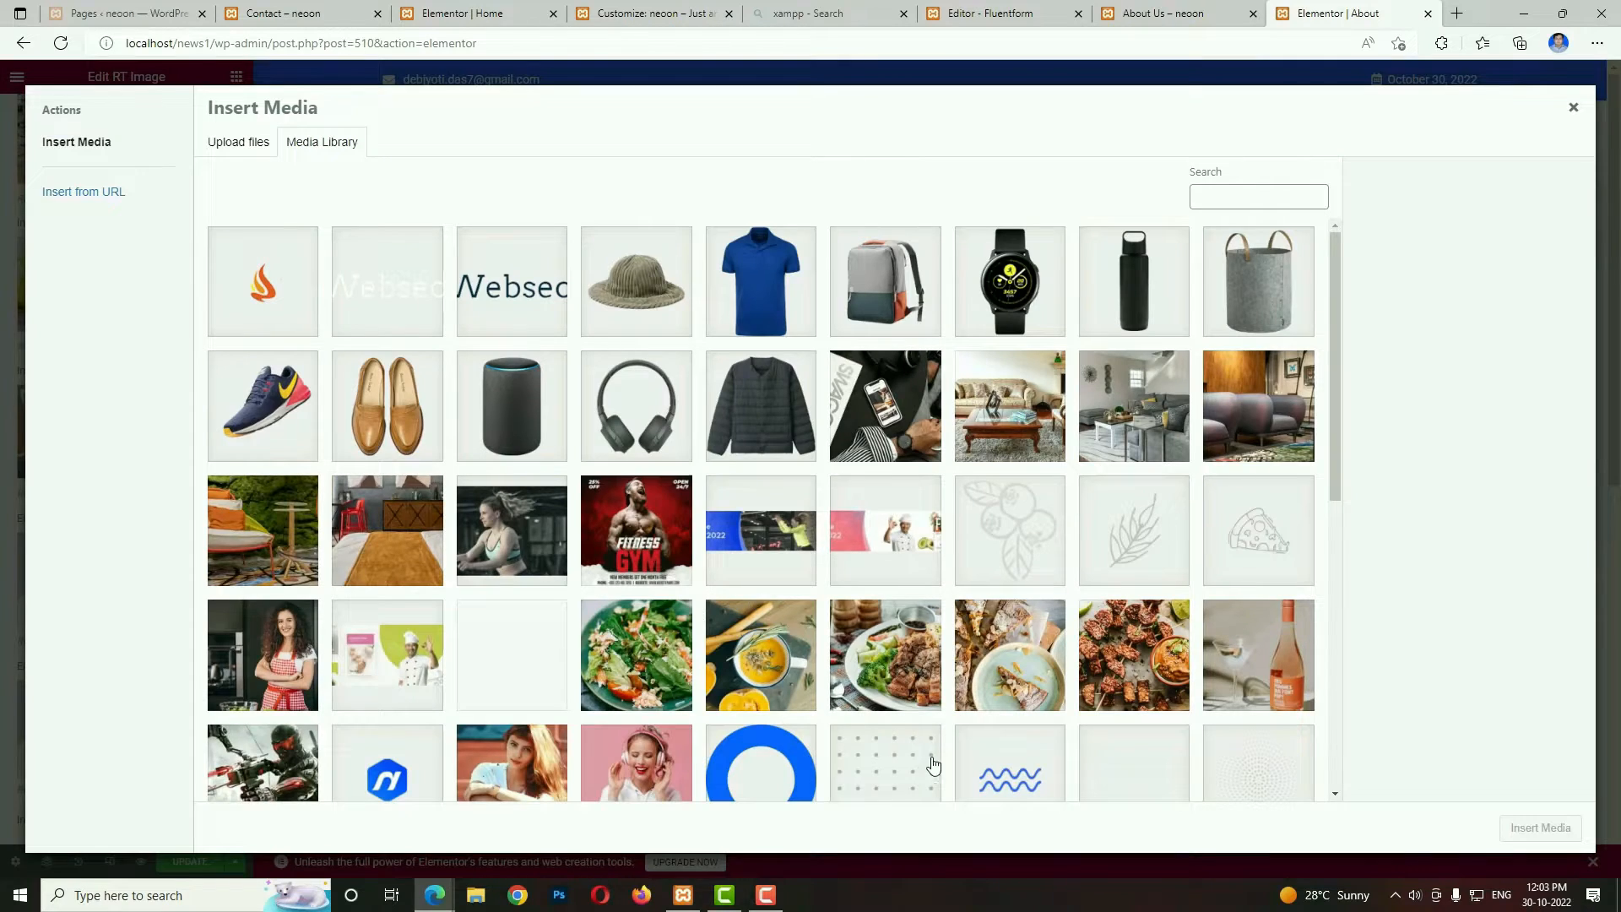
pyautogui.click(1022, 764)
pyautogui.click(1540, 828)
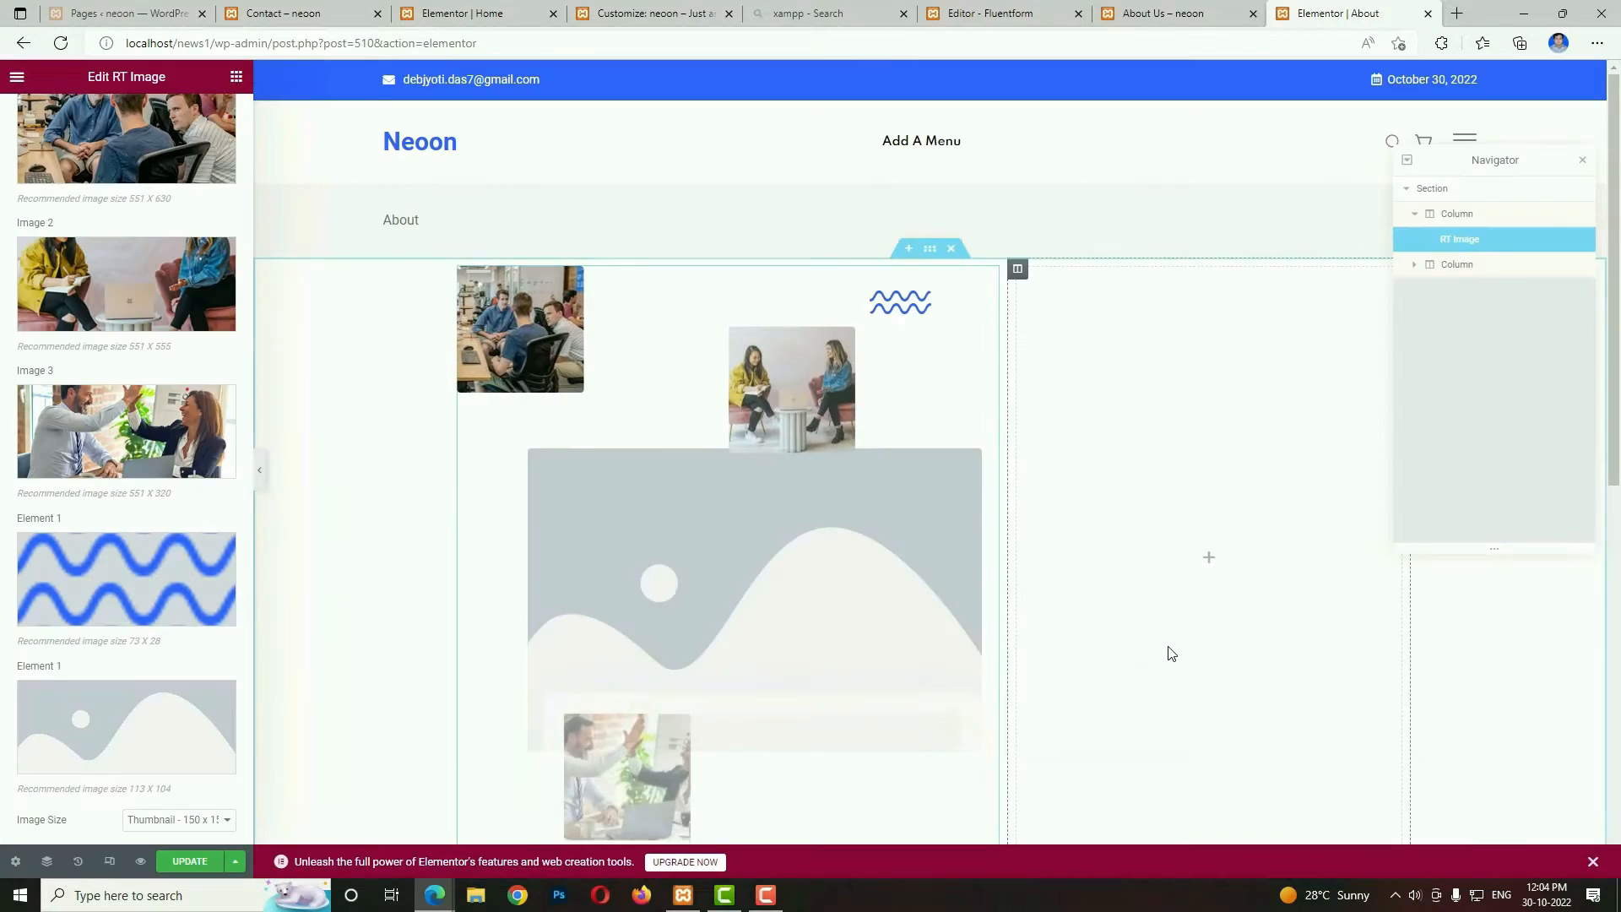
pyautogui.click(146, 721)
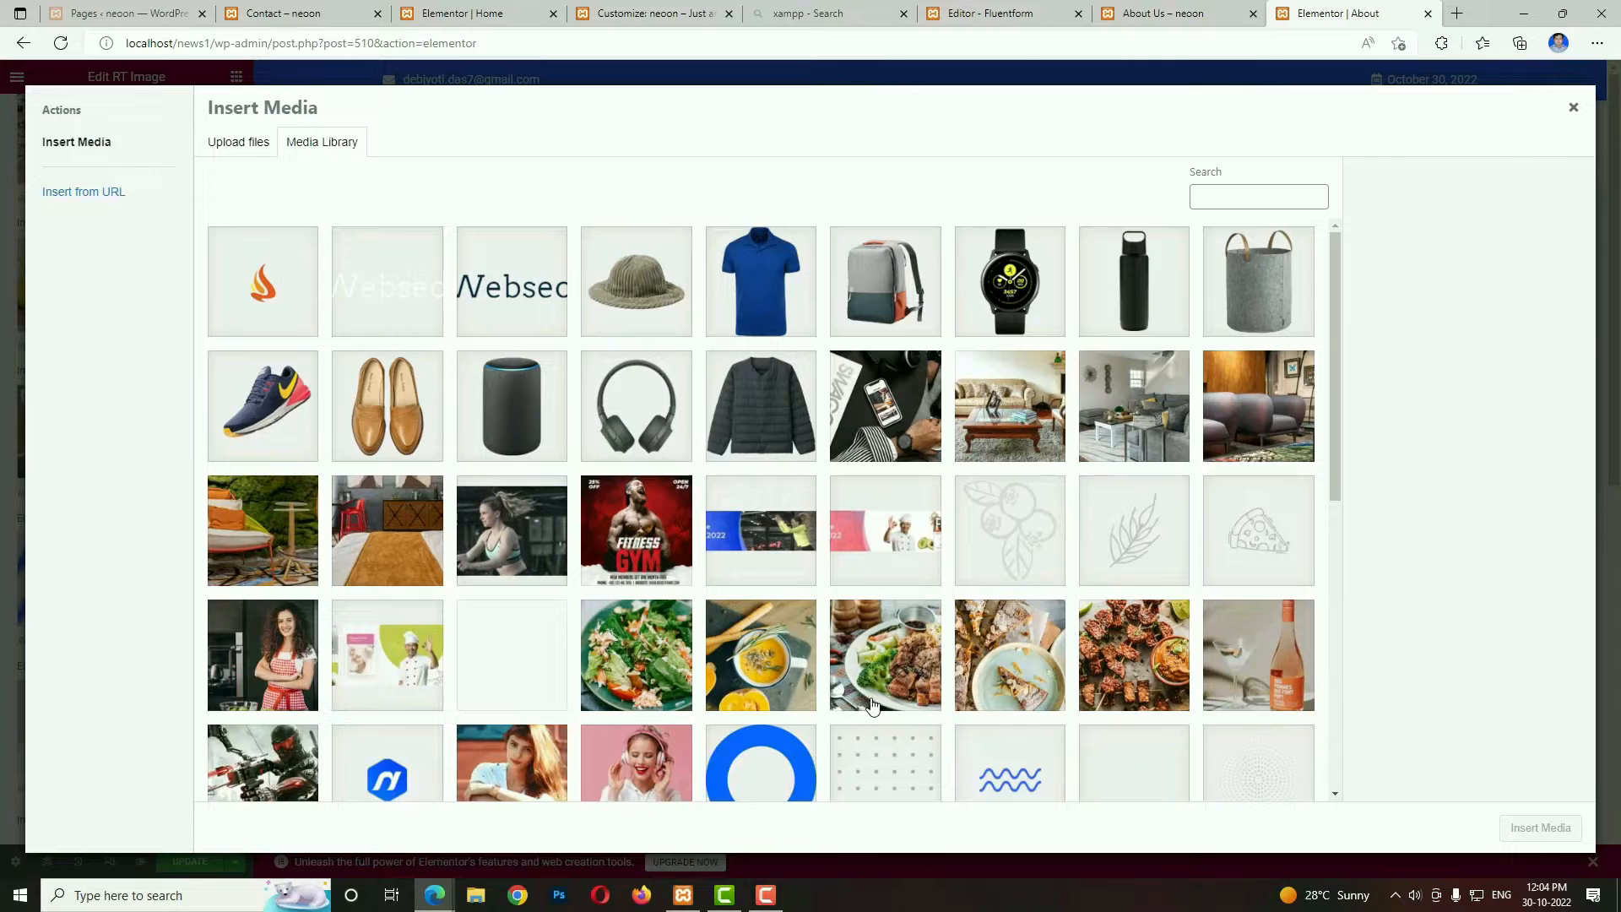
pyautogui.click(904, 764)
pyautogui.click(1540, 828)
# Set the RT Image widget's image size to Full and its animation to On.
pyautogui.click(168, 819)
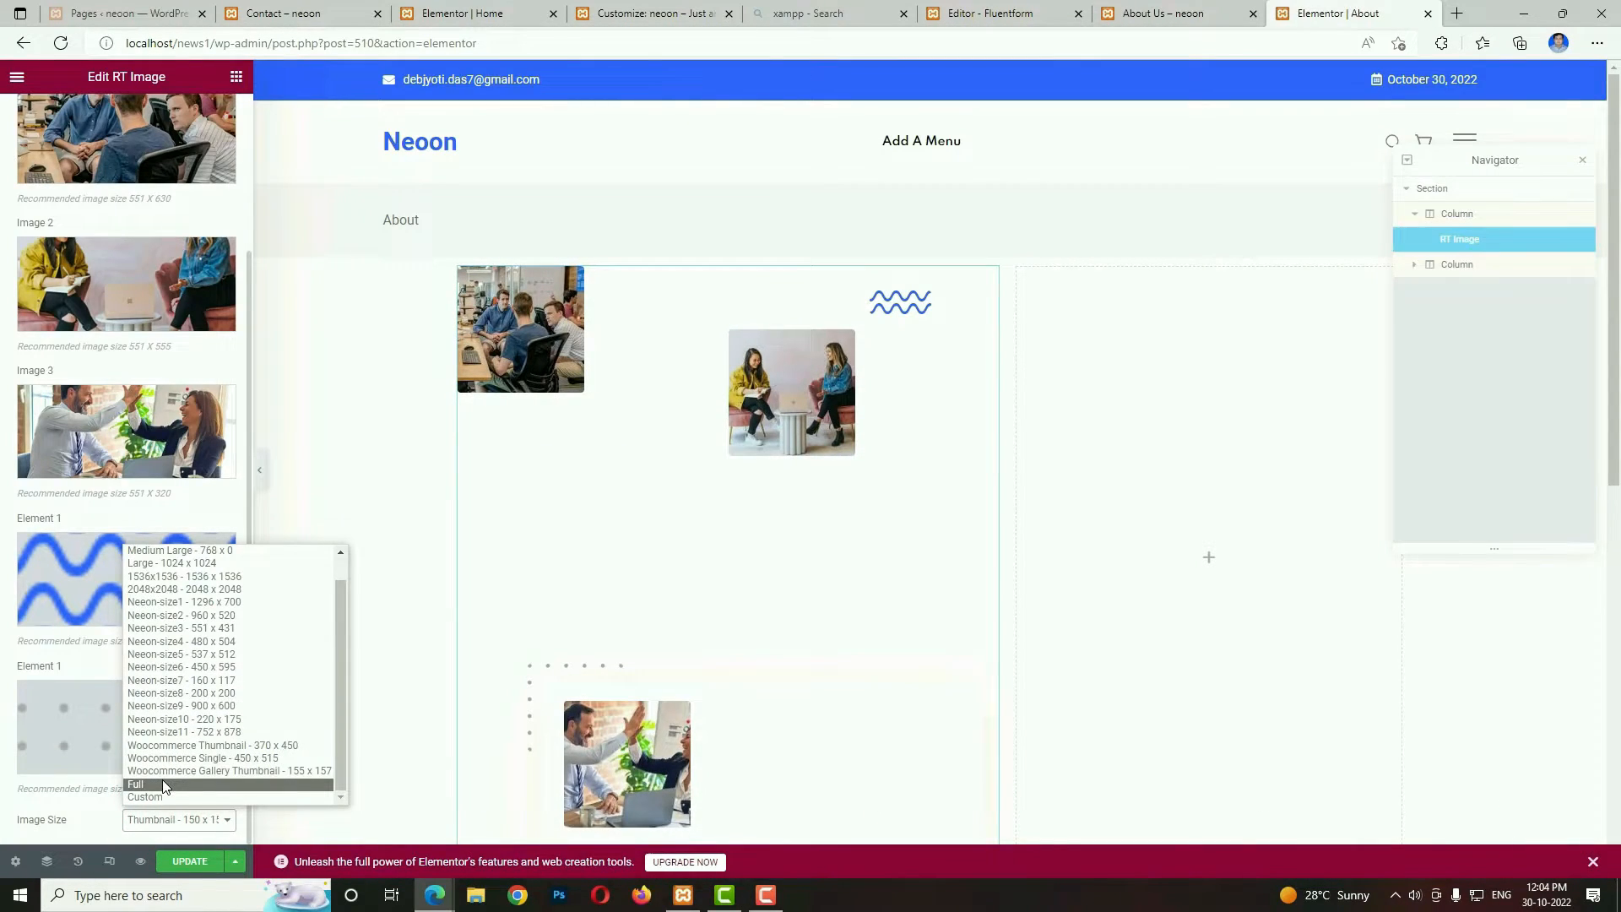
pyautogui.click(163, 786)
pyautogui.scroll(-2, 869, 803)
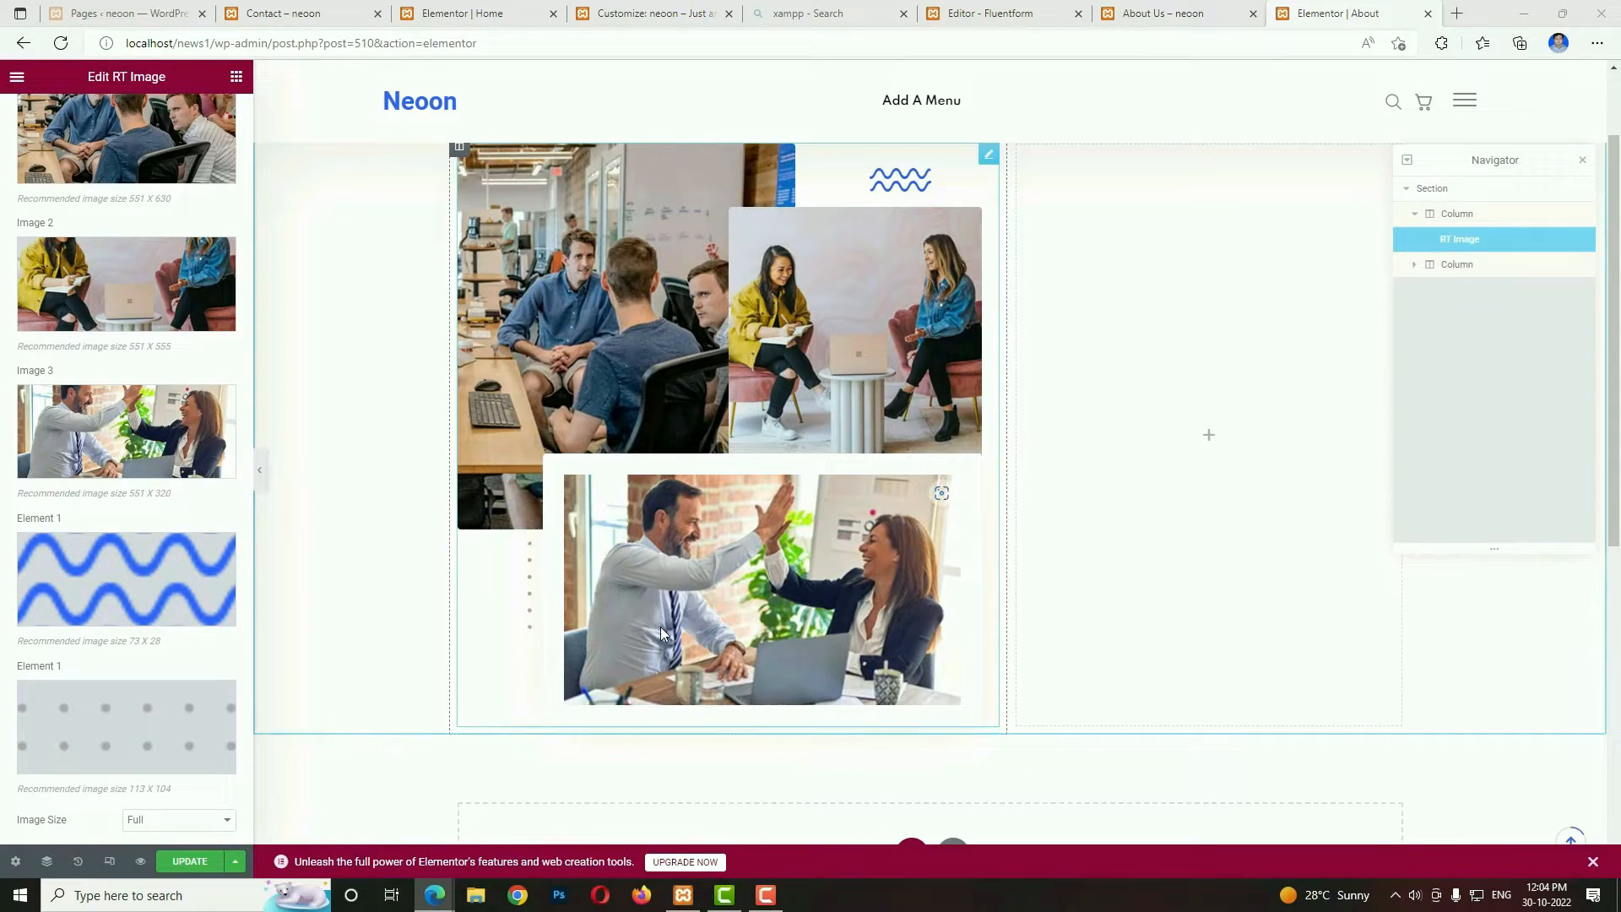
pyautogui.scroll(4, 127, 422)
pyautogui.click(127, 116)
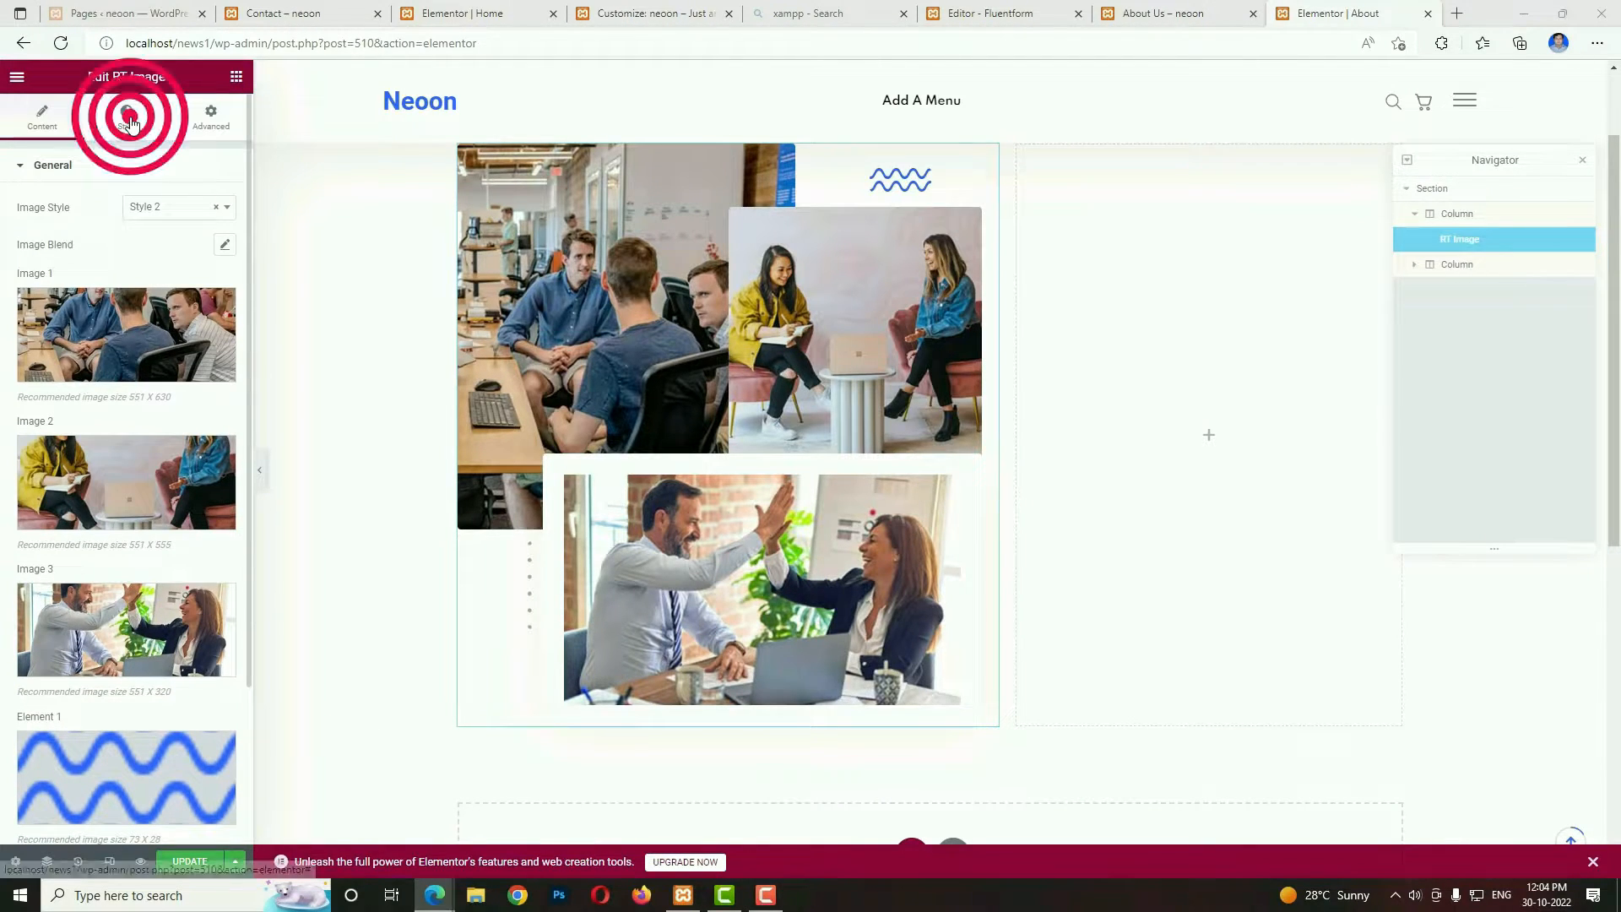
pyautogui.click(154, 212)
pyautogui.click(150, 256)
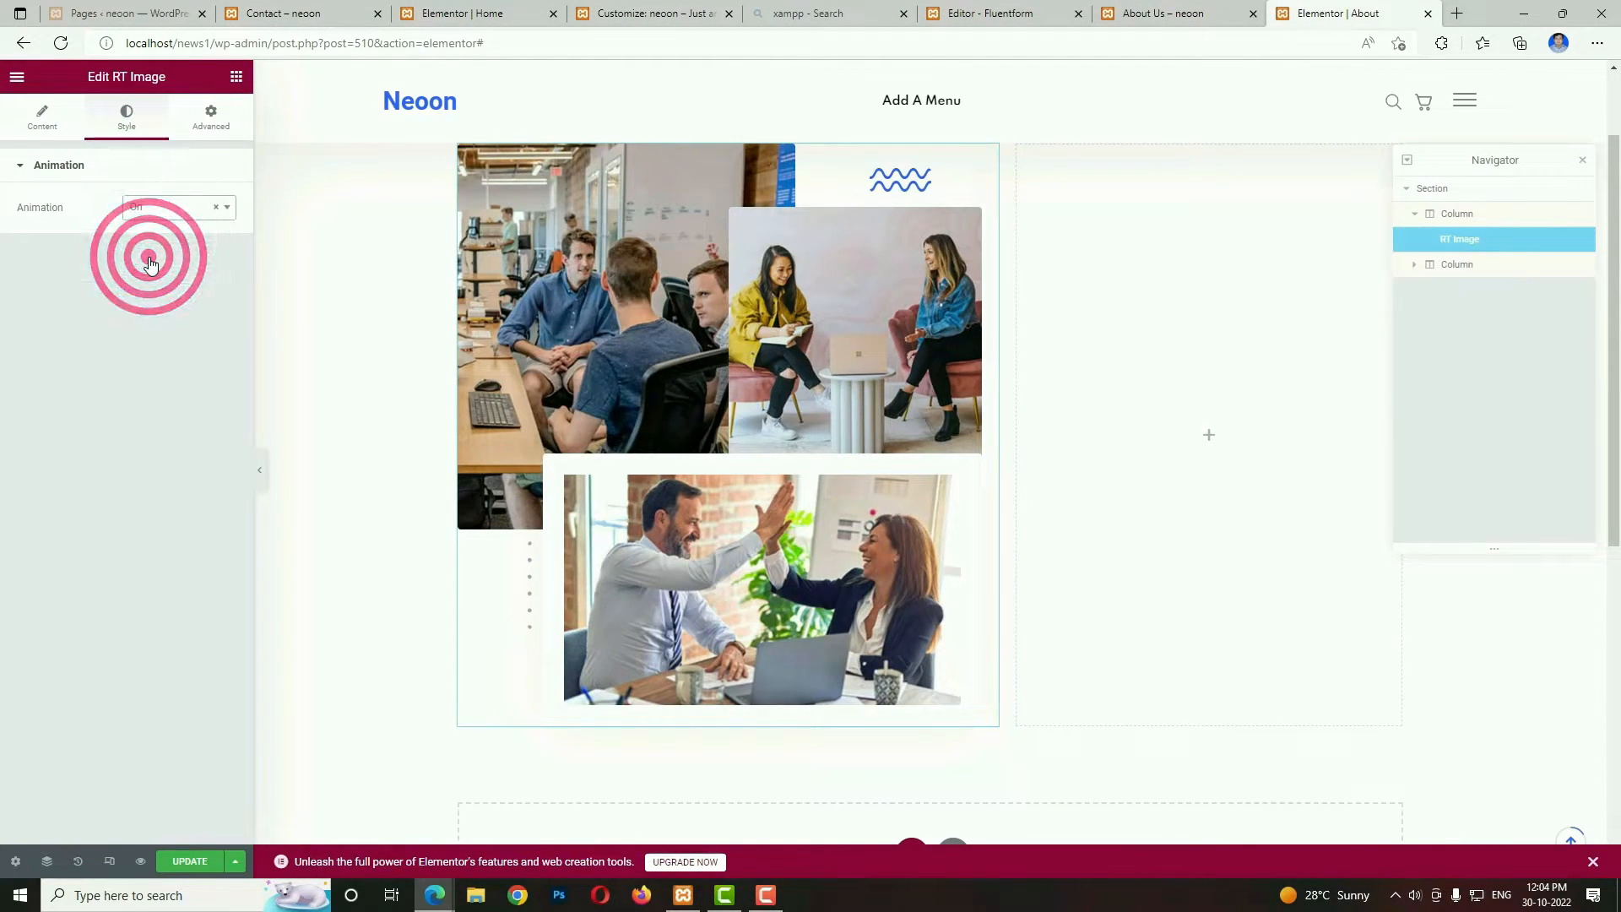
pyautogui.scroll(2, 1132, 448)
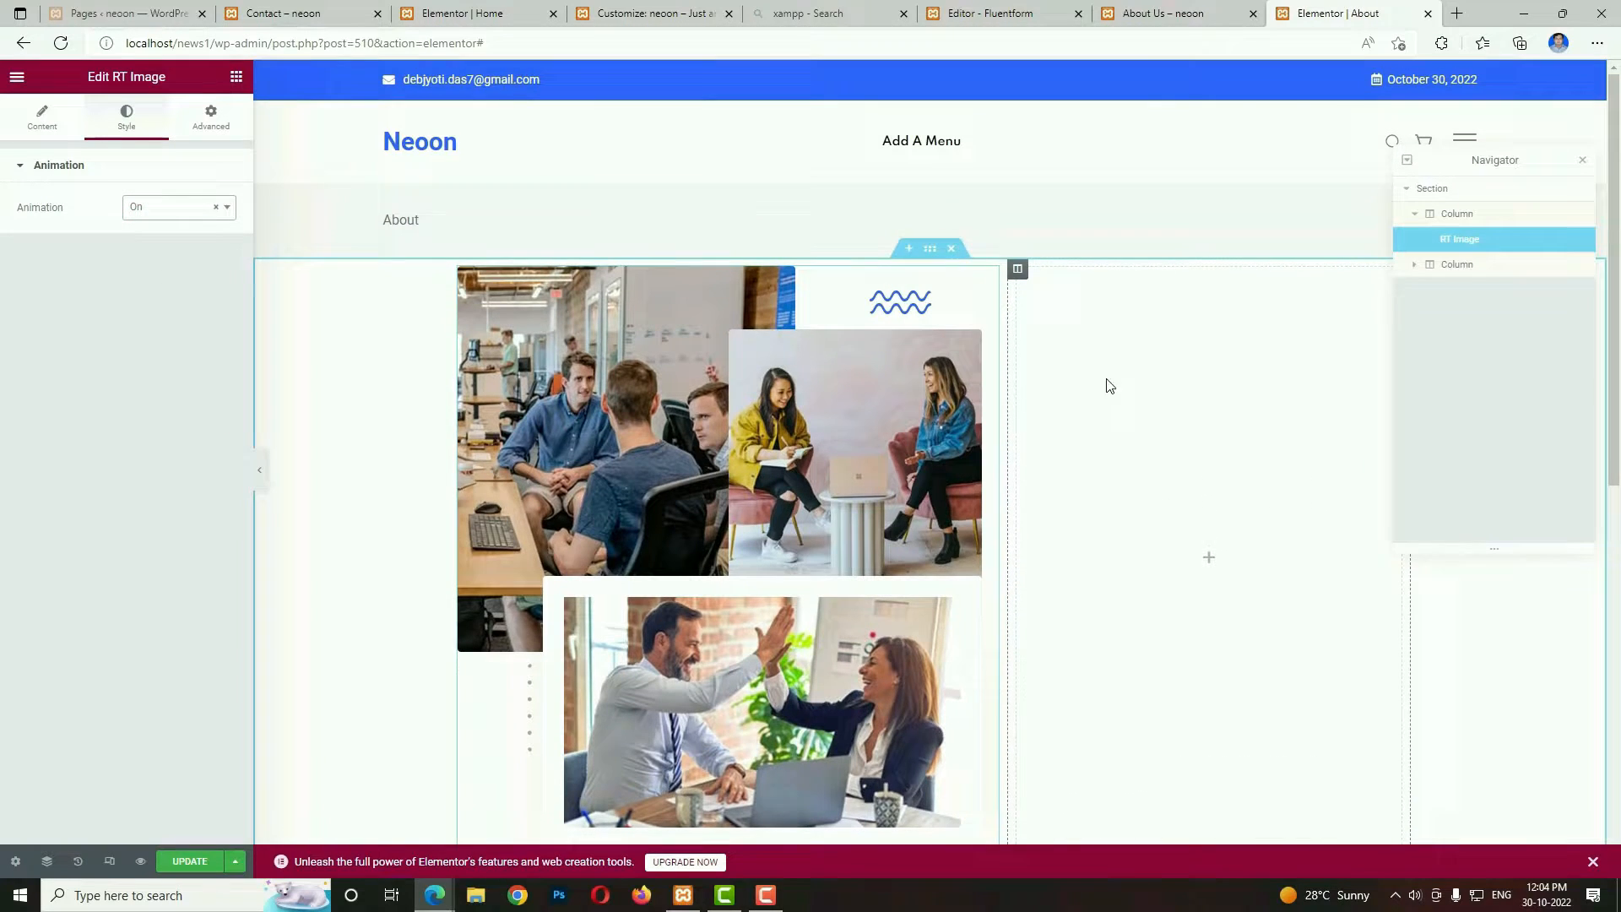
# Set the section's vertical alignment to Middle.
pyautogui.click(933, 247)
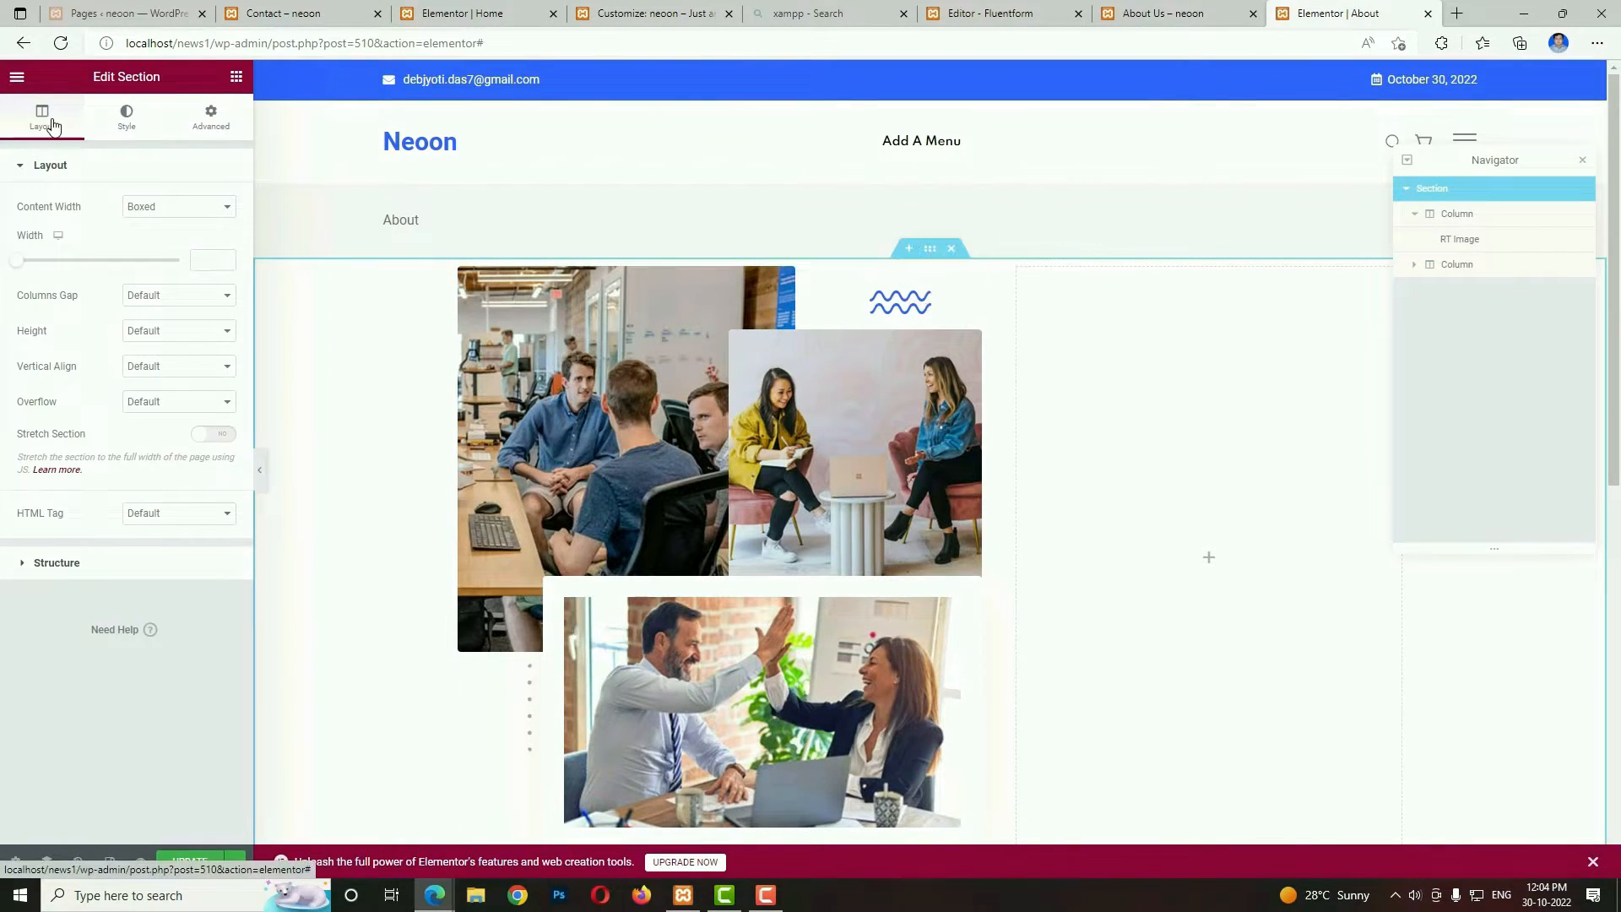
pyautogui.click(168, 362)
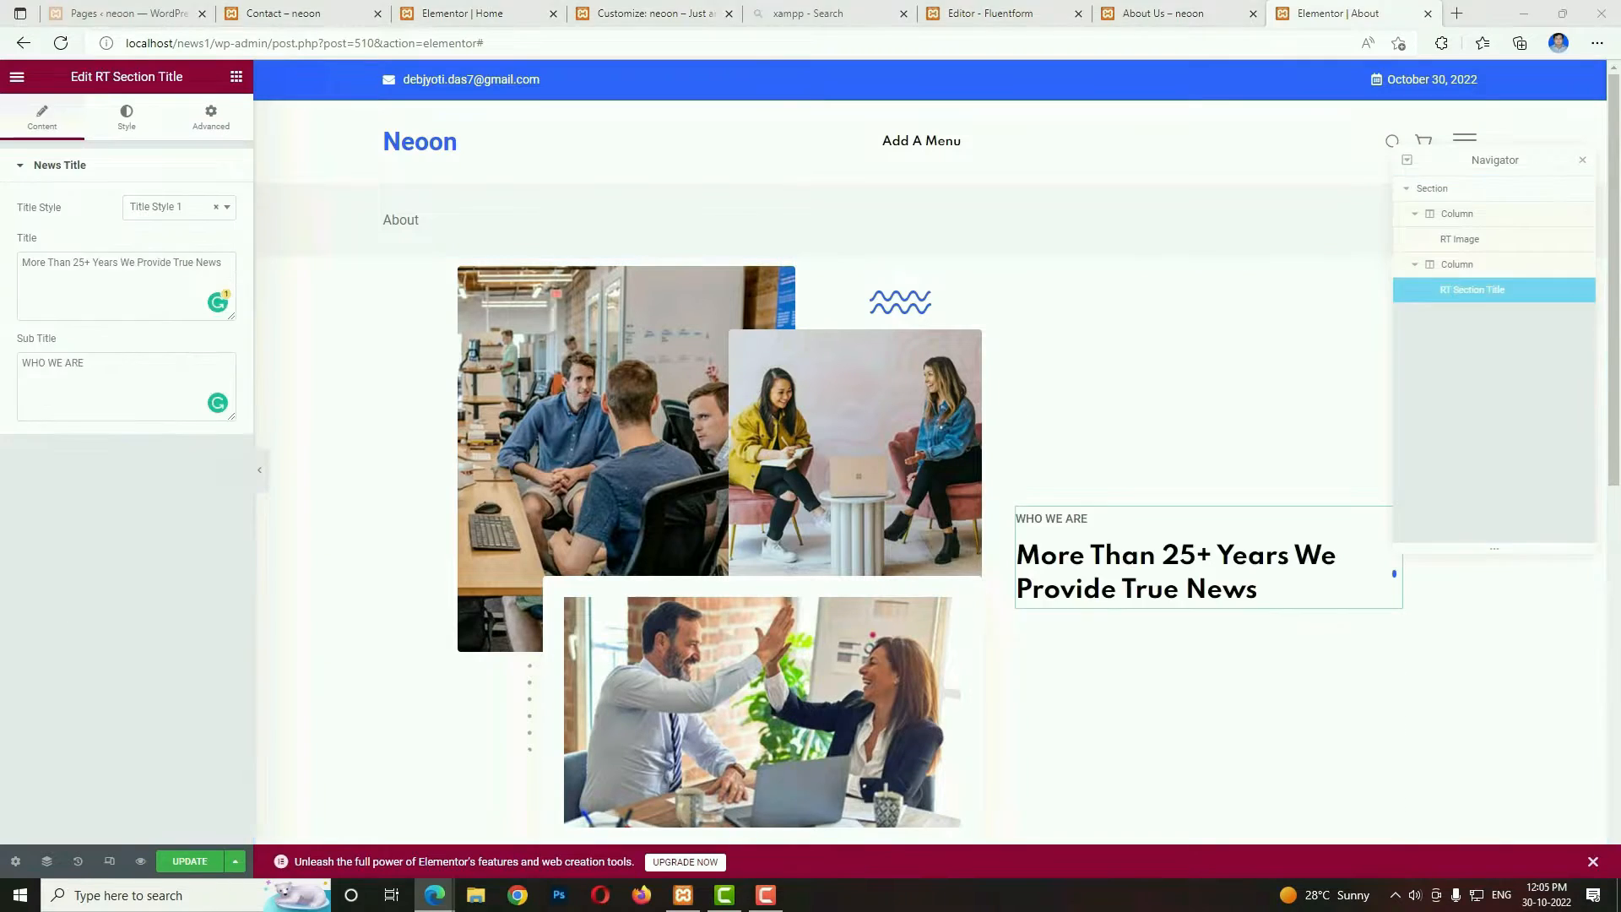
pyautogui.press('Delete')
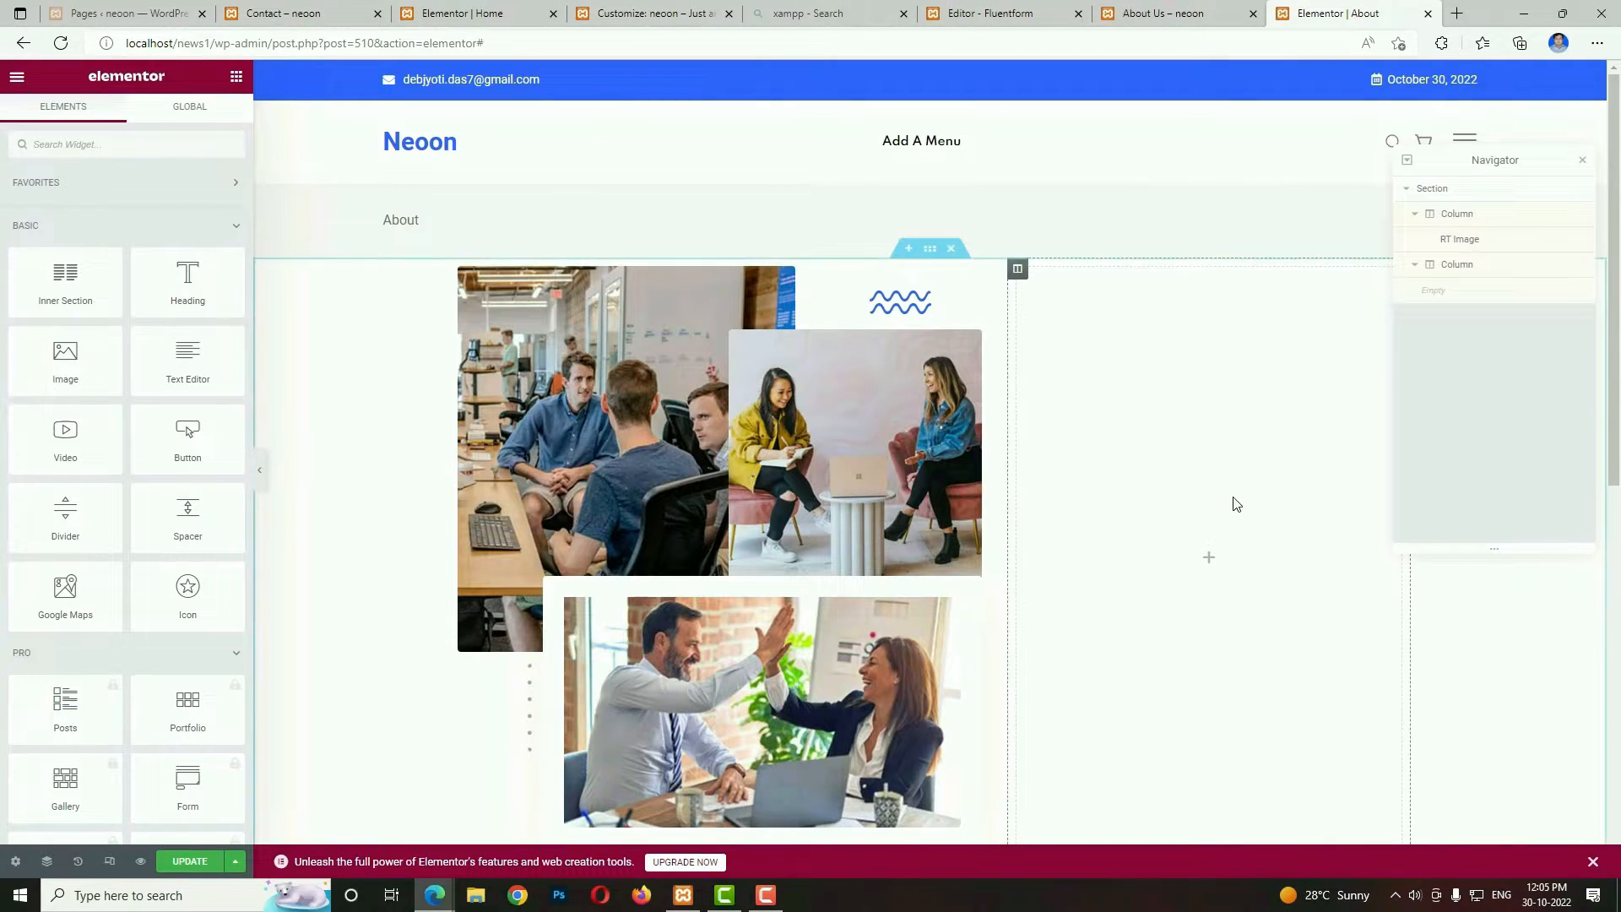
# Check the reference About Us page and add an RT Title Text With Button widget to the empty column.
pyautogui.click(1158, 3)
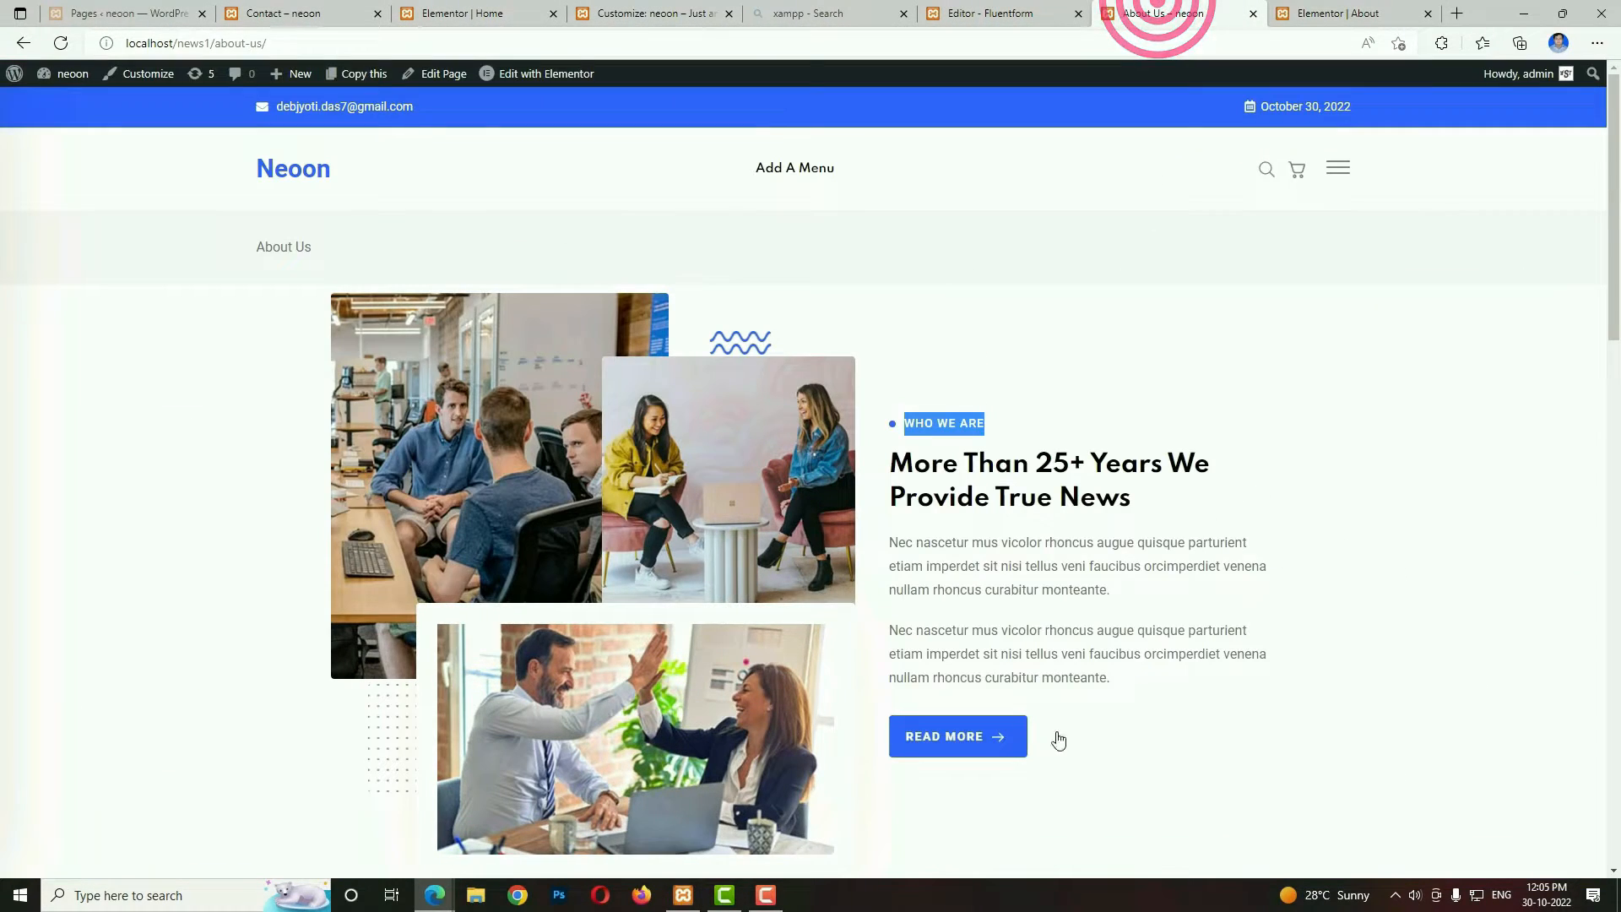
pyautogui.click(1337, 7)
pyautogui.click(1207, 559)
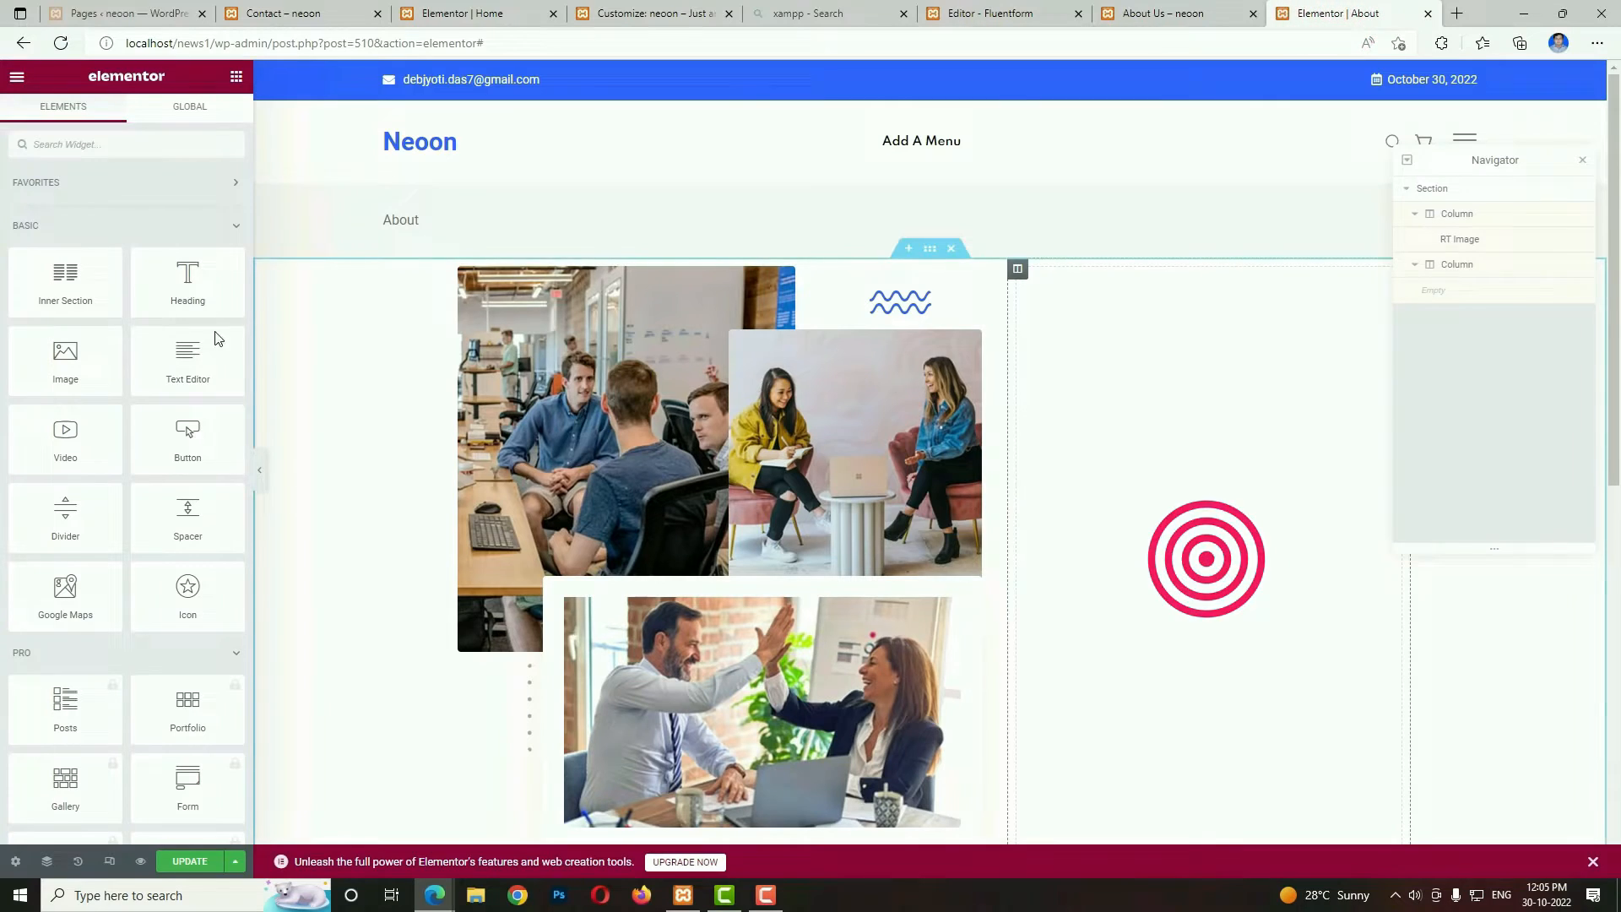
pyautogui.click(129, 150)
pyautogui.write('tit')
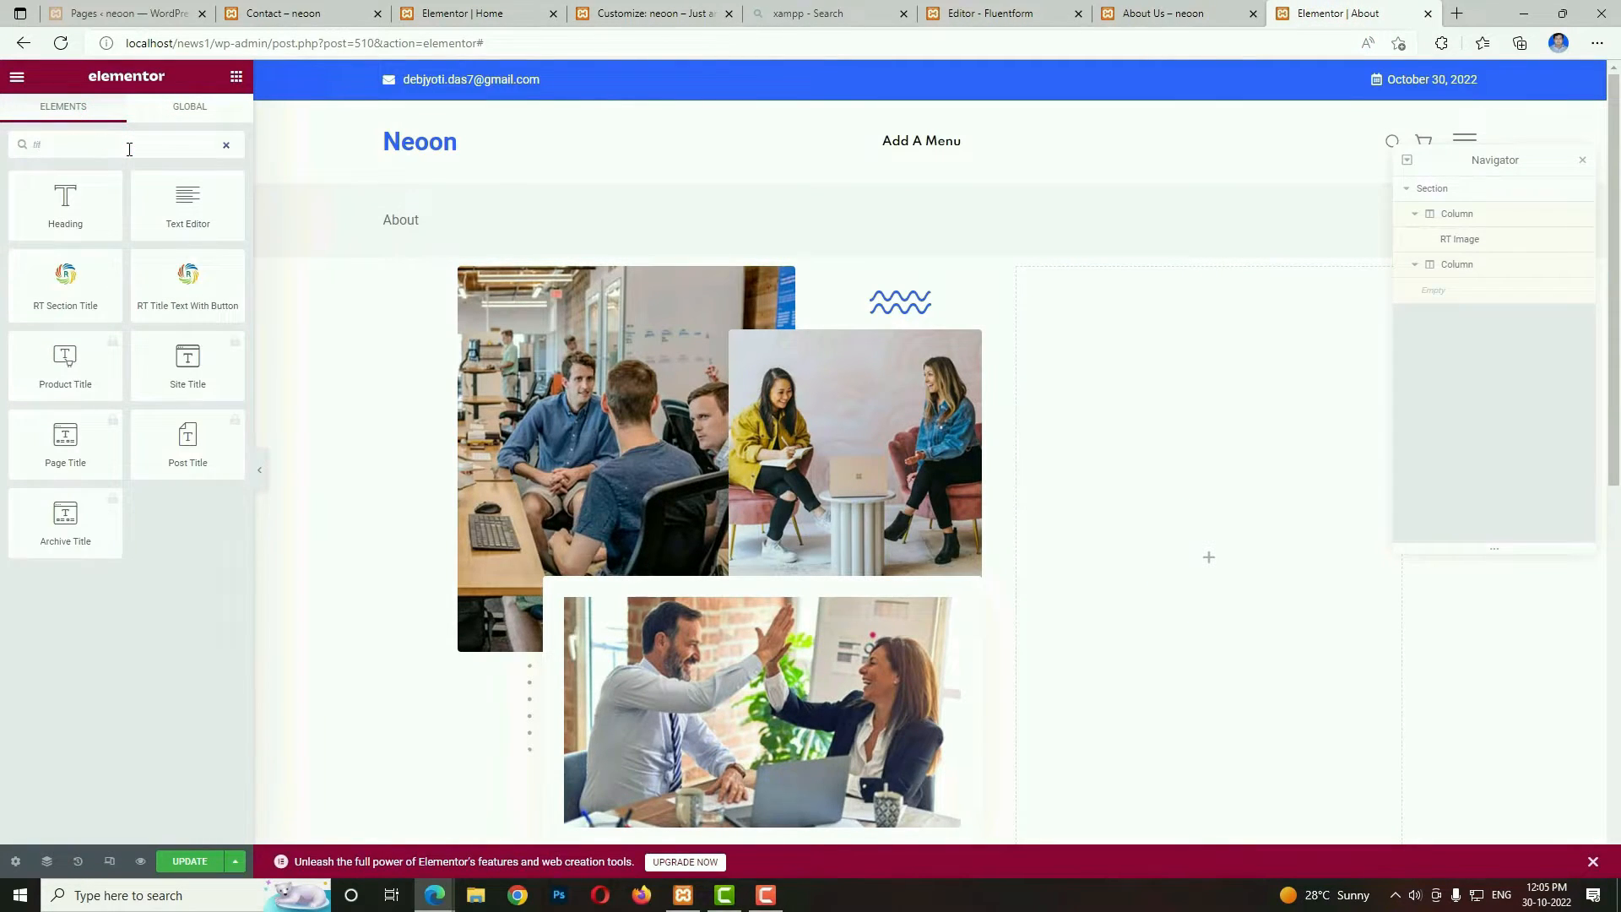
pyautogui.moveTo(177, 285); pyautogui.dragTo(895, 465)
pyautogui.hotkey('ctrl', 'c')
# Replace the widget's title with "More Than 25+ Years We Provide True News", copied from the reference About Us page.
pyautogui.click(1185, 7)
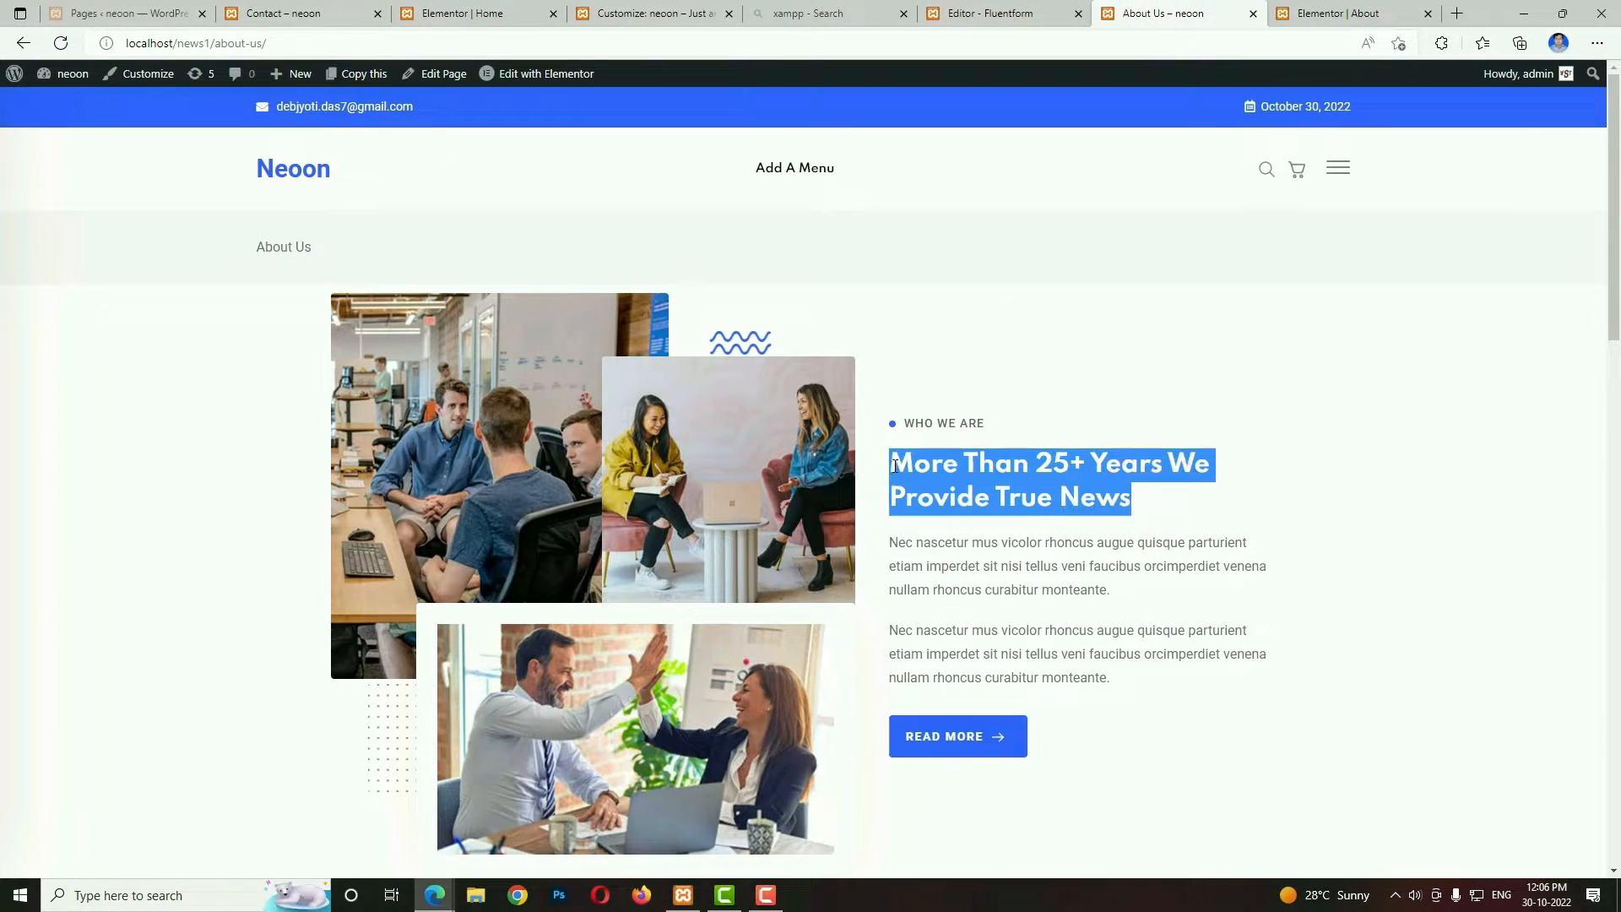
pyautogui.click(1330, 7)
pyautogui.click(147, 320)
pyautogui.hotkey('ctrl', 'a')
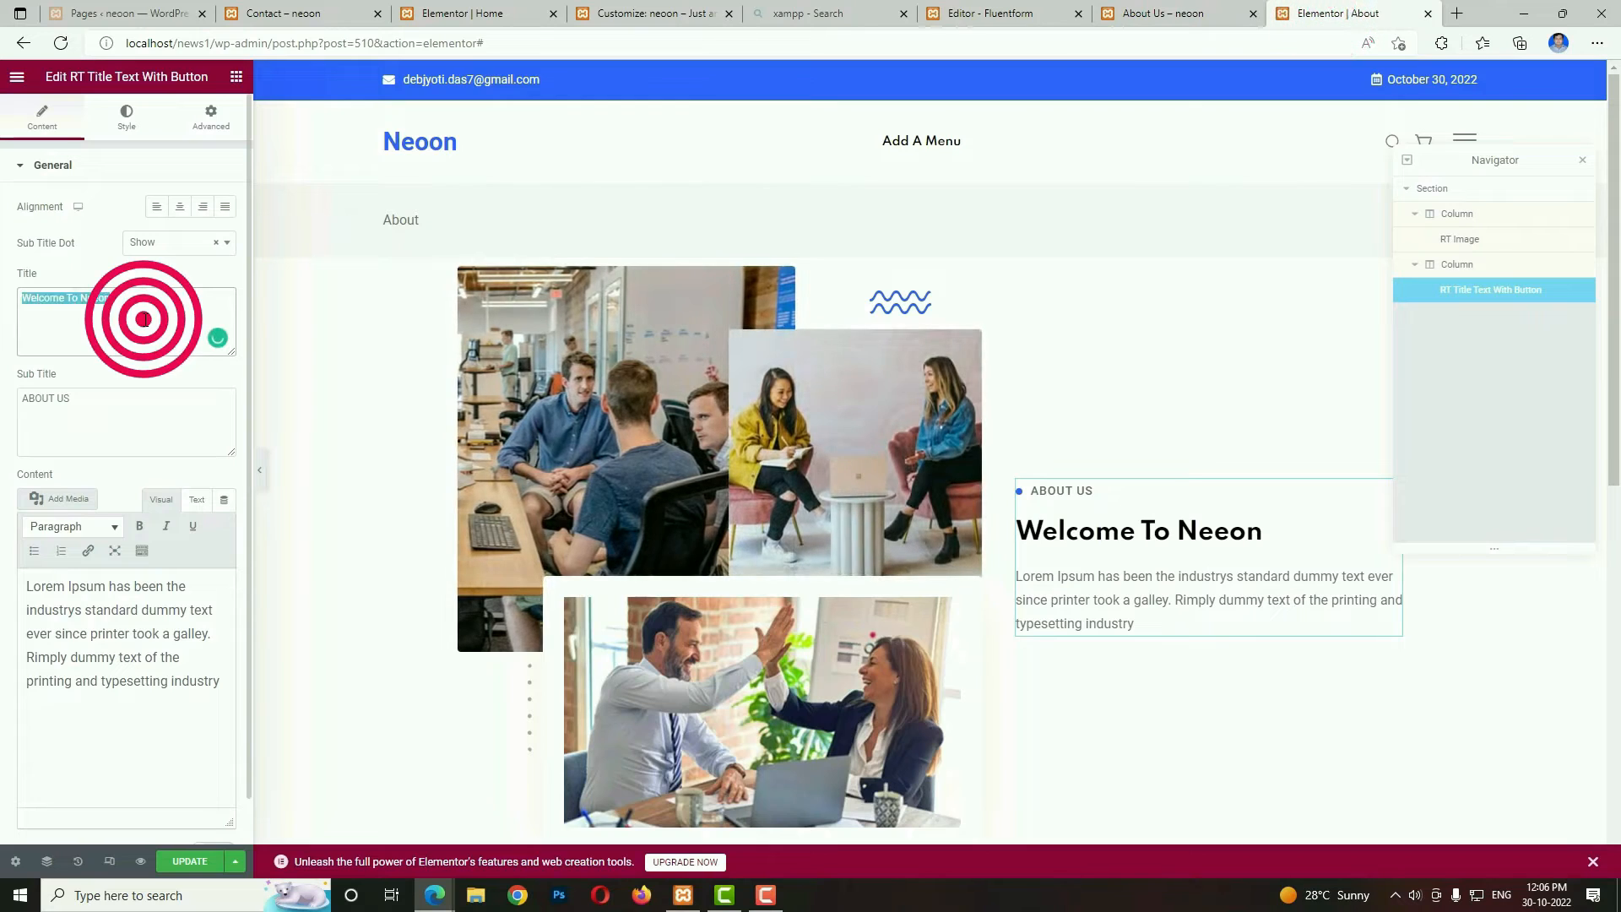
pyautogui.hotkey('ctrl', 'v')
# Replace the widget's subtitle with "WHO WE ARE", copied from the reference About Us page.
pyautogui.click(1200, 12)
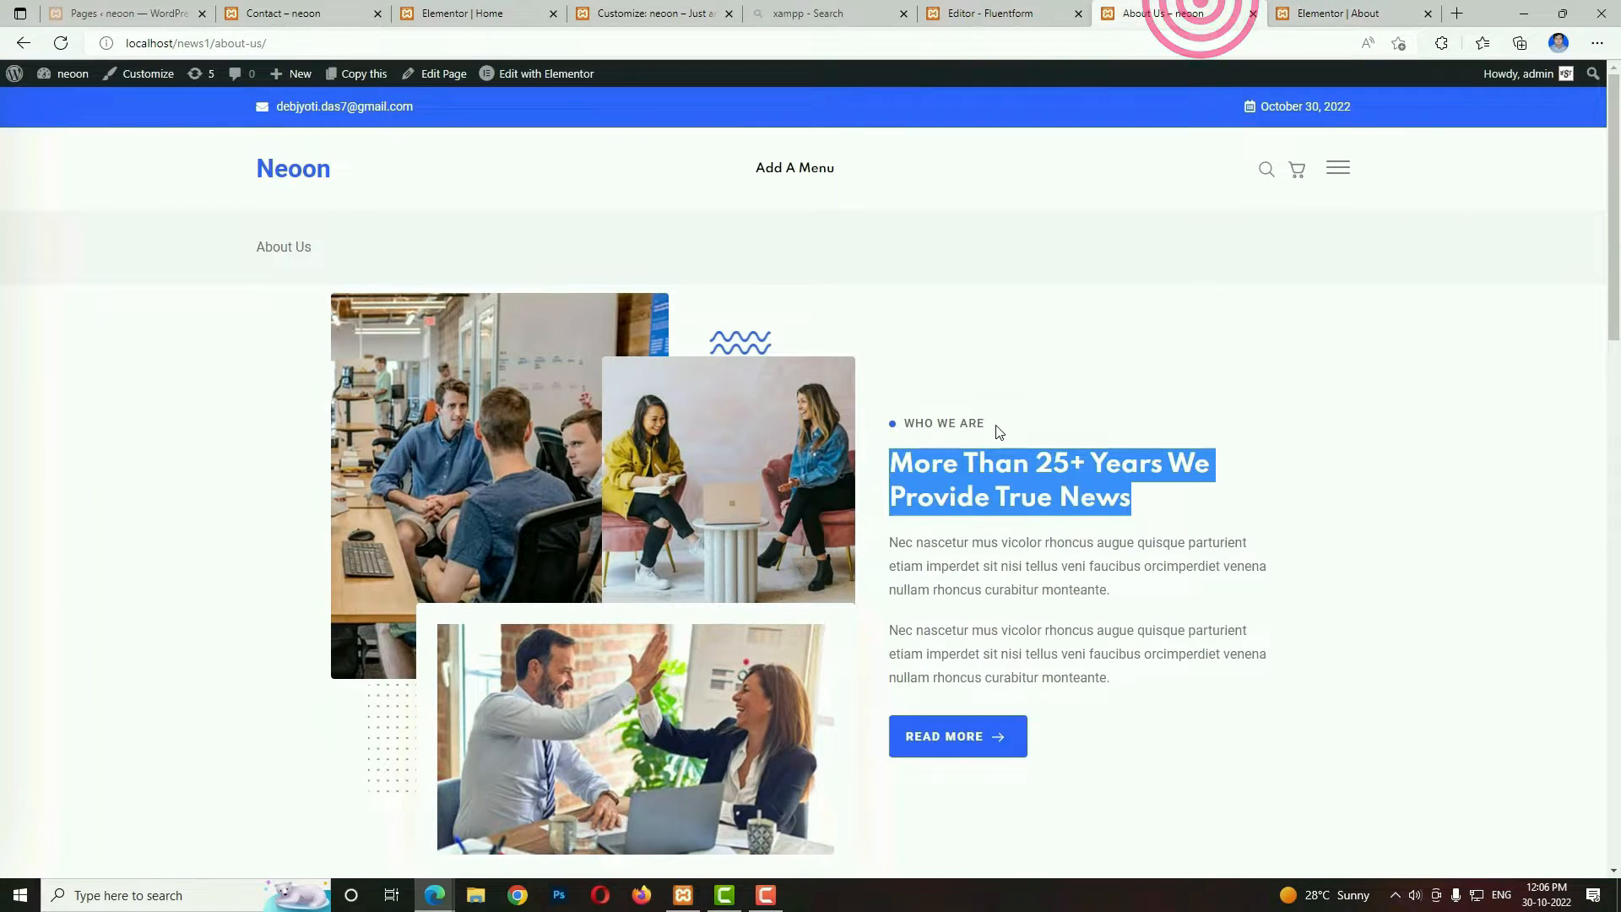
pyautogui.moveTo(999, 432); pyautogui.dragTo(907, 422)
pyautogui.hotkey('ctrl', 'c')
pyautogui.click(1339, 13)
pyautogui.click(143, 404)
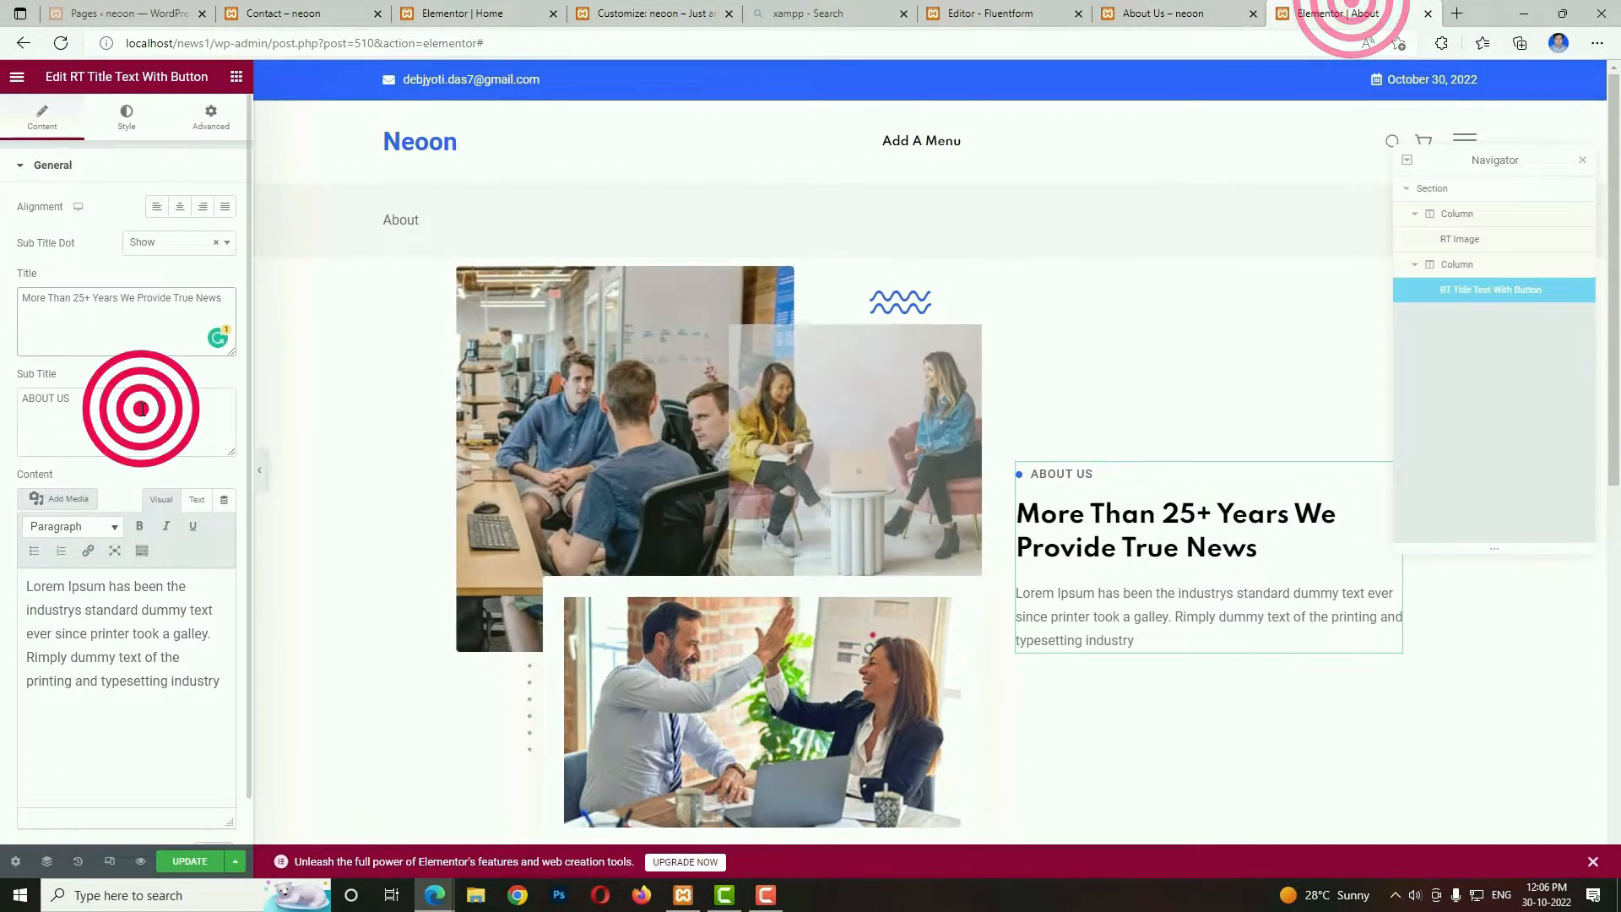
pyautogui.hotkey('ctrl', 'a')
pyautogui.hotkey('ctrl', 'v')
# Replace the widget's content with the two "Nec nascetur mus vicolor" paragraphs copied from the reference About Us page.
pyautogui.click(1199, 12)
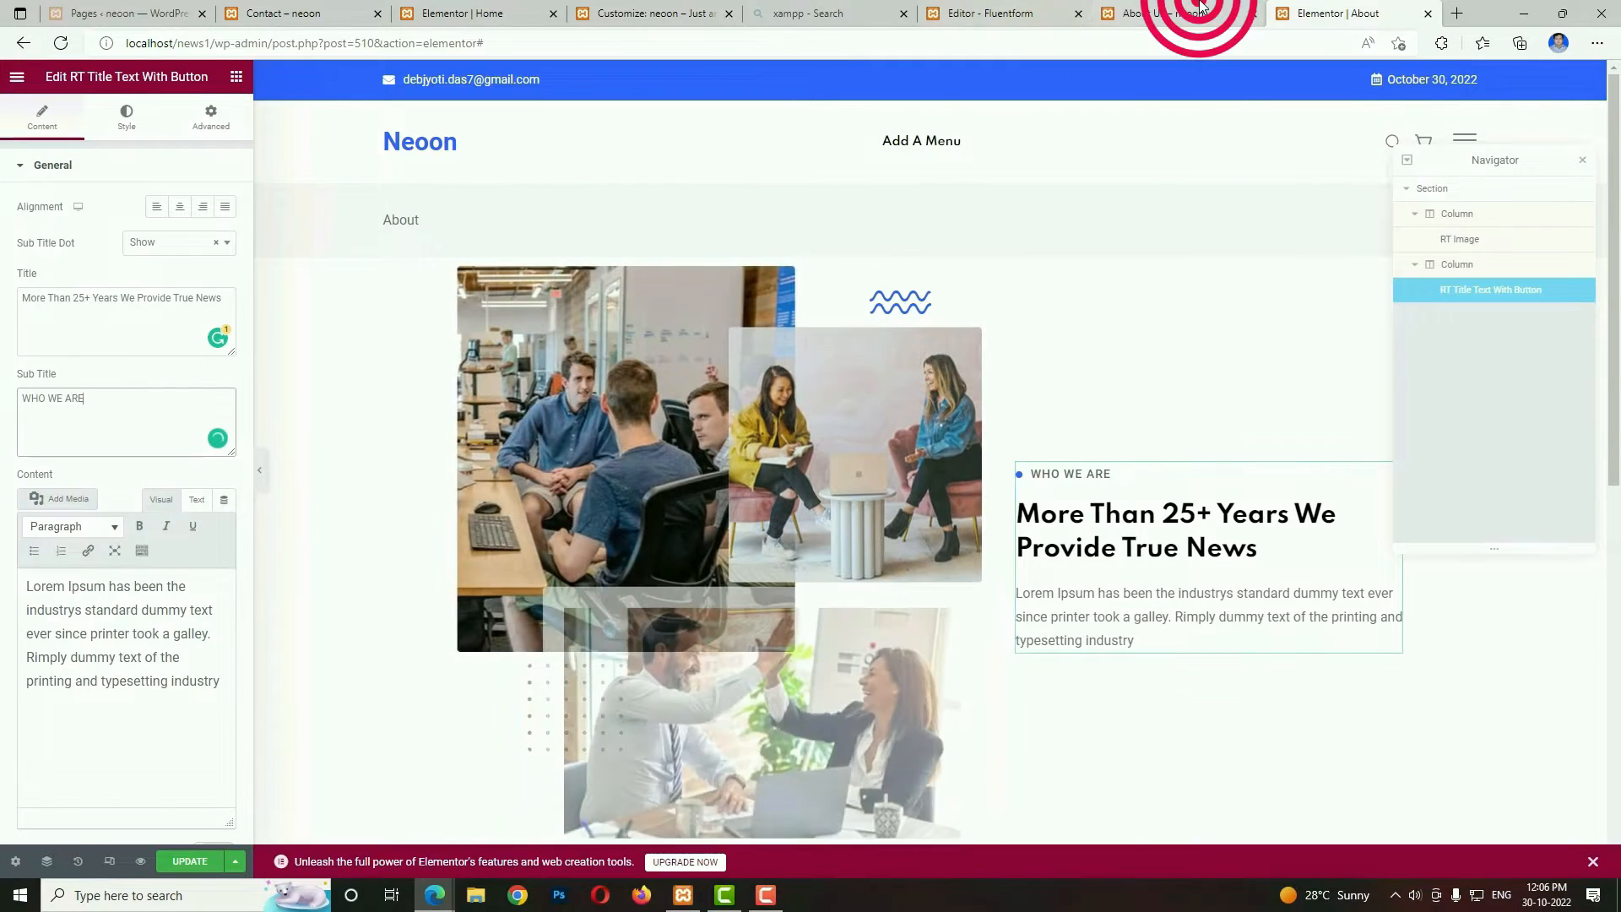
pyautogui.click(1126, 678)
pyautogui.moveTo(1121, 678); pyautogui.dragTo(892, 542)
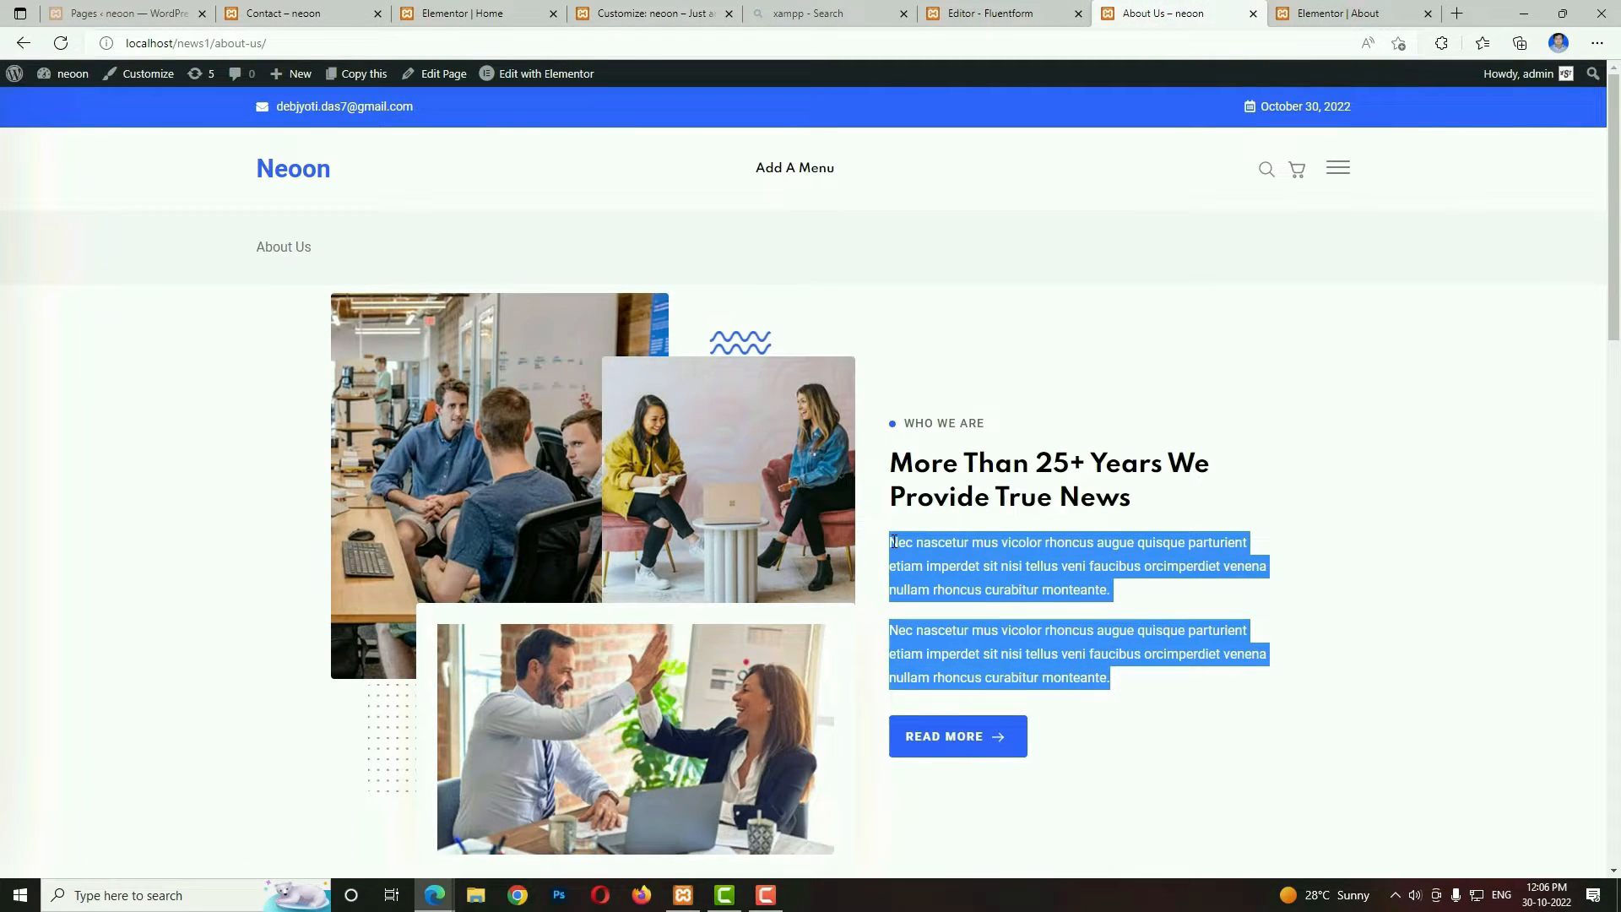
pyautogui.hotkey('ctrl', 'c')
pyautogui.click(1318, 14)
pyautogui.click(137, 662)
pyautogui.hotkey('ctrl', 'a')
pyautogui.hotkey('ctrl', 'v')
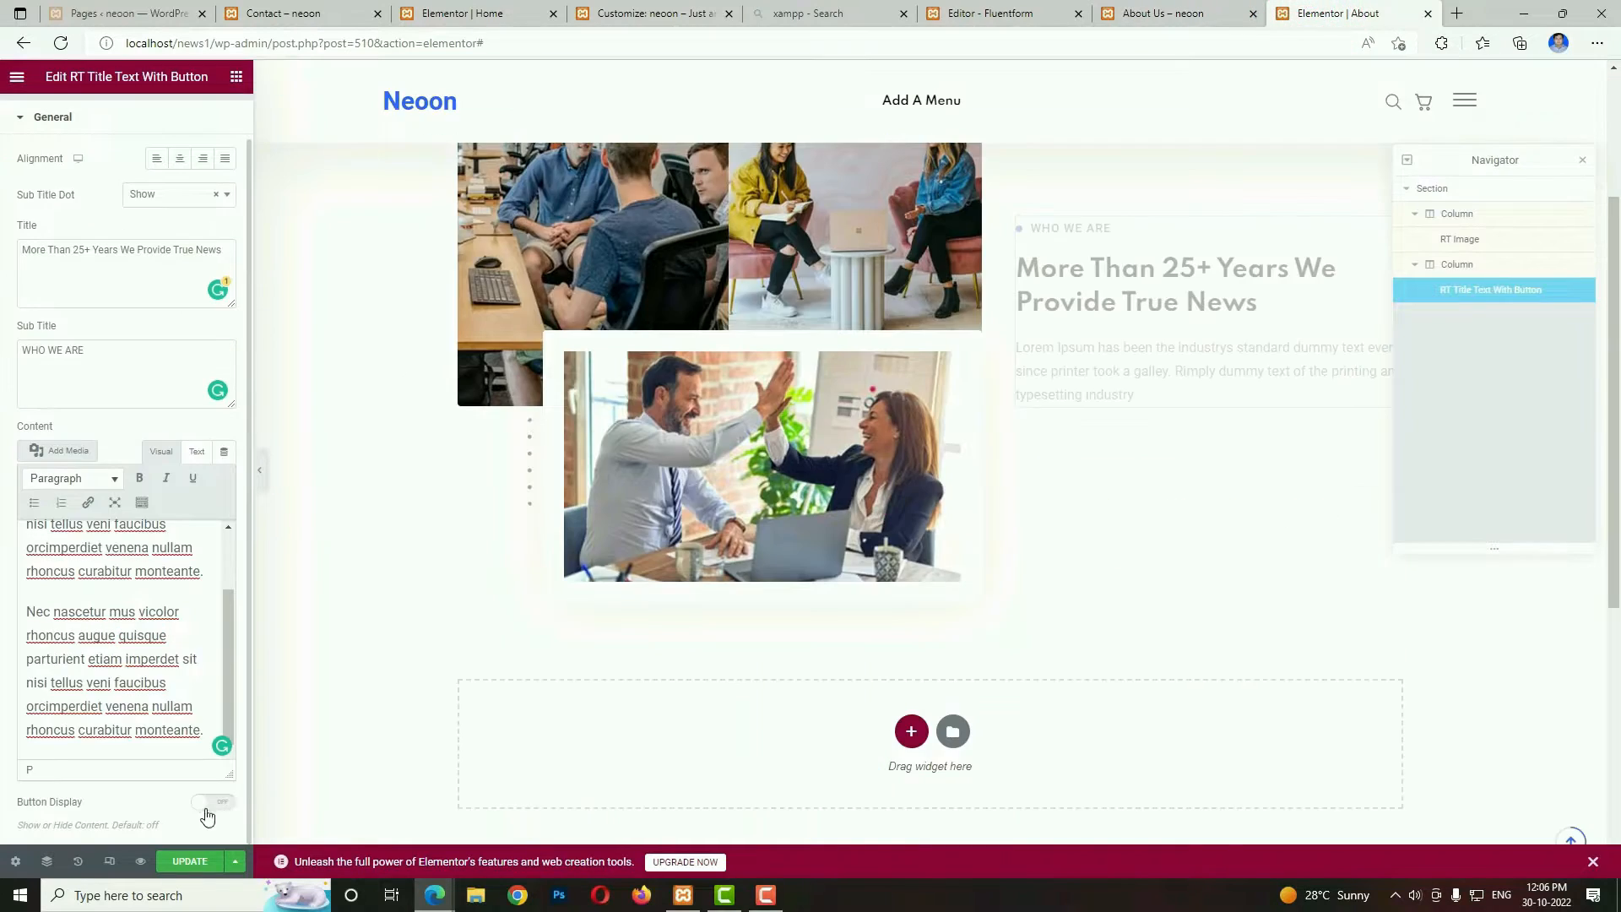
# Turn on the title widget's button display, with the button text "View More" and the URL "#".
pyautogui.click(207, 802)
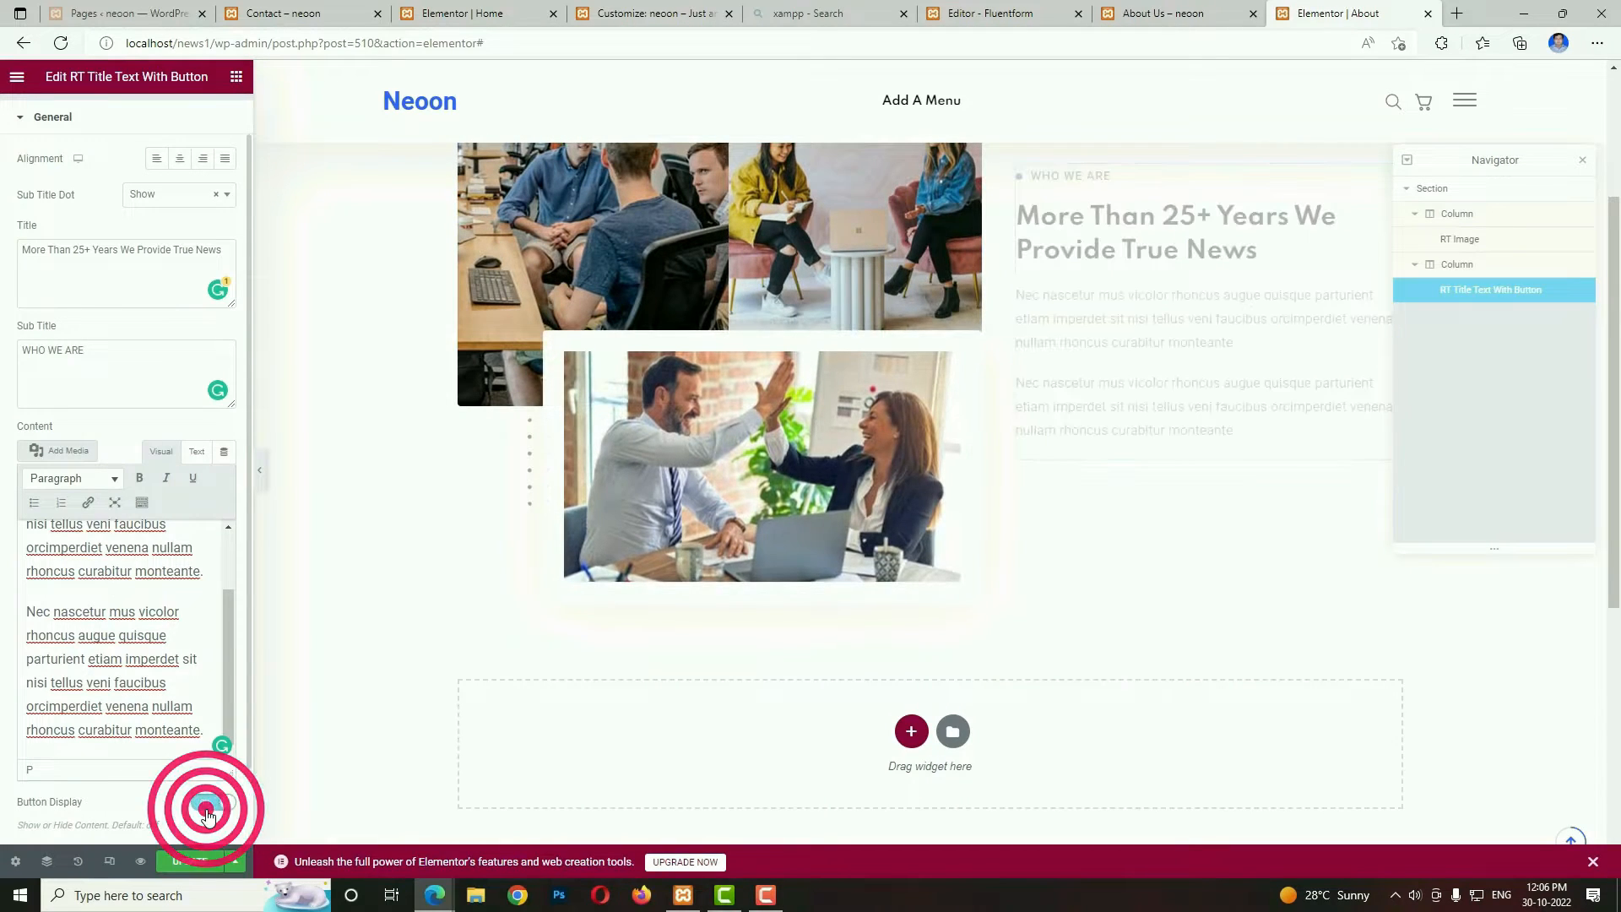
pyautogui.scroll(-1, 208, 810)
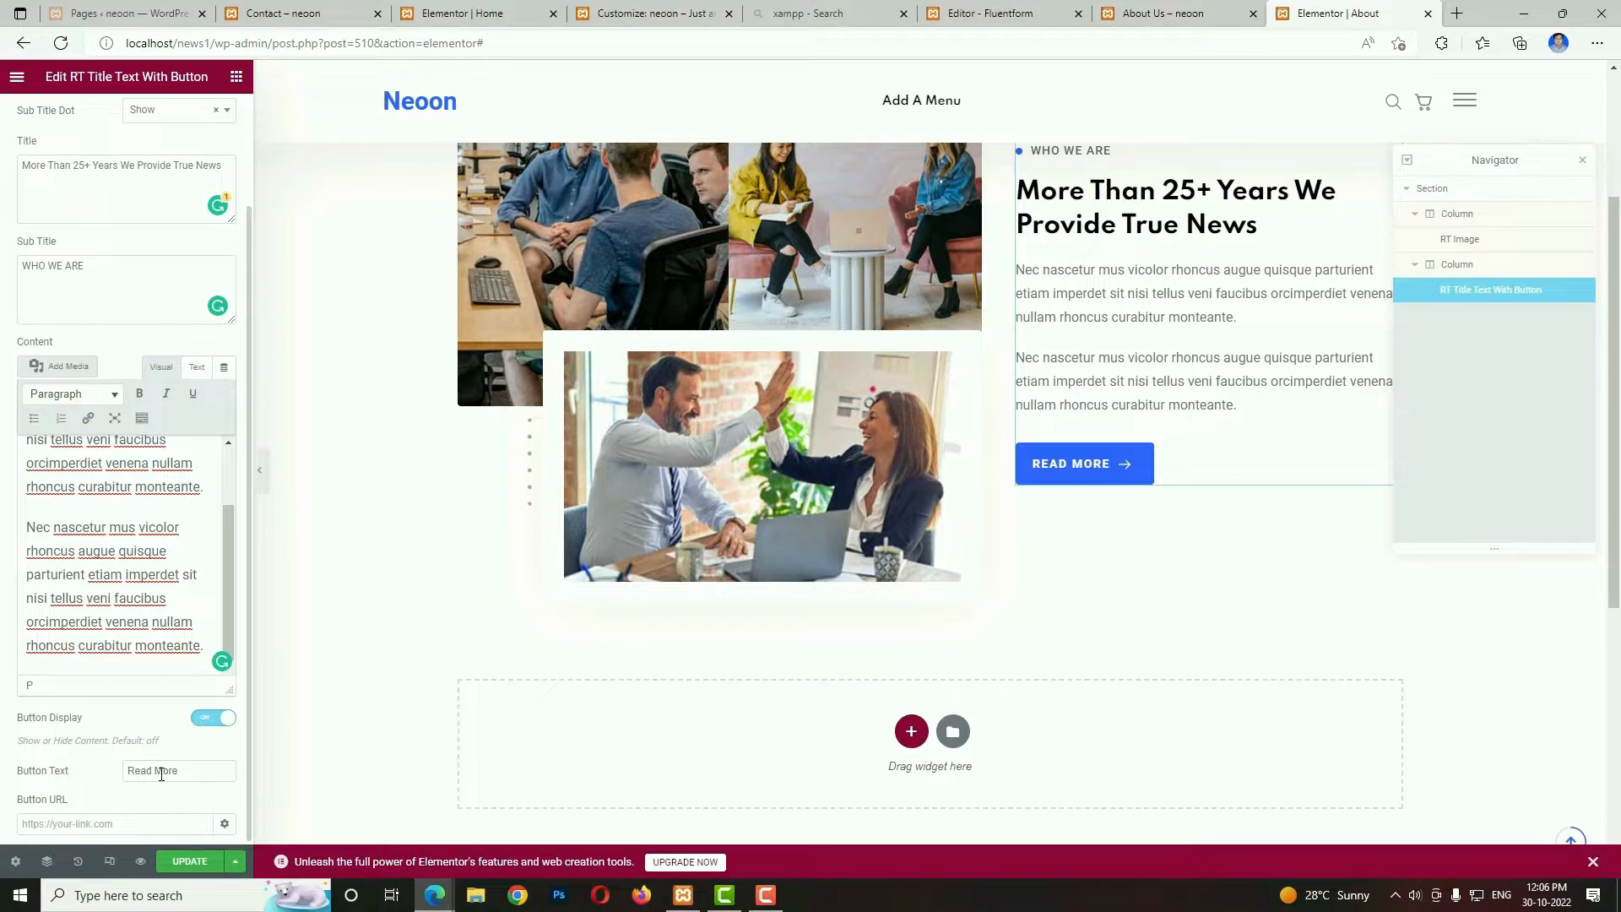
pyautogui.click(1149, 12)
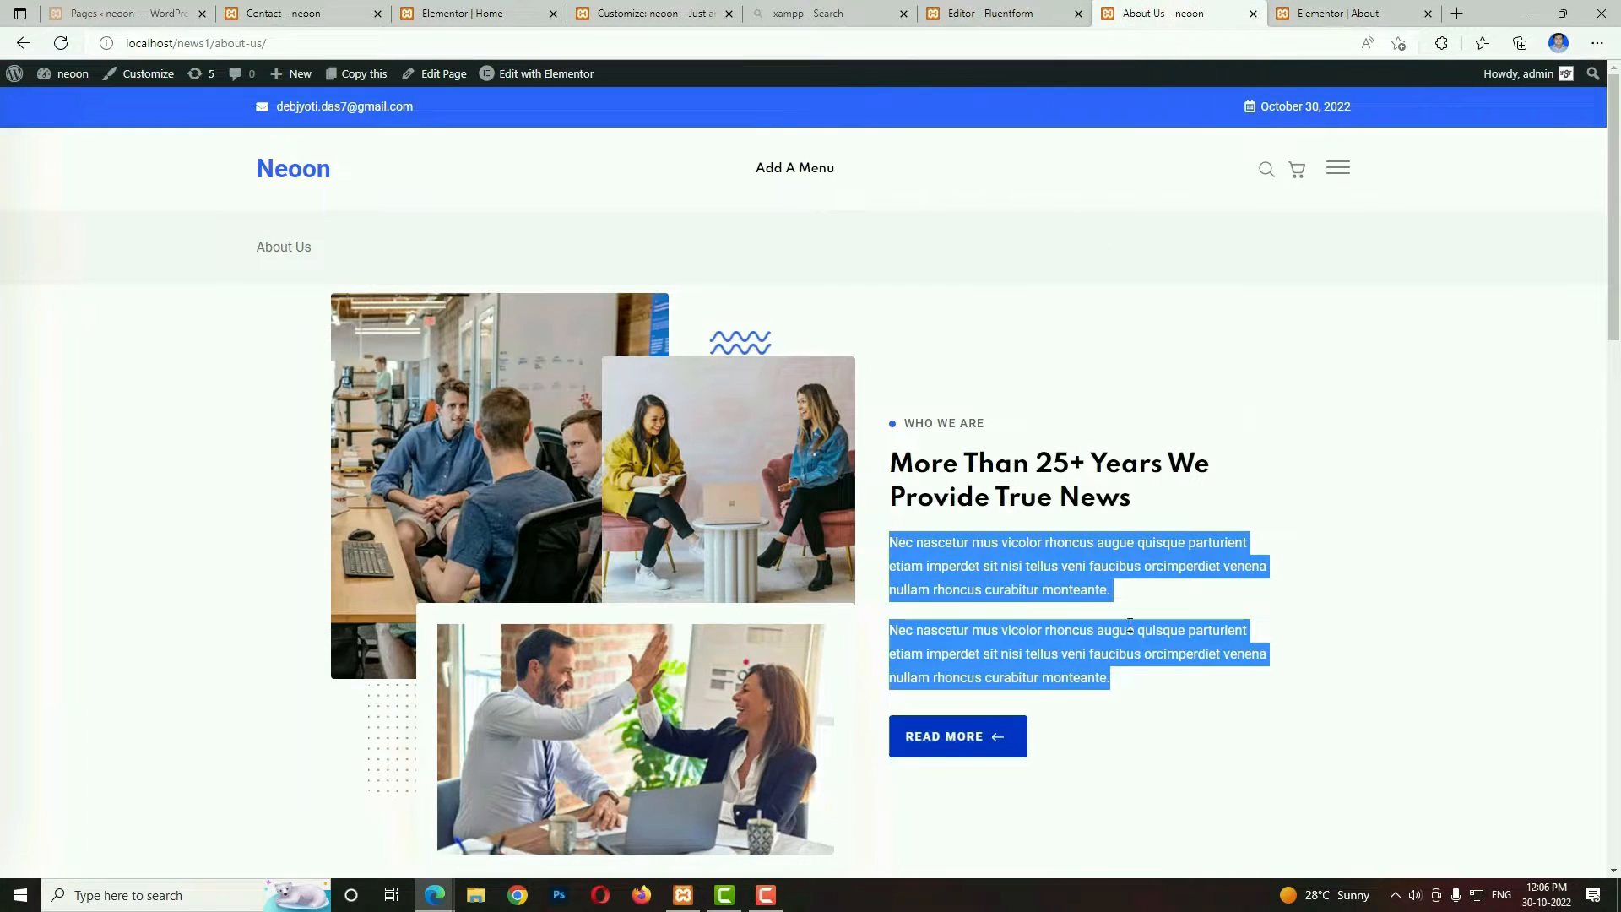
pyautogui.click(1315, 10)
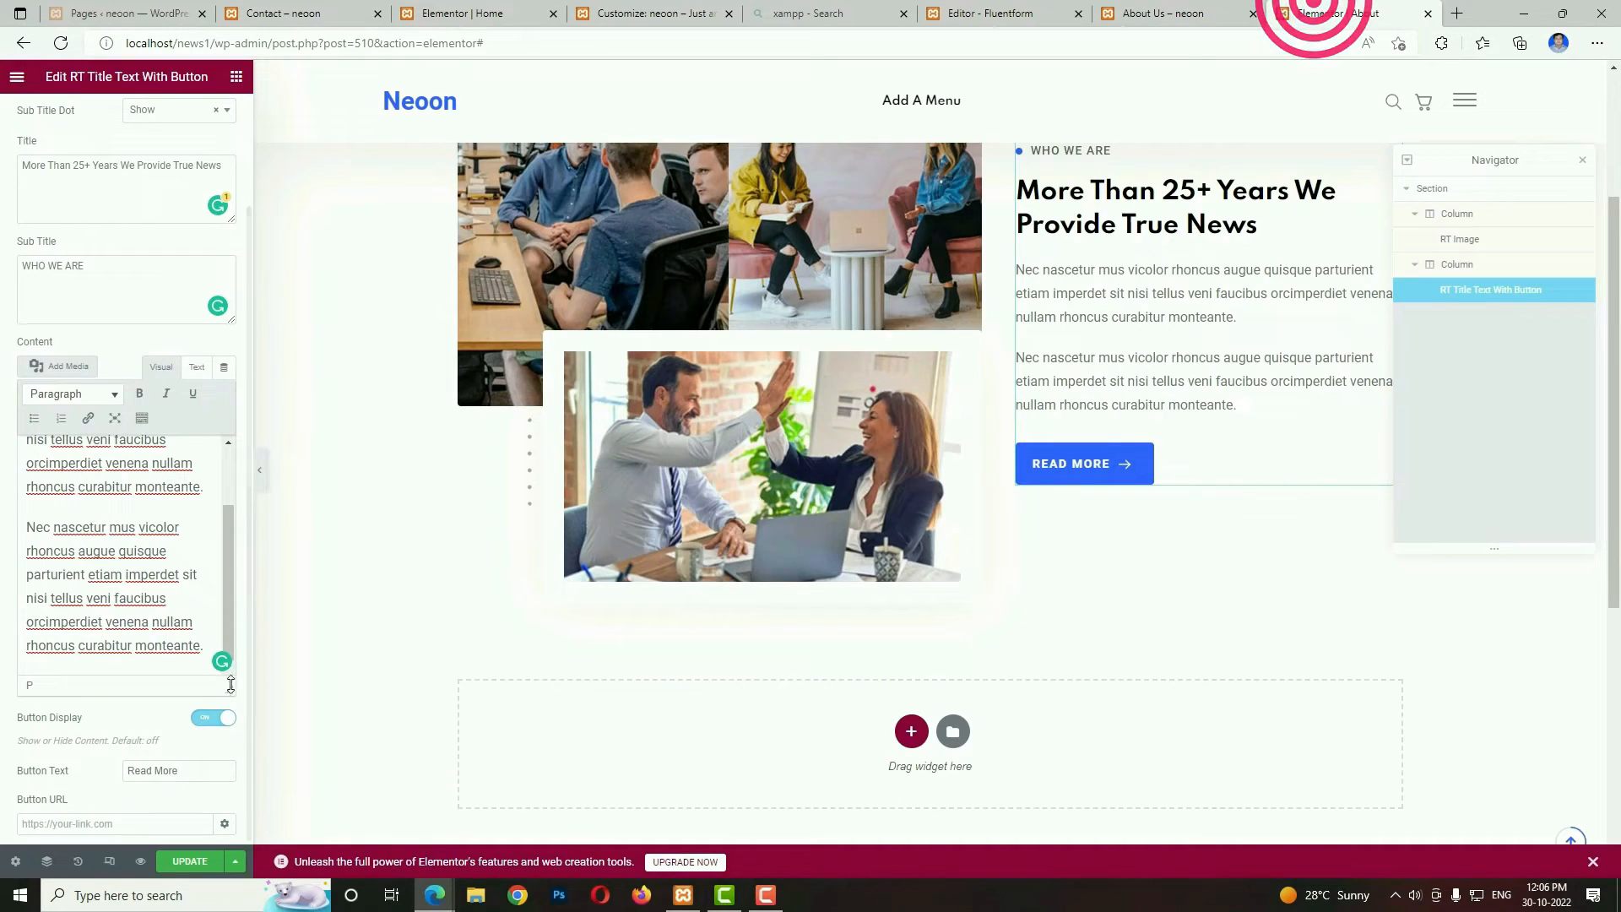
pyautogui.doubleClick(141, 770)
pyautogui.write('View')
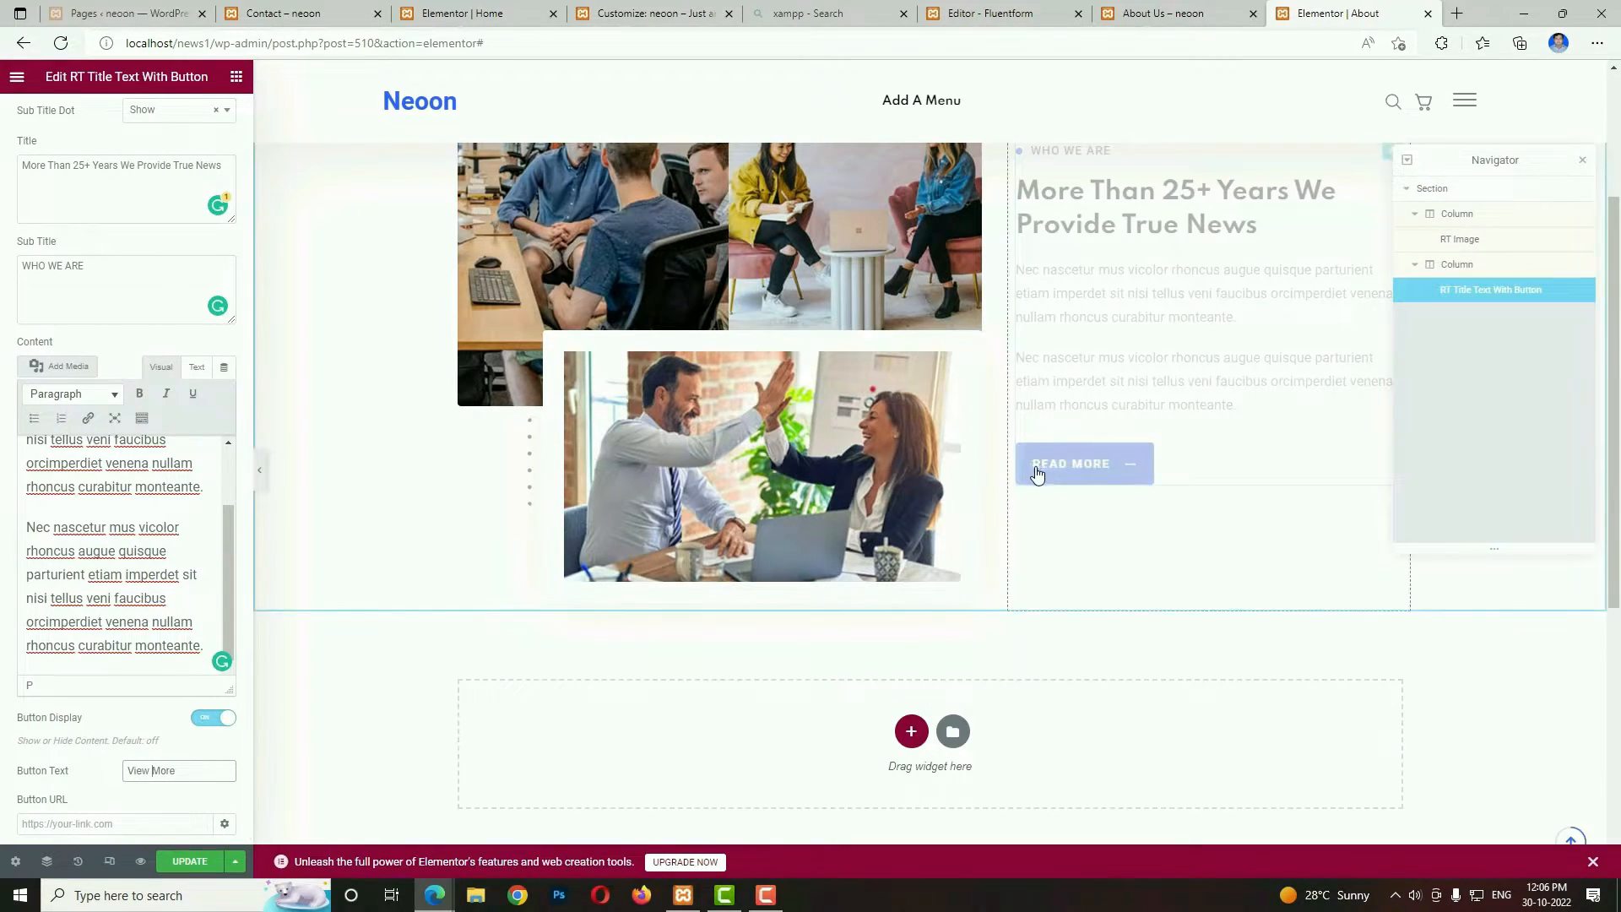
pyautogui.click(76, 826)
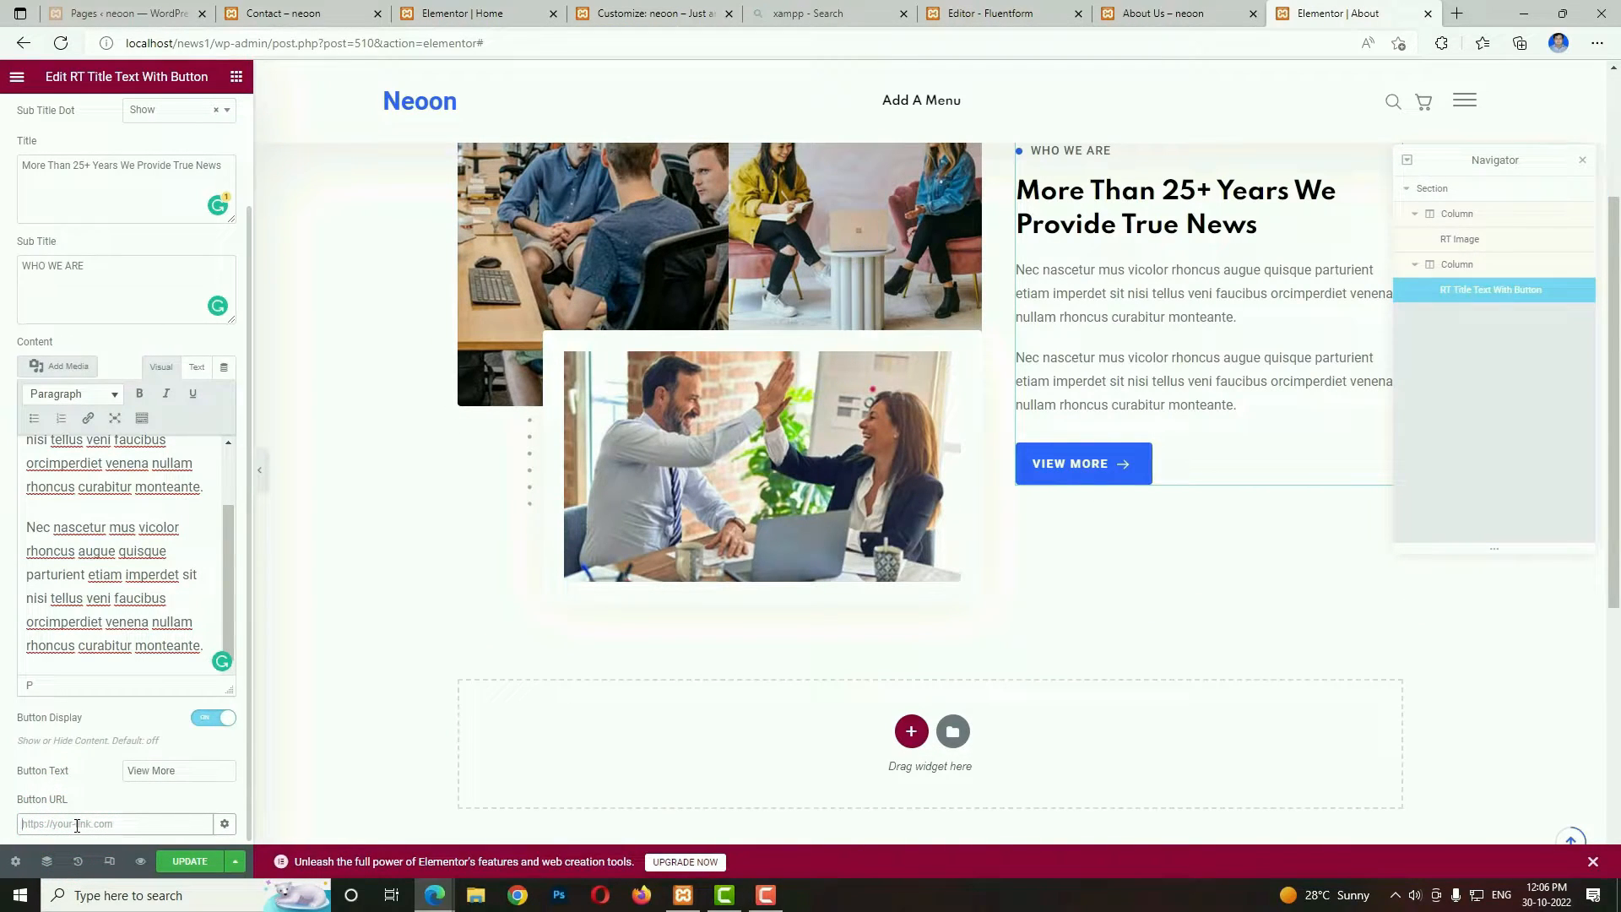
pyautogui.write('#')
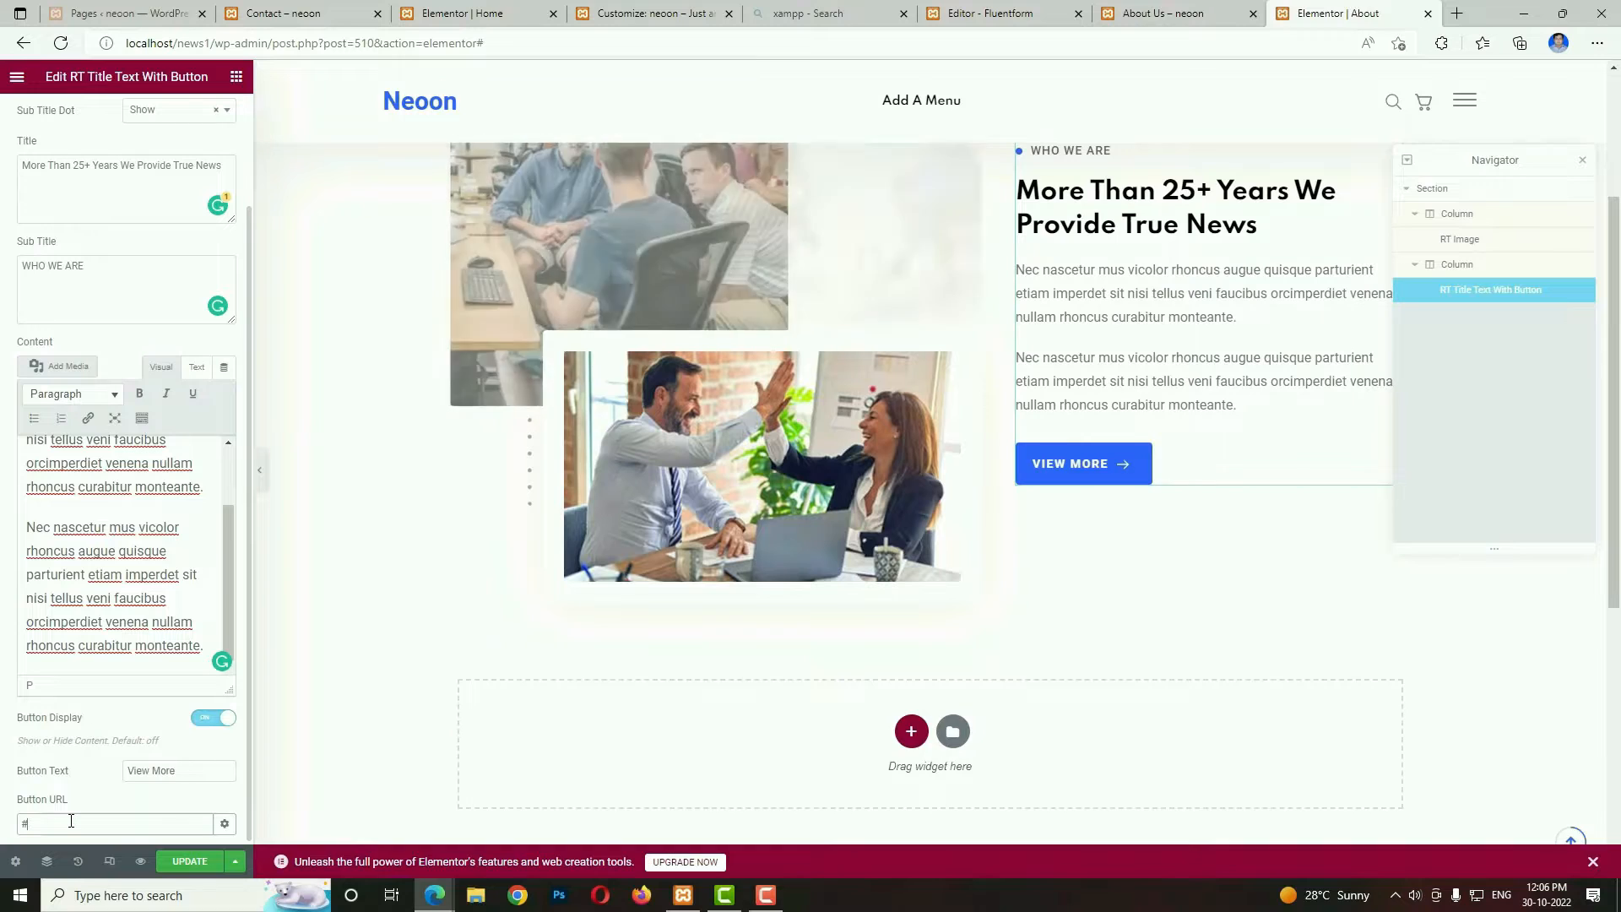
# Check the next section of the reference About Us page and add a two-equal-column section below the intro section.
pyautogui.click(1163, 13)
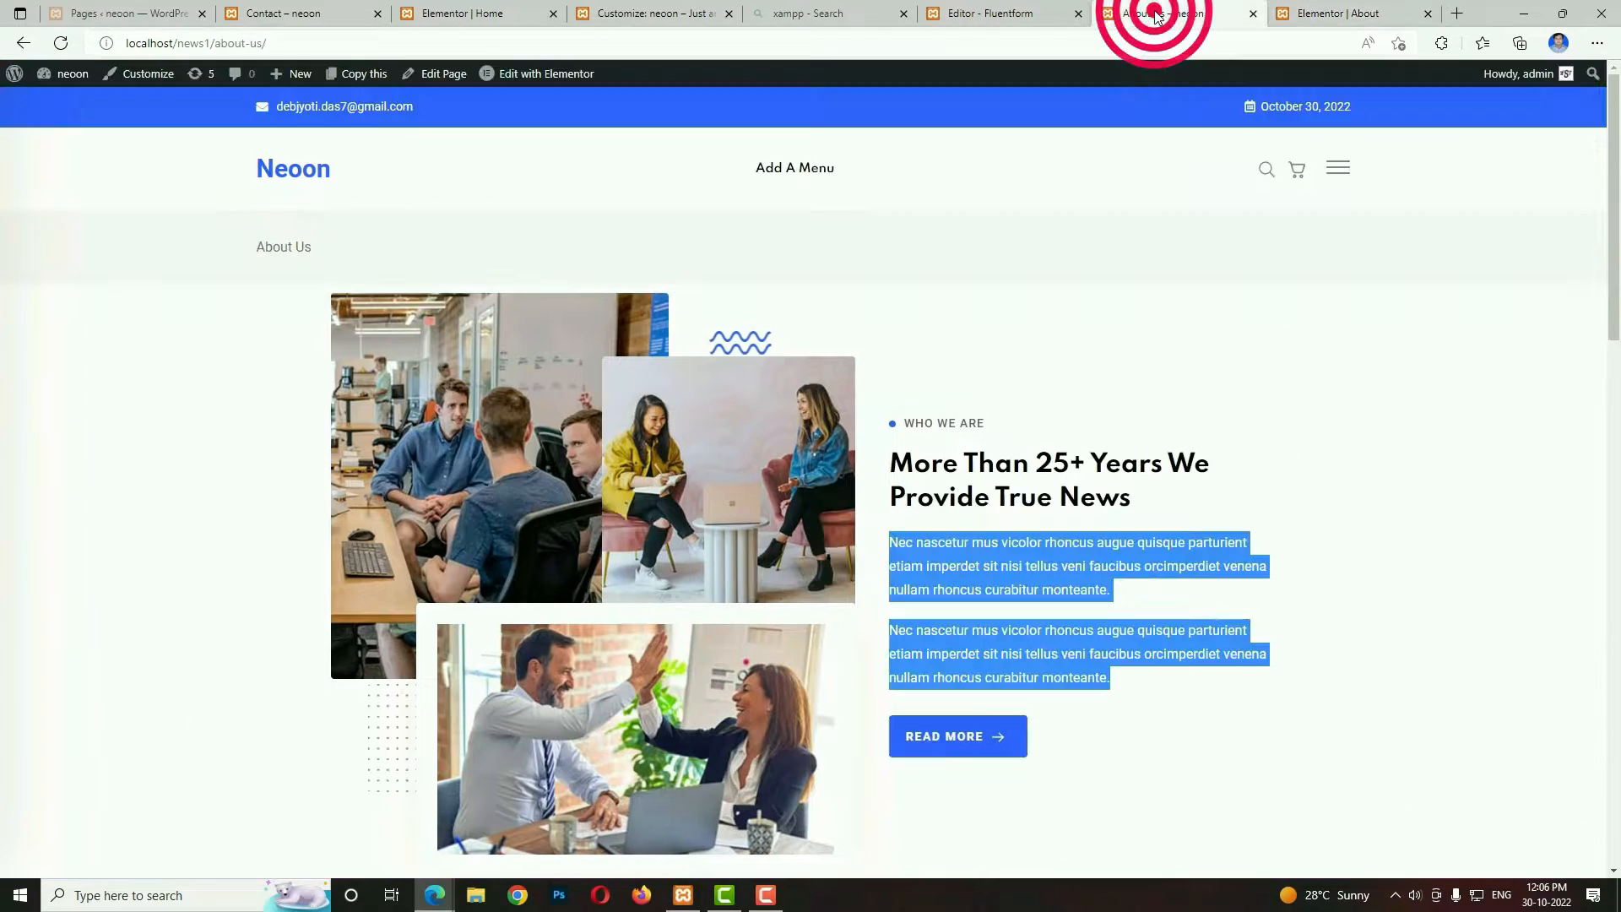
pyautogui.scroll(-7, 1042, 514)
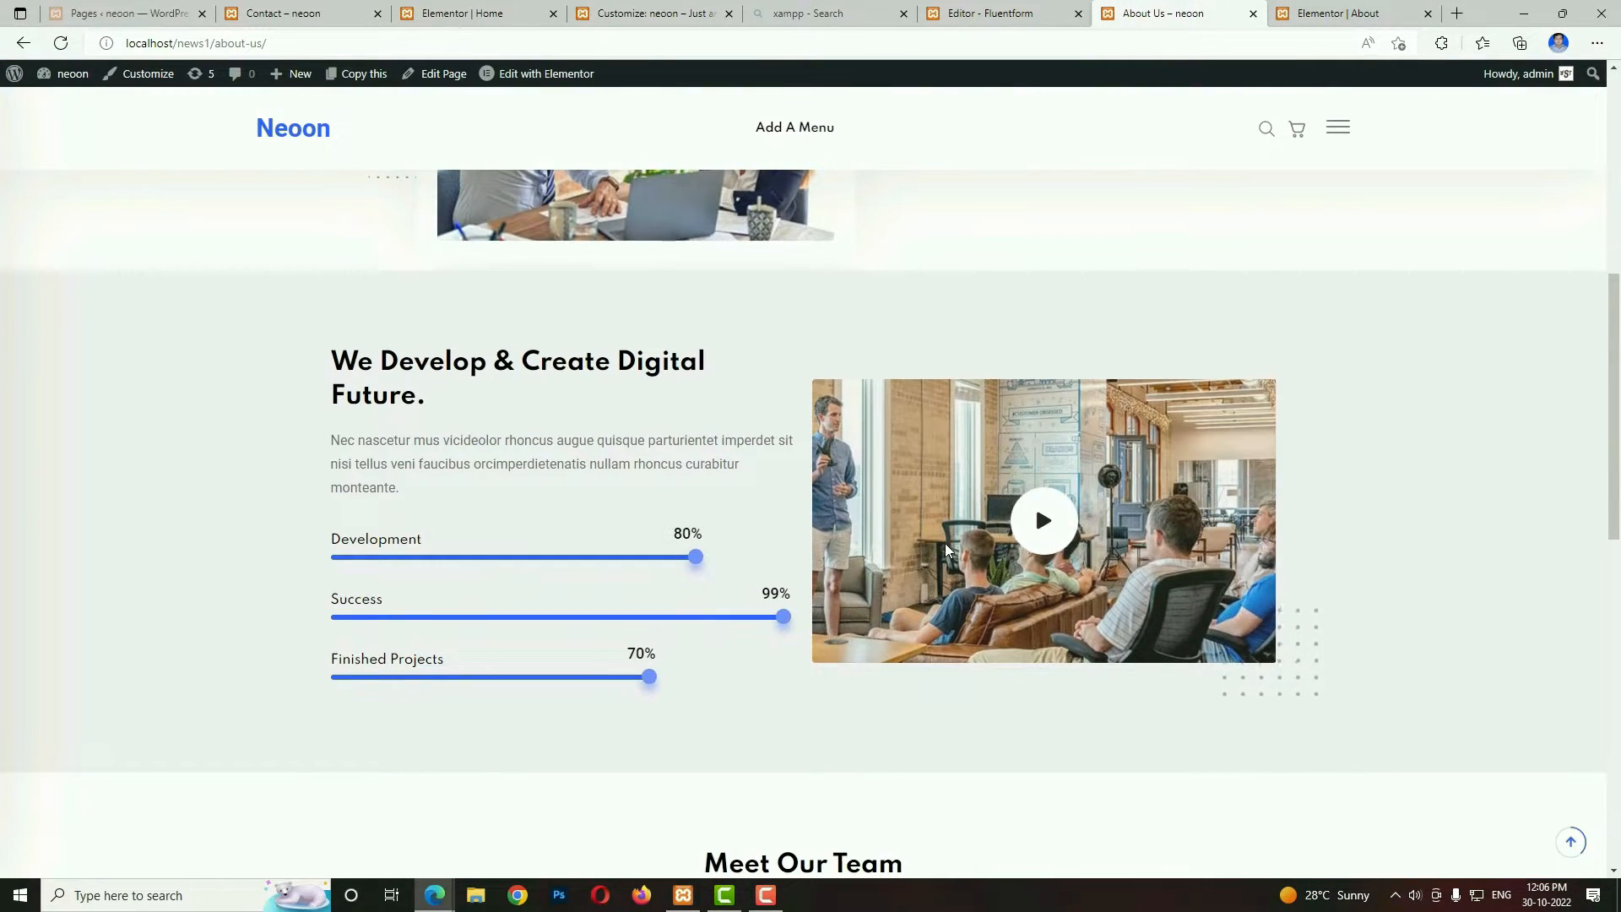
pyautogui.click(1332, 13)
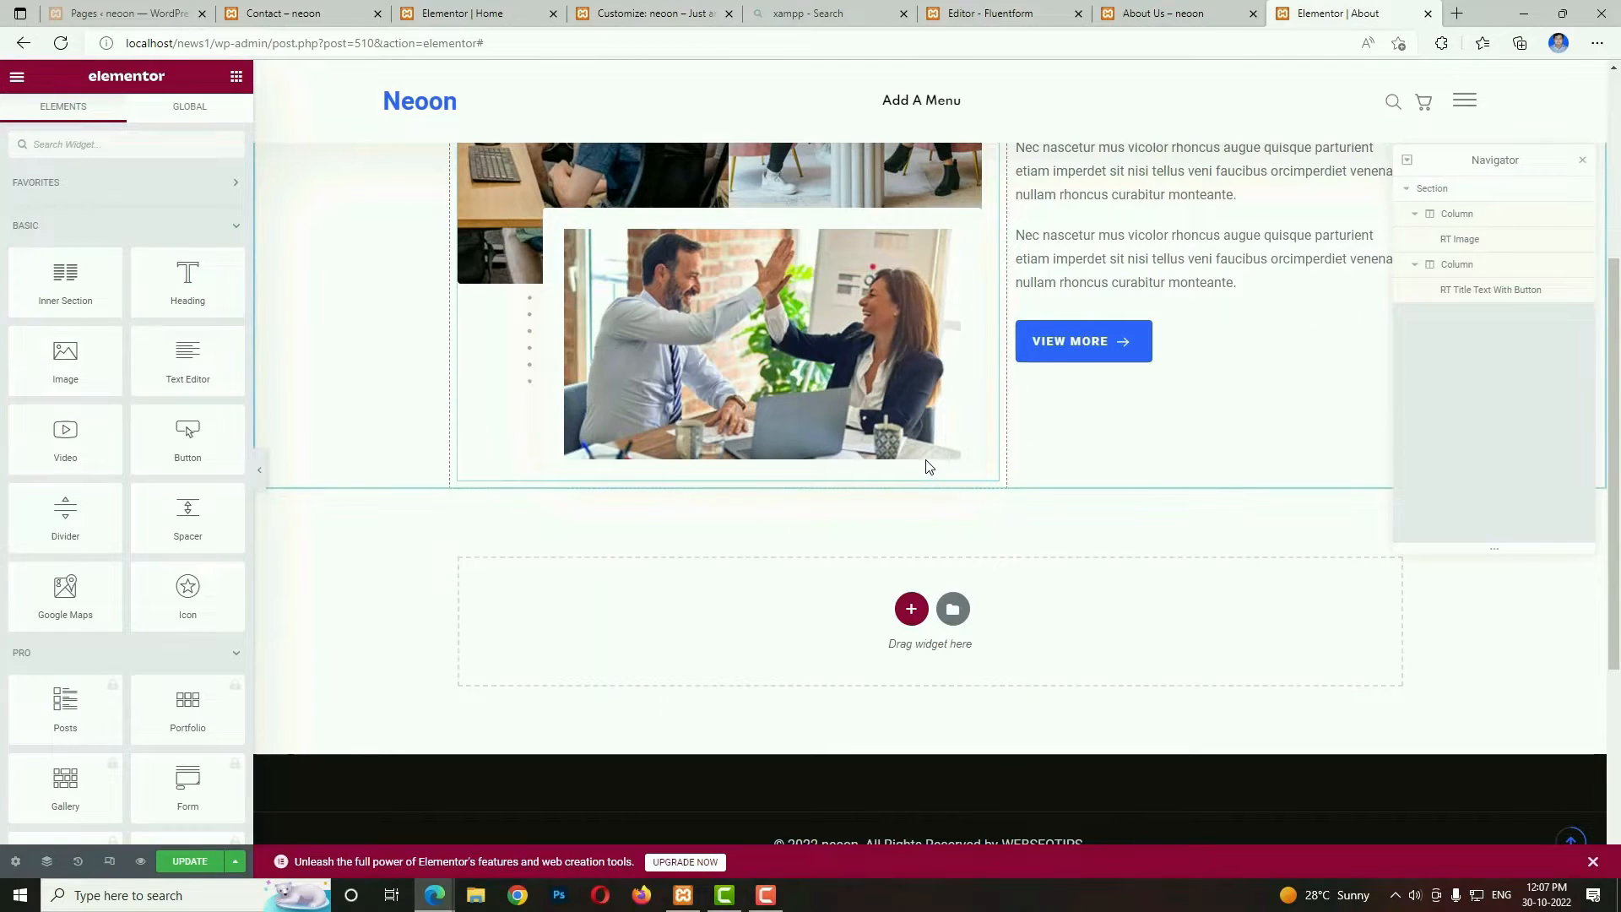
pyautogui.click(912, 609)
pyautogui.click(791, 654)
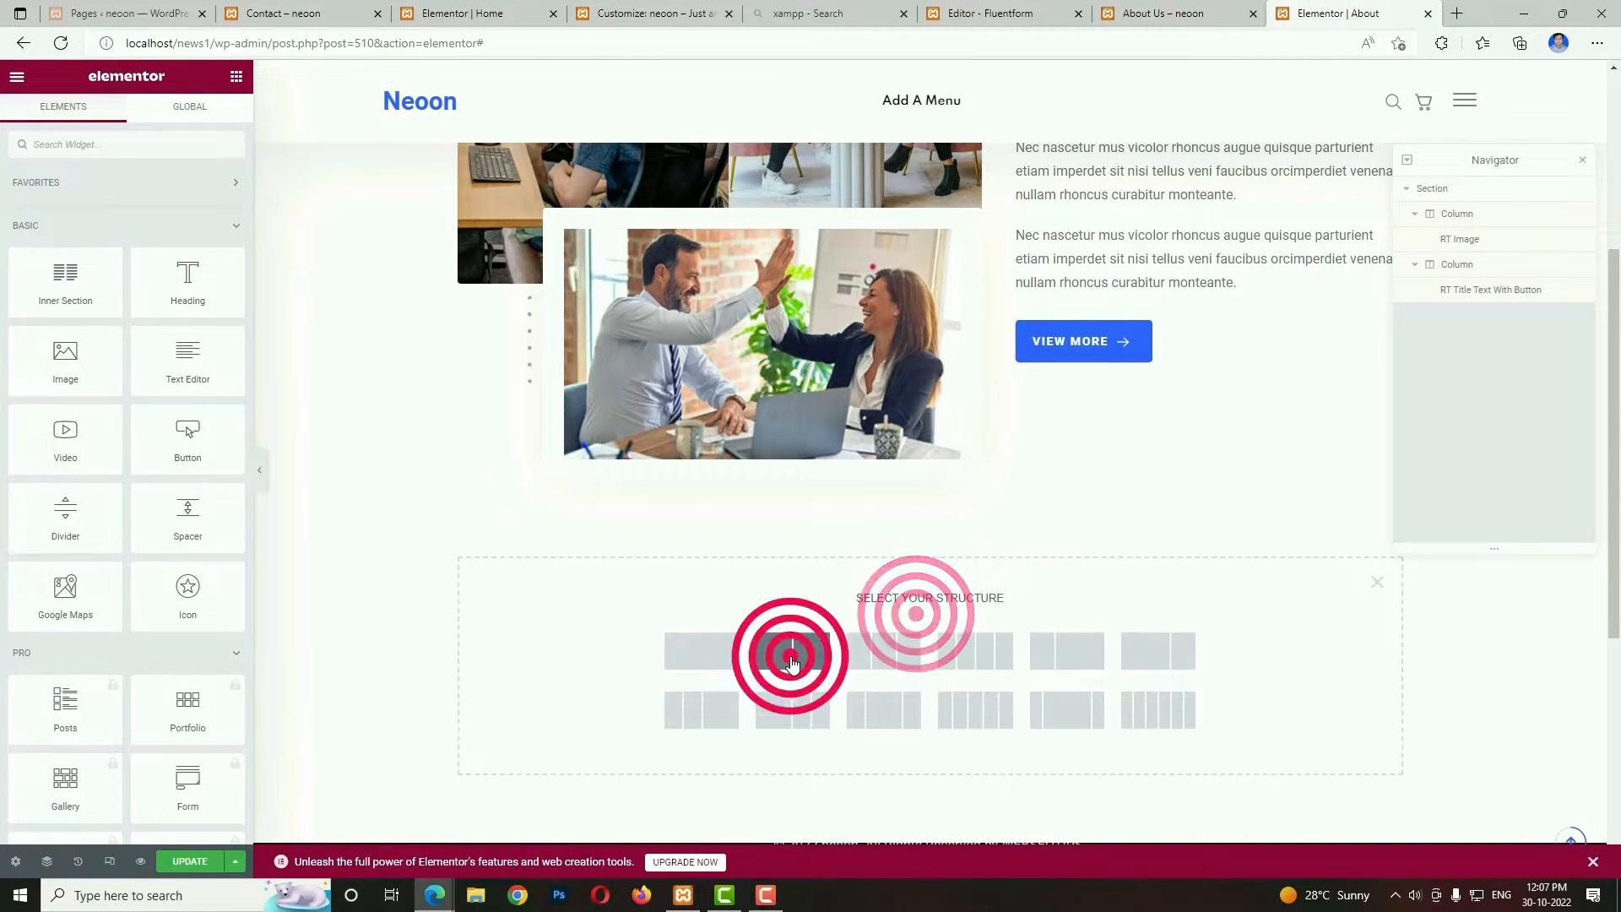
# Unlink the new section's margins and set the top margin to 80 px and the bottom margin to 40 px.
pyautogui.click(929, 481)
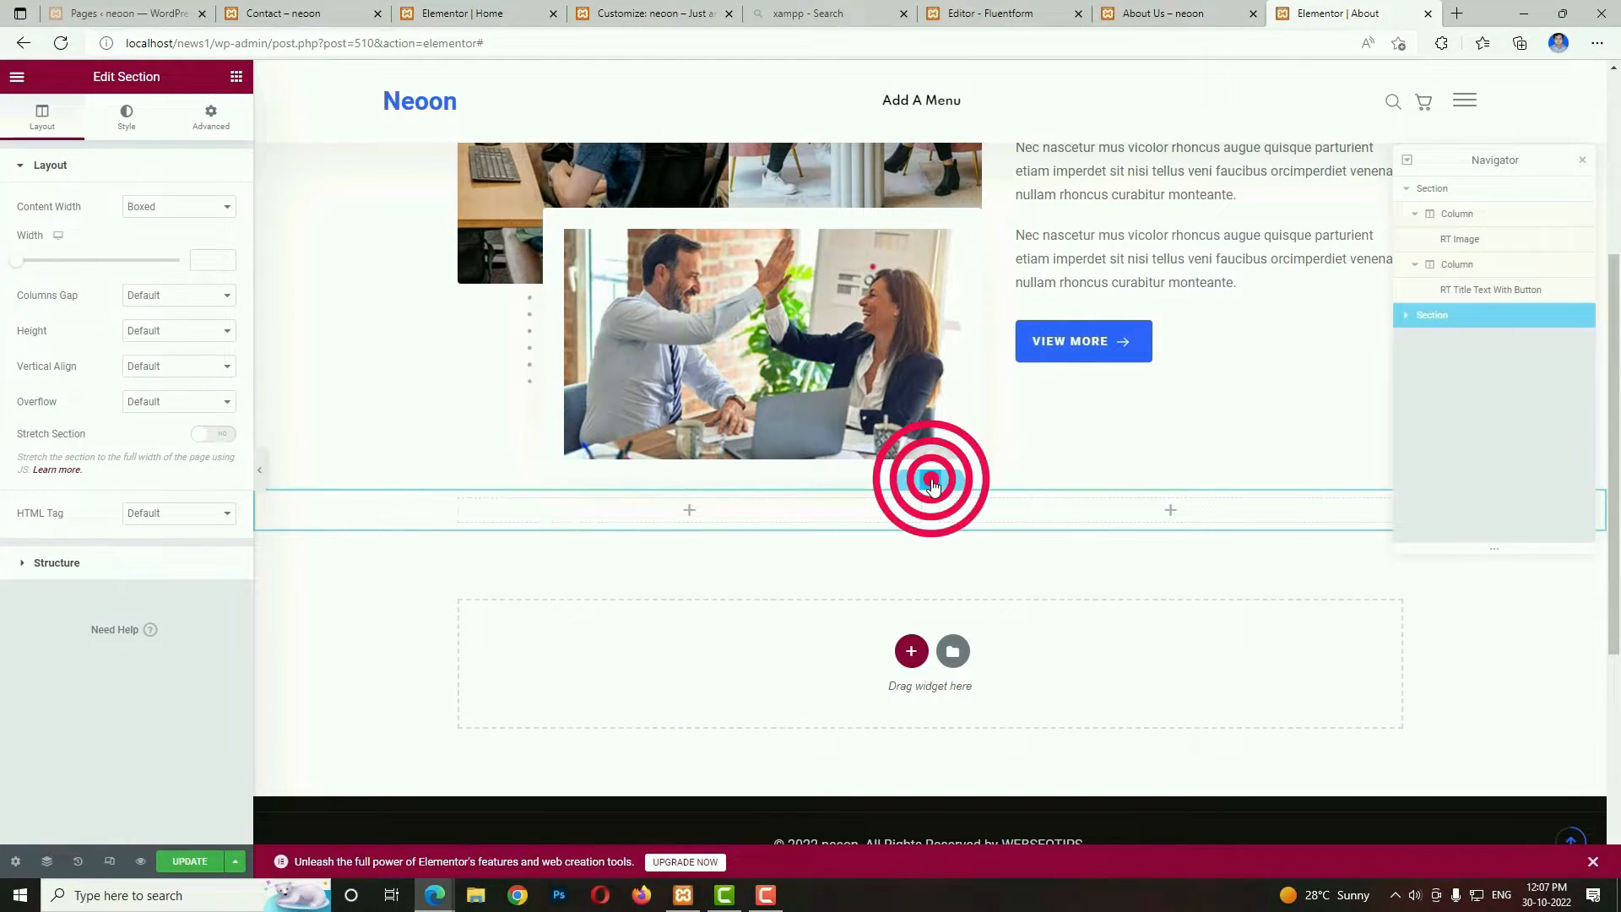
pyautogui.click(211, 115)
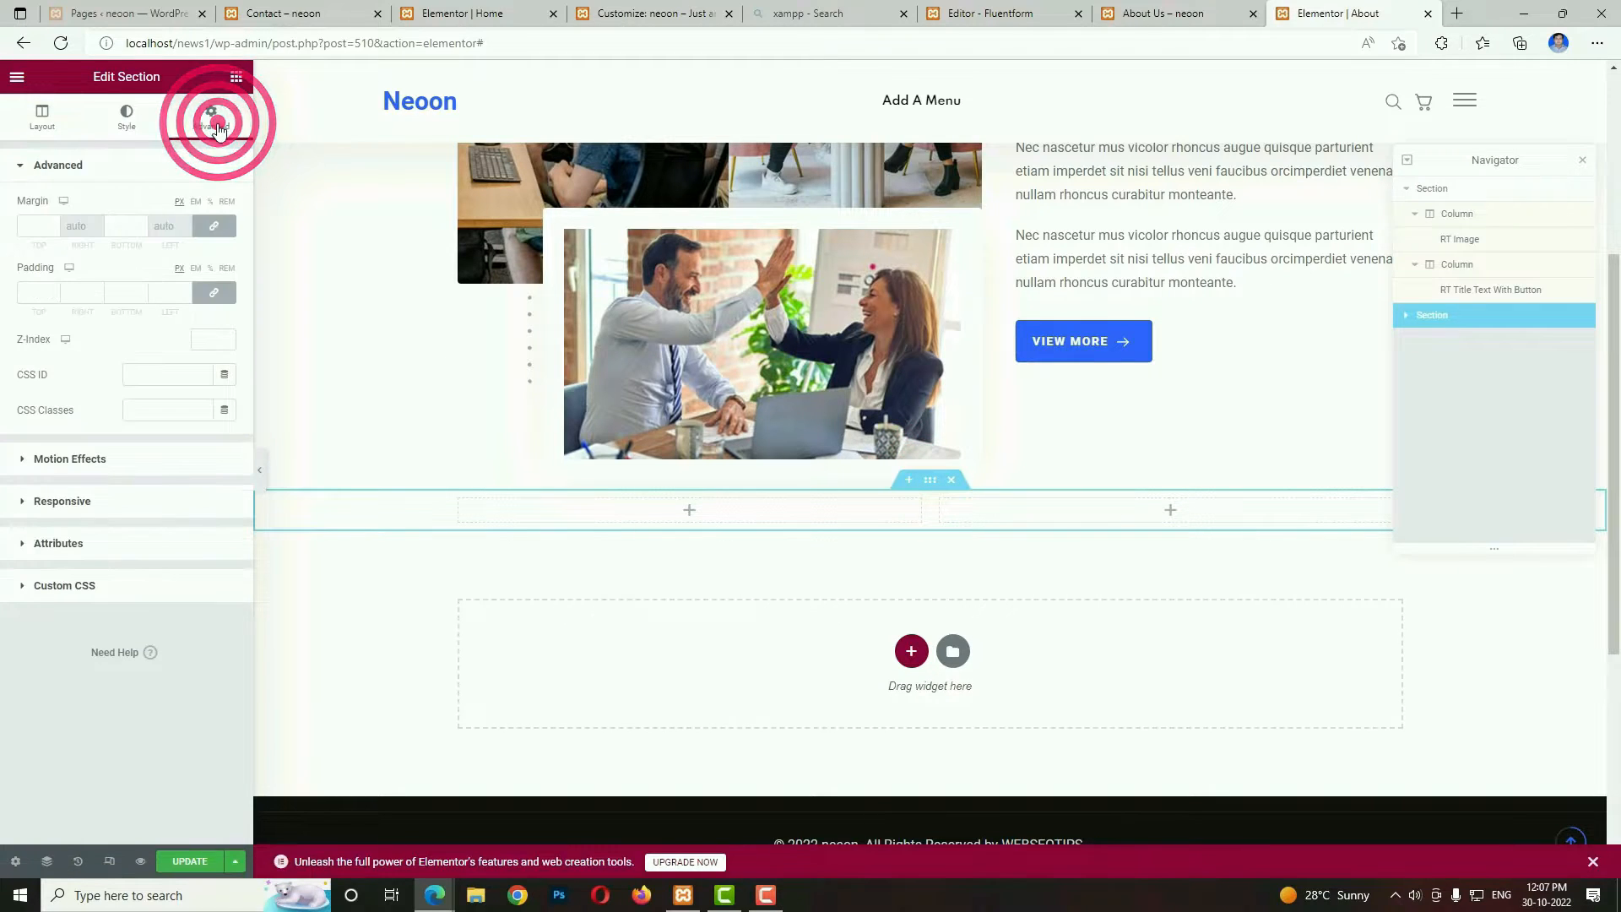
pyautogui.click(217, 225)
pyautogui.click(38, 223)
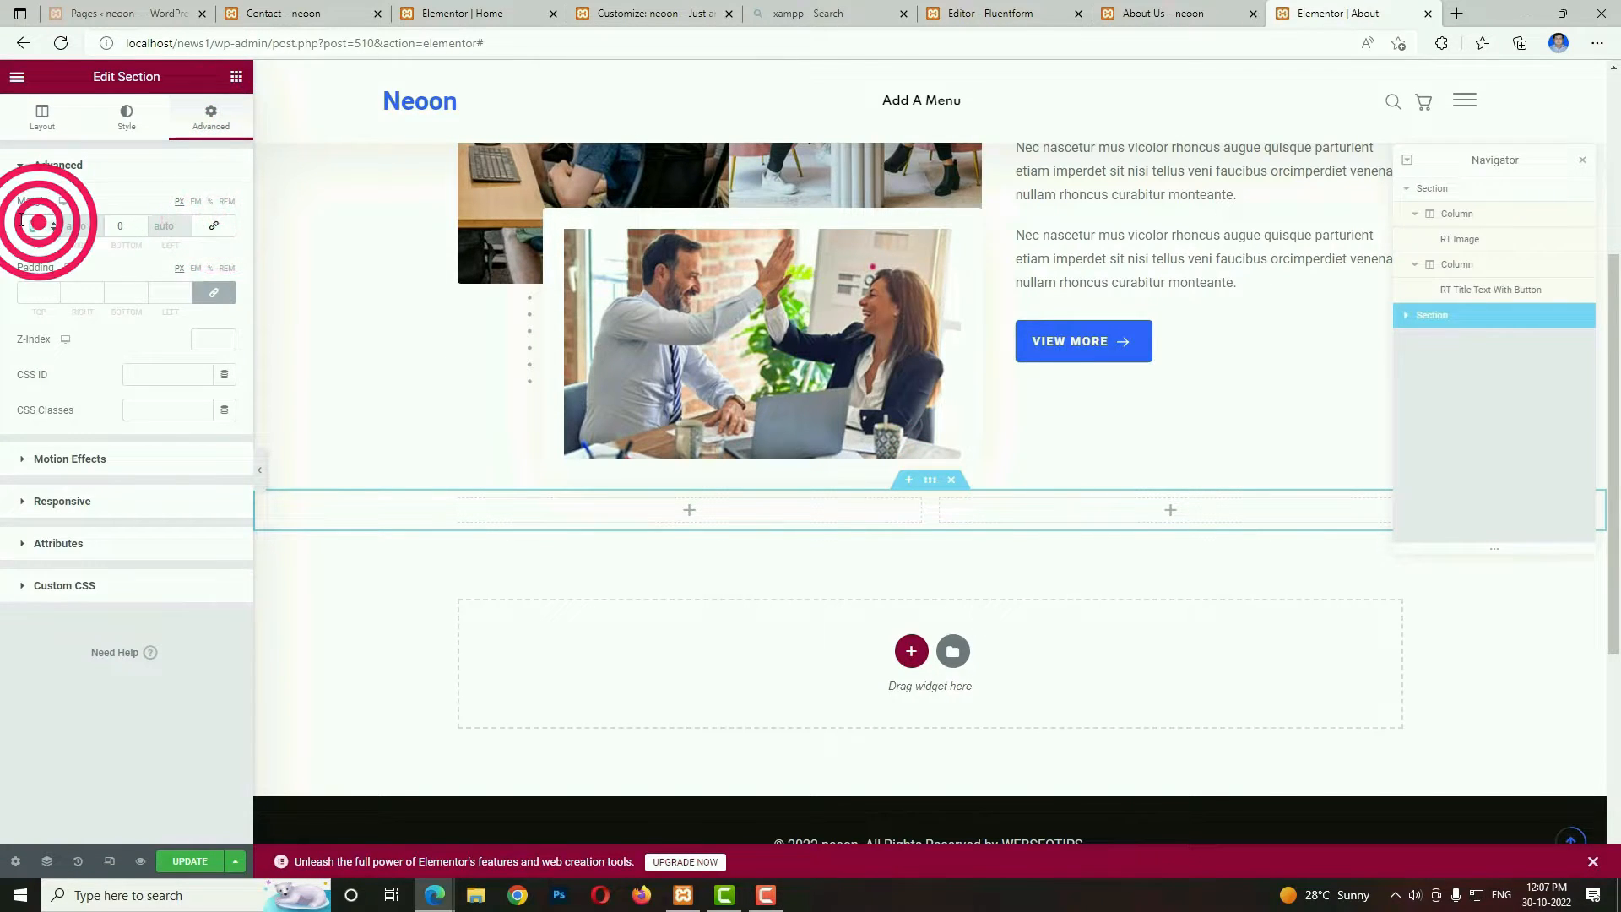
pyautogui.write('80')
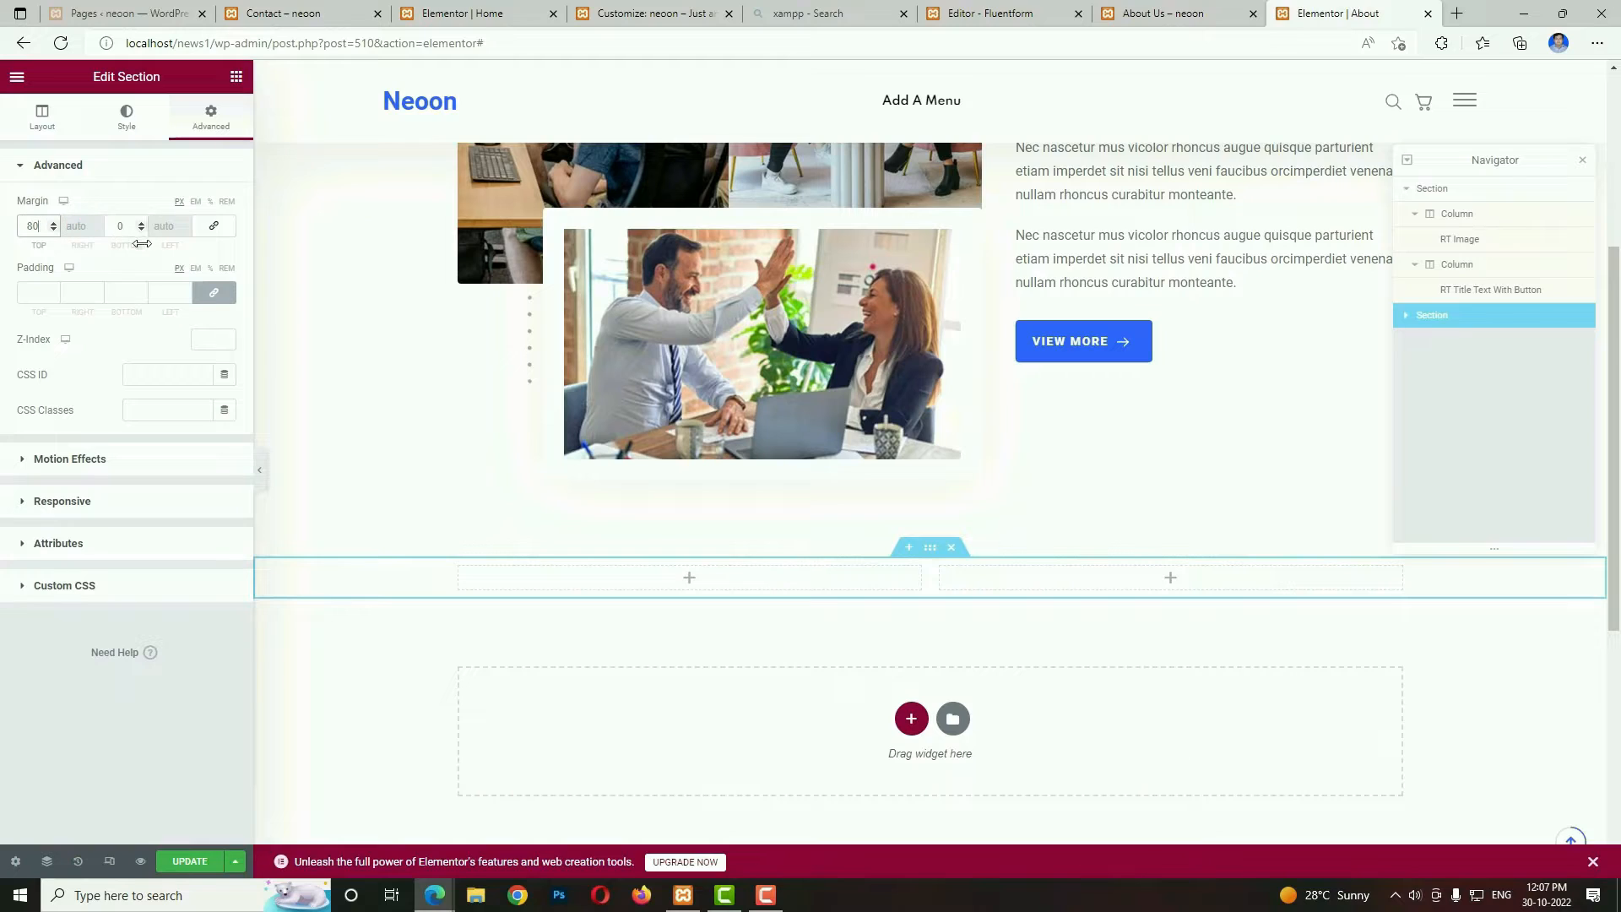
pyautogui.click(128, 226)
pyautogui.write('40')
# Unlink the section's padding values and set the top and bottom padding to 40 px each.
pyautogui.click(206, 292)
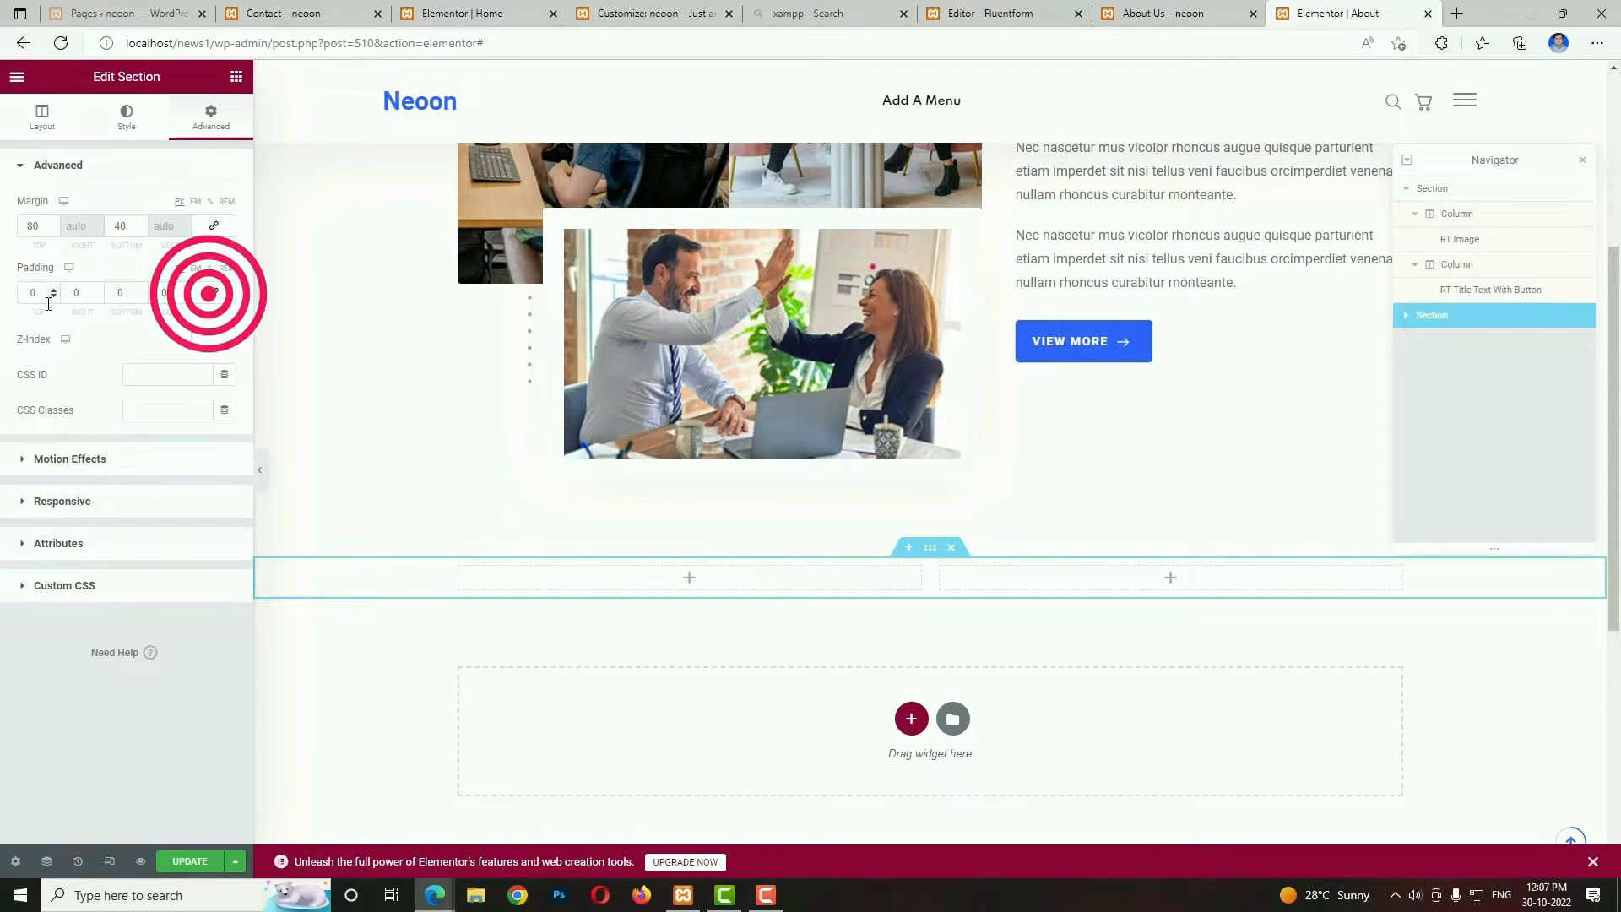
pyautogui.click(38, 294)
pyautogui.write('40')
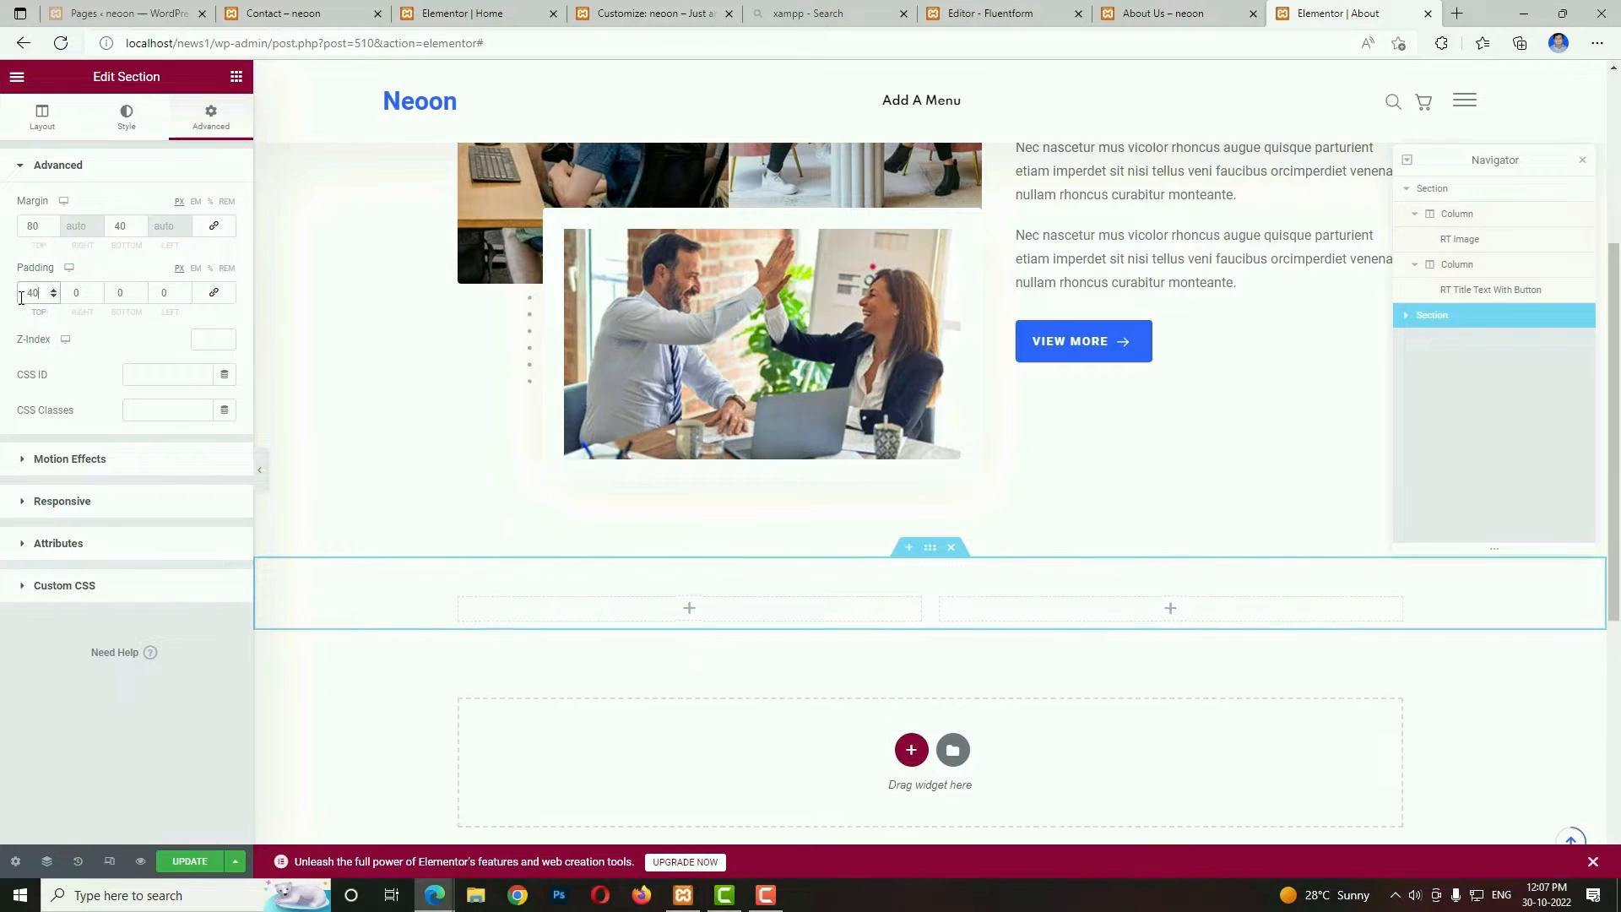
pyautogui.click(122, 293)
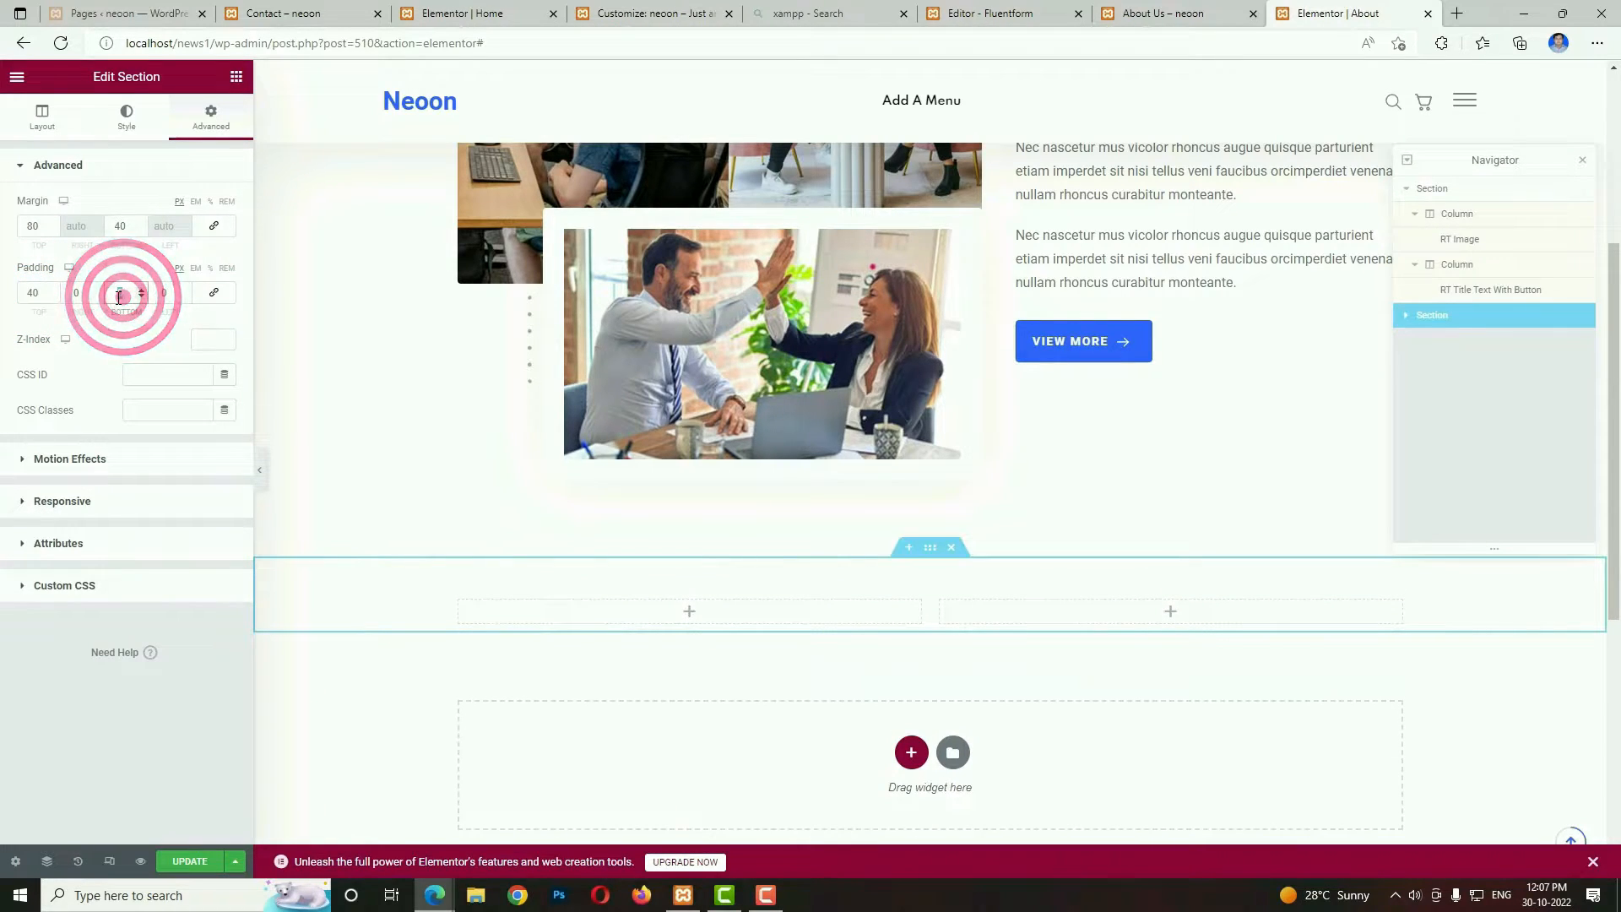
pyautogui.write('40')
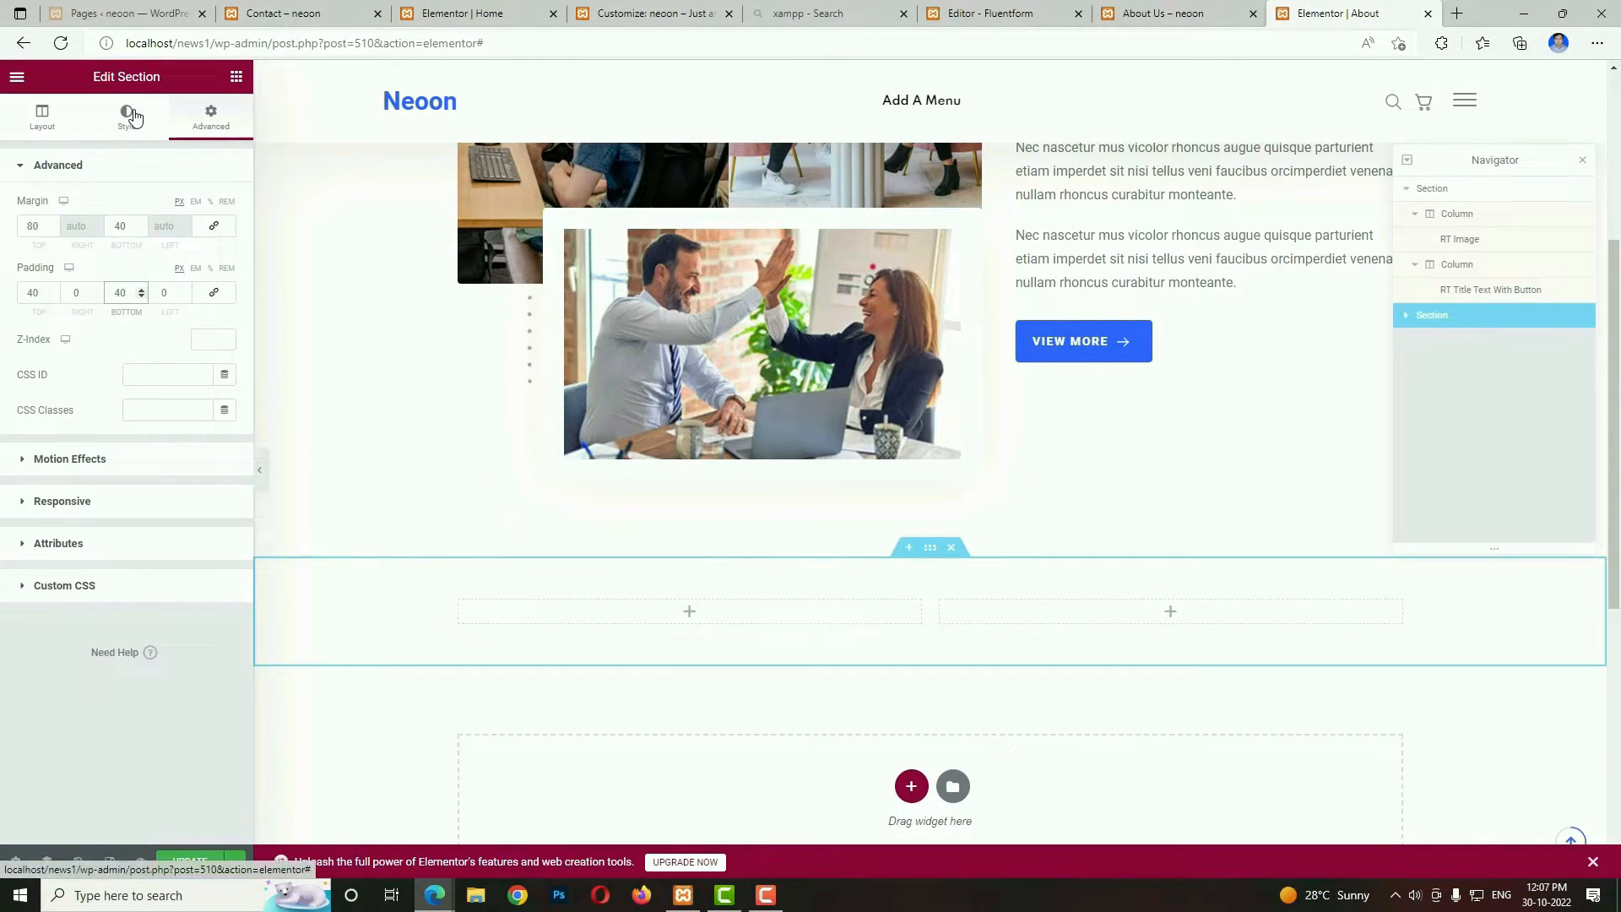
# Give the new two-column section a classic background in a light beige-grey colour.
pyautogui.click(128, 115)
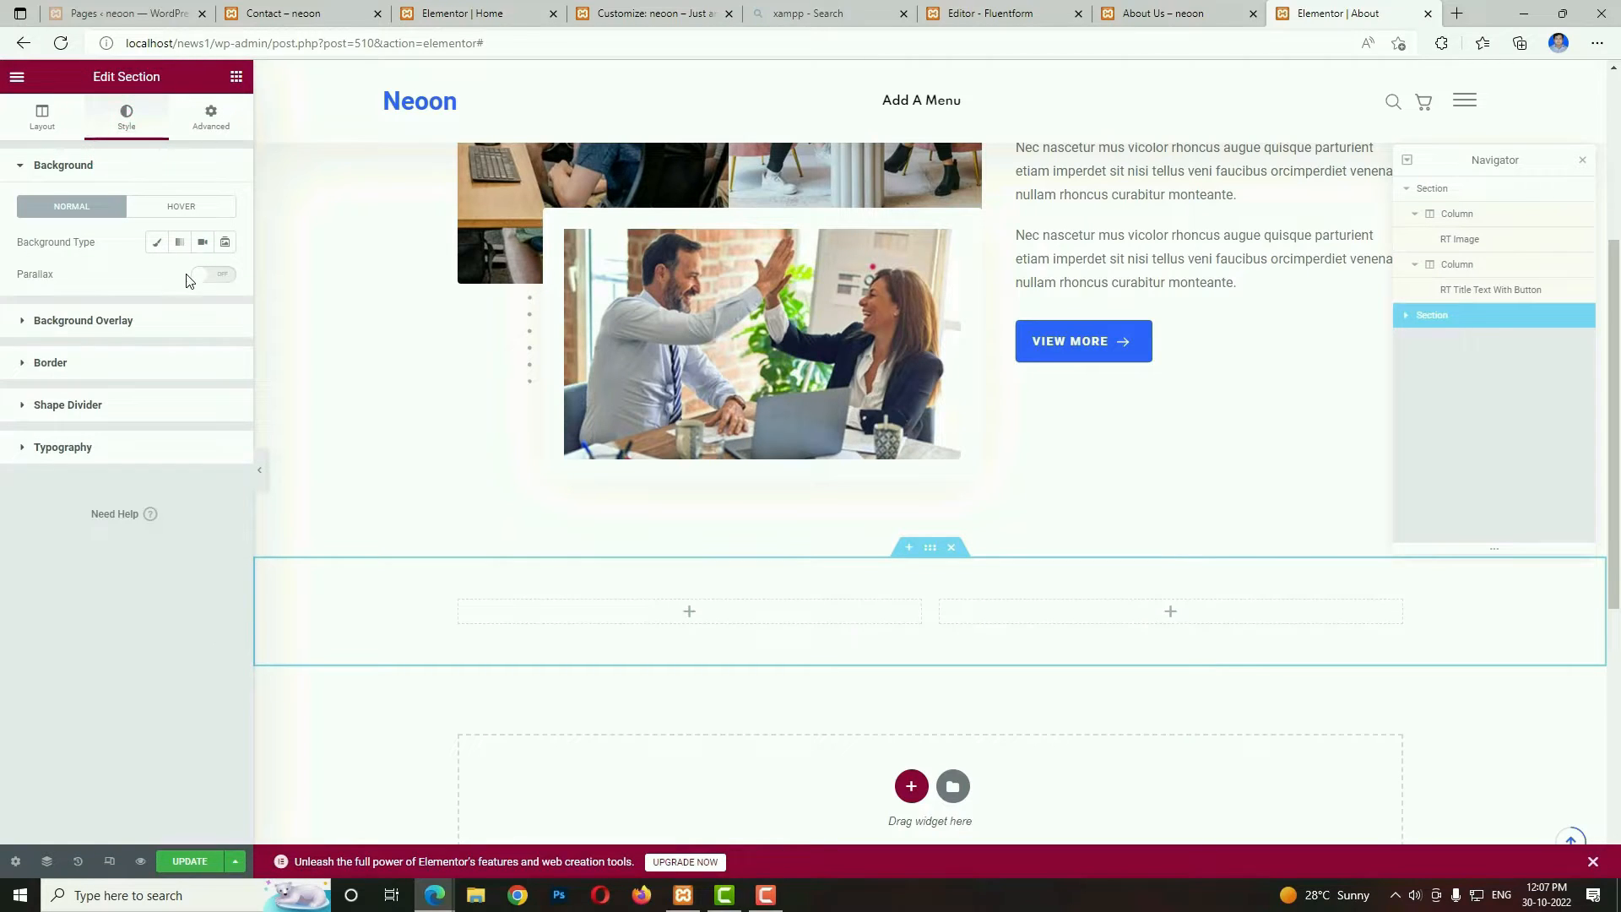
pyautogui.click(156, 242)
pyautogui.click(222, 278)
pyautogui.click(75, 380)
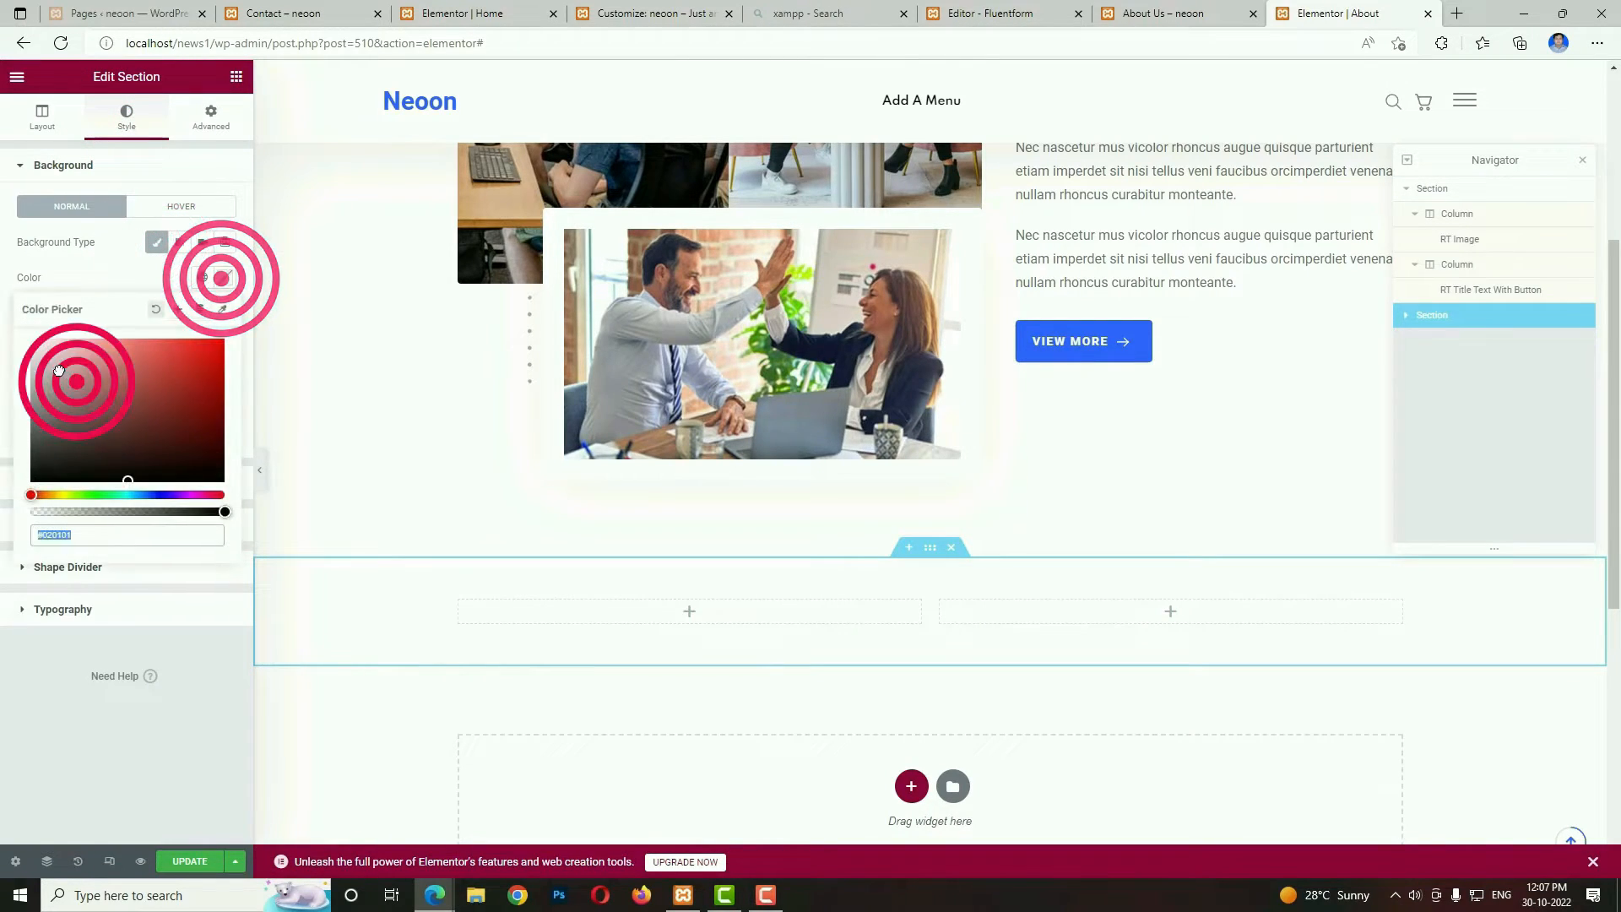
pyautogui.write('#ECECEC')
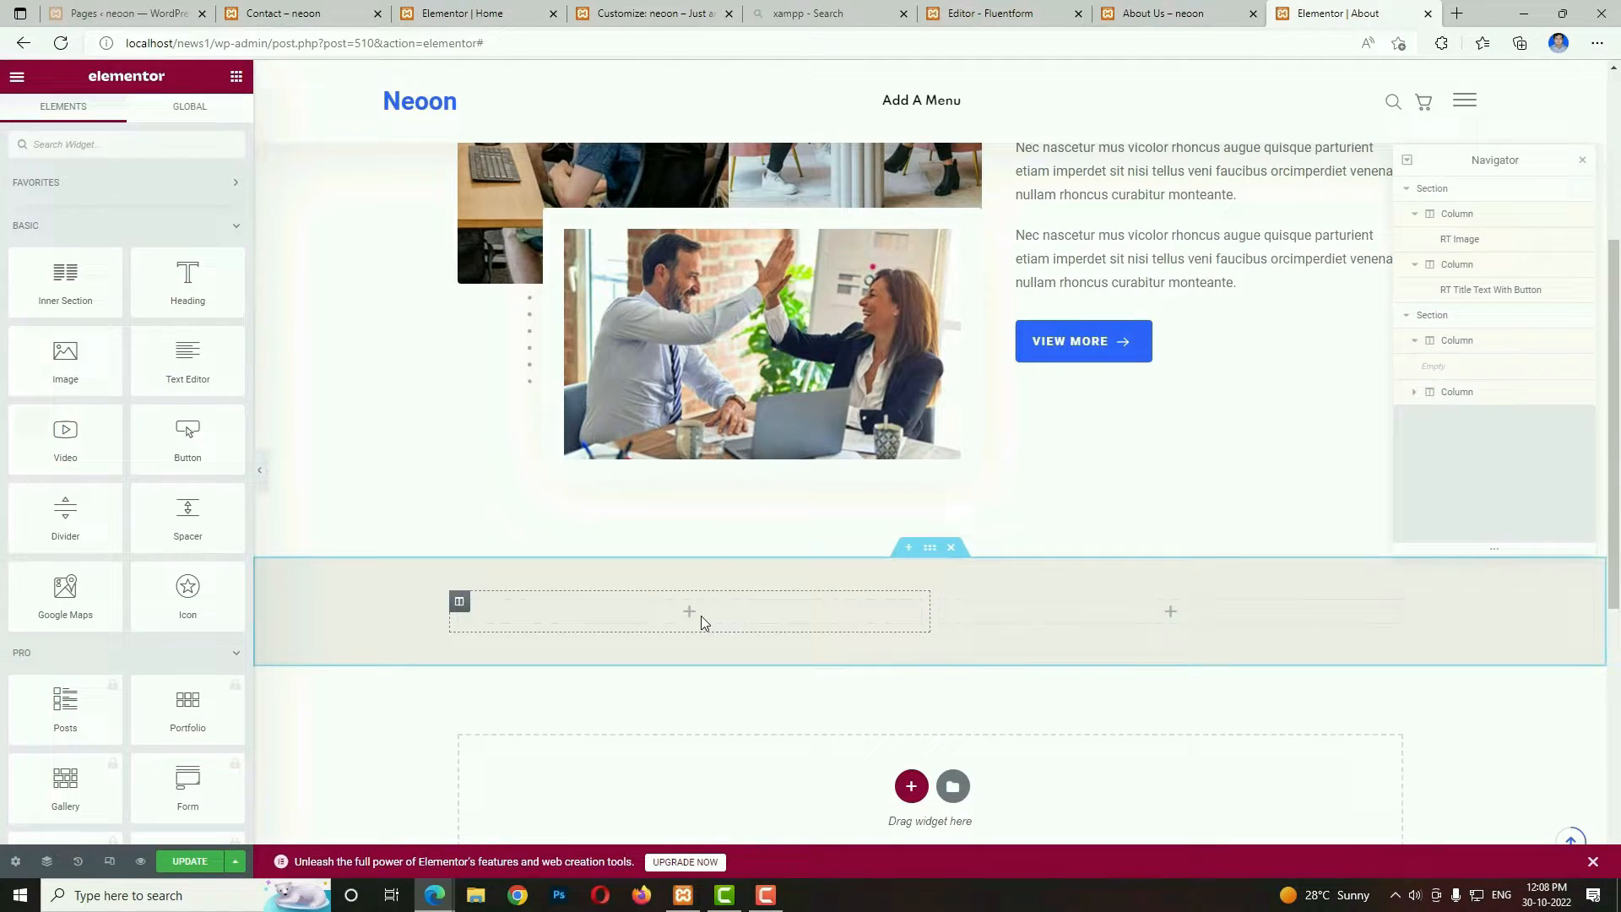
# Find the title widgets and add an RT Title Text With Button widget to the new section's first column.
pyautogui.click(689, 611)
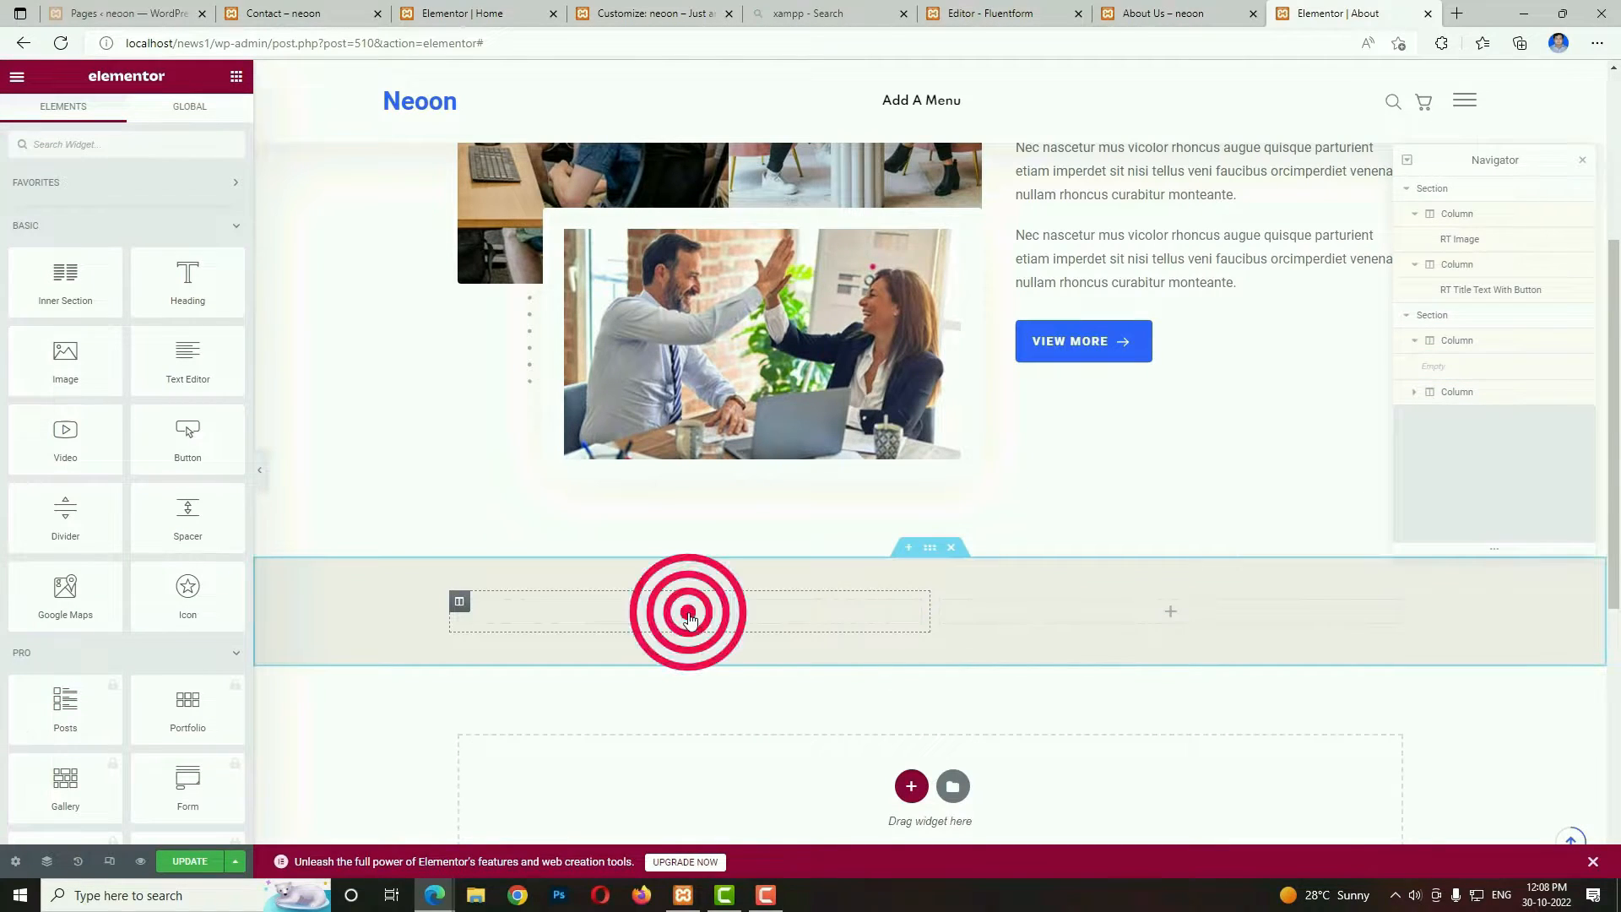
pyautogui.click(126, 140)
pyautogui.write('tit')
pyautogui.moveTo(199, 287); pyautogui.dragTo(535, 615)
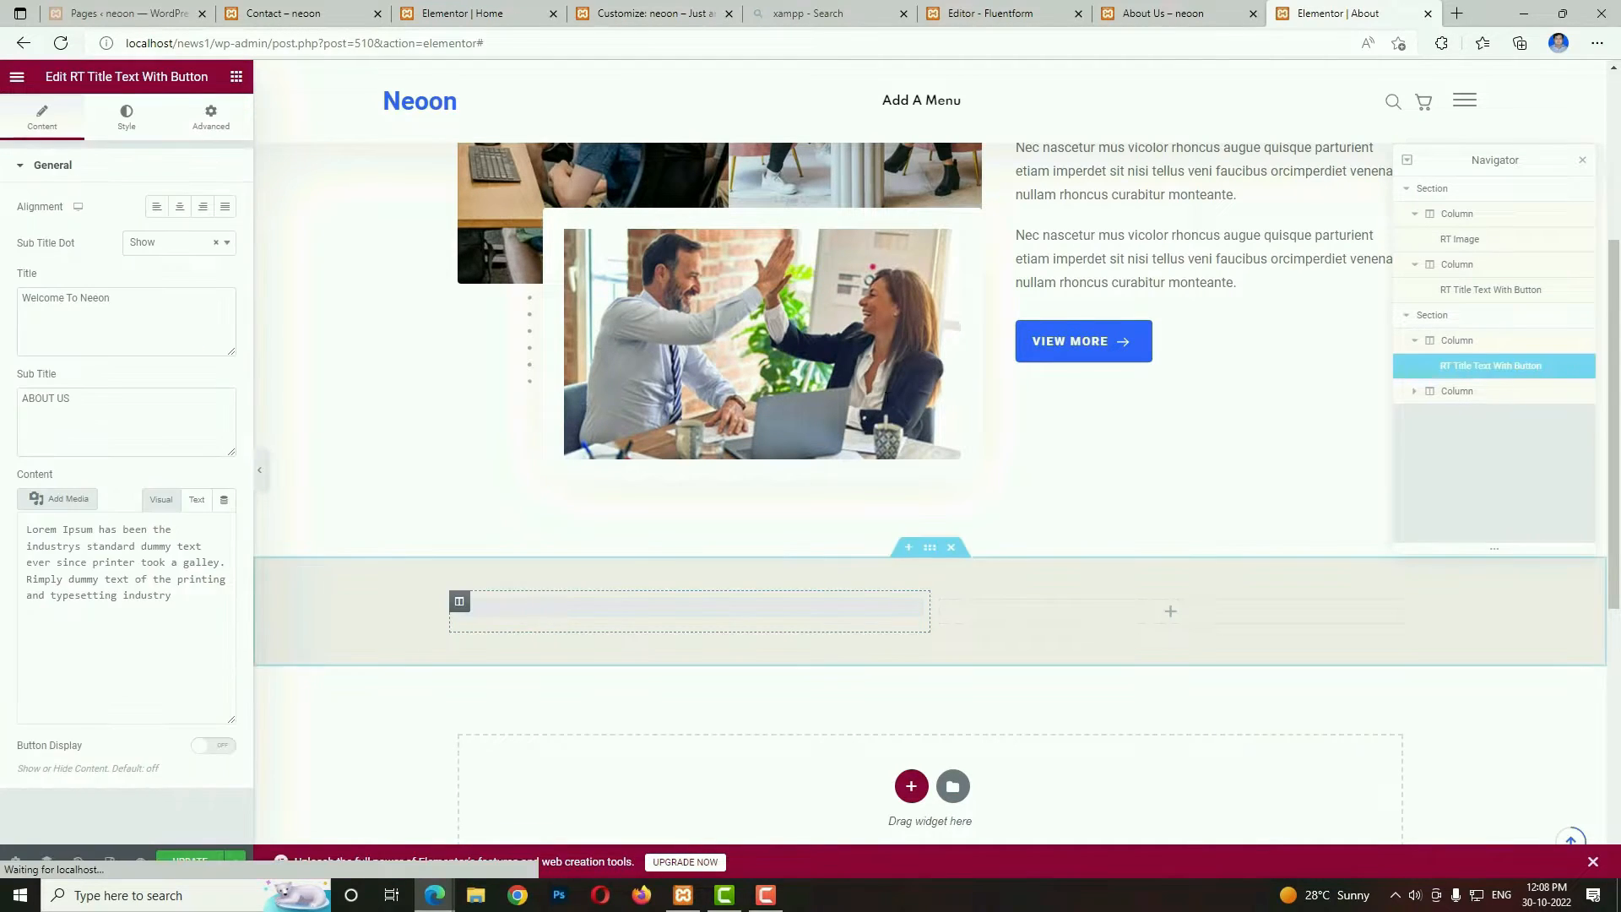
# Set the new widget's title to "We Develop & Create Digital Future.", copied from the reference About Us page, and clear its subtitle.
pyautogui.click(1163, 14)
pyautogui.doubleClick(478, 350)
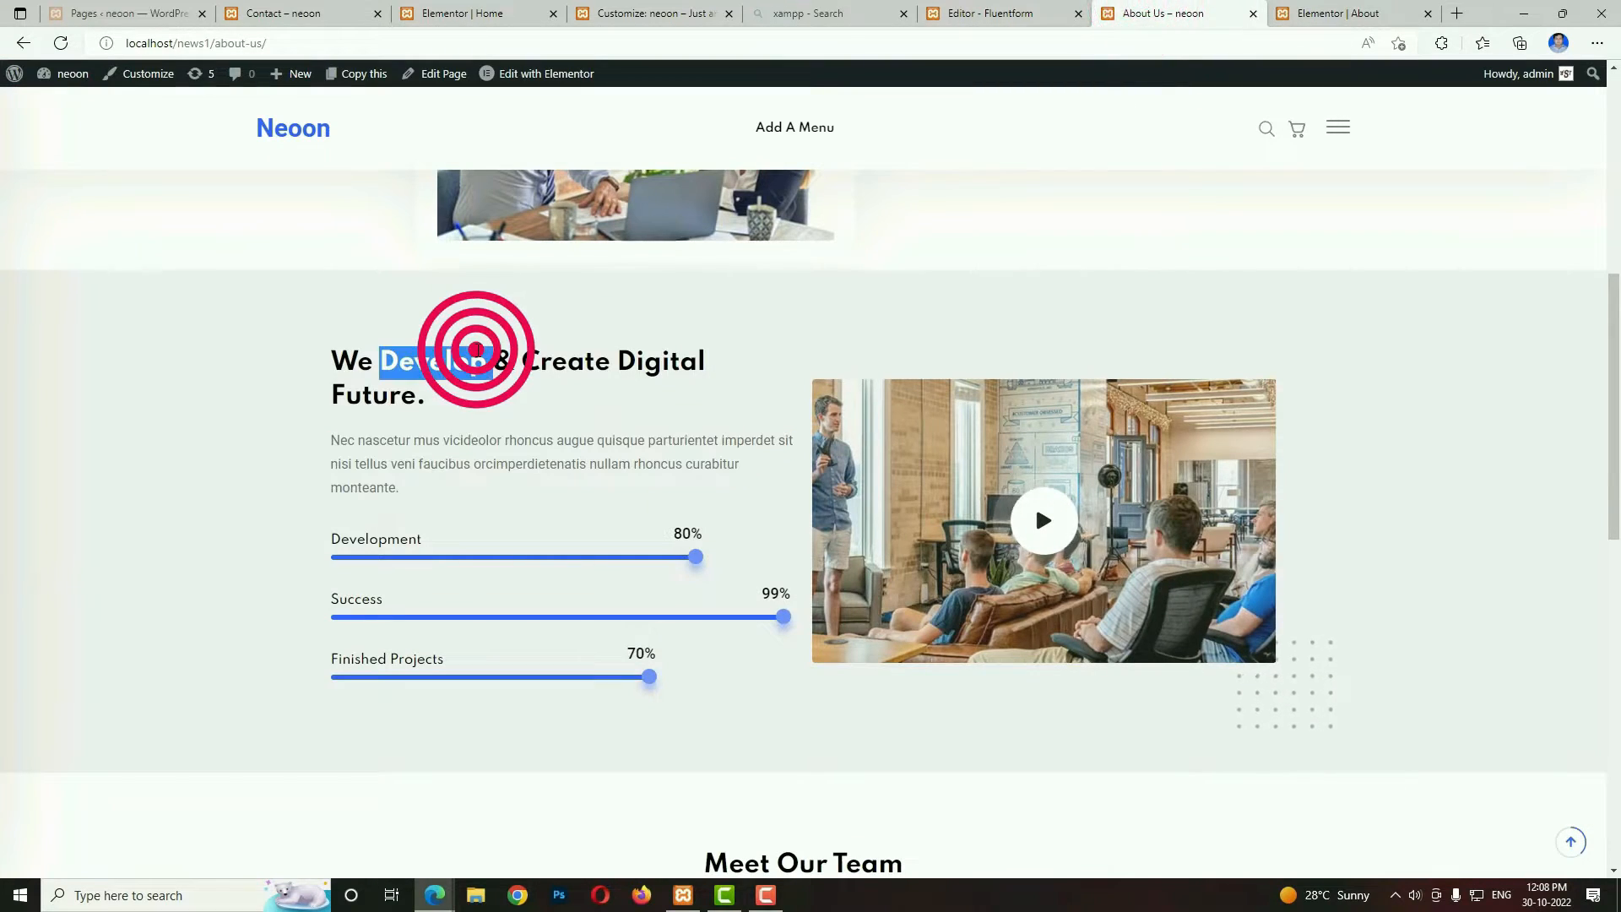
pyautogui.click(477, 351)
pyautogui.hotkey('ctrl', 'c')
pyautogui.click(1296, 14)
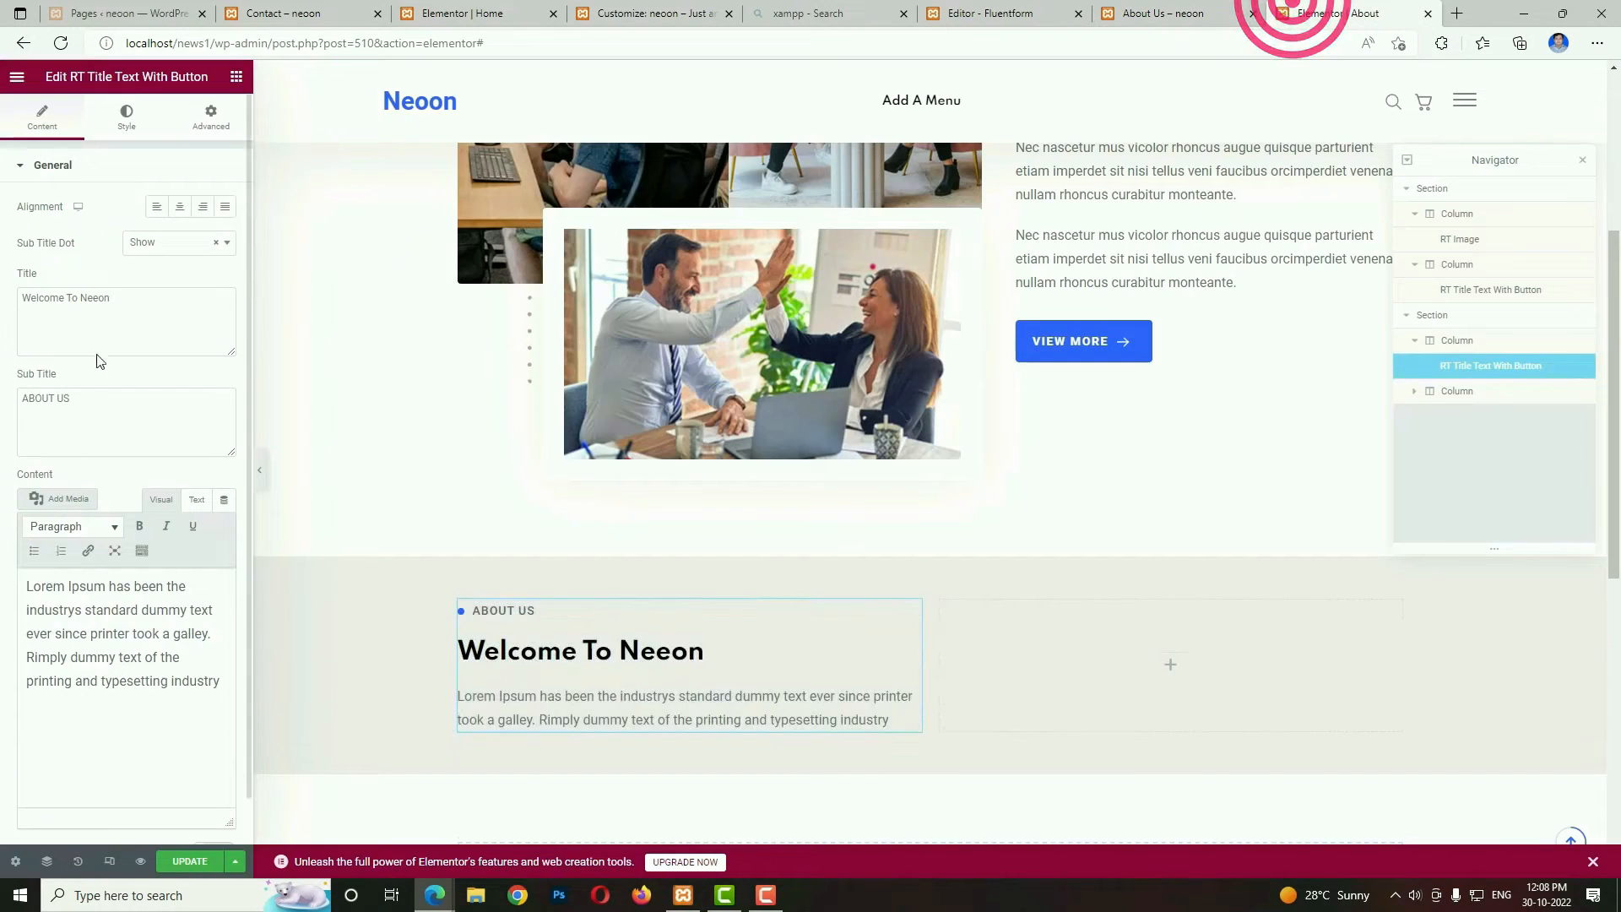
pyautogui.tripleClick(145, 306)
pyautogui.hotkey('ctrl', 'v')
pyautogui.tripleClick(119, 416)
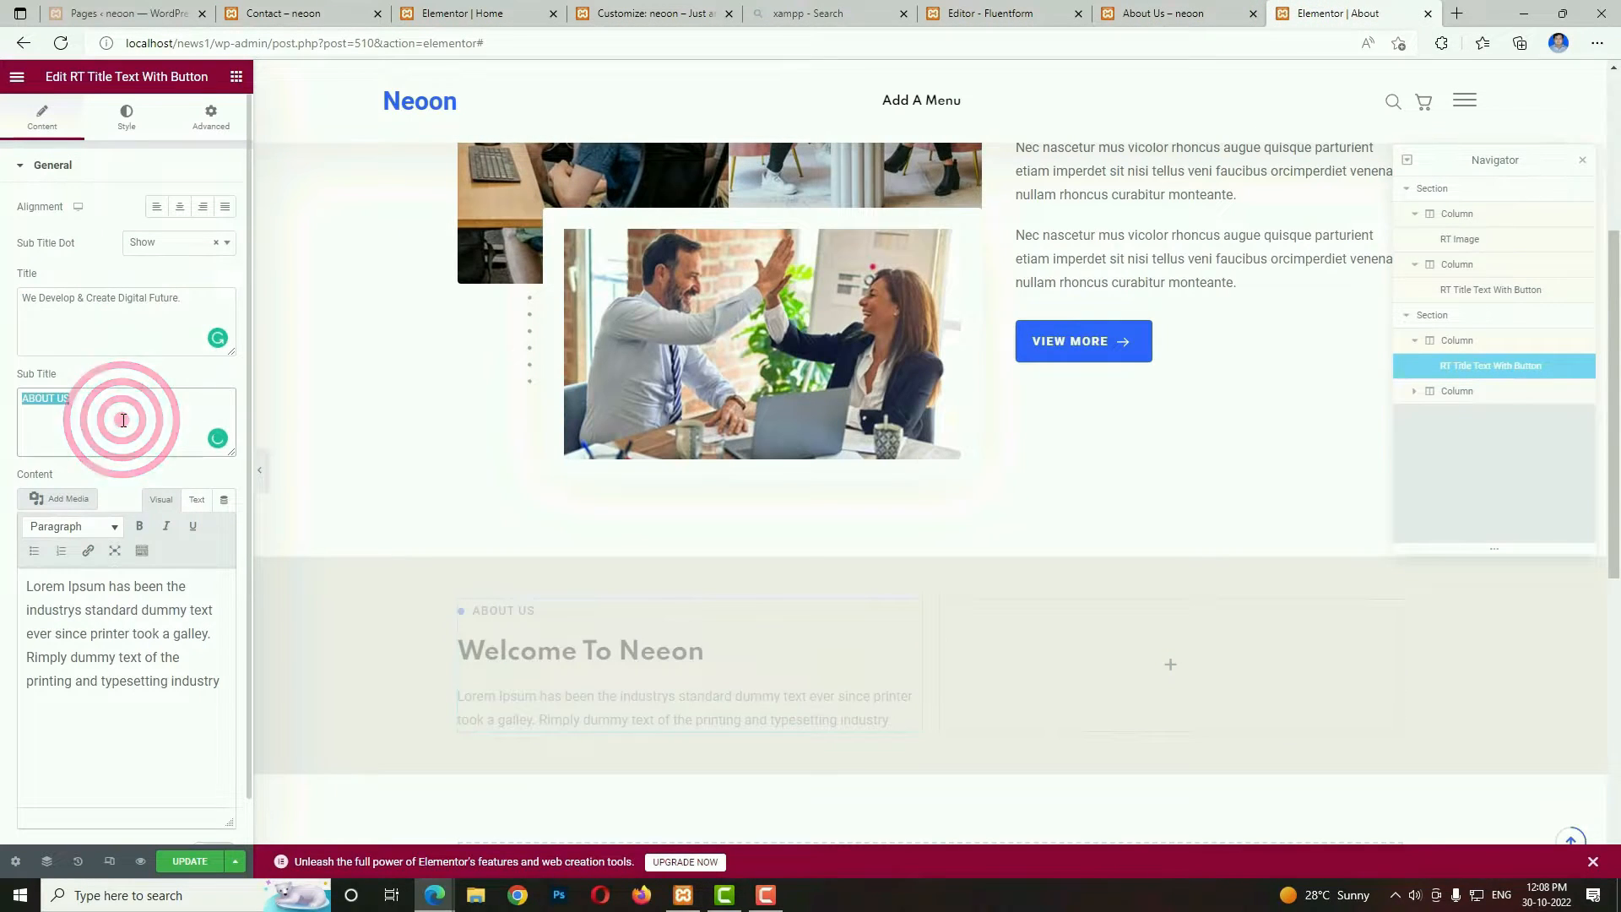
pyautogui.press('BackSpace')
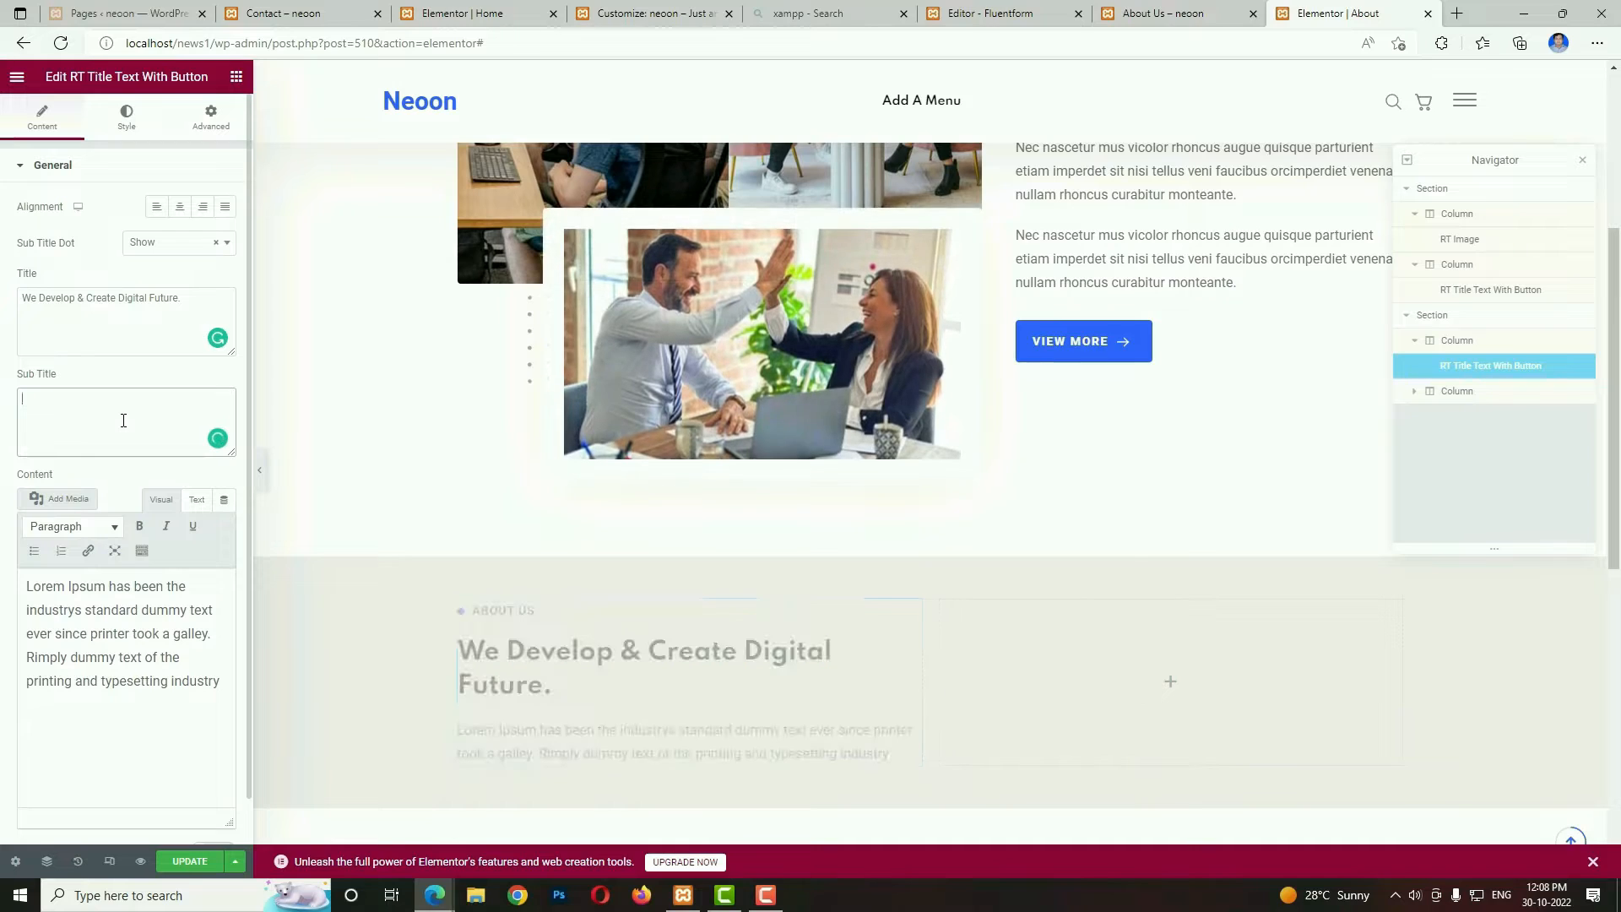
# Replace the new widget's content with the "Nec nascetur mus vicideolor" paragraph copied from the reference About Us page.
pyautogui.click(1165, 13)
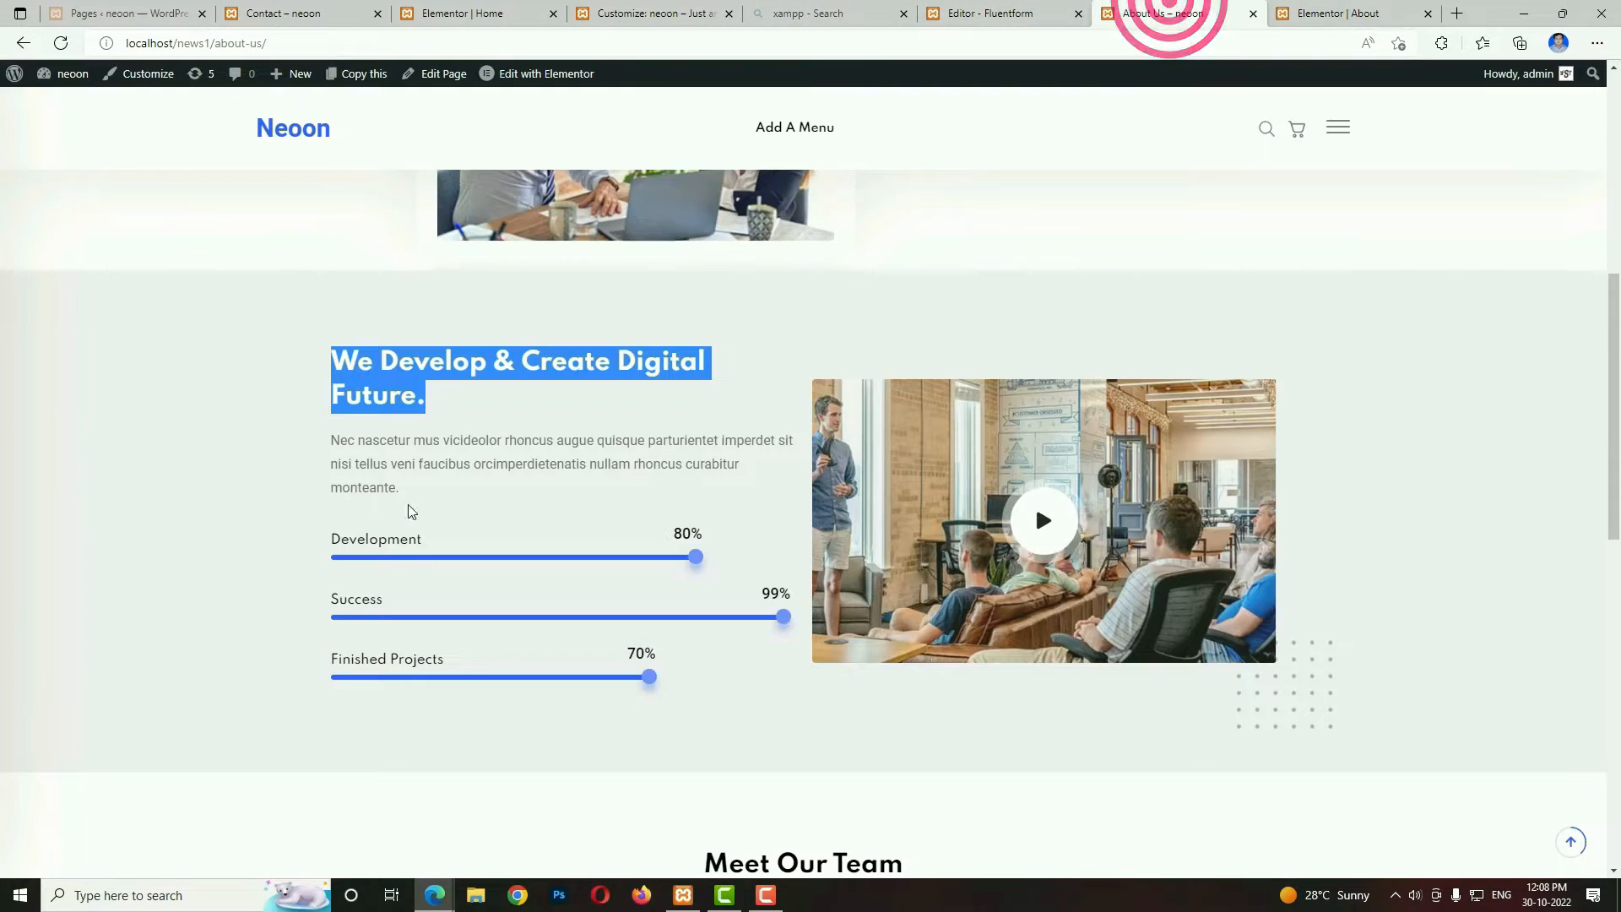
pyautogui.moveTo(408, 486); pyautogui.dragTo(331, 451)
pyautogui.hotkey('ctrl', 'c')
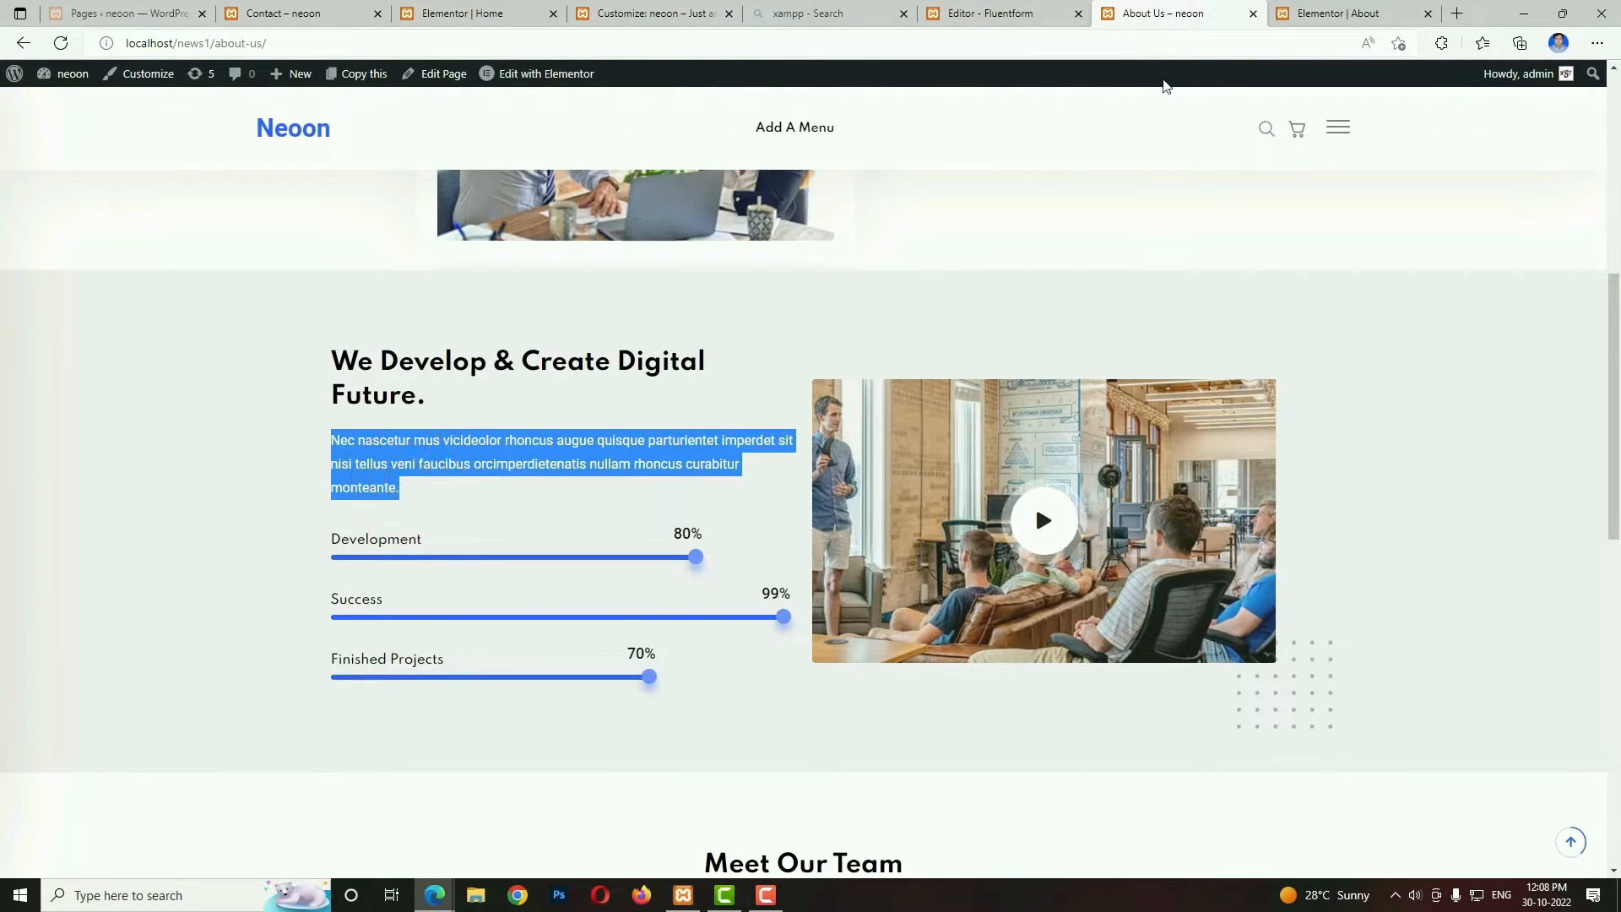
pyautogui.click(1301, 13)
pyautogui.click(65, 688)
pyautogui.hotkey('ctrl', 'a')
pyautogui.hotkey('ctrl', 'v')
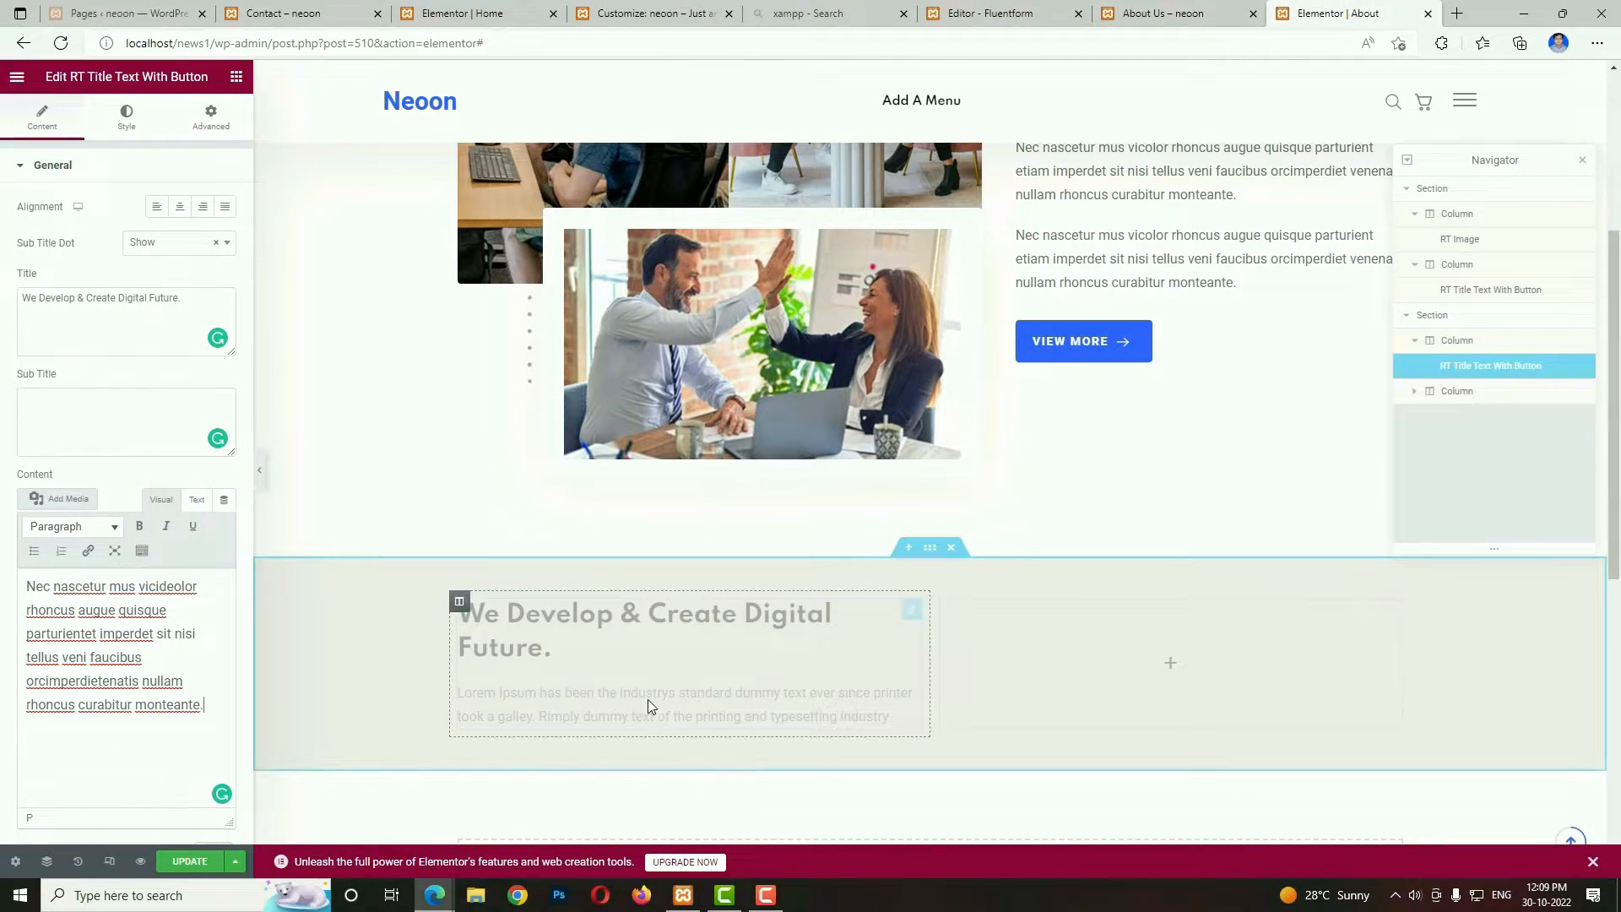
# Search the widgets for "progr" and add an RT Progress Bar below the "We Develop & Create Digital Future." text.
pyautogui.click(1346, 5)
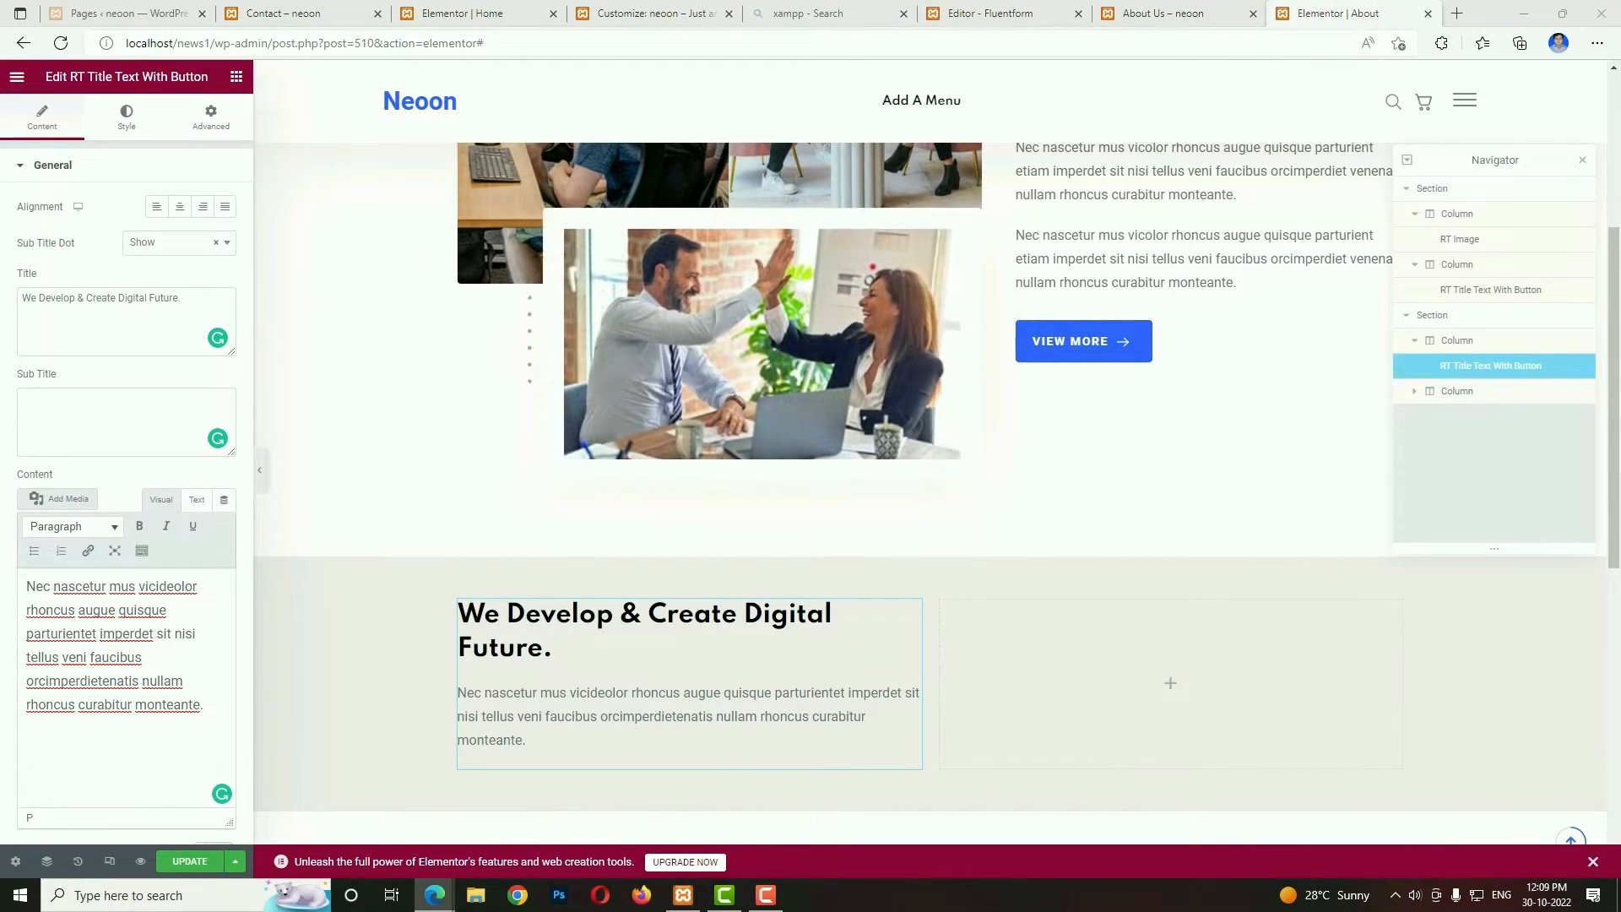
pyautogui.click(236, 76)
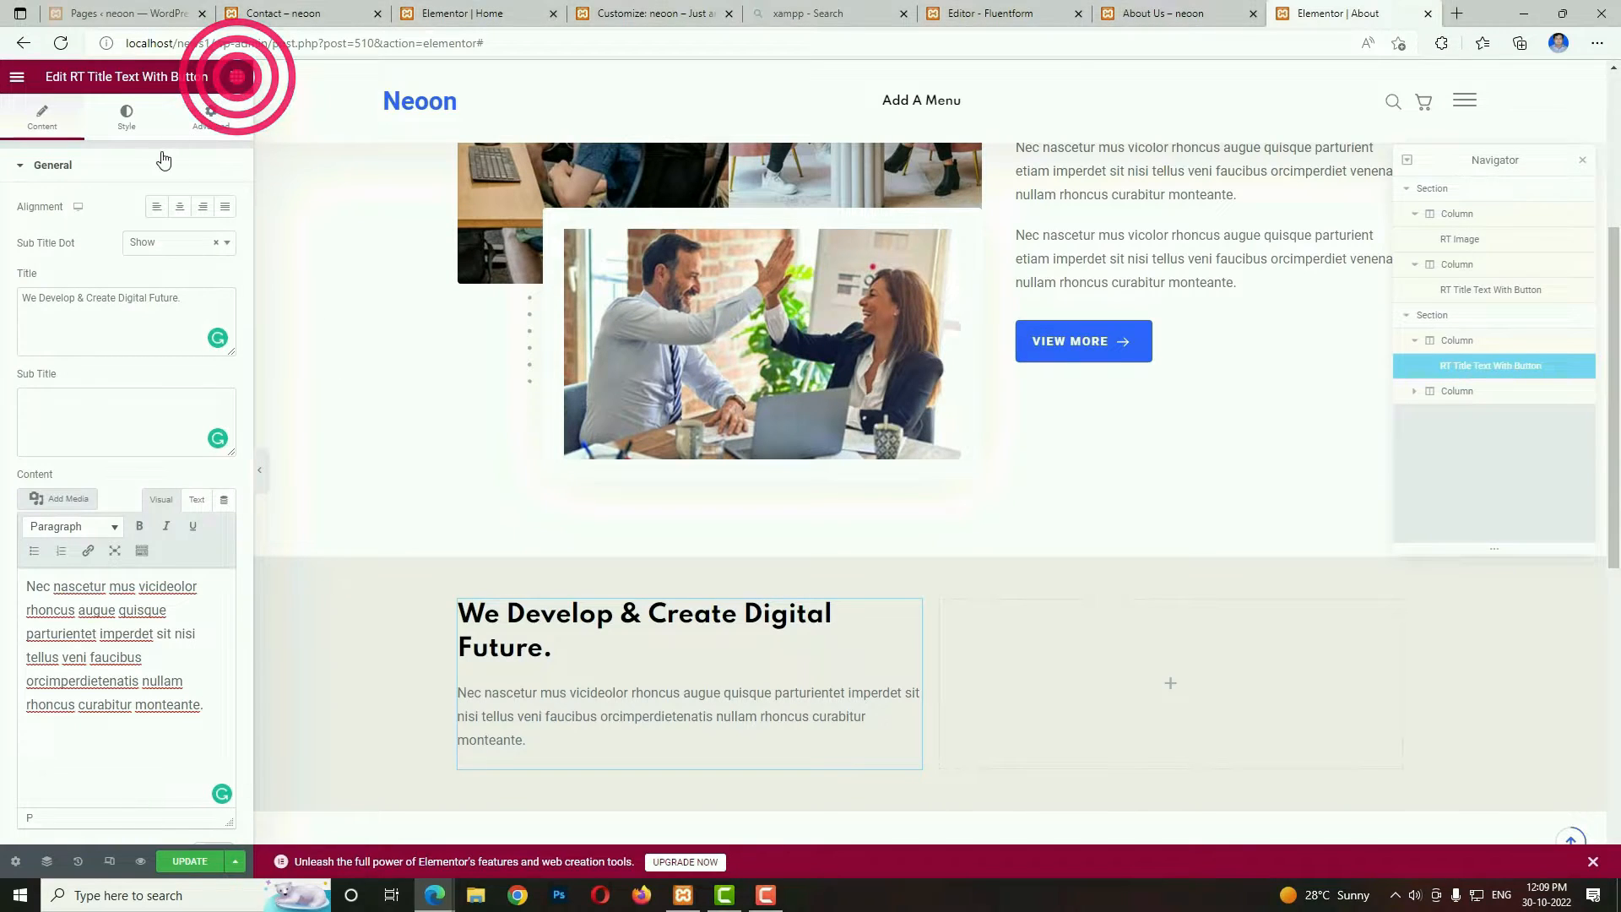
pyautogui.write('progre')
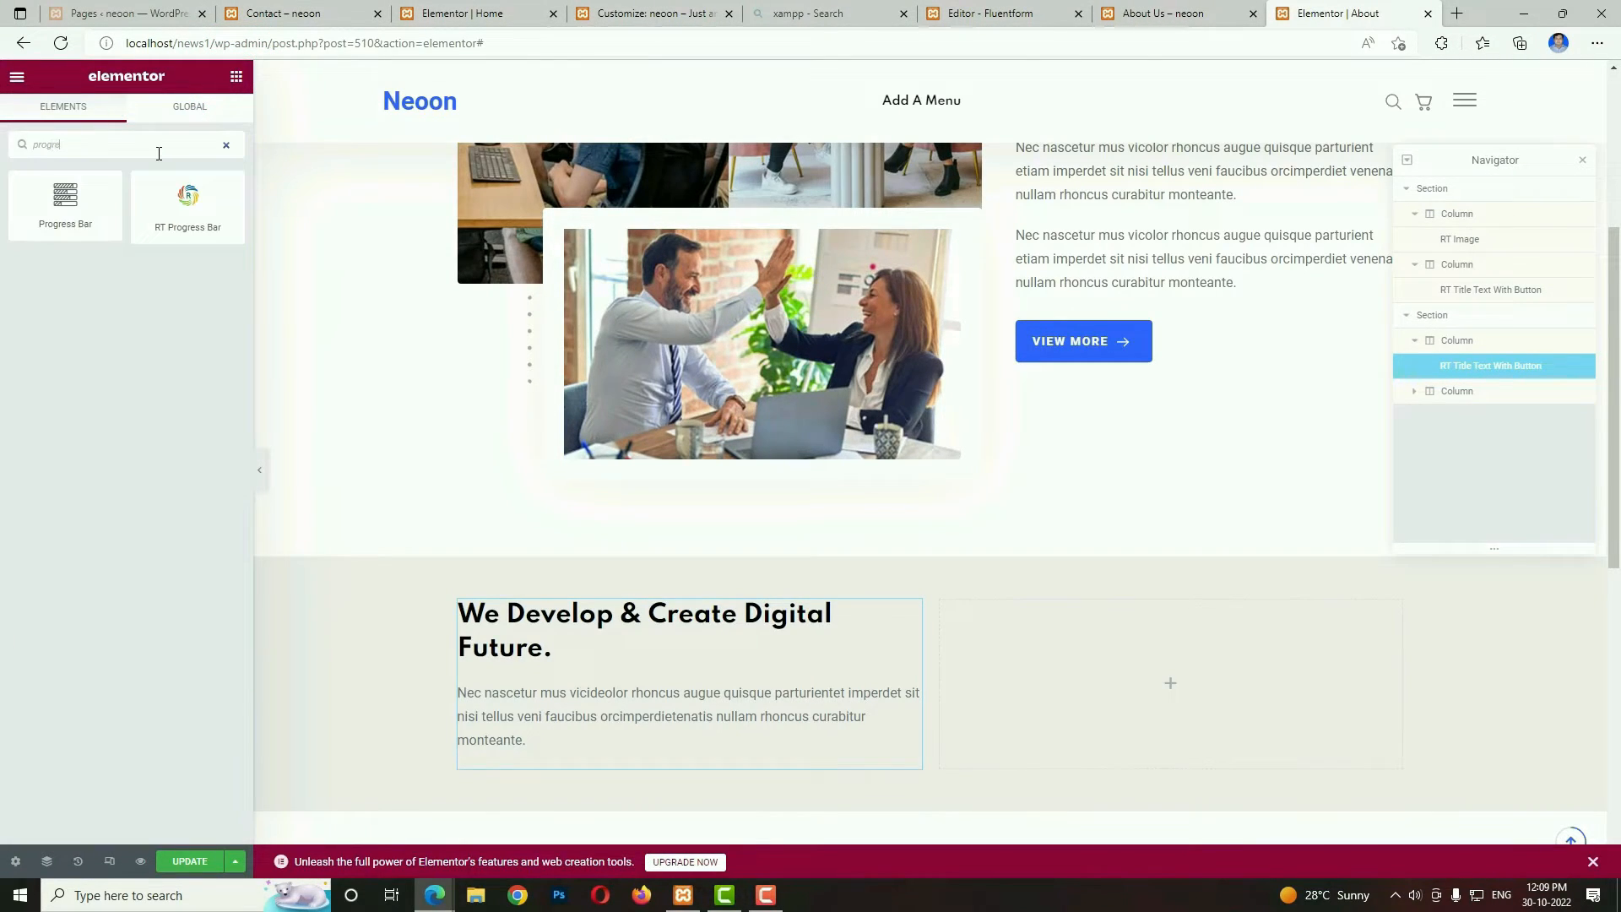
pyautogui.moveTo(438, 448); pyautogui.dragTo(543, 731)
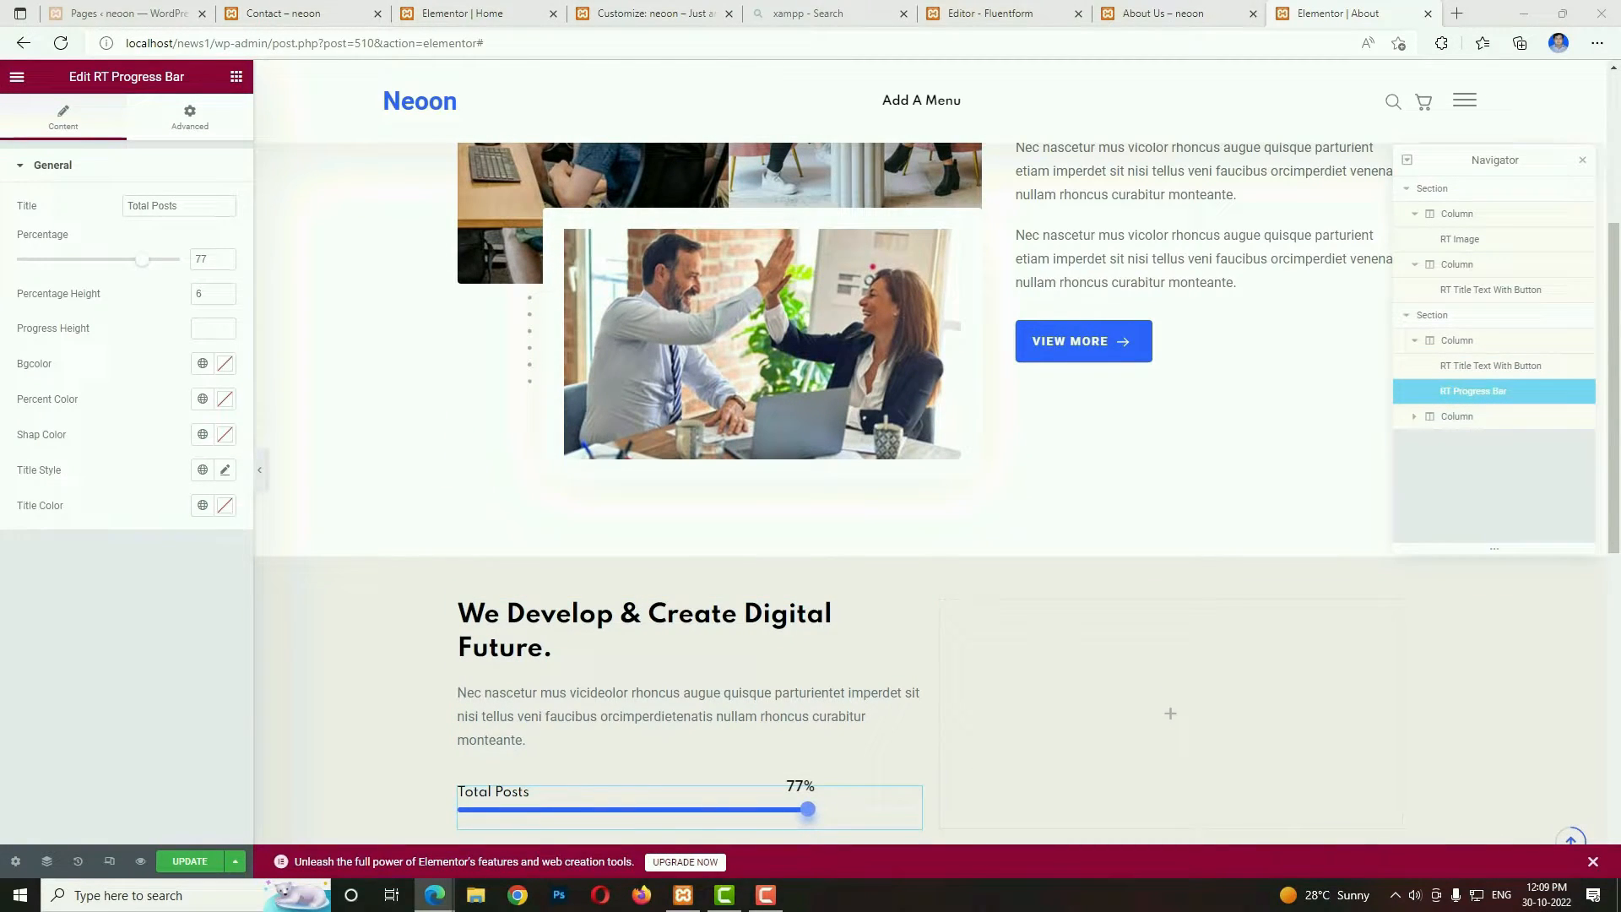
# Set the progress bar's title to "Development" and its percentage to 80.
pyautogui.tripleClick(186, 201)
pyautogui.write('Development')
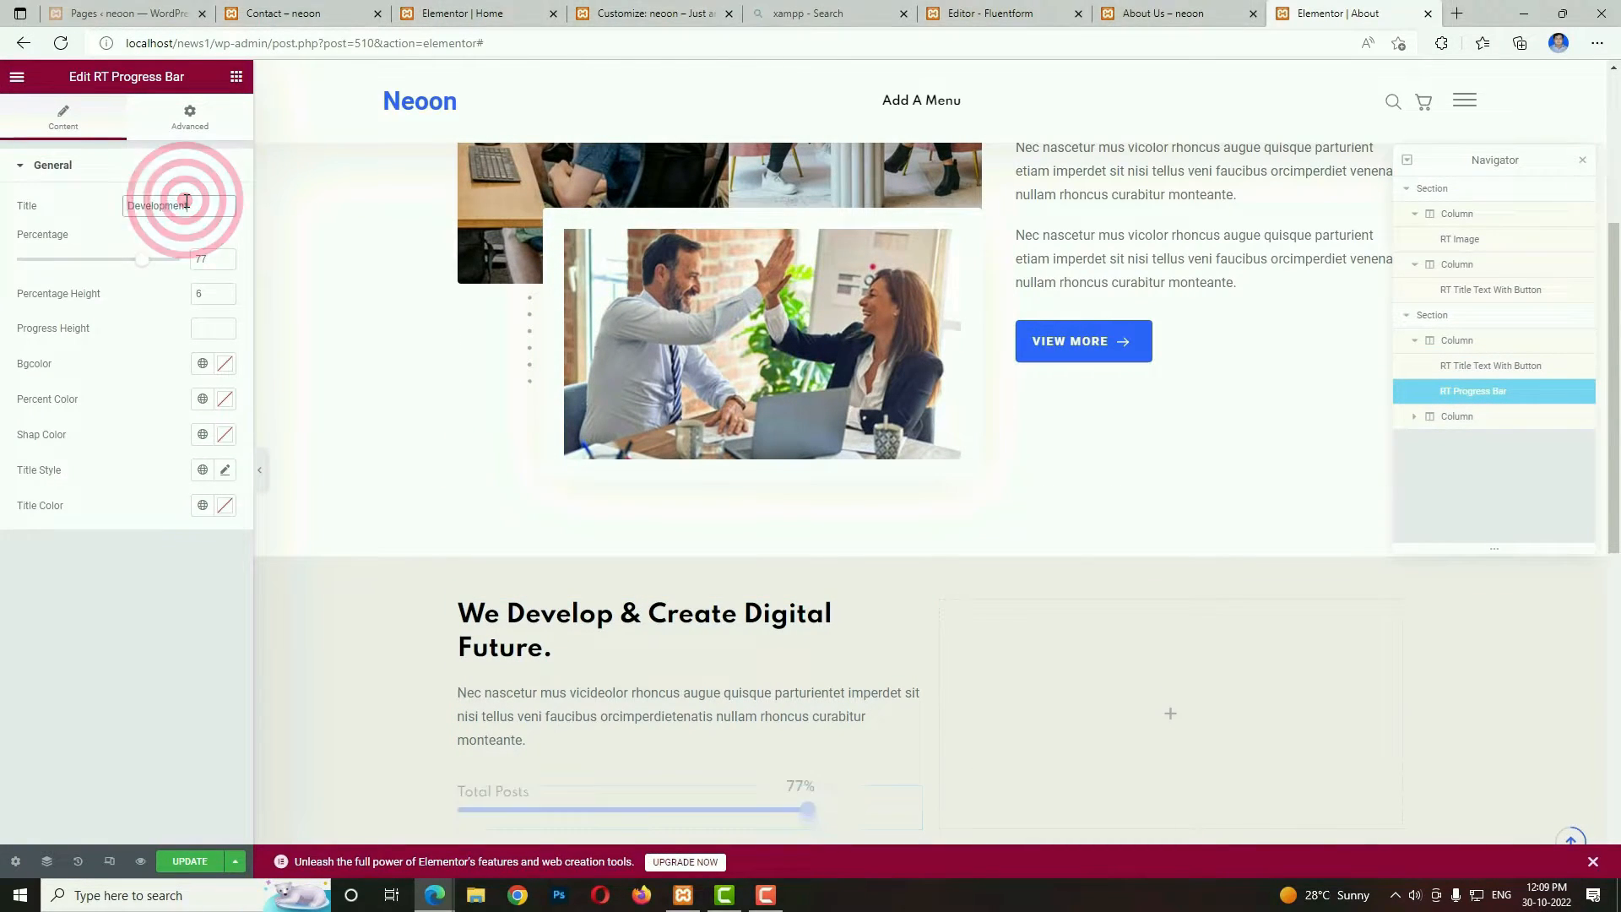
pyautogui.doubleClick(203, 258)
pyautogui.write('80')
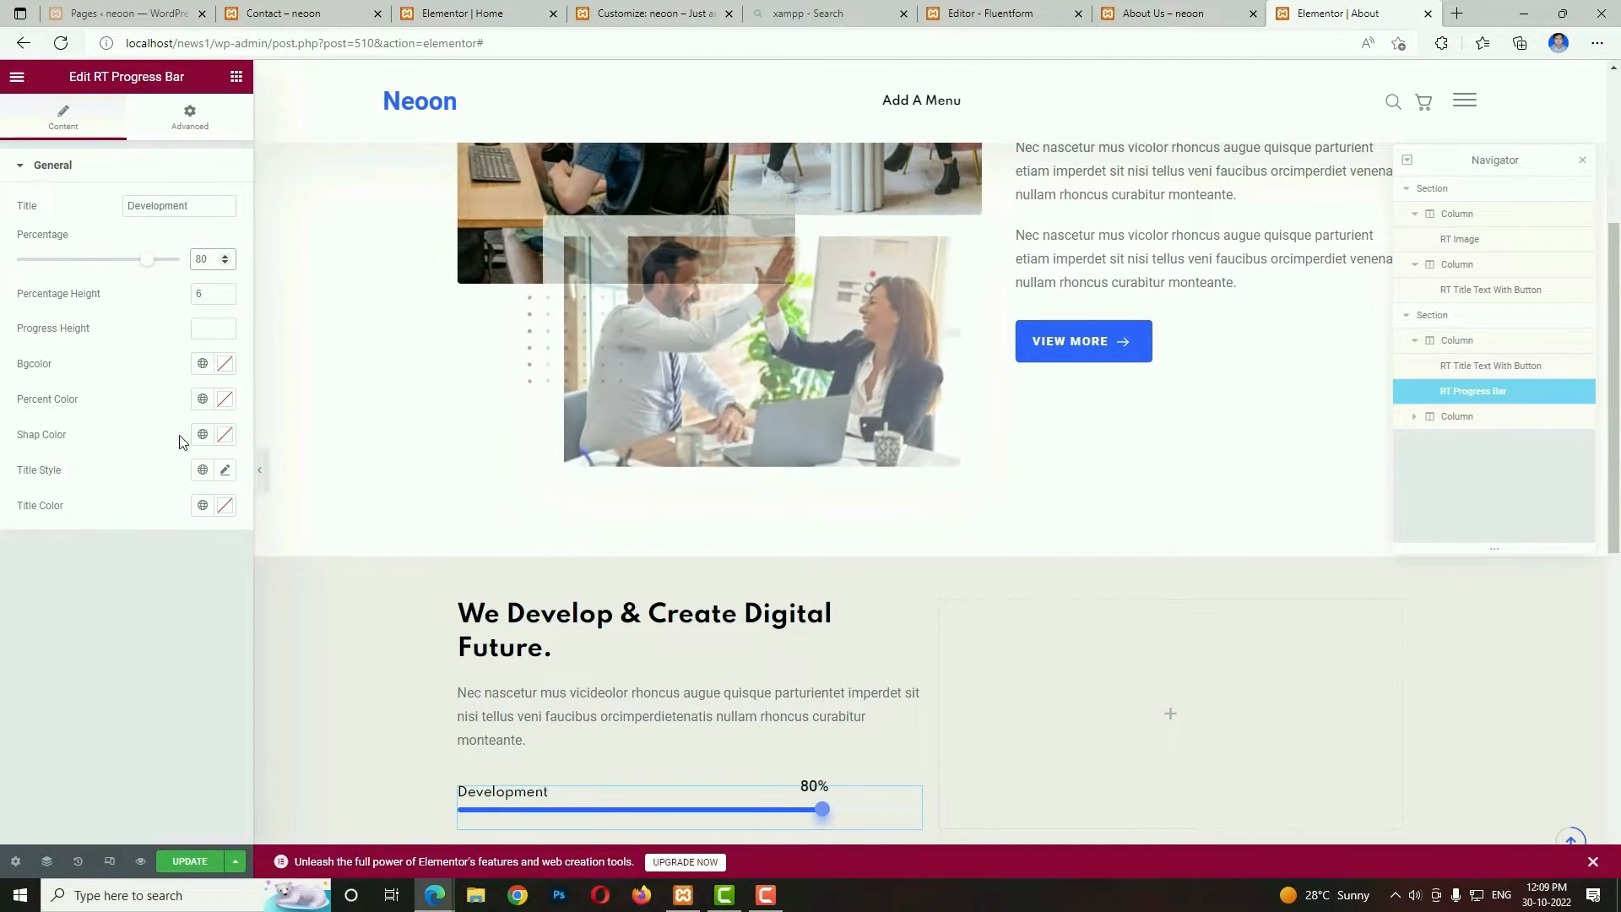
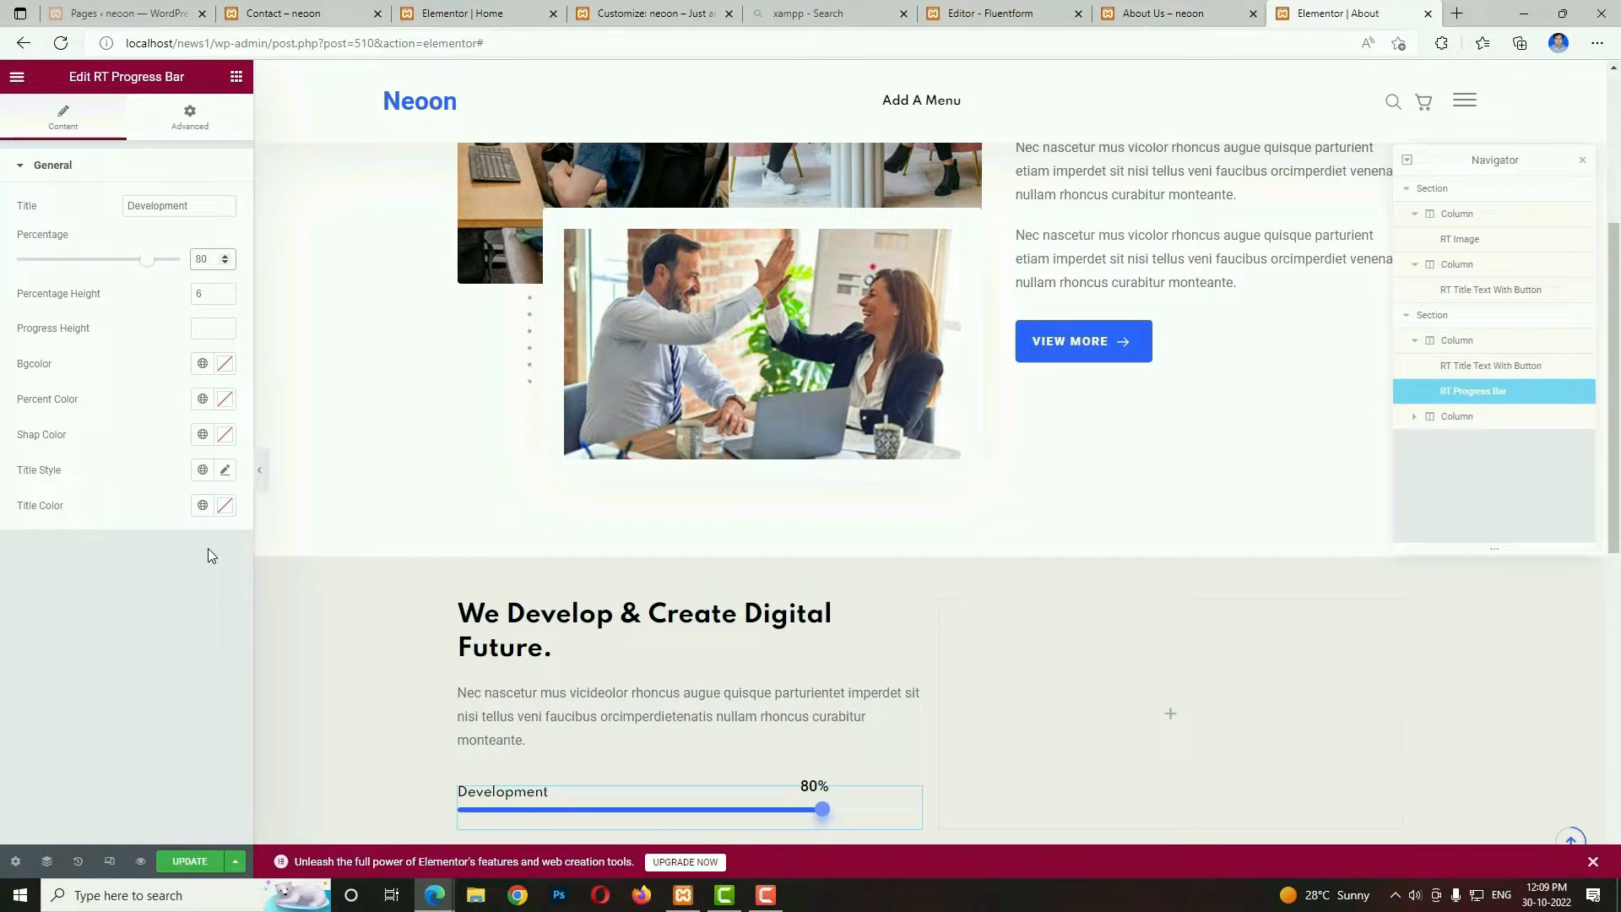
# Duplicate the Development progress bar twice so the column holds three progress bars.
pyautogui.scroll(-3, 635, 576)
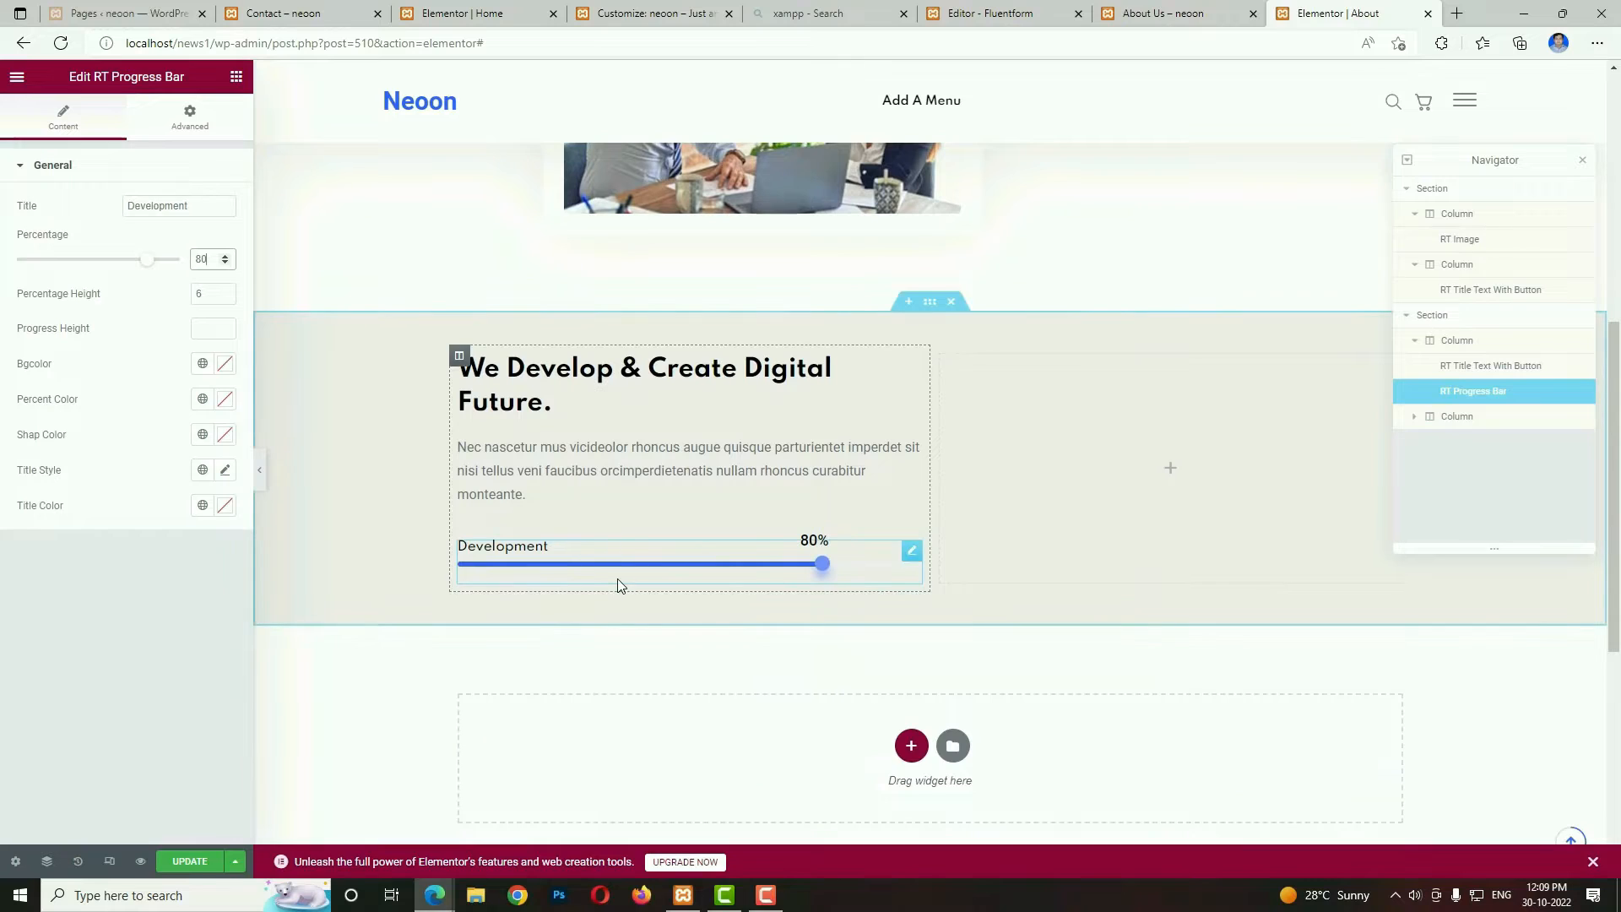
pyautogui.rightClick(621, 573)
pyautogui.click(640, 608)
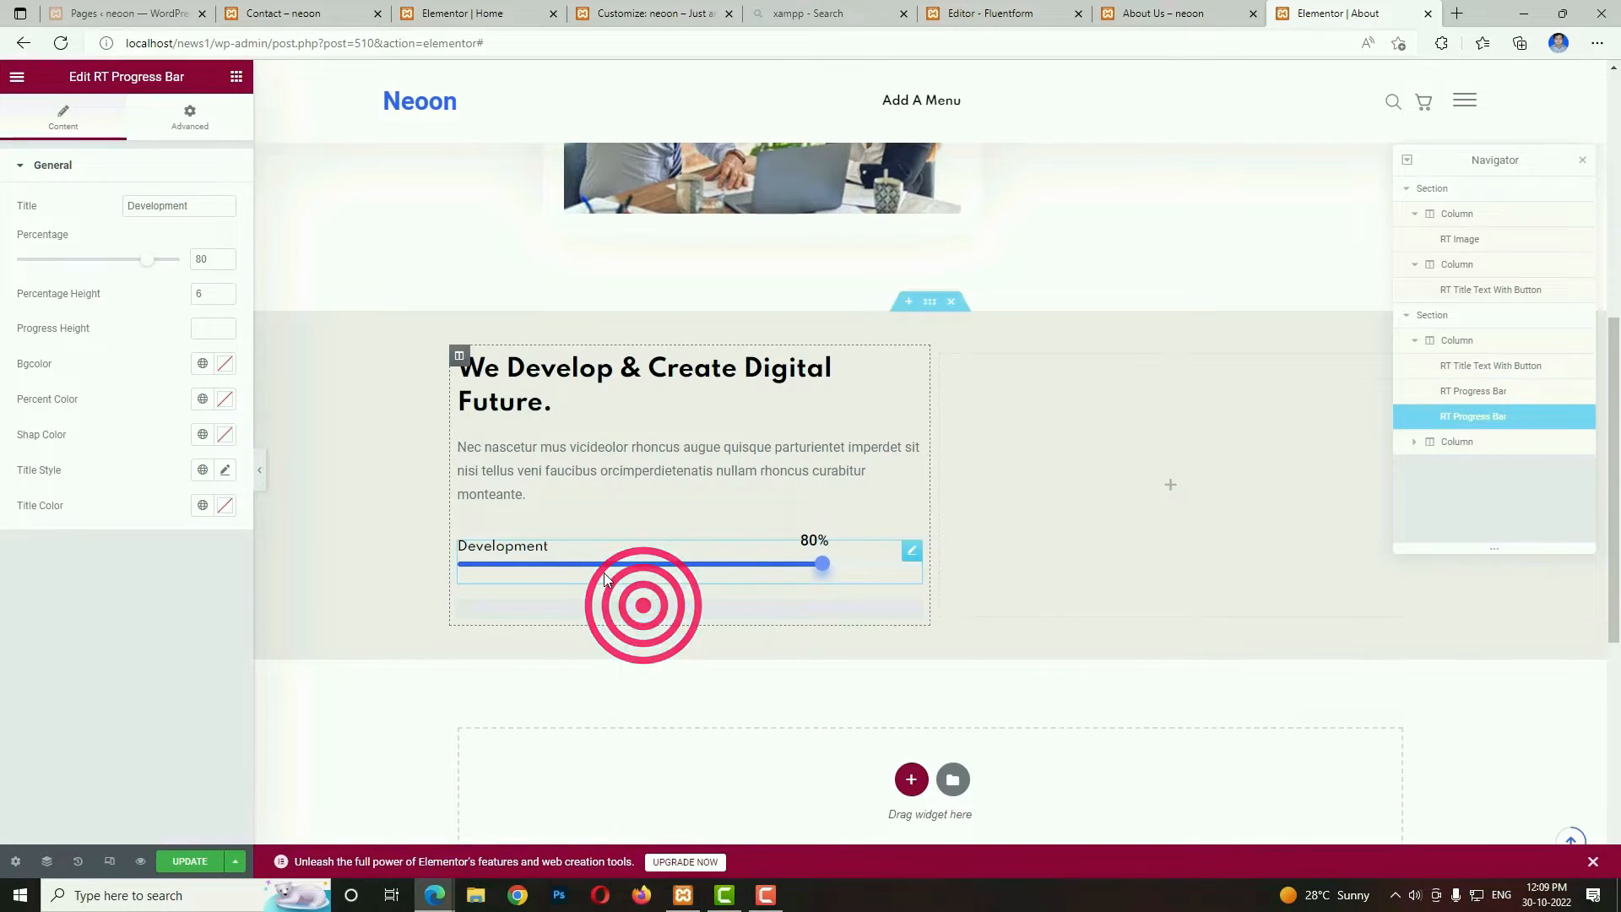
pyautogui.rightClick(605, 573)
pyautogui.click(656, 611)
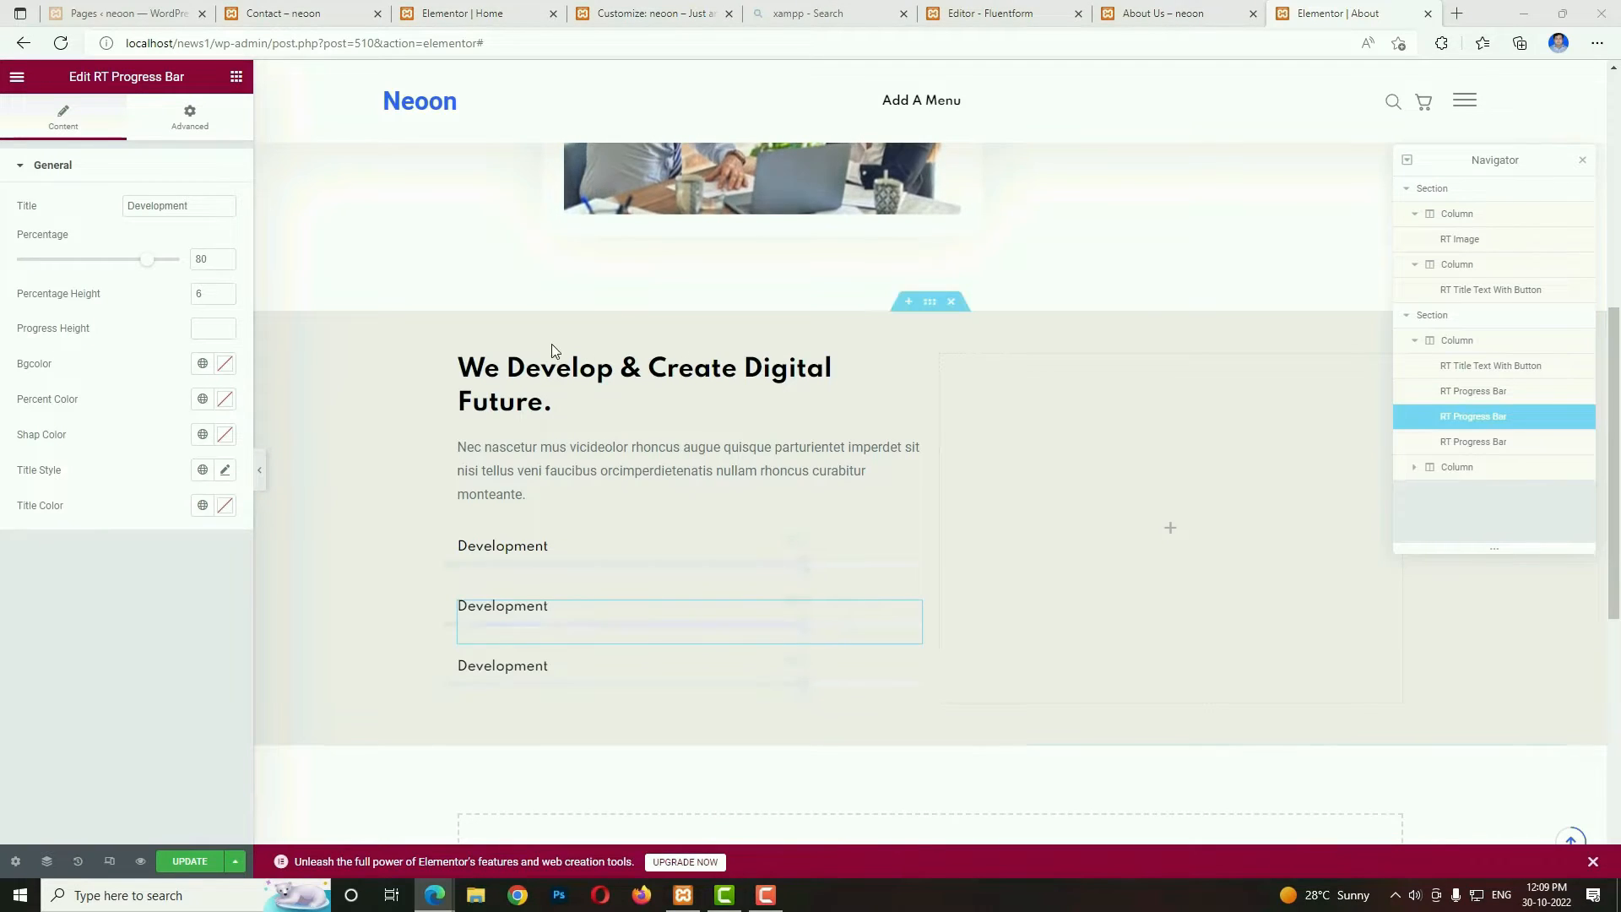
# Title the second progress bar "Success" and set its percentage to 95.
pyautogui.click(529, 623)
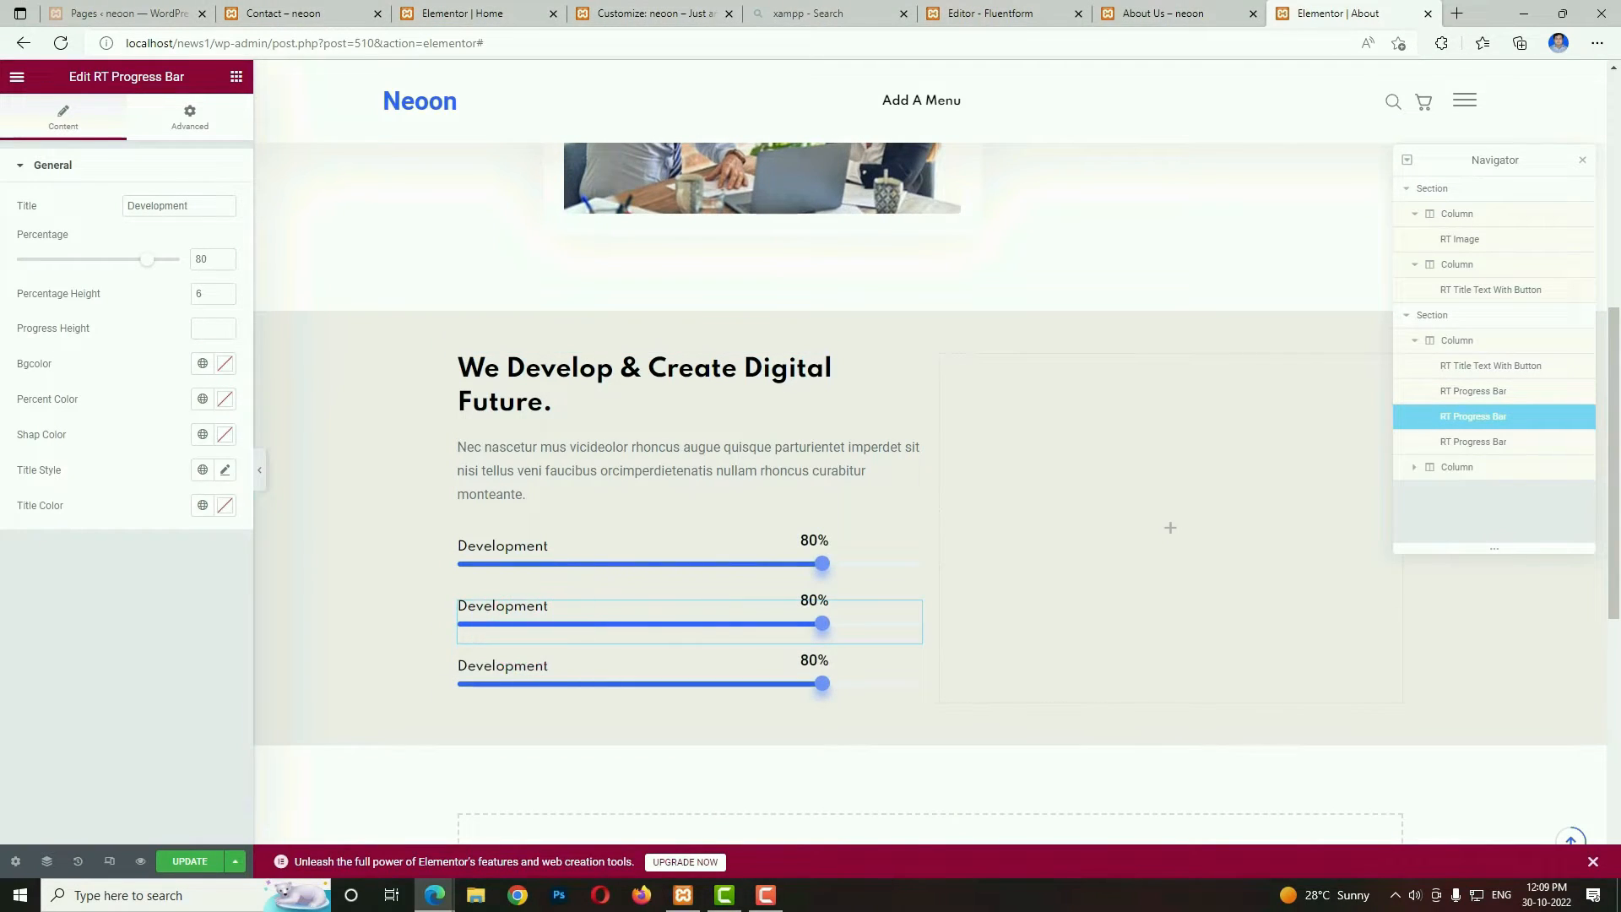
pyautogui.doubleClick(210, 206)
pyautogui.write('Success')
pyautogui.click(213, 261)
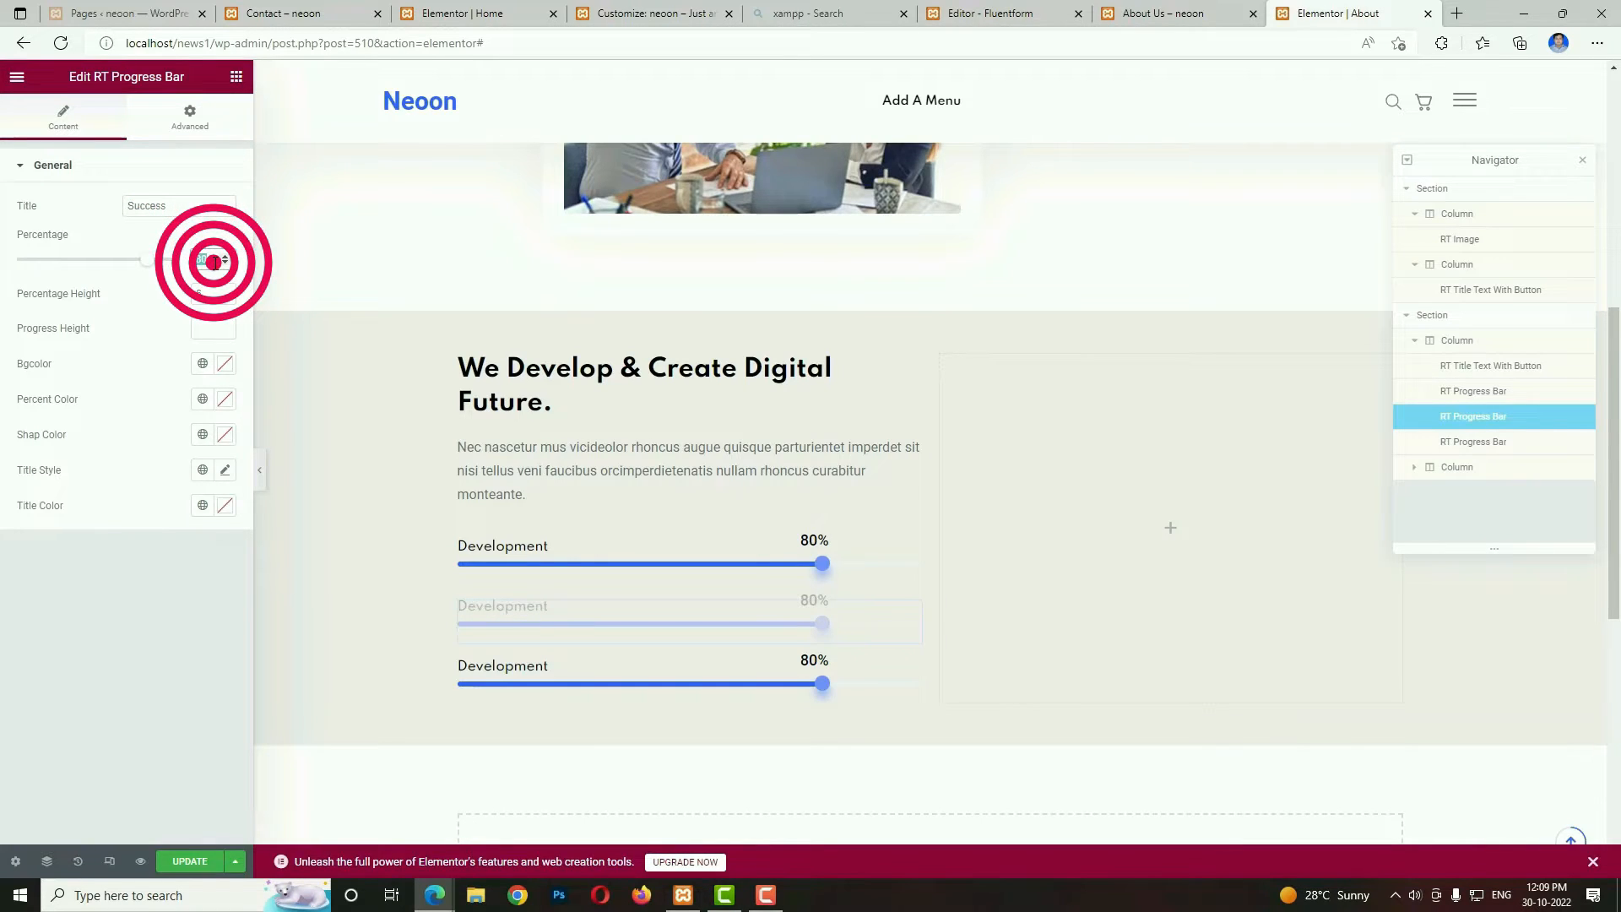
pyautogui.write('95')
# Title the third progress bar "Finished Projects" and set its percentage to 60.
pyautogui.click(591, 687)
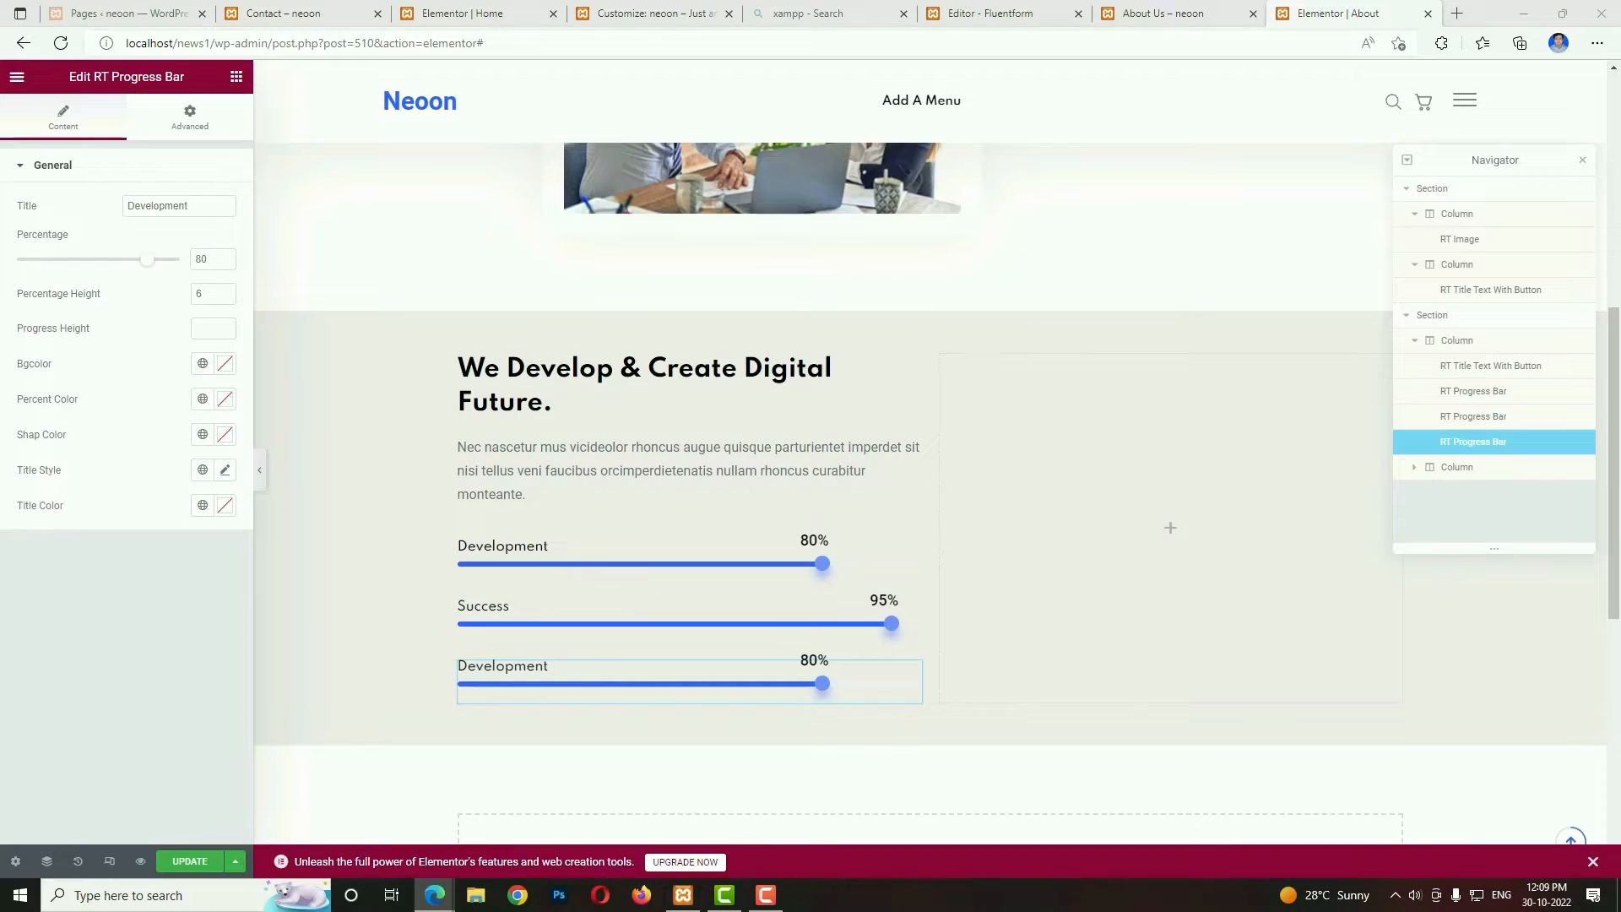
pyautogui.doubleClick(210, 205)
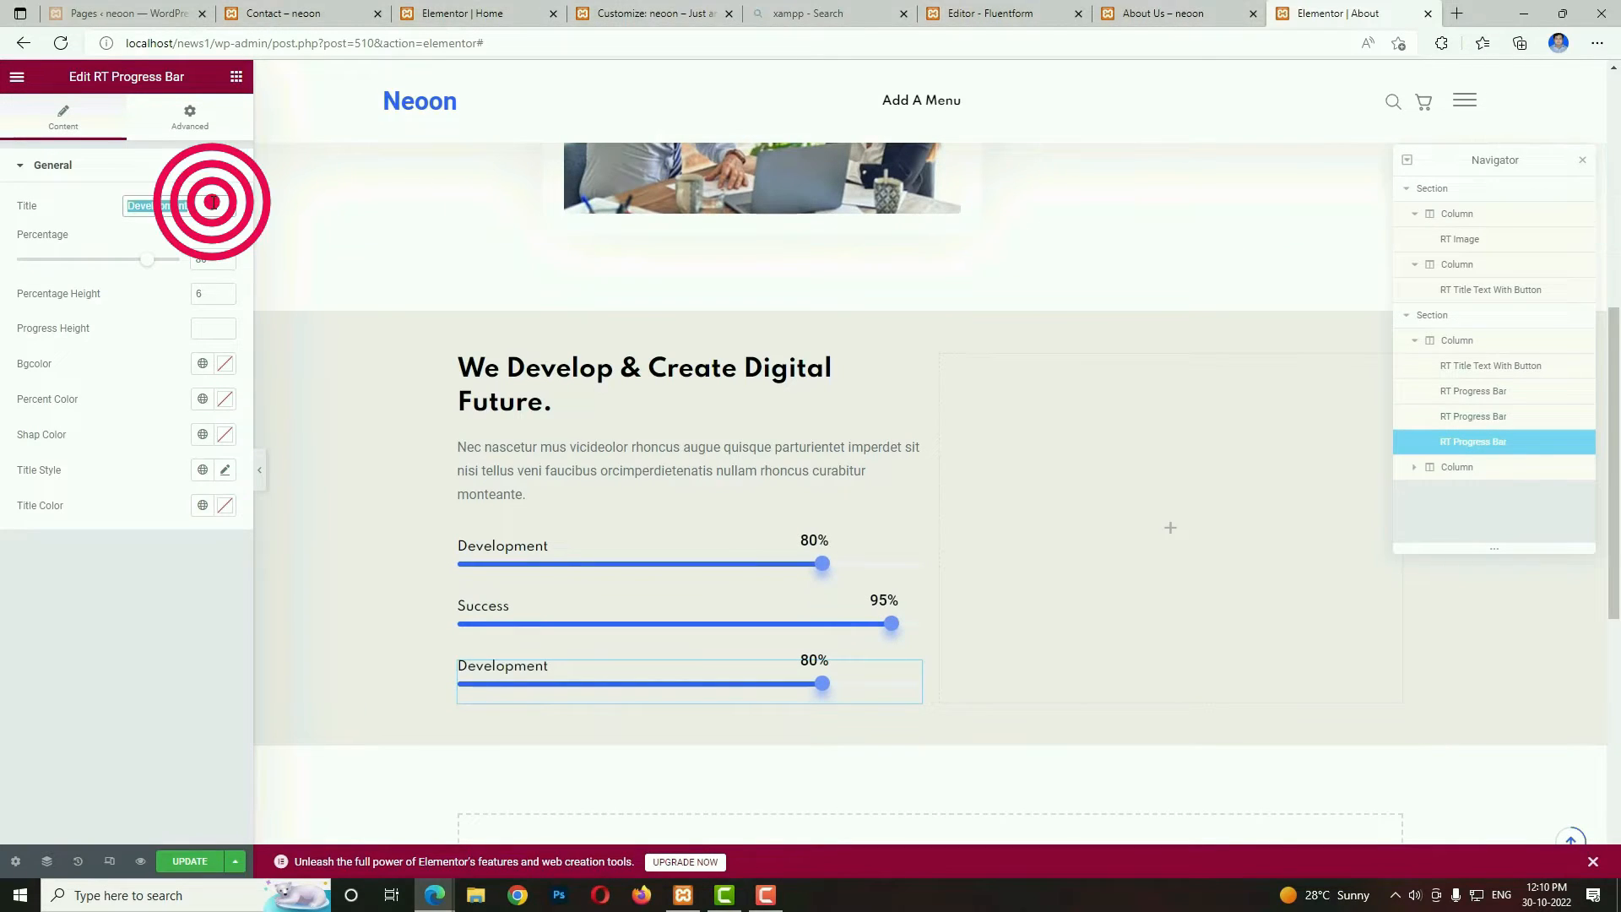
pyautogui.write('Finished Projects')
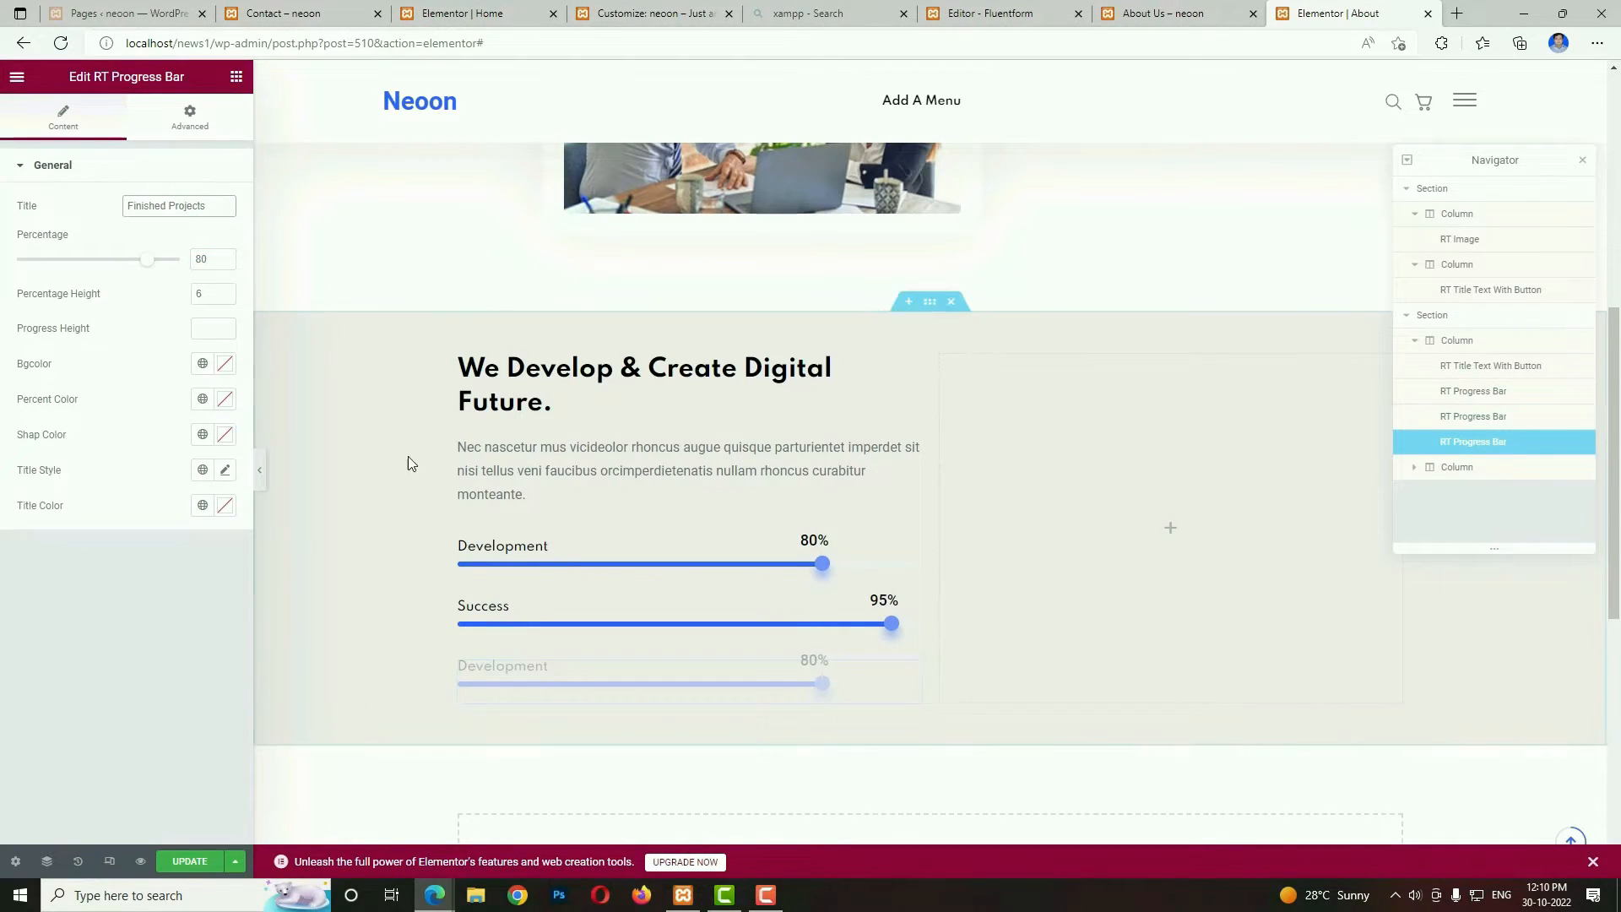
pyautogui.doubleClick(206, 260)
pyautogui.write('60')
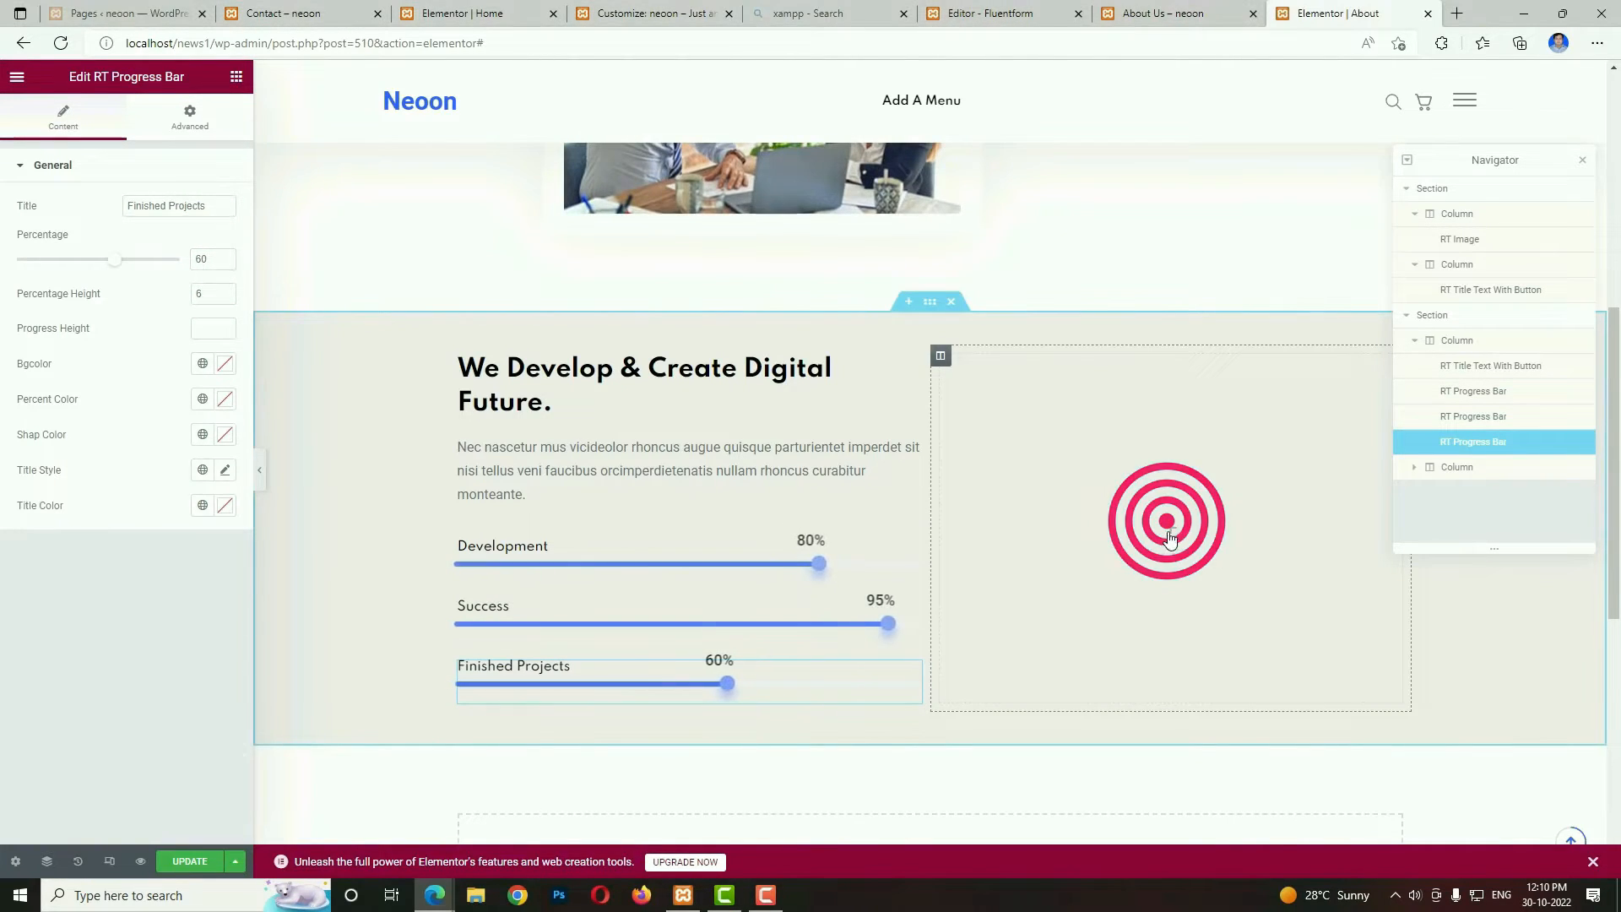
# Check the reference About Us page and add an RT Video widget to the empty column beside the progress bars.
pyautogui.click(1166, 13)
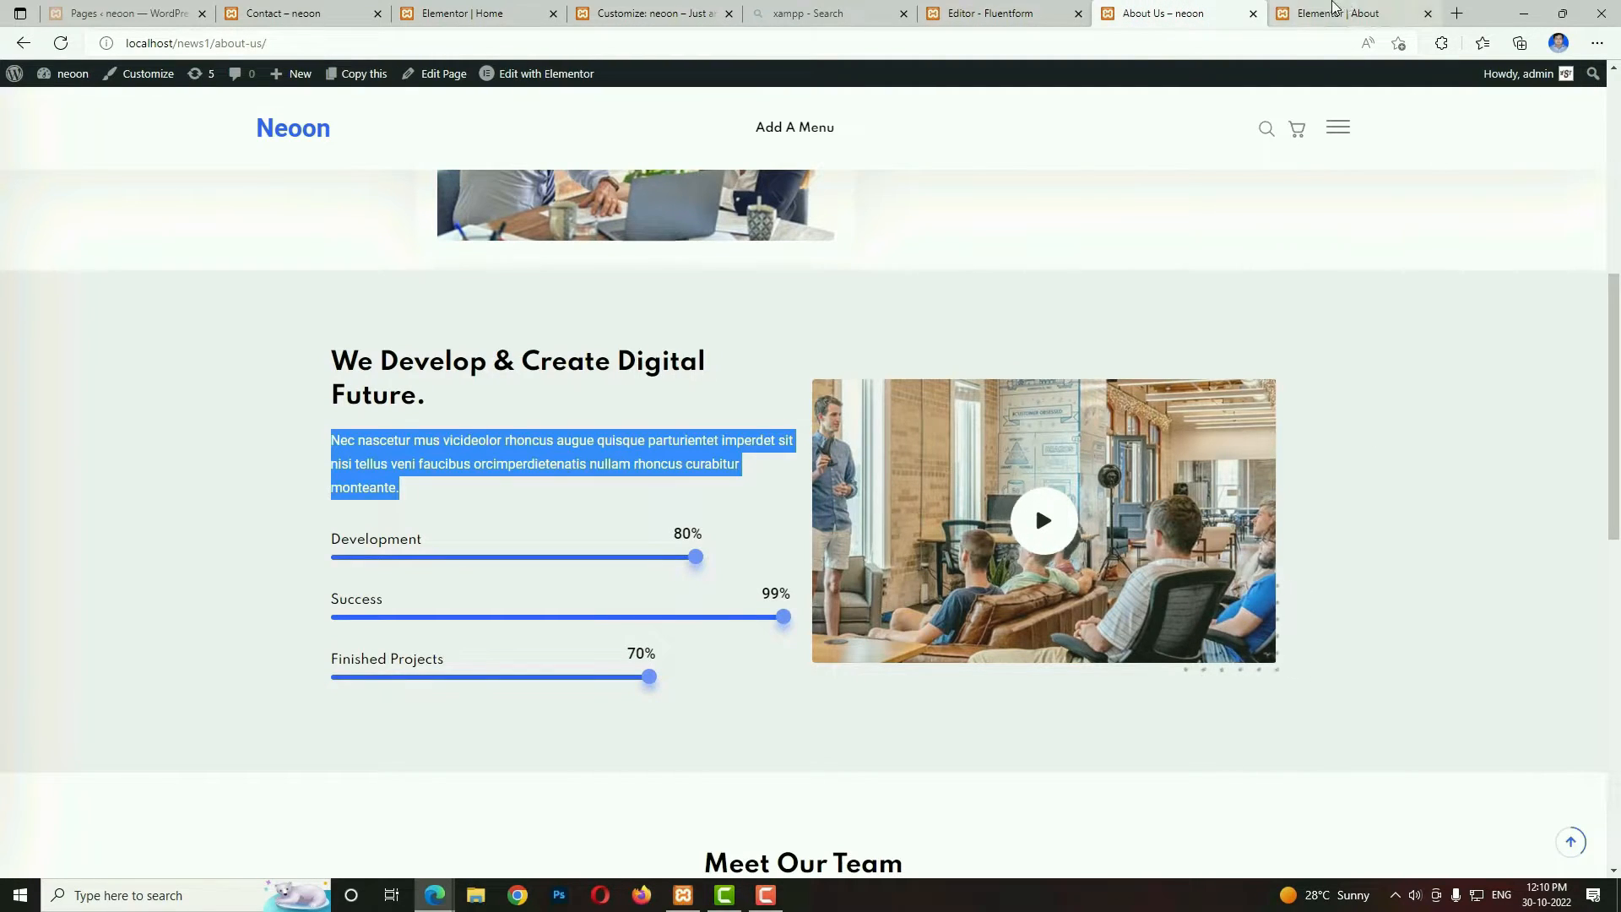
pyautogui.click(1338, 14)
pyautogui.click(193, 142)
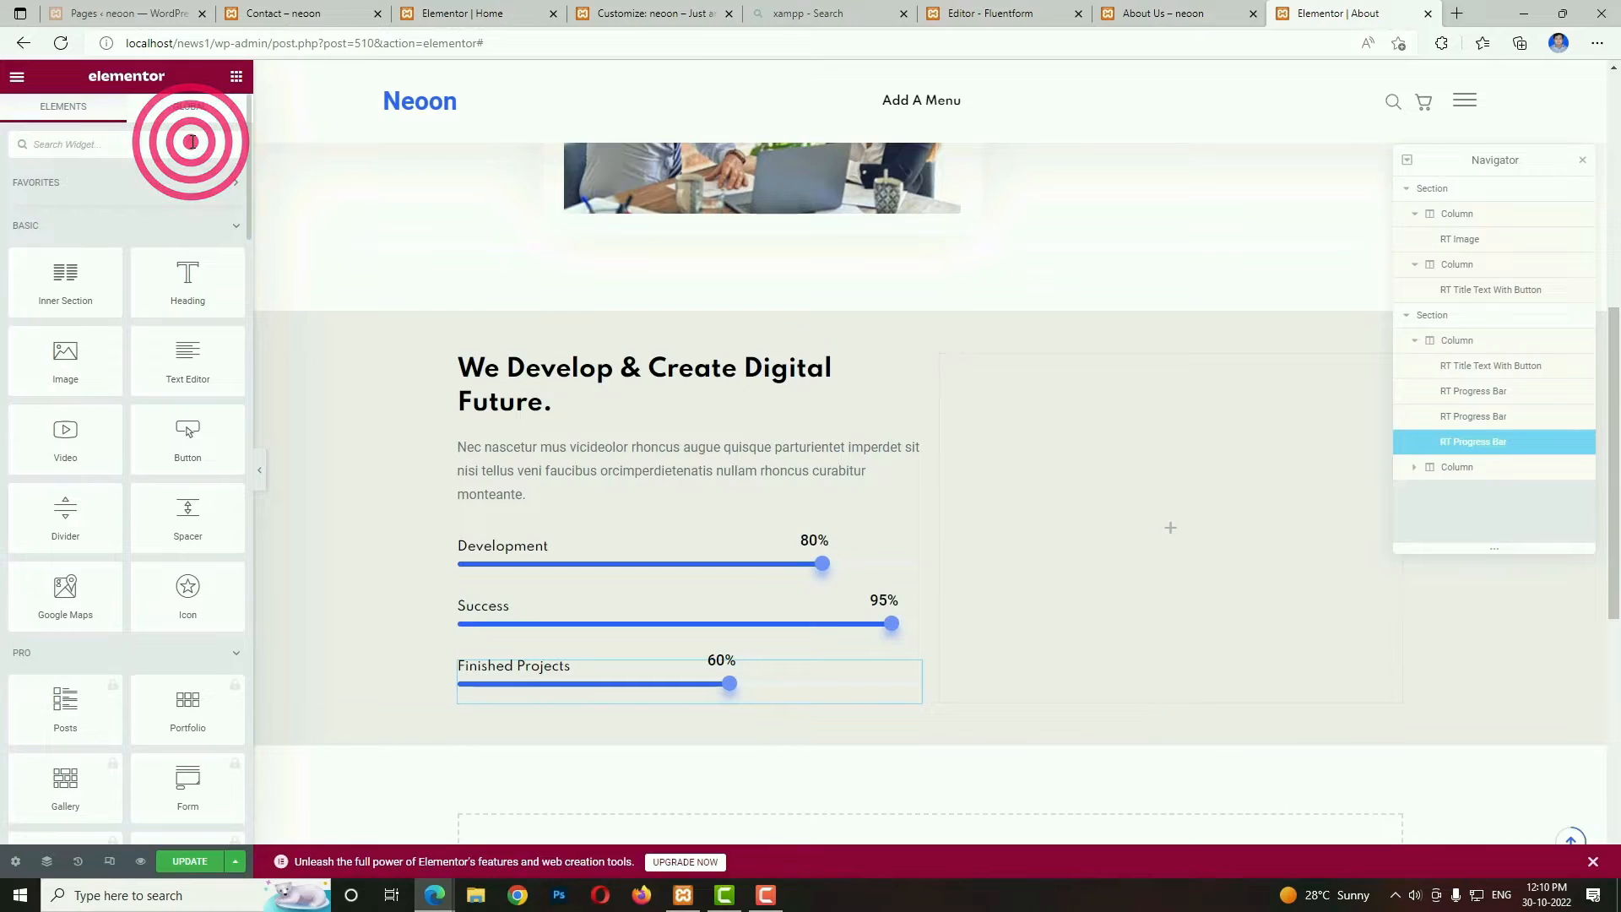
pyautogui.write('rt v')
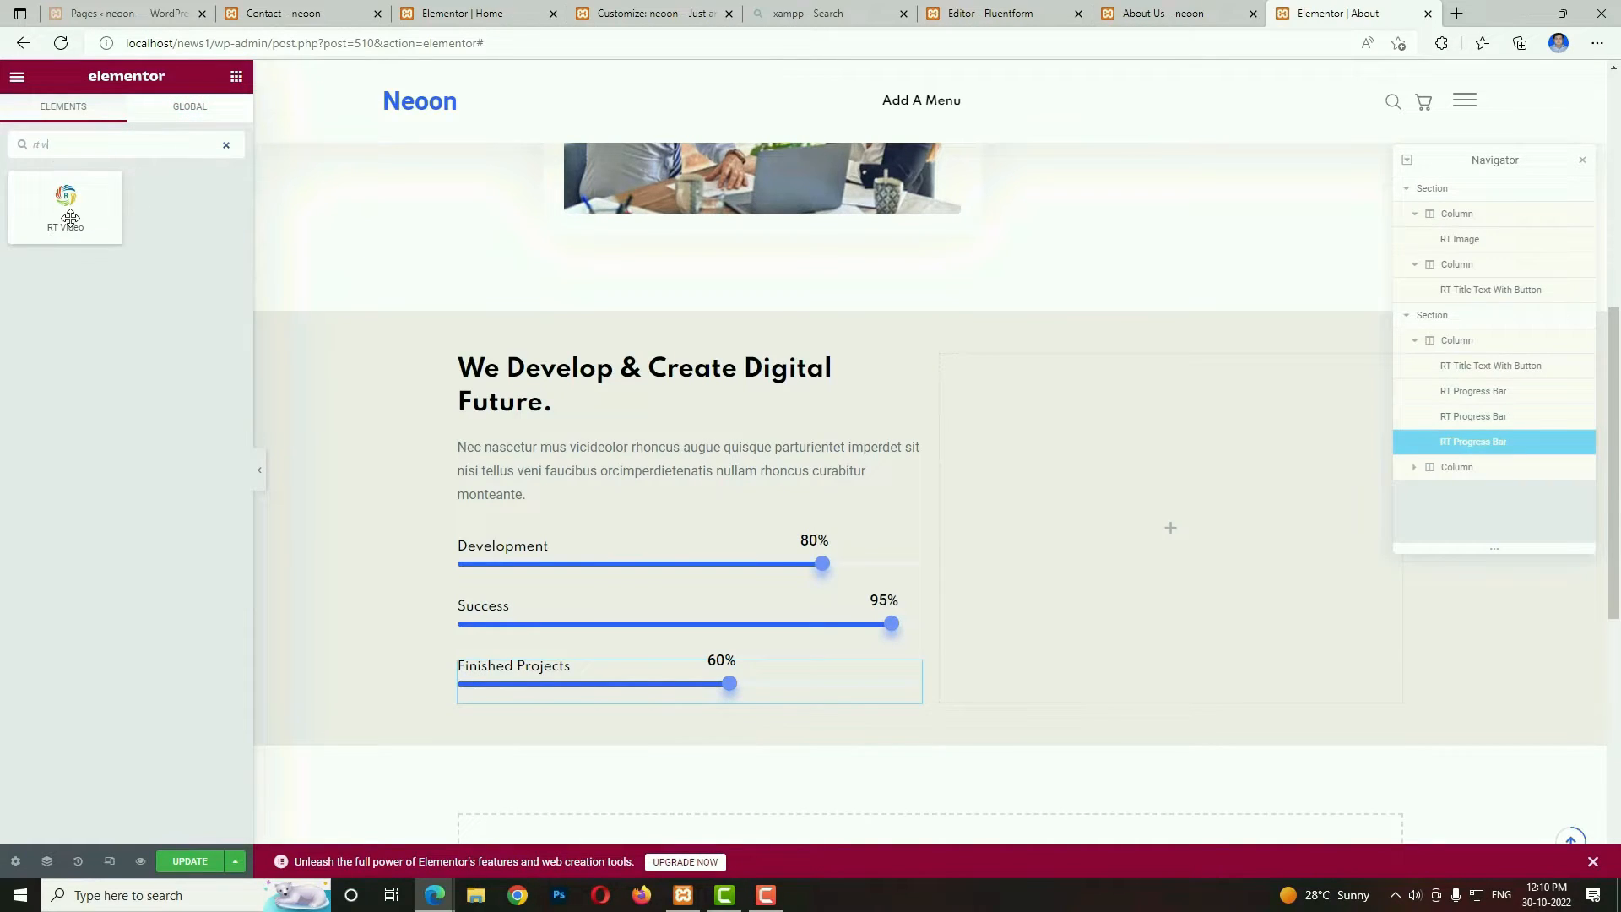
pyautogui.moveTo(70, 218); pyautogui.dragTo(1123, 523)
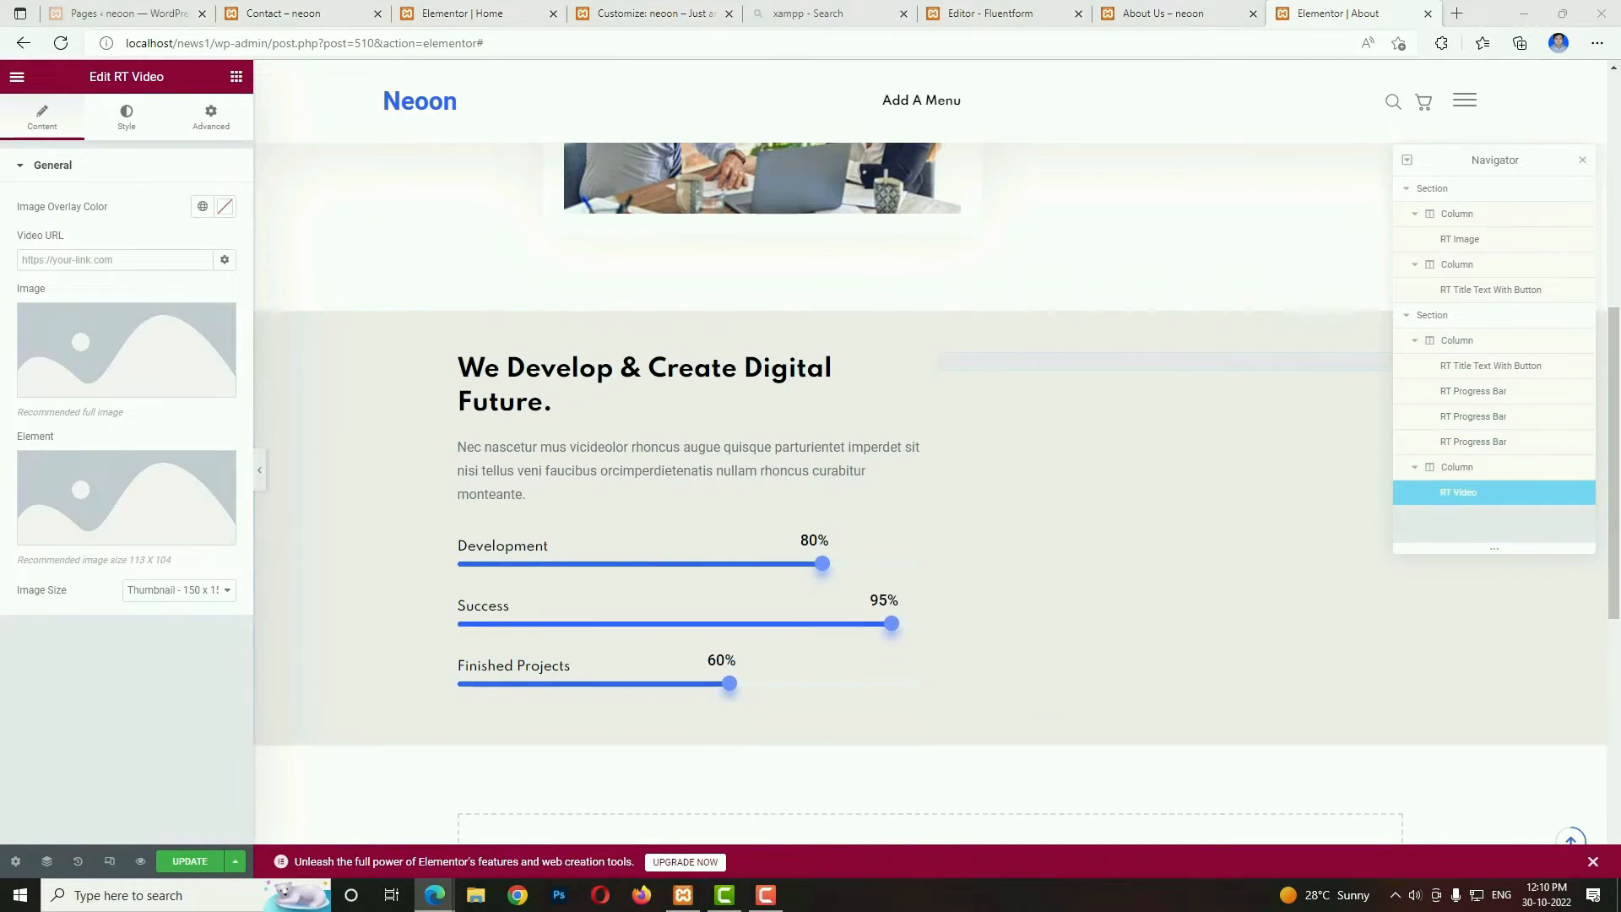
# Paste the copied YouTube link as the video URL and use about-img_4.jpg from the media library as the widget's image.
pyautogui.click(151, 261)
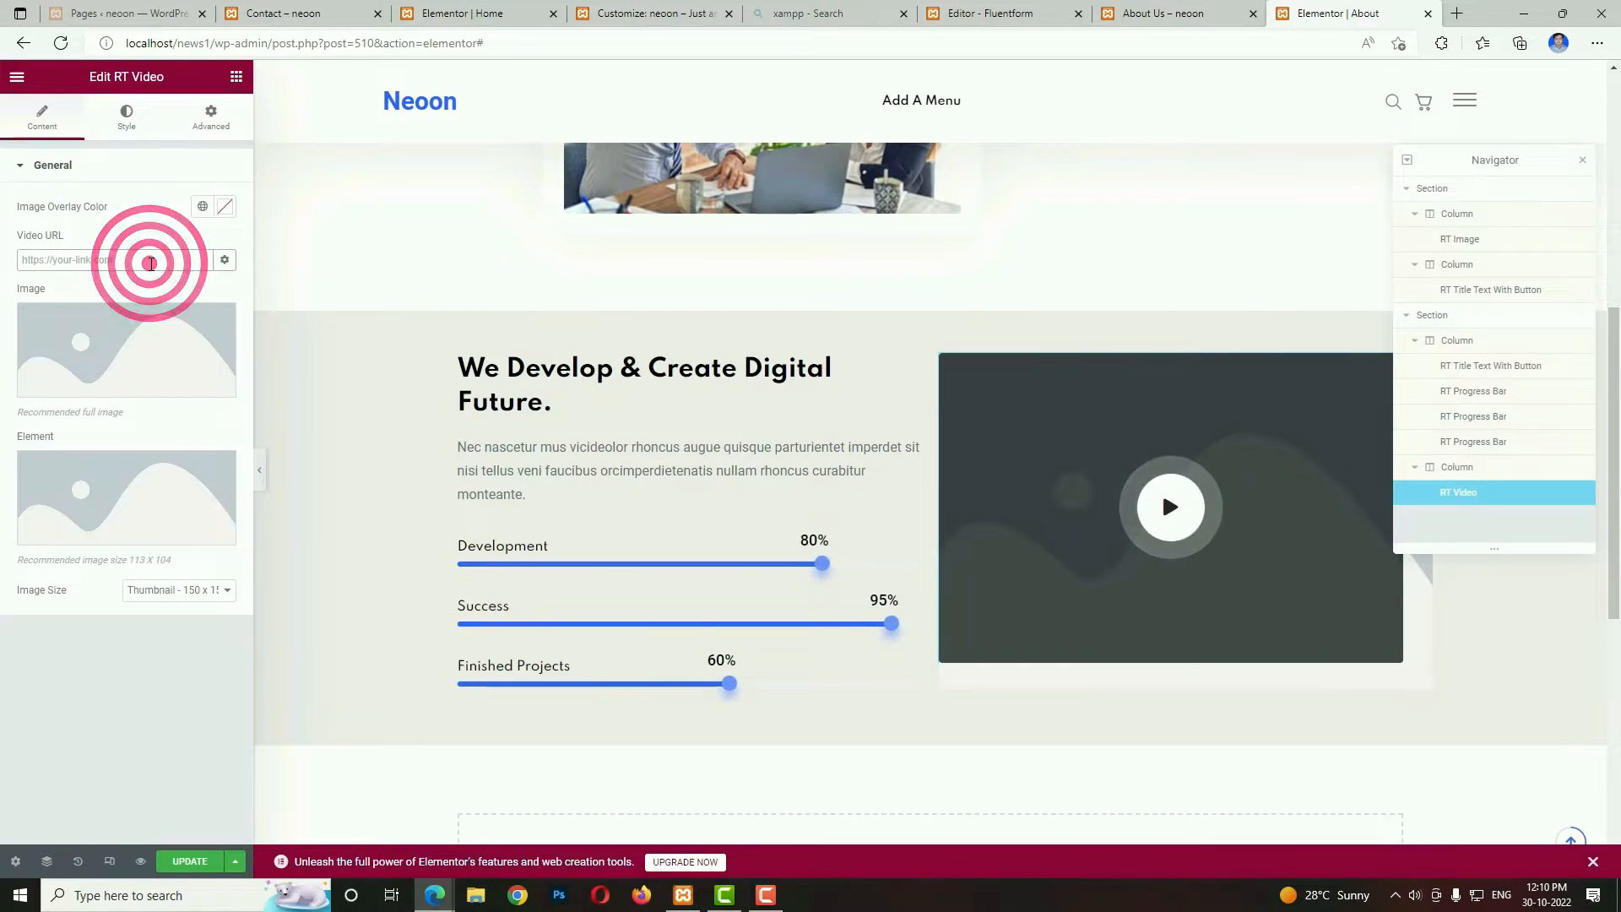
pyautogui.write('https://www.youtube.com/watch?v=XhOmBV4js_E')
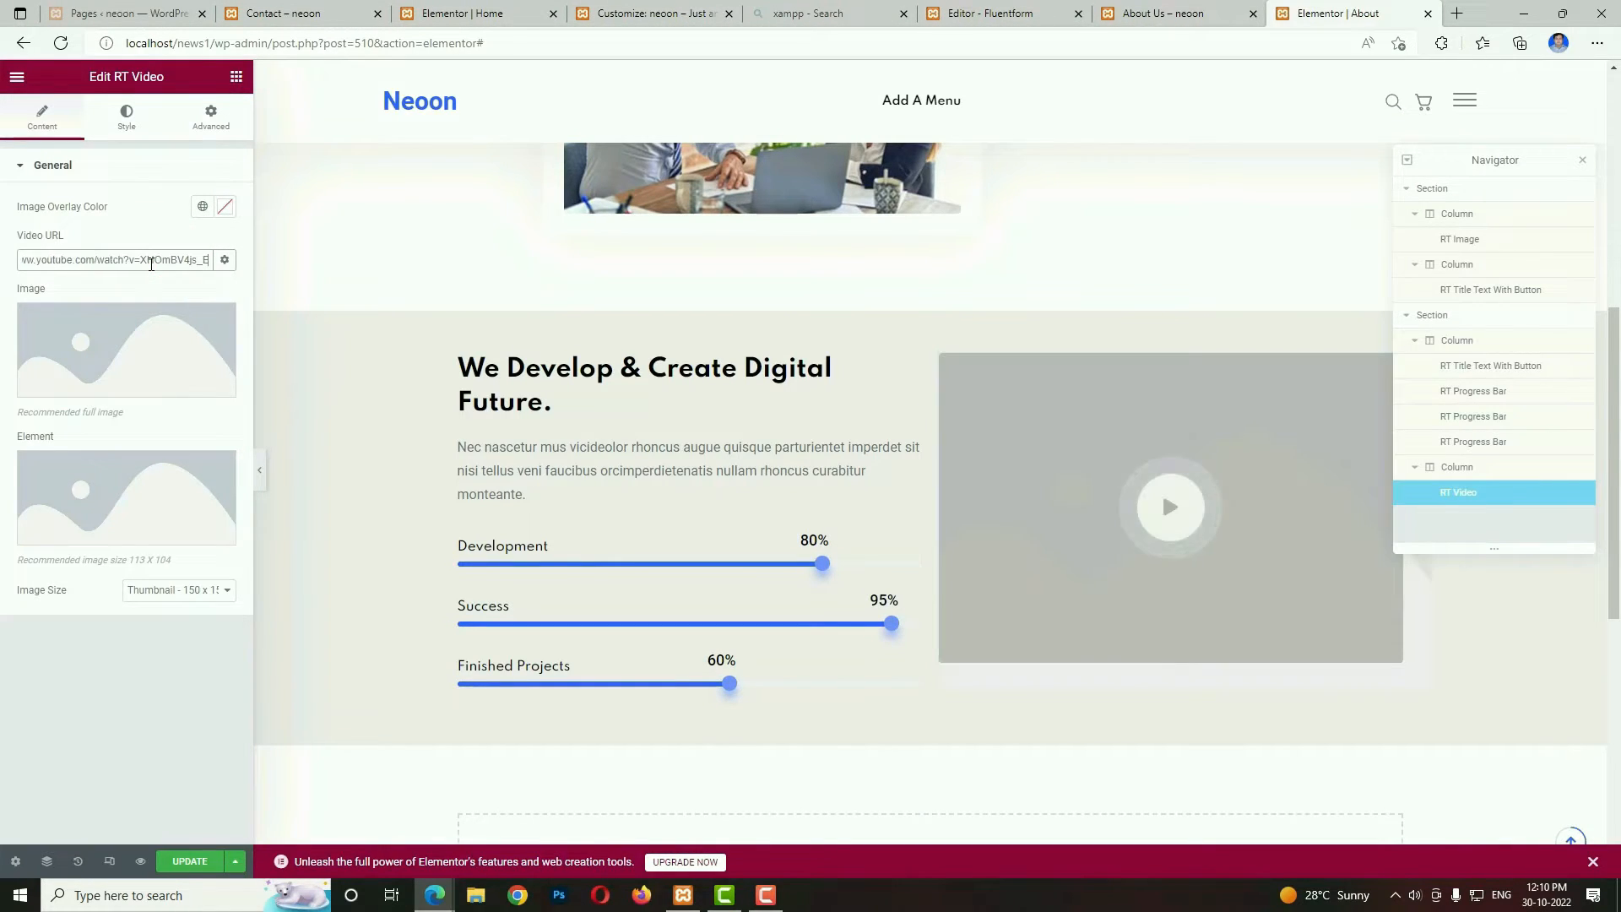
pyautogui.click(88, 355)
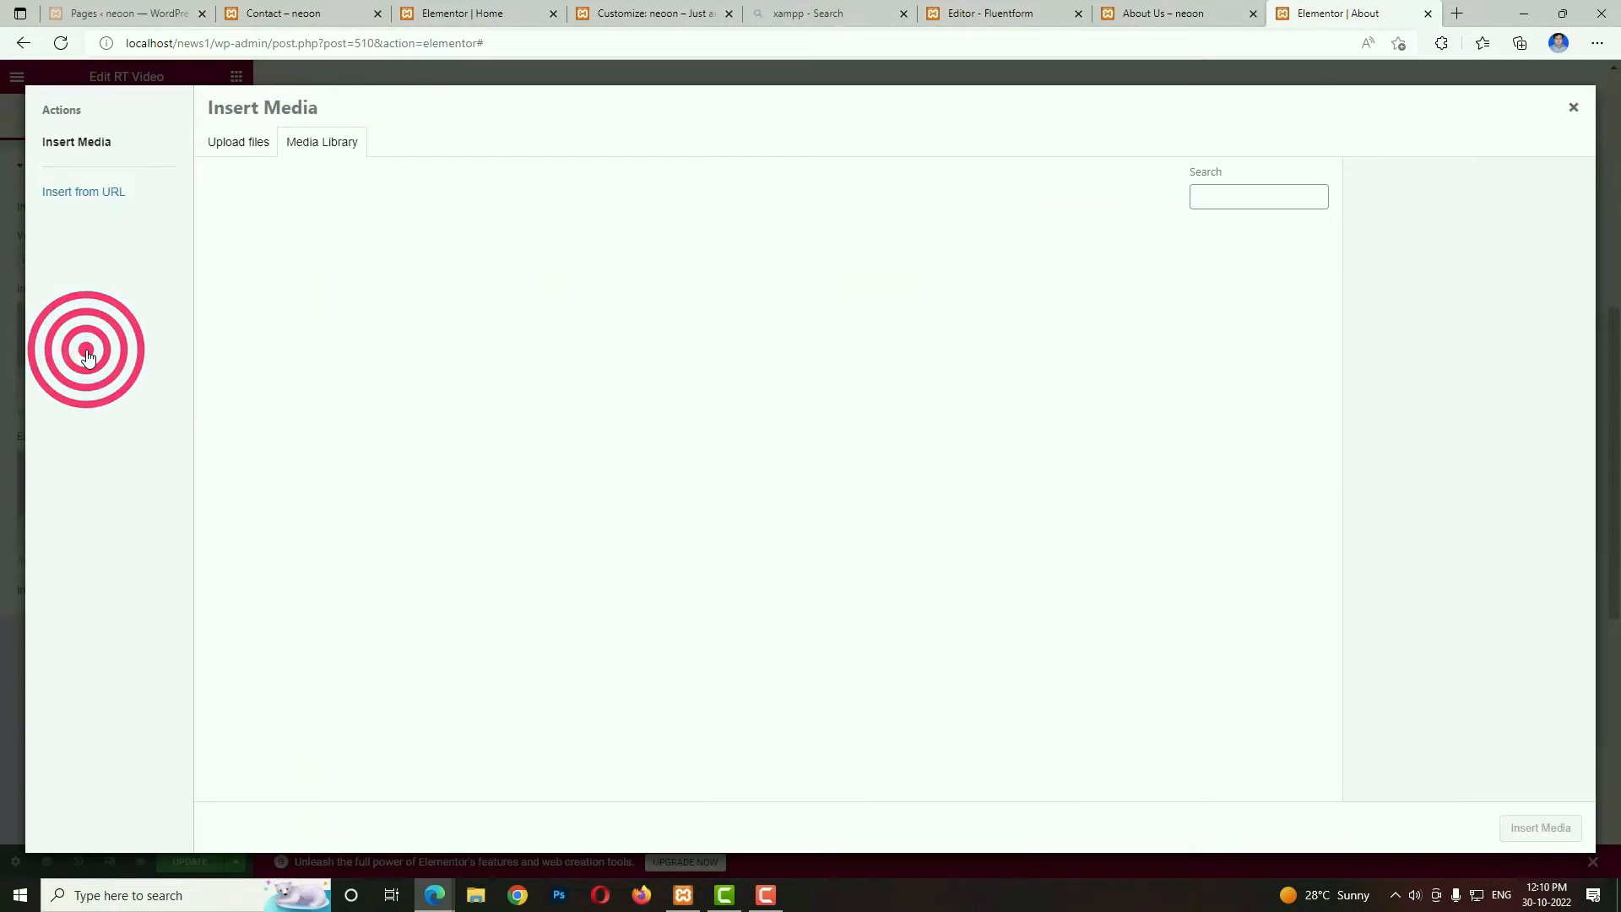
pyautogui.click(1248, 188)
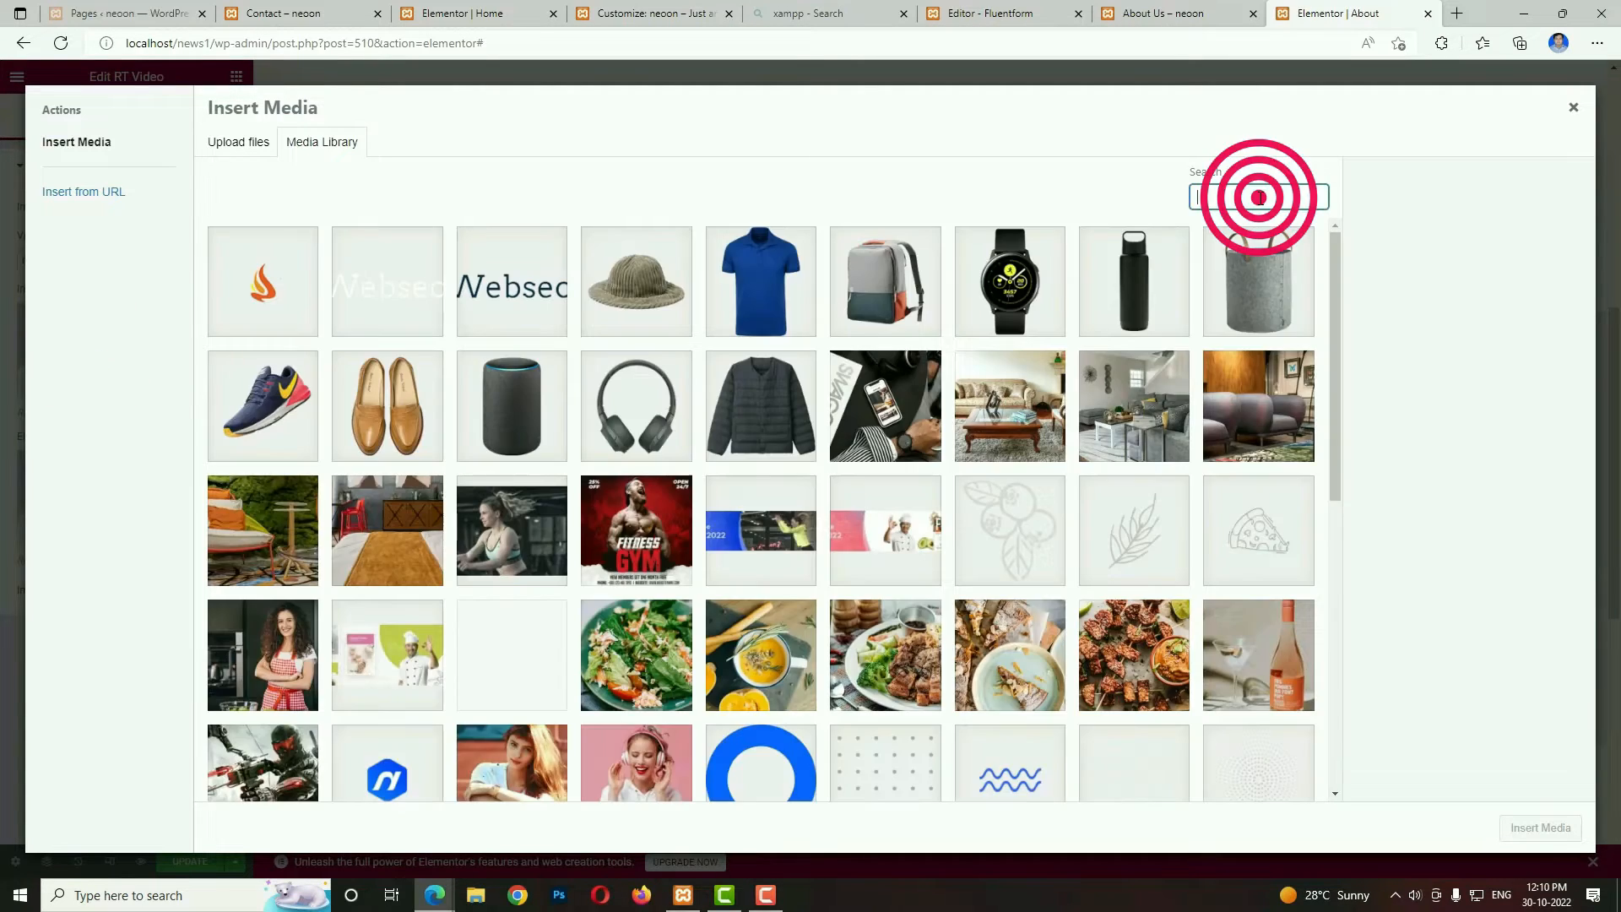
pyautogui.write('about')
pyautogui.click(265, 311)
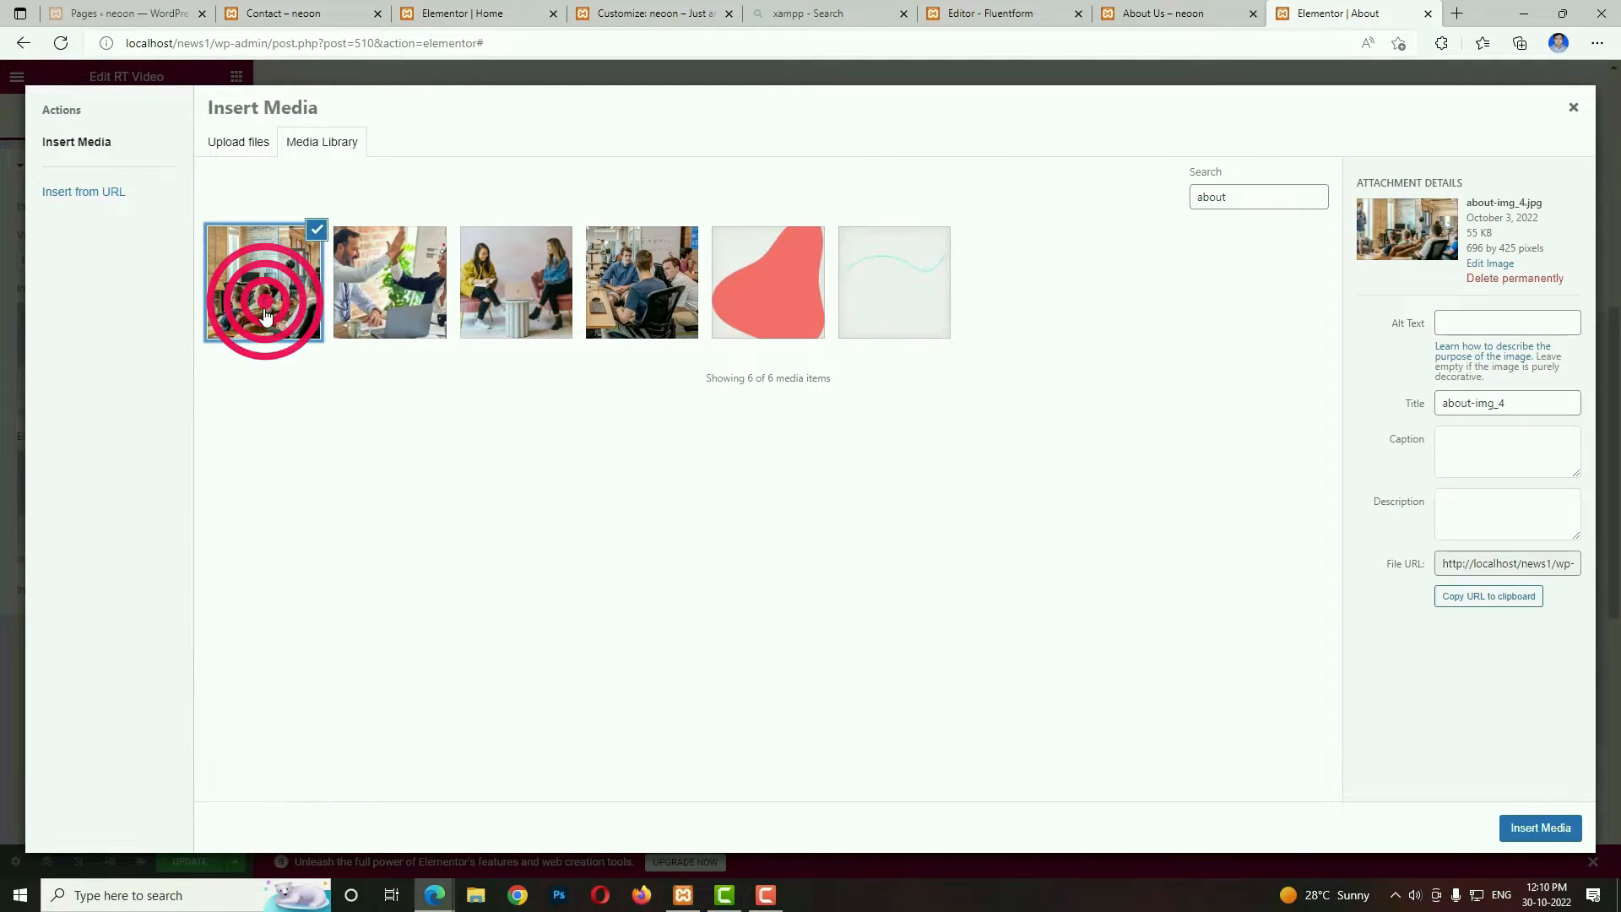
pyautogui.click(1533, 831)
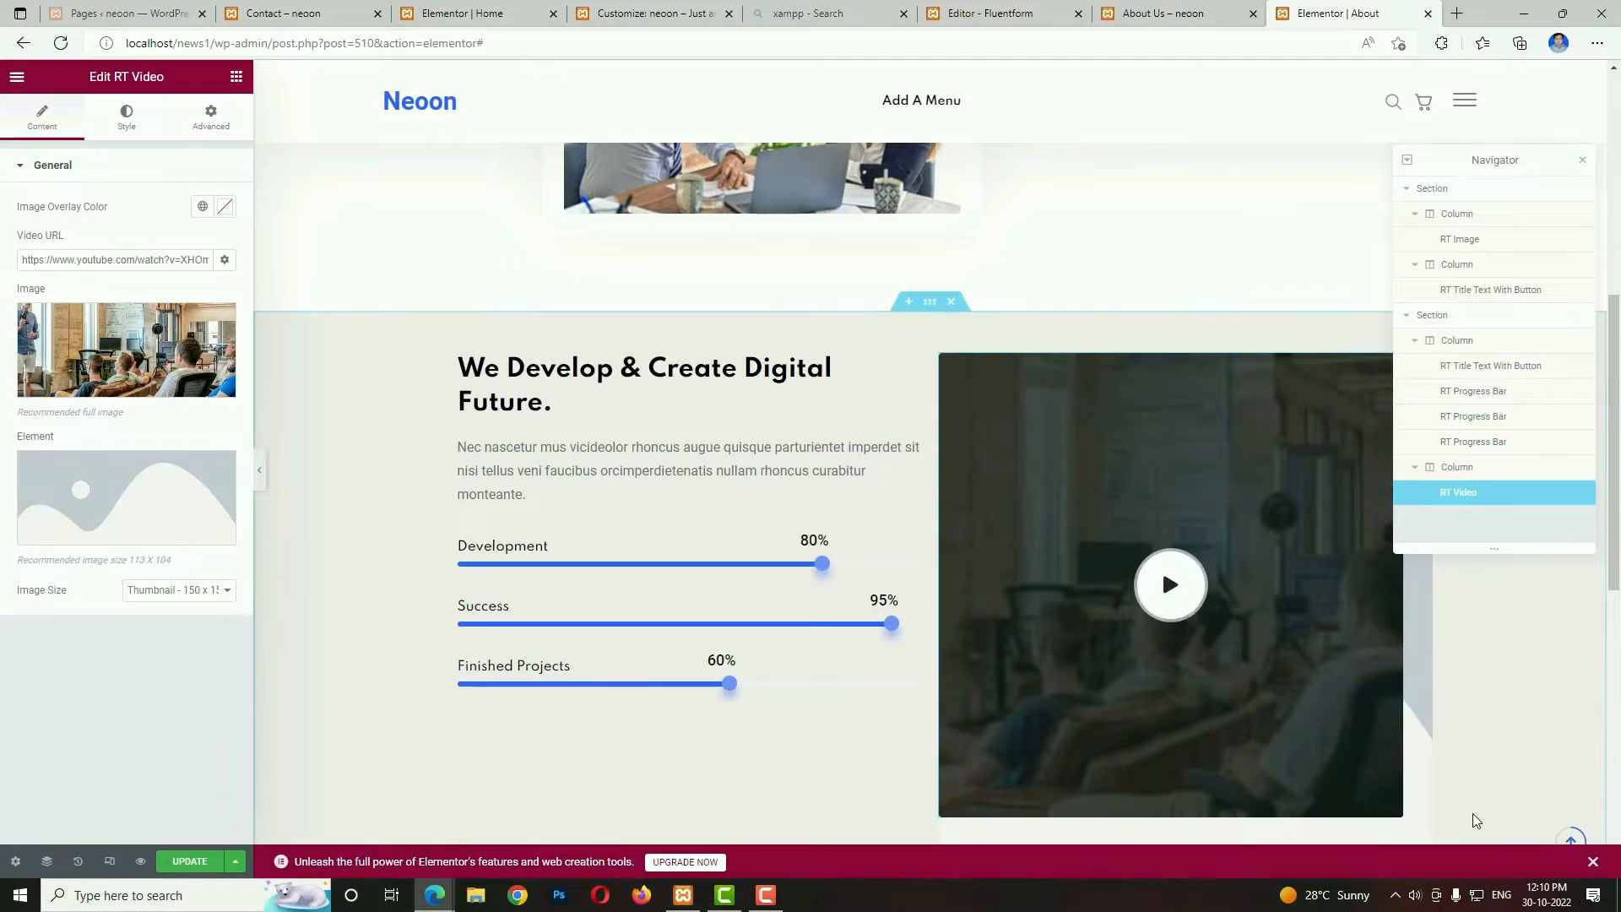
# Use the dotted pattern image as the video widget's element and set the image size to Full.
pyautogui.click(124, 491)
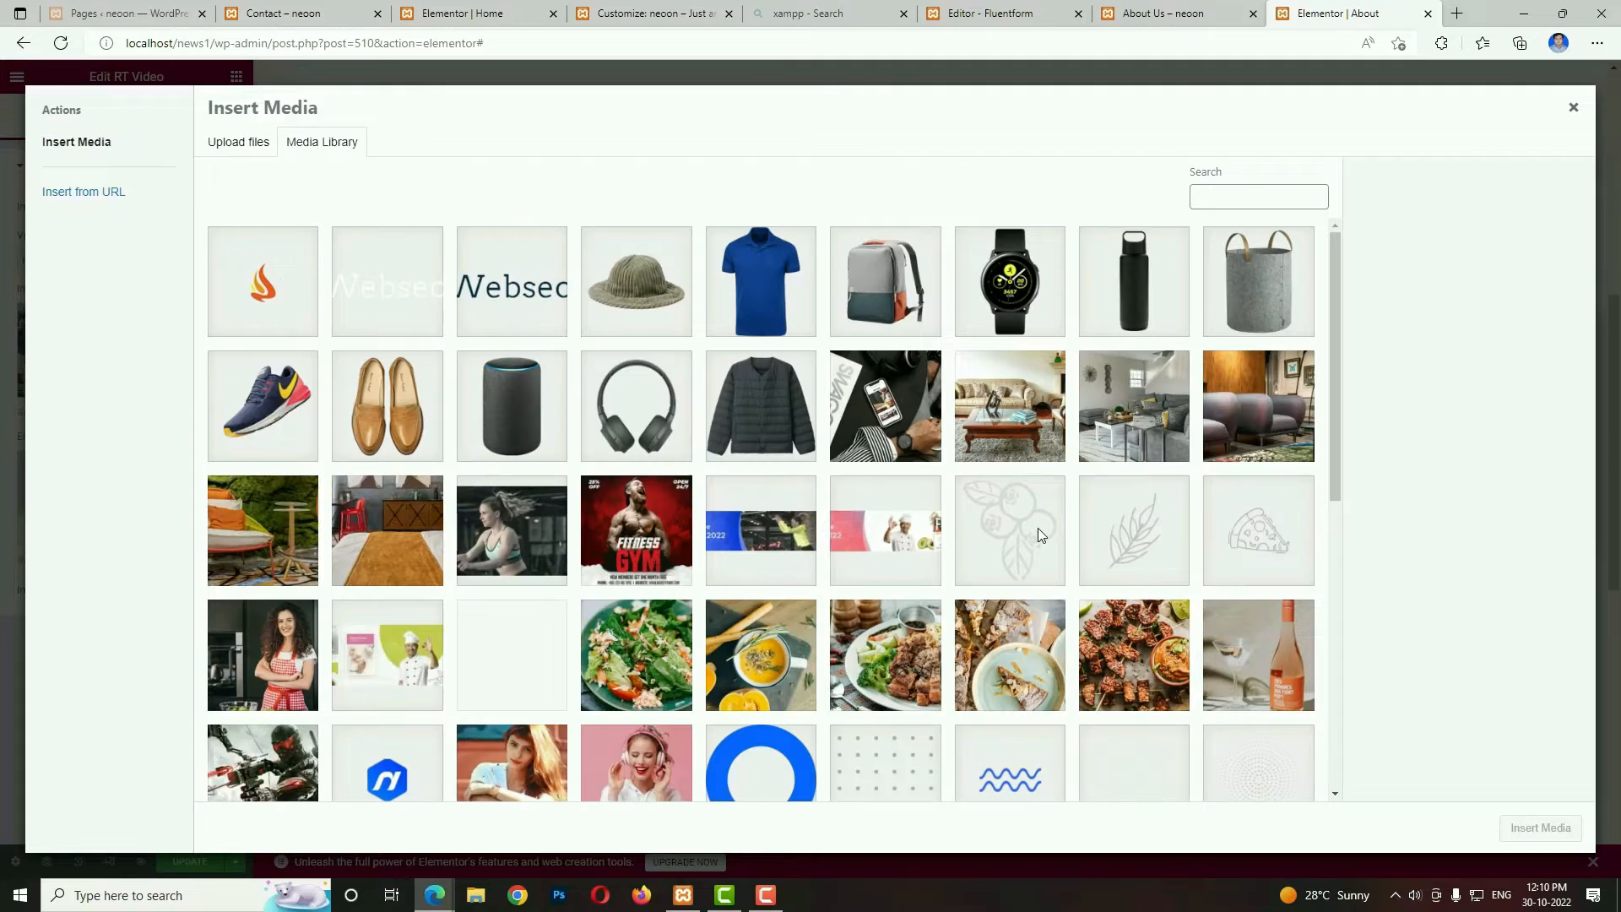
pyautogui.click(895, 770)
pyautogui.click(1538, 827)
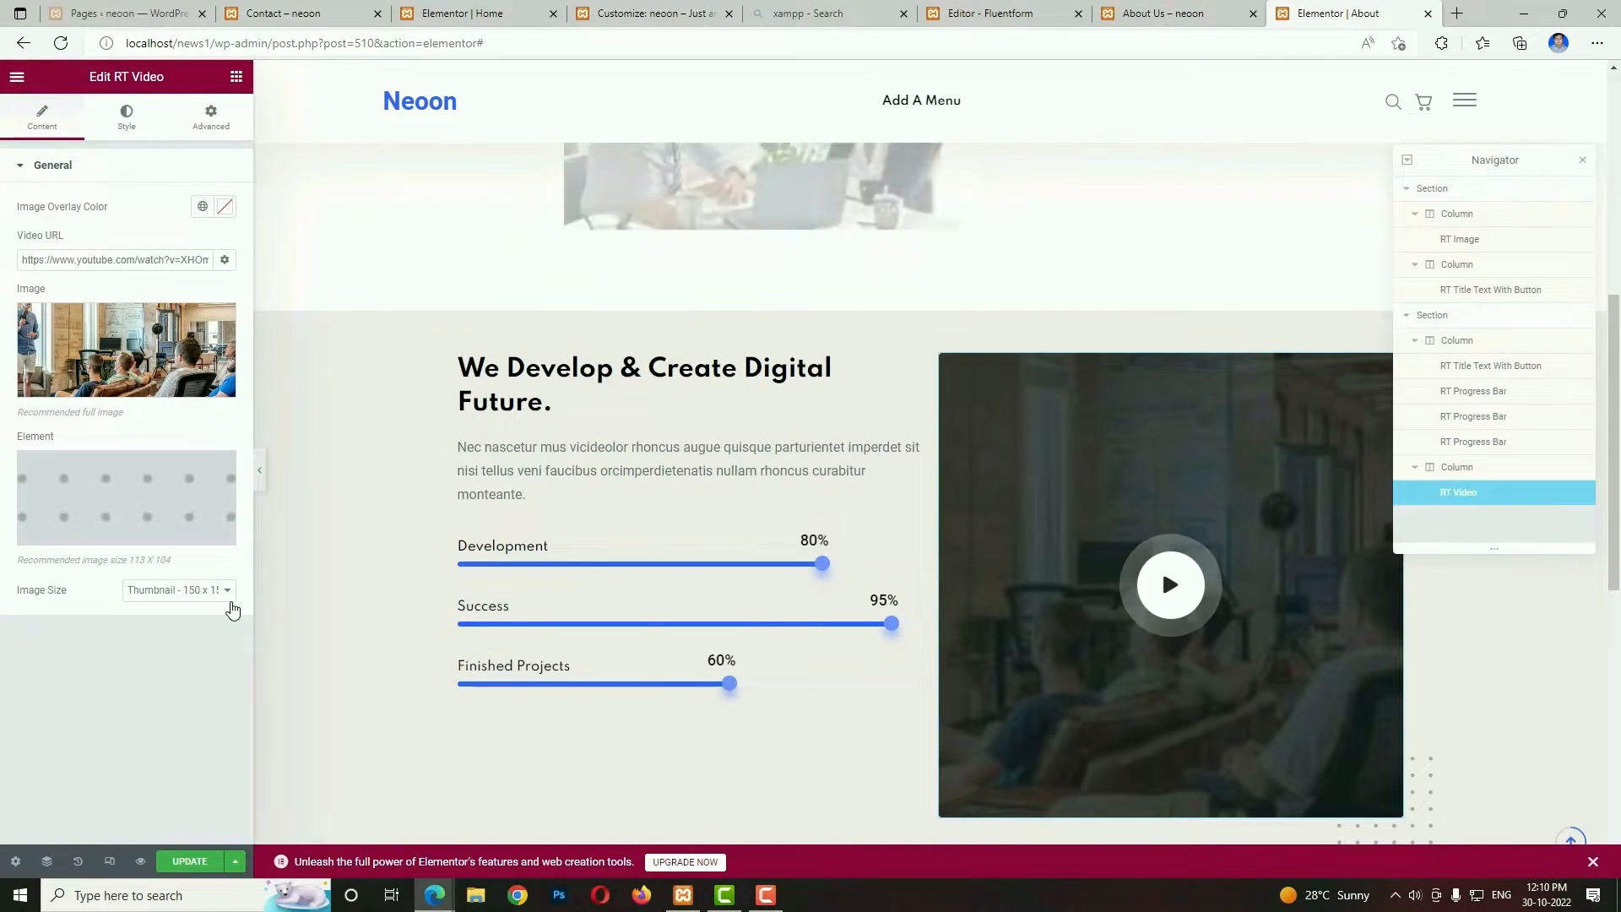
pyautogui.click(198, 591)
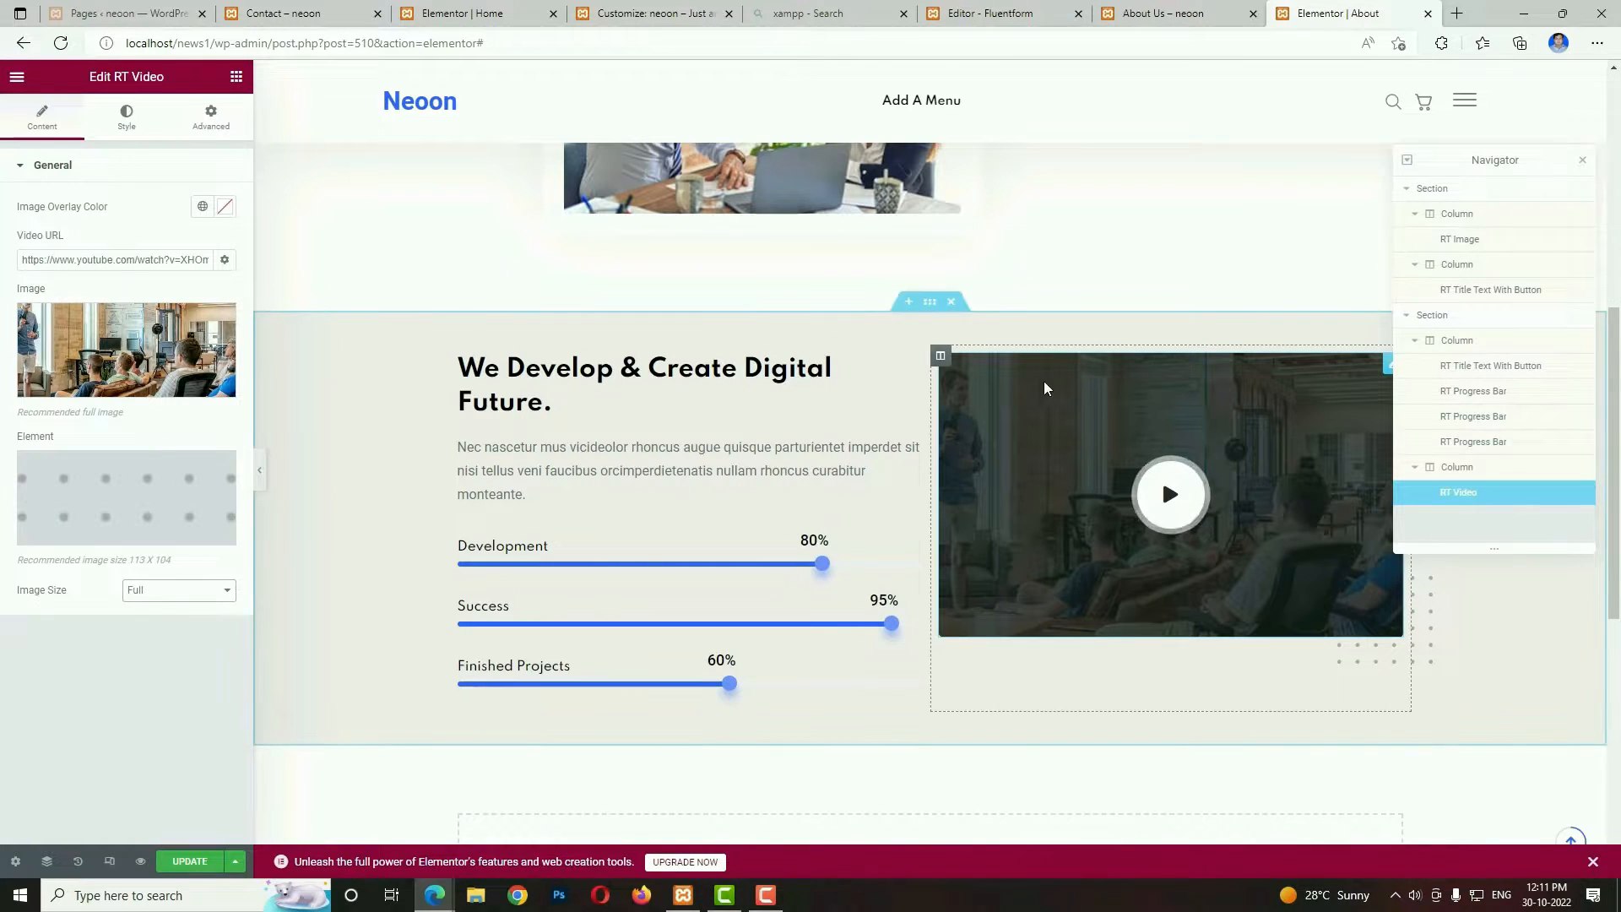
# Set the vertical alignment of the section containing the progress bars and video to Middle.
pyautogui.click(924, 303)
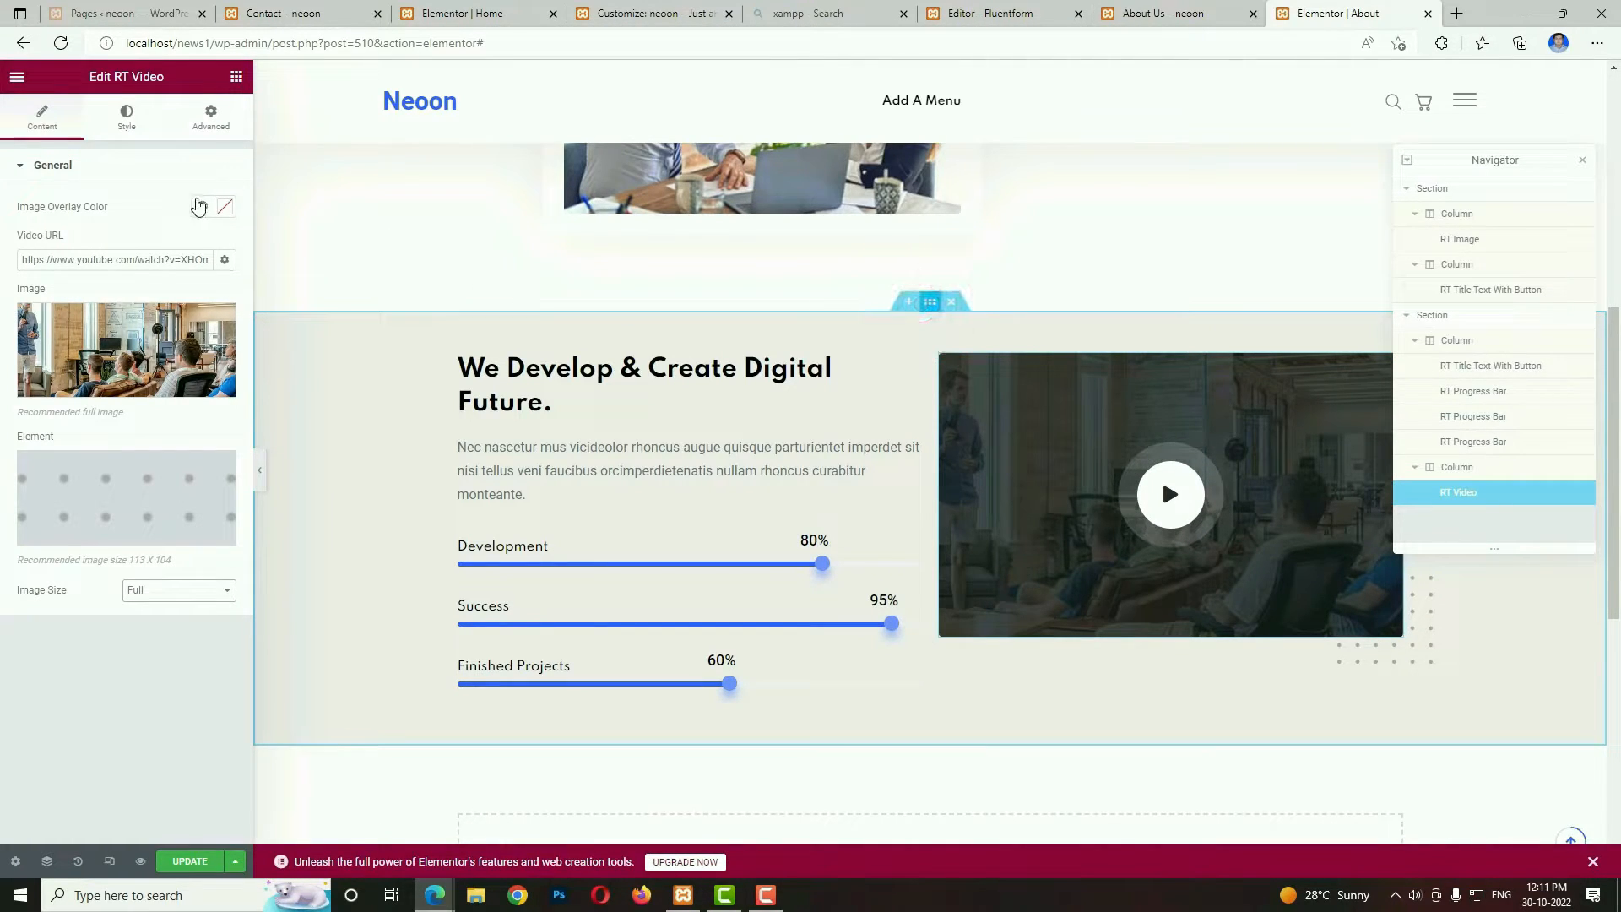
pyautogui.click(42, 115)
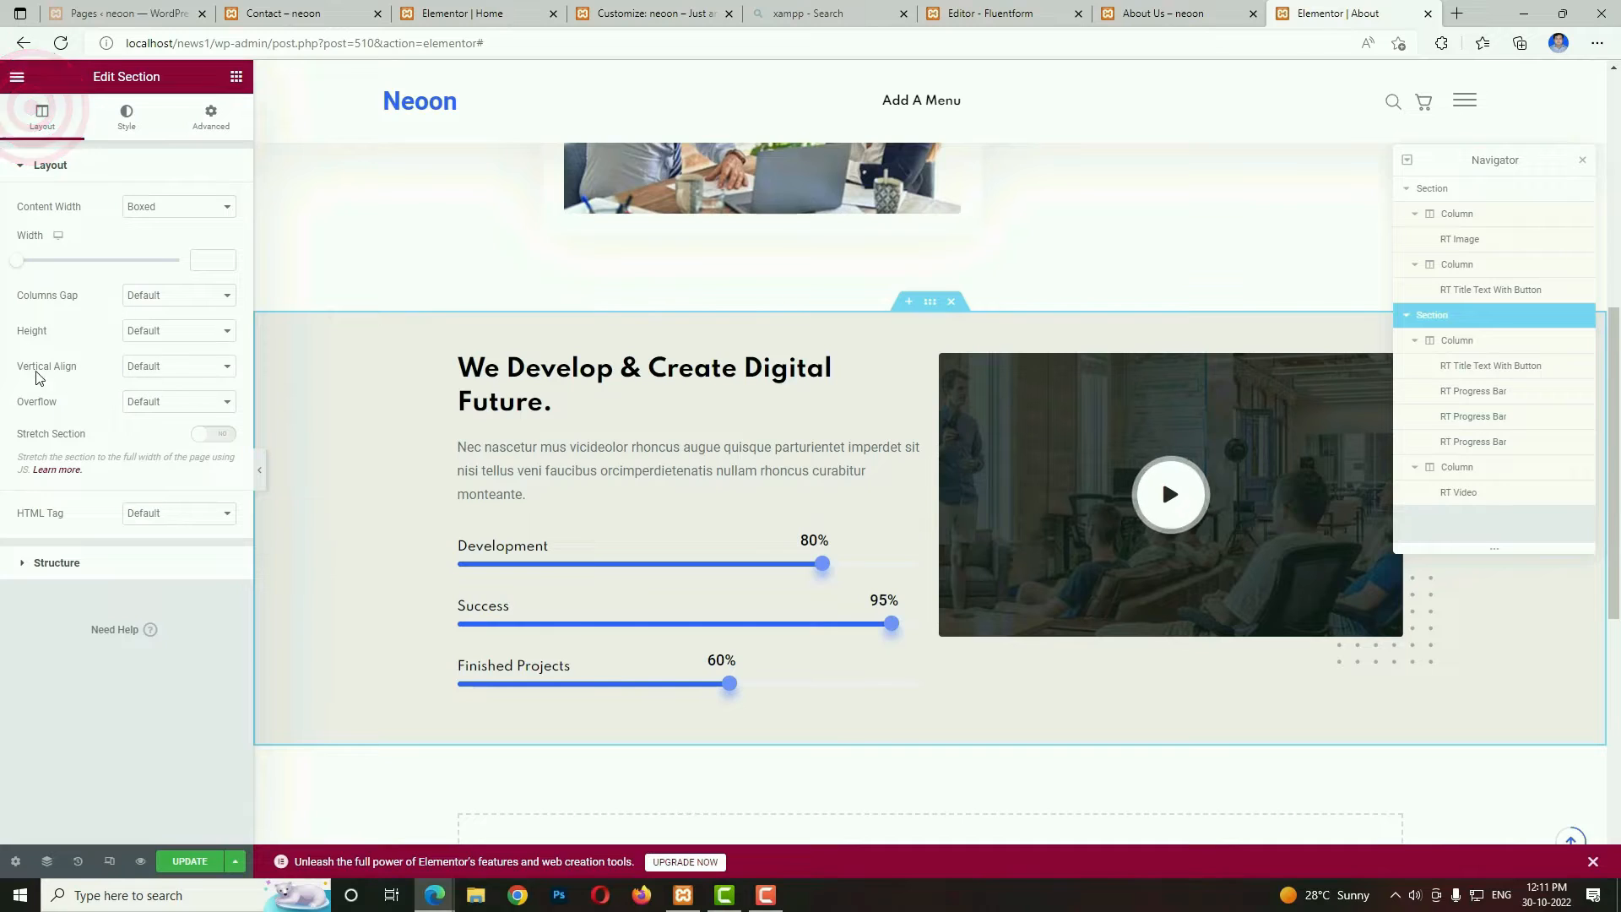
pyautogui.click(185, 365)
pyautogui.click(166, 420)
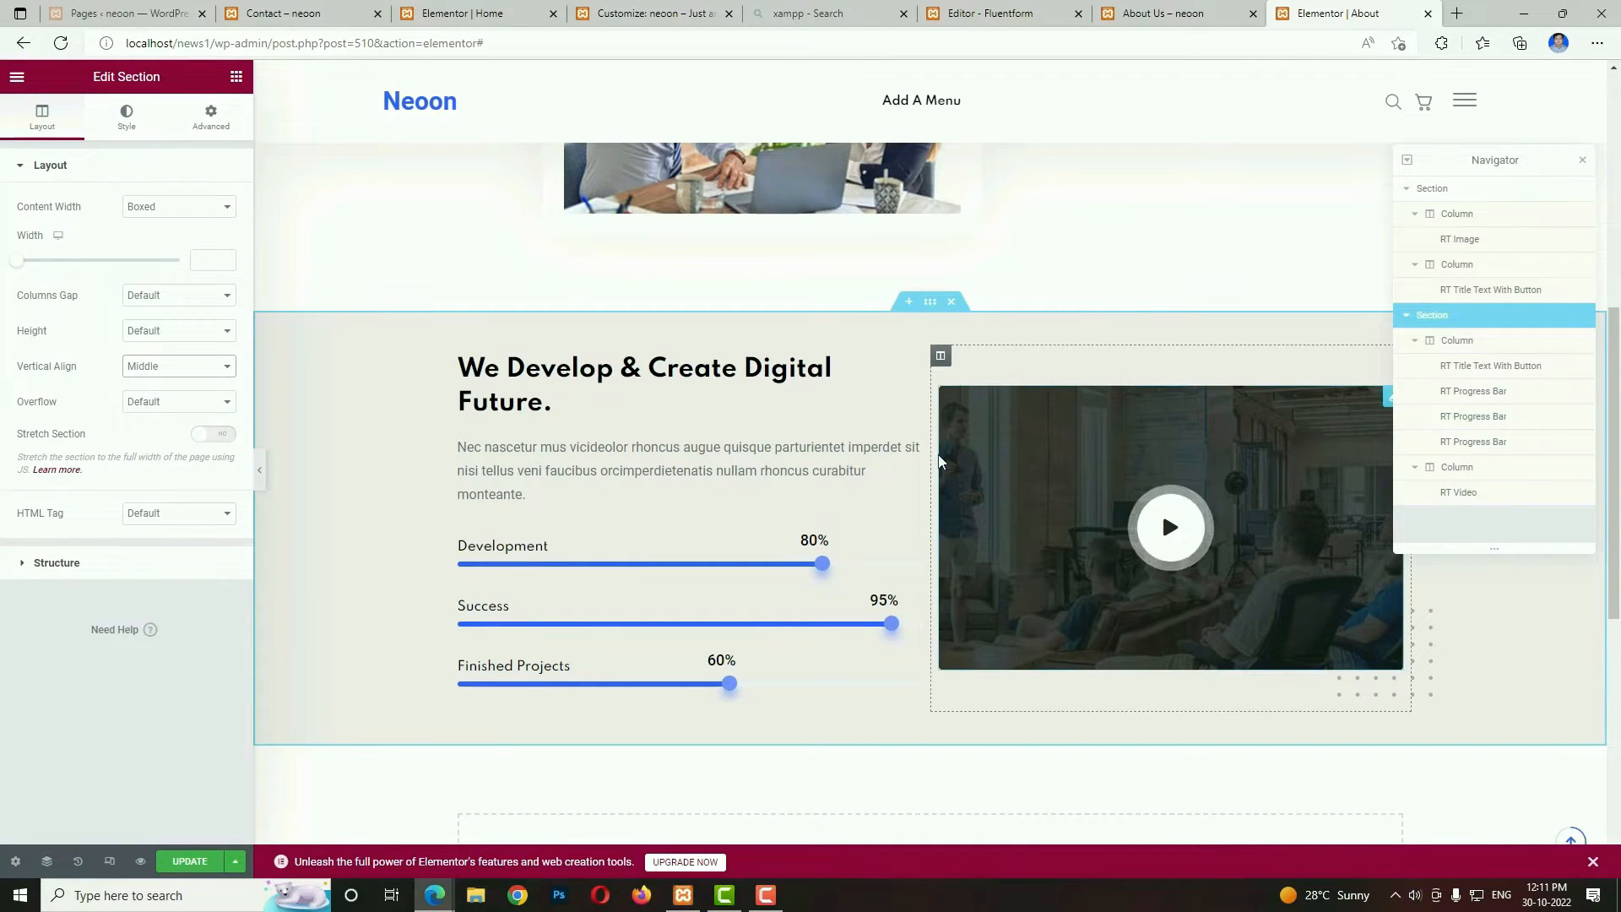
# View the Meet Our Team section on the reference page and start a new team member entry in the WordPress dashboard.
pyautogui.click(1189, 12)
pyautogui.scroll(-7, 592, 506)
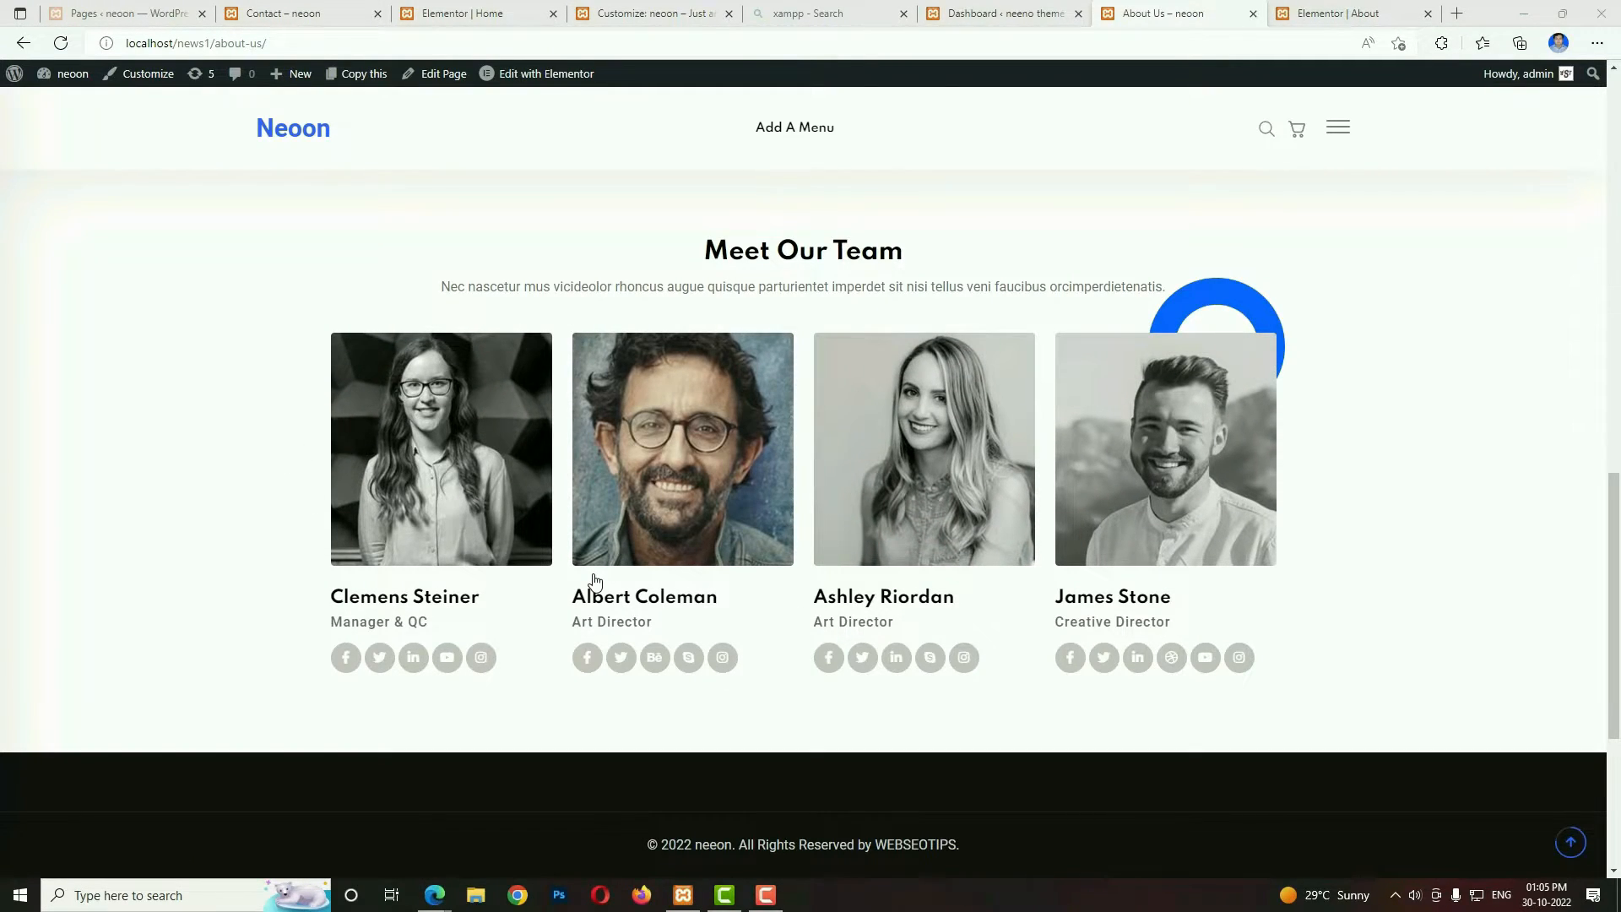
pyautogui.click(1016, 17)
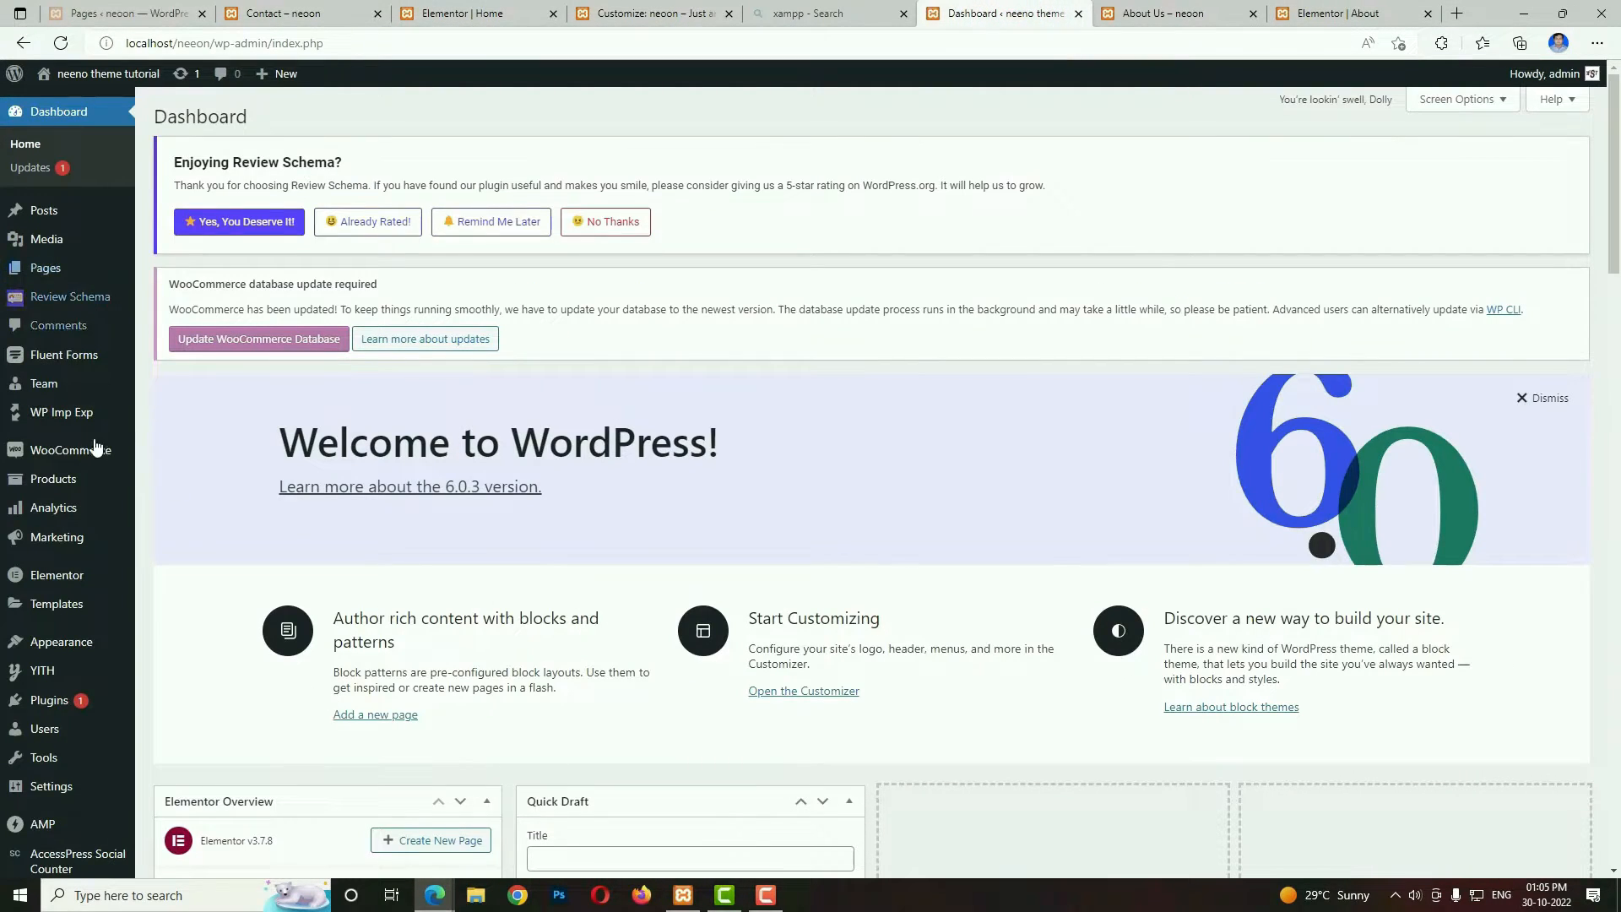
pyautogui.click(46, 389)
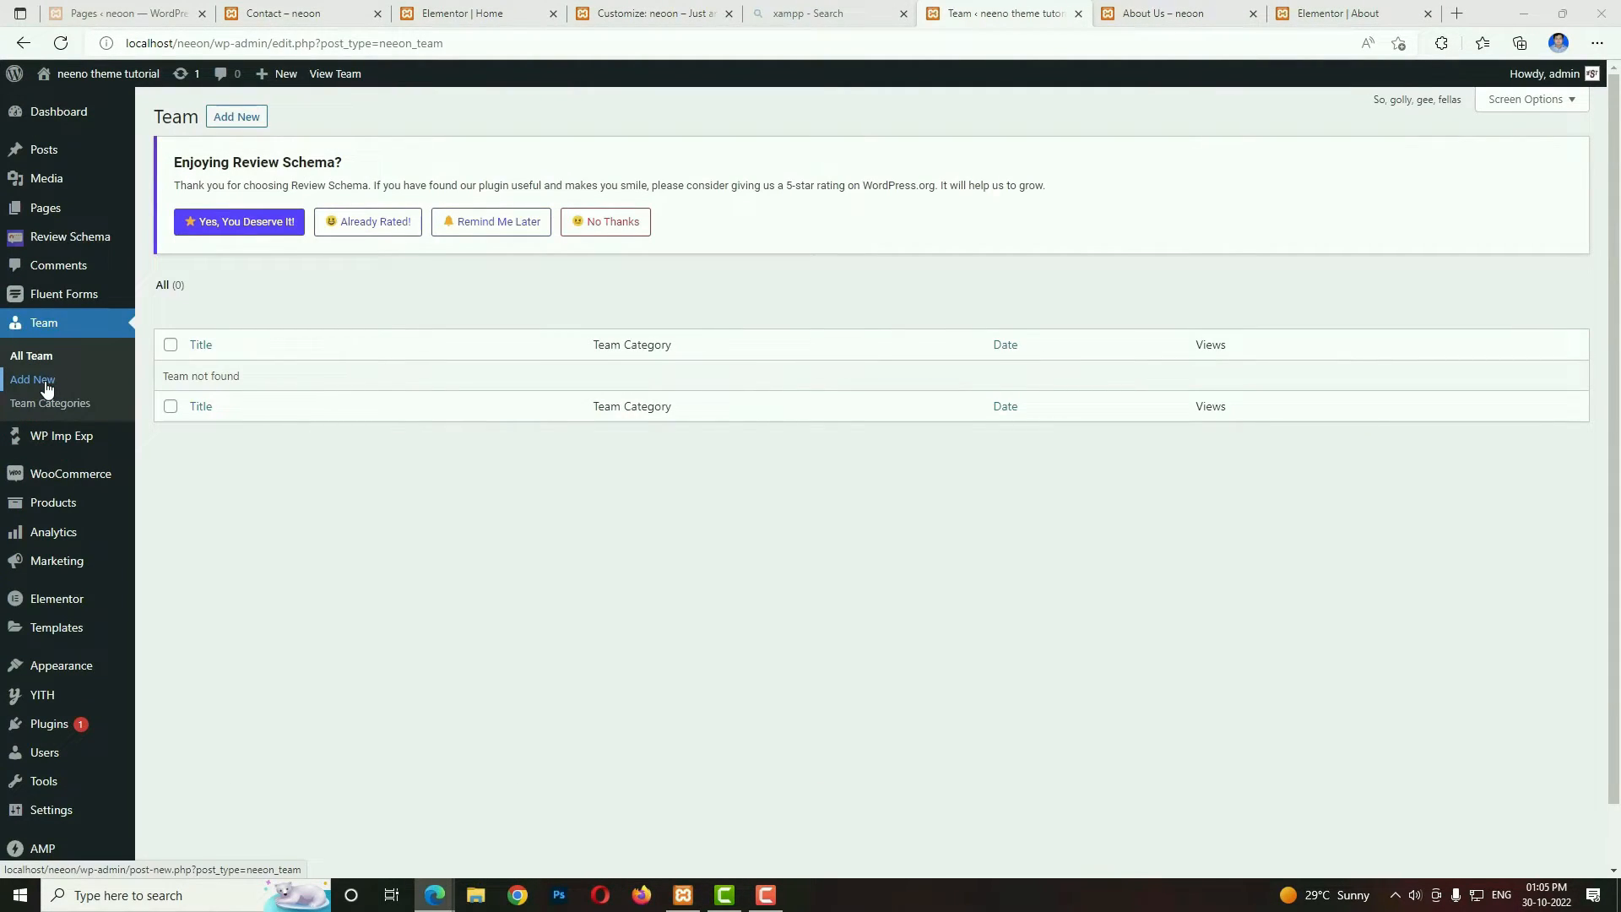
pyautogui.click(250, 125)
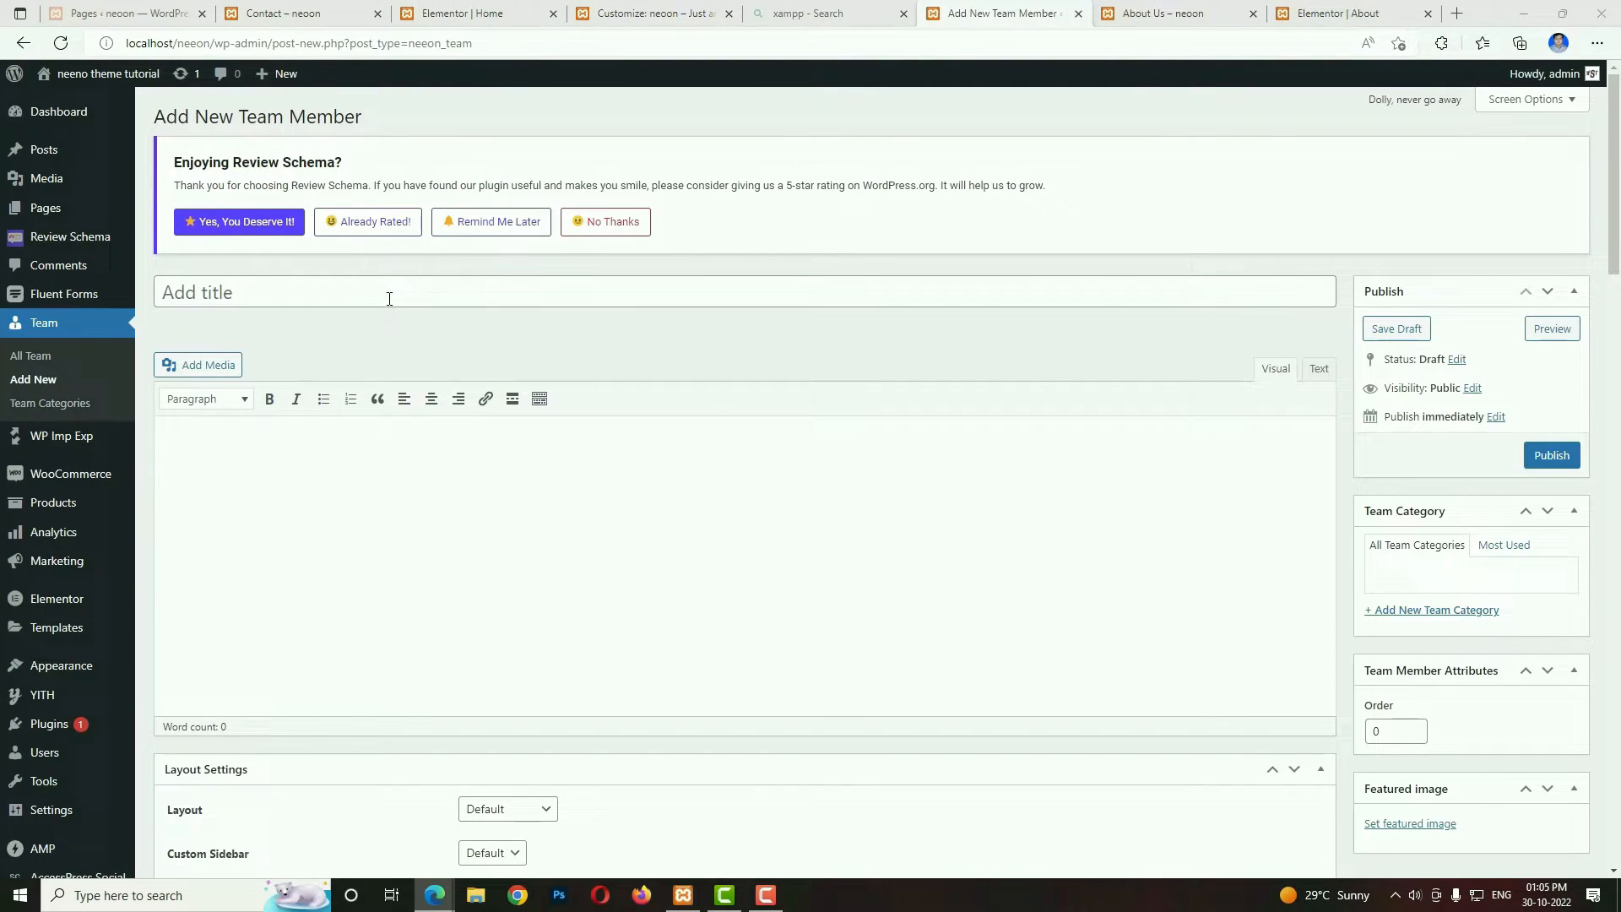
# Enter the team member's full name as the title and paste the copied placeholder biography into the content editor.
pyautogui.click(361, 289)
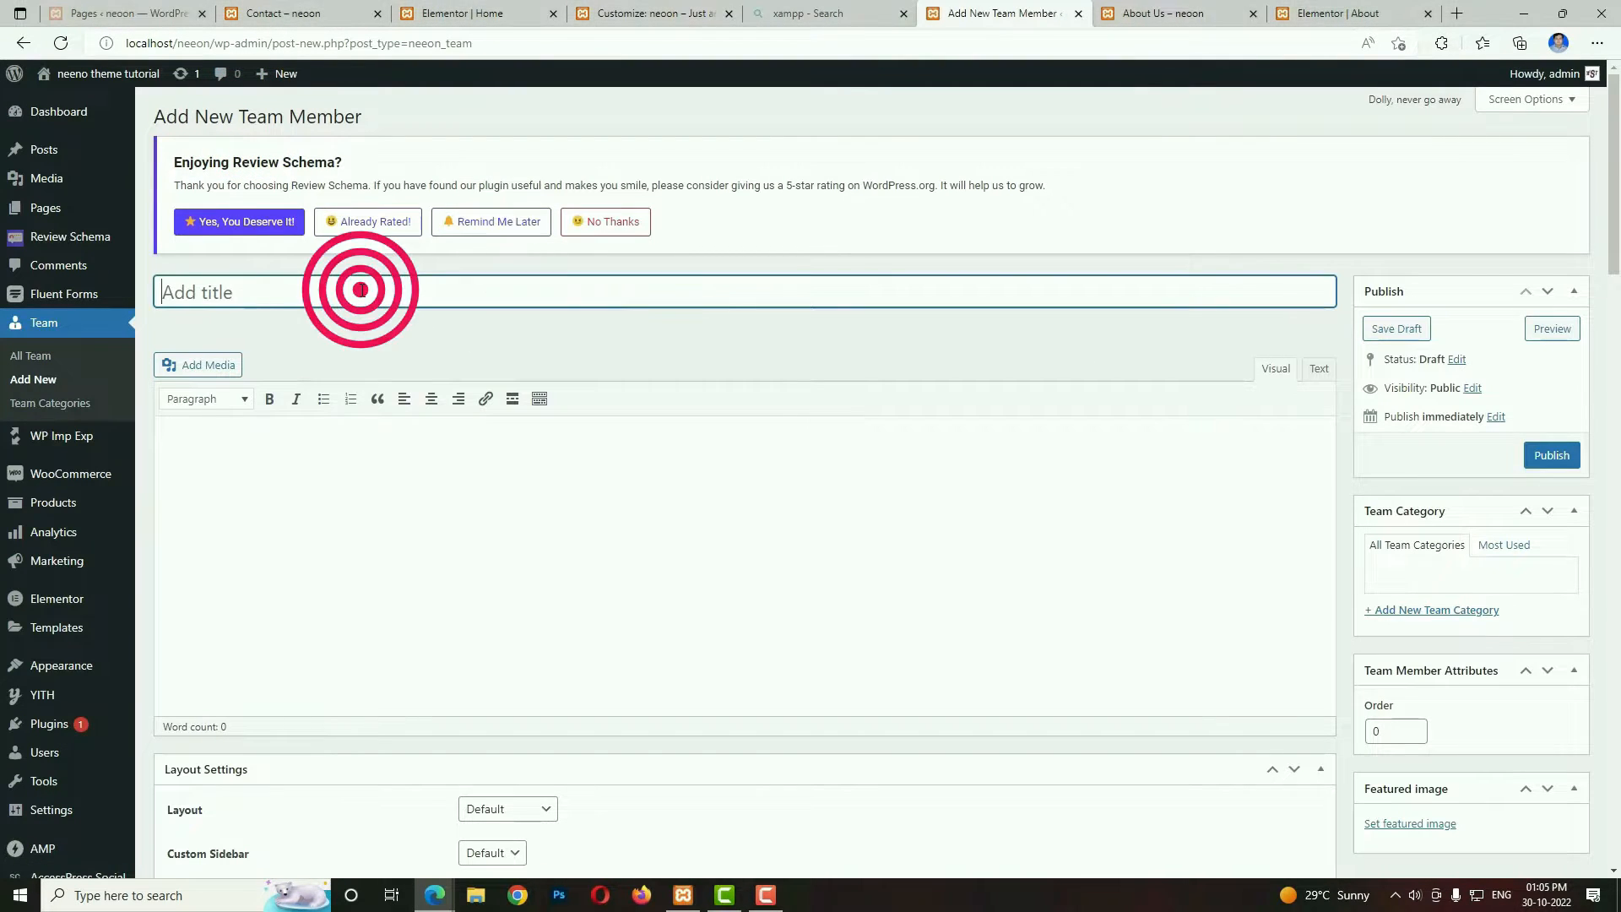
pyautogui.write('James Stone')
pyautogui.click(622, 588)
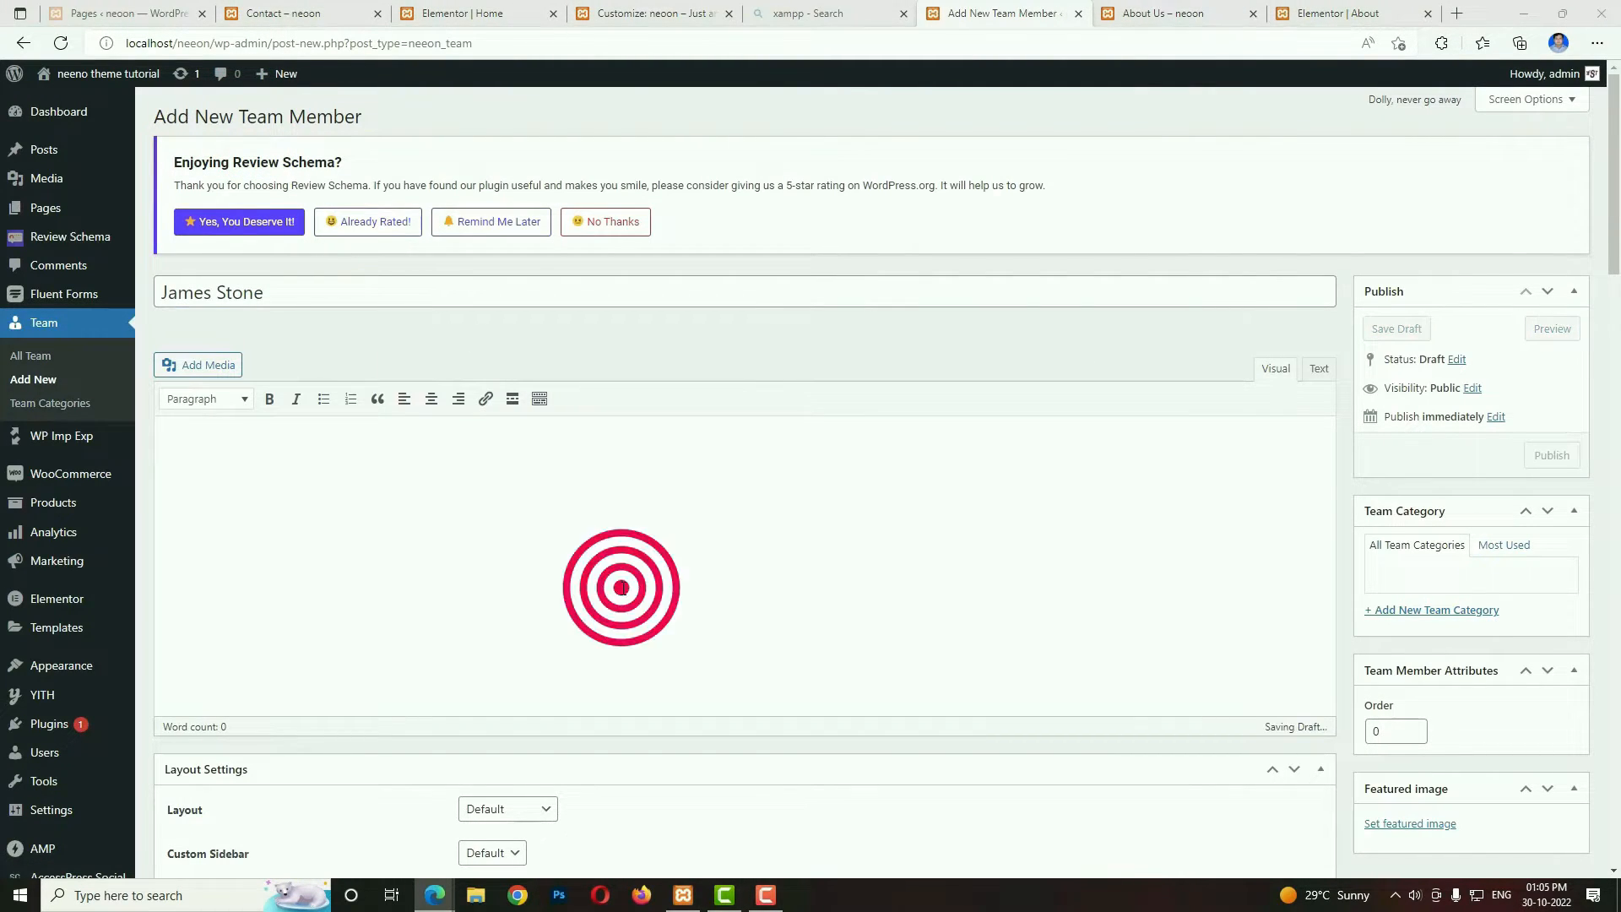
pyautogui.write('Grursus mal suada faci lisis Lorem ipsum dolarorit more ametion consectetur elit. Vesti at bulum nec the odio aea the dumm ipsumm ipsum that dolocons rsus mal suada and fadolorit to the consectetur elit. All the Lorem Ipsum generators on the Internet tend to repeat that predefined chunks as necessary making this the first true dummy generator on the Internet.Grursus mal suada faci lisis Lorem ipsum dolarorit more ametion consectetur elit. Vesti at bulum nec odio aea the dumm ipsumm ipsum that dolocons rsus mal suada and fadolorit to the consectetur elit.')
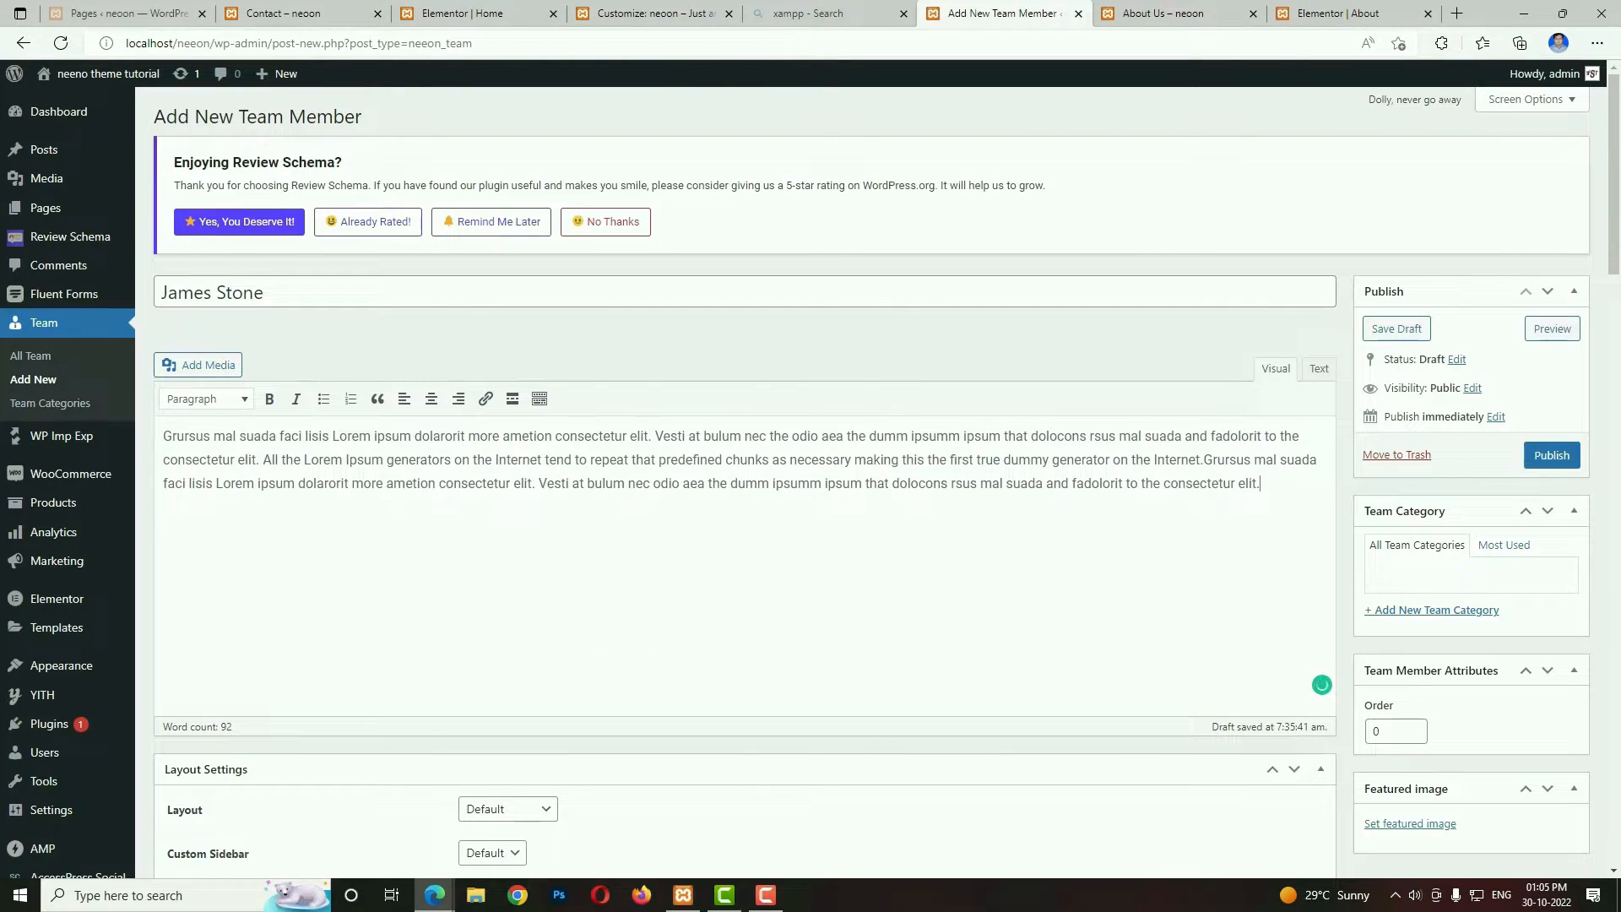
# Find the team images in the media library and set team_1.jpg as the team member's featured image.
pyautogui.scroll(-4, 1073, 528)
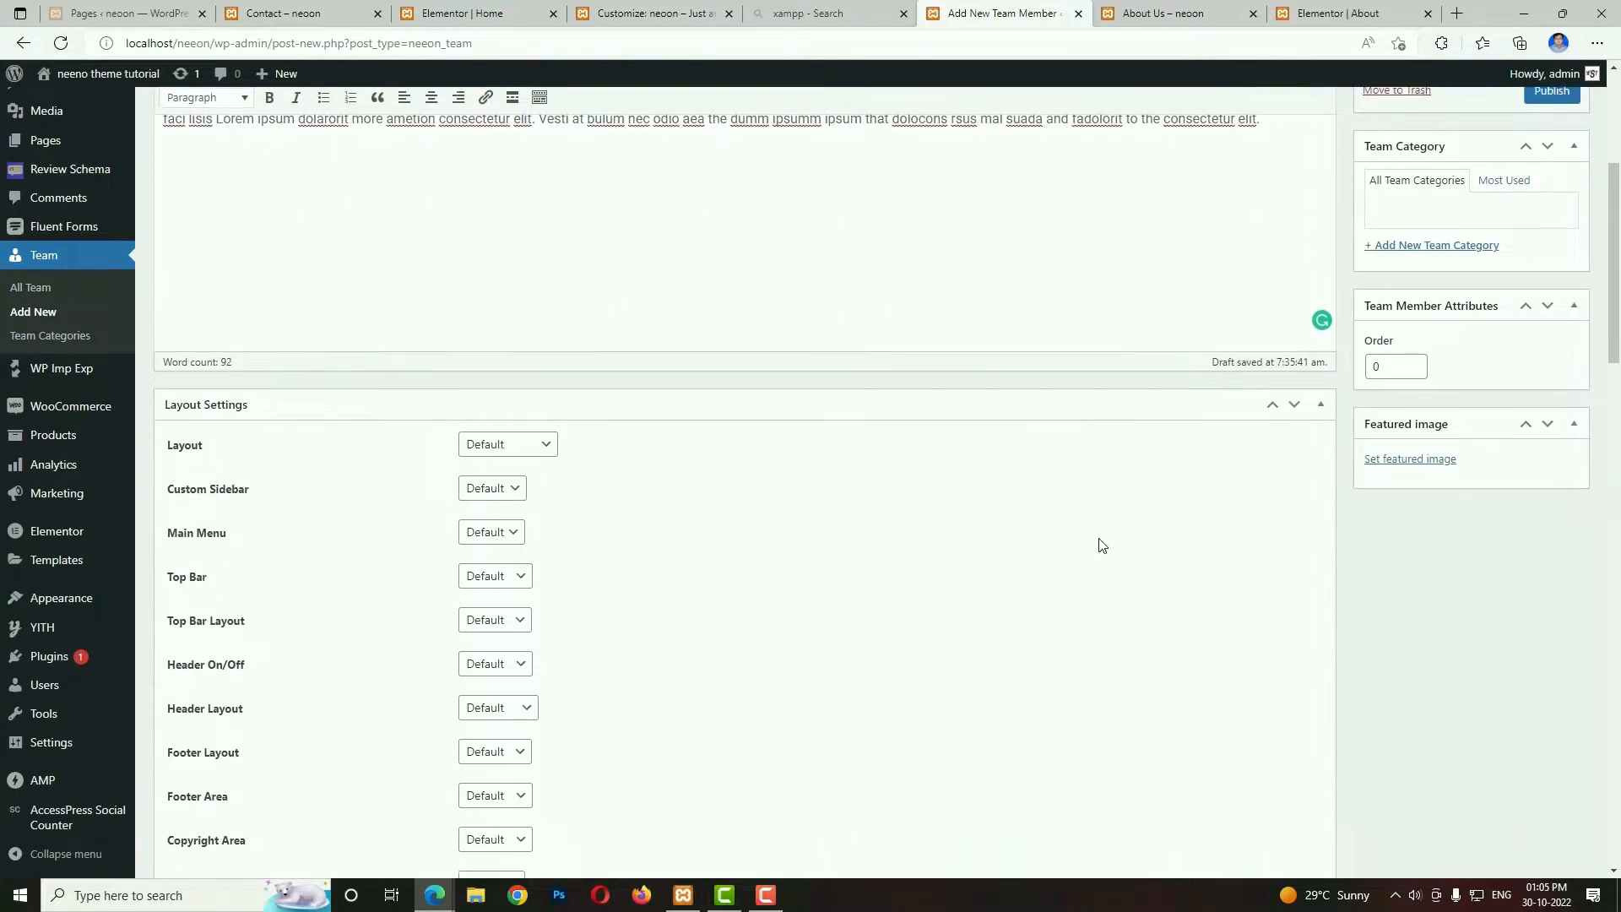
pyautogui.click(1418, 457)
pyautogui.click(1219, 194)
pyautogui.write('team')
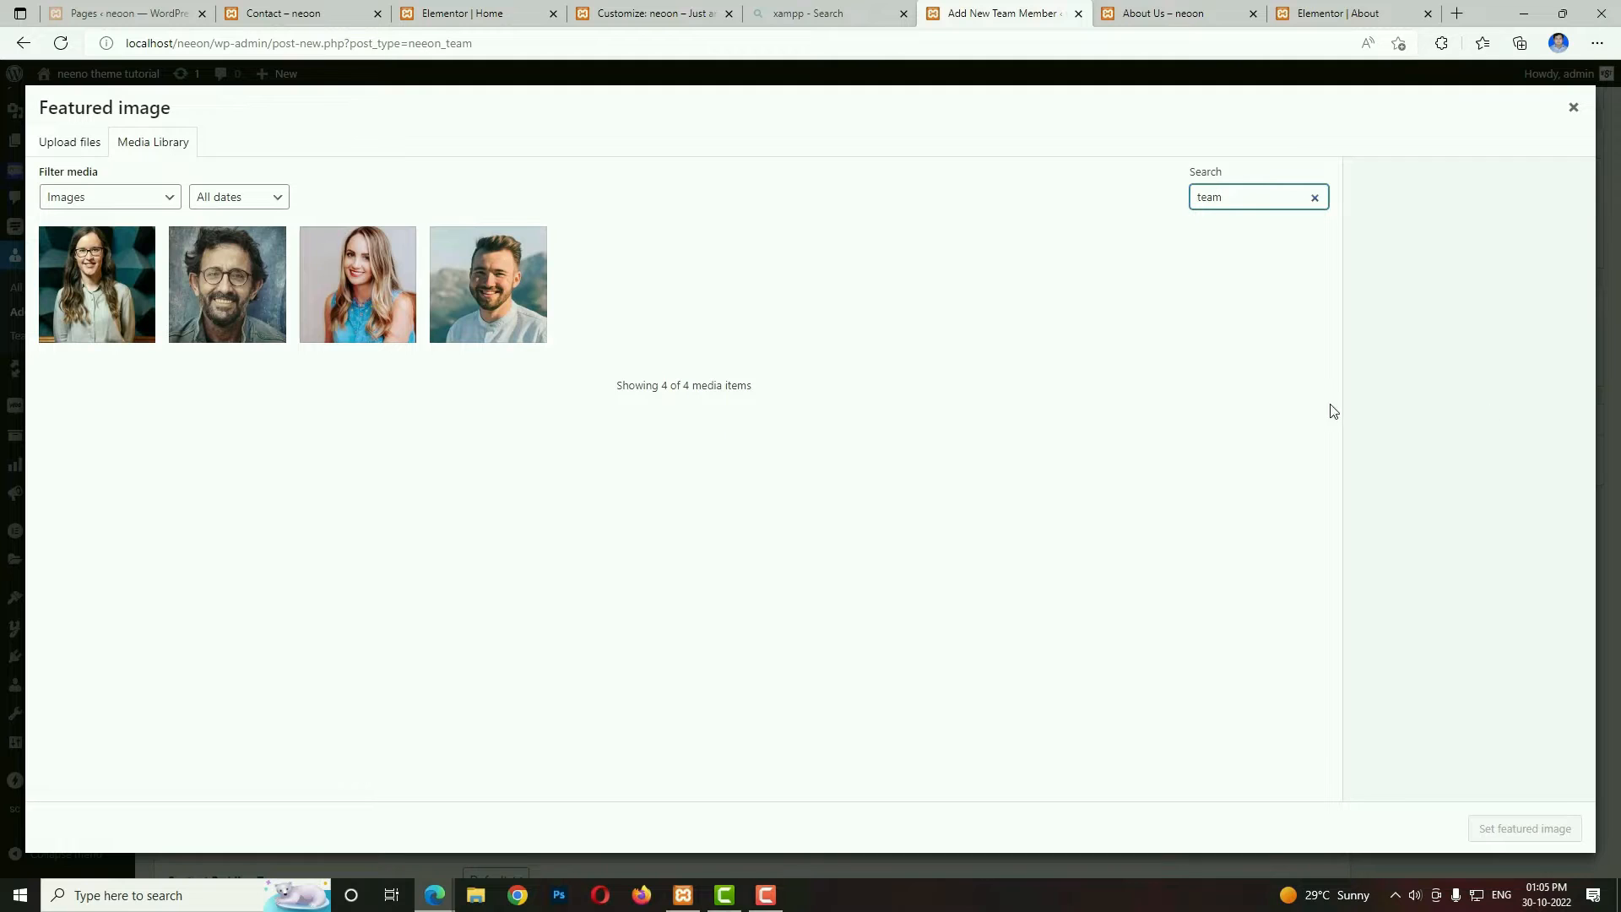
pyautogui.click(507, 313)
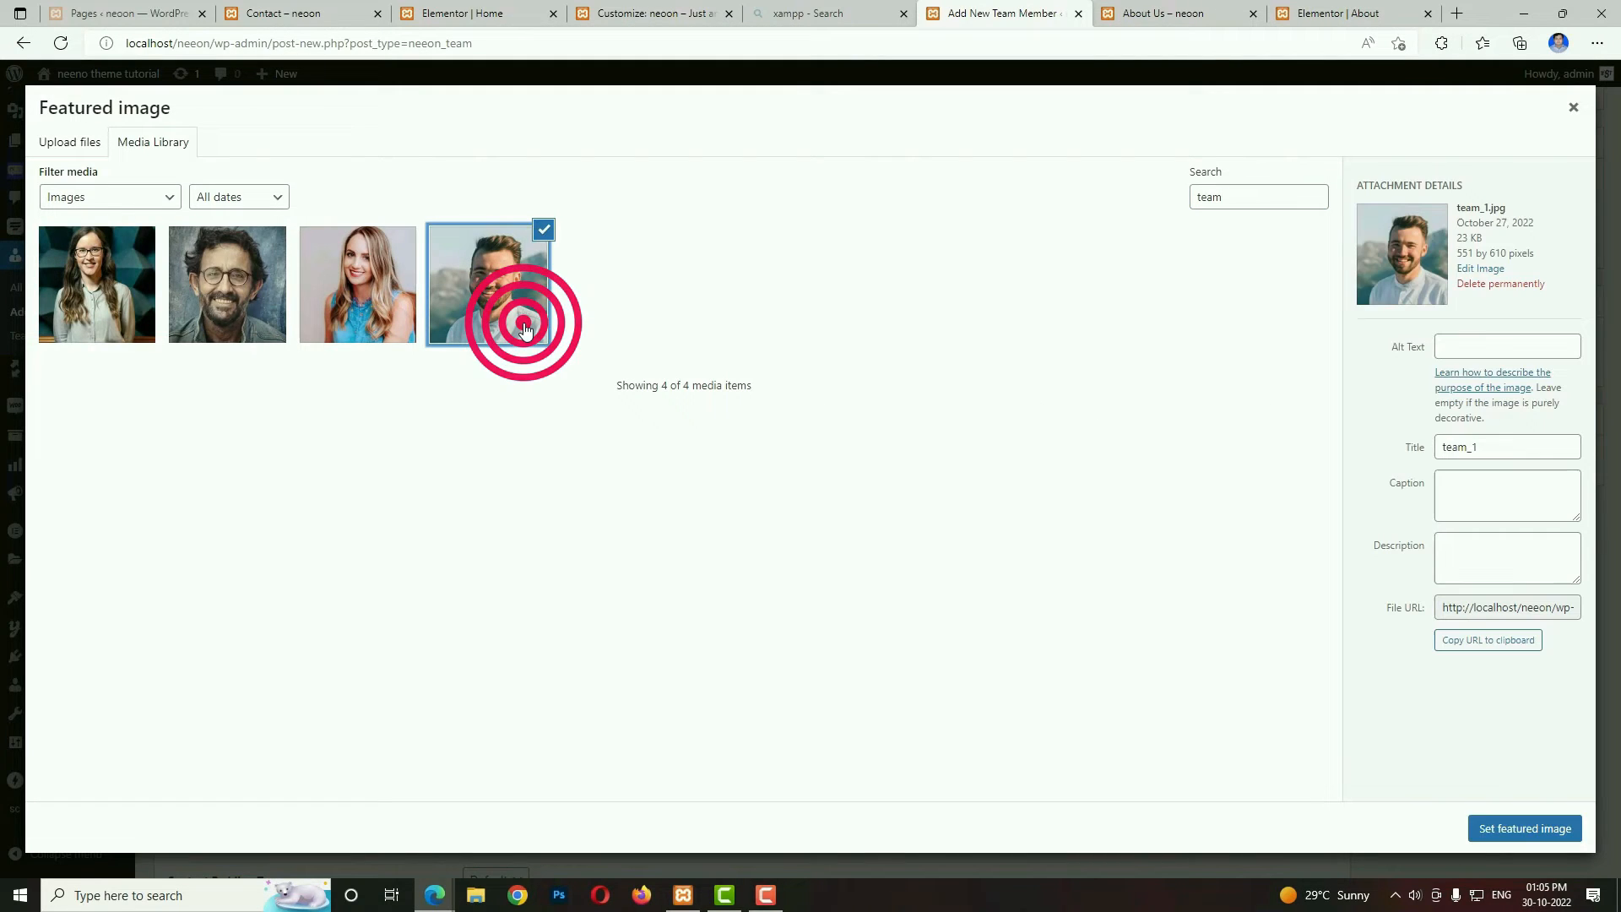
pyautogui.click(1558, 836)
pyautogui.scroll(-13, 1102, 622)
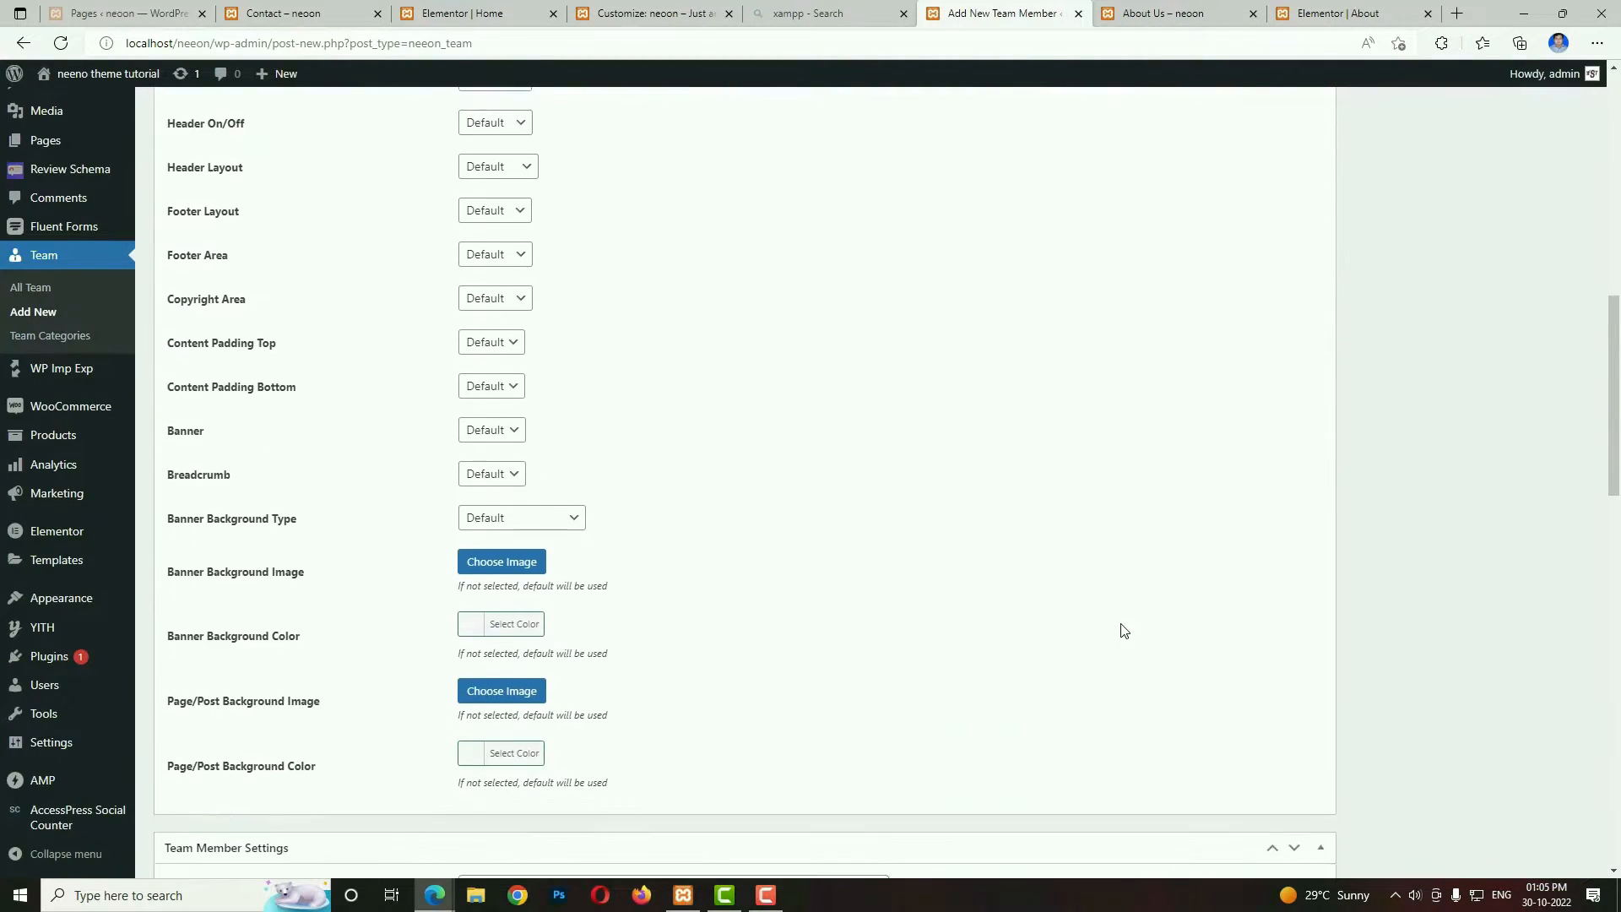
pyautogui.scroll(3, 1123, 631)
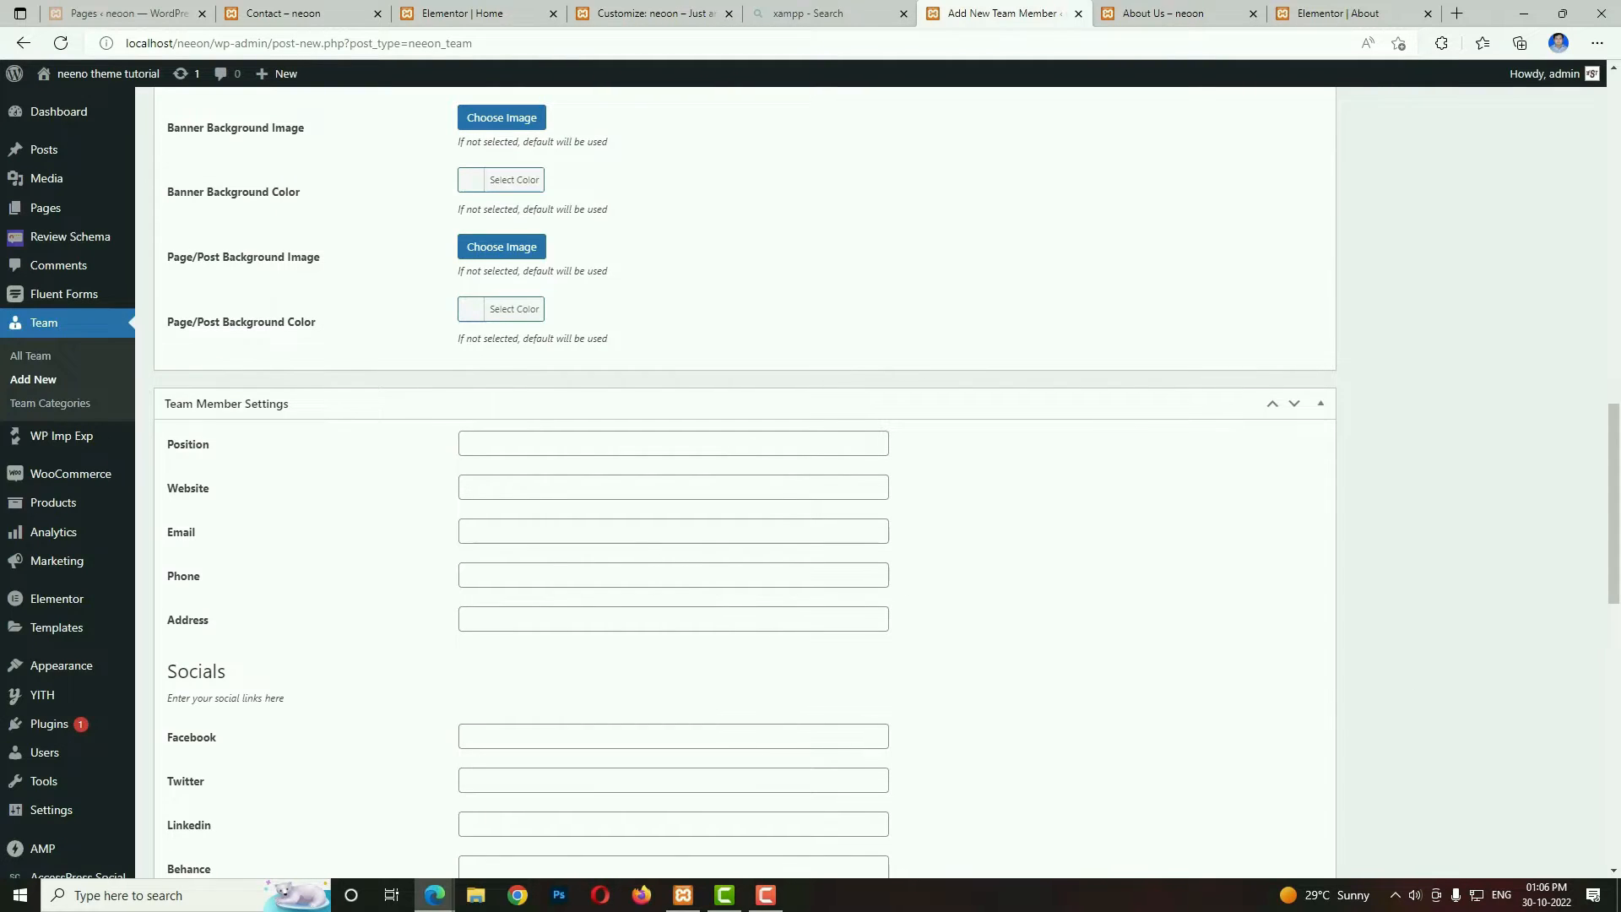
pyautogui.click(532, 532)
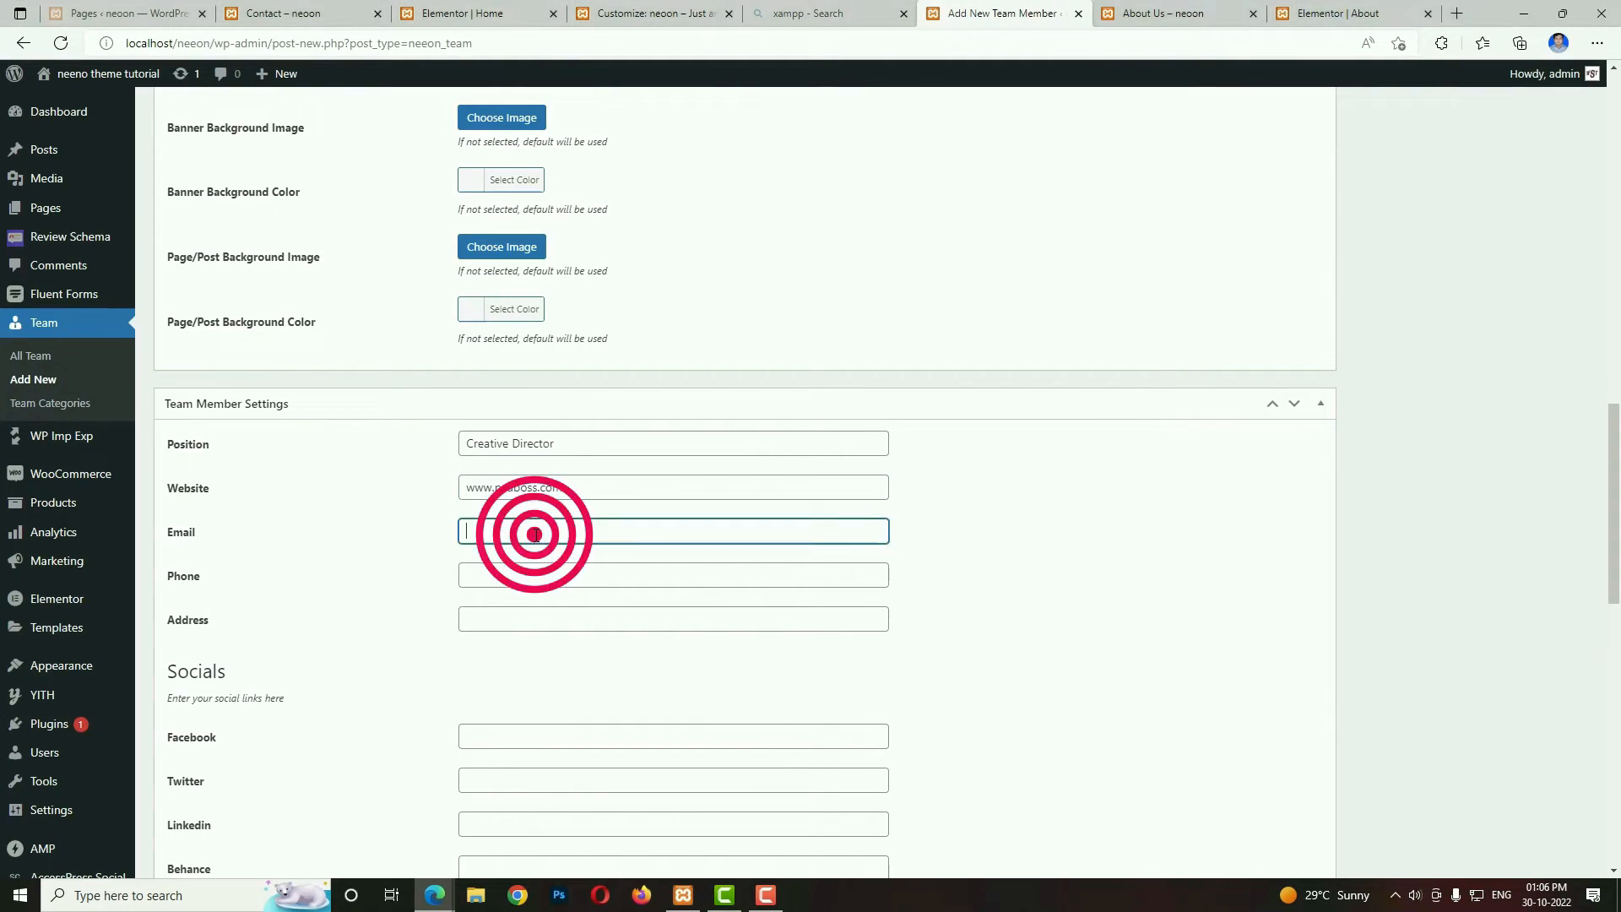
pyautogui.write('example@gmail.com')
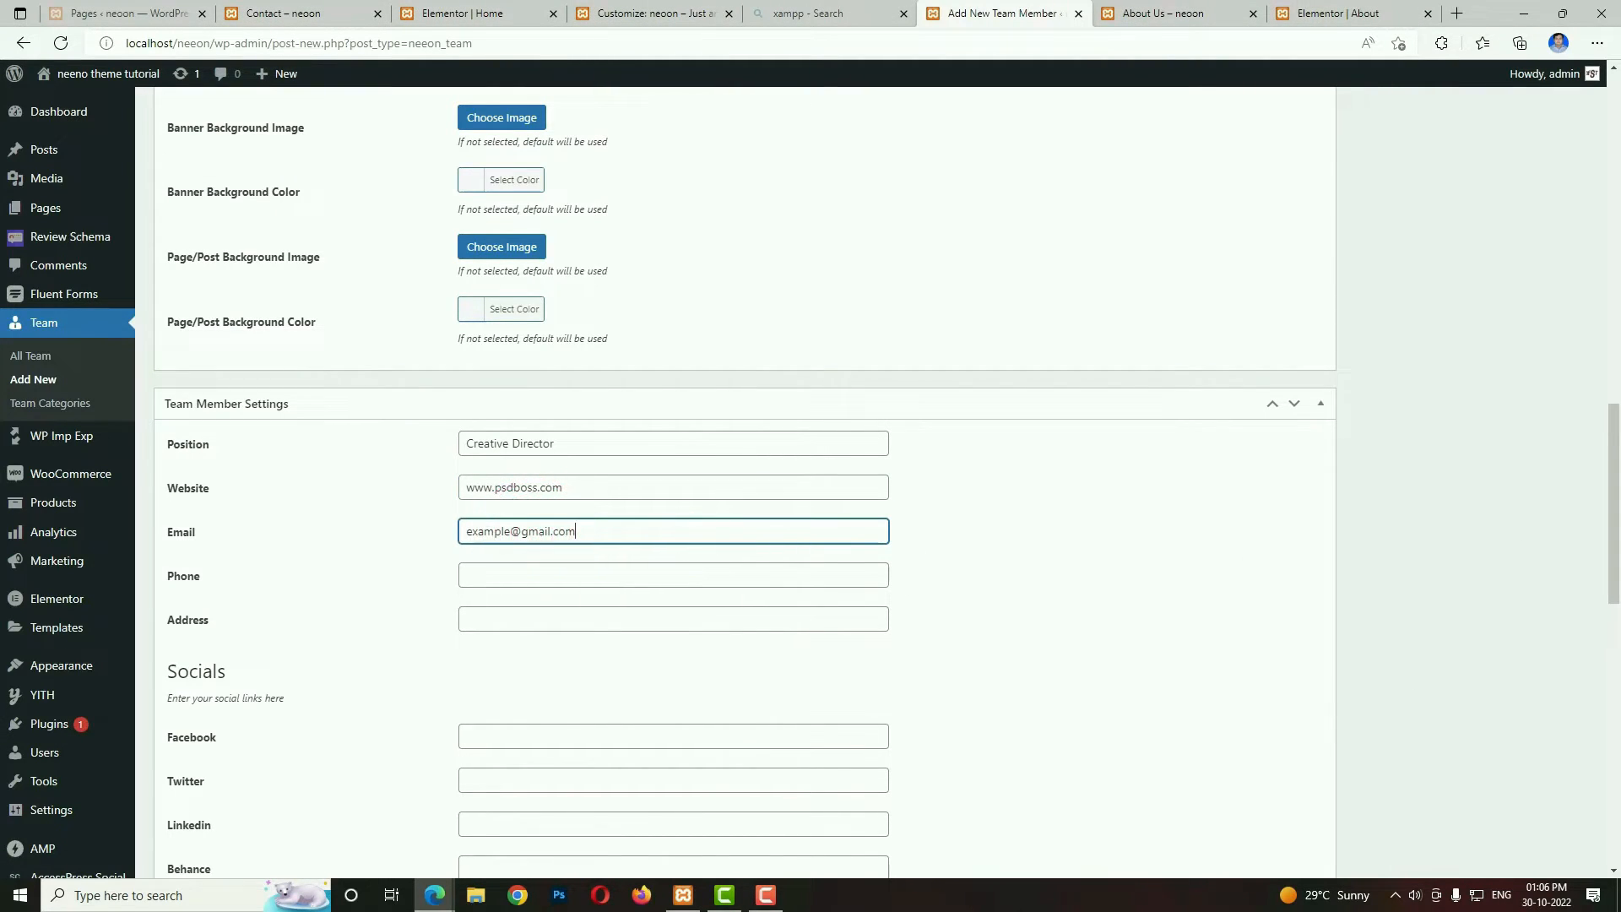
pyautogui.click(563, 617)
pyautogui.scroll(-3, 857, 738)
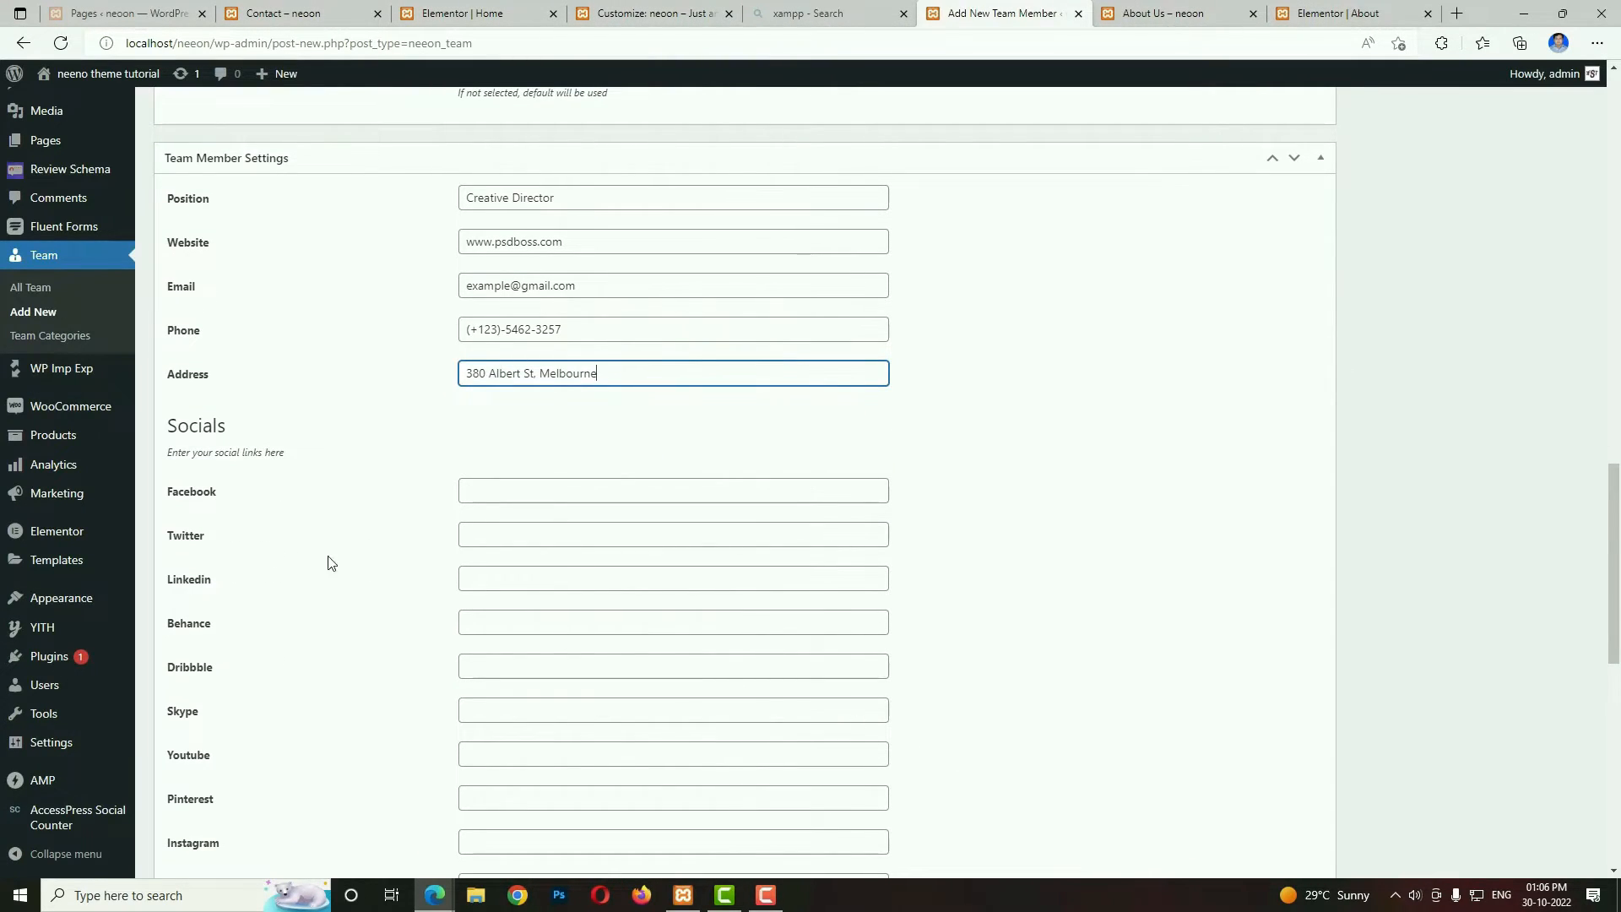
# Enter # as the team member's Facebook, Twitter, Linkedin, Skype and Instagram links.
pyautogui.click(530, 489)
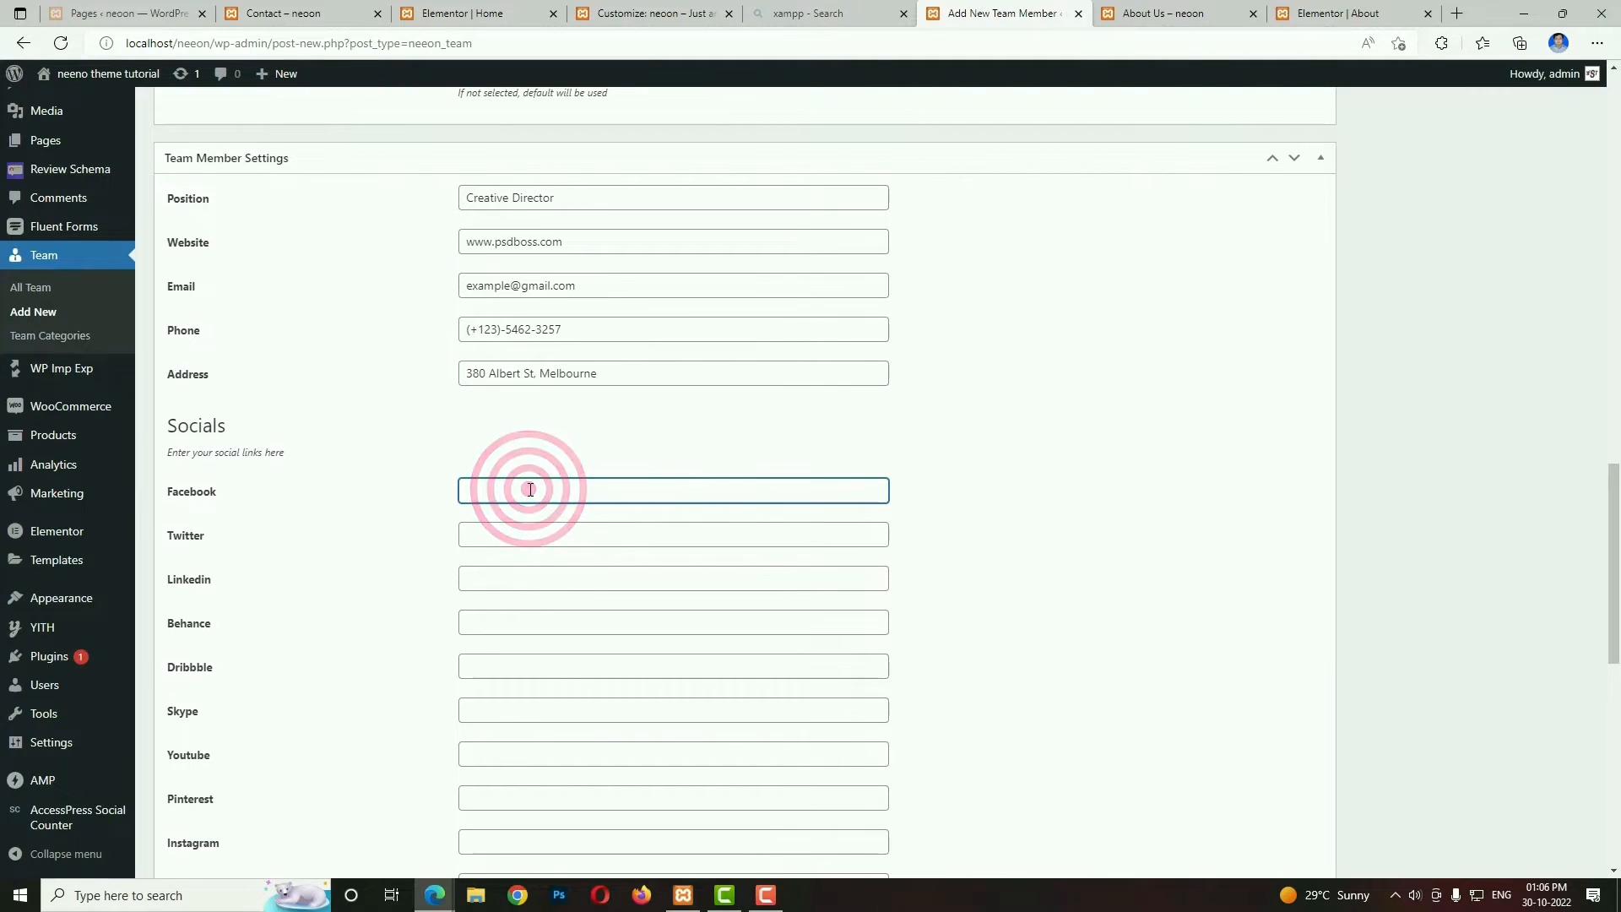
pyautogui.write('#')
pyautogui.click(496, 532)
pyautogui.write('#')
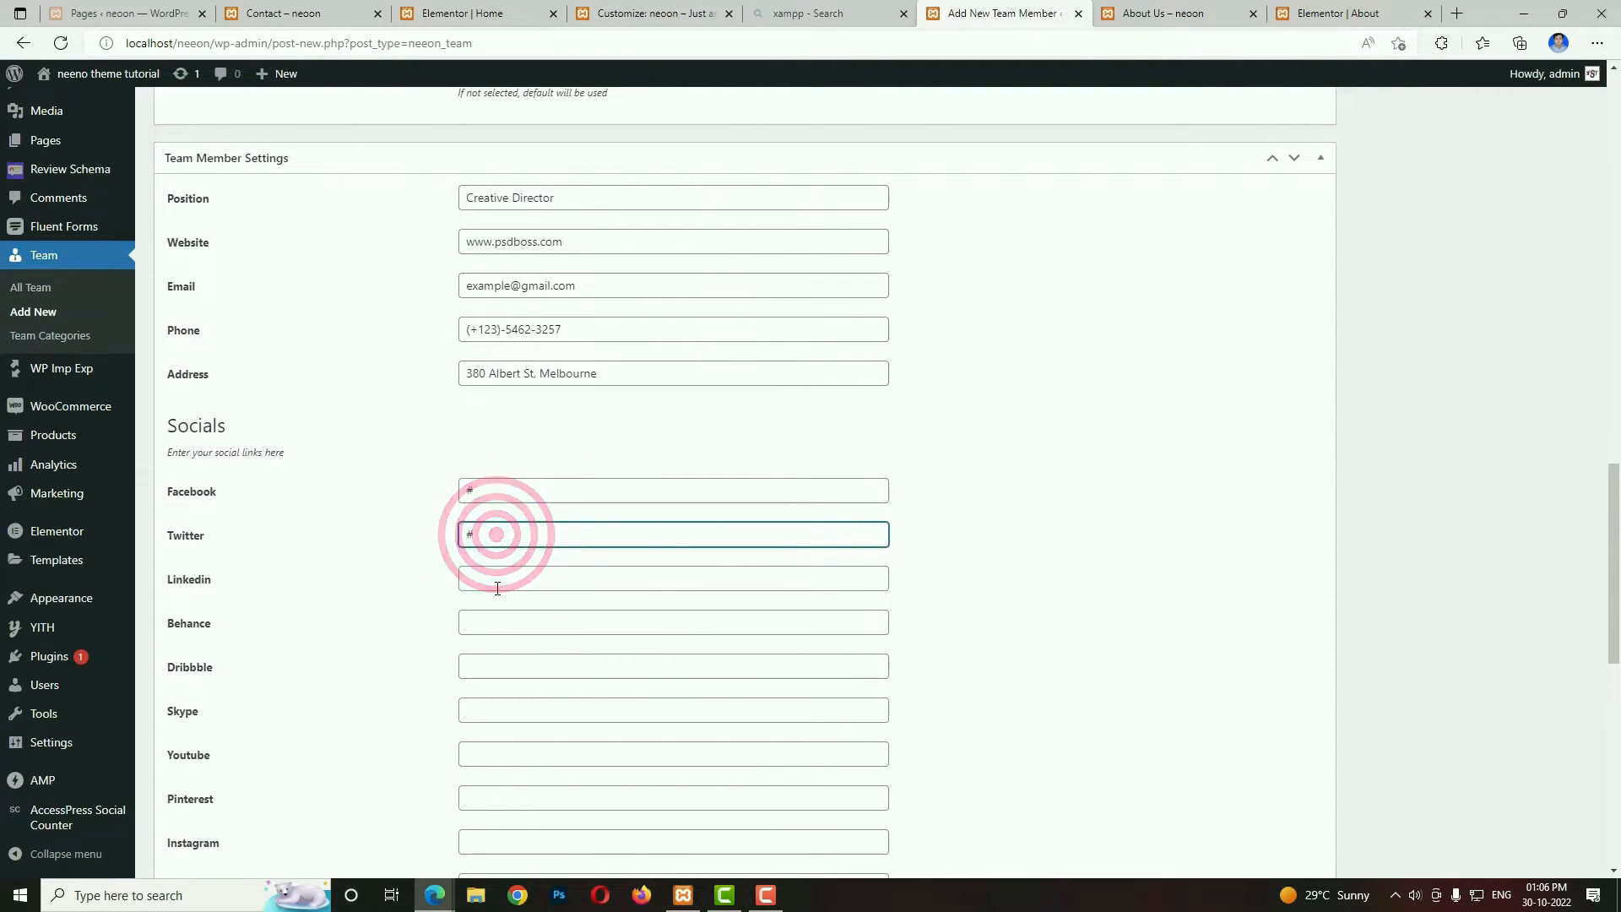
pyautogui.click(497, 583)
pyautogui.write('#')
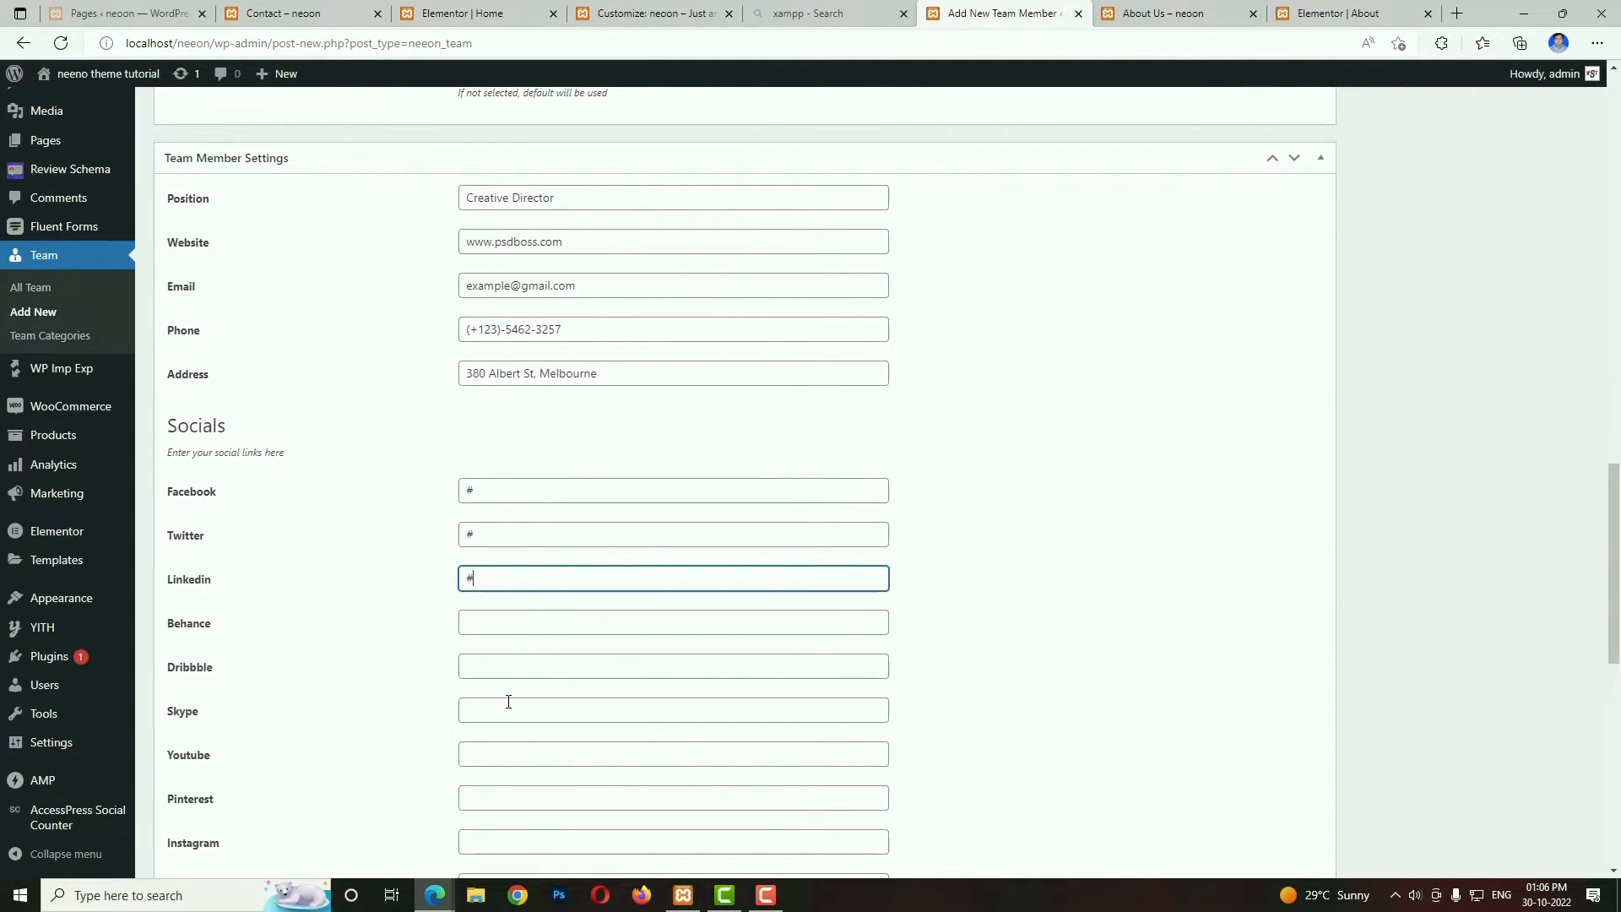
pyautogui.click(509, 702)
pyautogui.write('#')
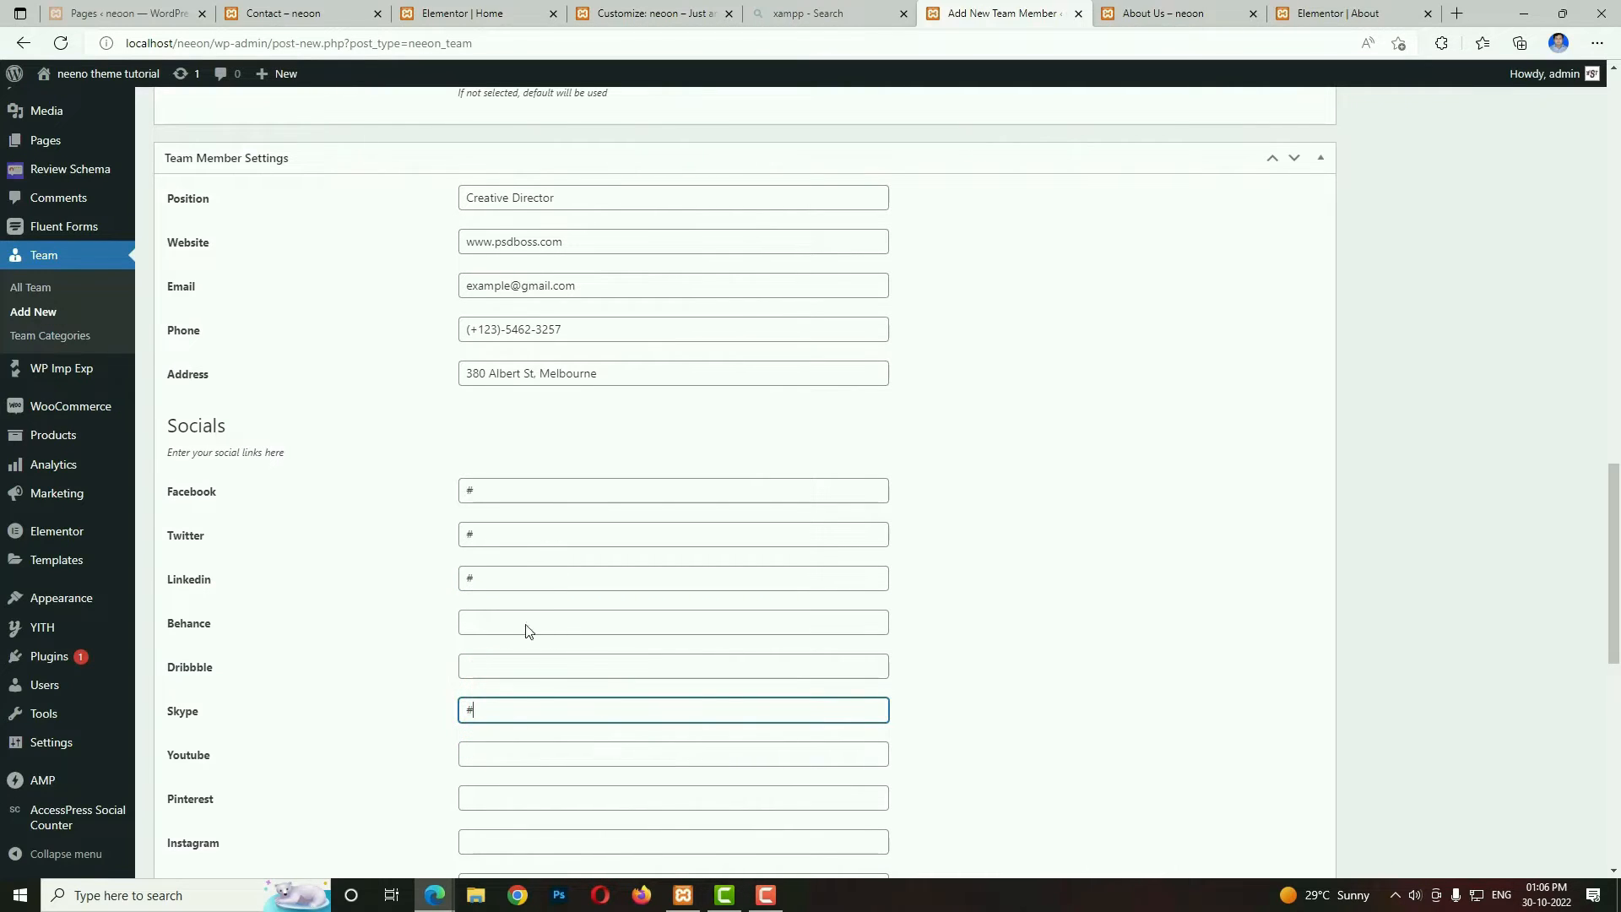
pyautogui.click(496, 837)
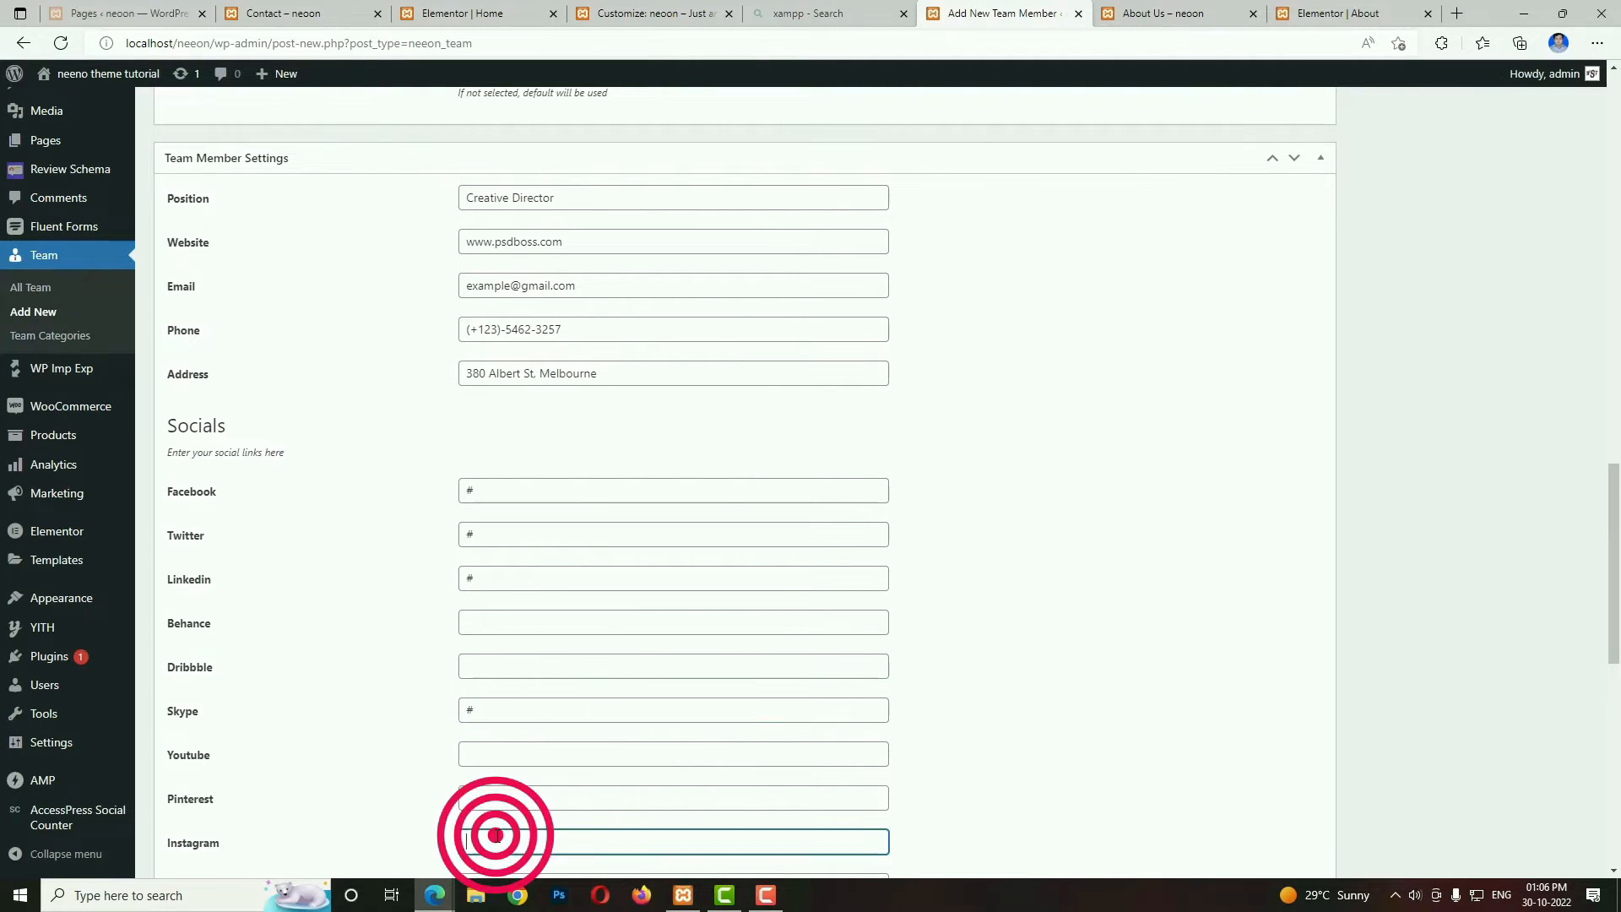
pyautogui.write('#')
# Publish the team member entry and start another new team member.
pyautogui.scroll(1, 1335, 777)
pyautogui.scroll(20, 1334, 776)
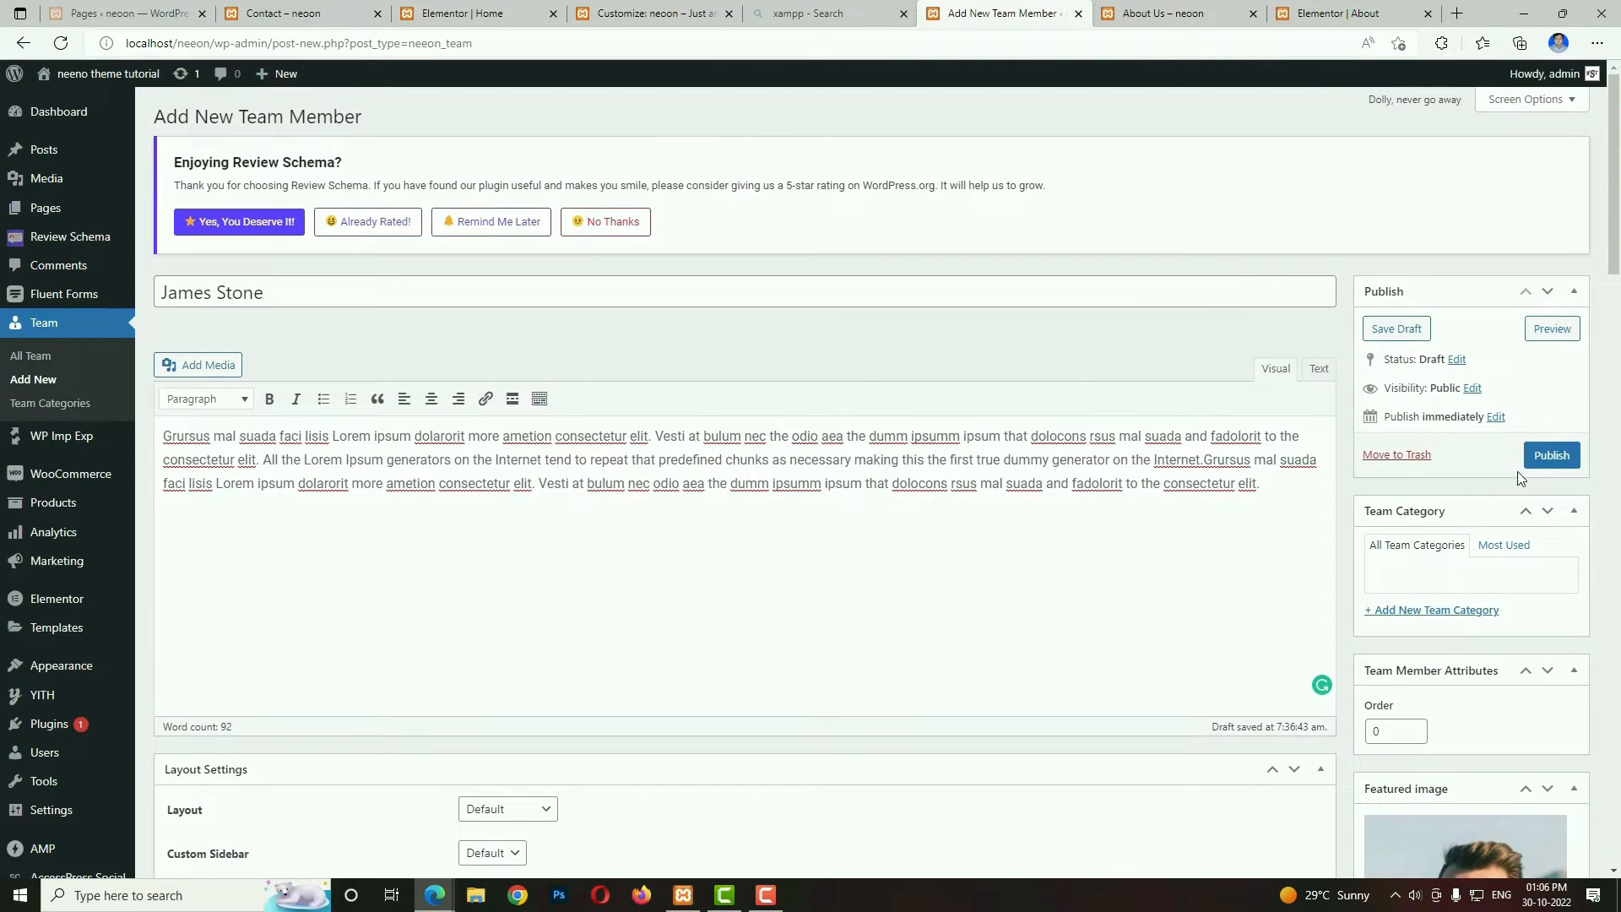
pyautogui.click(1561, 461)
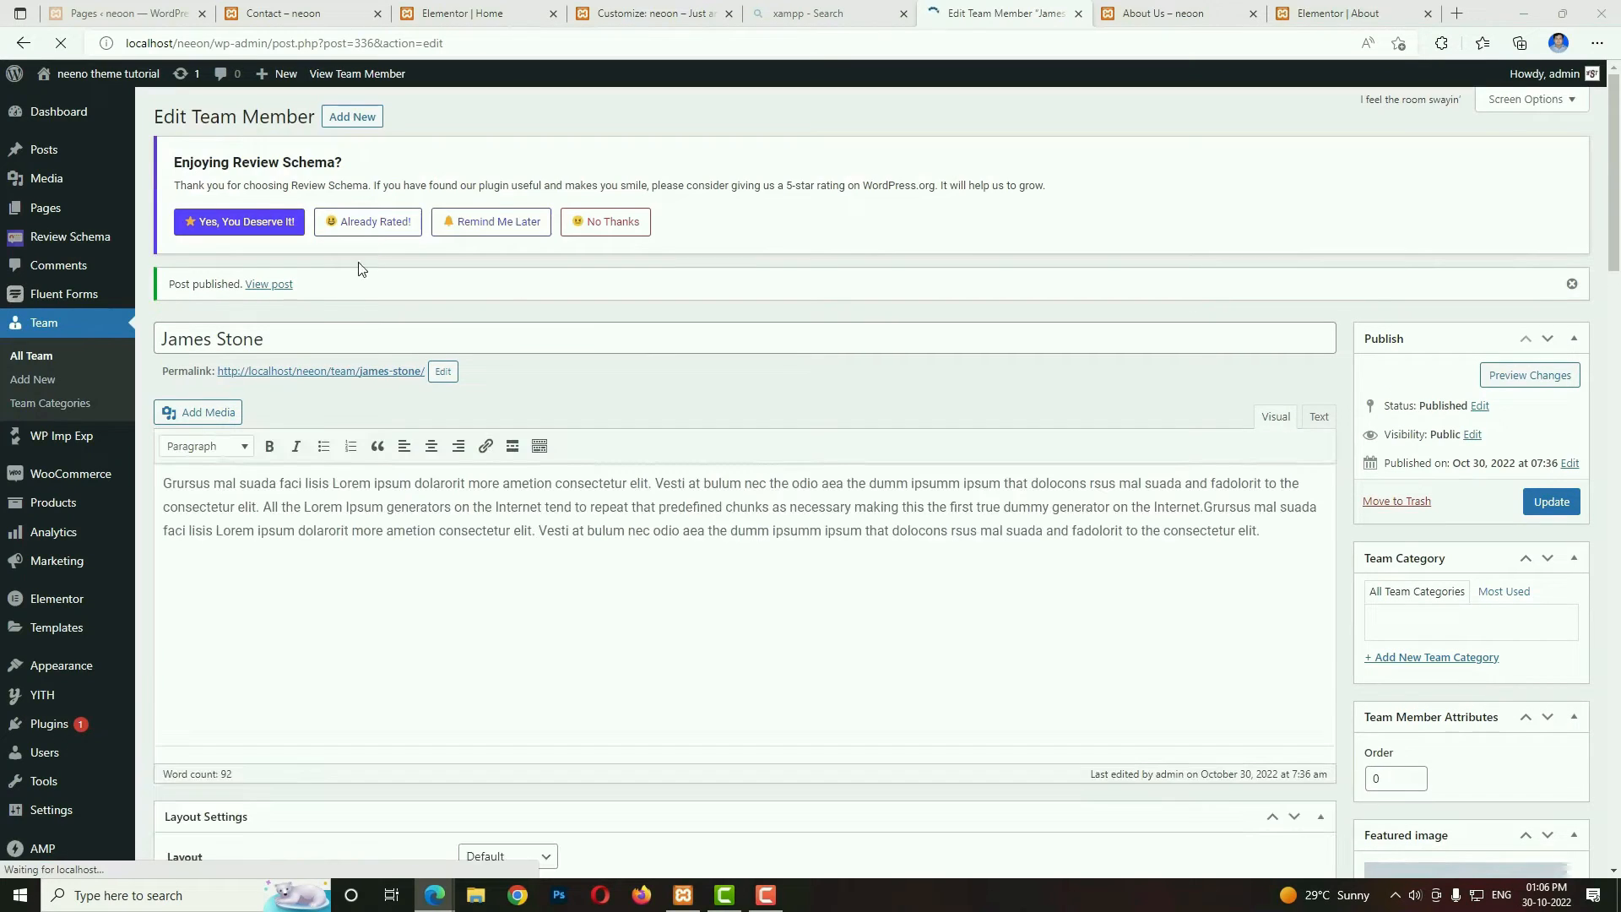
pyautogui.click(353, 119)
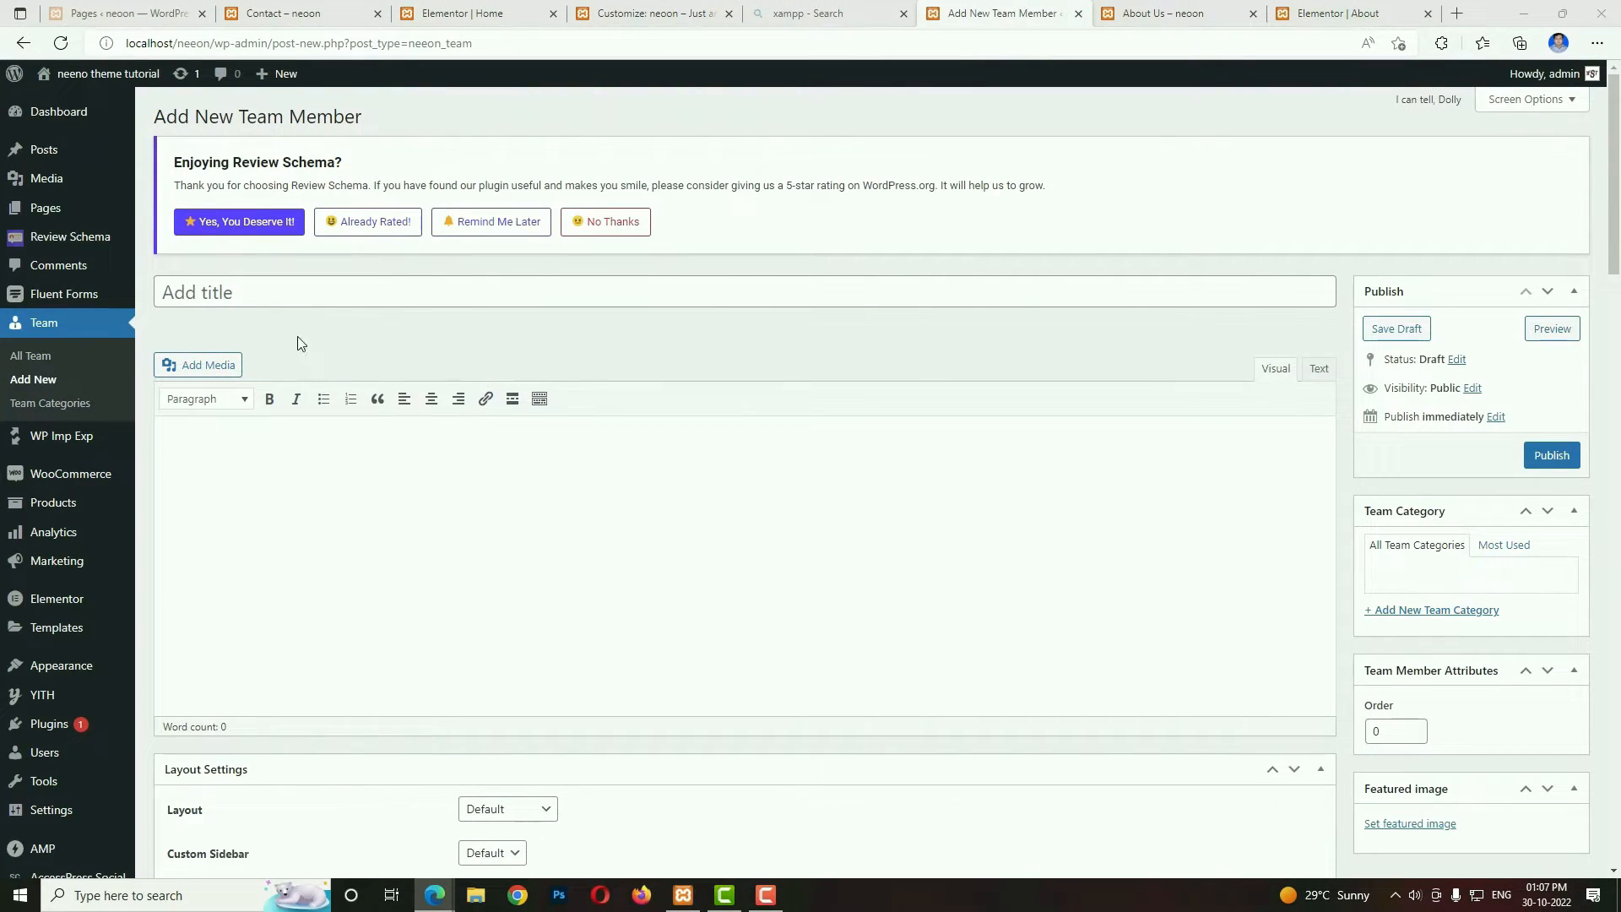
# Enter the second team member's full name as the title and paste the placeholder biography into the content editor.
pyautogui.click(252, 289)
pyautogui.write('Ashley Riordan')
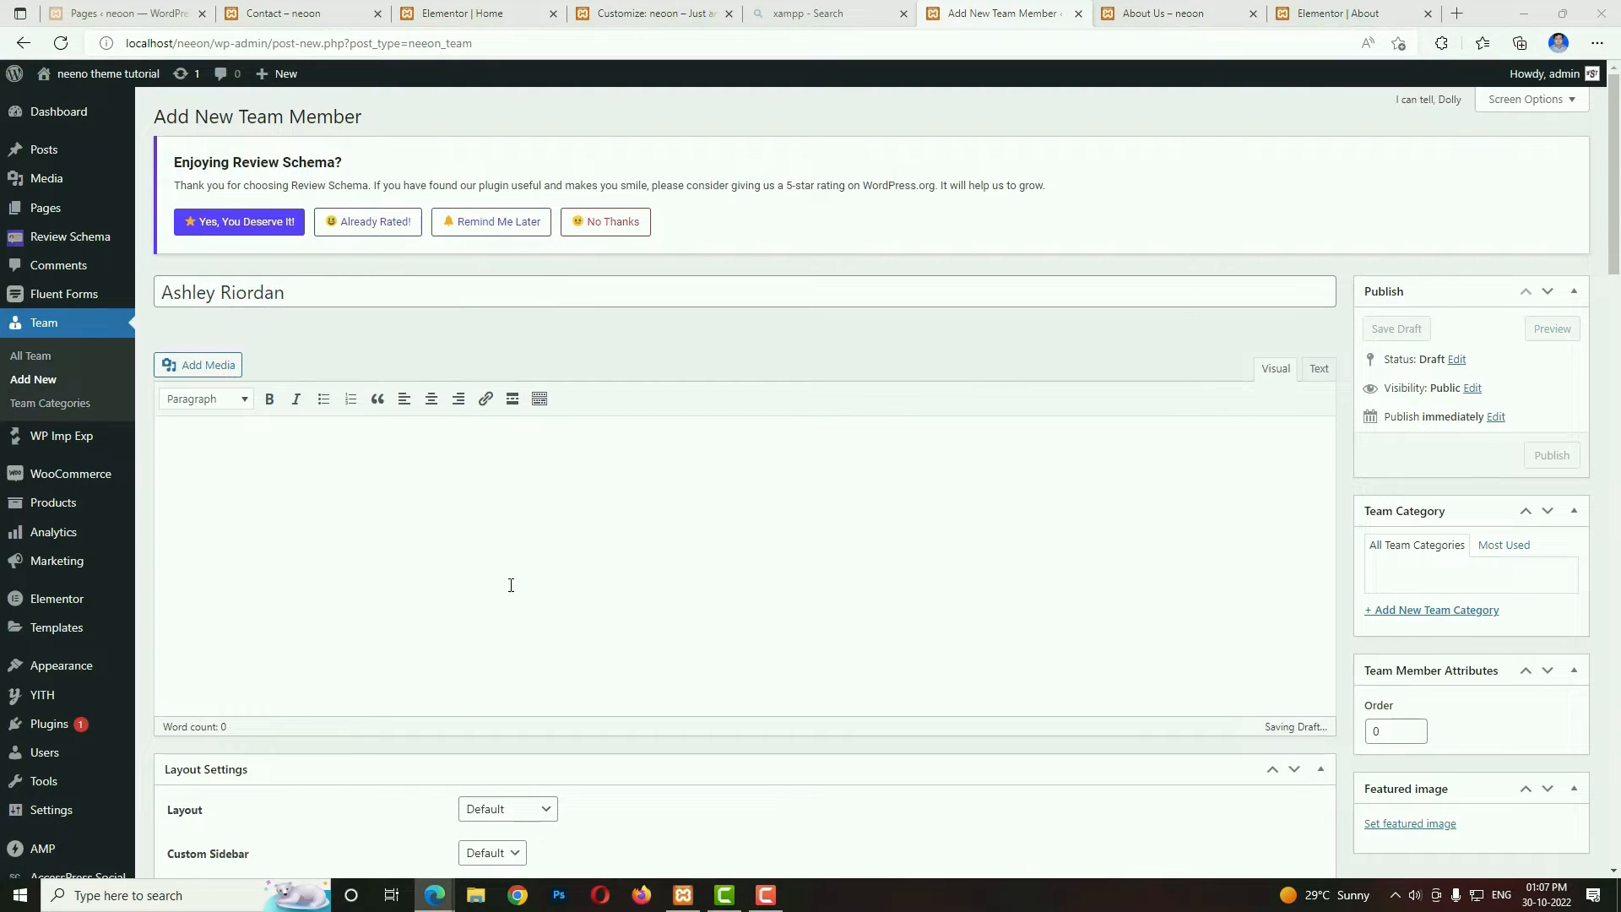
pyautogui.click(510, 585)
pyautogui.write('Grursus mal suada faci lisis Lorem ipsum dolarorit more ametion consectetur elit. Vesti at bulum nec the odio aea the dumm ipsumm ipsum that dolocons rsus mal suada and fadolorit to the consectetur elit. All the Lorem Ipsum generators on the Internet tend to repeat that predefined chunks as necessary making this the first true dummy generator on the Internet.Grursus mal suada faci lisis Lorem ipsum dolarorit more ametion consectetur elit. Vesti at bulum nec odio aea the dumm ipsumm ipsum that dolocons rsus mal suada and fadolorit to the consectetur elit.')
# Find the team images in the media library and set team_2.jpg as the second member's featured image.
pyautogui.scroll(-3, 1446, 629)
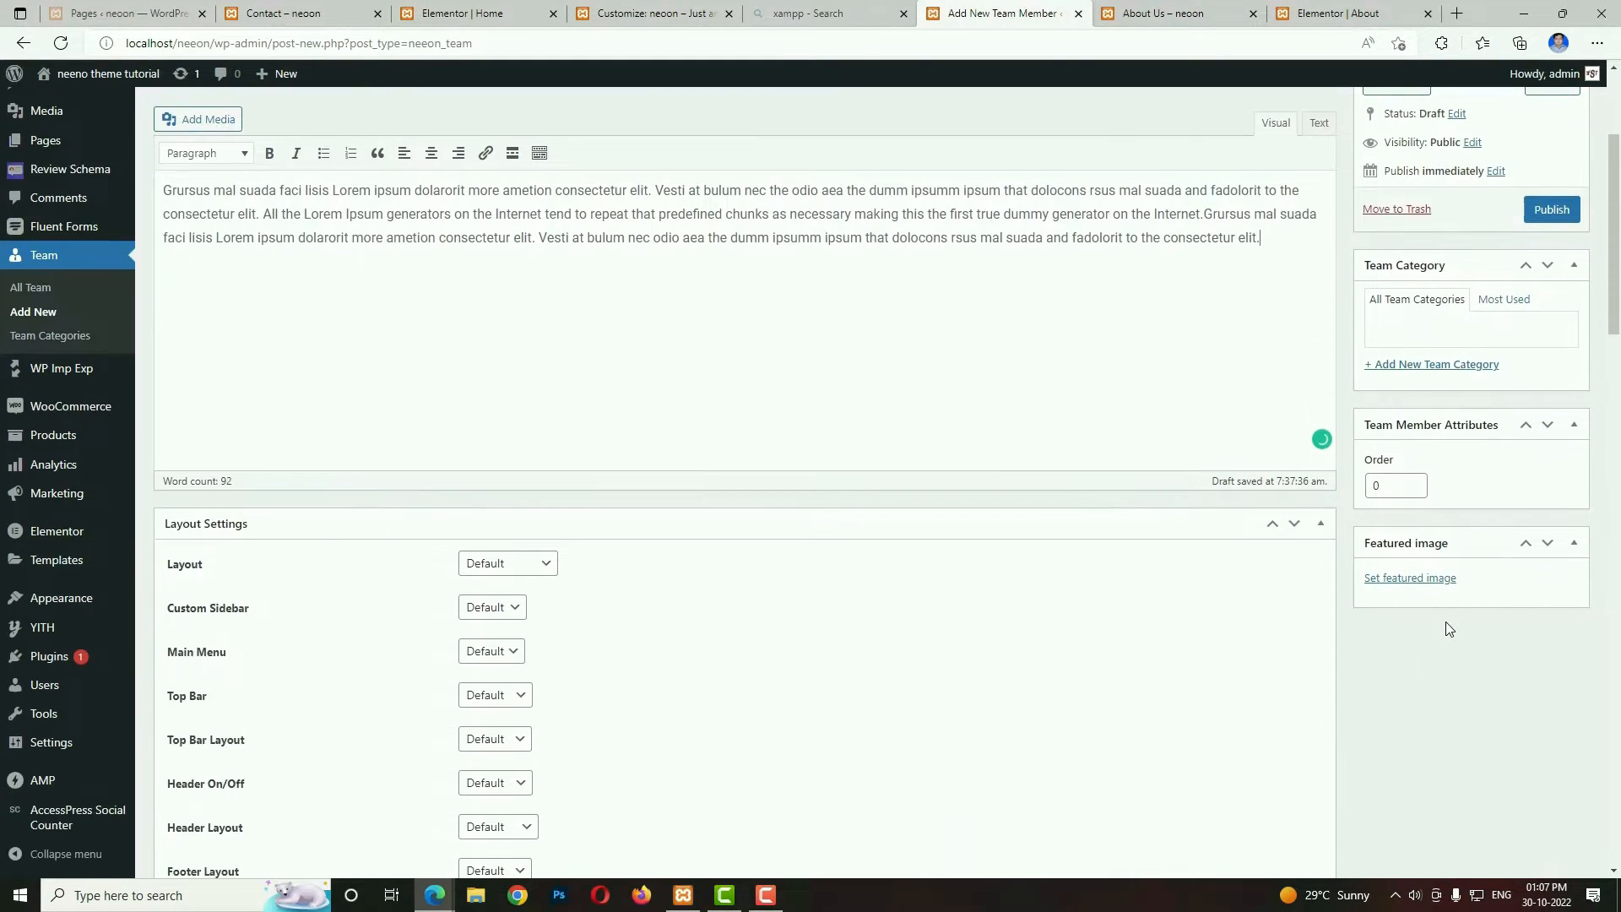
pyautogui.click(1422, 580)
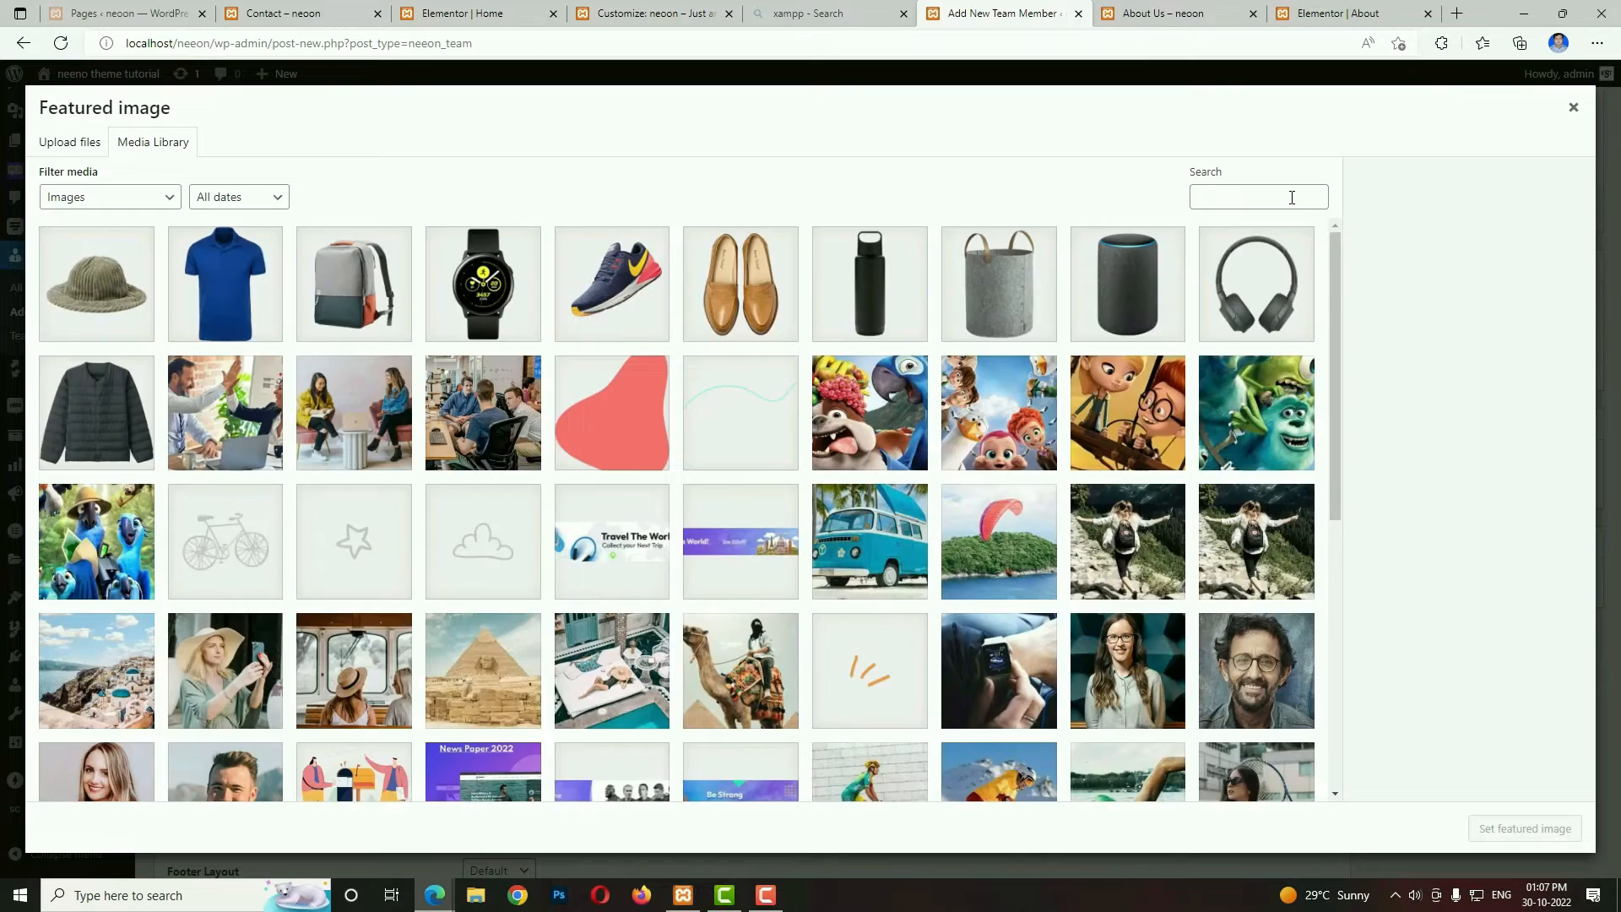
pyautogui.click(1291, 198)
pyautogui.write('team')
pyautogui.click(381, 294)
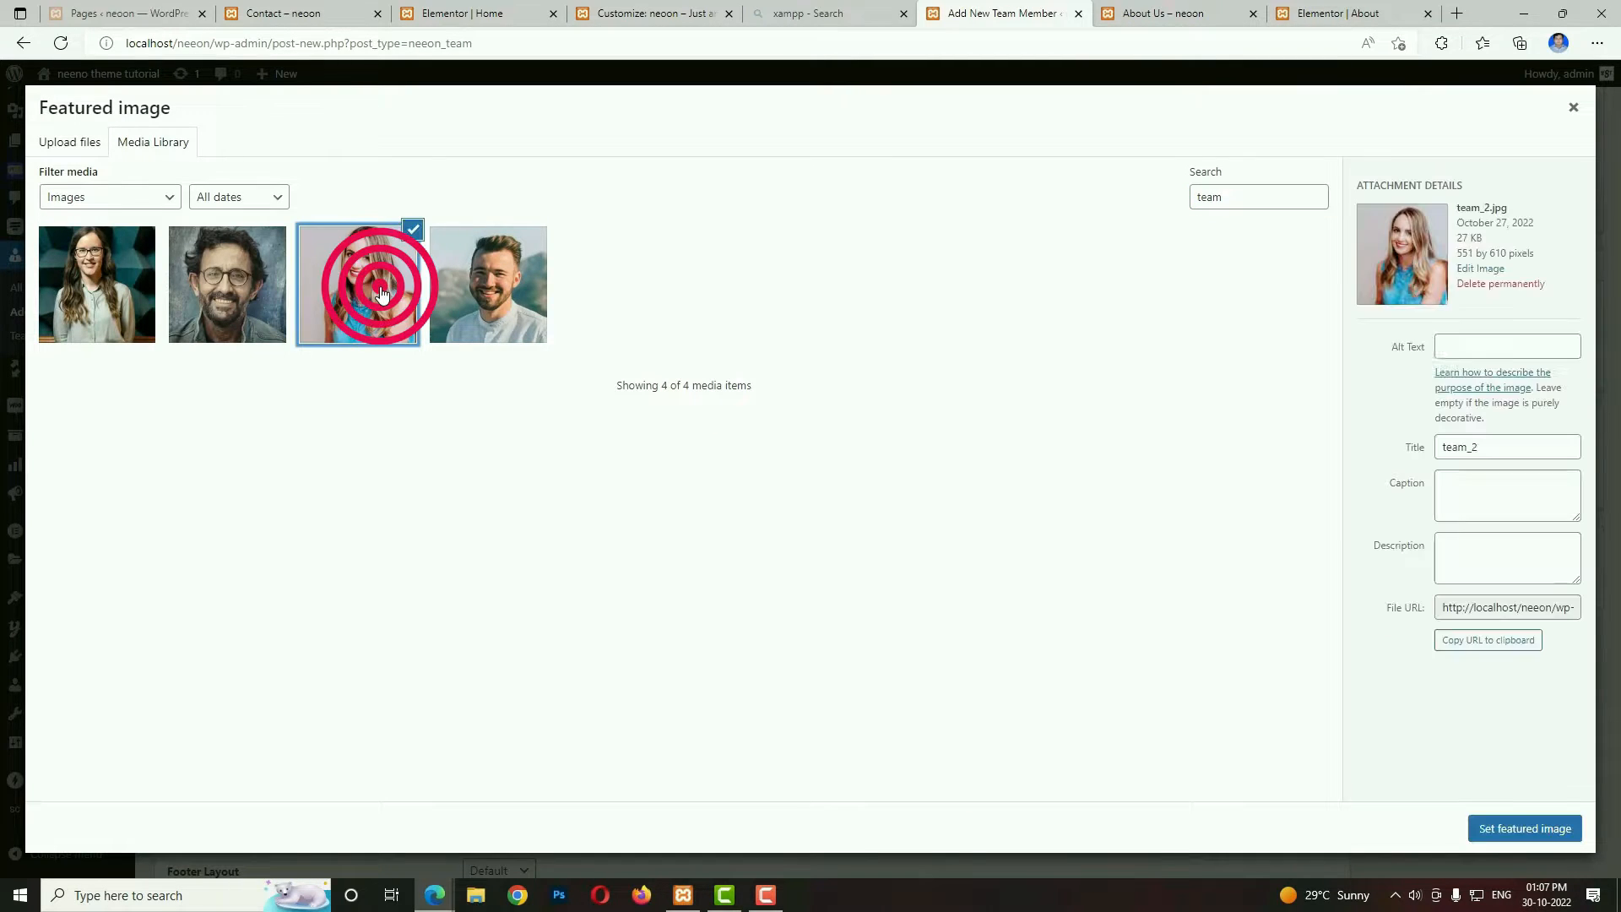
pyautogui.click(1525, 828)
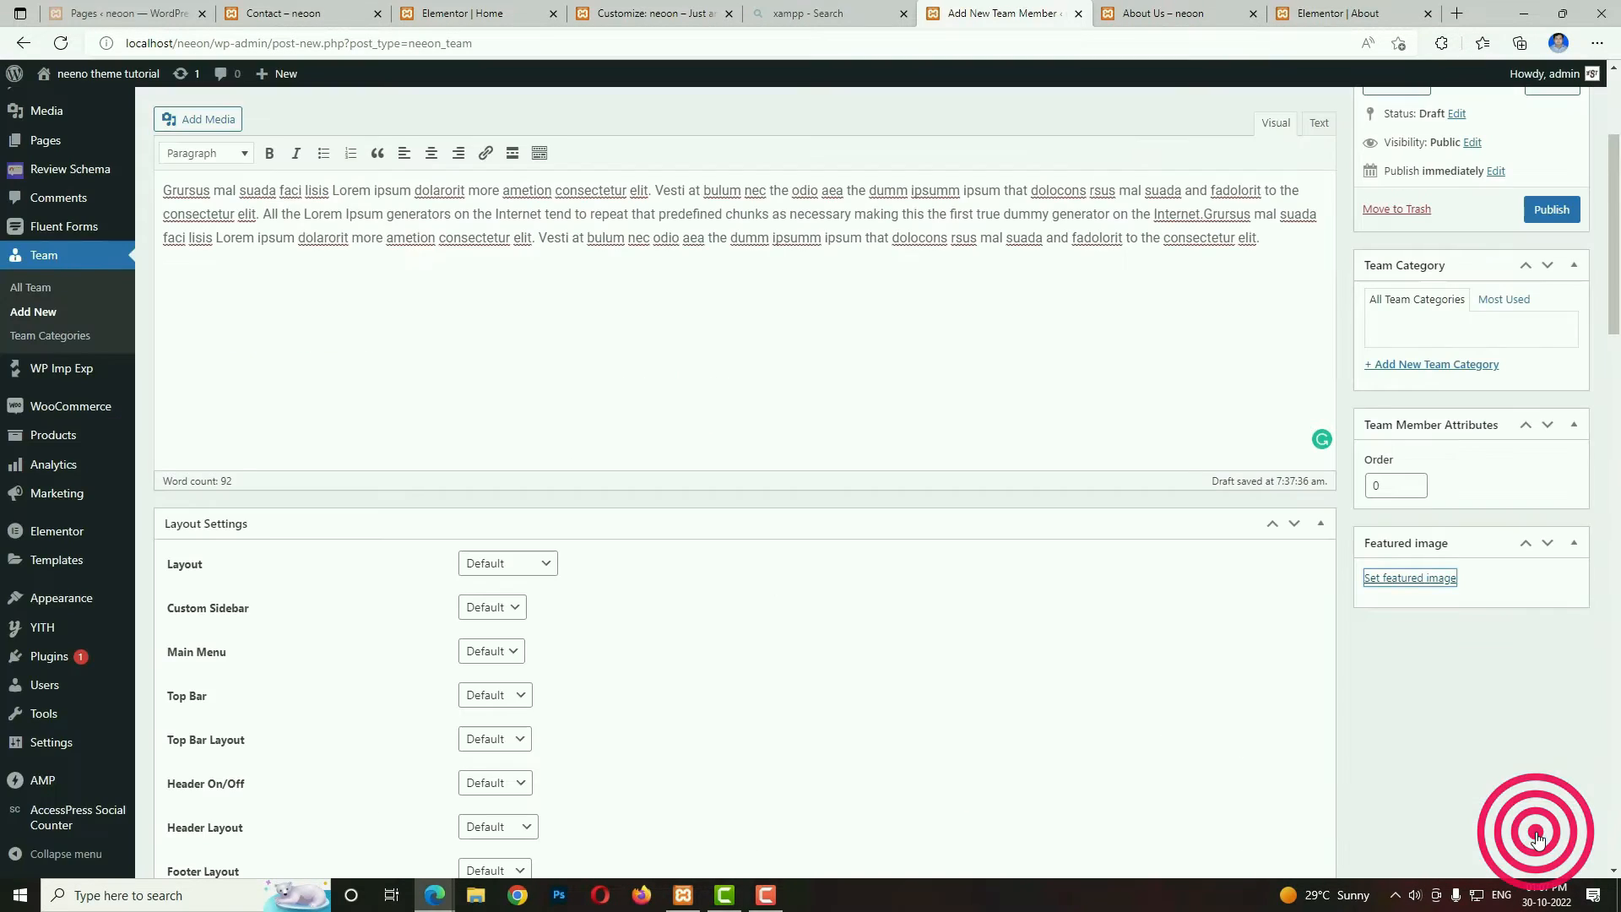
pyautogui.scroll(-10, 901, 688)
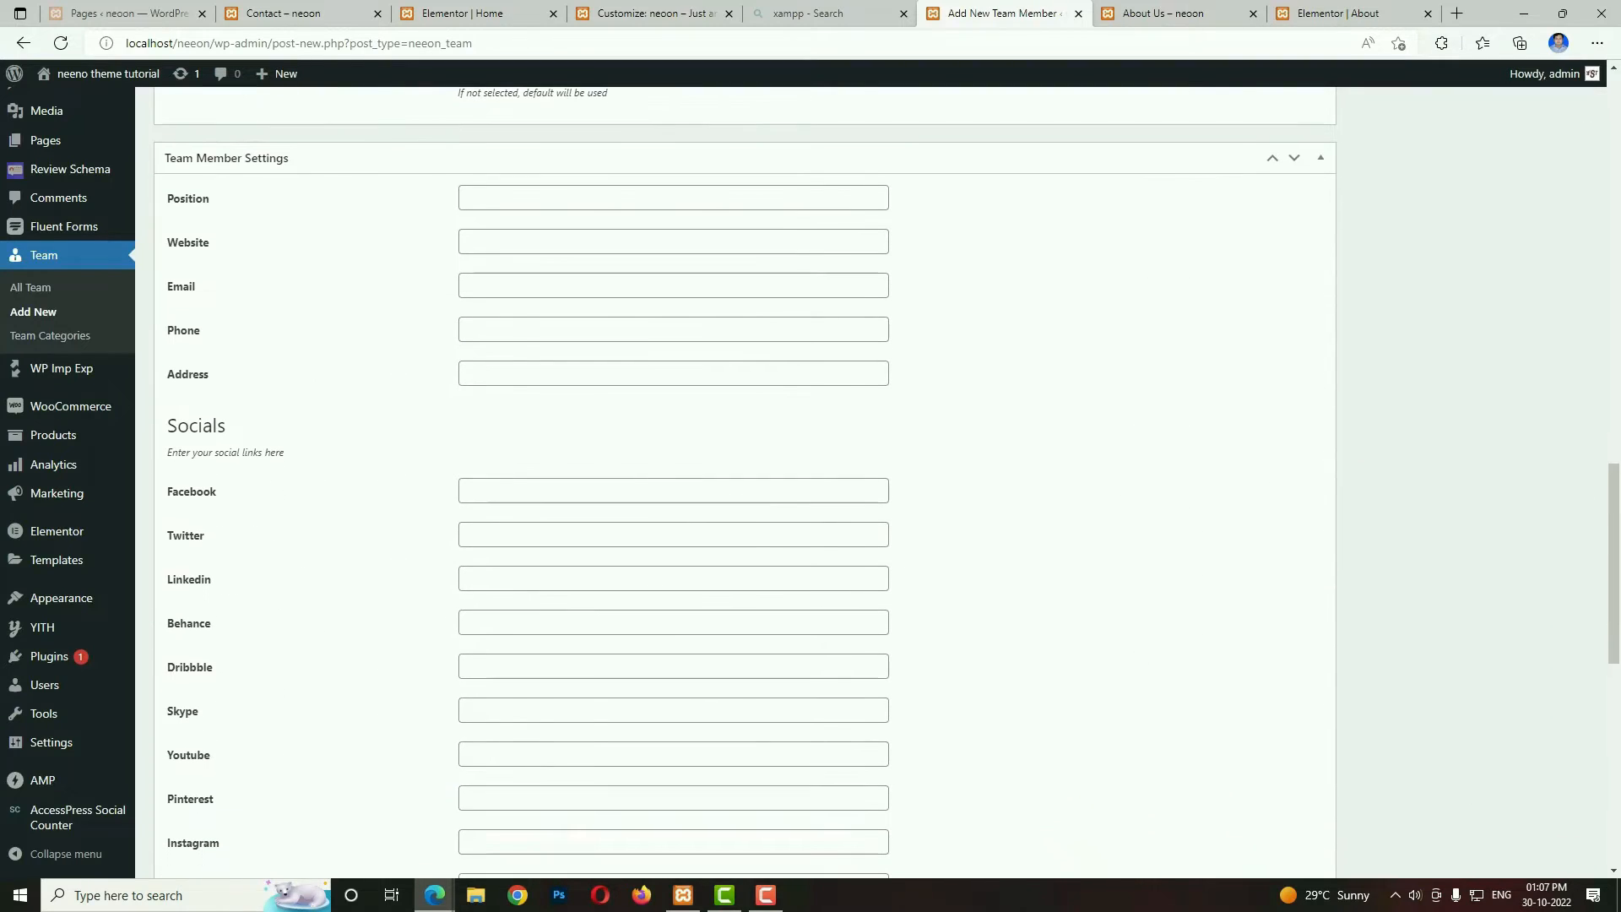
pyautogui.scroll(-3, 858, 636)
pyautogui.scroll(9, 434, 561)
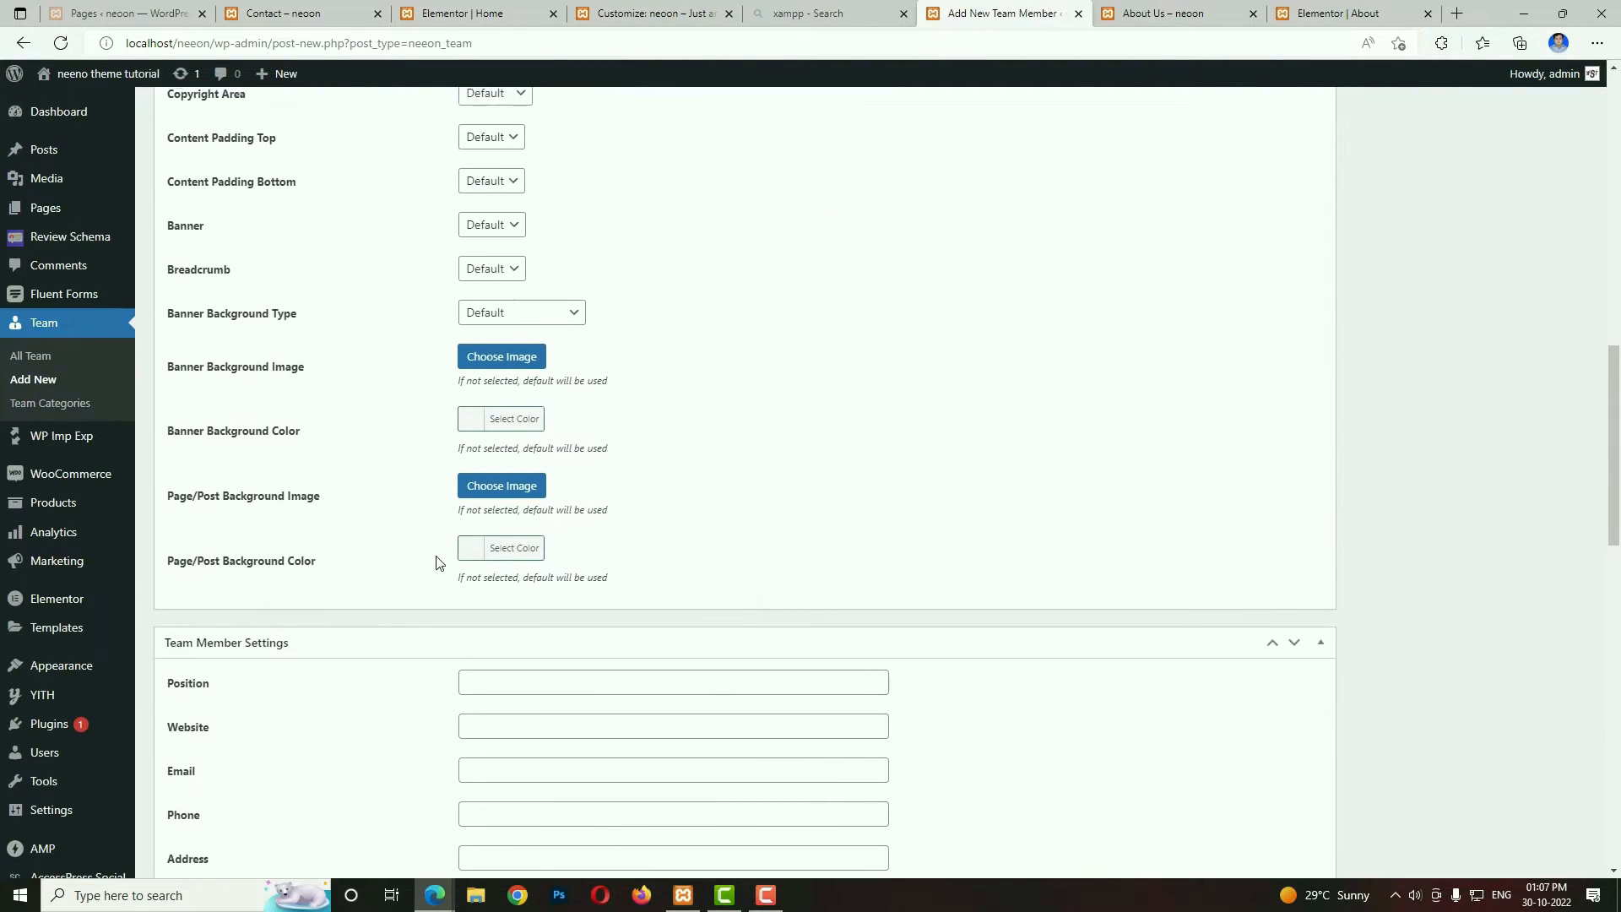
pyautogui.scroll(-3, 545, 450)
pyautogui.click(698, 445)
pyautogui.write('Art Director')
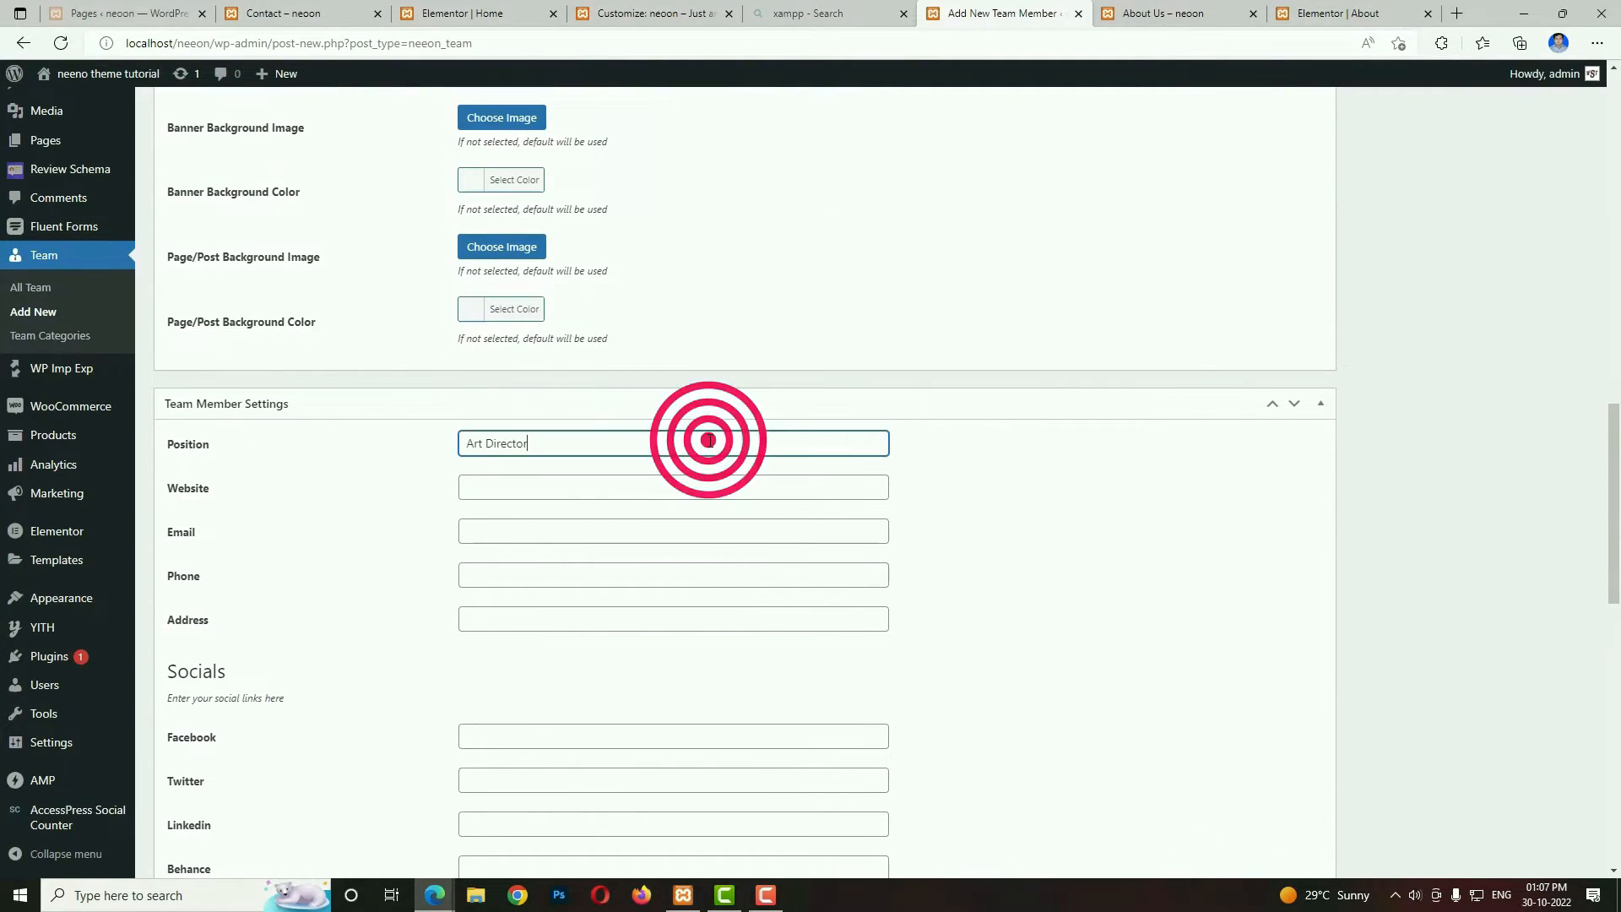
pyautogui.press('Tab')
pyautogui.write('www.psdboss.com')
pyautogui.press('Tab')
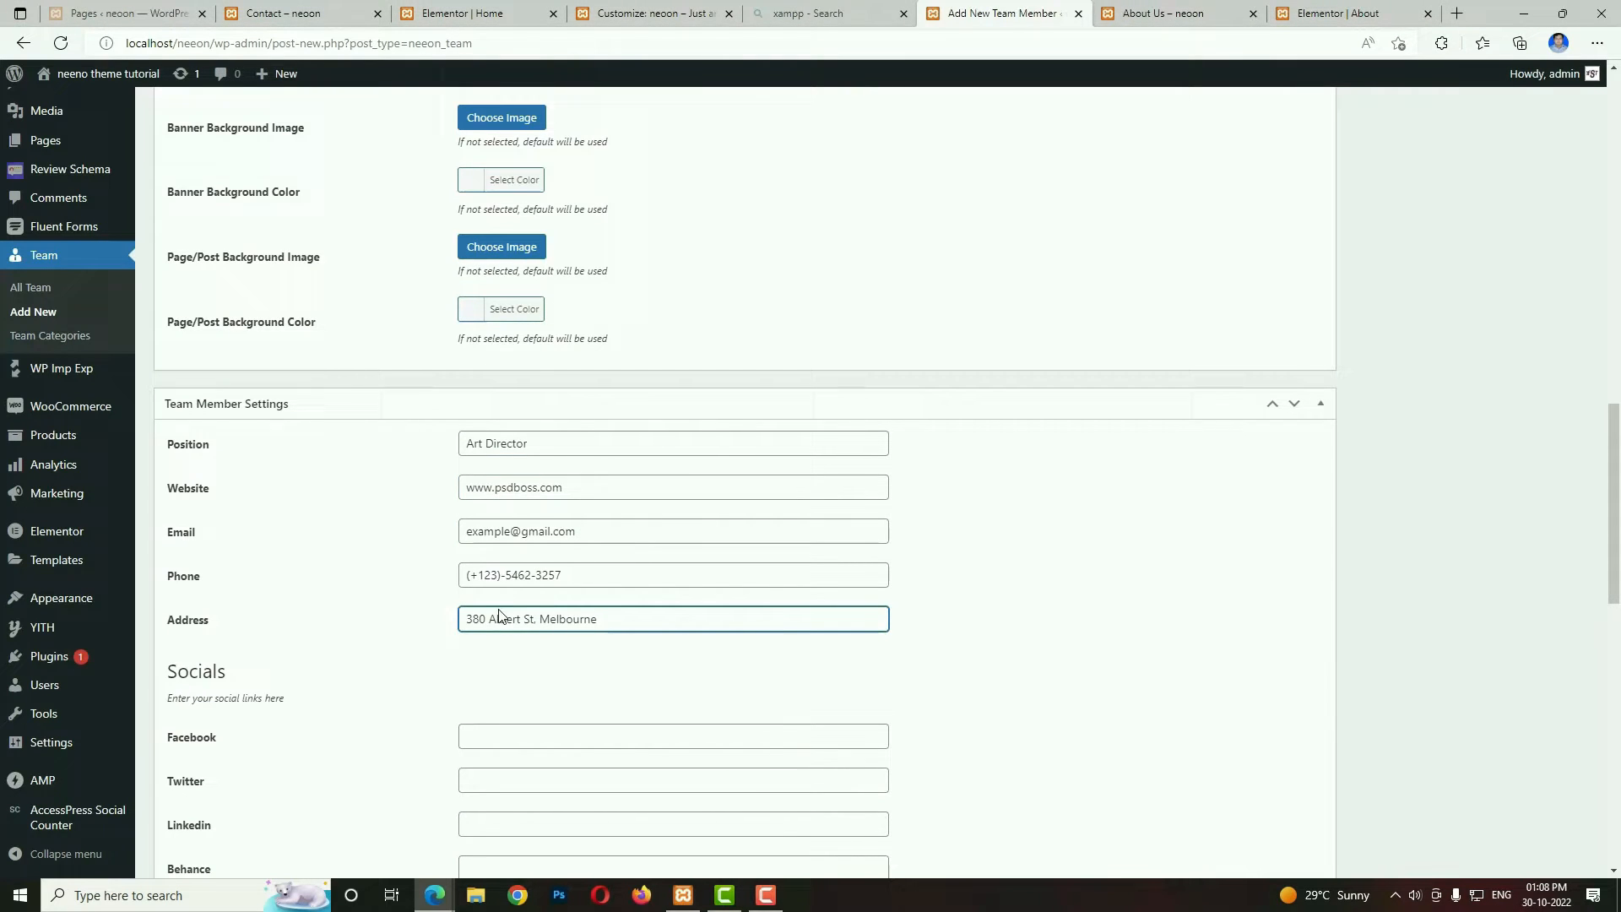
# Fill in the second member's social links, including Facebook, Twitter and Skype, and publish the entry.
pyautogui.scroll(-3, 662, 611)
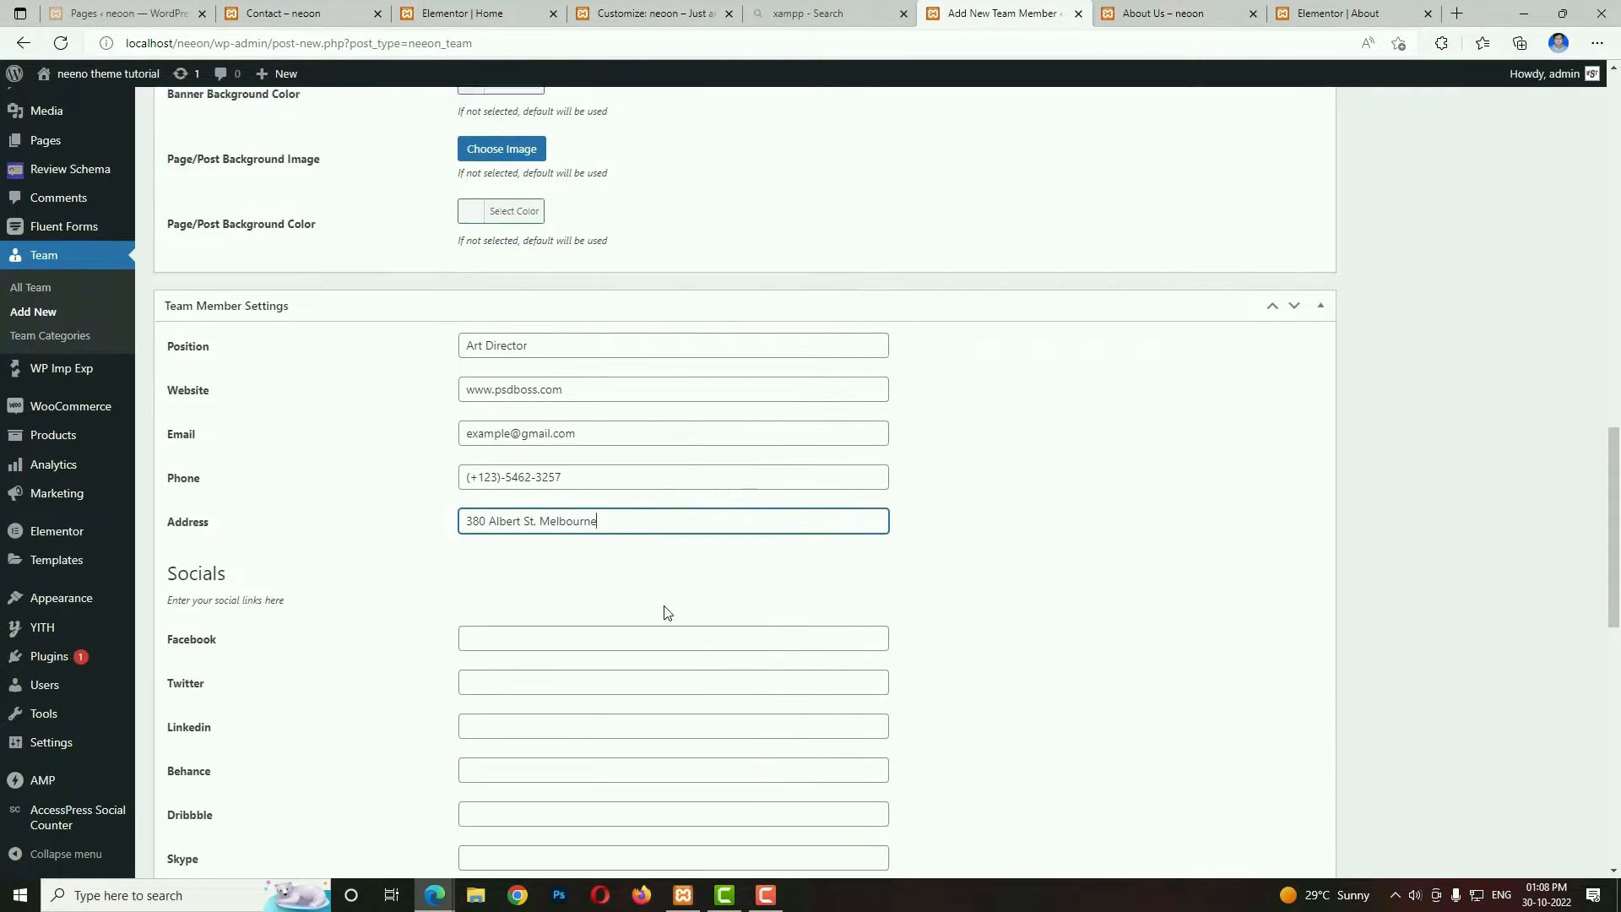
pyautogui.click(518, 494)
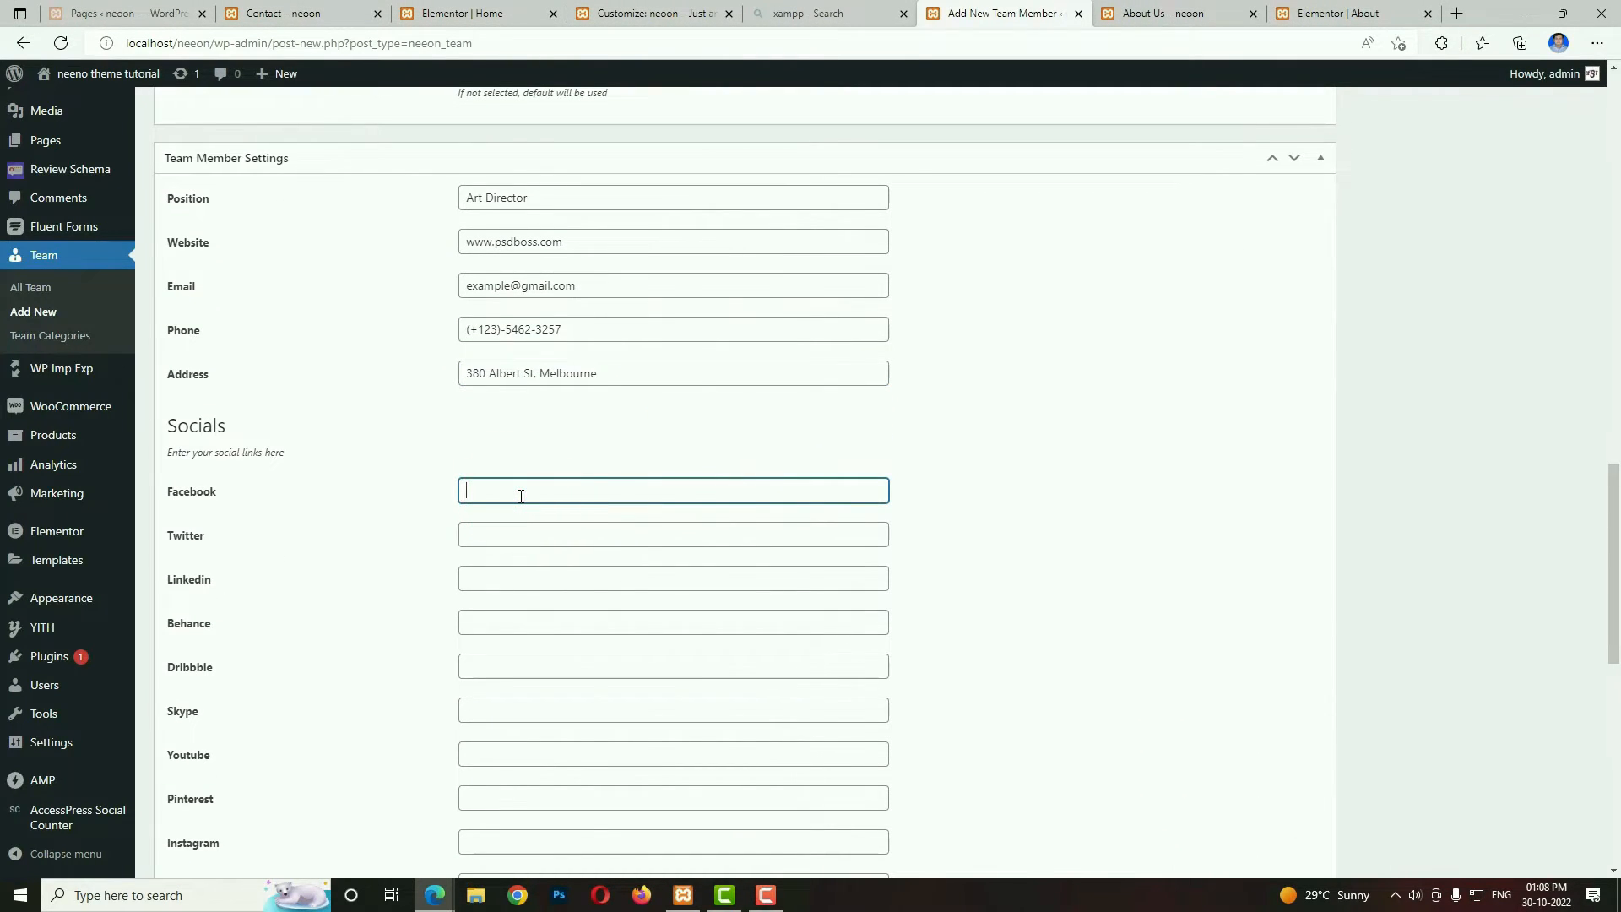
pyautogui.click(485, 533)
pyautogui.click(488, 717)
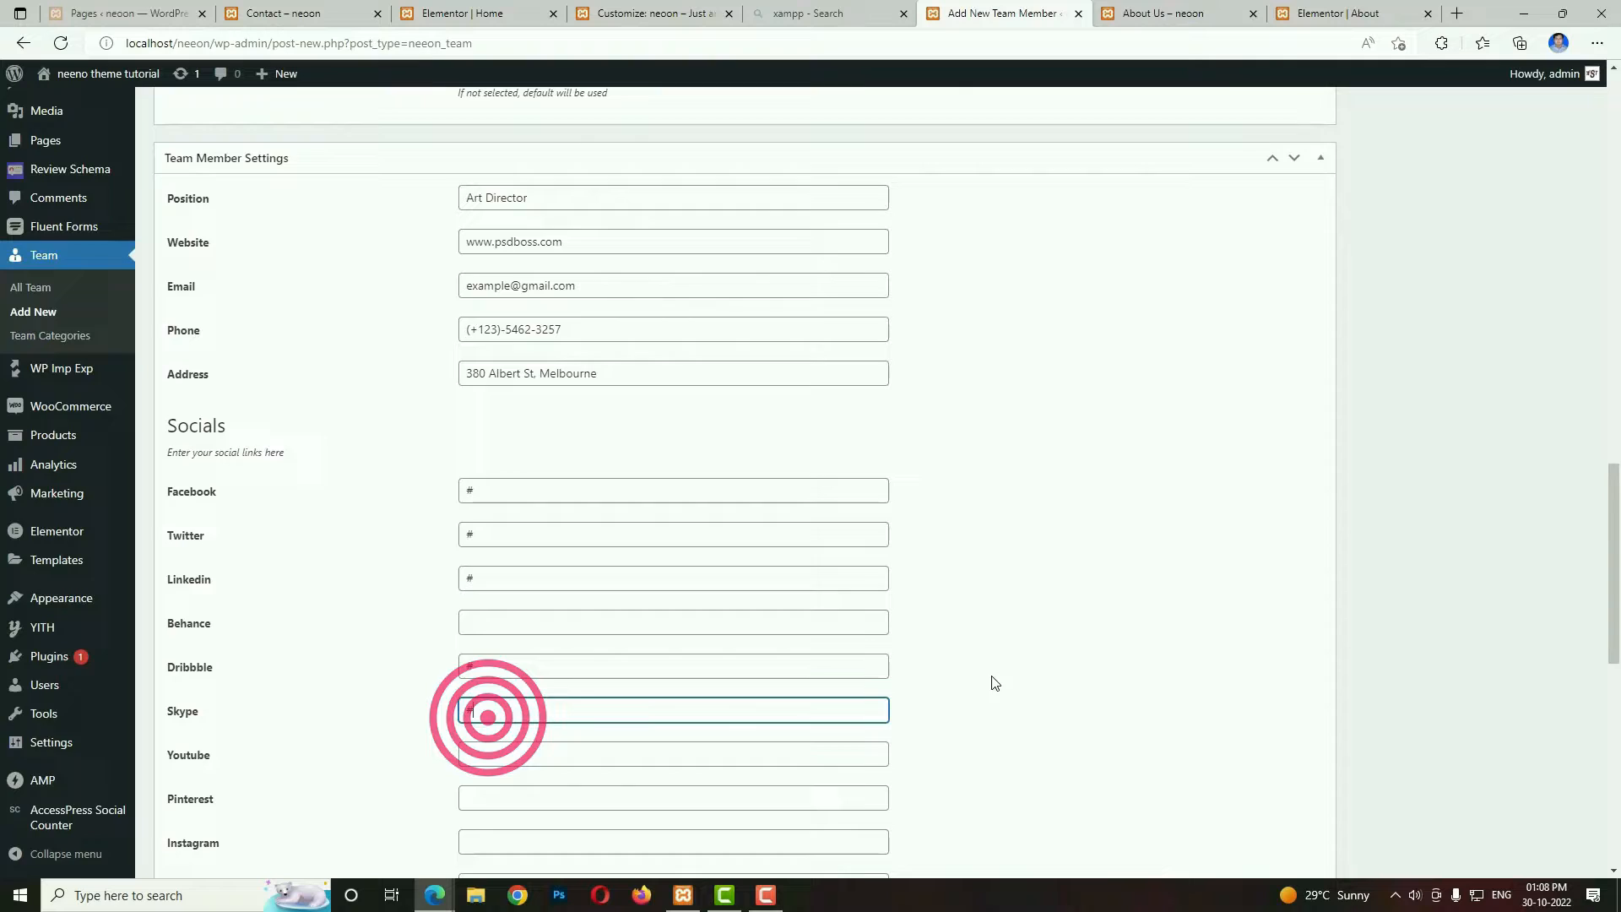
pyautogui.scroll(11, 1332, 673)
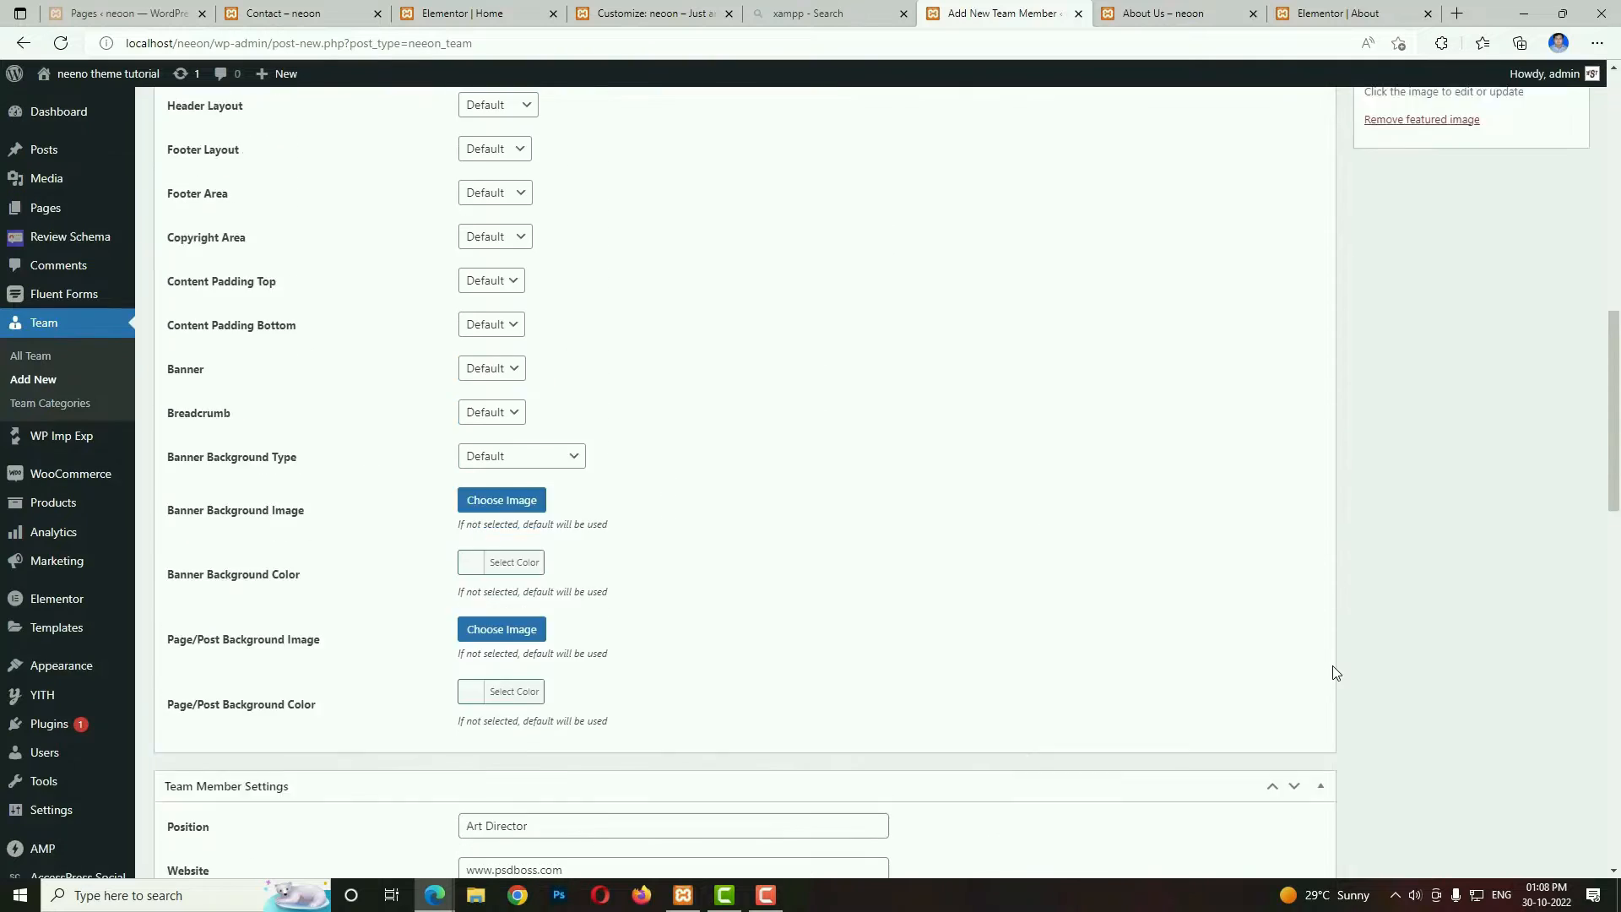
pyautogui.scroll(12, 1351, 656)
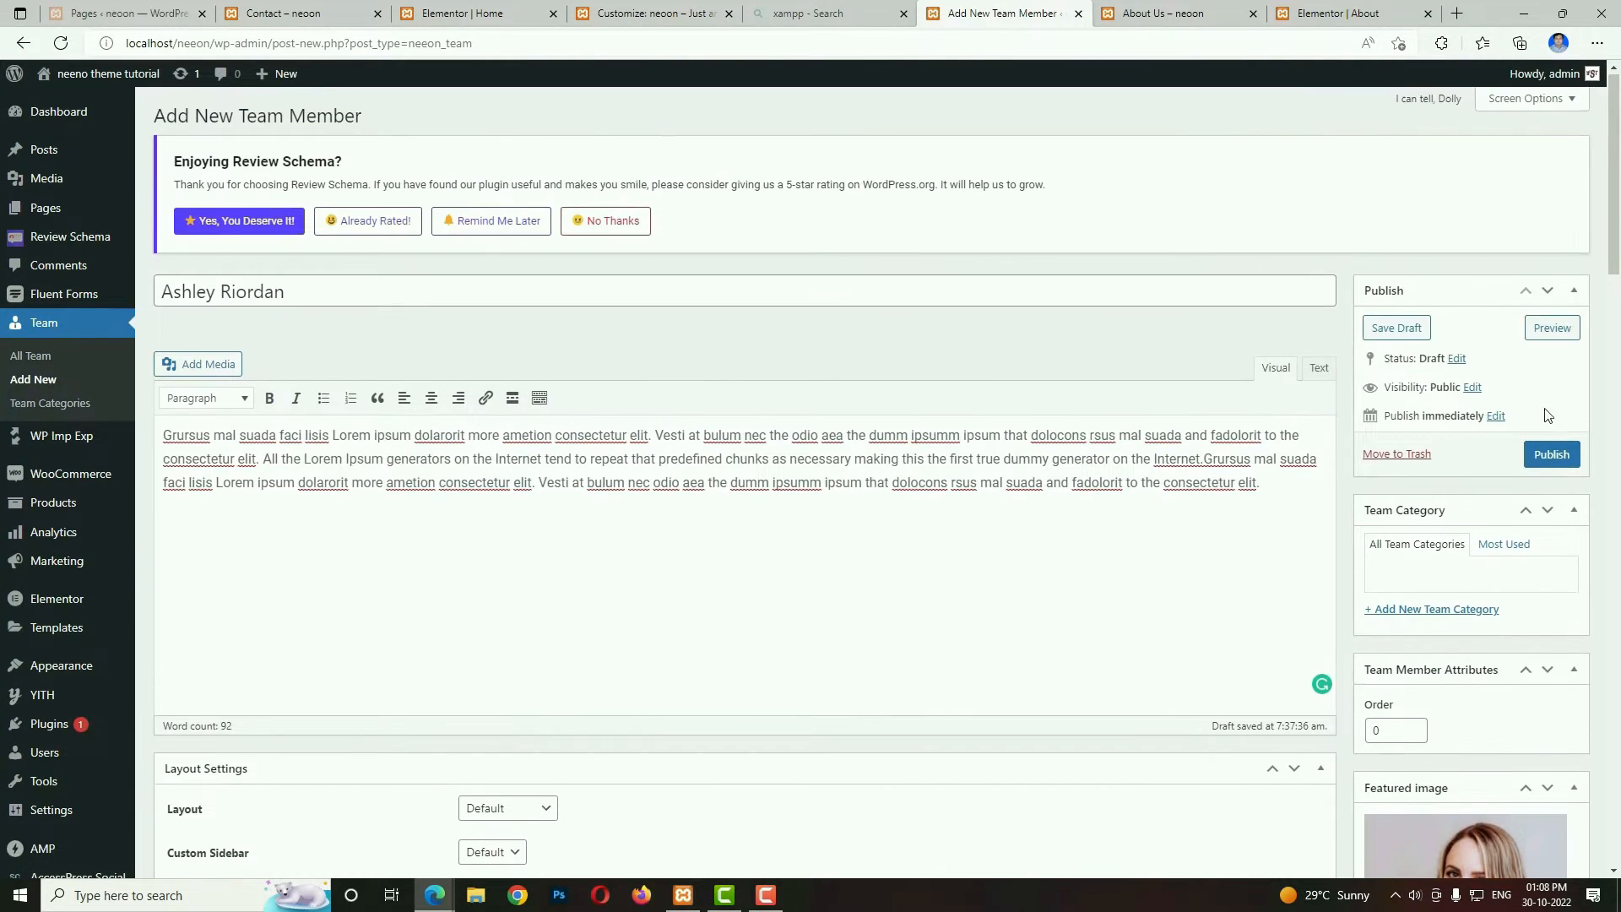
pyautogui.click(1550, 455)
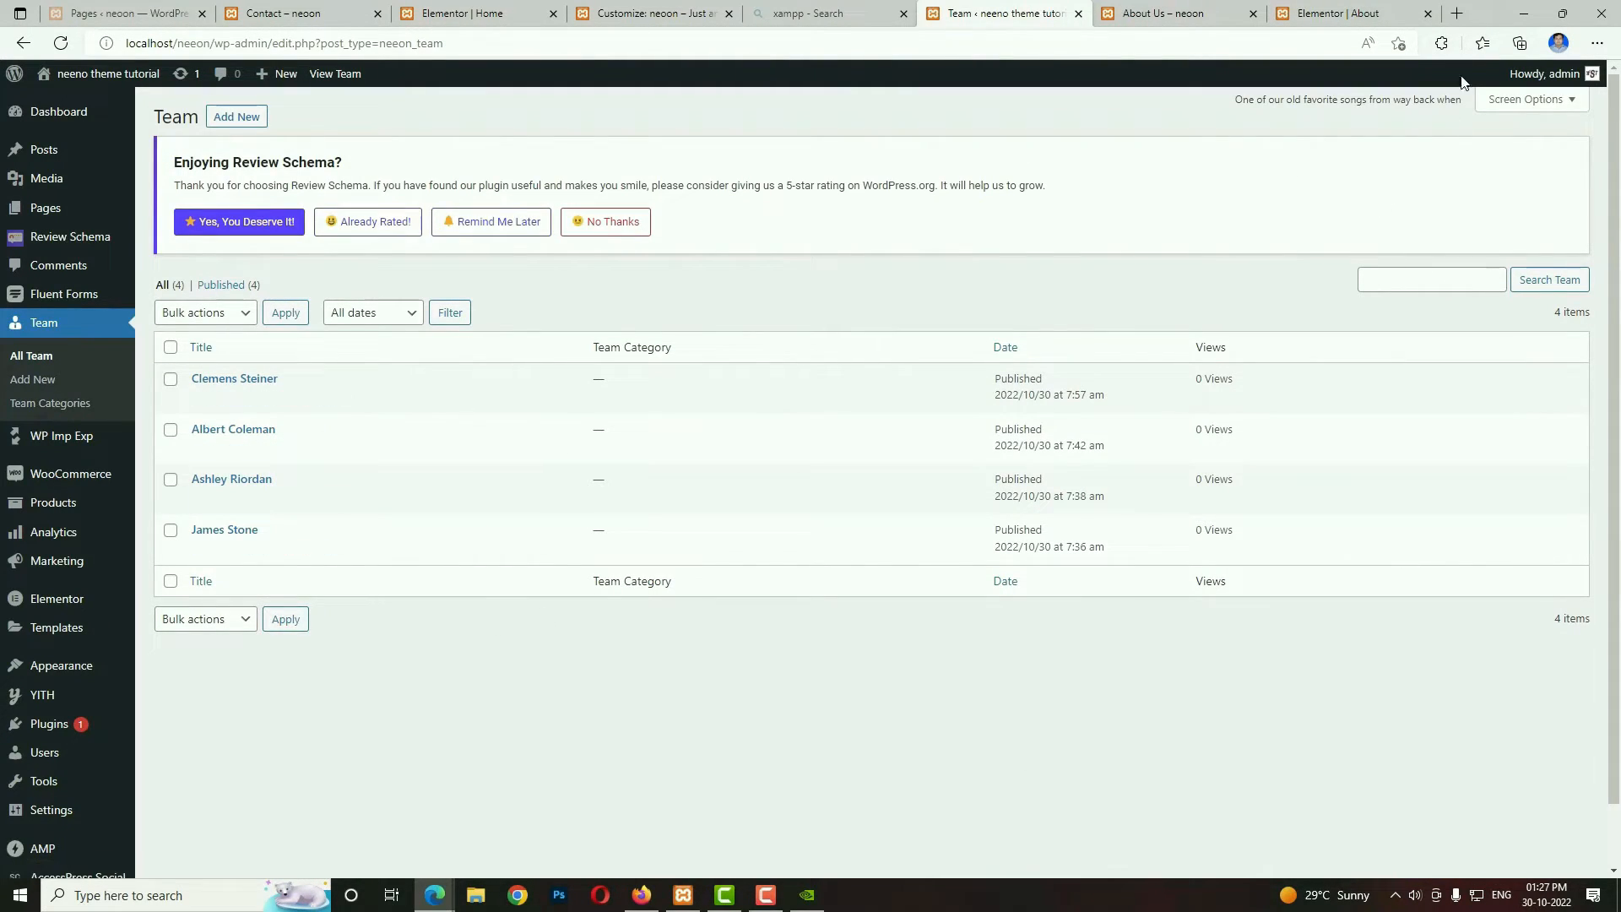
# Return to the About page in Elementor and add a single-column section below the progress bars and video section.
pyautogui.click(1349, 10)
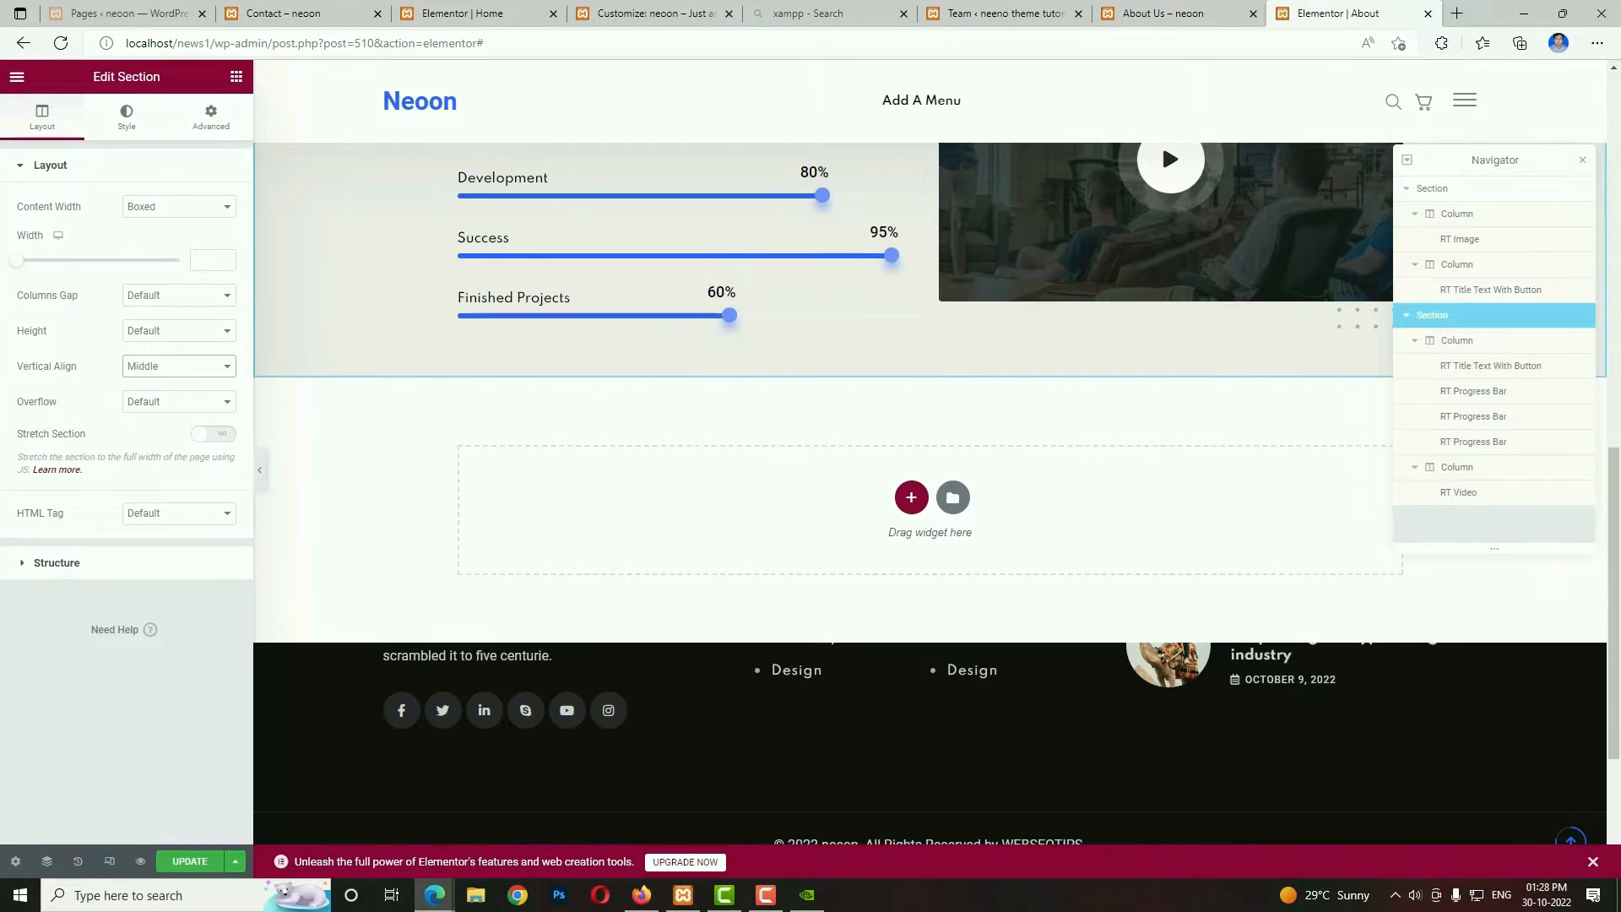
pyautogui.click(911, 497)
pyautogui.click(728, 528)
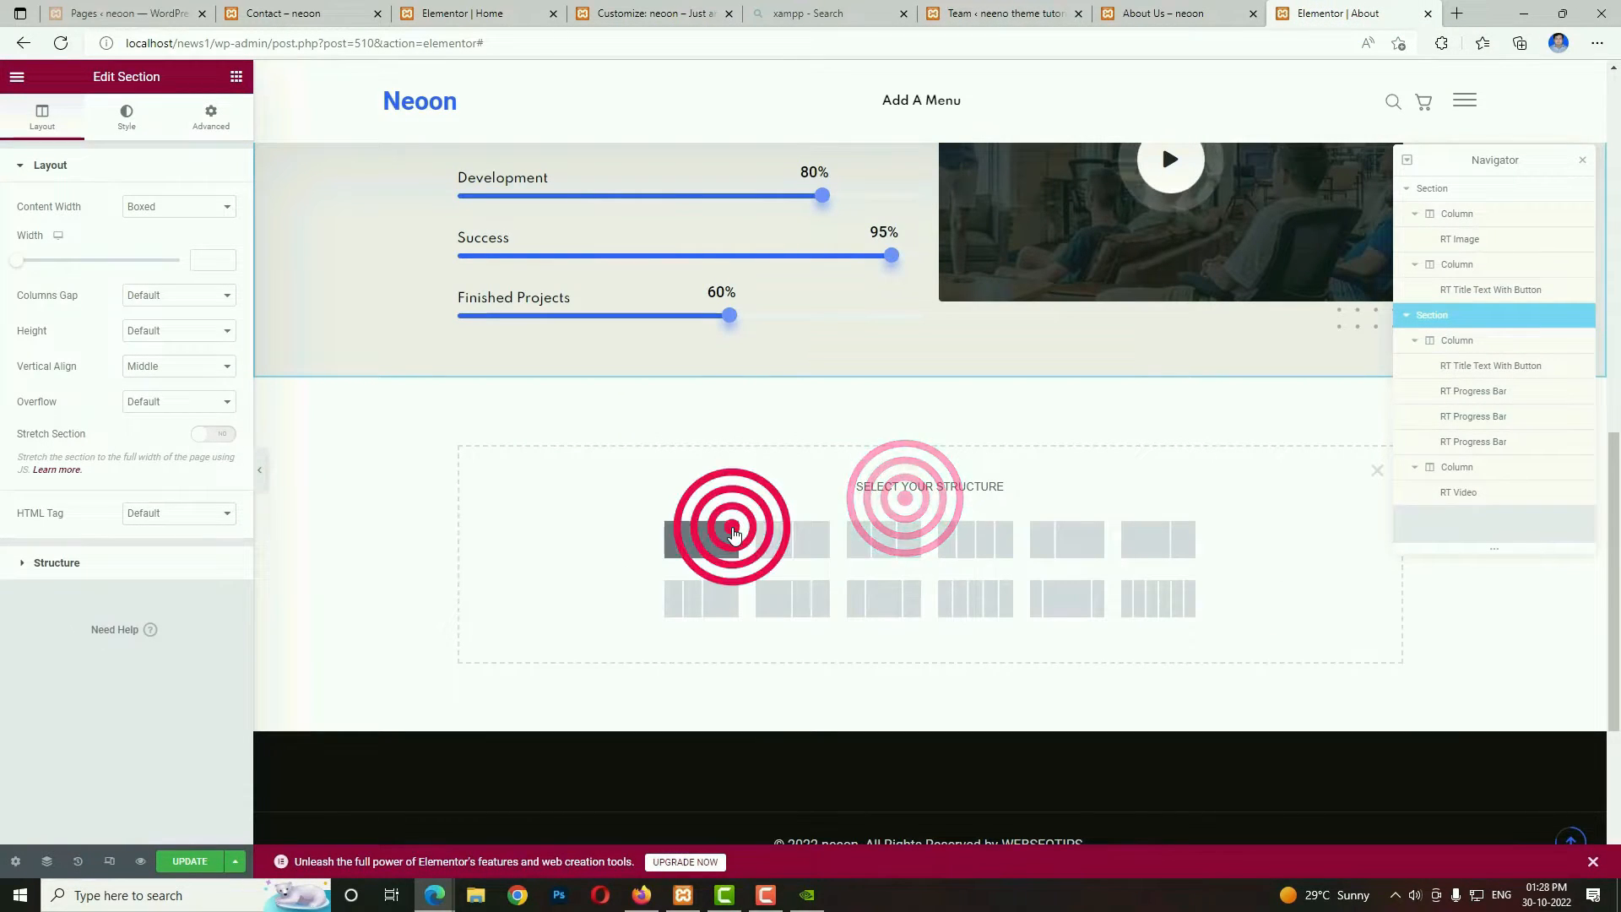
# Search the widgets for "tit" and place an RT Section Title widget in the new empty section.
pyautogui.click(930, 435)
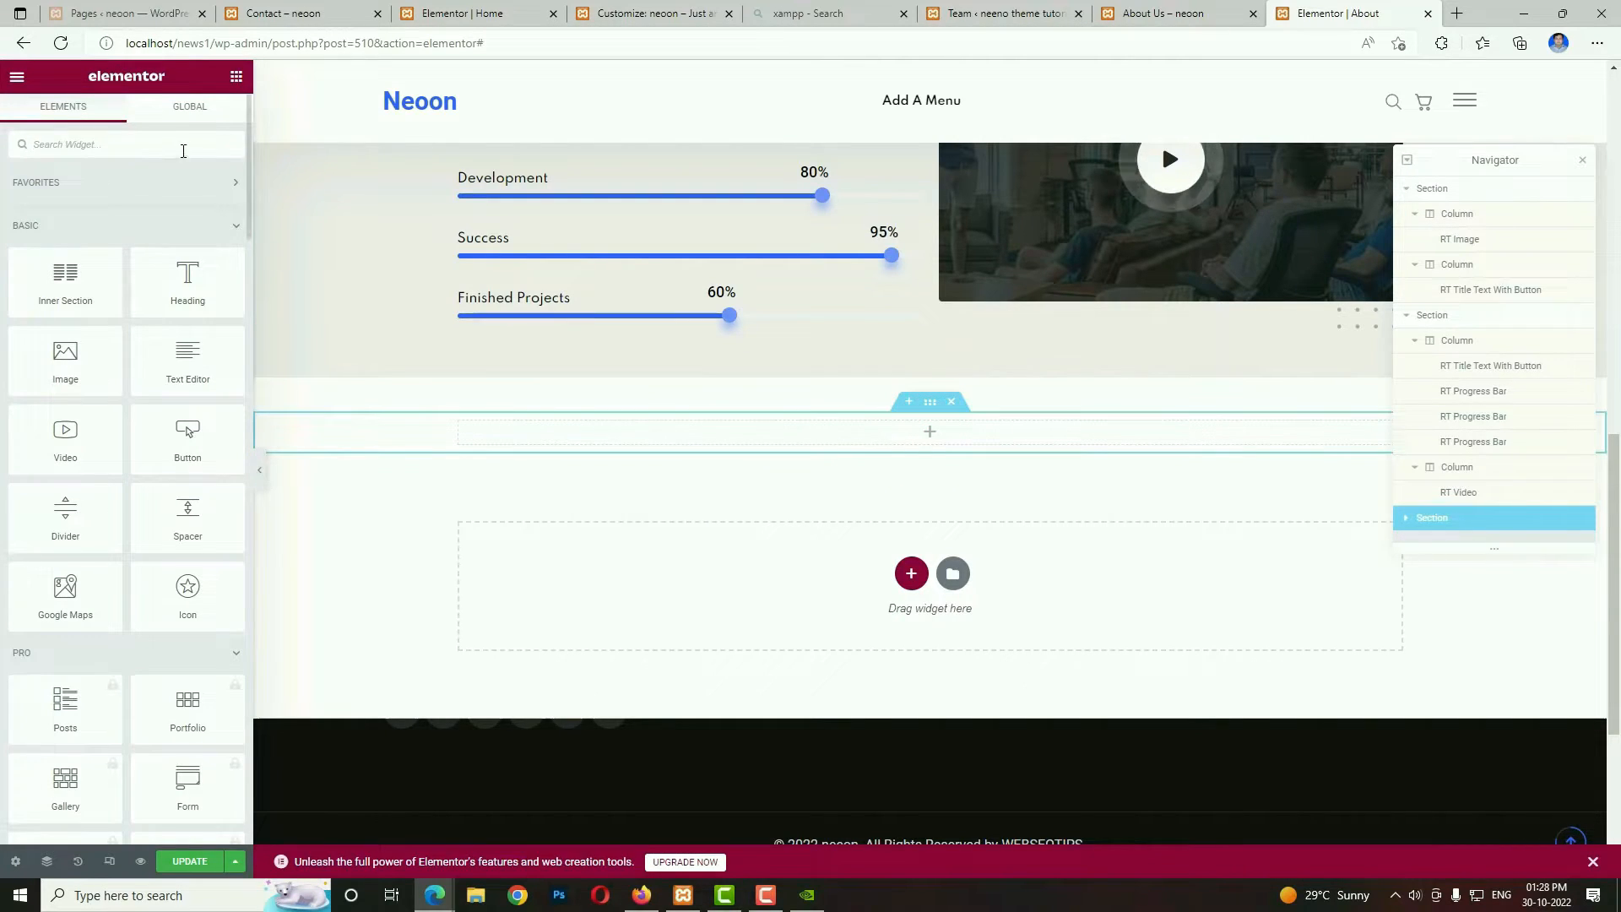
pyautogui.click(182, 150)
pyautogui.write('tit')
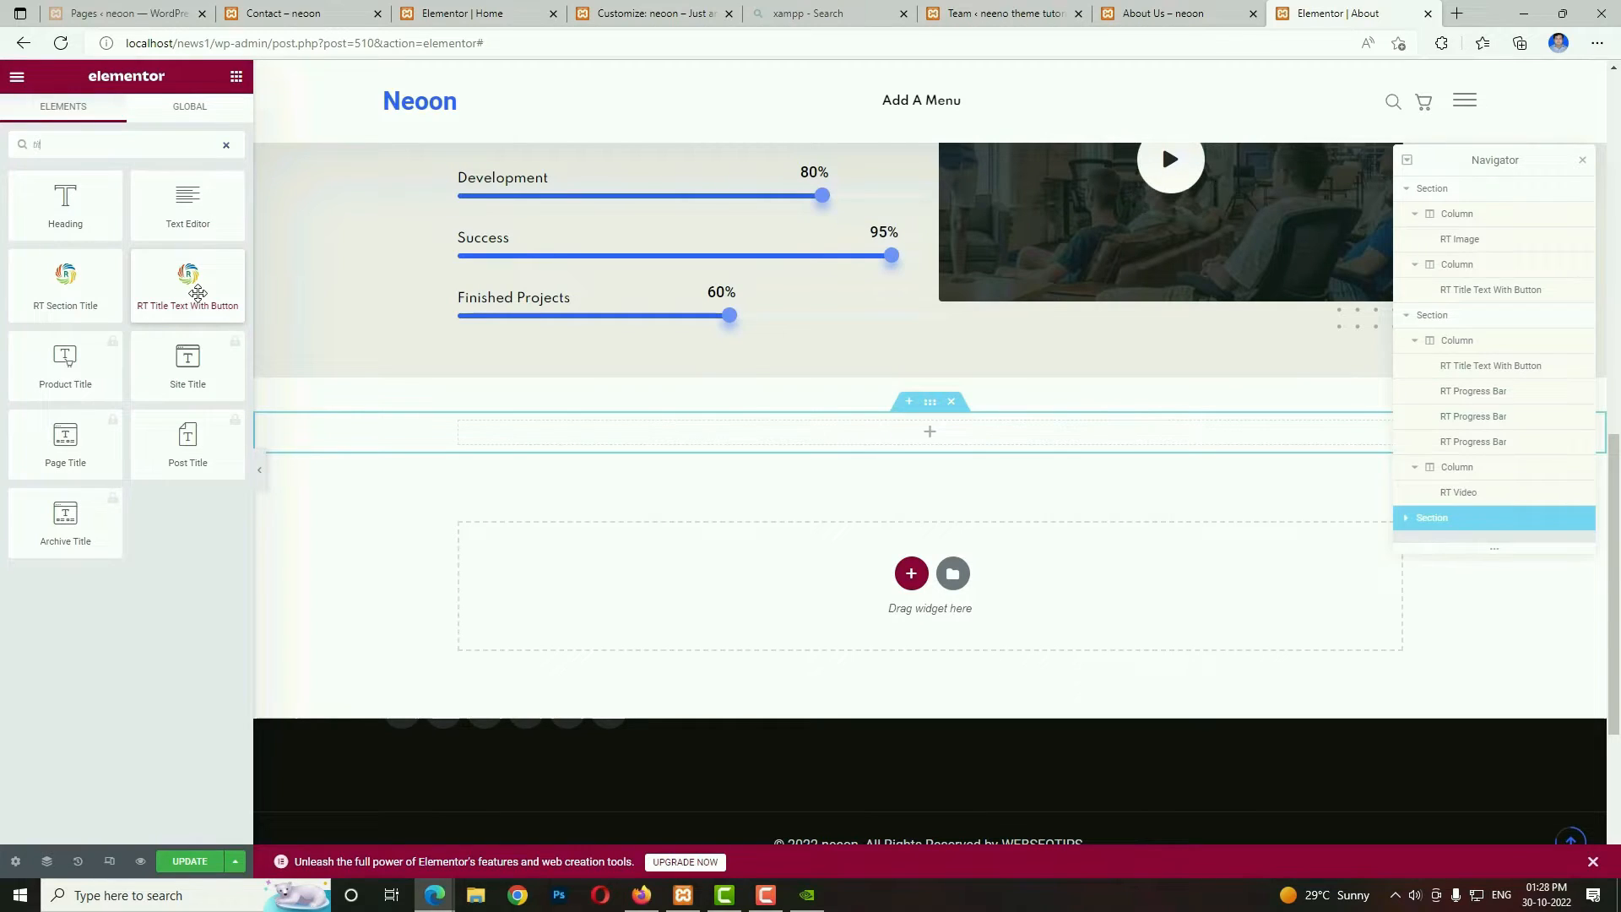
pyautogui.moveTo(81, 293); pyautogui.dragTo(459, 381)
pyautogui.moveTo(660, 435); pyautogui.dragTo(659, 441)
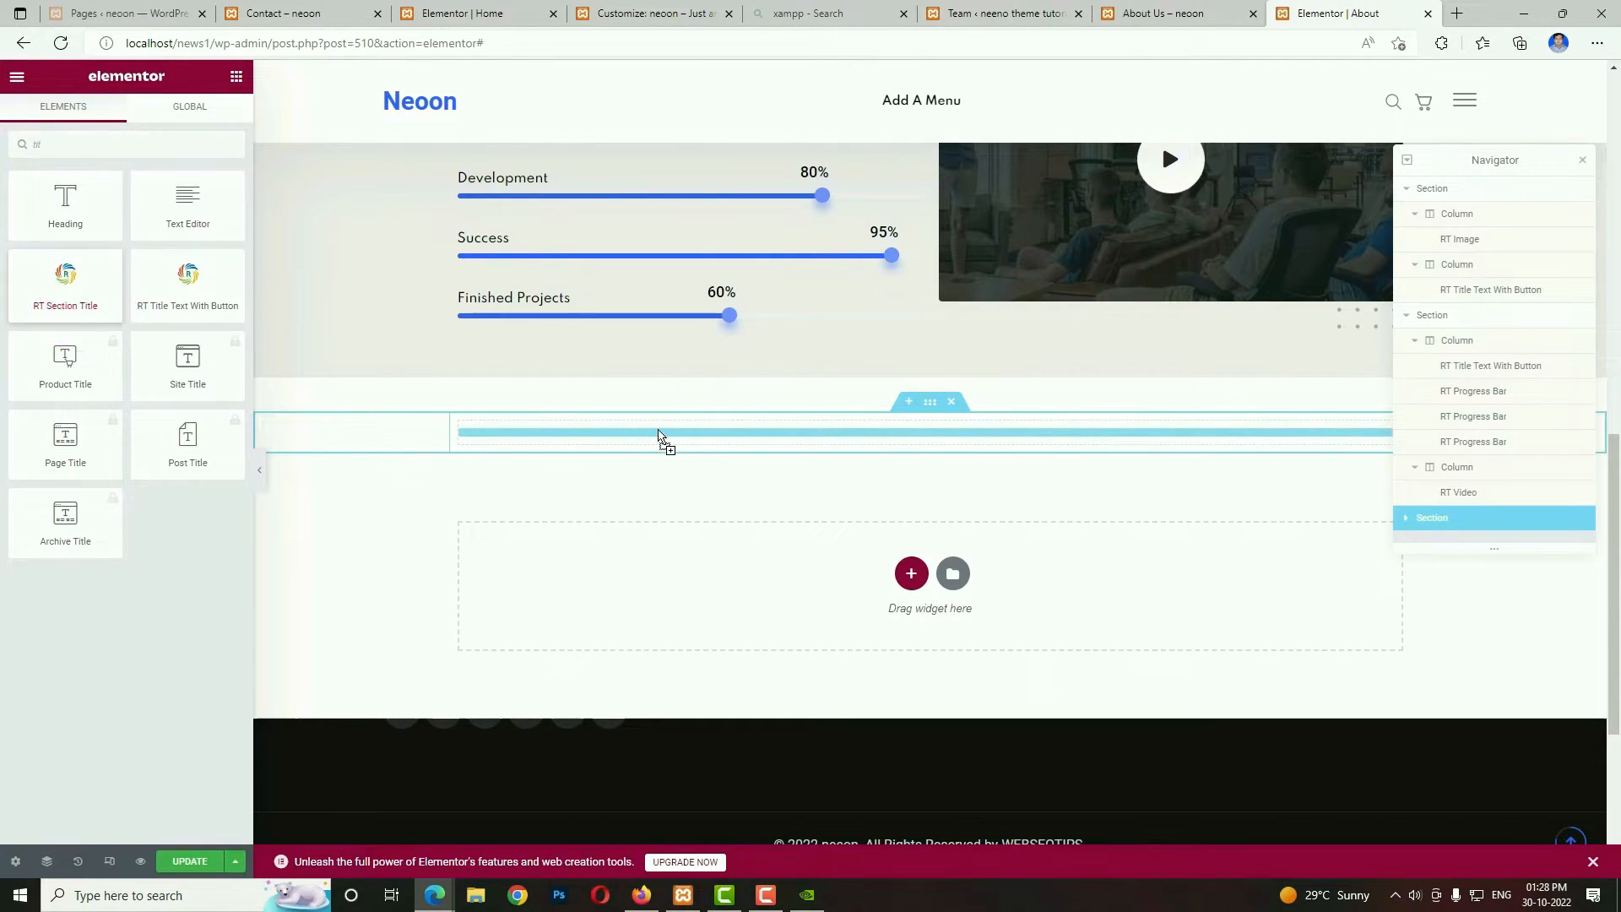
# Copy the "Meet Our Team" heading from the reference About Us page and paste it as the RT Section Title's title.
pyautogui.click(1123, 17)
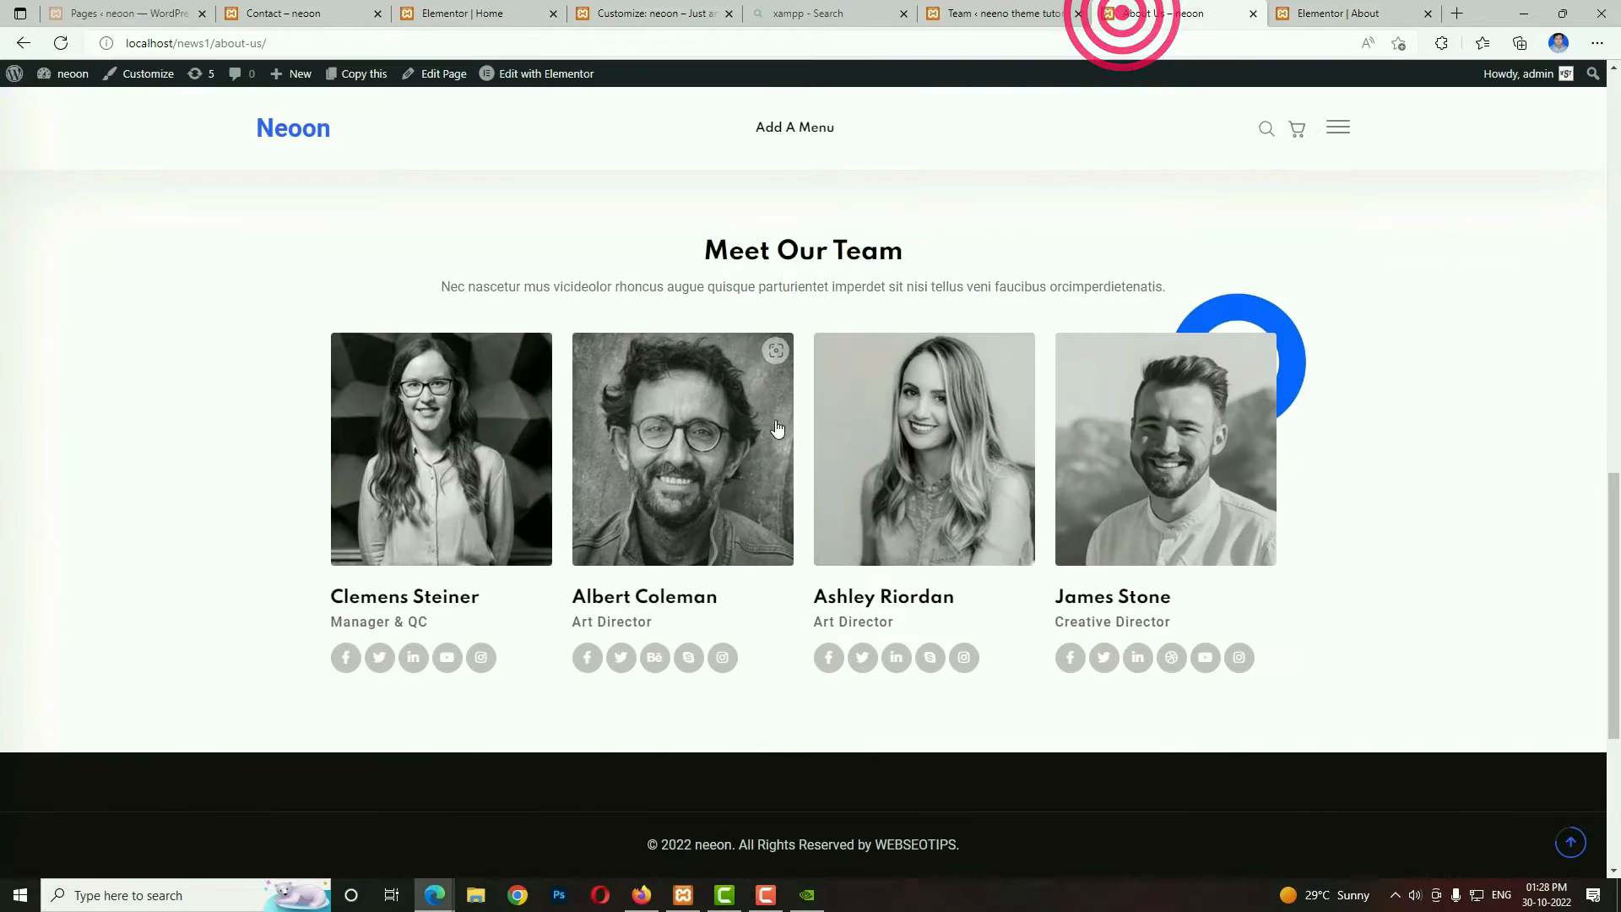
pyautogui.scroll(4, 775, 432)
pyautogui.doubleClick(770, 614)
pyautogui.click(770, 615)
pyautogui.hotkey('ctrl', 'c')
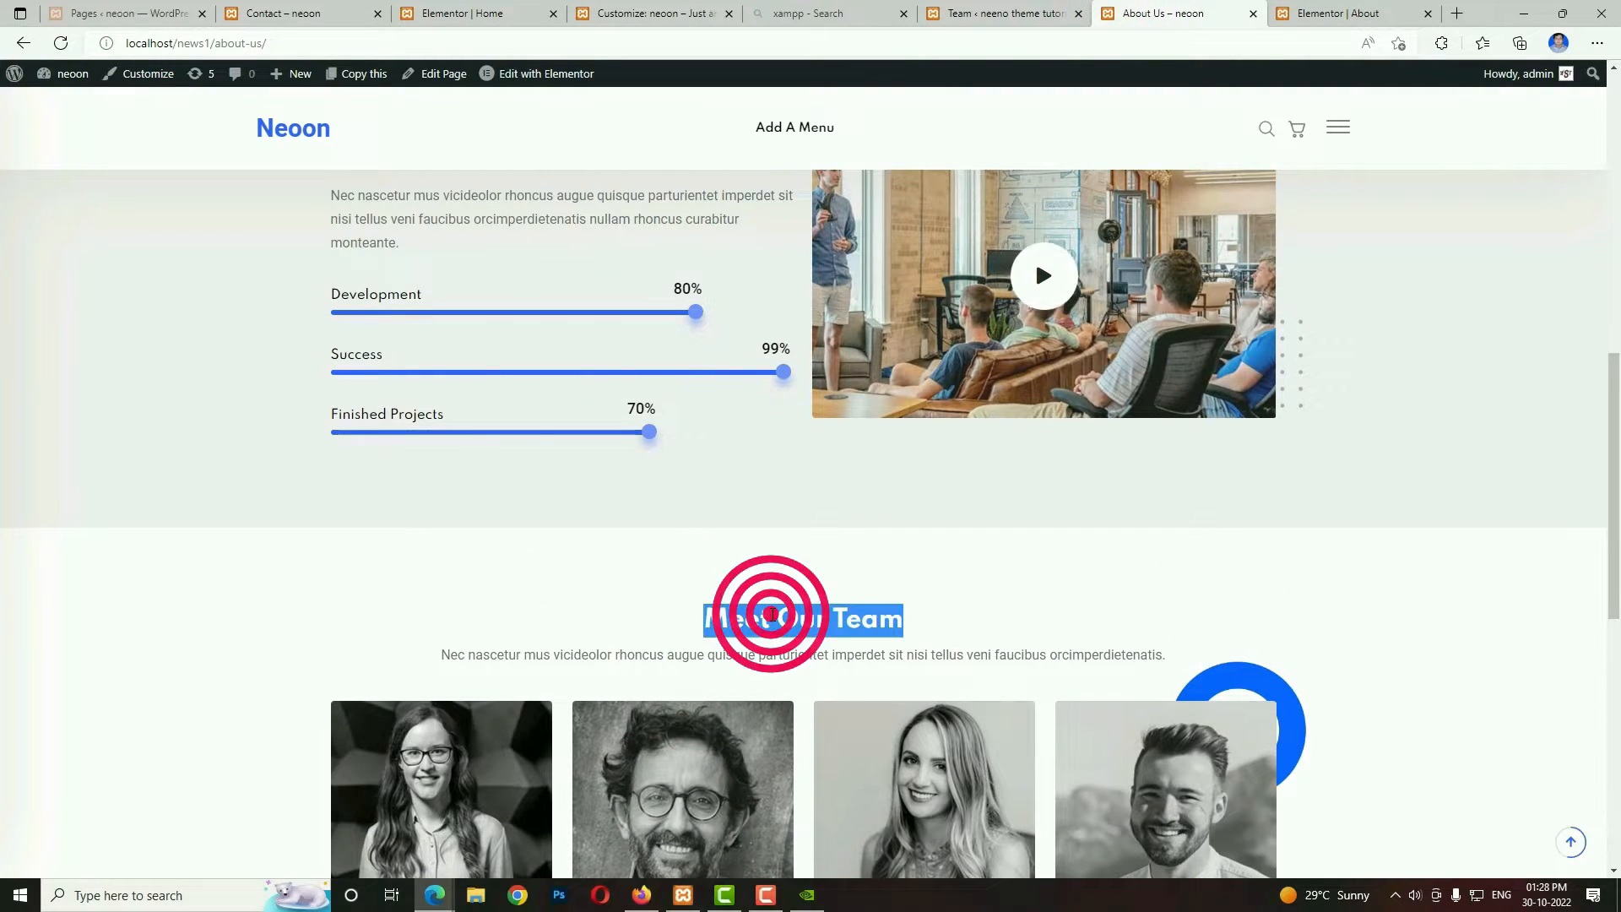
pyautogui.click(1326, 15)
pyautogui.click(135, 284)
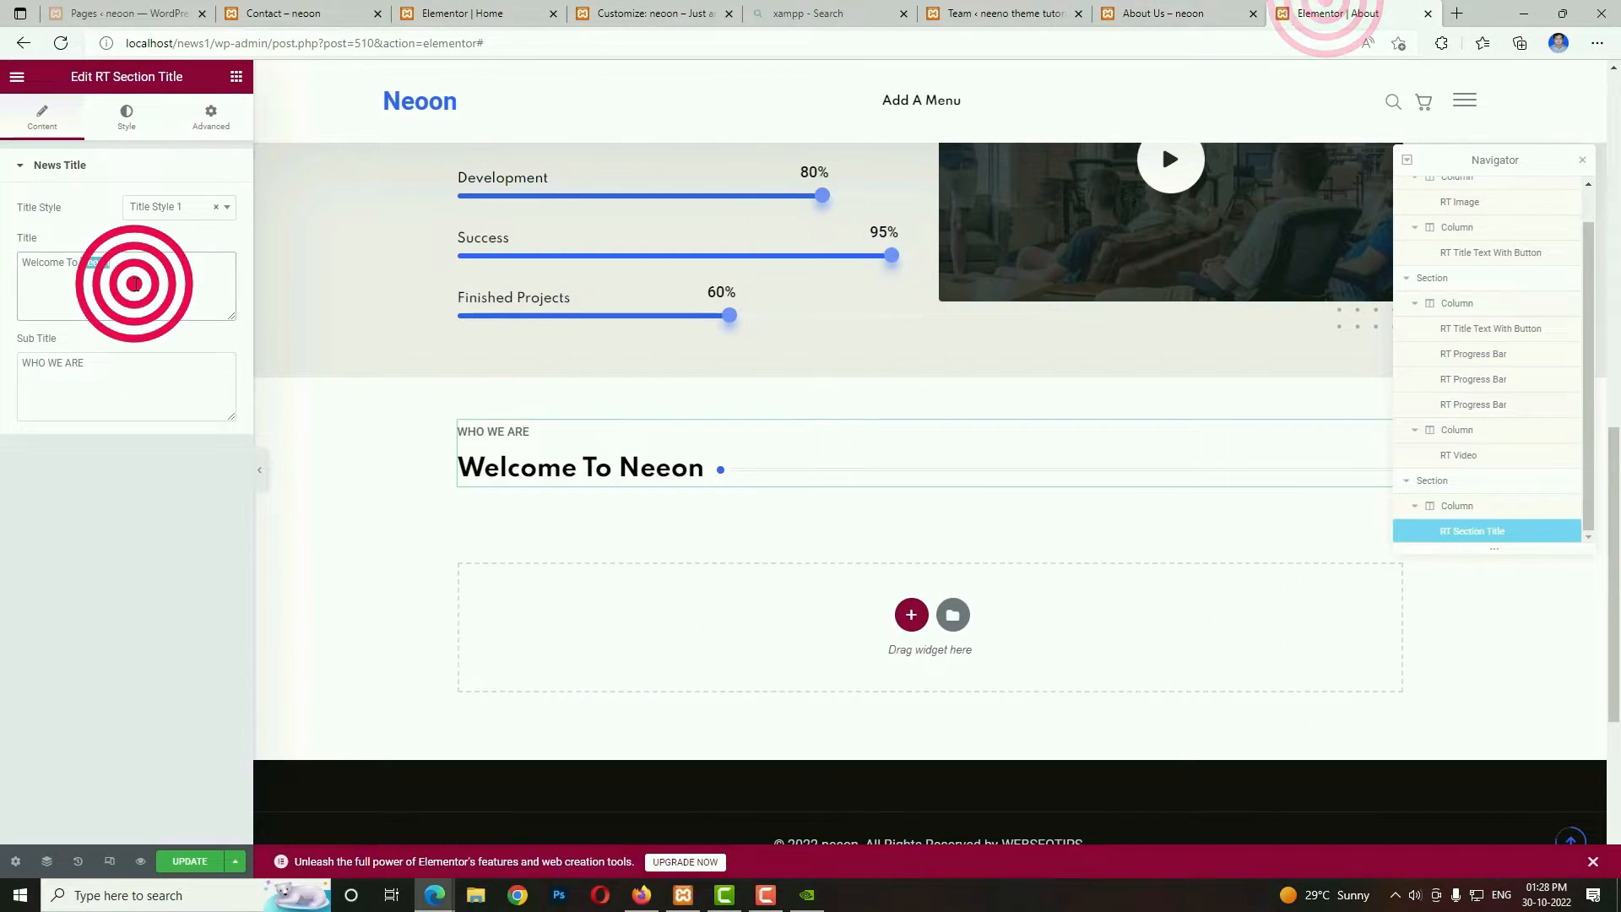
pyautogui.hotkey('ctrl', 'a')
pyautogui.hotkey('ctrl', 'v')
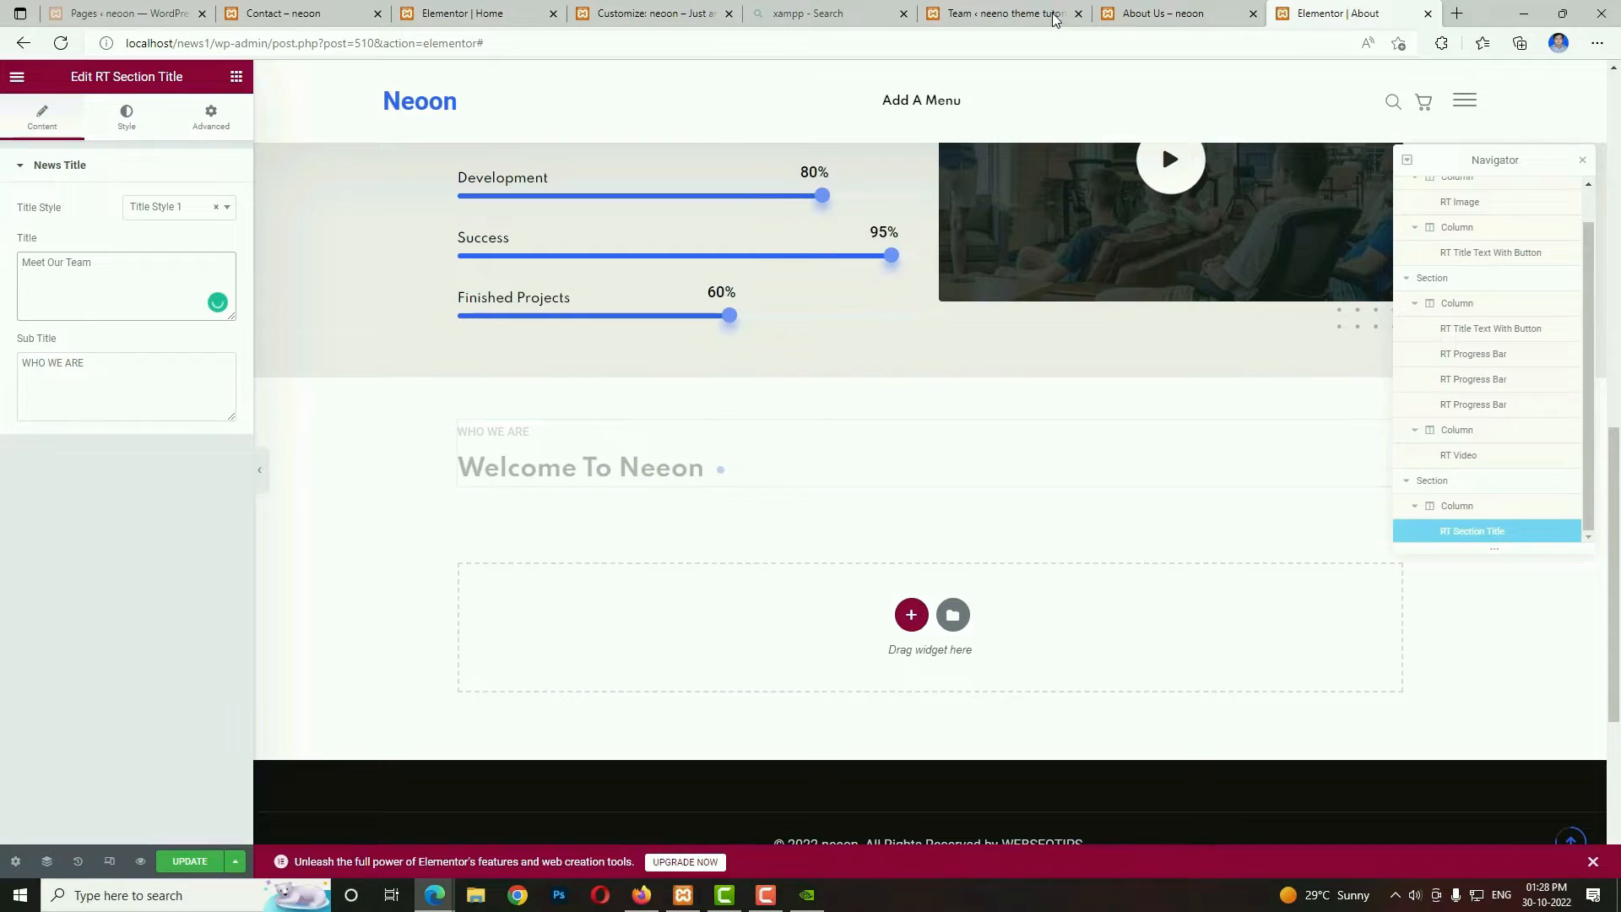
# Switch the section title to Title Style 2 and replace its content with the description copied from below the reference page's team heading.
pyautogui.click(1158, 15)
pyautogui.tripleClick(806, 656)
pyautogui.hotkey('ctrl', 'c')
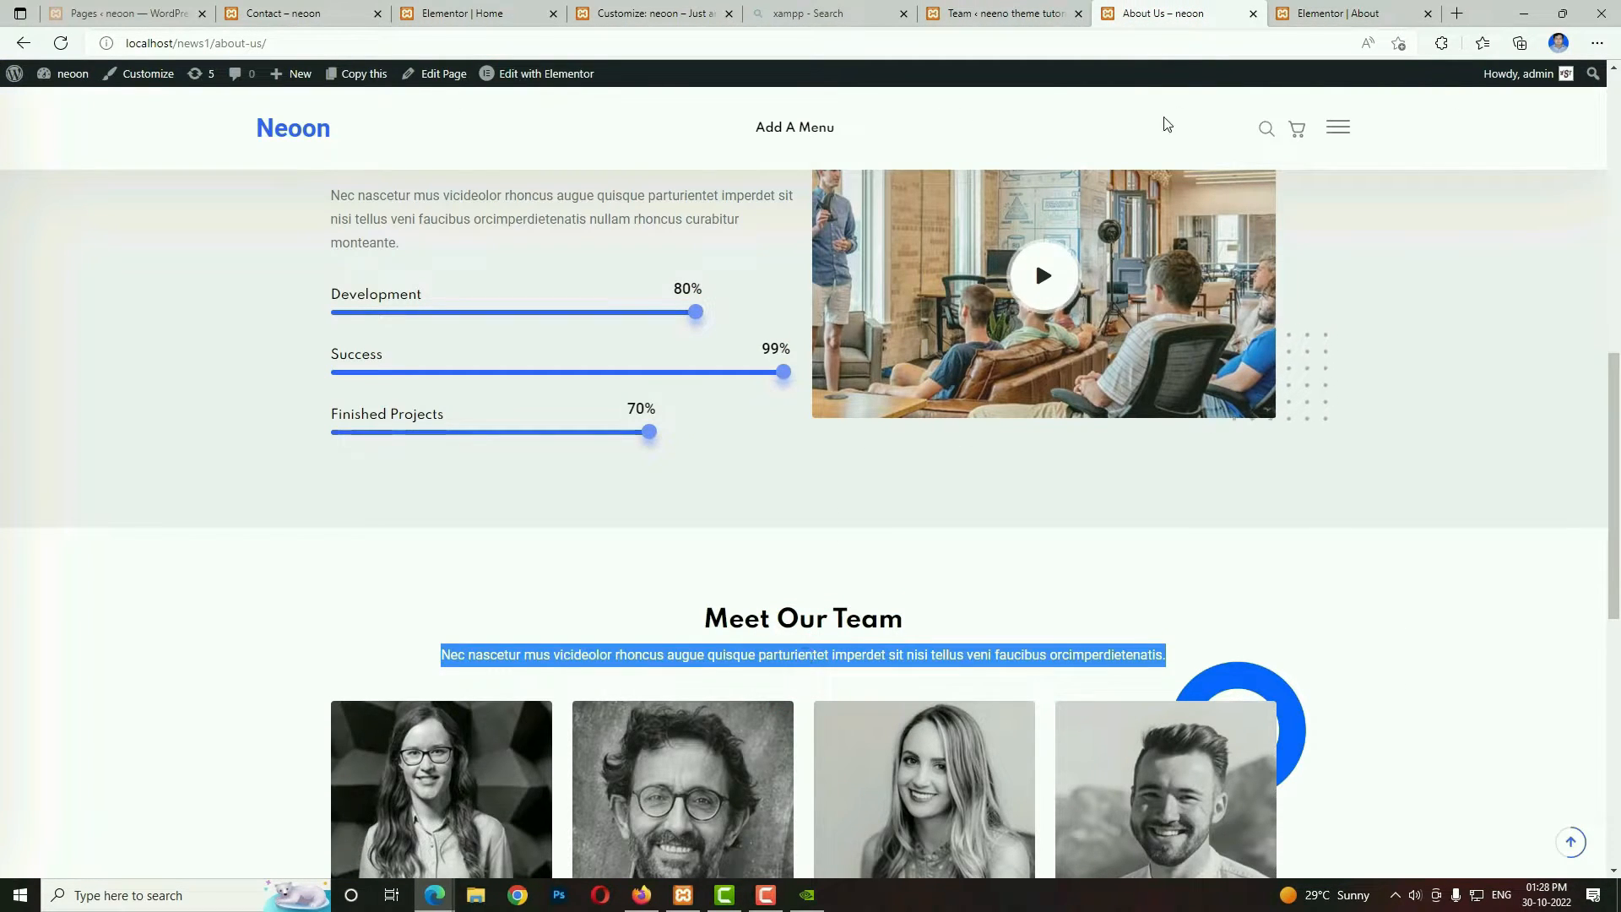
pyautogui.click(1327, 11)
pyautogui.click(168, 205)
pyautogui.click(176, 277)
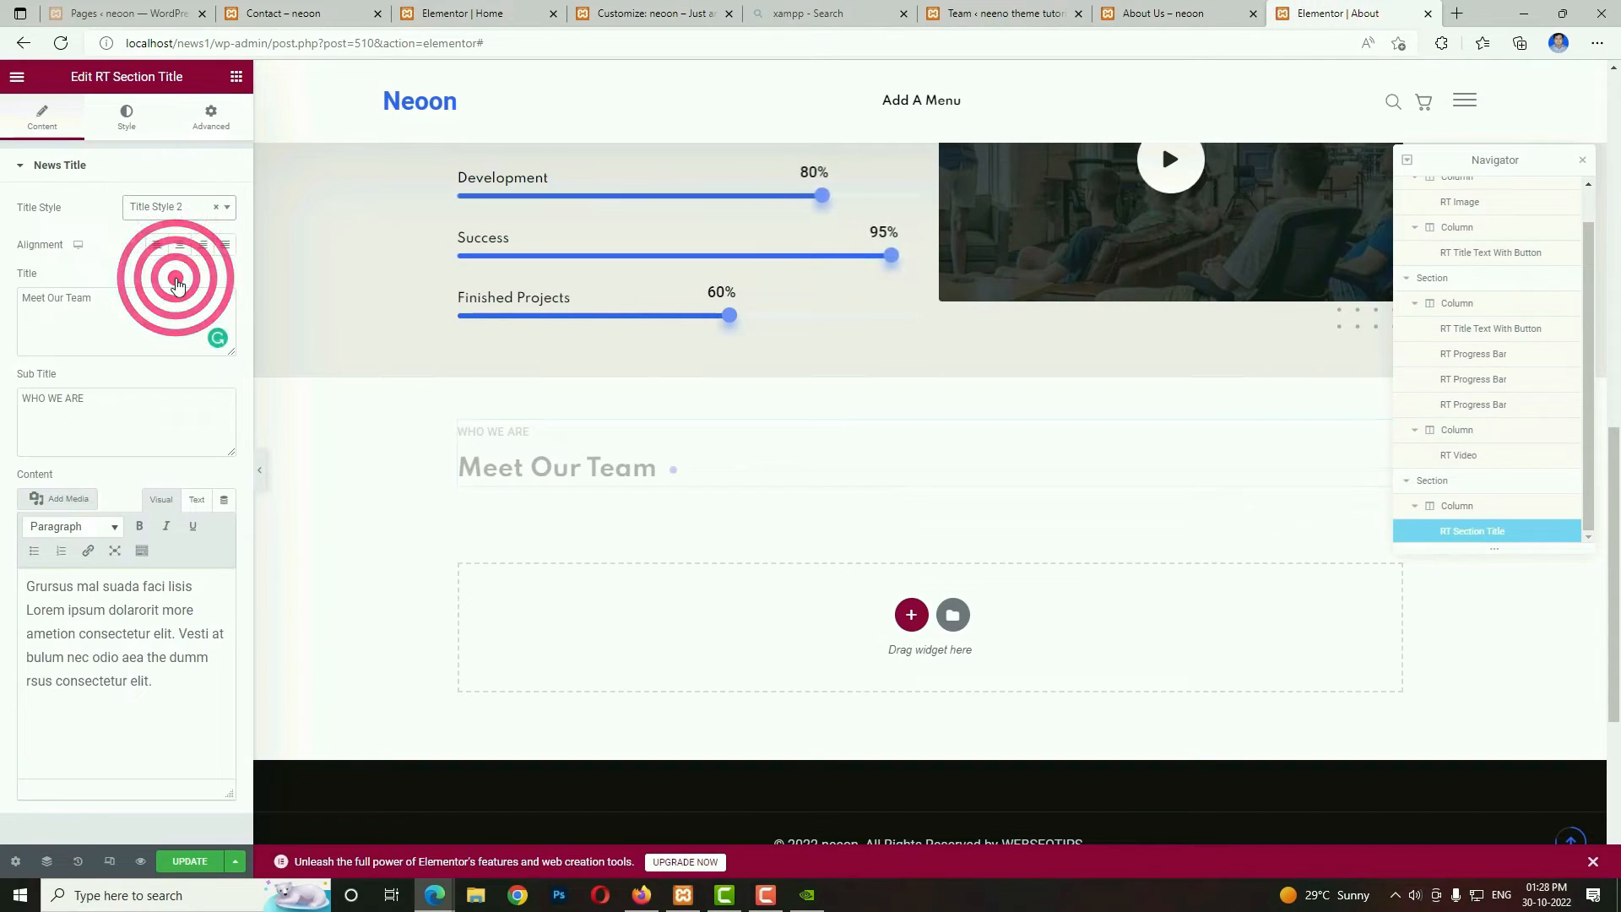
pyautogui.moveTo(179, 685); pyautogui.dragTo(1, 542)
pyautogui.hotkey('ctrl', 'v')
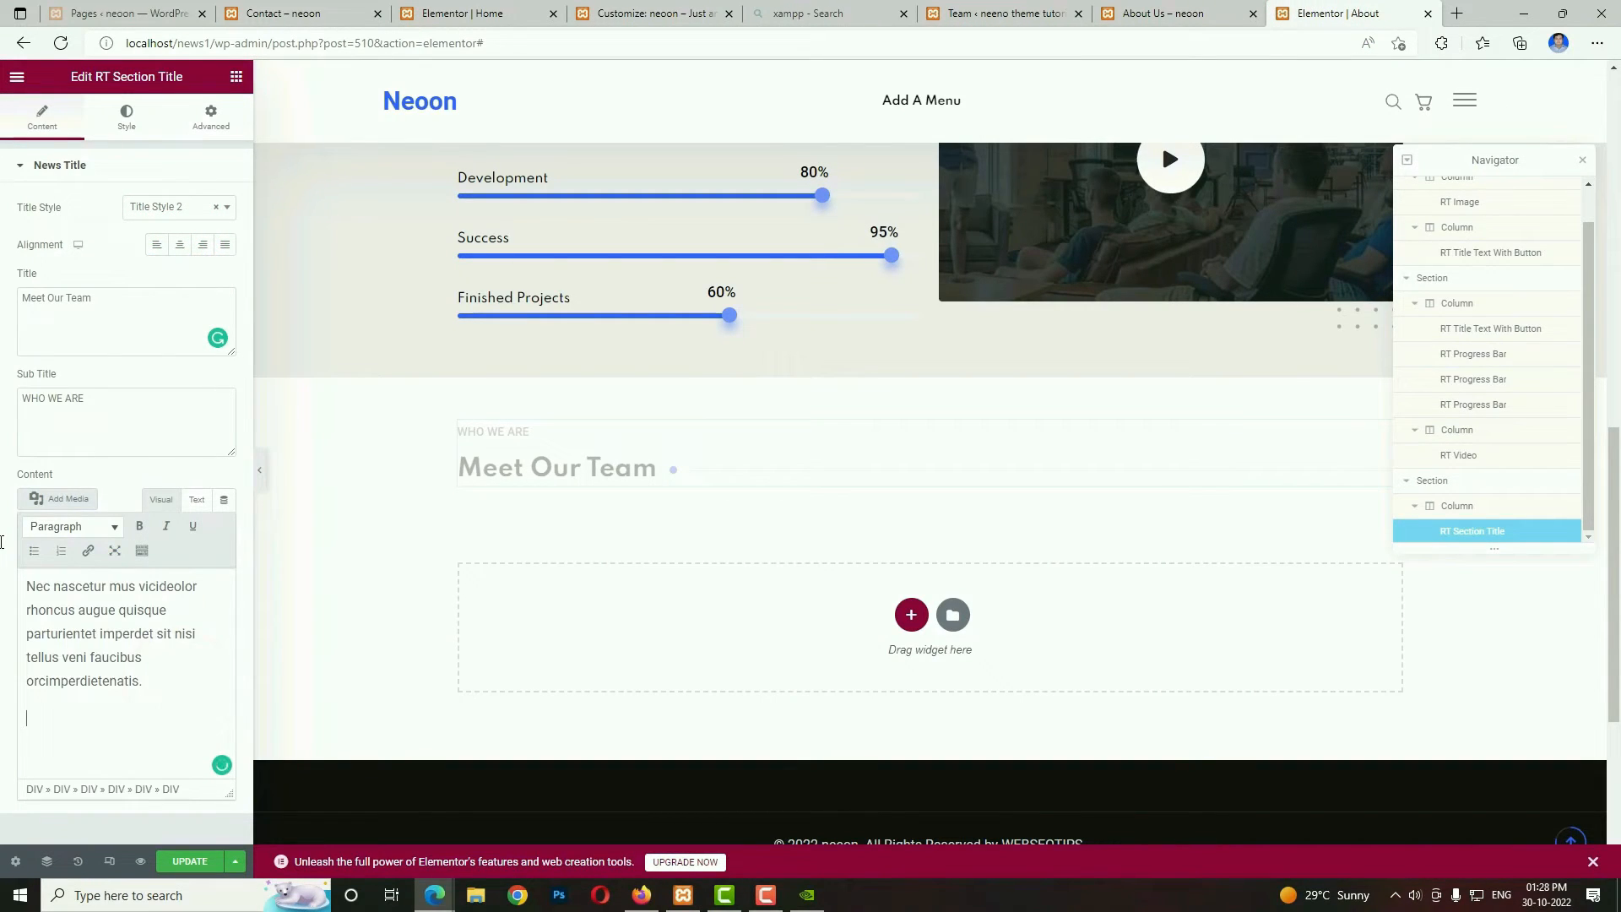
# Clear the section title's "WHO WE ARE" subtitle and center-align the title block.
pyautogui.moveTo(119, 395); pyautogui.dragTo(4, 392)
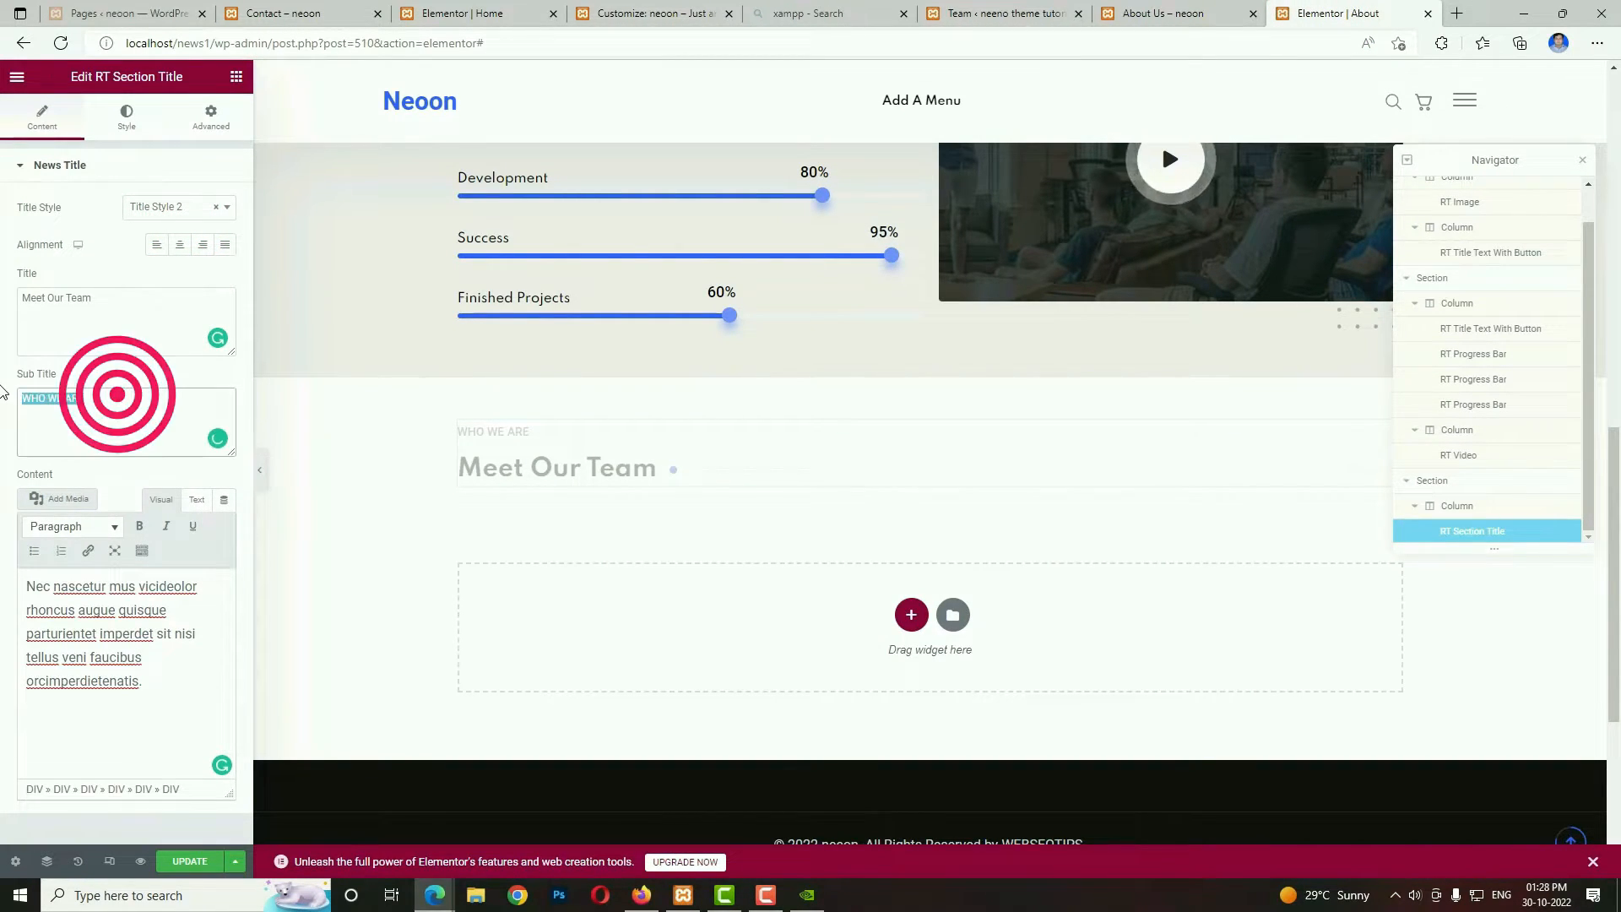
pyautogui.press('BackSpace')
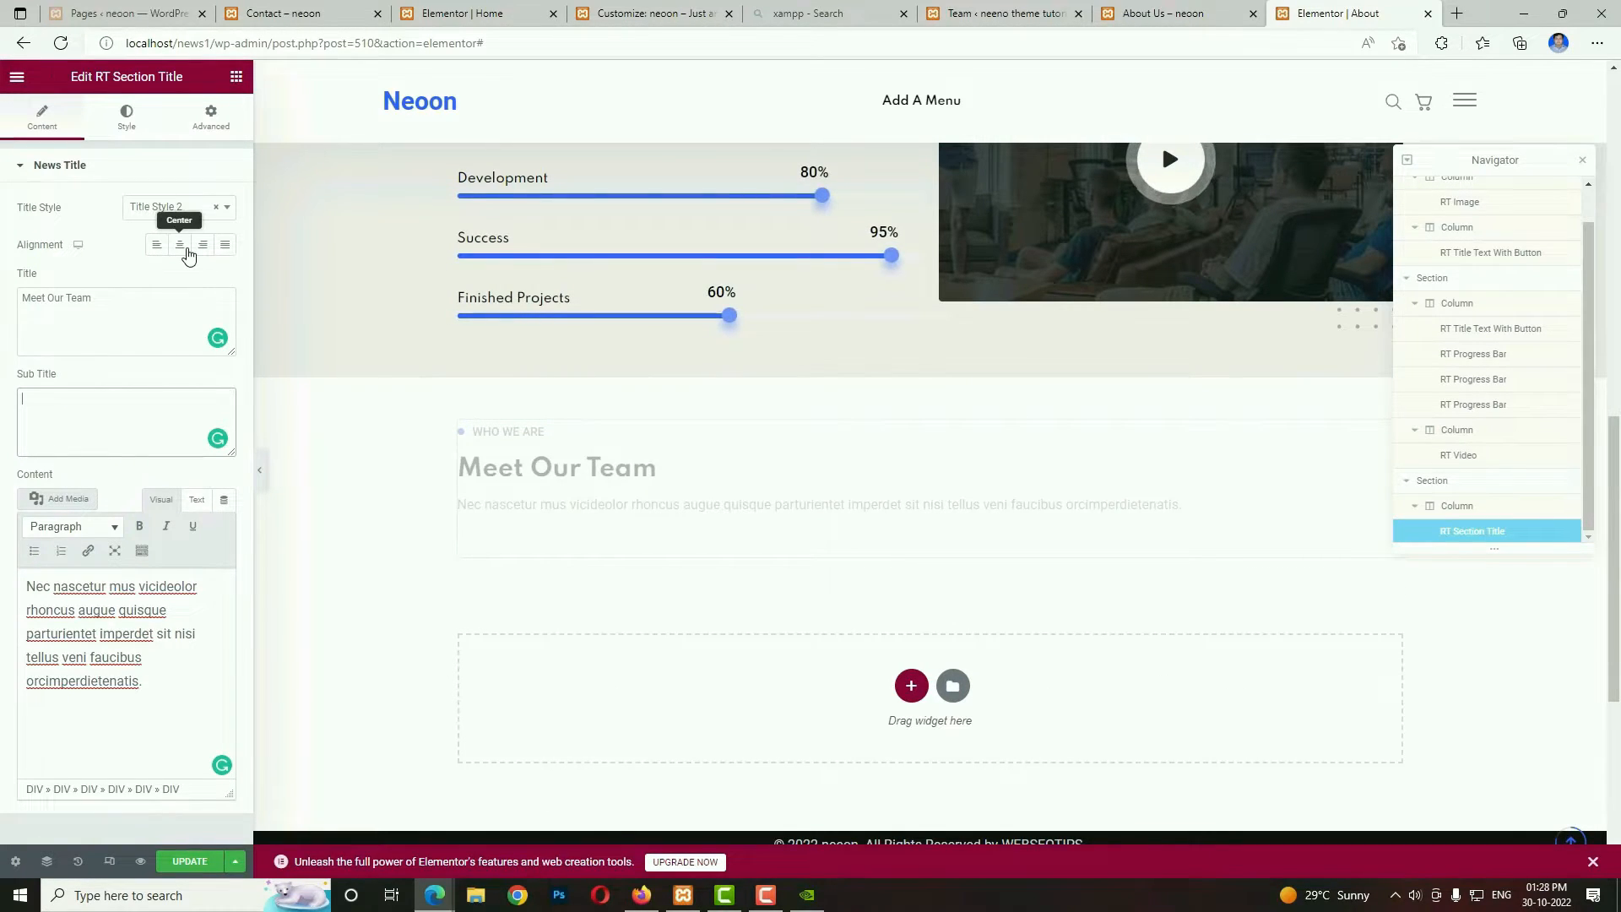
pyautogui.click(186, 250)
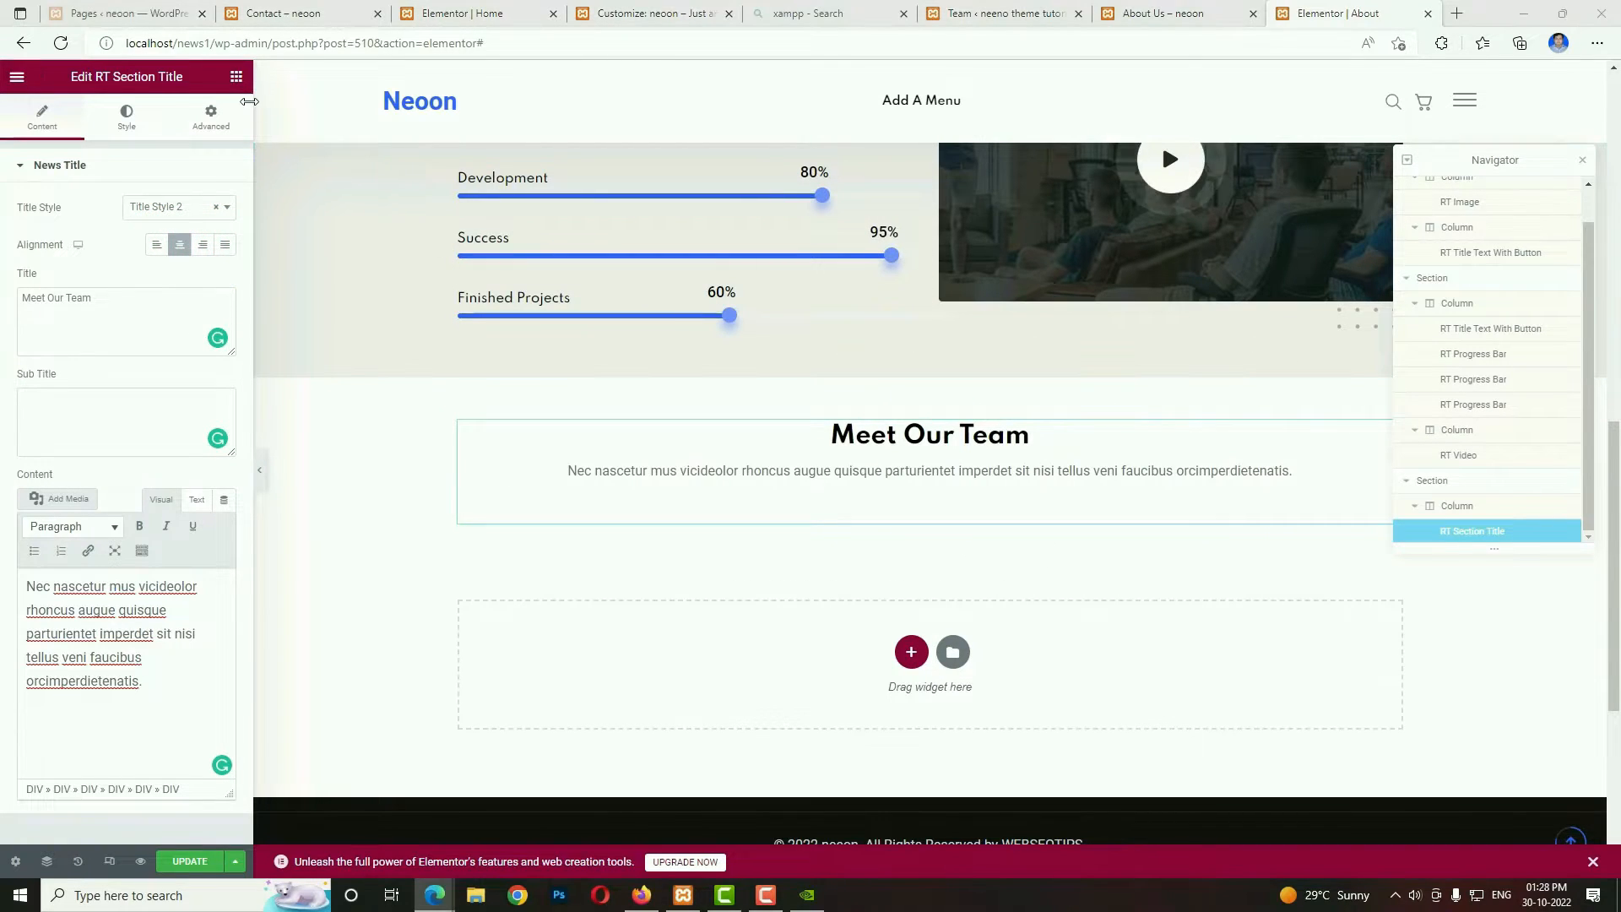
# Search the widgets for "team" and place an RT Team widget below the Meet Our Team title.
pyautogui.click(237, 77)
pyautogui.click(155, 140)
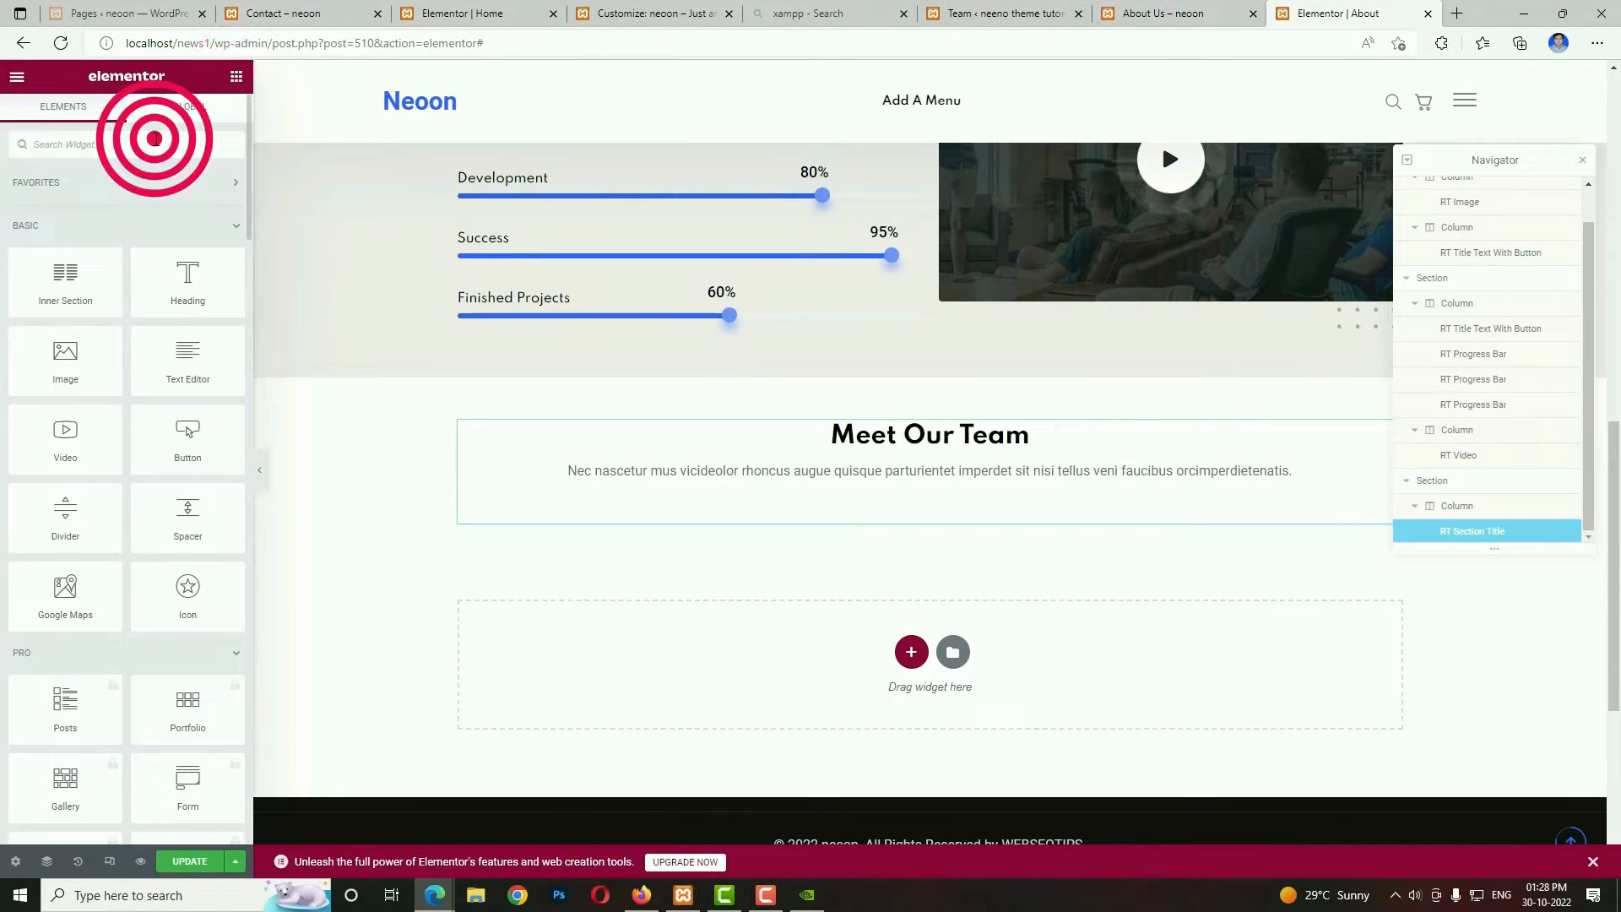
pyautogui.write('team')
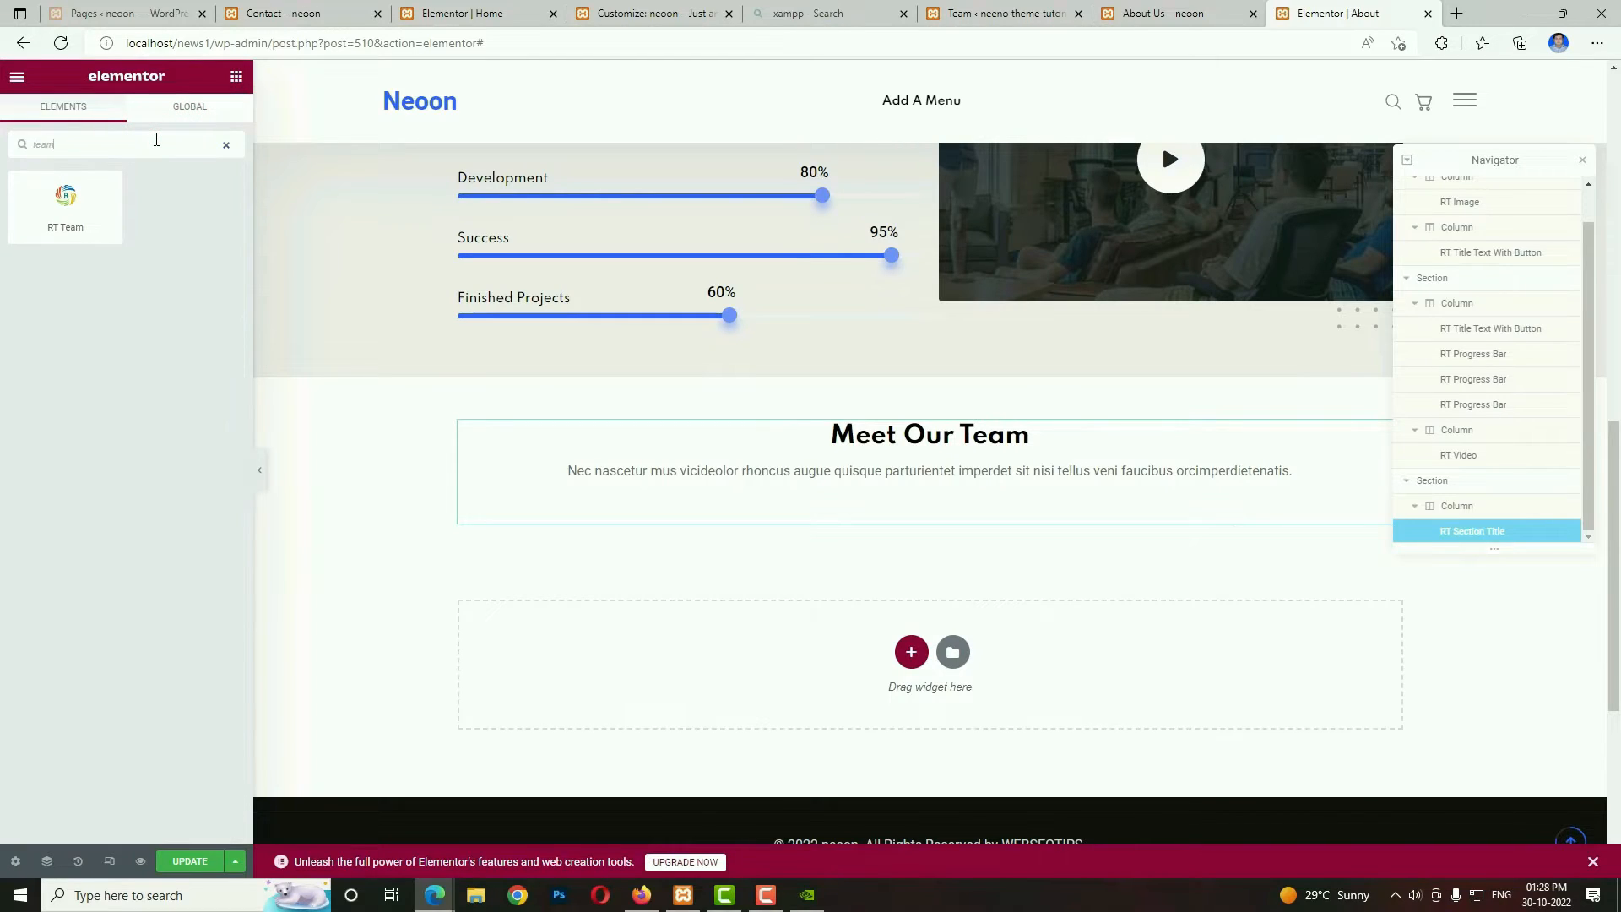
pyautogui.moveTo(81, 207); pyautogui.dragTo(851, 507)
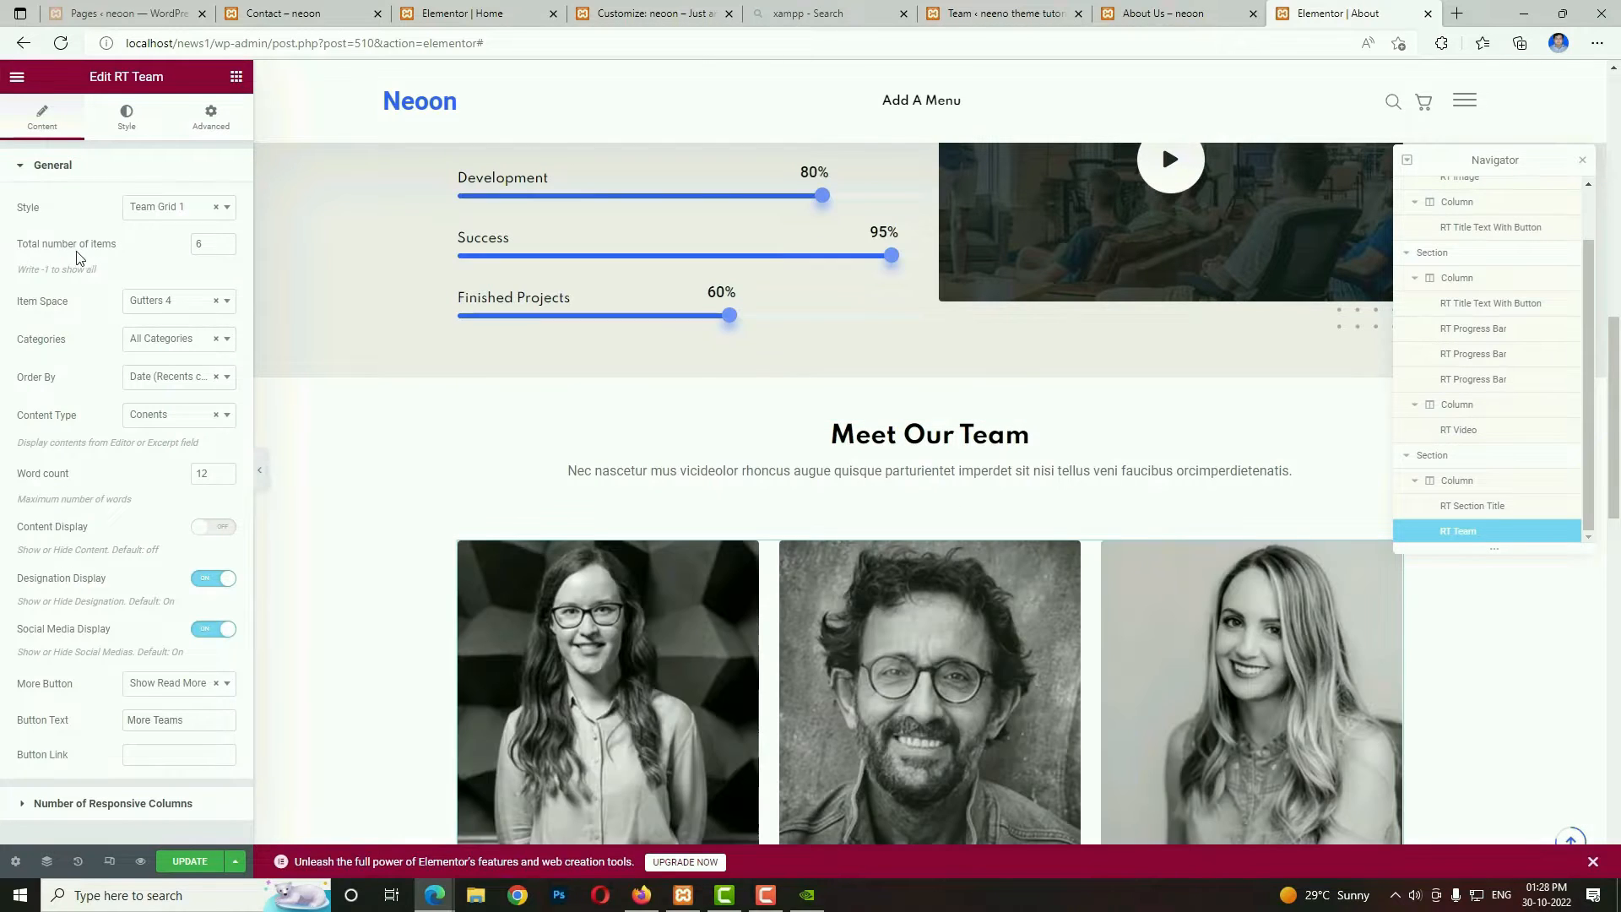
# Set the team widget's total number of items to 4 and its More Button option to Show Pagination.
pyautogui.click(199, 243)
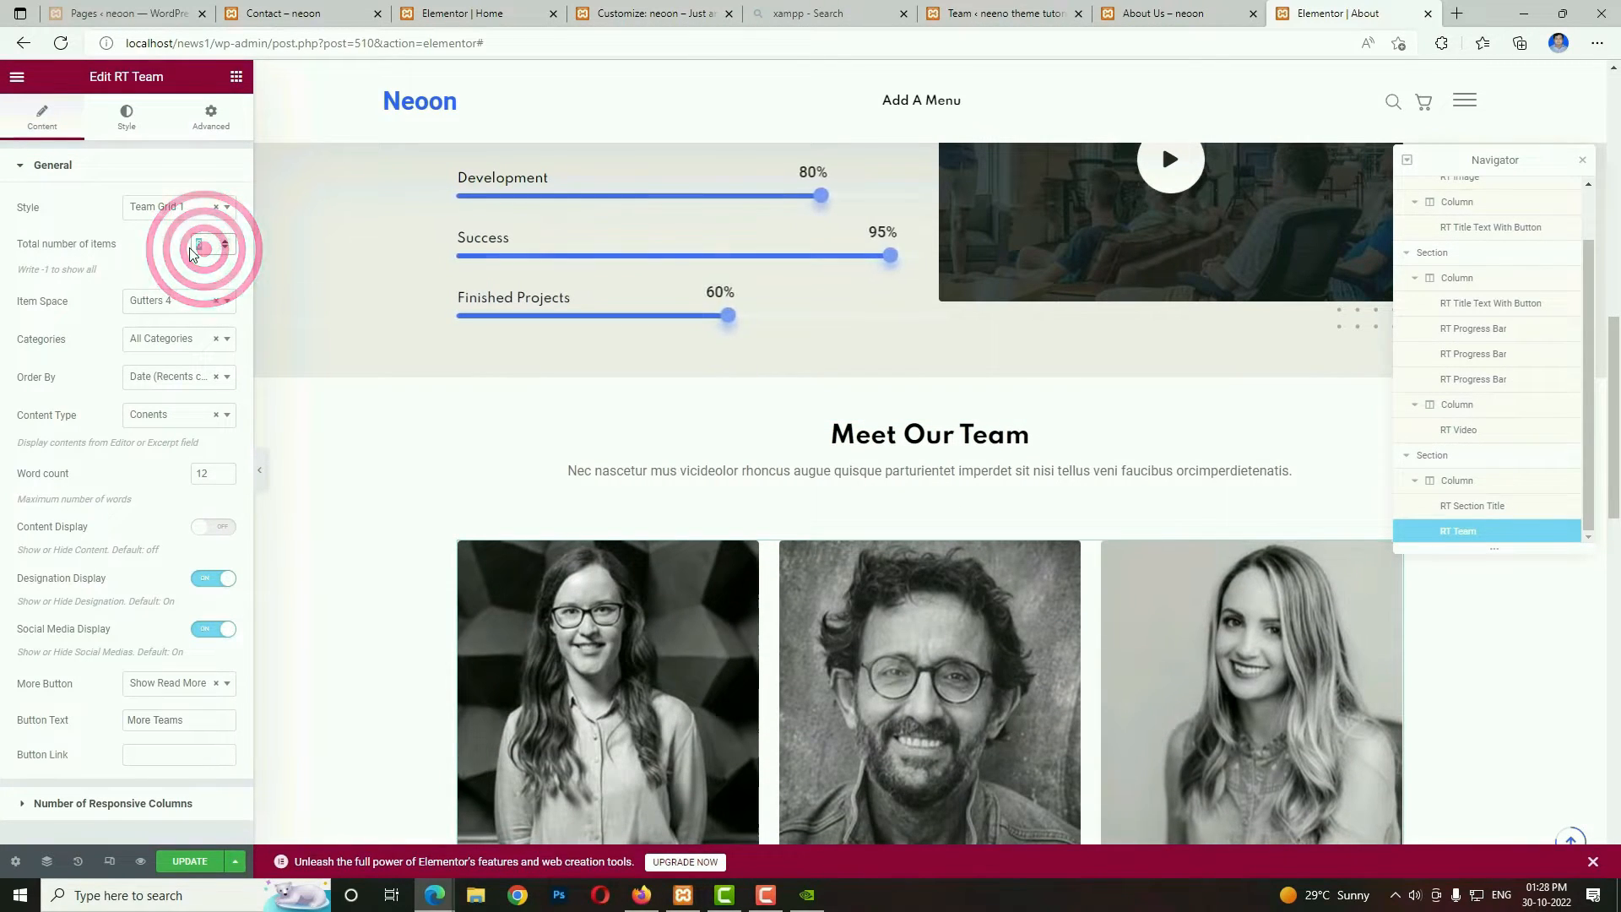
pyautogui.write('4')
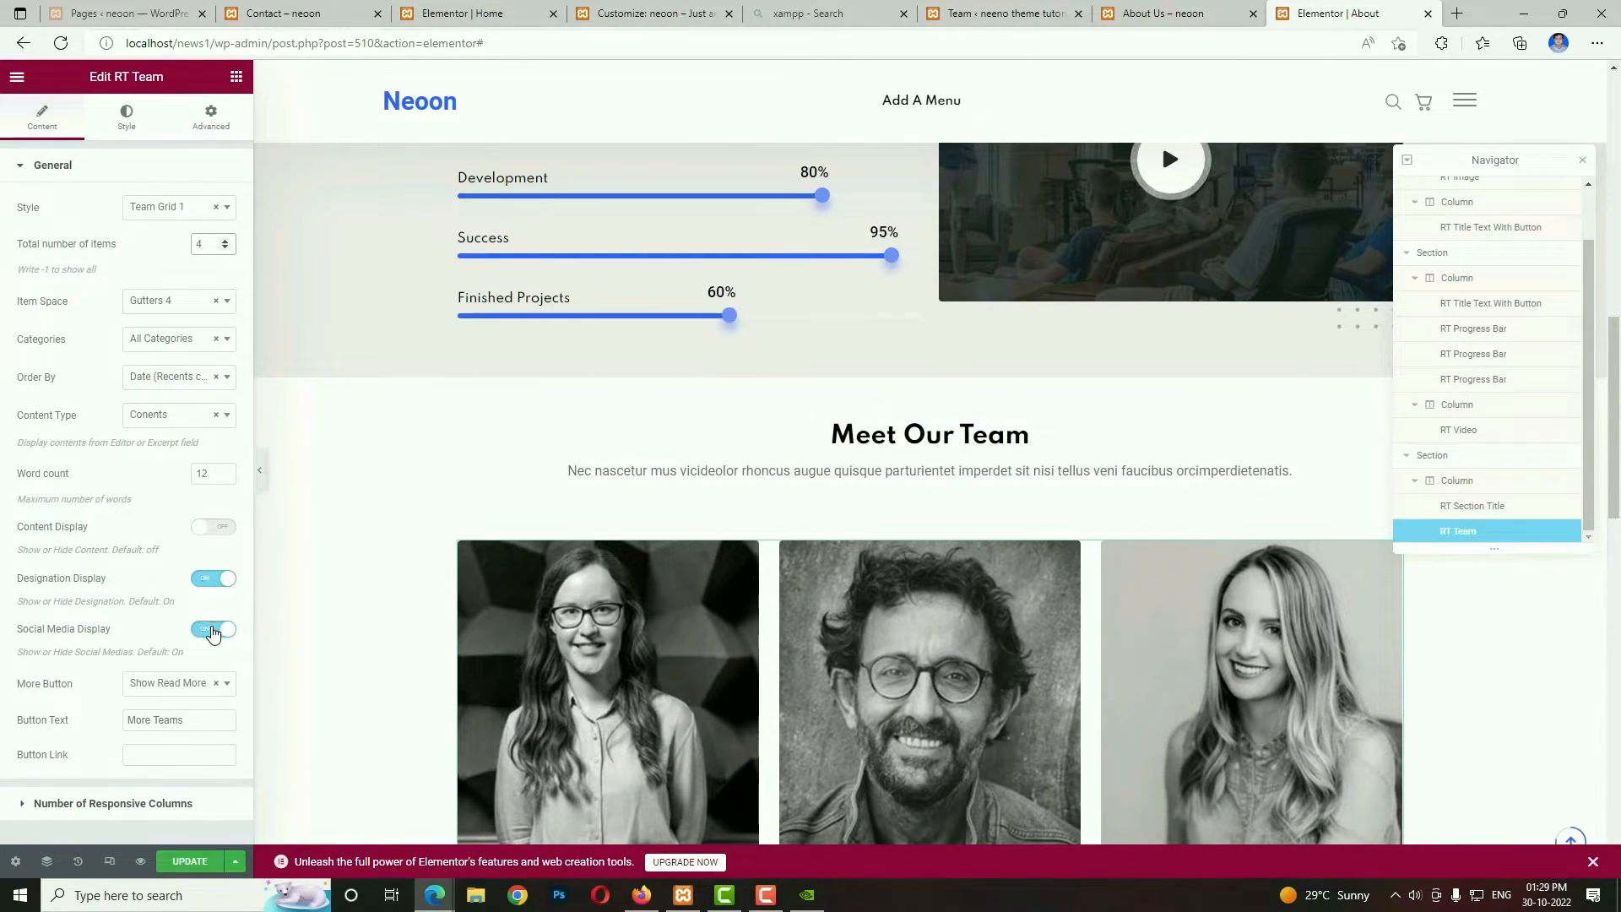
pyautogui.click(167, 690)
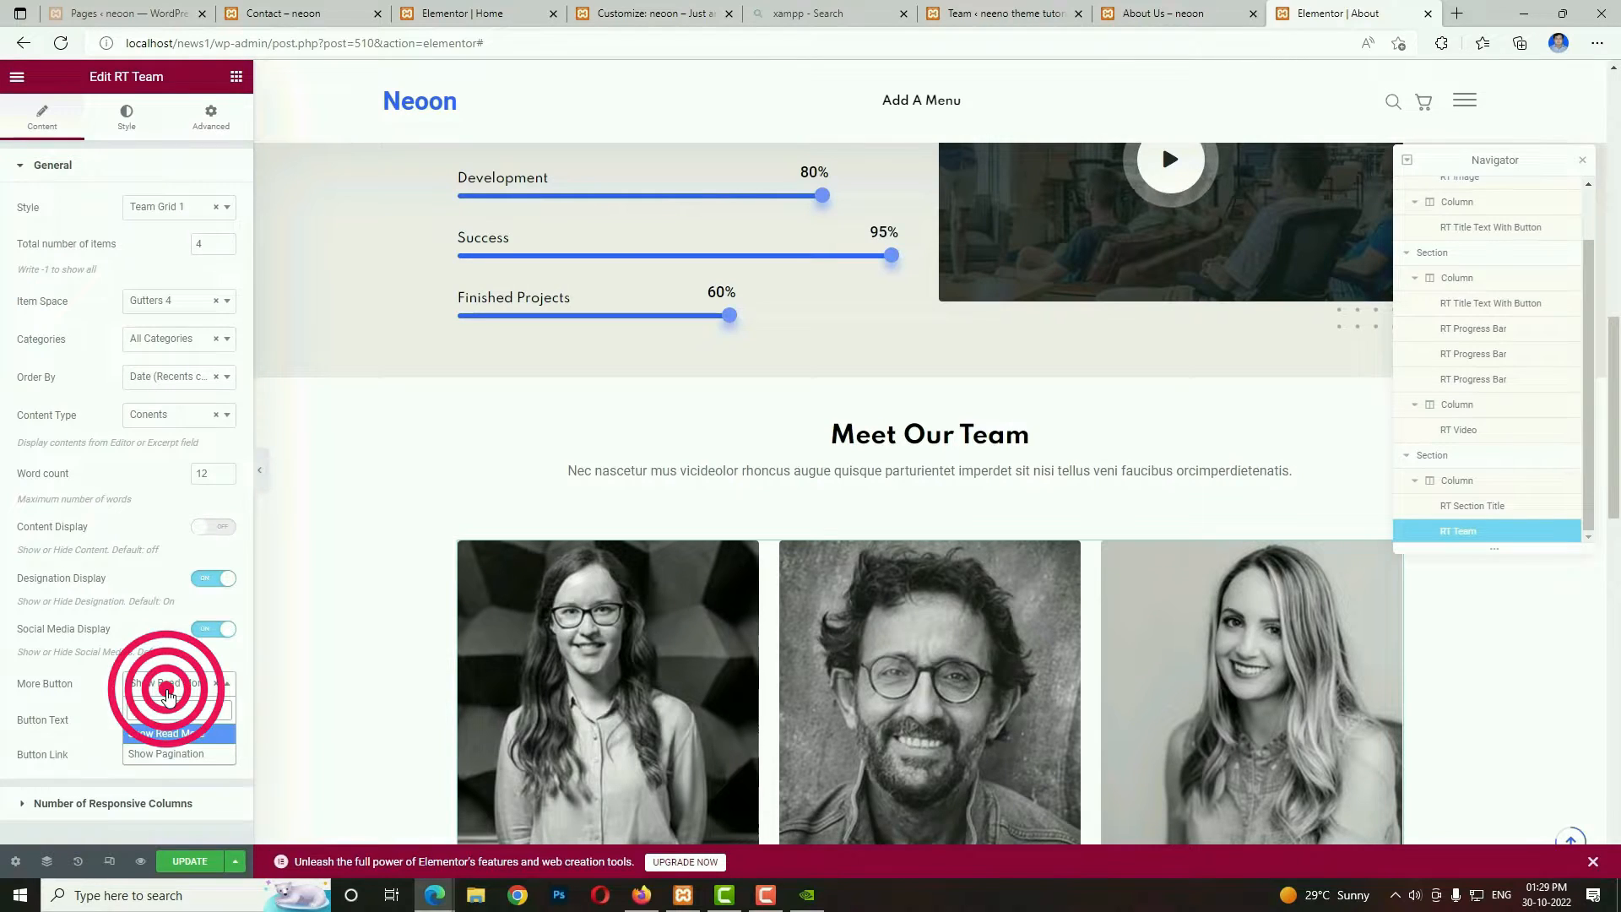
pyautogui.click(161, 755)
# Set the team grid's responsive columns to 4 Col for desktops above 1199px and 2 Col for desktops above 991px.
pyautogui.click(157, 737)
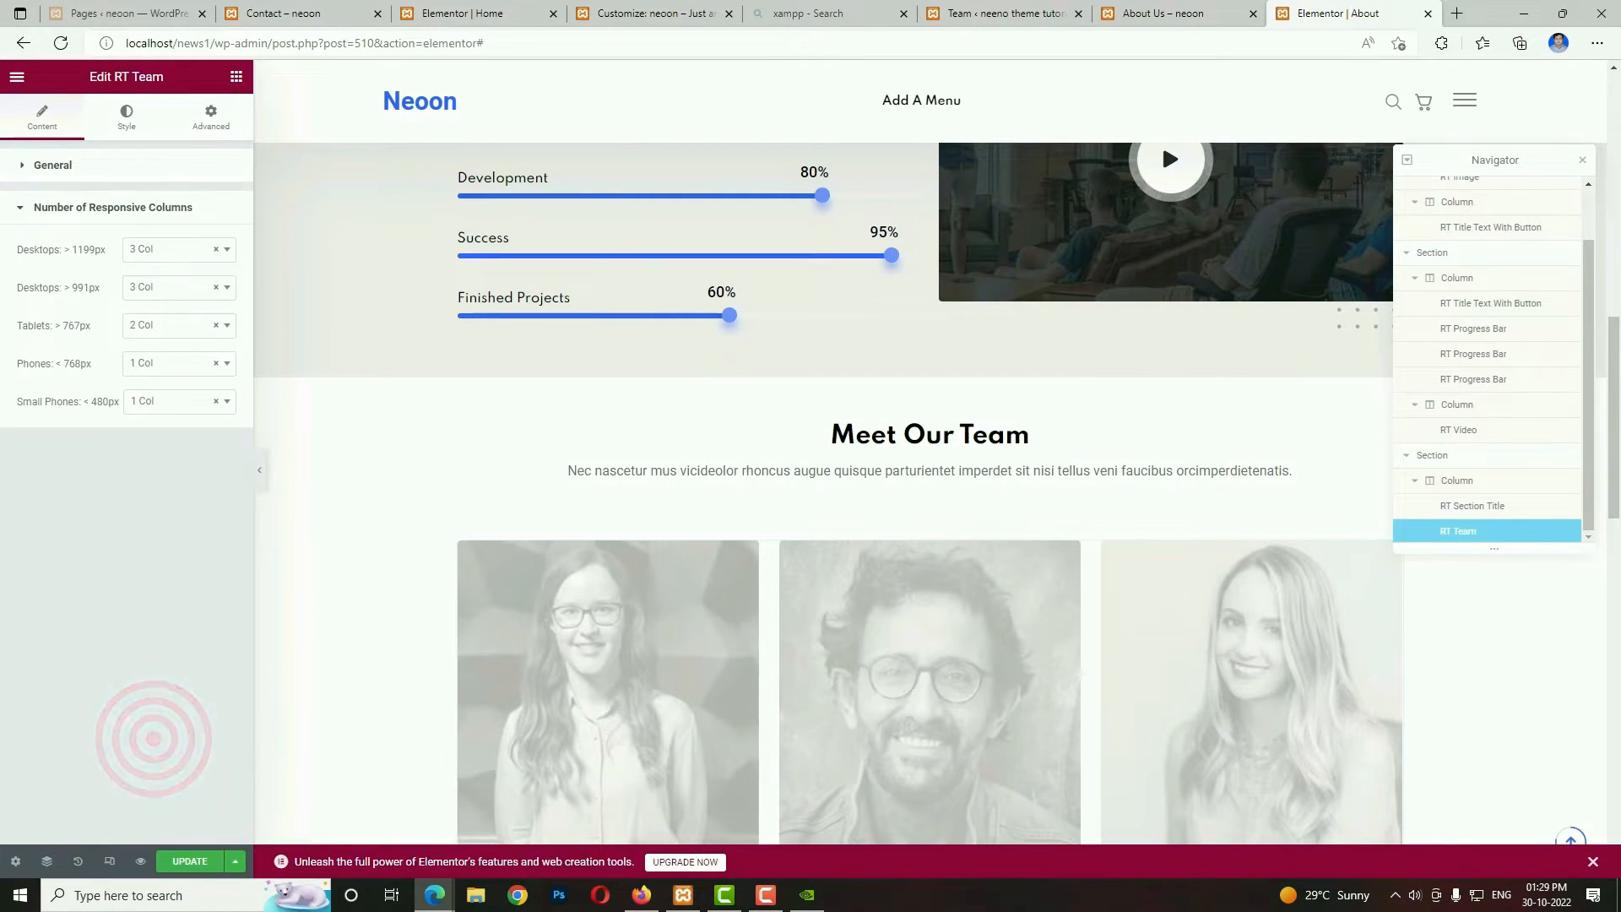
pyautogui.click(147, 252)
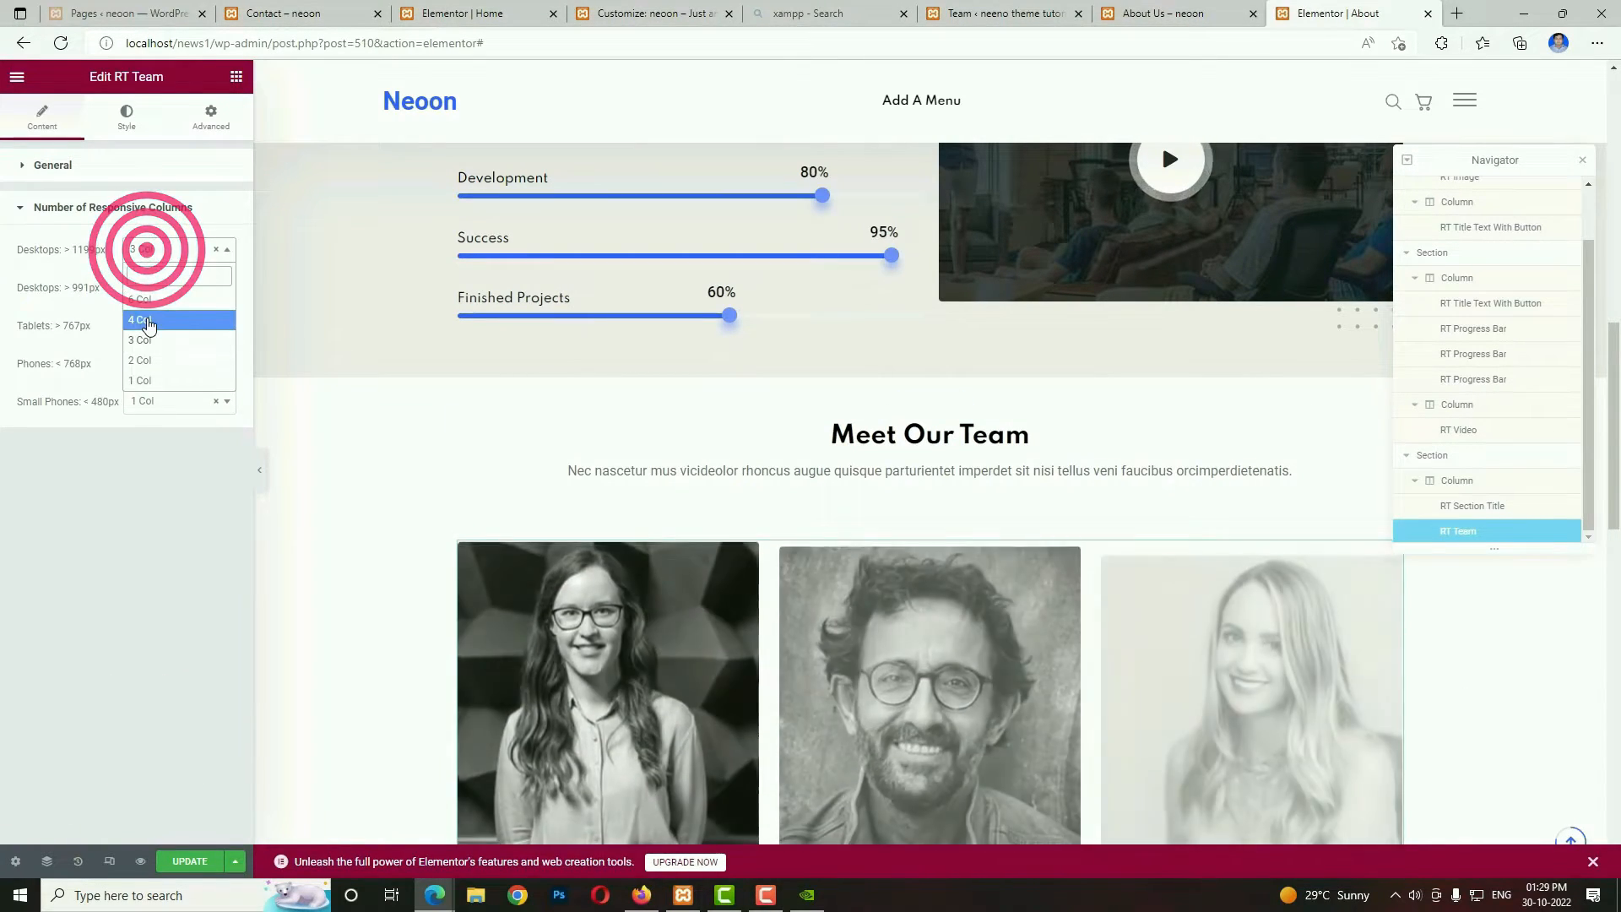
pyautogui.click(148, 322)
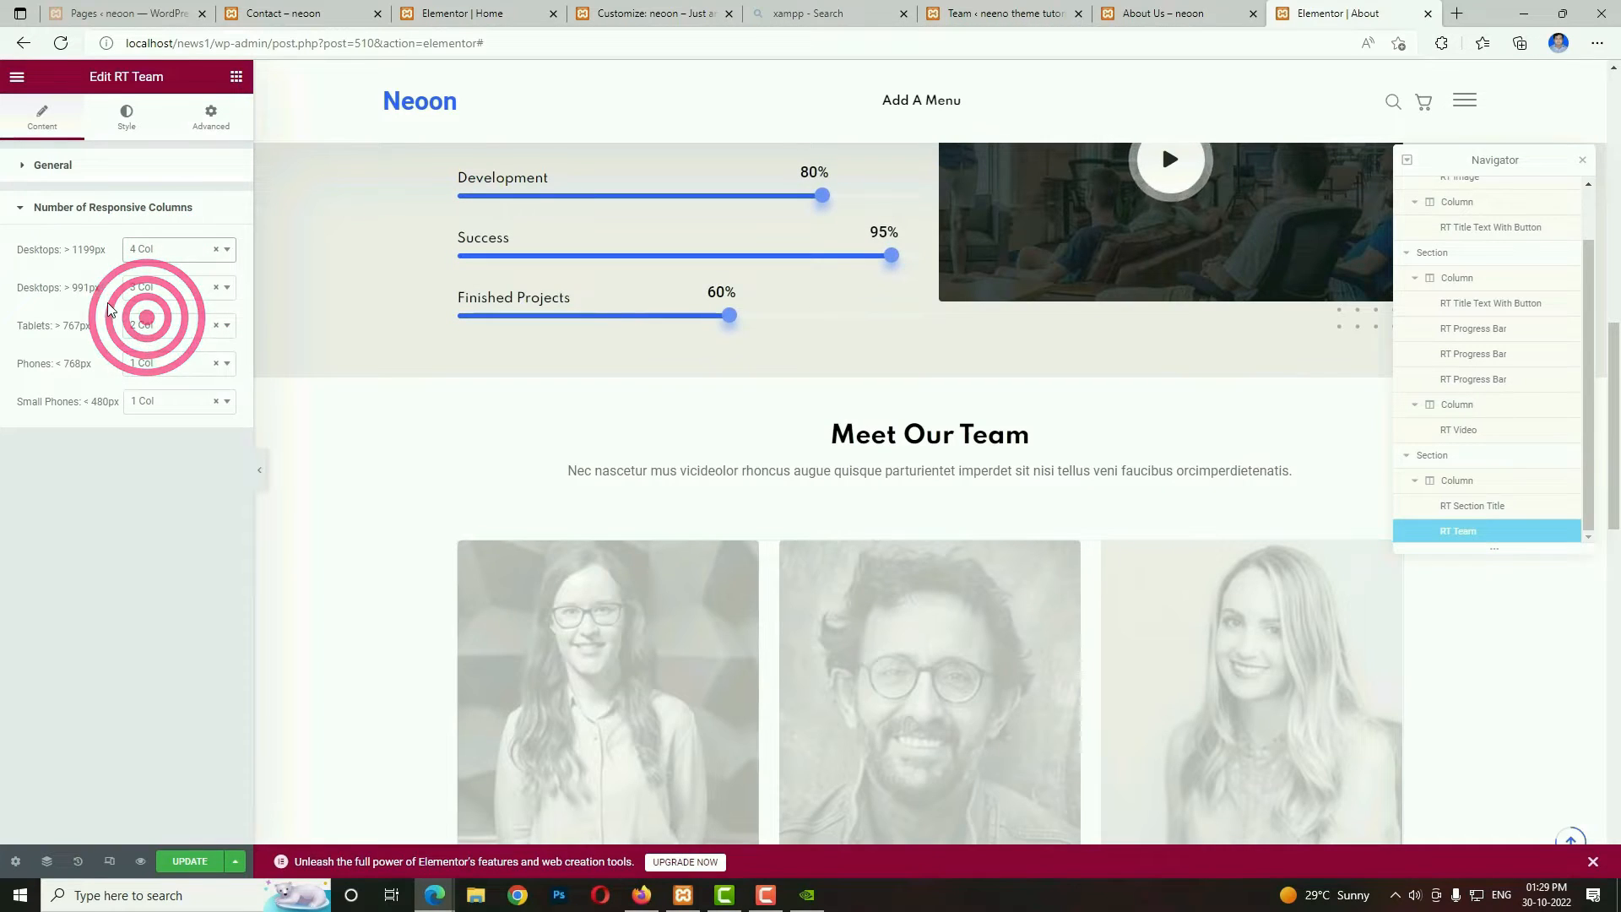
pyautogui.click(183, 288)
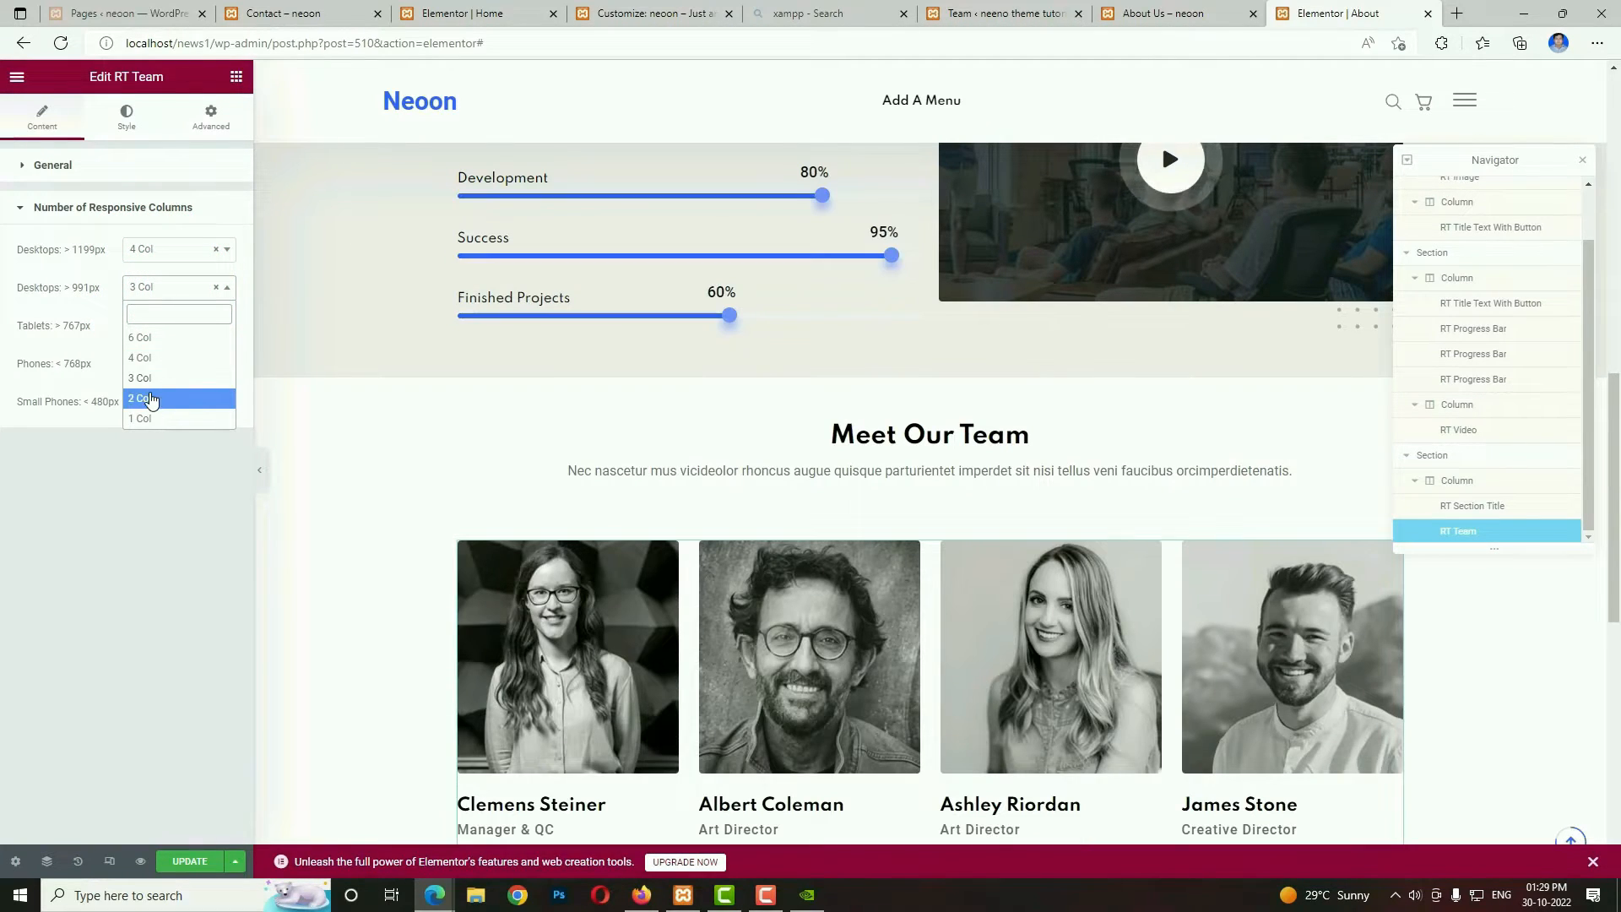
pyautogui.click(142, 398)
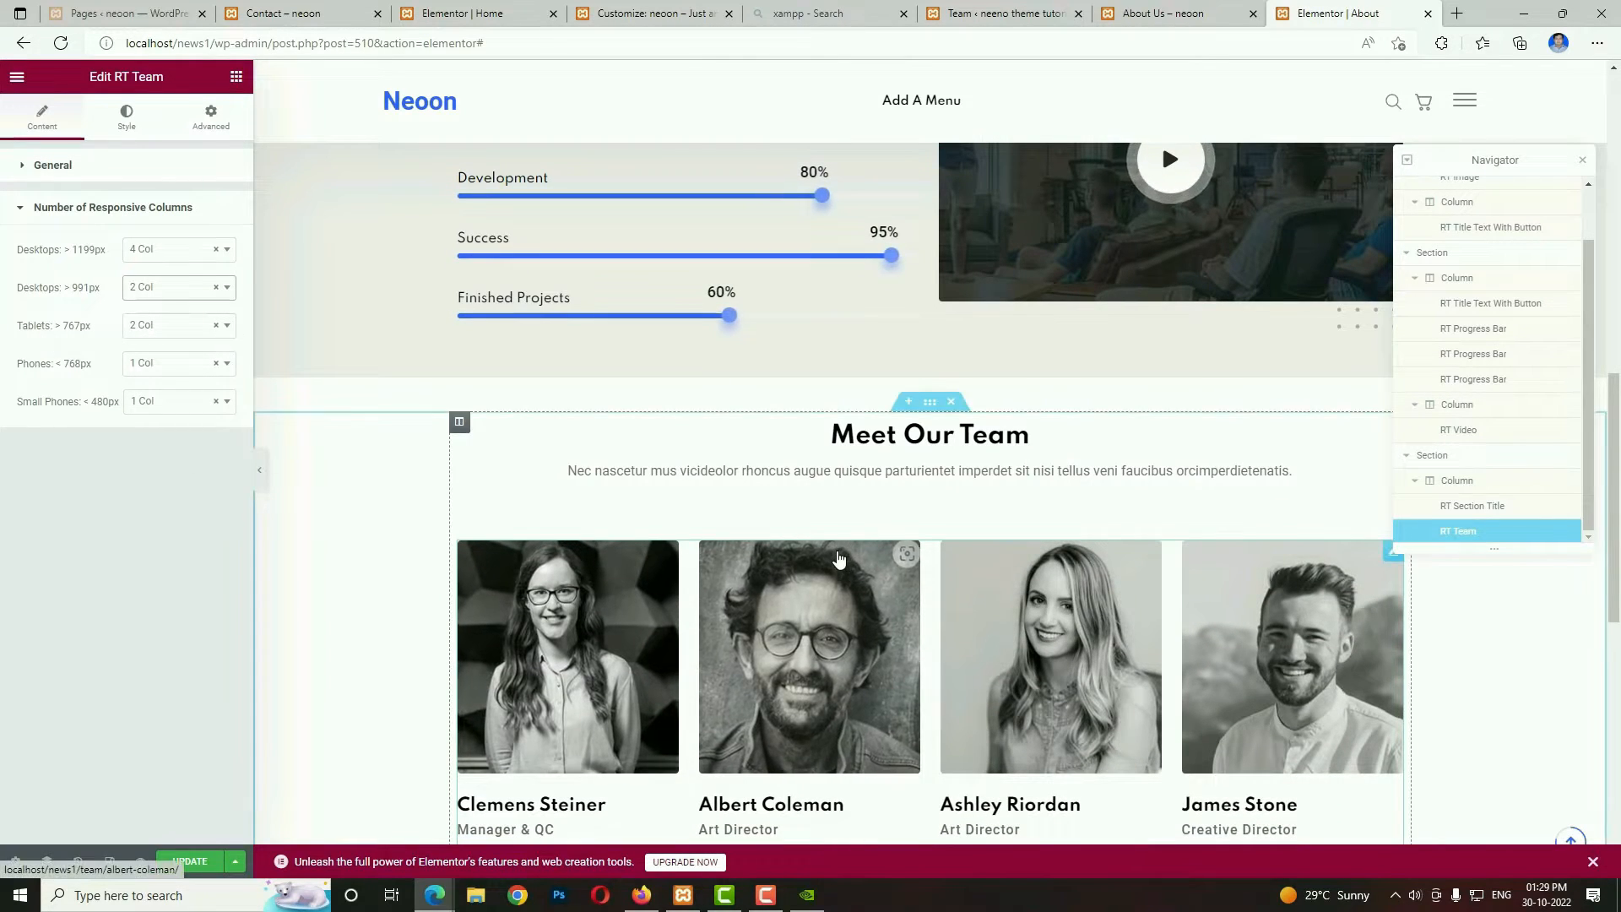
# Update the About page with the finished team section and open a preview of the changes.
pyautogui.scroll(-5, 586, 428)
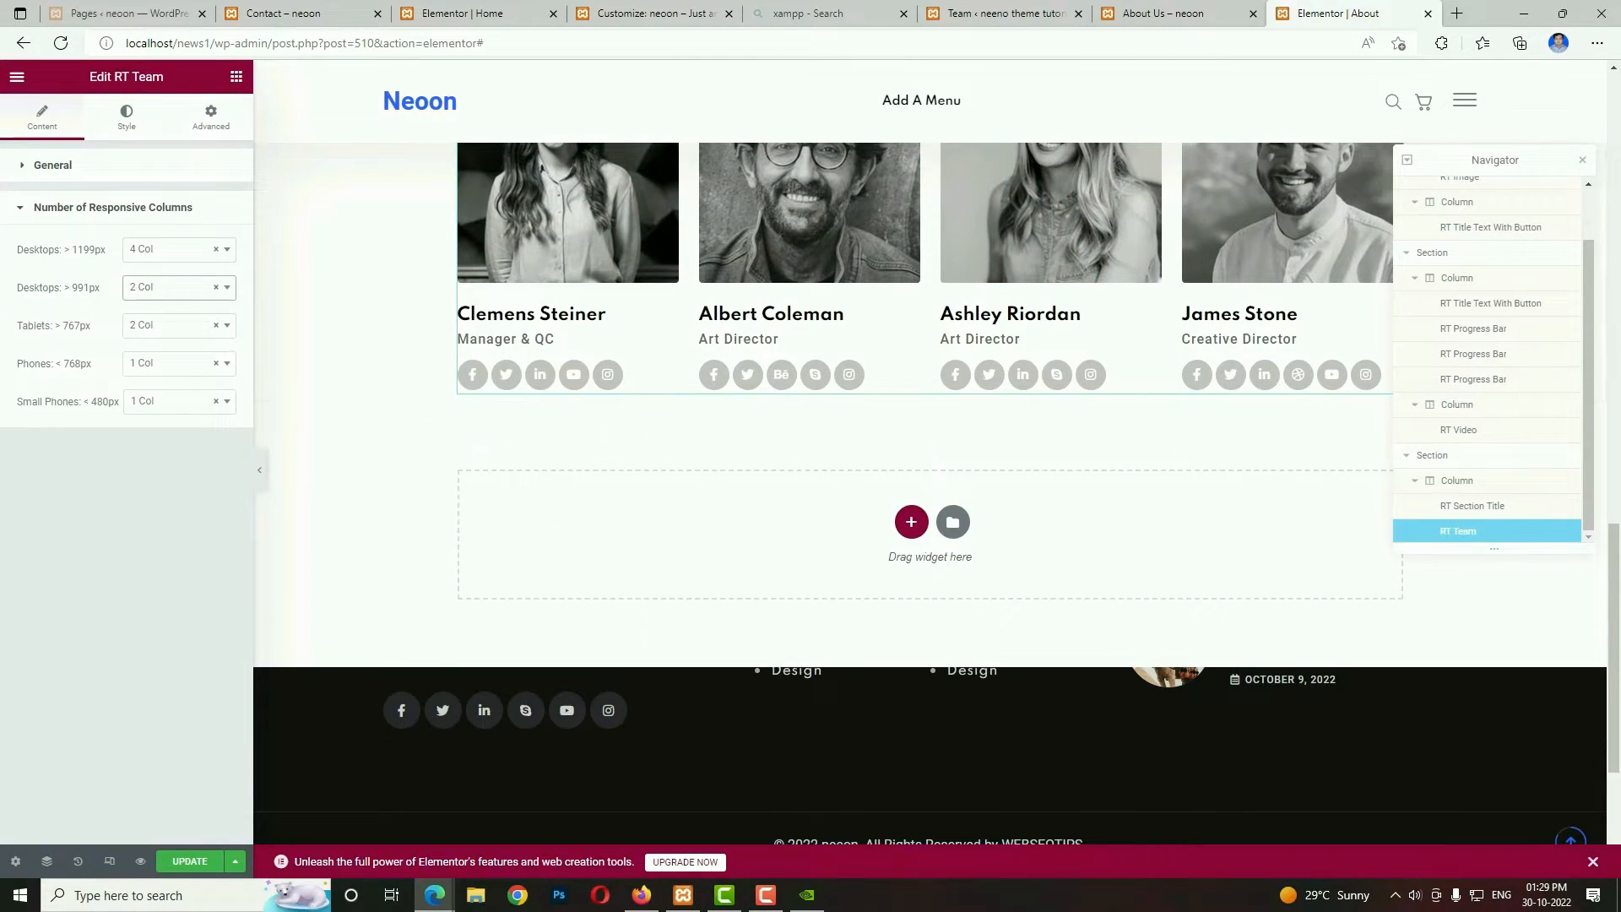
pyautogui.scroll(5, 645, 673)
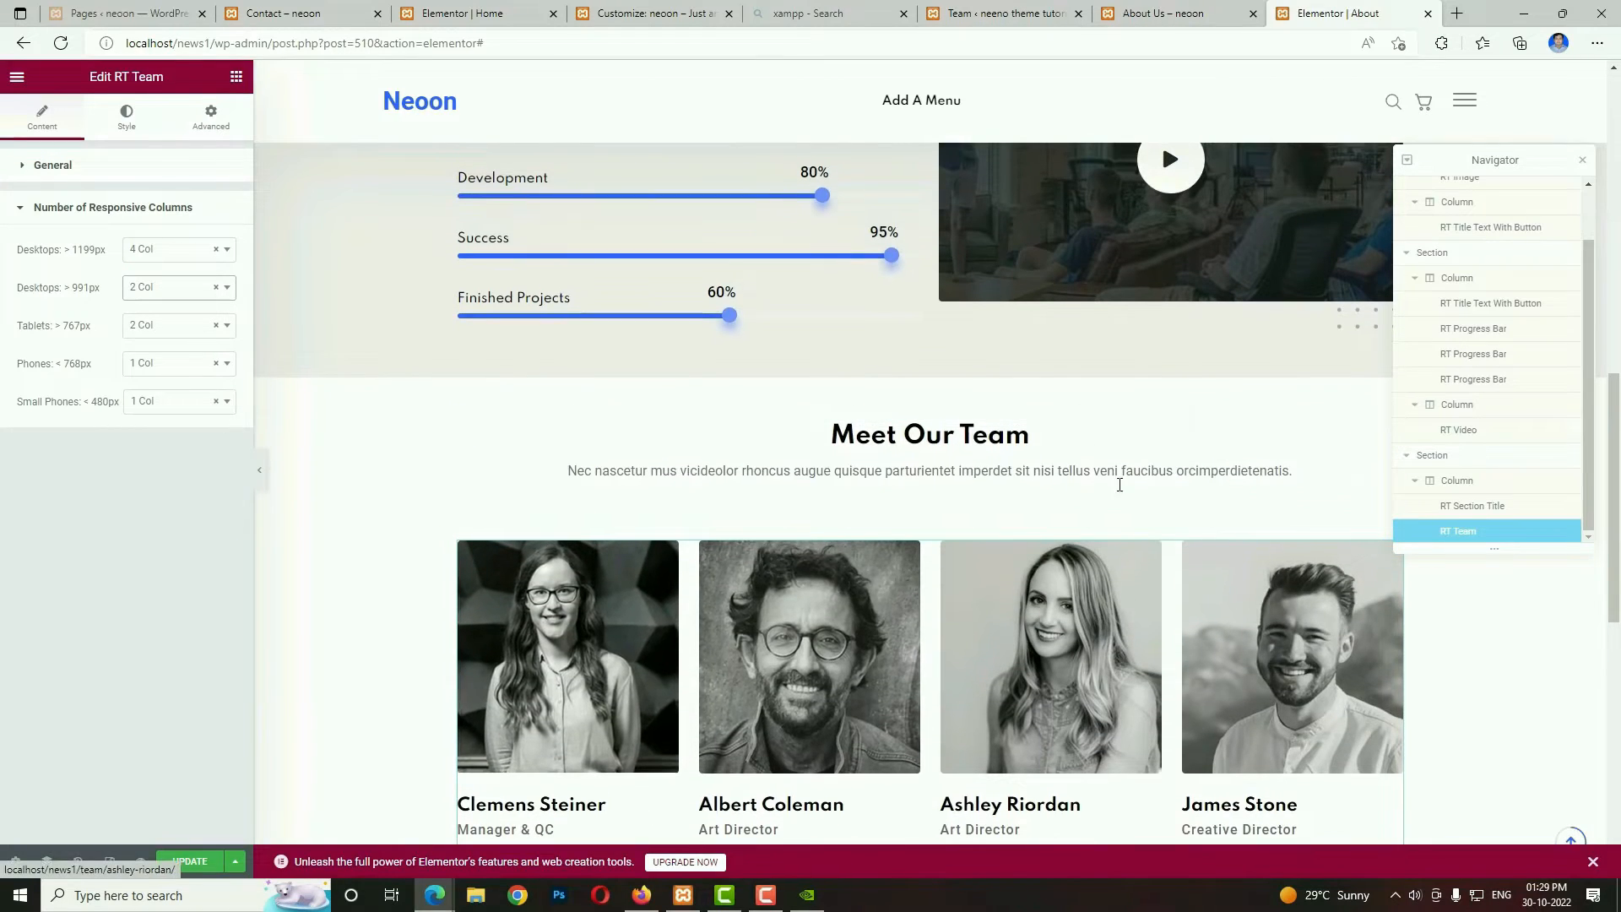
pyautogui.click(145, 857)
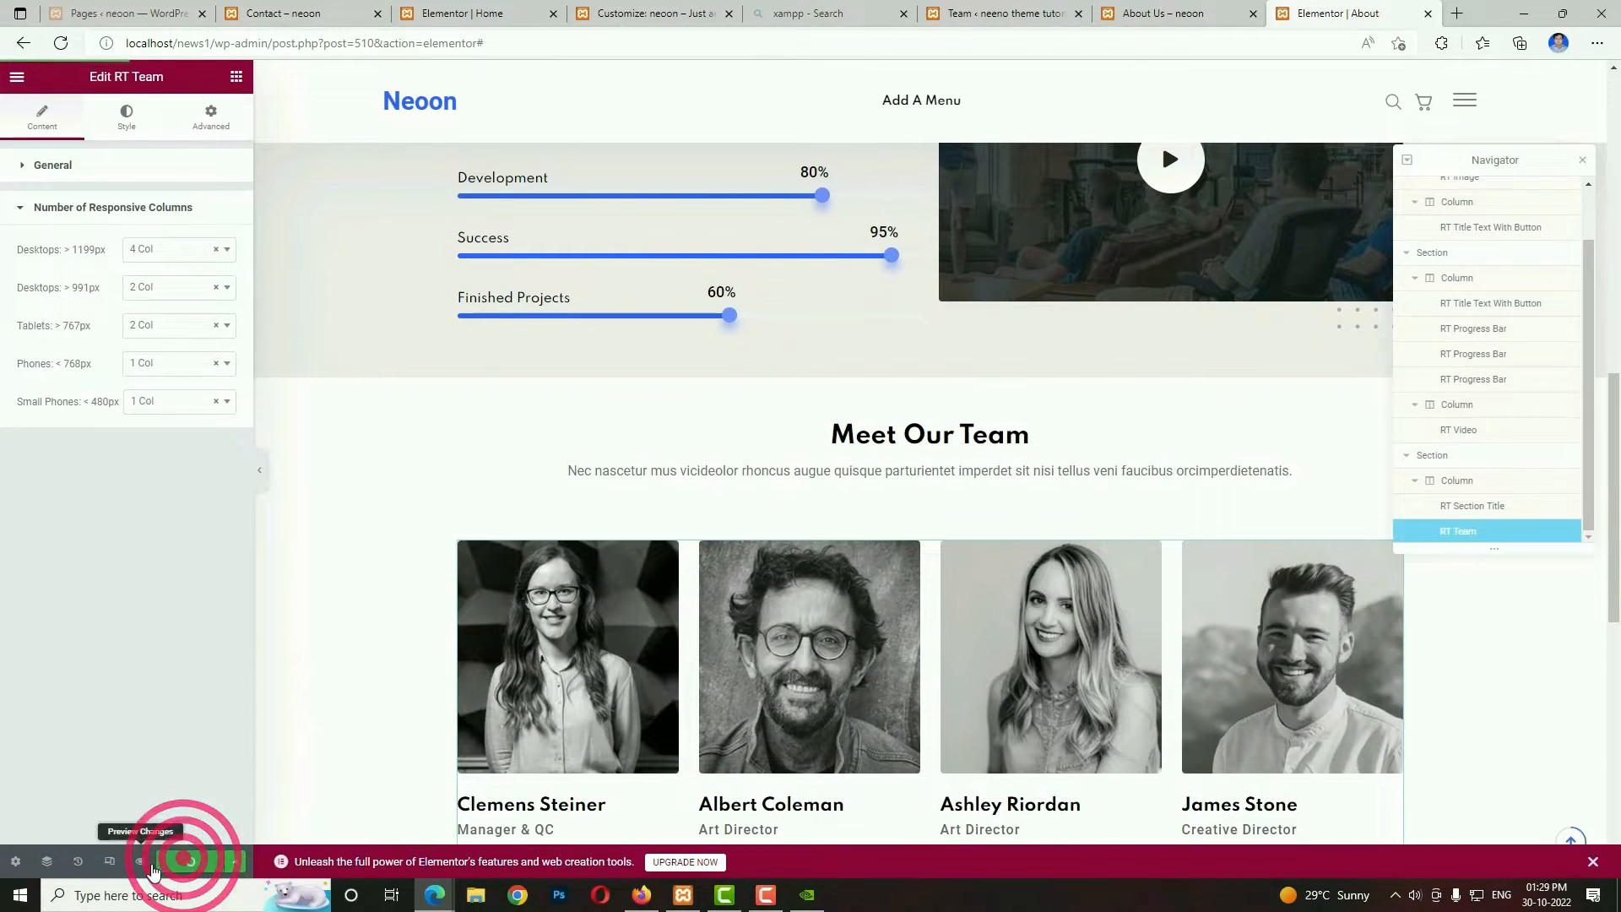
pyautogui.click(143, 863)
# Switch the editor to the tablet layout and set the first section's image column width to 100%.
pyautogui.click(109, 861)
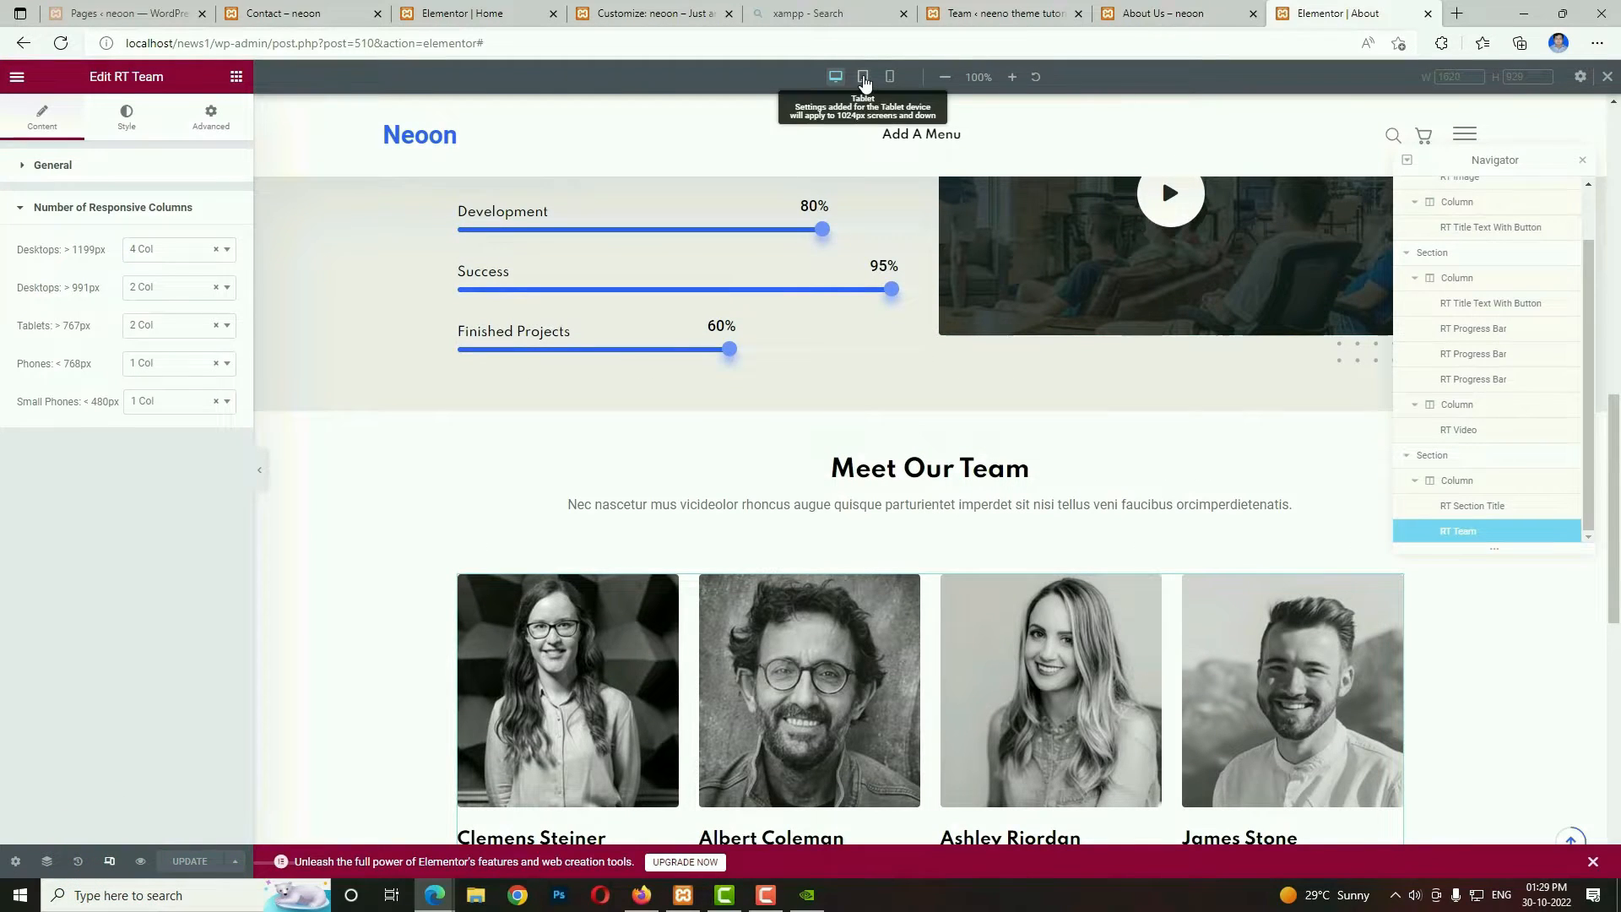
pyautogui.click(863, 78)
pyautogui.scroll(10, 904, 593)
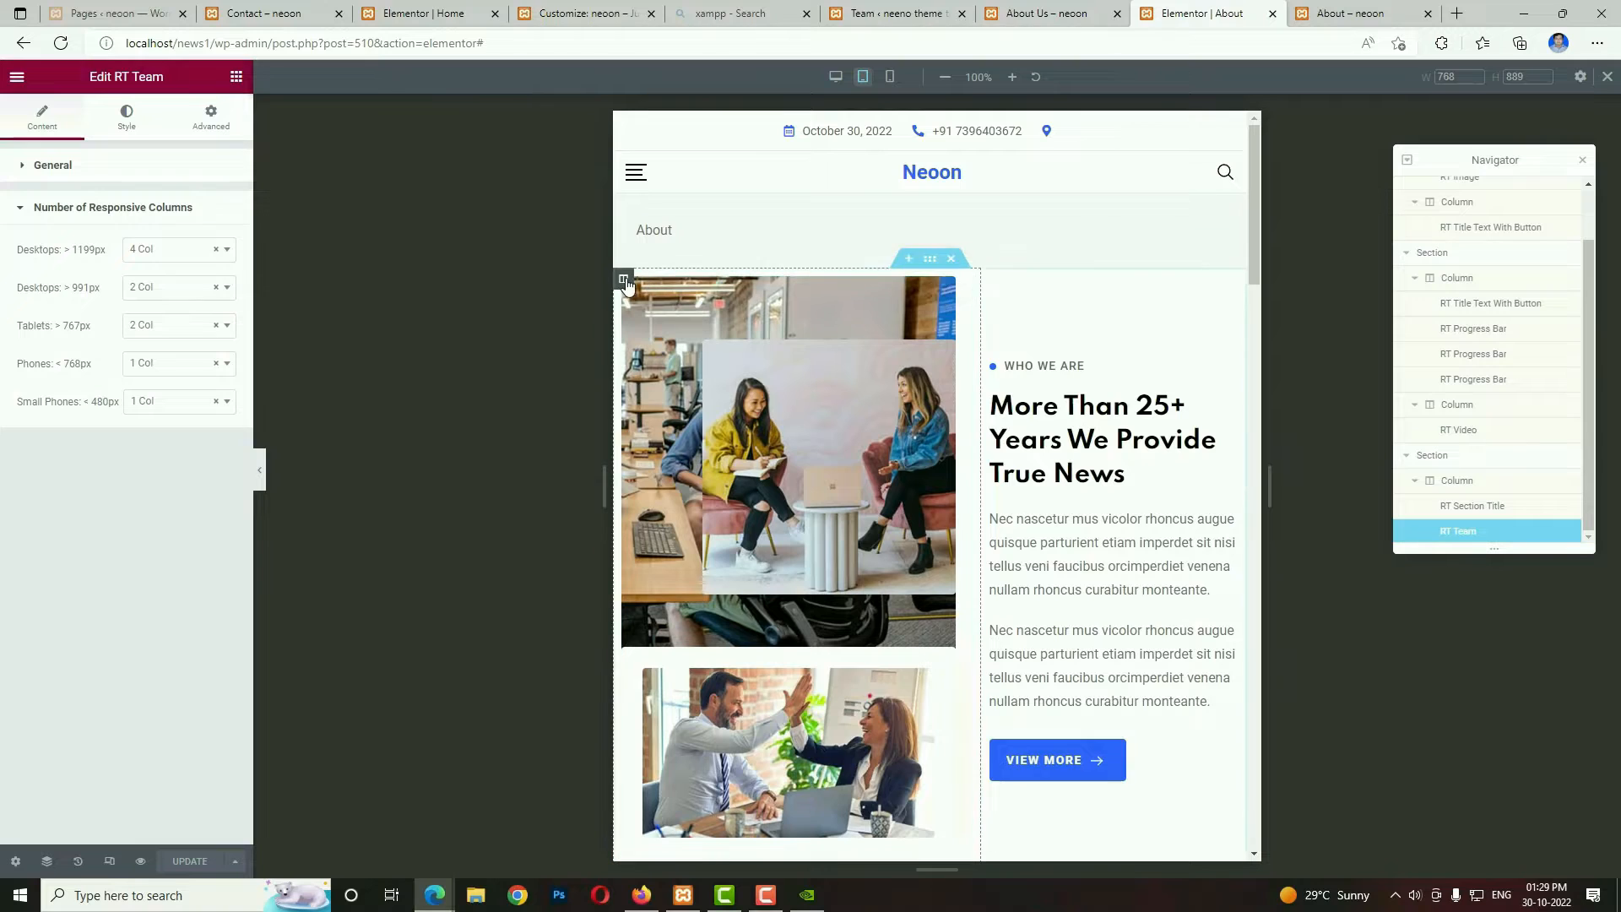
pyautogui.click(623, 278)
pyautogui.click(214, 207)
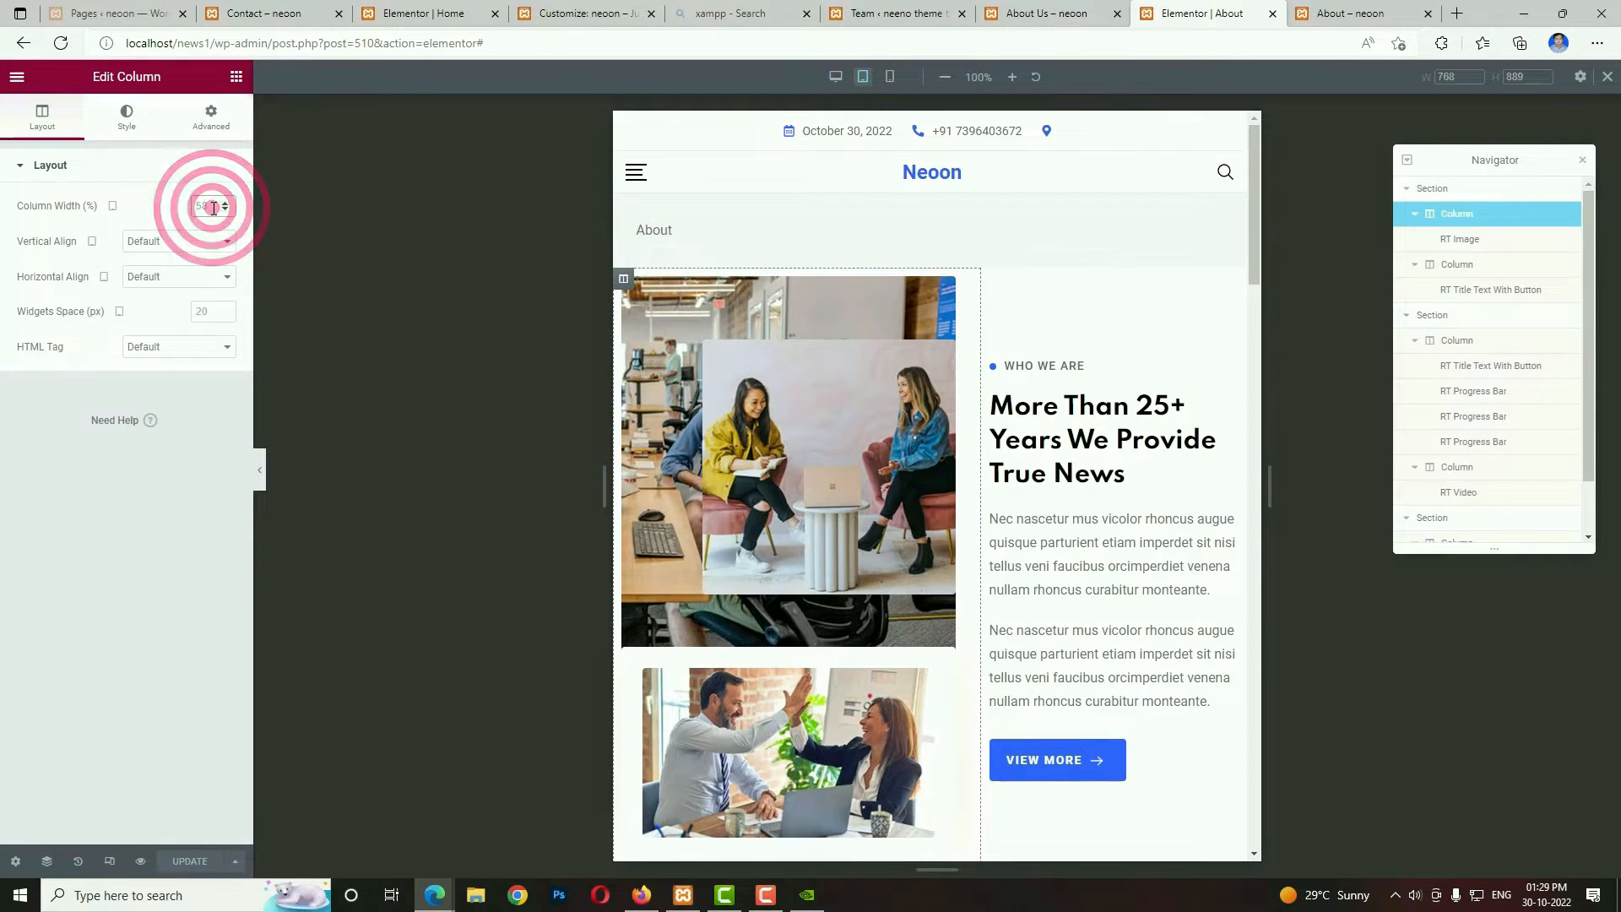
pyautogui.write('100')
pyautogui.scroll(-3, 874, 542)
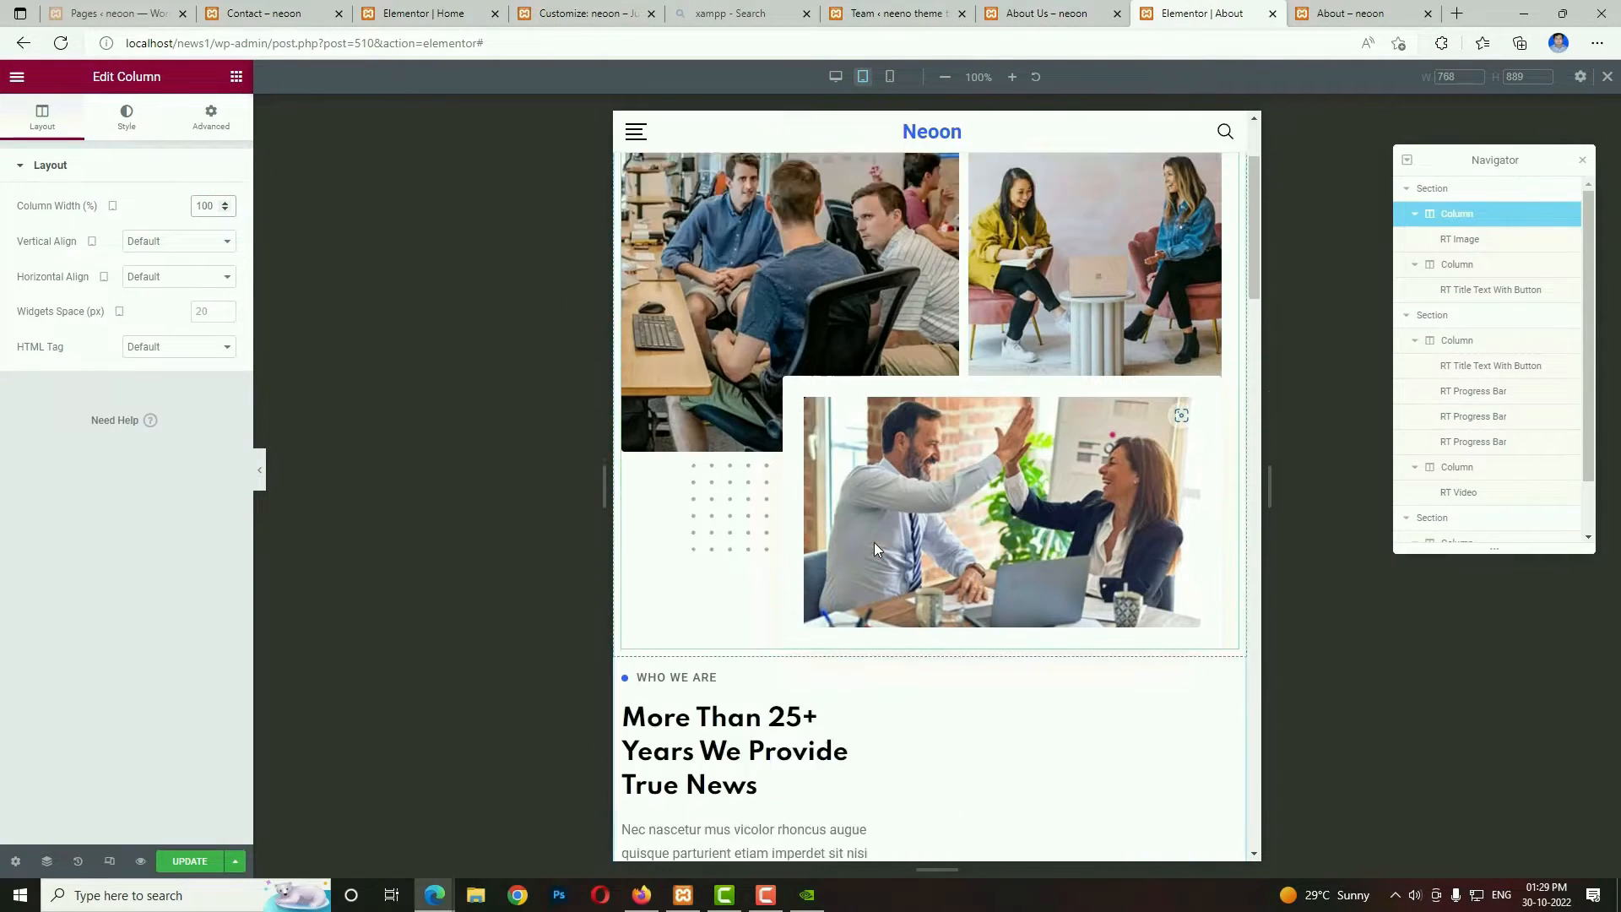
# Set the tablet width of the "More Than 25+ Years We Provide True News" text column to 100%.
pyautogui.click(623, 612)
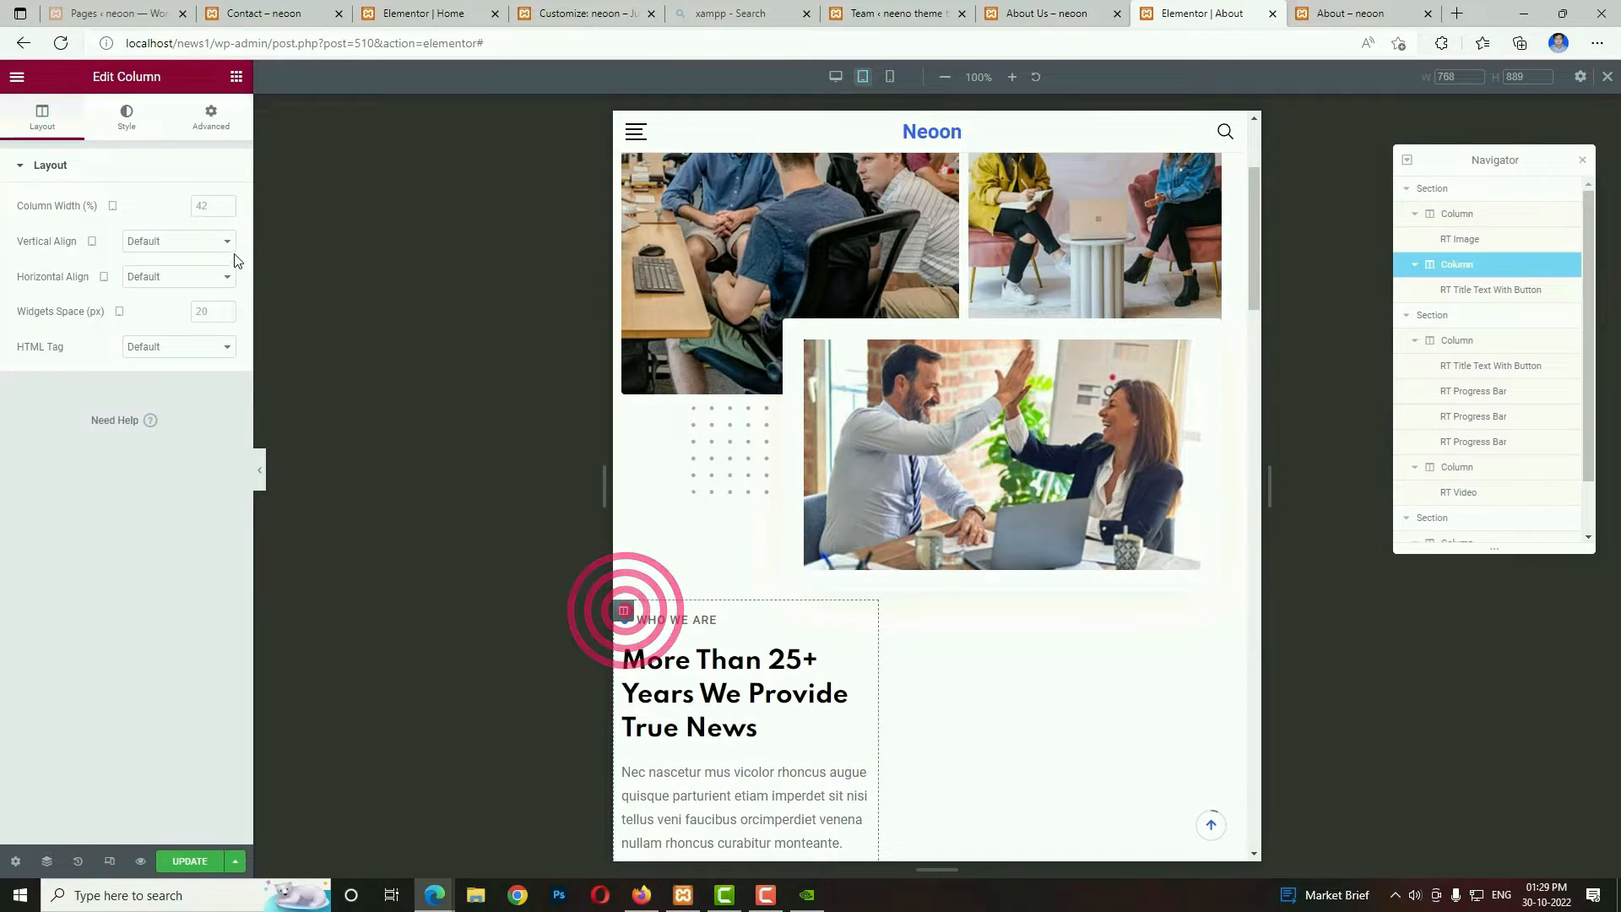
pyautogui.click(215, 206)
pyautogui.write('100')
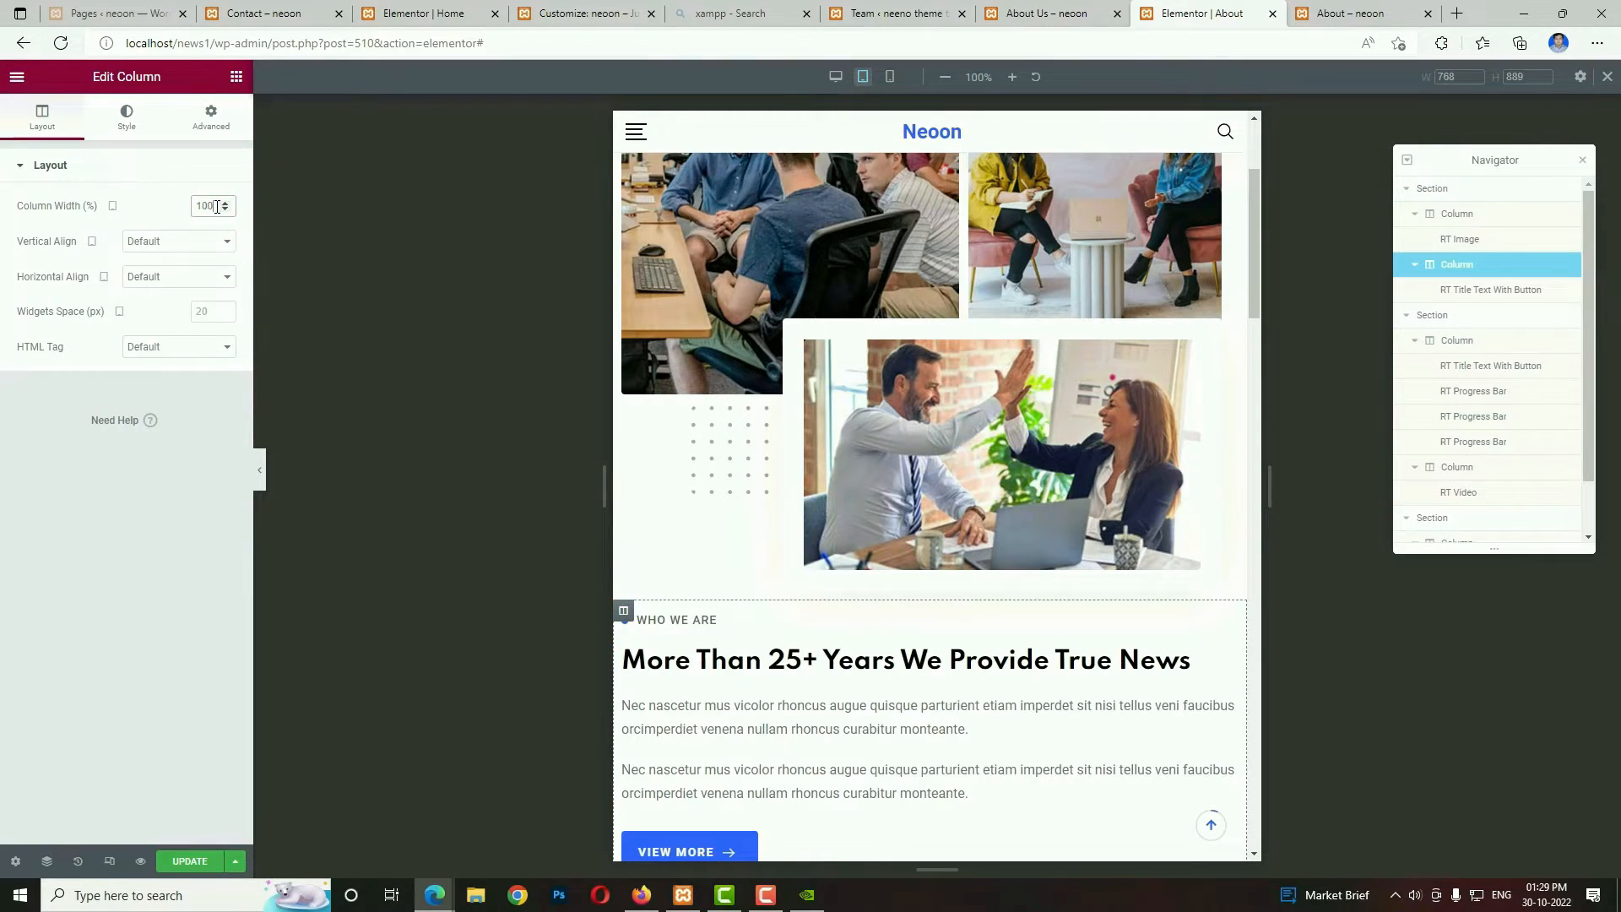
# Set the tablet width of the column with the "We Develop & Create Digital Future." heading and progress bars to 100%.
pyautogui.scroll(-8, 908, 629)
pyautogui.scroll(-8, 904, 634)
pyautogui.scroll(7, 905, 633)
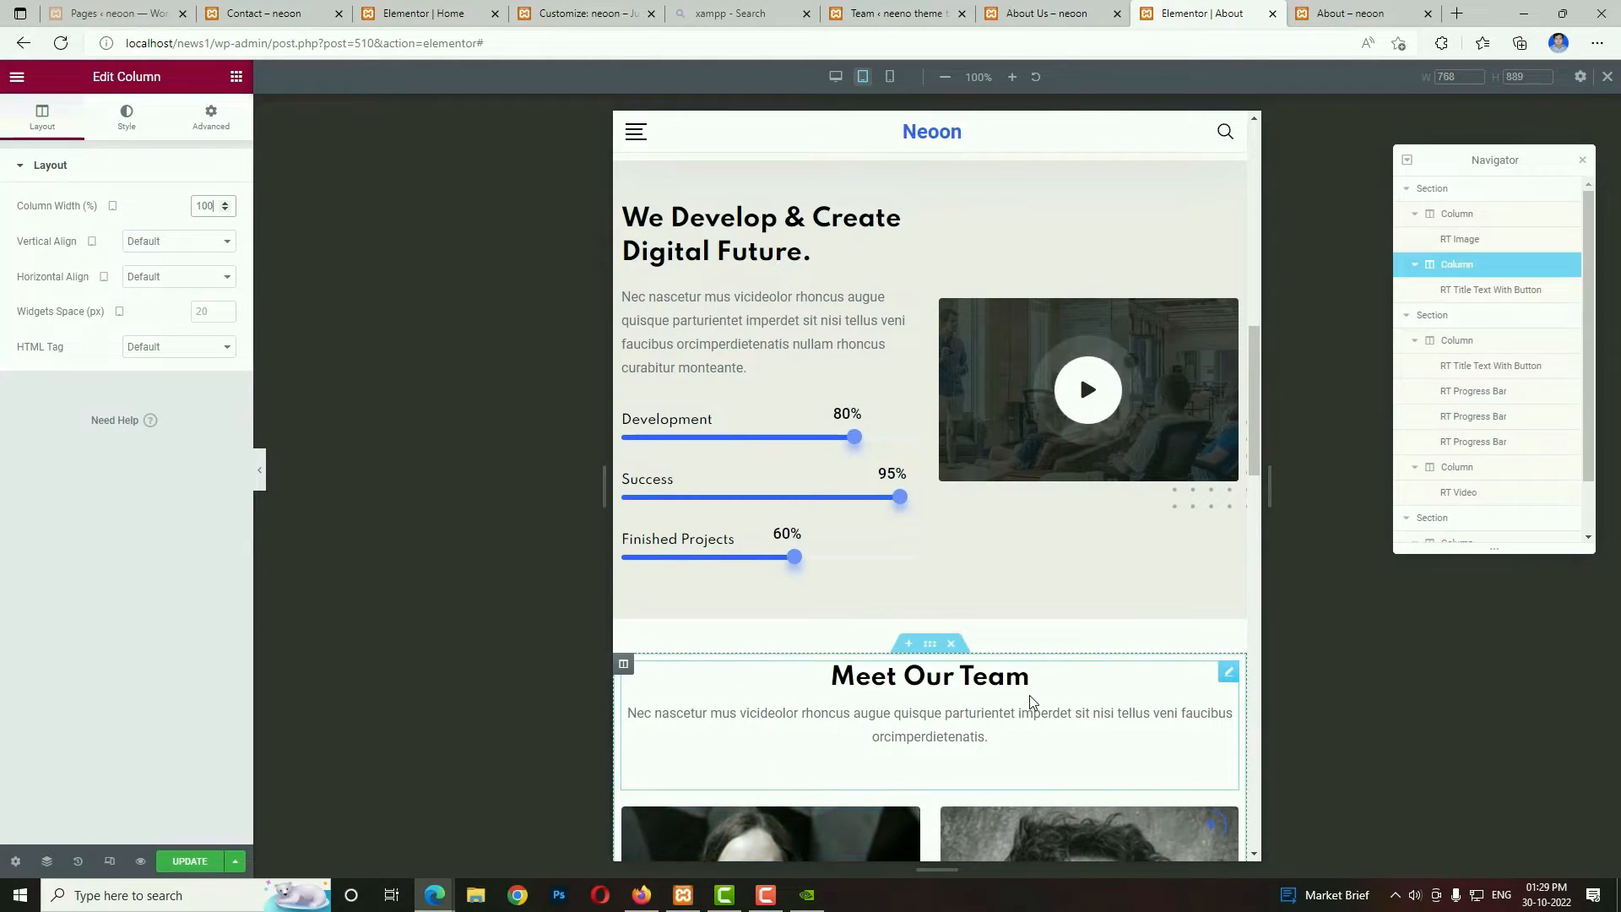
pyautogui.scroll(3, 1070, 534)
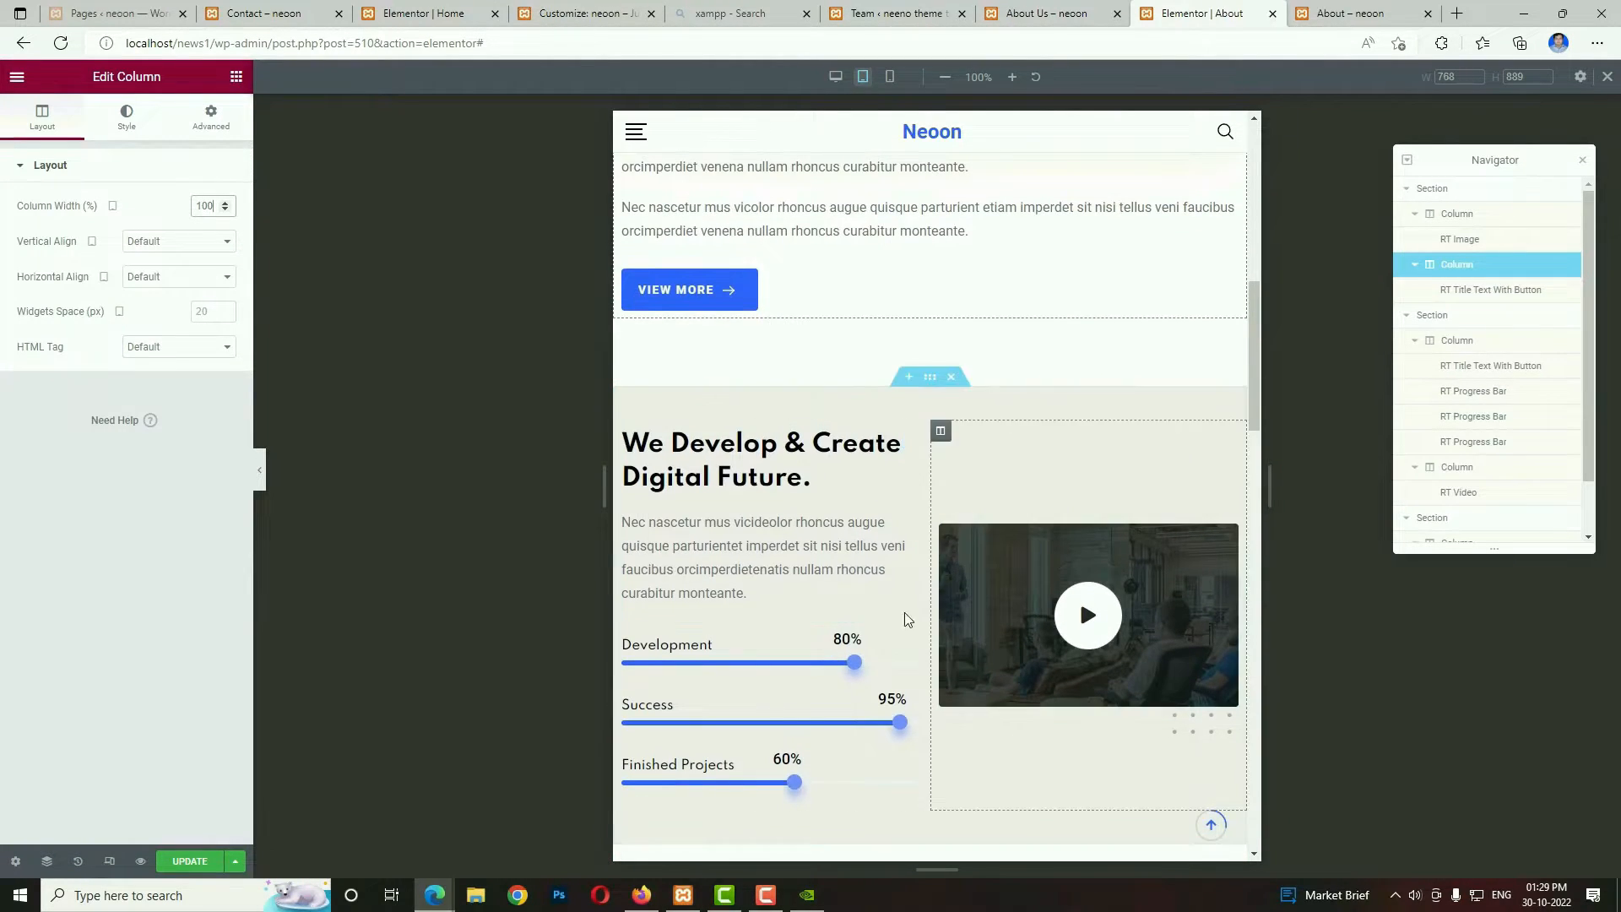
pyautogui.click(624, 432)
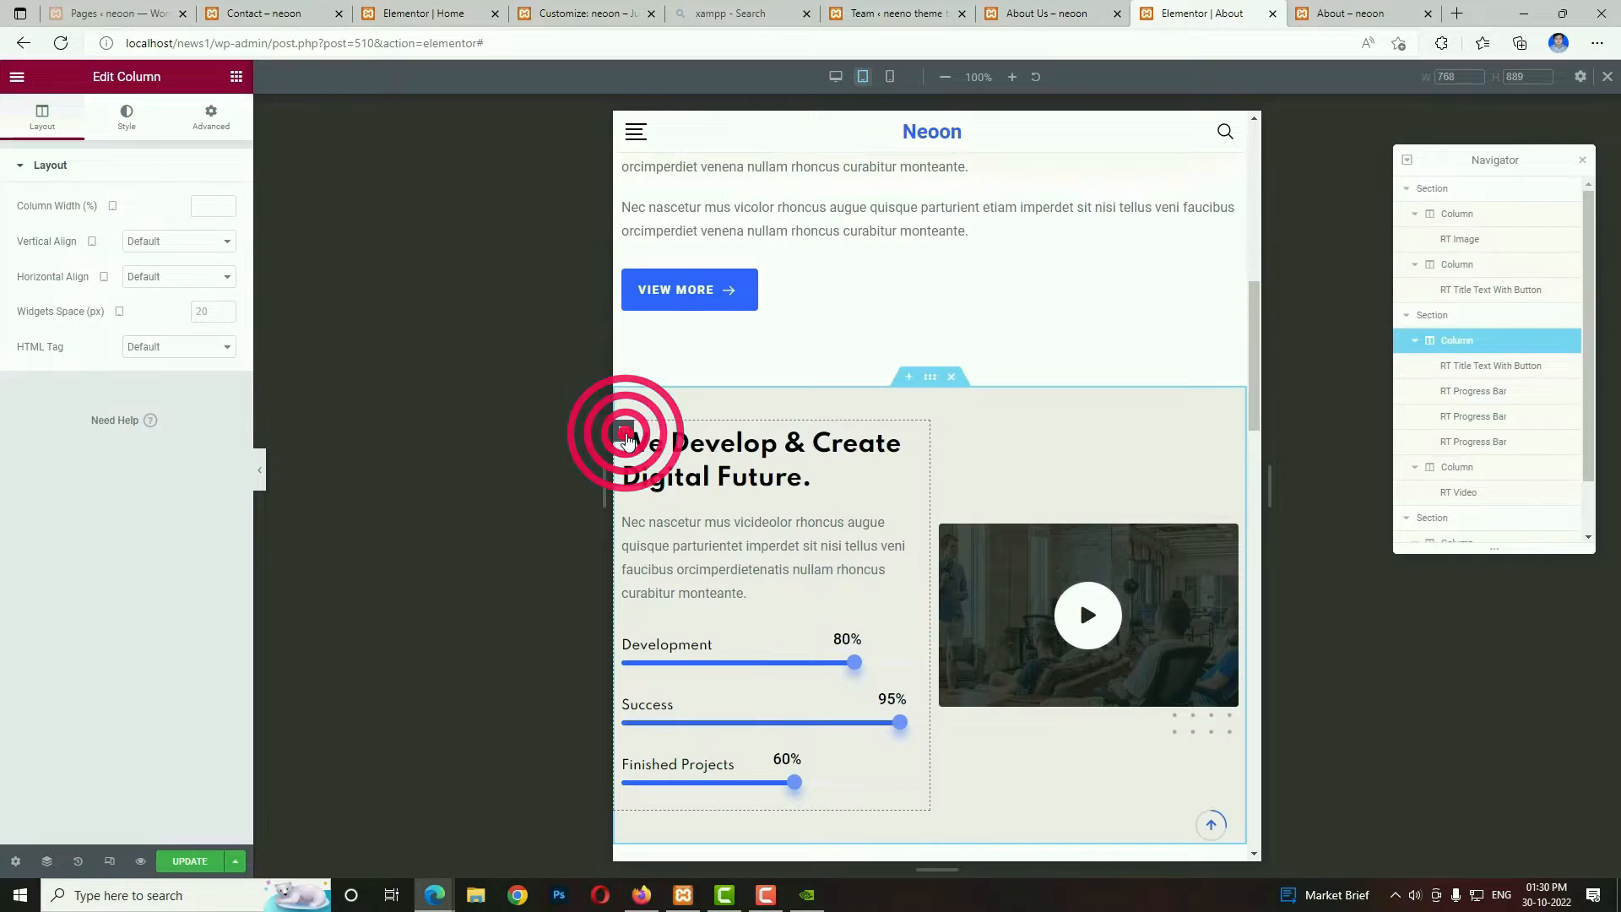
pyautogui.click(196, 210)
pyautogui.write('100')
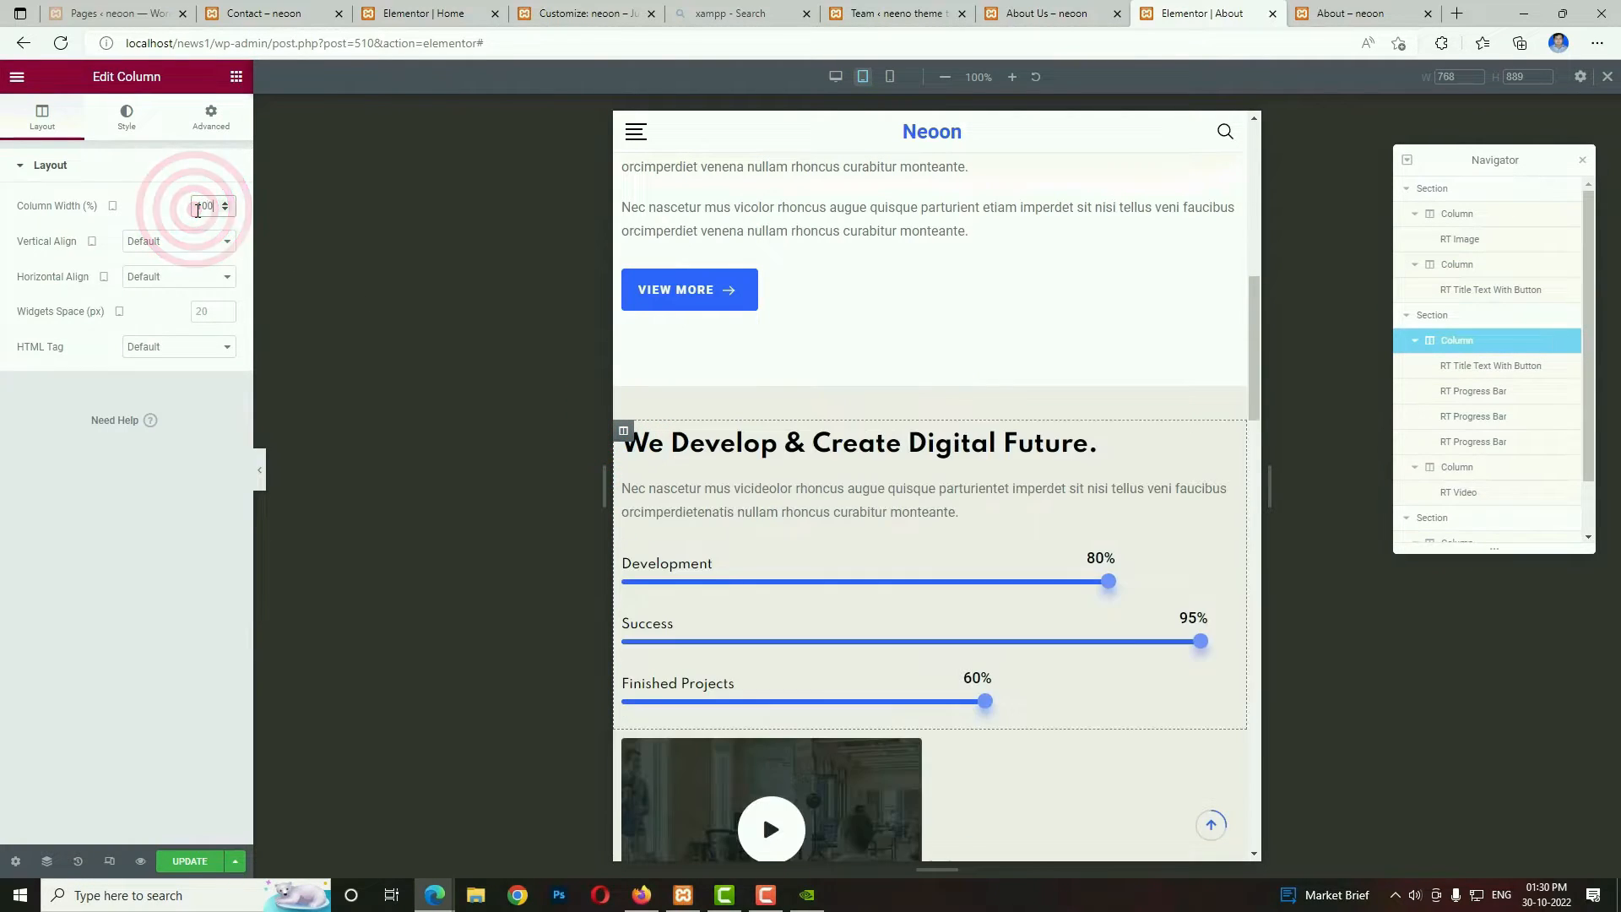
# Set the tablet width of the video column to 100%.
pyautogui.scroll(-2, 788, 673)
pyautogui.click(624, 628)
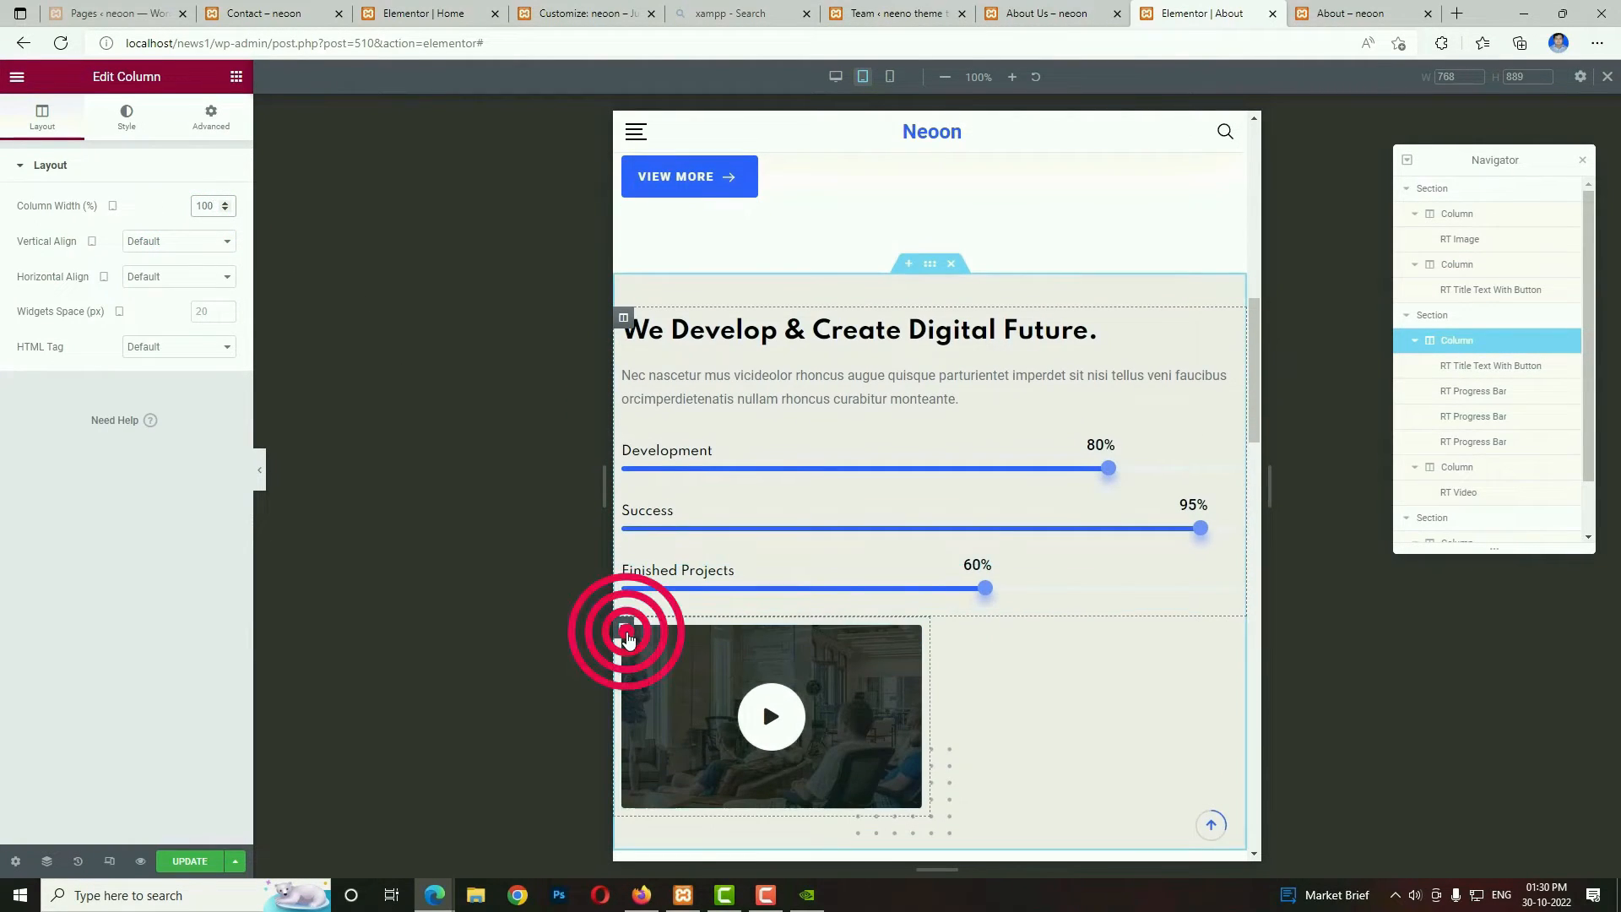
pyautogui.click(207, 209)
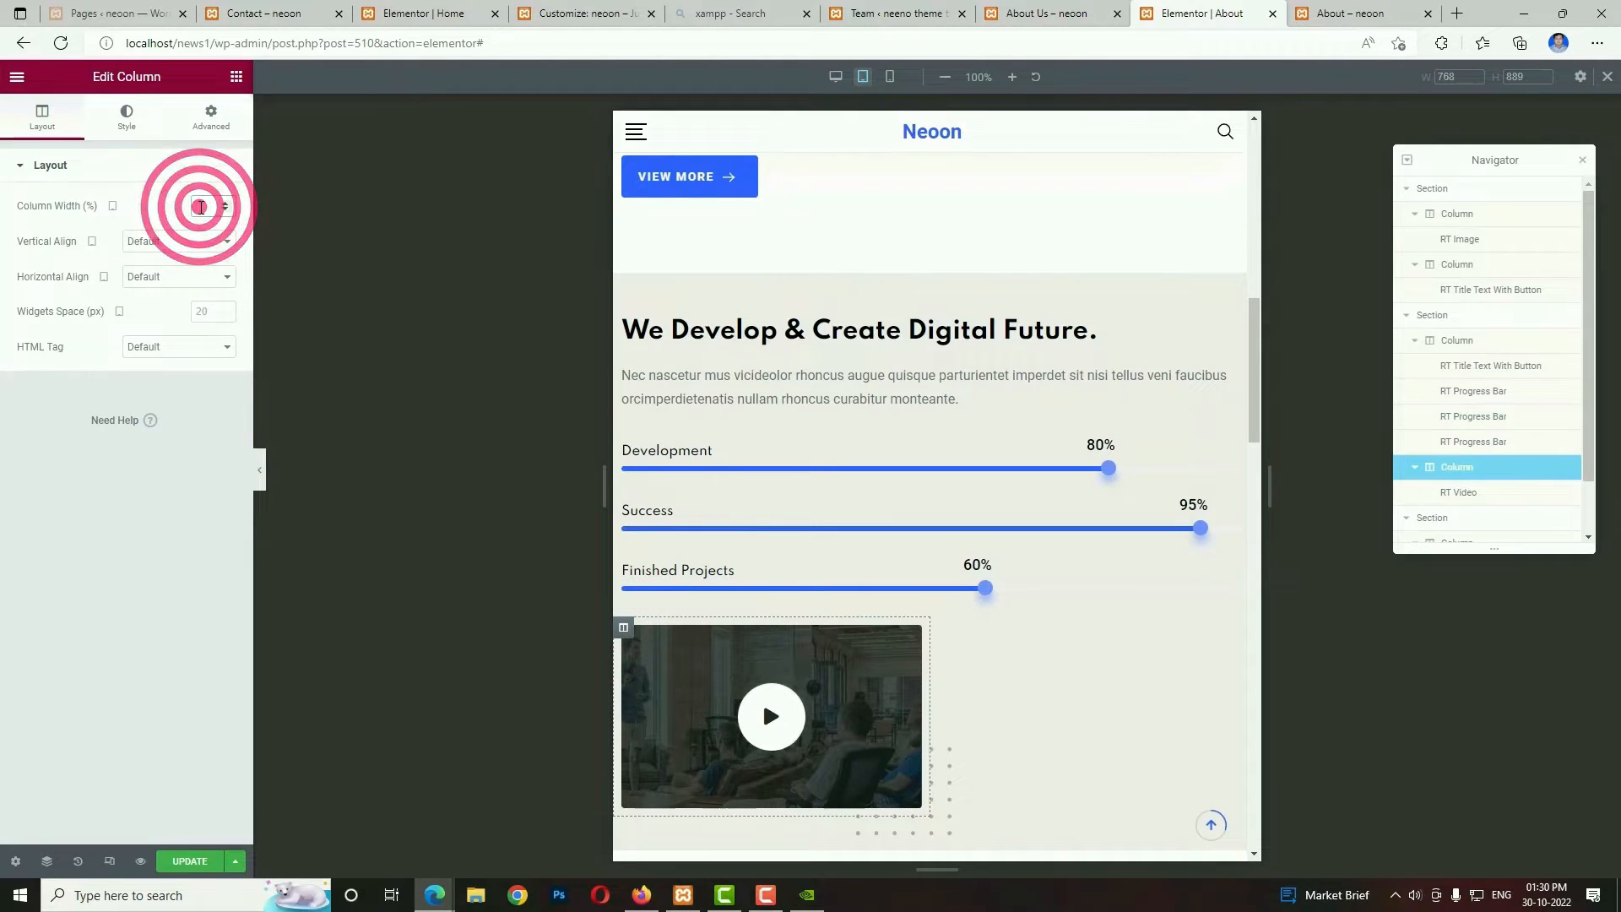
pyautogui.write('100')
pyautogui.scroll(-1, 960, 648)
# Check the About page in the mobile layout and update it with the responsive column widths.
pyautogui.click(890, 77)
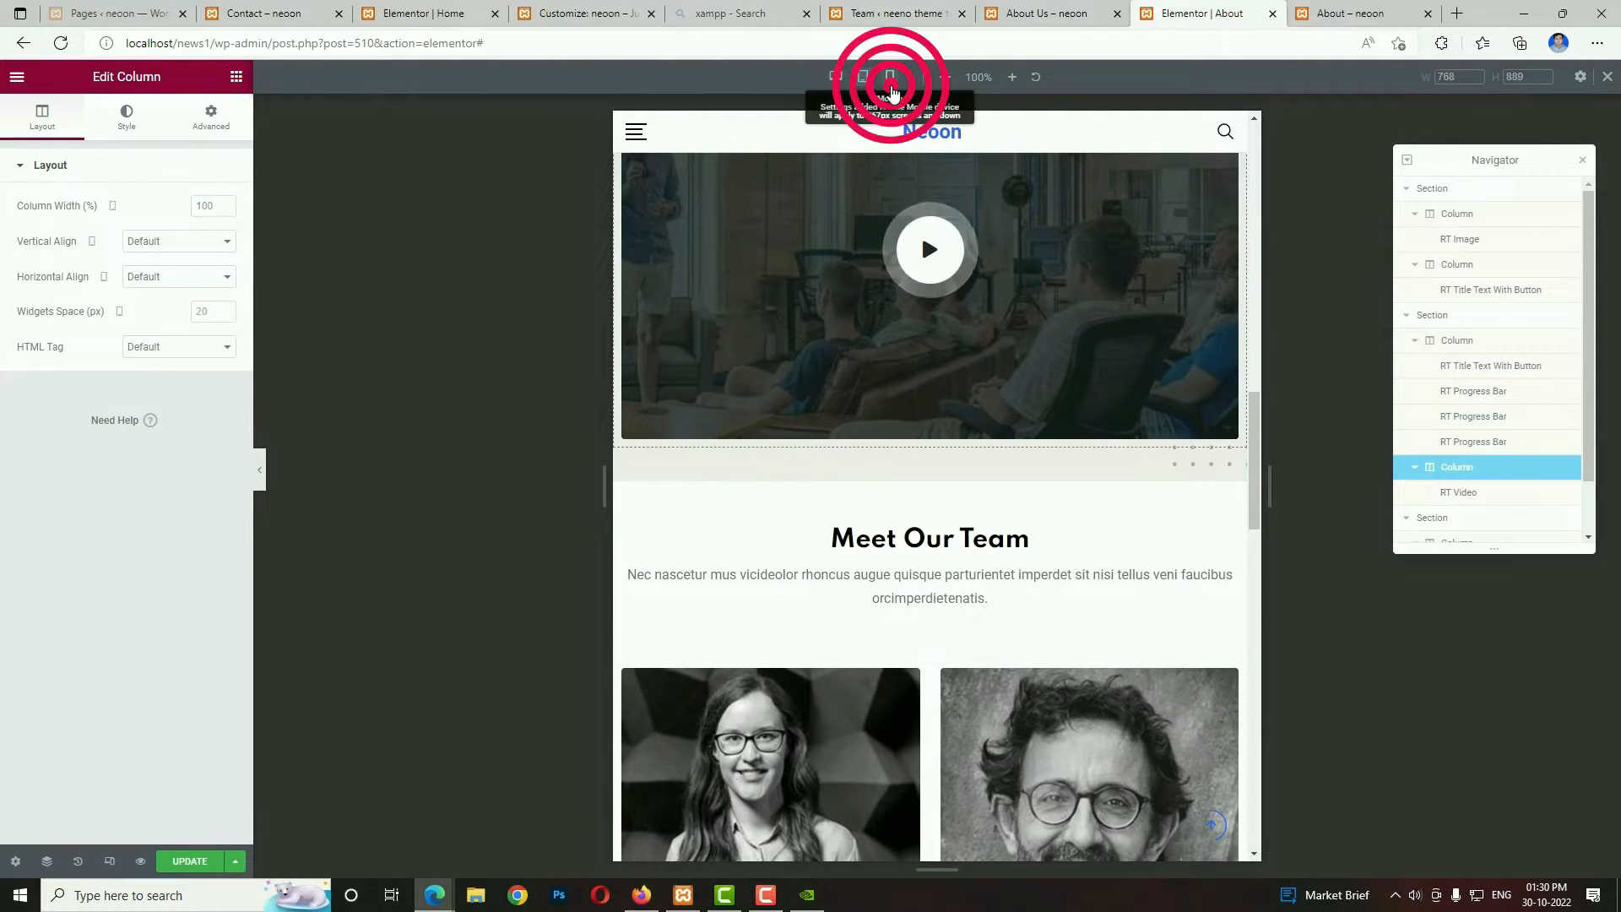
pyautogui.scroll(8, 962, 585)
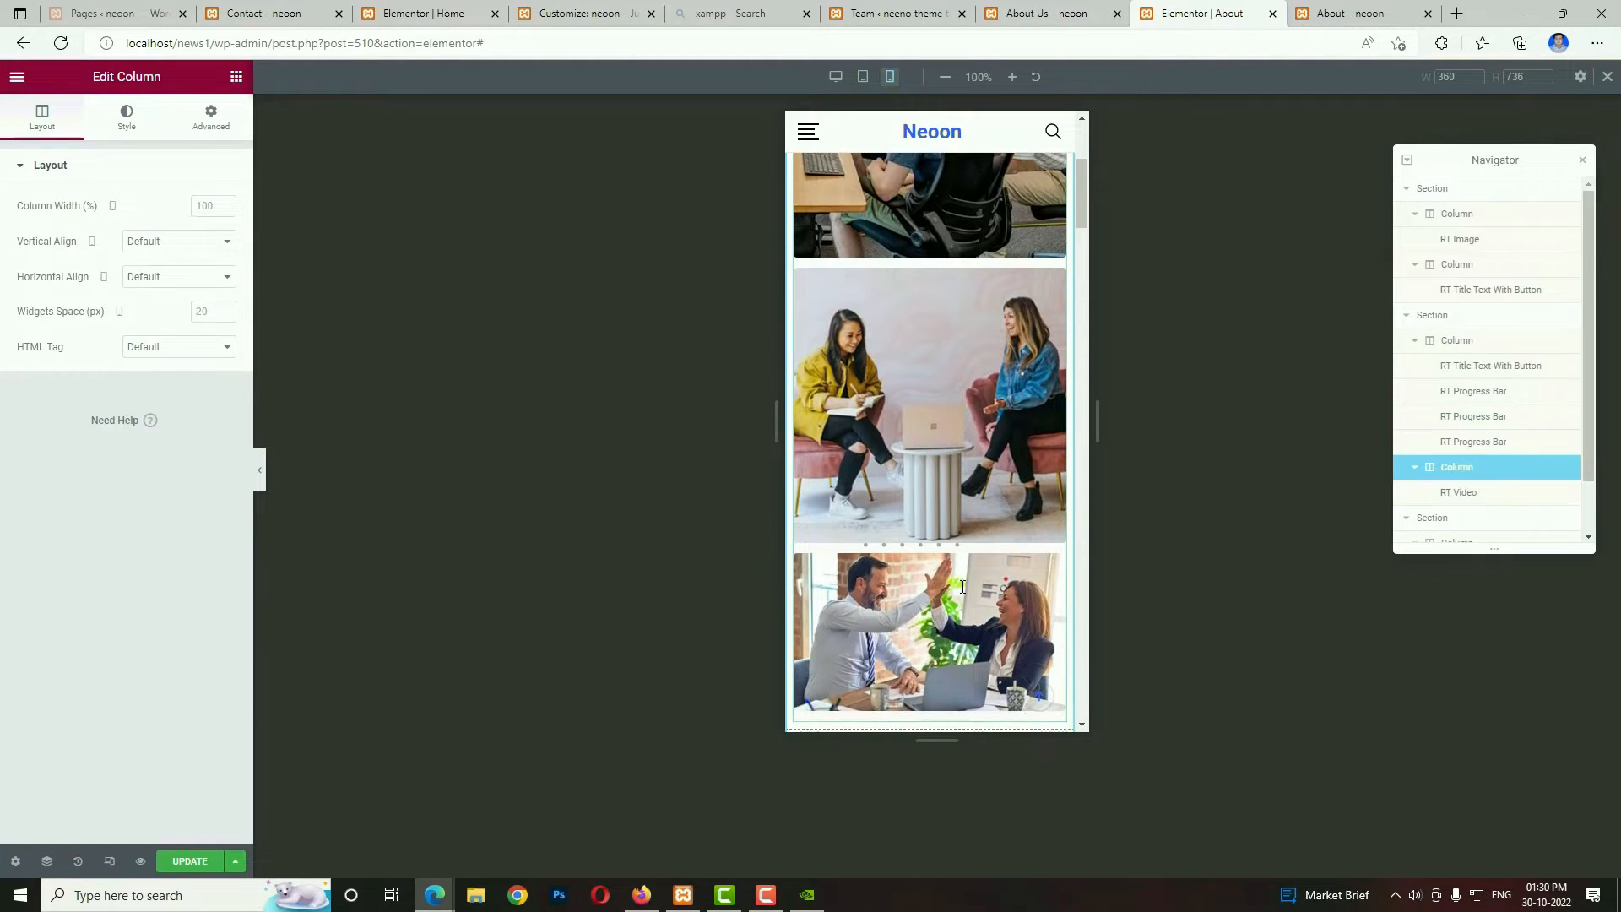
pyautogui.scroll(-6, 962, 585)
pyautogui.click(214, 865)
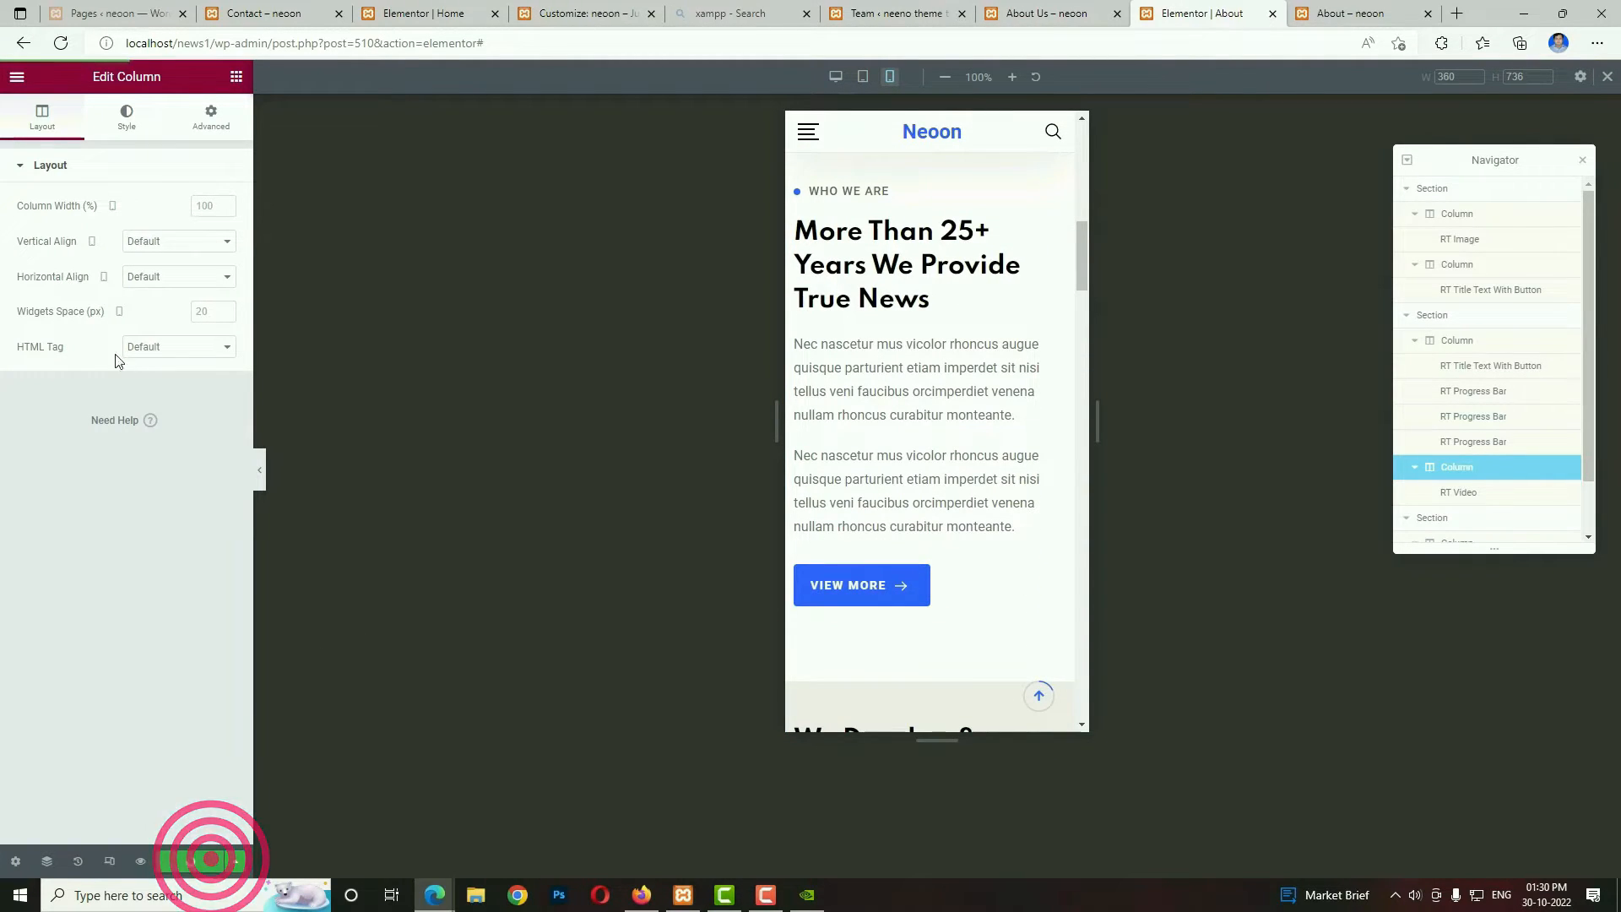
# Exit the editor to the WordPress dashboard and start a new page titled "Contact Us".
pyautogui.click(16, 80)
pyautogui.click(91, 398)
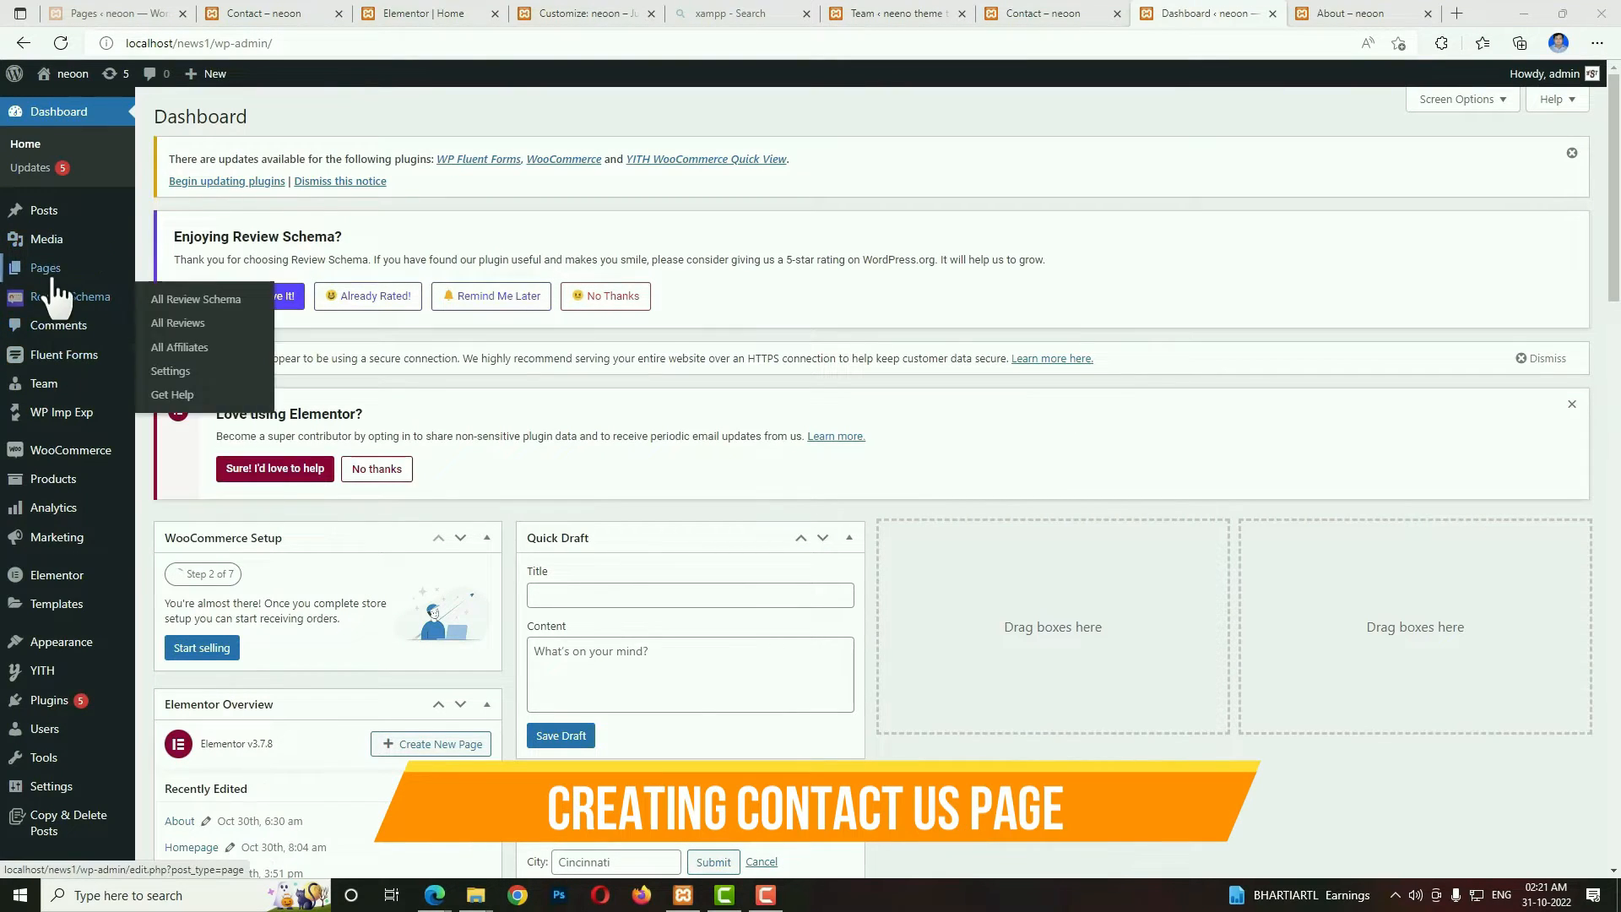
pyautogui.moveTo(54, 281)
pyautogui.click(174, 303)
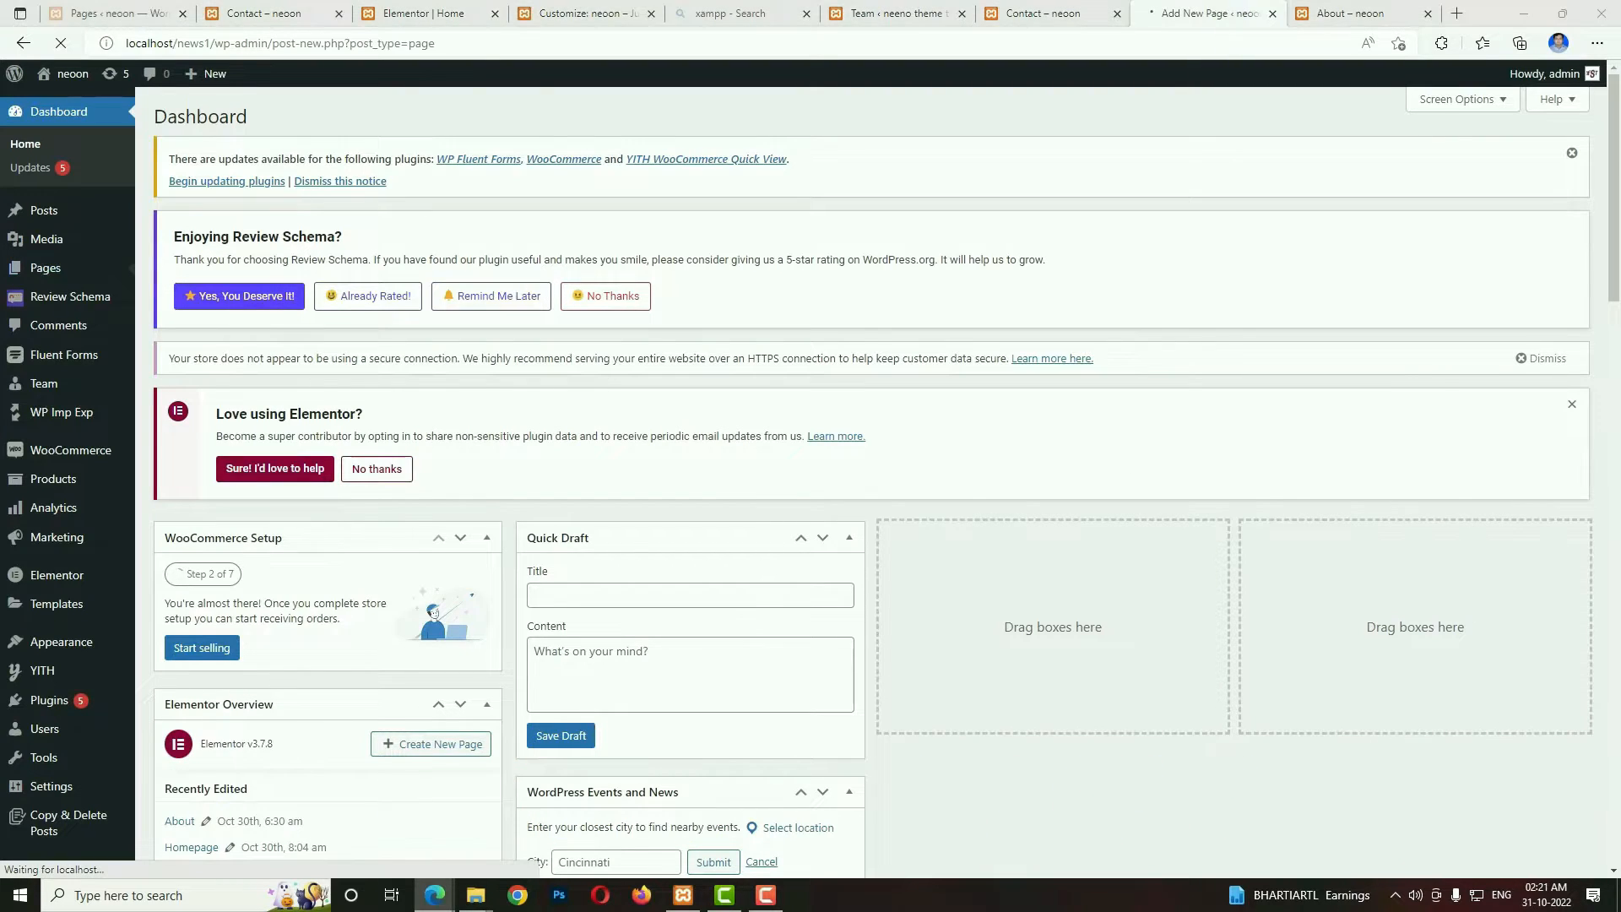
pyautogui.click(321, 207)
pyautogui.write('Contact')
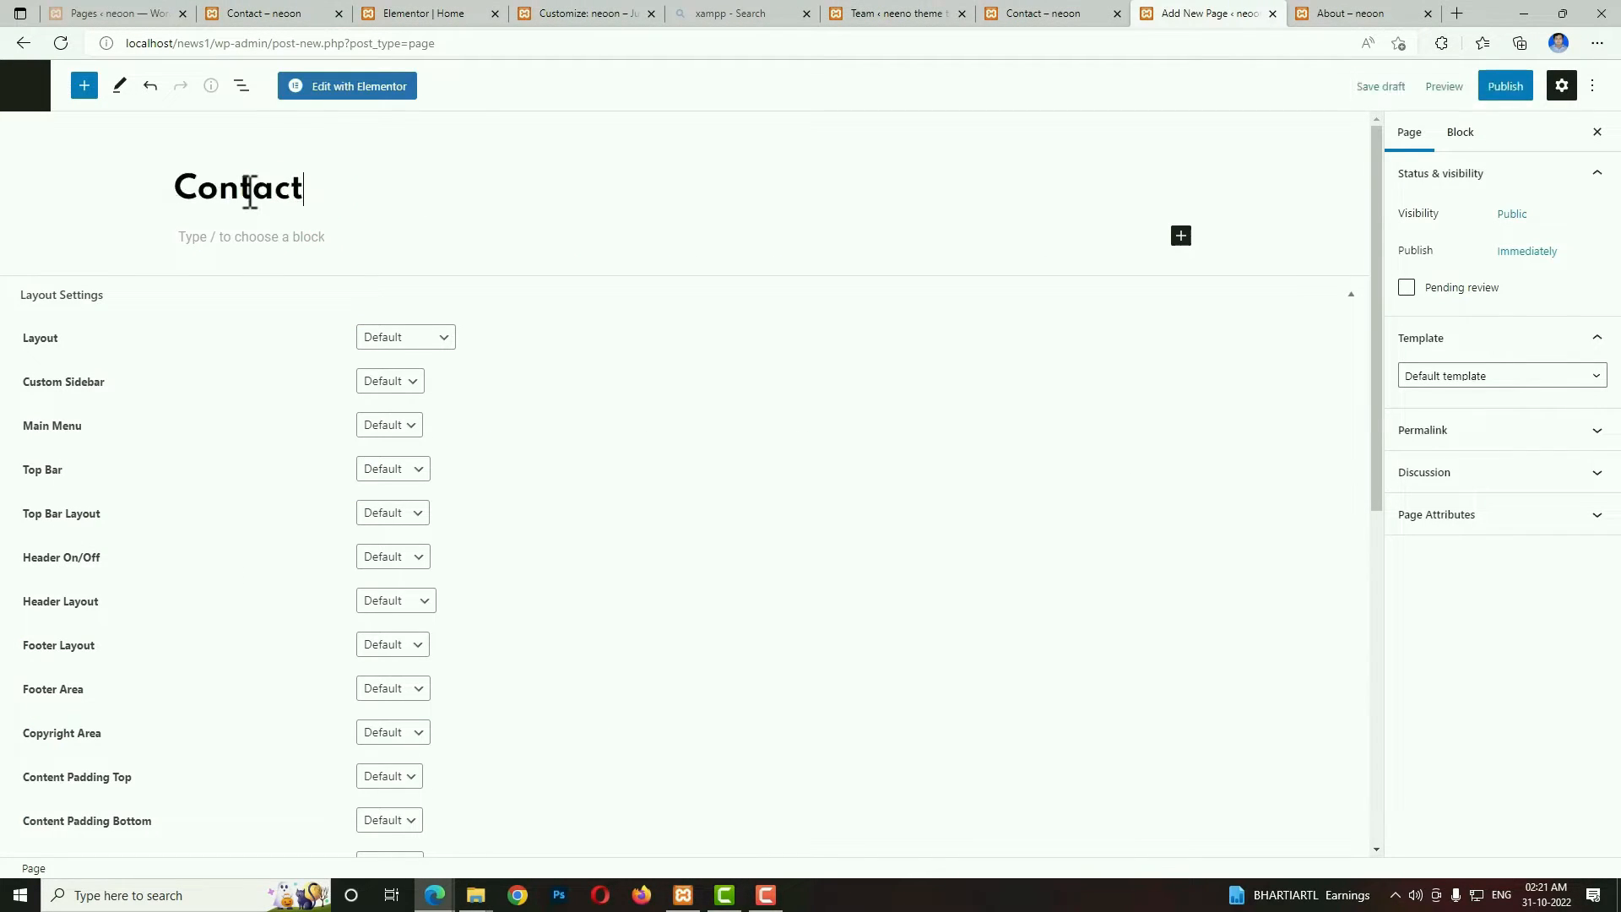
pyautogui.write(' Us')
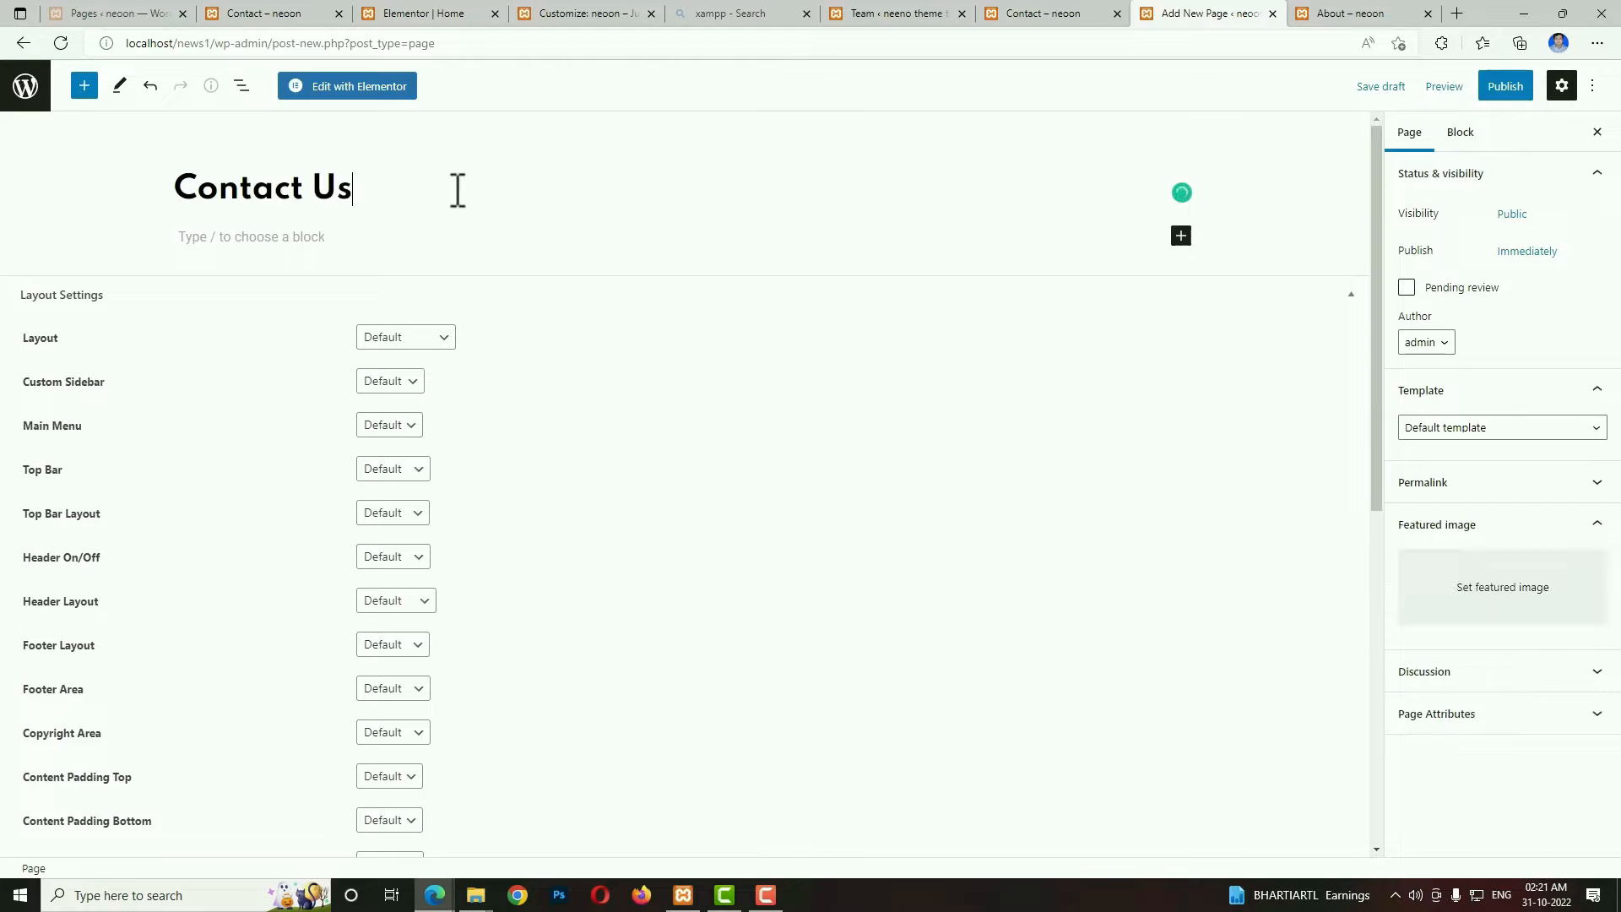
# Publish the Contact Us page with the Elementor Full Width template and open it for editing in Elementor.
pyautogui.click(1476, 427)
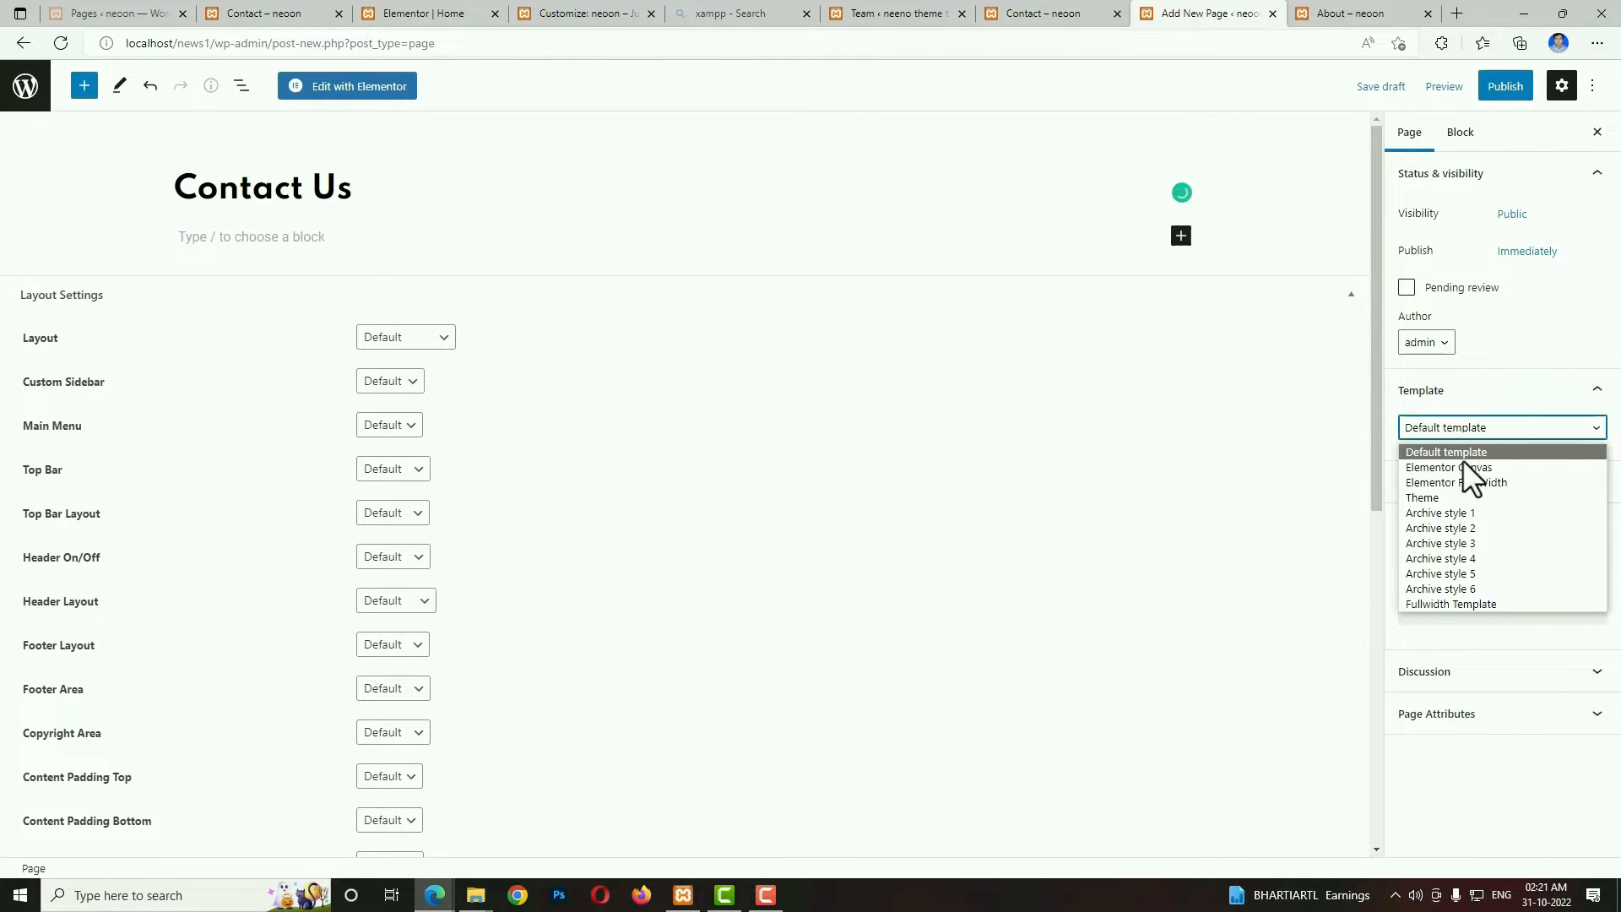
pyautogui.click(1459, 482)
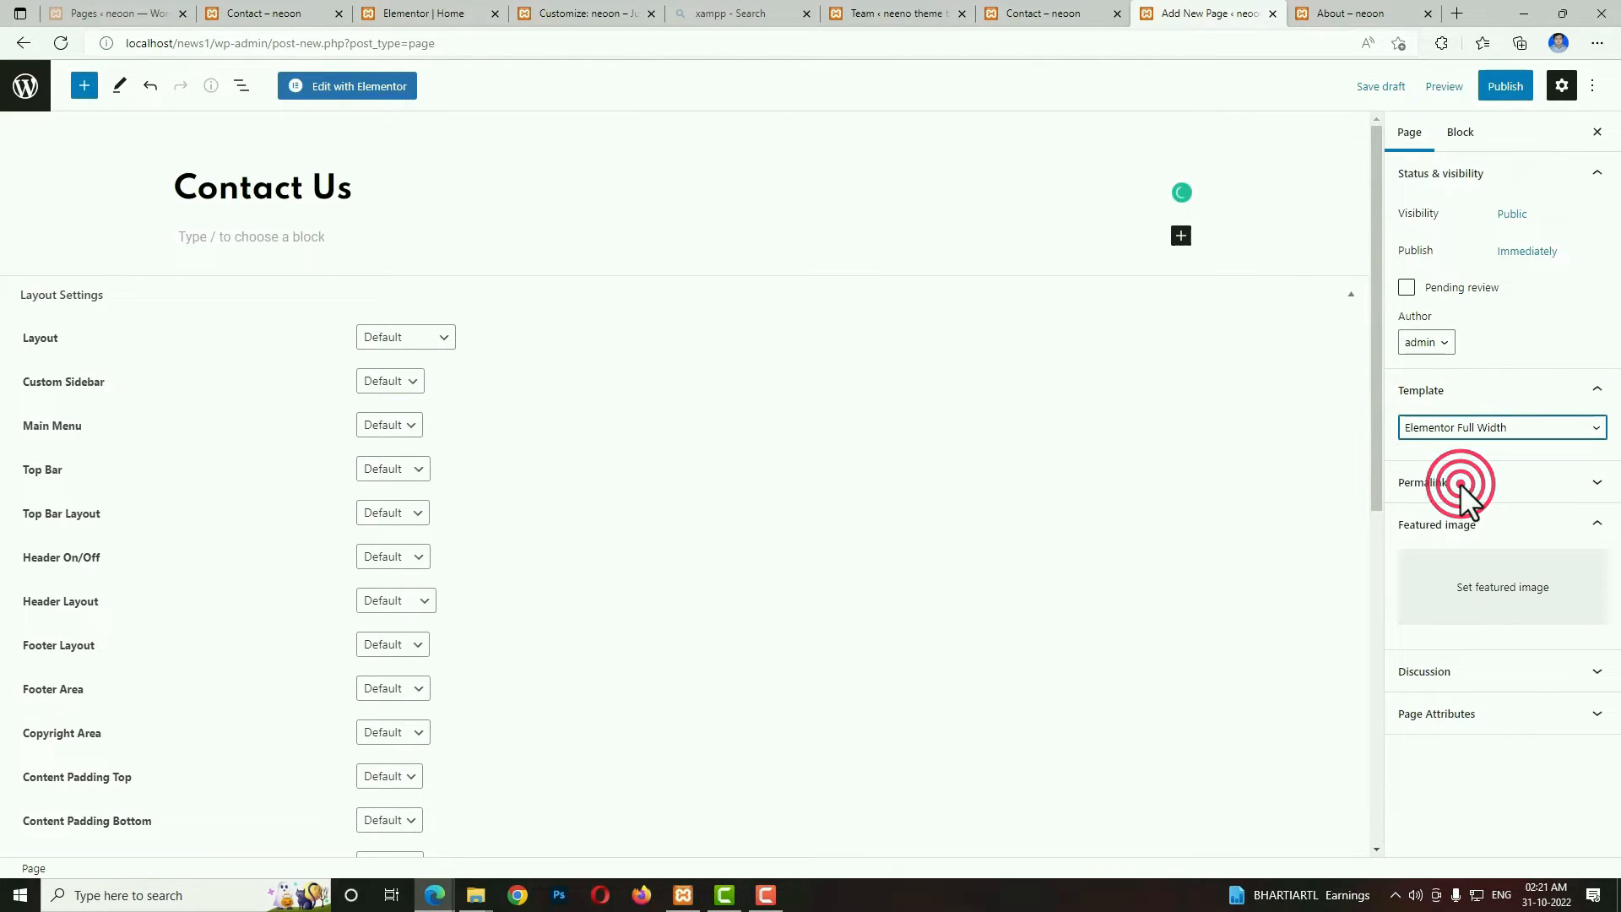
pyautogui.click(1504, 88)
pyautogui.click(1466, 89)
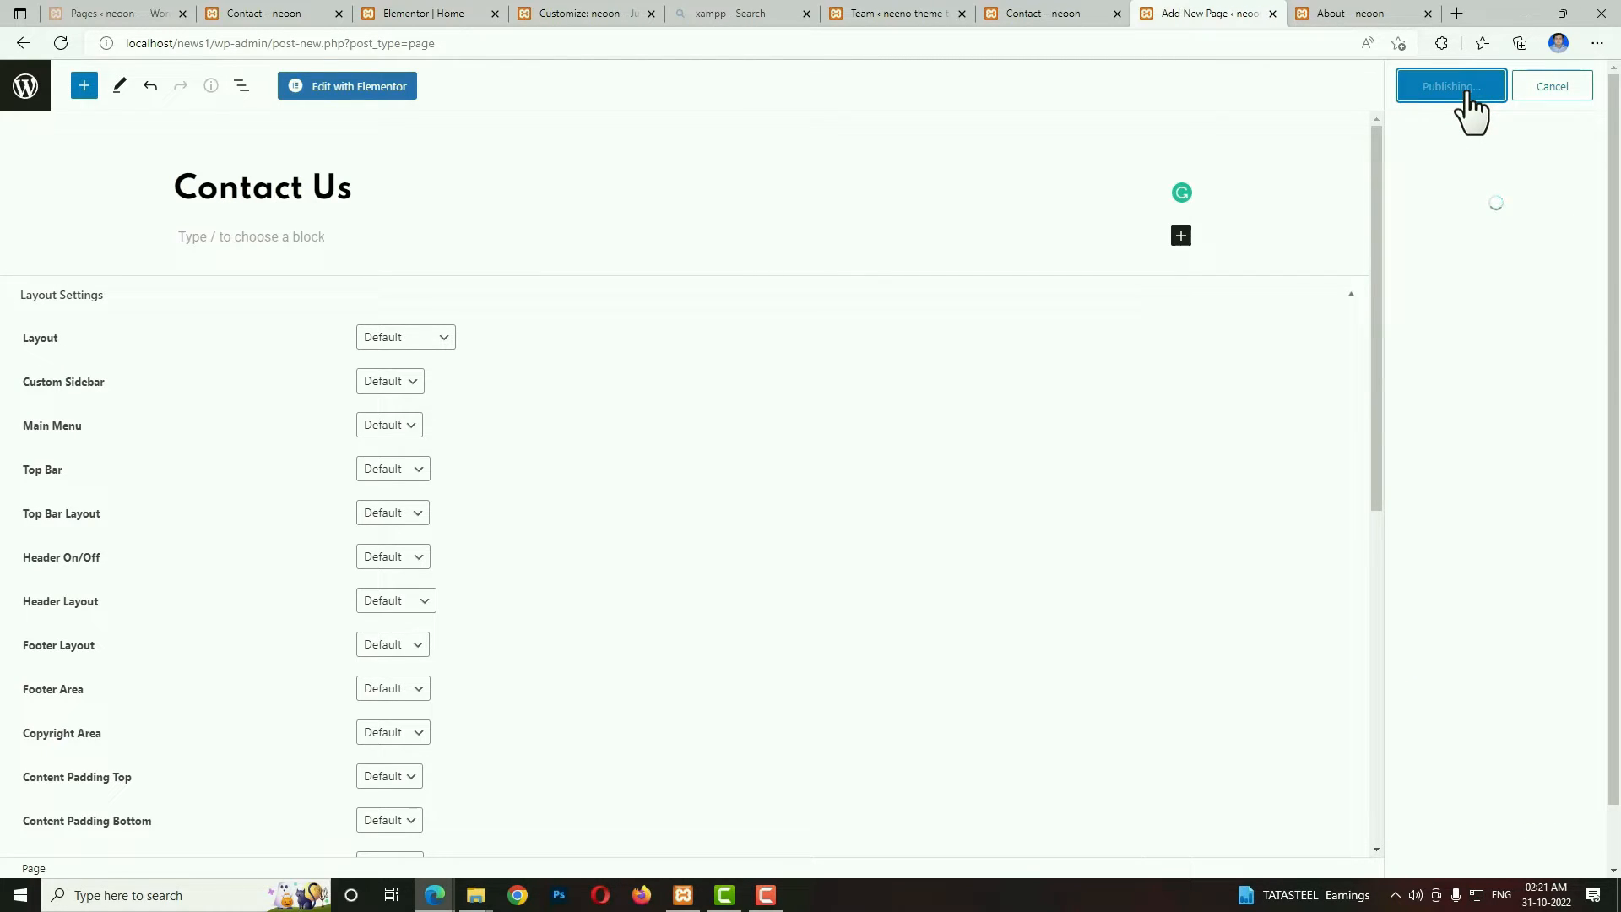
pyautogui.click(376, 92)
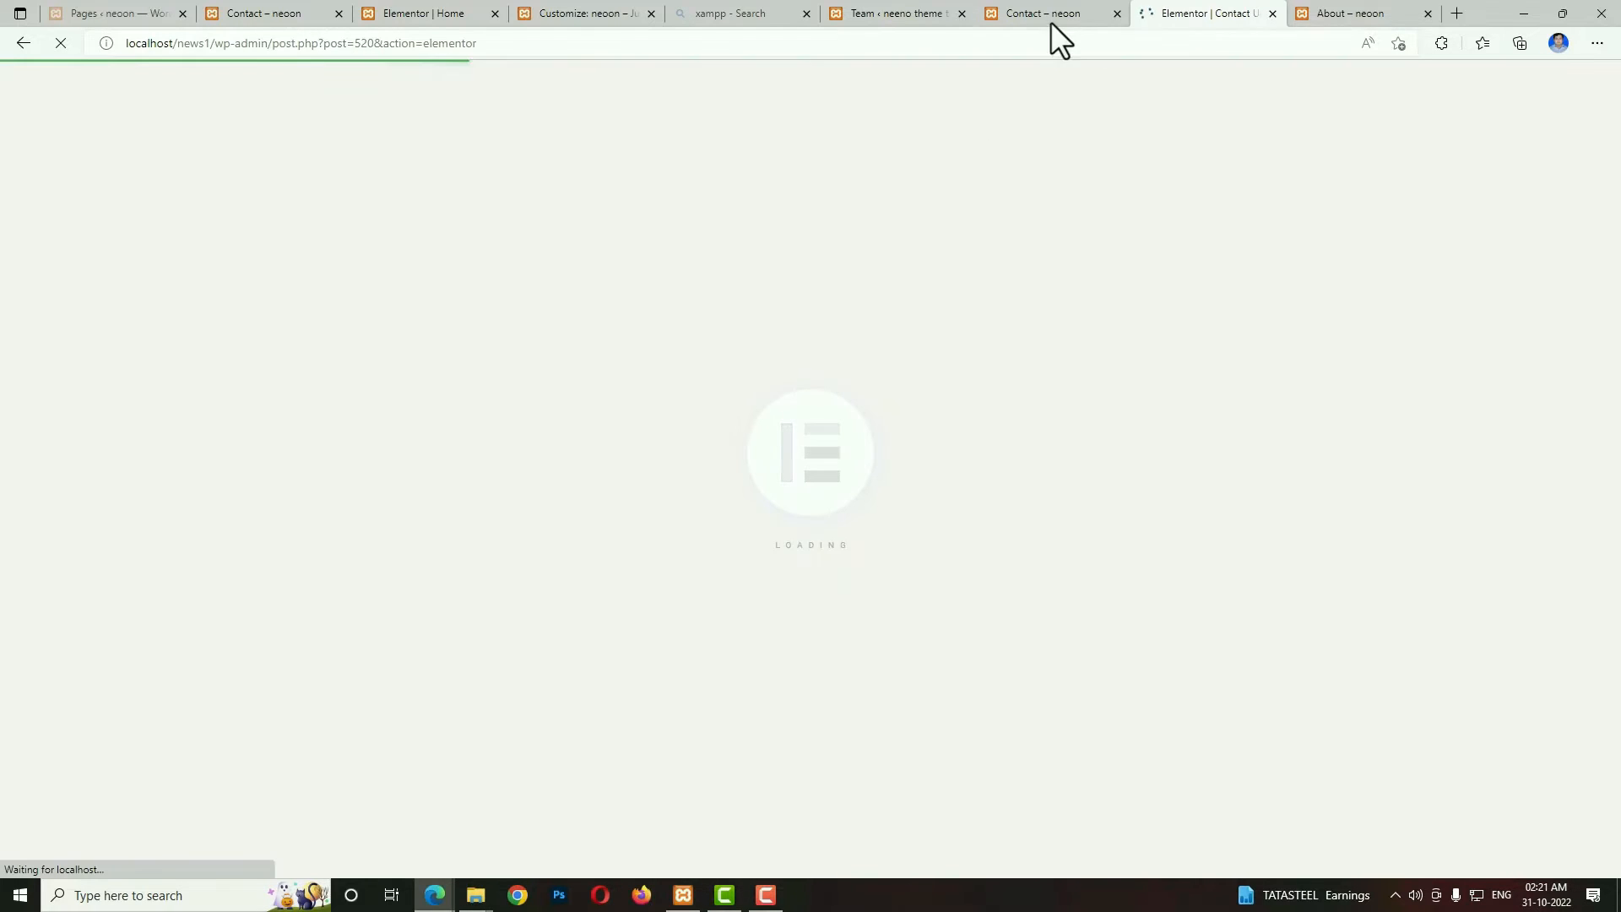
# Examine the finished Contact page's office information, message form and map as a reference for the new layout.
pyautogui.click(1042, 10)
pyautogui.scroll(-5, 1036, 510)
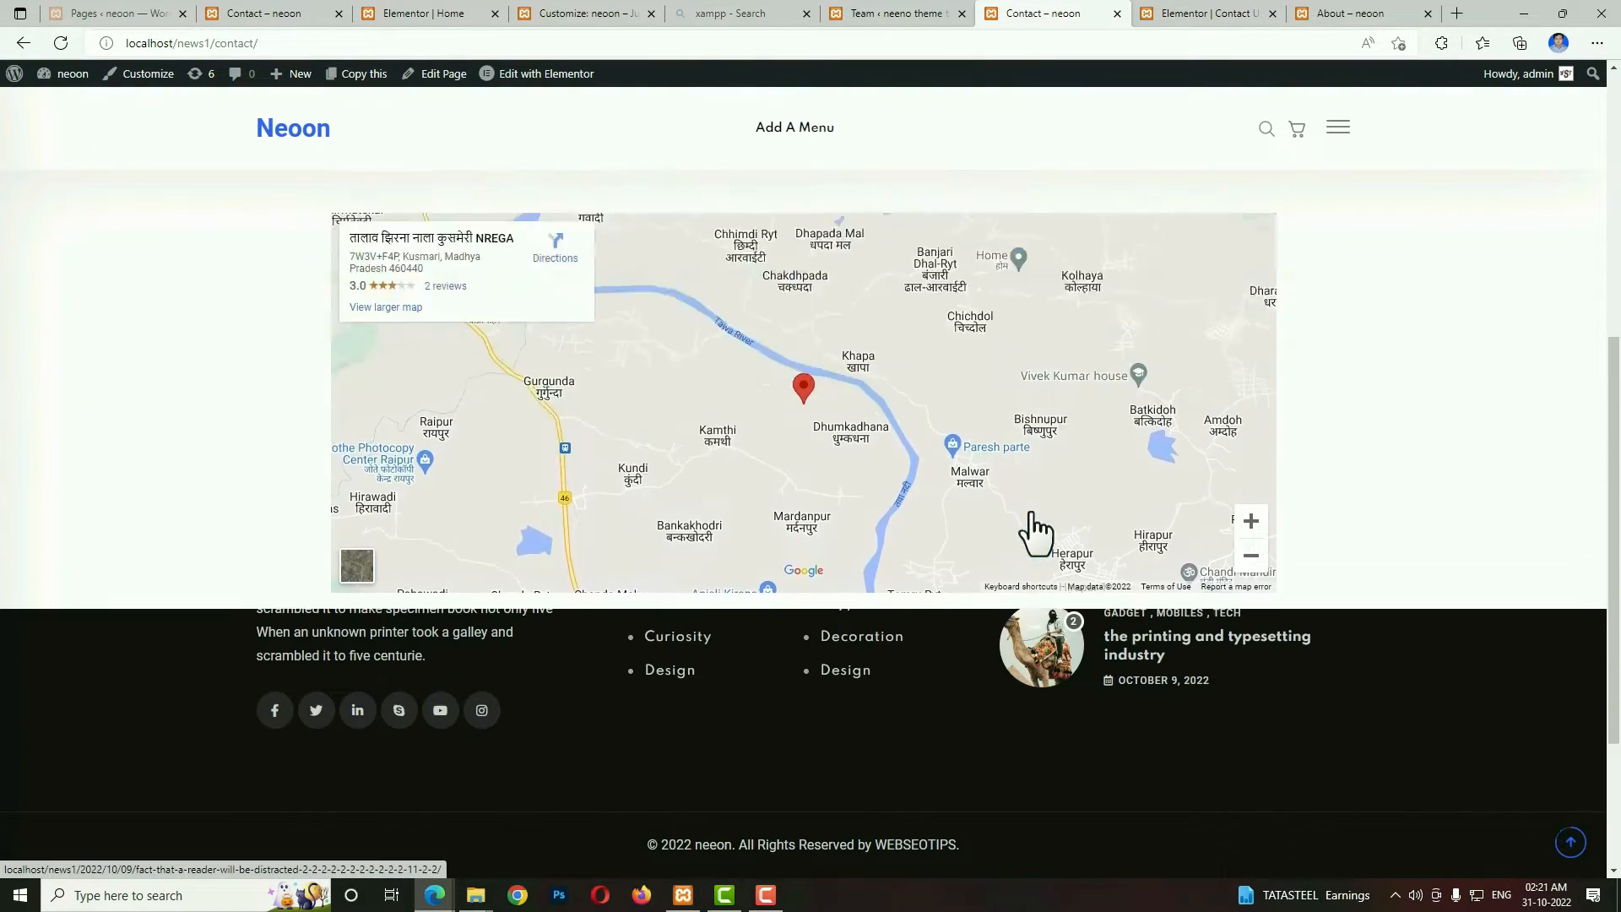
pyautogui.scroll(6, 1034, 515)
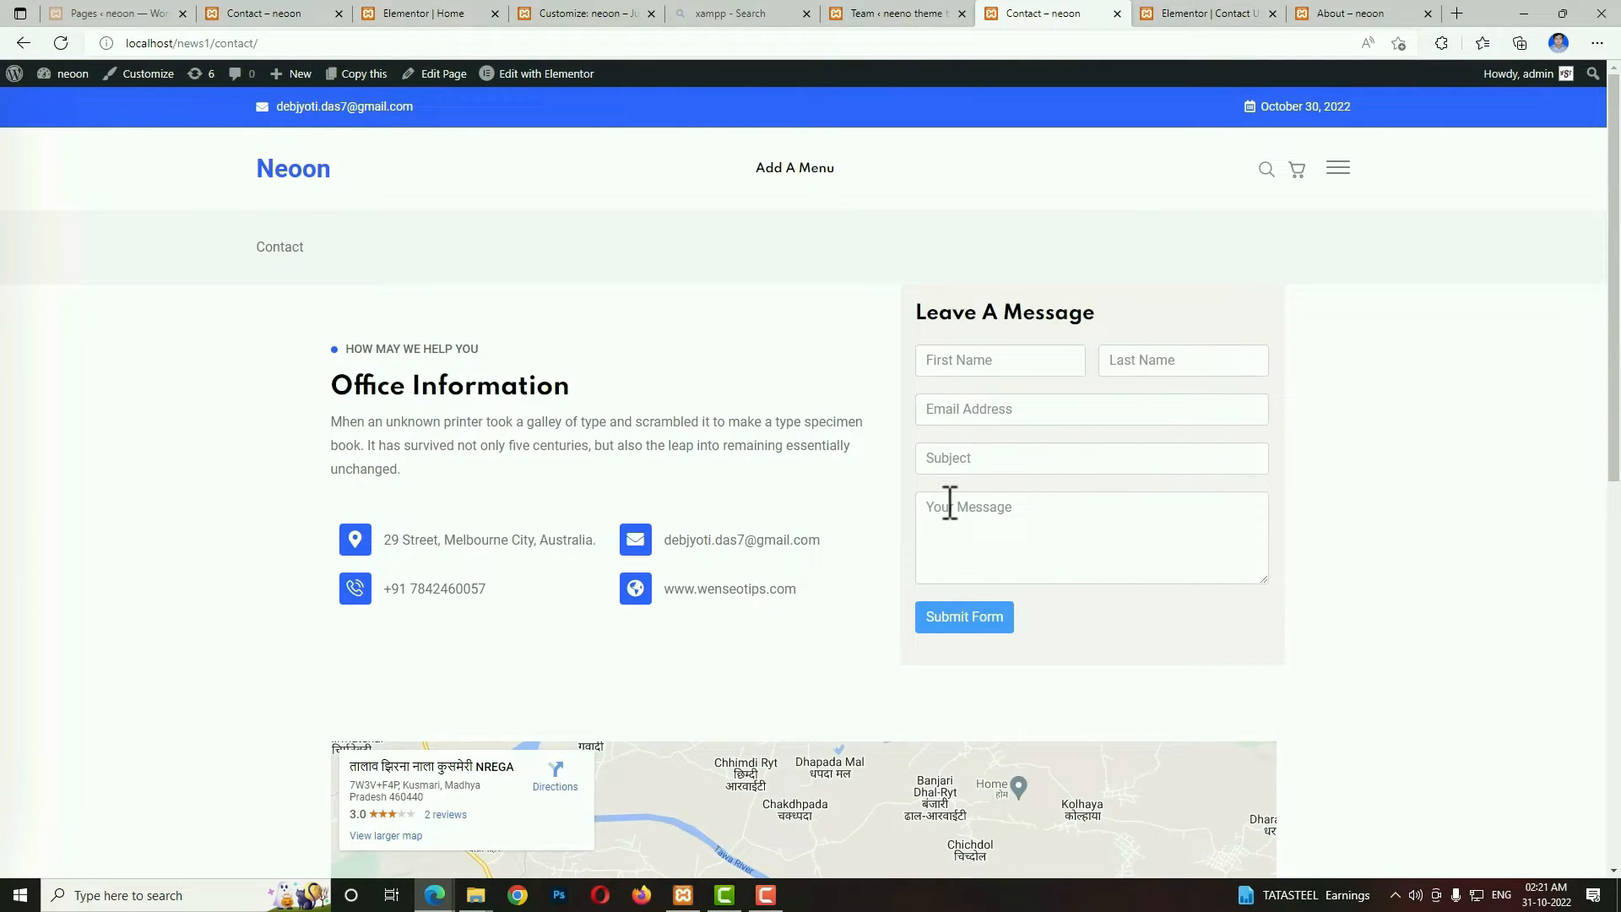
pyautogui.scroll(-2, 950, 504)
pyautogui.scroll(2, 863, 413)
# Open the Contact Form Demo in the Fluent Forms editor of the neeno theme tutorial site.
pyautogui.click(921, 14)
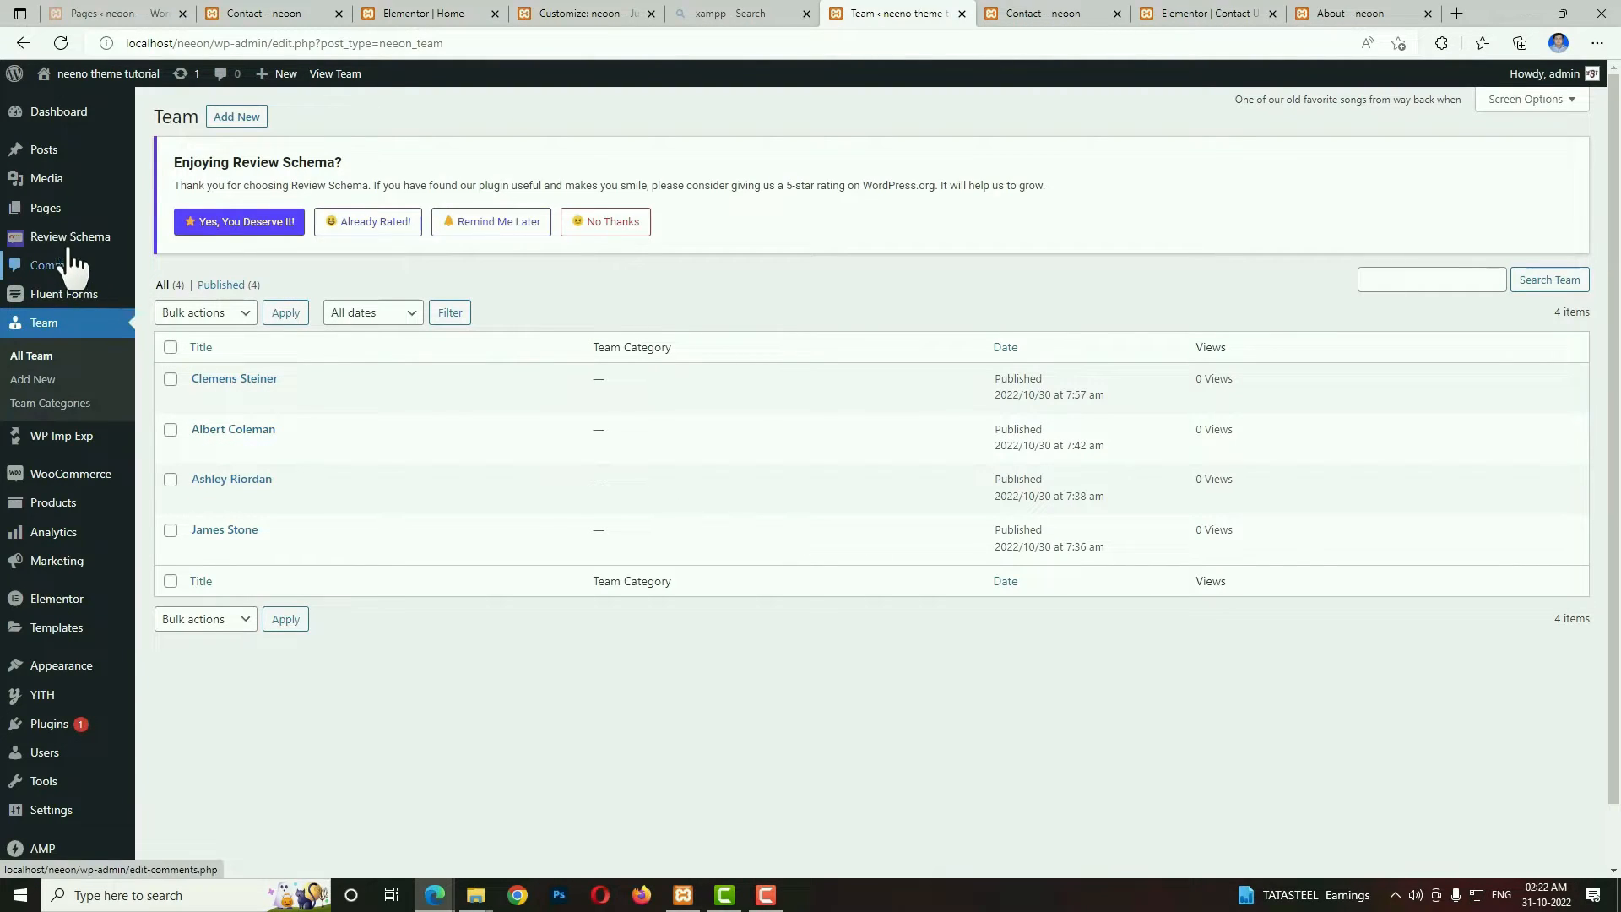
pyautogui.moveTo(65, 244)
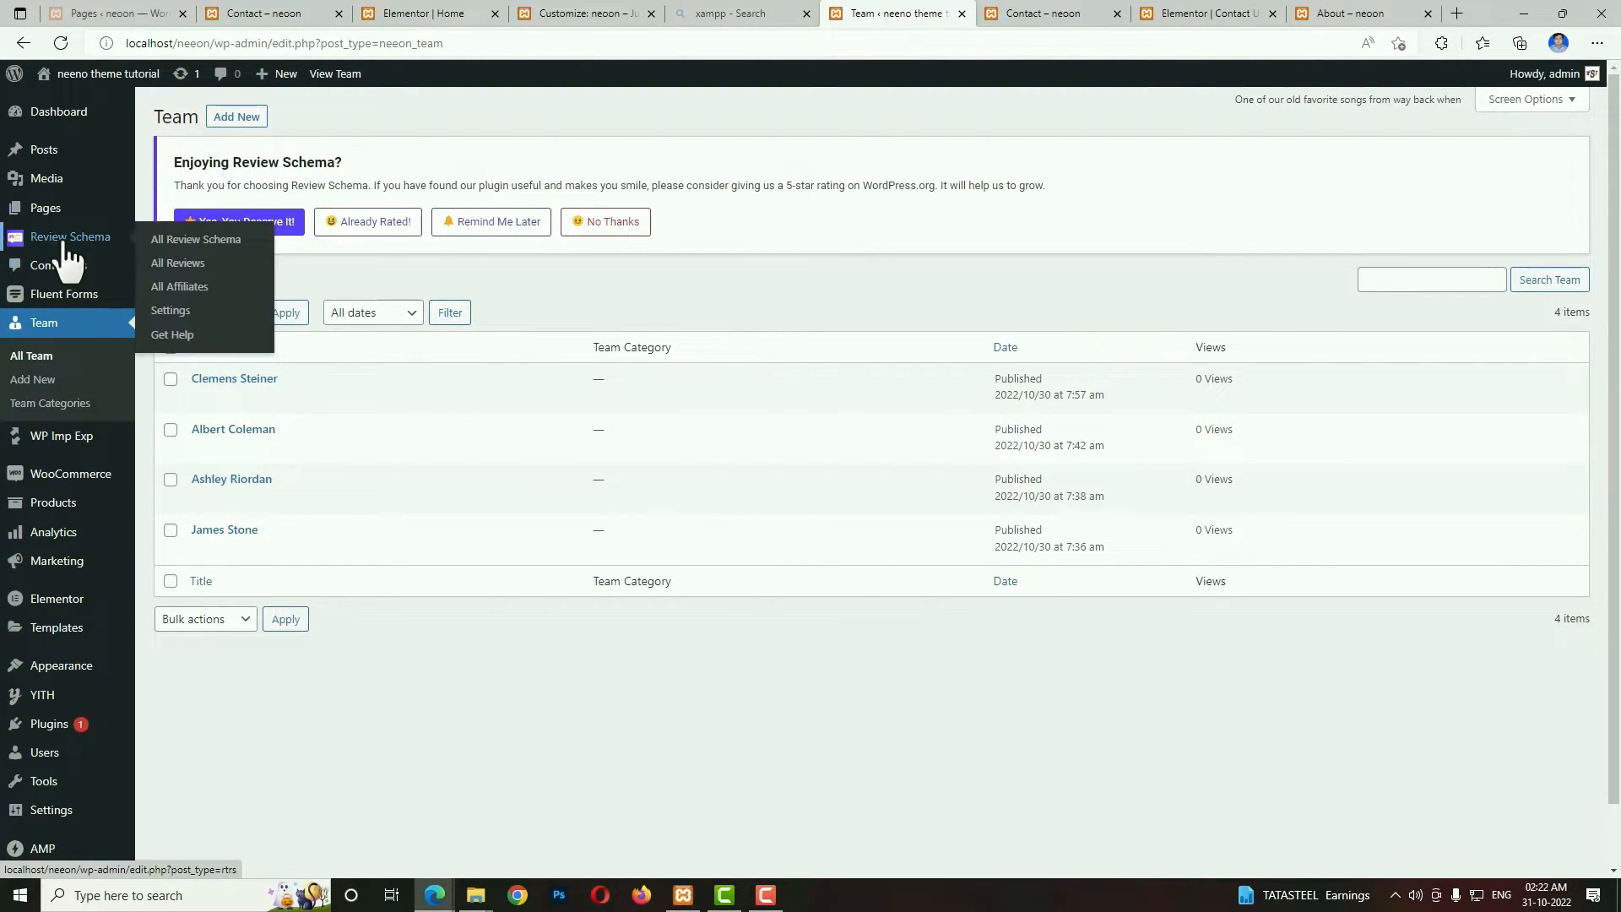
pyautogui.click(84, 302)
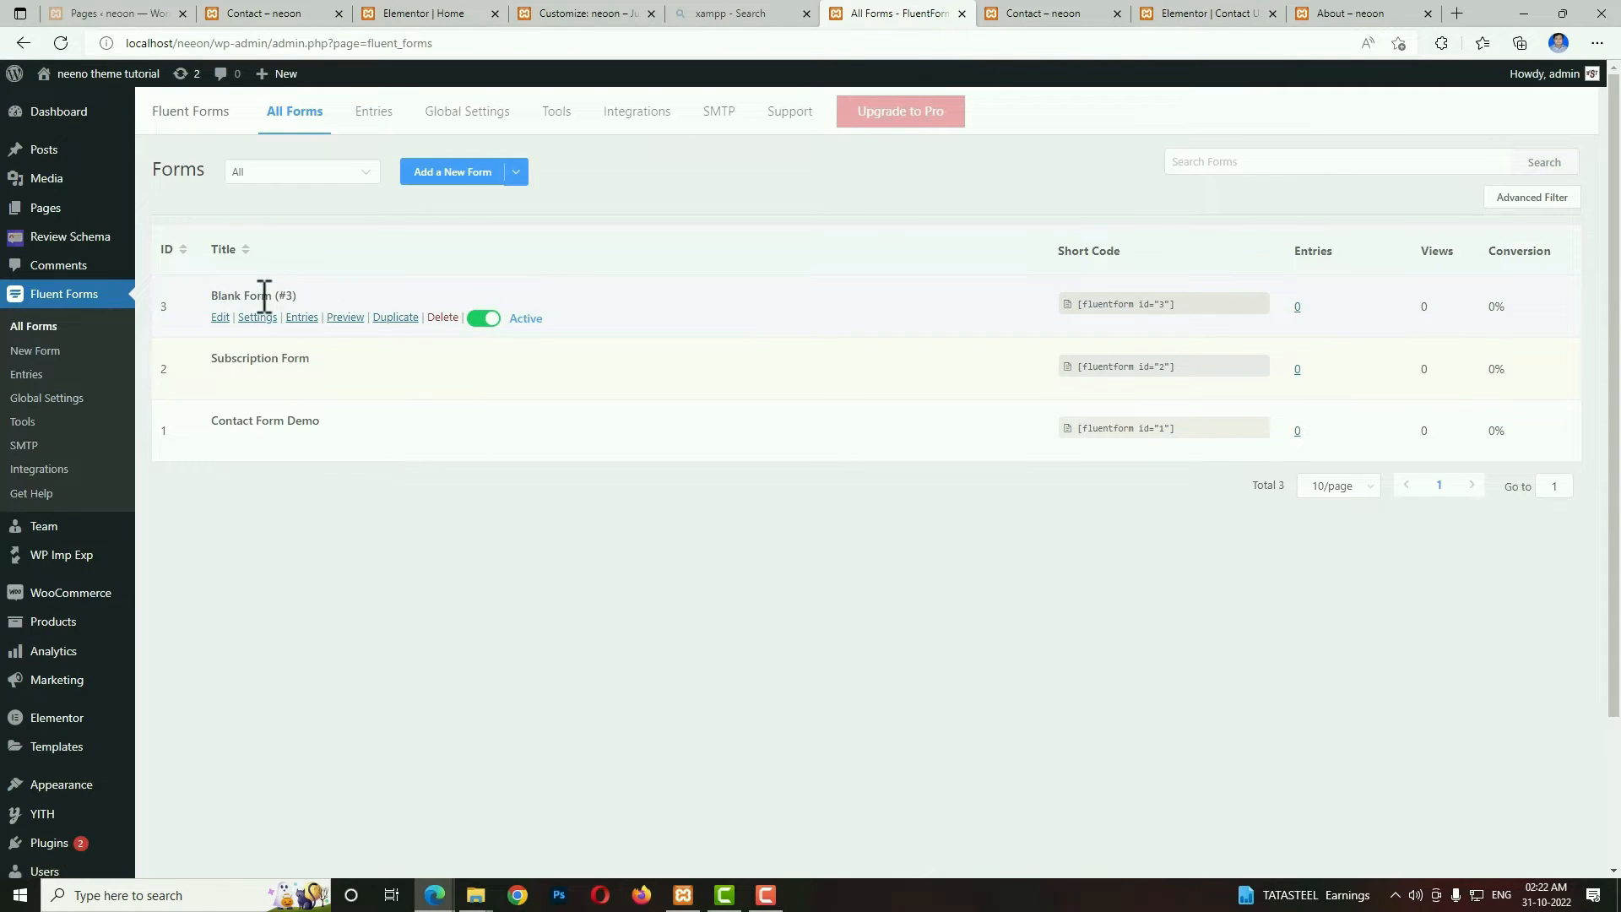
pyautogui.click(220, 317)
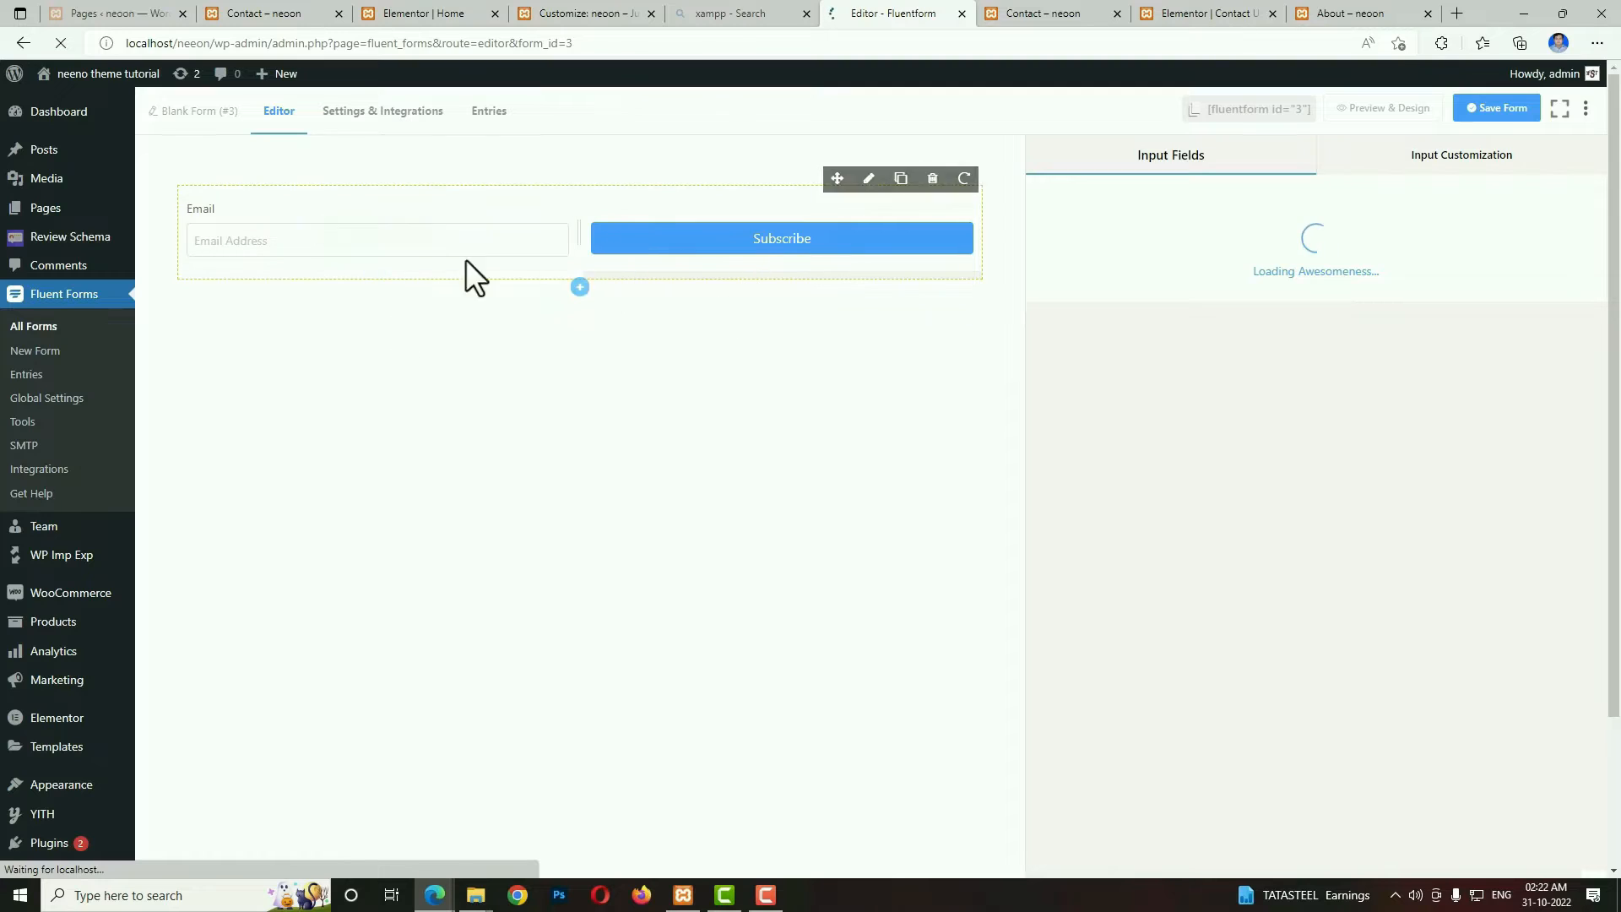
pyautogui.hotkey('alt', 'Left')
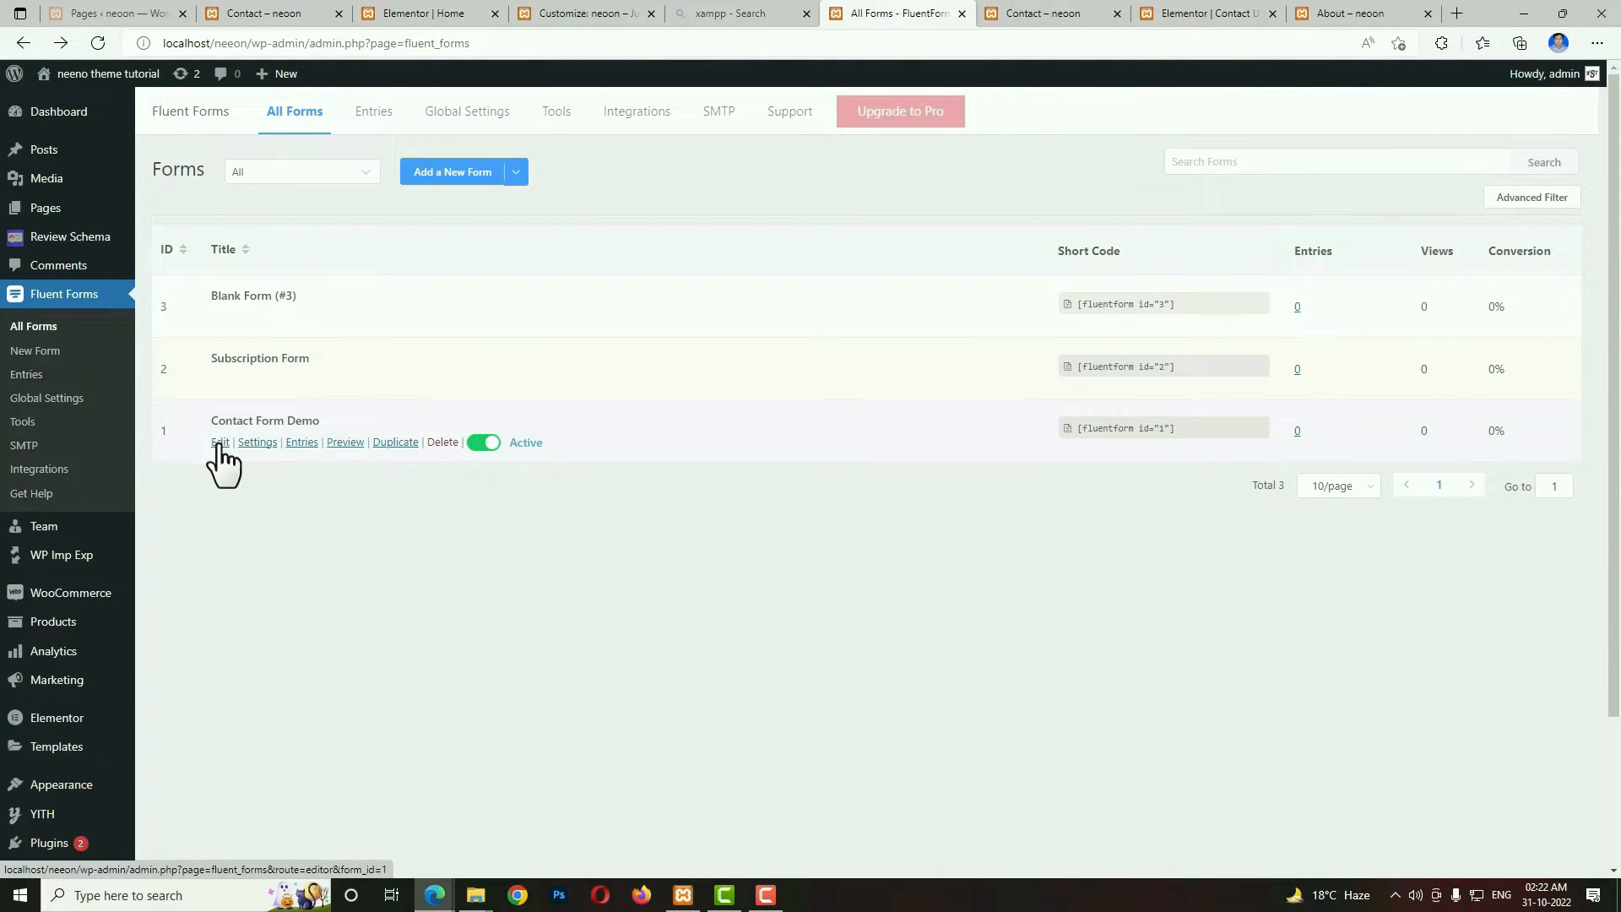
pyautogui.click(220, 442)
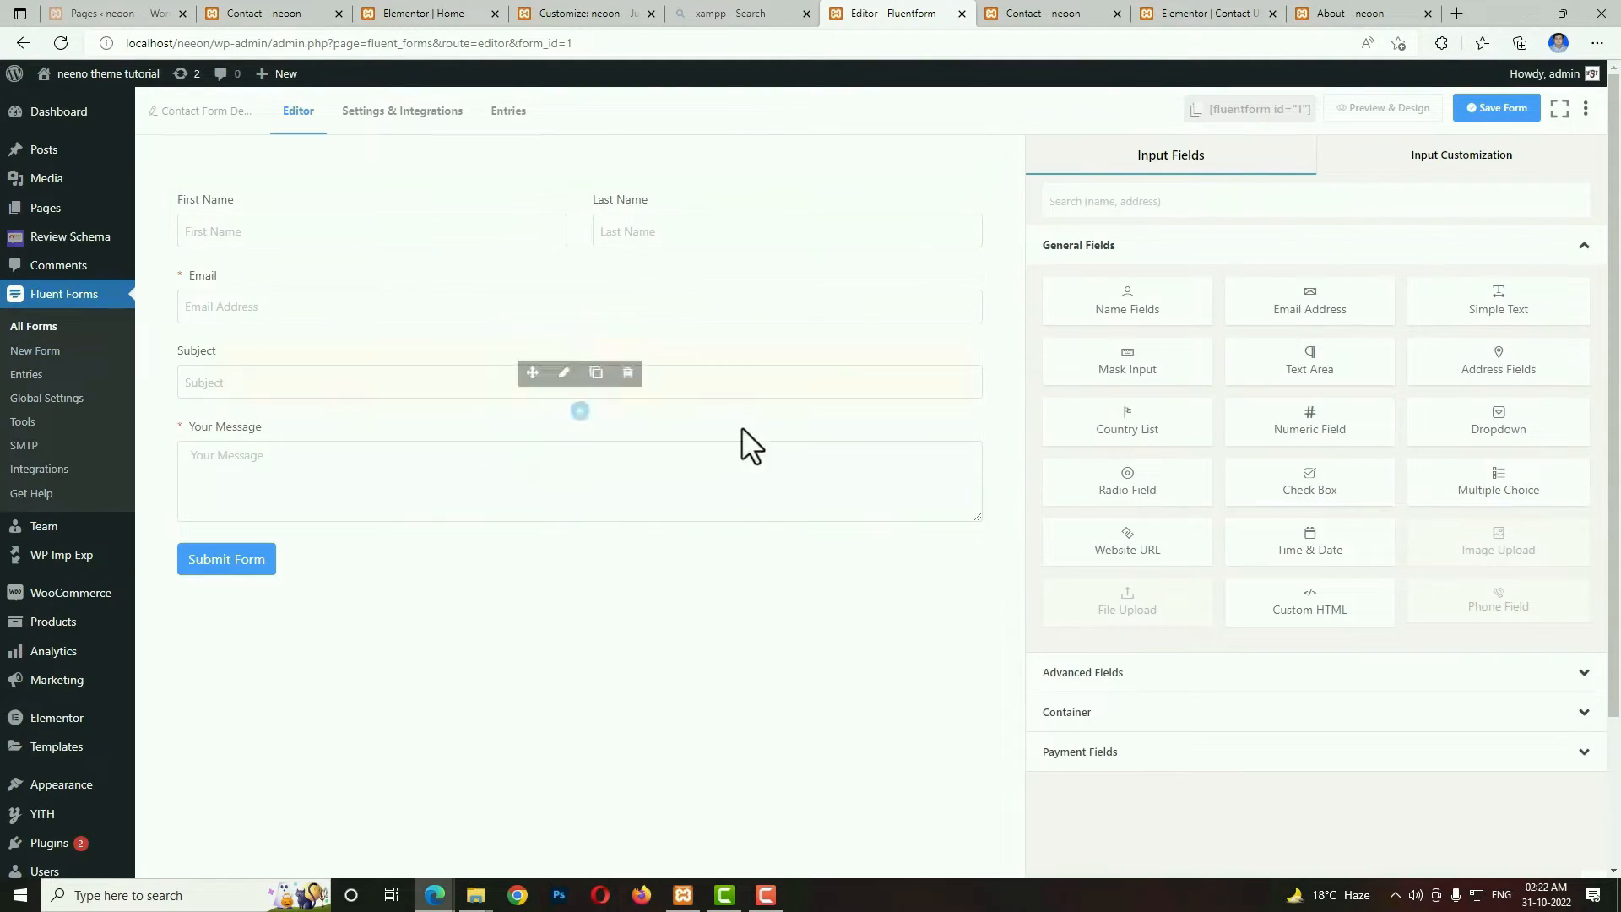
# Compare the Contact Form Demo's fields with the "Leave A Message" form on the finished Contact page.
pyautogui.click(1066, 12)
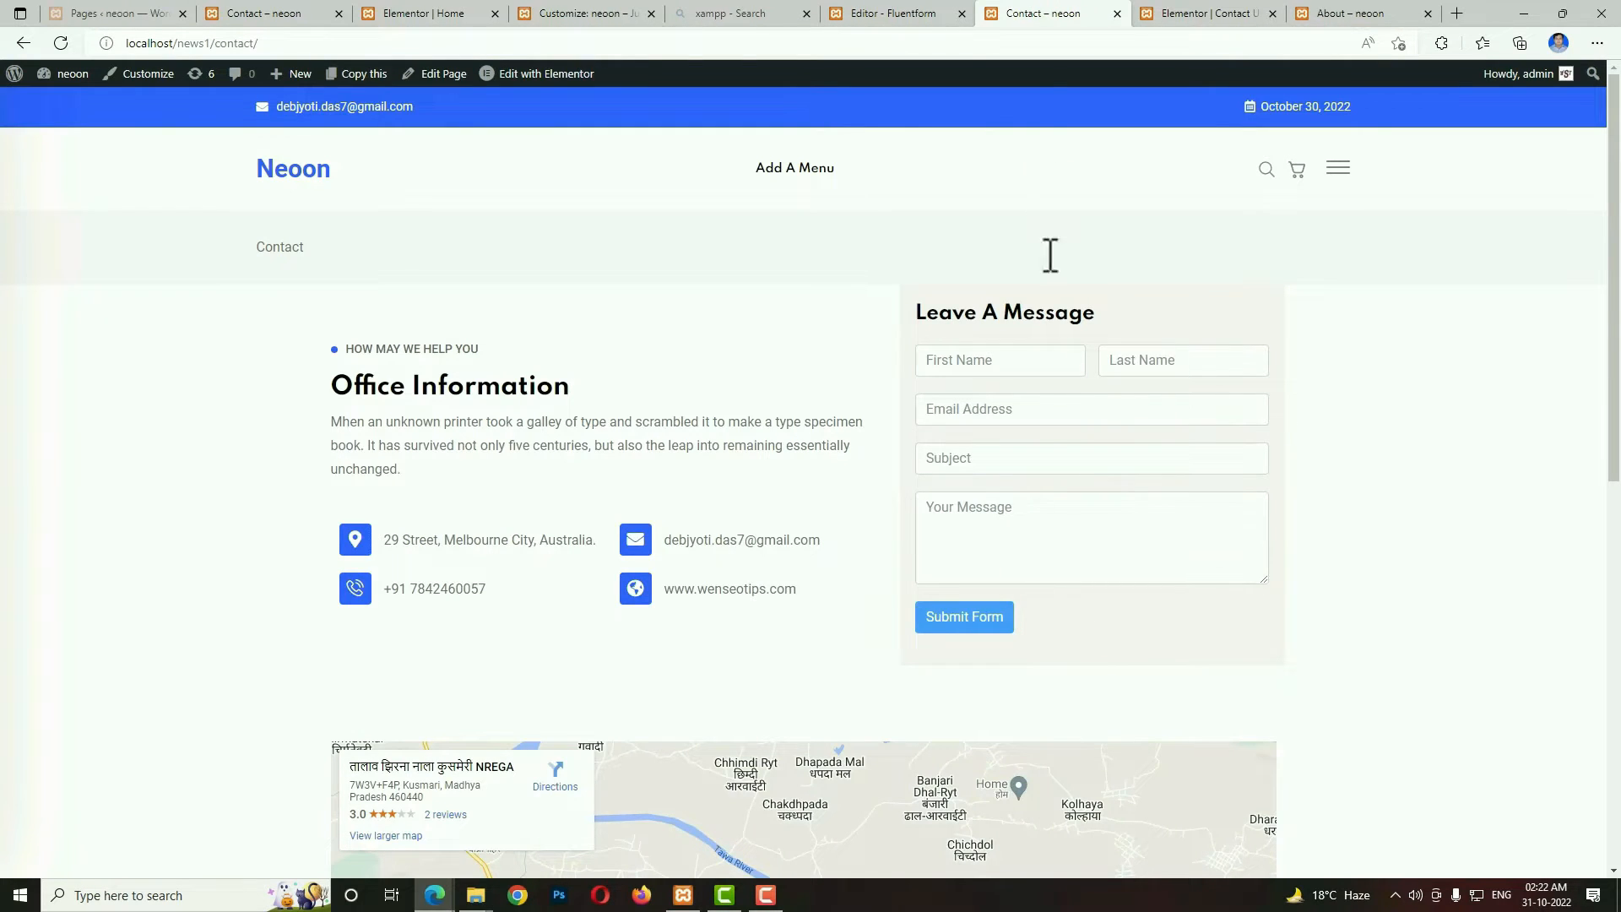
pyautogui.click(907, 17)
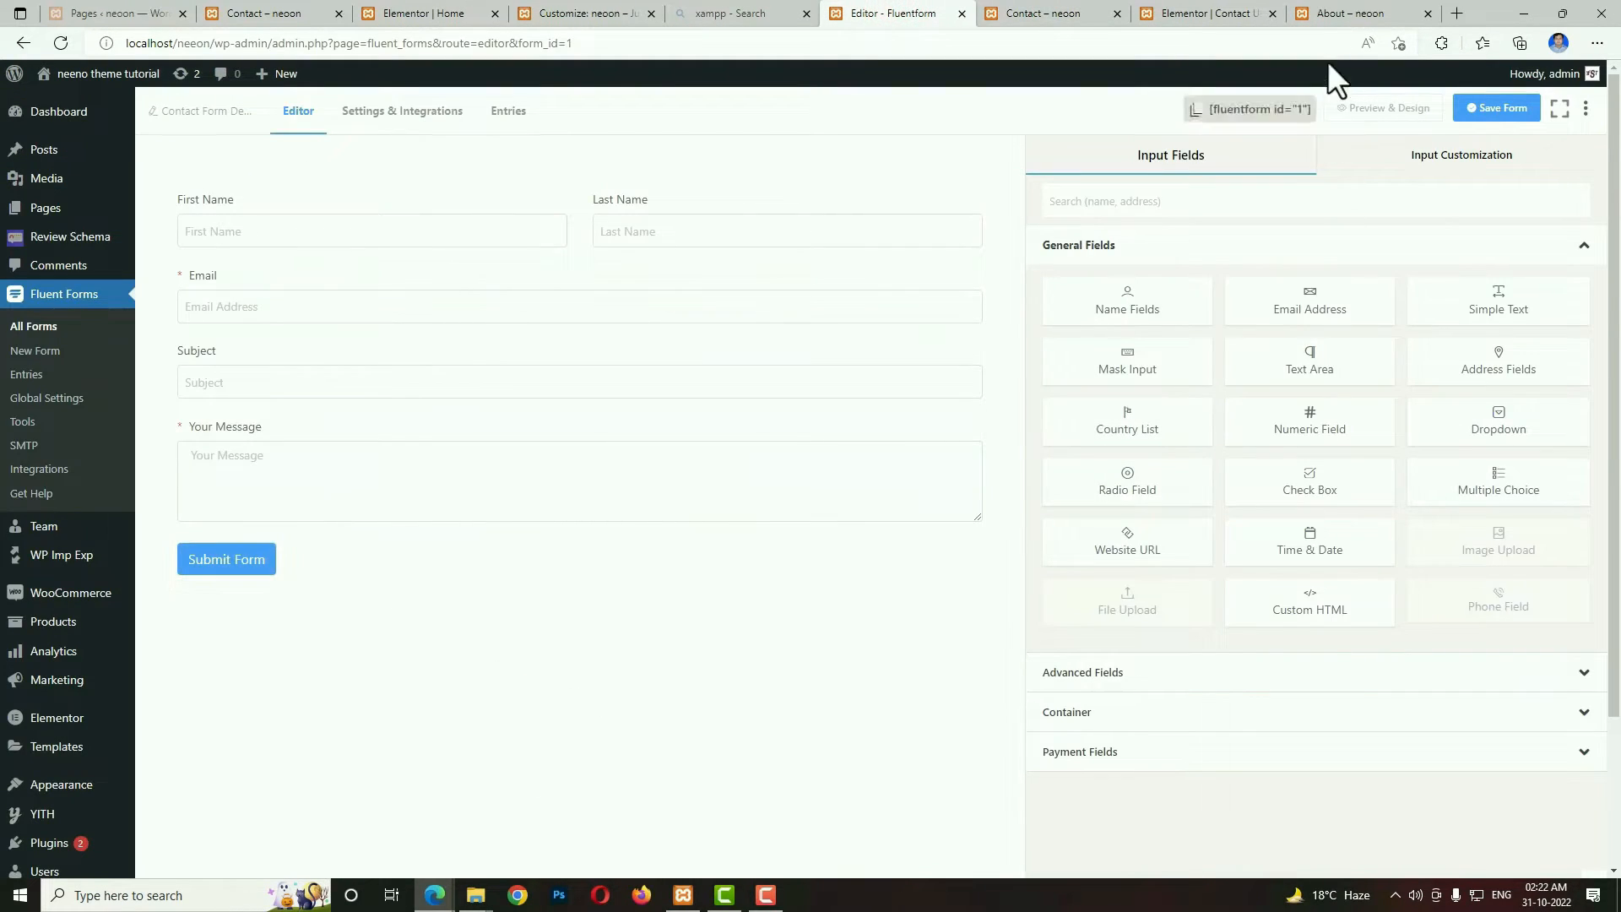
pyautogui.click(1234, 14)
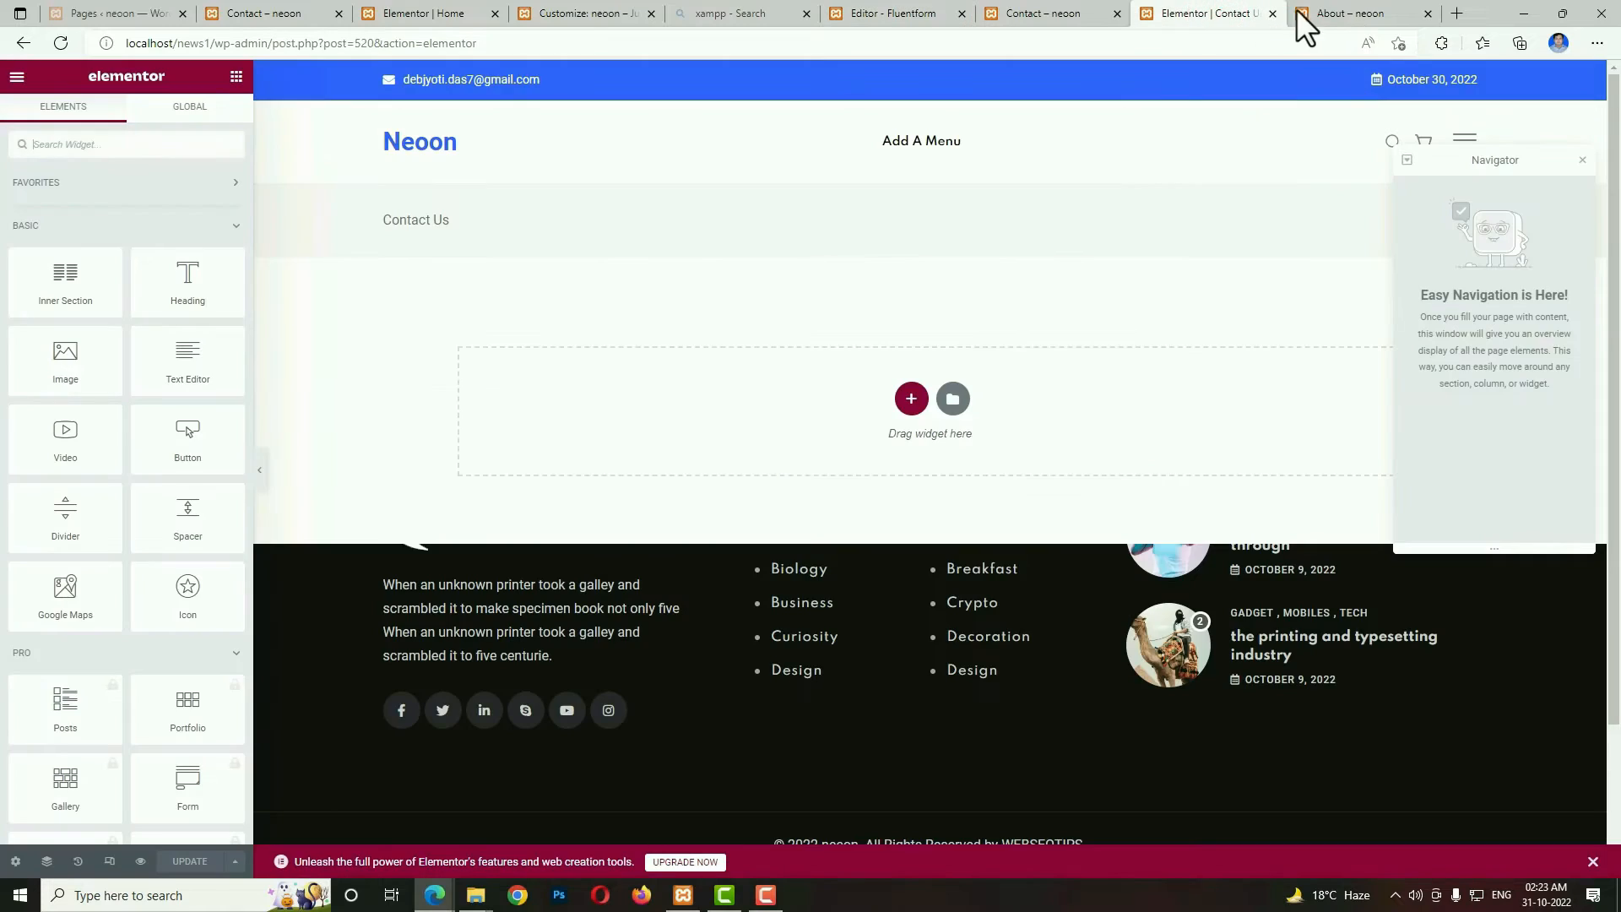
pyautogui.hotkey('ctrl', 'shift', 'Tab')
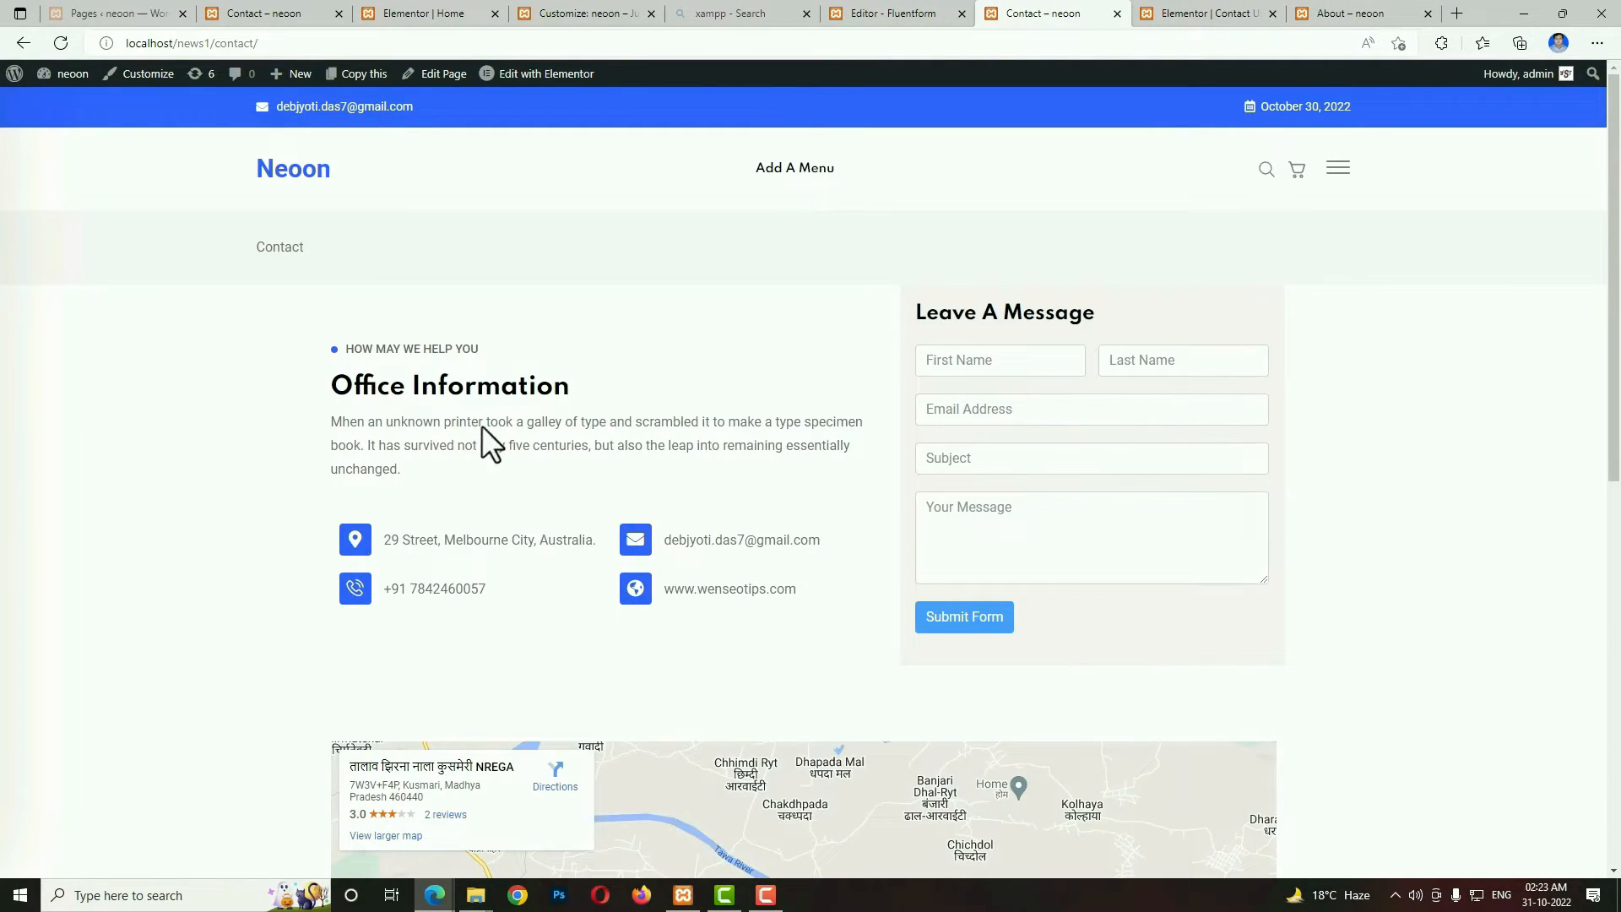
# Add a two-column section to the Contact Us page and set its first column's width to 60%.
pyautogui.click(1221, 14)
pyautogui.click(912, 402)
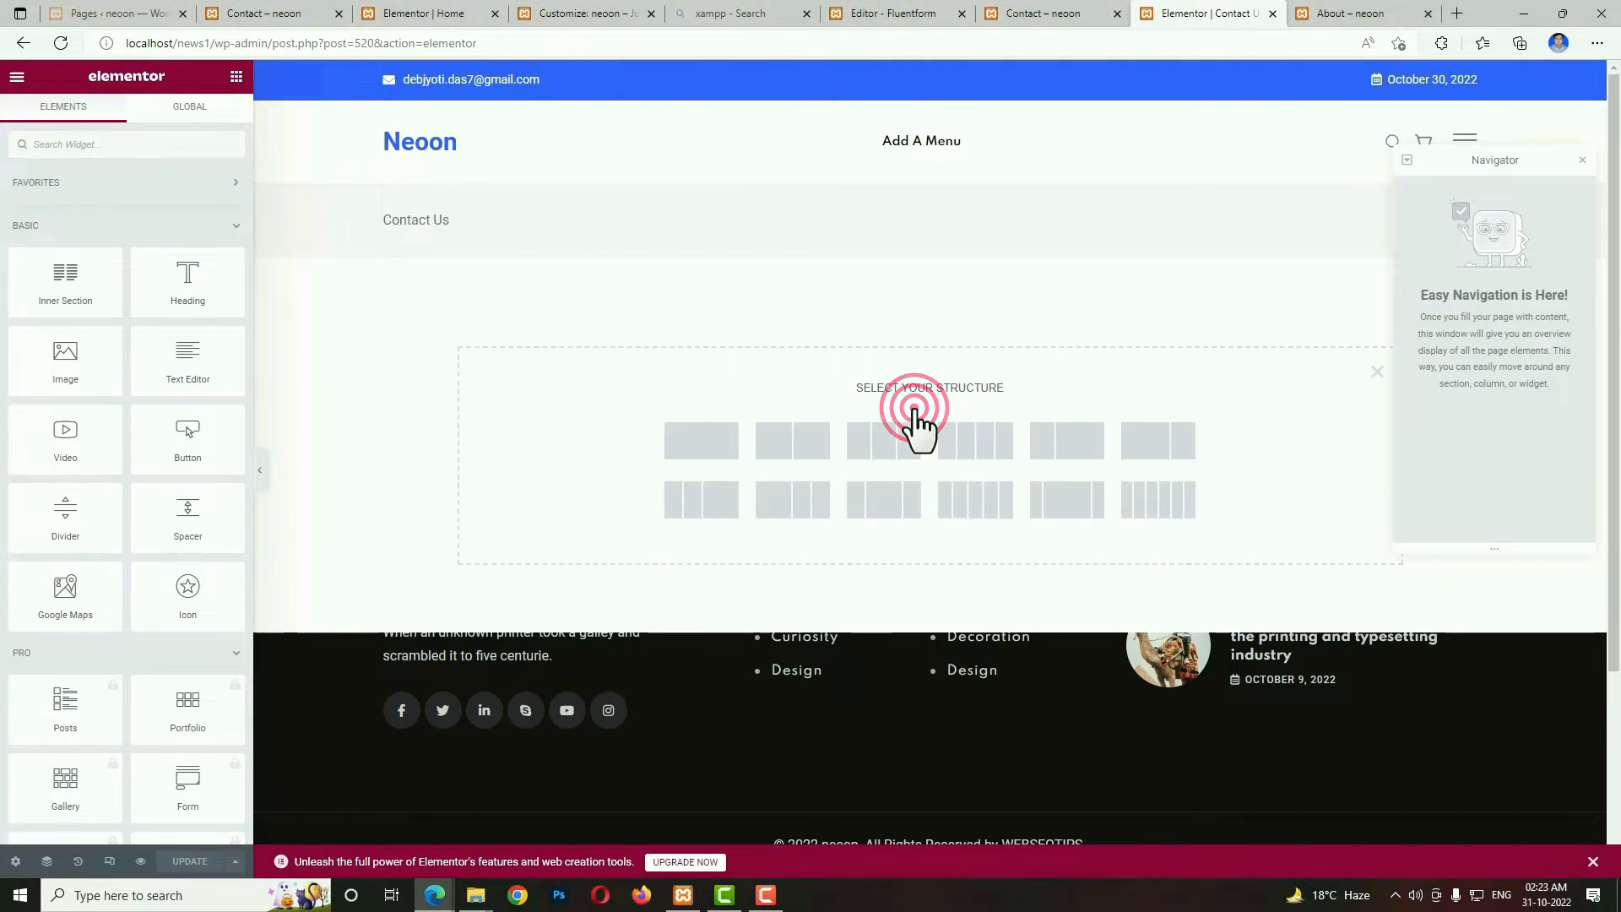
pyautogui.click(792, 441)
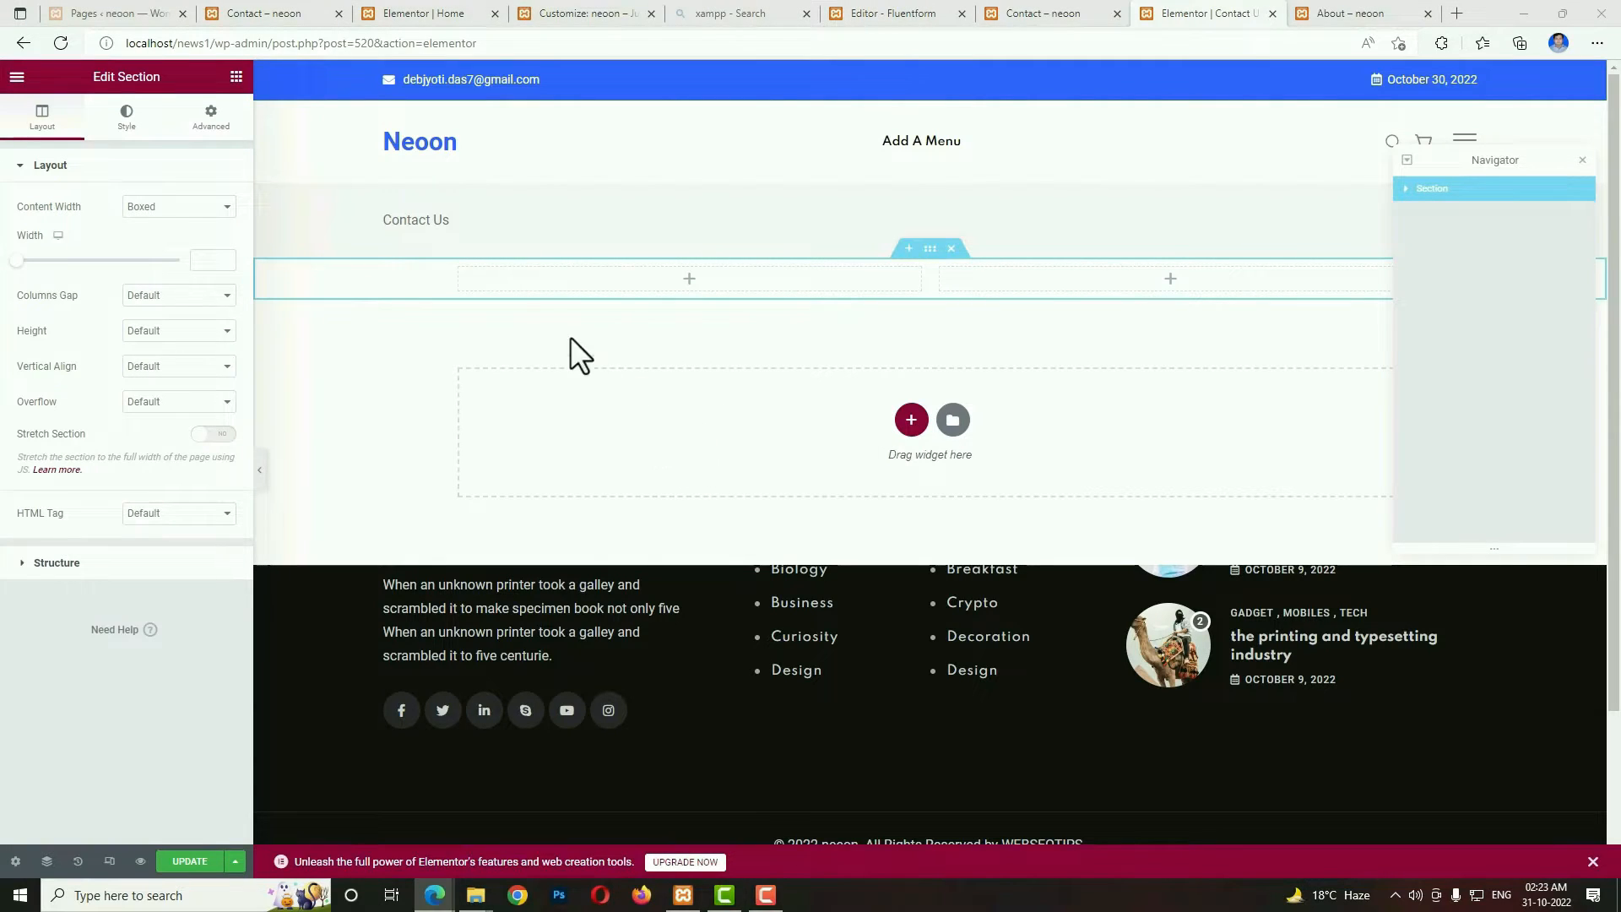
pyautogui.click(459, 270)
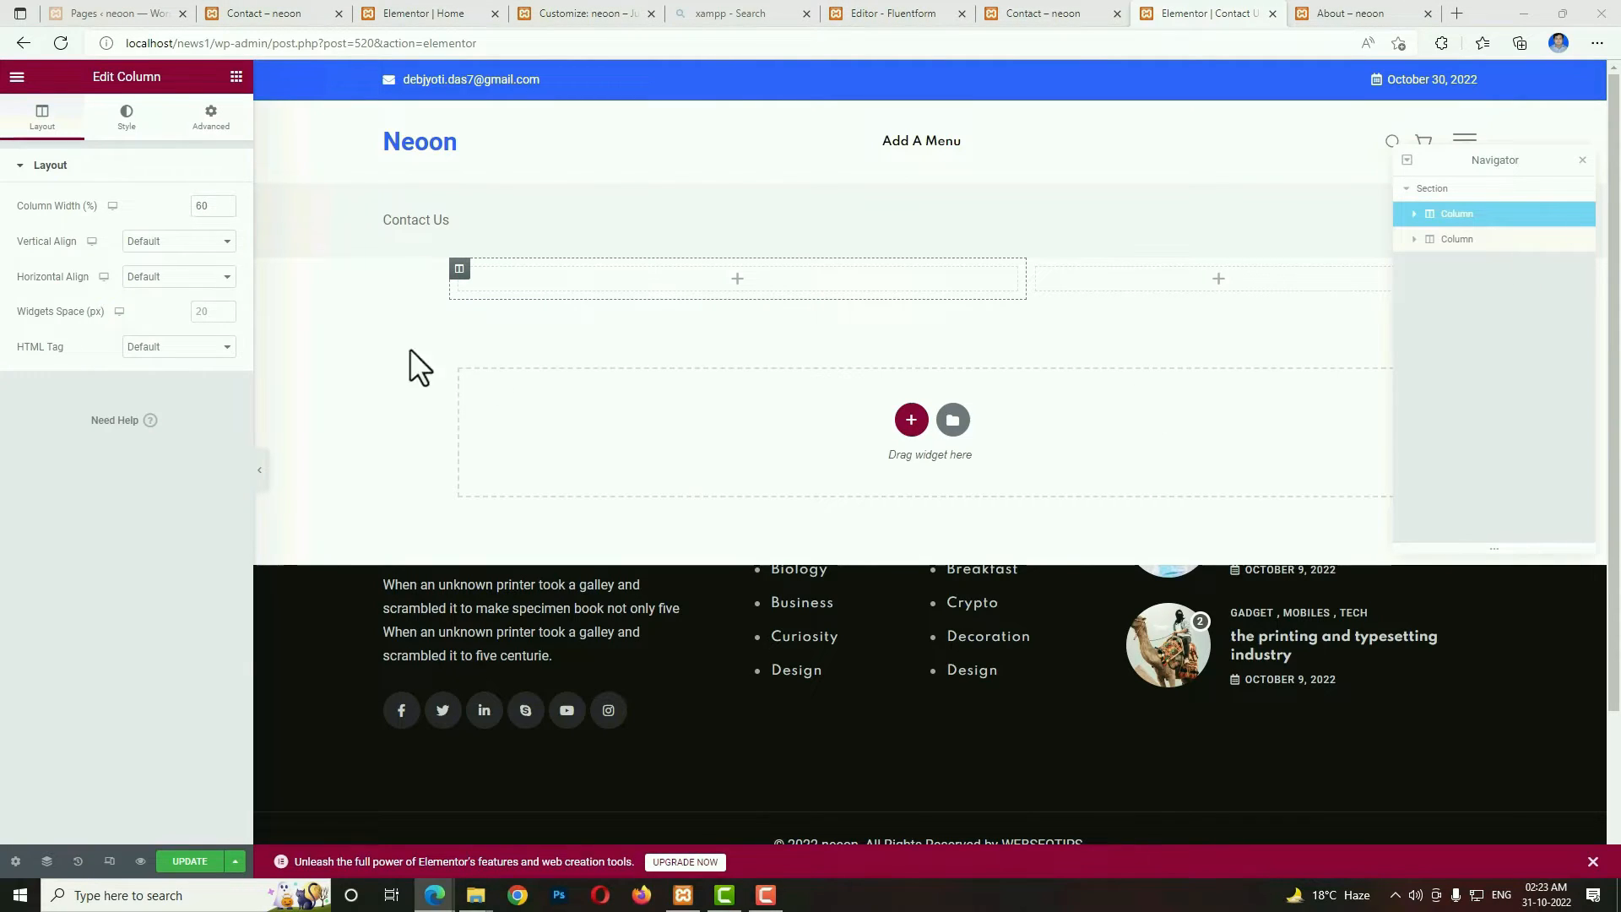
# Add an RT Section Title widget to the 60% column and set it to Title Style 2.
pyautogui.click(236, 77)
pyautogui.click(159, 135)
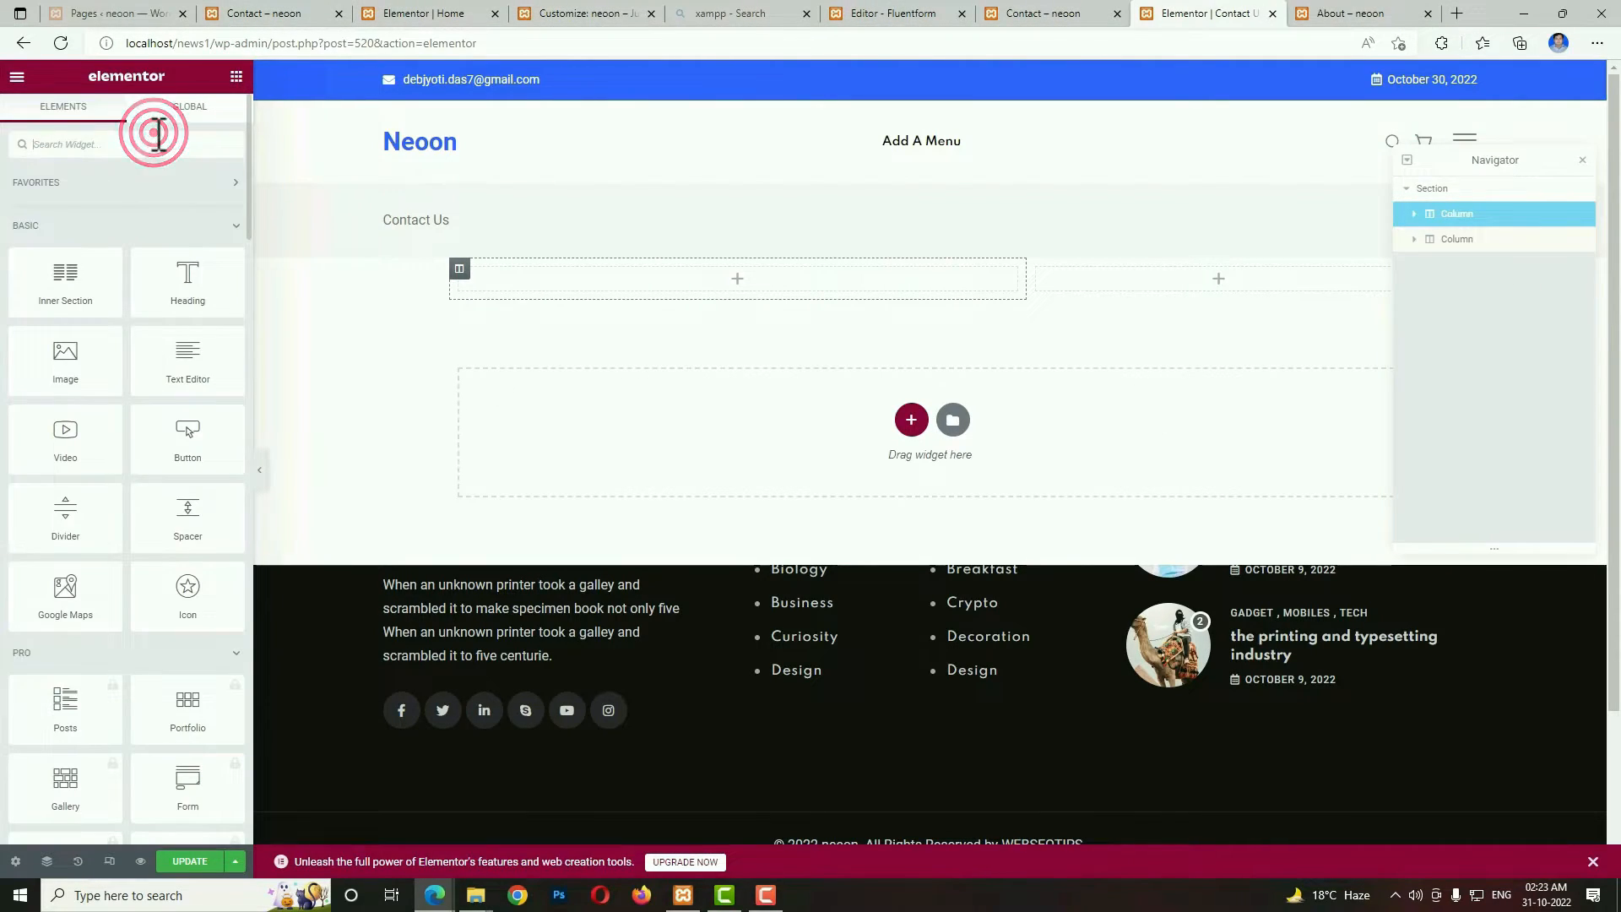
pyautogui.write('ti')
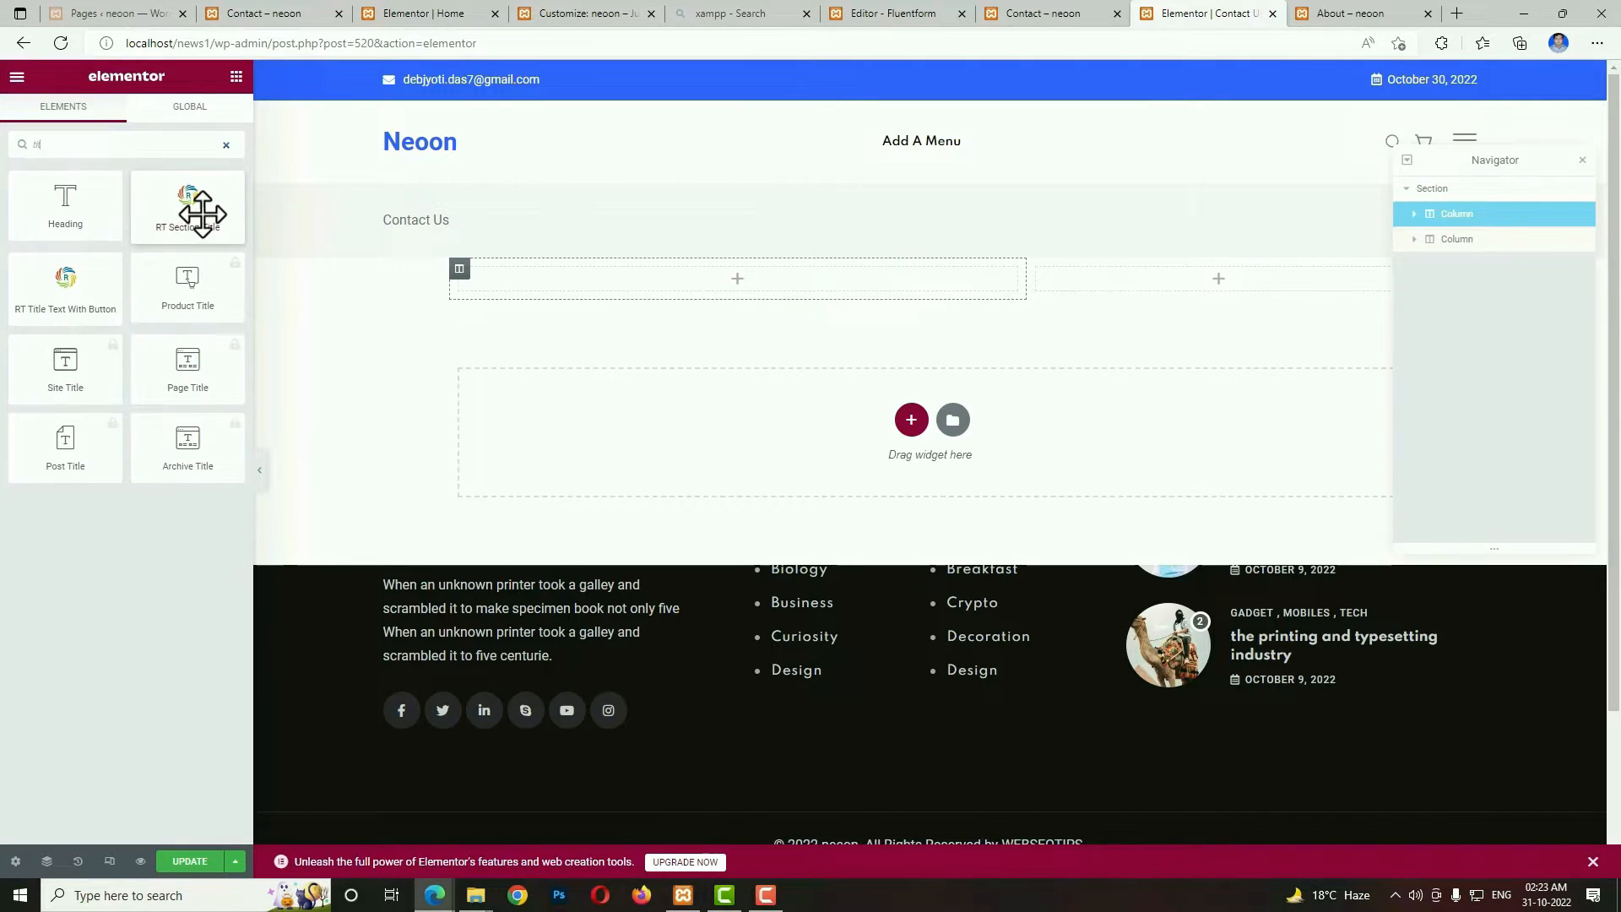
pyautogui.moveTo(201, 213); pyautogui.dragTo(555, 277)
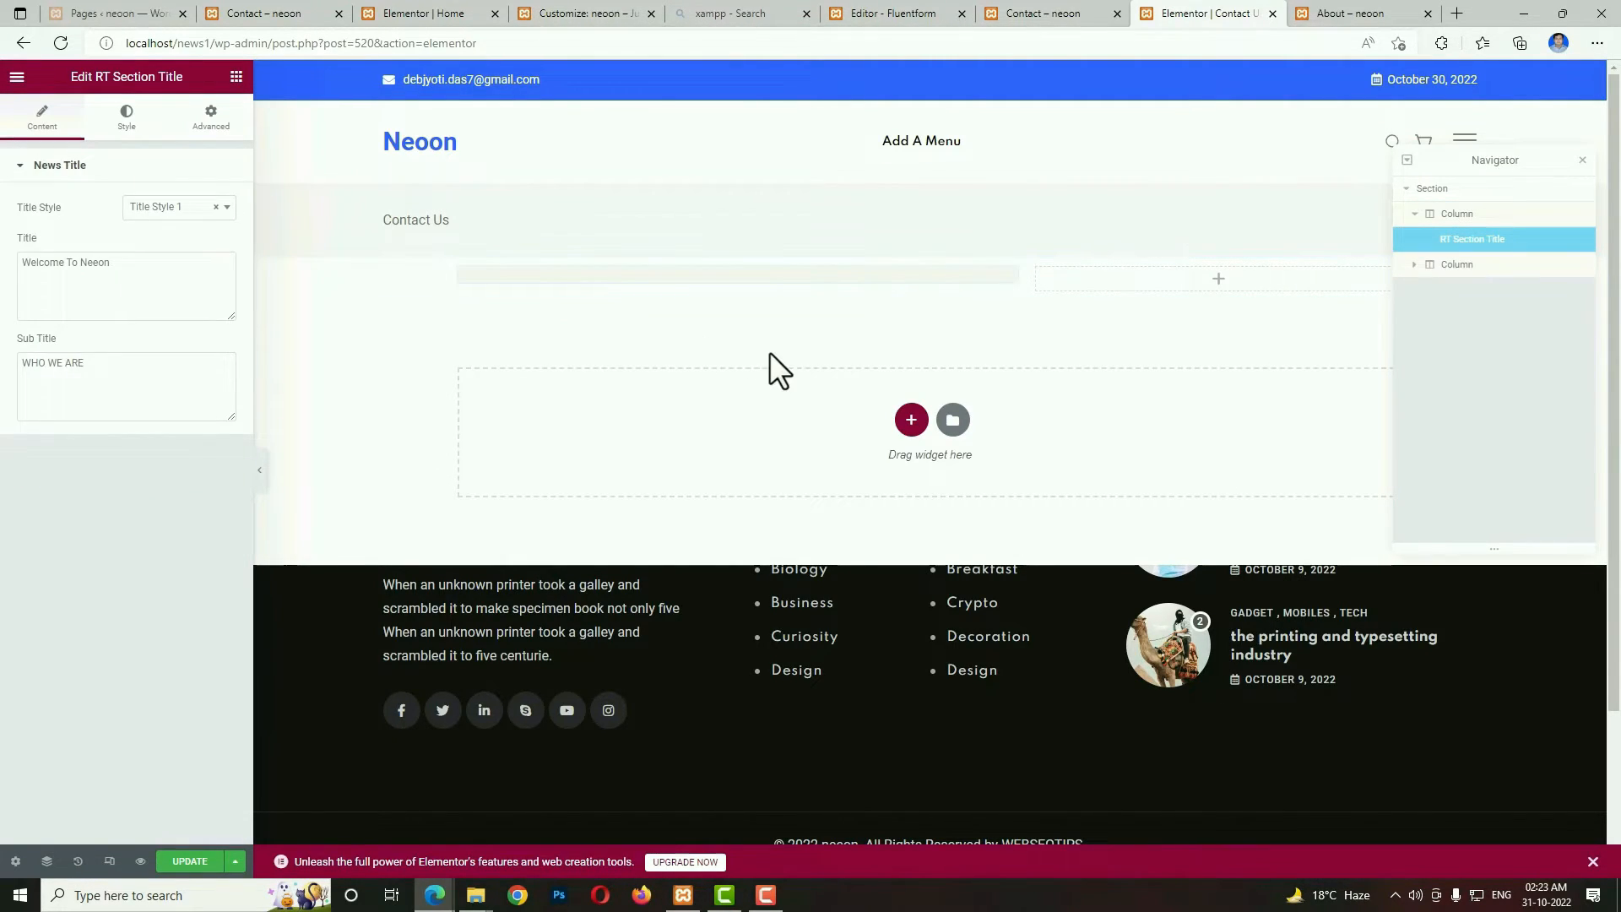
pyautogui.click(161, 207)
pyautogui.click(163, 276)
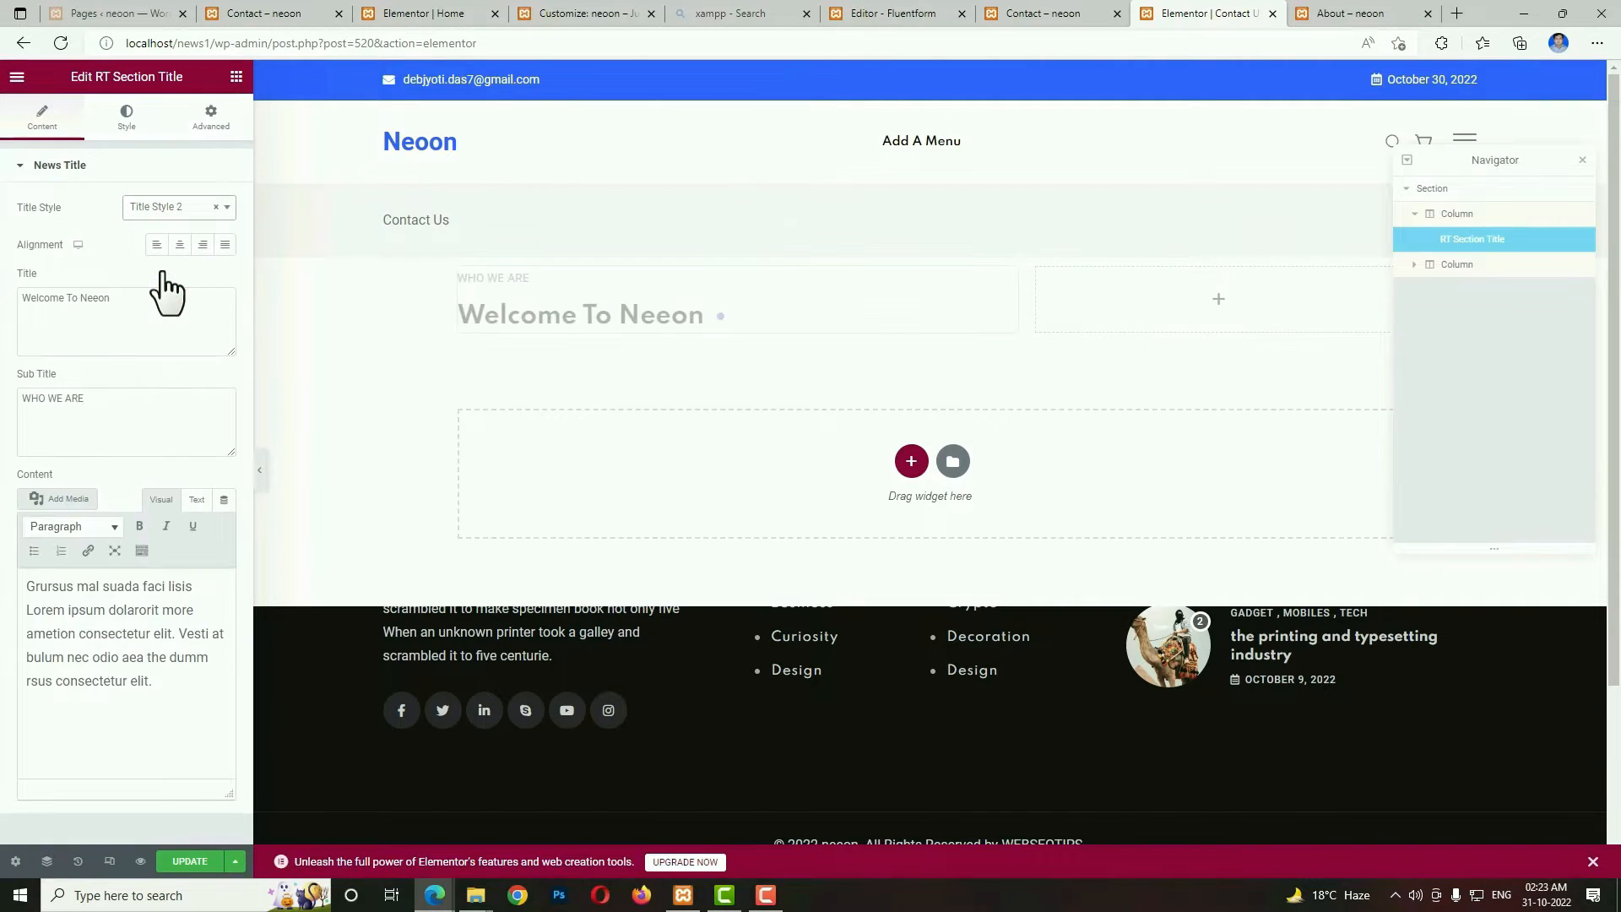
# Set the widget's title to "Office Information" and its subtitle to "HOW MAY WE HELP YOU".
pyautogui.tripleClick(186, 319)
pyautogui.write('Office Information')
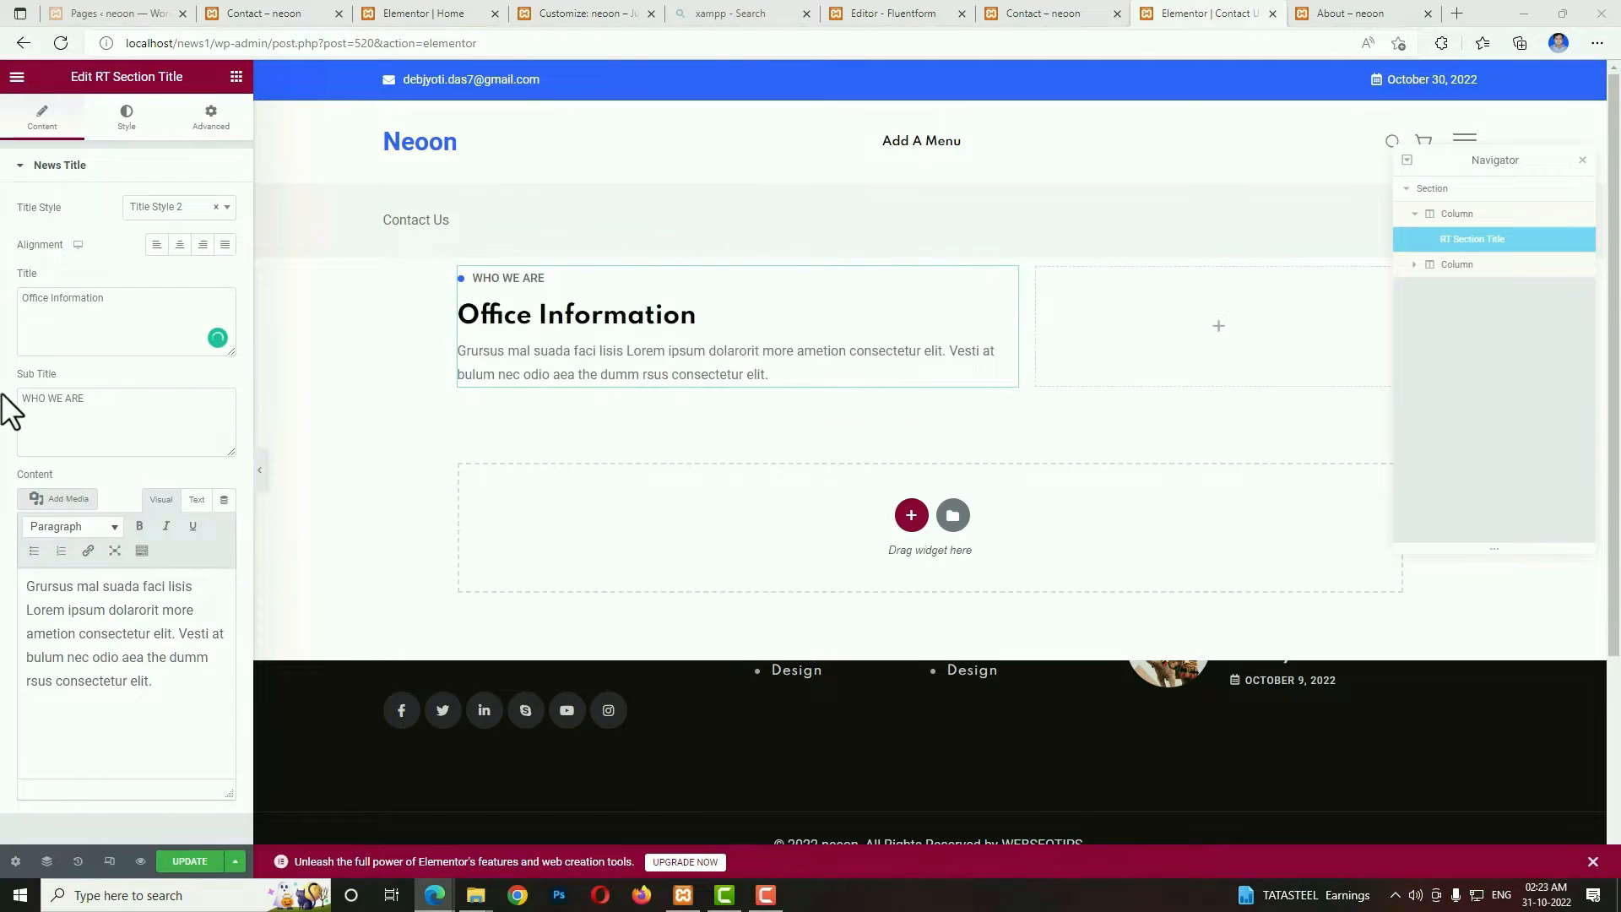
pyautogui.click(109, 398)
pyautogui.tripleClick(110, 398)
pyautogui.write('HOW MAY WE HELP YOU')
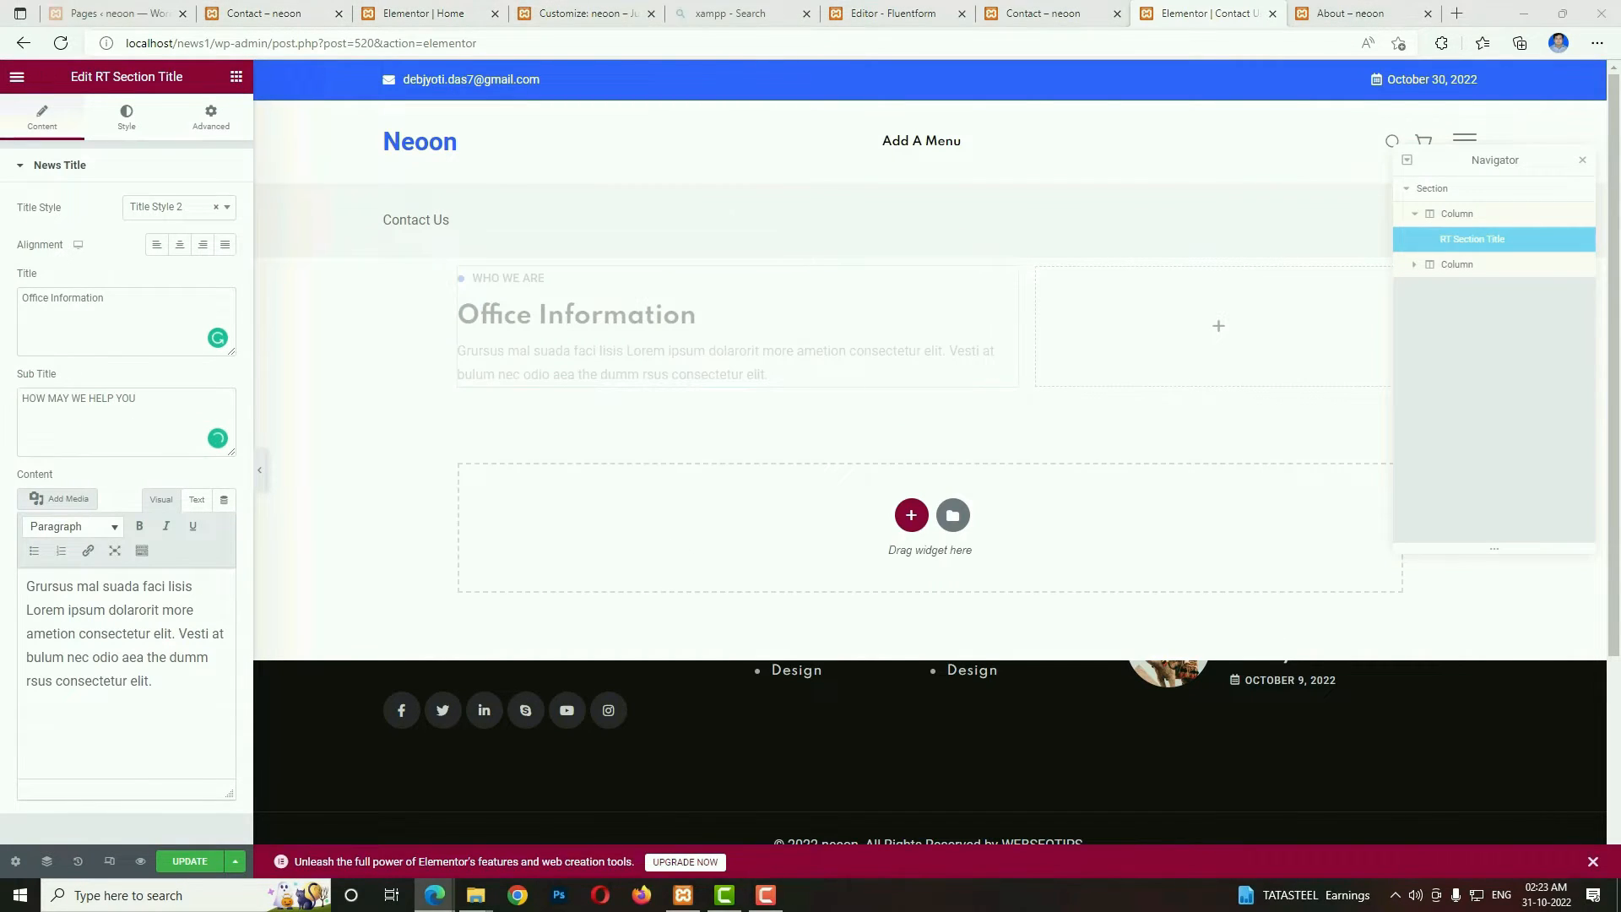
# Replace the Office Information widget's content with the paragraph beginning "When an unknown printer took a galley of type".
pyautogui.tripleClick(138, 681)
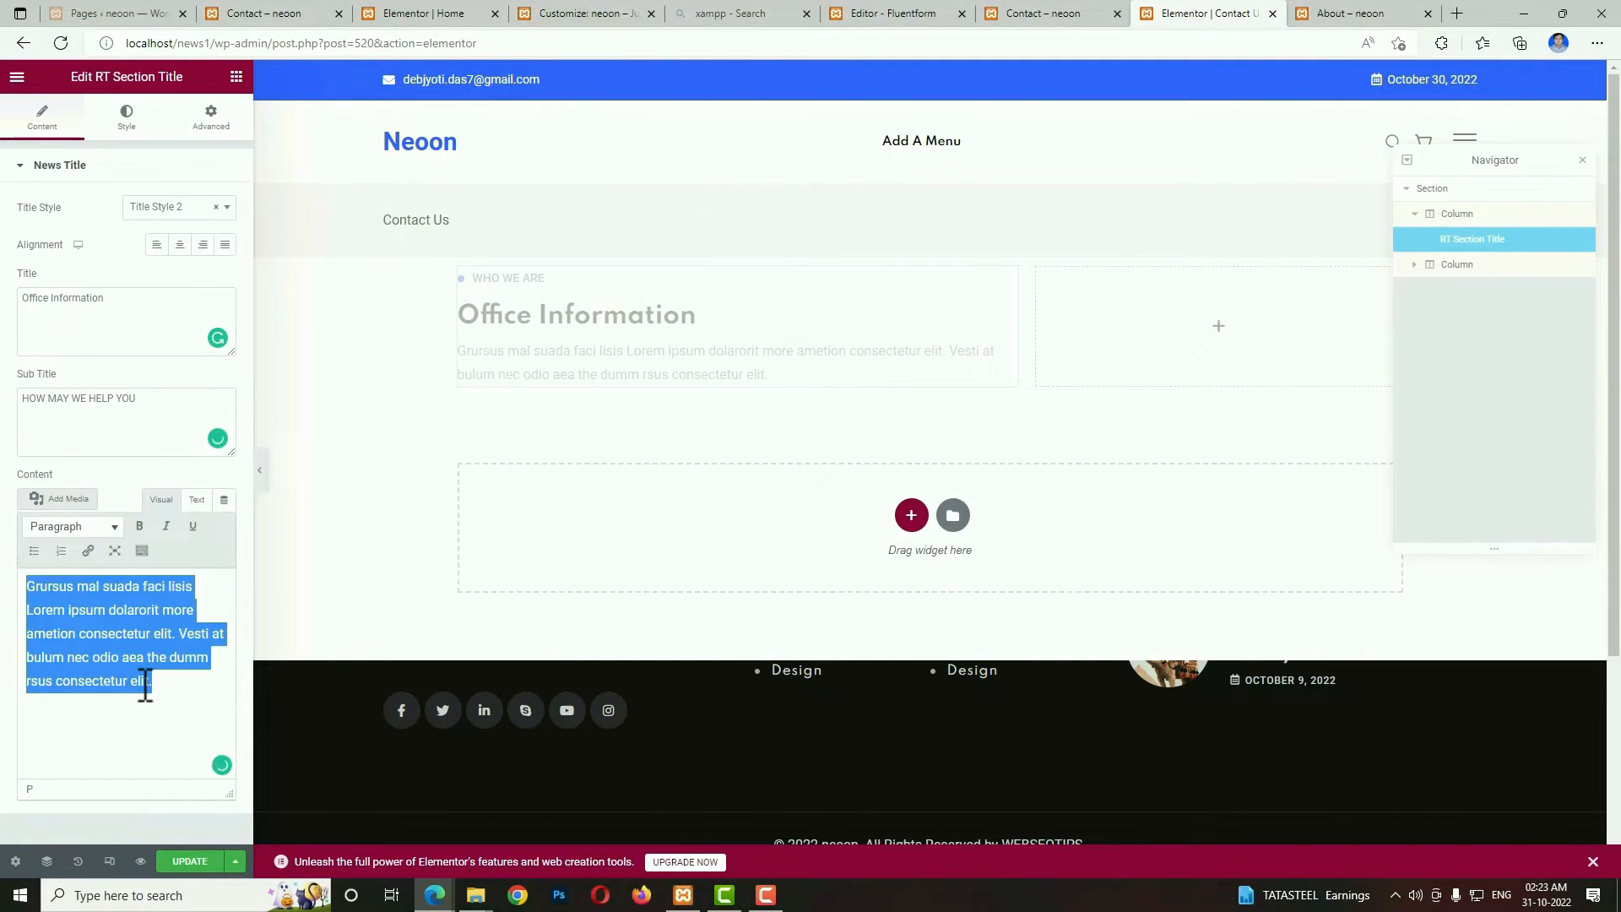
pyautogui.write('Mhen an unknown printer took a galley of type and scrambled it to make a type specimen book. It has survived not only five centuries, but also the leap into remaining essentially unchanged.')
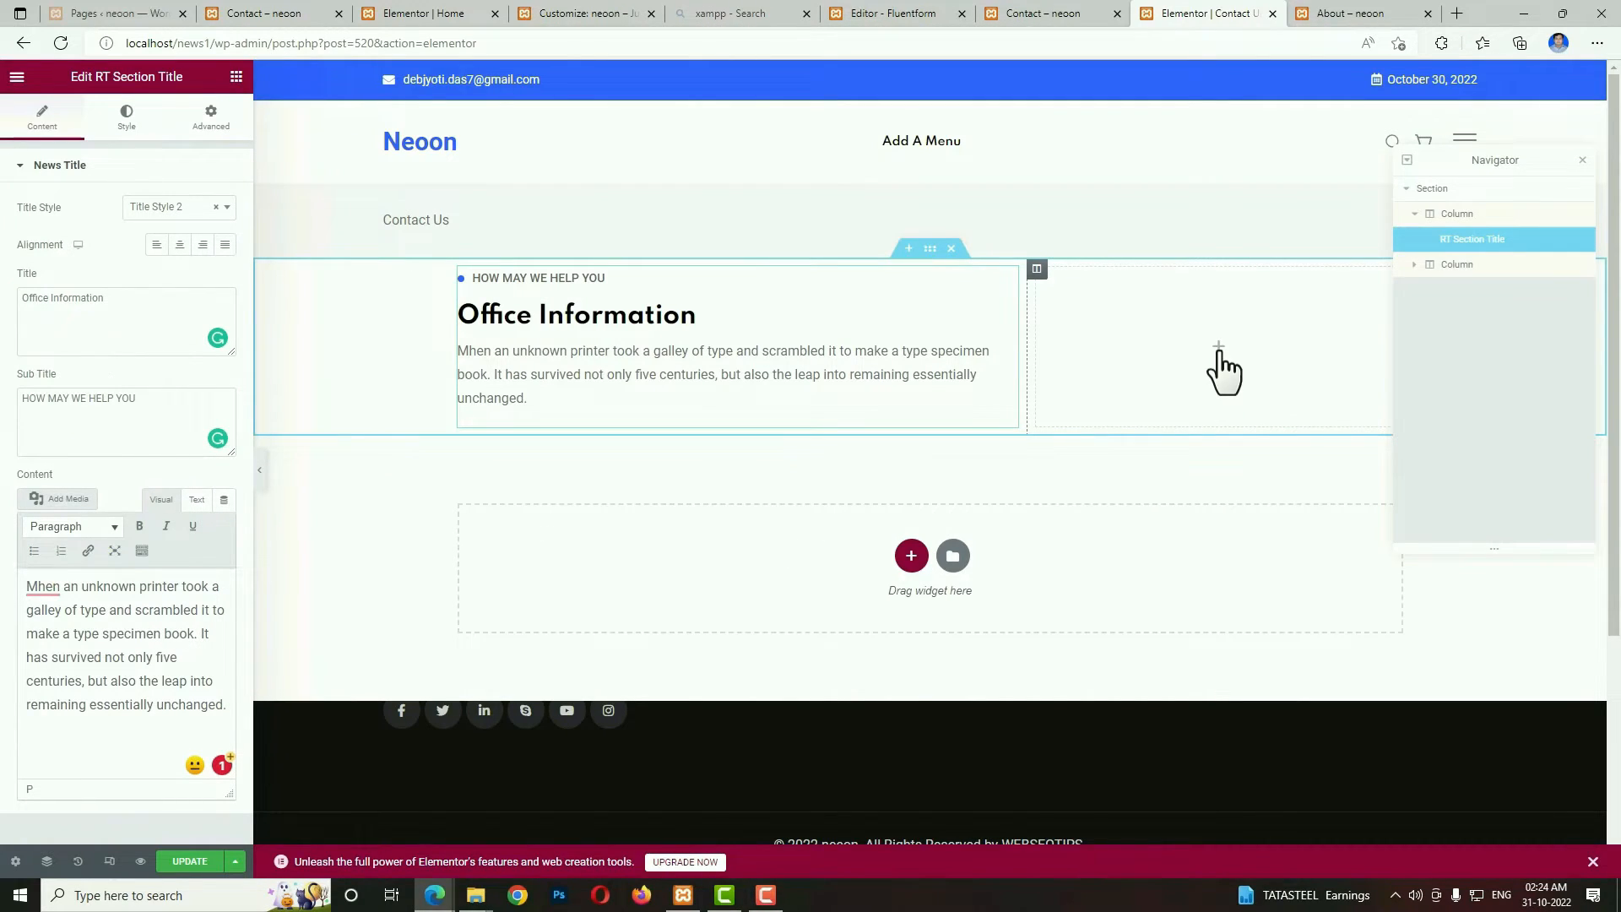
# Add a Fluent Forms widget to the empty second column, using Contact Form Demo (1) with its labels hidden.
pyautogui.click(1219, 346)
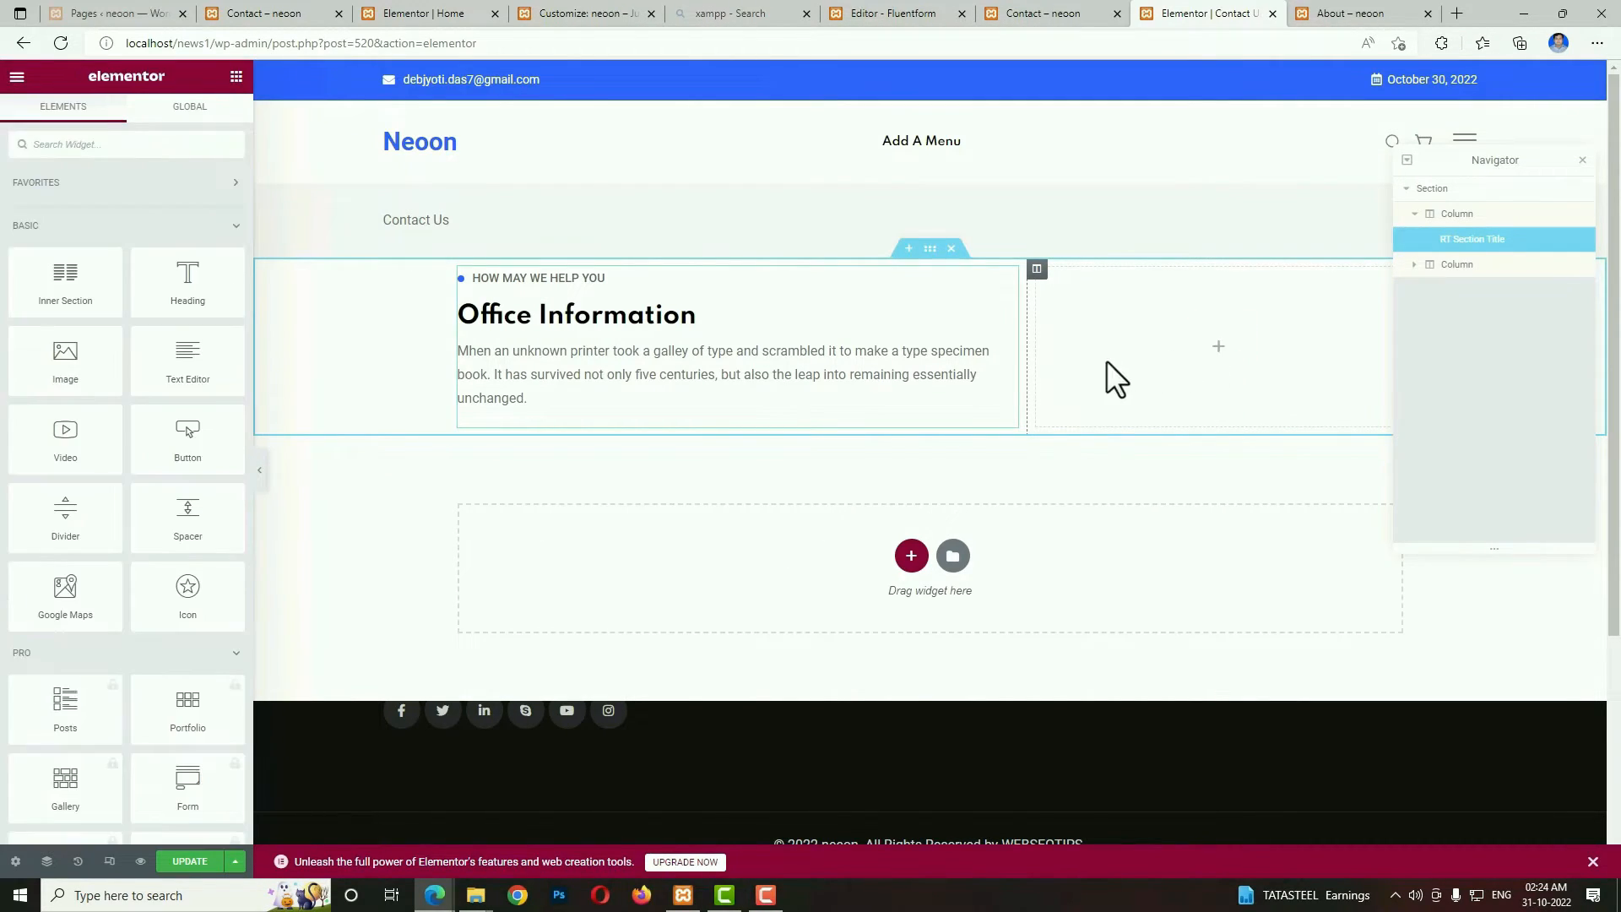
pyautogui.click(157, 152)
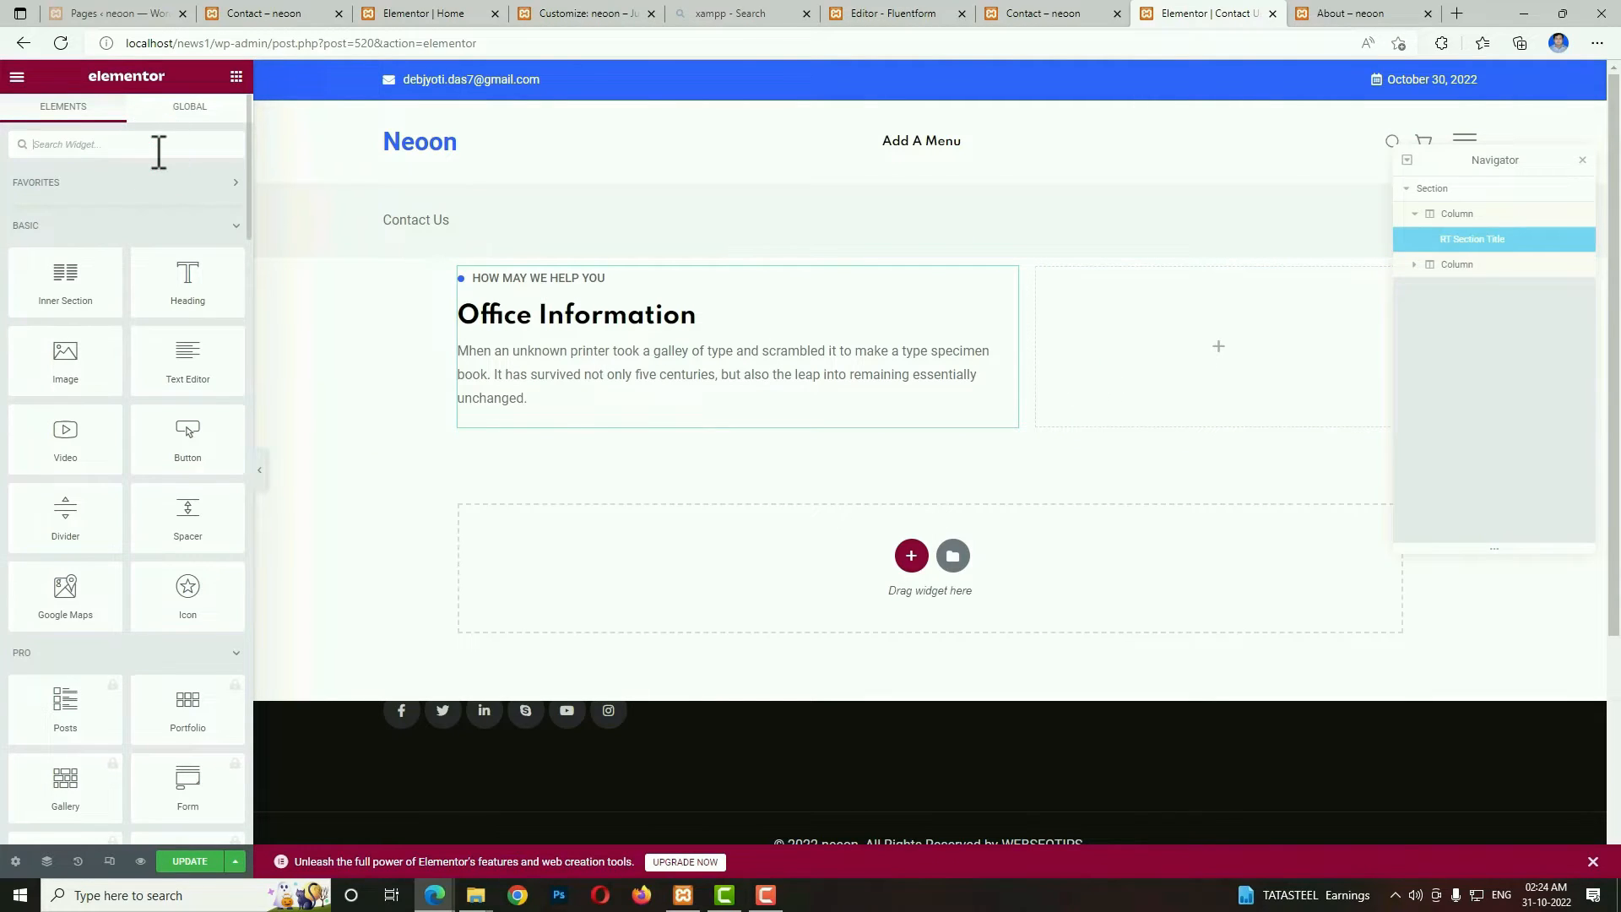
pyautogui.write('for')
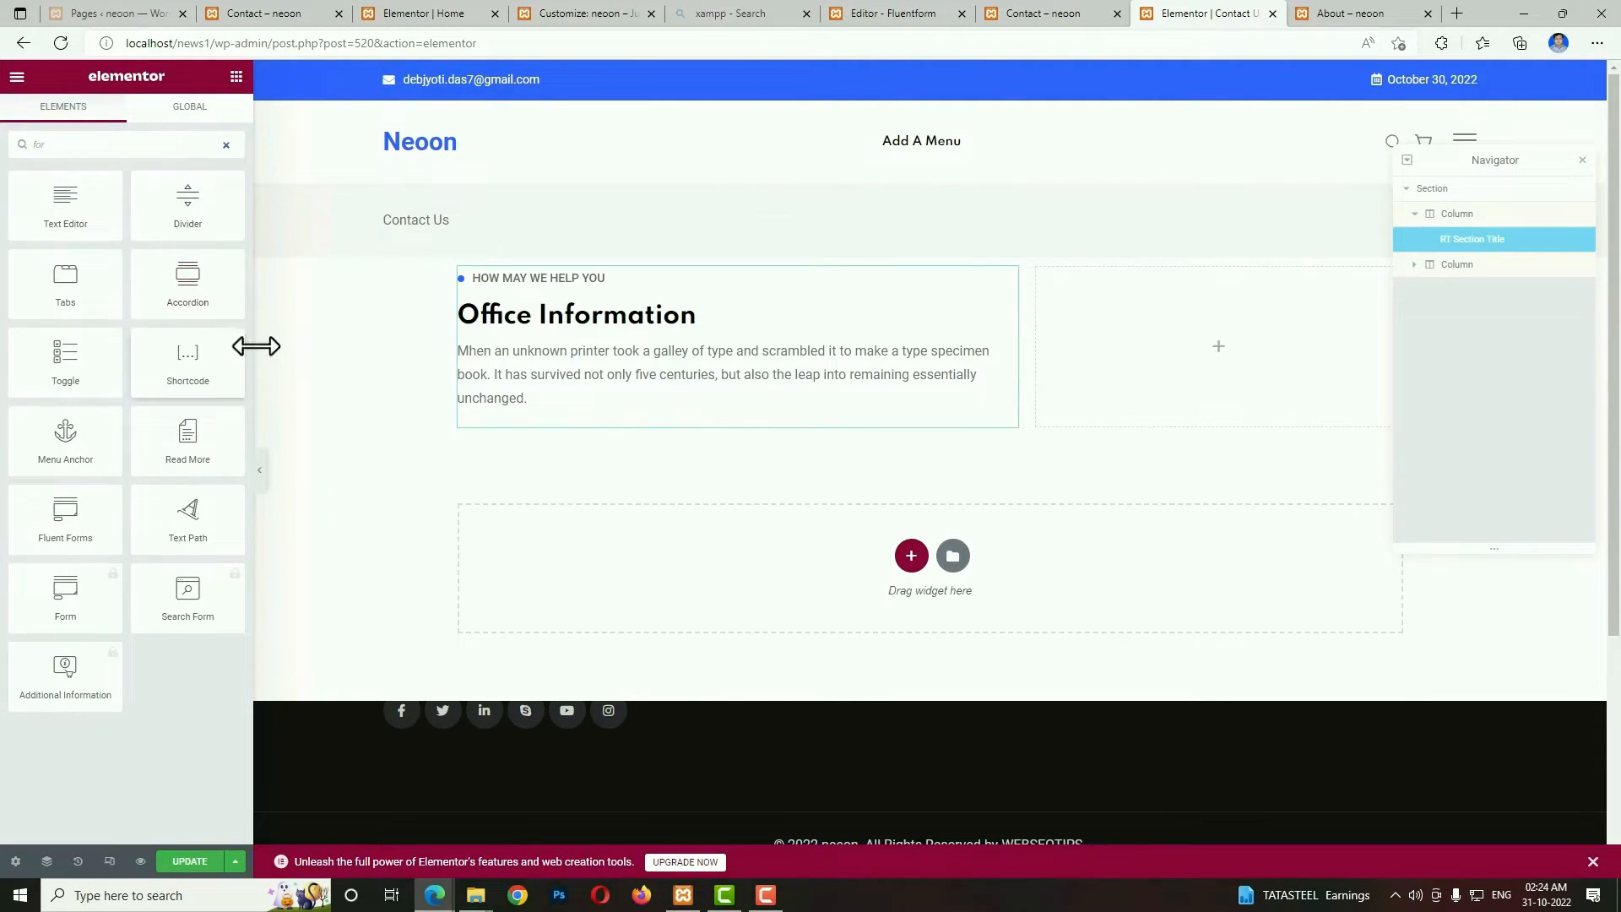
pyautogui.moveTo(63, 511); pyautogui.dragTo(1265, 358)
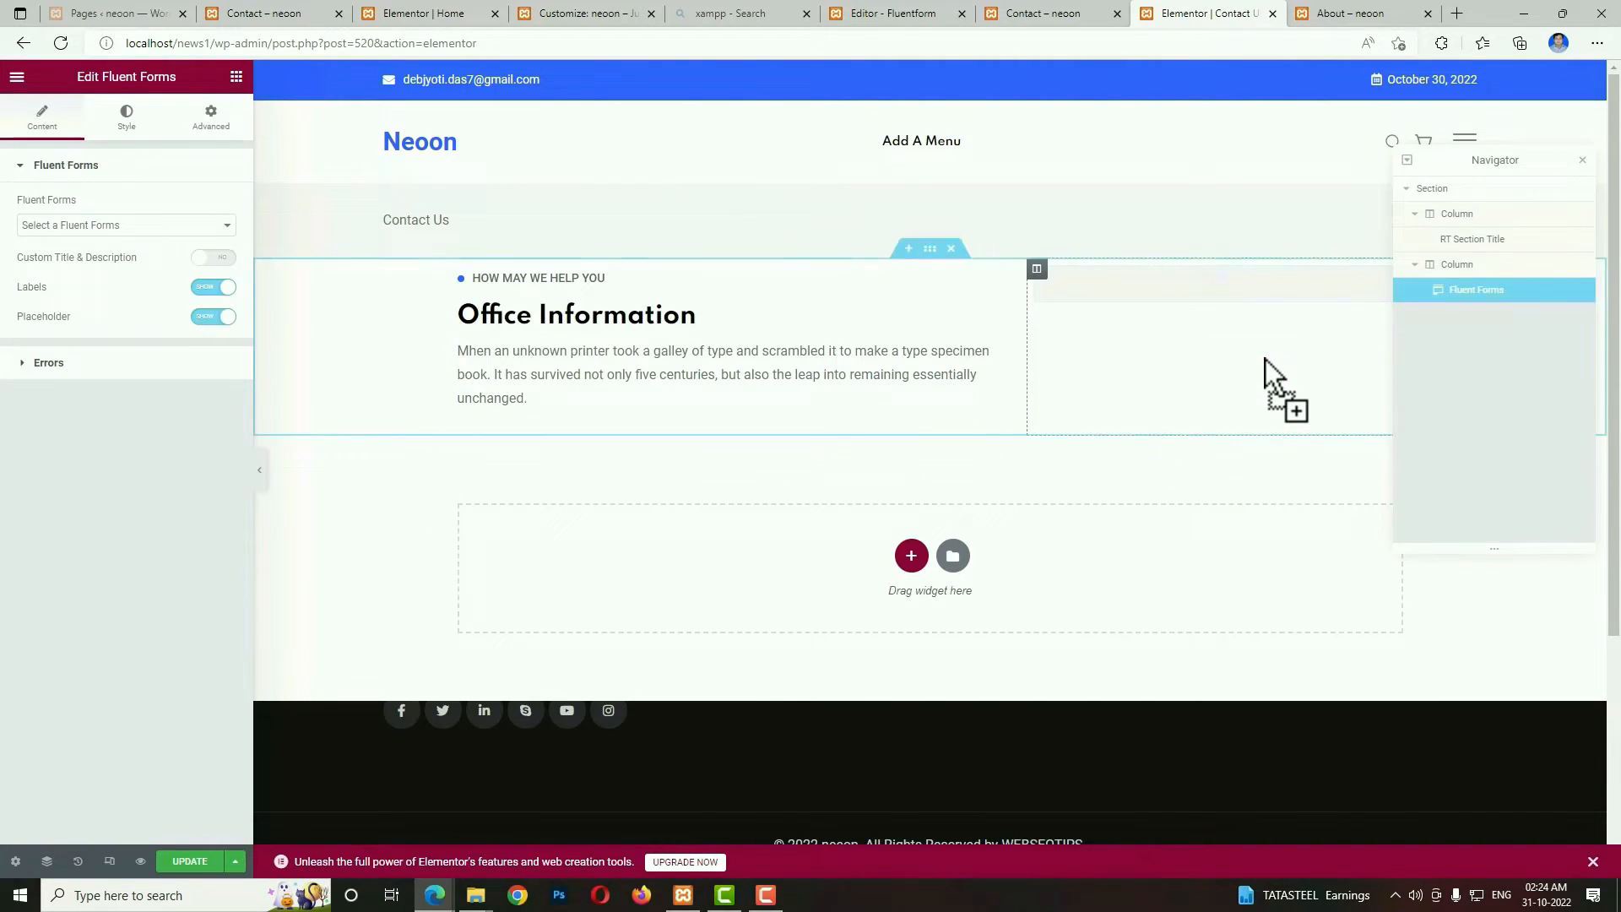
pyautogui.click(148, 226)
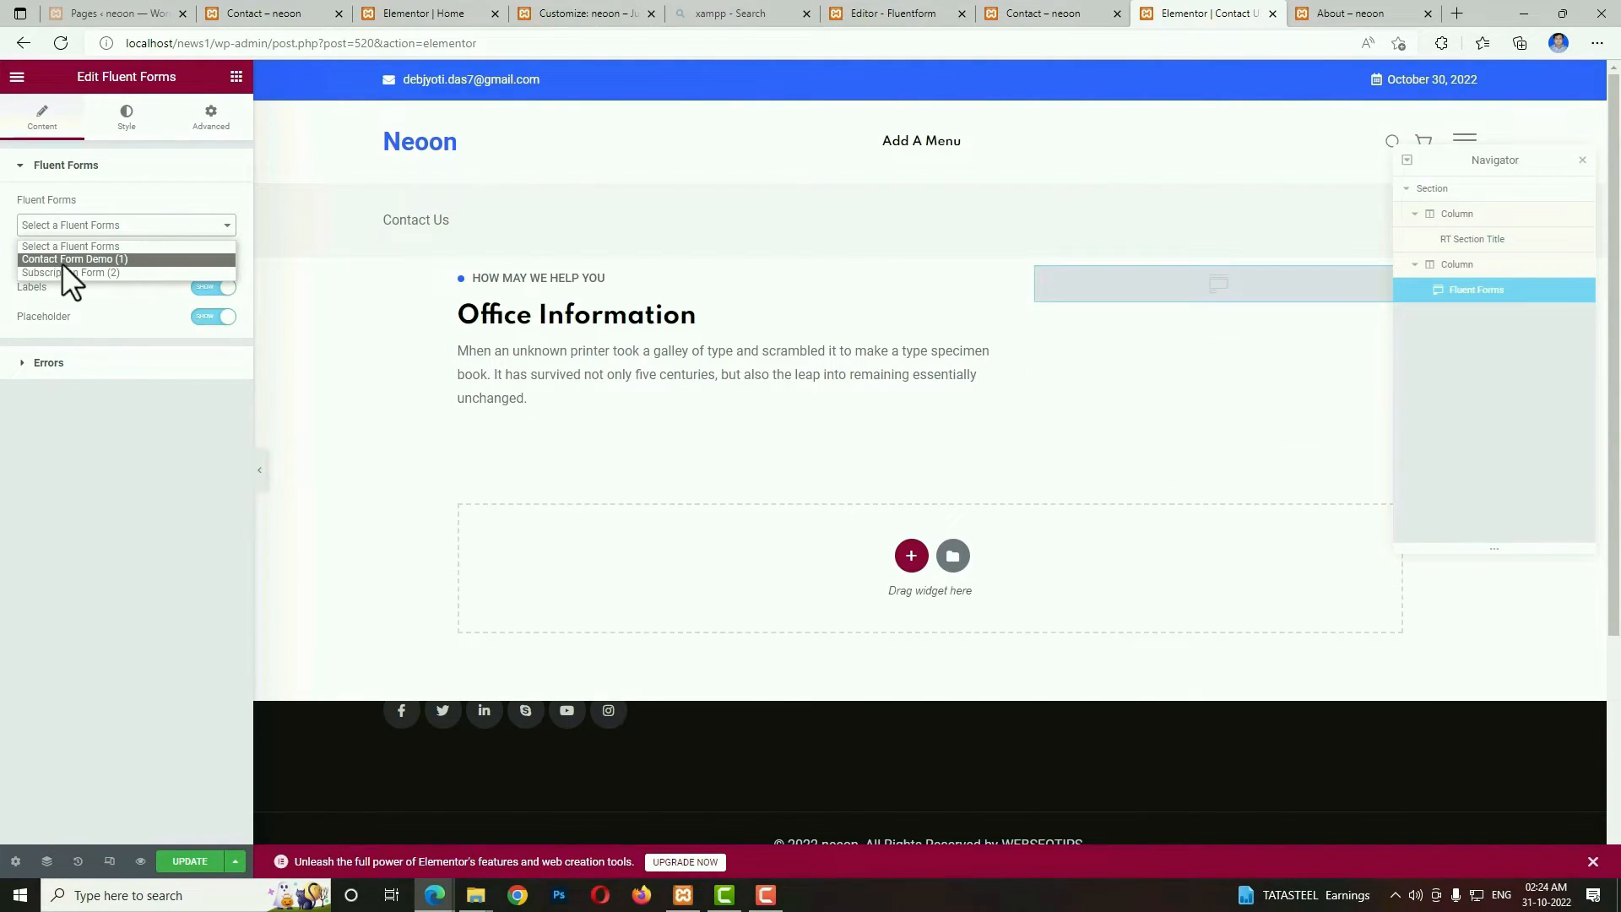
pyautogui.click(109, 260)
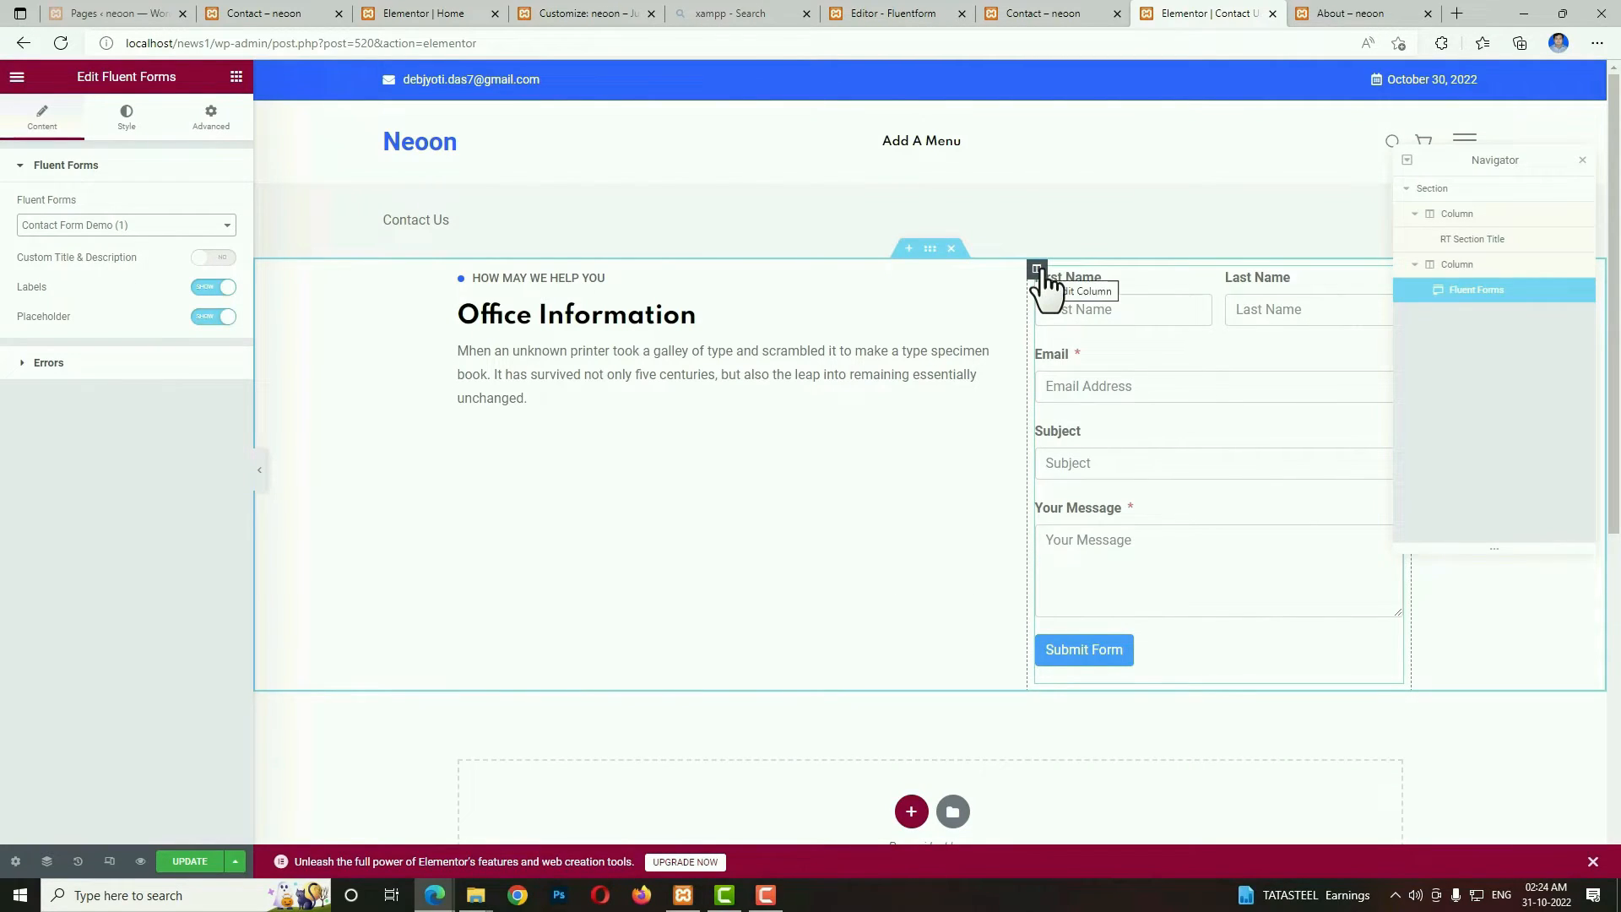
pyautogui.click(211, 288)
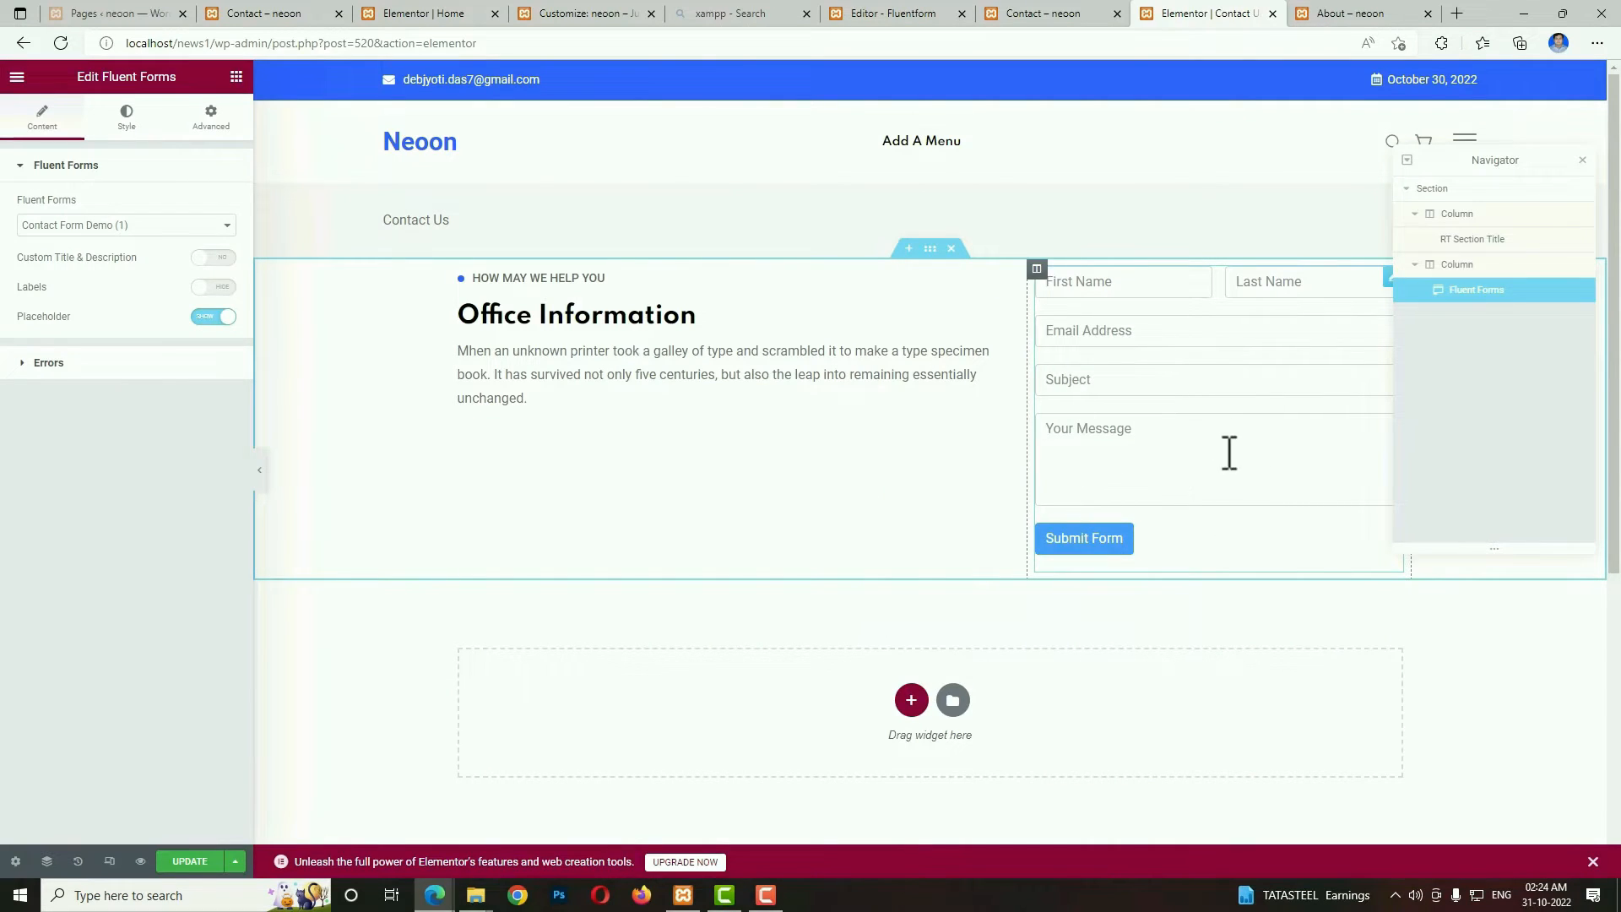
# Add an RT Section Title above the form with the title "Leave A Message" copied from the finished Contact page, and clear its subtitle.
pyautogui.click(1037, 7)
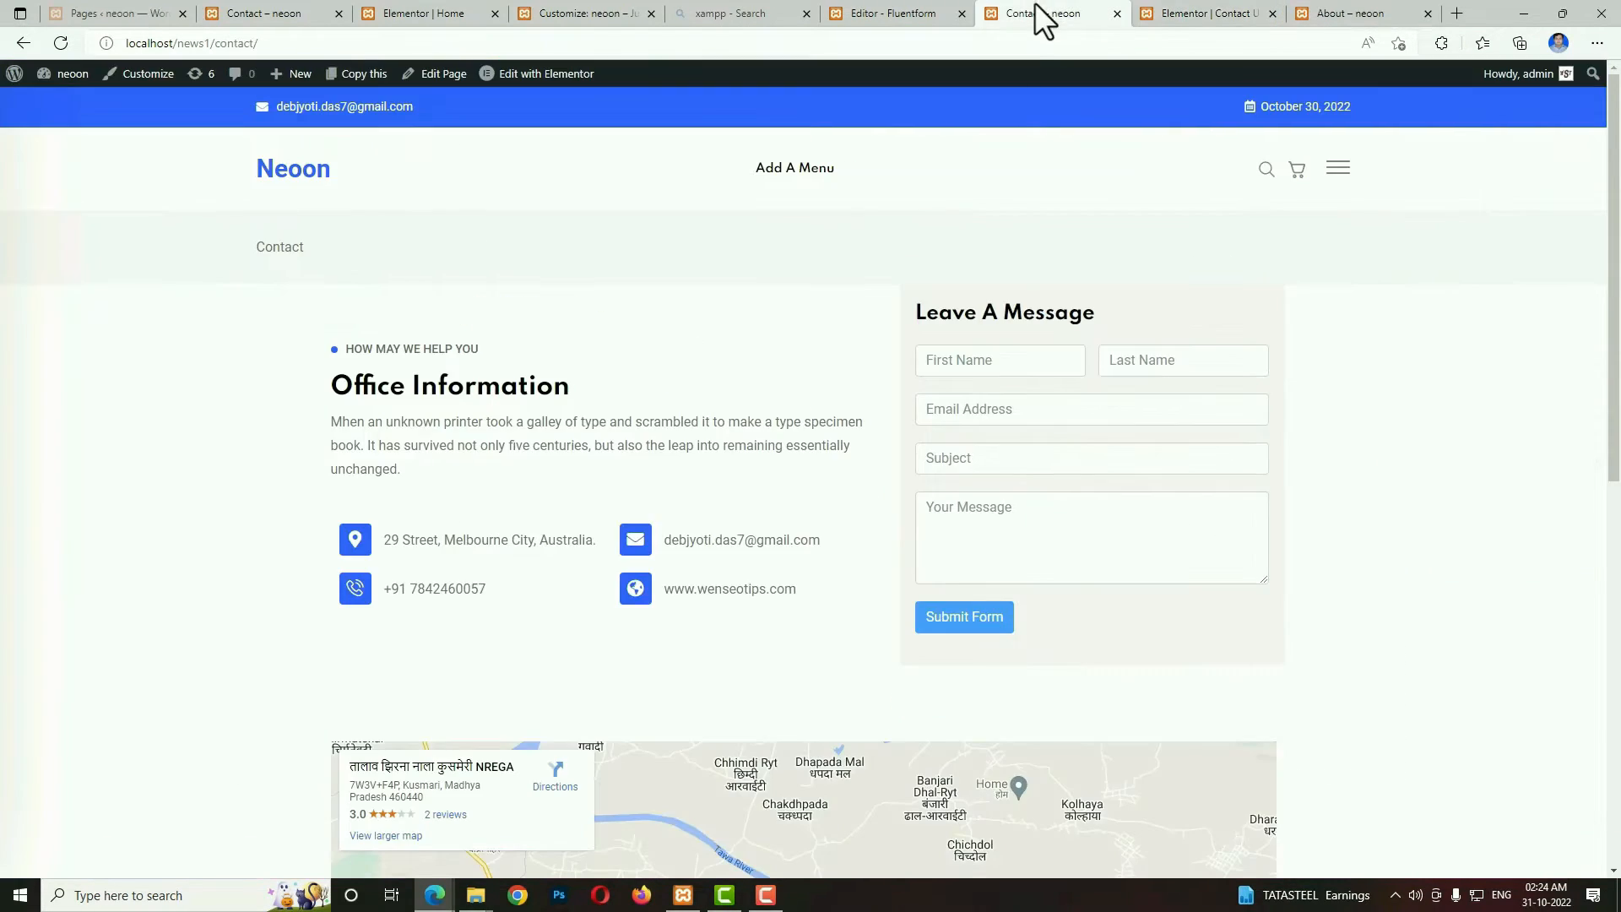
pyautogui.moveTo(1094, 321); pyautogui.dragTo(914, 306)
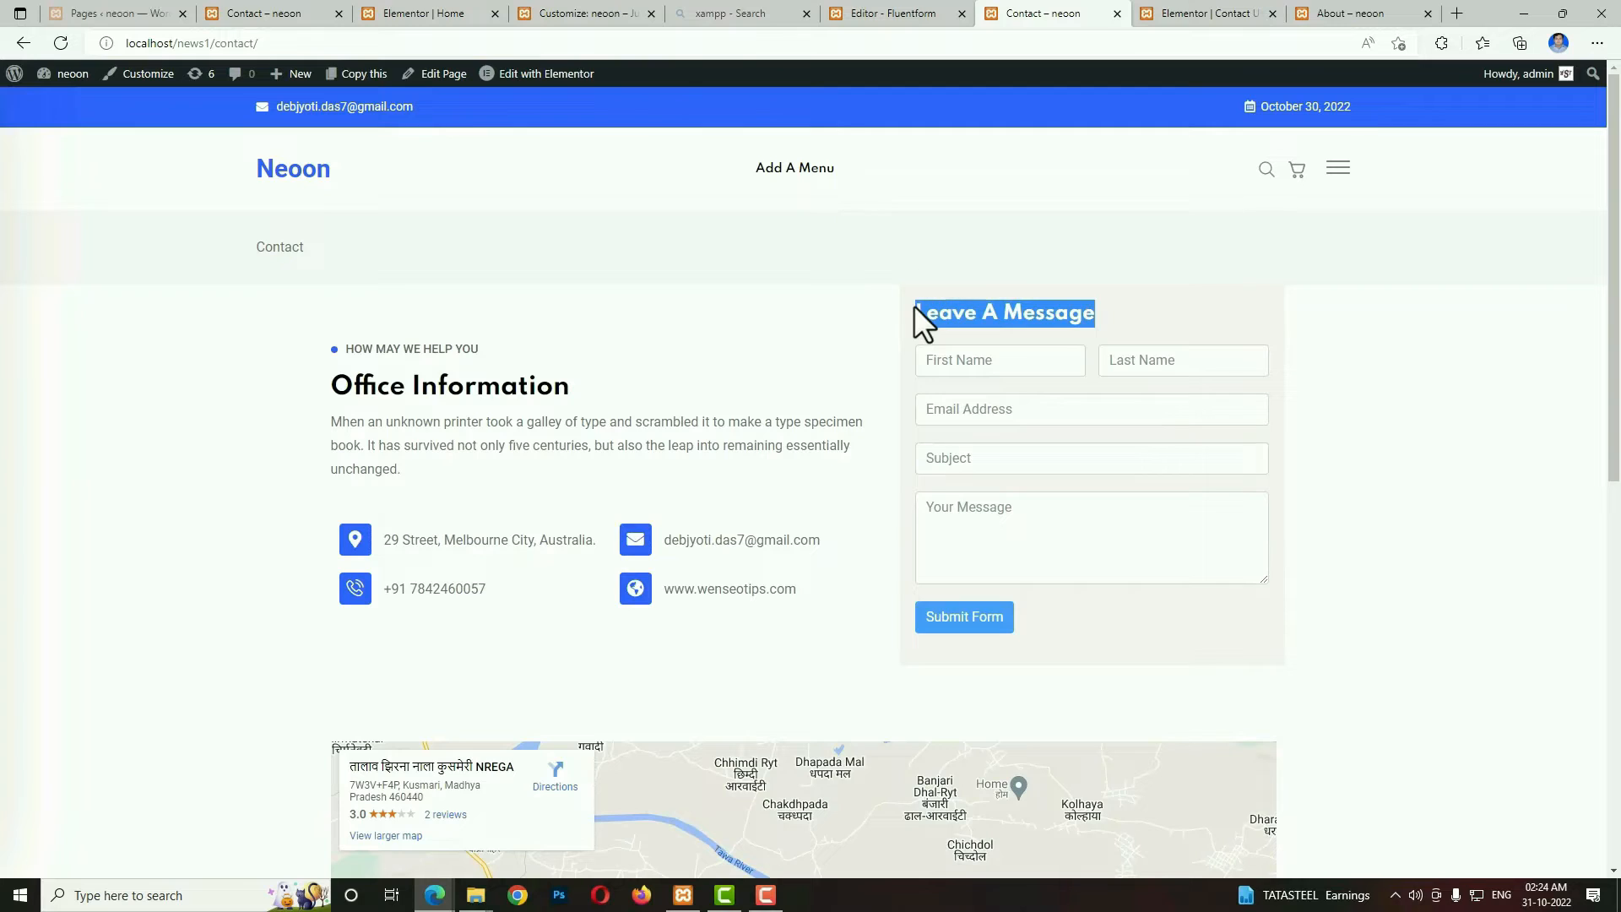
pyautogui.click(1203, 14)
pyautogui.click(235, 77)
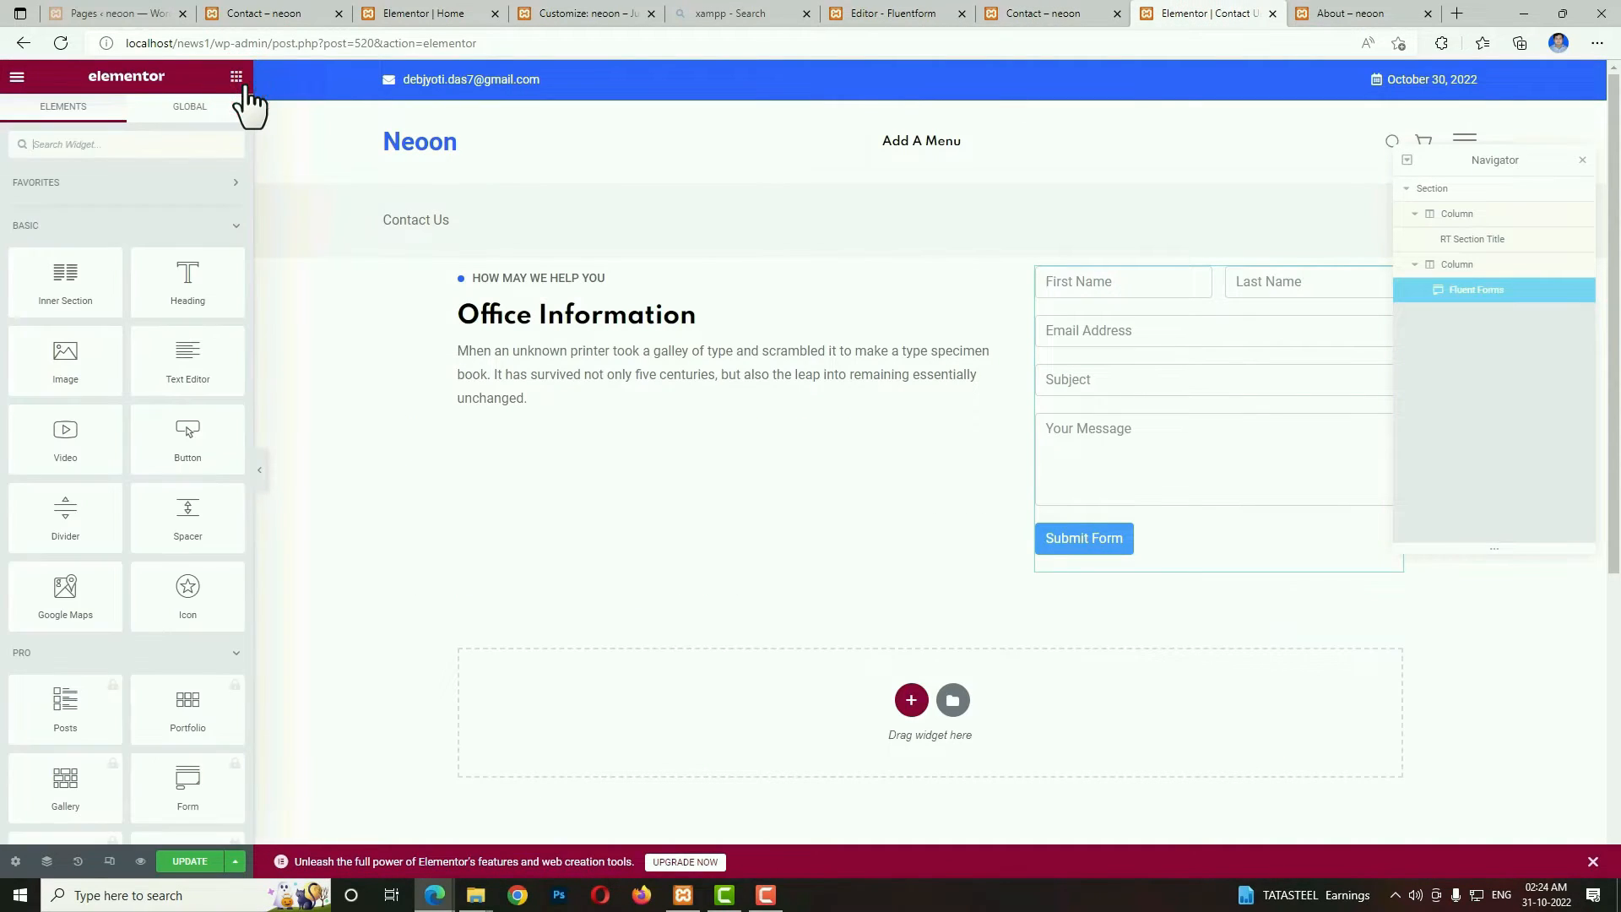
pyautogui.click(178, 145)
pyautogui.write('tit')
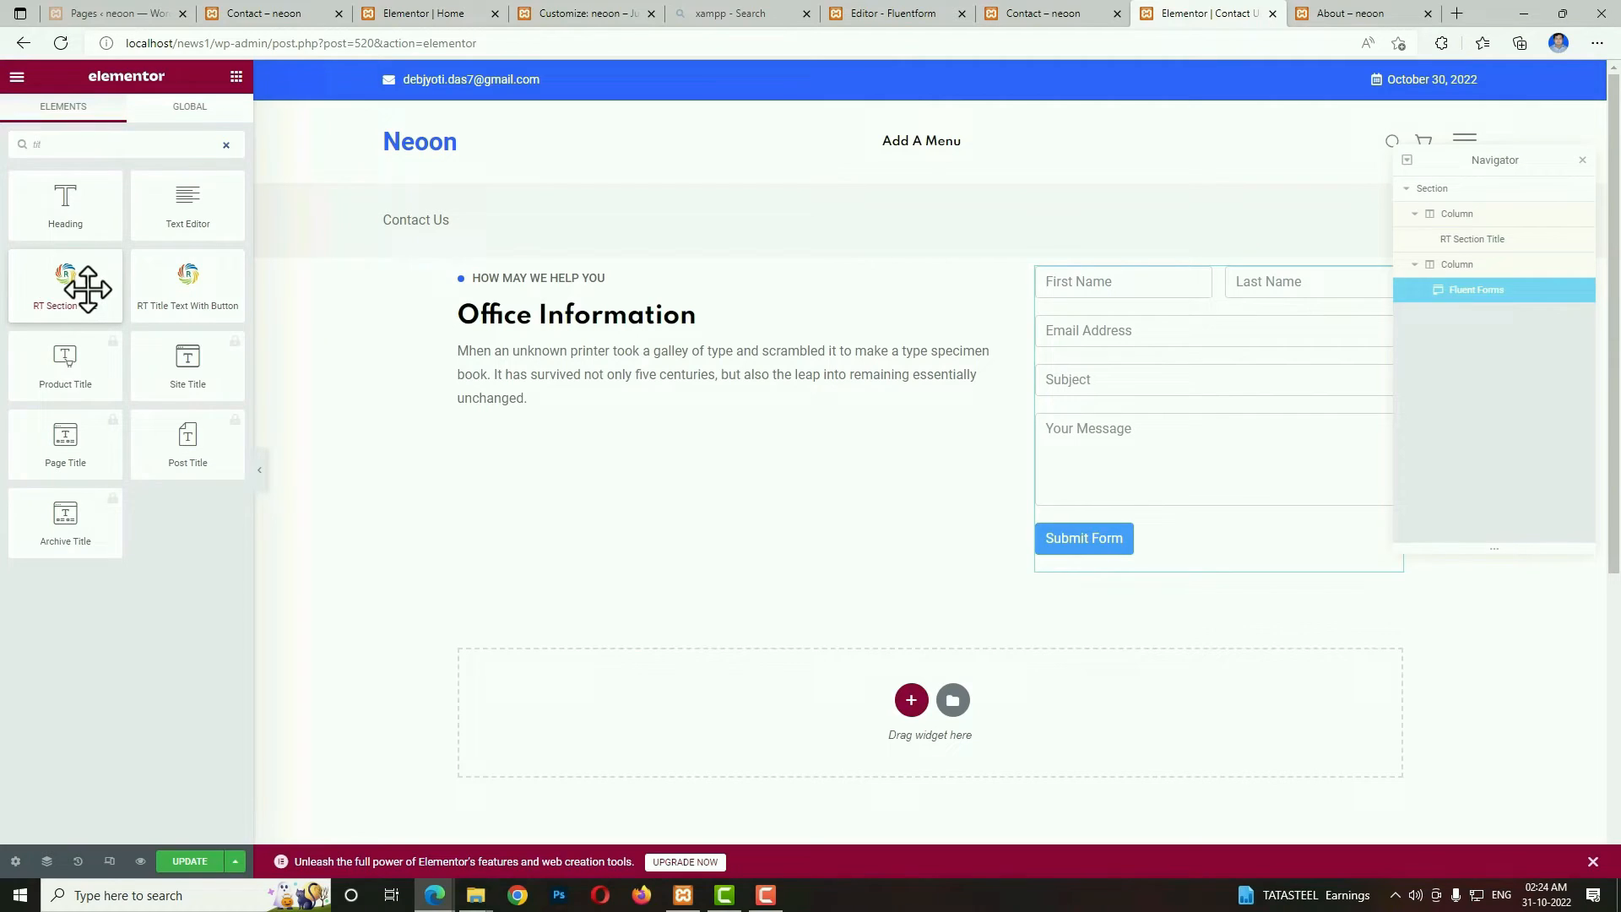
pyautogui.moveTo(88, 288); pyautogui.dragTo(1096, 285)
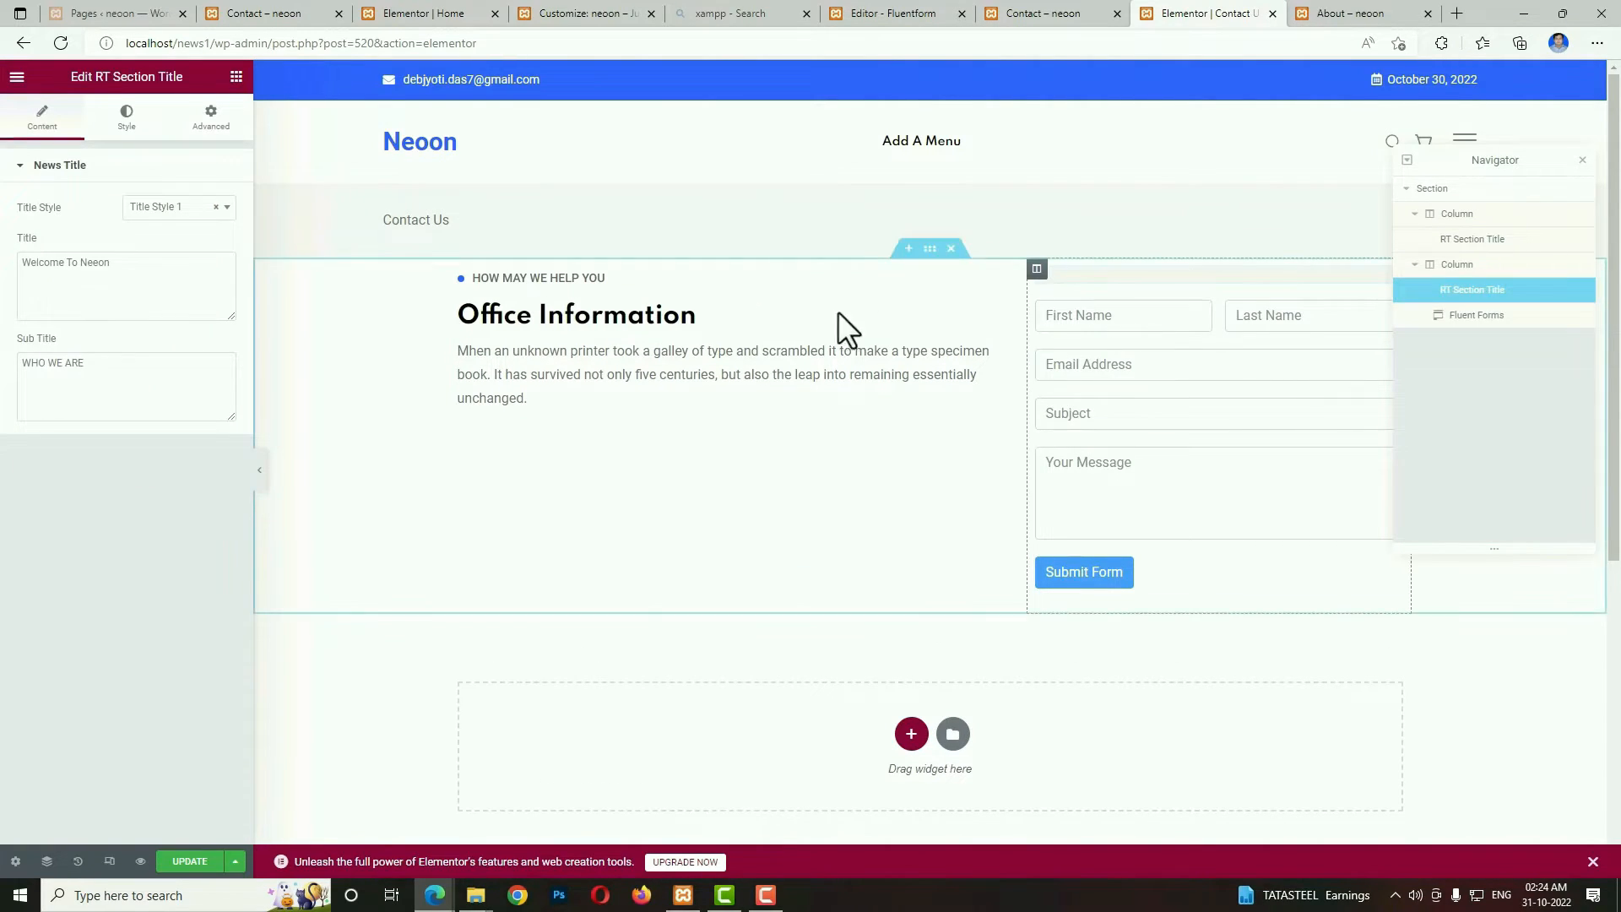
pyautogui.tripleClick(203, 291)
pyautogui.tripleClick(138, 361)
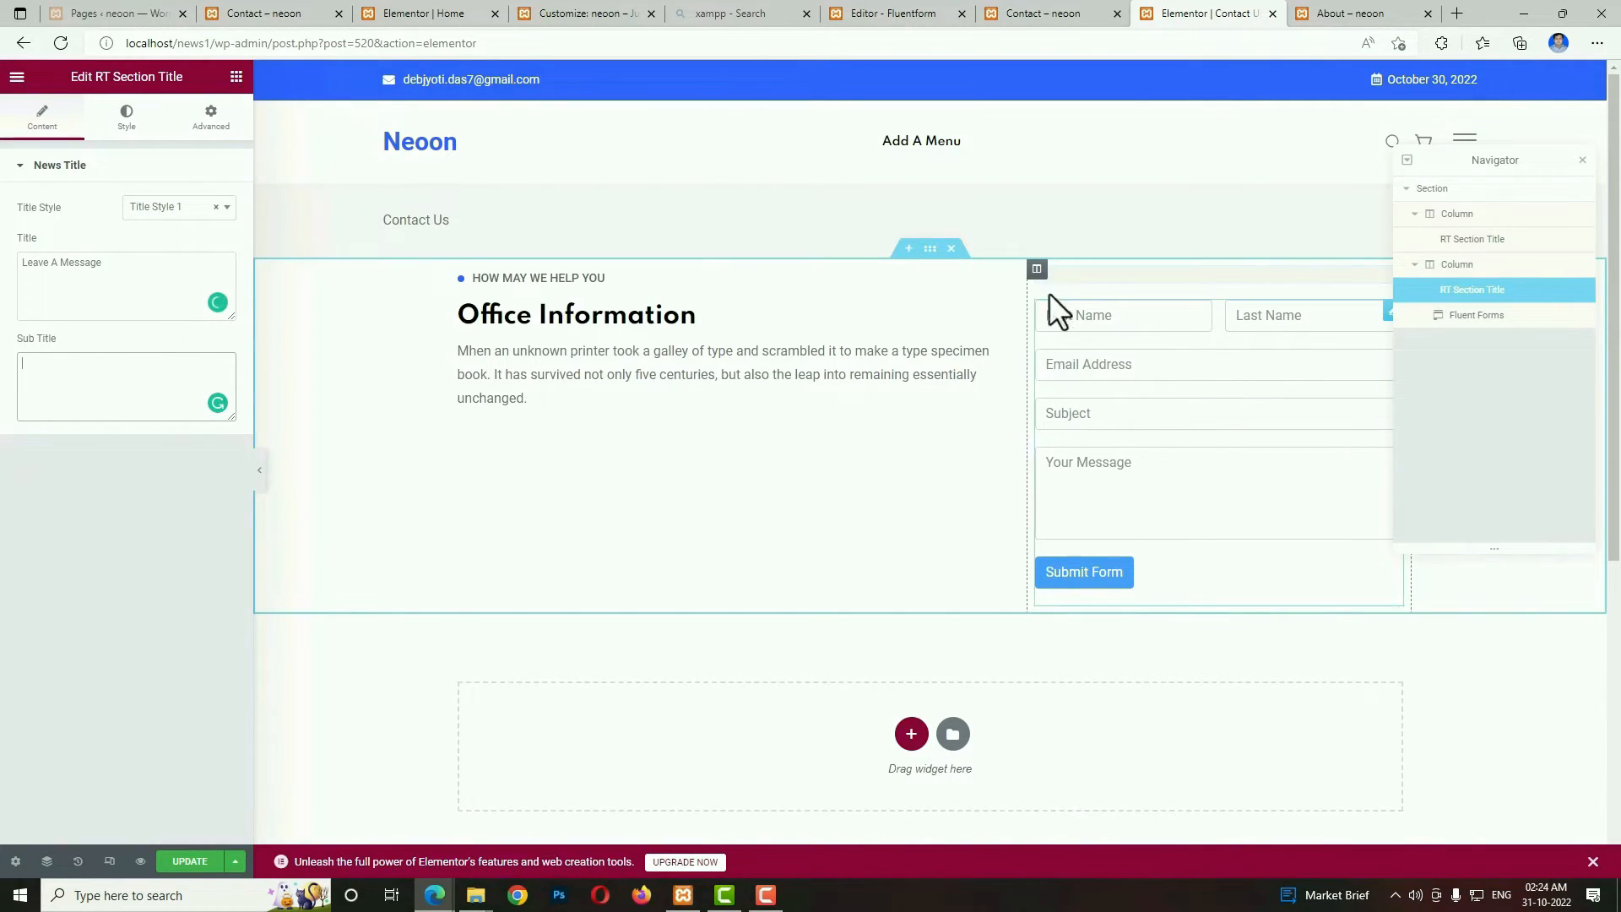
# Set the form column's padding to 20 px on all four sides.
pyautogui.click(1037, 270)
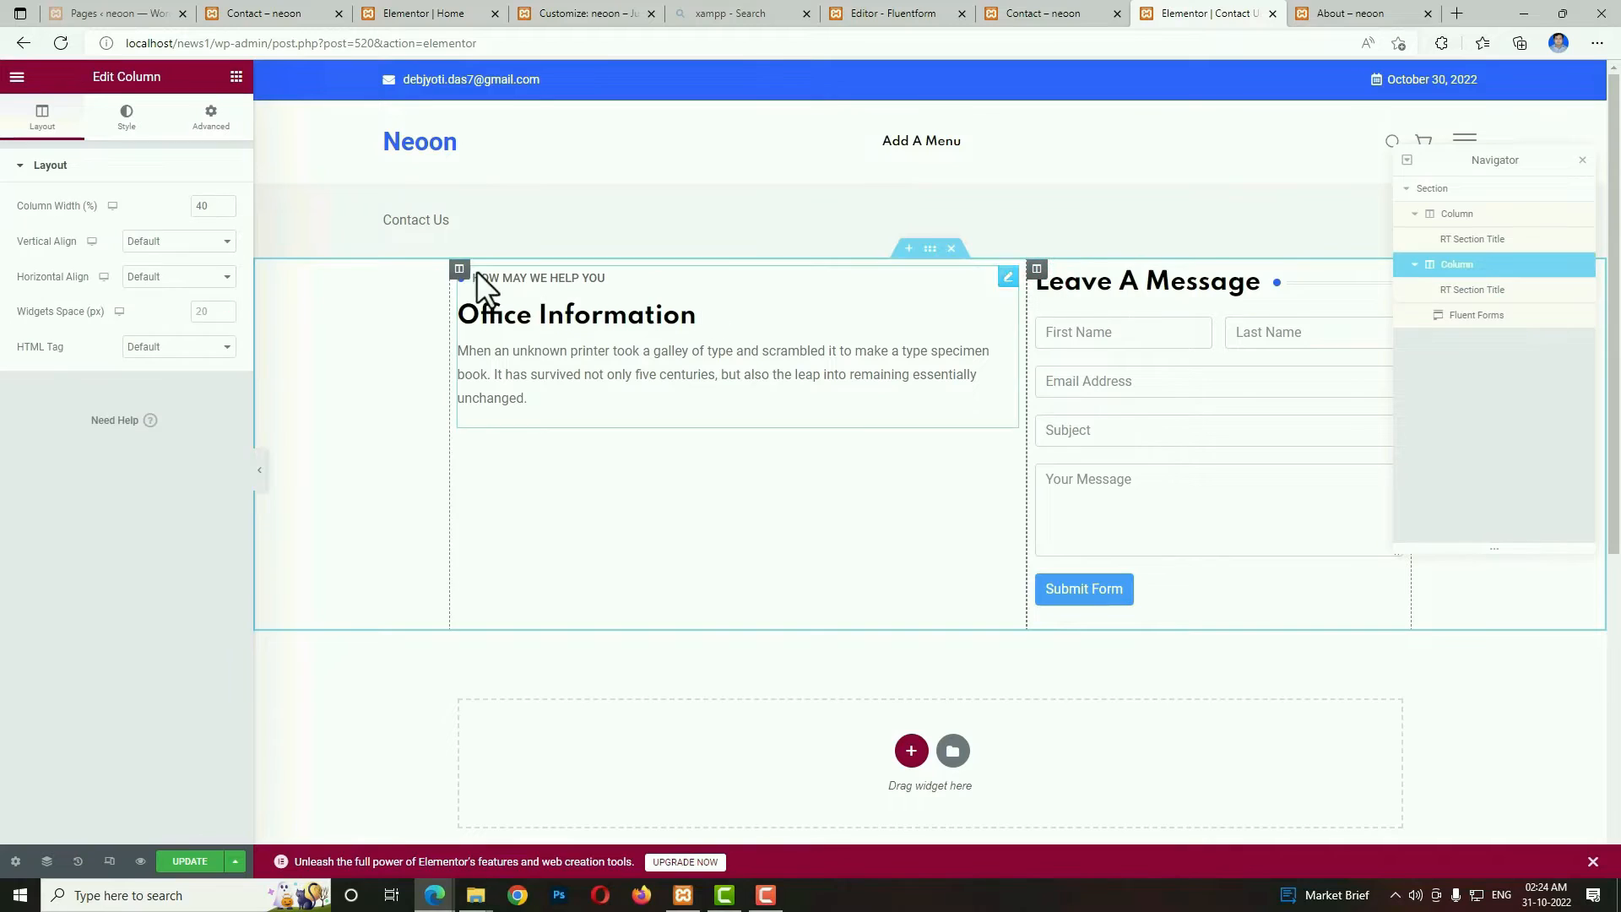
pyautogui.click(211, 115)
pyautogui.click(213, 292)
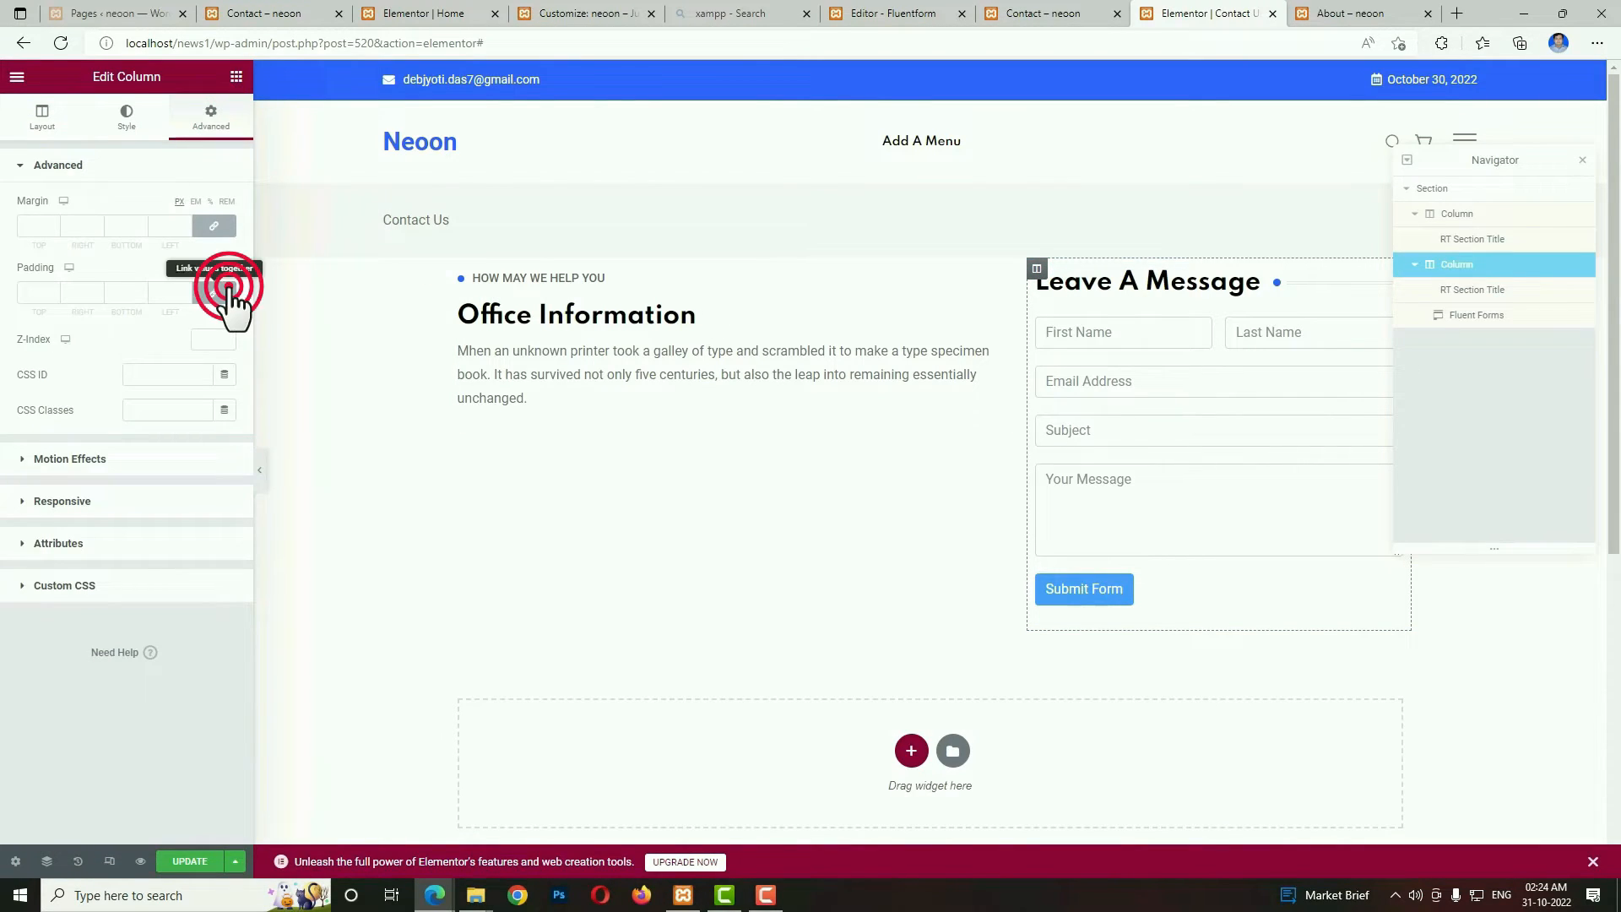
pyautogui.click(32, 291)
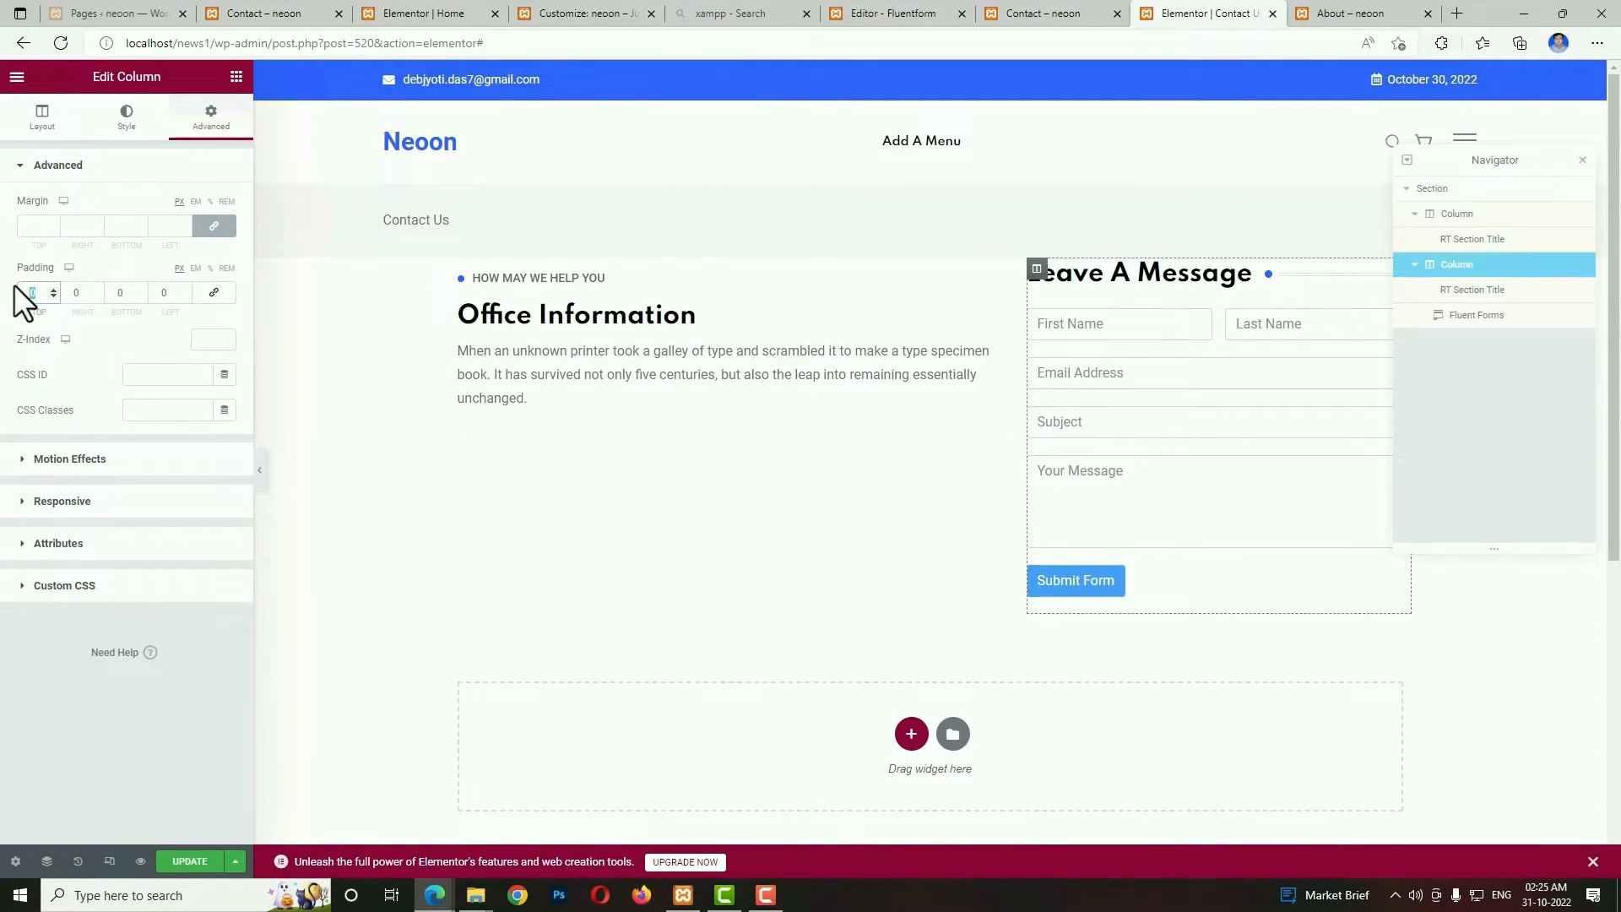
pyautogui.write('40')
pyautogui.click(213, 292)
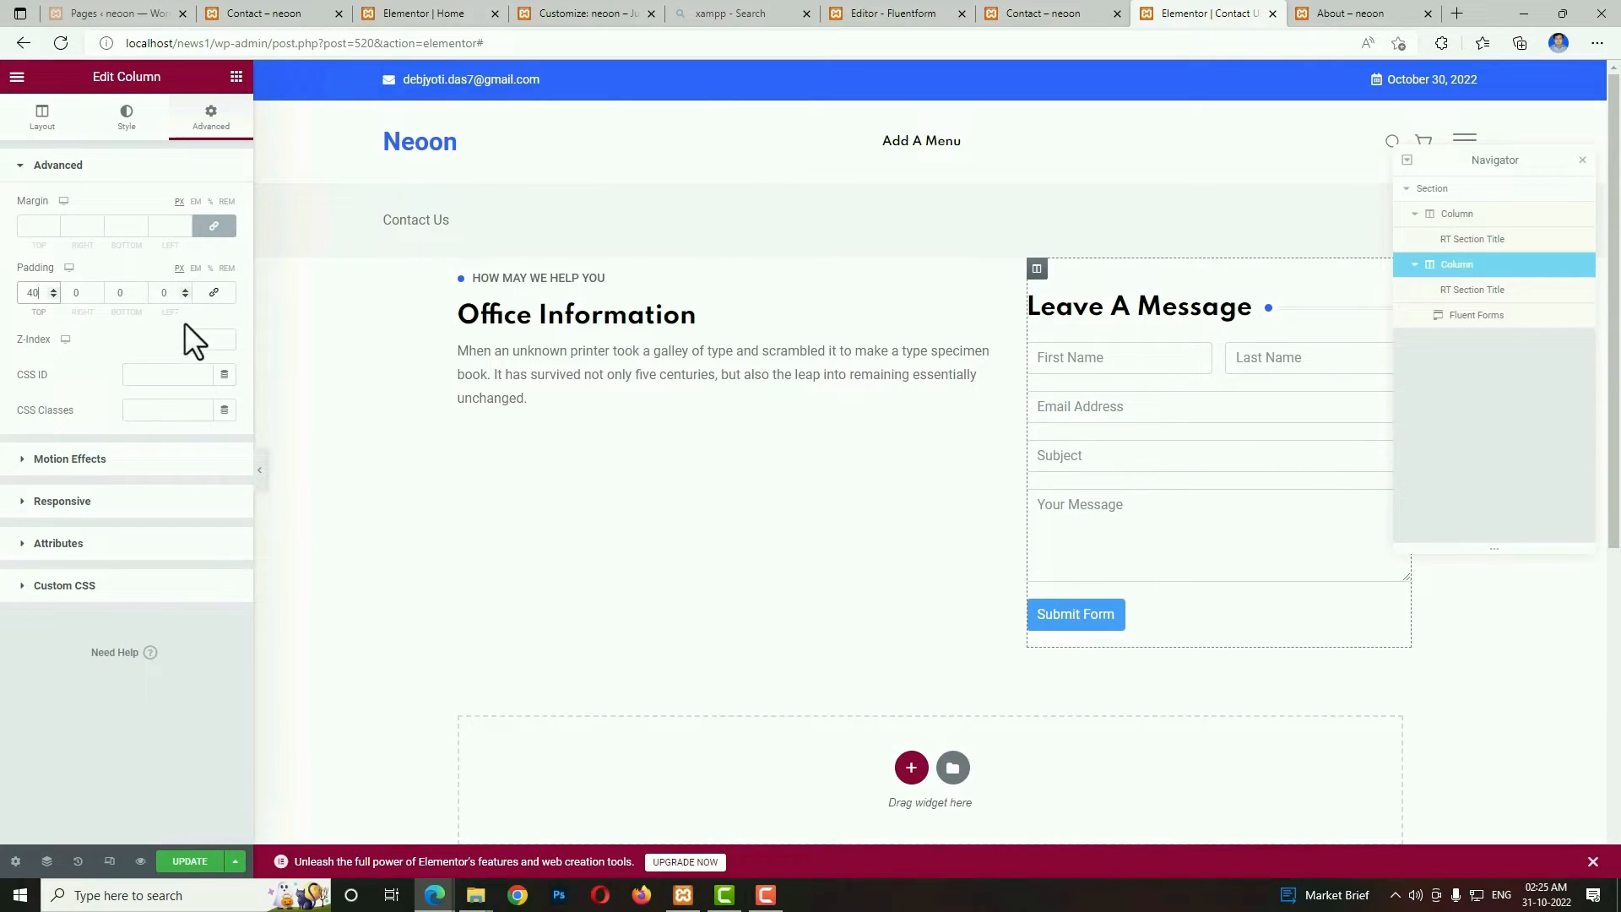
pyautogui.moveTo(39, 296); pyautogui.dragTo(7, 276)
pyautogui.write('20')
# Give the form column a light grey classic background colour, #E9E9E9.
pyautogui.click(126, 117)
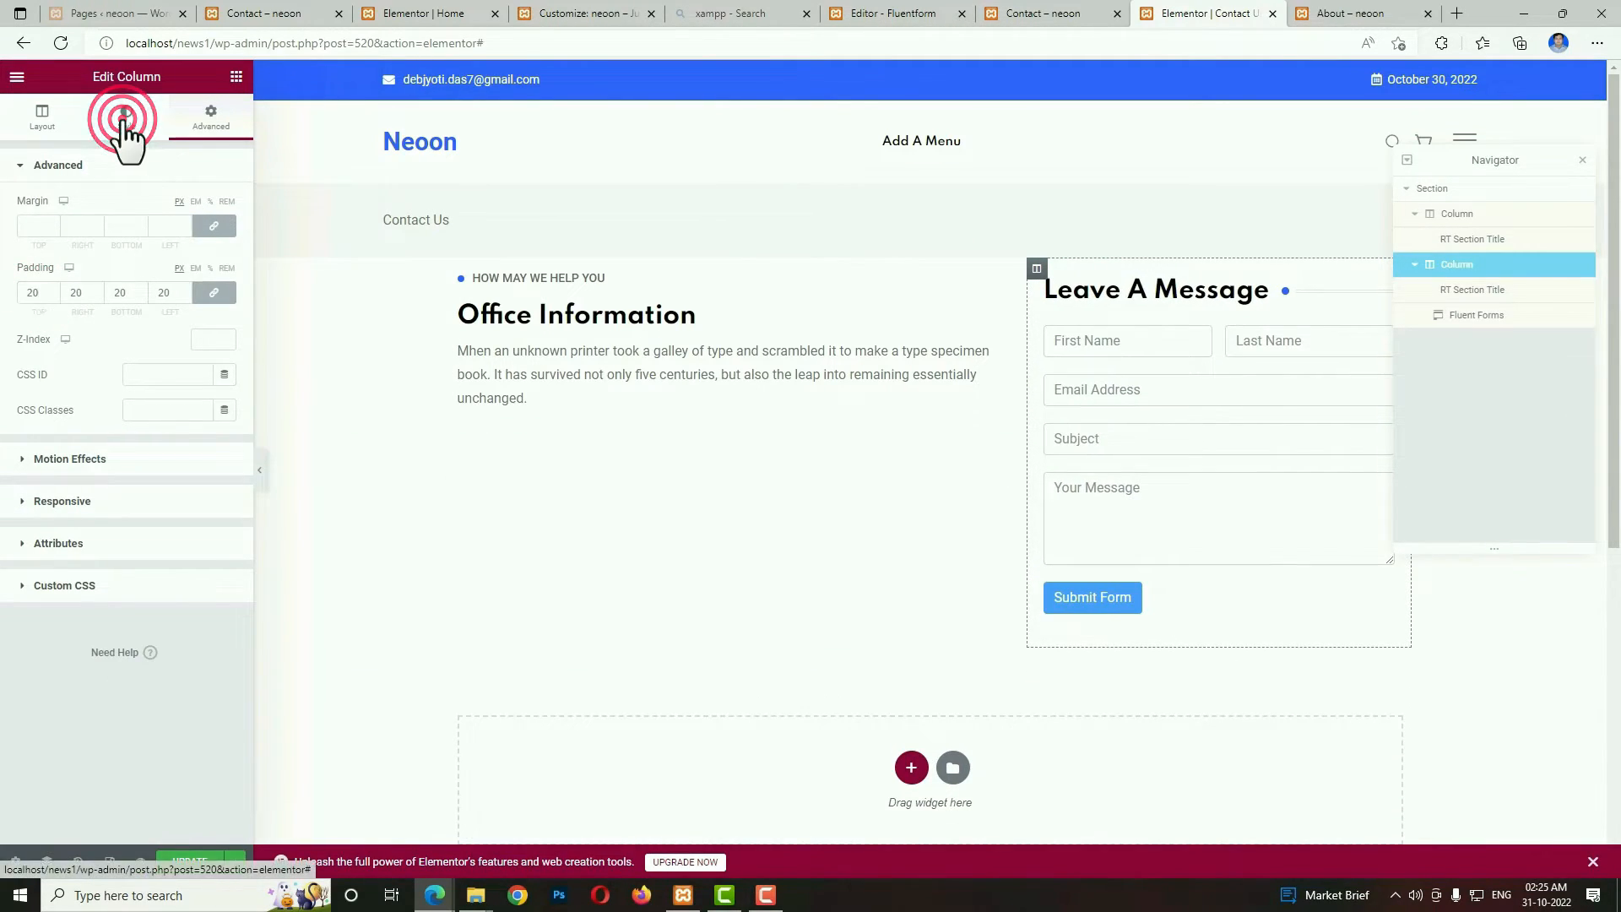
pyautogui.click(225, 277)
pyautogui.click(47, 346)
pyautogui.moveTo(46, 346); pyautogui.dragTo(22, 351)
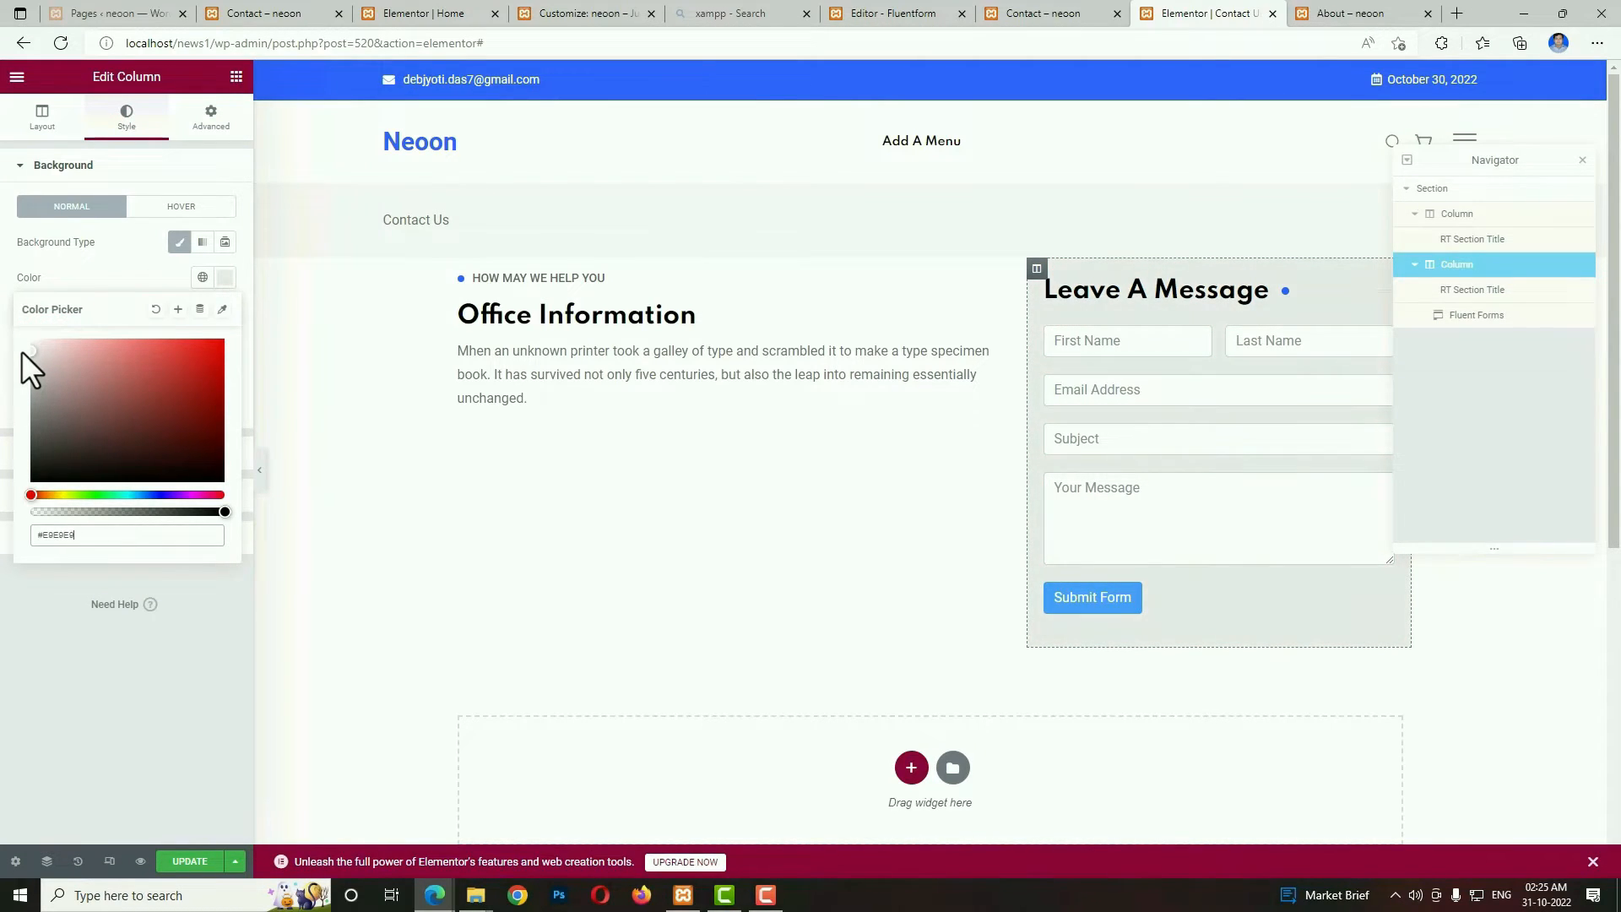
# Set the "Leave A Message" title's font size to 18 px.
pyautogui.click(1094, 293)
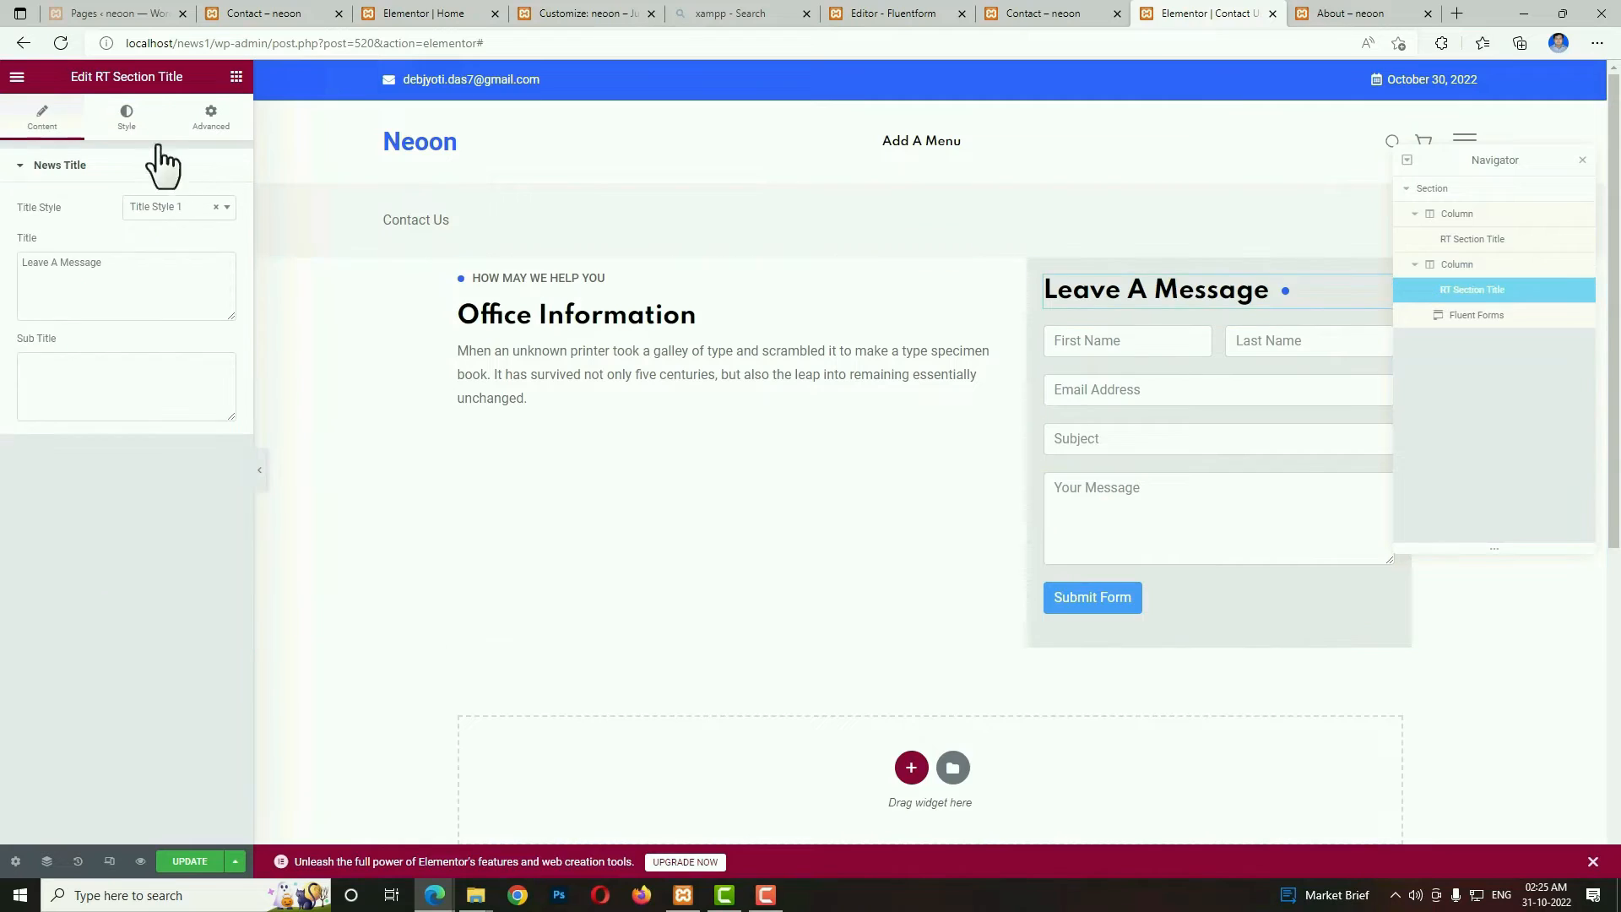
pyautogui.click(128, 116)
pyautogui.click(222, 208)
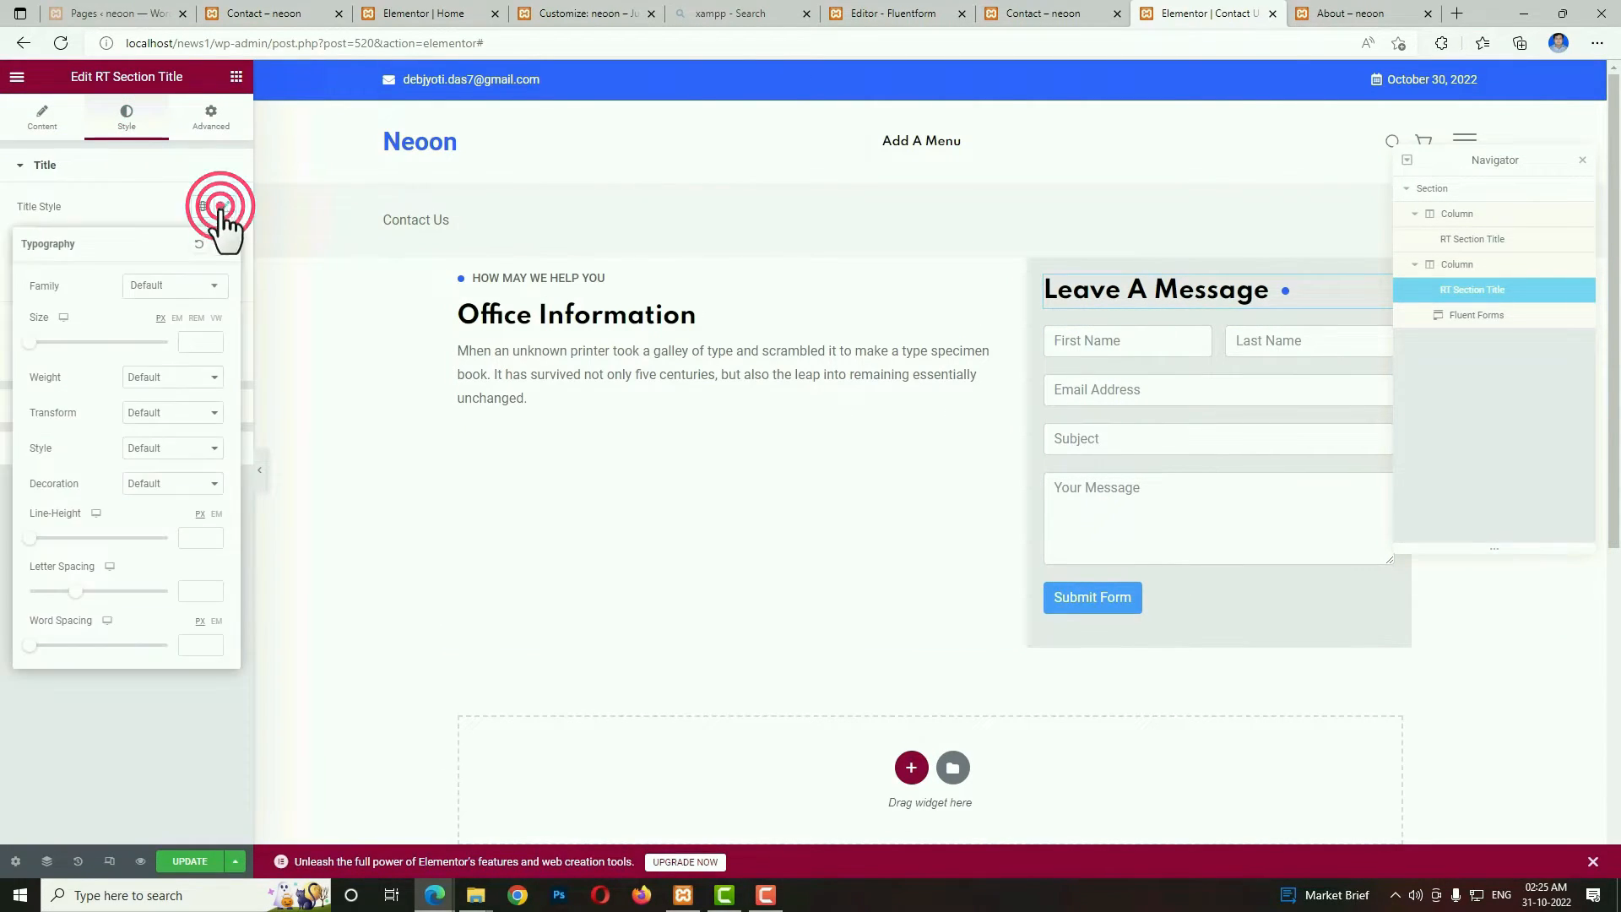
pyautogui.click(199, 339)
pyautogui.write('18')
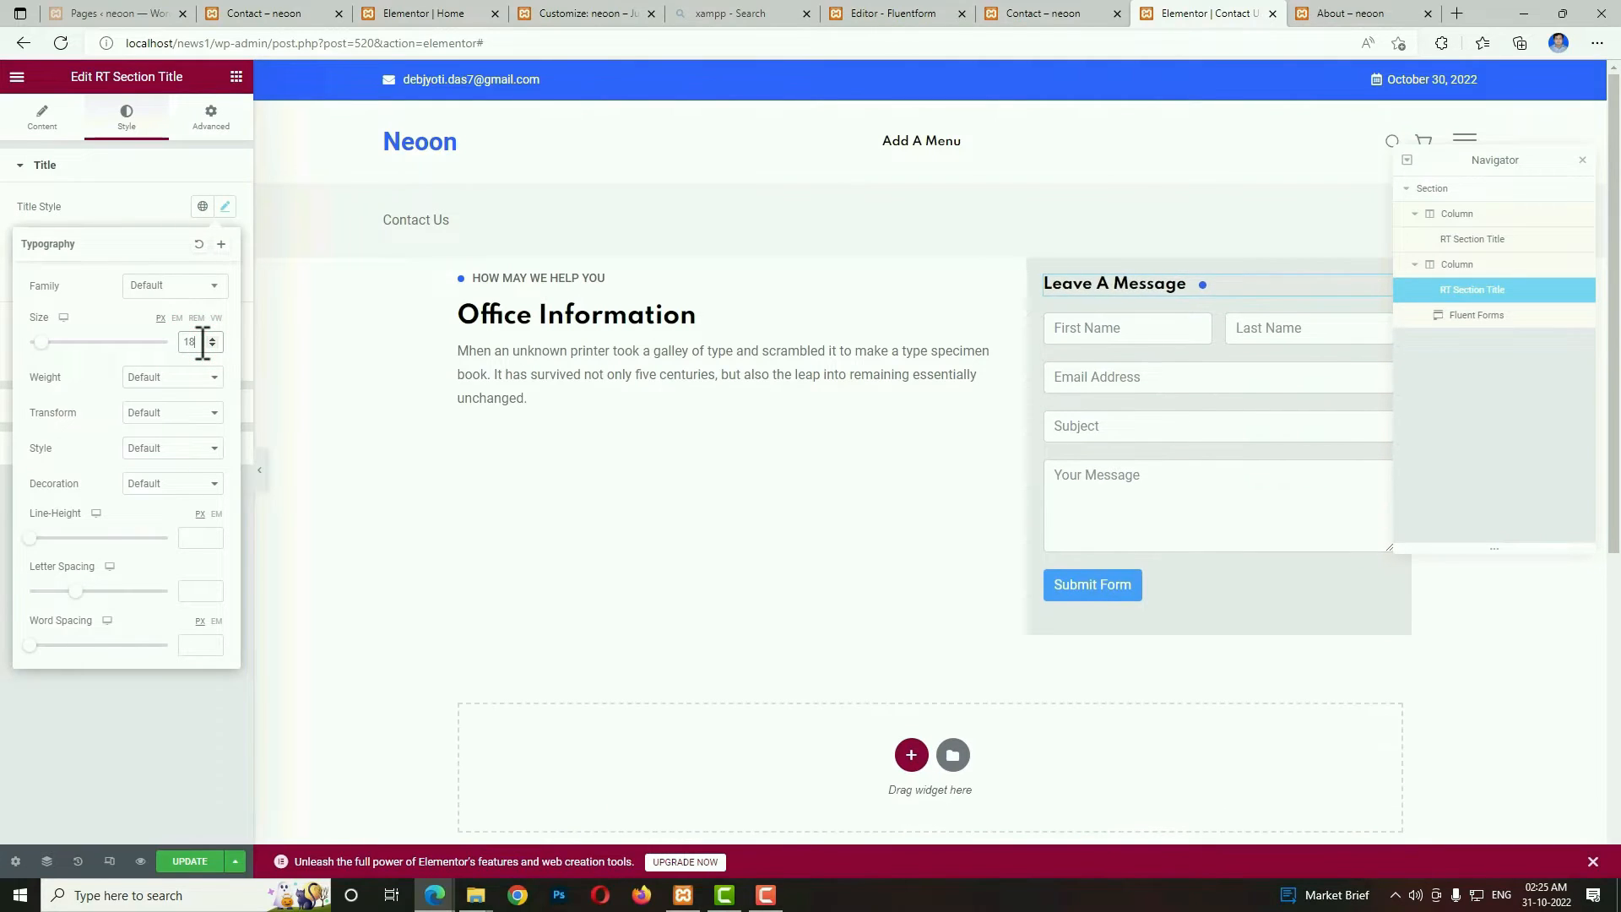
# Check the finished Contact page's layout and add a two-column inner section below the Office Information text.
pyautogui.click(1047, 13)
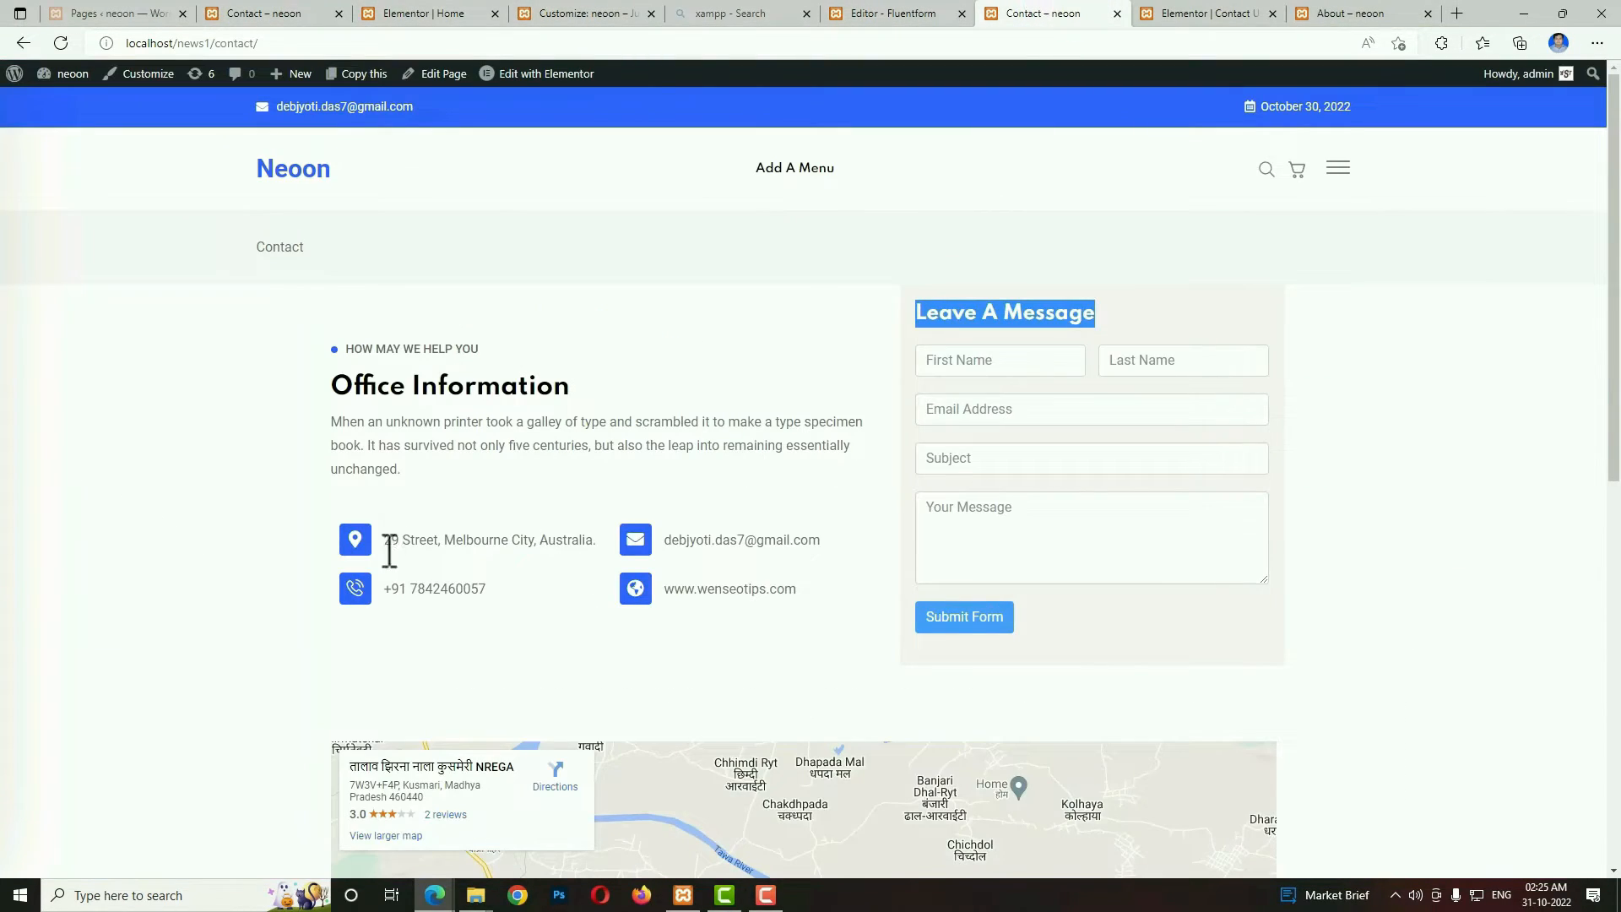
pyautogui.click(1239, 14)
pyautogui.click(236, 77)
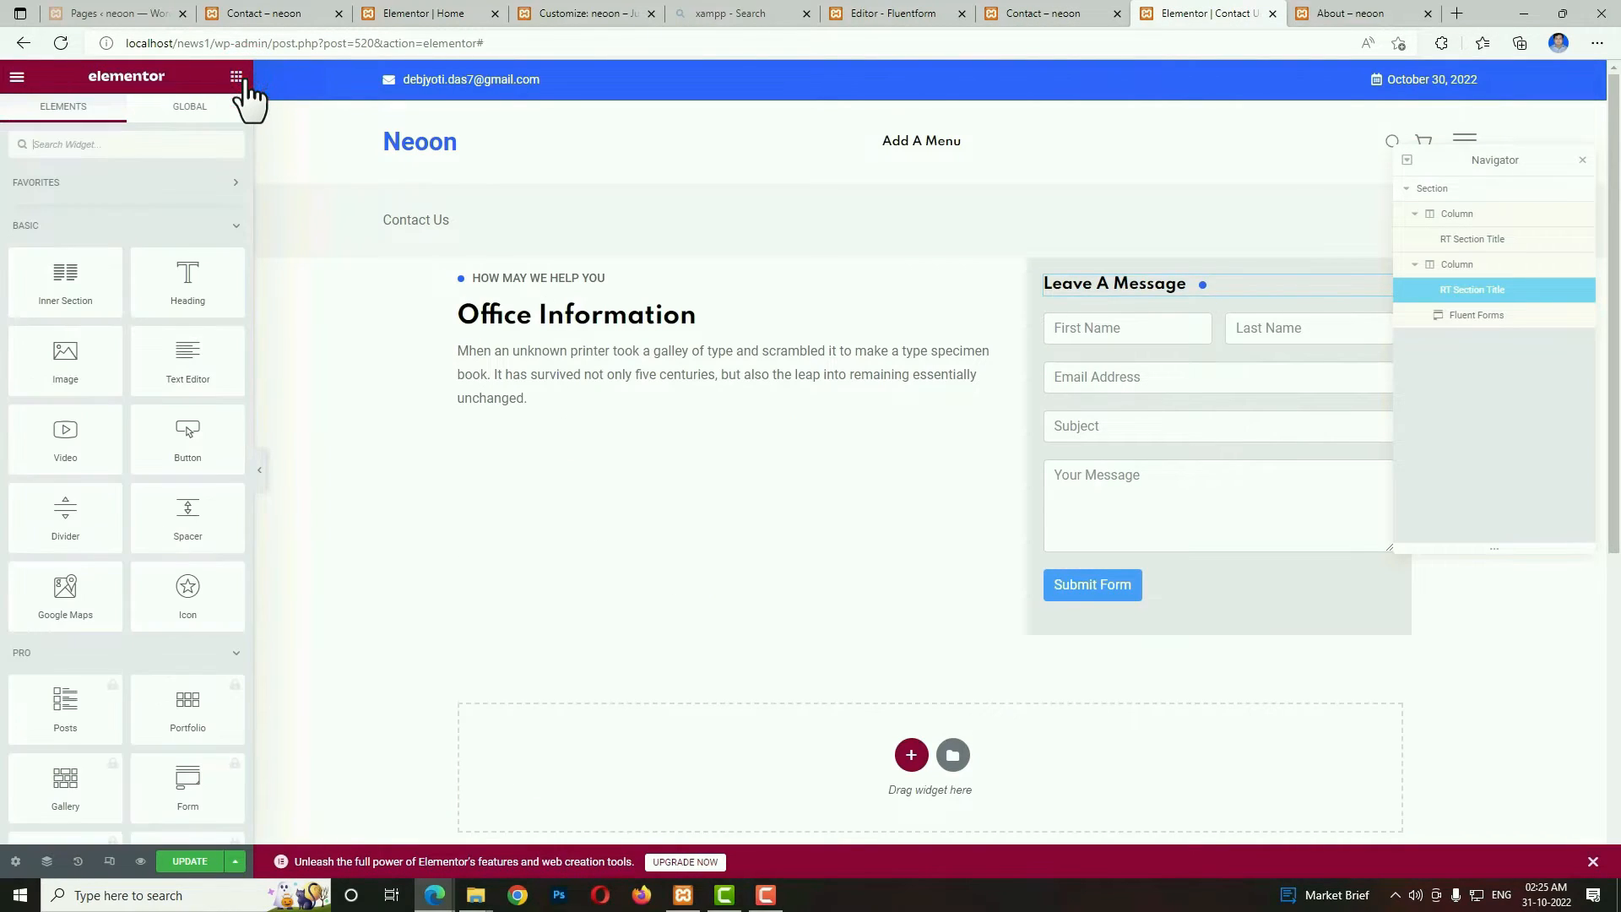
pyautogui.moveTo(105, 275); pyautogui.dragTo(675, 396)
pyautogui.click(595, 465)
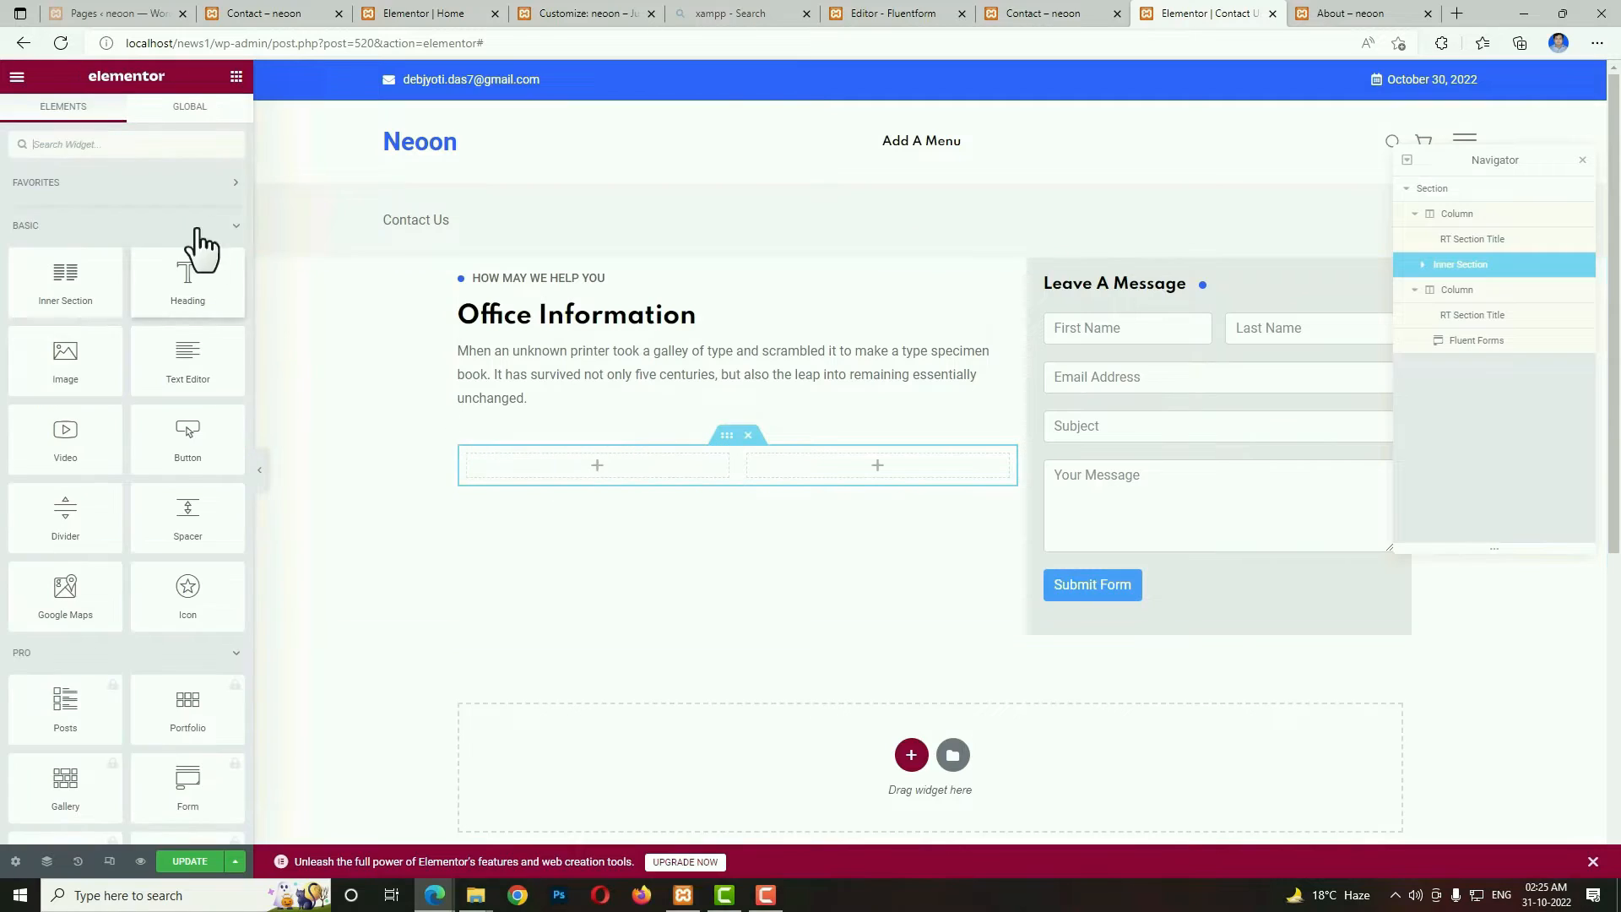
# Add an RT Contact Info widget to the first column of the inner section.
pyautogui.click(174, 146)
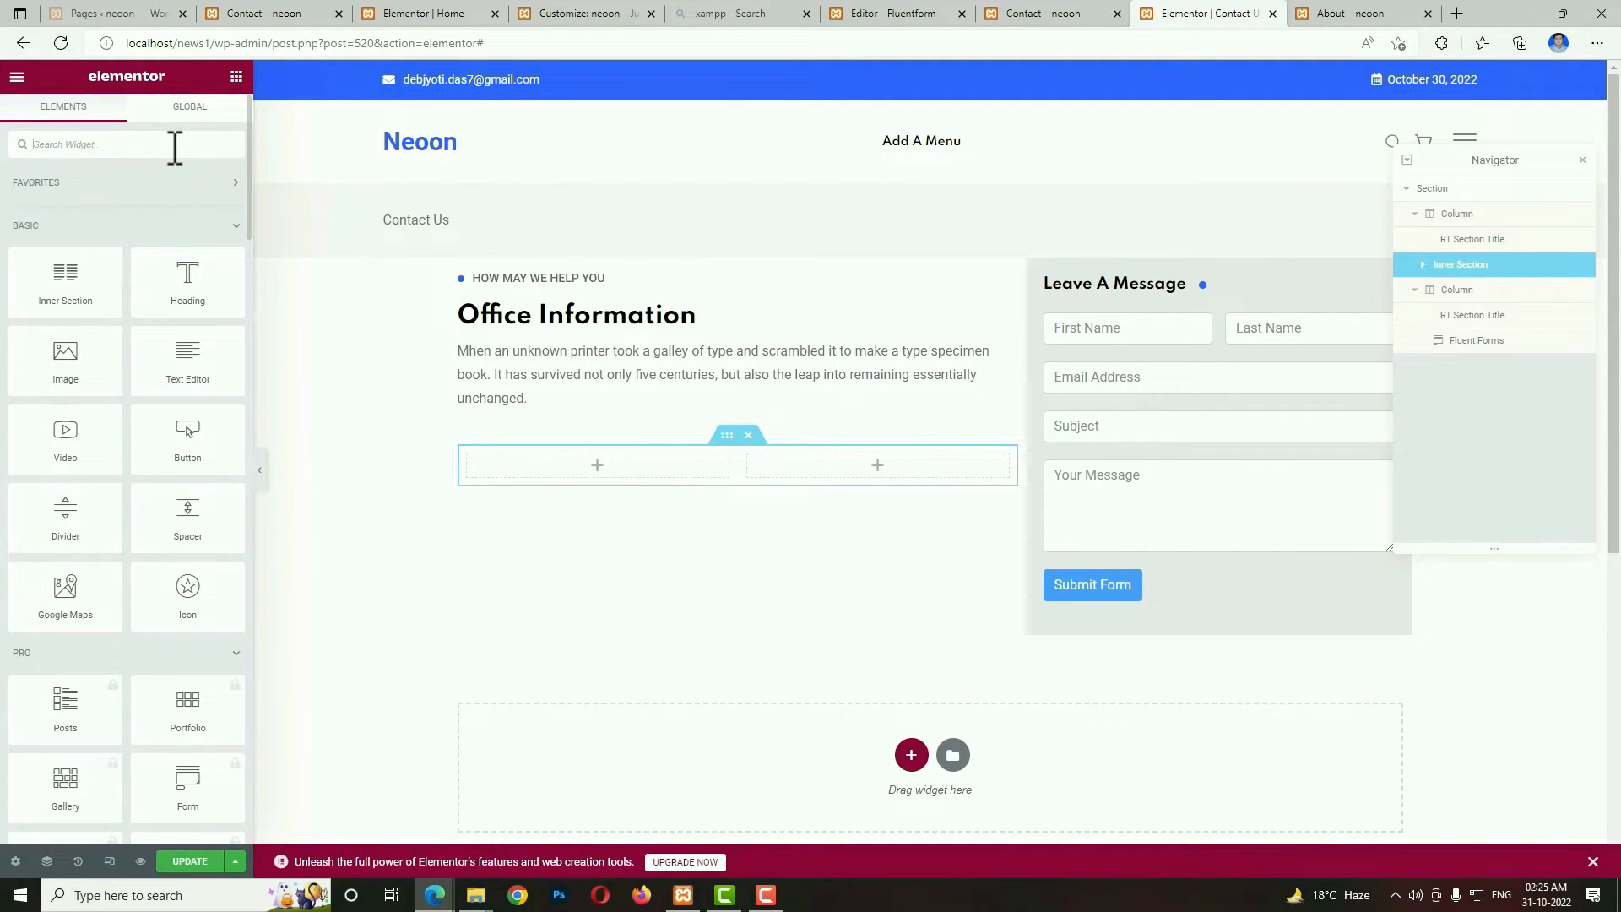
pyautogui.write('contact')
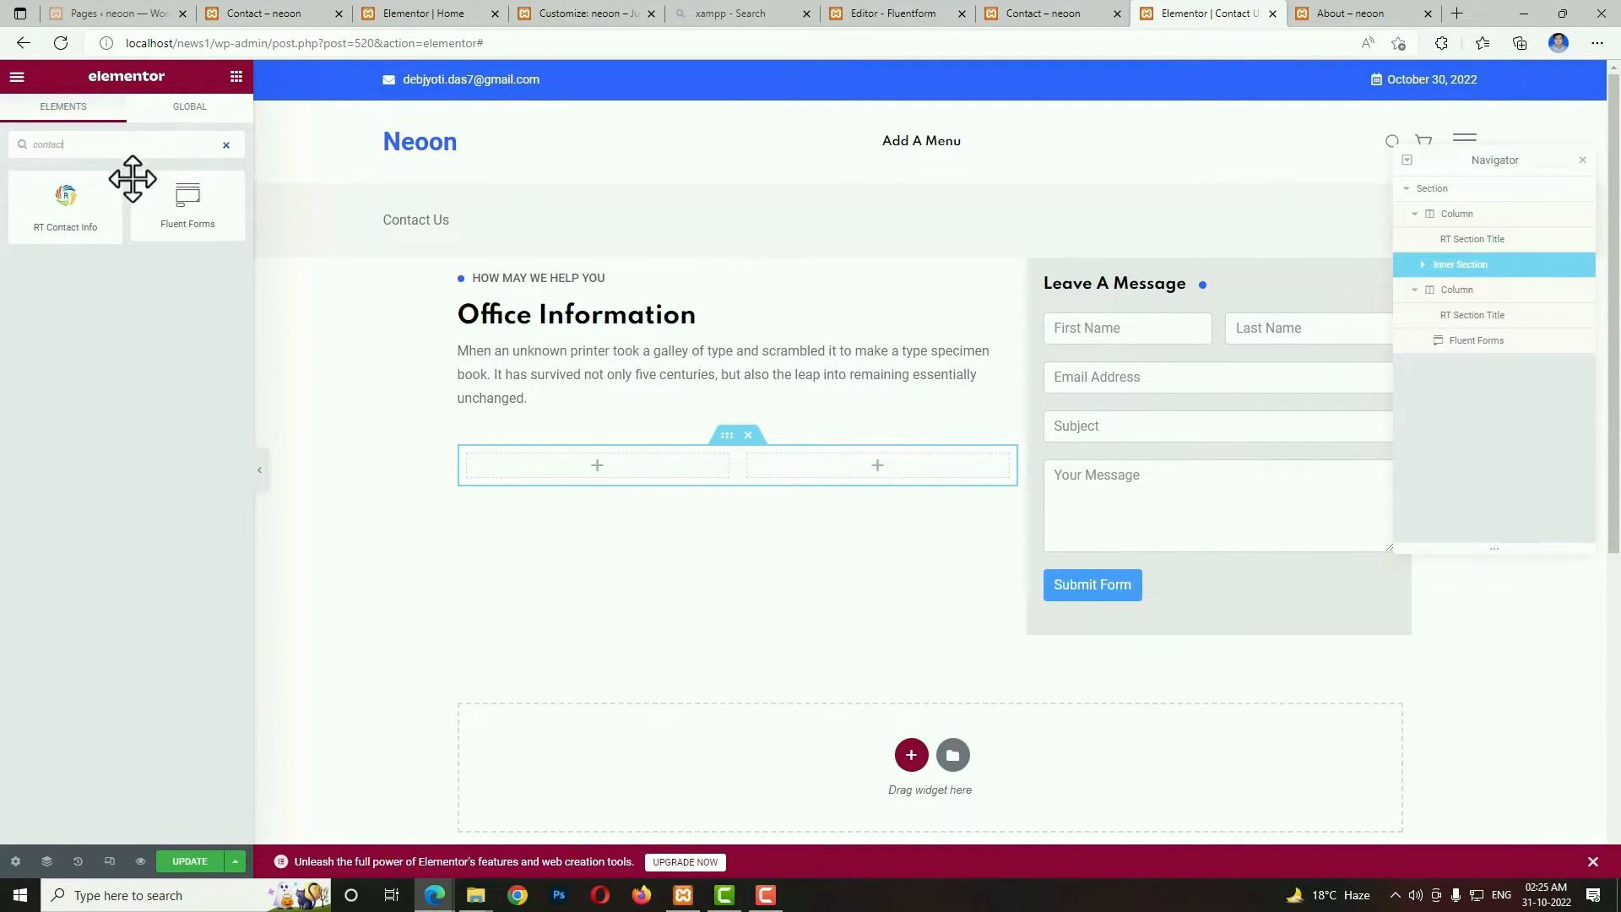
pyautogui.moveTo(76, 207); pyautogui.dragTo(569, 475)
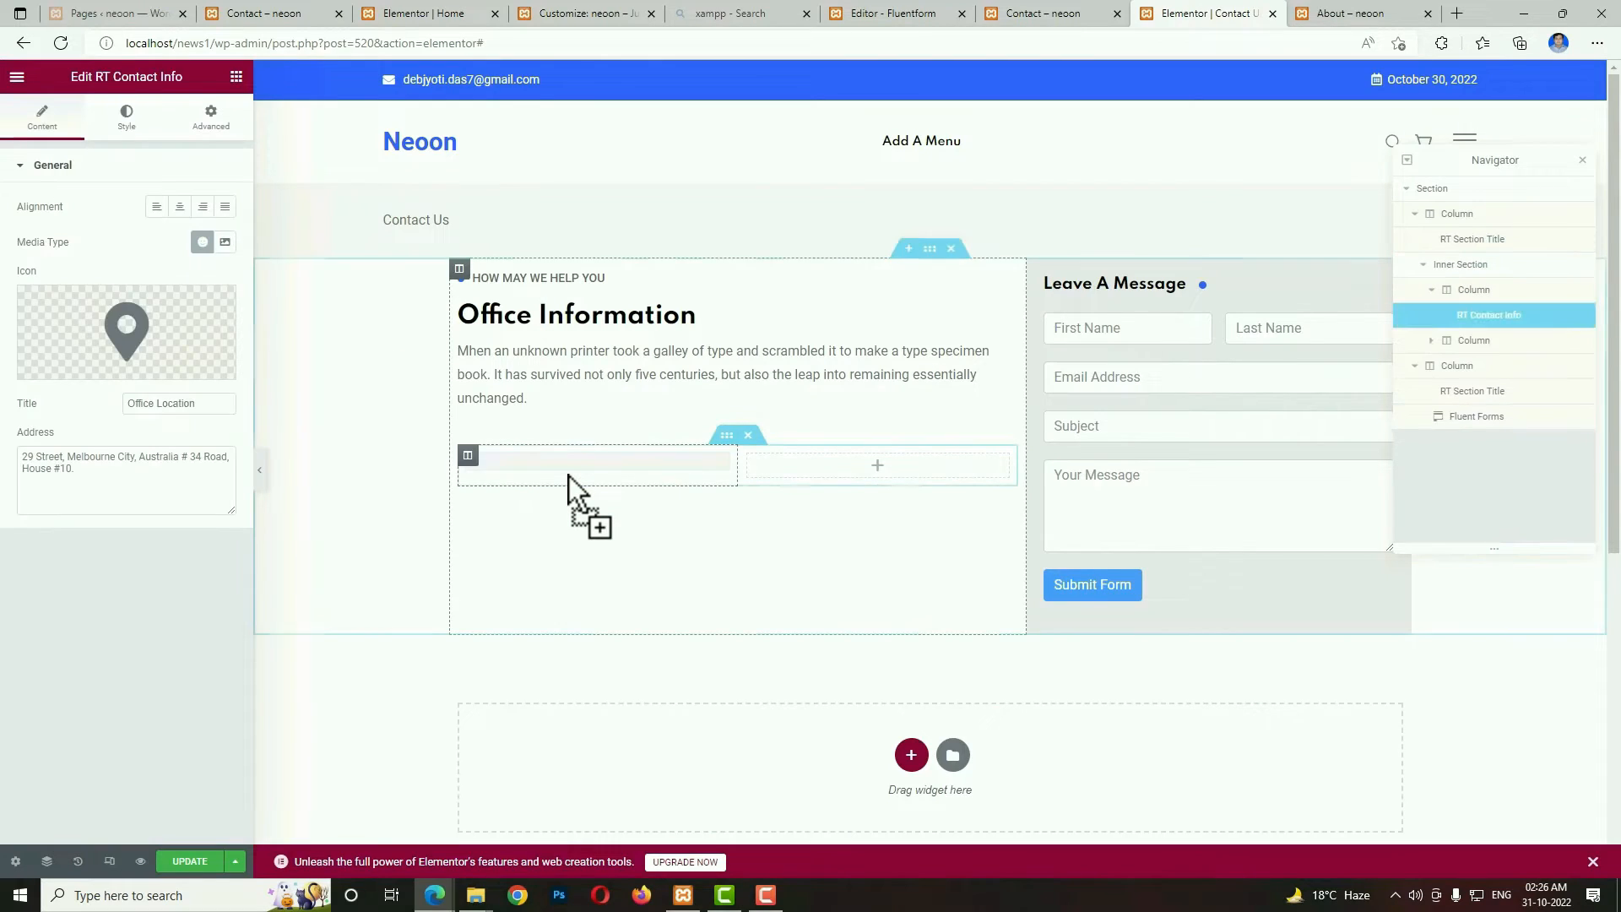
# Replace the contact info widget's address with the shorter office address and clear its title.
pyautogui.moveTo(171, 363)
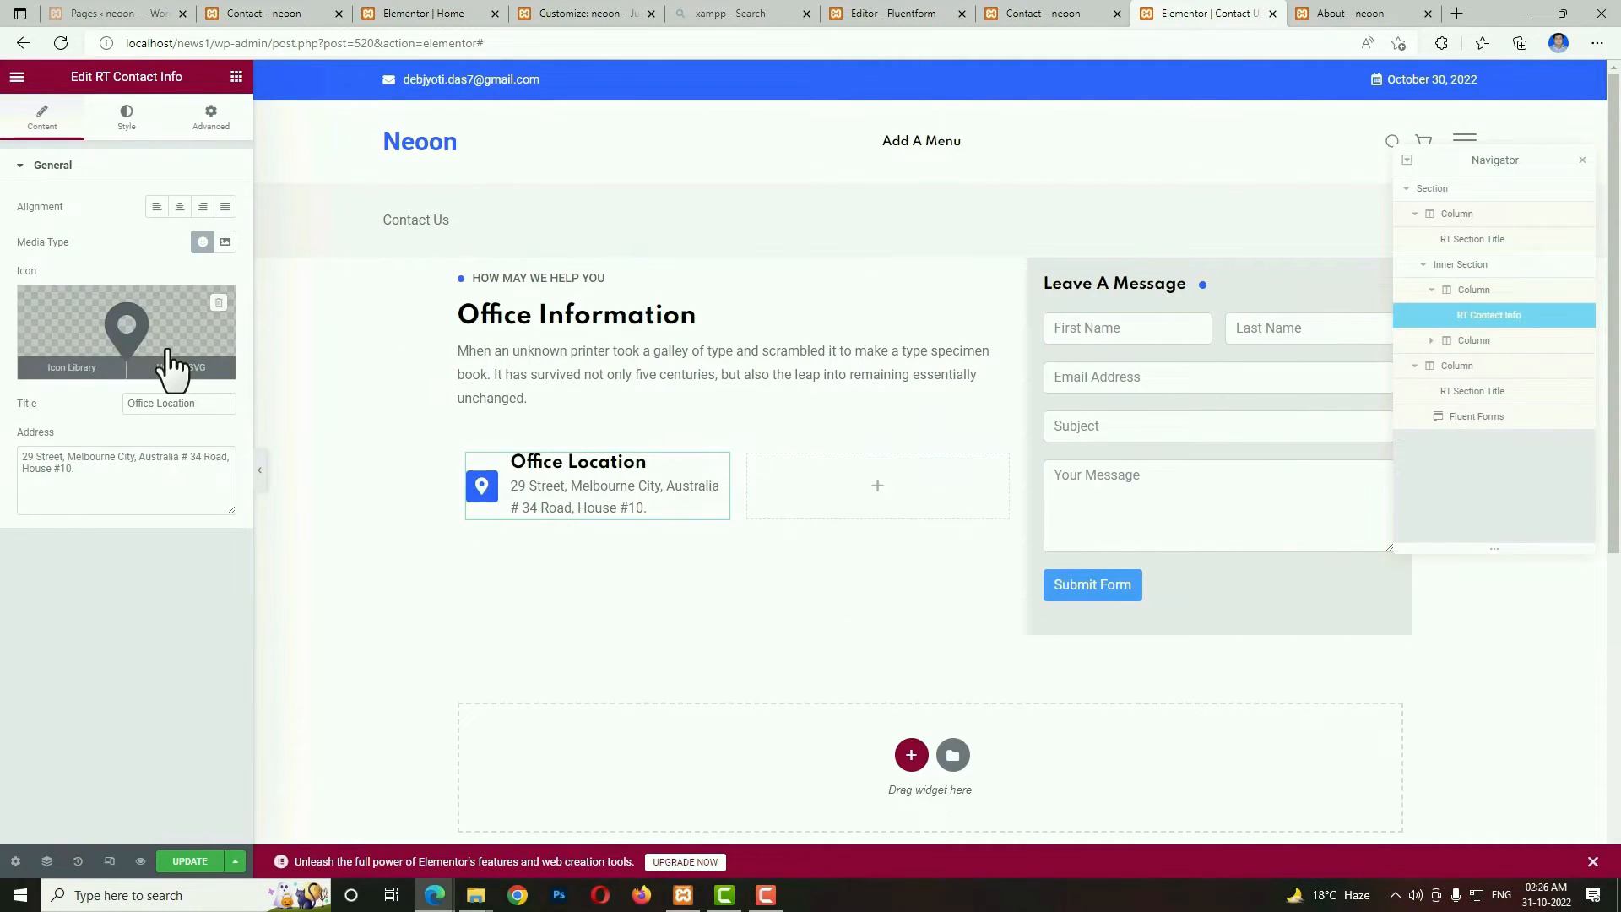
pyautogui.click(154, 479)
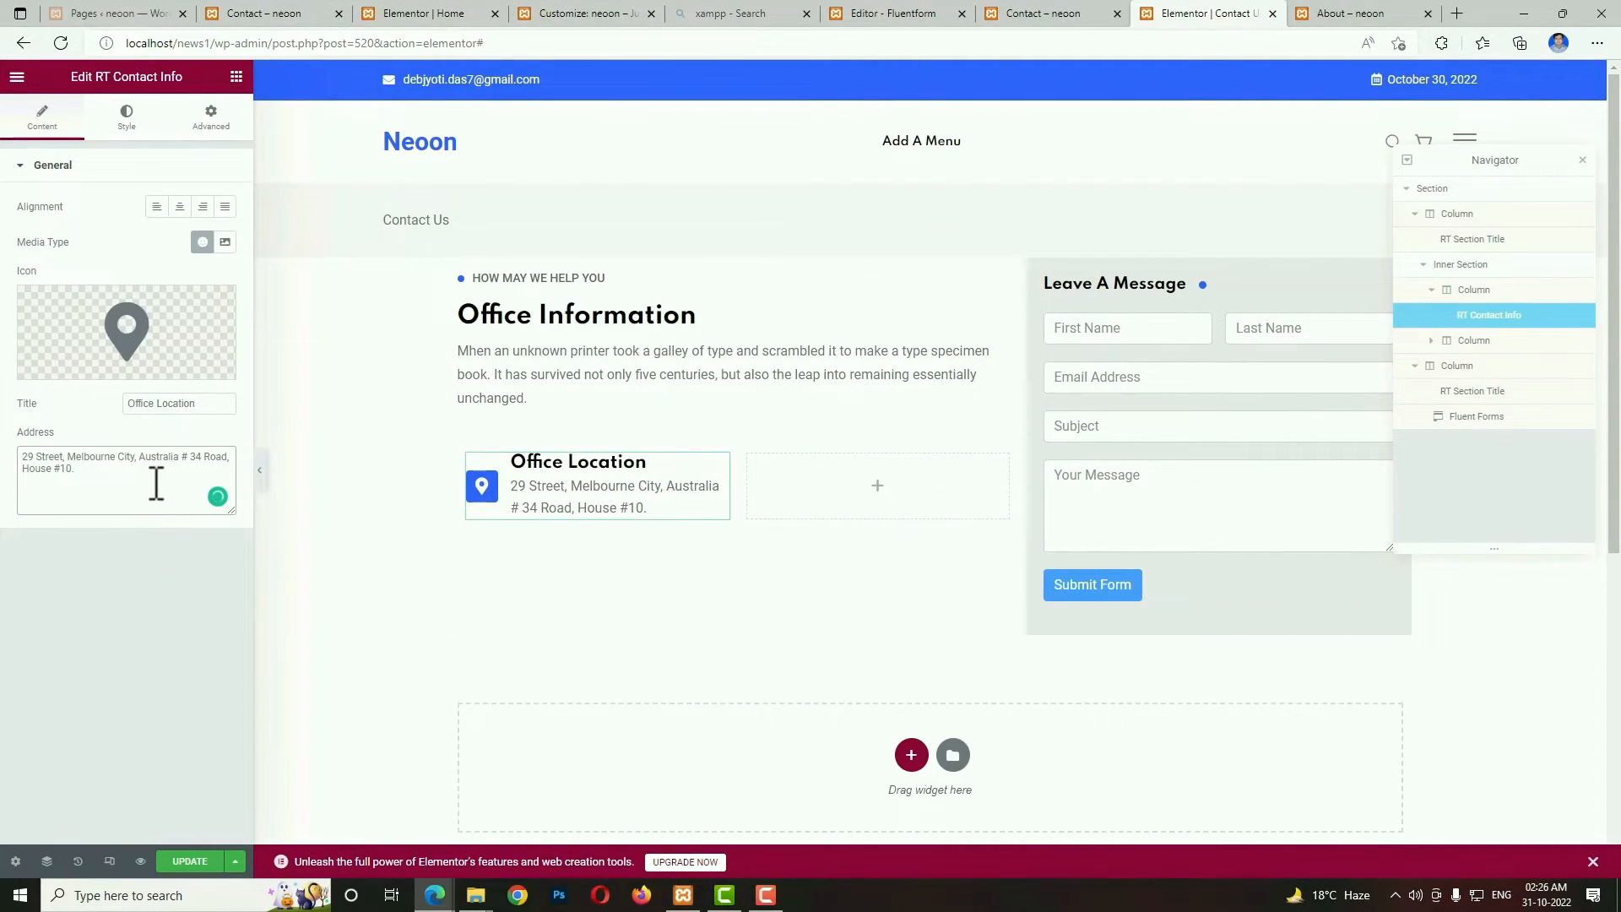
pyautogui.hotkey('ctrl', 'a')
pyautogui.write('29 Street, Melbourne City, Australia')
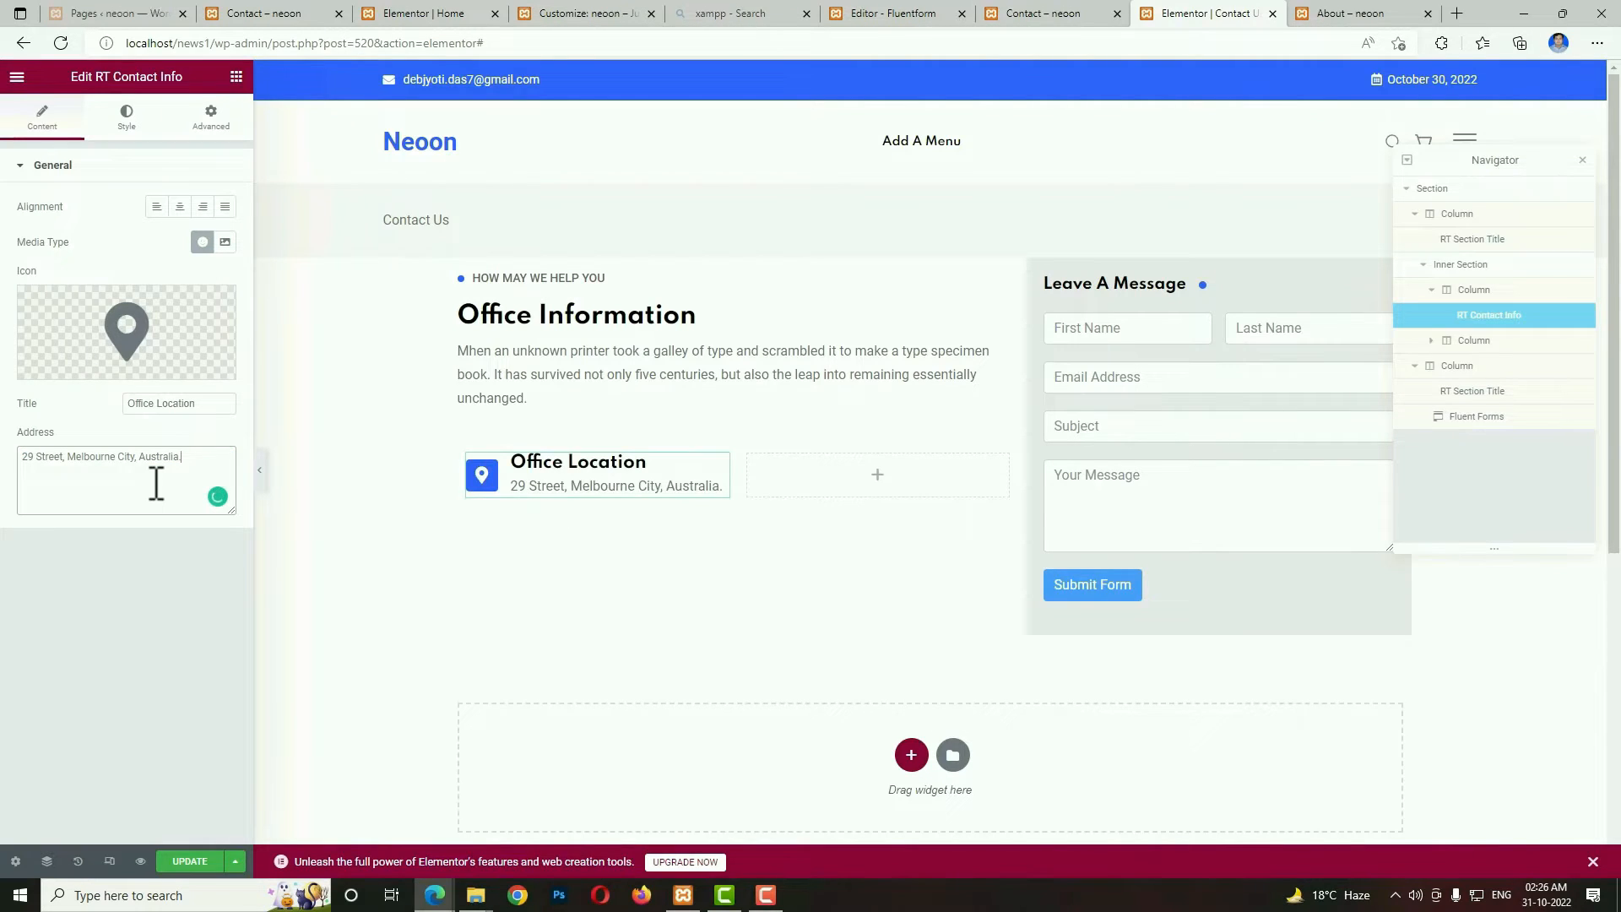
pyautogui.click(153, 404)
pyautogui.hotkey('ctrl', 'a')
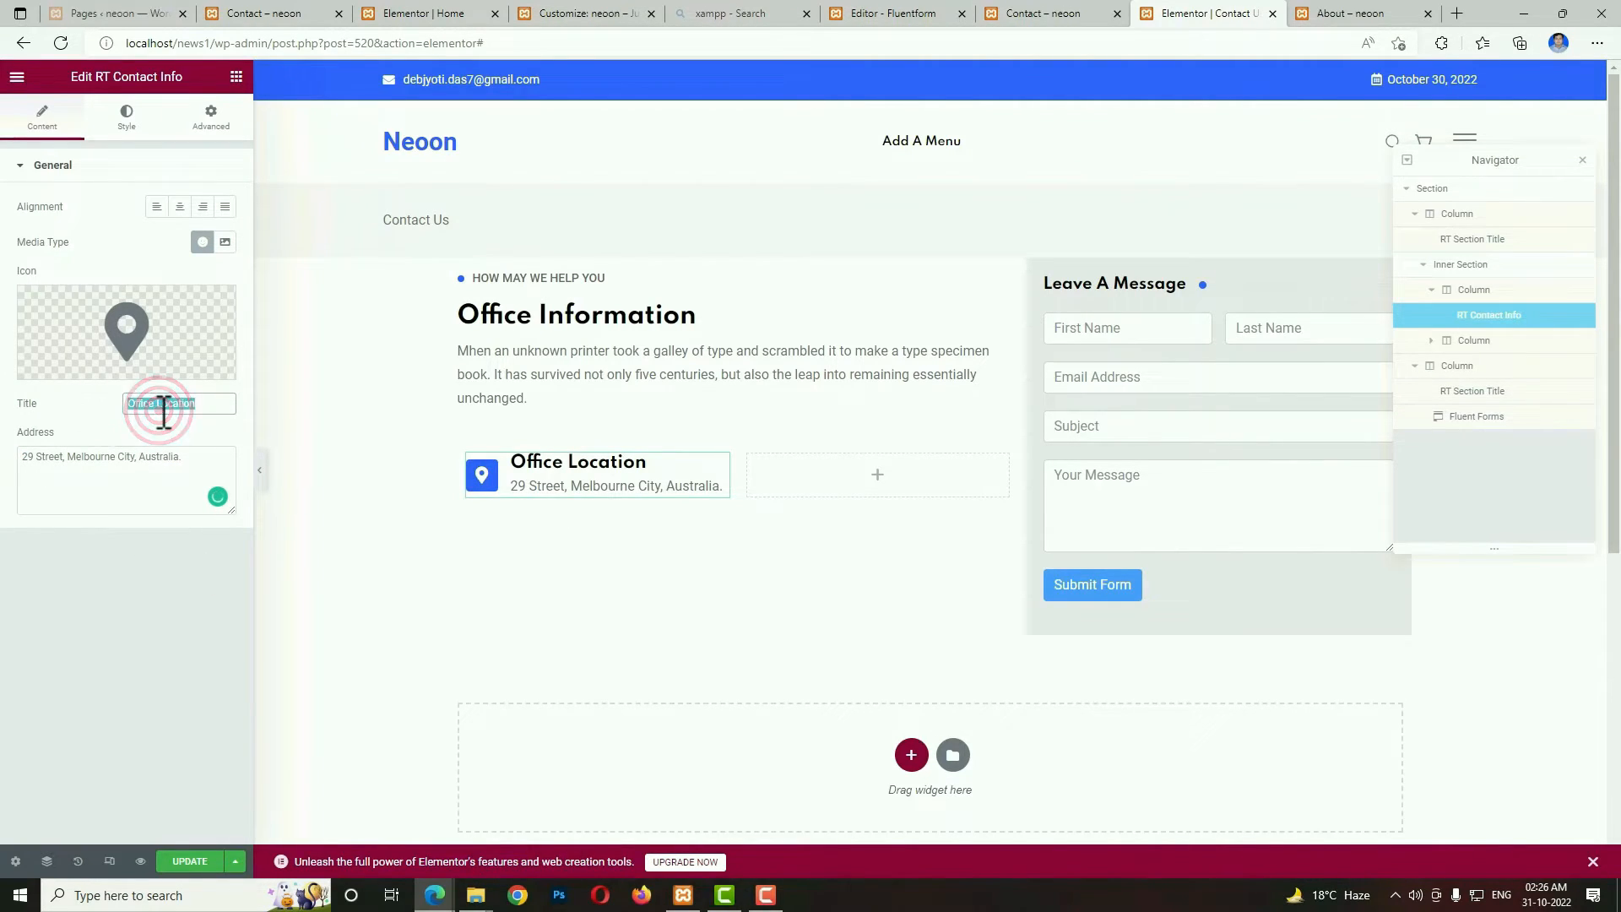
pyautogui.press('BackSpace')
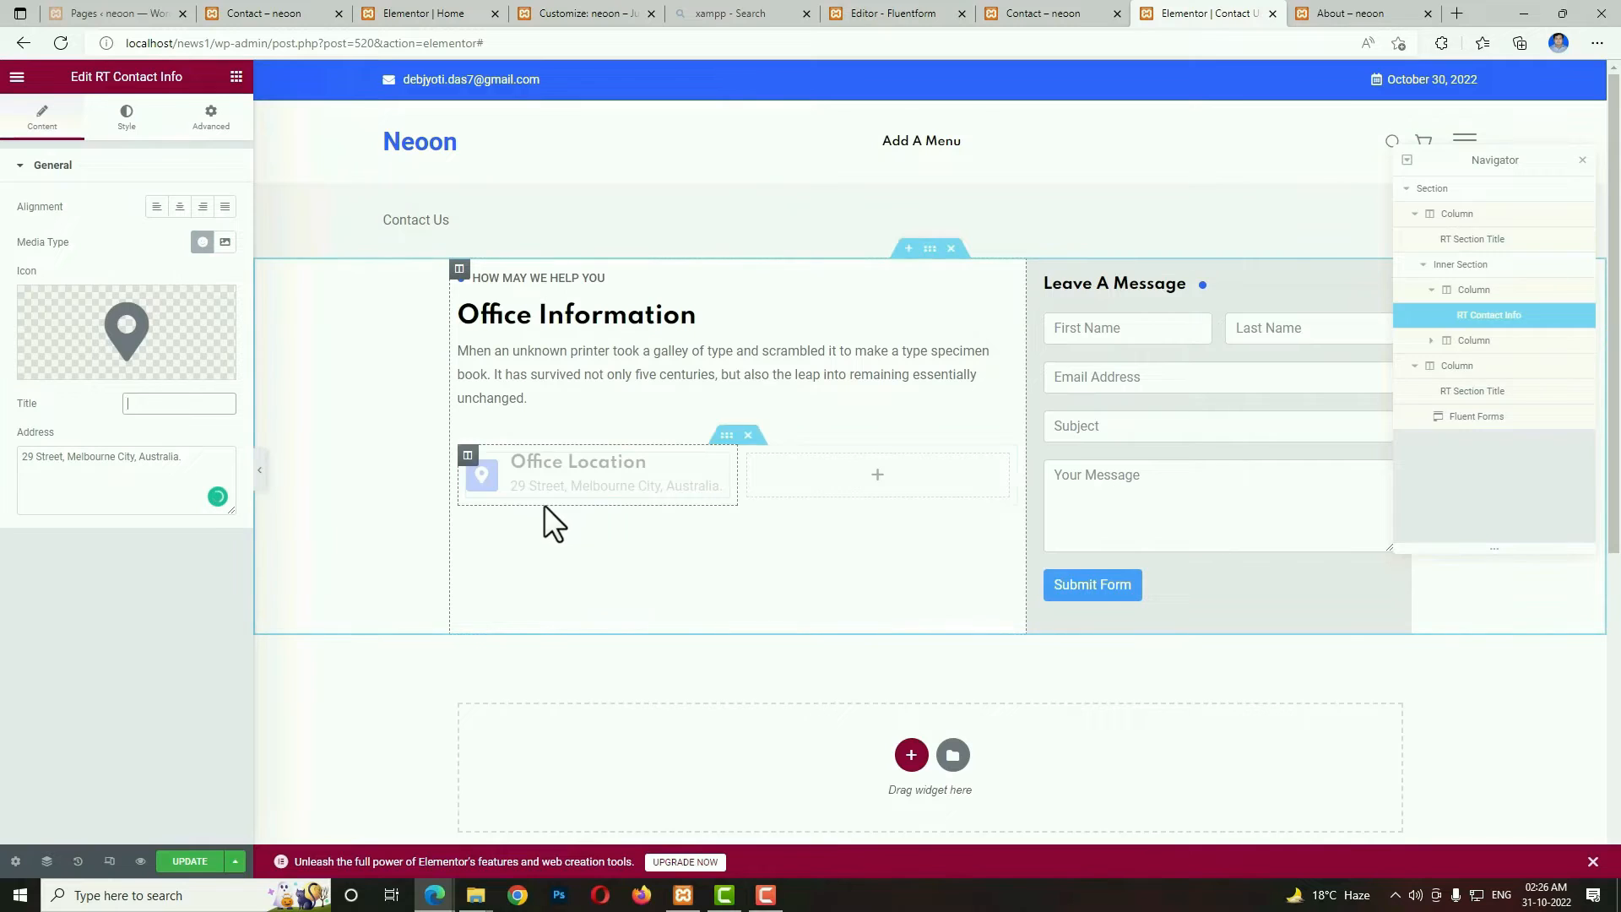
# Copy the office address contact info widget into the empty second column of the inner section.
pyautogui.click(519, 471)
pyautogui.rightClick(519, 471)
pyautogui.click(545, 544)
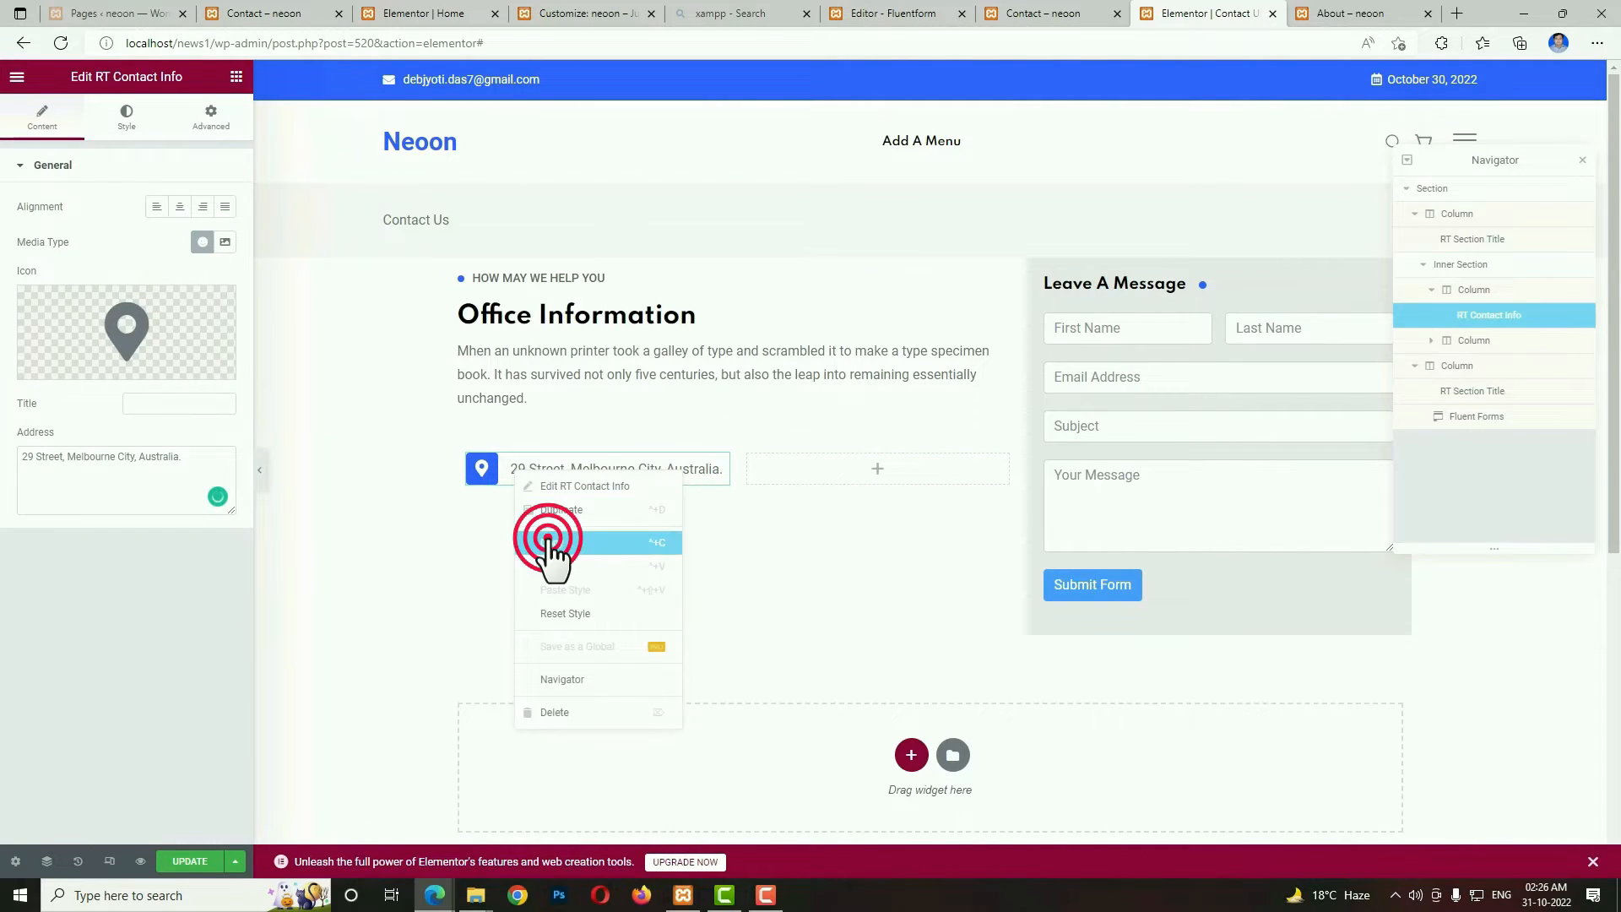
pyautogui.rightClick(795, 471)
pyautogui.click(821, 590)
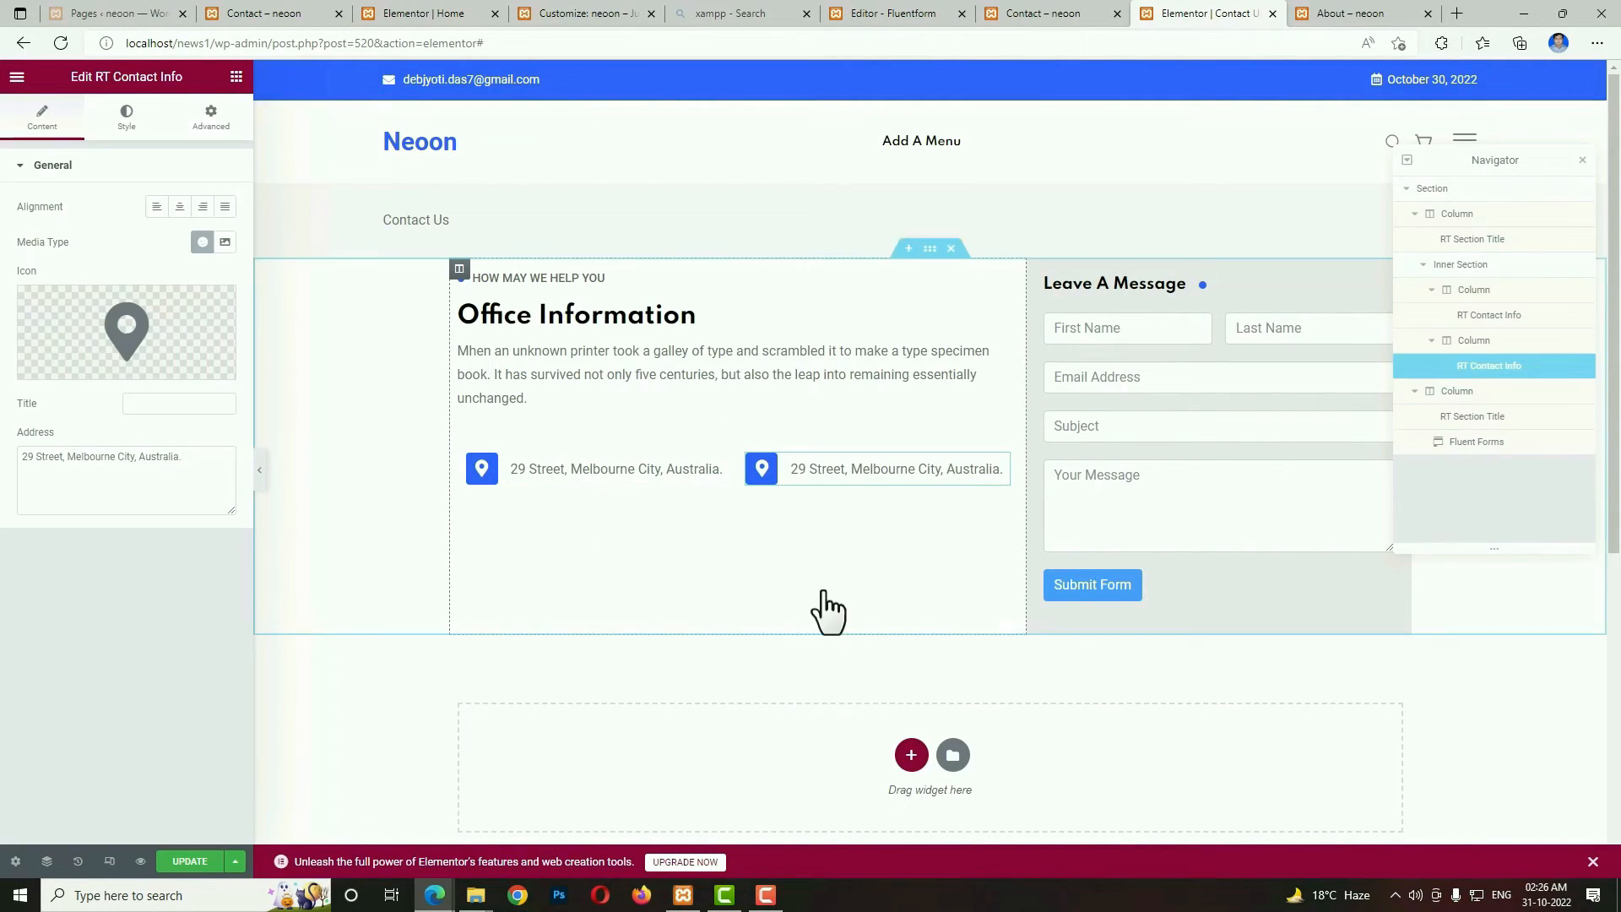
# Change the second column's contact info icon to the solid envelope and replace its address with the contact's e-mail.
pyautogui.click(182, 337)
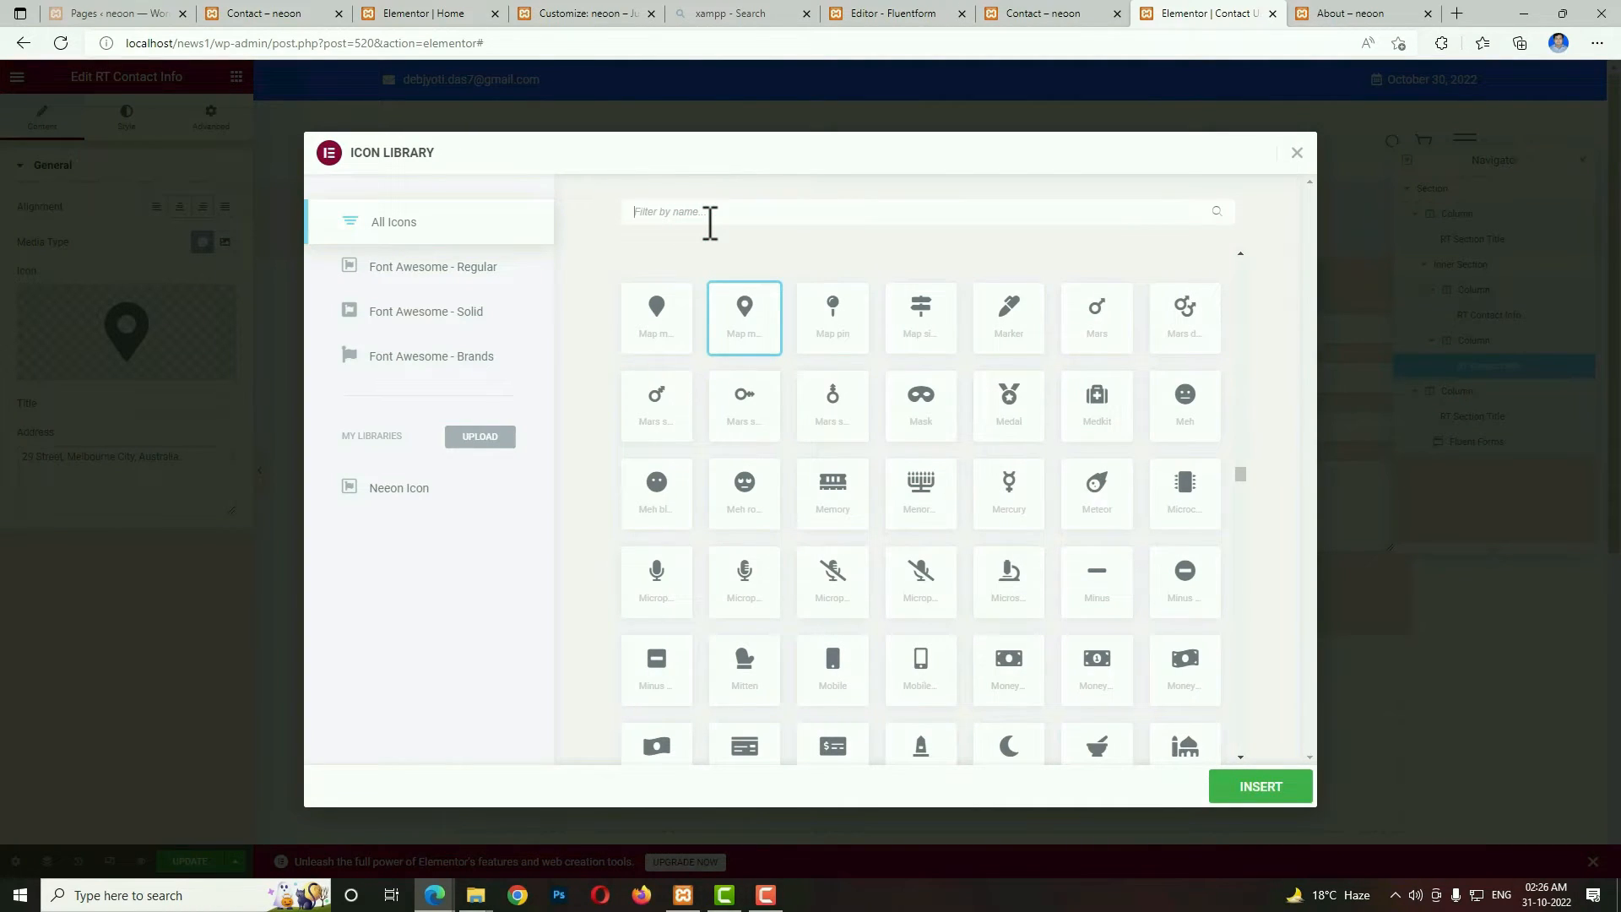
pyautogui.write('env')
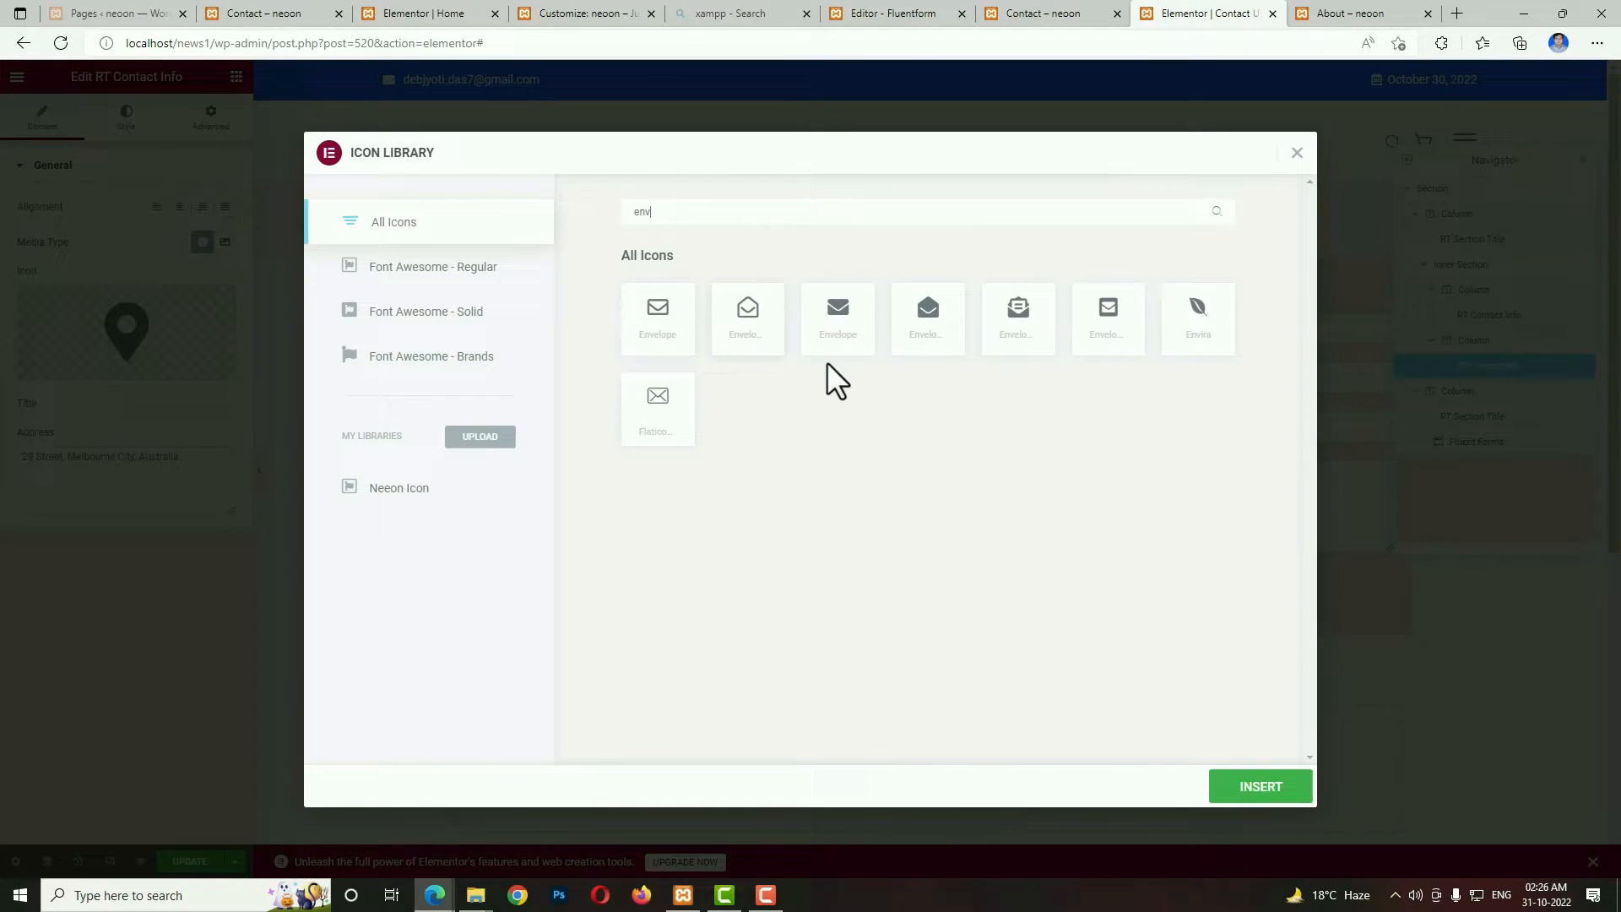
pyautogui.click(849, 329)
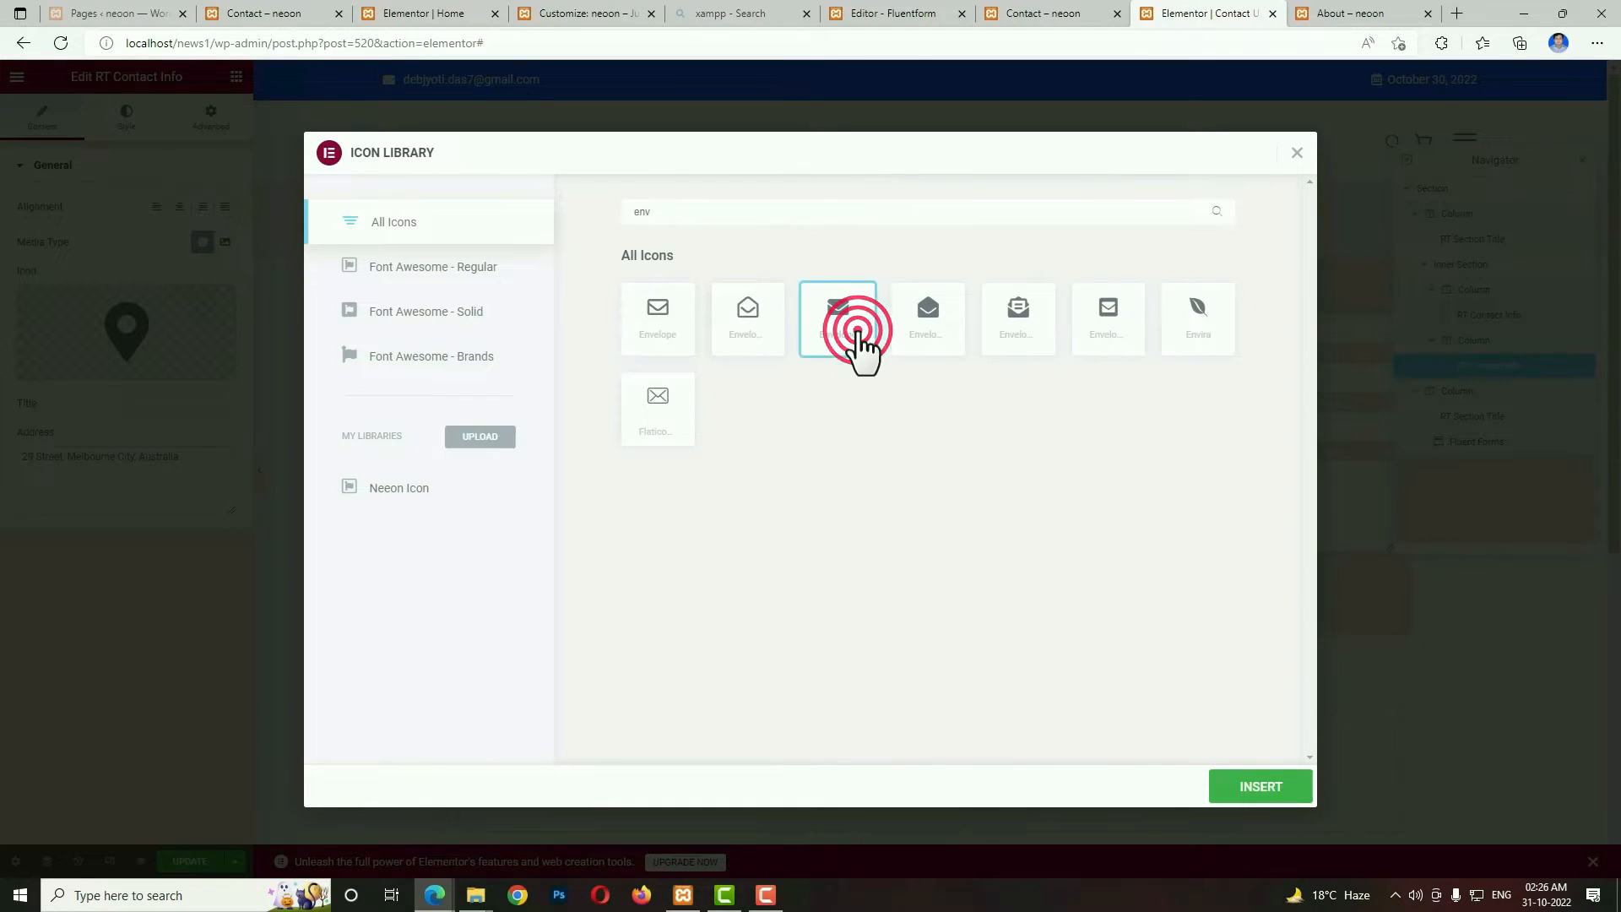
pyautogui.click(1230, 787)
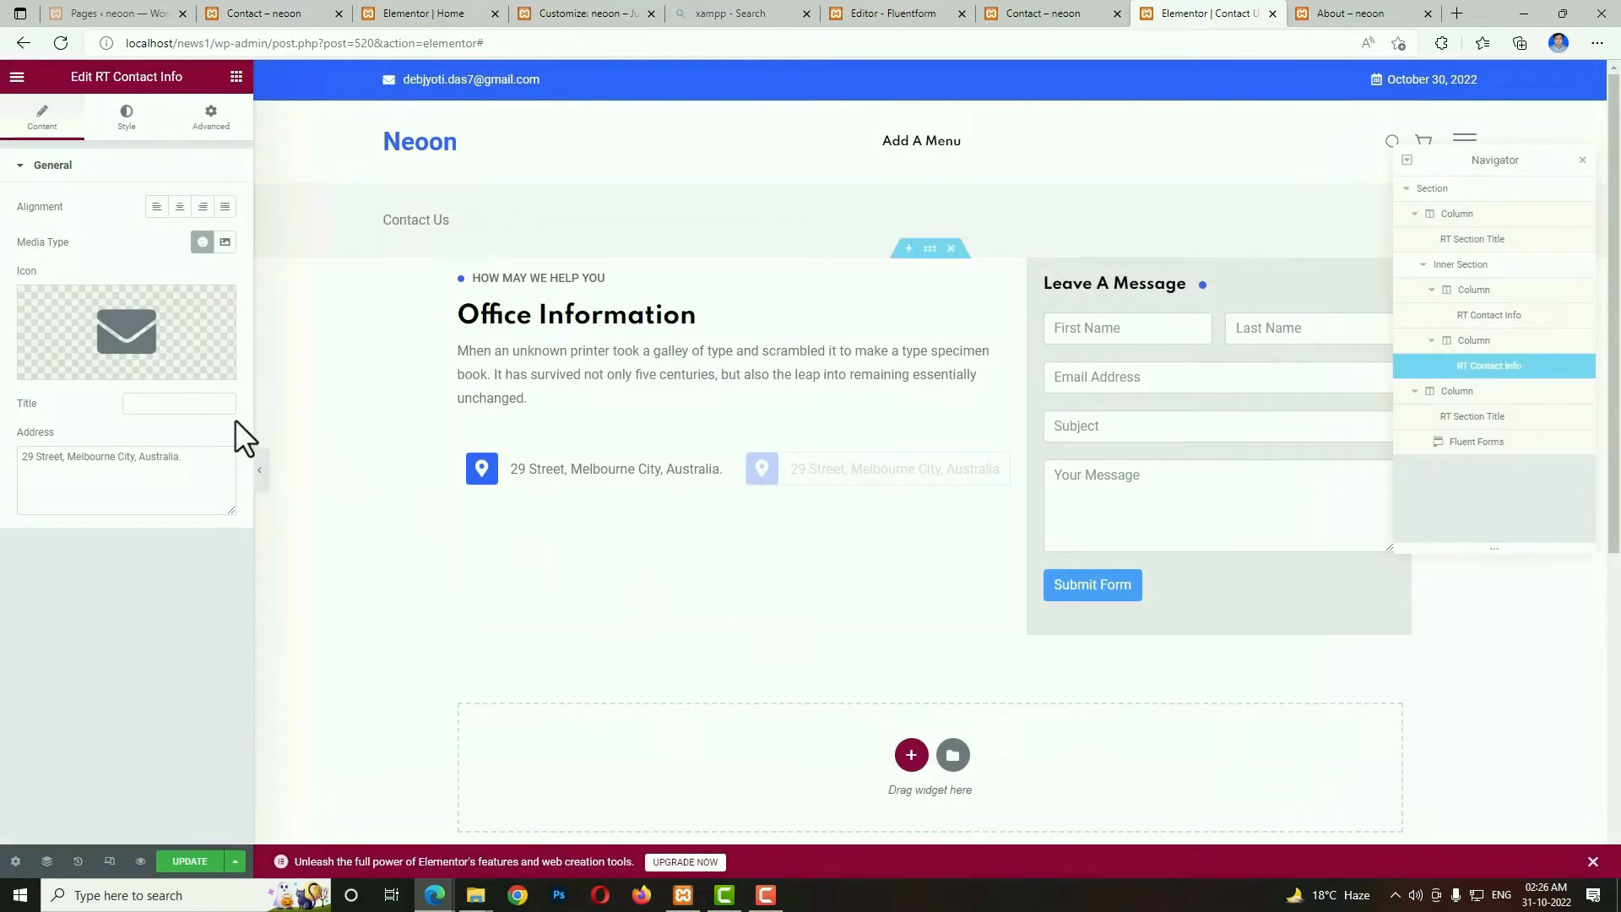
pyautogui.tripleClick(216, 459)
pyautogui.press('BackSpace')
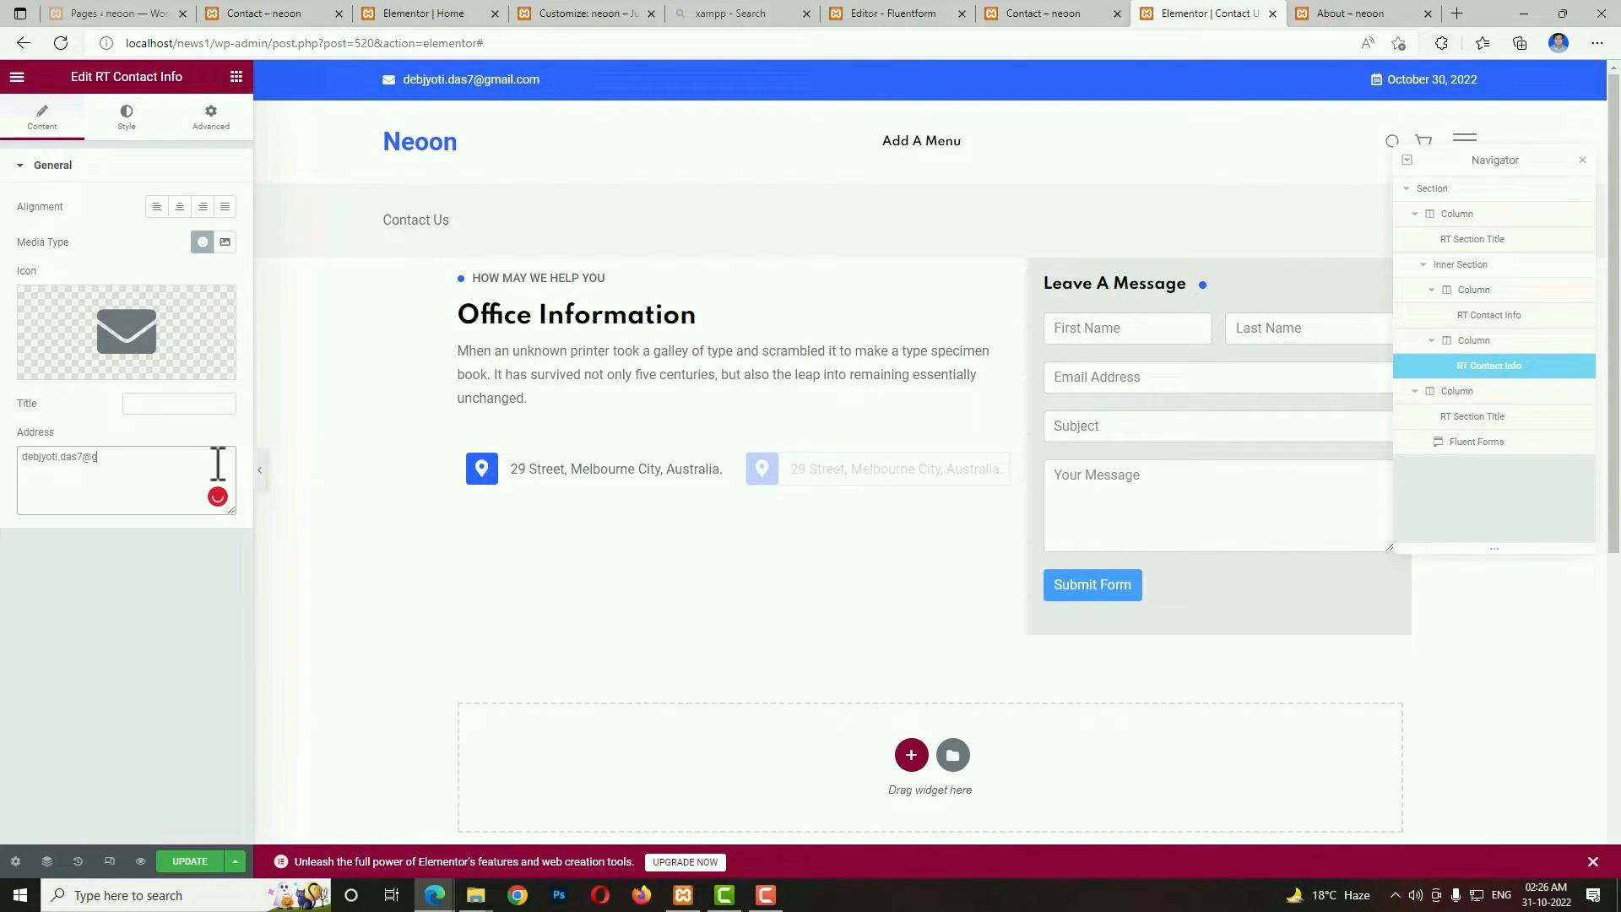
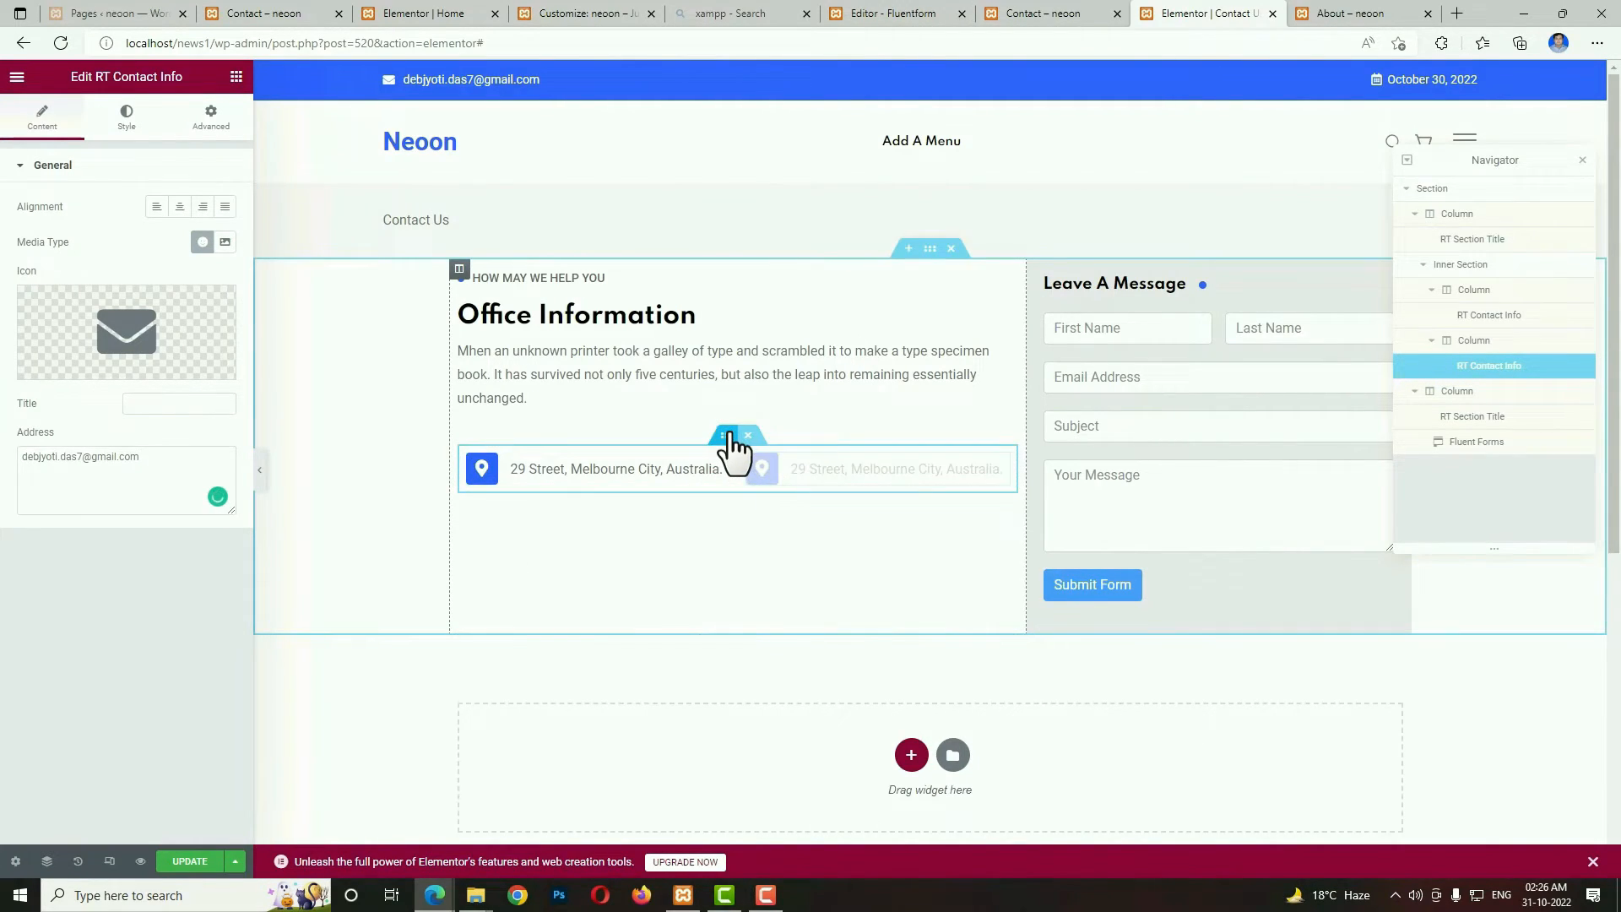
# Duplicate the contact info inner section and set the copy's top margin to 10 px.
pyautogui.rightClick(732, 448)
pyautogui.click(726, 483)
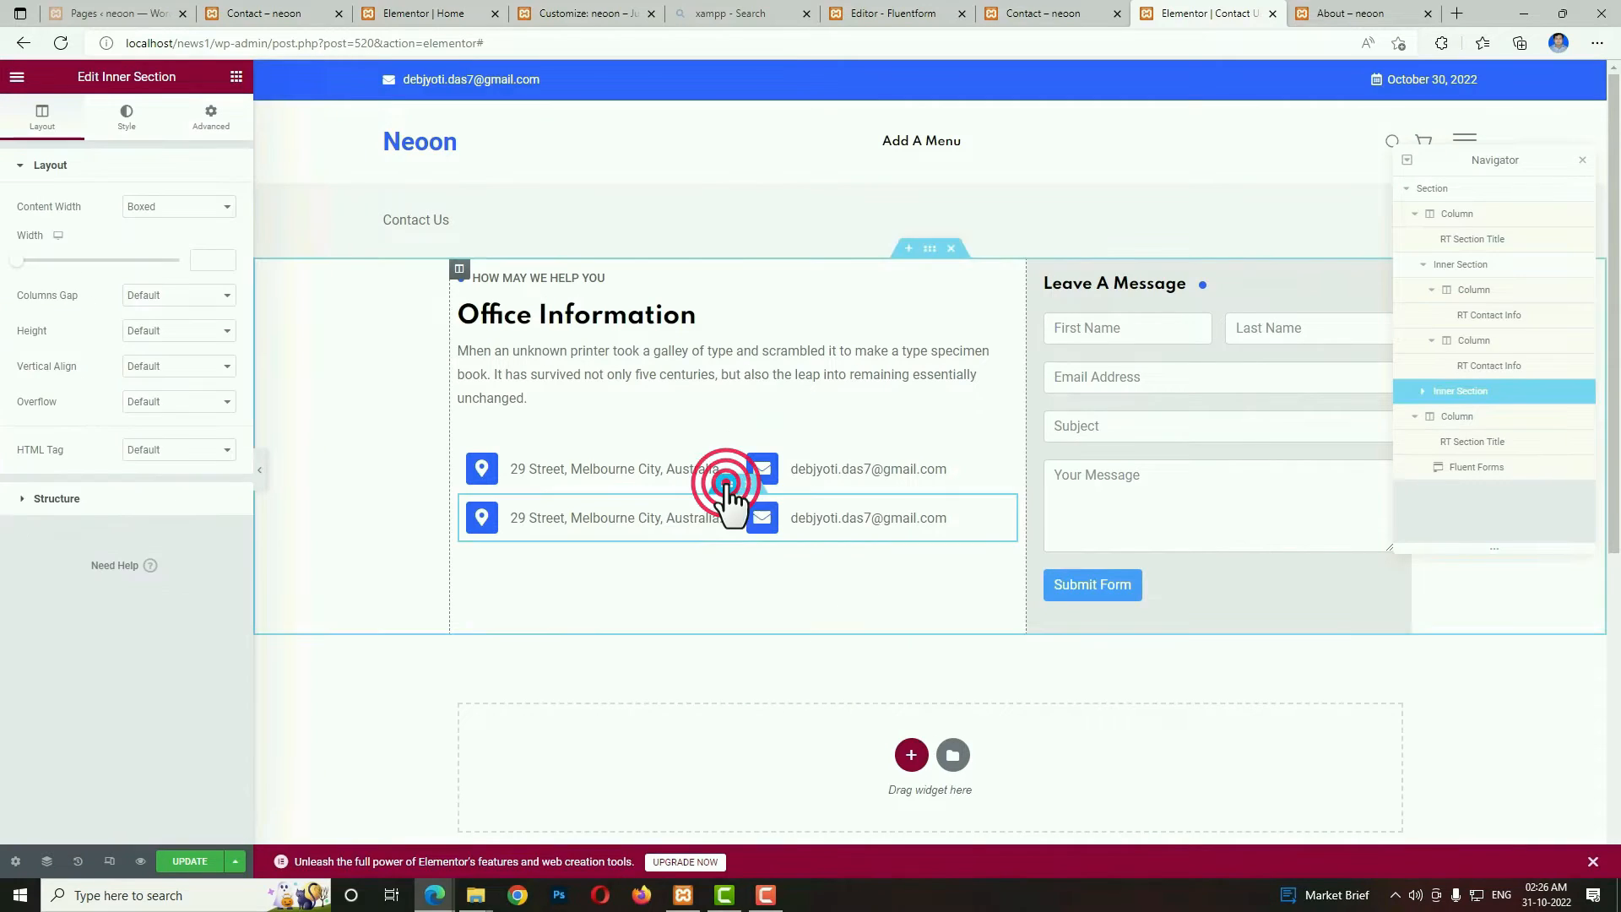
pyautogui.click(215, 122)
pyautogui.click(214, 228)
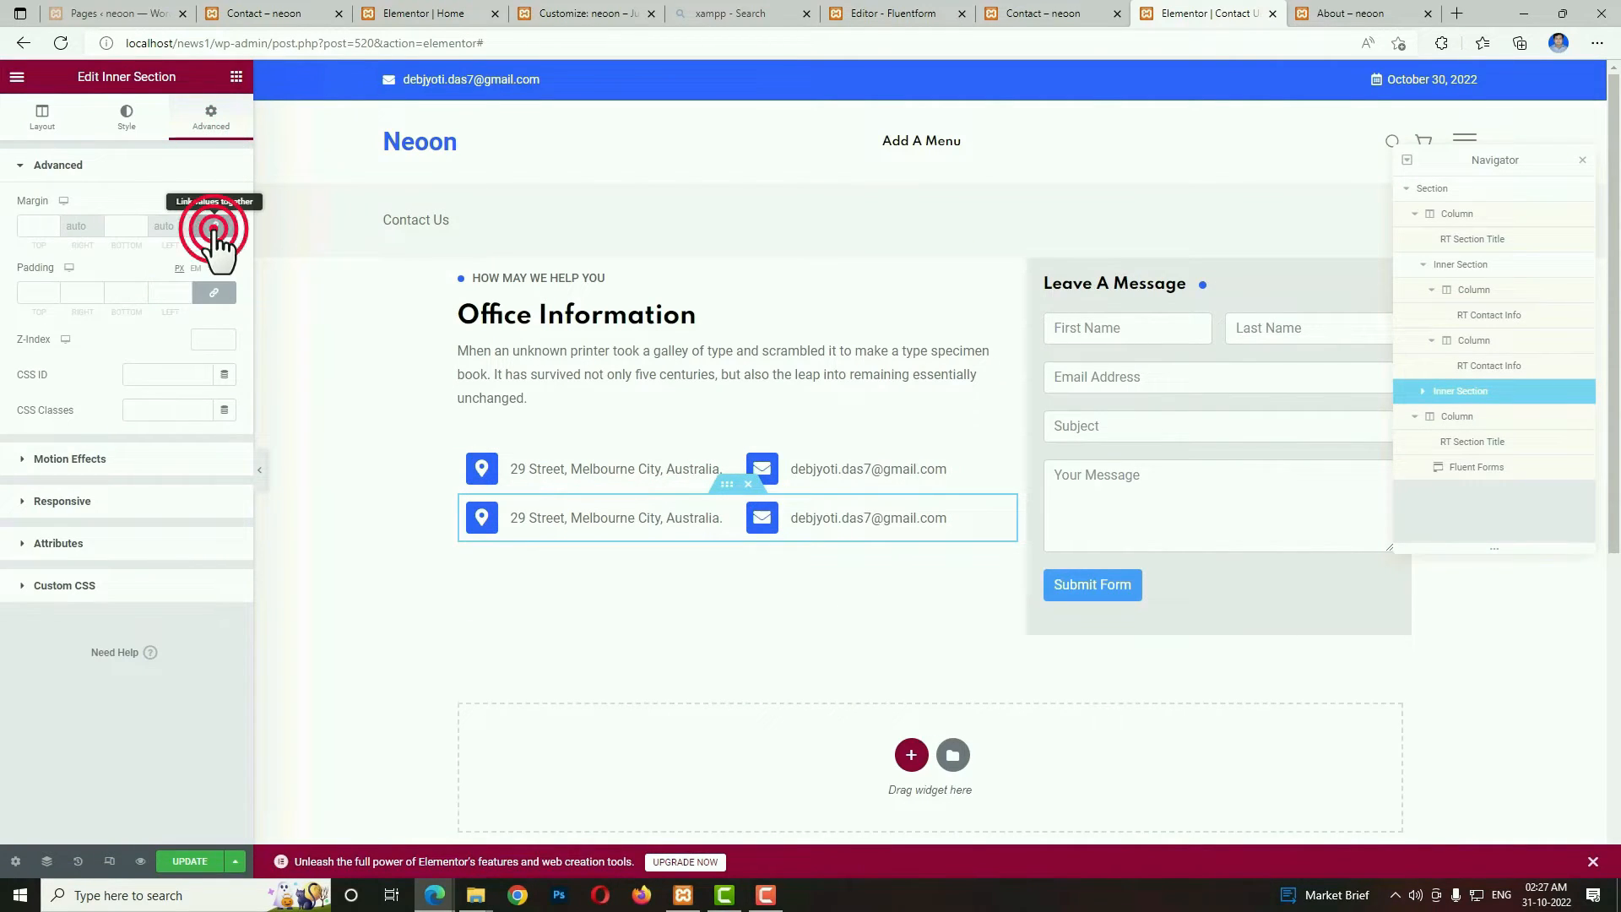
pyautogui.moveTo(39, 229); pyautogui.dragTo(8, 218)
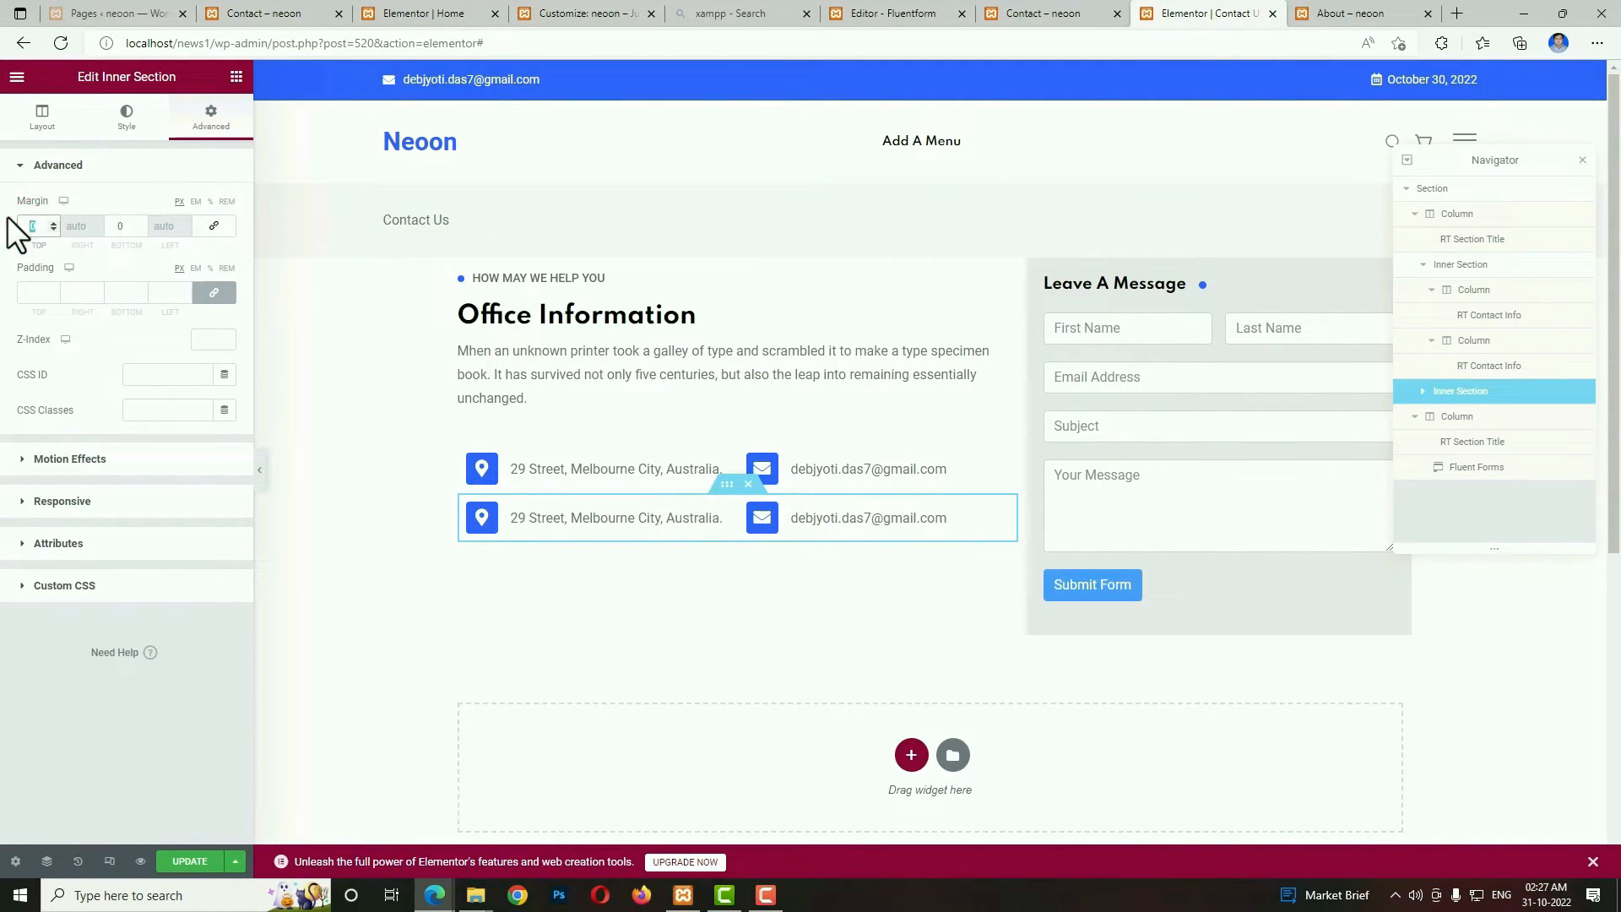
pyautogui.write('10')
# Change the second row's first contact info icon to a phone handset and replace its address with the contact's phone number.
pyautogui.click(711, 526)
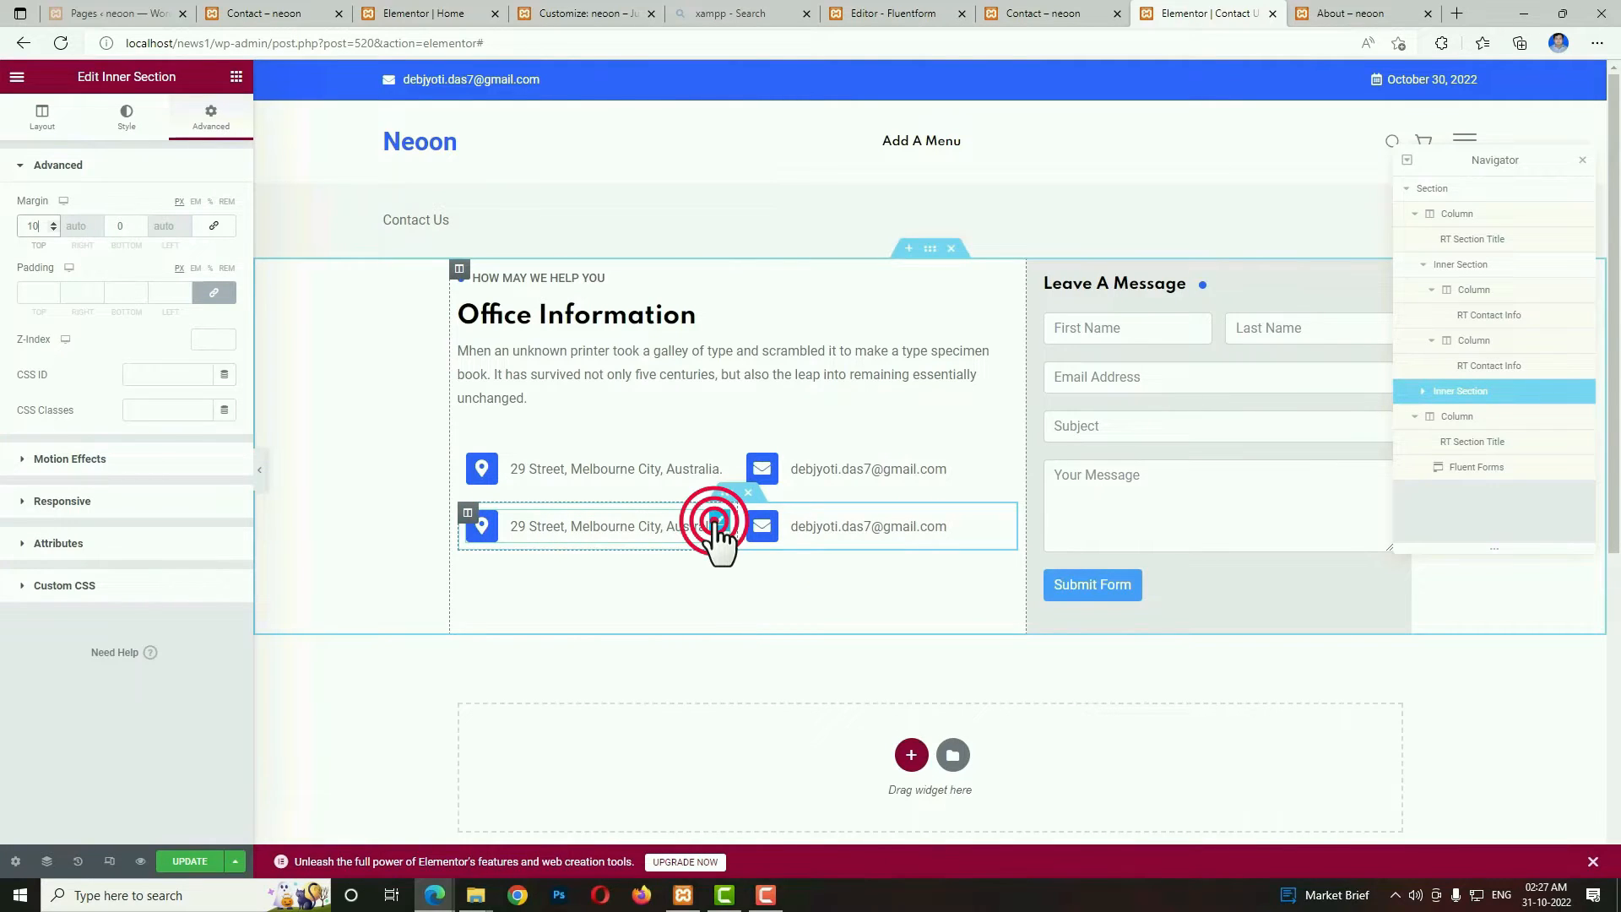
pyautogui.click(182, 331)
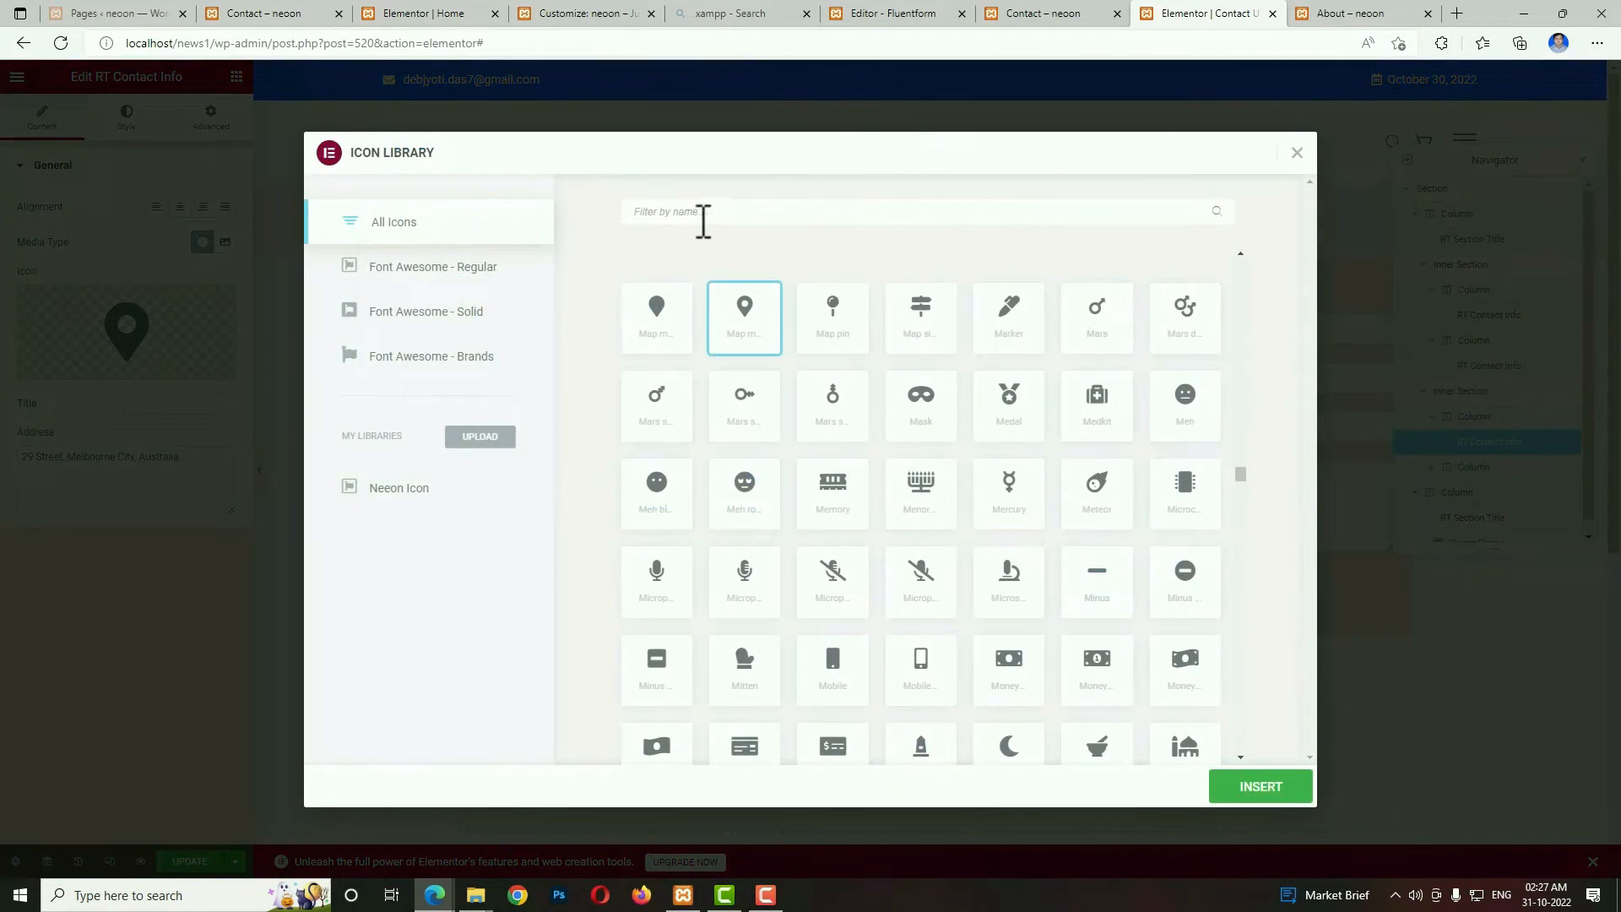
pyautogui.click(702, 218)
pyautogui.write('phon')
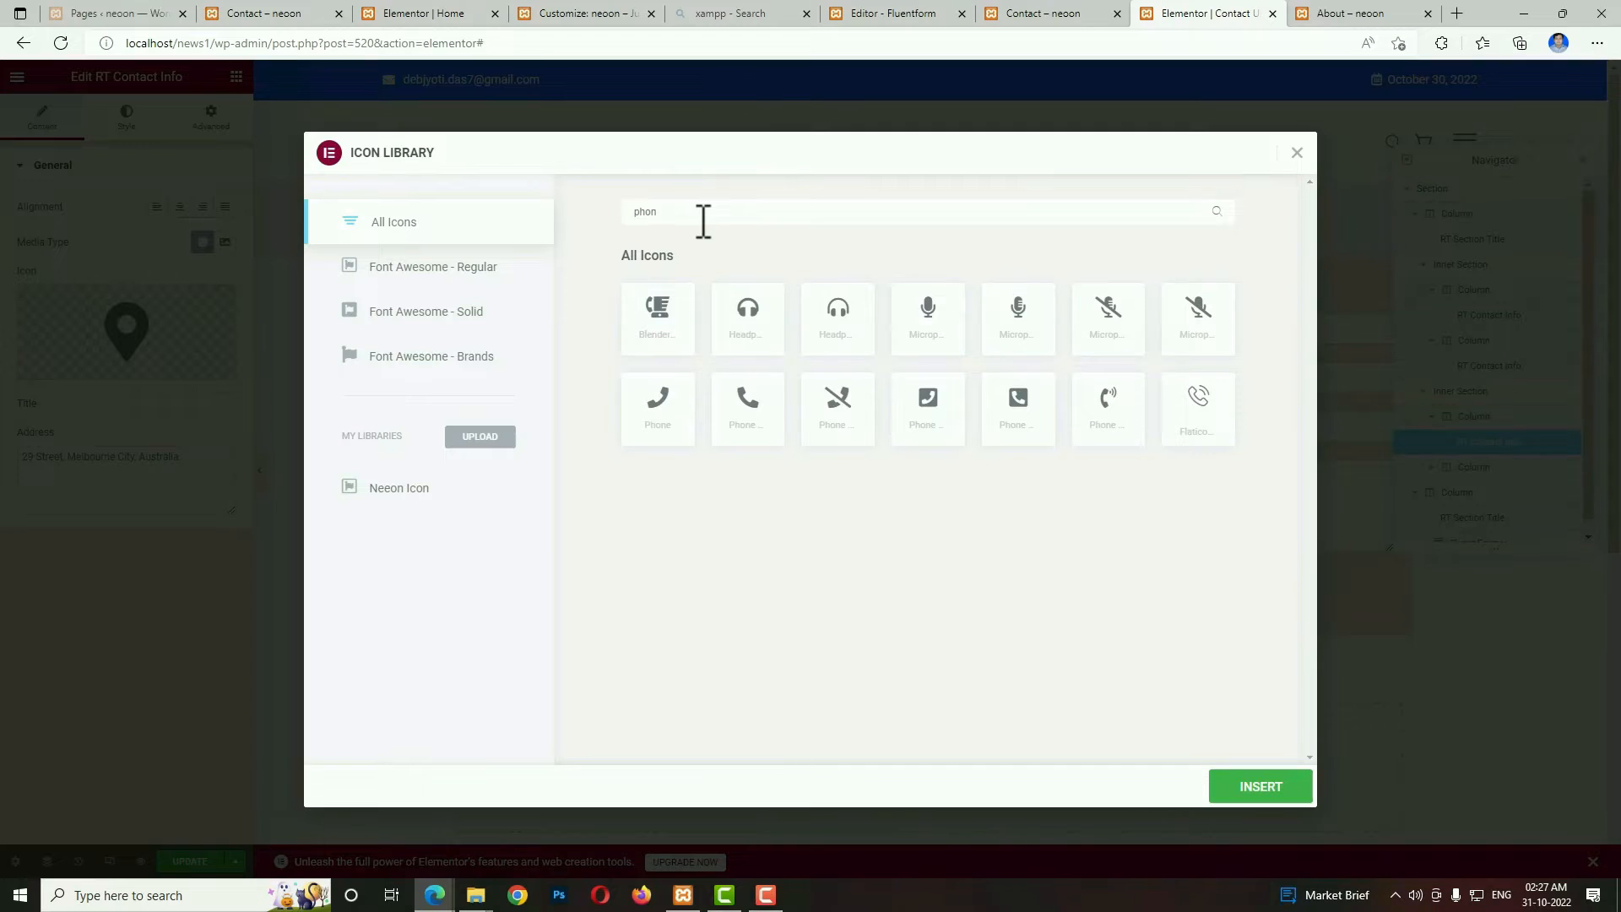
pyautogui.click(751, 422)
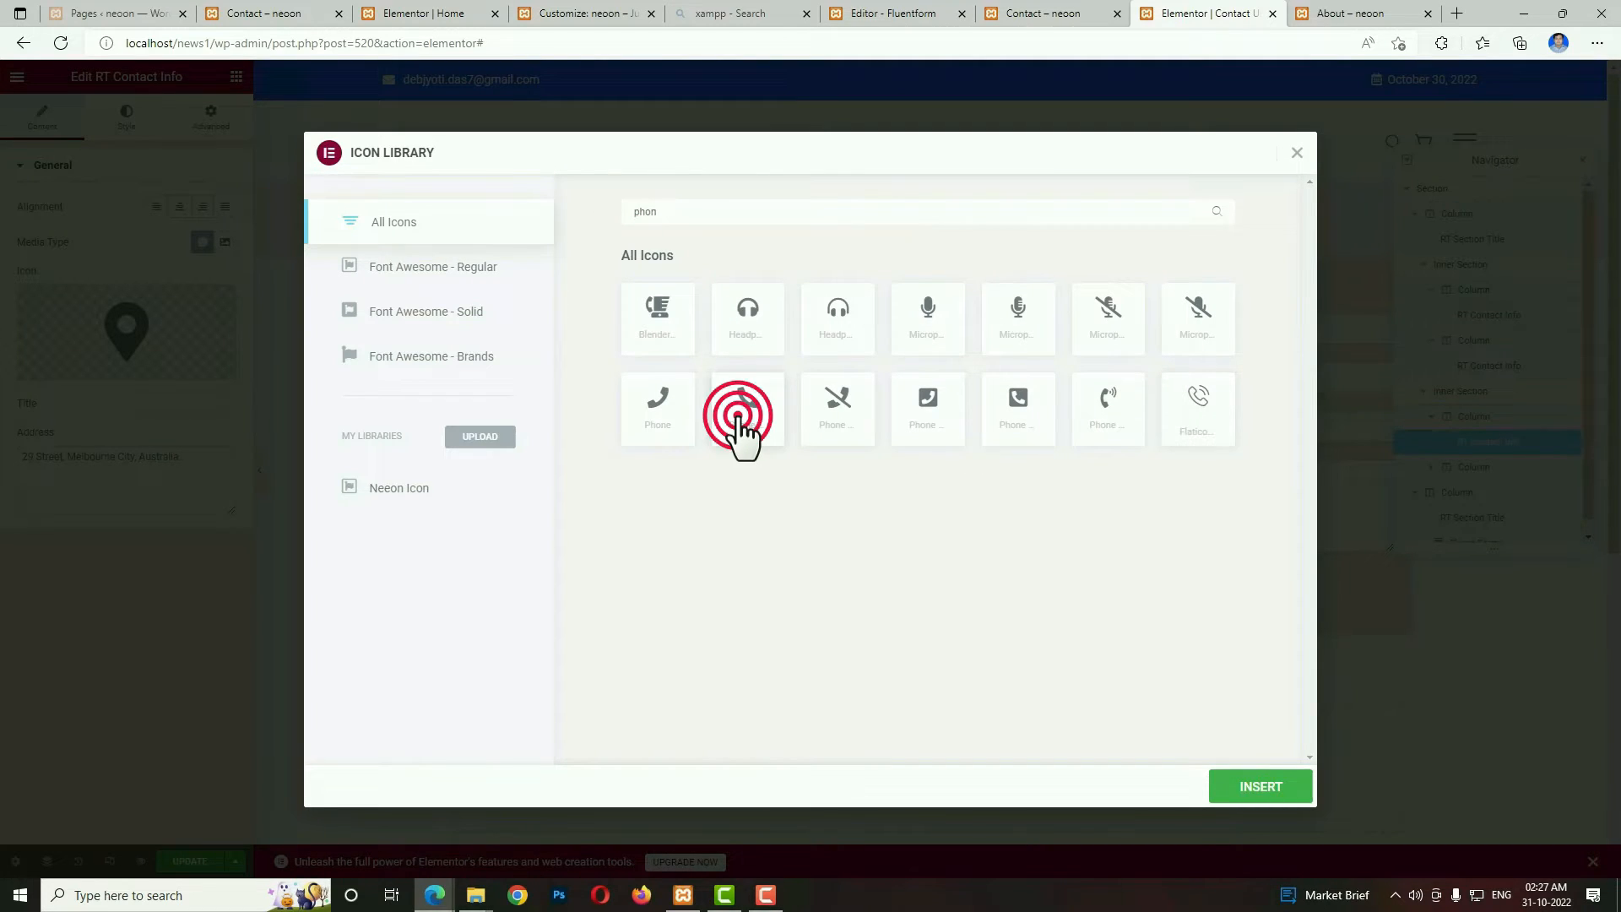
pyautogui.click(1238, 787)
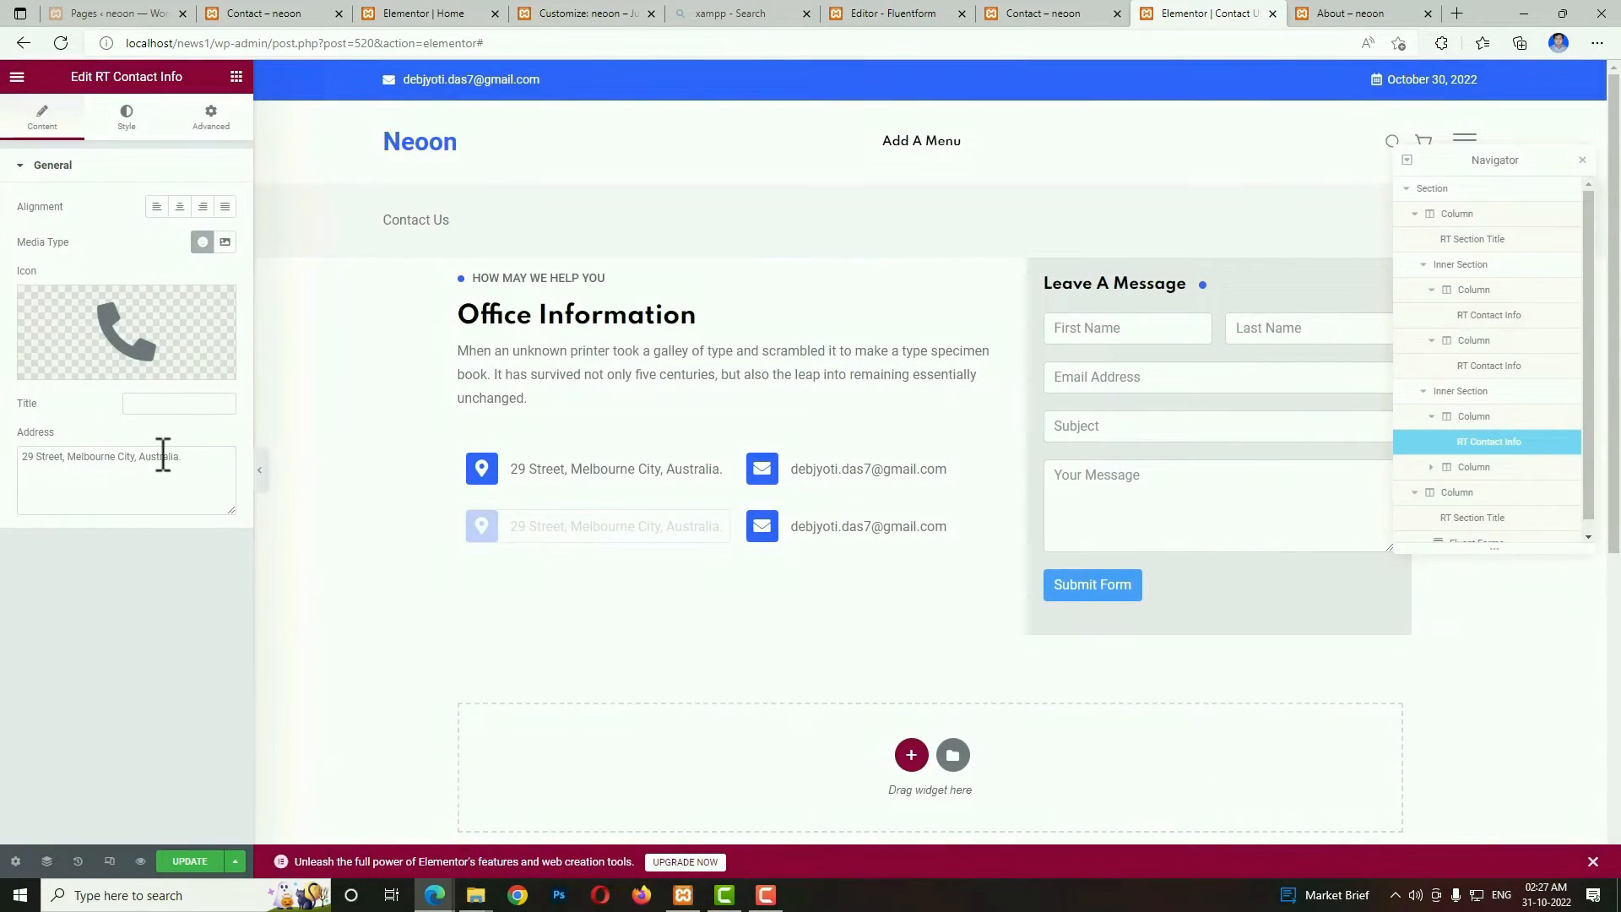
pyautogui.tripleClick(203, 466)
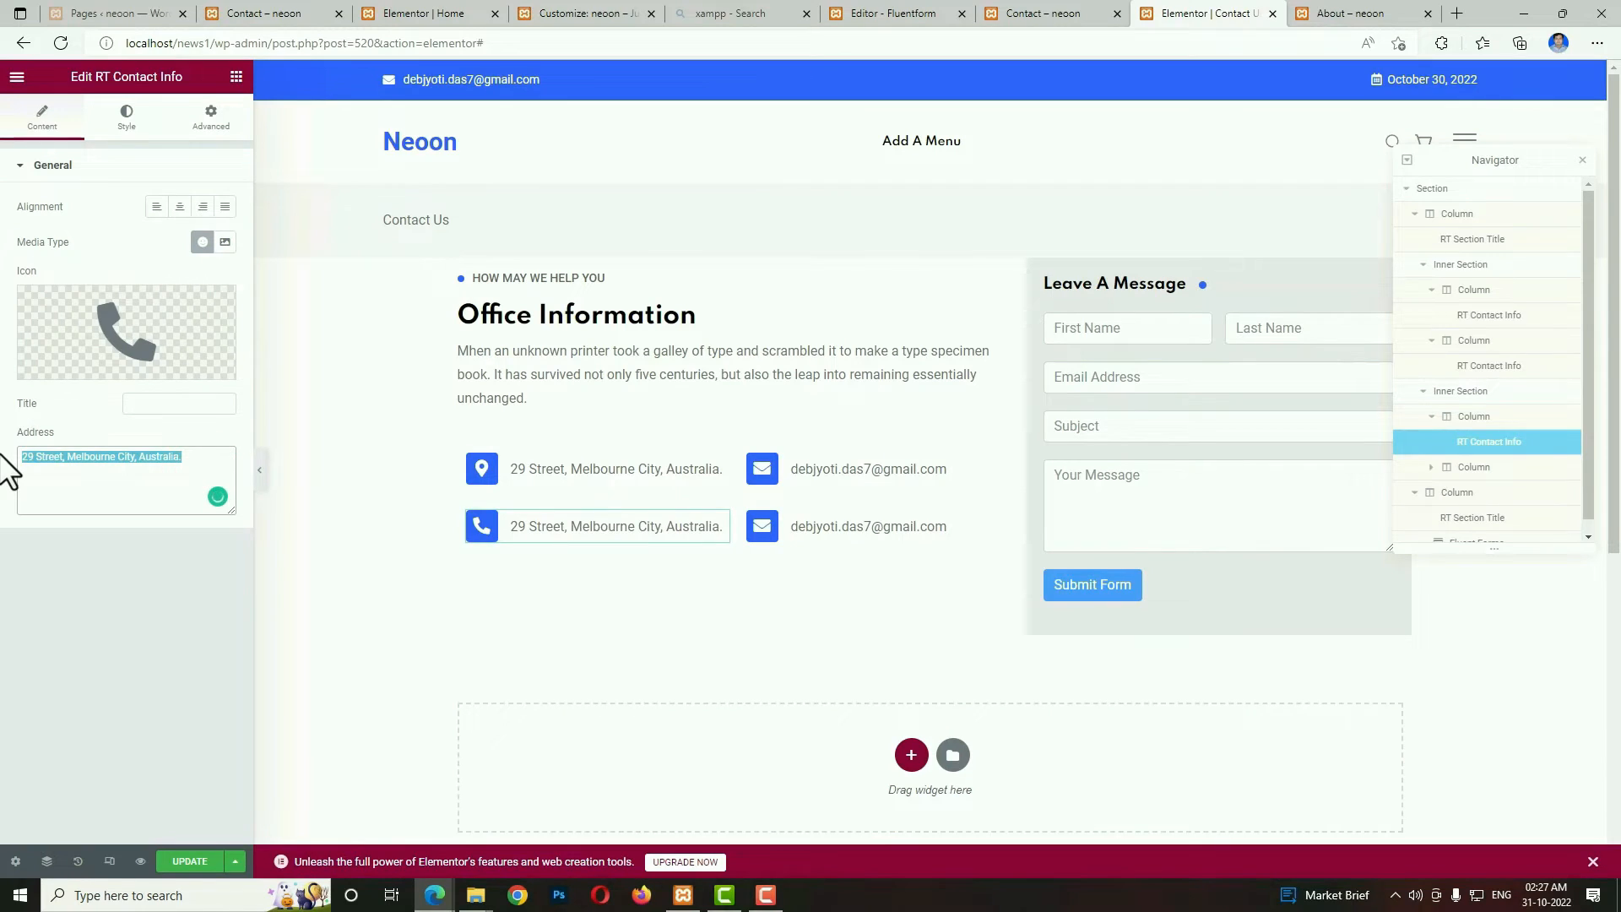
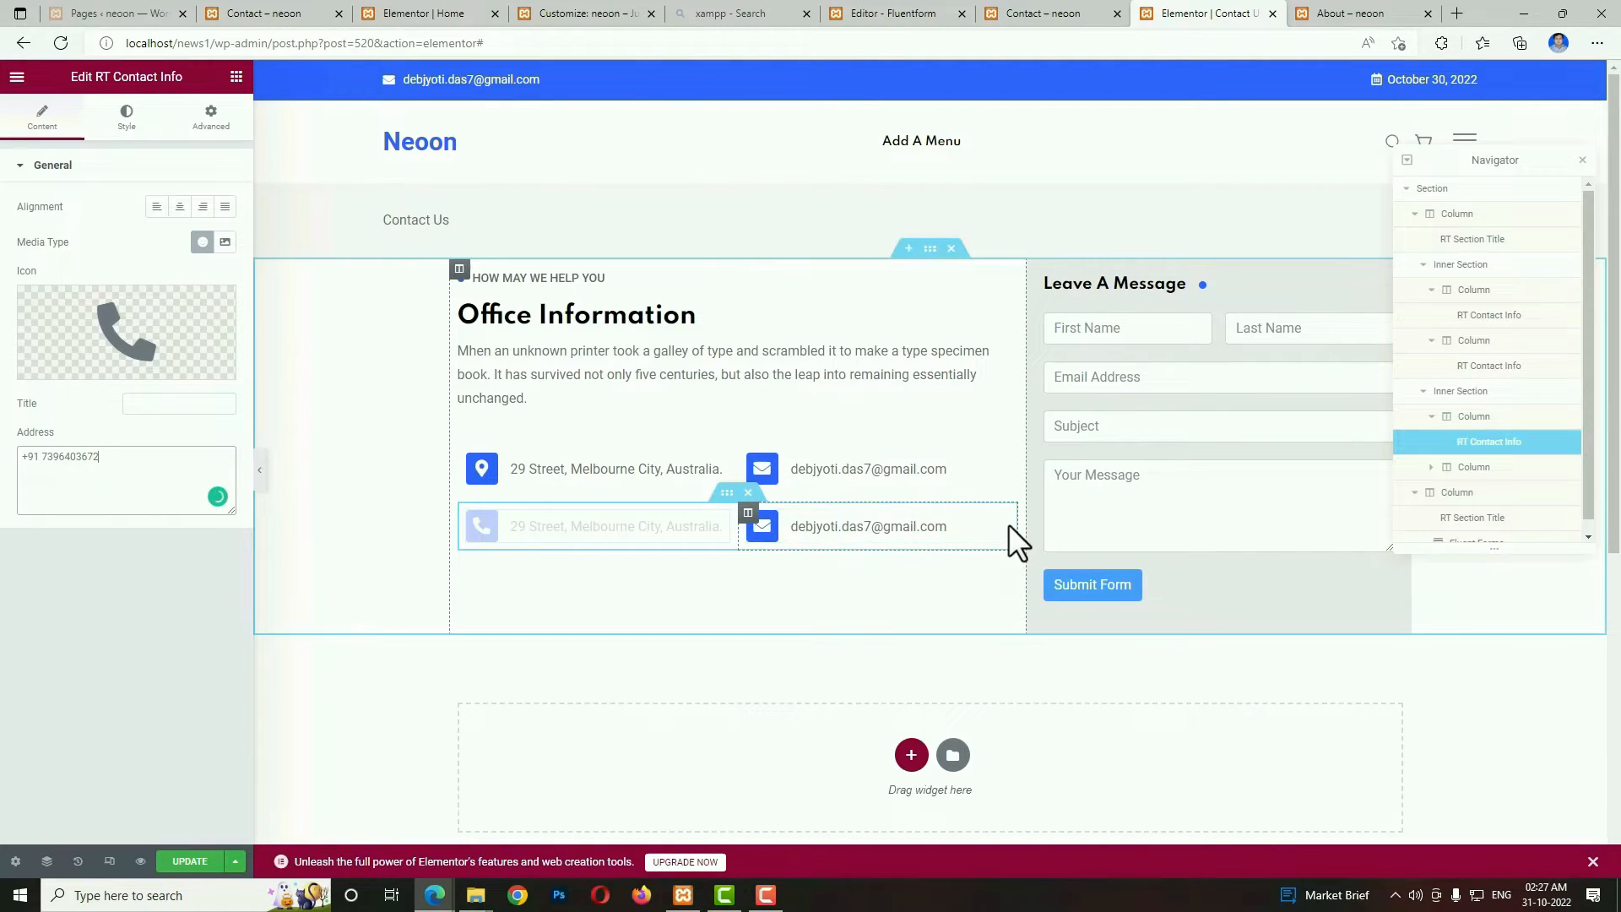
pyautogui.click(1000, 534)
pyautogui.click(133, 333)
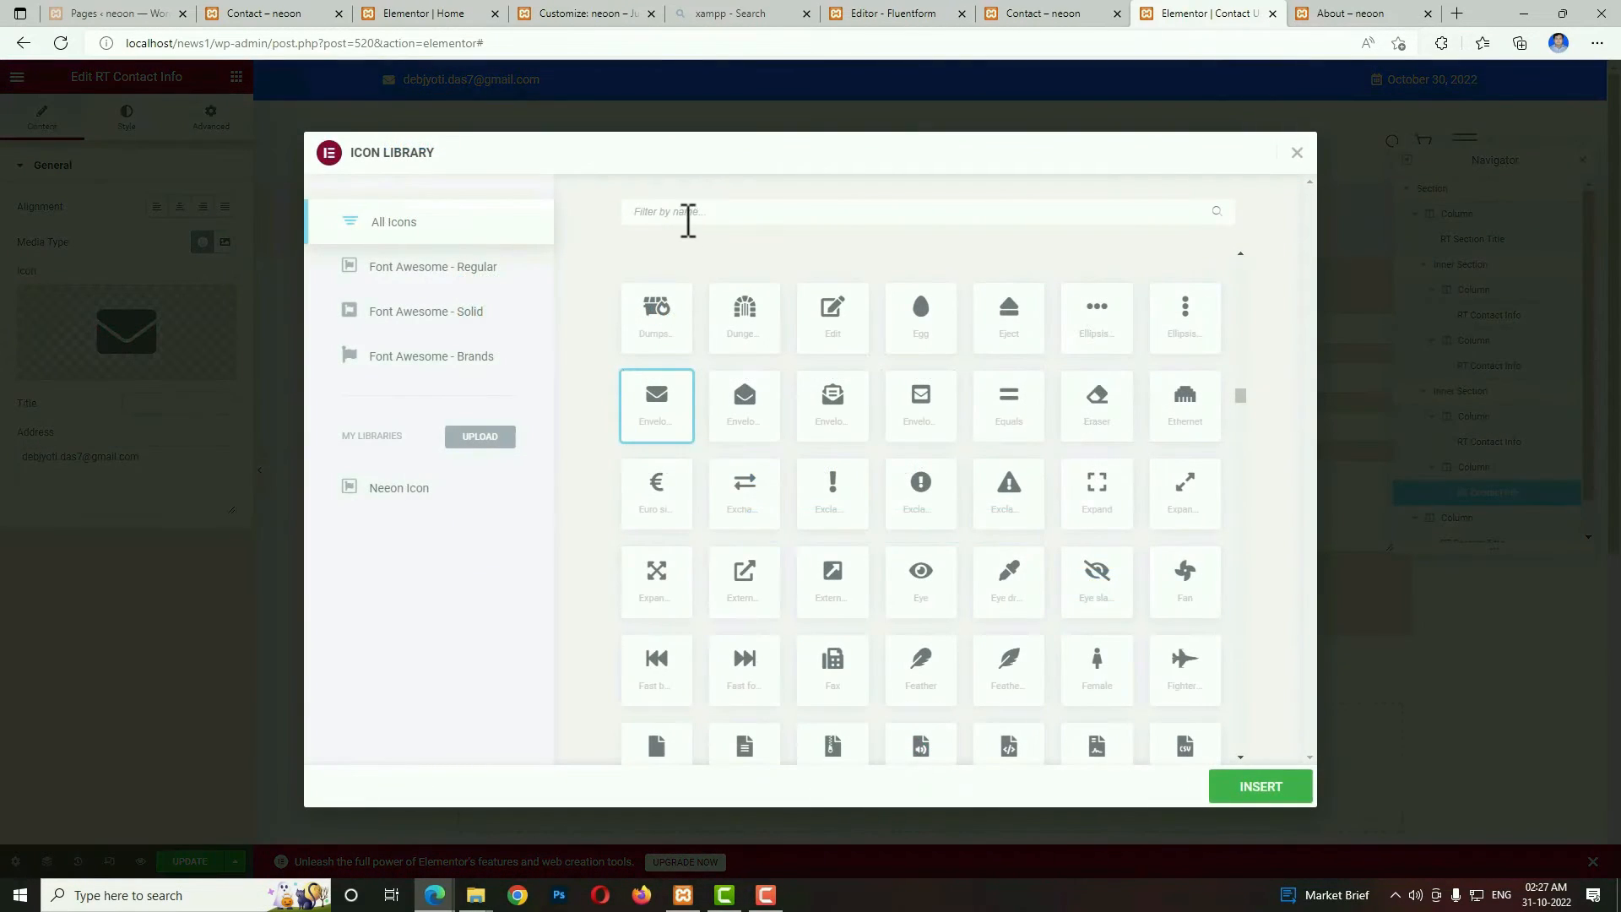
pyautogui.write('glob')
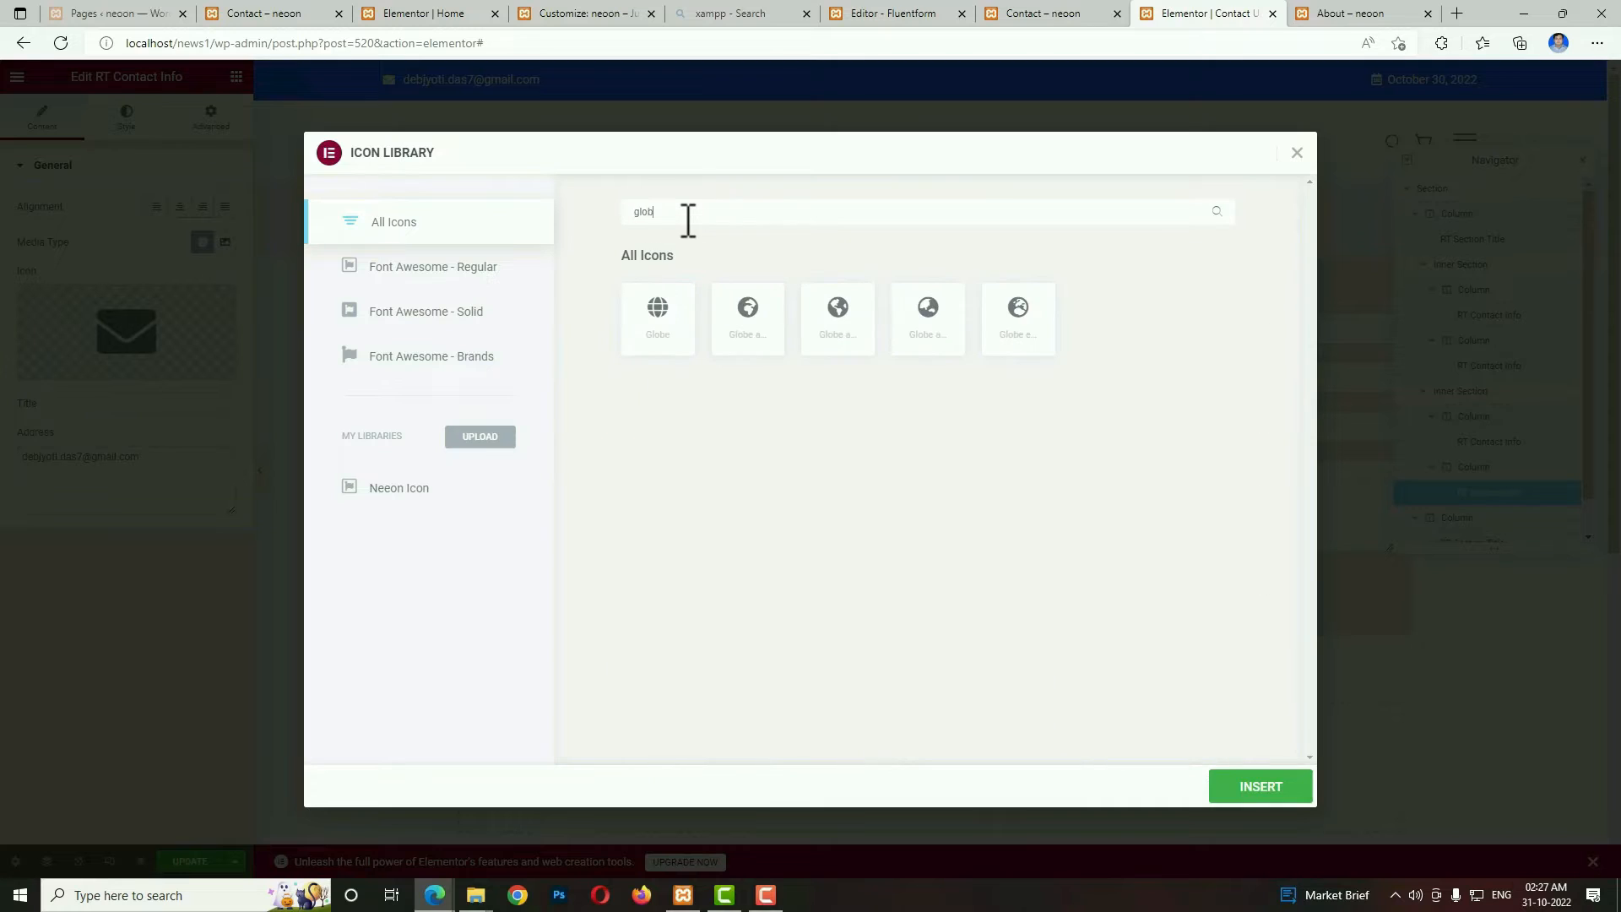
pyautogui.click(656, 309)
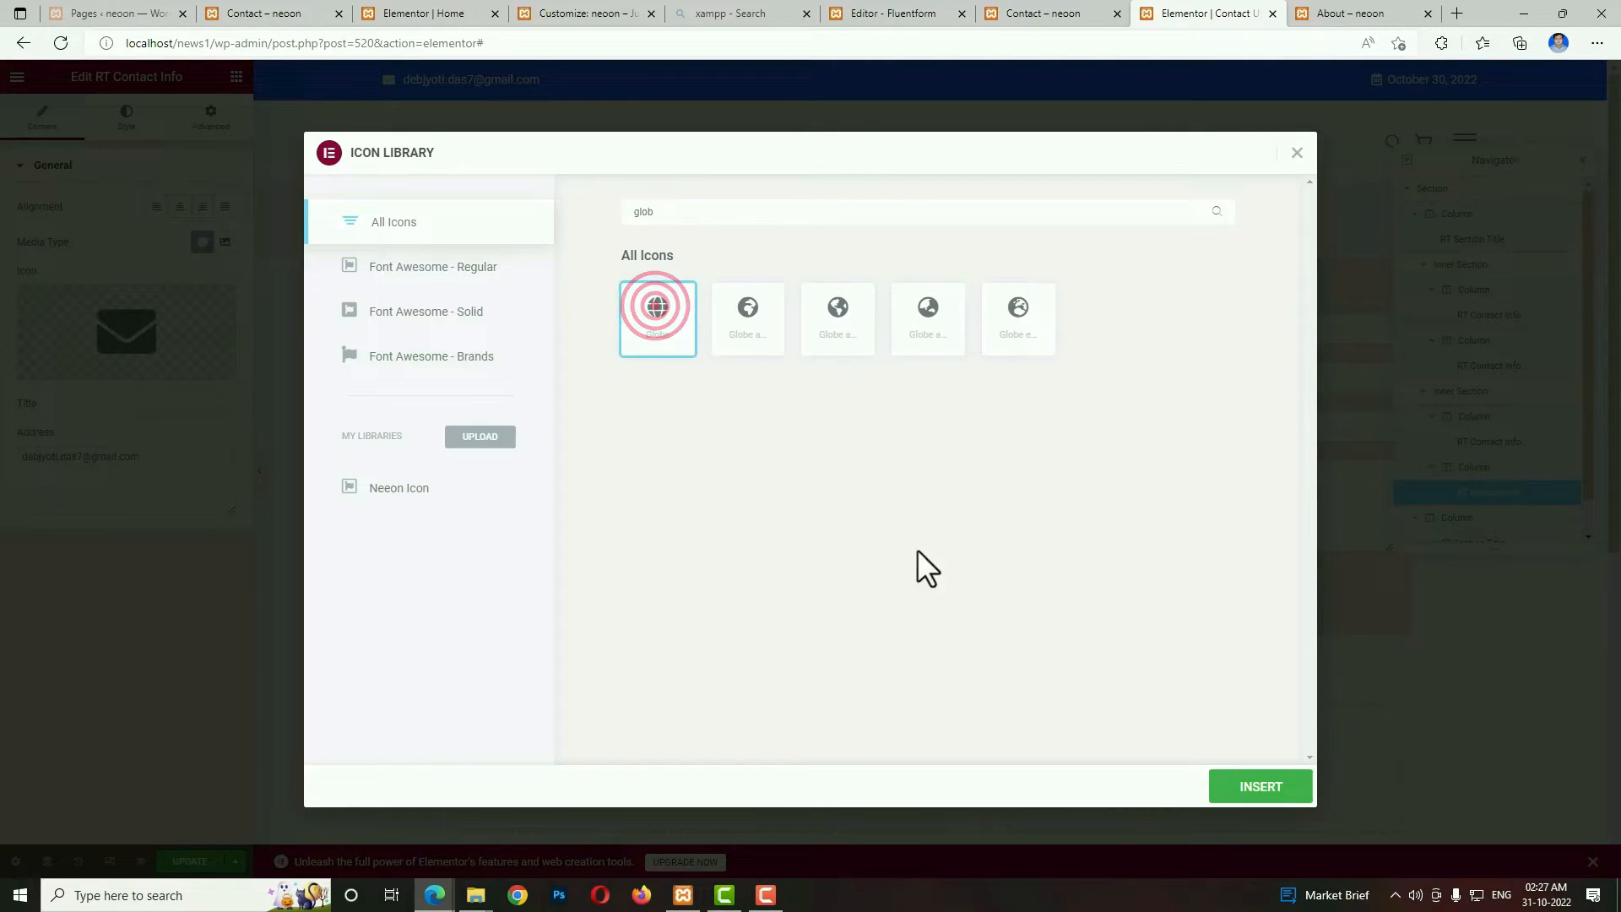
pyautogui.click(1259, 787)
pyautogui.tripleClick(181, 460)
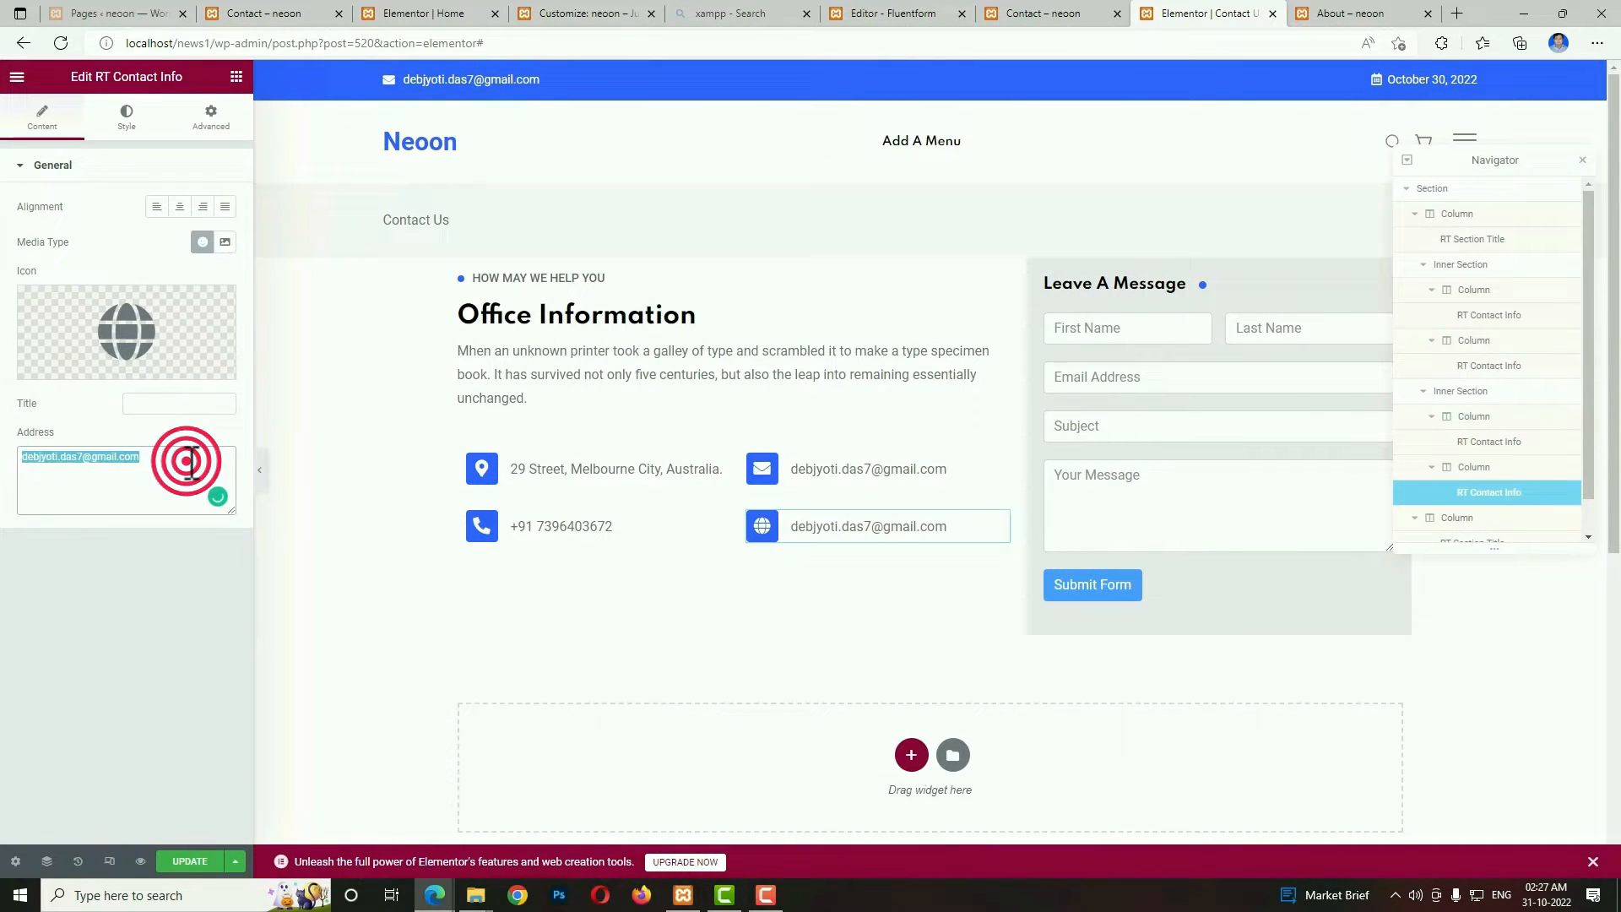
pyautogui.write('www.webseotips')
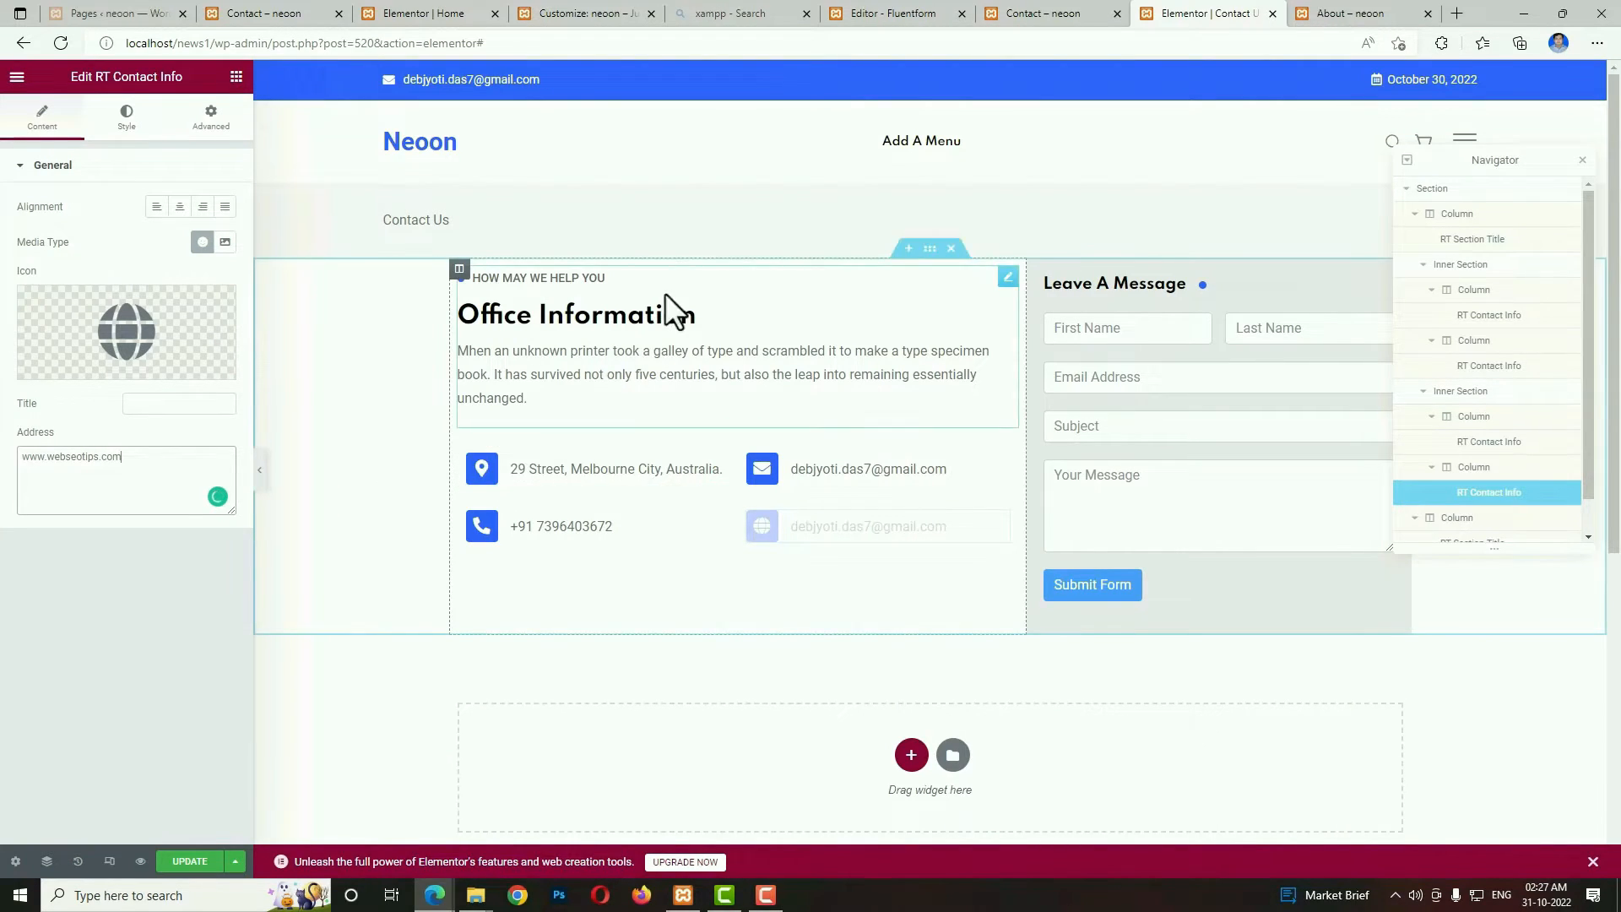
# Set the vertical alignment of the section holding the office information and message form to Middle.
pyautogui.click(929, 249)
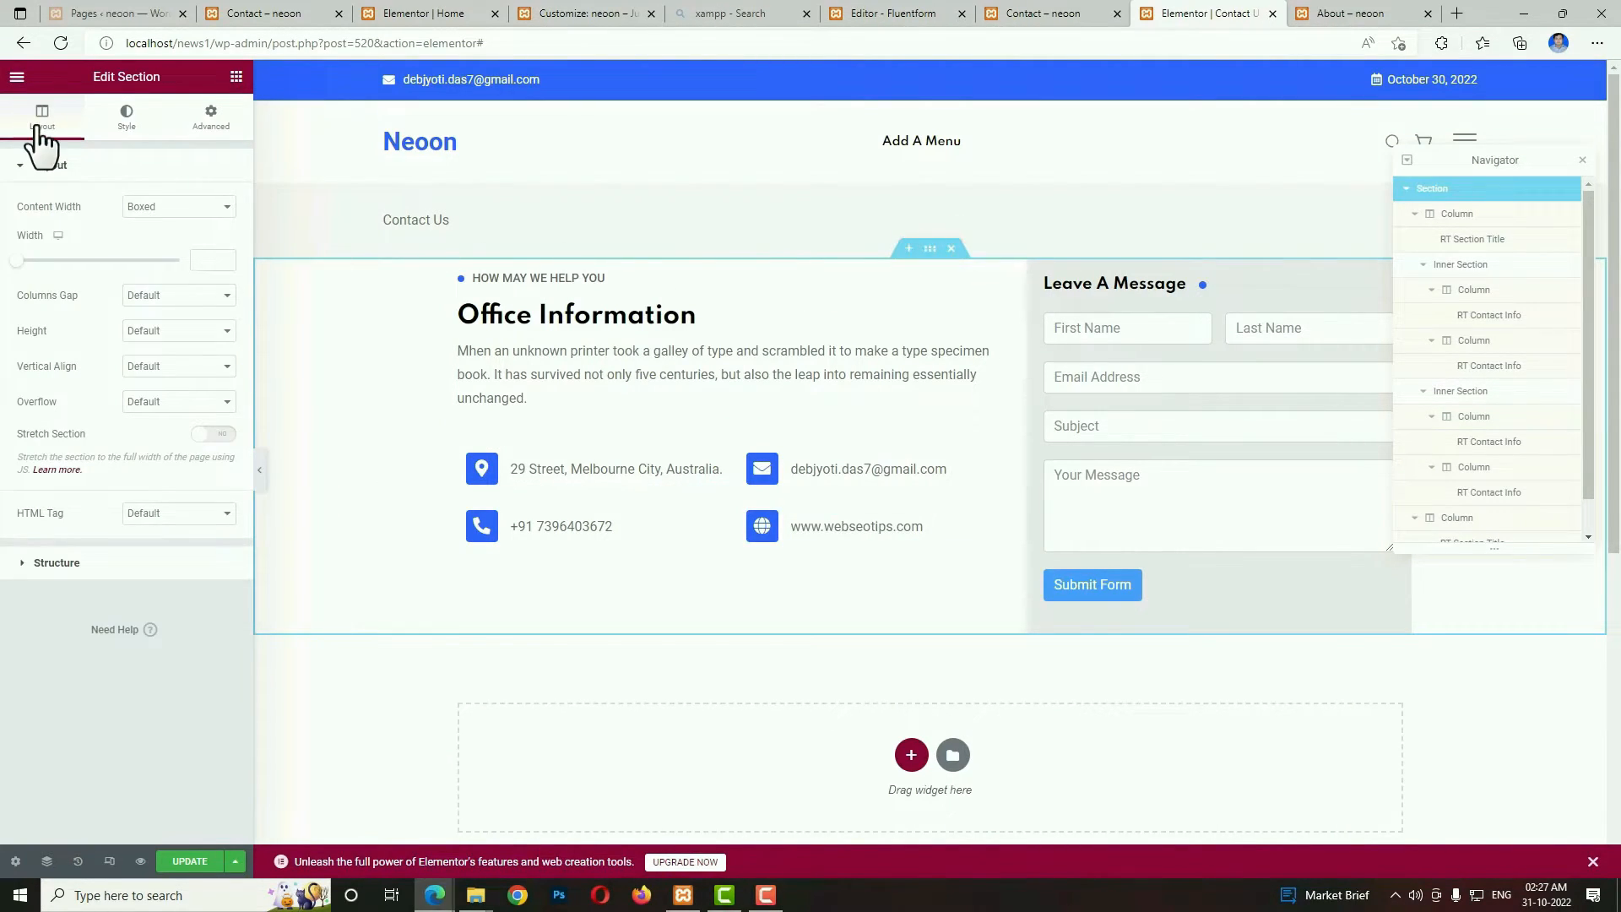
pyautogui.click(173, 365)
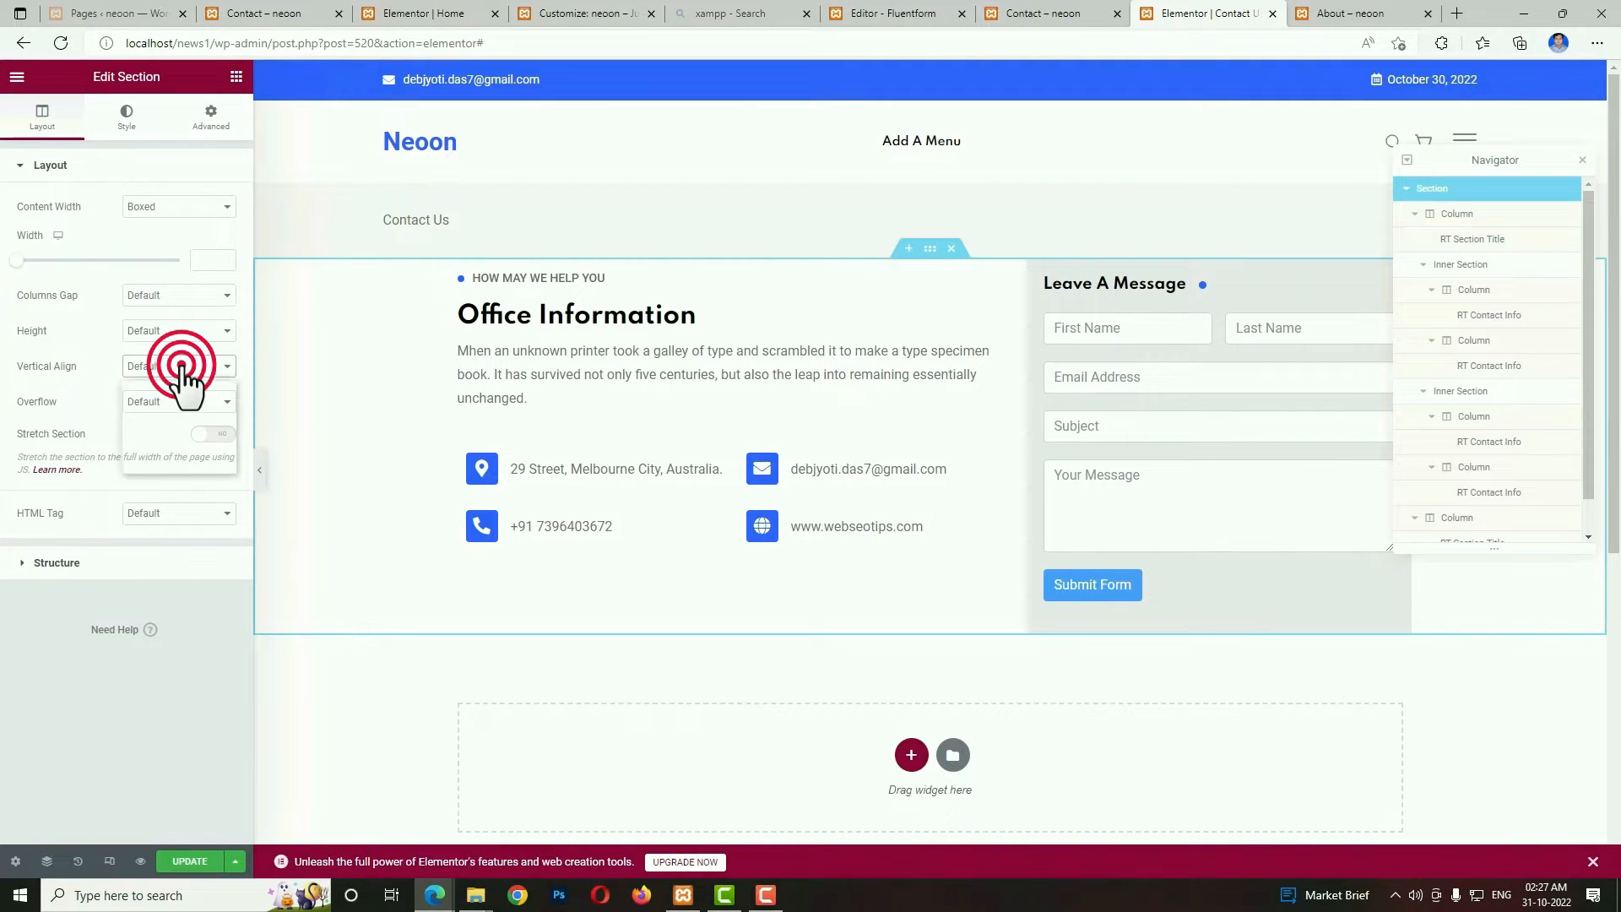
pyautogui.click(160, 414)
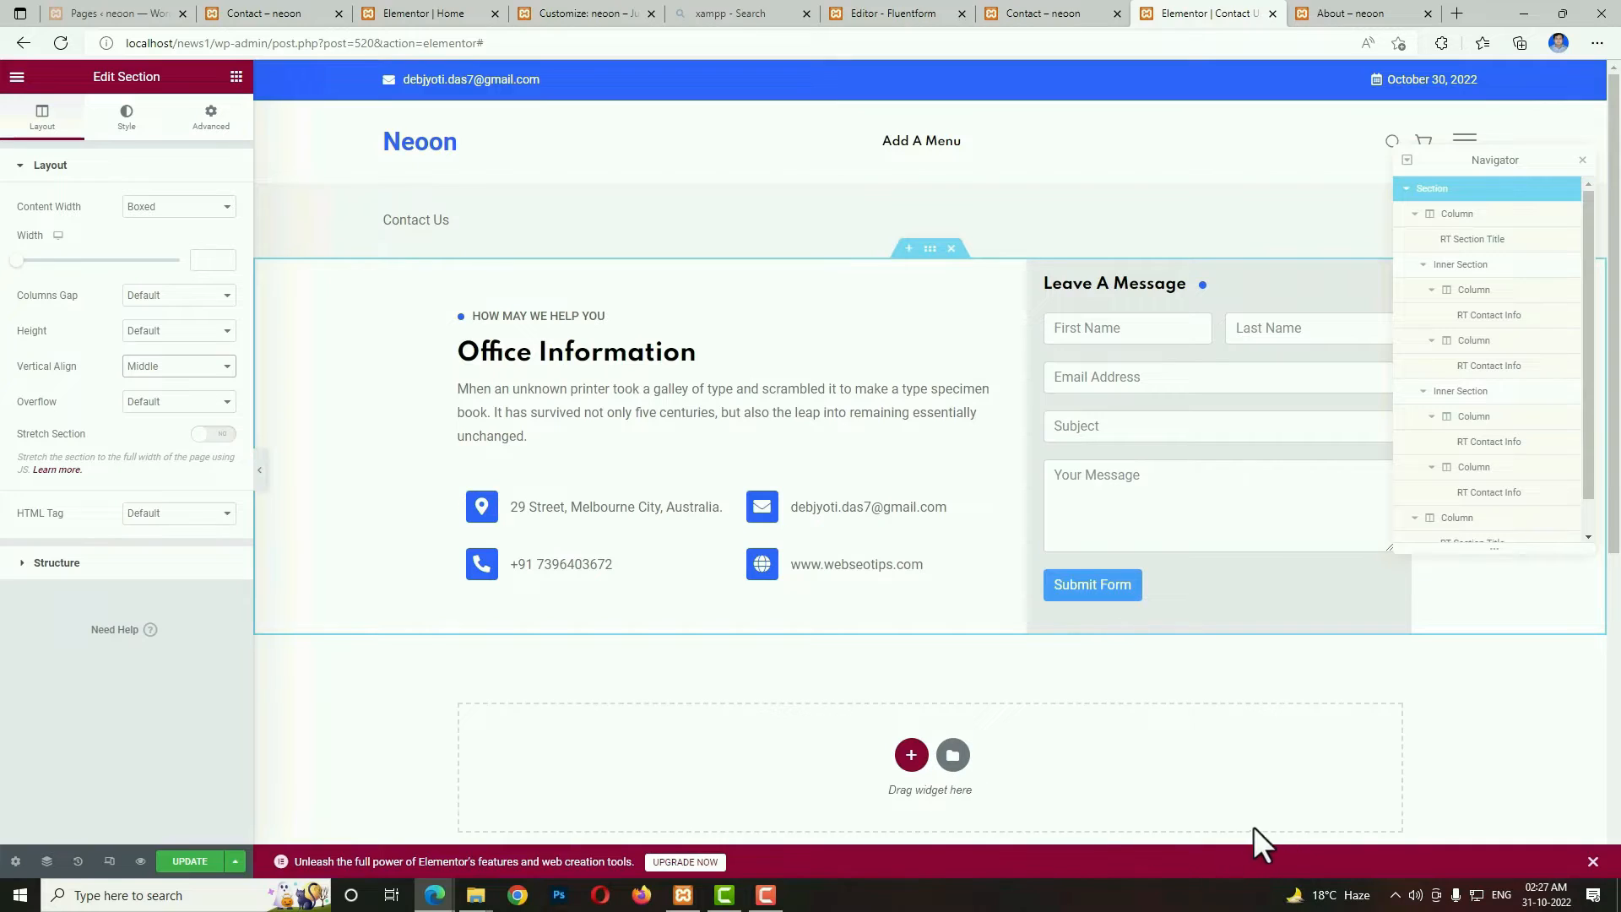
# Add a single-column section with 80 px top and bottom margins below the contact section and place a Text Editor widget in it.
pyautogui.click(911, 754)
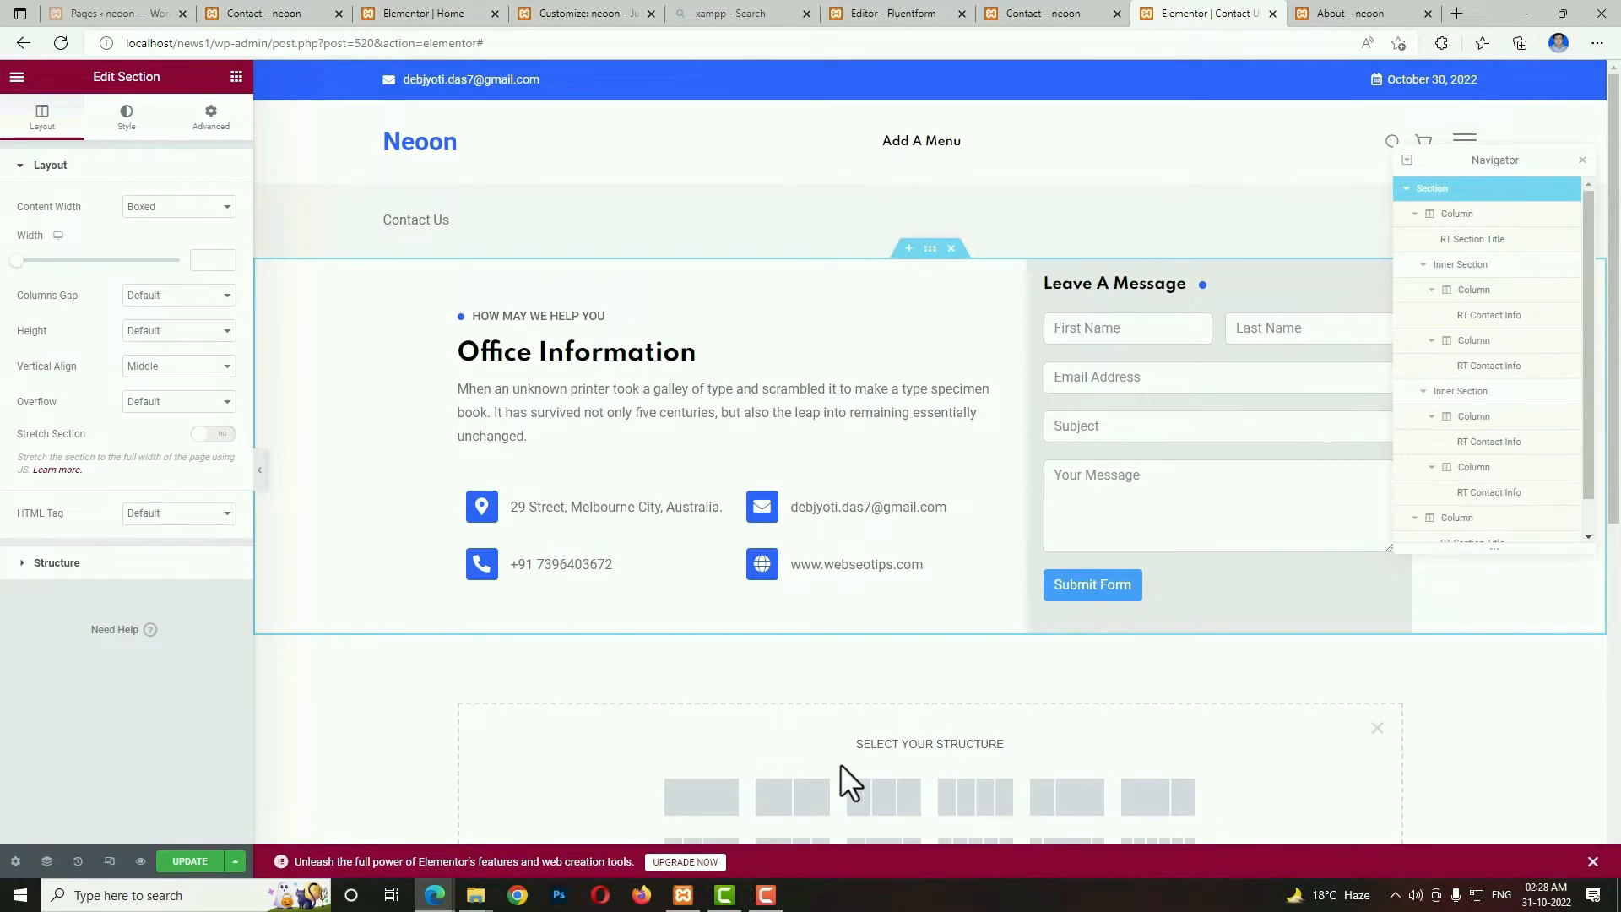
pyautogui.click(714, 796)
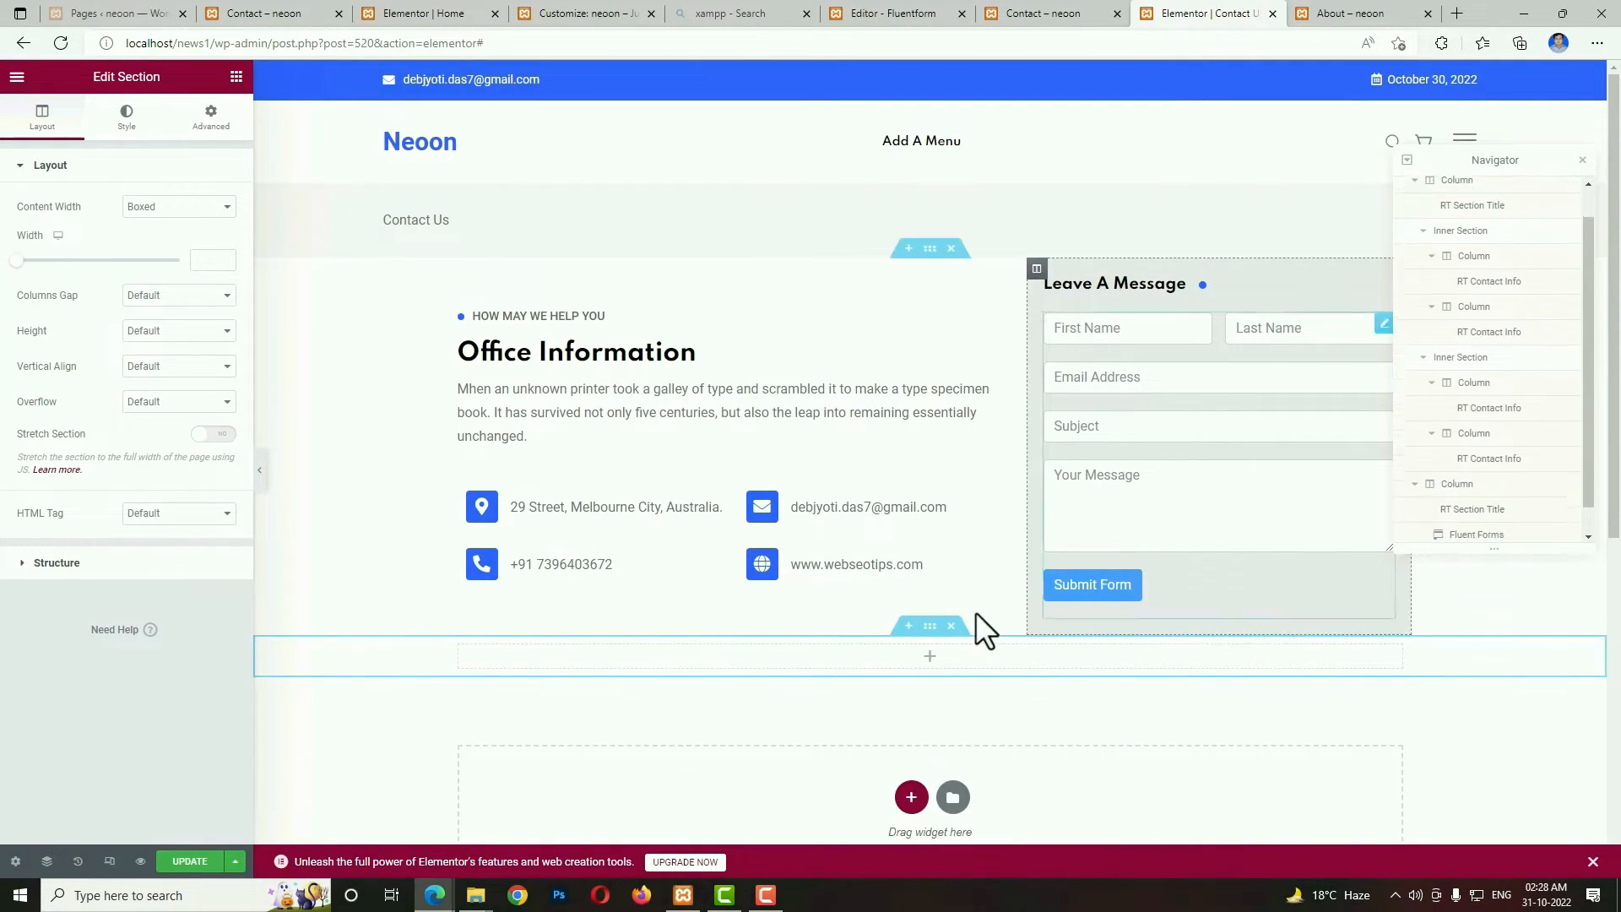
pyautogui.click(930, 626)
pyautogui.click(211, 117)
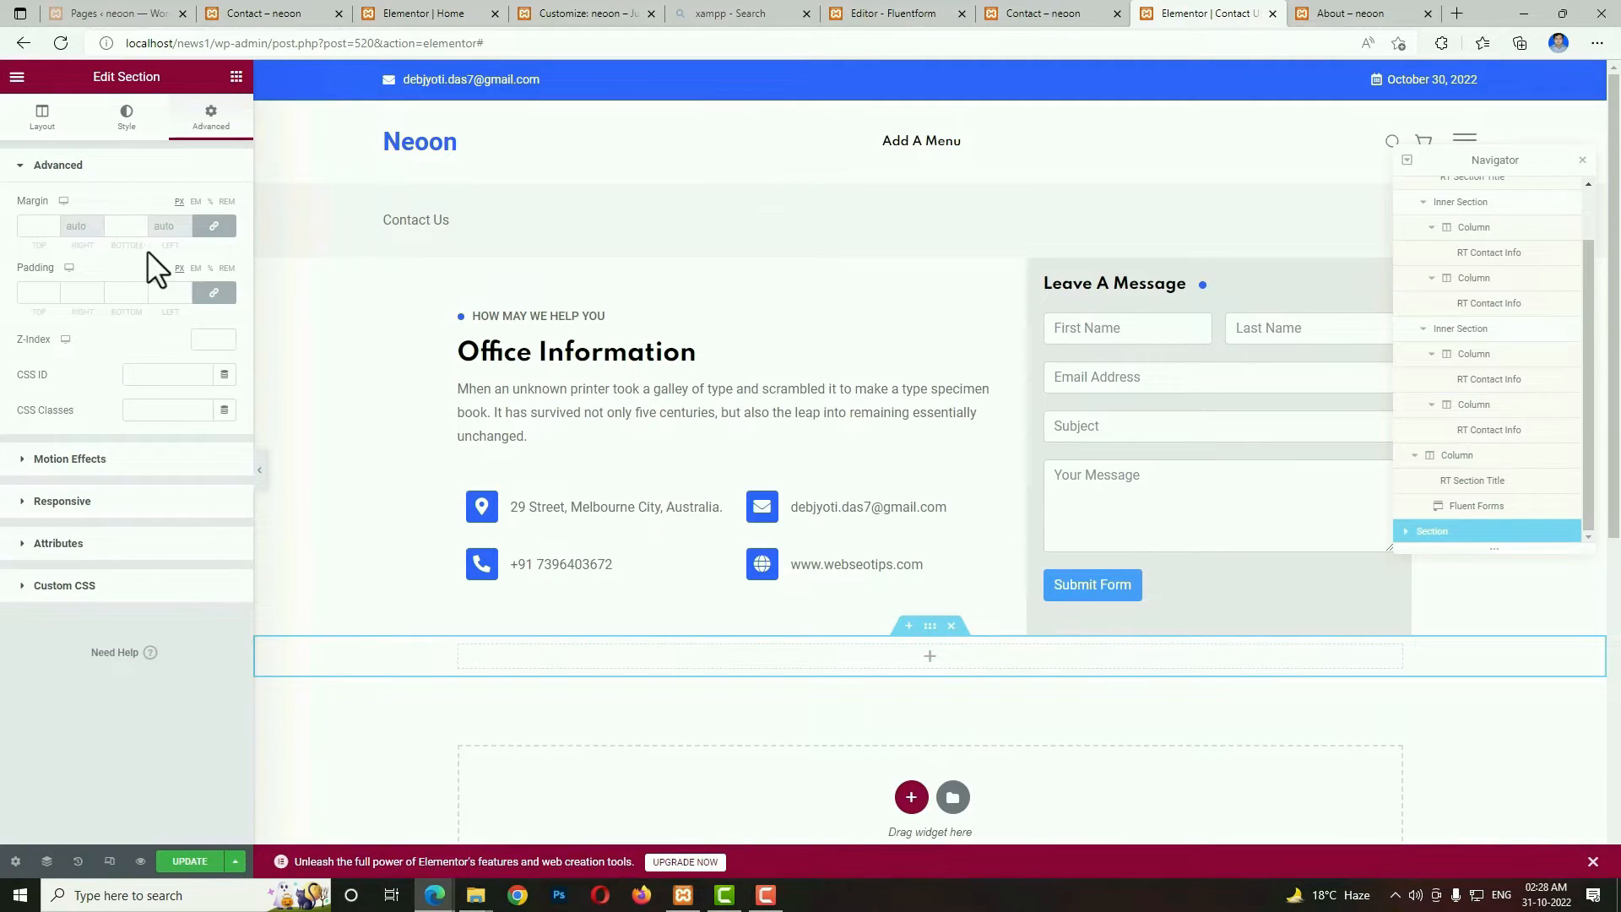
pyautogui.click(42, 223)
pyautogui.write('80')
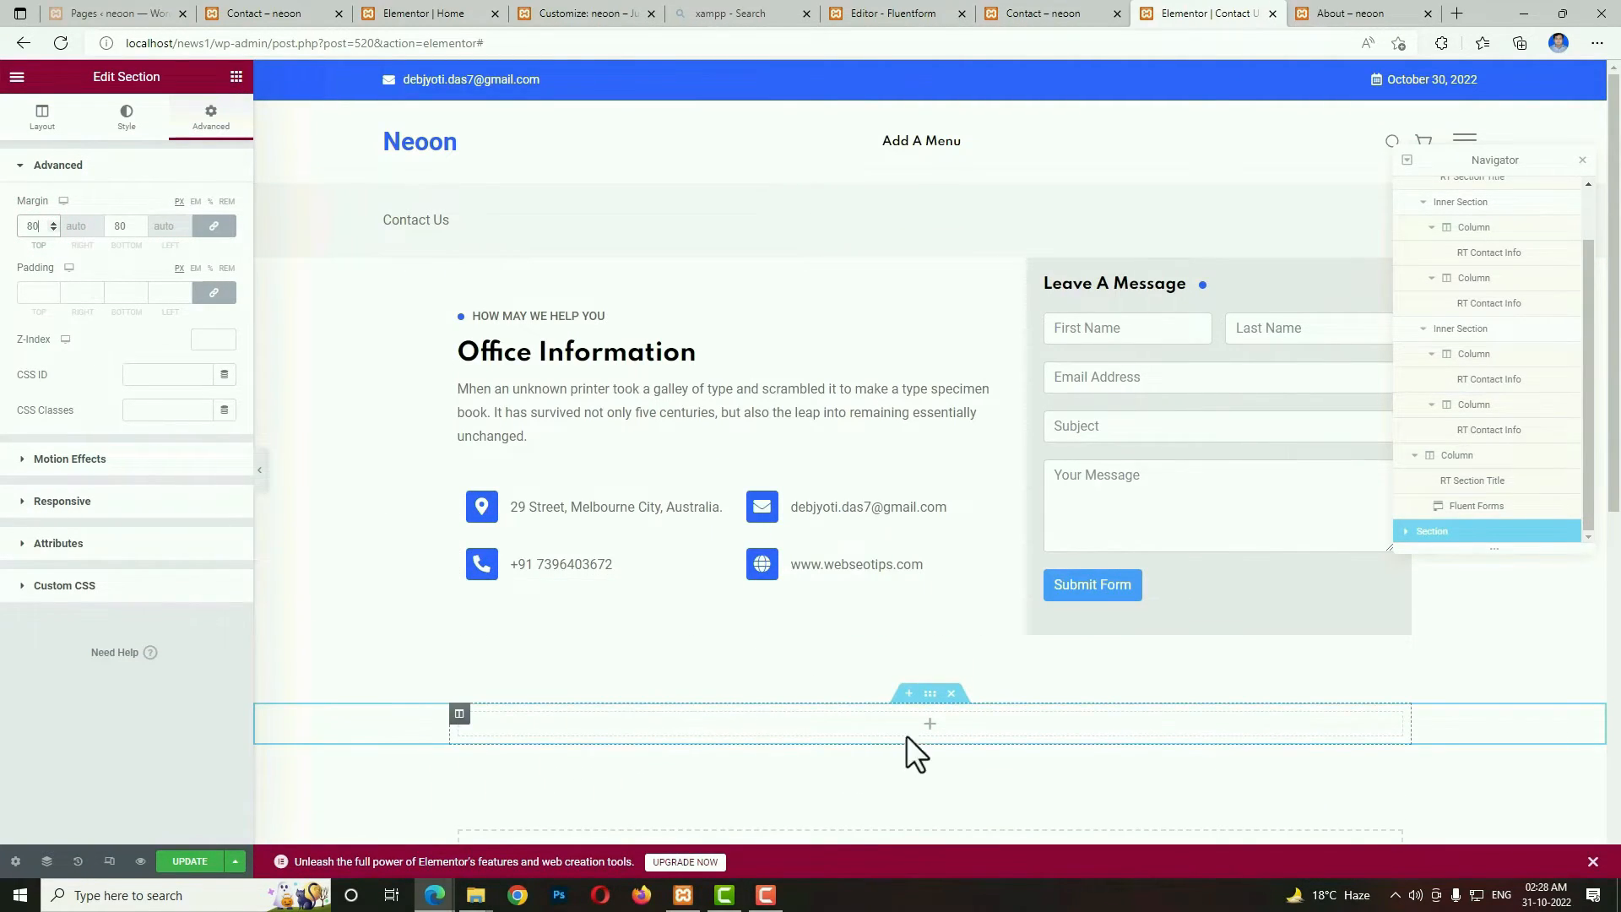
pyautogui.click(929, 728)
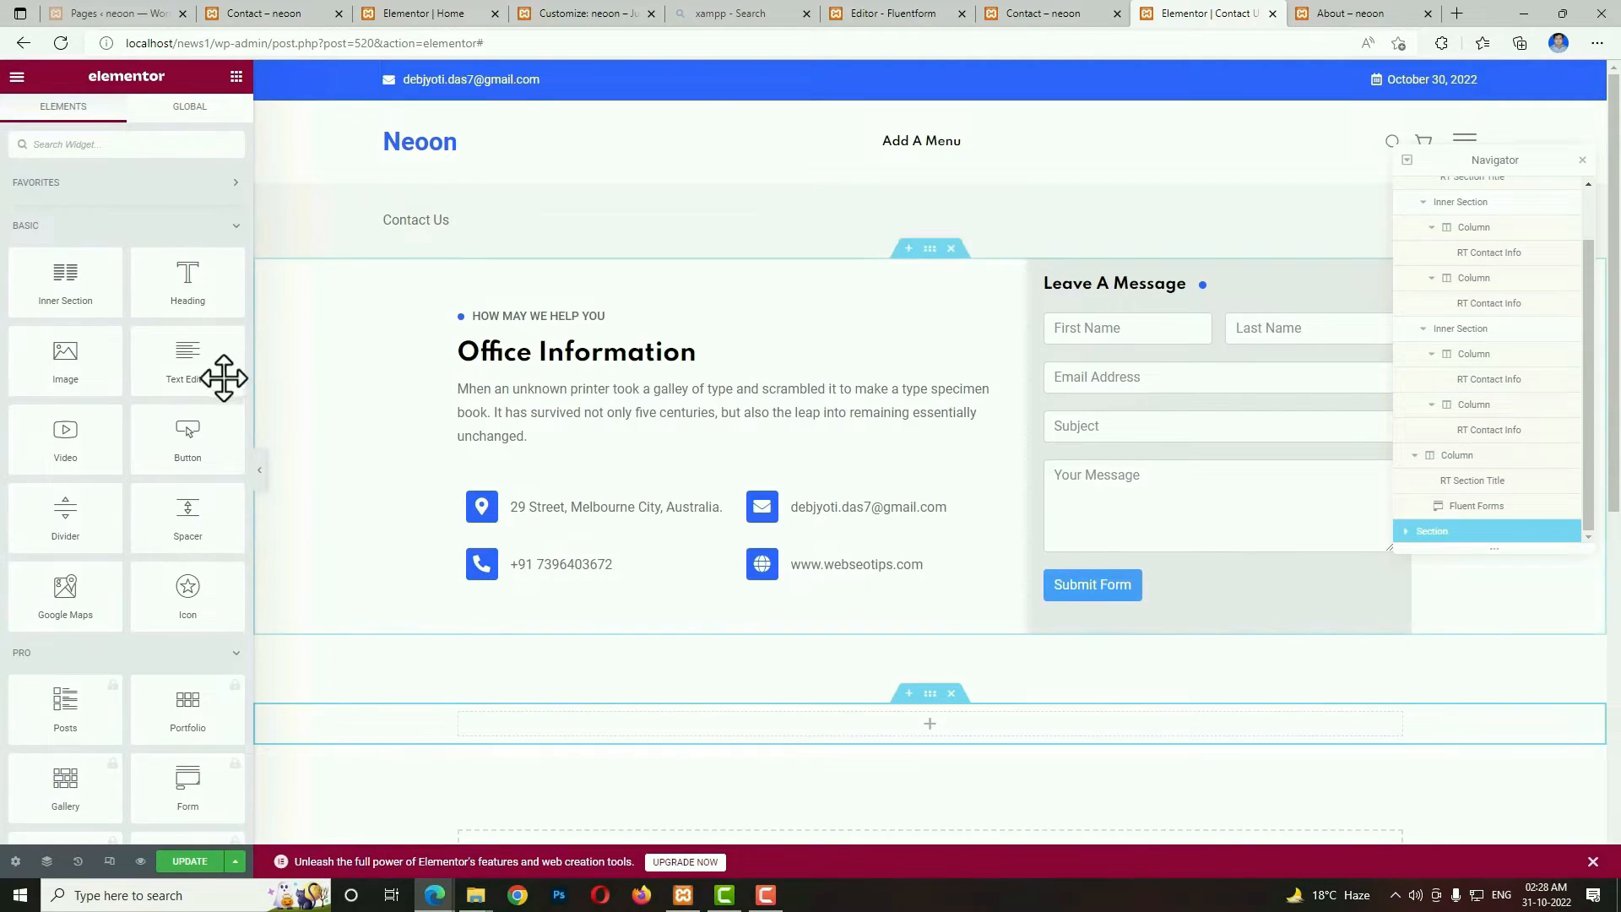
pyautogui.moveTo(193, 365); pyautogui.dragTo(883, 719)
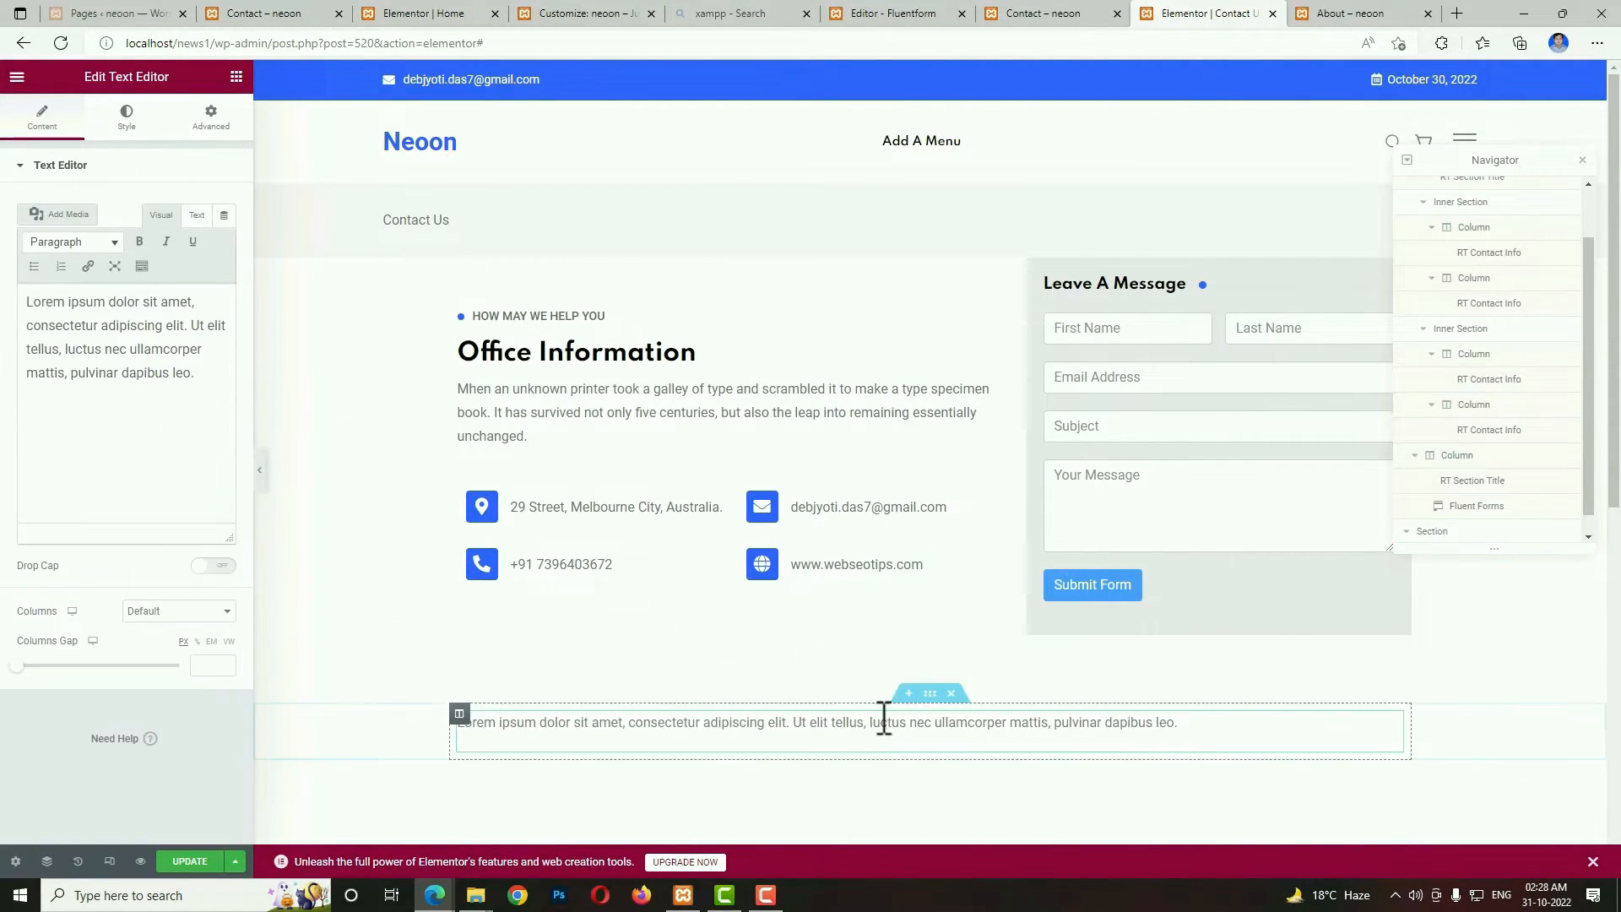
# Search for "google map" in a new browser tab and open Google Maps.
pyautogui.click(1454, 14)
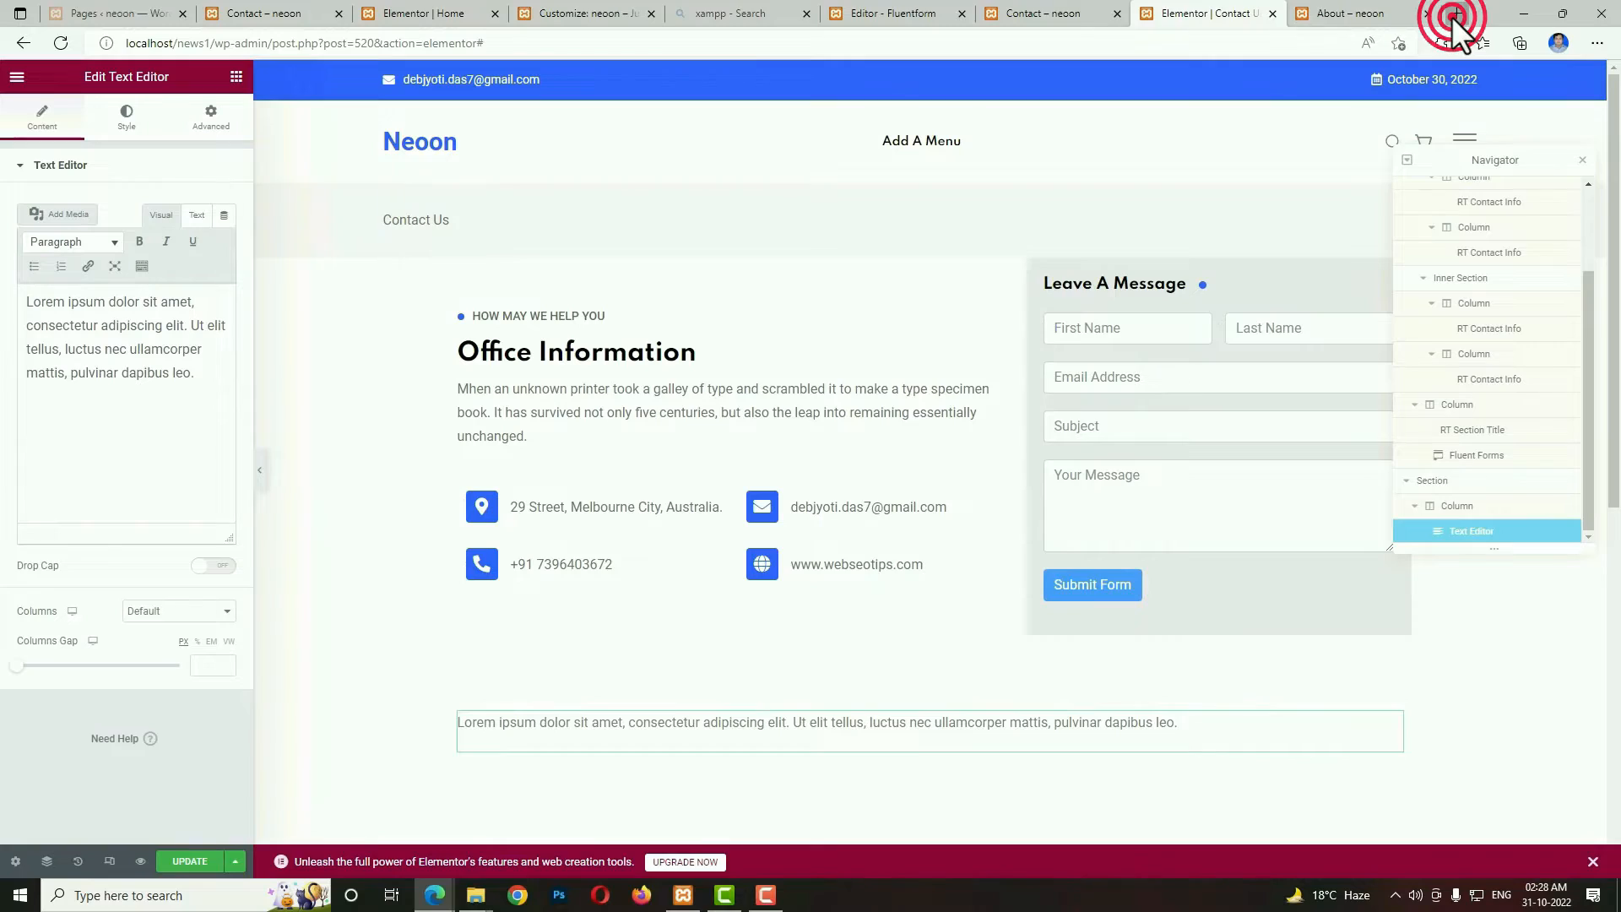
pyautogui.click(1220, 38)
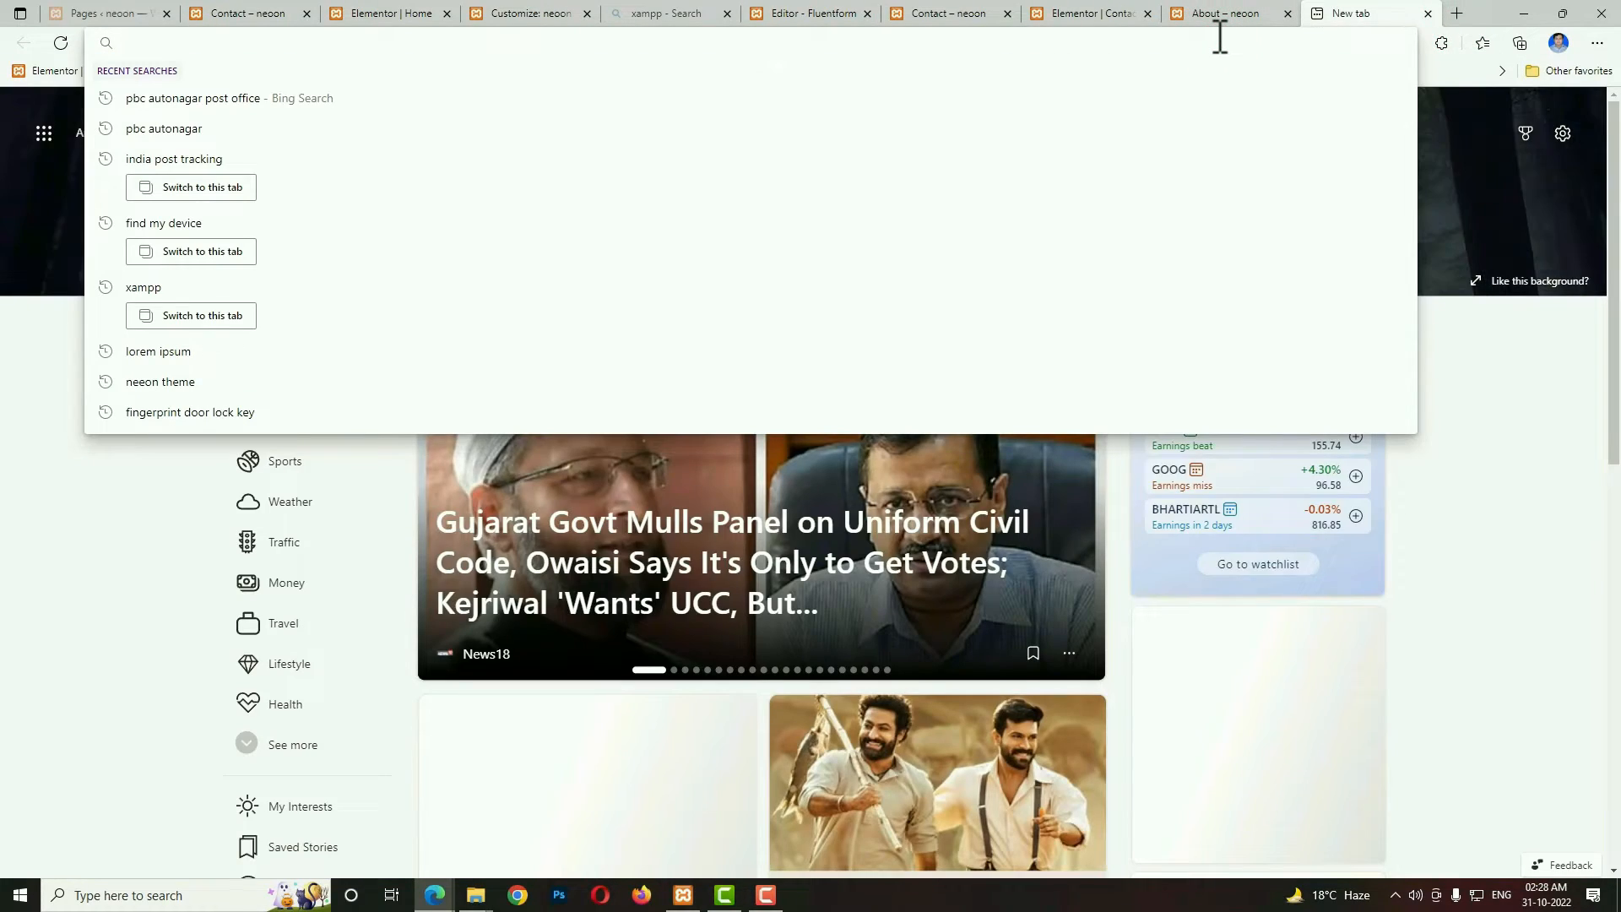
pyautogui.write('google map')
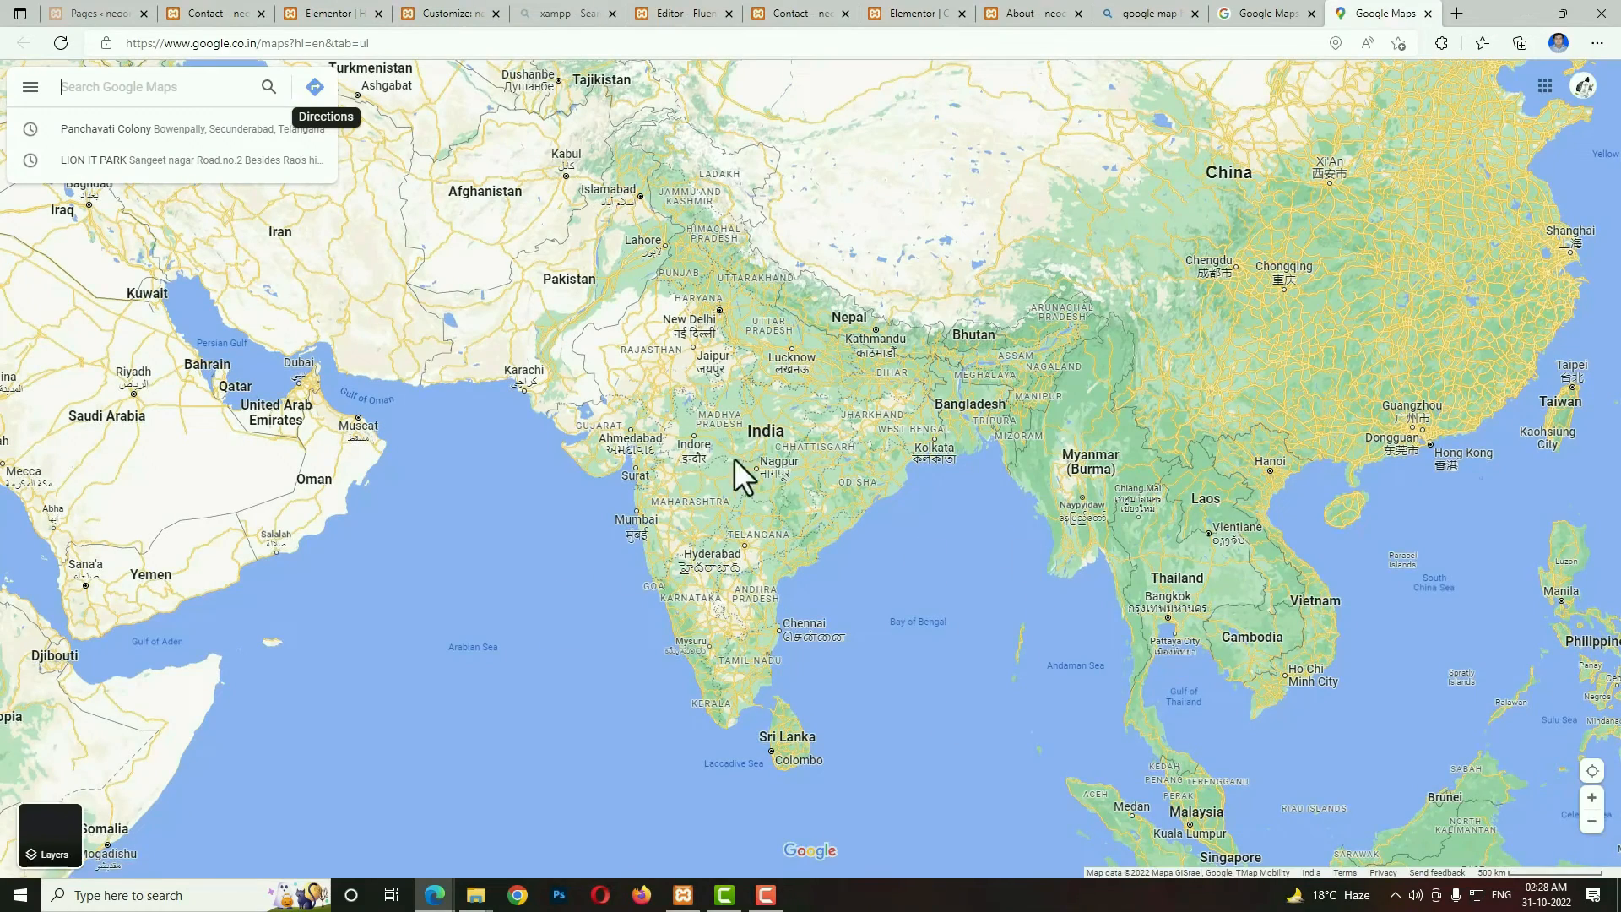
# Select the warehouse place near Hinglajgarh, Madhya Pradesh, on the map.
pyautogui.scroll(5, 766, 503)
pyautogui.scroll(5, 740, 567)
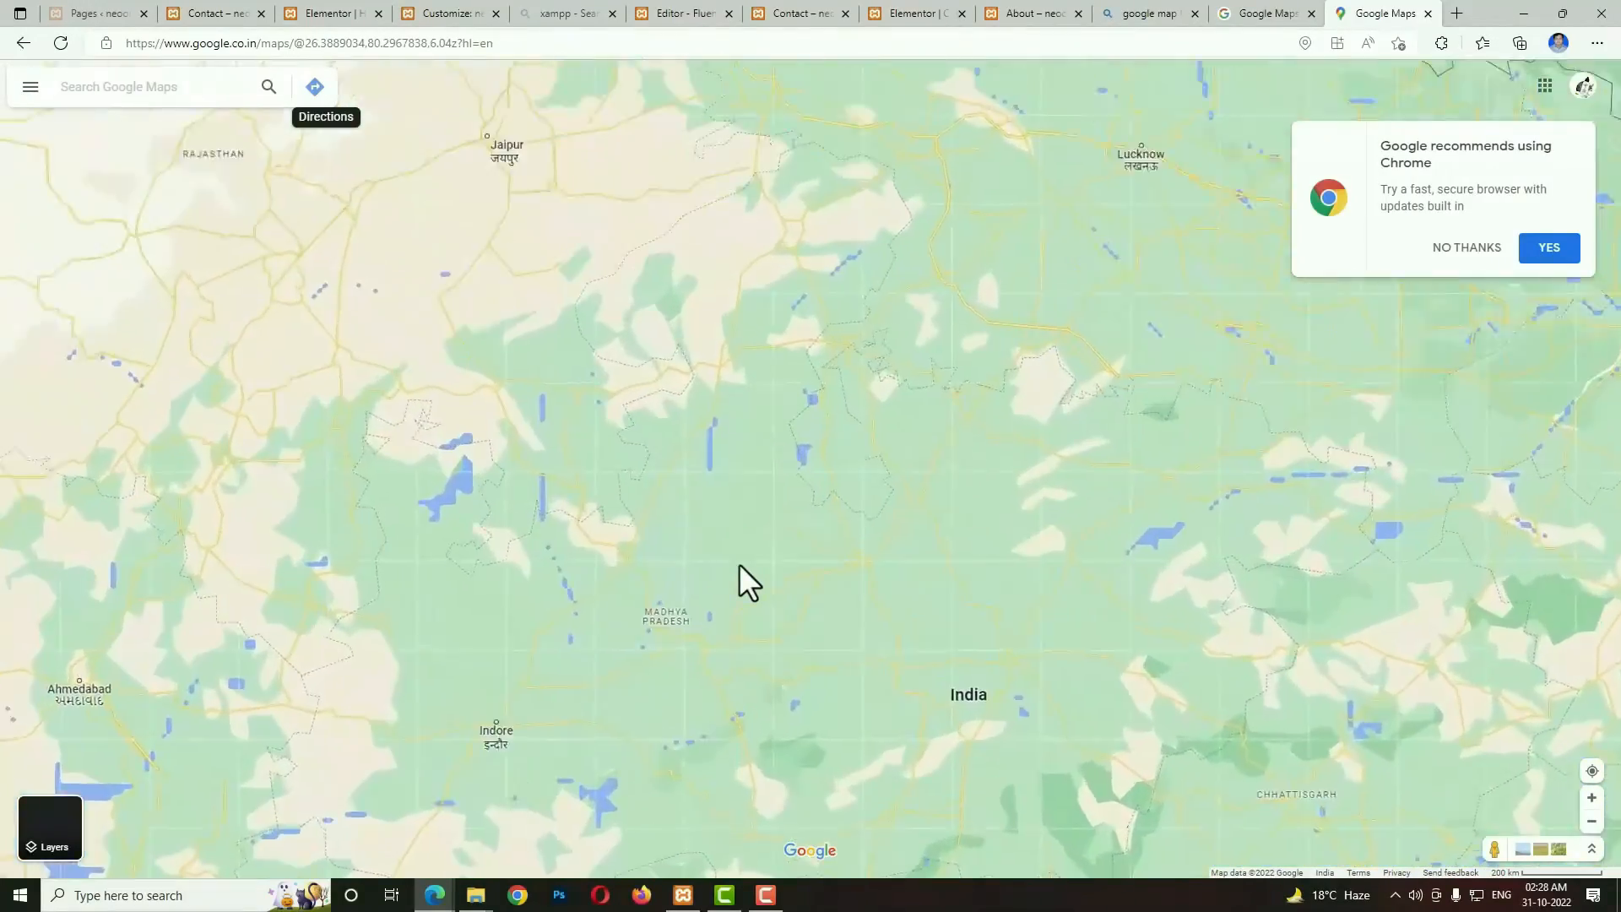
pyautogui.moveTo(1086, 664); pyautogui.dragTo(1447, 778)
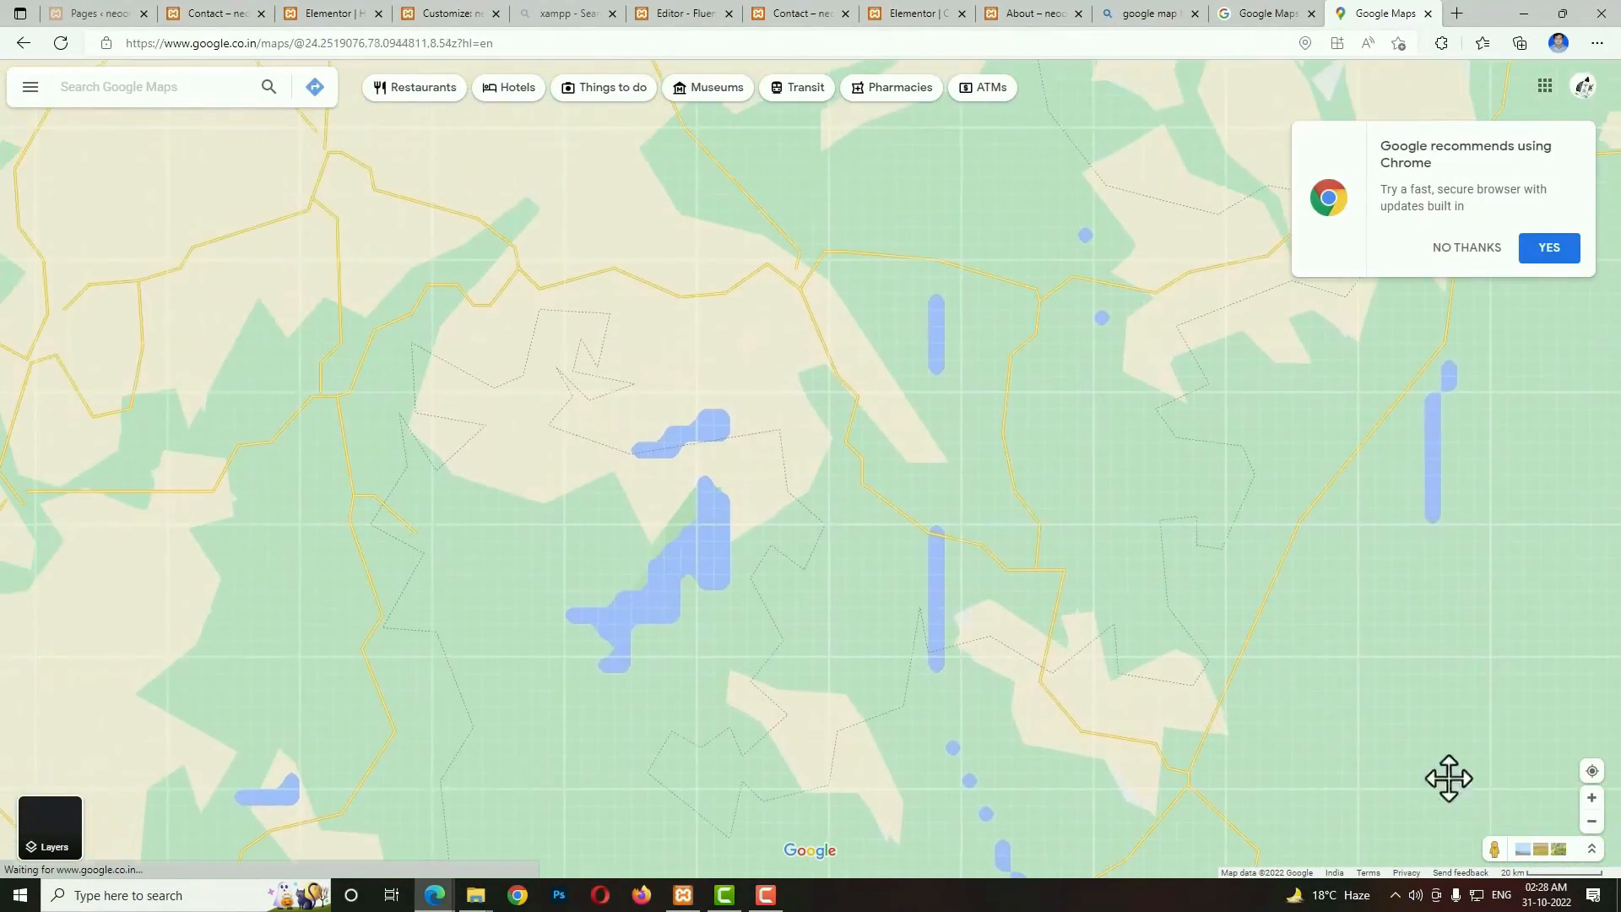
pyautogui.scroll(3, 606, 422)
pyautogui.scroll(10, 763, 404)
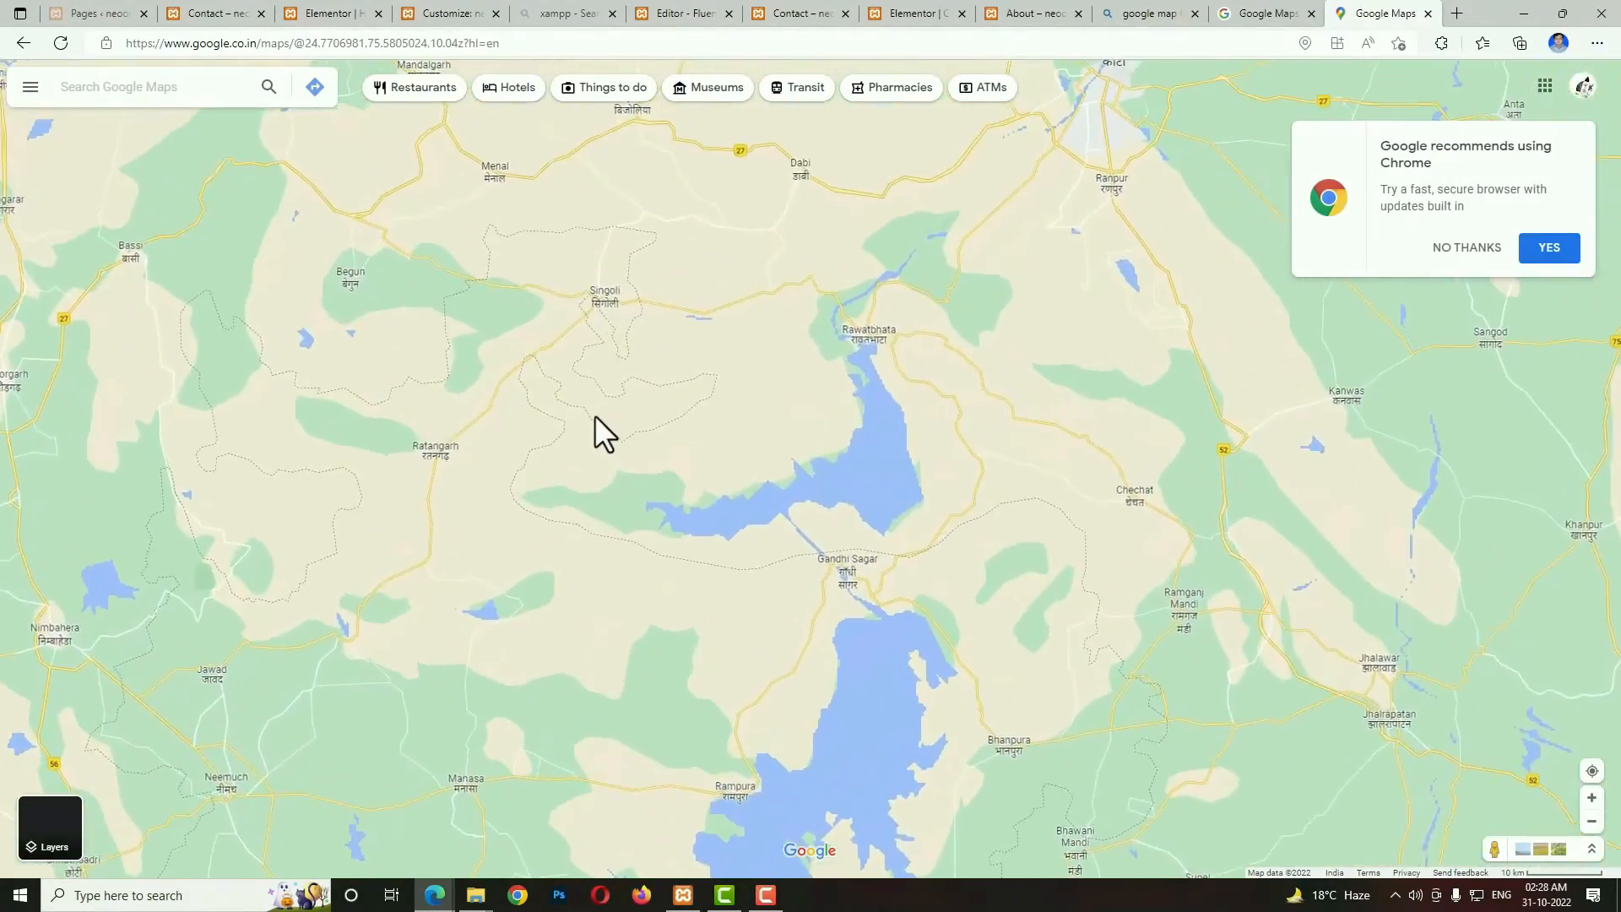
pyautogui.scroll(6, 1207, 604)
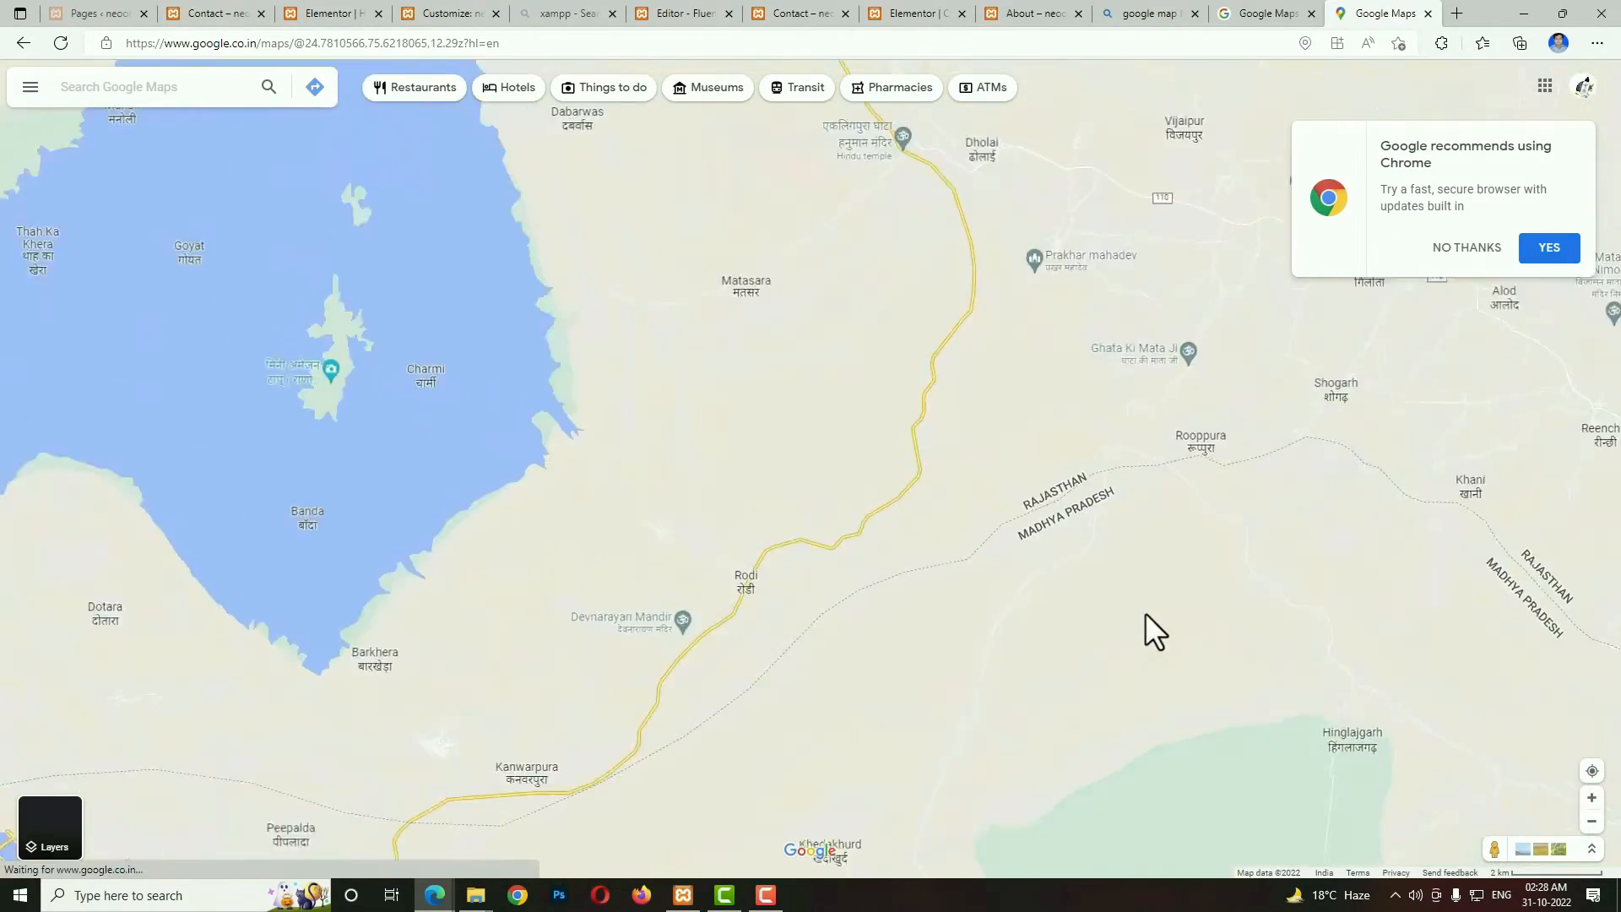
pyautogui.click(1182, 762)
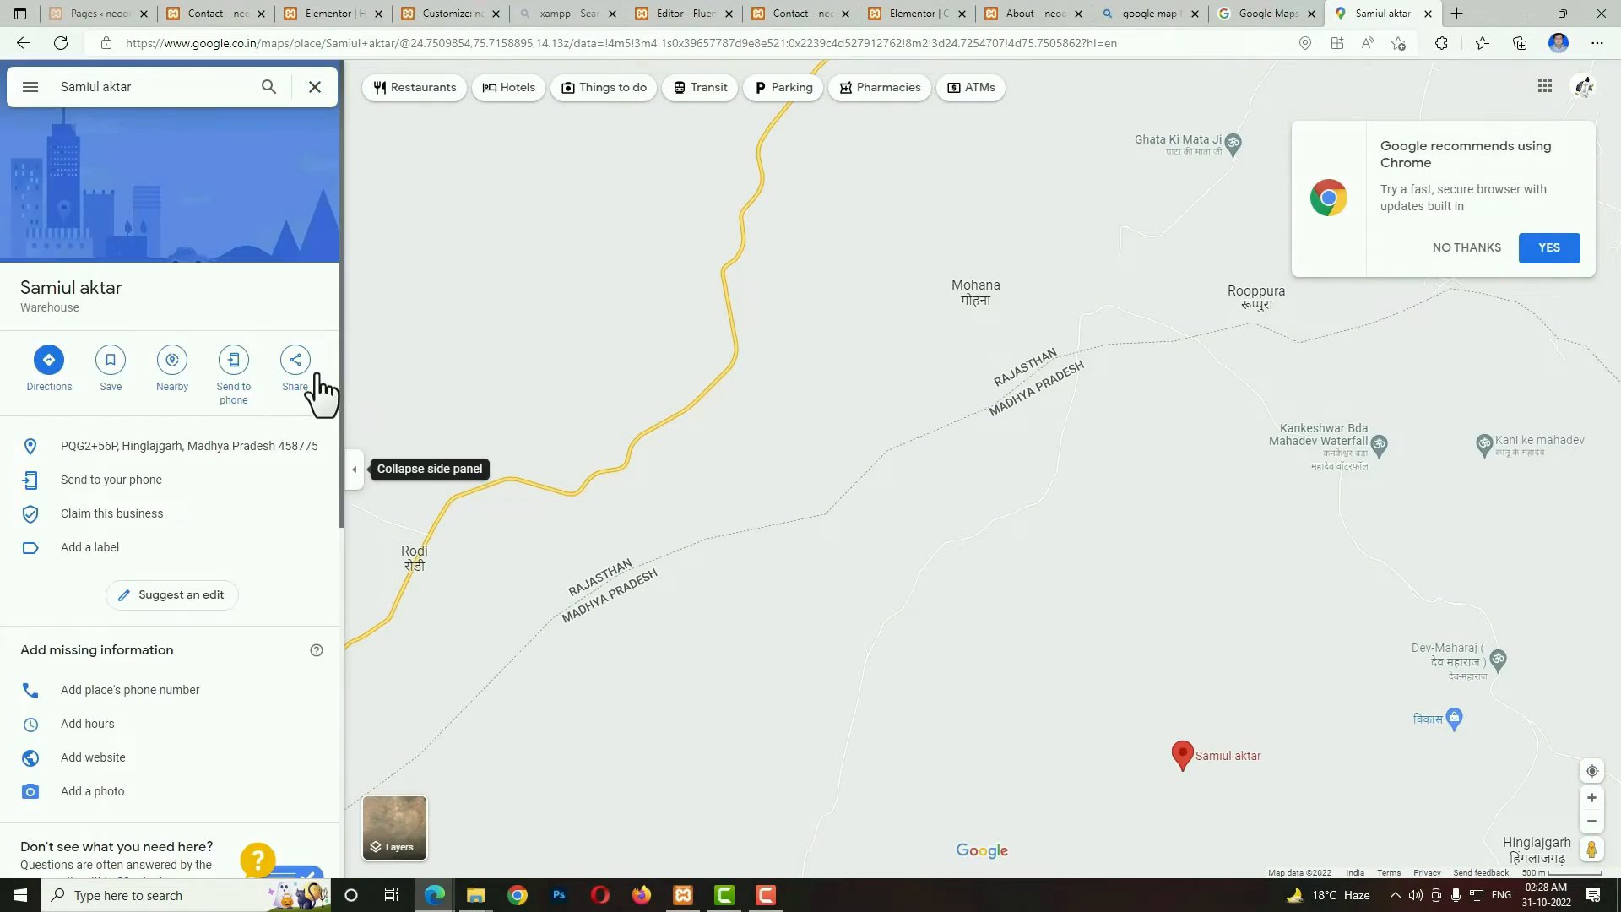
# Copy the Medium-size embed HTML for the selected place from its sharing options.
pyautogui.click(297, 372)
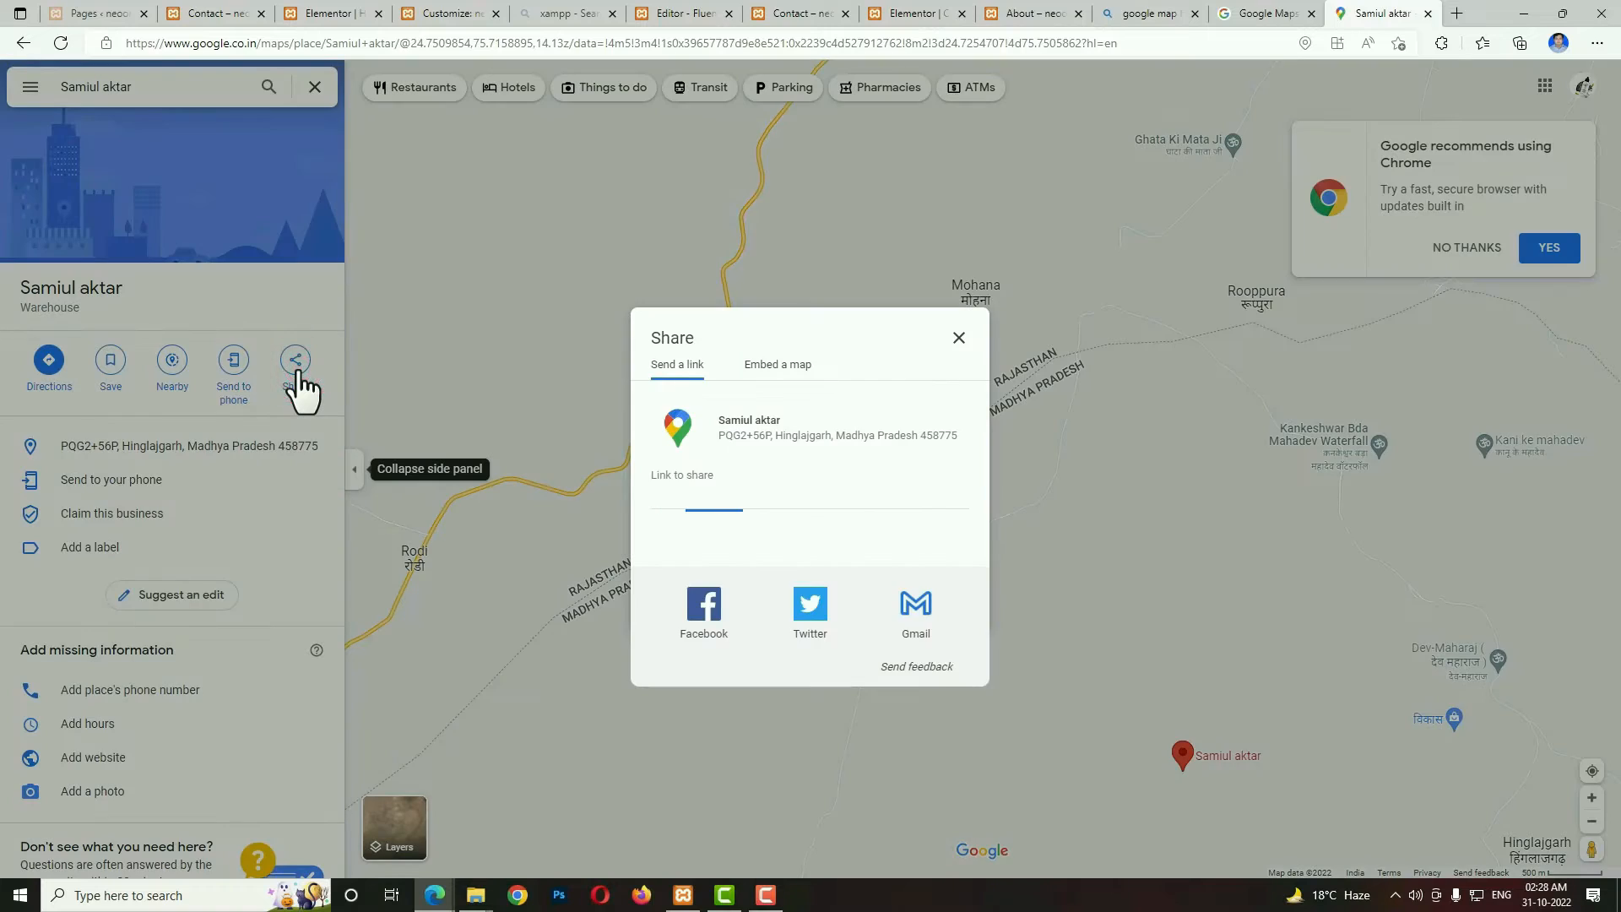
pyautogui.click(779, 371)
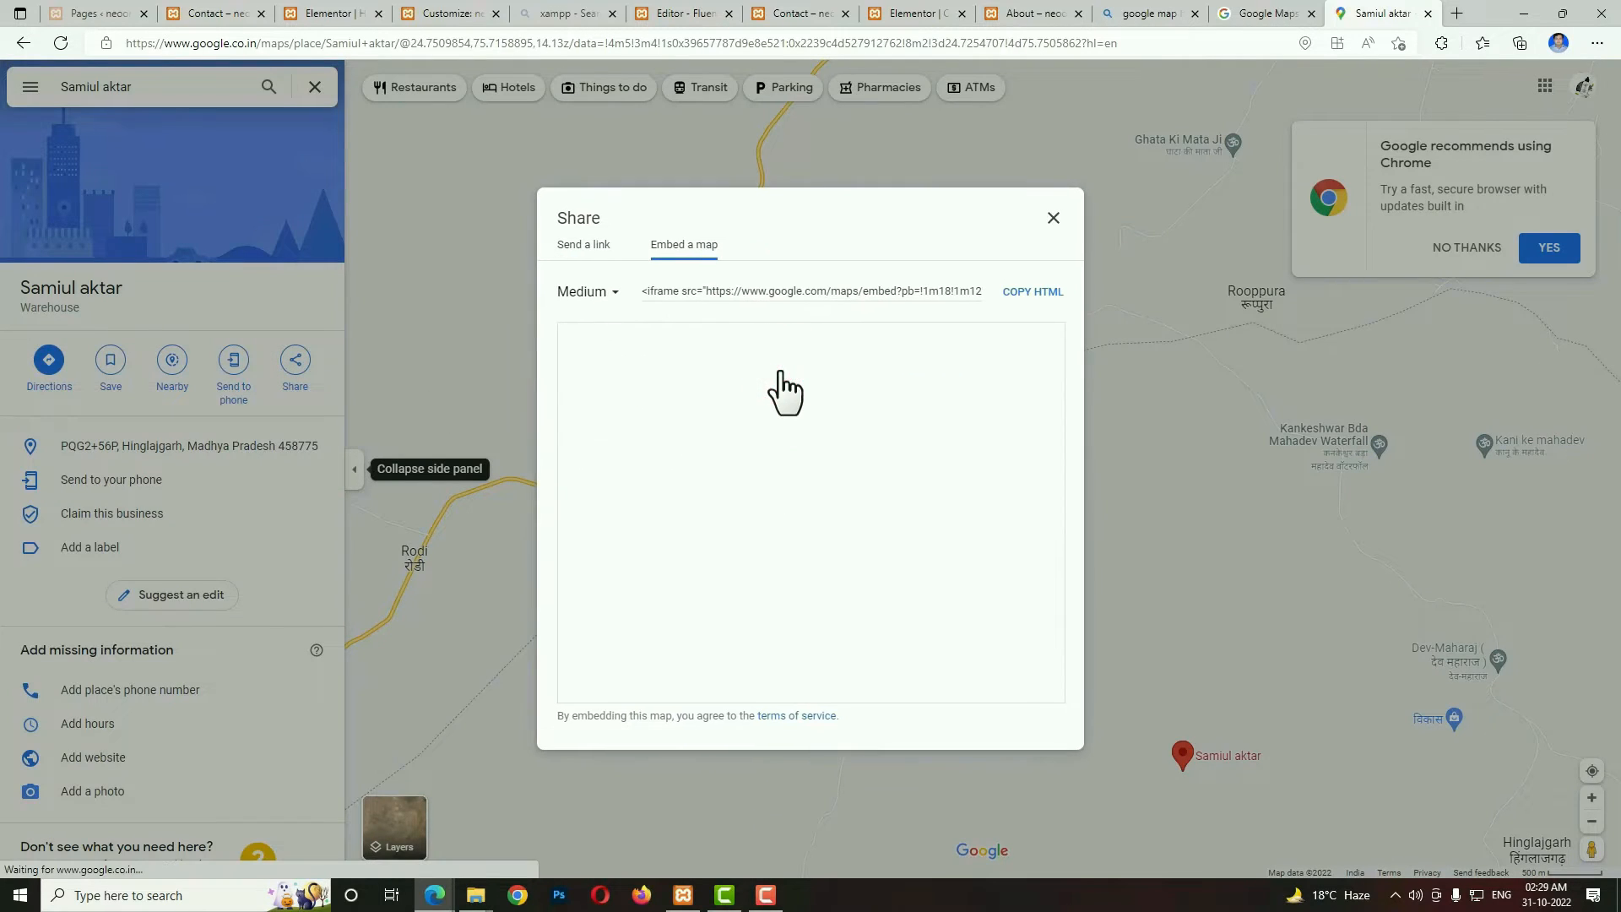
pyautogui.click(1047, 313)
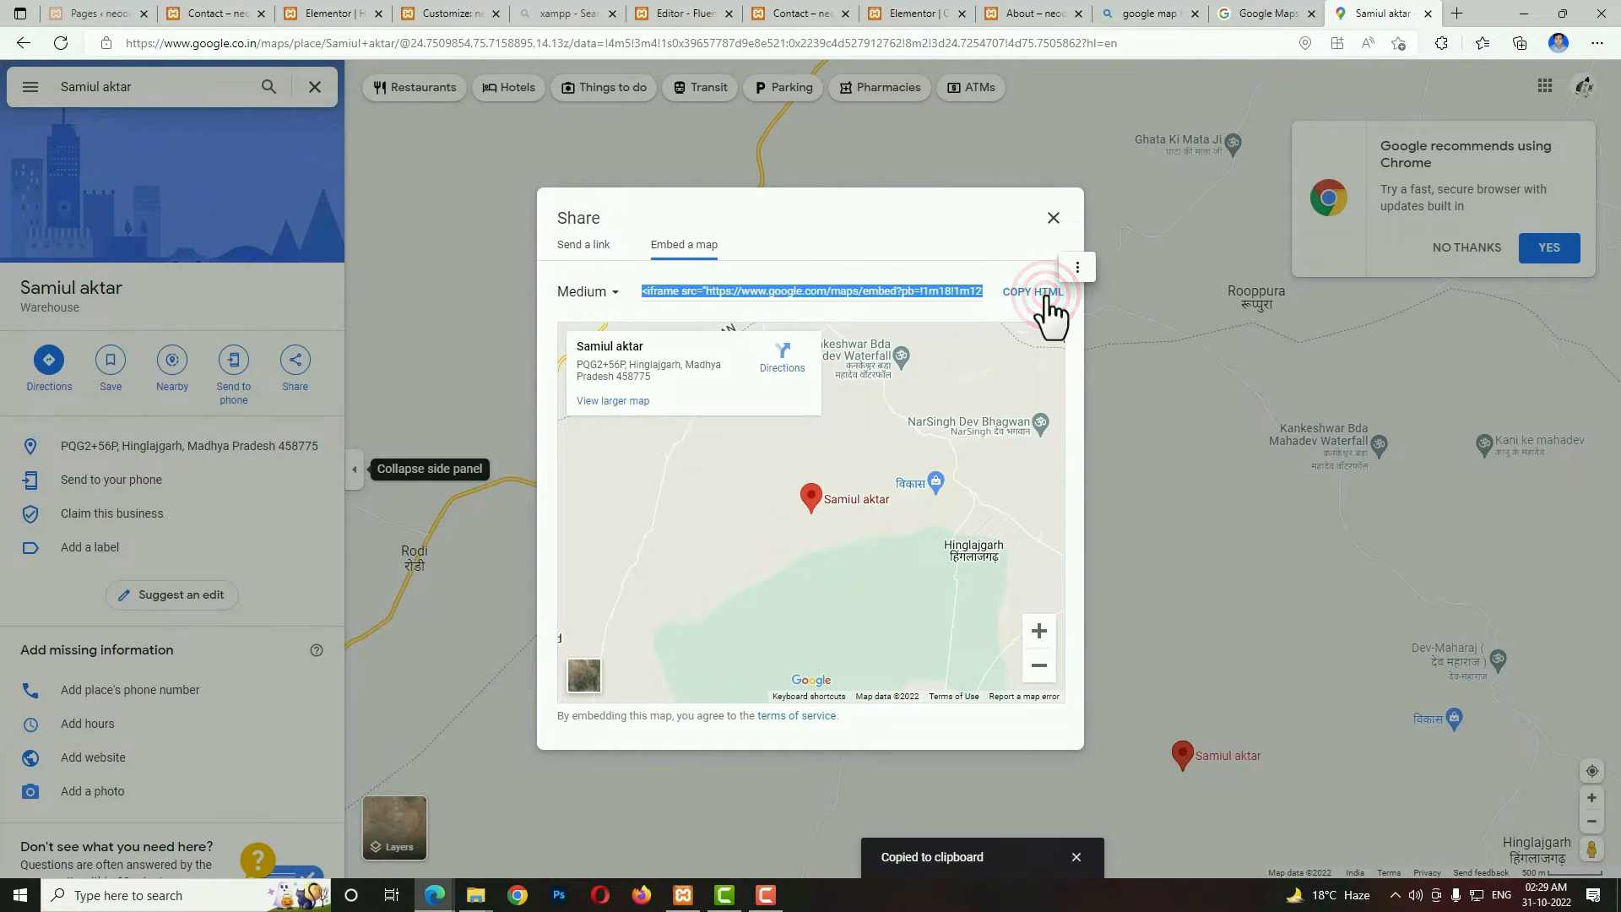
# Return to the Elementor Contact Us page and replace the Text Editor widget's sample text with the copied map embed code as HTML.
pyautogui.click(937, 12)
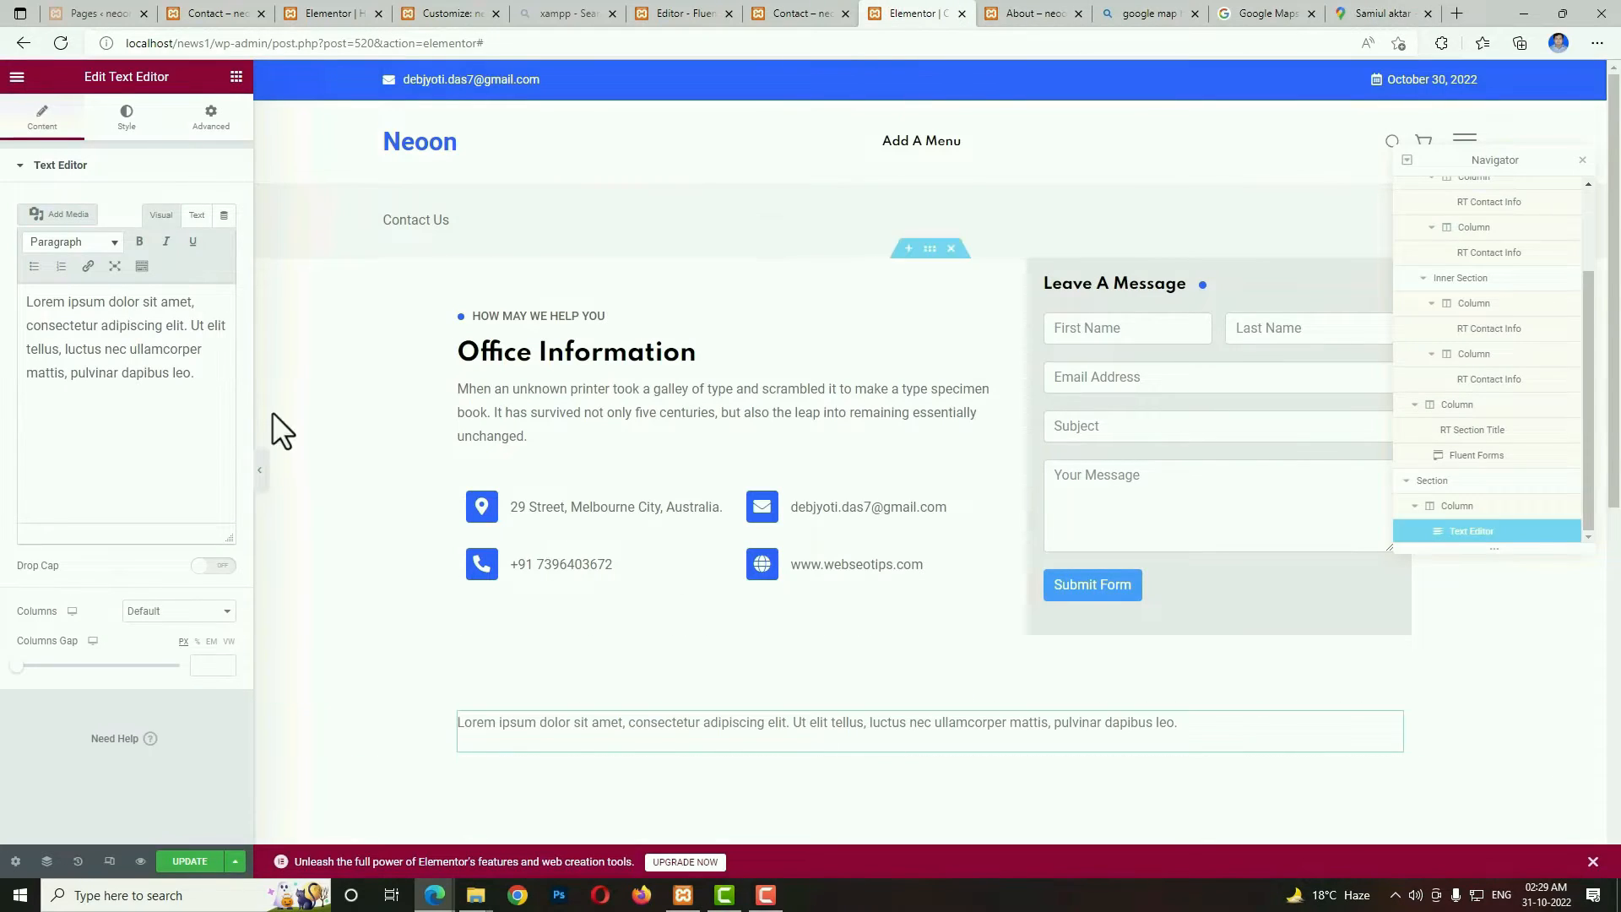
pyautogui.click(197, 215)
pyautogui.click(191, 388)
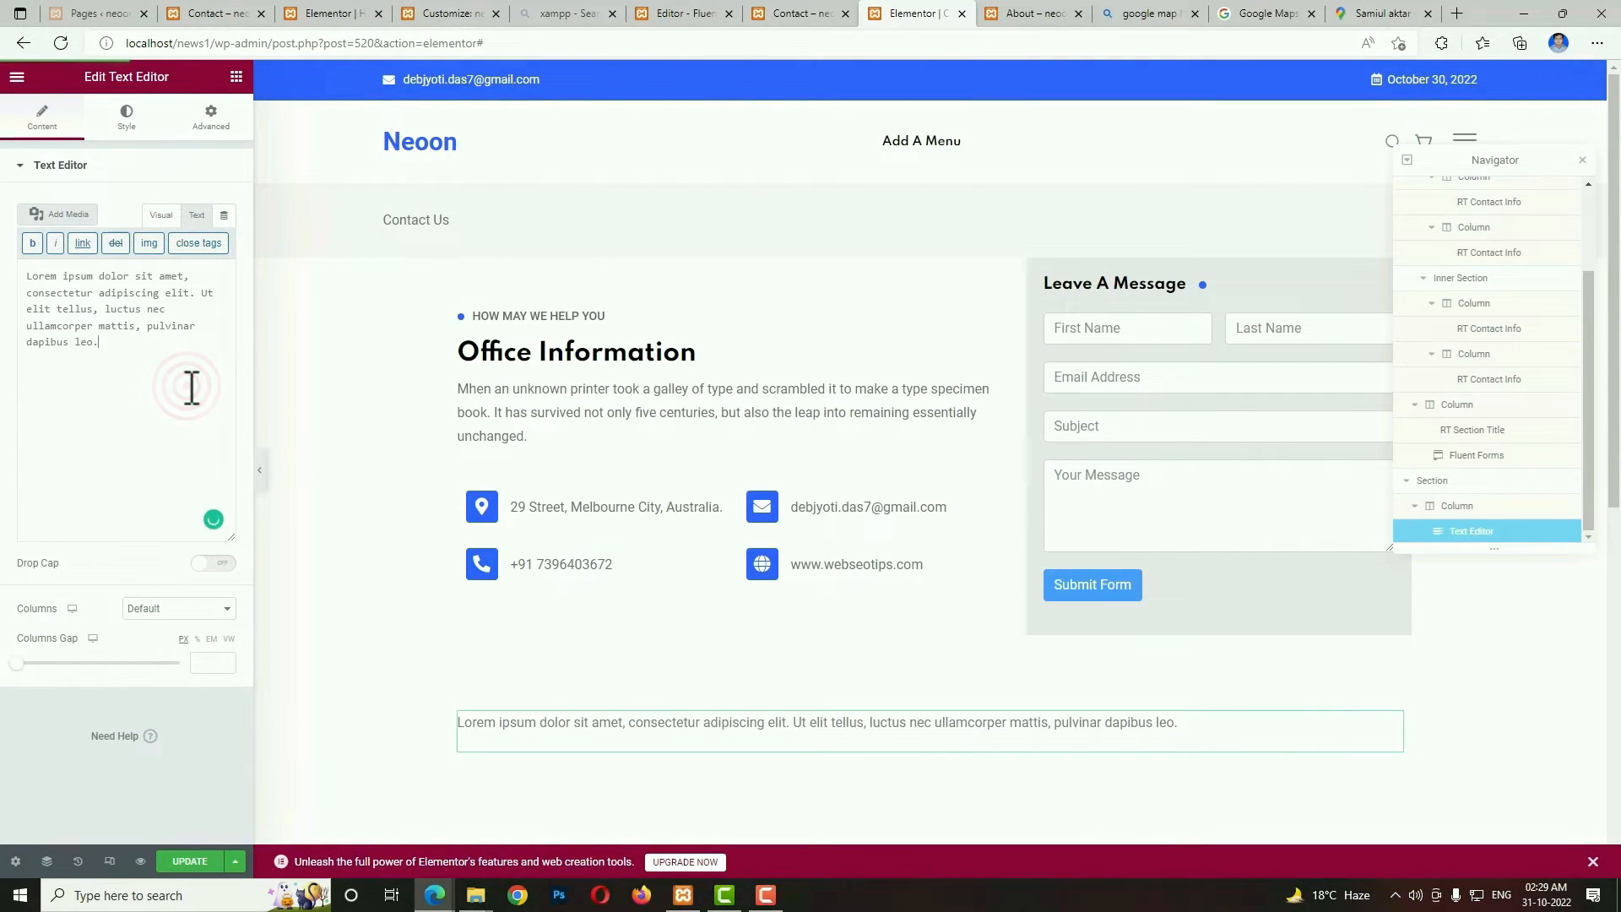
pyautogui.hotkey('ctrl', 'a')
pyautogui.press('BackSpace')
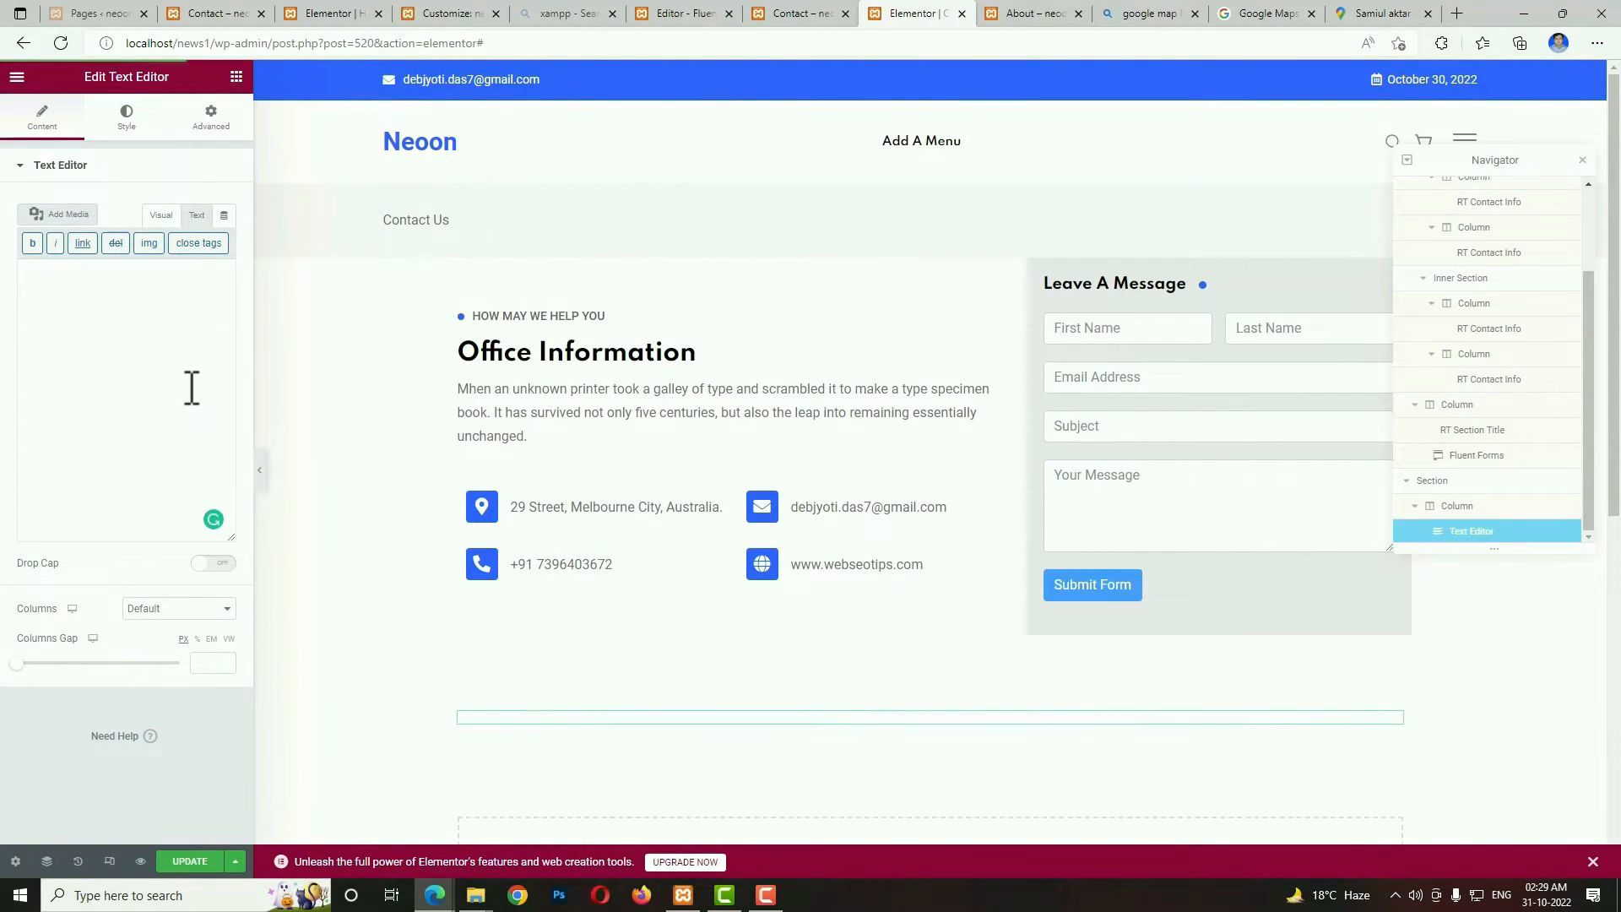
pyautogui.hotkey('ctrl', 'v')
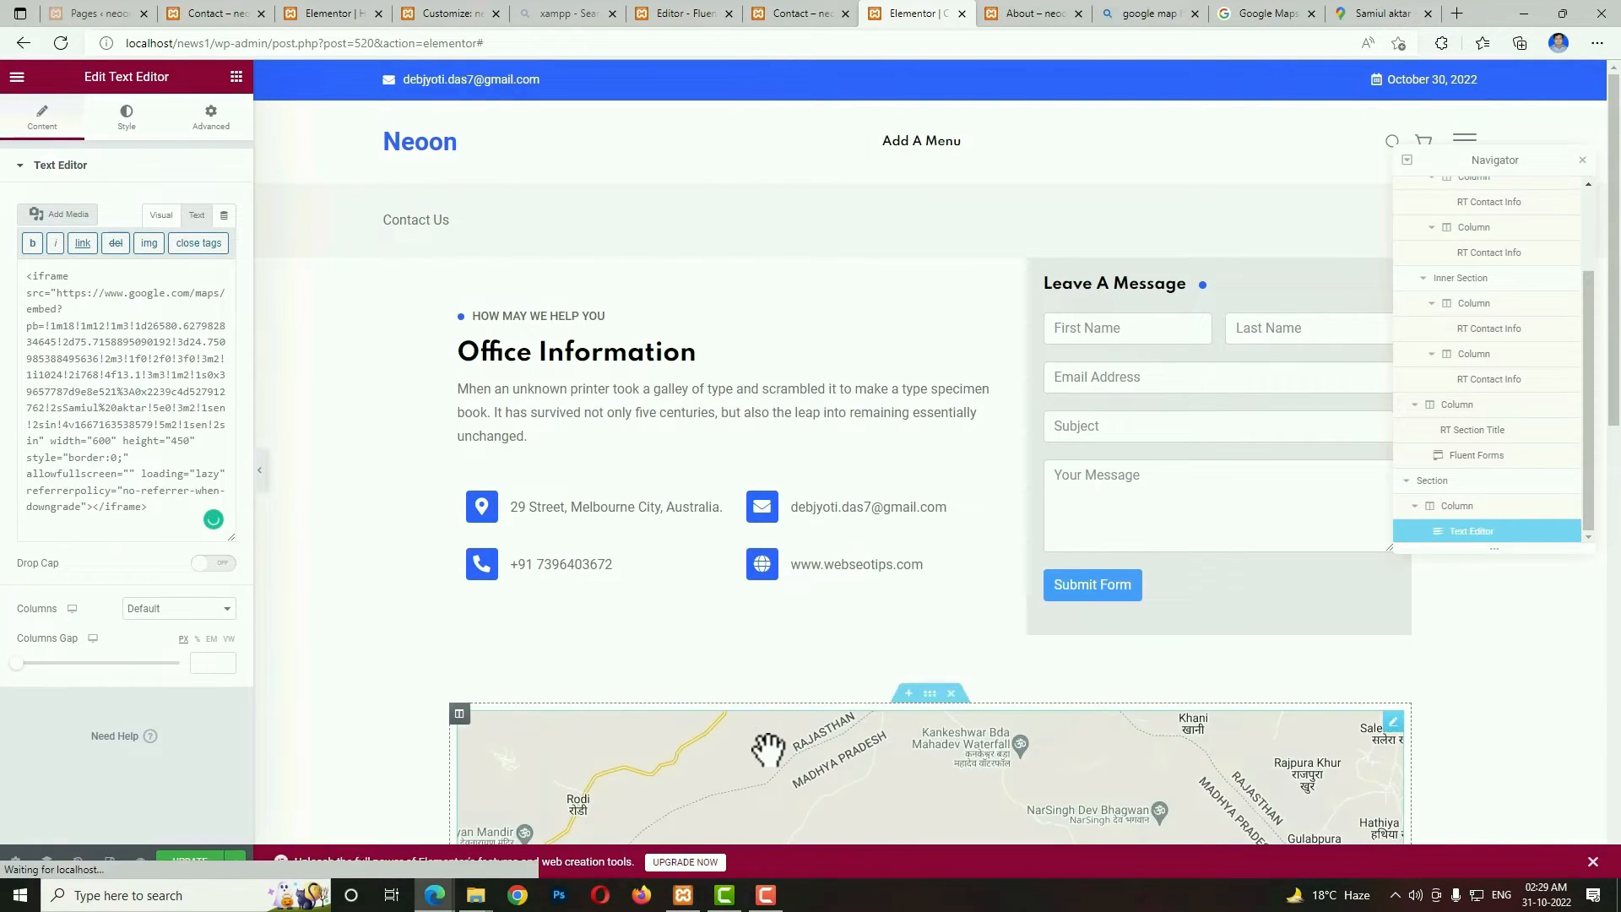
# Set the map iframe's width to 100% and height to 350 in its code, and update the page.
pyautogui.scroll(-3, 1351, 815)
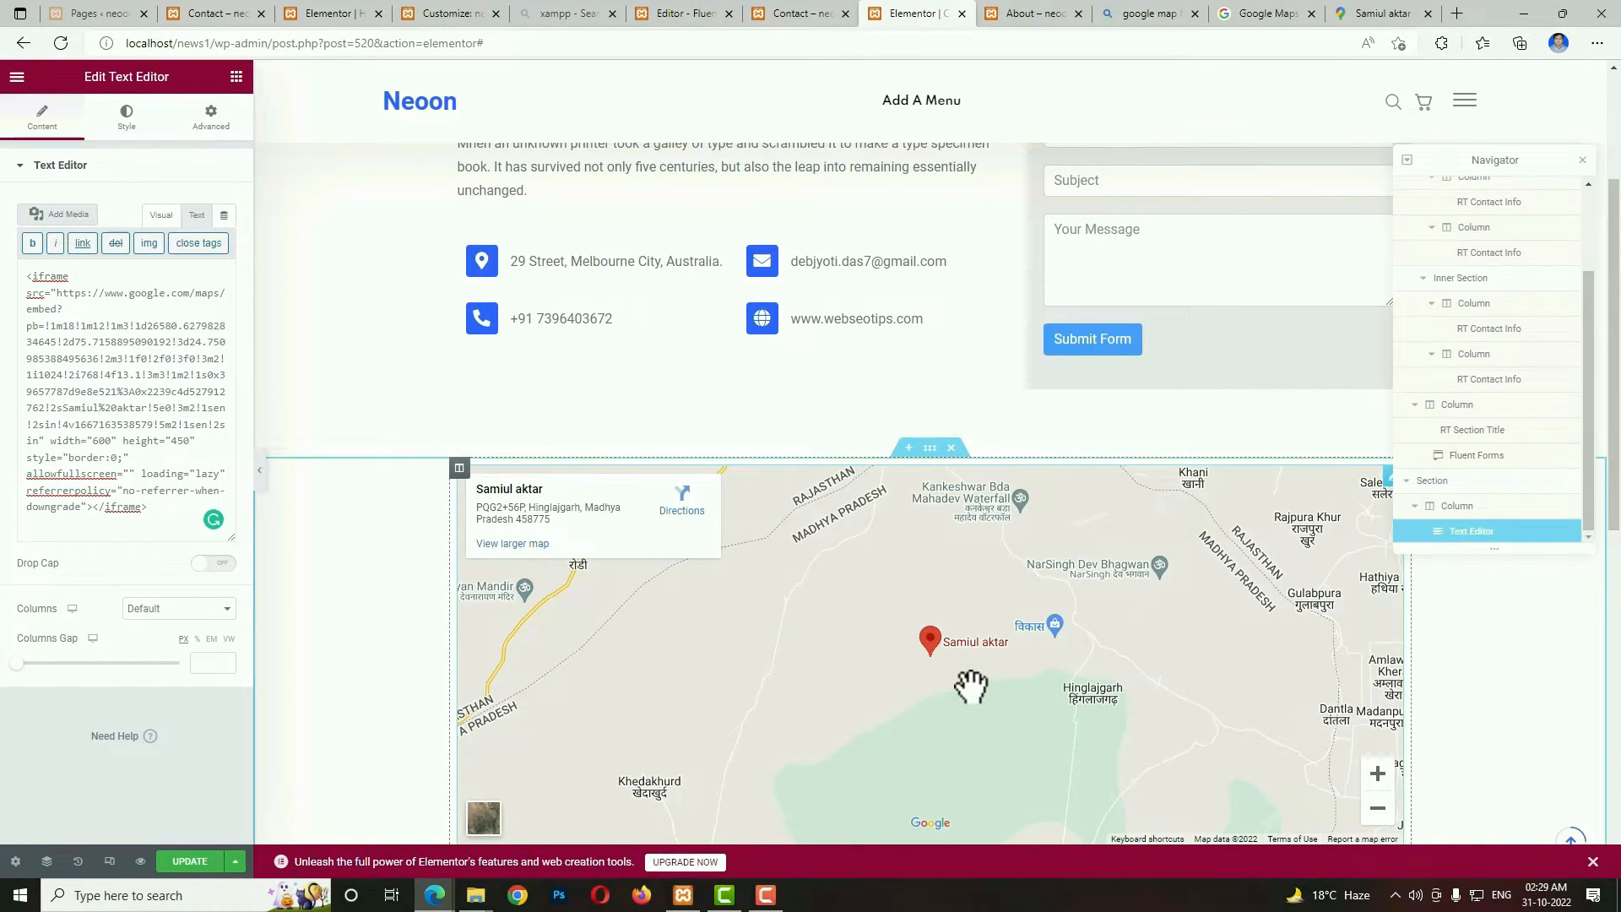
pyautogui.doubleClick(101, 440)
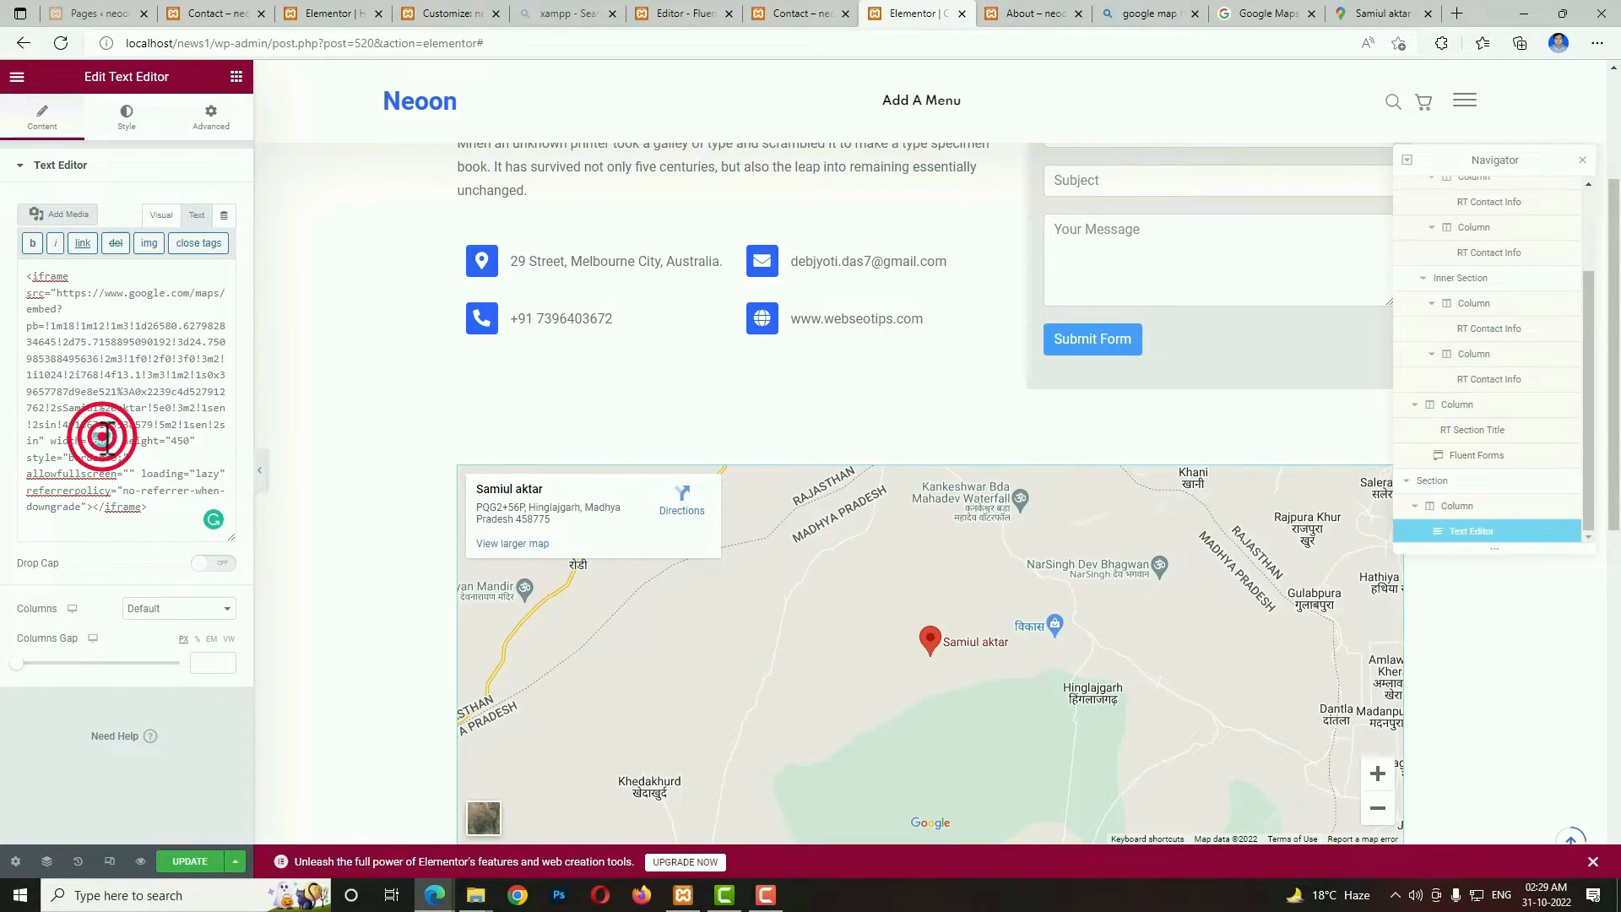
pyautogui.write('100%')
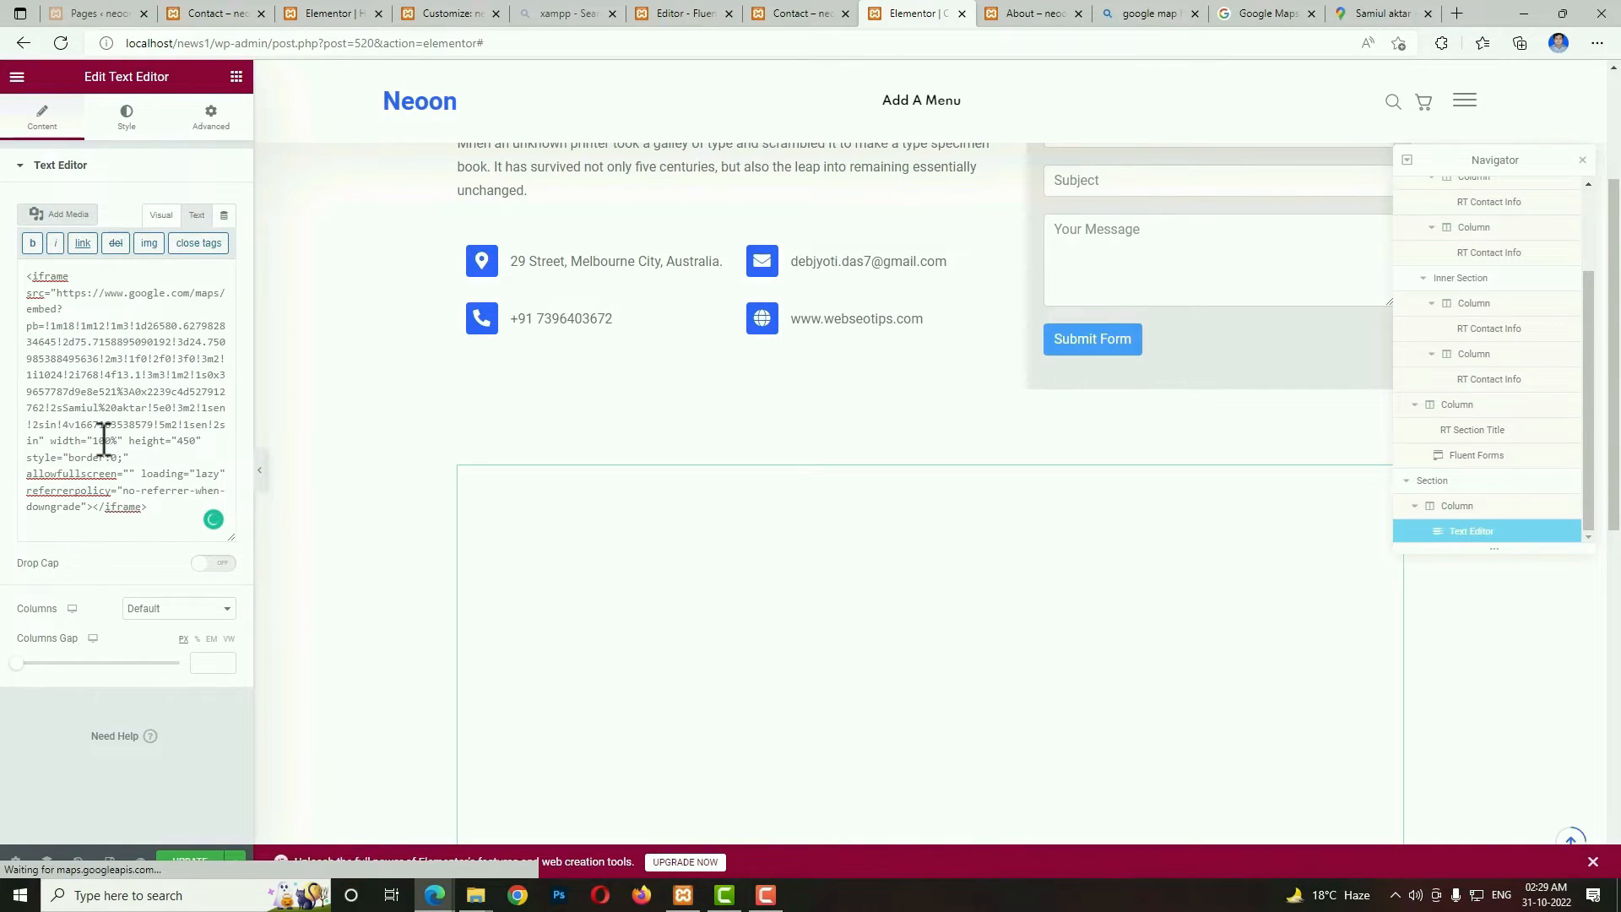
pyautogui.doubleClick(185, 440)
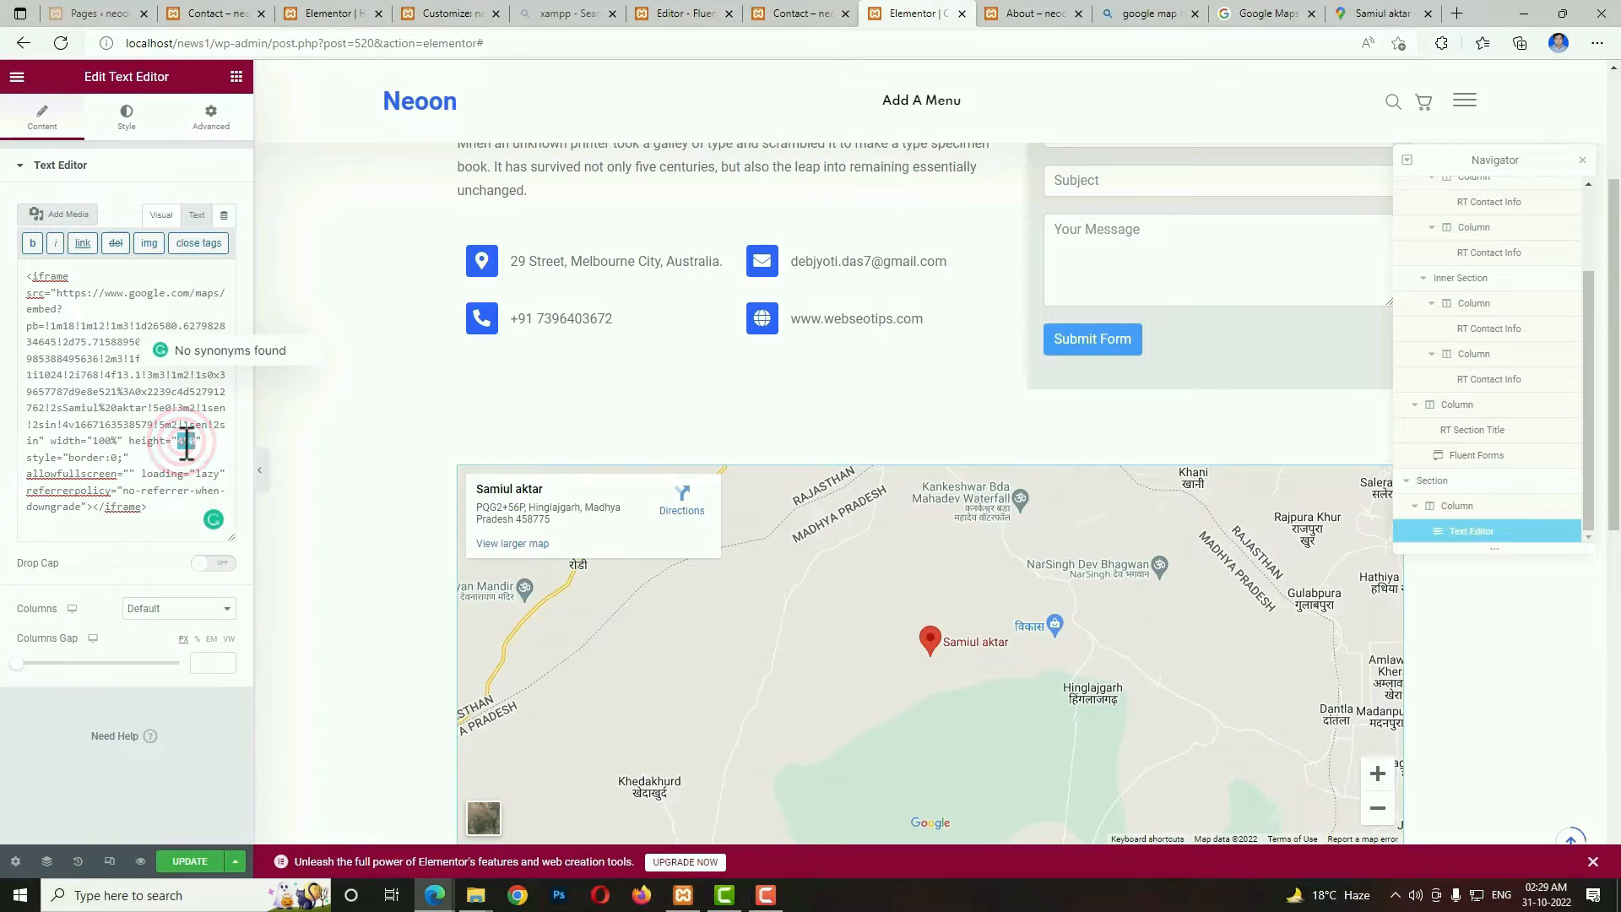
pyautogui.write('350')
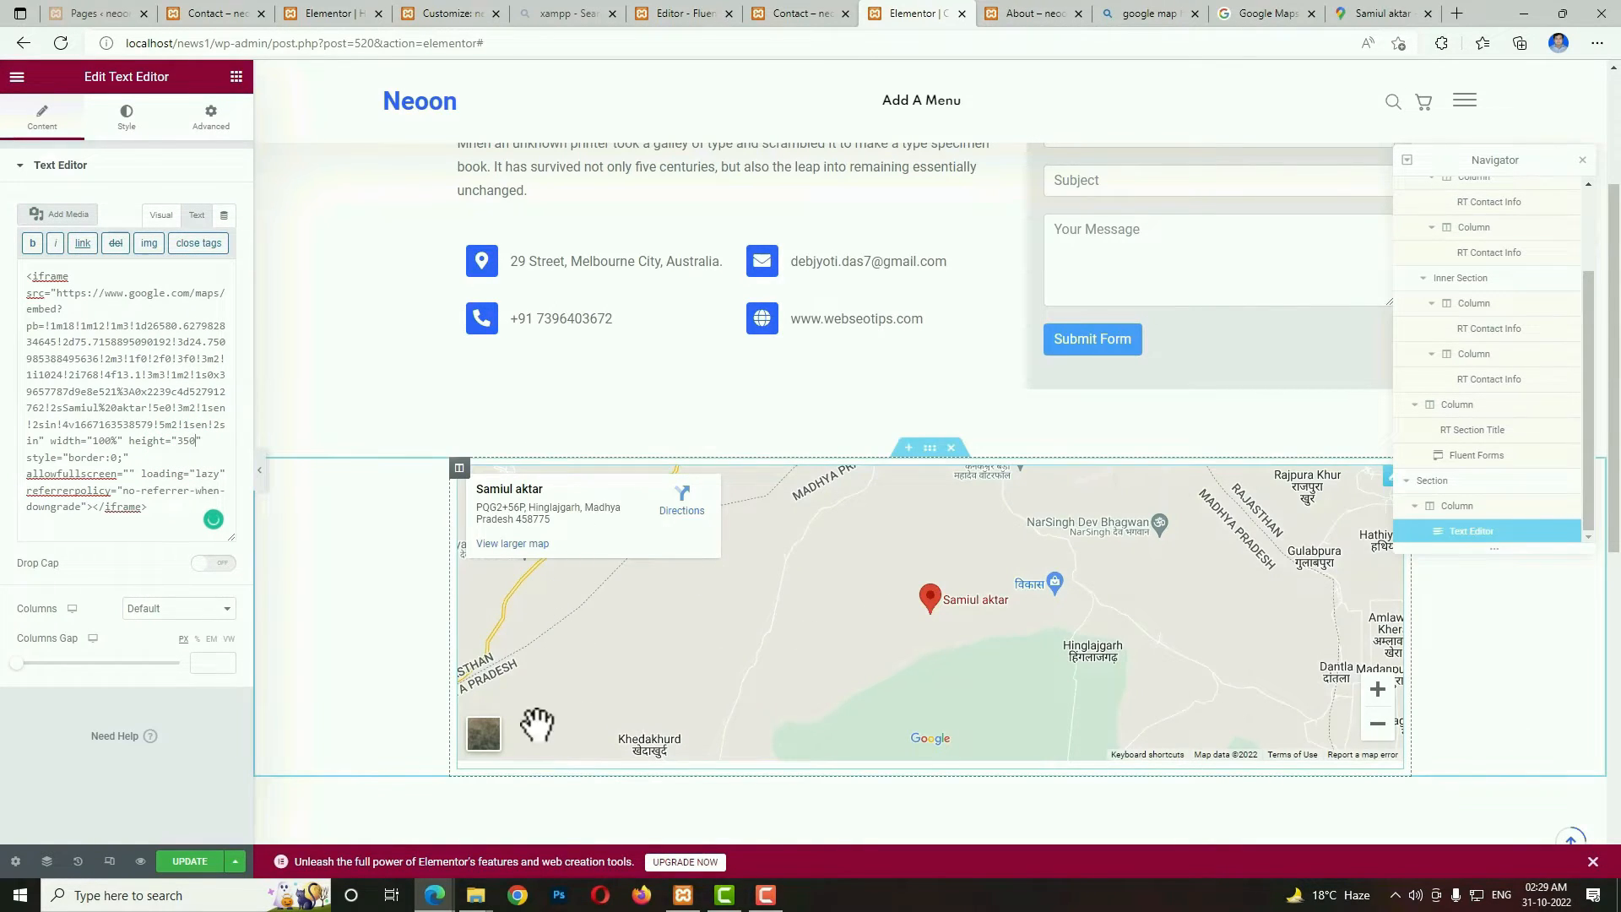
pyautogui.click(201, 863)
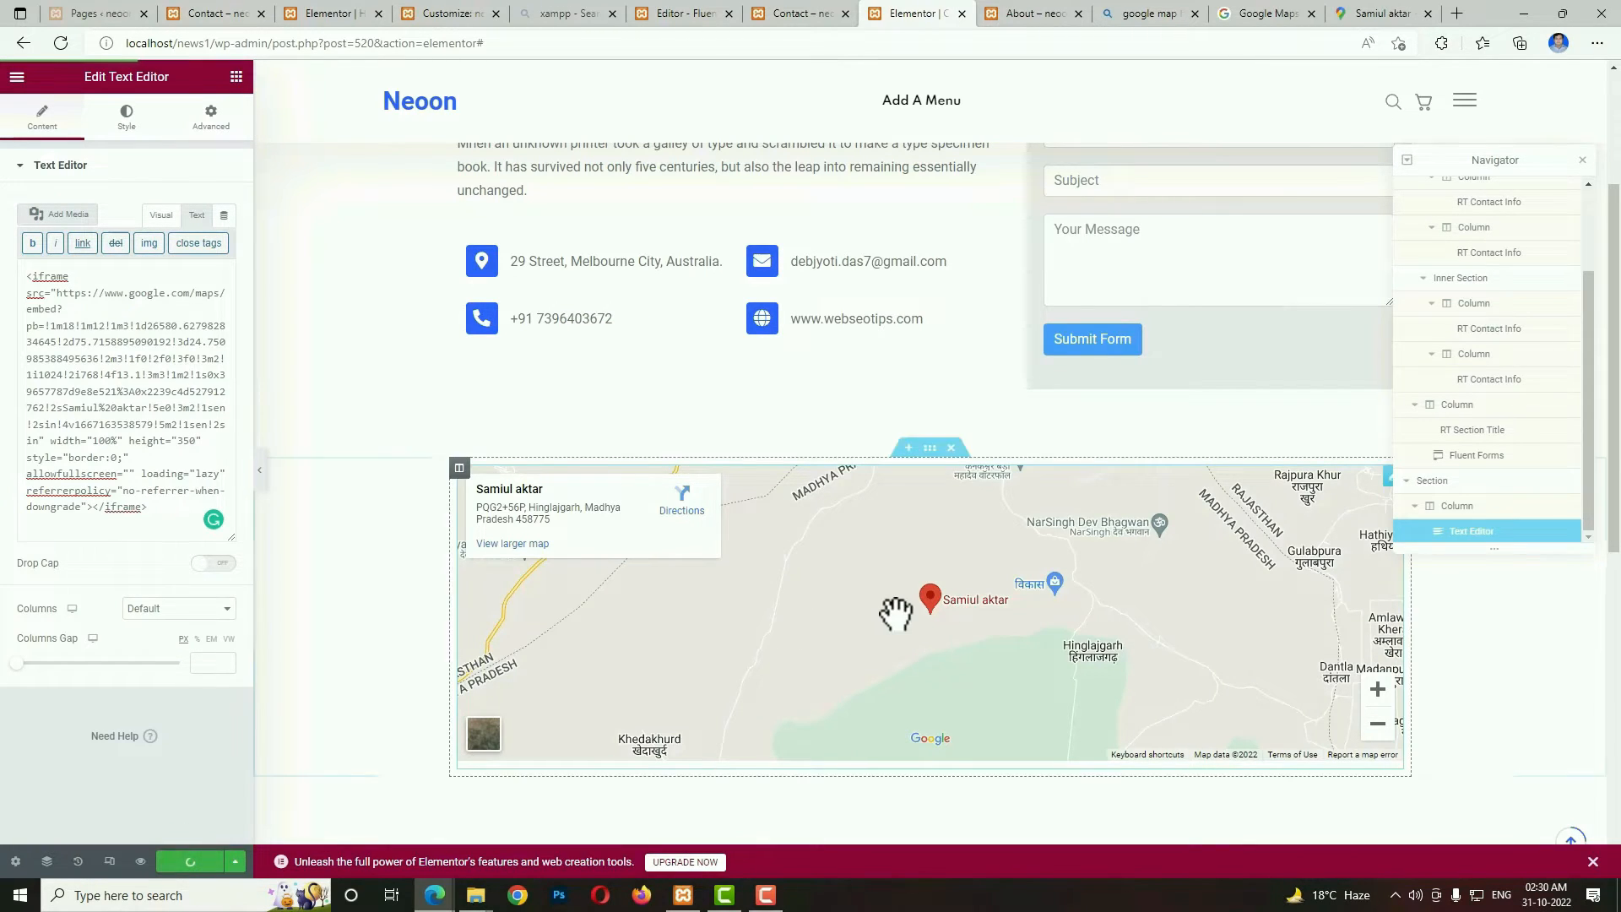
# Switch to the tablet preview and set the office information column's width to 100%.
pyautogui.scroll(2, 895, 614)
pyautogui.click(110, 860)
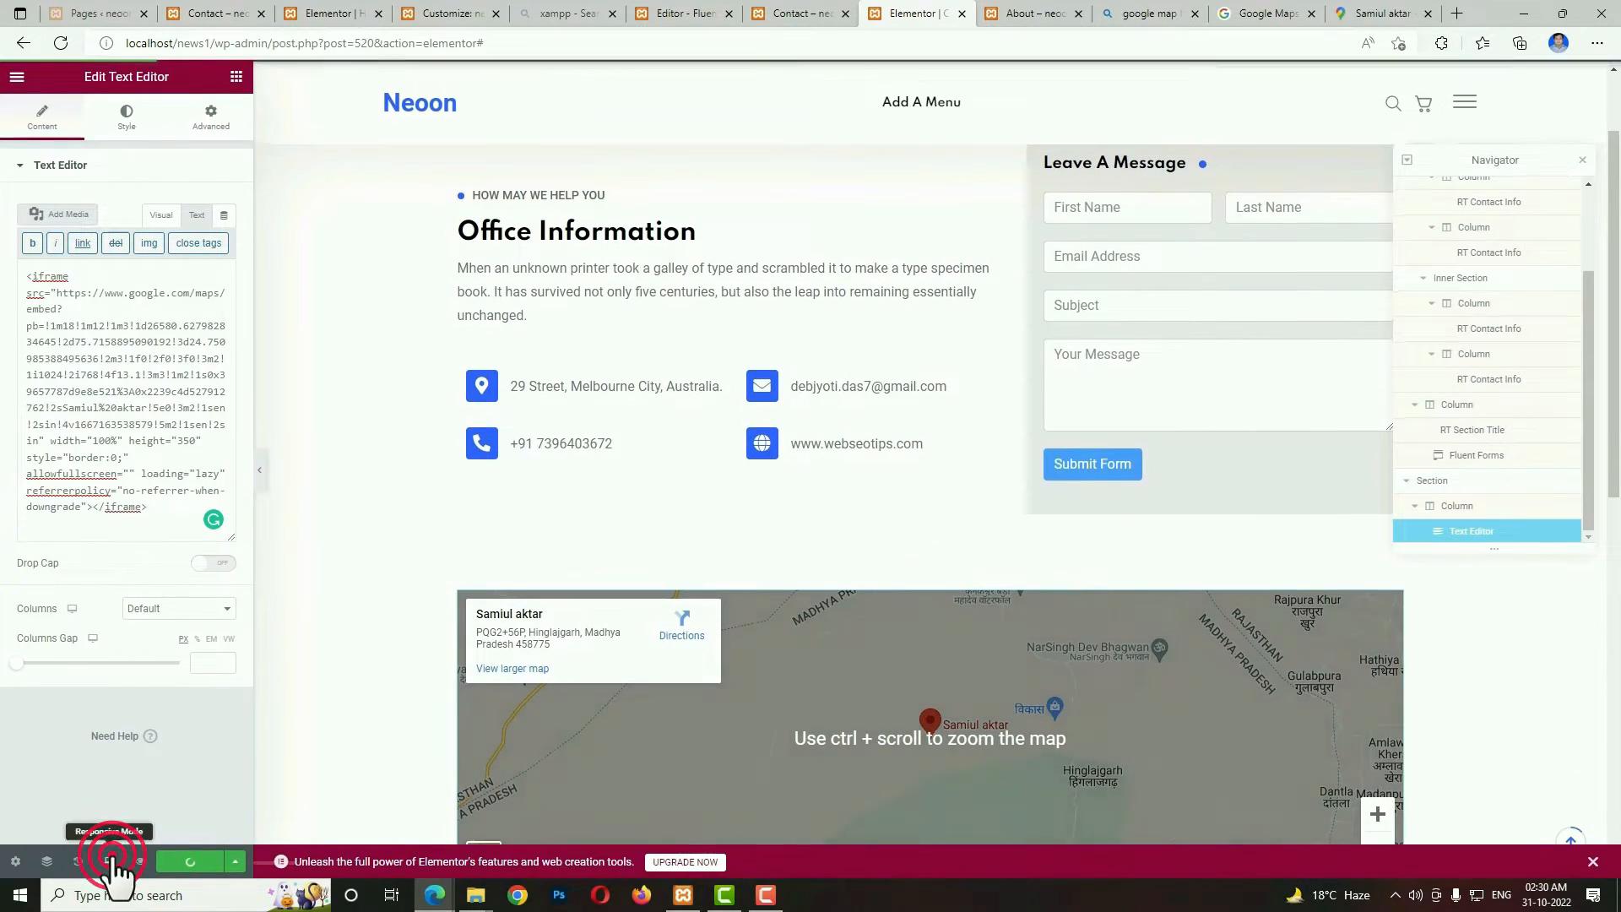
pyautogui.click(862, 76)
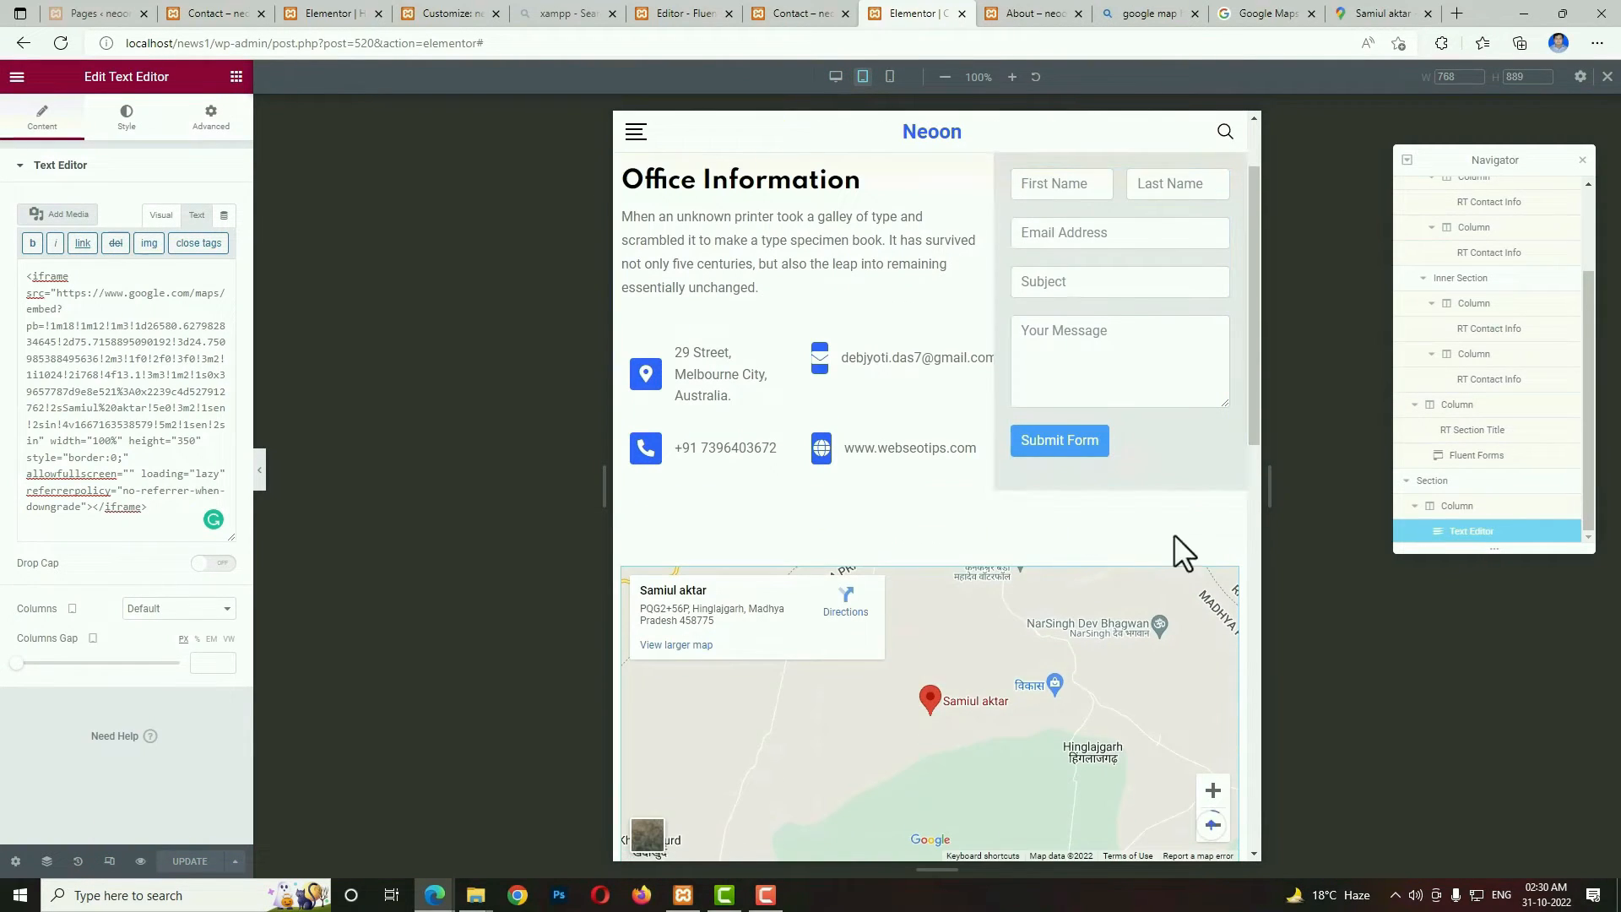
pyautogui.scroll(-2, 1054, 306)
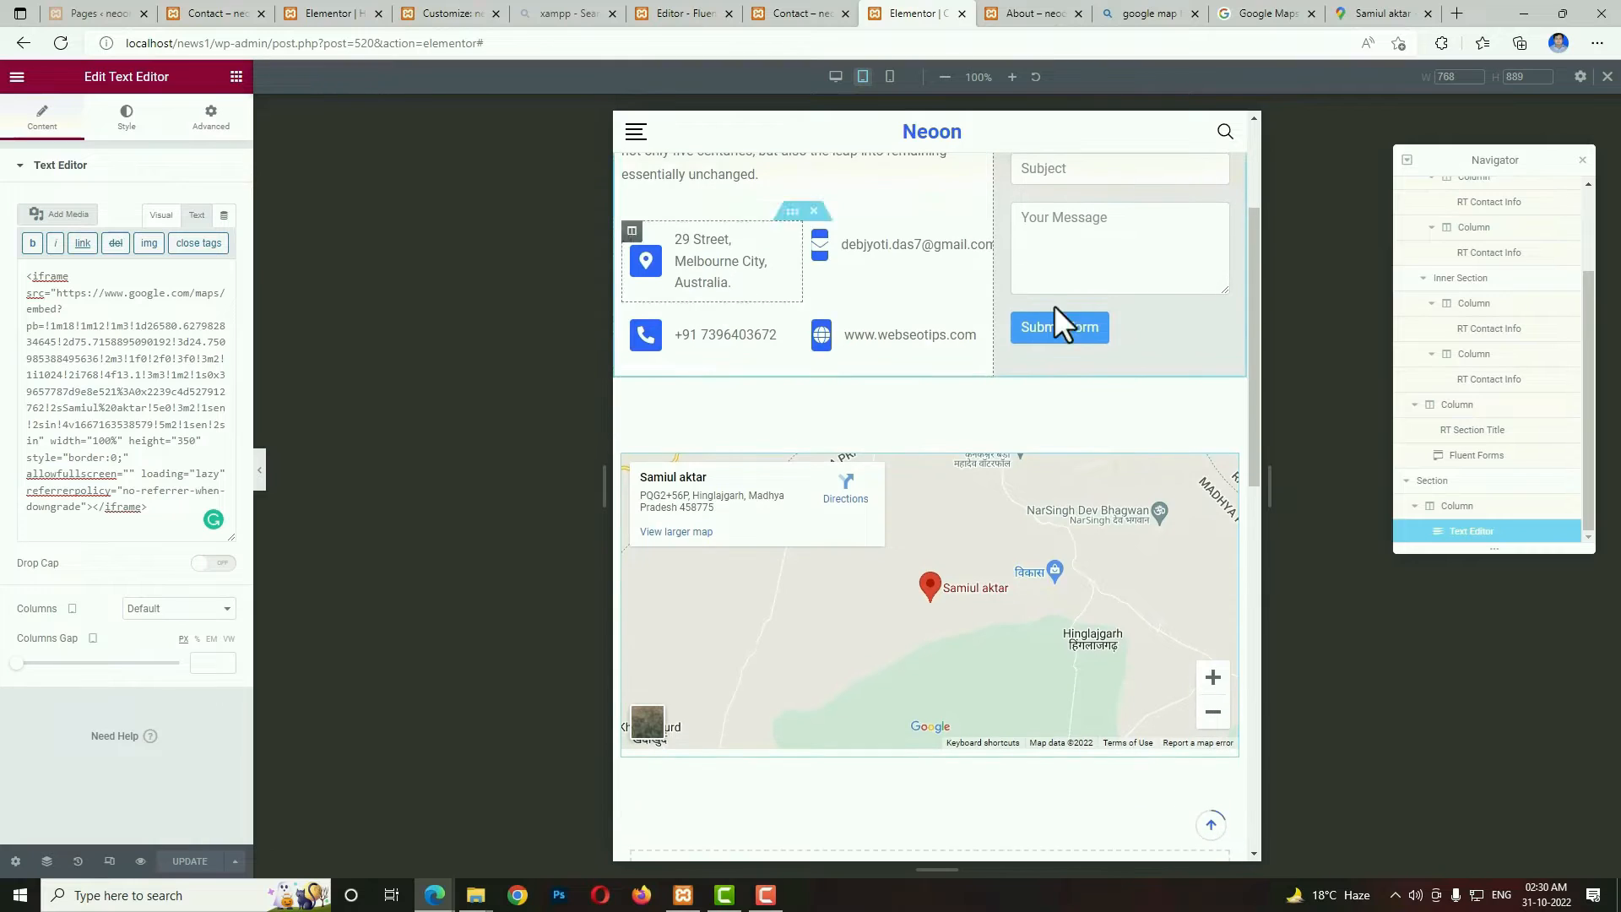
pyautogui.scroll(2, 1116, 311)
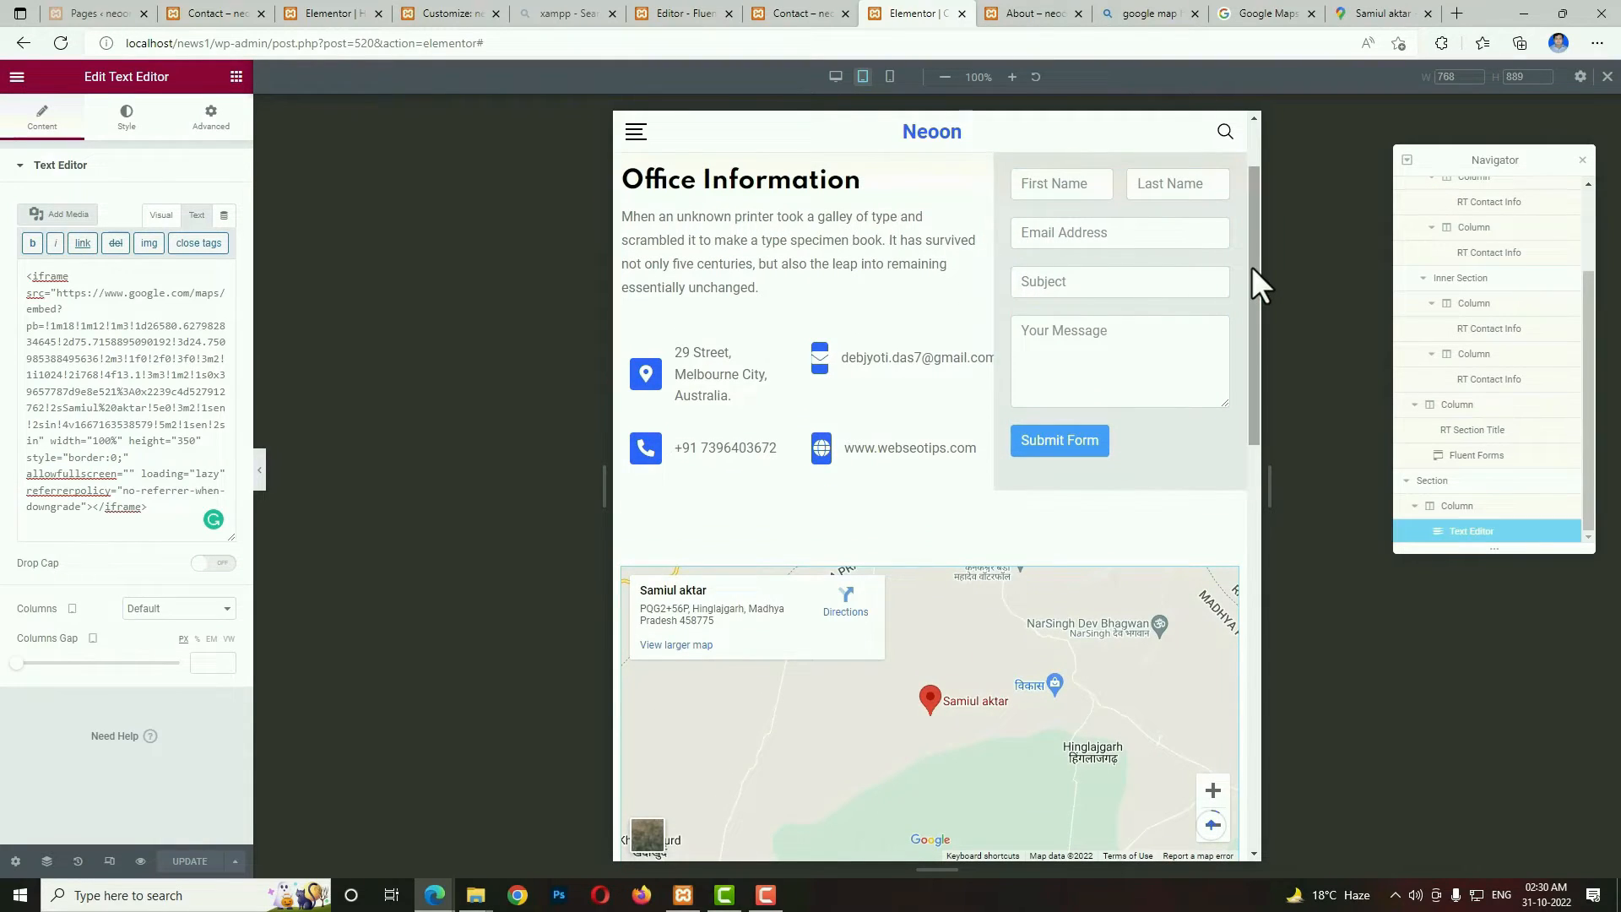
pyautogui.moveTo(1251, 266); pyautogui.dragTo(1254, 219)
pyautogui.click(615, 281)
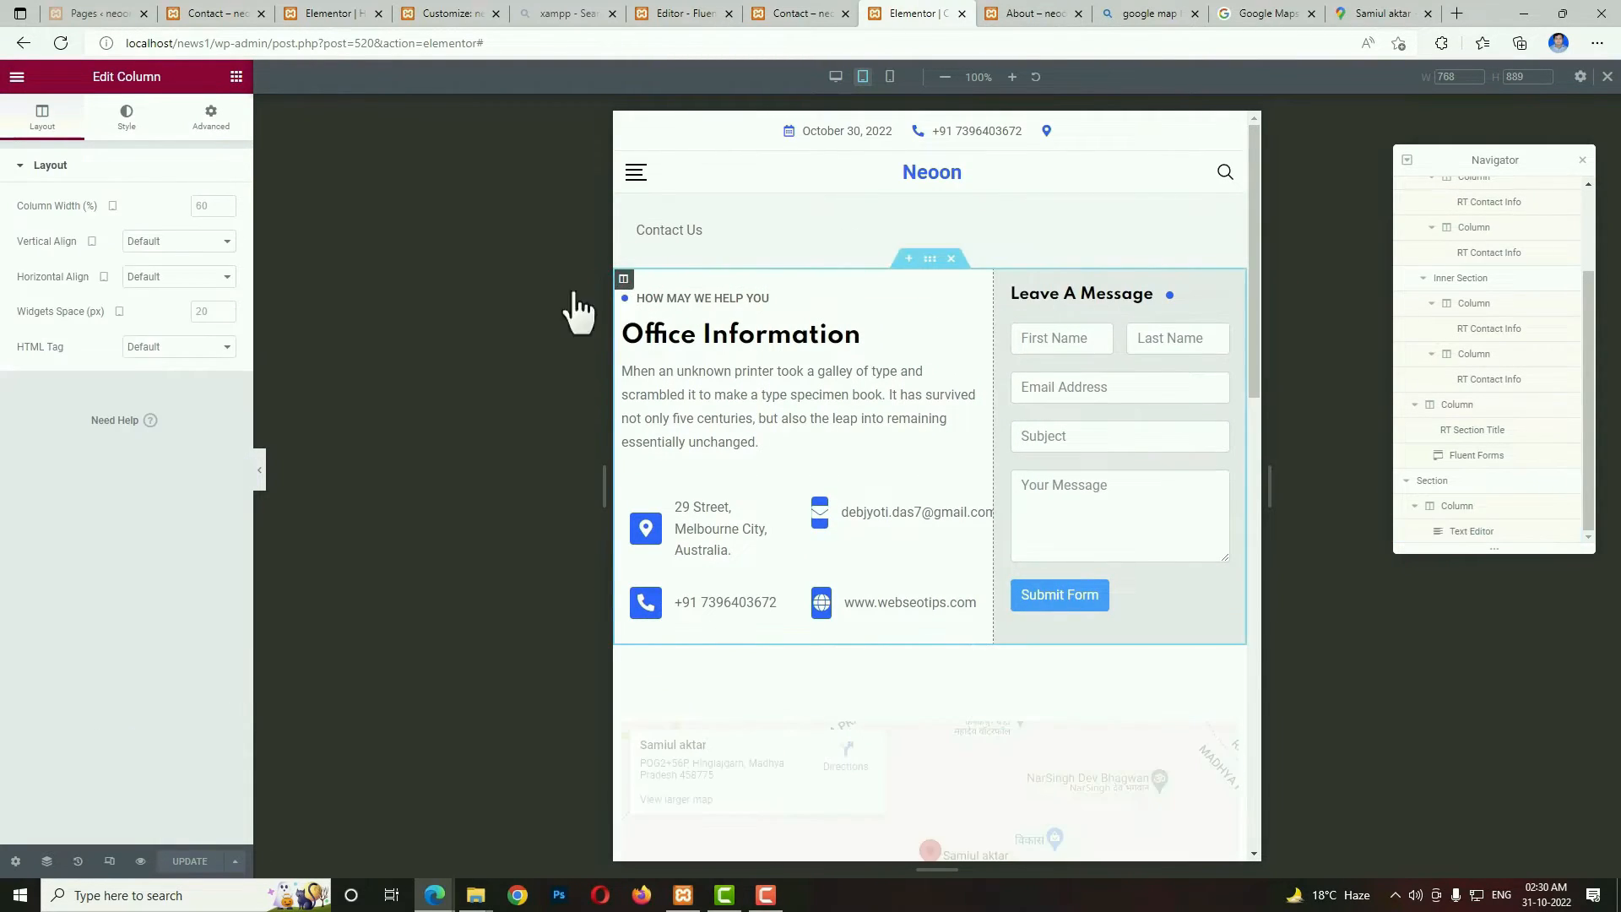
pyautogui.click(206, 205)
pyautogui.write('100')
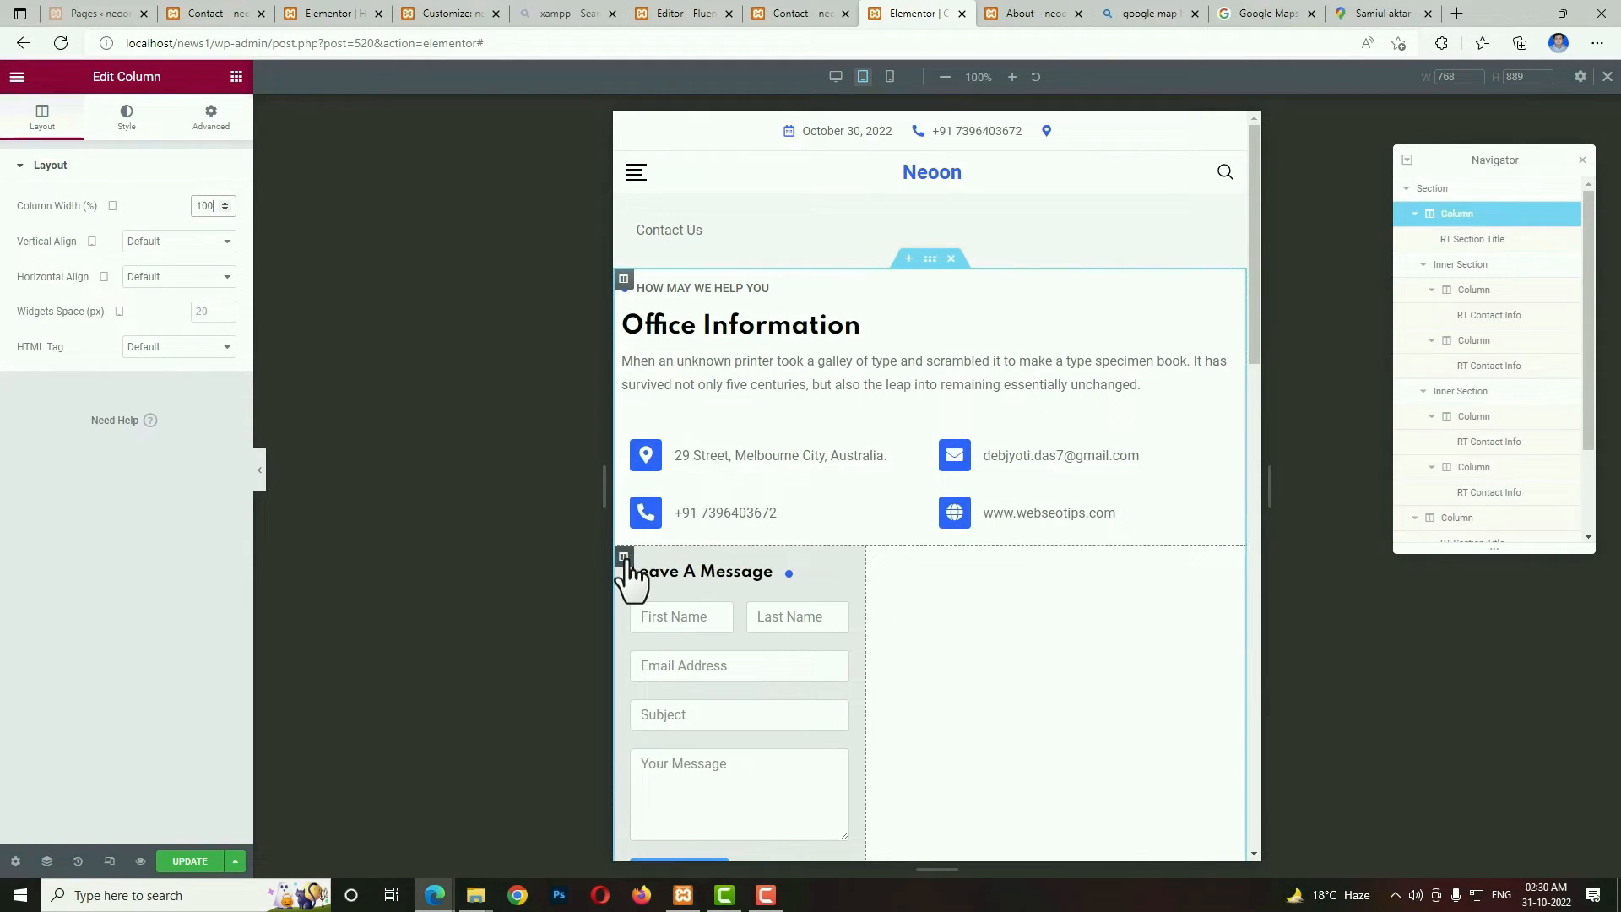
# Set the tablet width of the Leave A Message form column to 100% and update the page.
pyautogui.click(623, 557)
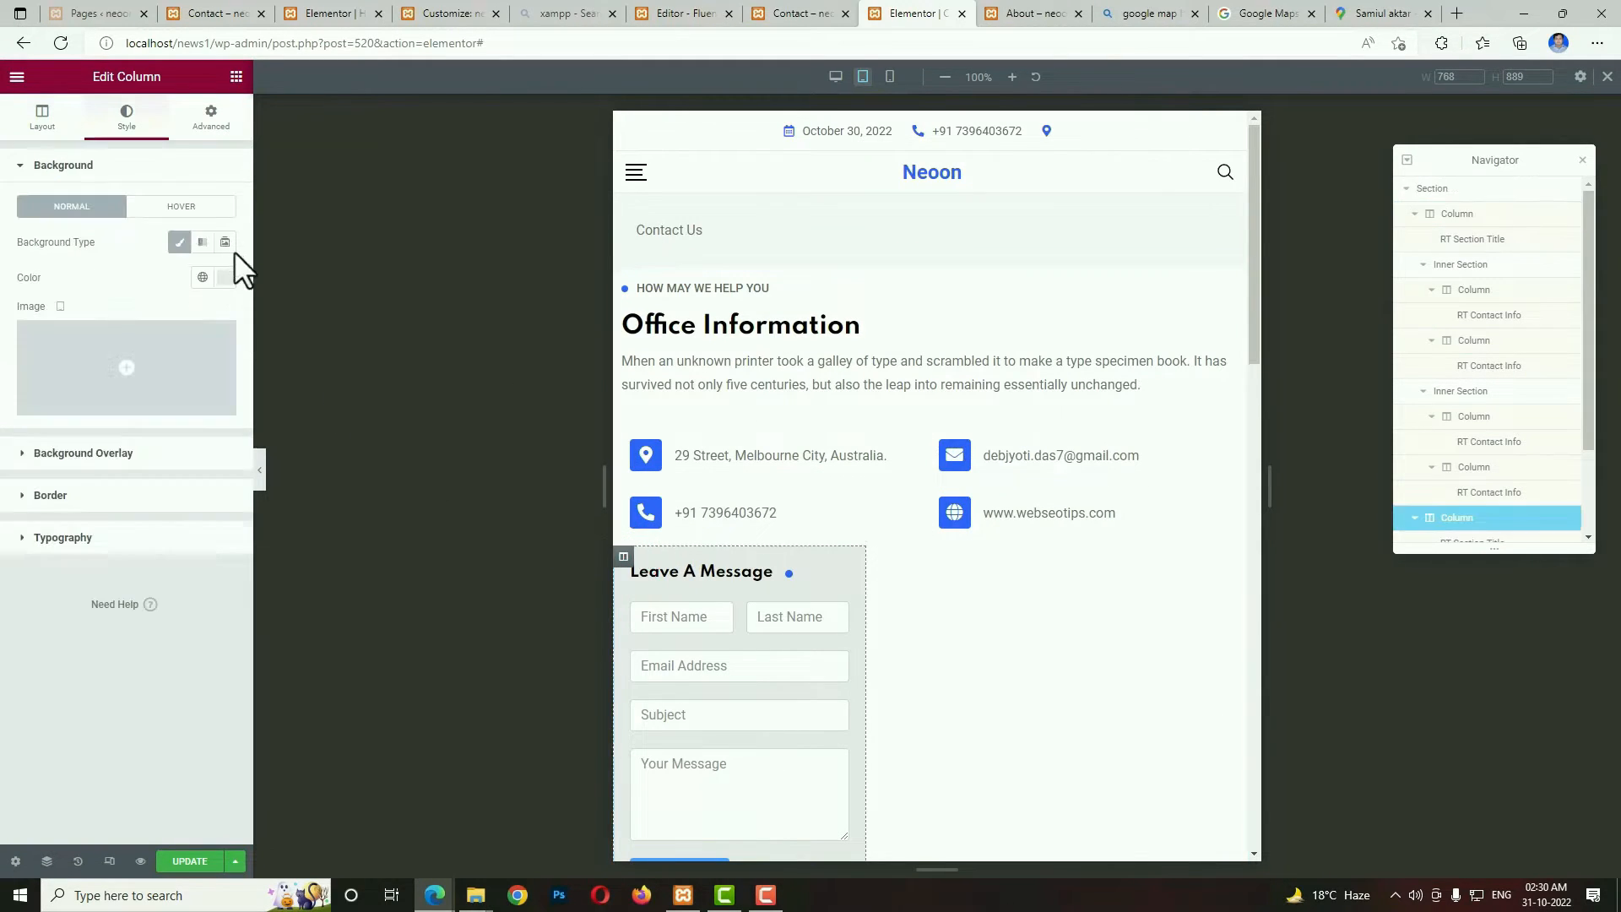
pyautogui.click(41, 116)
pyautogui.click(206, 206)
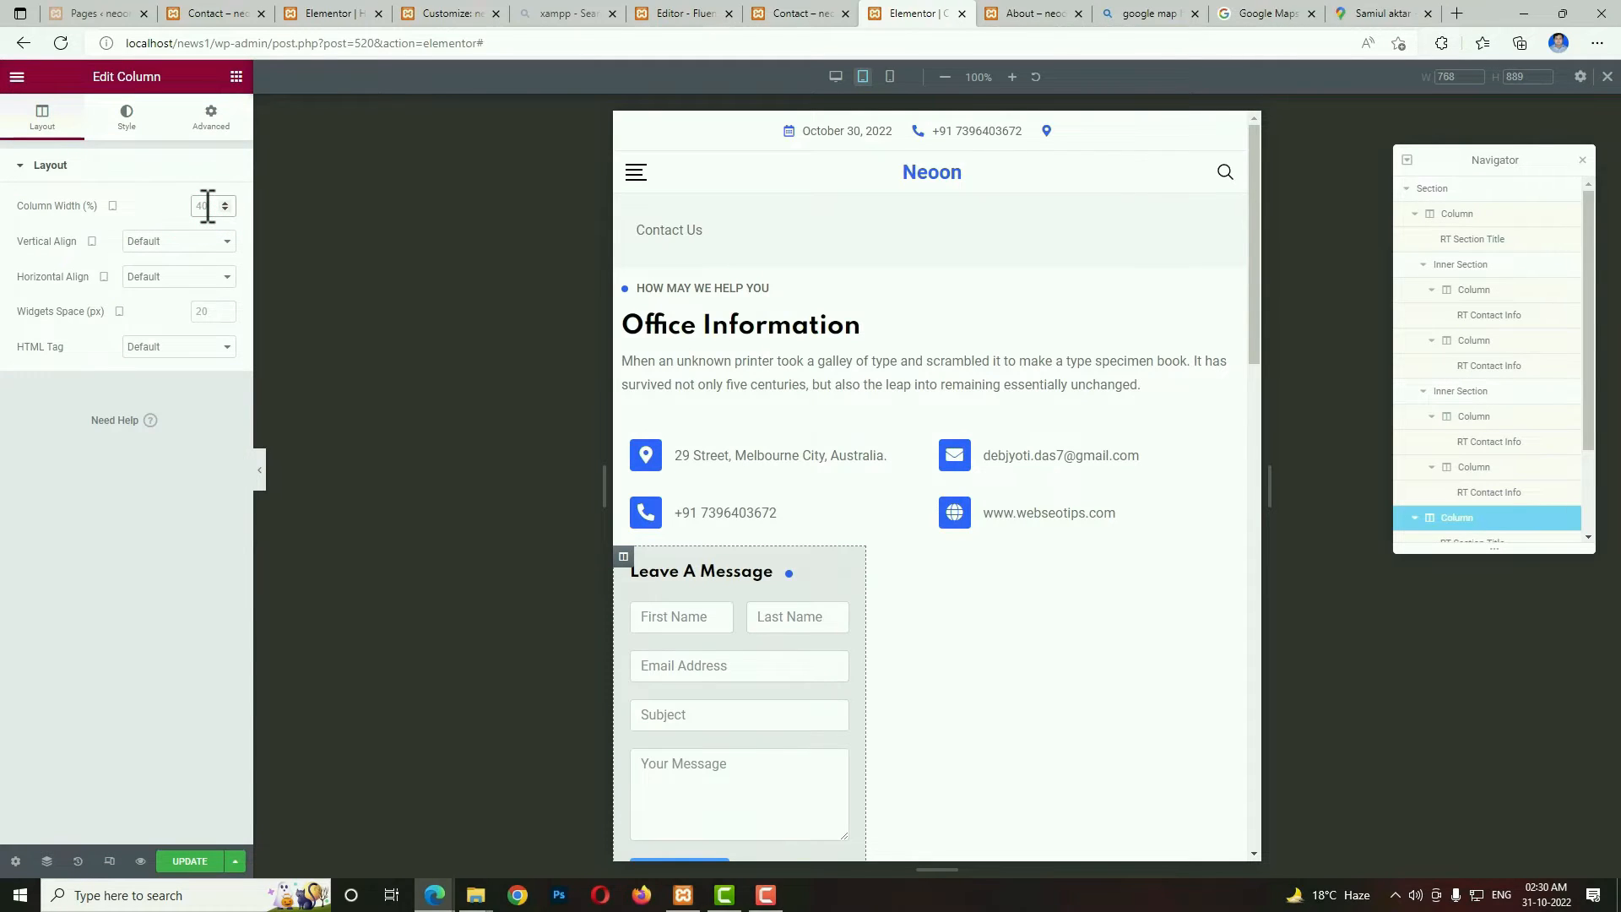
pyautogui.write('100')
pyautogui.scroll(-5, 1010, 567)
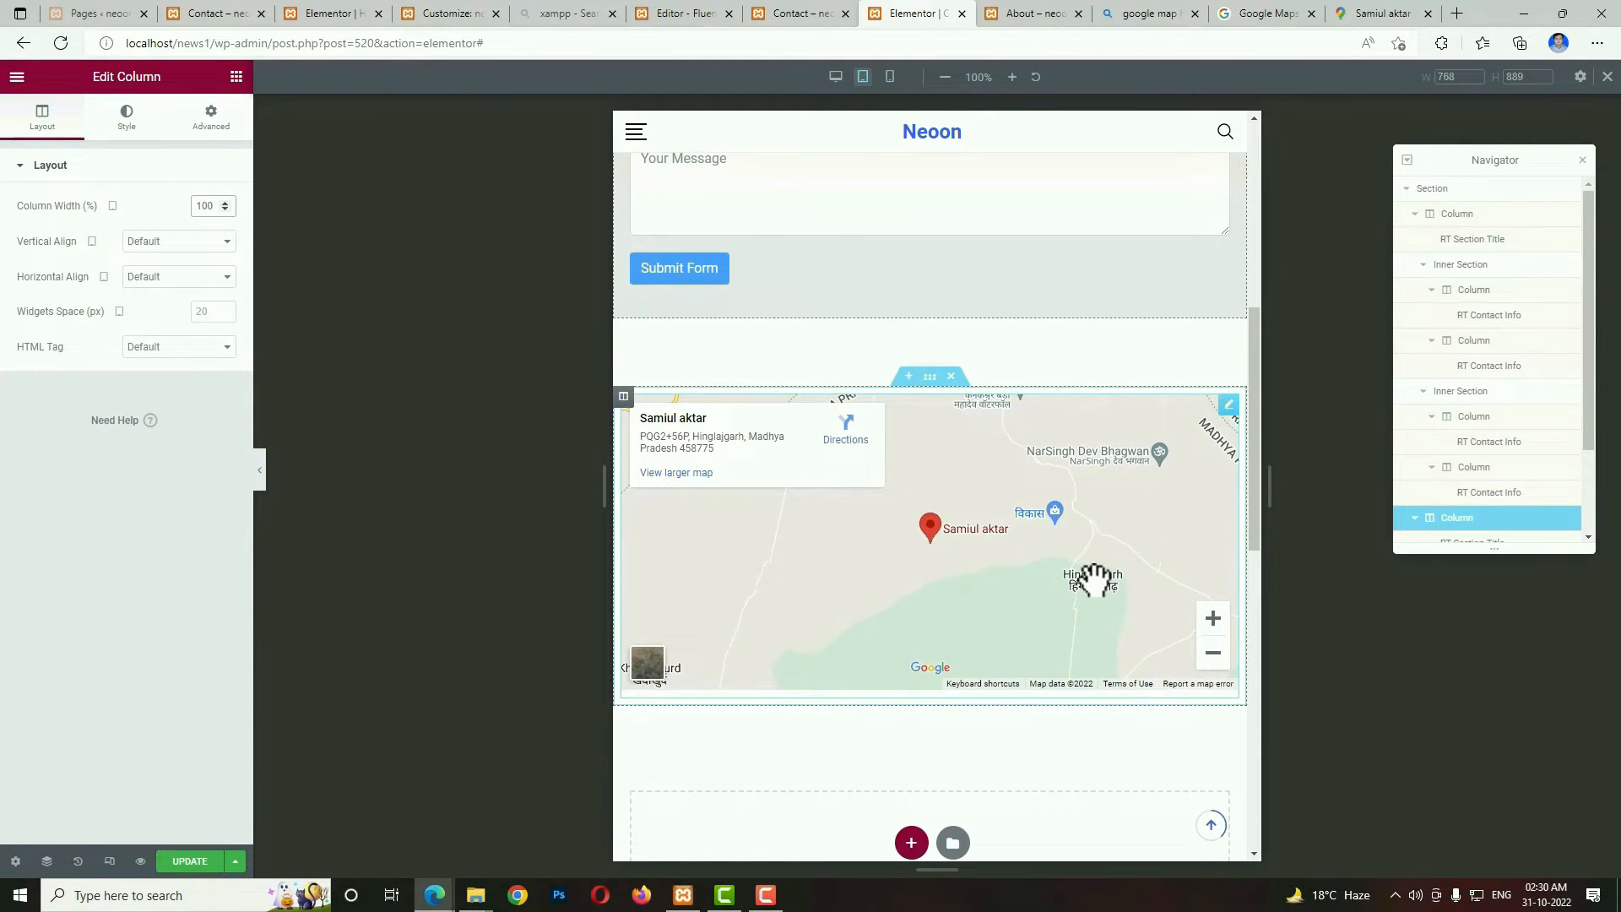
pyautogui.scroll(3, 1071, 574)
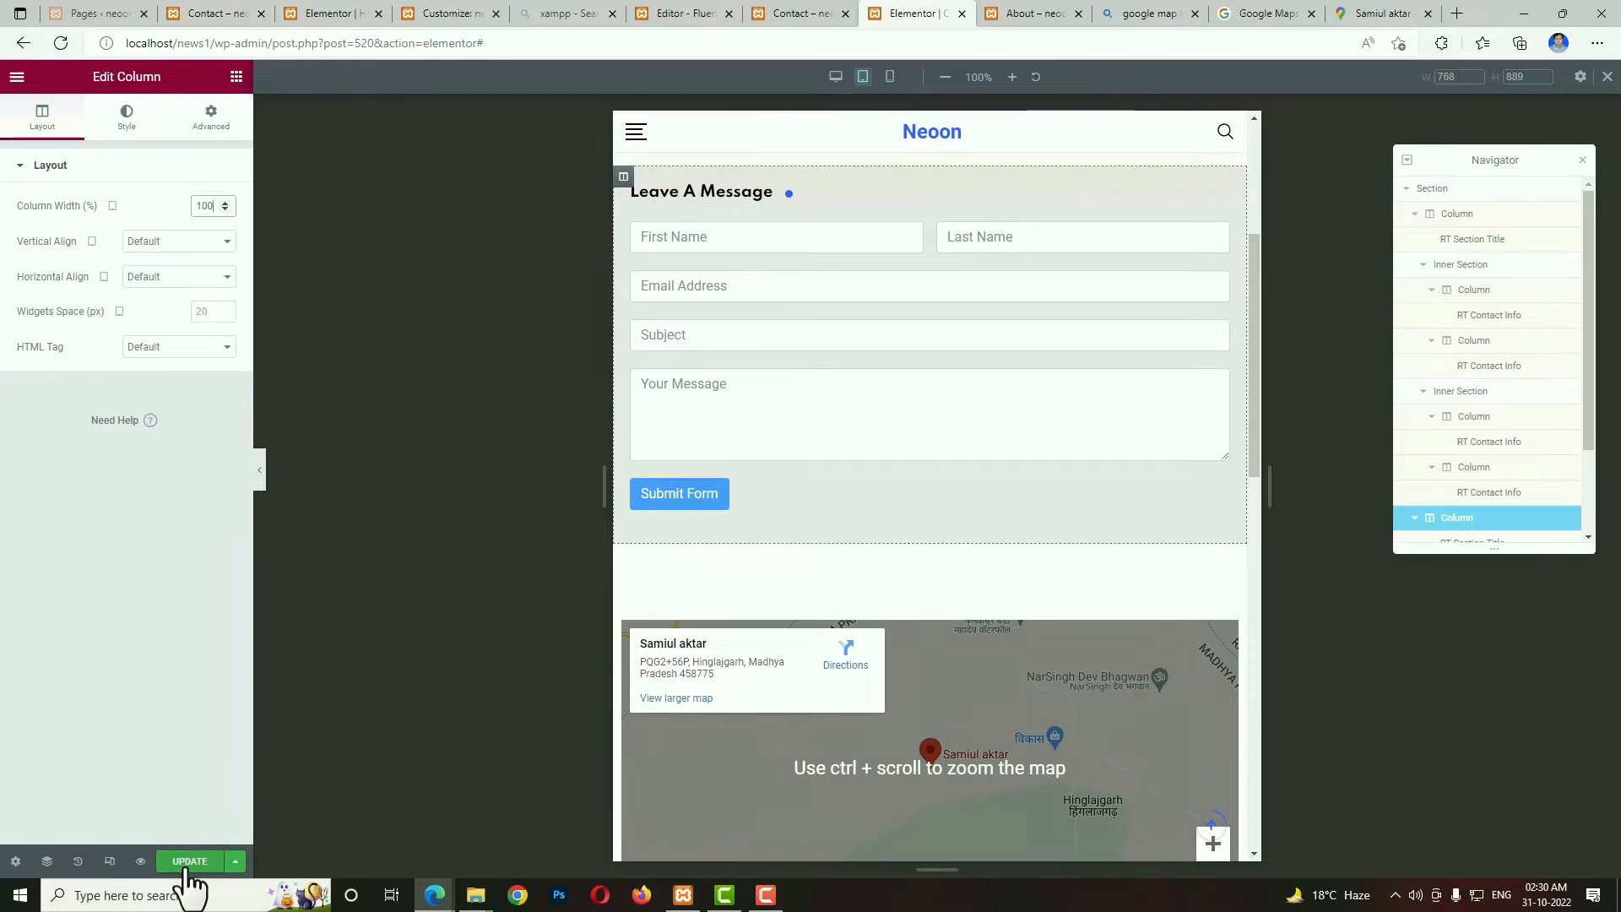
pyautogui.click(188, 869)
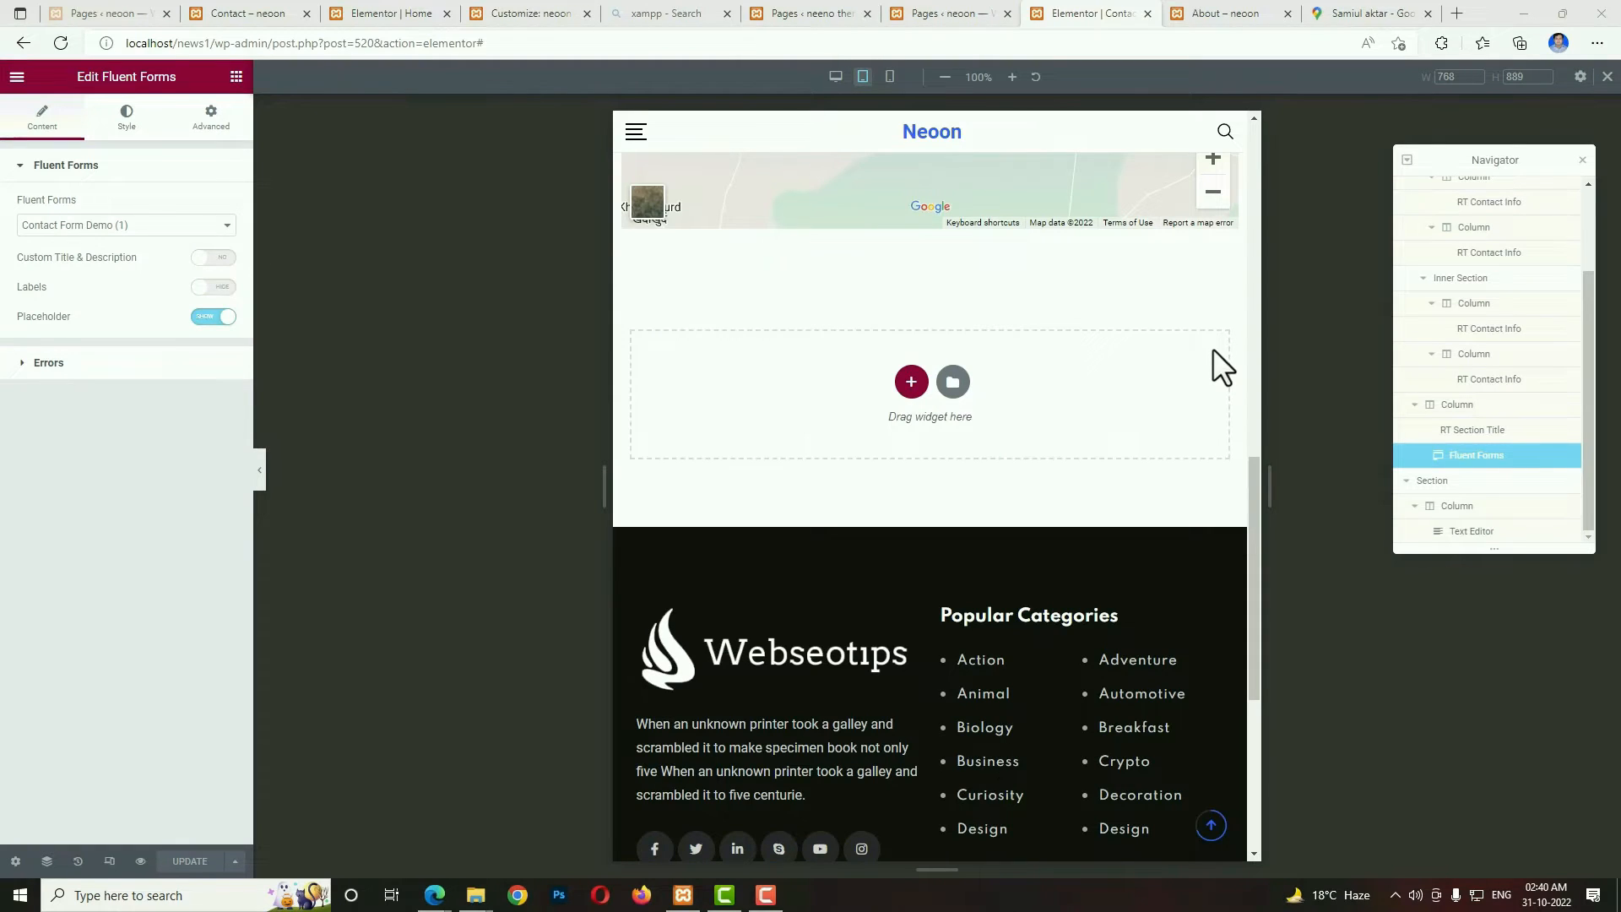
# In the WordPress dashboard, create a menu named Main menu and assign it to the Primary display location.
pyautogui.click(811, 21)
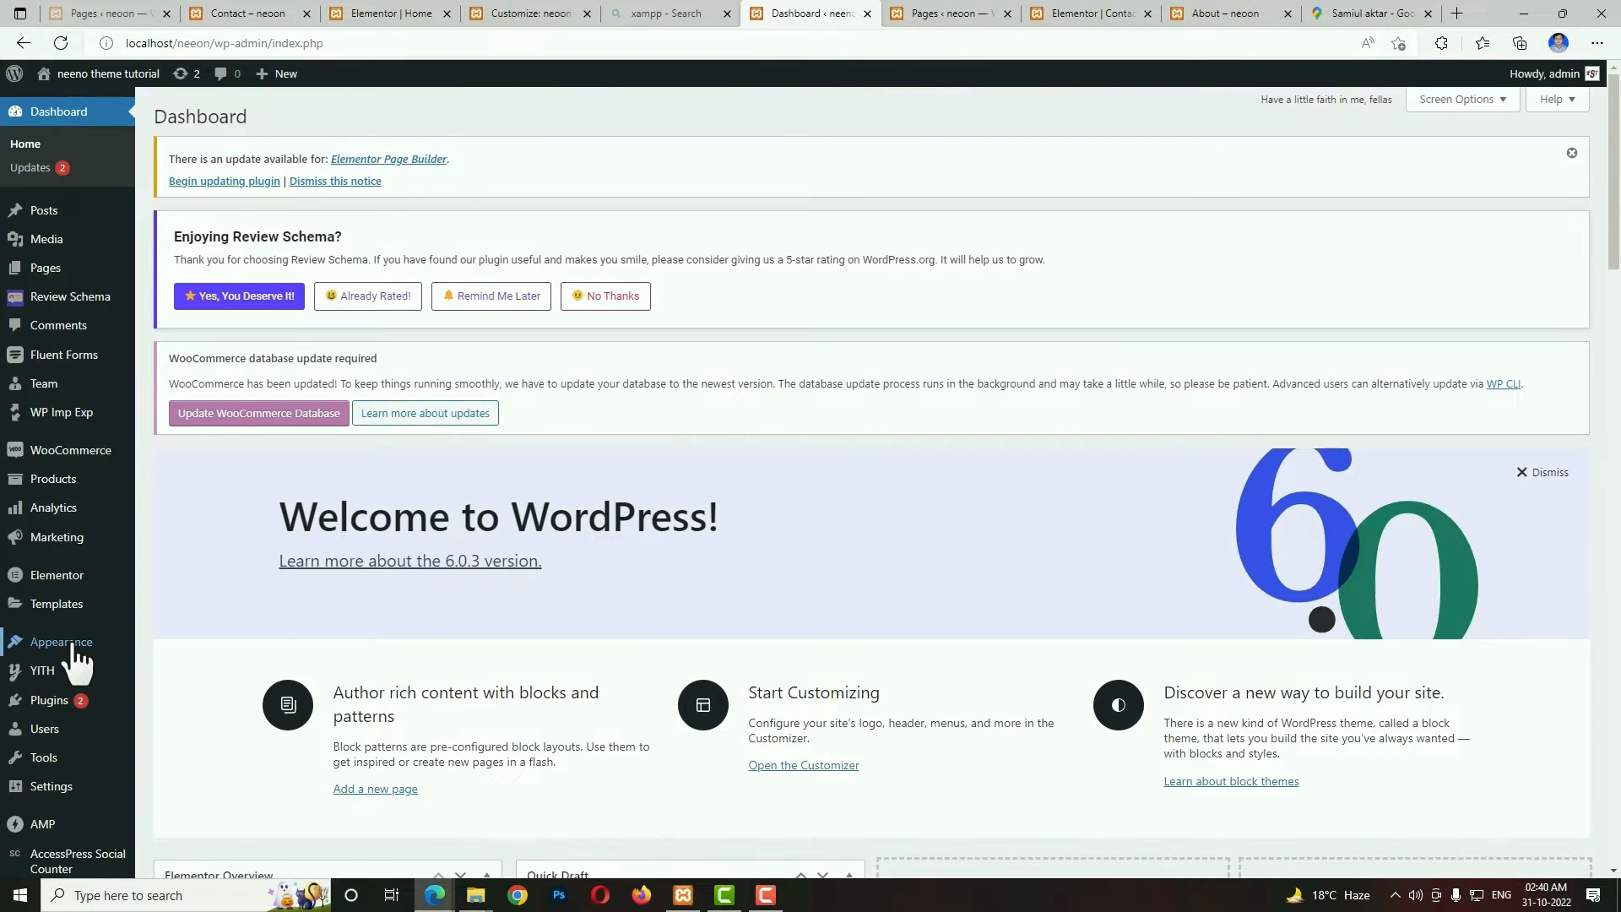
pyautogui.moveTo(72, 647)
pyautogui.click(173, 719)
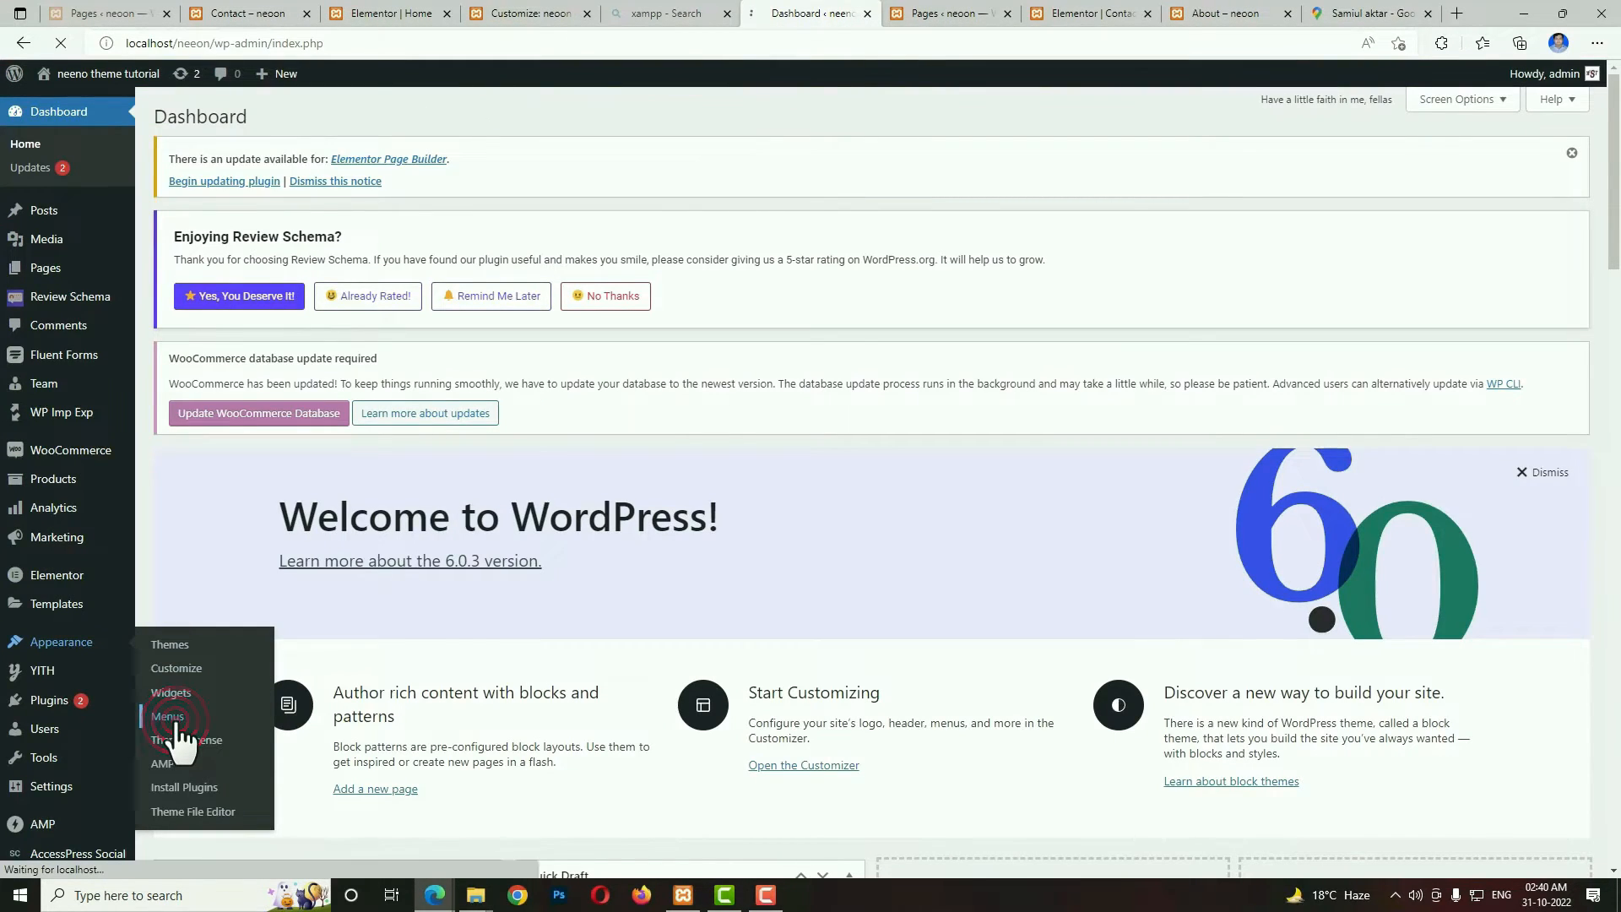
pyautogui.click(549, 513)
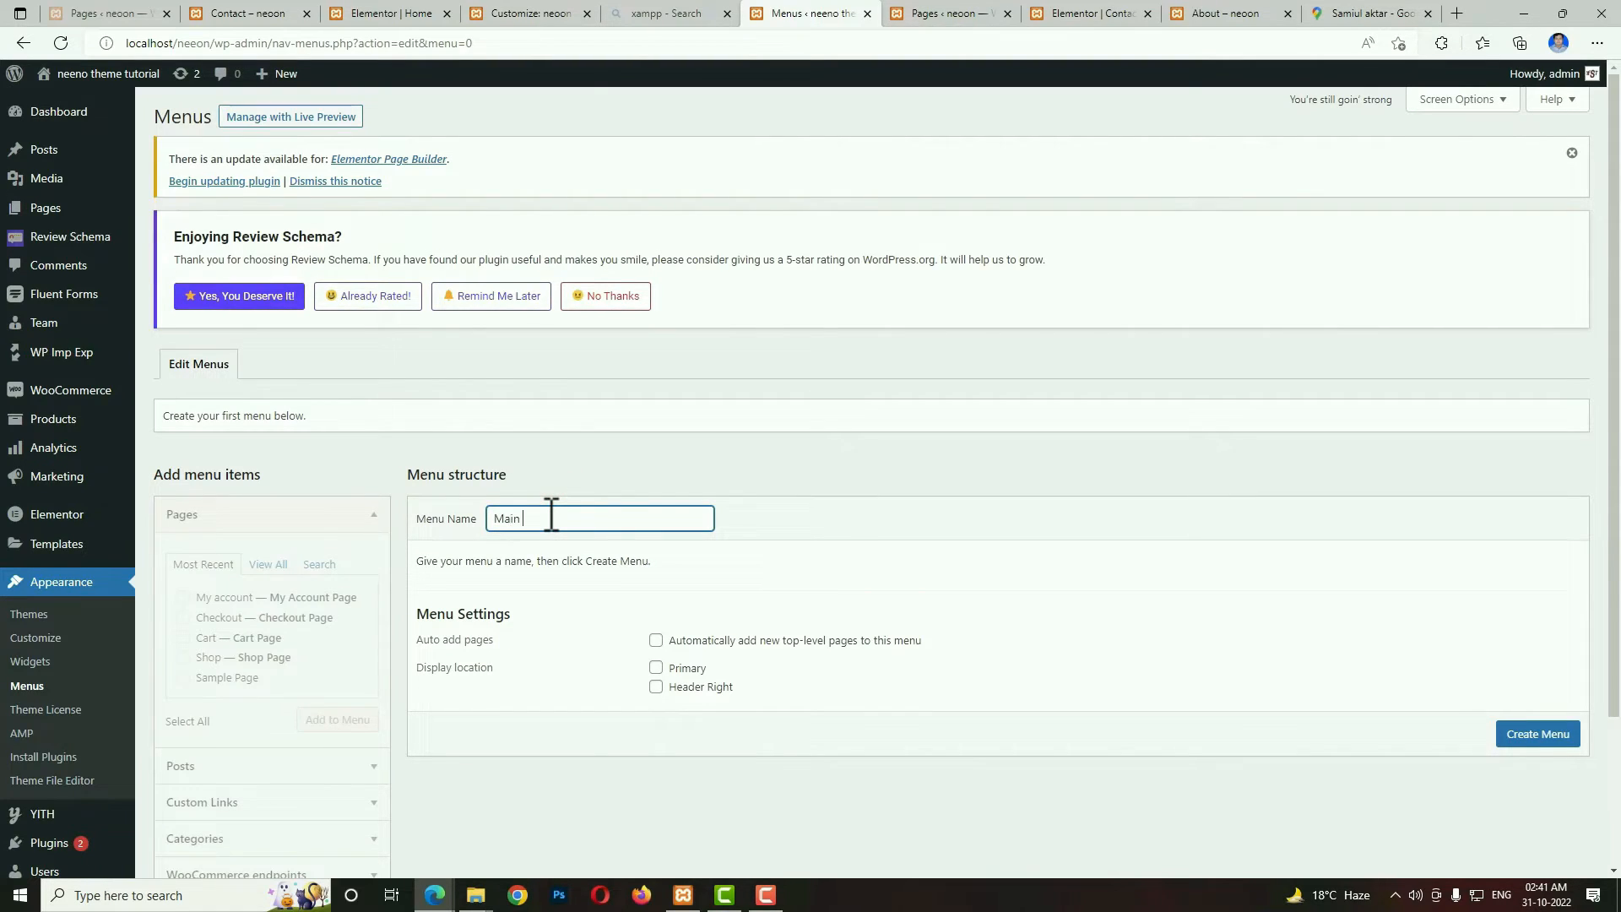
pyautogui.click(657, 668)
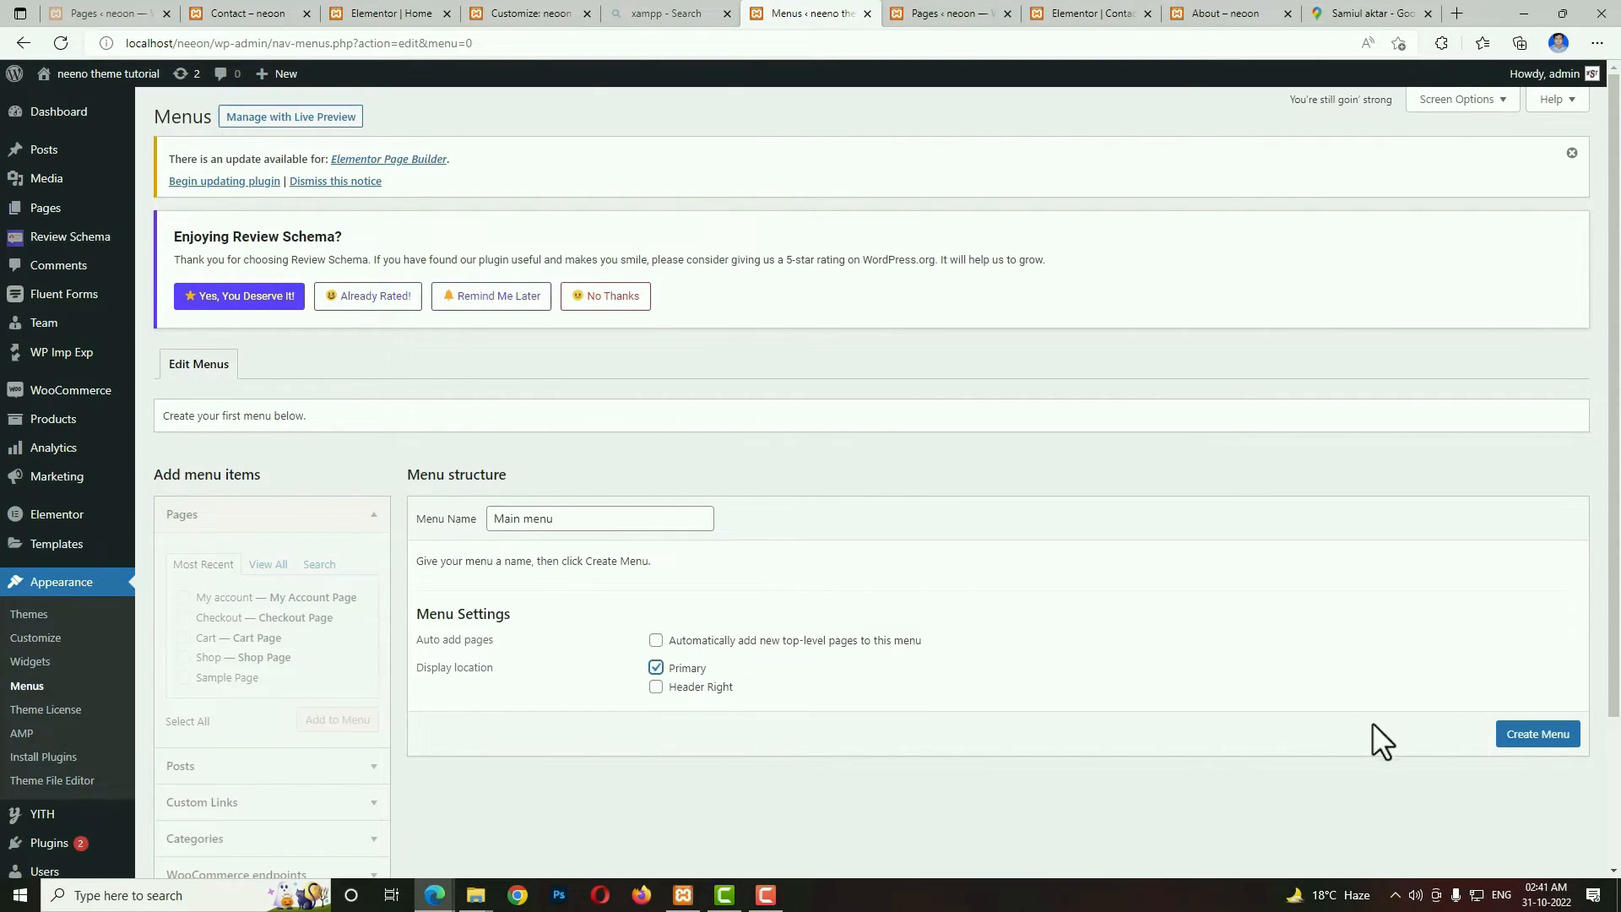
pyautogui.click(1523, 744)
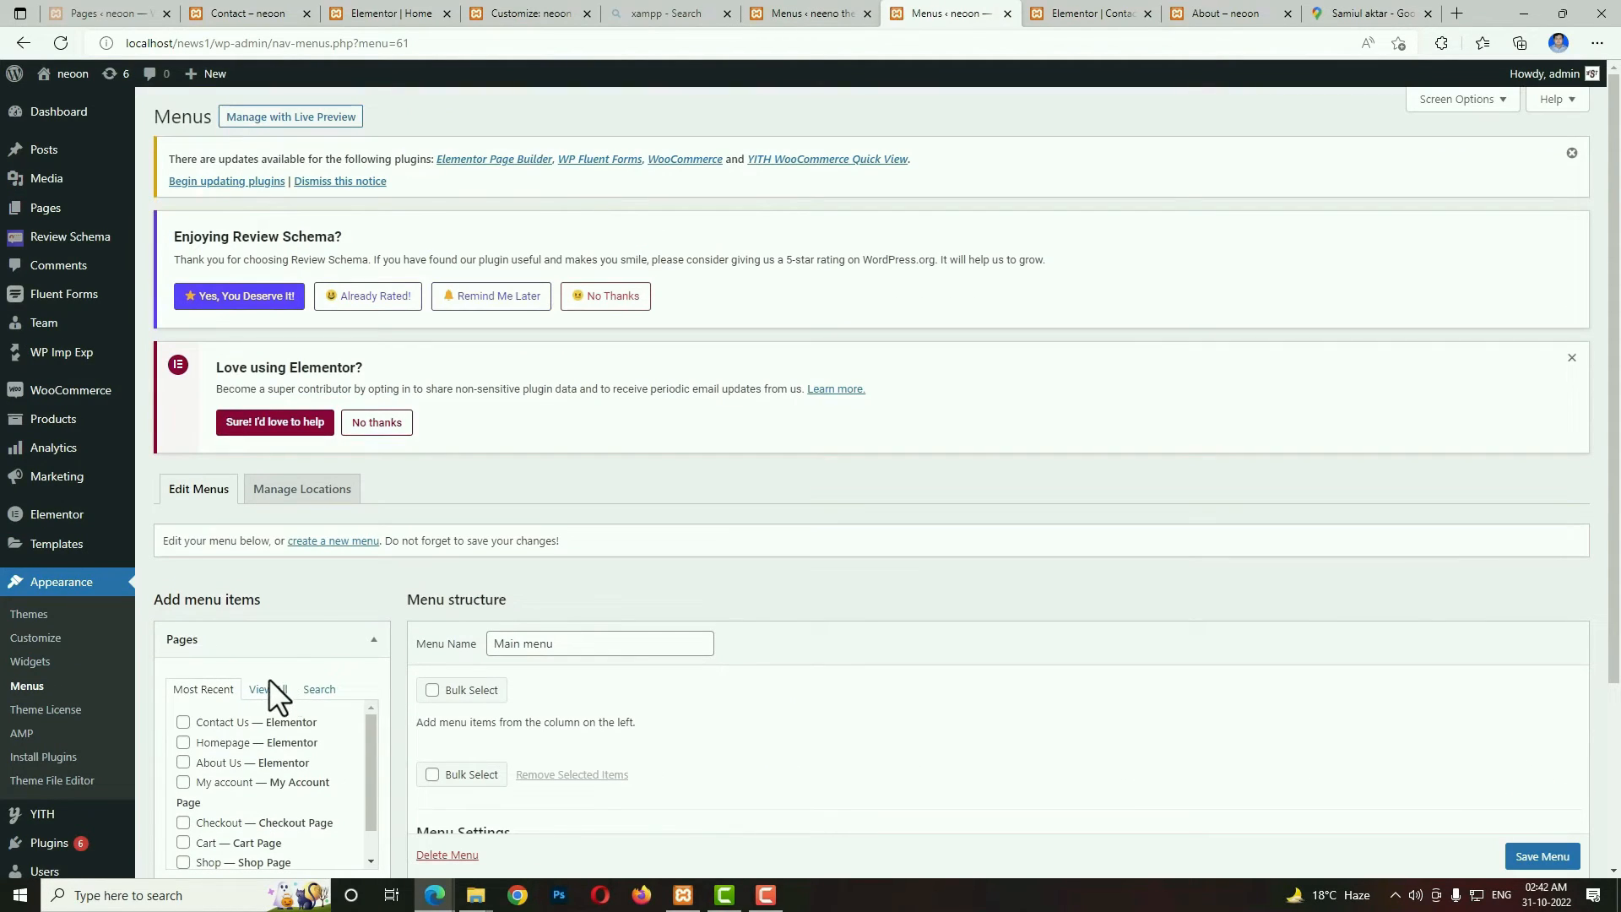
# Add the Home, About Us, Contact Us and Shop pages to Main menu.
pyautogui.click(269, 681)
pyautogui.scroll(-3, 709, 641)
pyautogui.click(184, 480)
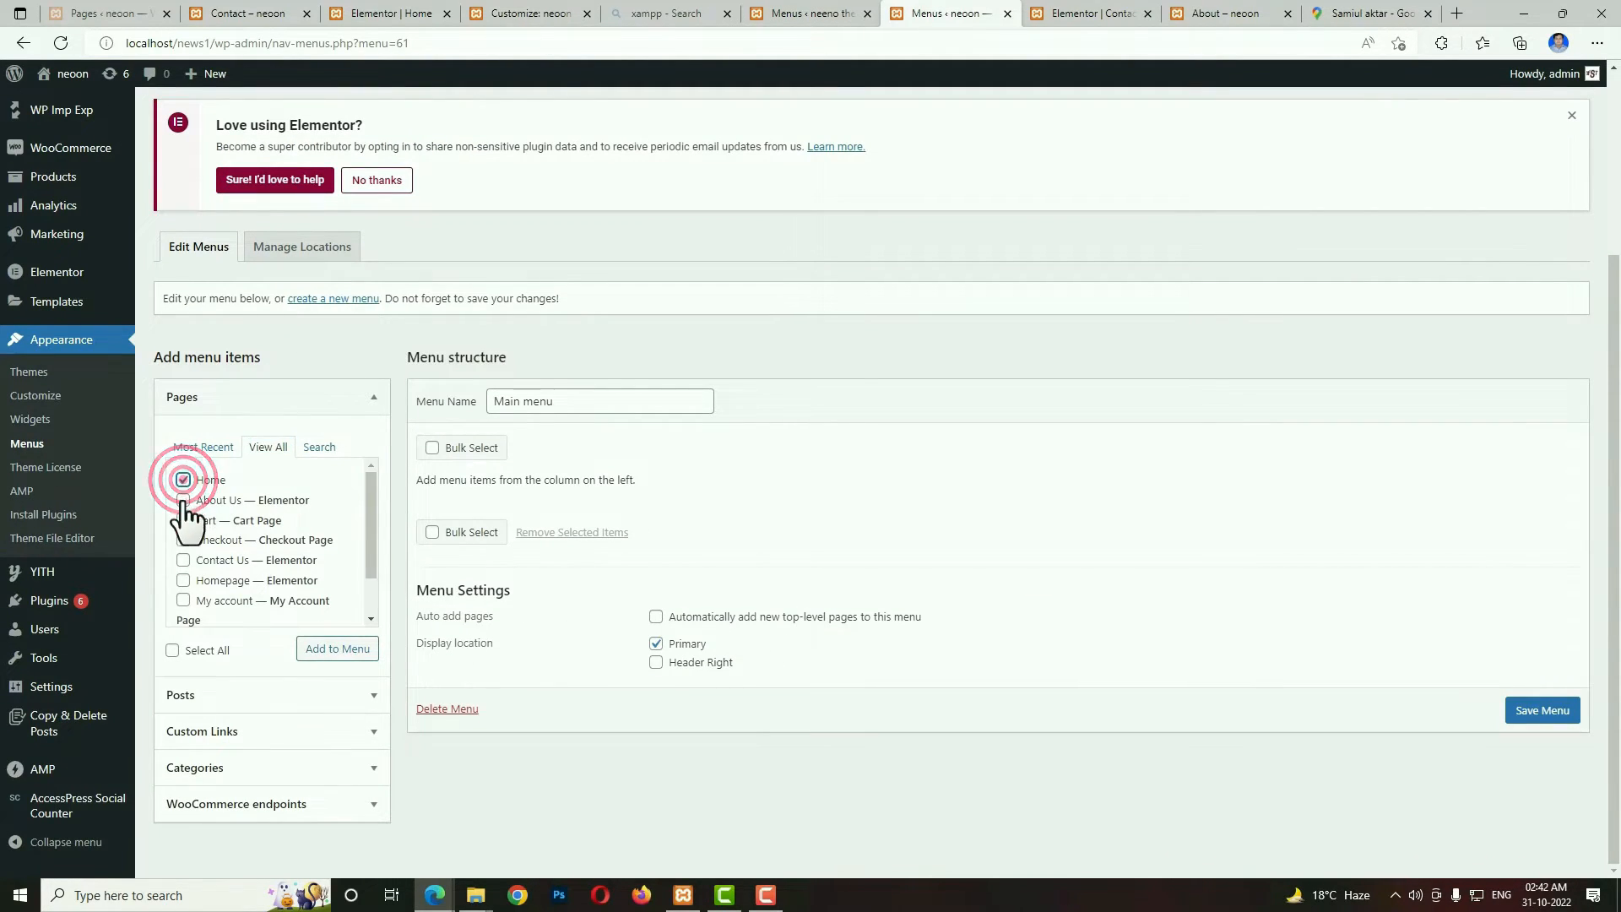
pyautogui.click(184, 502)
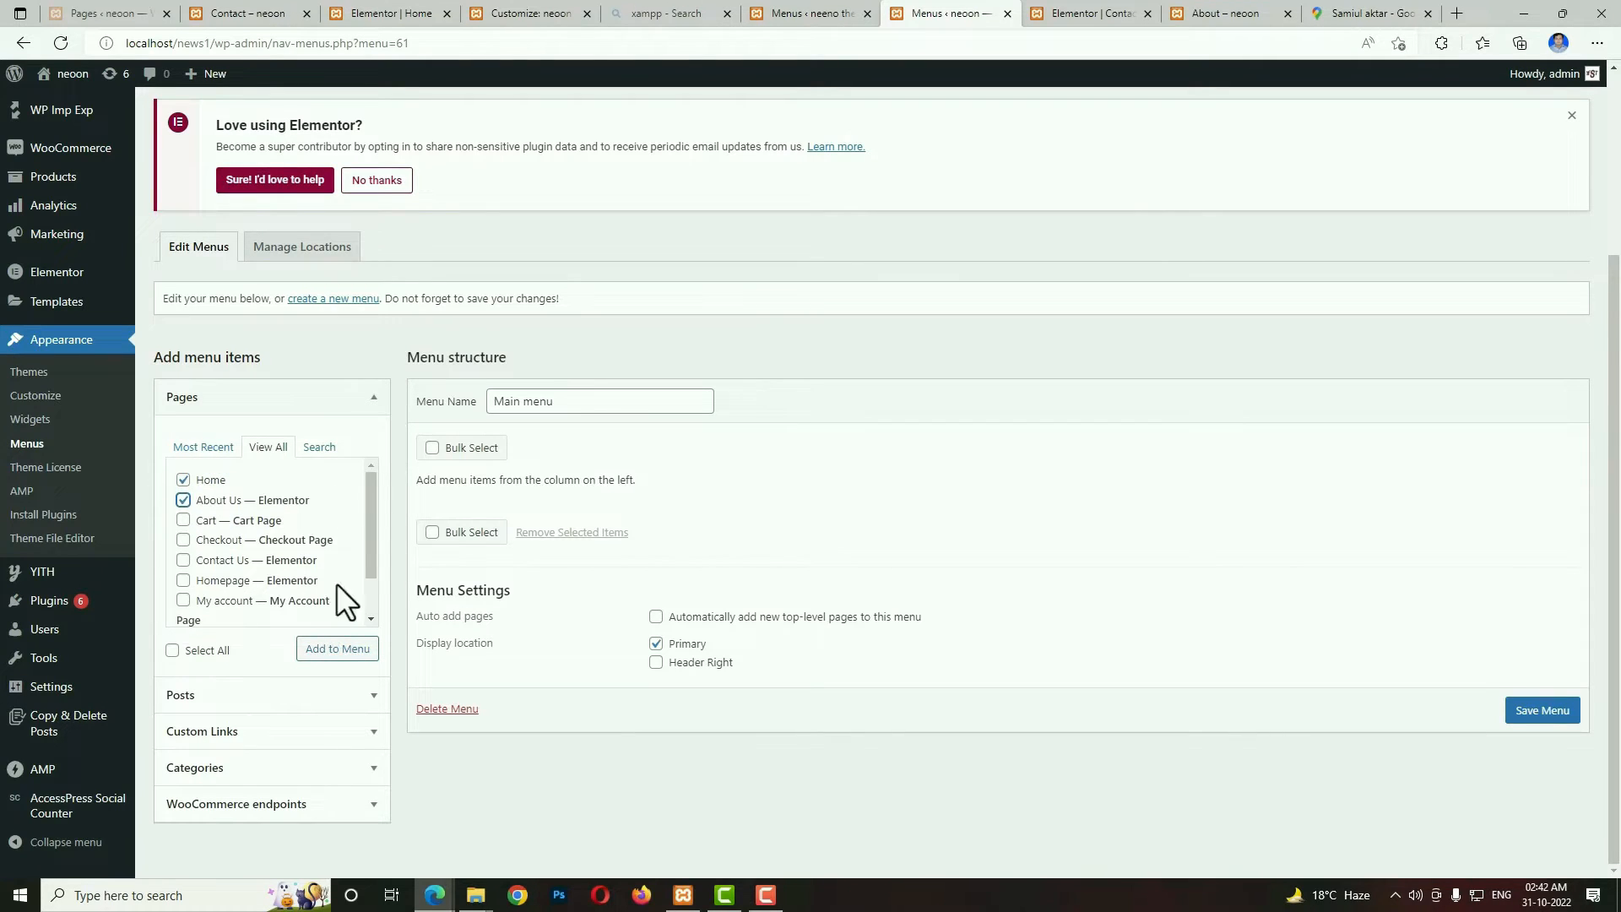
pyautogui.moveTo(371, 561)
pyautogui.mouseDown()
pyautogui.moveTo(368, 633)
pyautogui.moveTo(384, 551)
pyautogui.mouseUp()
pyautogui.click(184, 608)
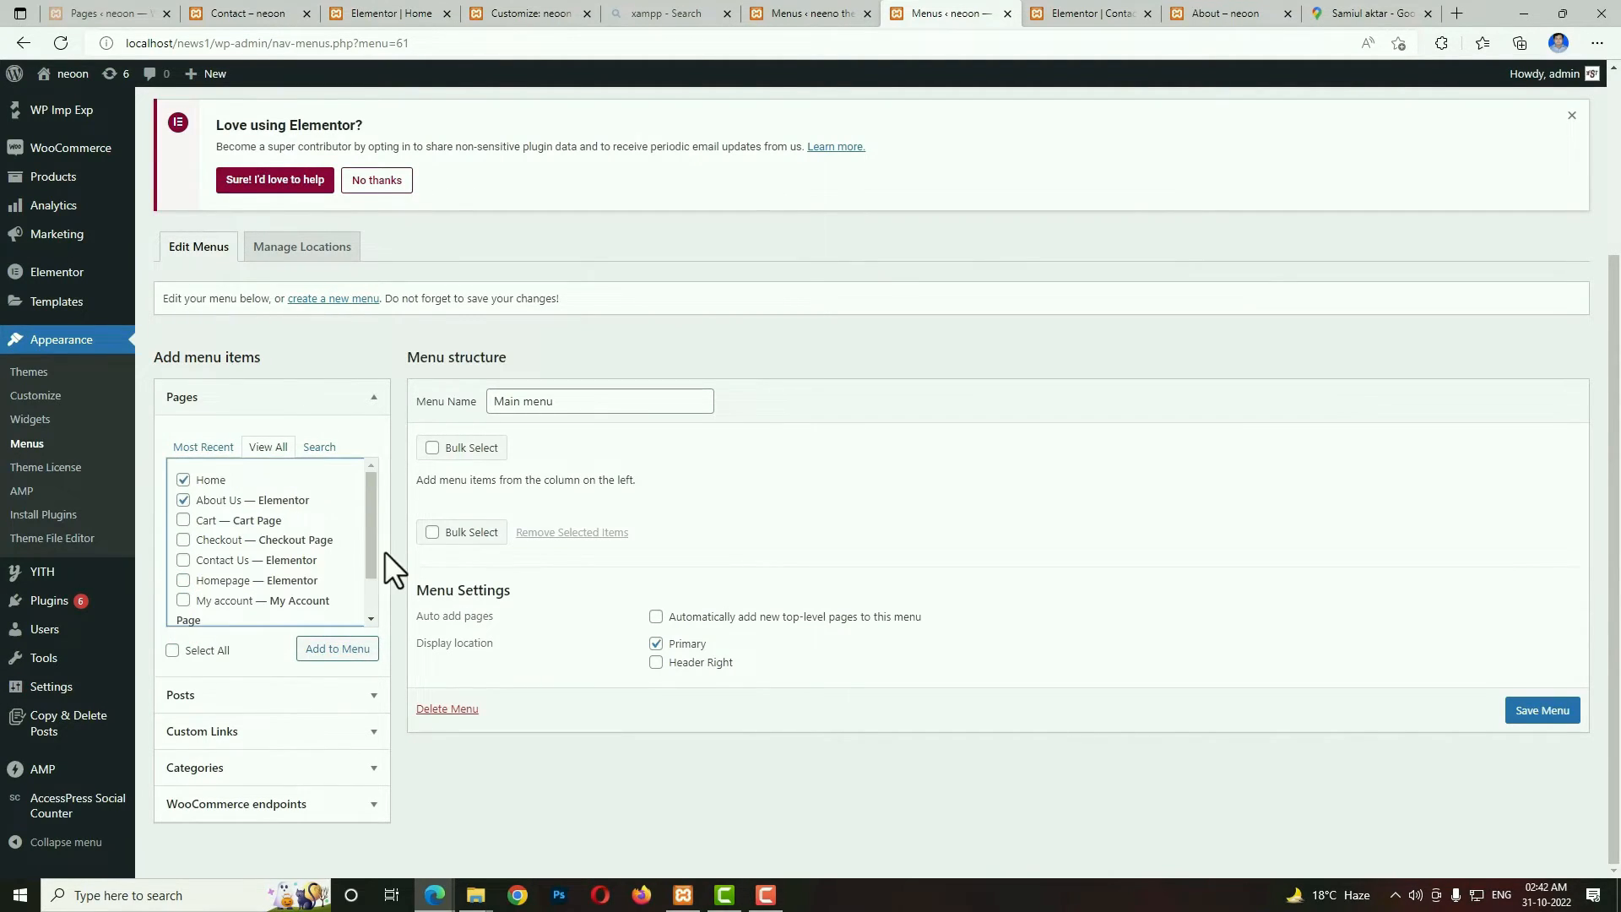
pyautogui.click(182, 561)
pyautogui.click(313, 650)
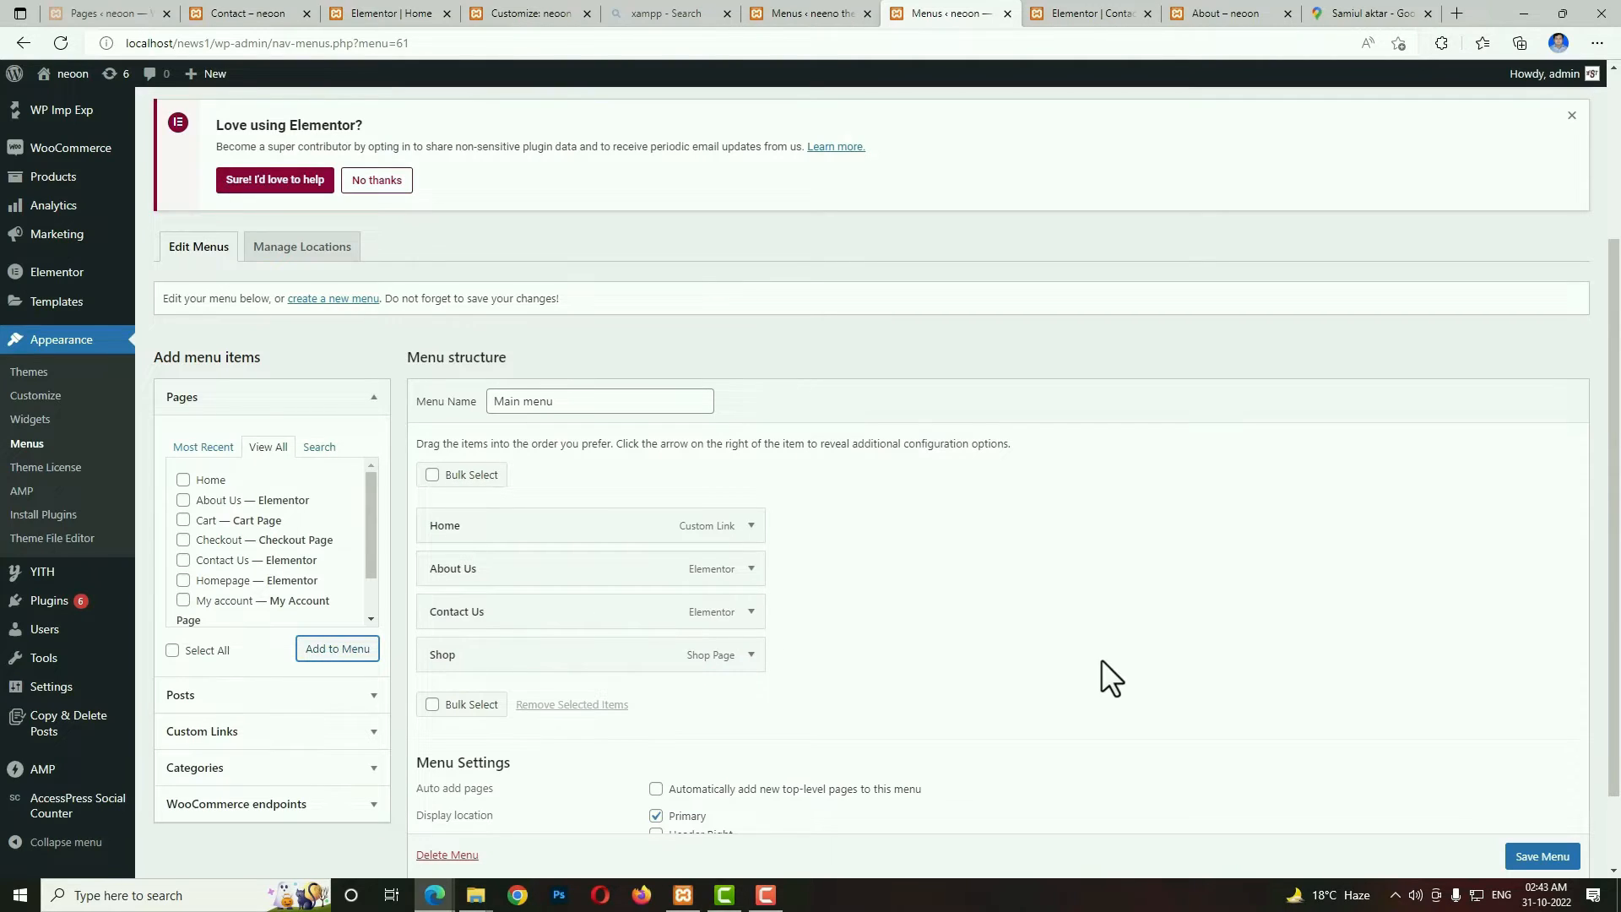
# Add the Action, Animal and Launch post categories to Main menu.
pyautogui.click(359, 768)
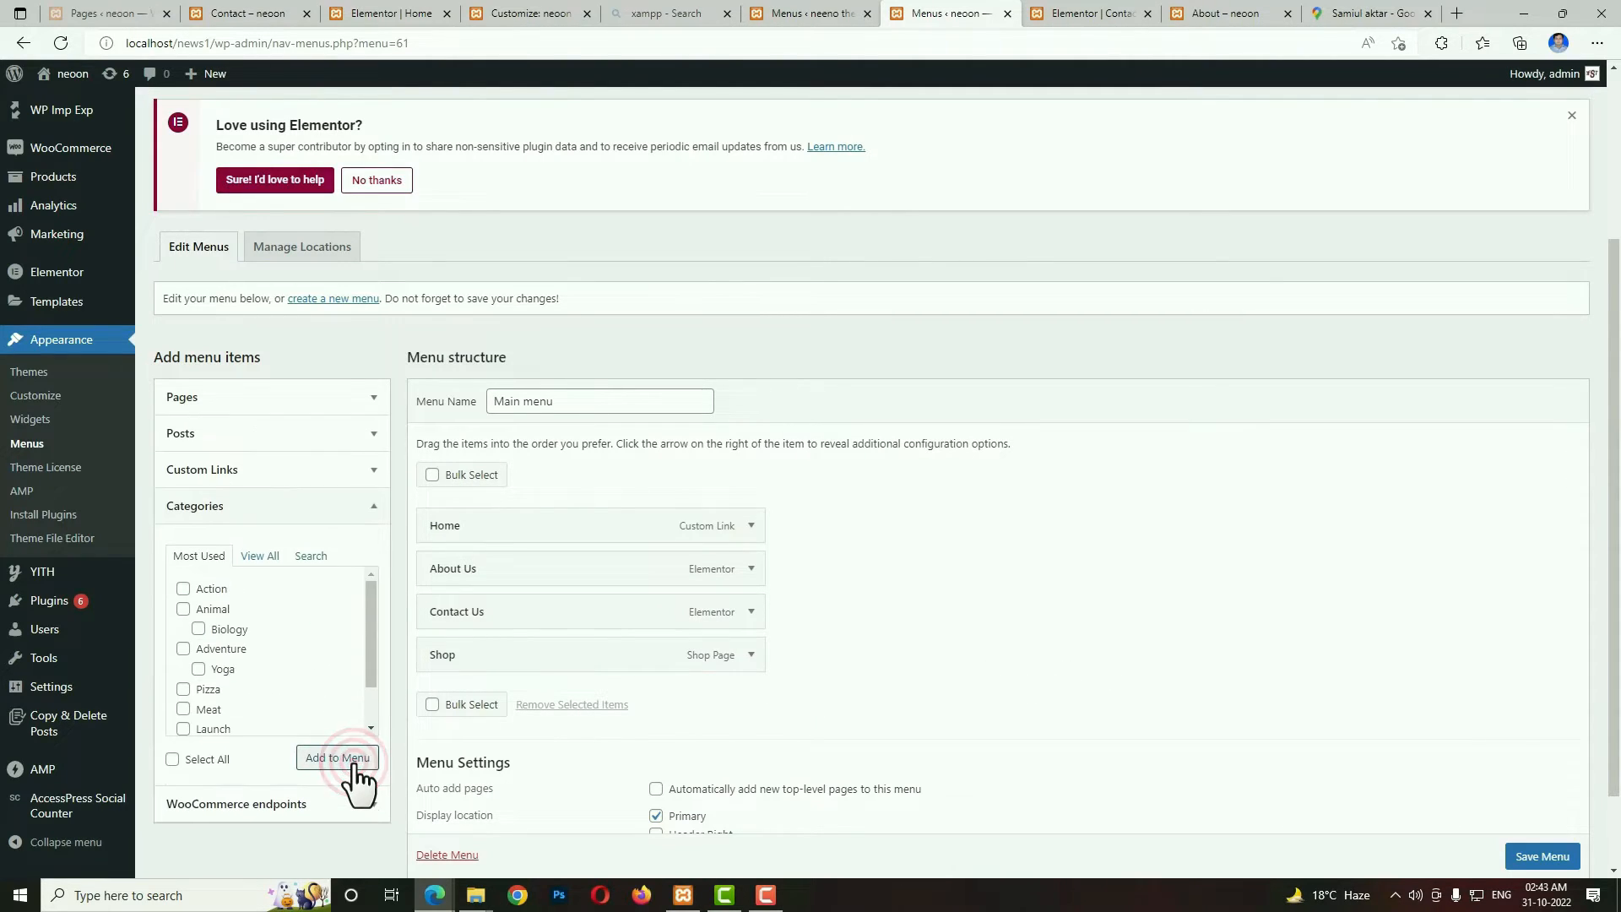
pyautogui.click(182, 589)
pyautogui.click(183, 609)
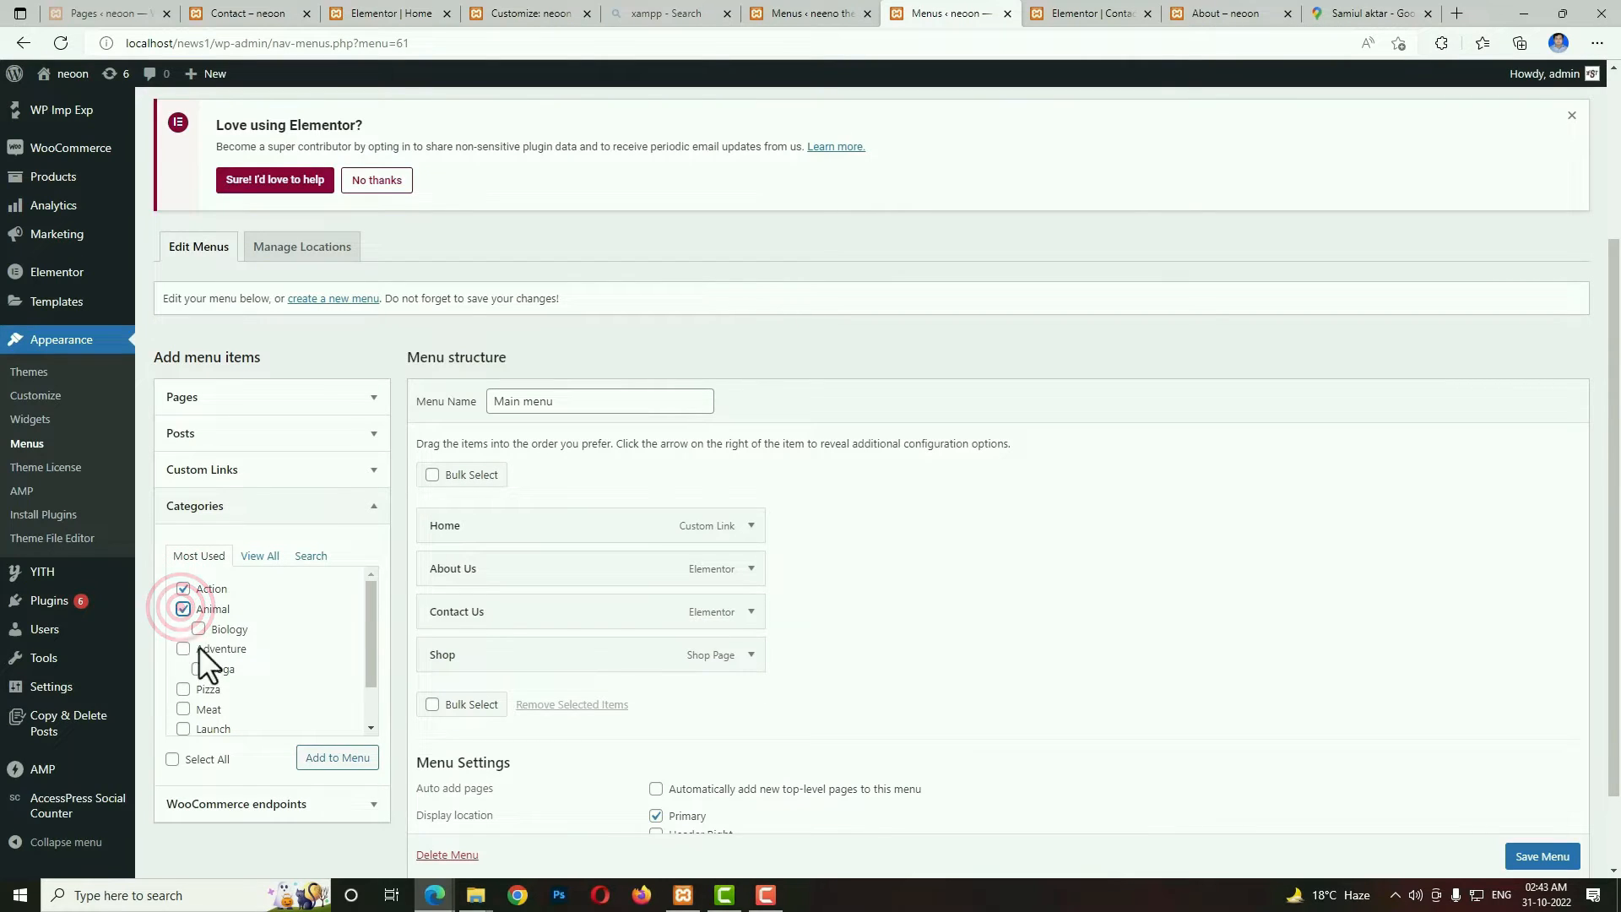
pyautogui.scroll(-1, 317, 689)
pyautogui.click(183, 704)
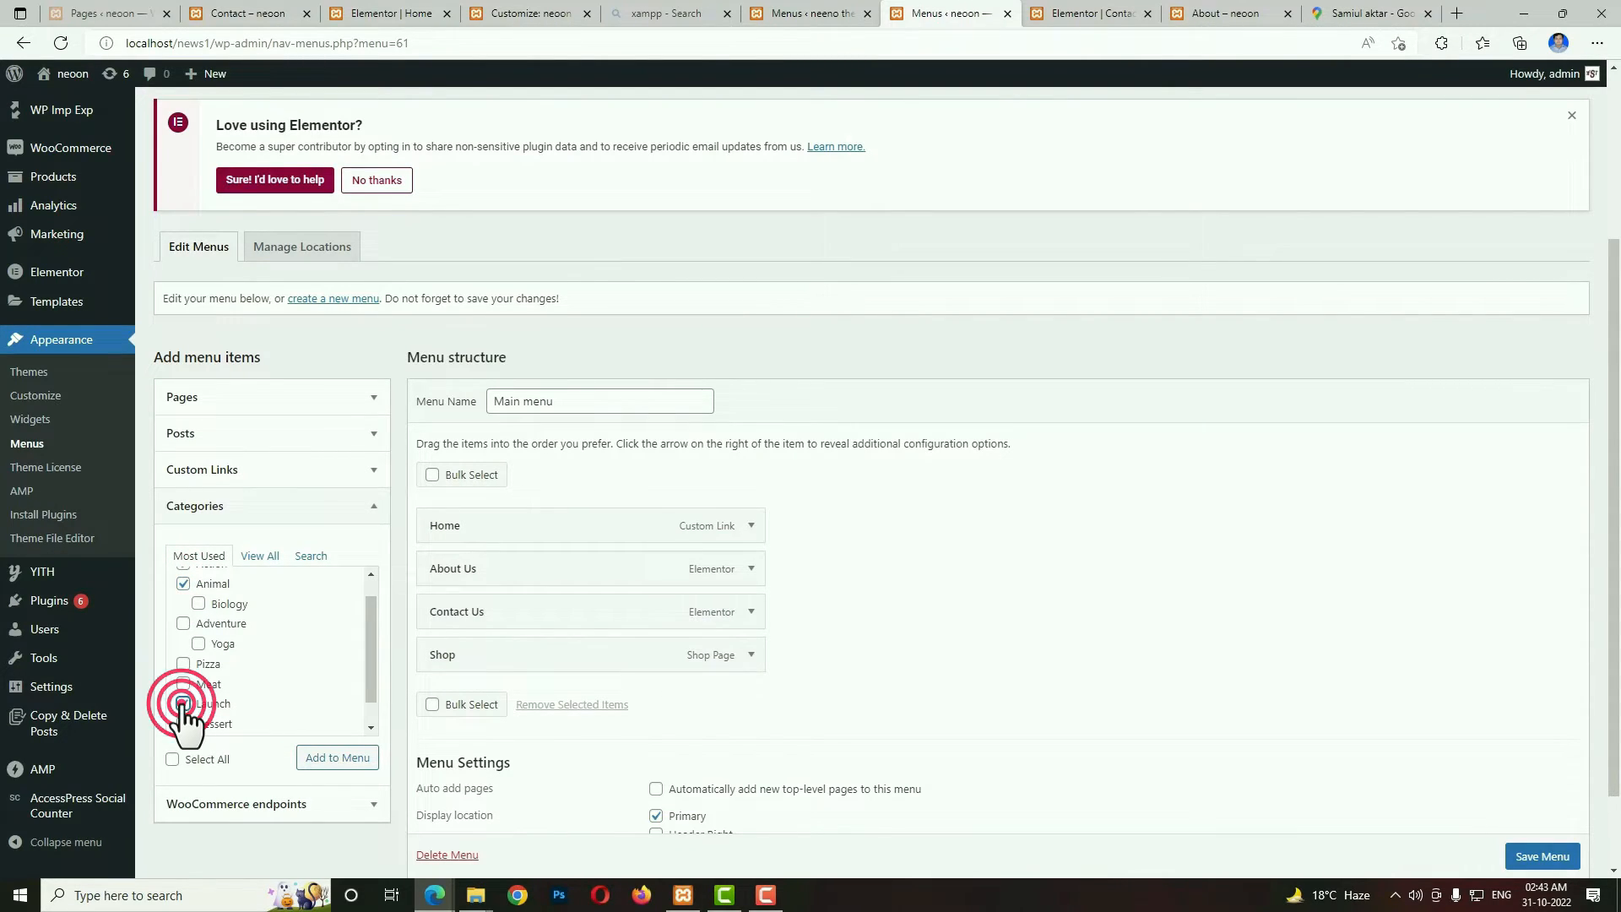
pyautogui.click(346, 758)
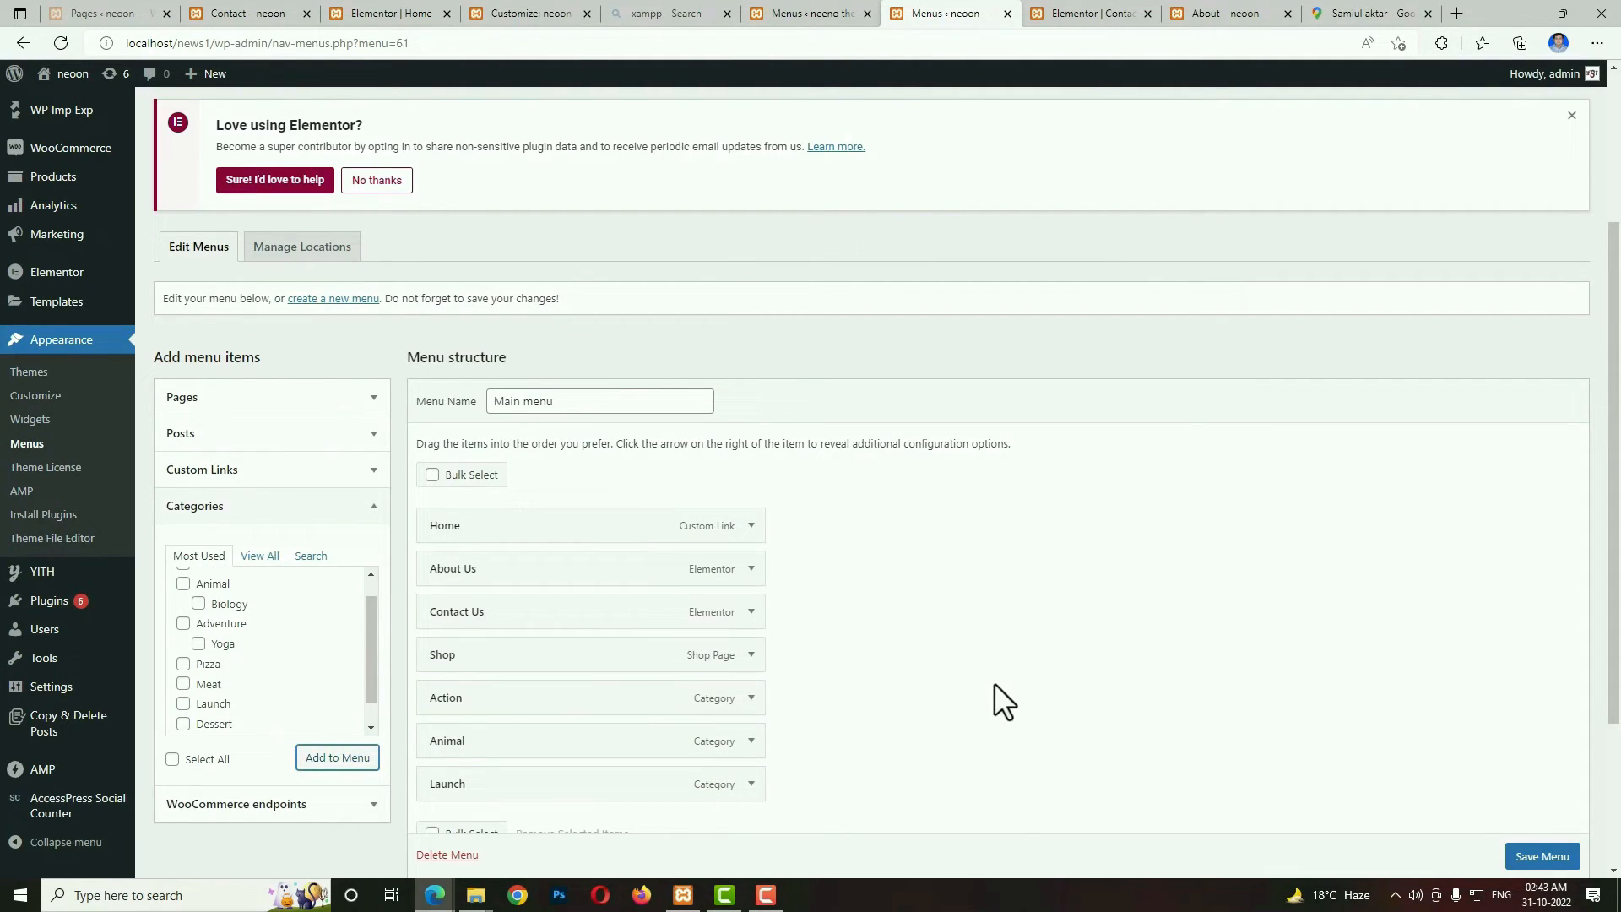
# Move Contact Us to the end of the menu structure, after Launch, and save the menu.
pyautogui.moveTo(455, 613); pyautogui.dragTo(460, 798)
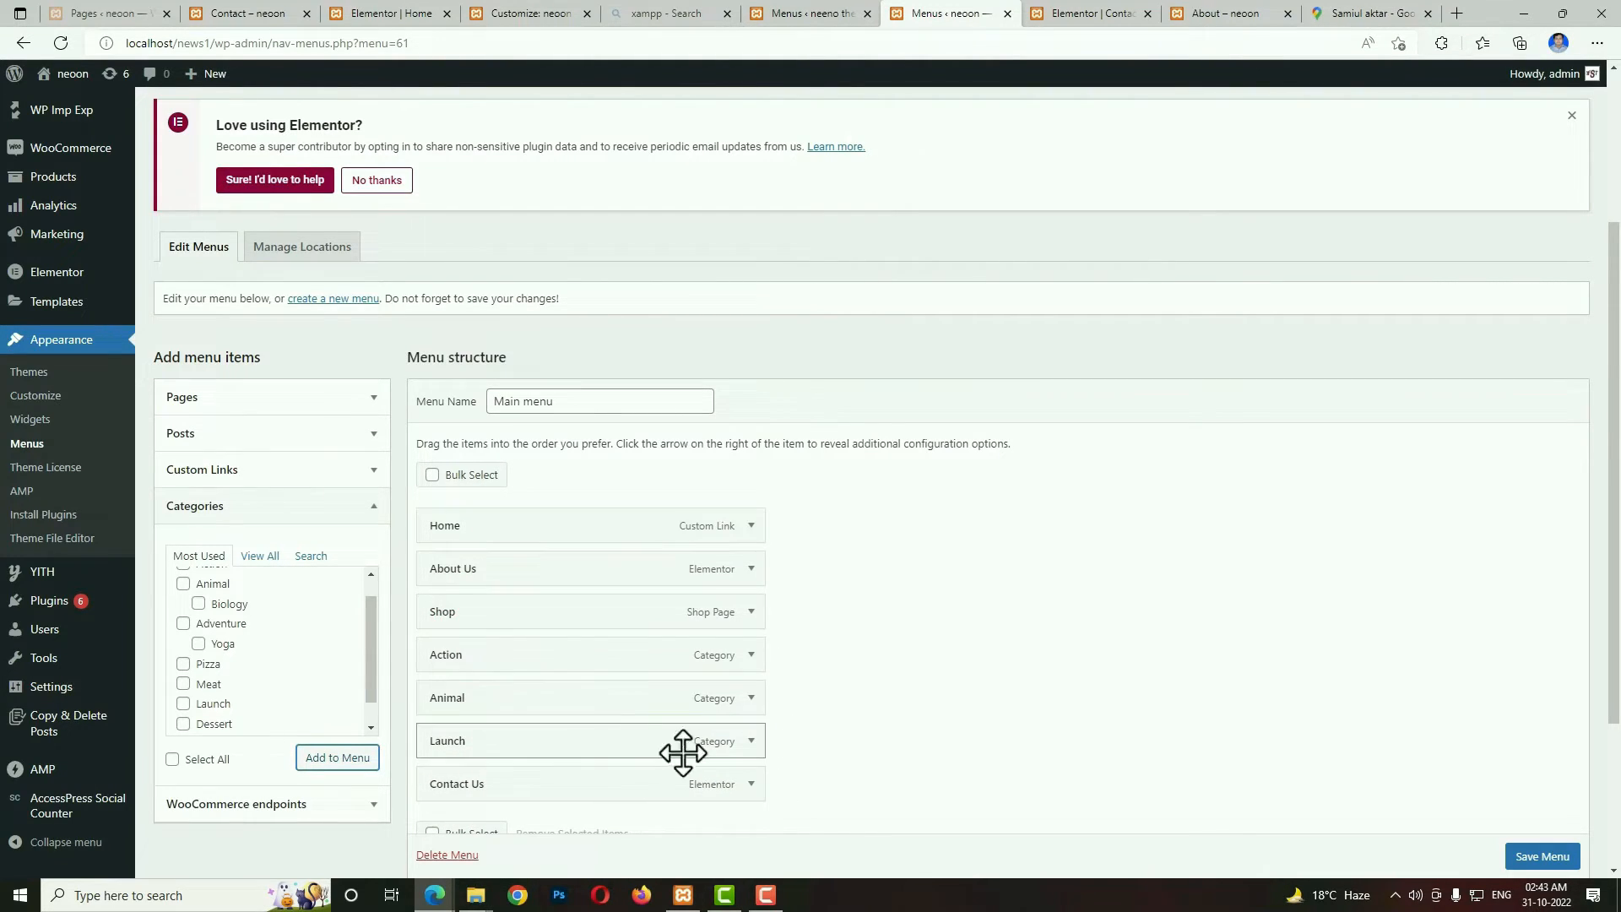
pyautogui.click(1542, 857)
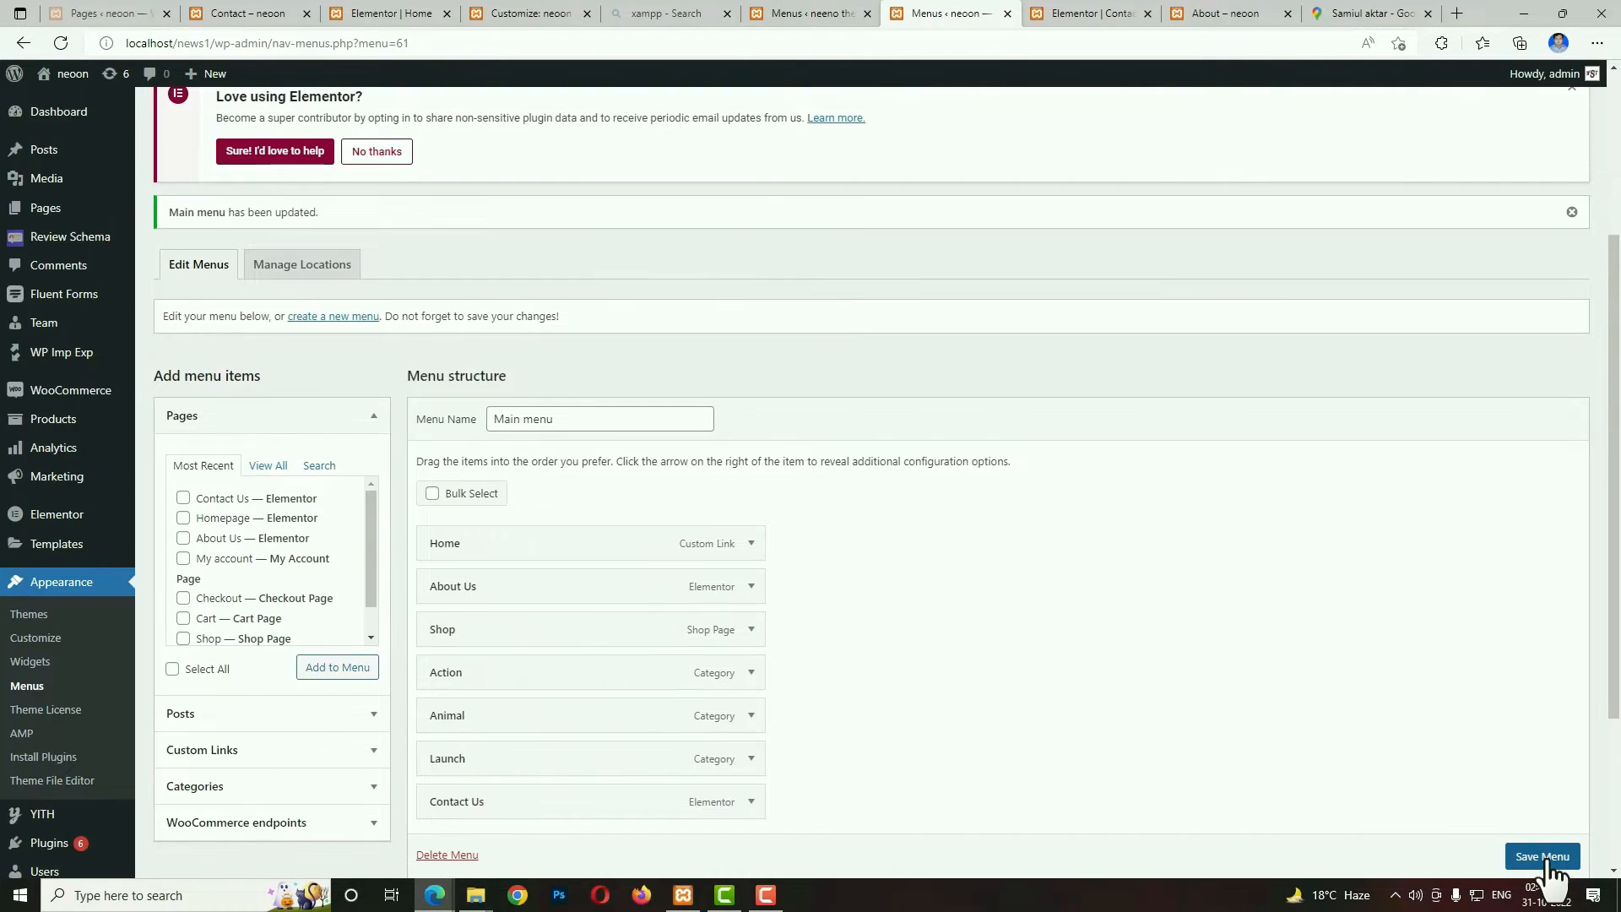
# Open the theme customizer's General settings and set the main logo to logo-1.png from the media library.
pyautogui.click(39, 643)
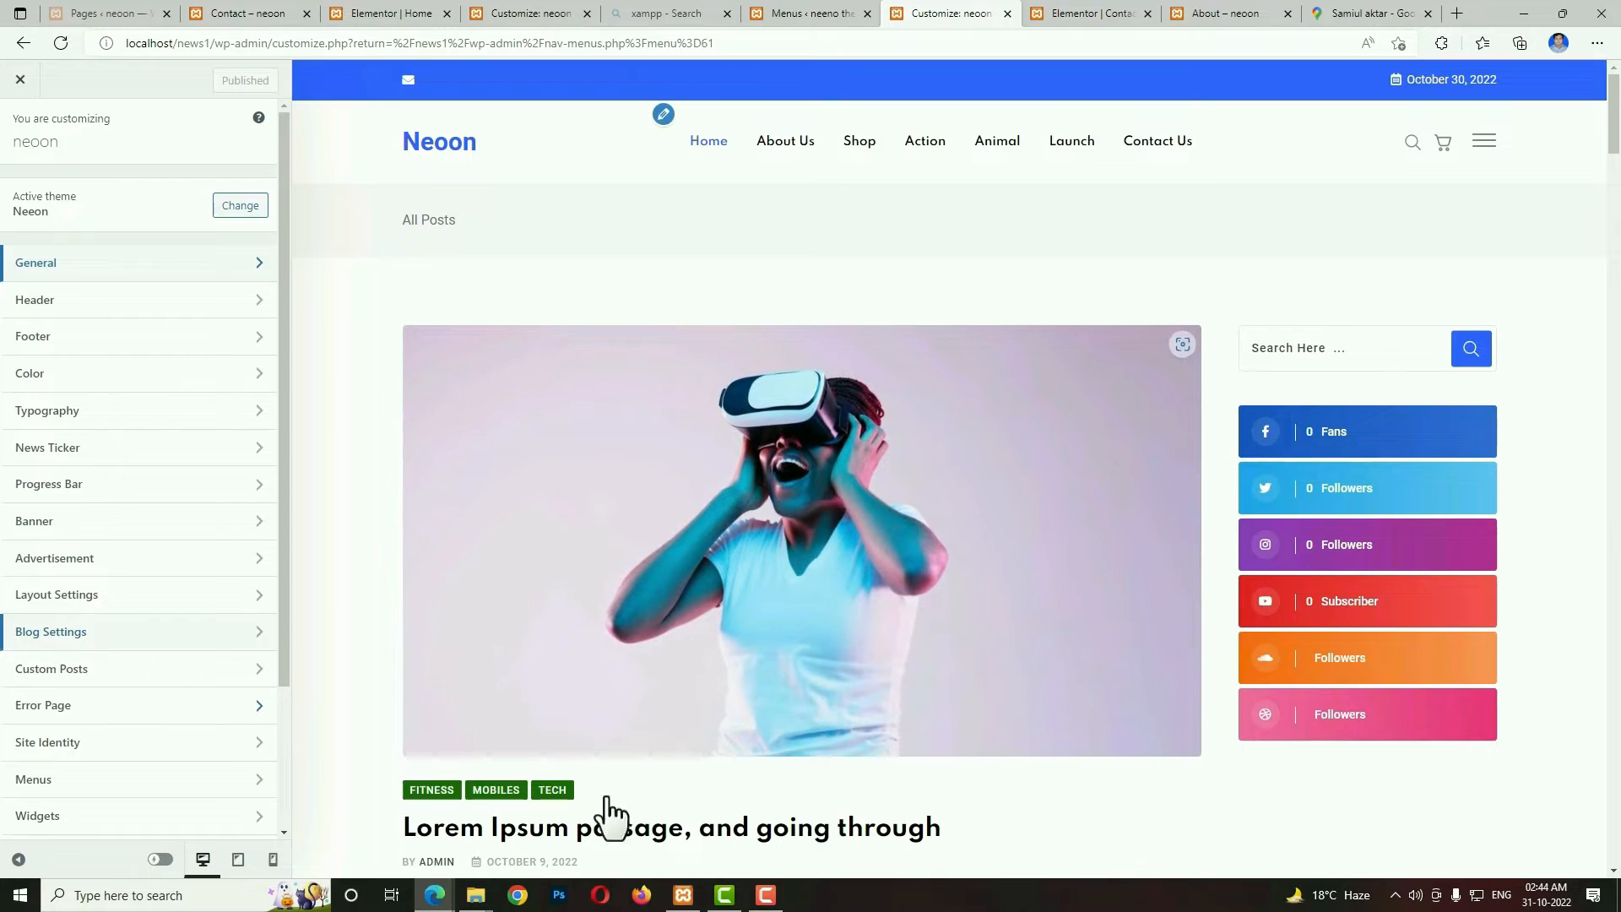
pyautogui.click(95, 263)
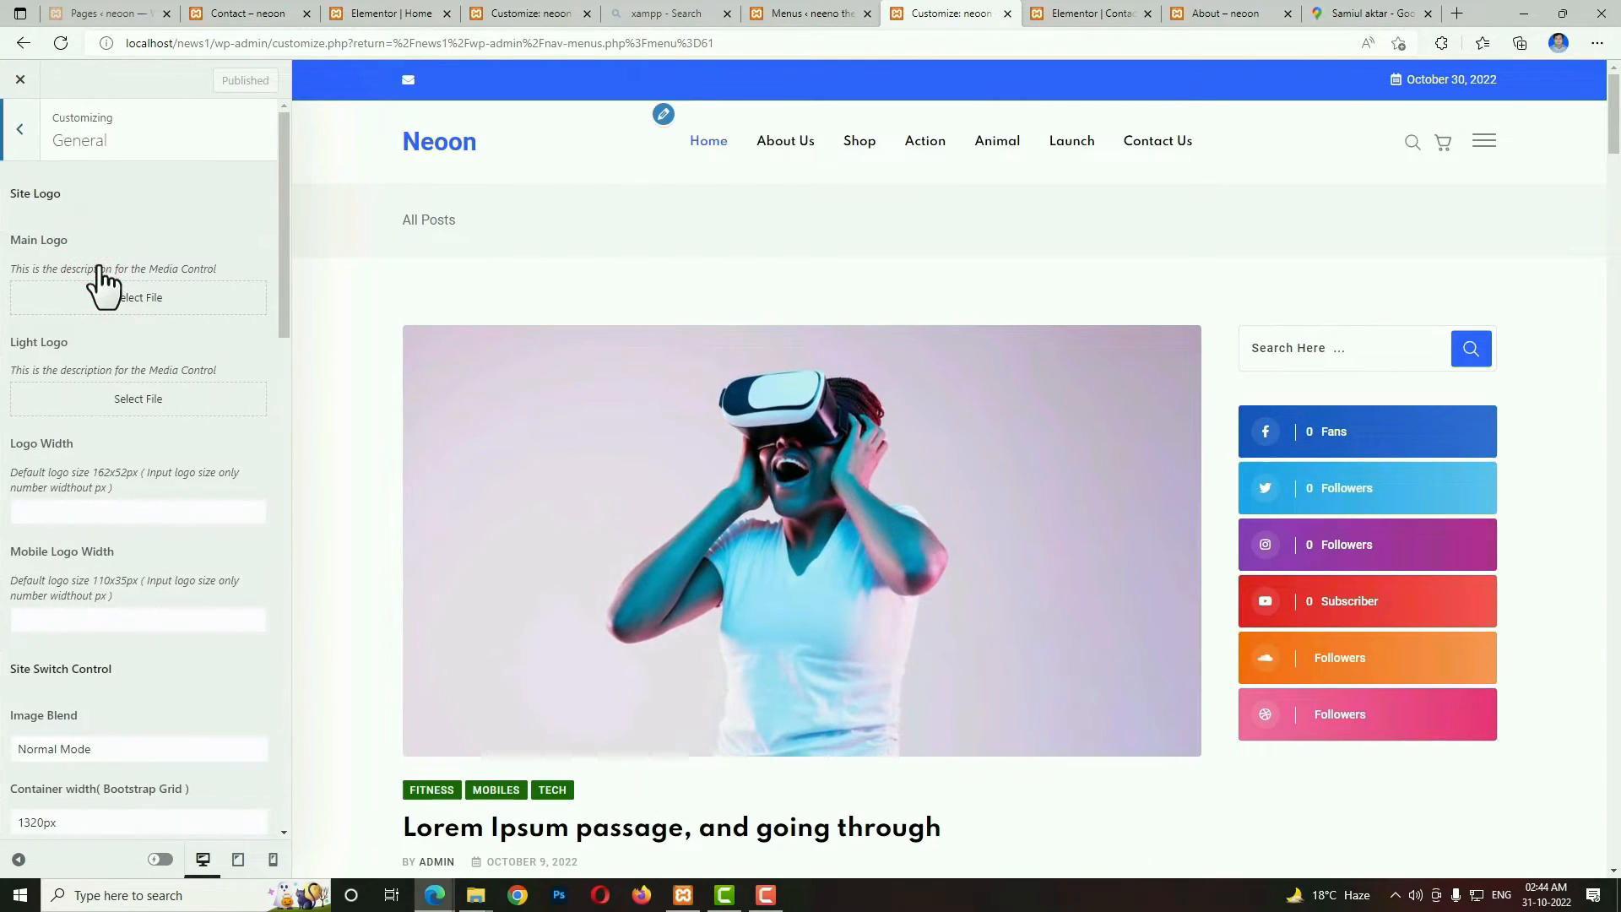
pyautogui.click(108, 298)
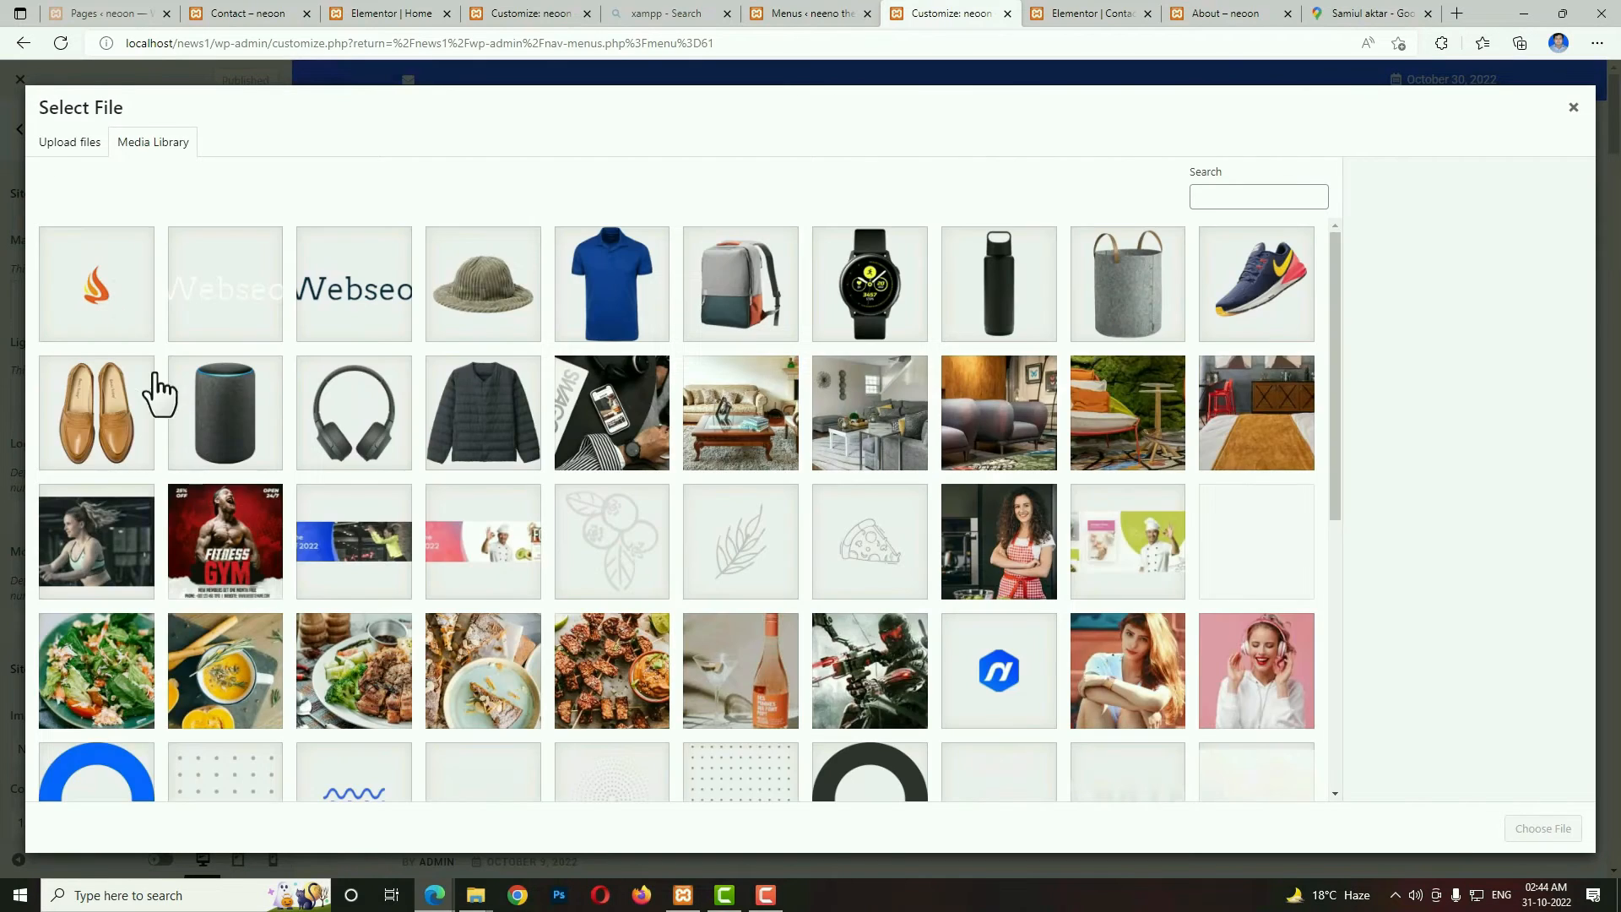
pyautogui.click(384, 317)
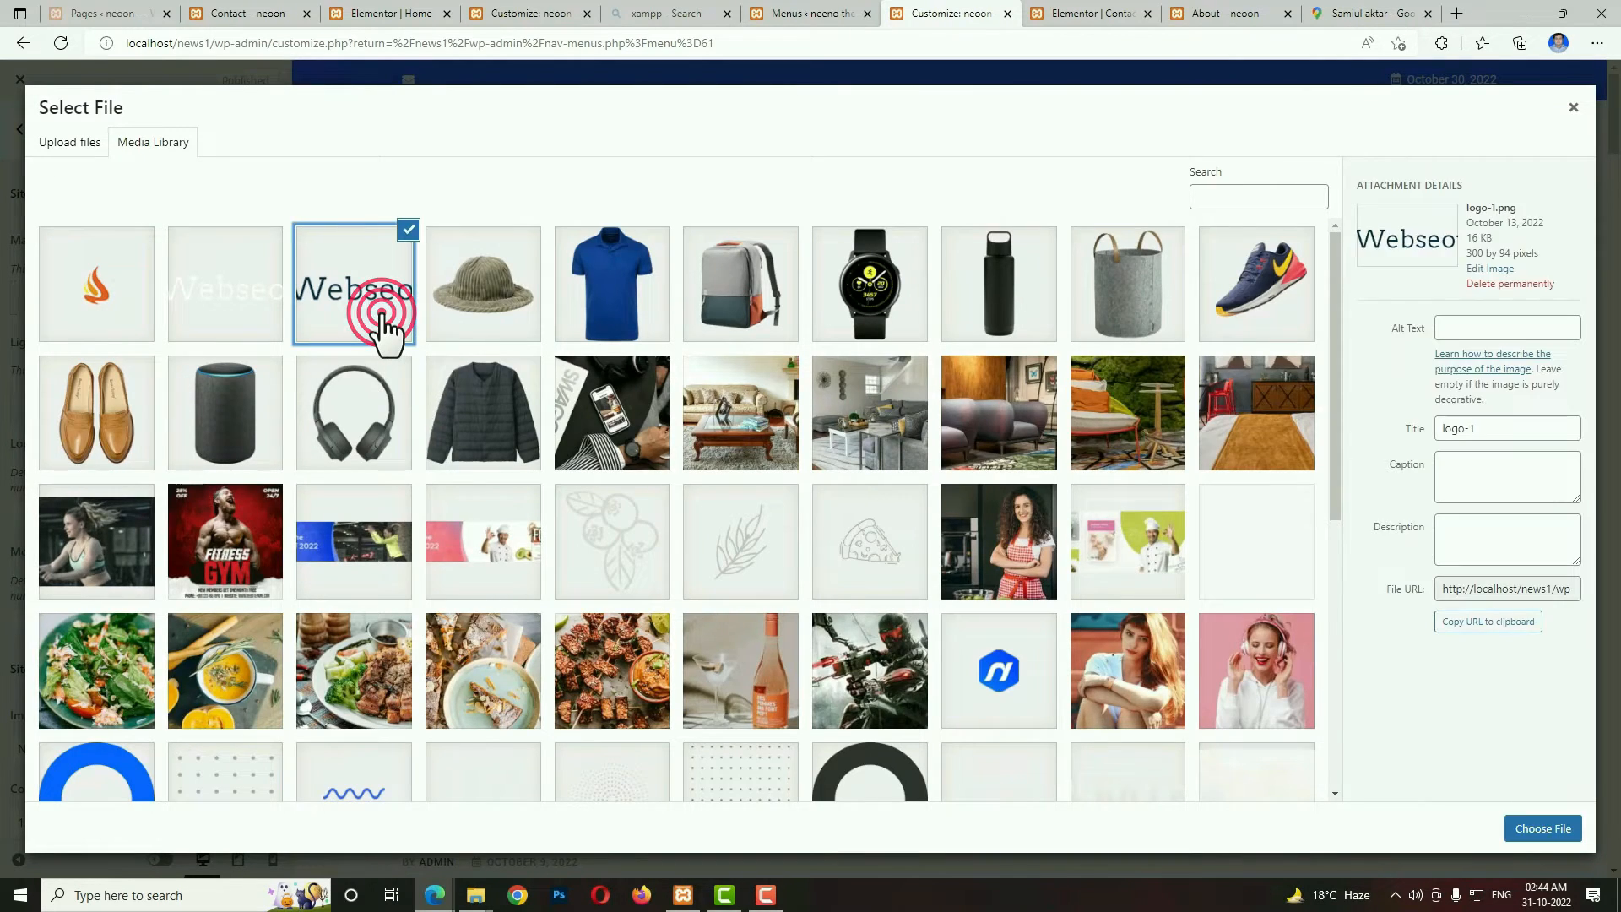
pyautogui.click(1539, 836)
# Set the light logo to the white Webseotips logo from the media library.
pyautogui.click(61, 505)
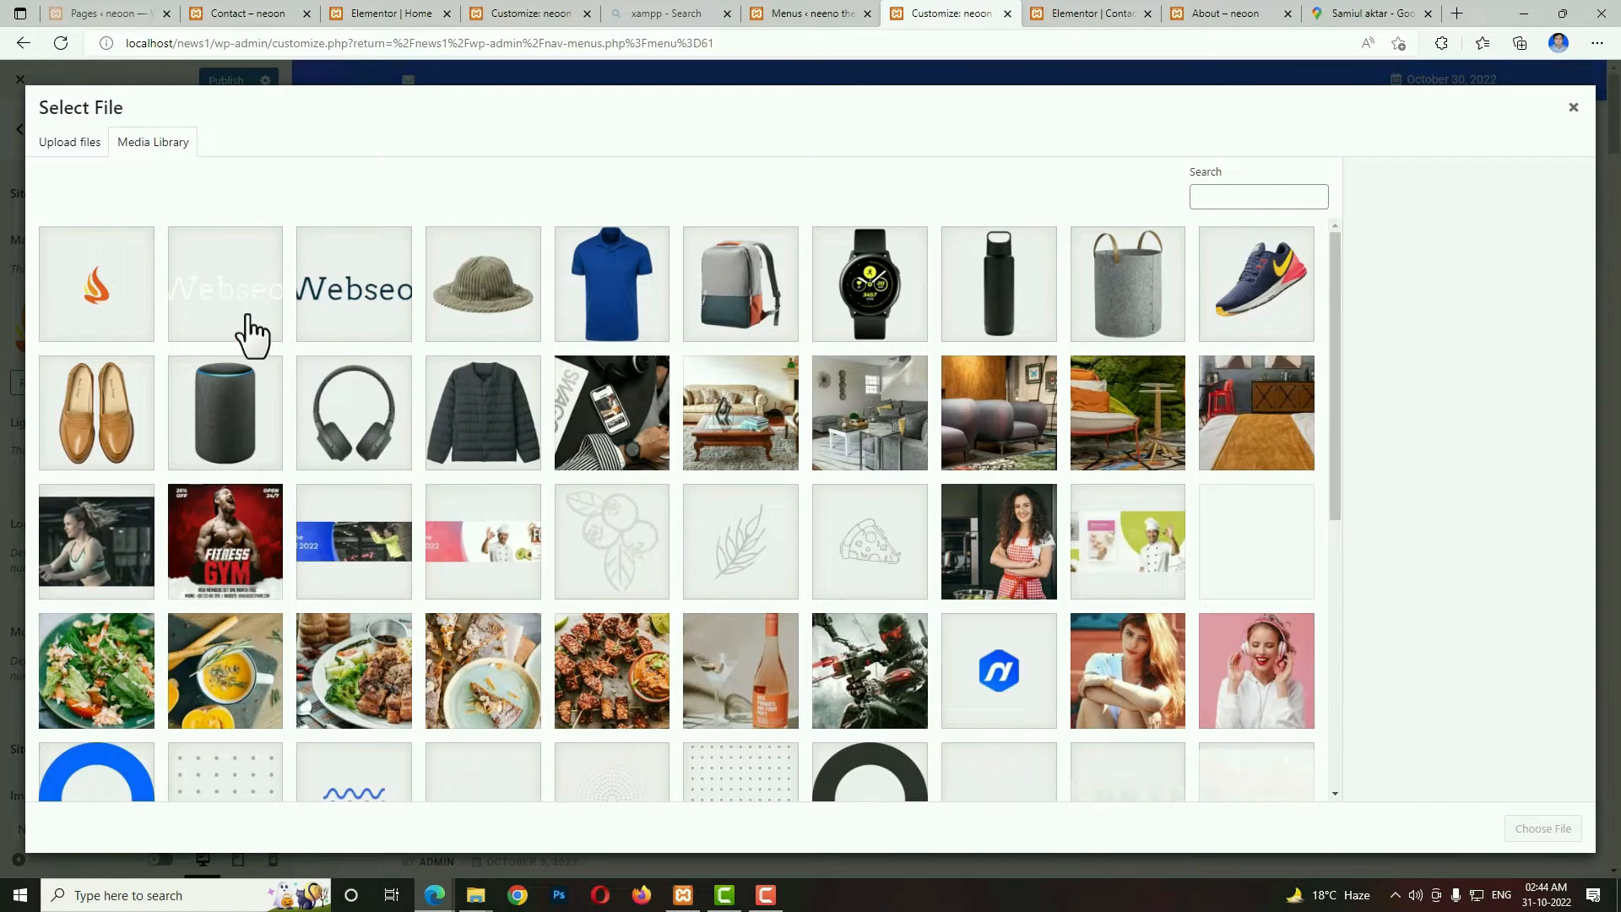
pyautogui.click(253, 328)
pyautogui.click(1538, 830)
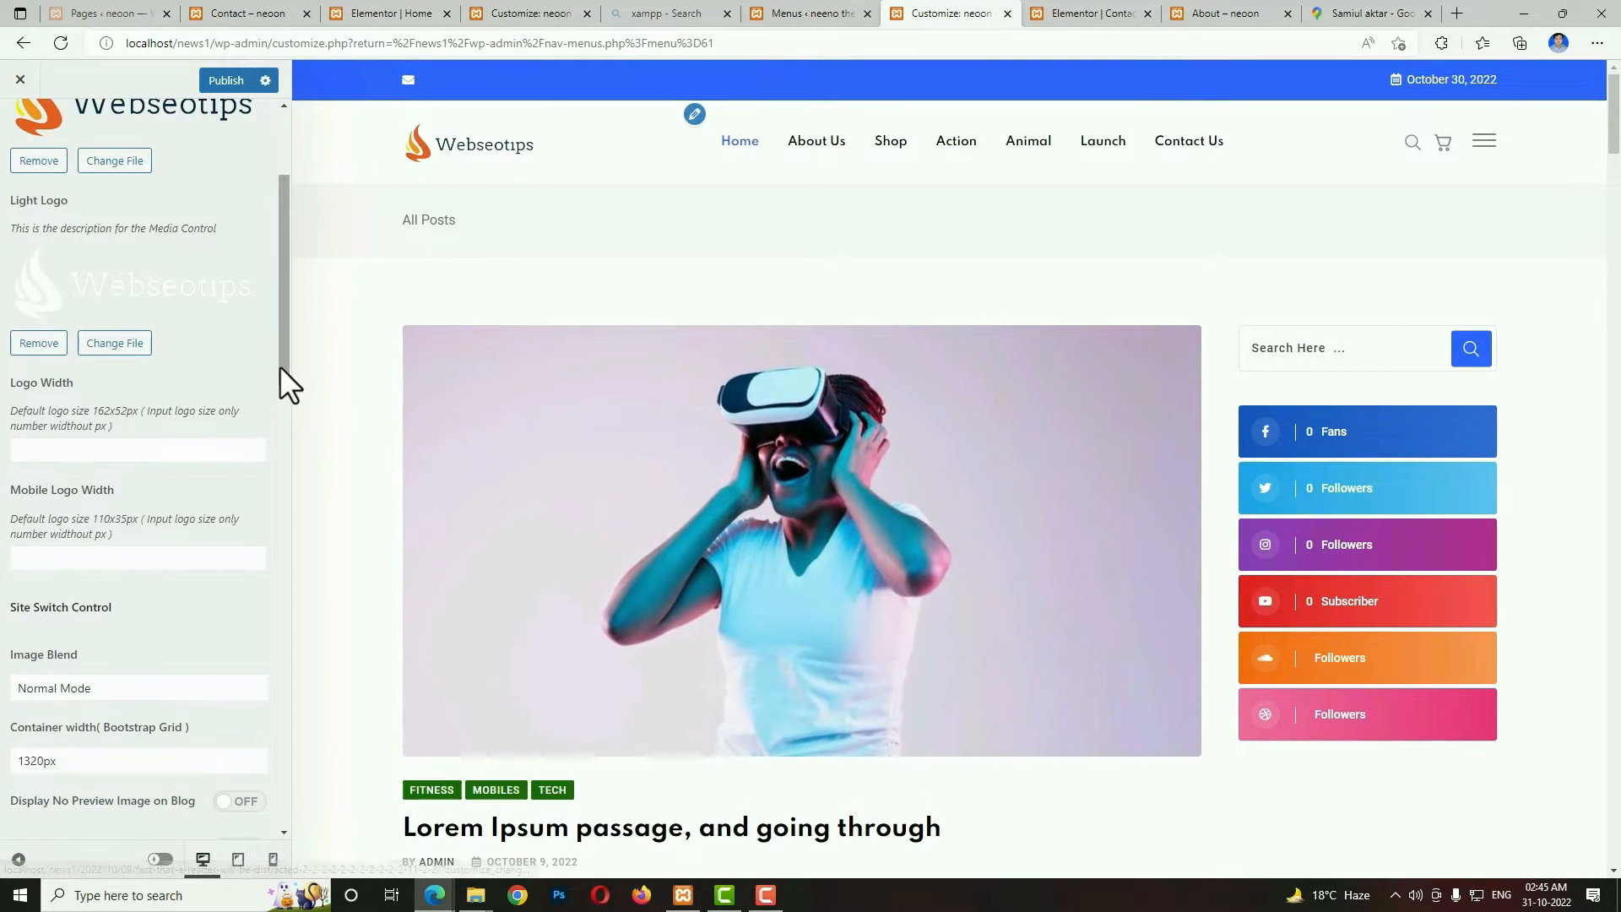
# Set the mobile logo width to 140 using the mobile preview, and return to the desktop preview.
pyautogui.scroll(-2, 25, 393)
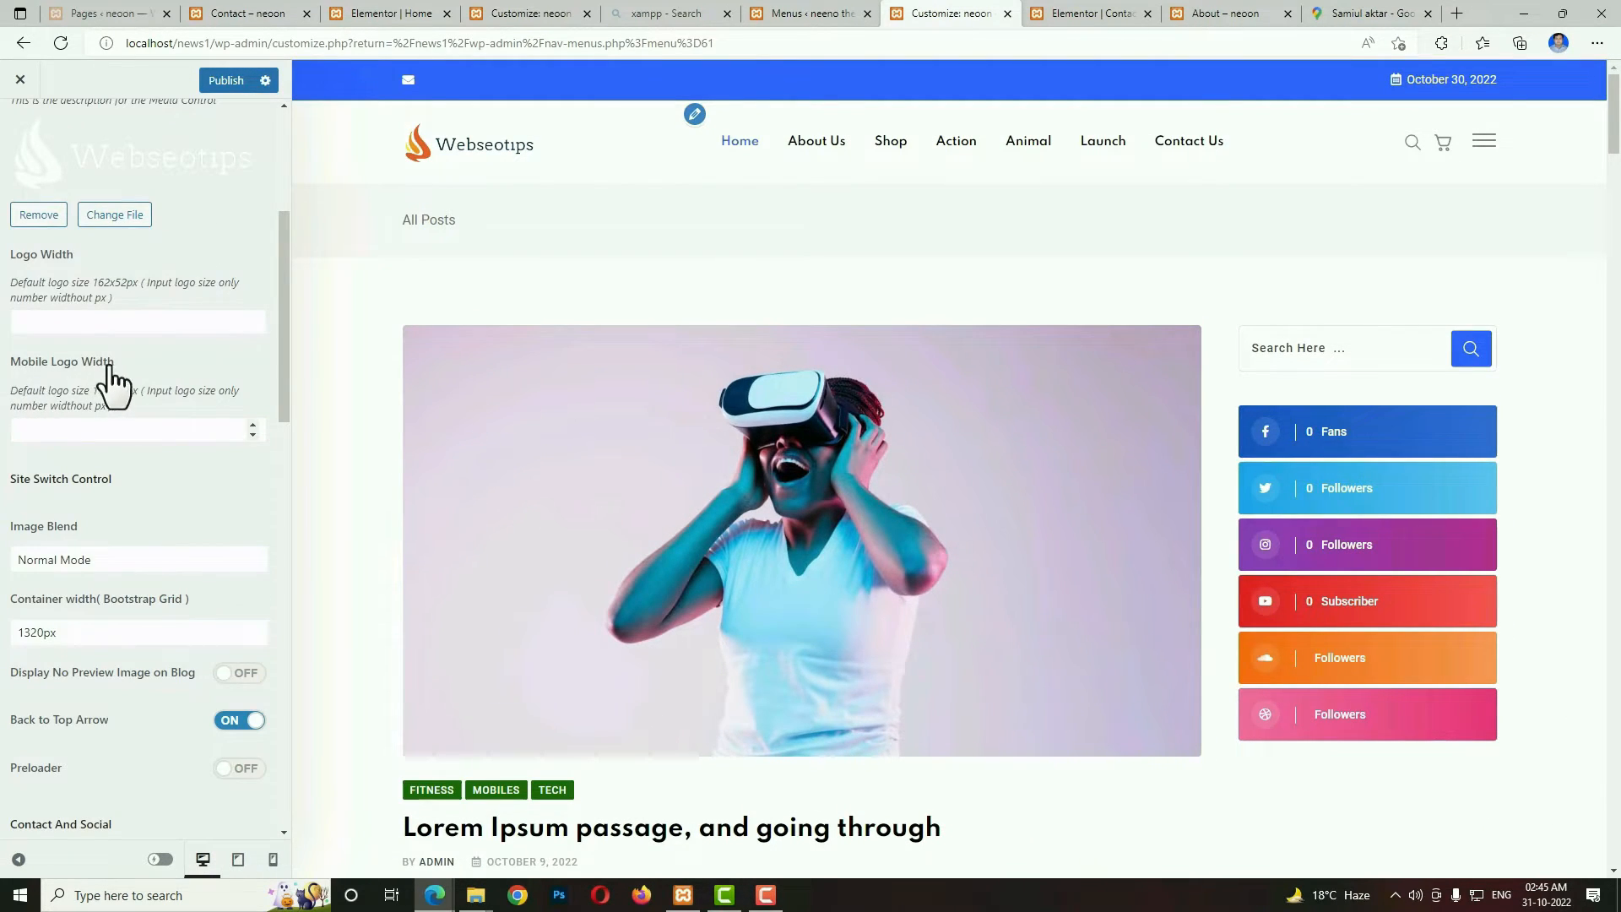
pyautogui.click(272, 858)
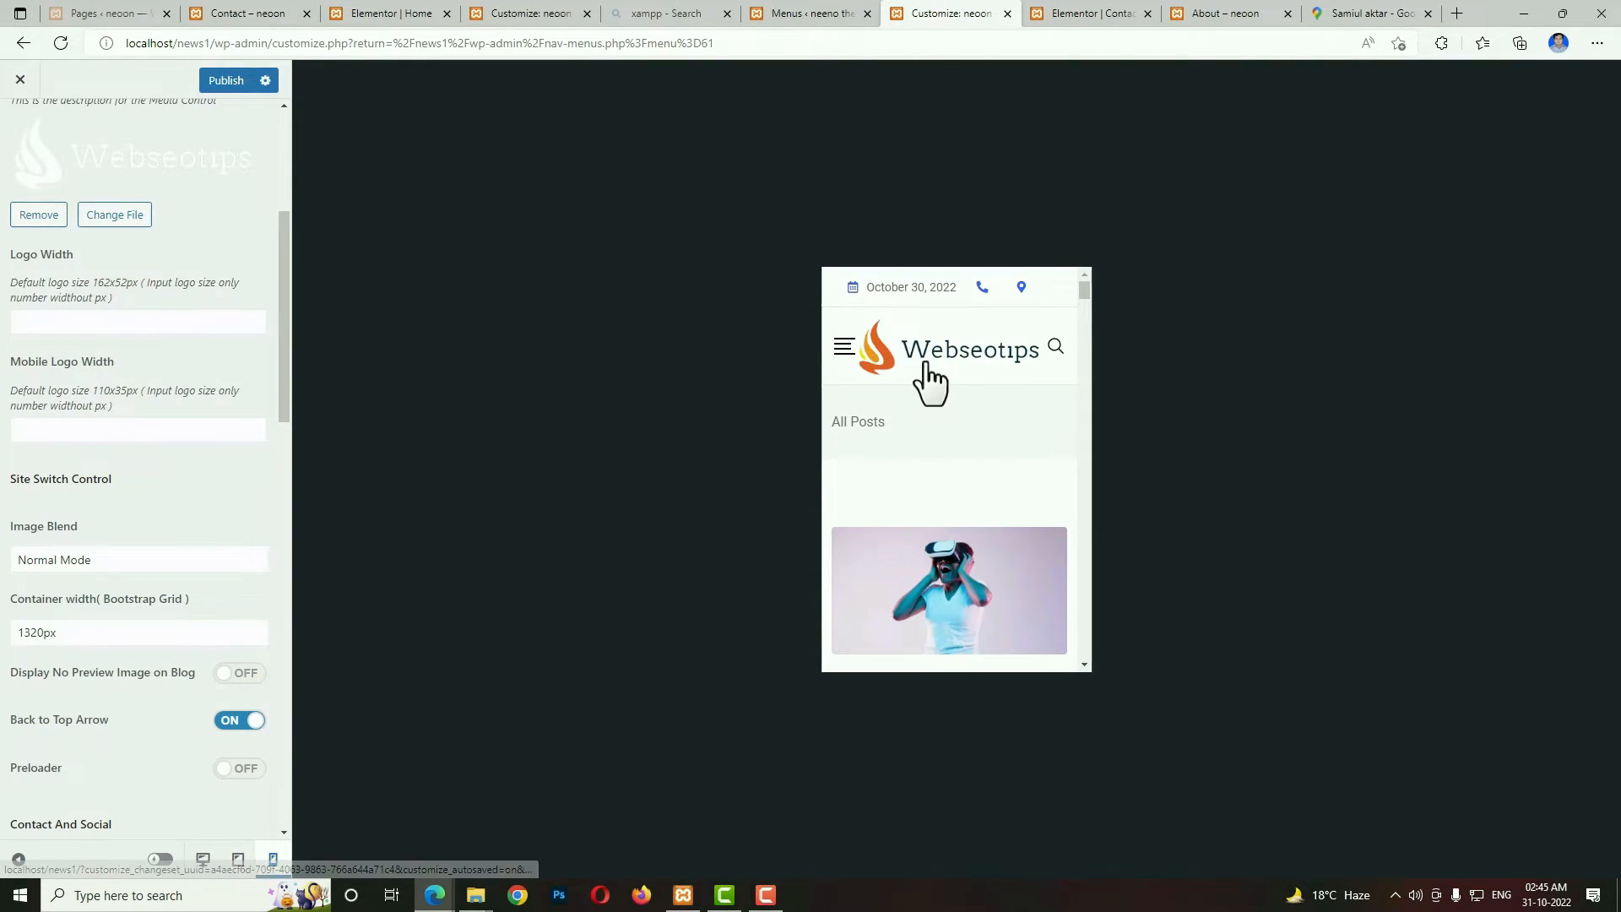
pyautogui.click(176, 431)
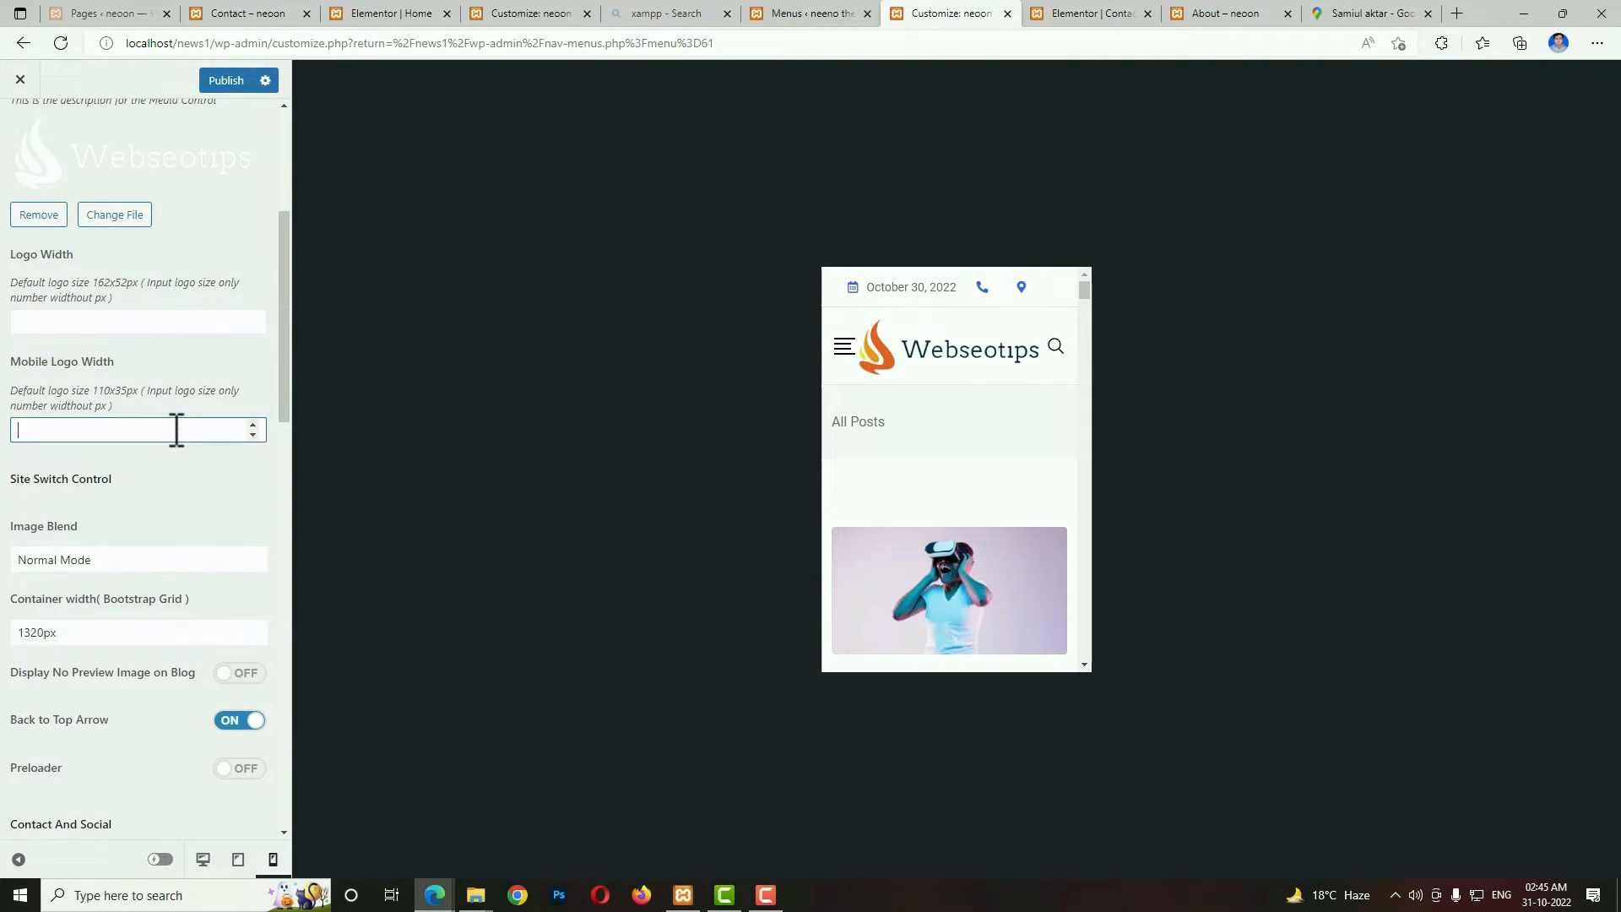
pyautogui.write('100')
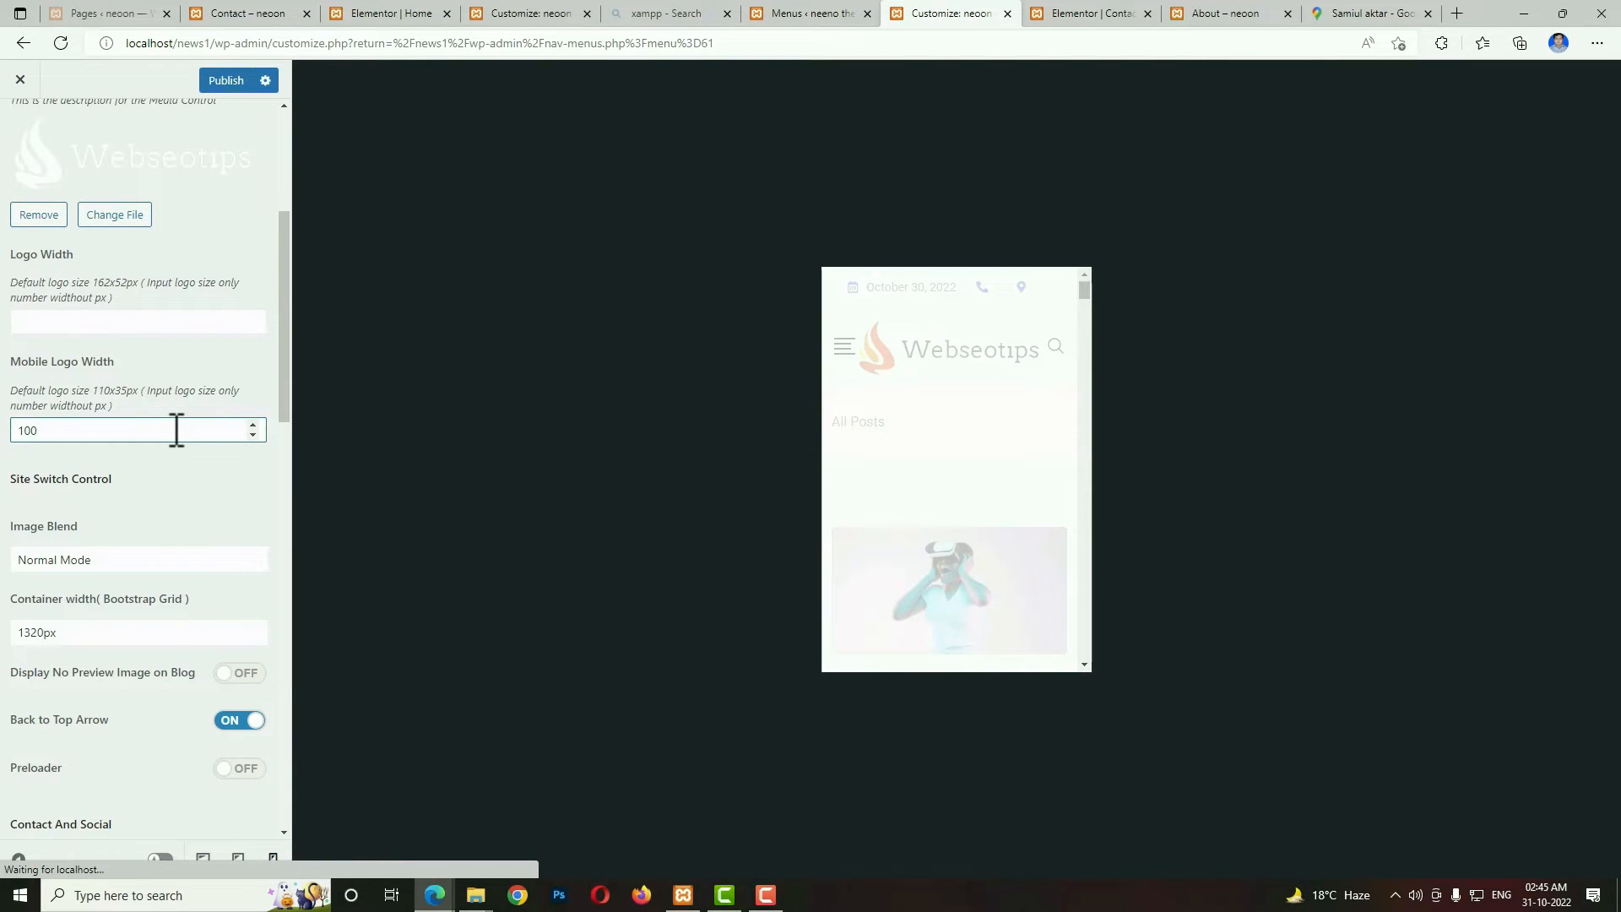
pyautogui.moveTo(107, 429); pyautogui.dragTo(7, 429)
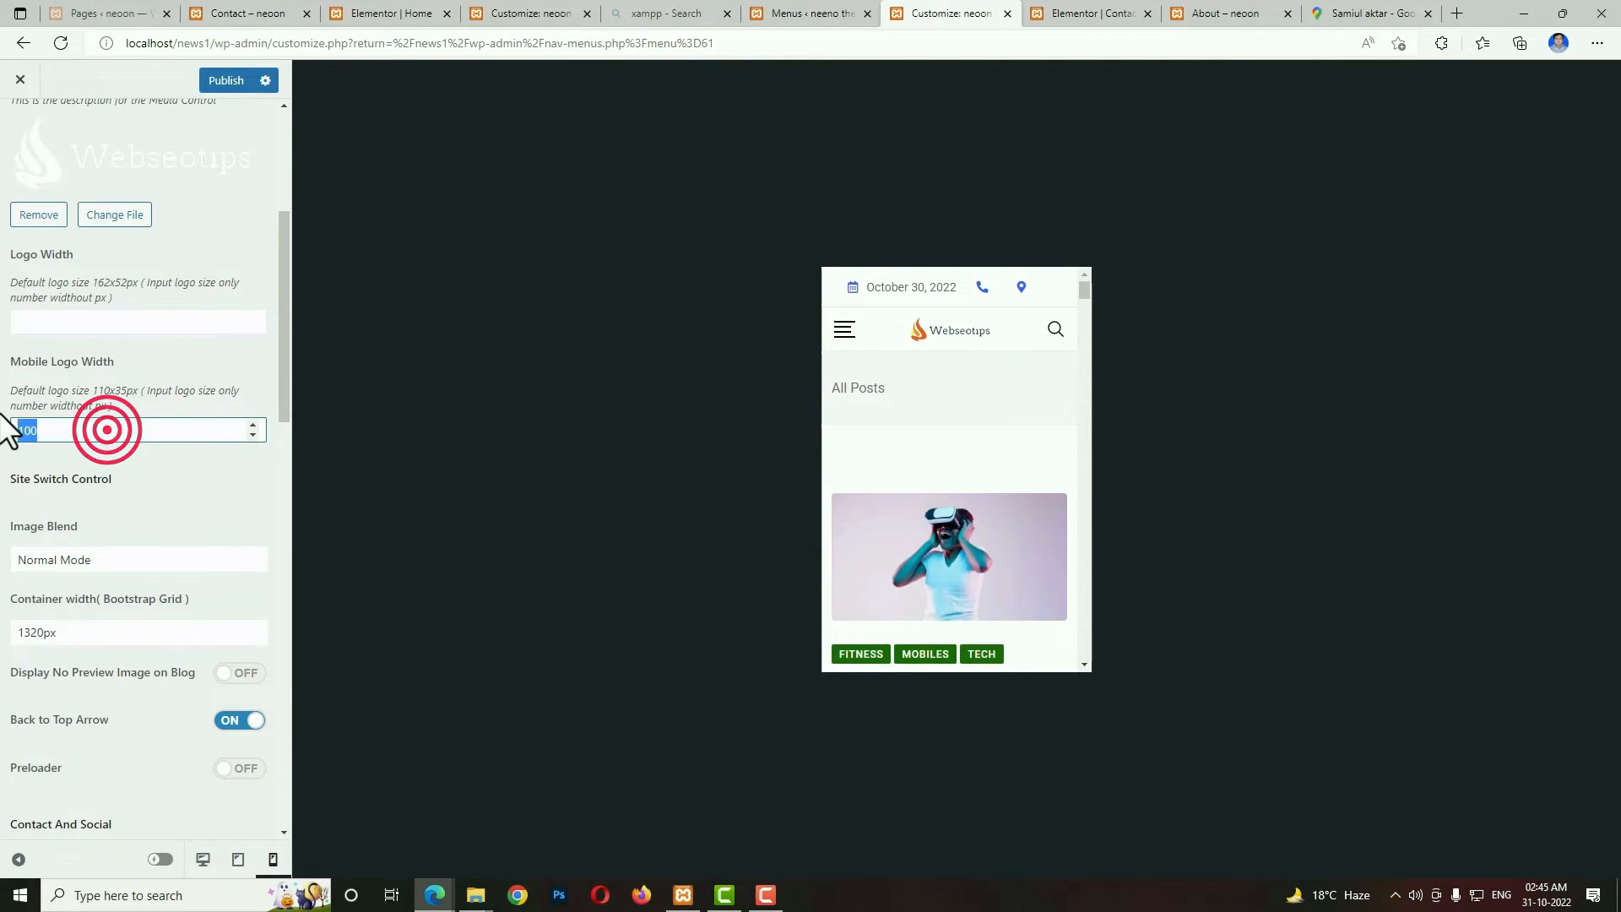
pyautogui.write('140')
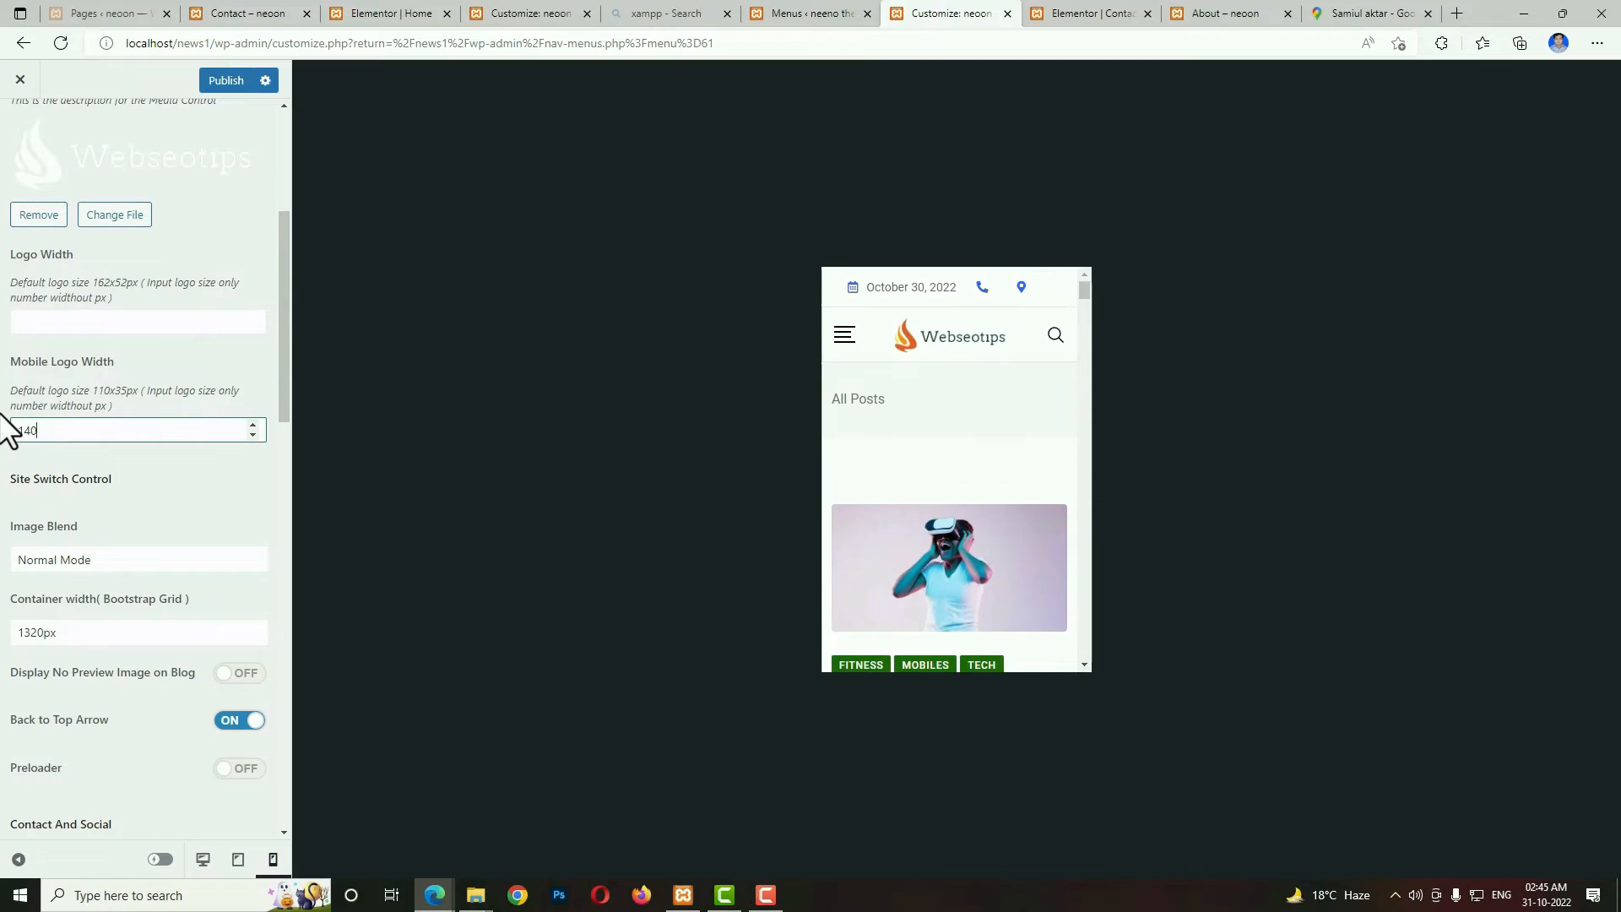
pyautogui.press('F9')
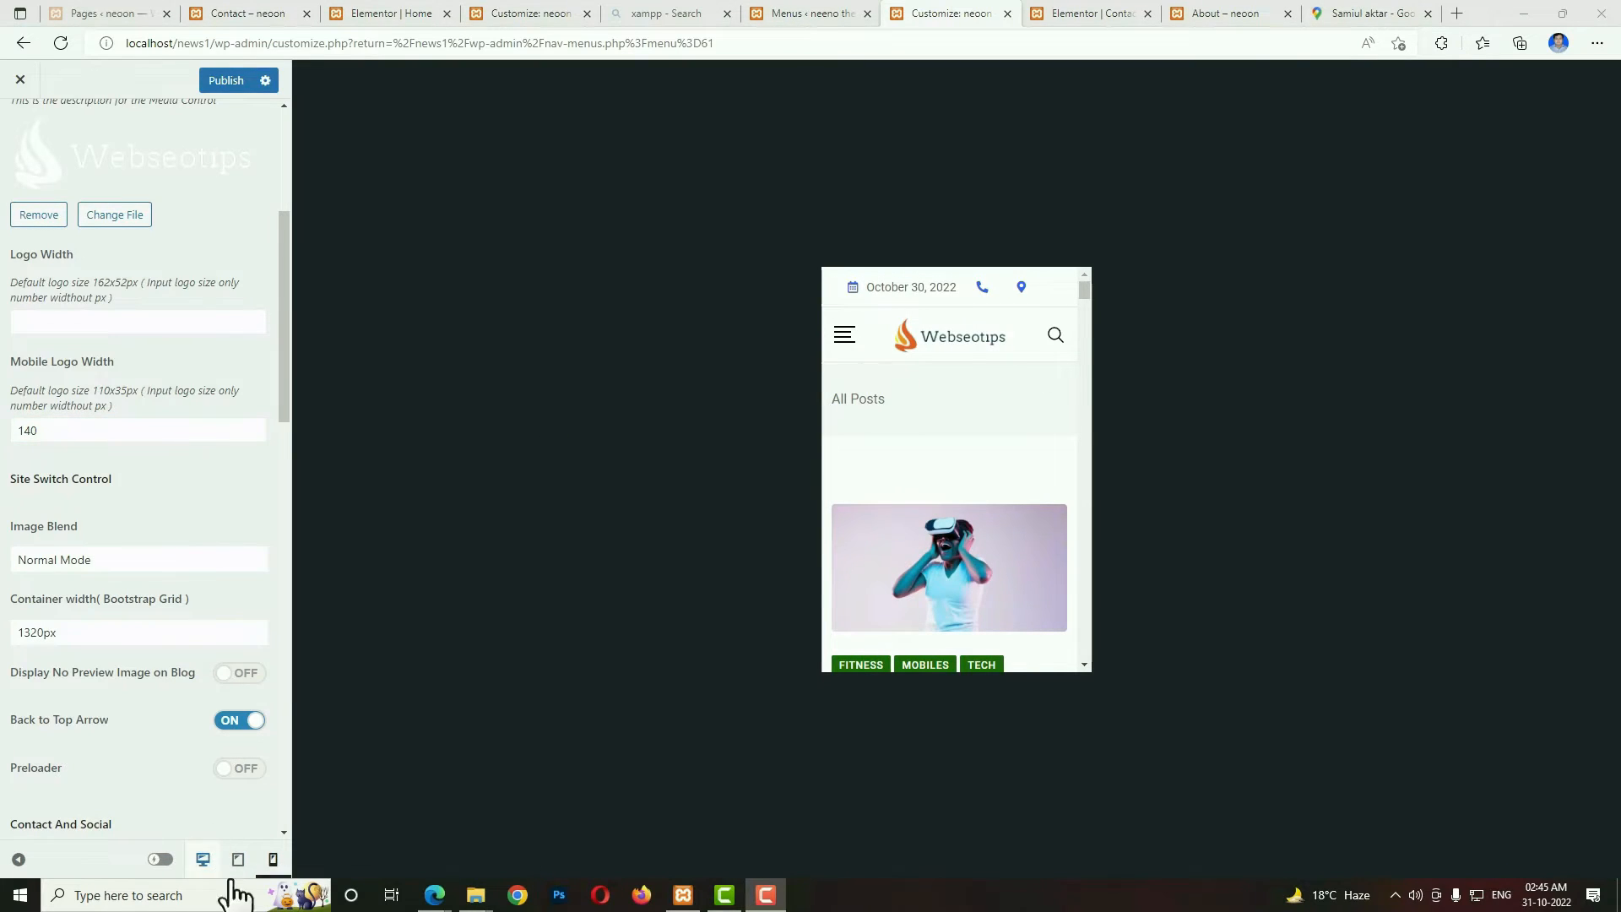
pyautogui.click(205, 863)
# Fill in the address label, phone number and email in the Contact And Social settings.
pyautogui.scroll(-1, 170, 741)
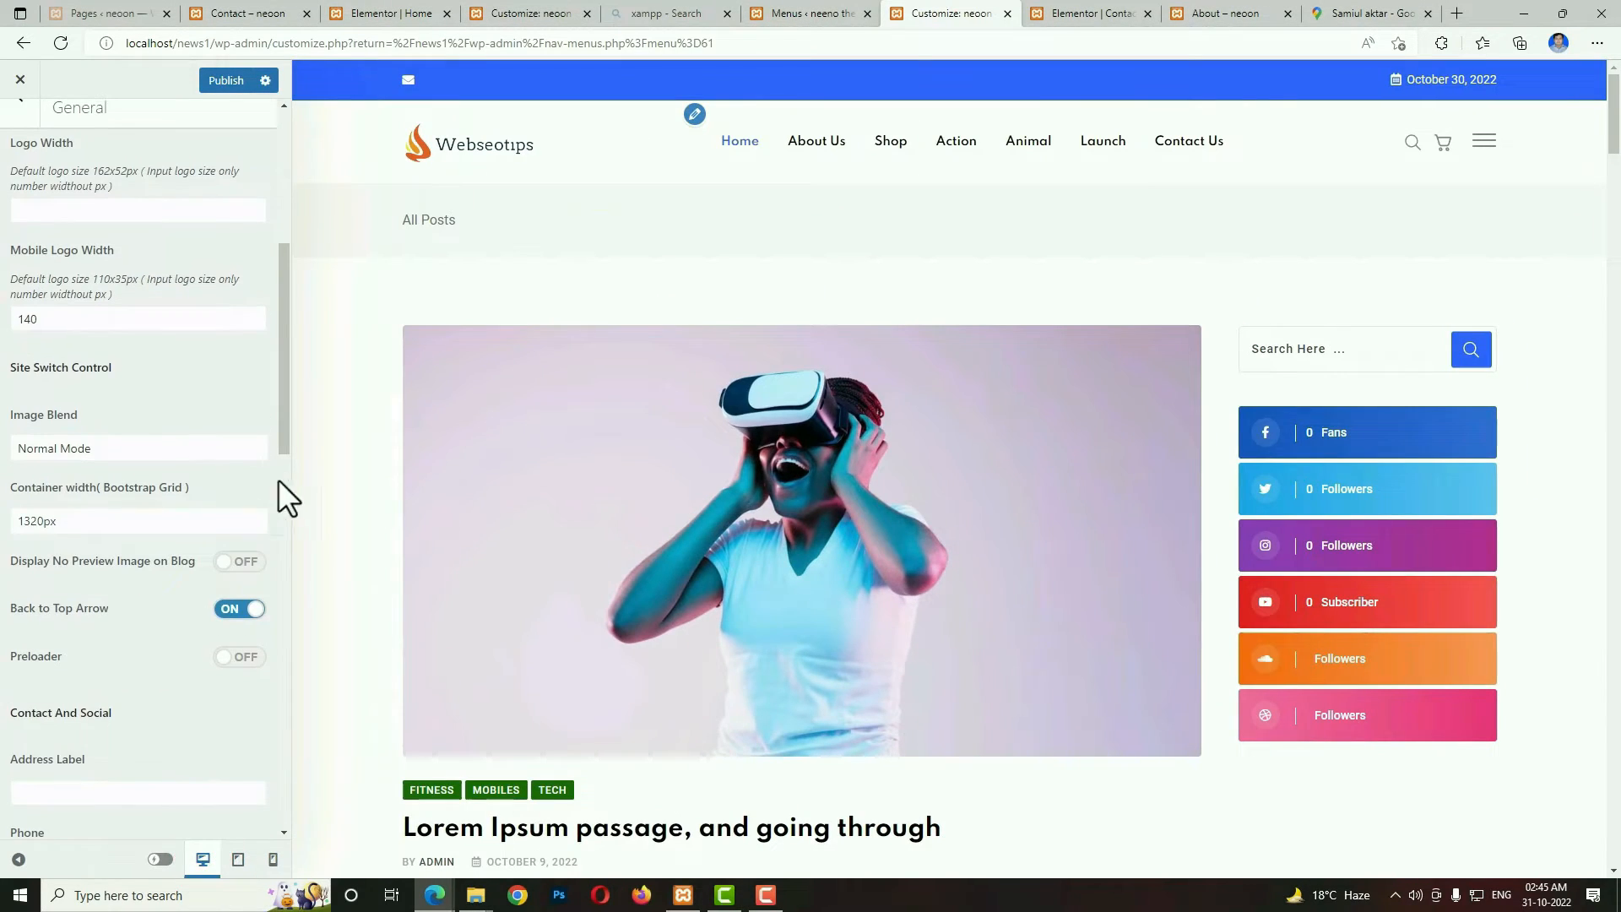
pyautogui.moveTo(287, 431); pyautogui.dragTo(296, 579)
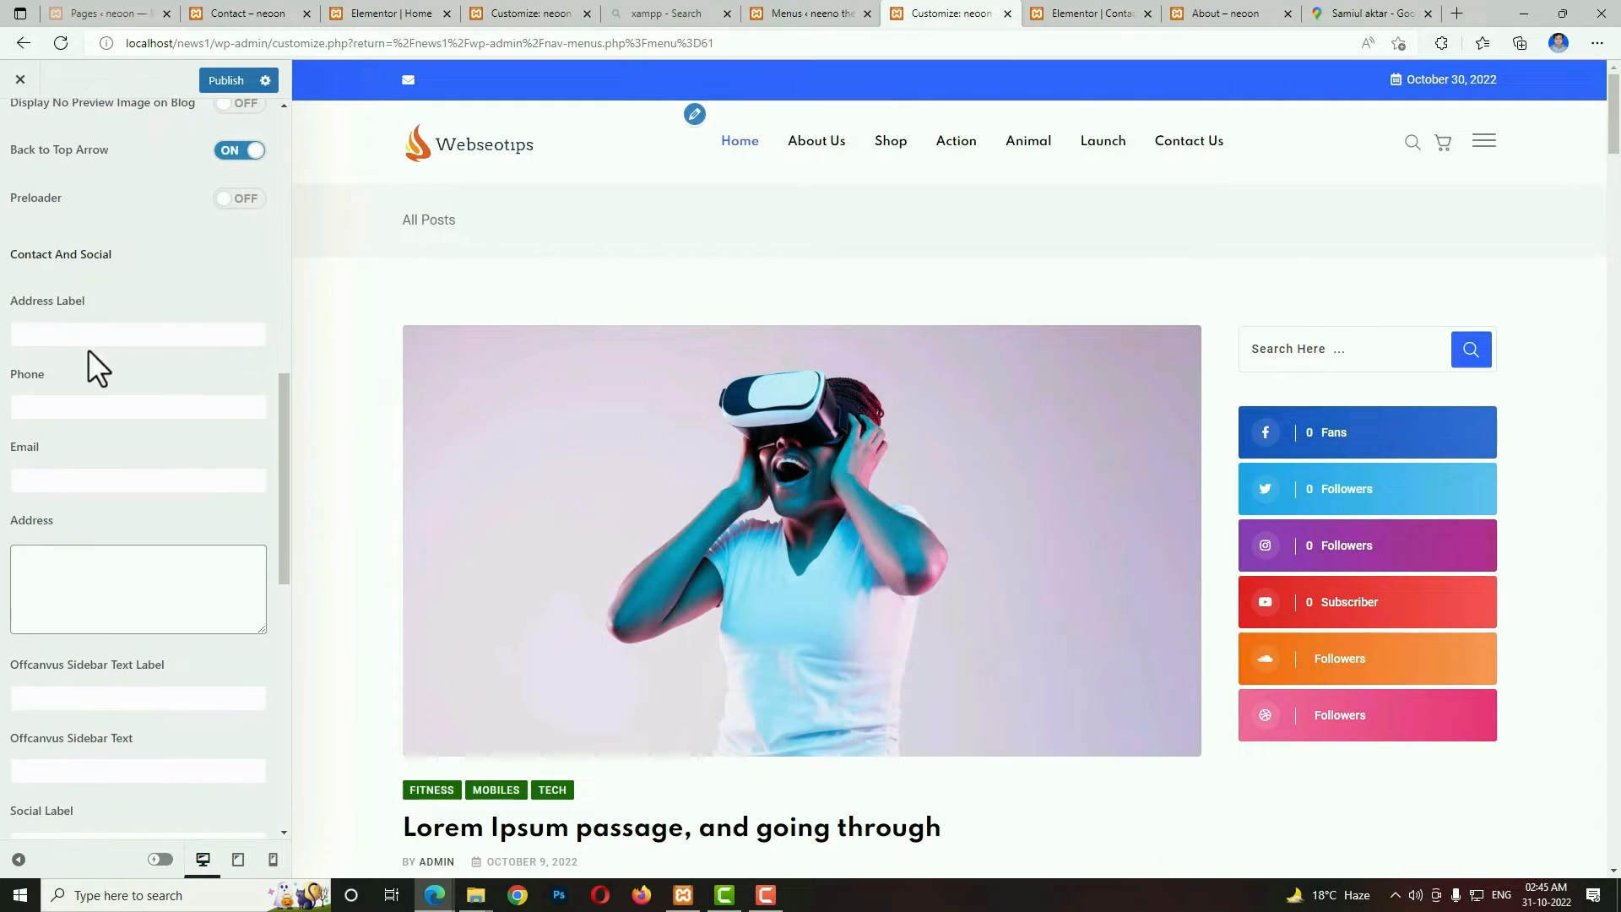
pyautogui.click(90, 338)
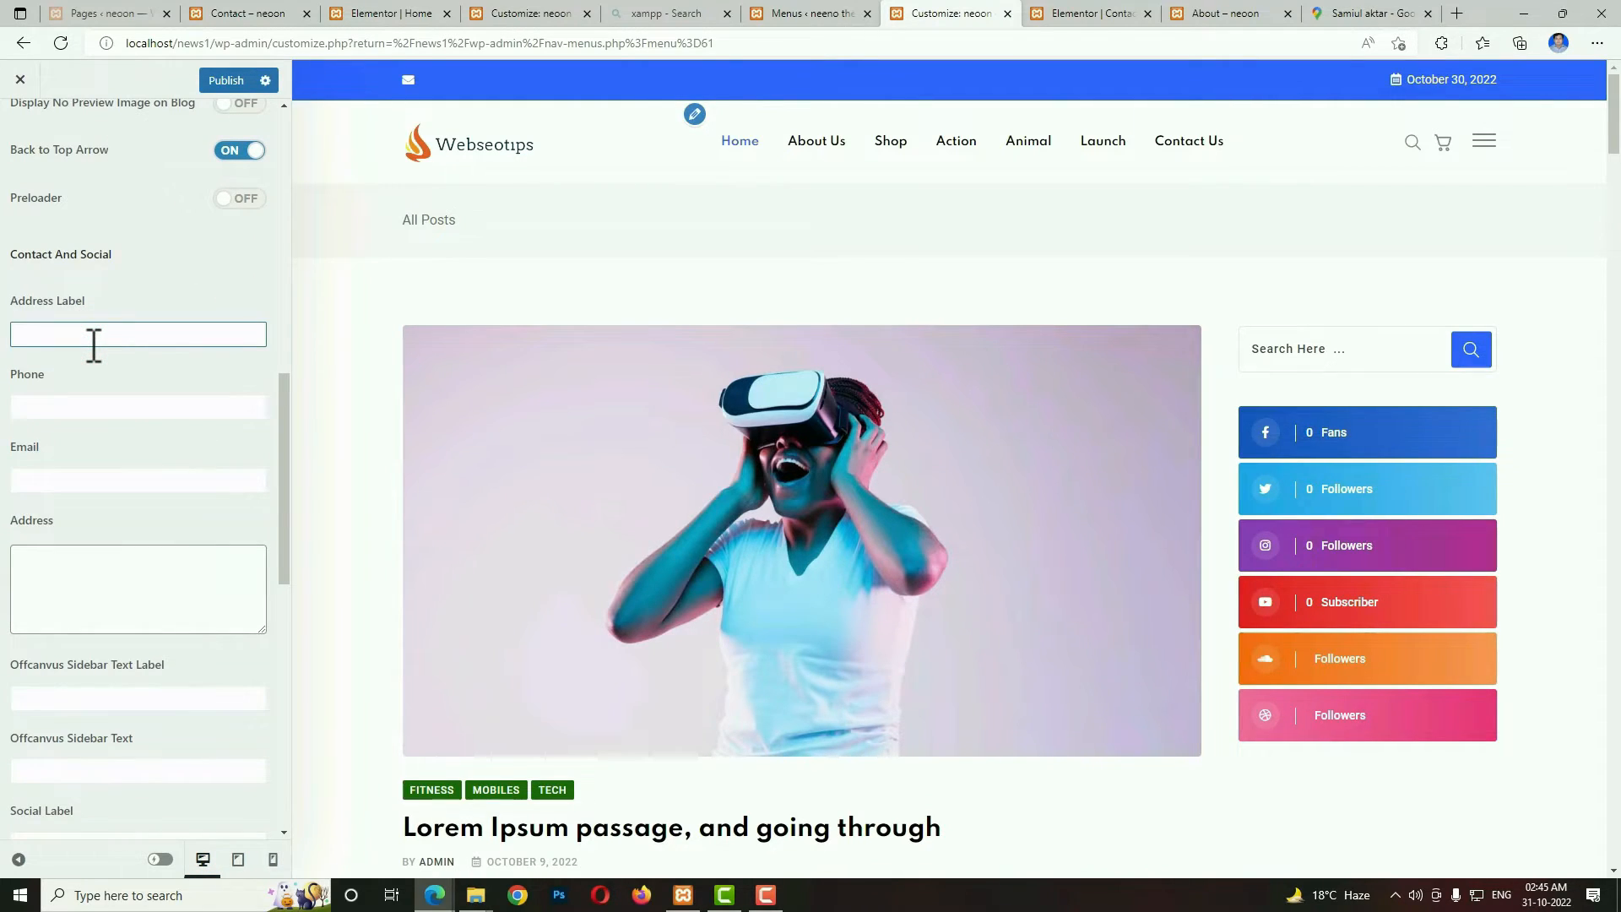
pyautogui.write('jaipuri coony.nagole')
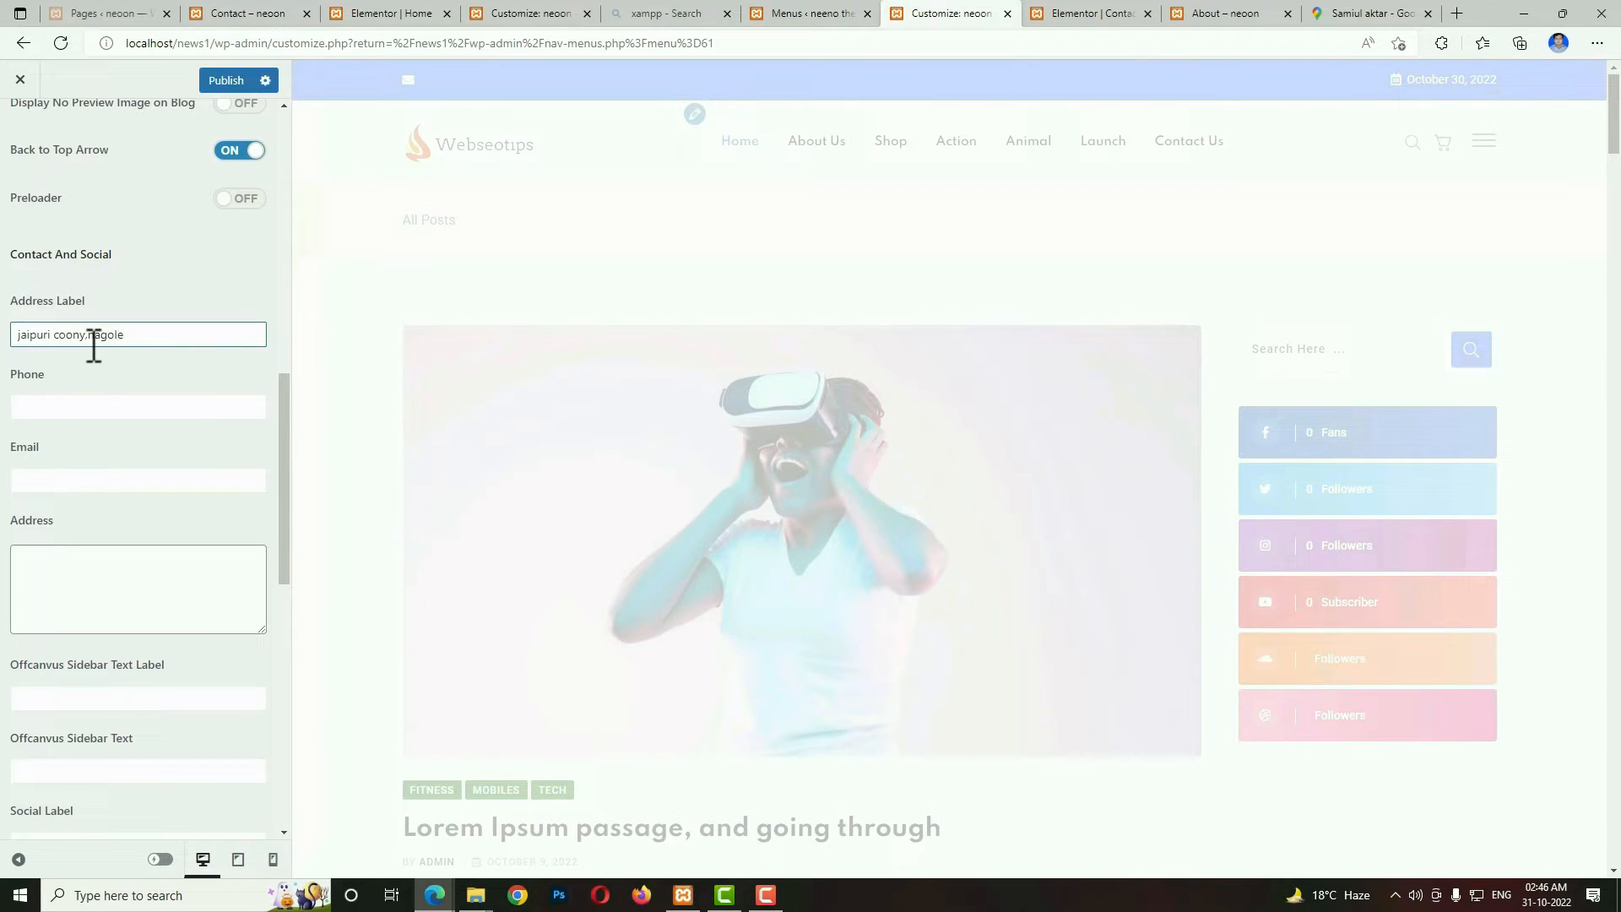
pyautogui.click(80, 402)
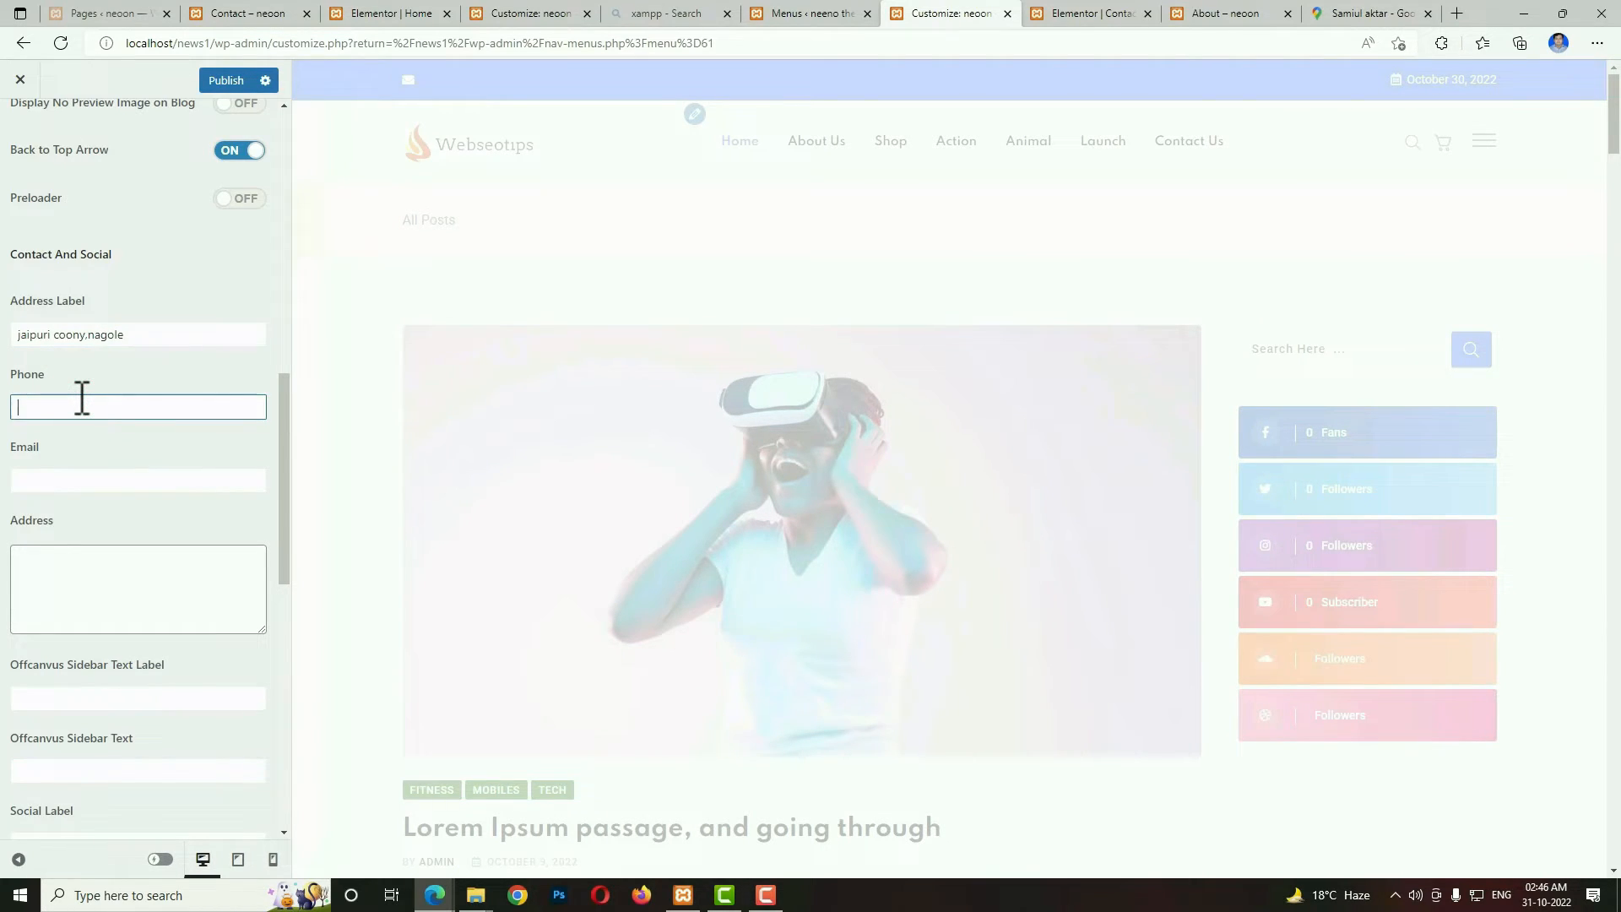
pyautogui.click(62, 481)
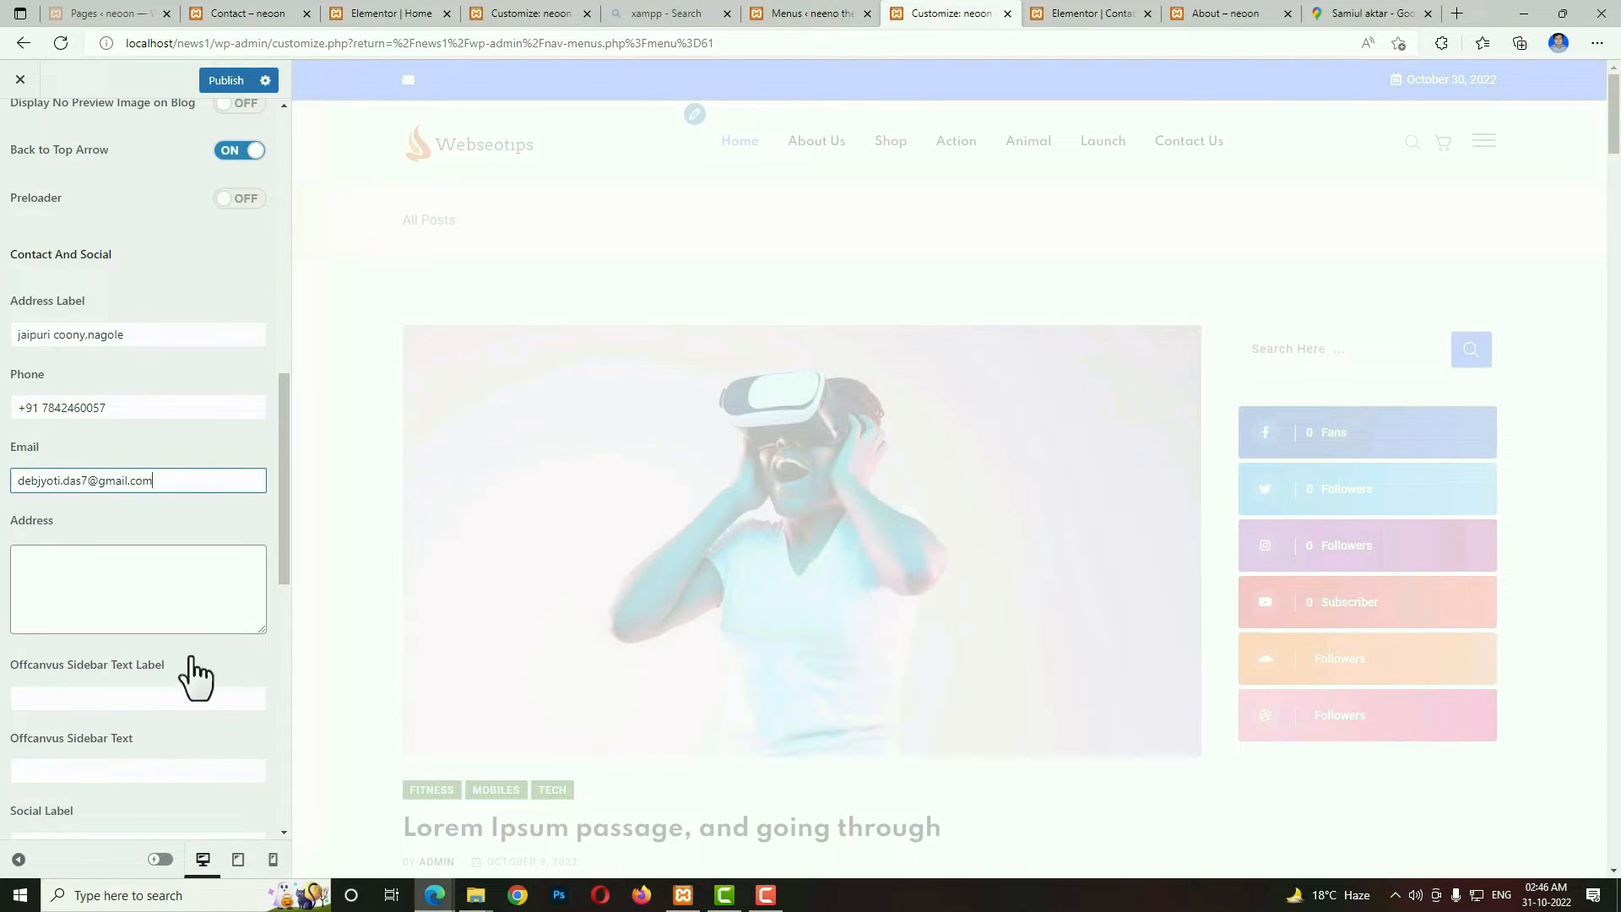
# Review the social link settings and publish the General customizer changes.
pyautogui.moveTo(279, 560); pyautogui.dragTo(284, 716)
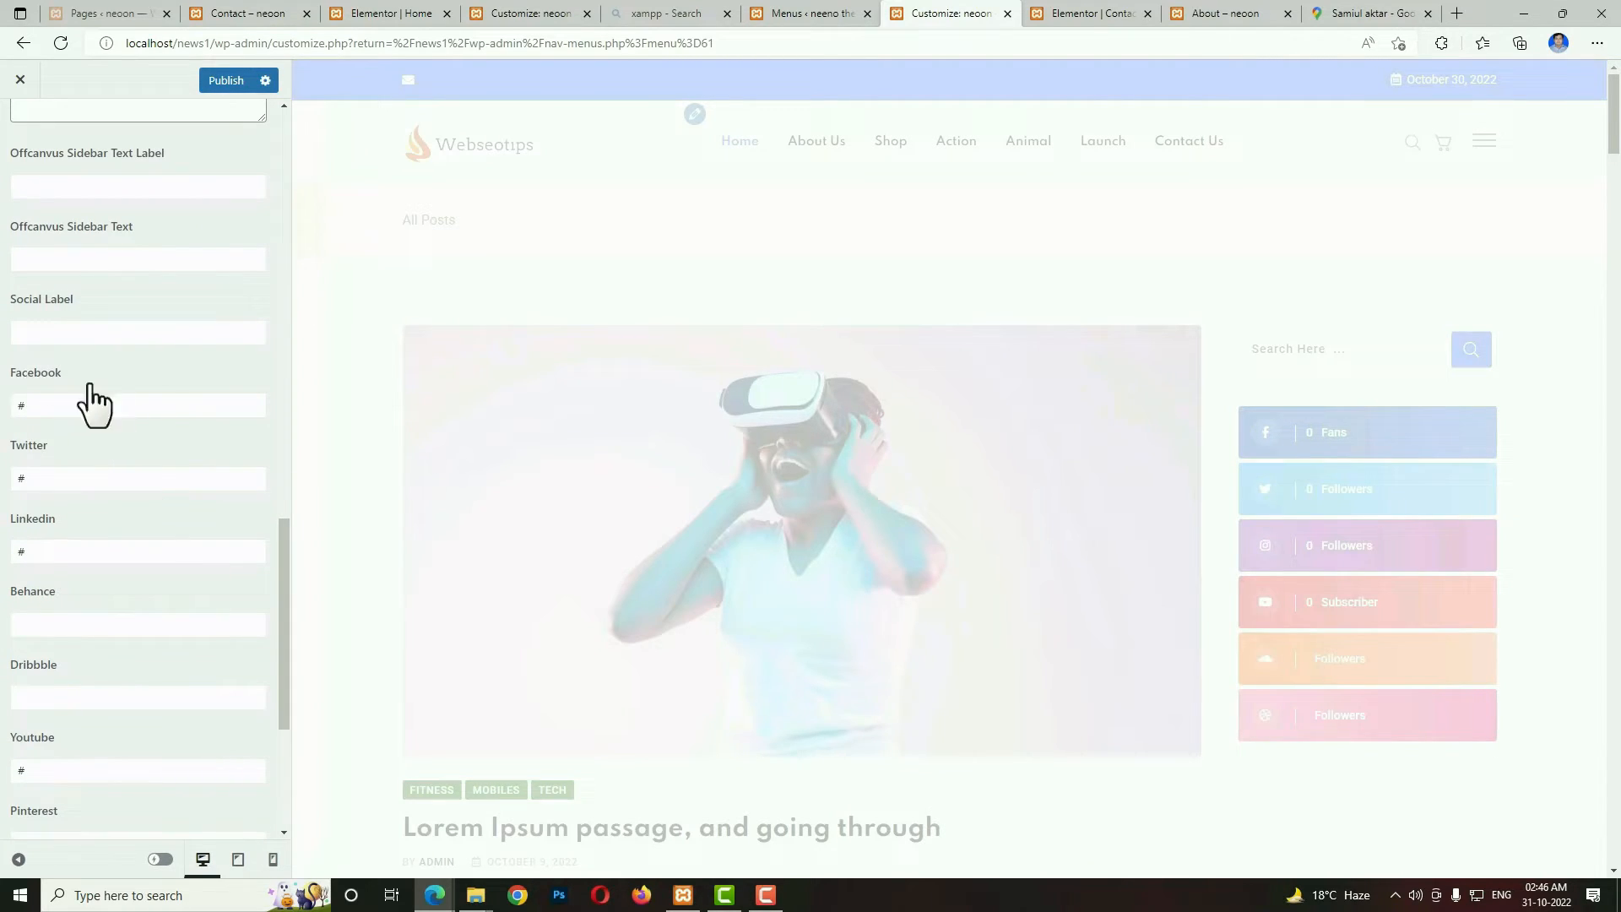
pyautogui.moveTo(46, 401); pyautogui.dragTo(8, 402)
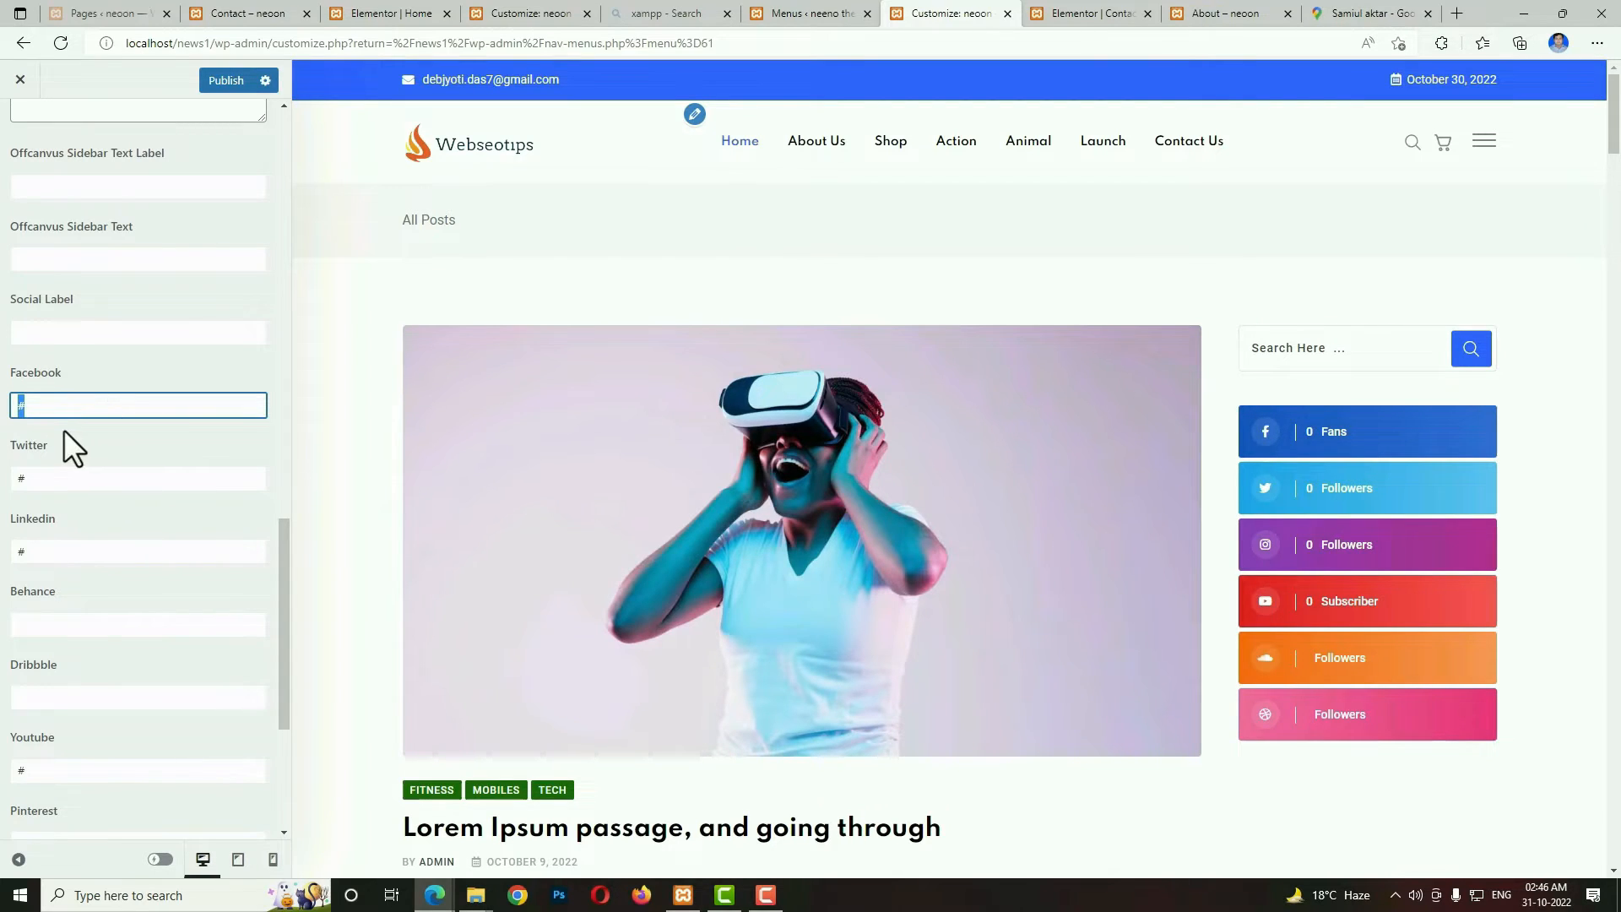
pyautogui.moveTo(282, 610); pyautogui.dragTo(279, 681)
pyautogui.click(221, 82)
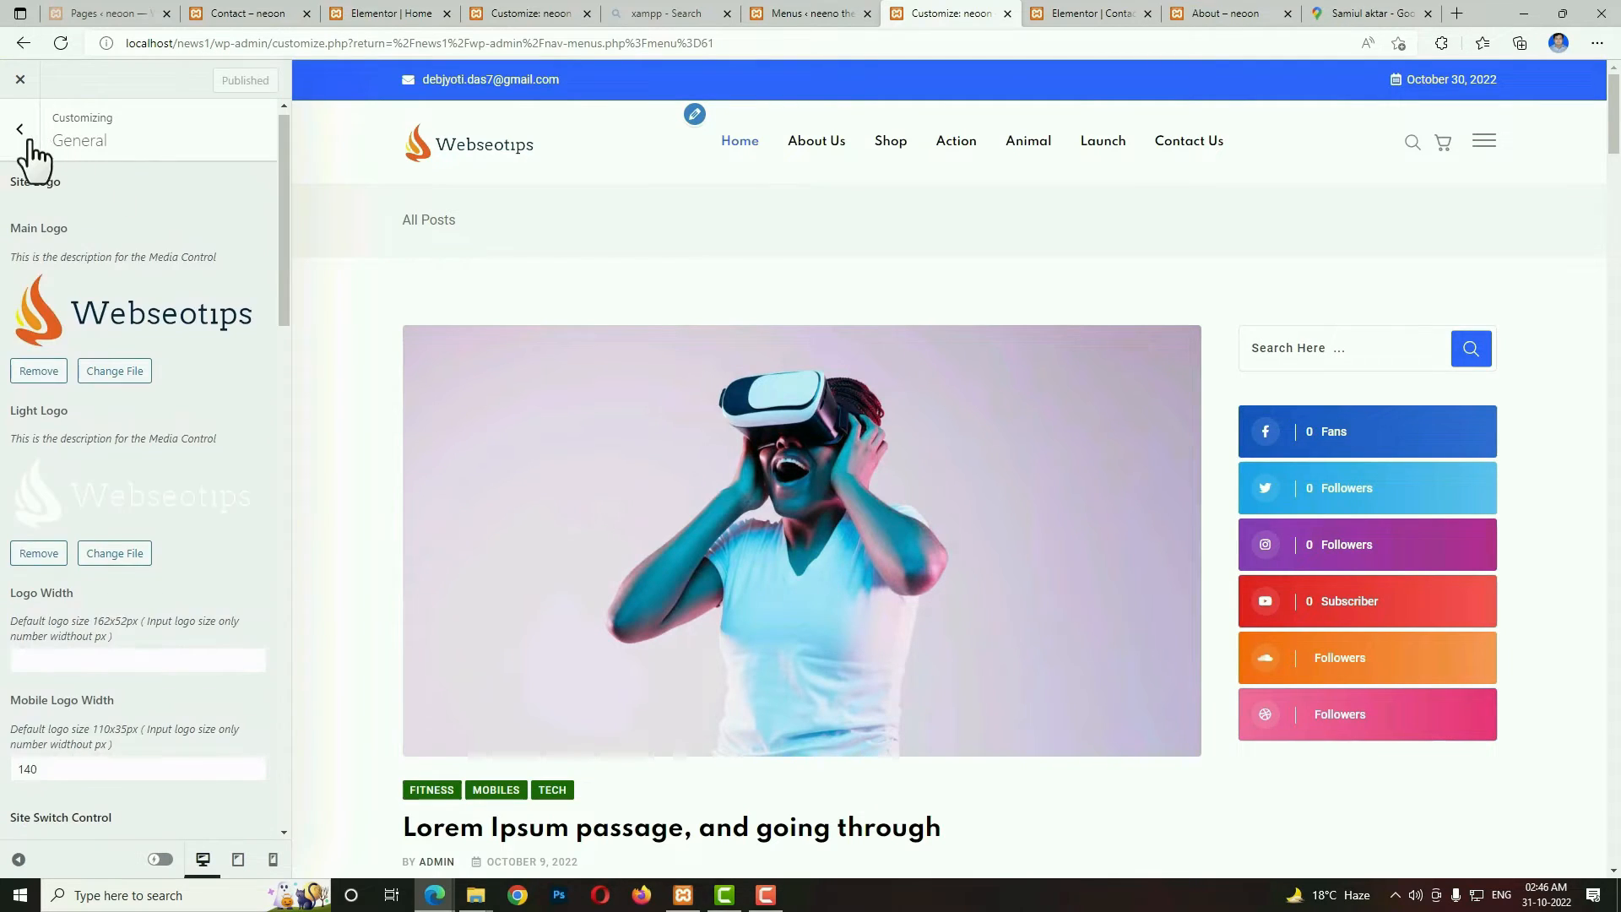
# In the Header Top settings, change the top bar layout to the first, dark layout.
pyautogui.click(20, 135)
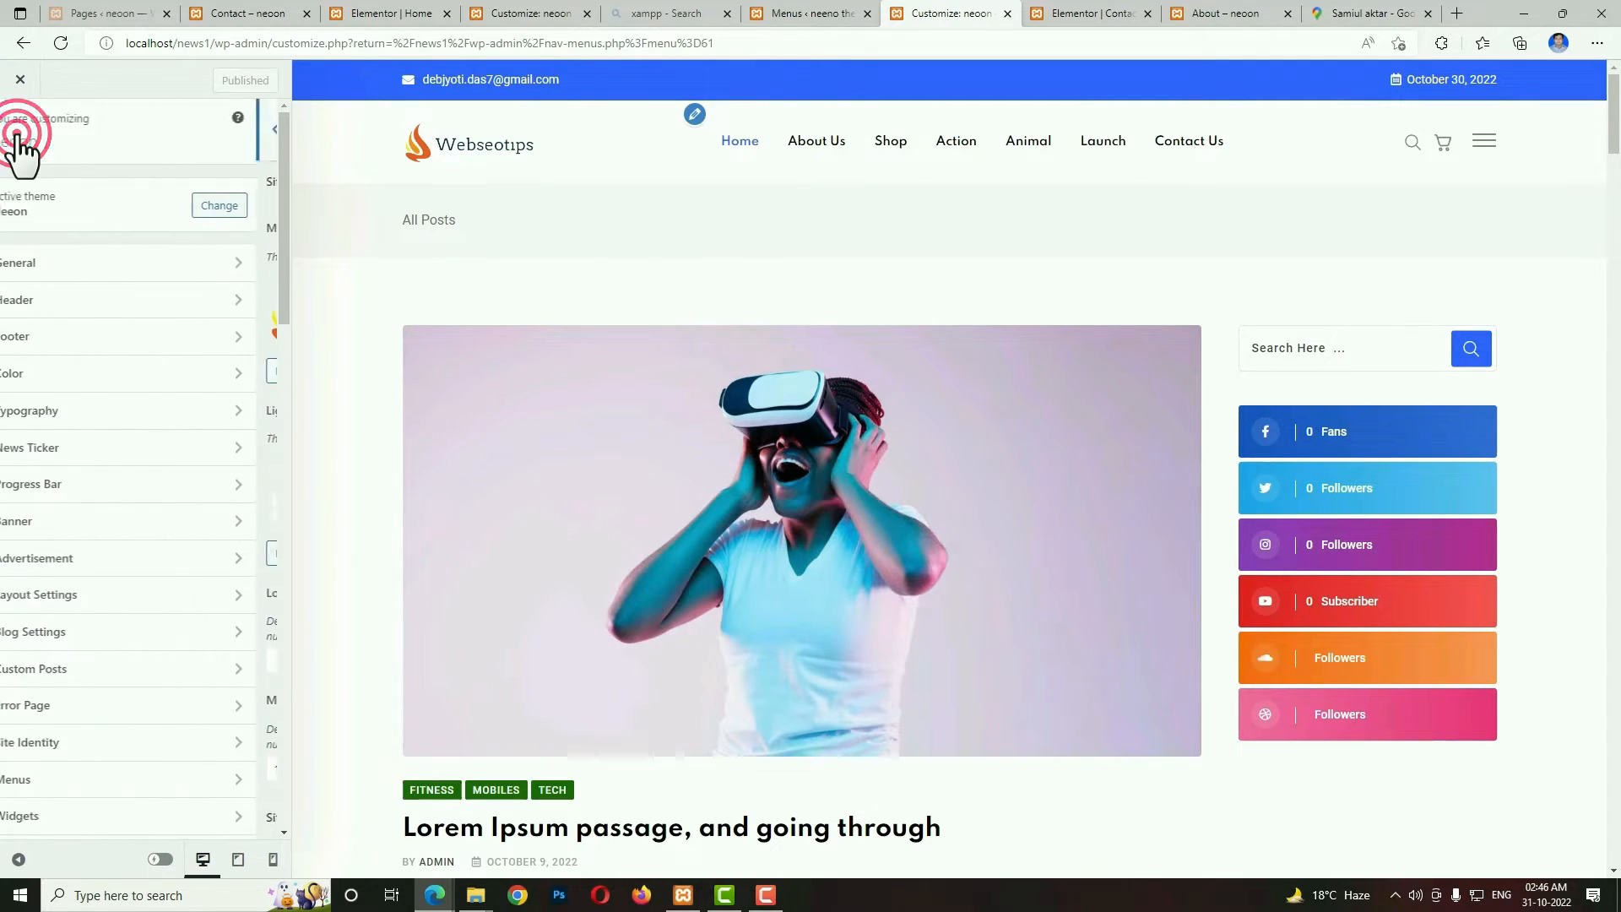
pyautogui.click(78, 301)
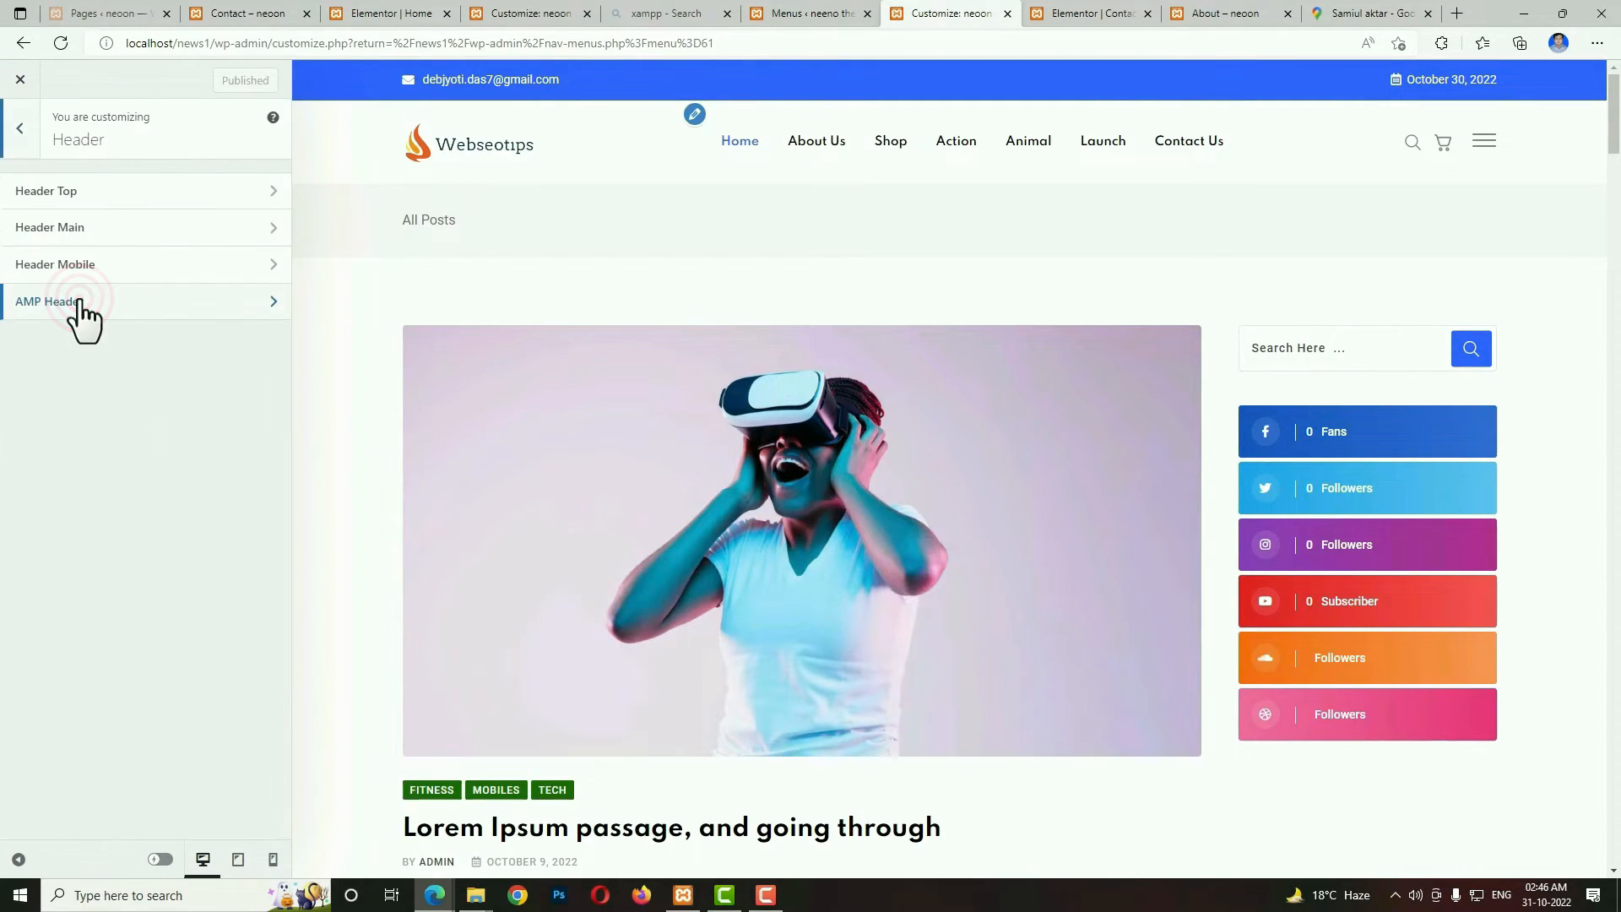
pyautogui.click(85, 198)
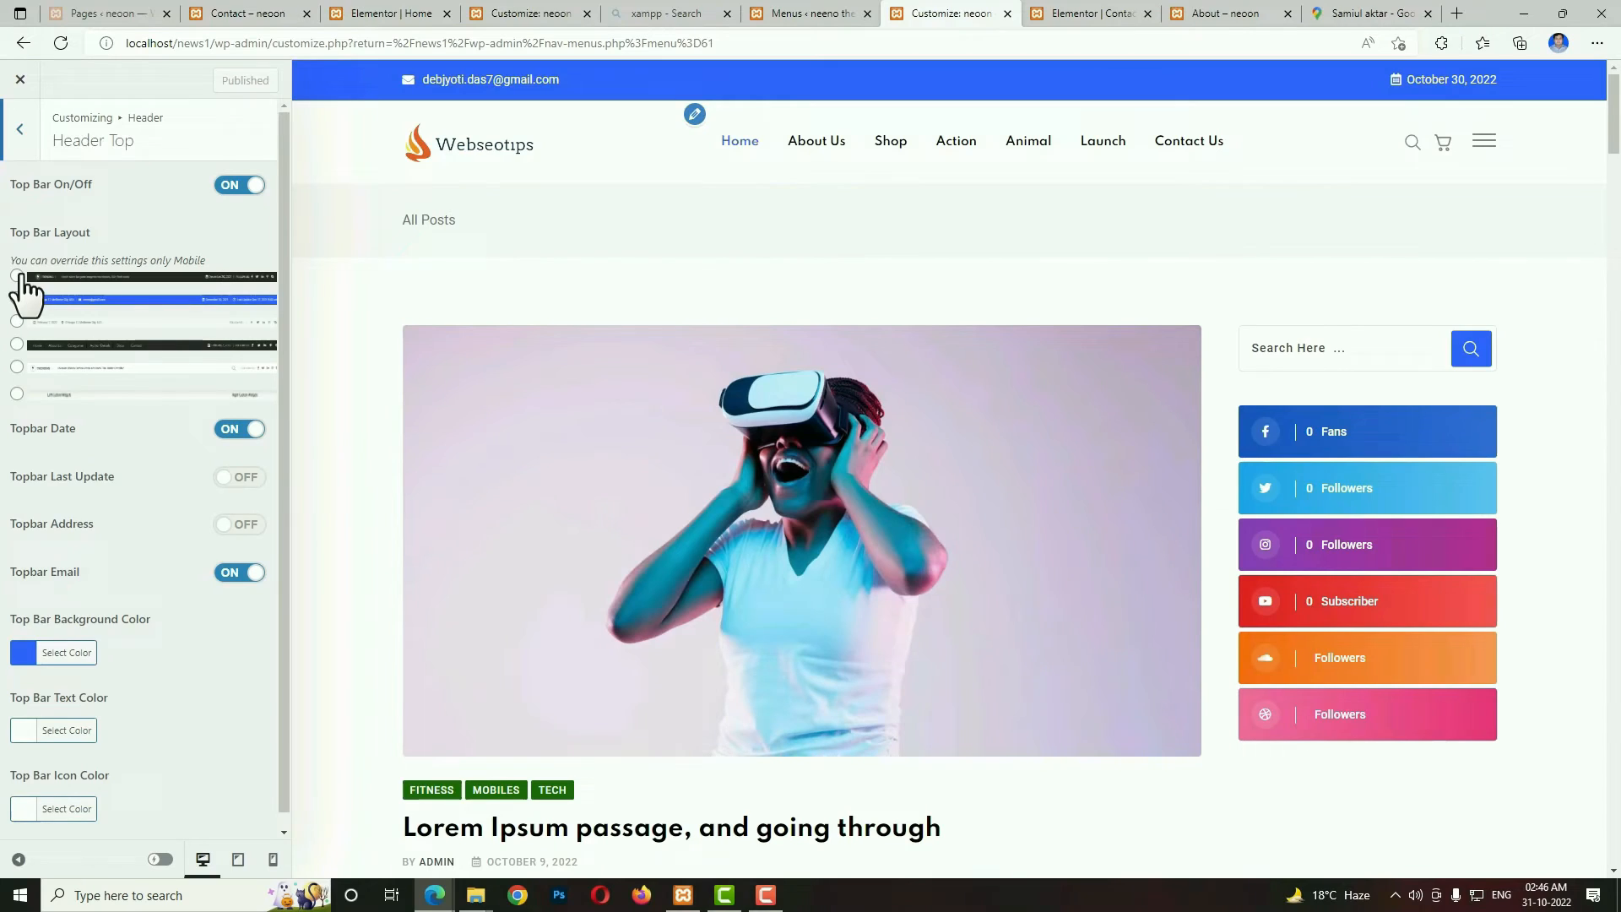
pyautogui.click(17, 276)
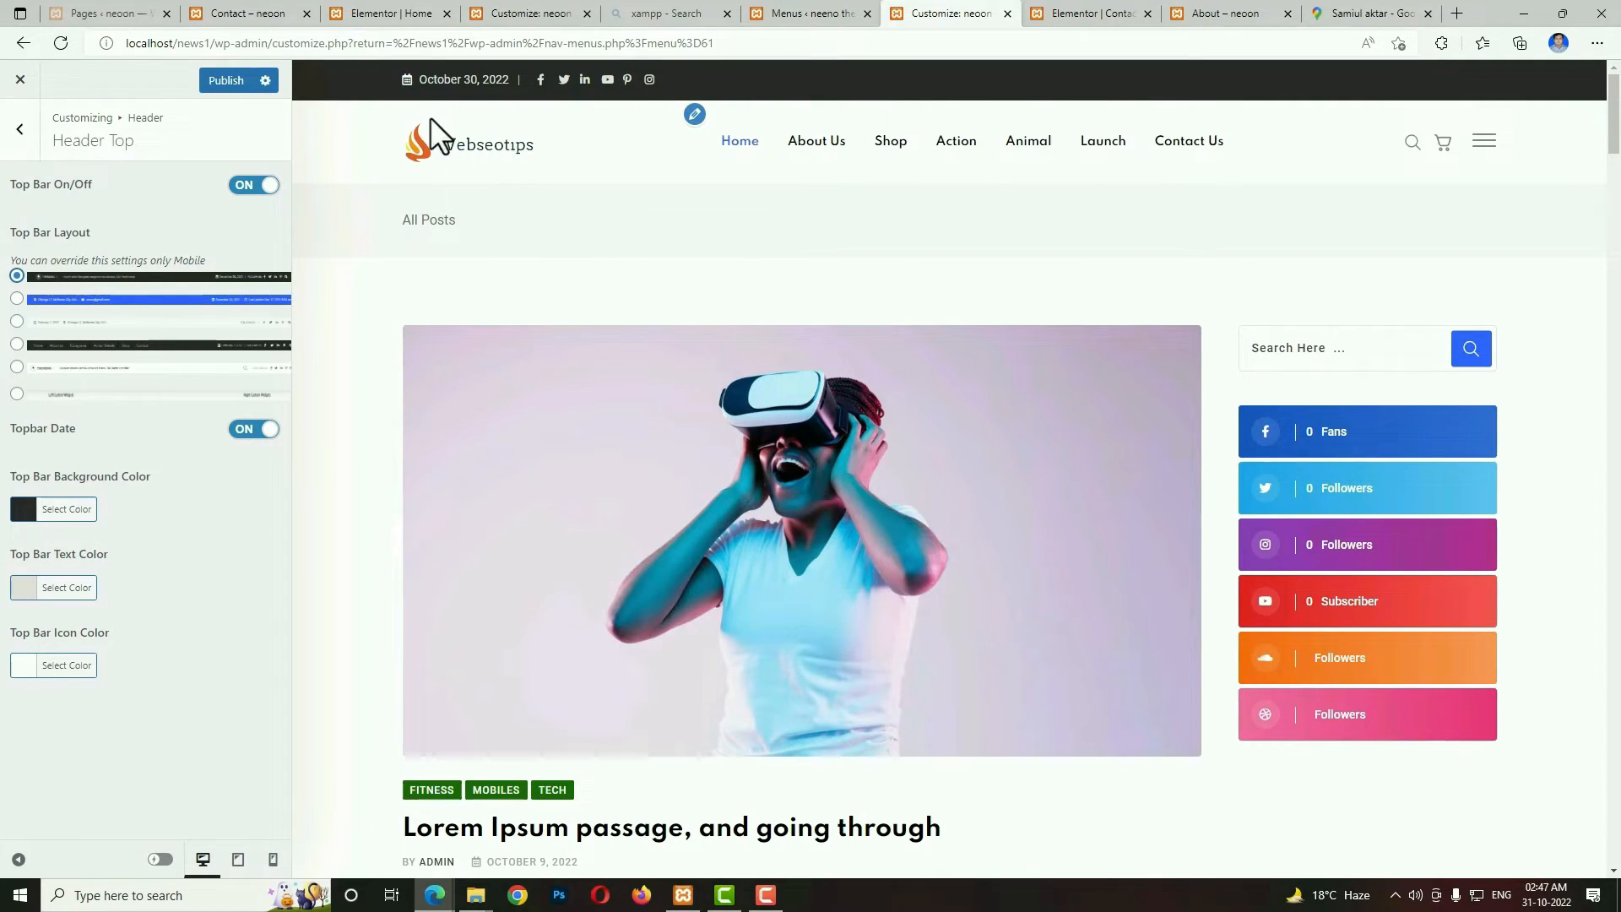
# Change the top bar to the second, blue layout, and try the top bar address on before switching it back off.
pyautogui.click(17, 300)
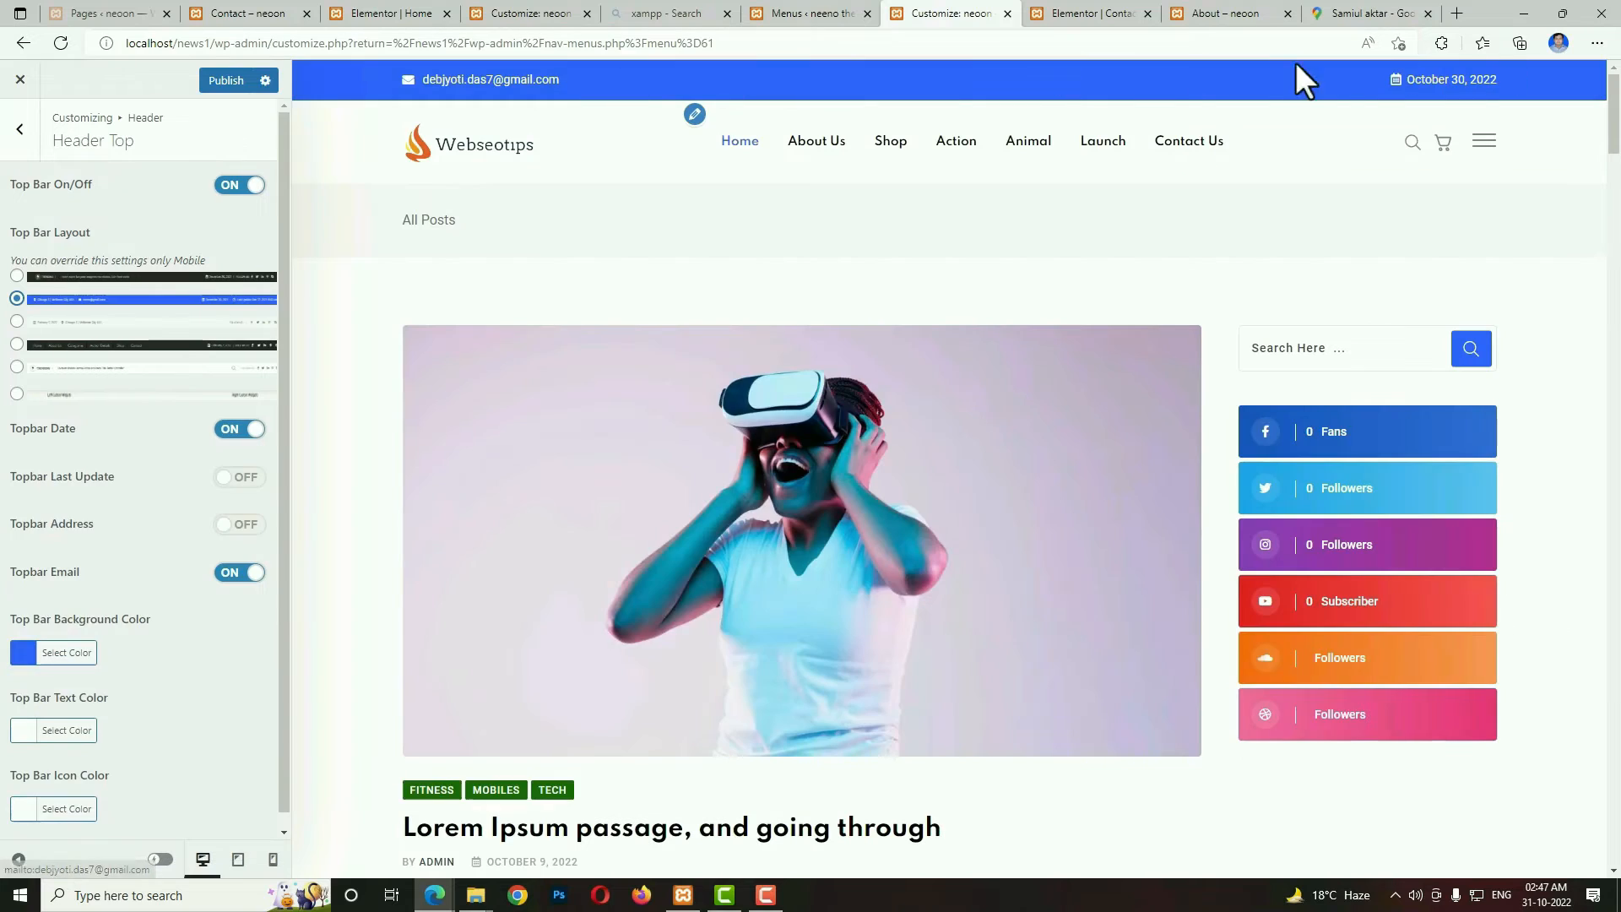
pyautogui.click(17, 343)
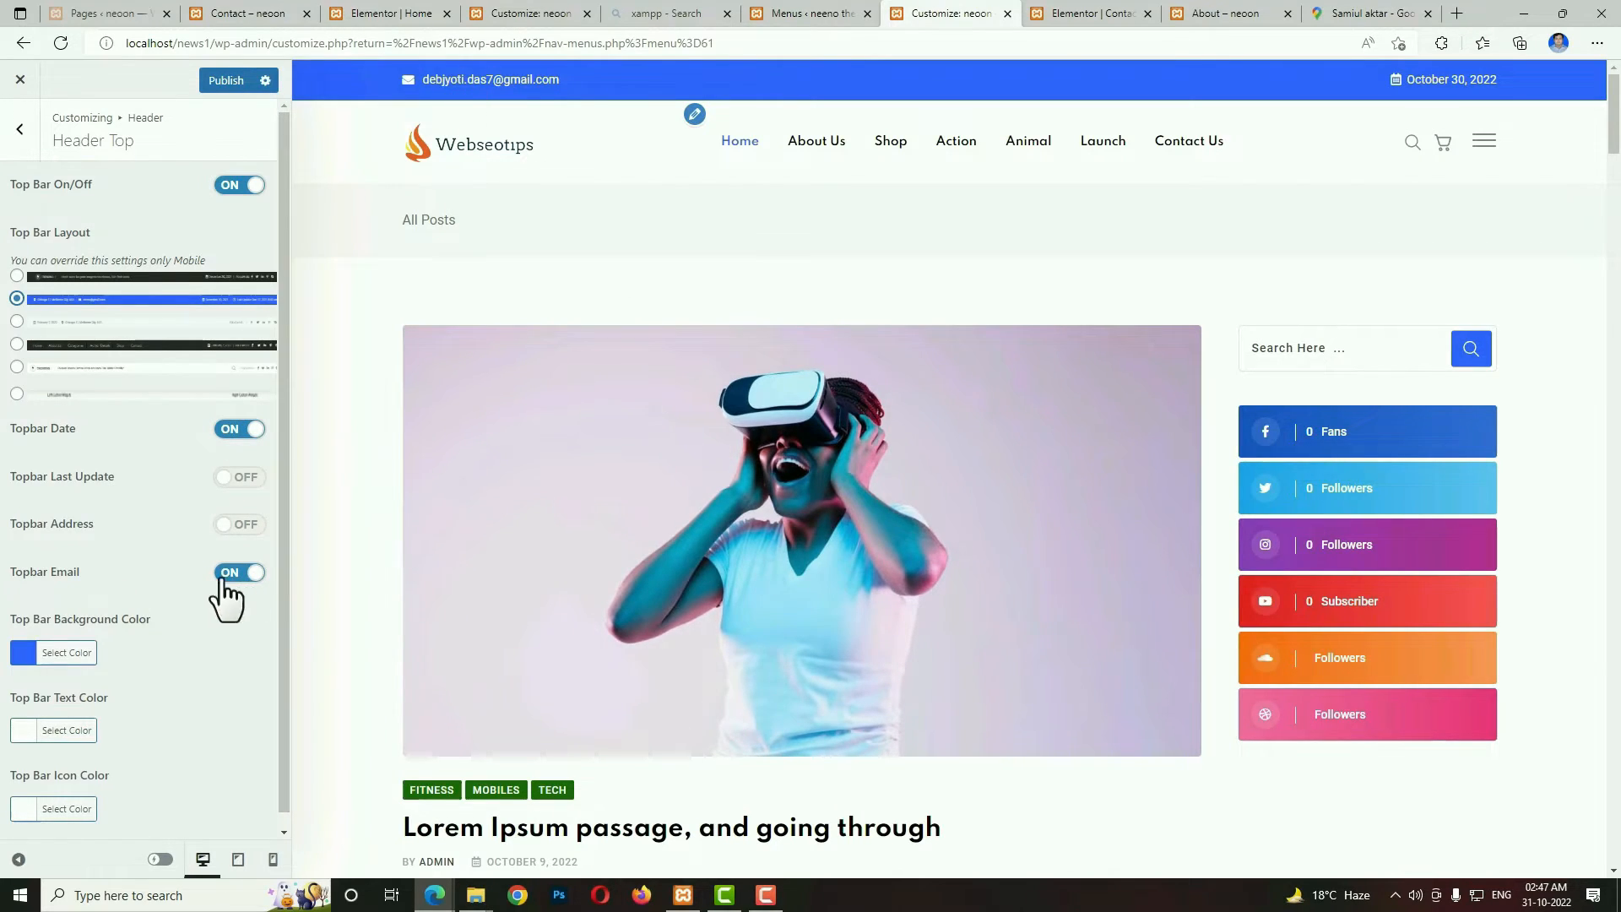
pyautogui.click(240, 525)
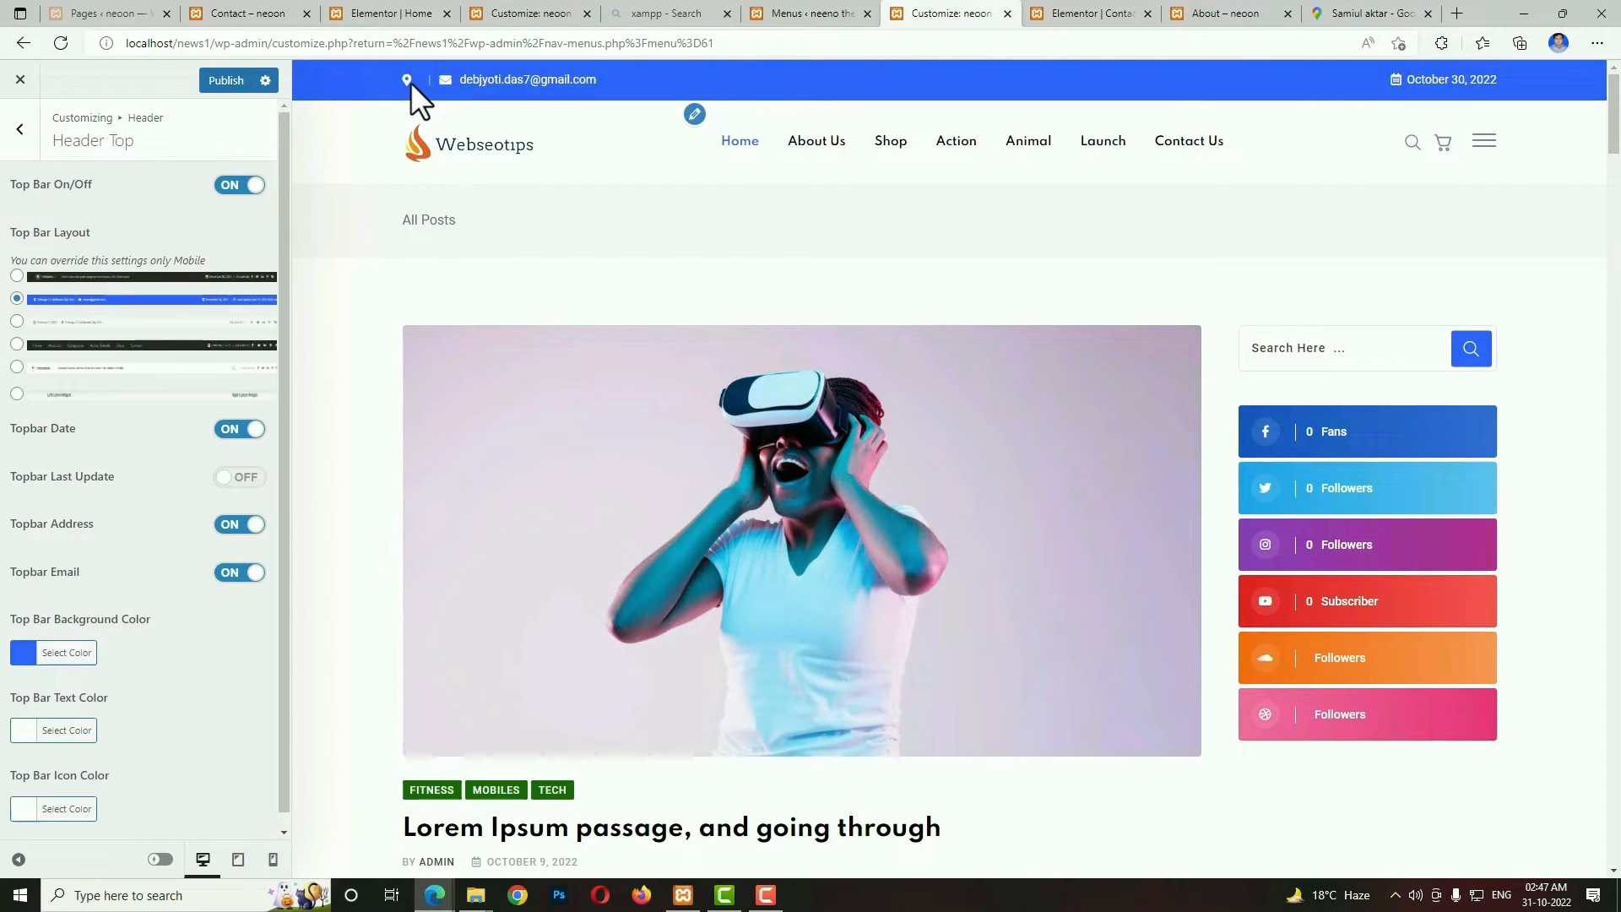
pyautogui.click(243, 525)
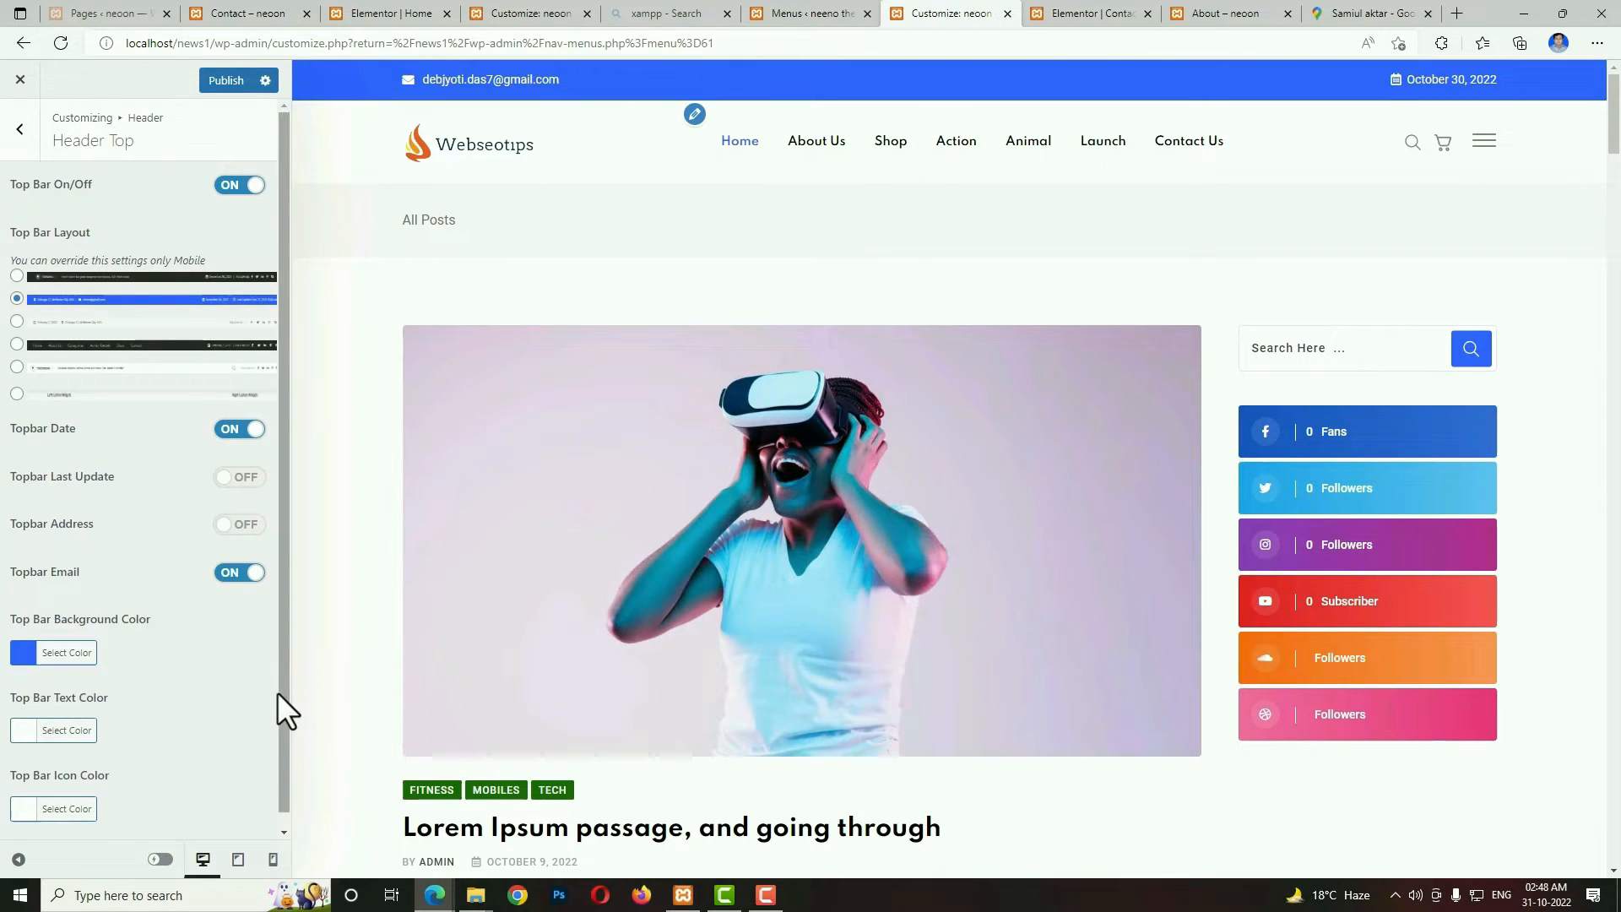
pyautogui.moveTo(279, 696); pyautogui.dragTo(279, 712)
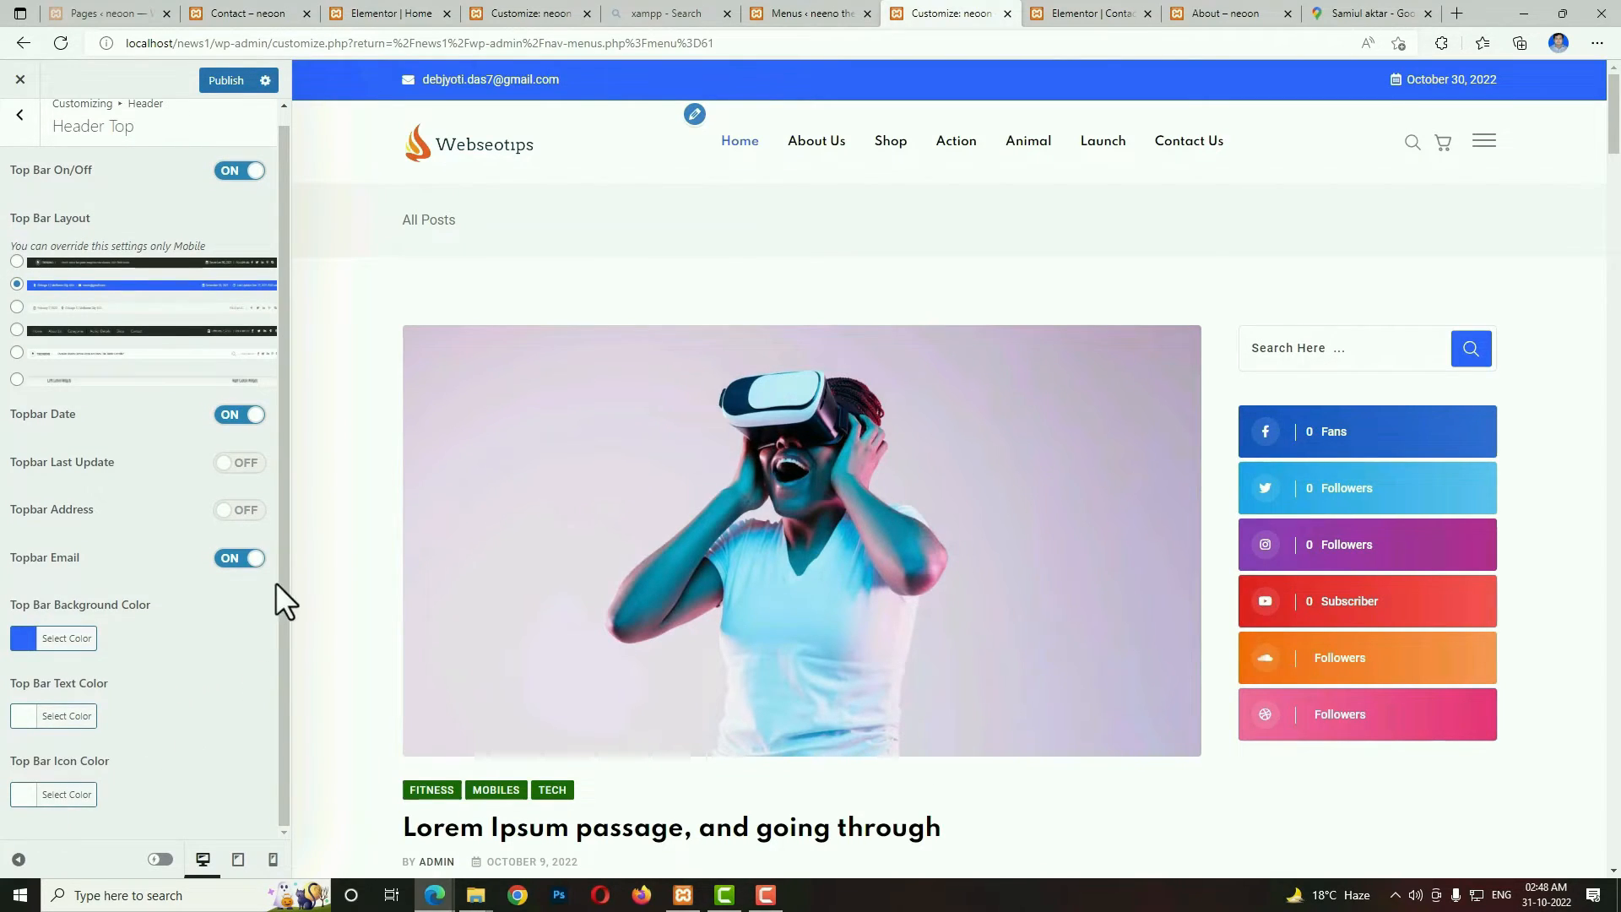
# Open the Header Main settings and check how the sticky header behaves in the site preview.
pyautogui.click(20, 115)
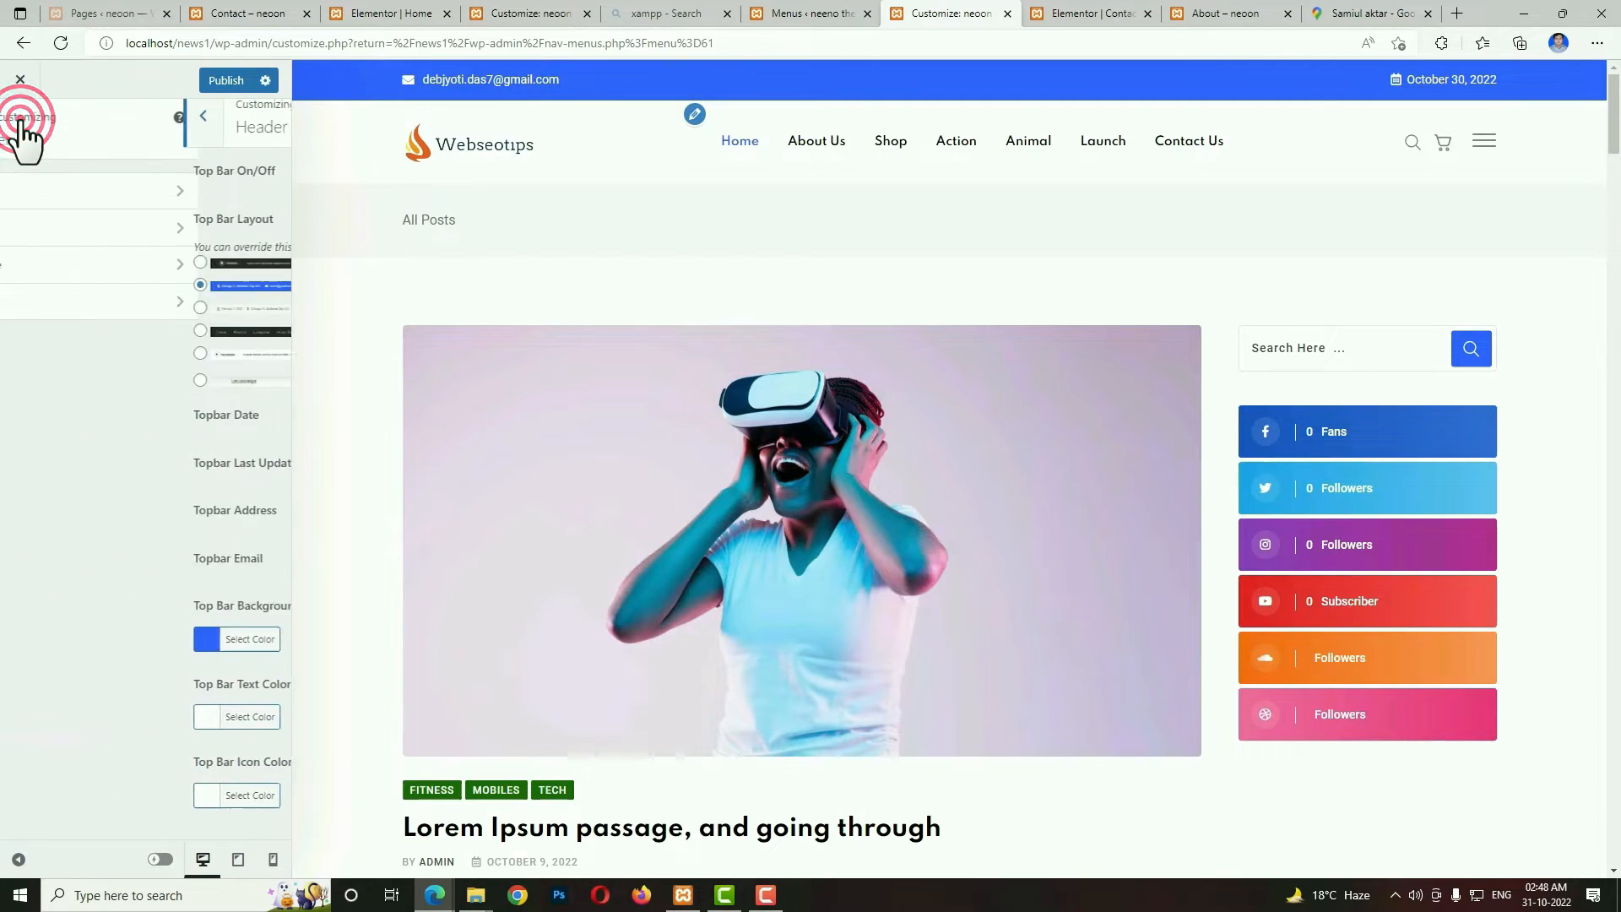
pyautogui.click(56, 228)
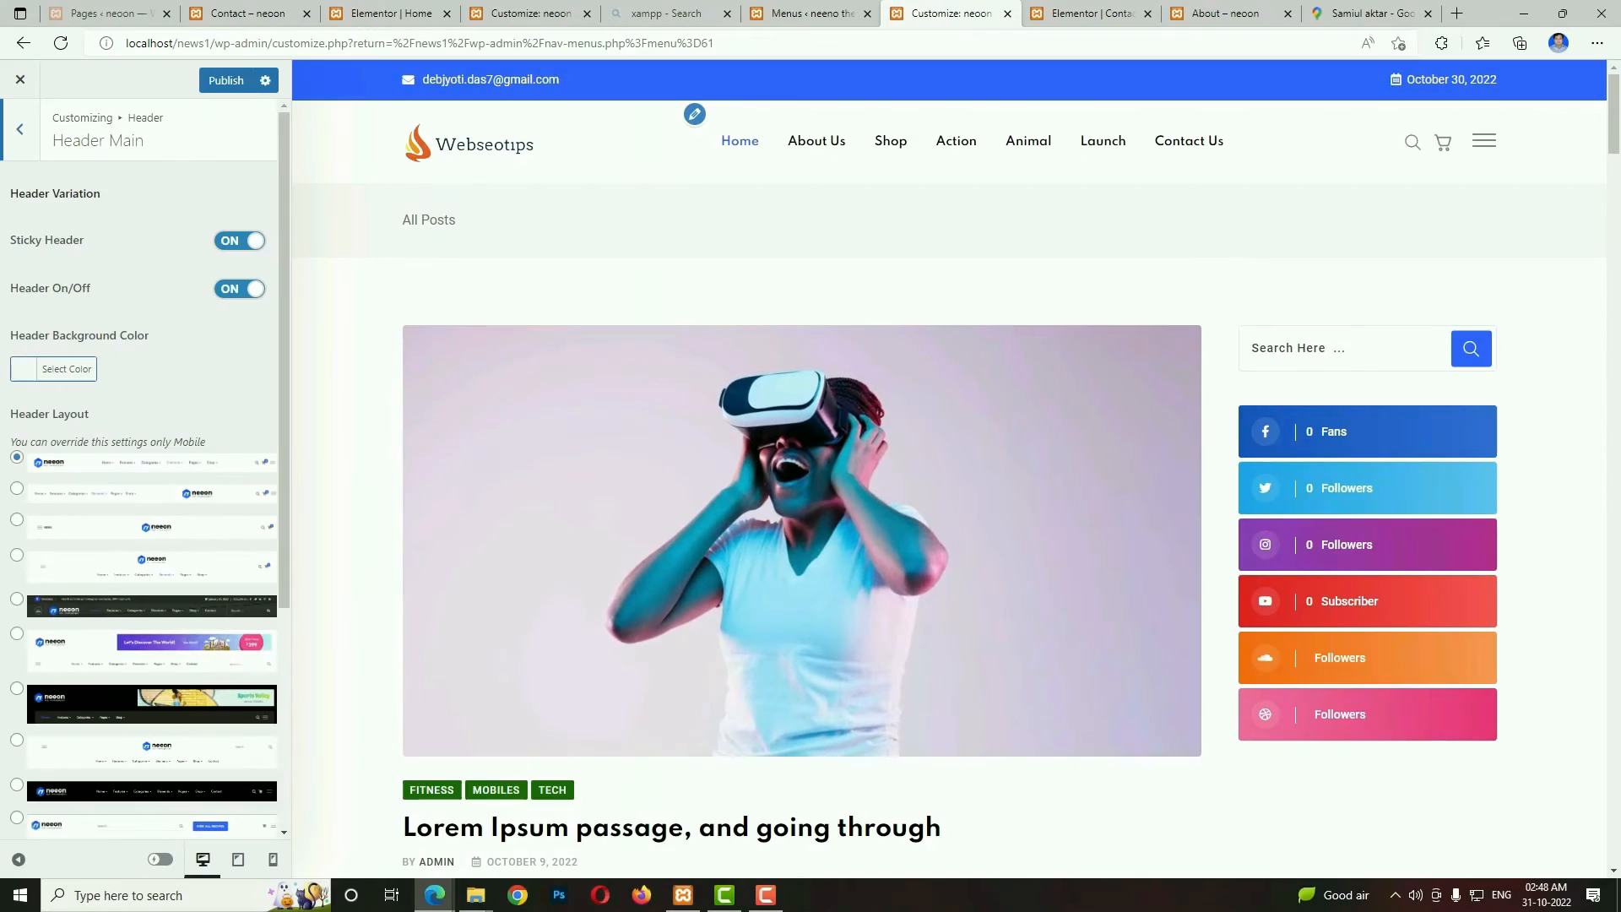
pyautogui.moveTo(1611, 127)
pyautogui.mouseDown()
pyautogui.moveTo(1610, 236)
pyautogui.moveTo(1602, 148)
pyautogui.mouseUp()
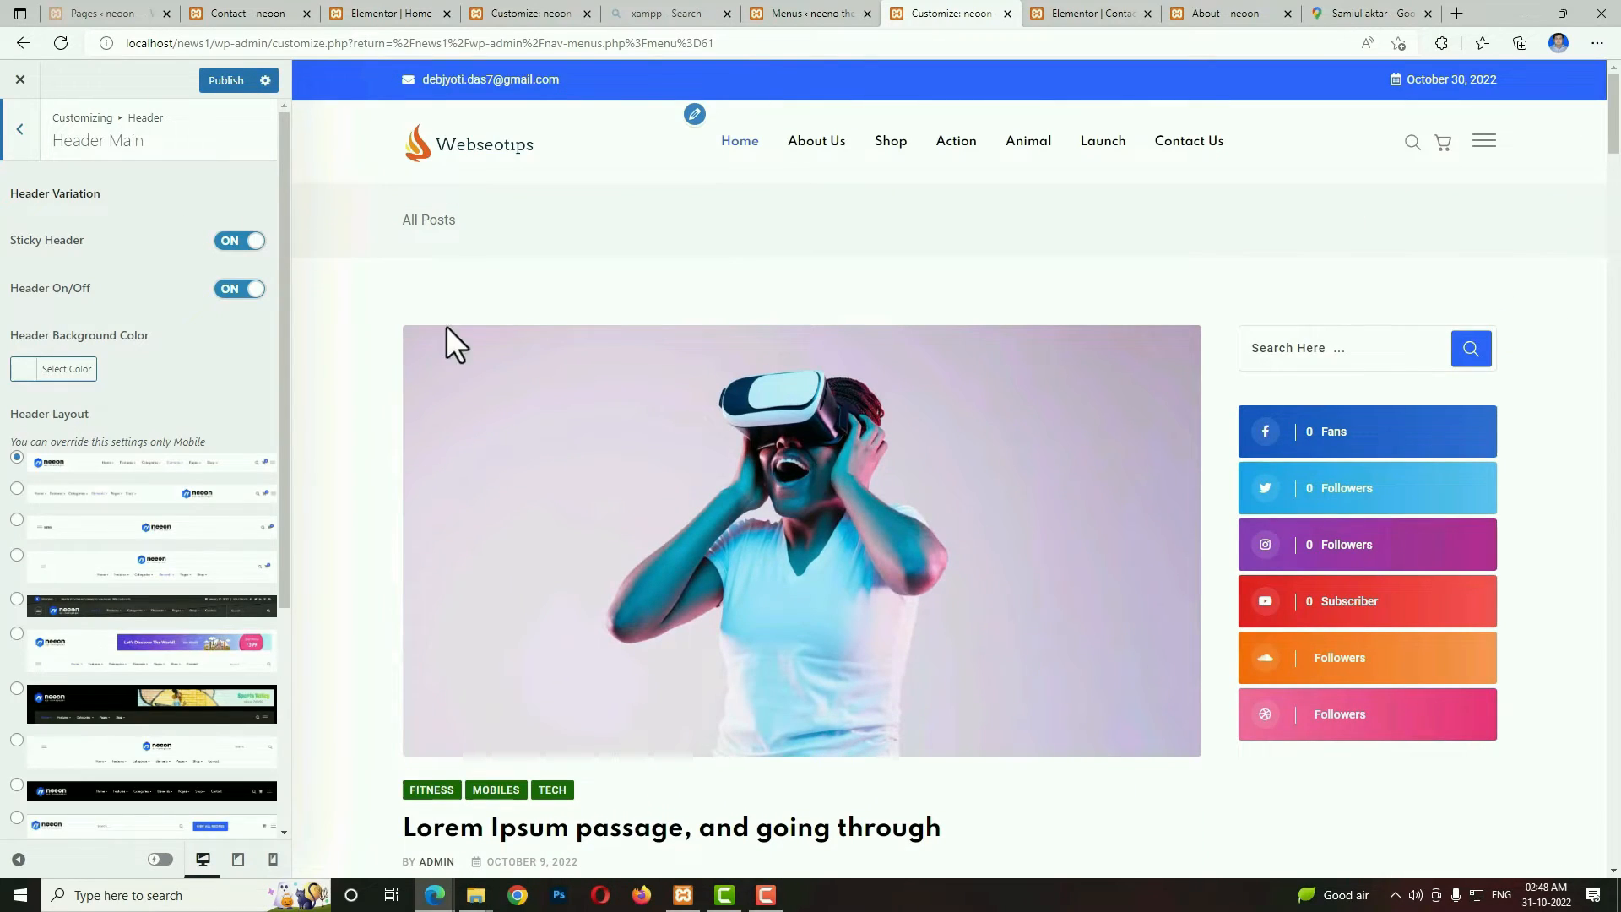
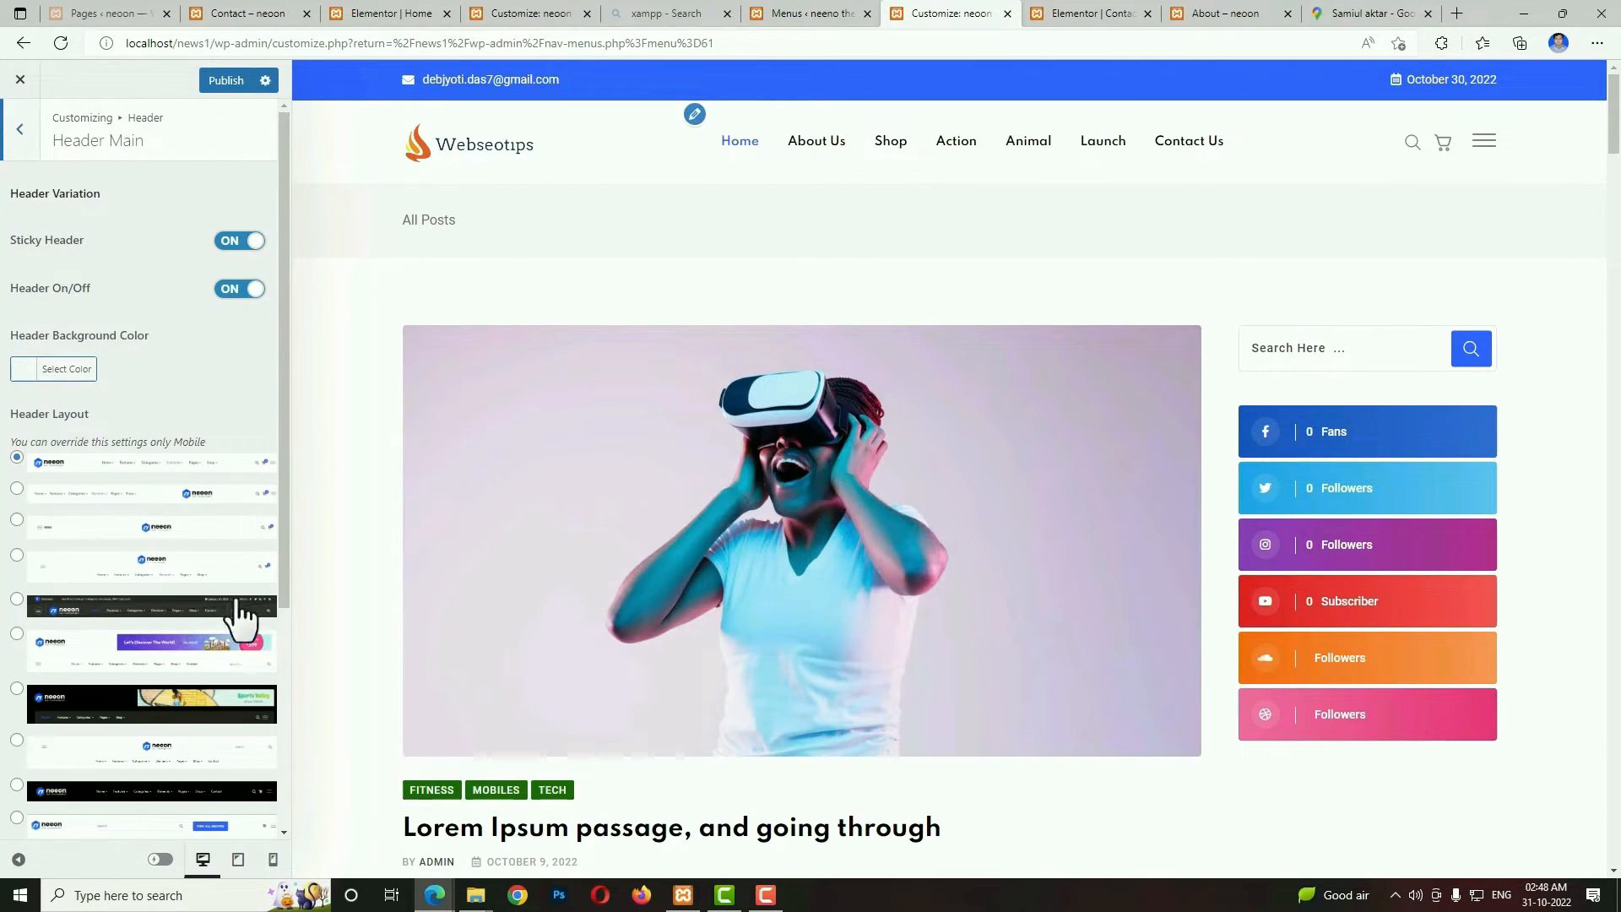
# Try the black main header layout in the preview, return to the first light layout, and review the header icon options.
pyautogui.moveTo(286, 546); pyautogui.dragTo(284, 650)
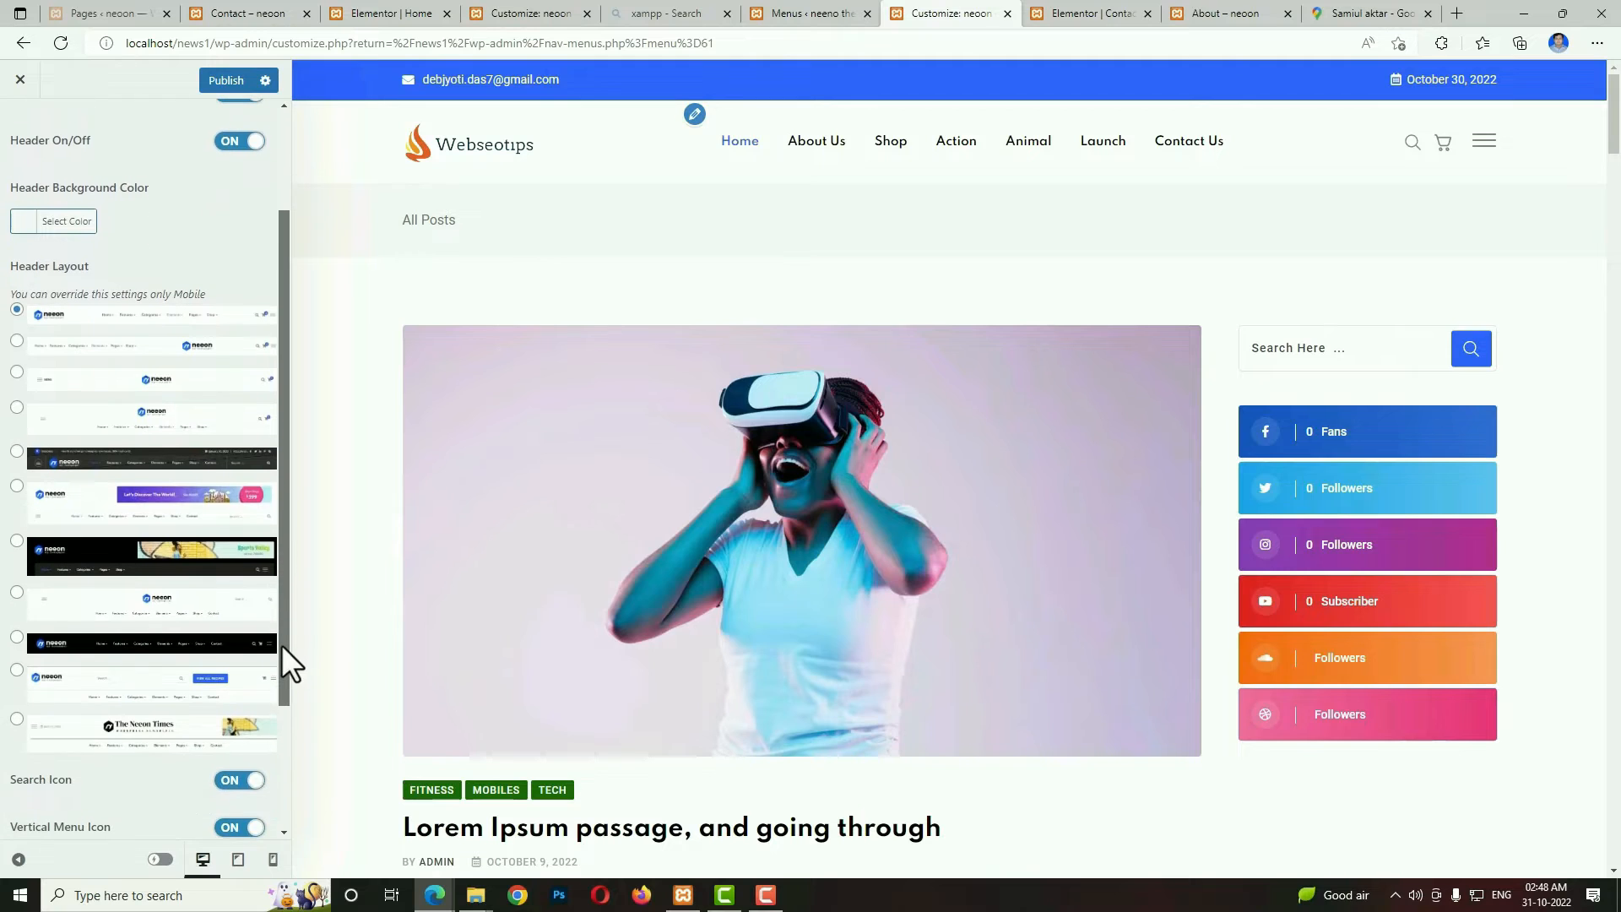
pyautogui.click(17, 637)
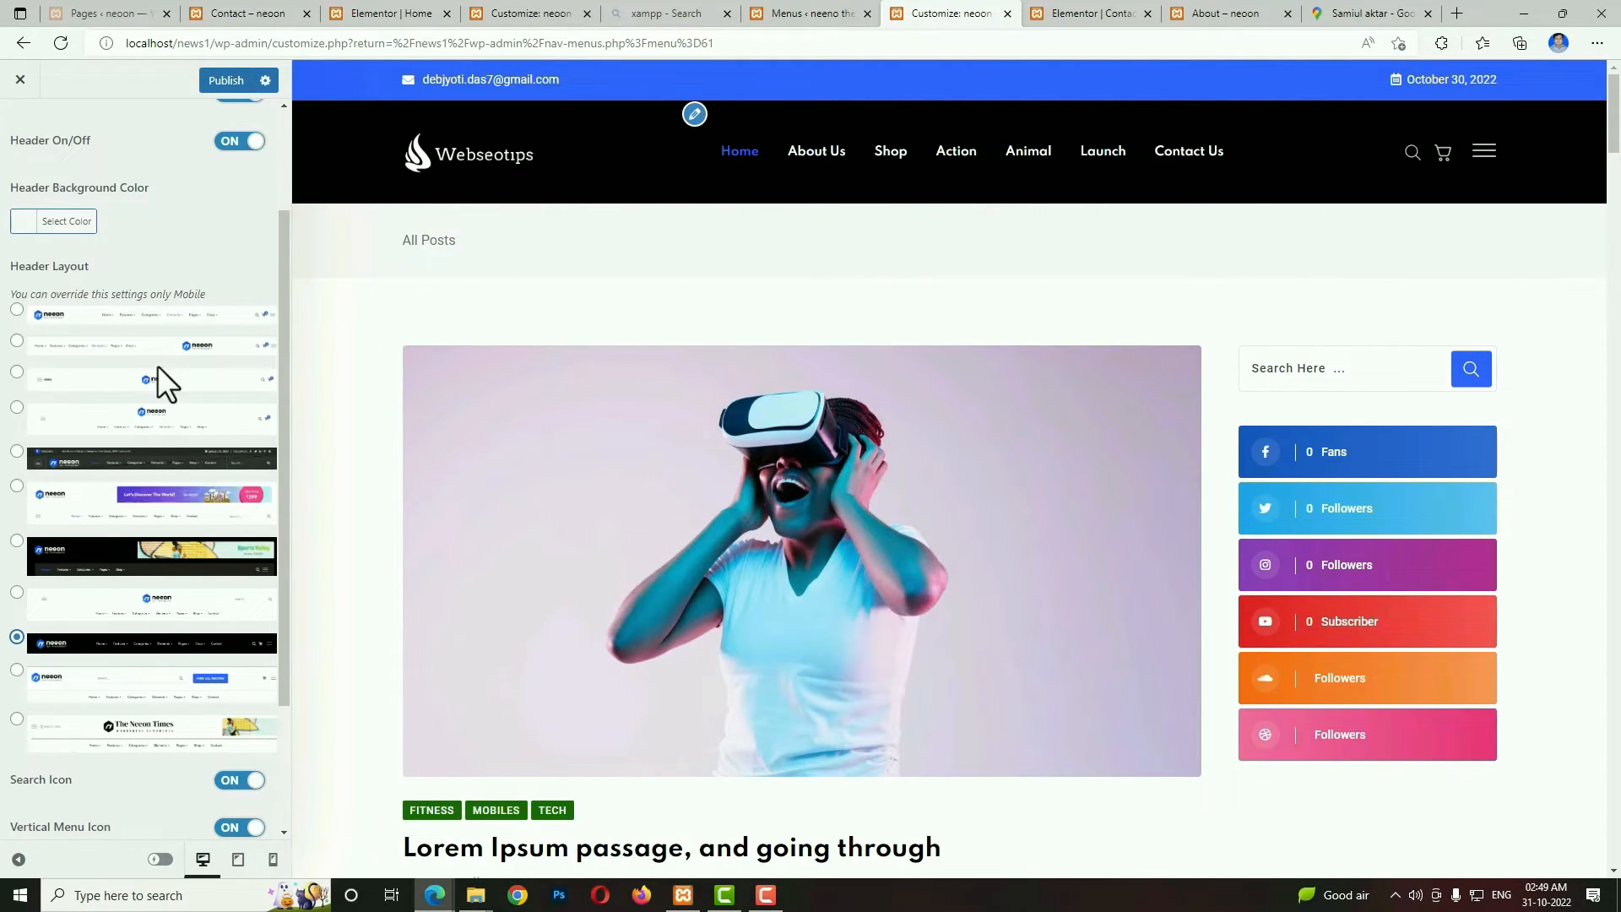
pyautogui.click(17, 310)
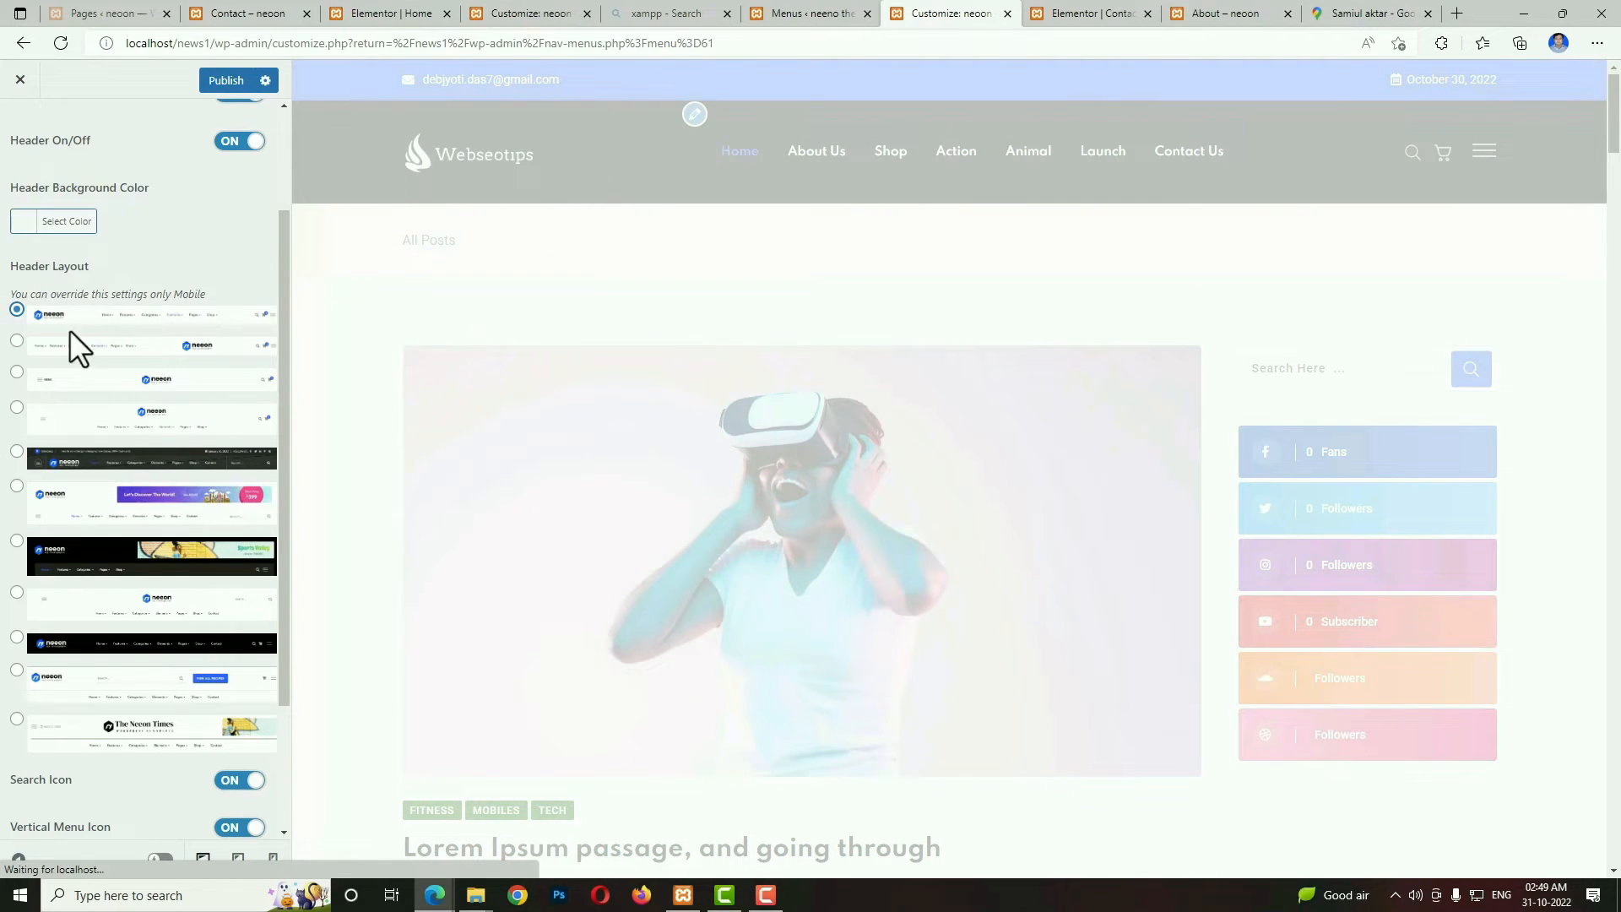
pyautogui.scroll(-2, 206, 561)
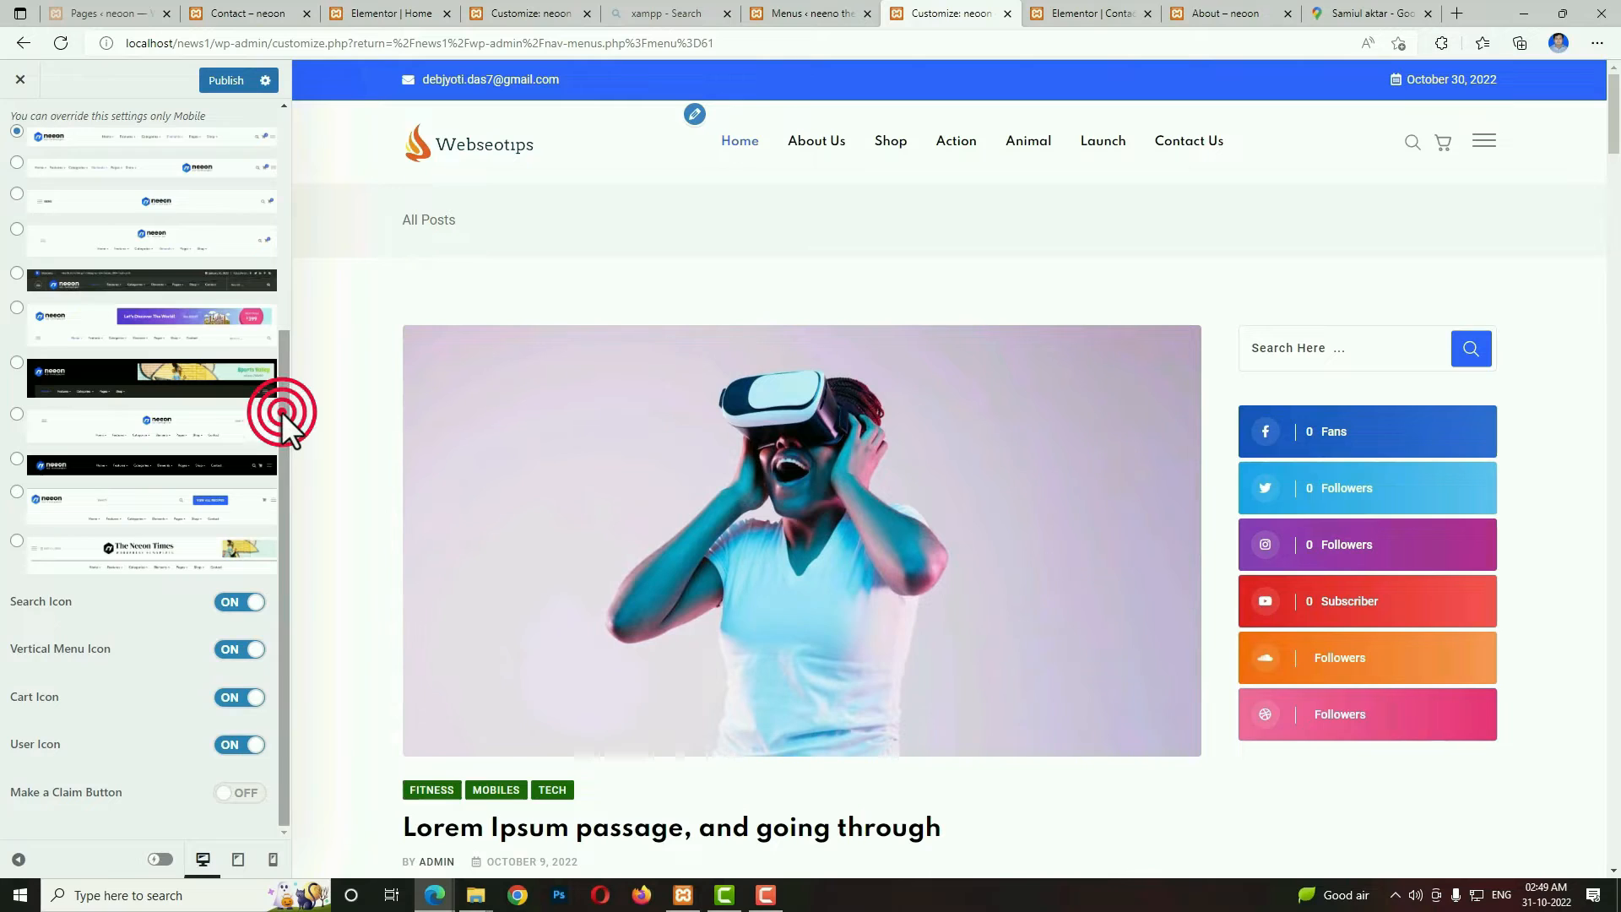
pyautogui.moveTo(281, 412); pyautogui.dragTo(307, 145)
# In the Header Mobile settings, turn off the Mobile Topbar while previewing the phone view, publish it, and return to desktop preview.
pyautogui.click(19, 127)
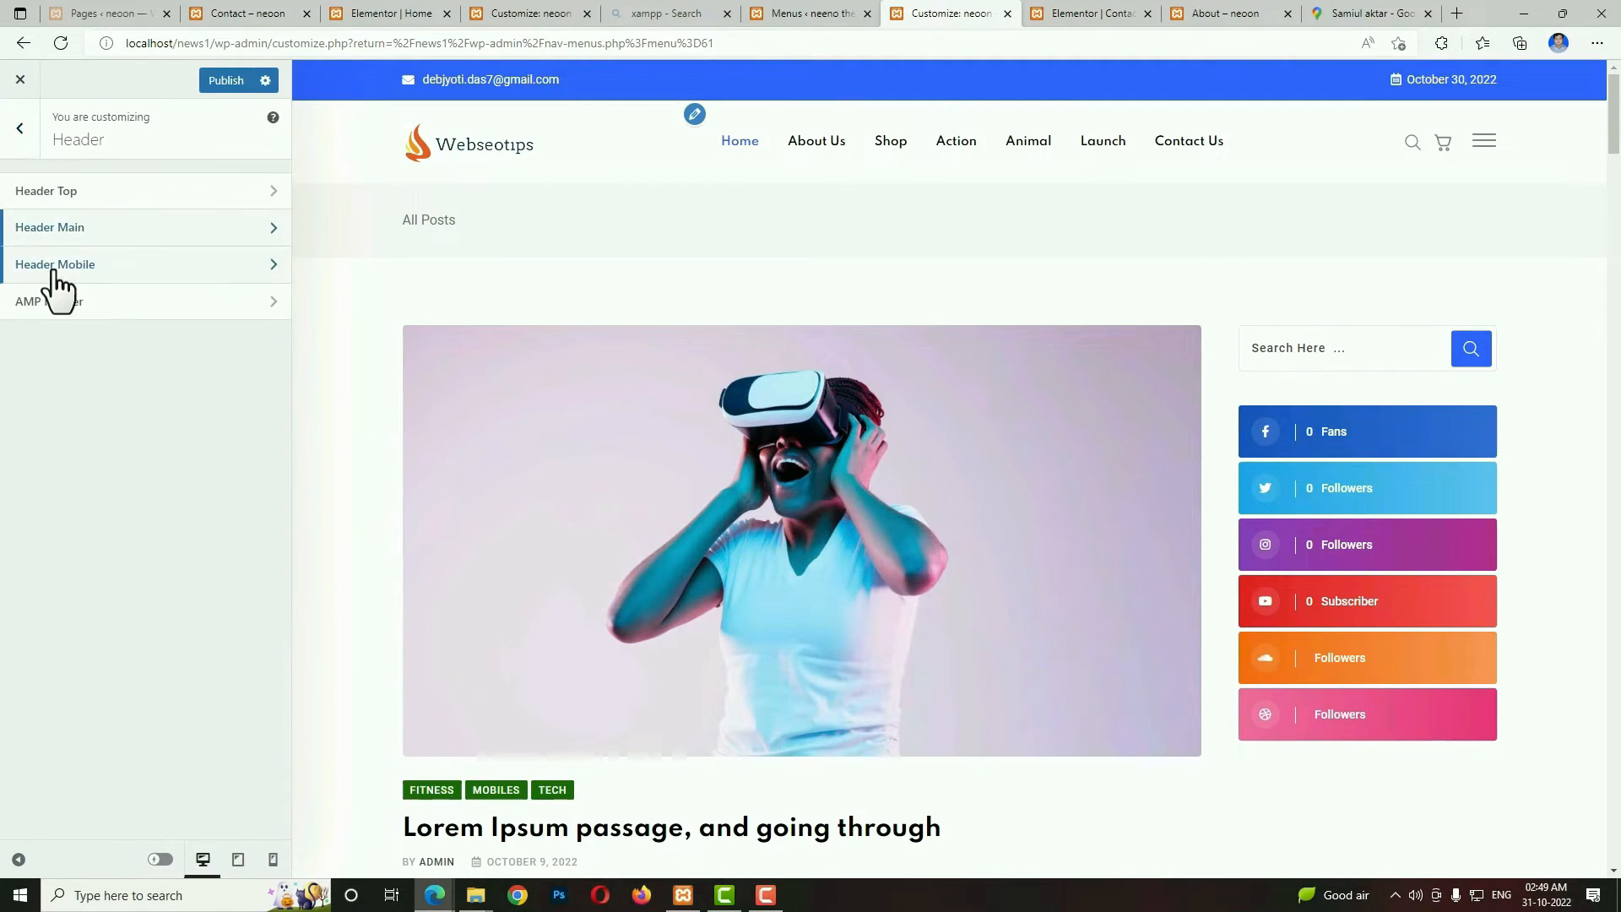
pyautogui.click(52, 267)
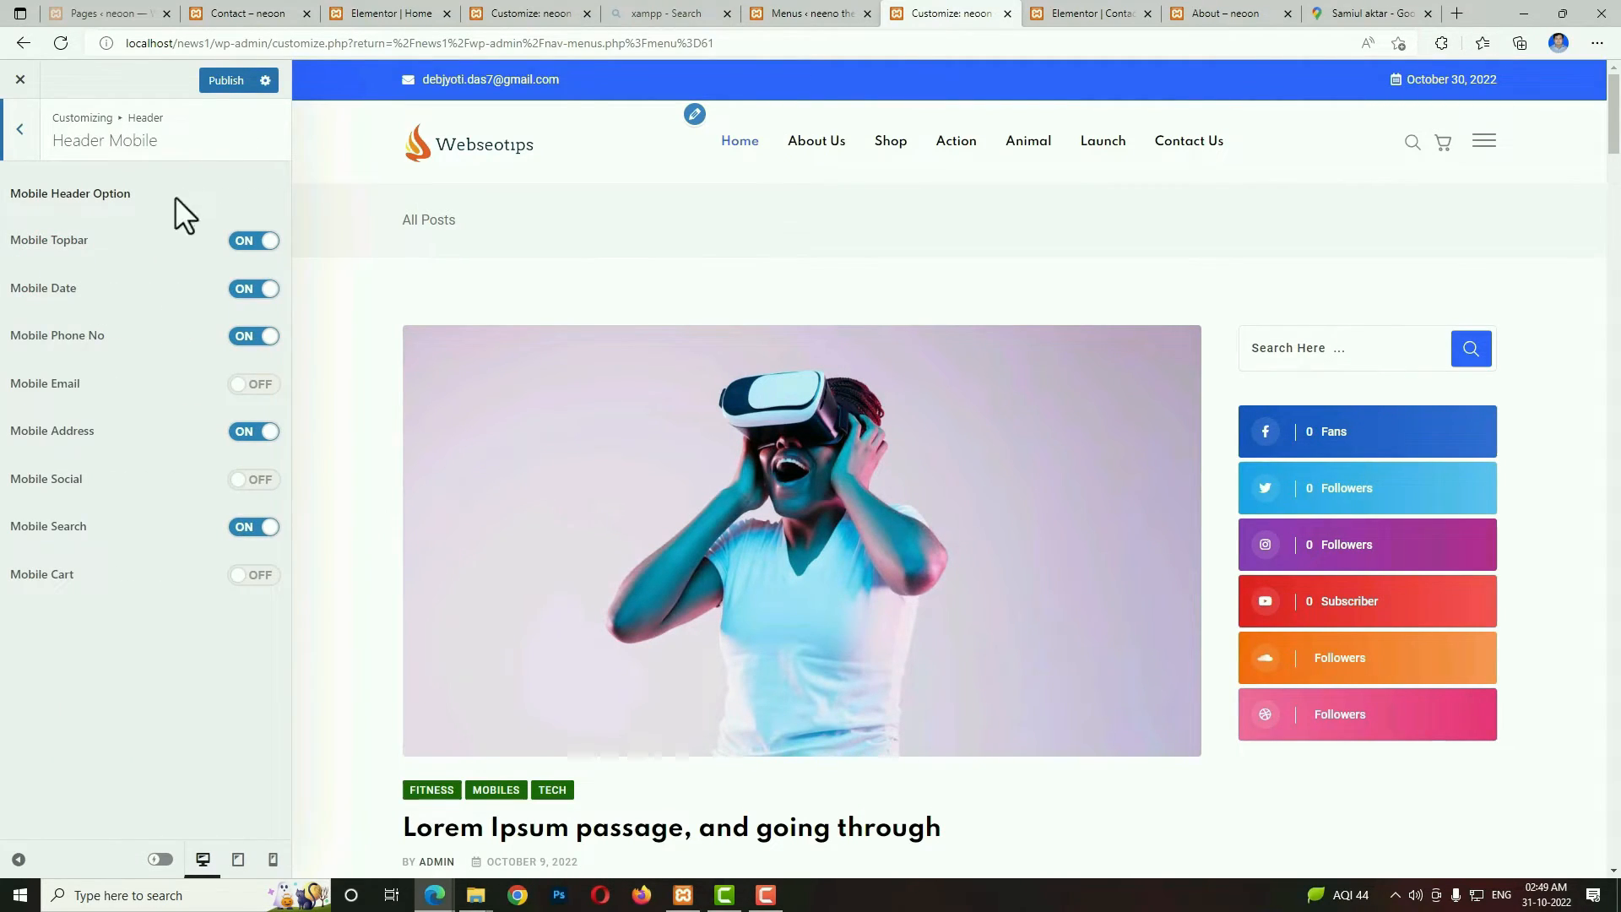
pyautogui.click(273, 860)
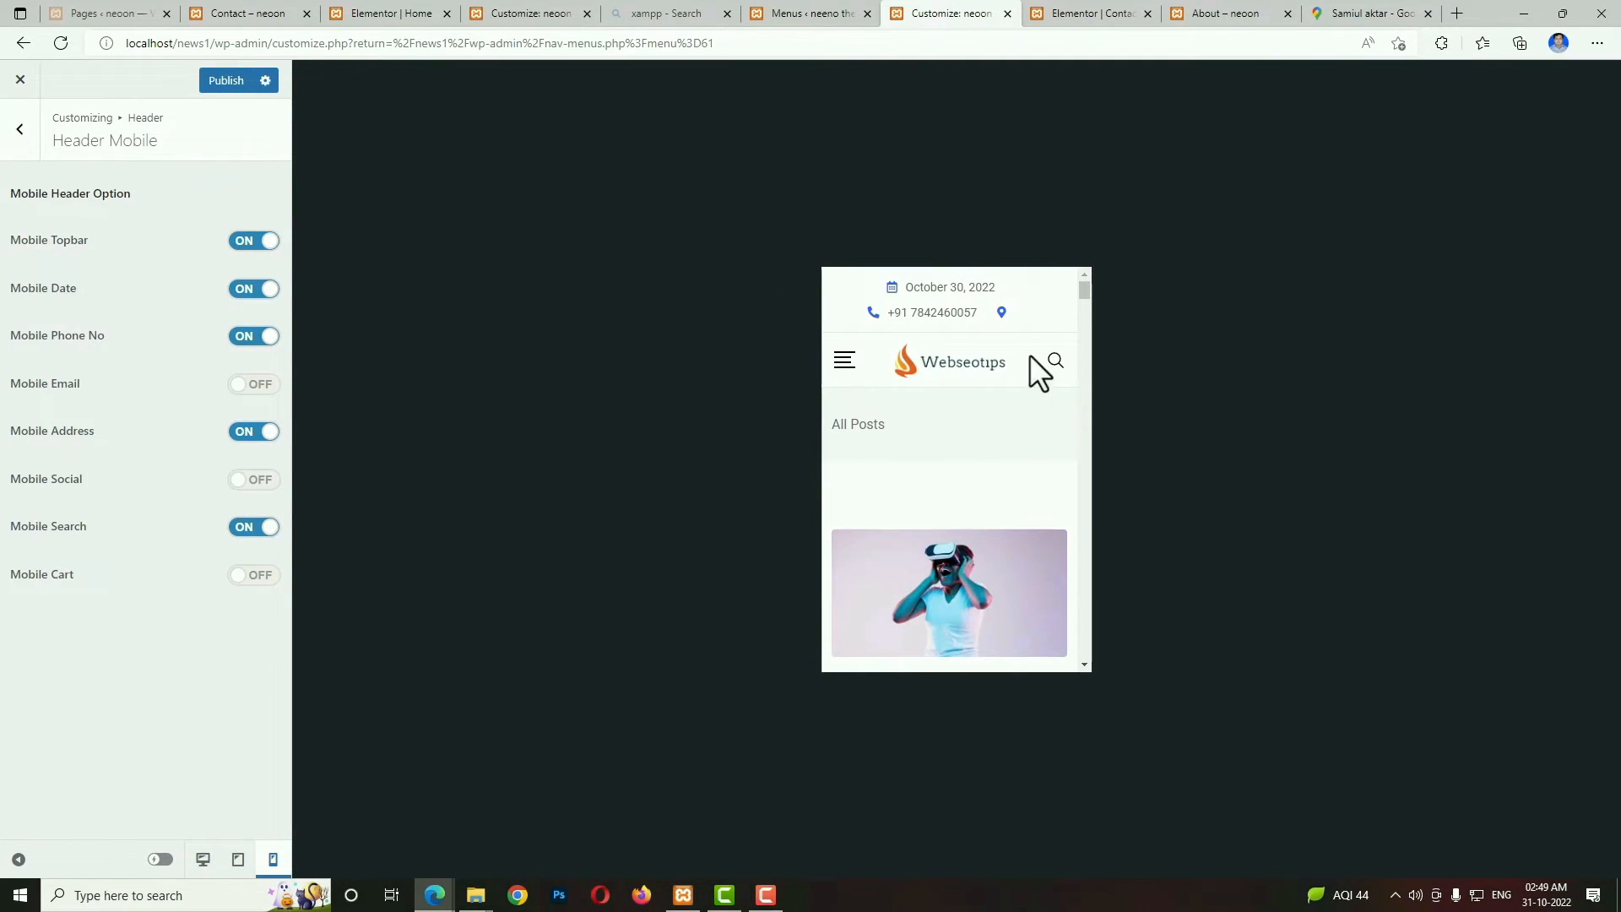
pyautogui.click(255, 242)
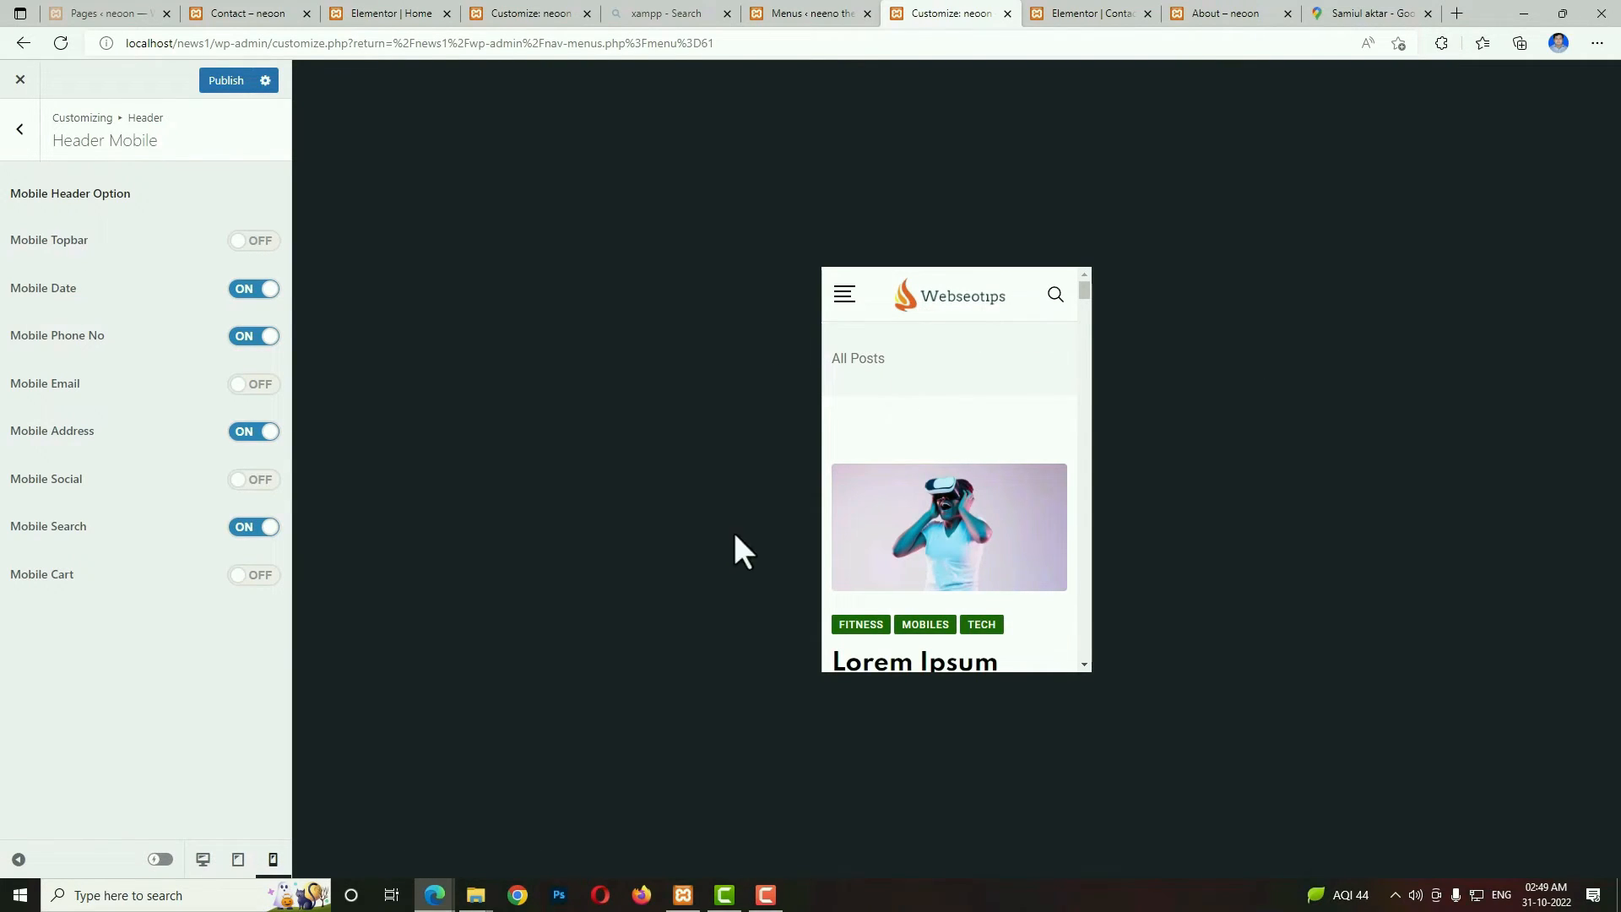
pyautogui.click(228, 85)
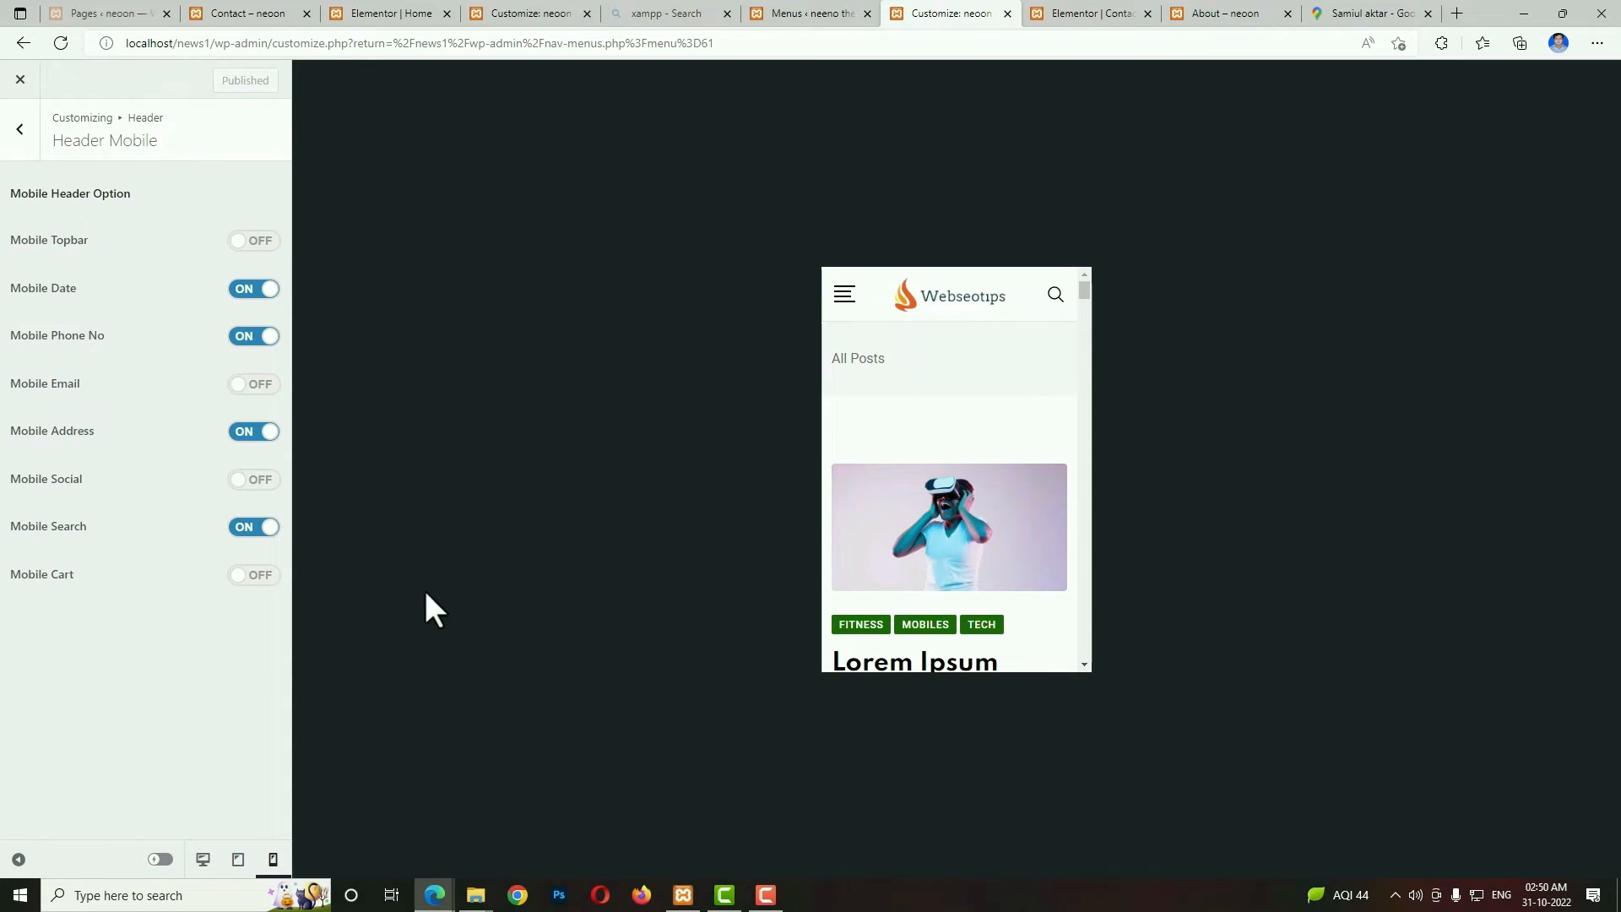
pyautogui.click(203, 859)
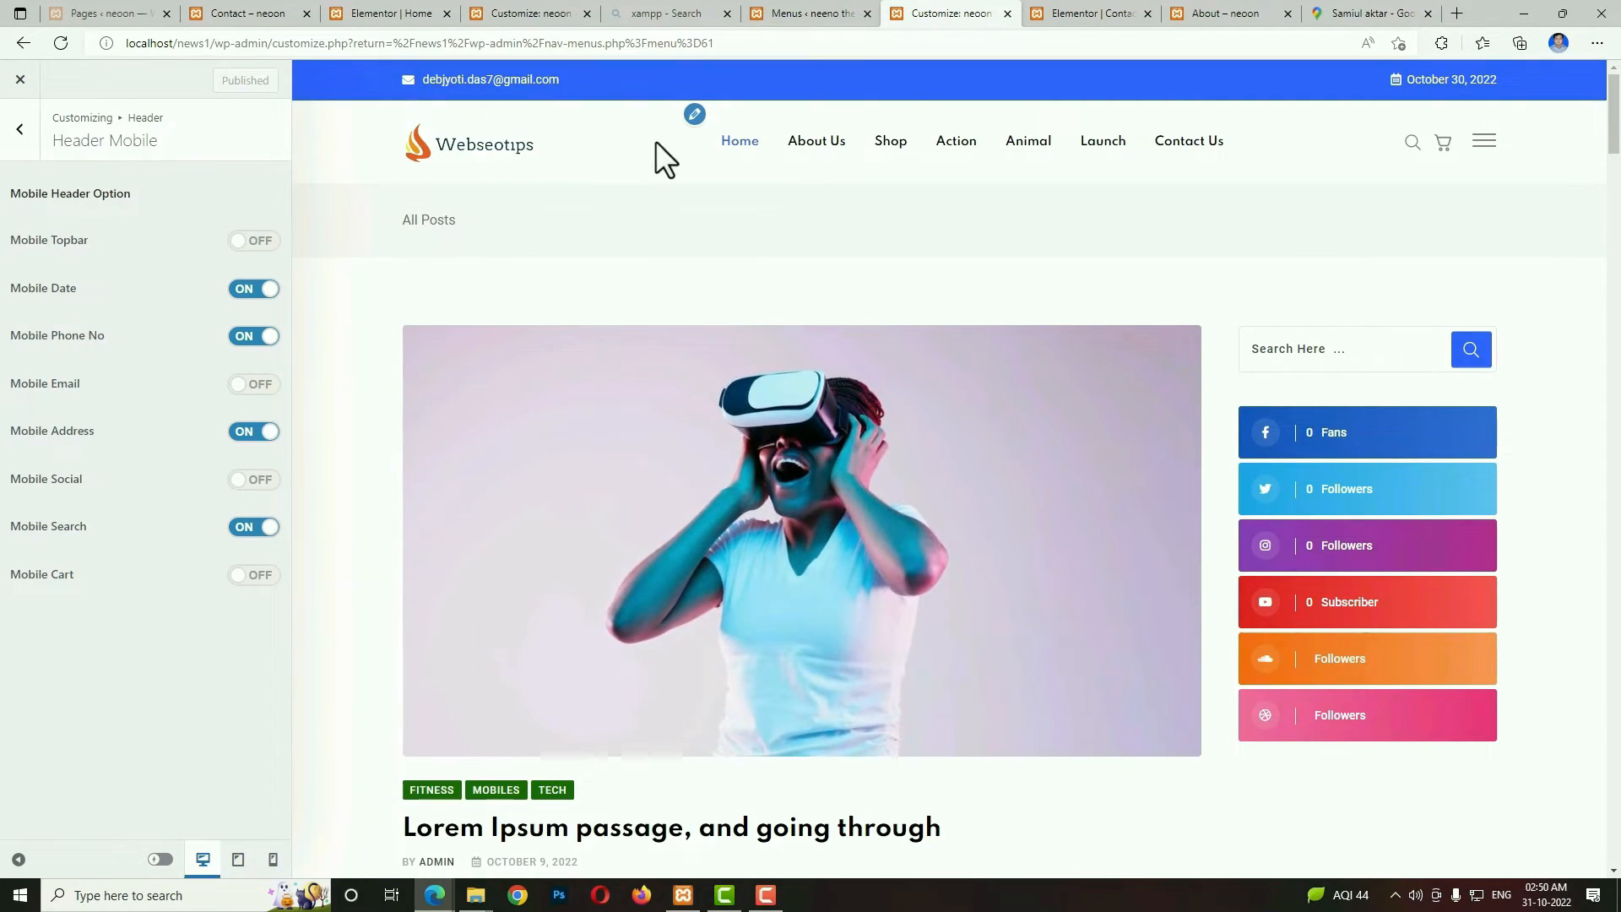
# In the Homepage Settings, display a static page with Homepage as the front page and publish the change.
pyautogui.click(22, 134)
pyautogui.click(24, 141)
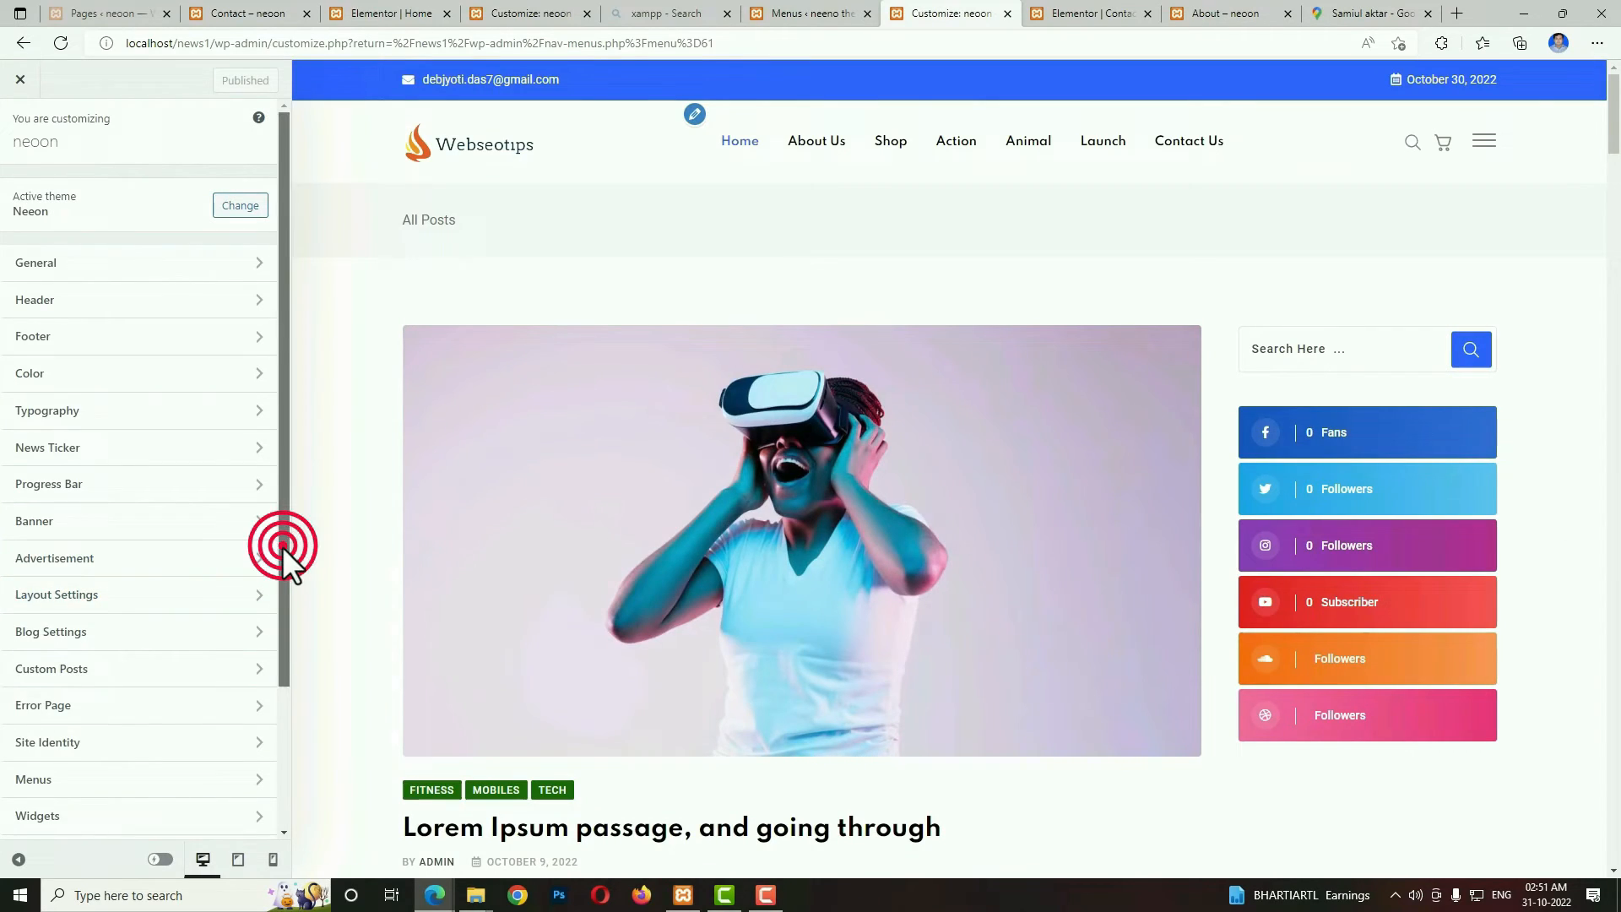
pyautogui.moveTo(282, 546); pyautogui.dragTo(210, 687)
pyautogui.click(131, 694)
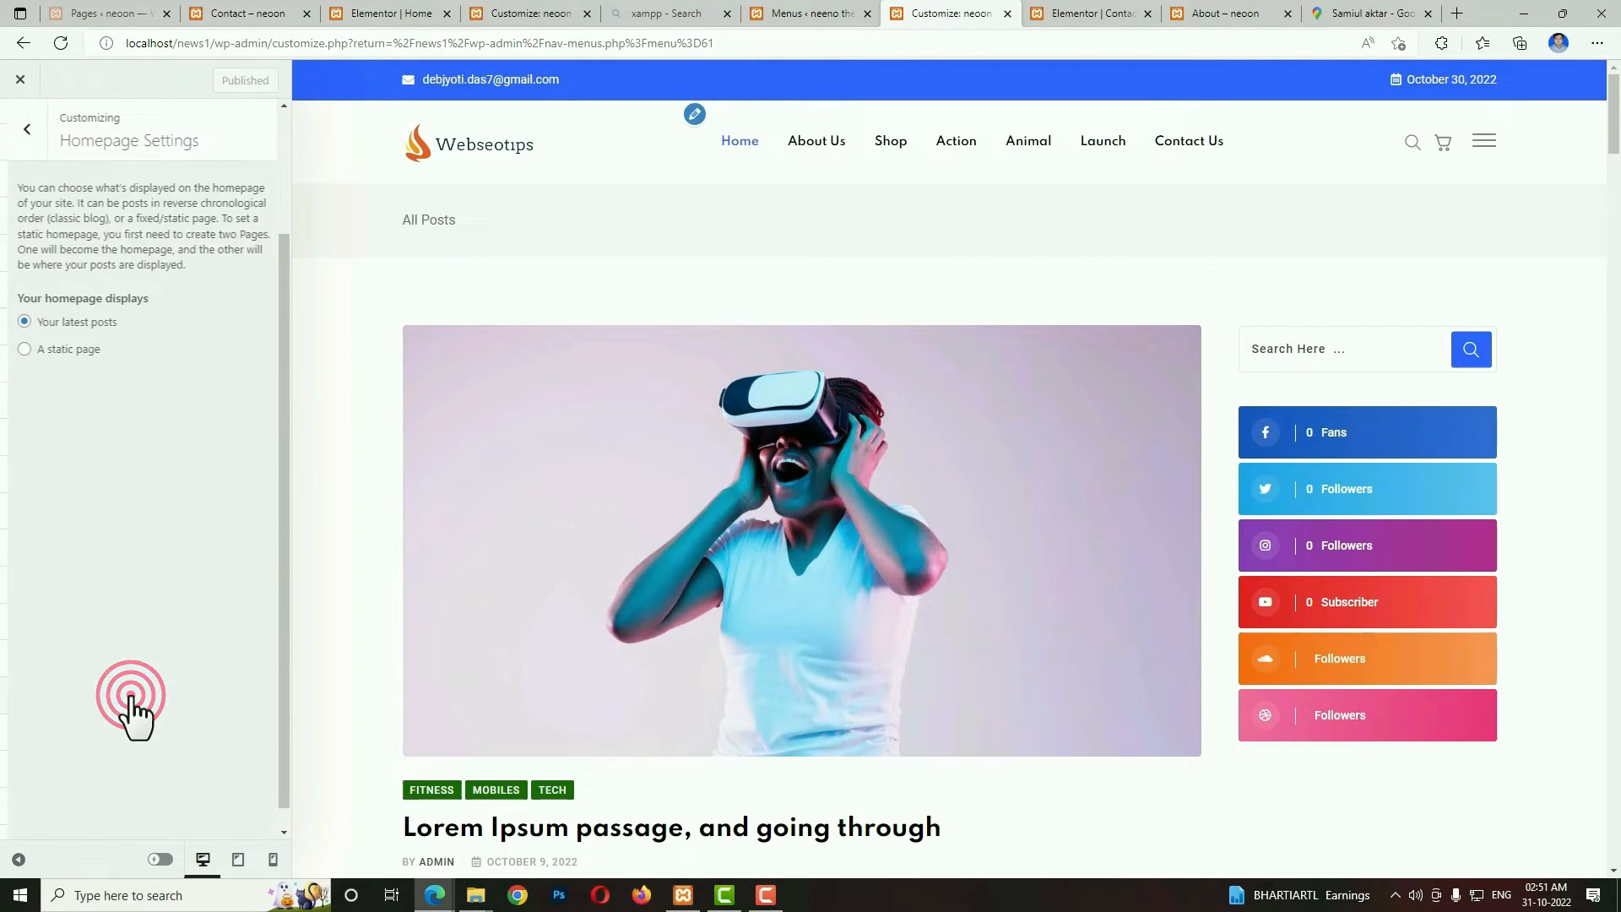
pyautogui.click(17, 348)
pyautogui.click(93, 434)
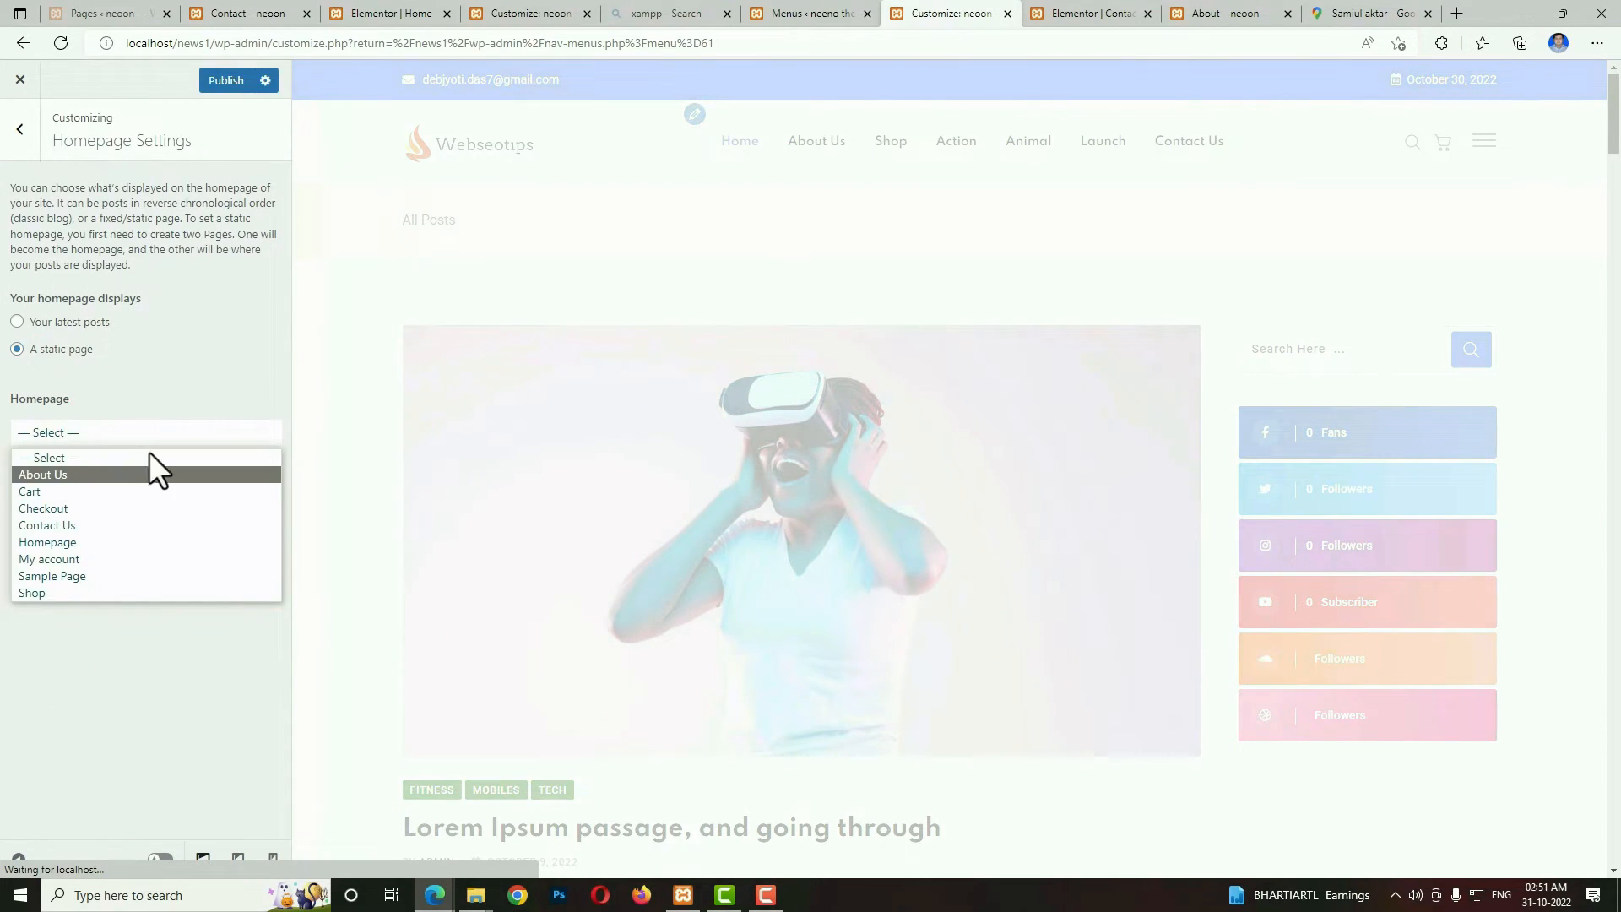
pyautogui.click(64, 543)
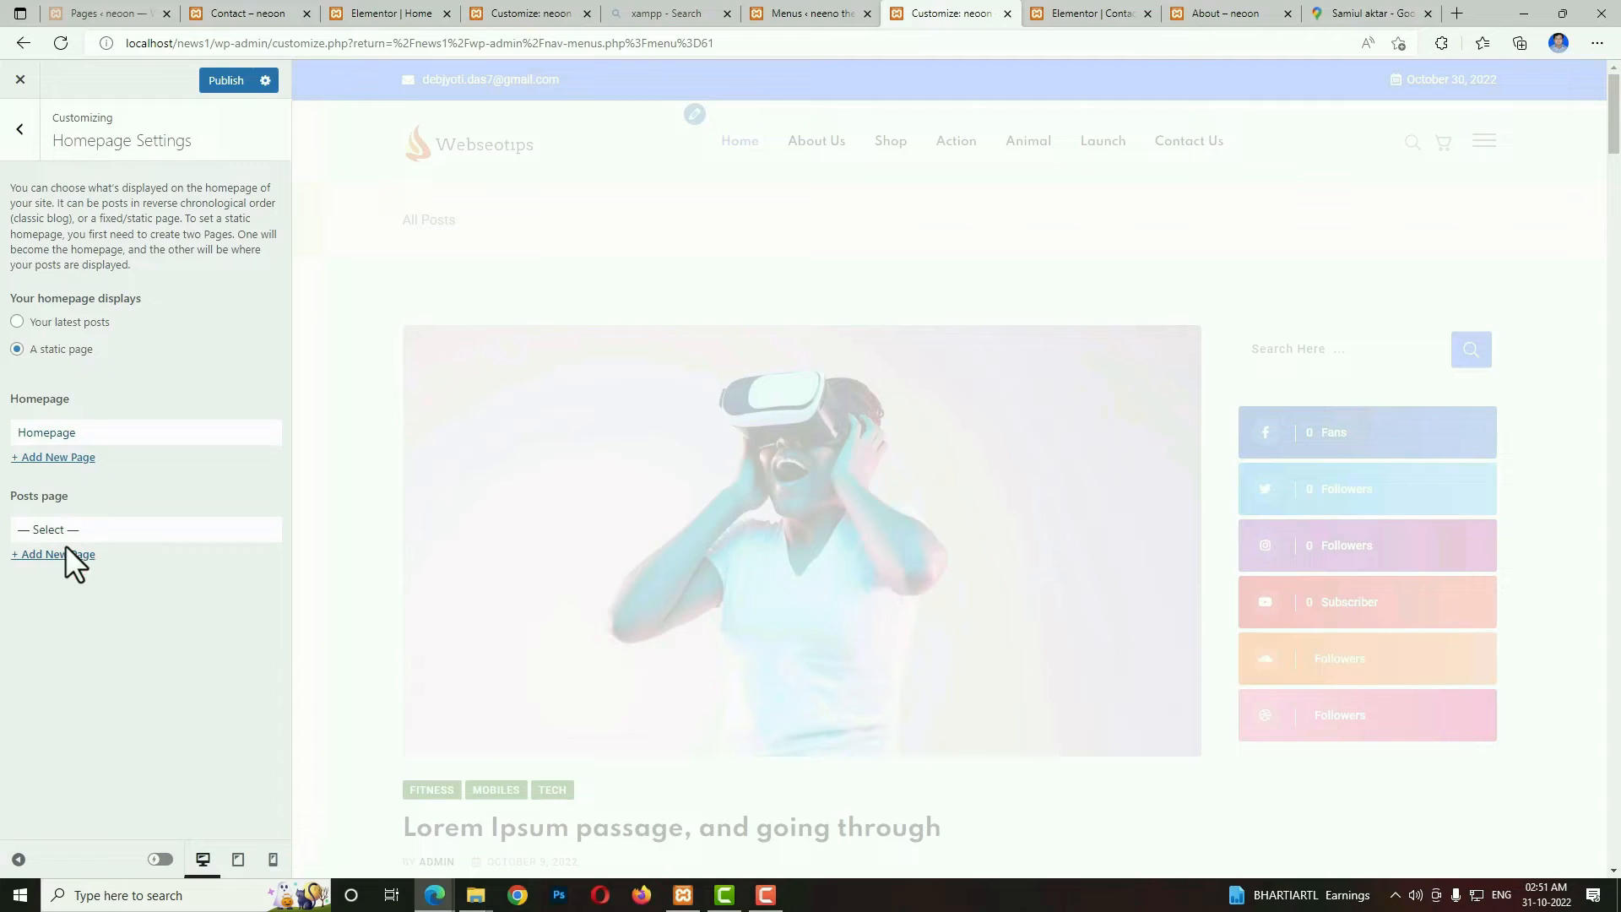
pyautogui.click(240, 81)
# In the Site Identity settings, set the orange flame image as the site icon without cropping and publish it.
pyautogui.click(19, 128)
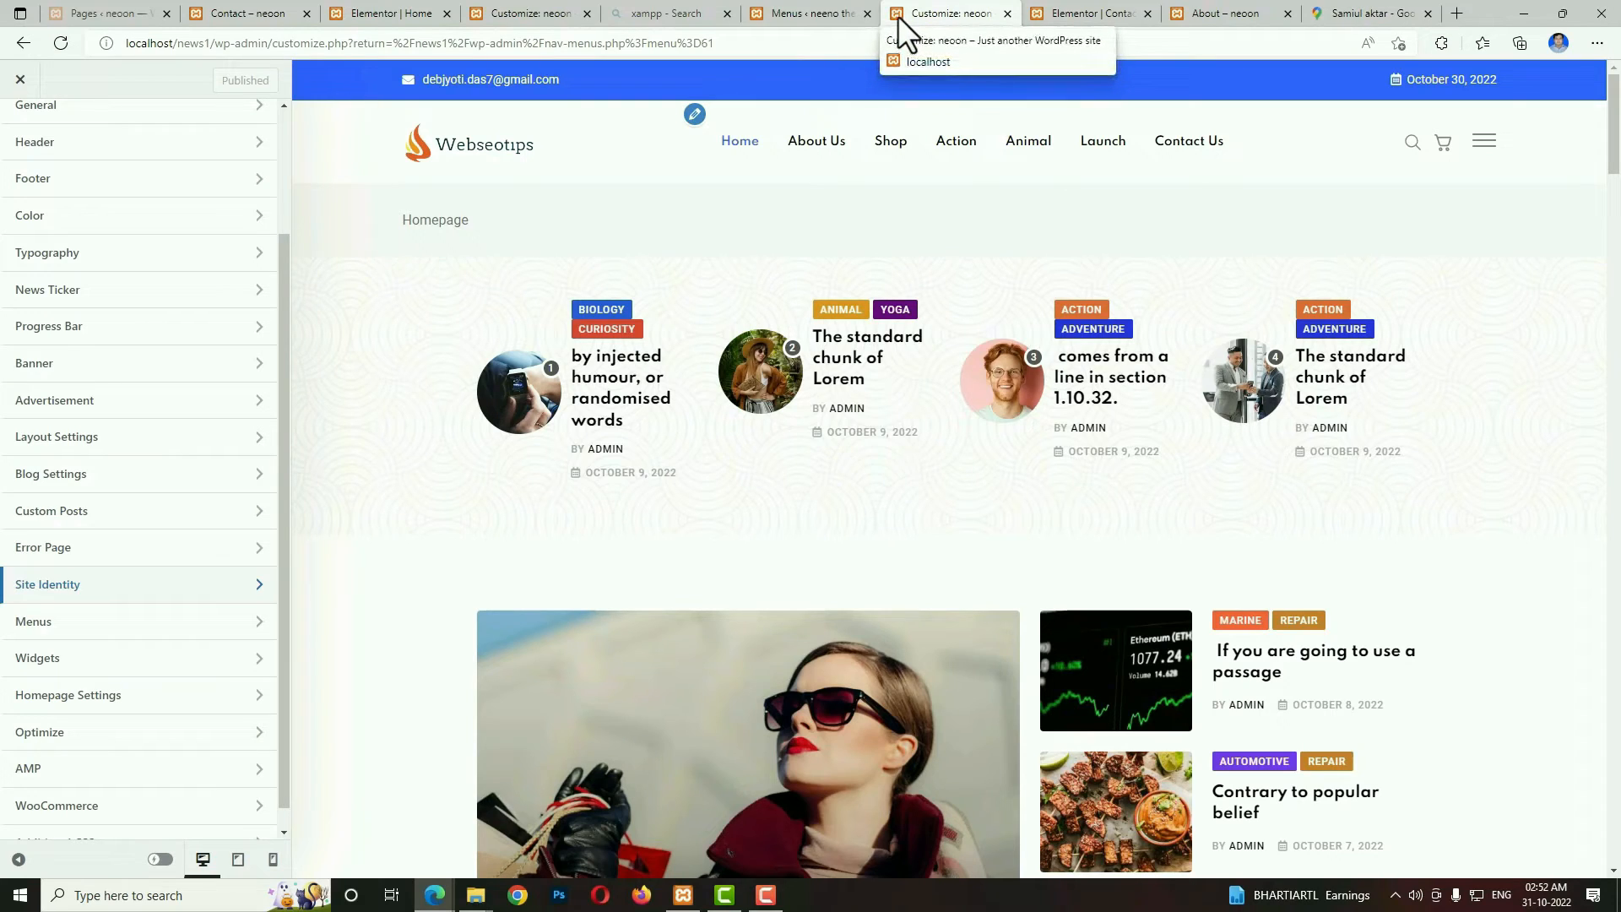
pyautogui.click(135, 582)
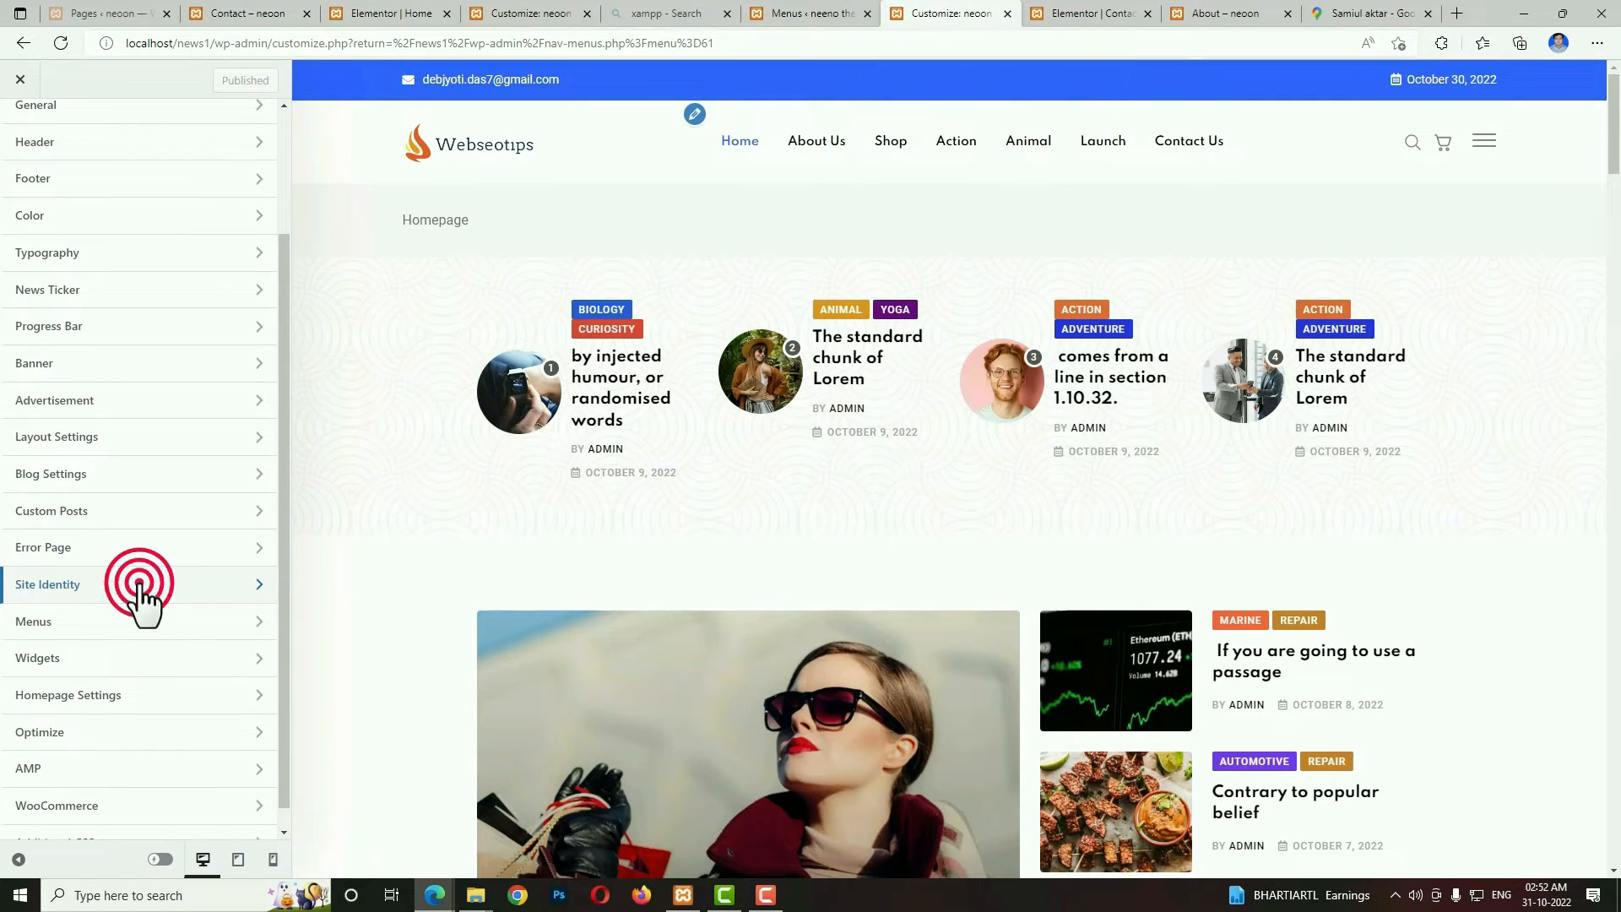
pyautogui.click(150, 466)
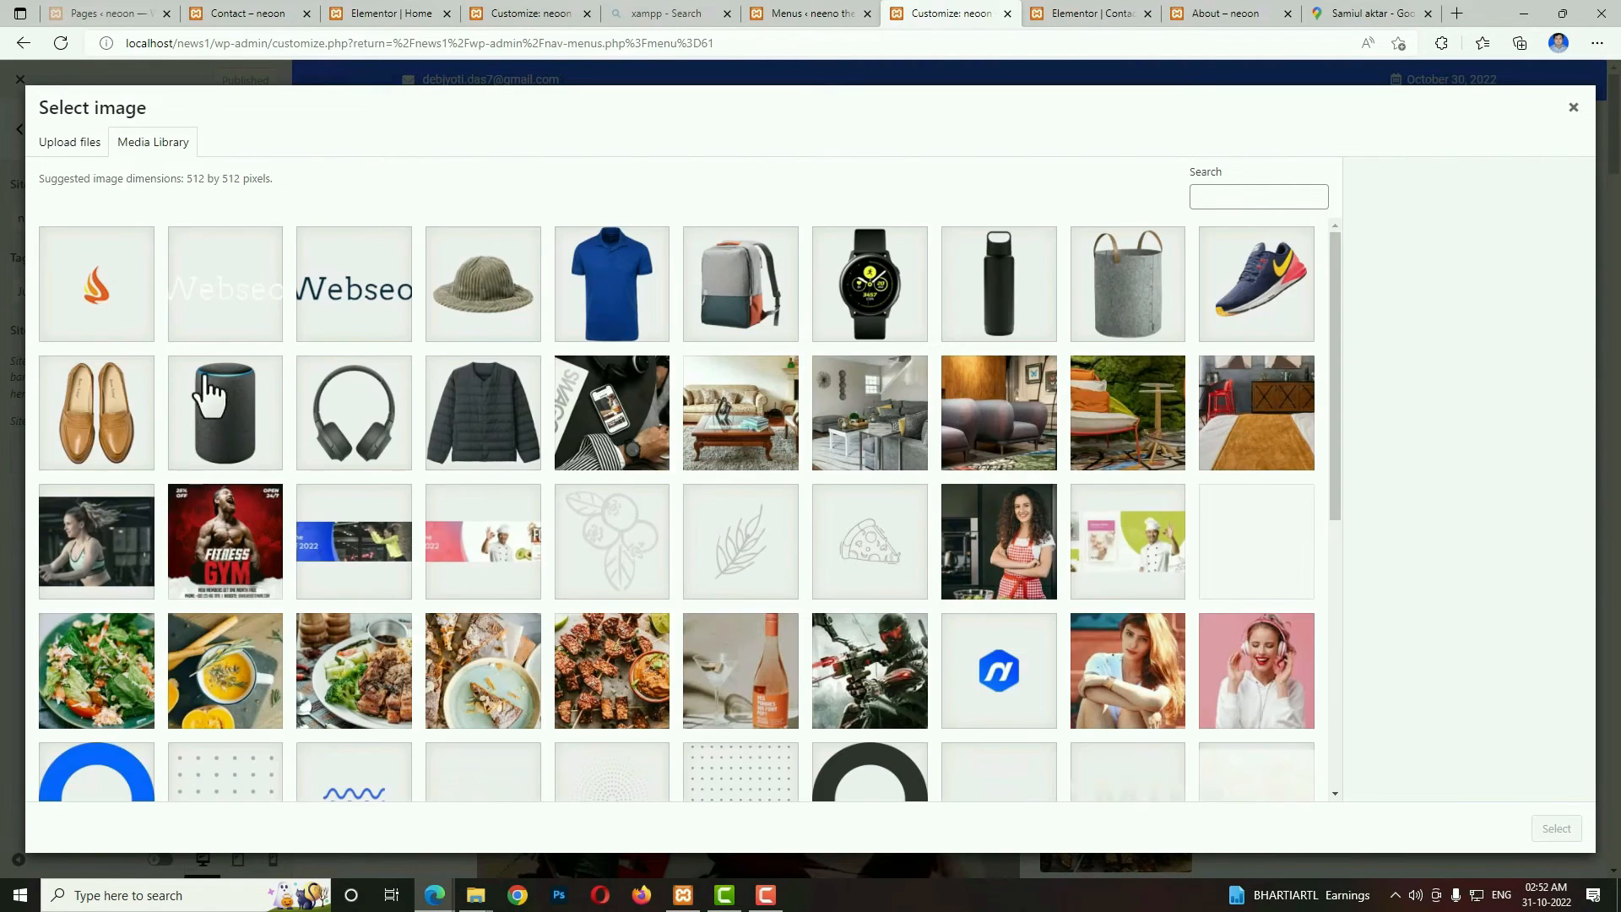
pyautogui.click(100, 299)
pyautogui.click(1556, 829)
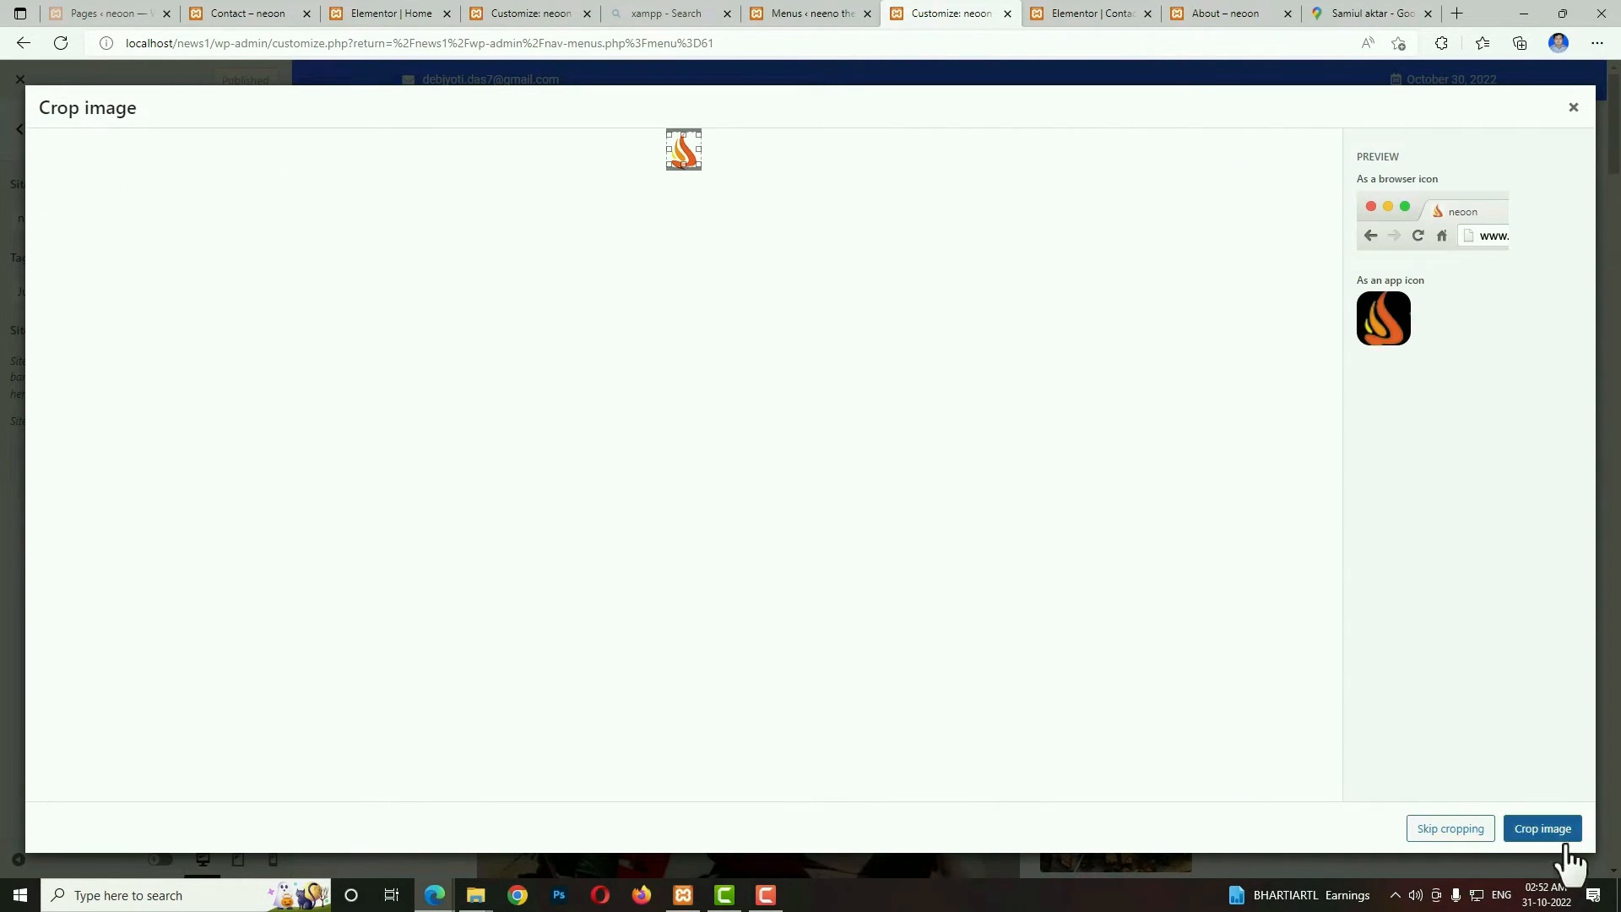
pyautogui.click(1466, 832)
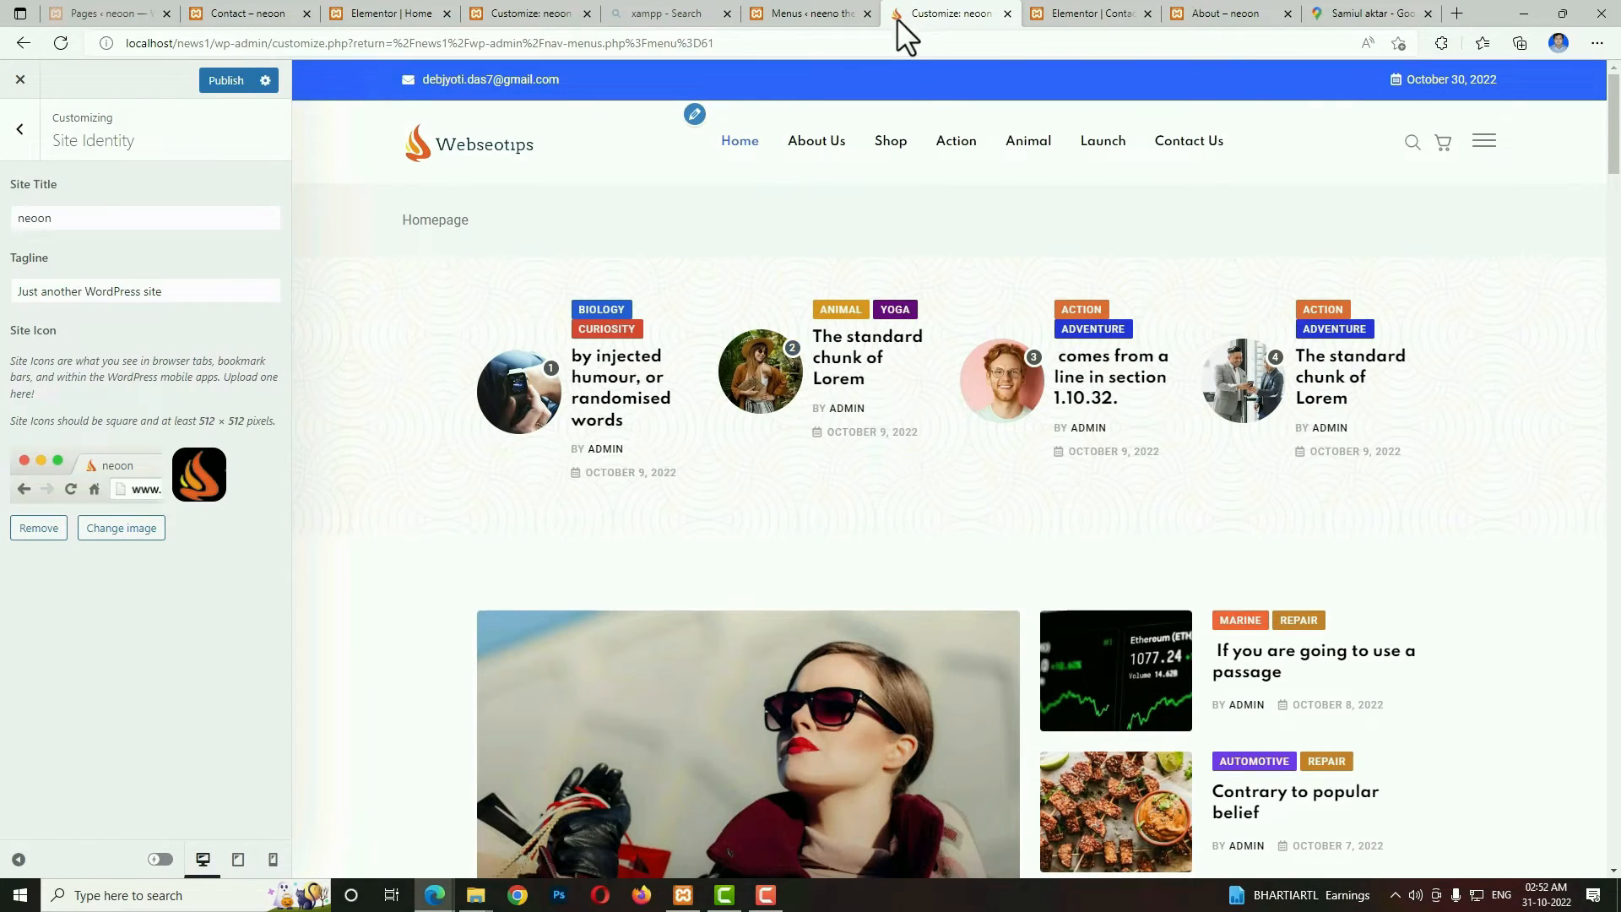
pyautogui.click(233, 80)
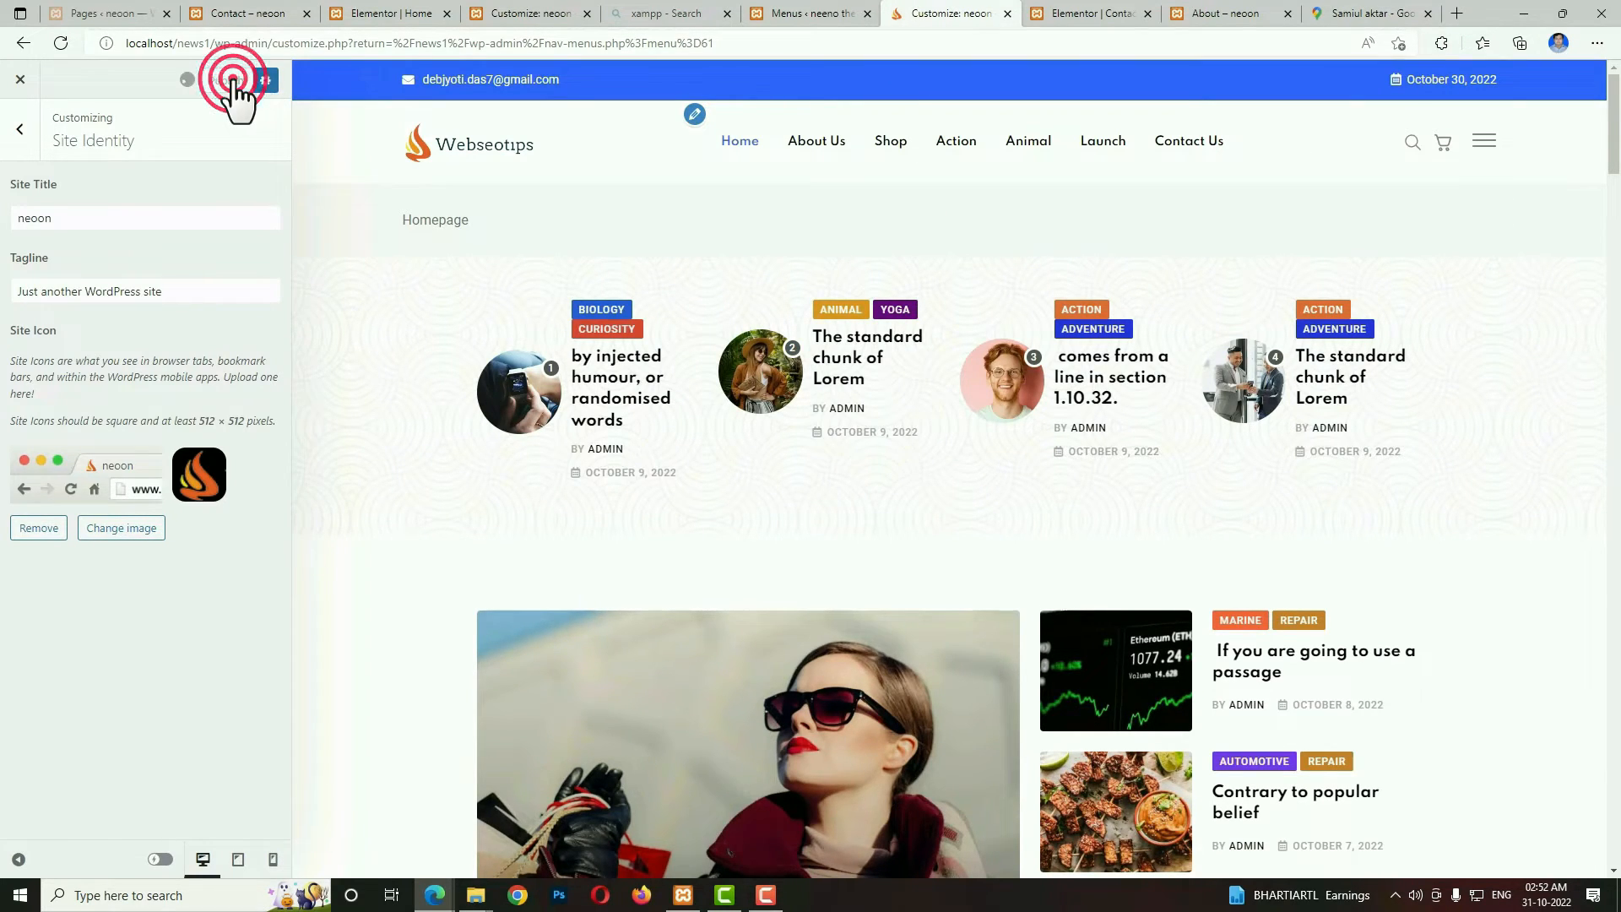
pyautogui.doubleClick(85, 218)
pyautogui.click(20, 128)
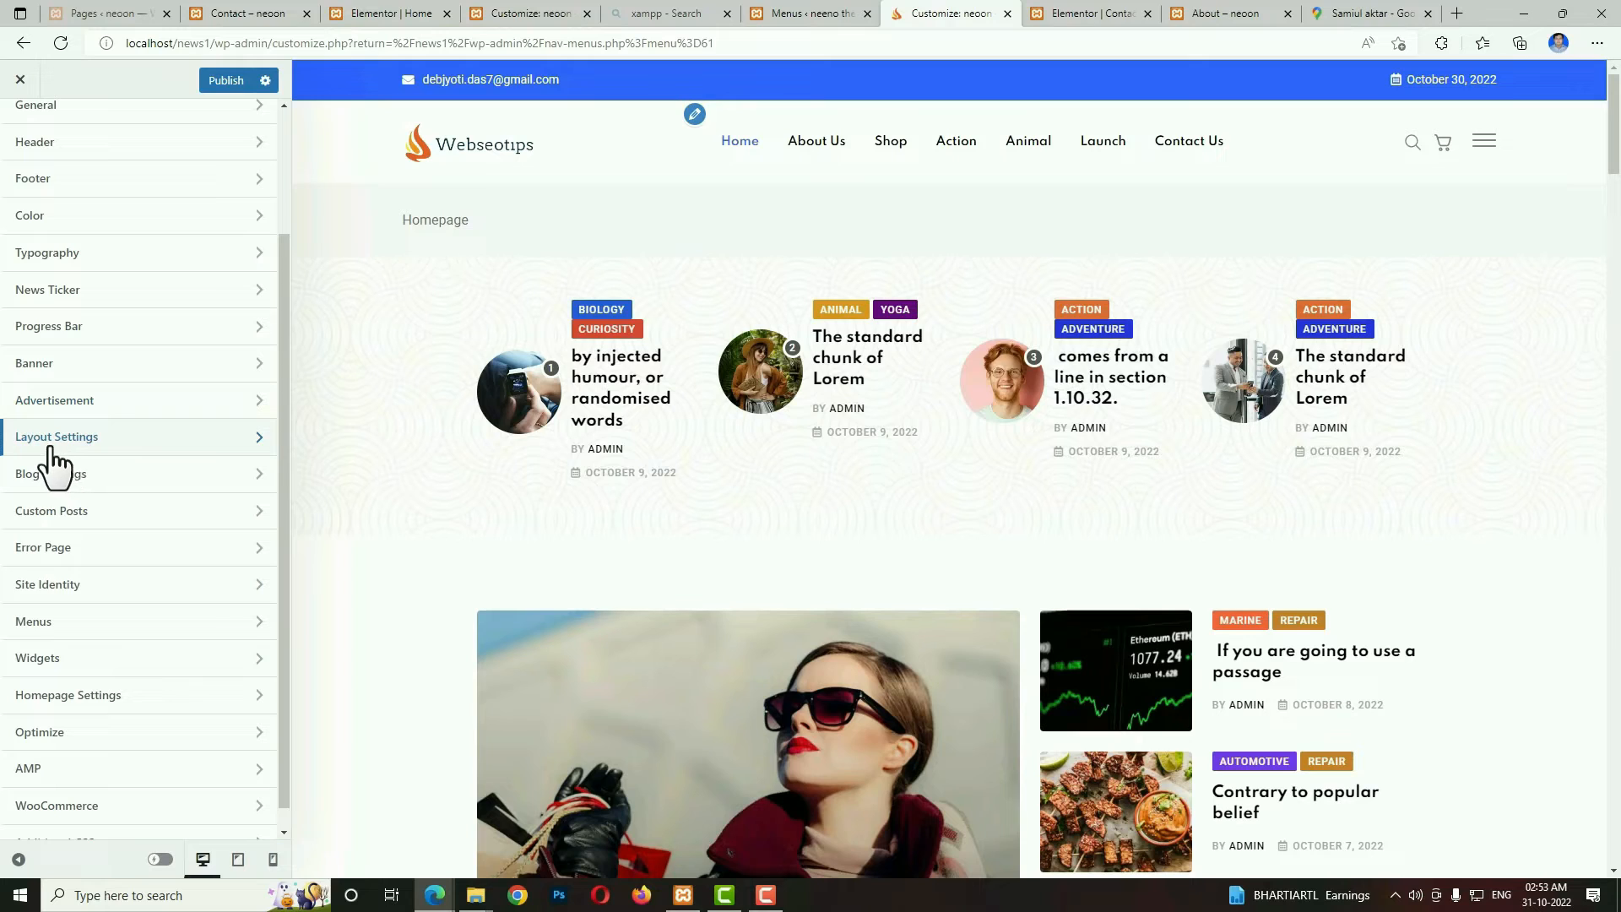
# Turn off the page banner in the Pages Layout settings and publish the change.
pyautogui.click(98, 439)
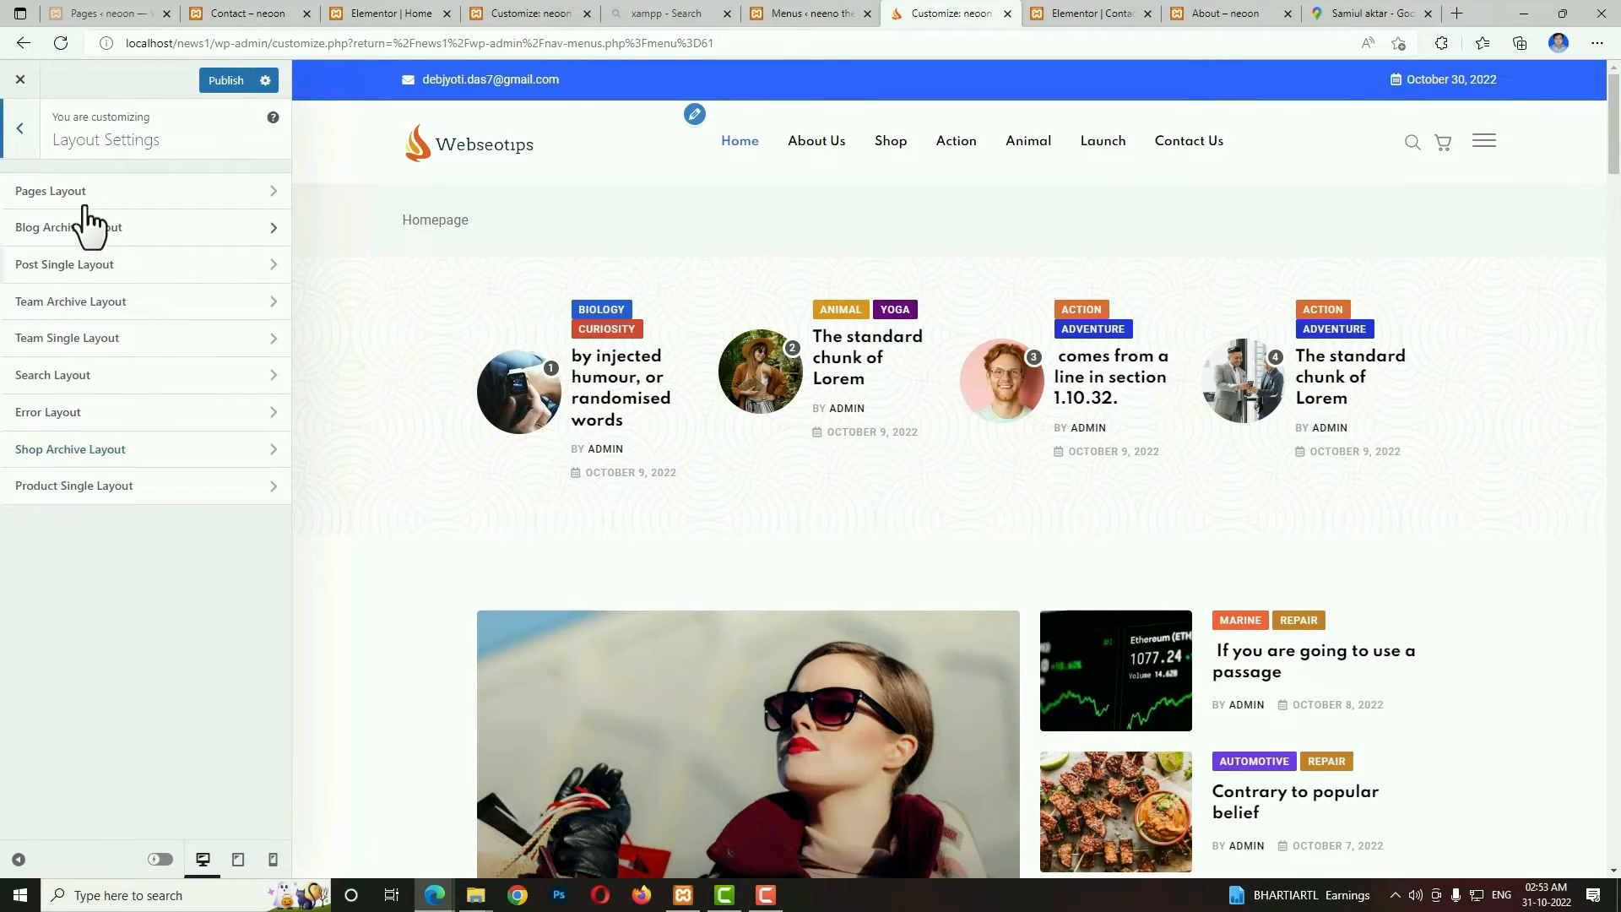
pyautogui.click(84, 205)
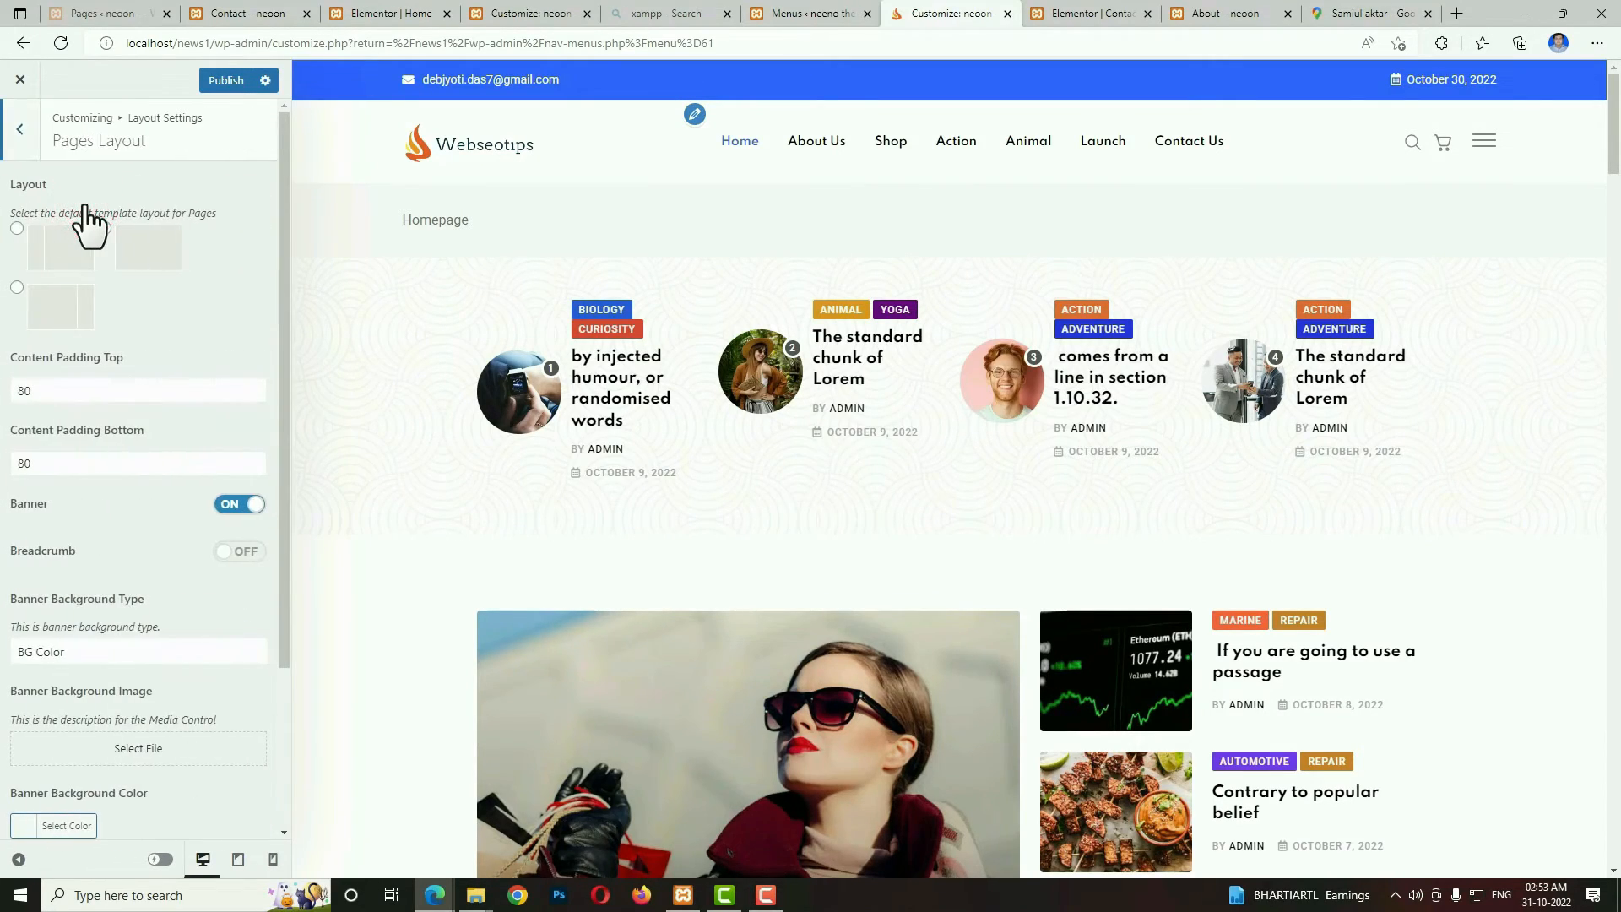
pyautogui.click(237, 510)
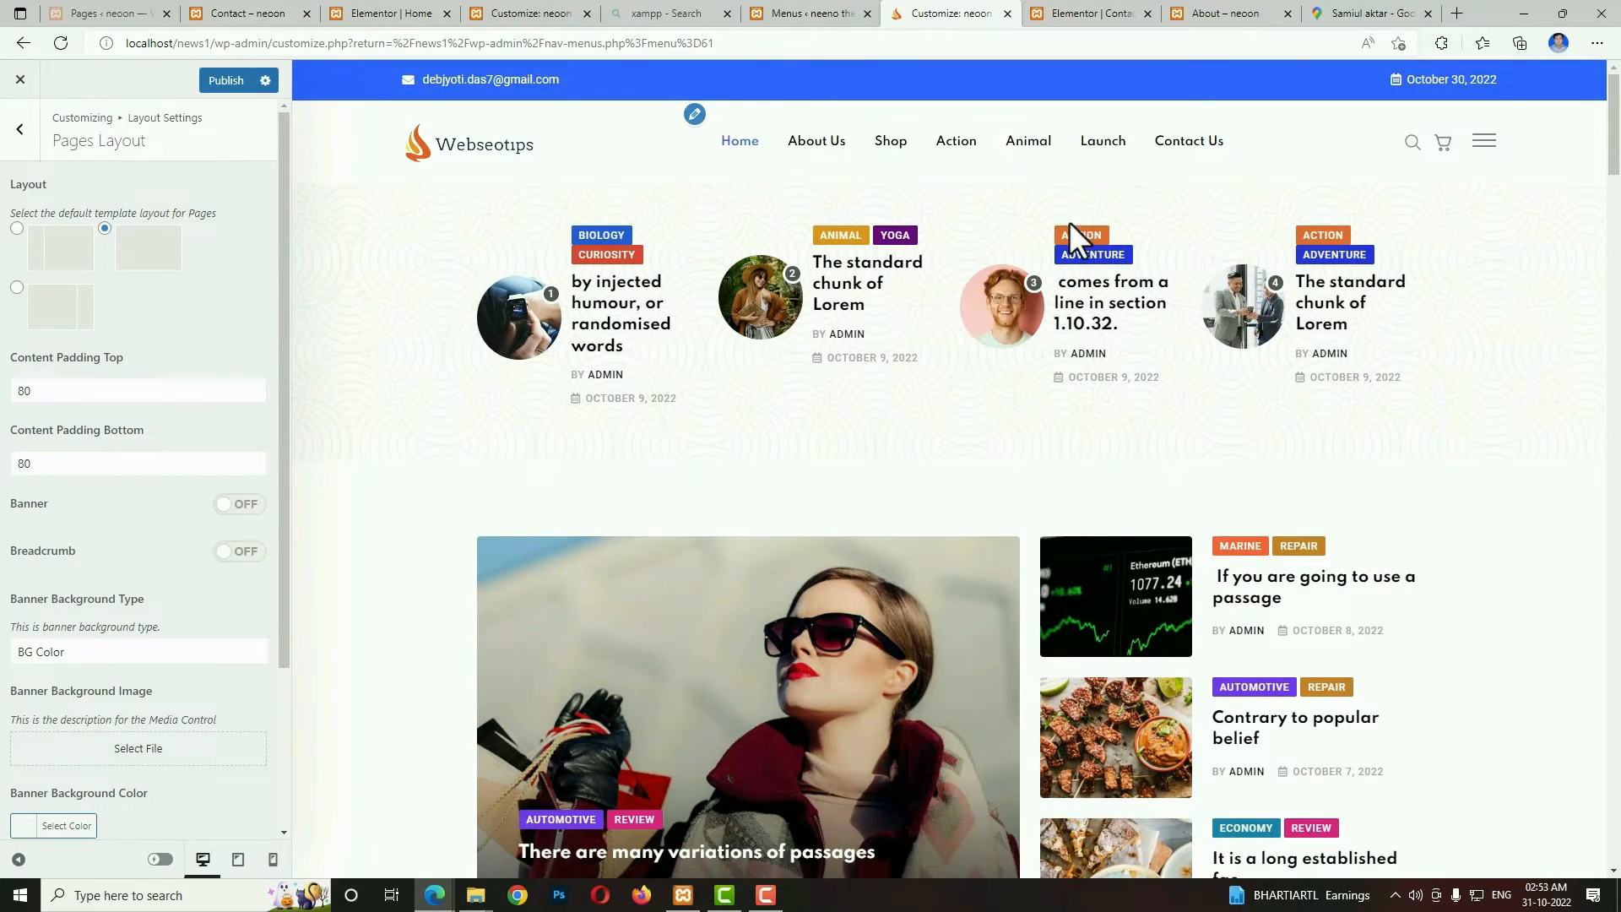
pyautogui.scroll(-3, 199, 755)
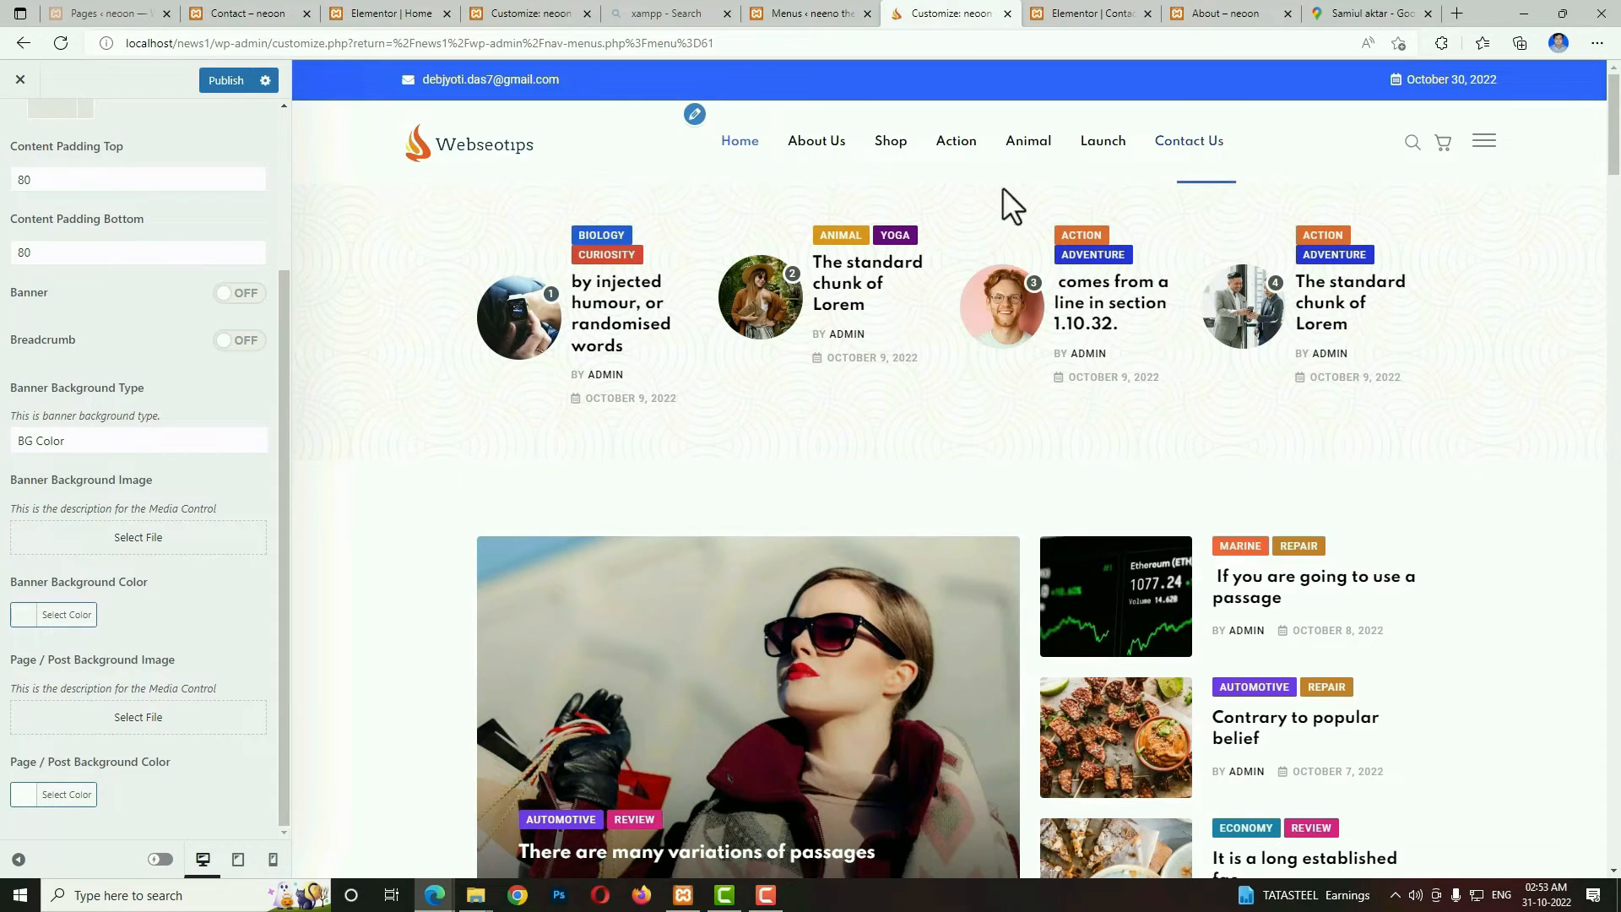
pyautogui.click(225, 82)
pyautogui.scroll(3, 267, 319)
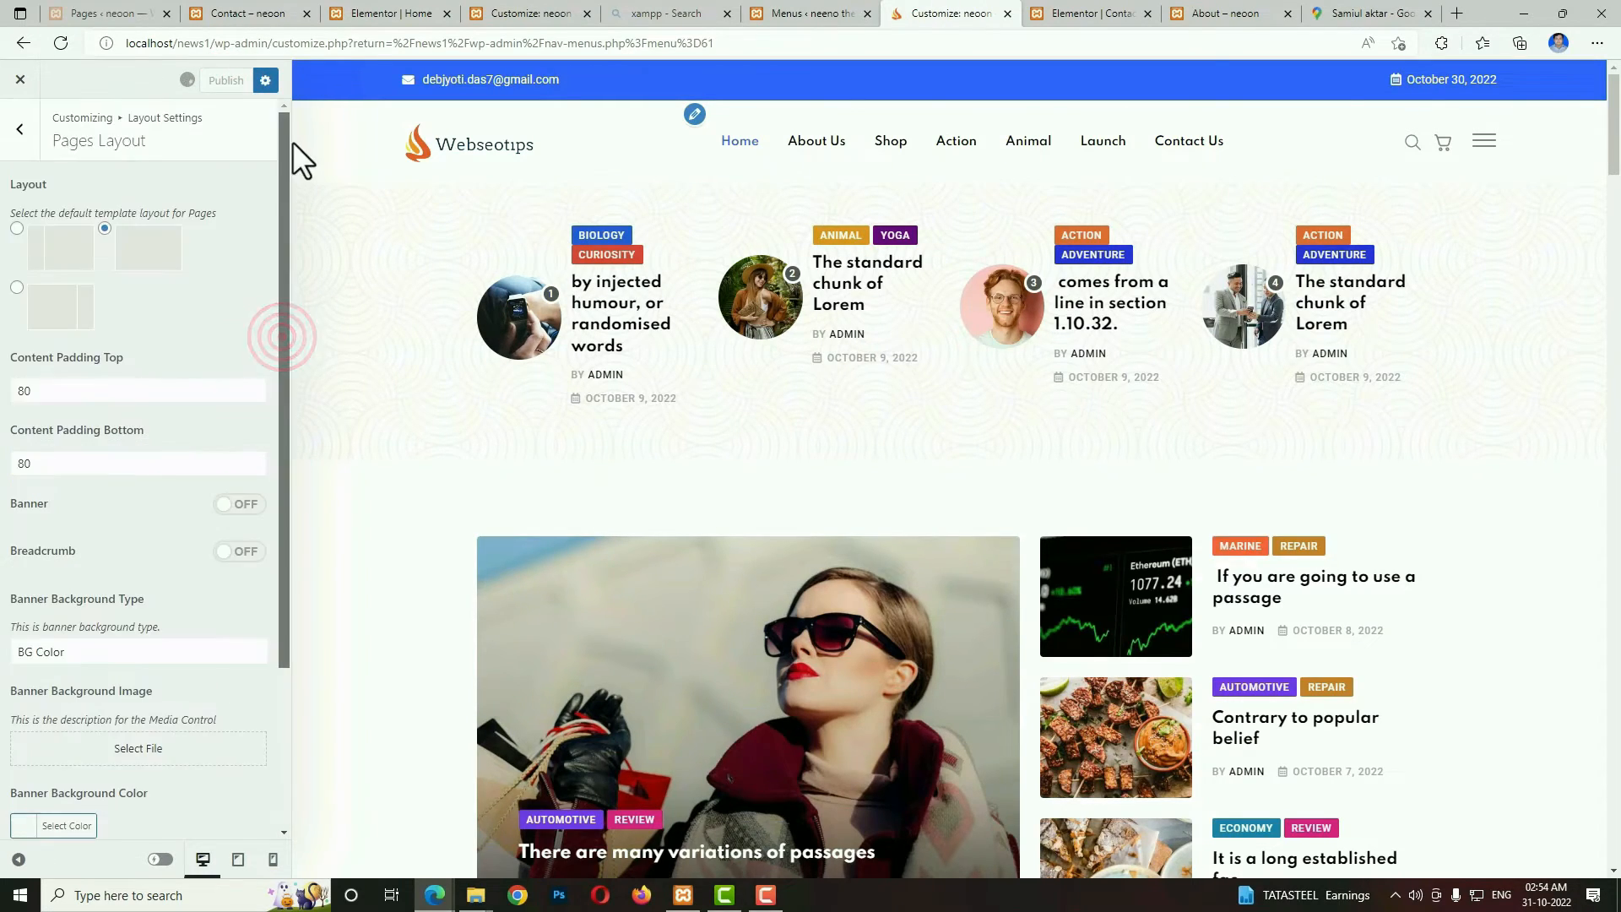
pyautogui.click(14, 157)
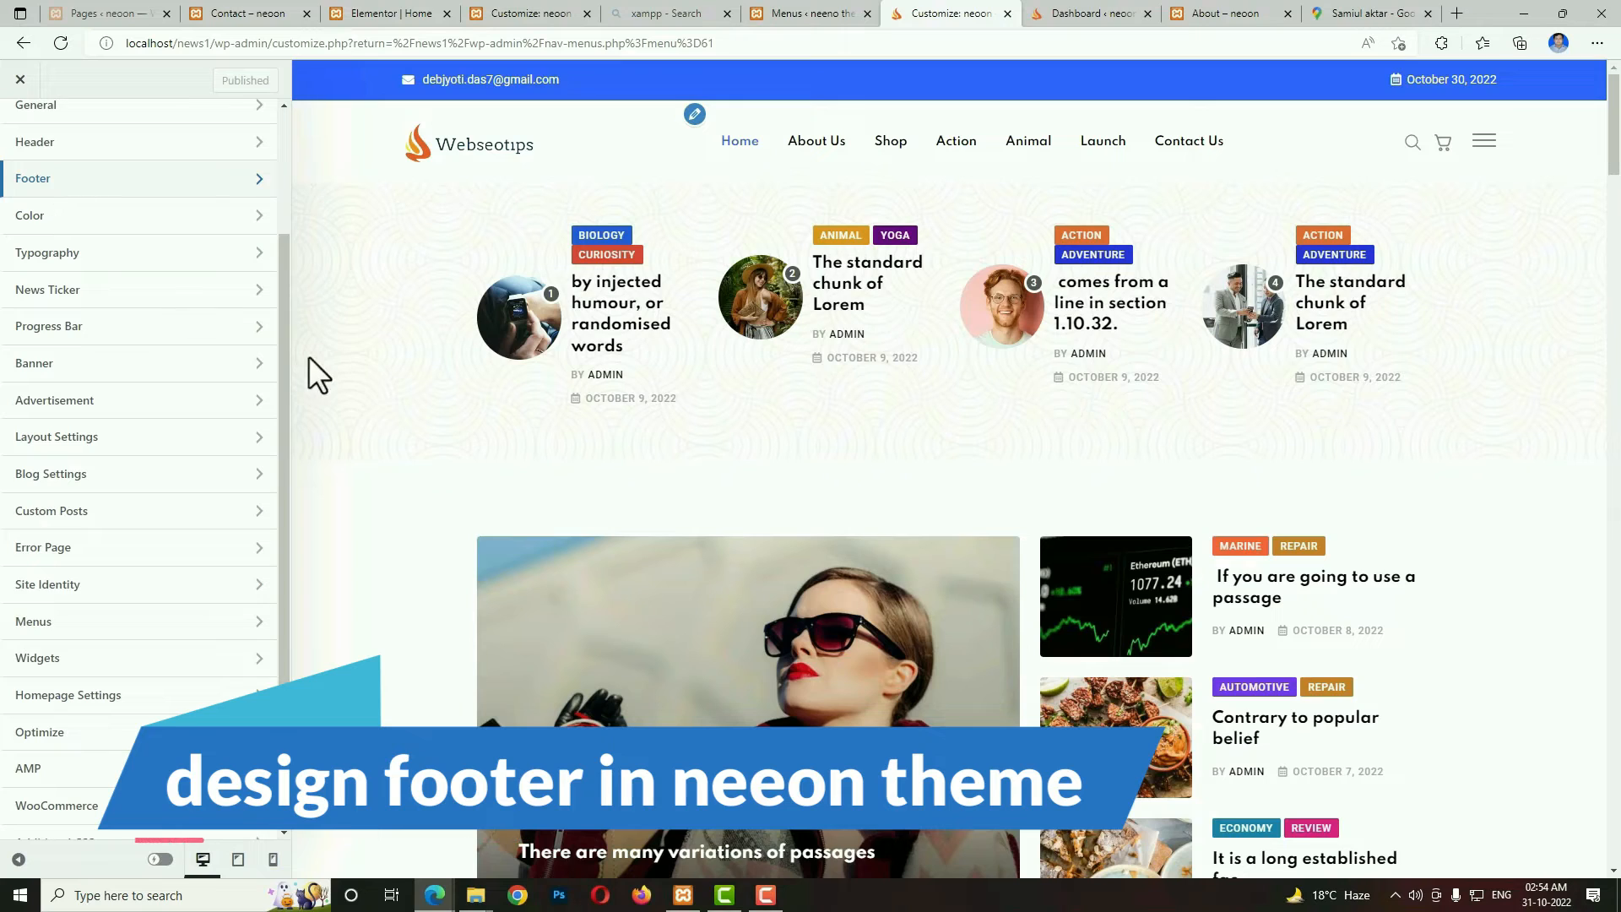
# Check which footer layout is selected in the customizer's Footer settings, and open the Widgets page in the WordPress dashboard.
pyautogui.moveTo(280, 337); pyautogui.dragTo(278, 215)
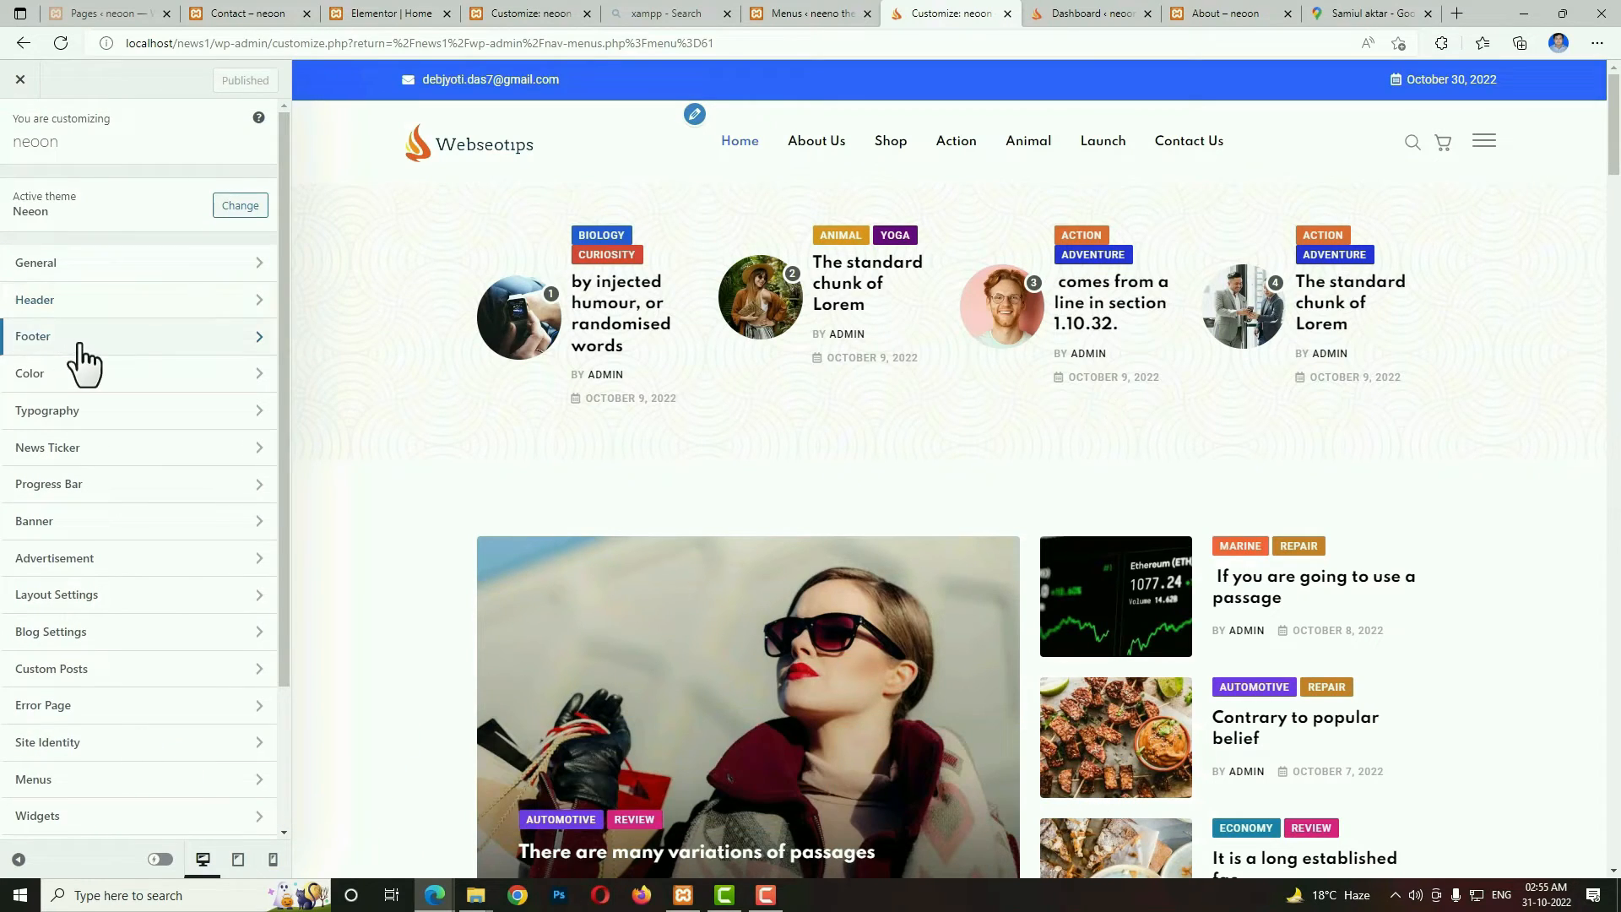
pyautogui.click(77, 338)
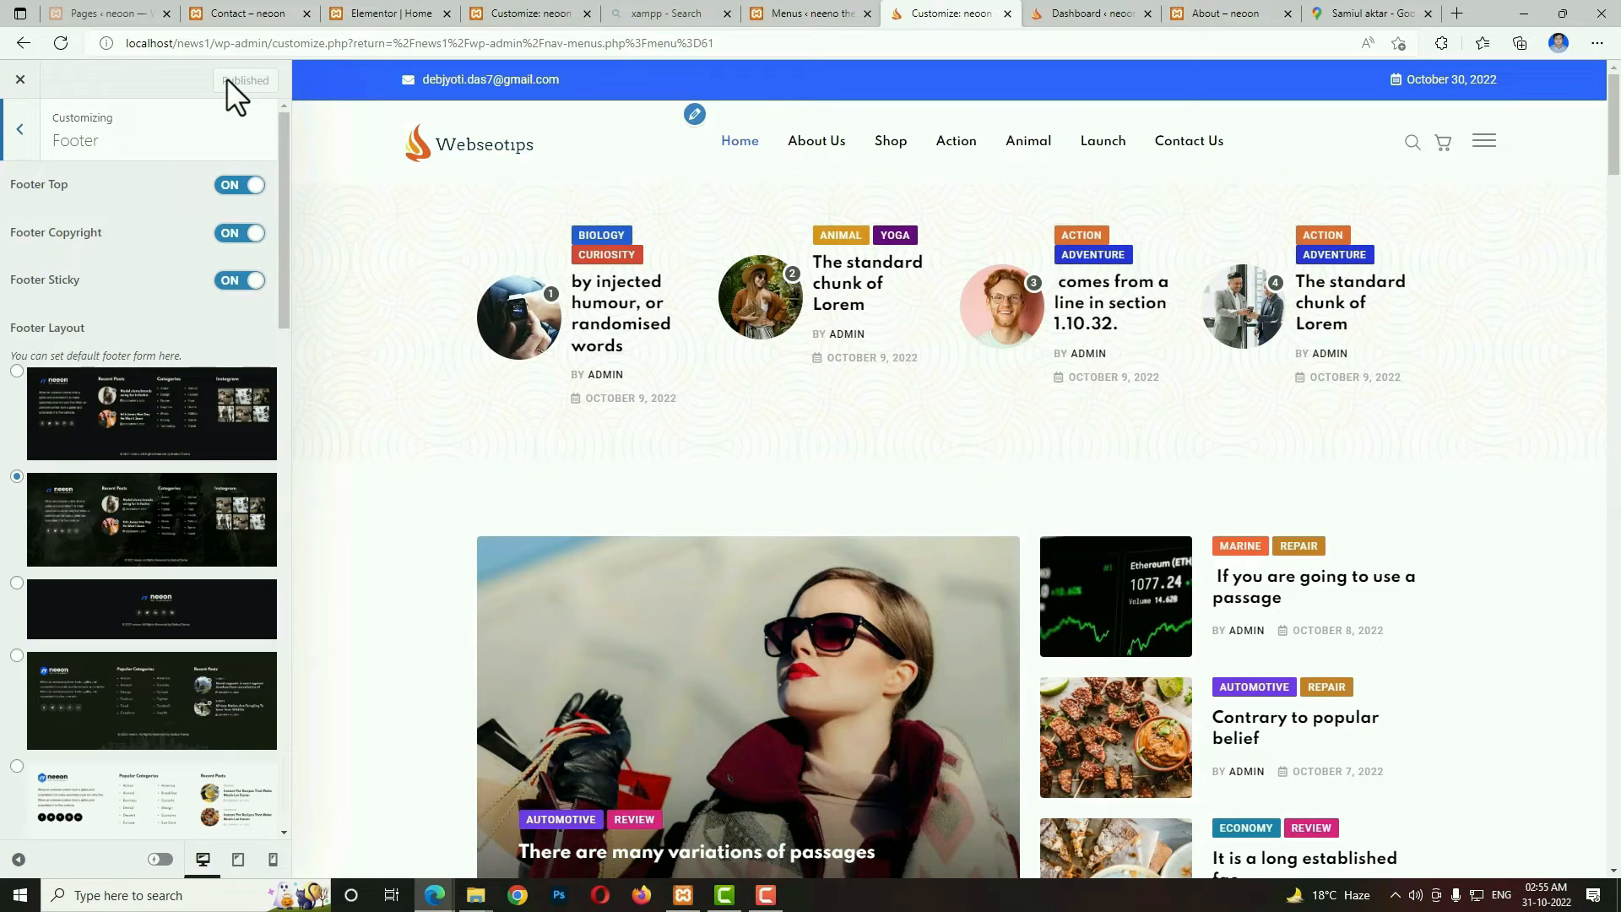
pyautogui.hotkey('ctrl', 'Tab')
pyautogui.moveTo(48, 644)
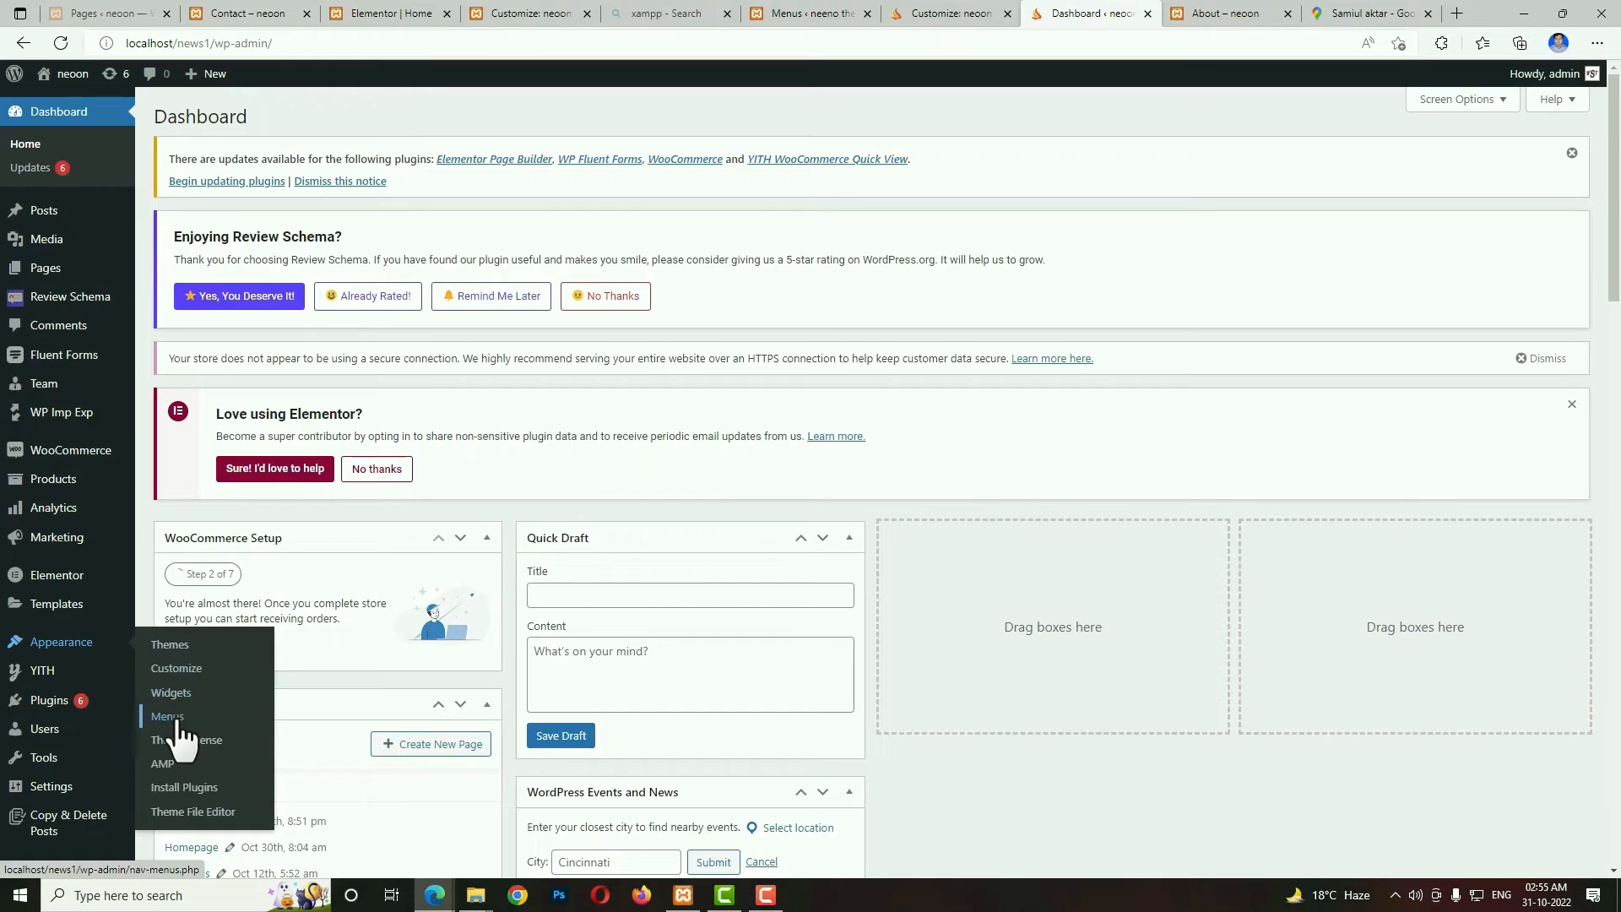
pyautogui.click(171, 692)
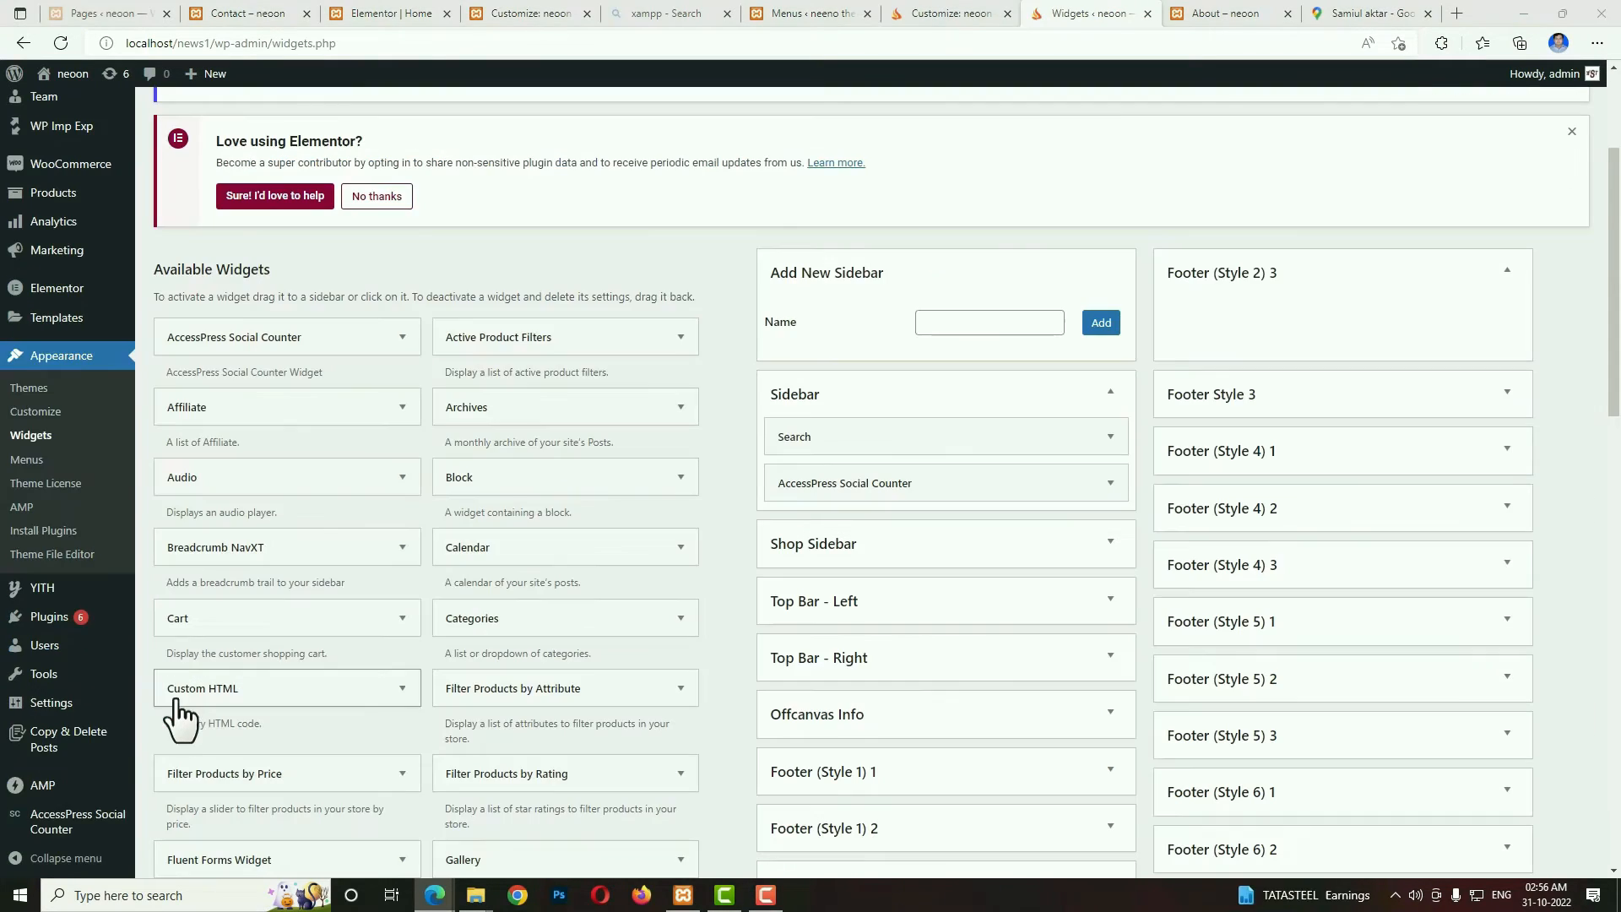
# Add an Image widget to the Footer (Style 2) 1 area and insert the white logo image logo-light-1.png.
pyautogui.moveTo(1613, 337); pyautogui.dragTo(1613, 499)
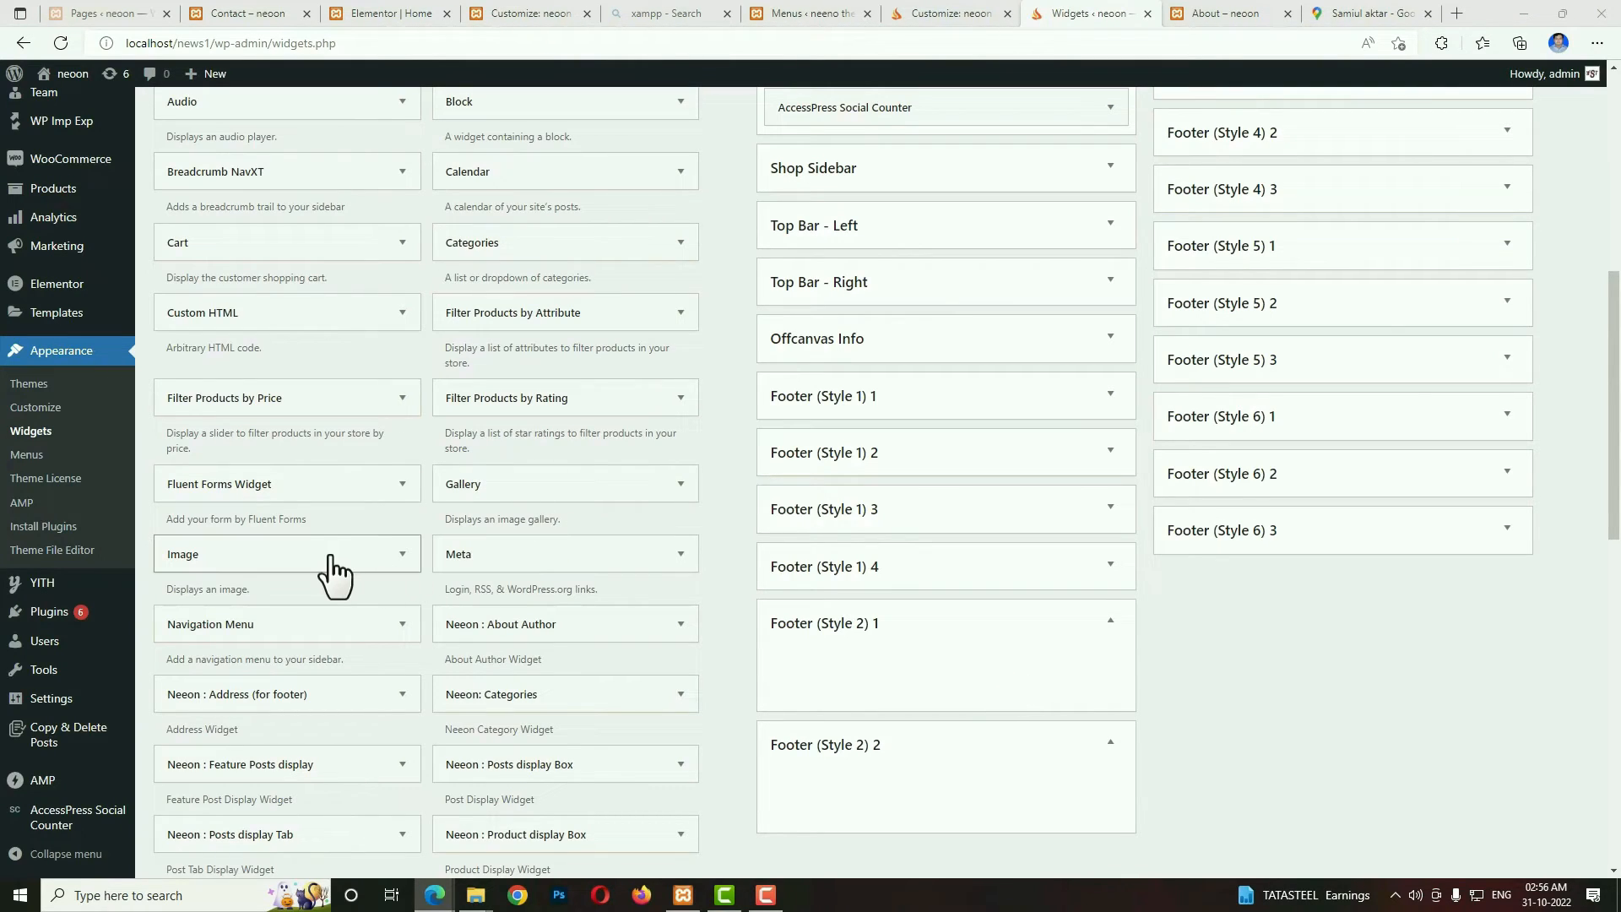
pyautogui.moveTo(331, 557); pyautogui.dragTo(985, 662)
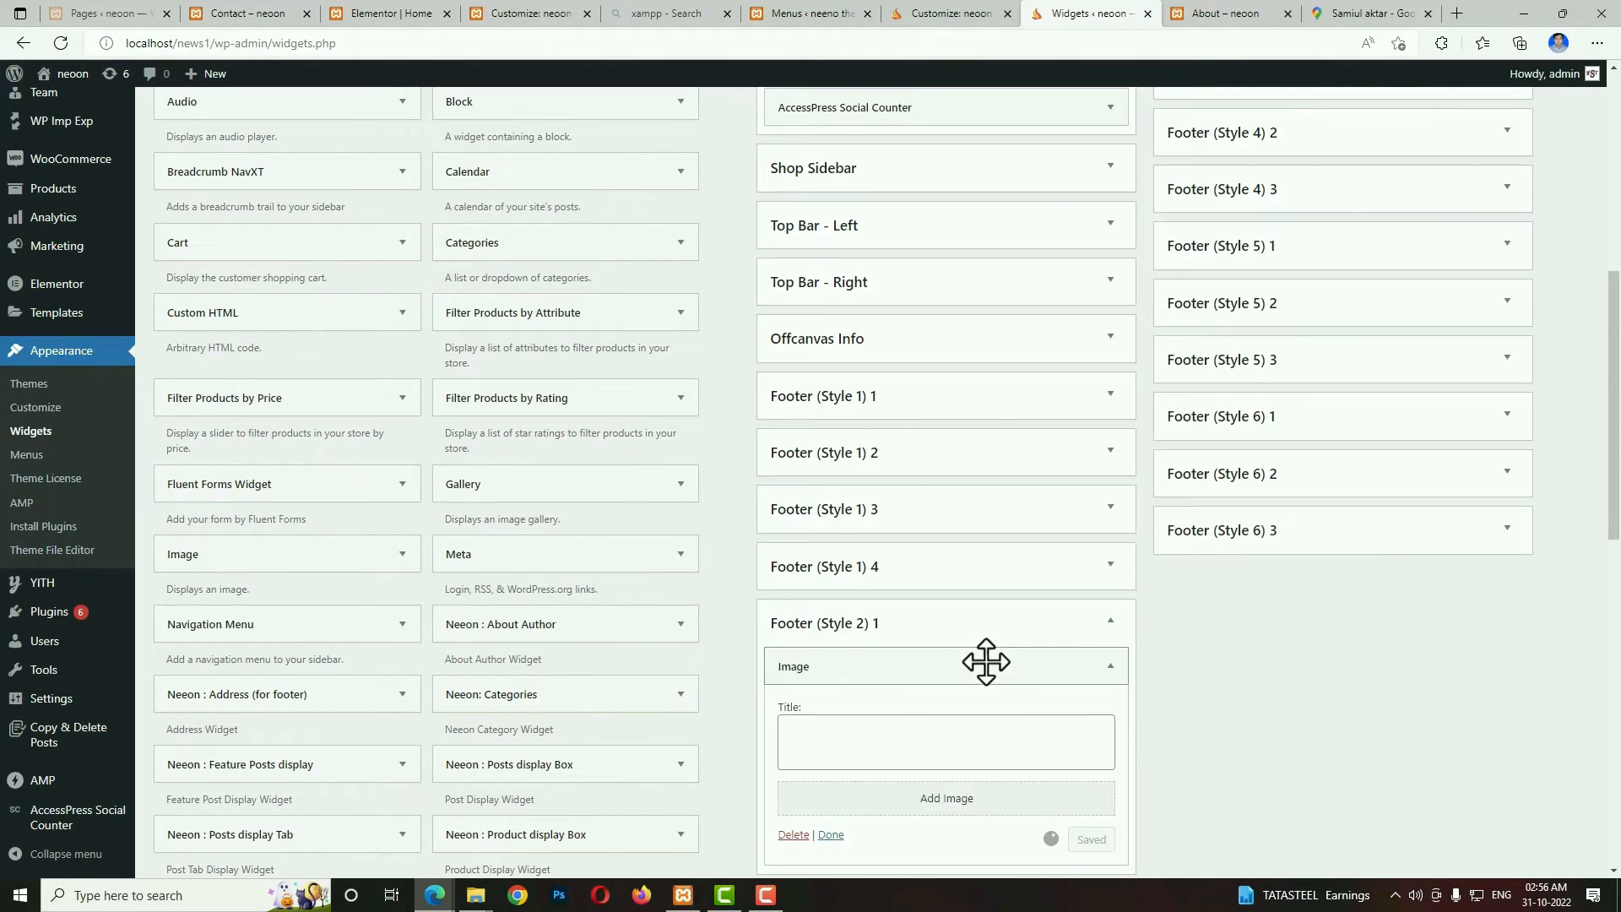
pyautogui.click(940, 811)
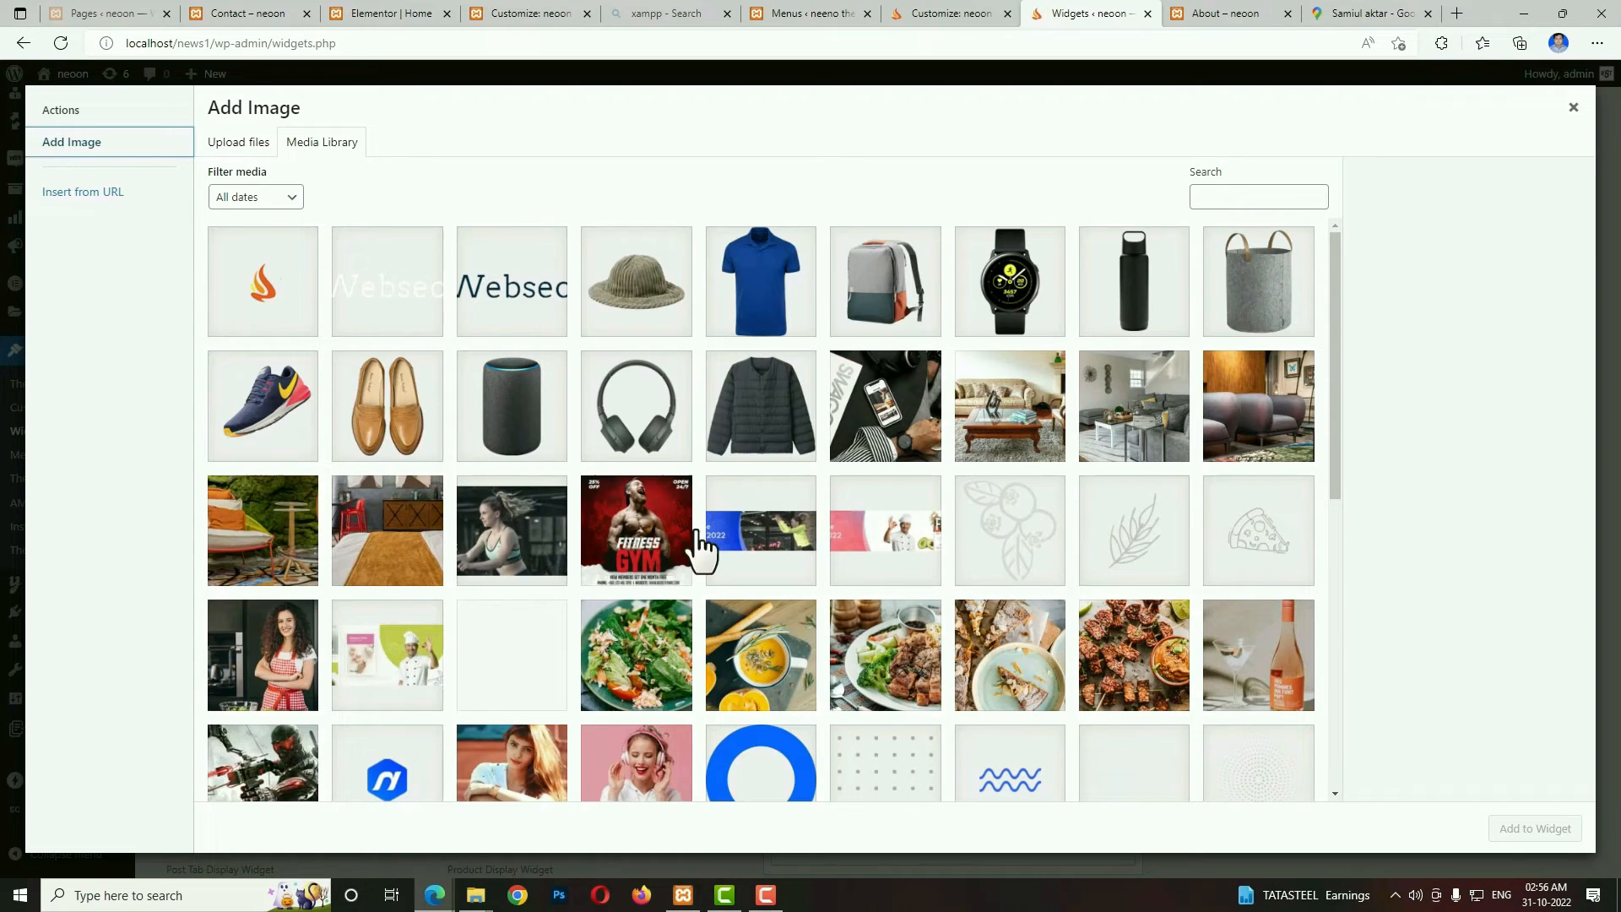
pyautogui.click(409, 297)
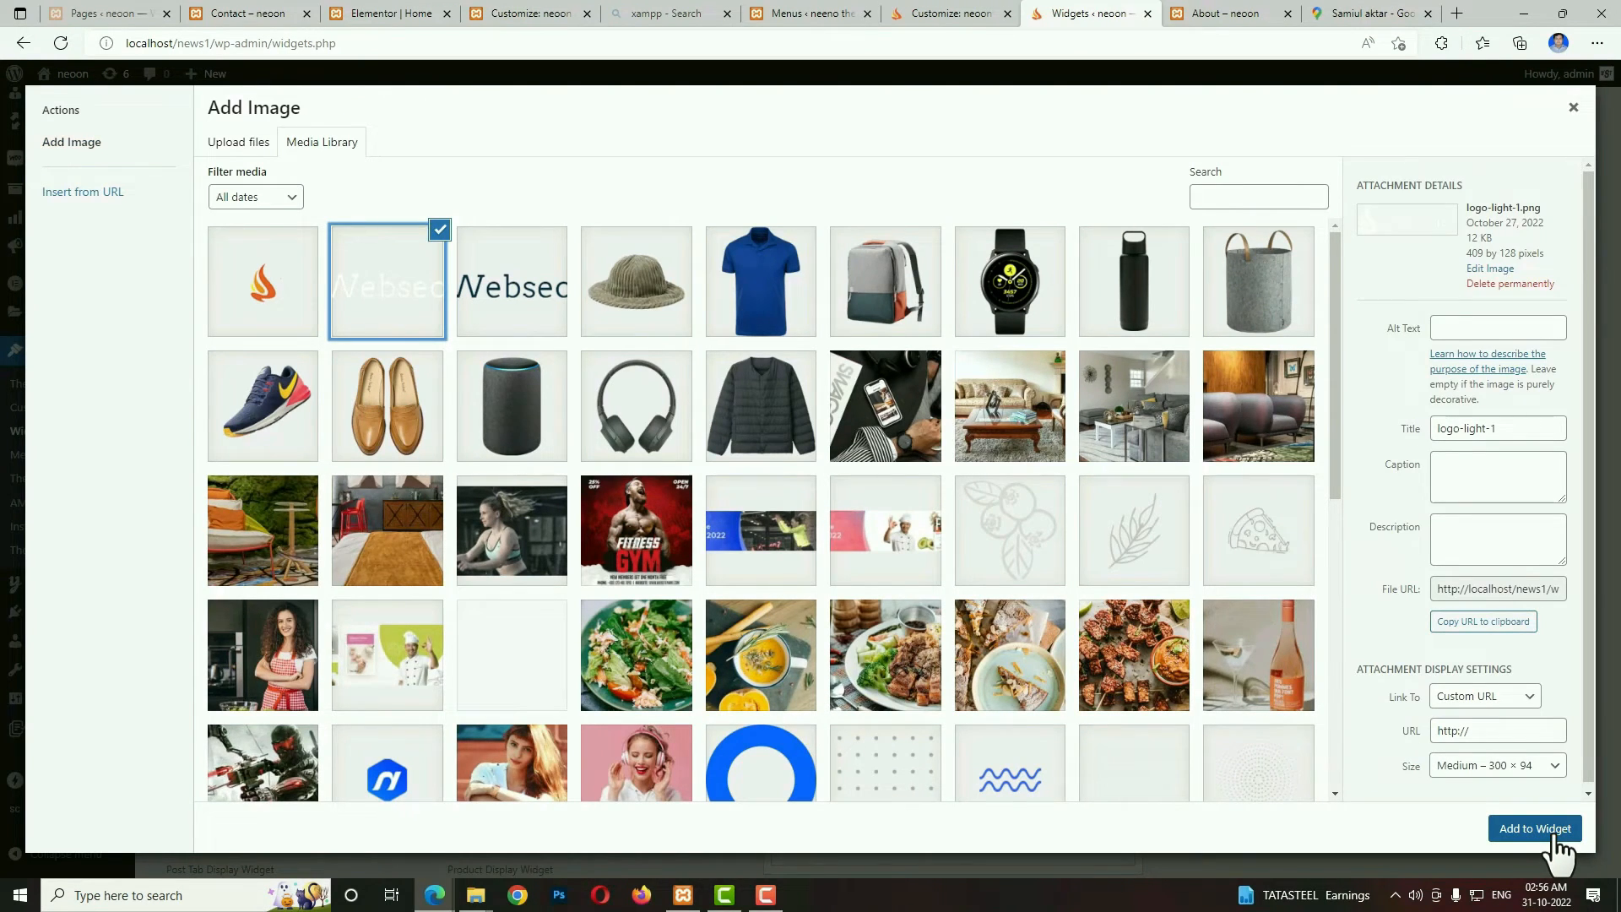
pyautogui.click(1536, 829)
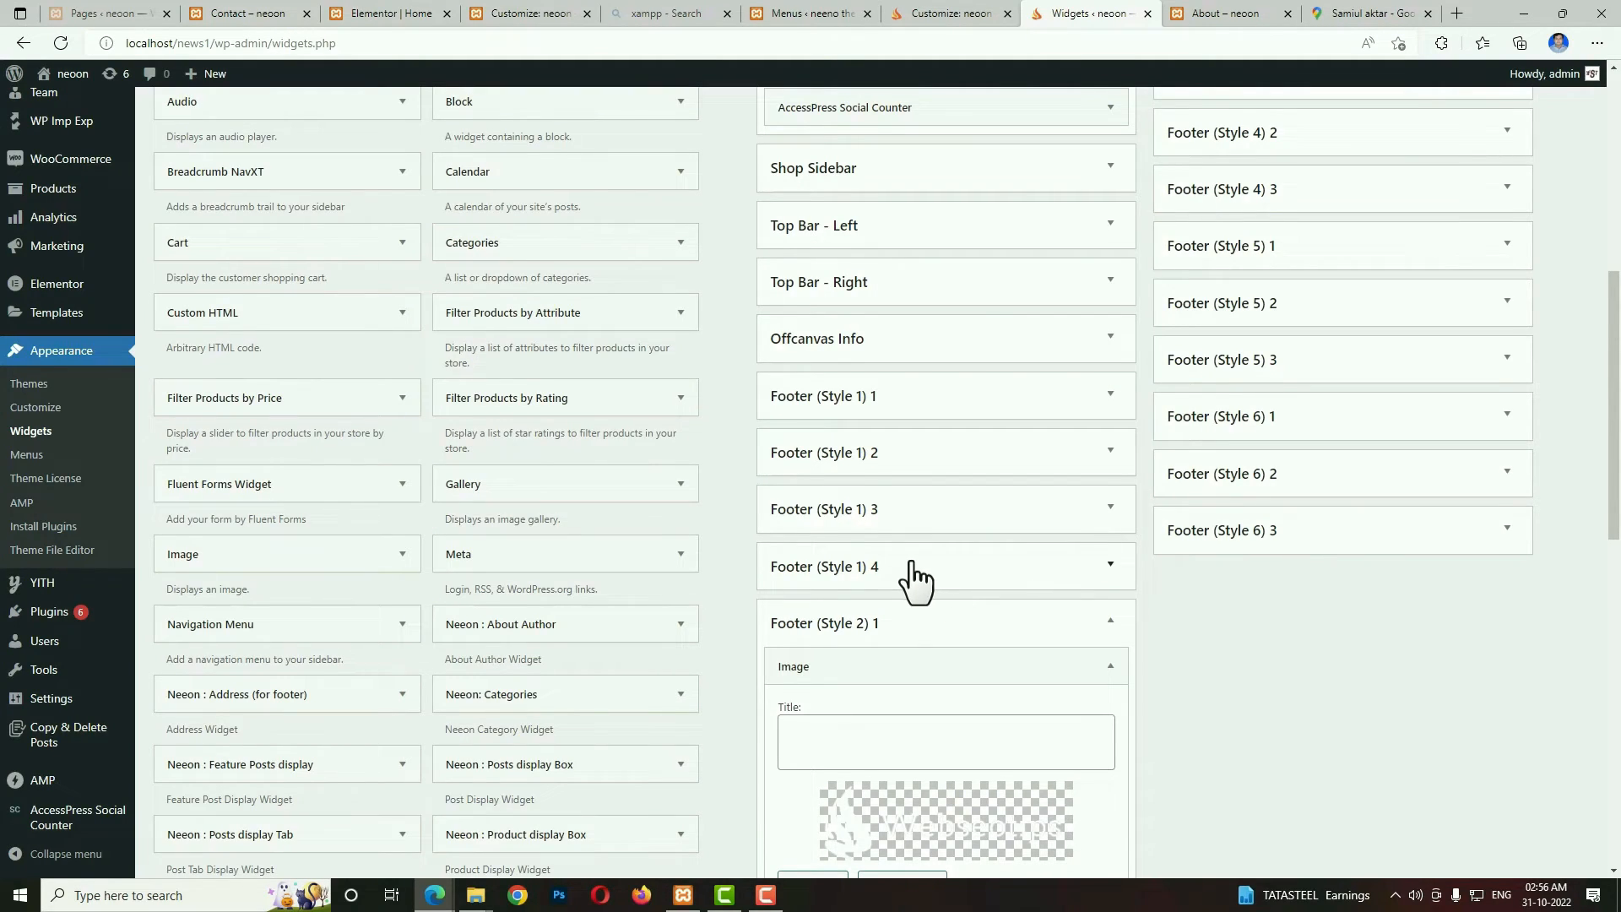
# Add the Neeon : Social Widget below the logo in Footer (Style 2) 1 and save the Image widget.
pyautogui.scroll(-3, 917, 578)
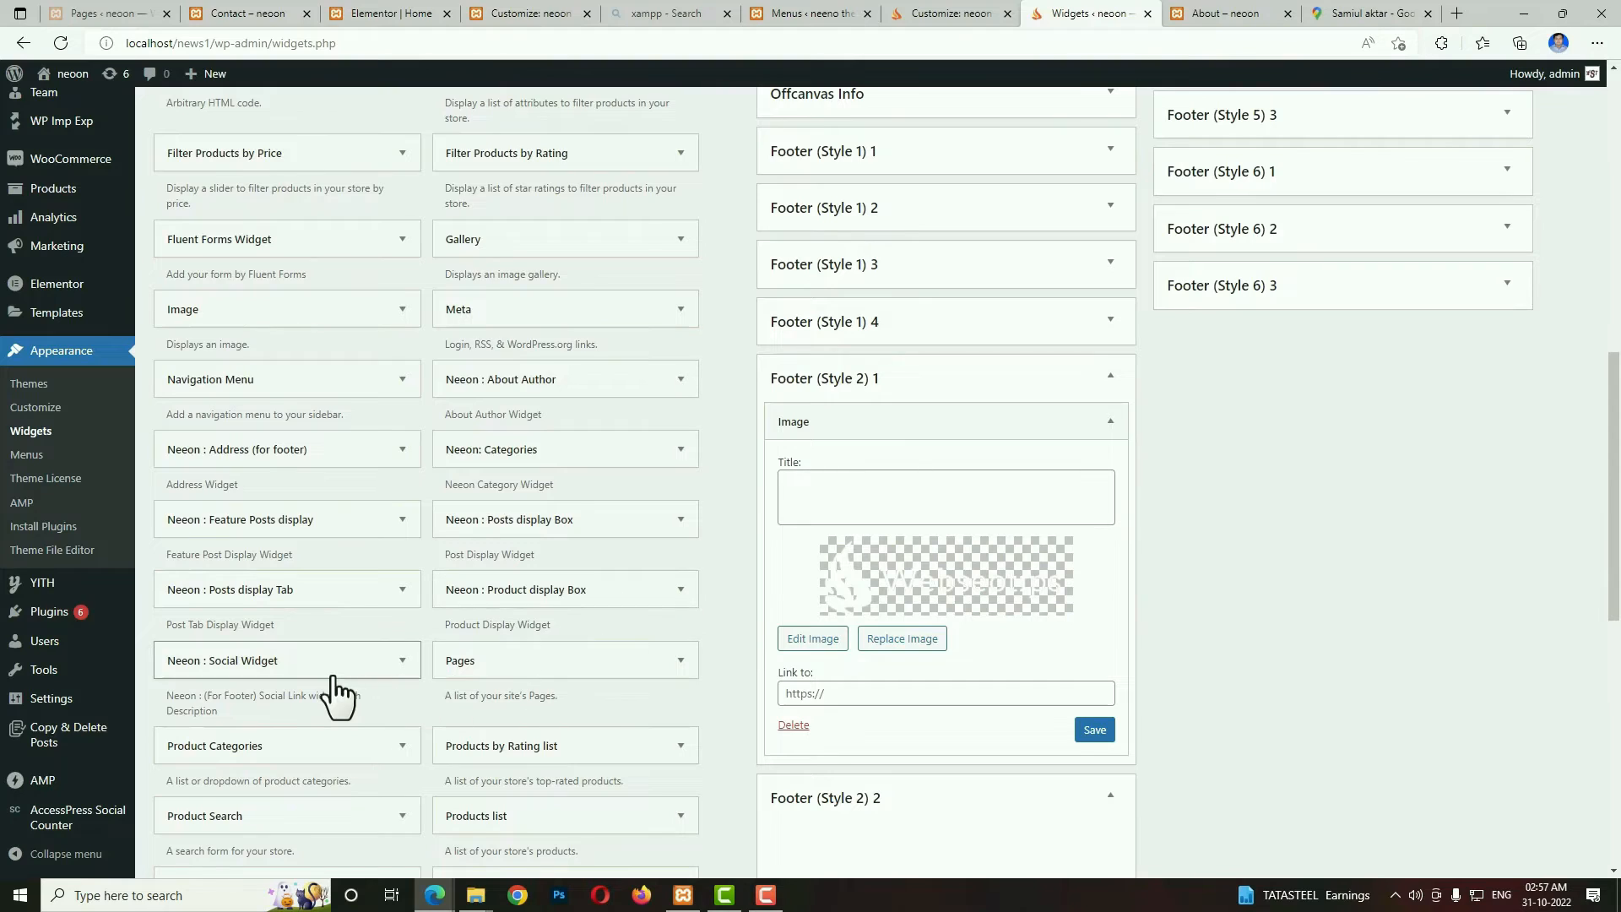
pyautogui.moveTo(226, 658); pyautogui.dragTo(882, 763)
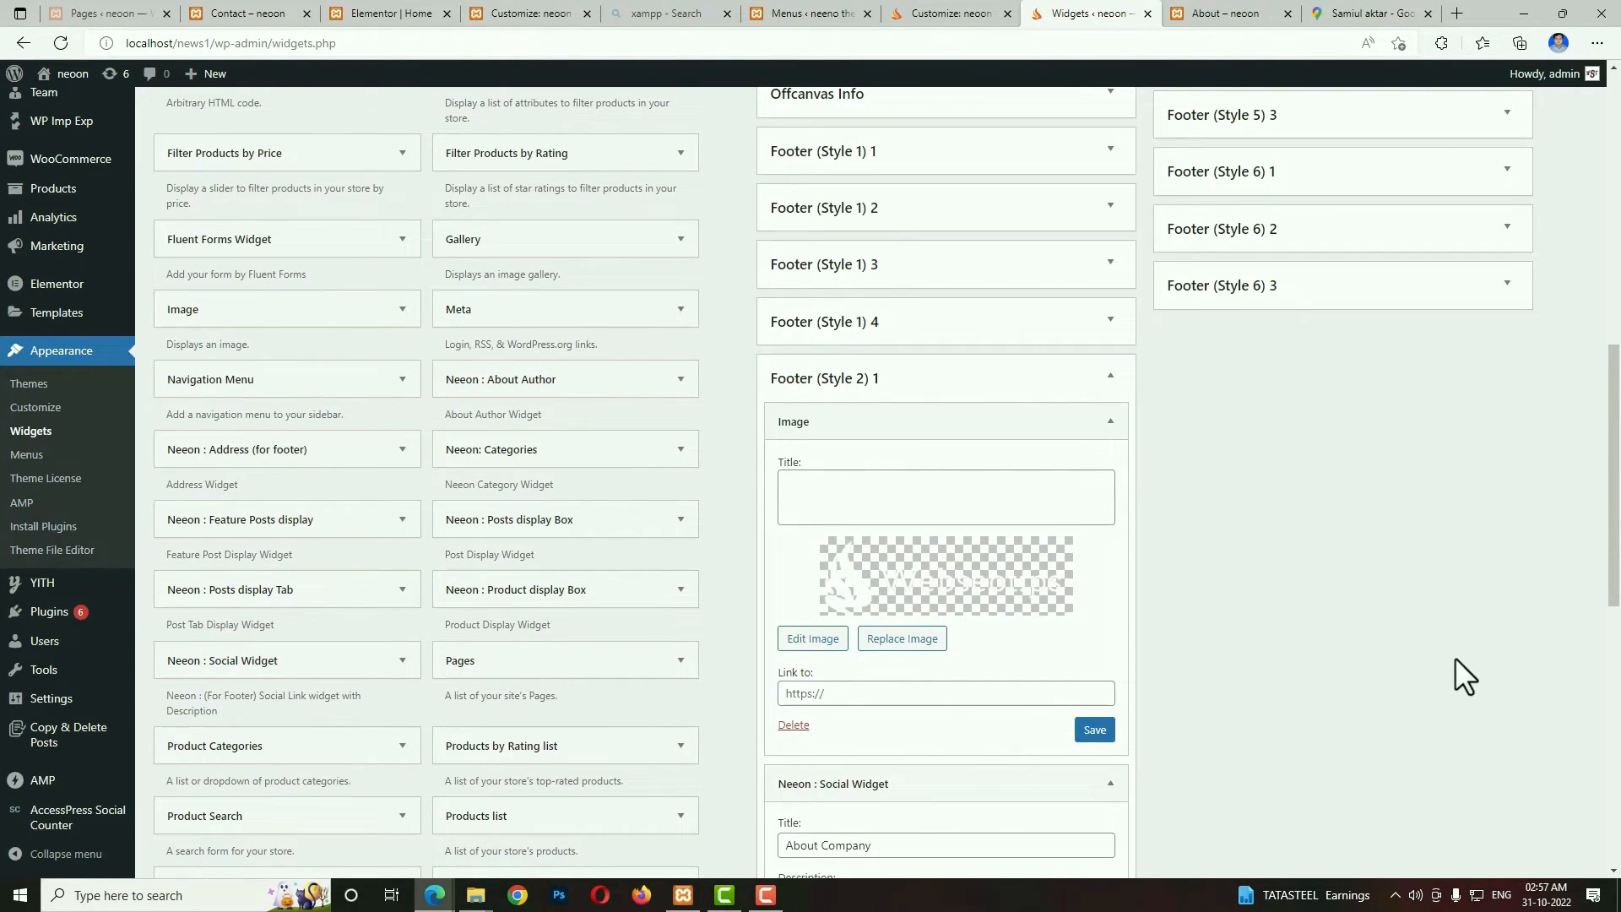
pyautogui.scroll(-3, 1121, 626)
pyautogui.click(1096, 484)
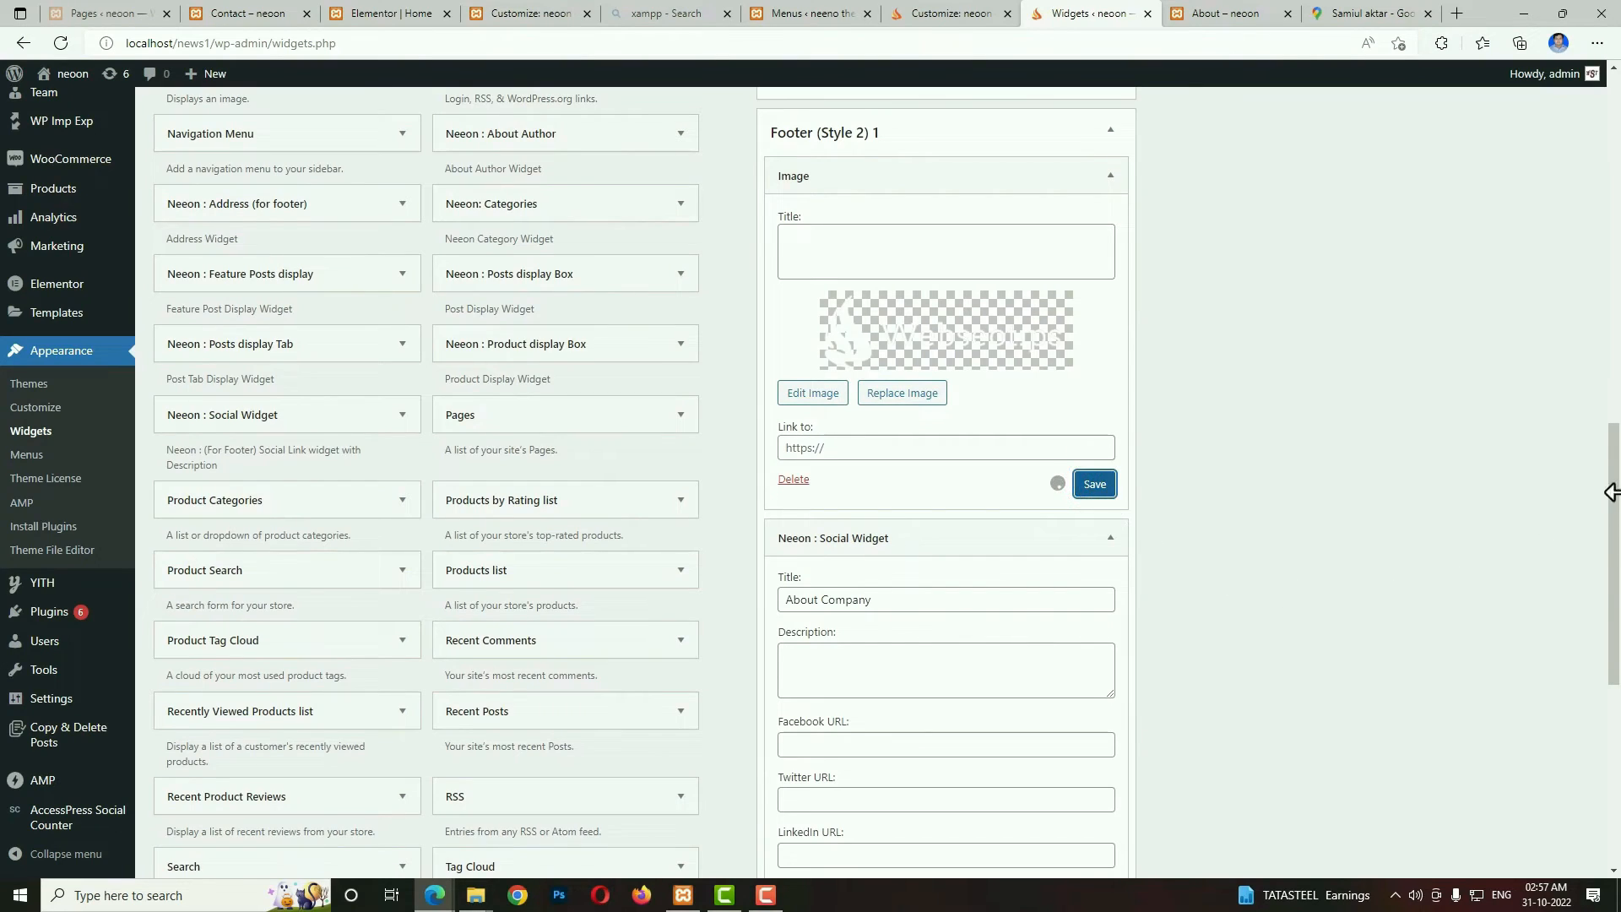
# Clear the Social Widget's title and fill its description with the paragraph copied from the About page's footer.
pyautogui.scroll(-1, 1330, 598)
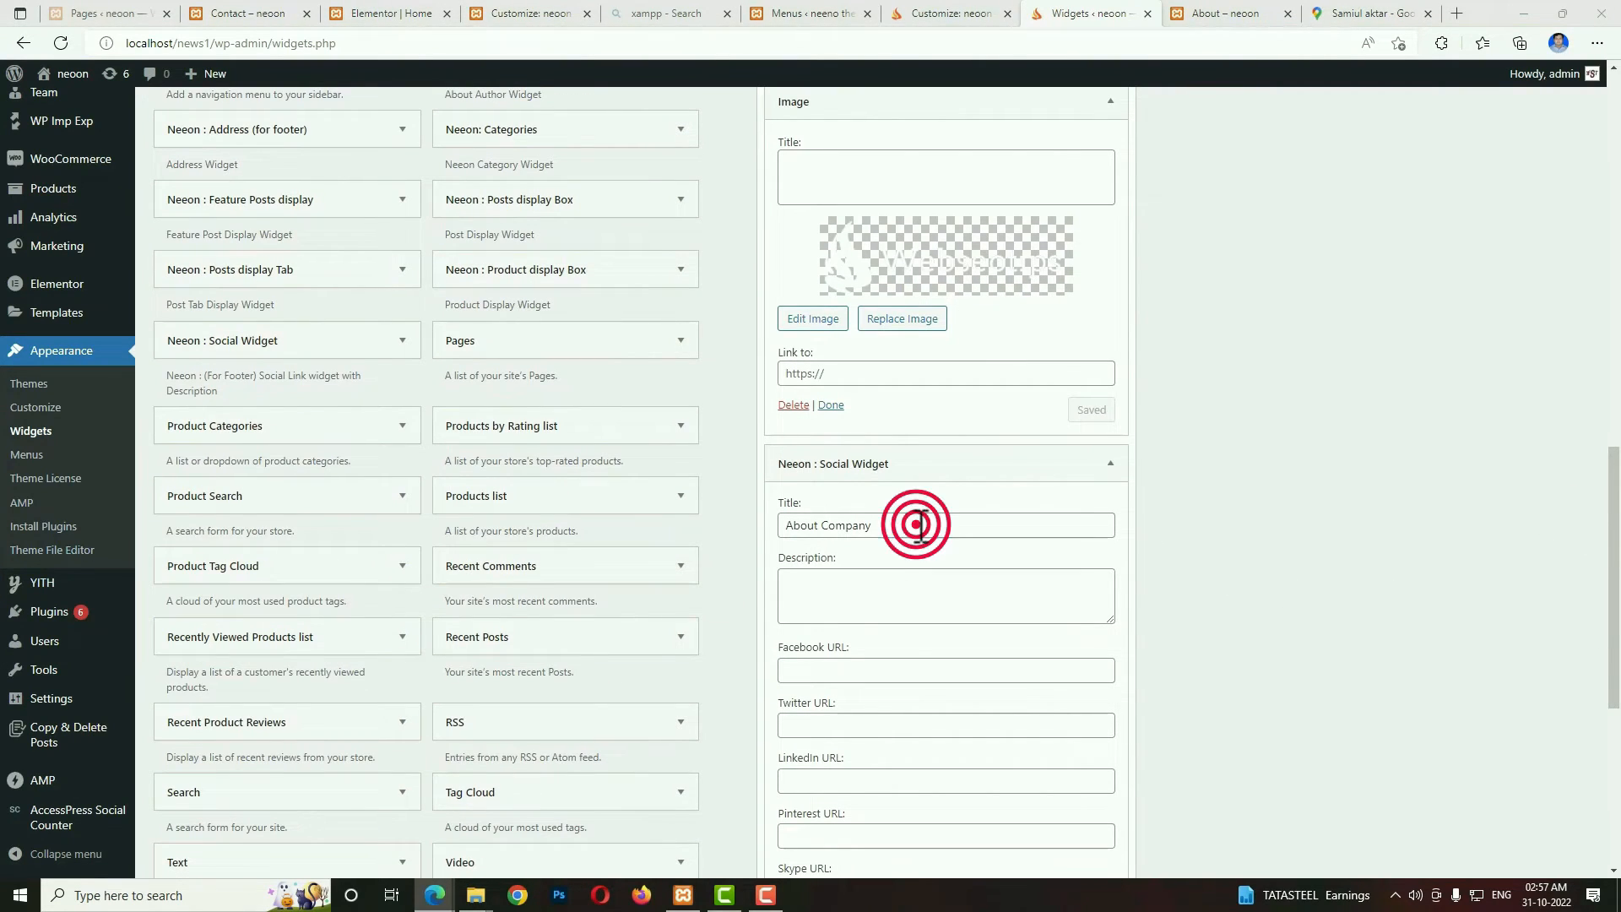
pyautogui.moveTo(923, 518); pyautogui.dragTo(753, 516)
pyautogui.press('BackSpace')
pyautogui.click(1214, 13)
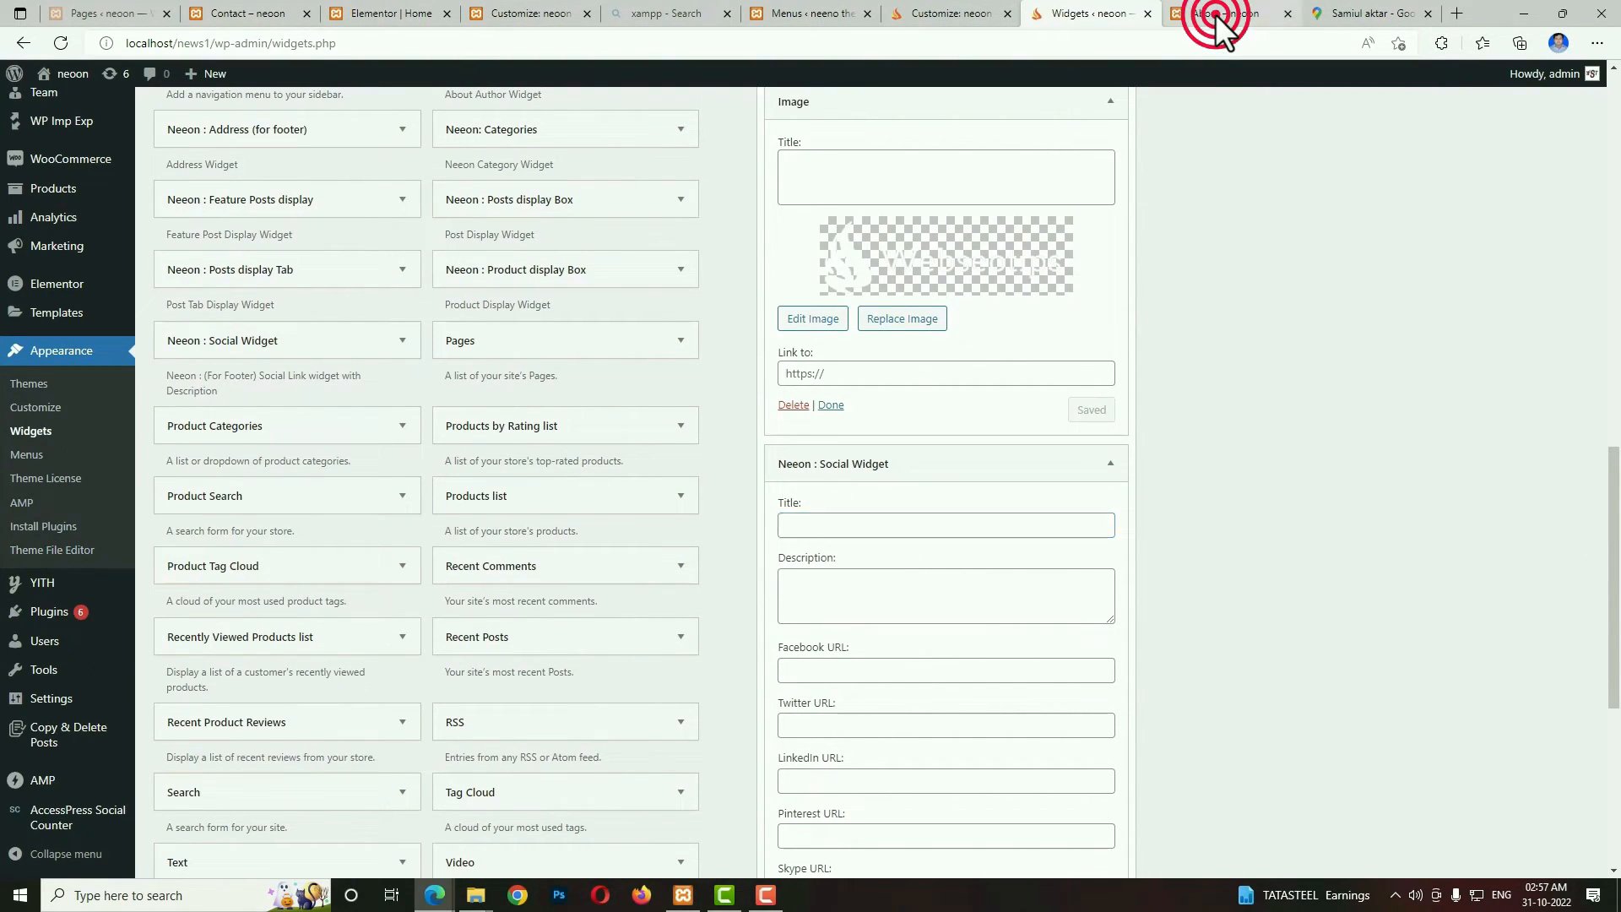
pyautogui.click(429, 656)
pyautogui.moveTo(321, 622); pyautogui.dragTo(243, 584)
pyautogui.hotkey('ctrl', 'c')
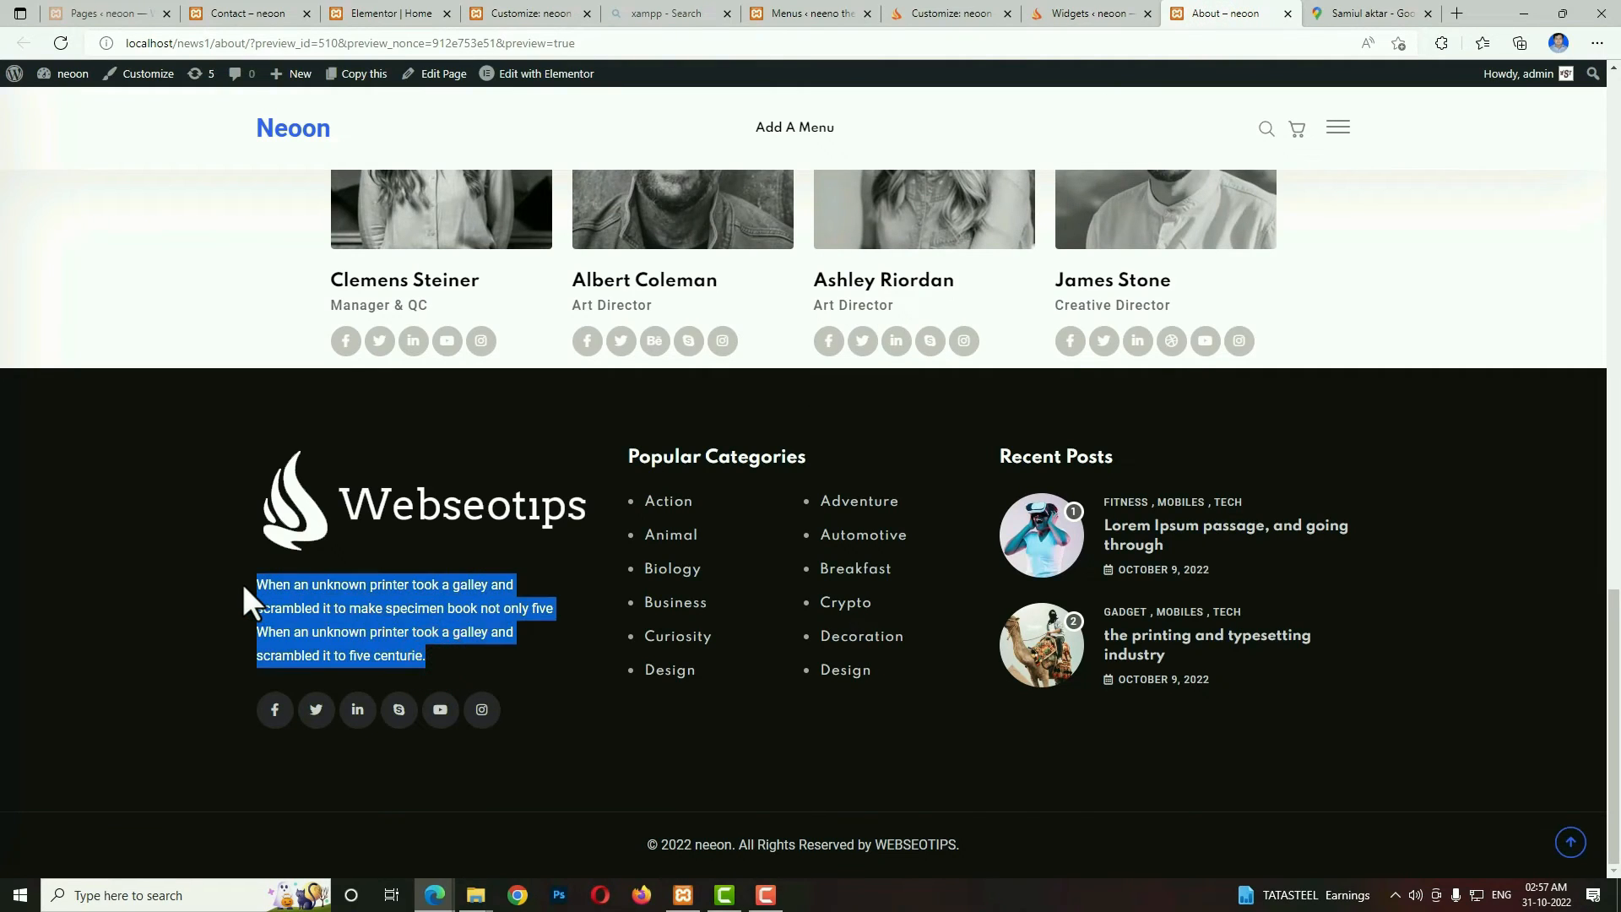
pyautogui.click(1090, 13)
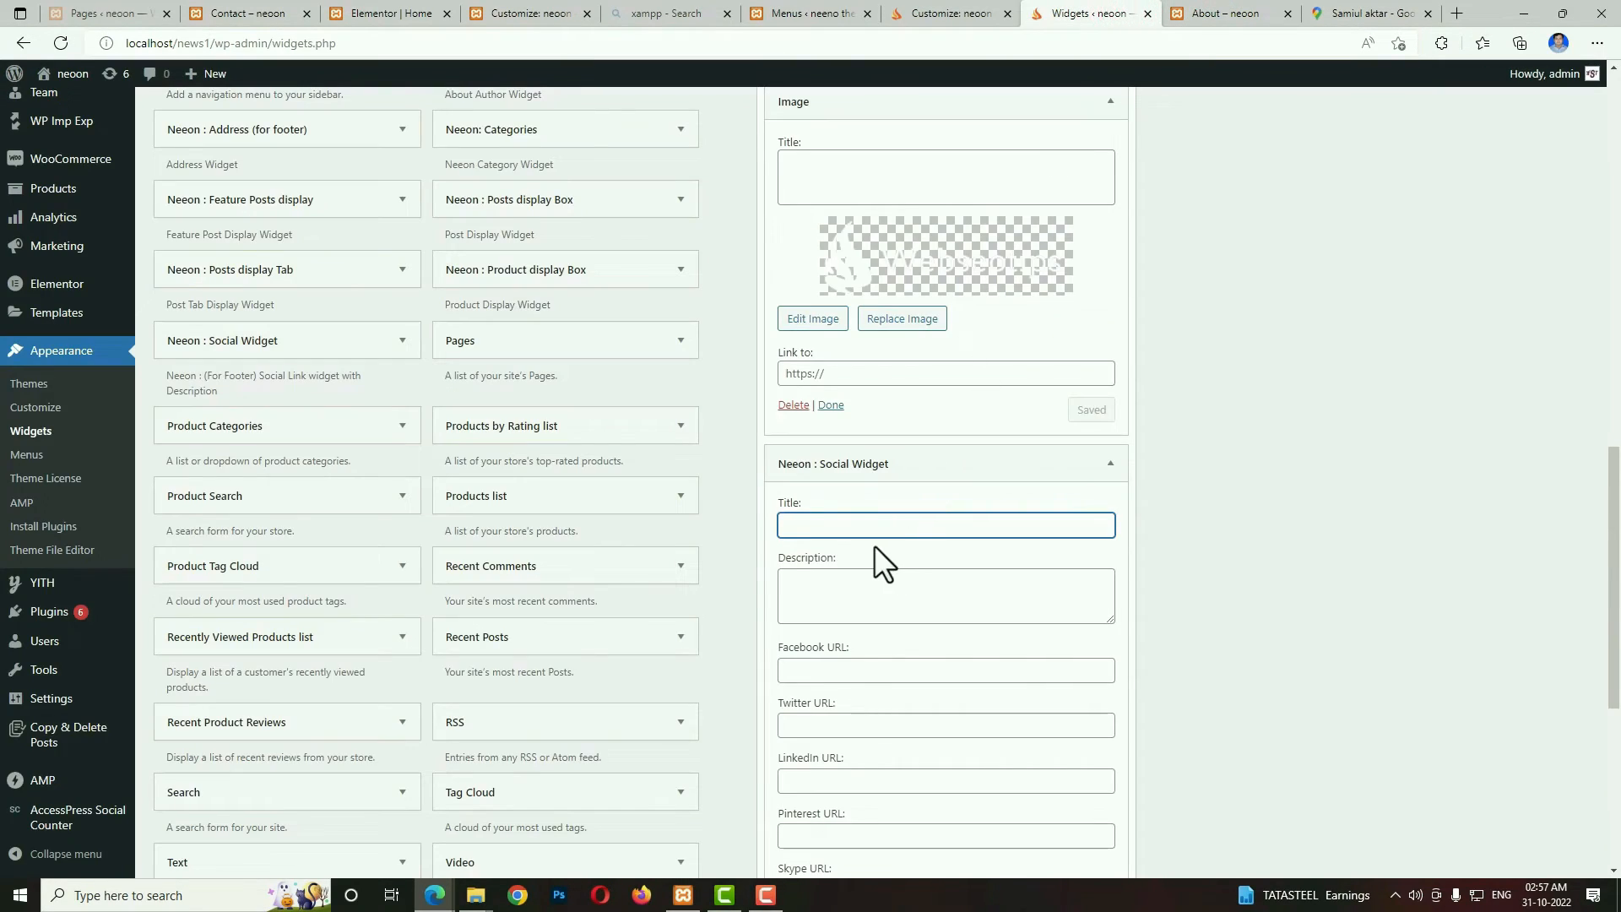
pyautogui.click(823, 582)
pyautogui.hotkey('ctrl', 'v')
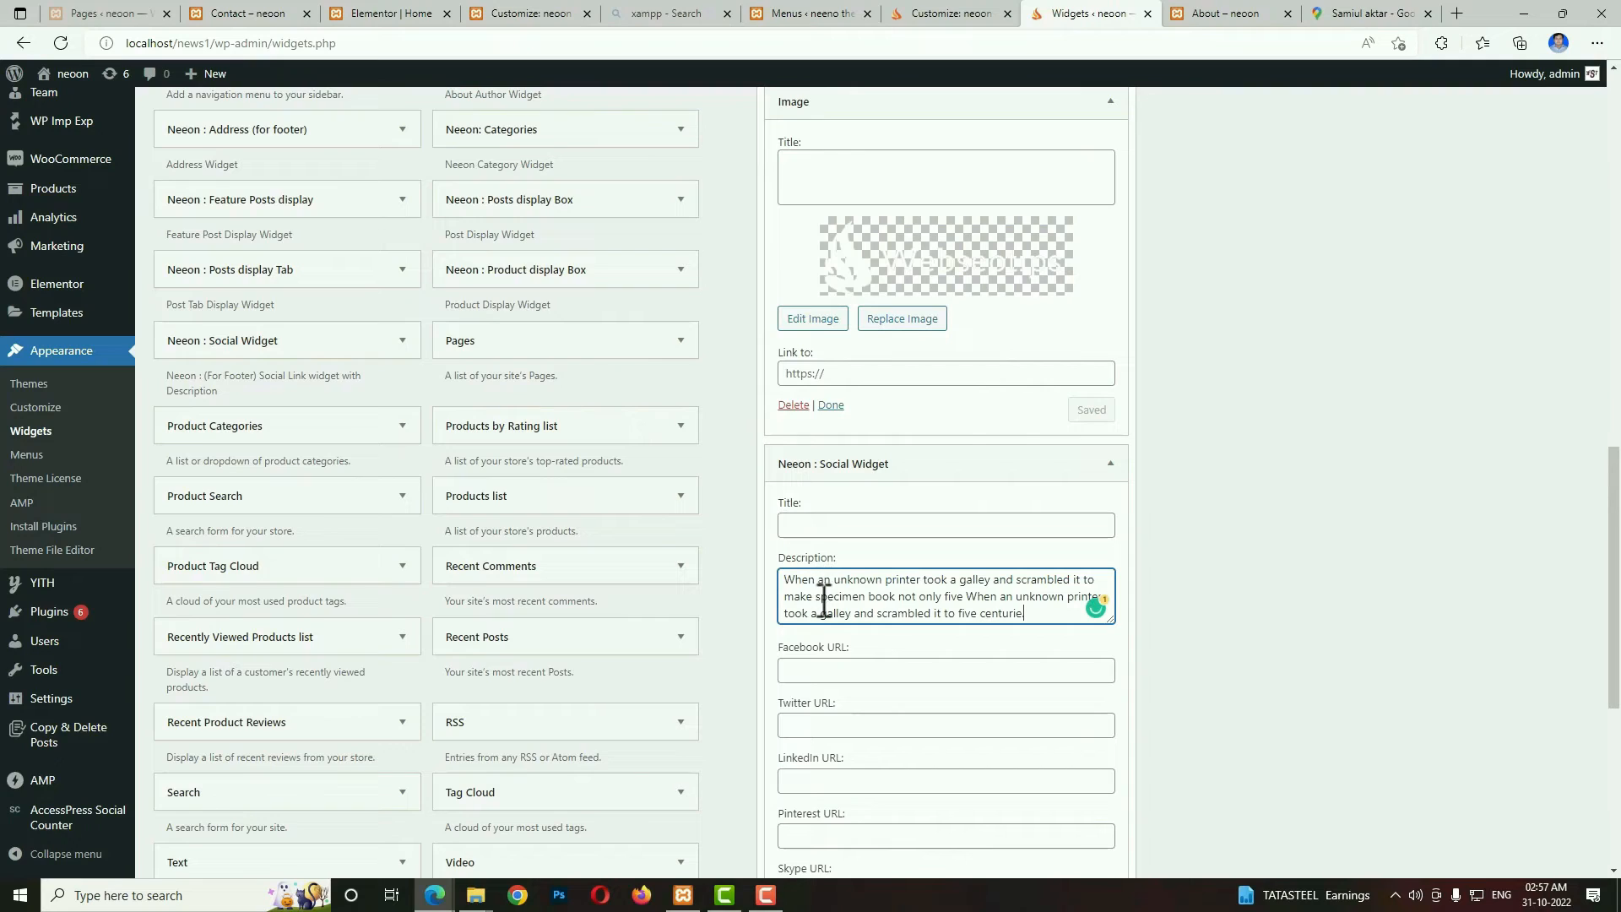
# Set the Social Widget's Facebook, Twitter, LinkedIn and Instagram URLs to # and save the widget.
pyautogui.click(825, 669)
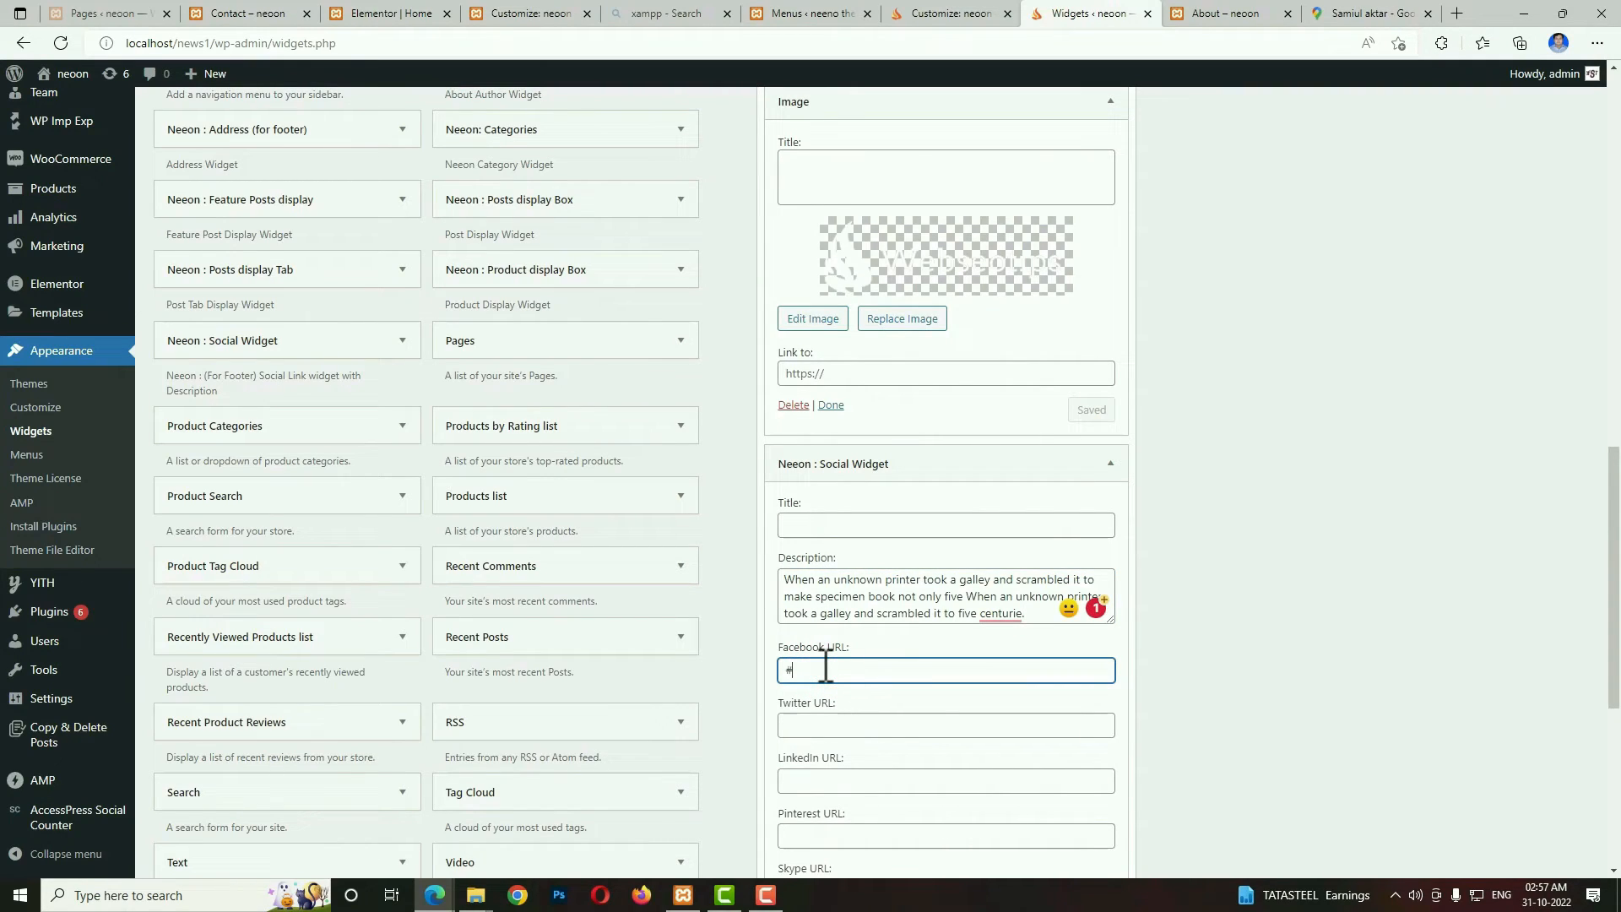
pyautogui.write('#')
pyautogui.click(815, 725)
pyautogui.write('#')
pyautogui.click(806, 778)
pyautogui.write('#')
pyautogui.click(807, 834)
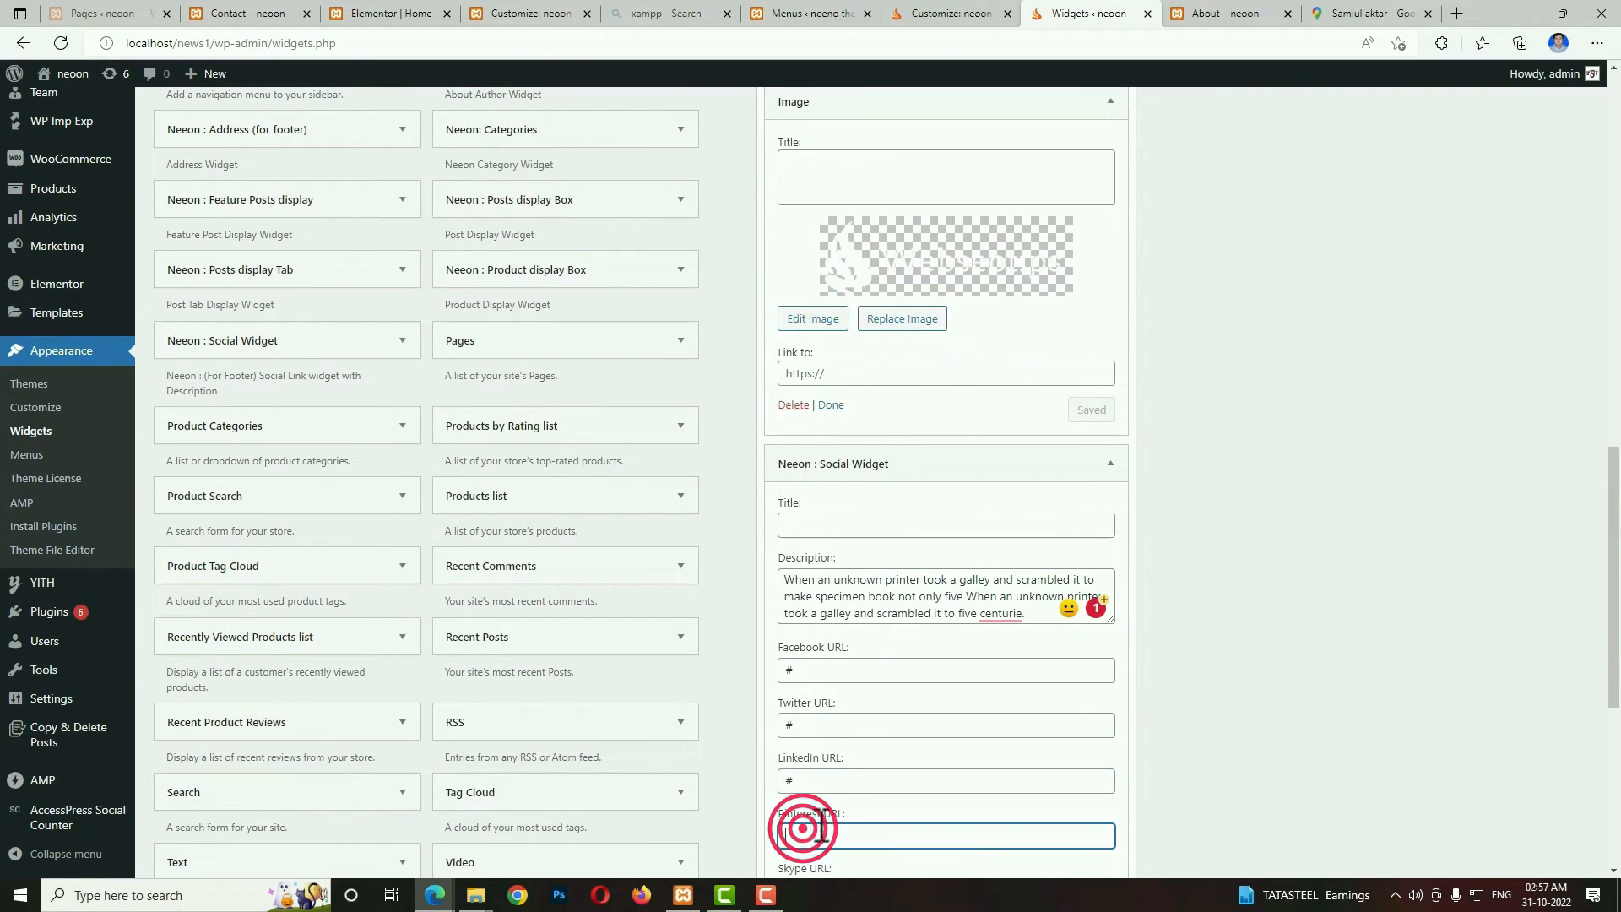
pyautogui.scroll(-3, 1114, 772)
pyautogui.scroll(-2, 1115, 773)
pyautogui.click(798, 519)
pyautogui.write('#')
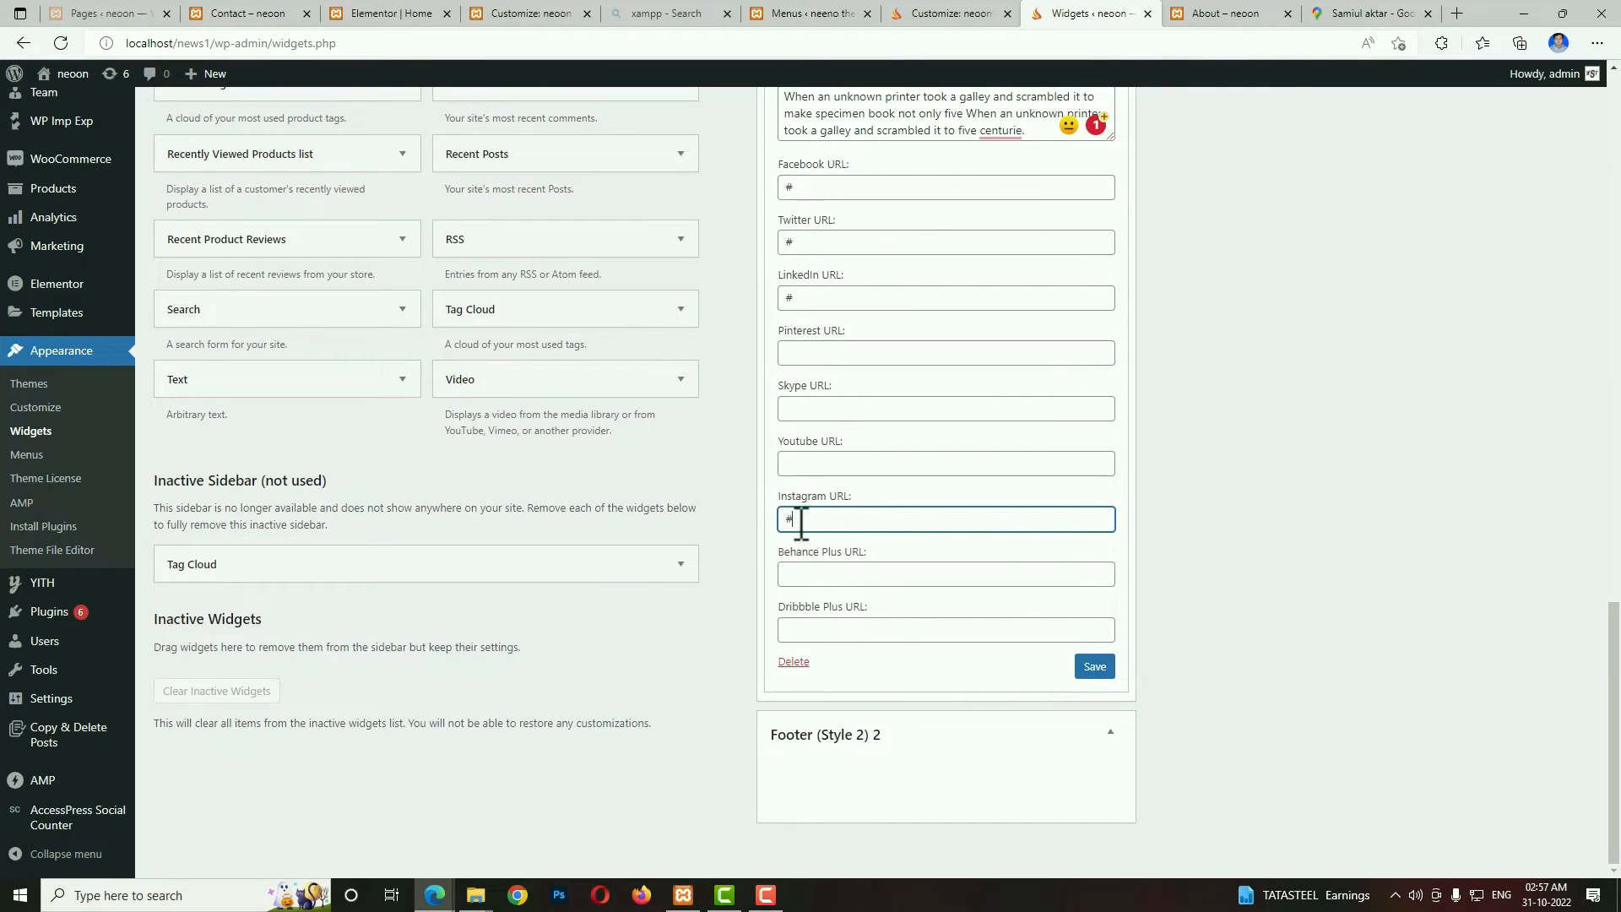
pyautogui.click(1088, 670)
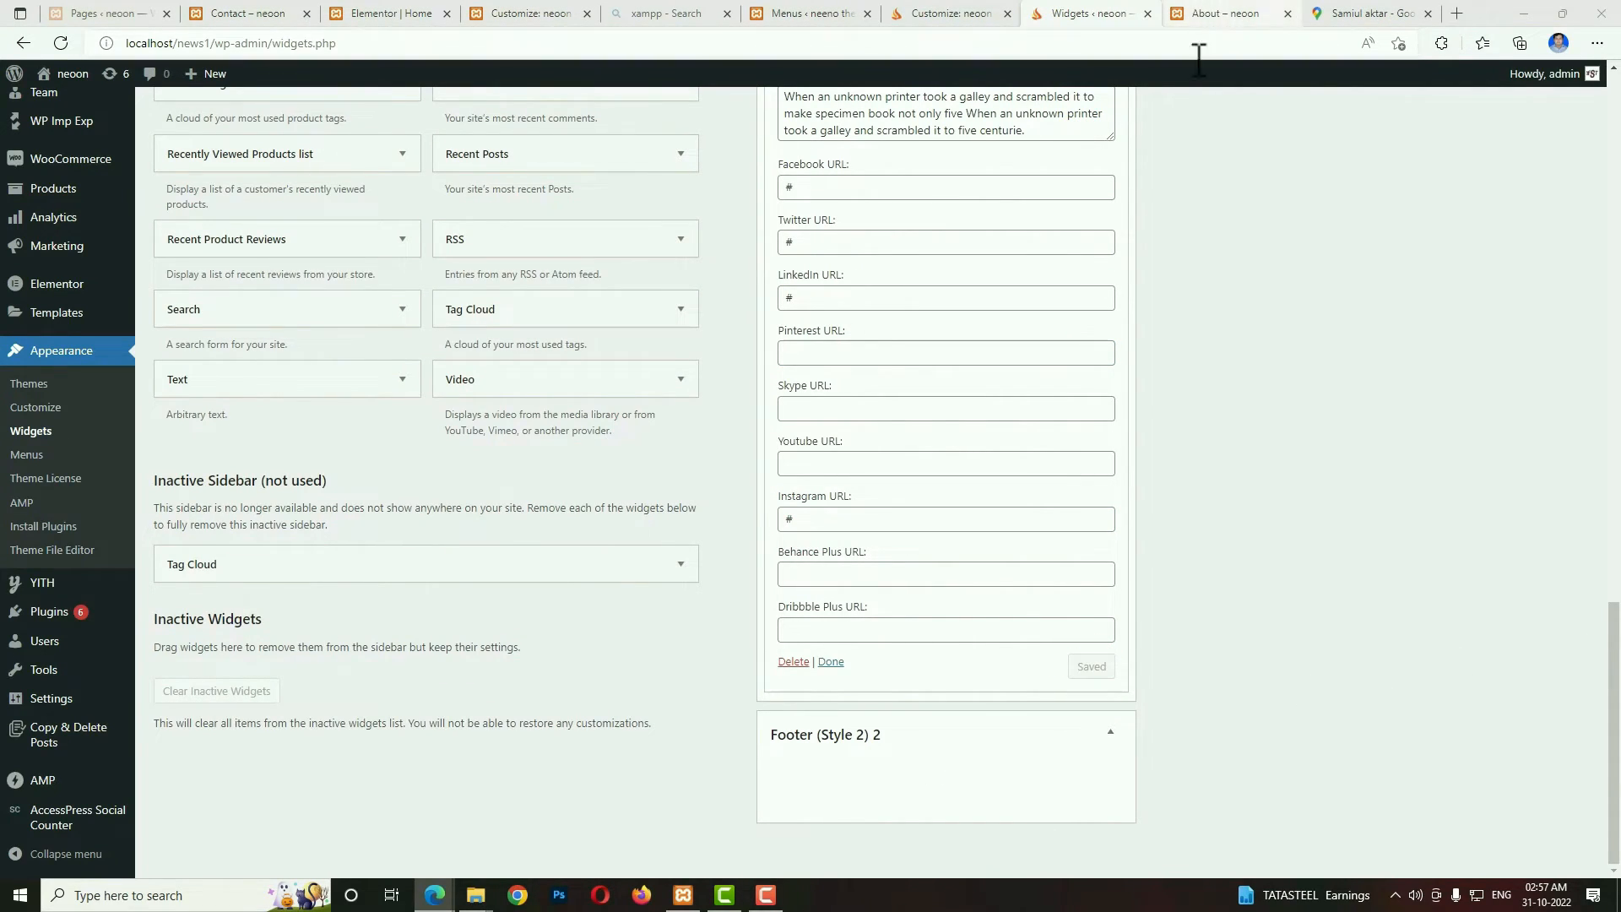
# Check the About page's footer for its second column and add the Neeon: Categories widget to Footer (Style 2) 2.
pyautogui.click(1224, 13)
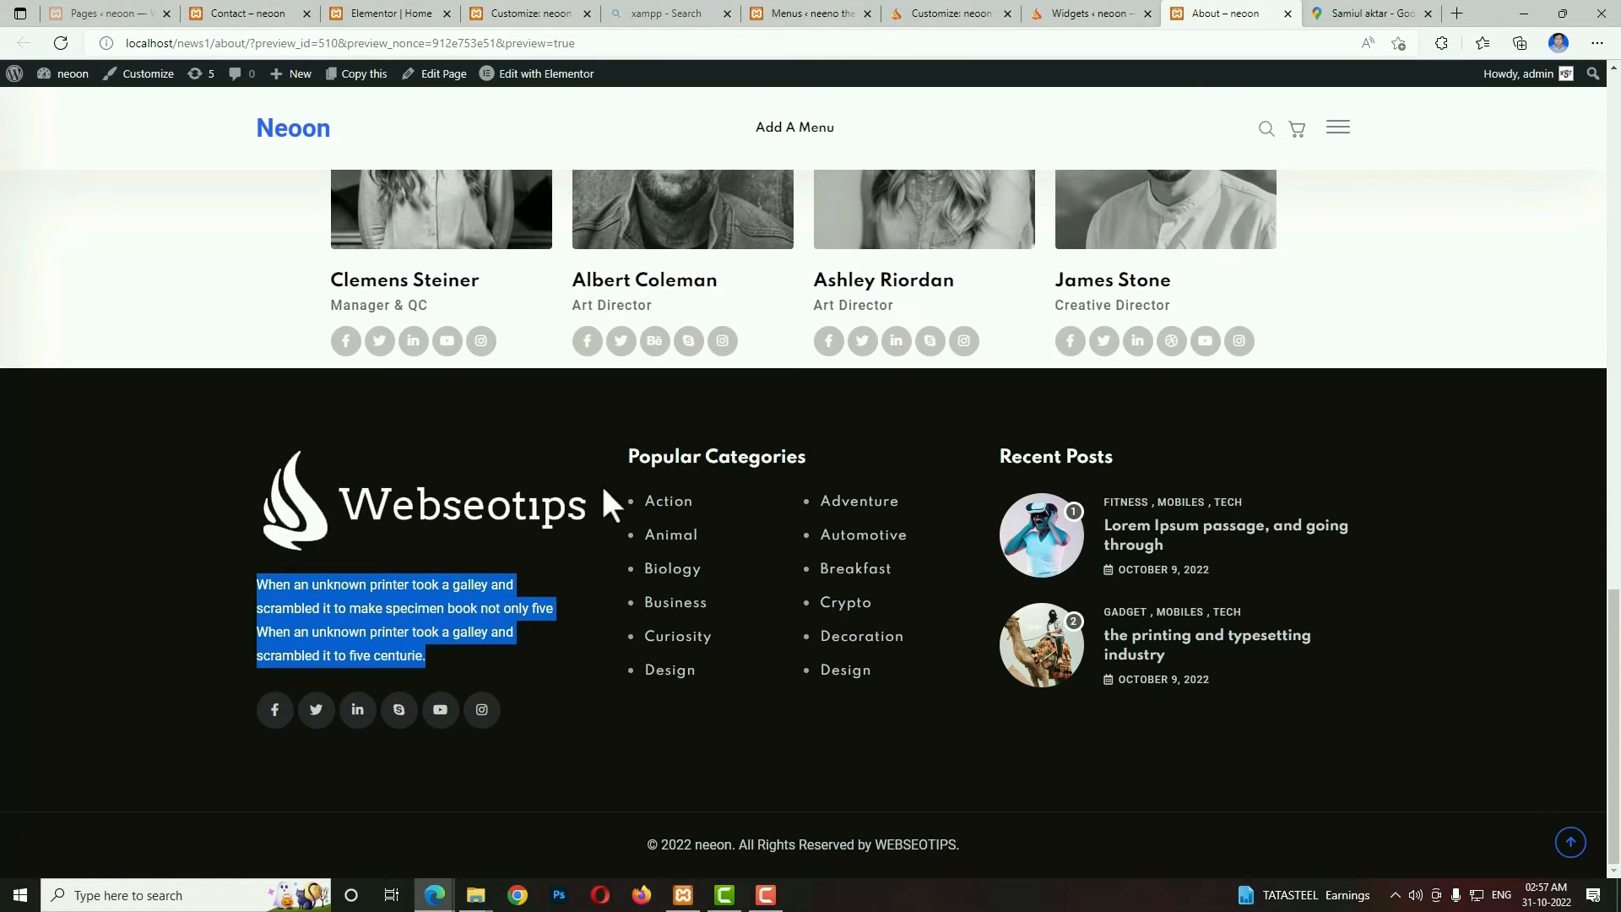
pyautogui.click(1132, 14)
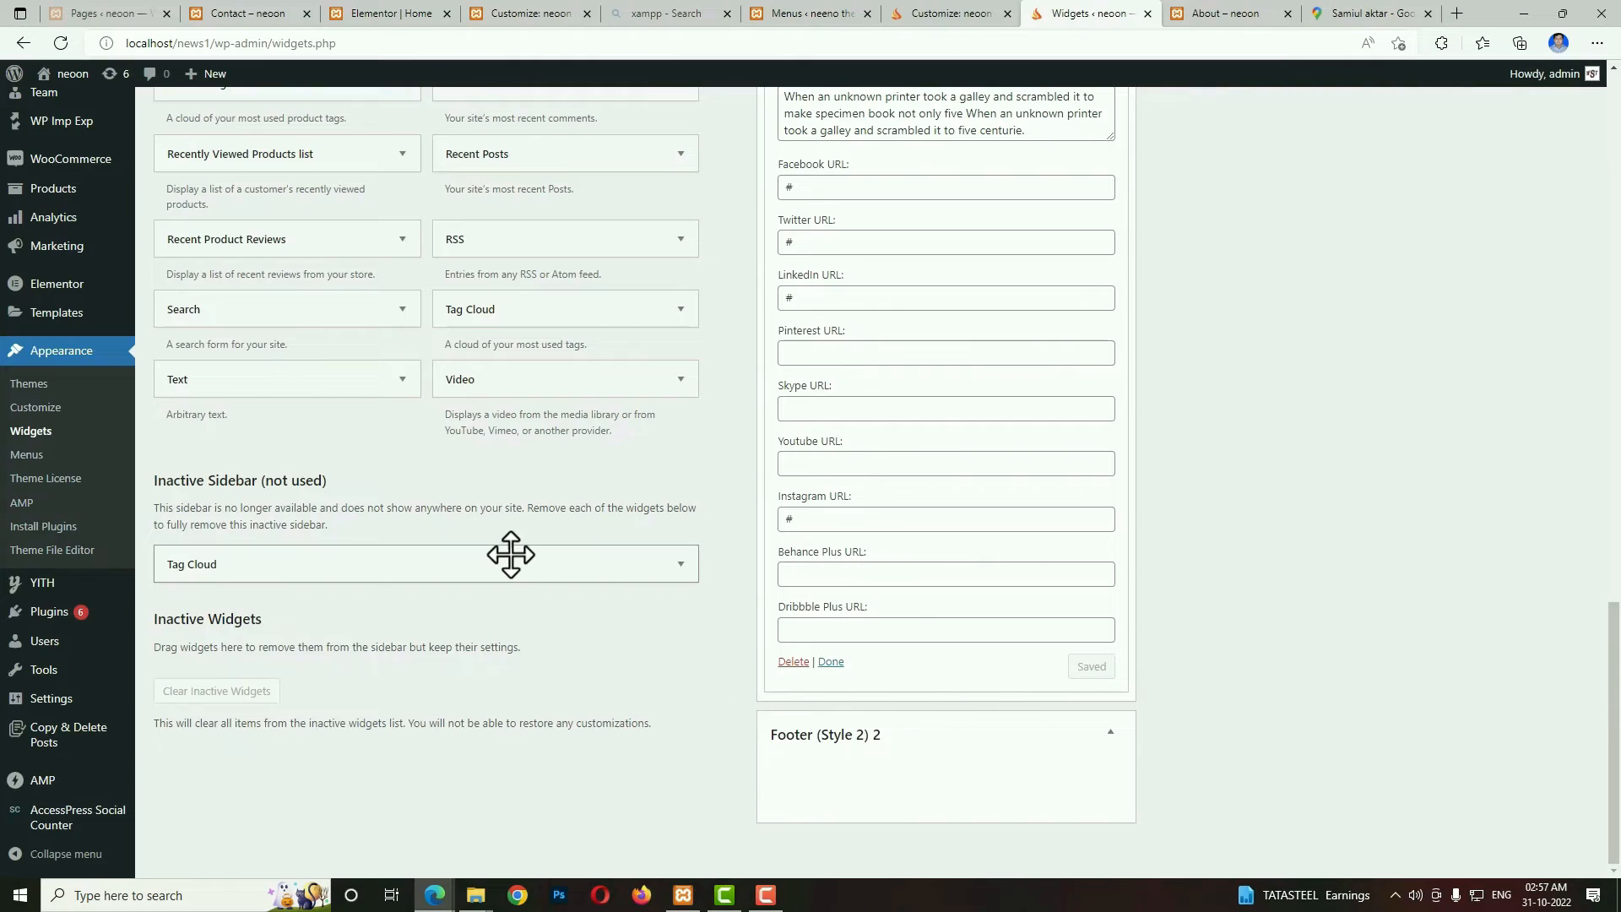
pyautogui.scroll(6, 427, 211)
pyautogui.click(581, 144)
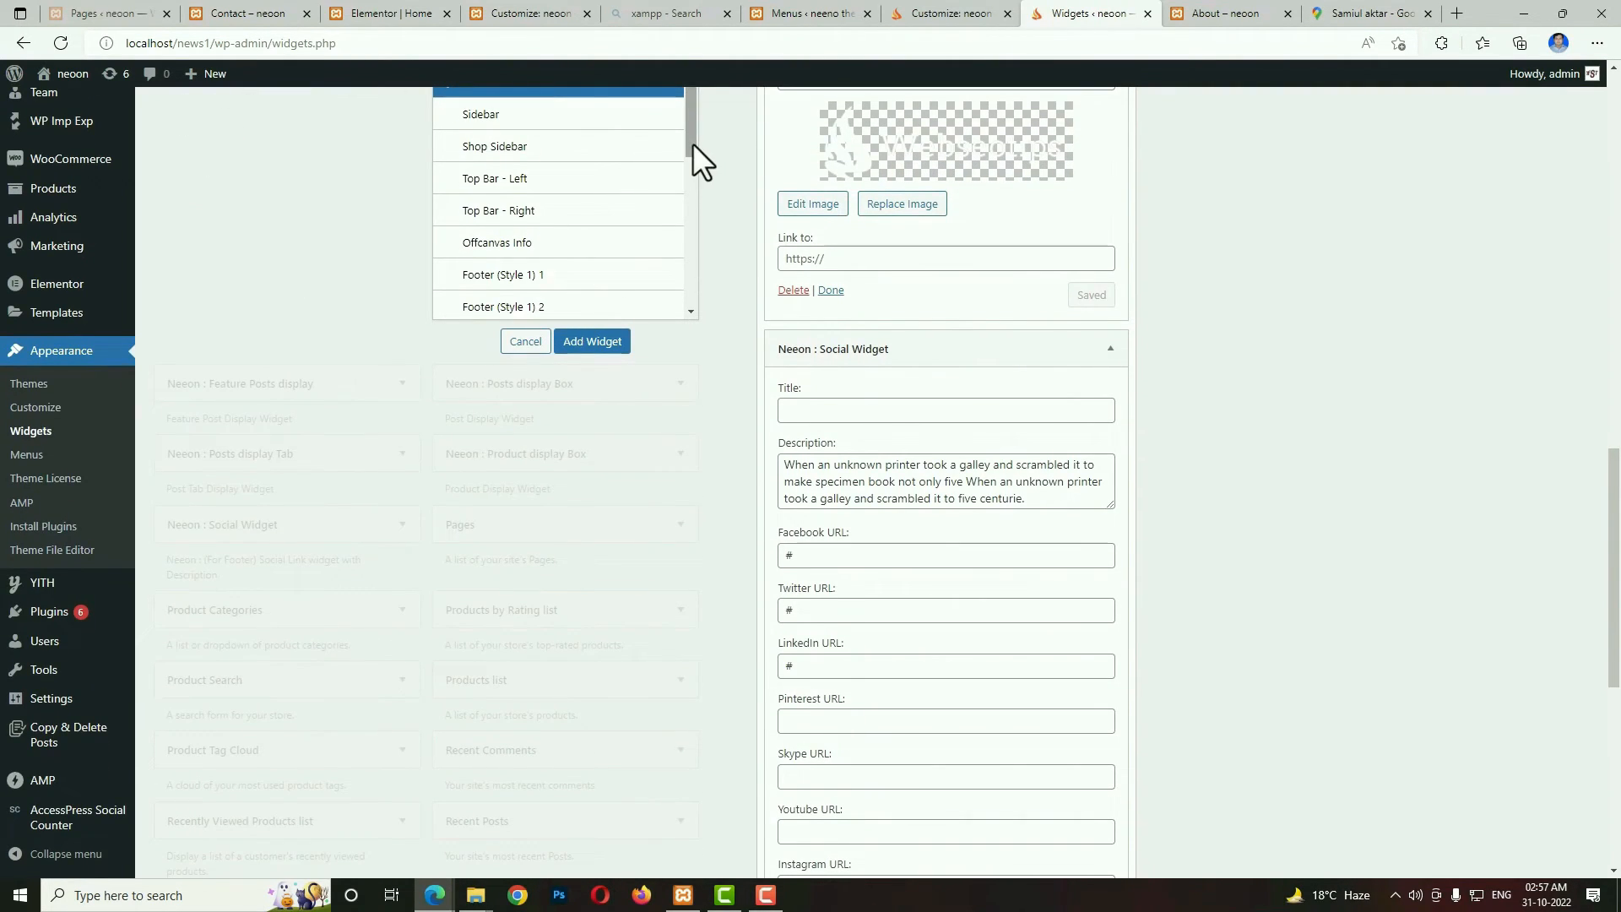
pyautogui.moveTo(691, 144); pyautogui.dragTo(691, 206)
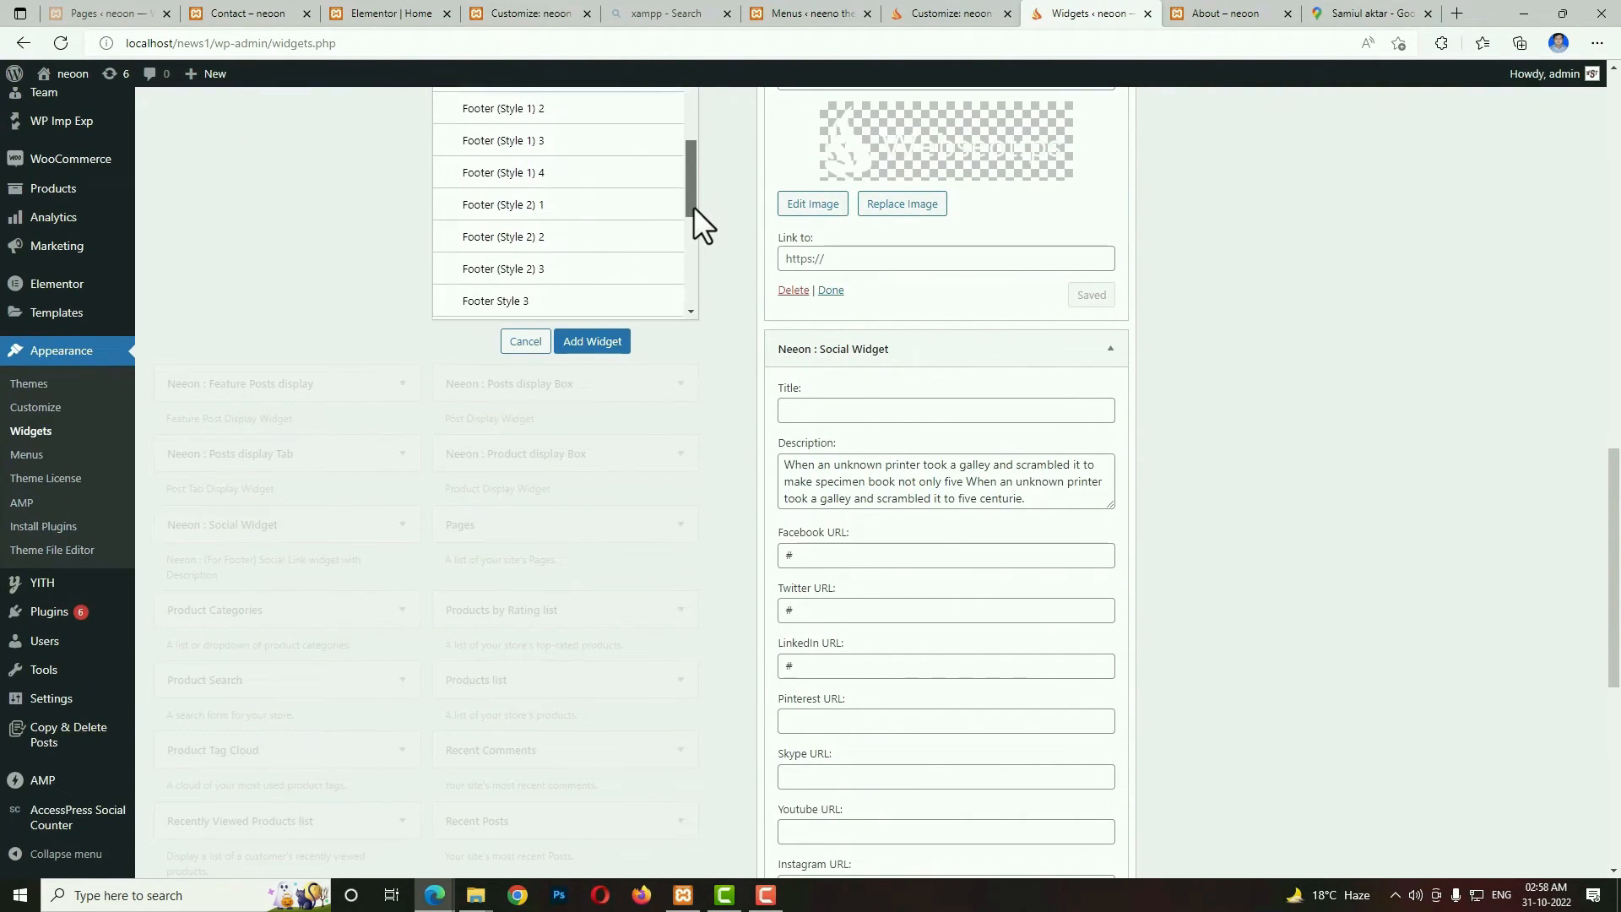
pyautogui.click(531, 227)
pyautogui.click(593, 343)
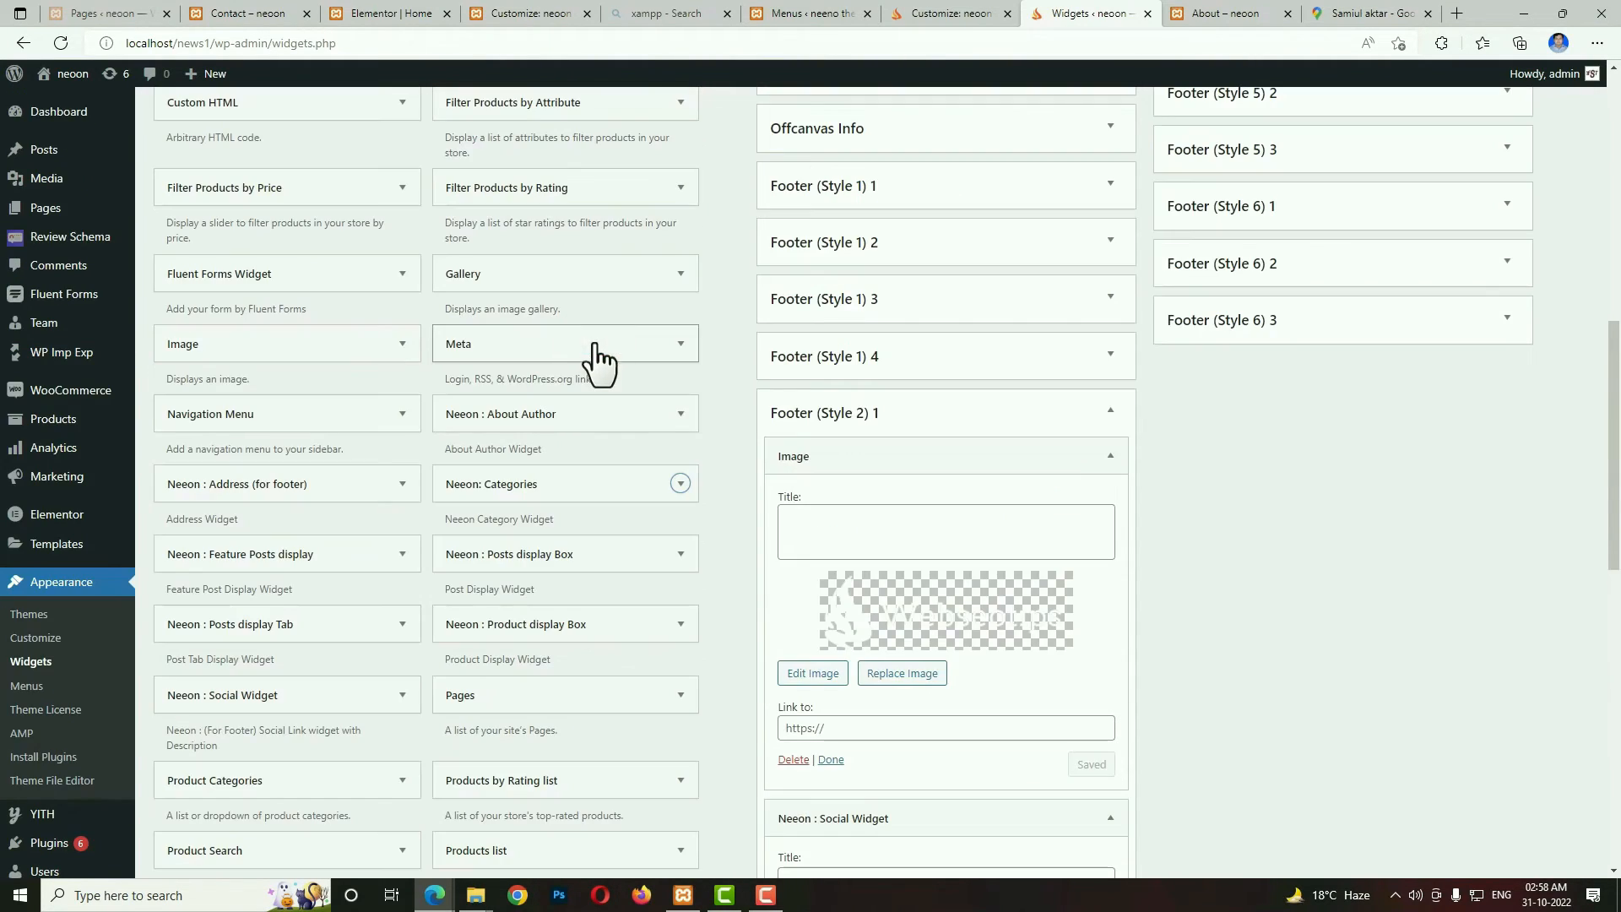
# Title the Categories widget in Footer (Style 2) 2 "Popular Categories", set its limit to 12, and save it.
pyautogui.scroll(2, 1356, 678)
pyautogui.moveTo(1613, 508); pyautogui.dragTo(1613, 857)
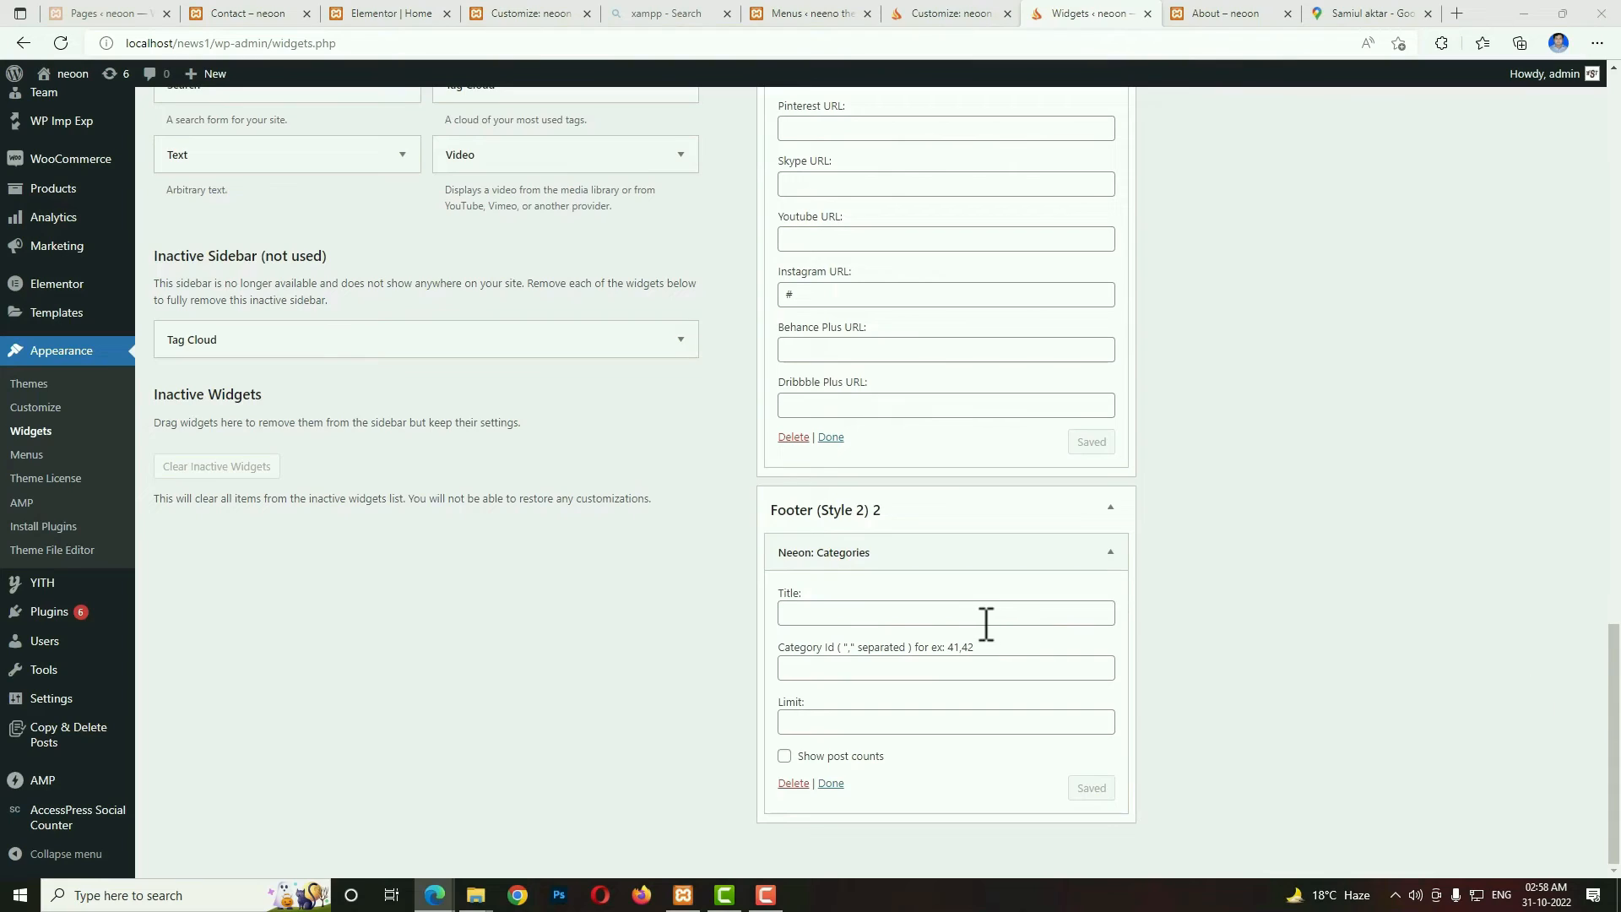
pyautogui.click(959, 612)
pyautogui.write('Popular Categories')
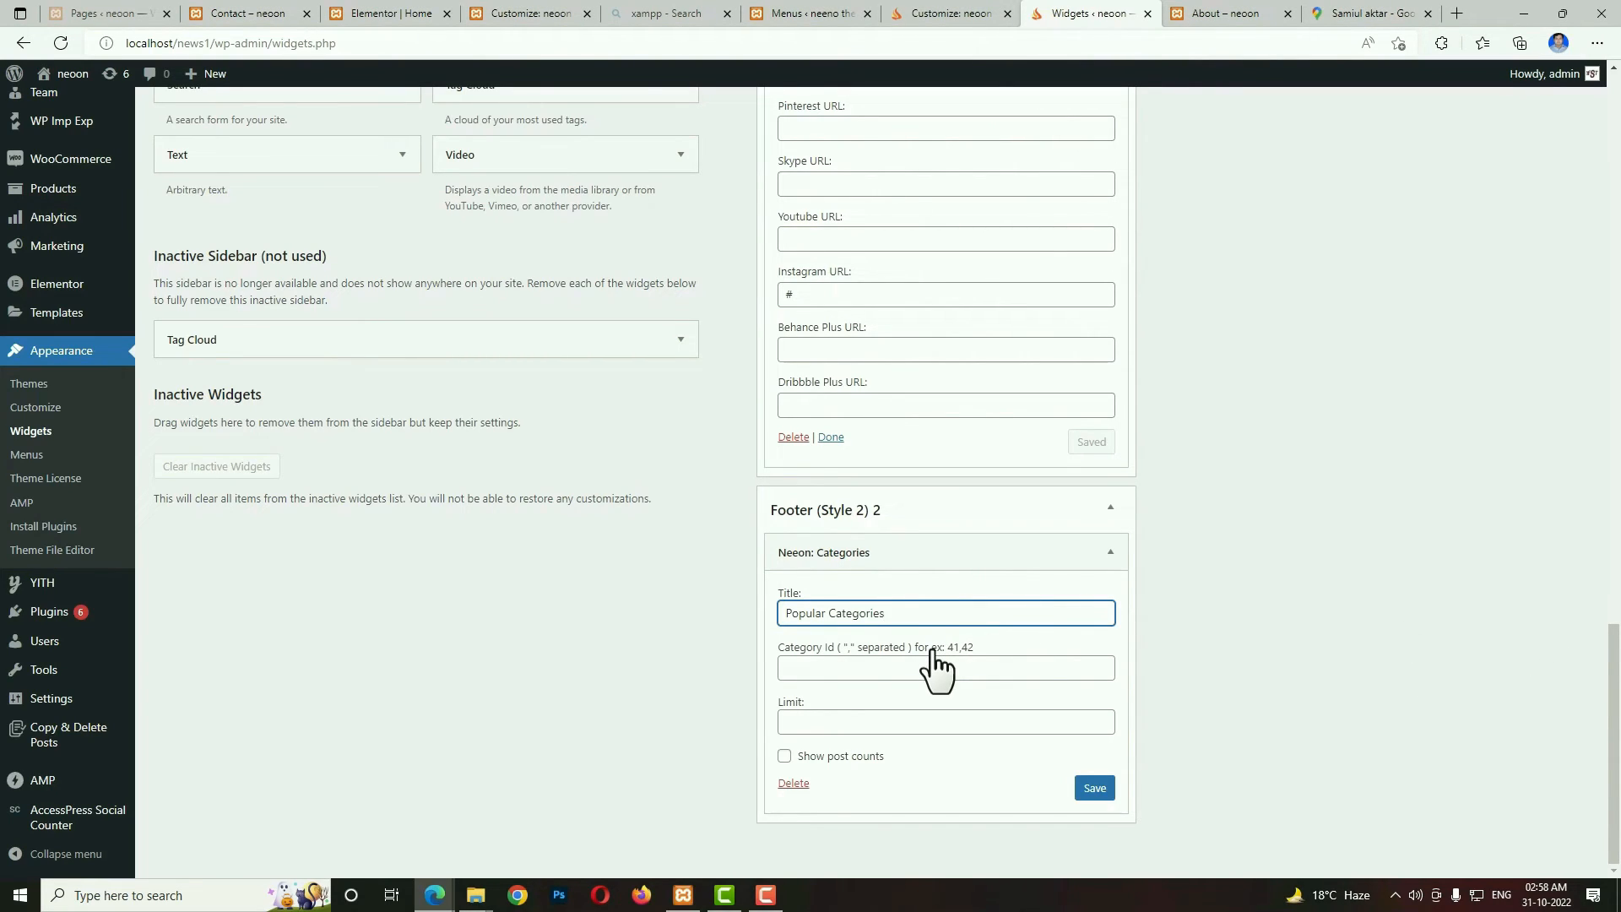
pyautogui.click(888, 670)
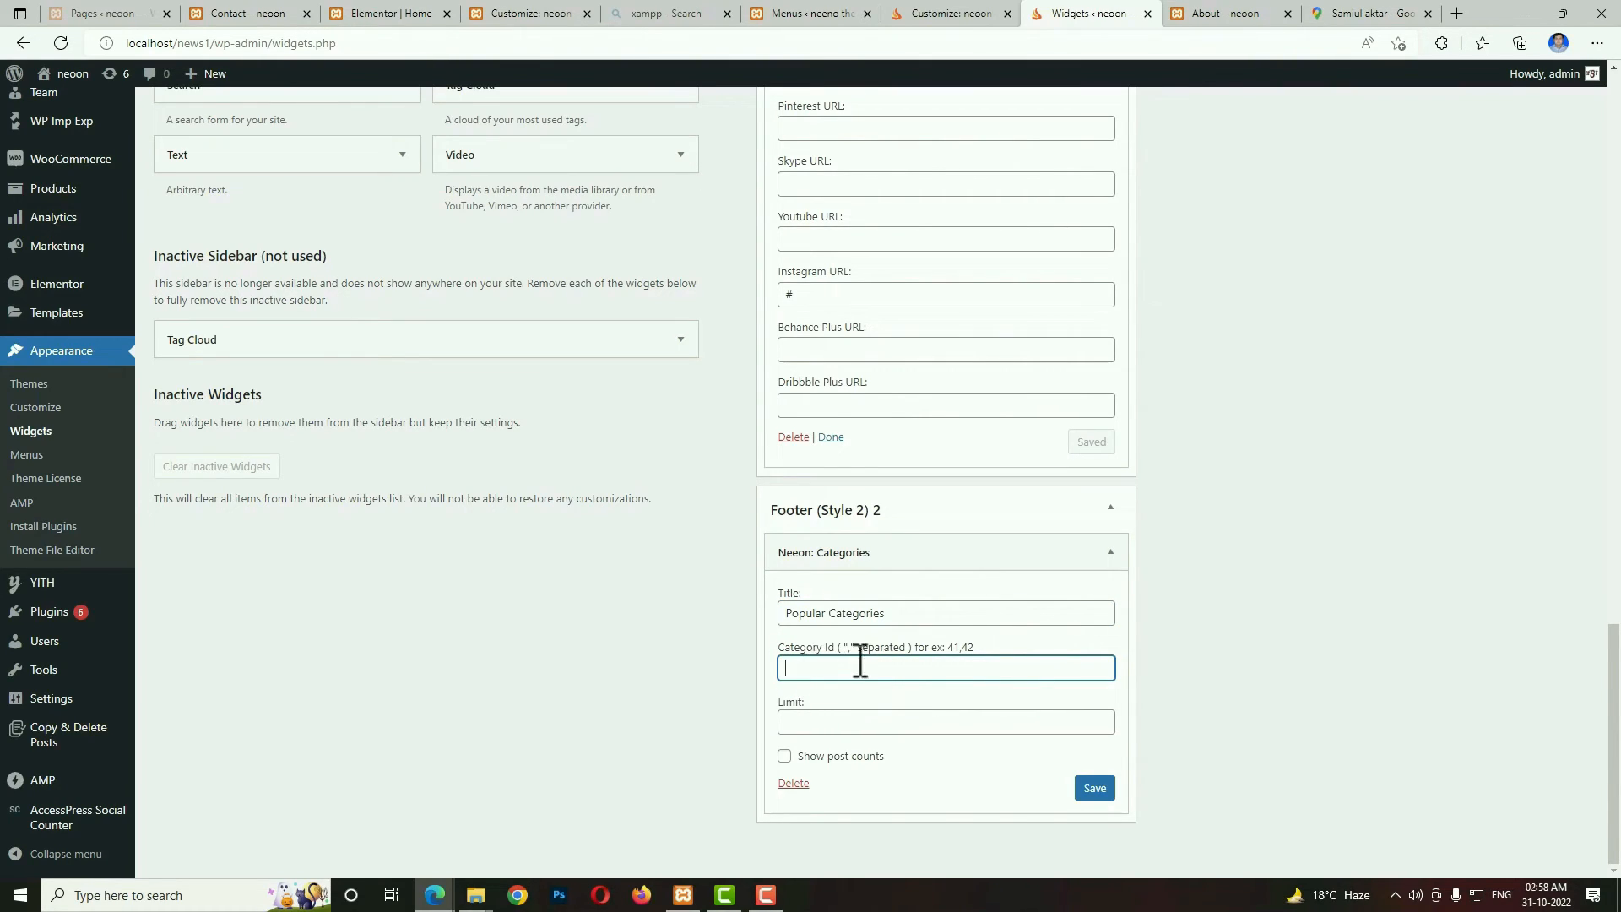
pyautogui.click(893, 724)
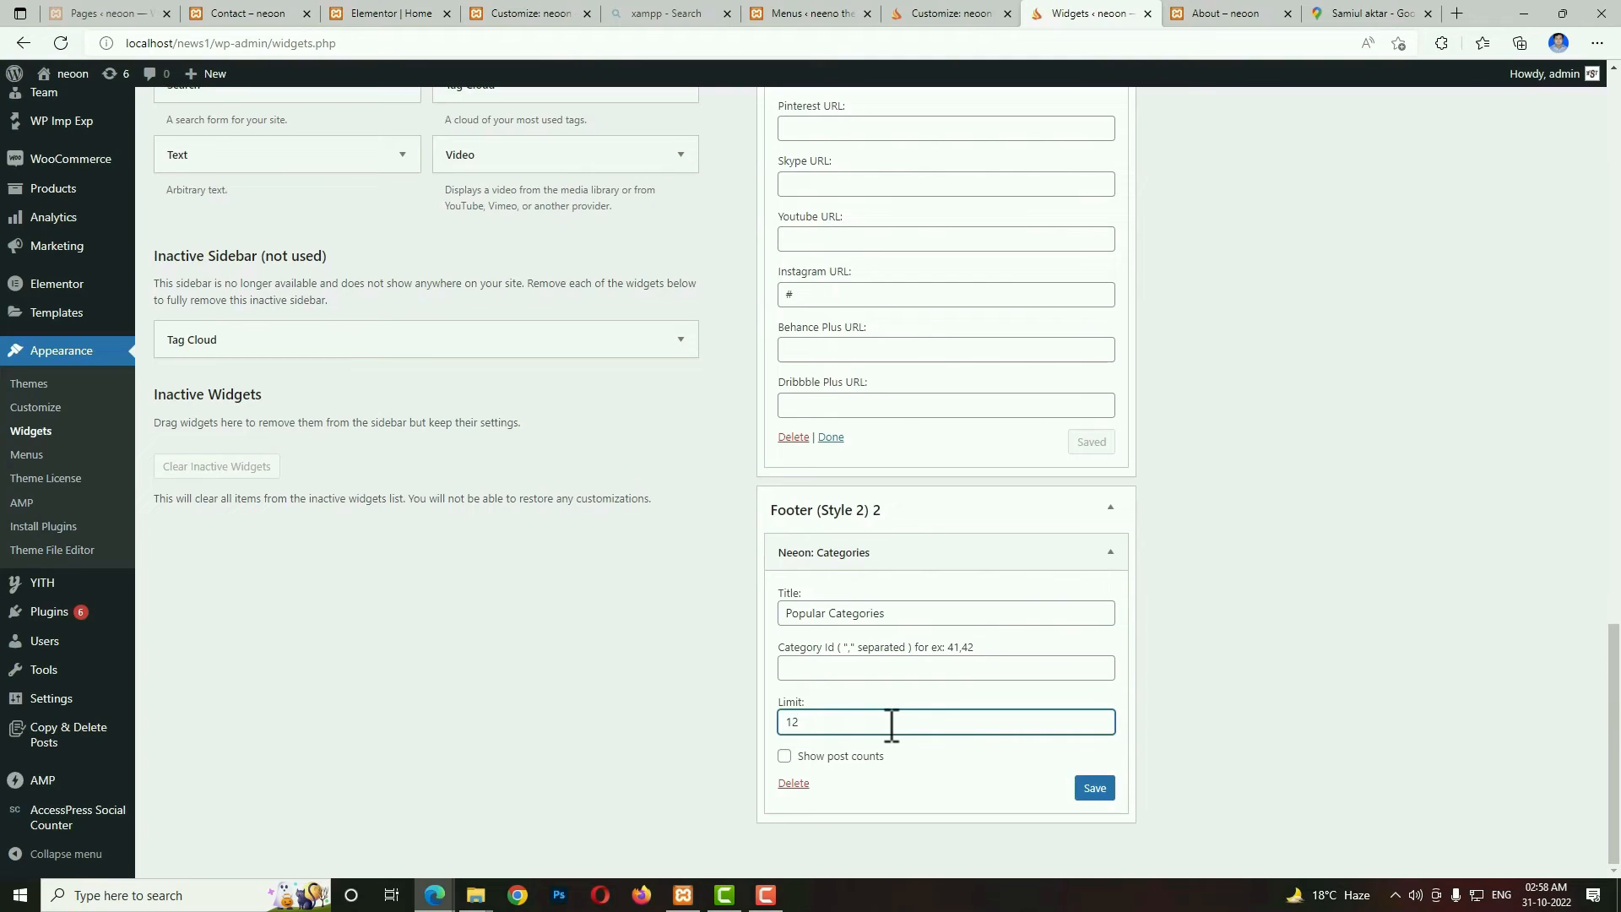
pyautogui.click(1085, 788)
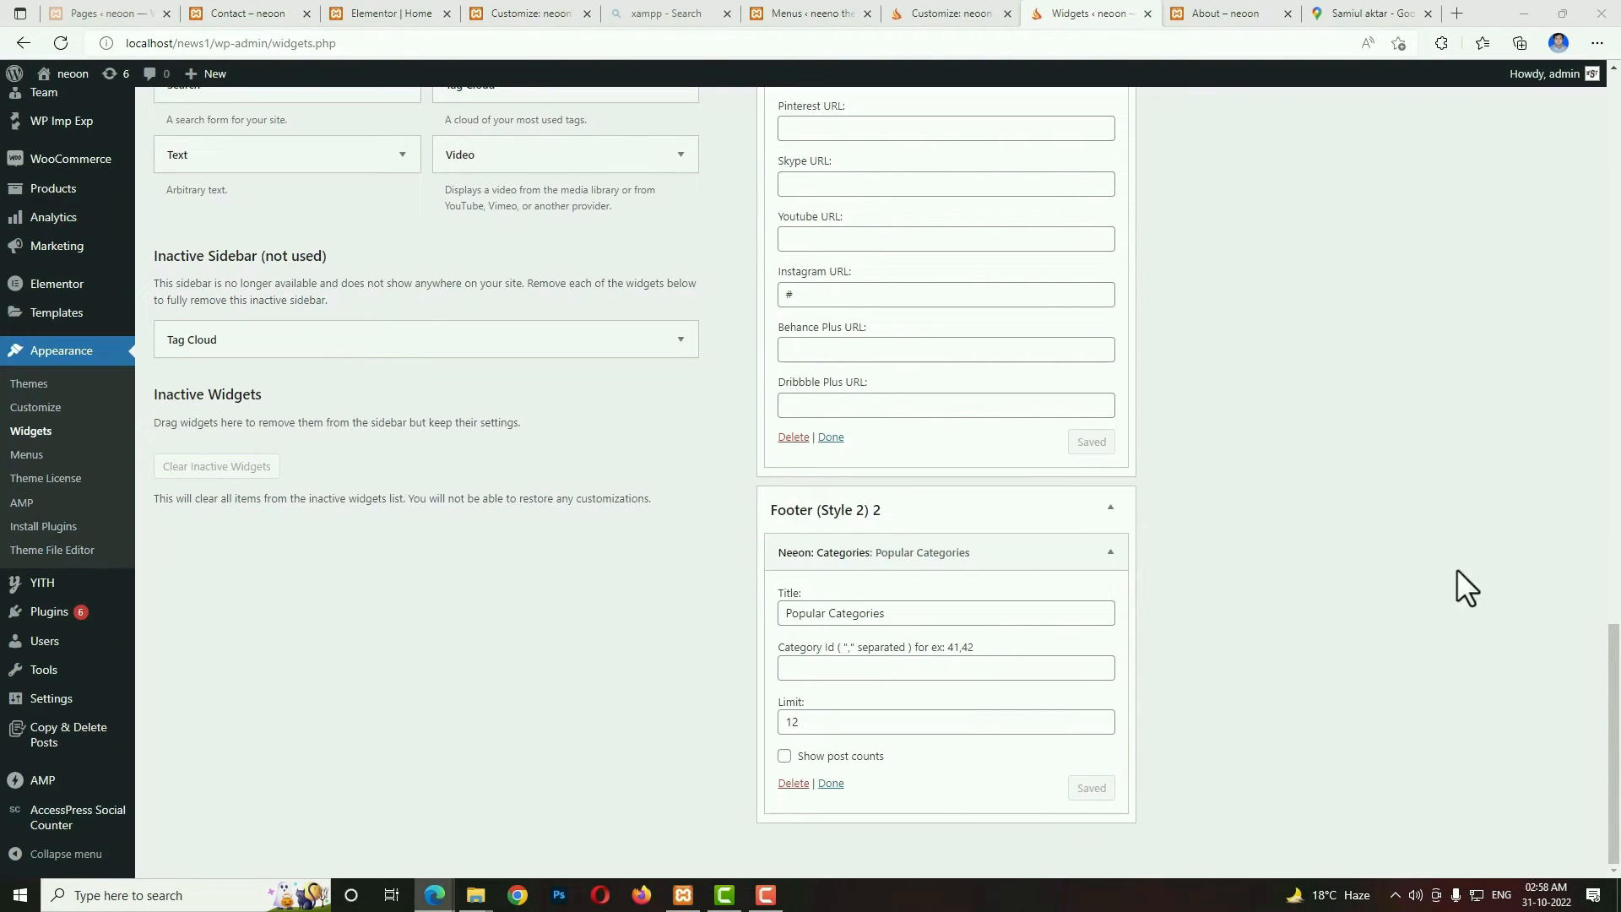
# Add the Neeon : Posts display Box widget to the Footer (Style 2) 3 area.
pyautogui.scroll(15, 1295, 197)
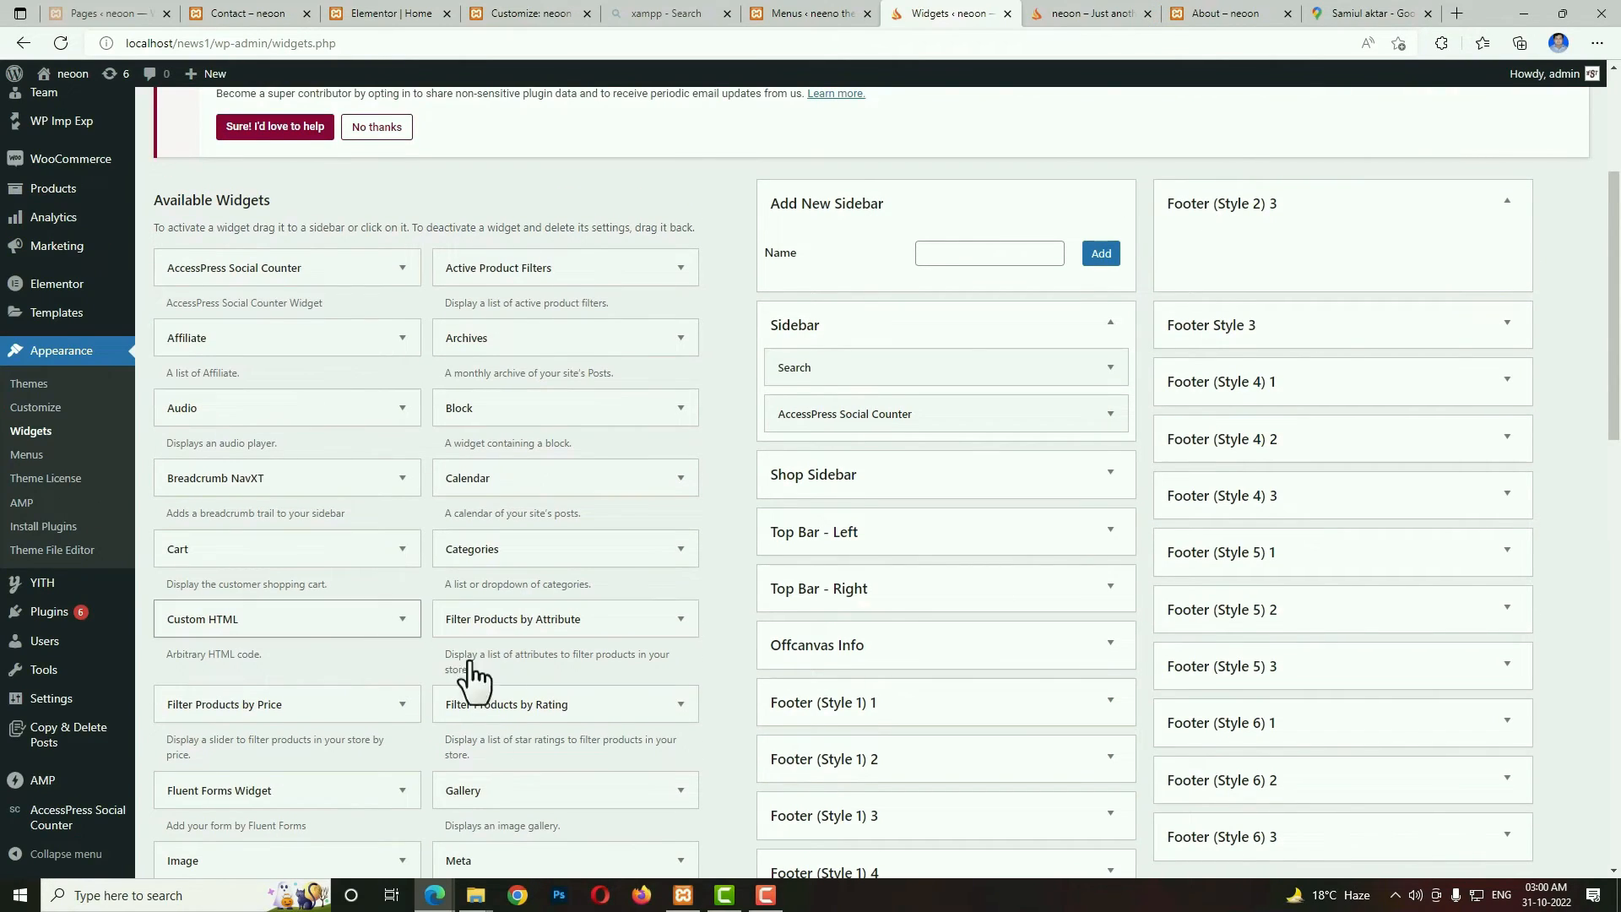
pyautogui.scroll(-1, 511, 692)
pyautogui.scroll(-10, 510, 680)
pyautogui.scroll(5, 812, 617)
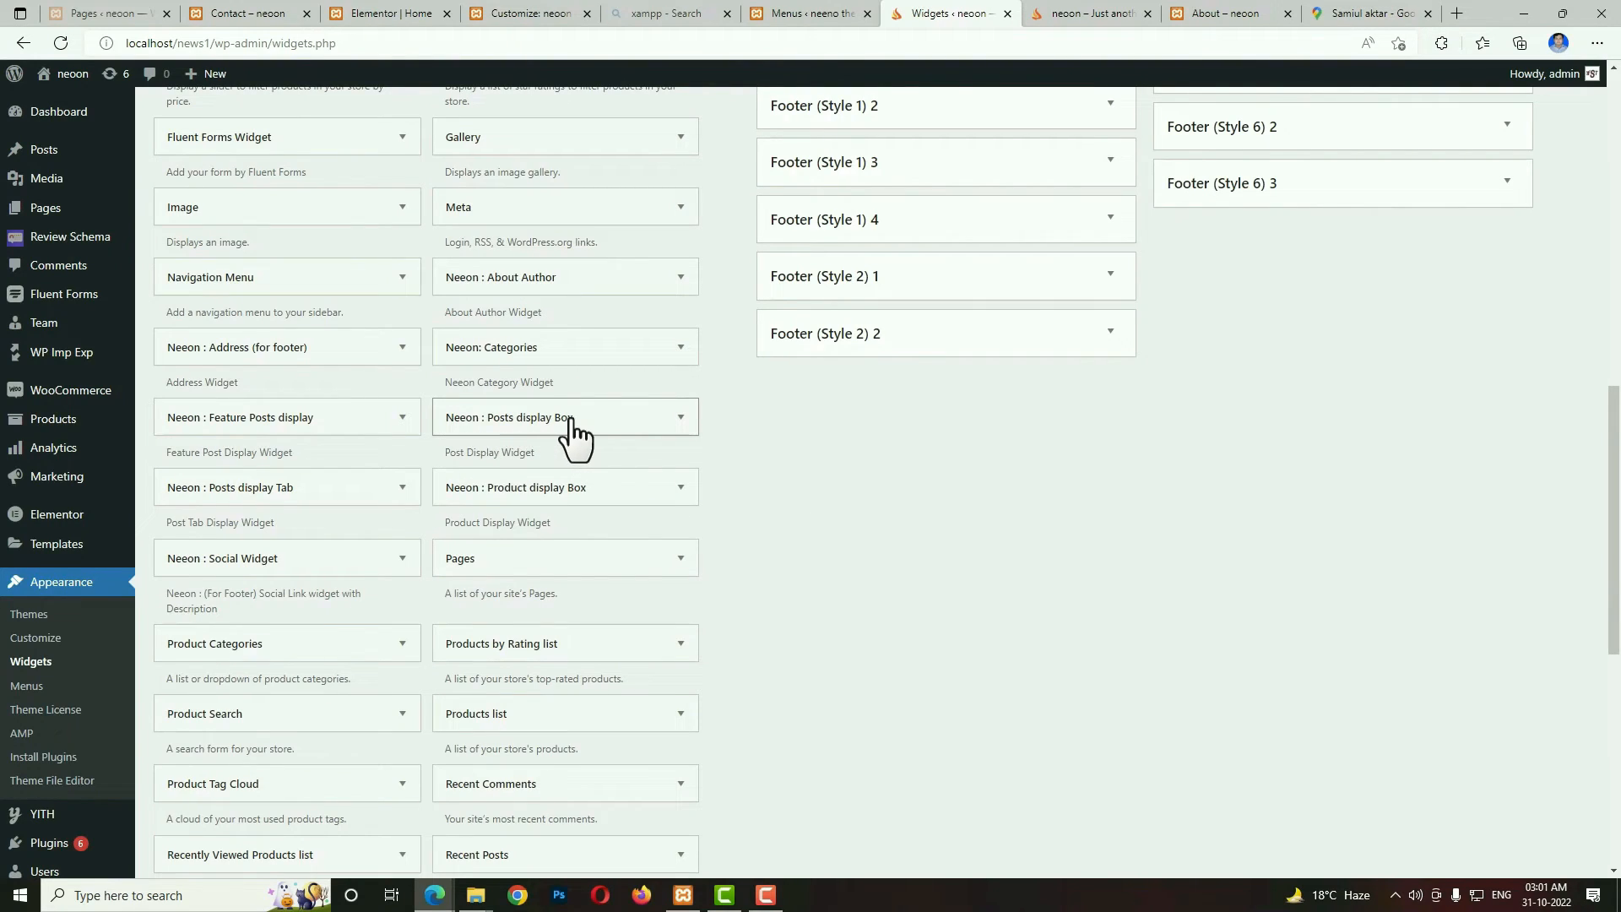
pyautogui.click(619, 418)
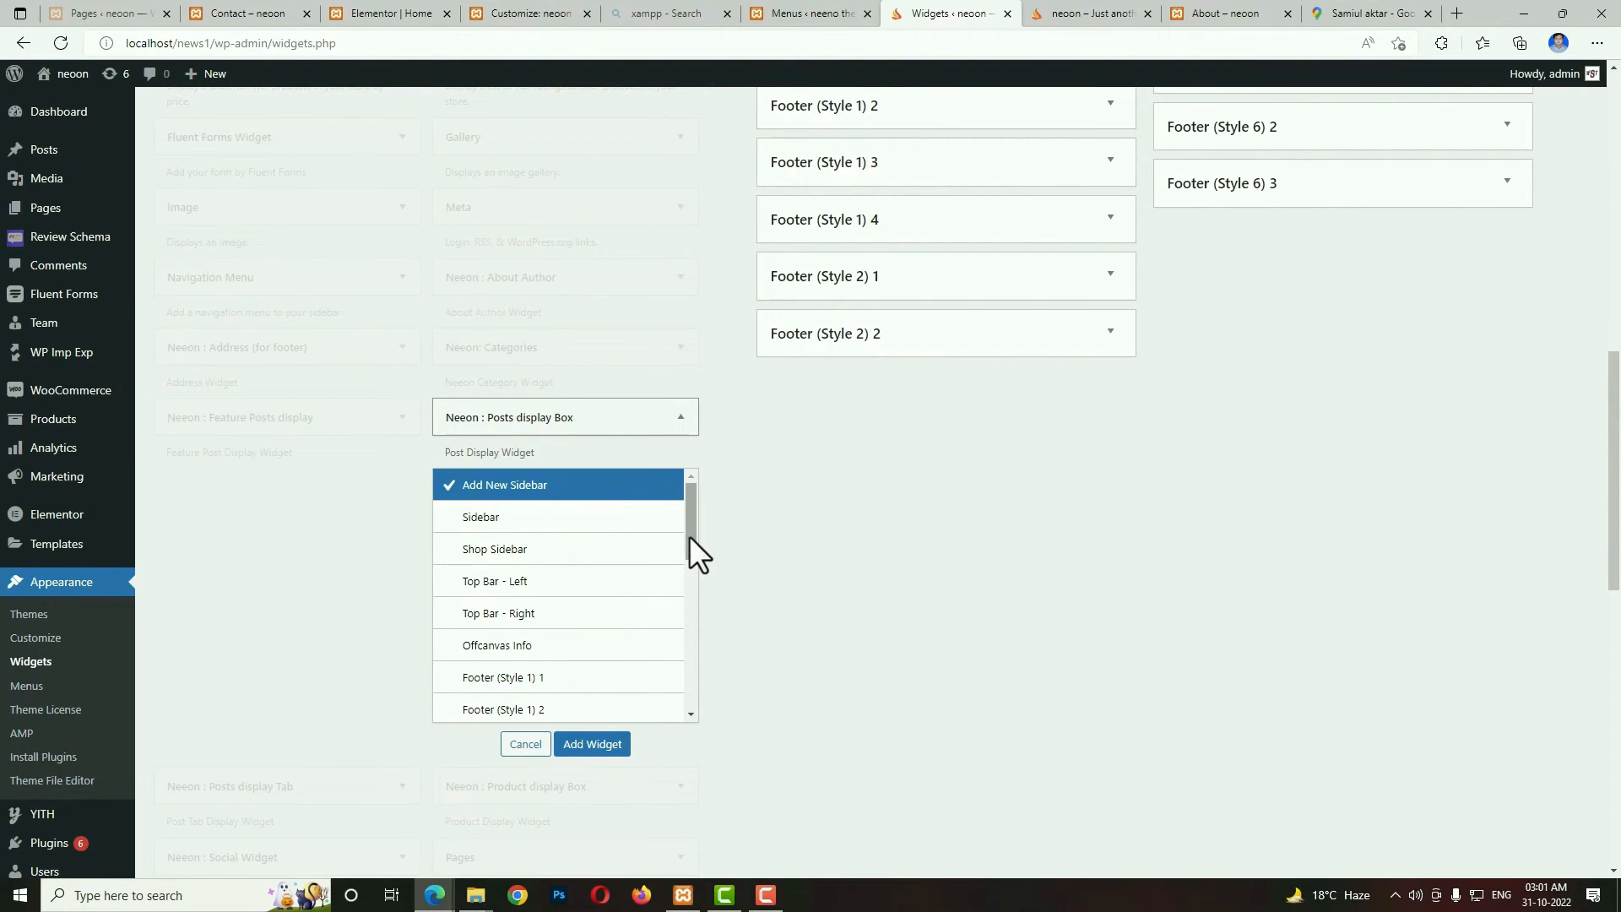
pyautogui.moveTo(689, 535); pyautogui.dragTo(690, 610)
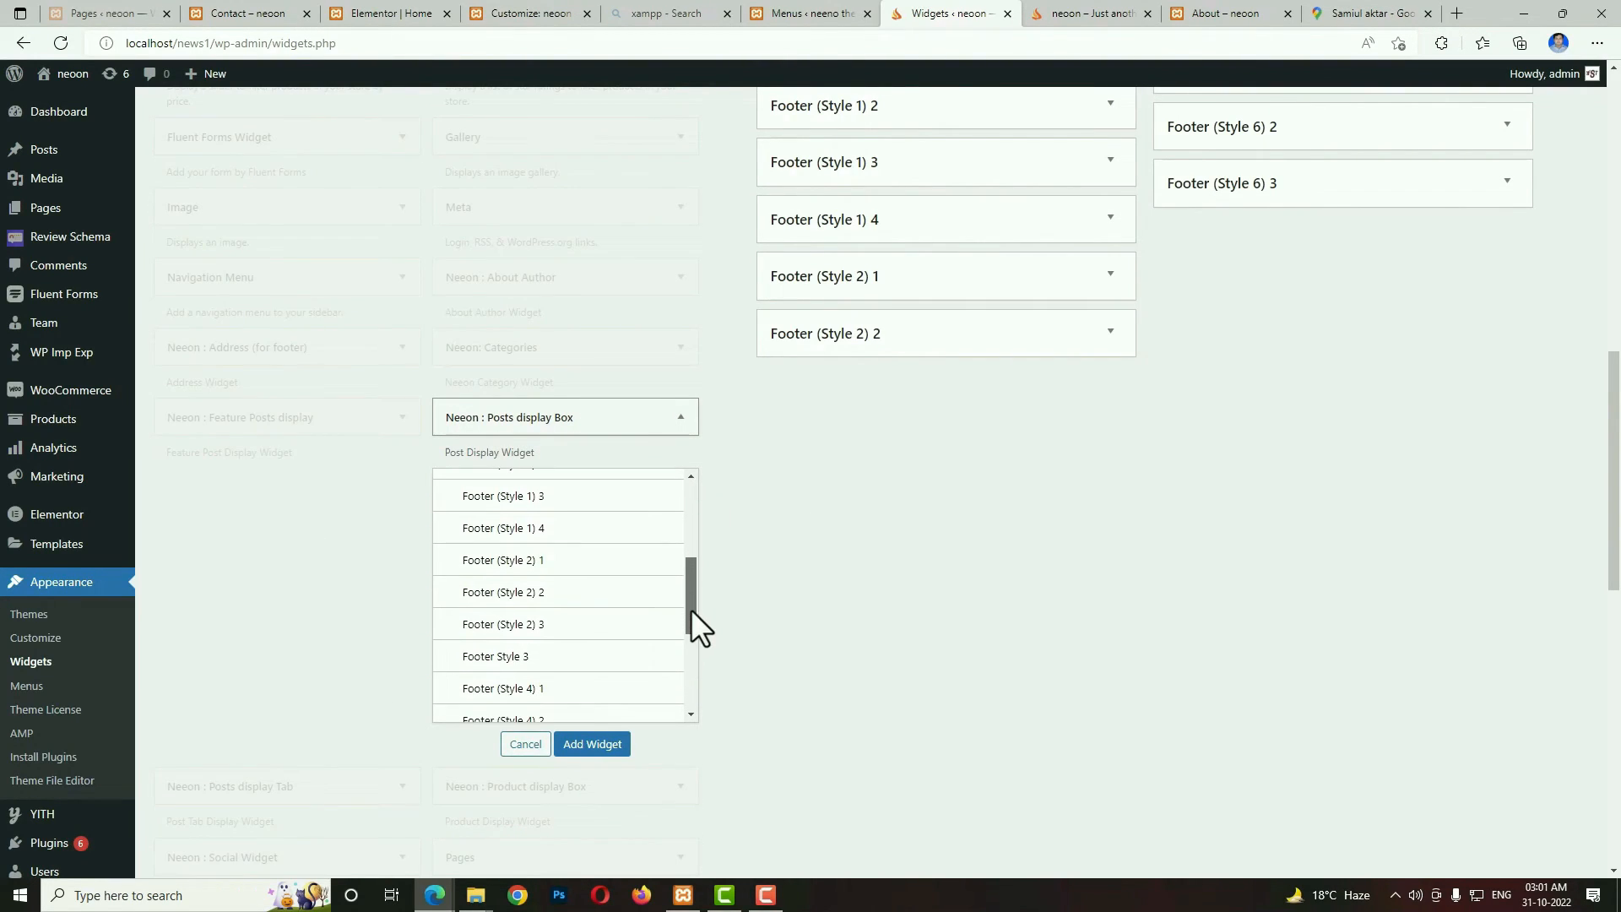
pyautogui.click(541, 629)
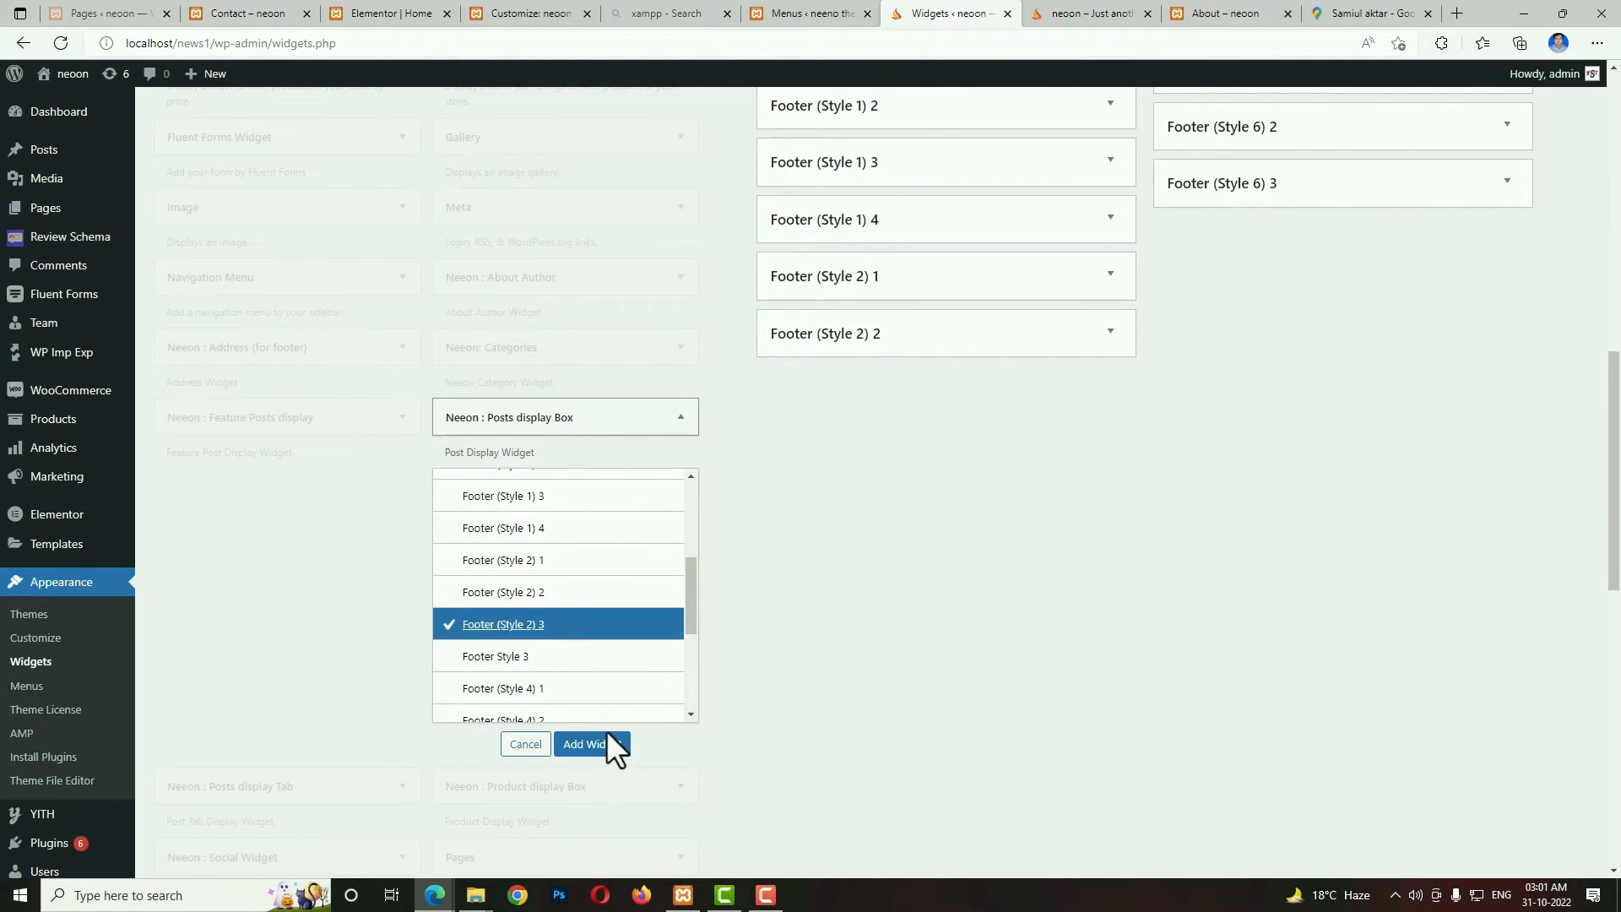
pyautogui.click(609, 744)
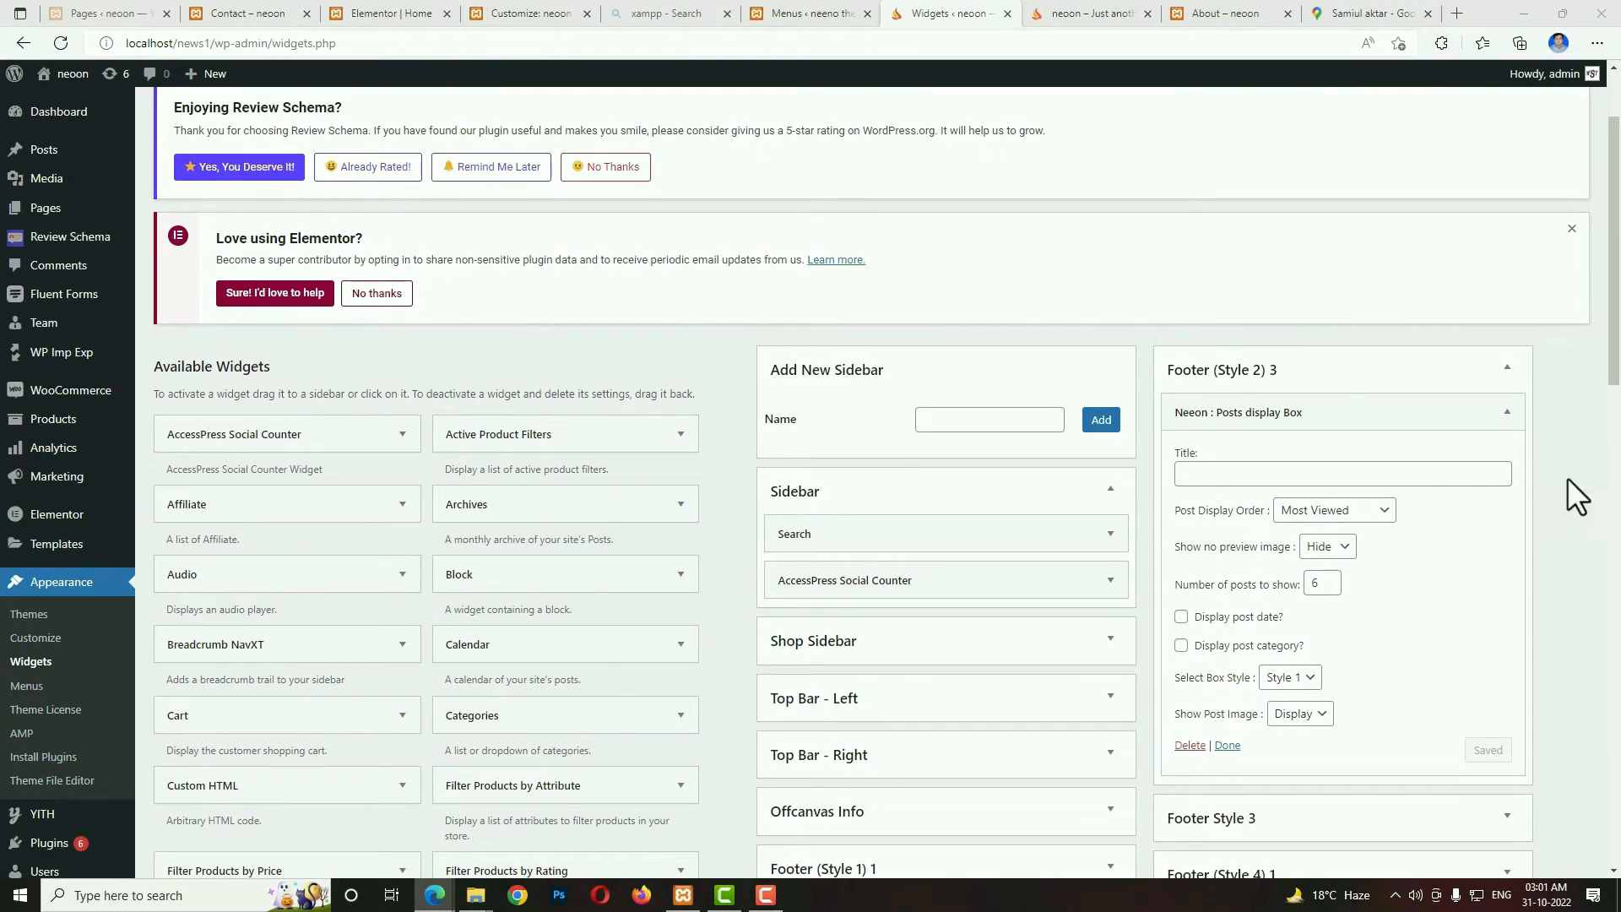
# Title the Footer (Style 2) 3 posts widget "Recent Posts", show 2 posts, enable the post date and category, and save it.
pyautogui.click(1393, 473)
pyautogui.write('Recent Posts')
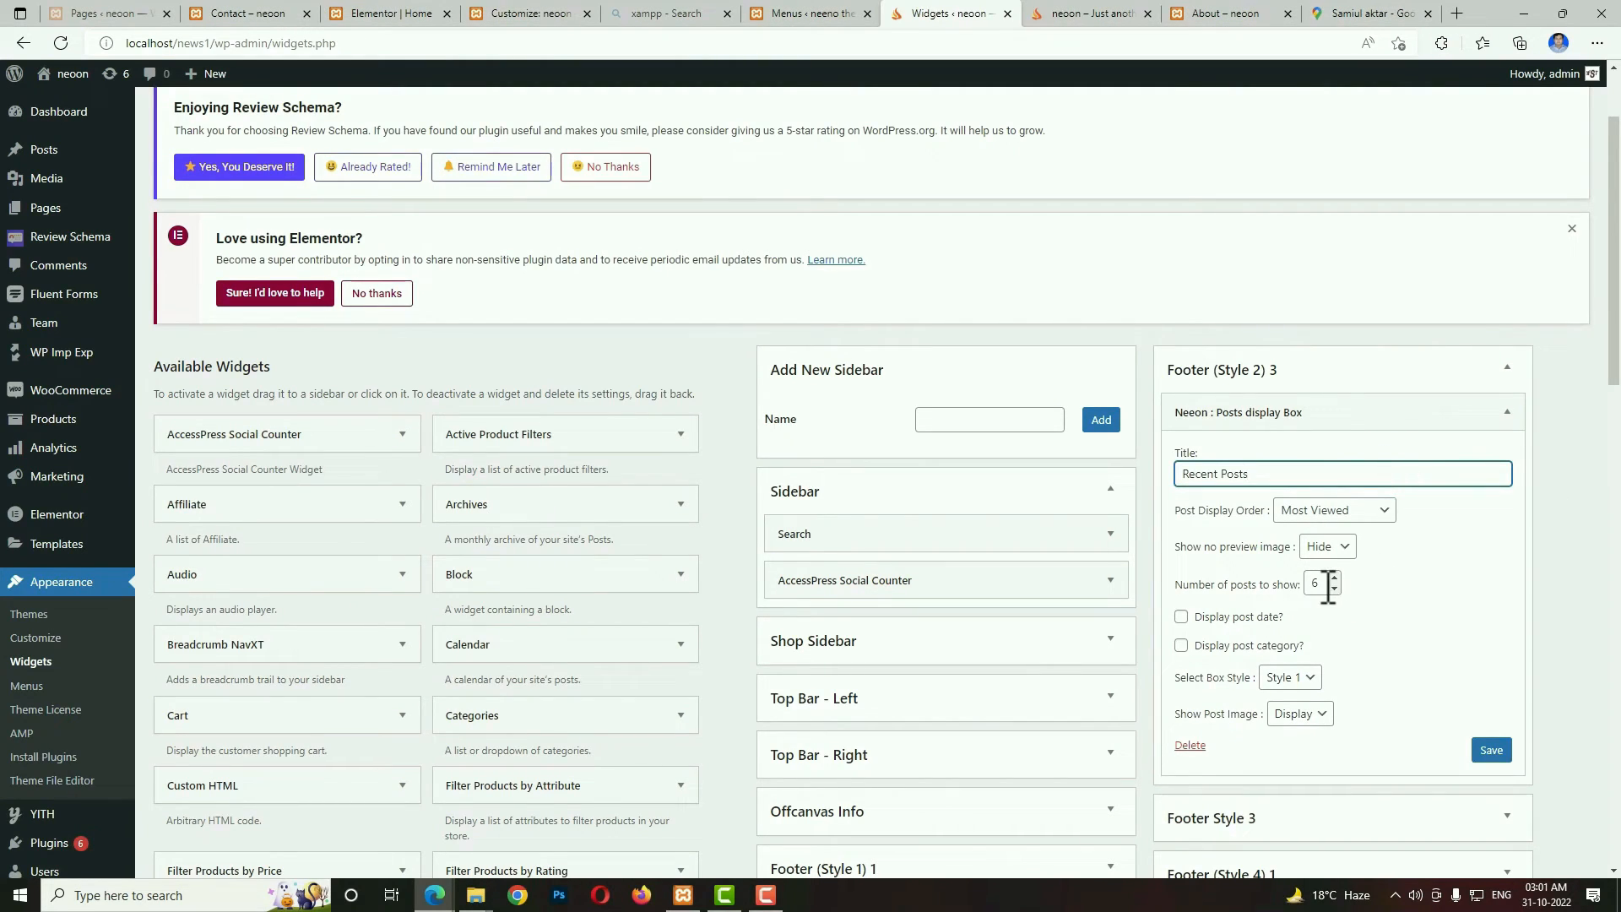
pyautogui.doubleClick(1316, 584)
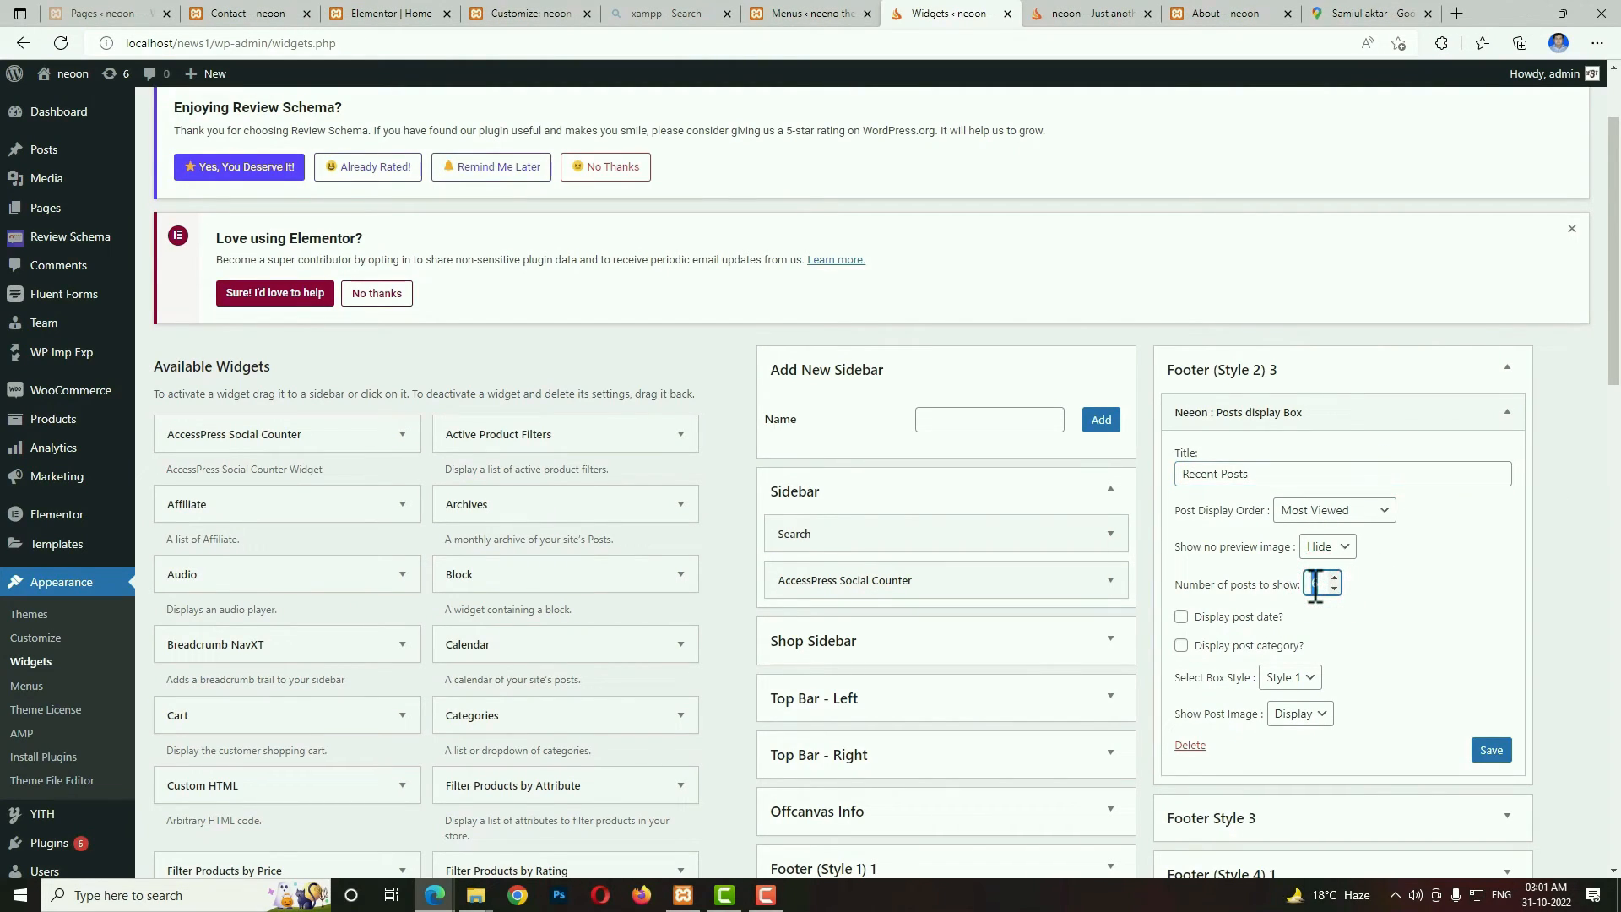
pyautogui.click(1182, 617)
pyautogui.click(1182, 645)
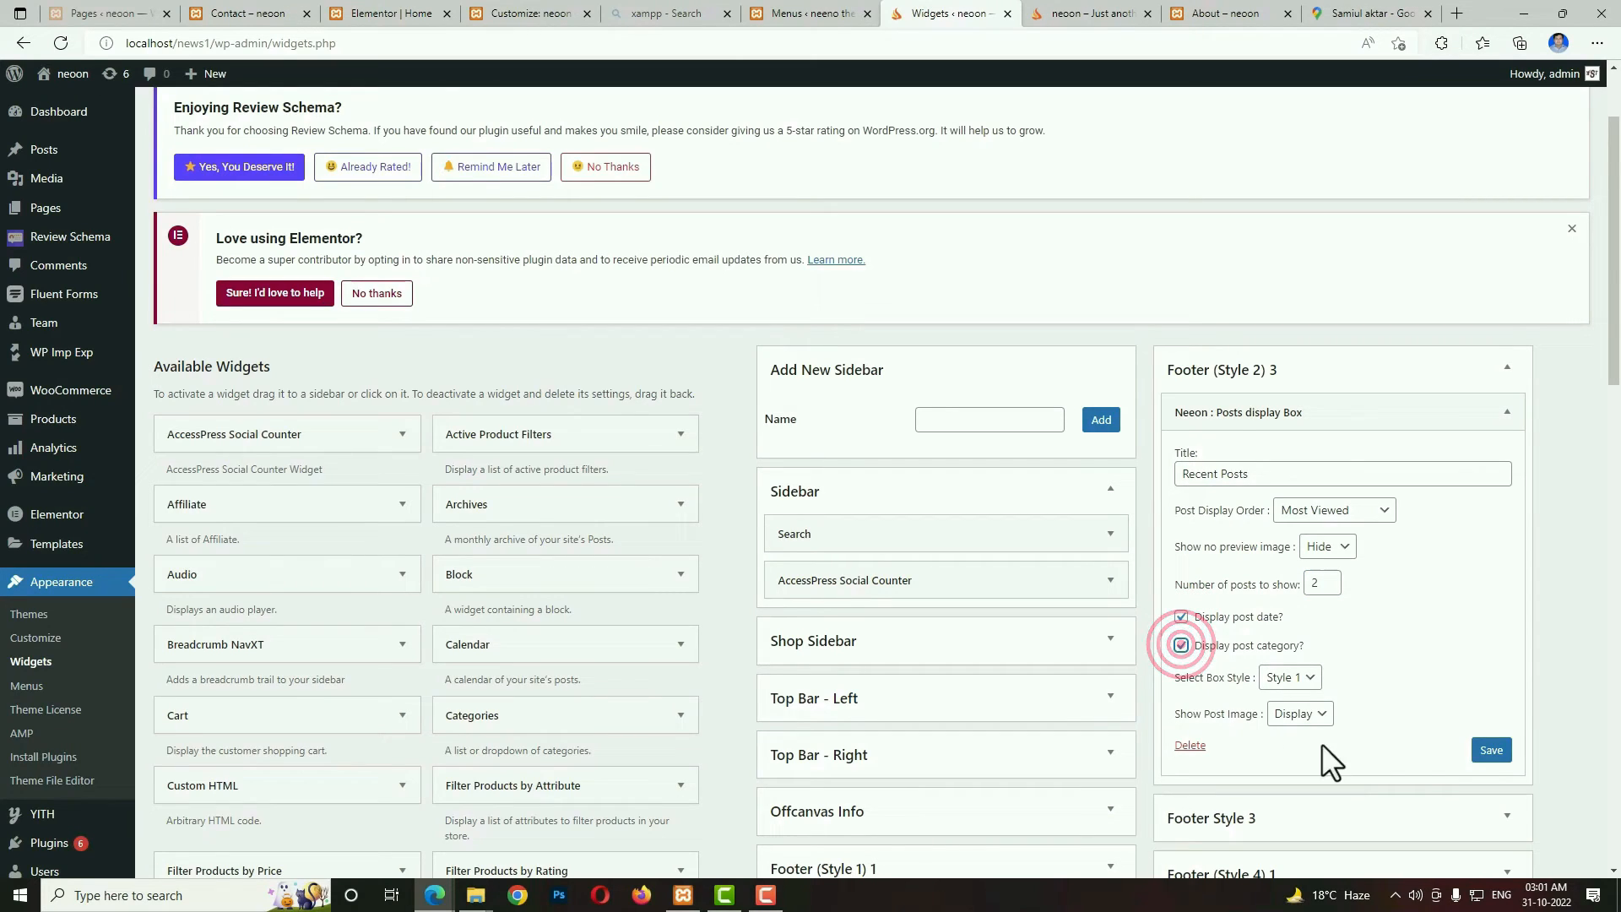
pyautogui.click(1492, 751)
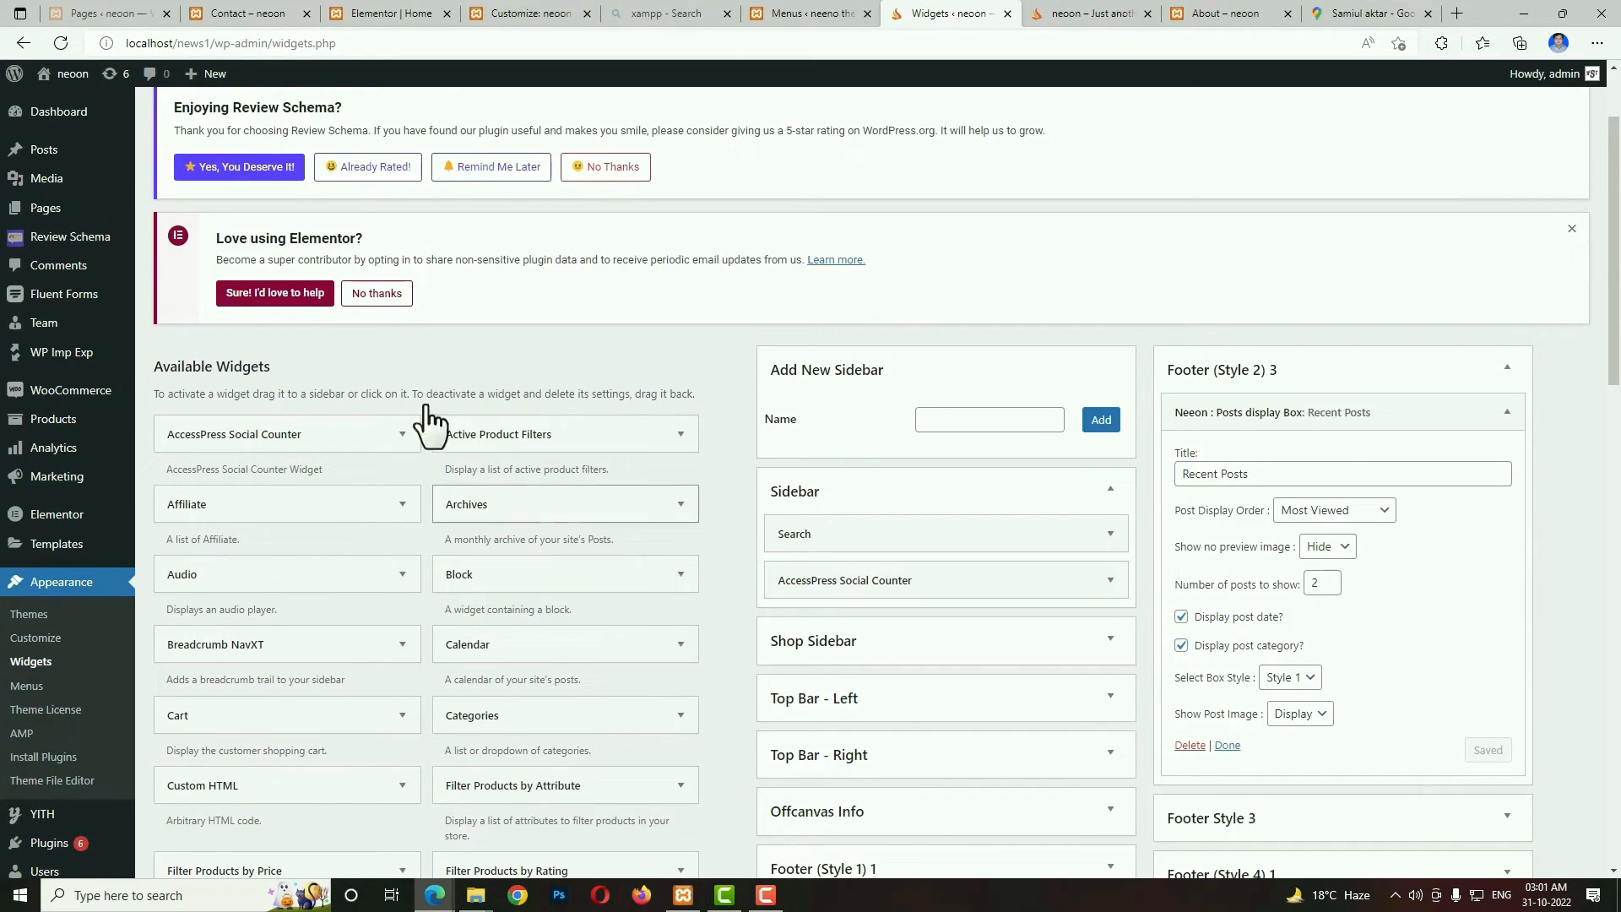
# Visit the site's homepage and check the three widget columns in its footer.
pyautogui.click(74, 74)
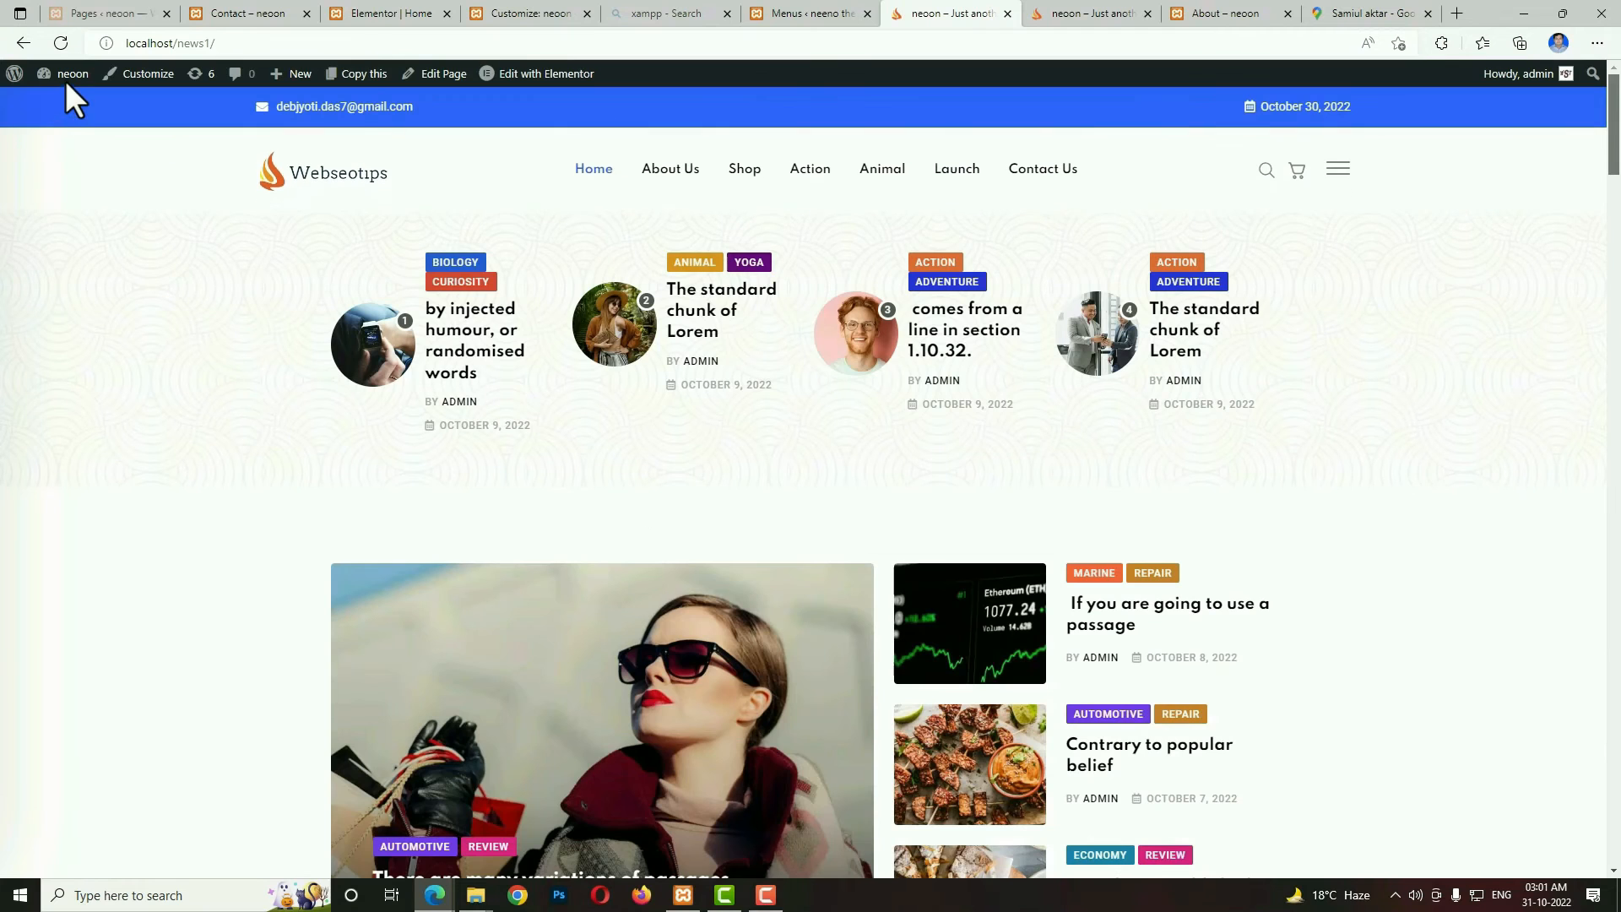
pyautogui.click(1611, 165)
pyautogui.moveTo(1611, 165); pyautogui.dragTo(1614, 839)
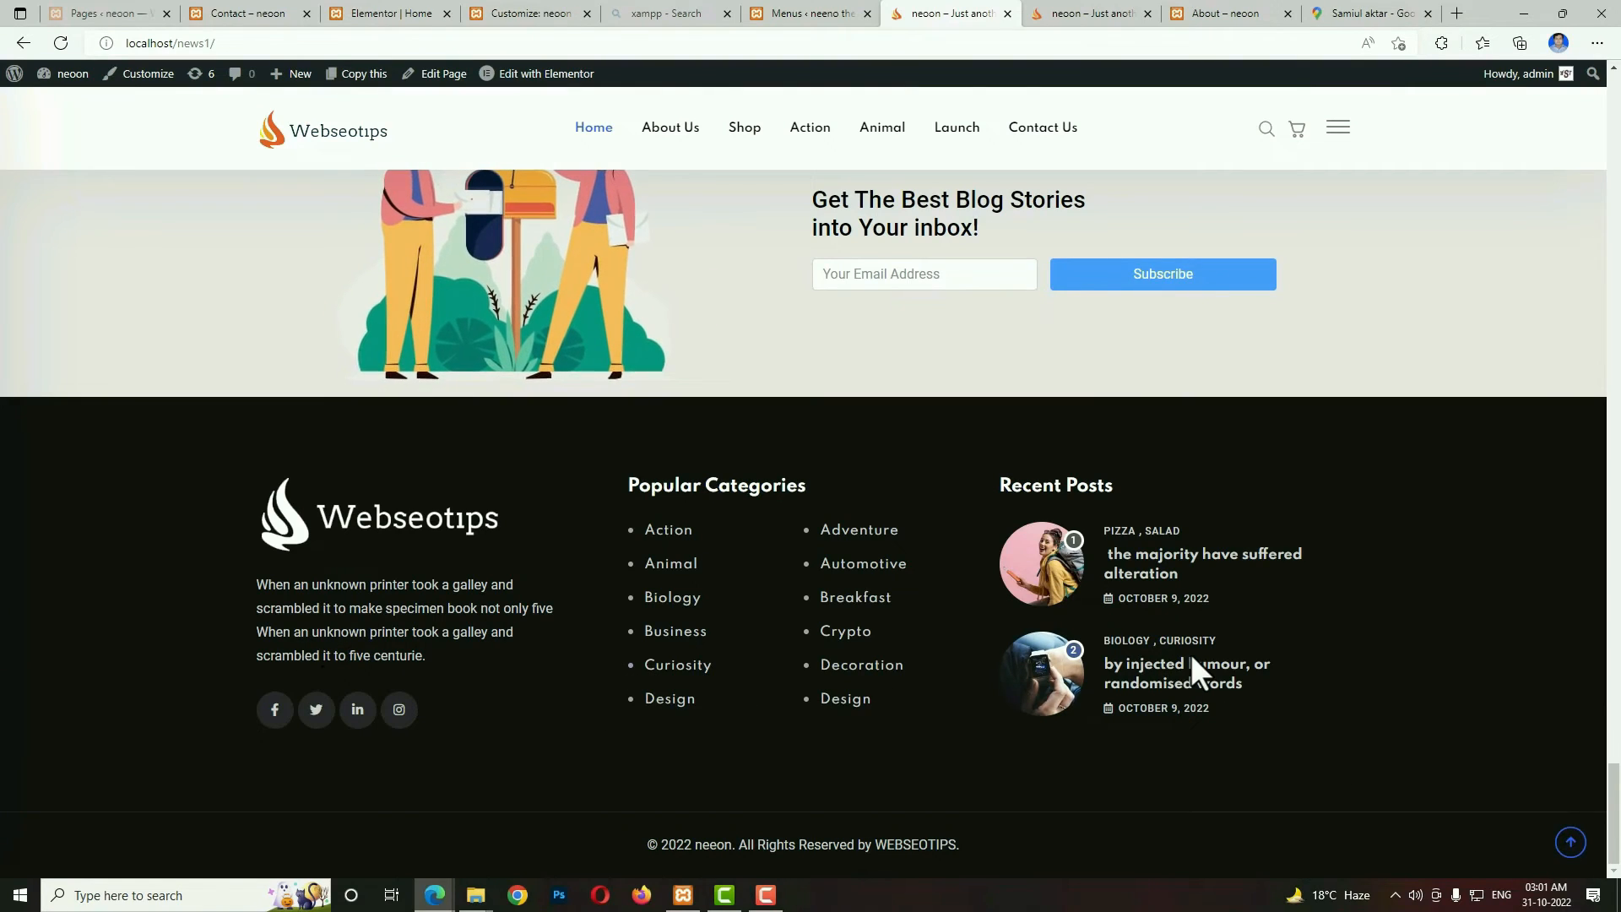
# Open the Customizer's Footer settings and review the copyright text and the options for the number of footer columns.
pyautogui.click(150, 81)
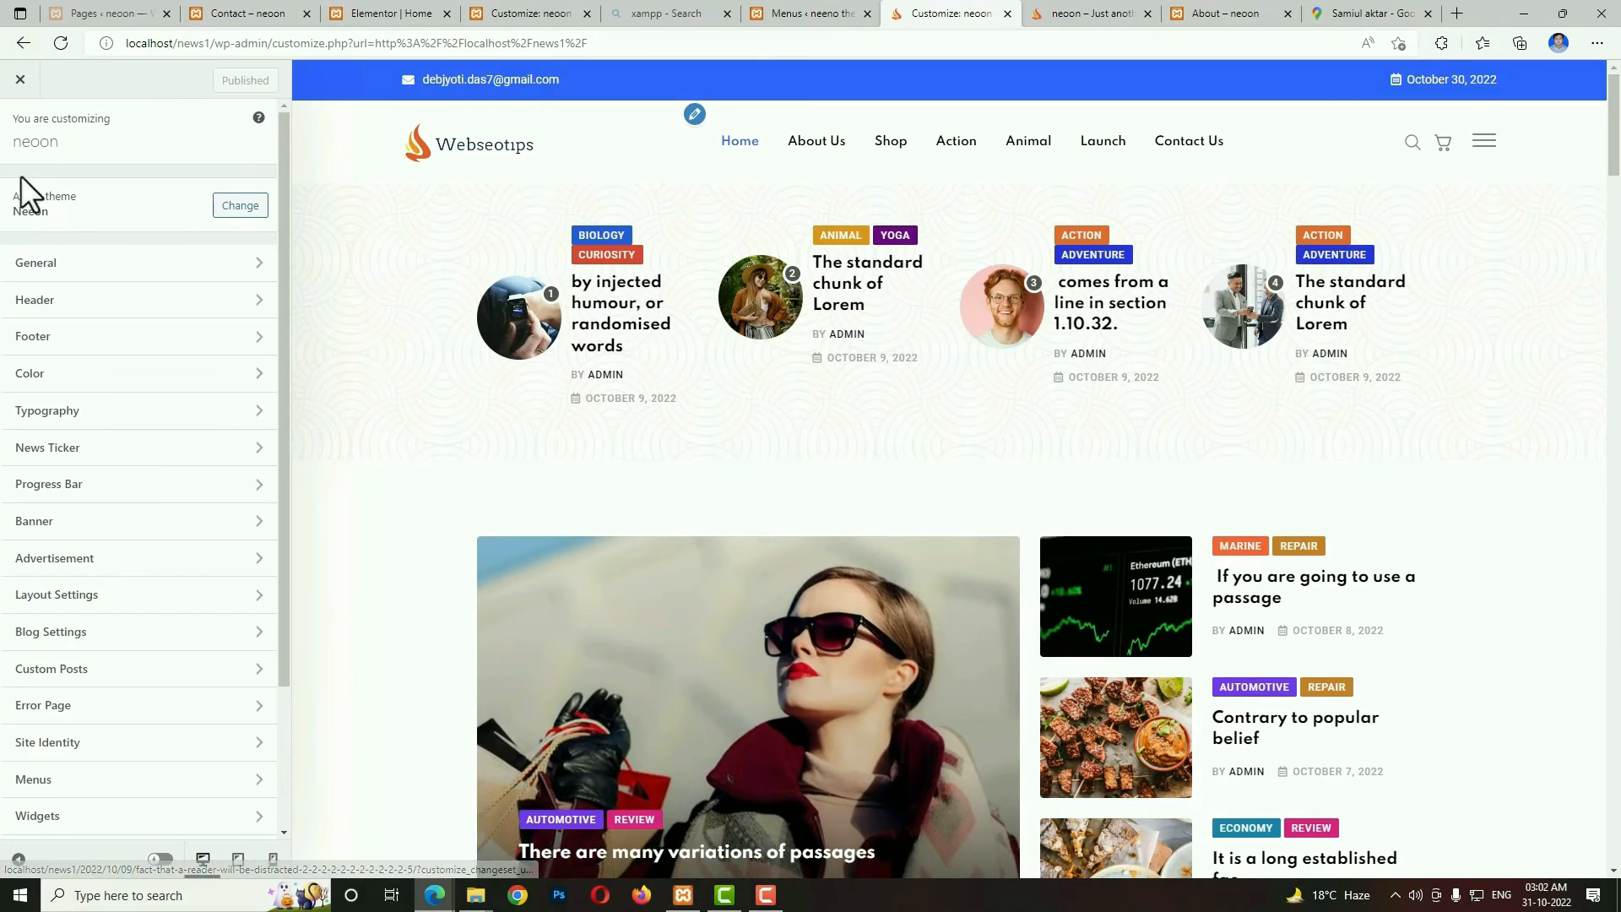
pyautogui.click(74, 339)
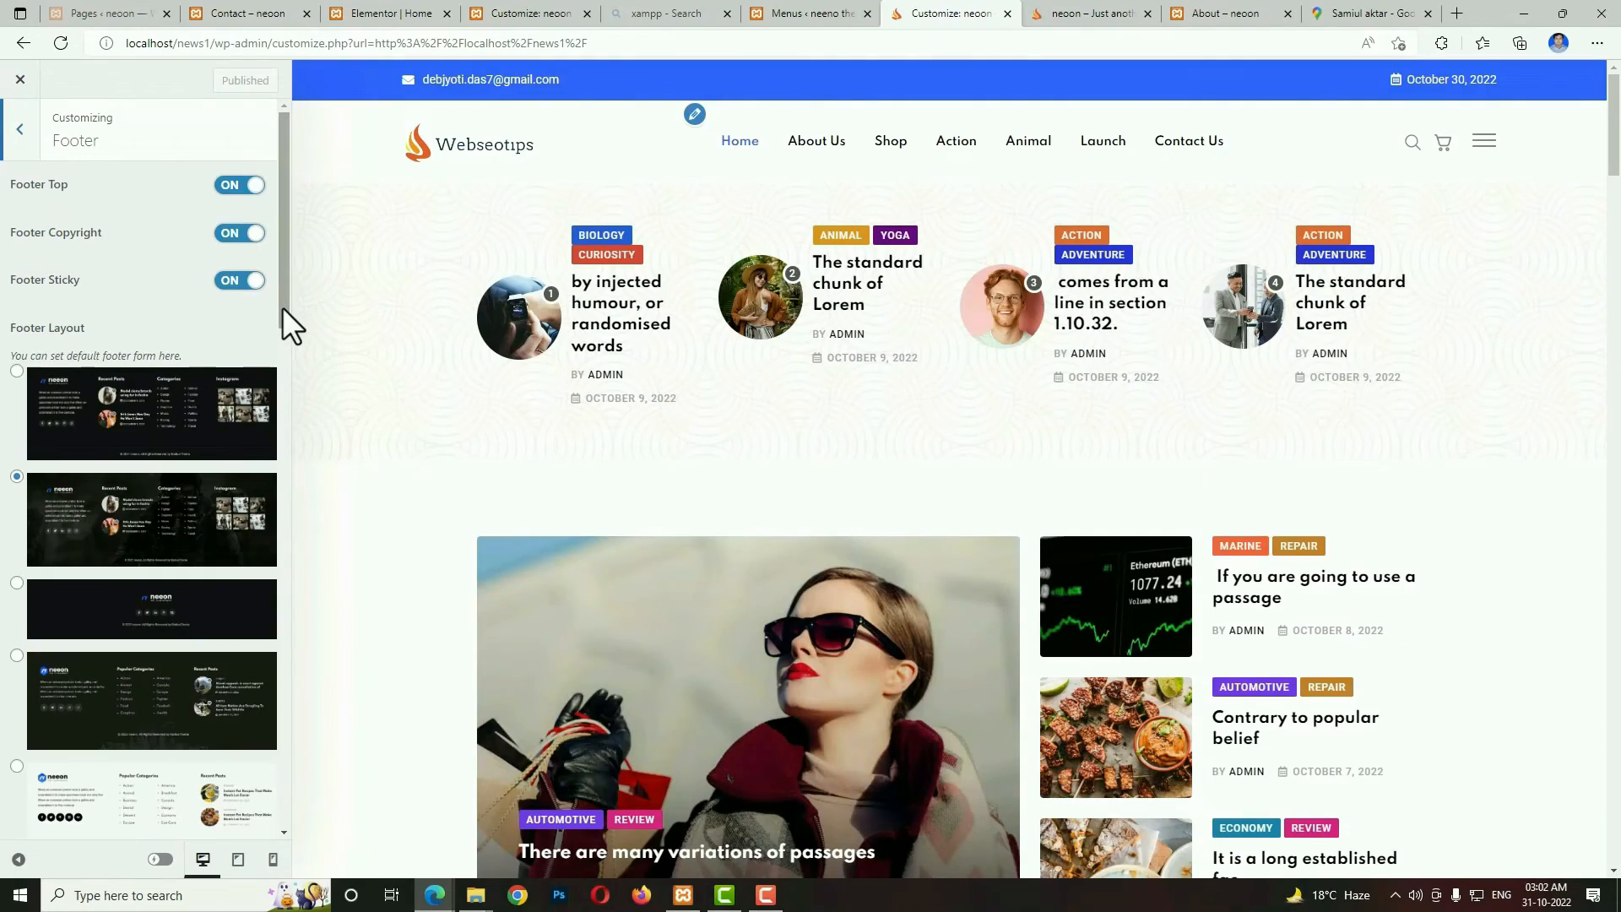
pyautogui.moveTo(282, 307); pyautogui.dragTo(297, 717)
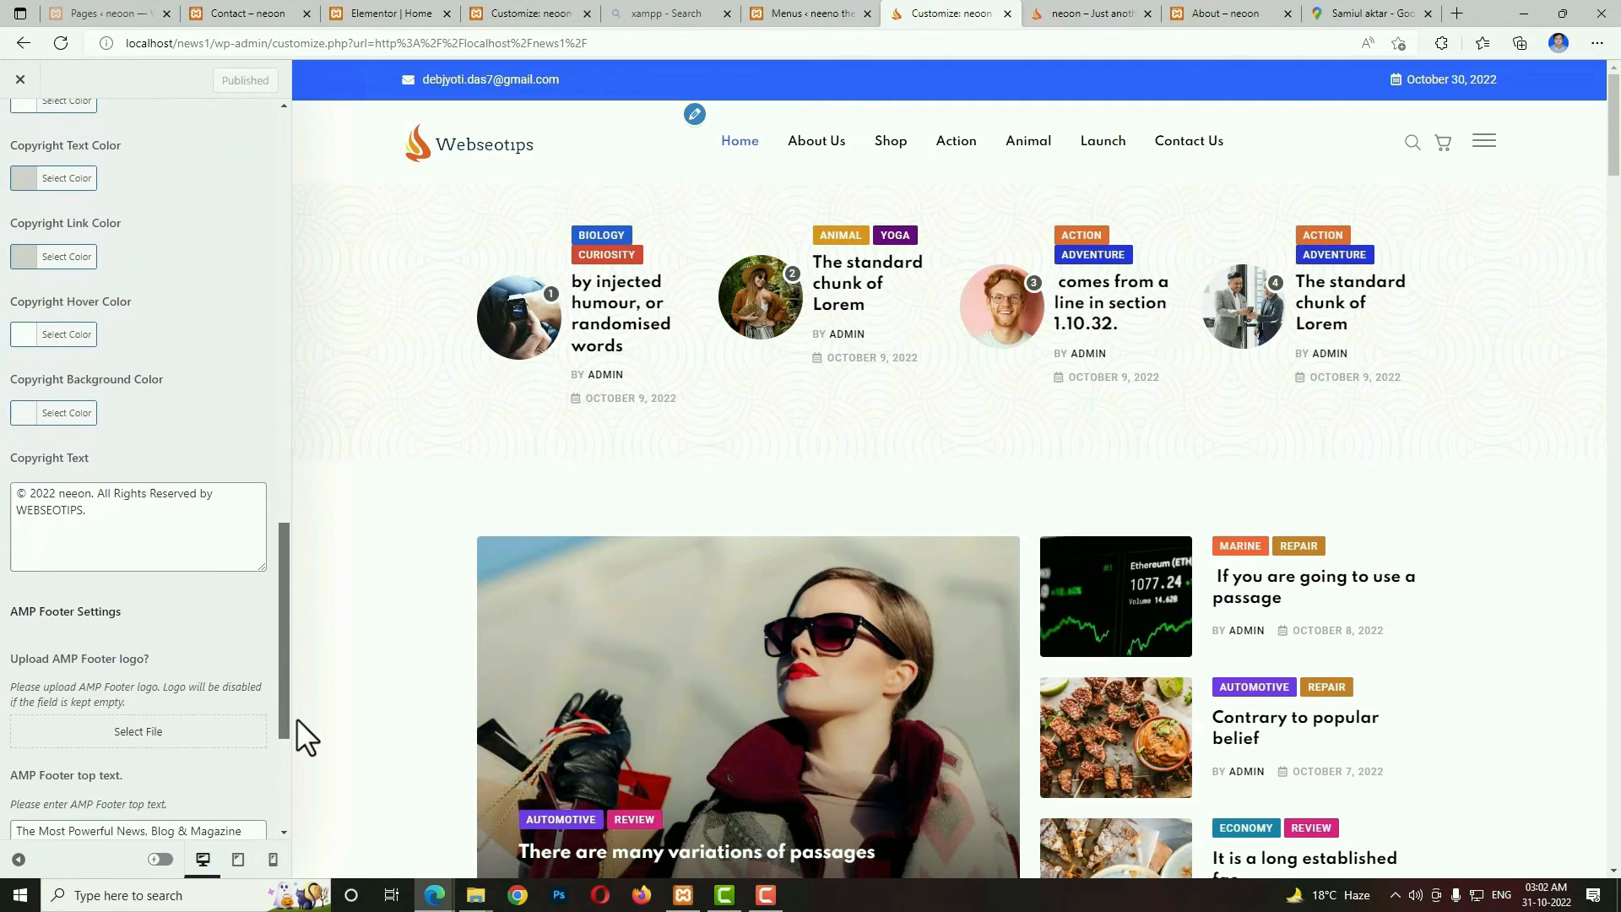
pyautogui.moveTo(130, 514); pyautogui.dragTo(14, 497)
pyautogui.click(110, 511)
pyautogui.click(141, 524)
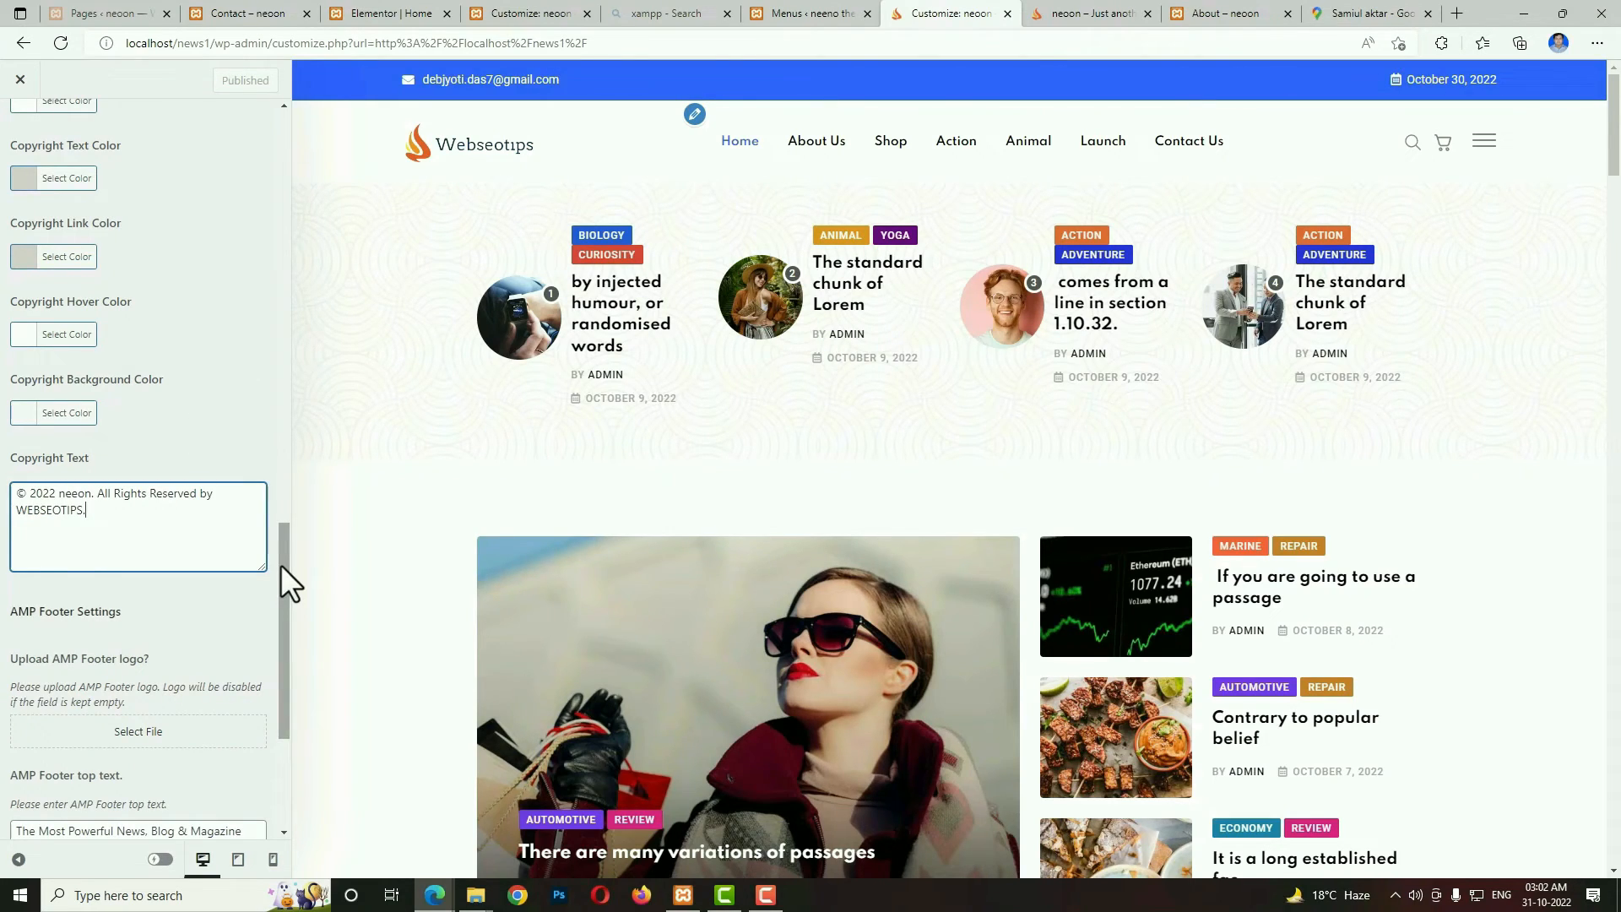
pyautogui.scroll(10, 103, 577)
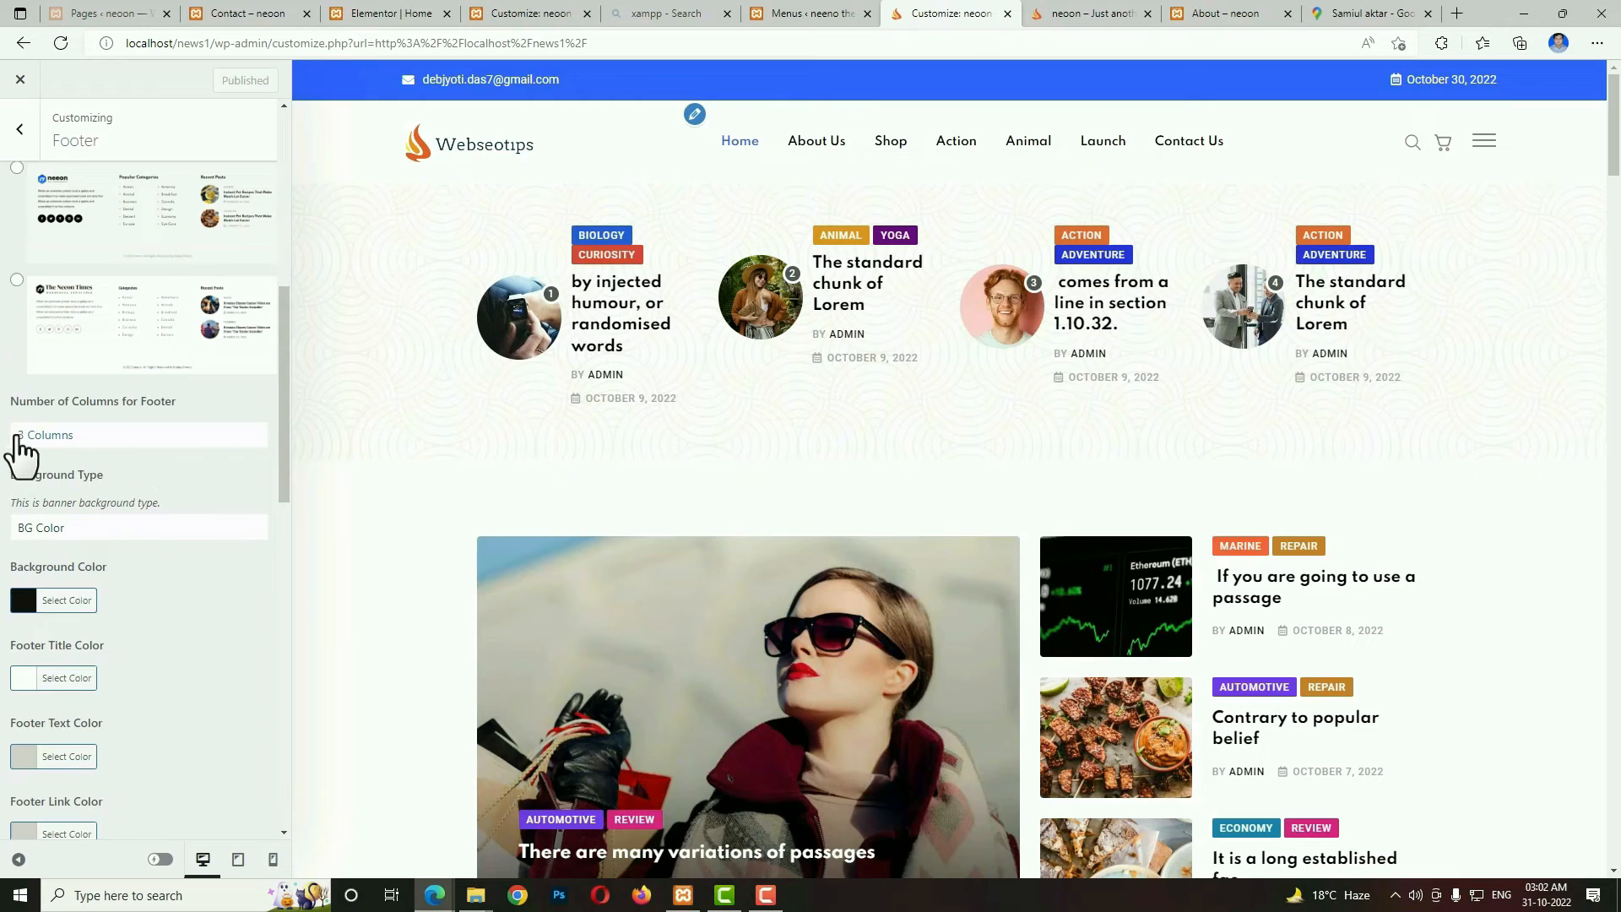
pyautogui.click(191, 438)
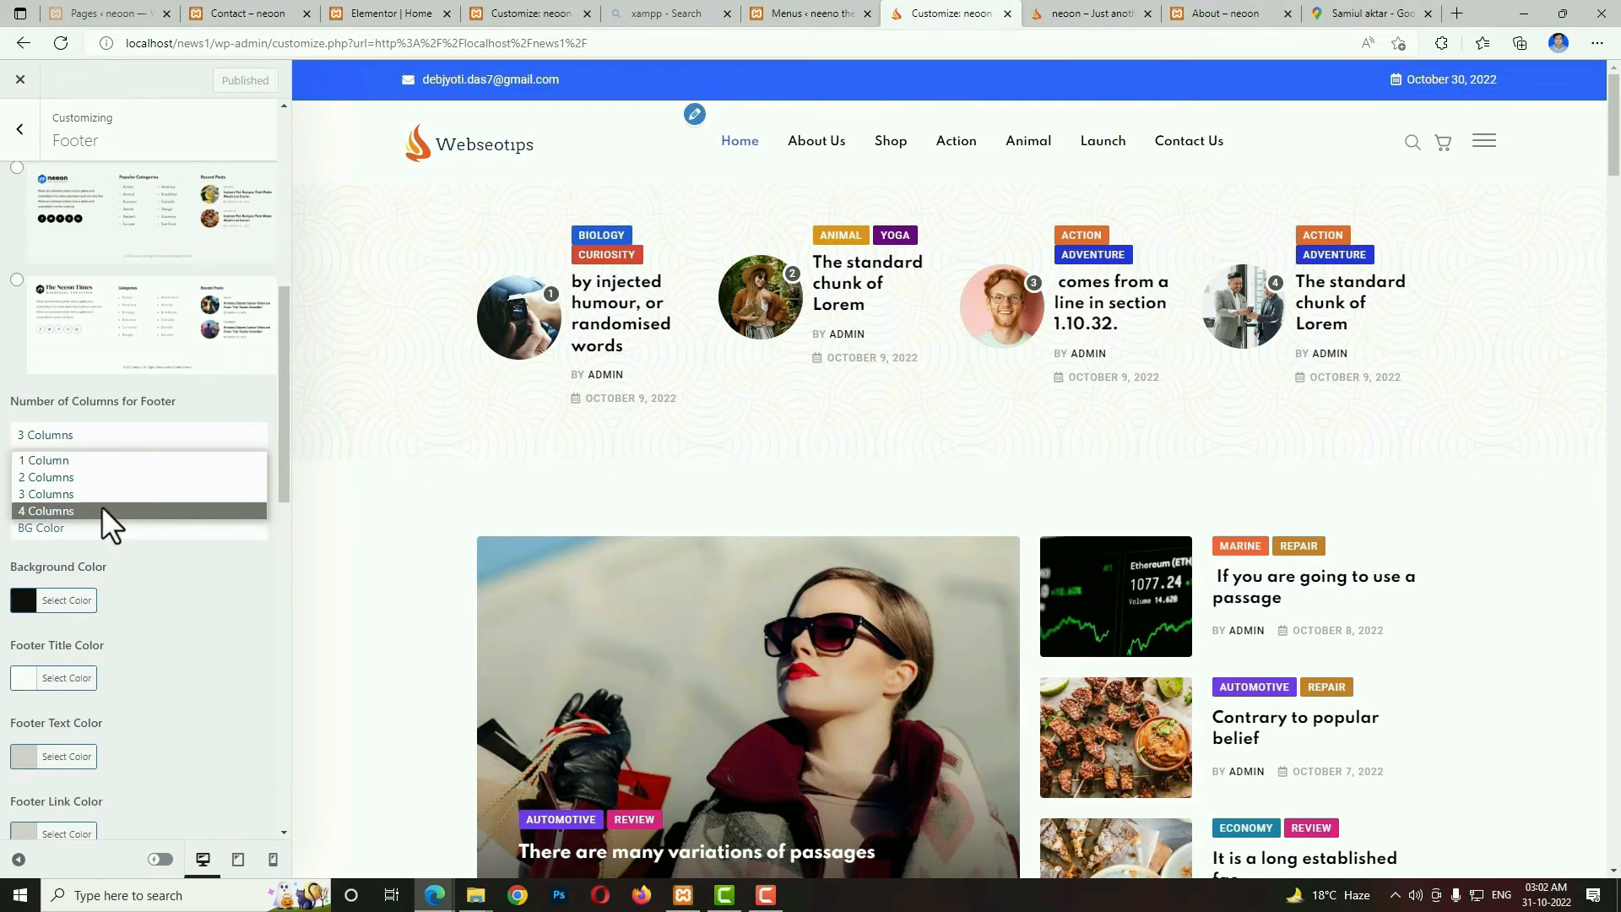
pyautogui.click(181, 608)
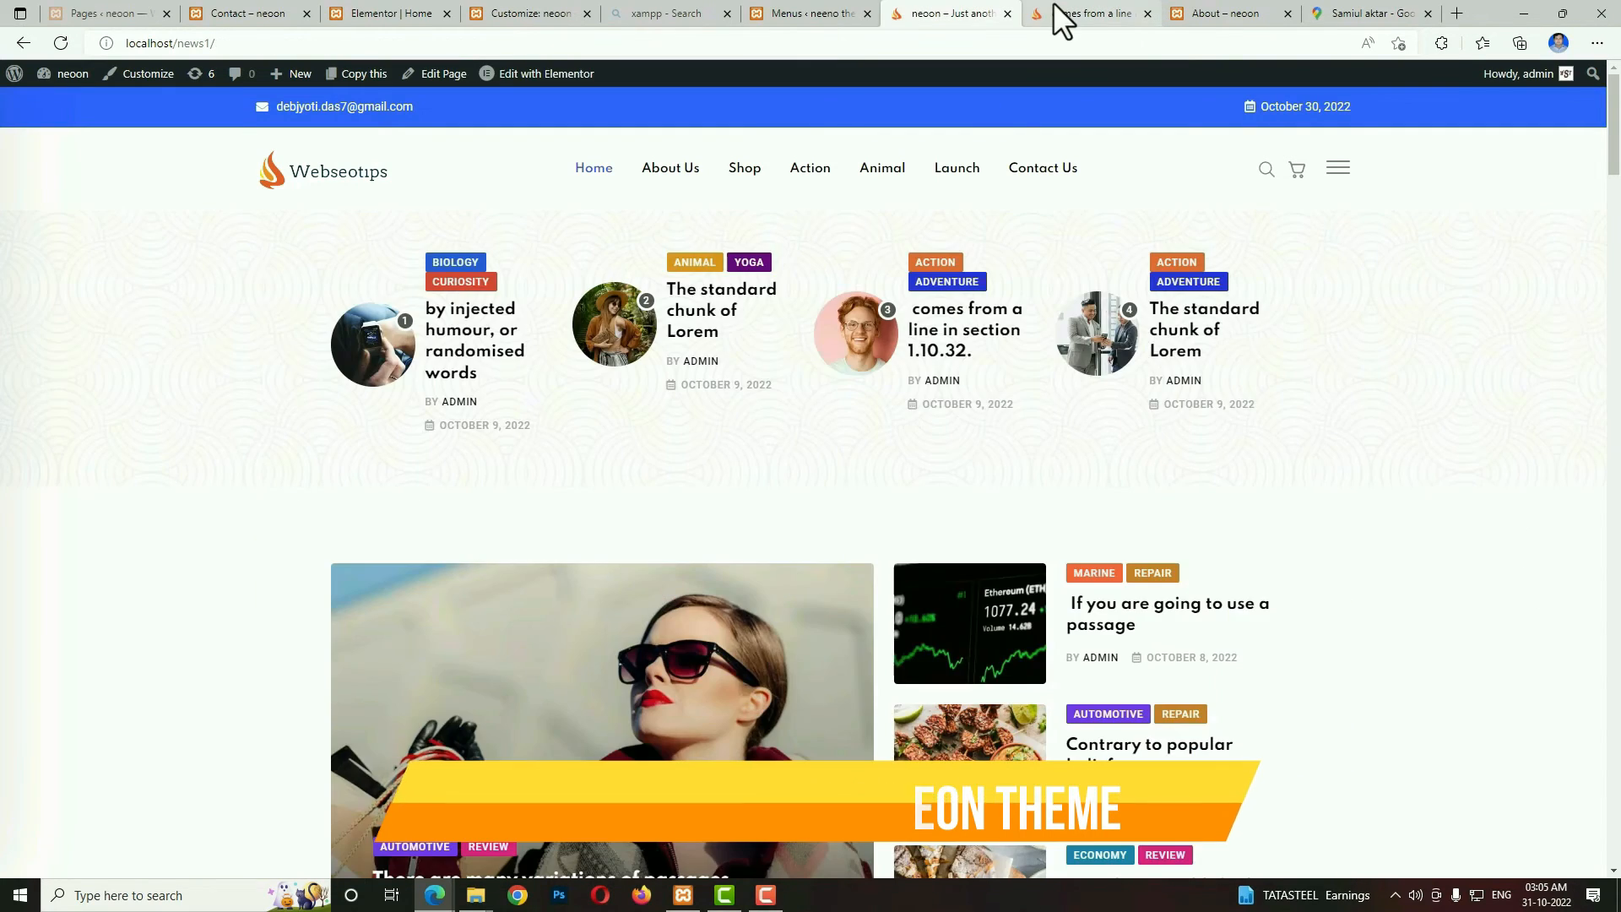
# Return to the dashboard's Widgets page and add the Recent Posts widget to the Sidebar area.
pyautogui.click(1053, 4)
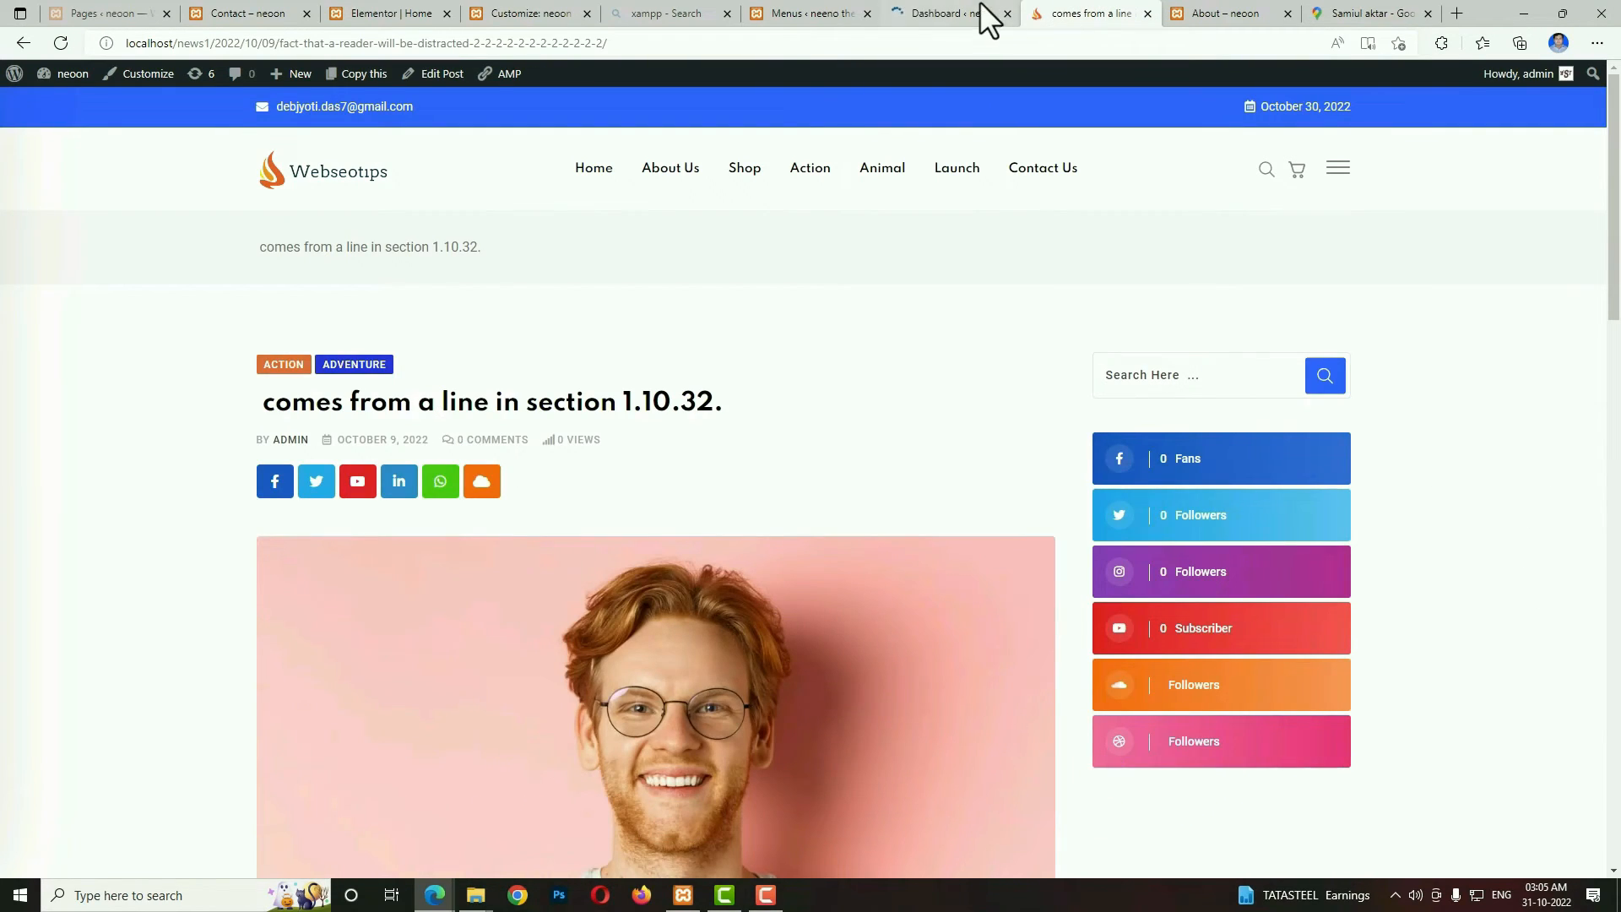
pyautogui.click(932, 8)
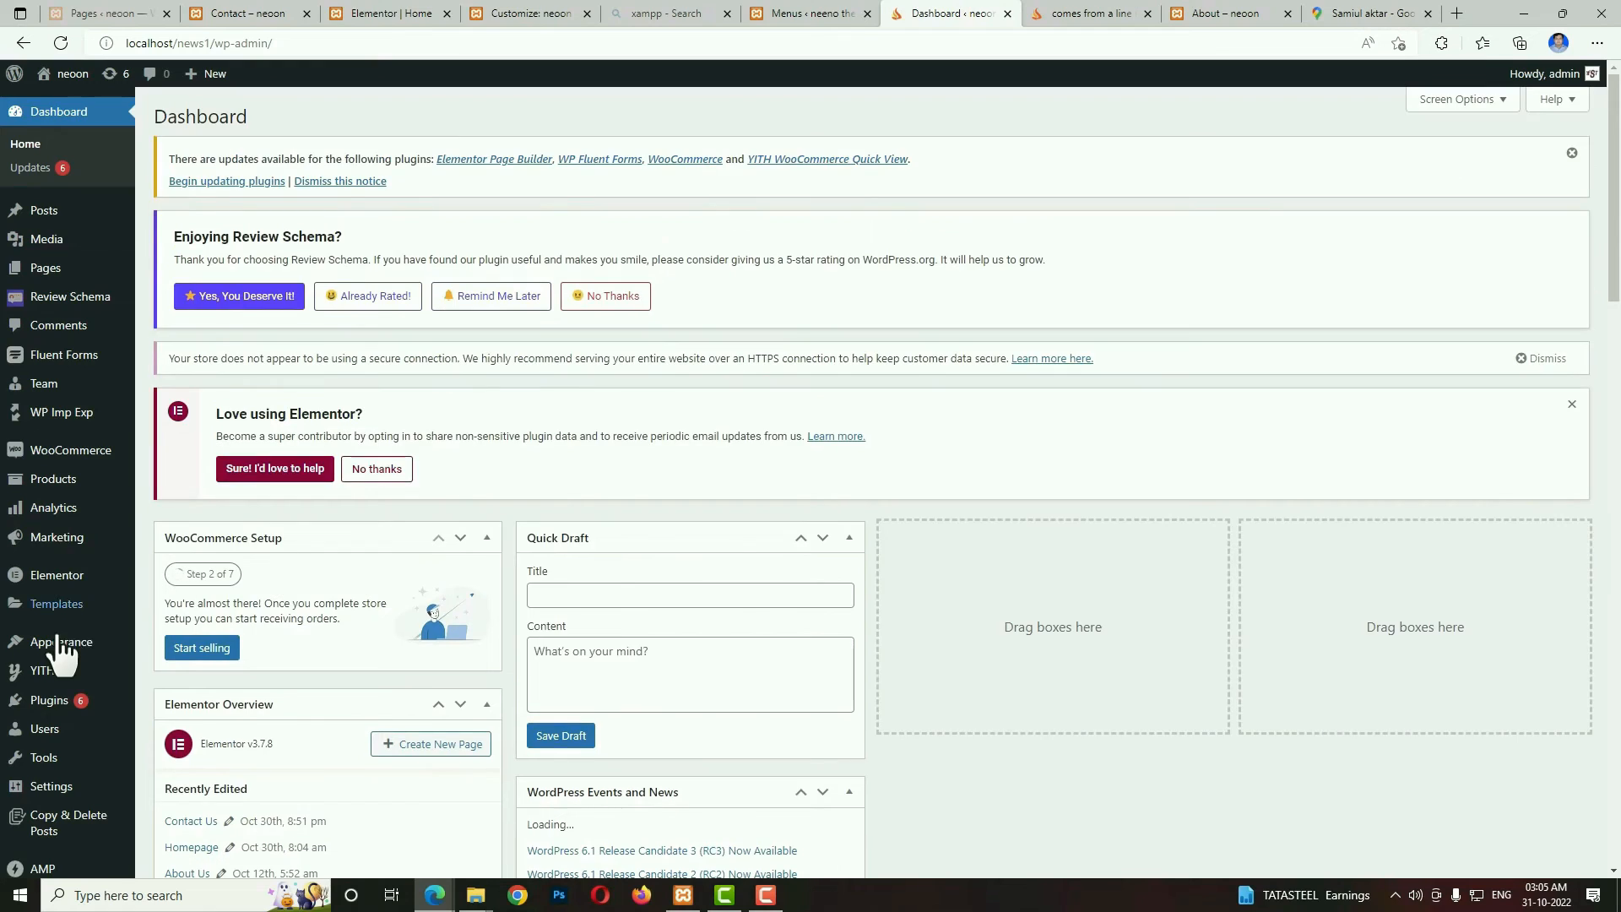
pyautogui.moveTo(61, 644)
pyautogui.click(177, 694)
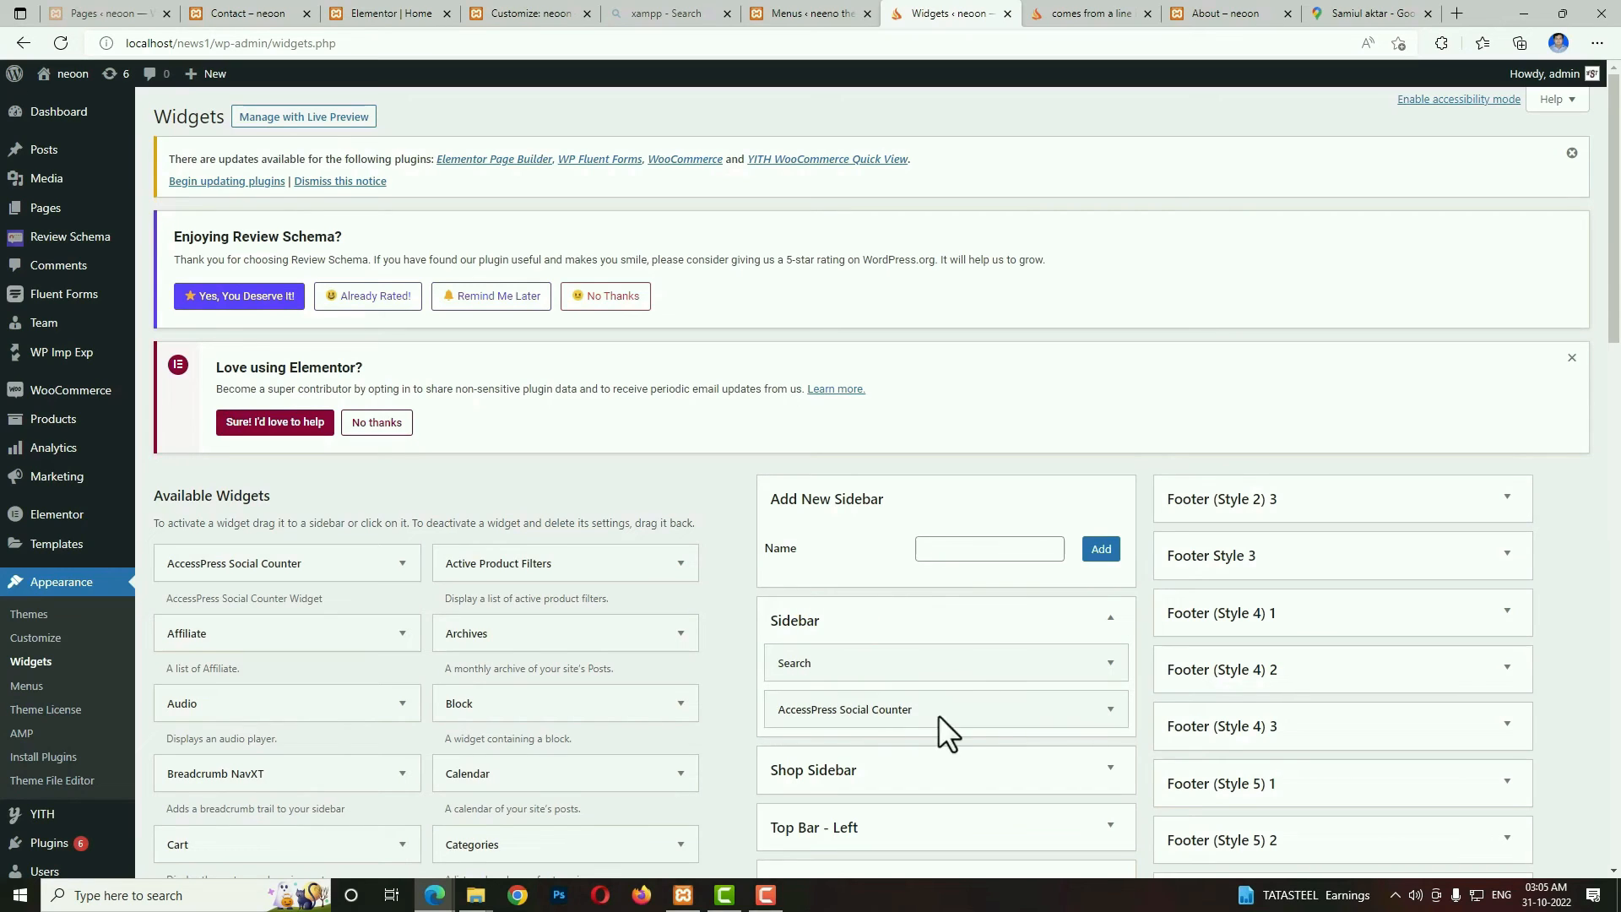
pyautogui.scroll(-15, 1602, 398)
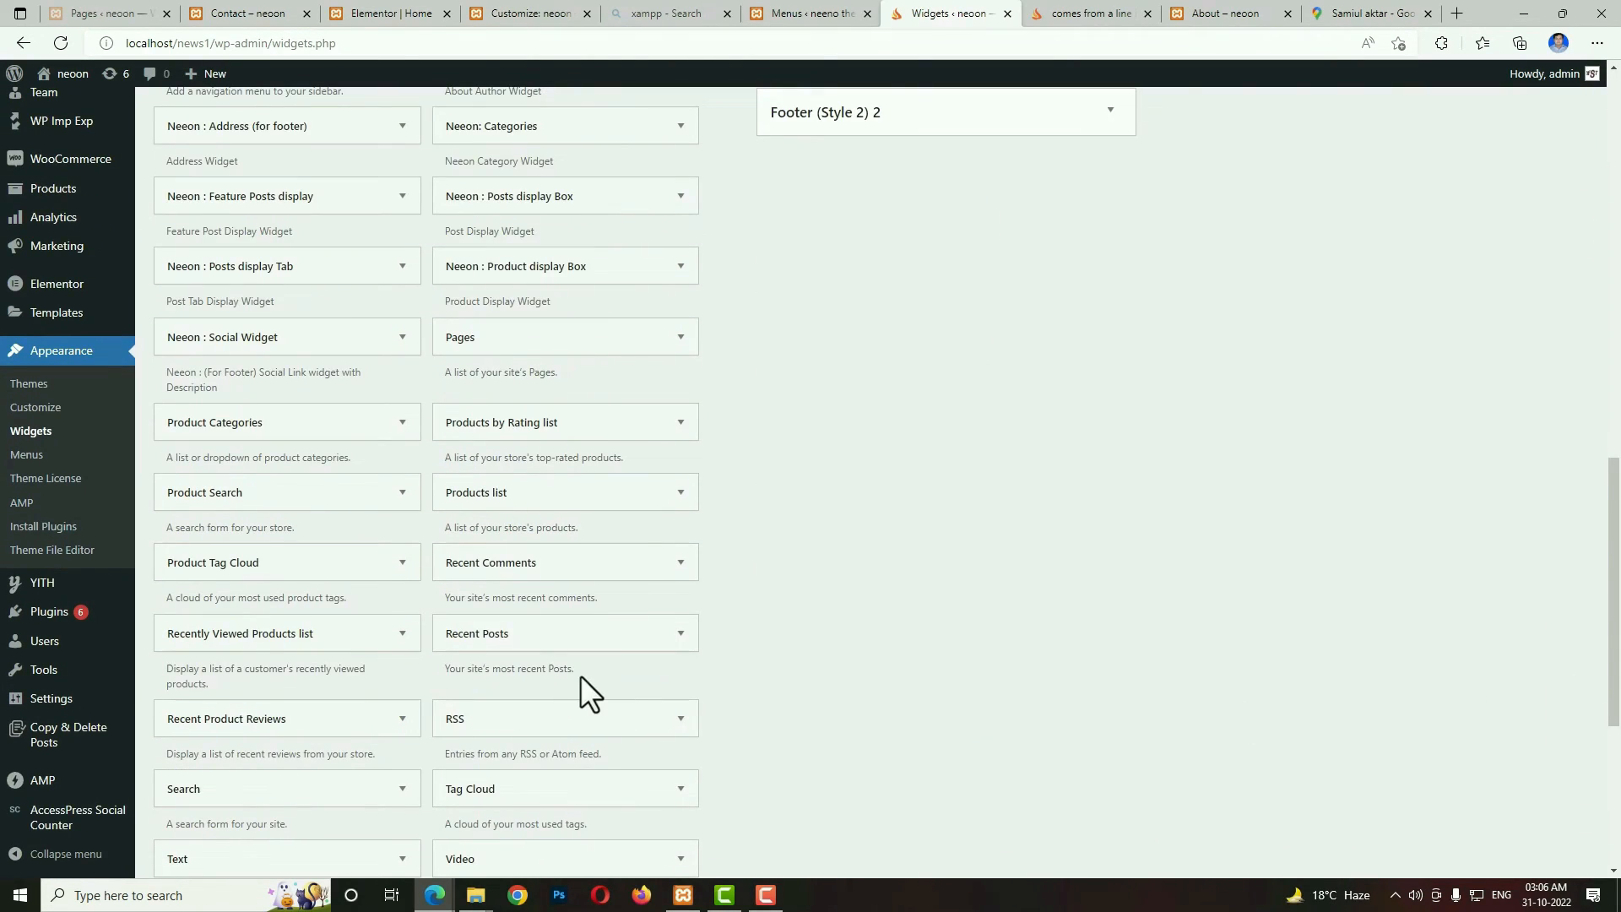
pyautogui.click(676, 640)
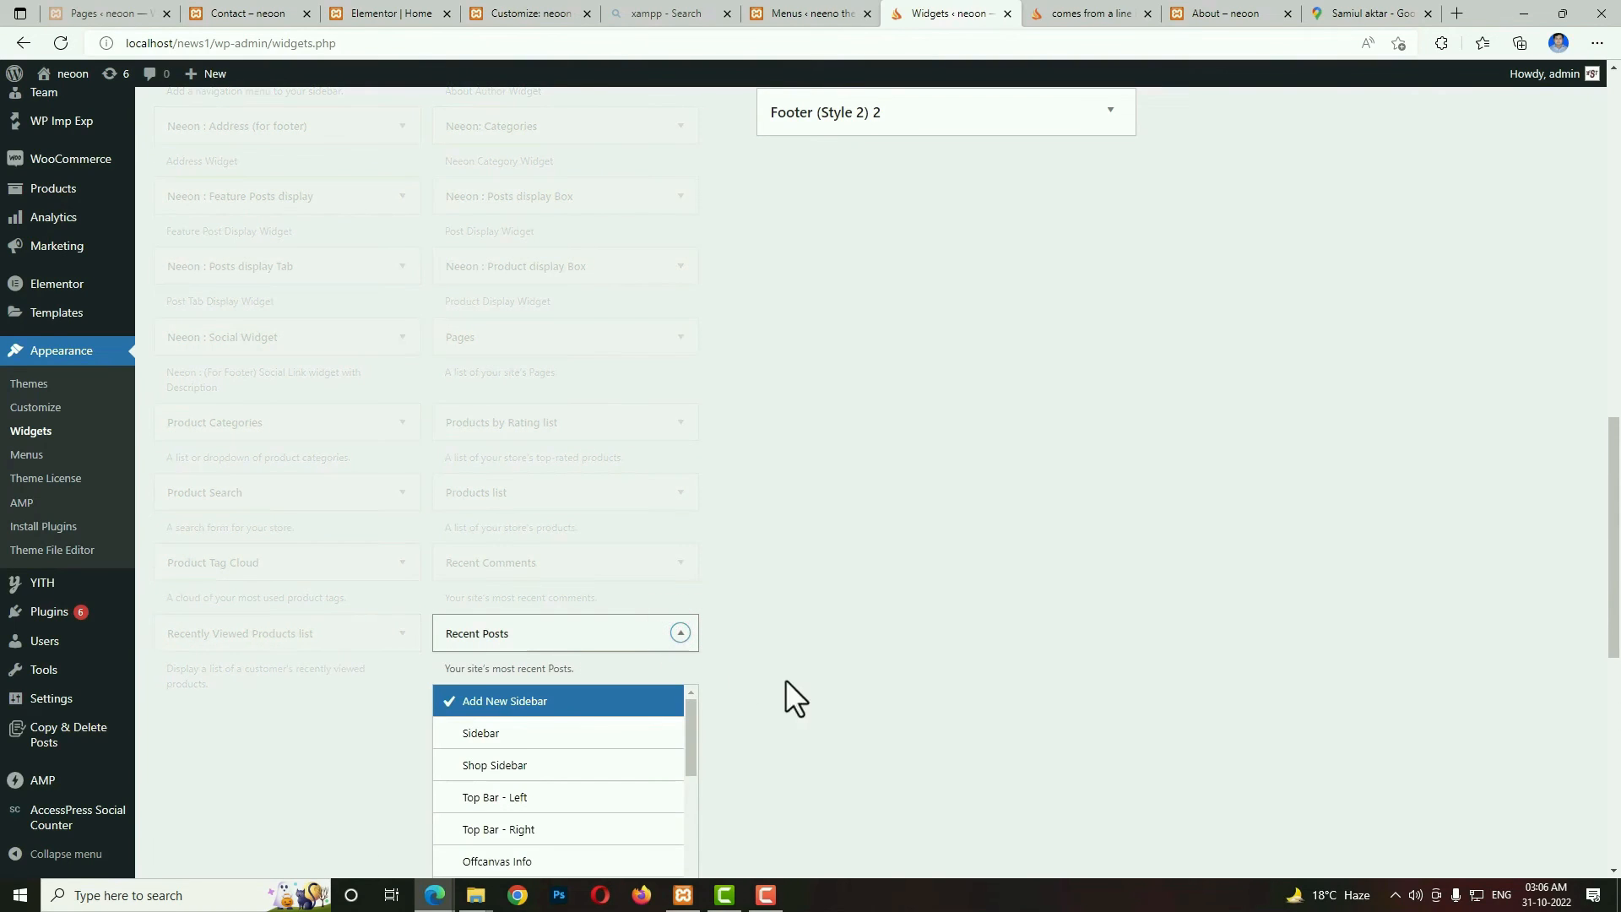
pyautogui.scroll(-1, 785, 679)
pyautogui.click(489, 614)
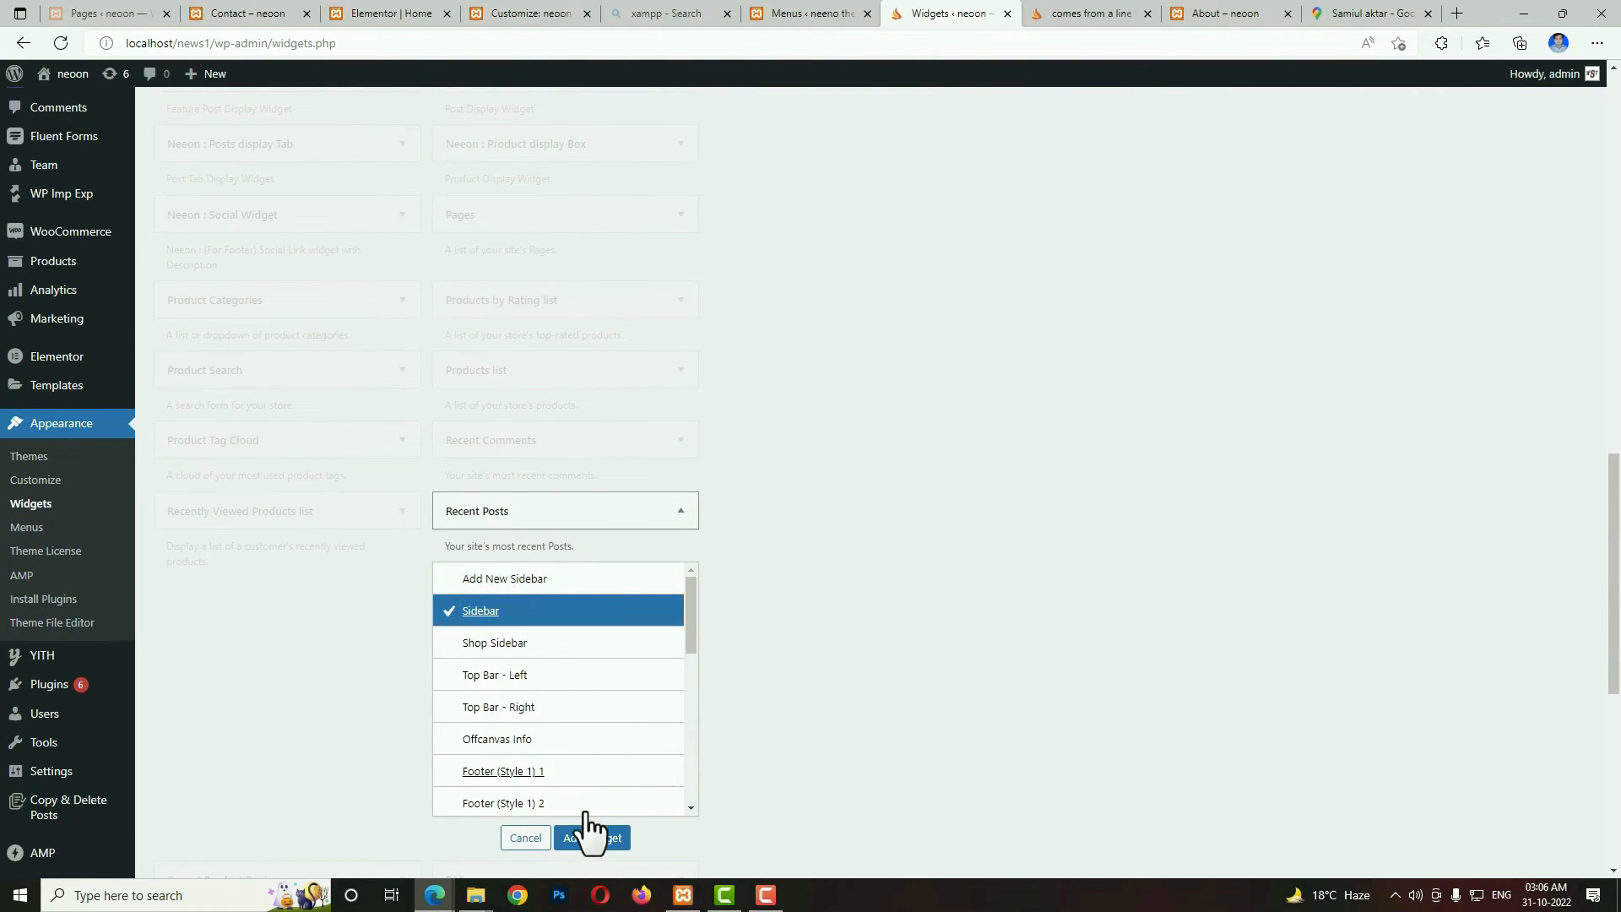
pyautogui.click(588, 834)
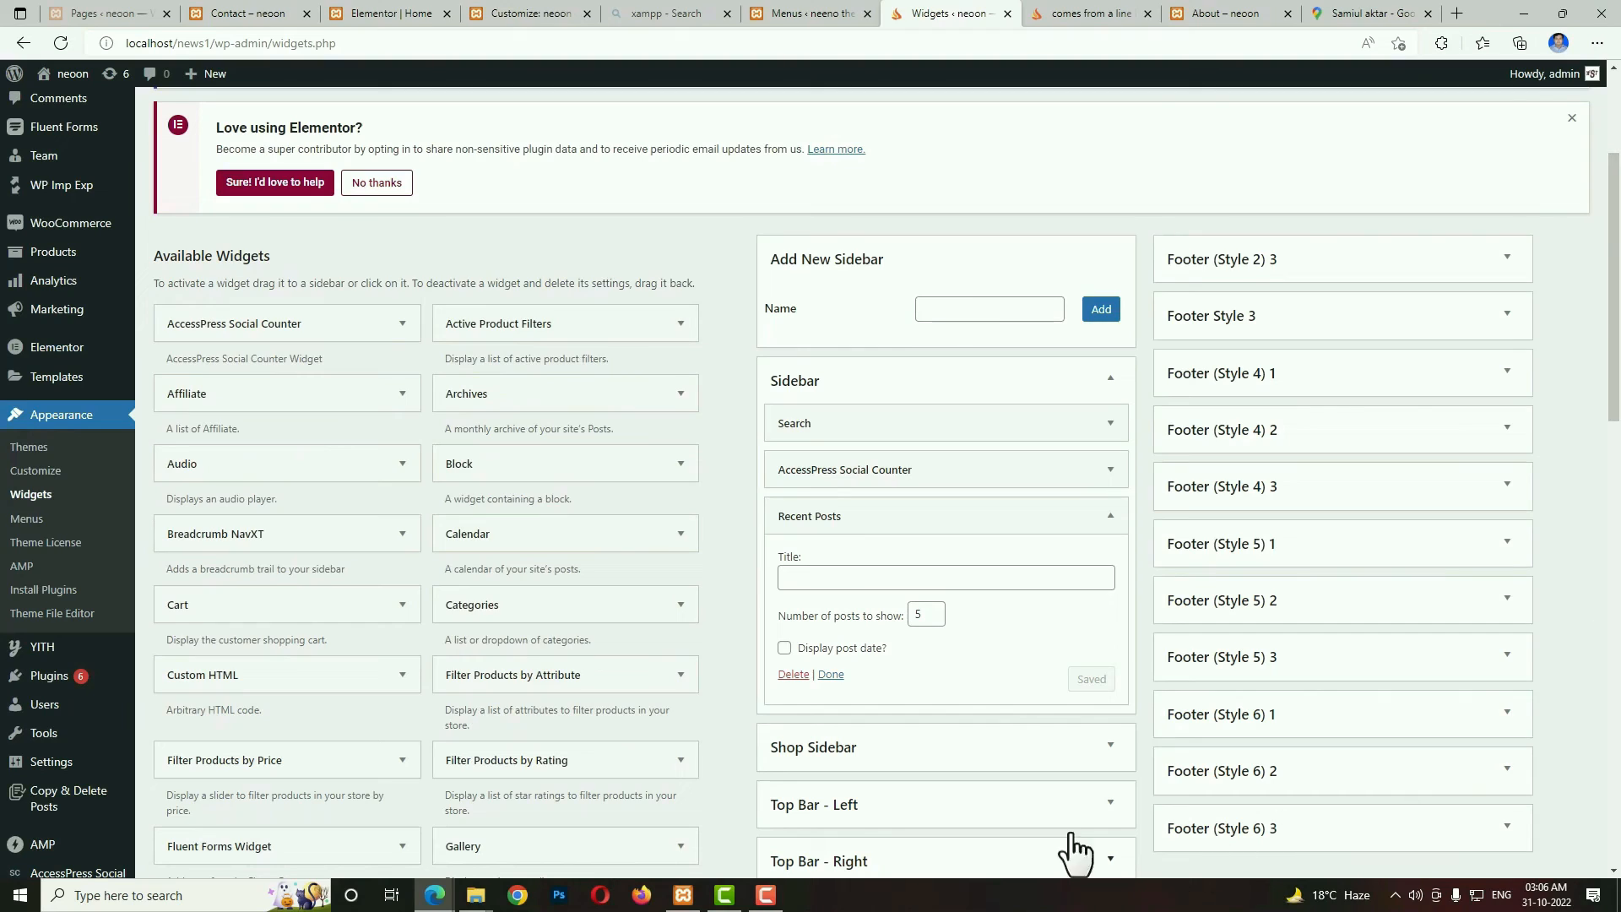
# Title the sidebar's Recent Posts widget "latest post", enable displaying the post date, and save it.
pyautogui.click(864, 580)
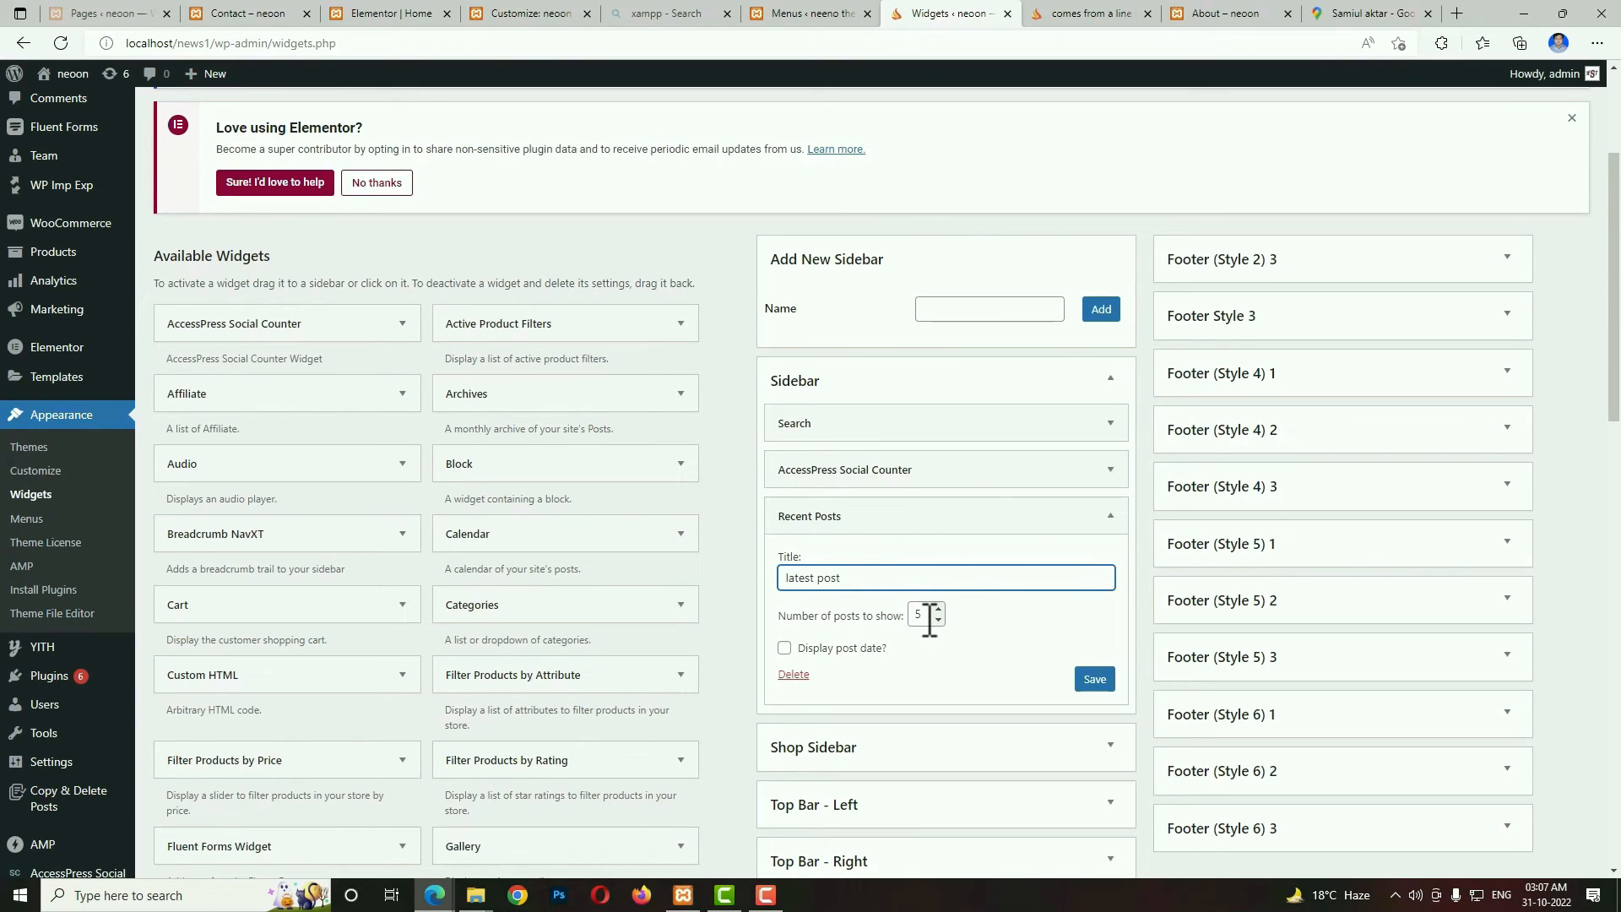
pyautogui.click(785, 650)
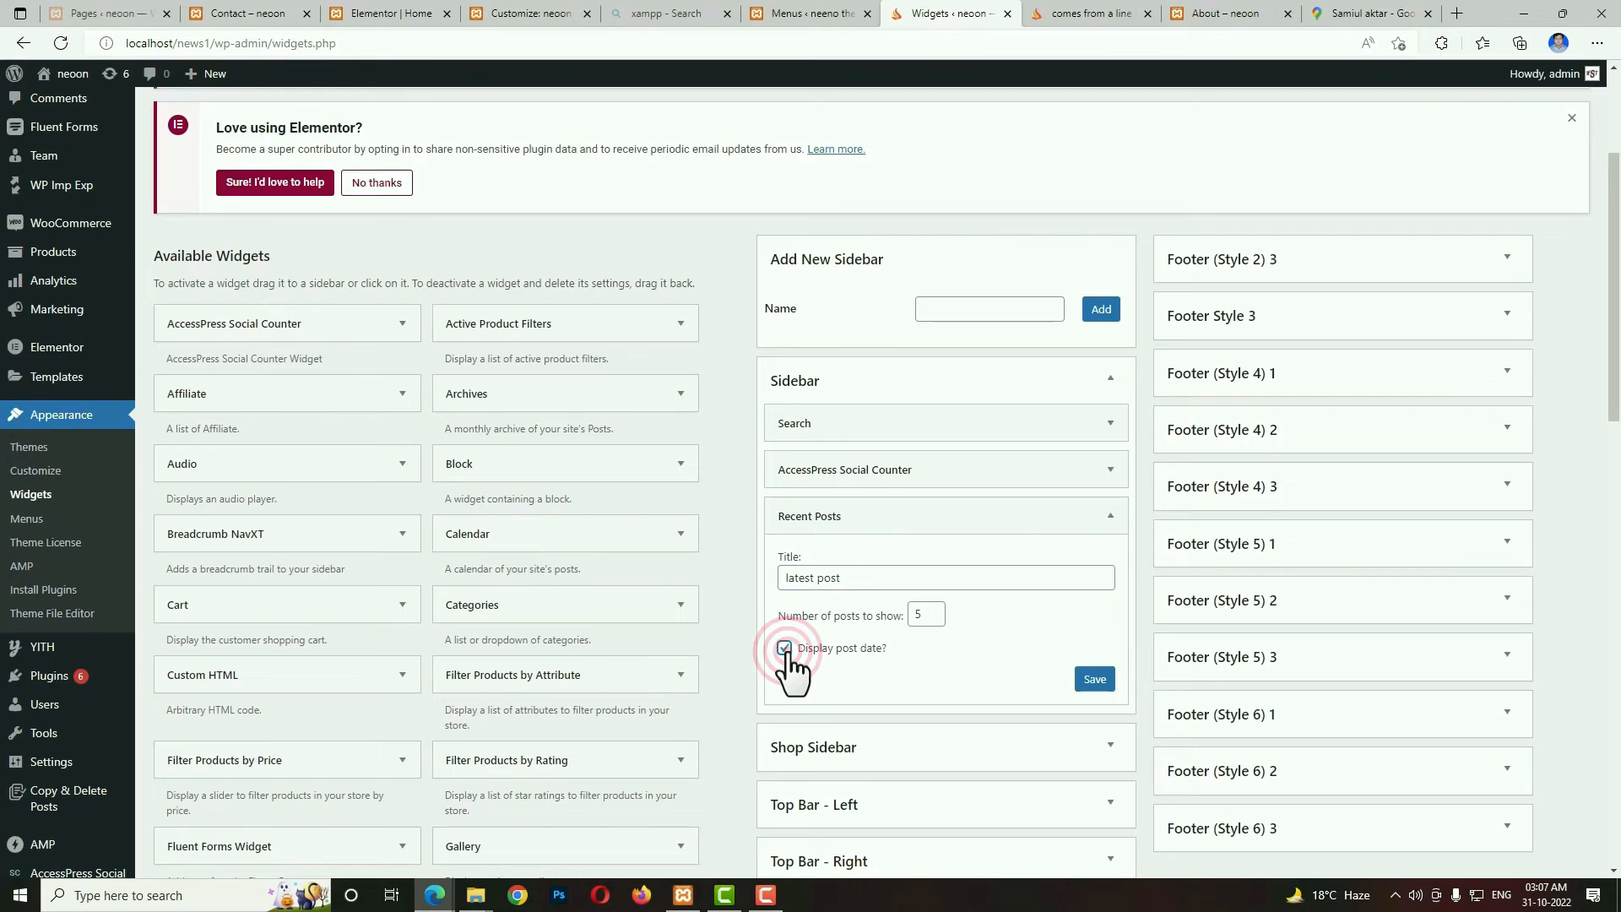
pyautogui.click(1091, 680)
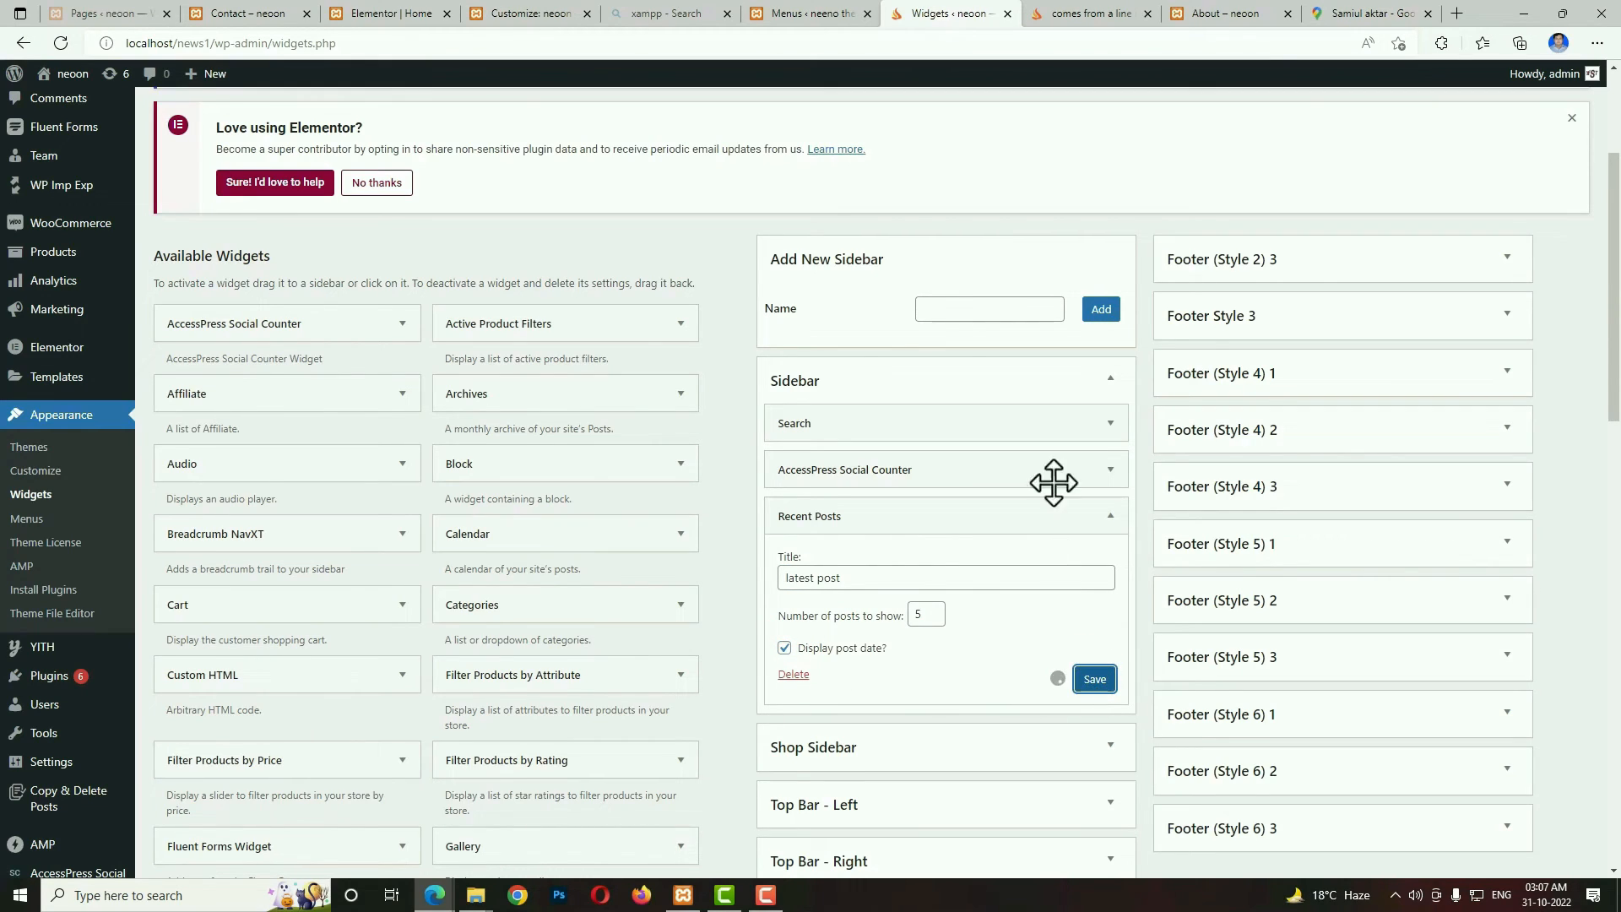
# Reload the single post page and check the latest post list in its sidebar.
pyautogui.click(1096, 15)
pyautogui.click(66, 46)
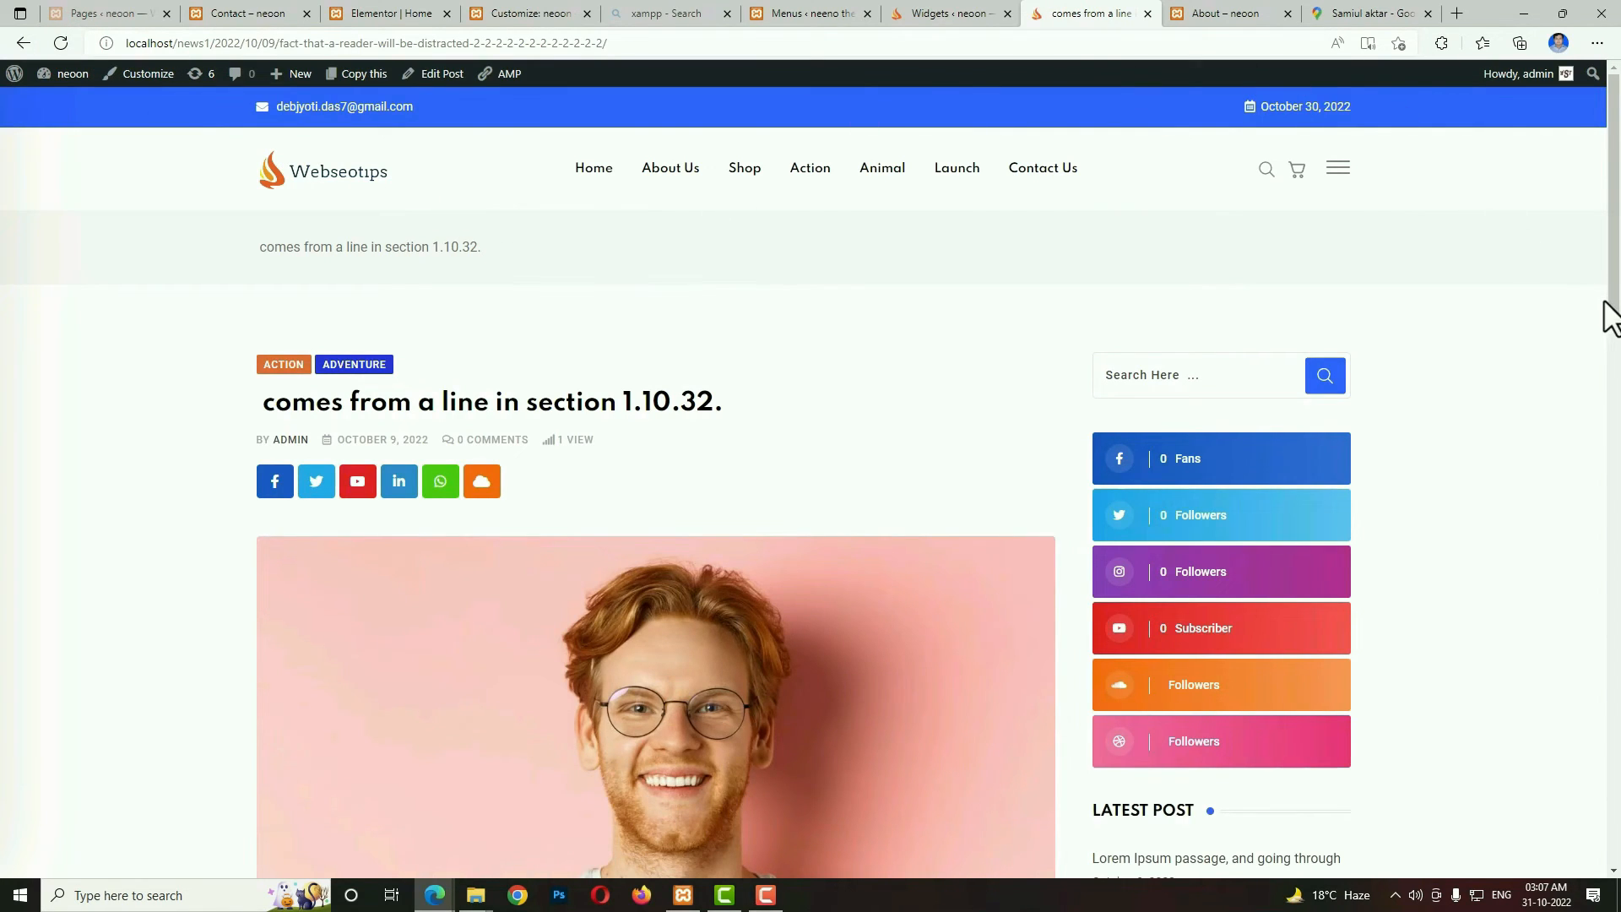
pyautogui.moveTo(1611, 313); pyautogui.dragTo(1569, 487)
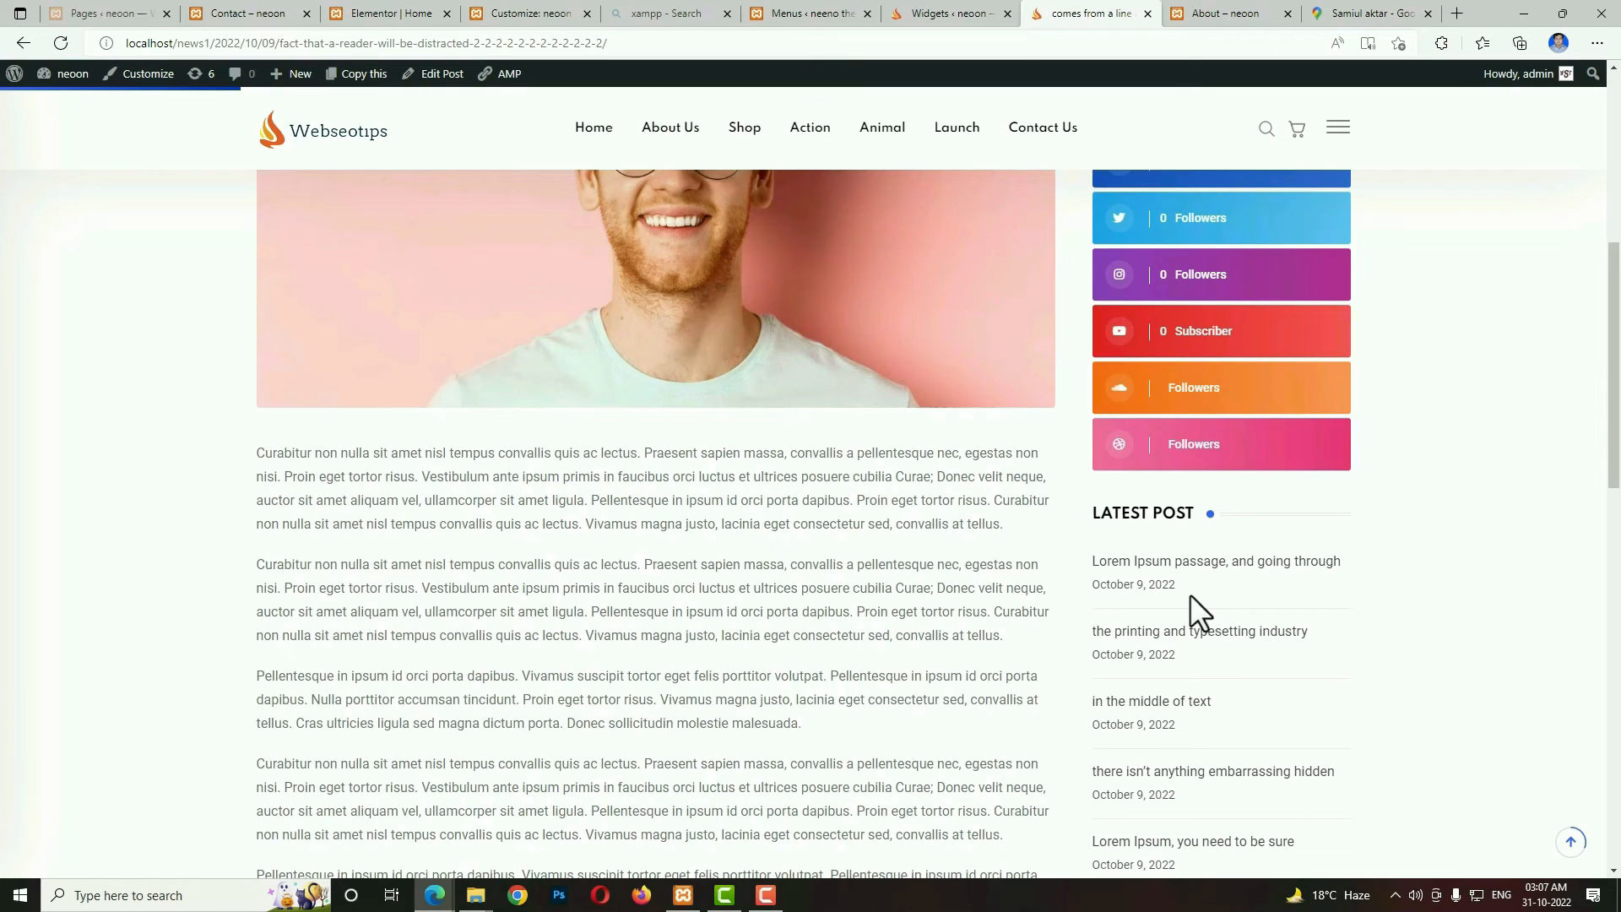
pyautogui.scroll(3, 1088, 588)
pyautogui.scroll(-3, 1087, 588)
# Open the Customizer's Progress Bar settings and examine how the reading progress bar behaves on the single post page.
pyautogui.click(900, 14)
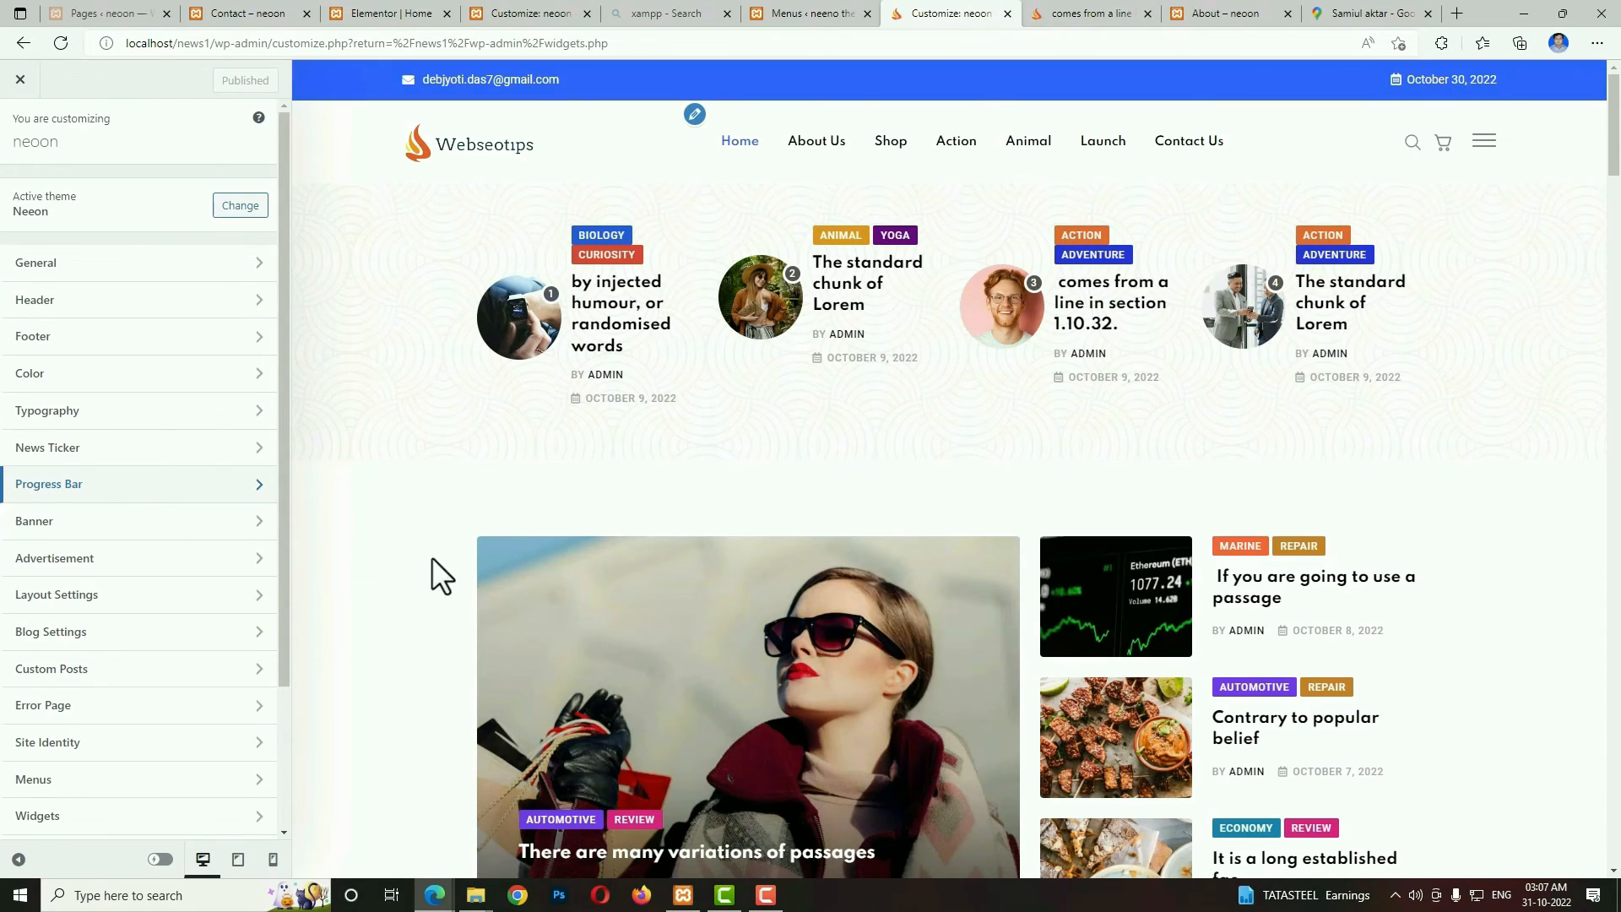
pyautogui.click(88, 487)
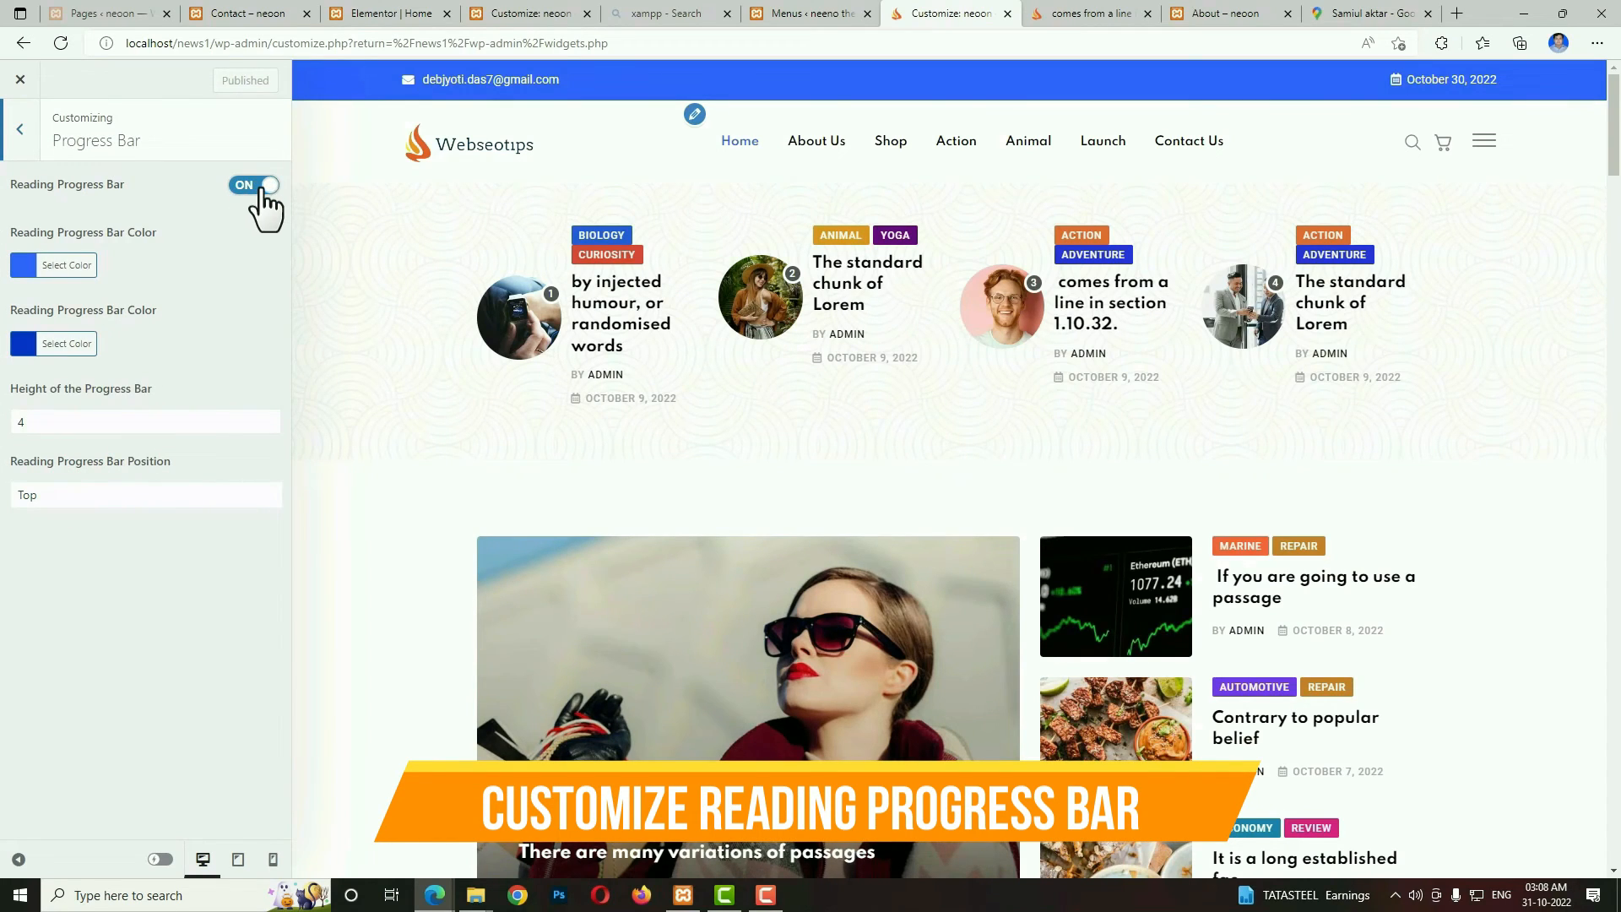
pyautogui.click(1089, 13)
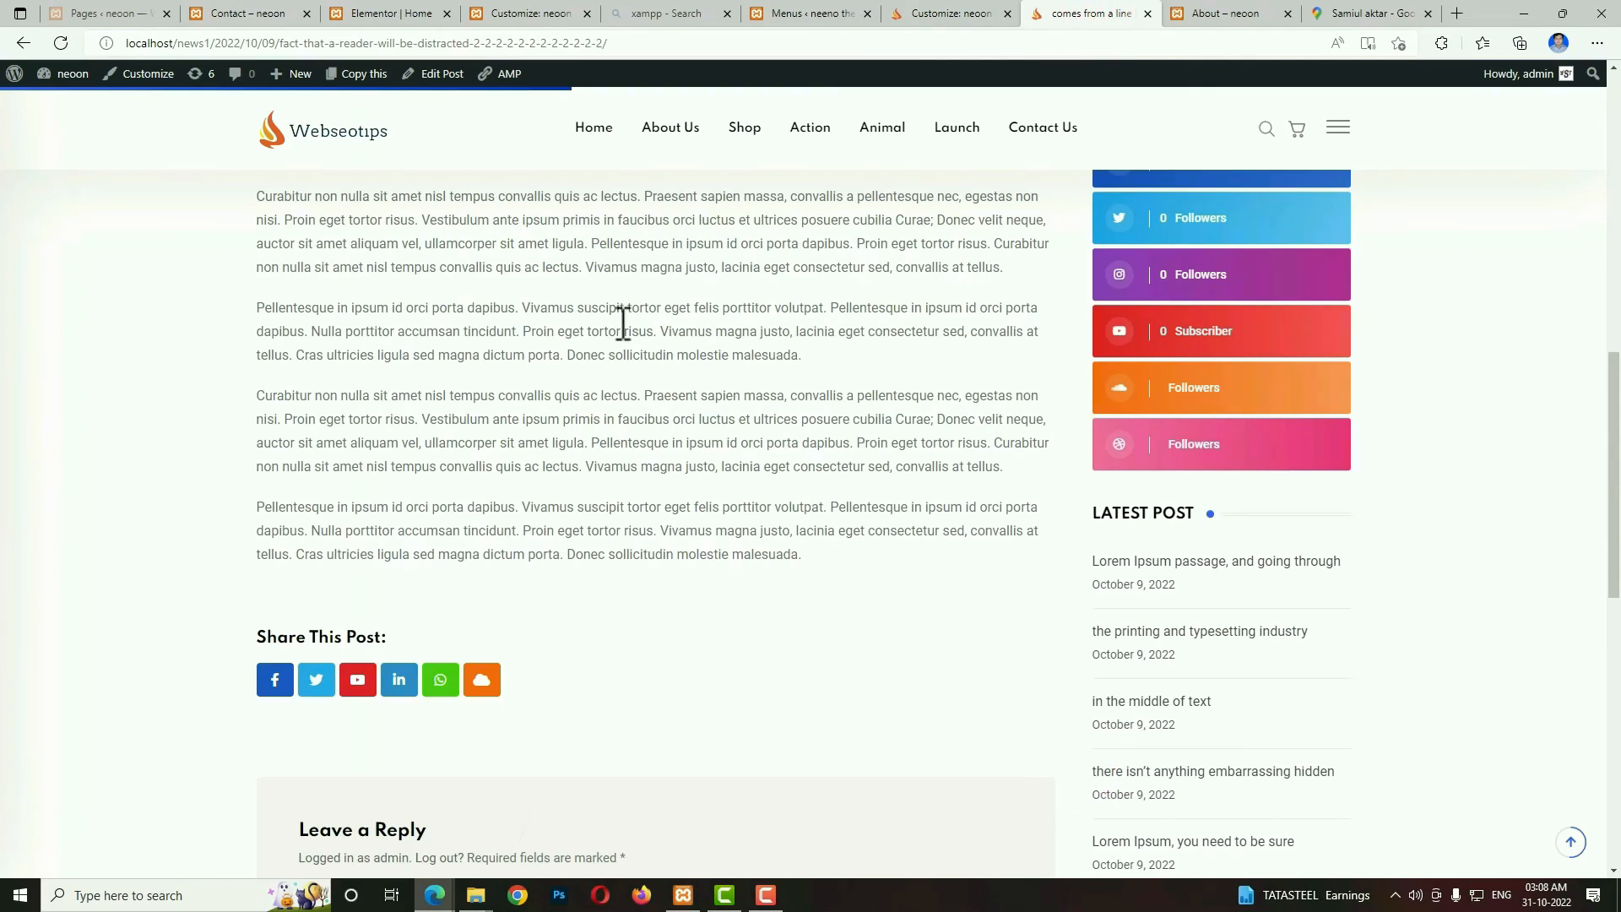
pyautogui.scroll(-1, 552, 342)
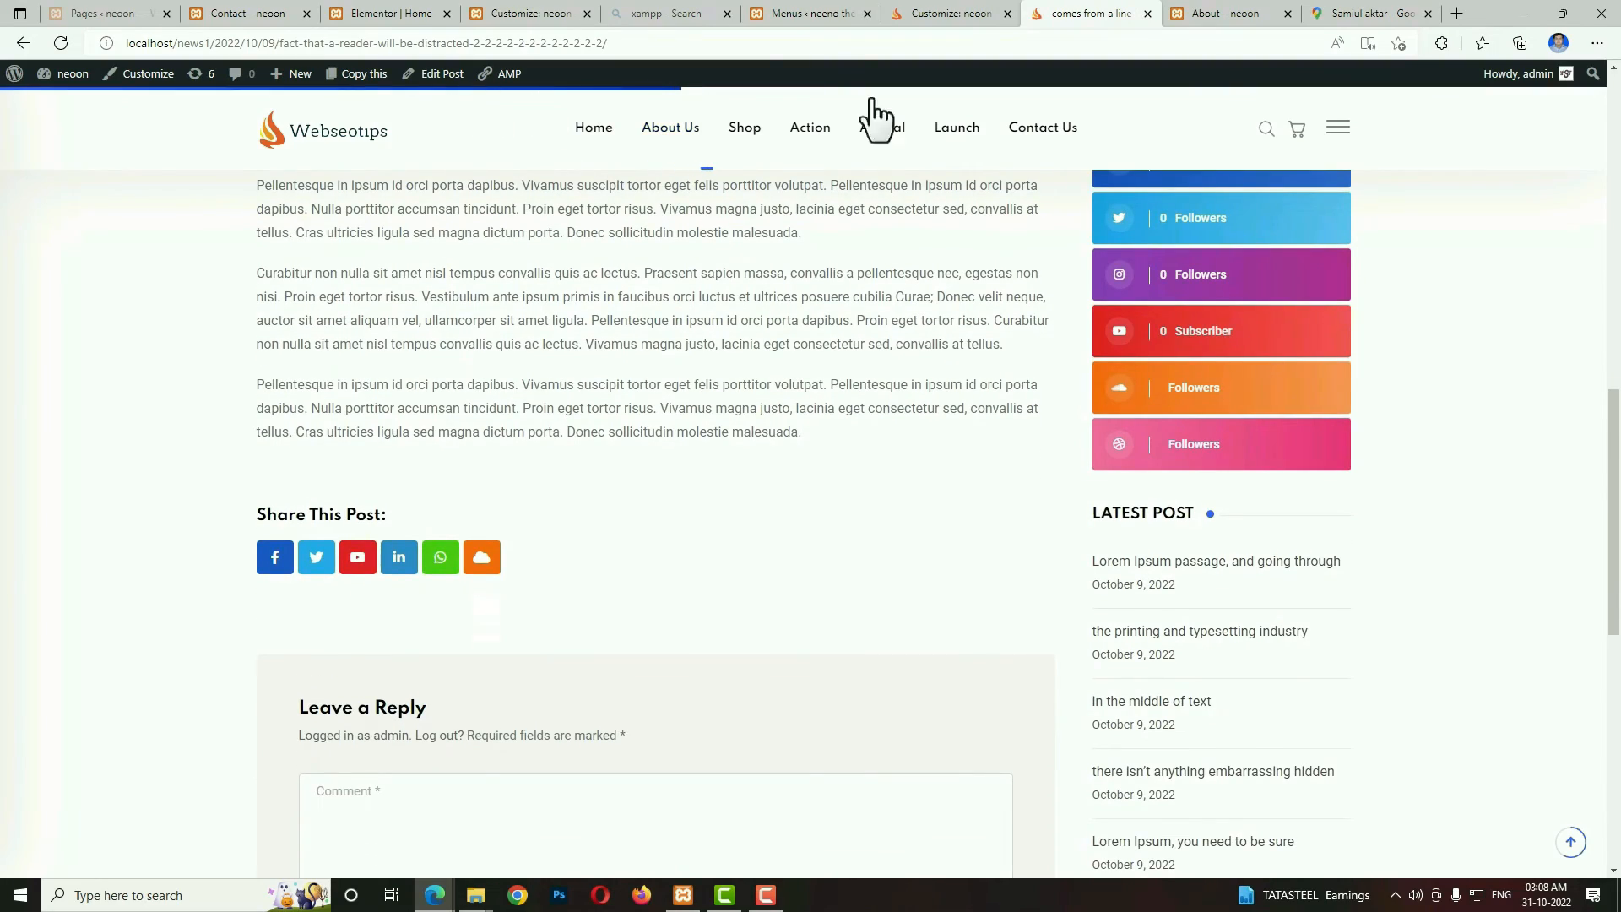
pyautogui.moveTo(1614, 445); pyautogui.dragTo(1615, 224)
pyautogui.moveTo(1615, 326); pyautogui.dragTo(1615, 432)
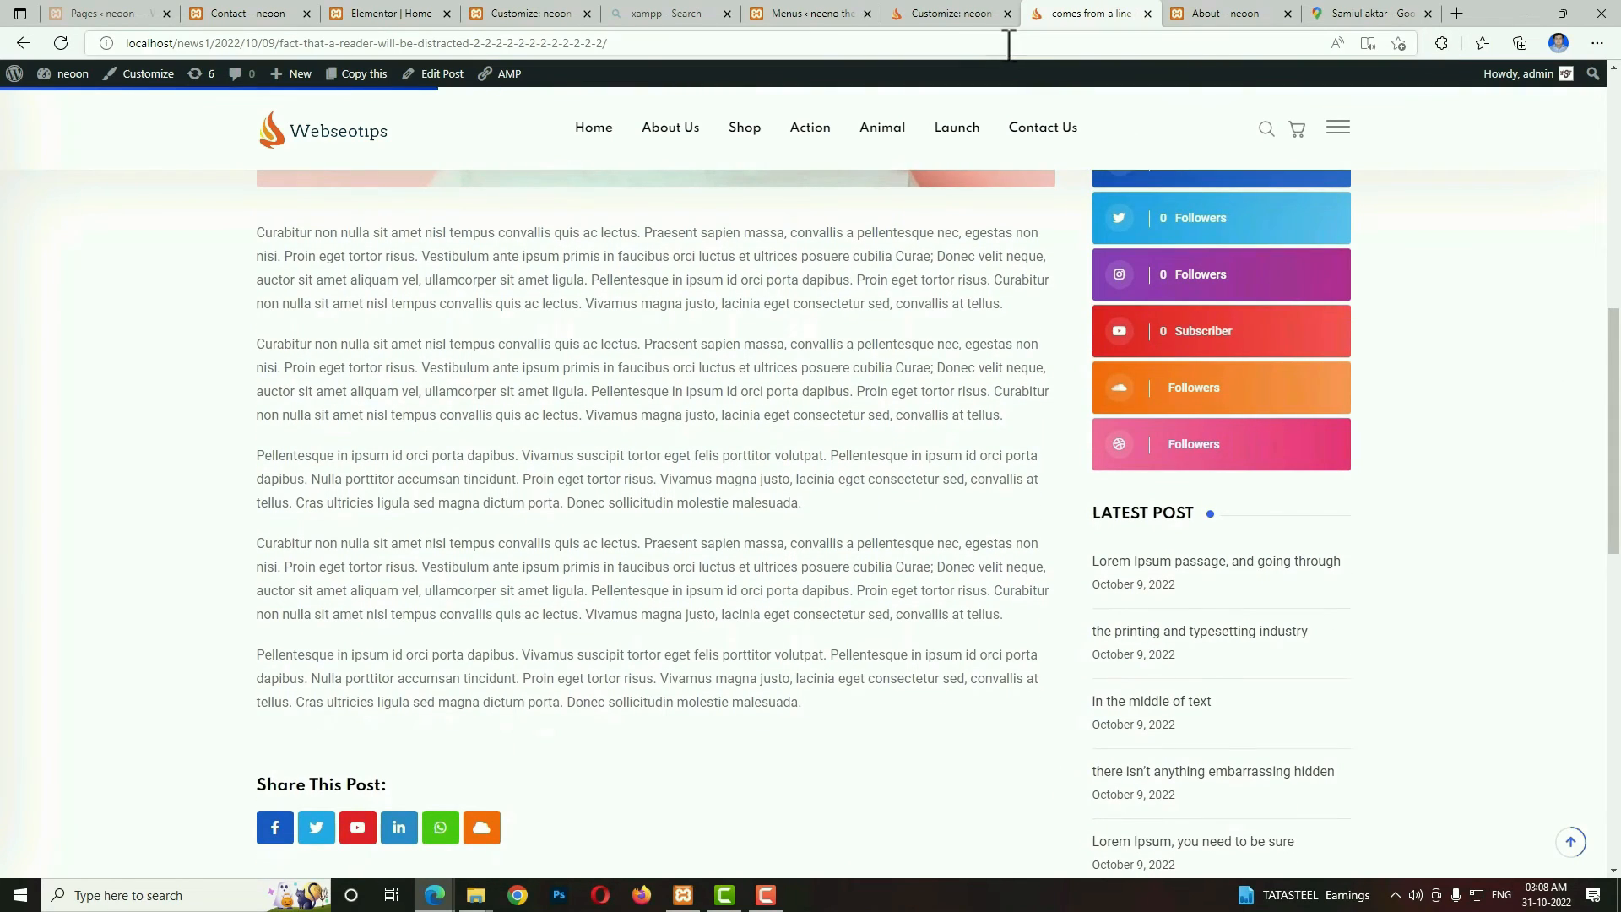
# Set the first Reading Progress Bar Color to red #dd3333, publish the change, and check the bar on the post page.
pyautogui.click(964, 19)
pyautogui.click(21, 264)
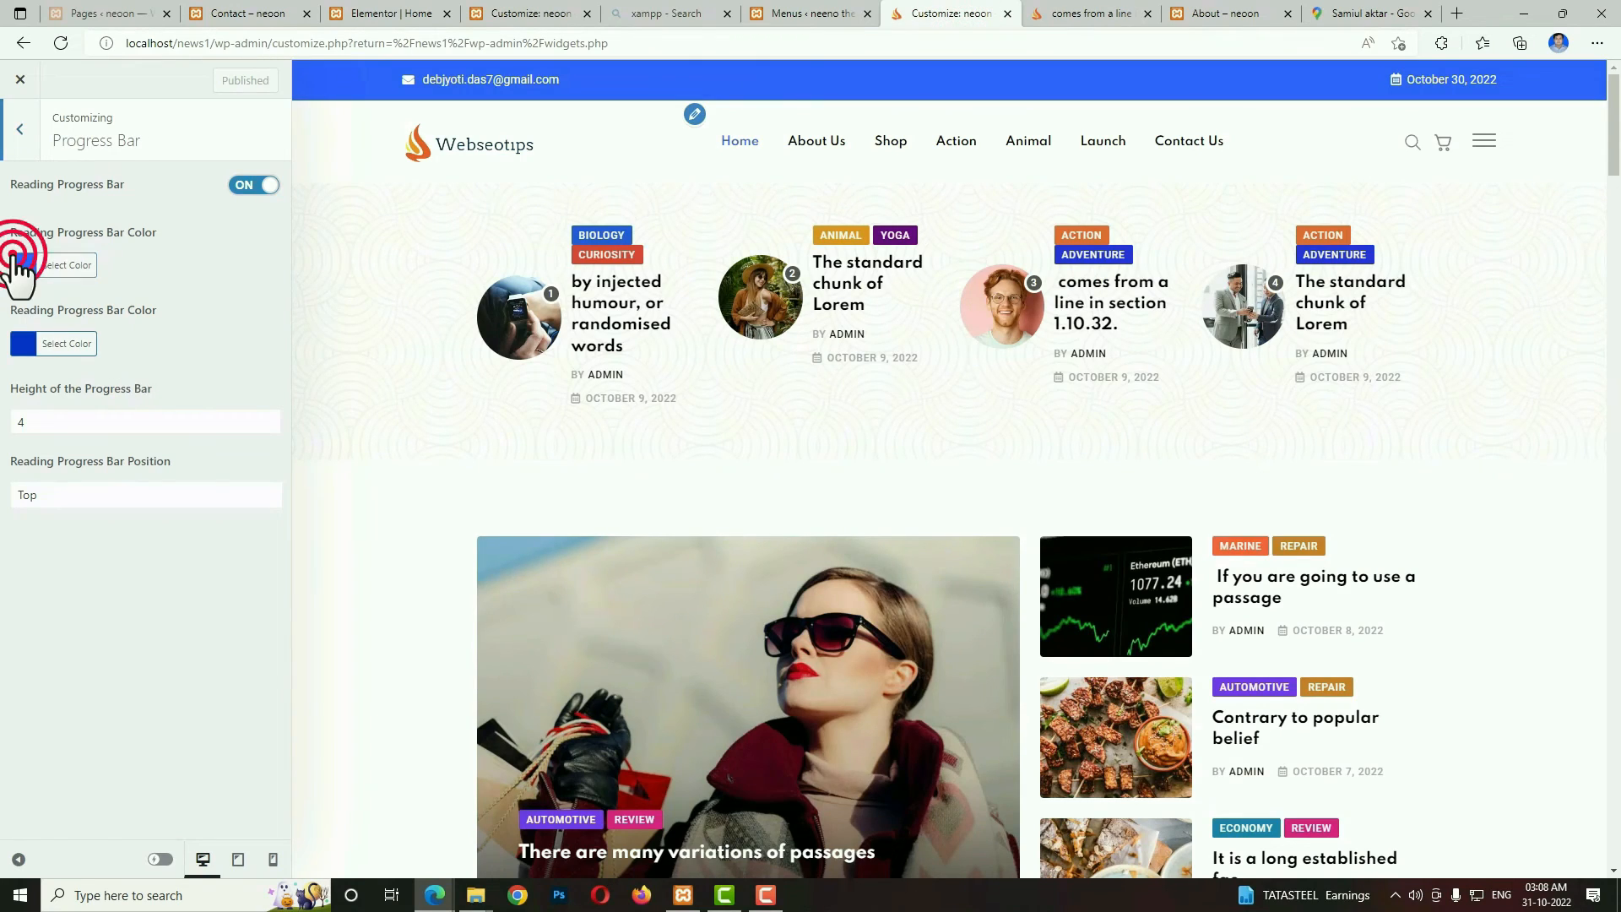
pyautogui.click(66, 462)
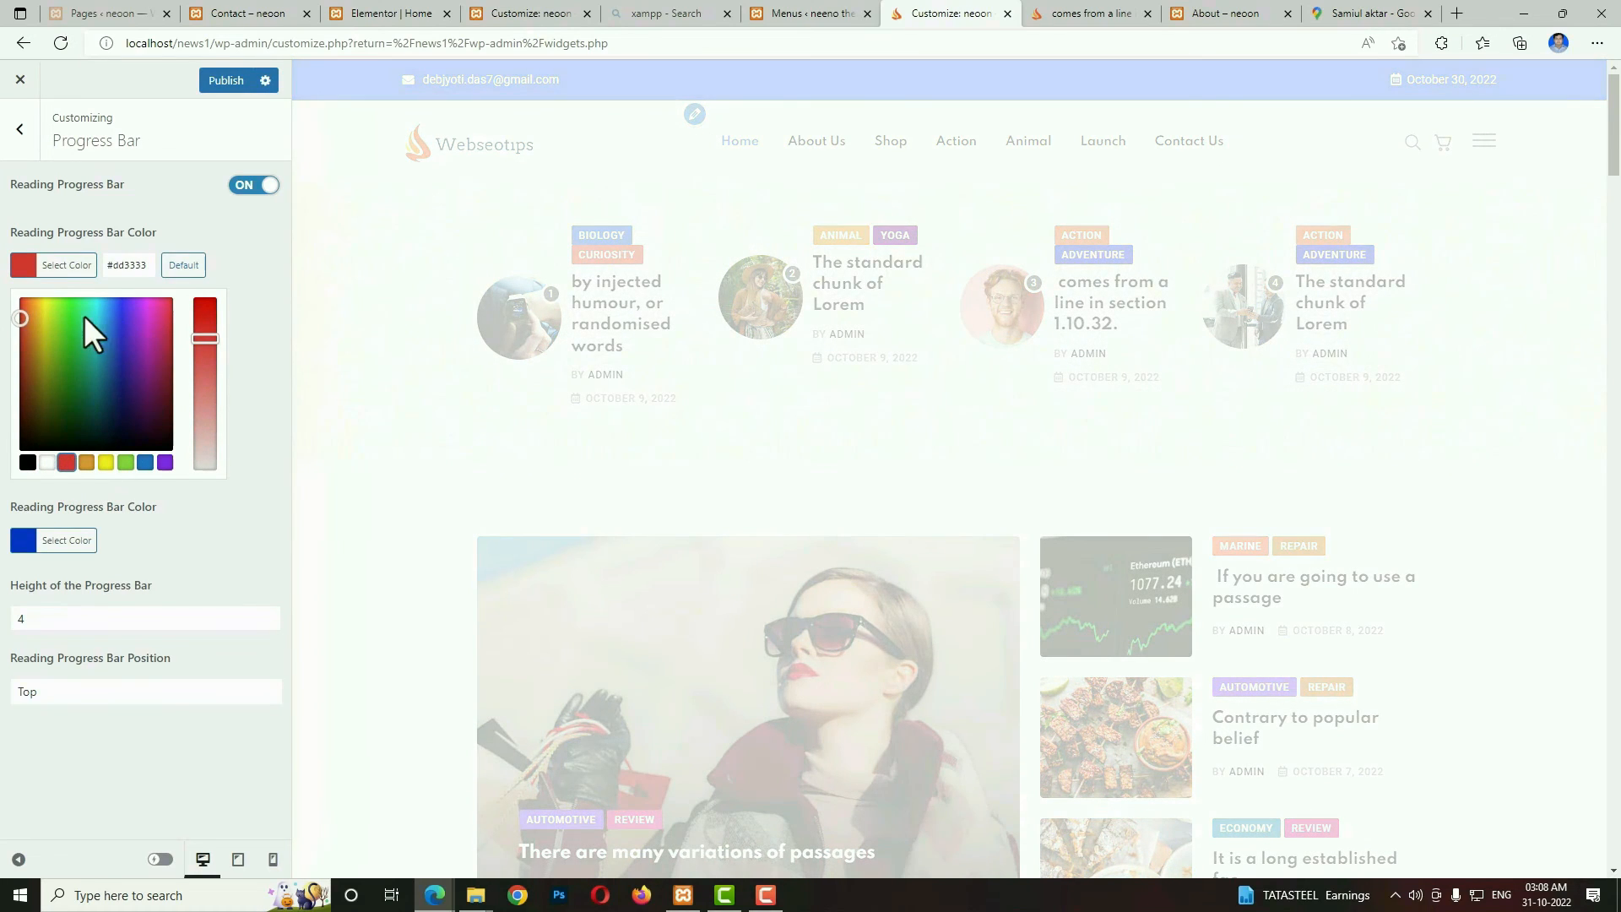
pyautogui.click(226, 82)
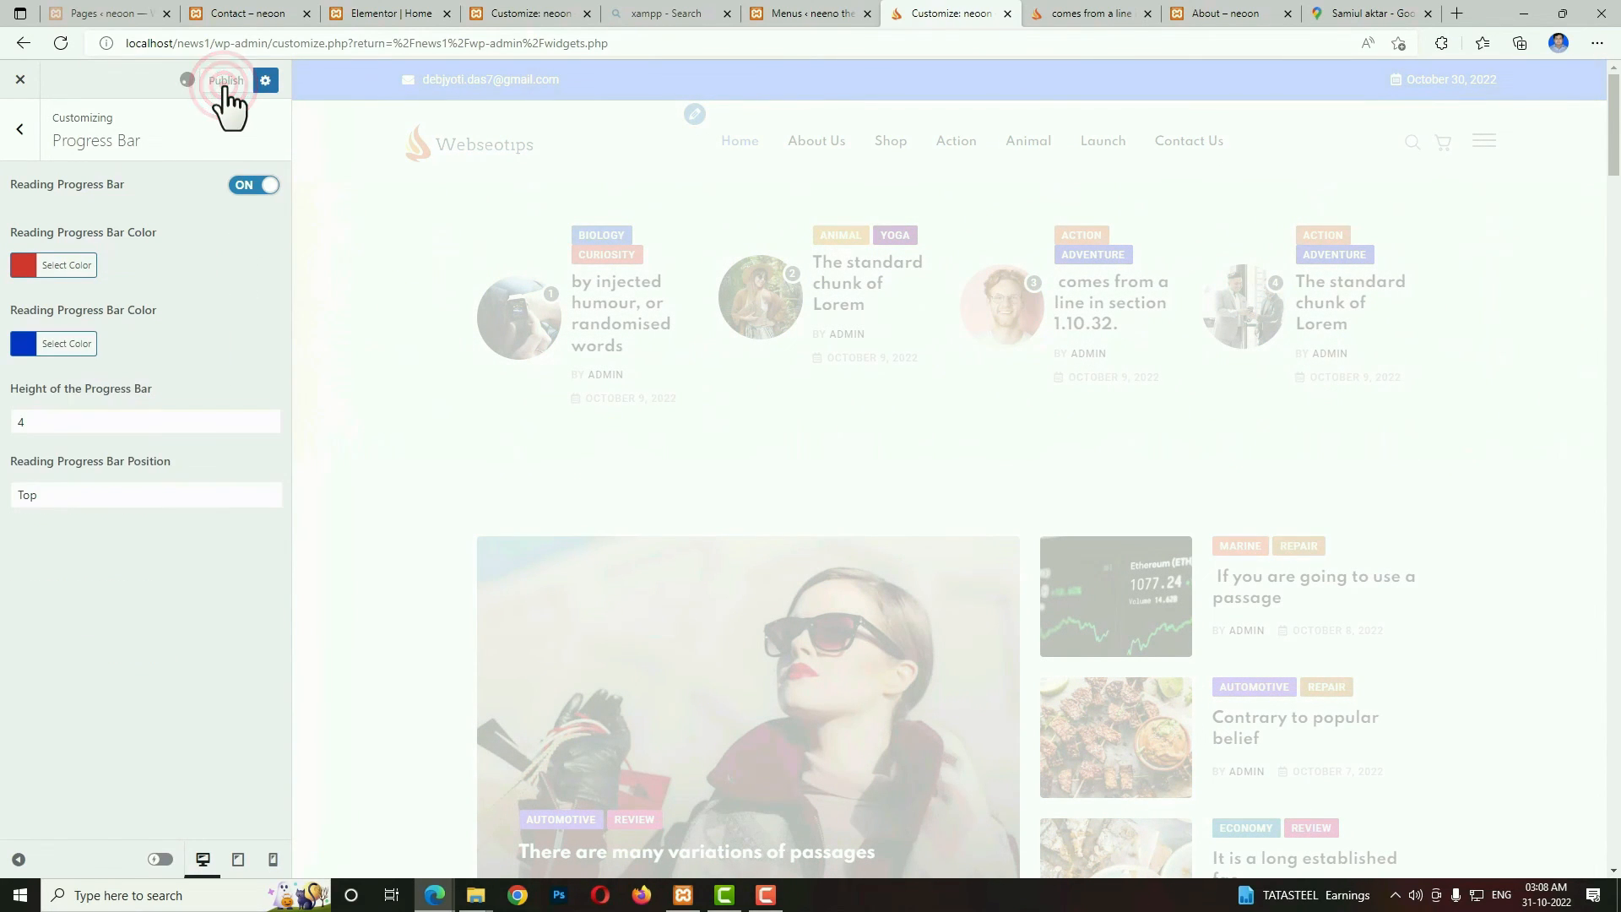
pyautogui.hotkey('ctrl', 'Tab')
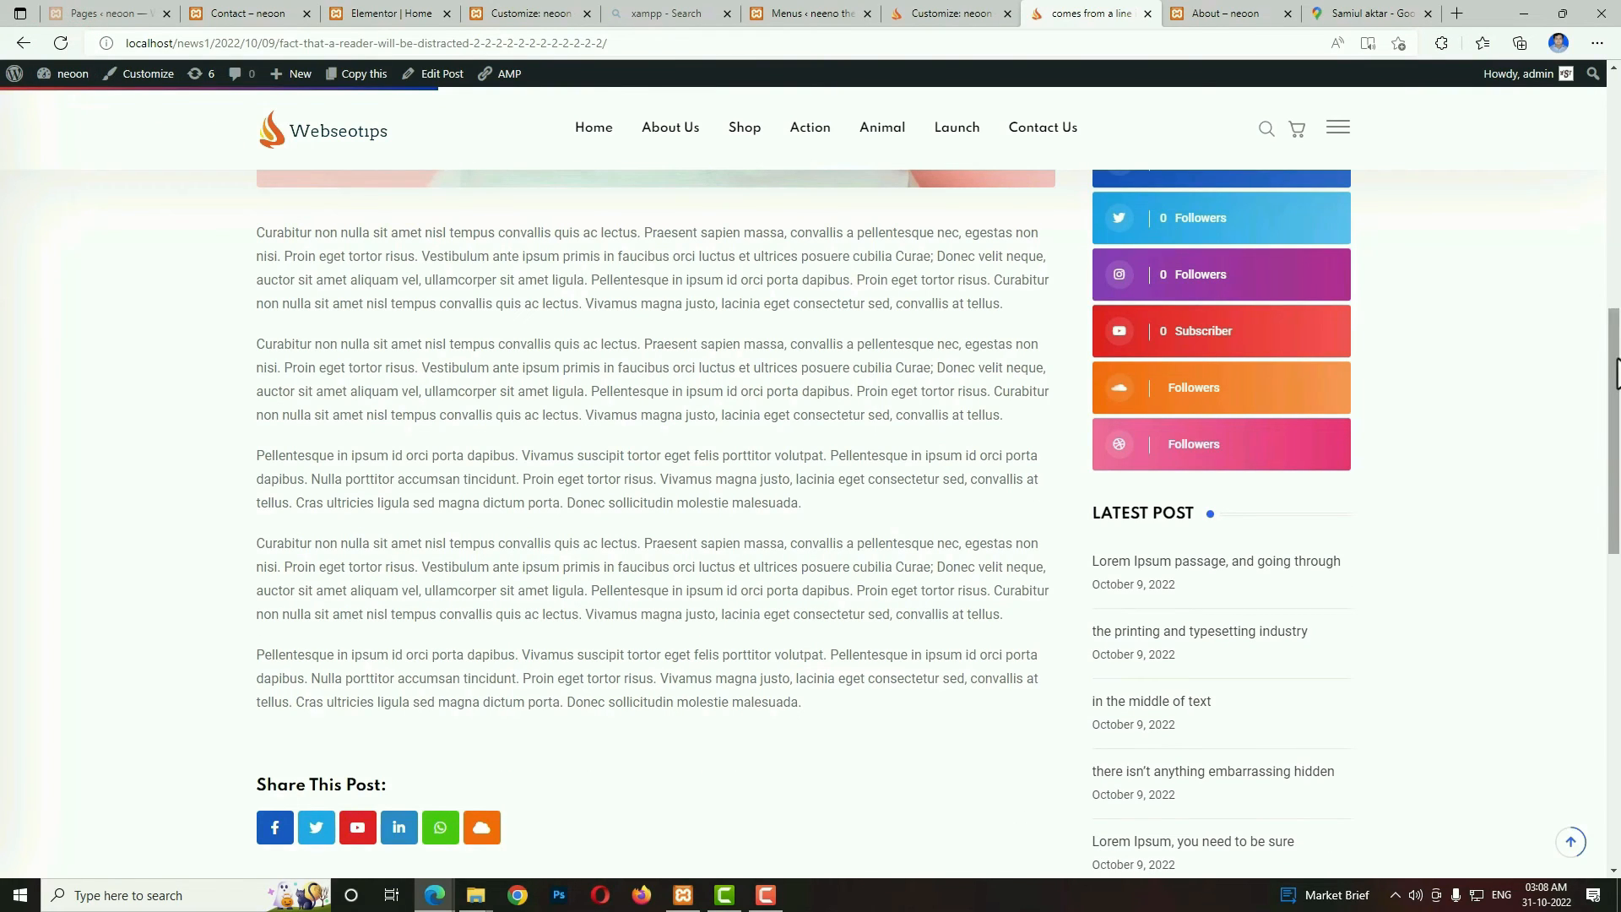
pyautogui.moveTo(1610, 362)
pyautogui.mouseDown()
pyautogui.moveTo(1614, 543)
pyautogui.moveTo(1607, 339)
pyautogui.mouseUp()
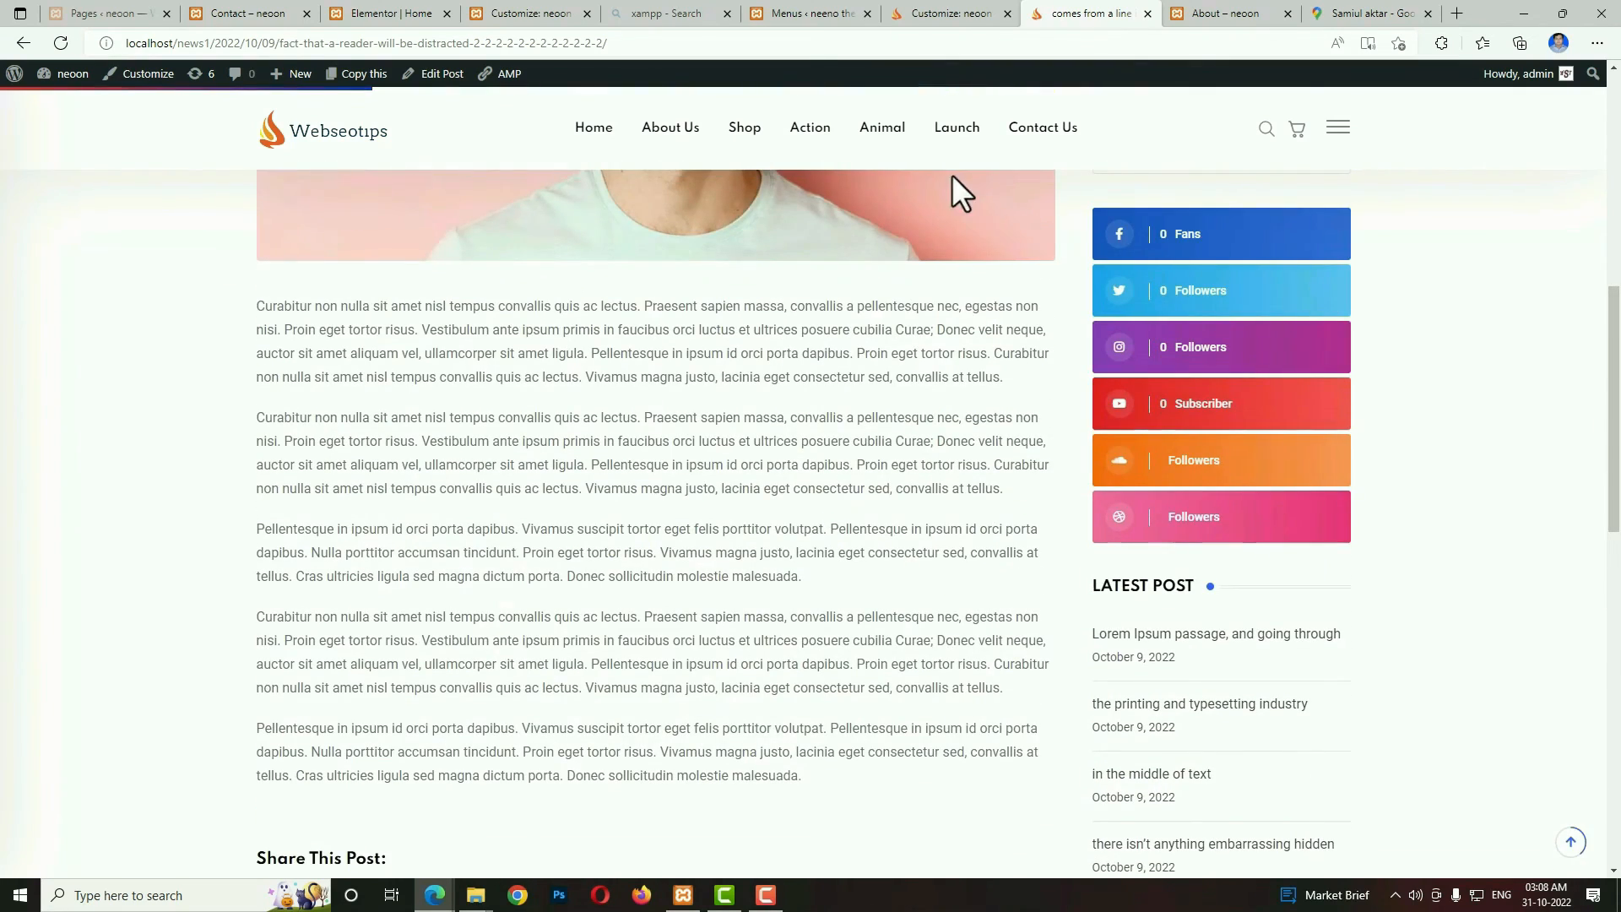
# Return to the Customizer's Progress Bar settings and view the available Reading Progress Bar Position options.
pyautogui.hotkey('ctrl', 'shift', 'Tab')
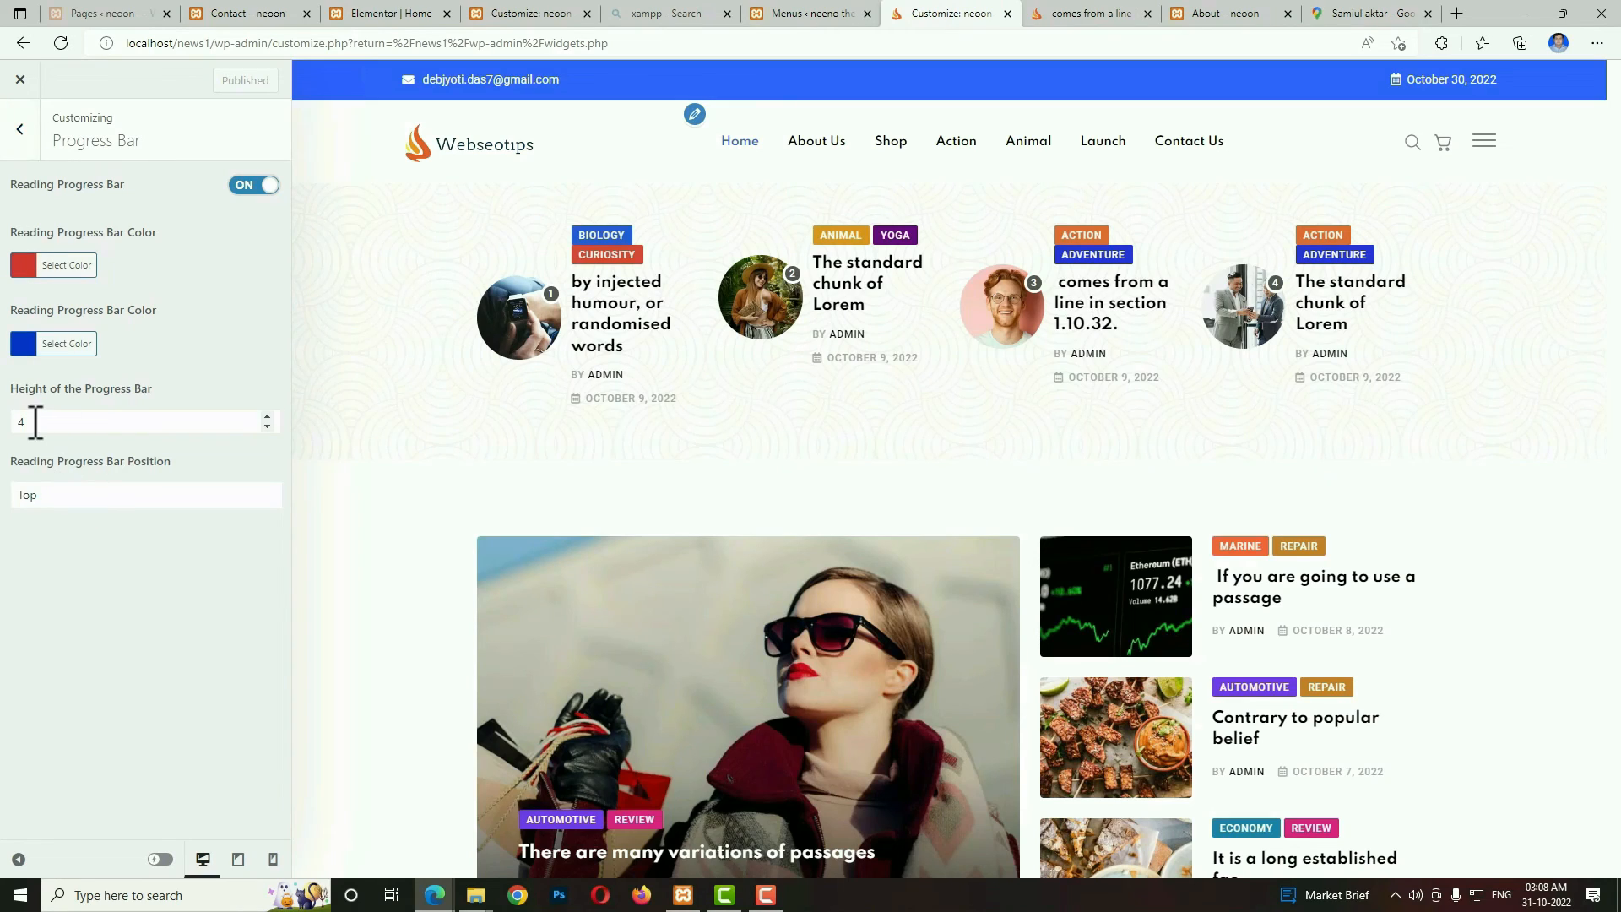
pyautogui.click(68, 495)
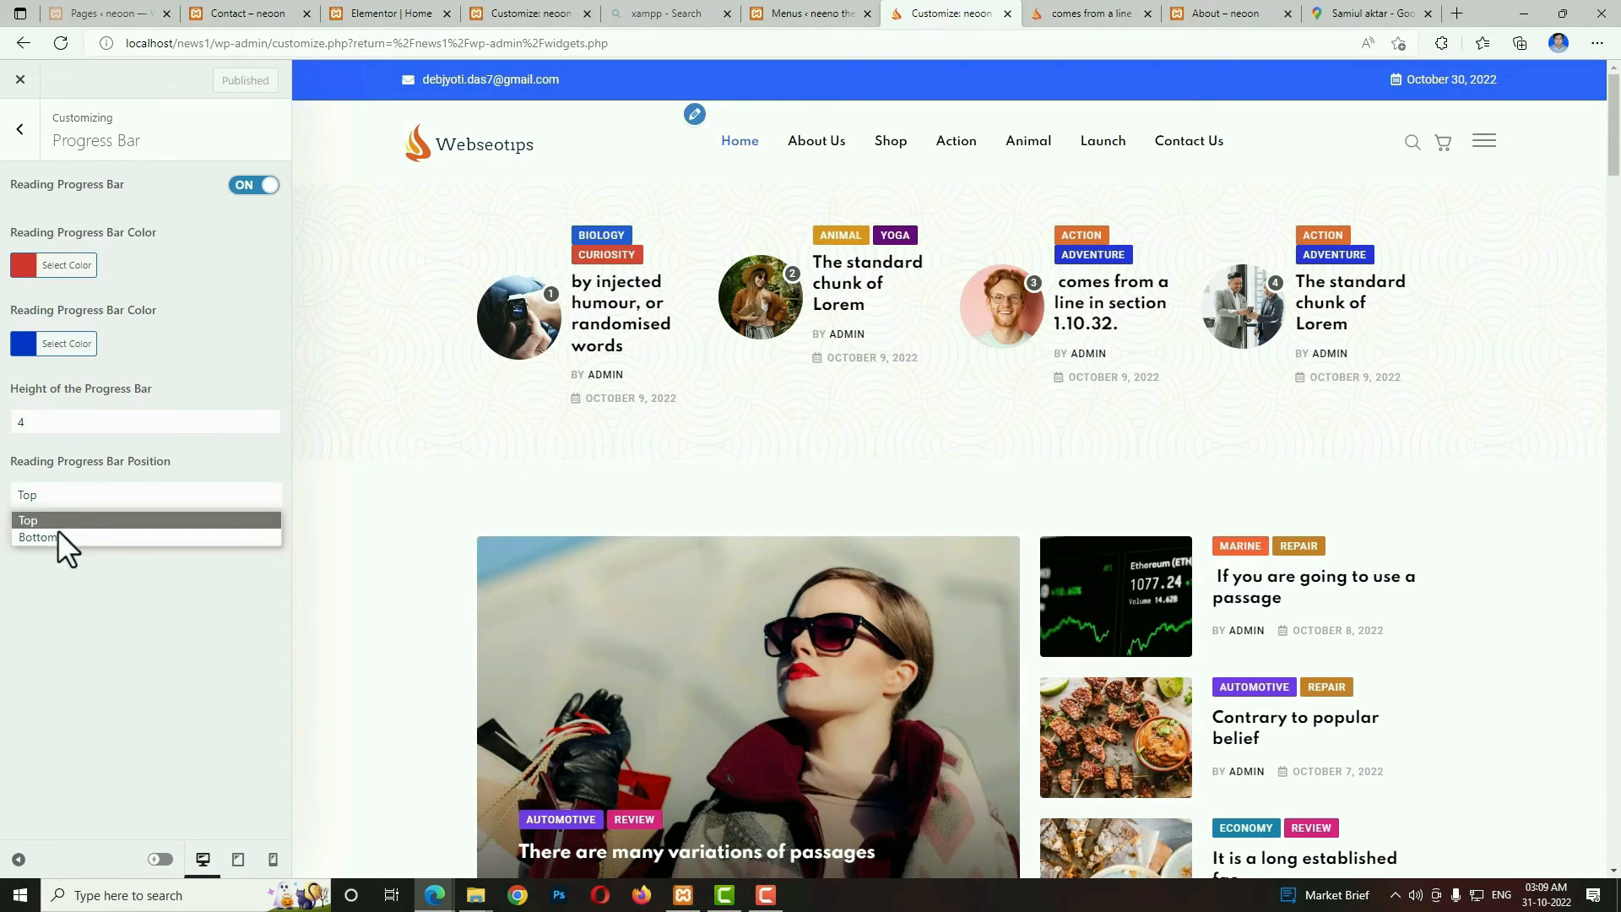
pyautogui.click(56, 594)
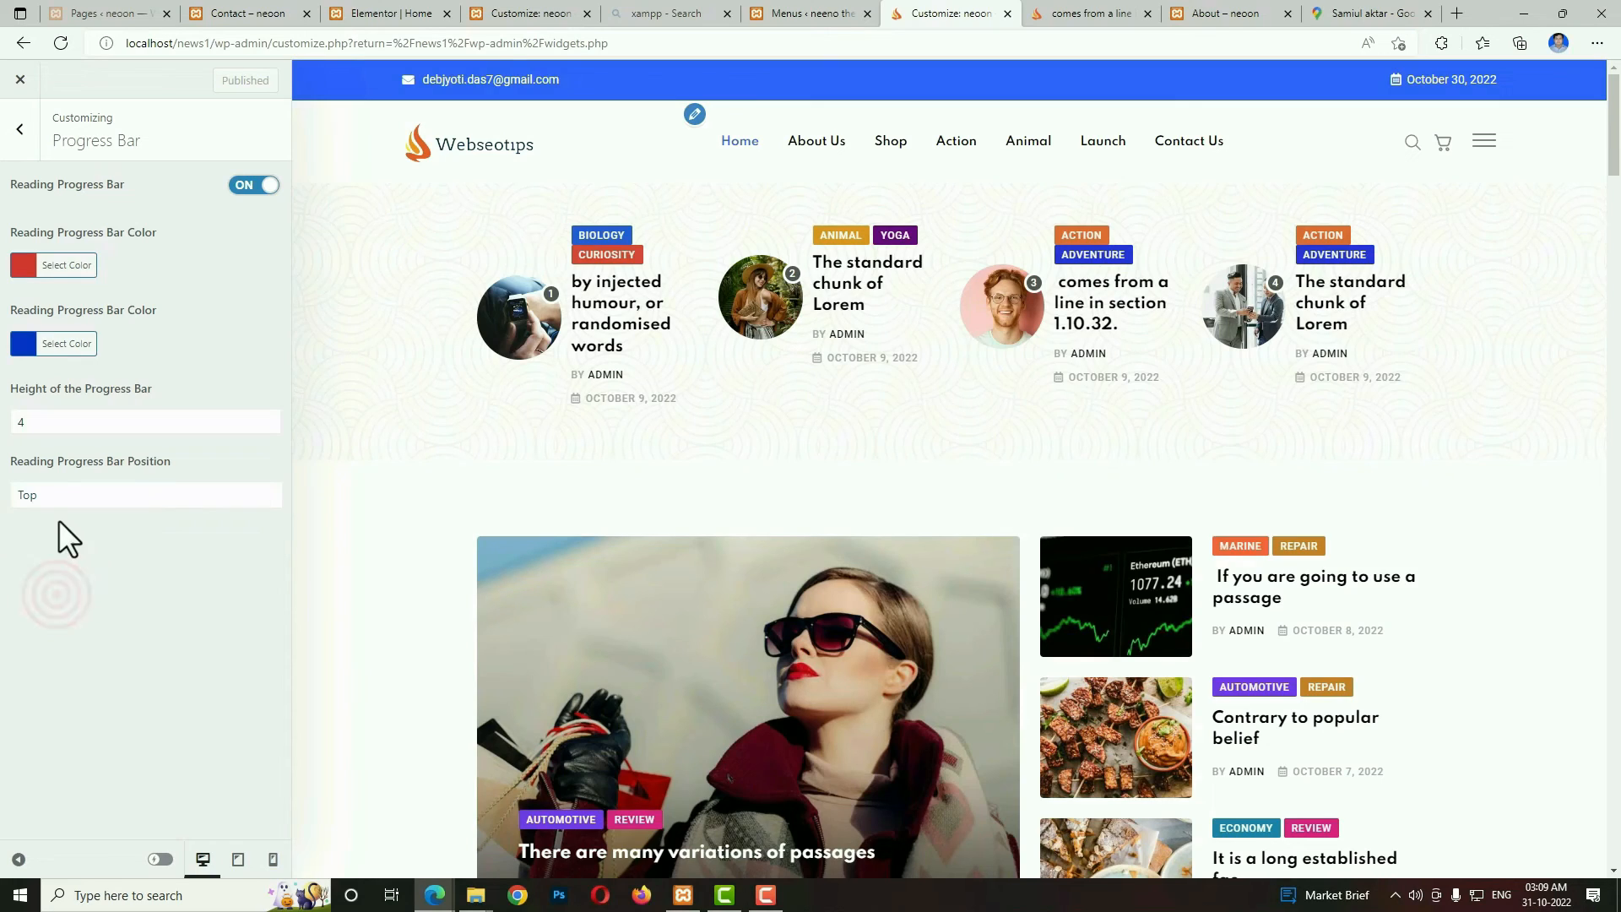
# Review the header and post content ad options in the Customizer's Advertisement settings.
pyautogui.click(21, 129)
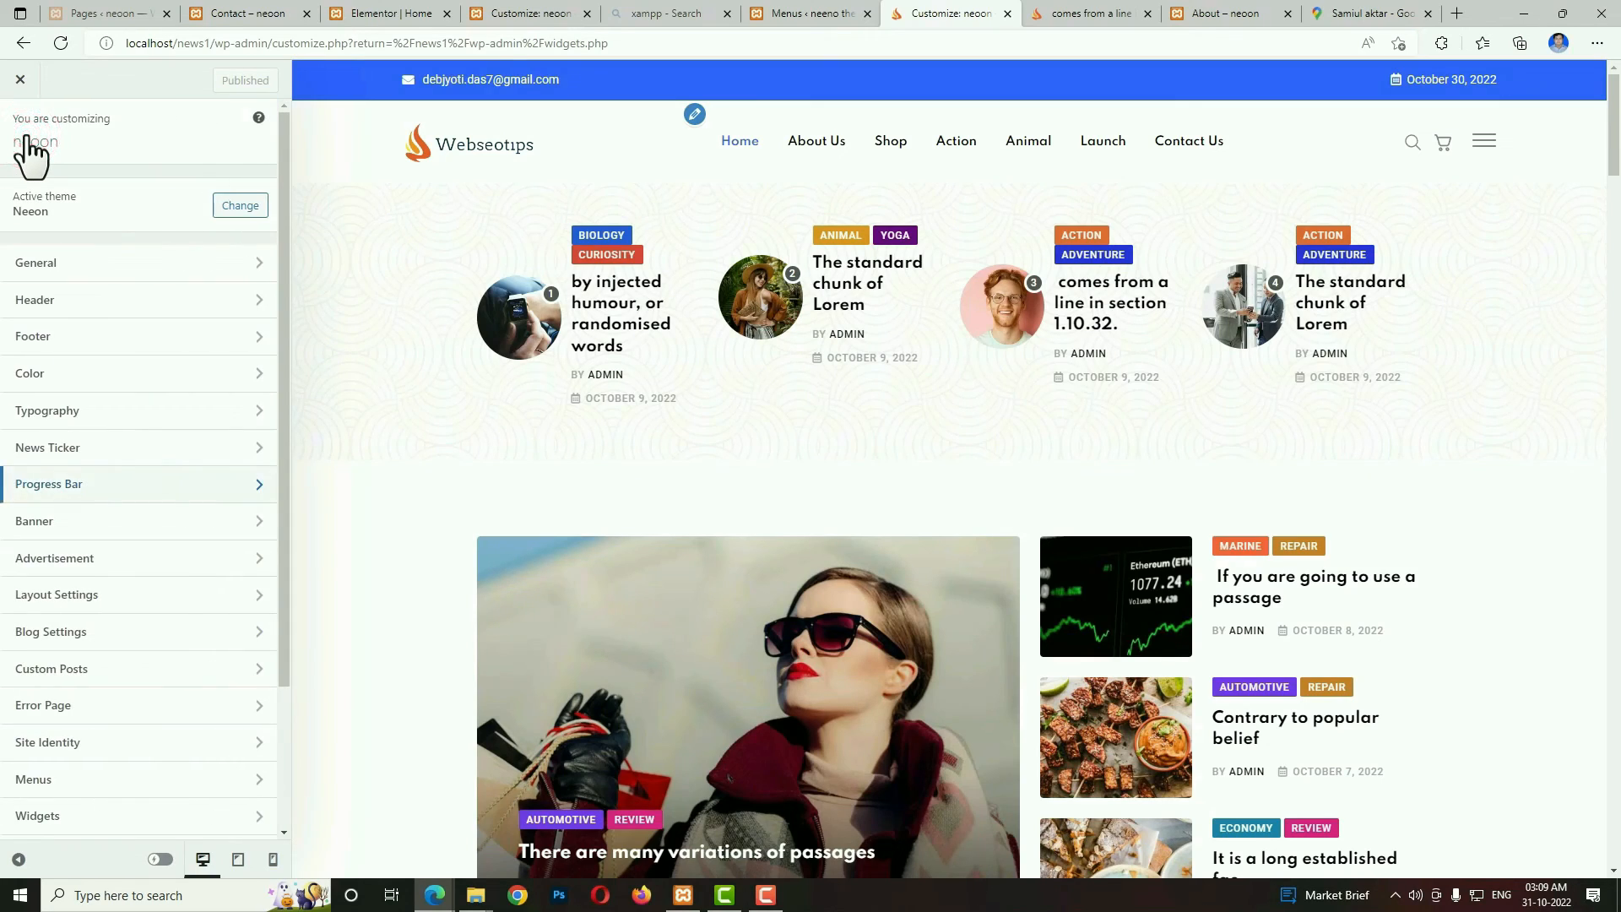
pyautogui.click(131, 558)
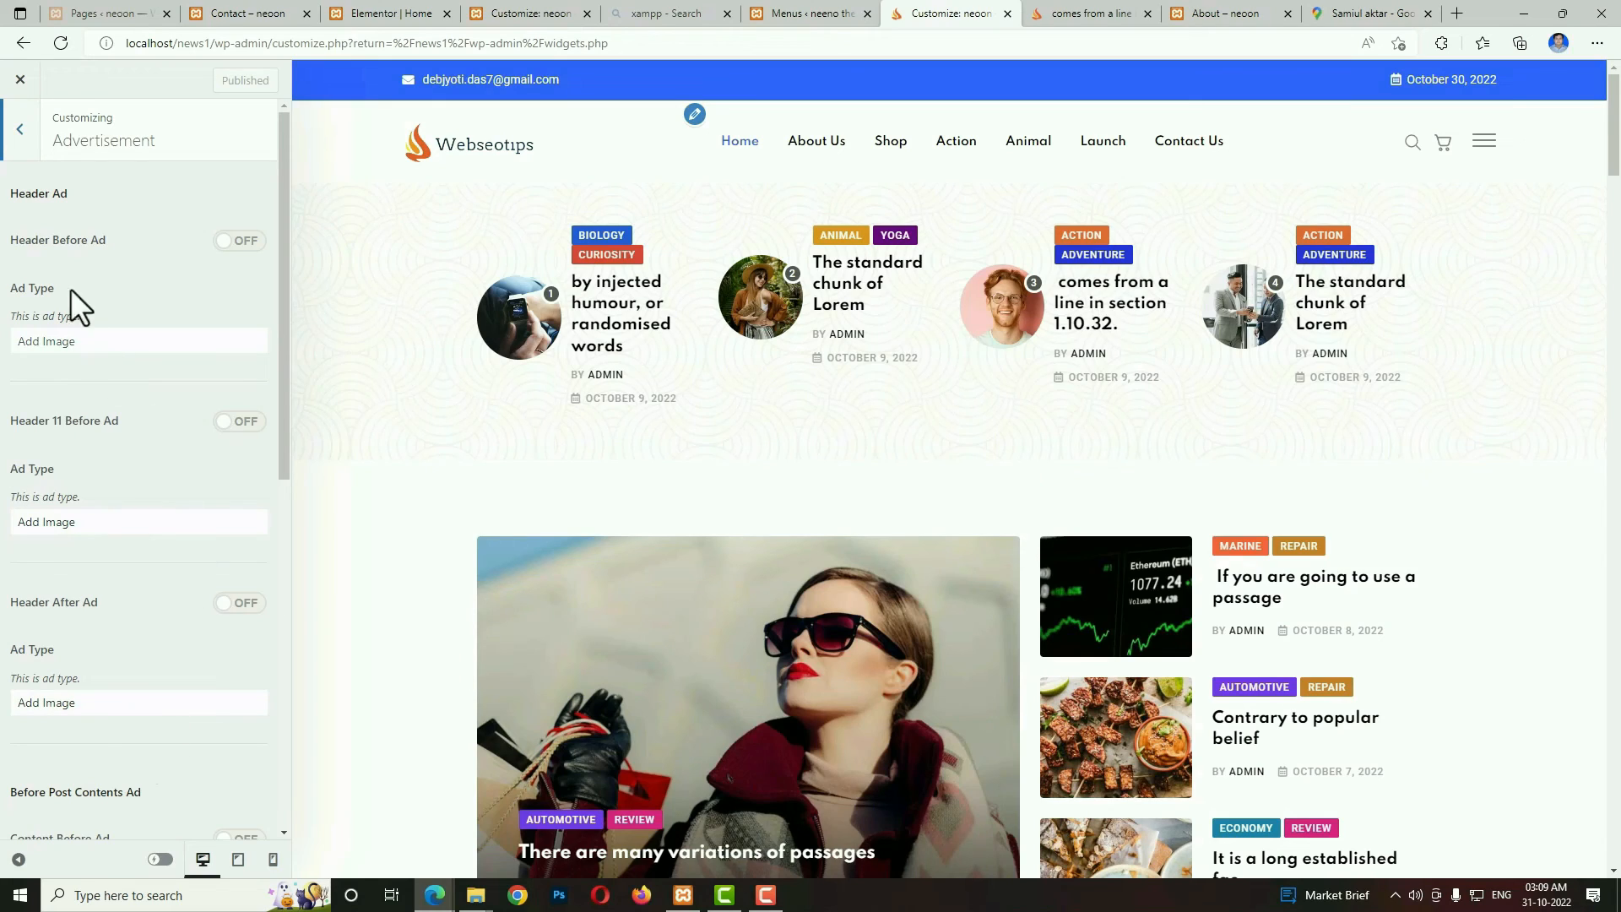
pyautogui.click(12, 141)
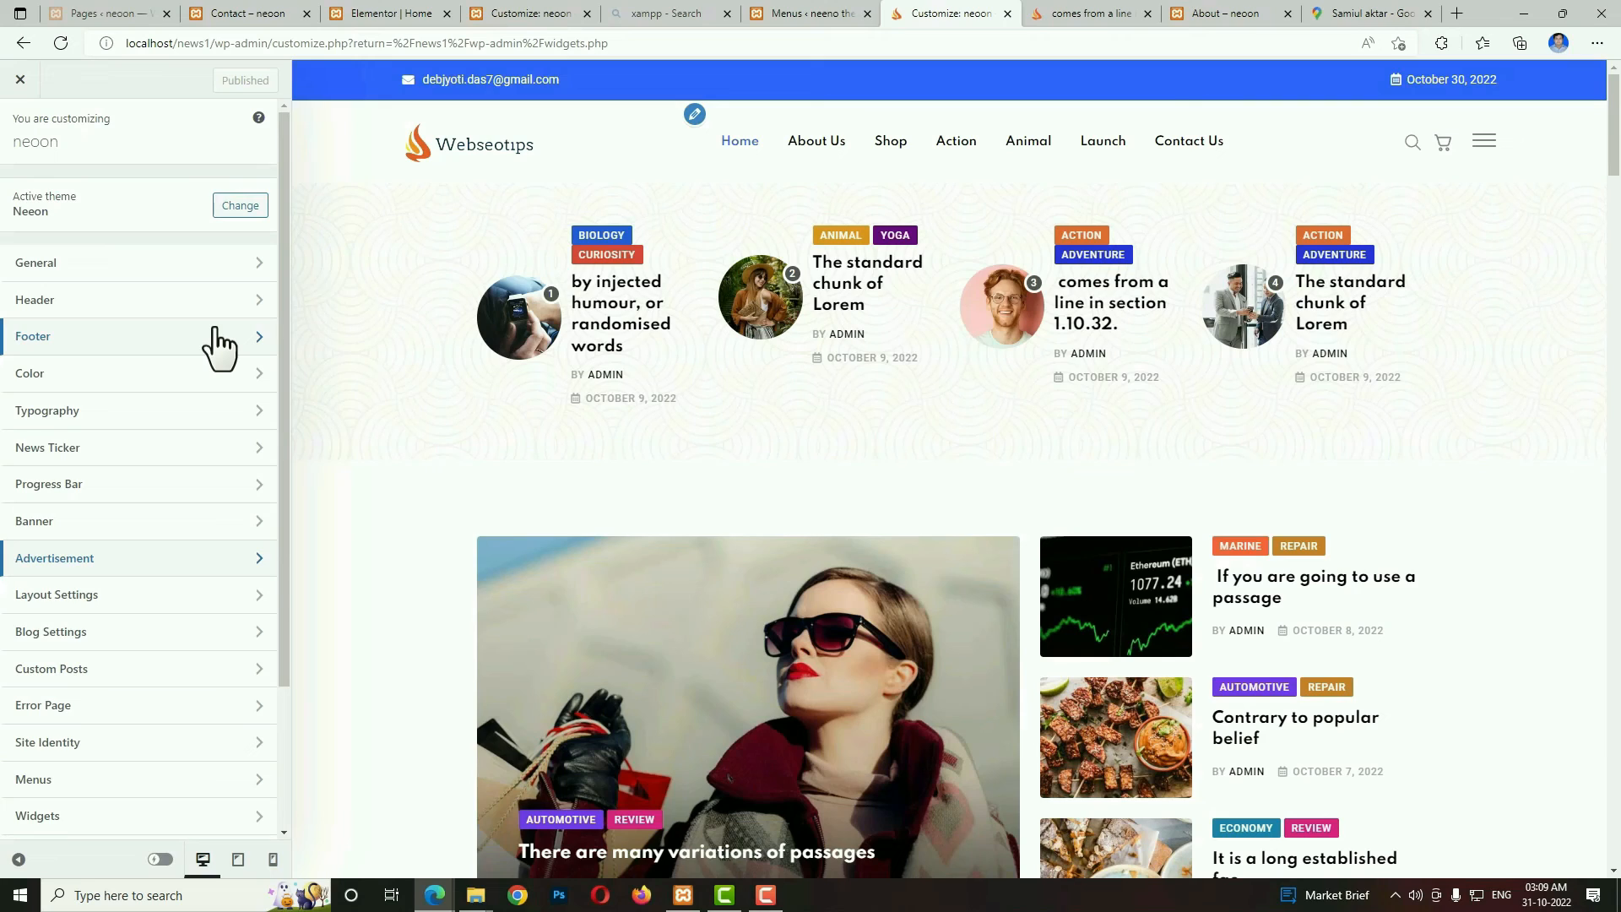
# In the Customizer's Blog Settings, choose the third Blog/Archive Layout variation and turn off Show Author.
pyautogui.click(96, 638)
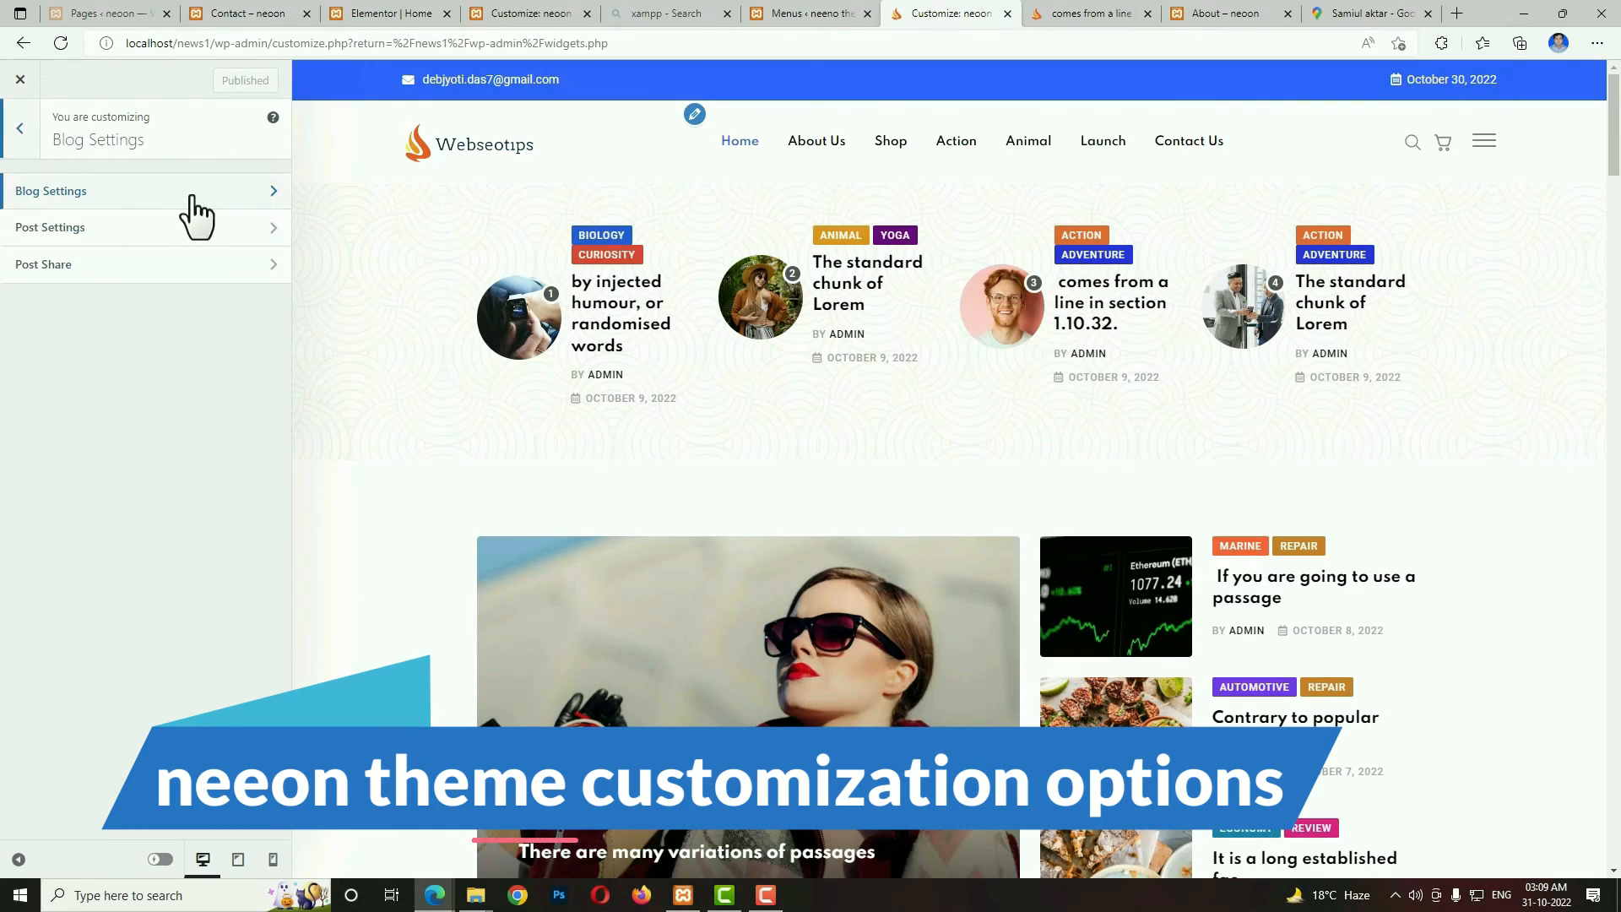
pyautogui.click(191, 197)
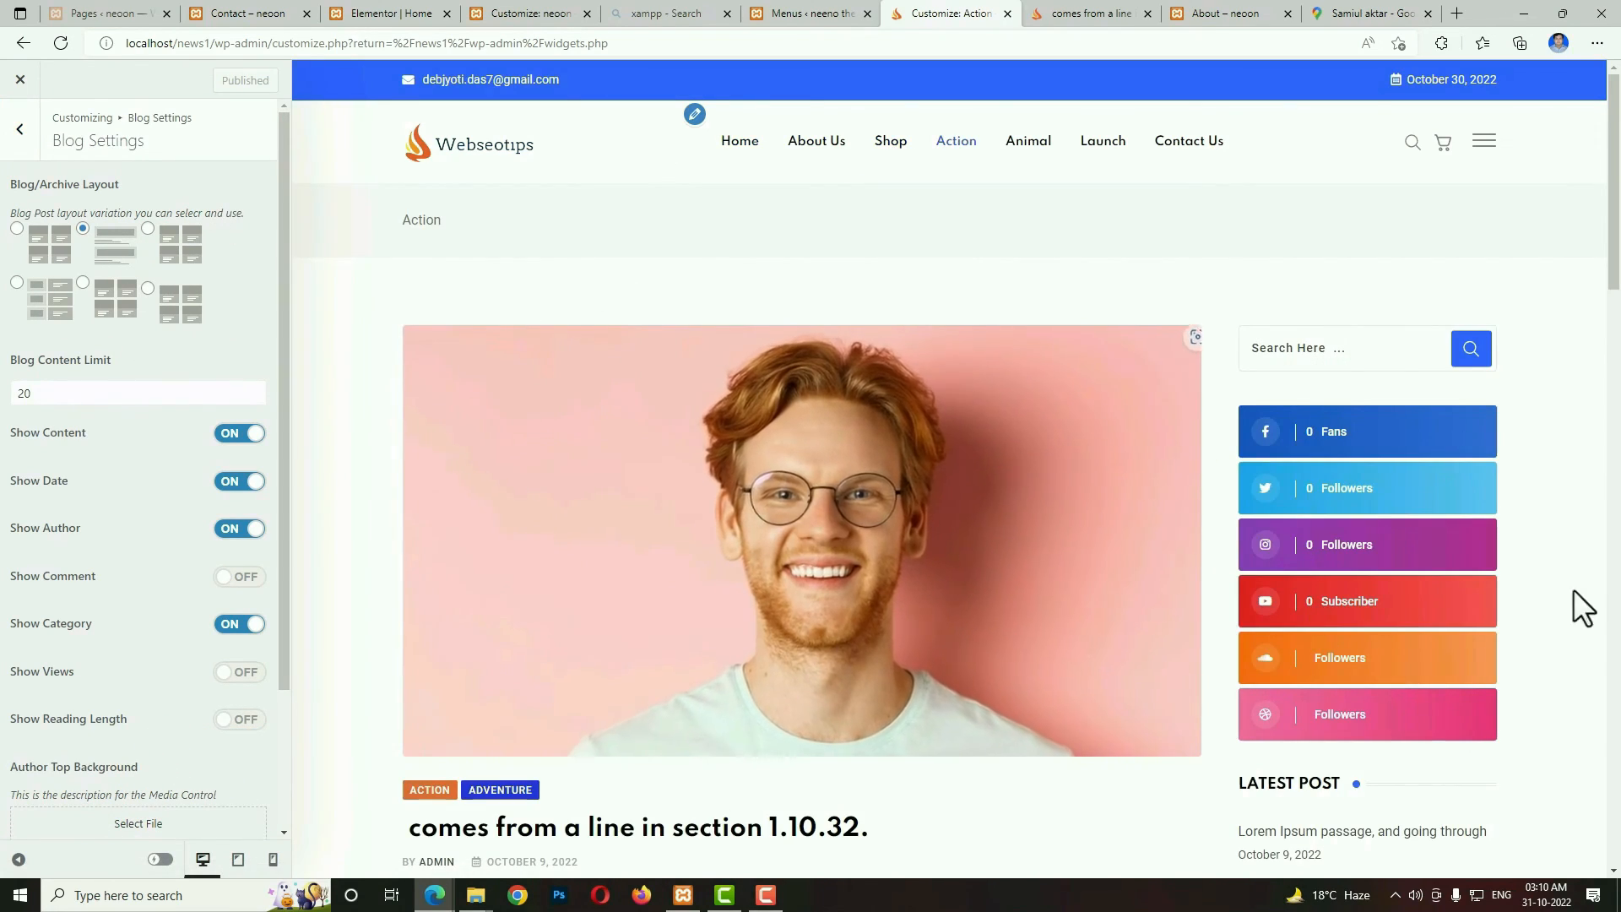
pyautogui.click(1613, 279)
pyautogui.moveTo(1613, 278)
pyautogui.mouseDown()
pyautogui.moveTo(1603, 601)
pyautogui.moveTo(1614, 282)
pyautogui.mouseUp()
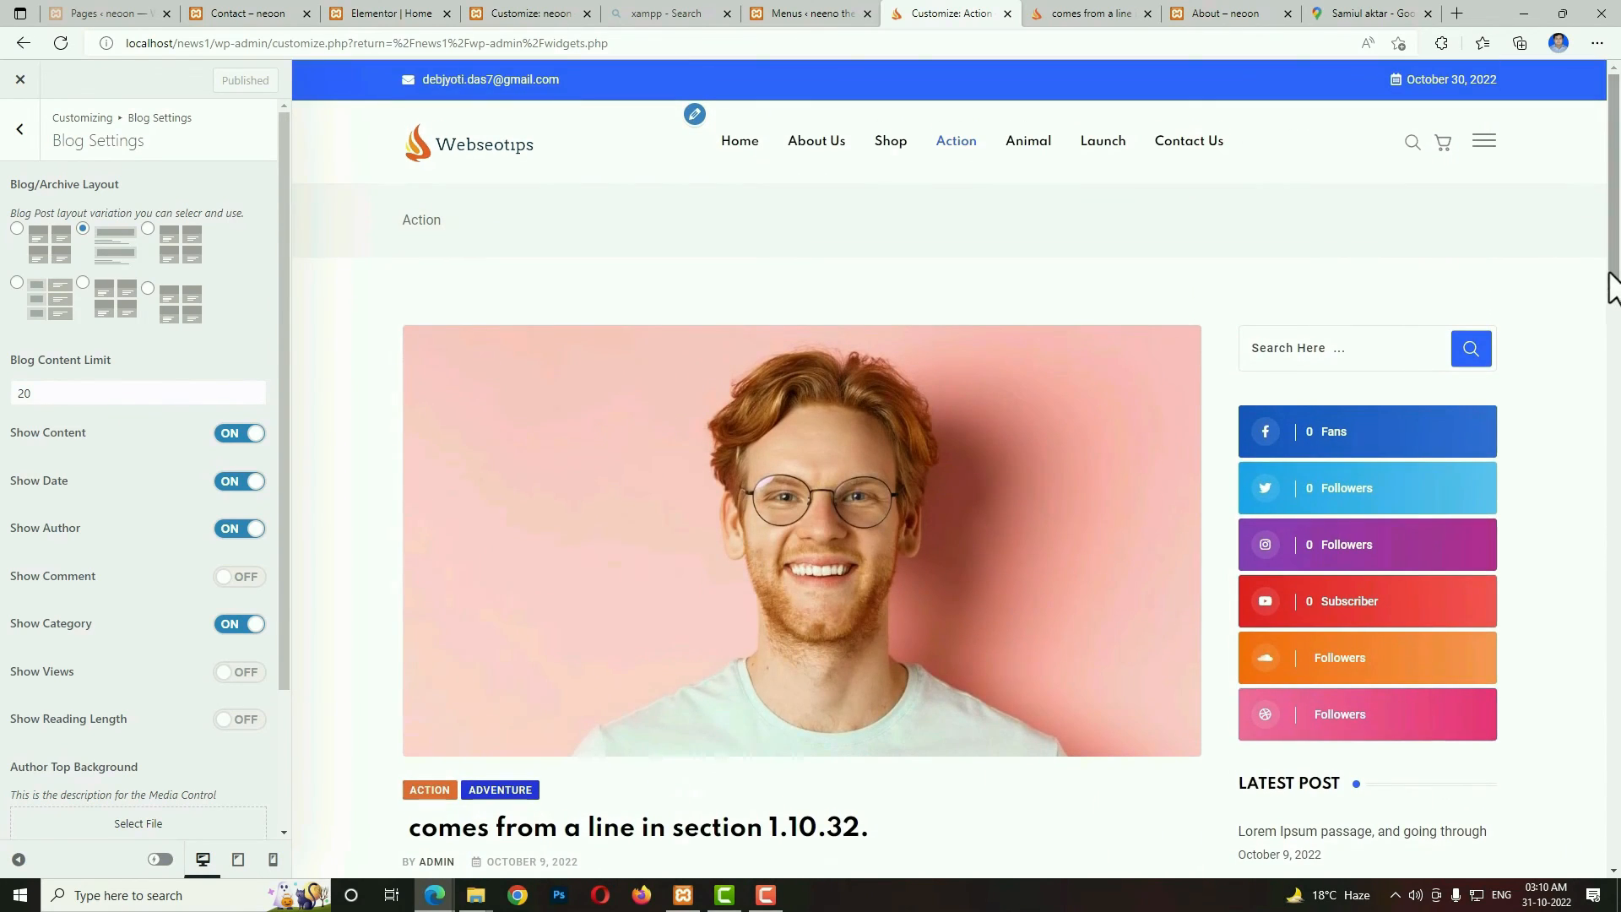
pyautogui.click(148, 228)
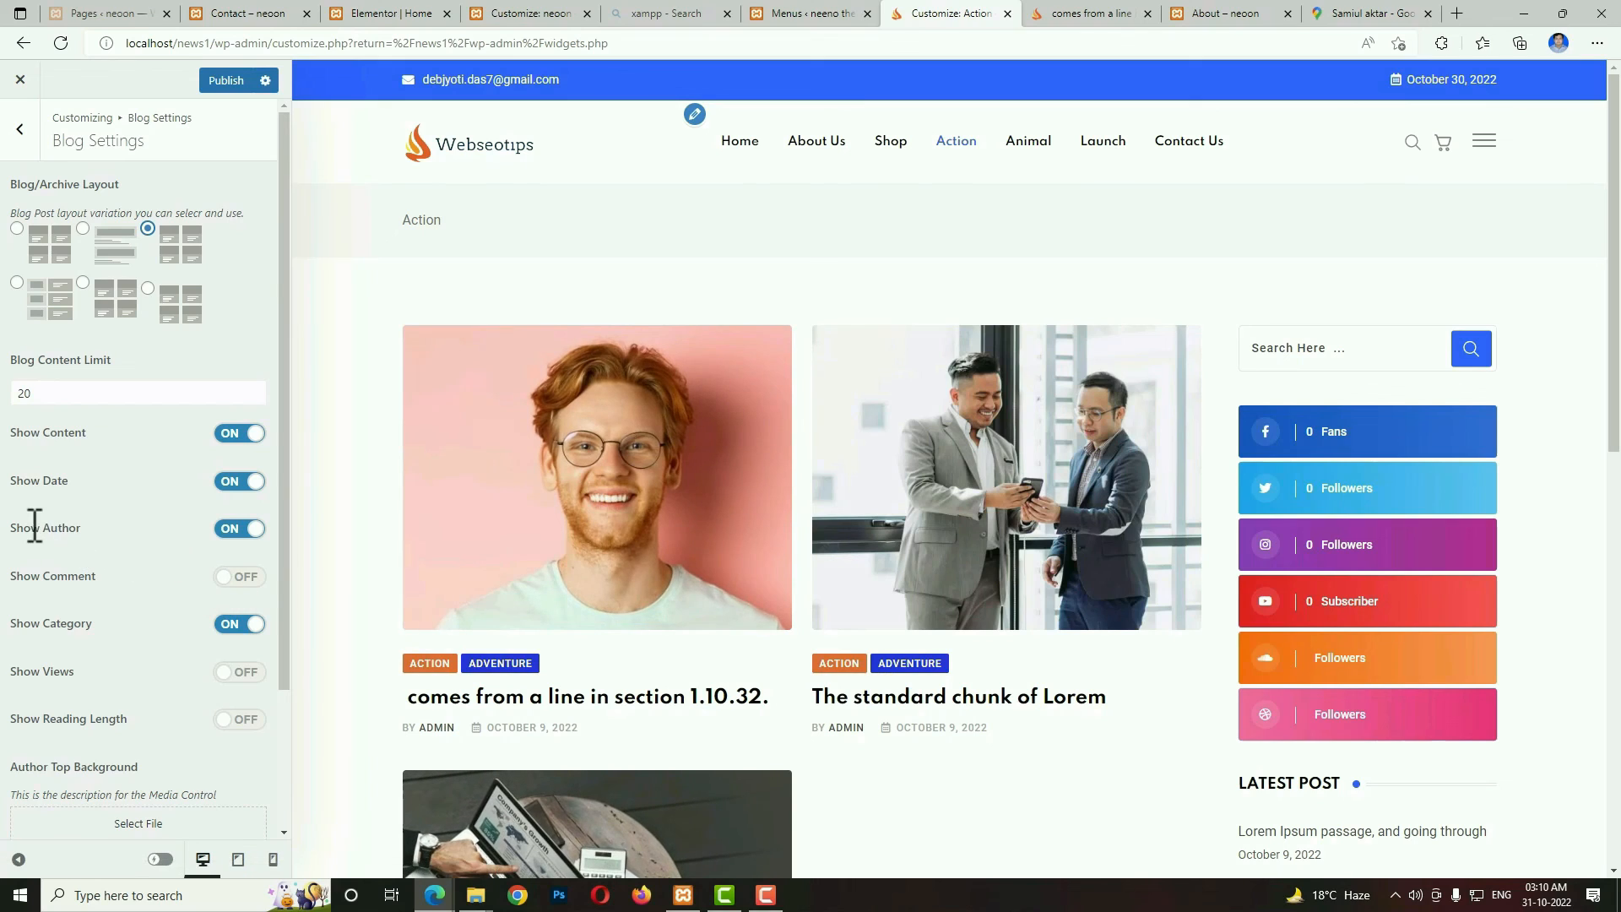
pyautogui.click(239, 529)
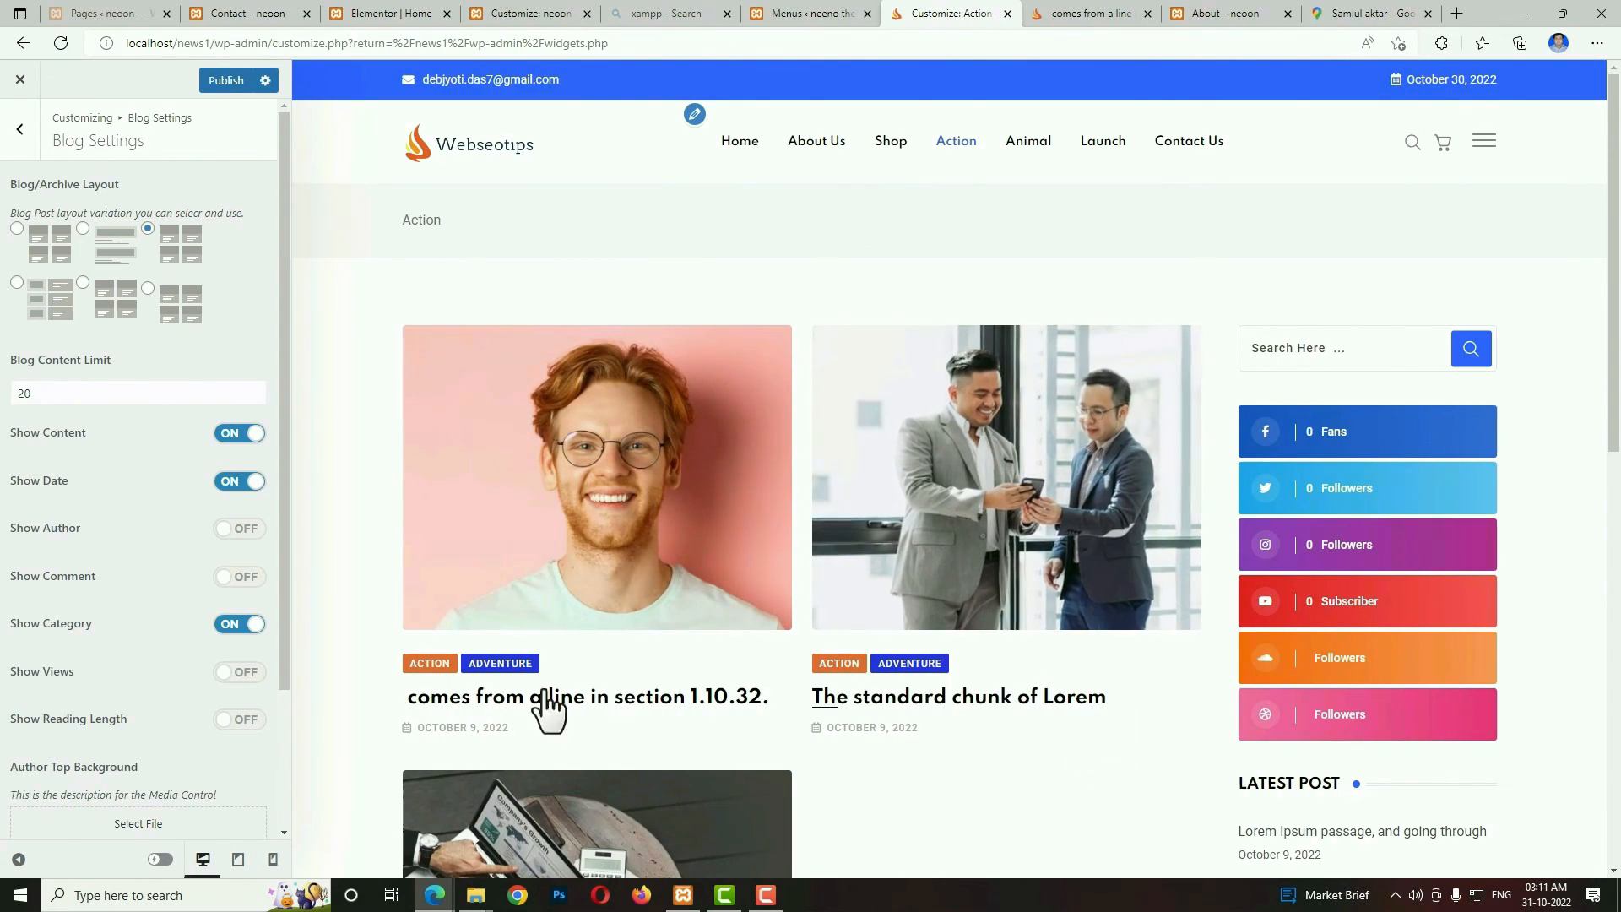
# In Post Settings, preview the "comes from a line in section 1.10.32." post and choose the third Single Post Layout.
pyautogui.click(20, 133)
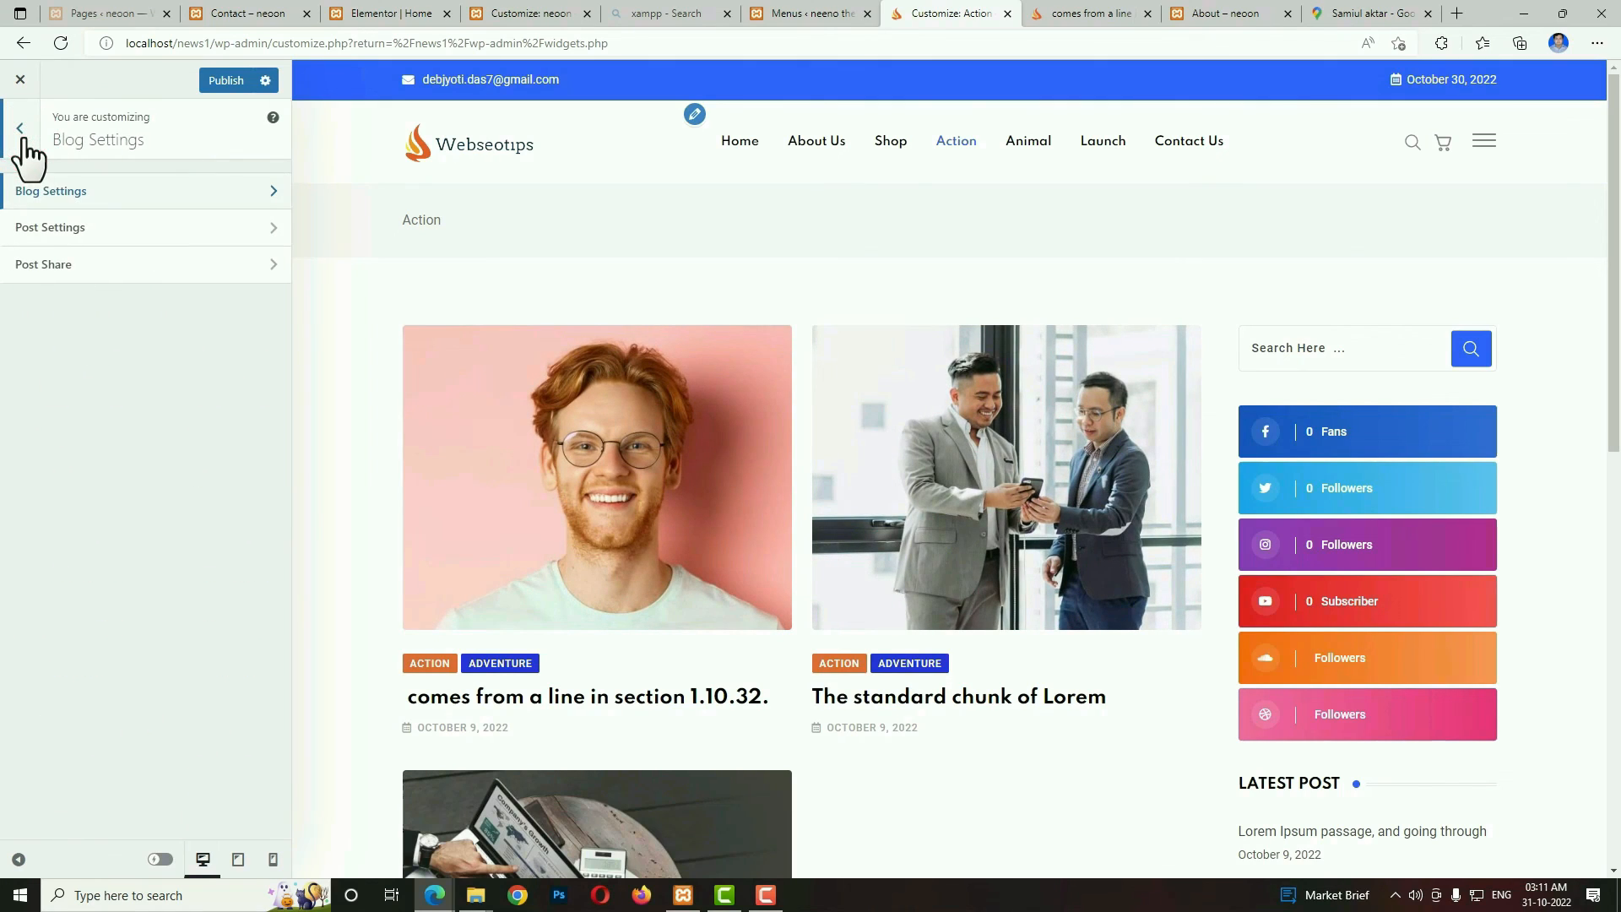
pyautogui.click(41, 226)
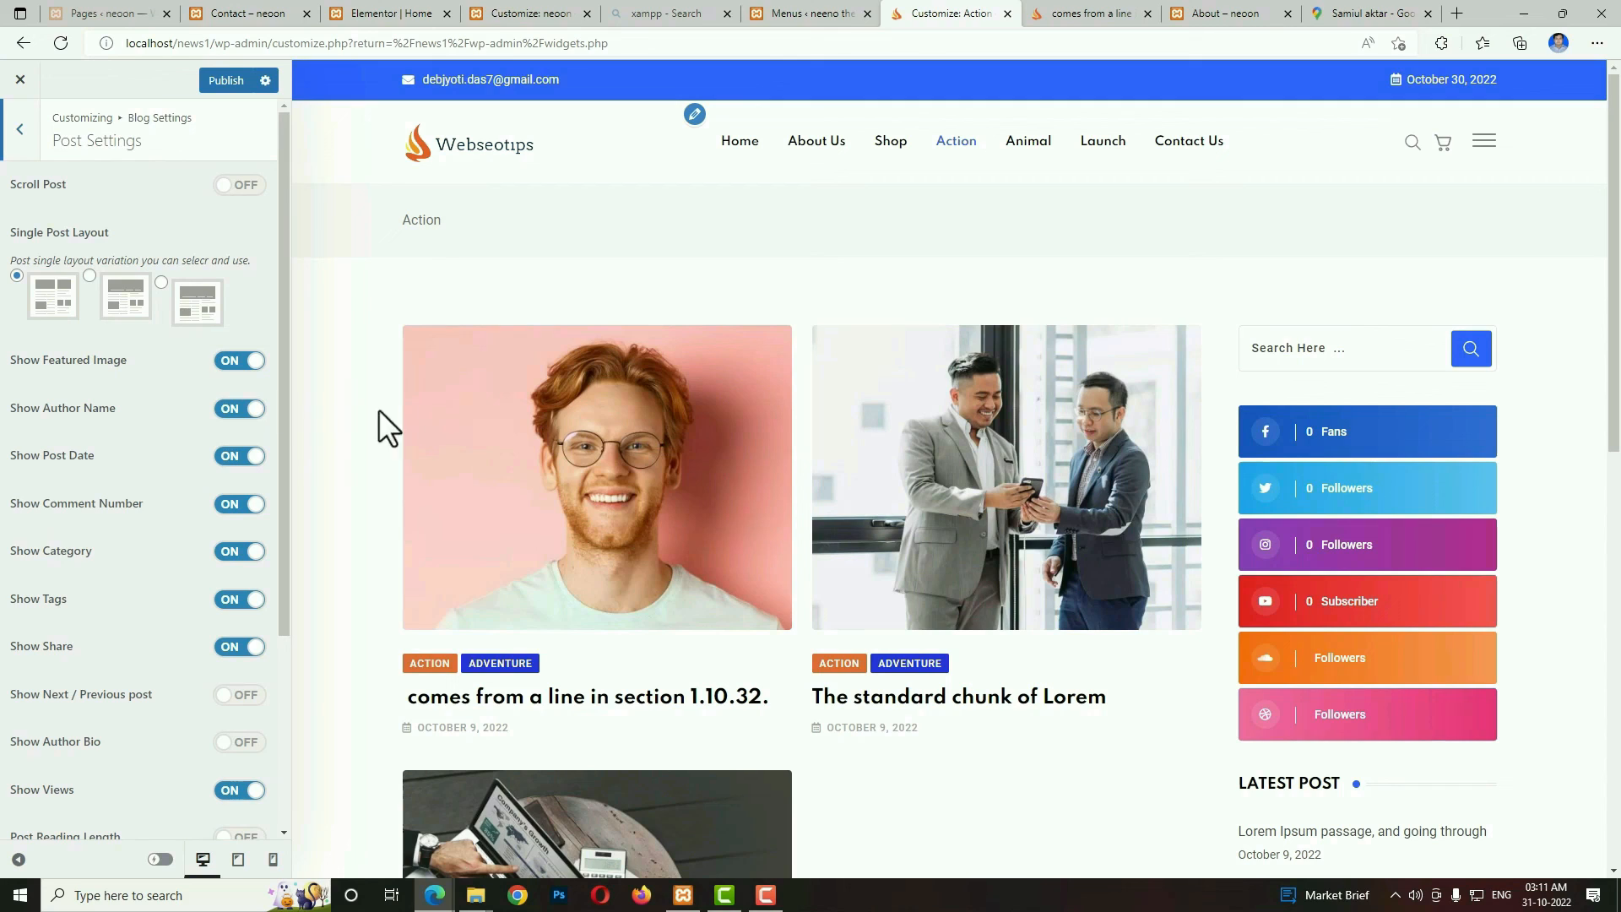
pyautogui.click(648, 513)
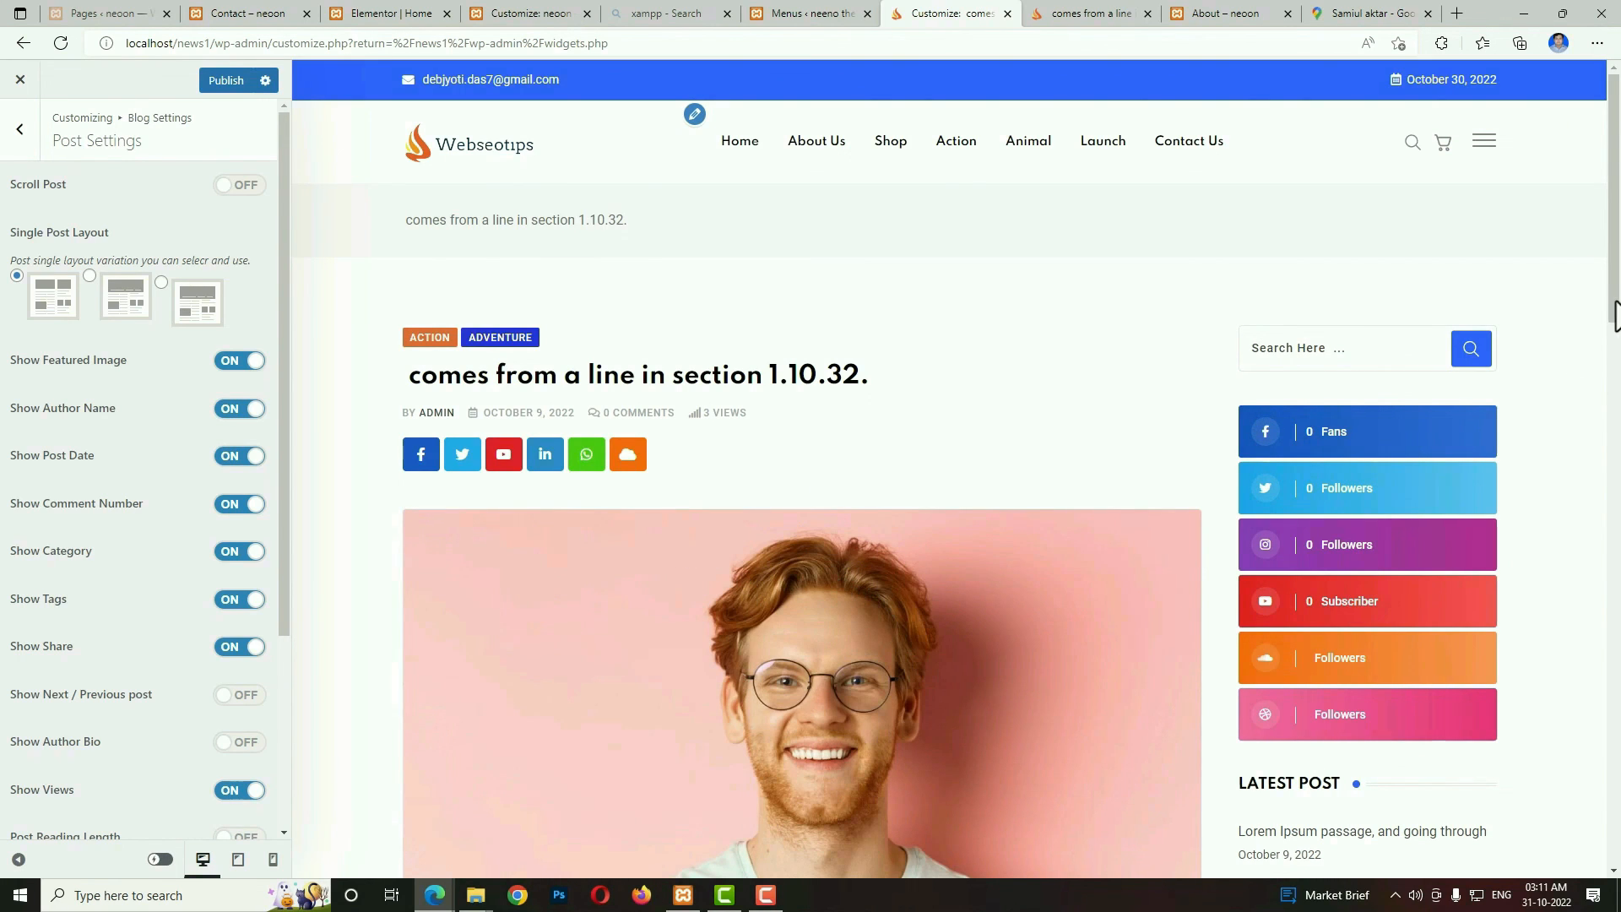
pyautogui.moveTo(1613, 301); pyautogui.dragTo(1611, 377)
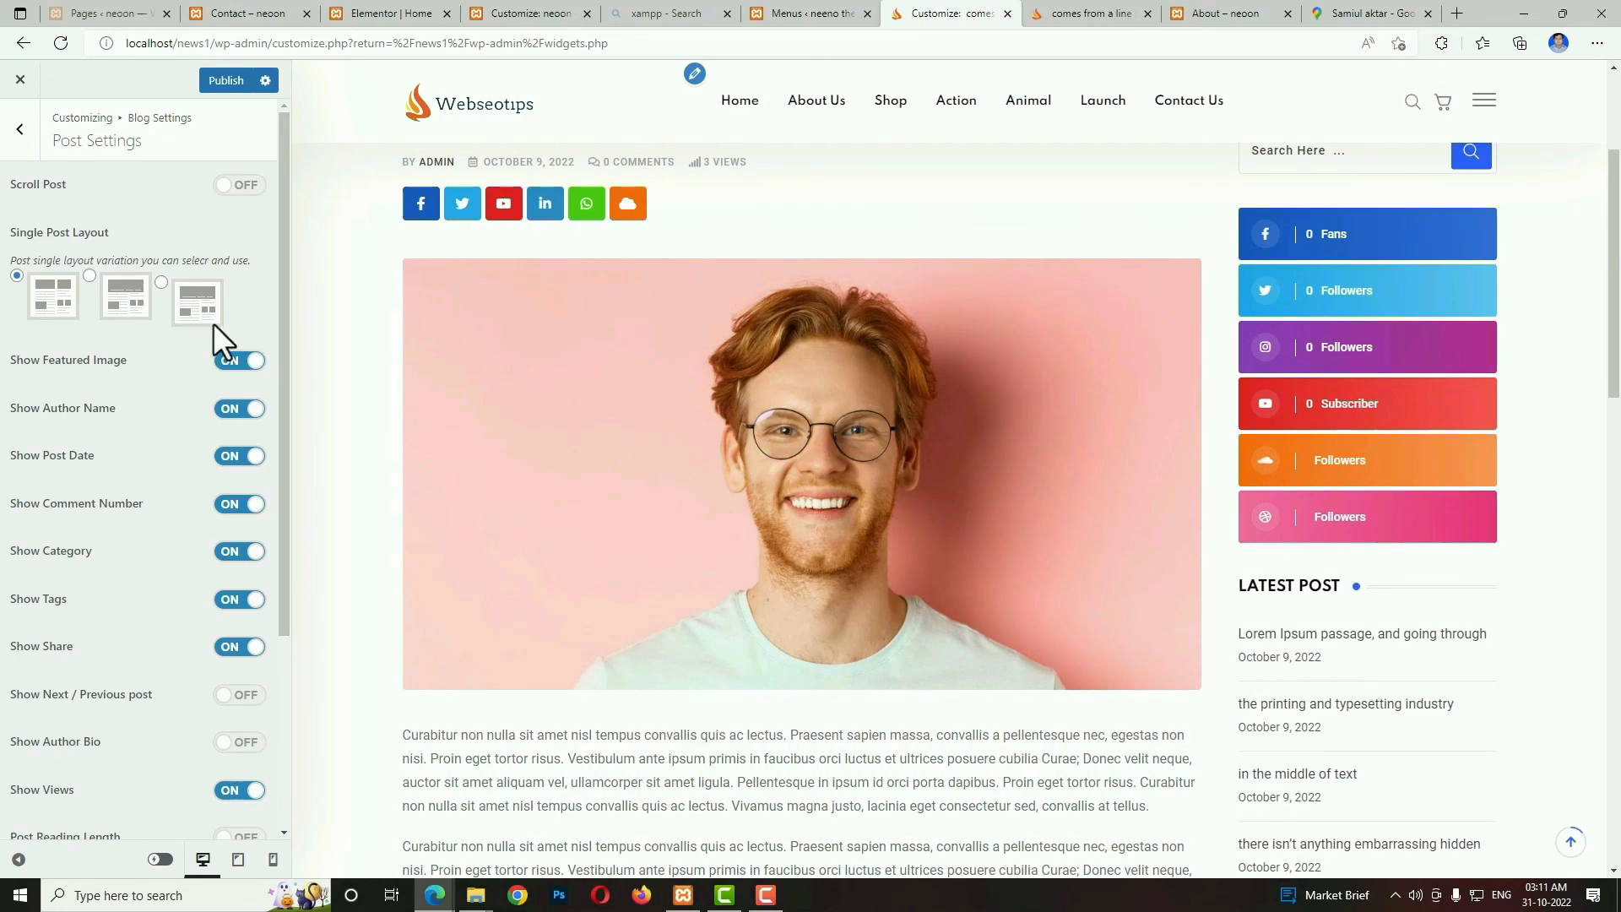
pyautogui.click(161, 282)
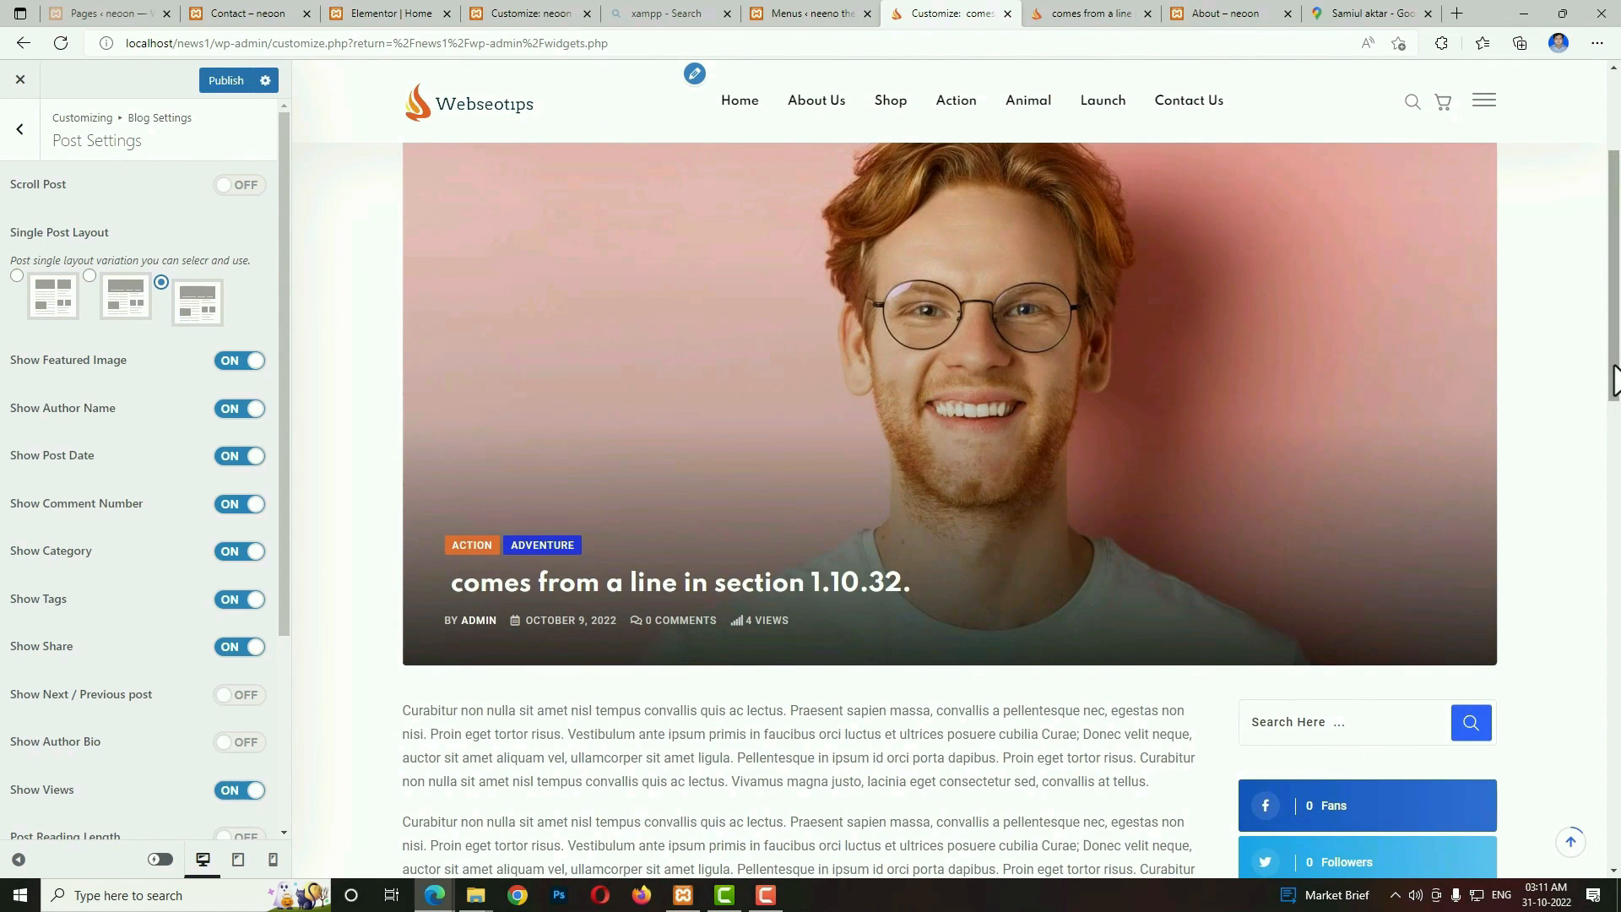
pyautogui.scroll(-3, 1608, 372)
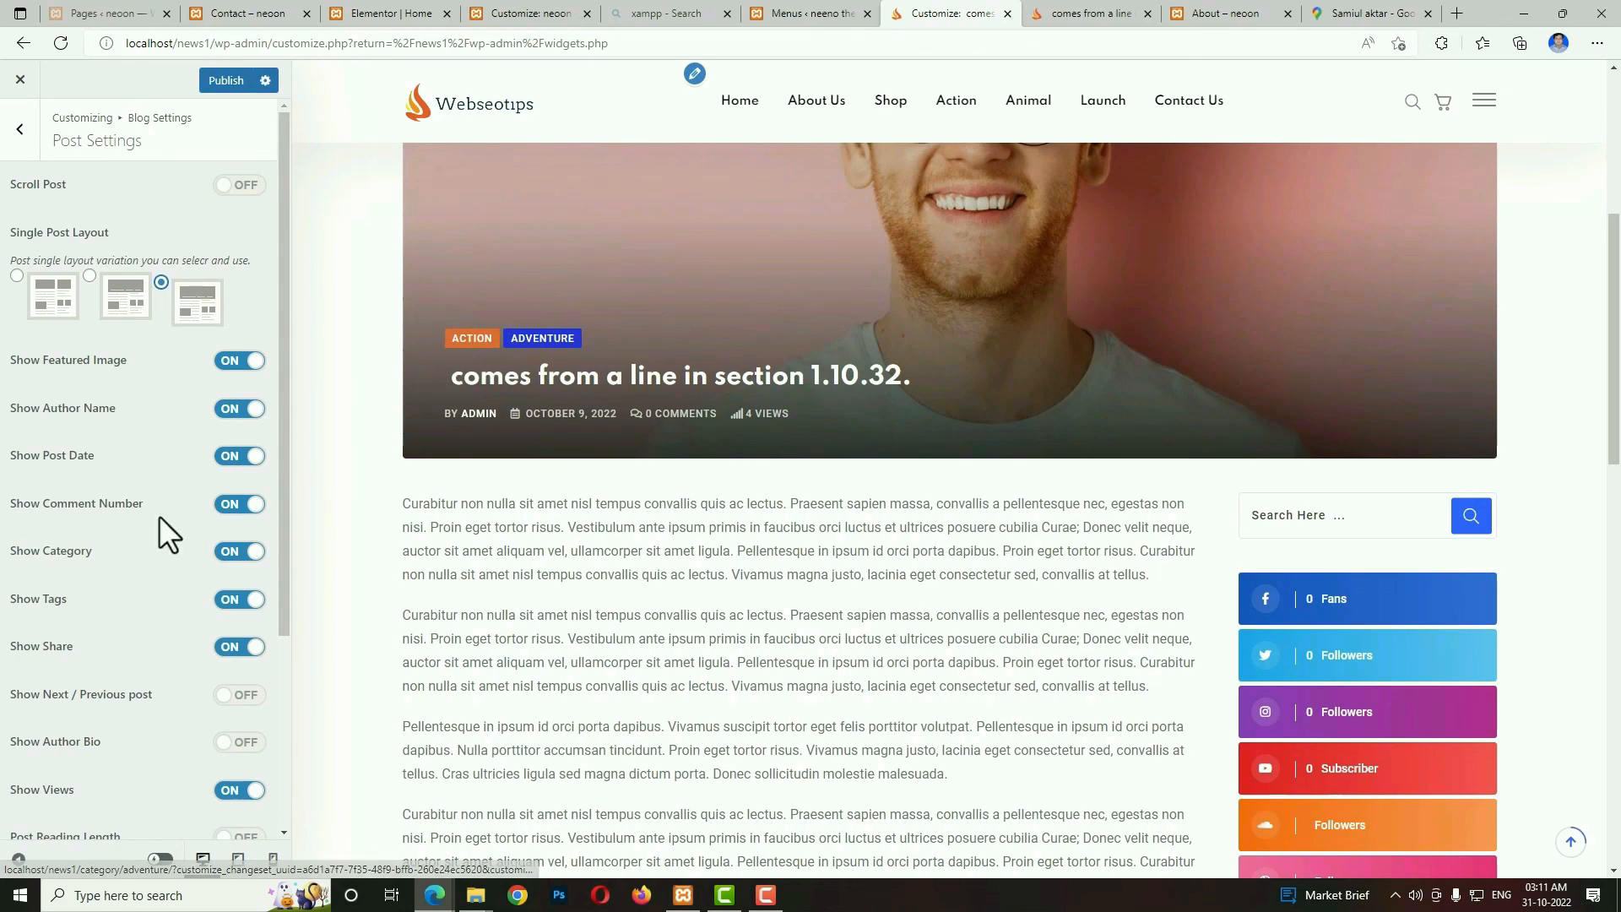
# Try hiding the category on the single post, switch it back on, and look over the post preview.
pyautogui.click(243, 553)
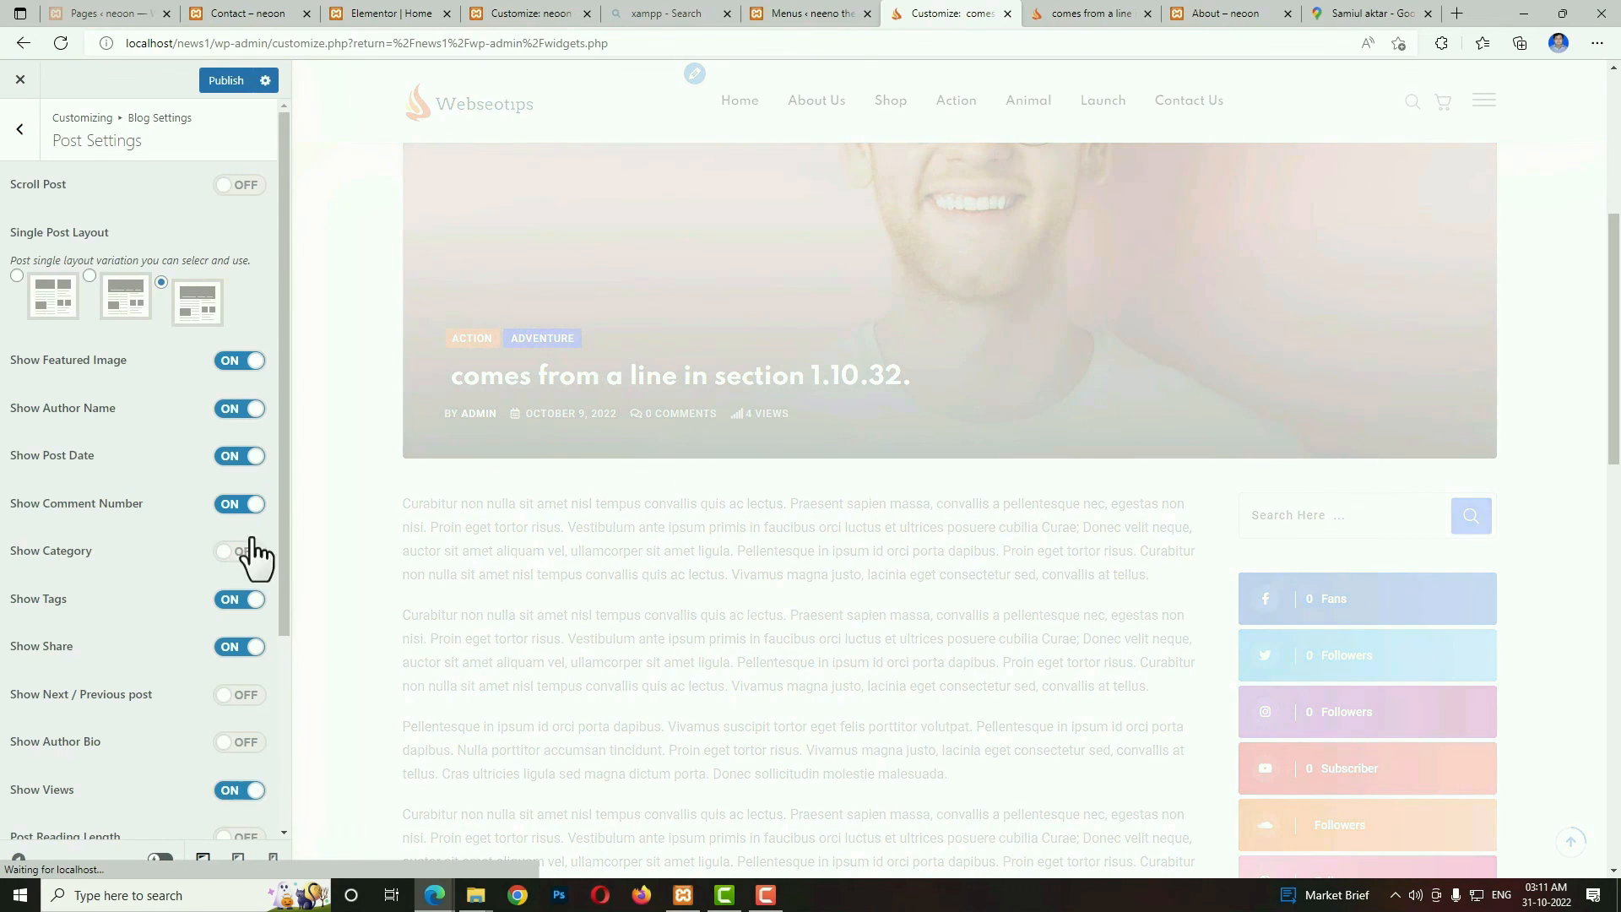
pyautogui.click(242, 552)
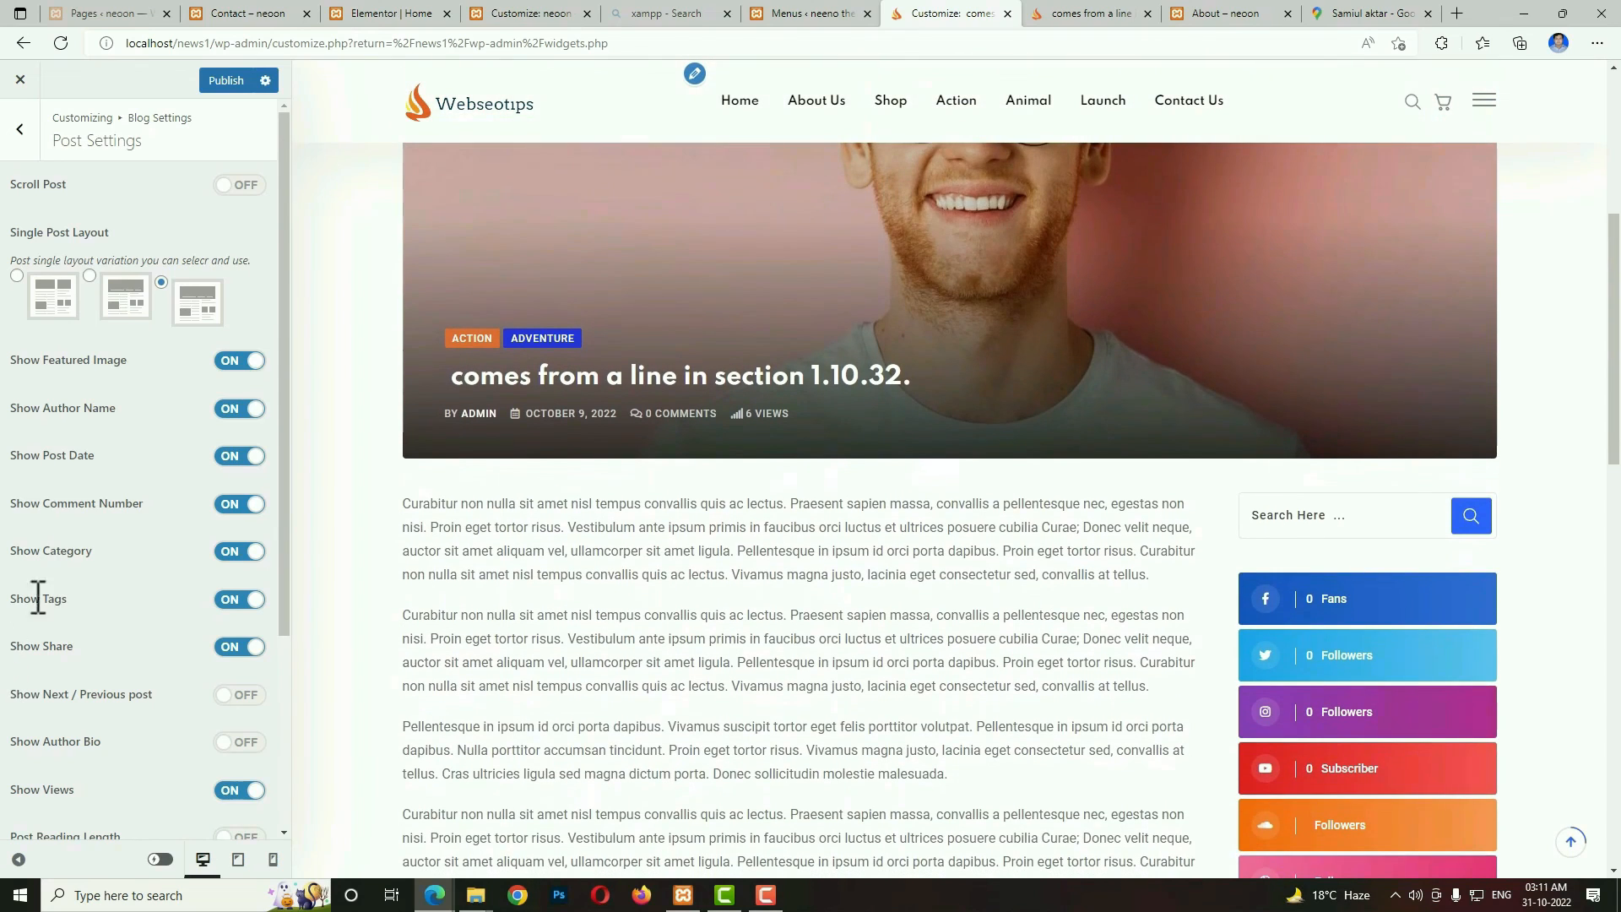
pyautogui.moveTo(285, 591); pyautogui.dragTo(303, 494)
pyautogui.click(1614, 454)
pyautogui.moveTo(1615, 454); pyautogui.dragTo(1613, 325)
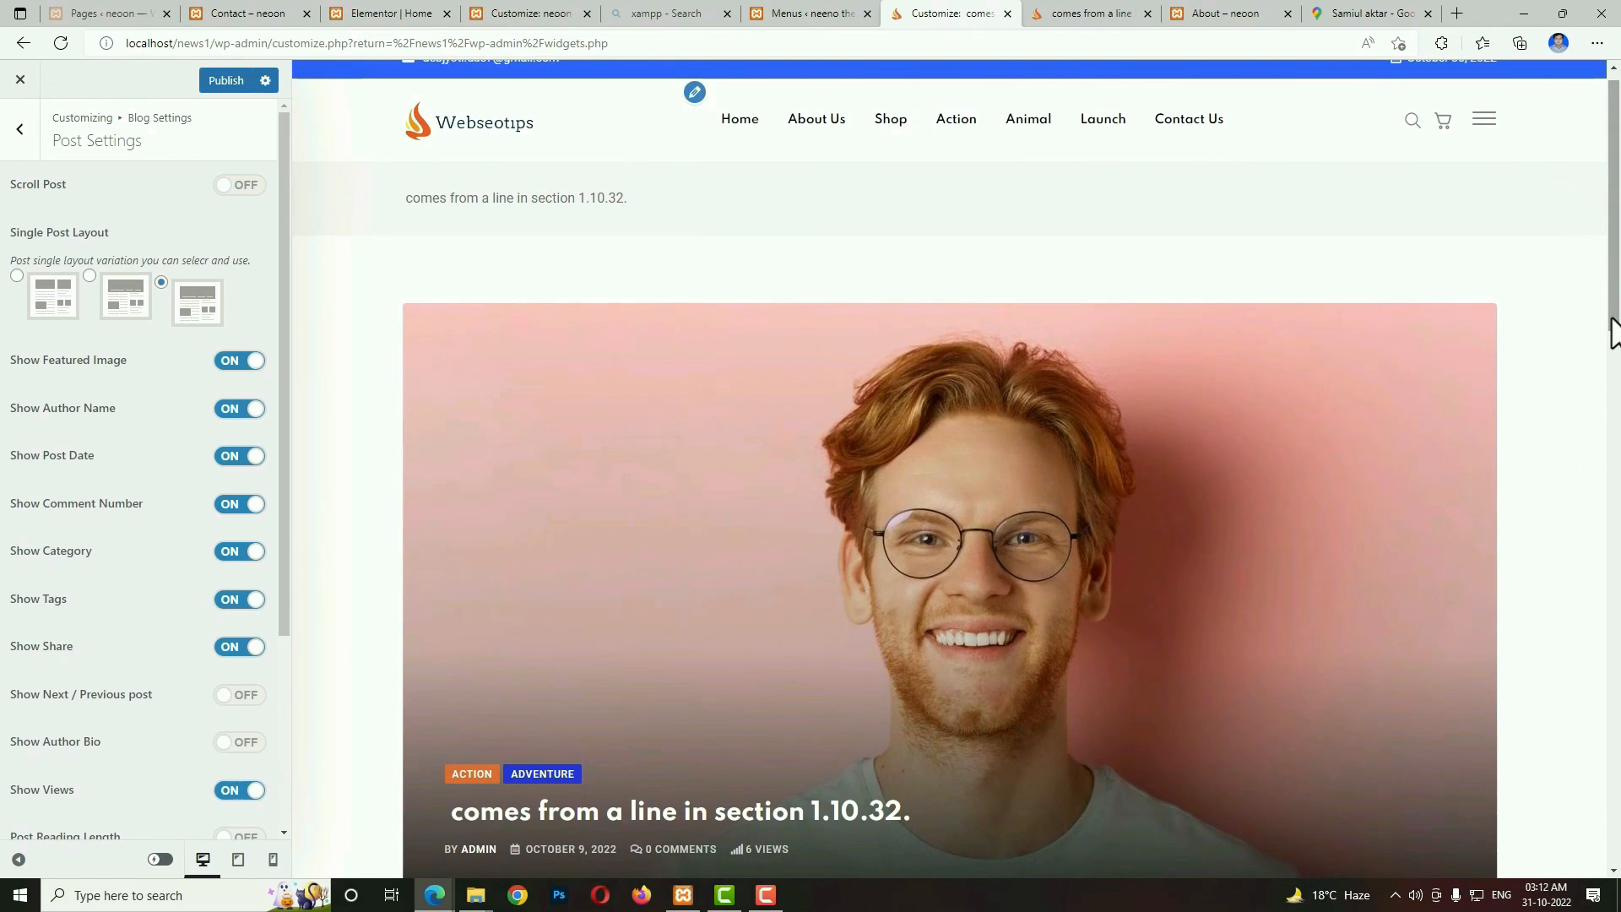